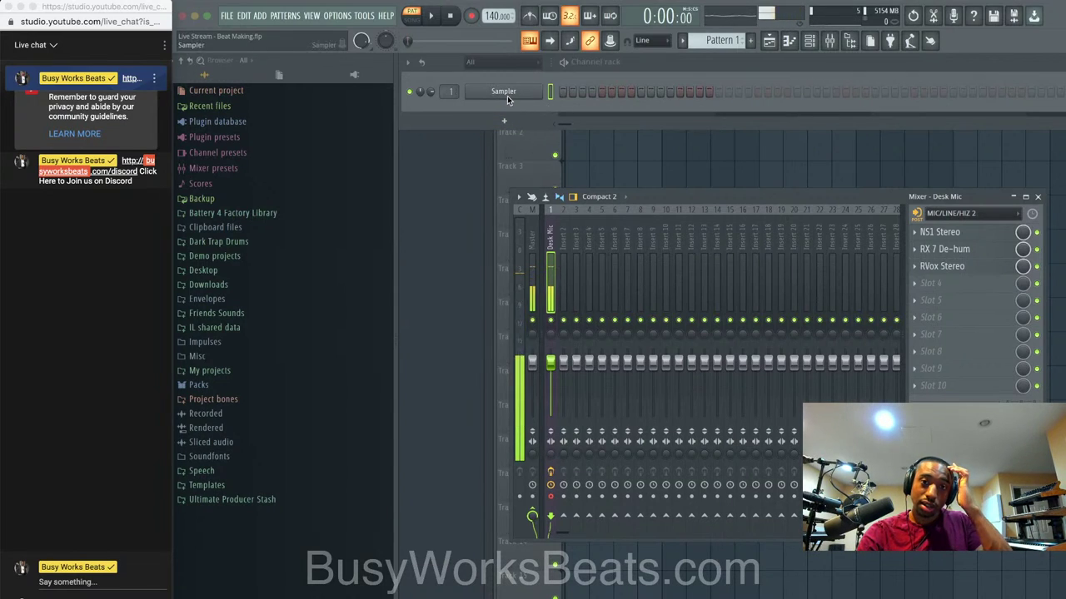
Show the Replace submenu of instrument plugins from the Sampler channel's context menu.
right_click(540, 88)
mouse_move(569, 199)
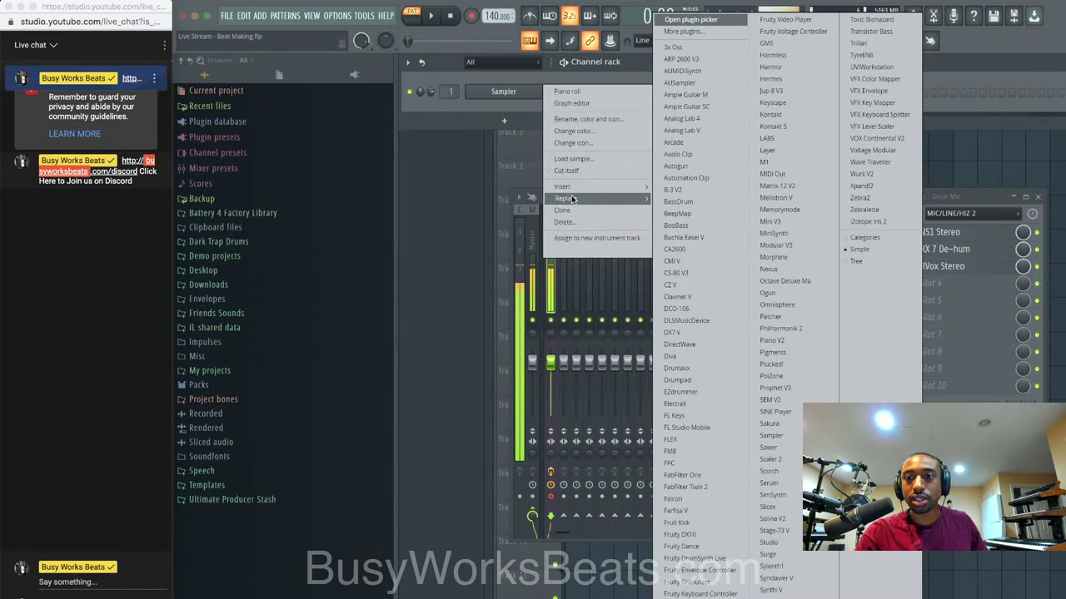
left_click(571, 69)
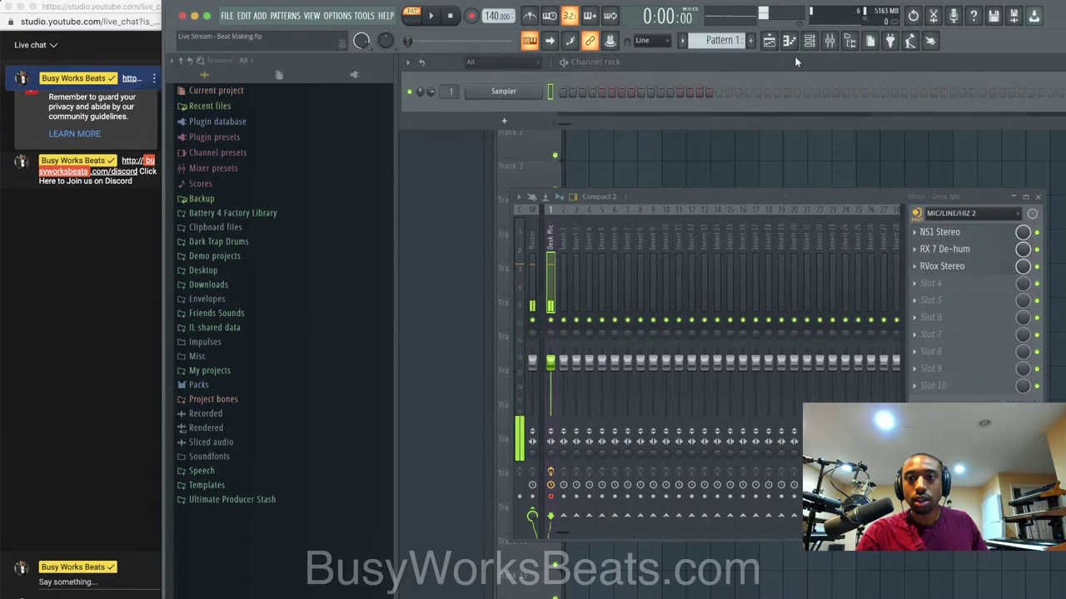
right_click(542, 90)
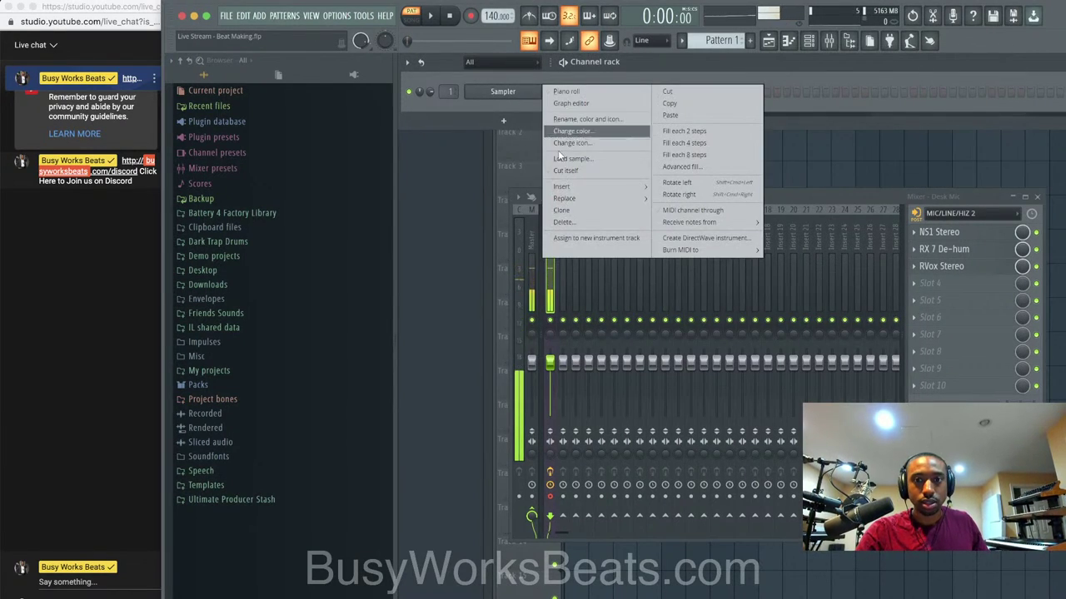
mouse_move(583, 199)
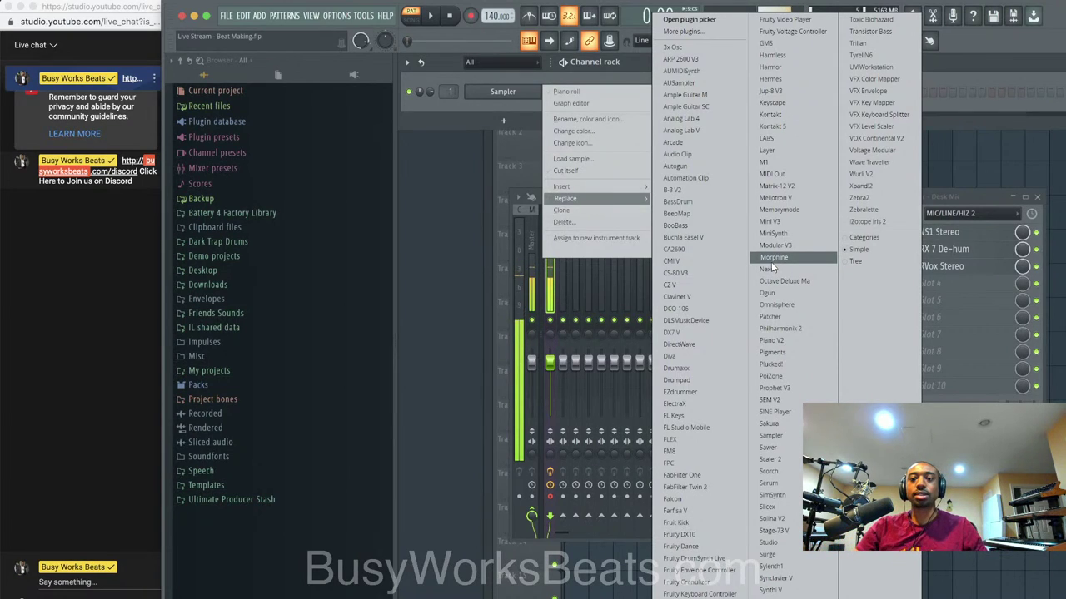
Replace the Sampler with Ample Guitar SC and inspect its amp settings, leaving predrive off.
left_click(704, 109)
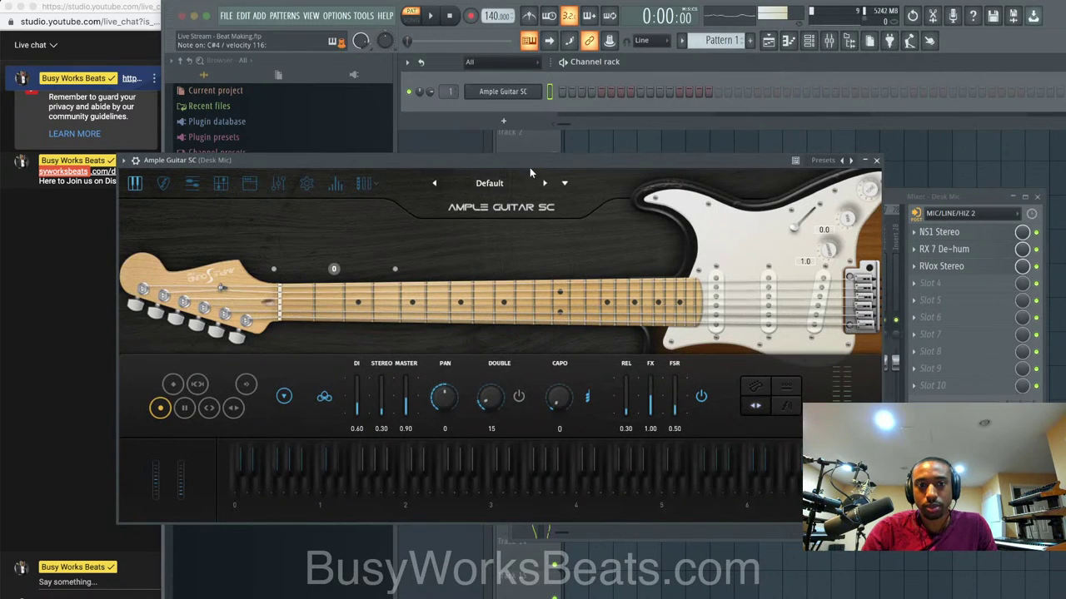
left_click(248, 185)
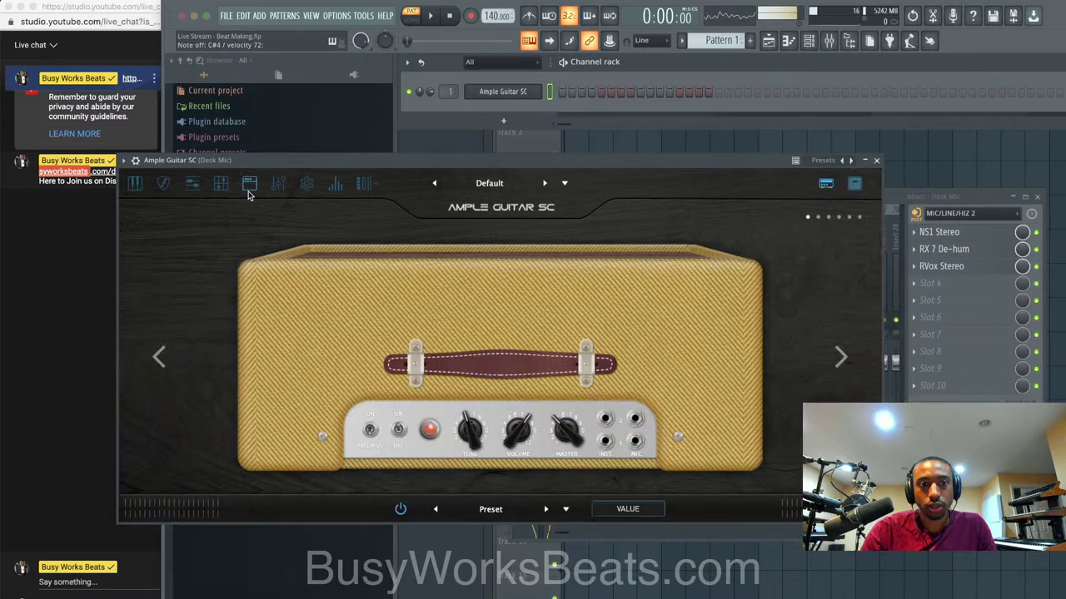
left_click(373, 433)
left_click(372, 432)
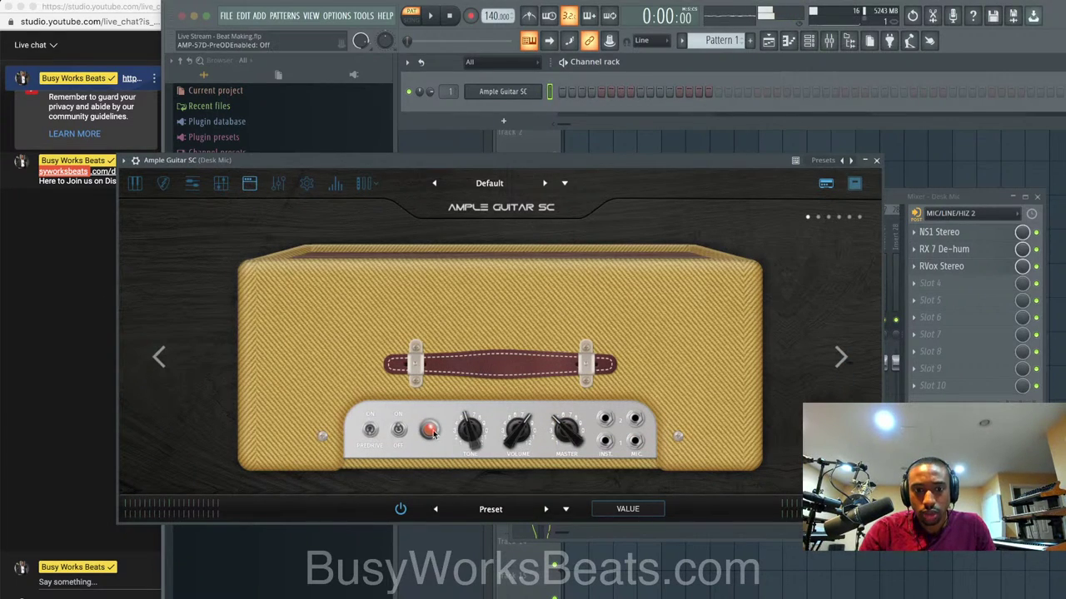
left_click(220, 185)
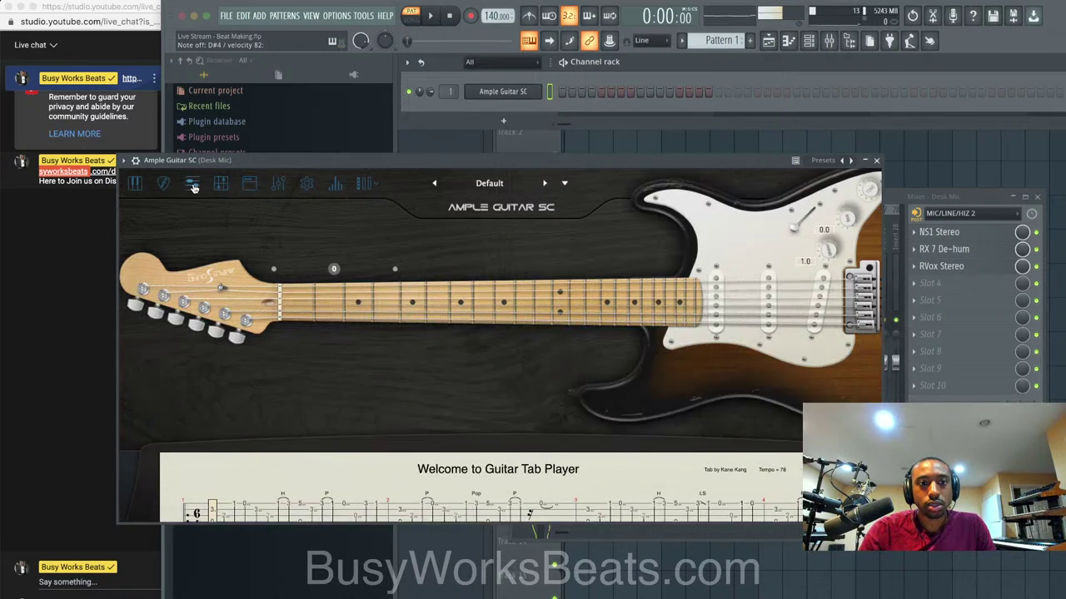
left_click(249, 184)
Browse Ample Guitar SC's EQ, delay, reverb and compressor settings.
left_click(275, 184)
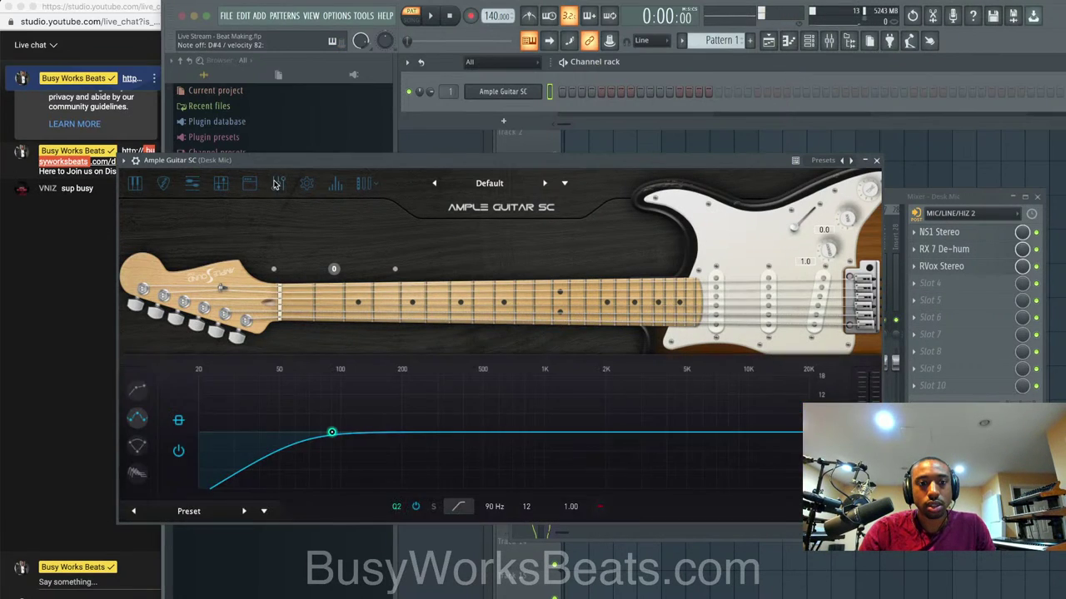
left_click(133, 447)
left_click(179, 452)
left_click(132, 422)
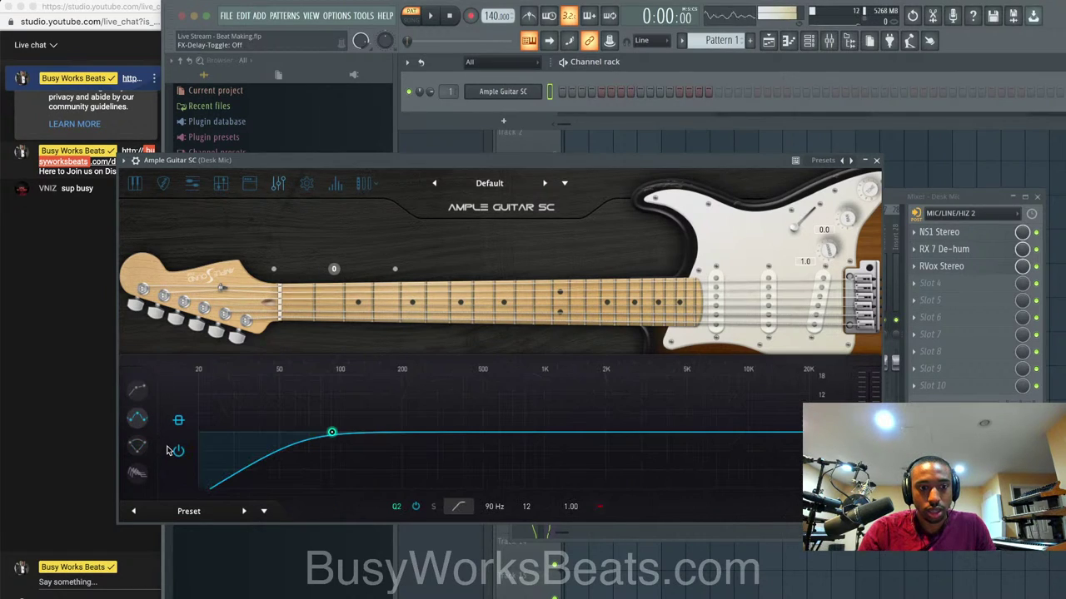
left_click(142, 472)
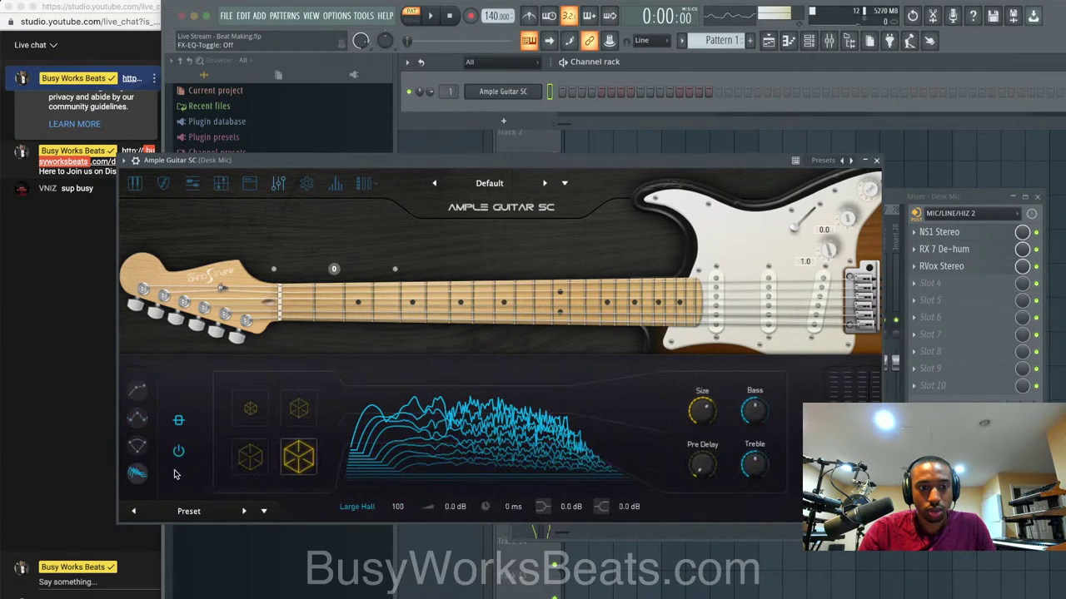
left_click(142, 390)
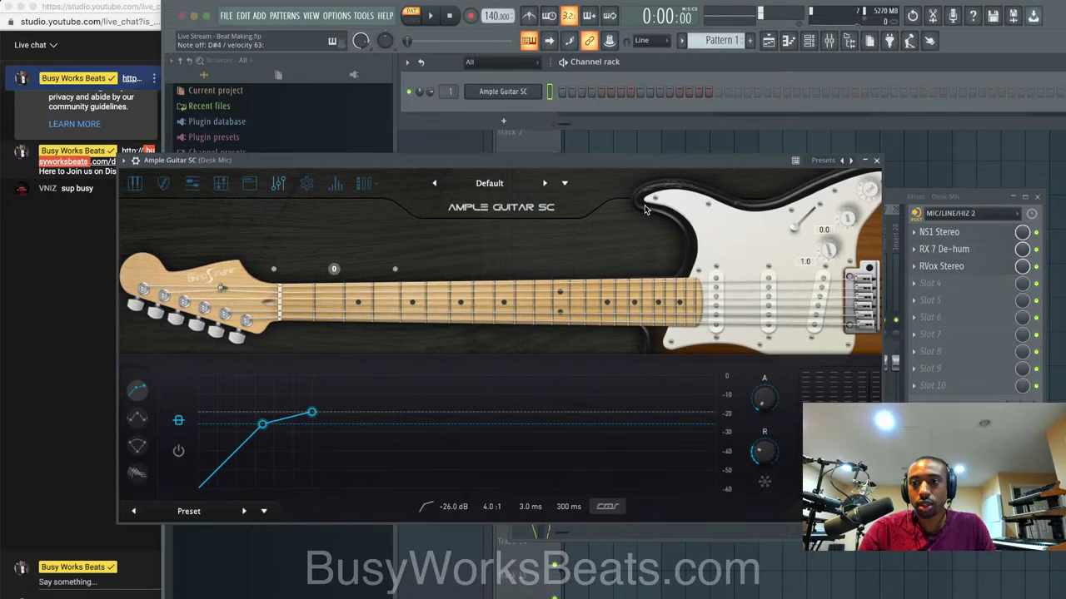
Close the Ample Guitar SC window, route the channel to mixer insert 2, and save.
left_click(875, 160)
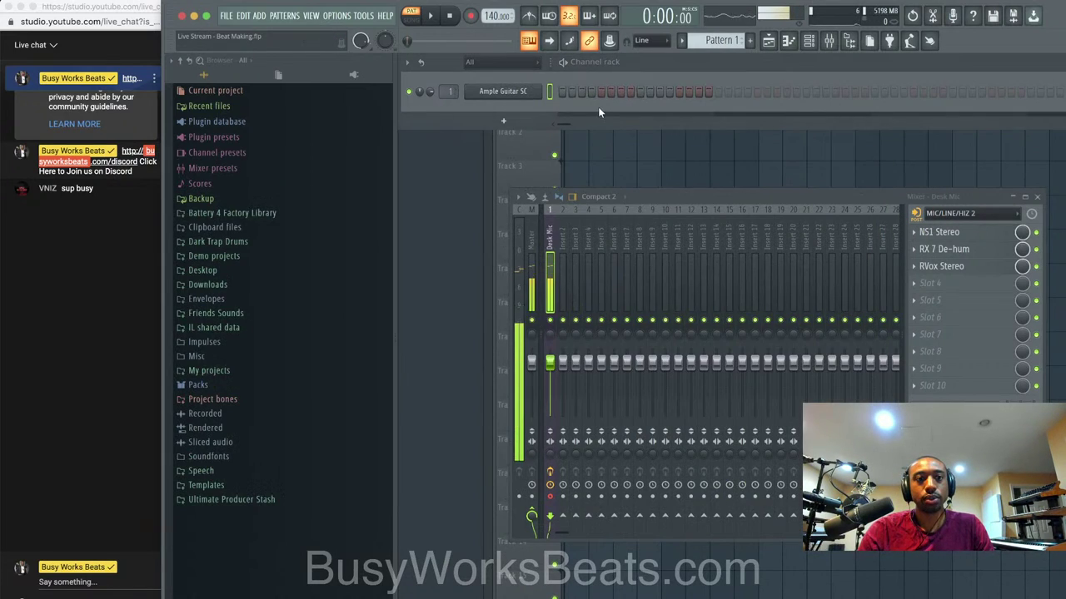
left_click_drag(449, 90, 449, 83)
key("super+s")
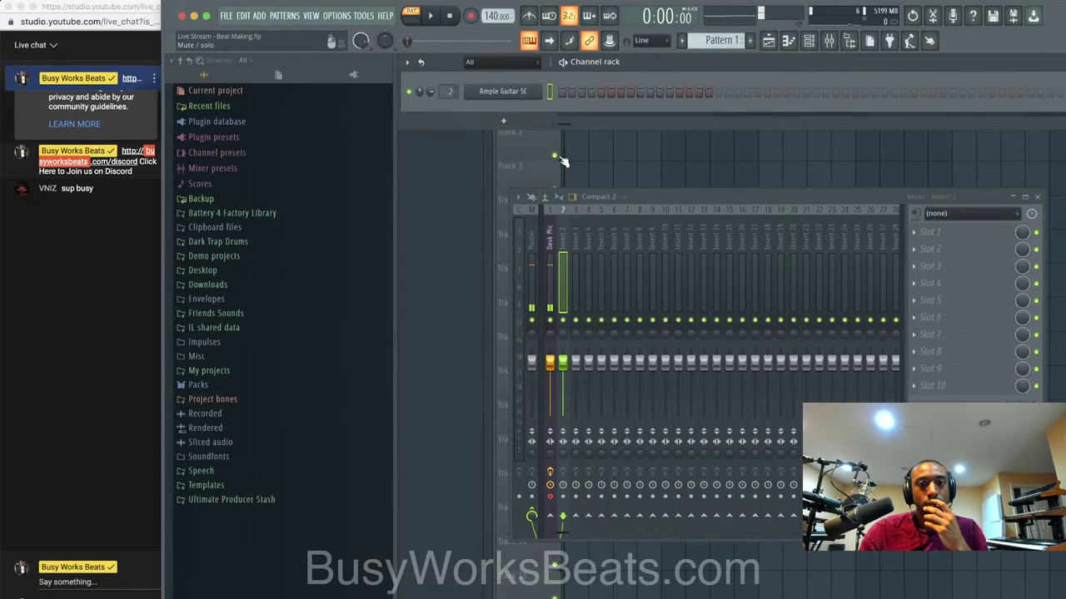
Switch the metronome on.
right_click(541, 90)
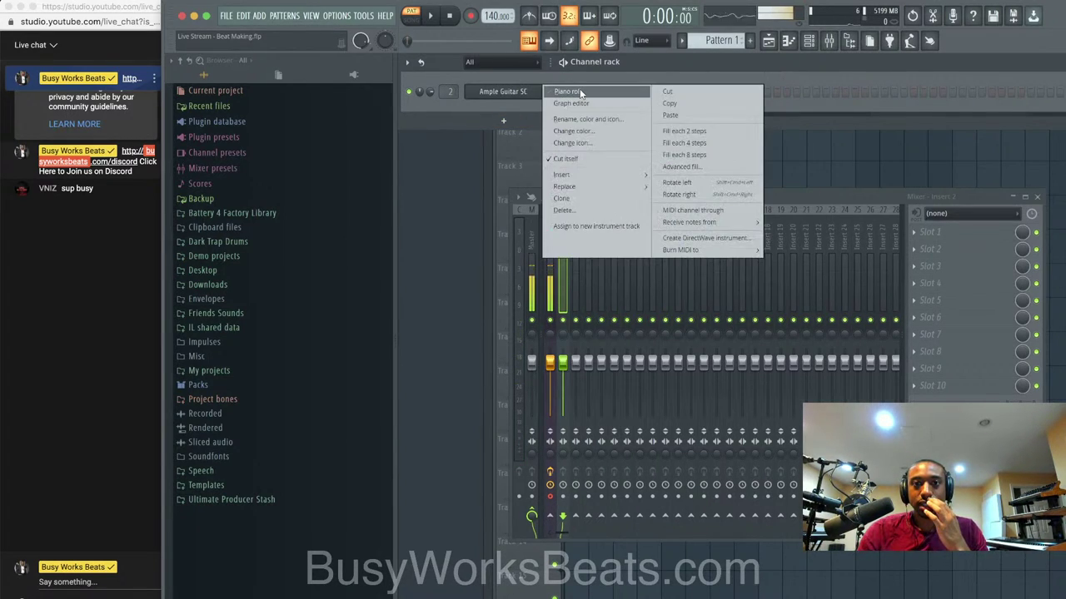
left_click(726, 64)
left_click(530, 16)
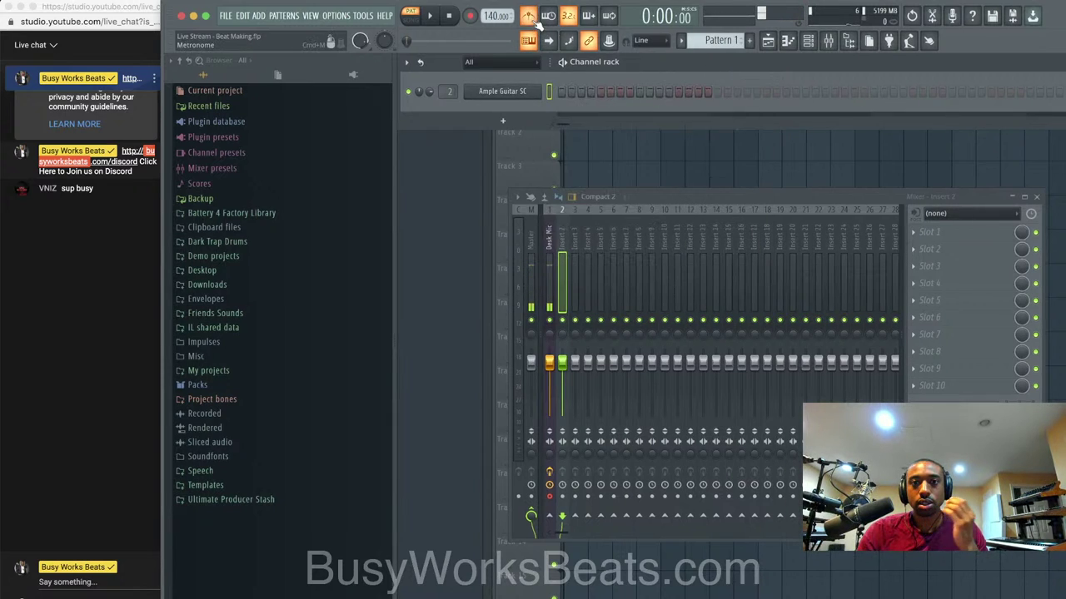
Tap the project tempo in at 84 BPM with the tempo tapper.
right_click(495, 16)
left_click(610, 29)
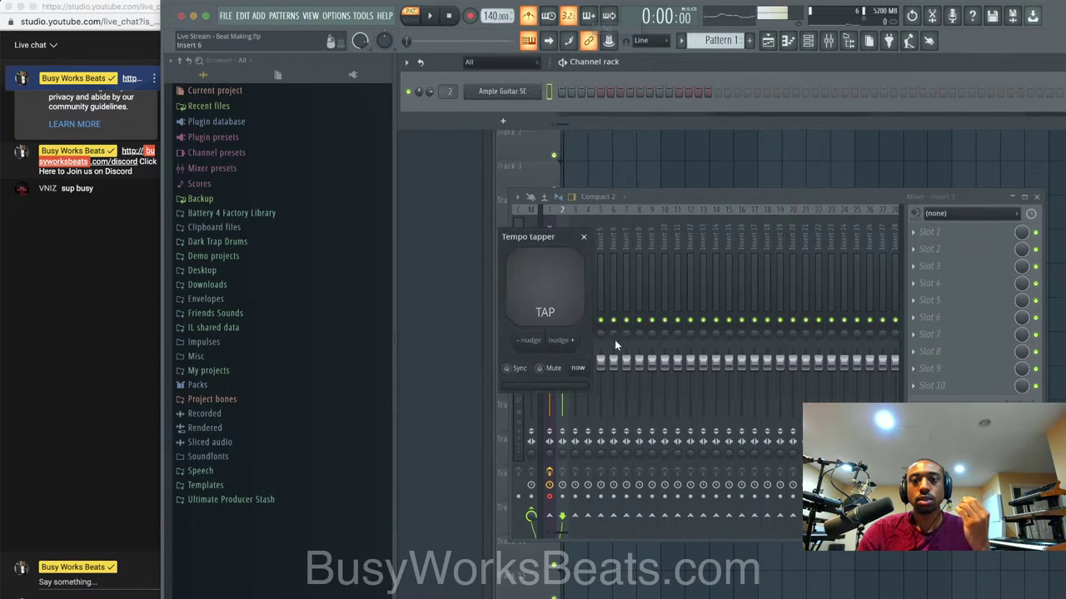
left_click(561, 300)
left_click(561, 299)
left_click(561, 301)
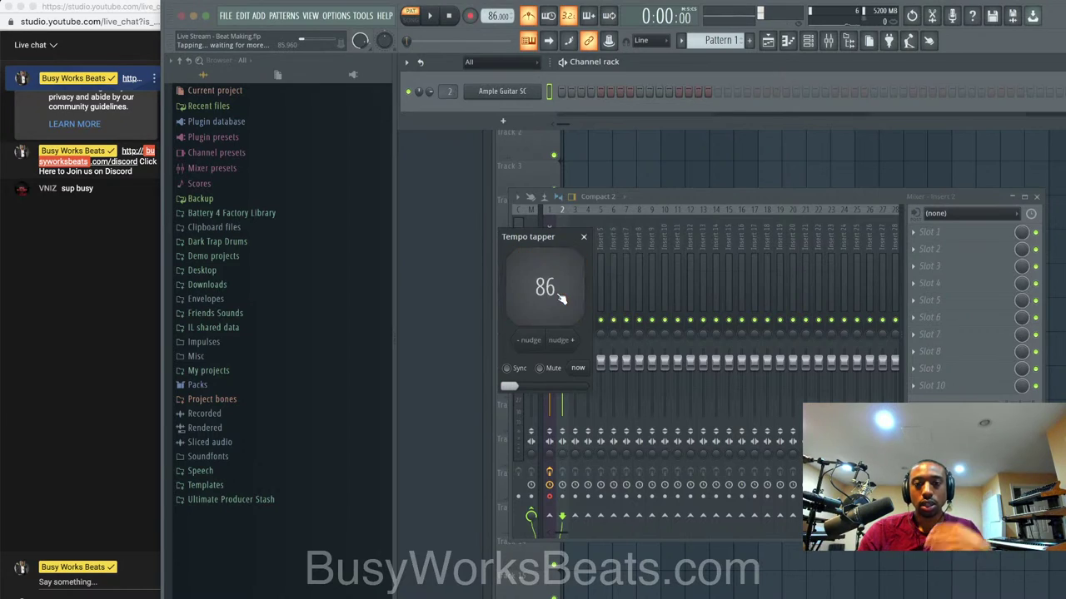
left_click(561, 298)
left_click(583, 236)
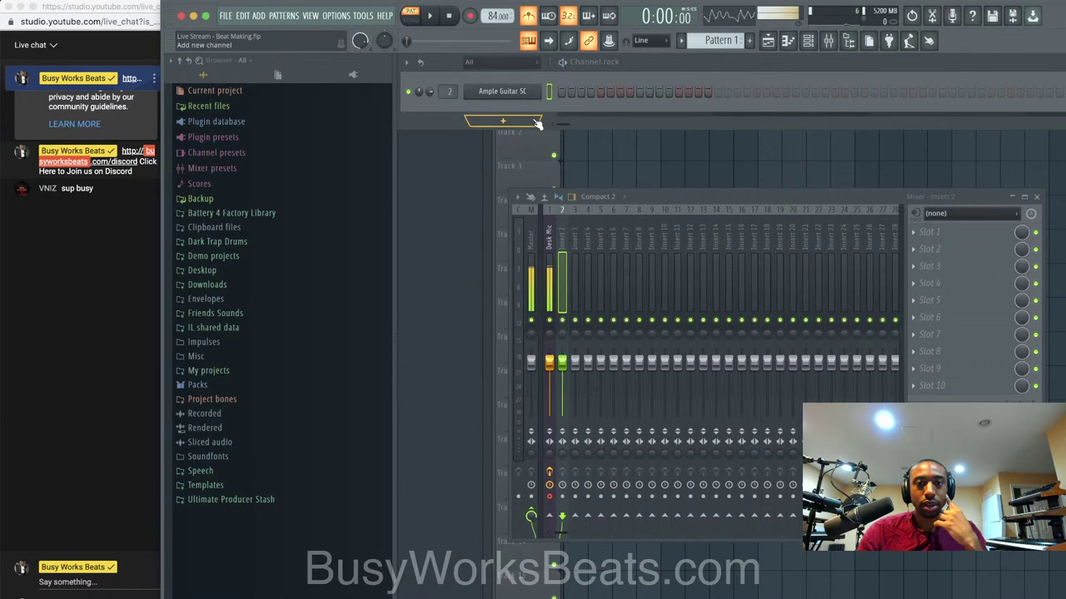
right_click(541, 90)
Open Ample Guitar SC's piano roll, raise tempo to 168 BPM, and save as Live Stream - Beat Making_2.flp.
left_click(568, 92)
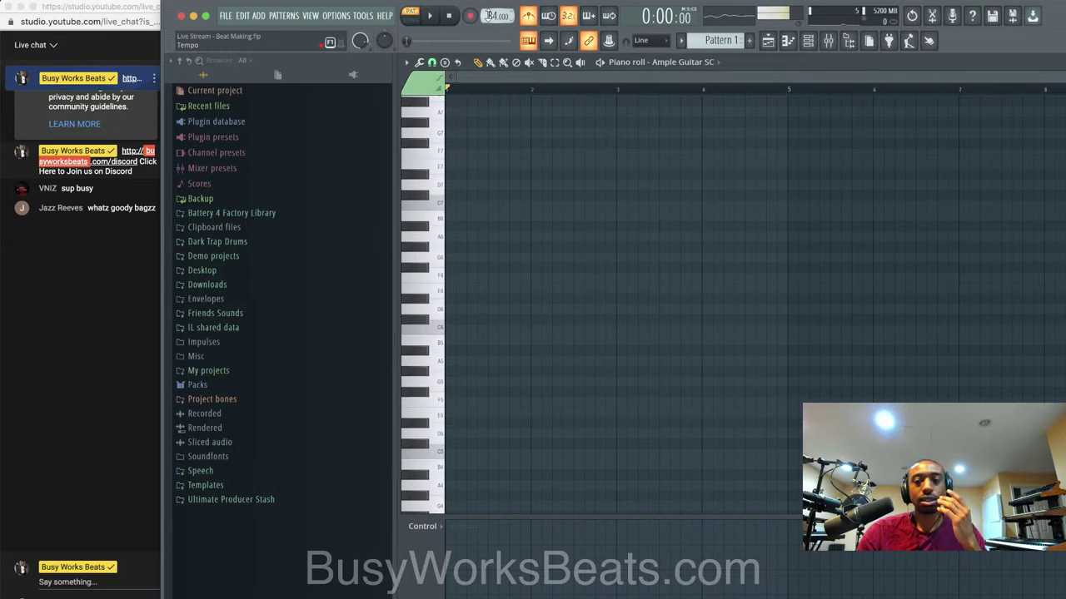
left_click_drag(488, 15, 496, 12)
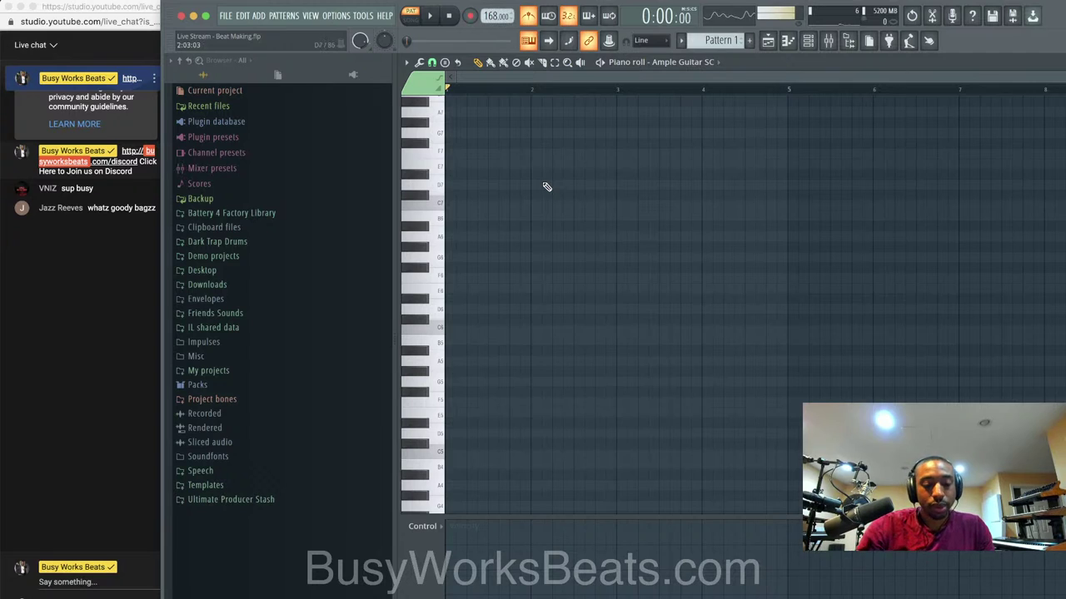
key("super+n")
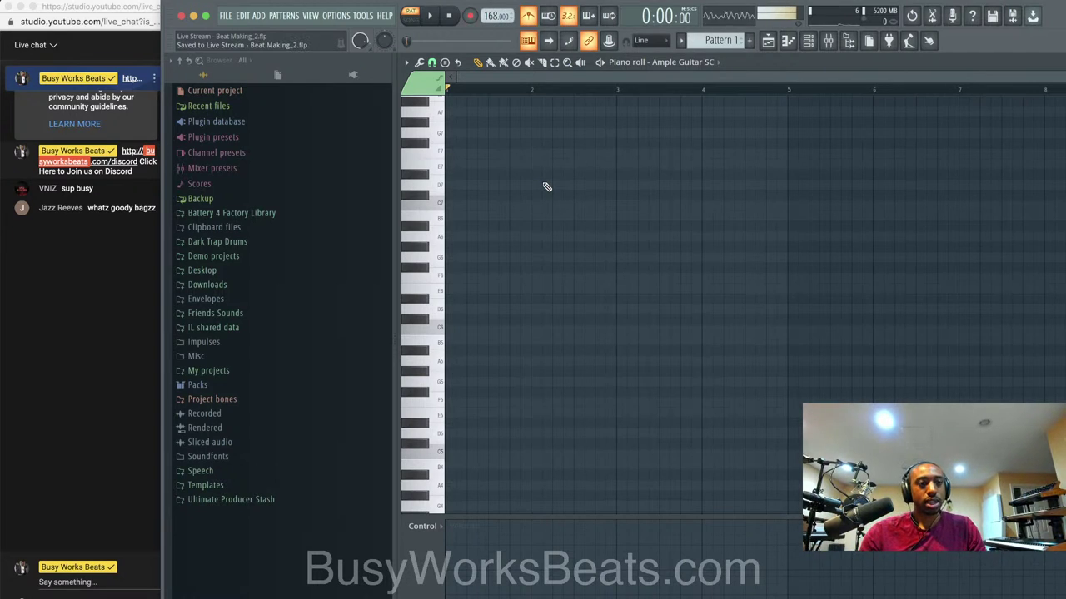
Hide the file browser and show the stamp menu's Advanced chord types.
left_click(153, 249)
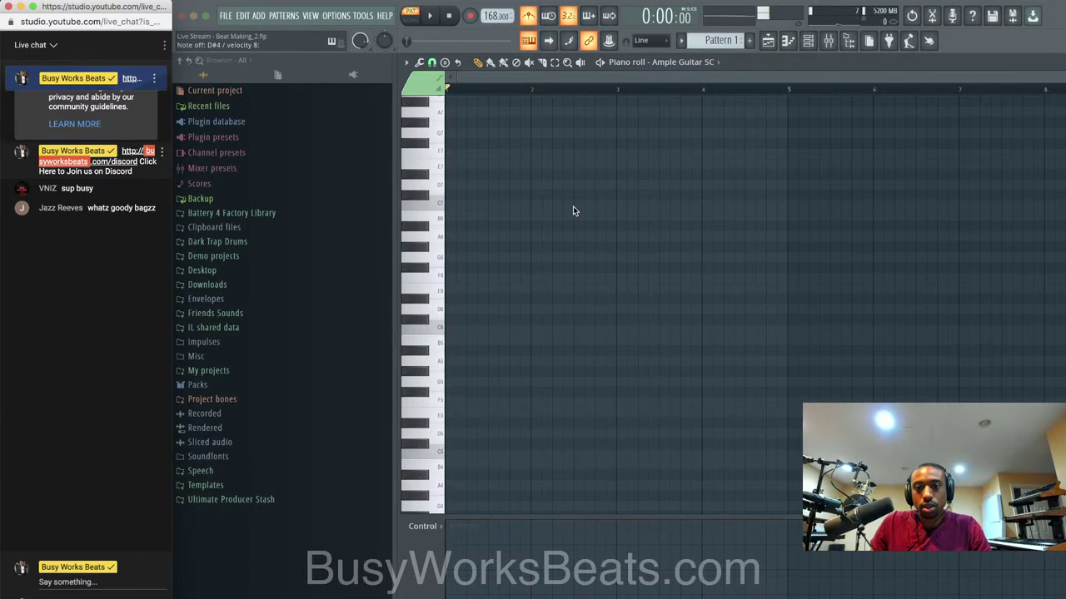
scroll(572, 206, "down", 5)
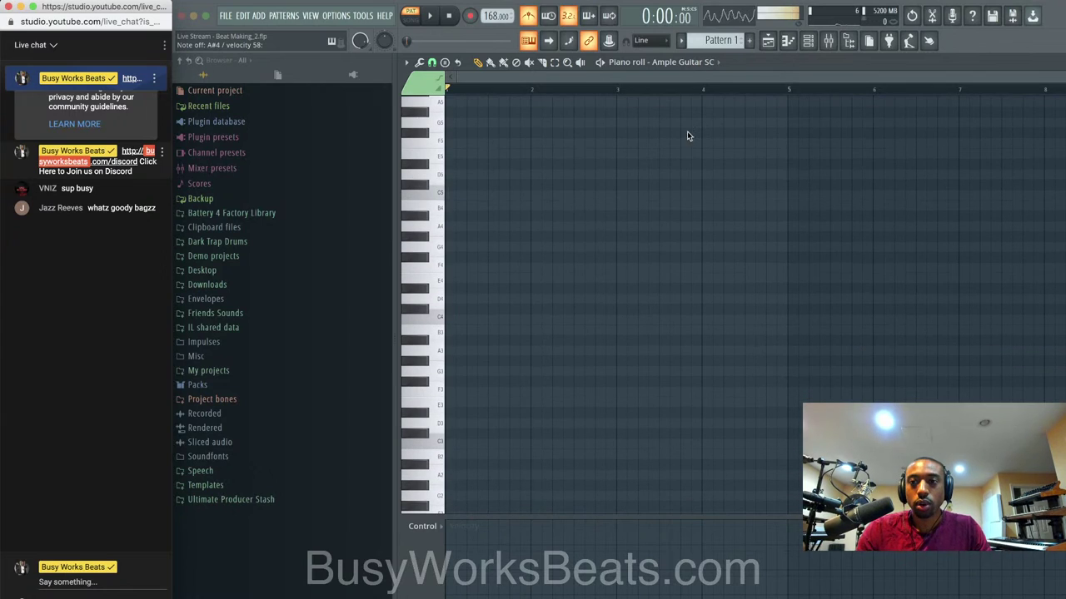
left_click(849, 40)
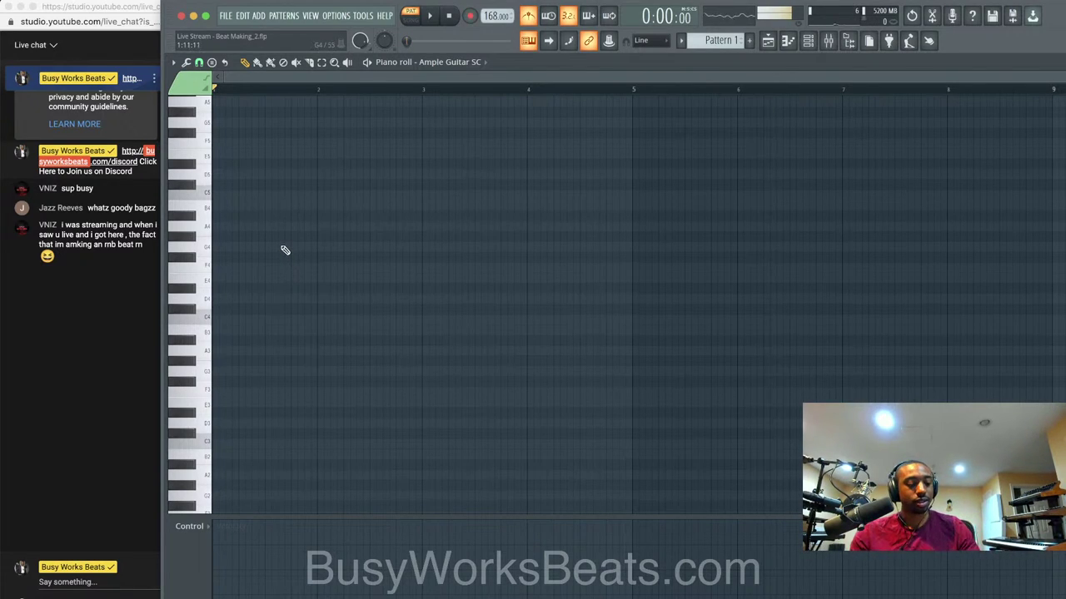
left_click(212, 63)
mouse_move(249, 70)
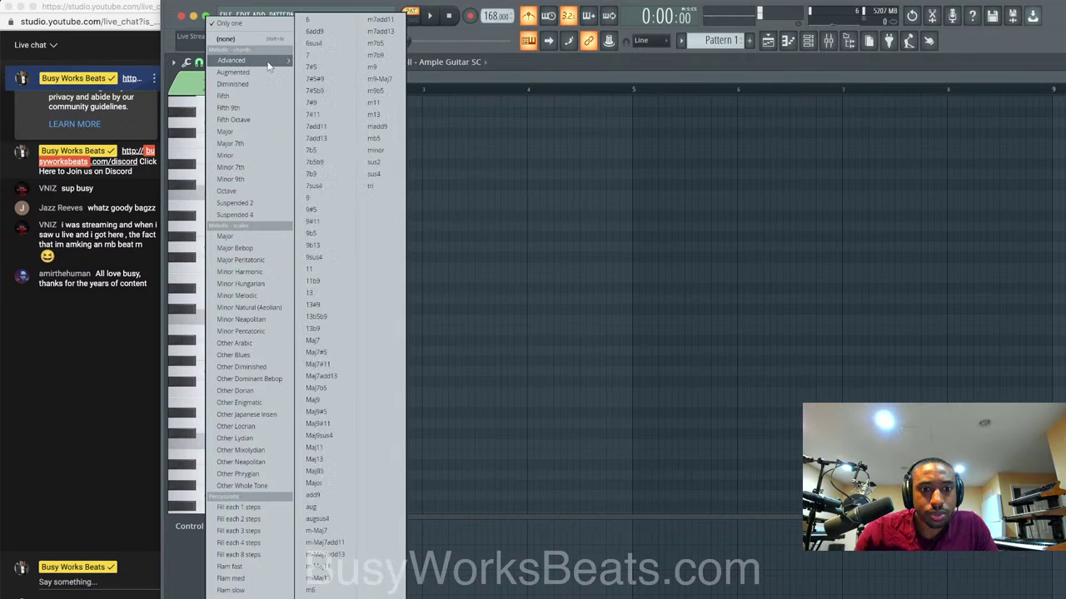
Dismiss the chord stamp menu without stamping any chord.
left_click(497, 150)
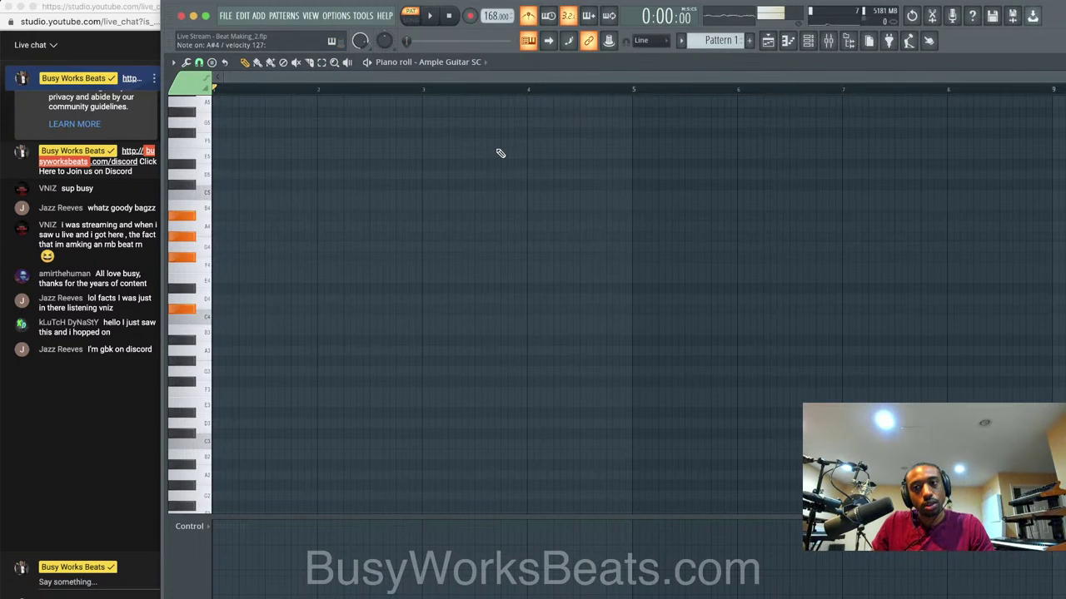
Reposition and resize the Ample Guitar SC piano roll, then maximize it to fill the work area.
double_click(624, 65)
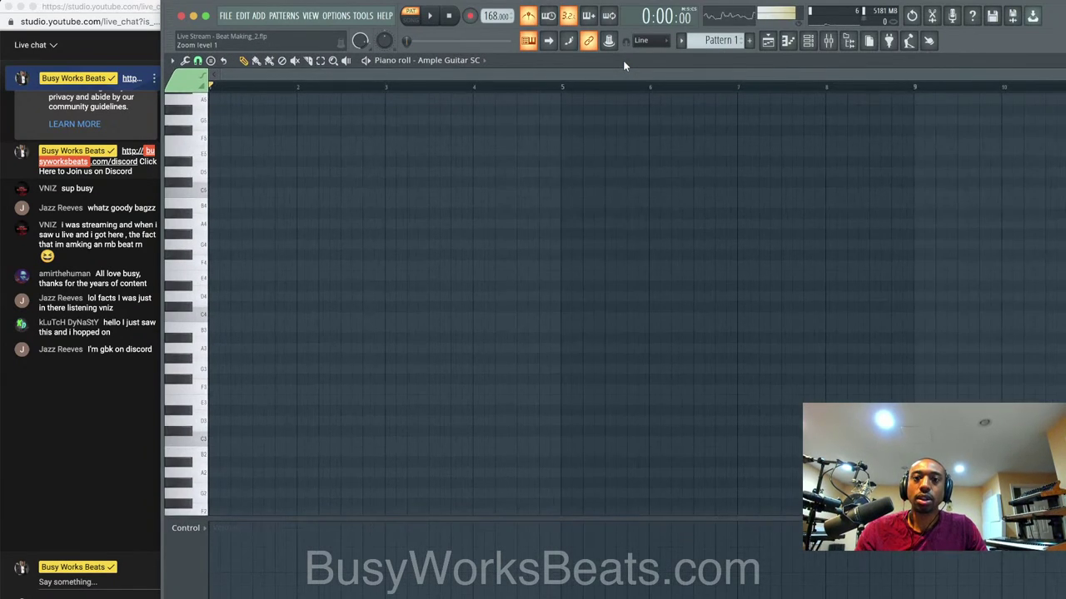
left_click_drag(624, 65, 509, 67)
left_click_drag(681, 64, 484, 65)
left_click_drag(944, 63, 737, 66)
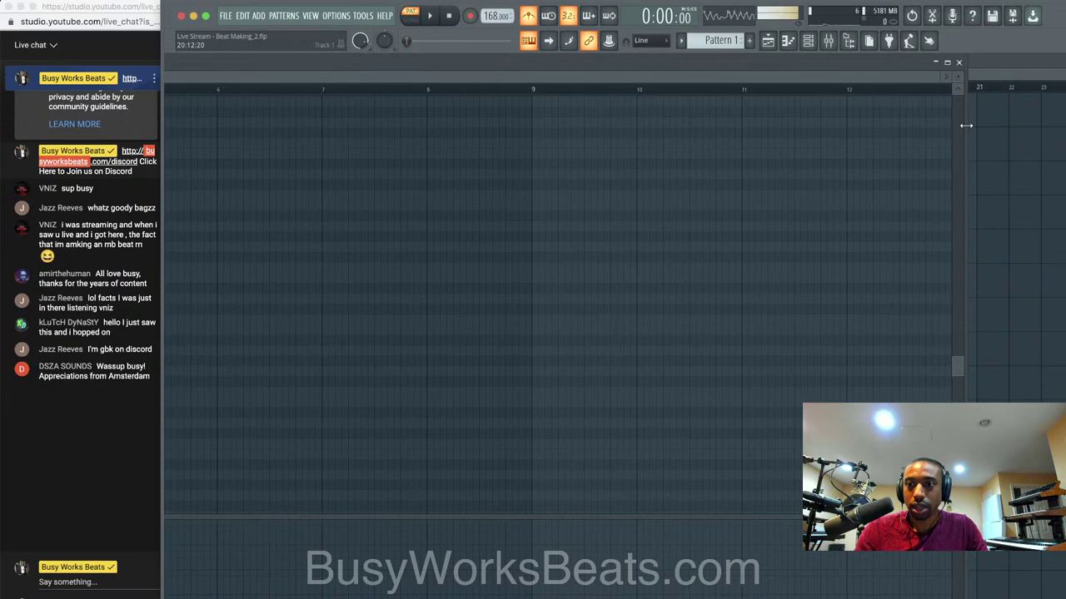
left_click_drag(966, 125, 554, 133)
left_click_drag(424, 65, 887, 67)
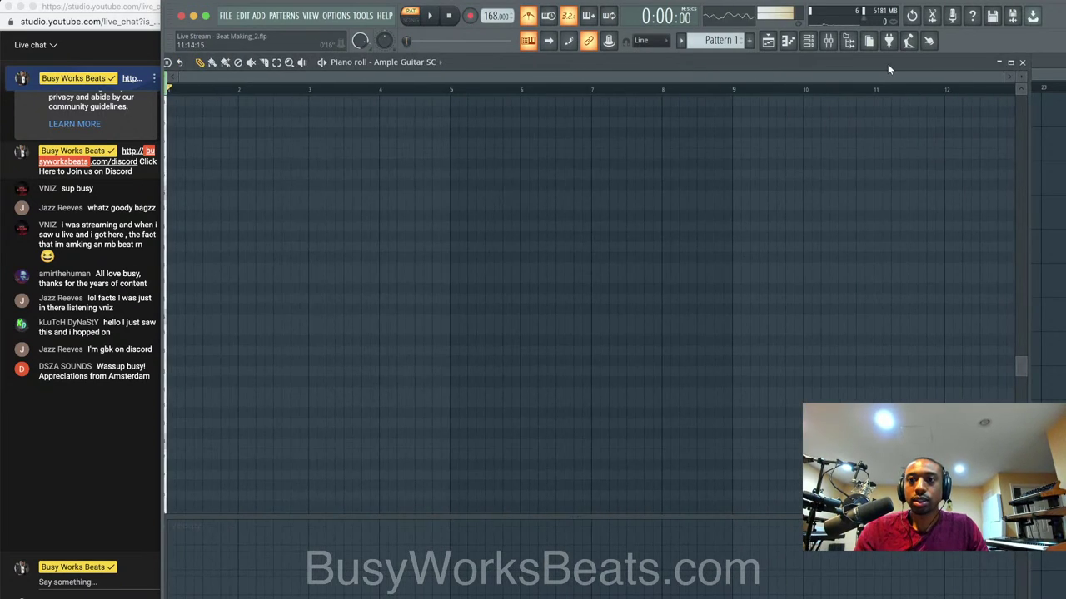
double_click(887, 69)
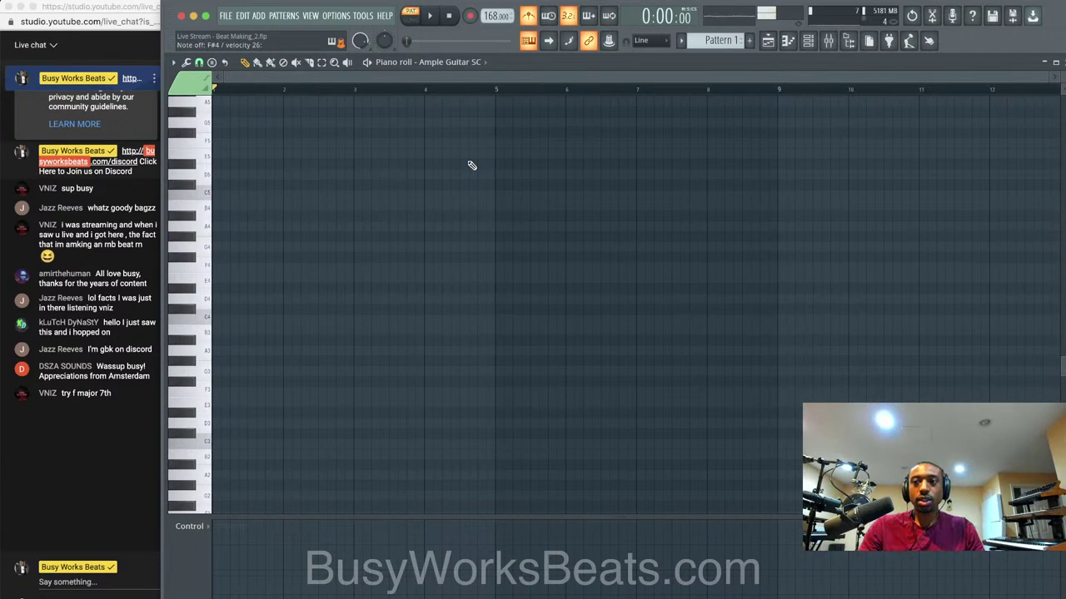
Add a Kontakt 5 channel, load Shreddage 3 Stratus FREE.nki, and close the Kontakt window.
left_click(1063, 61)
left_click(288, 119)
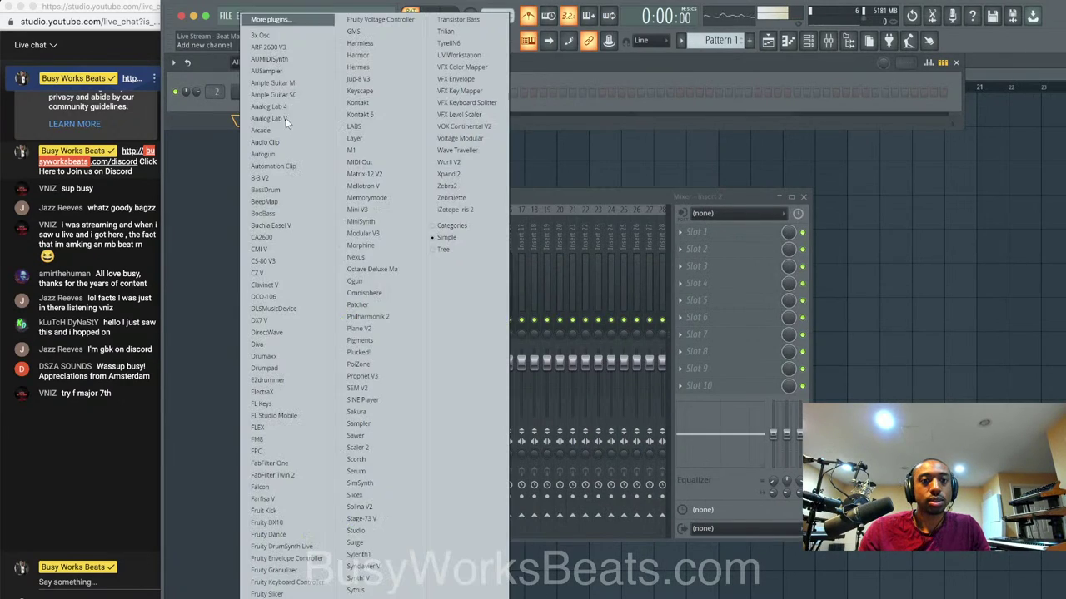
left_click(386, 113)
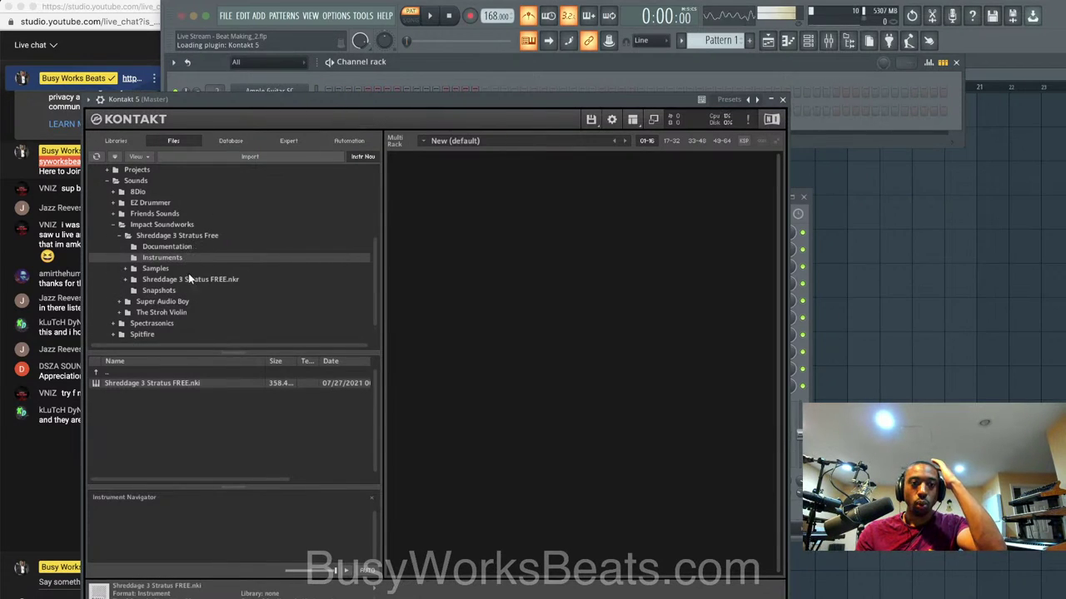
double_click(172, 381)
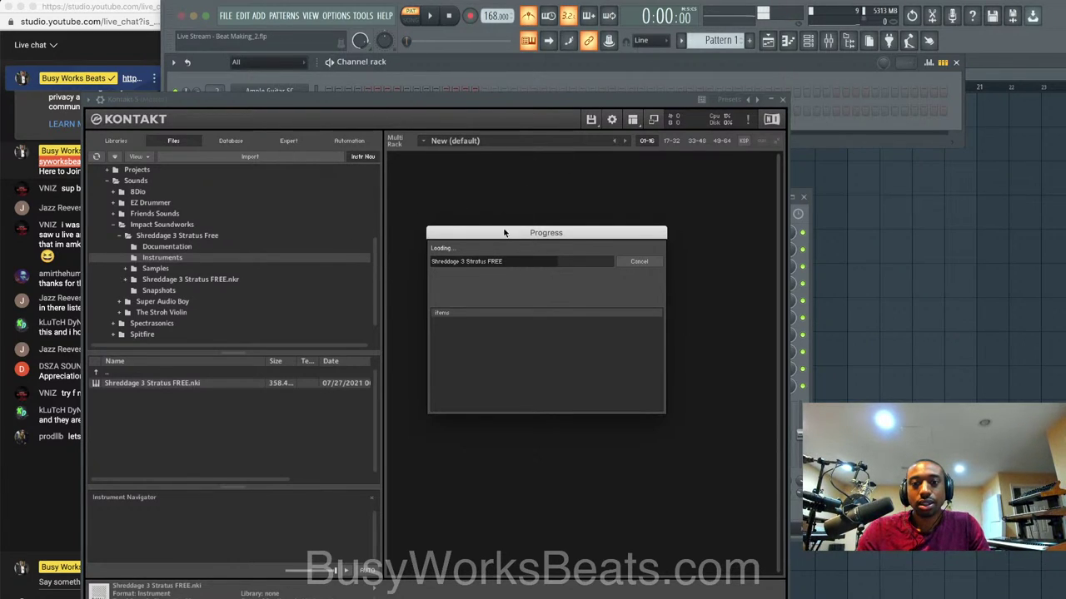
left_click_drag(536, 232, 590, 165)
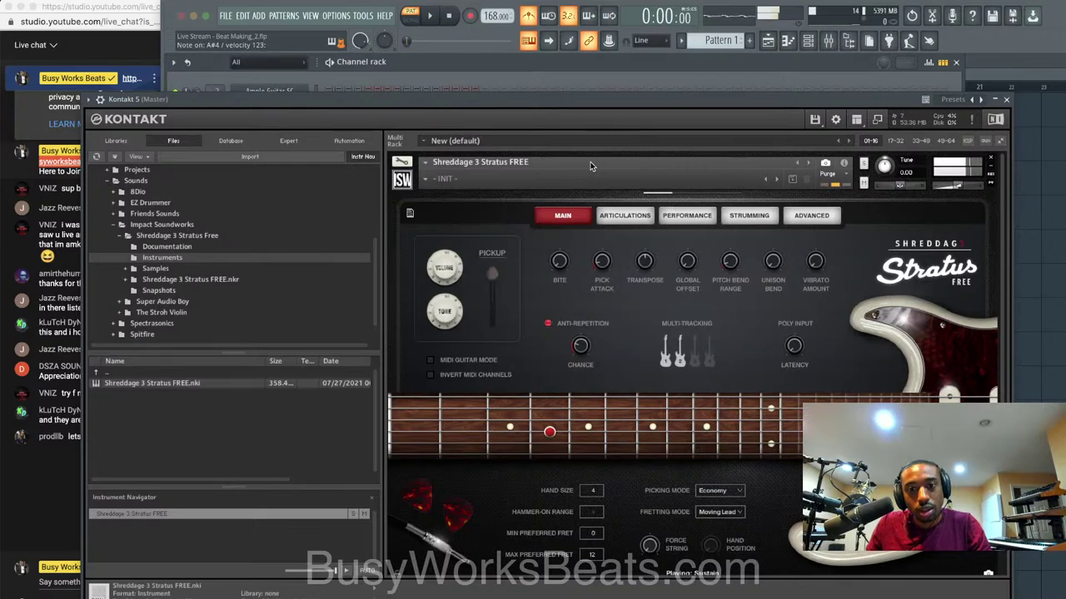
left_click_drag(486, 106, 514, 90)
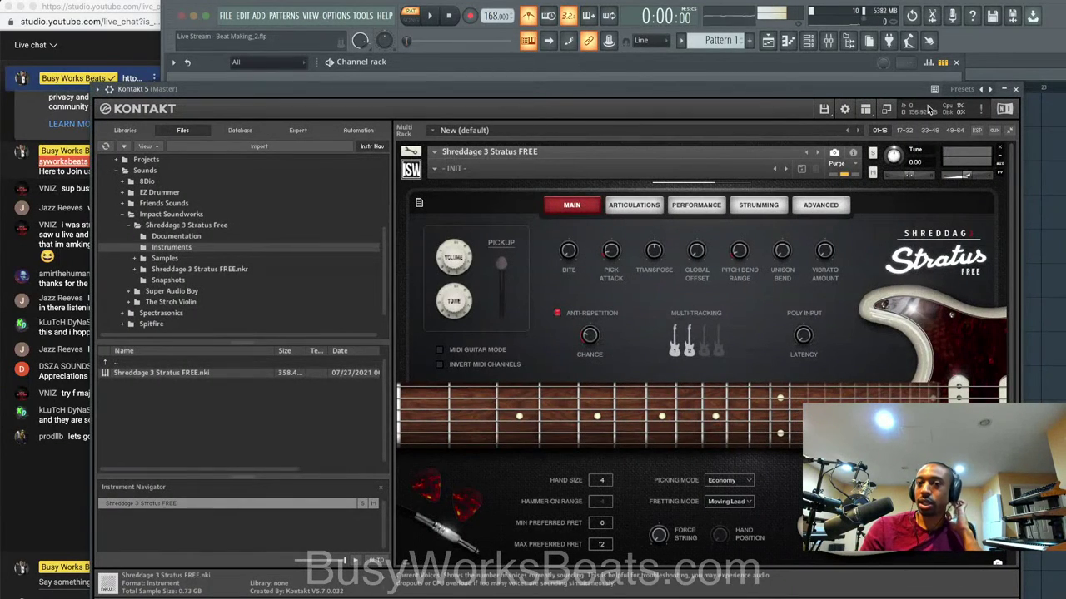
left_click(1017, 89)
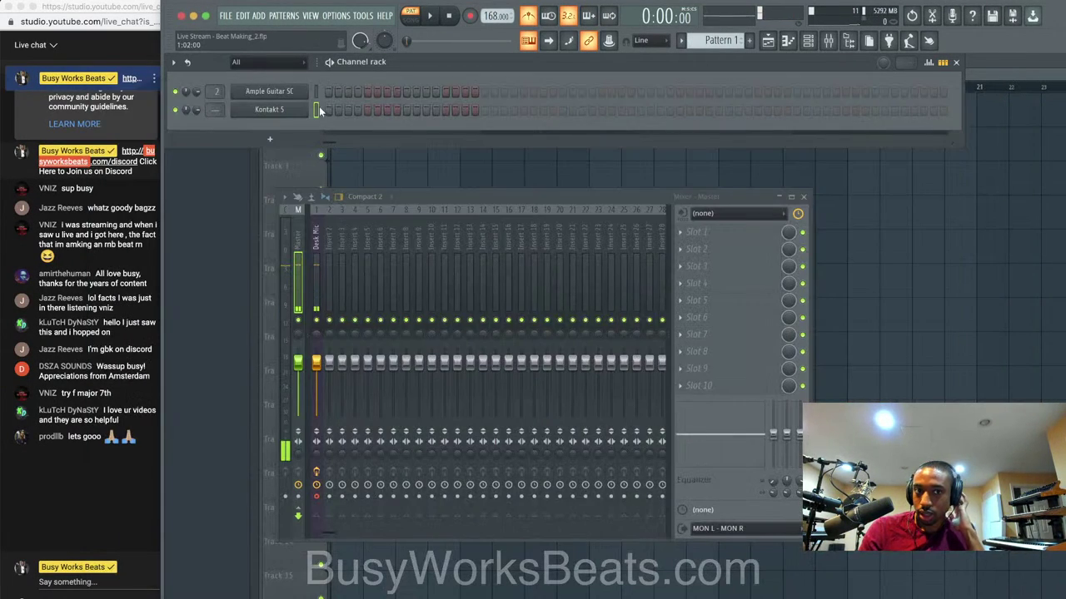
Route the Kontakt 5 channel to mixer Insert 2 and open its piano roll.
scroll(219, 108, "up", 2)
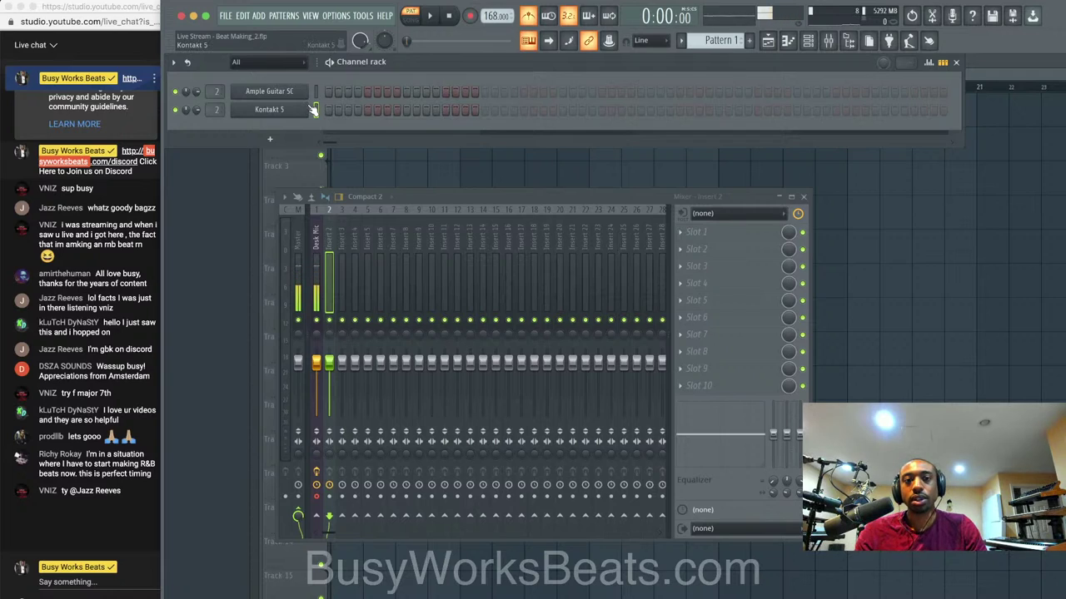
right_click(283, 111)
left_click(331, 108)
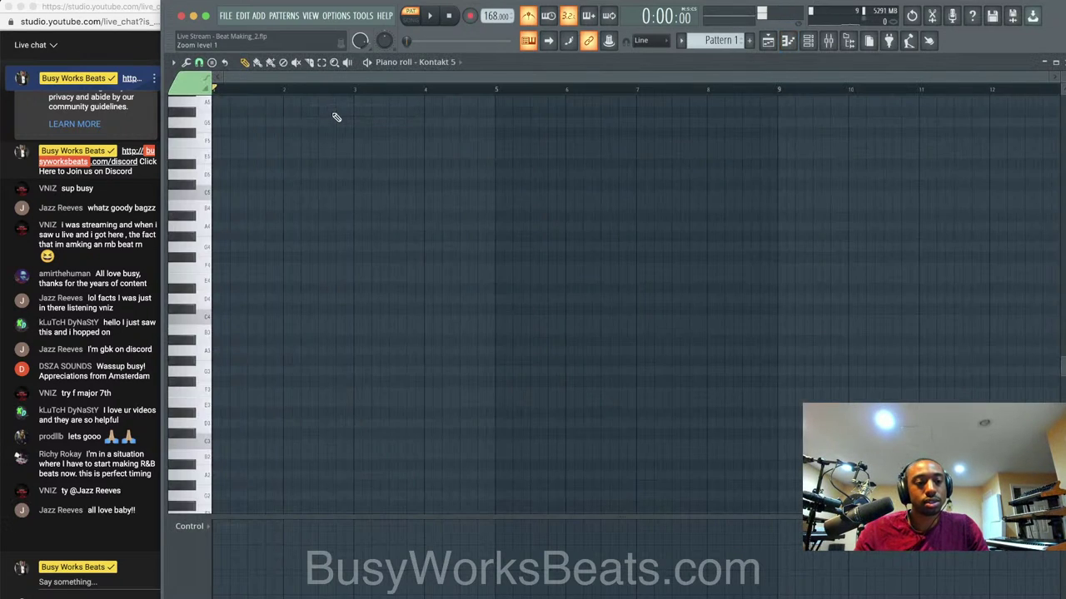
Stamp a Minor 7th chord (C4, D#4, G4, A#4) at bar 1.
left_click(212, 63)
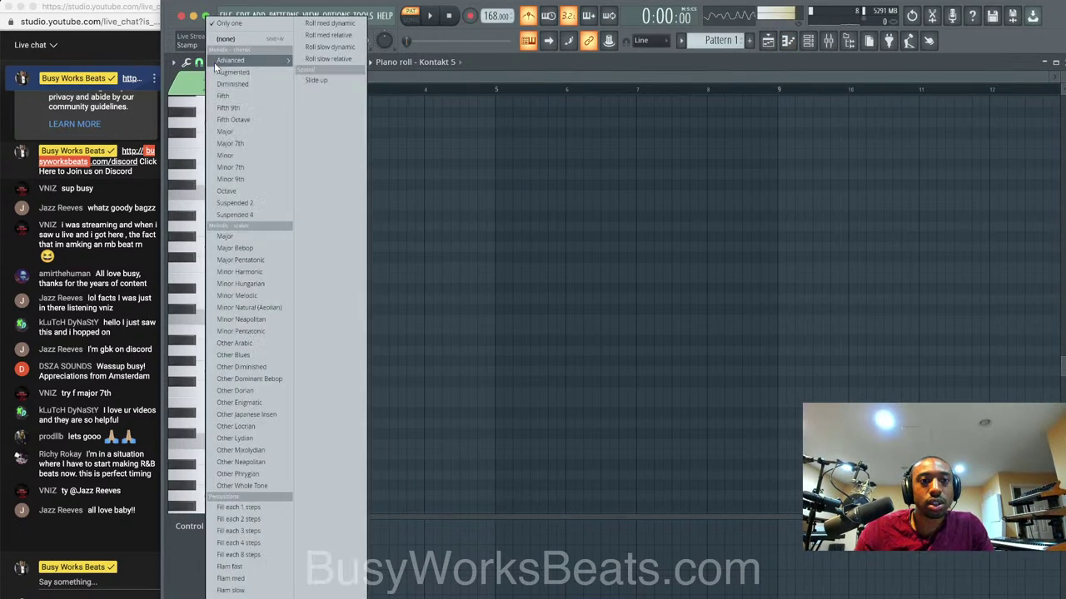
mouse_move(214, 63)
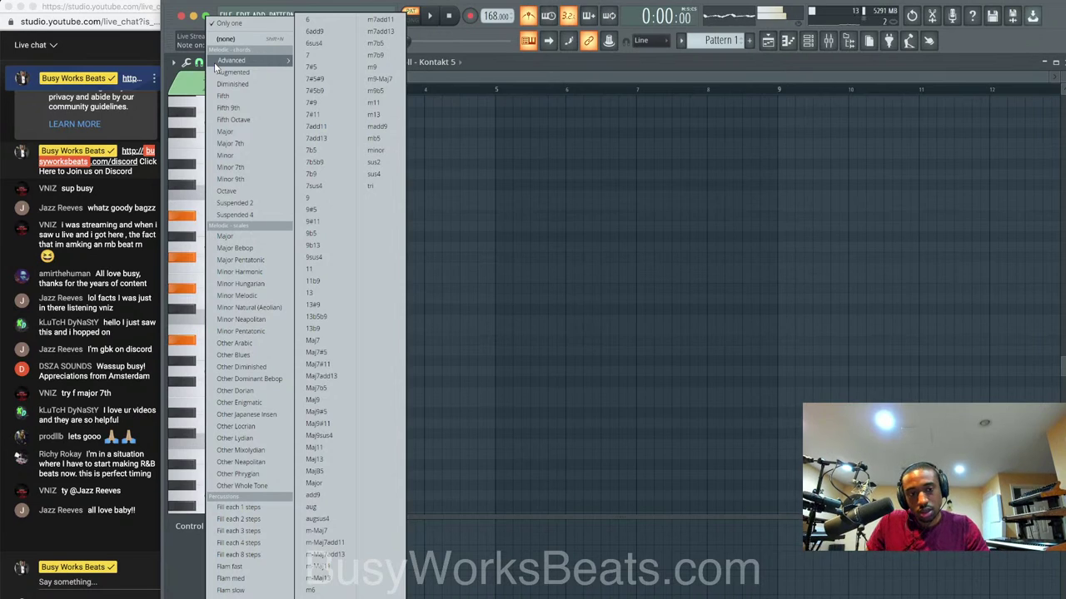
left_click(430, 179)
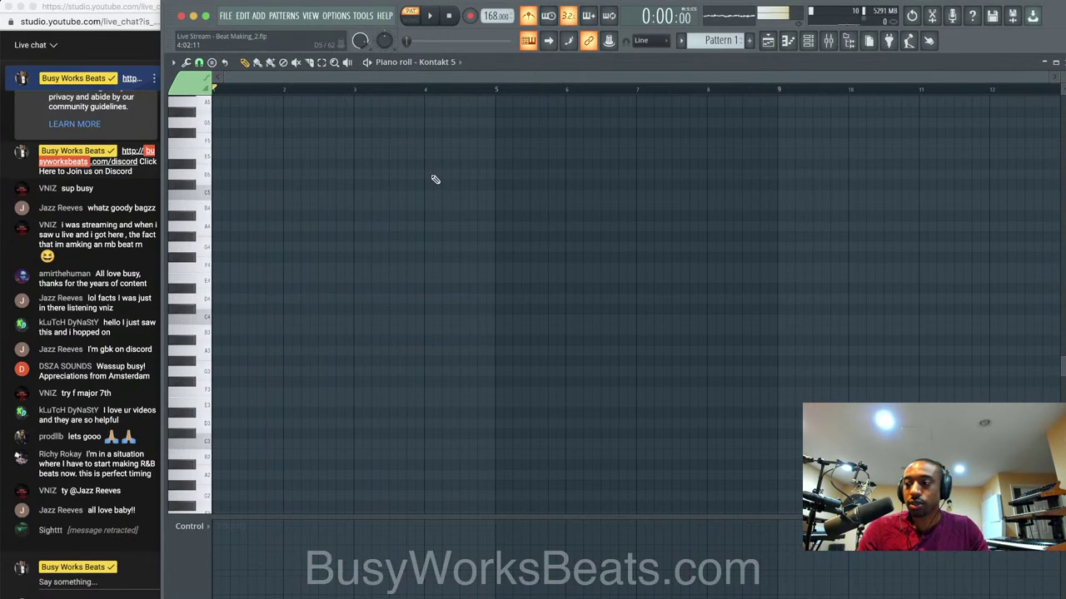
left_click(198, 62)
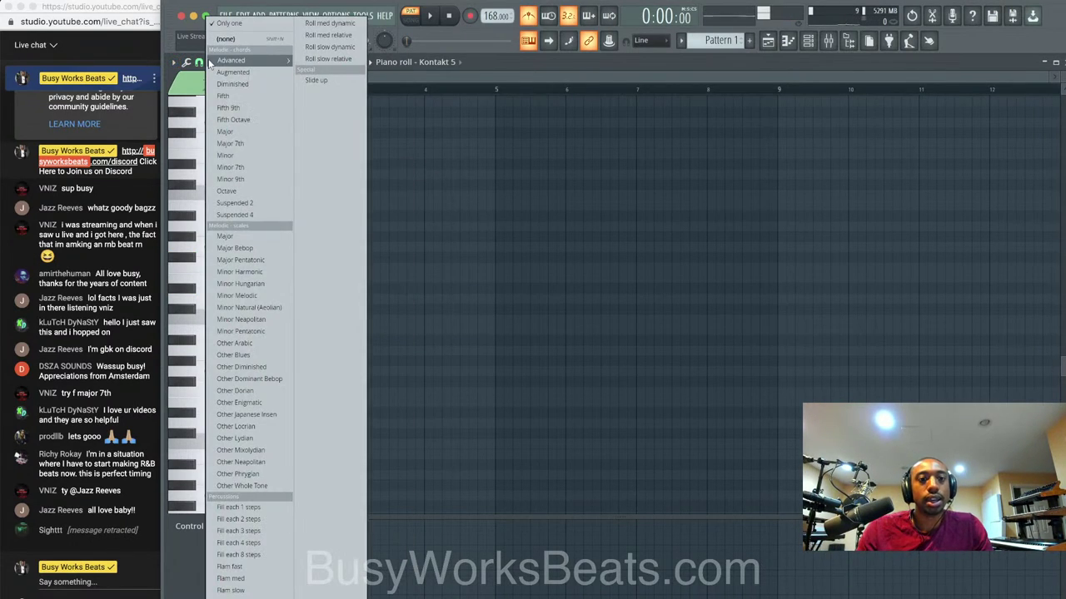
left_click(257, 168)
left_click(225, 321)
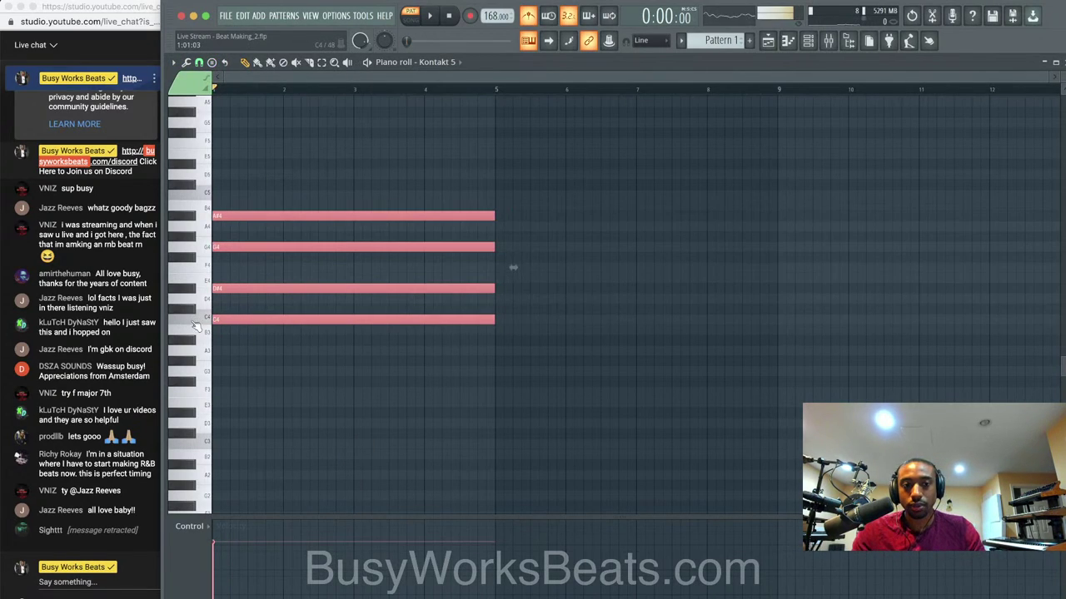
Shorten the chord to end at bar 2 and set grid snap to 1/2 beat.
left_click_drag(491, 320, 283, 322)
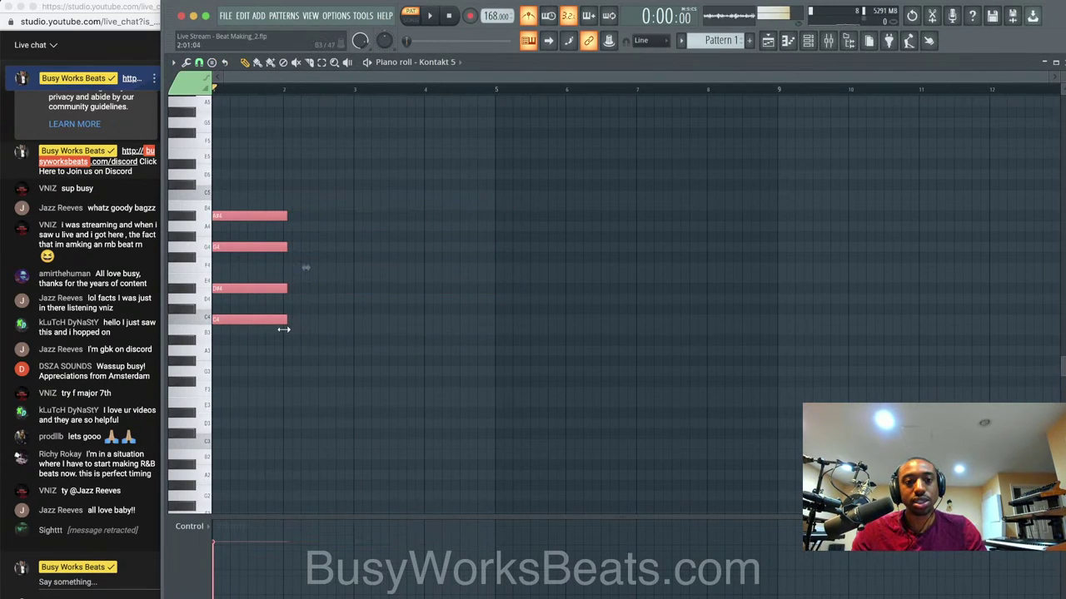
left_click(198, 63)
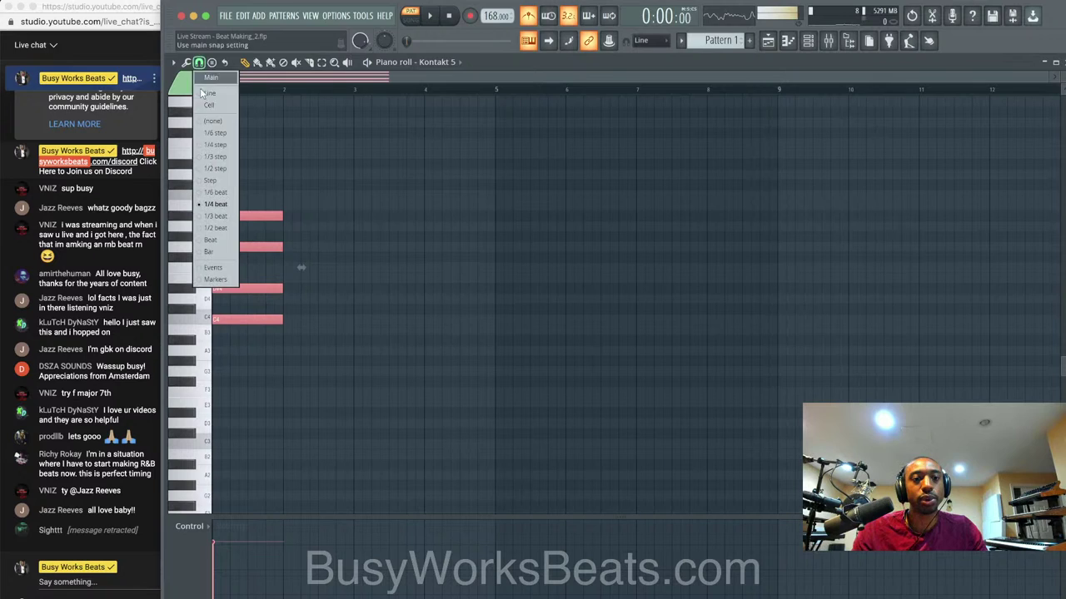
left_click(214, 227)
left_click(398, 250)
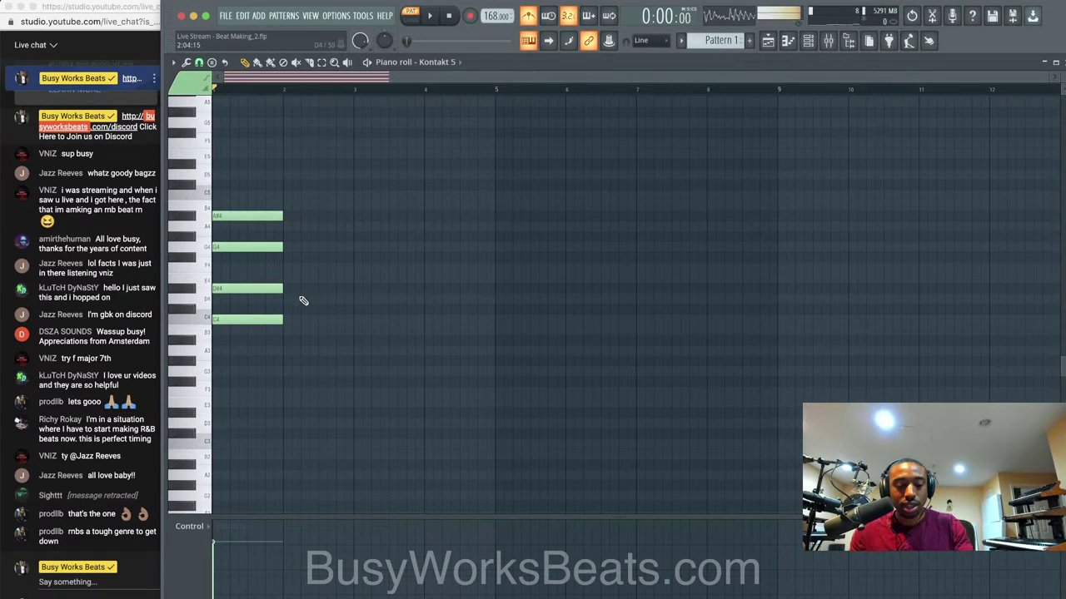
Select the chord's D#4 note, then hide the Full Screen capture source in OBS.
left_click_drag(300, 303, 253, 259)
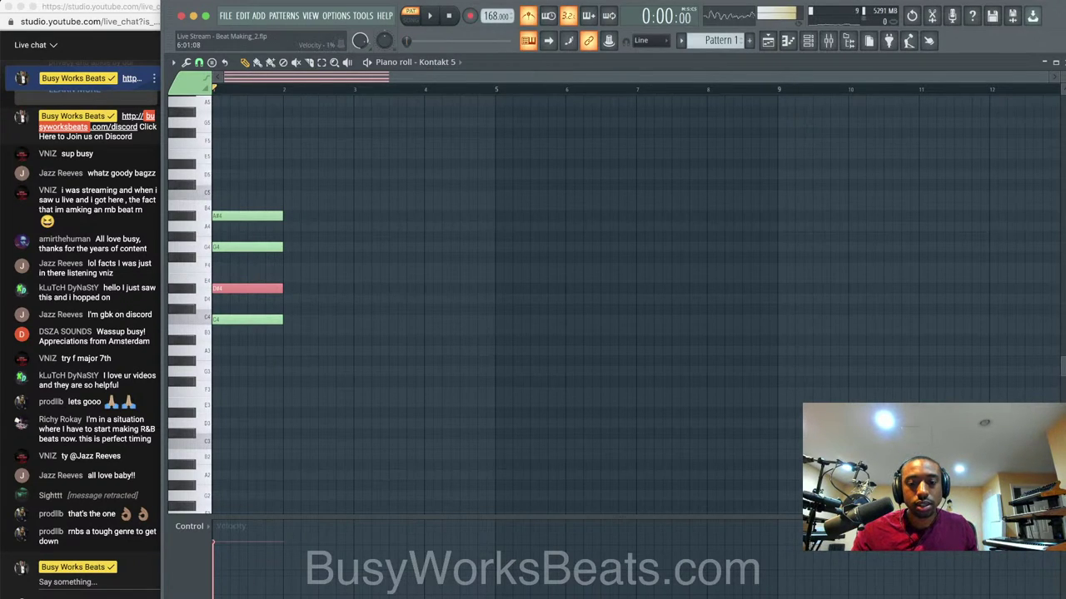
key("super+Tab")
left_click(491, 481)
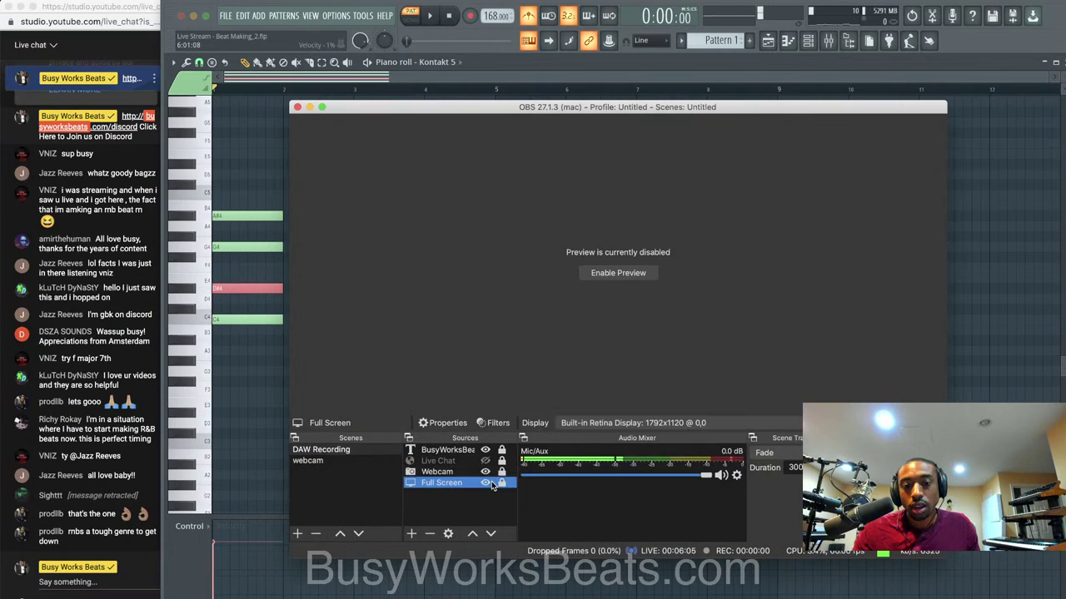
left_click(490, 481)
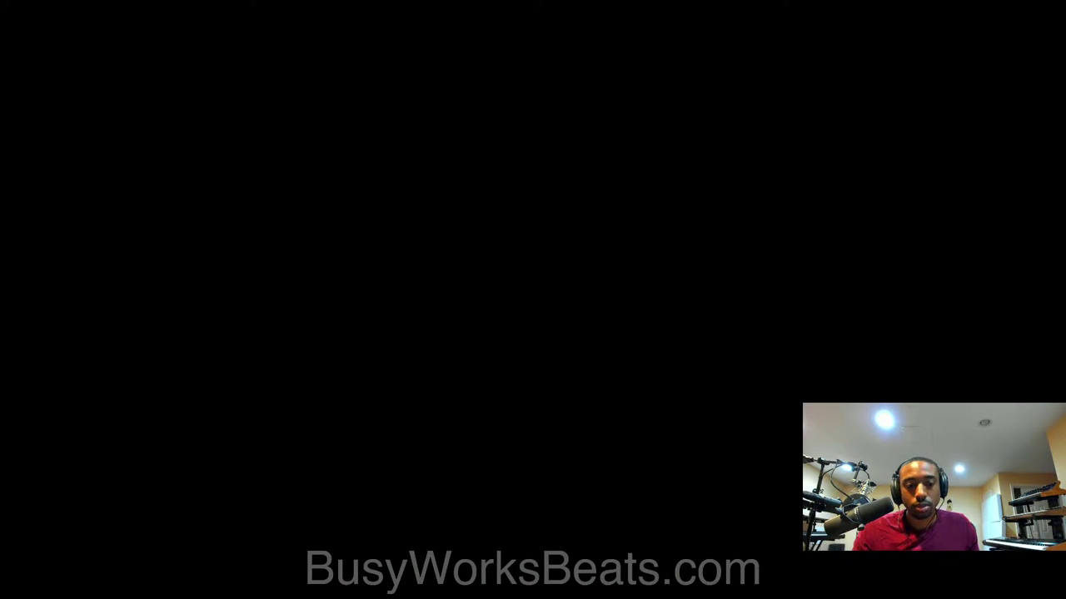
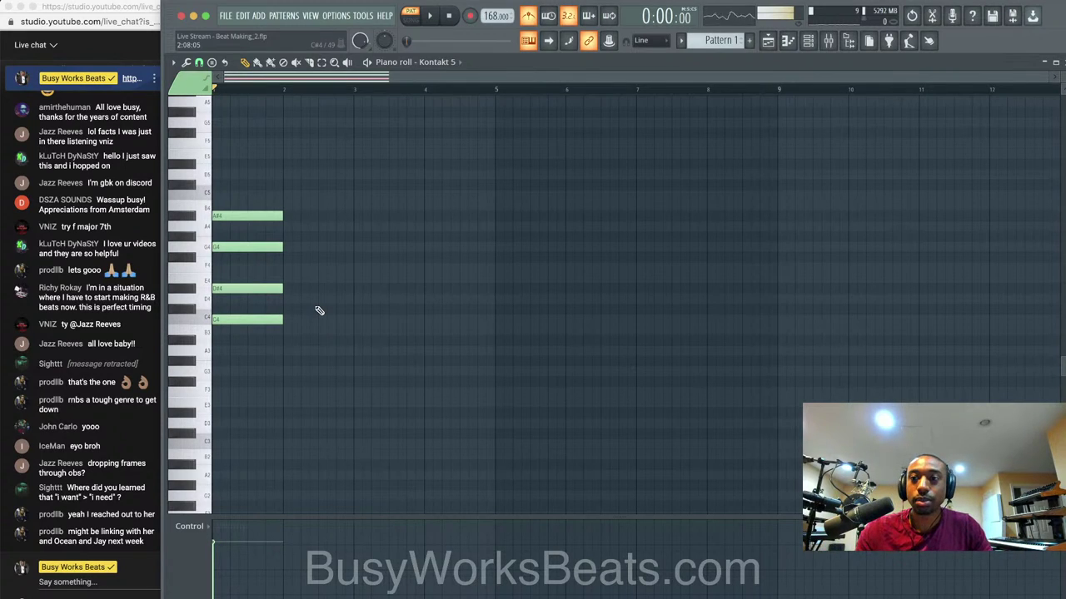
Shorten the chord's bottom C4 note so it only sounds briefly at the start of bar 1.
left_click_drag(1059, 77, 1065, 77)
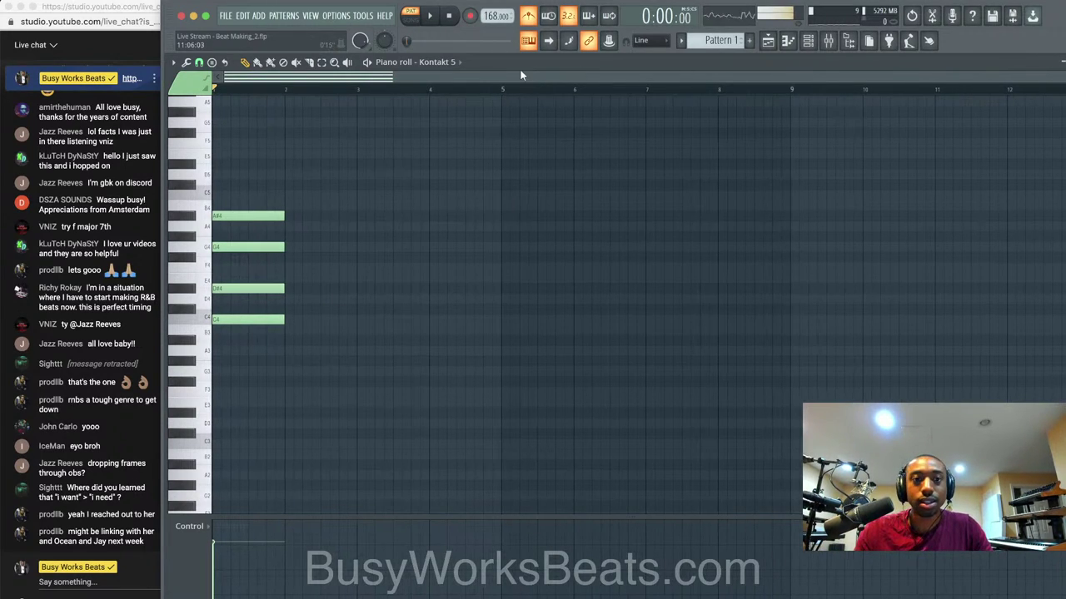
key("space")
key("space")
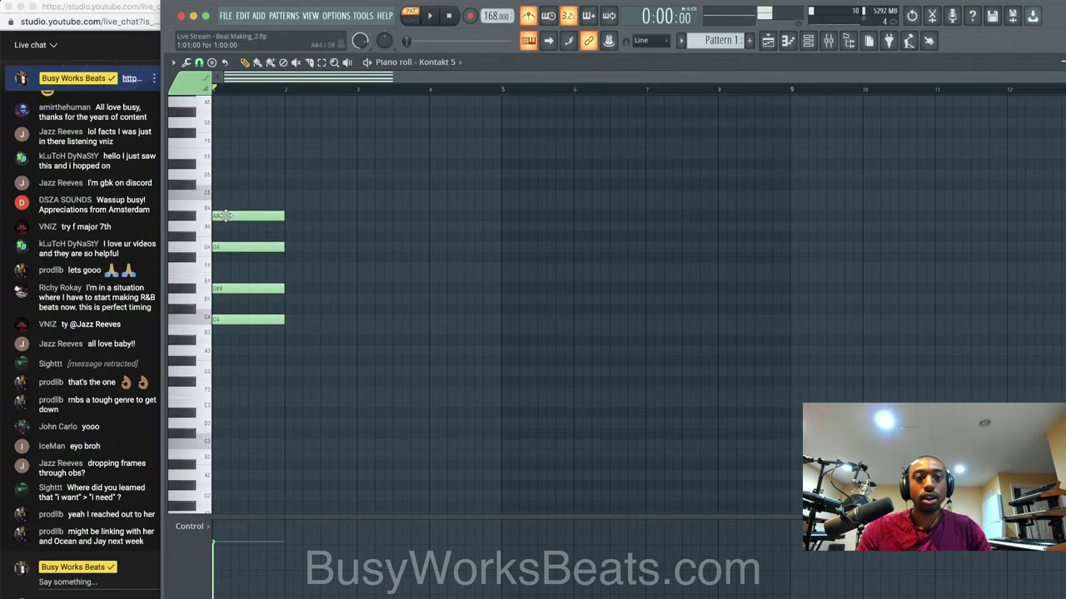
left_click_drag(253, 323, 248, 201)
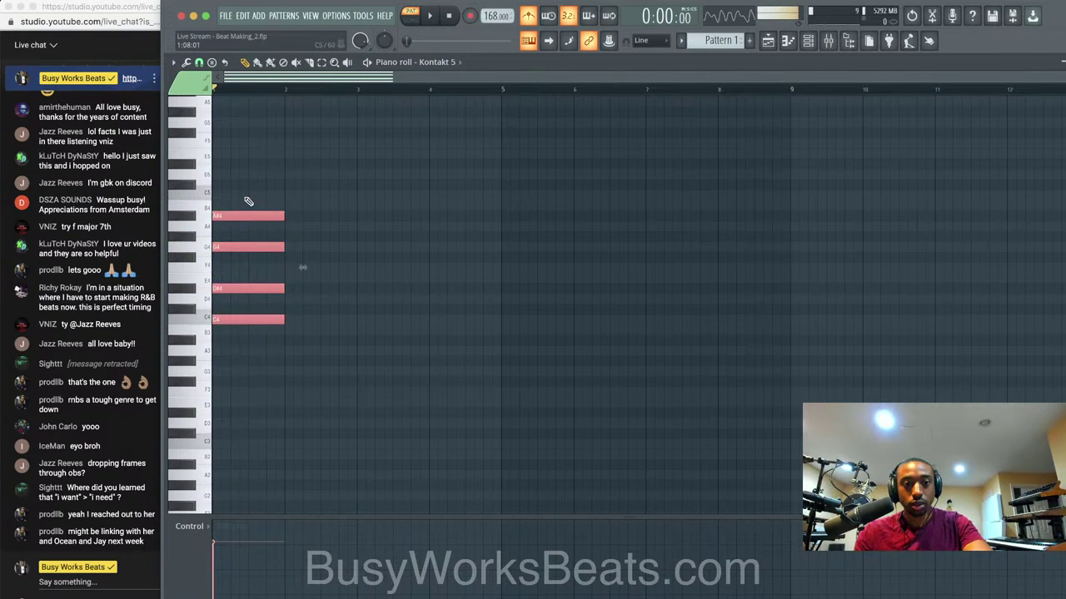
left_click(343, 225, "super")
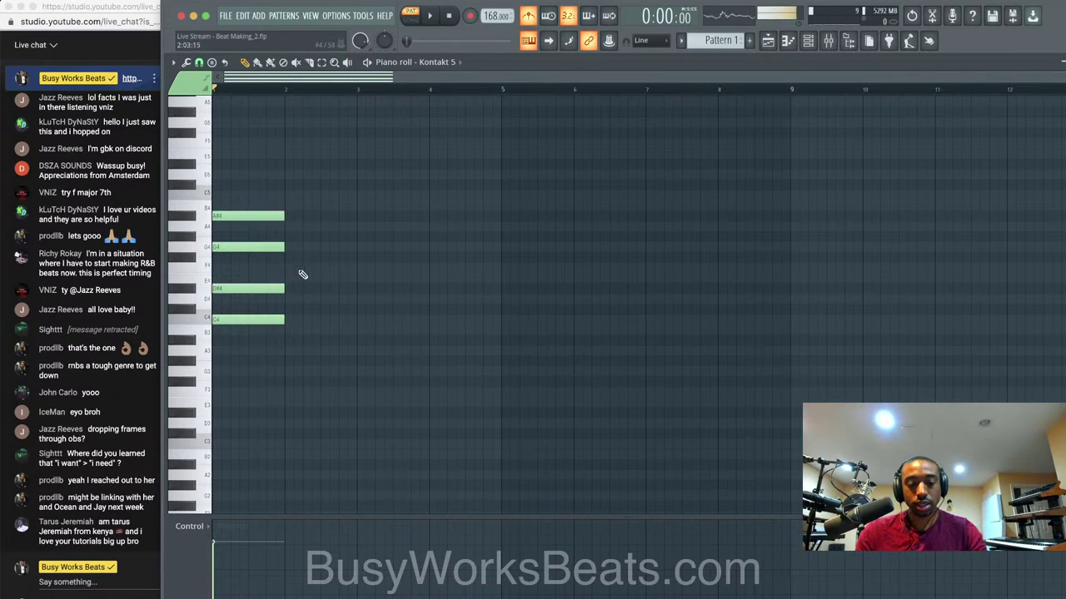
left_click_drag(283, 320, 239, 320)
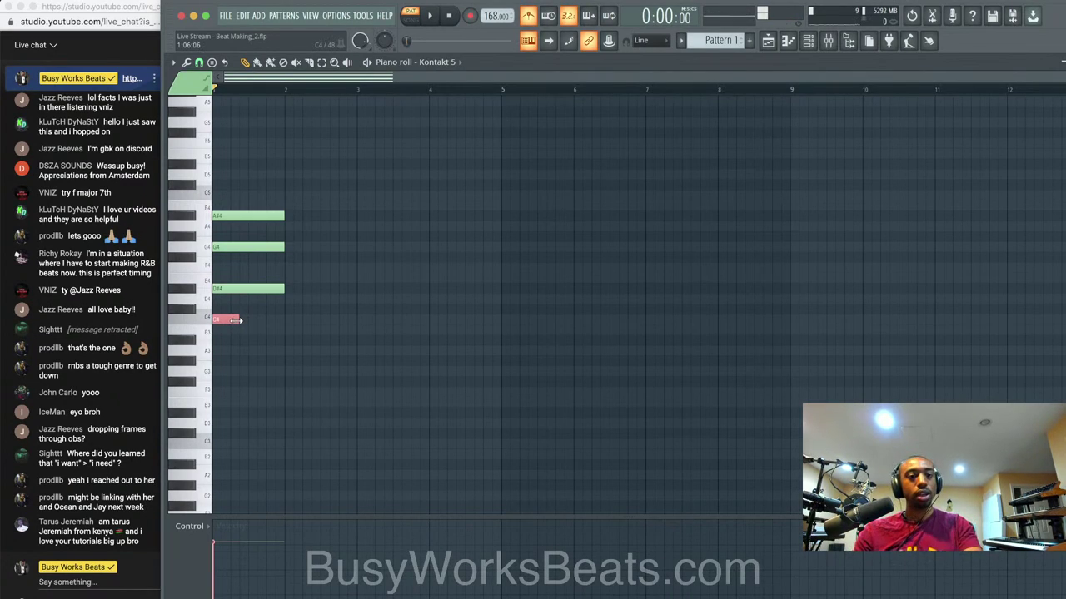
Offset the D#4 and G4 notes by steps so the chord's notes enter one after another.
left_click_drag(221, 318, 263, 322)
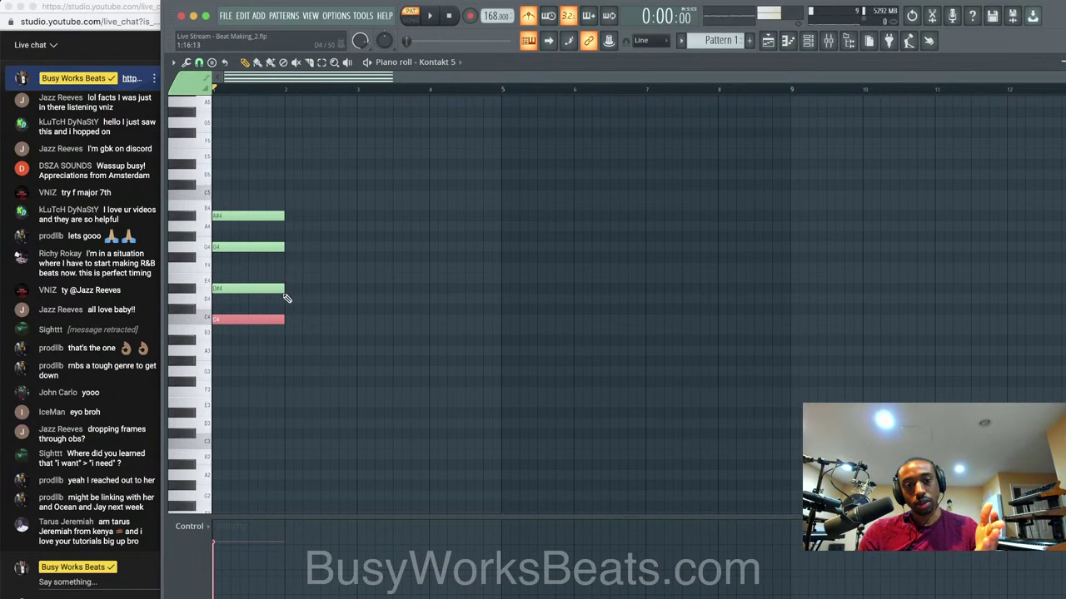
left_click_drag(282, 289, 240, 289)
left_click(222, 289)
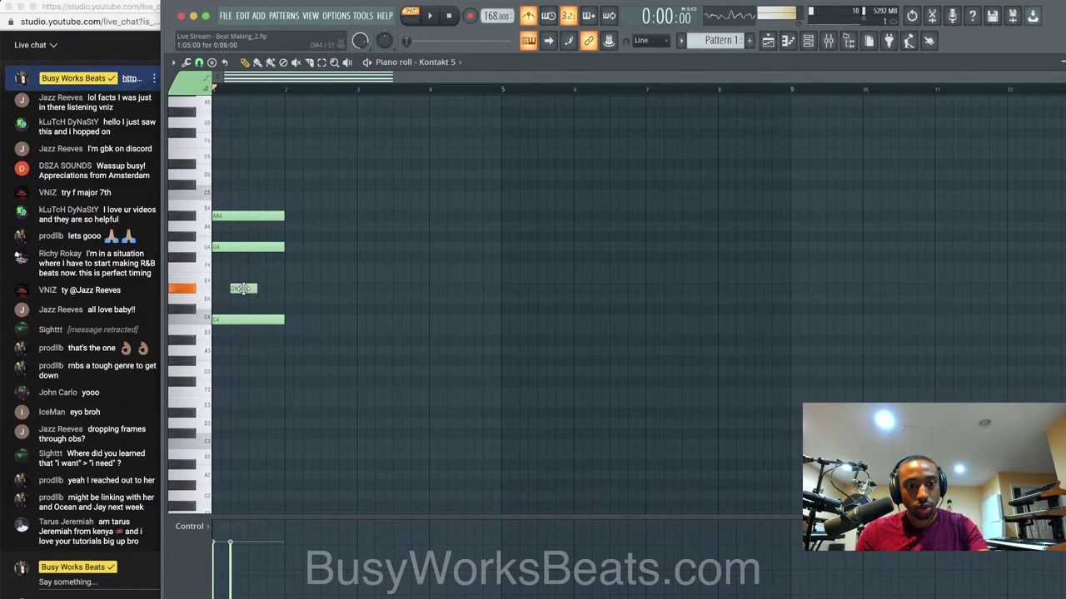
left_click_drag(238, 247, 283, 217)
key("space")
key("space")
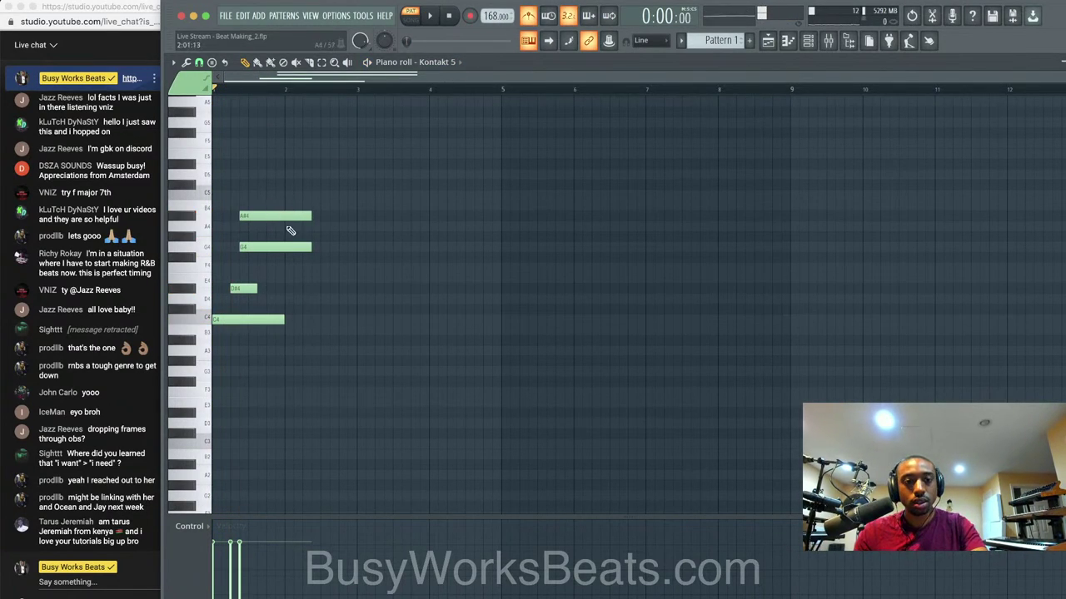
left_click_drag(245, 288, 236, 288)
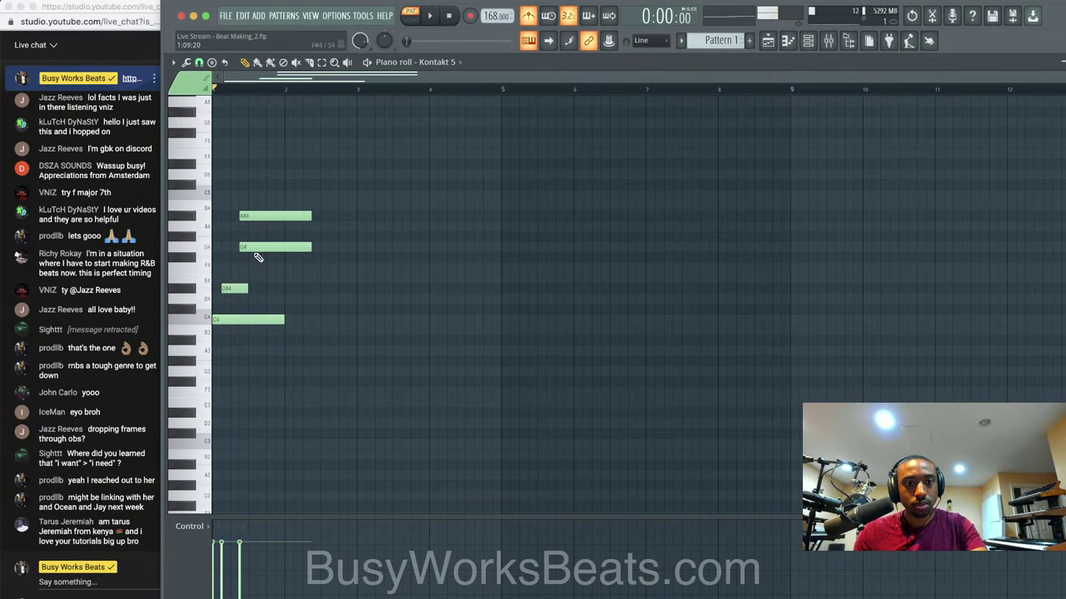
left_click_drag(254, 248, 249, 245)
key("space")
key("space")
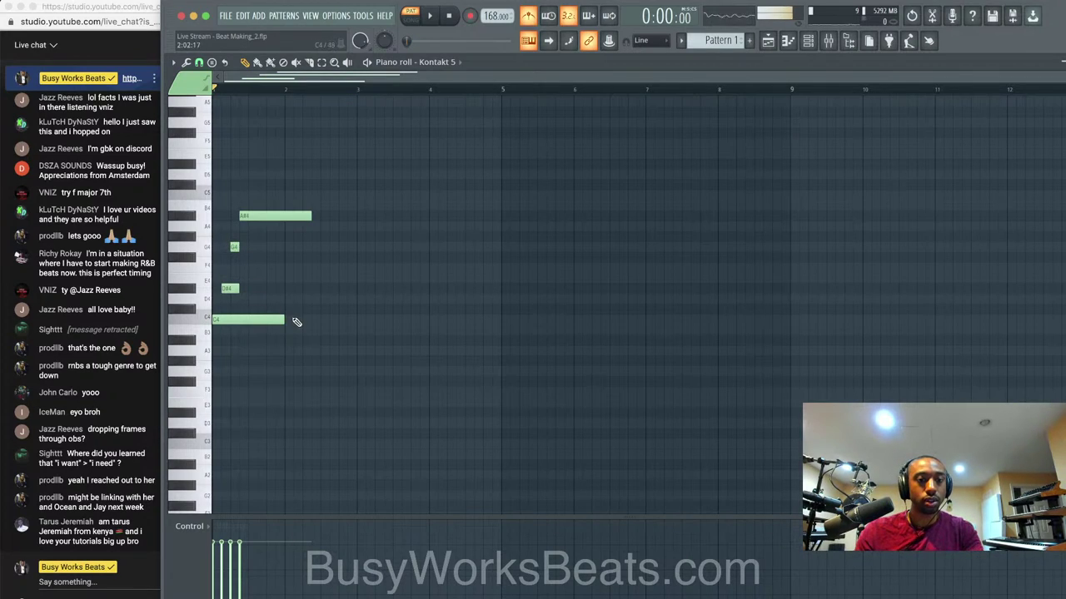
Make C4, D#4, G4 and A#4 end together, then transpose the chord up an octave.
left_click_drag(284, 320, 242, 319)
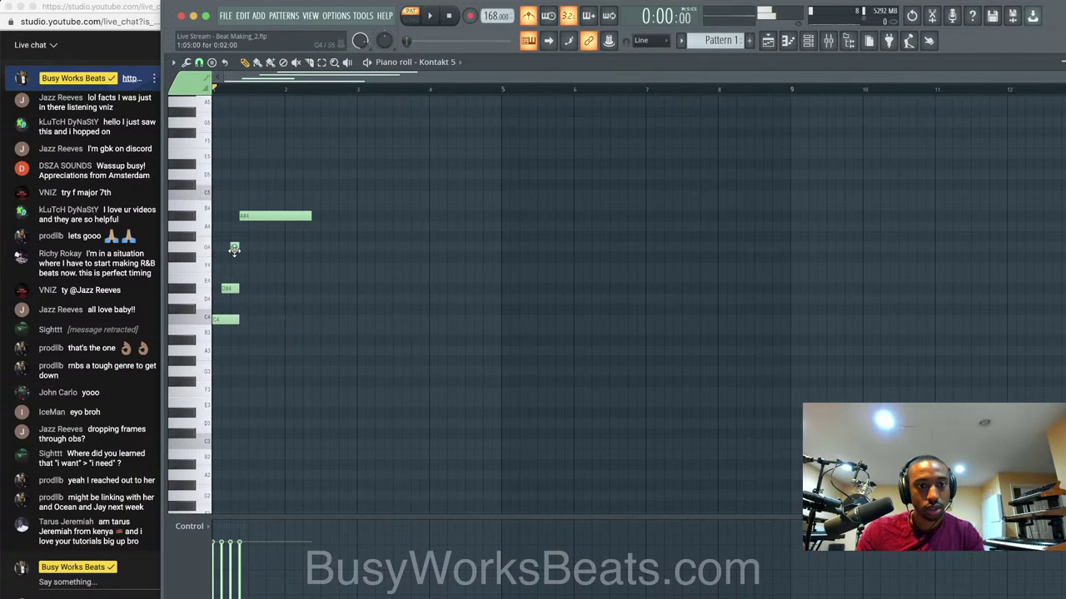
left_click_drag(238, 247, 289, 248)
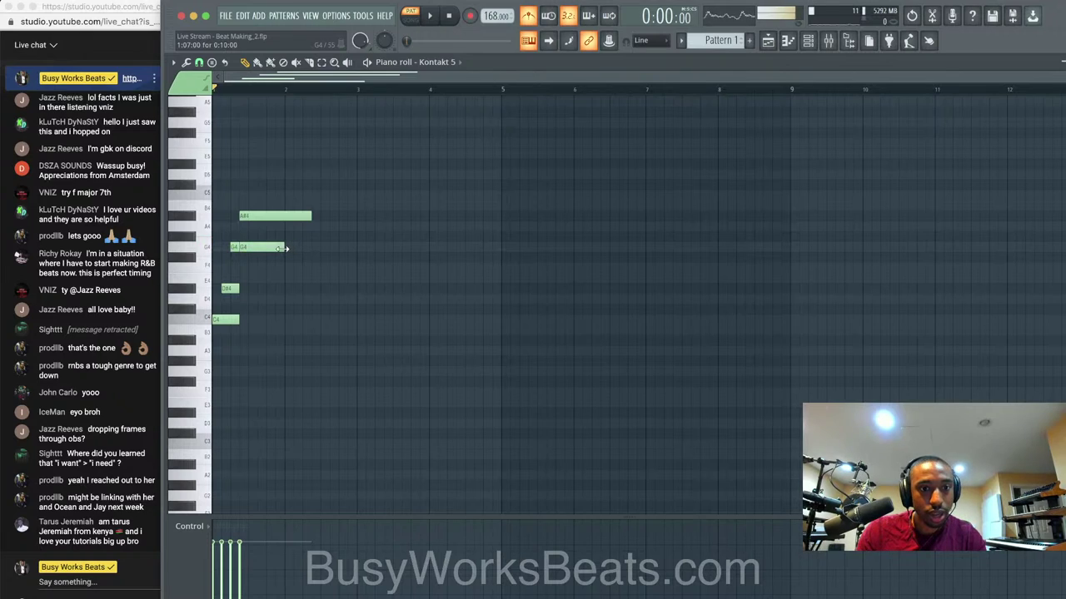
left_click_drag(239, 288, 273, 288)
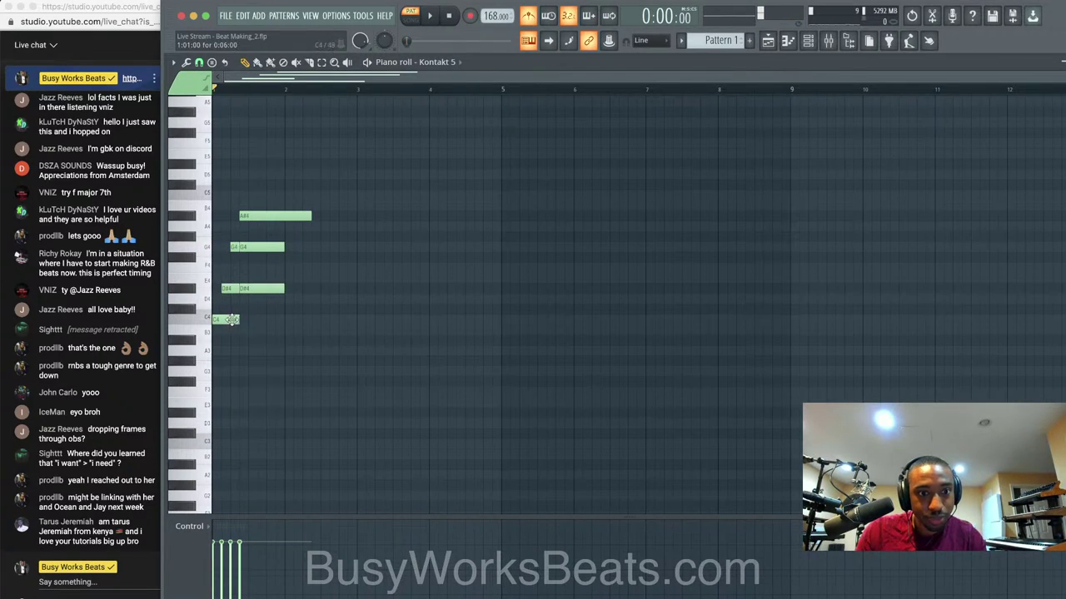
left_click_drag(239, 319, 287, 319)
key("space")
key("space")
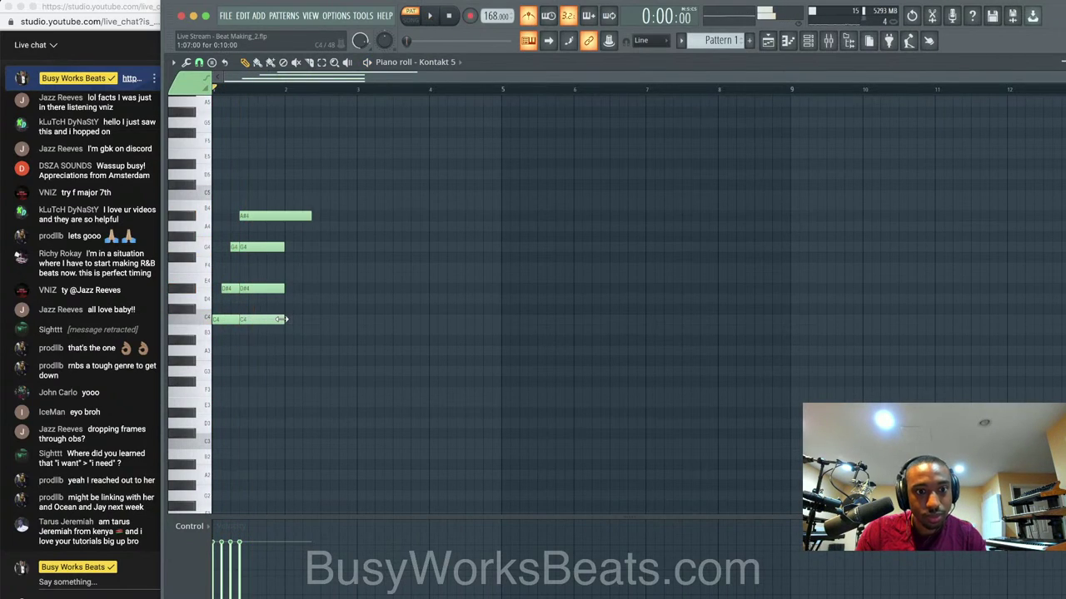
left_click(310, 216)
left_click_drag(310, 216, 285, 217)
key("ctrl+Up")
Play back the staggered C5 chord and box-select its G5 note.
scroll(310, 260, "up", 3)
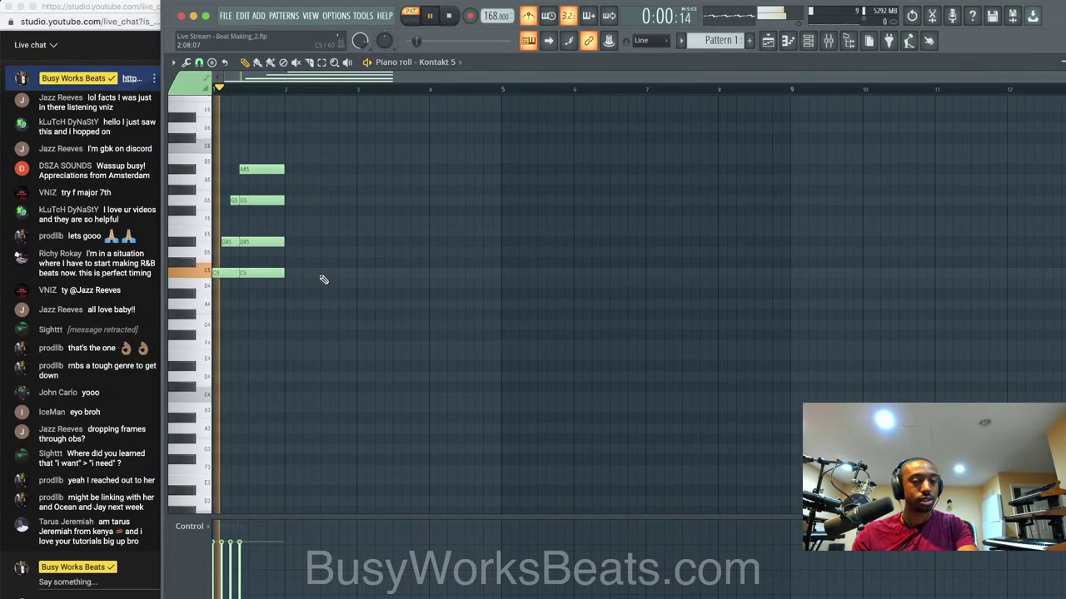
key("space")
key("space")
key("space")
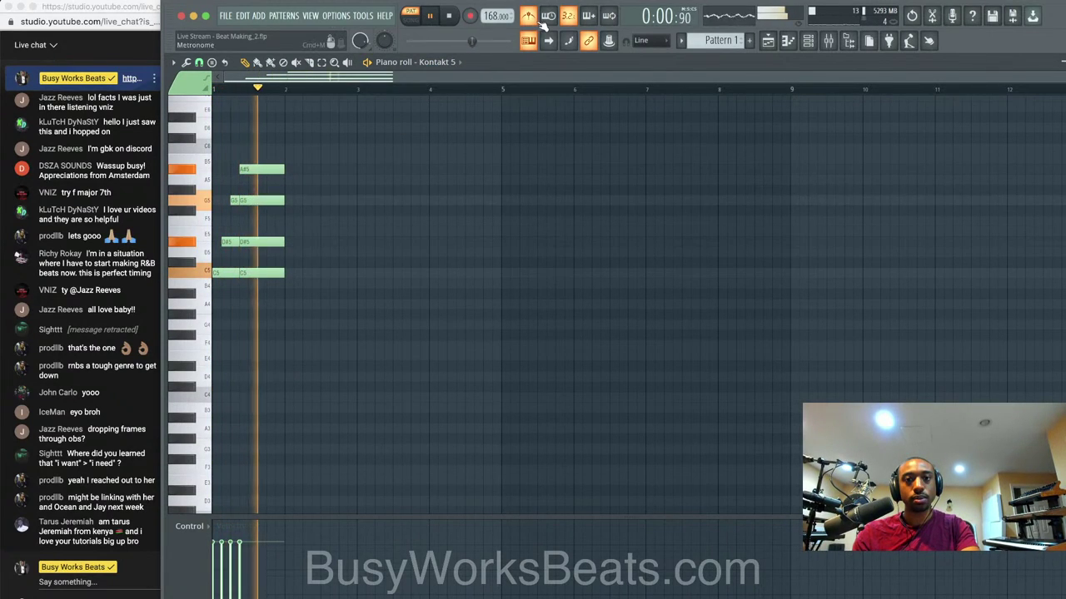
key("space")
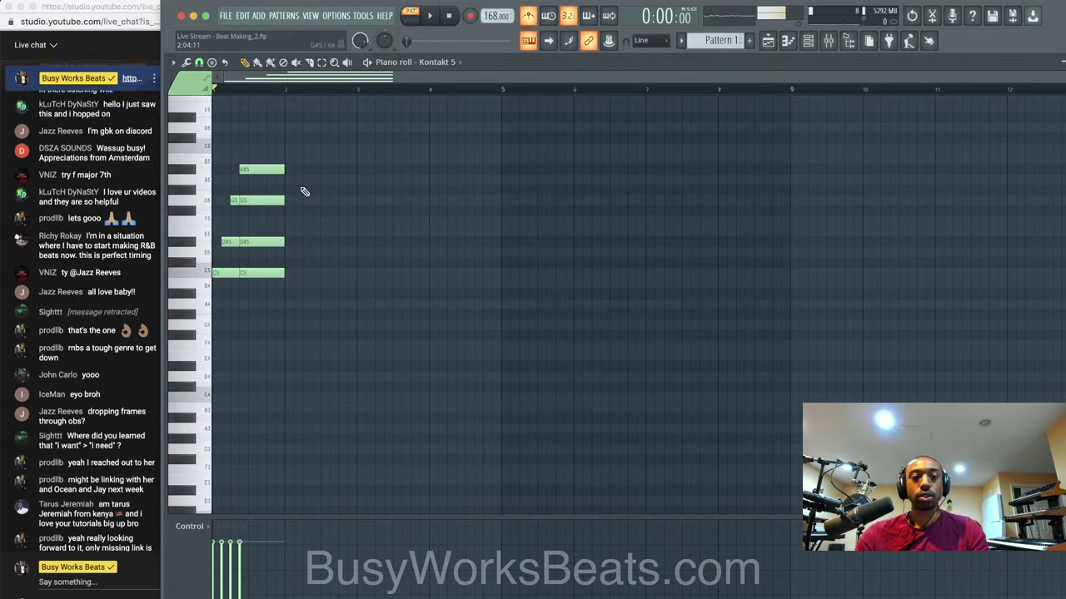
left_click_drag(304, 188, 220, 216)
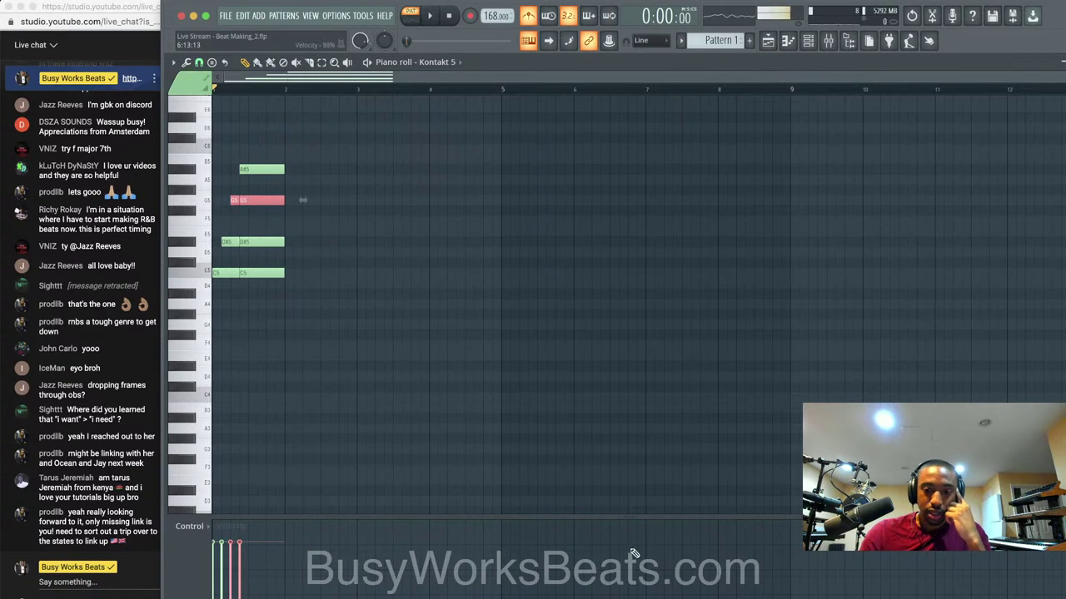
left_click(907, 592)
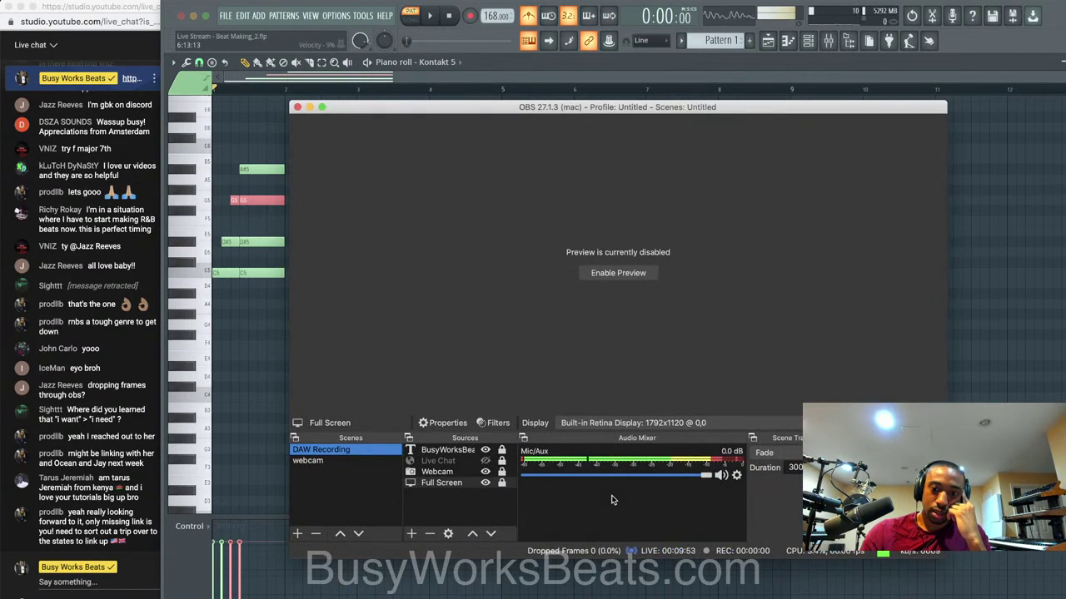
left_click(310, 107)
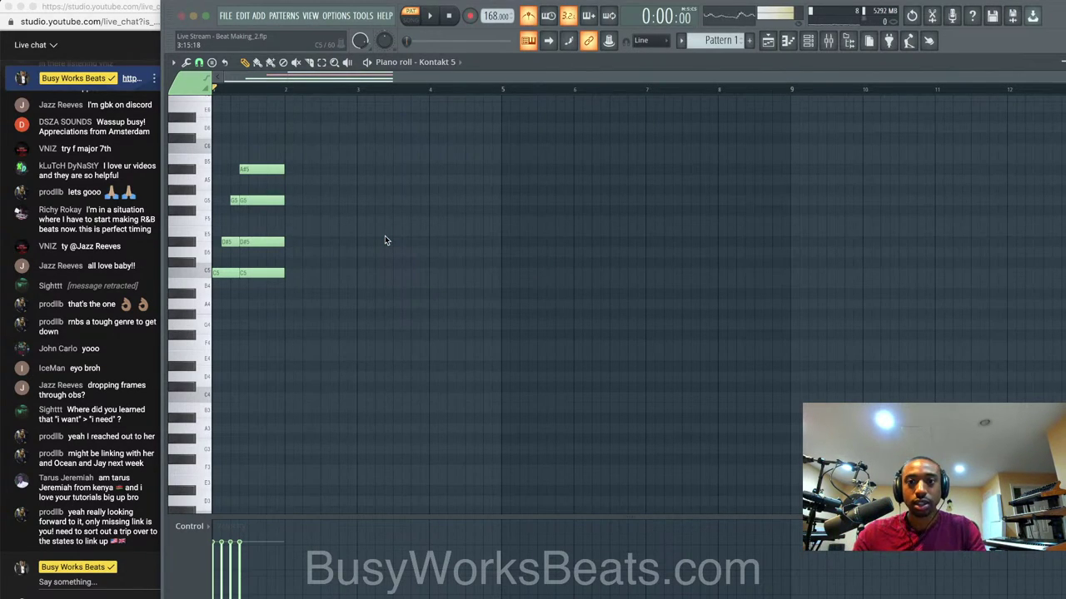
Drop the G5 note an octave to G4 and play the revoiced chord.
left_click_drag(327, 197, 221, 207)
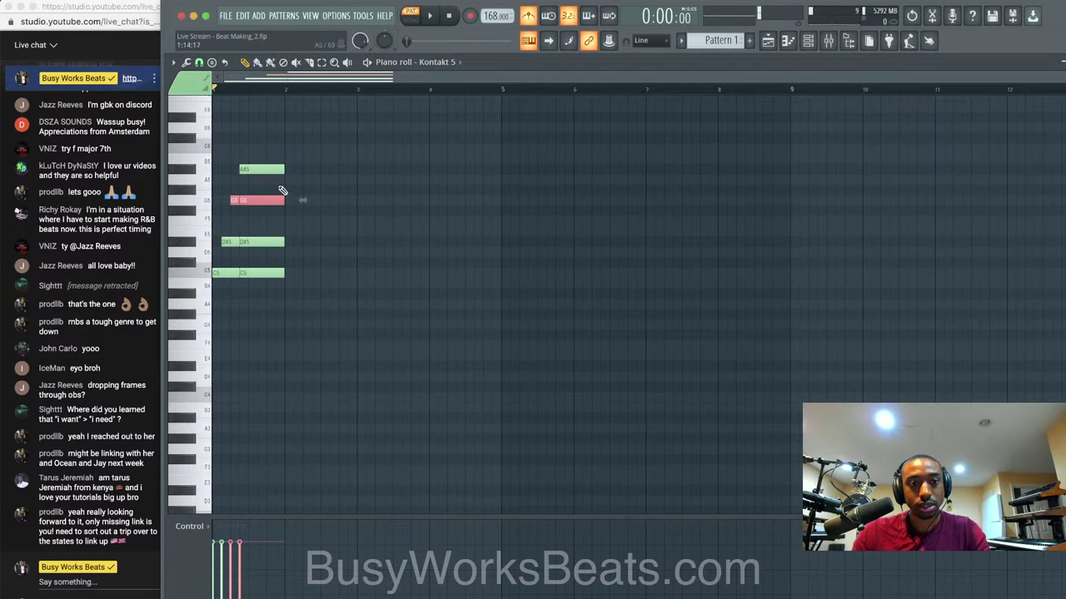
key("ctrl+Down")
left_click(382, 286)
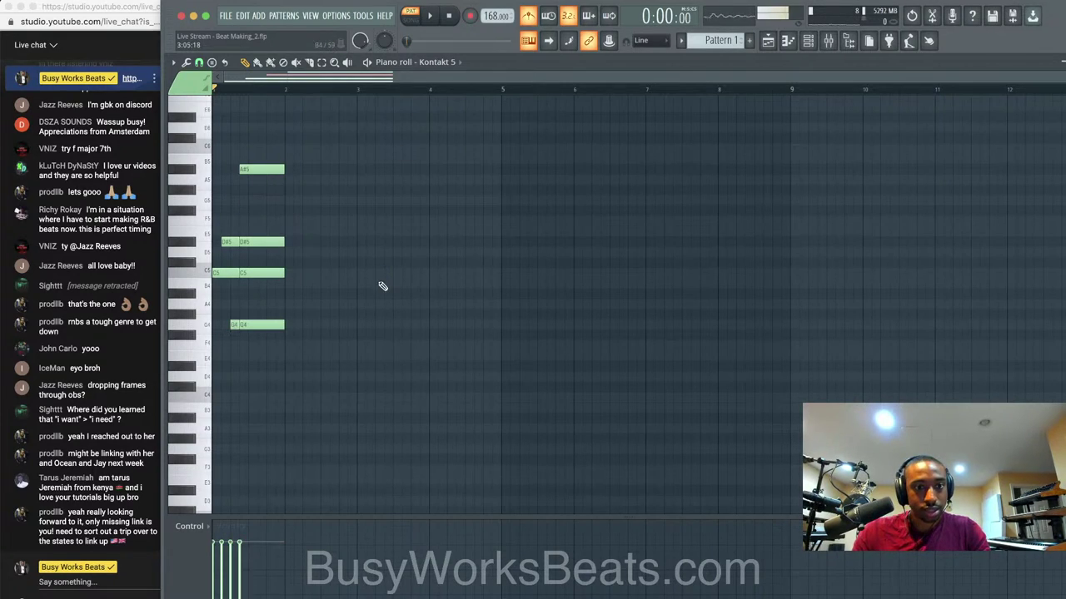
key("space")
key("space")
Delete the long G4, C5 and D#5 notes and shift C5 one step later.
mouse_move(281, 323)
left_mouse_down()
mouse_move(224, 326)
mouse_move(239, 322)
left_mouse_up()
right_click(260, 324)
right_click(258, 272)
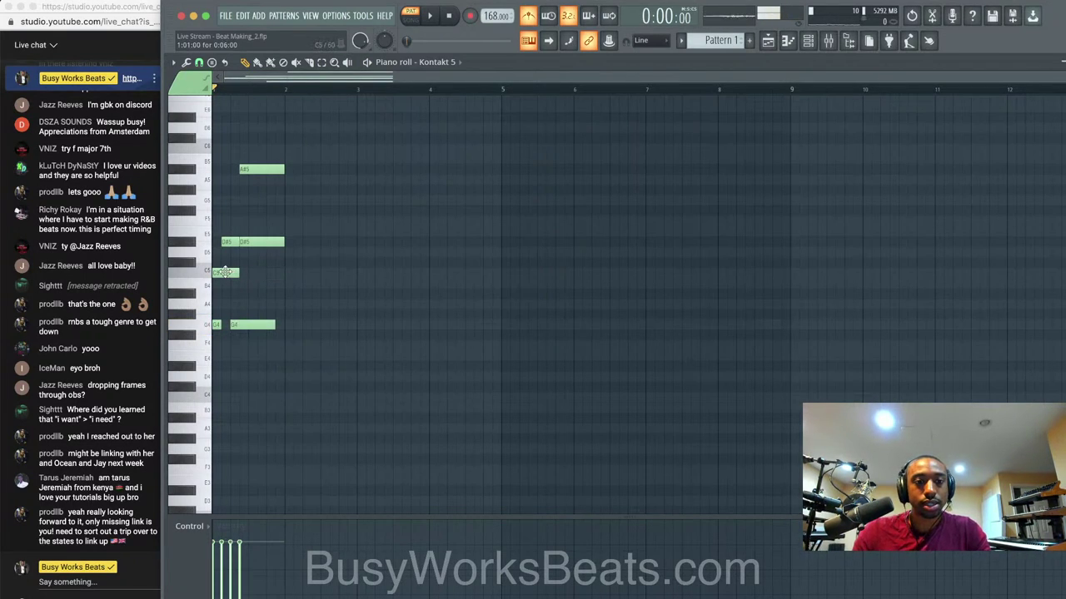
mouse_move(225, 272)
left_mouse_down()
mouse_move(234, 272)
mouse_move(235, 241)
mouse_move(272, 242)
left_mouse_up()
right_click(272, 242)
left_click(248, 168)
key("space")
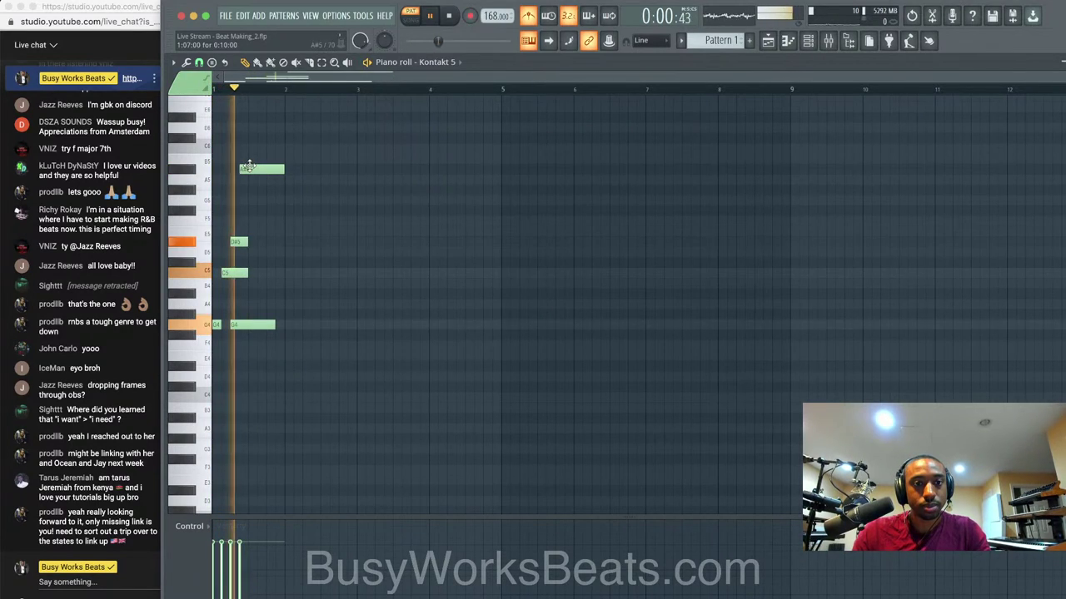
key("space")
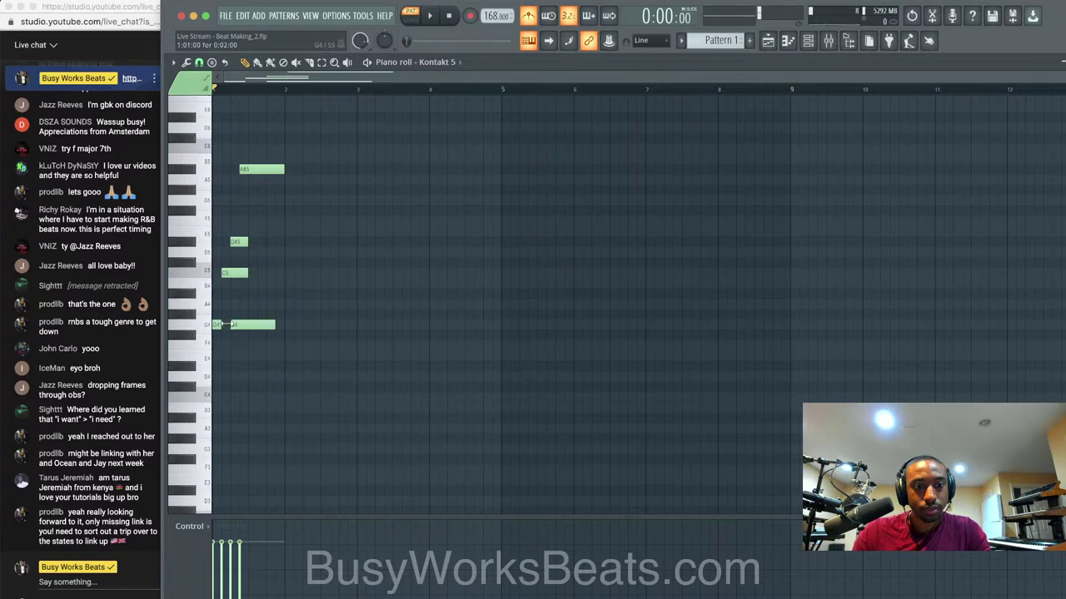
Move G4 one step later and add new D#5 and C5 notes, auditioning the chord.
left_click_drag(239, 325, 248, 324)
key("space")
key("space")
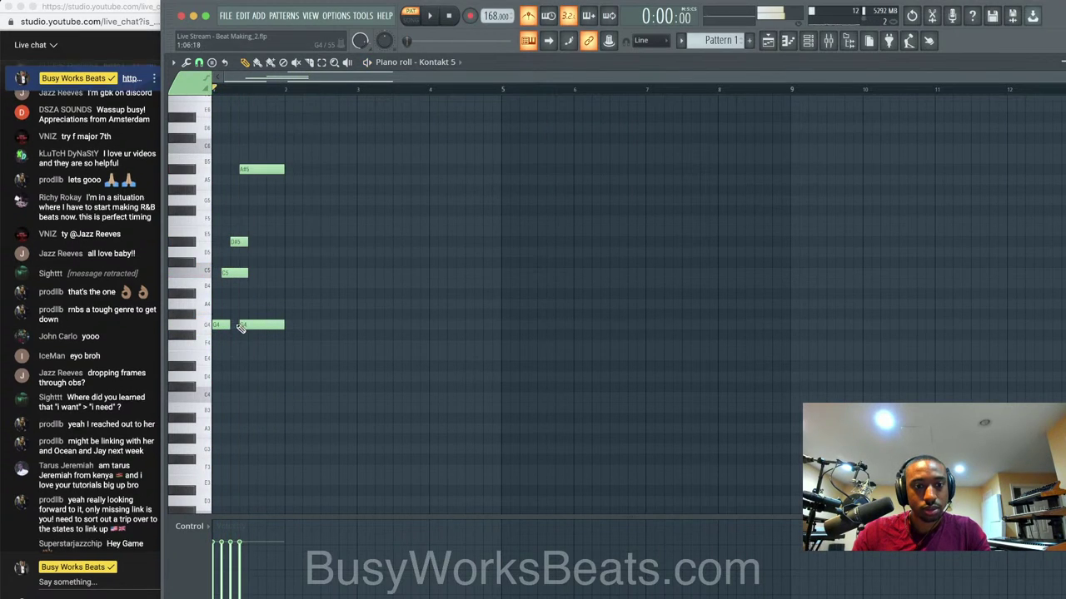
key("space")
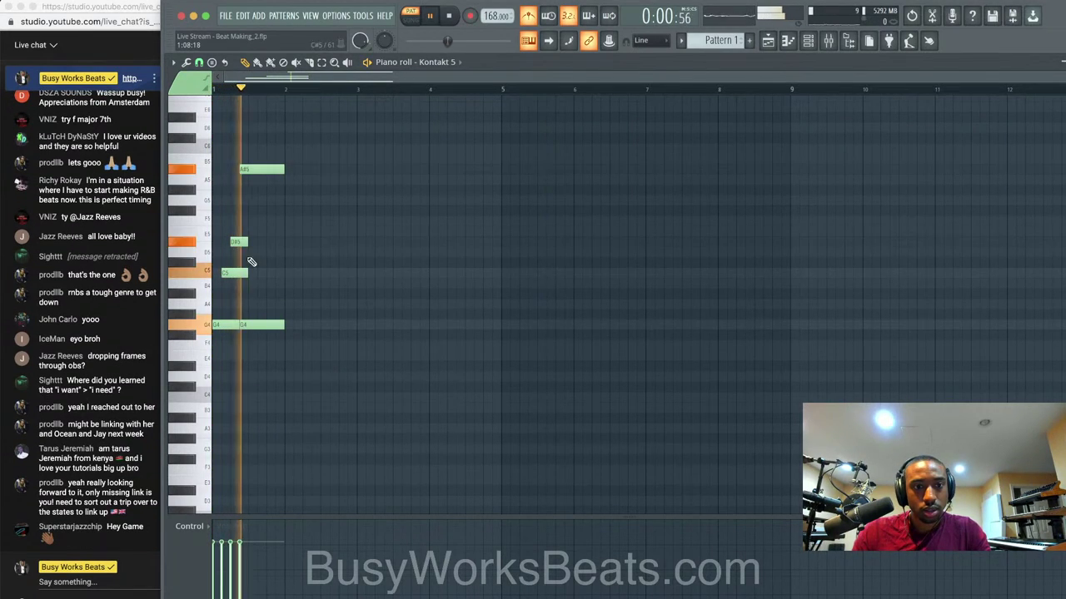
key("space")
left_click(252, 242)
key("space")
key("space")
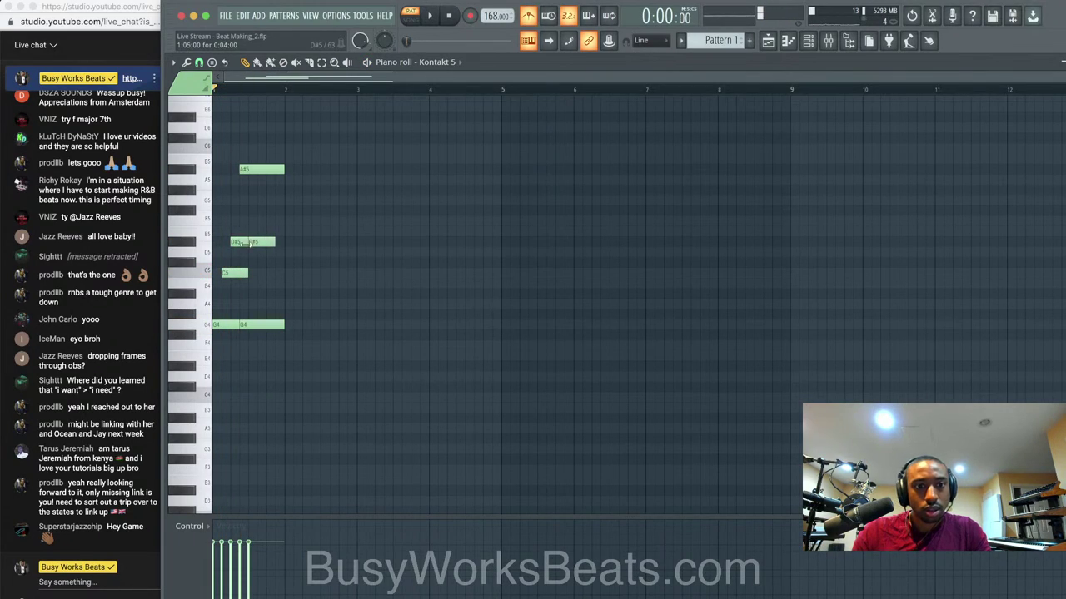
left_click_drag(247, 273, 246, 243)
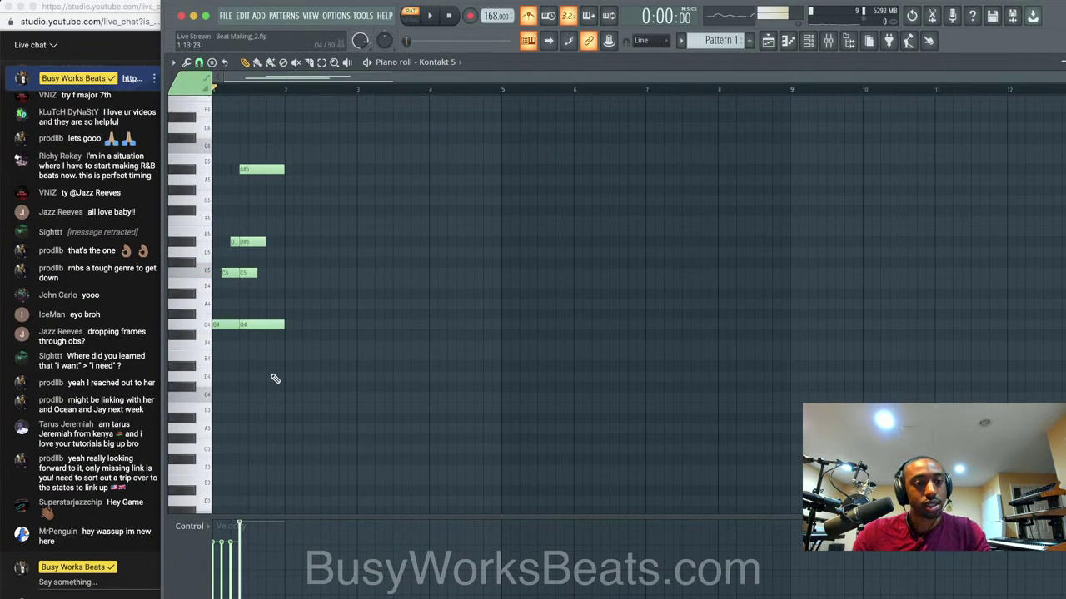
key("space")
key("space")
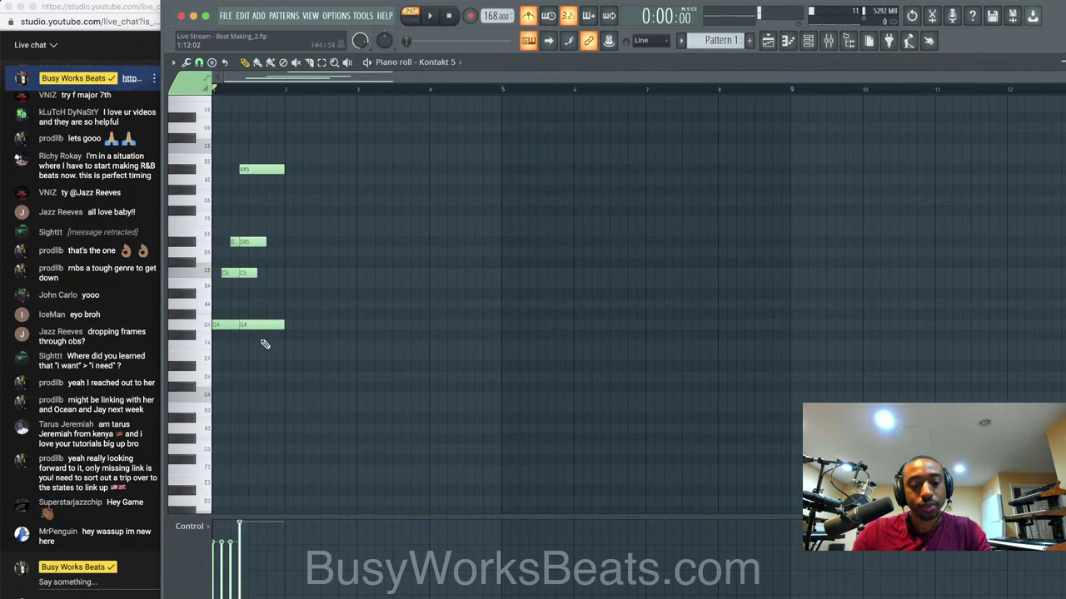
Slice the chord notes, delete the cut-off tails, and shorten the remaining notes into stabs.
mouse_move(263, 344)
left_mouse_down()
mouse_move(249, 156)
mouse_move(259, 336)
left_mouse_up()
left_click(310, 65)
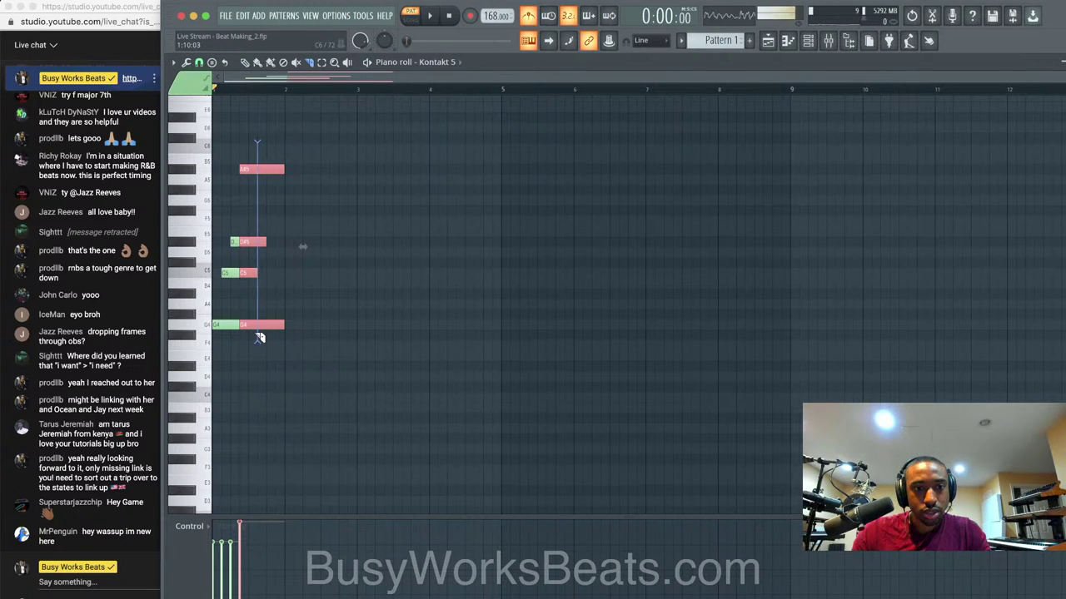
left_click(248, 63)
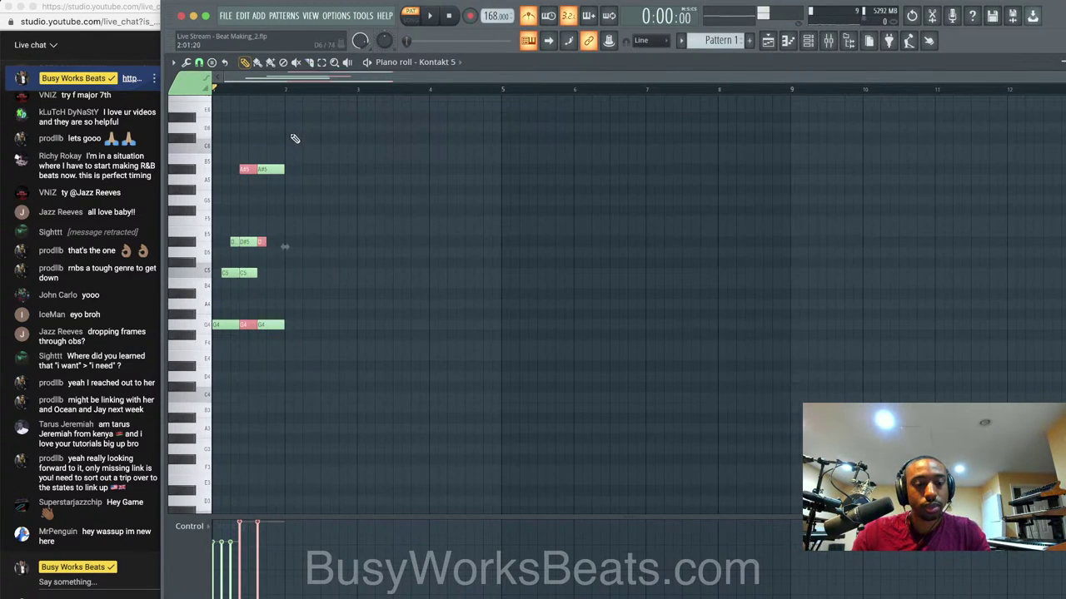
left_click_drag(291, 135, 268, 333)
key("Delete")
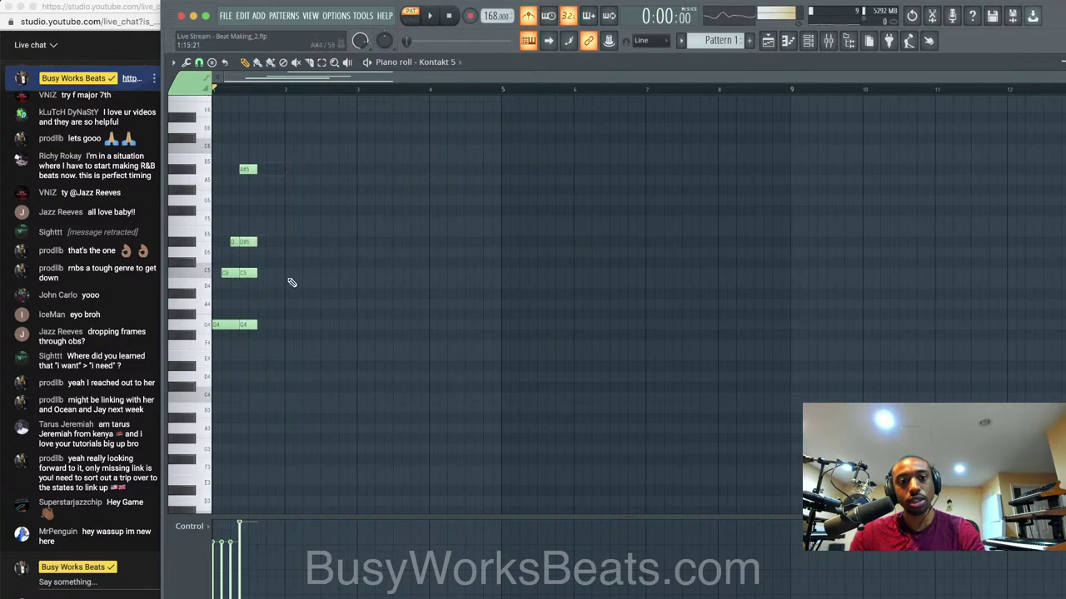
key("space")
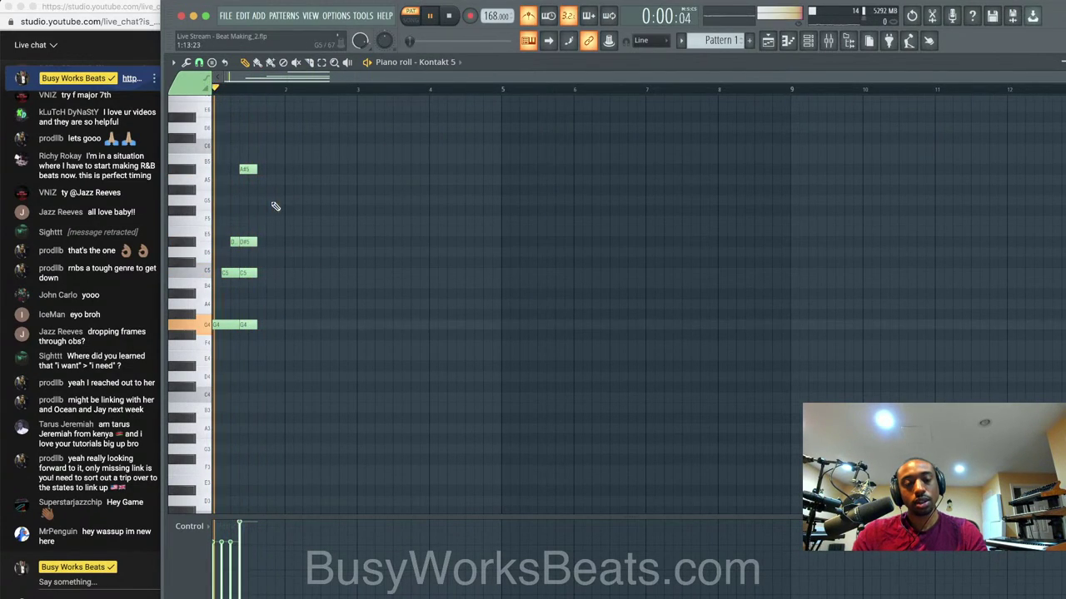
left_click(252, 325, "ctrl+shift")
left_click_drag(256, 324, 178, 86)
Transpose the whole chord with the arrow keys and move the top note from A5 to C6.
key("space")
key("Up")
key("Up")
key("space")
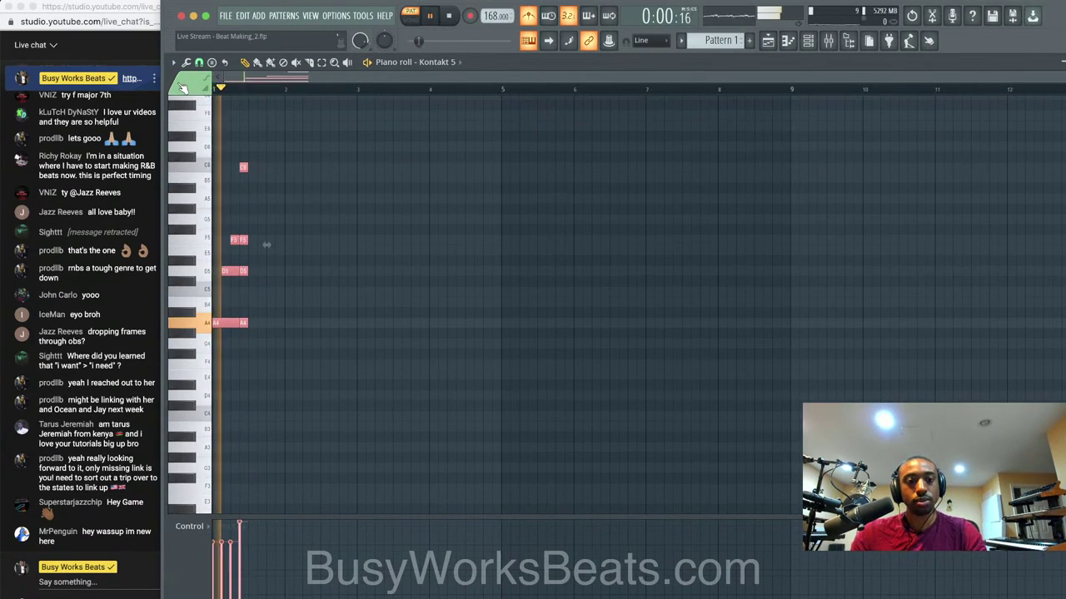
key("space")
key("Down")
key("Down")
key("Down")
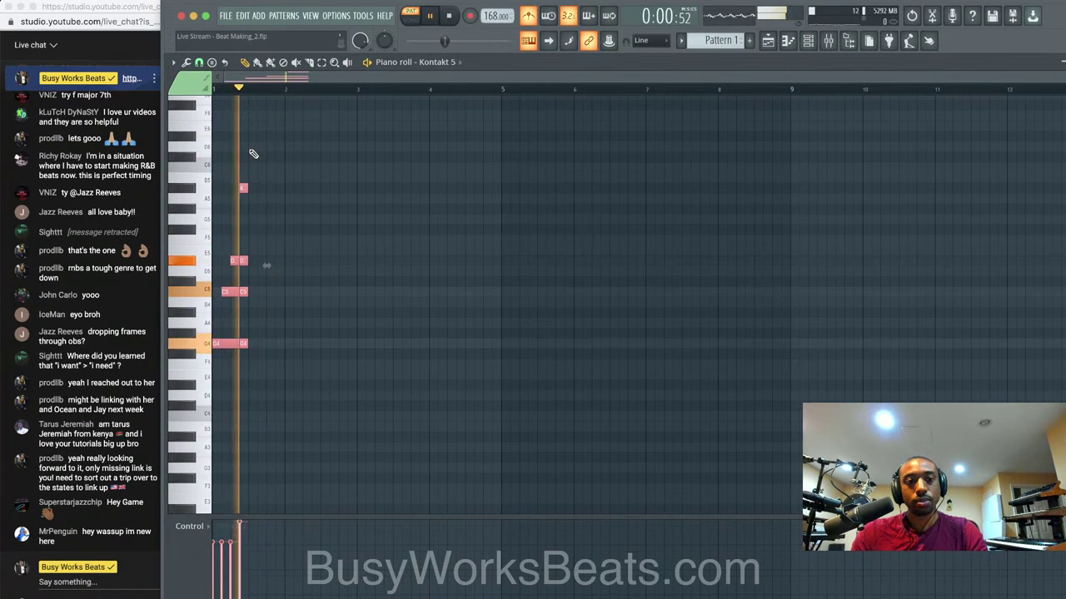
mouse_move(243, 188)
left_mouse_down()
mouse_move(241, 157)
mouse_move(241, 168)
left_mouse_up()
key("space")
Raise the middle note to F#5 and drop the top note from C6 to B5.
key("space")
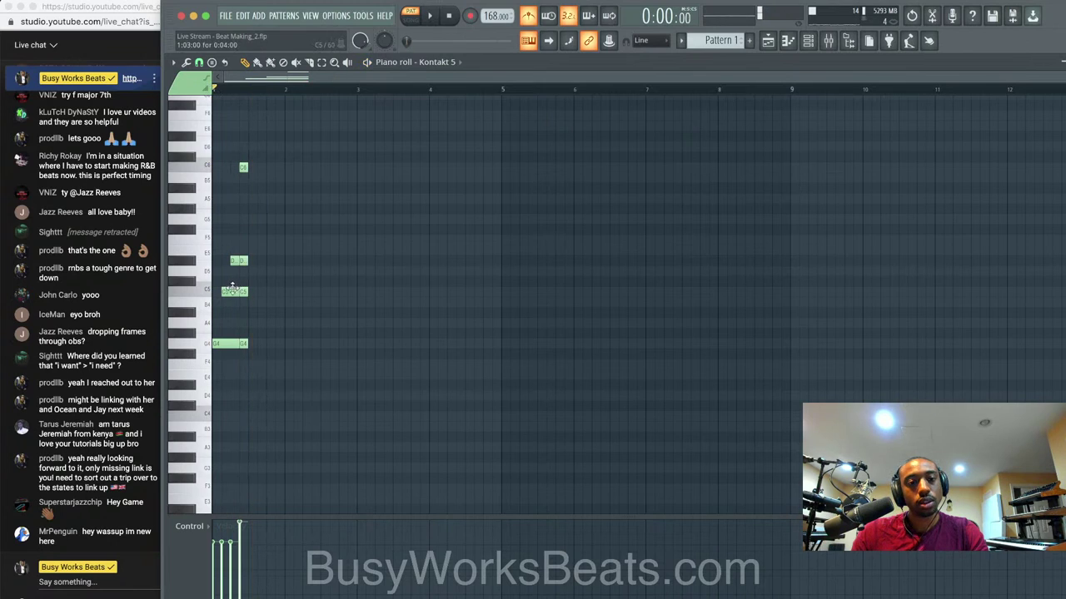
left_click(228, 289)
key("space")
key("space")
left_click_drag(250, 287, 240, 230)
key("space")
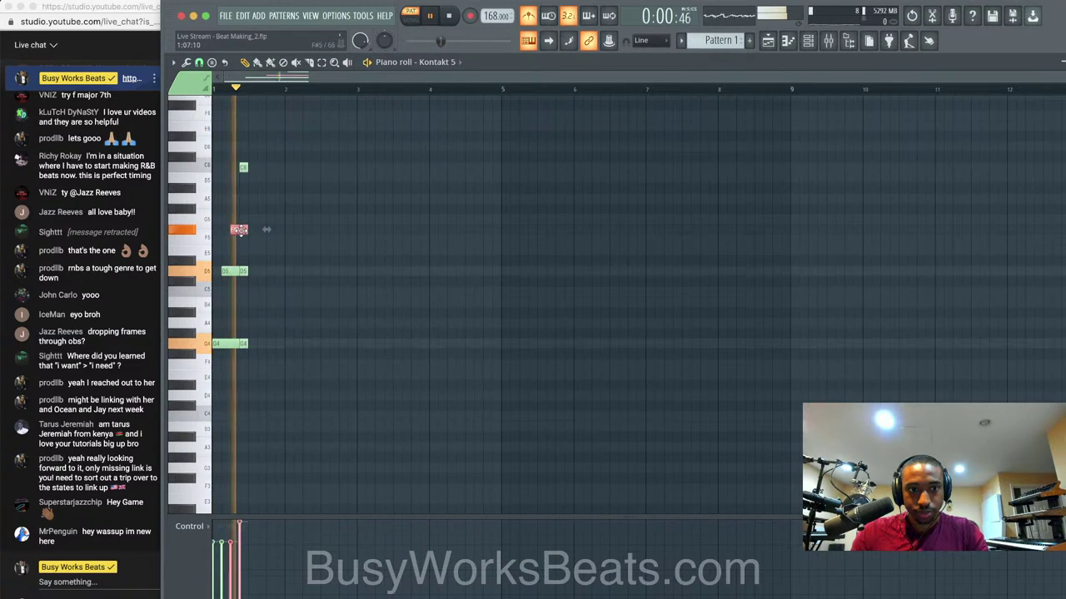
key("space")
key("space")
key("space")
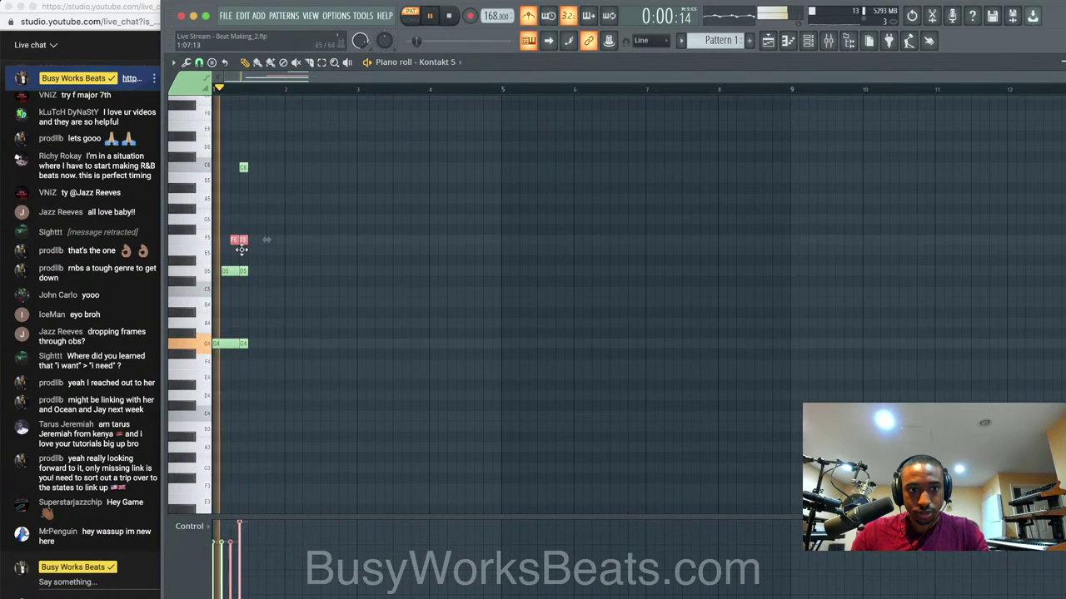
mouse_move(239, 231)
left_mouse_down()
mouse_move(240, 220)
mouse_move(241, 230)
left_mouse_up()
key("space")
key("space")
key("space")
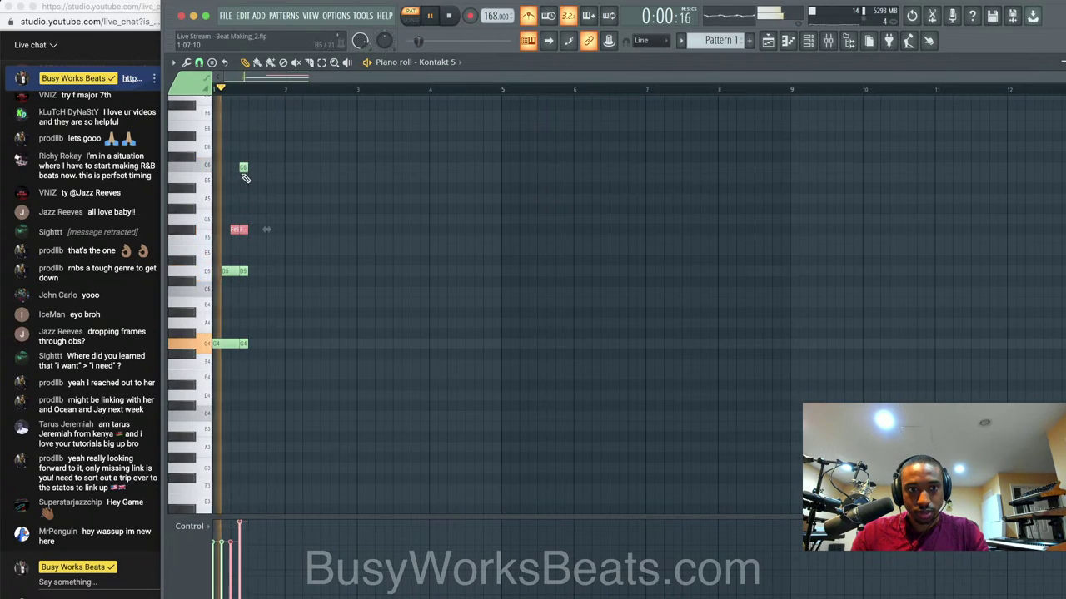
key("space")
left_click(240, 165)
left_click_drag(241, 166, 241, 177)
key("space")
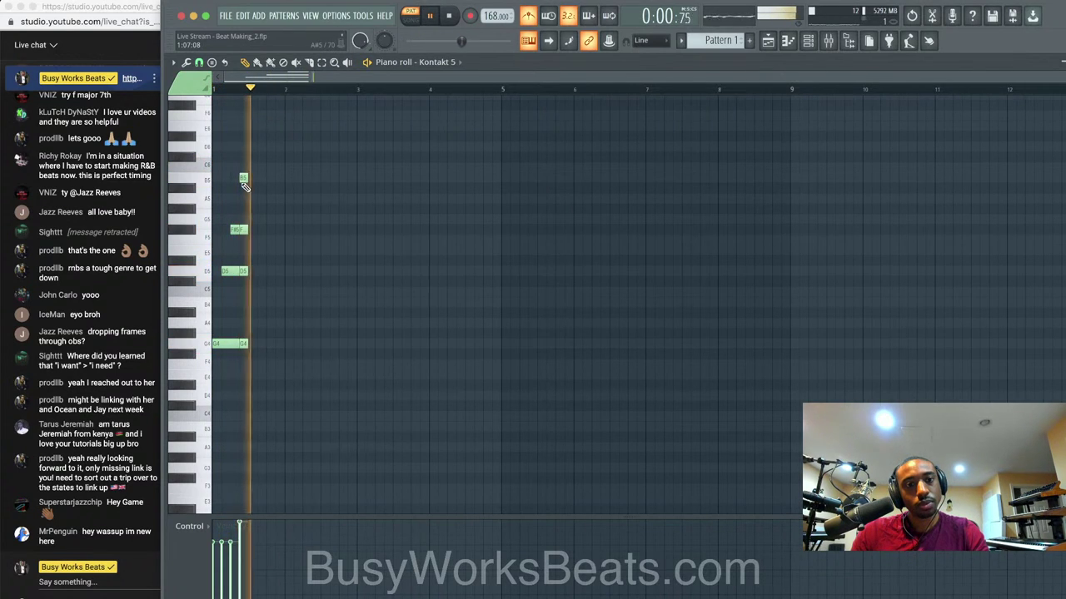
key("space")
key("space")
key("space")
Load AmpliTube 5 into Slot 1 of the piano's mixer Insert 2.
left_click(809, 42)
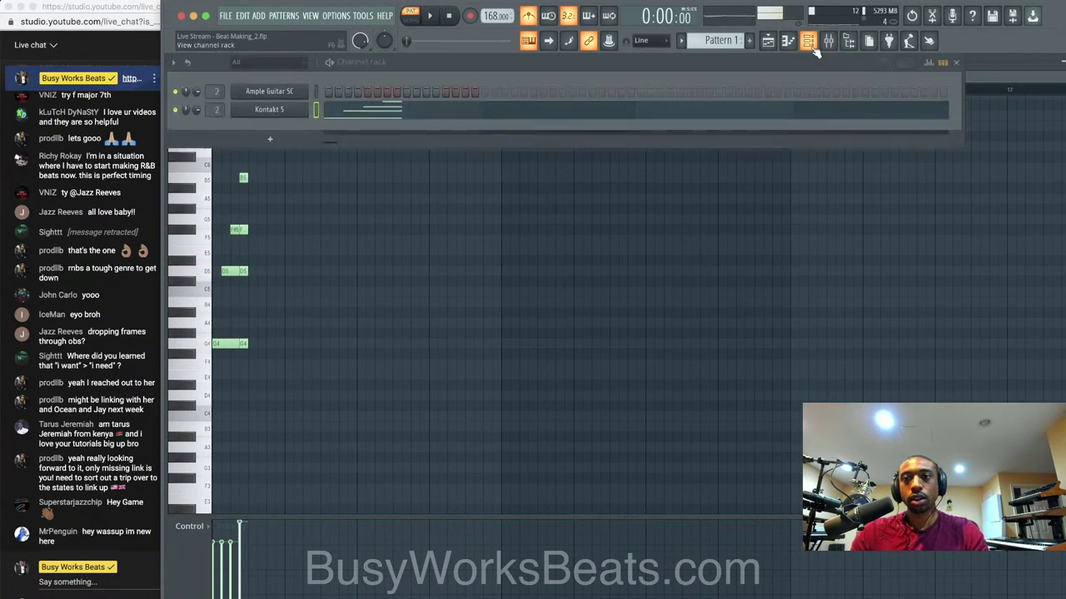
left_click(827, 40)
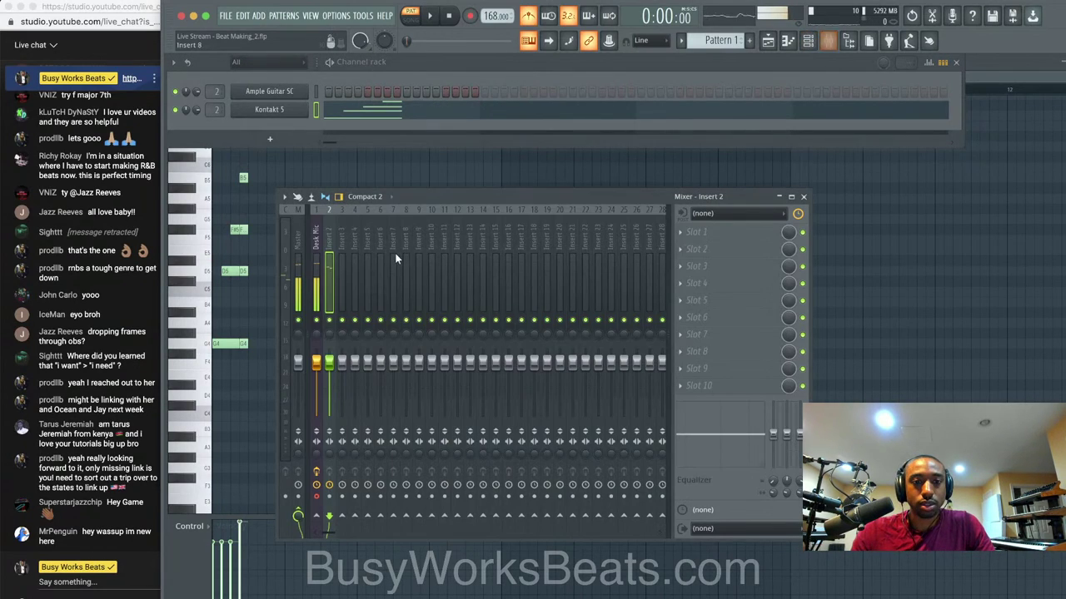
left_click(696, 233)
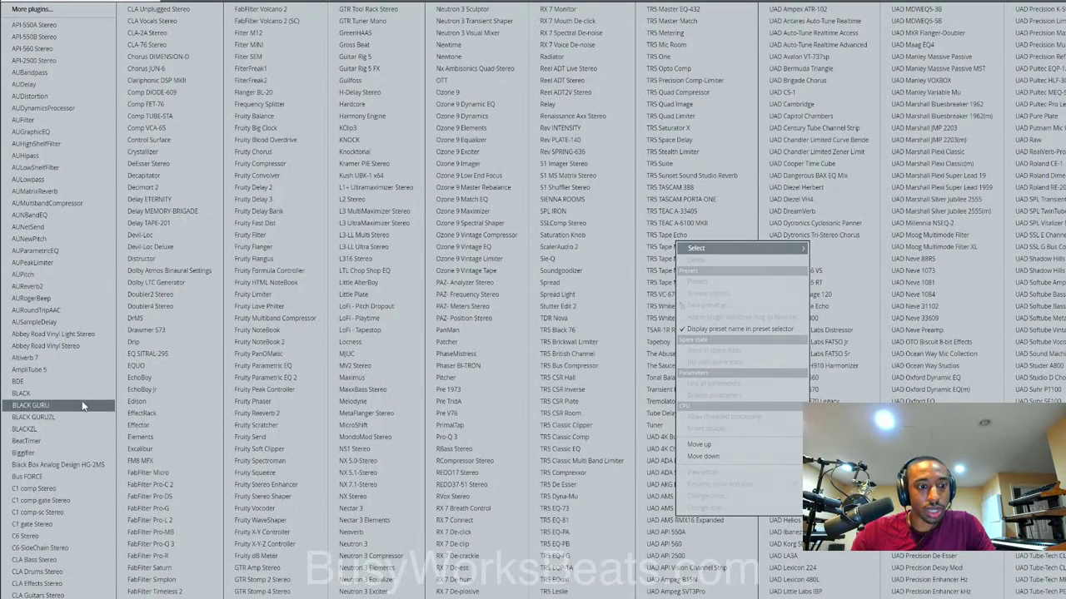
left_click(63, 367)
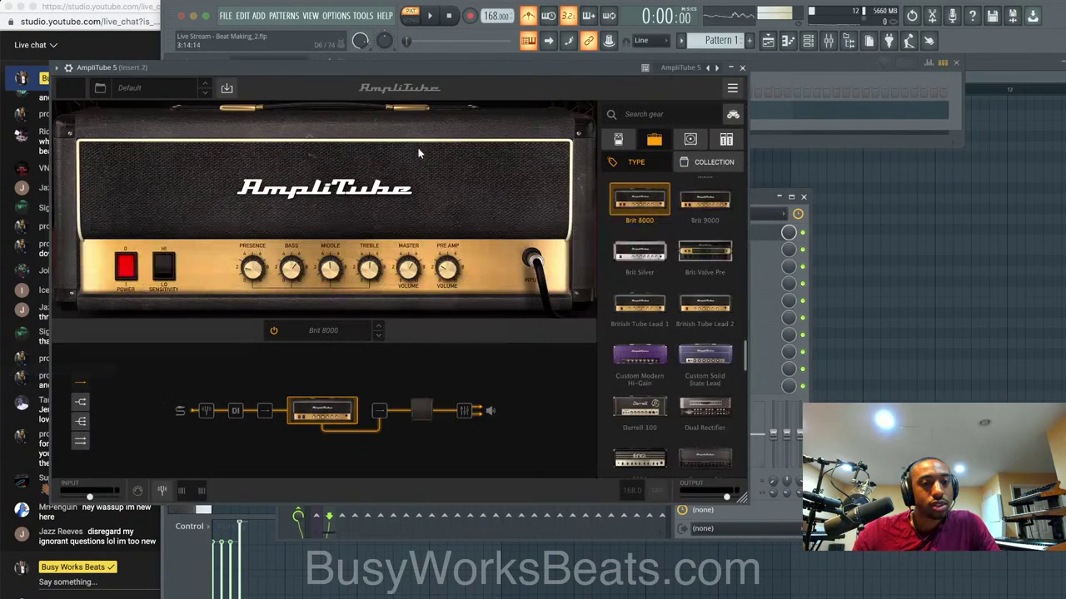
Load the first Legacy Bundles AmpliTube preset and lower Insert 2's volume to 54%.
left_click_drag(365, 68, 502, 88)
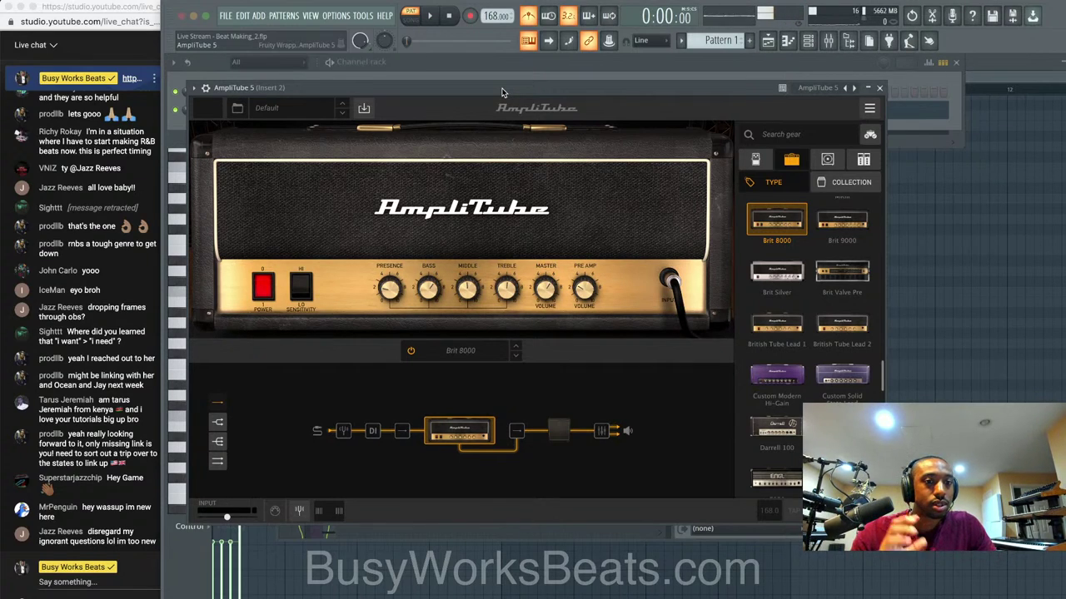
left_click(325, 107)
mouse_move(315, 157)
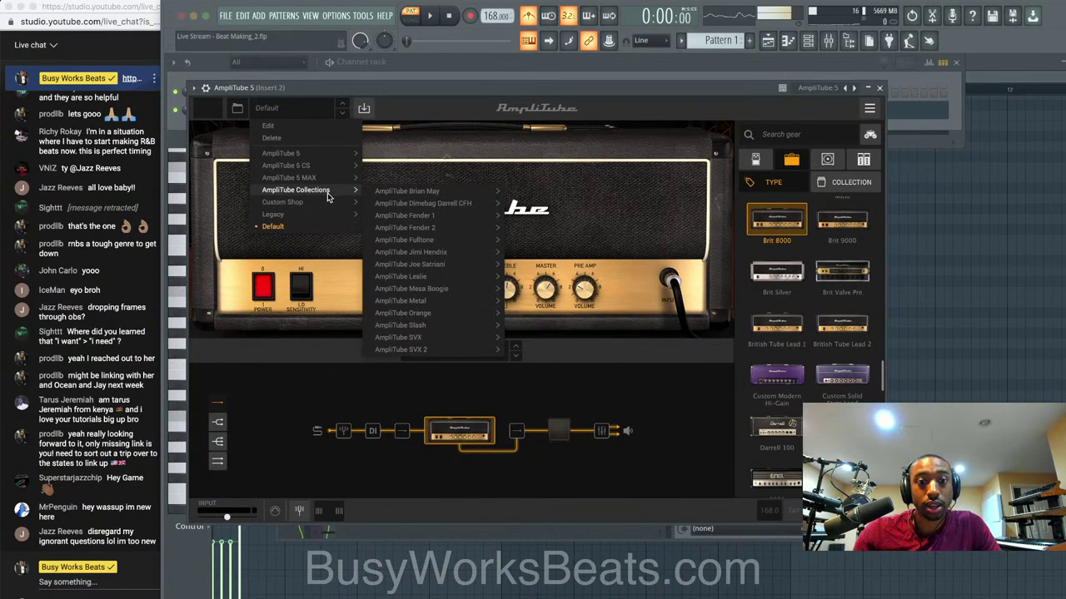
mouse_move(318, 218)
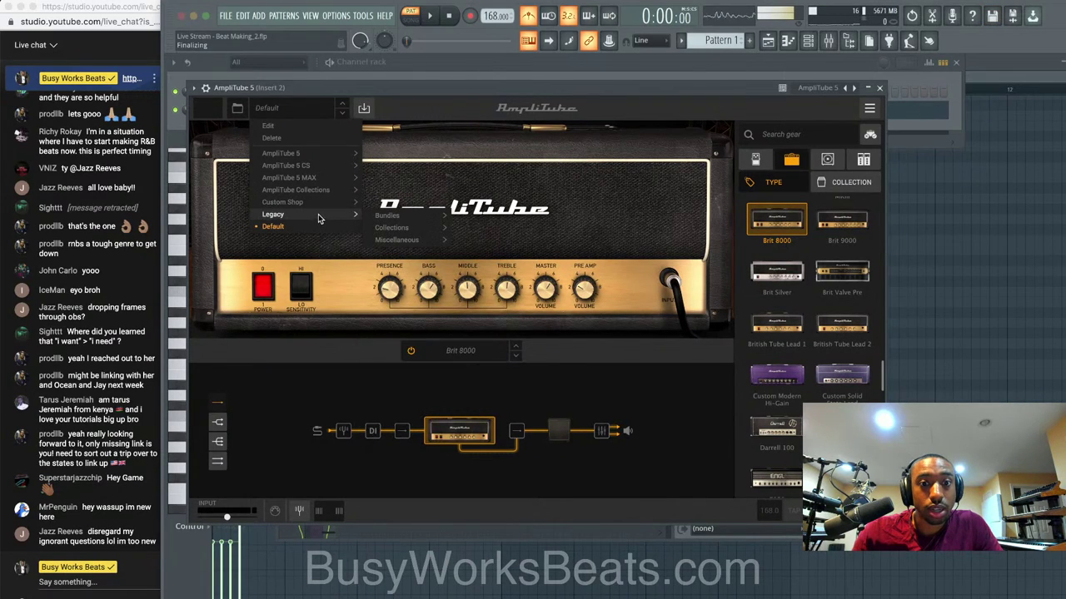
mouse_move(387, 216)
left_click(391, 154)
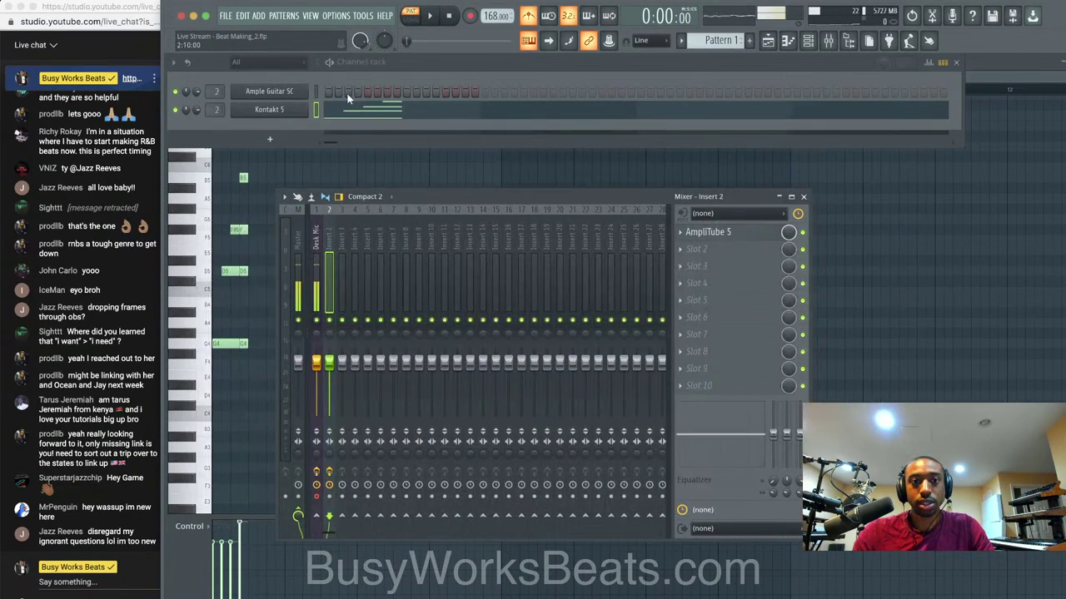
left_click(879, 87)
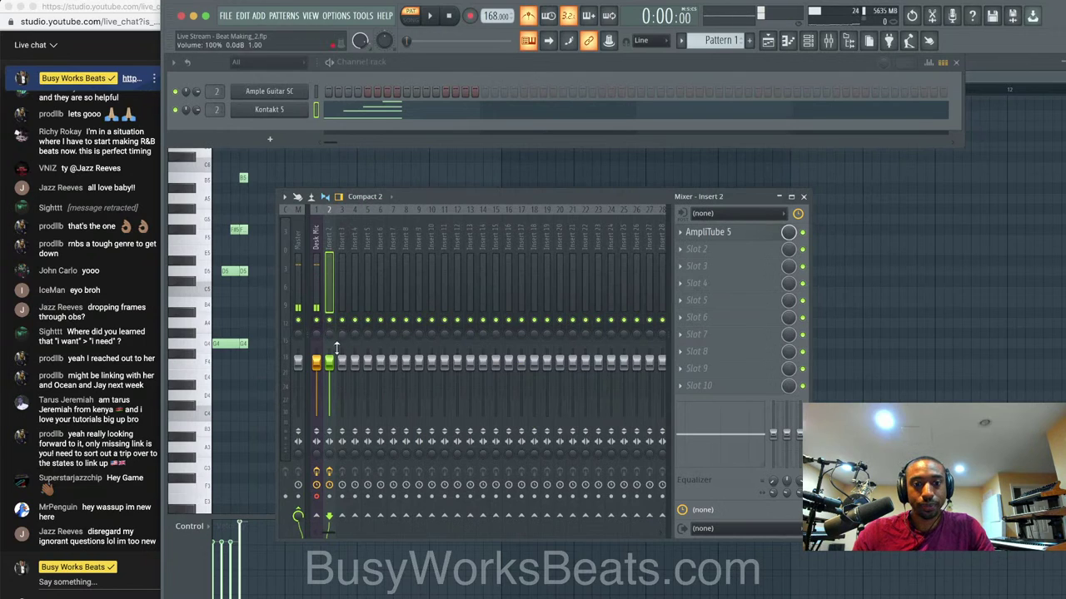
left_click_drag(337, 347, 331, 387)
key("space")
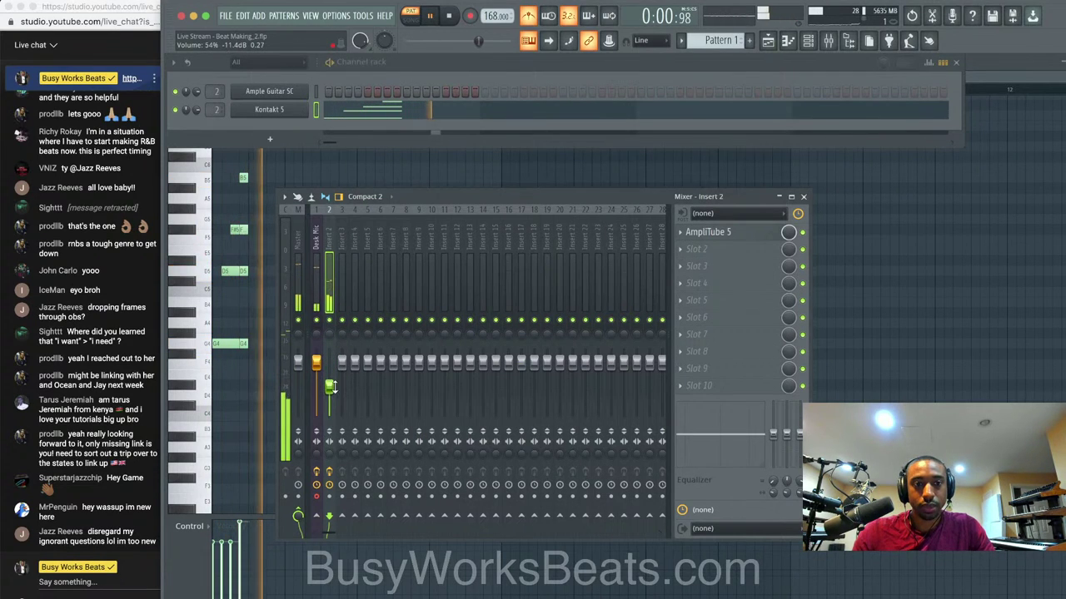
key("space")
Audition the DZ Power, LeDioDriveD, Mini Plexy, Mod Voice and NeckPickUp presets.
left_click(708, 232)
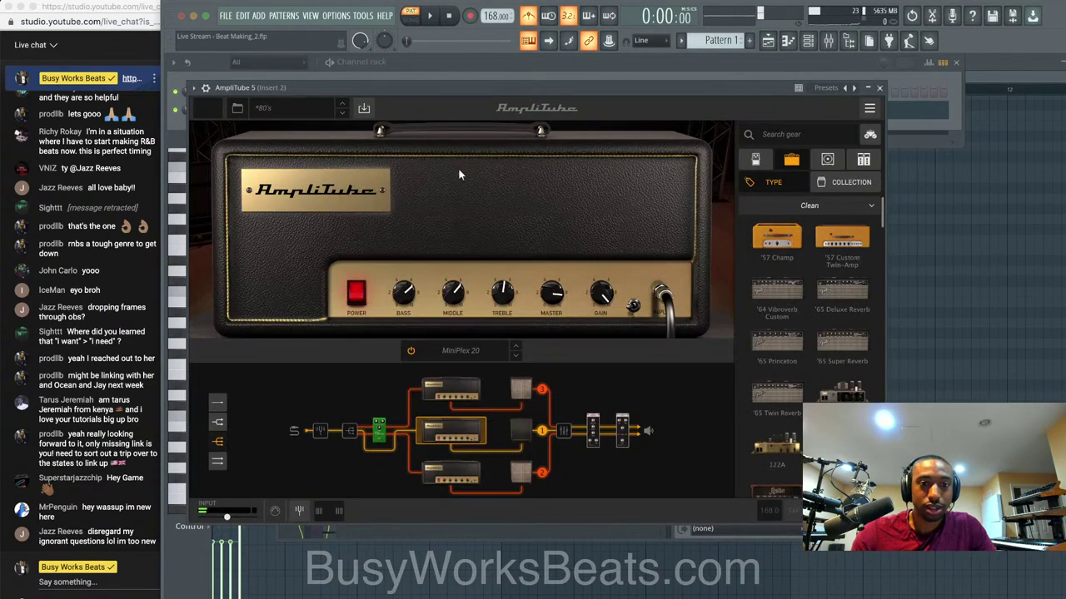
left_click(338, 115)
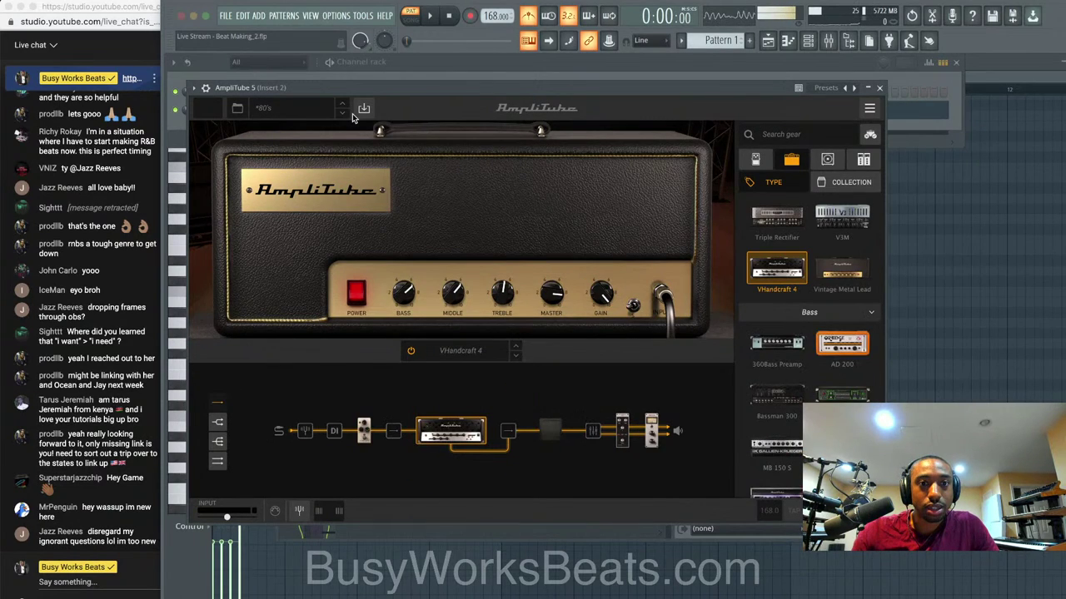
left_click(339, 115)
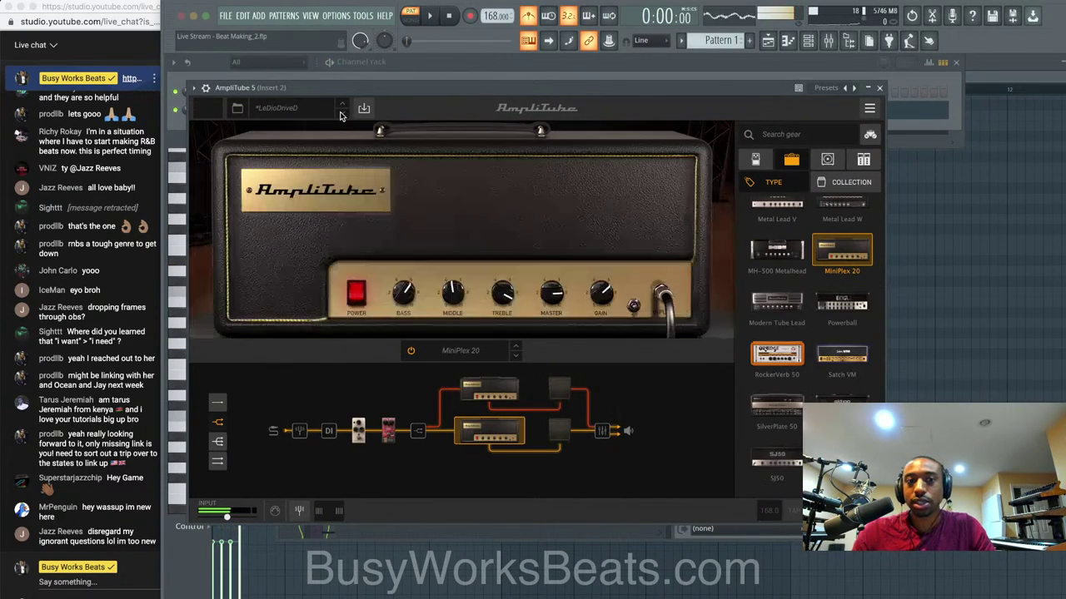
key("space")
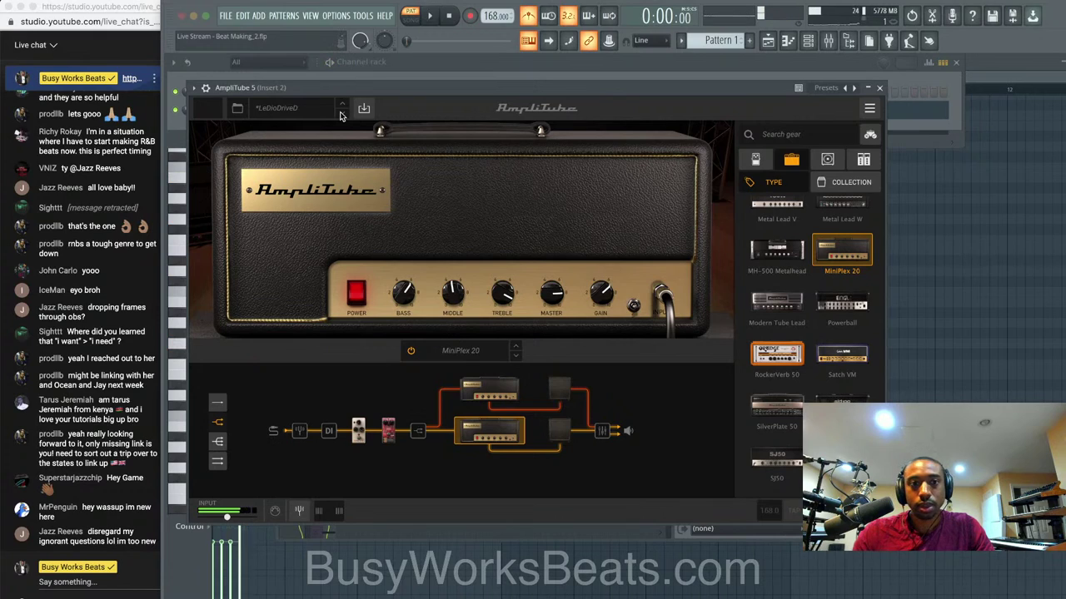
left_click(339, 115)
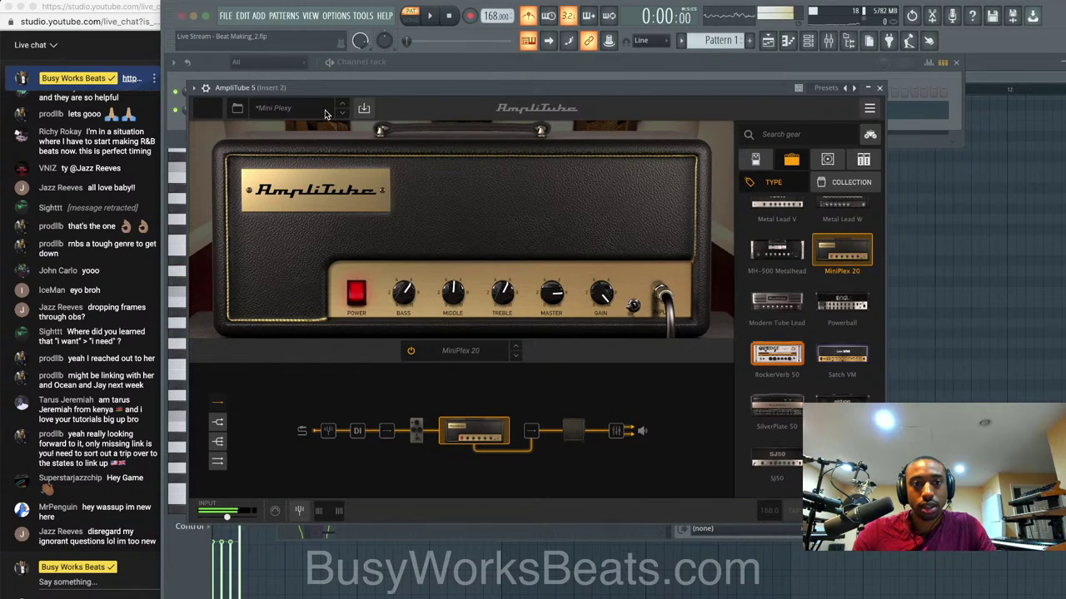
left_click(339, 116)
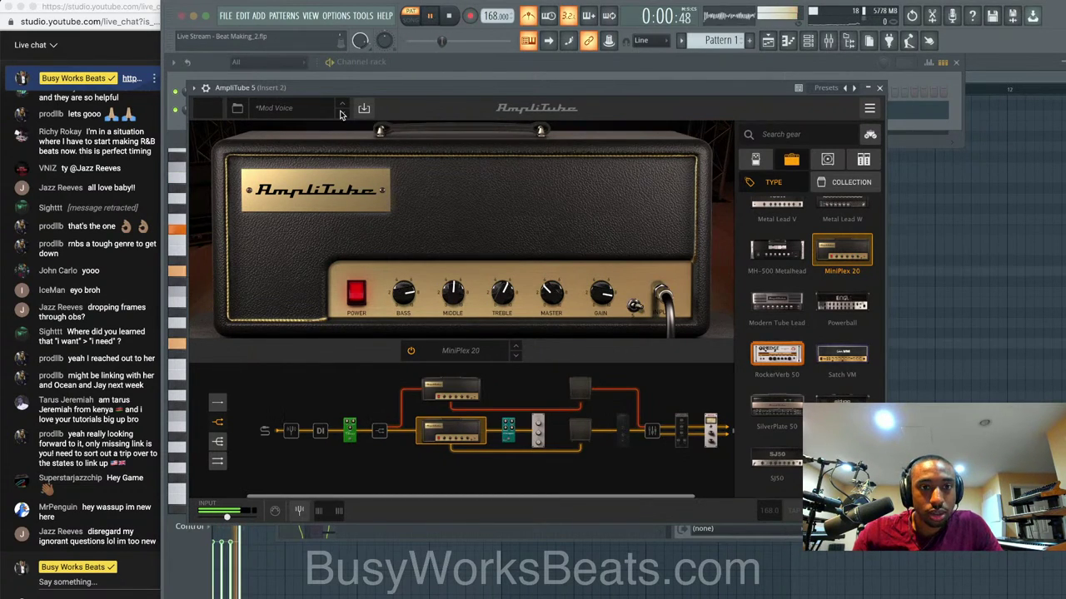
left_click(340, 114)
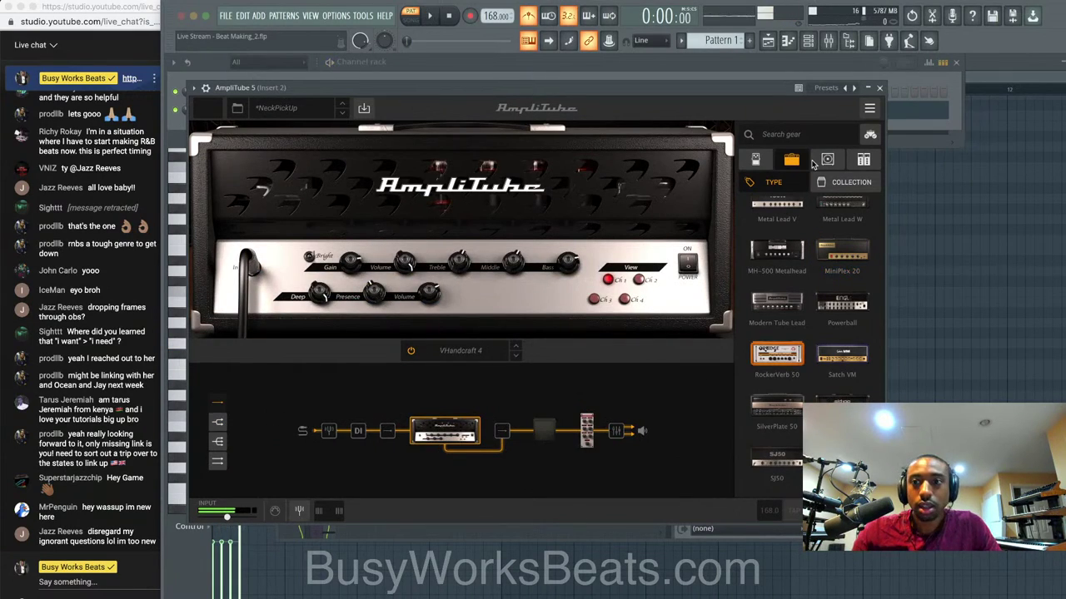
left_click(880, 88)
key("space")
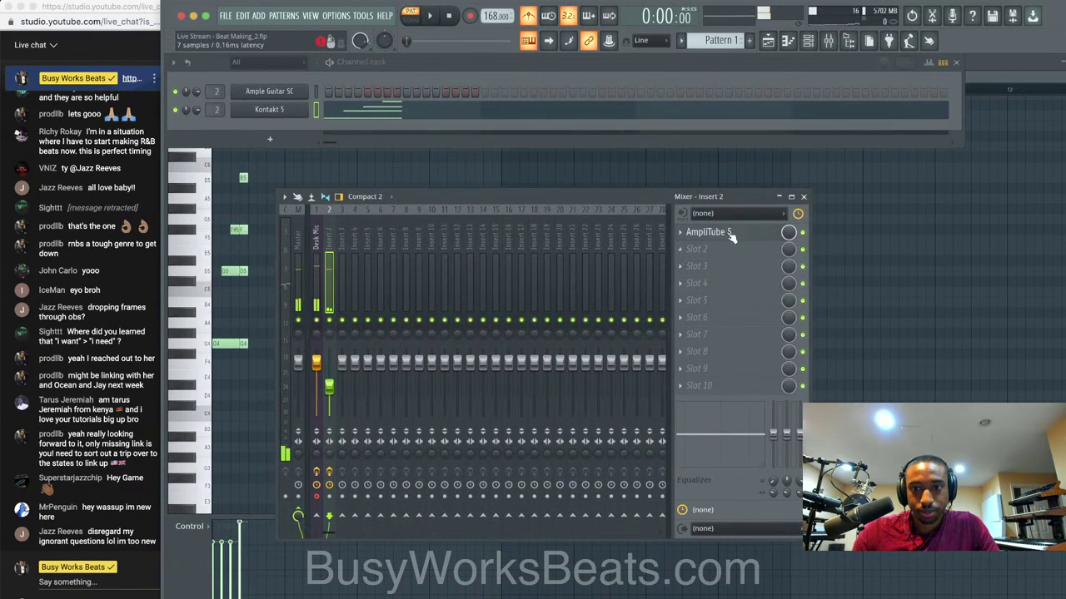
Reload AmpliTube 5's Default preset with the Brit 8000 amp and close the plugin.
left_click(680, 232)
left_click(697, 234)
left_click(698, 234)
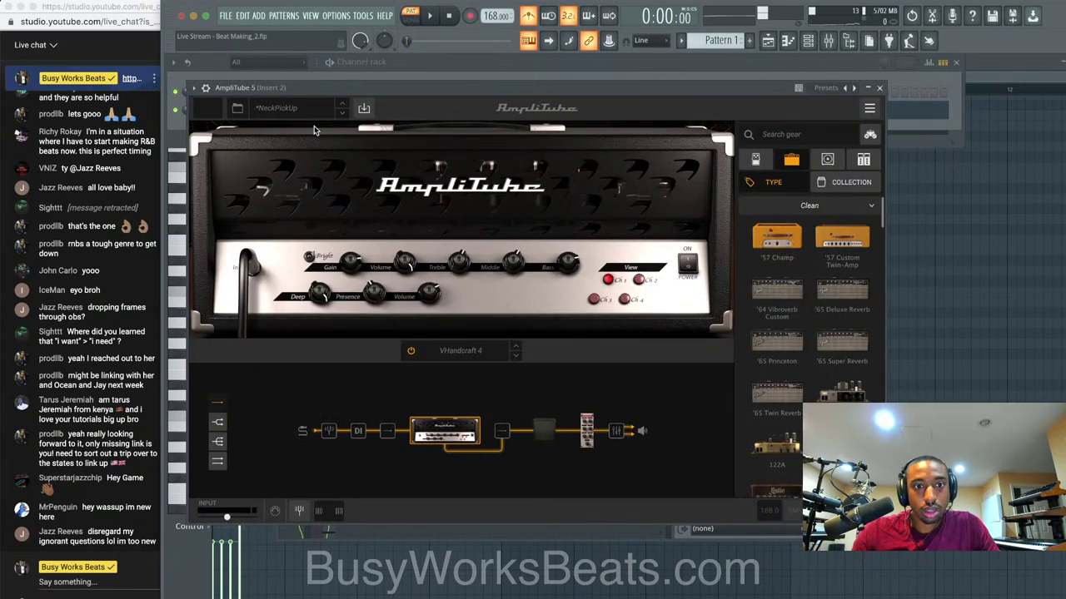
left_click(279, 111)
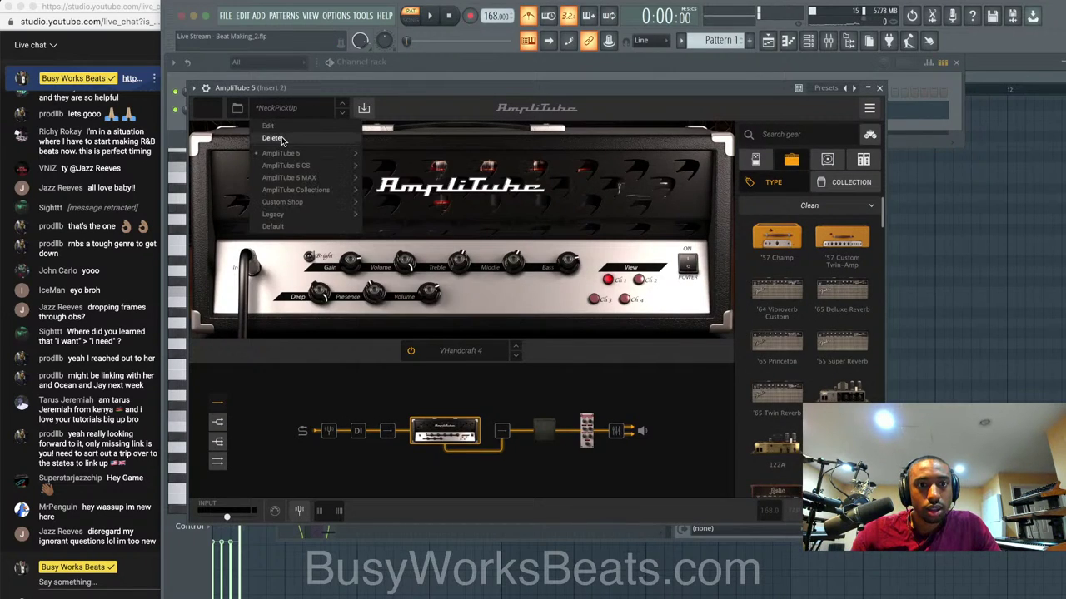
left_click(277, 225)
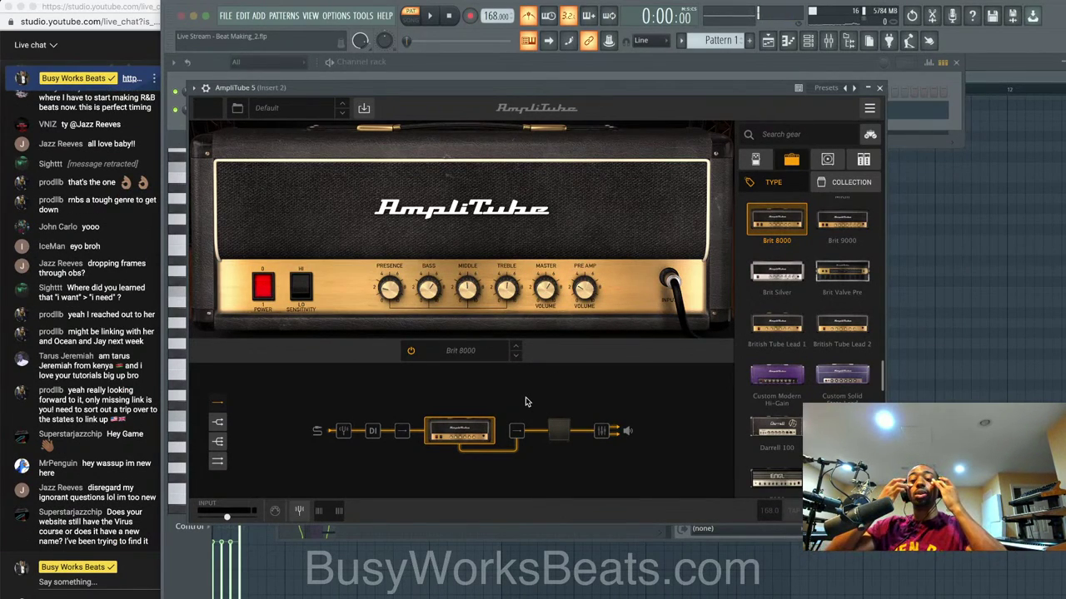
left_click(880, 89)
Swap AmpliTube's Brit 8000 for the clean '57 Champ amp and nudge its volume down.
left_click(872, 271)
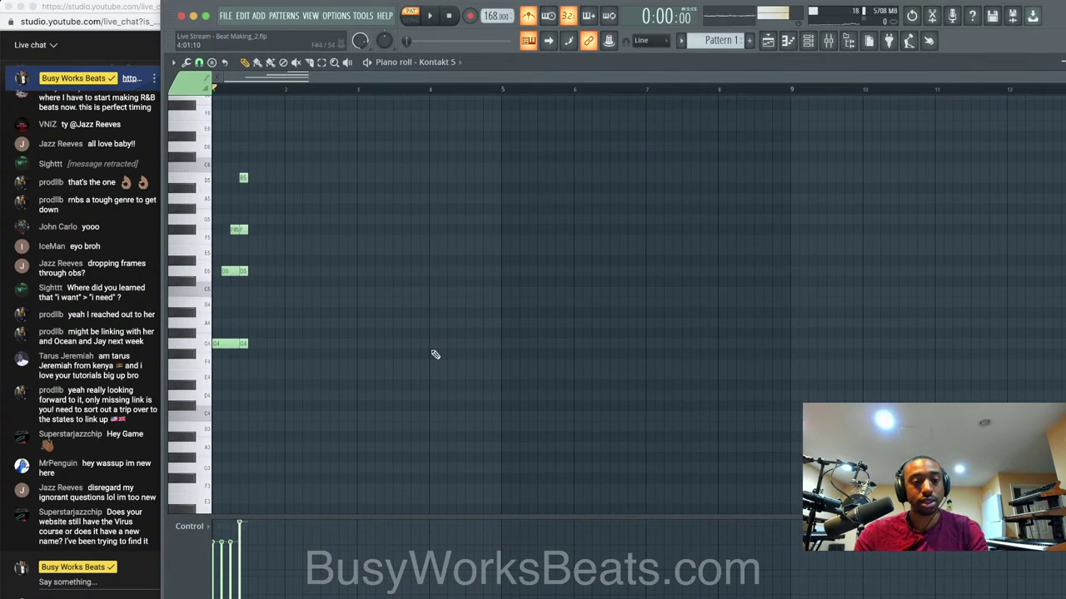
left_click_drag(434, 355, 215, 94)
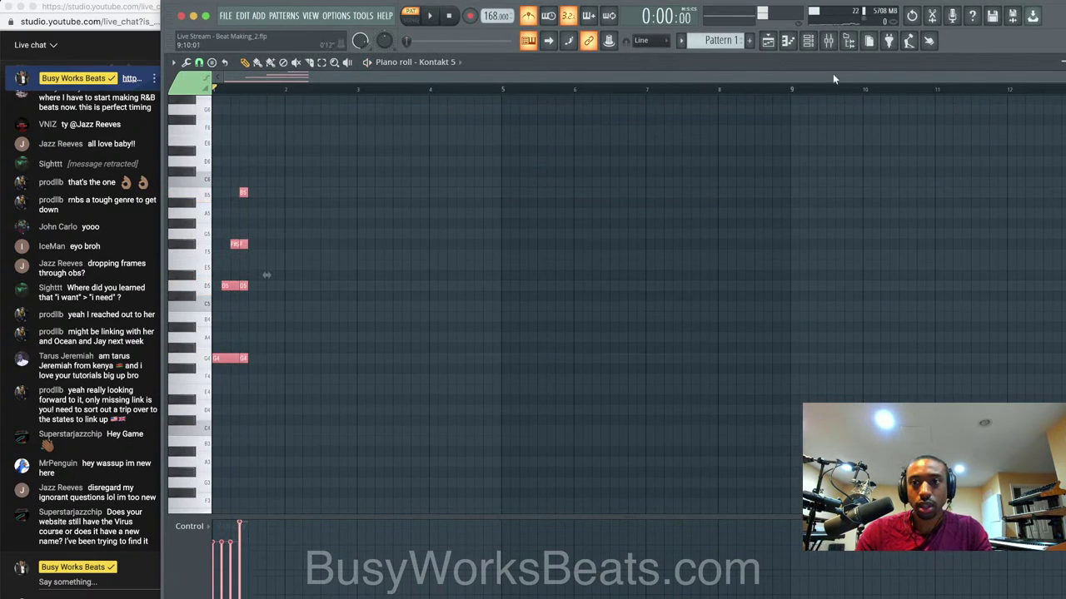
left_click(828, 40)
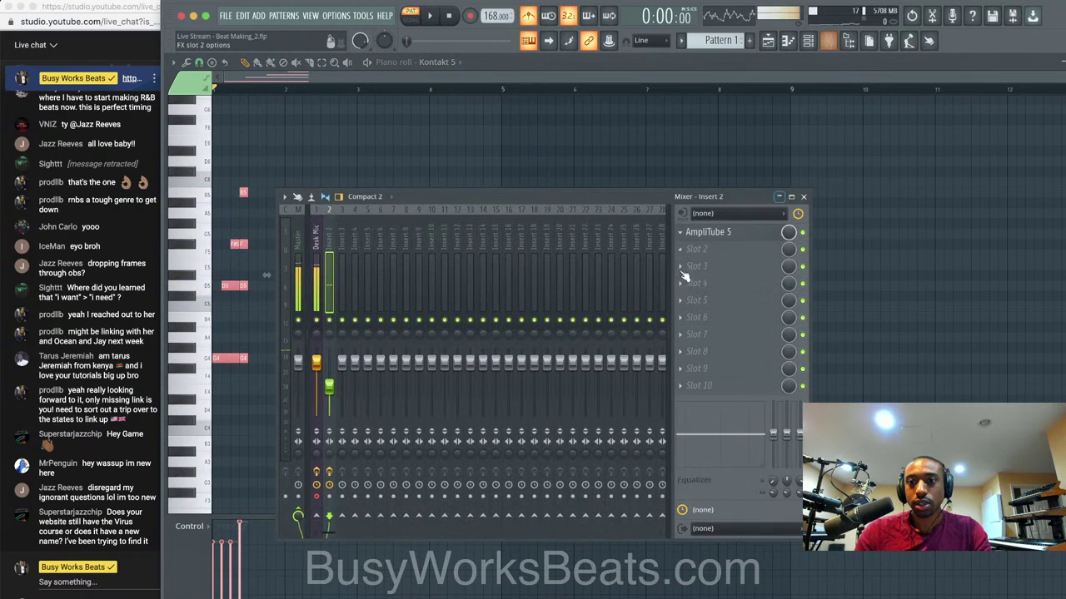
left_click(726, 238)
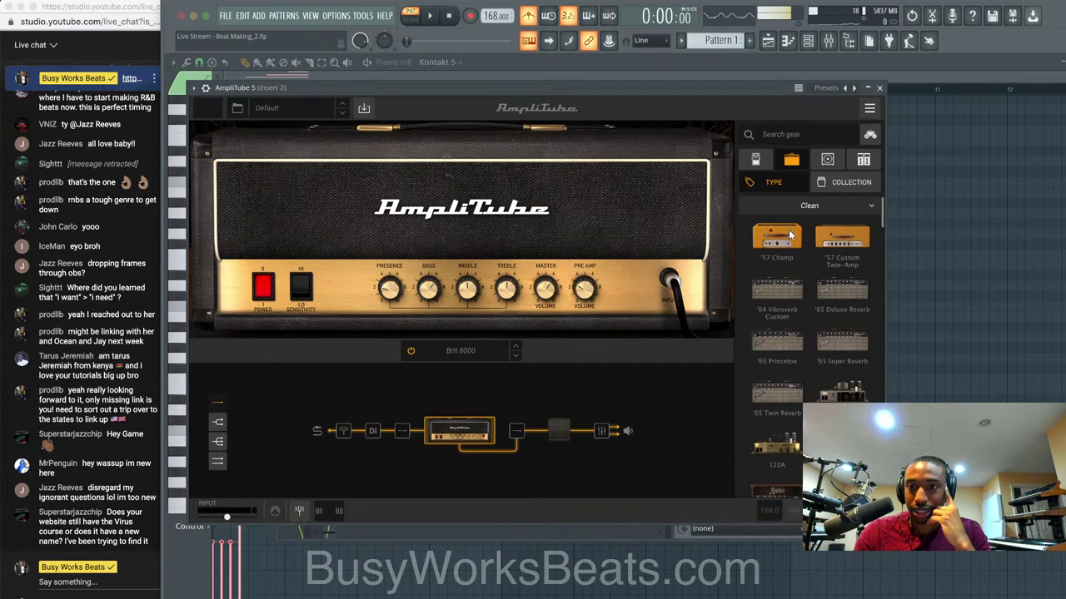
left_click_drag(791, 237, 522, 237)
key("space")
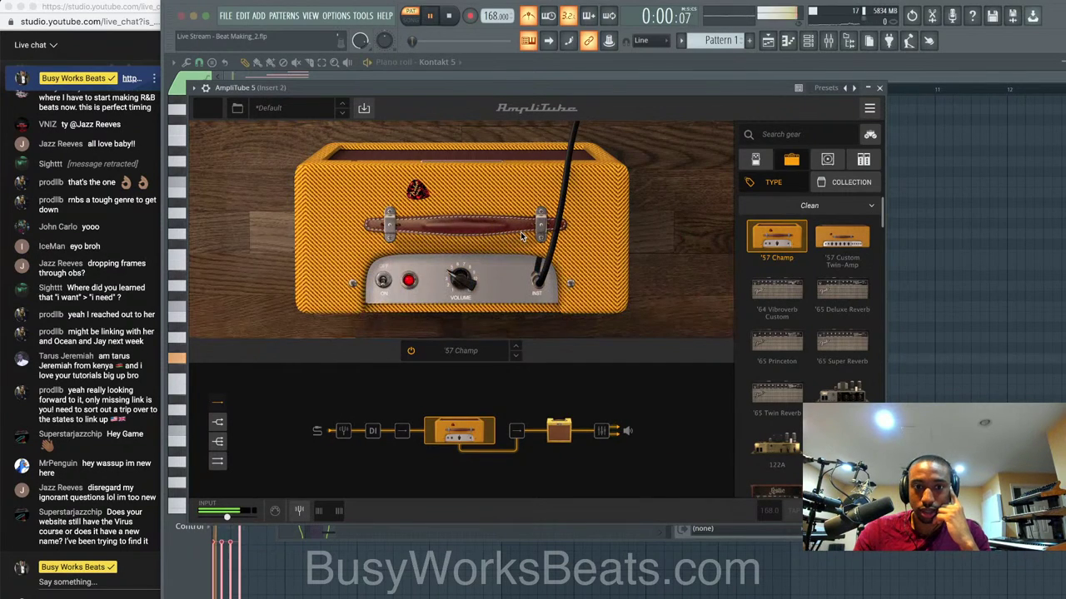
mouse_move(460, 267)
key("space")
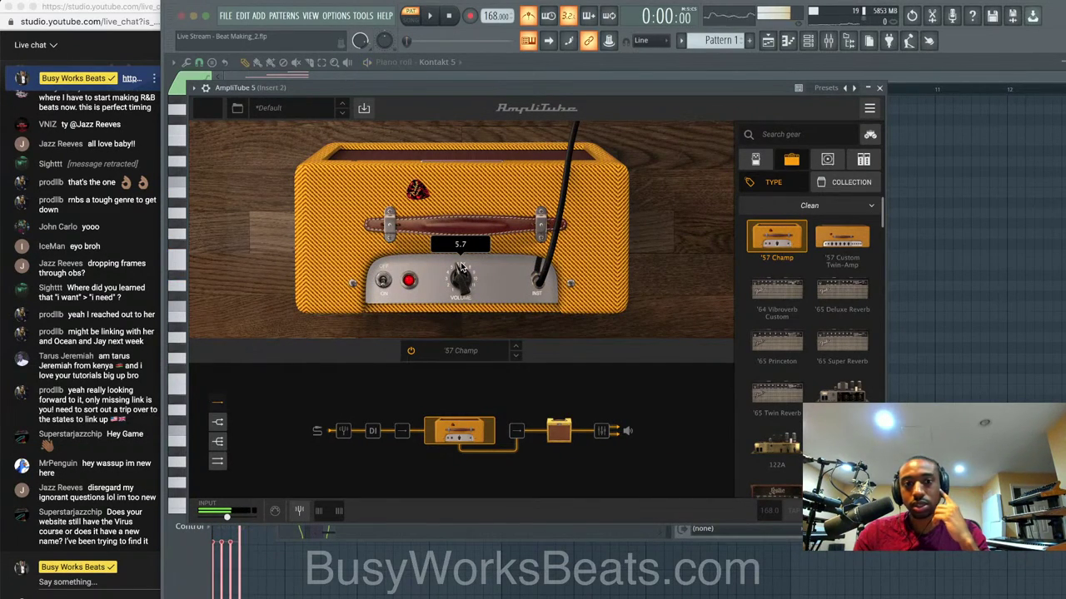
key("space")
key("space")
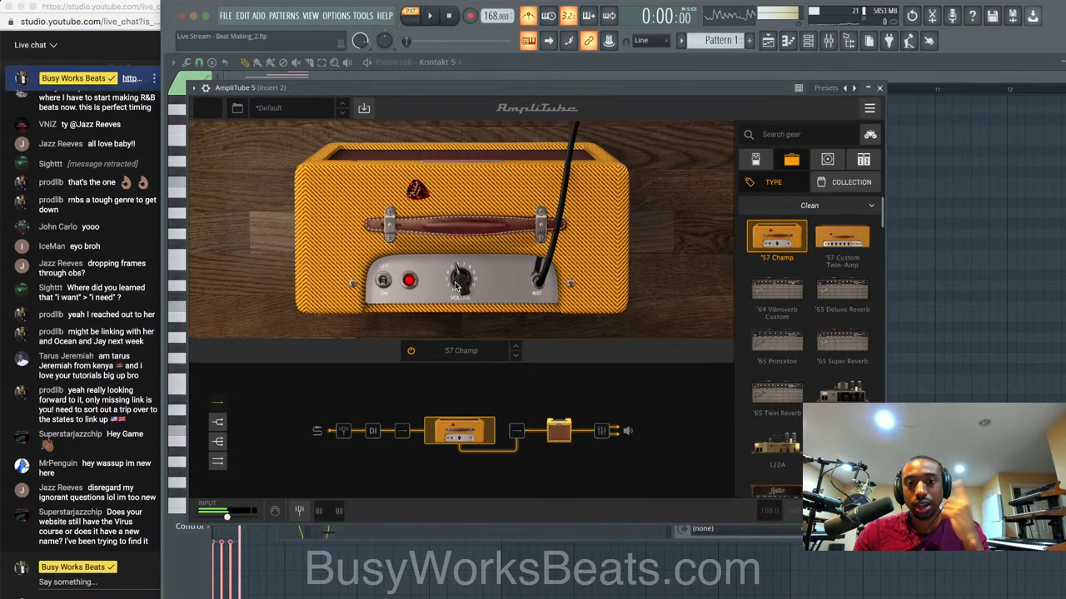
left_click_drag(456, 286, 456, 301)
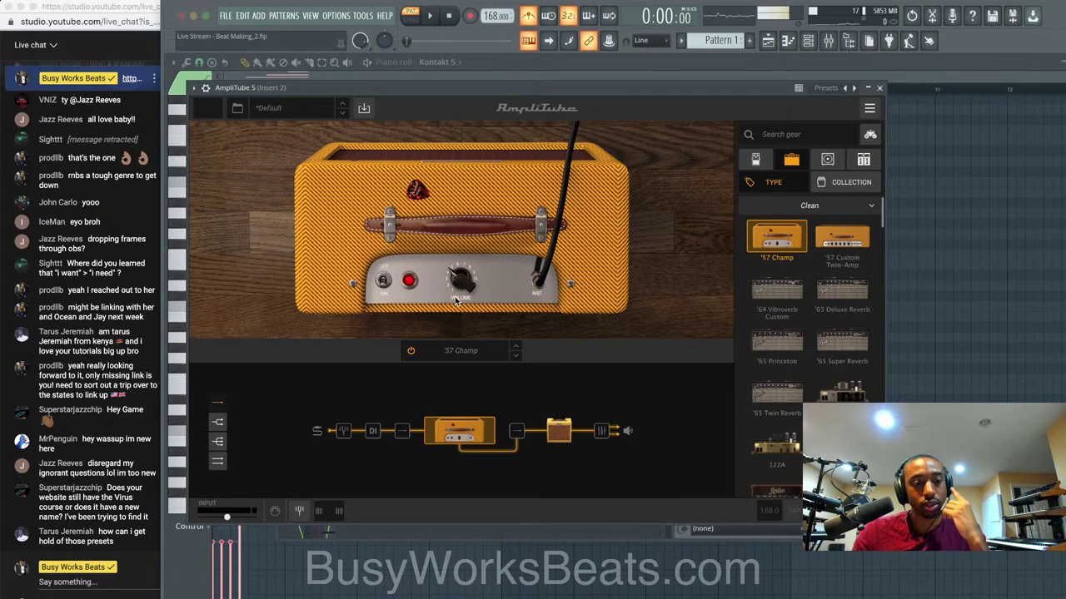
Set the '57 Champ Volume knob to about 4.7.
left_click_drag(467, 289, 468, 289)
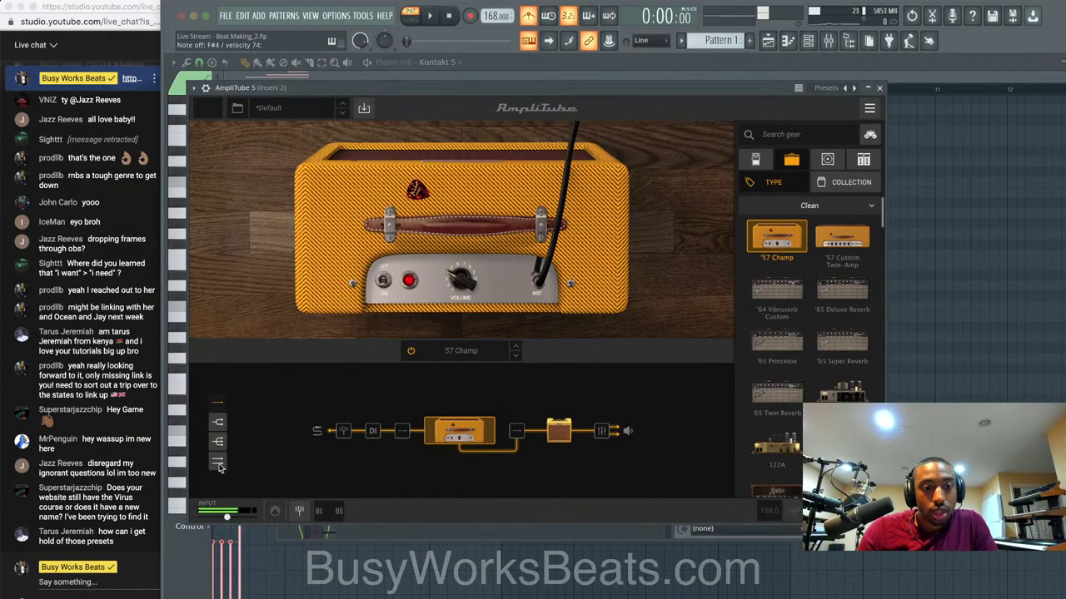
Switch AmpliTube to its cabinet and mic stage, then audition the chords.
left_click(566, 435)
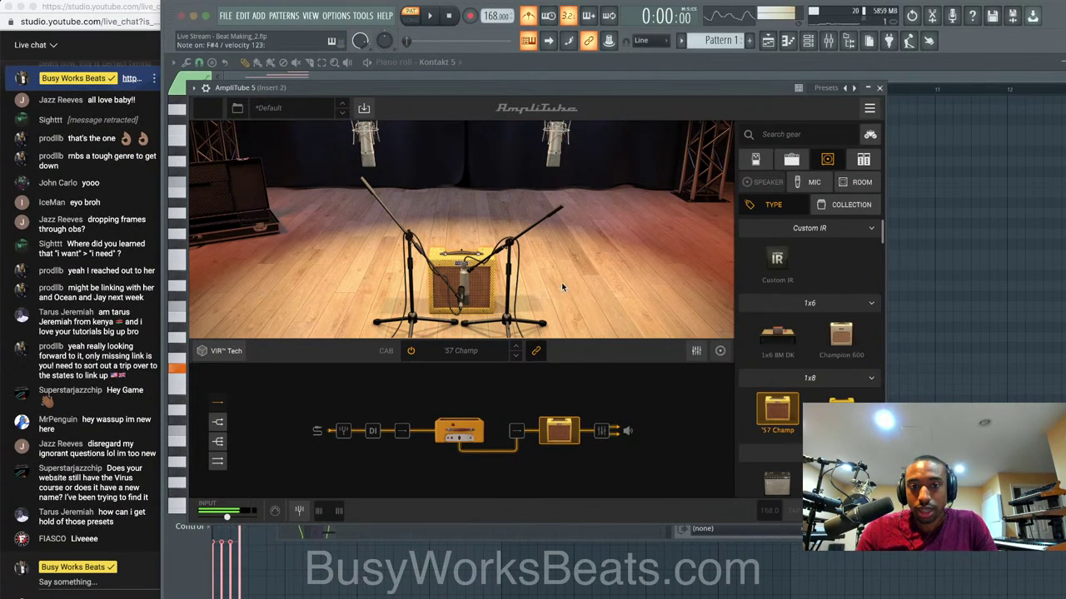
left_click(881, 89)
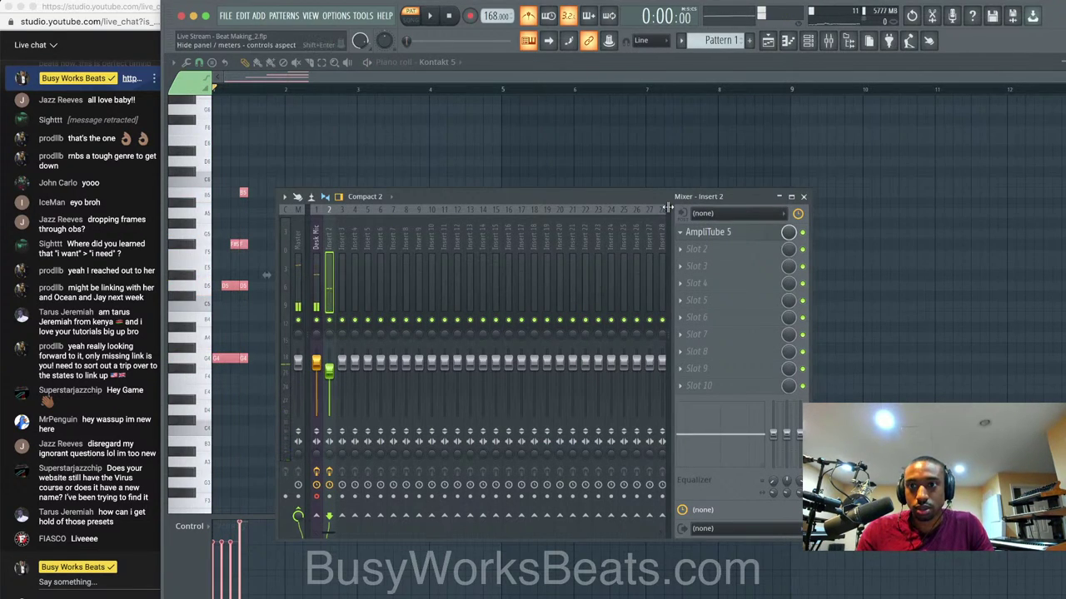
key("space")
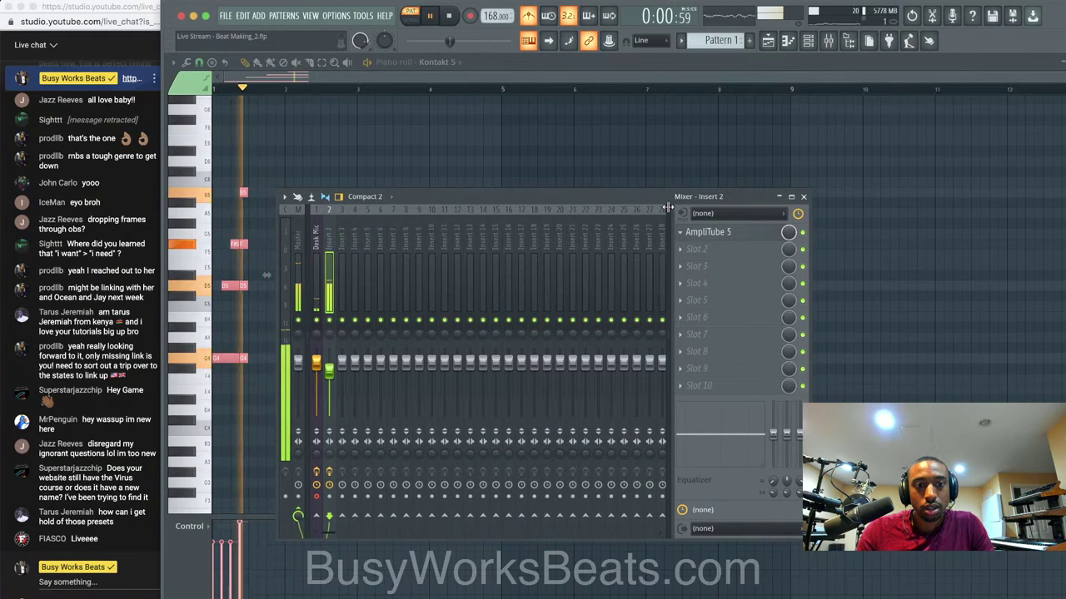
key("space")
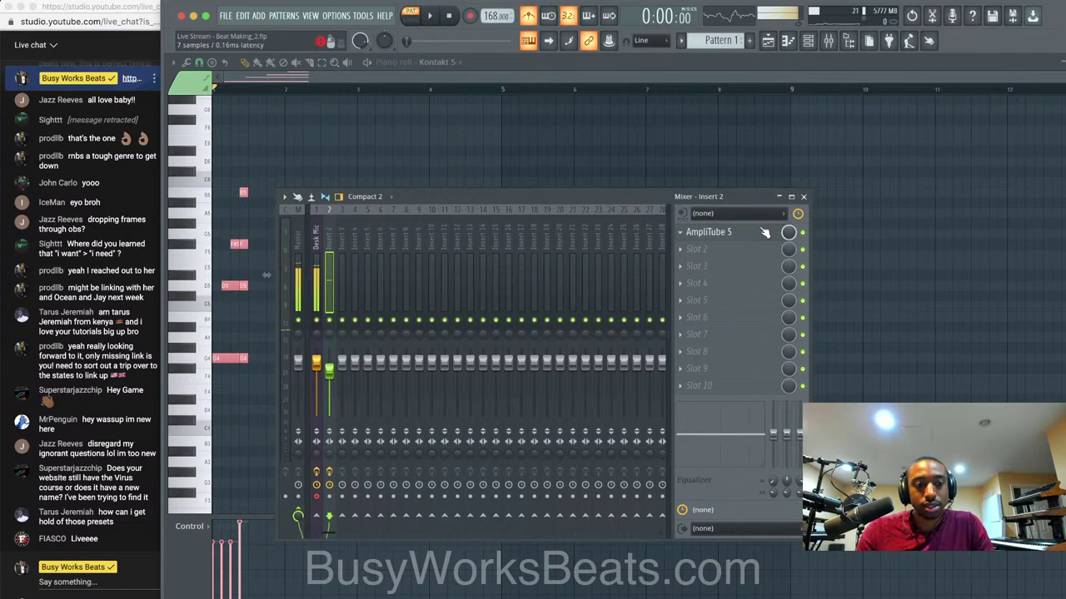
Place the '57 Champ cabinet in the Mid Studio room and show Mic 1's Dynamic 57 settings.
left_click(759, 231)
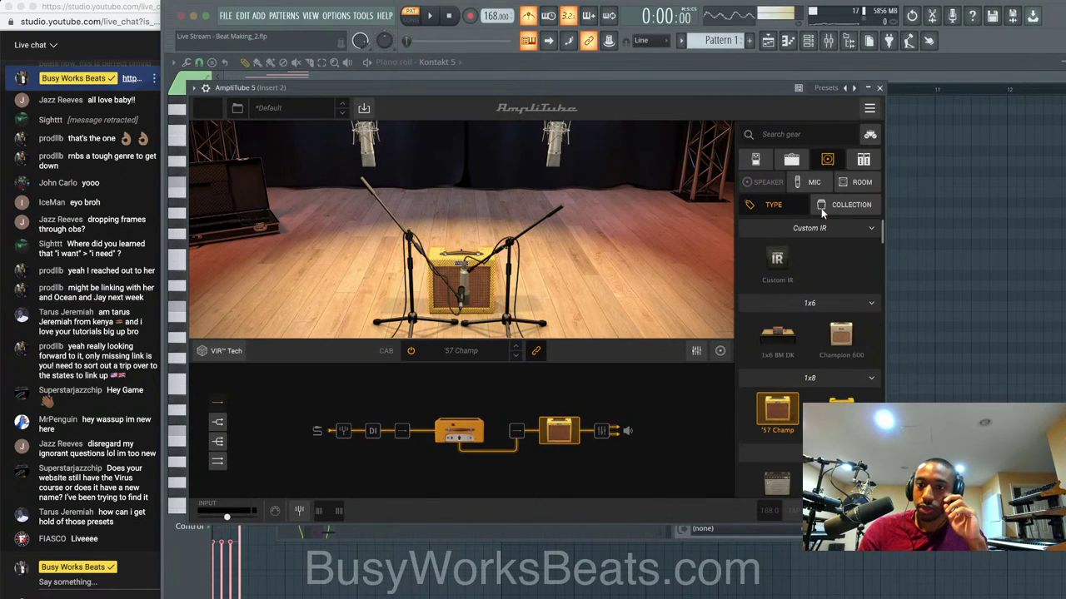
left_click(859, 181)
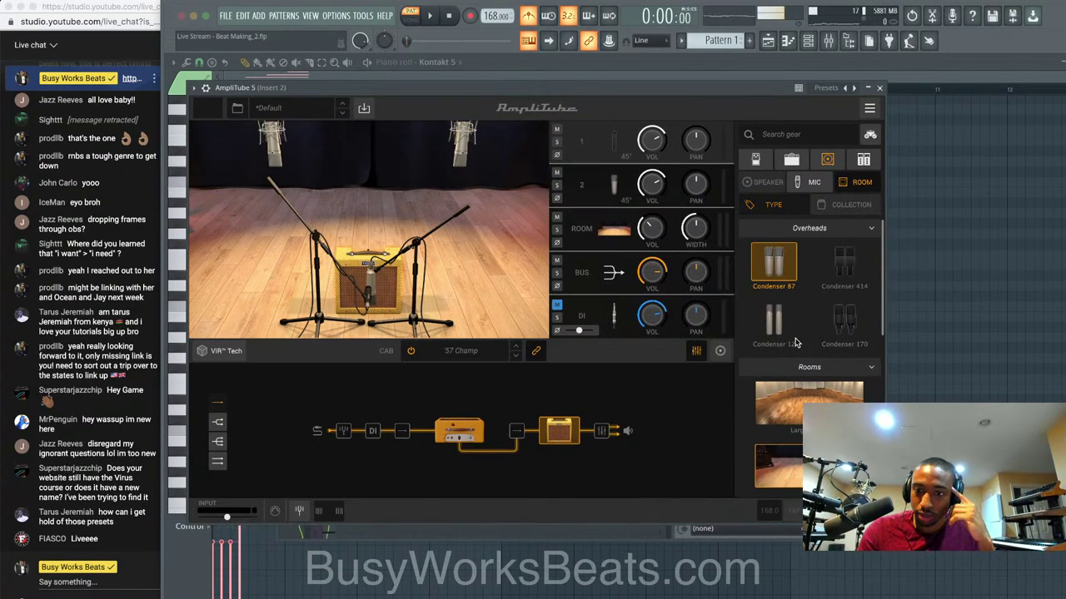
scroll(794, 366, "down", 5)
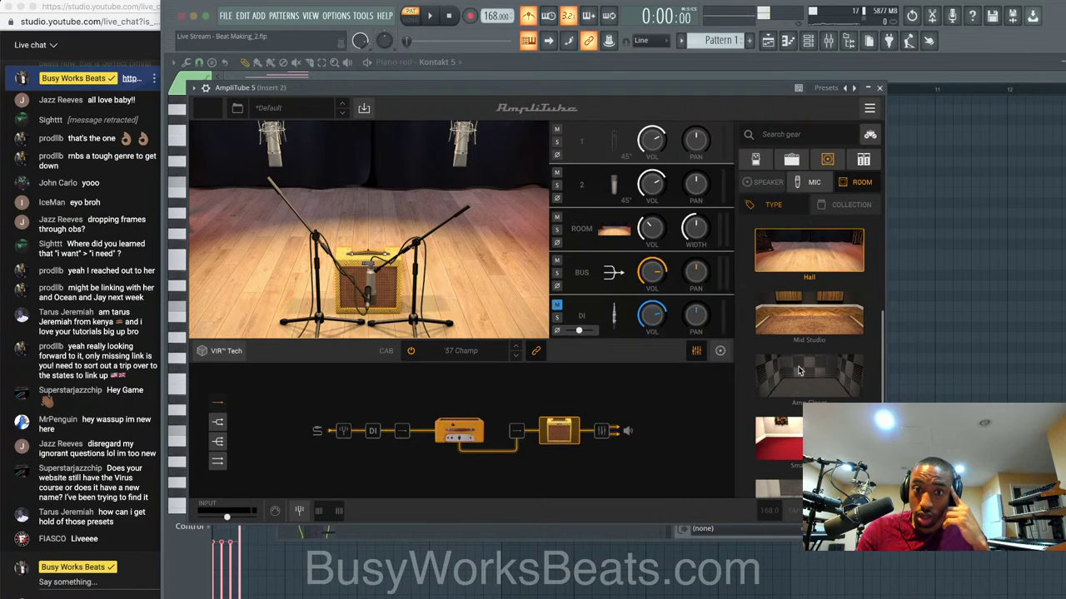
scroll(798, 371, "down", 3)
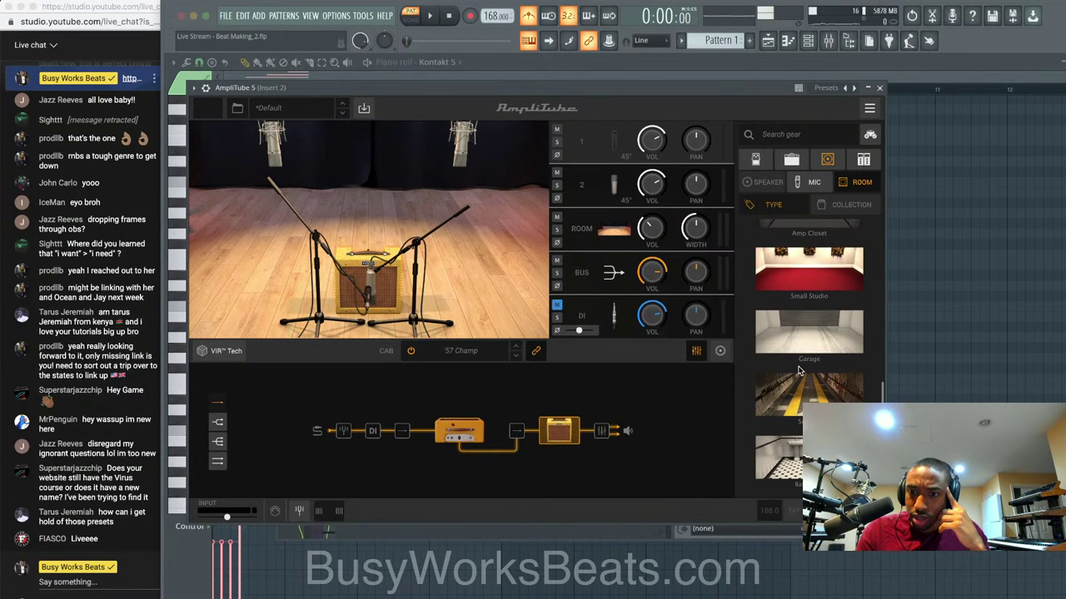
scroll(798, 371, "up", 5)
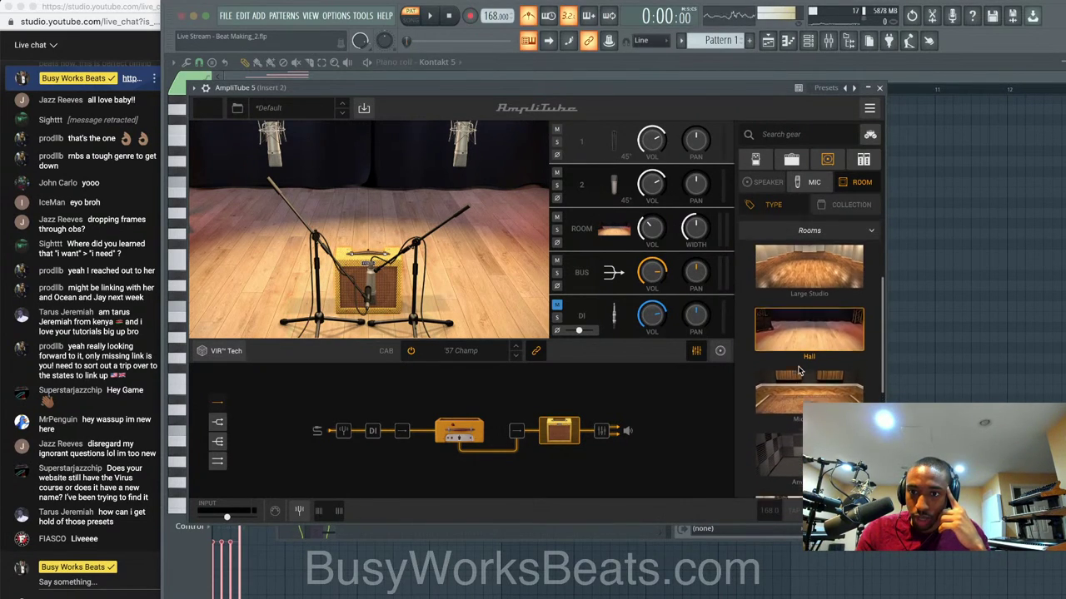
scroll(798, 371, "up", 2)
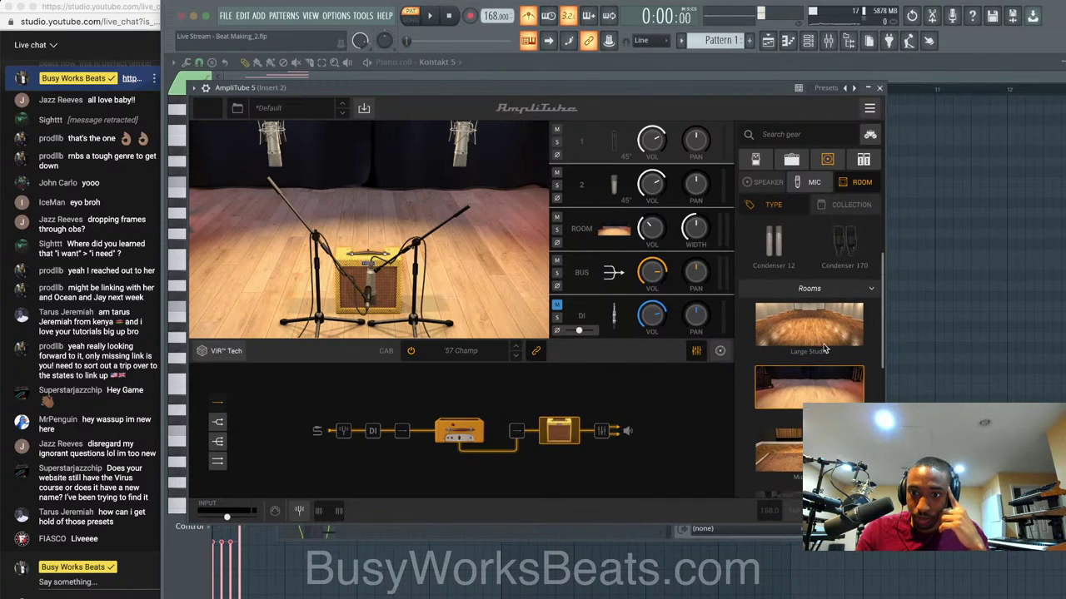
scroll(824, 348, "down", 1)
left_click(798, 393)
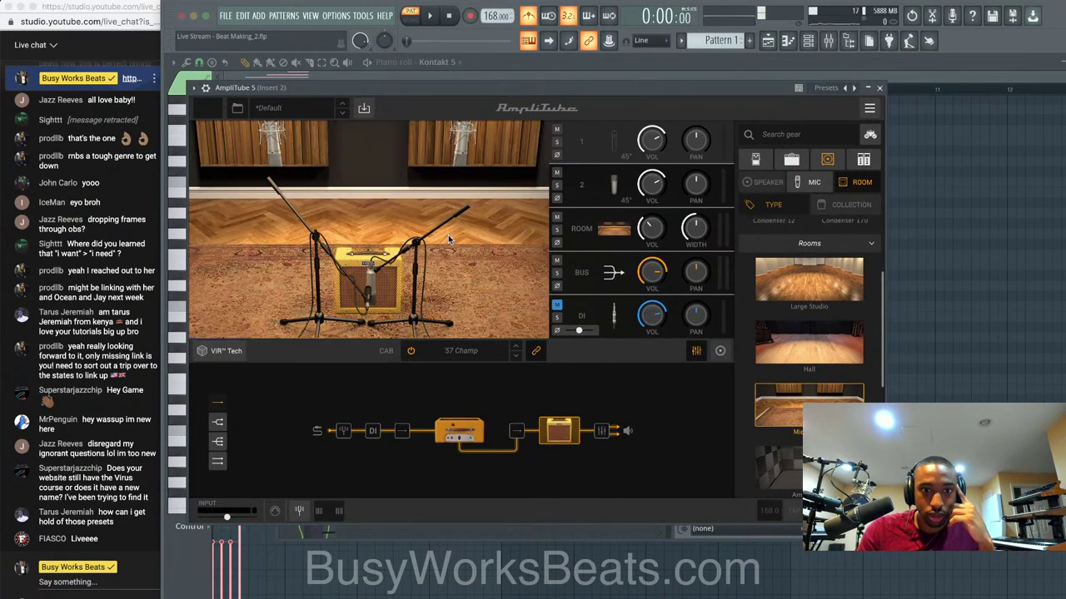
key("space")
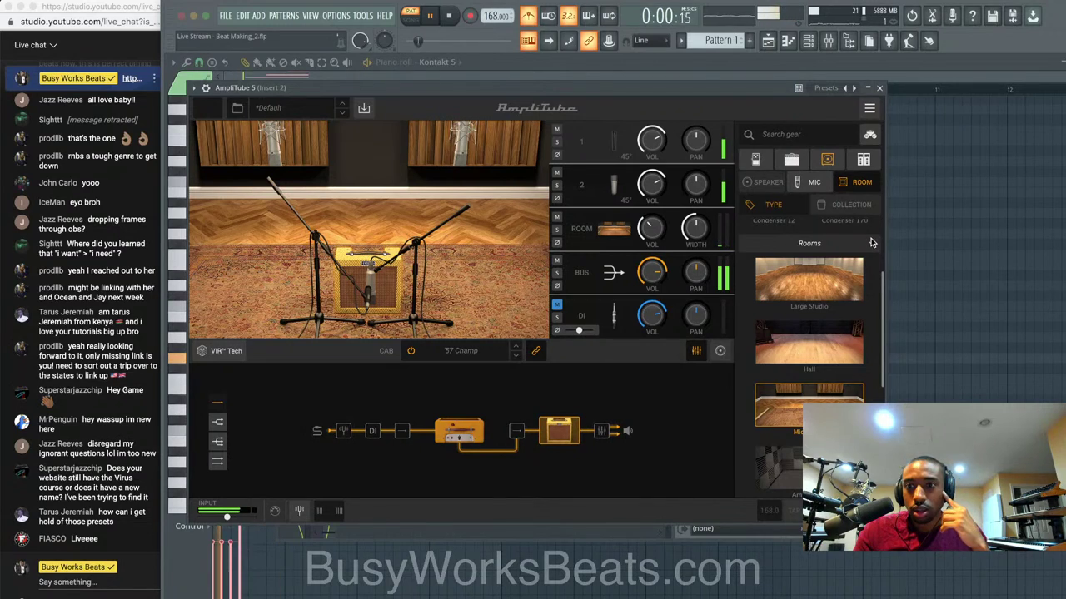
scroll(870, 242, "down", 2)
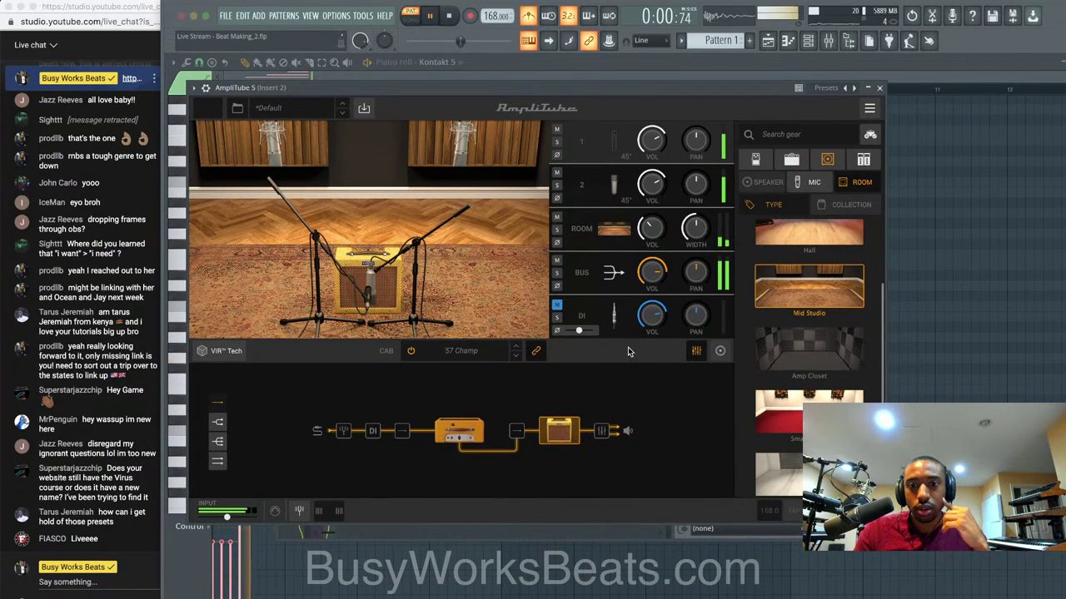
key("space")
left_click(699, 350)
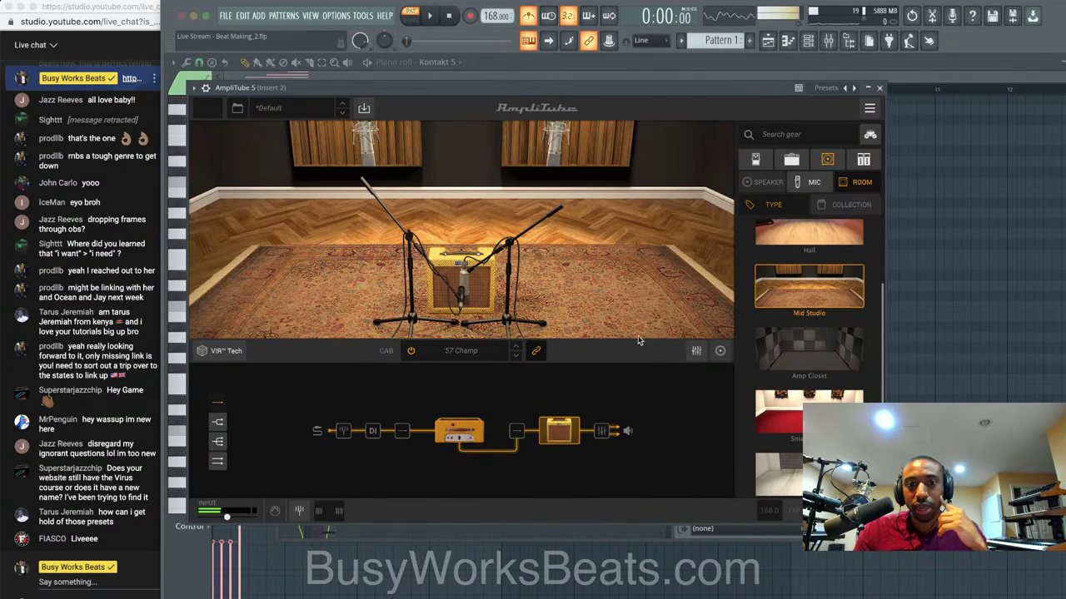
left_click(695, 351)
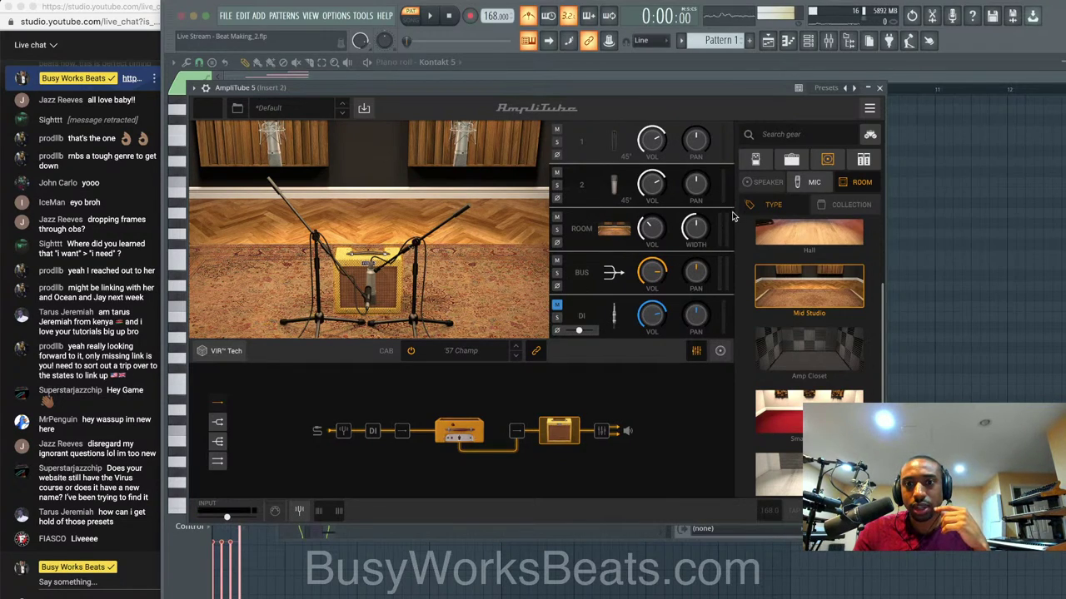
scroll(738, 236, "down", 1)
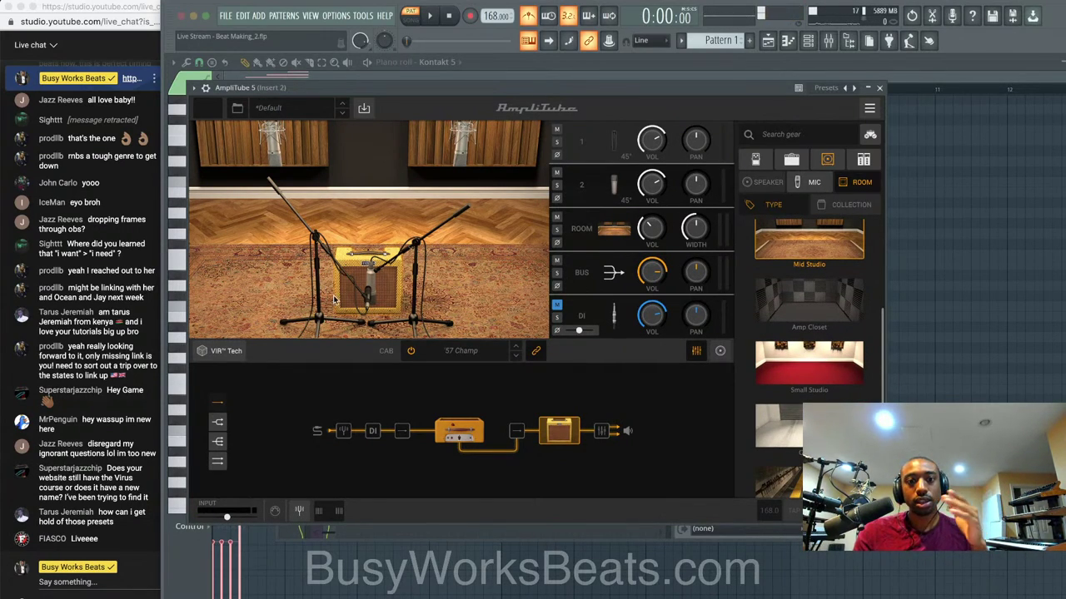
Move AmpliTube's mic 1 left in front of the amp and pan it right.
left_click(612, 144)
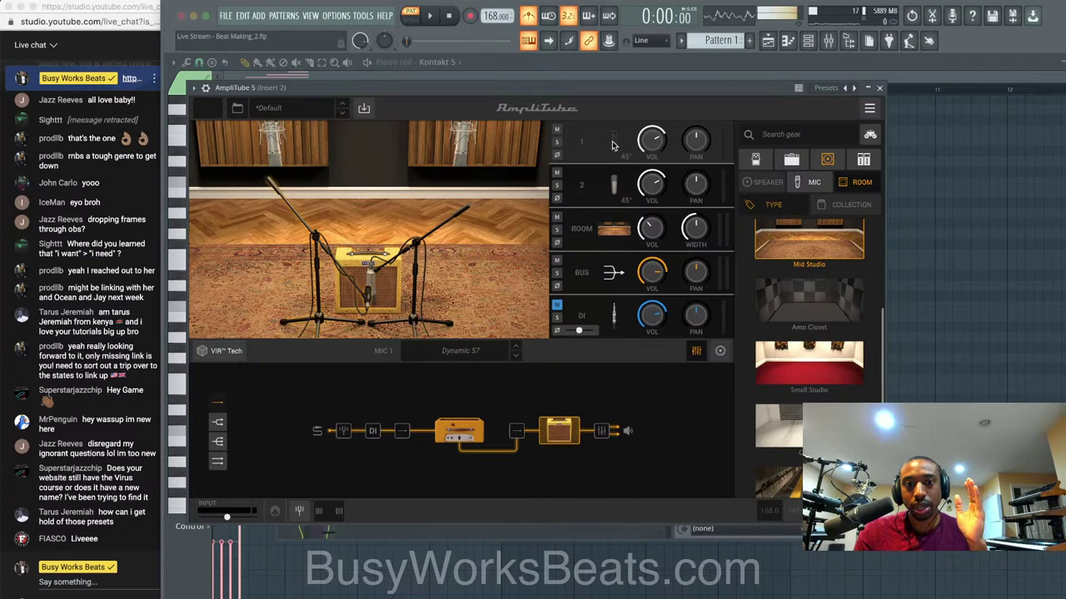
left_click_drag(362, 293, 341, 297)
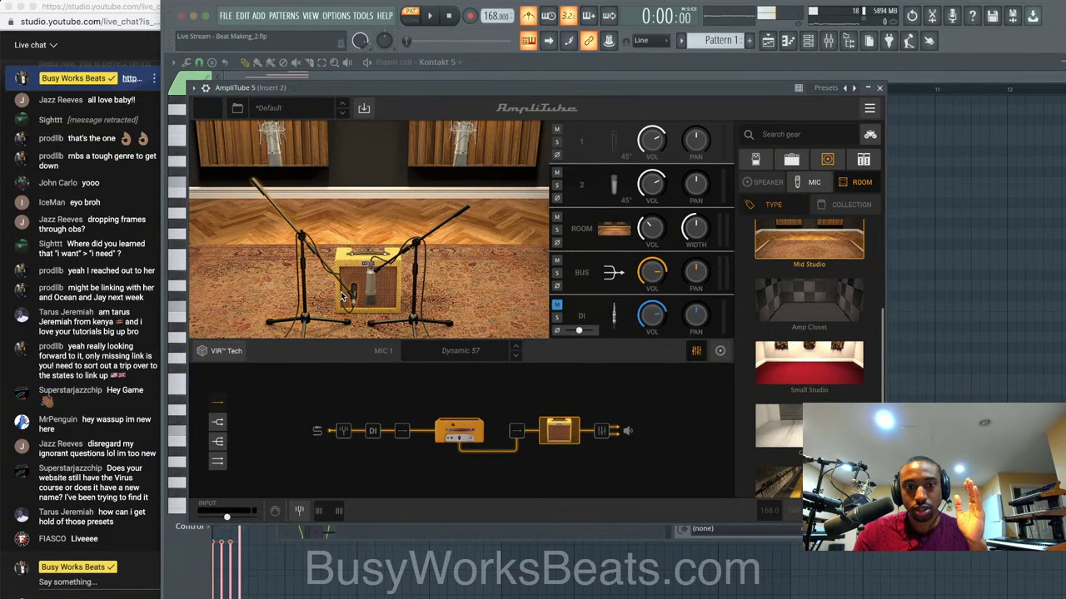
key("space")
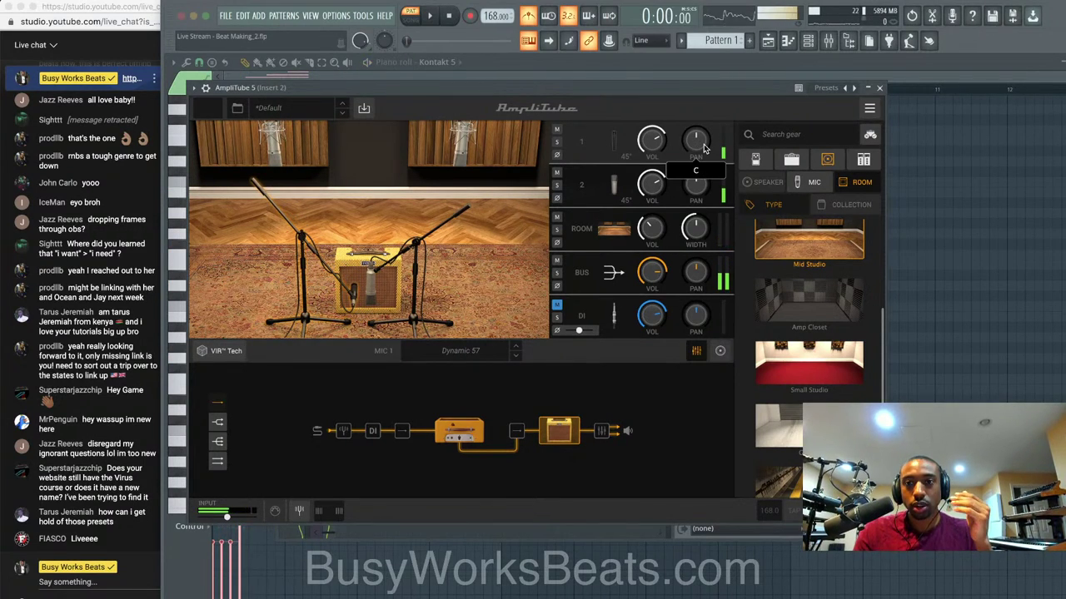
mouse_move(704, 149)
left_mouse_down()
mouse_move(697, 179)
mouse_move(692, 148)
left_mouse_up()
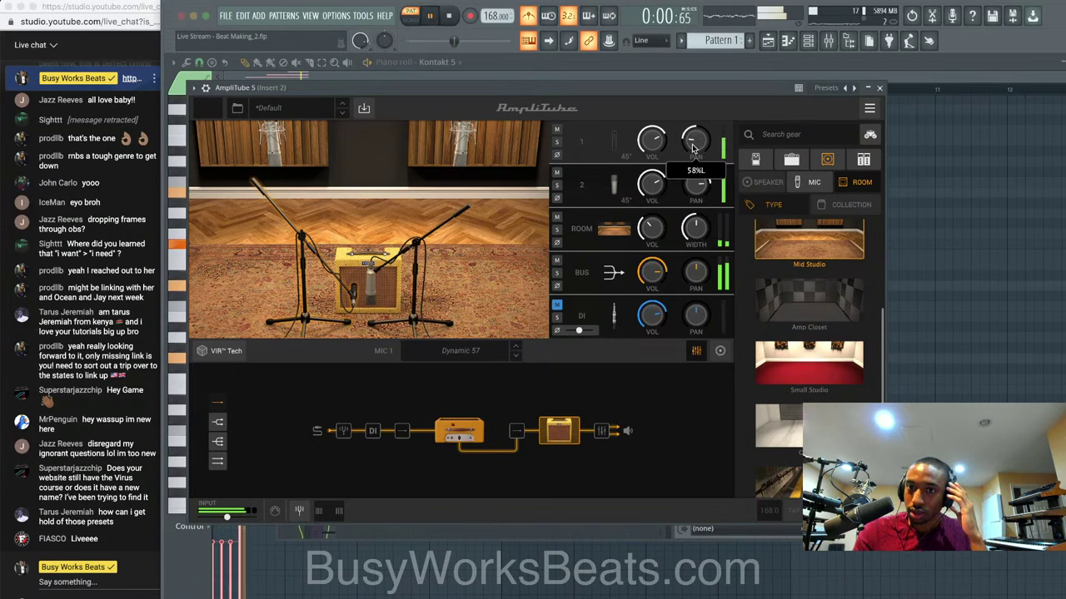
key("space")
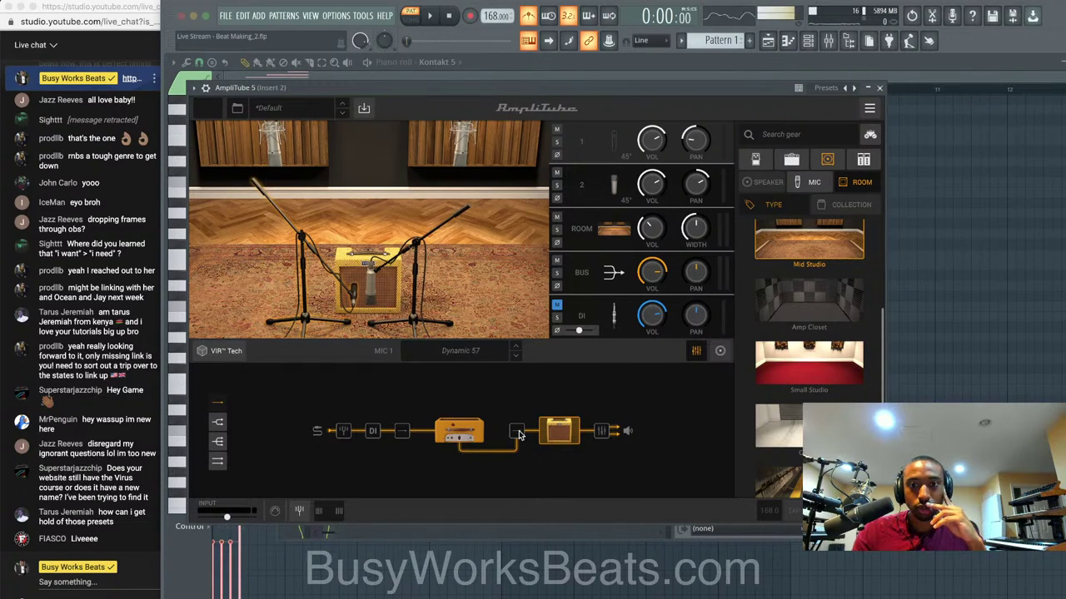
Rebalance the mics: raise mic 2, then set mic 1's volume to about -0.1 dB.
key("space")
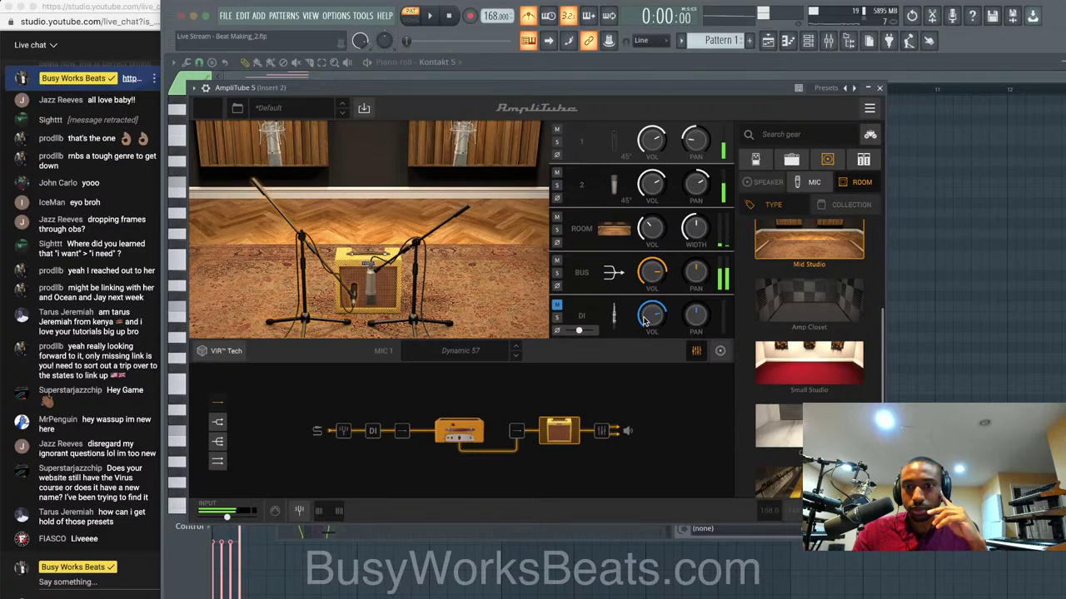
left_click_drag(651, 182, 652, 221)
key("space")
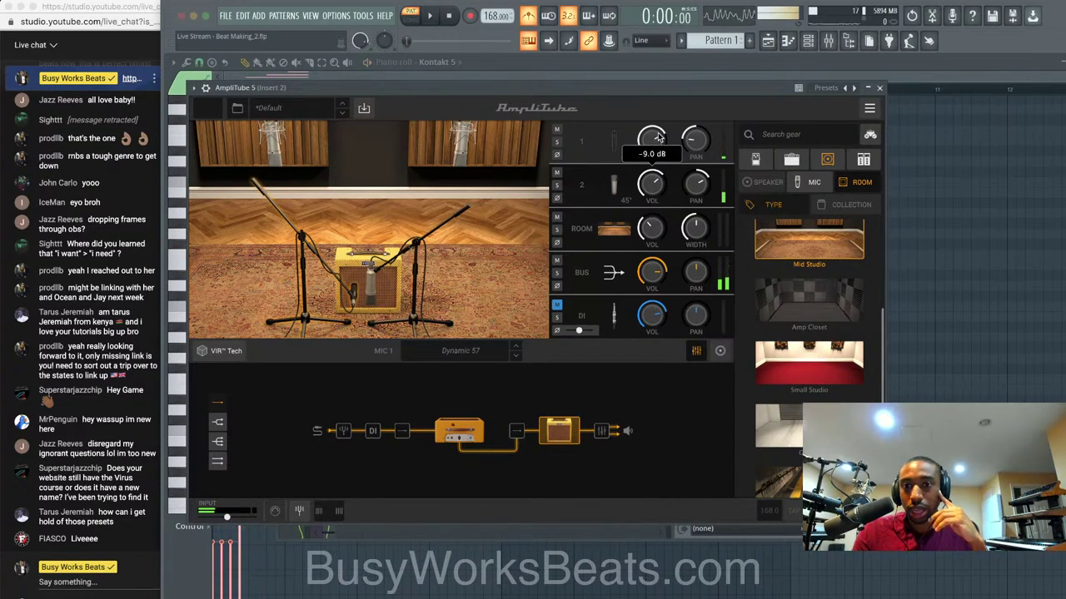
left_click_drag(656, 134, 655, 111)
key("space")
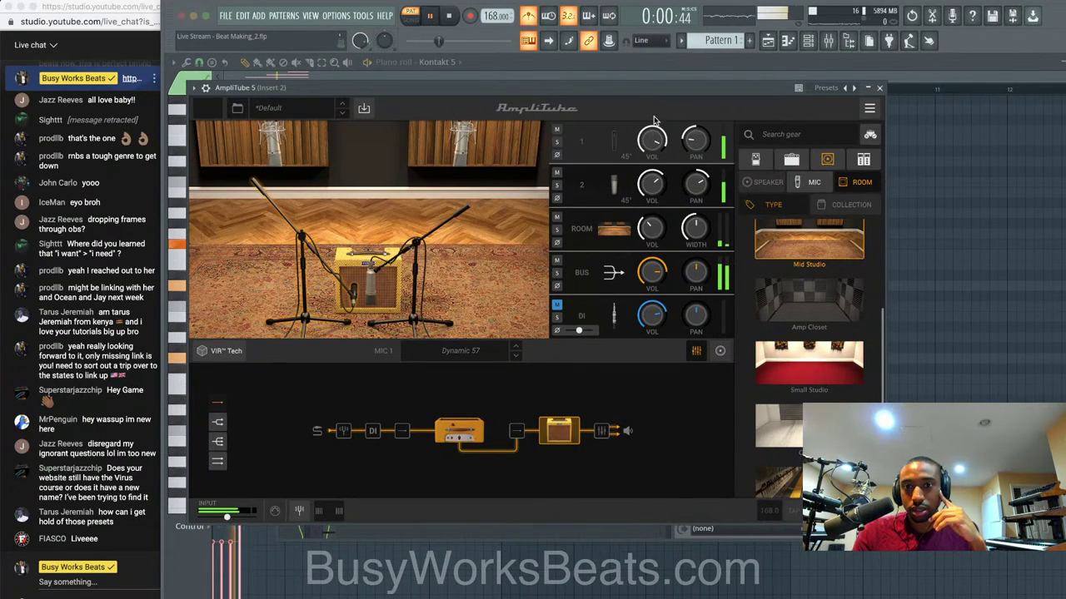
key("space")
left_click_drag(655, 146, 654, 154)
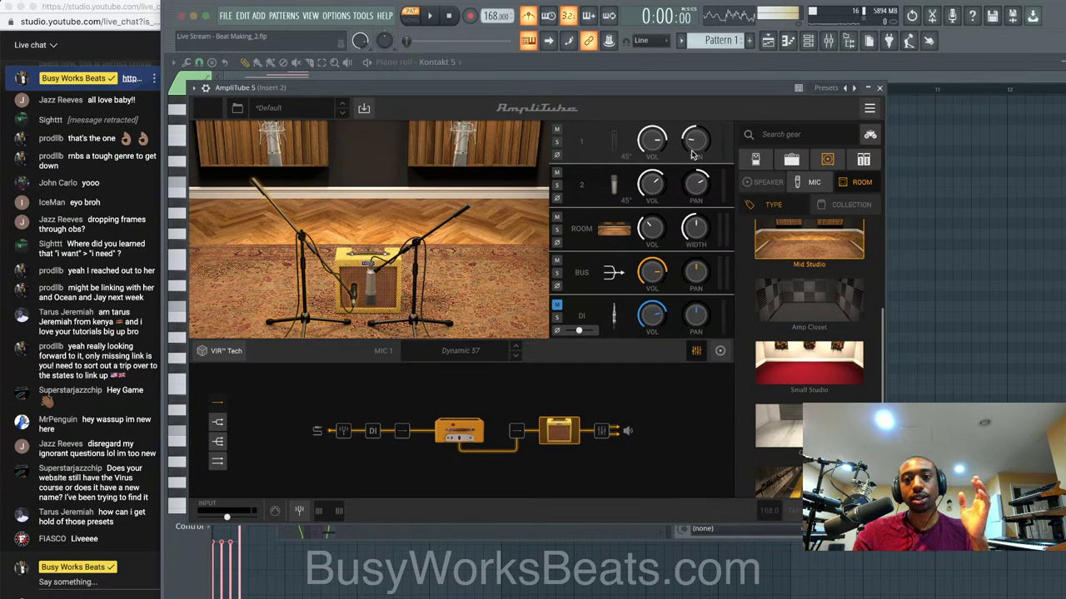
key("space")
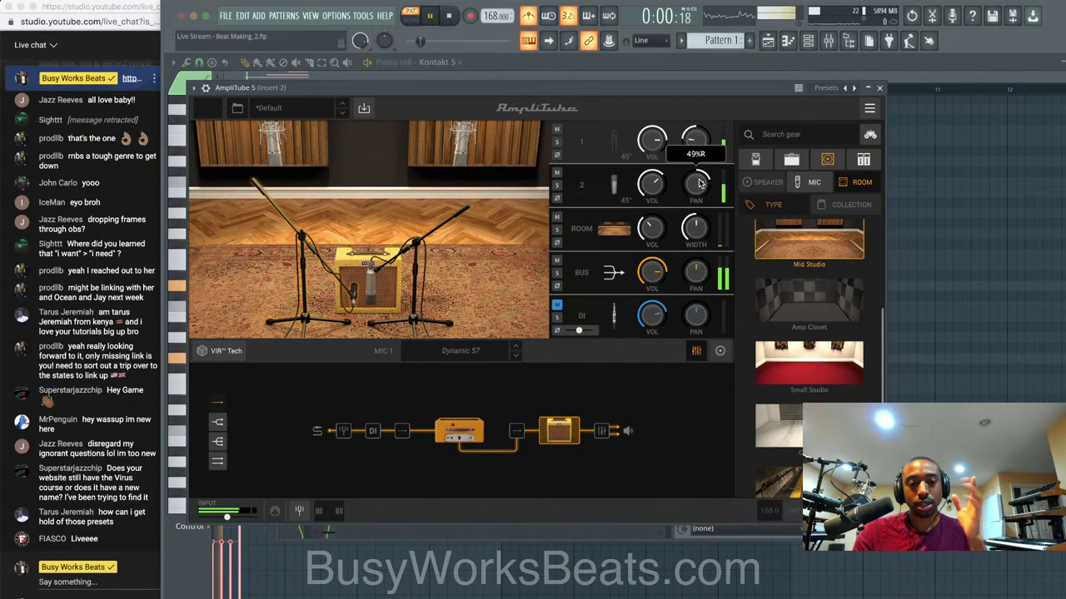
Pan the mic further right to 57%, widen the room to 74% and set room volume around -5.5 dB.
left_click_drag(699, 183, 640, 215)
key("space")
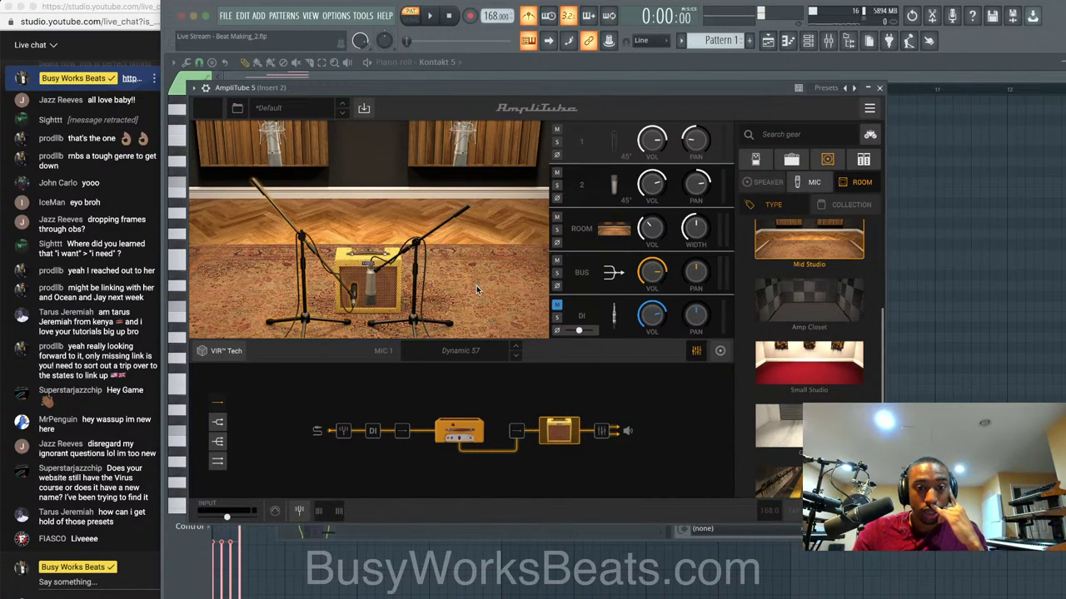
left_click_drag(696, 239, 650, 204)
key("space")
key("space")
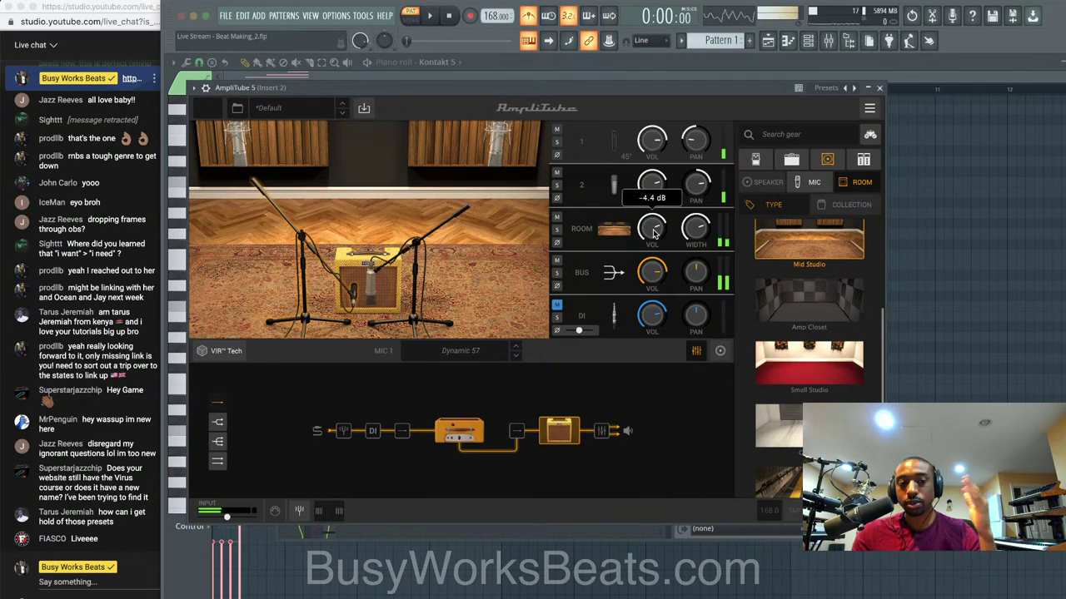
key("space")
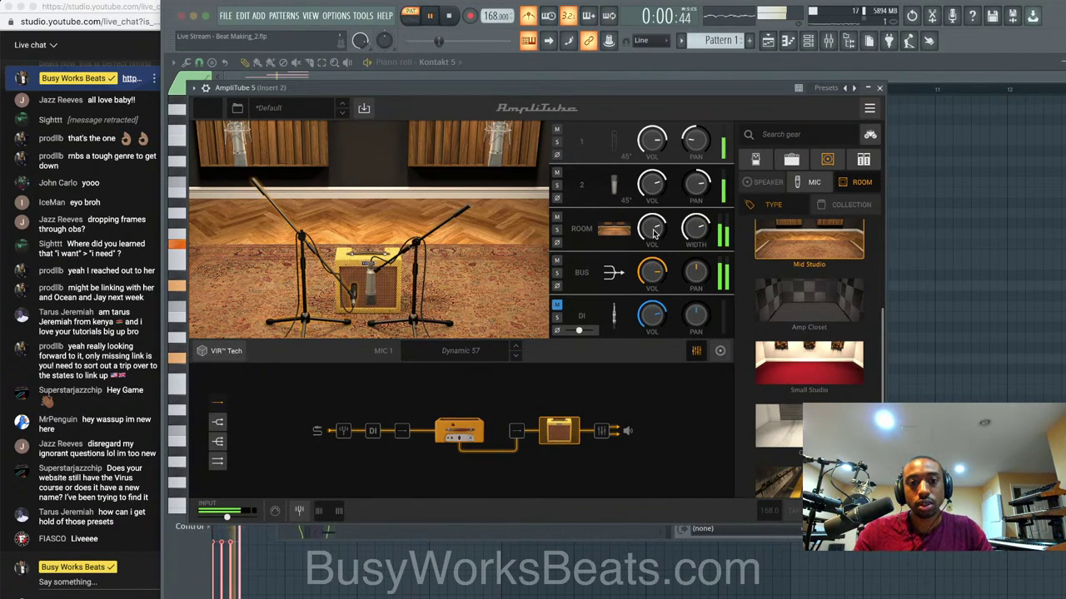
mouse_move(656, 231)
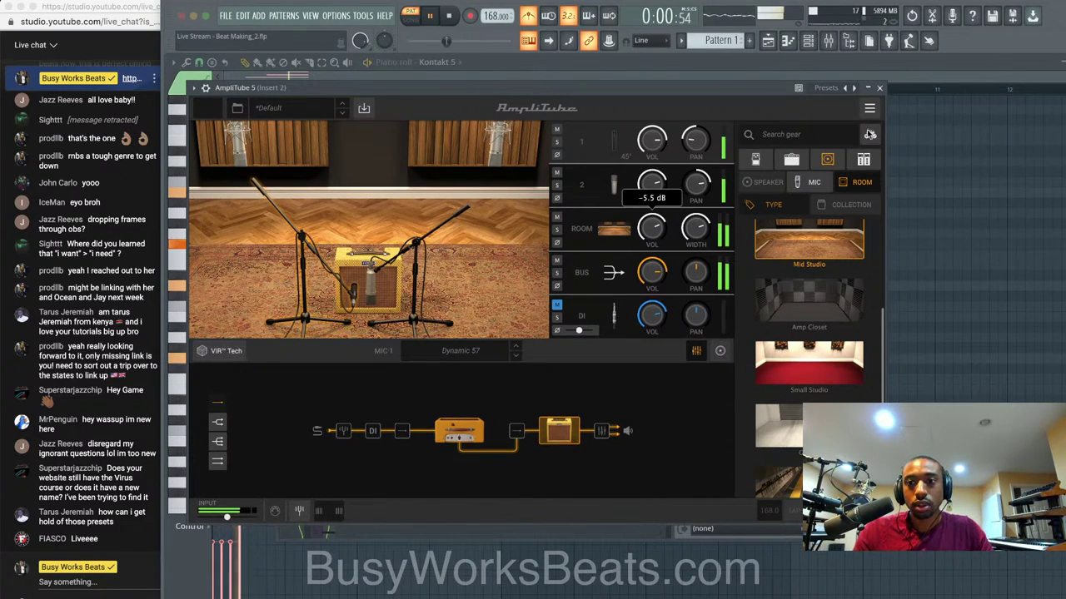
key("space")
Close AmpliTube, turn off the metronome and hide the mixer.
left_click(879, 88)
left_click(528, 17)
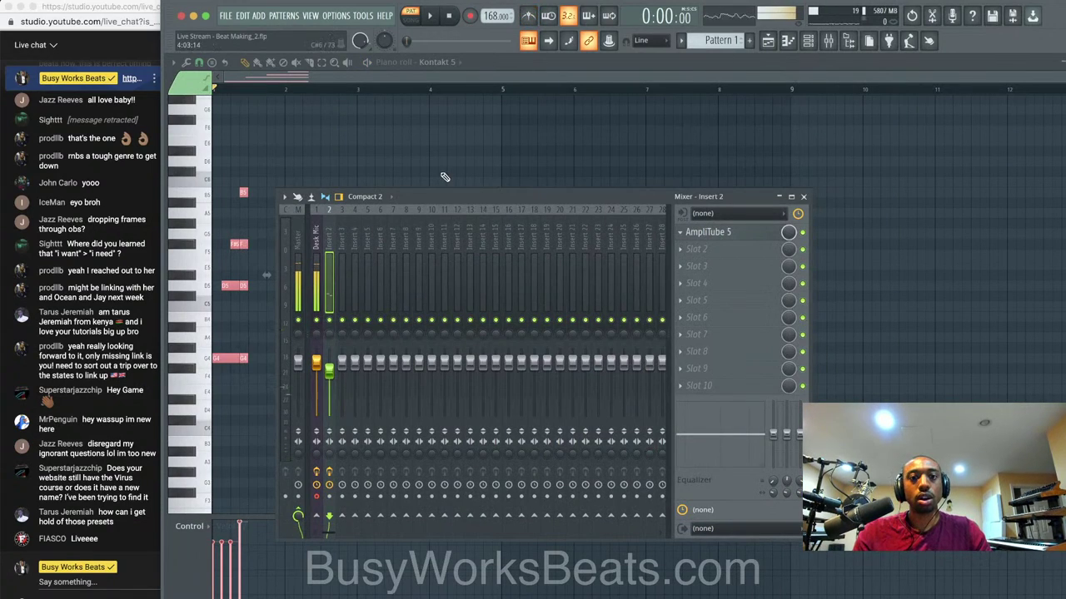
key("space")
key("F9")
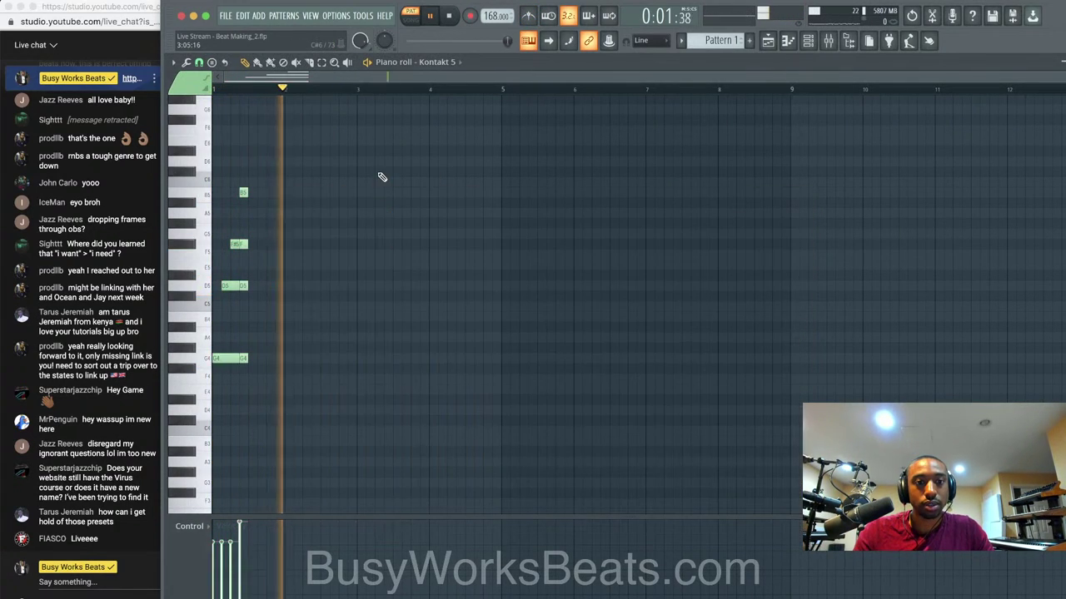
Select and play the piano chord, then return to AmpliTube on Insert 2 via the channel rack and mixer.
left_click_drag(325, 392, 211, 158)
key("space")
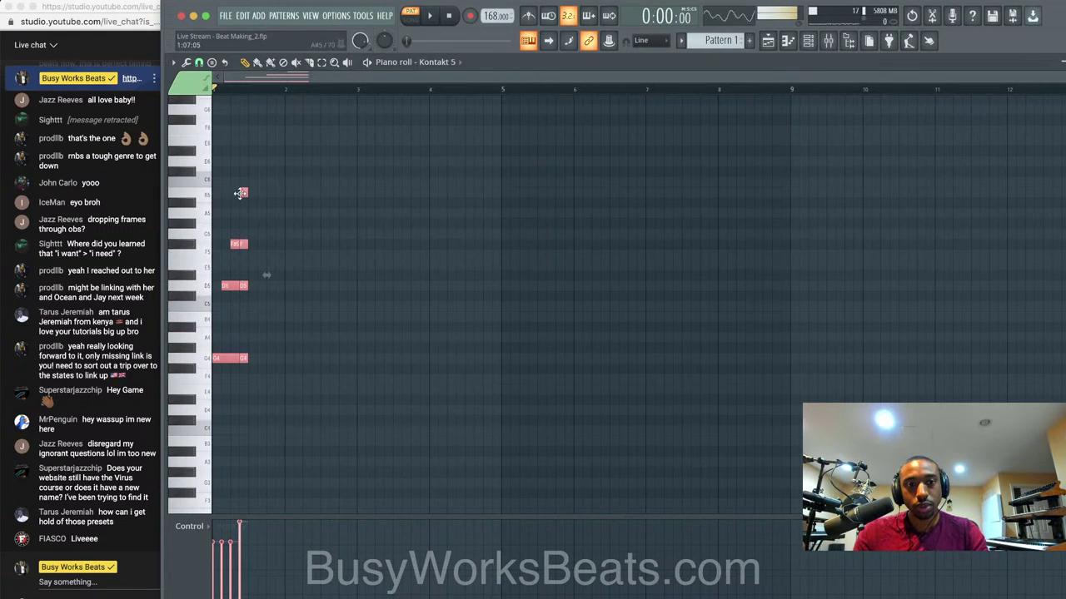
scroll(241, 193, "up", 5)
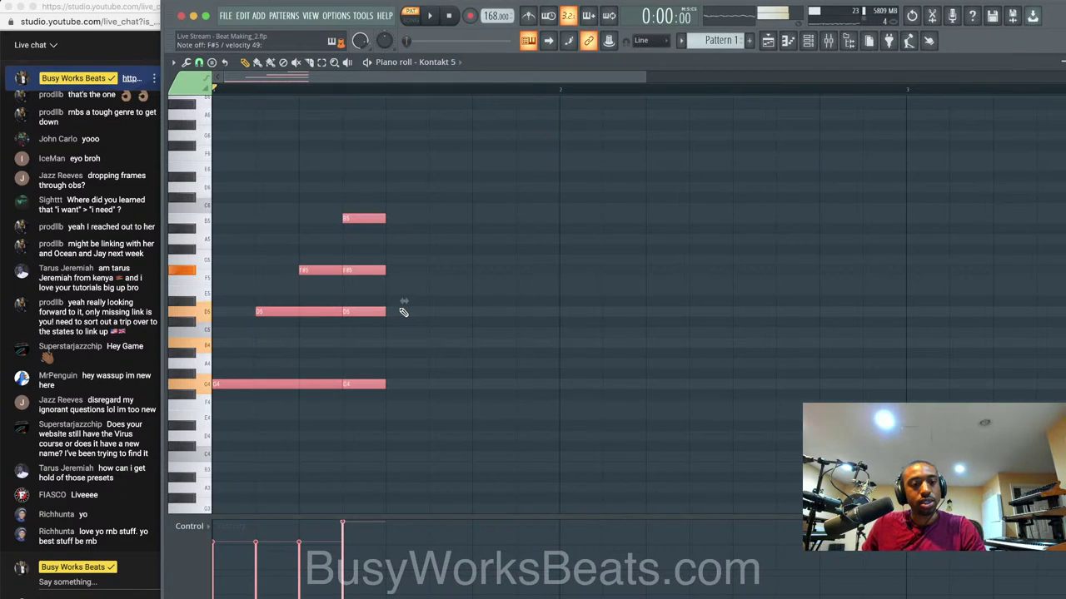
key("space")
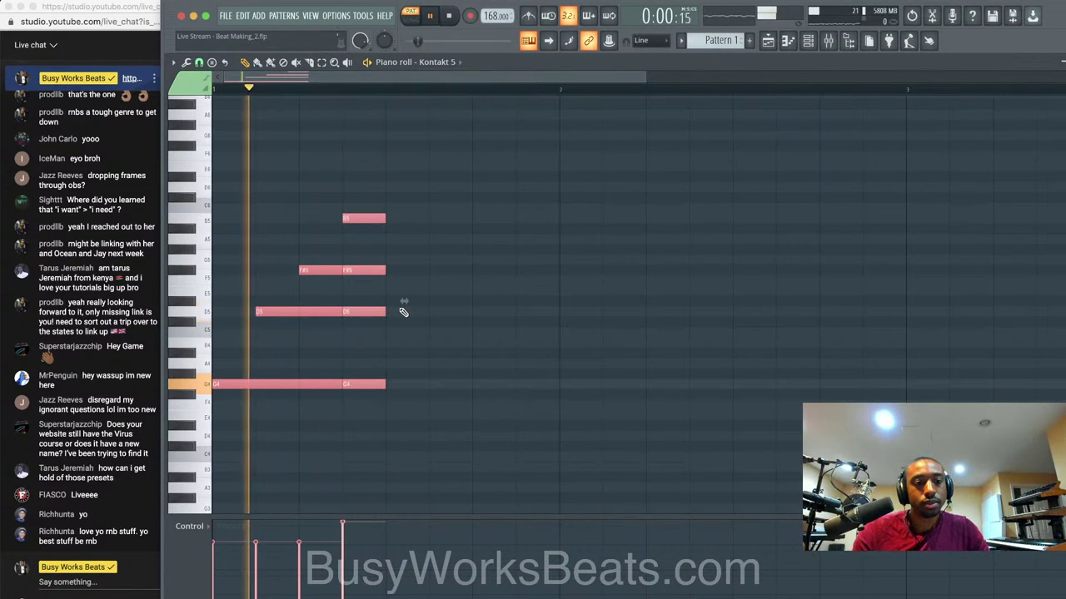
key("space")
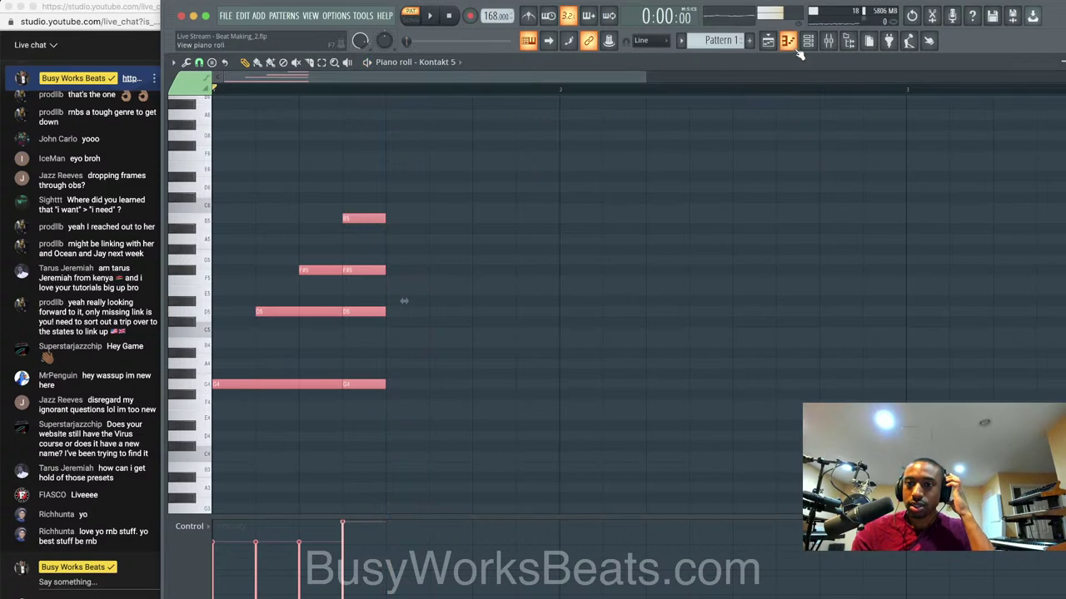
key("F6")
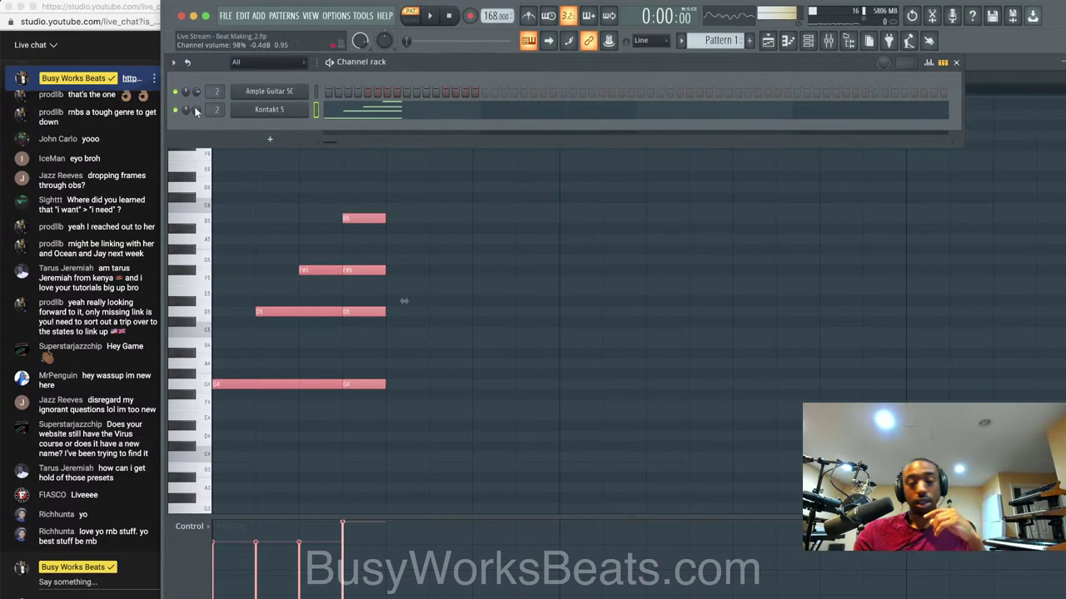
key("space")
key("space")
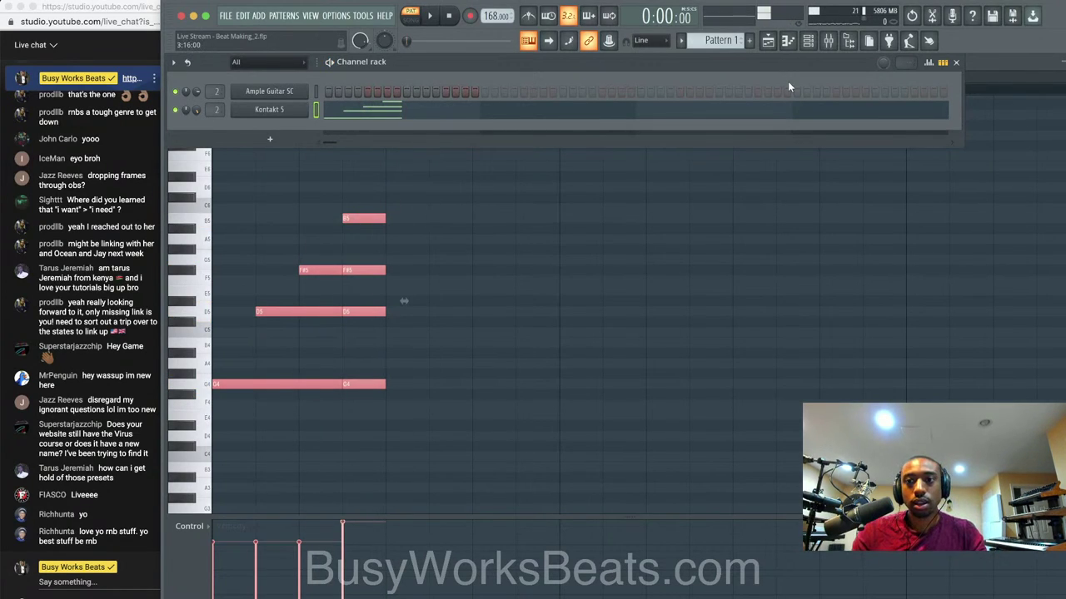
left_click(827, 41)
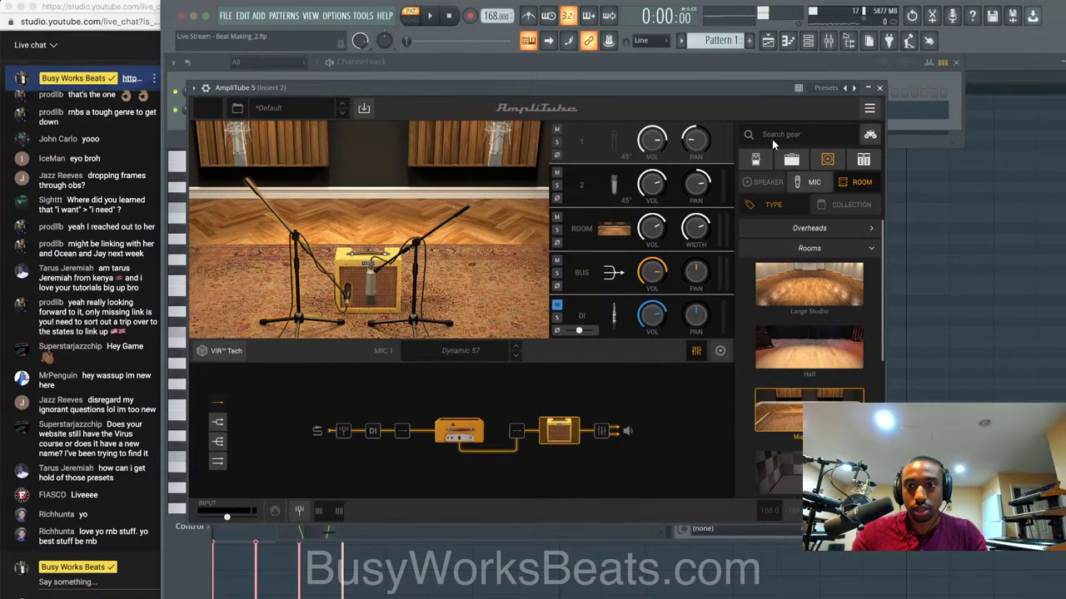
Browse the mics and amps, then raise the '57 Champ amp volume from 4.2 to 5.3.
left_click(812, 187)
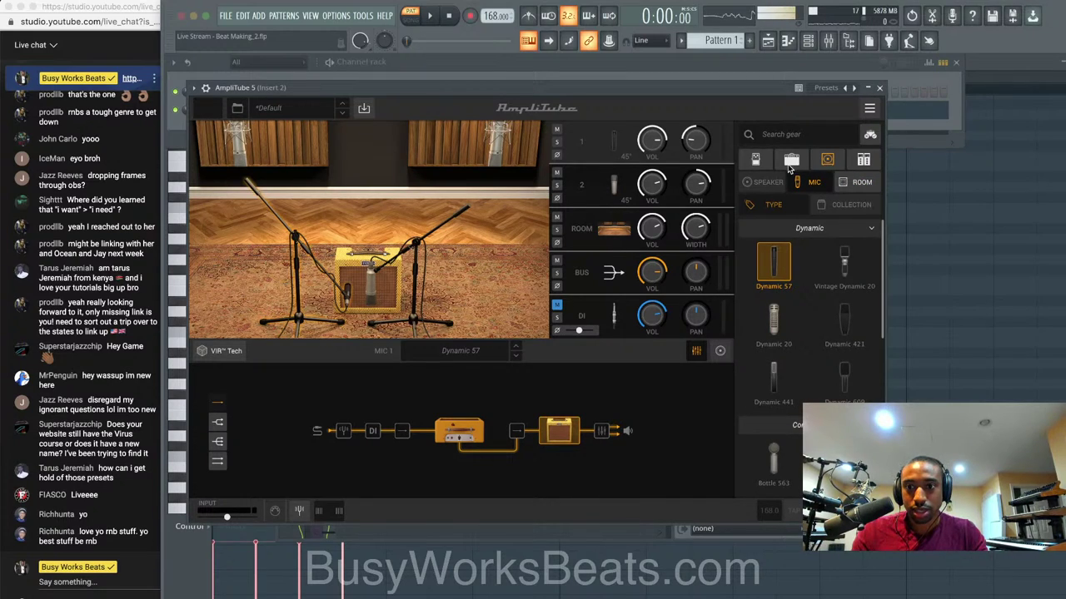
left_click(787, 163)
left_click(458, 431)
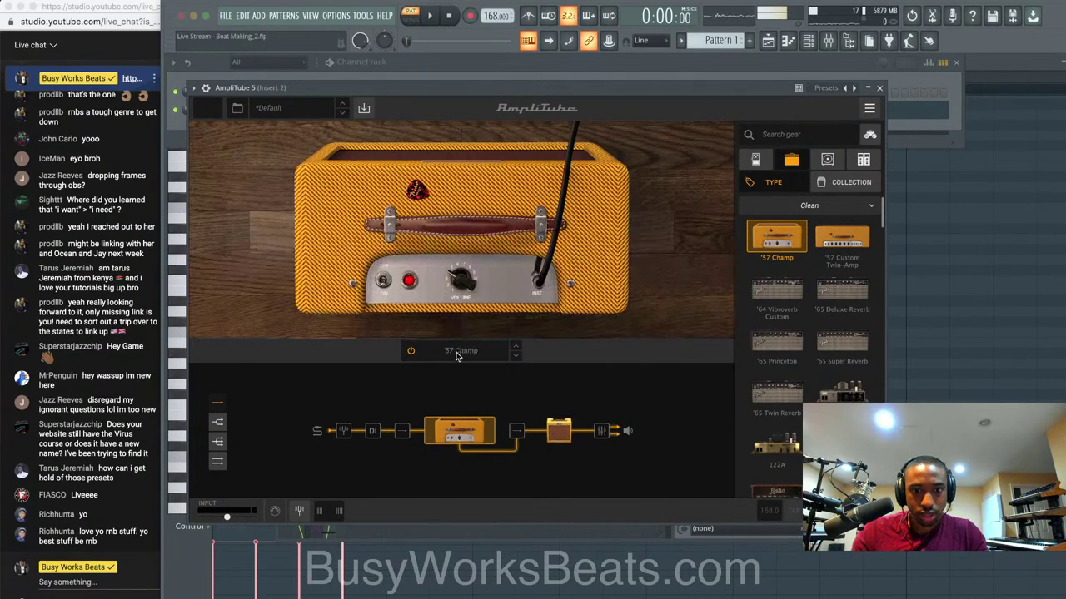
mouse_move(461, 281)
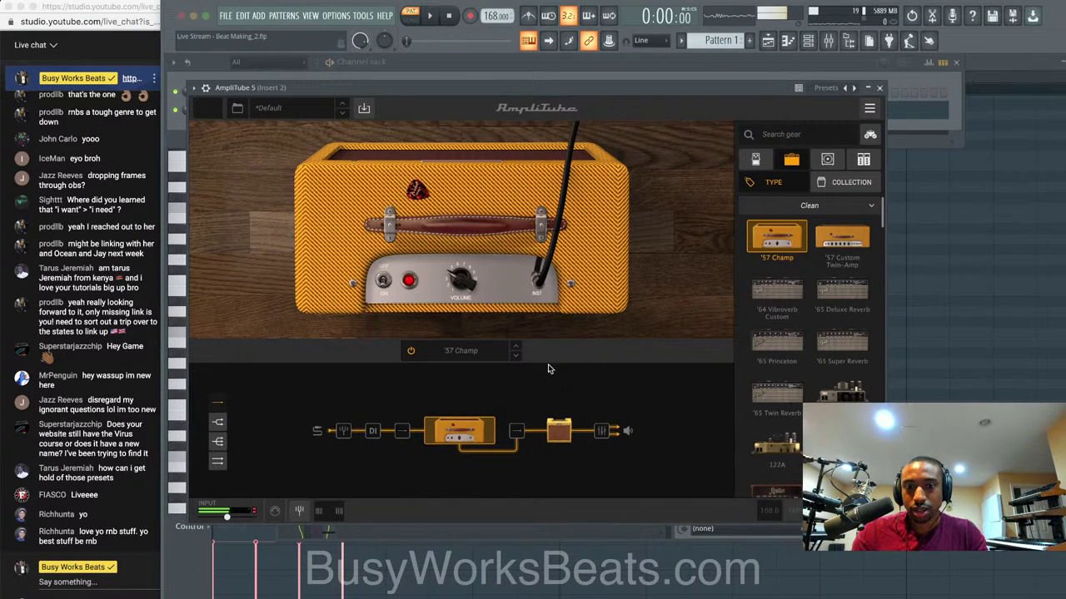
left_click_drag(460, 281, 709, 268)
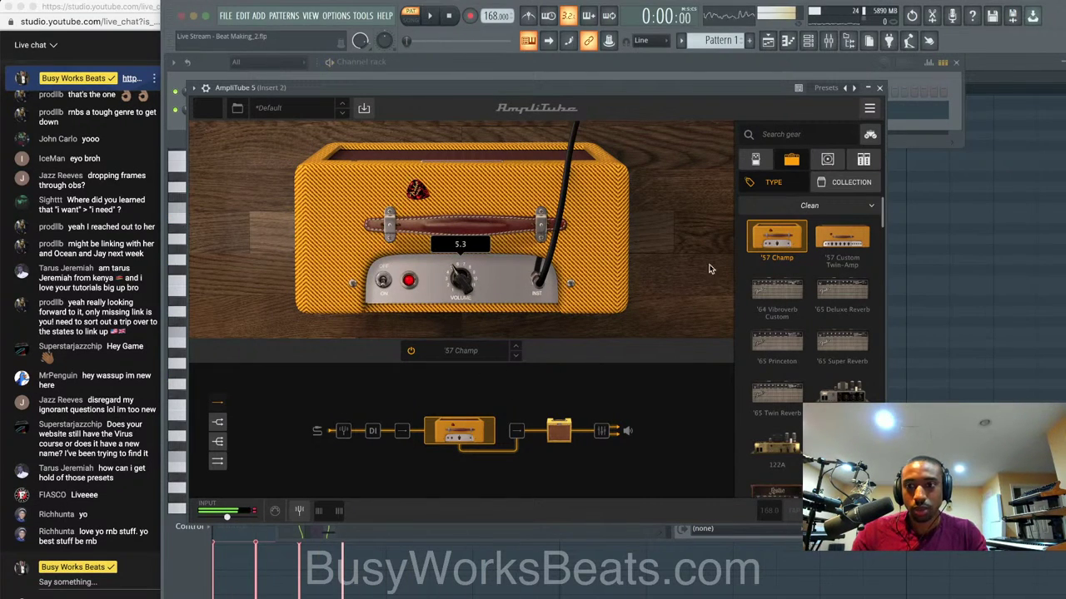
scroll(858, 287, "down", 10)
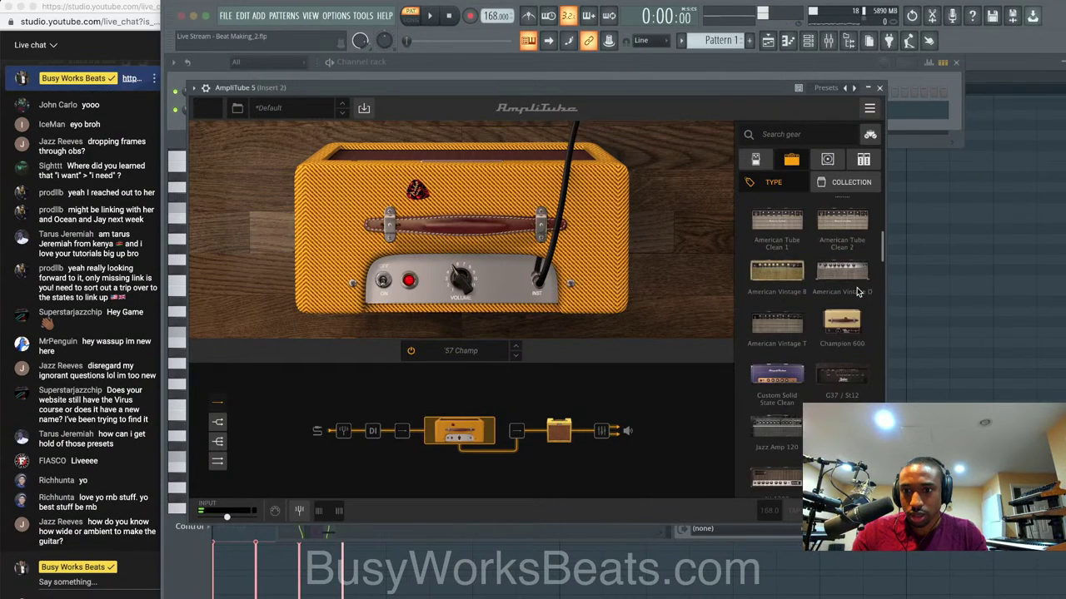
scroll(857, 291, "up", 10)
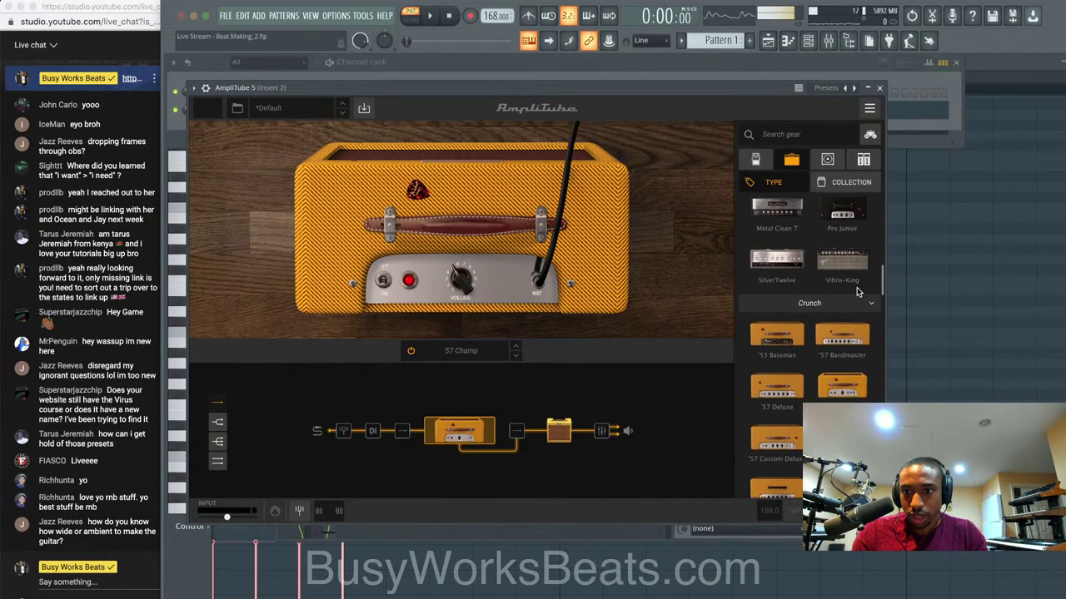
Toggle the '57 Champ on and off during playback to compare, then close AmpliTube 5.
left_click(414, 353)
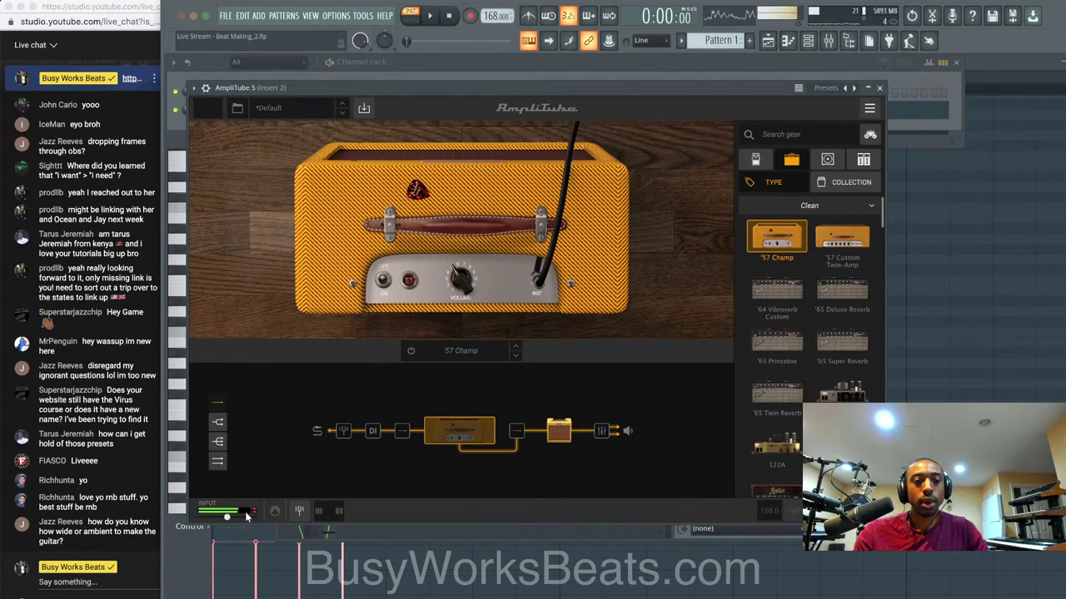
mouse_move(223, 520)
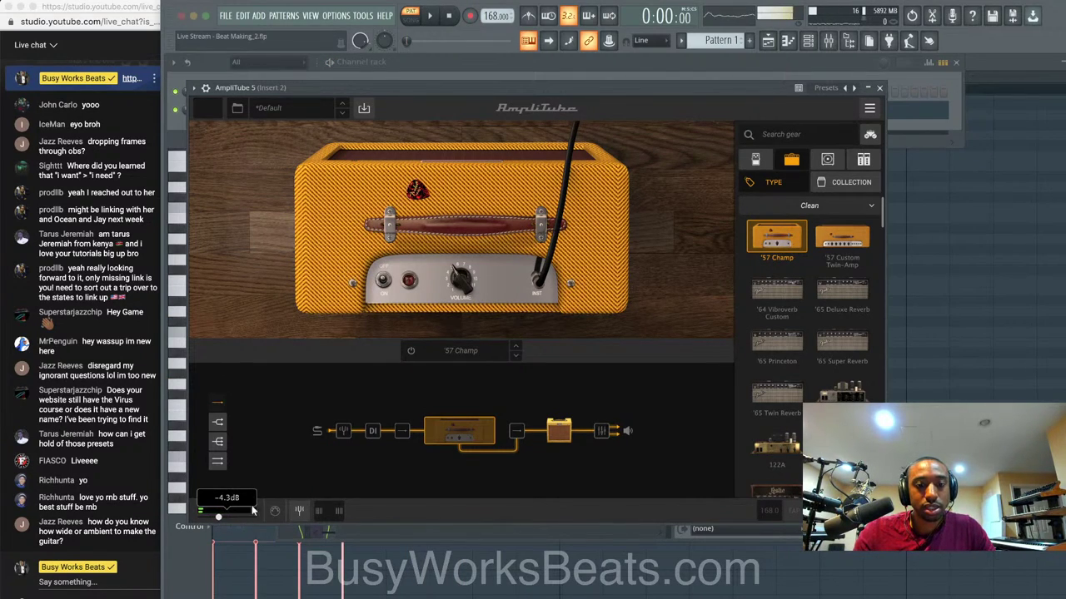
key("space")
left_click(411, 350)
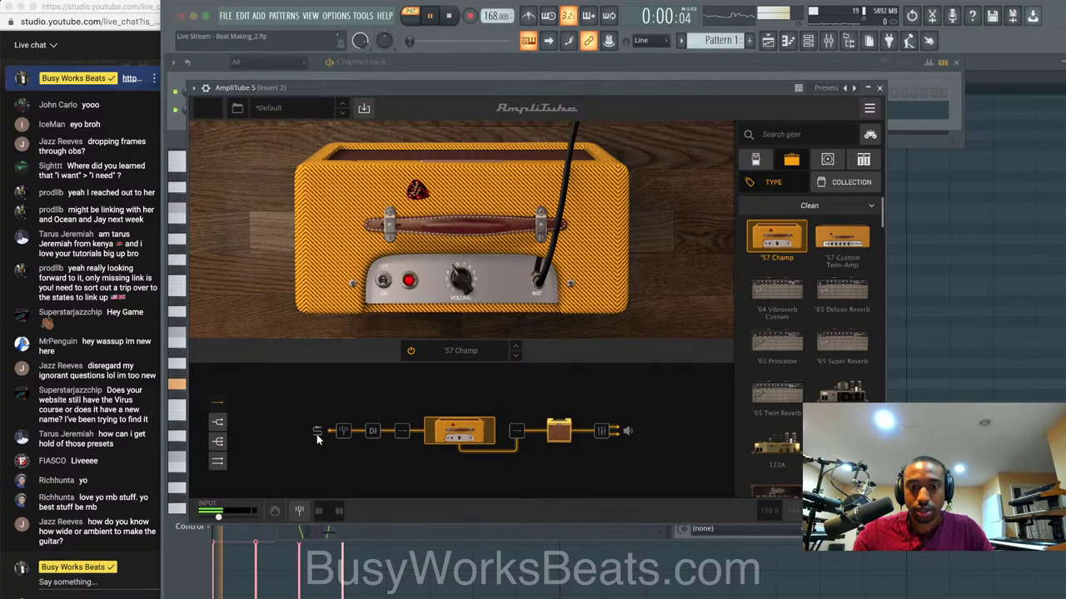
key("space")
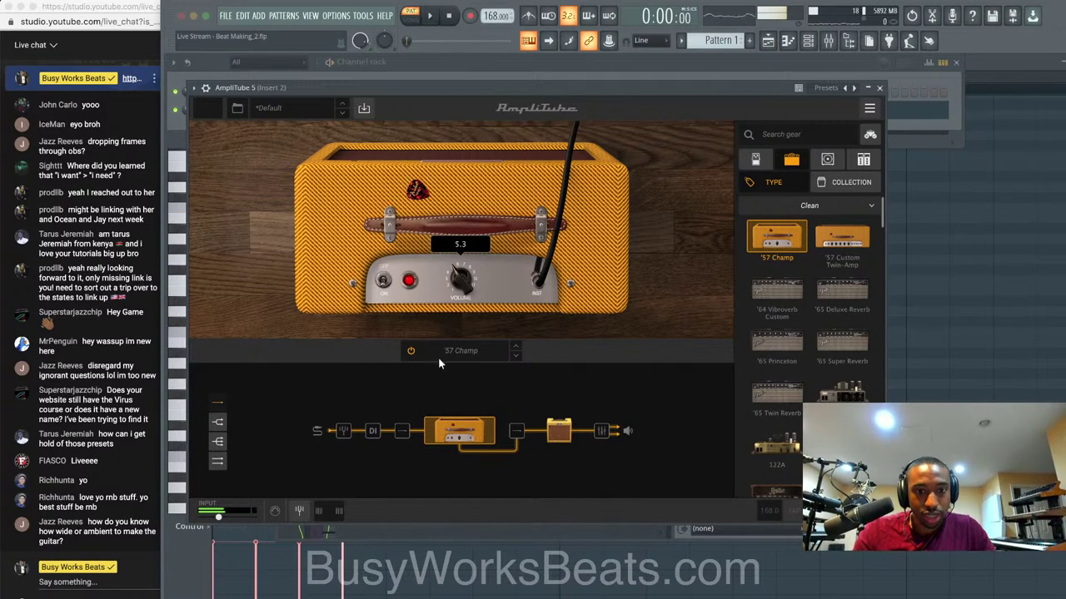
left_click(410, 350)
key("space")
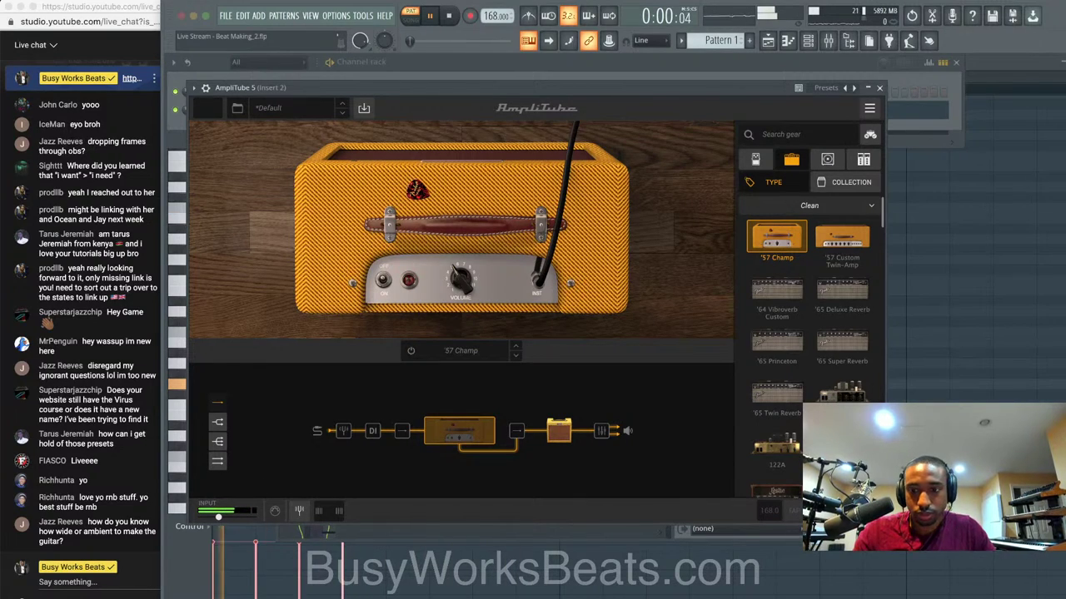
left_click(879, 88)
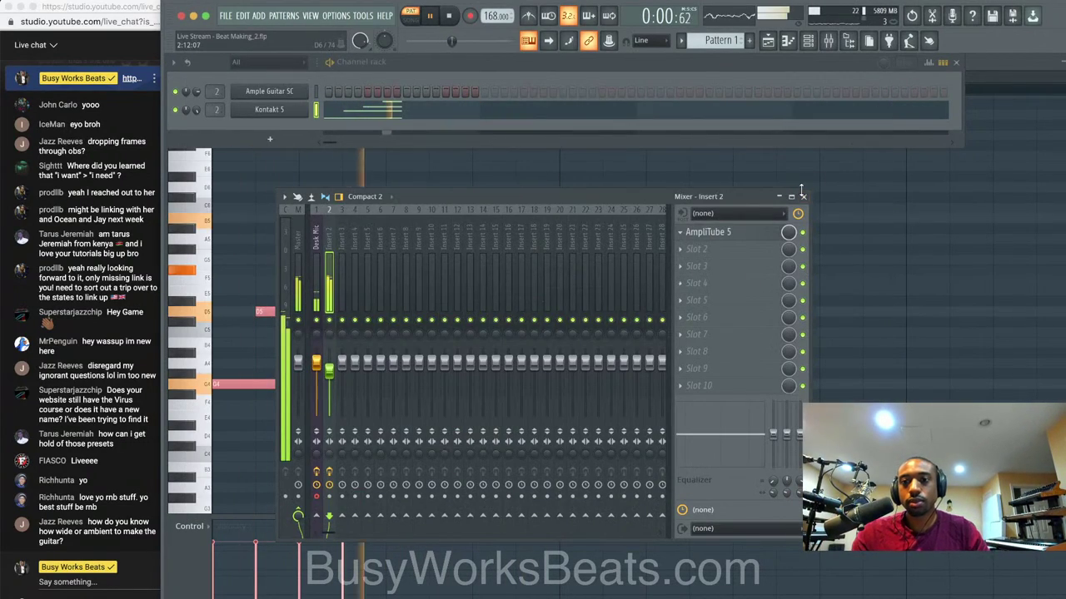
left_click(803, 197)
key("space")
left_click(829, 41)
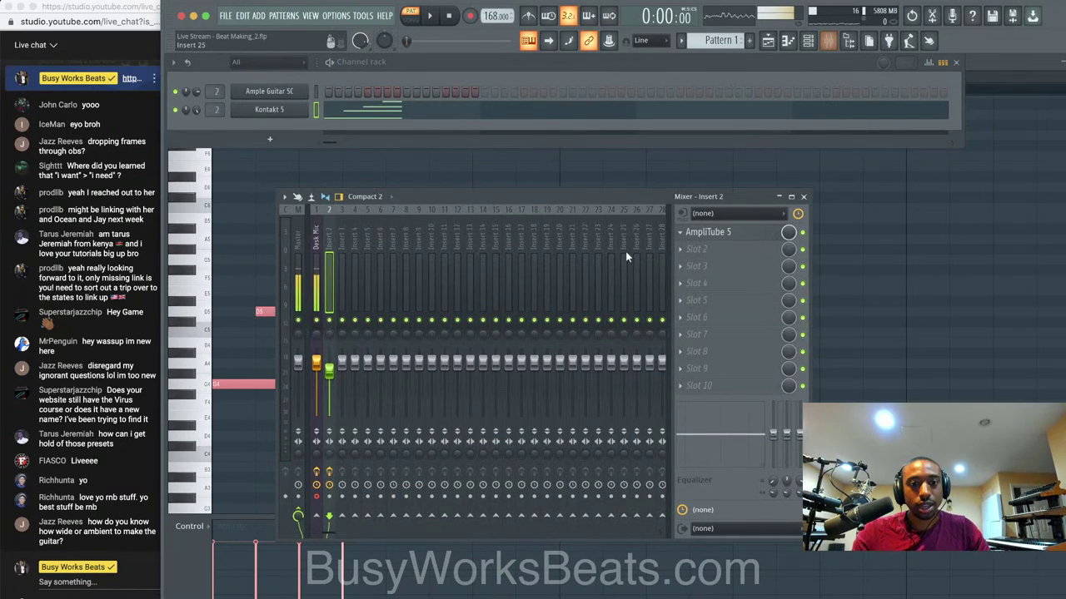
key("space")
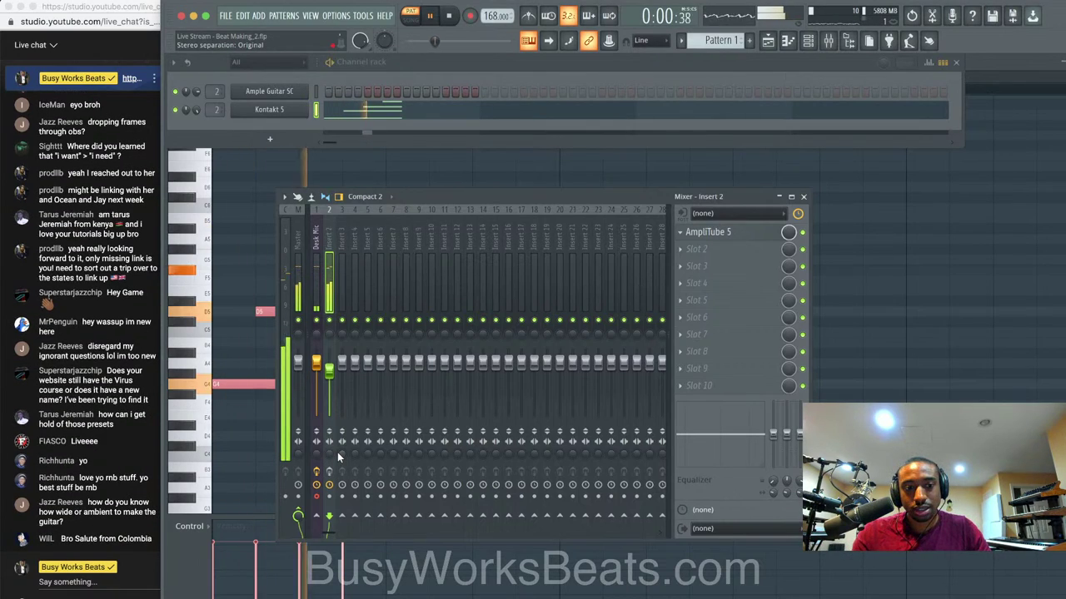
key("space")
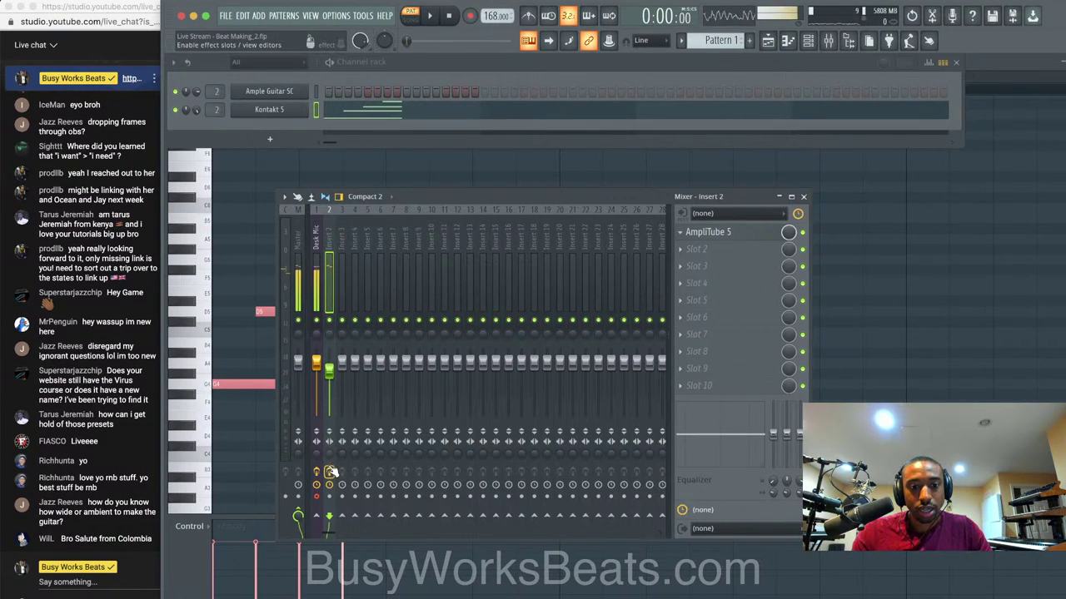
key("space")
key("space")
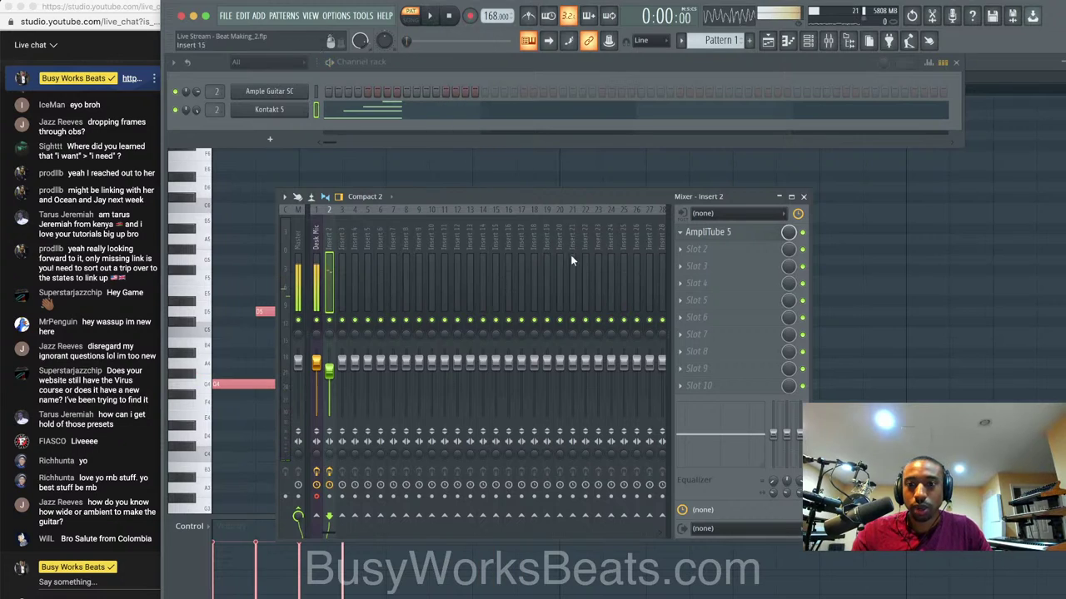
left_click(719, 233)
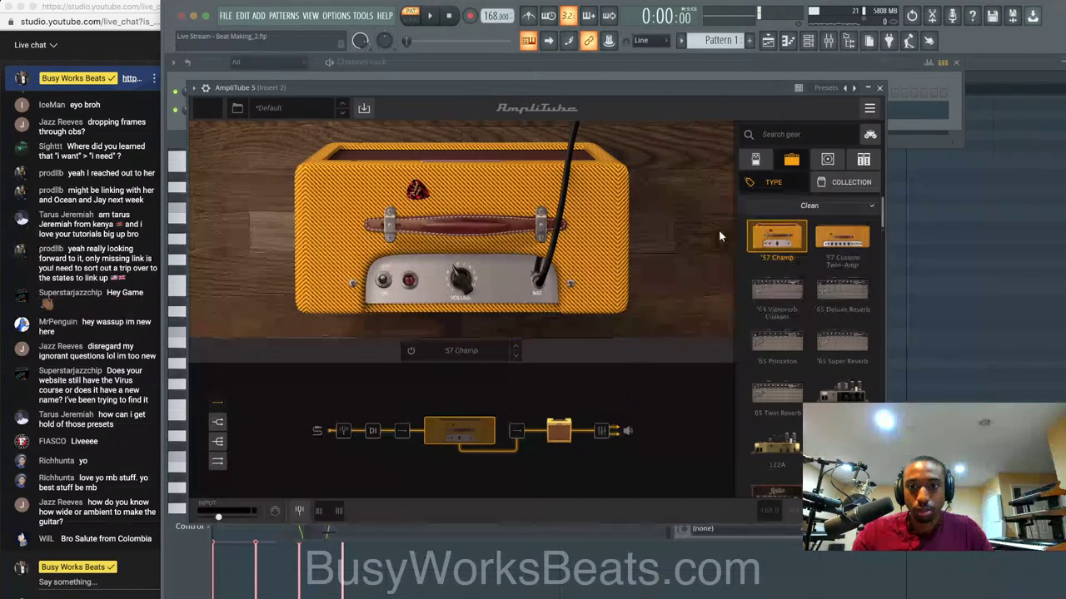
left_click(563, 431)
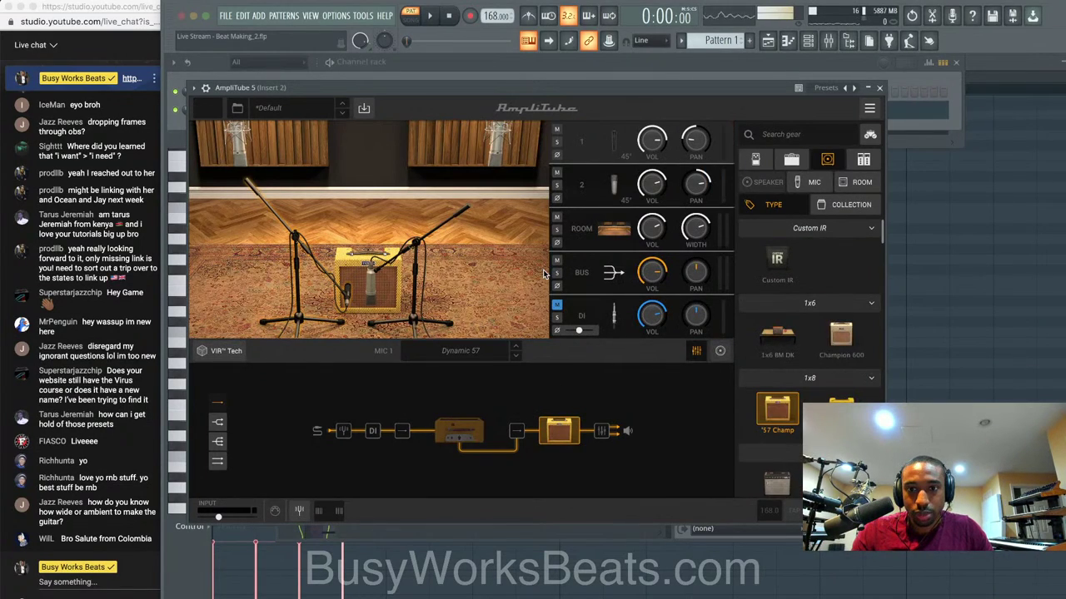
key("space")
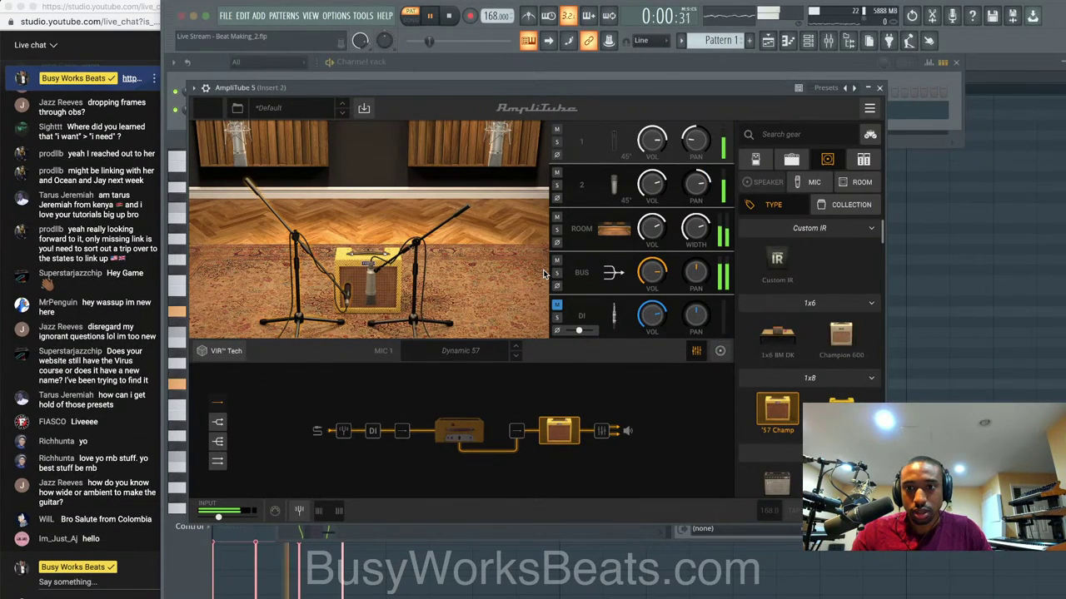
key("space")
left_click(880, 88)
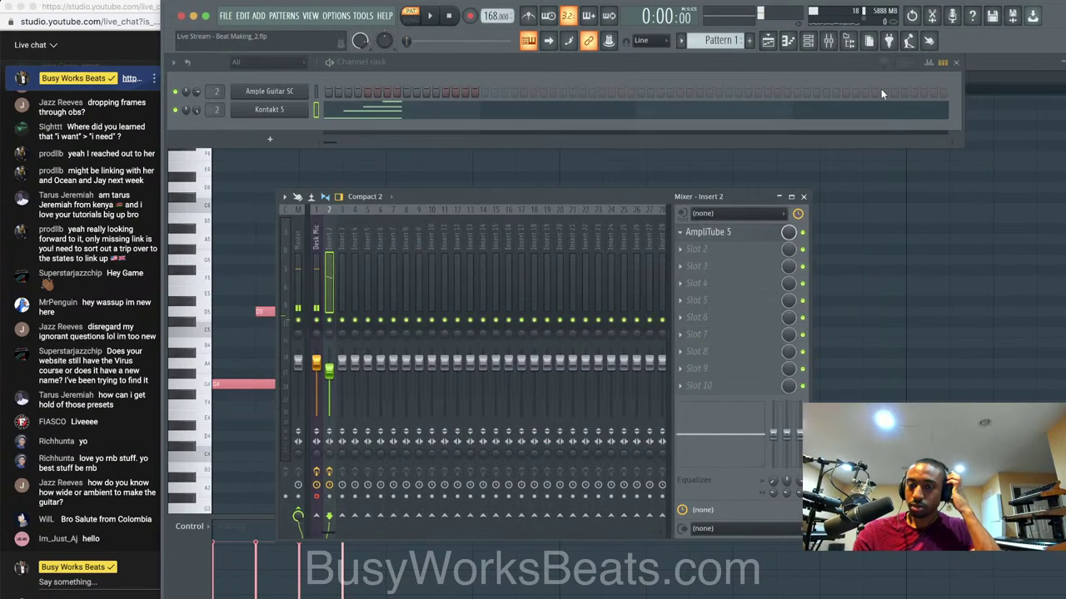
In the Kontakt 5 piano roll, copy the first chord one bar later, five semitones higher.
left_click(743, 181)
key("space")
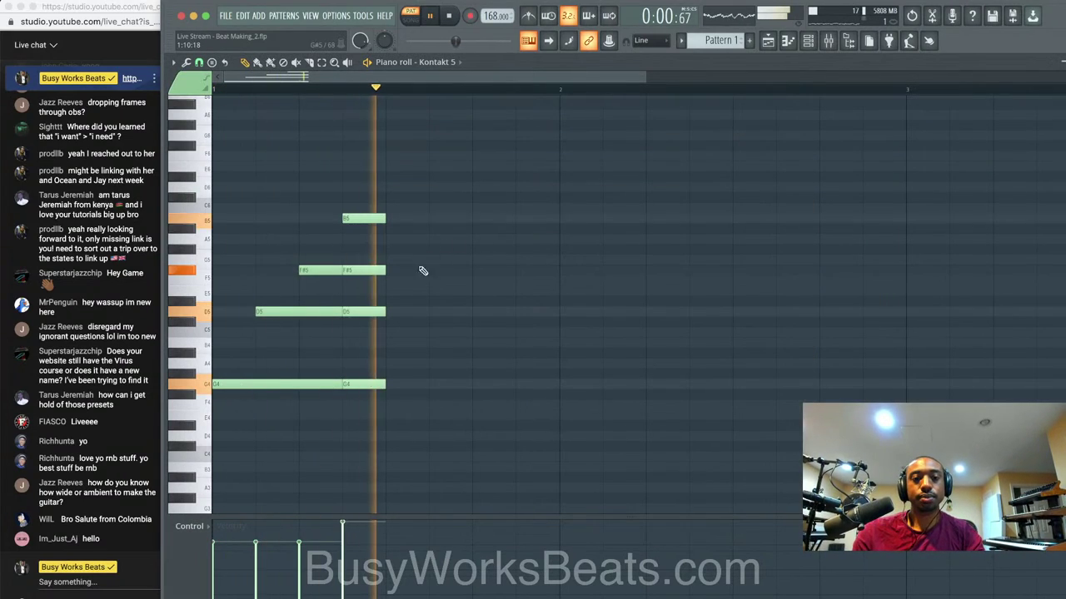
key("space")
scroll(430, 435, "down", 2)
left_click_drag(429, 441, 241, 194)
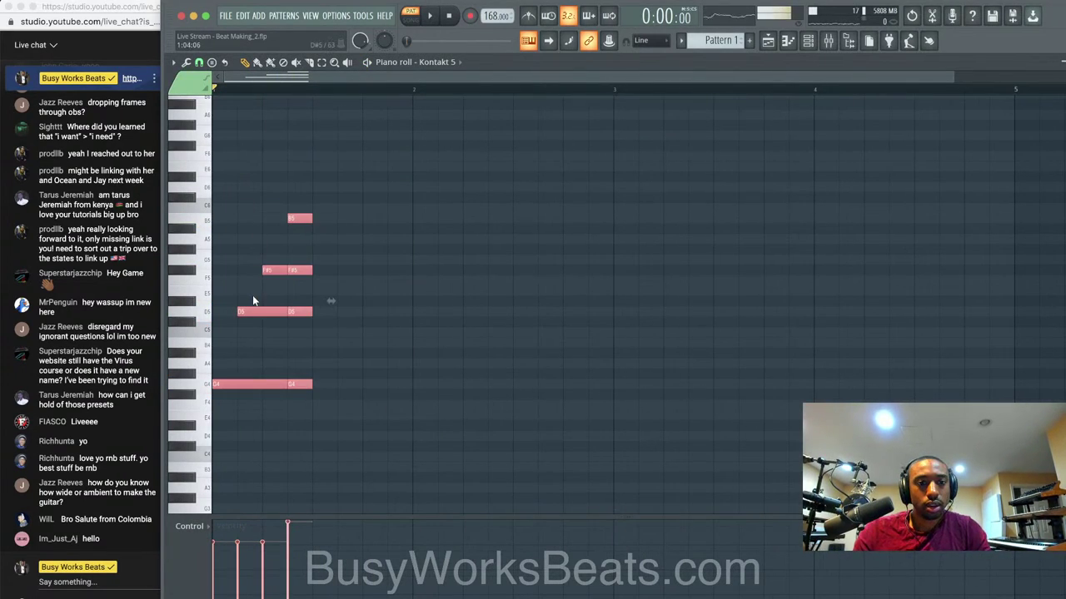
left_click_drag(240, 382, 441, 323)
Audition G#5, G5 and F5, then move the second chord down to start on D4.
key("space")
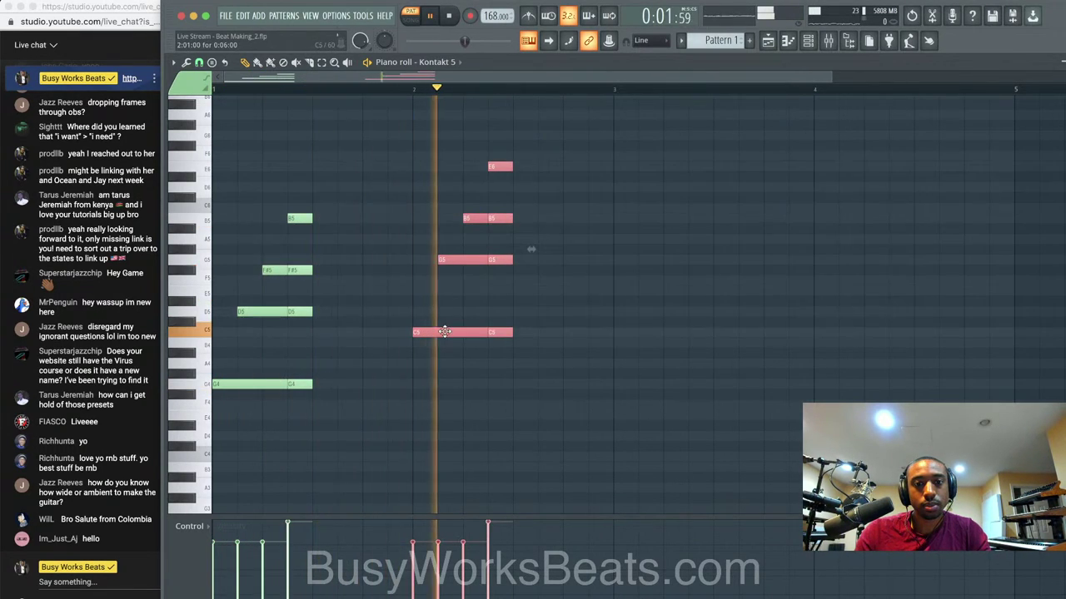
scroll(442, 330, "down", 1)
key("space")
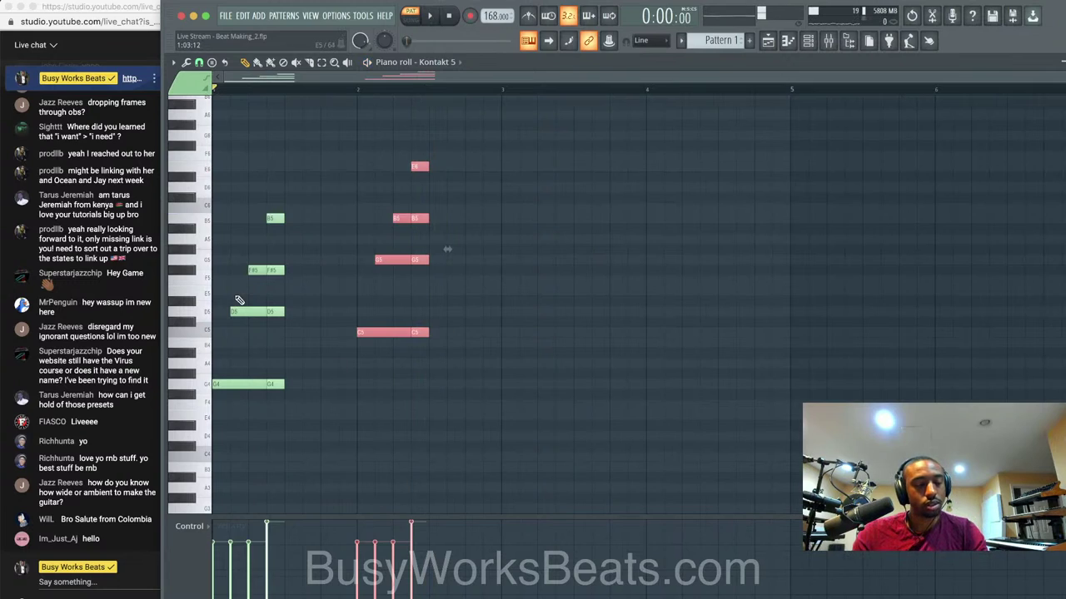
left_click(183, 251)
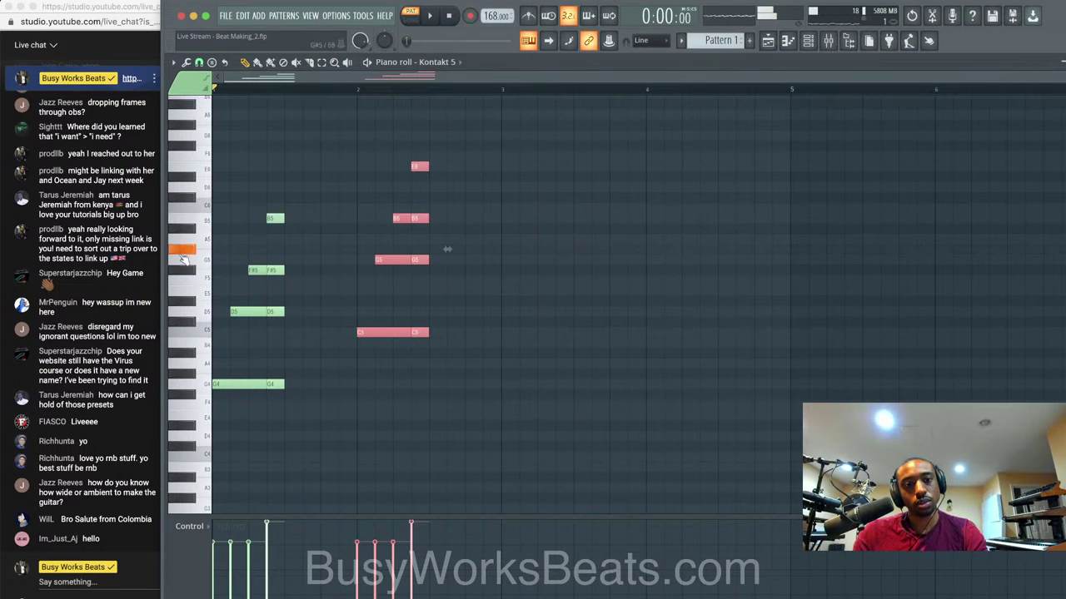
left_click(202, 262)
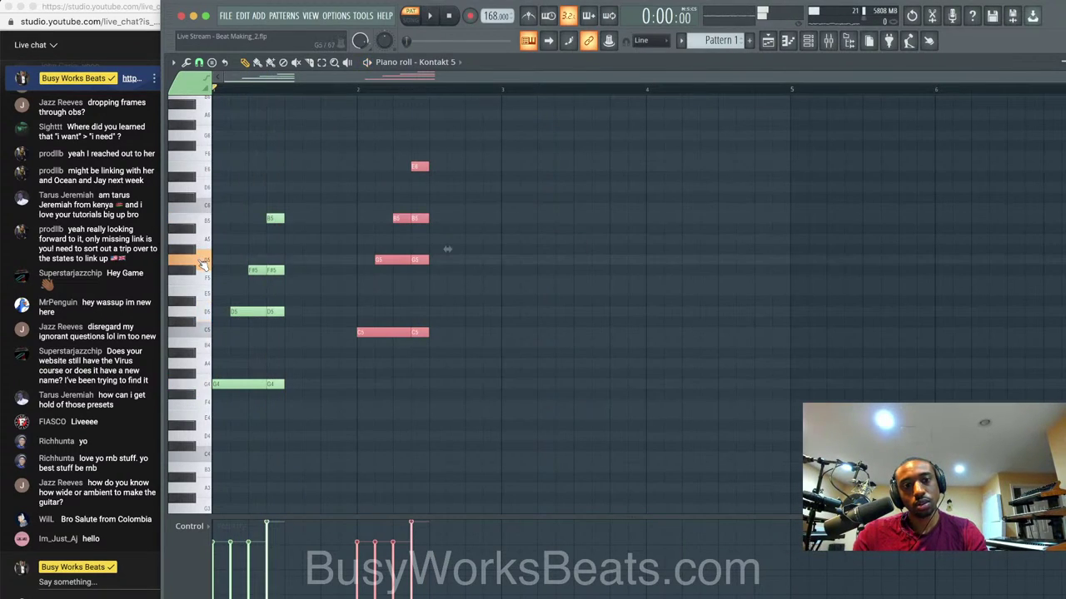
left_click(192, 279)
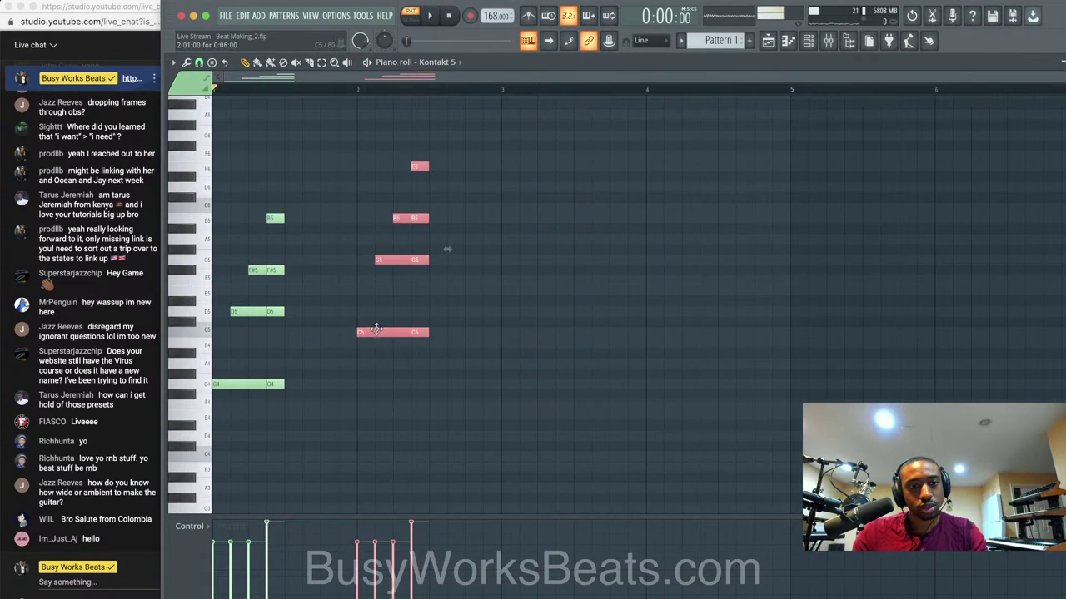
left_click_drag(377, 330, 376, 435)
Play the progression and lower the velocities of the F#5 and C#5 notes.
key("space")
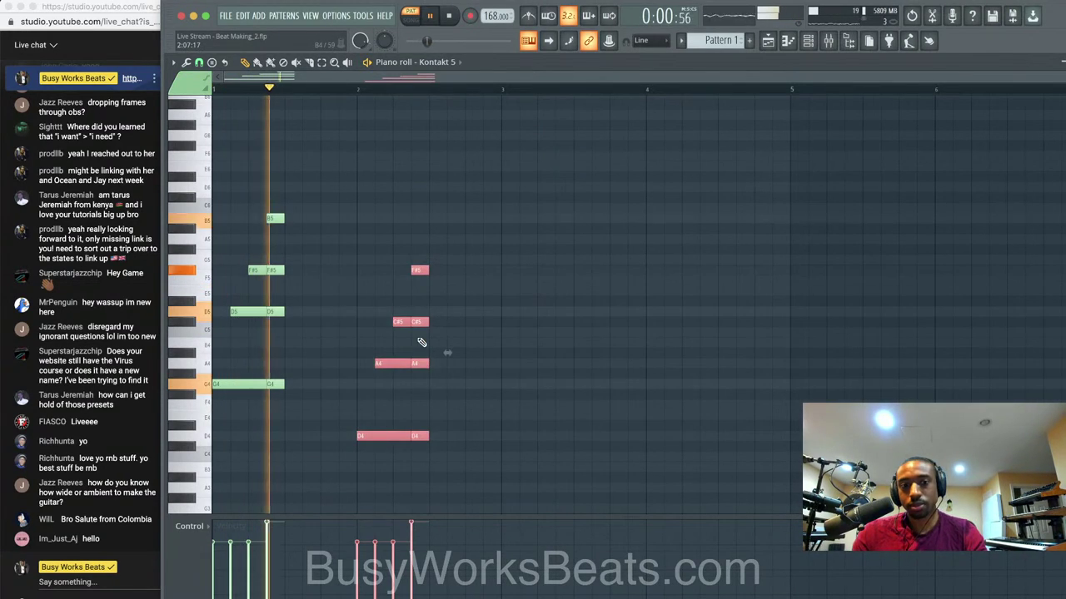
key("space")
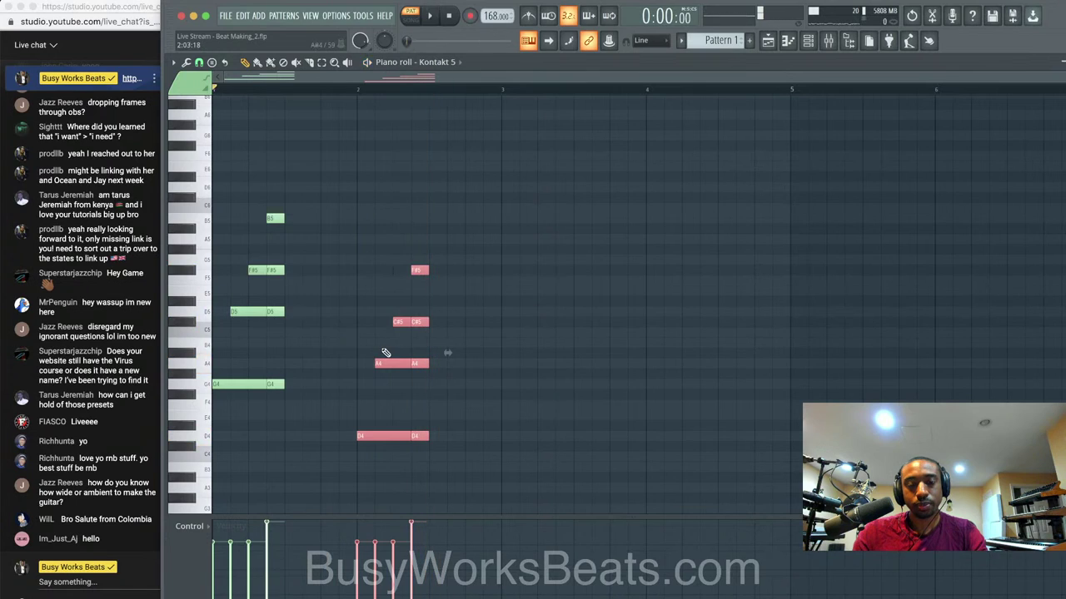
key("space")
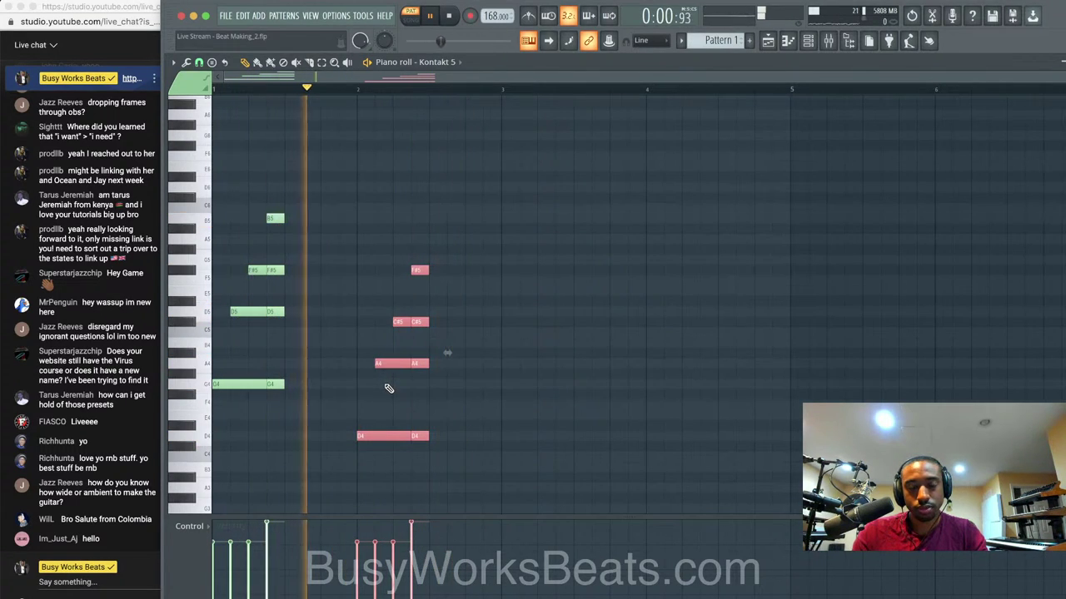
key("space")
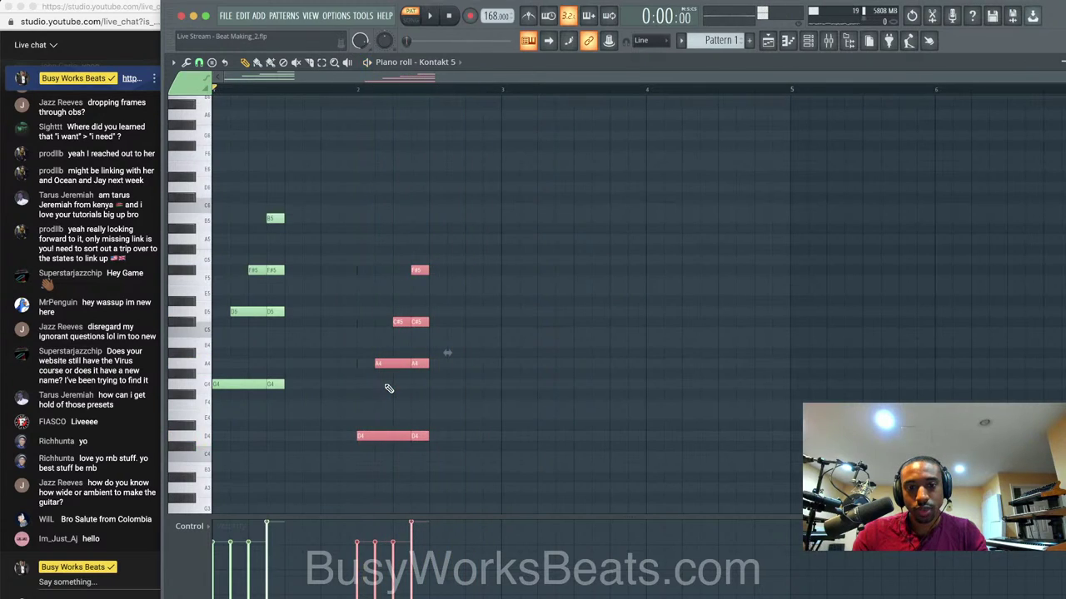
left_click(361, 423)
left_click_drag(262, 553, 251, 593)
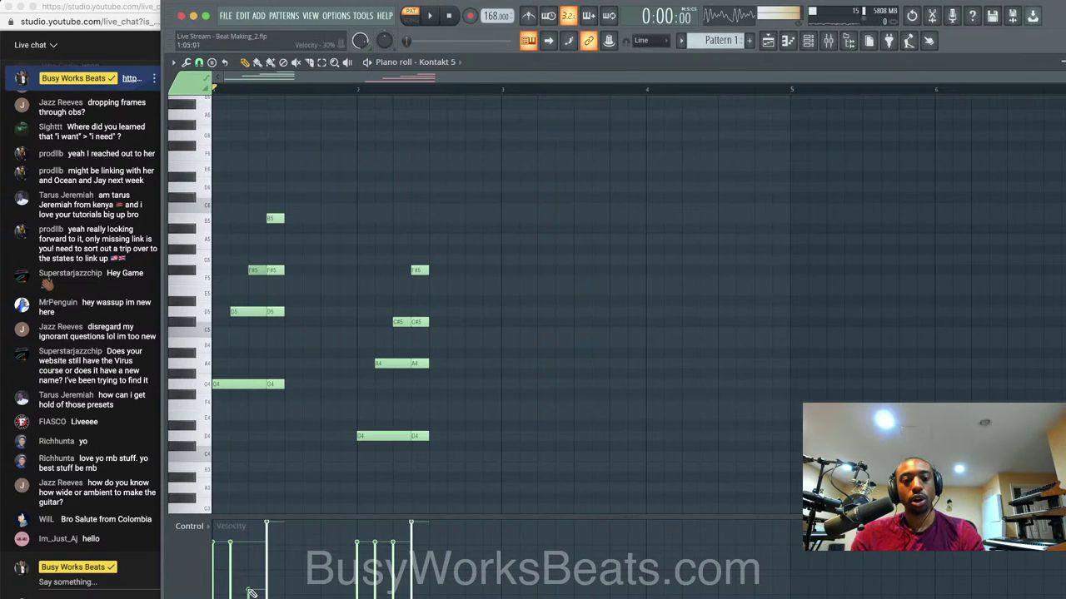
left_click(395, 580)
Play the softer chords and save the project as Live Stream - Beat Making_3.
key("space")
key("space")
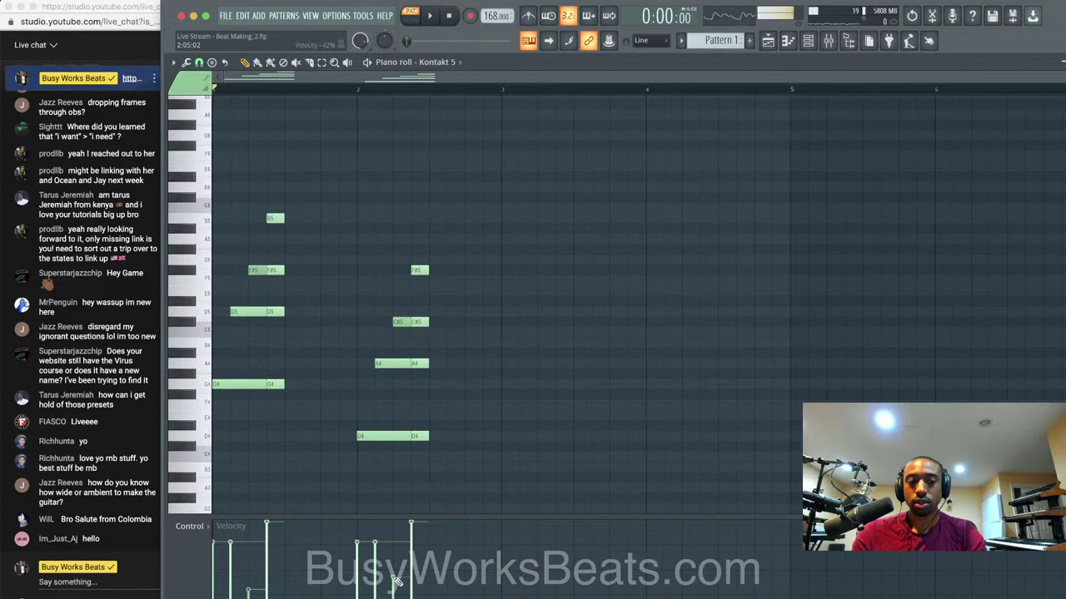
key("space")
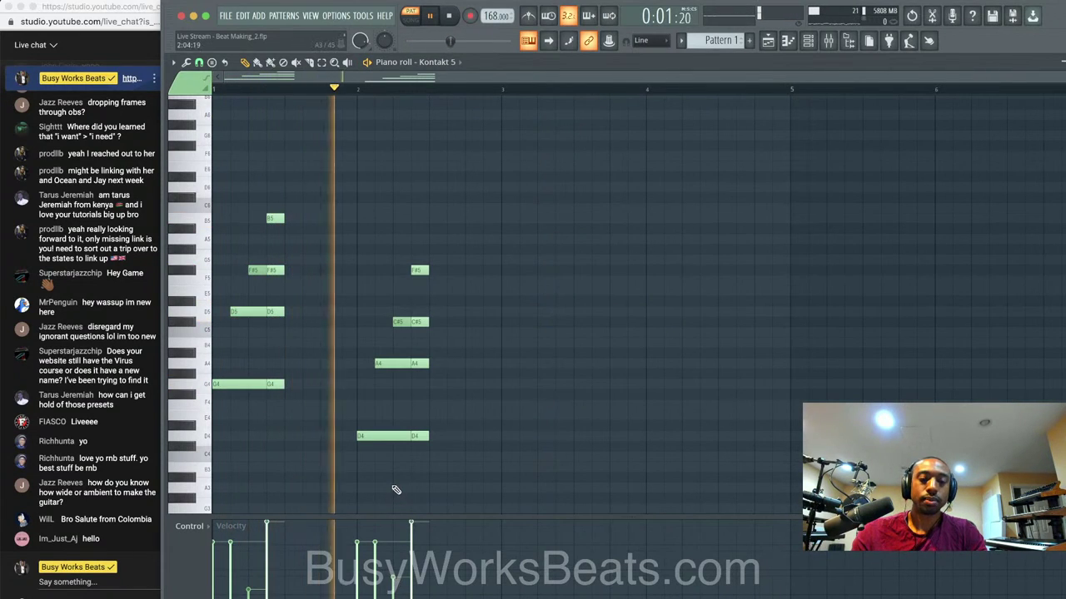
key("space")
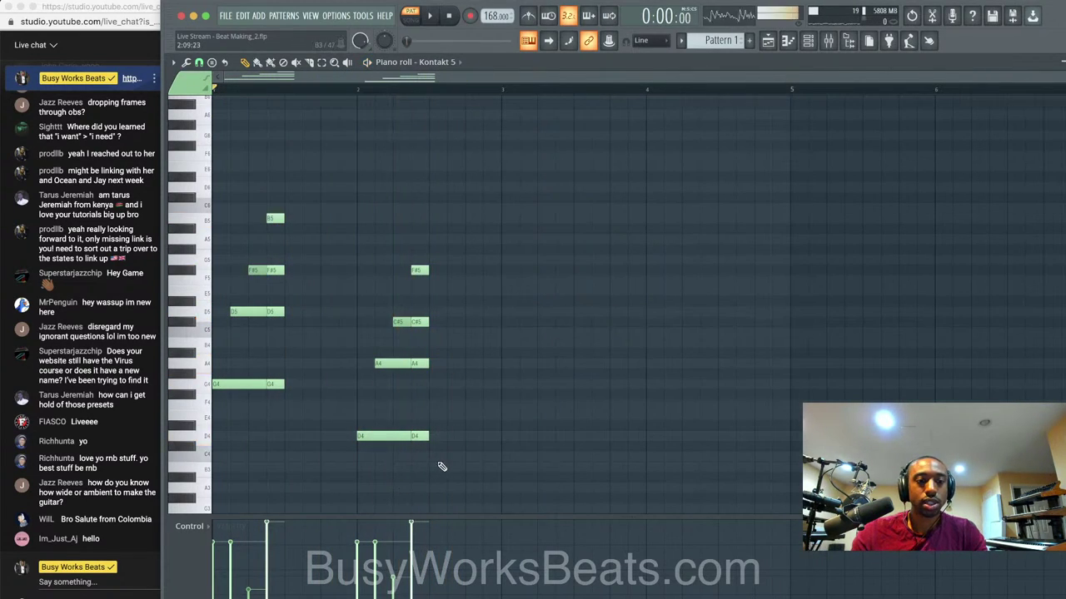
key("ctrl+s")
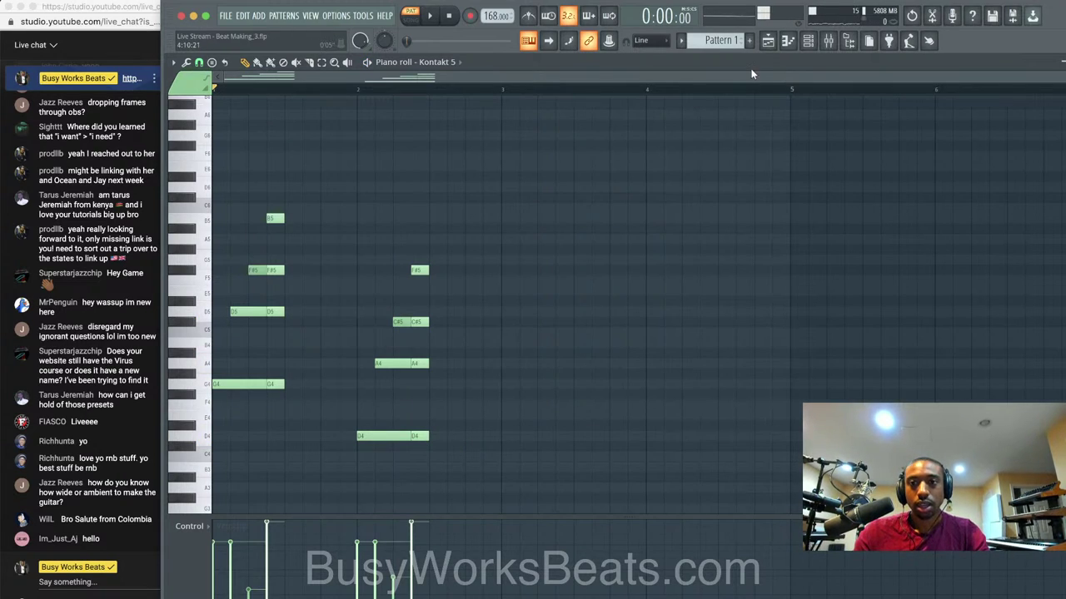
Listen to AmpliTube 5 on mixer Insert 2 during playback, then close the plugin and mixer.
left_click(828, 40)
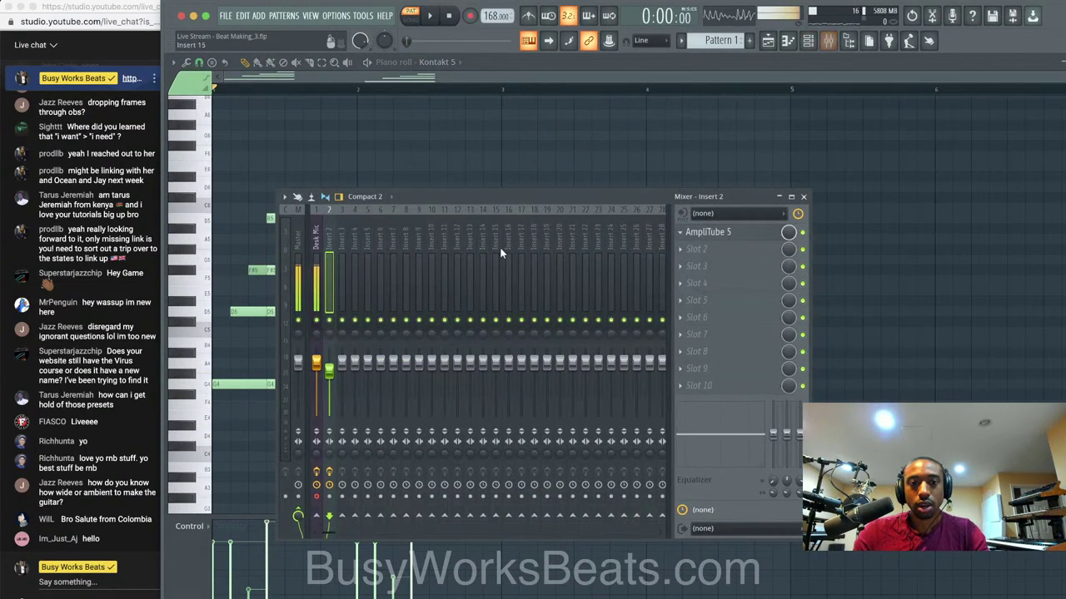
left_click(729, 232)
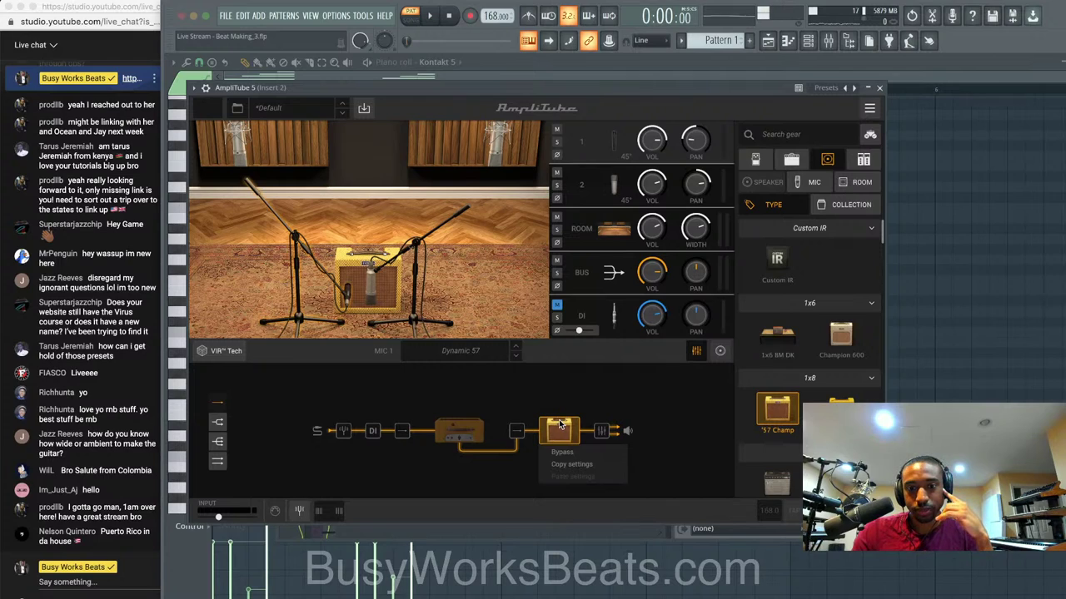
key("space")
key("space")
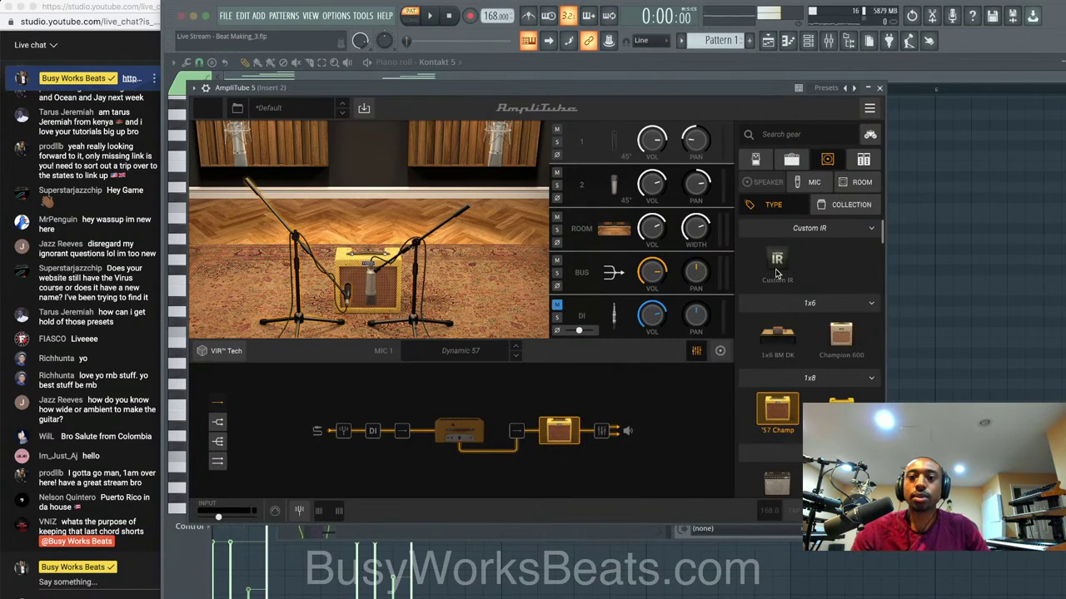
left_click(879, 88)
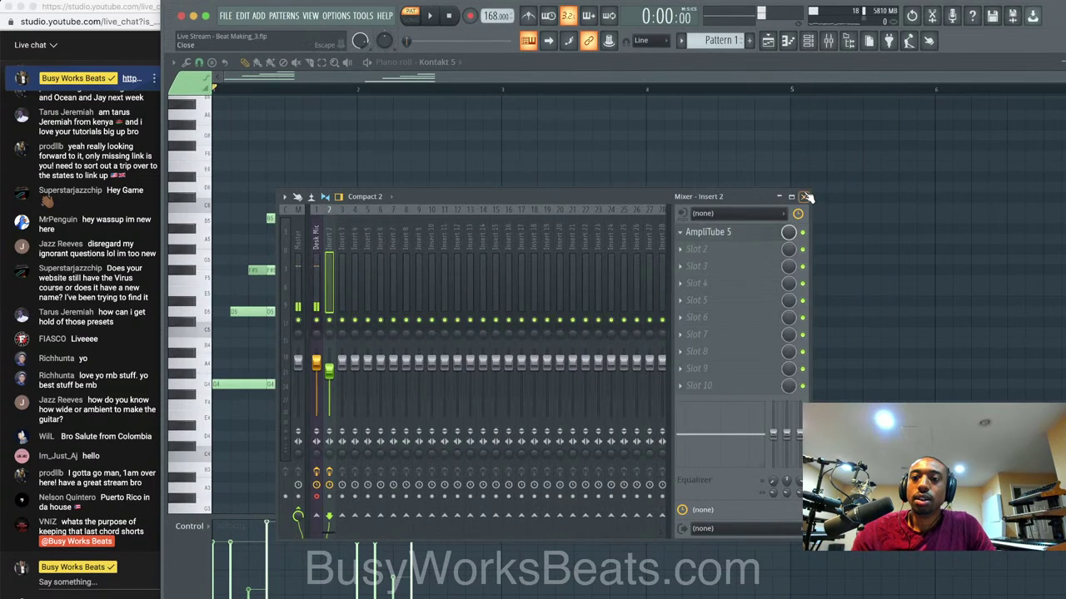
left_click(810, 192)
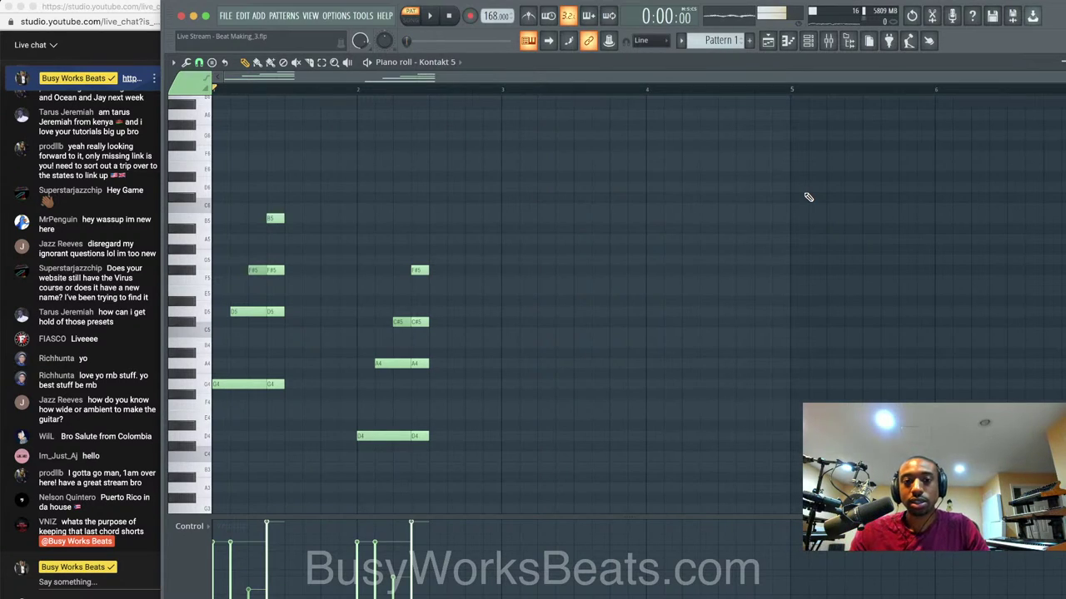
Select the bar-2 chord notes D4, A4, C#5 and F#5.
key("space")
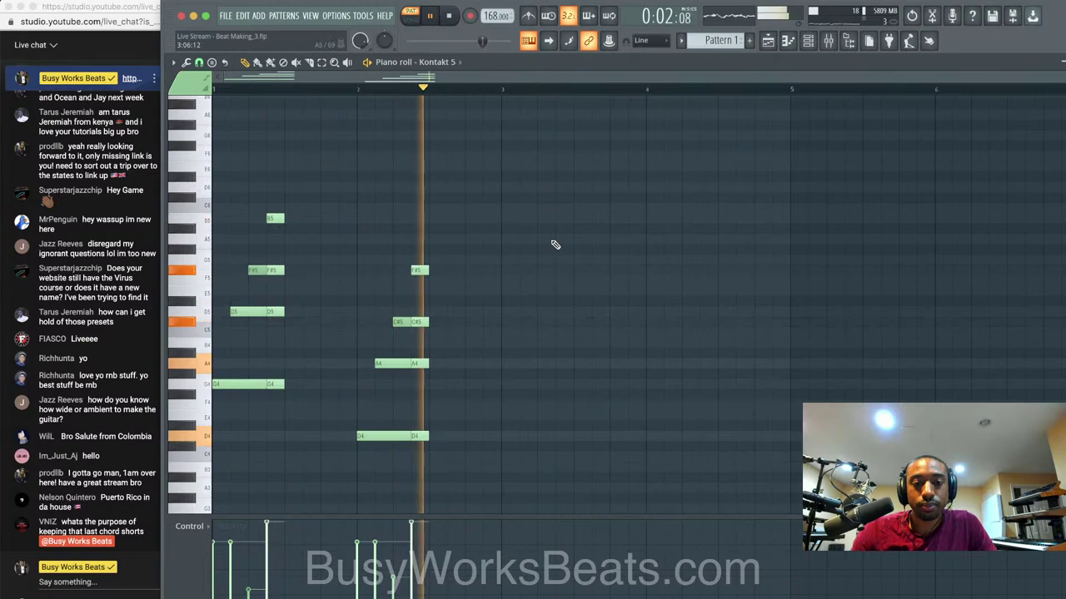
key("space")
left_click_drag(480, 420, 361, 226)
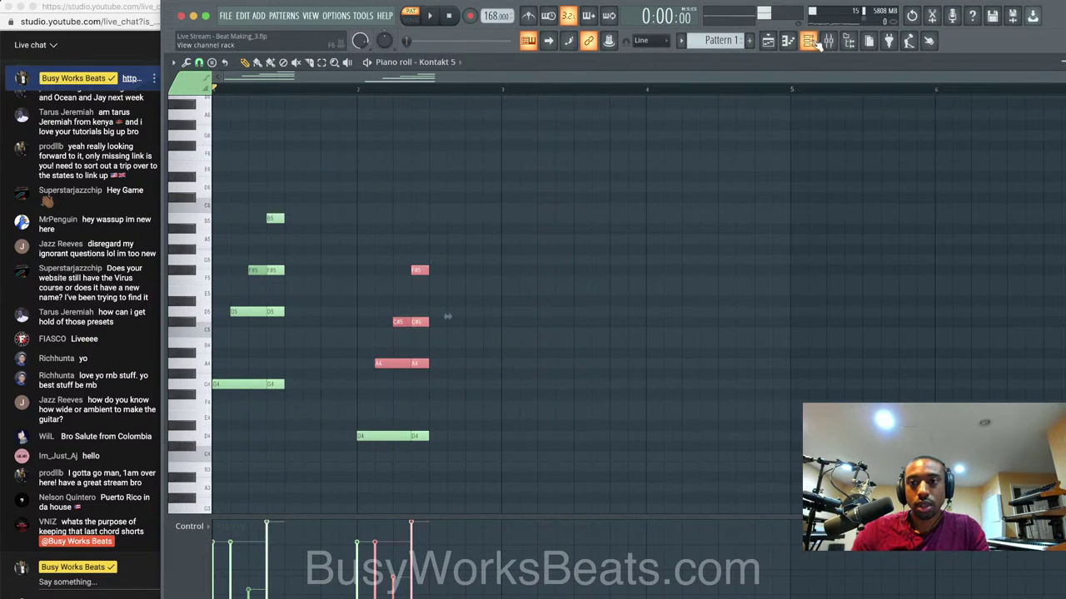
key("F9")
key("F9")
key("space")
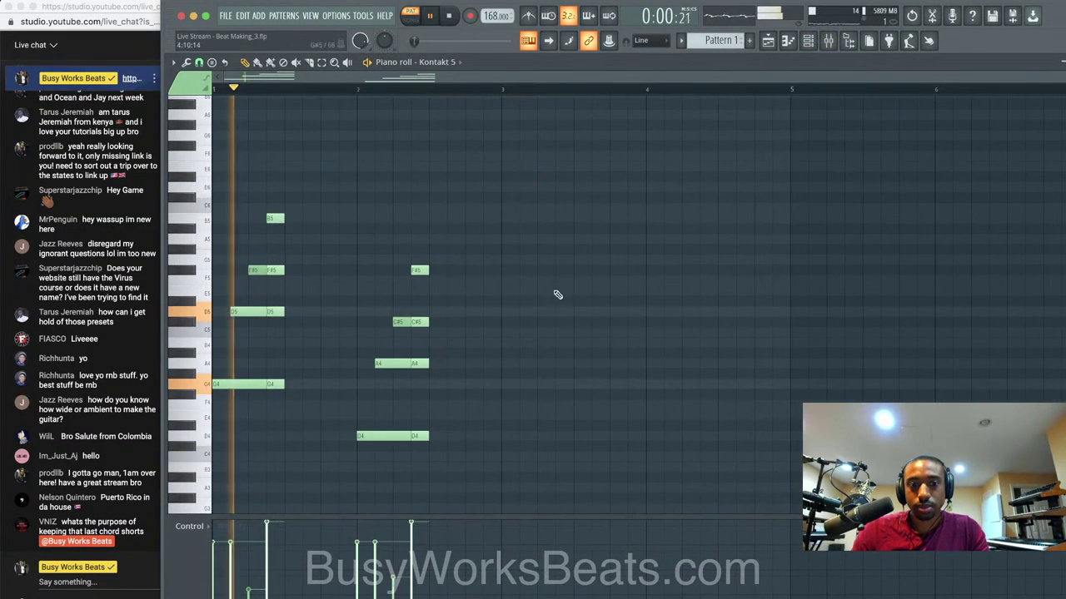
left_click_drag(475, 500, 384, 255)
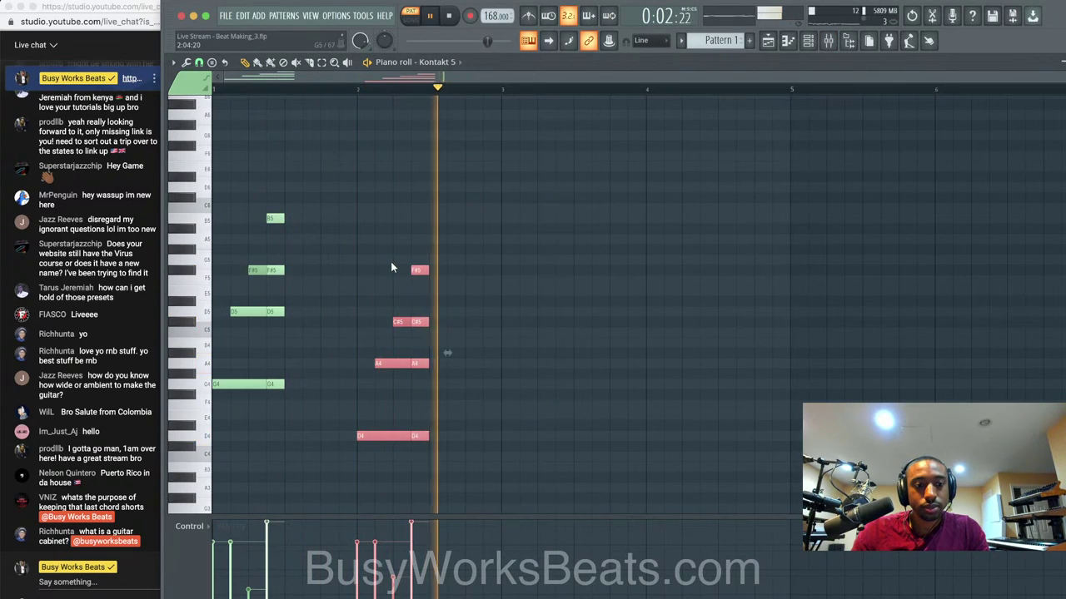
key("space")
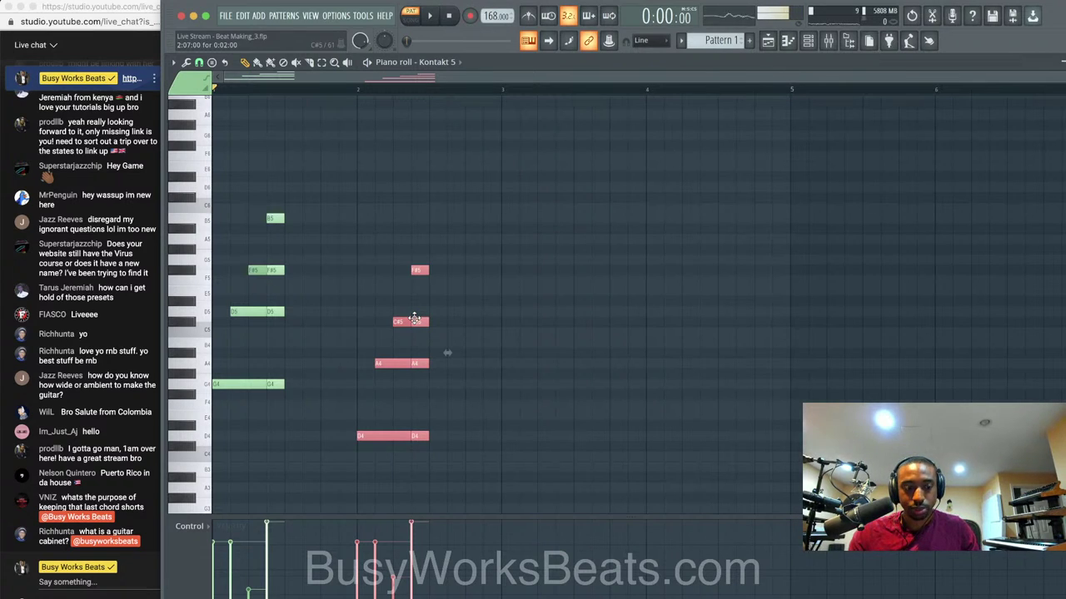
Play the progression several times and deselect all notes.
key("space")
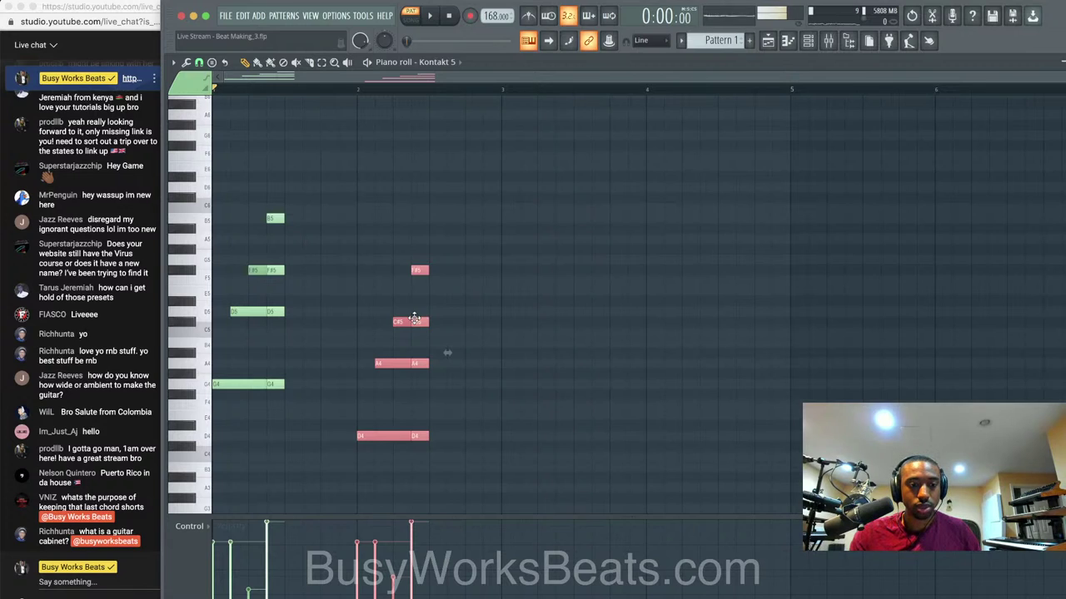
key("space")
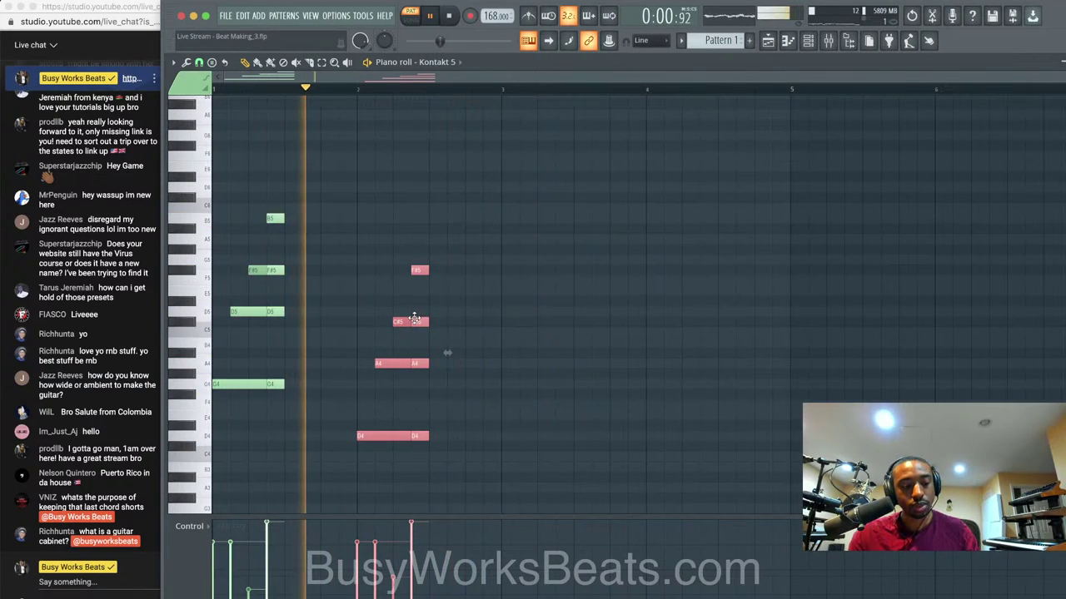
key("space")
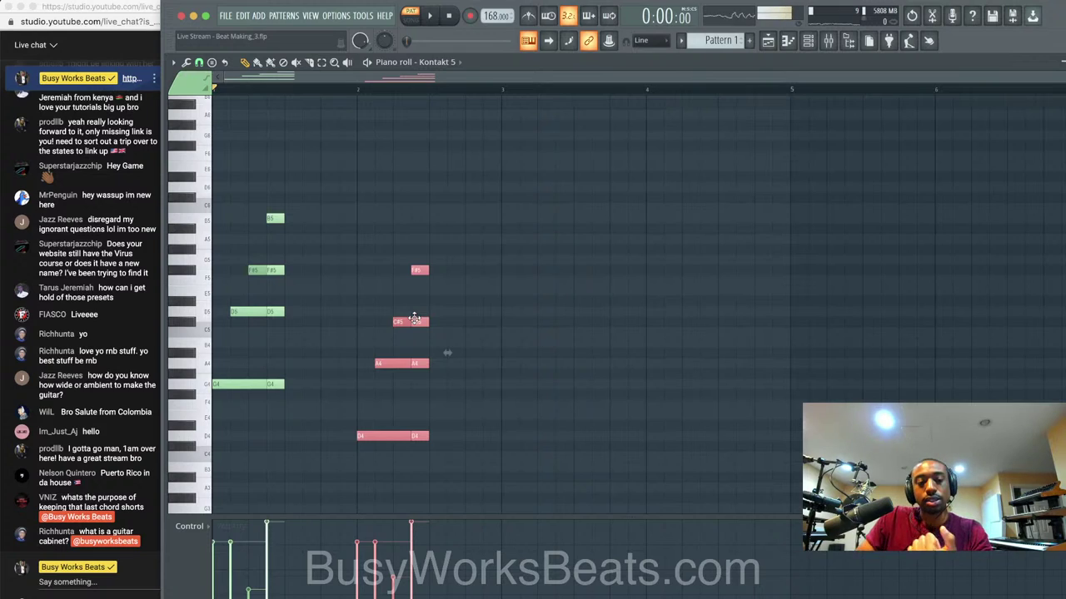
key("space")
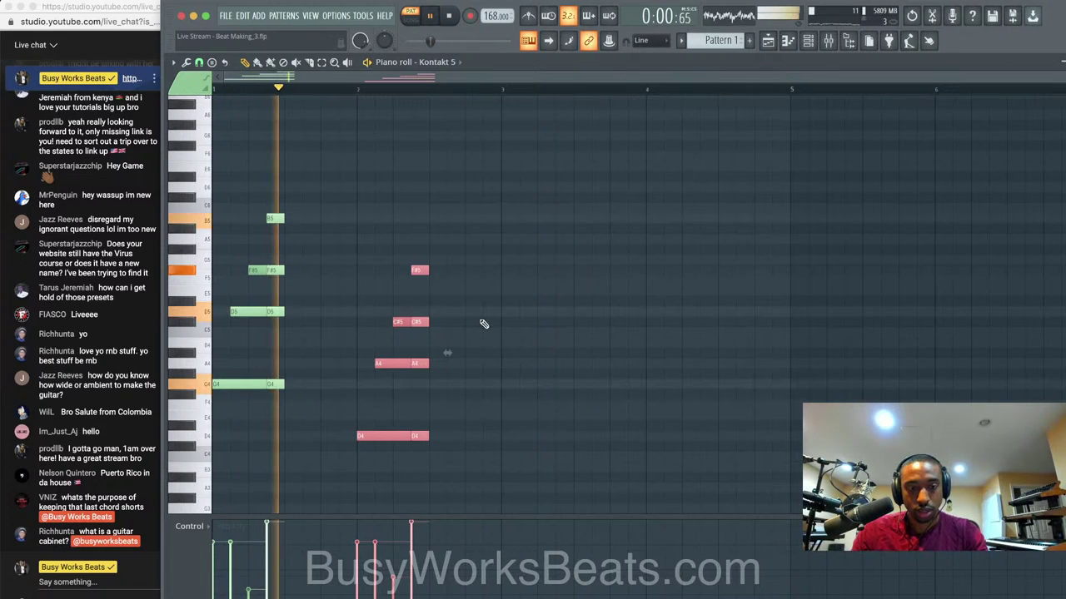
key("space")
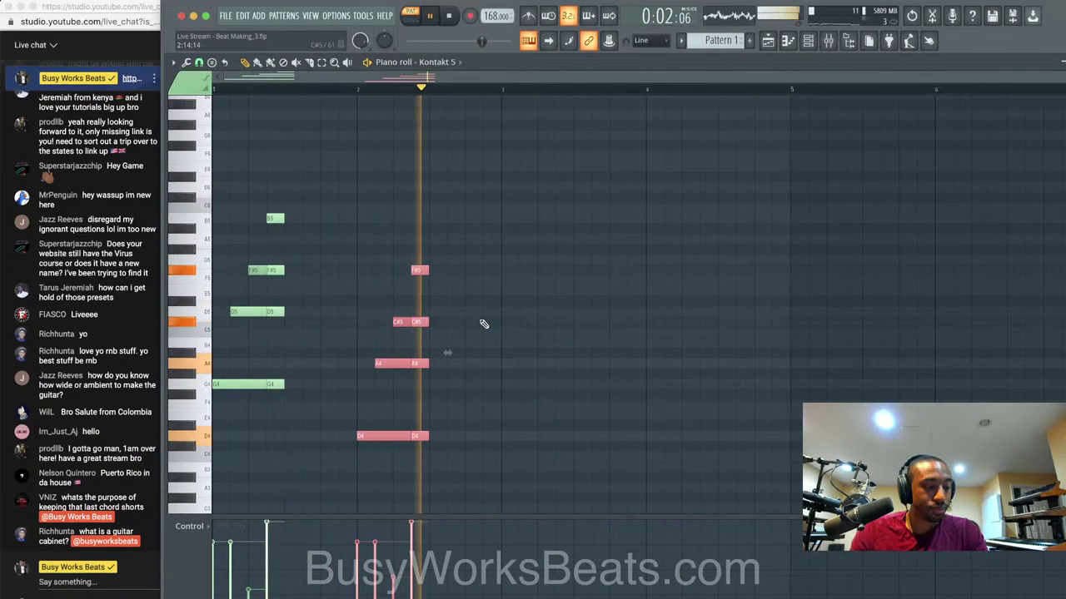
key("space")
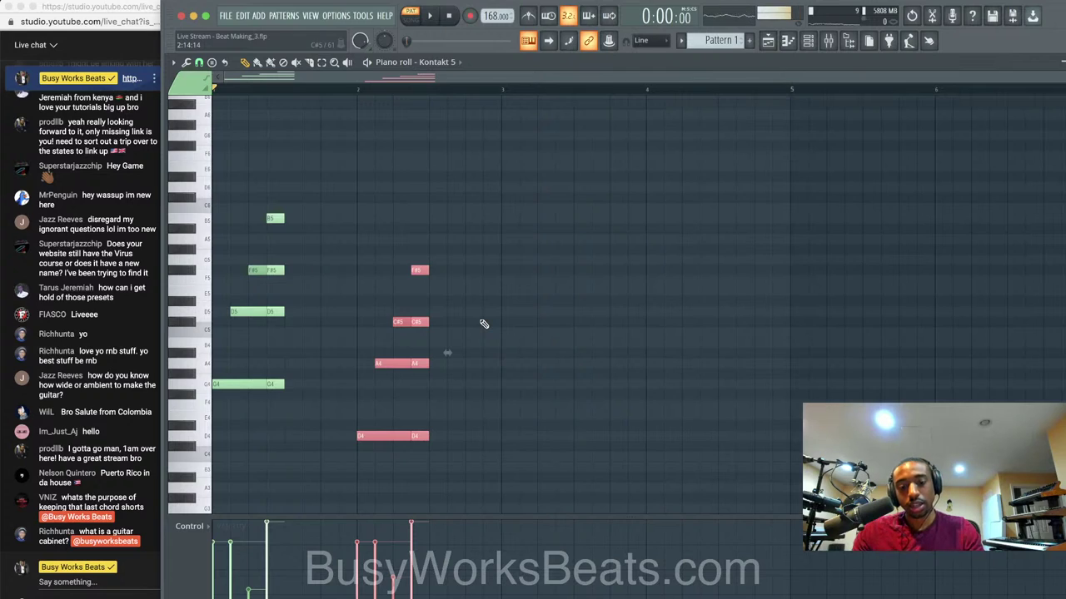
left_click(609, 309)
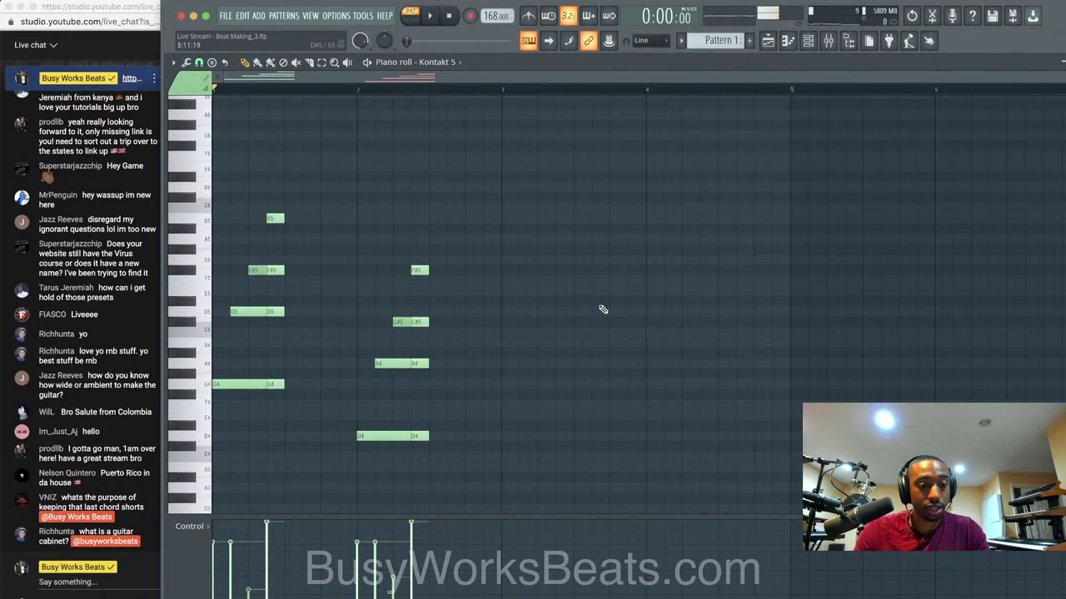
key("space")
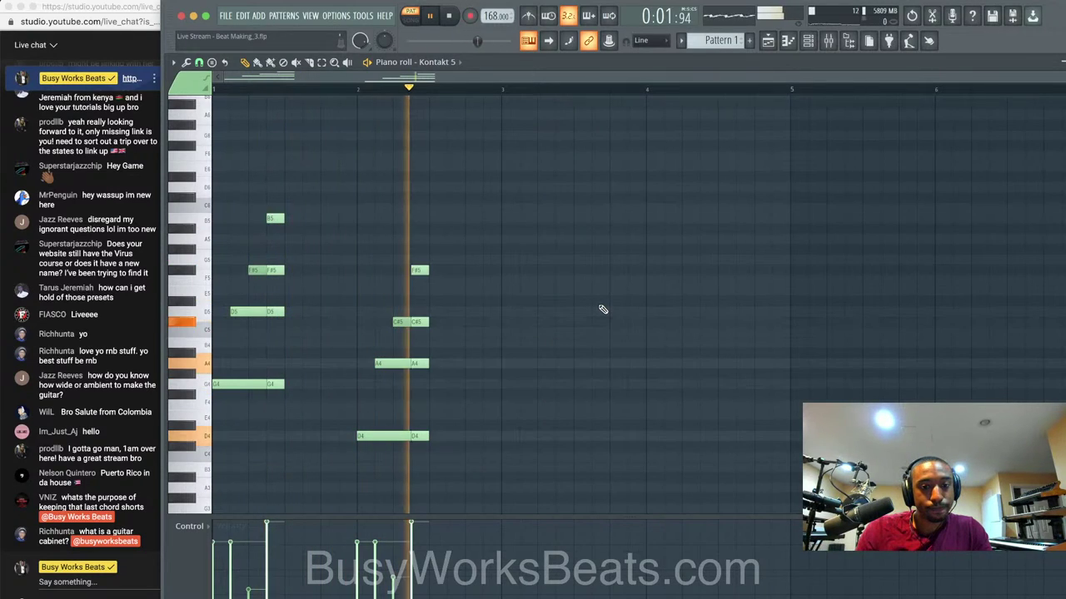
key("space")
Reselect the four-note bar-2 chord and copy it lower into bar 3.
left_click_drag(508, 432, 376, 255)
left_click_drag(432, 225, 360, 443)
key("space")
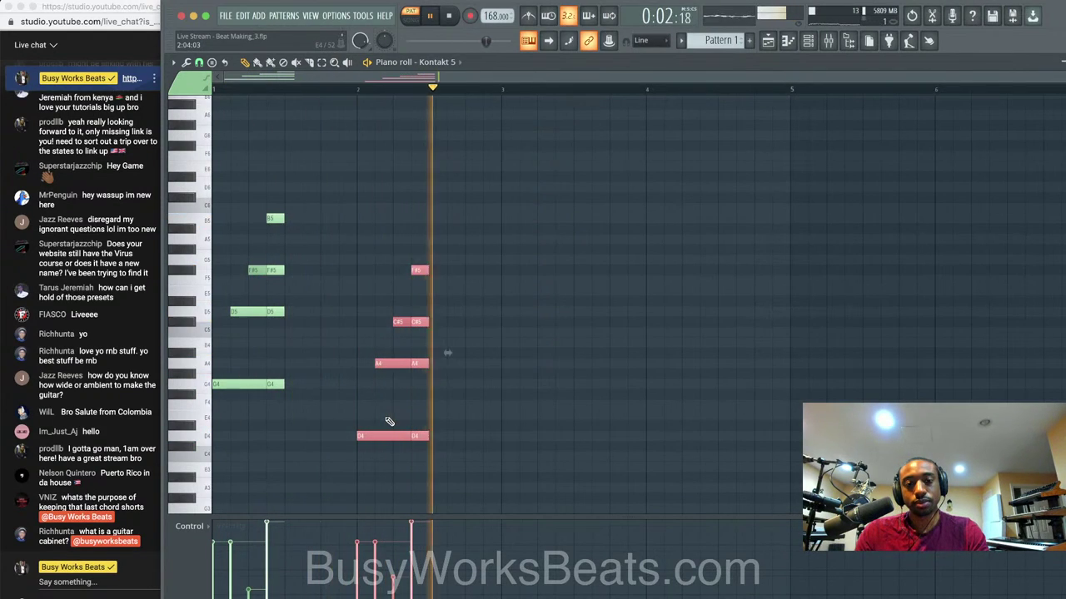
key("space")
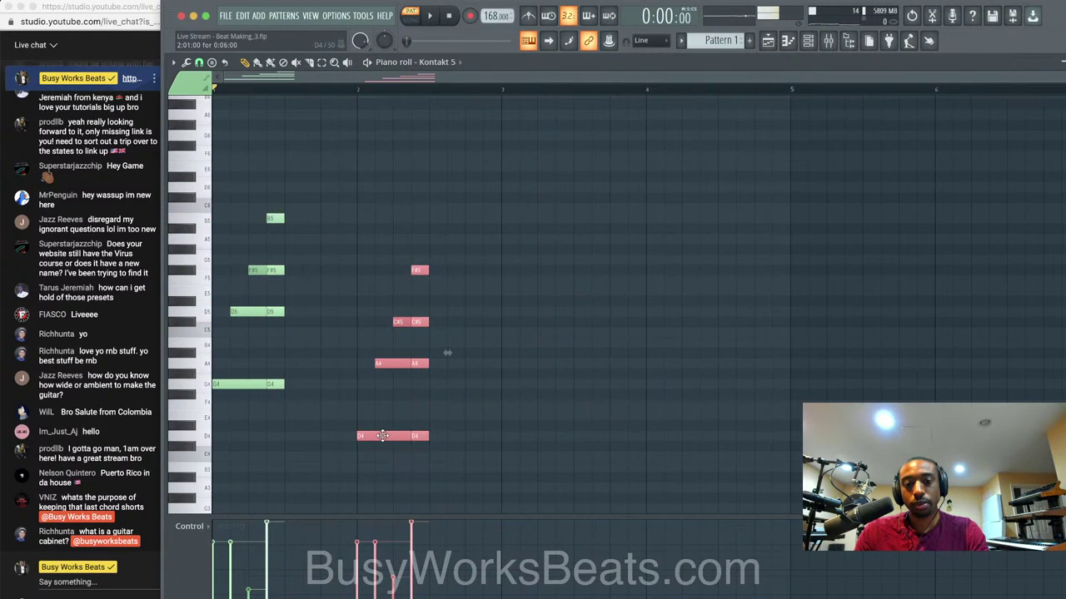
key("space")
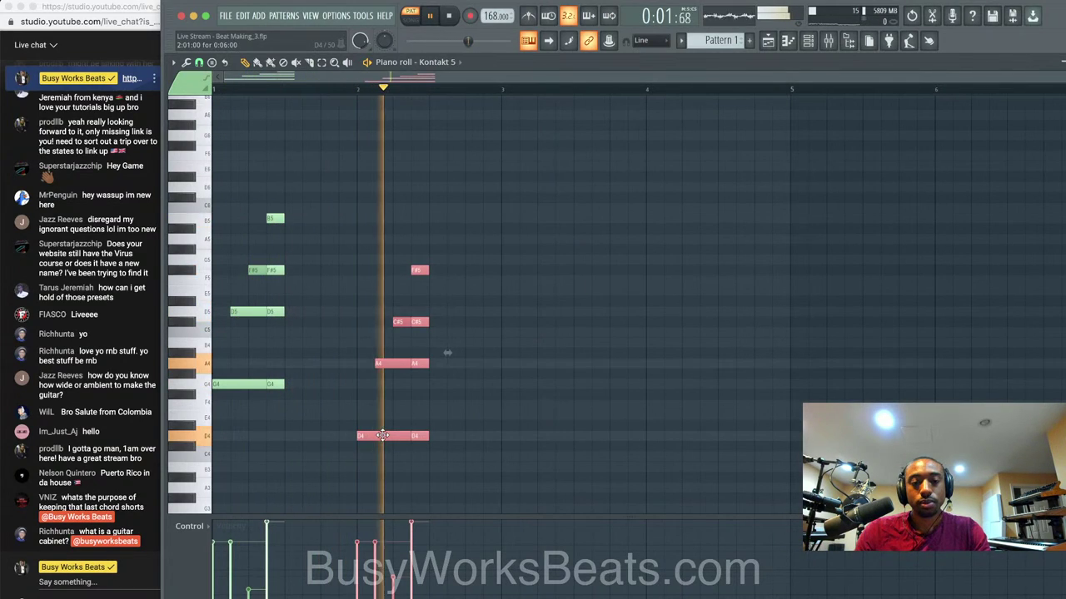
key("space")
left_click(197, 305)
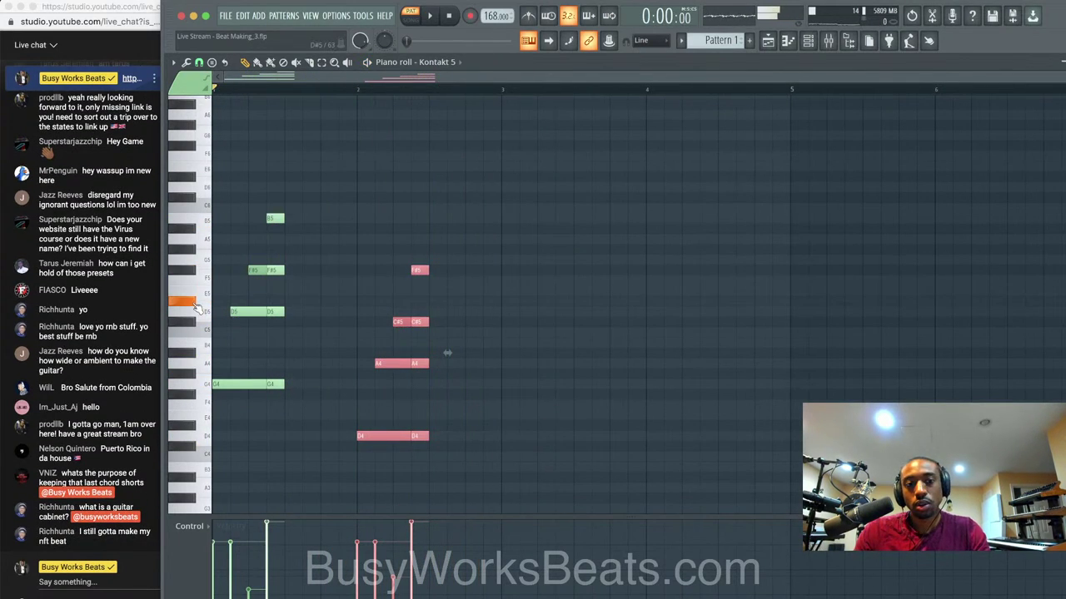
left_click_drag(419, 270, 558, 298)
key("space")
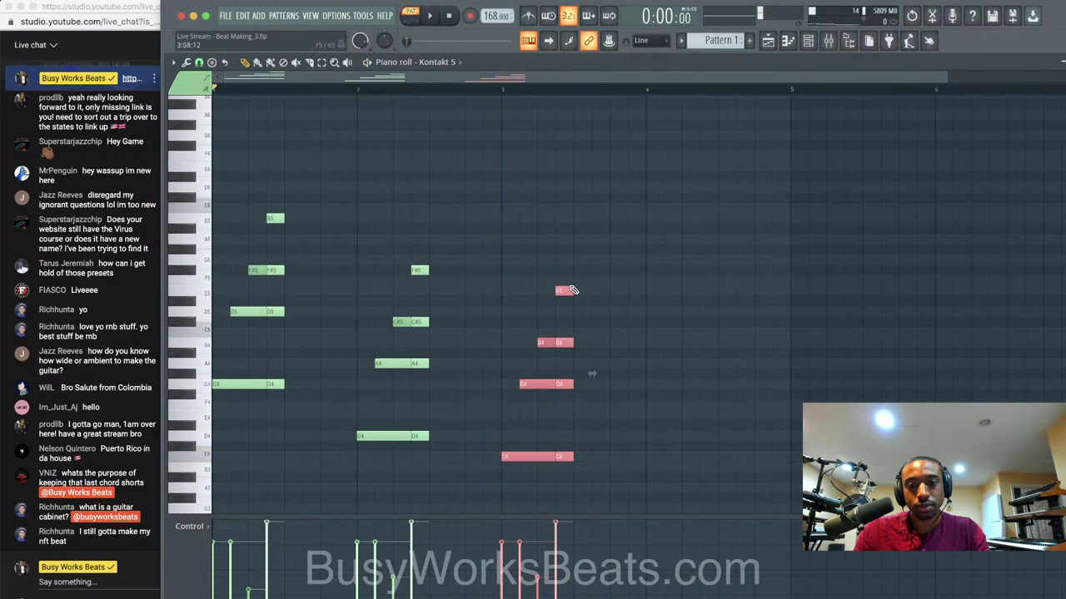
Adjust the bar-3 chord, adding a short C4 and raising the E5 and B4 notes a semitone.
key("space")
left_click(561, 457)
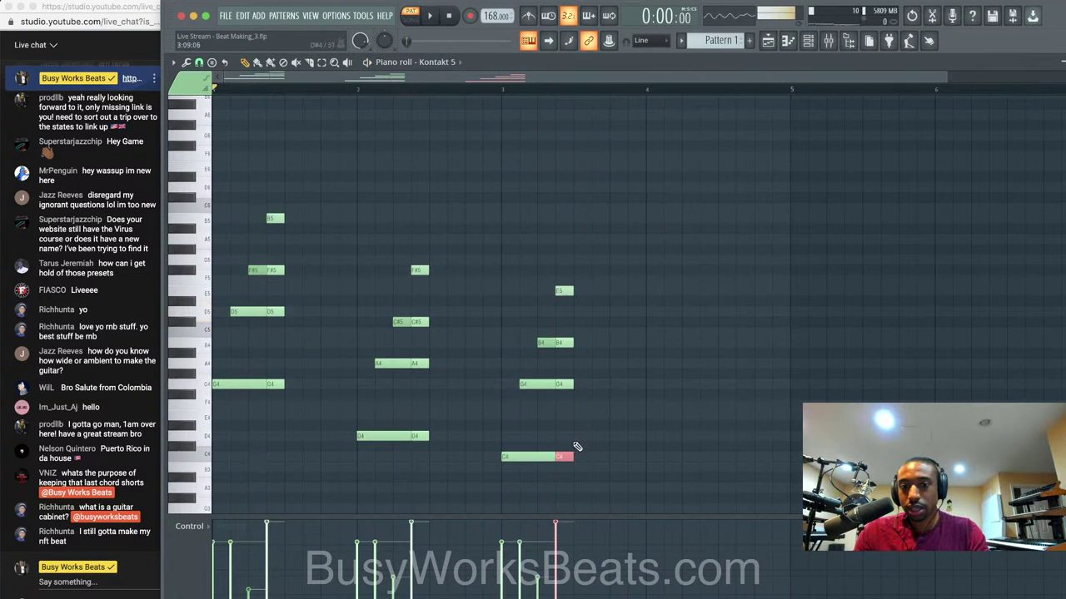
left_click_drag(573, 459, 540, 457)
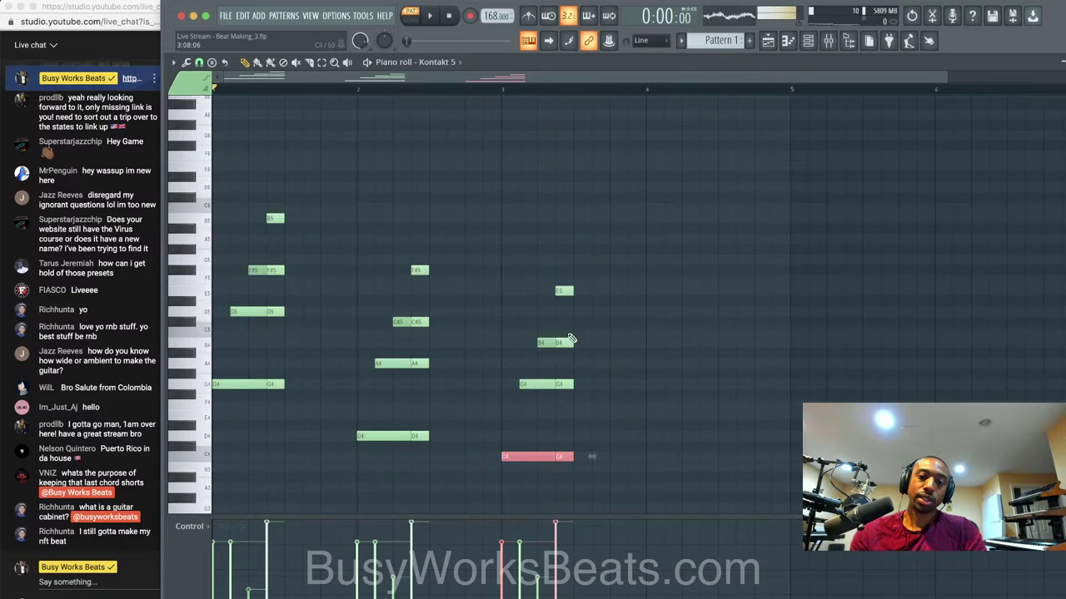
left_click(565, 291)
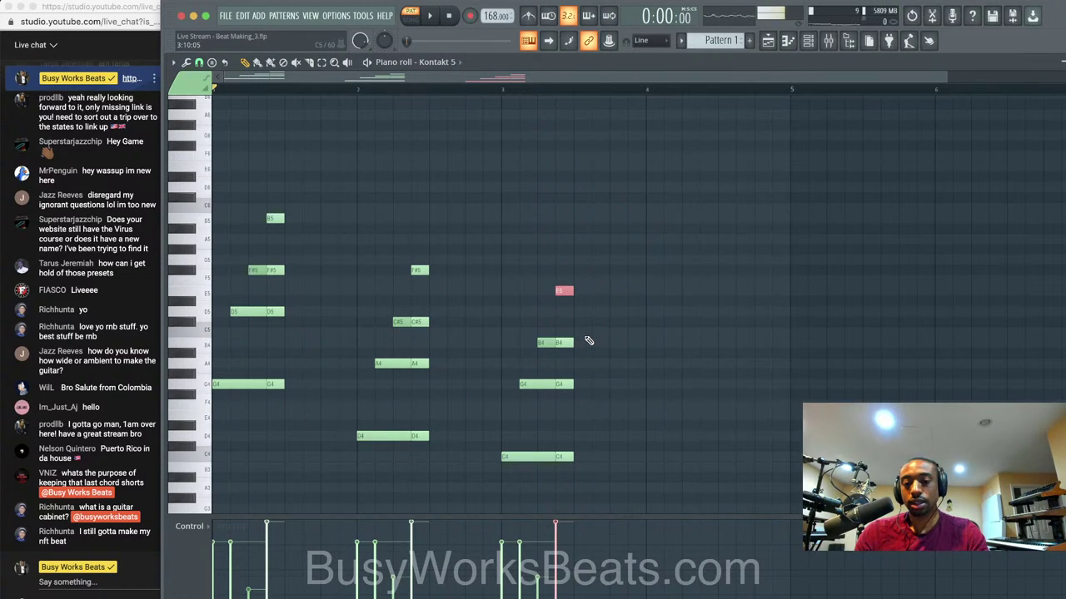
left_click_drag(584, 343, 517, 348)
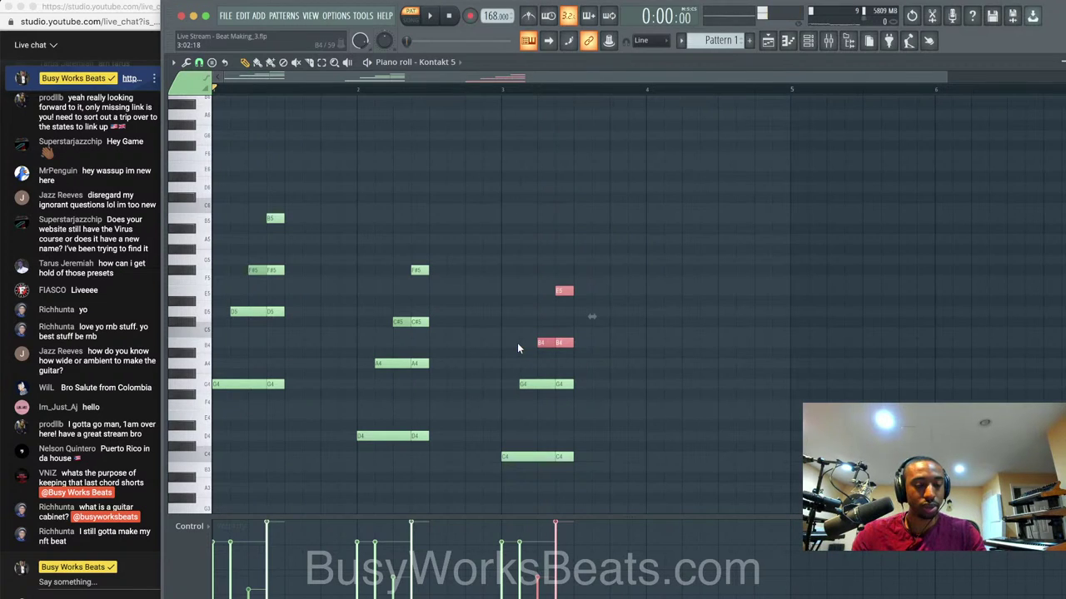
key("Up")
Drop the bar-3 chord a semitone to B3–F#4–B4–E5 and duplicate it into bar 4.
left_click_drag(576, 236, 519, 471)
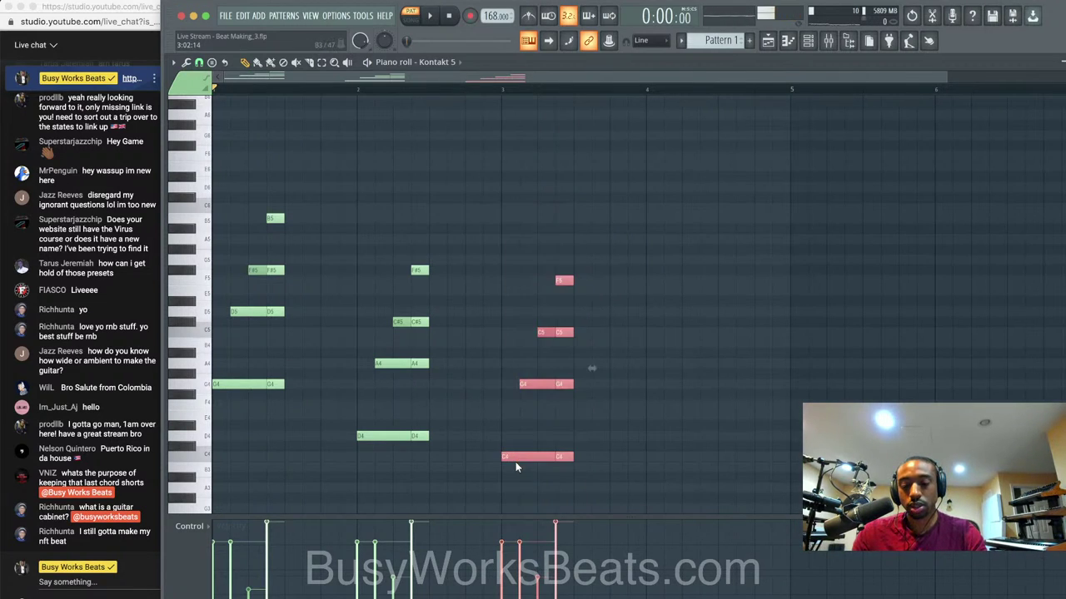
key("Down")
key("space")
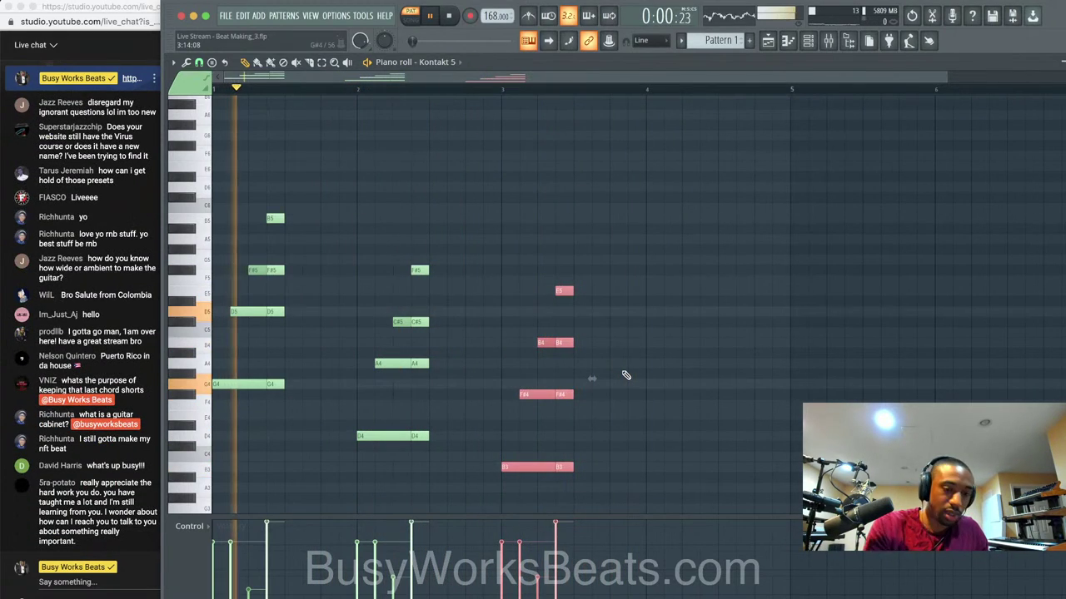
key("space")
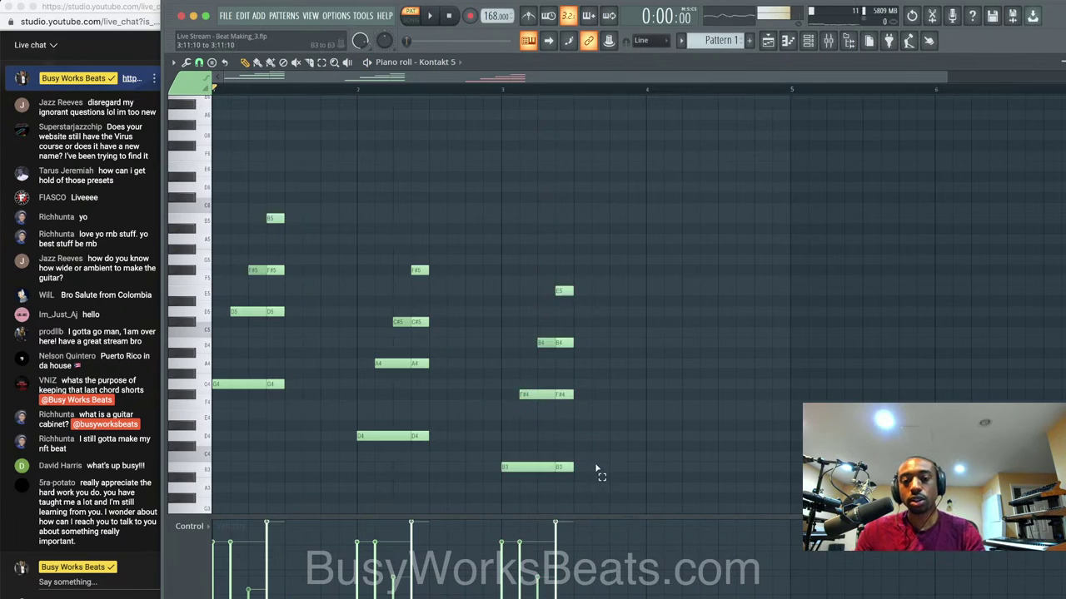
left_click_drag(596, 471, 502, 250)
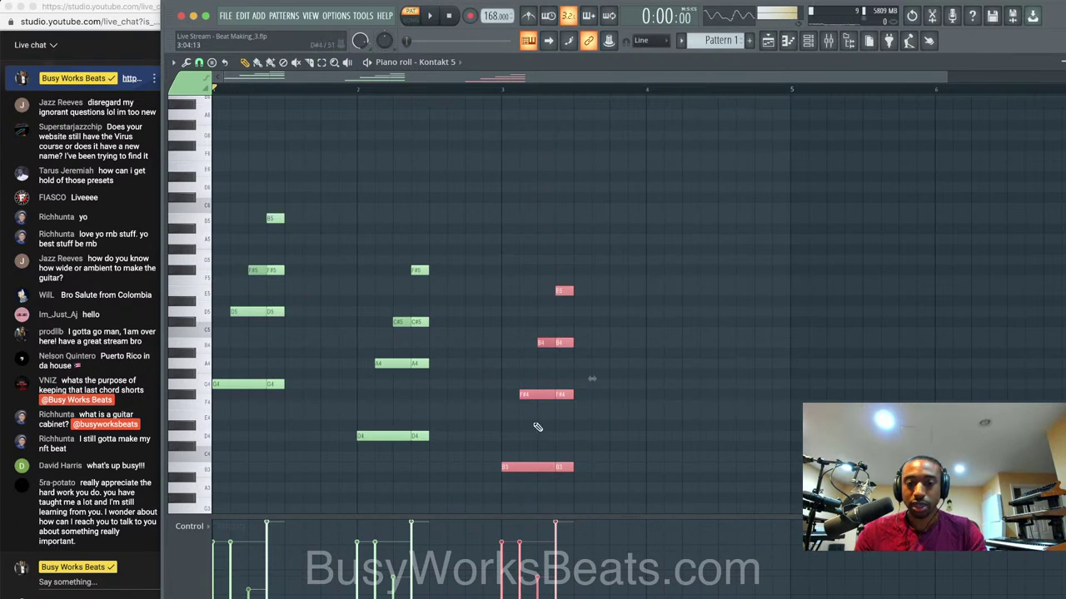
left_click_drag(524, 471, 668, 472)
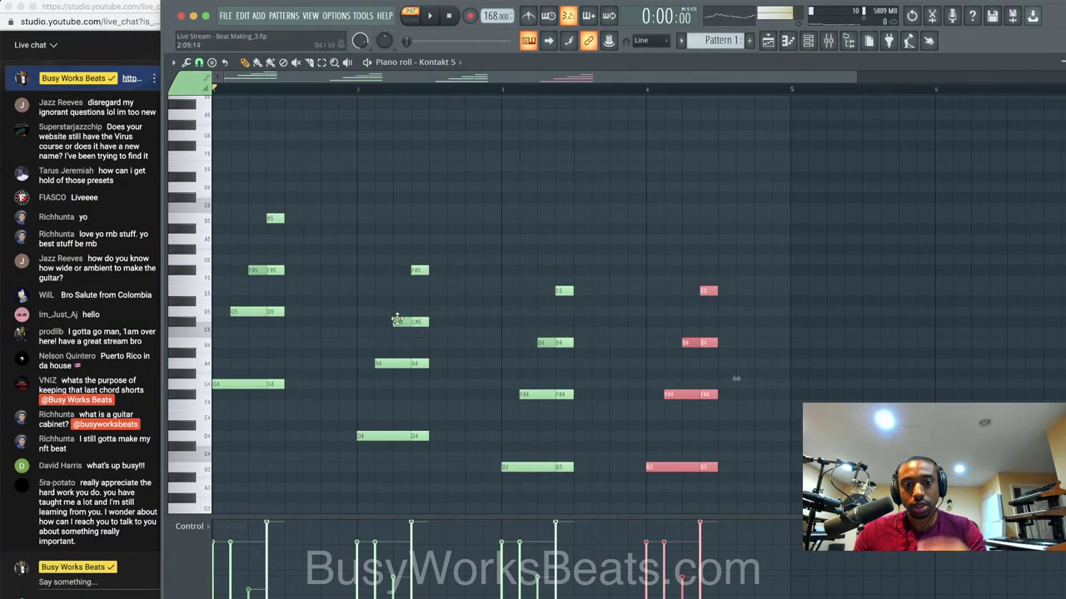
left_click(208, 219)
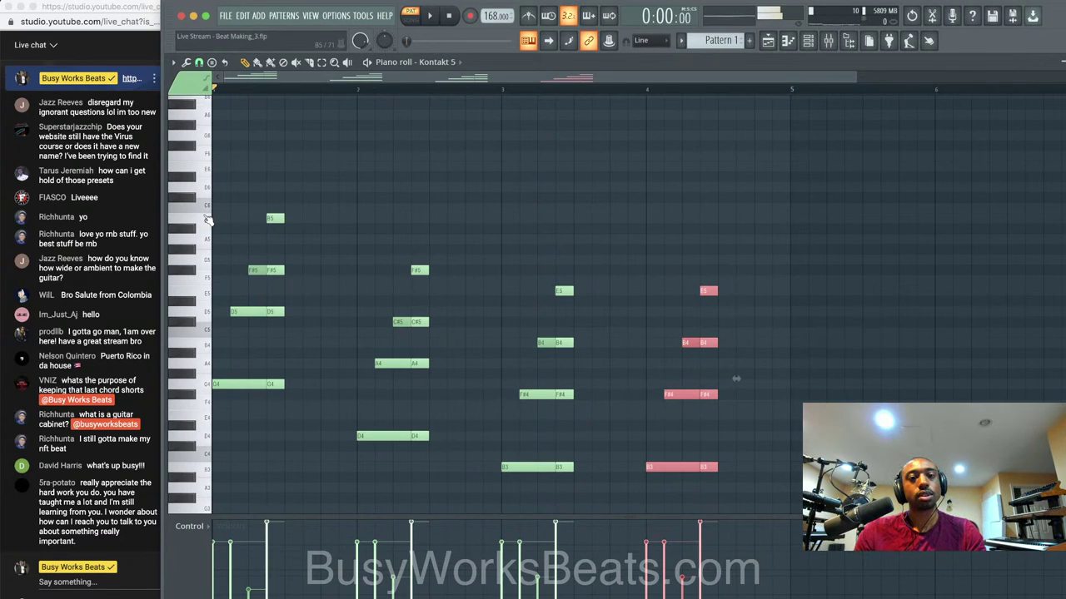
key("space")
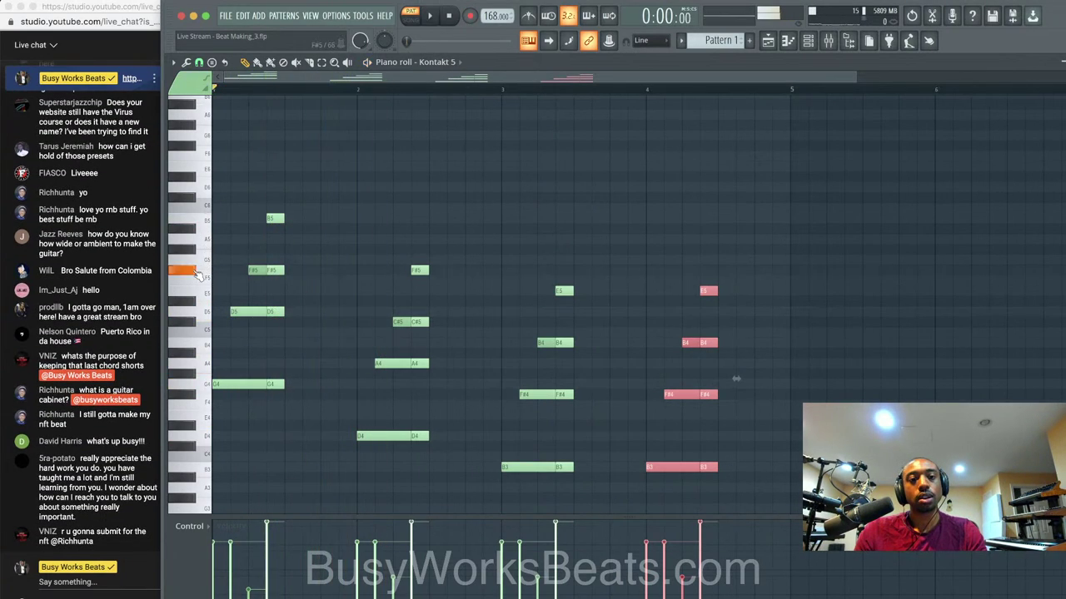
key("space")
left_click(204, 221)
left_click(197, 273)
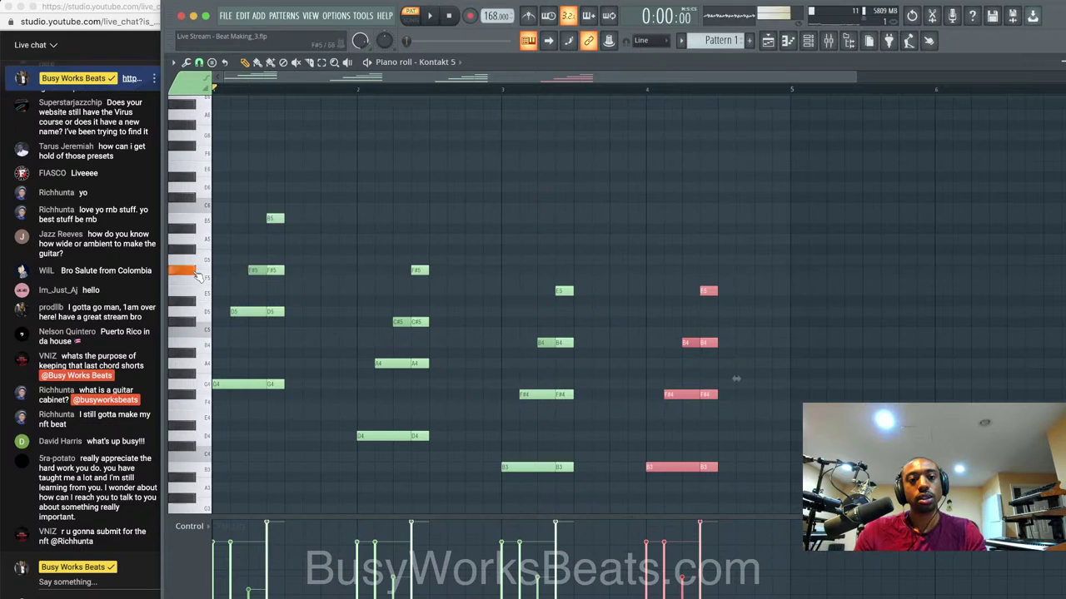
left_click(206, 294)
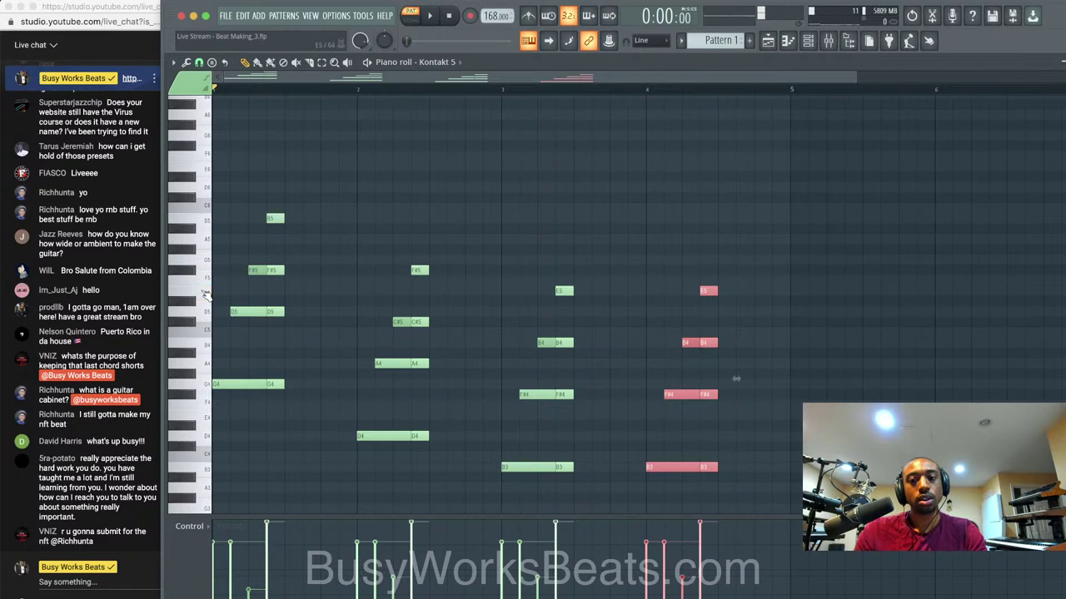
left_click(208, 328)
left_click(208, 346)
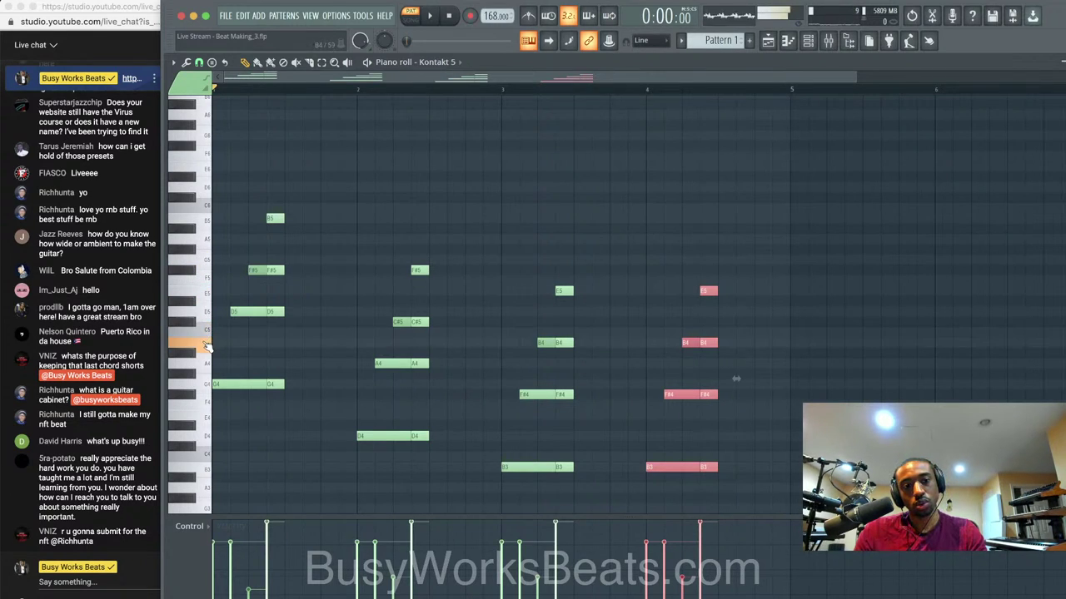
left_click(206, 230)
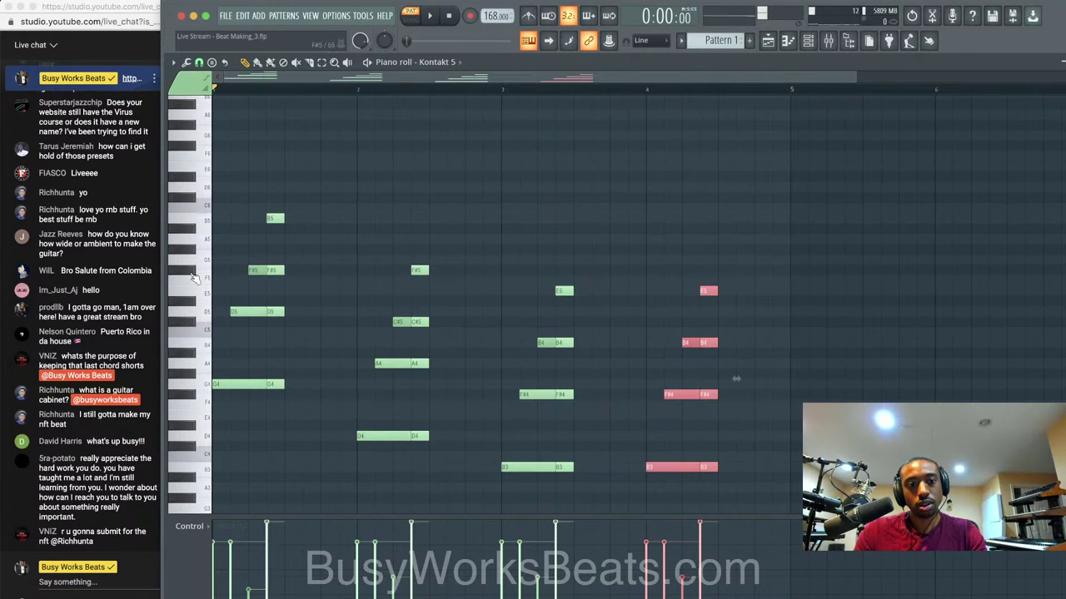
left_click(208, 326)
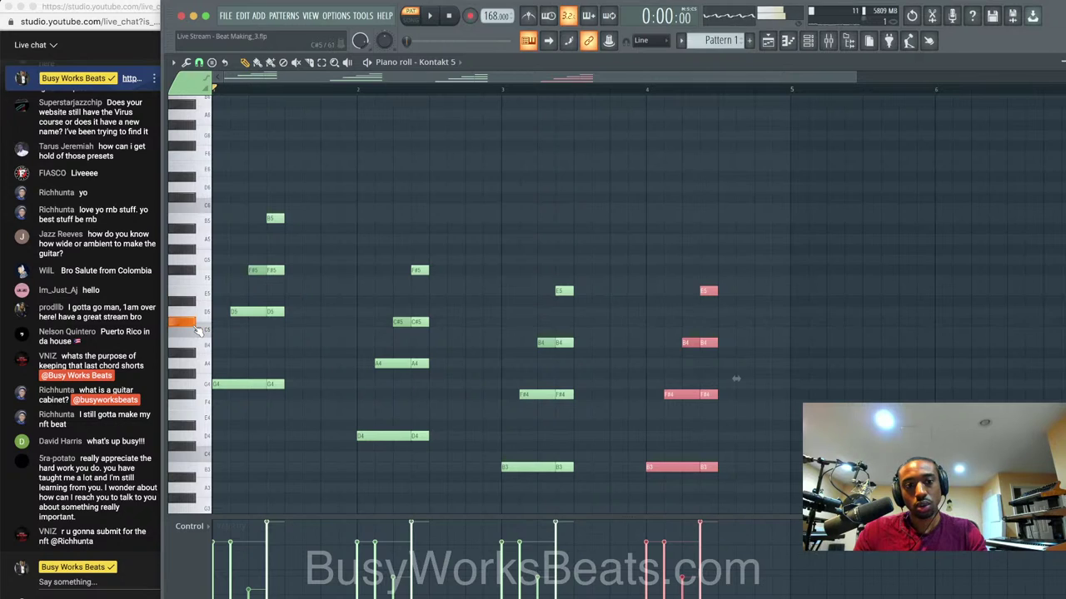
left_click(198, 338)
Shift the bar-4 chord down and raise its G4 note to A4.
left_click_drag(712, 289, 710, 321)
scroll(710, 323, "down", 5)
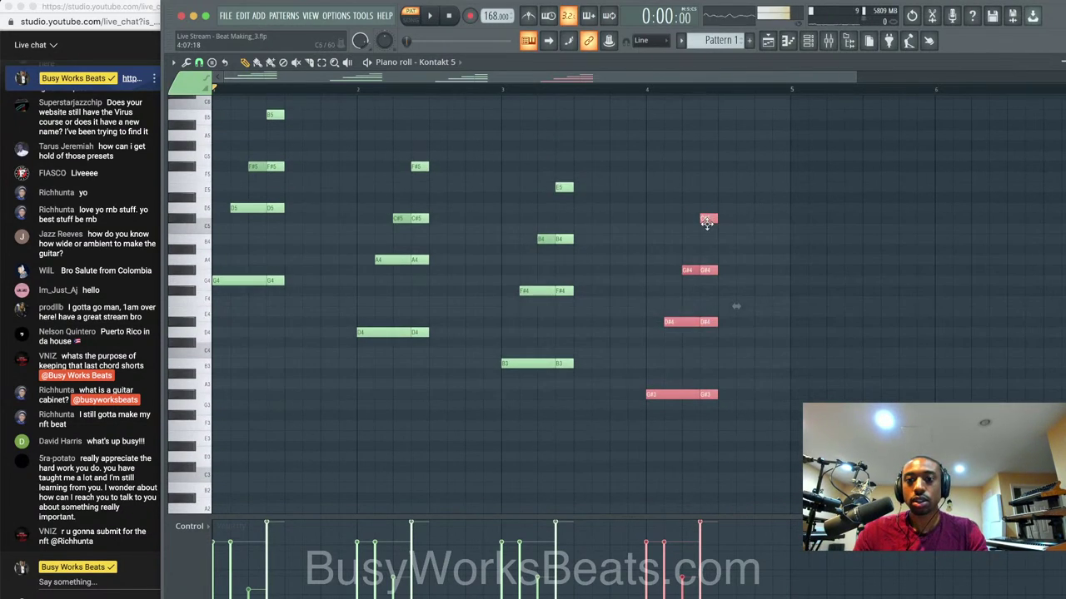
left_click_drag(706, 222, 707, 230)
left_click(684, 280)
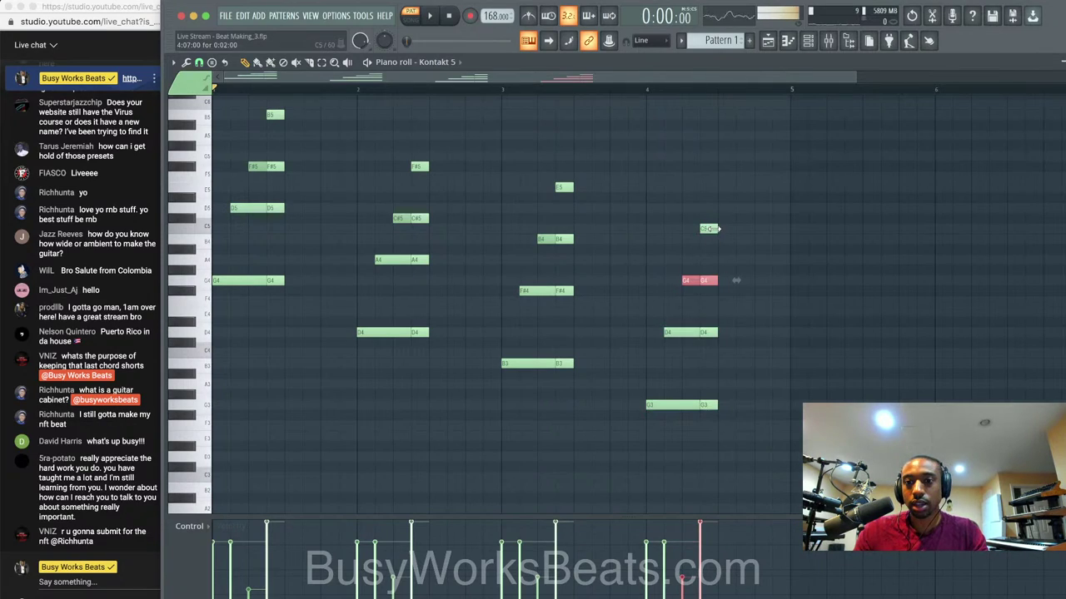
key("shift+Up")
key("shift+Up")
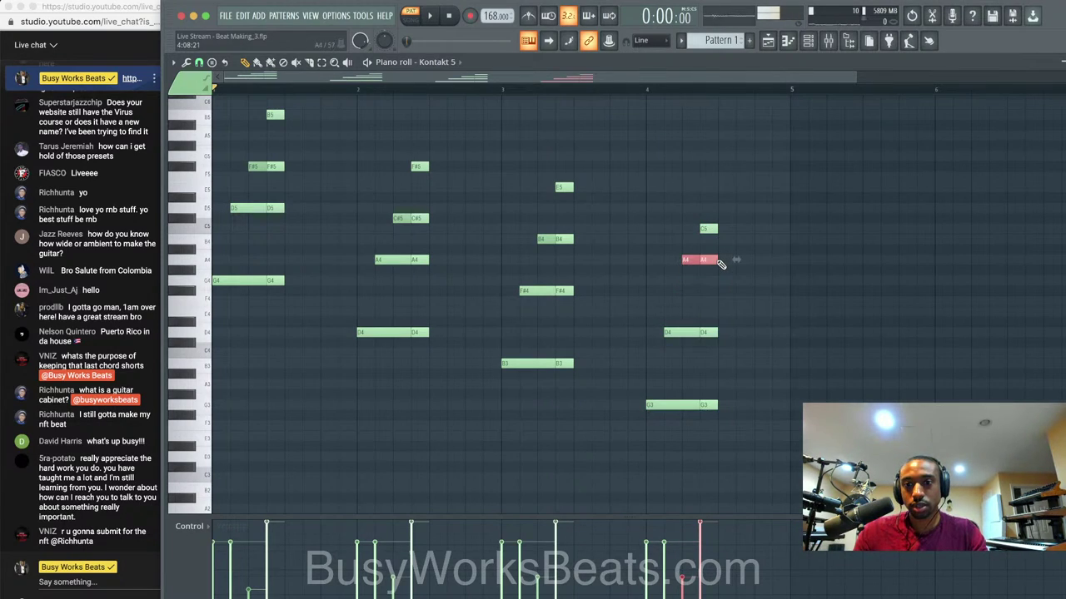
Raise the D4 note to F#4 and settle the bass note on C4.
left_click(703, 332)
key("shift+Up")
key("shift+Up")
key("shift+Up")
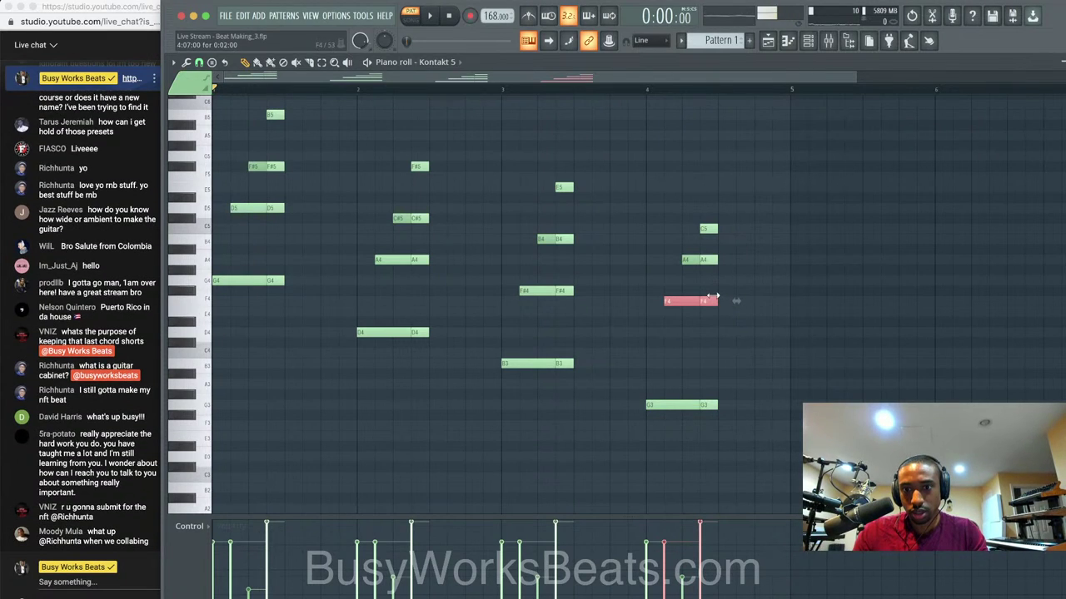
key("shift+Up")
left_click(702, 403)
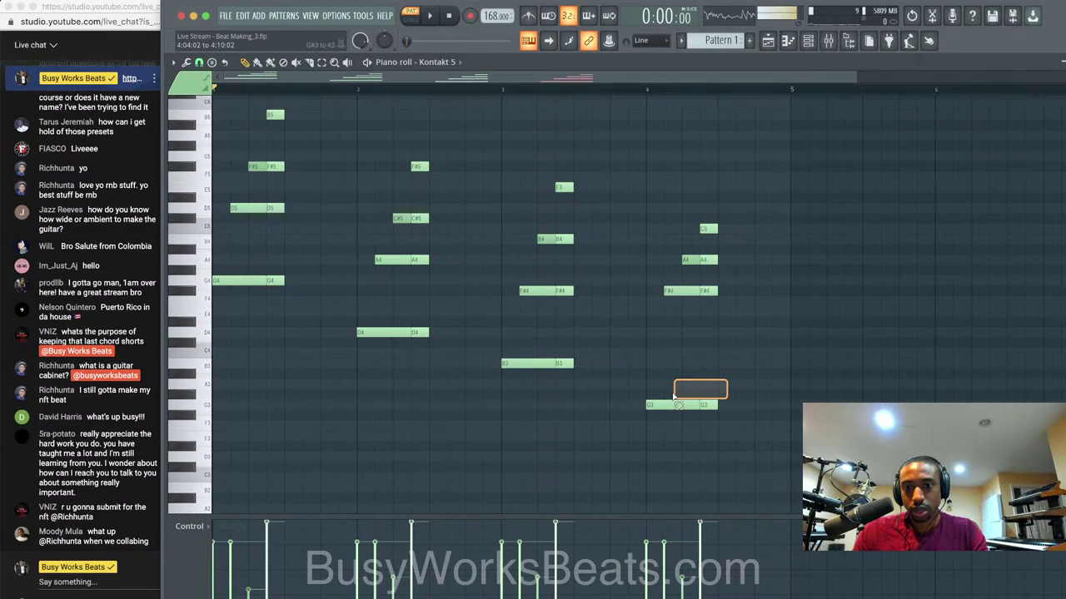
key("shift+Up")
key("shift+Up")
key("shift+Up")
key("shift+Up")
key("shift+Up")
key("shift+Up")
key("shift+Up")
key("shift+Up")
key("shift+Up")
key("shift+Up")
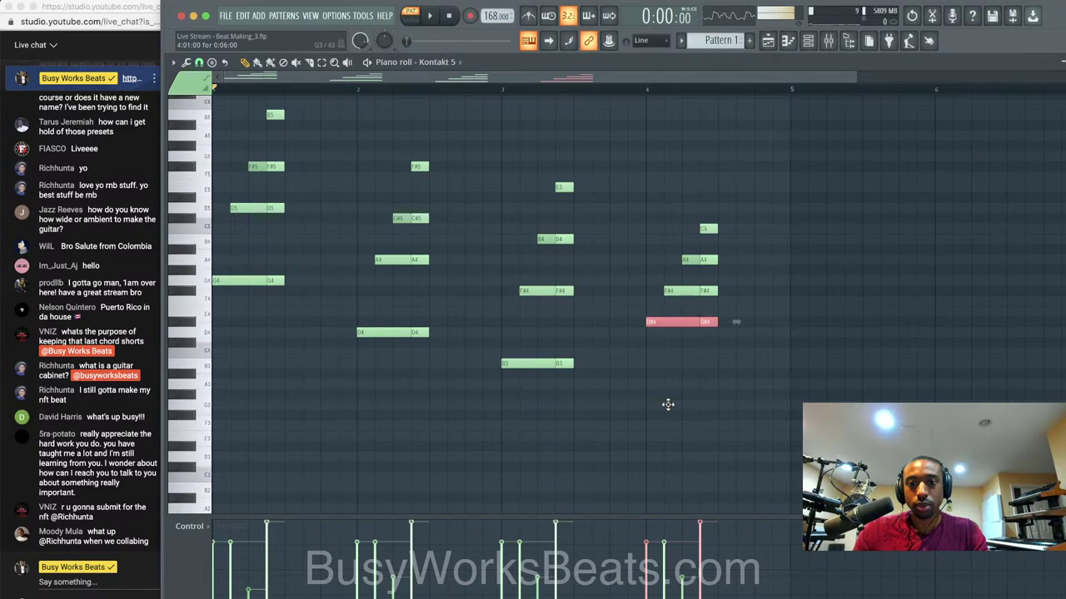
key("shift+Down")
key("shift+Down")
key("shift+Down")
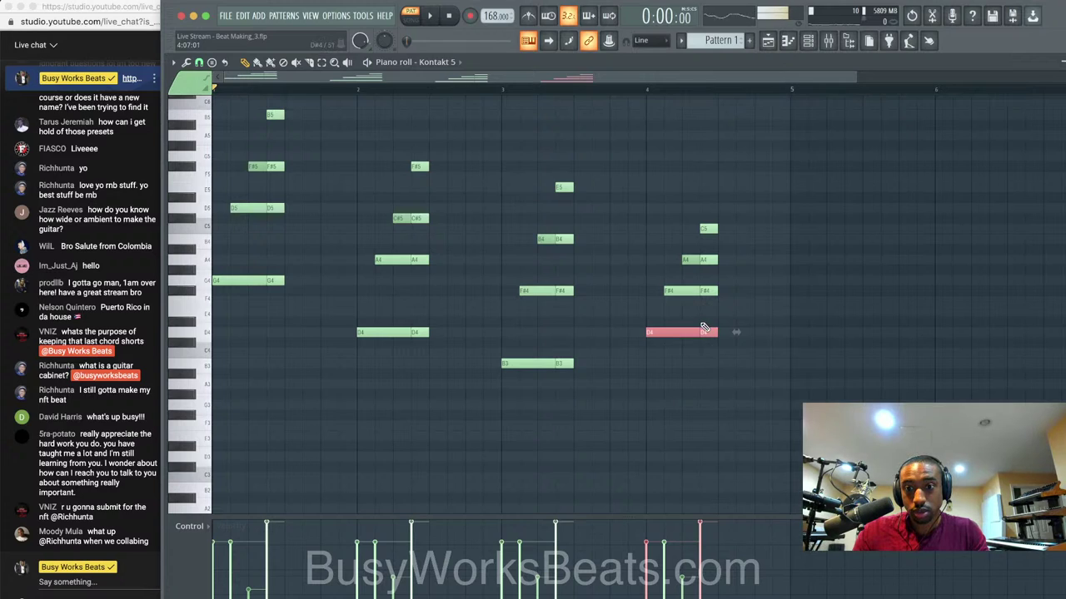
key("shift+Up")
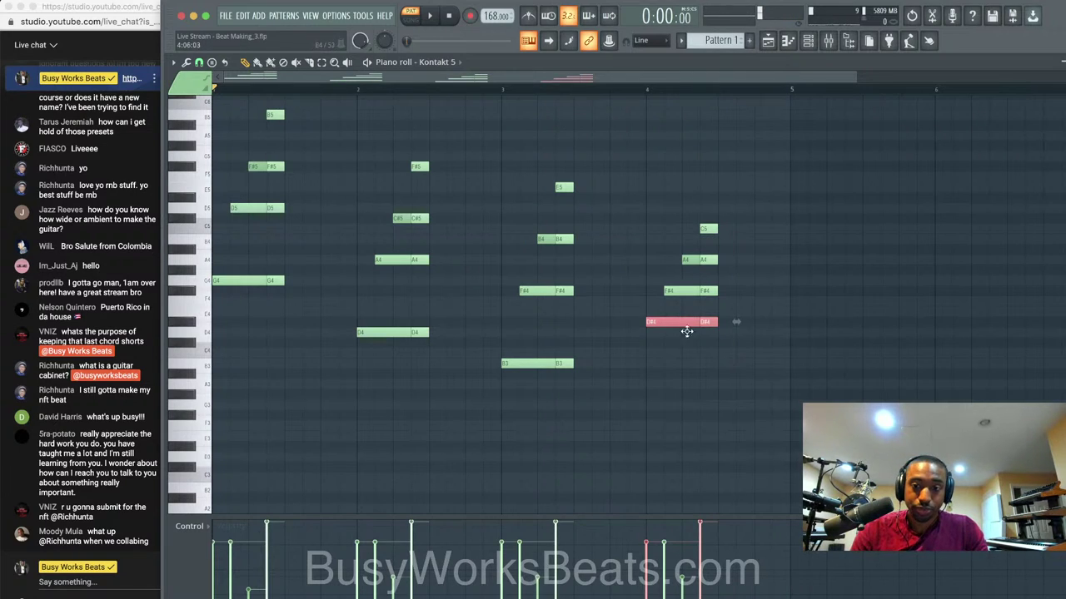
left_click_drag(686, 323, 686, 354)
key("space")
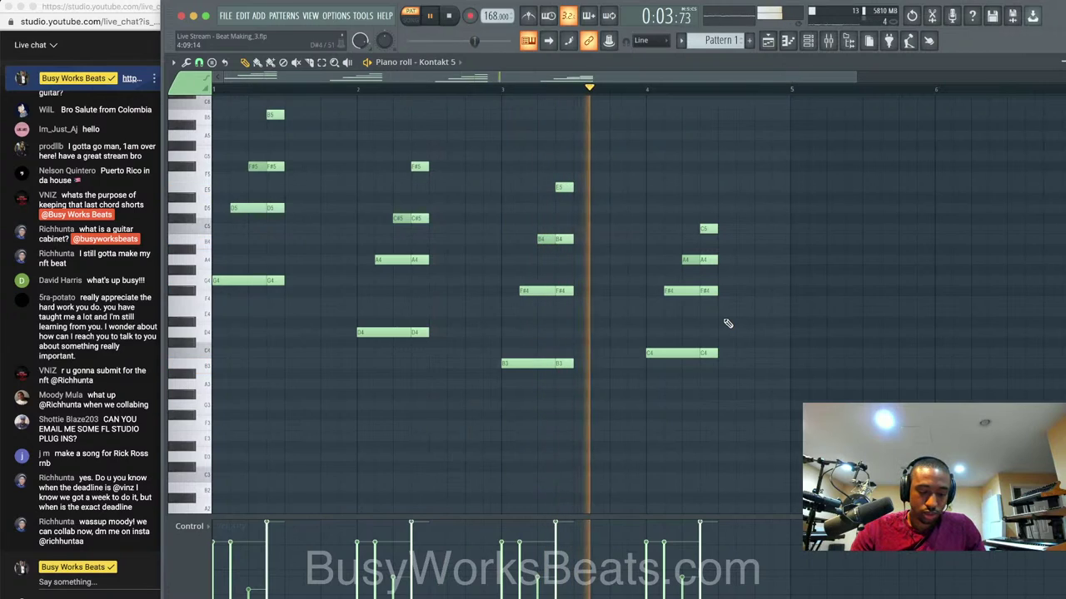
key("space")
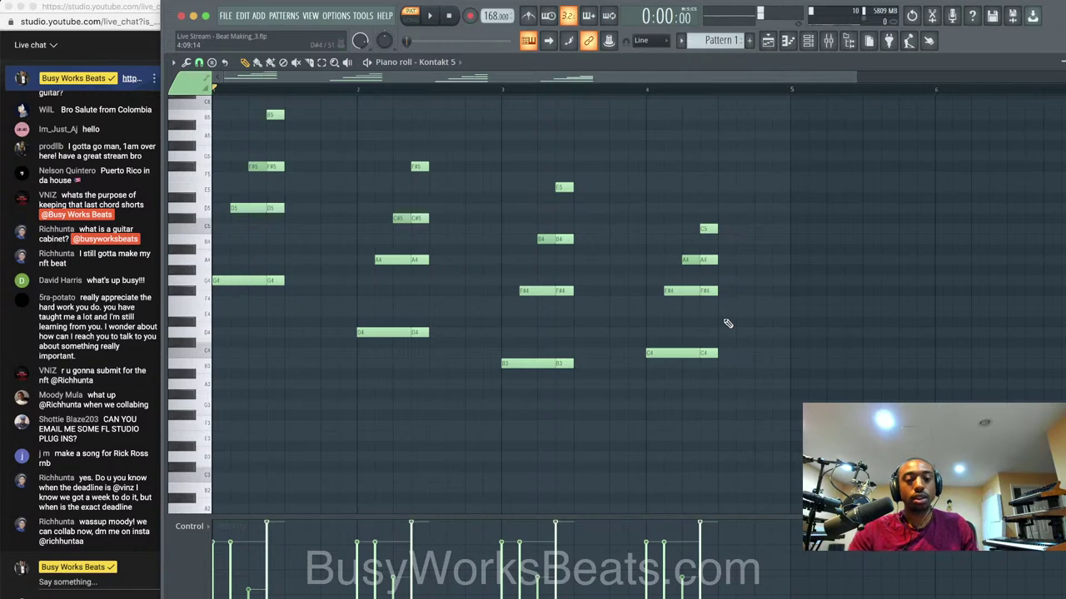
Play the progression, then select and delete the four-note chord in bar 4.
key("space")
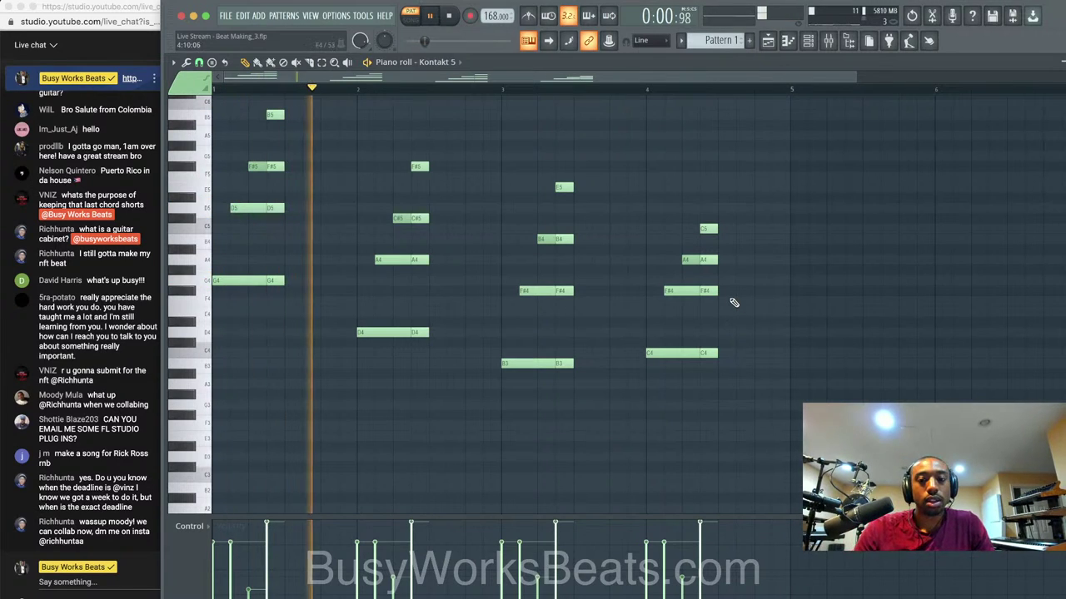
left_click_drag(737, 359, 659, 154)
key("space")
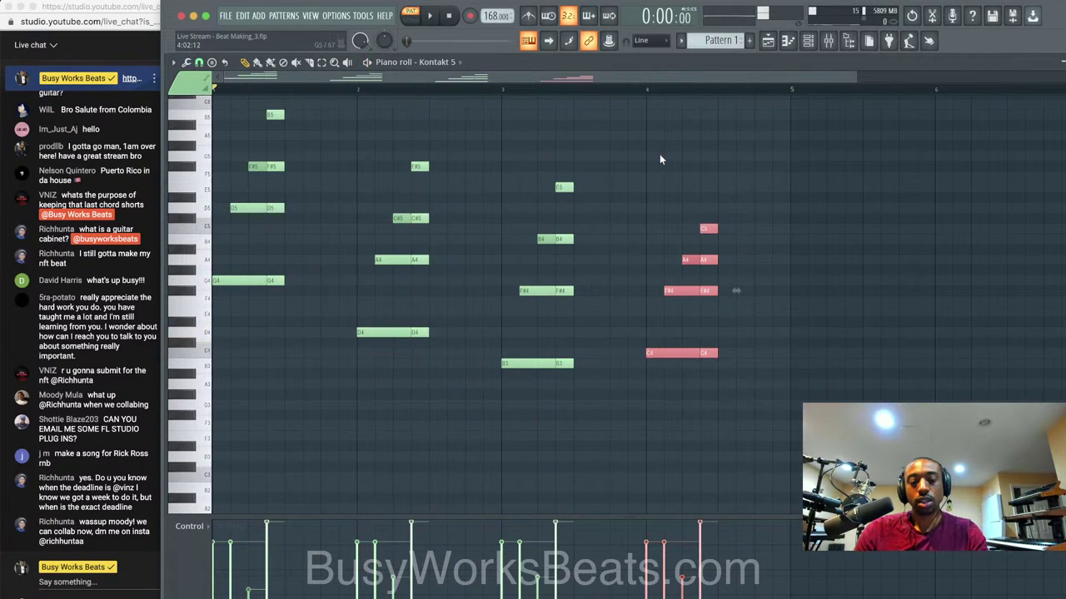
key("Delete")
Try stamping a four-note chord shape at bar 4, then delete it.
left_click(211, 62)
mouse_move(250, 61)
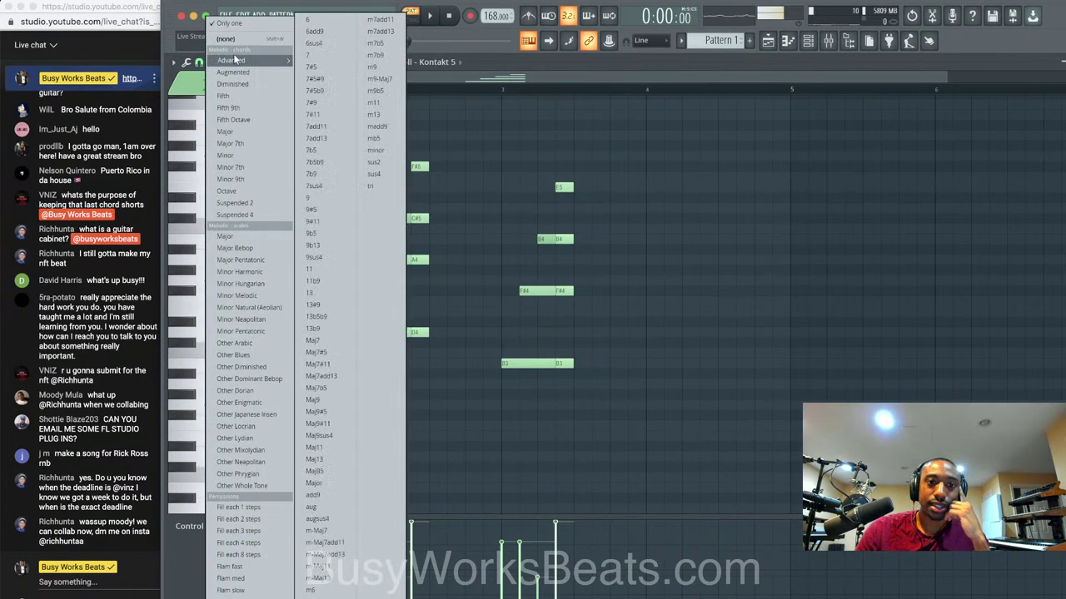
left_click(317, 21)
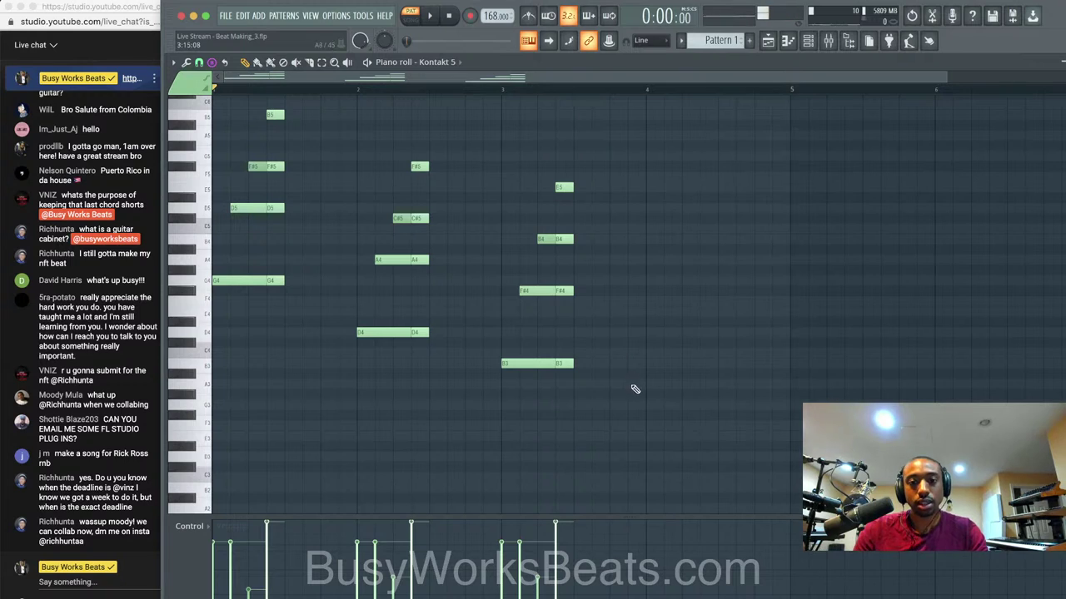
left_click_drag(631, 388, 528, 187)
left_click(678, 312, "super")
mouse_move(649, 354)
left_mouse_down()
mouse_move(647, 369)
mouse_move(648, 358)
left_mouse_up()
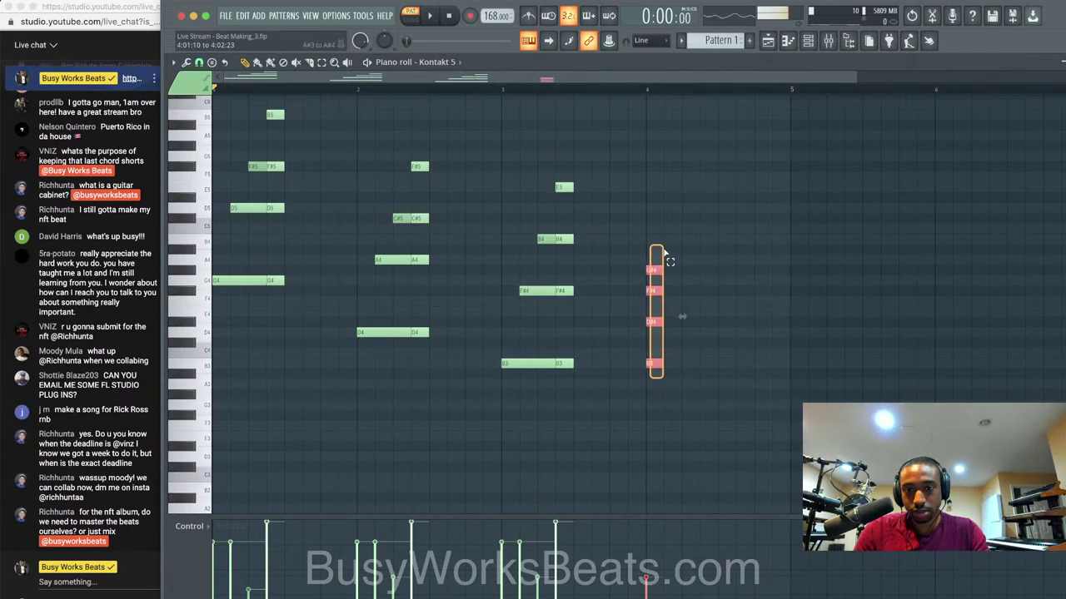
key("Delete")
Copy the bar-3 chord to bar 4 five semitones lower, then raise it one semitone to G3–D4–G4–C5.
left_click_drag(577, 171, 523, 405)
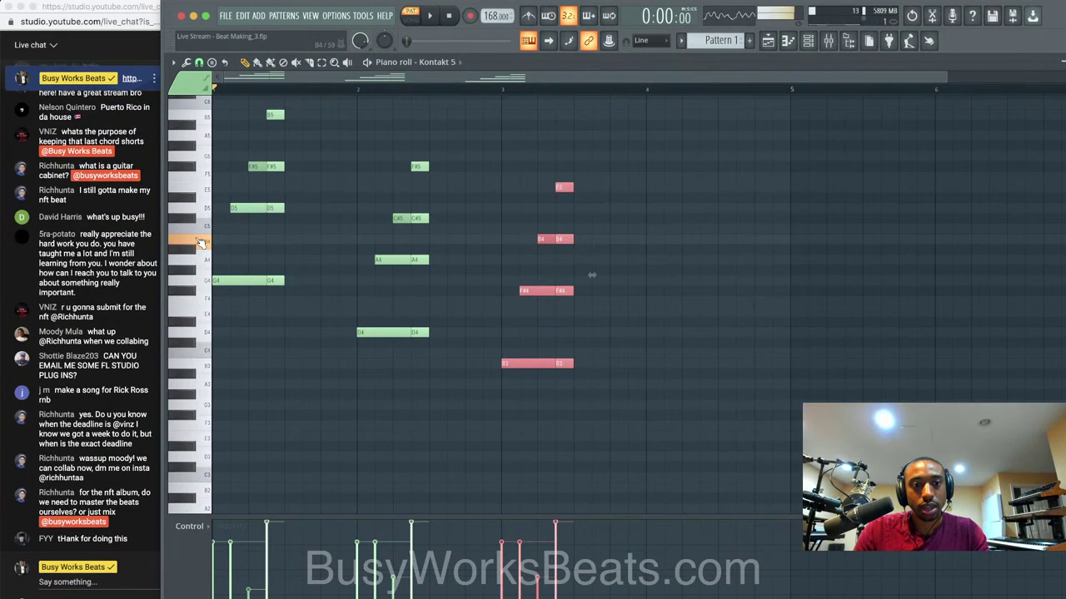
left_click_drag(556, 186, 703, 239)
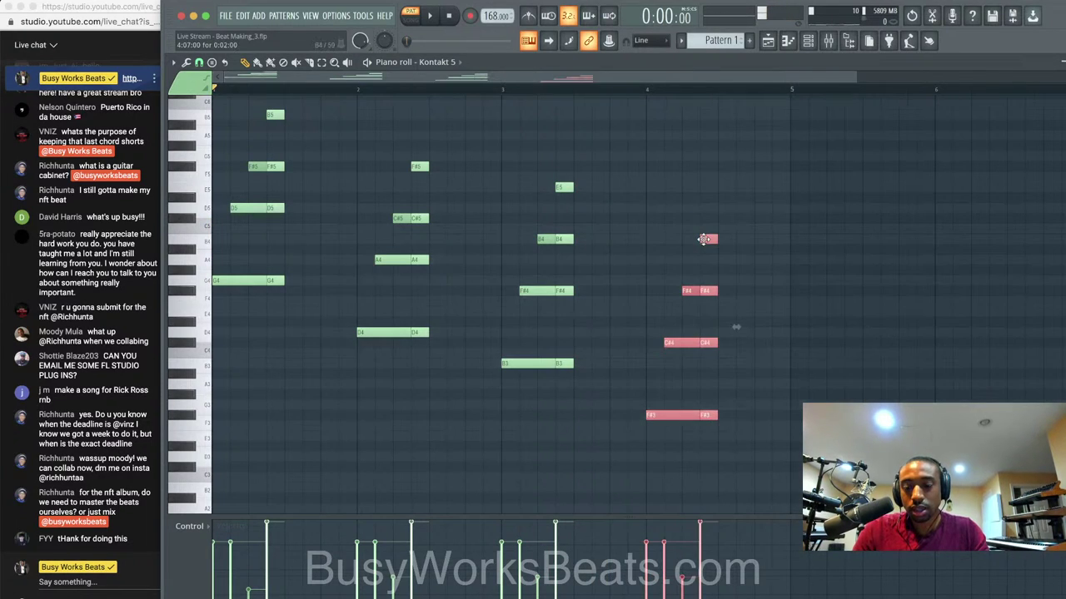
key("shift+Up")
left_click(707, 255)
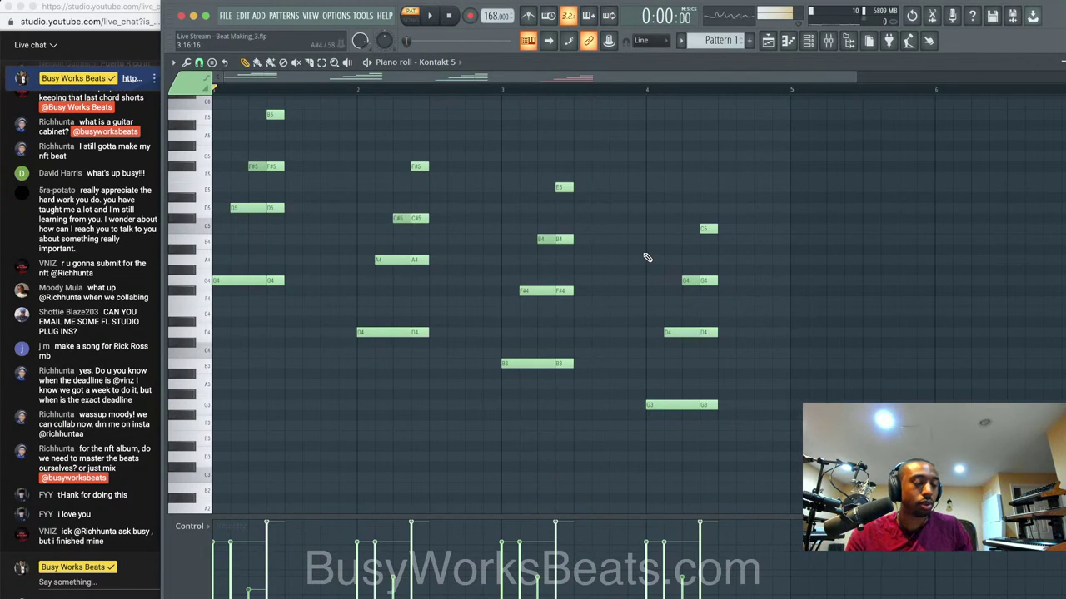
Type the channel's contact e-mail into the live chat box and send it.
scroll(108, 307, "up", 2)
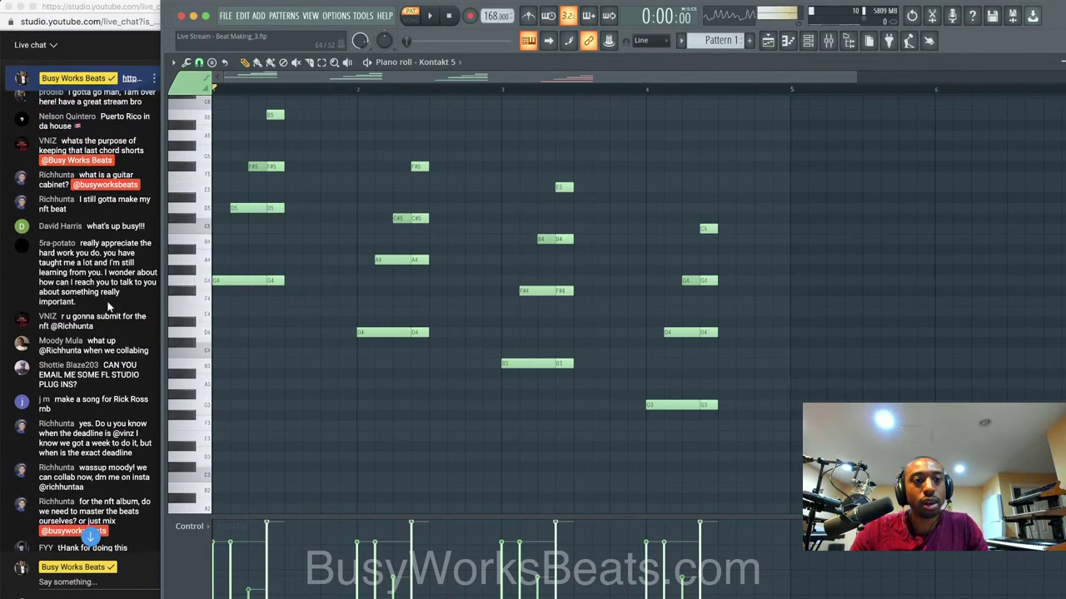
scroll(108, 307, "down", 2)
left_click(73, 582)
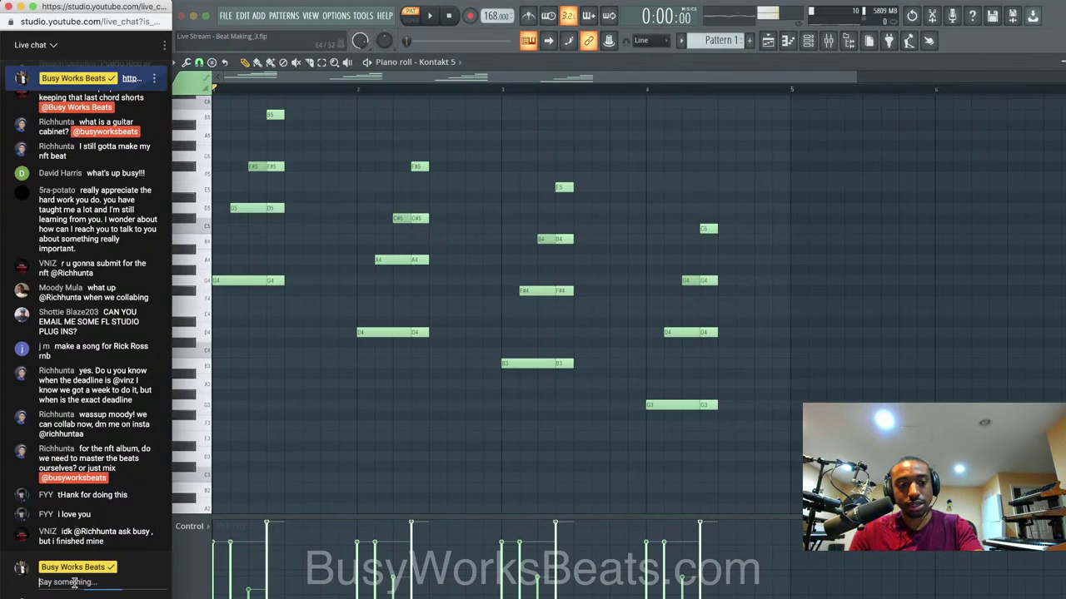
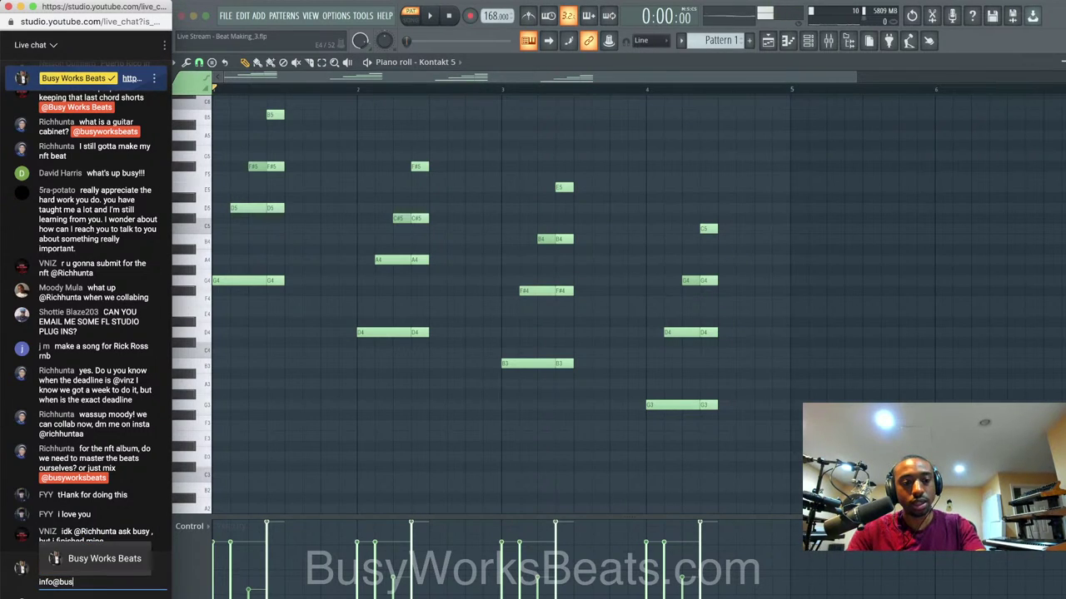
key("Return")
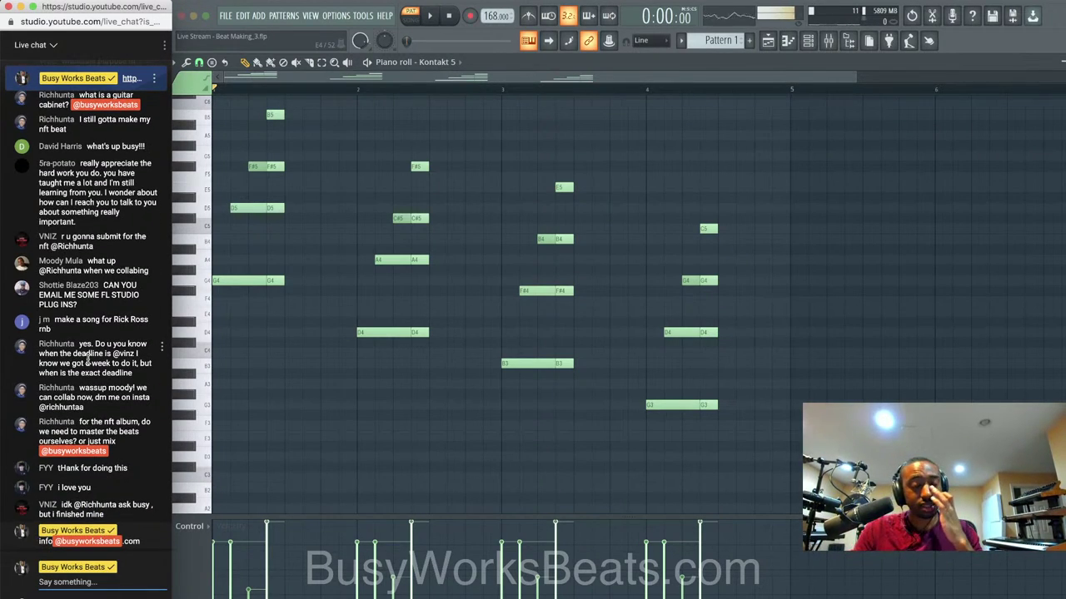
scroll(87, 358, "up", 3)
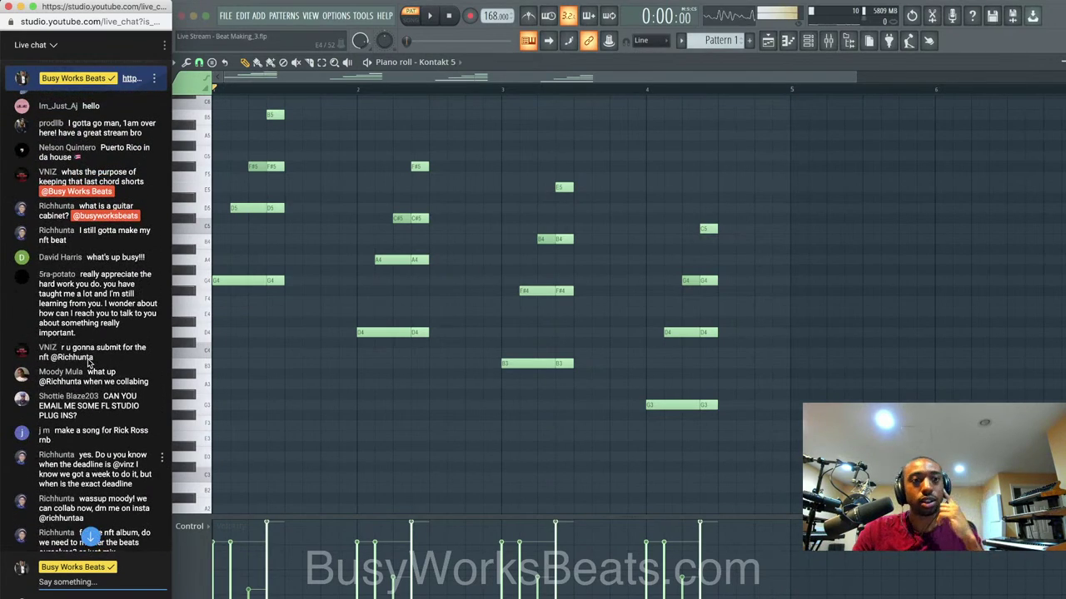
scroll(88, 359, "up", 2)
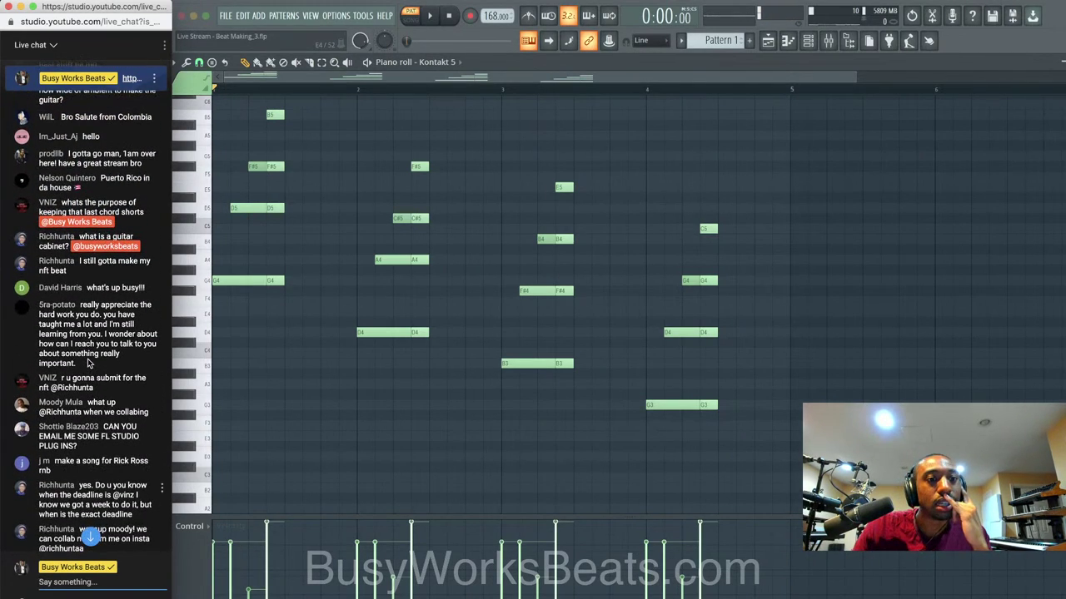
scroll(89, 363, "down", 1)
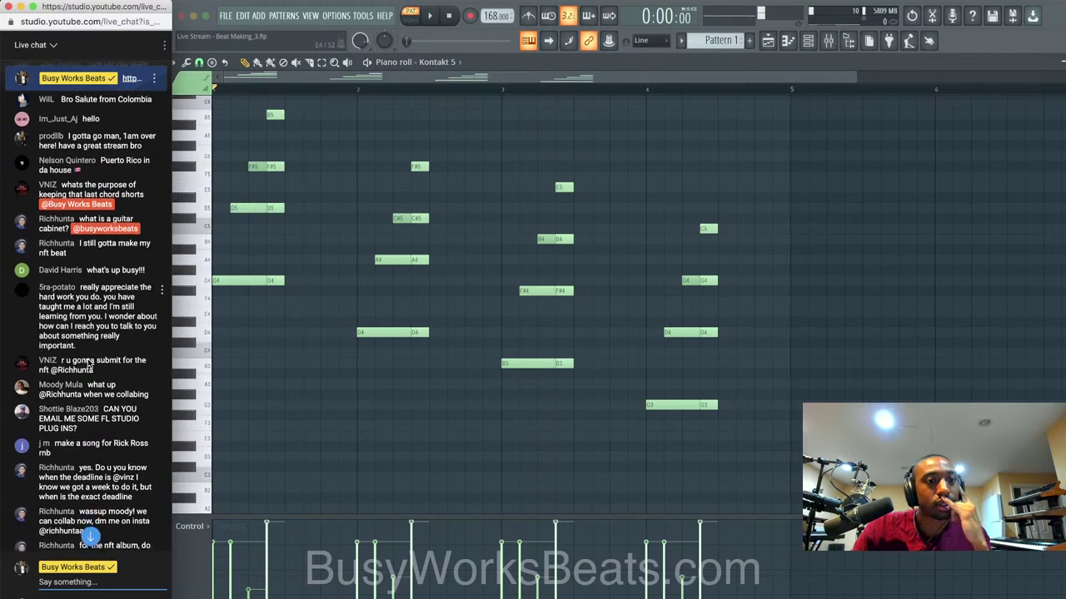
scroll(88, 361, "down", 4)
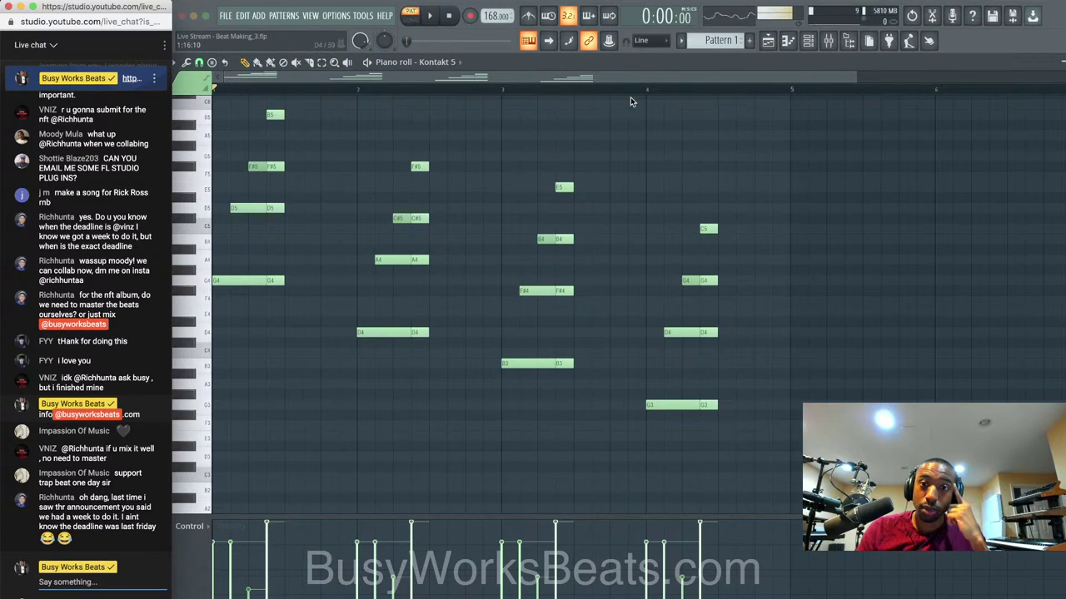
Return to FL Studio and play back the four-chord progression.
left_click(657, 67)
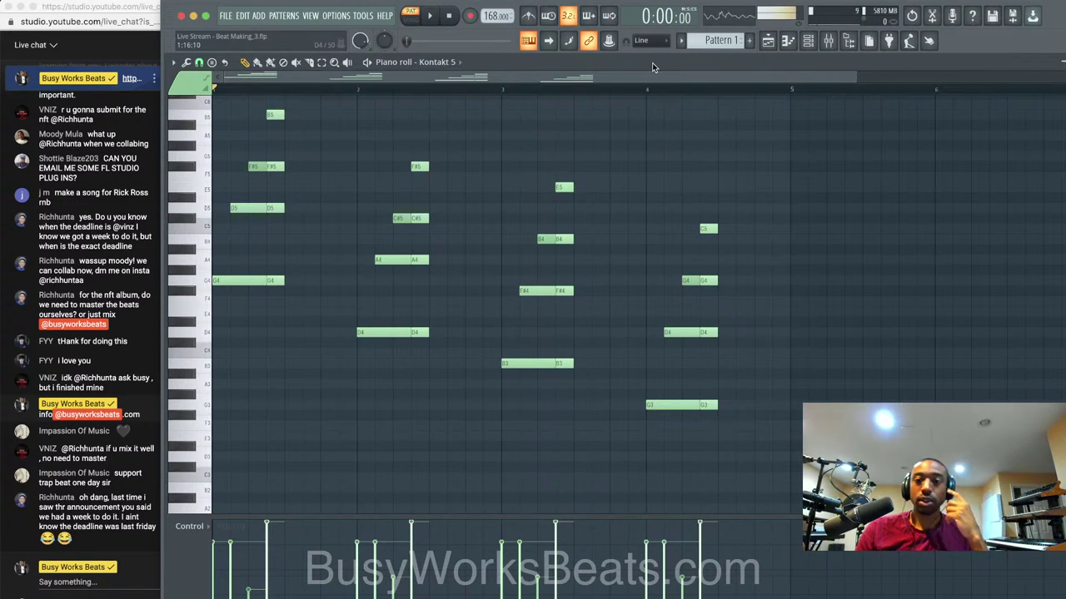
key("space")
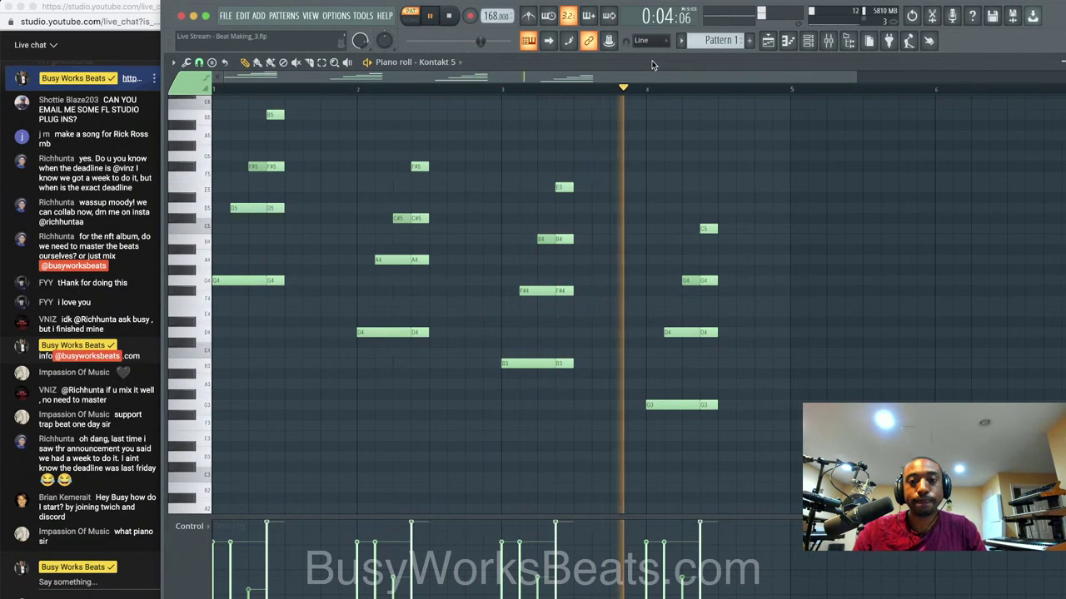
key("space")
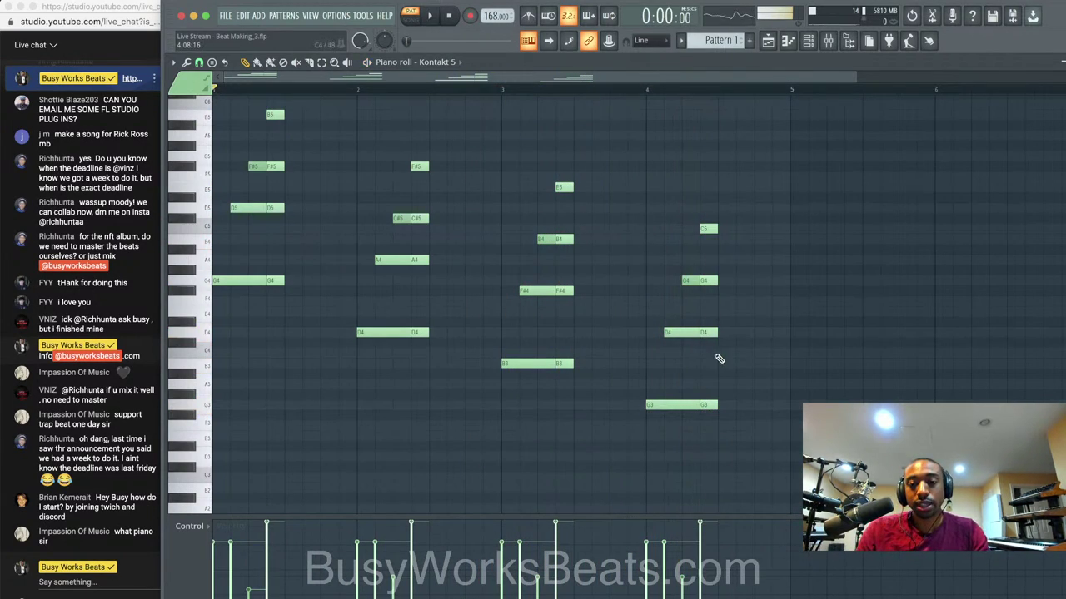
Drop the last chord's C5 an octave and nudge it to B3.
left_click(666, 404)
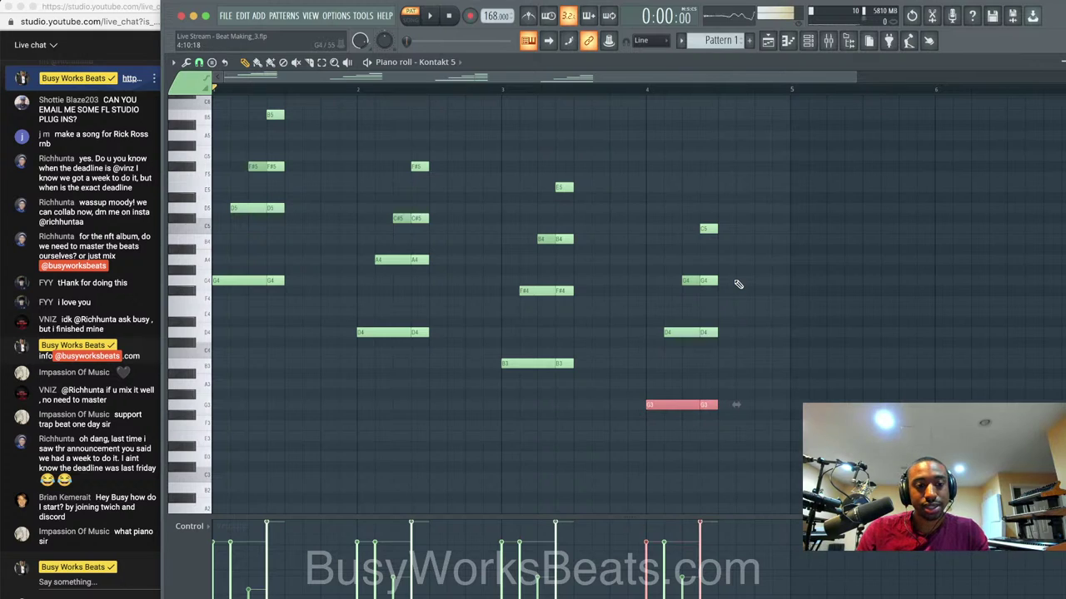
left_click(708, 229)
key("ctrl+Down")
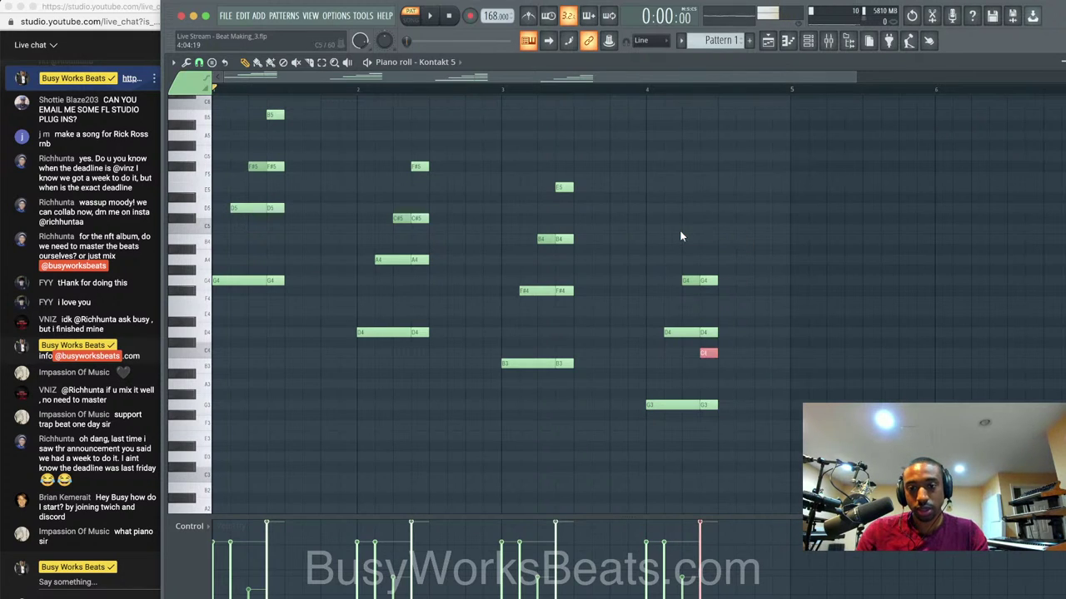
left_click_drag(708, 353, 708, 374)
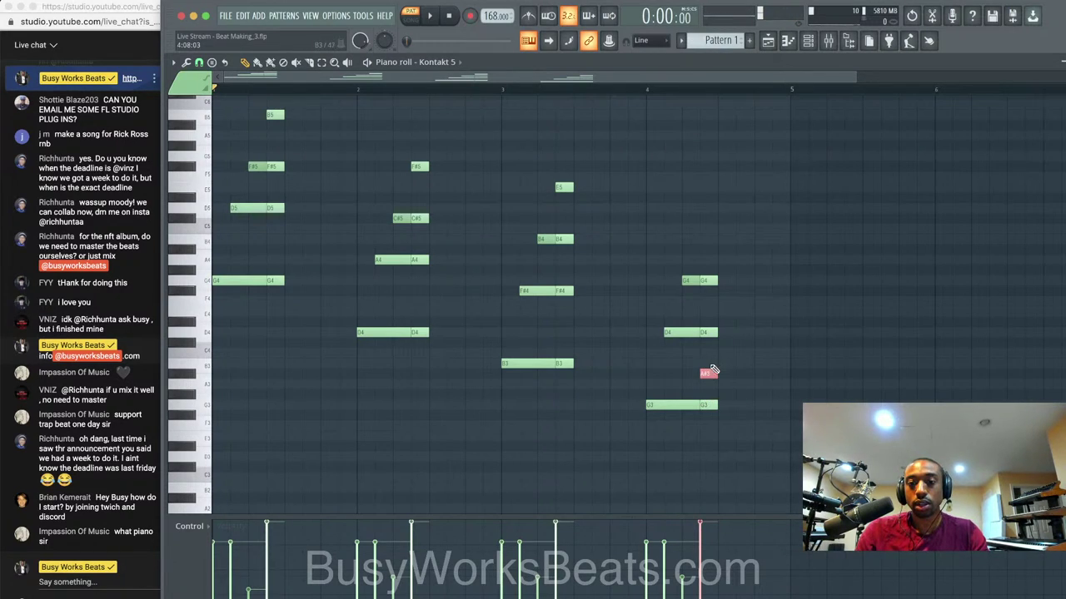
left_click_drag(708, 367, 709, 360)
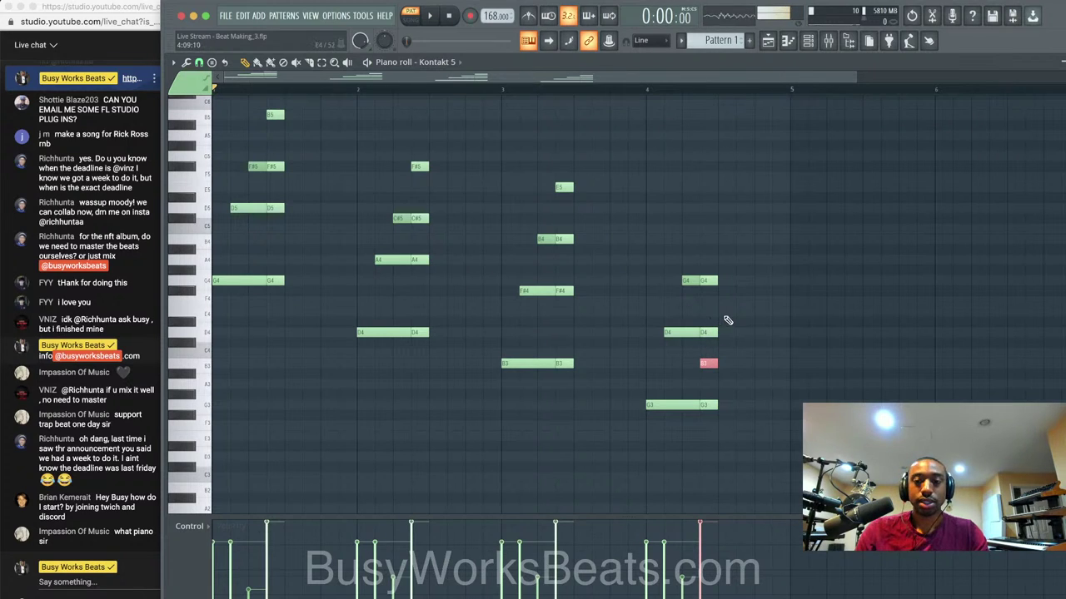
Lower G4 to E4, lift B3 to B4, and play the revised G3–D4–E4–B4 chord.
left_click(690, 281)
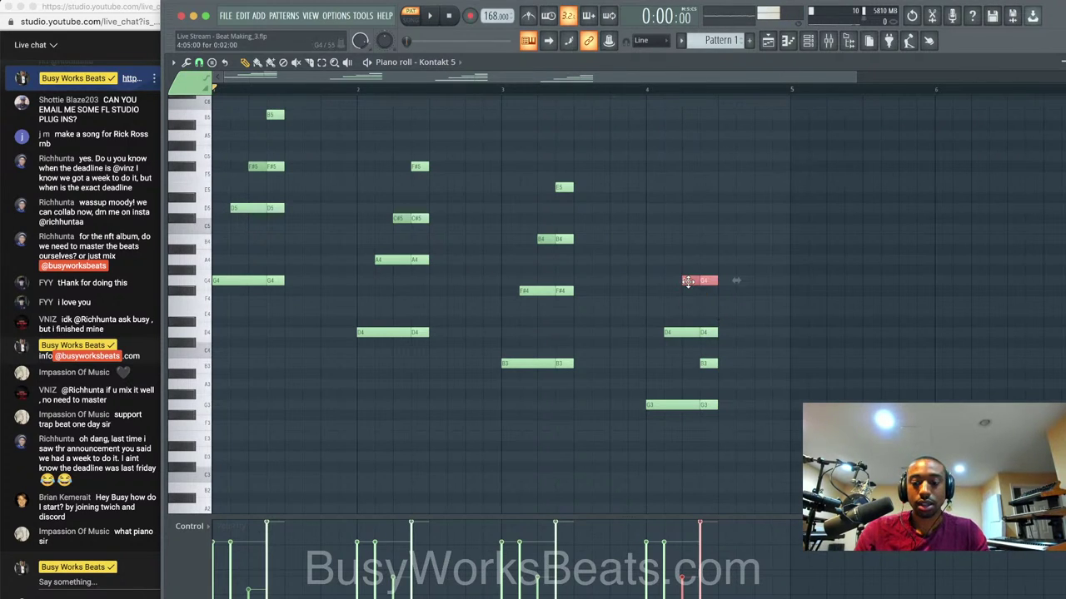
key("Down")
key("Down")
key("Down")
left_click(709, 363)
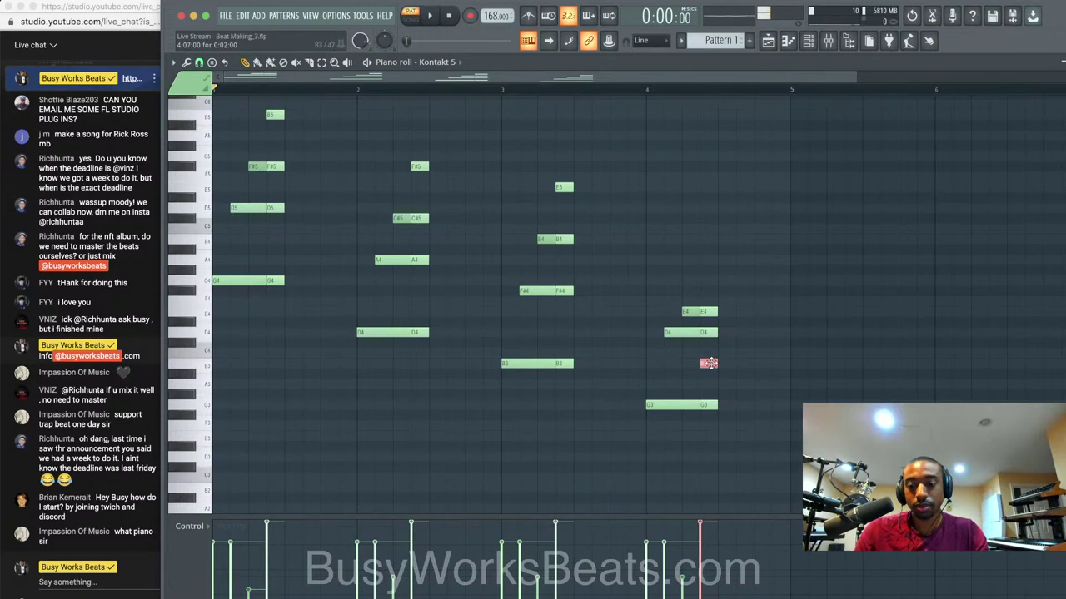
key("ctrl+Up")
key("space")
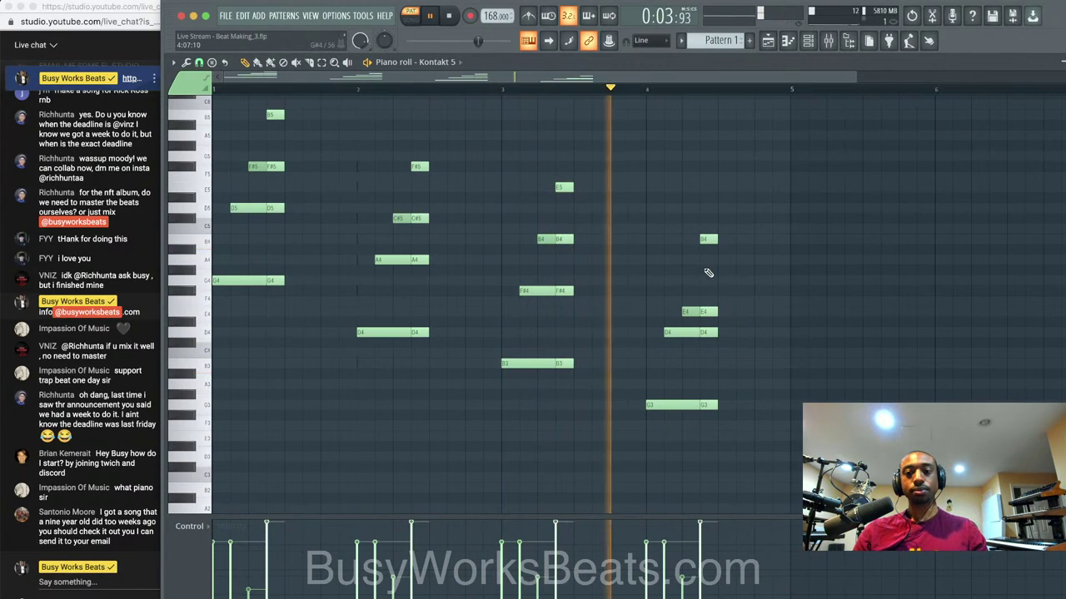
key("space")
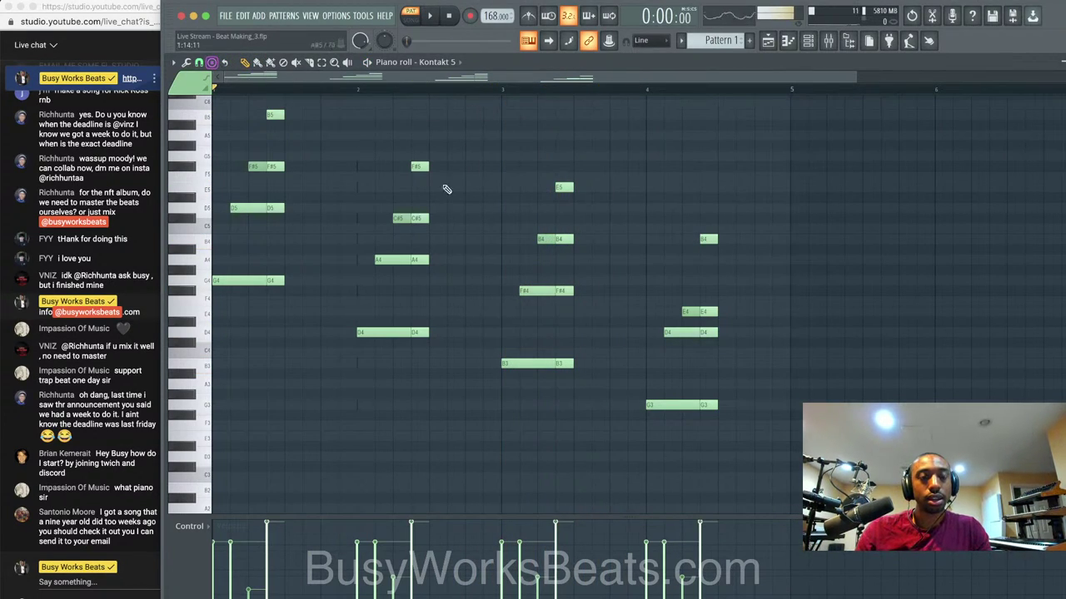
Try stamping a five-note chord shape on G3 in bar 4, then delete it.
left_click(218, 66)
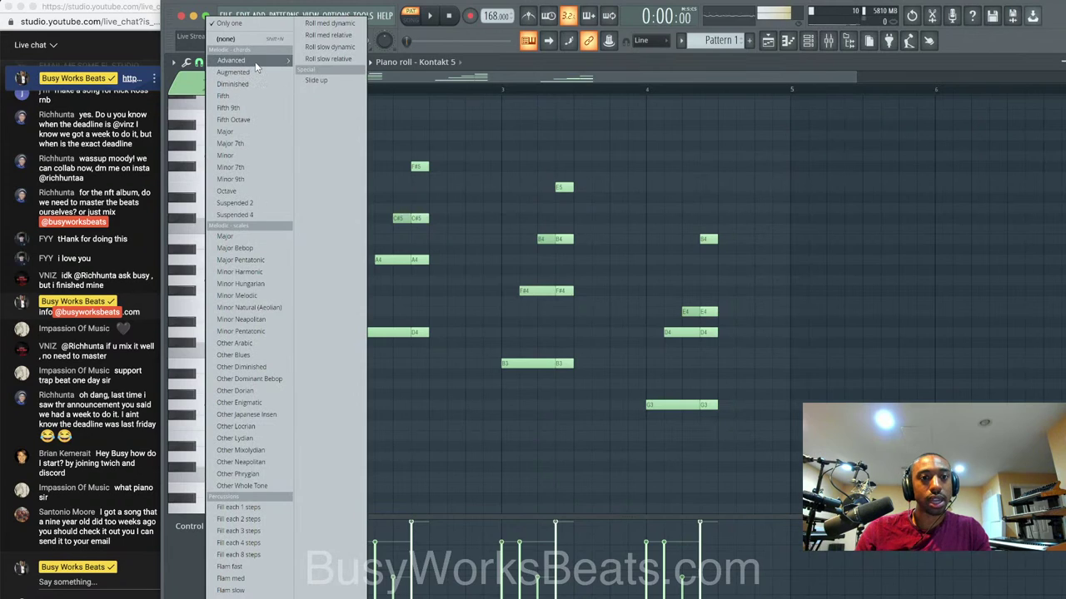
mouse_move(254, 61)
left_click(309, 33)
left_click(739, 404)
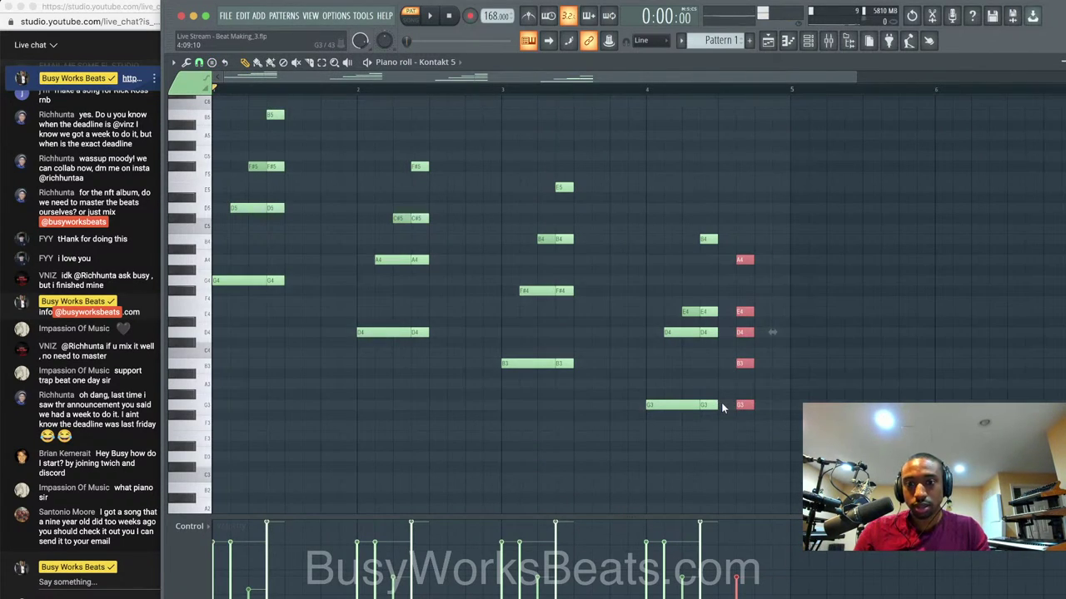
key("Delete")
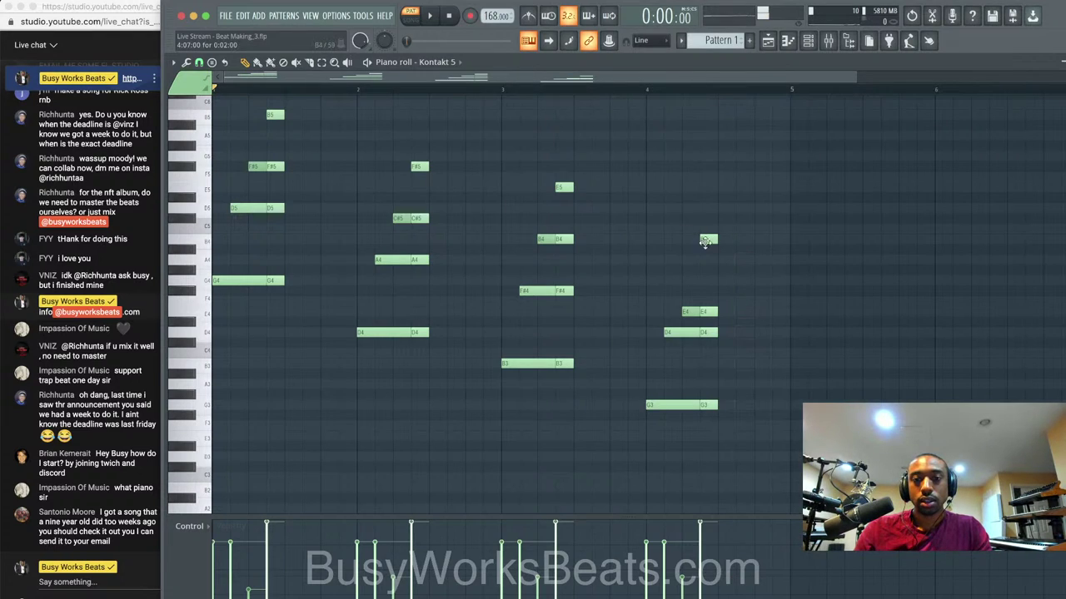
Draw an A4 below the B4, audition the progression, and close the piano roll.
left_click(706, 260)
key("space")
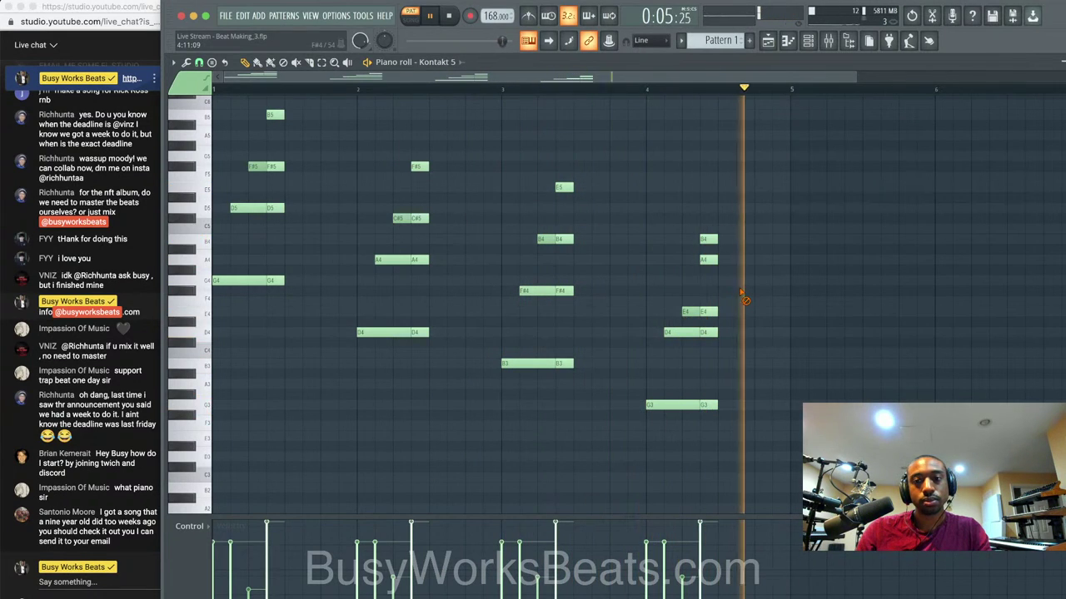
scroll(809, 203, "up", 2)
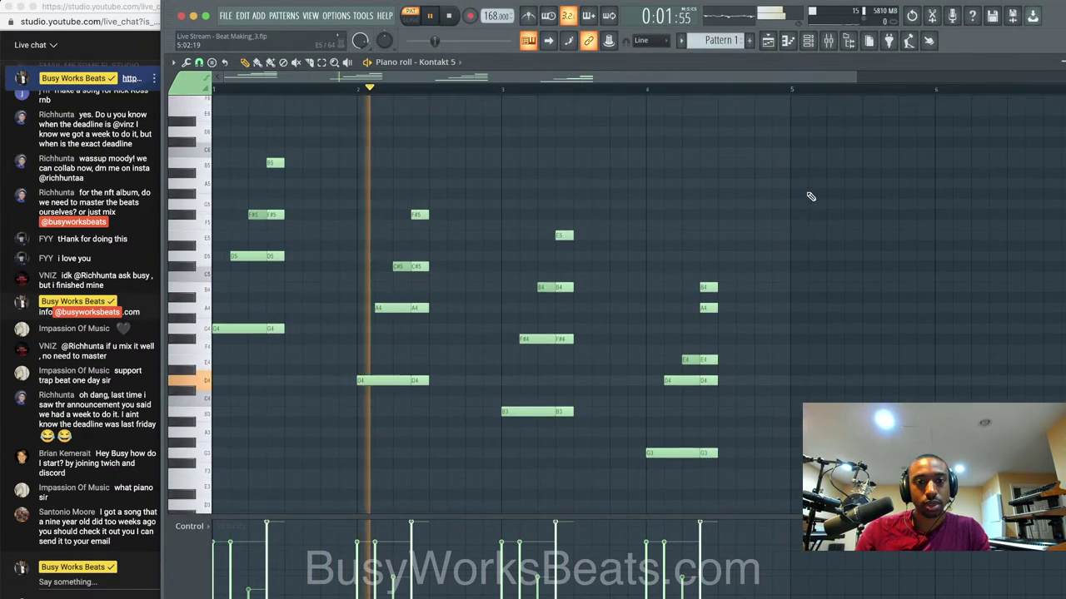
key("space")
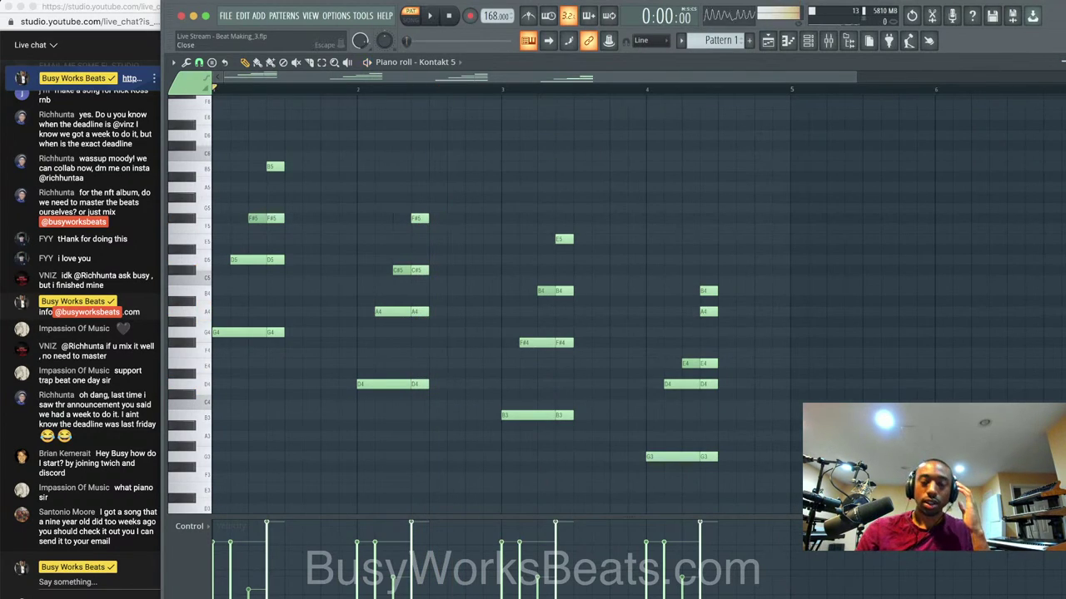
left_click(1060, 61)
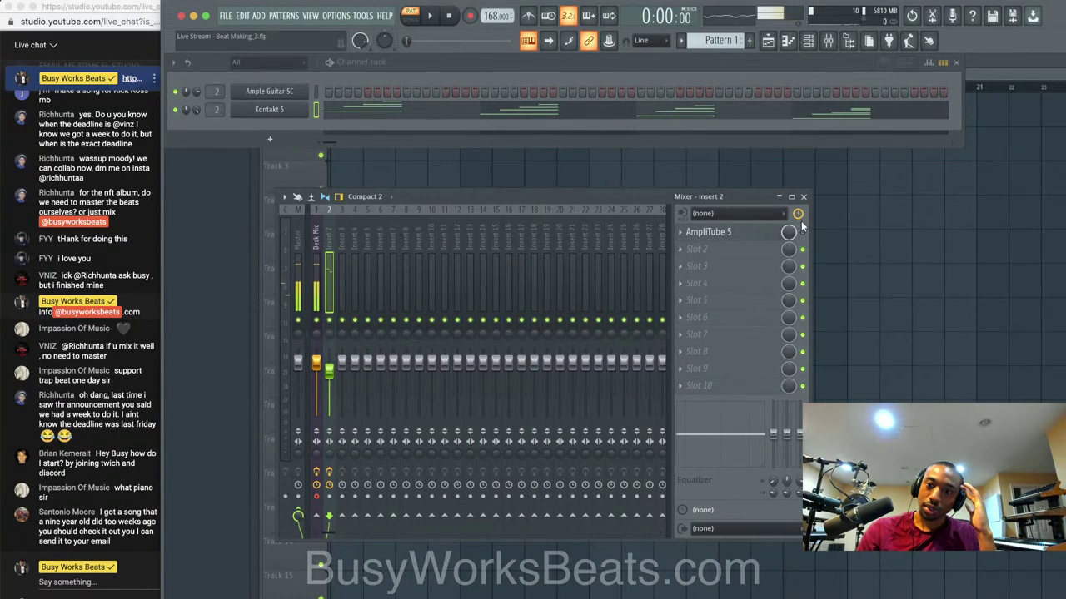
While playing, open AmpliTube 5 and set room mic to -22.7 dB, second mic to 5.1 dB.
key("space")
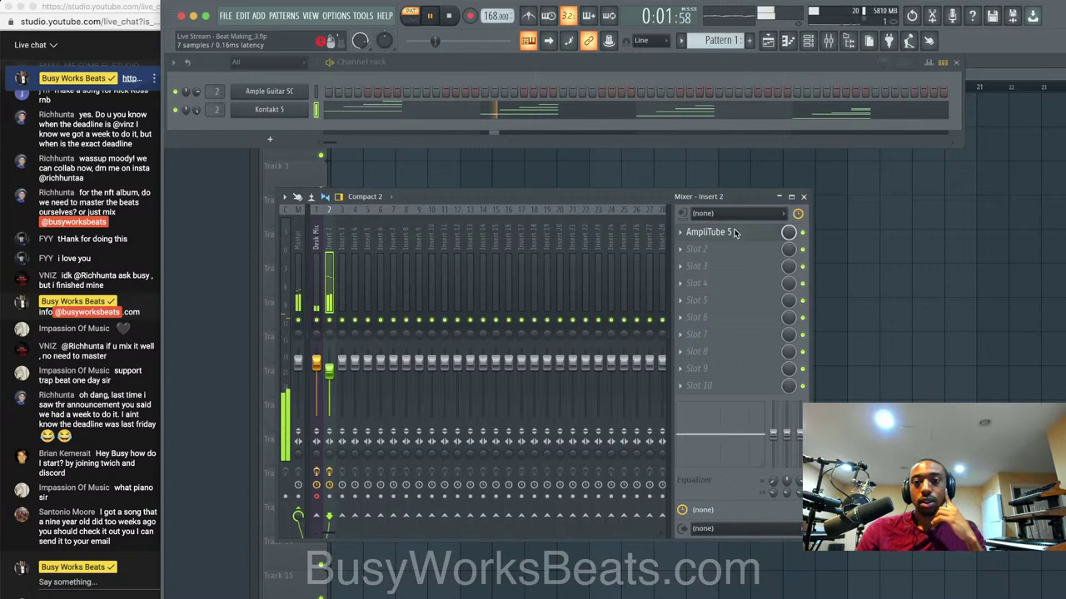
left_click(706, 233)
left_click_drag(656, 233, 650, 270)
left_click_drag(655, 202, 657, 118)
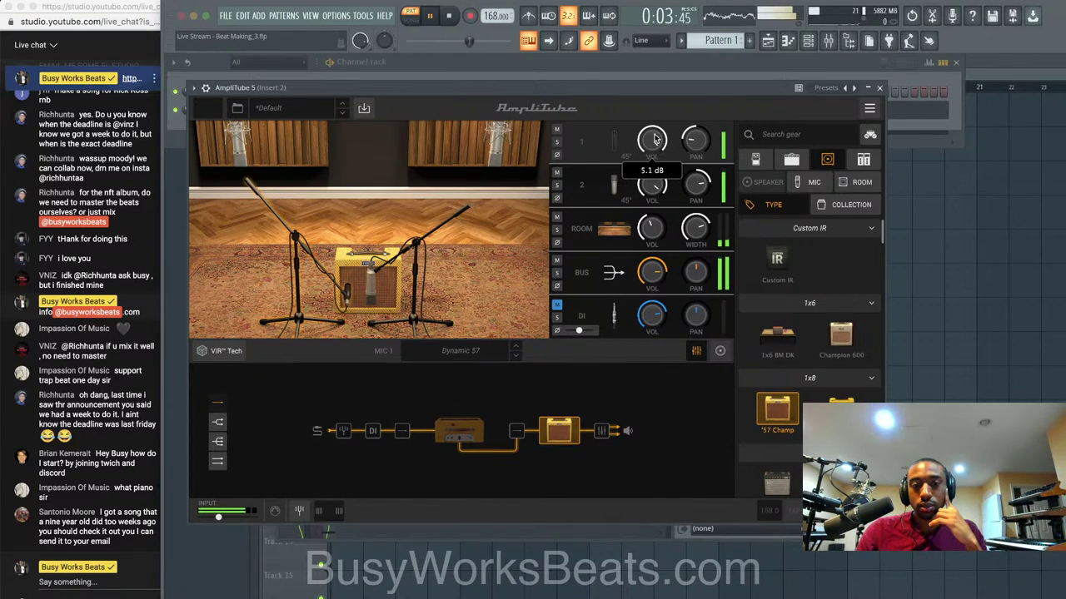
key("space")
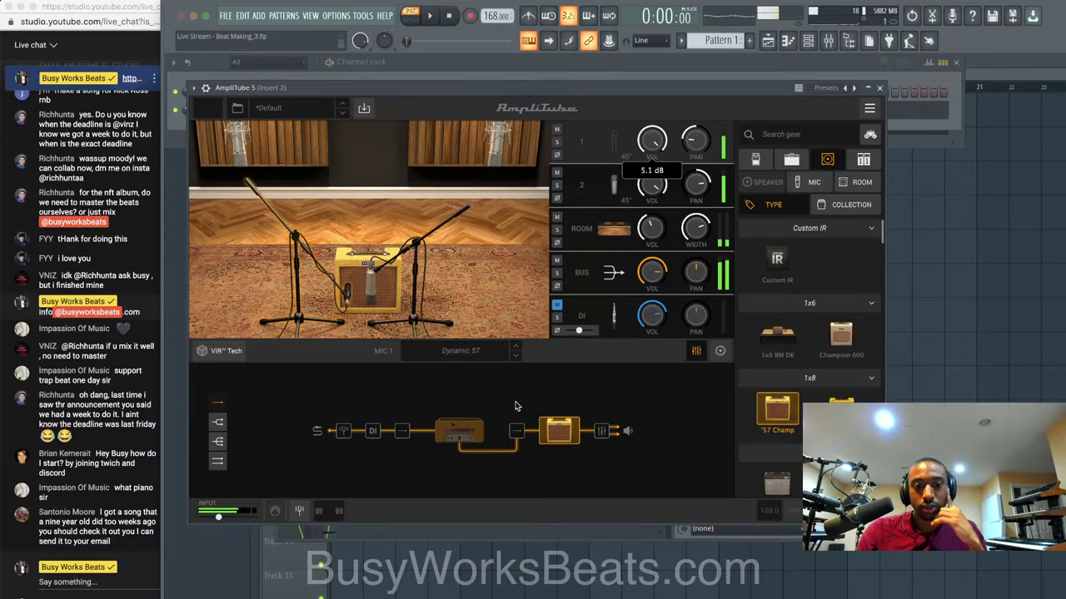
Try a parallel split path in AmpliTube, then revert to a single serial chain.
left_click(405, 432)
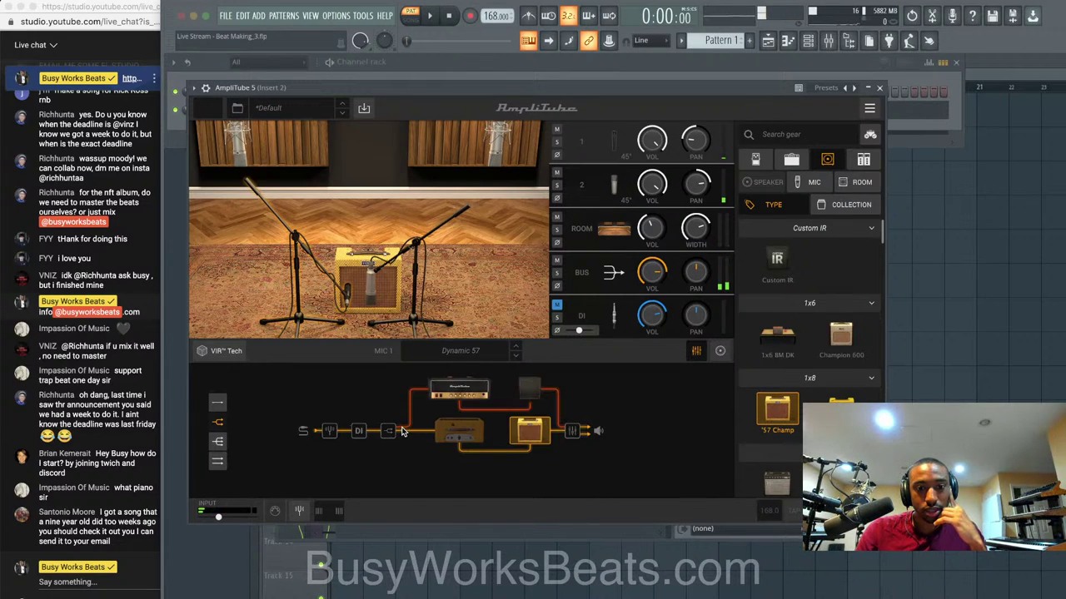
left_click(387, 432)
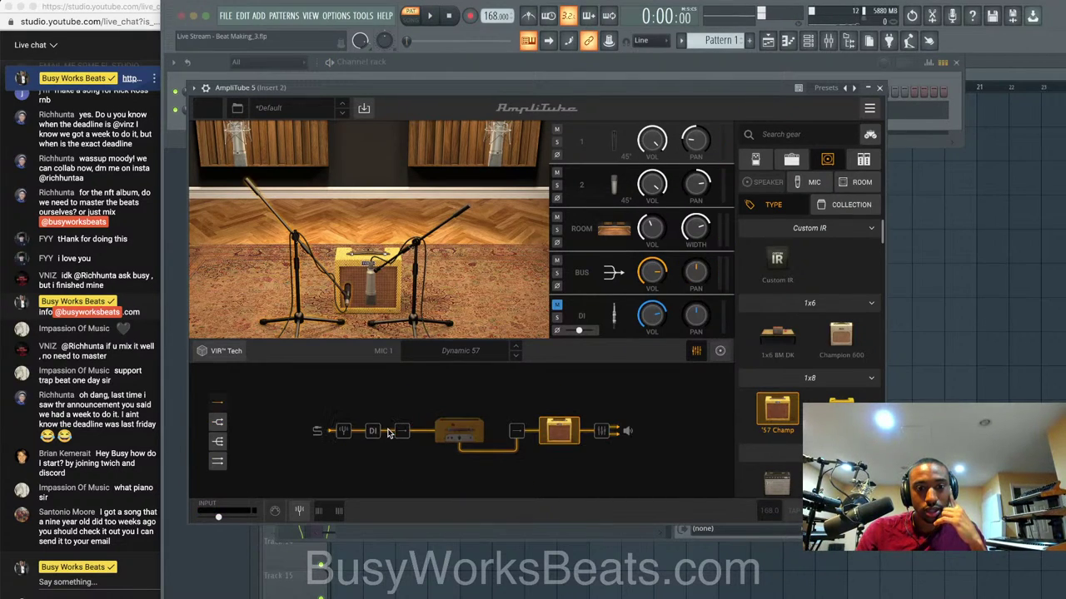
key("space")
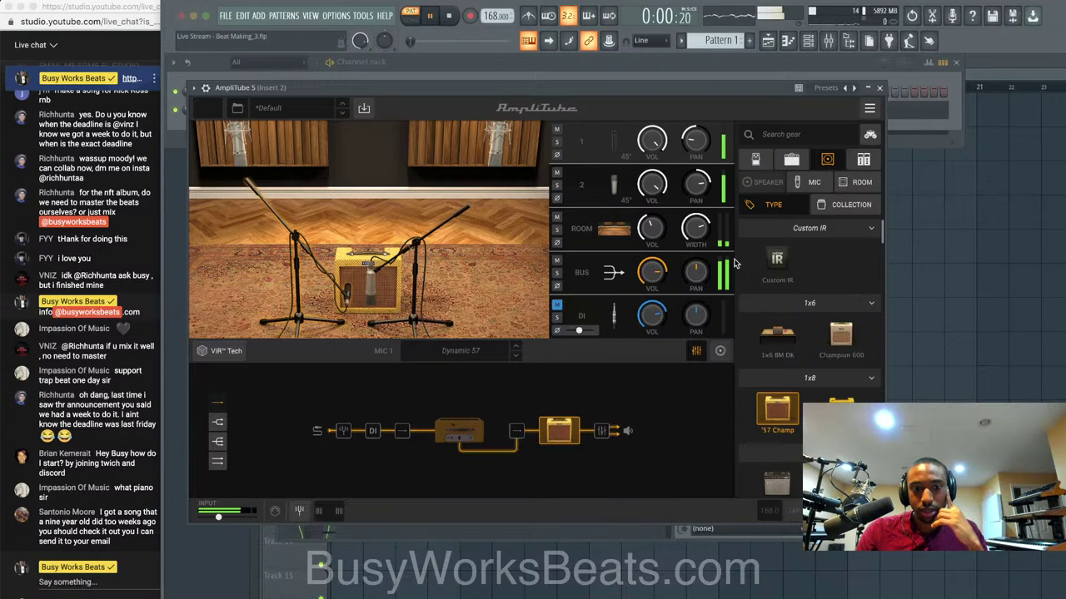
In the cabinet mixer, set bus to -4.6 dB, mic 1 to -5.9 dB, mic 2 near 0 dB.
left_click(603, 433)
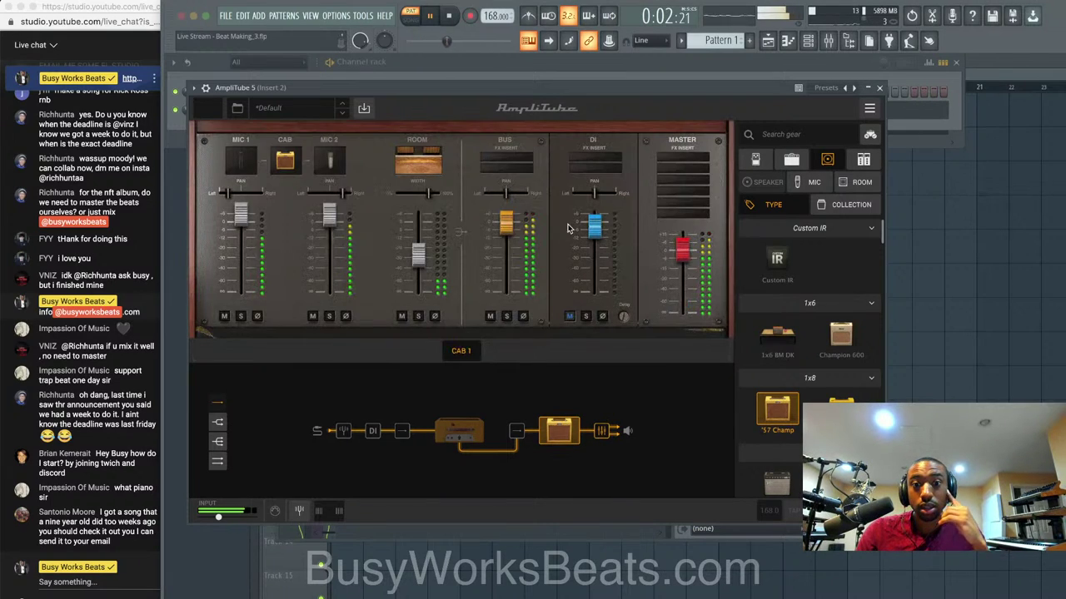
left_click_drag(510, 234, 510, 239)
left_click_drag(330, 216, 329, 239)
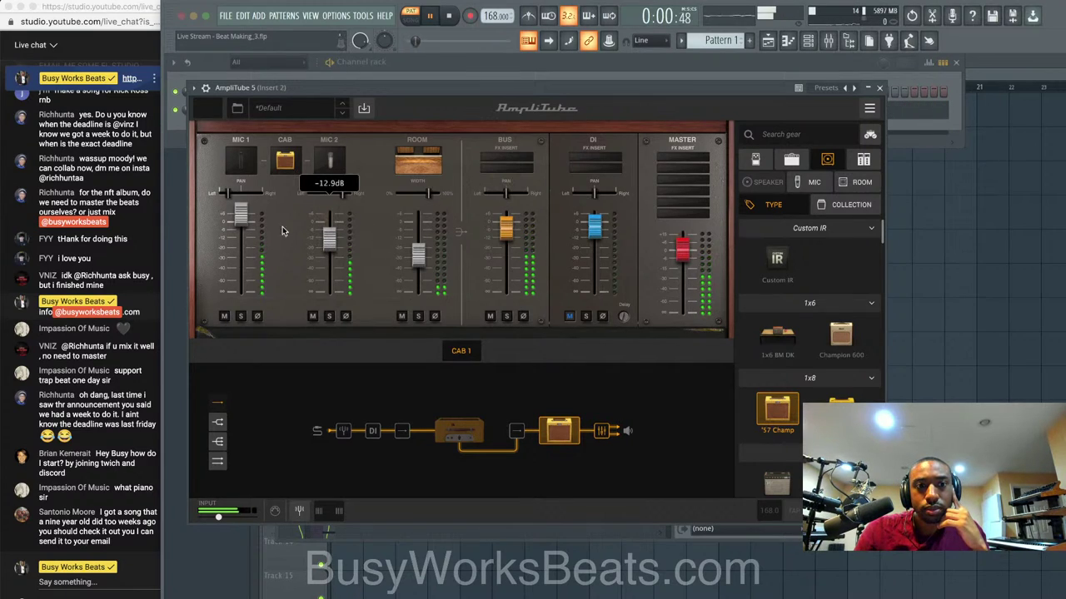
left_click_drag(241, 216, 235, 234)
left_click_drag(330, 240, 330, 223)
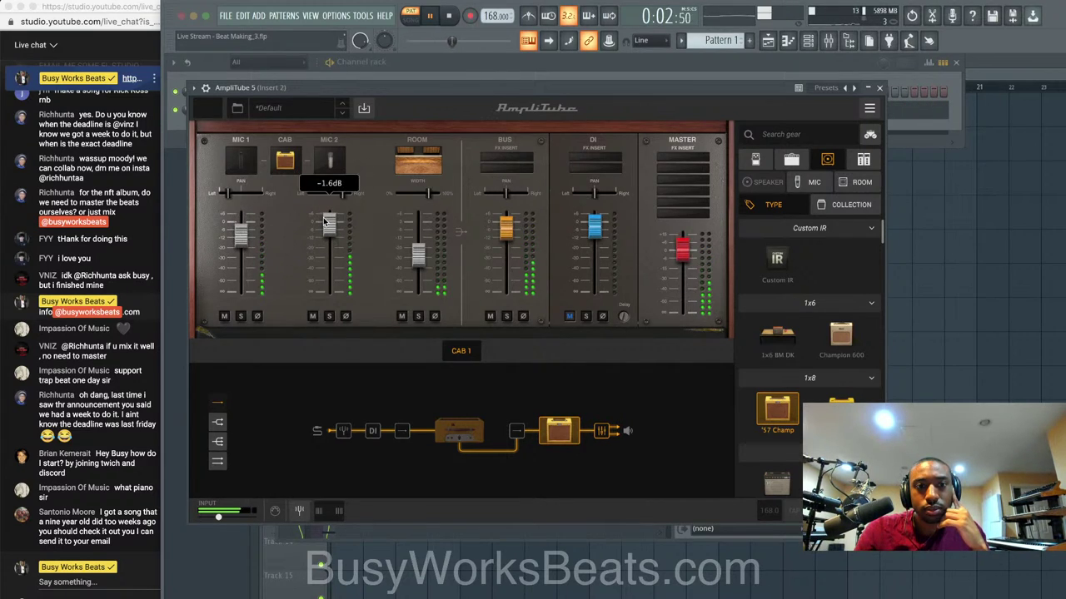
left_click_drag(243, 242, 249, 233)
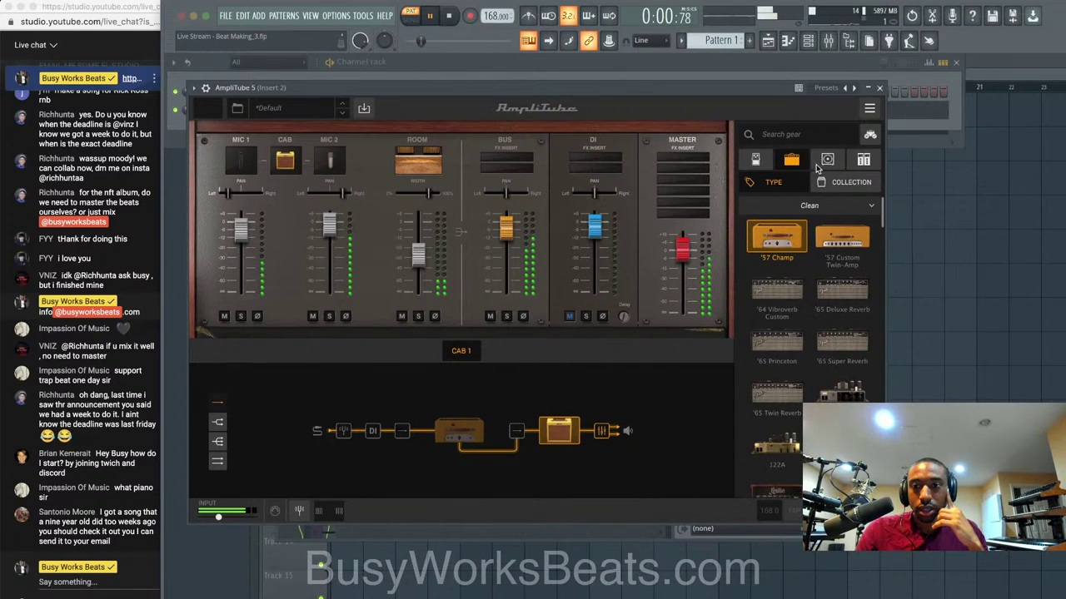
Swap the cabinet for the Champion 600 and compare it bypassed versus active.
left_click(543, 432)
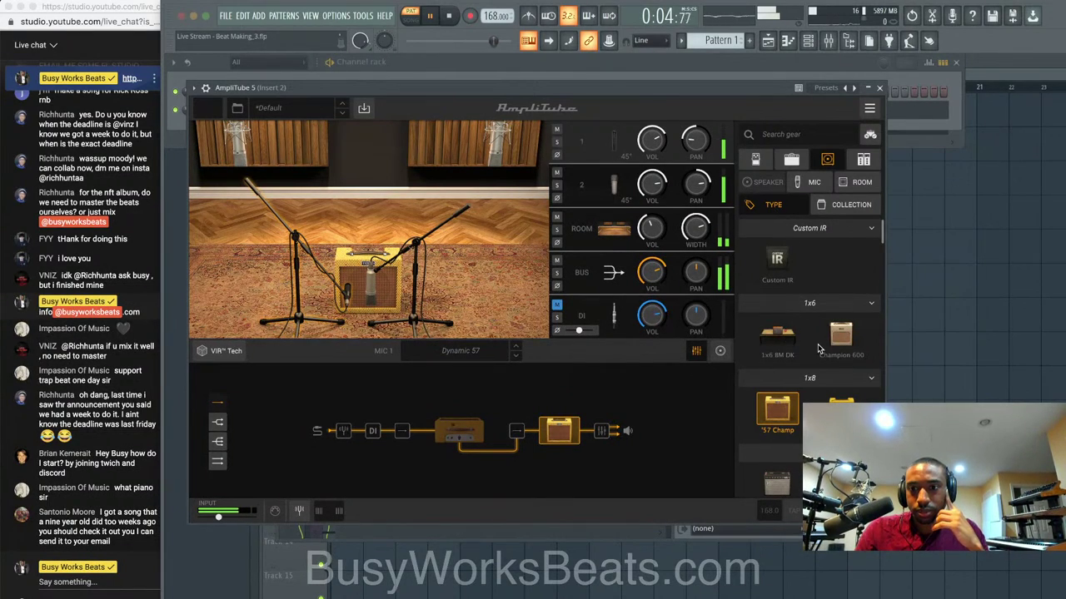
scroll(792, 335, "down", 2)
left_click_drag(348, 295, 333, 288)
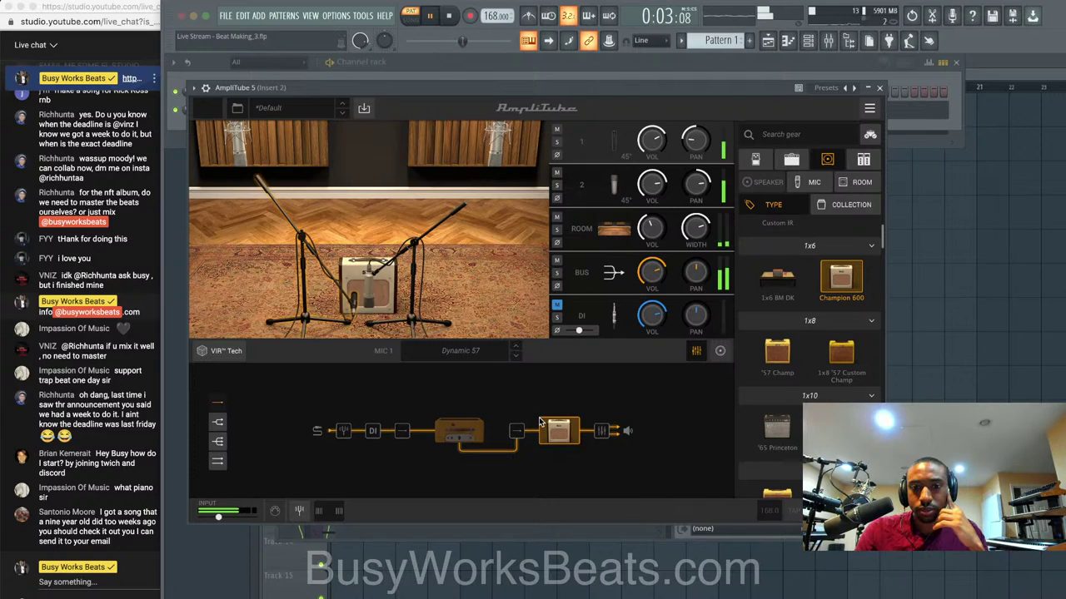
right_click(559, 437)
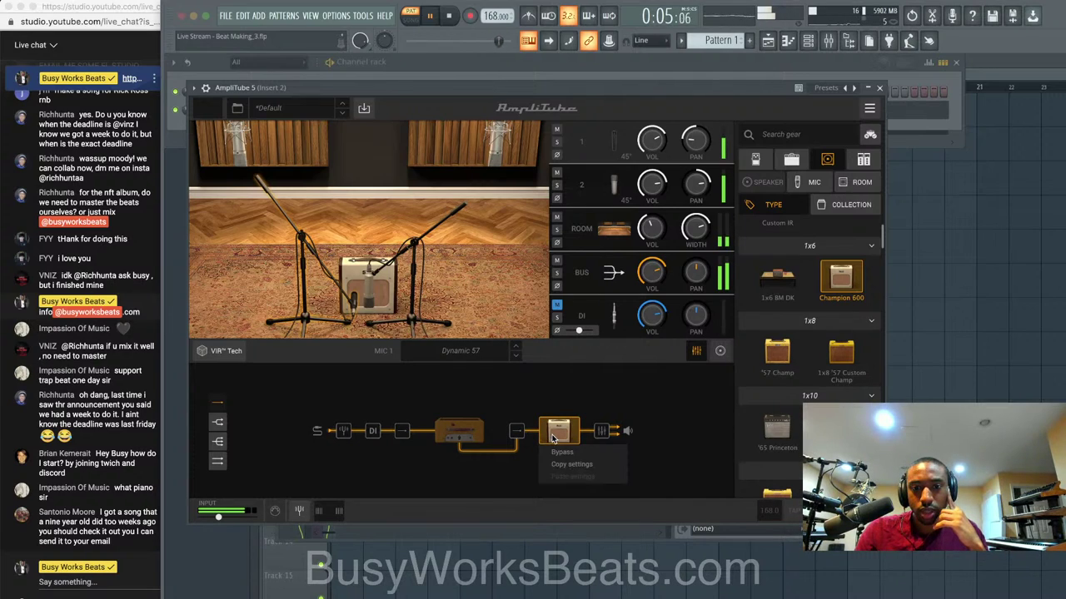
left_click(562, 455)
right_click(562, 438)
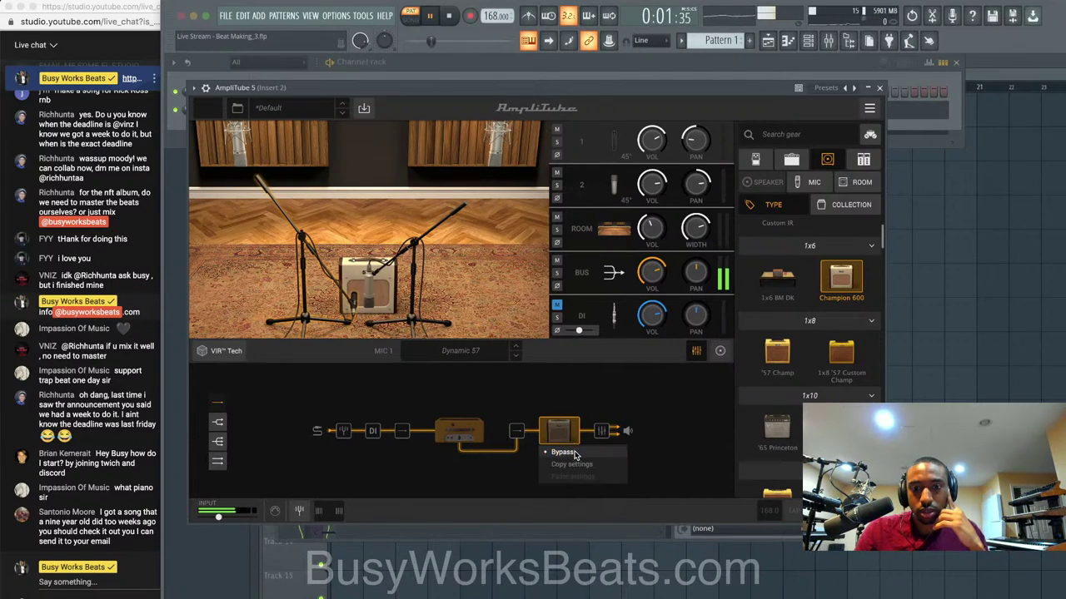
left_click(572, 453)
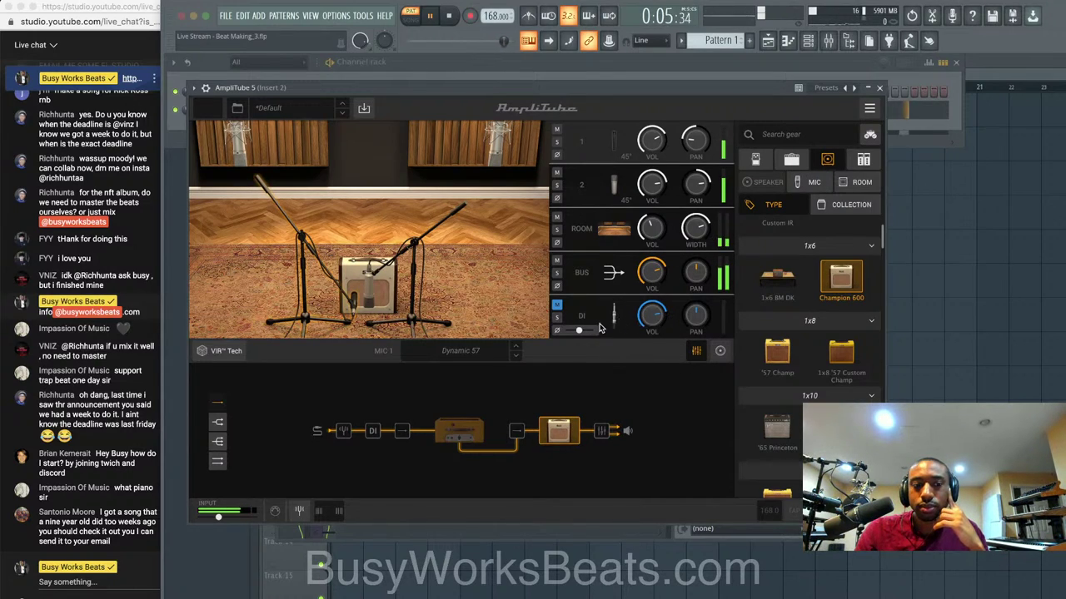
Raise AmpliTube output to -1.1 dB, set mic 2 to 0.0 dB and room to -15.6 dB.
key("space")
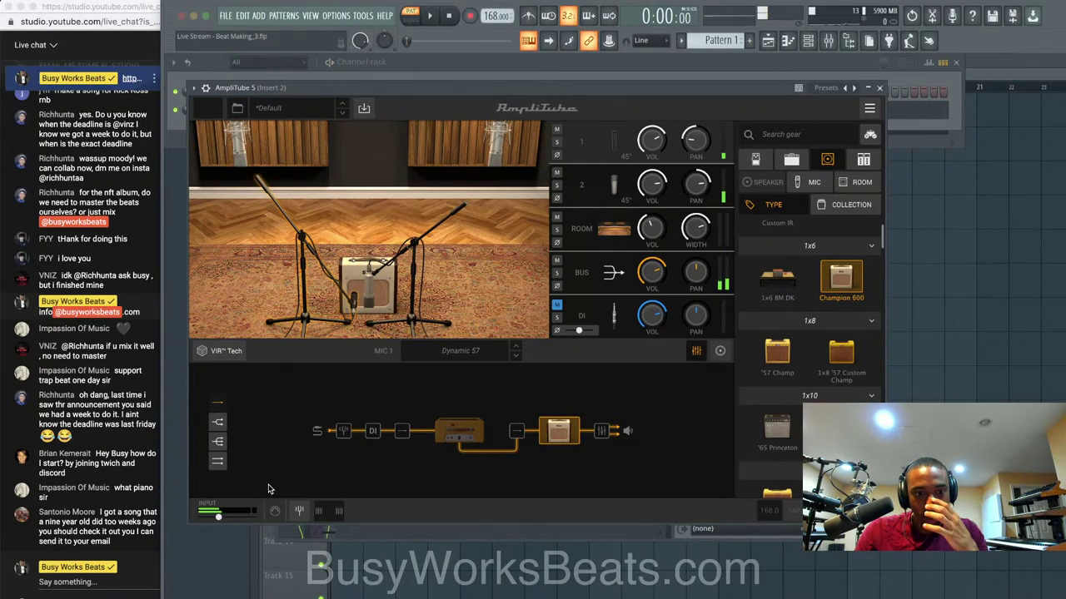
key("space")
left_click_drag(219, 517, 225, 517)
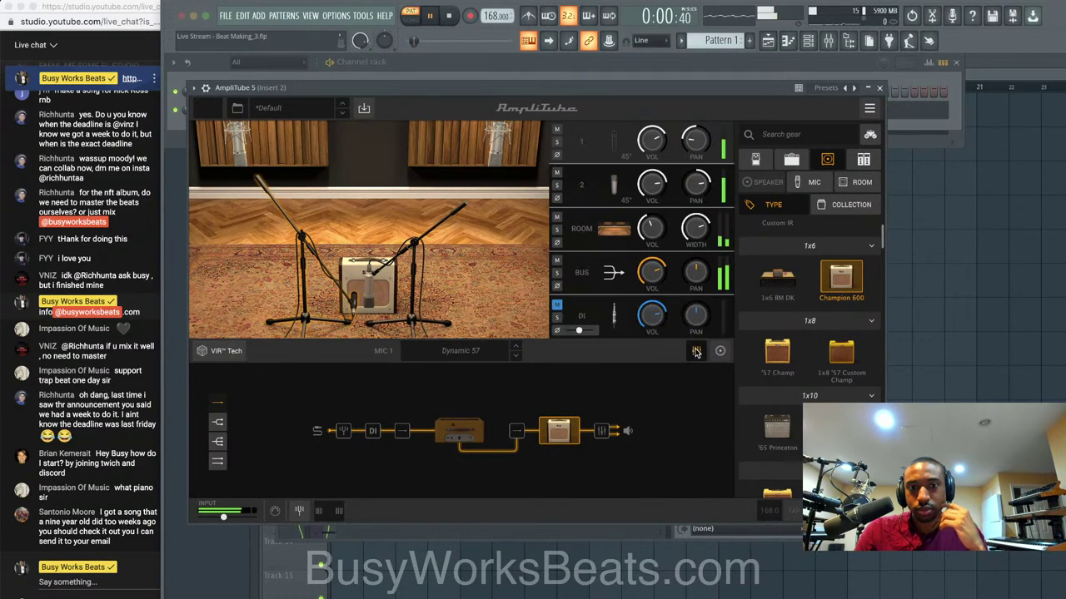
left_click(603, 430)
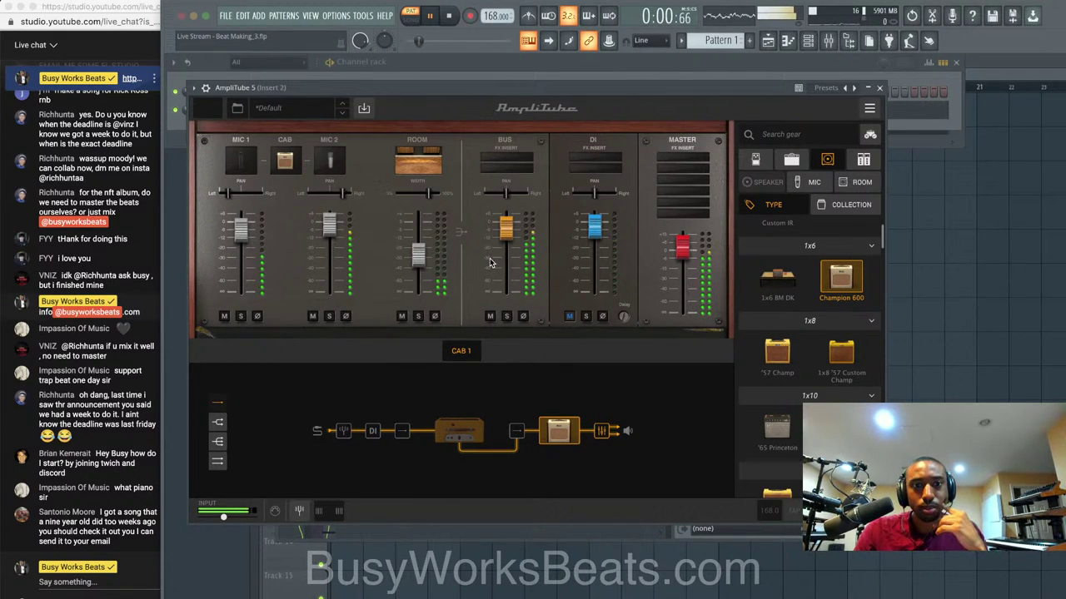
left_click_drag(330, 227, 330, 237)
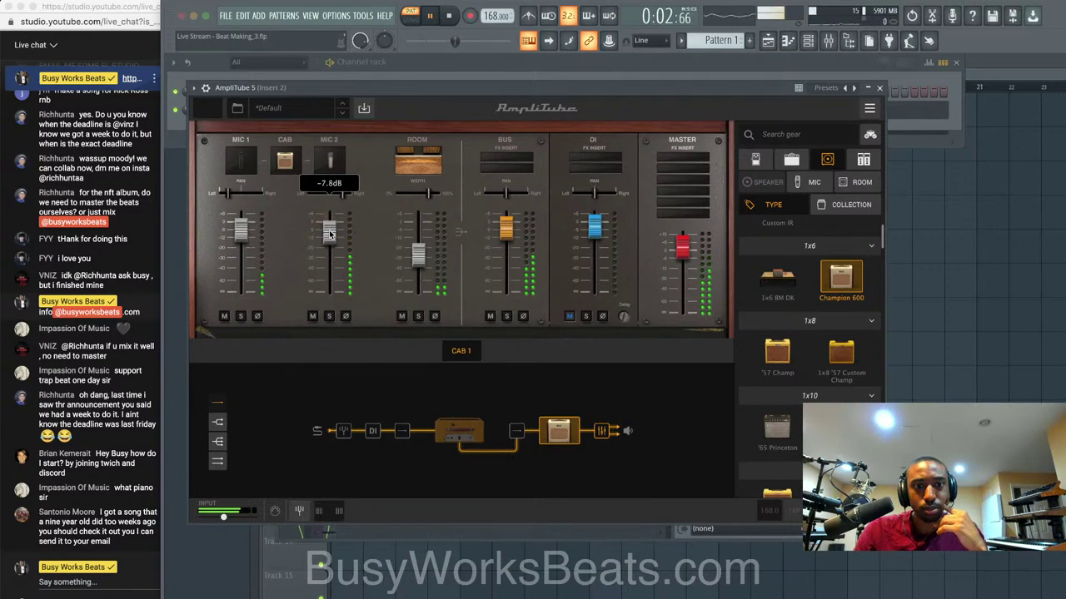
type("0")
key("Return")
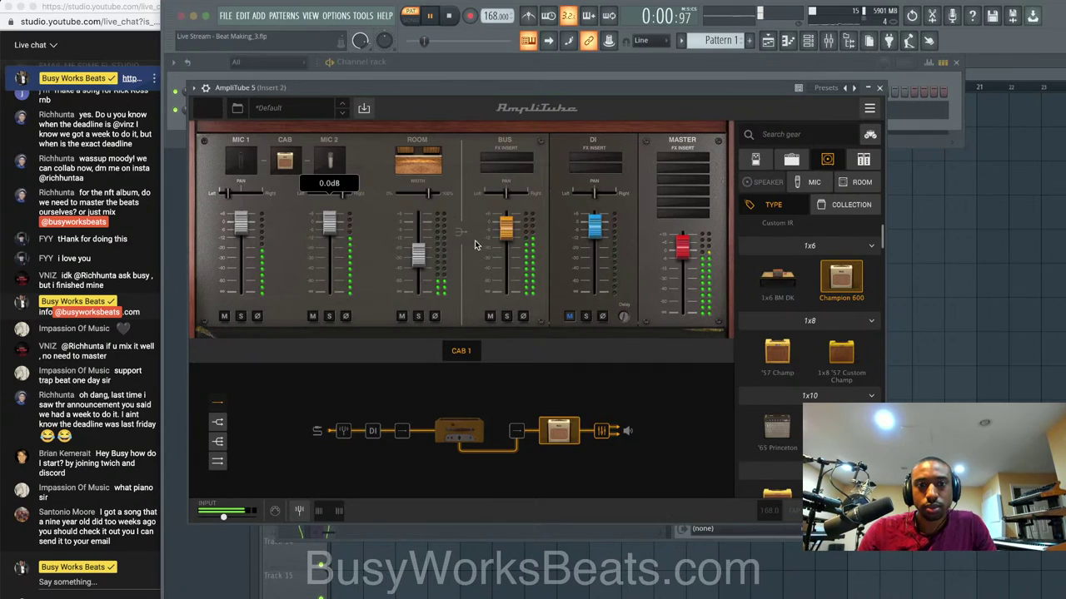
left_click_drag(419, 263, 419, 252)
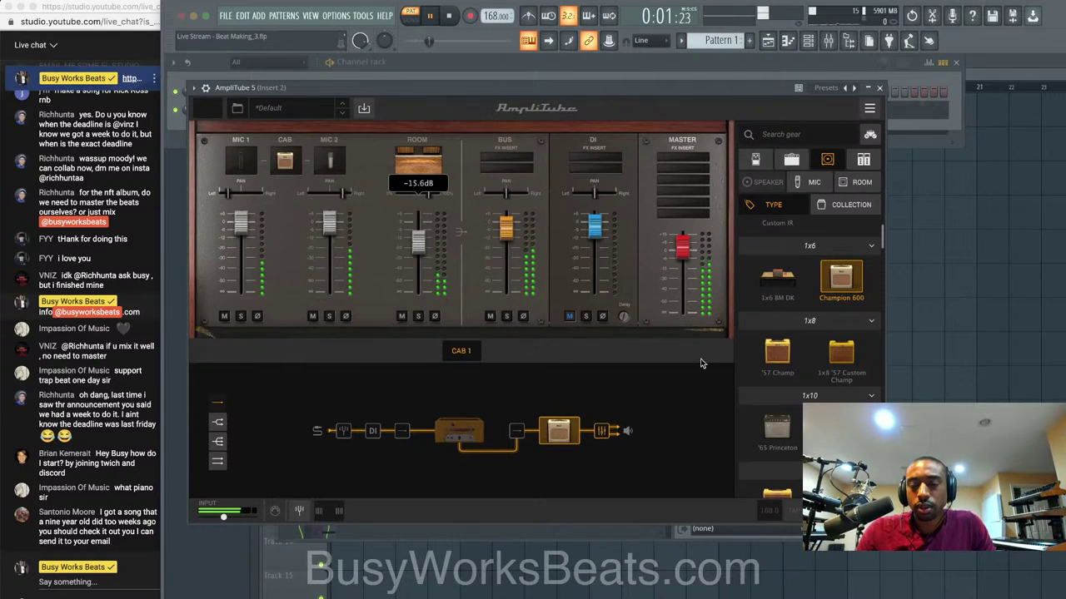
Swap the cabinet for the '65 Princeton and close the AmpliTube window.
left_click(465, 425)
left_click(573, 431)
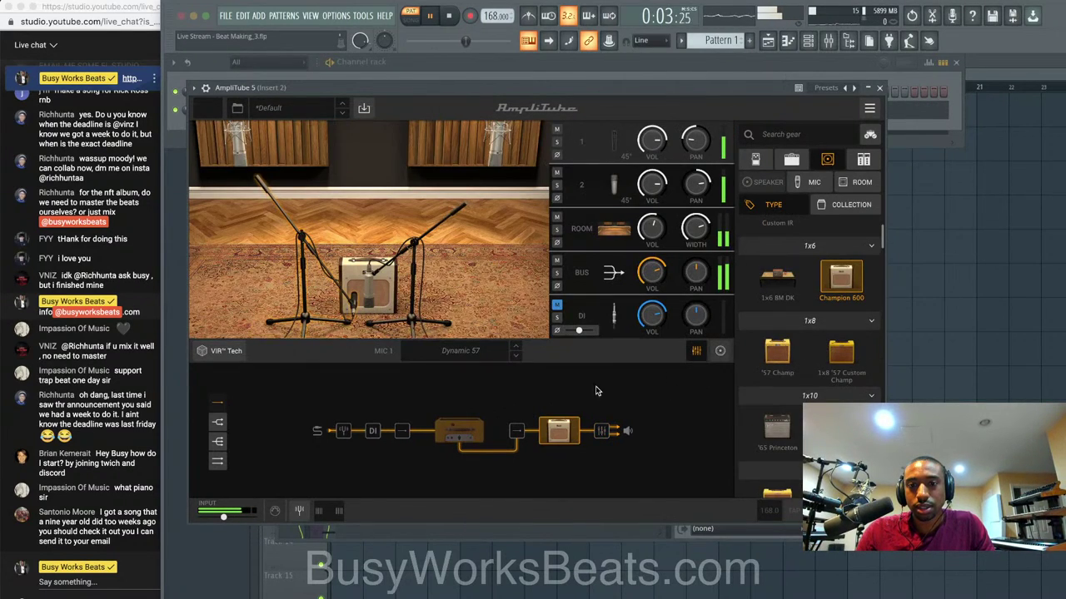
scroll(813, 300, "down", 3)
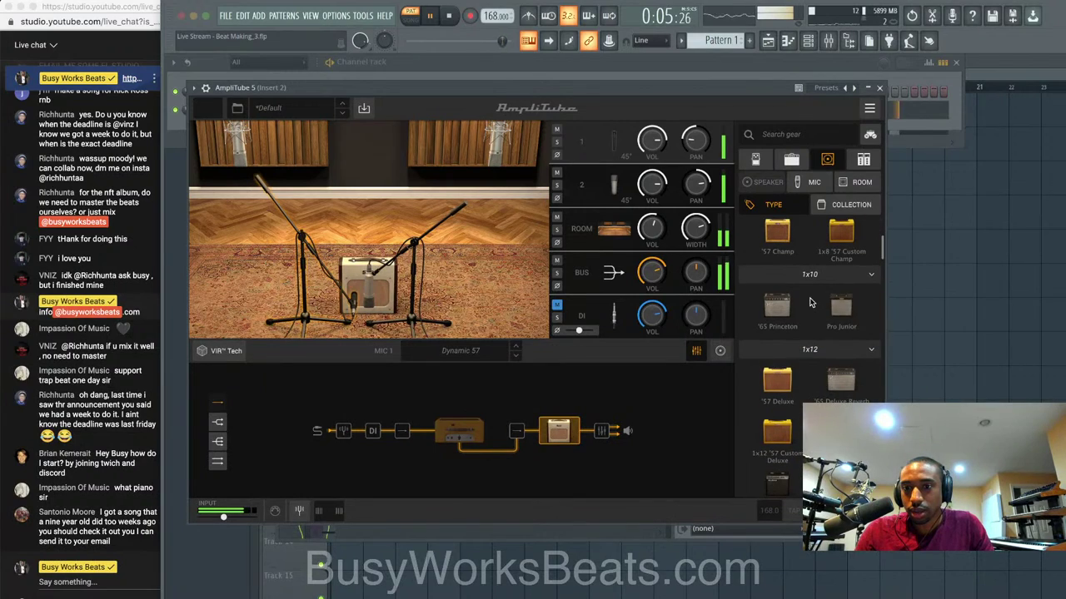
left_click(780, 309)
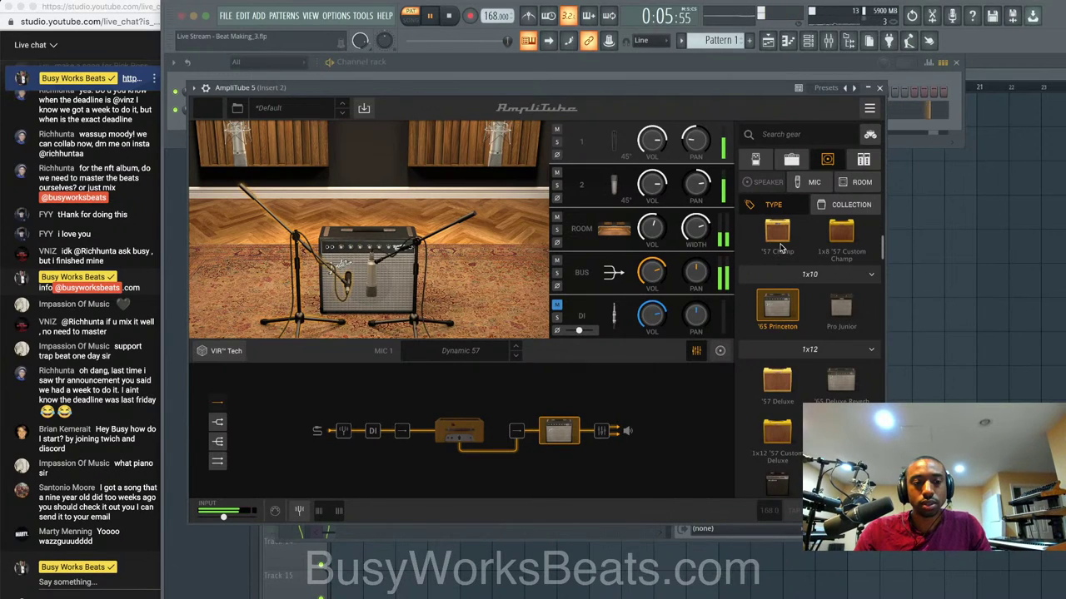
left_click(881, 88)
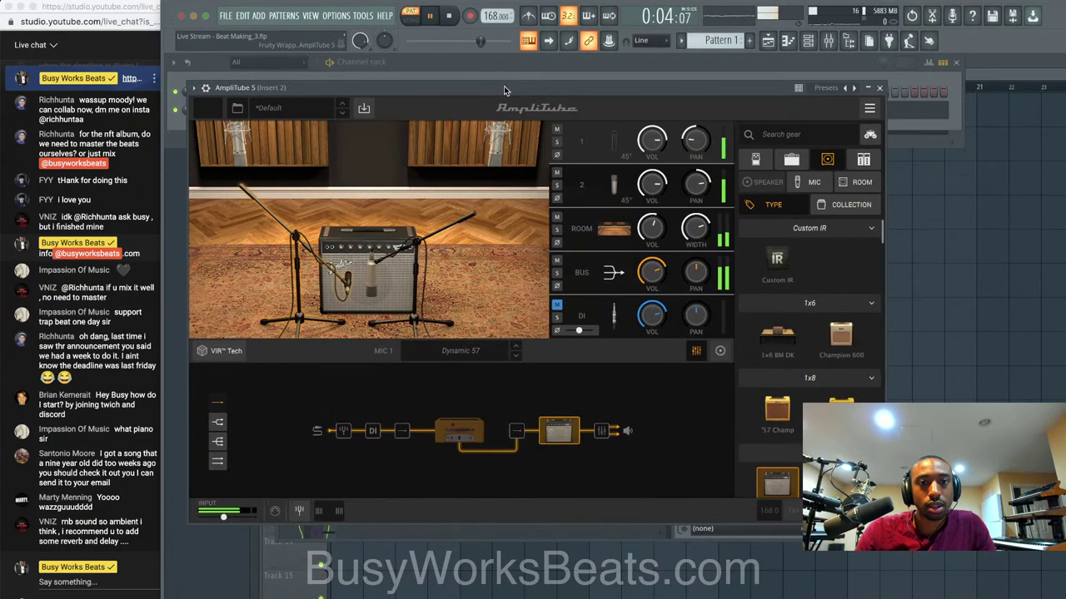
Audition the '65 Deluxe Reverb, '57 Deluxe and 1x12 Mark IV cabinets, settling on 1x12 MB 150 S.
left_click_drag(504, 89, 600, 89)
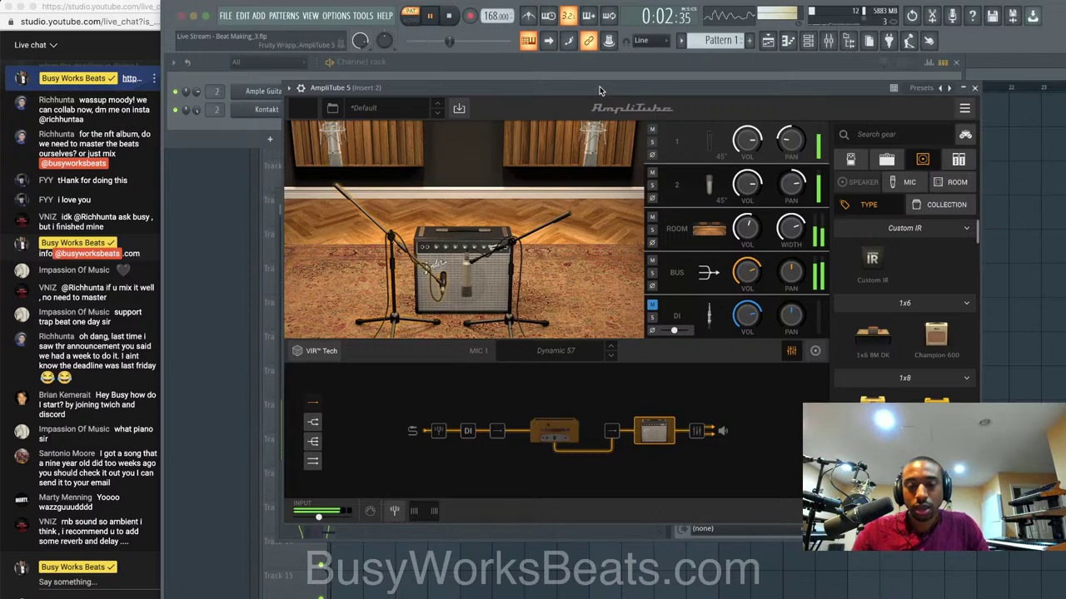
scroll(899, 383, "down", 5)
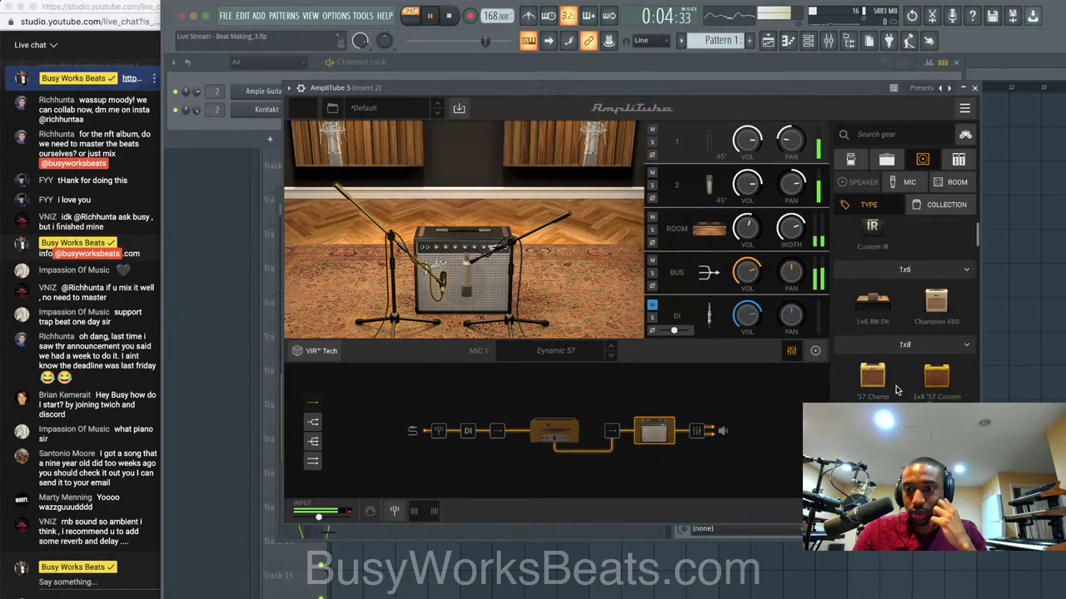
left_click(935, 311)
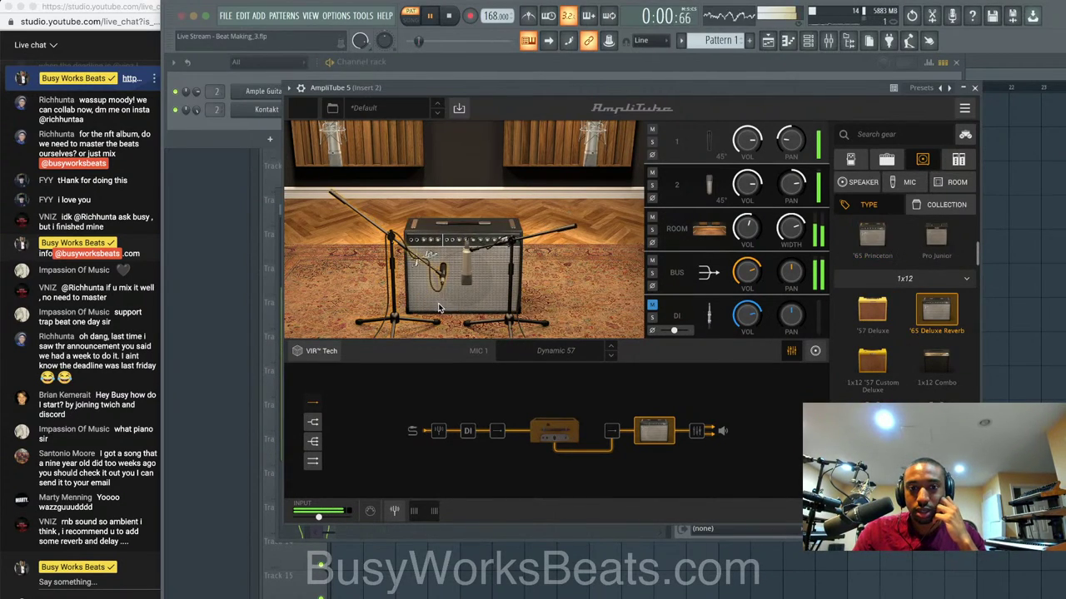
left_click(873, 315)
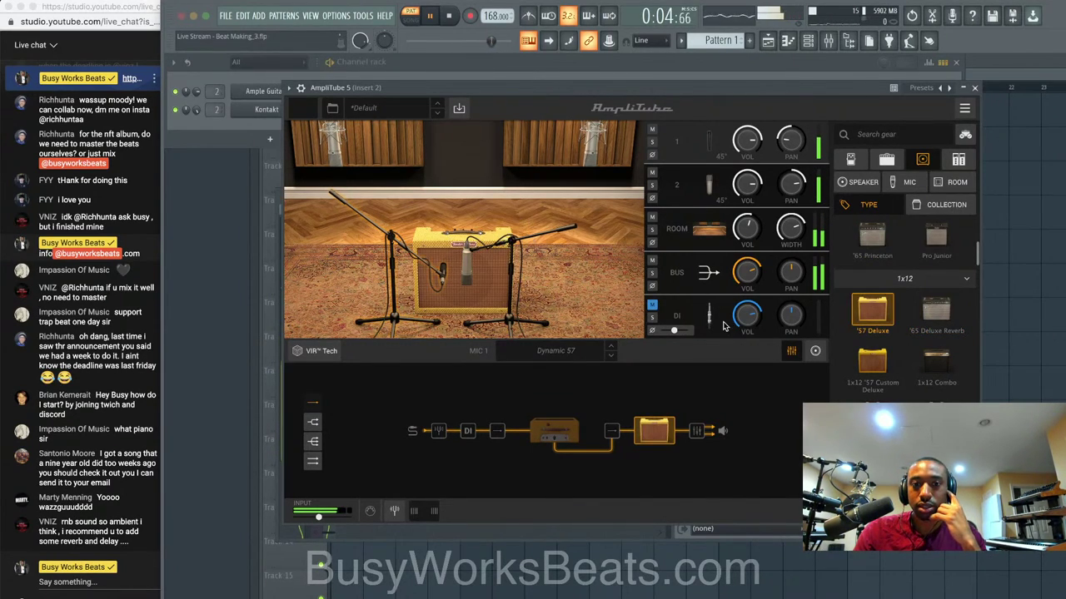
scroll(876, 345, "down", 1)
scroll(893, 382, "down", 1)
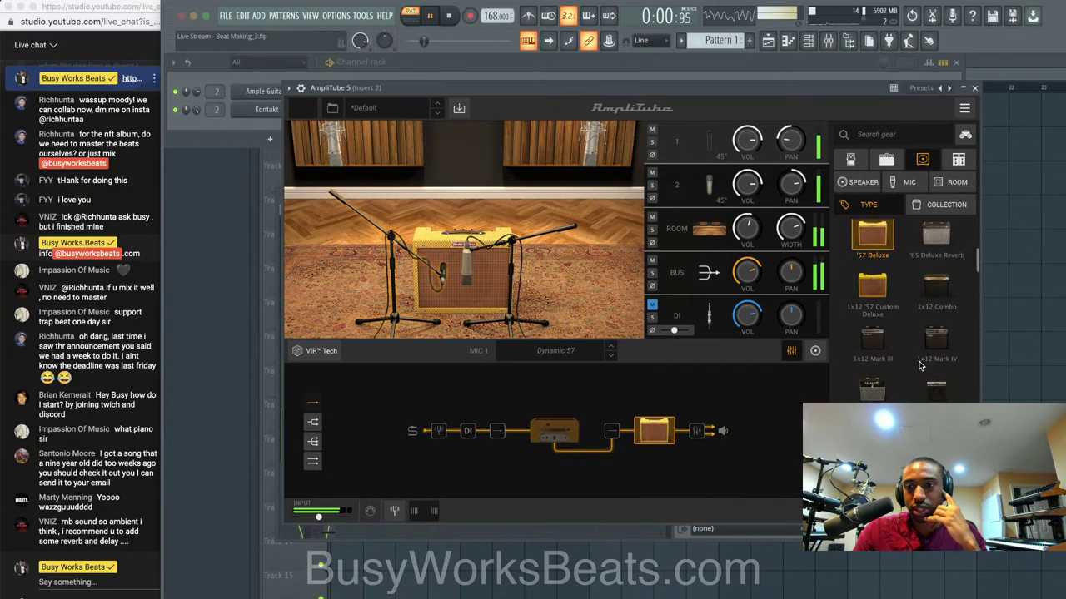
left_click(933, 337)
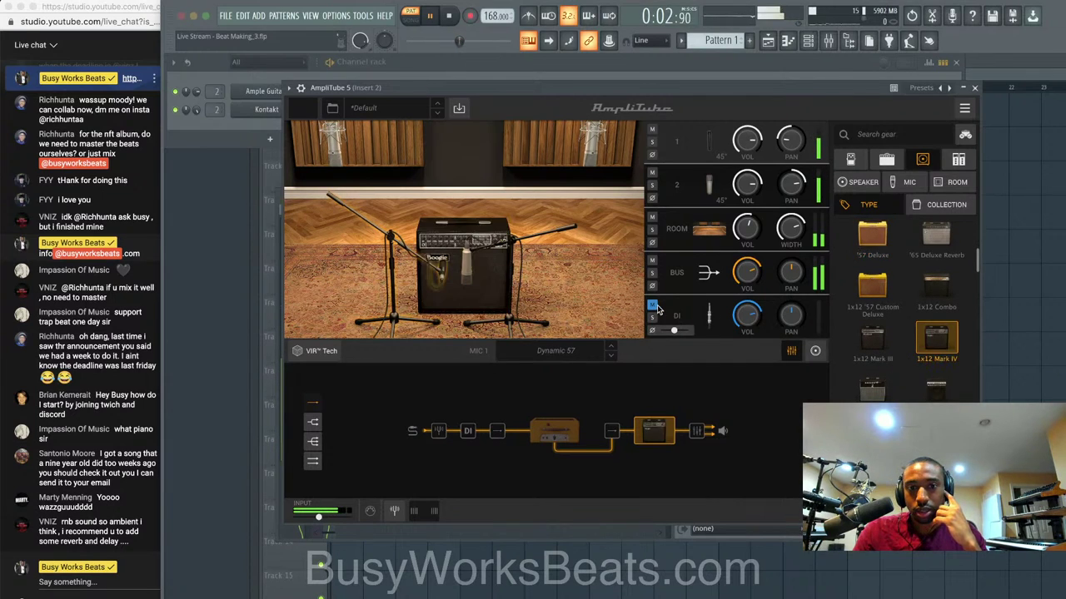
scroll(932, 341, "down", 1)
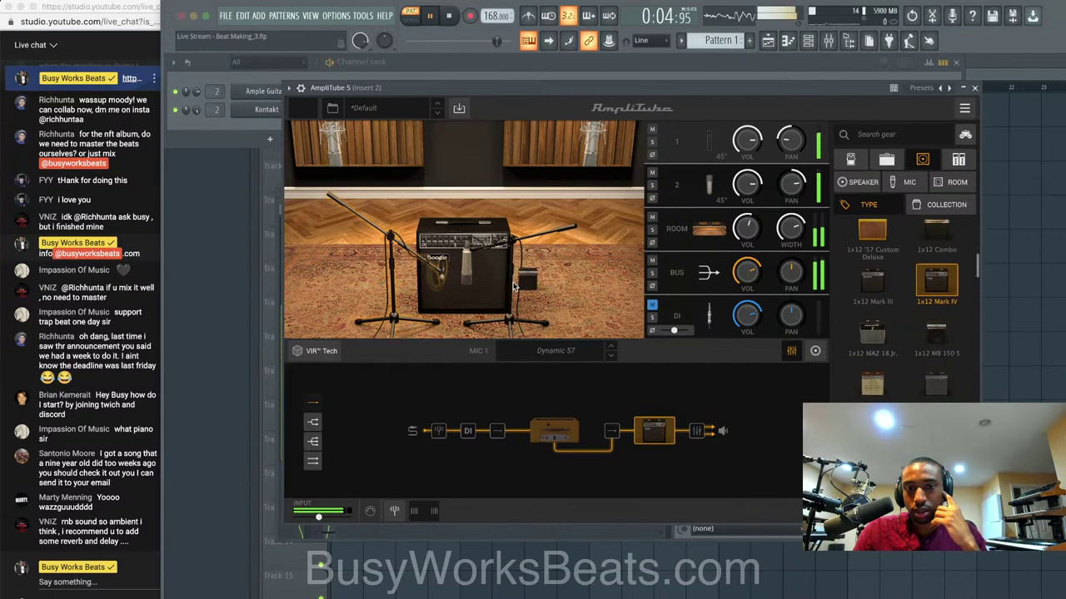
left_click(933, 337)
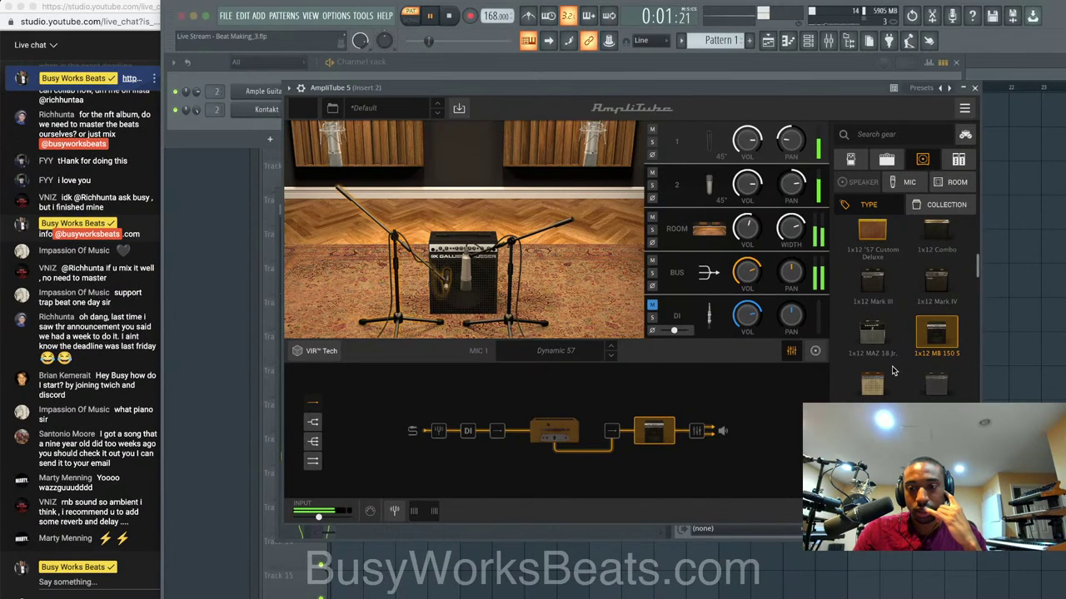
scroll(930, 350, "down", 1)
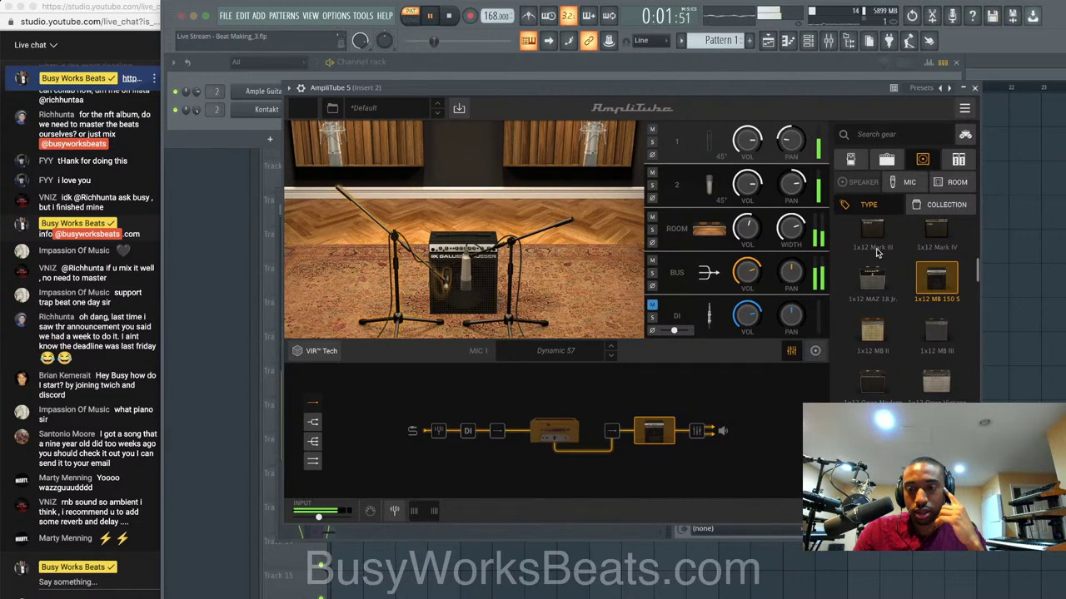
Stop the beat and show the stompbox effects in AmpliTube's gear list.
key("space")
left_click(958, 160)
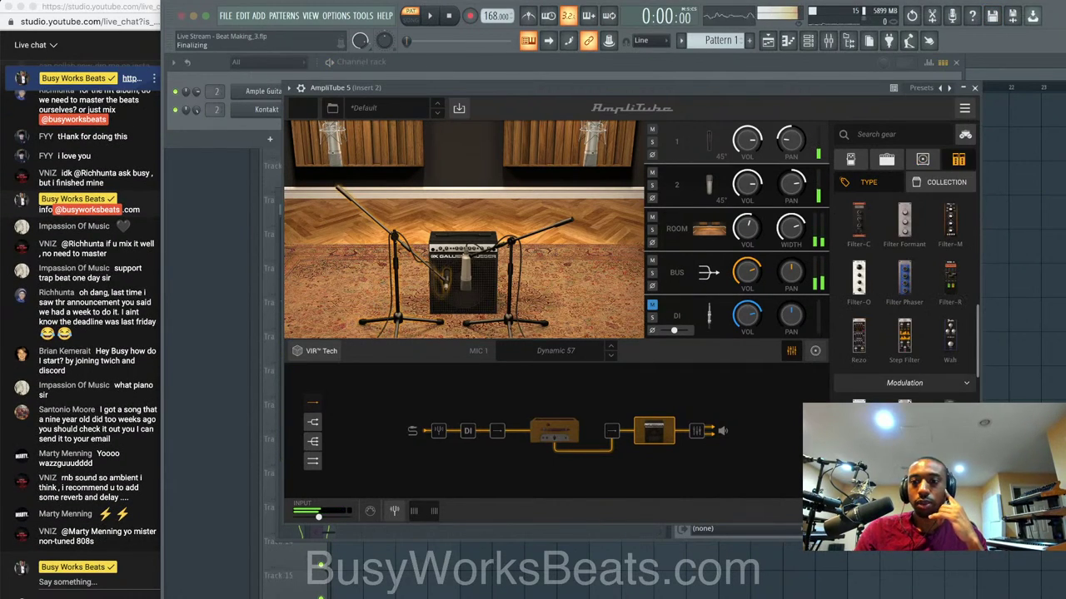
scroll(904, 291, "down", 5)
scroll(904, 292, "up", 5)
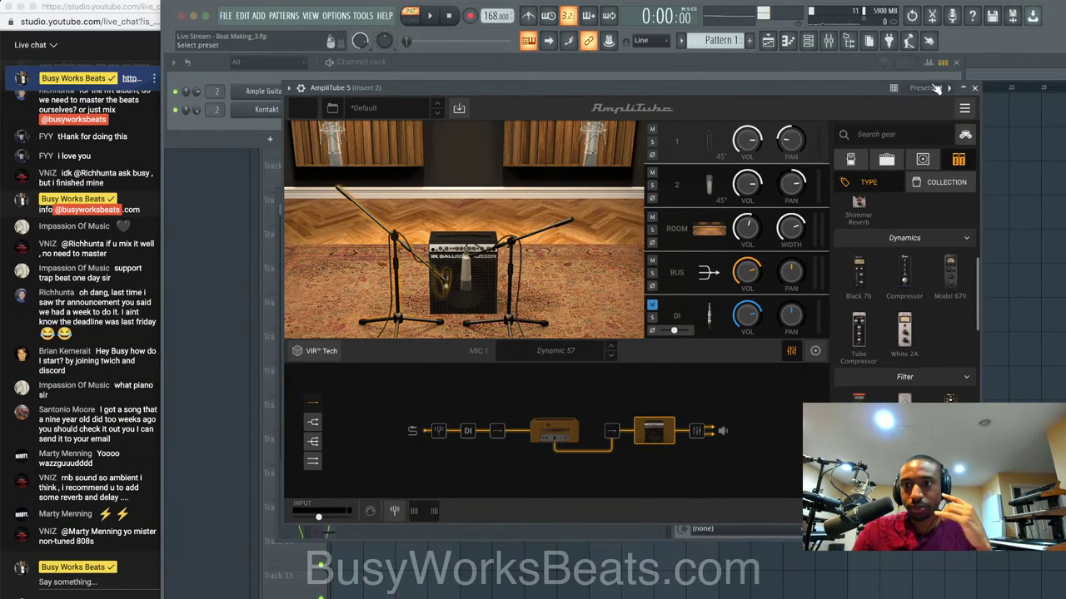
Close AmpliTube and reopen it from the piano's insert.
left_click(974, 87)
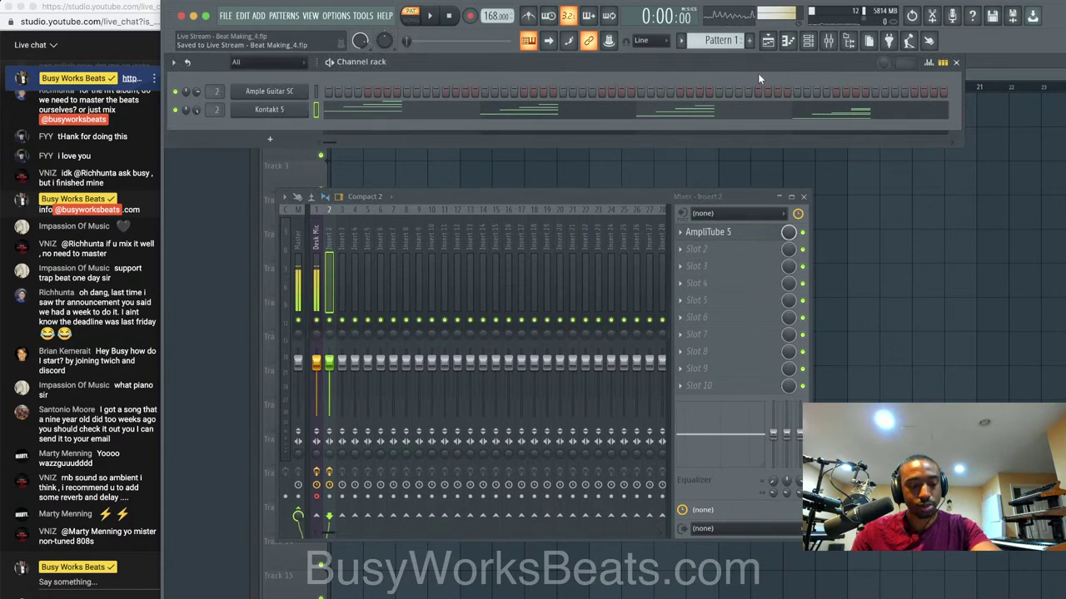
left_click(727, 233)
scroll(916, 252, "down", 5)
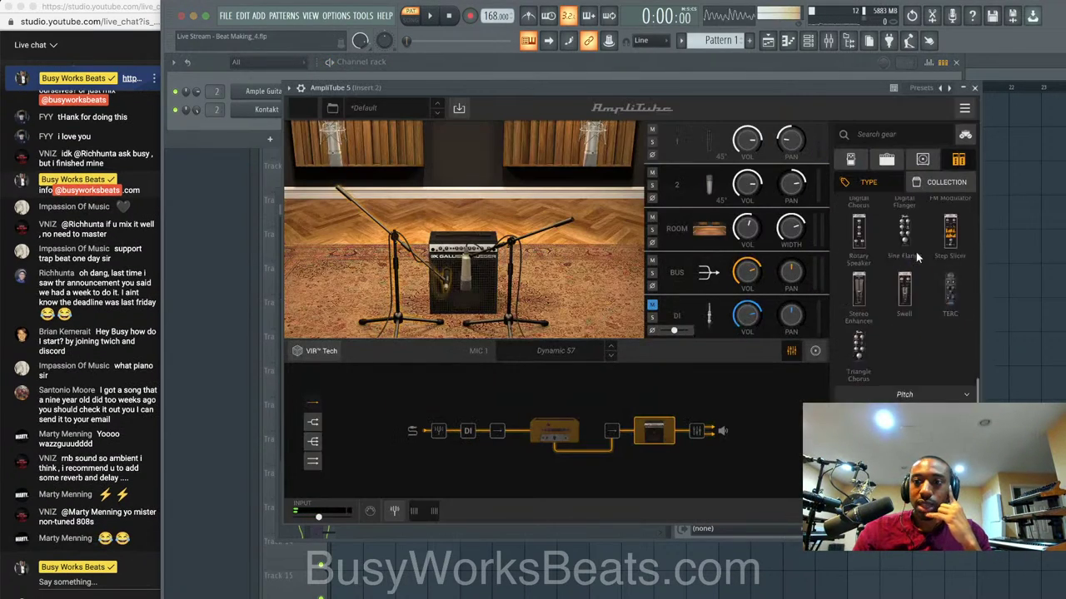
scroll(916, 252, "down", 5)
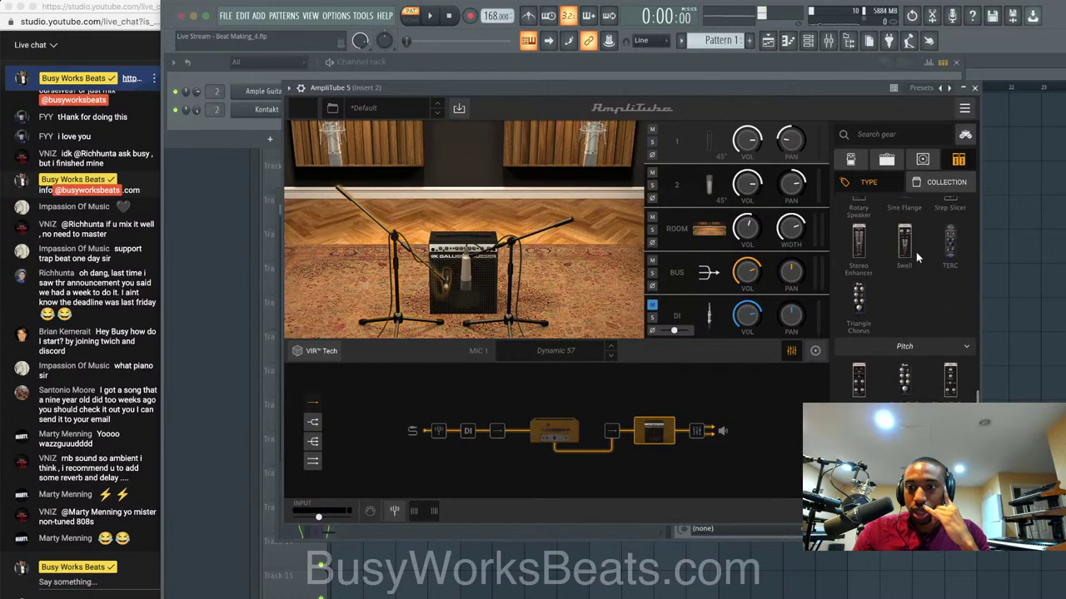
scroll(914, 289, "down", 4)
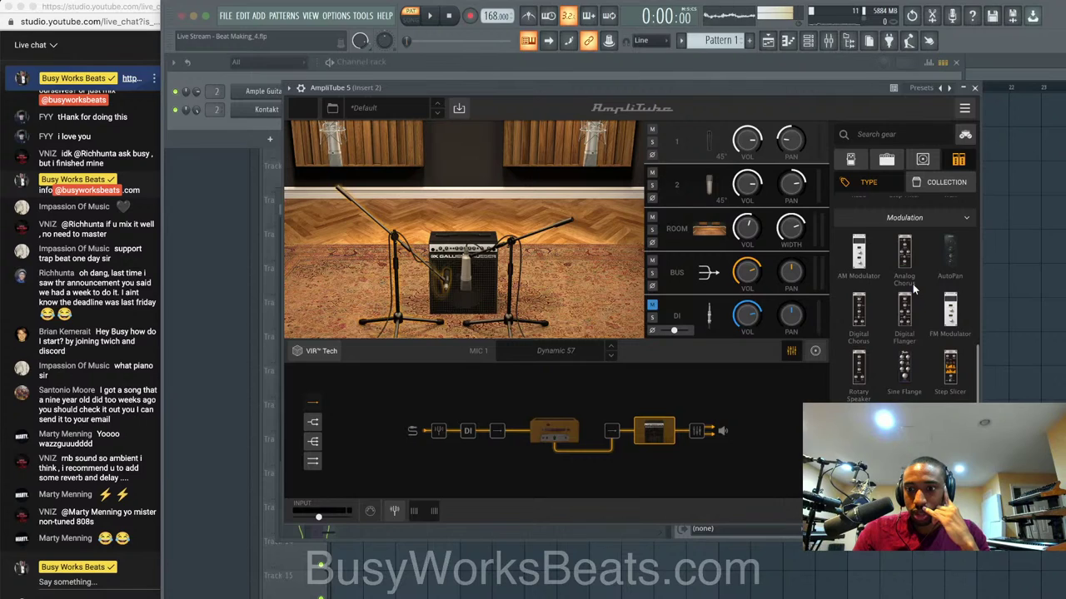
scroll(916, 308, "down", 2)
scroll(916, 307, "down", 1)
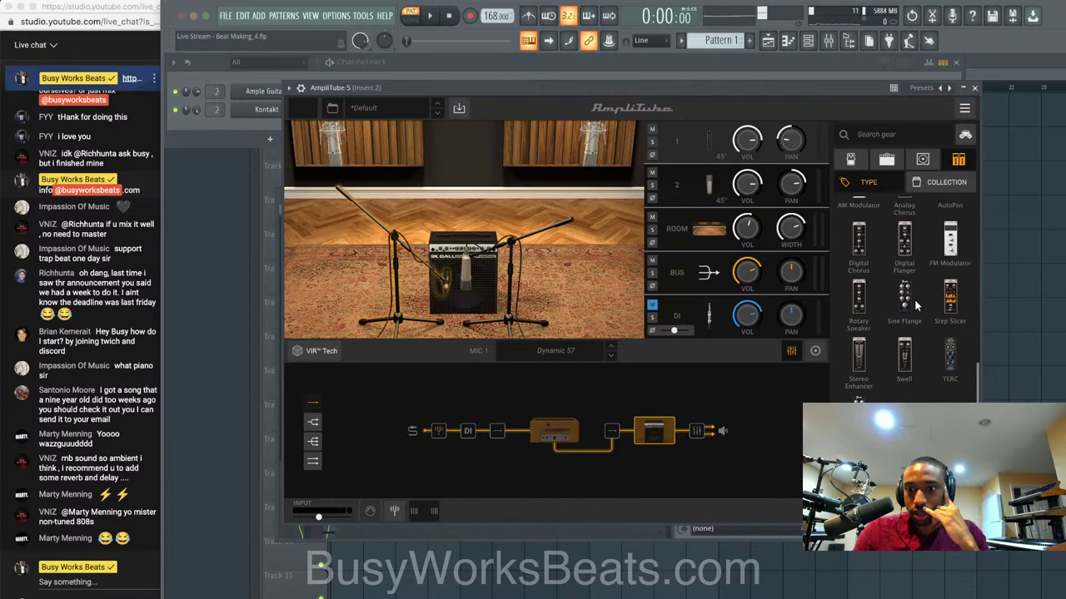
Browse the stompbox pedals down to the modulation effects like phasers and tremolos.
left_click(853, 160)
scroll(906, 235, "down", 5)
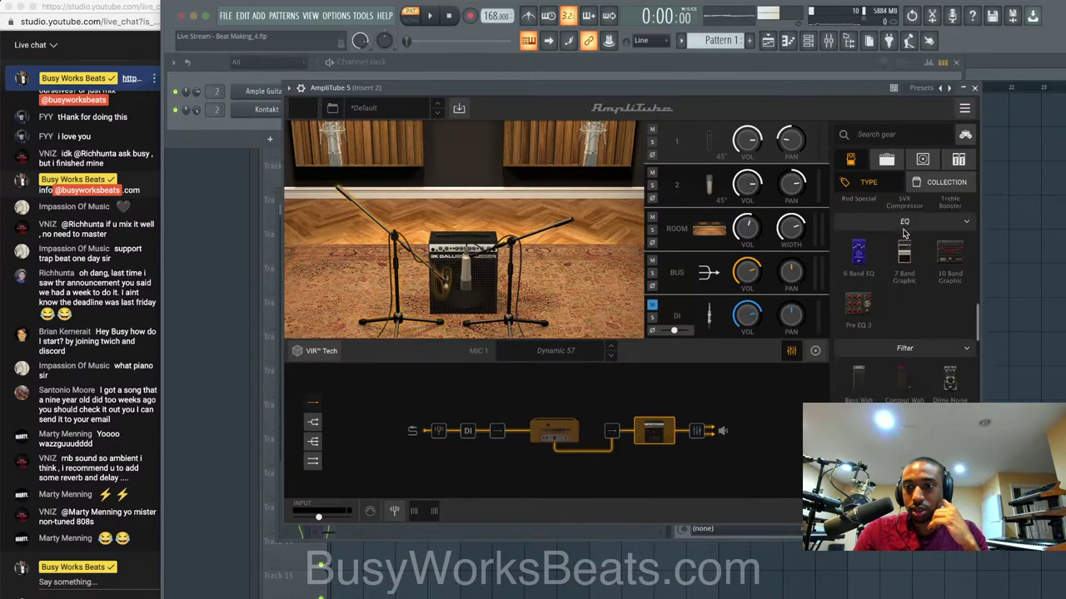
scroll(904, 236, "down", 10)
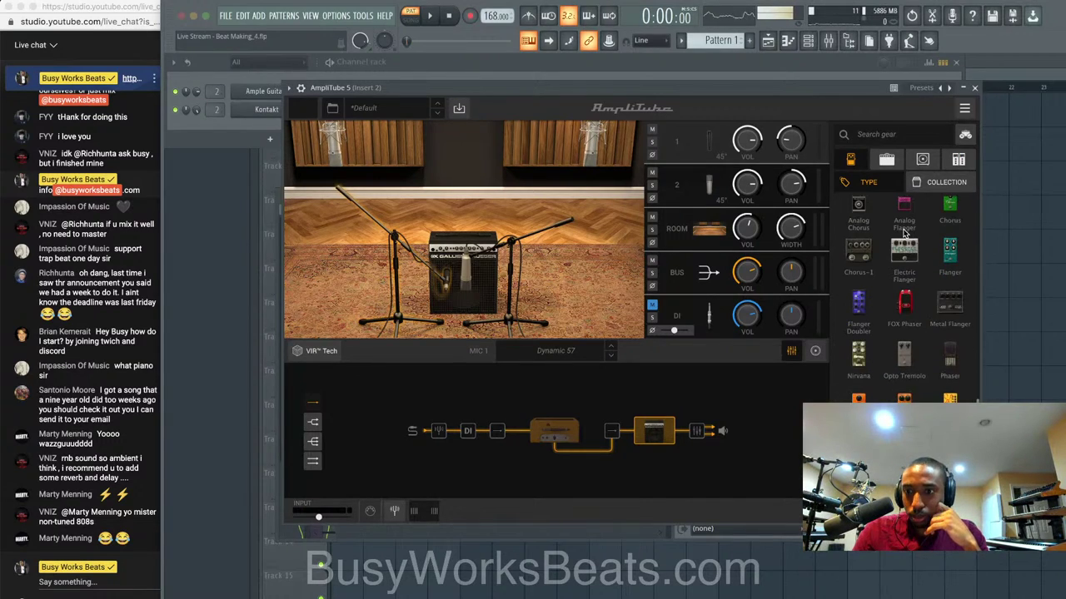
scroll(919, 353, "down", 2)
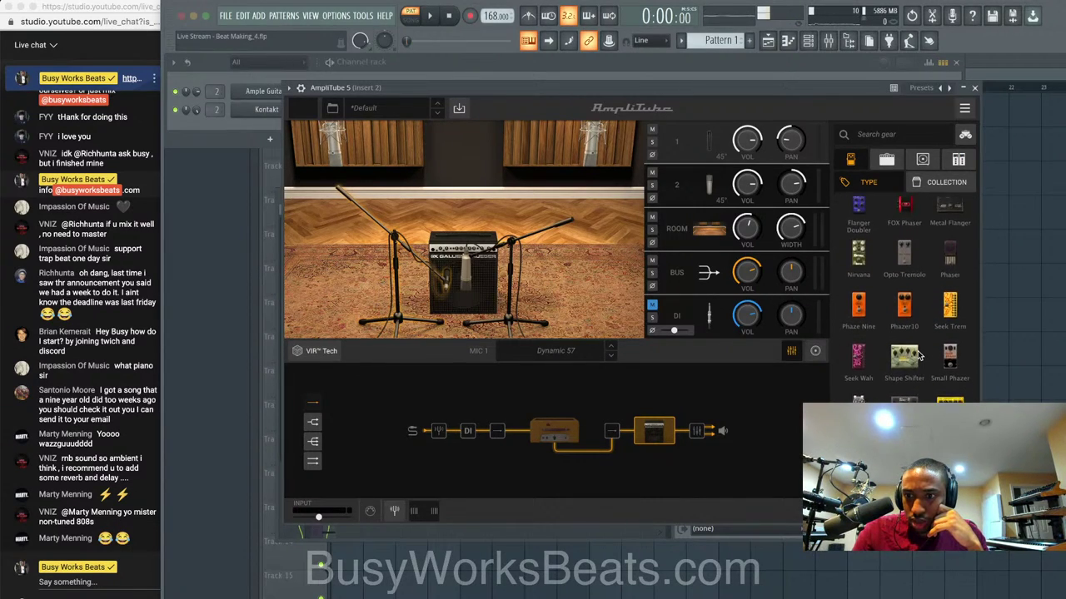
scroll(899, 390, "up", 5)
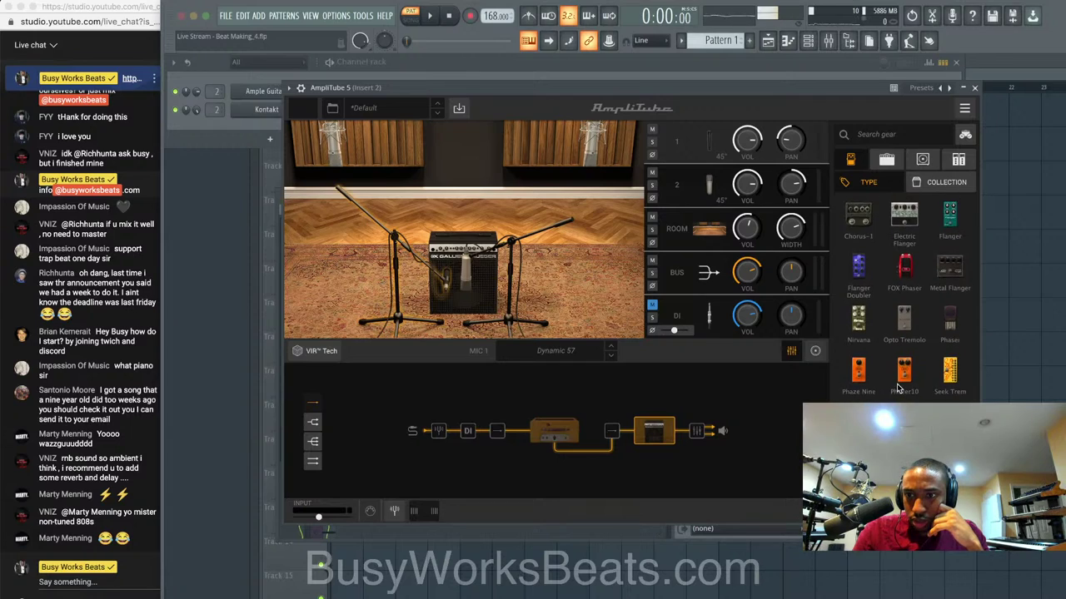
scroll(899, 388, "down", 6)
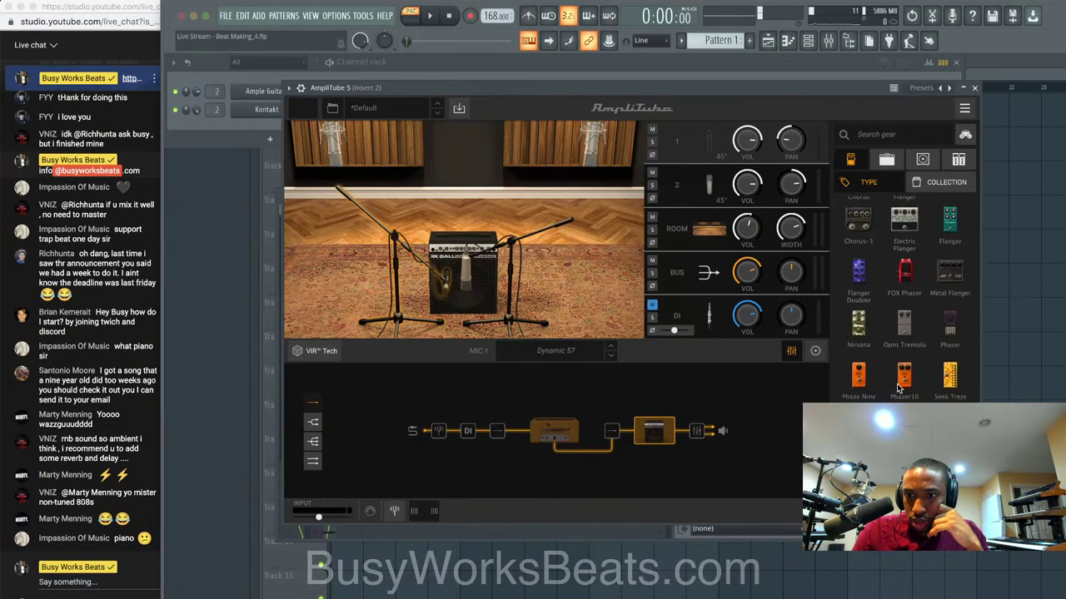
Place the Fender Tremolo pedal after the cabinet, view its controls, and audition it on the piano.
left_click_drag(858, 400, 696, 430)
key("space")
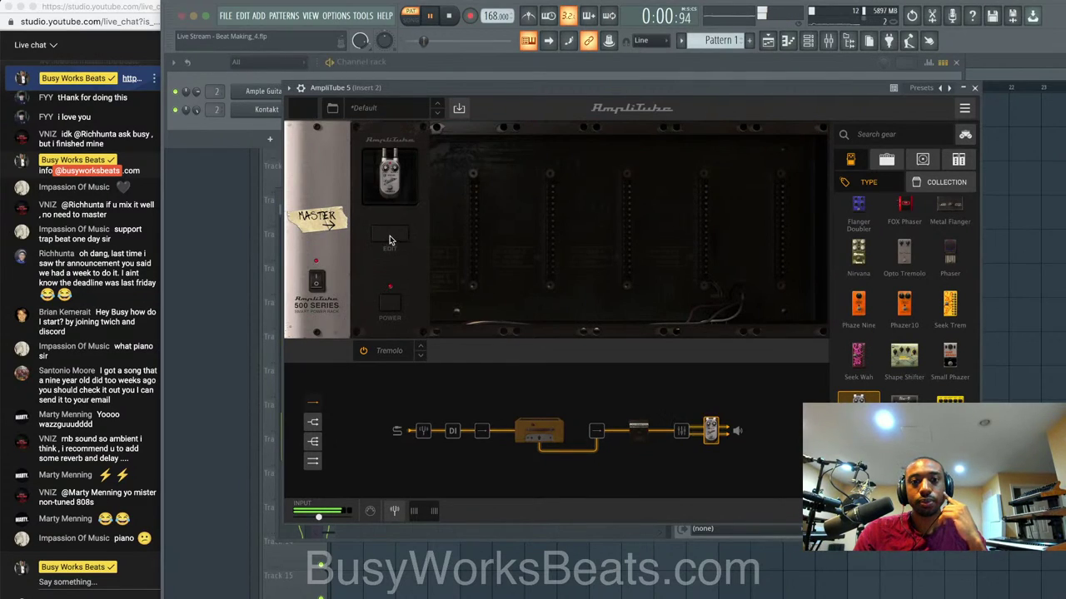
left_click(392, 238)
key("space")
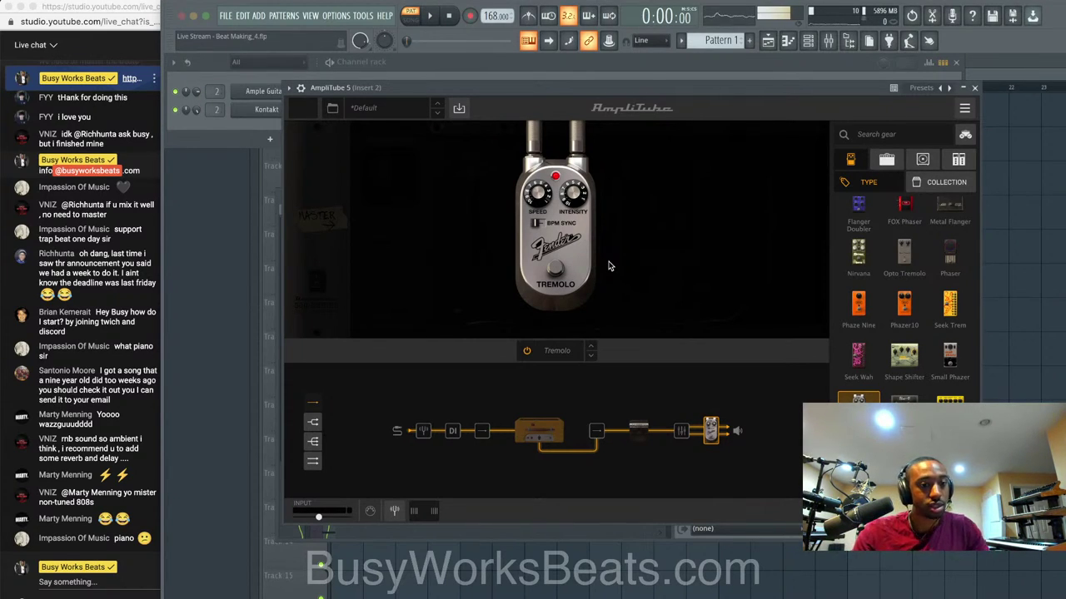
key("space")
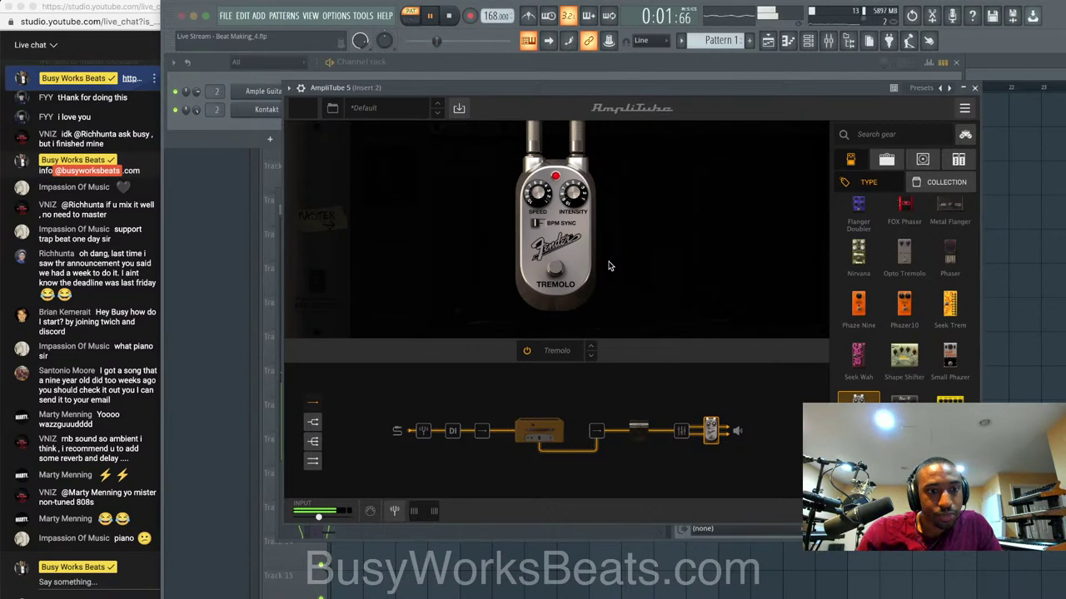
key("space")
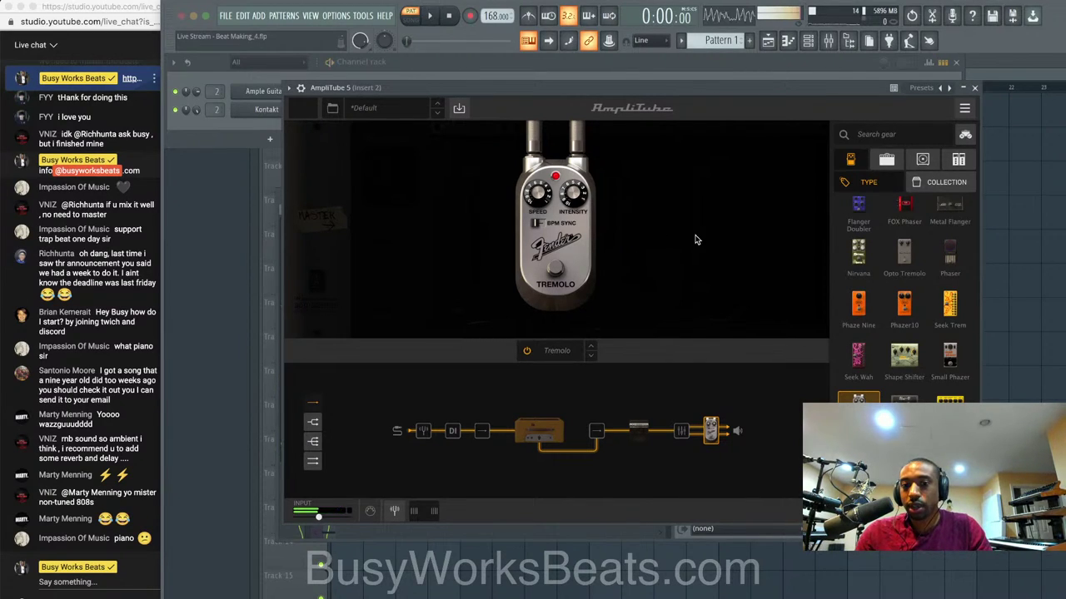
key("space")
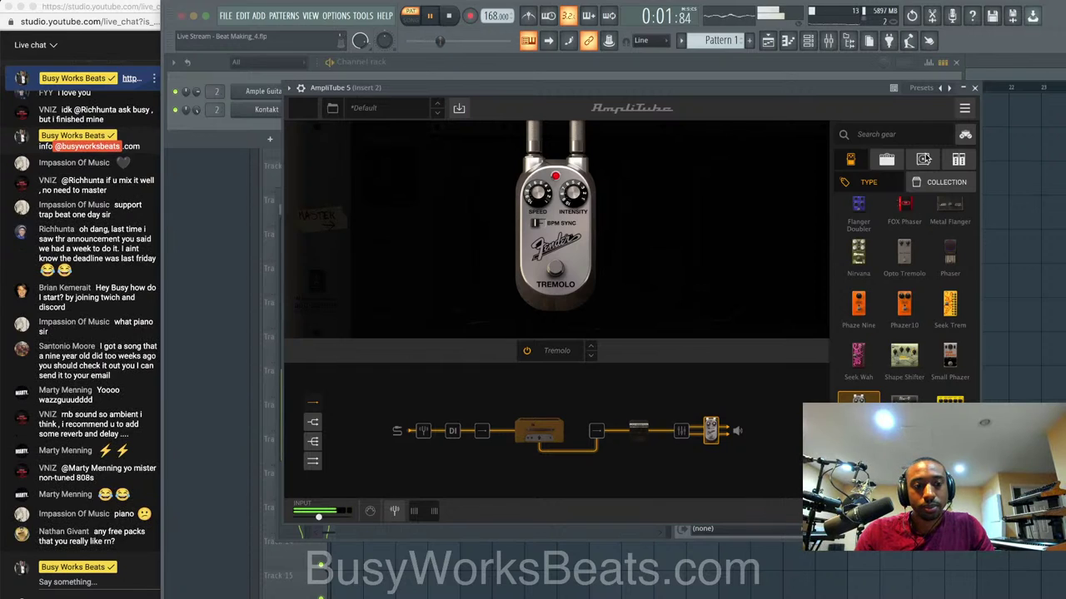
Close AmpliTube, stop playback, and save the project as new version Beat Making_5.flp.
left_click(977, 88)
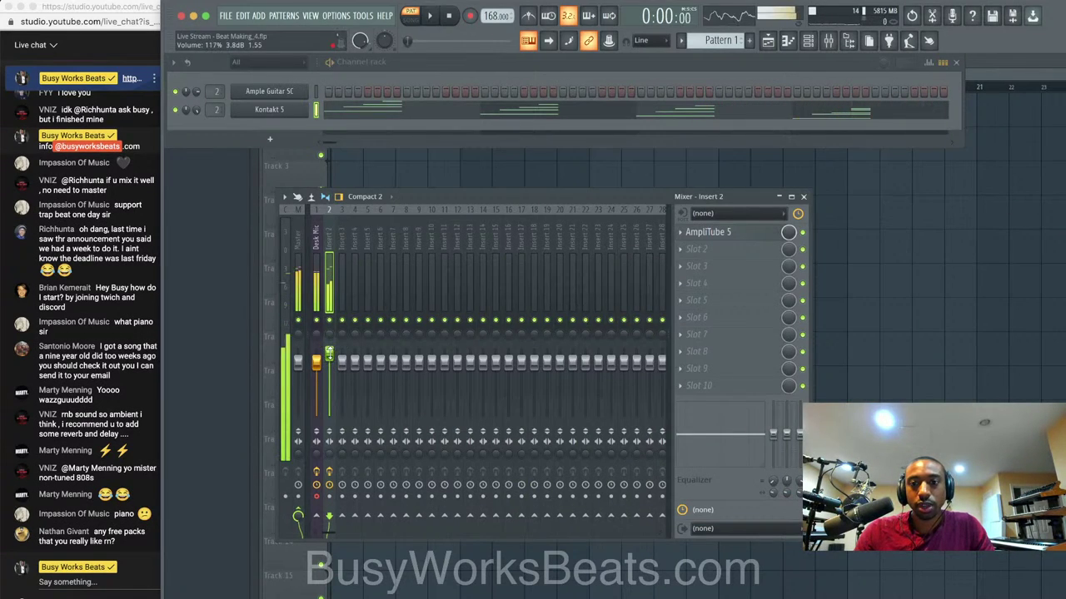
key("space")
key("space")
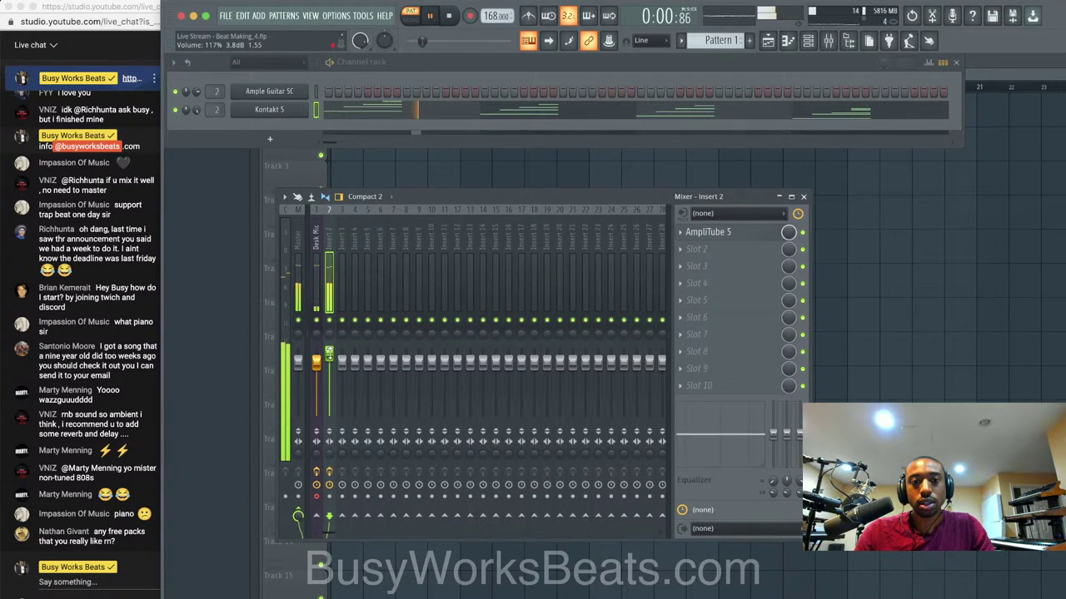
key("super+n")
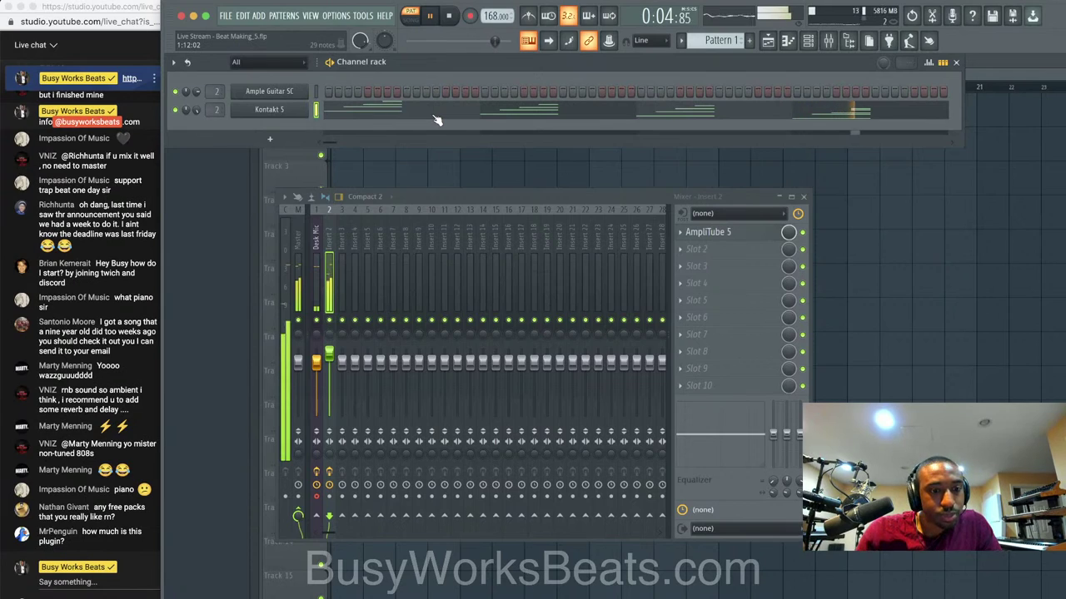
key("space")
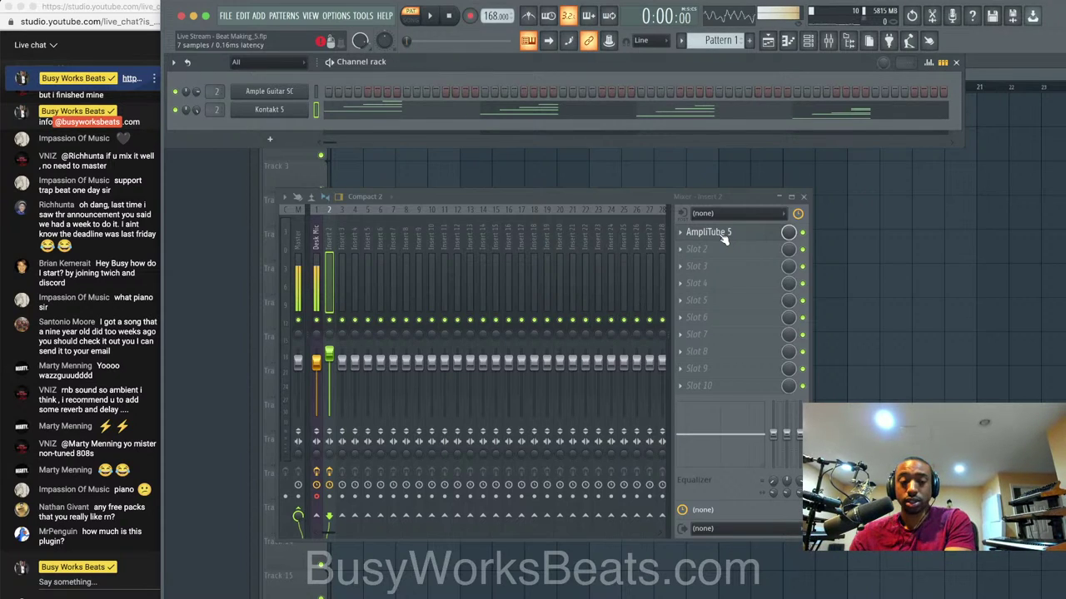
left_click(67, 582)
type("http")
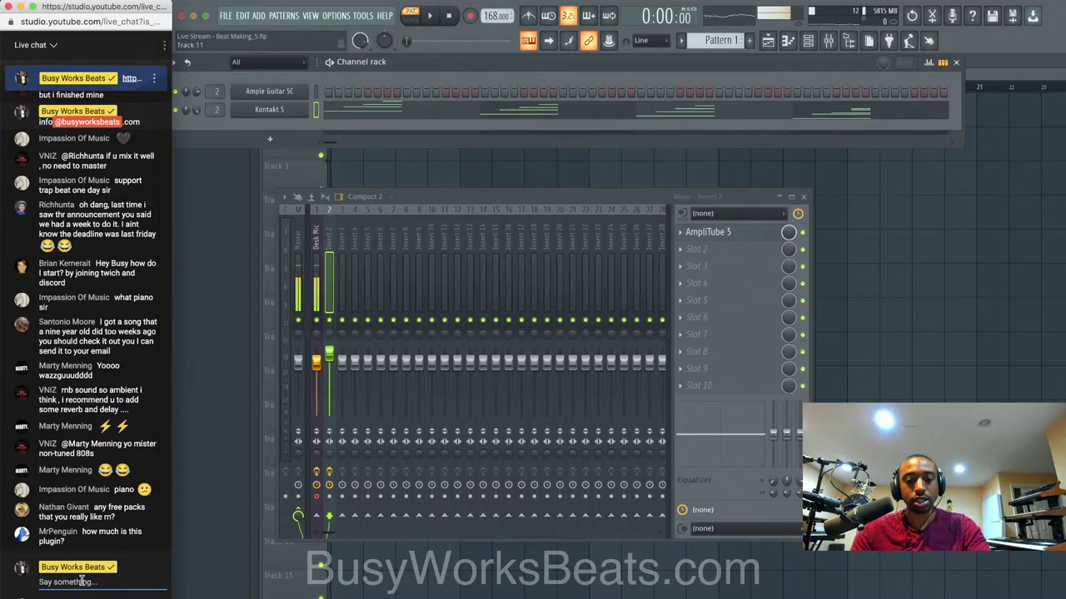
type("://busyworksb")
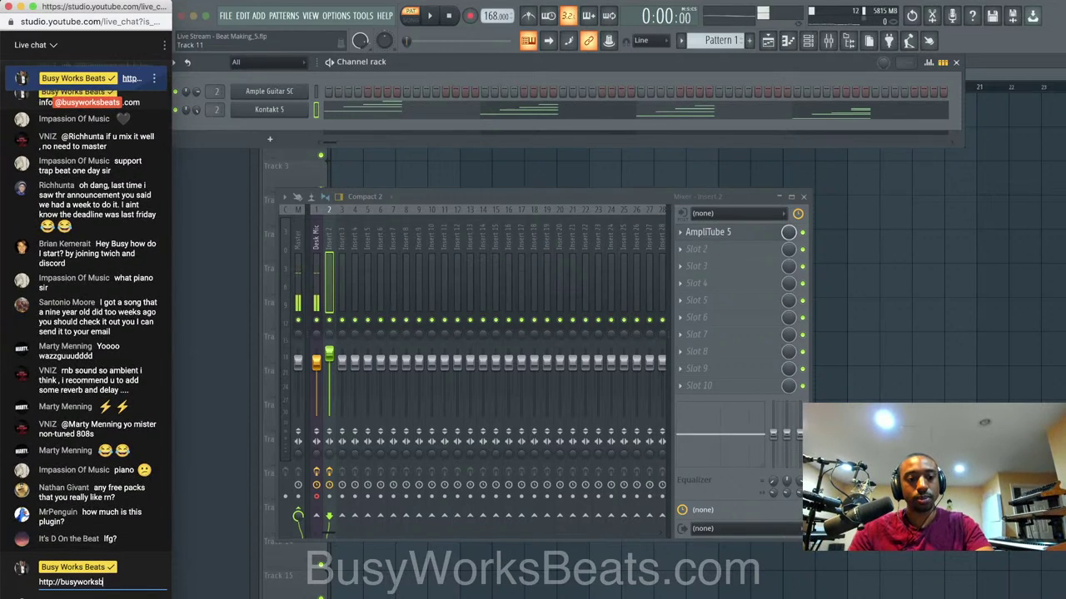
type("eats.com/flstudio")
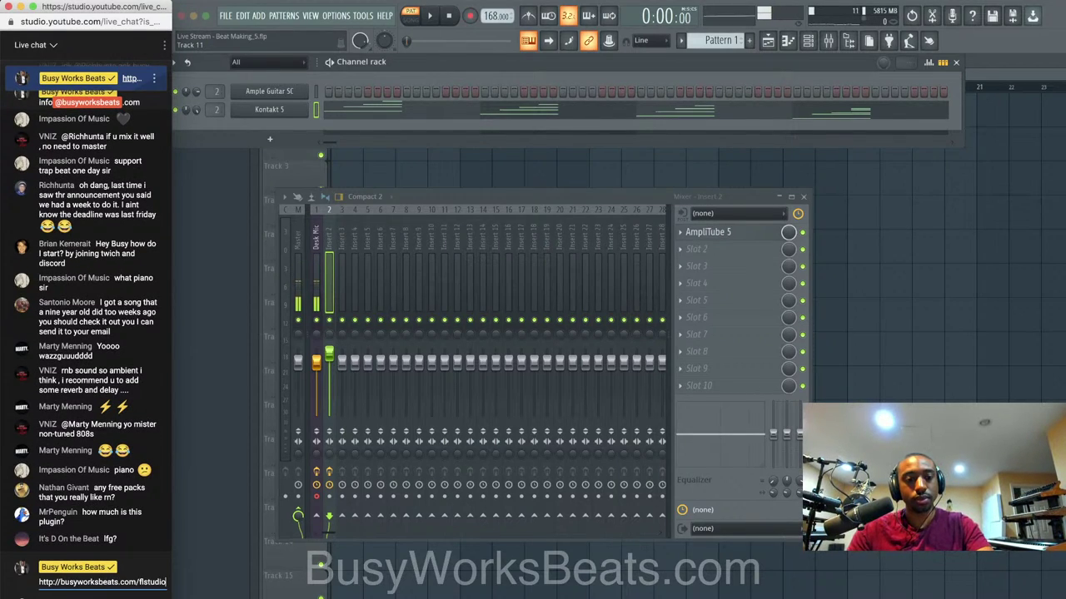
key("Return")
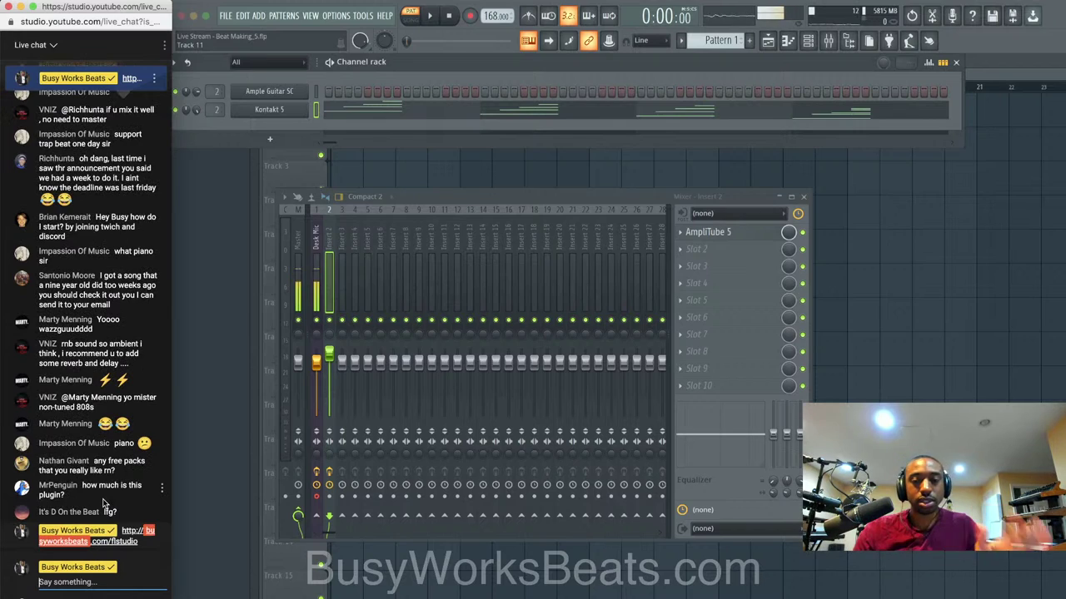
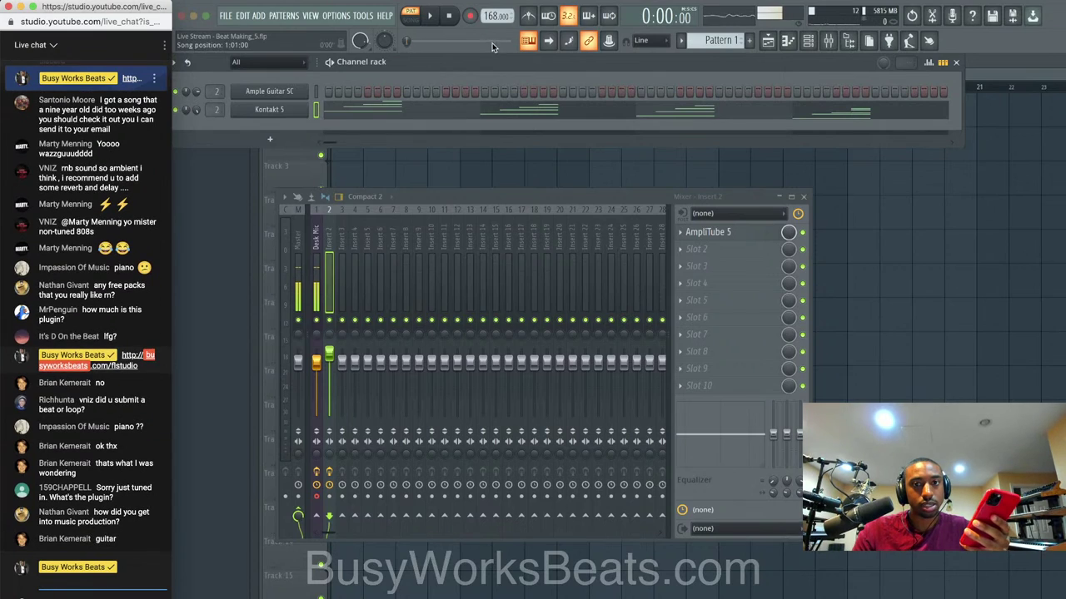
Load Fruity Soft Clipper into Slot 1 of the Master mixer track.
left_click(430, 16)
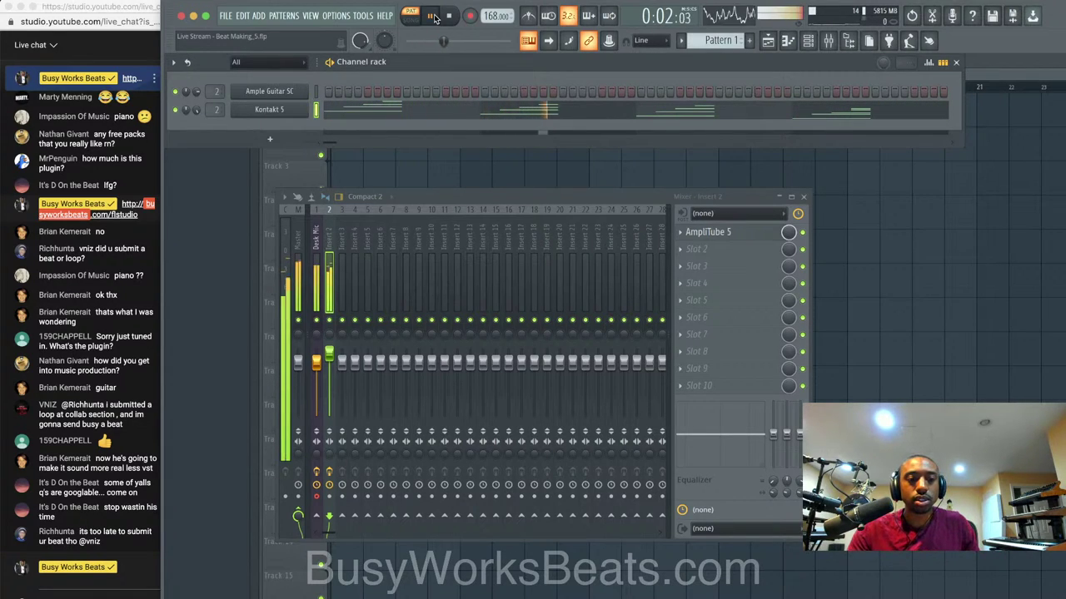
key("space")
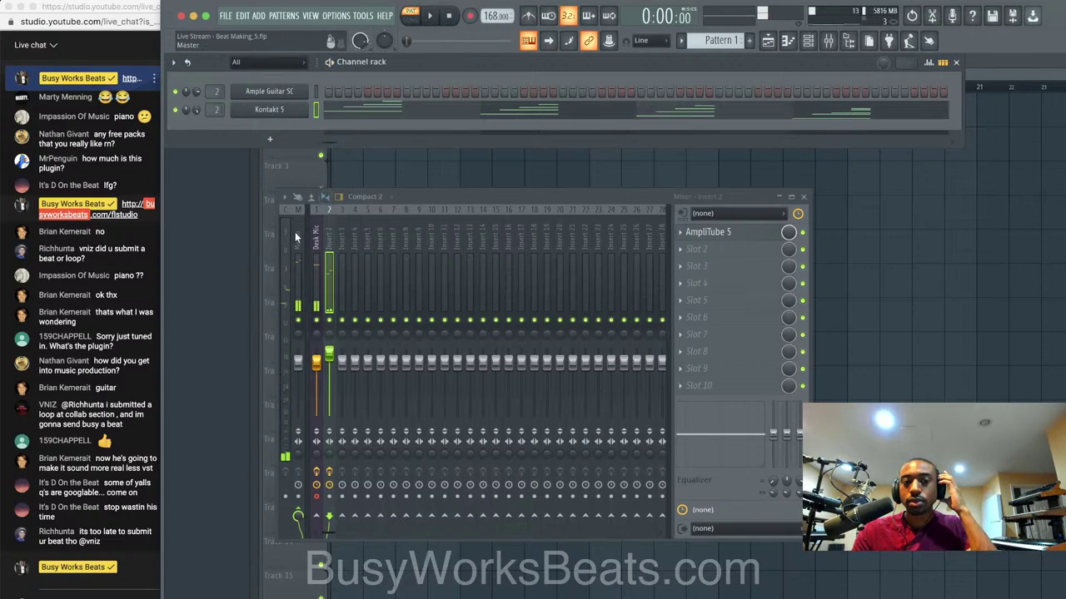
left_click(296, 233)
left_click(671, 231)
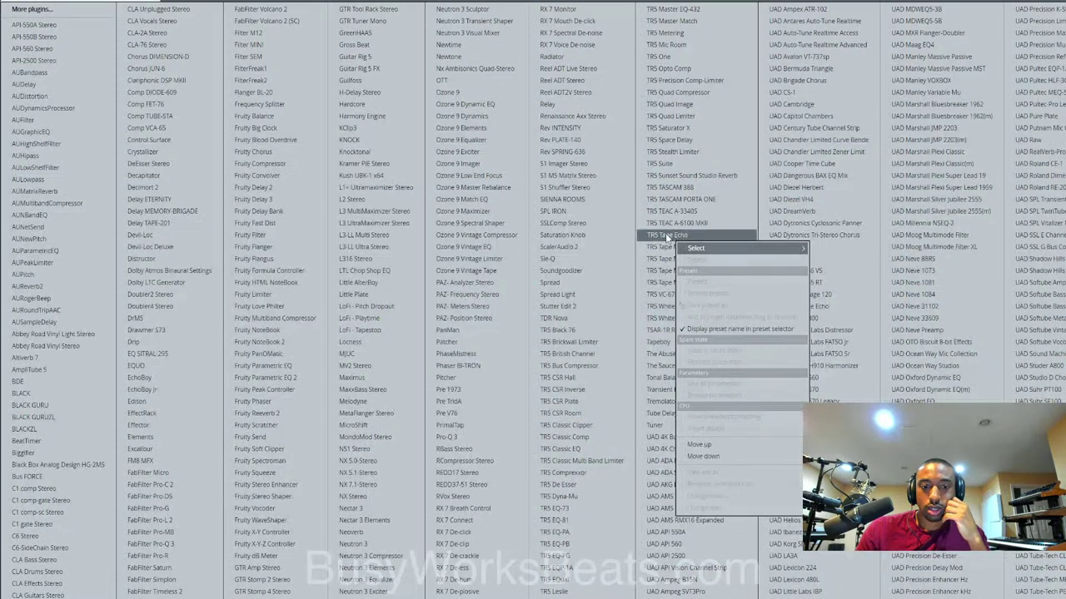
left_click(283, 449)
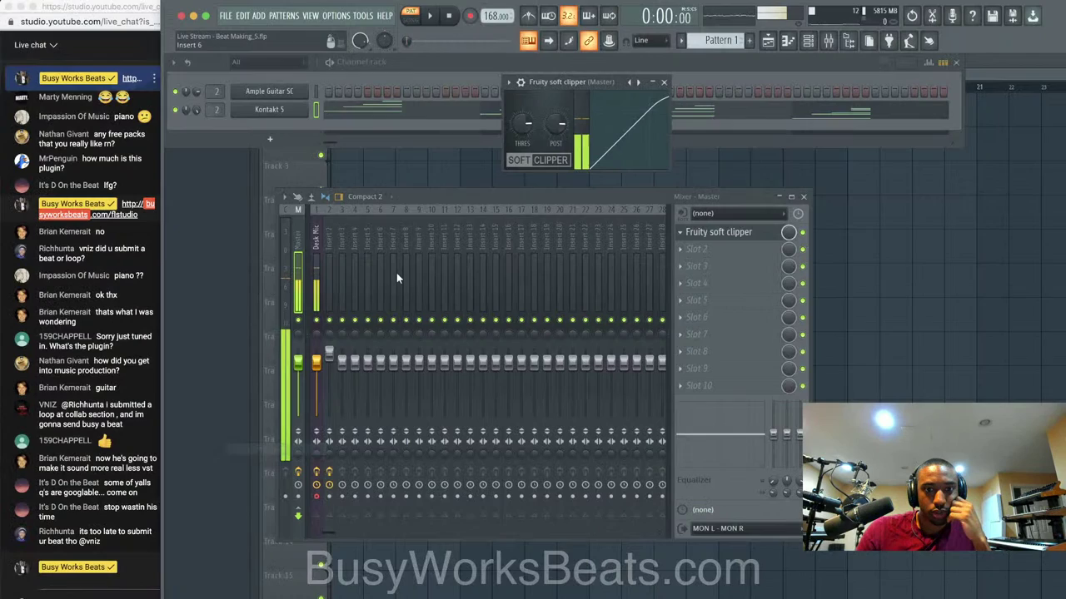
left_click(663, 81)
Audition the beat through the soft clipper, then reselect the guitar's Insert 2.
key("space")
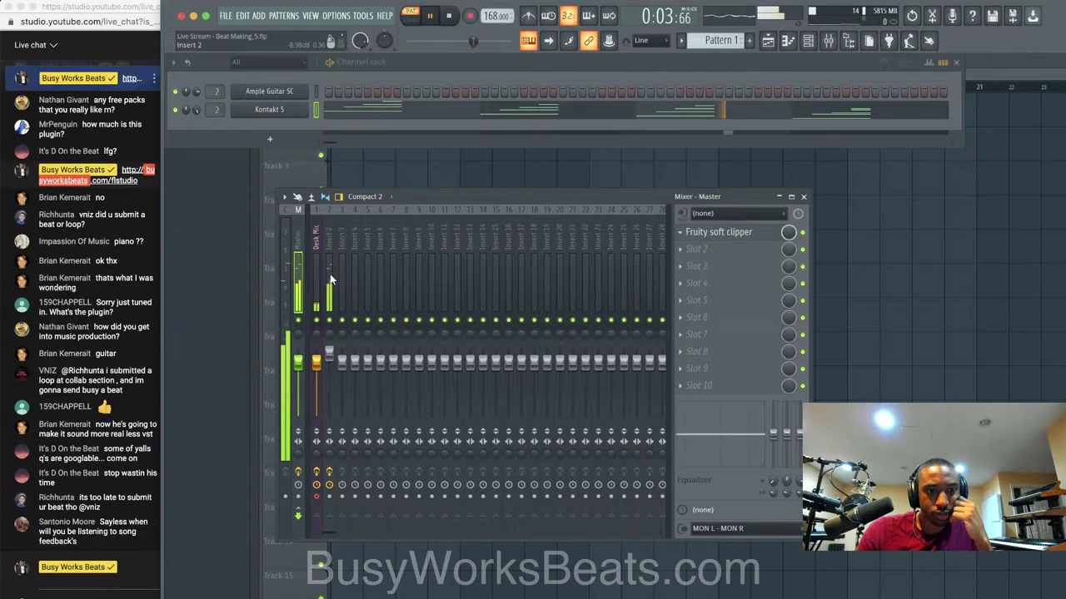
key("space")
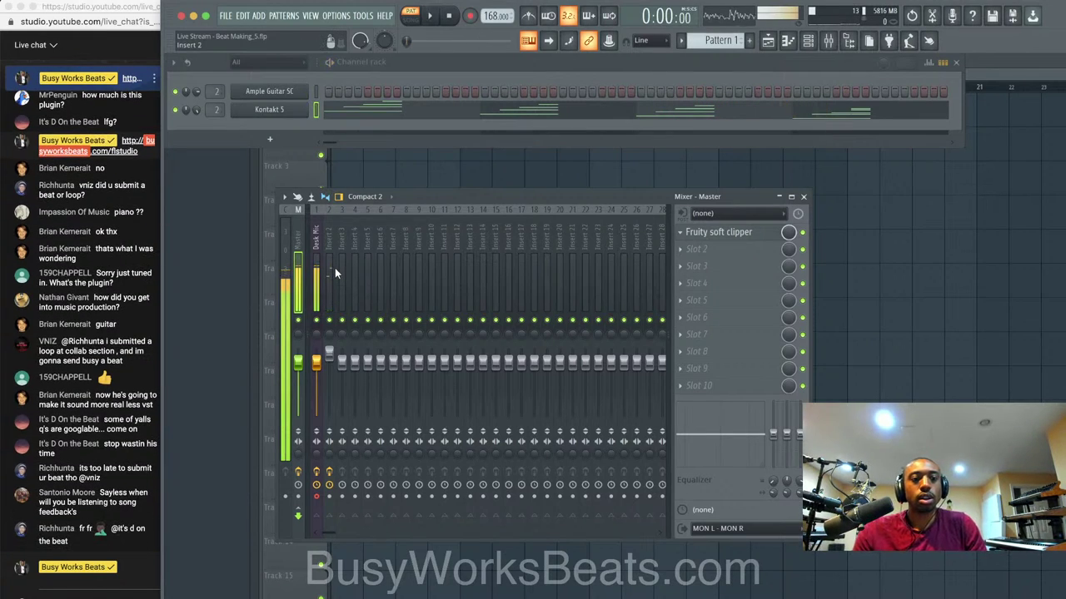
left_click(326, 258)
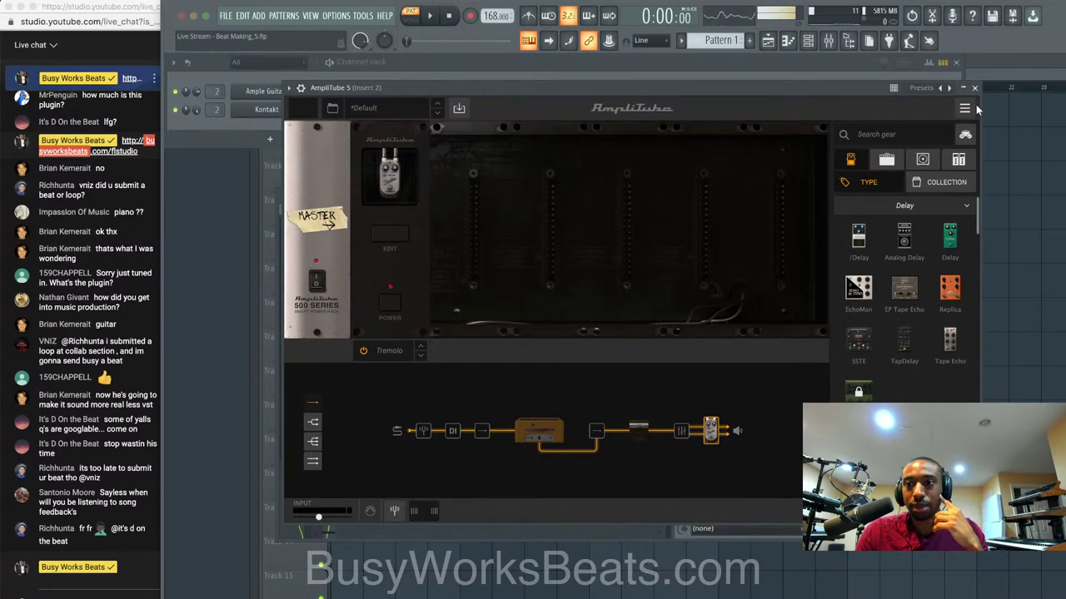
Close AmpliTube, play the Shreddage 3 Stratus guitar in Kontakt 5, then close Kontakt.
left_click(974, 87)
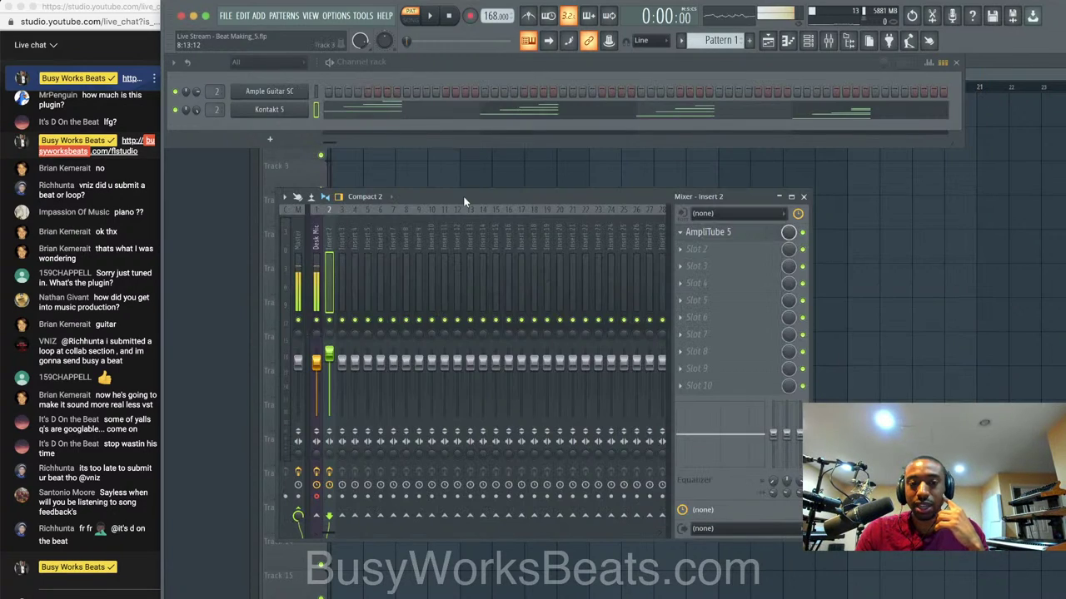
left_click(281, 112)
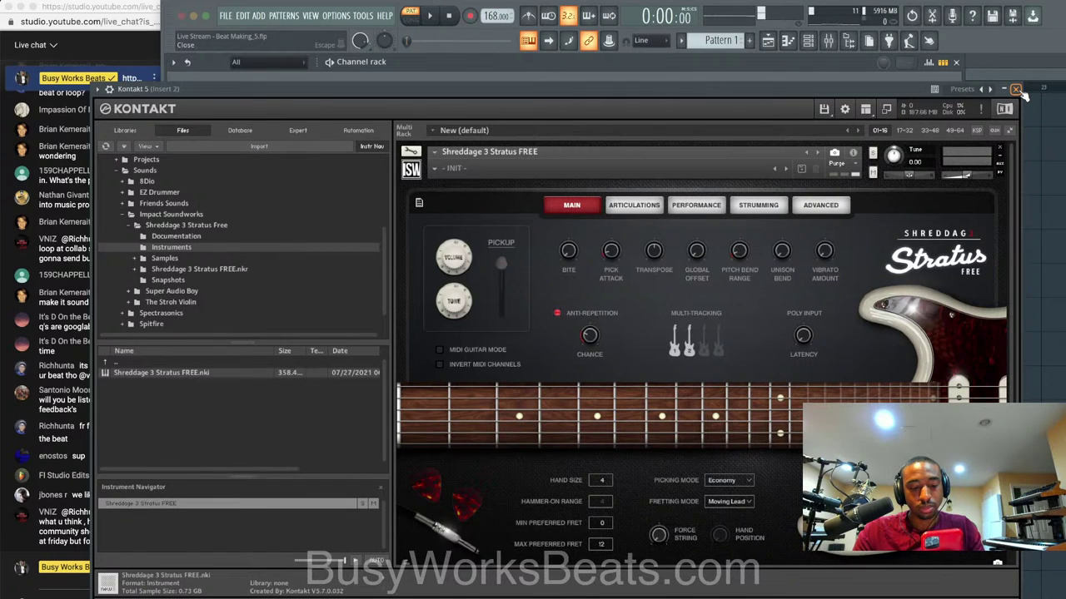
key("space")
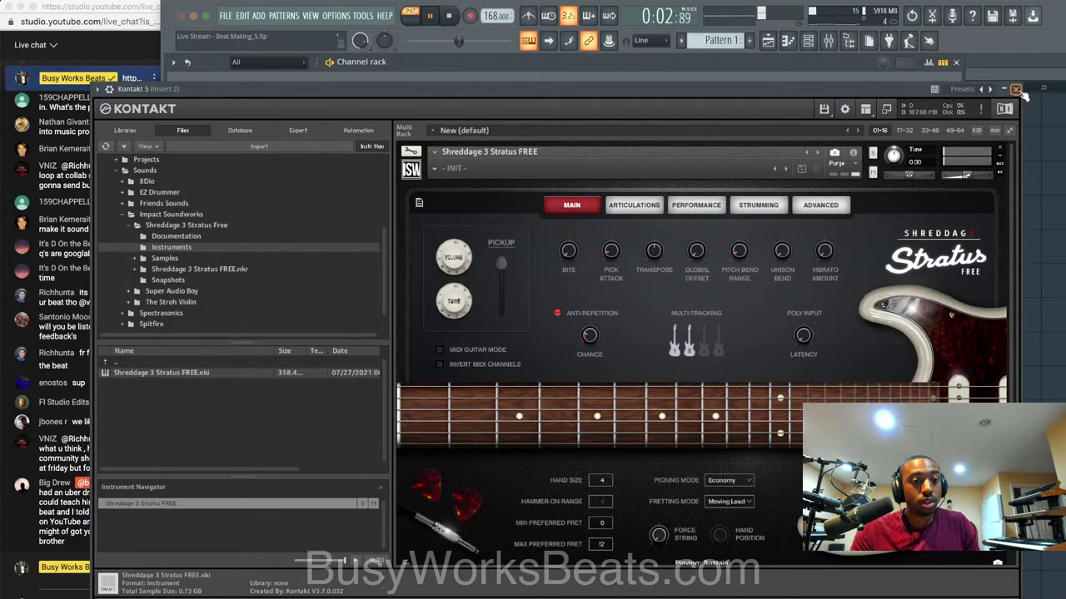
key("space")
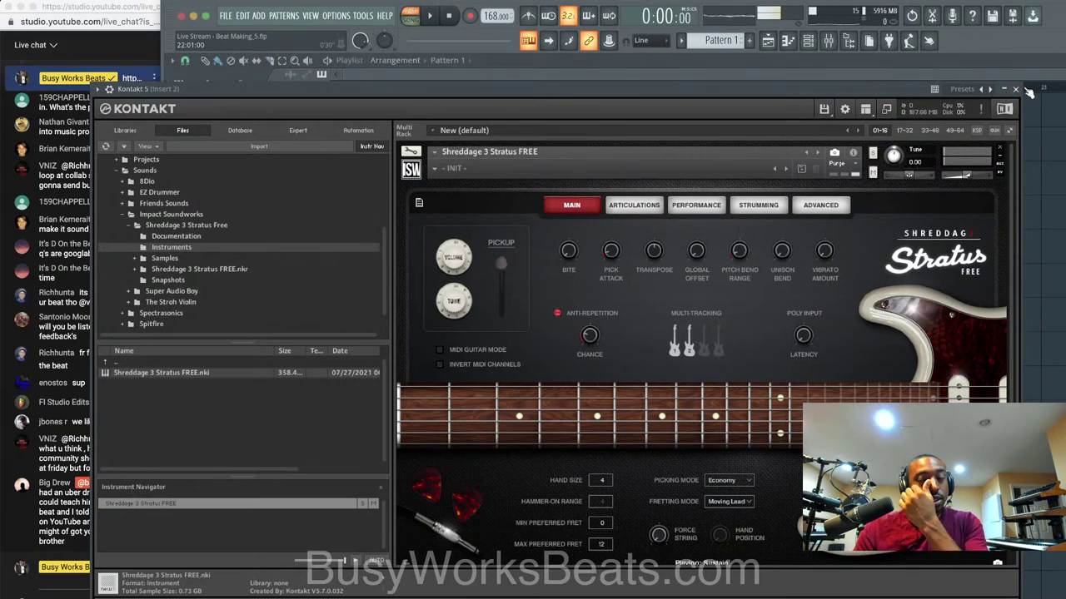
left_click(1013, 89)
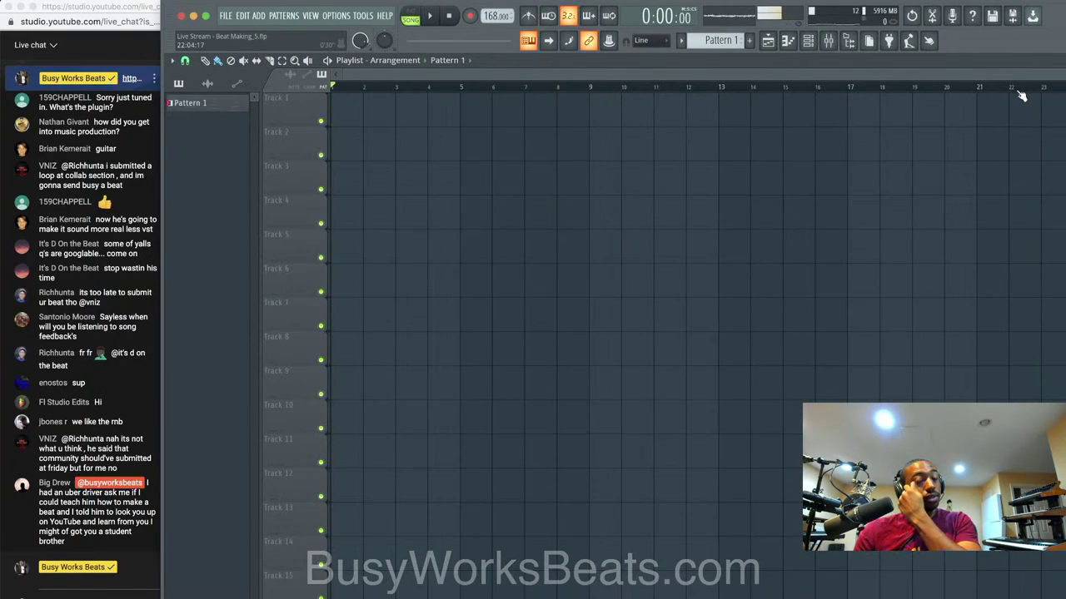
Show the Mixer, start playback, and bring up the Channel rack.
left_click(846, 41)
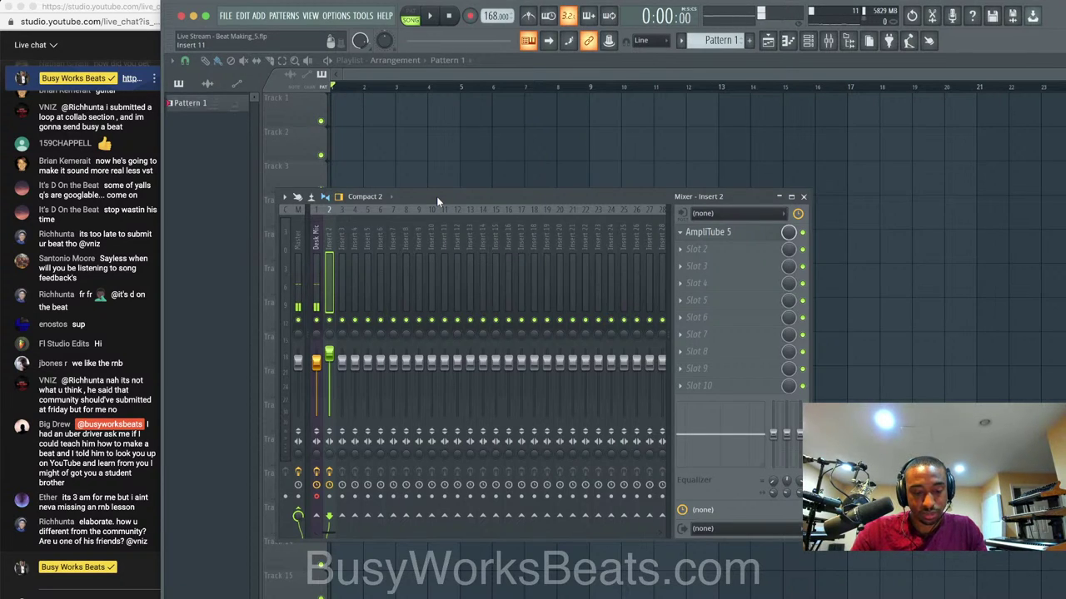
key("space")
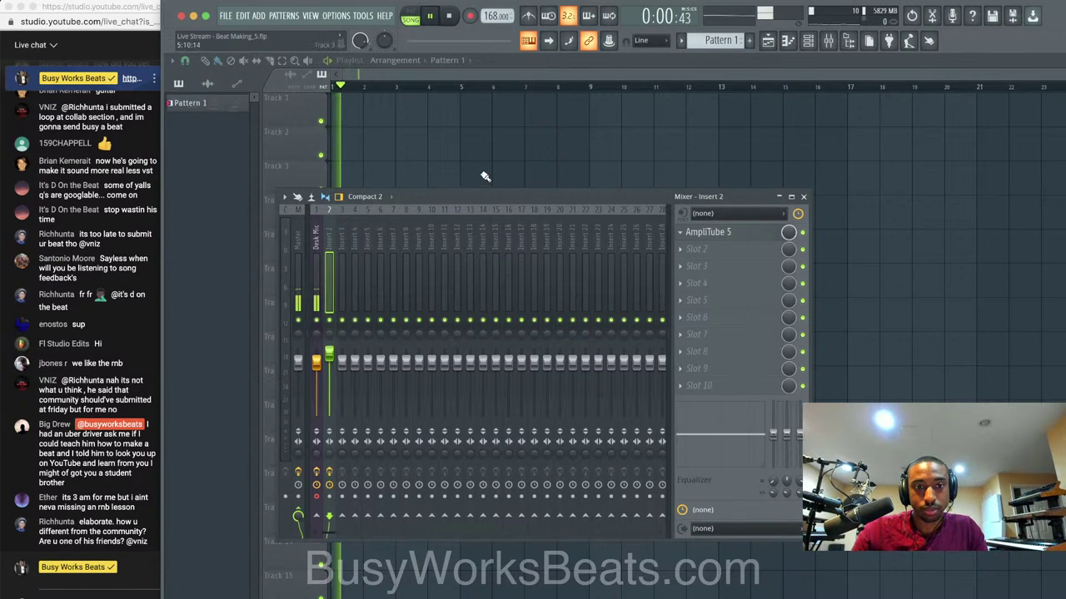
left_click(808, 42)
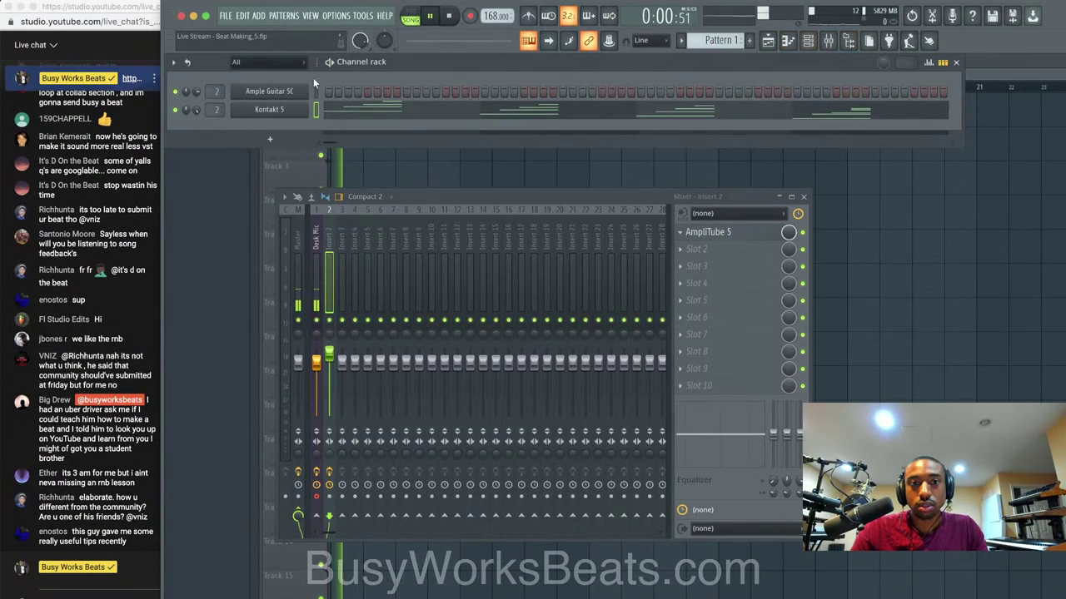
left_click(411, 16)
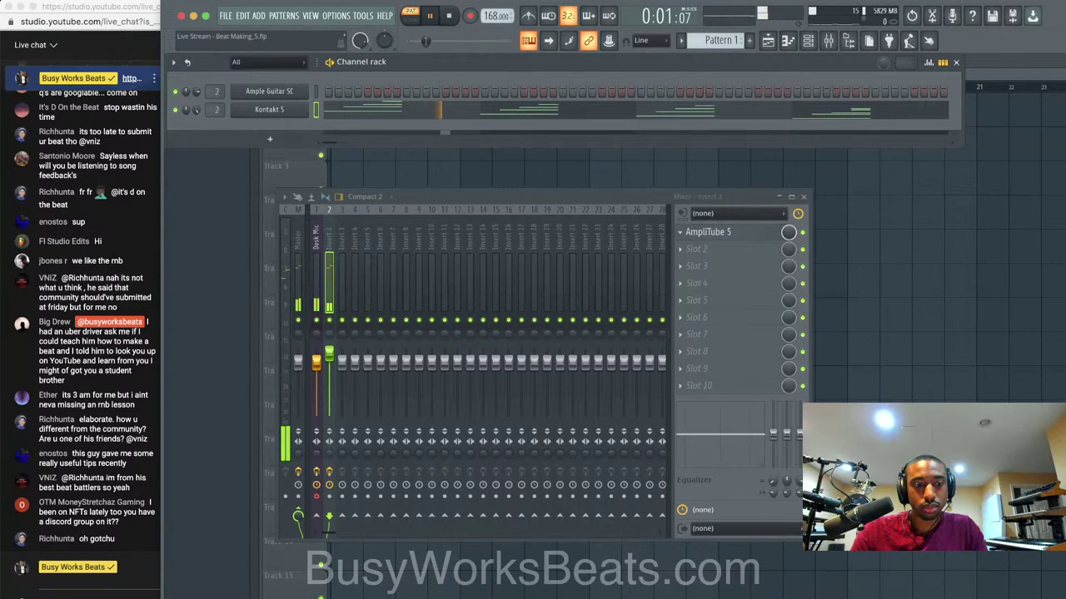
key("space")
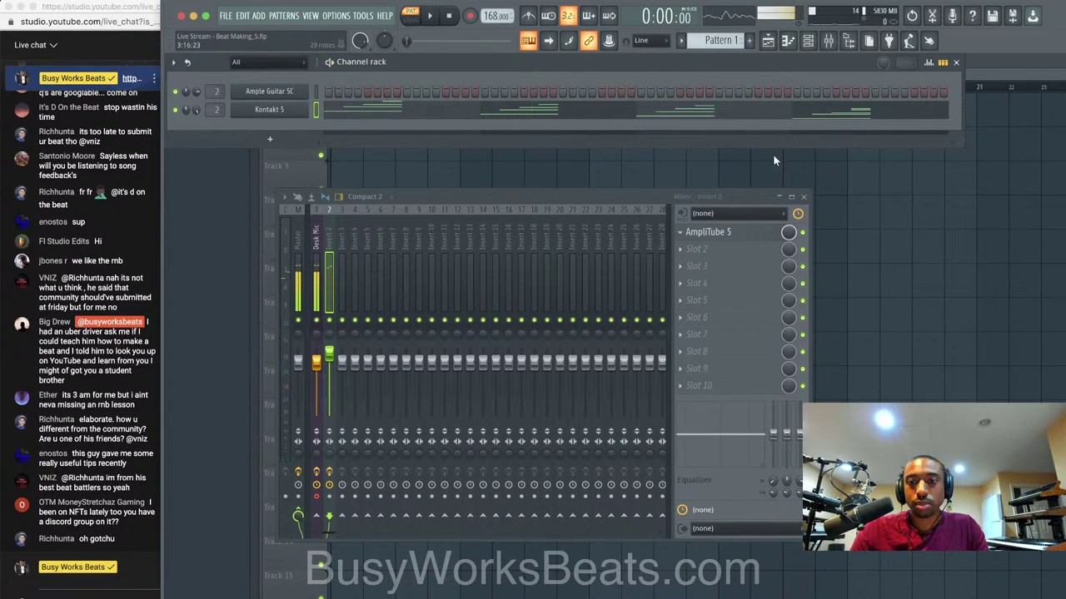
Add an EP Tape Echo after the Tremolo in AmpliTube 5 on Insert 2 and play the beat.
left_click(744, 234)
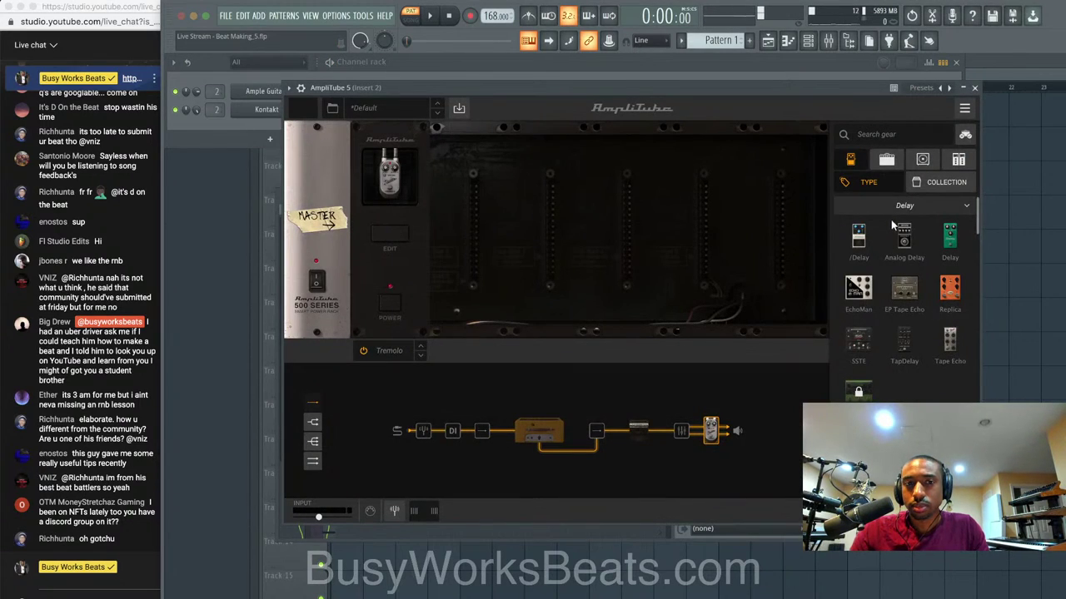
left_click_drag(904, 288, 487, 250)
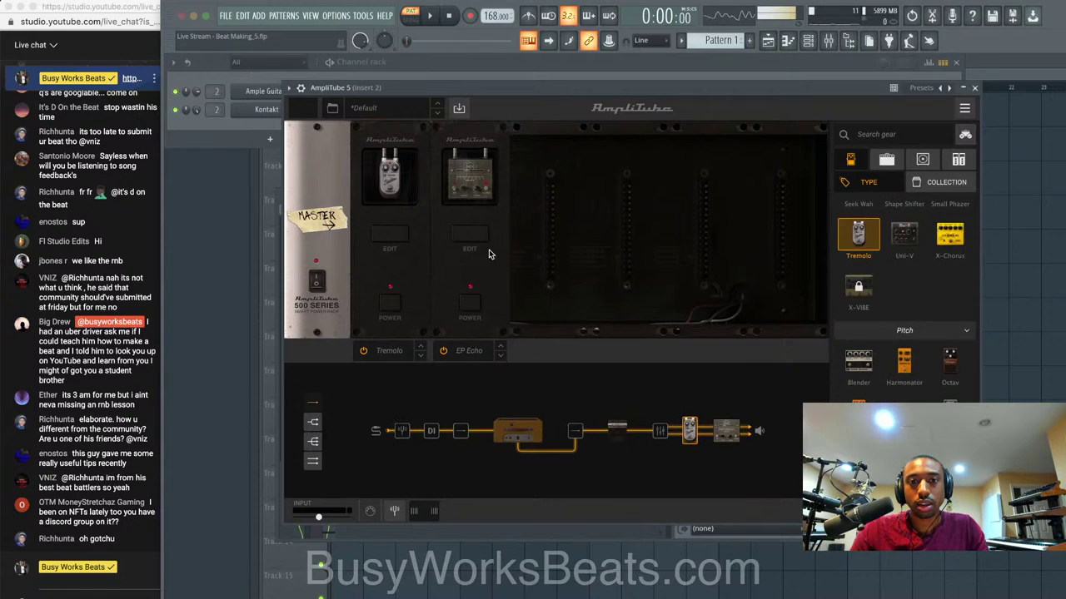
key("space")
key("space")
scroll(924, 364, "down", 3)
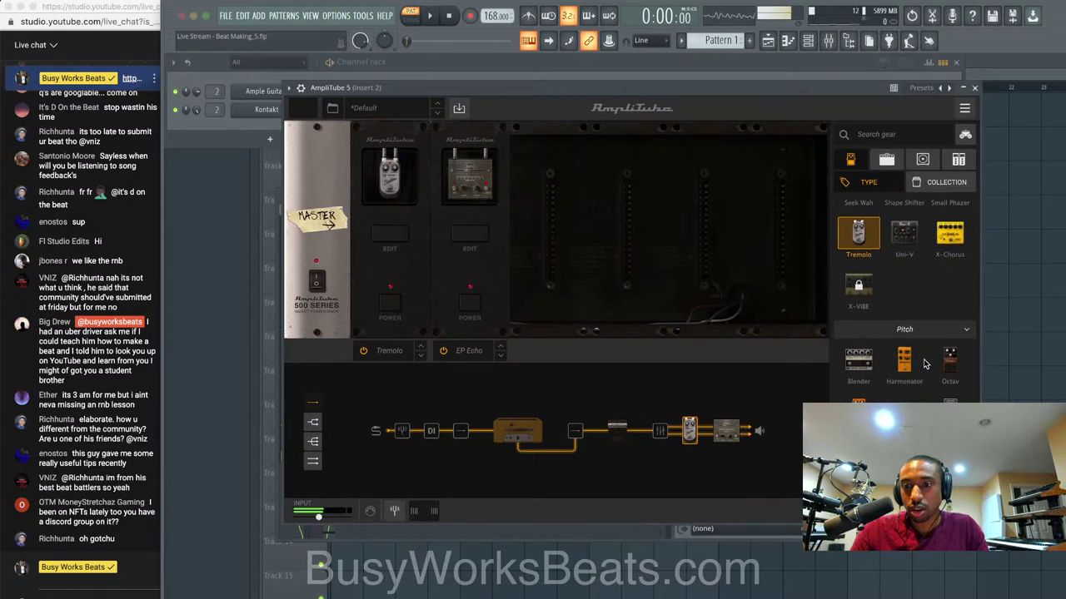
scroll(924, 364, "up", 2)
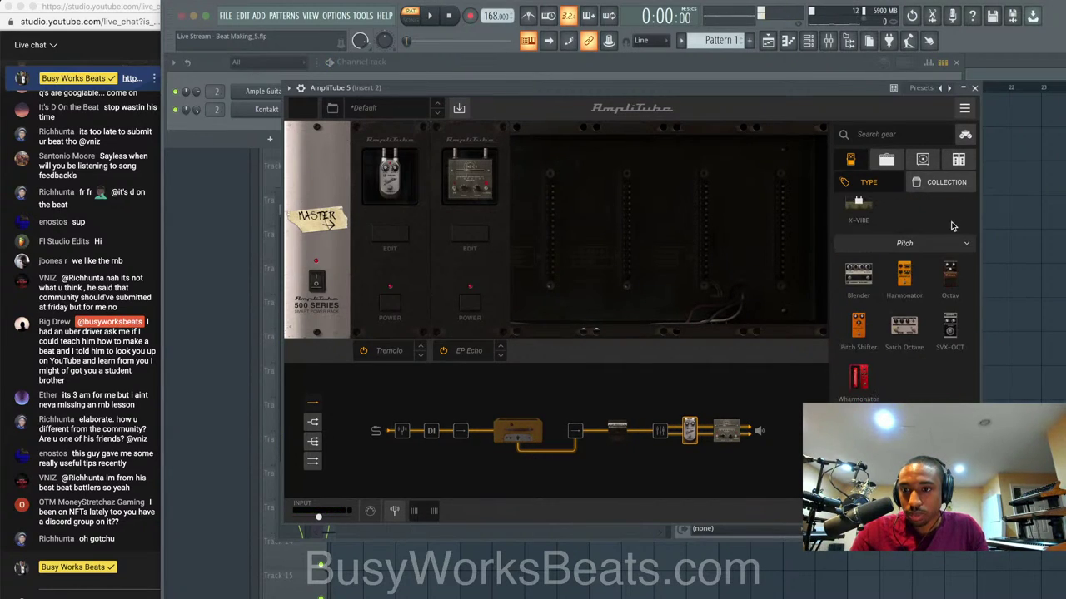
Add an EQ-81 rack unit as the third module in the chain.
left_click(959, 159)
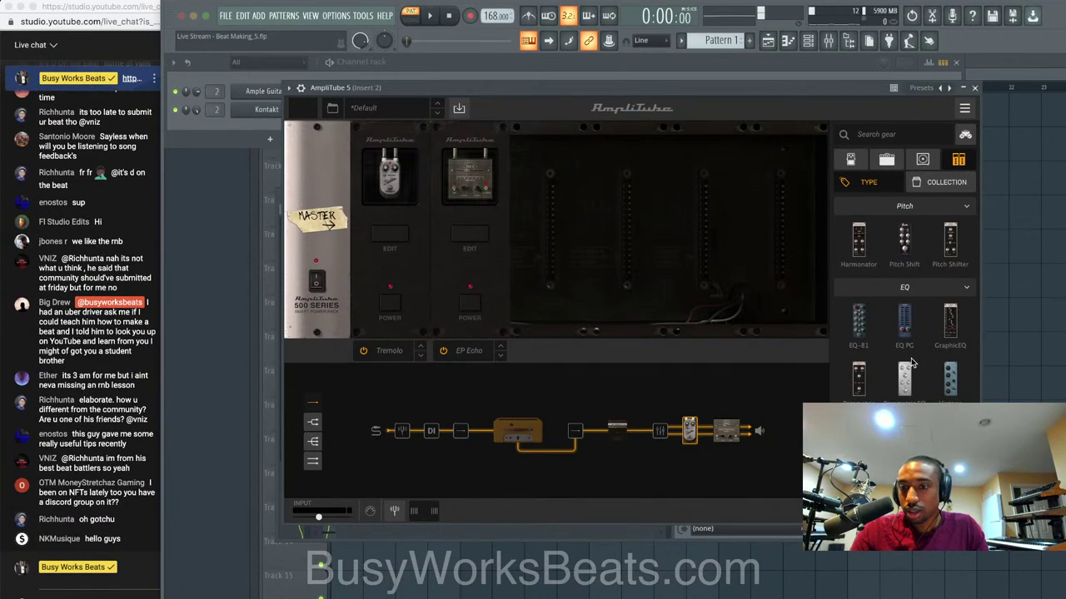
scroll(911, 361, "down", 1)
scroll(910, 361, "up", 4)
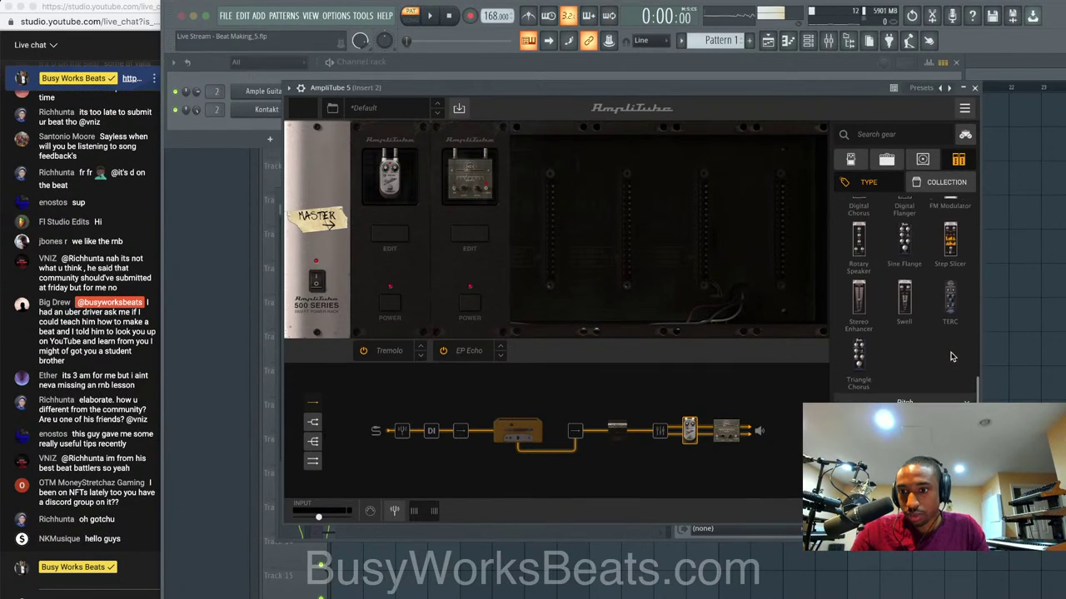
scroll(951, 356, "up", 1)
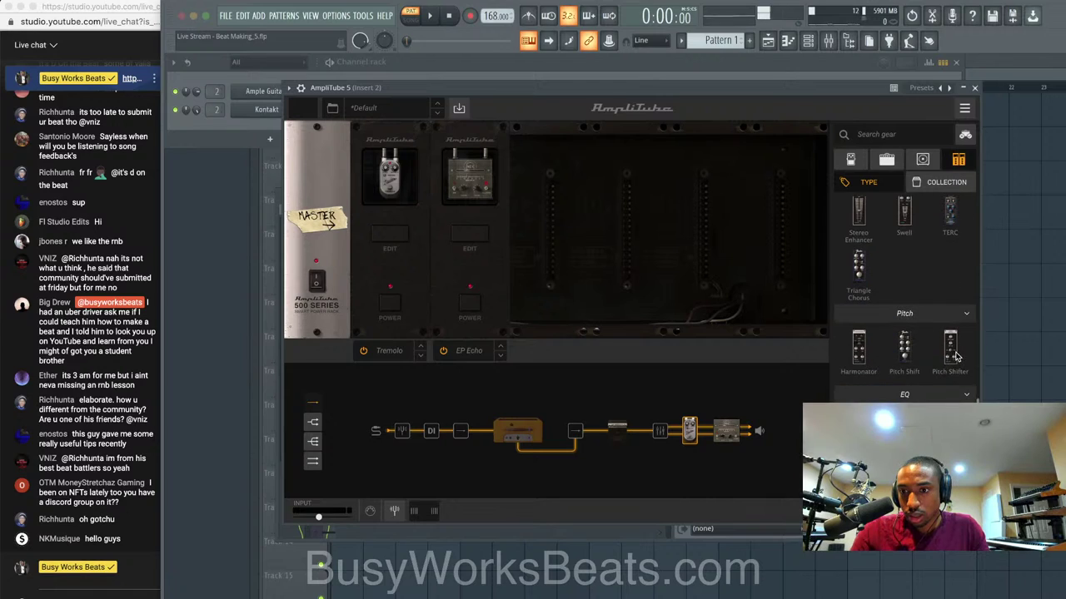
left_click_drag(858, 428, 563, 275)
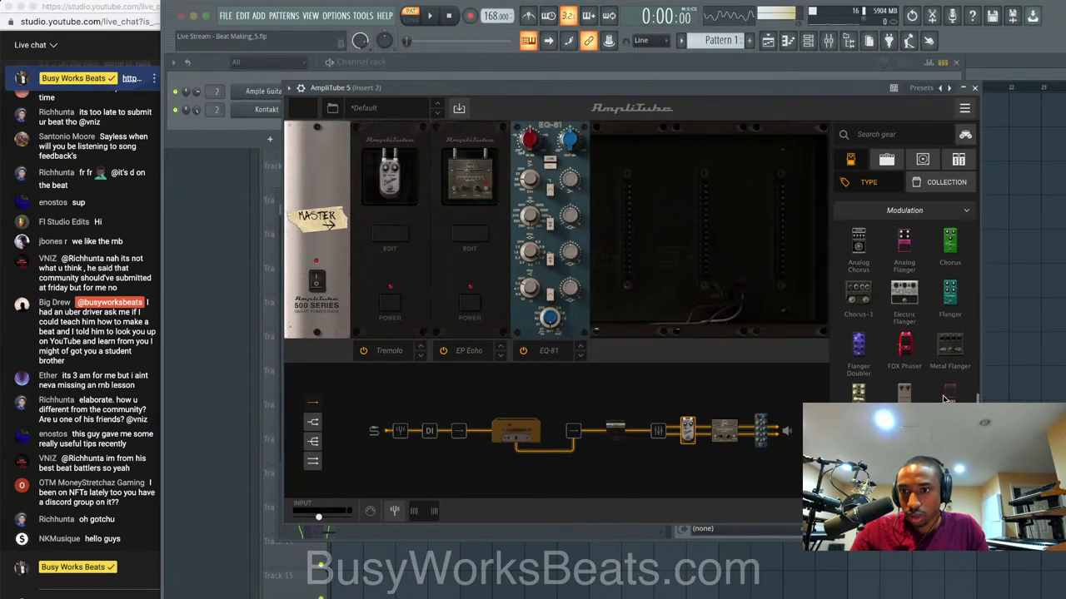
scroll(944, 399, "down", 5)
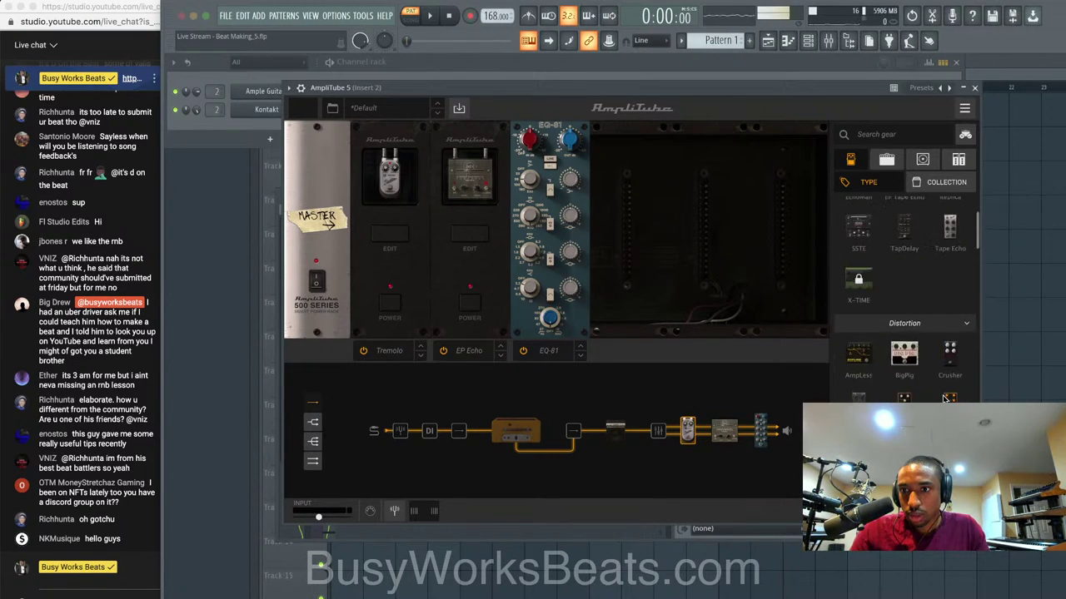
scroll(944, 399, "down", 3)
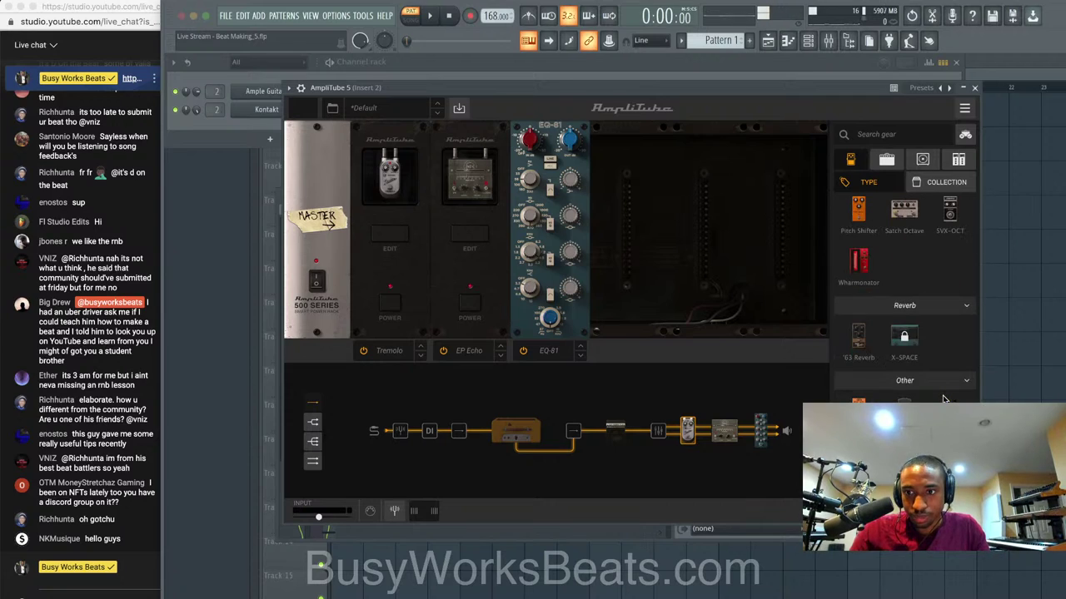
left_click(958, 159)
scroll(912, 356, "up", 2)
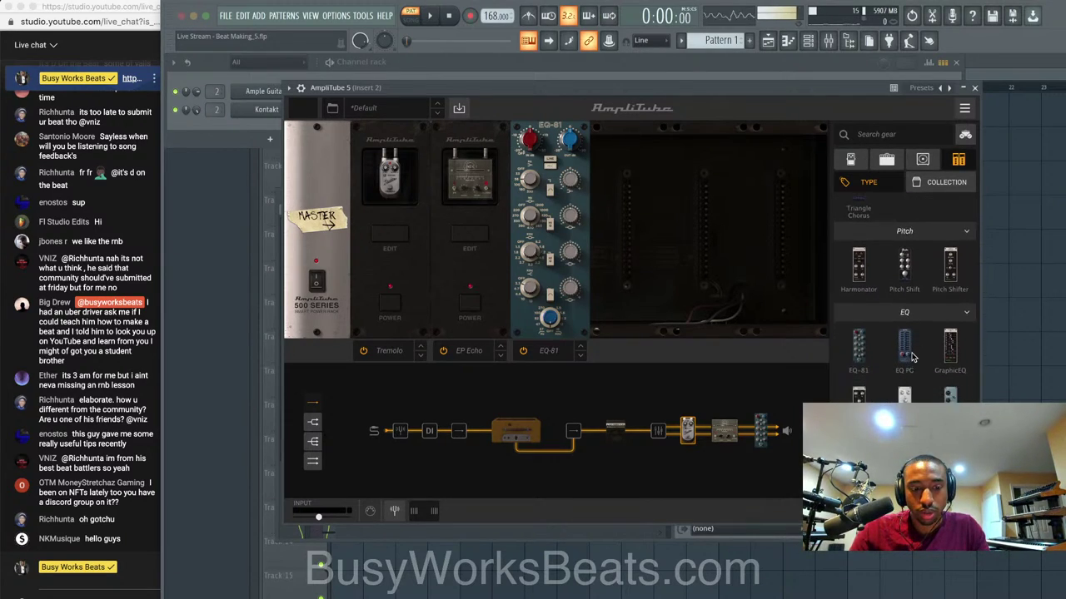
scroll(912, 356, "up", 5)
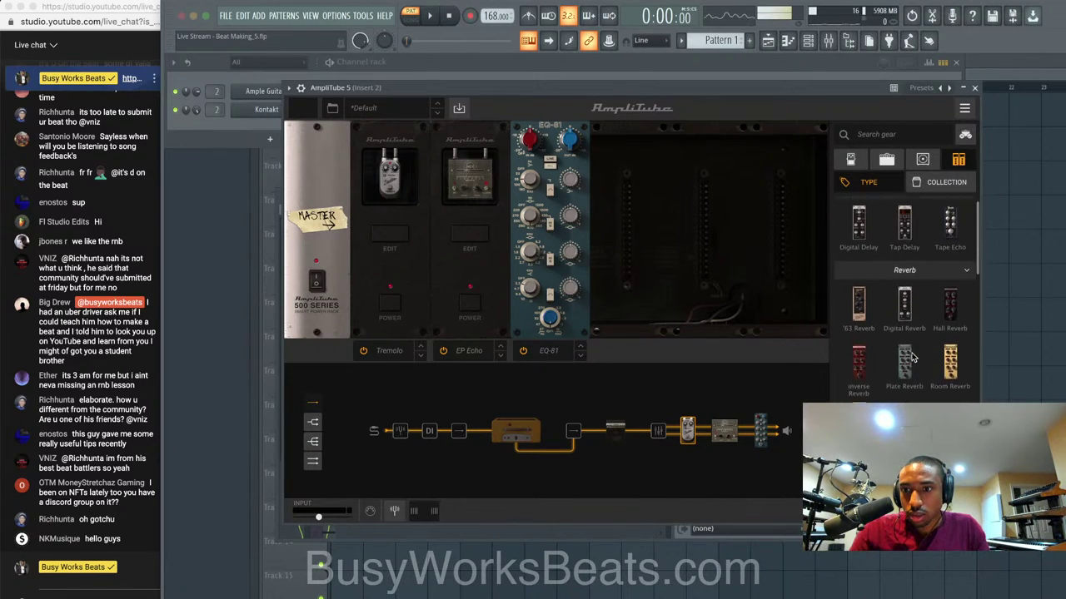
Try a Shimmer Reverb after the EQ-81, audition it, then remove it.
left_click_drag(859, 436, 645, 263)
key("space")
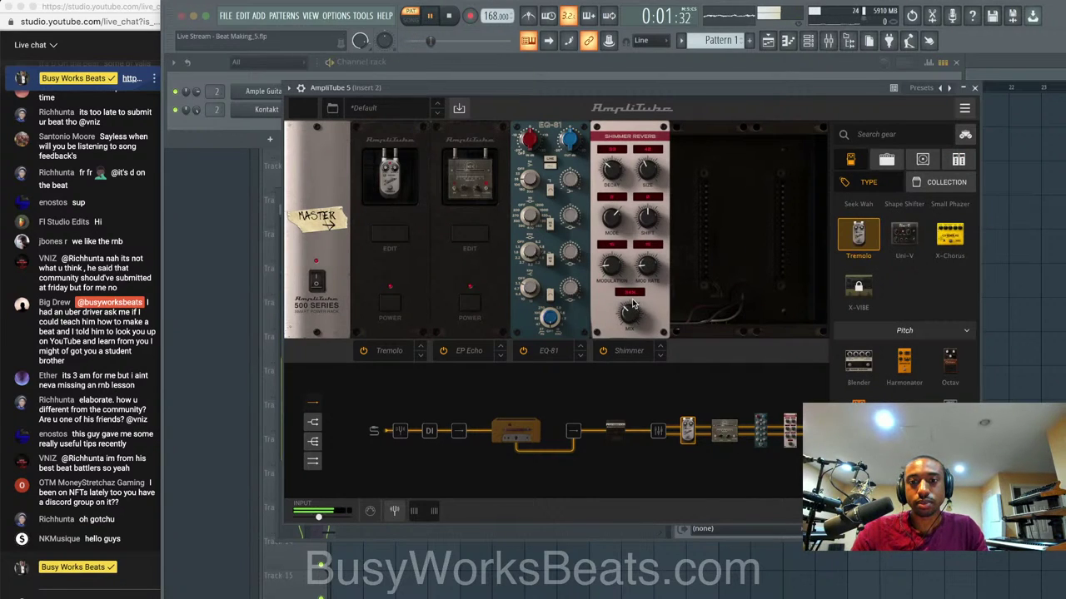
key("space")
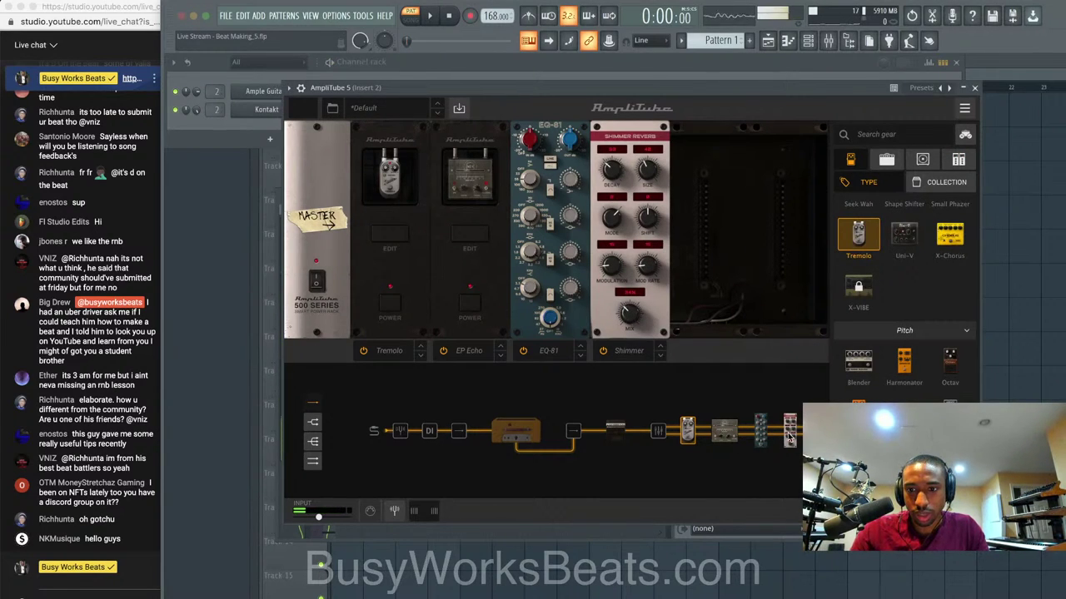
left_click(801, 468)
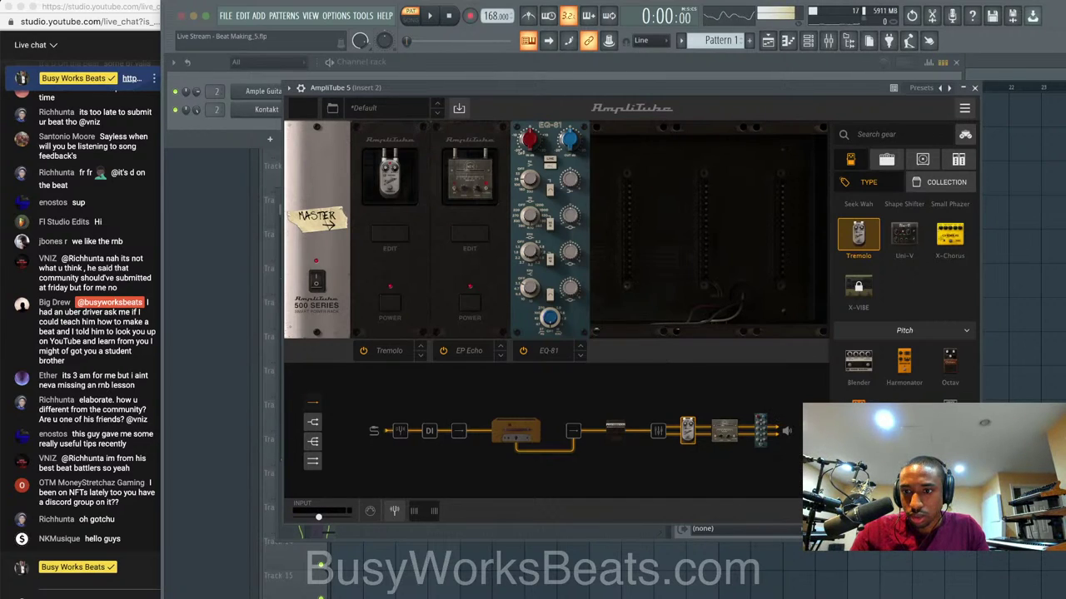
Put a '63 Reverb rack module in the empty slot and play the beat through it.
scroll(905, 299, "down", 5)
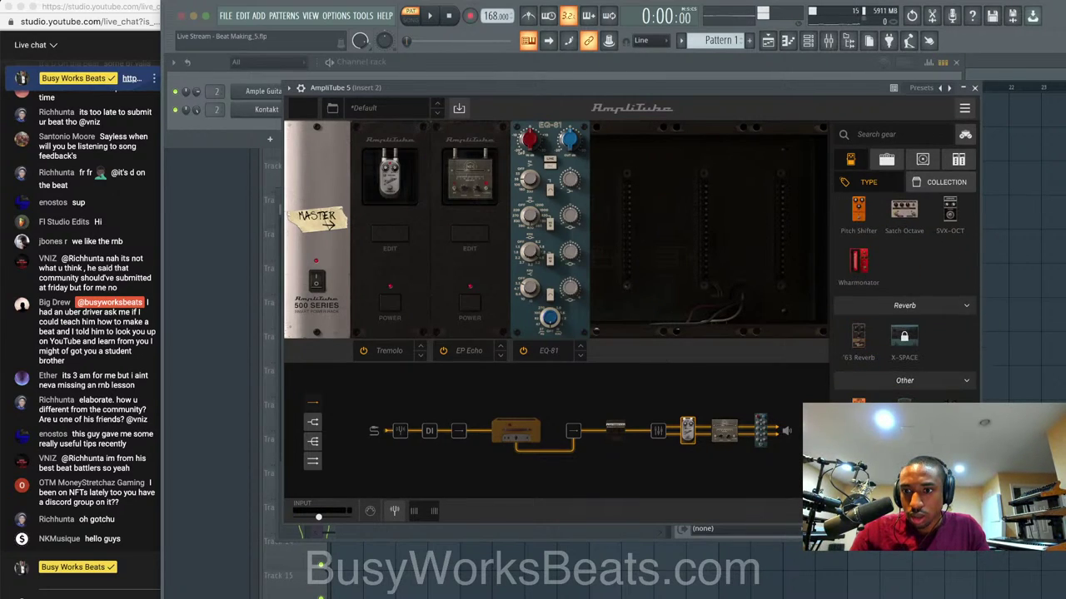
scroll(905, 300, "up", 3)
left_click(958, 159)
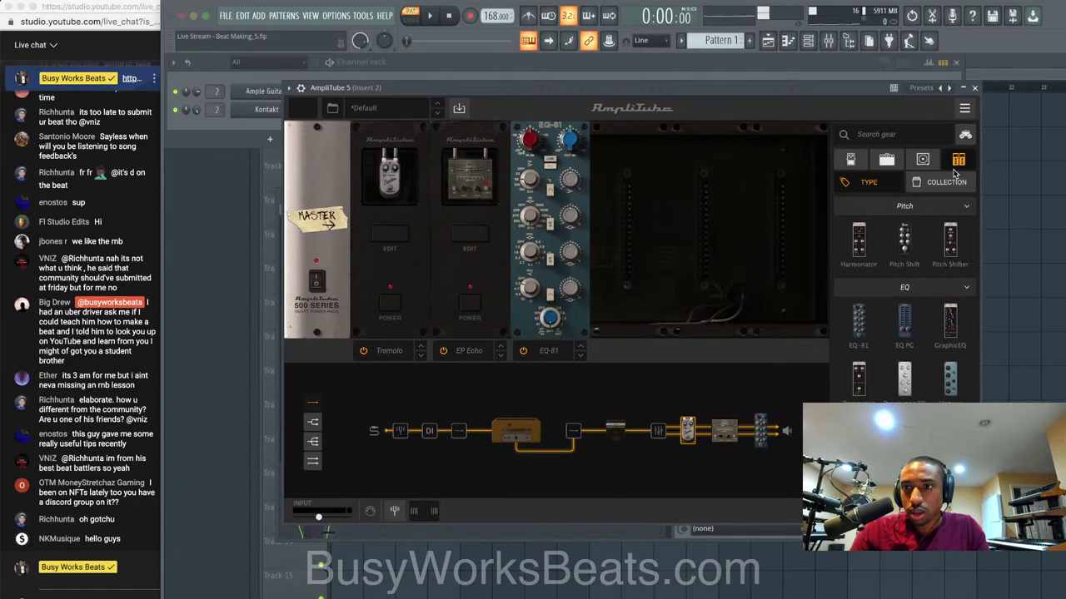
scroll(901, 350, "down", 8)
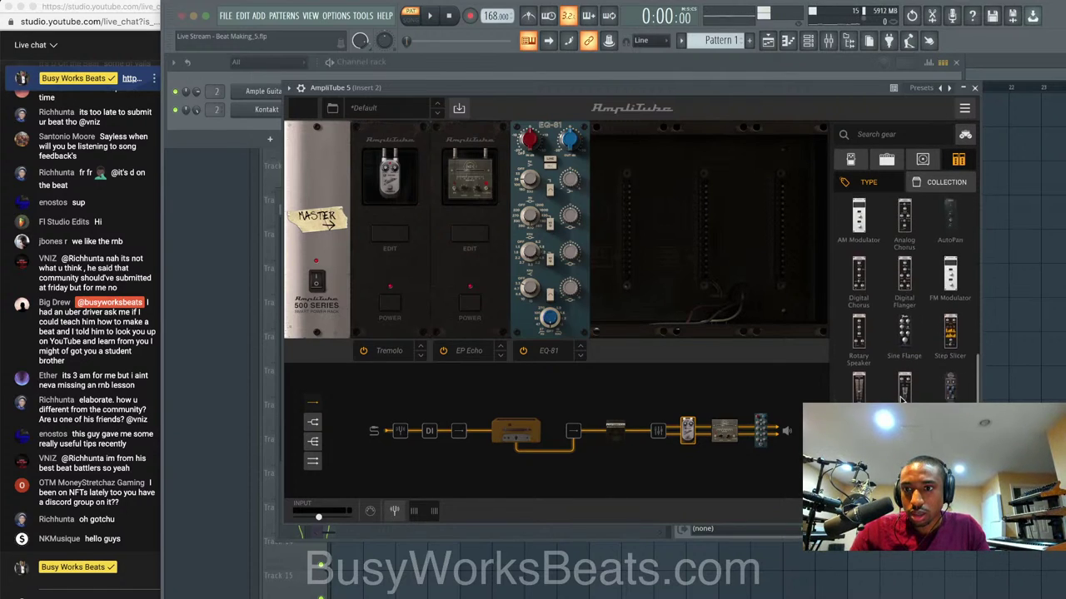
scroll(902, 400, "down", 8)
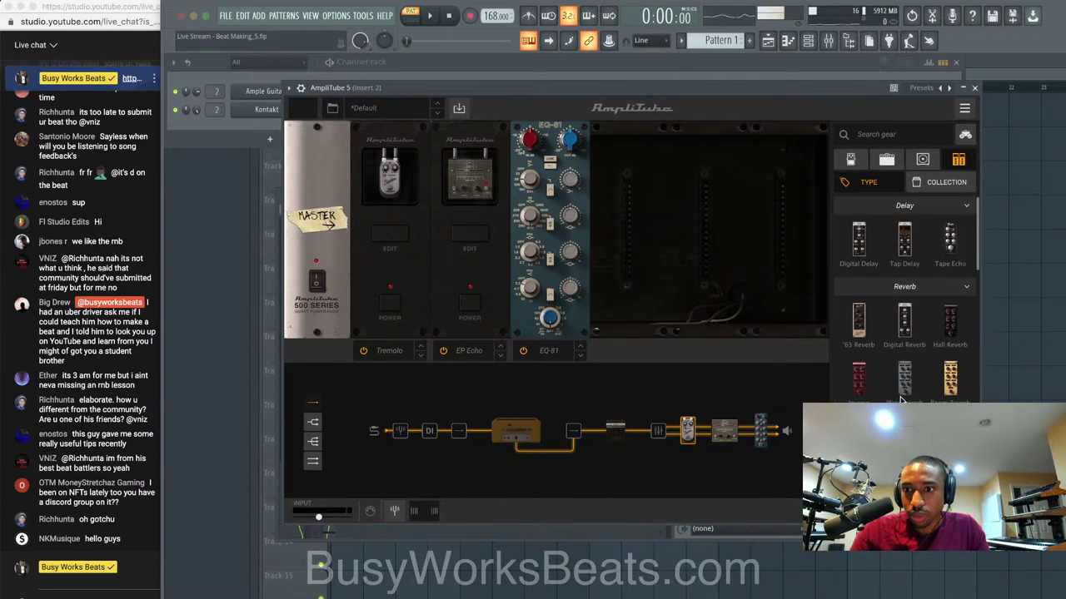
scroll(902, 400, "down", 2)
left_click_drag(868, 306, 634, 283)
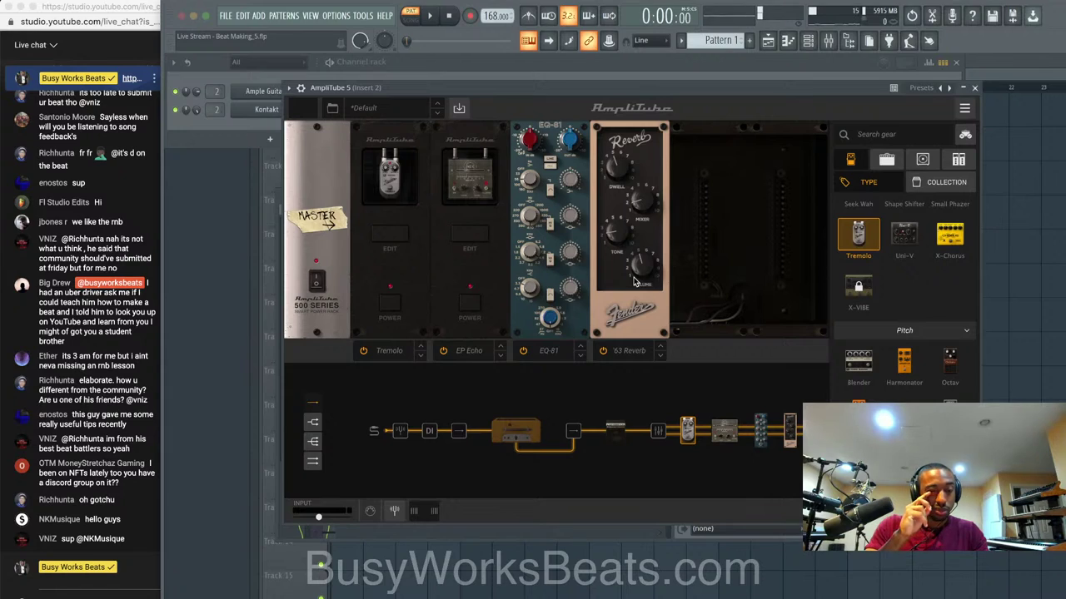
key("space")
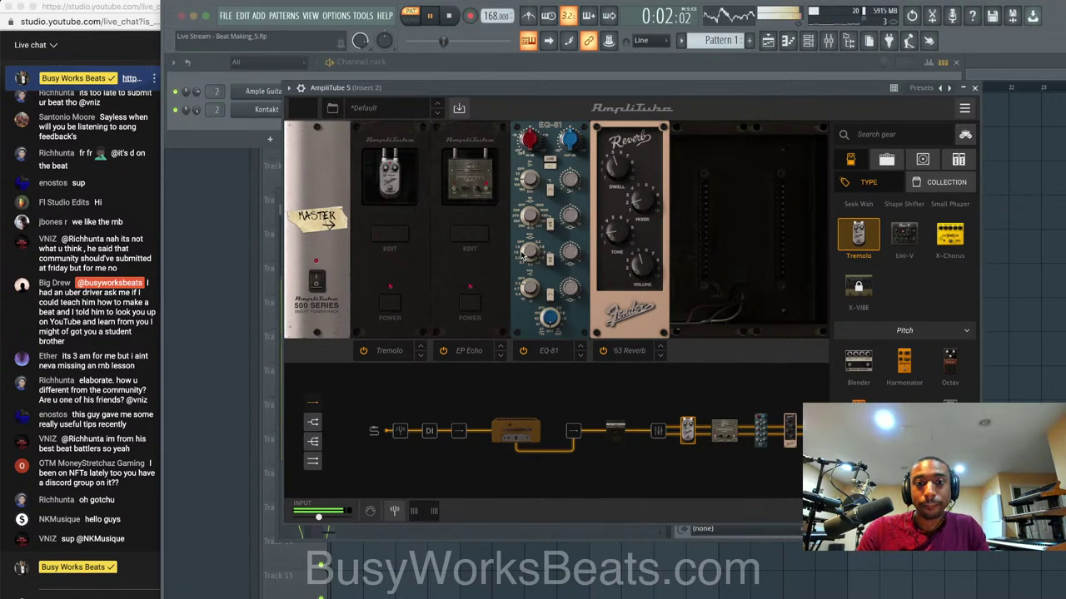
Lengthen the EP Echo pedal's delay time, then stop playback.
left_click(470, 245)
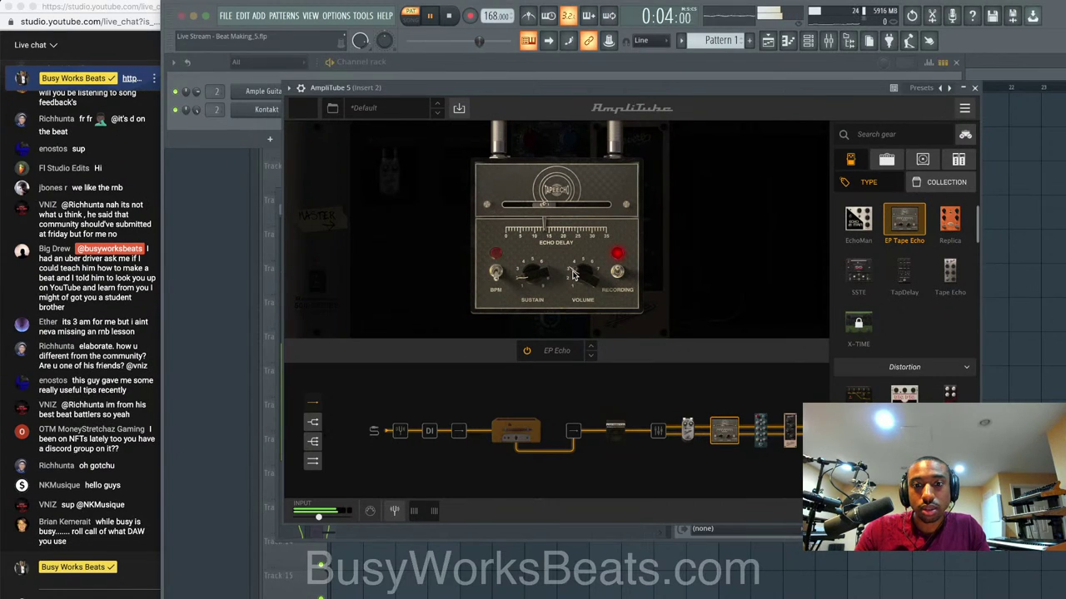
mouse_move(552, 230)
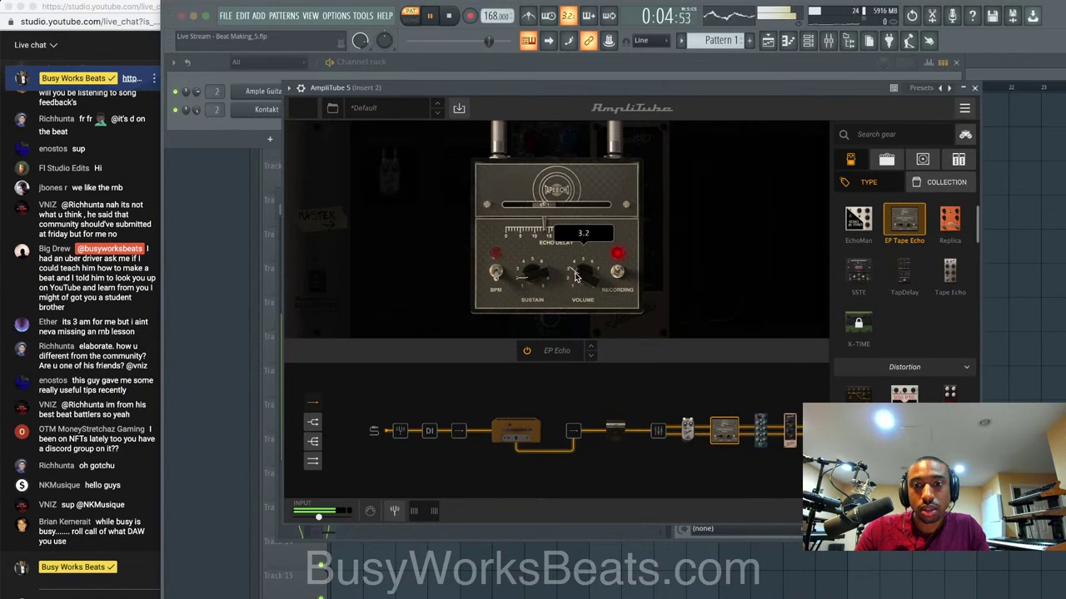
left_click(551, 228)
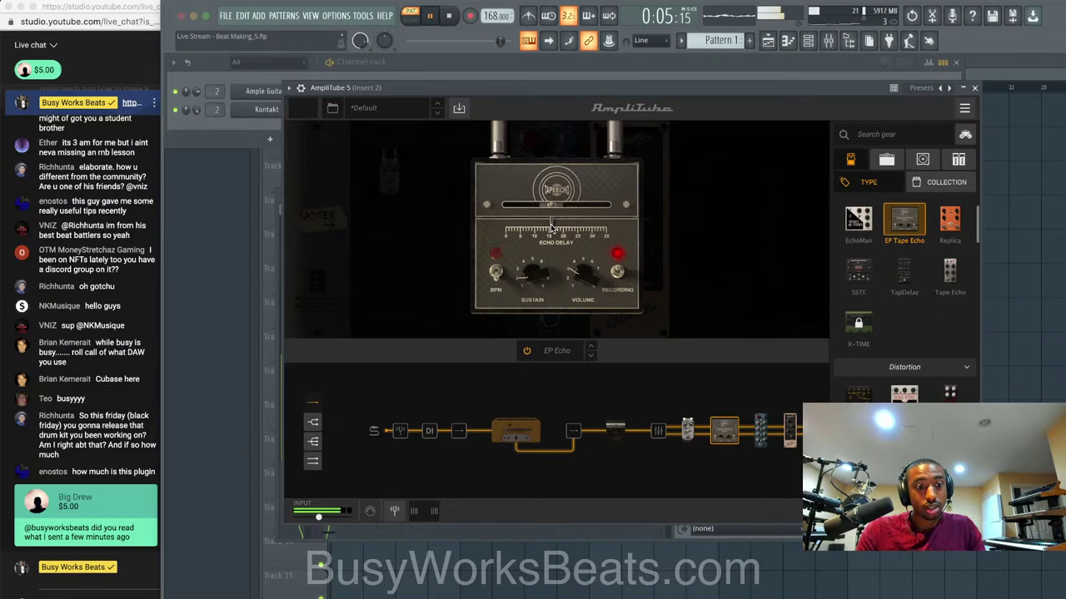
key("space")
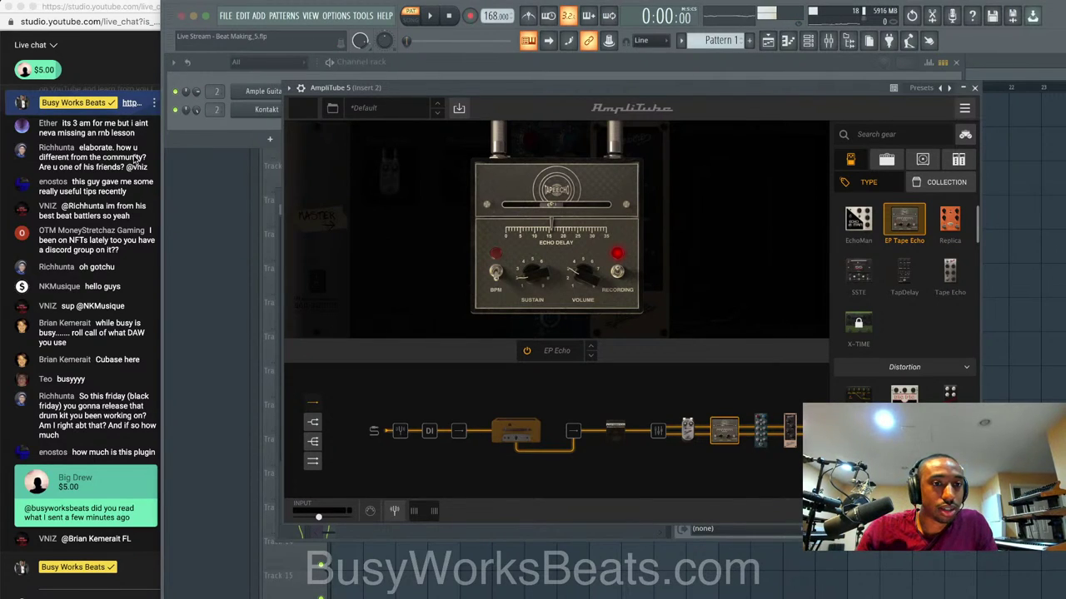
After checking the live chat, raise the EP Echo sustain slightly and replay the beat.
left_click(130, 170)
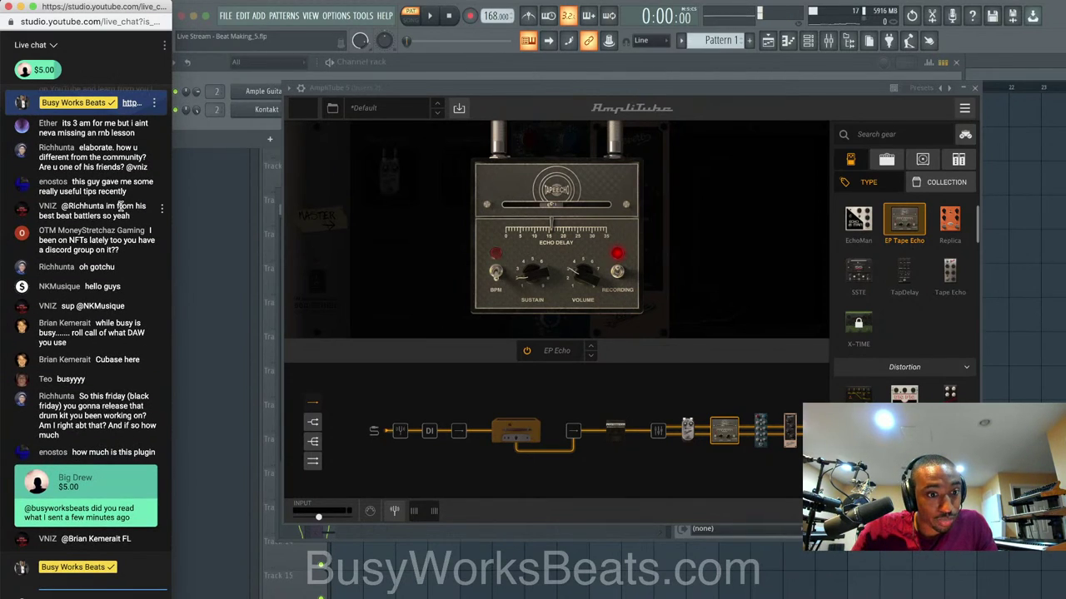
scroll(119, 206, "up", 3)
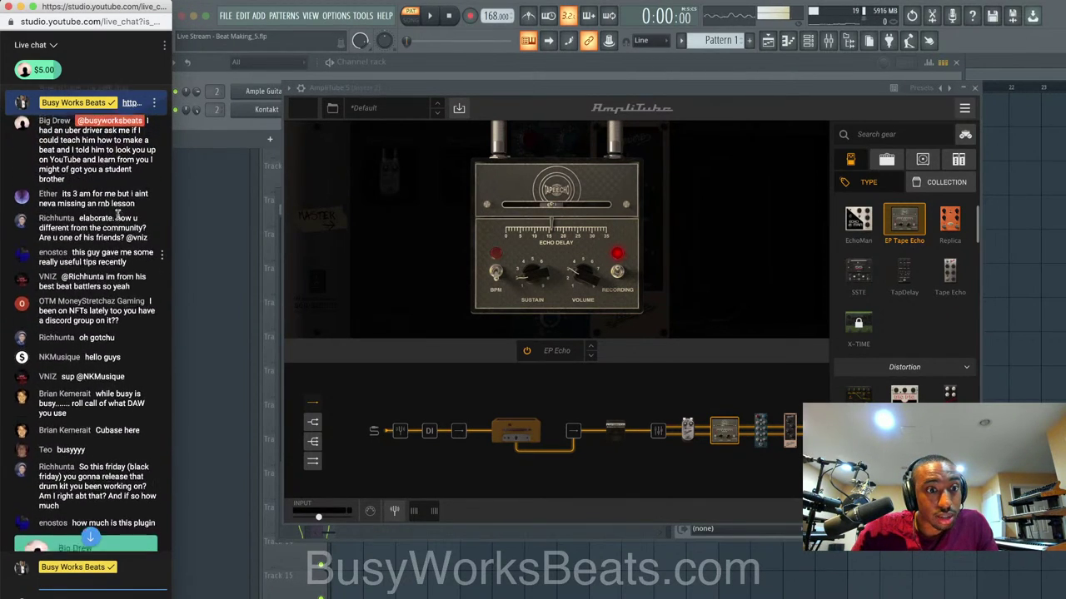
scroll(119, 214, "up", 3)
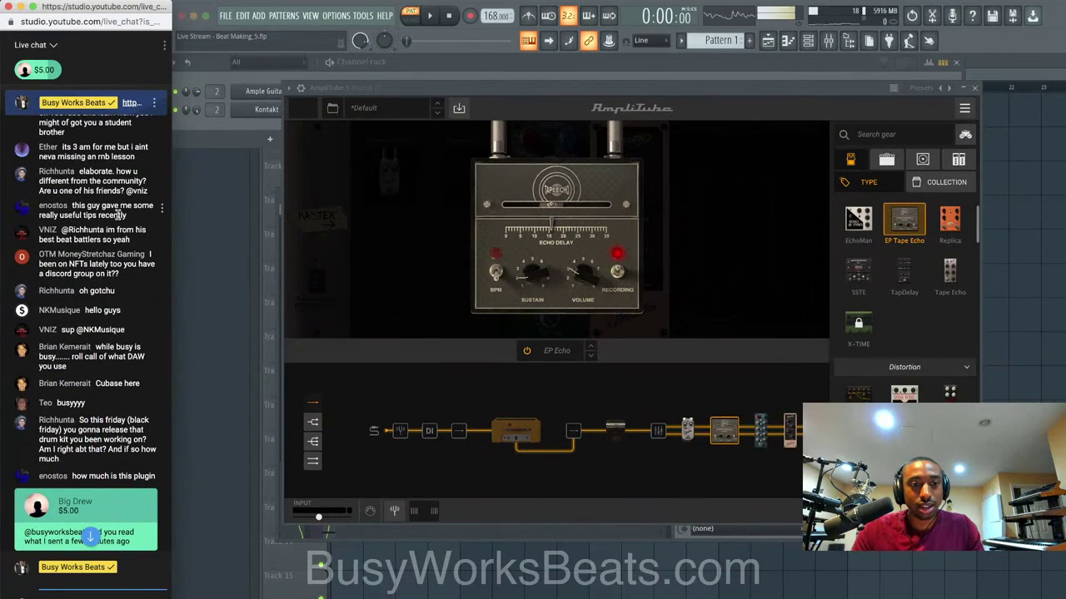
scroll(117, 218, "up", 2)
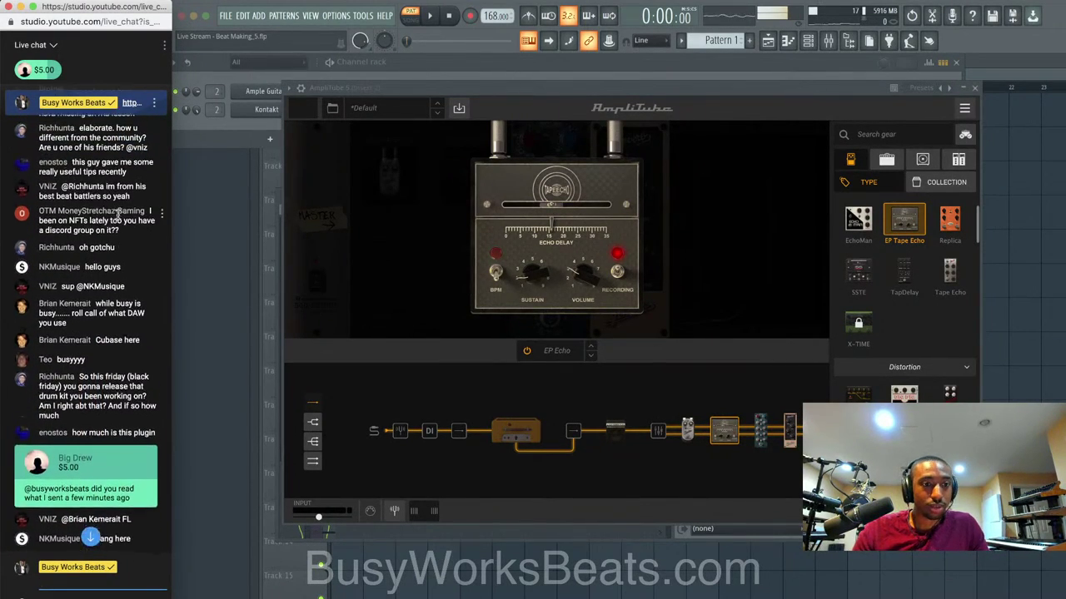
scroll(117, 217, "up", 2)
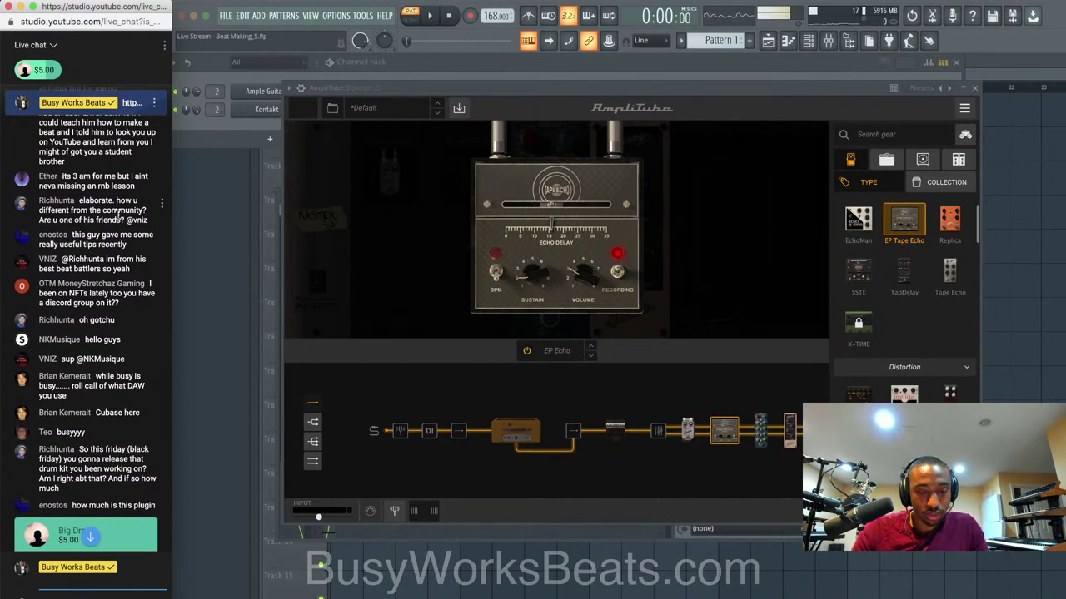
left_click_drag(537, 261, 609, 305)
key("space")
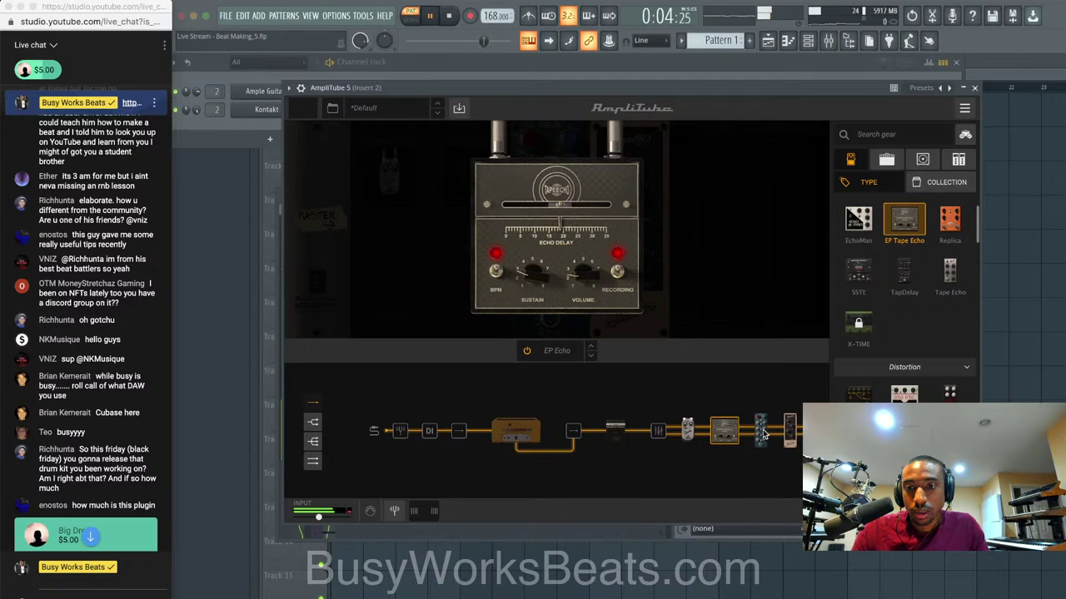
Check the EQ-81 module, return to the full AmpliTube rack, and stop playback.
left_click(761, 433)
left_click(723, 274)
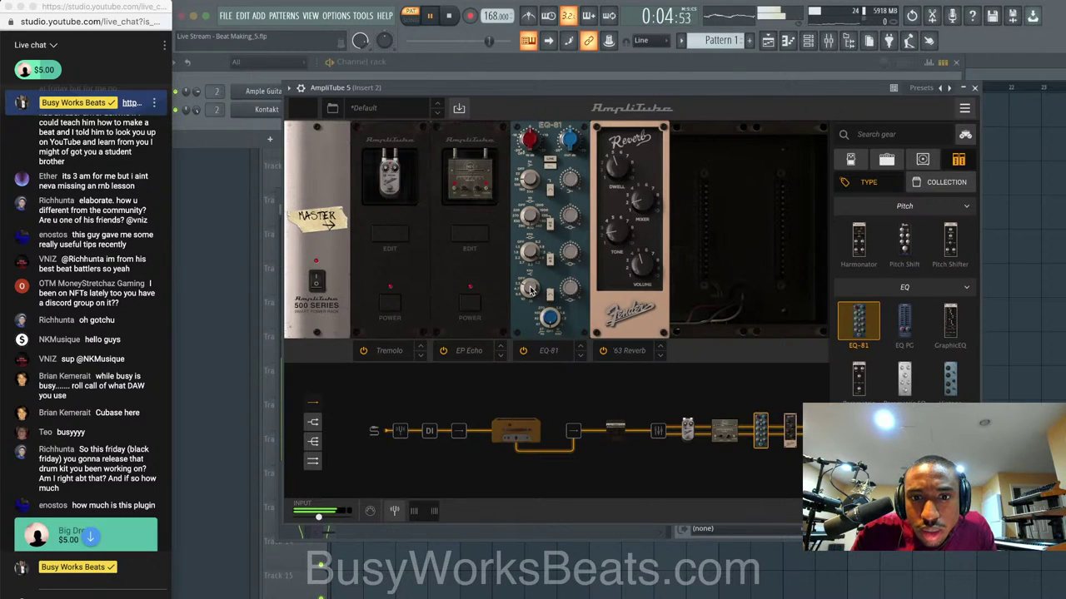
mouse_move(571, 258)
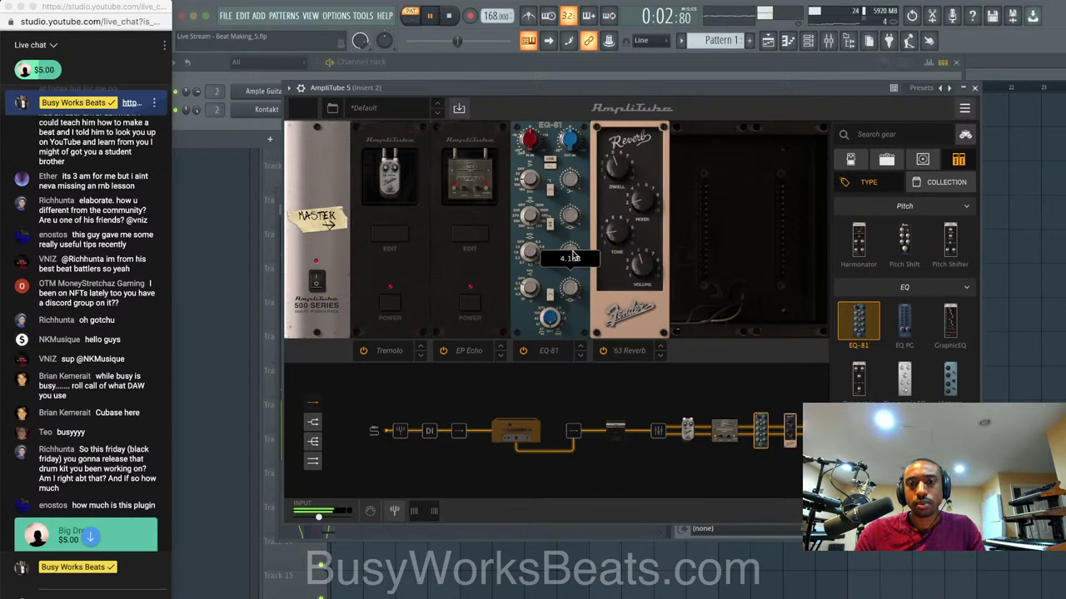
key("space")
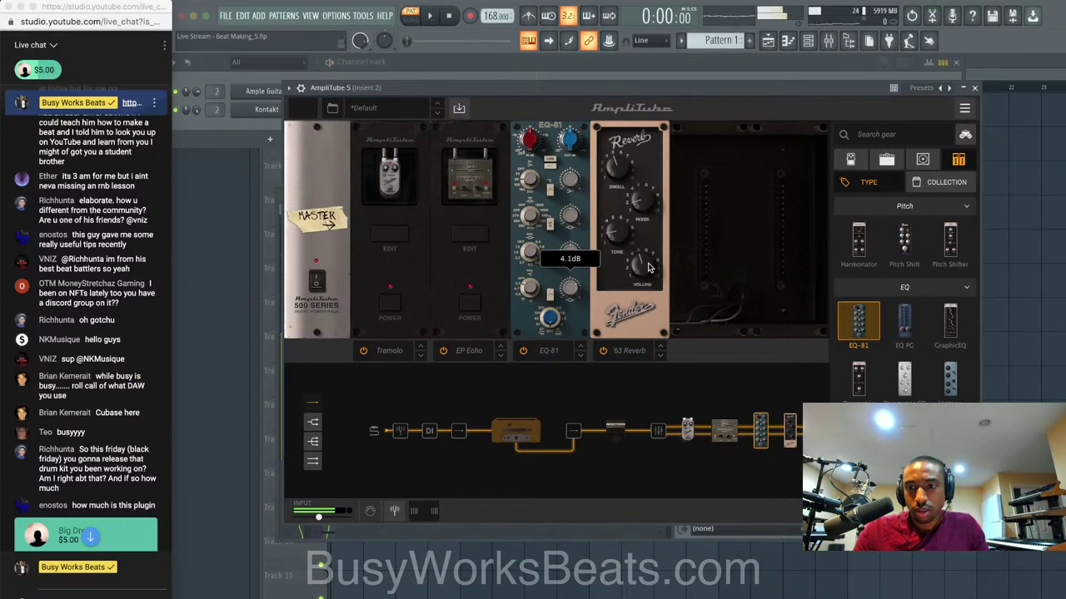
Close AmpliTube, move it to Insert 2's second slot, and open the plugin list for slot 1.
left_click(974, 88)
left_click_drag(749, 233, 754, 254)
left_click(753, 254)
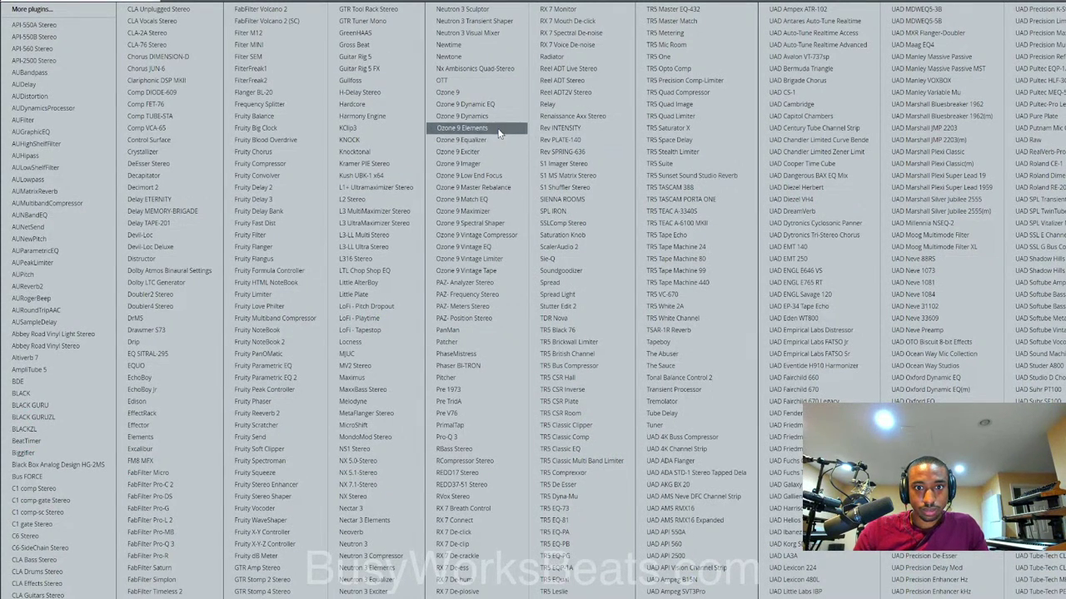
Load Ozone 9 Equalizer in slot 1, replace it with Ozone 9 Dynamic EQ, and set Mid/Side.
left_click(464, 139)
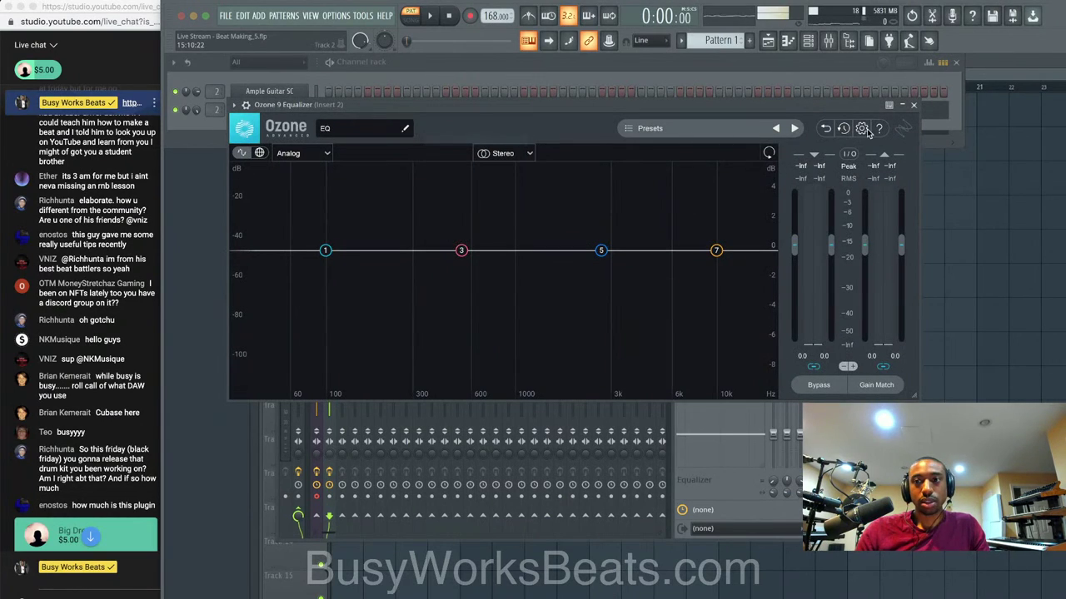
left_click(906, 108)
left_click(722, 232)
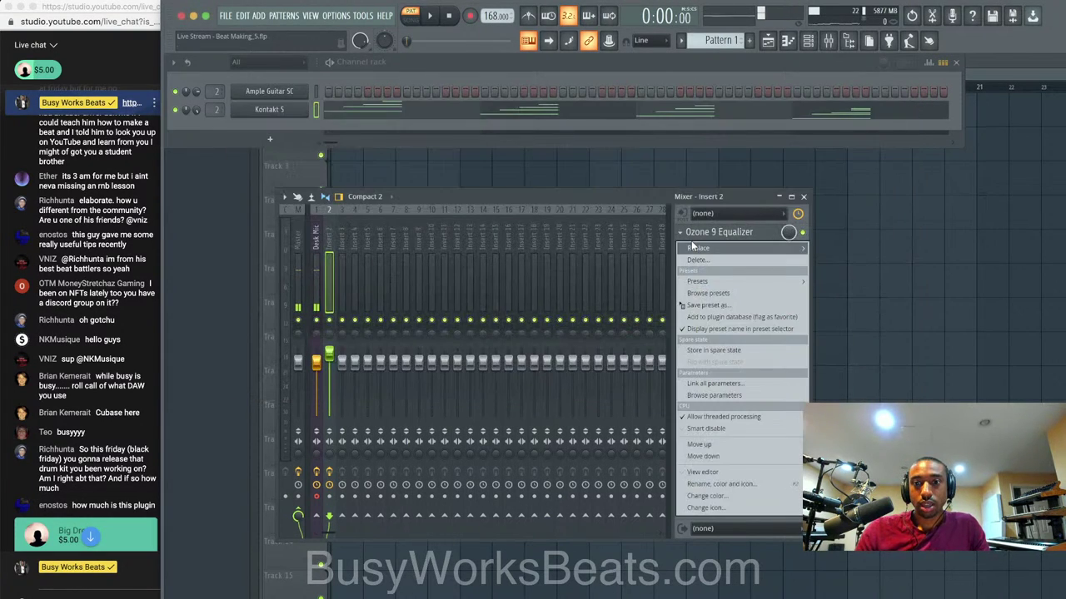
left_click(711, 352)
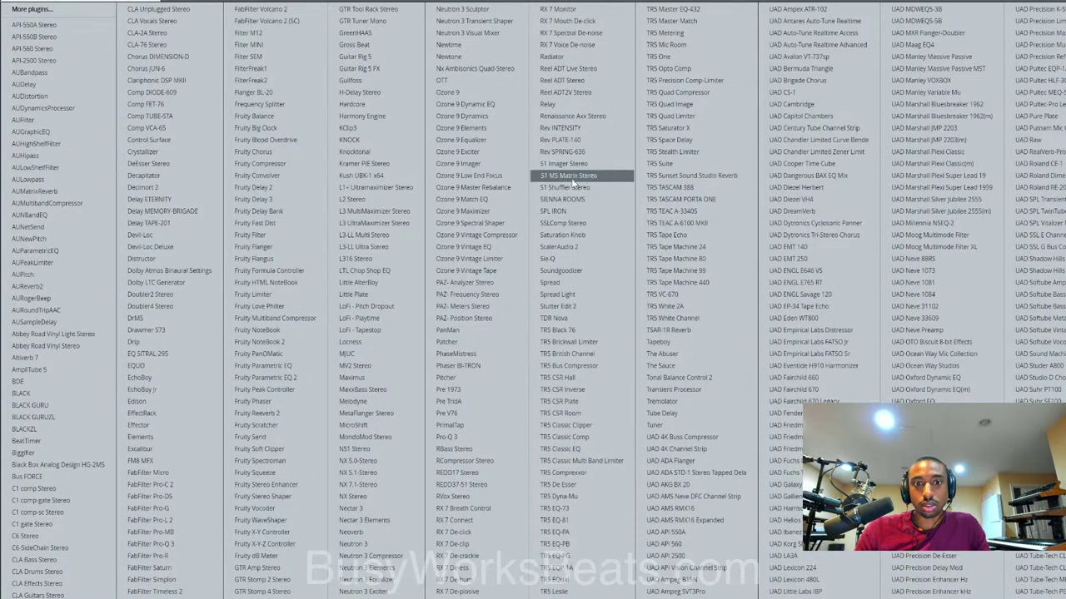
left_click(502, 109)
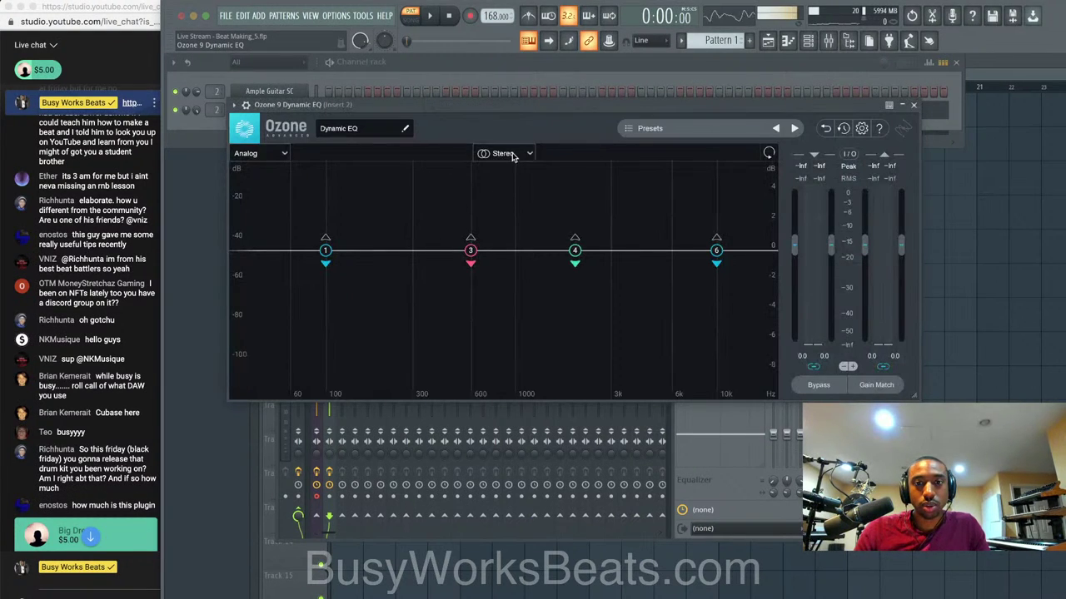
left_click(512, 156)
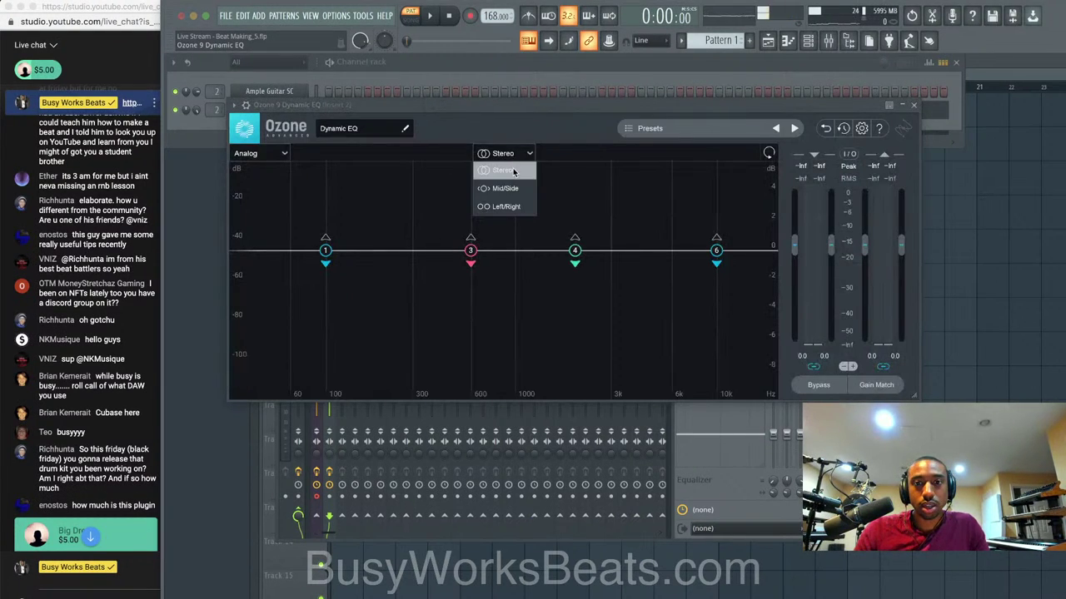
left_click(508, 188)
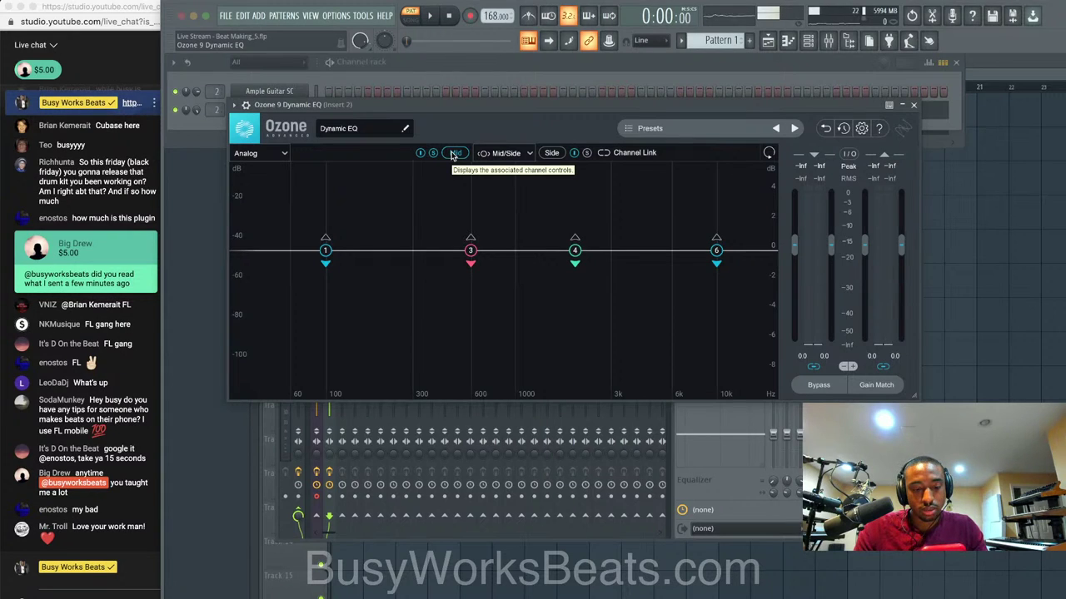
With the beat playing, move Mid band 3 near 293 Hz and drop band 2's threshold to -37.7 dB.
left_click(454, 154)
key("space")
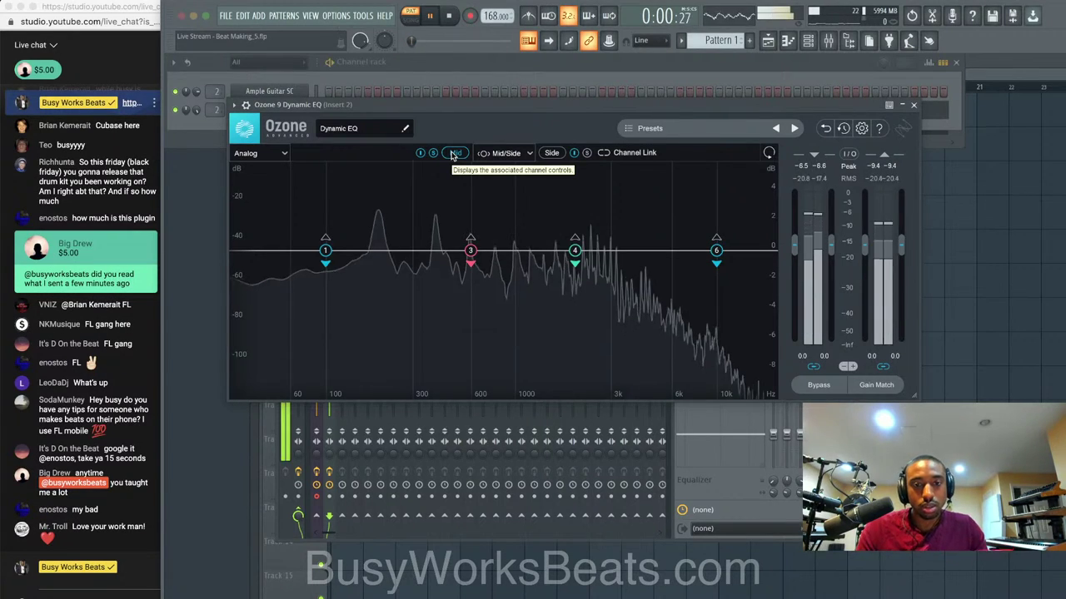
left_click_drag(470, 261, 353, 300)
left_click(279, 217)
left_click_drag(379, 342, 379, 345)
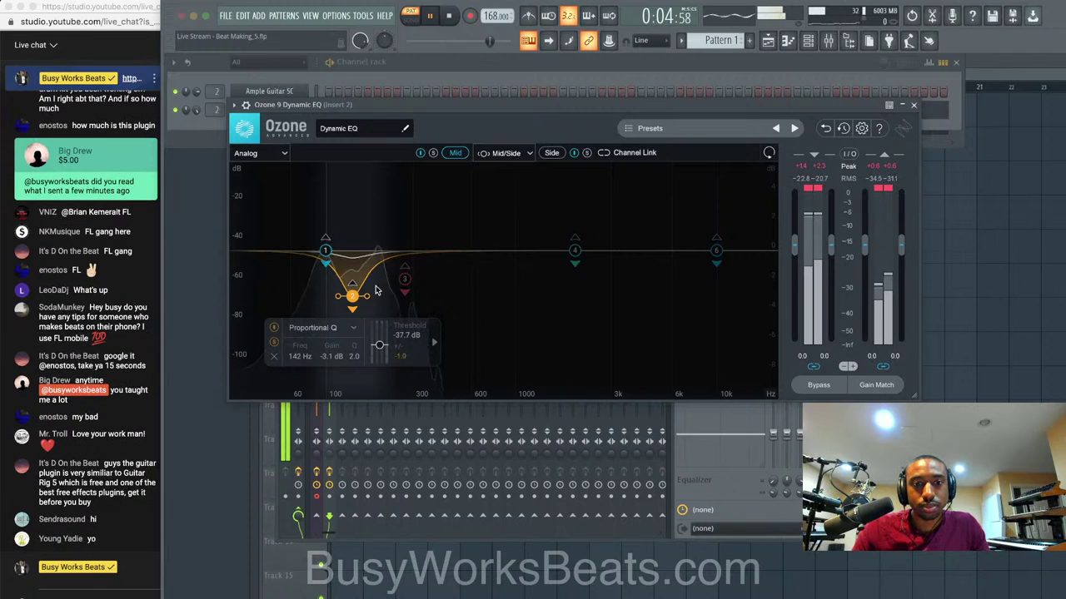
Cut band 3 to a -2.8 dB dip at 264 Hz, stop playback, and close Ozone.
left_click_drag(400, 282, 401, 293)
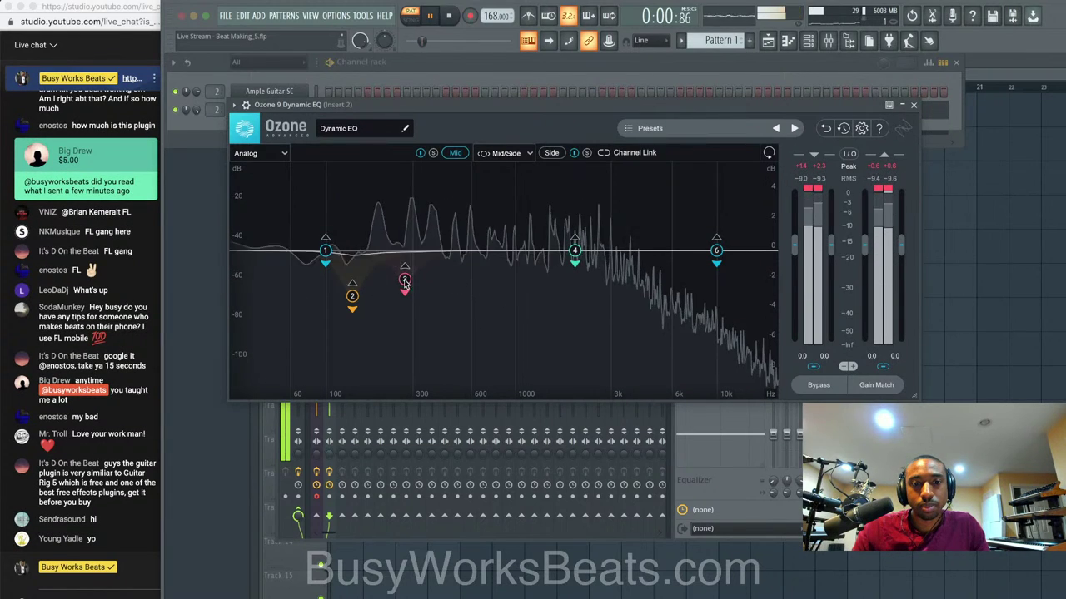
key("space")
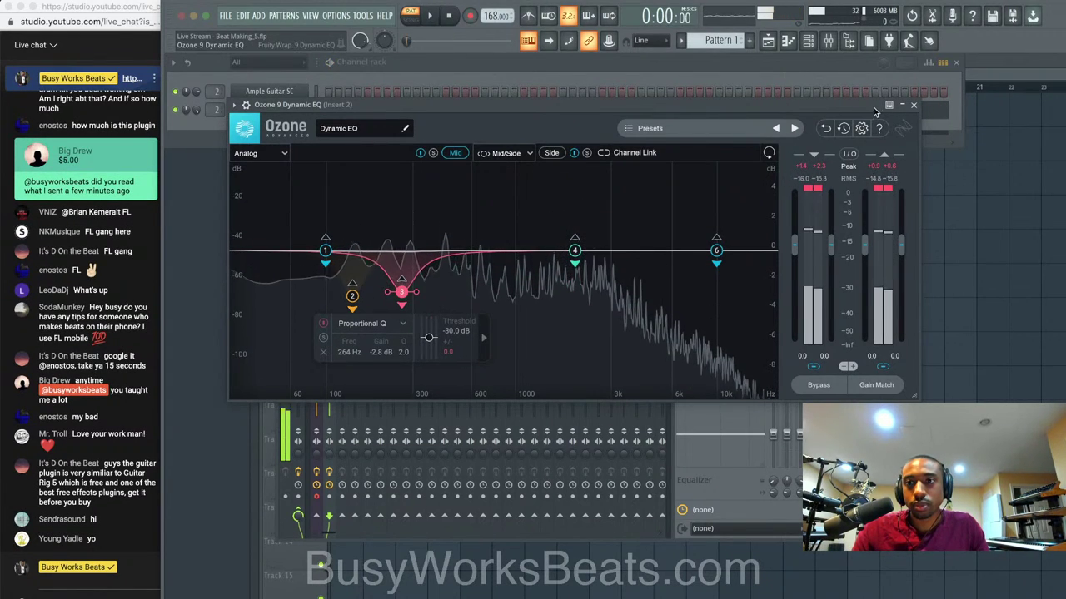
left_click(913, 104)
Set the audio buffer length to 408 samples, then play and lower Insert 2's fader from 117% to 100%.
left_click(337, 16)
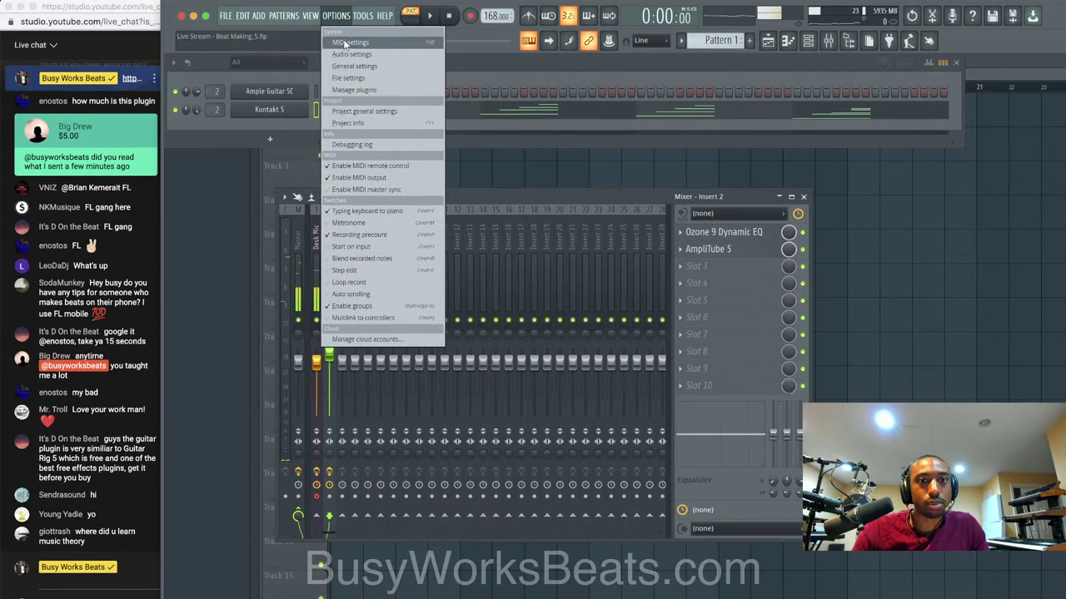
left_click(358, 55)
left_click_drag(380, 200, 390, 200)
left_click(740, 76)
key("space")
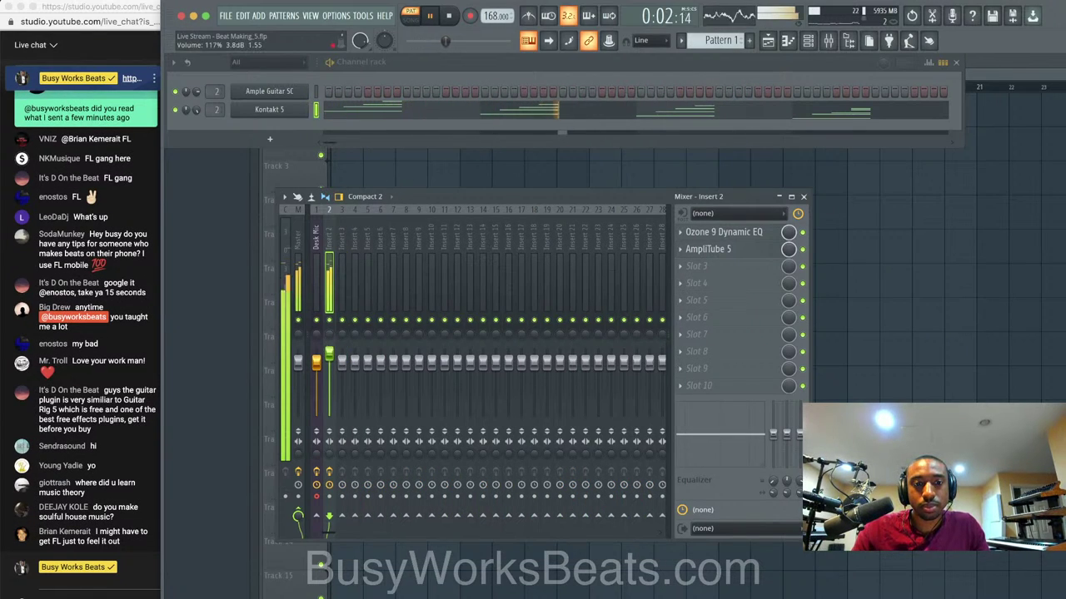
left_click_drag(327, 343, 330, 363)
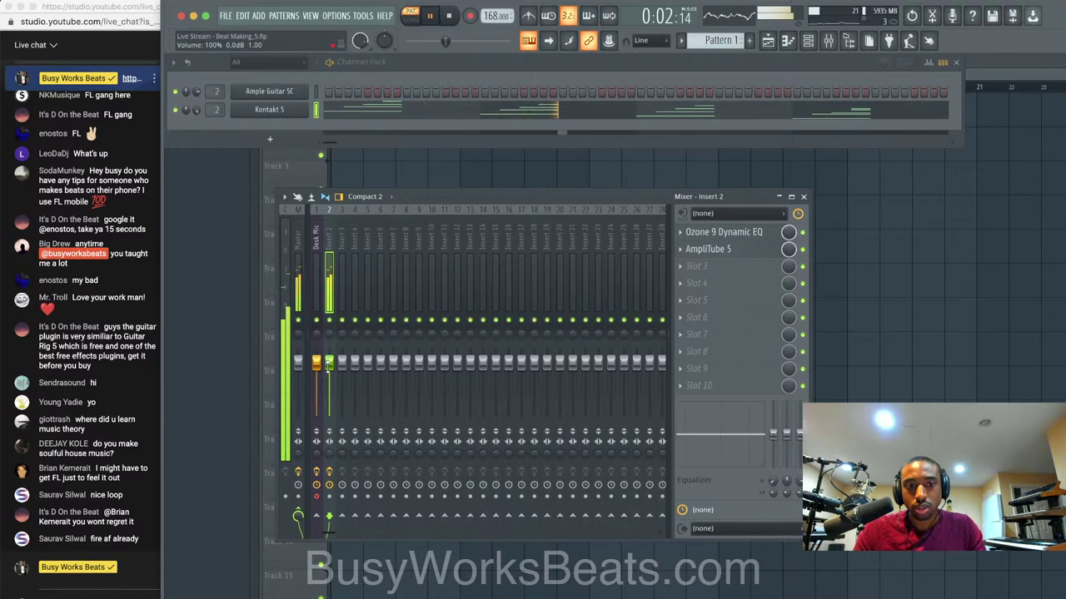
Stop playback and select the Desk Mic insert to check its input source choices.
left_click(318, 298)
key("space")
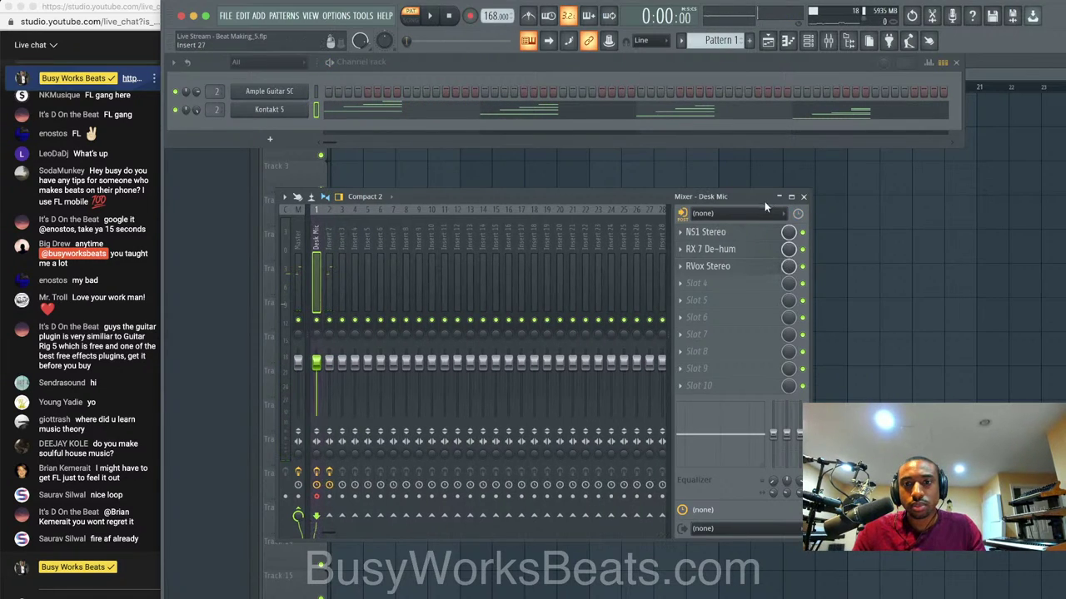
left_click(734, 213)
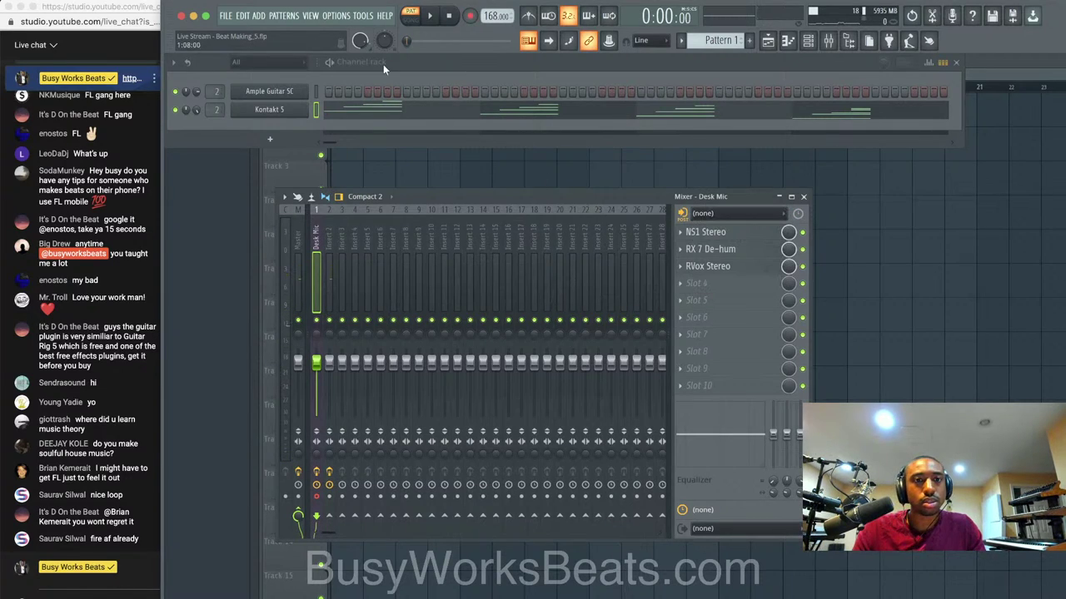
Try the MacBook Pro Speakers audio device, then switch back to Universal Audio Thunderbolt.
left_click(337, 16)
left_click(351, 54)
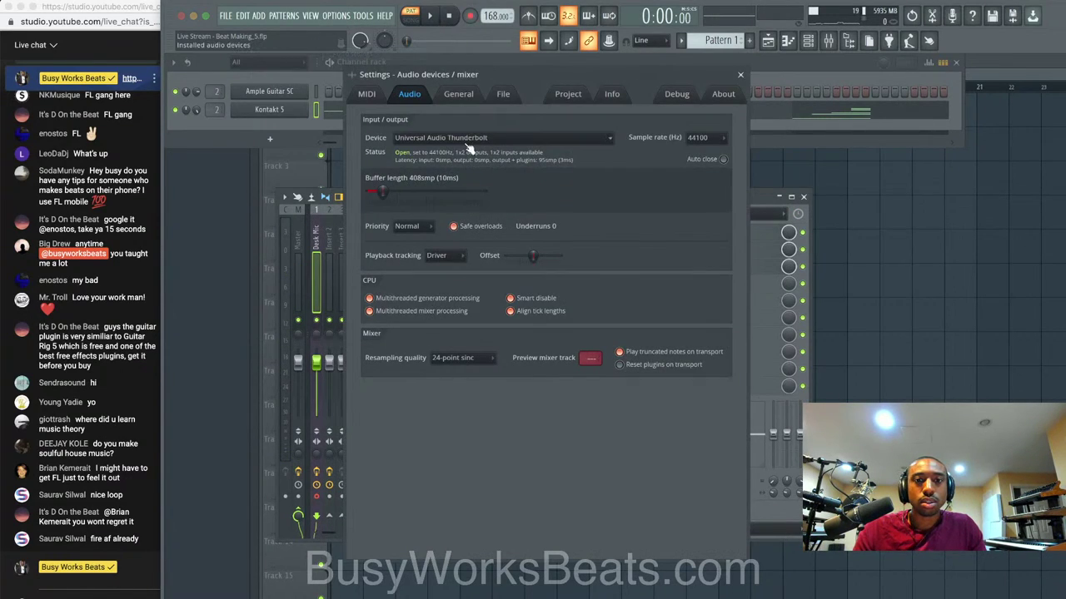
left_click(476, 161)
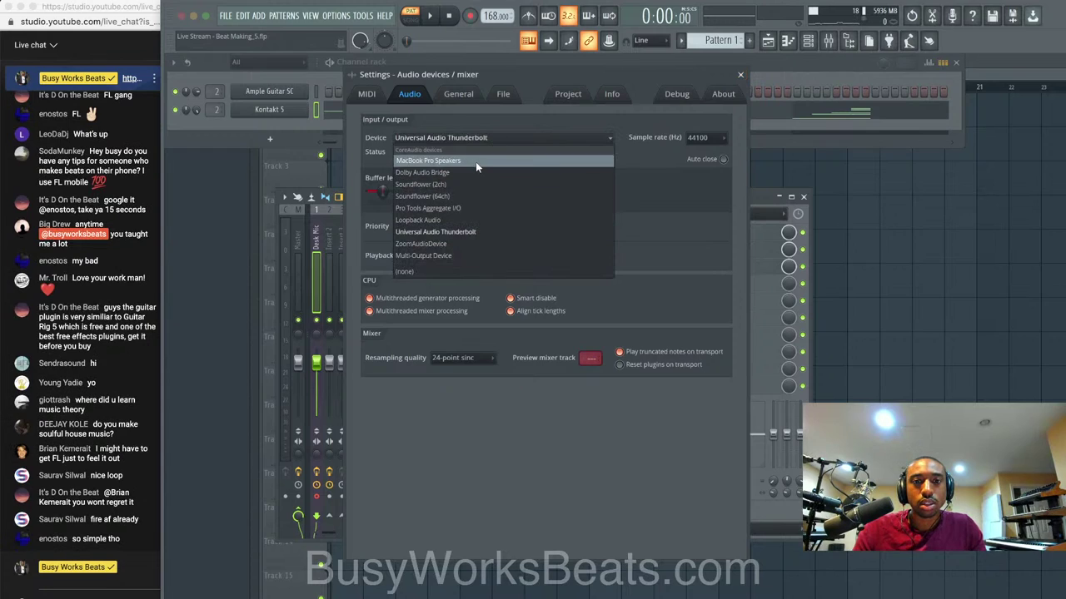
left_click(475, 161)
left_click(646, 125)
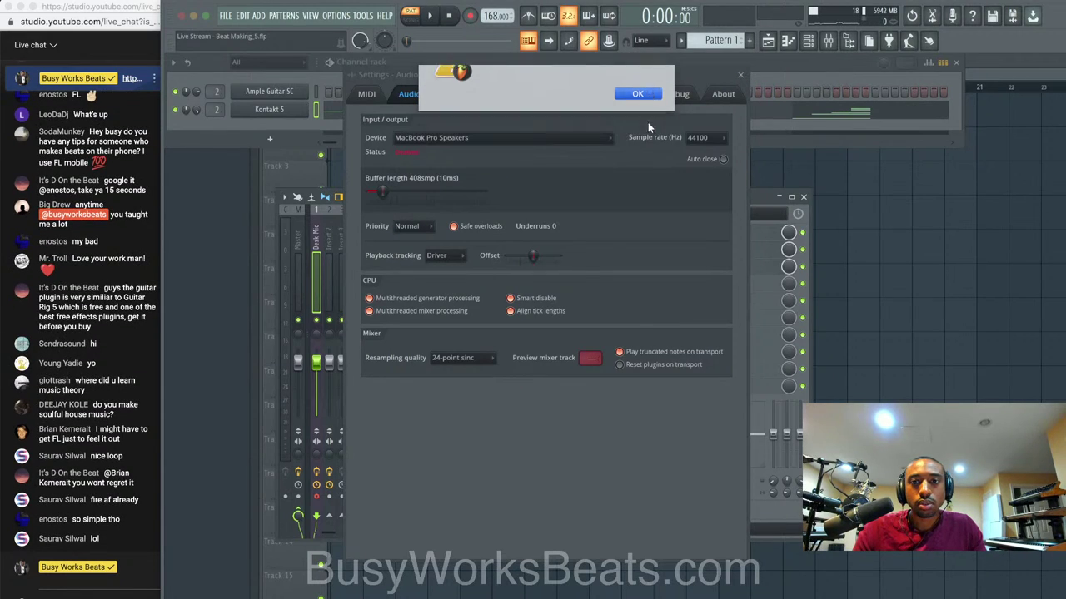
left_click(527, 140)
left_click(473, 231)
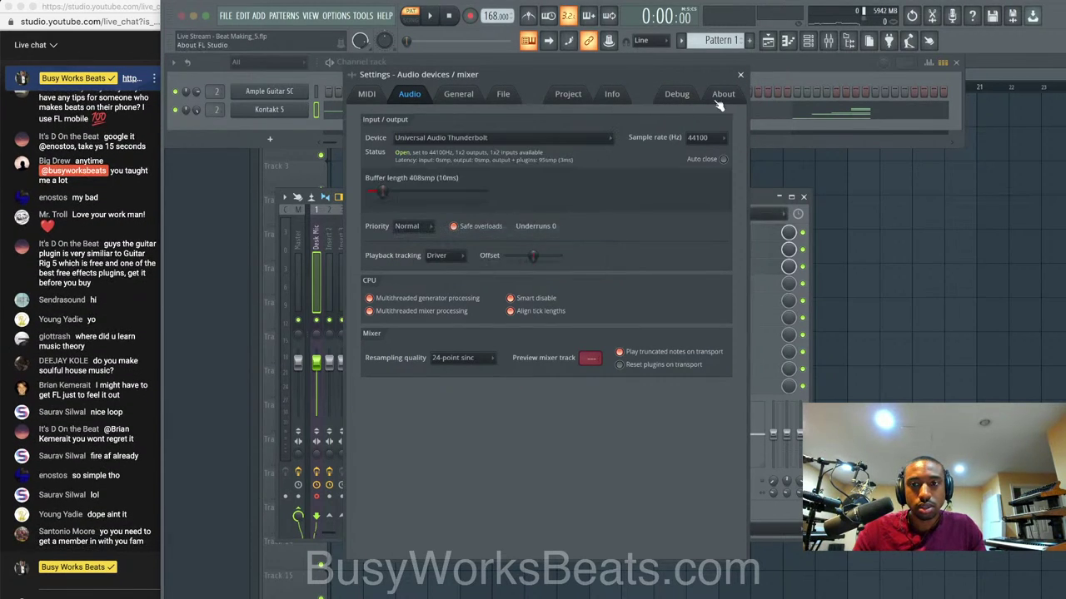
left_click(740, 76)
left_click(736, 213)
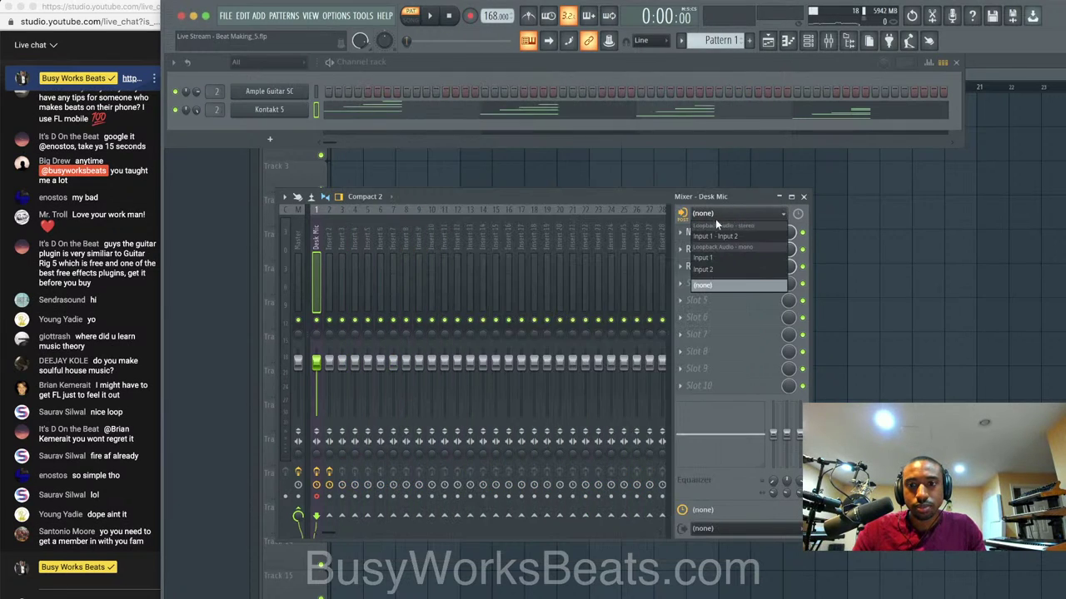
Save and close the old beat, then load the Mic LOUD No Noise state onto mixer Insert 1.
left_click(182, 16)
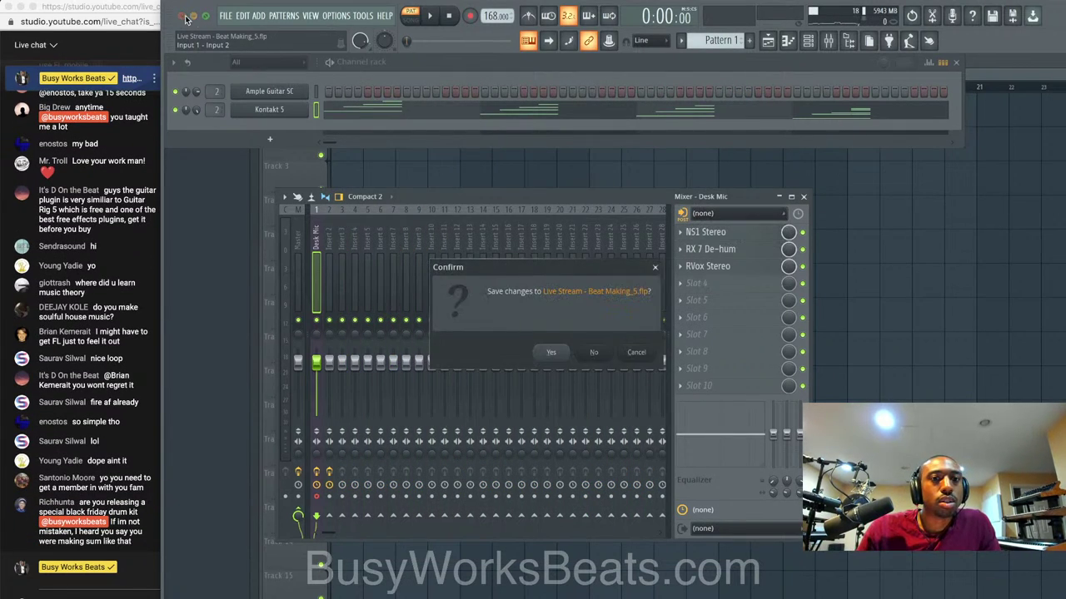
left_click(551, 354)
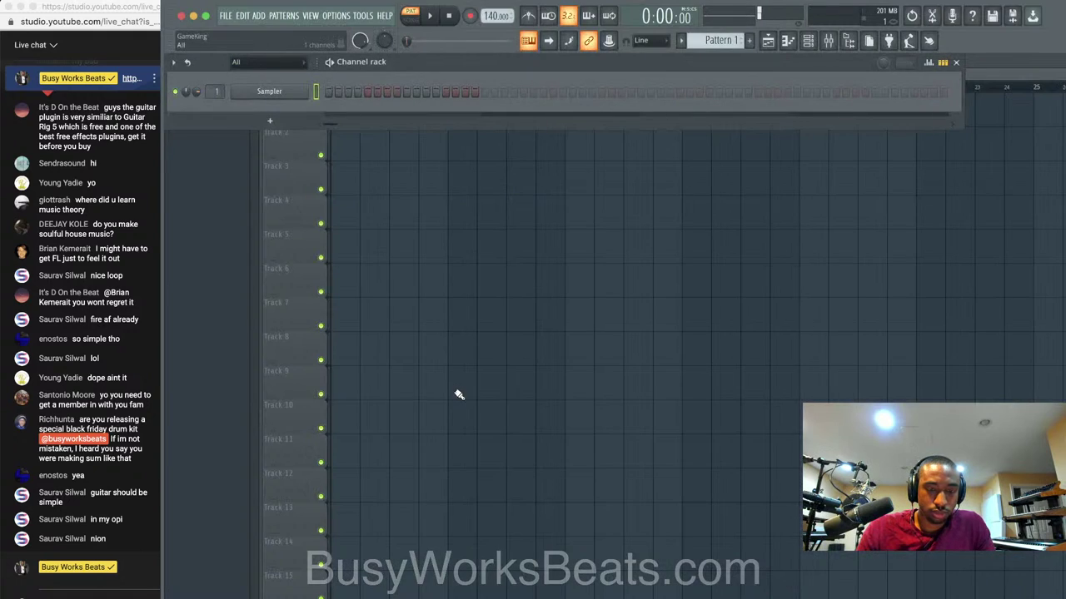
key("F9")
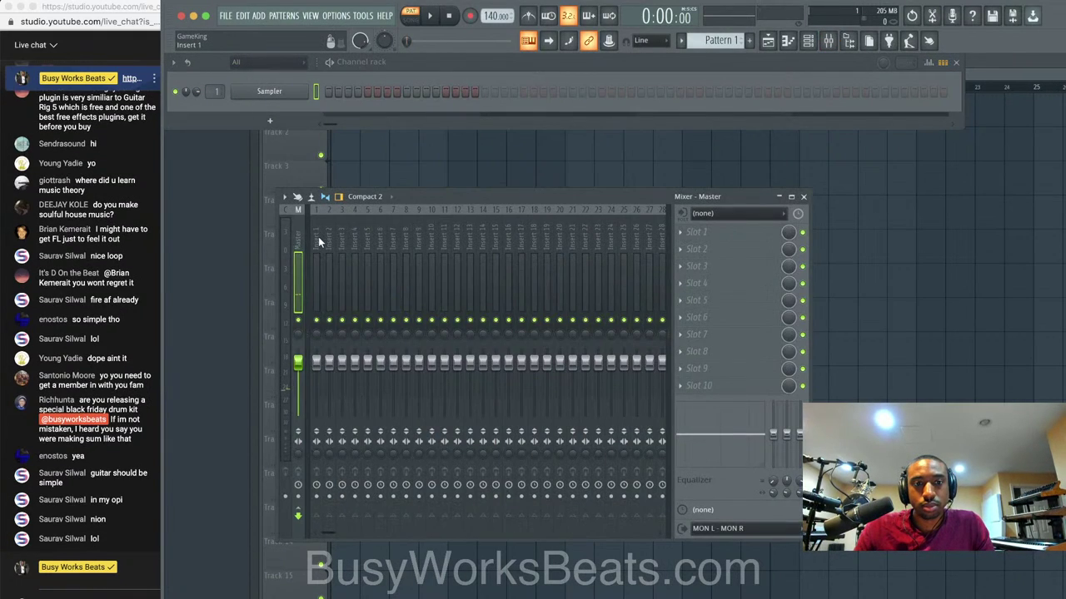
right_click(318, 237)
mouse_move(375, 272)
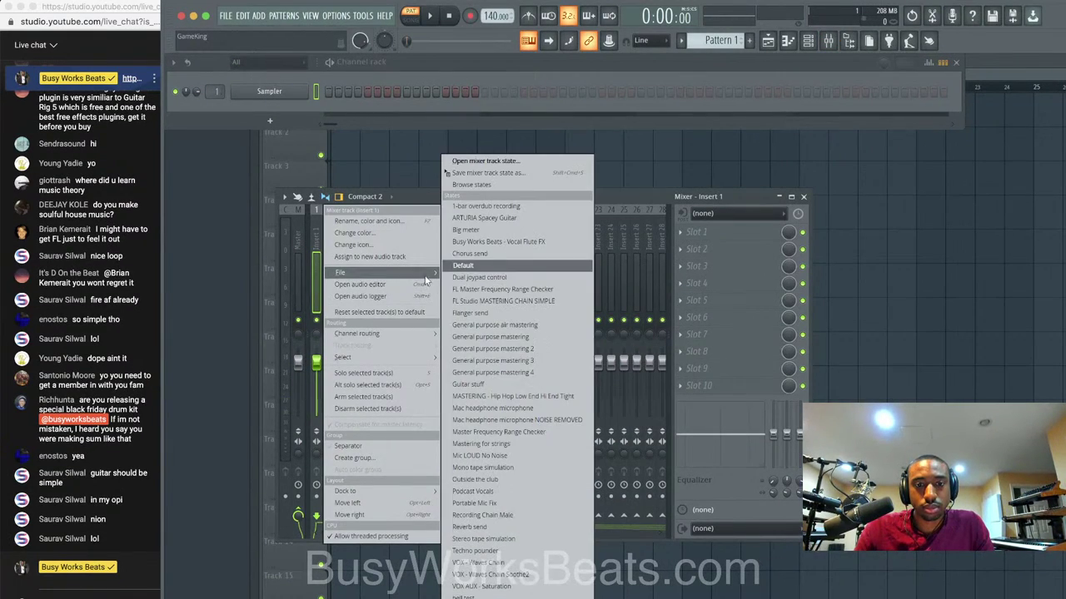
left_click(515, 458)
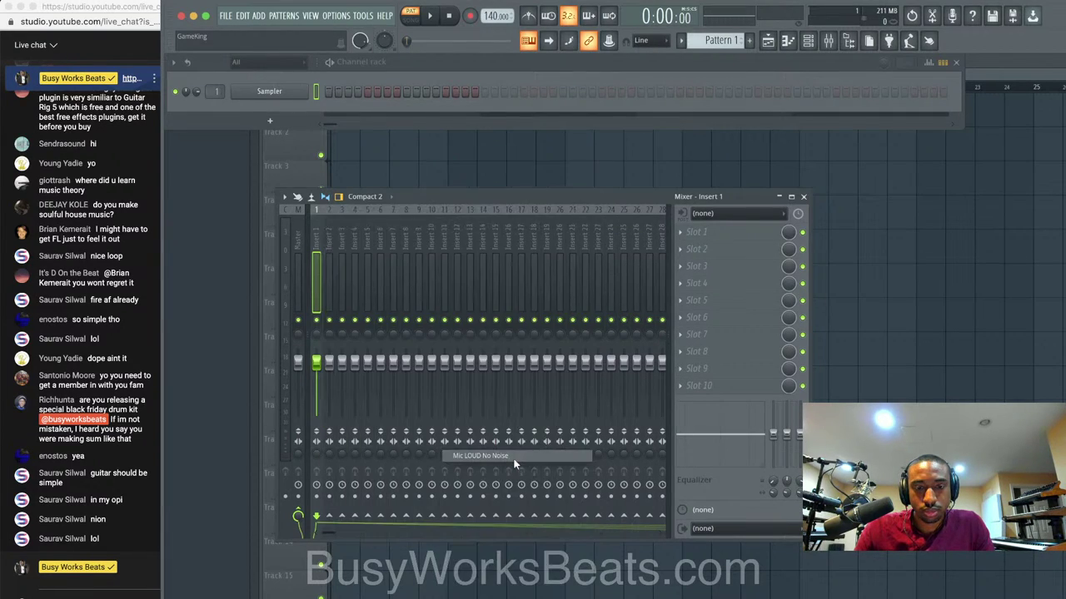
Route input MIC/LINE/HIZ 2 into the Desk Mic insert and lower the buffer to 120 samples (3 ms).
left_click(713, 215)
left_click(693, 259)
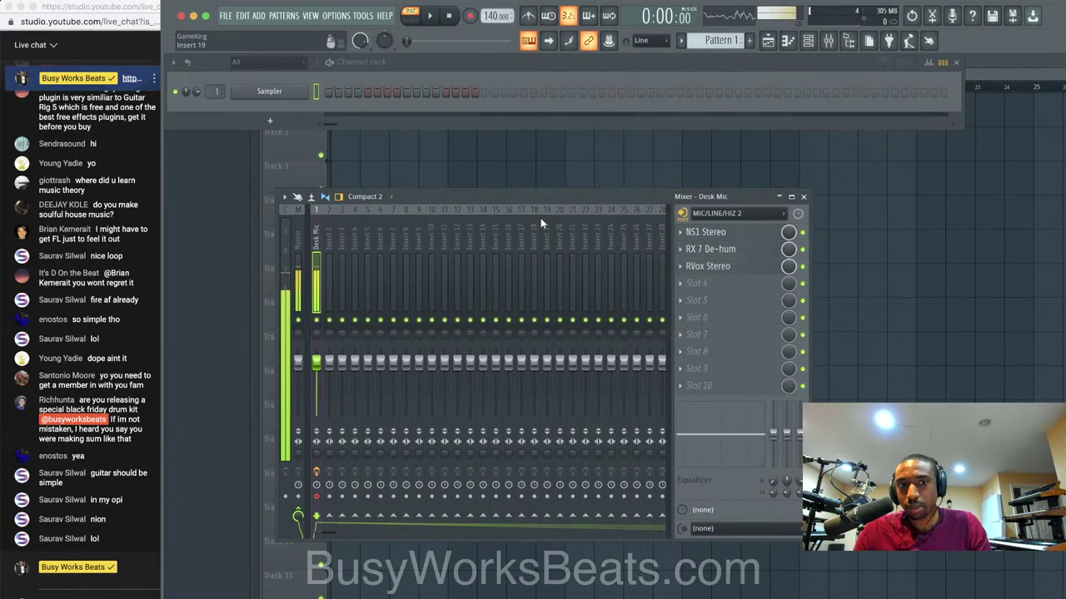
left_click(337, 15)
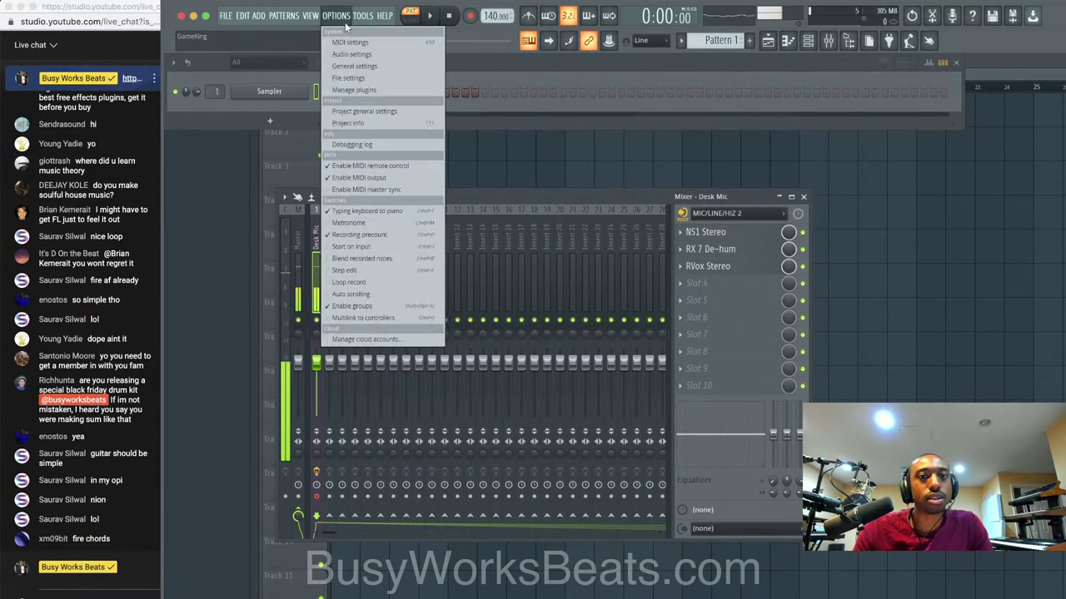
left_click(358, 56)
left_click_drag(379, 192, 372, 192)
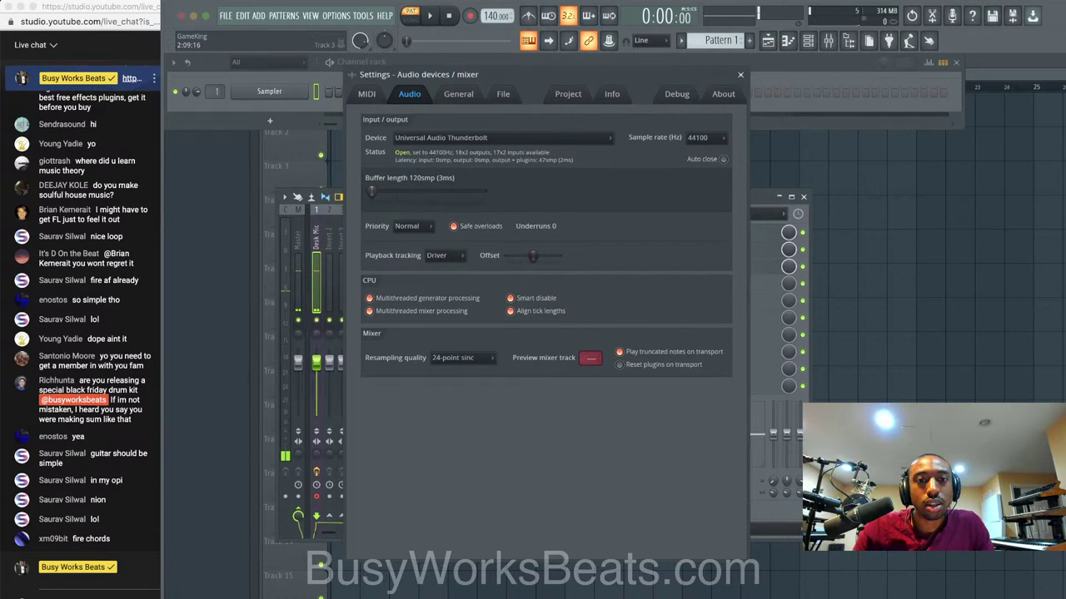
Close the audio settings and Save As the project under the name 'Live Stream - R&B - Synth'.
left_click(740, 74)
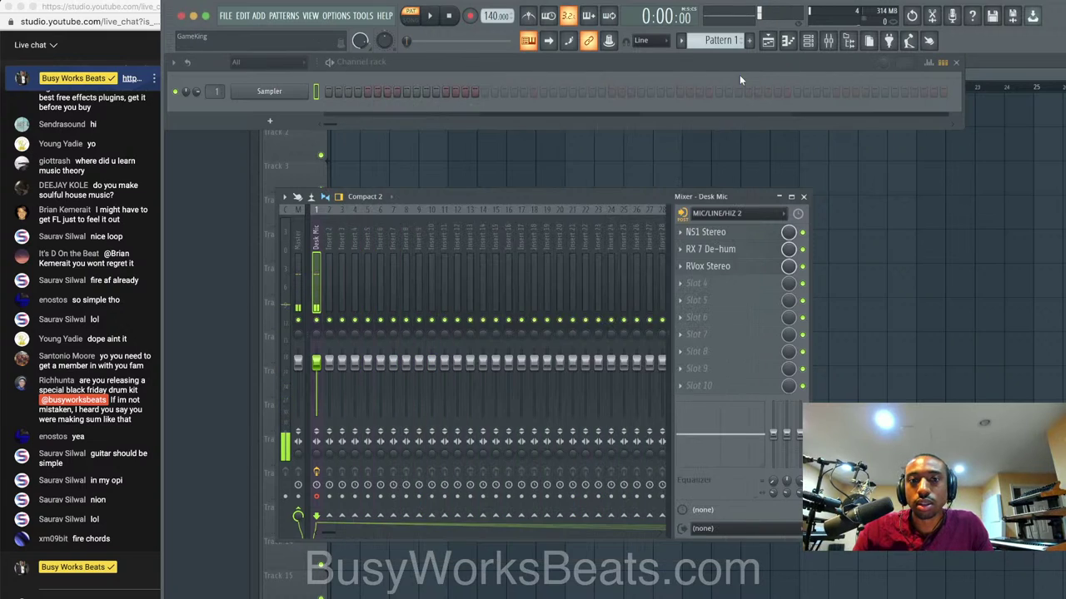
left_click(226, 15)
left_click(260, 81)
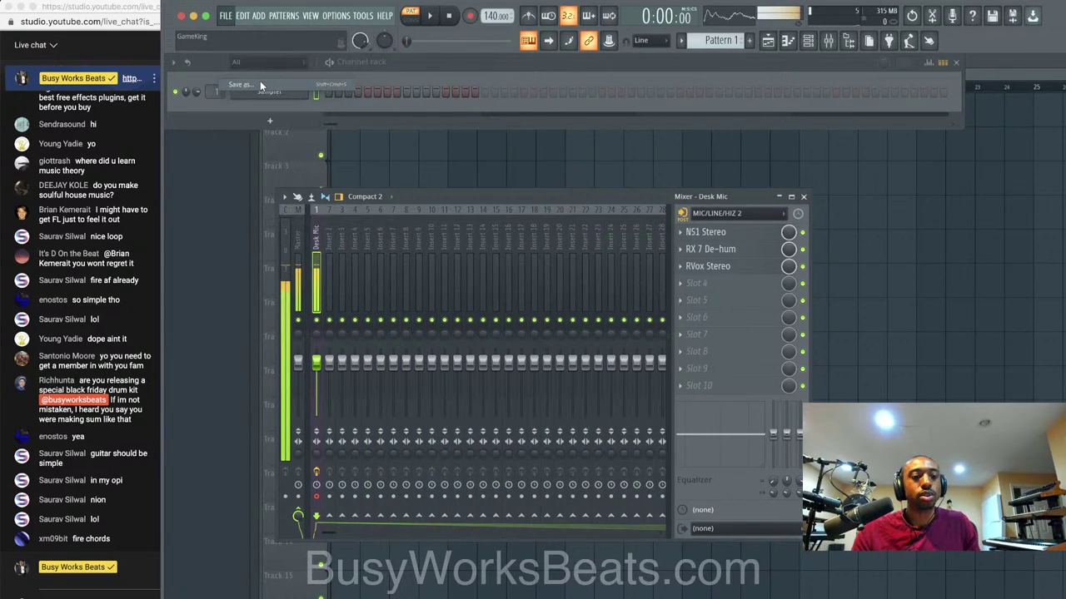
type("Live")
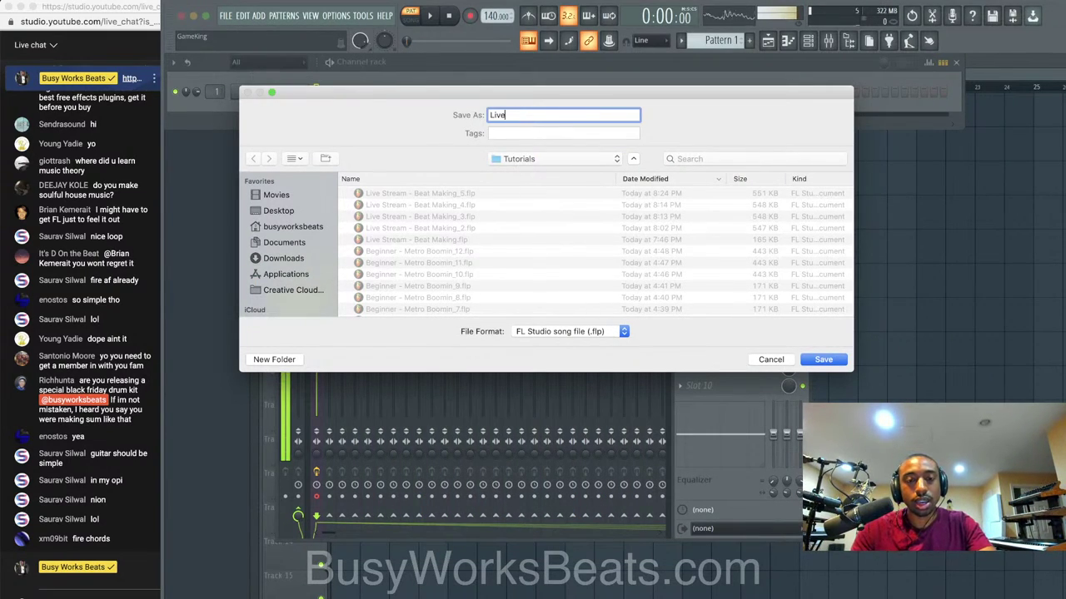
type(" Stream ")
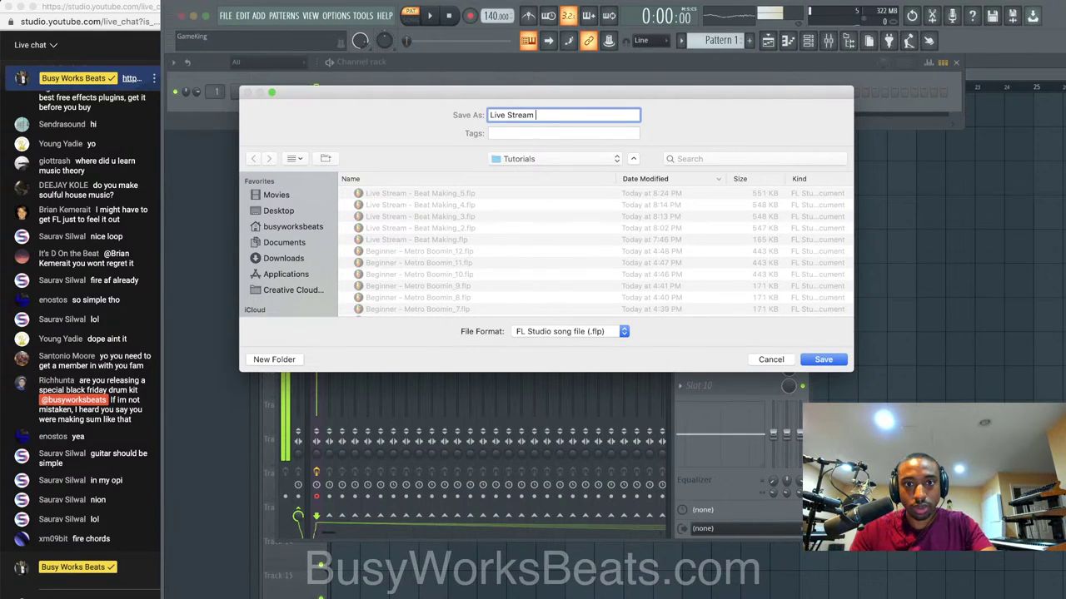
type("- B")
key("BackSpace")
key("BackSpace")
key("BackSpace")
key("BackSpace")
key("BackSpace")
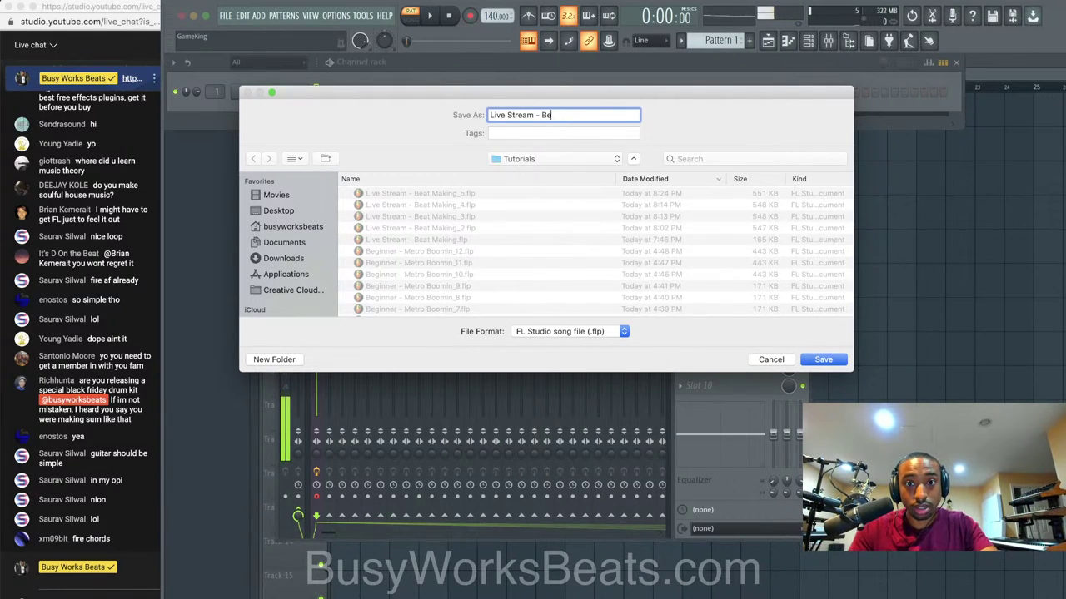
type("R&B -")
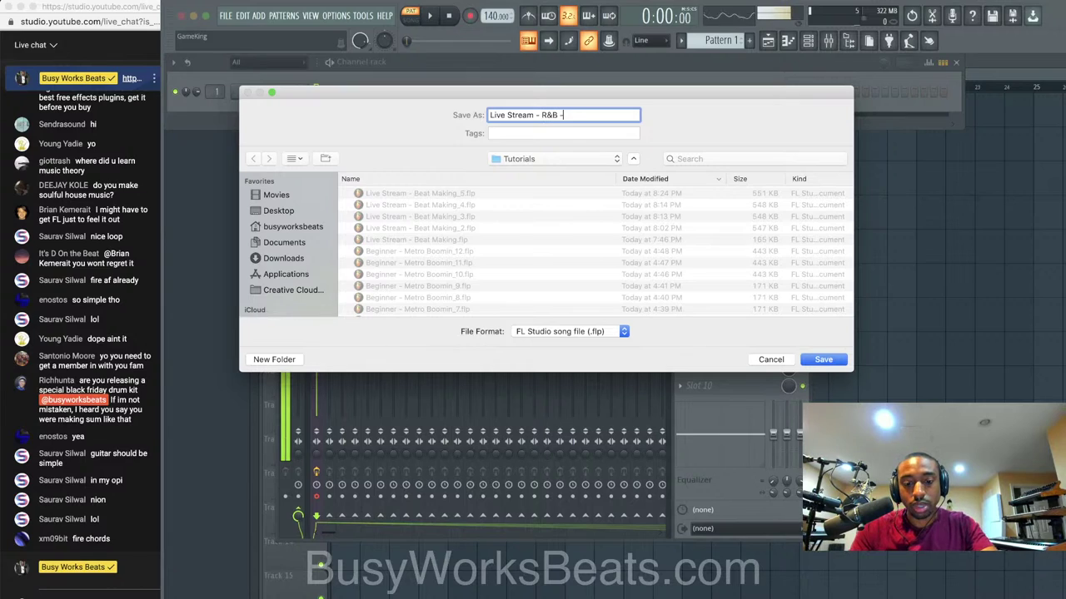
type(" Guita")
key("BackSpace")
key("BackSpace")
key("BackSpace")
key("BackSpace")
key("BackSpace")
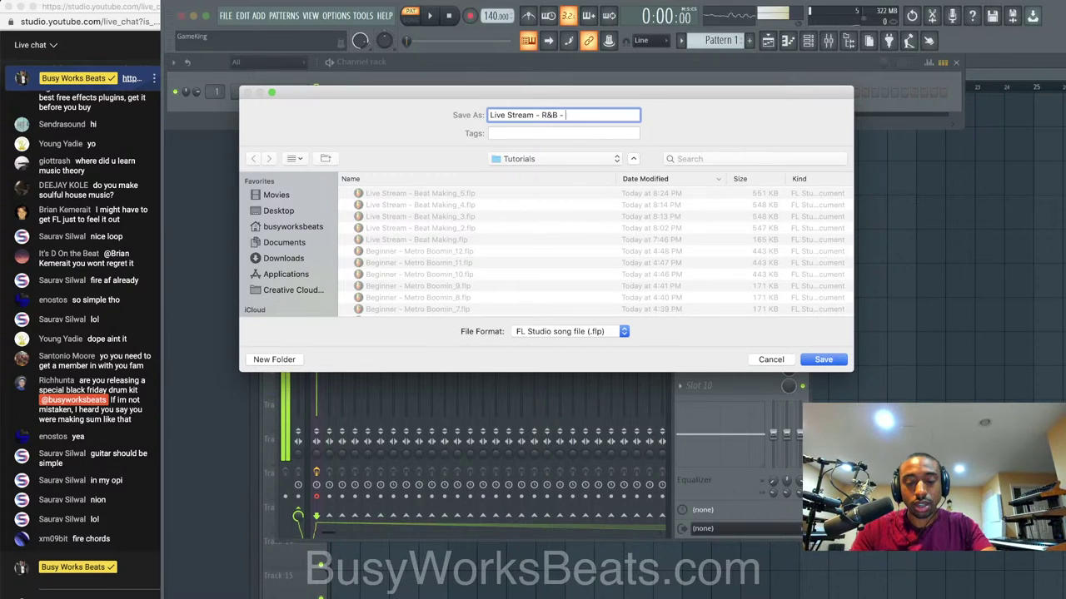
type("Synth")
key("Return")
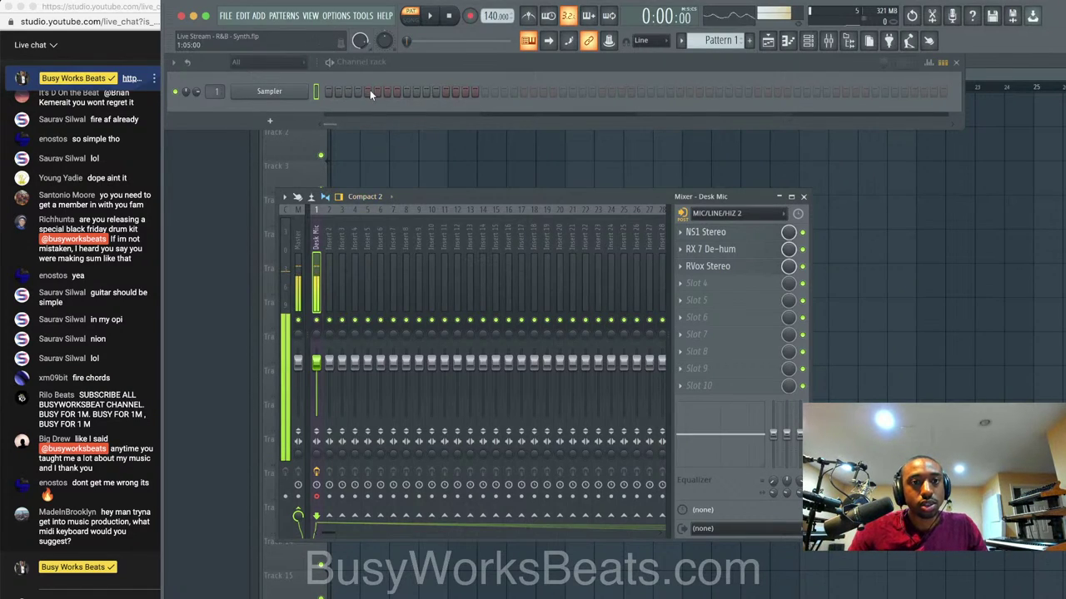
Open the Music folder from Finder's Dock menu and preview 'Drake - Let Ya Know mix 2-24b.wav'.
left_click(383, 70)
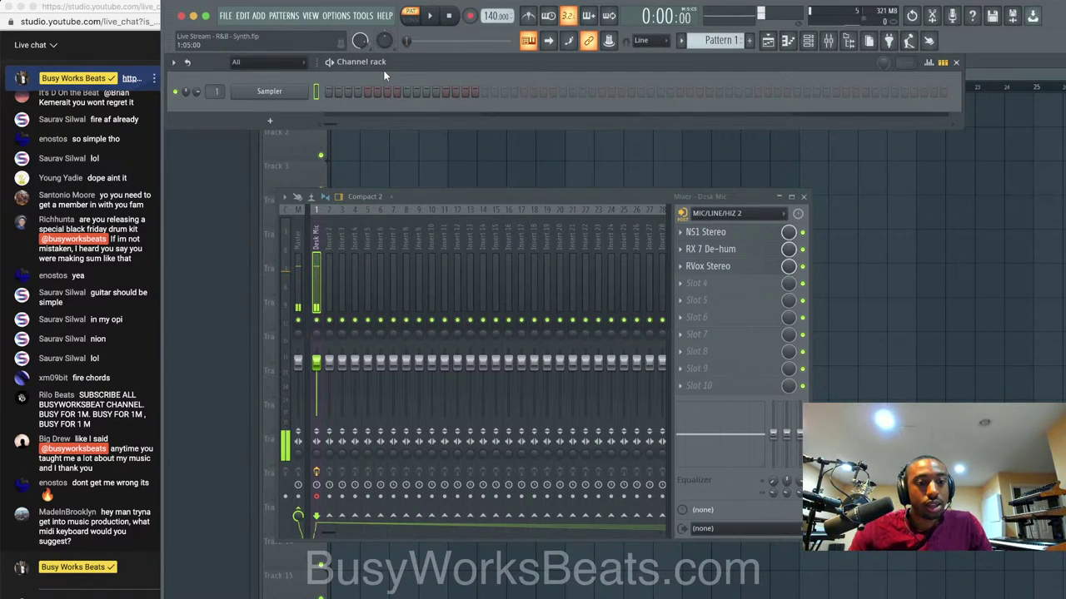
right_click(188, 598)
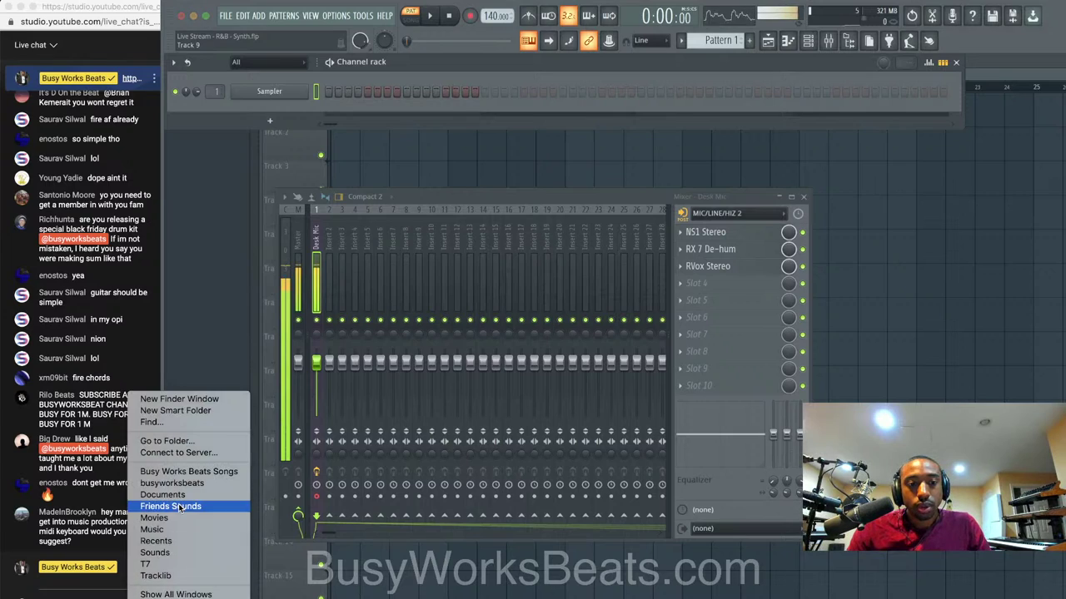
left_click(182, 530)
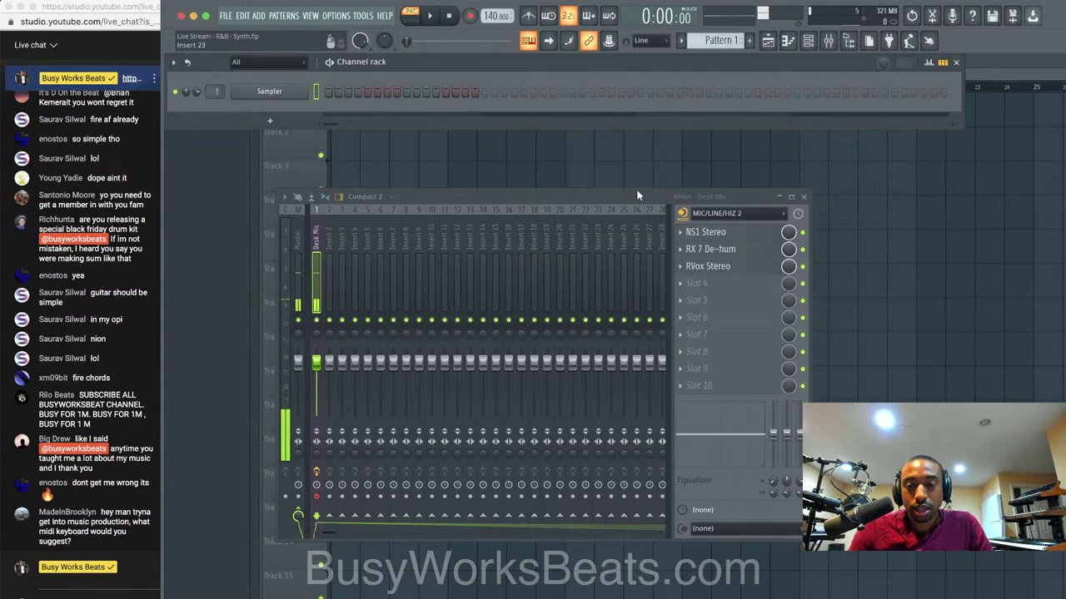
right_click(188, 597)
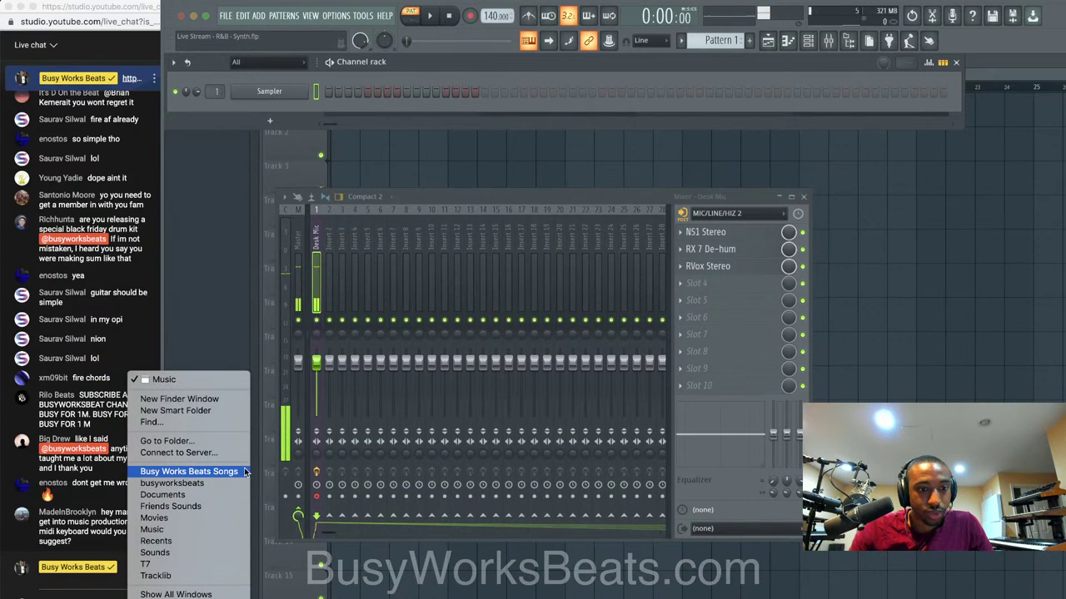
left_click(219, 383)
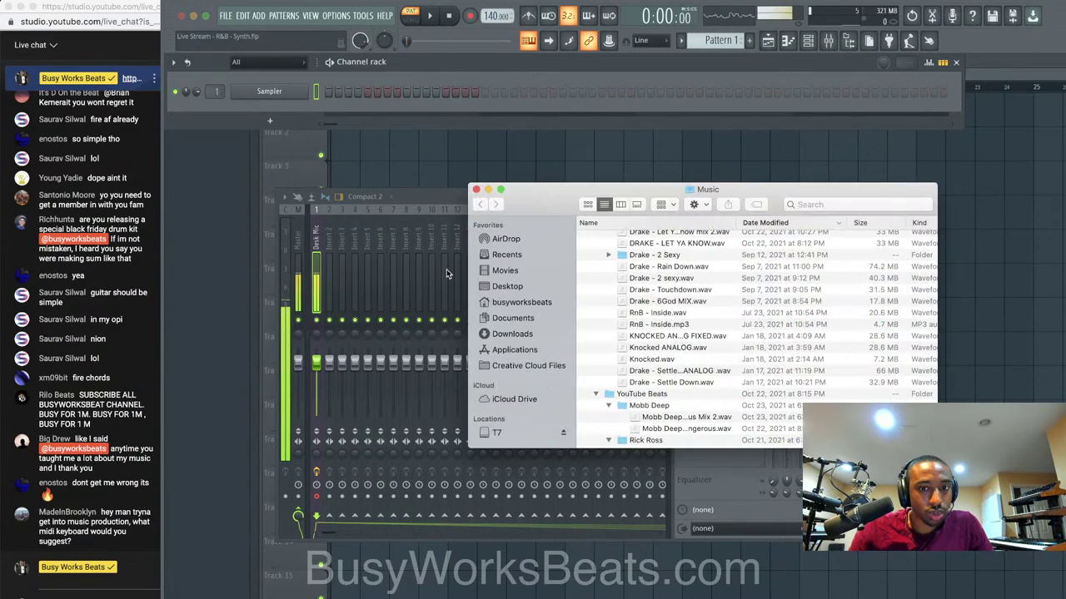
scroll(681, 287, "up", 5)
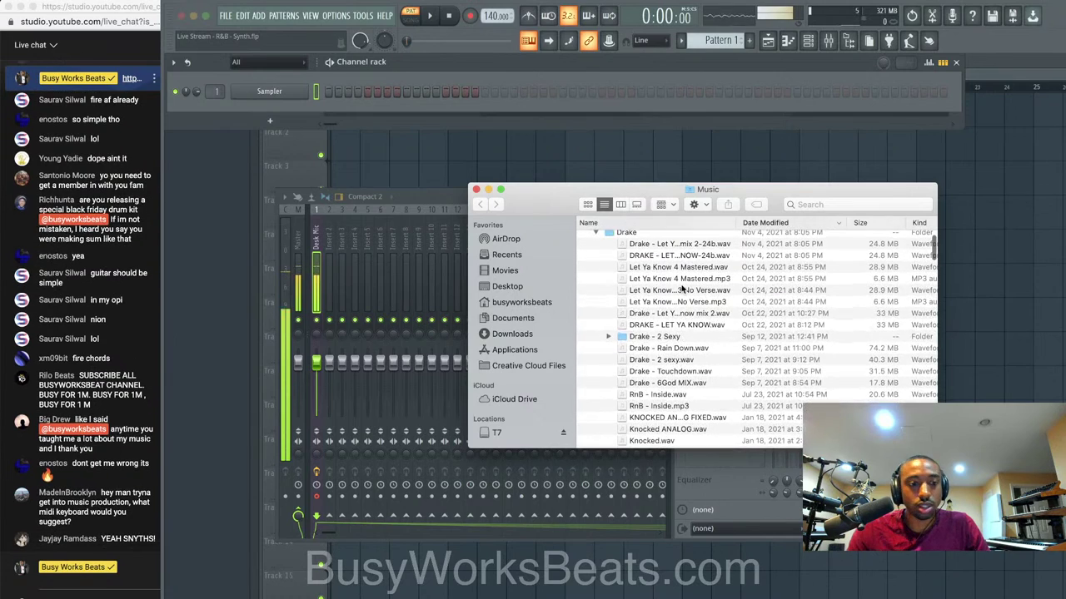
scroll(681, 287, "up", 2)
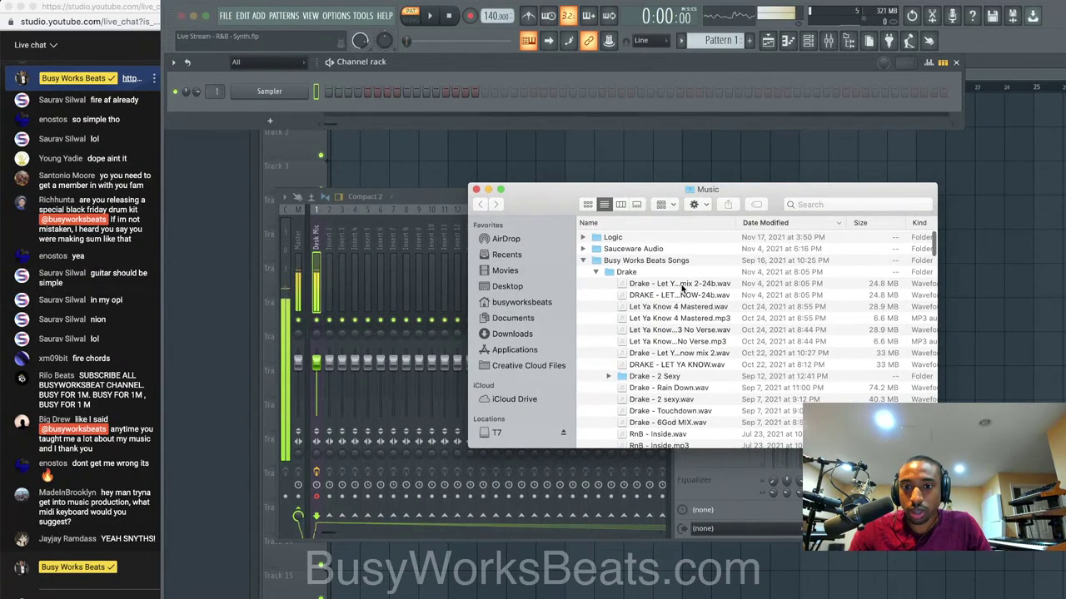
left_click(696, 284)
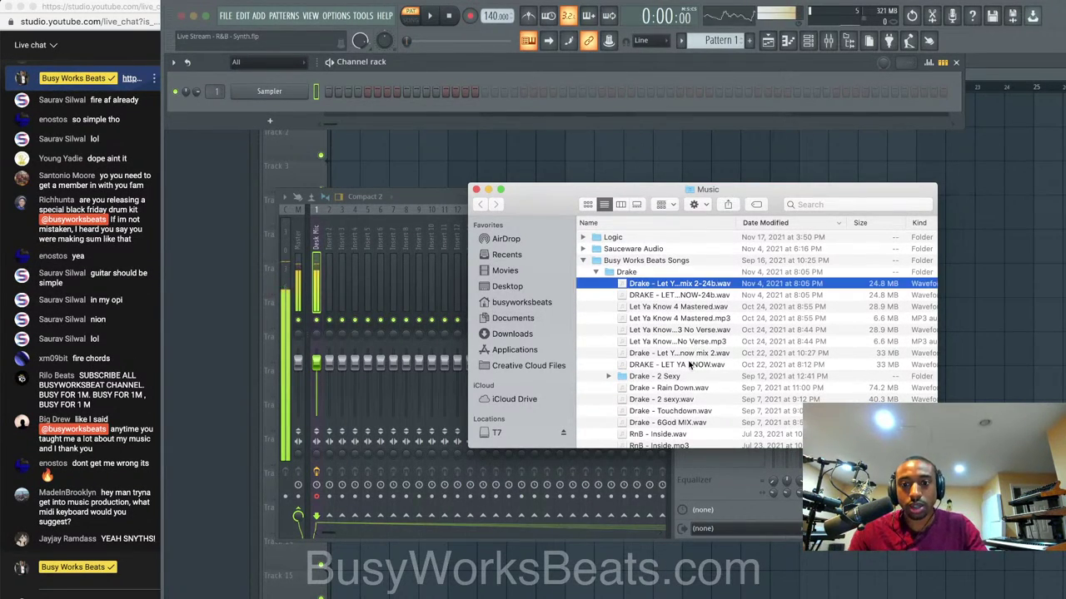
key("space")
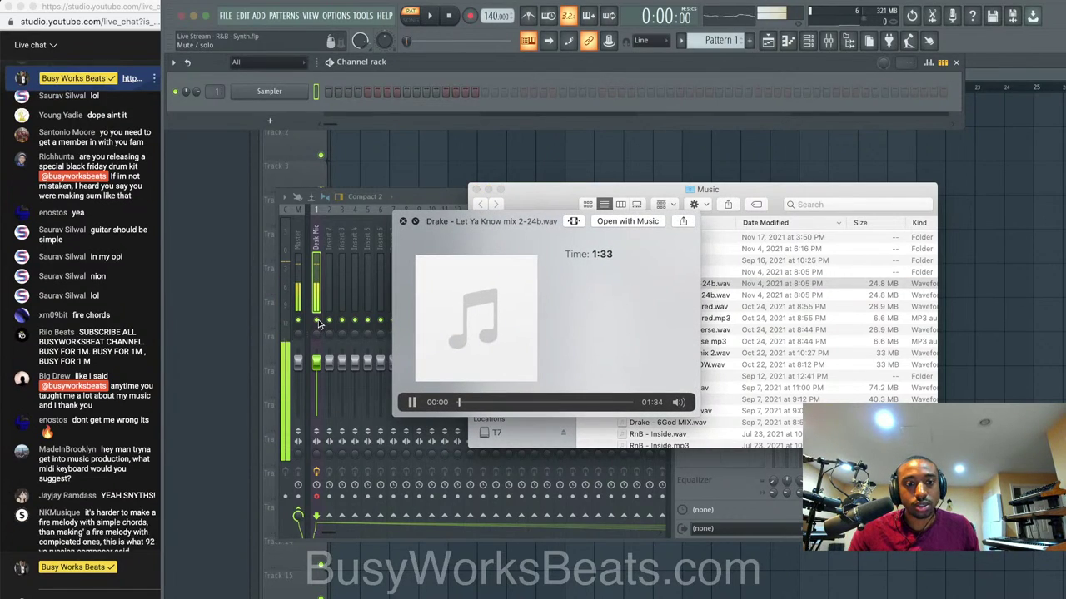
Dismiss the Quick Look preview and Finder window to return to FL Studio's mixer.
left_click(319, 325)
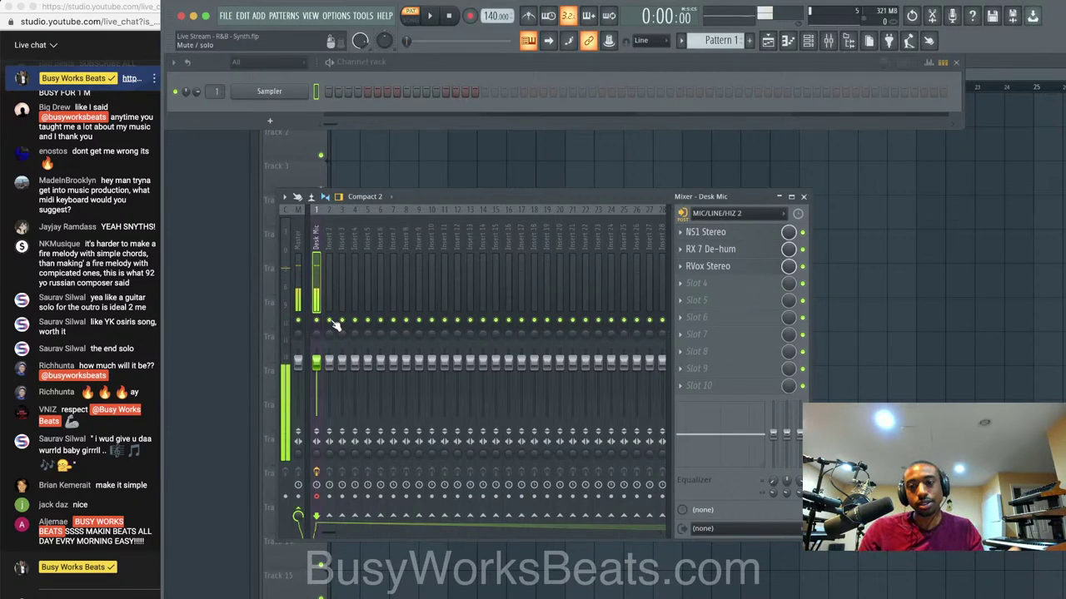
Select mixer insert 2 and set the Sampler channel's mixer target to 2.
left_click(331, 253)
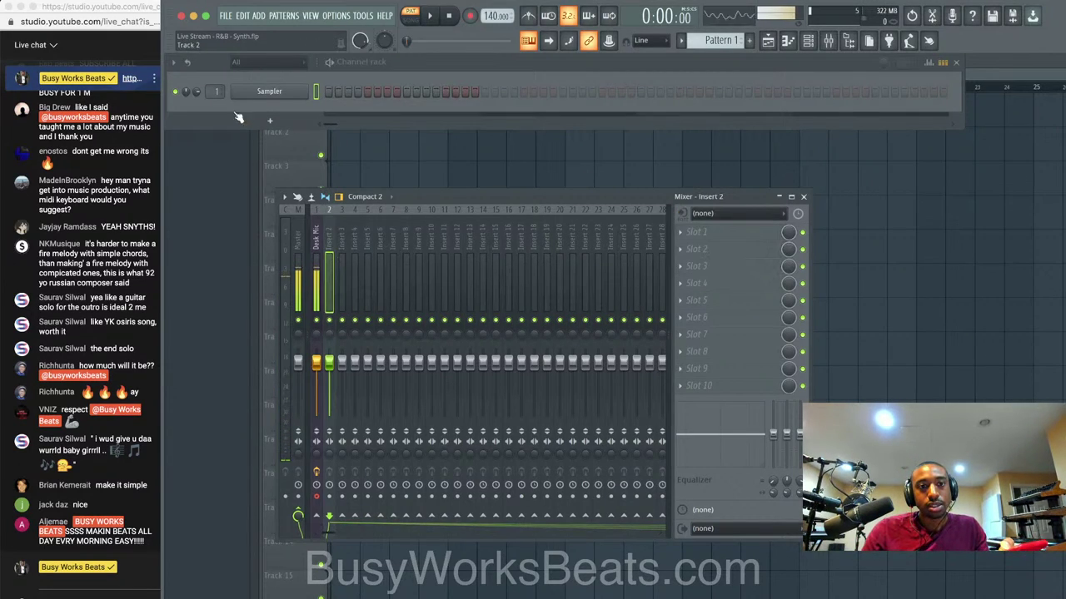
left_click_drag(214, 92, 214, 85)
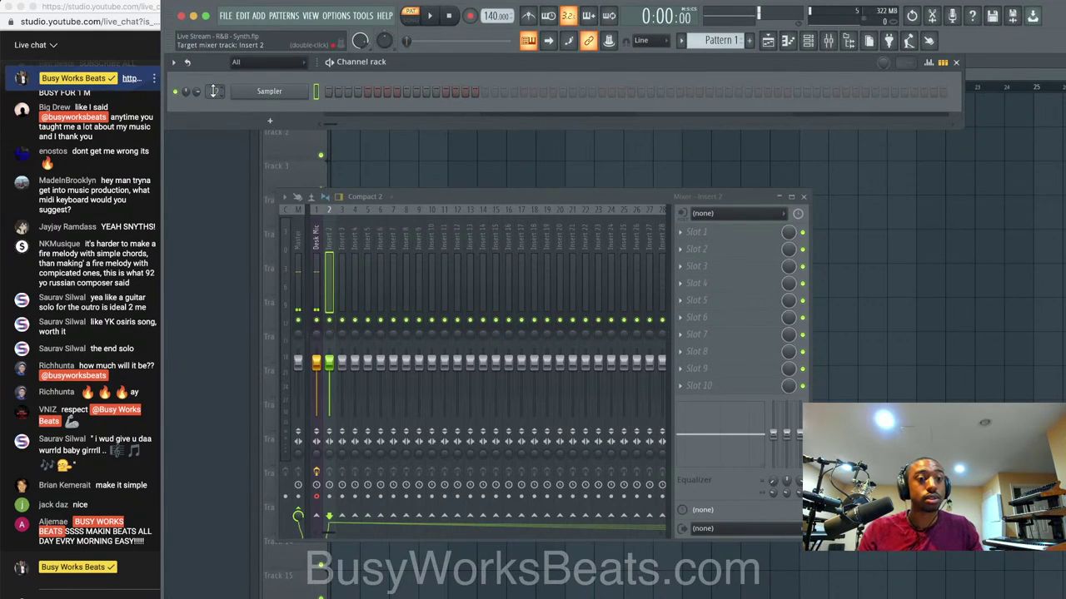
right_click(300, 95)
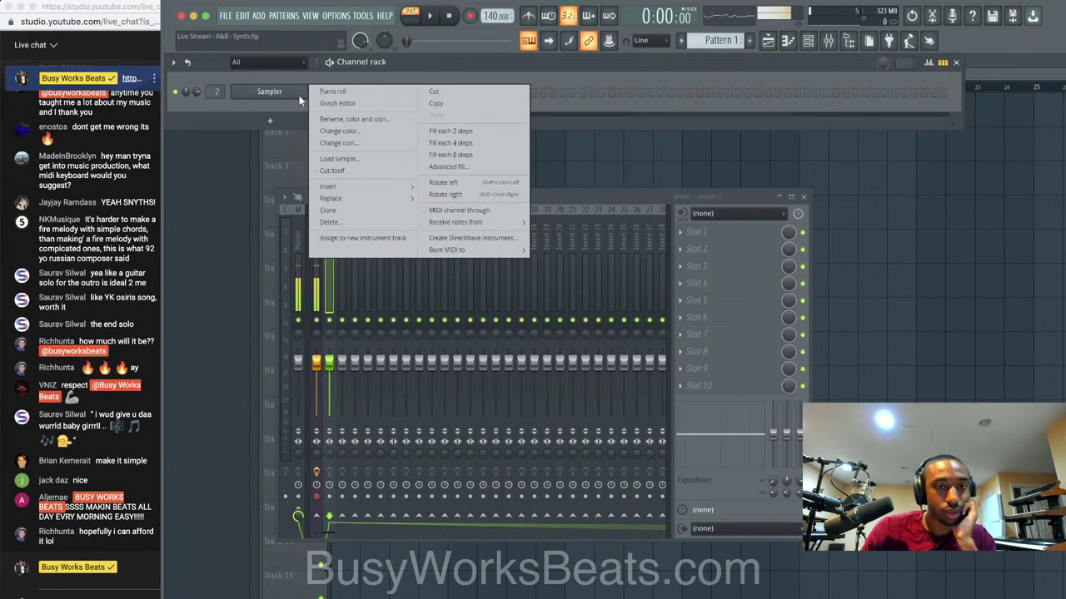
left_click(301, 99)
scroll(83, 190, "up", 1)
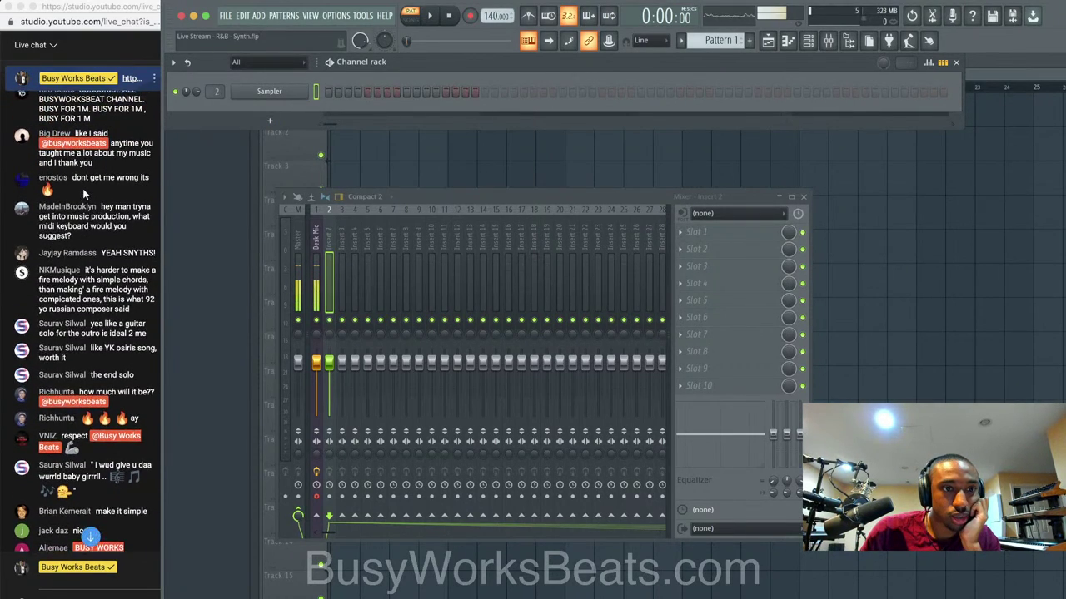
scroll(84, 192, "down", 1)
scroll(84, 193, "down", 1)
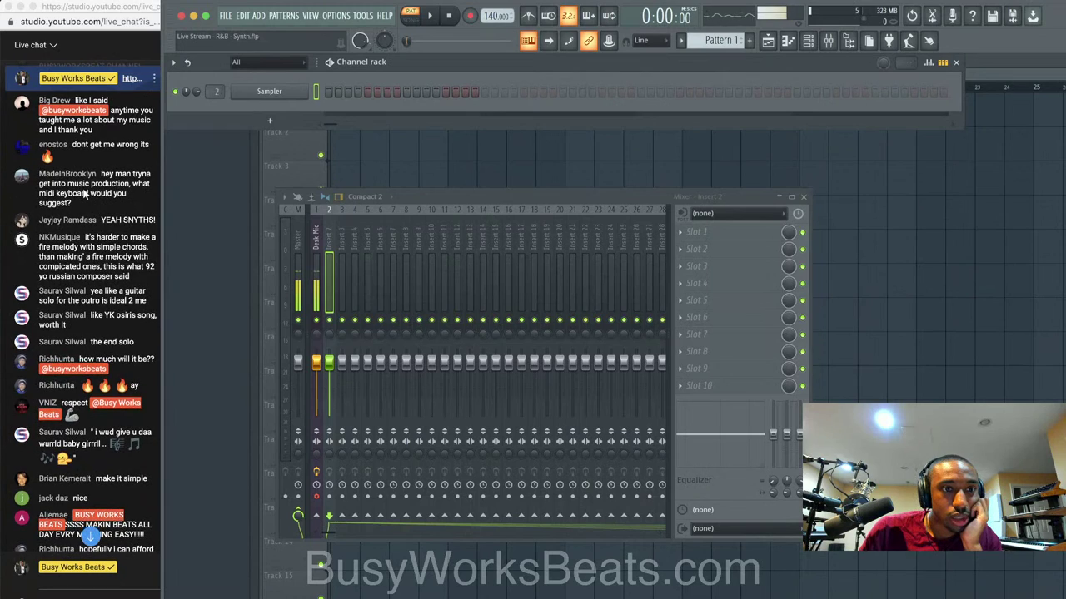
scroll(84, 194, "down", 1)
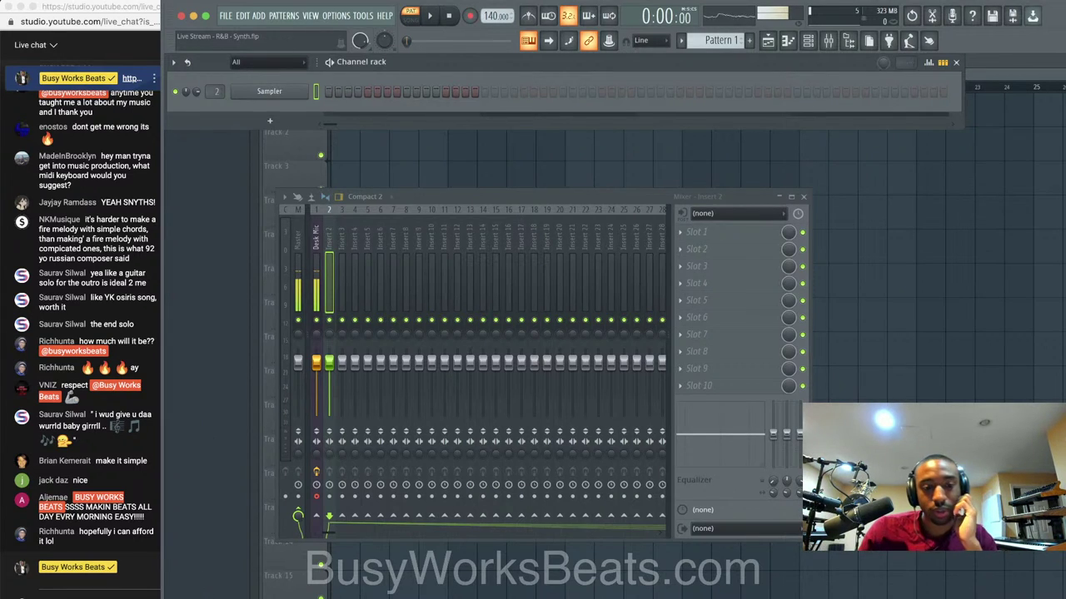
Briefly check the YouTube Studio live streaming page in Chrome, then minimize it.
right_click(249, 596)
left_click(272, 513)
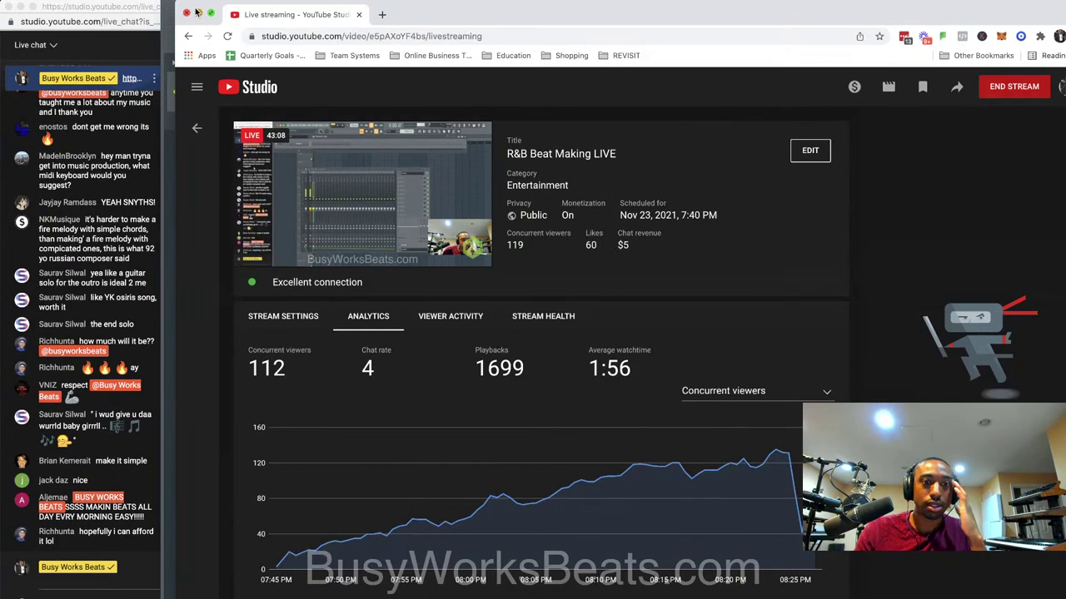
left_click(199, 13)
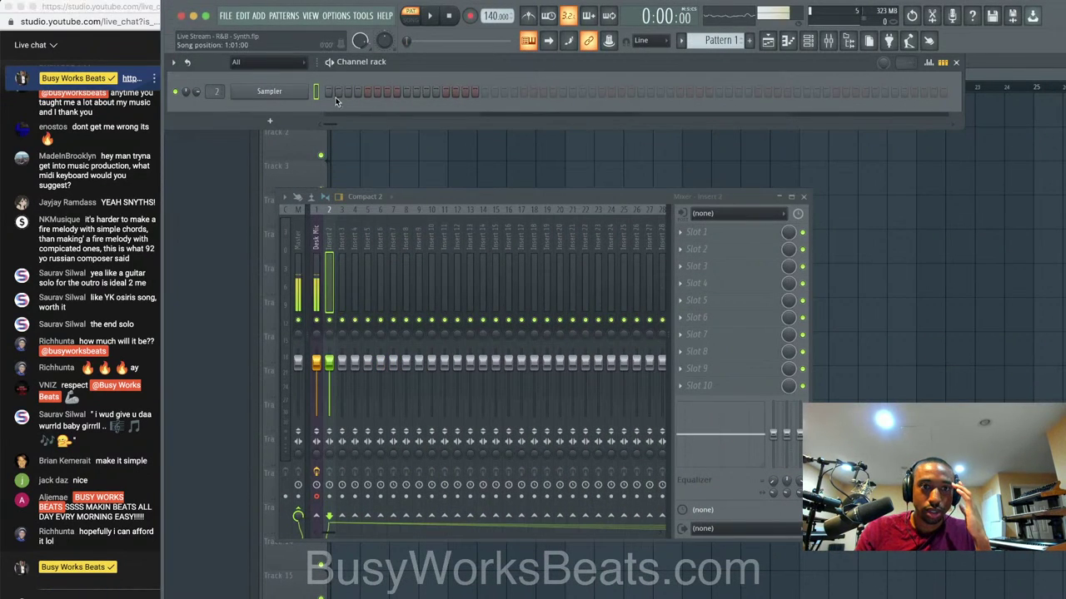
right_click(310, 88)
mouse_move(366, 205)
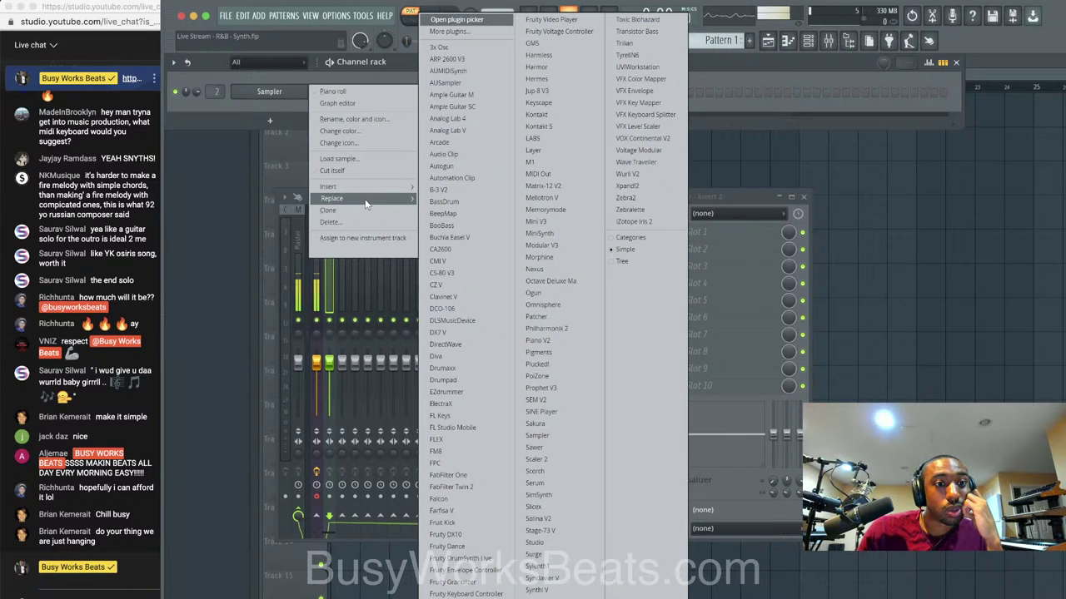
left_click(69, 224)
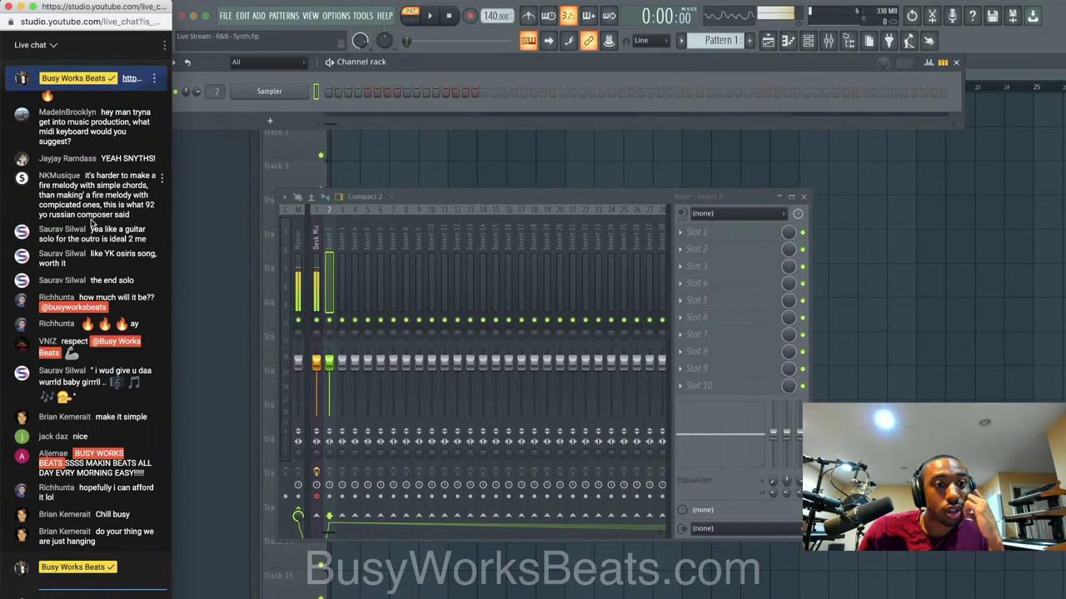
scroll(93, 224, "up", 1)
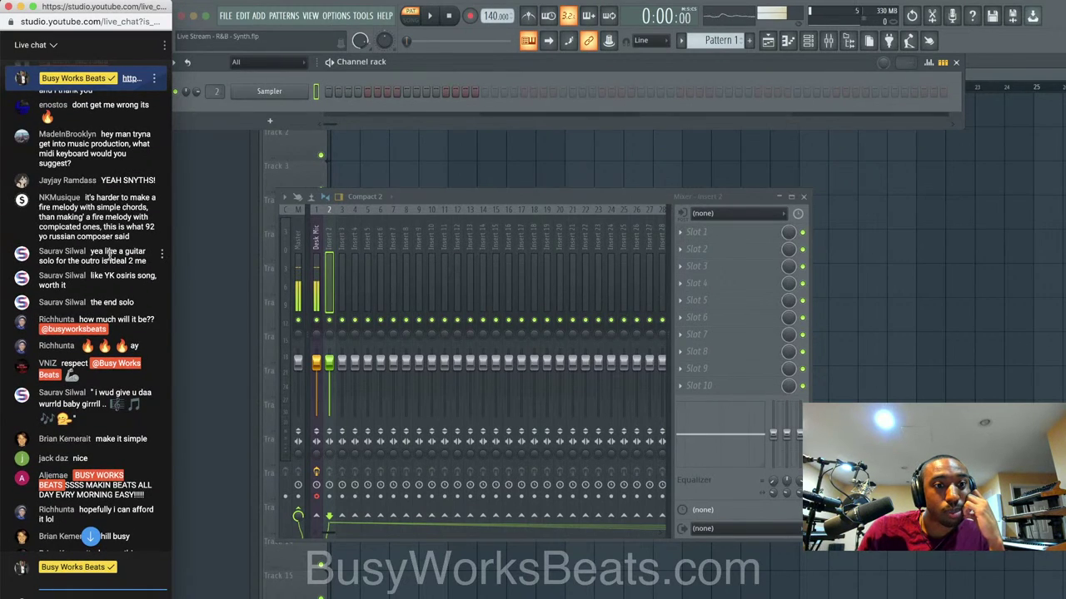
scroll(108, 254, "up", 2)
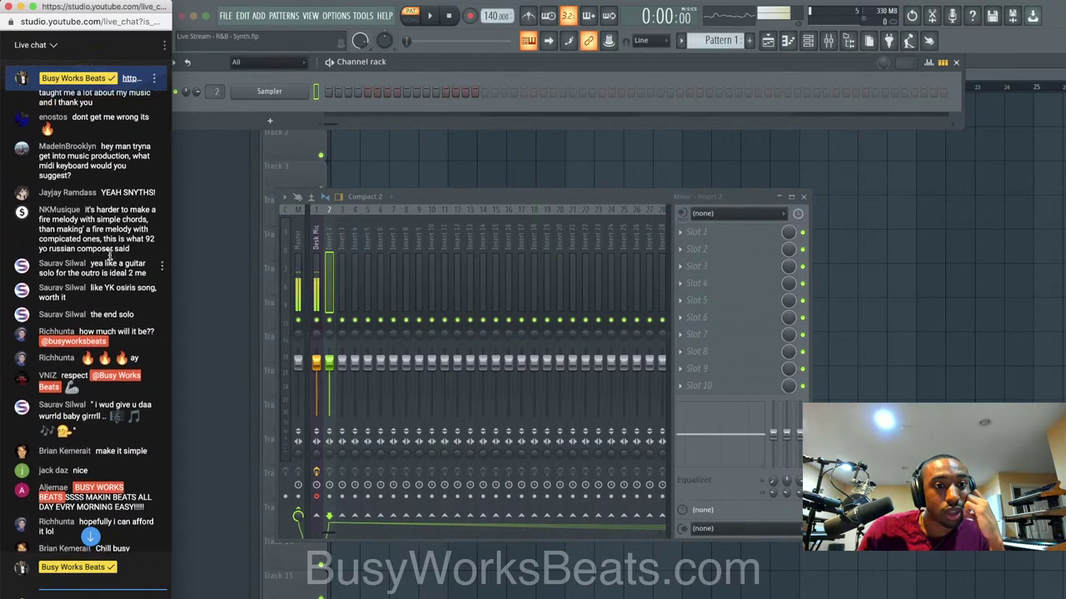
scroll(109, 251, "up", 3)
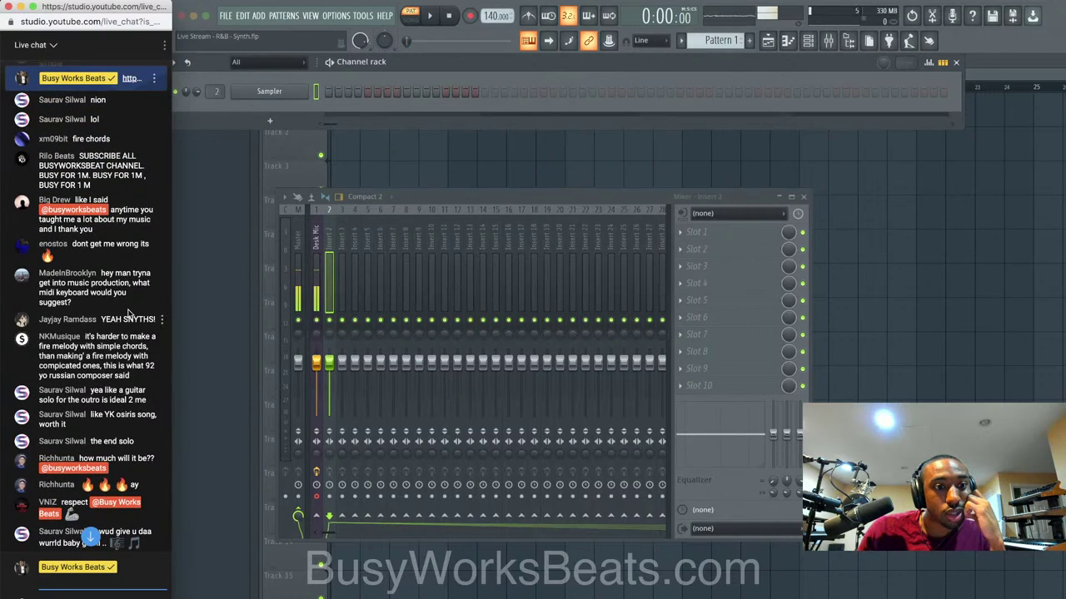
scroll(129, 313, "up", 1)
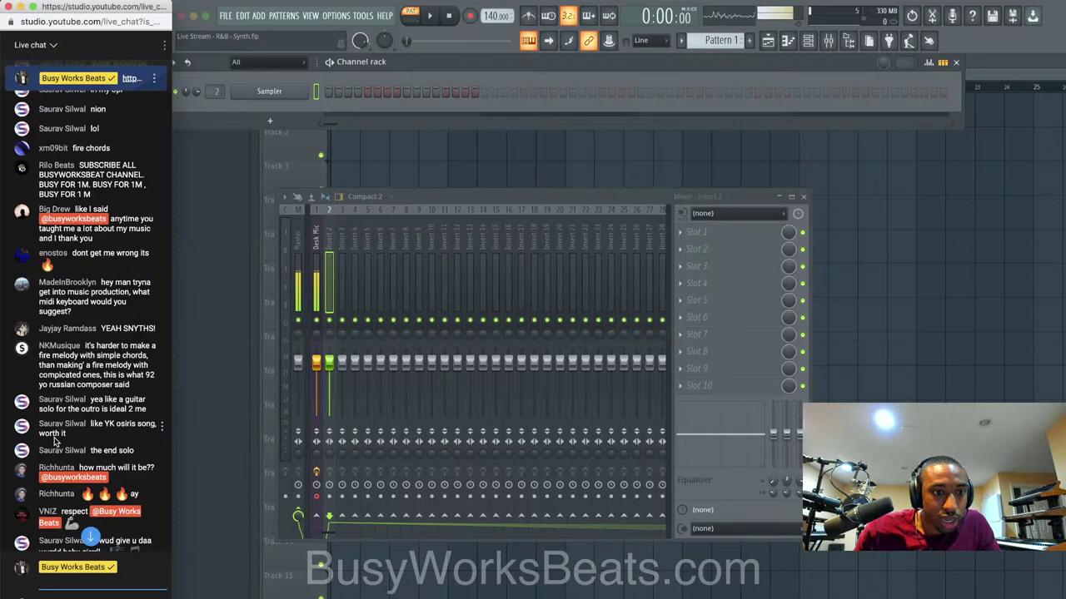
scroll(55, 441, "up", 1)
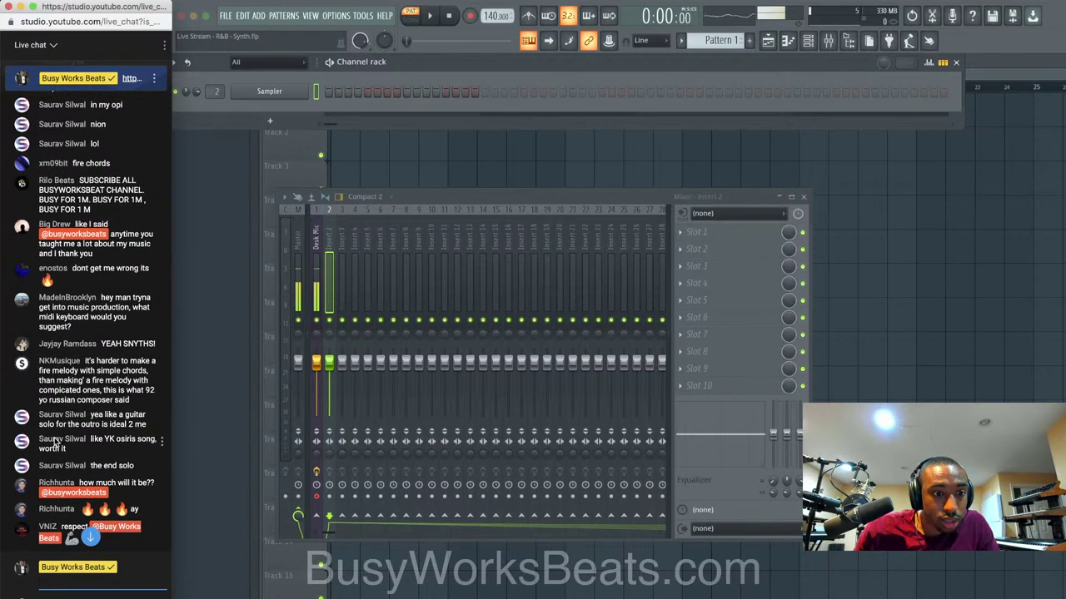
scroll(55, 441, "up", 6)
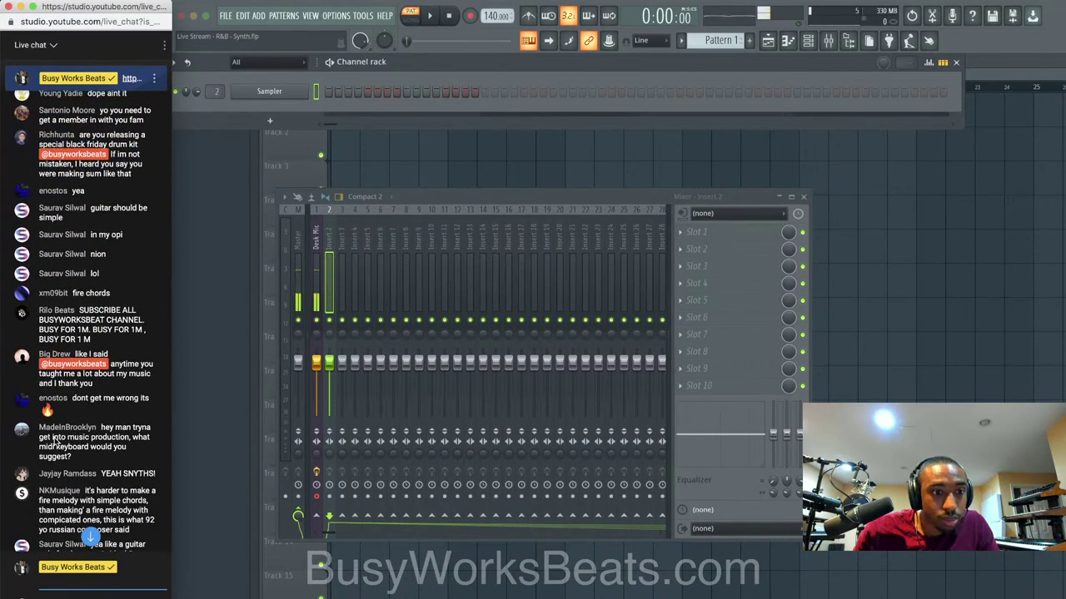
scroll(55, 441, "up", 2)
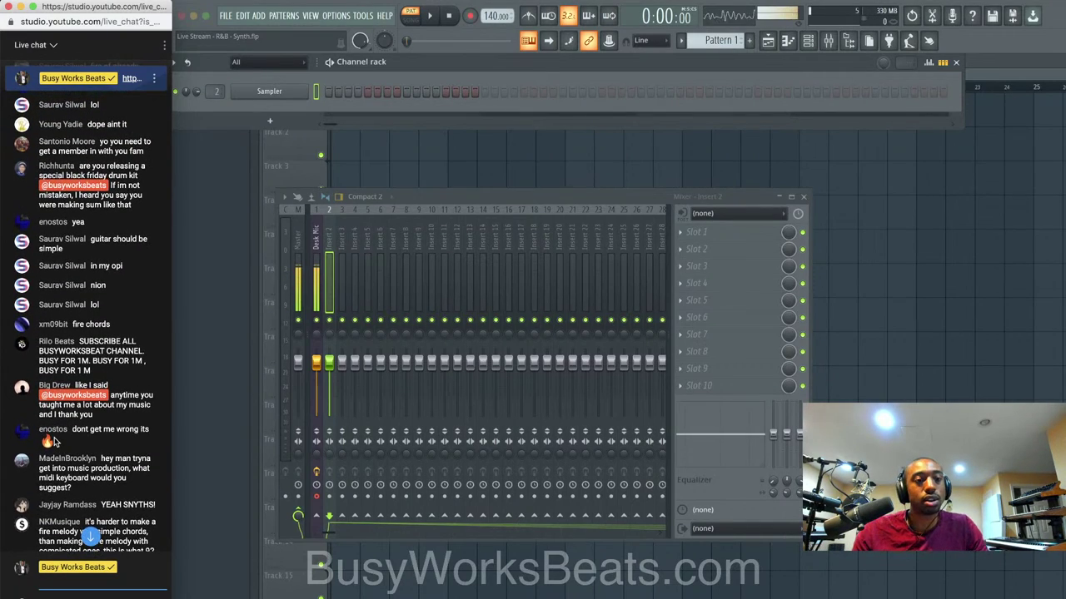
scroll(117, 284, "down", 10)
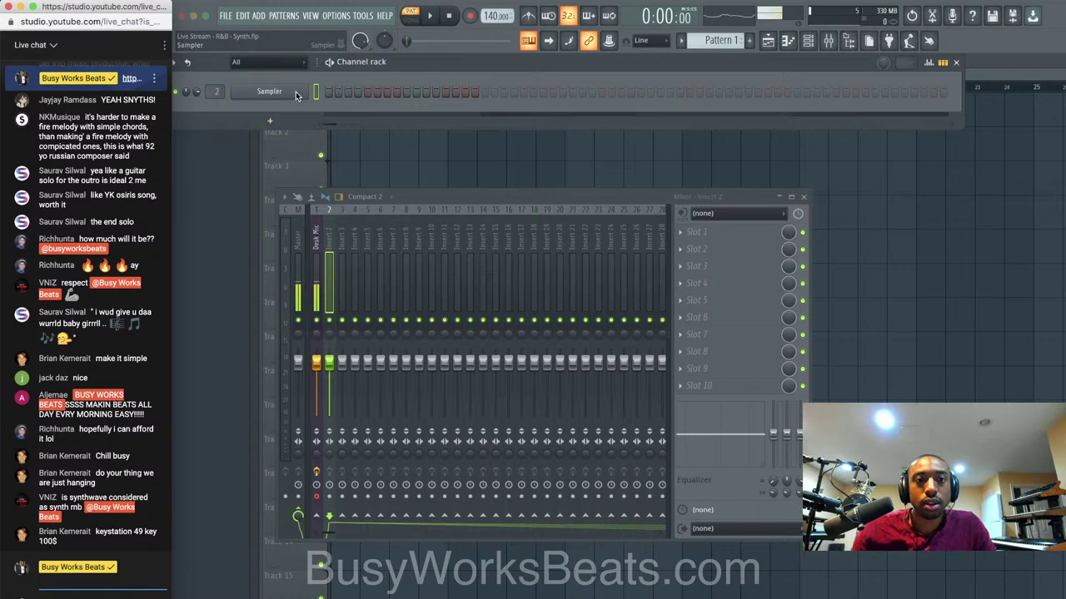
Replace the Sampler channel's instrument with Serum from the channel's Replace submenu.
right_click(305, 91)
mouse_move(358, 195)
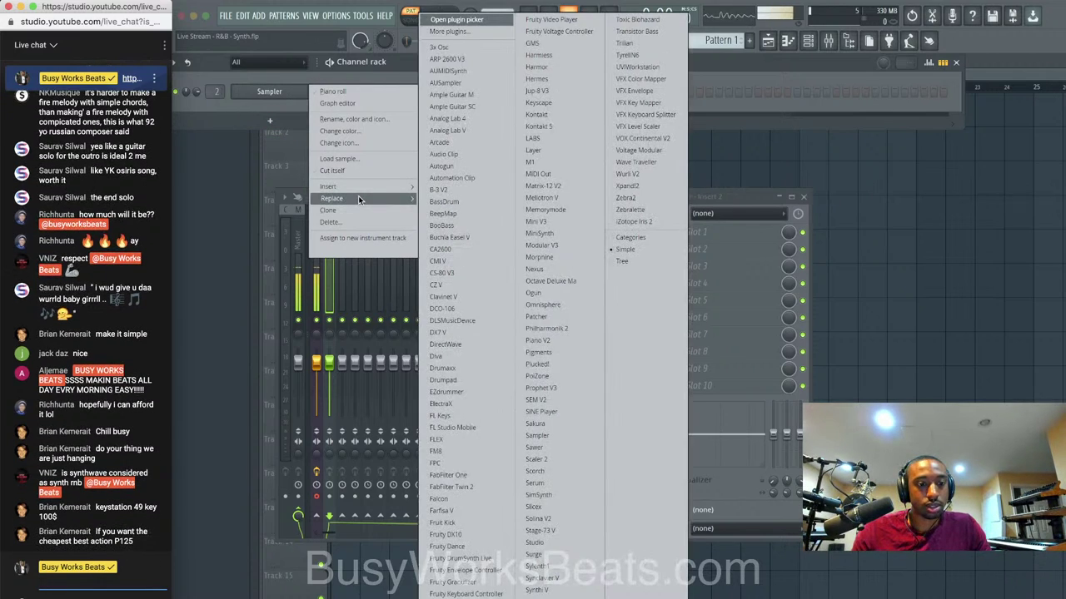
left_click(298, 101)
left_click(294, 91)
right_click(294, 91)
mouse_move(367, 198)
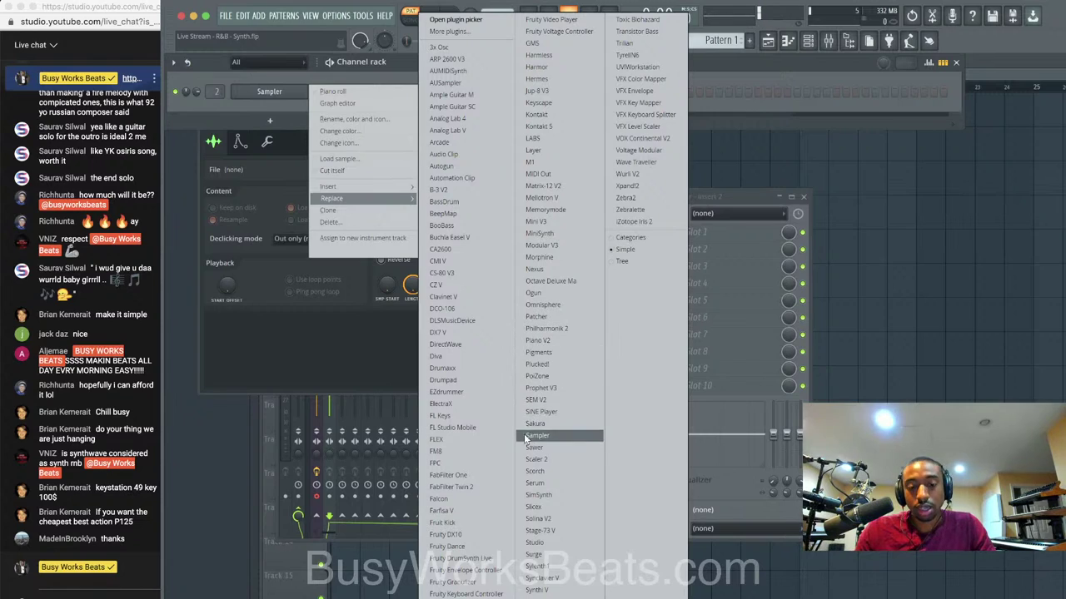
left_click(551, 484)
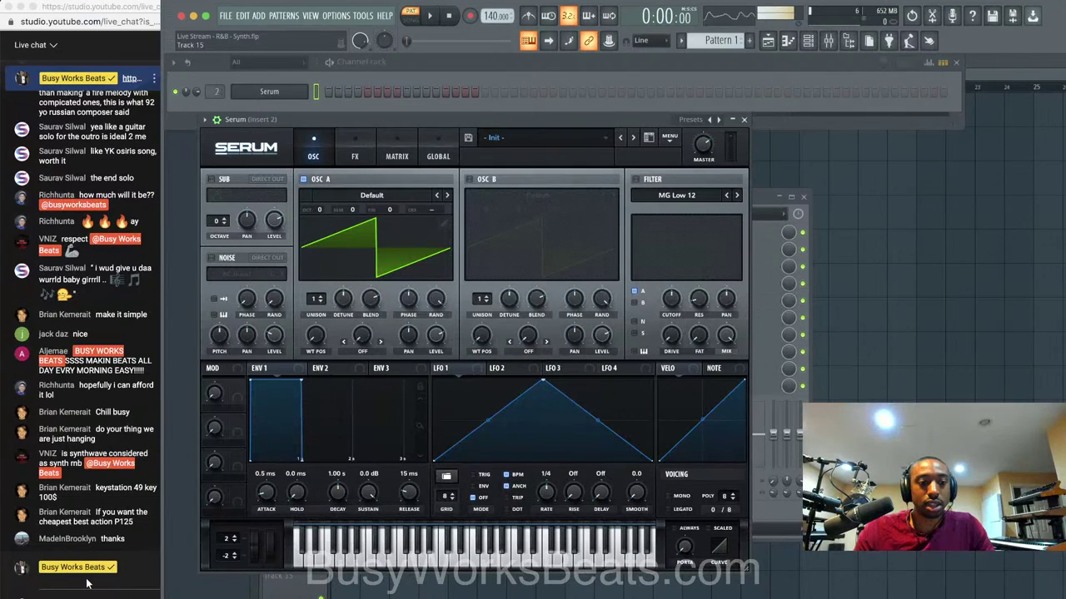
left_click(89, 584)
Post 'When I say R&B which artist do you think of????' in the live chat.
left_click(46, 597)
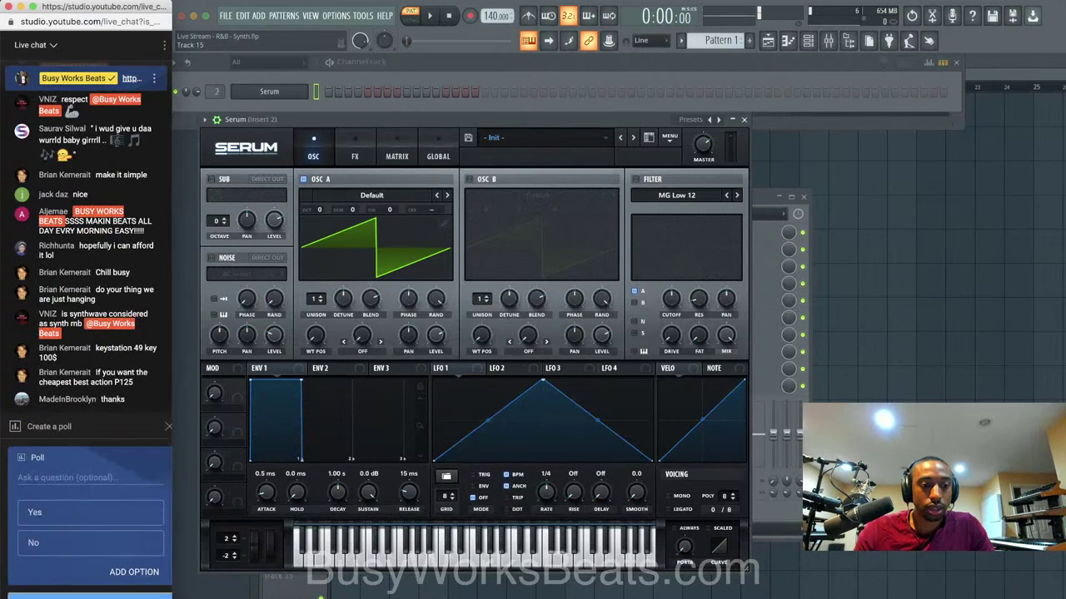
left_click(168, 427)
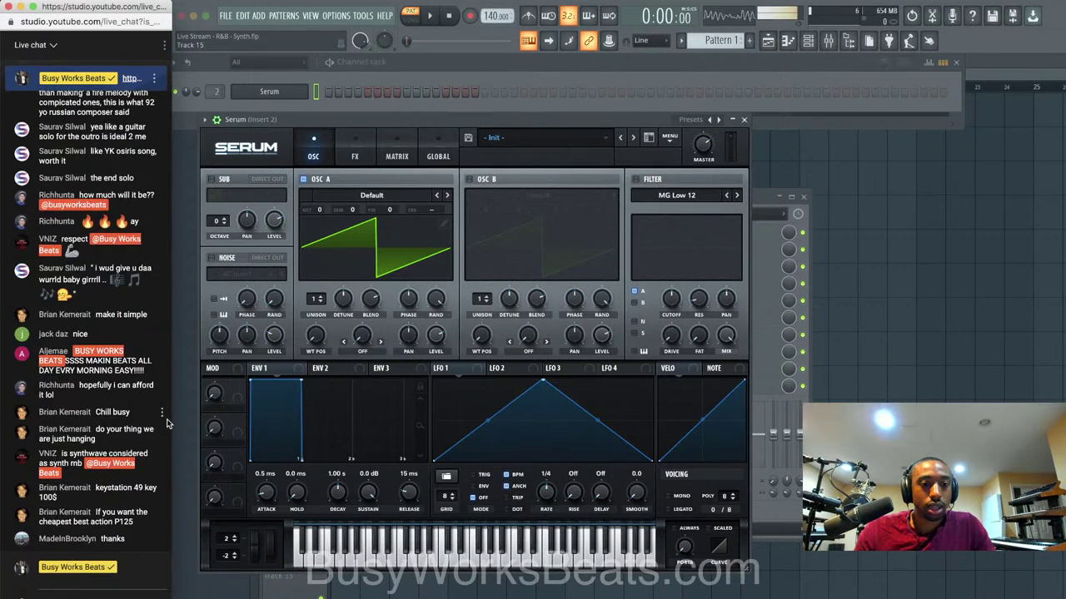
left_click(61, 581)
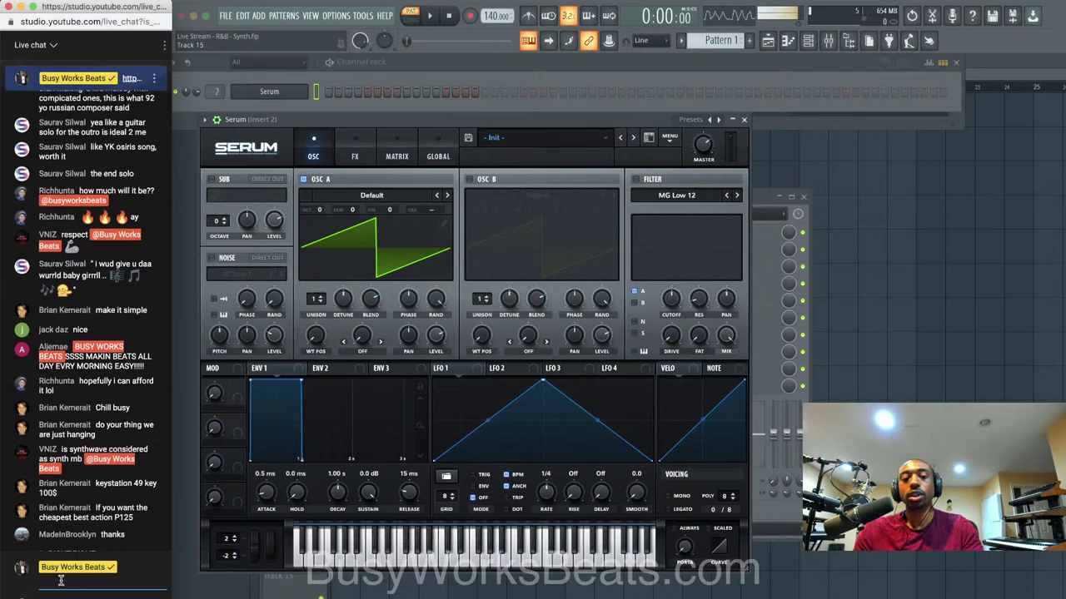
type("When I say R&B which")
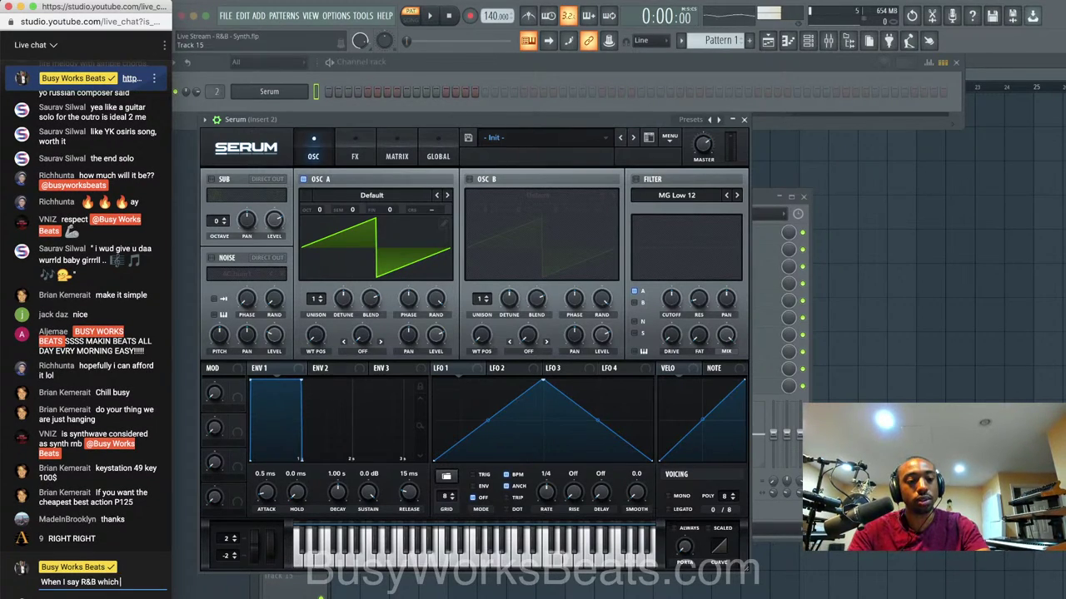
type(" artist do you think")
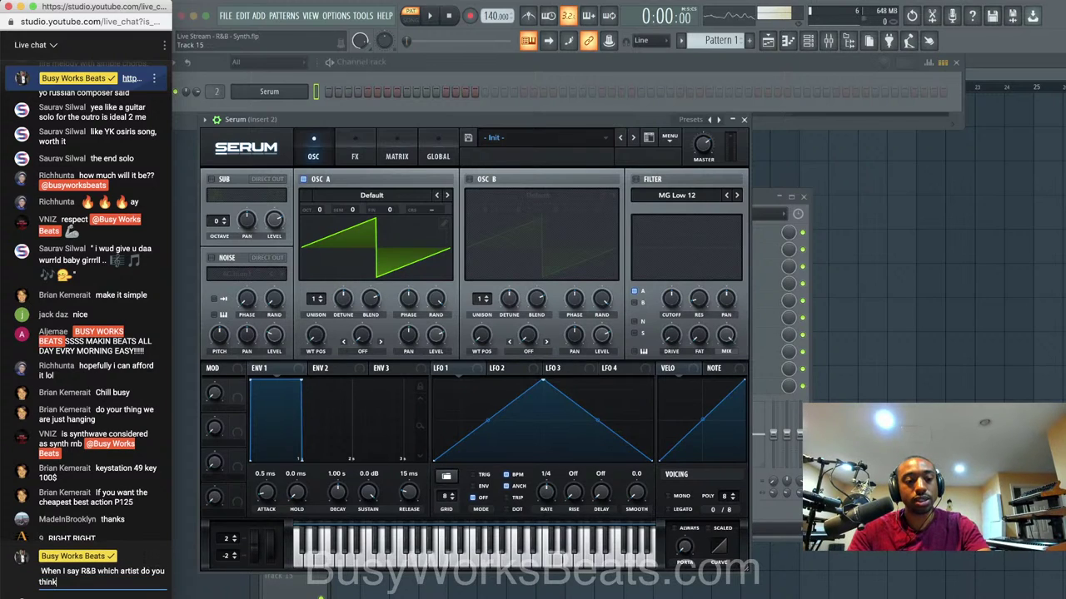
type(" of????")
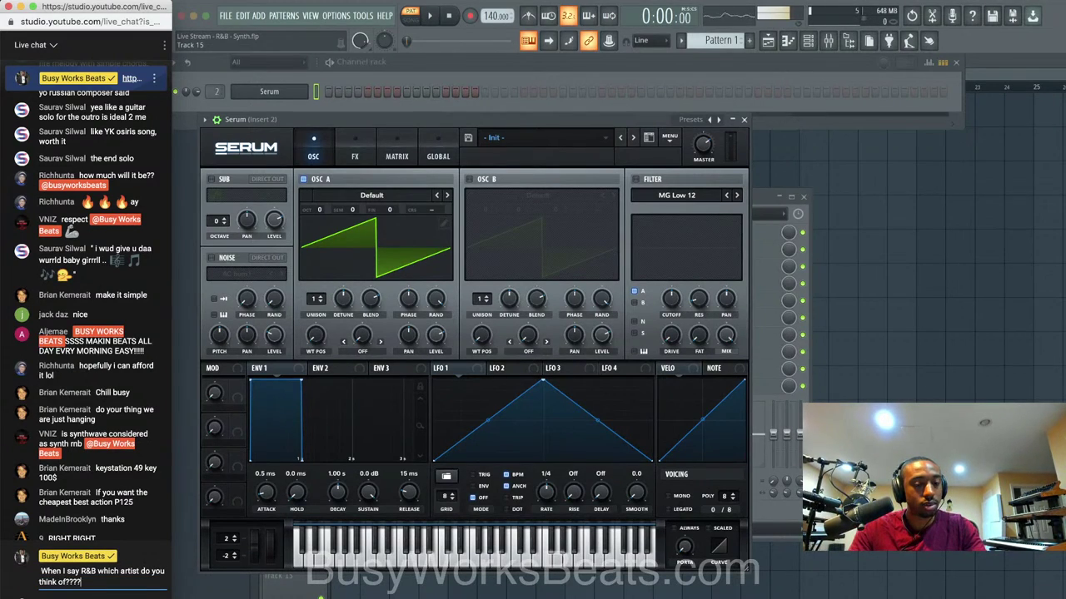
key("Return")
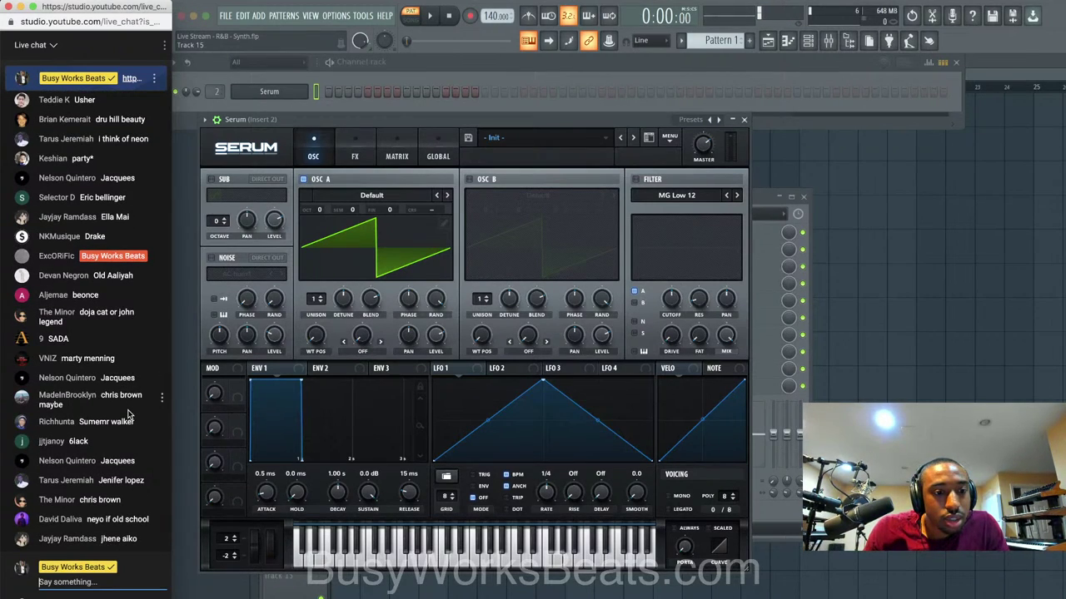
Return to FL Studio and reopen and reposition the Serum plugin window.
scroll(146, 329, "up", 5)
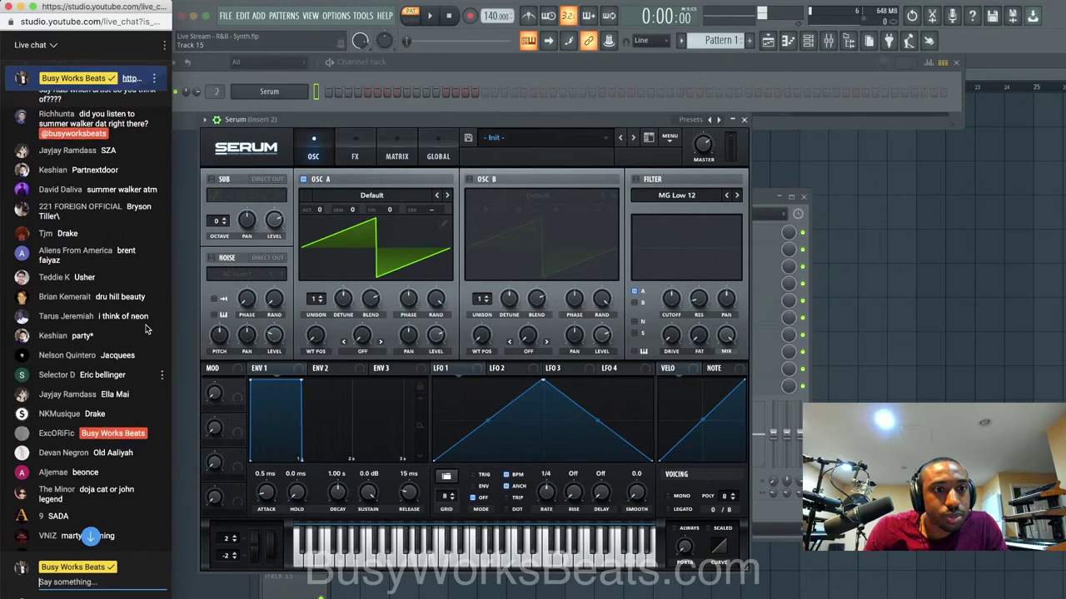
scroll(147, 330, "up", 2)
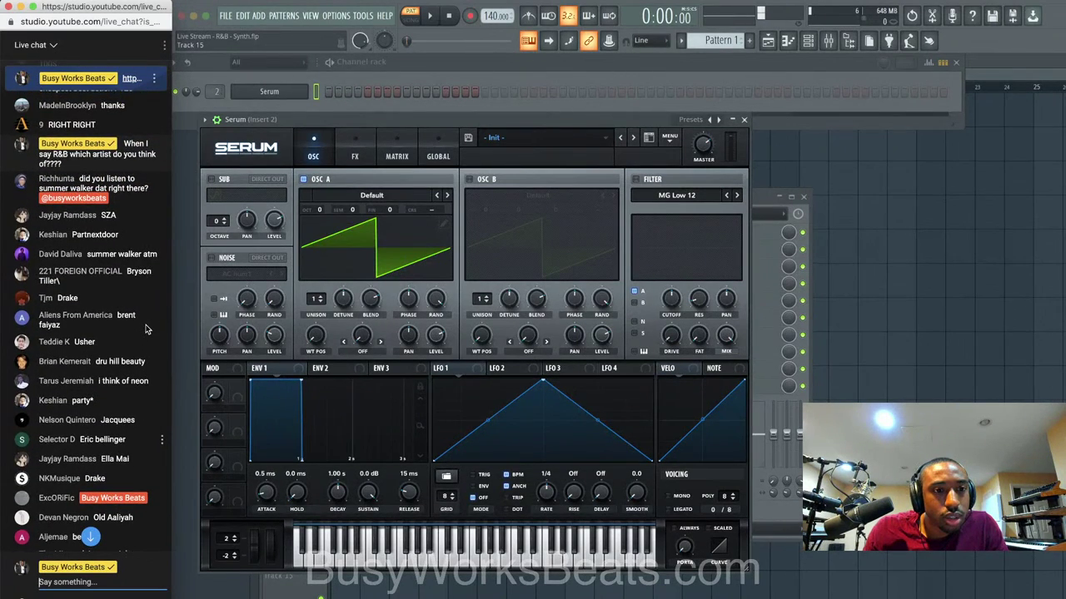
scroll(145, 330, "down", 8)
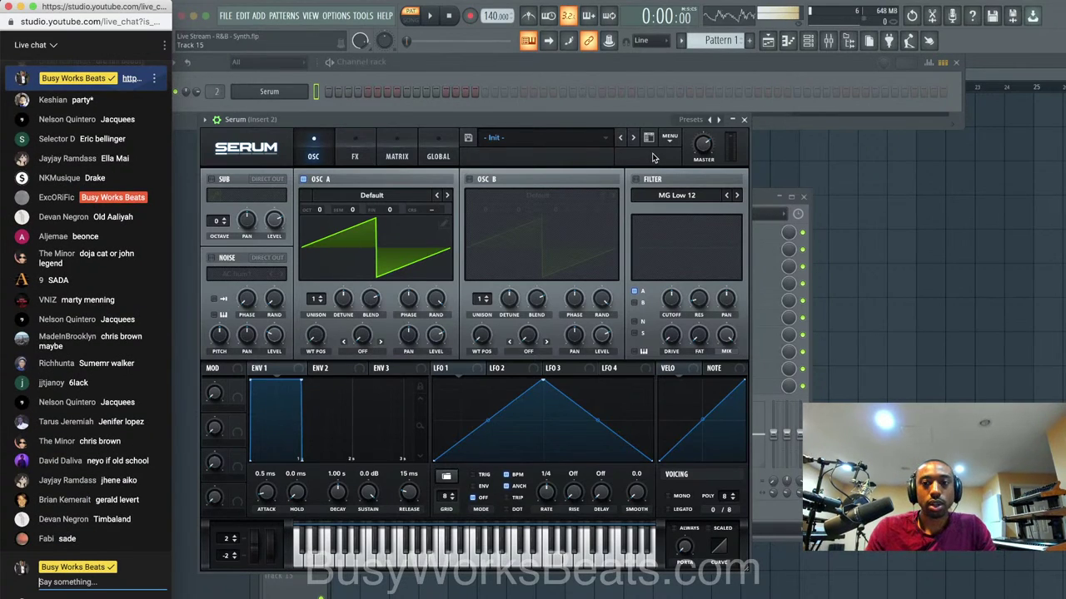
left_click(593, 125)
left_click_drag(593, 123, 627, 115)
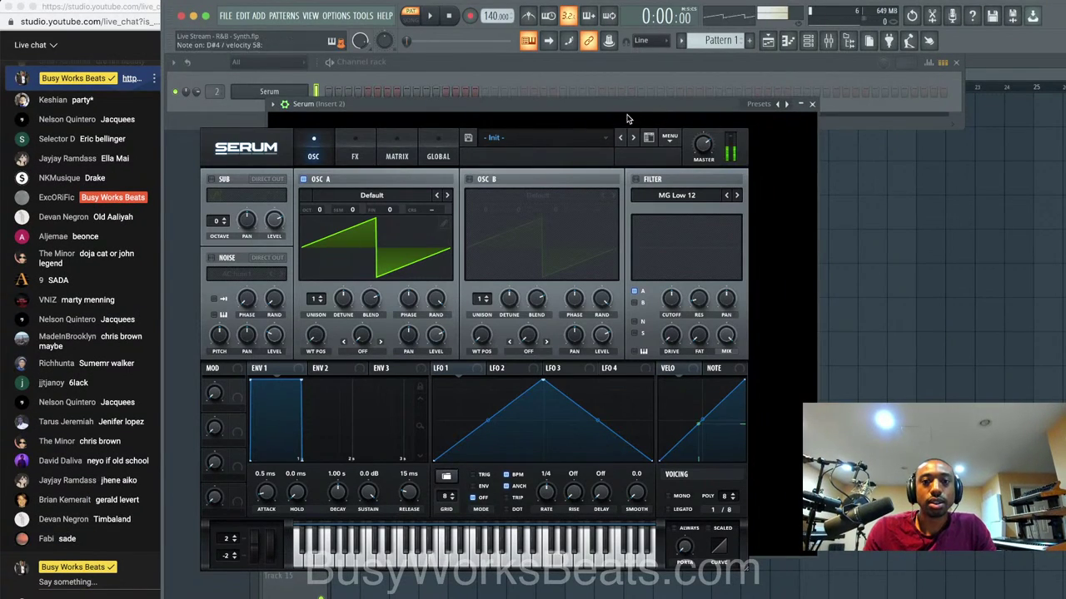
left_click(811, 105)
left_click(269, 91)
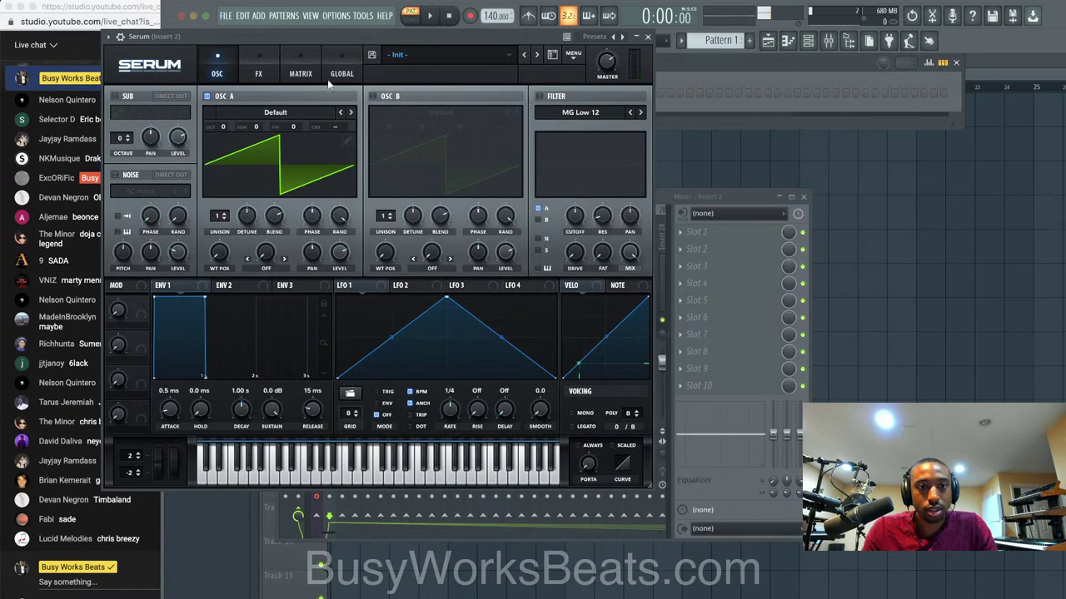
left_click_drag(327, 39, 362, 39)
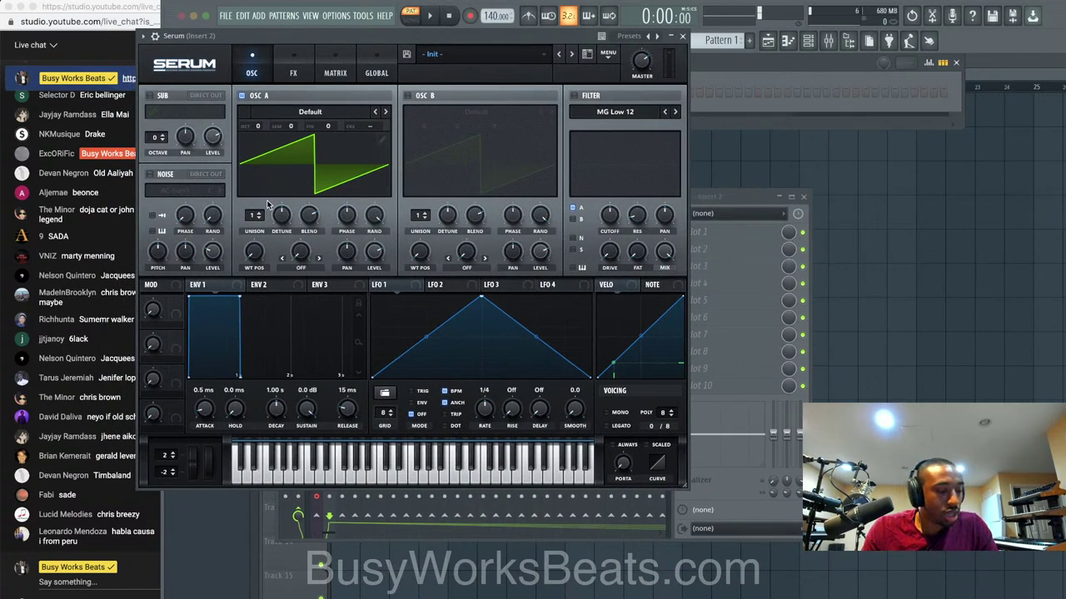
Load the Analog_BD_Sin wavetable into oscillator A and show it in 2D view.
left_click(311, 110)
mouse_move(306, 127)
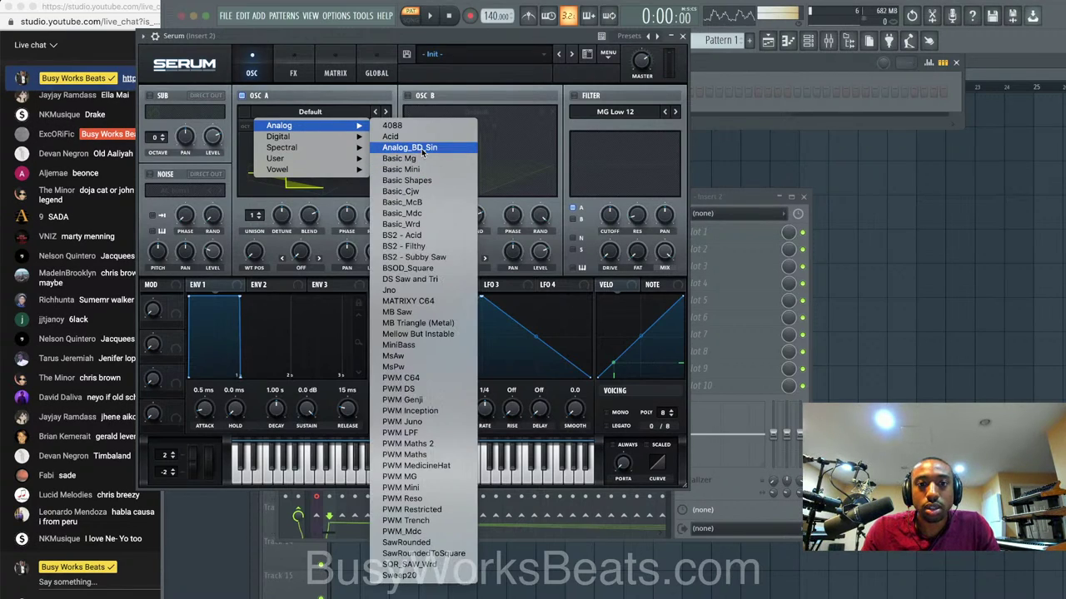
left_click(422, 151)
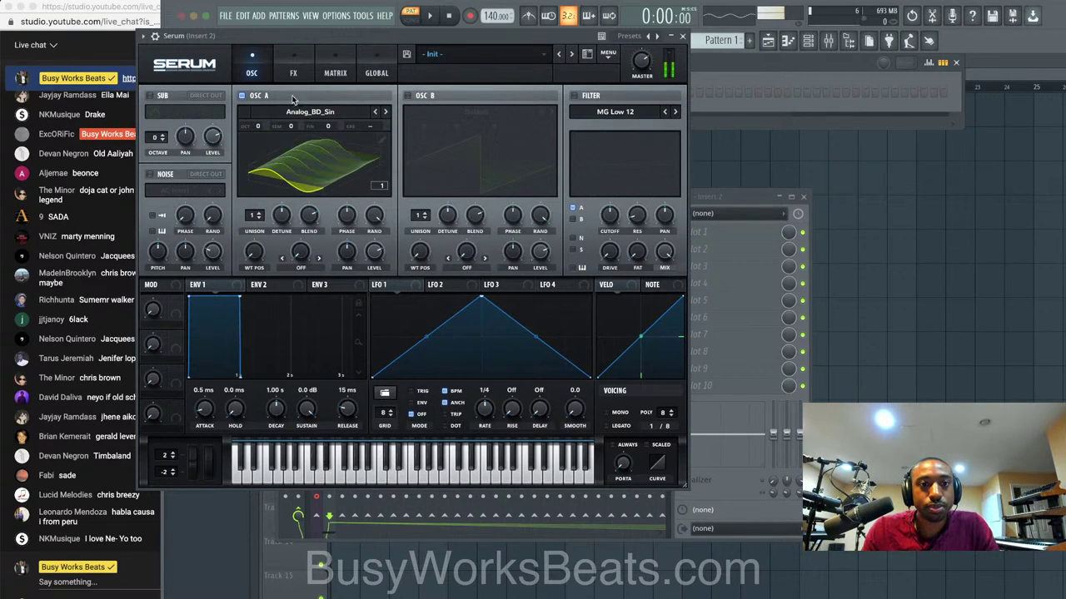
left_click(300, 150)
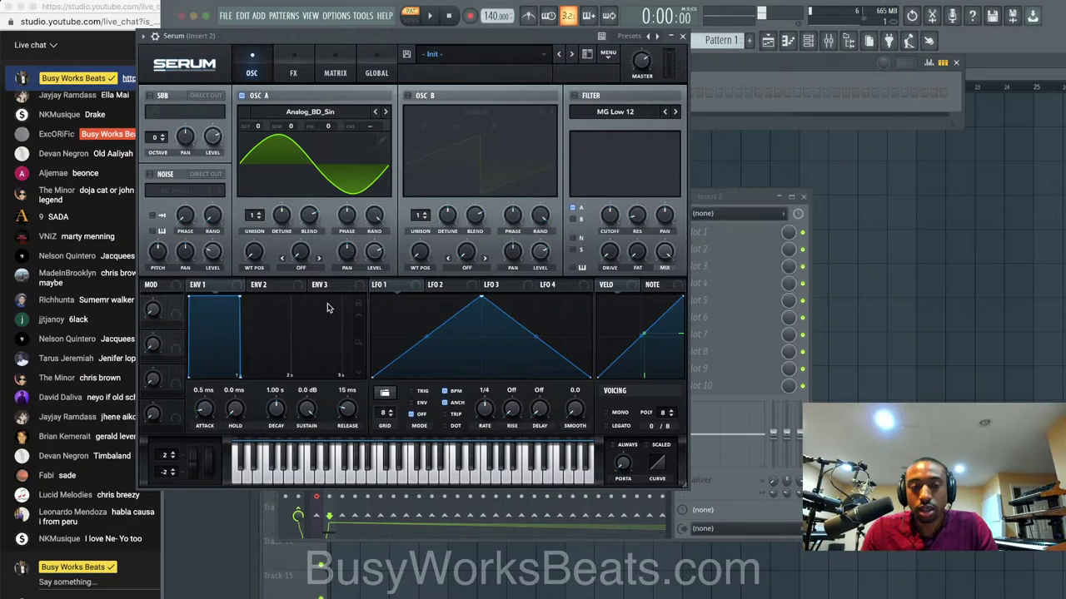
Give oscillator A 4 unison voices and ~24 ms portamento set to ALWAYS, then close Serum.
left_click_drag(254, 220, 282, 243)
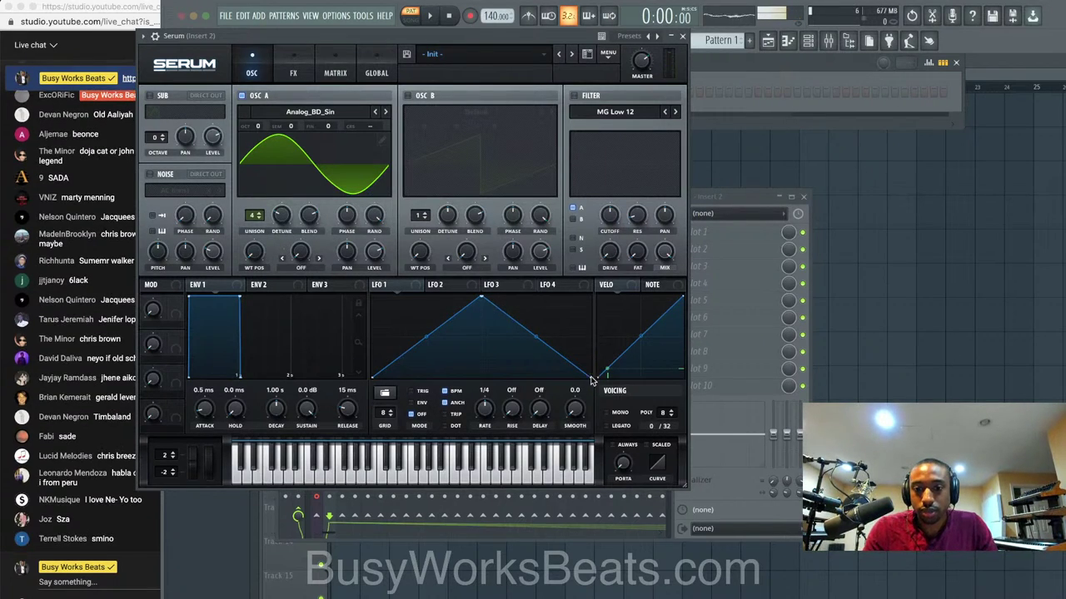
left_click_drag(620, 460, 623, 444)
left_click(623, 445)
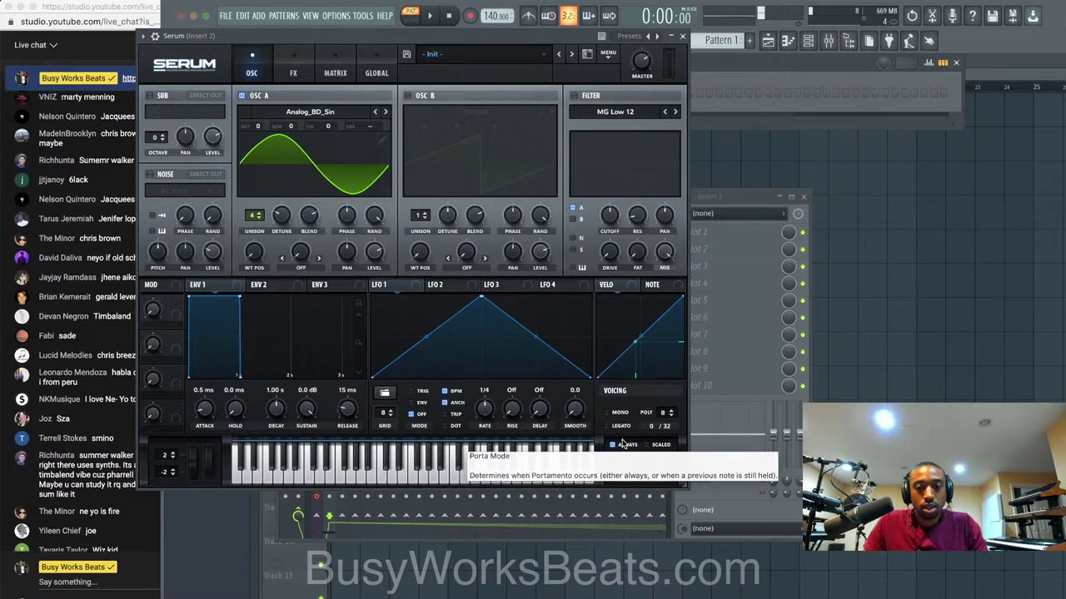
left_click(683, 37)
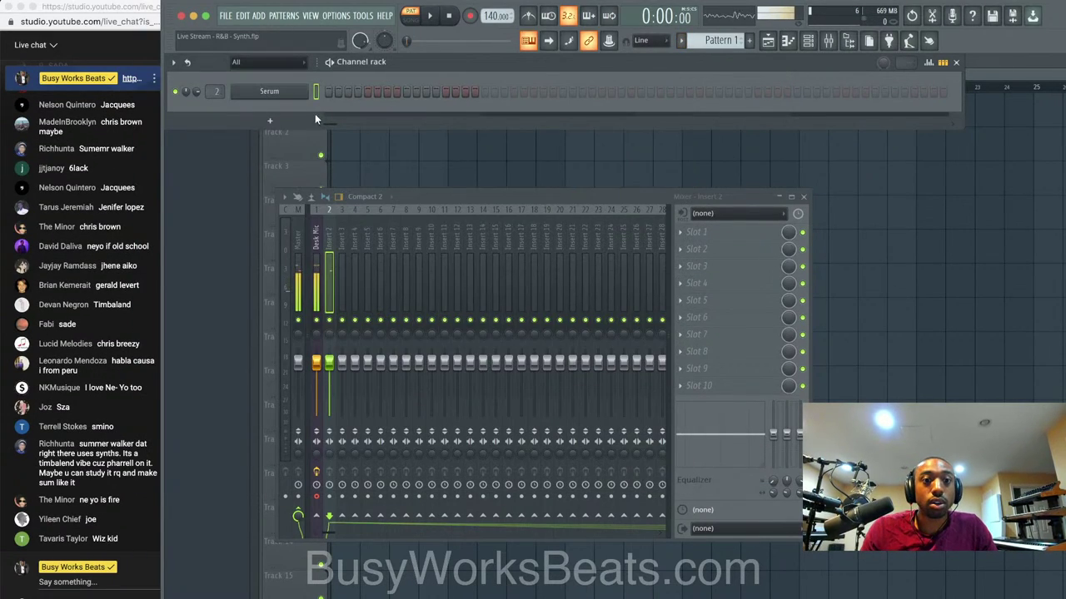
right_click(300, 96)
In Serum's piano roll, stamp a Minor 7th chord, raise it an octave, stretch to one bar, audition.
left_click(333, 92)
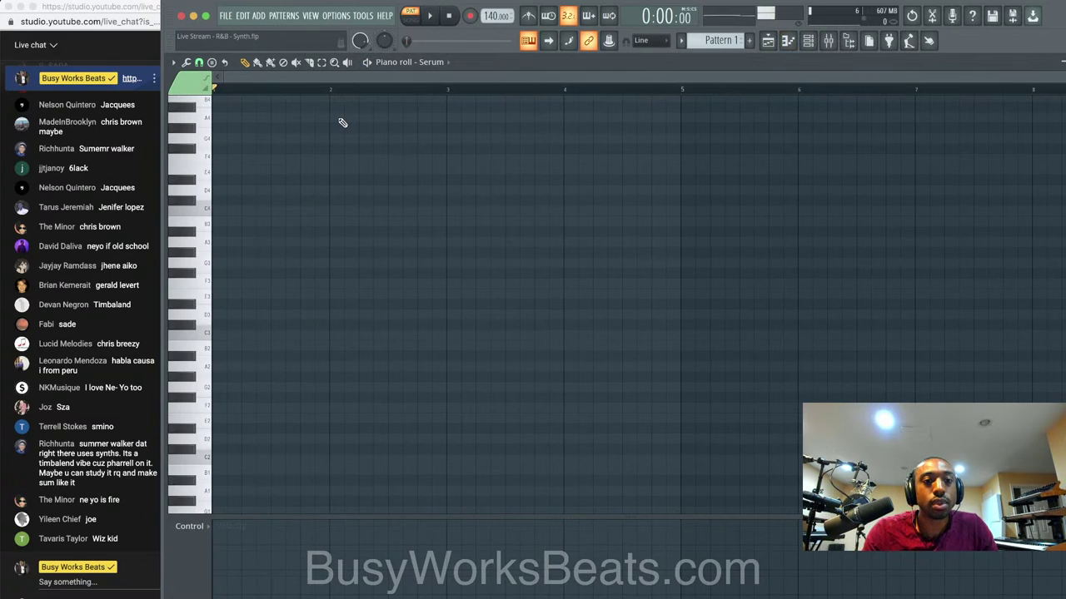
left_click(211, 62)
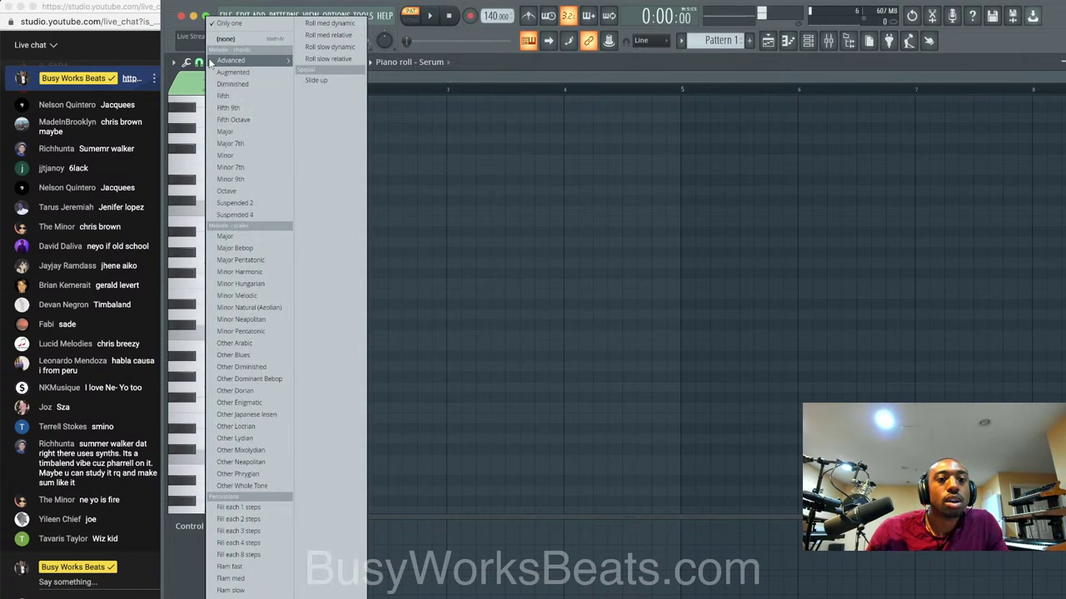
left_click(246, 169)
left_click(223, 295)
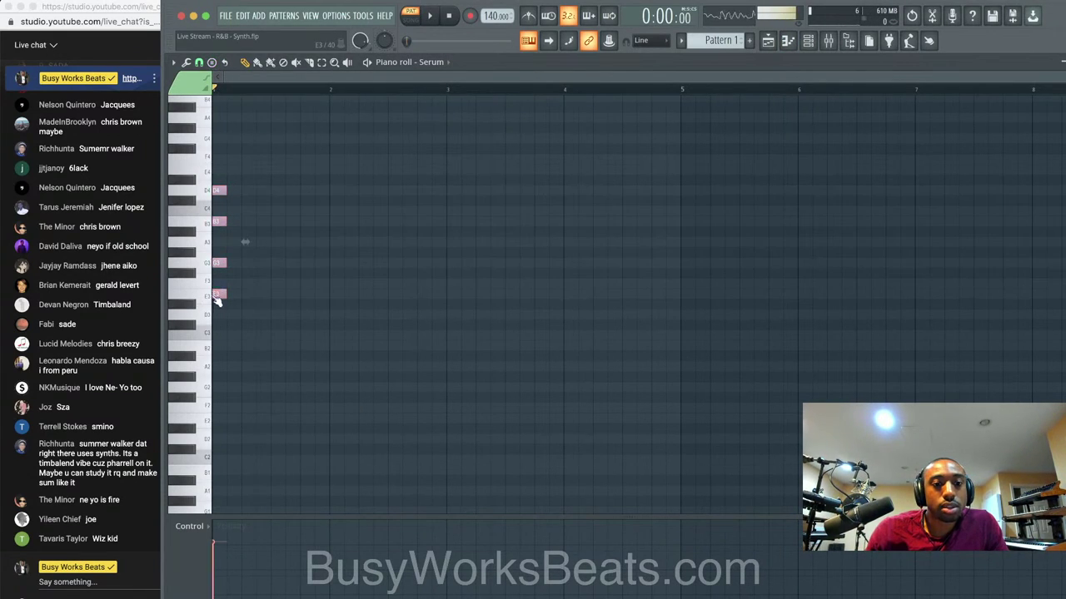
key("ctrl+Up")
scroll(257, 266, "up", 4)
key("space")
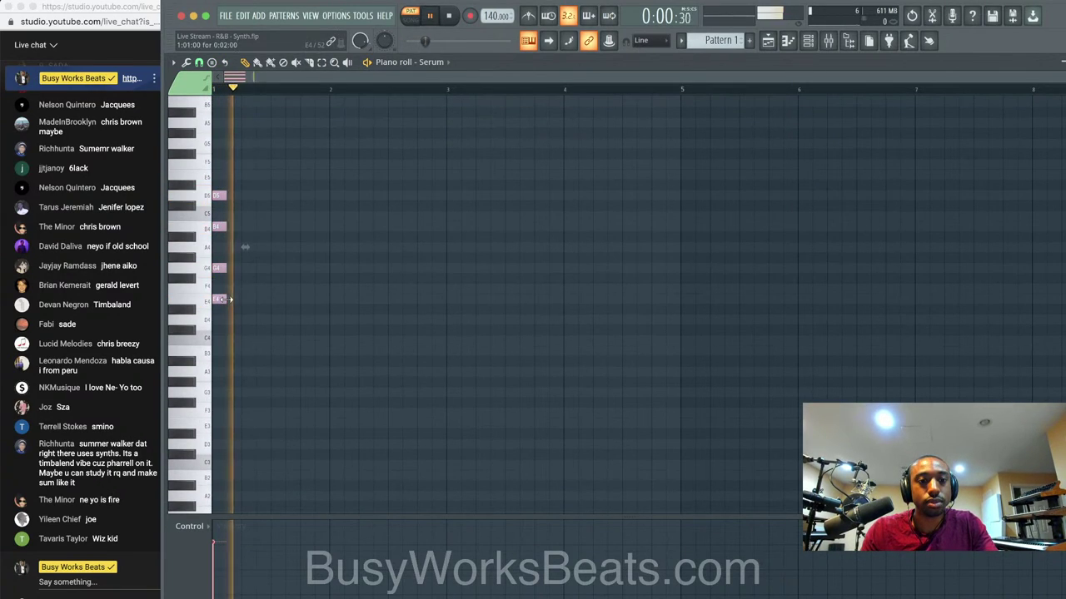
key("space")
left_click_drag(227, 299, 329, 298)
key("space")
key("space")
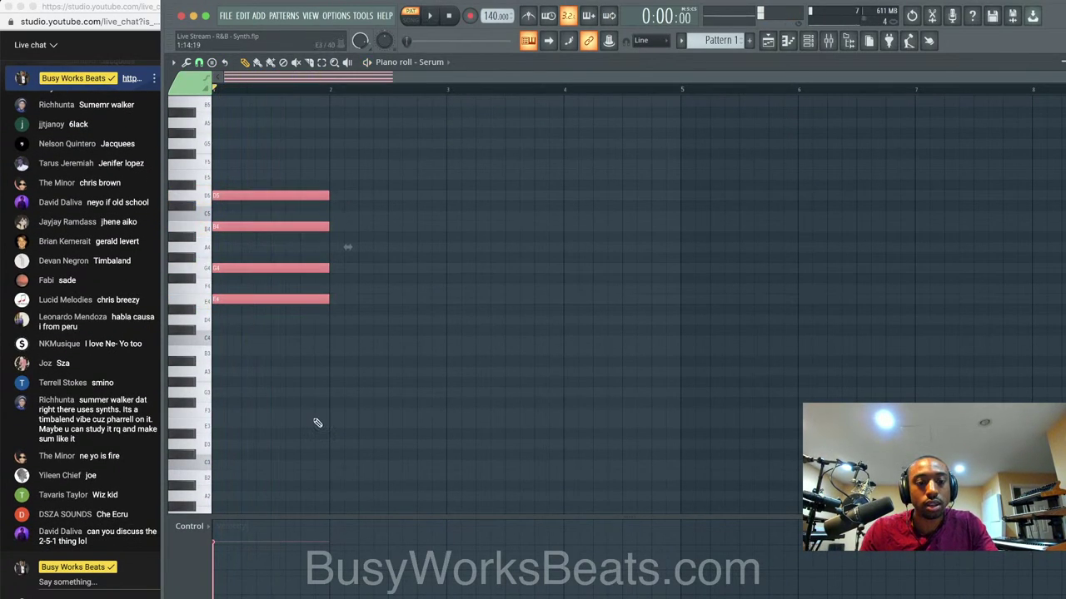
key("space")
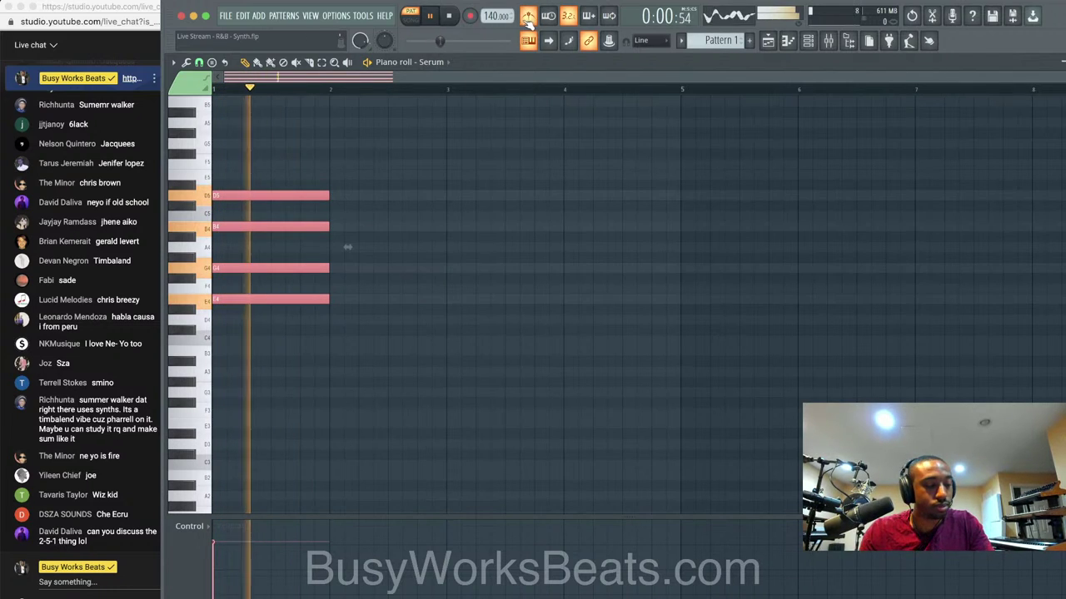
key("space")
Raise the tempo to 160 BPM, replay the chord, then delete its four notes.
left_click_drag(483, 15, 483, 11)
key("space")
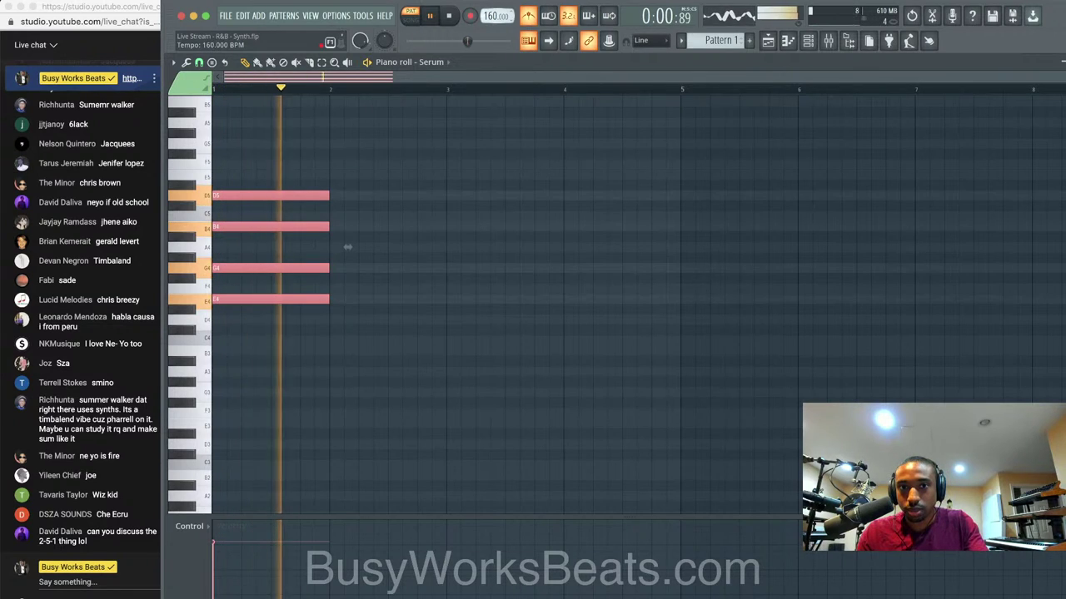
key("space")
key("space")
key("space")
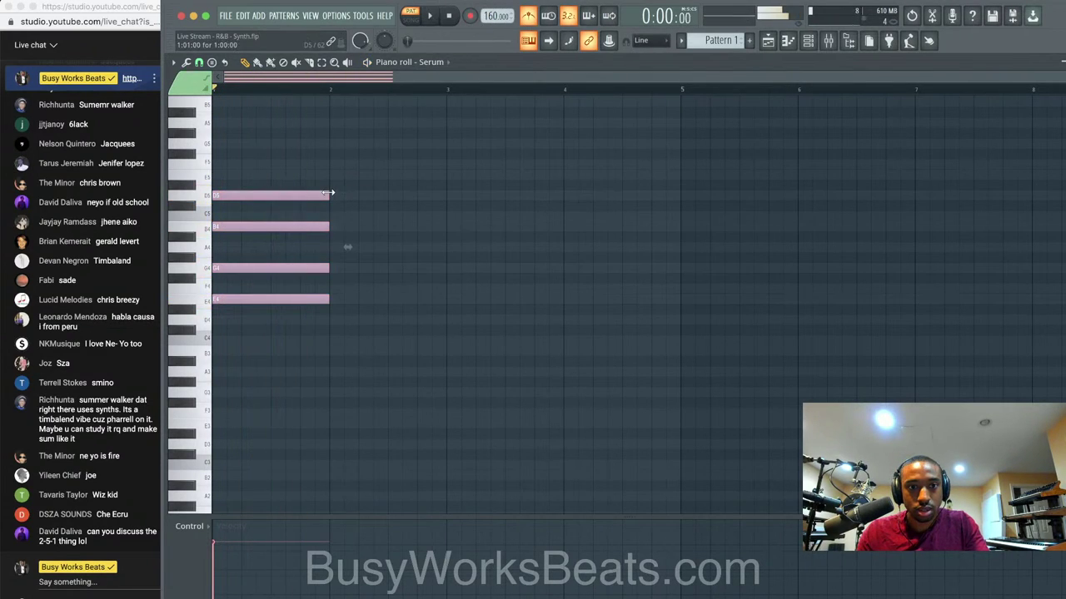
key("space")
key("space")
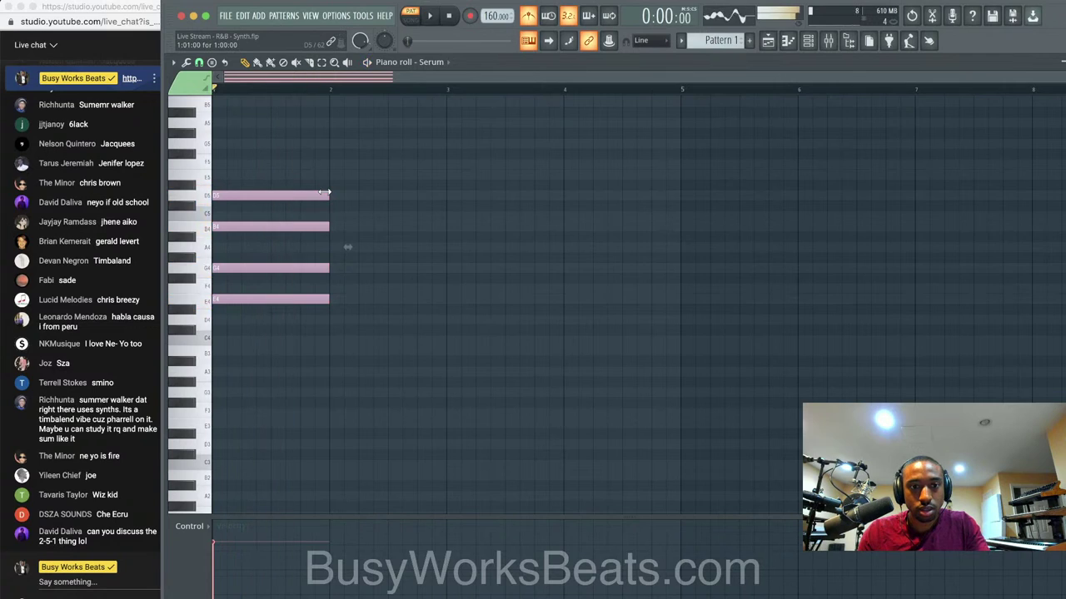
key("space")
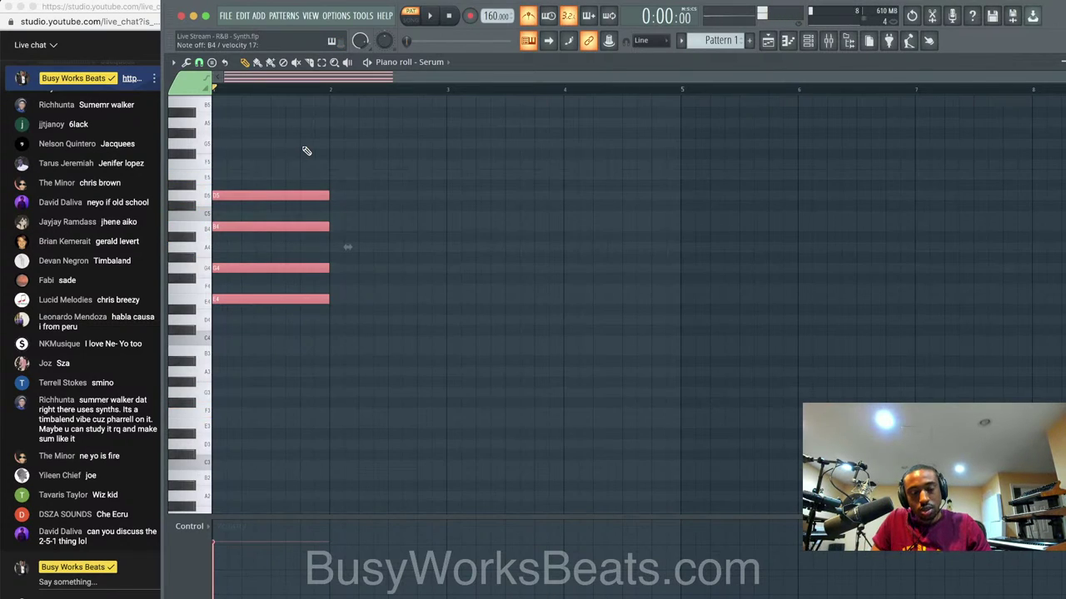
key("Delete")
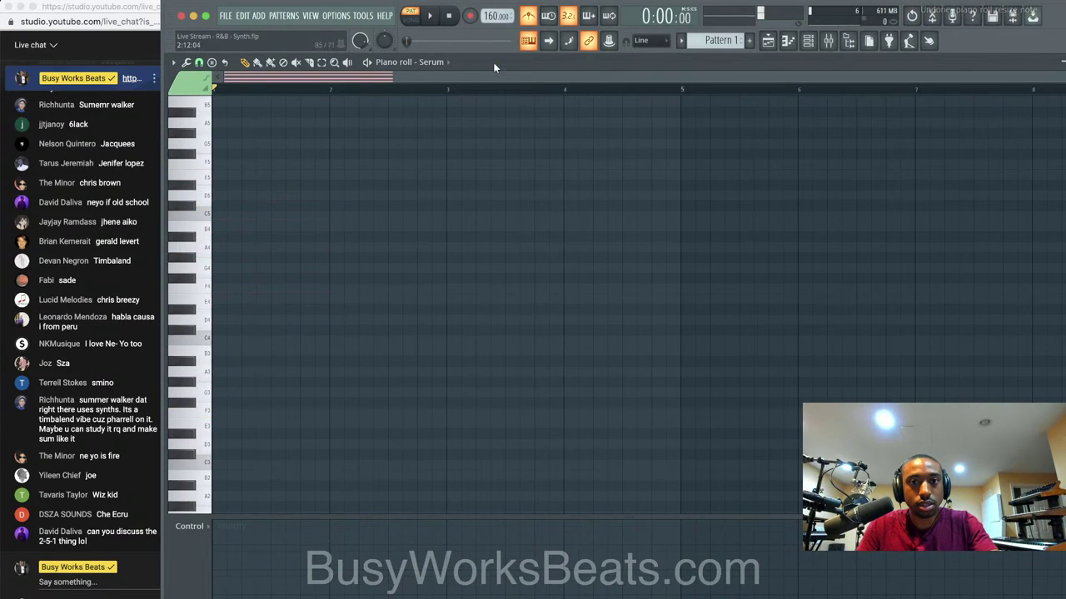
Record an eight-bar chord progression with count-in as notes and automation, then play it back.
left_click(472, 15)
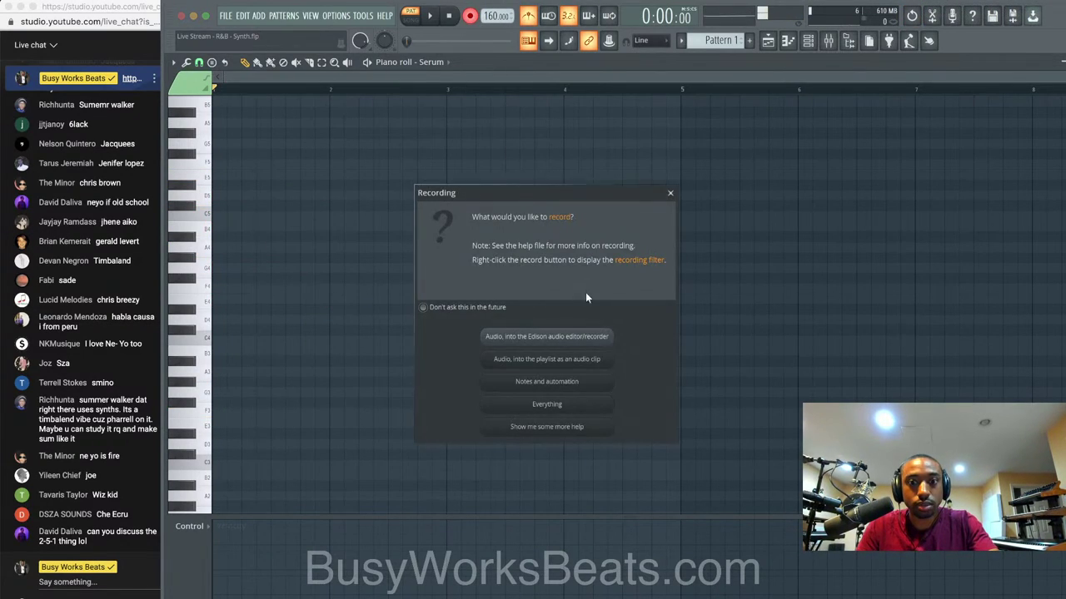
left_click(592, 385)
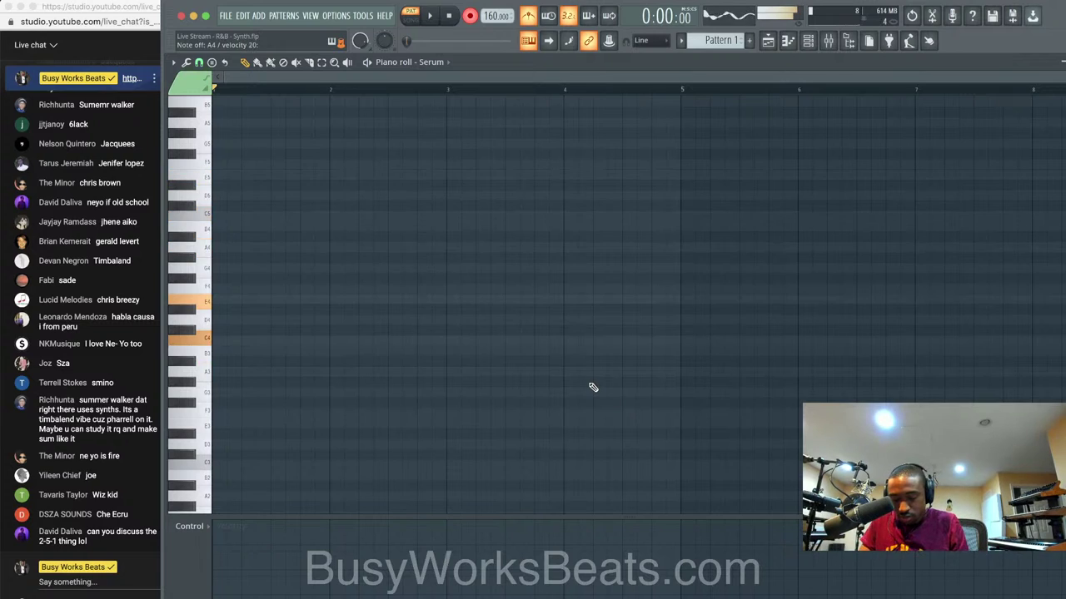
key("space")
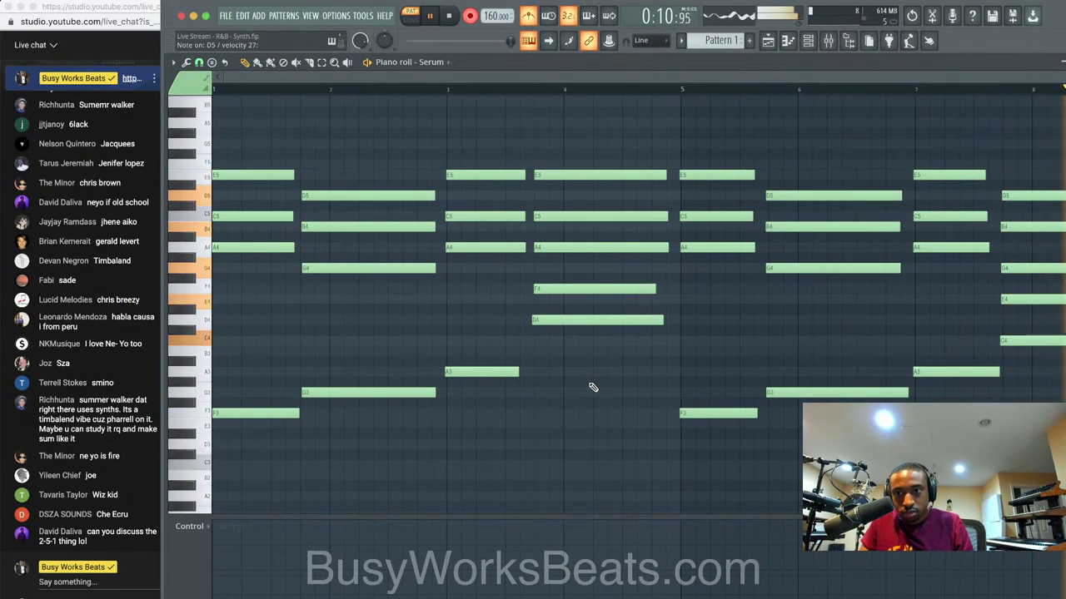
key("space")
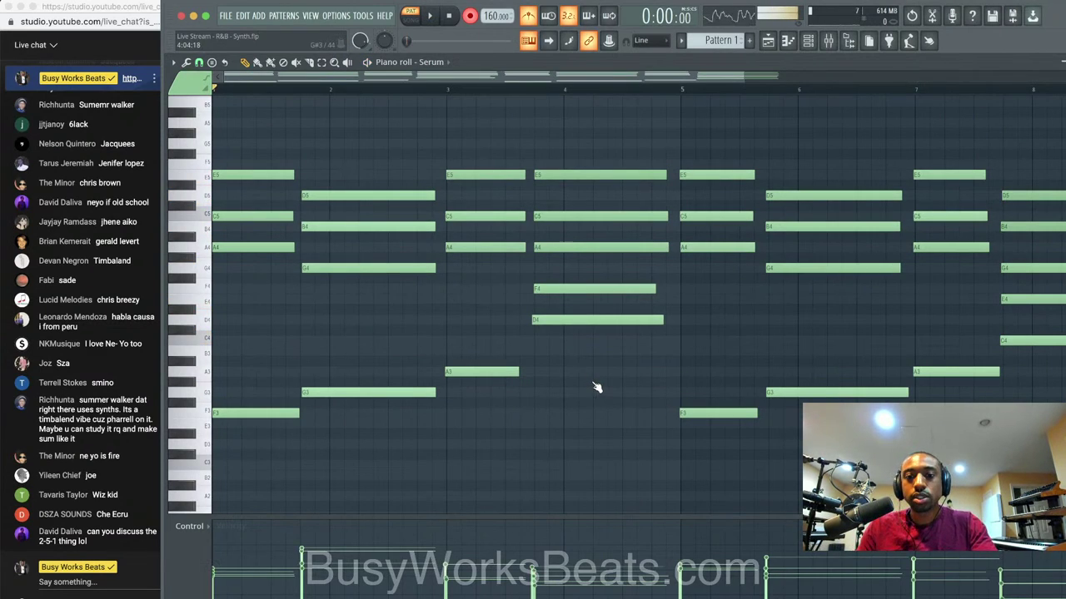
key("space")
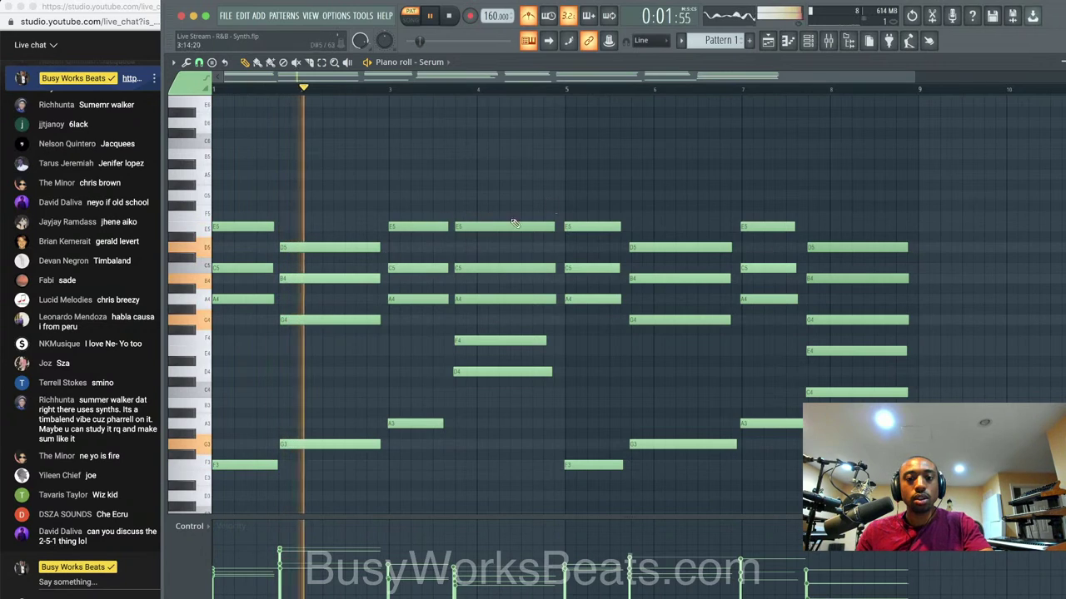
left_click(807, 41)
key("space")
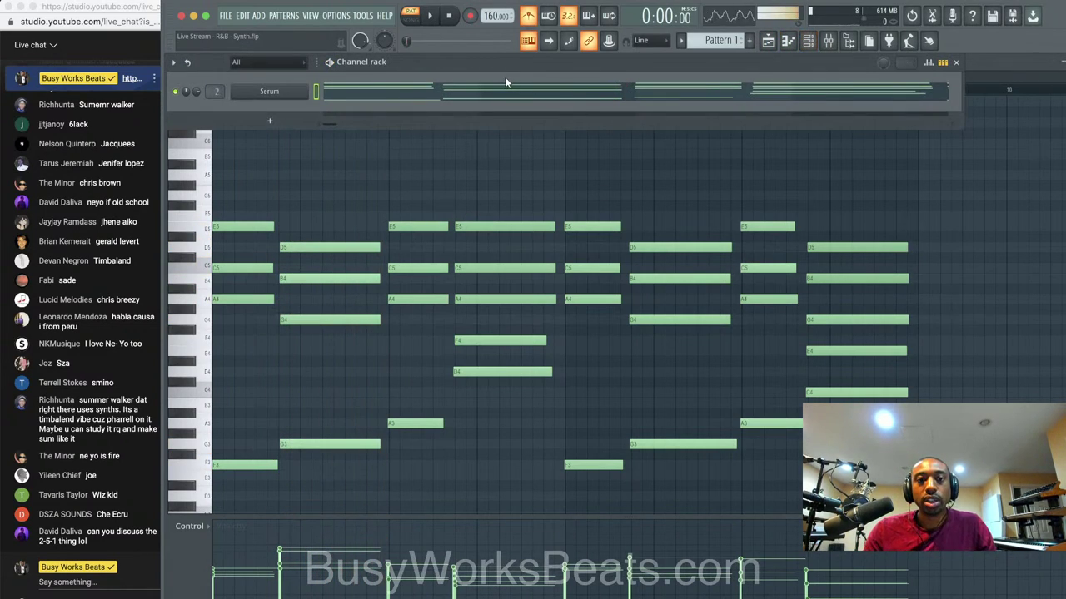
left_click(269, 91)
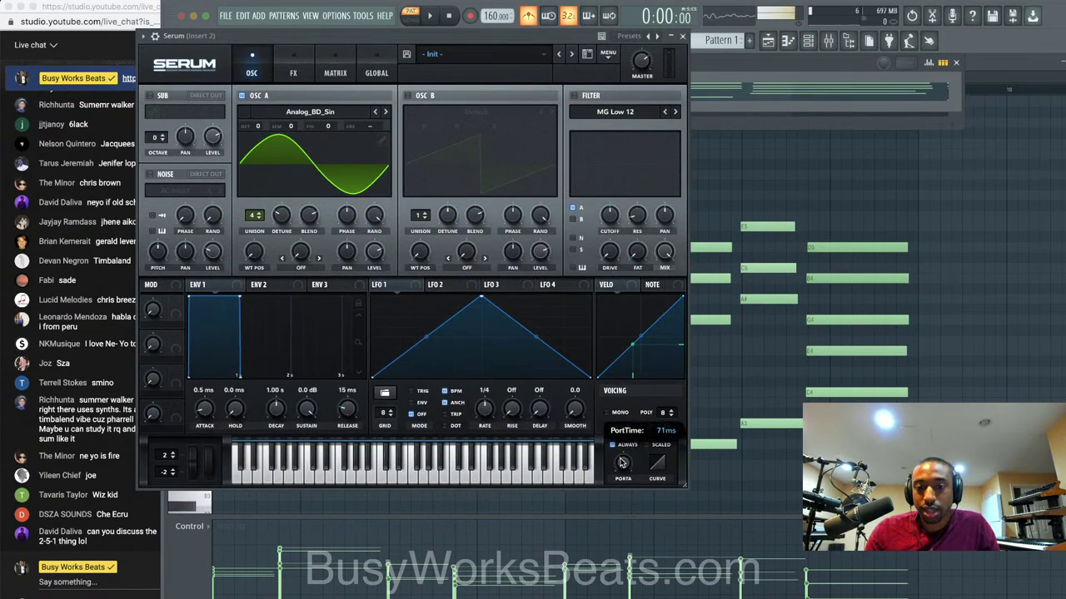
key("space")
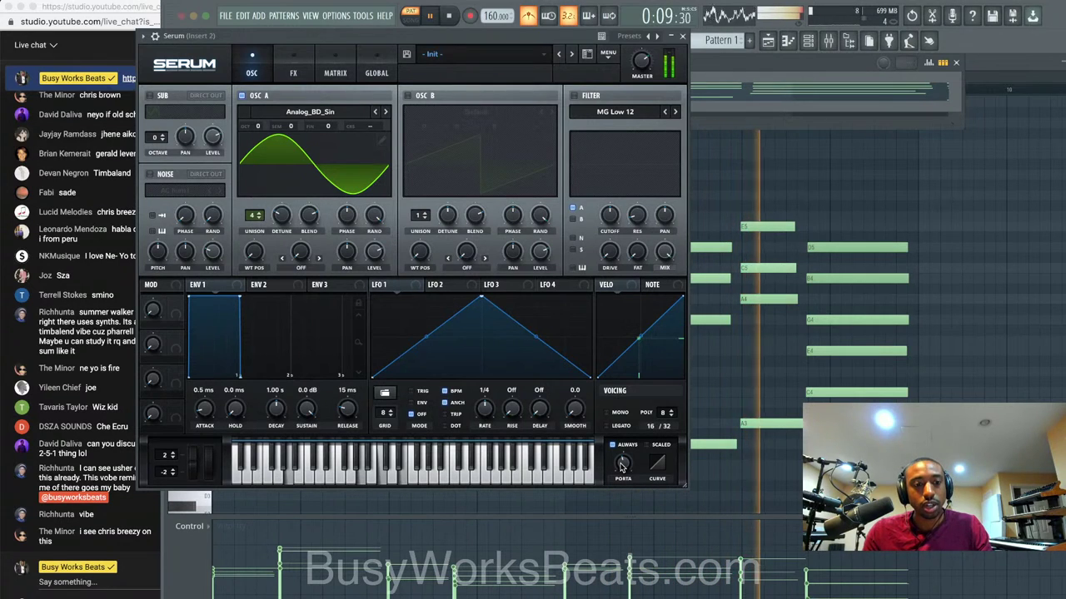
key("space")
left_click(681, 37)
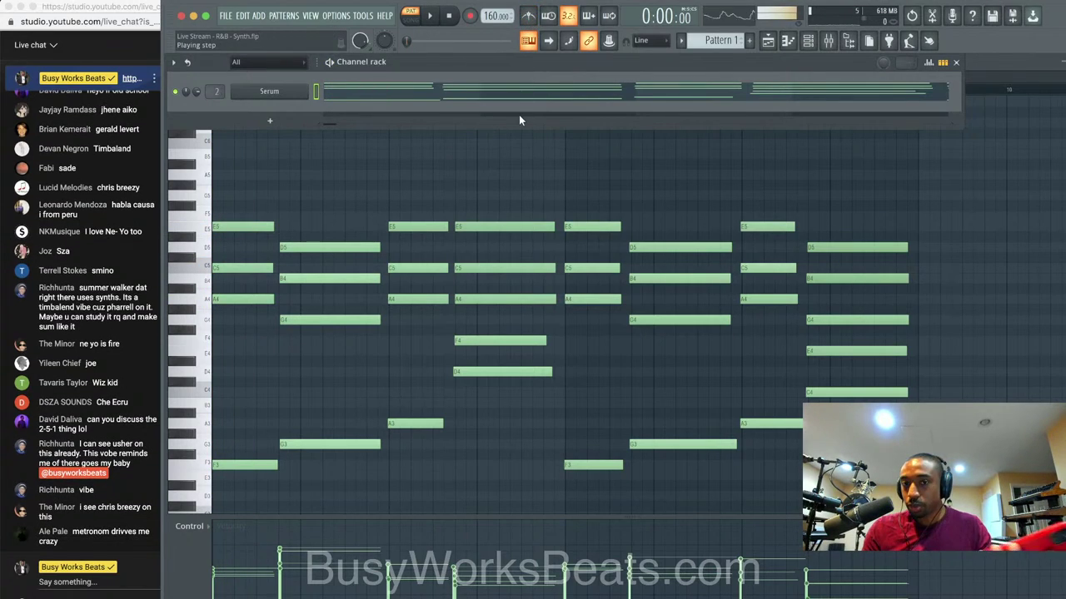
left_click(113, 582)
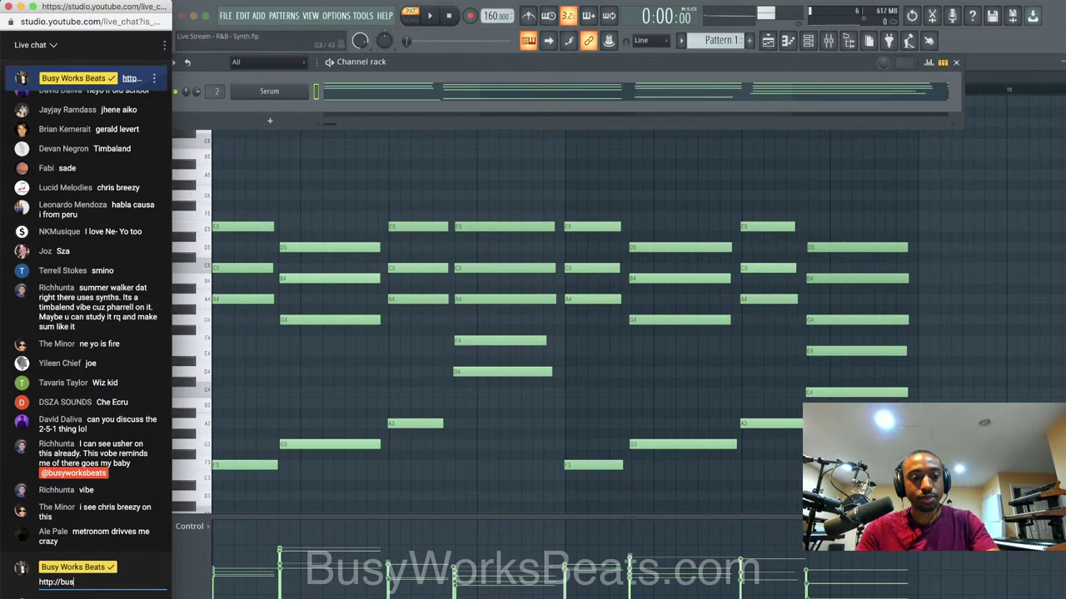
type("http://busyworksbeats.com")
key("Return")
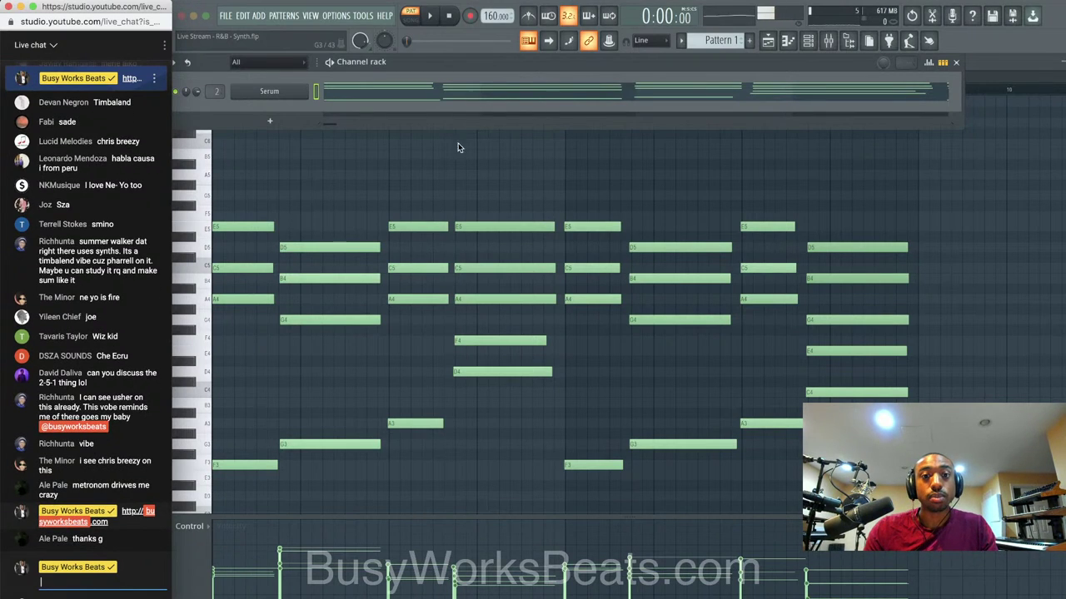
left_click(436, 20)
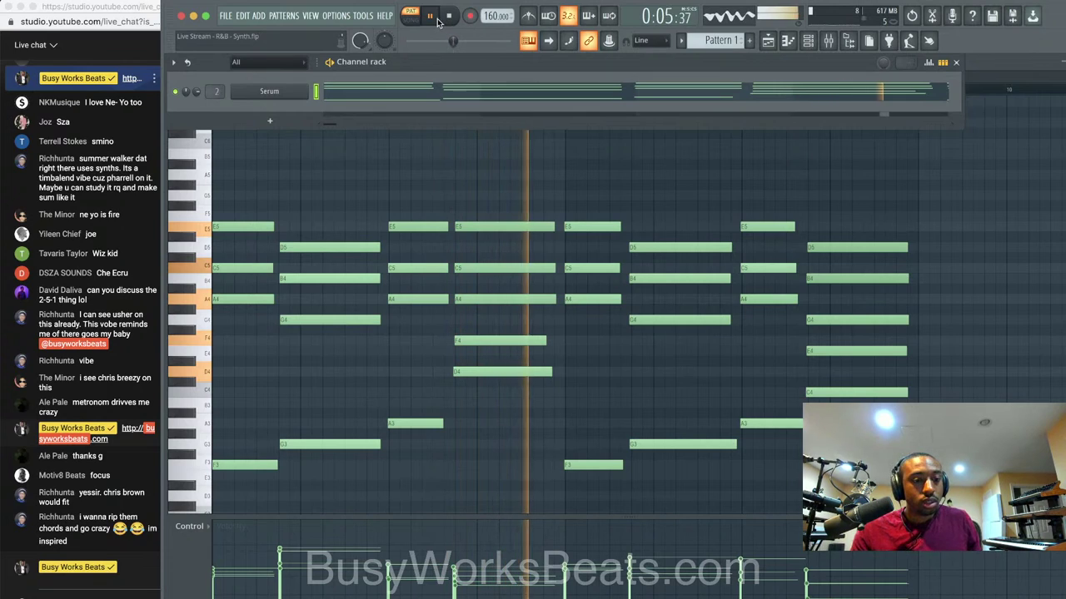
left_click(439, 22)
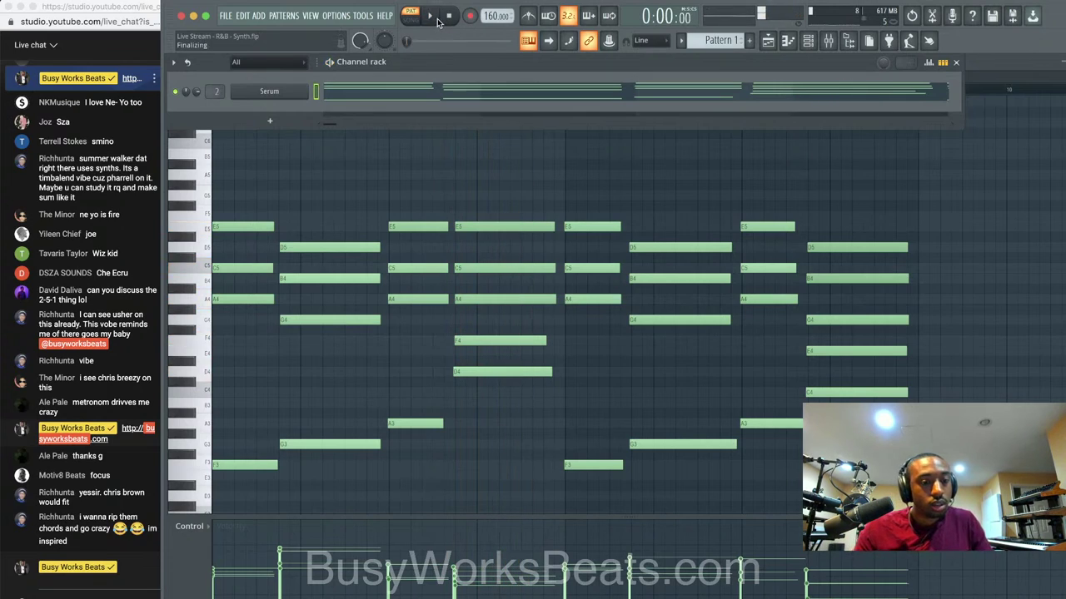
Check the Serum chord notes in the piano roll, then close it.
left_click(457, 158)
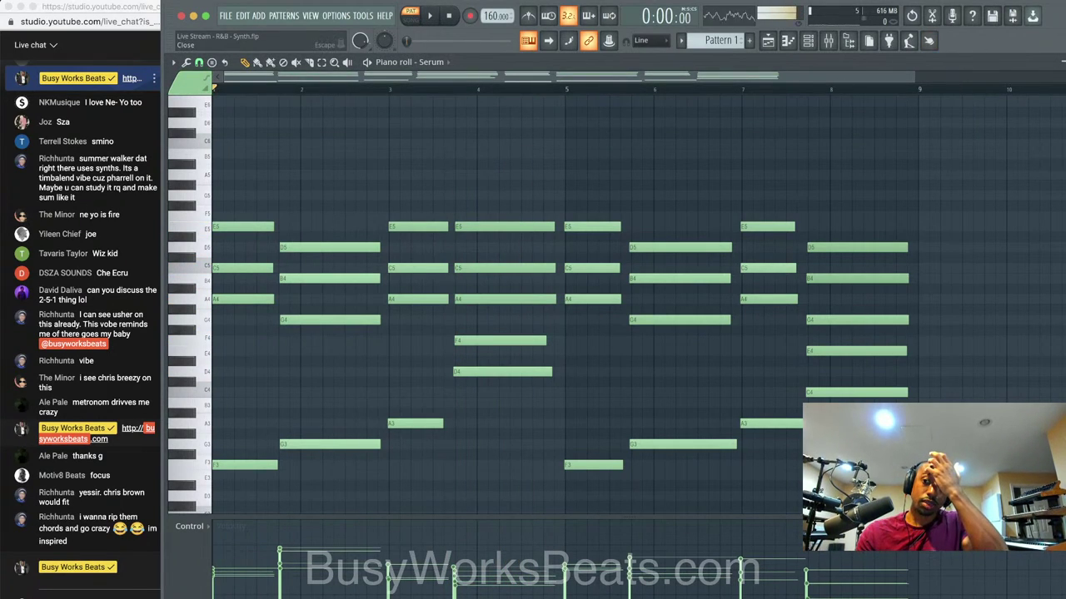
key("Escape")
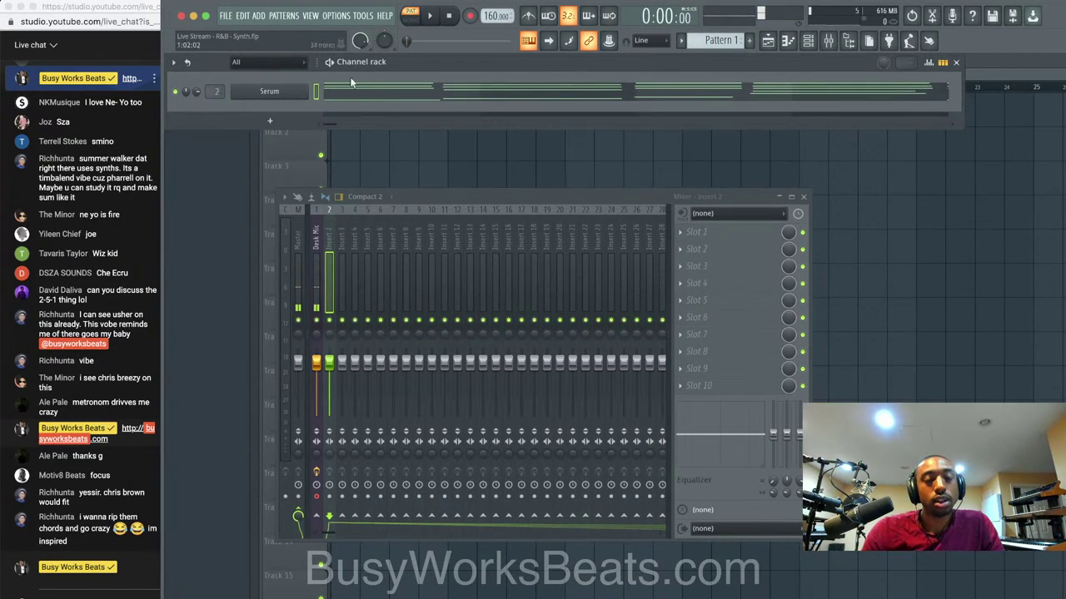
left_click(355, 94)
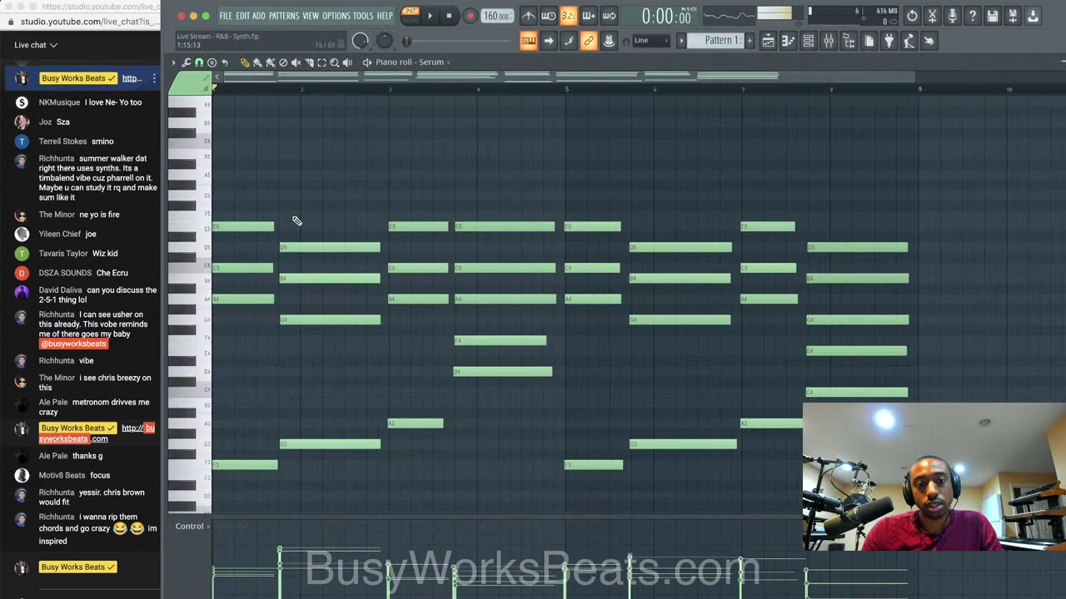
key("Escape")
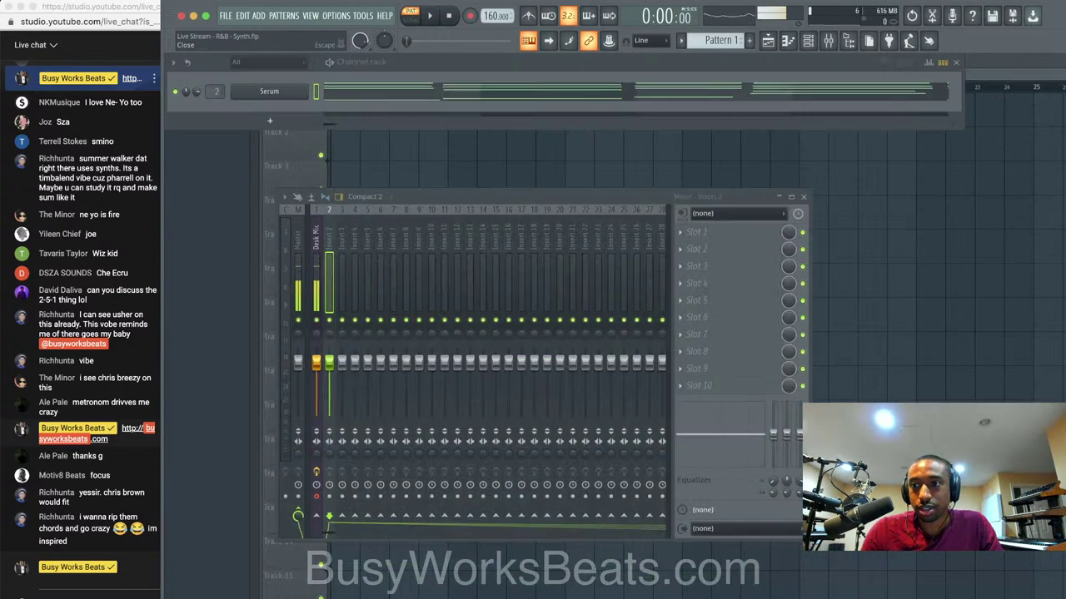
Assign Serum's LFO 1 to Oscillator A and lower the Serum mixer insert slightly.
left_click(303, 88)
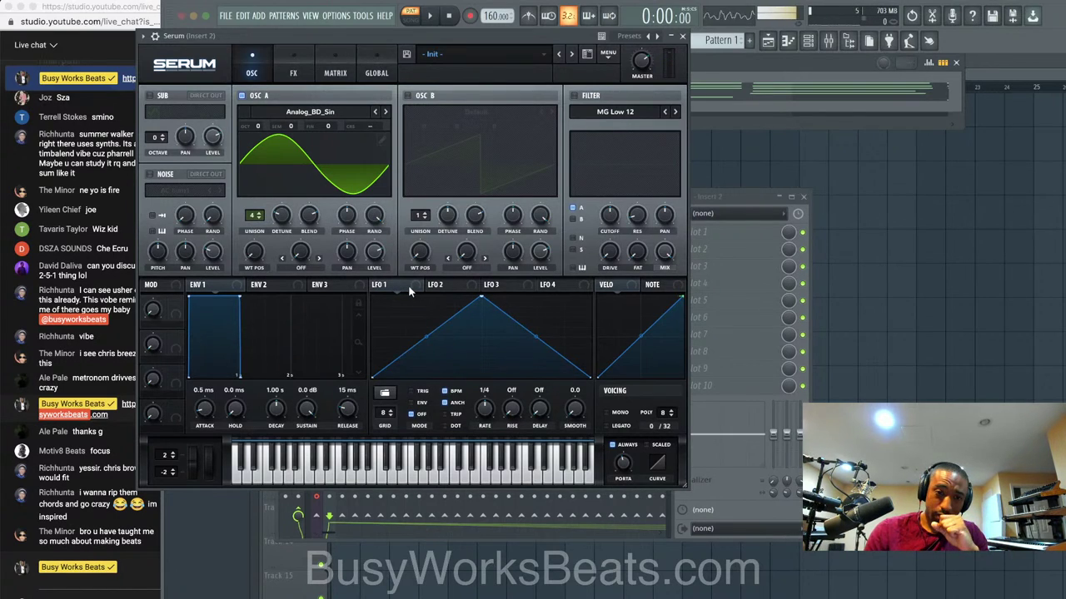
left_click_drag(409, 288, 362, 220)
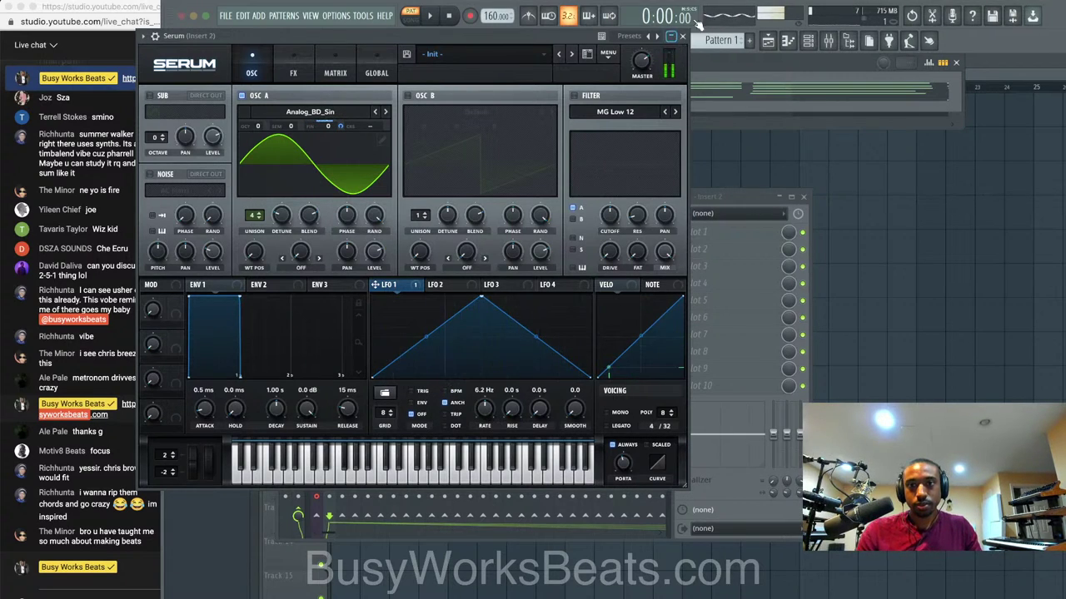
left_click(682, 38)
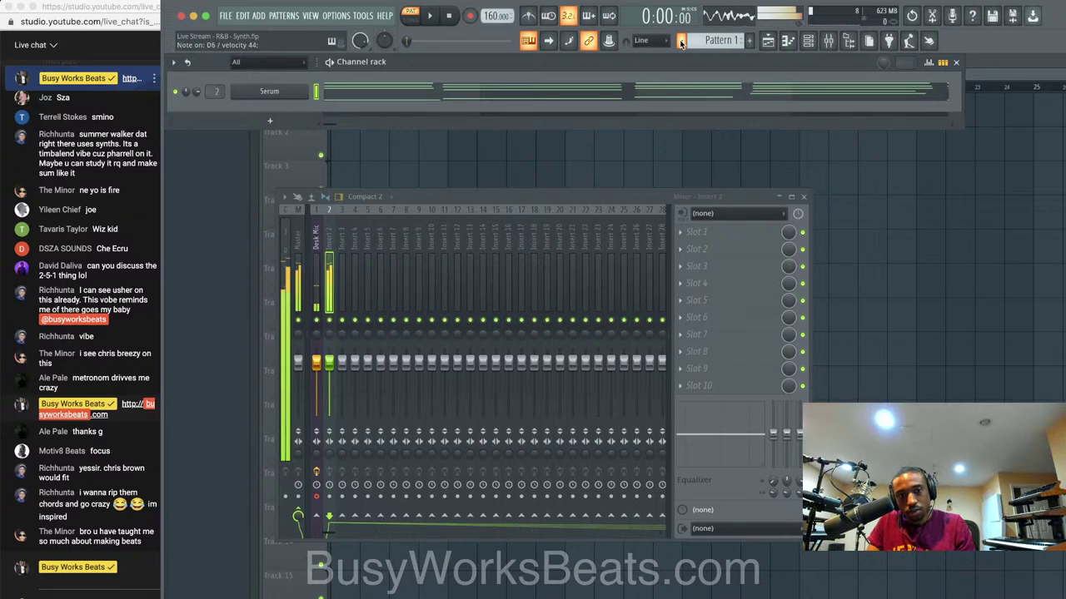
key("space")
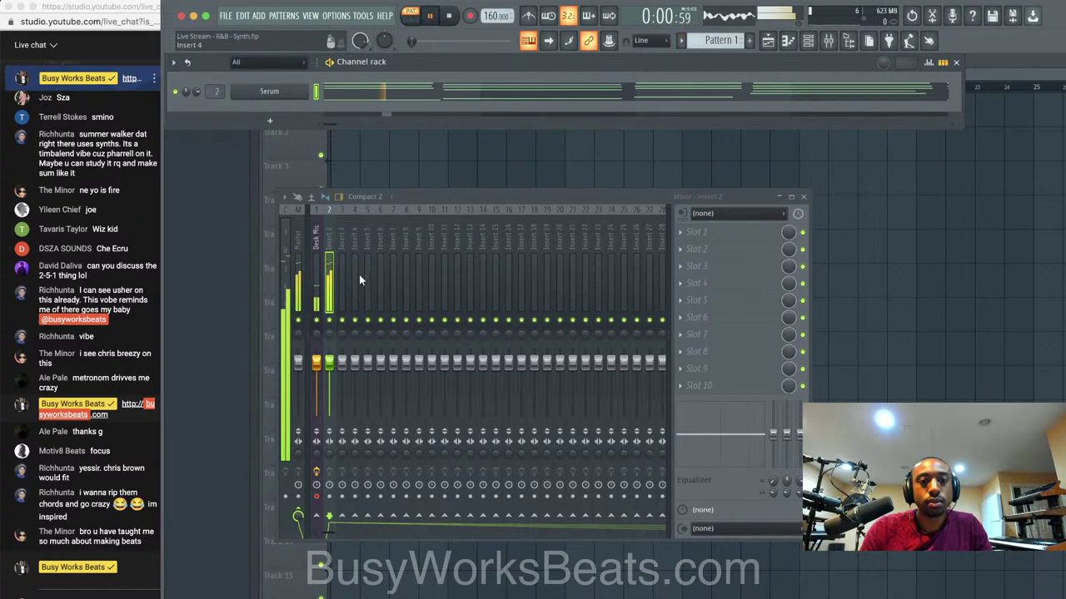
left_click_drag(330, 364, 331, 374)
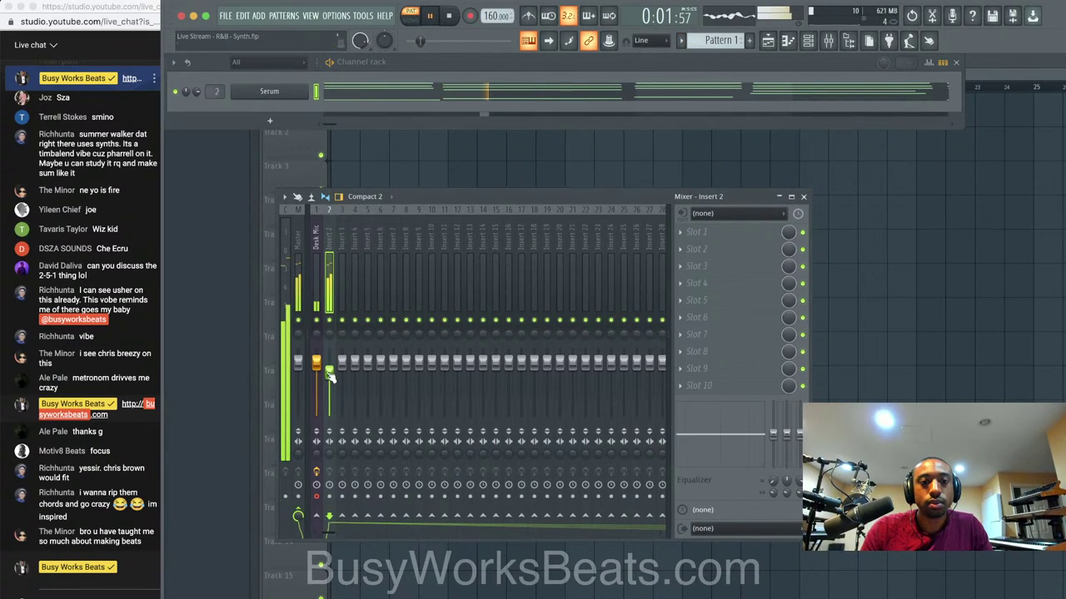
key("space")
Set Serum's ENV 2 attack to 108 ms and route it to Oscillator A pitch.
left_click(274, 91)
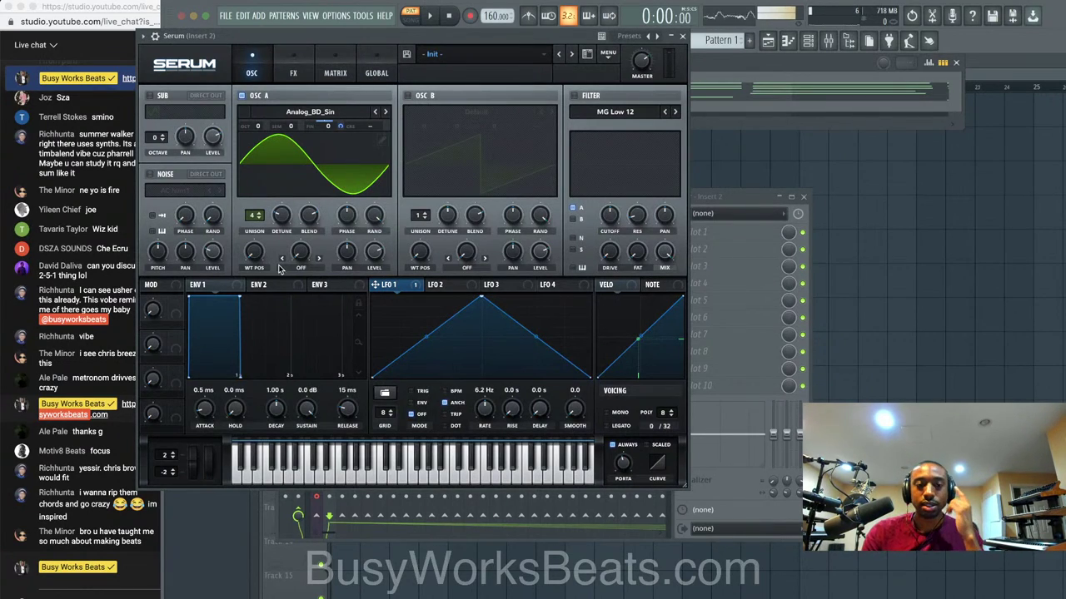
left_click(298, 287)
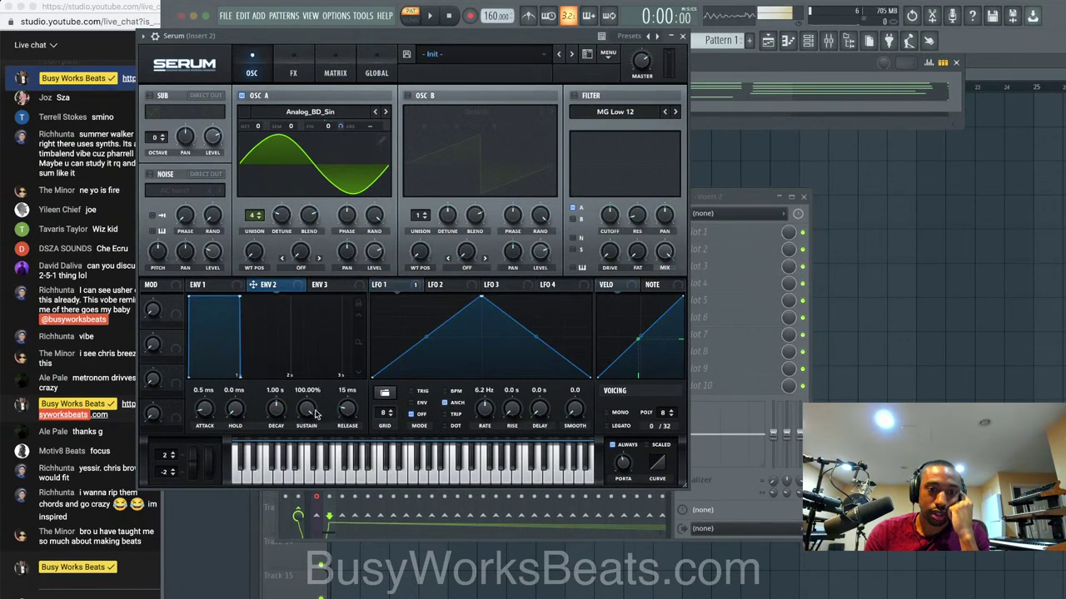
left_click_drag(211, 409, 210, 393)
left_click_drag(272, 288, 367, 126)
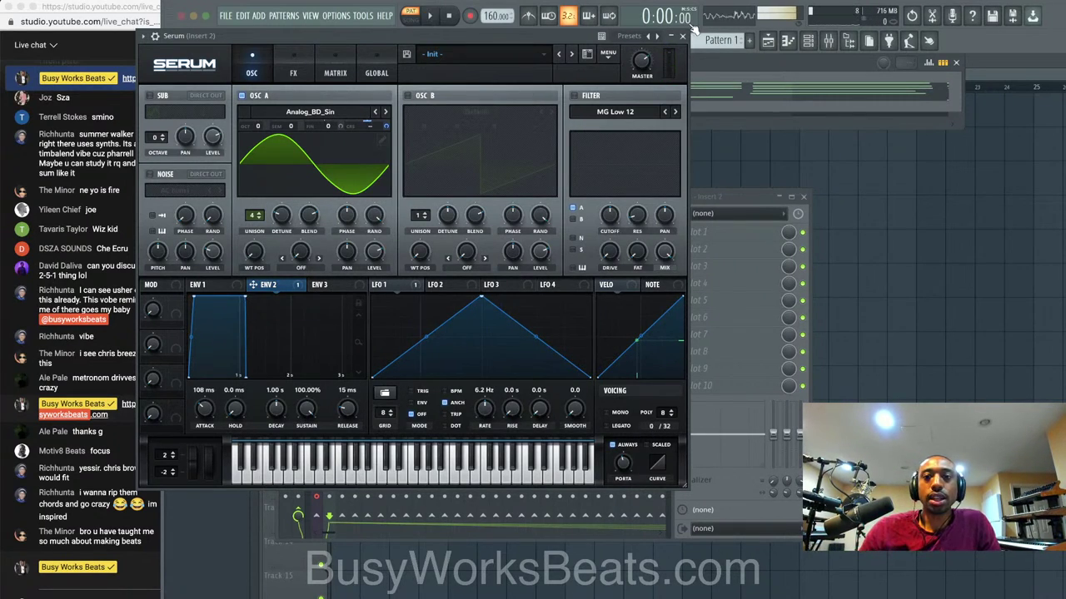
left_click(682, 36)
right_click(308, 91)
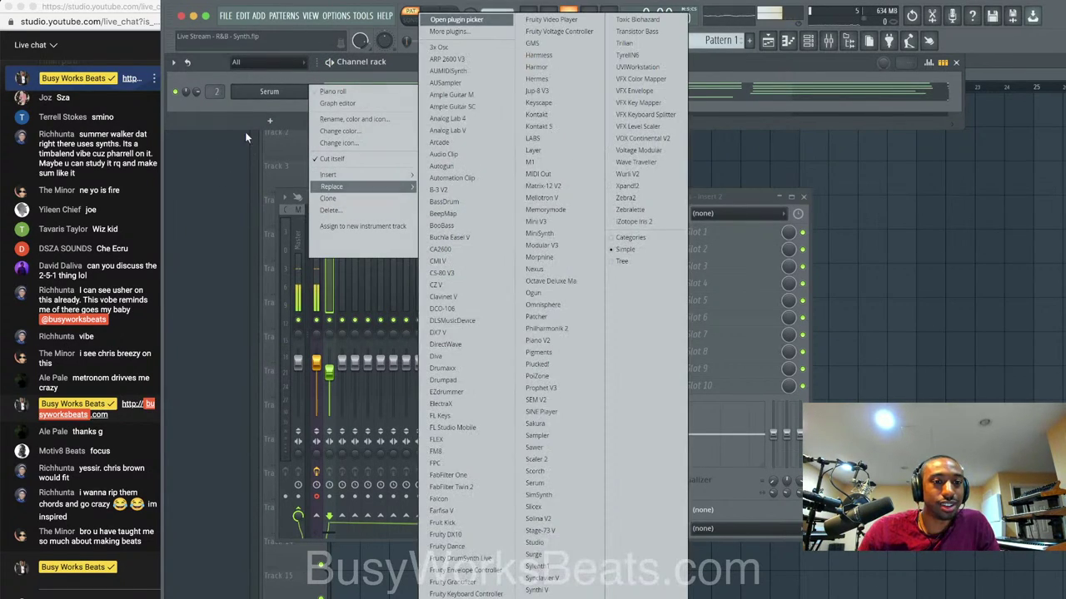
left_click(245, 132)
key("super+x")
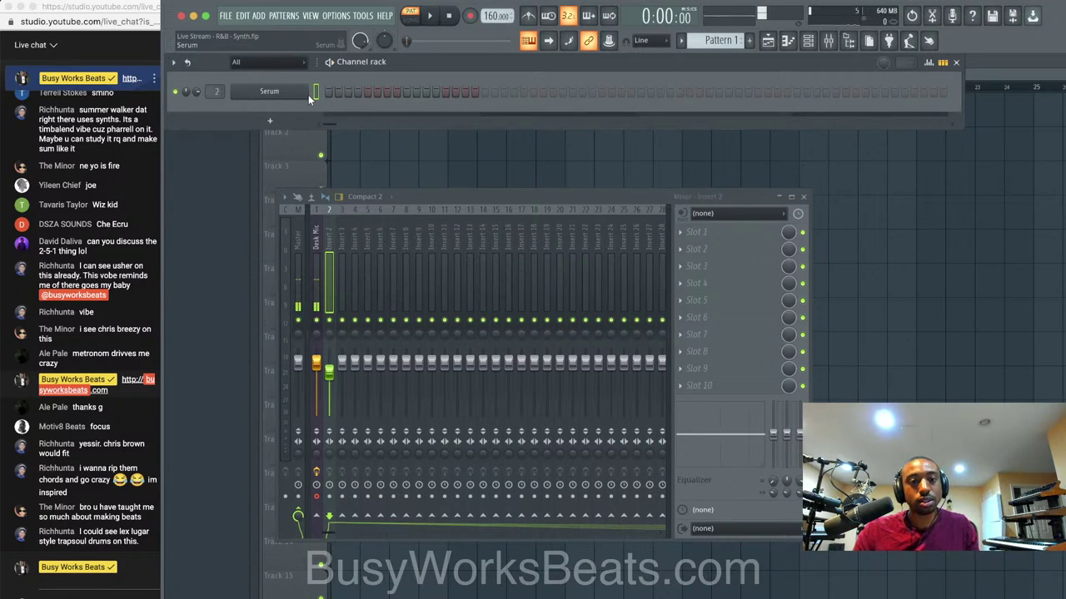
key("space")
left_click(530, 12)
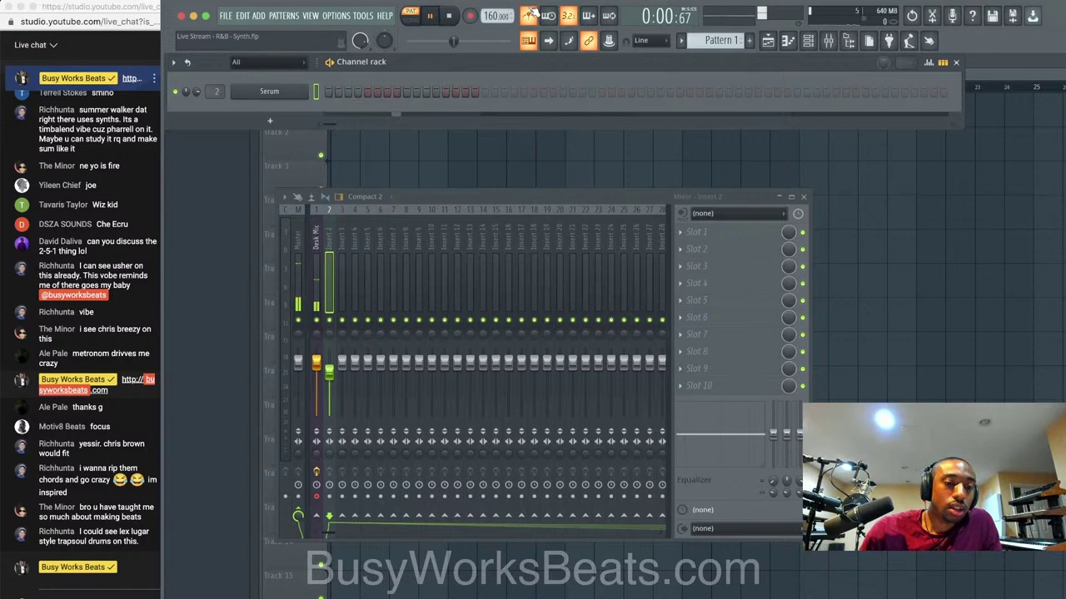
key("space")
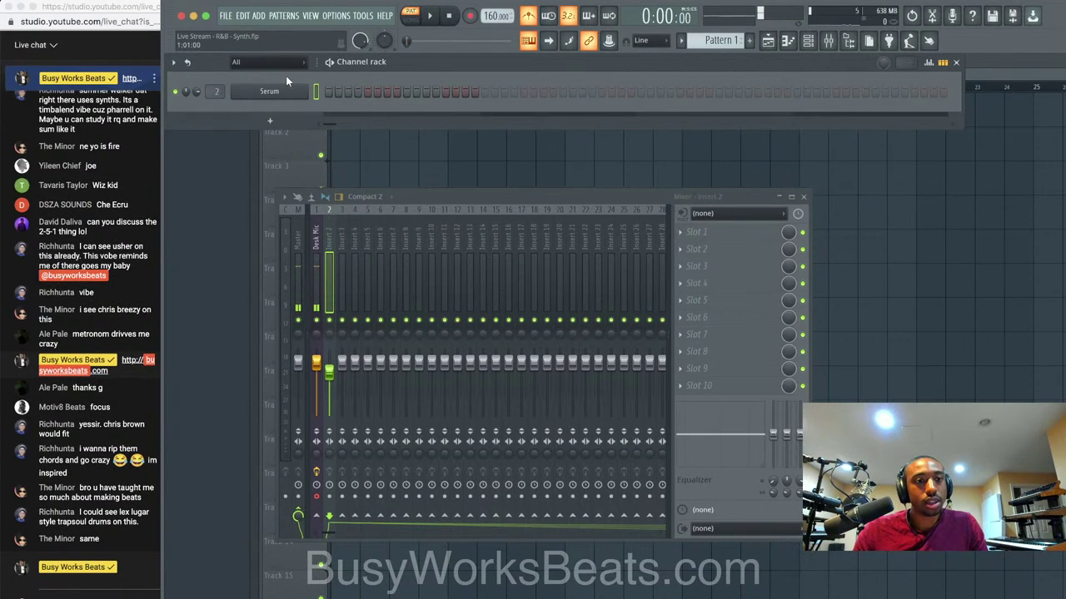
scroll(103, 213, "up", 2)
scroll(105, 213, "up", 3)
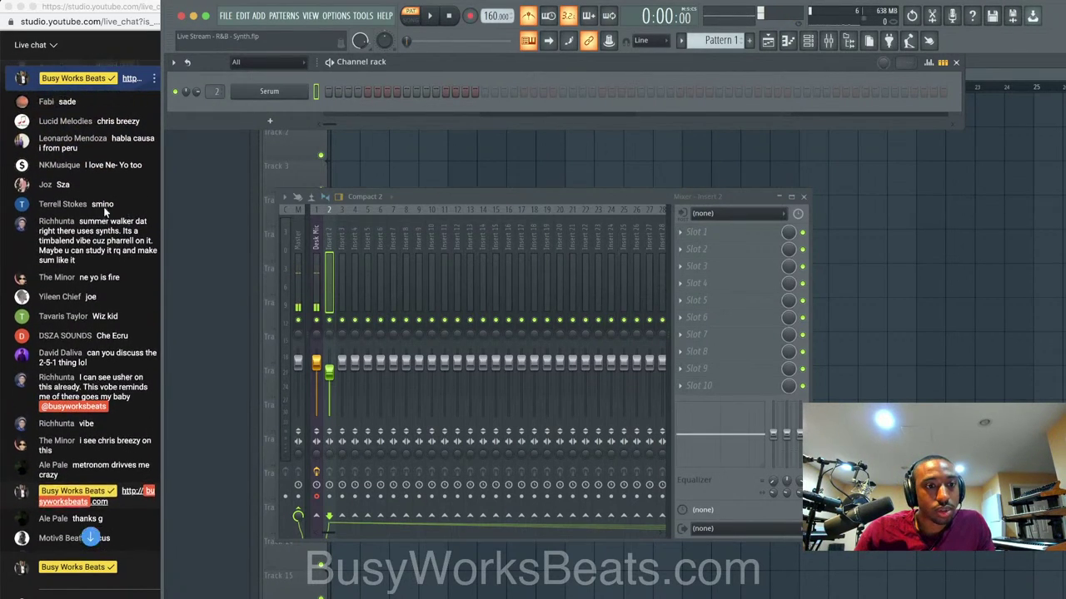
scroll(117, 219, "up", 1)
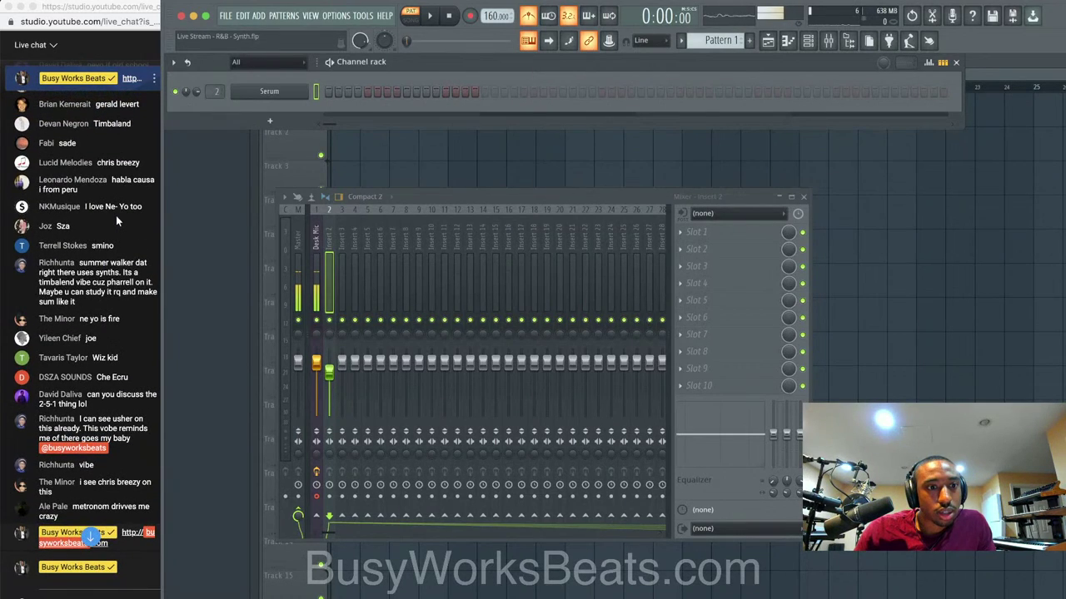
scroll(116, 218, "up", 4)
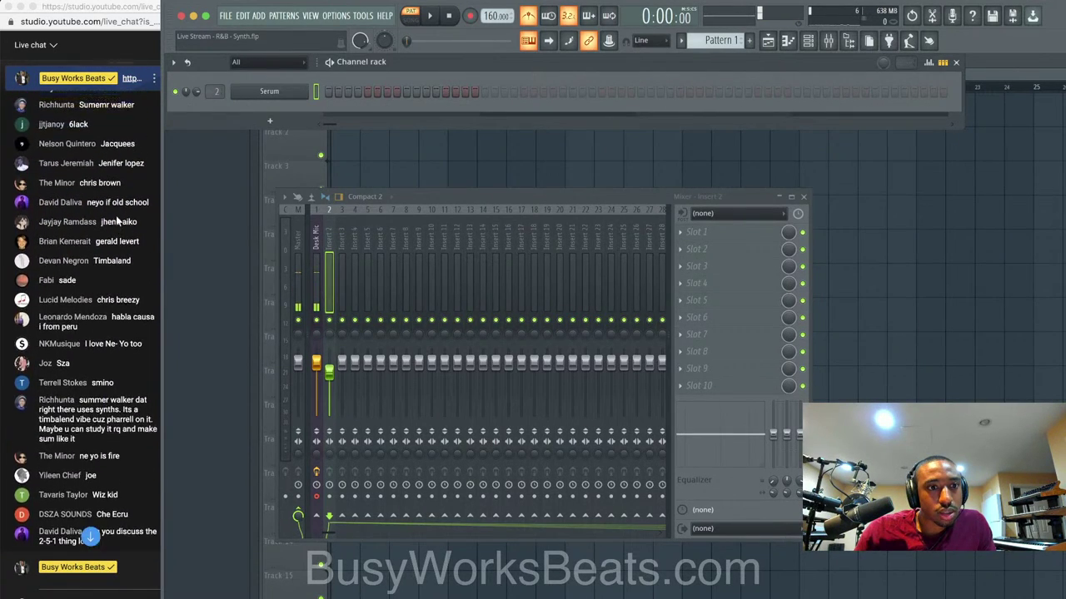
scroll(117, 220, "down", 8)
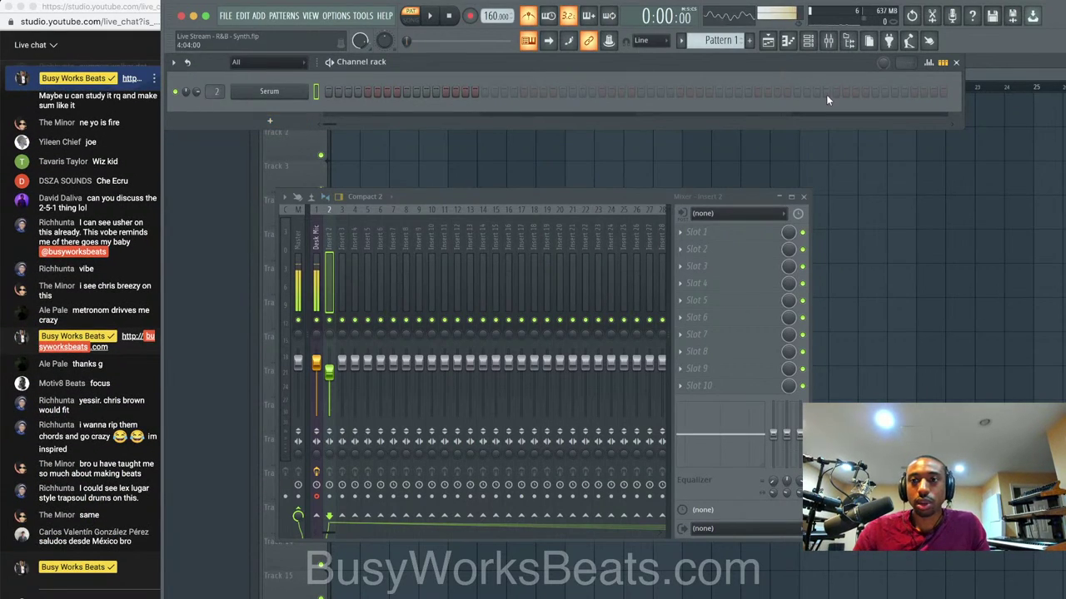
right_click(183, 597)
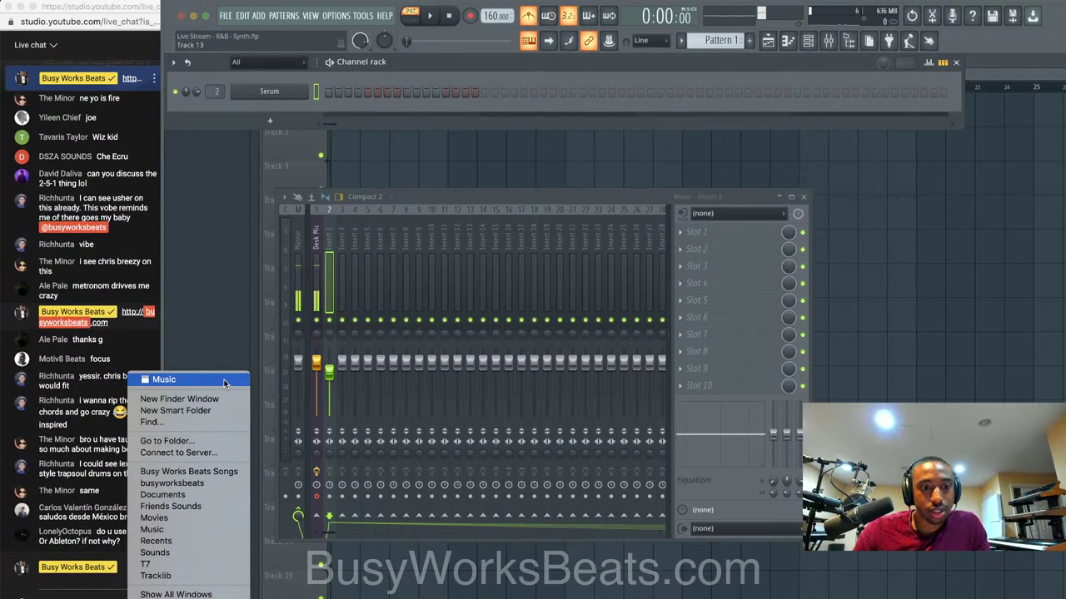
left_click(164, 379)
key("space")
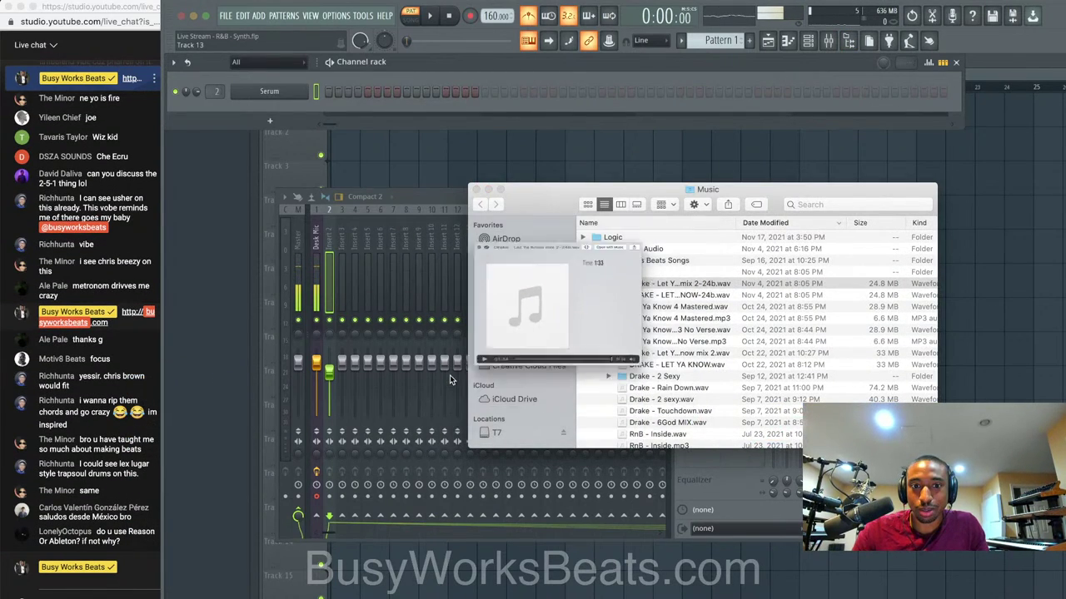
key("space")
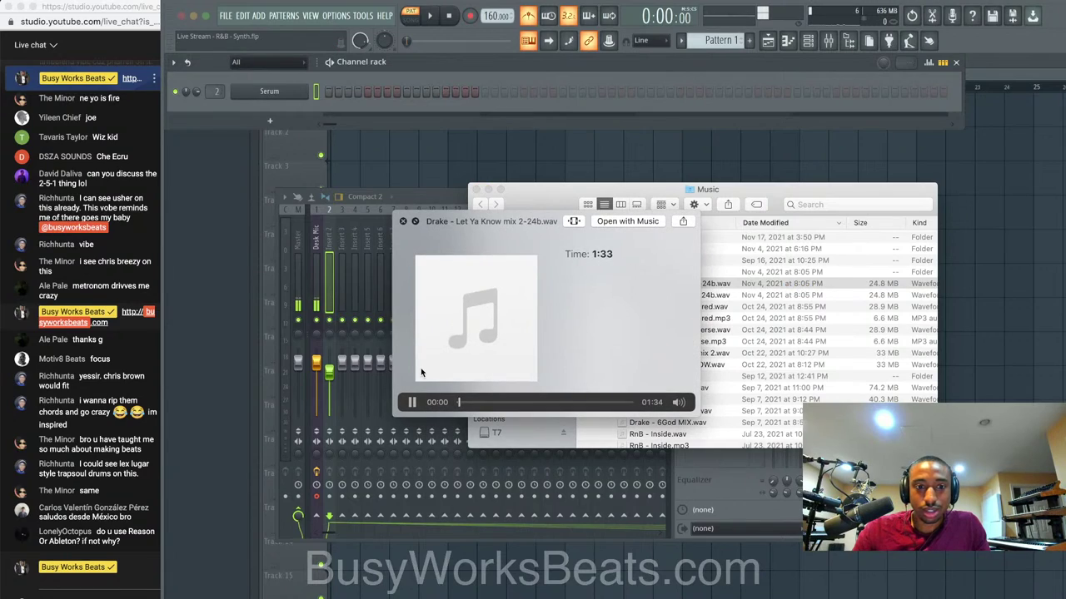
left_click(320, 326)
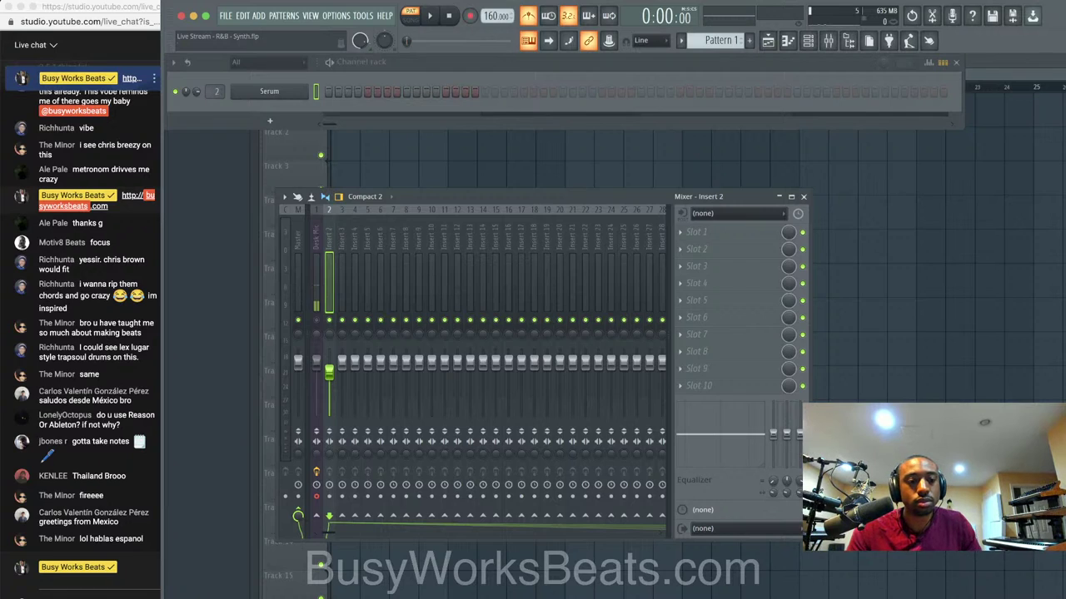
key("super+Tab")
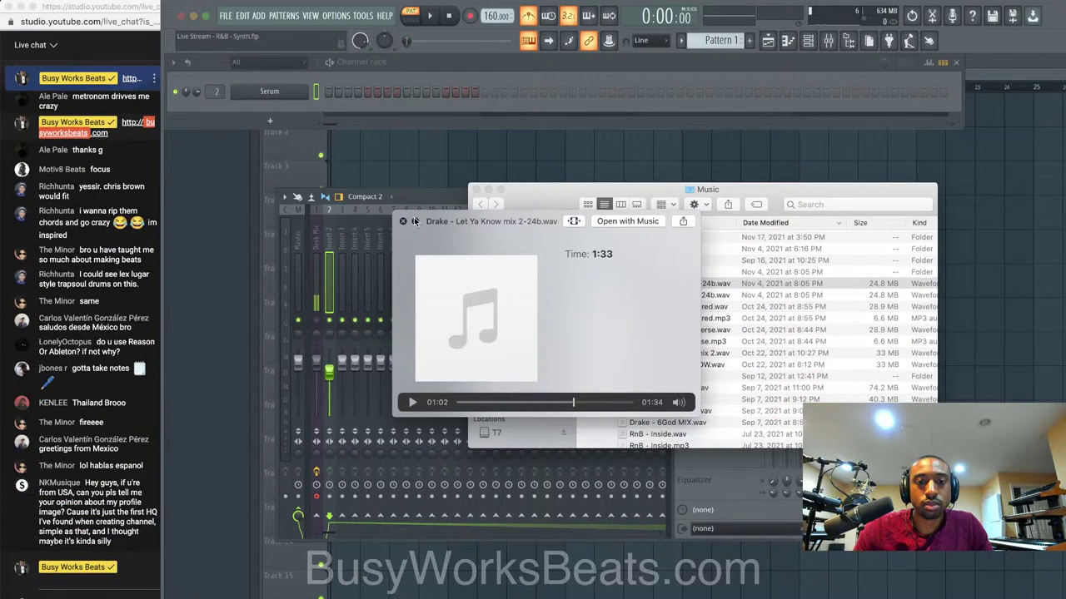
left_click(403, 221)
left_click(477, 190)
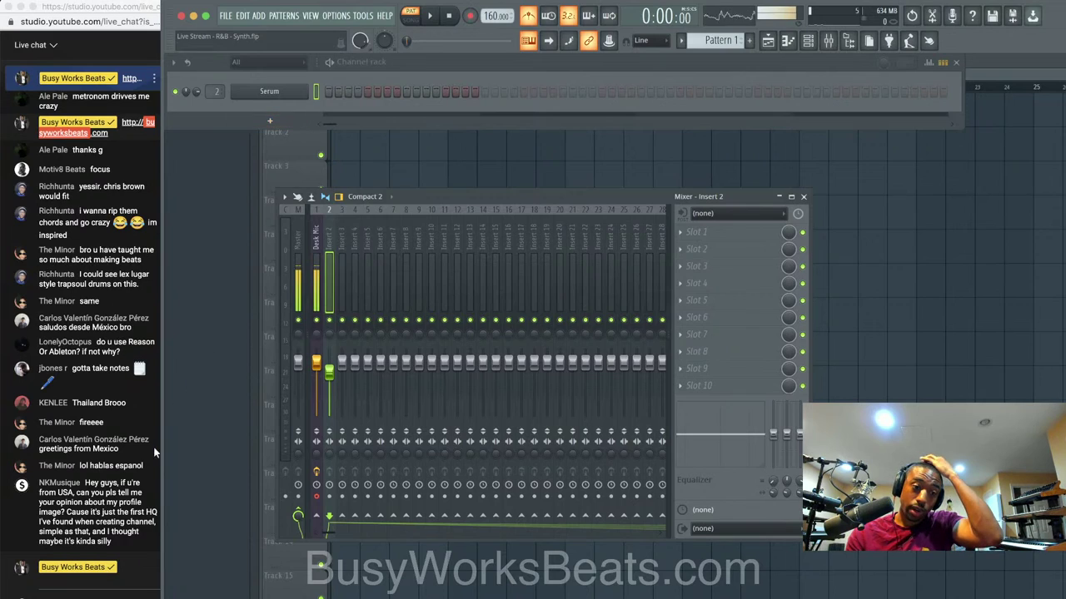
Start a live-chat poll with the question "What Part of R&B??".
left_click(97, 581)
left_click(64, 597)
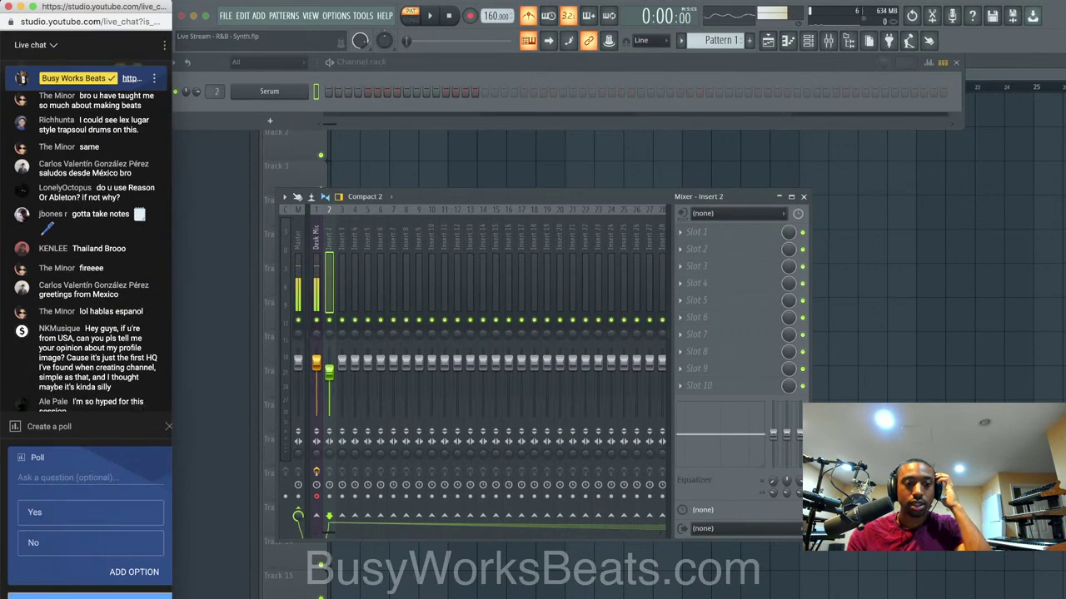
left_click(68, 475)
left_click(74, 458)
left_click(71, 471)
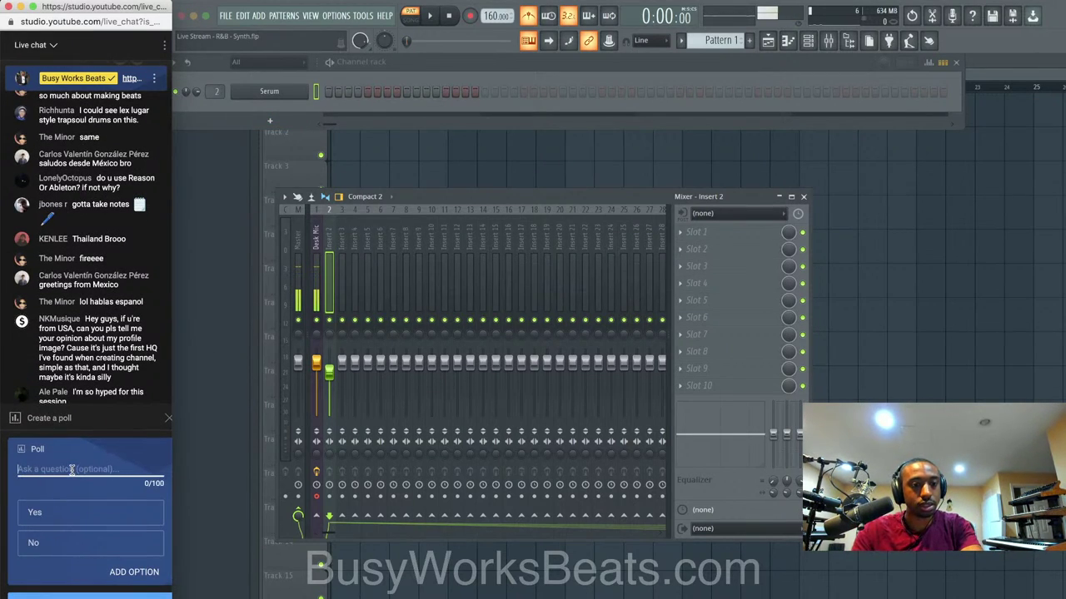
type("What P")
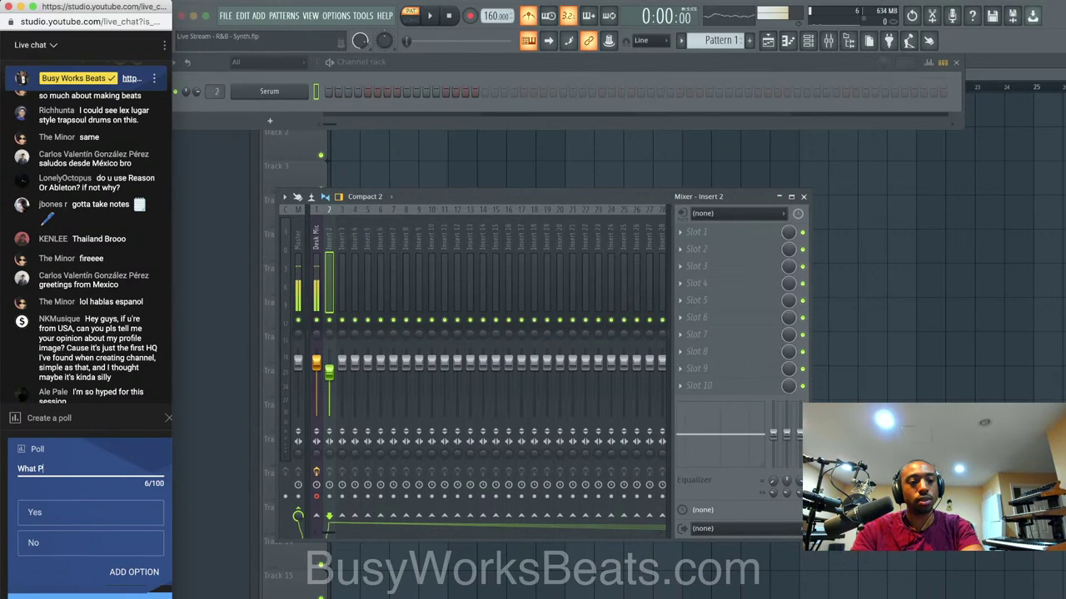
type("art of R")
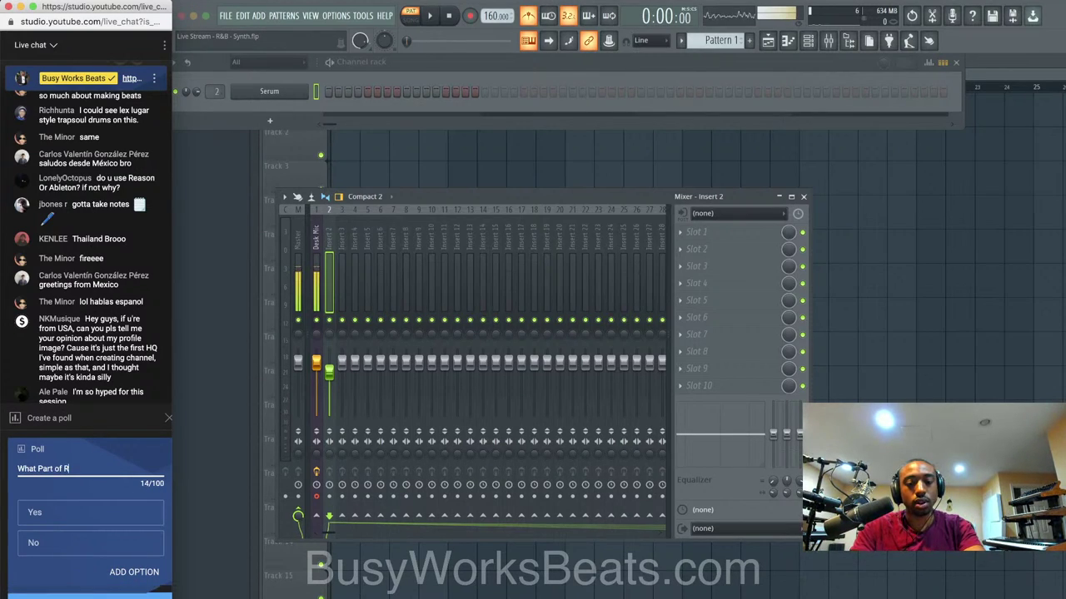
type("&B??")
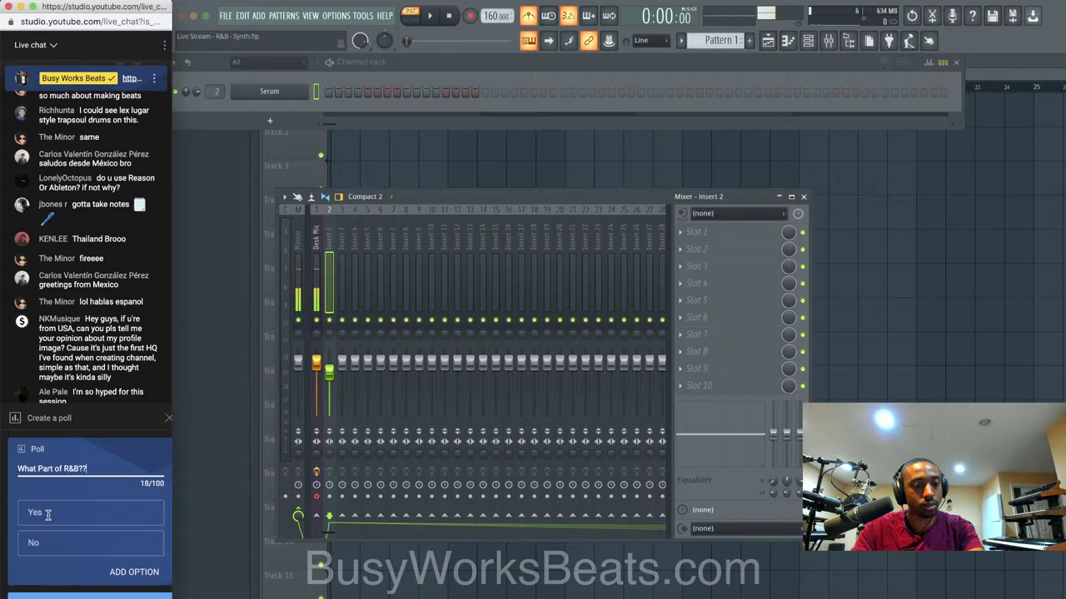
Add the answers Chords, Melody, Bass/Drums and Whole Song, then post the poll.
left_click(47, 514)
type("Chords")
key("Tab")
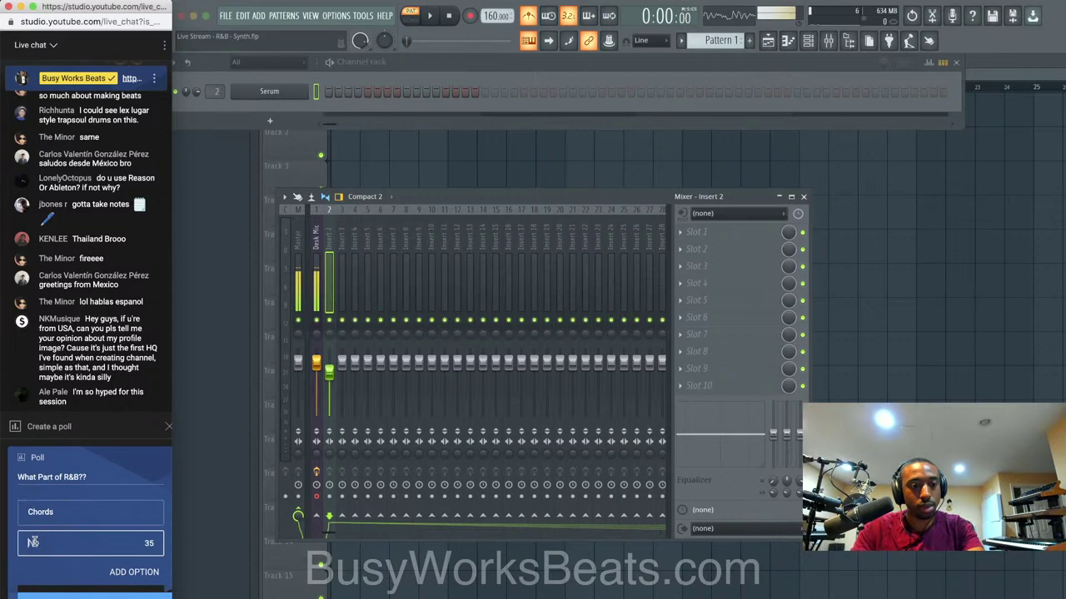
type("Melody")
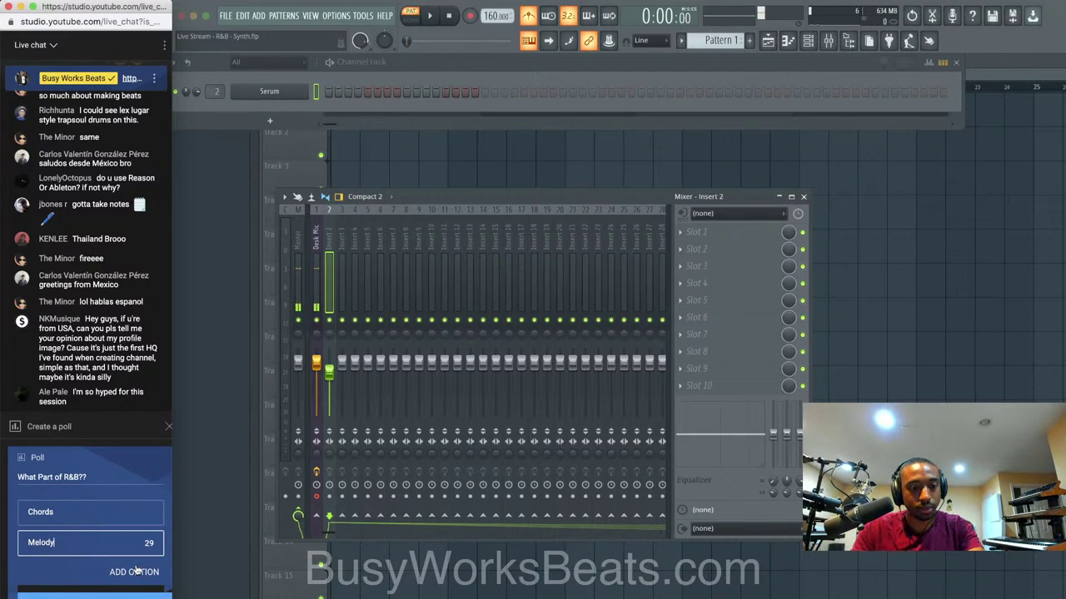
left_click(95, 570)
type("Bass")
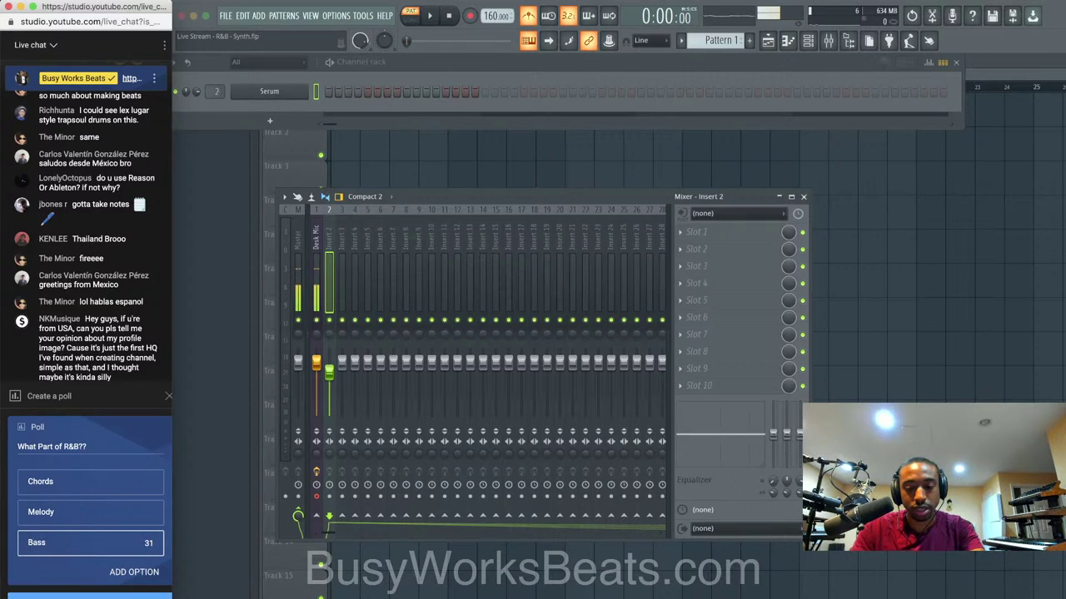
type("/Drums")
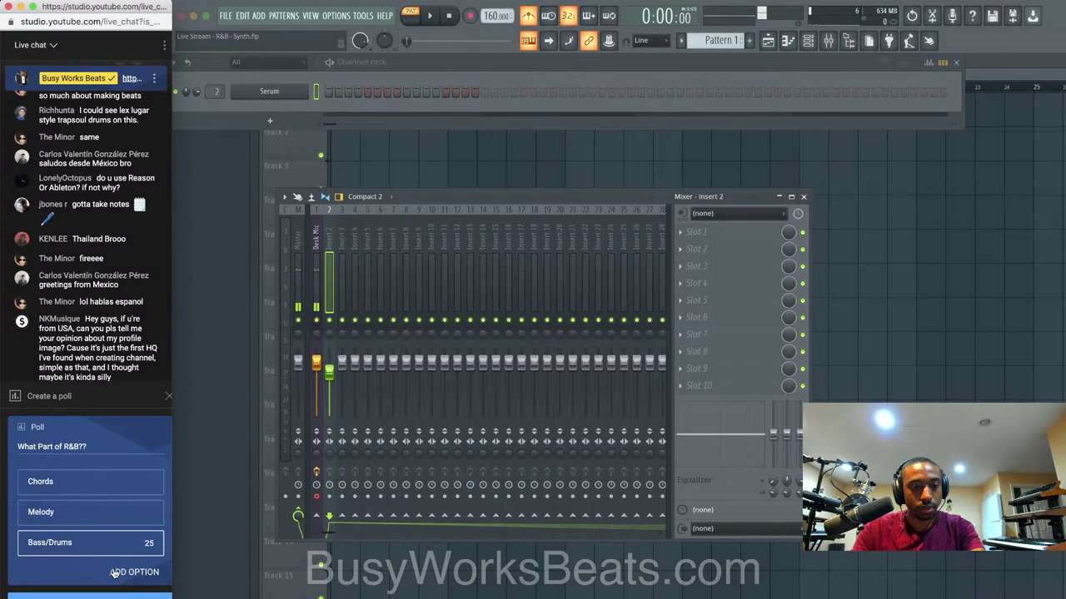
left_click(115, 572)
type("Whole Son")
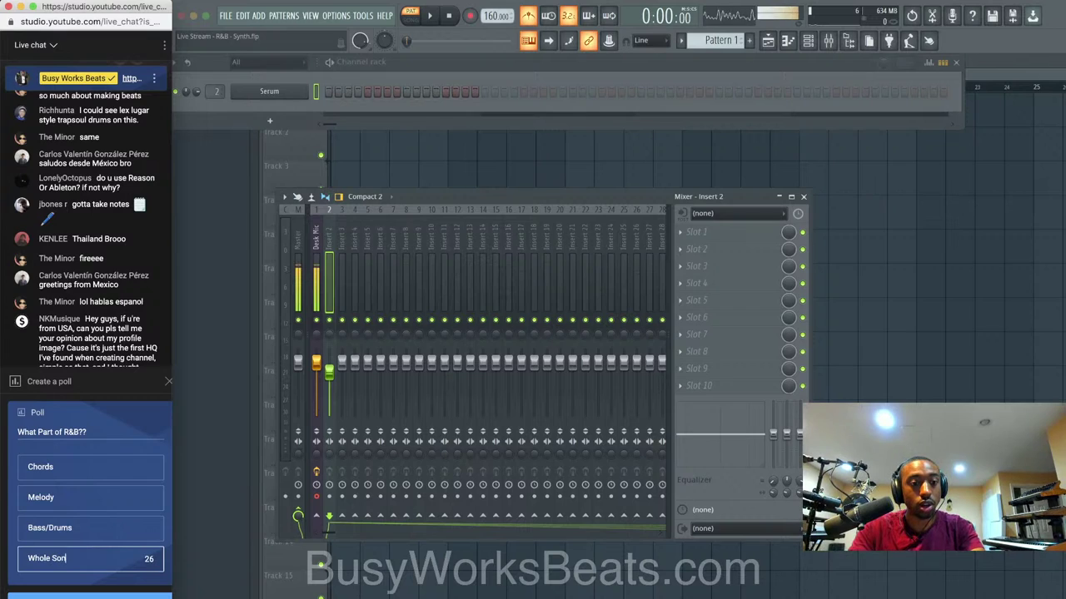
type("g")
left_click(100, 595)
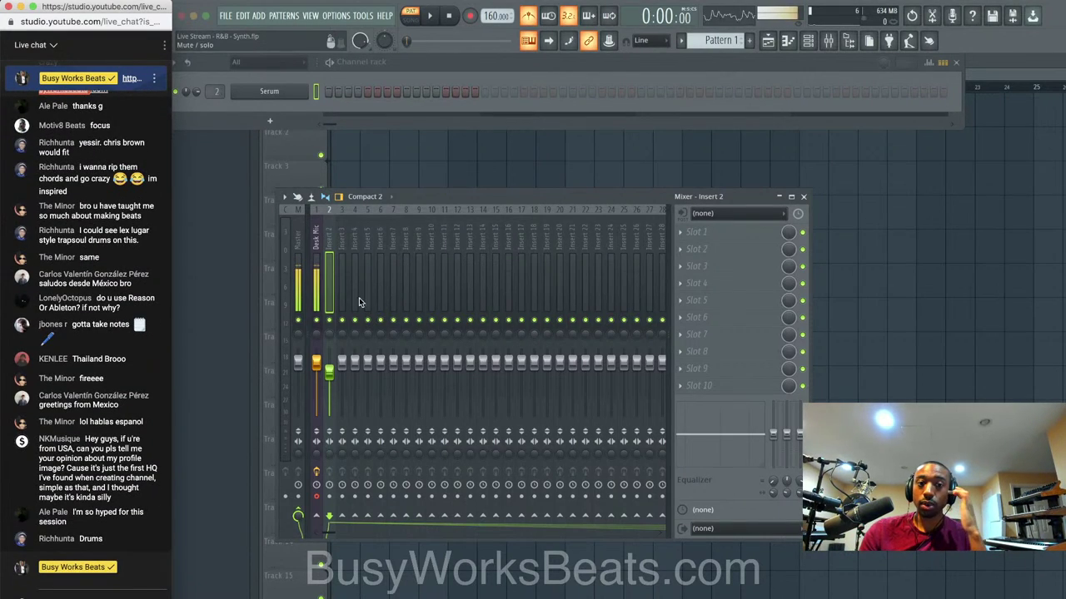
Set mixer insert 3's audio input to MIC/LINE 3.
left_click(342, 283)
left_click(720, 213)
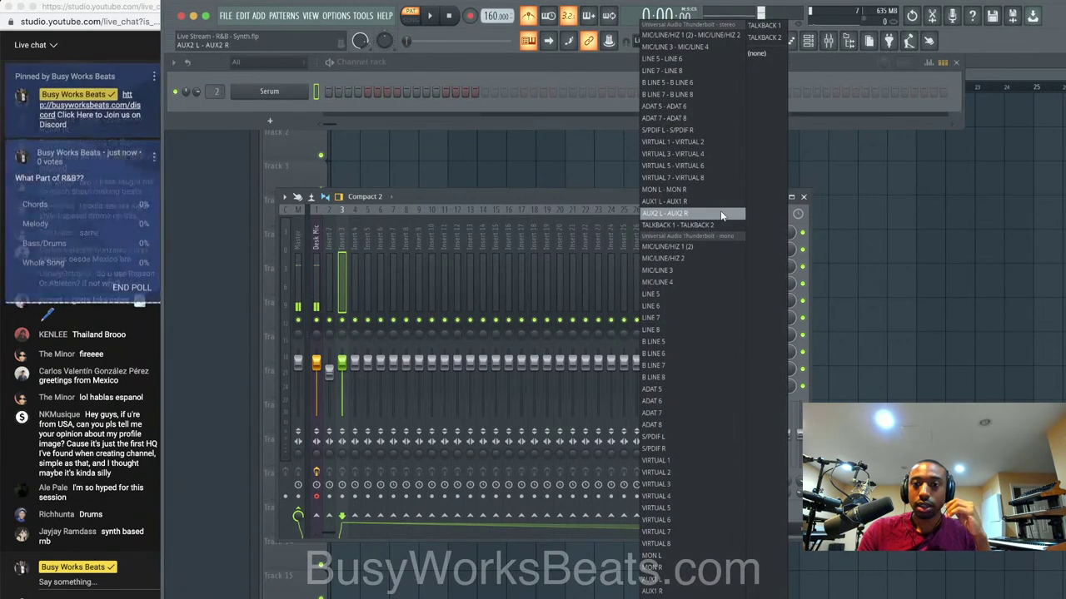
left_click(690, 270)
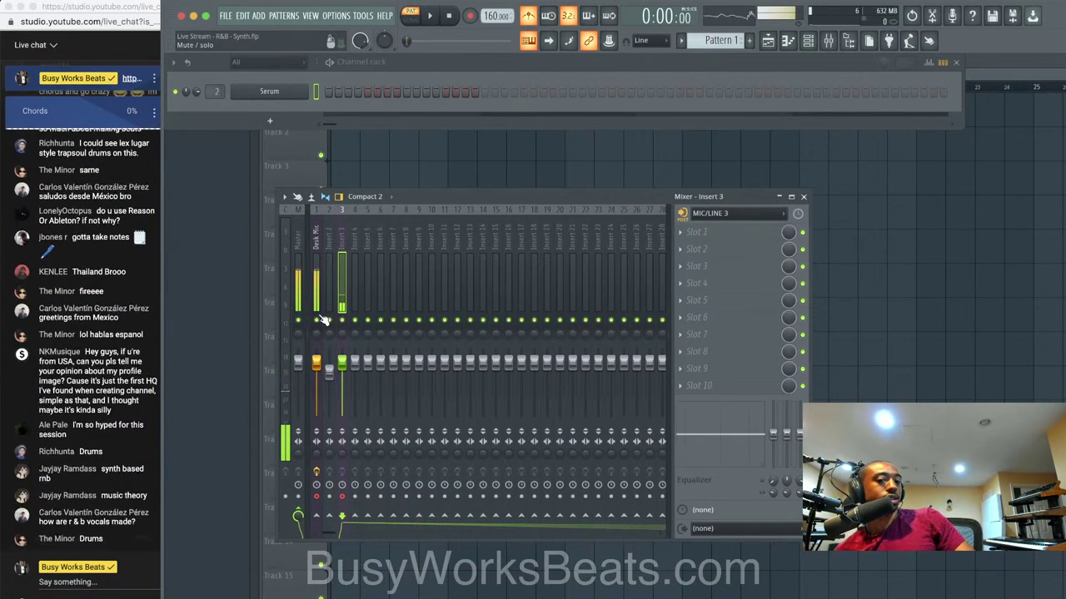
Keep the Desk Mic unmuted, turn insert 3's fader to zero, and view the poll results.
left_click(318, 320)
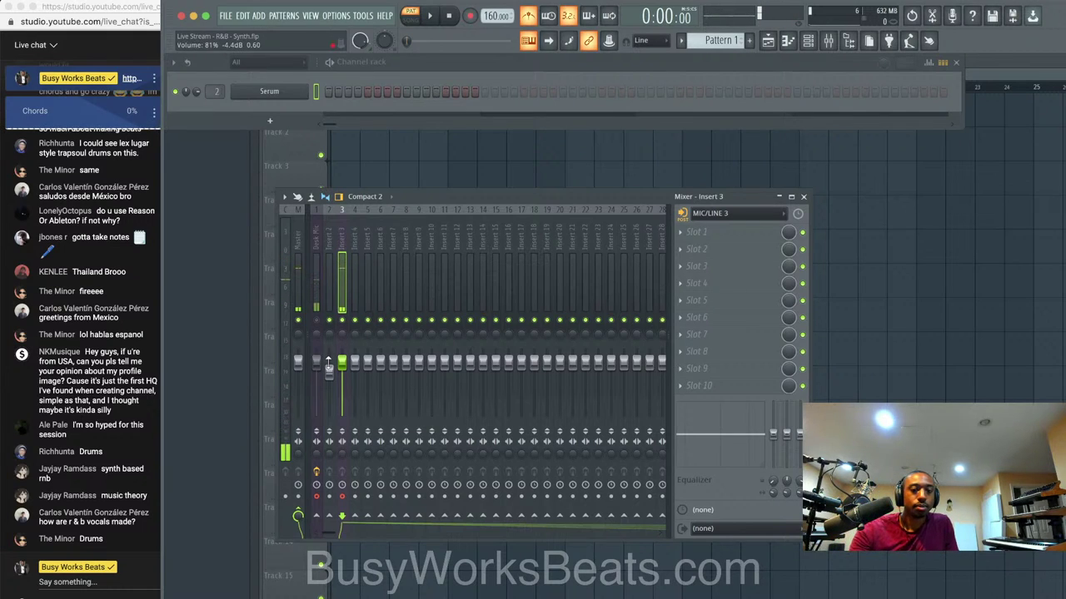
left_click_drag(341, 362, 341, 348)
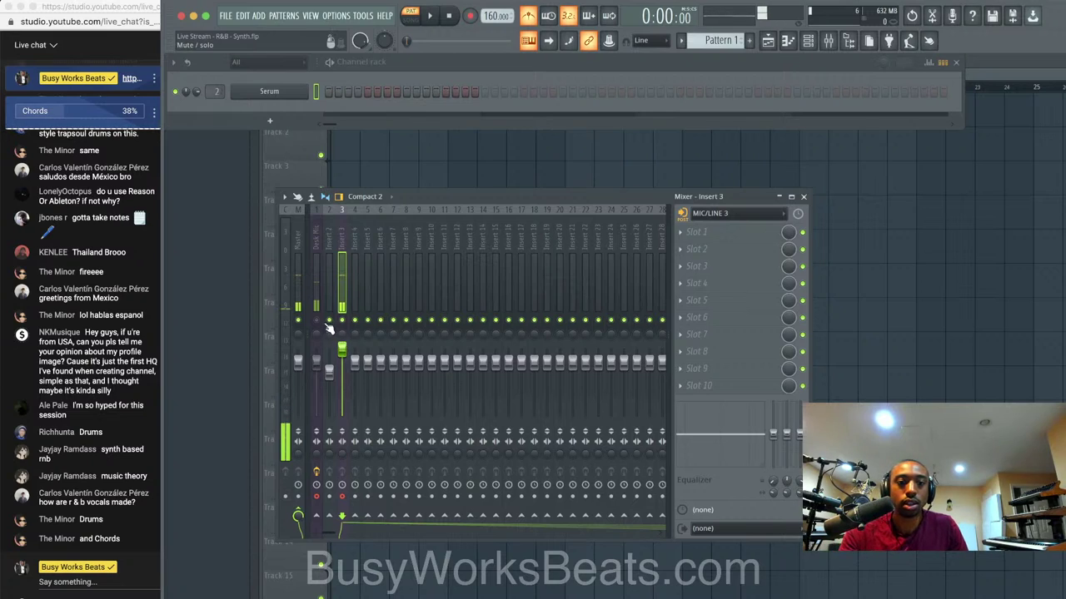
left_click(317, 321)
left_click(340, 323)
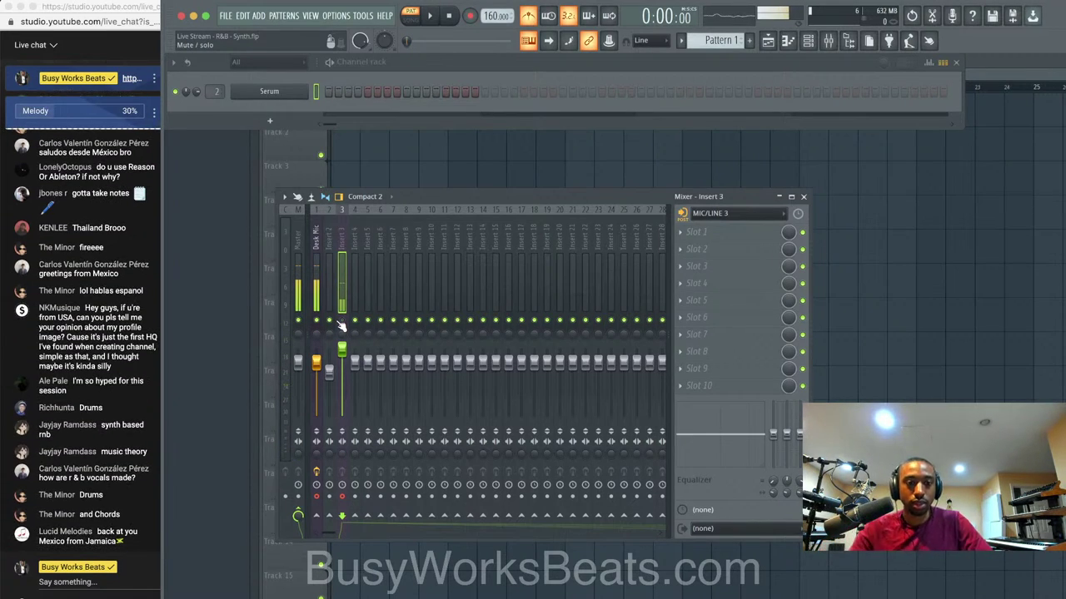
left_click_drag(341, 348, 342, 417)
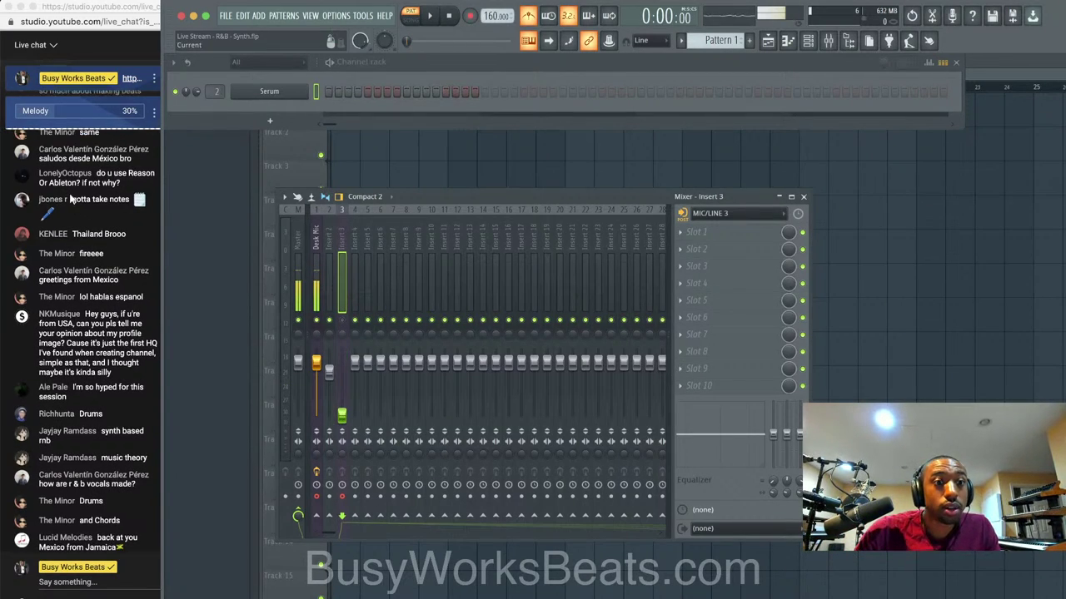
scroll(72, 198, "up", 1)
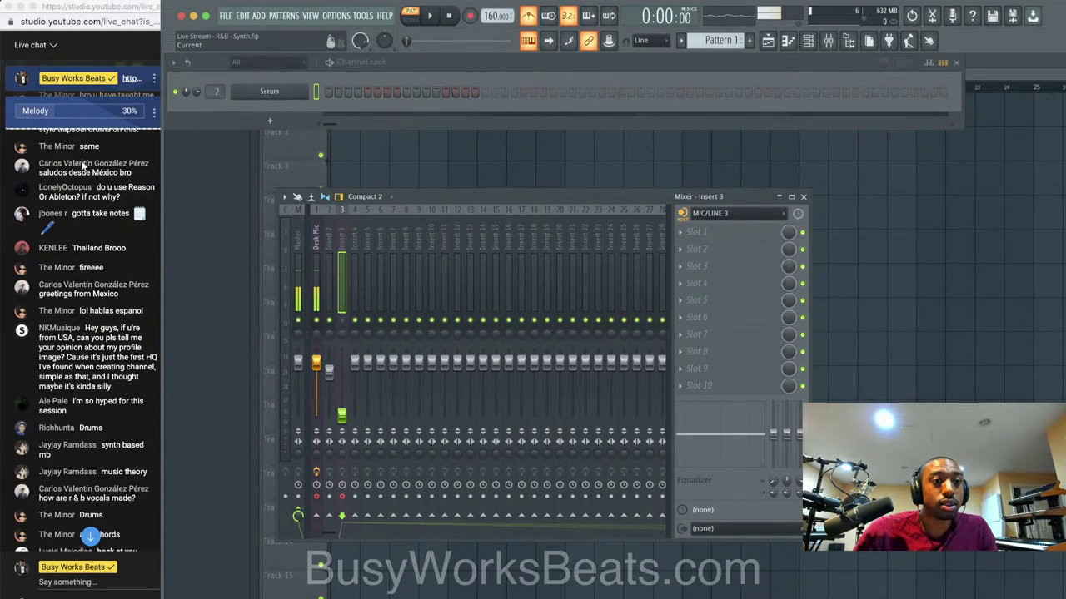
left_click(87, 114)
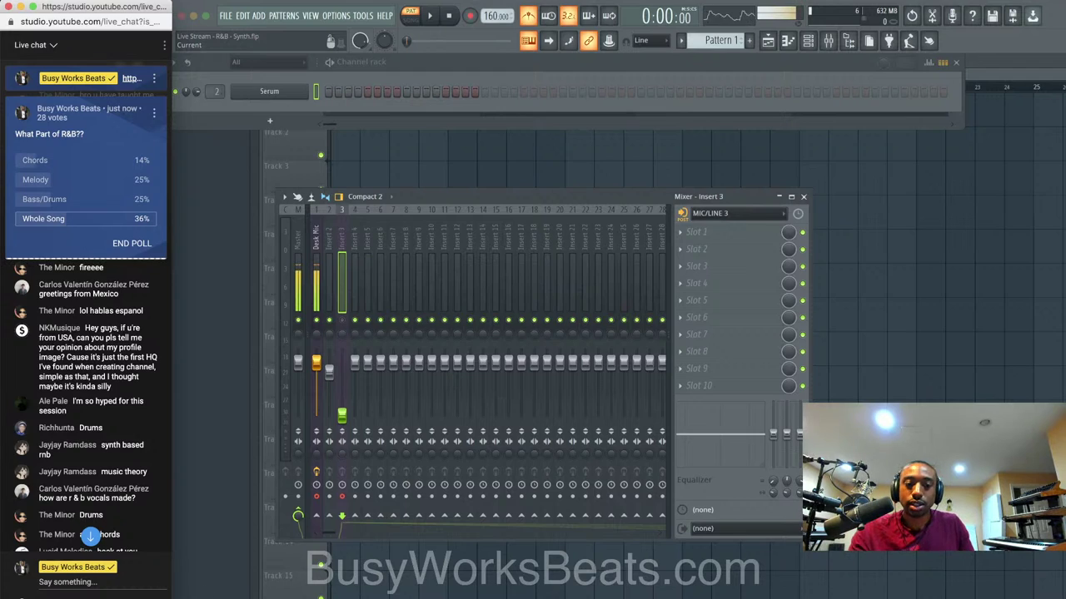
right_click(343, 597)
left_click(264, 515)
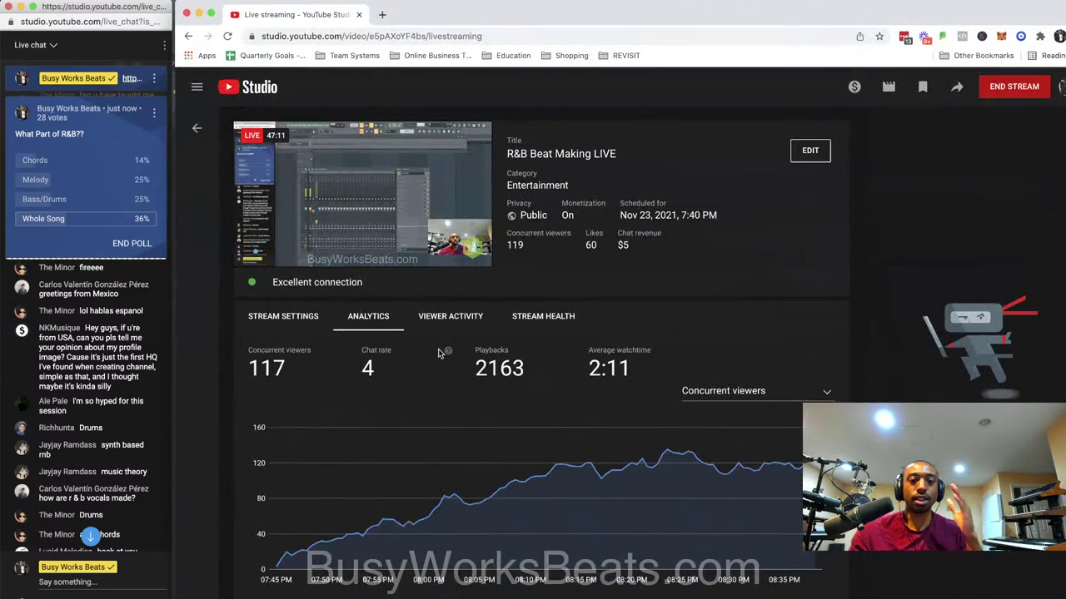
left_click(198, 14)
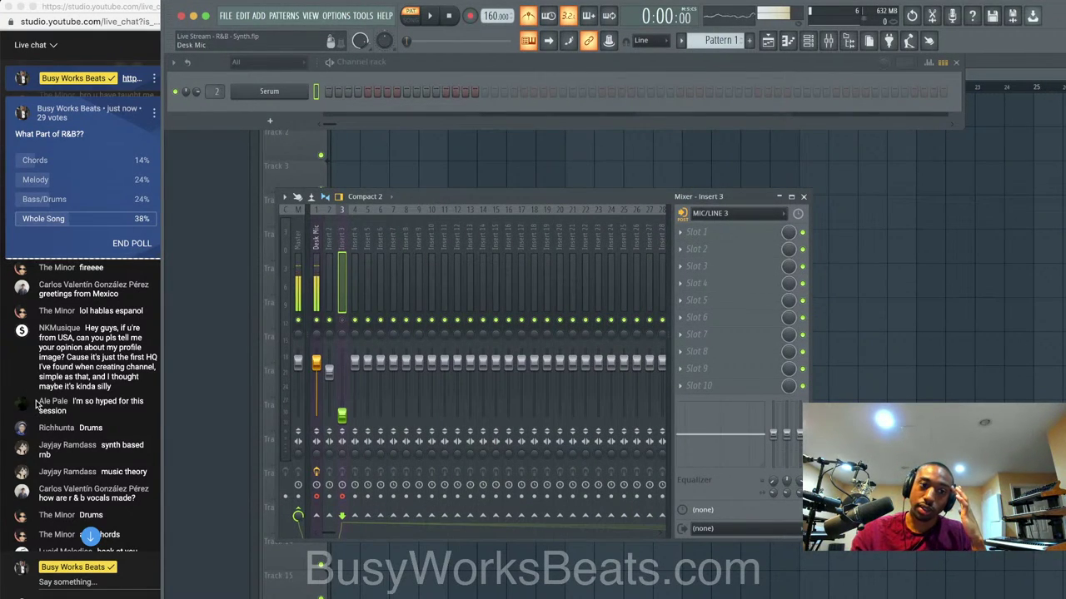
scroll(73, 497, "down", 2)
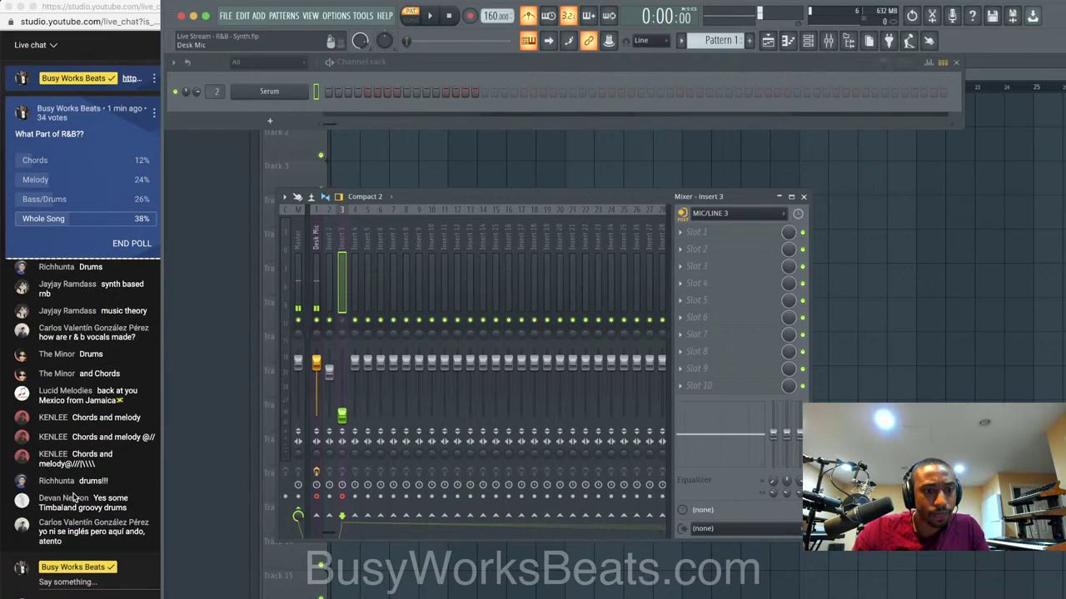
Send "50% OFF" in the live chat, then bring up the Serum channel's options in FL Studio.
left_click(69, 584)
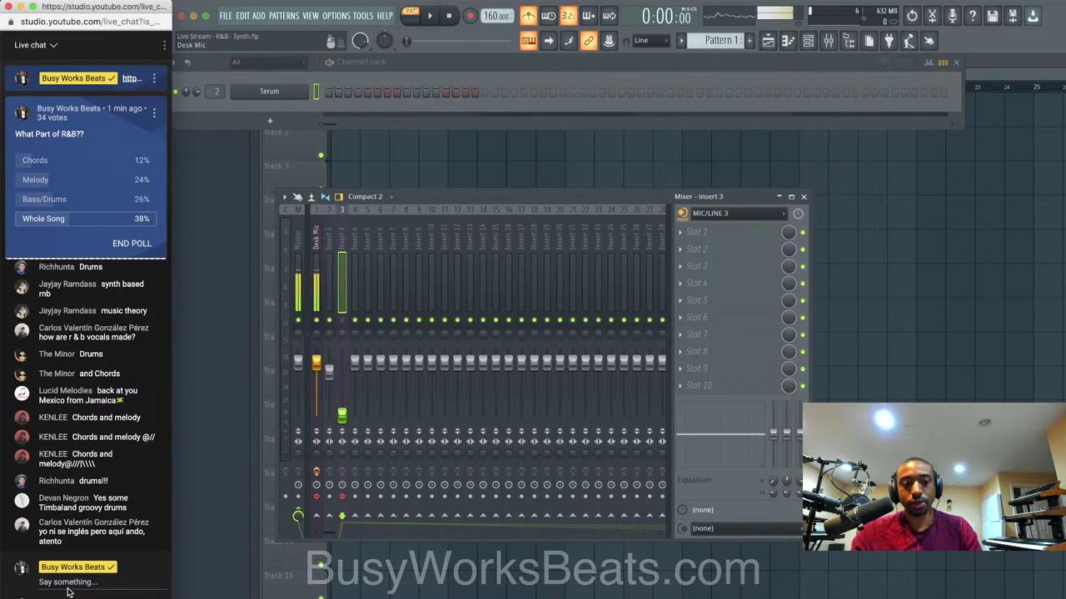
type("50% OFF")
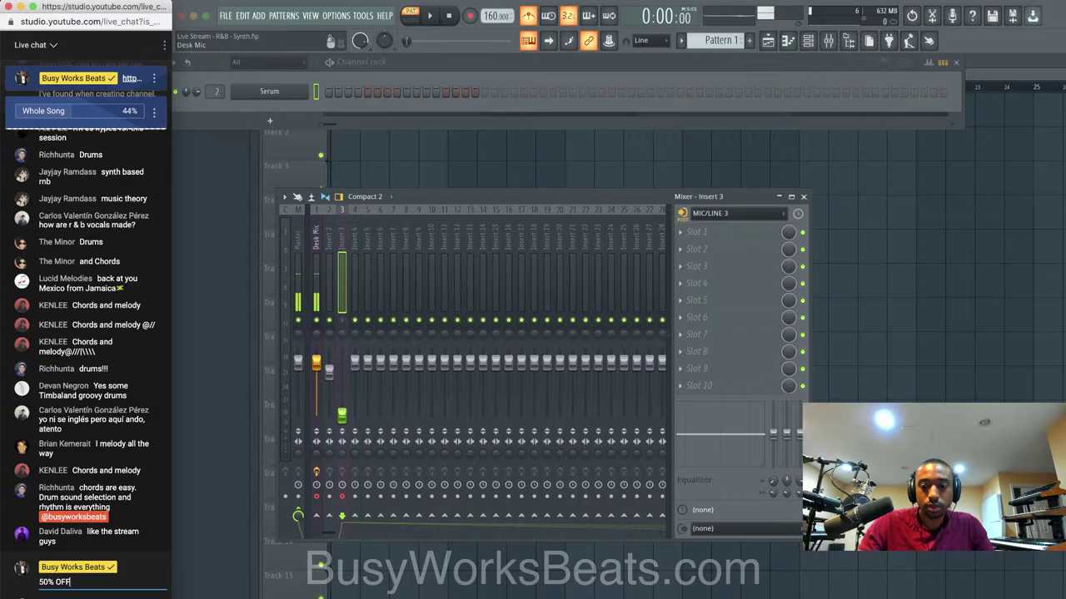
key("Return")
left_click(86, 111)
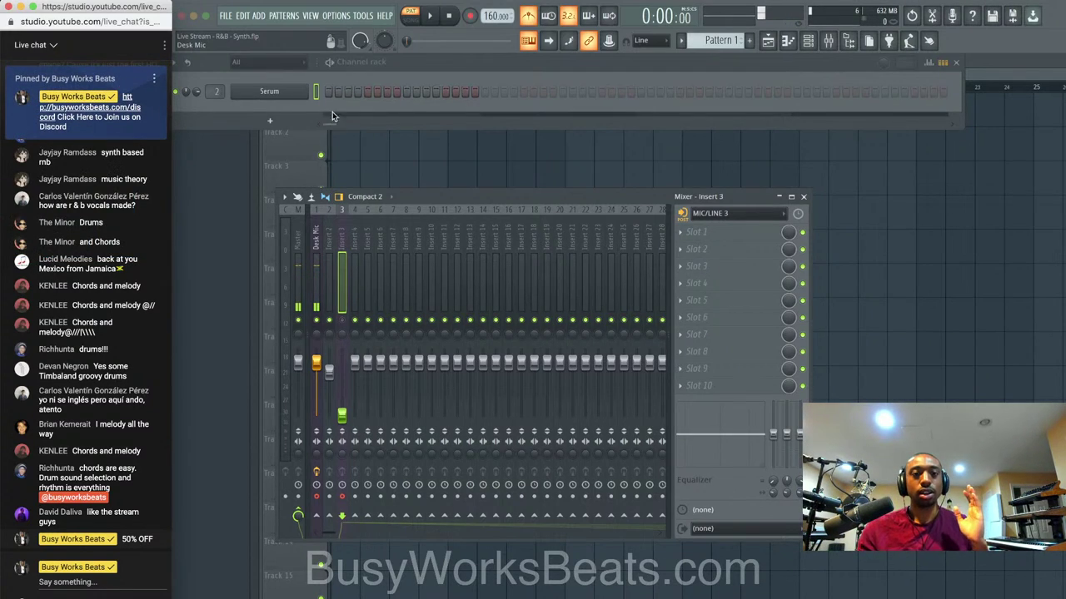
left_click(366, 75)
right_click(303, 94)
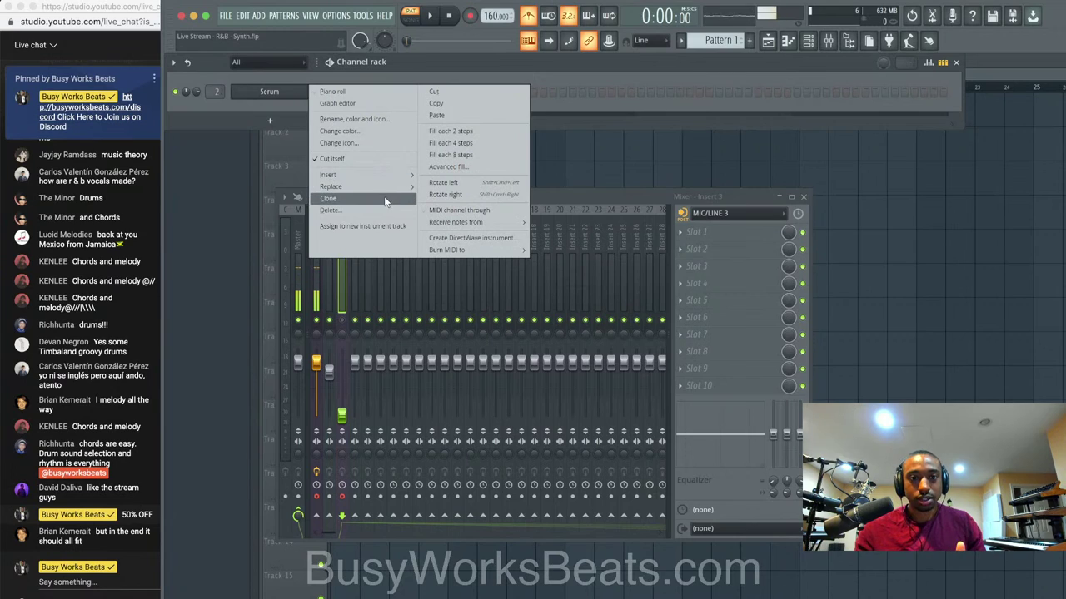
Browse to Friends Sounds > Make Pop Music Samples > MPM - Chart Topper > Chart Topper Samples > Kicks.
mouse_move(388, 187)
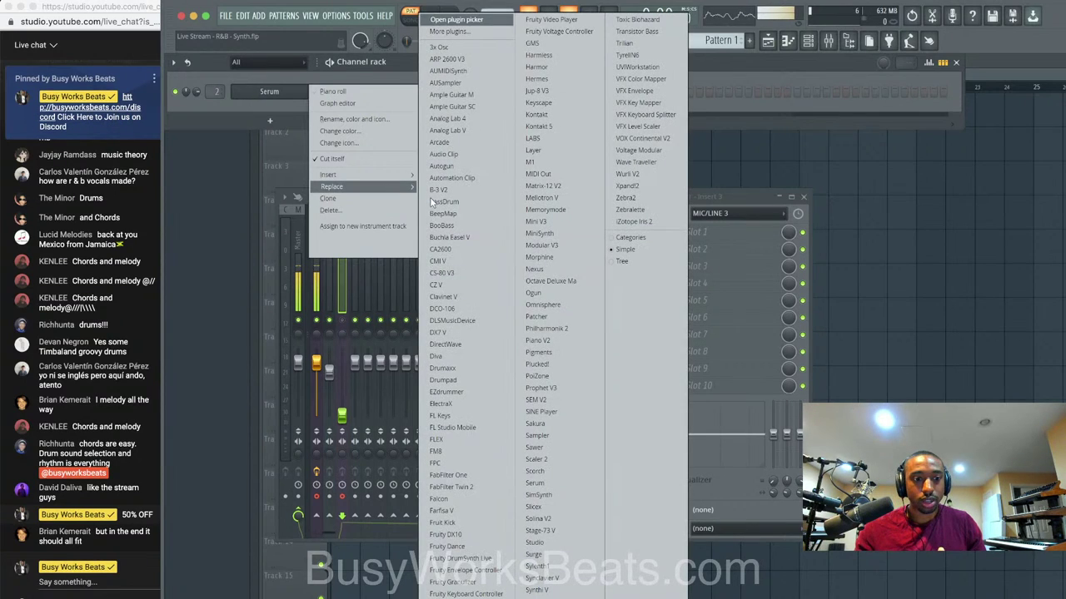
left_click(824, 63)
left_click(849, 40)
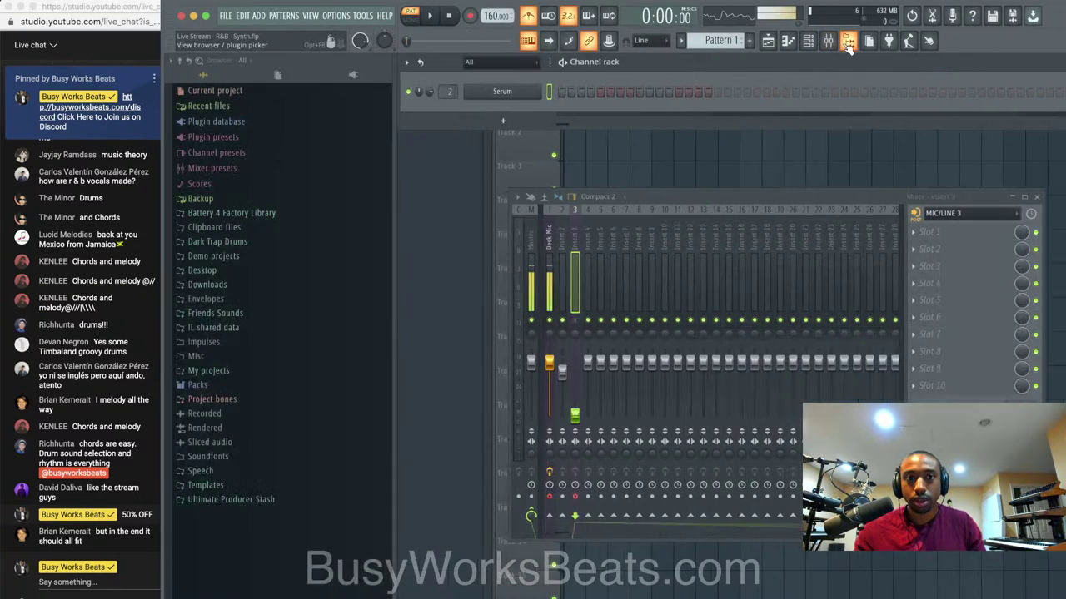
left_click(250, 313)
scroll(254, 324, "down", 6)
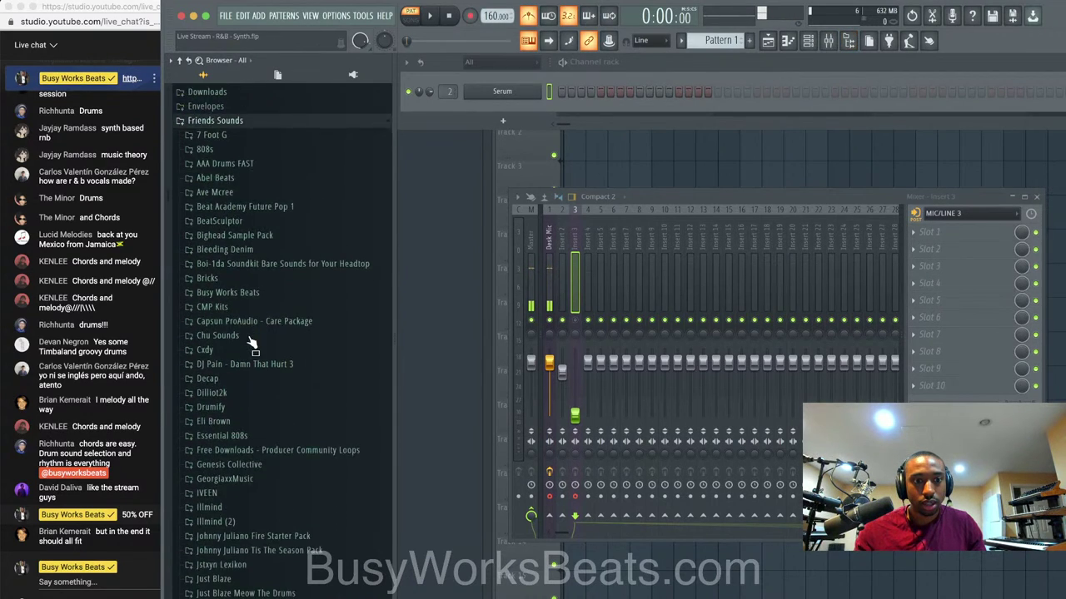
scroll(249, 341, "down", 5)
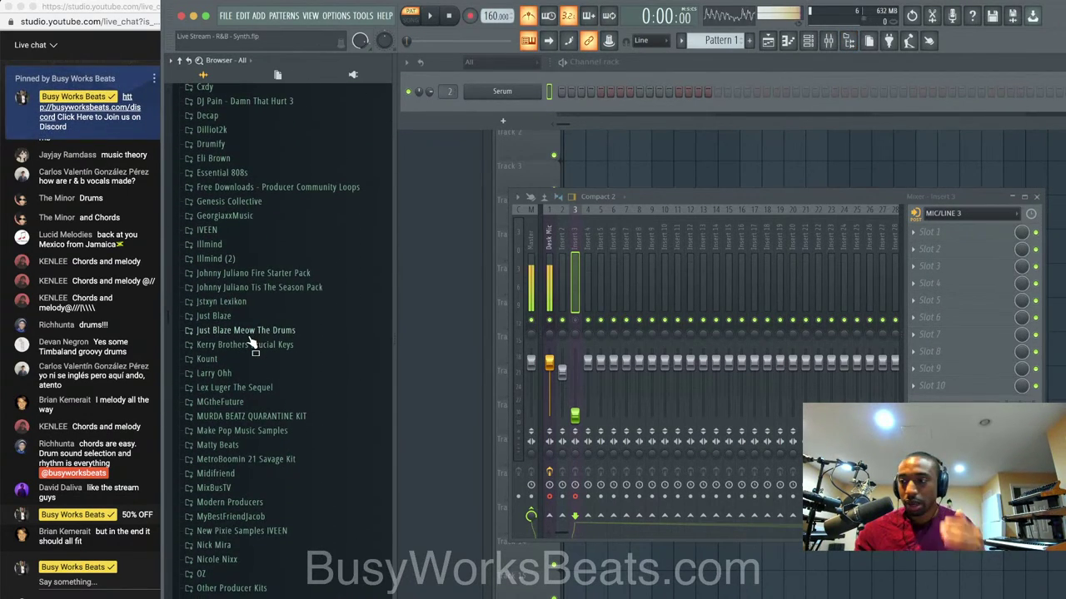
scroll(250, 341, "down", 4)
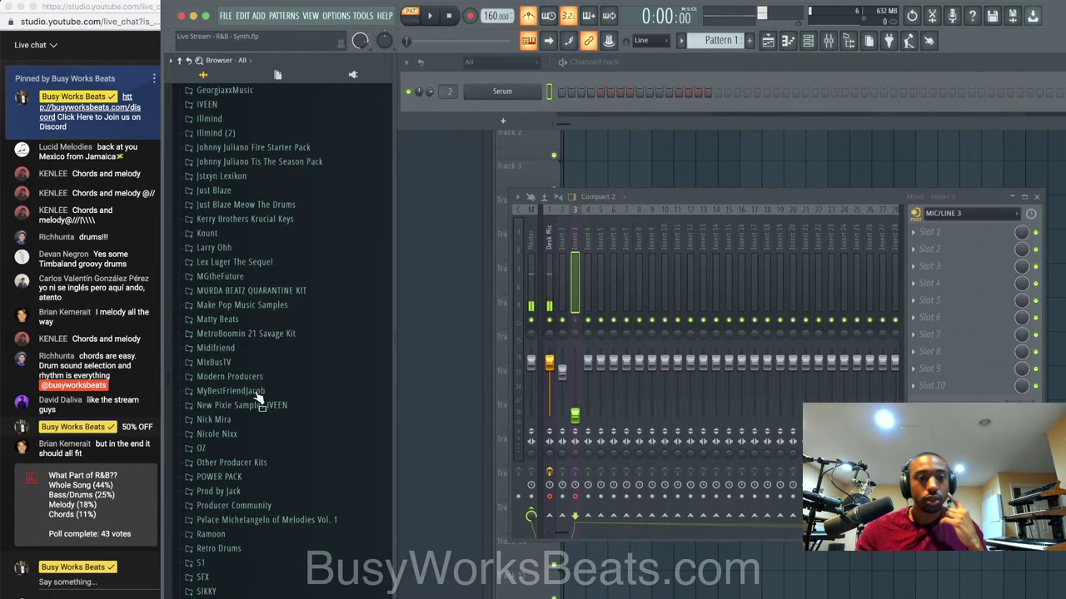
left_click(263, 310)
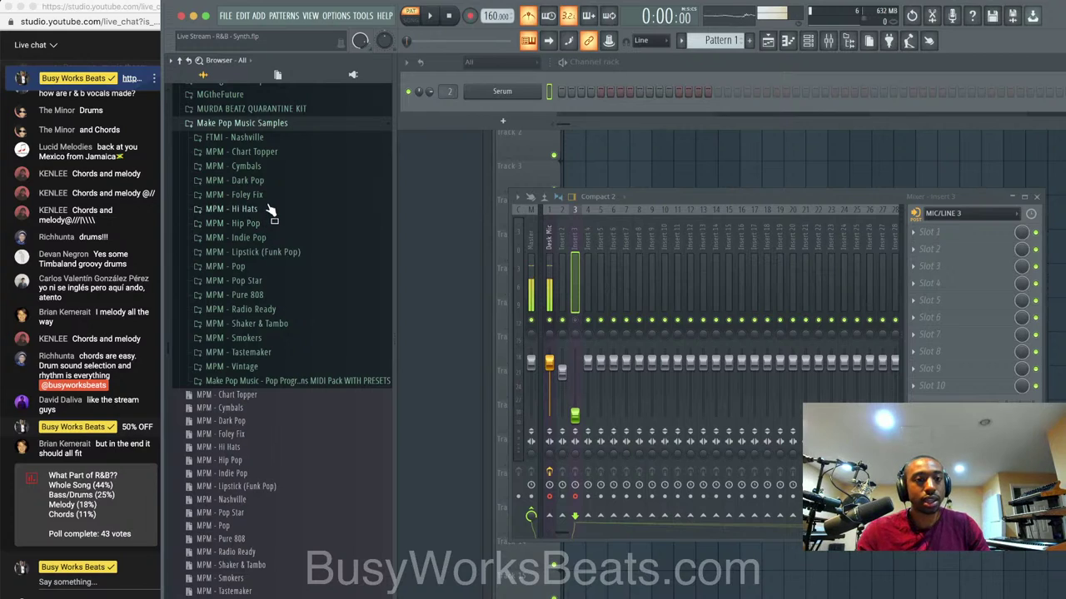
left_click(273, 152)
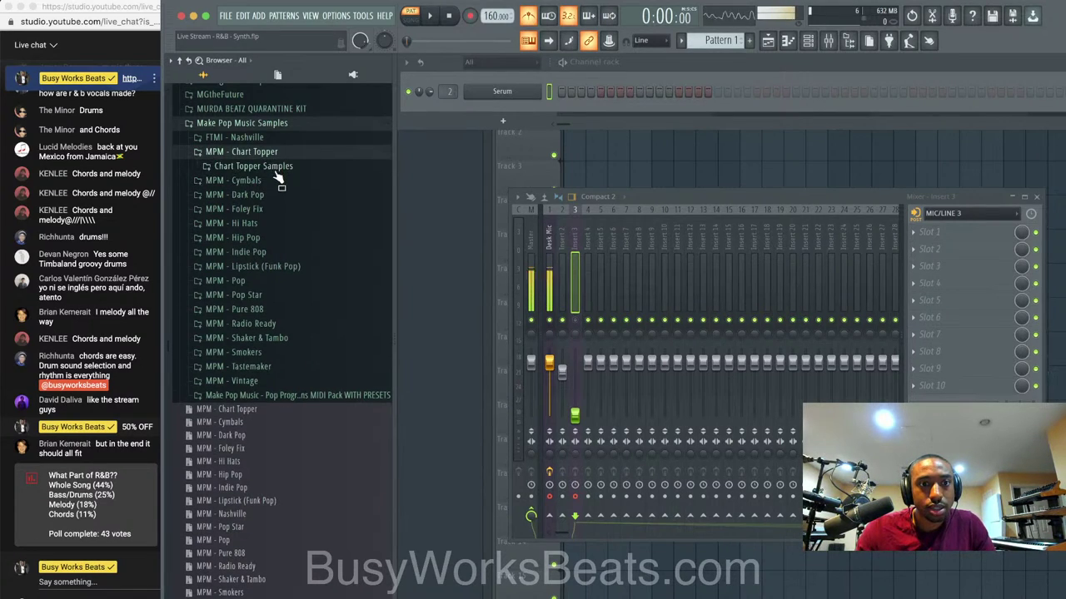
left_click(277, 166)
left_click(275, 209)
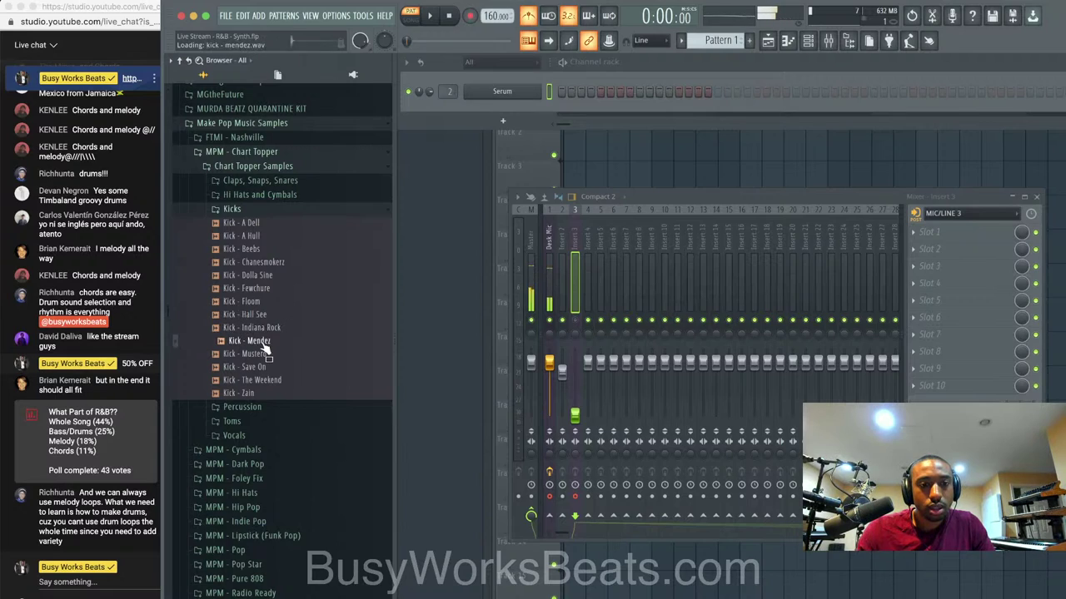
Load Kick - Zain and Clap - Hip Hop Mono into new channels after auditioning claps.
left_click(255, 393)
right_click(256, 393)
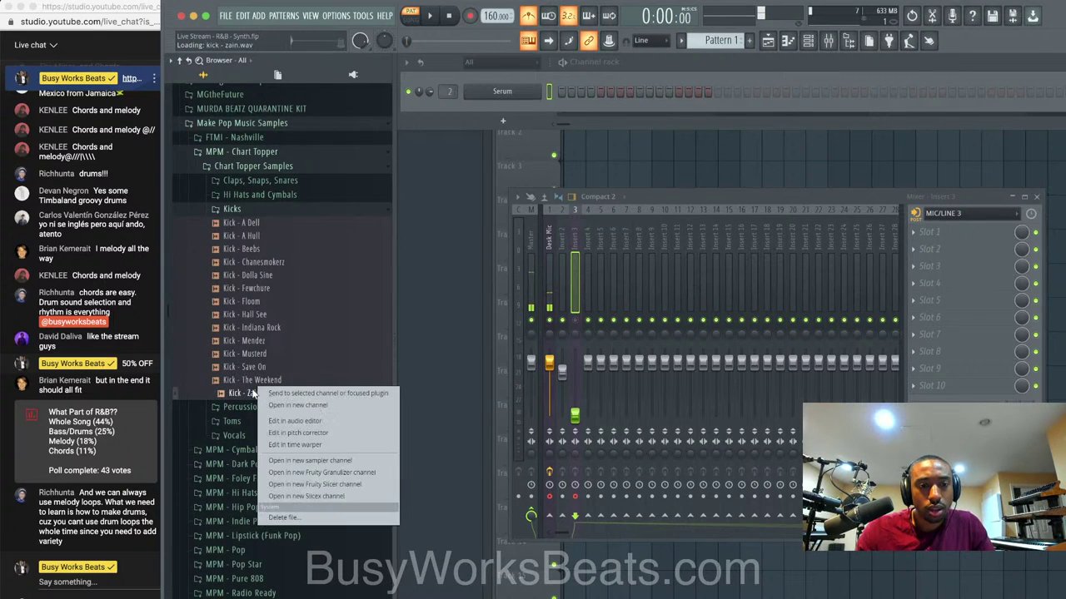
left_click(287, 406)
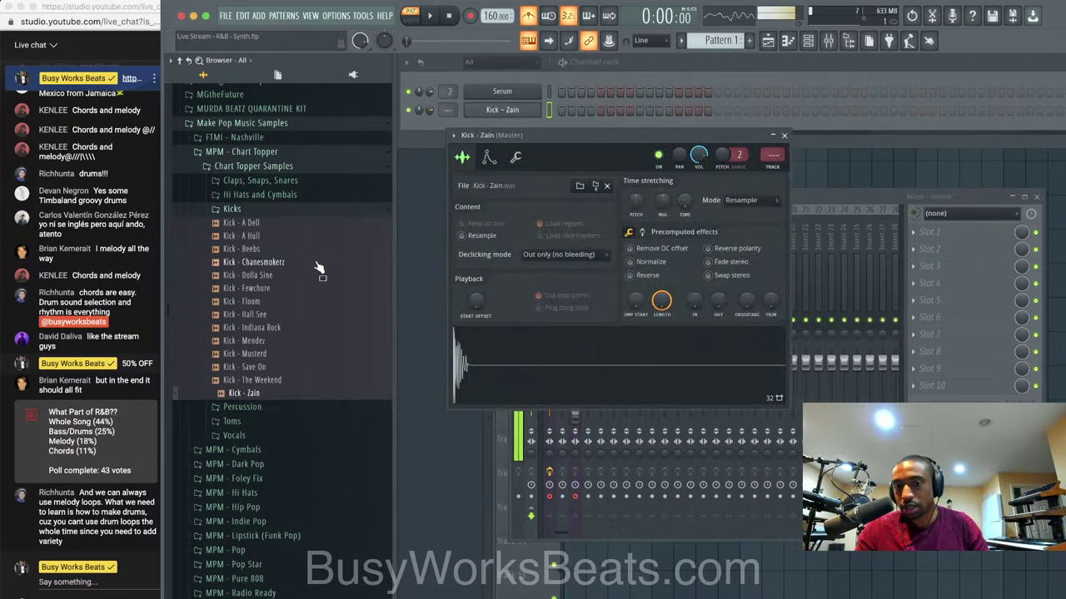
left_click(302, 180)
left_click(300, 196)
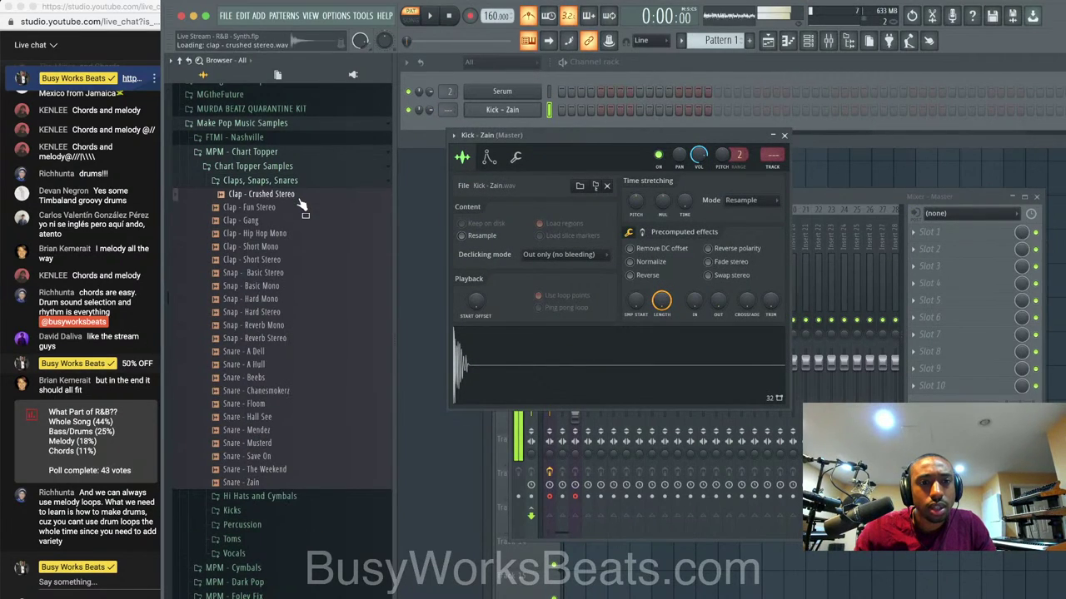
left_click(298, 208)
left_click(295, 221)
left_click(291, 234)
left_click(291, 246)
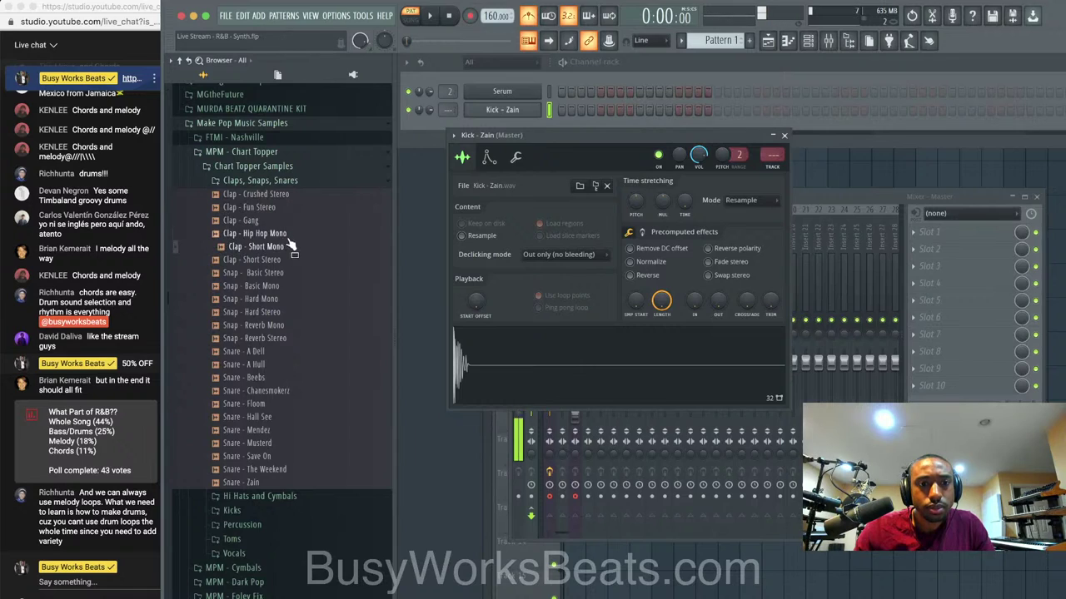
right_click(291, 235)
left_click(301, 246)
Load Snap - Basic Mono, Snare - A Hull and Snare - Chanesmokerz into new channels.
left_click(290, 274)
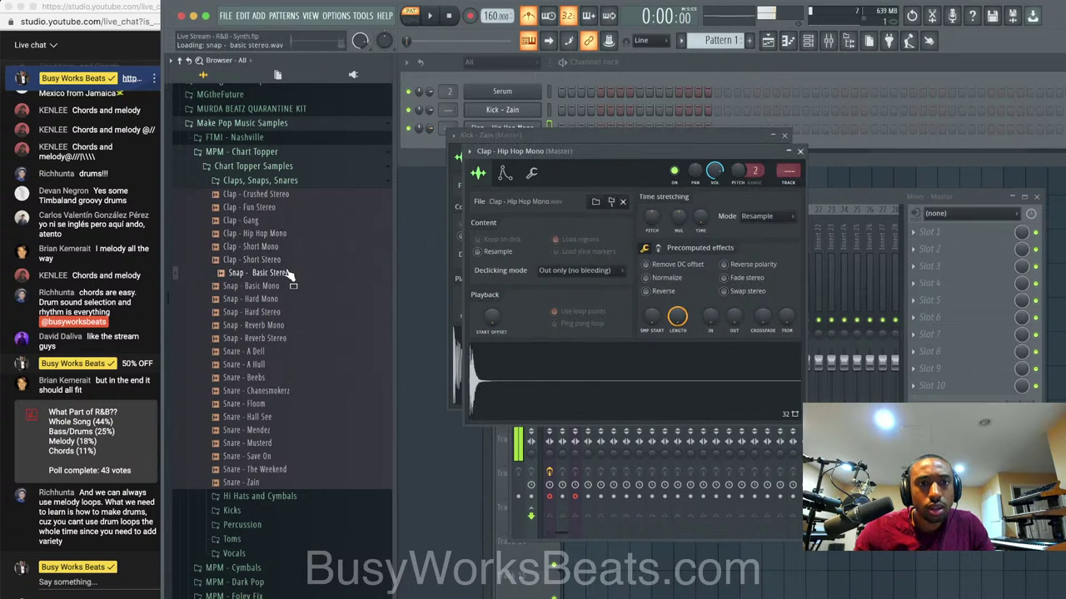
left_click(287, 286)
right_click(286, 293)
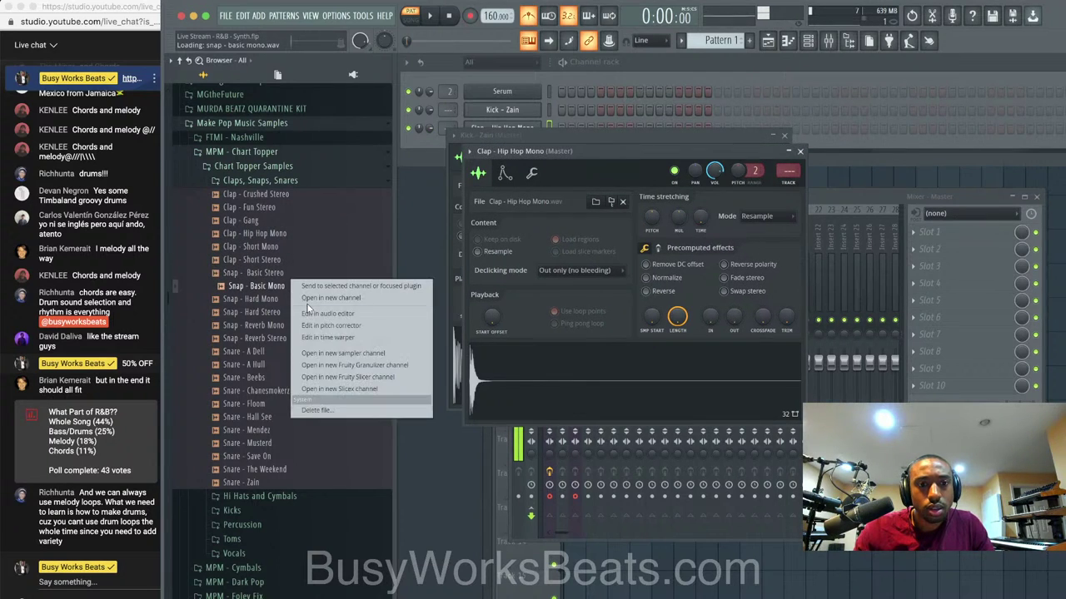
left_click(309, 306)
left_click(278, 311)
key("Down")
key("Down")
key("Down")
key("Down")
key("Down")
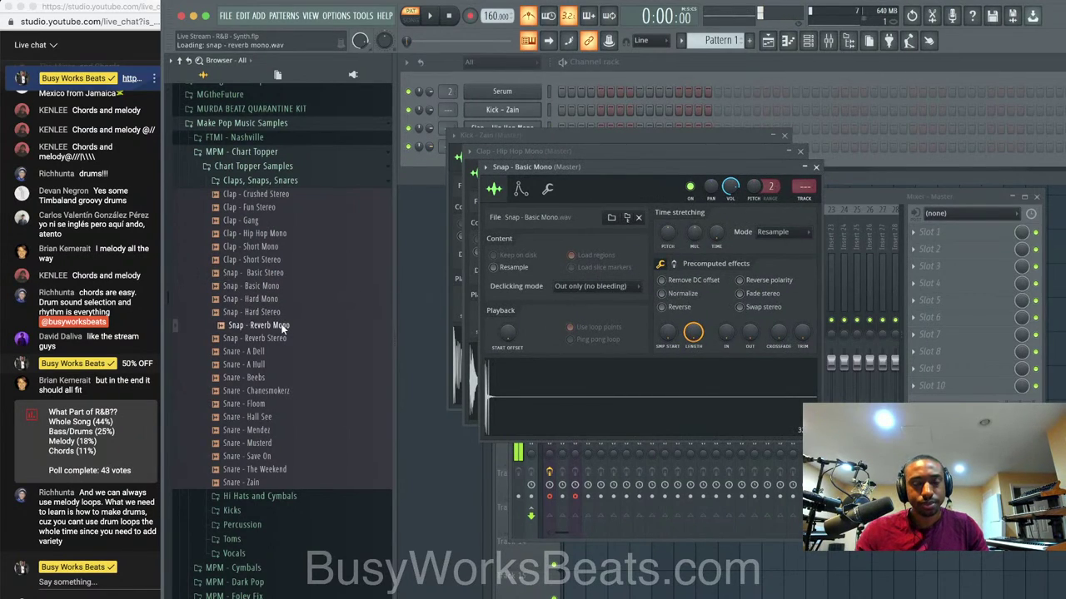
left_click(274, 364)
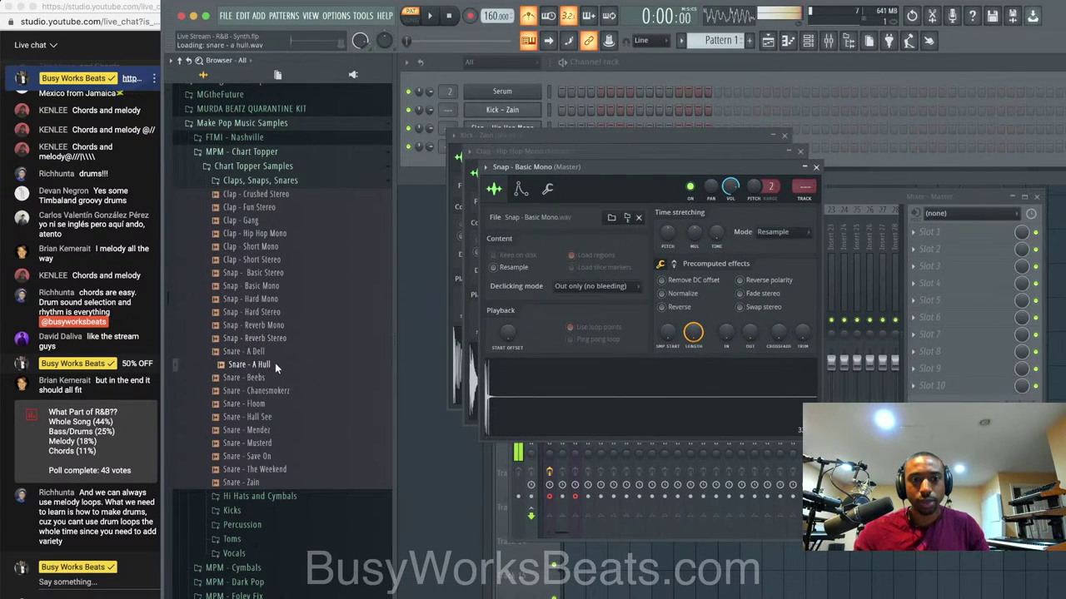
right_click(274, 364)
left_click(288, 377)
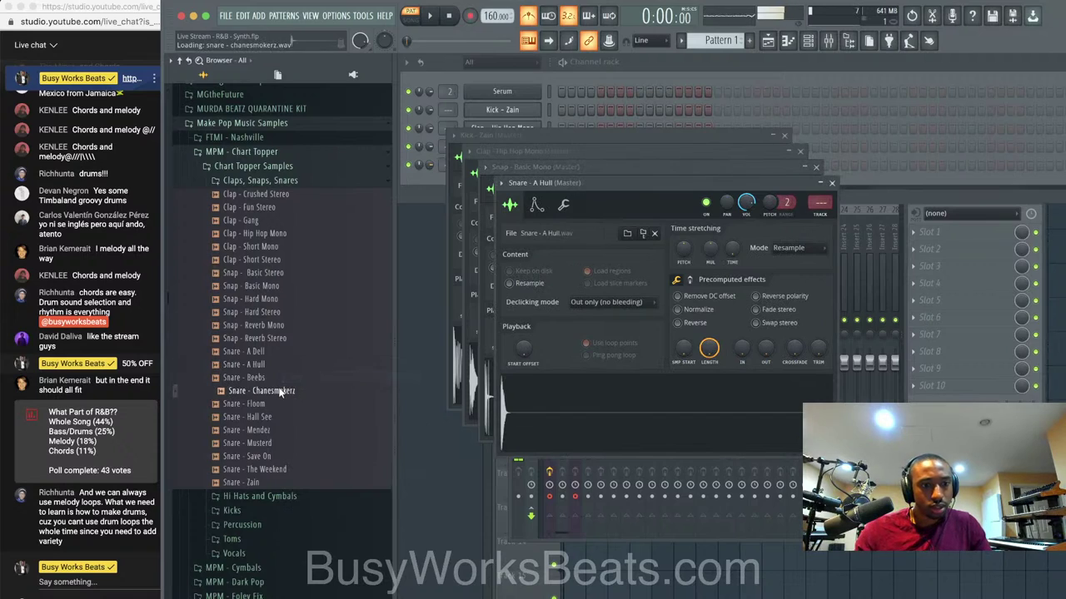
left_click(278, 391)
right_click(278, 390)
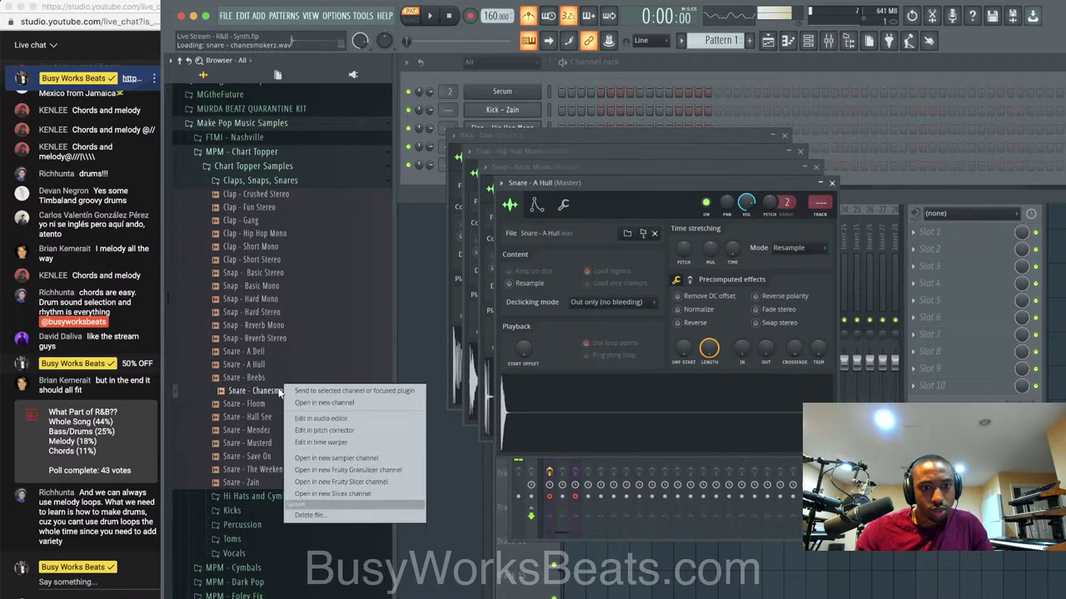
left_click(291, 403)
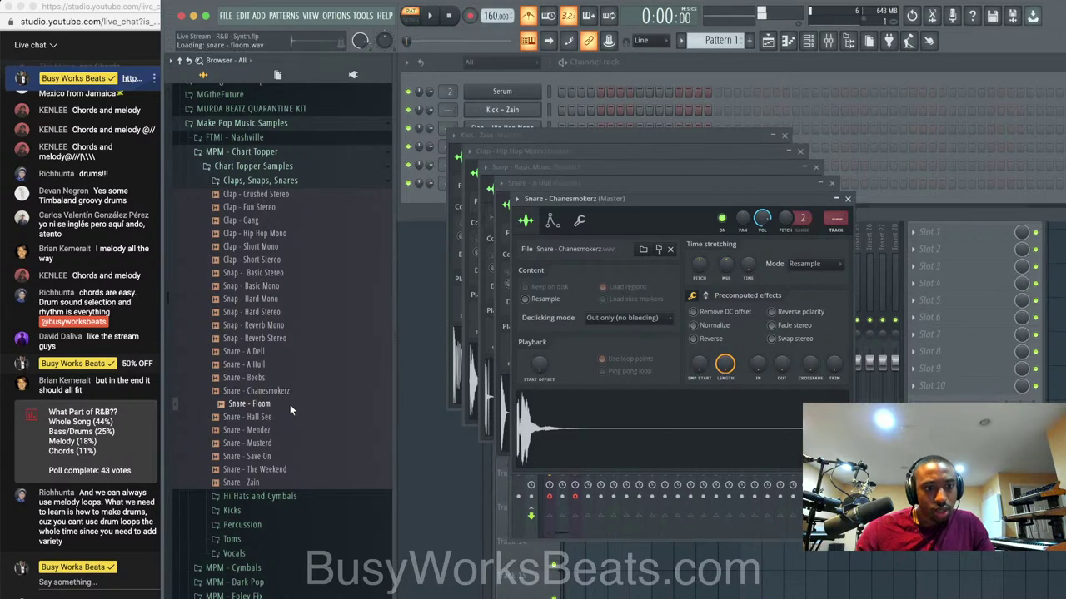
Audition the remaining snares, from Snare - Chanesmokerz through Snare - Zain.
left_click(288, 392)
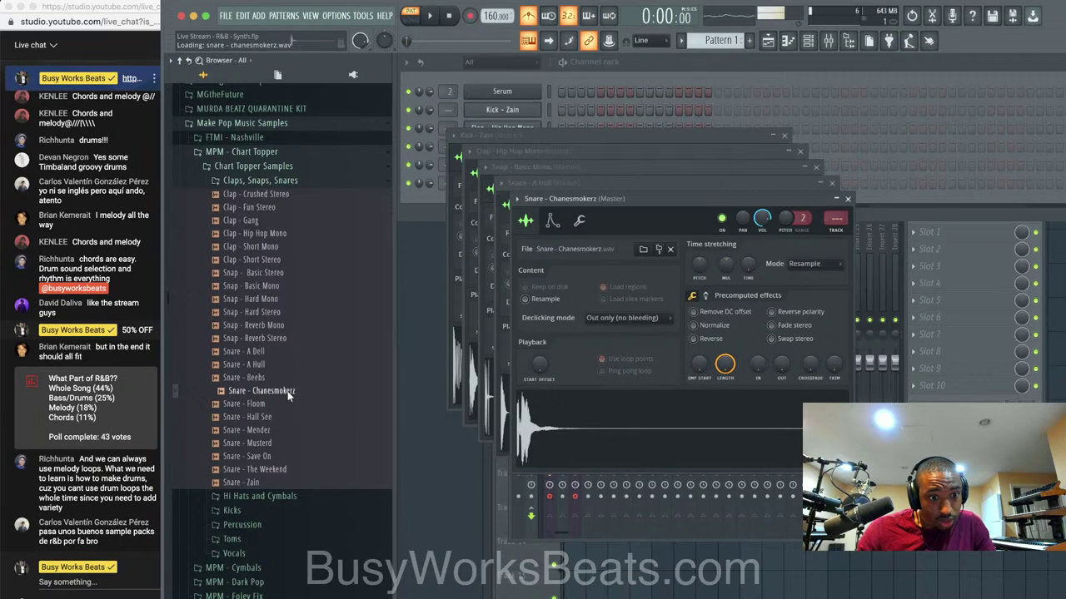
left_click(286, 403)
left_click(286, 416)
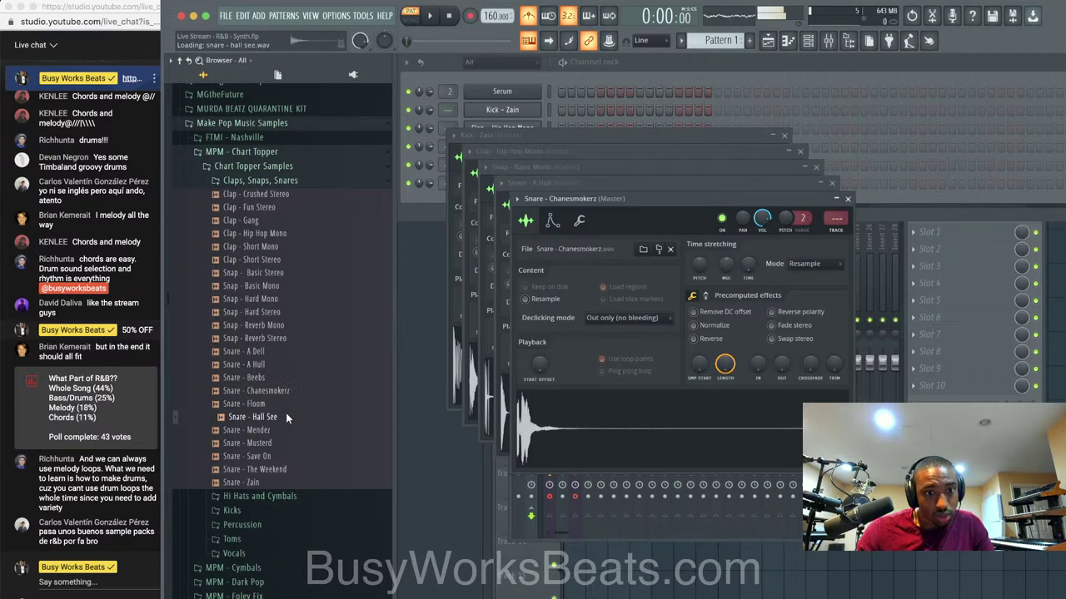
left_click(285, 429)
left_click(284, 443)
left_click(282, 456)
left_click(282, 469)
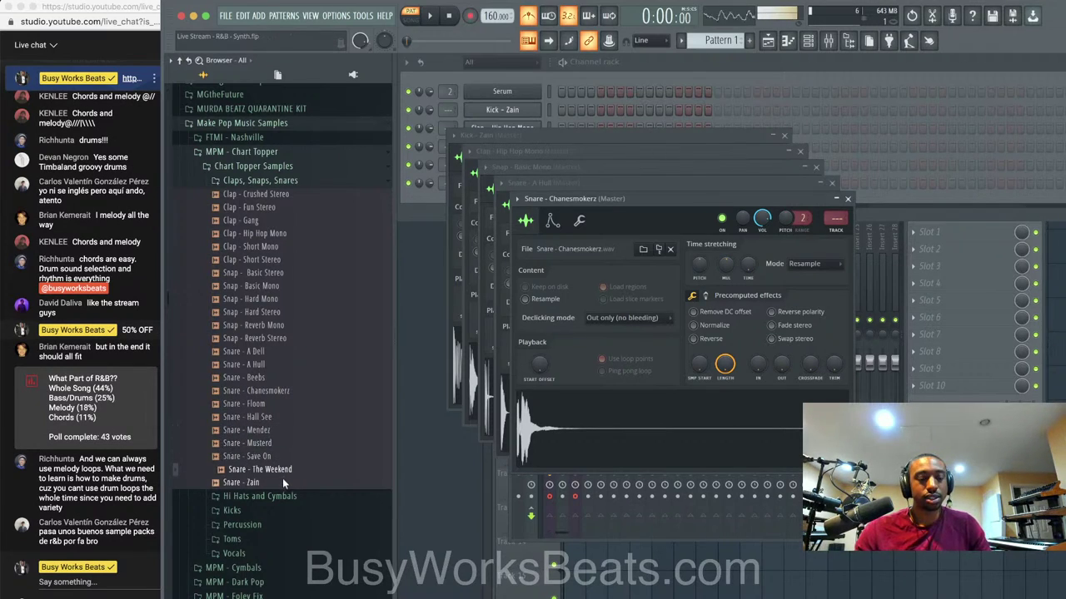
left_click(282, 482)
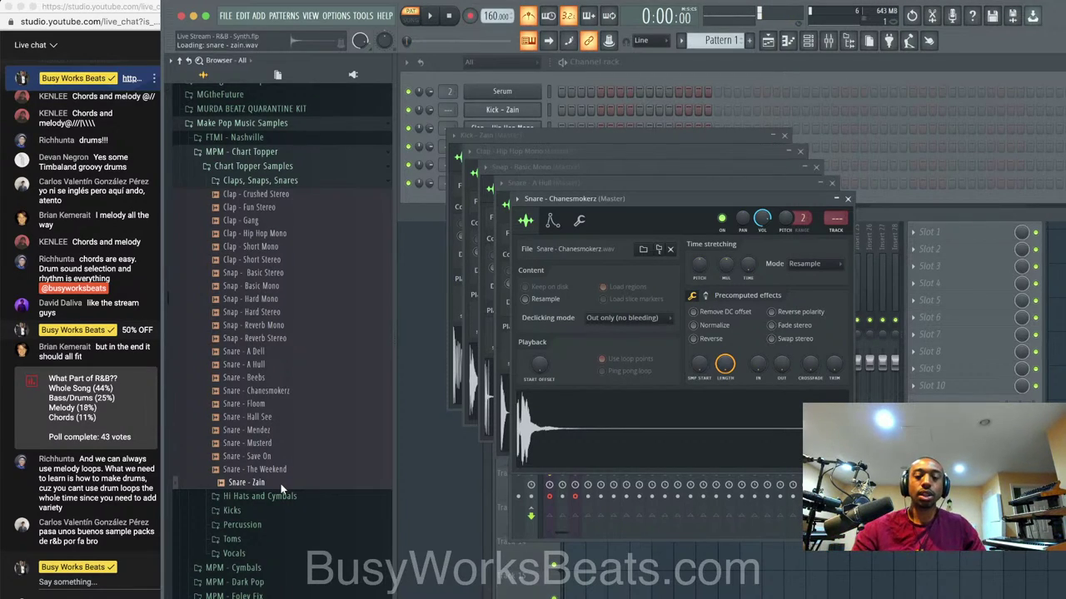
Close the five sampler settings windows for the kick, clap, snap and snares.
left_click(783, 134)
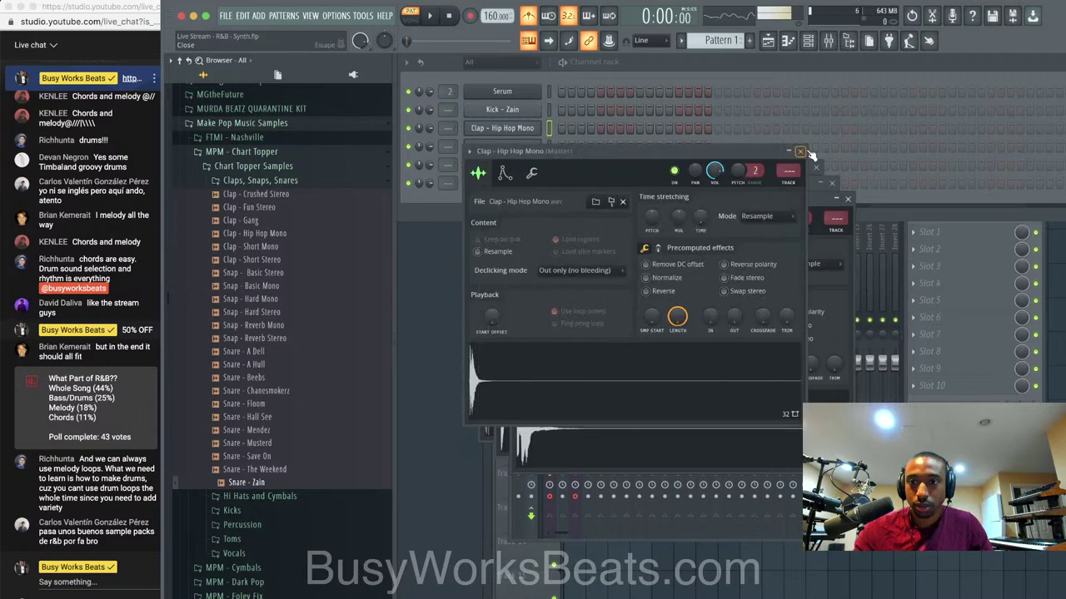
left_click(800, 151)
left_click(816, 167)
left_click(827, 175)
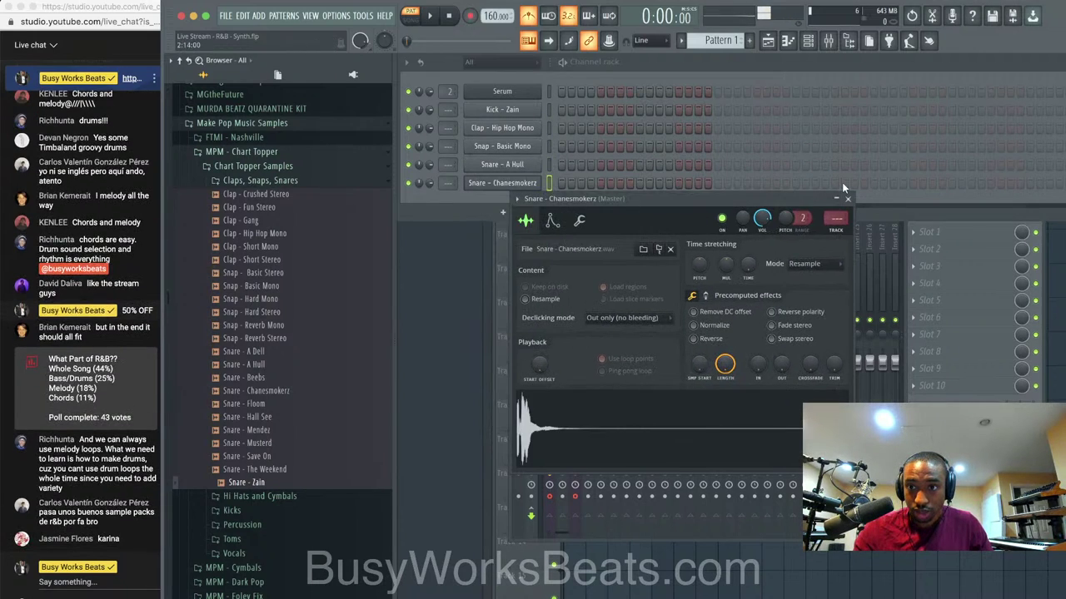
left_click(846, 198)
Test the Chanesmokerz snare, then preview Hi Hat 1–9 in the Hi Hats and Cymbals folder.
key("q")
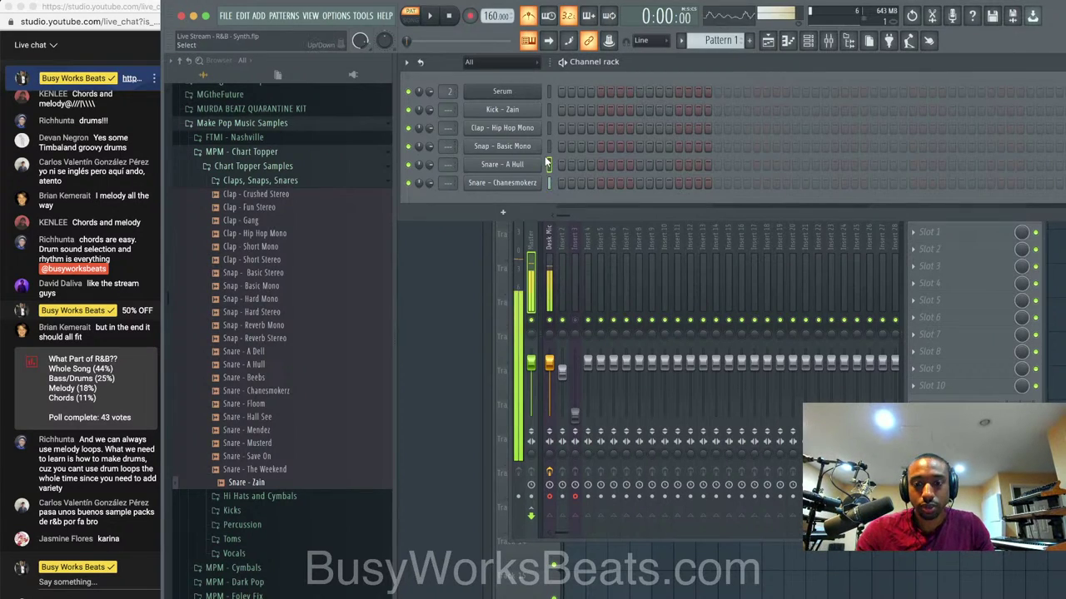
right_click(548, 128)
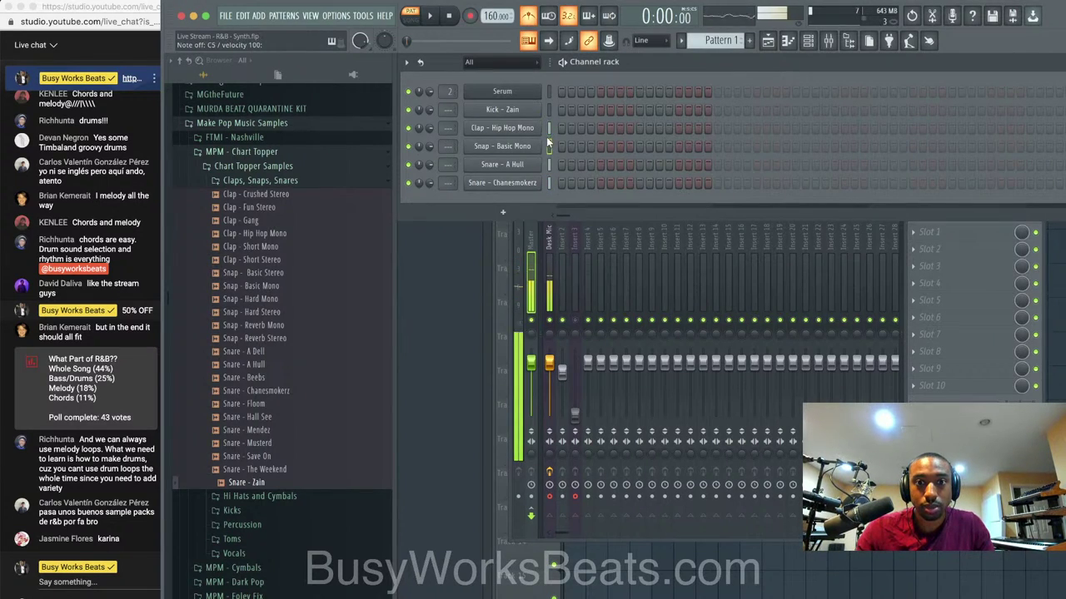
left_click(254, 181)
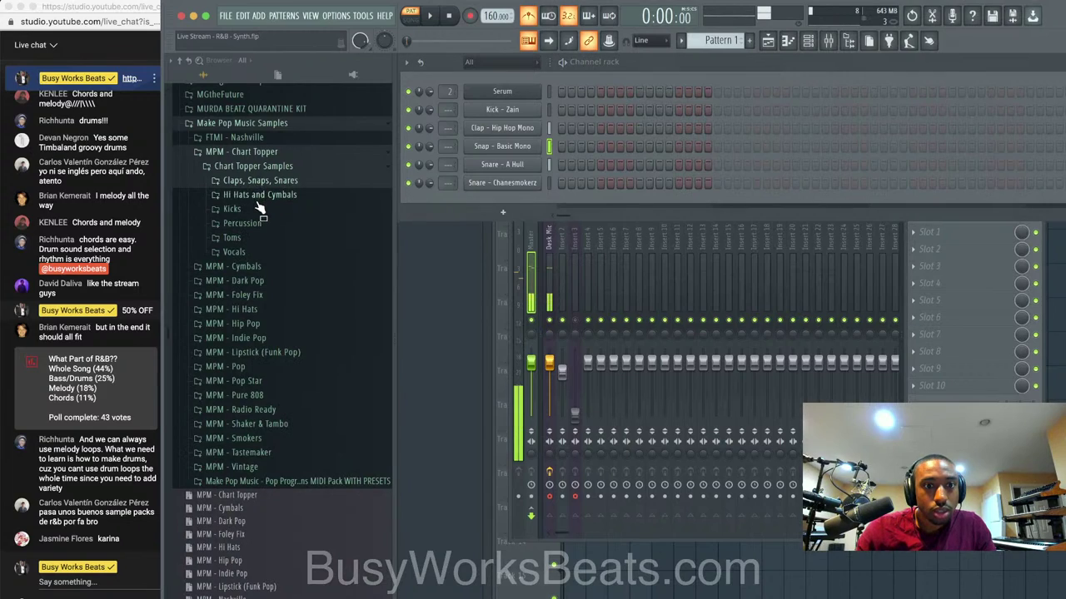
left_click(260, 195)
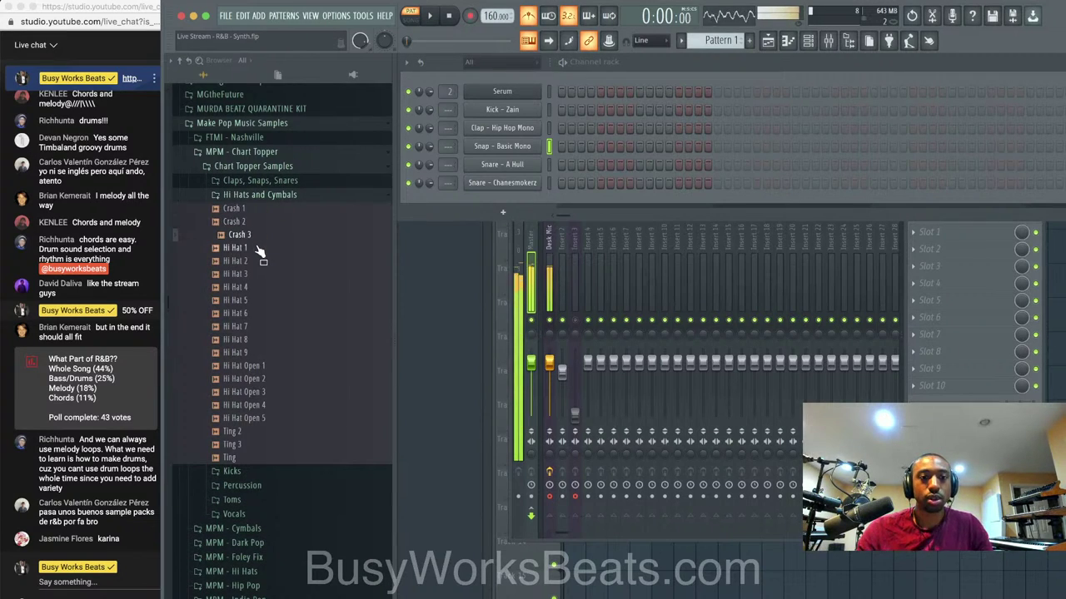
left_click(259, 248)
left_click(257, 261)
left_click(254, 275)
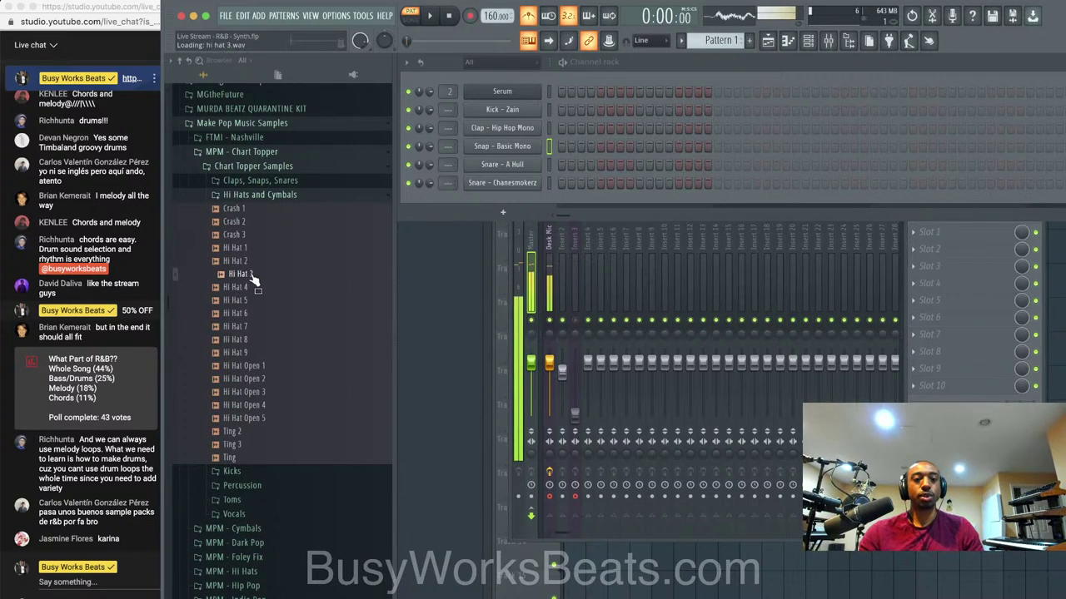
left_click(254, 287)
left_click(254, 301)
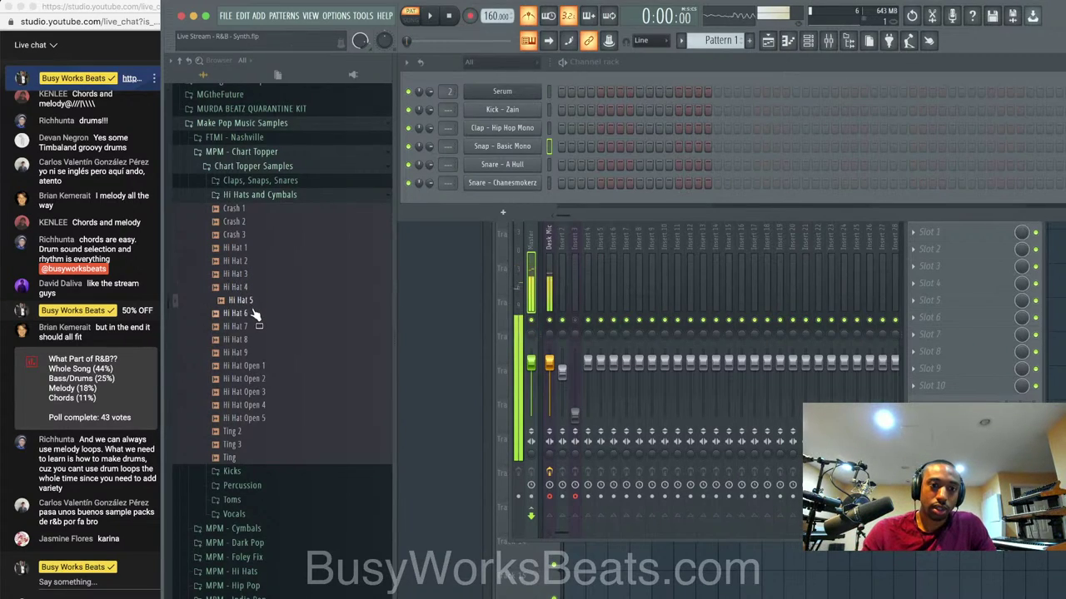
left_click(254, 313)
left_click(254, 326)
left_click(255, 340)
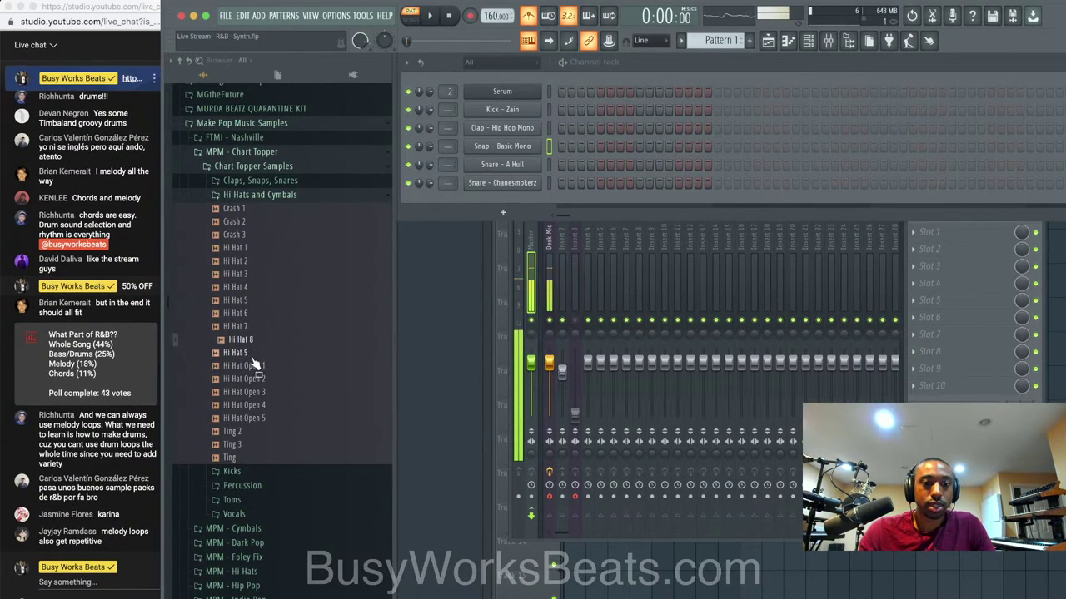
left_click(254, 353)
Preview Hi Hat Open 1–5 and Ting 2, then re-audition the hats back to Hi Hat 1.
left_click(254, 366)
left_click(255, 380)
left_click(255, 392)
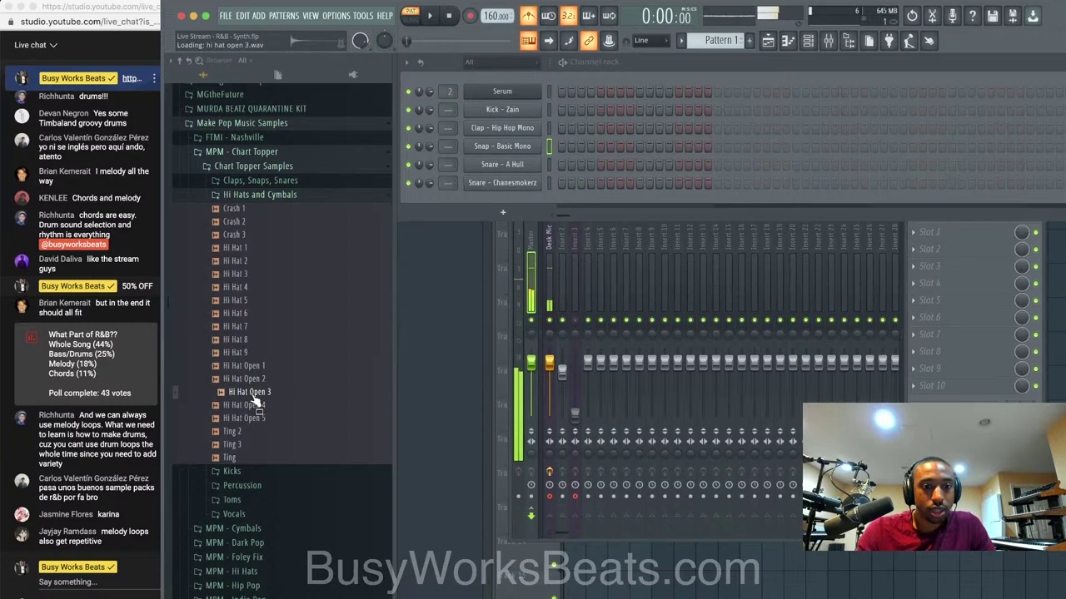
left_click(254, 405)
left_click(255, 418)
left_click(256, 431)
left_click(265, 366)
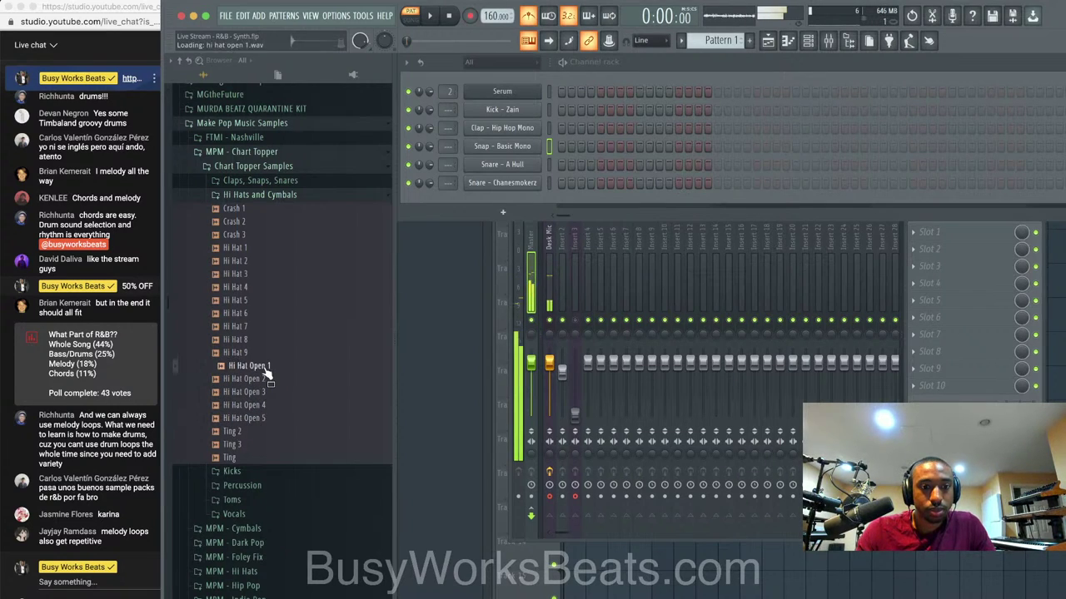
left_click(266, 353)
left_click(265, 339)
left_click(266, 327)
left_click(265, 314)
left_click(264, 300)
left_click(265, 287)
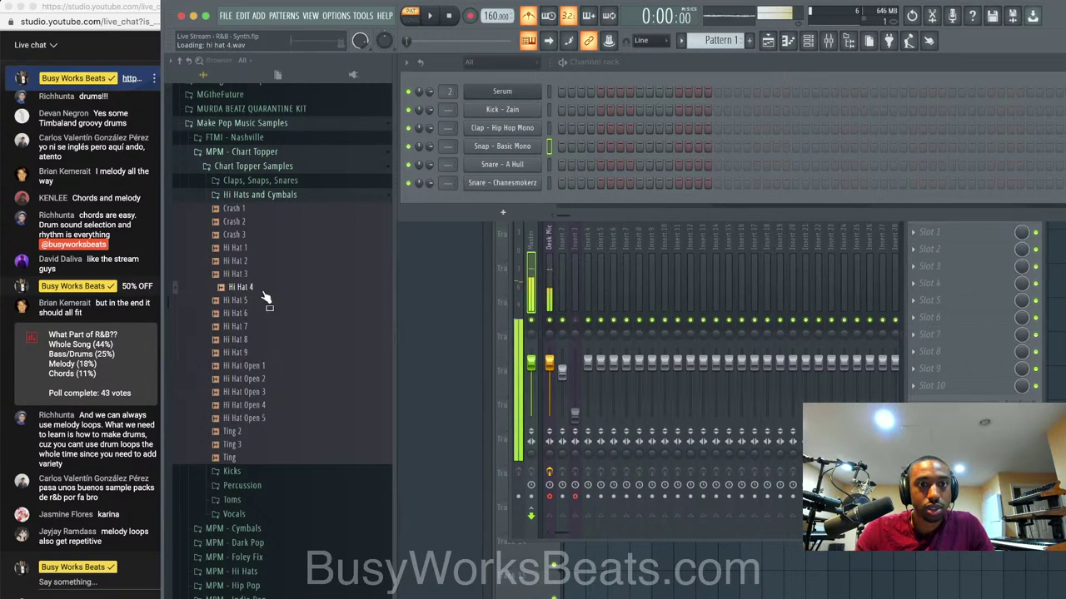
left_click(267, 275)
left_click(265, 261)
left_click(261, 247)
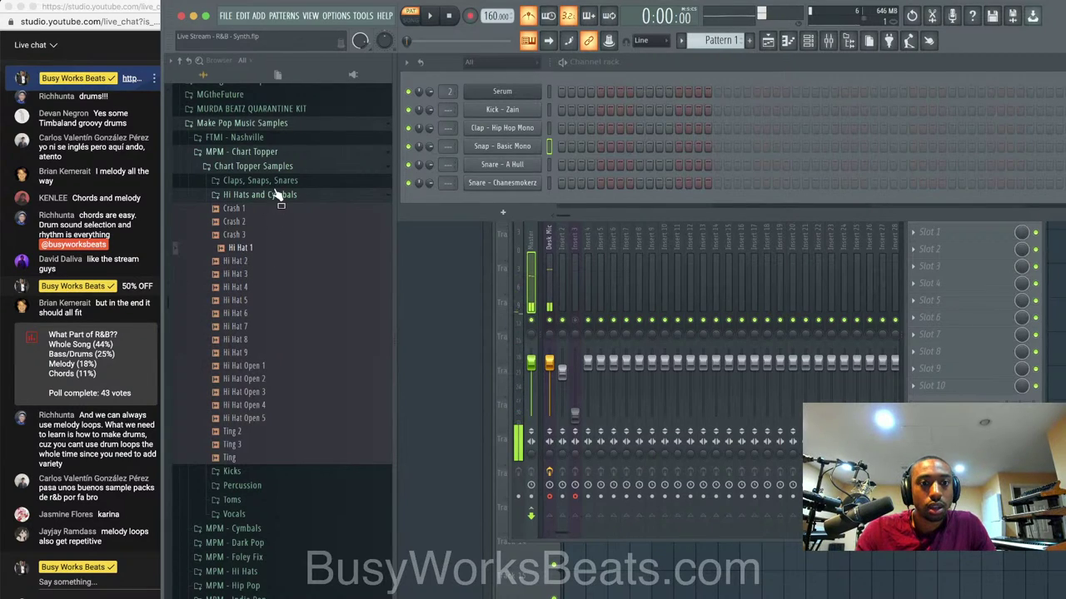
Browse MPM - Hip Pop > Drum Samples > Hats, auditioning Class Sick, I'm Different, Knockin and others.
left_click(279, 195)
left_click(277, 154)
left_click(256, 224)
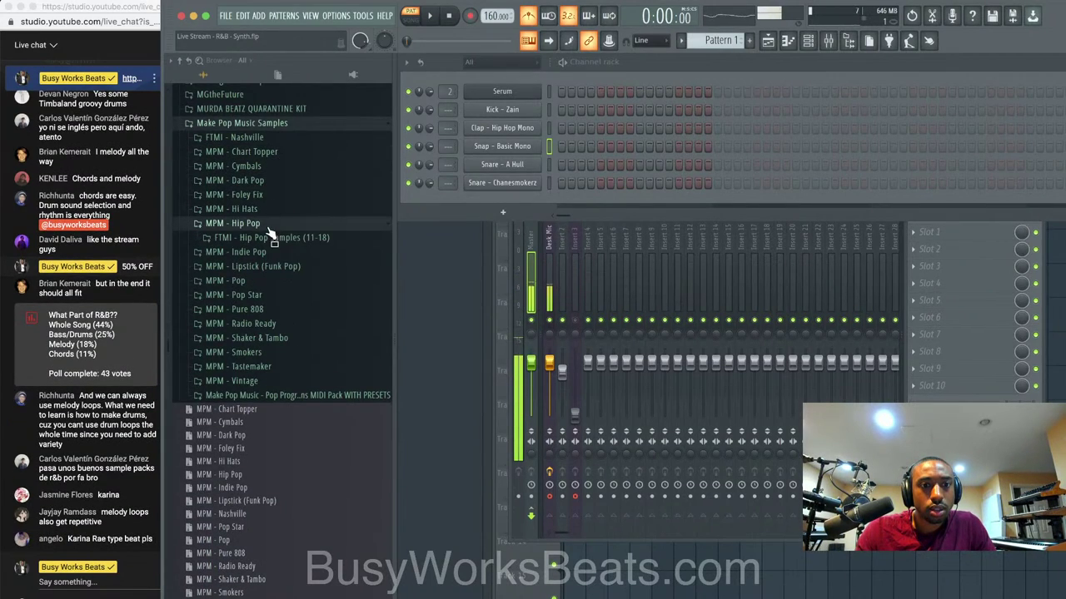
left_click(272, 238)
left_click(278, 253)
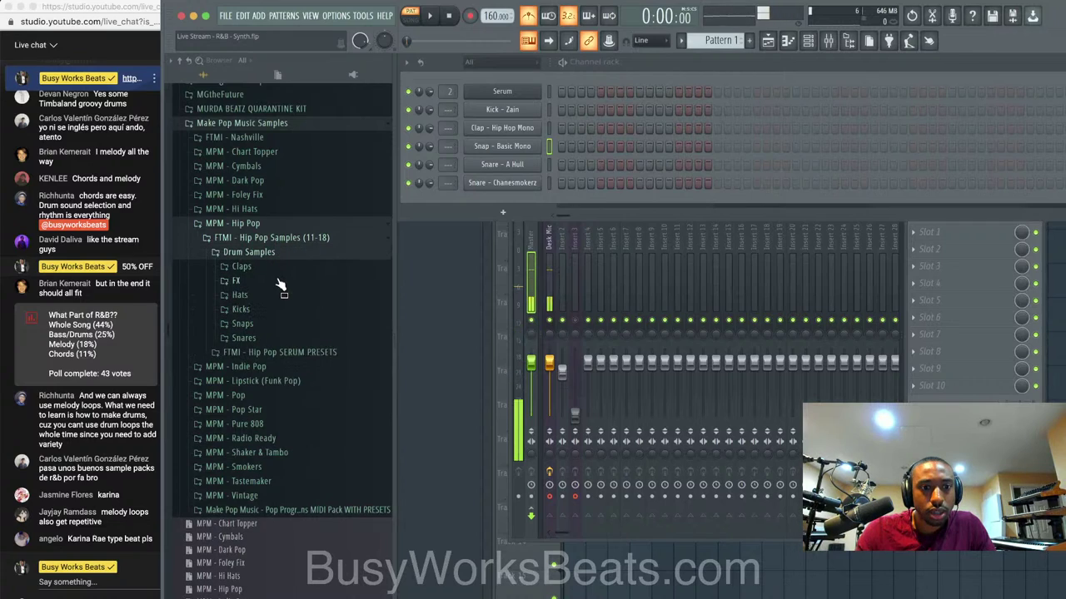
left_click(258, 295)
left_click(268, 308)
left_click(266, 321)
left_click(266, 335)
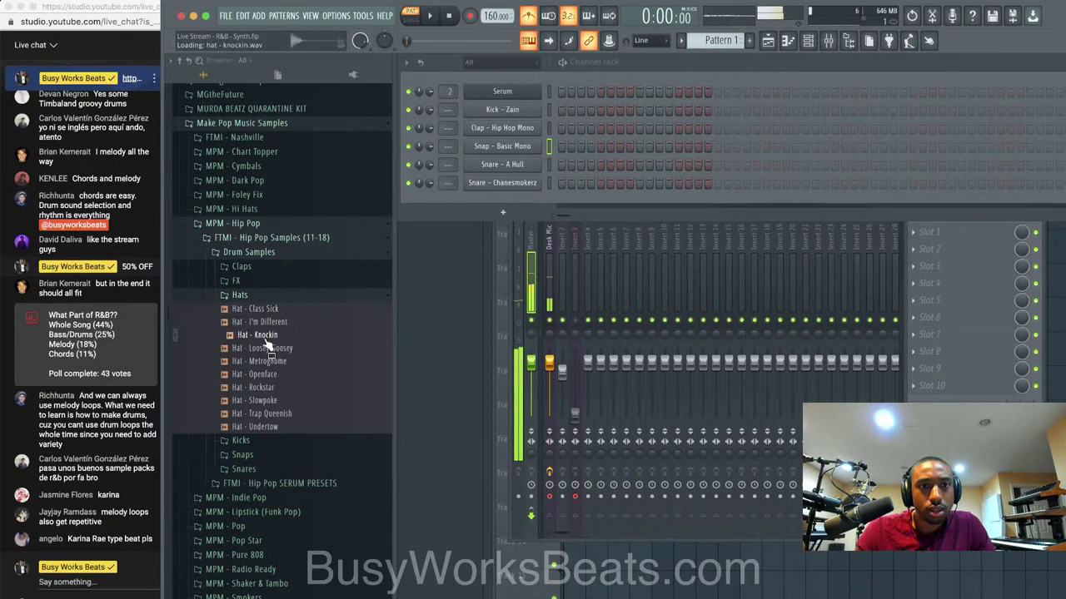
key("Down")
key("Down")
key("Down")
key("Down")
key("Down")
key("Down")
key("Down")
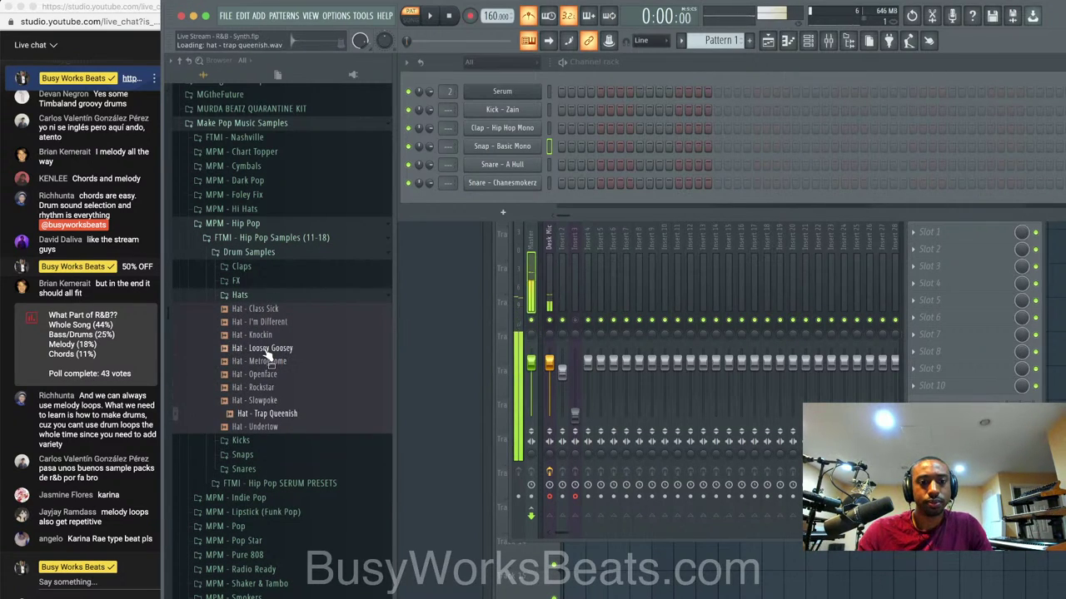
key("Up")
Load Hat - Trap Queenish into a new channel and close its sampler window.
right_click(277, 414)
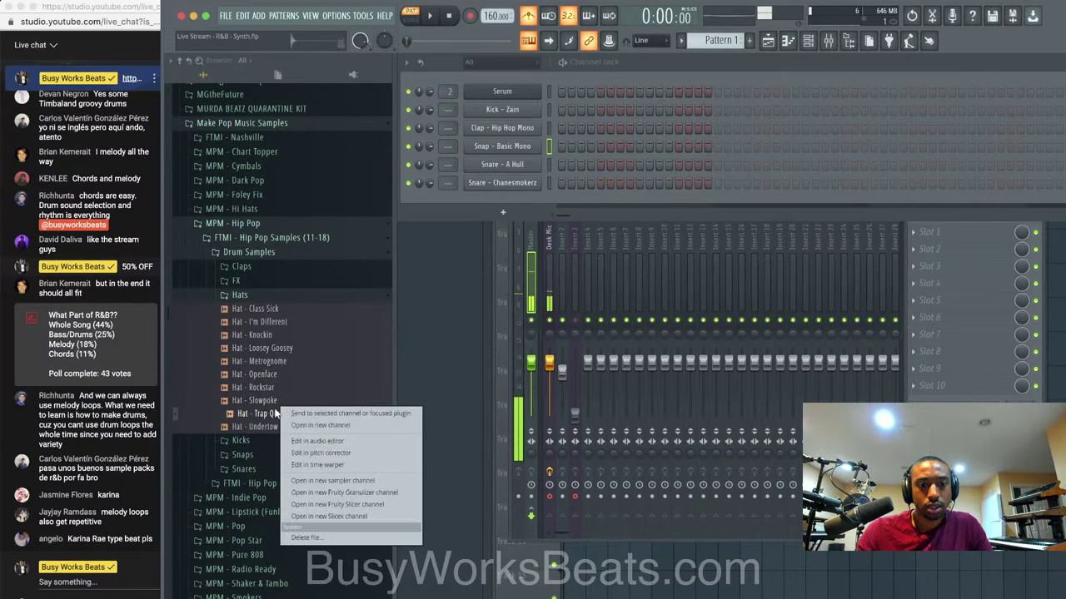
left_click(317, 420)
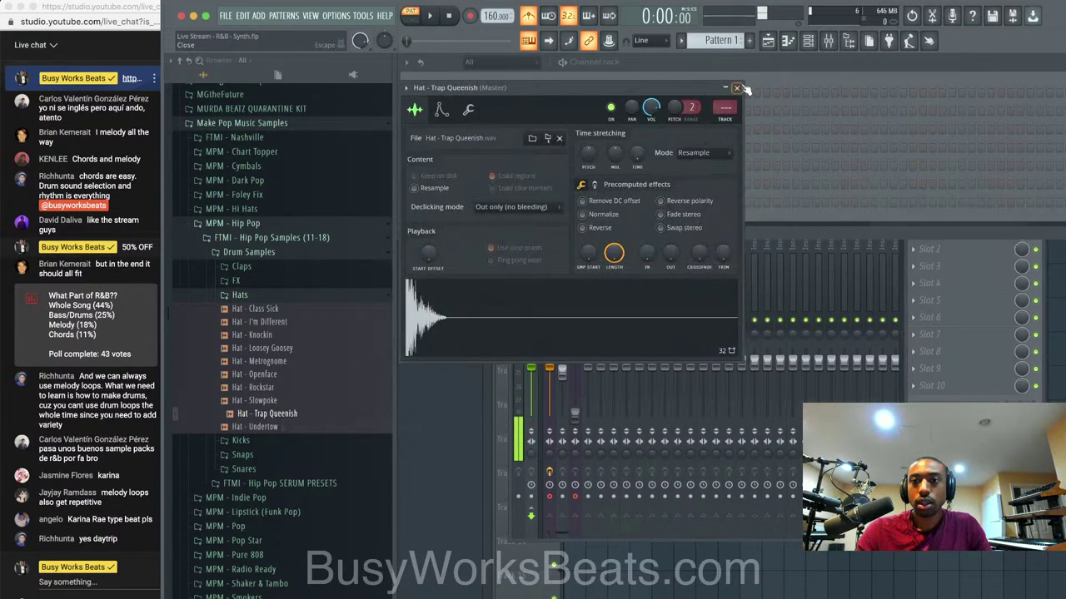
left_click(736, 87)
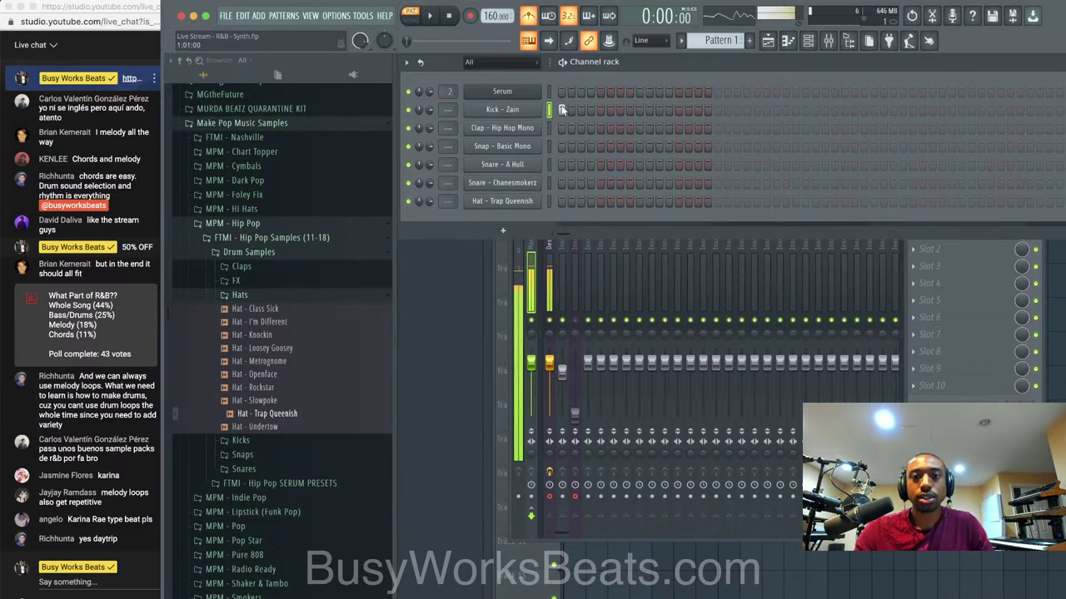
Select all the drum channels from Kick down to the new Hat.
left_click_drag(550, 111, 550, 164)
left_click(550, 146)
left_click_drag(549, 111, 549, 202)
Place Pattern 1 at bar 1 of Track 1 in the playlist, stretched to a full bar.
key("F5")
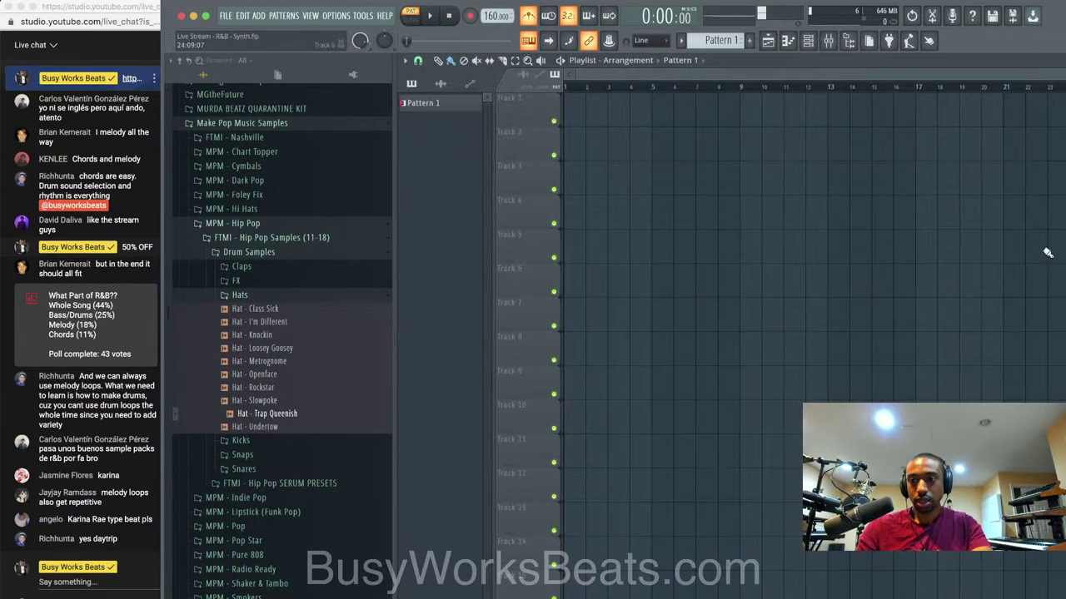
left_click(849, 42)
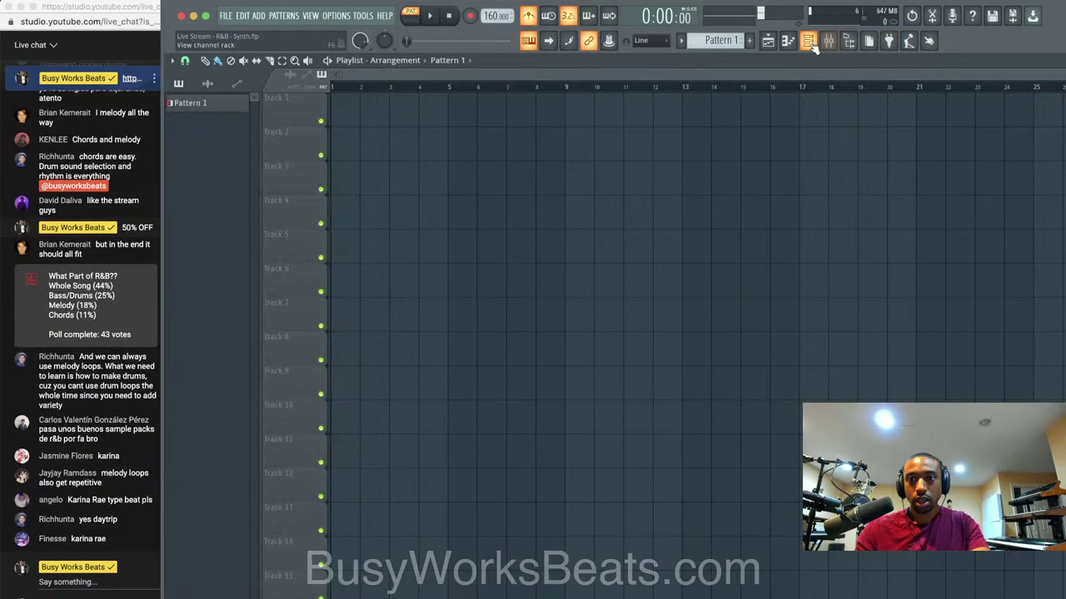
left_click(809, 42)
key("F6")
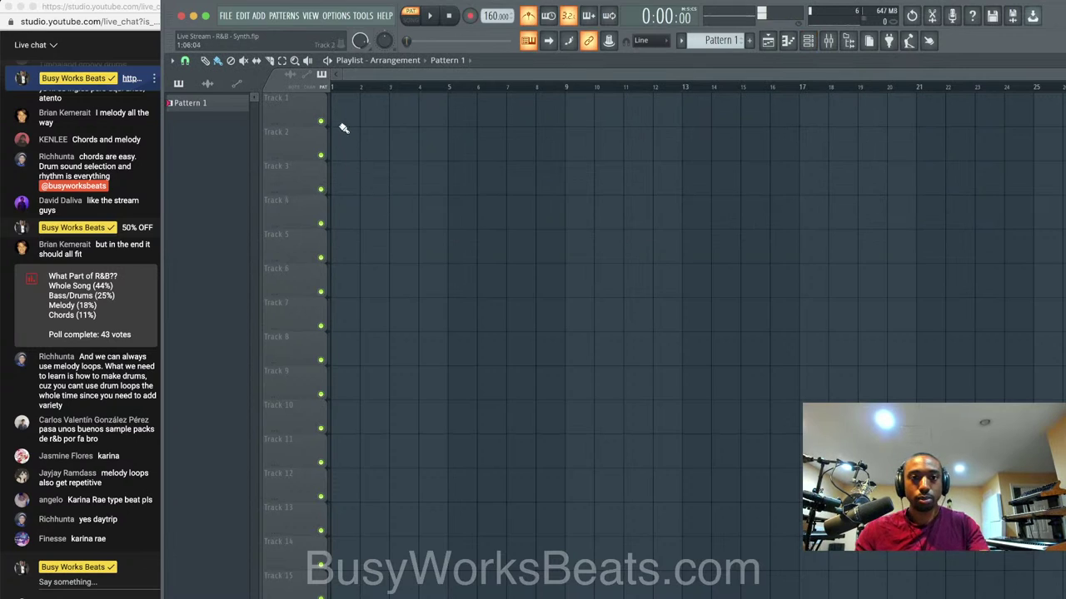
left_click(339, 123)
left_click_drag(357, 116, 388, 117)
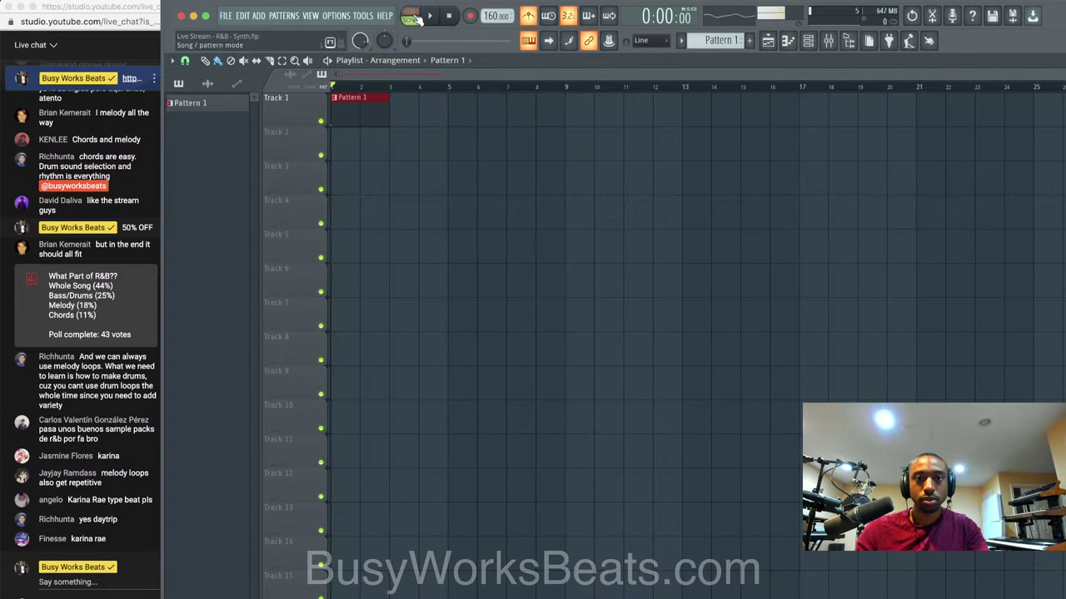
Add a second Kick - Zain step to the pattern while it plays.
left_click(806, 42)
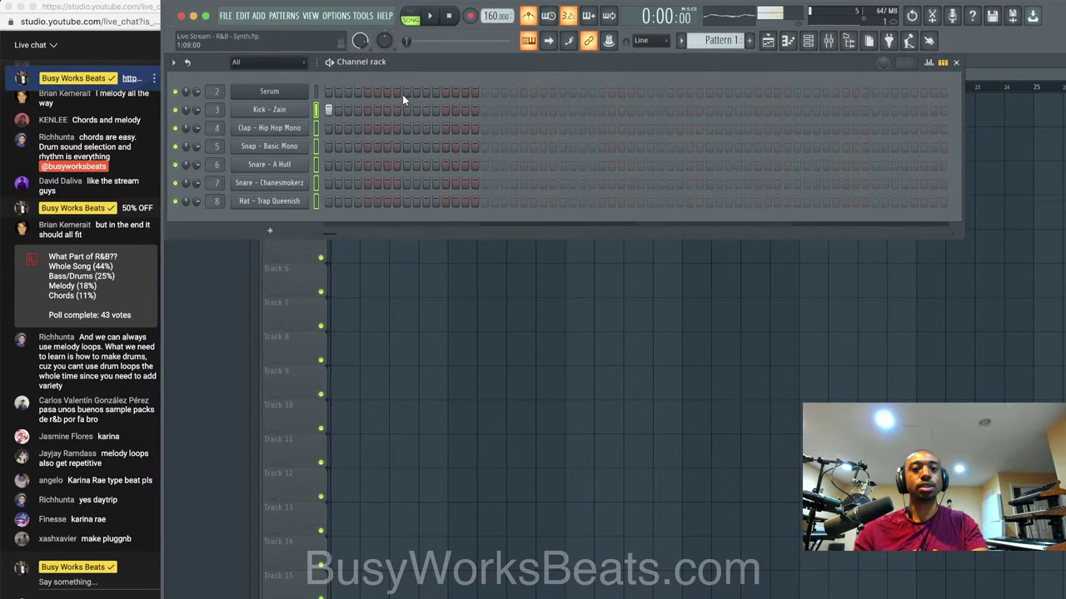
left_click(265, 114)
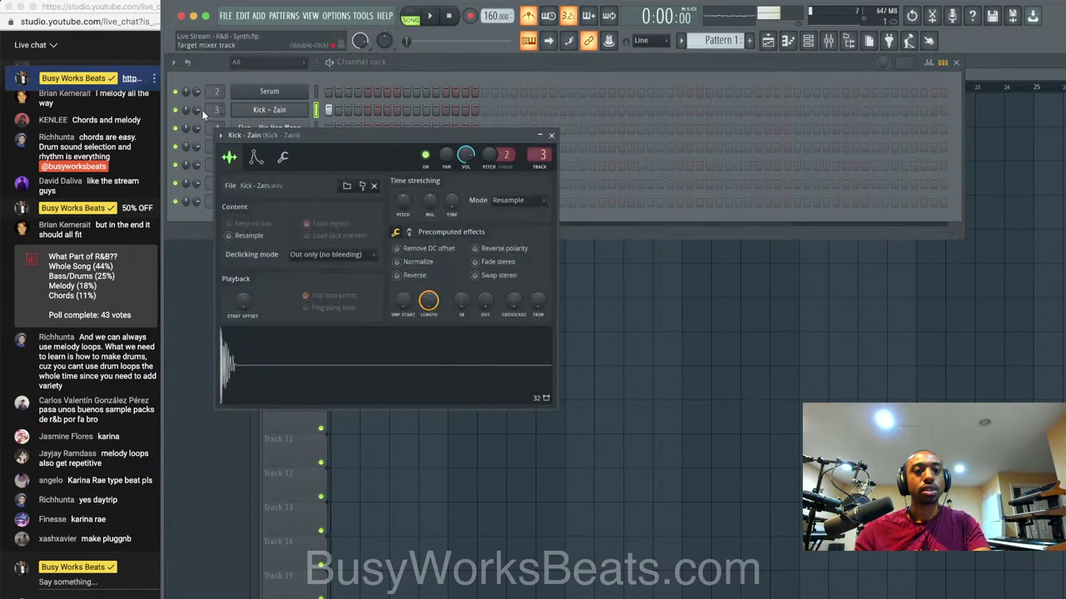
left_click(702, 70)
scroll(216, 109, "up", 2)
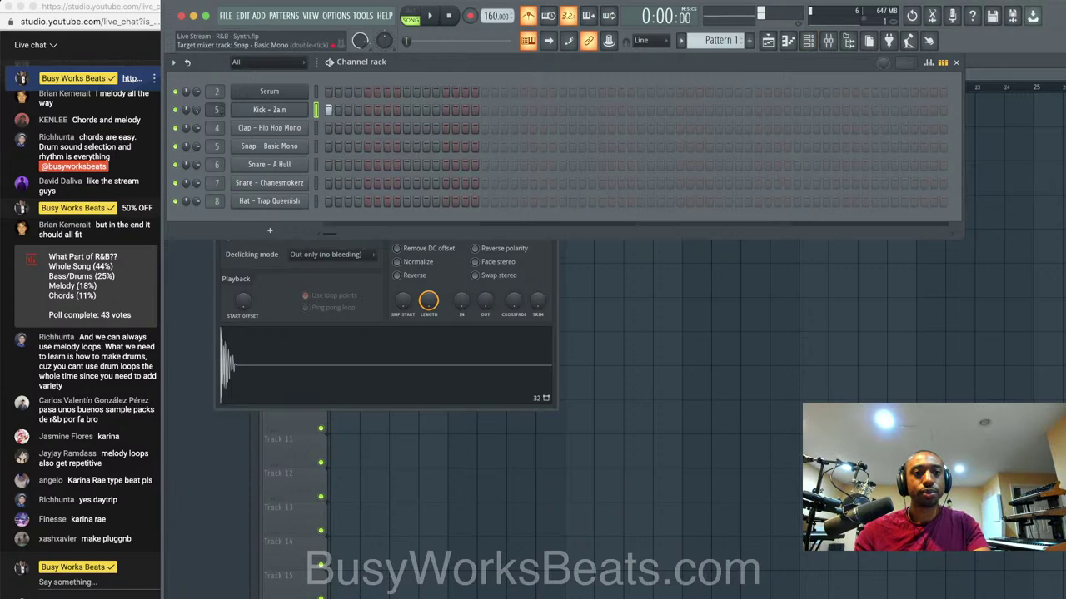
scroll(216, 109, "up", 1)
scroll(217, 109, "up", 1)
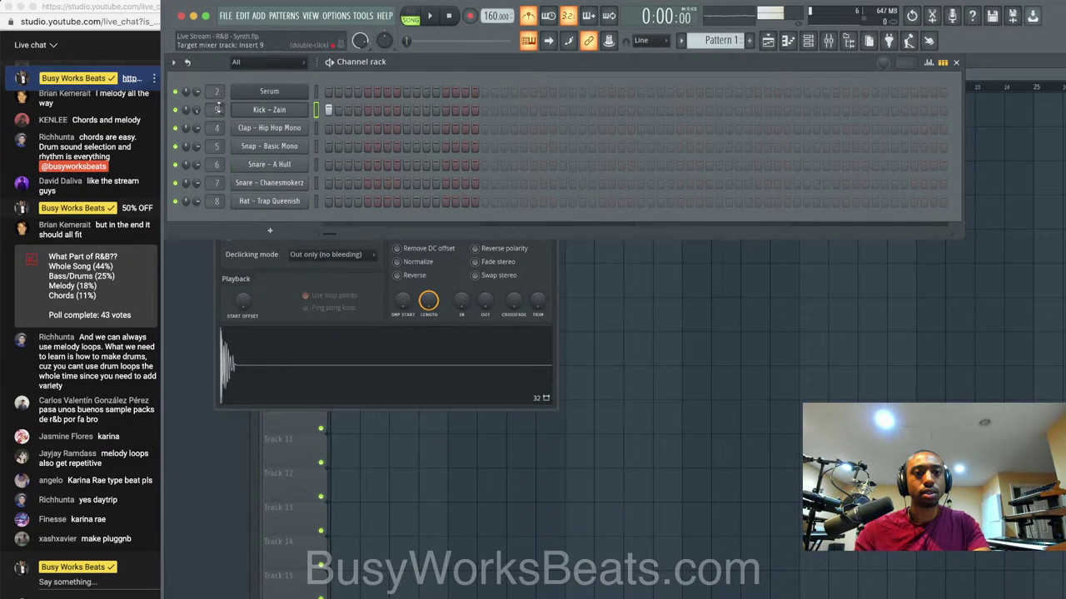
key("space")
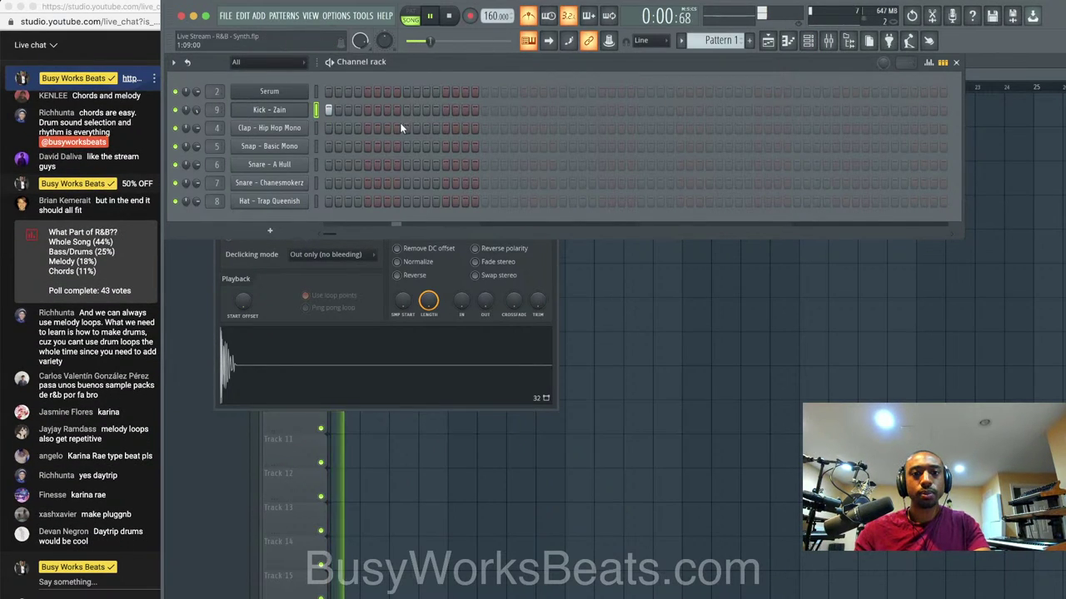
left_click(445, 109)
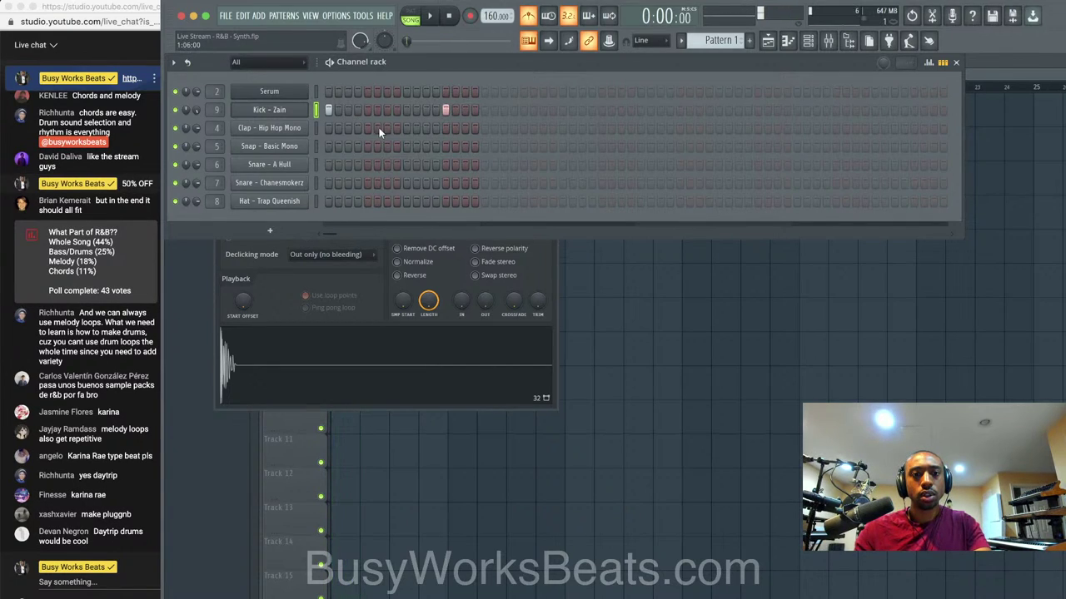
key("space")
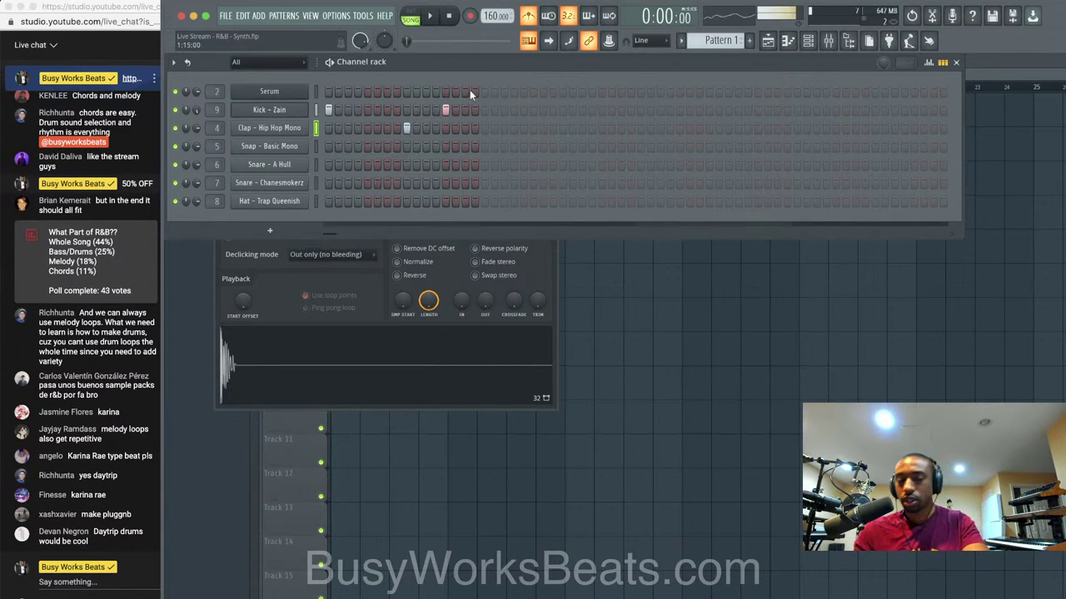
Add a second Clap - Hip Hop Mono hit during playback, then stop.
key("space")
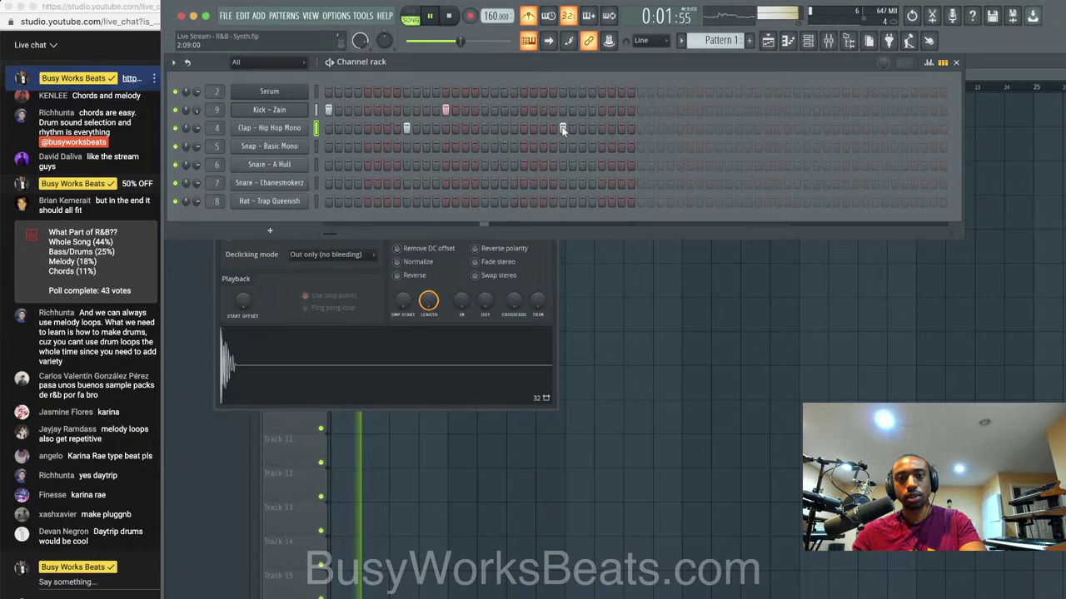
left_click(562, 129)
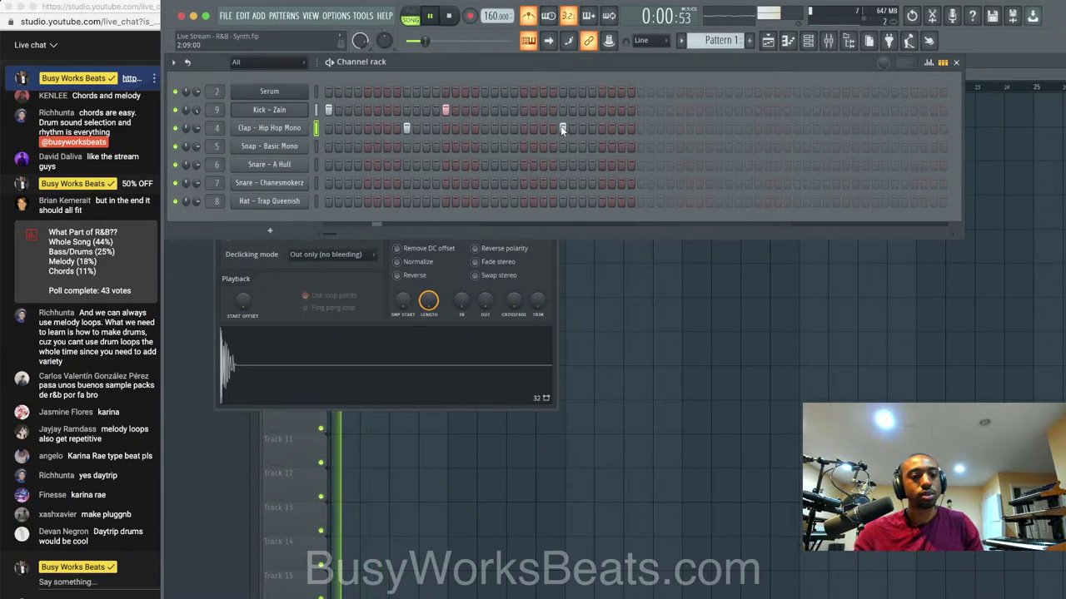
left_click(553, 265)
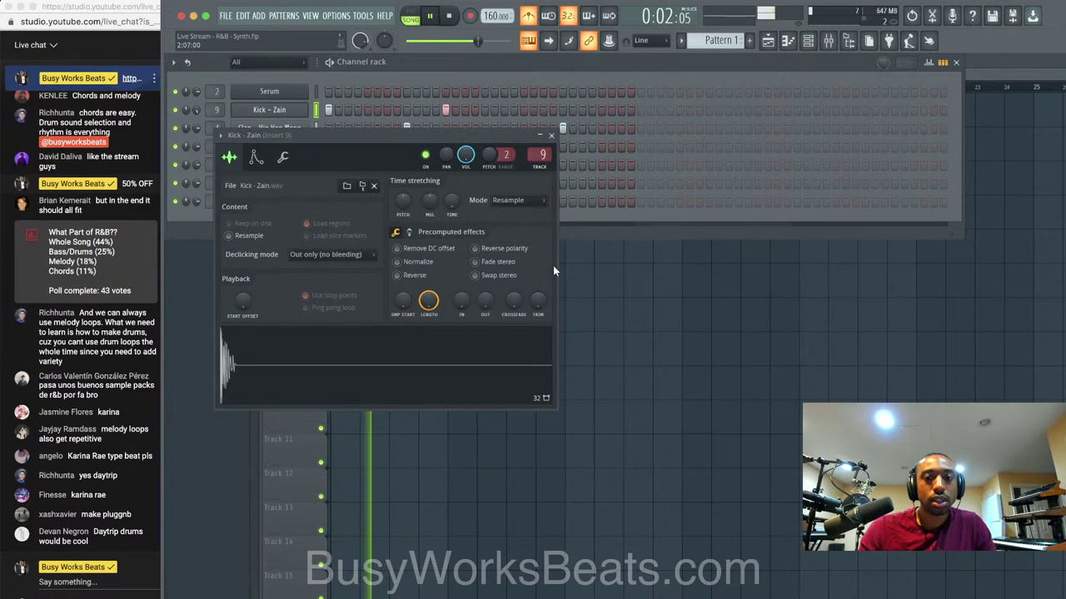
left_click(551, 134)
key("space")
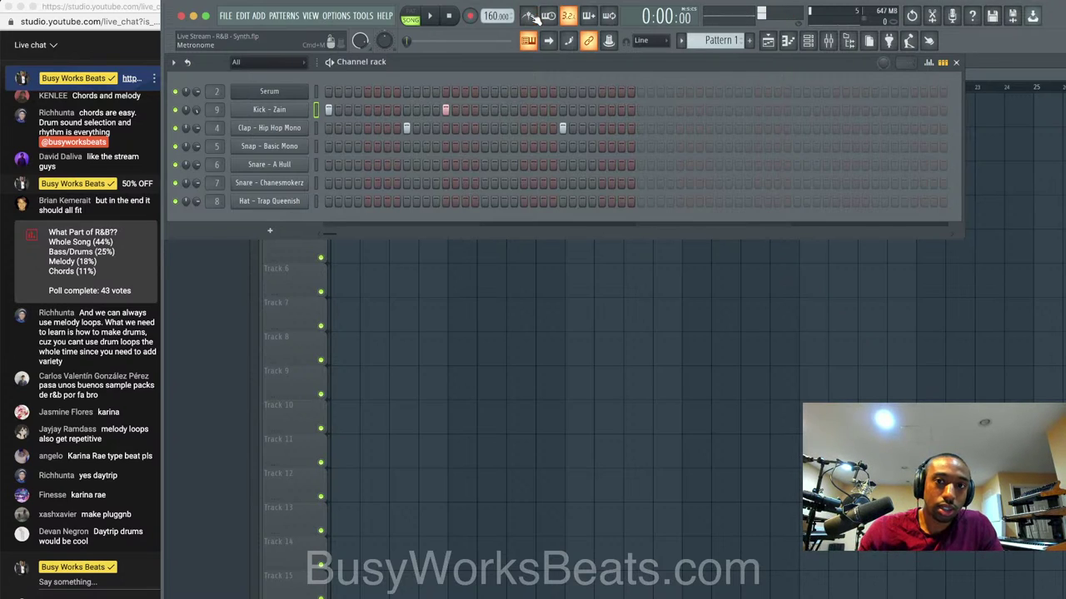
Layer snap and Snare - A Hull hits on both clap steps.
key("space")
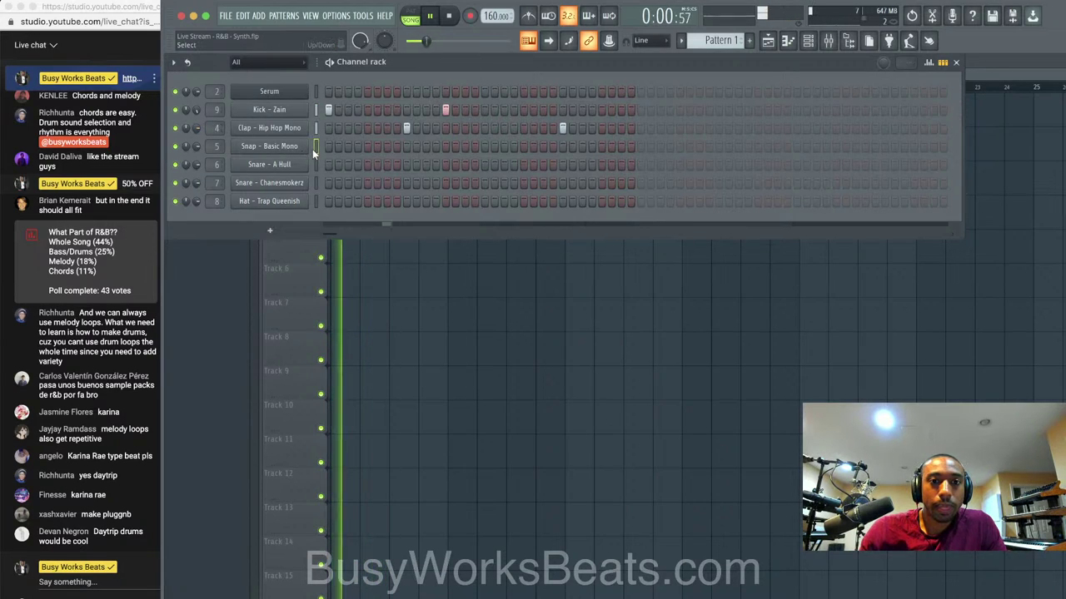
left_click(407, 146)
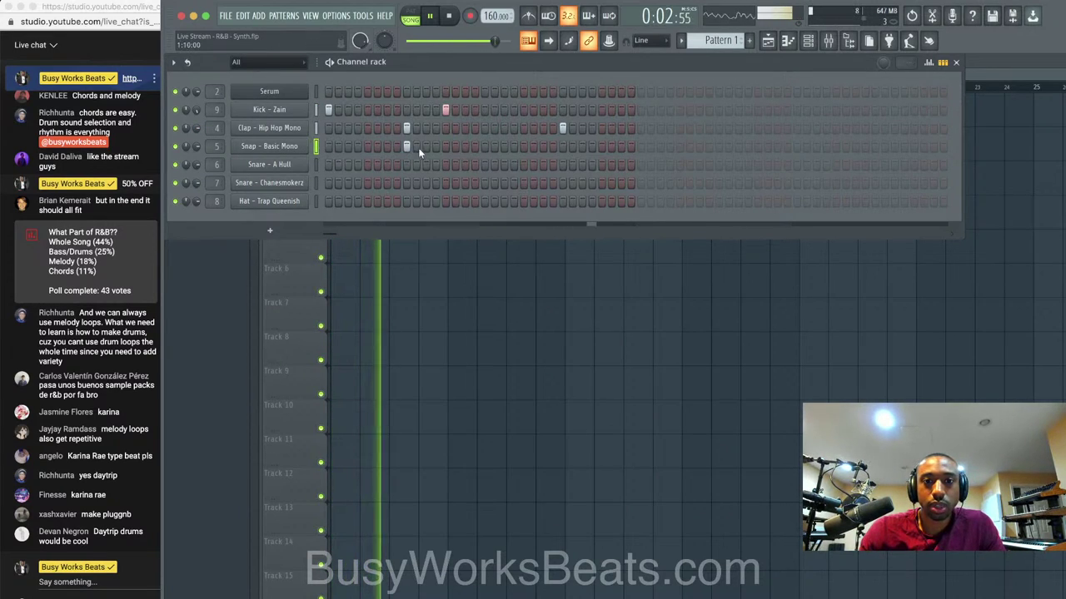
left_click(563, 147)
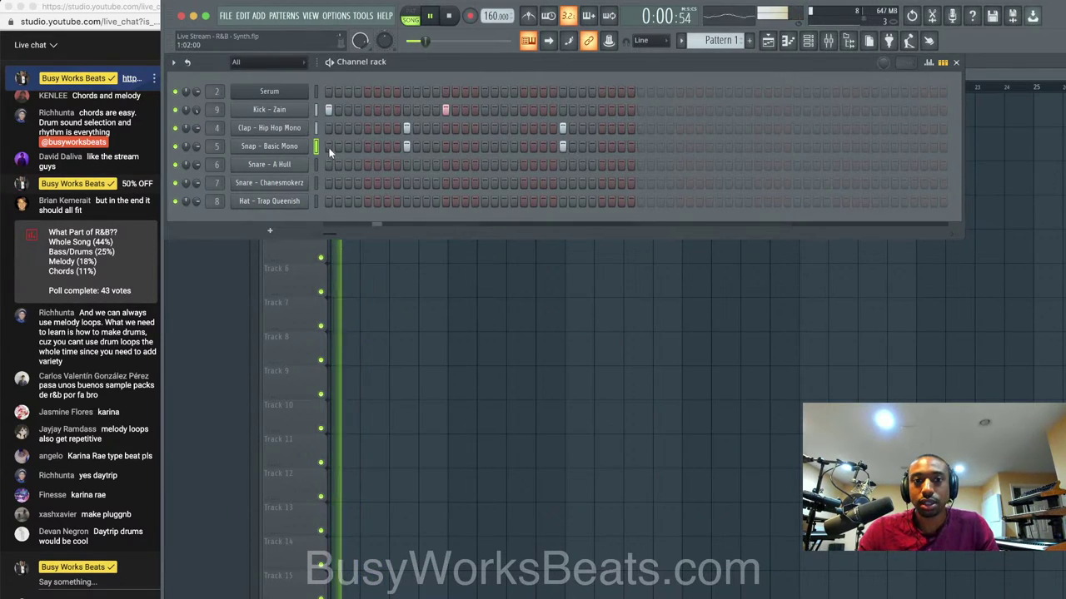
left_click(407, 164)
left_click(563, 164)
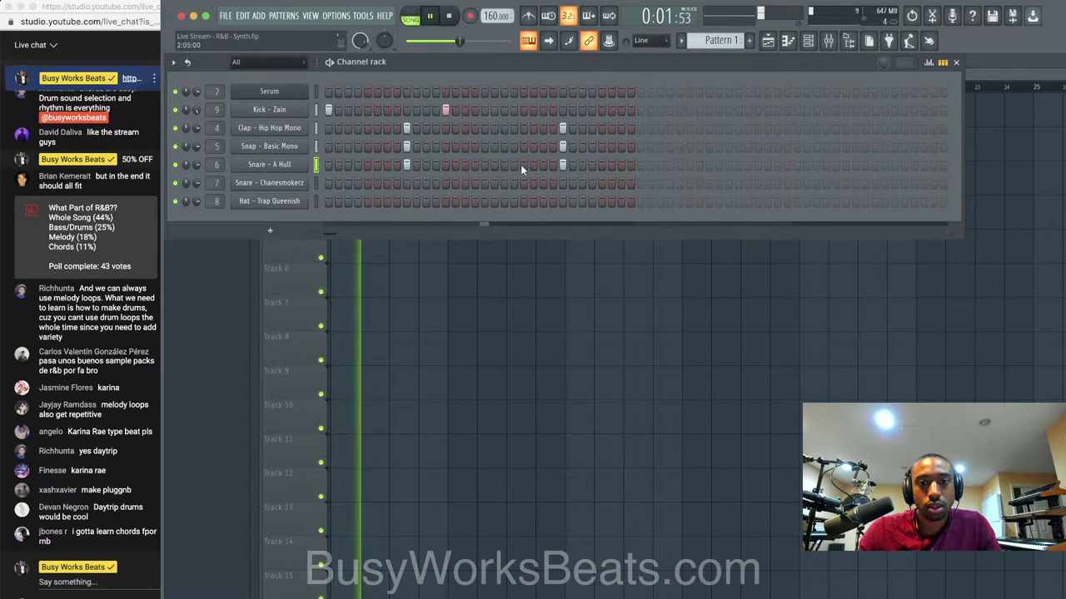
key("space")
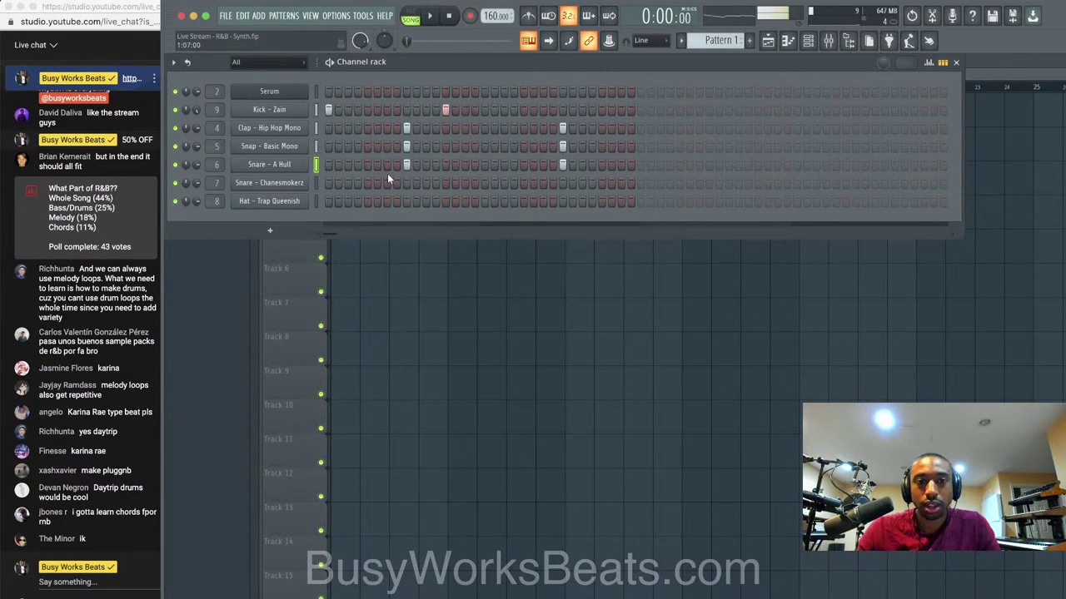
Add a Snare - Chanesmokerz hit on step 5.
left_click(307, 183)
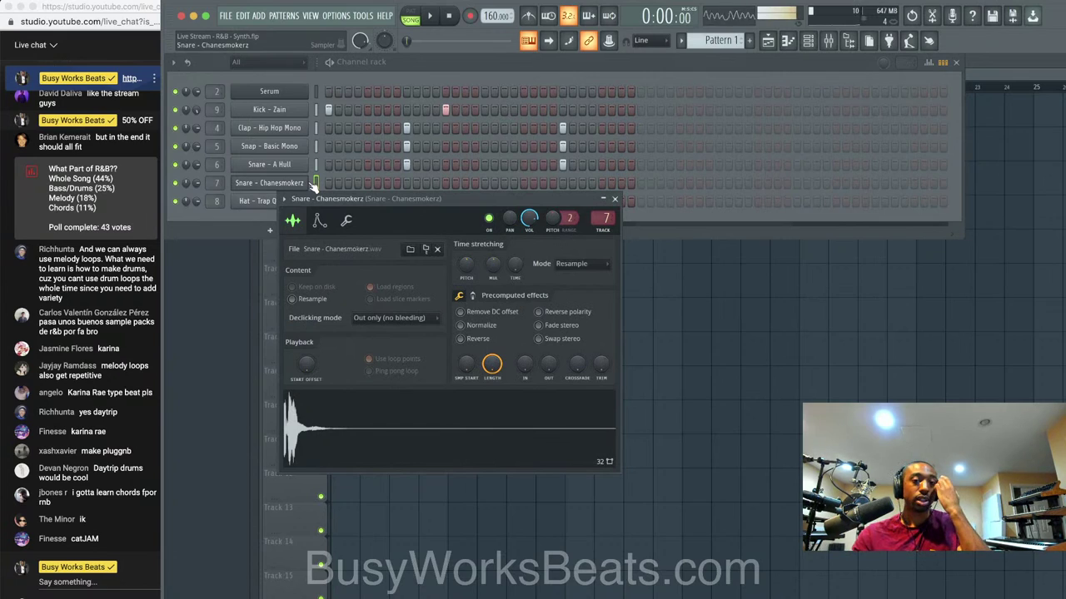
left_click(615, 200)
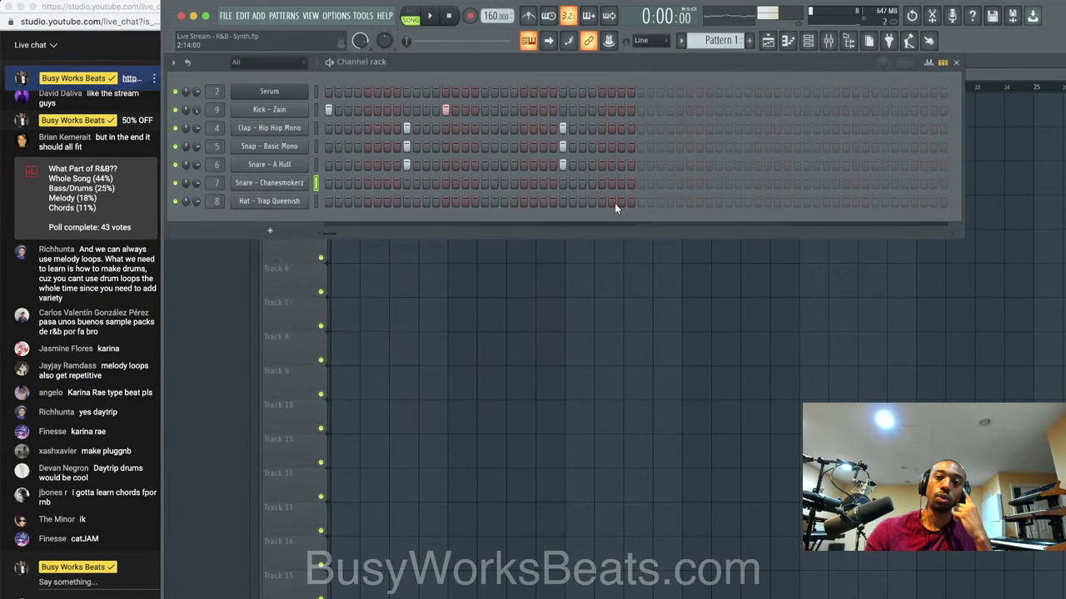
left_click(407, 182)
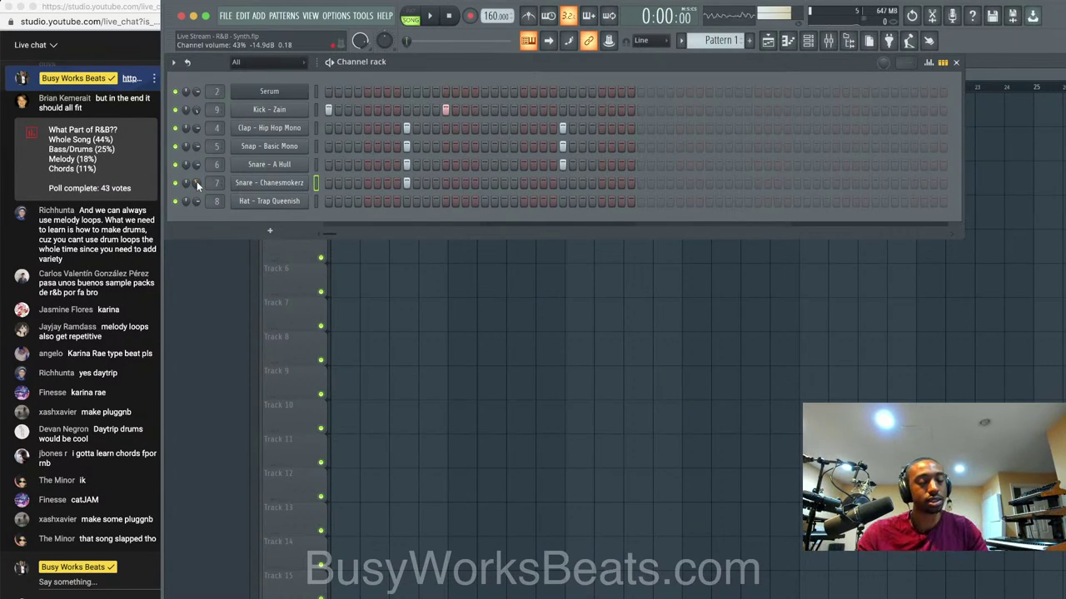
Audition the drums and Trap Queenish hat, and raise the tempo to 166 BPM.
key("space")
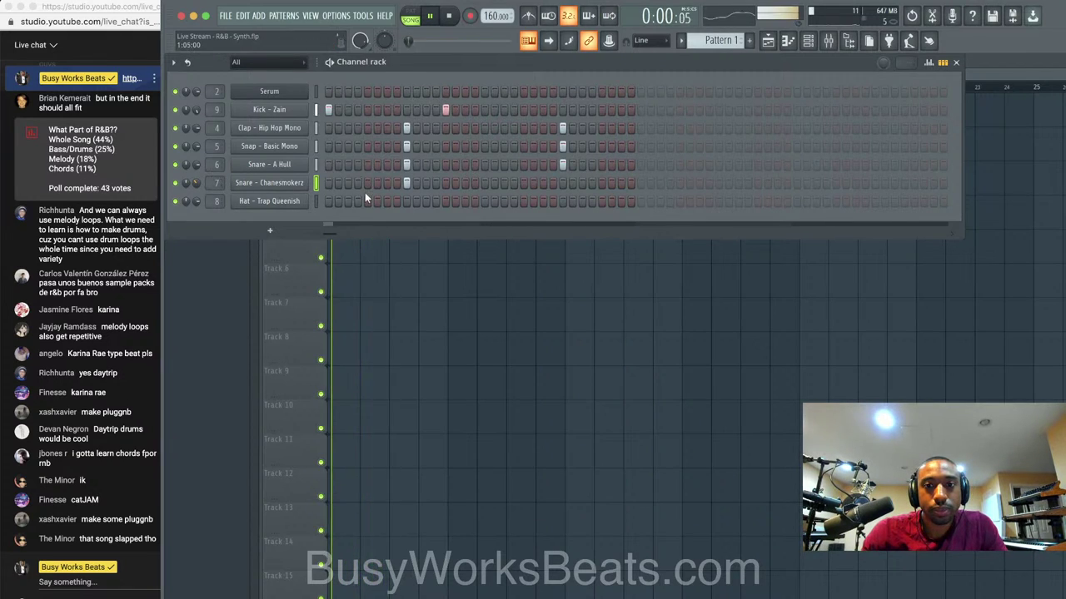
left_click(318, 200)
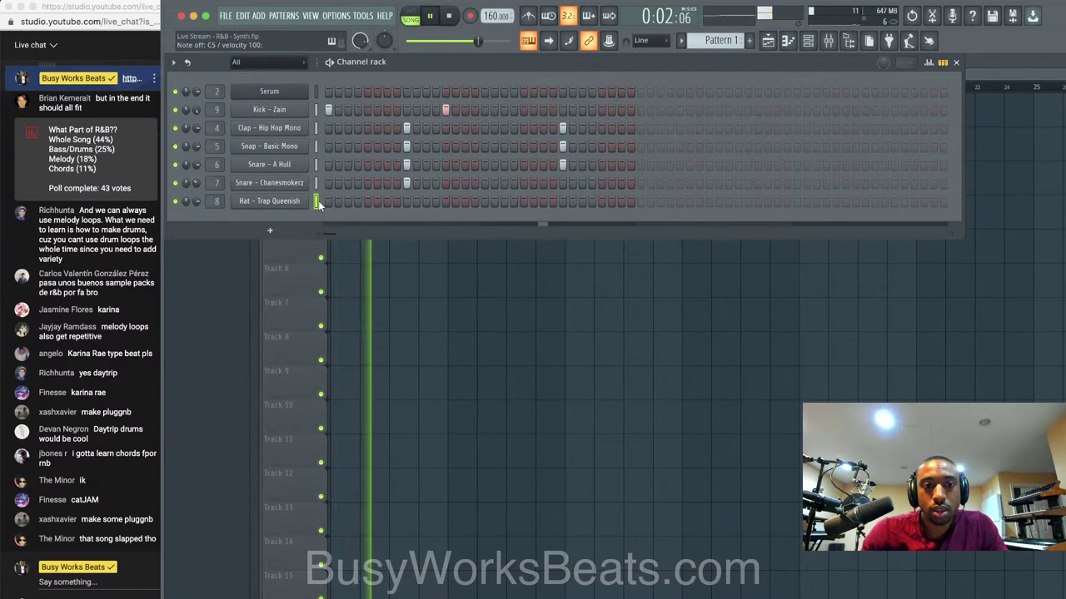
key("space")
key("space")
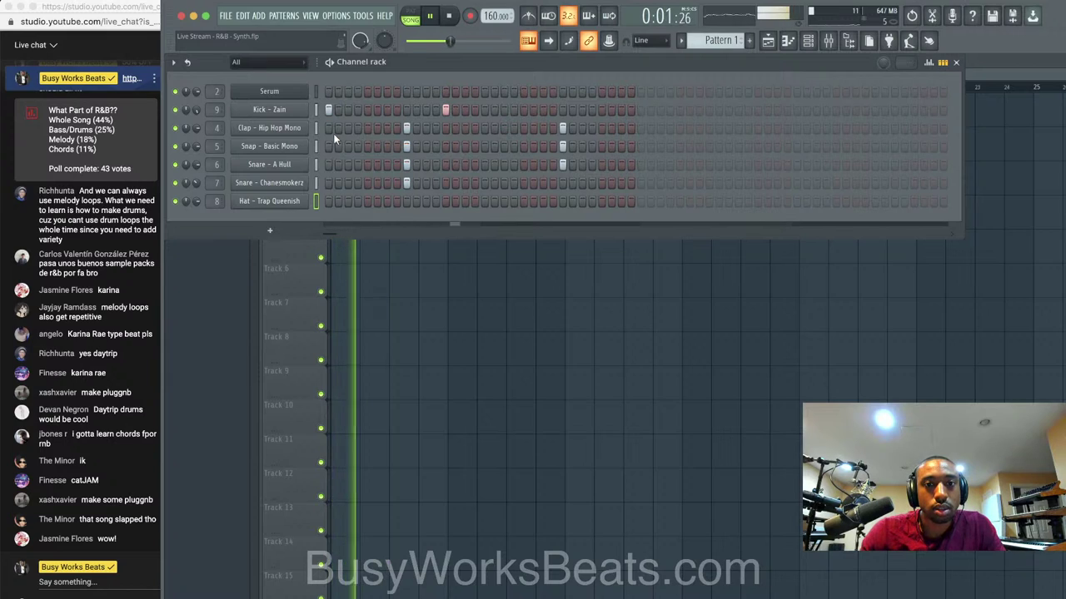
left_click_drag(494, 16, 497, 10)
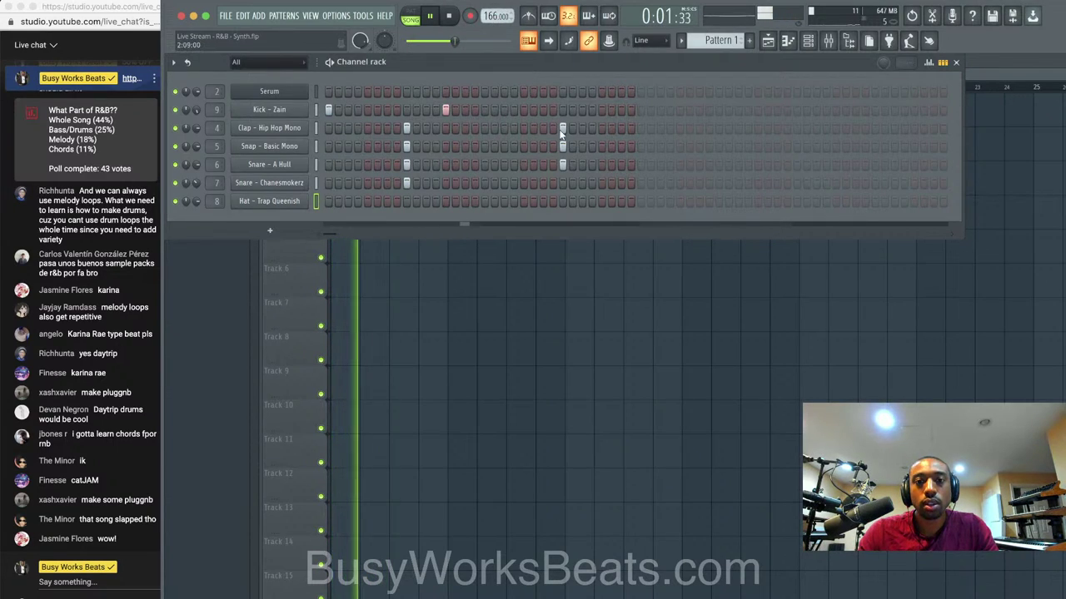
key("space")
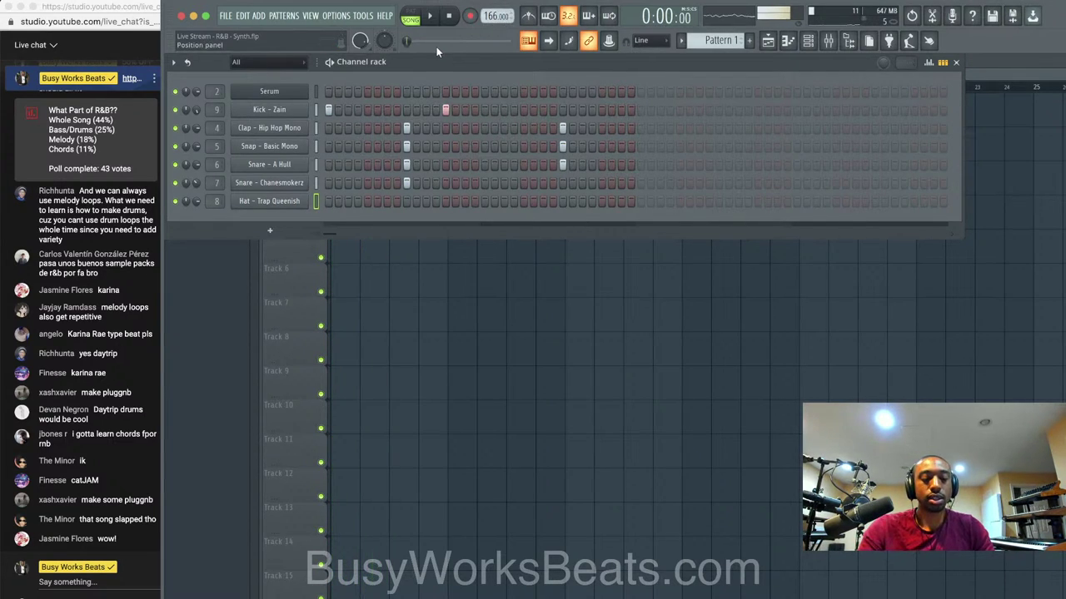
Replace the Serum chord channel's plugin with Omnisphere.
right_click(307, 91)
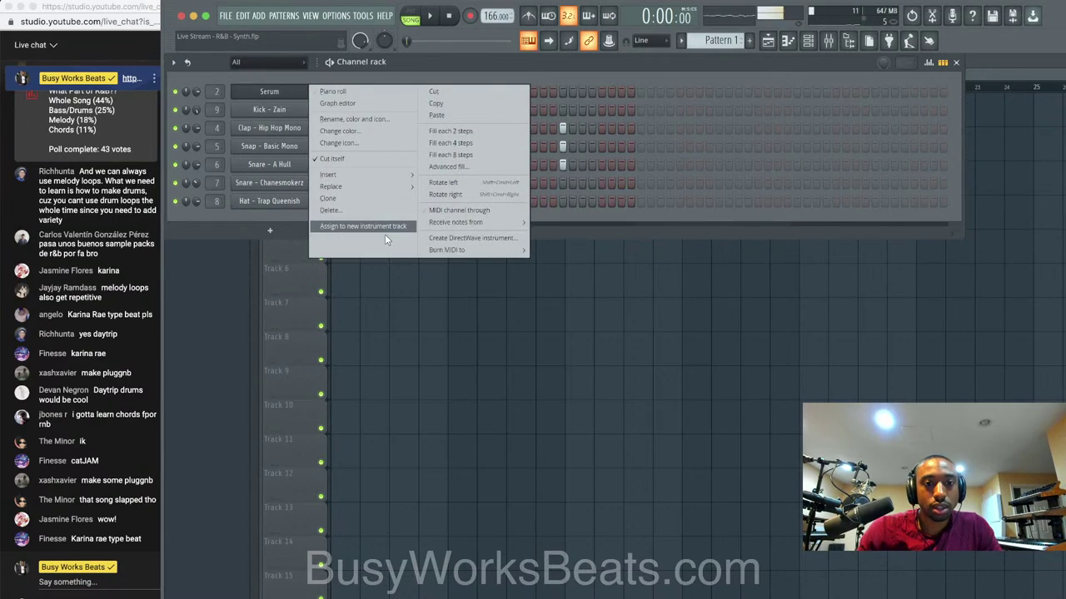
mouse_move(391, 187)
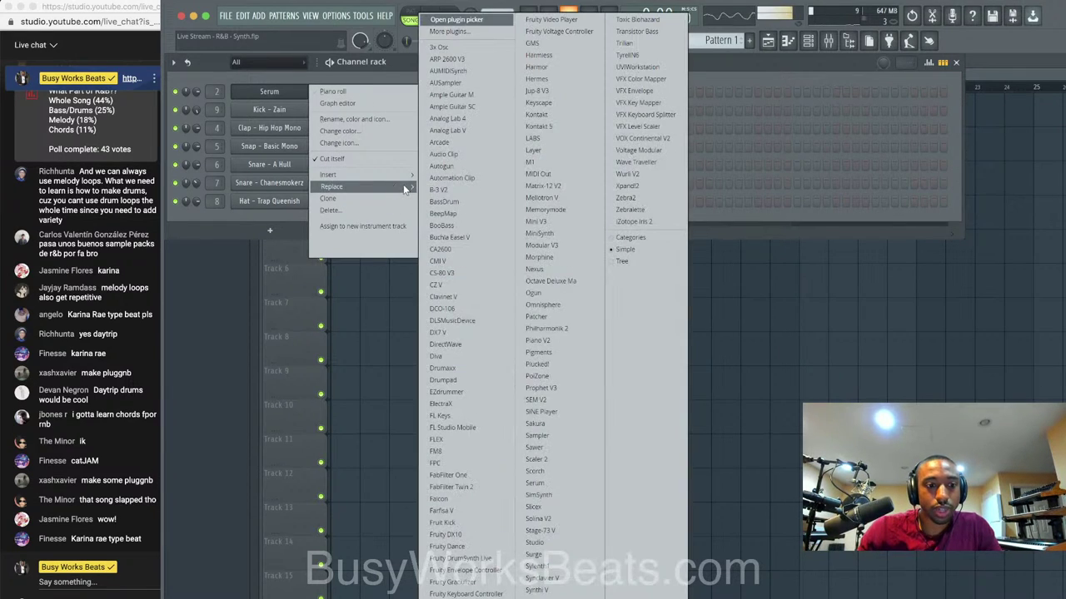
left_click(549, 306)
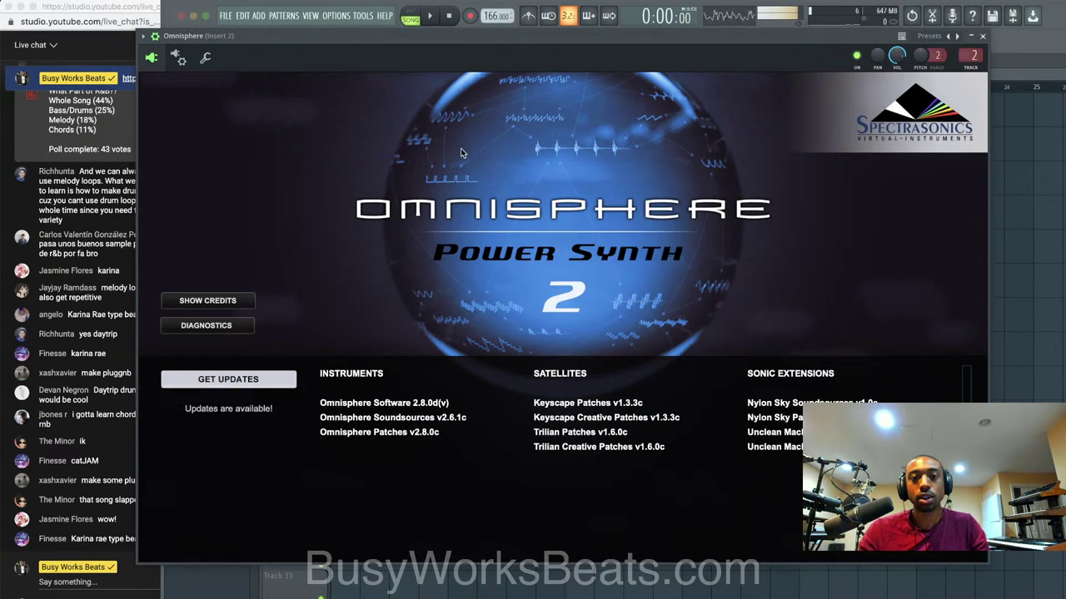
left_click(462, 152)
Load the Keyscape Library patch Rhodes - LA Custom in Omnisphere and close it.
left_click(262, 111)
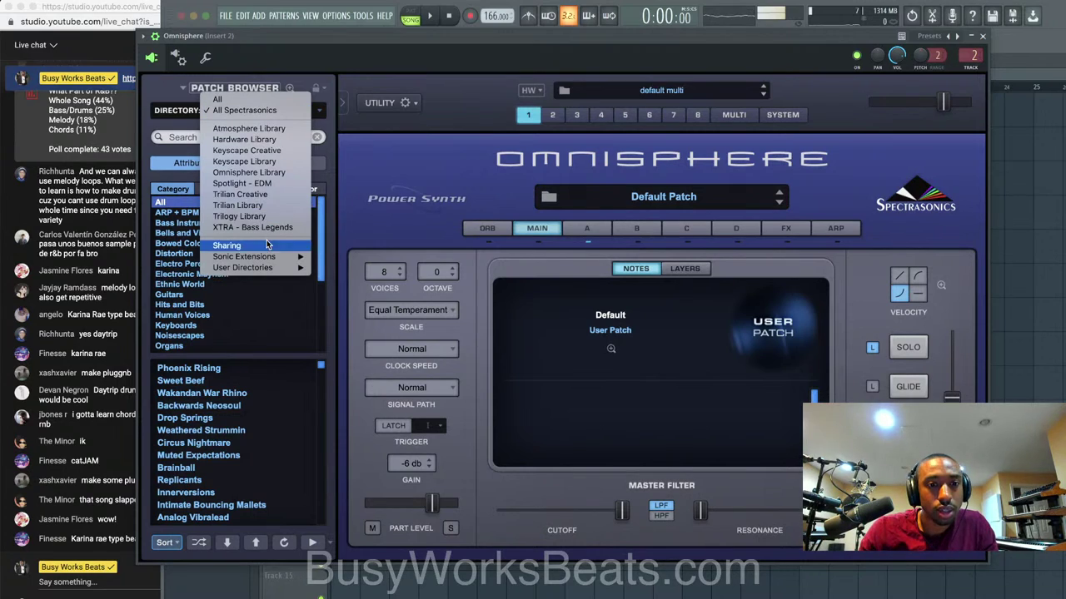
left_click(278, 162)
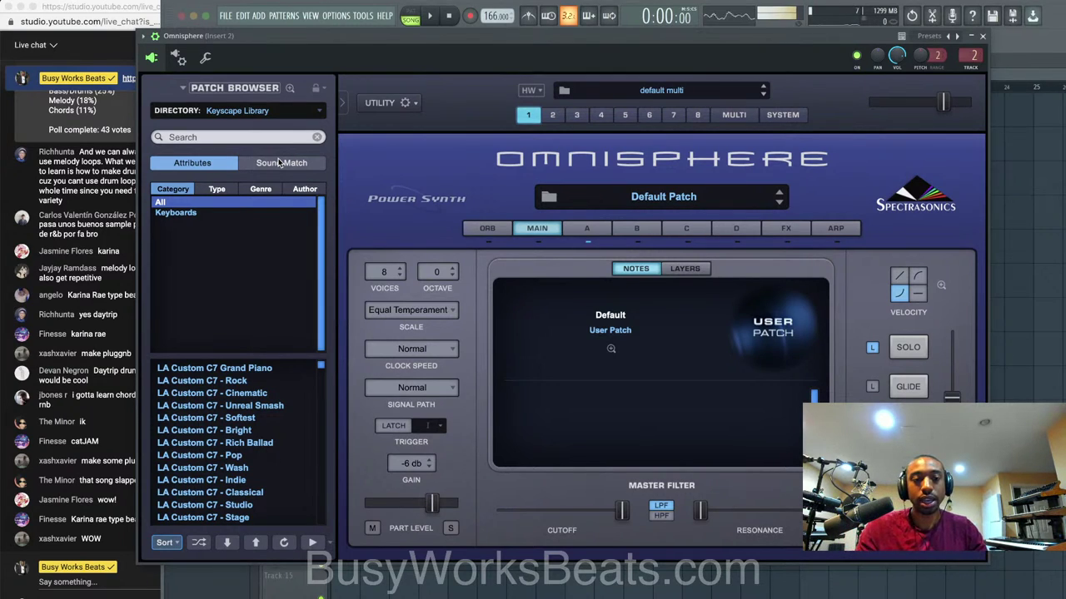
scroll(254, 427, "down", 5)
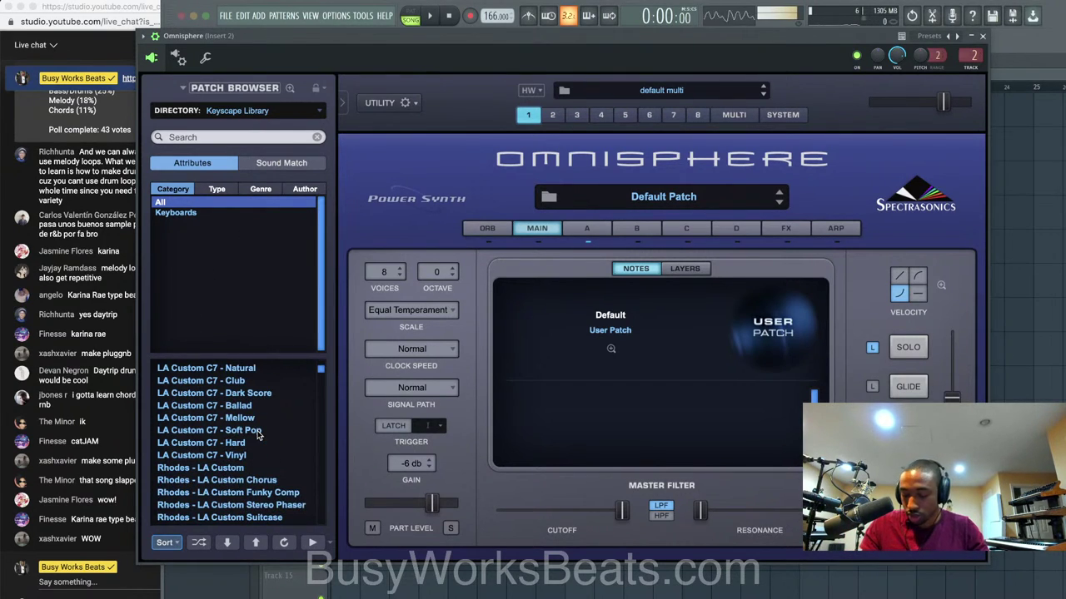
left_click(243, 467)
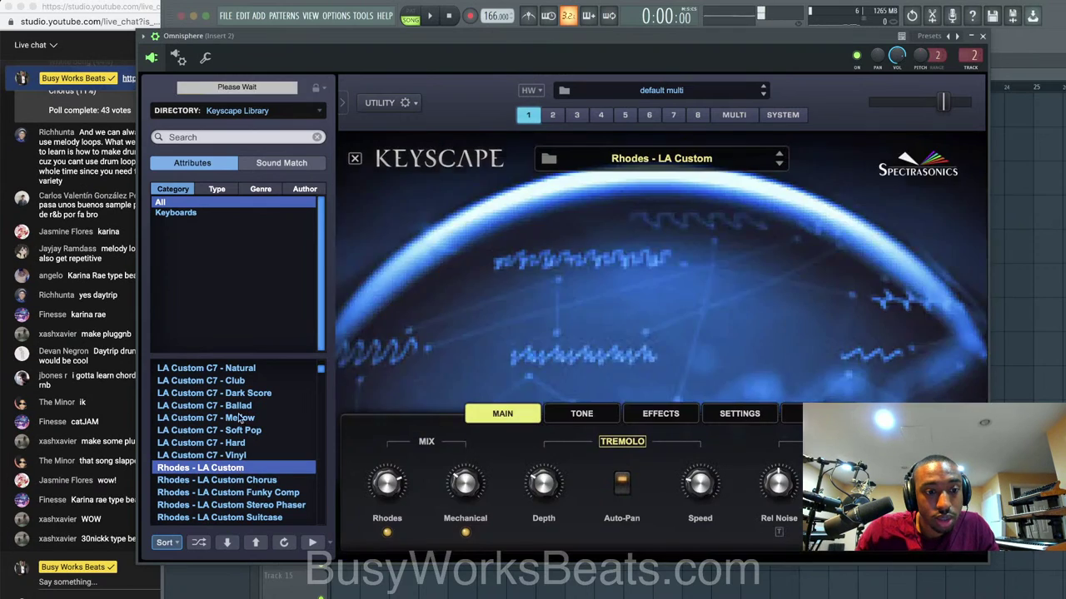
scroll(240, 439, "down", 1)
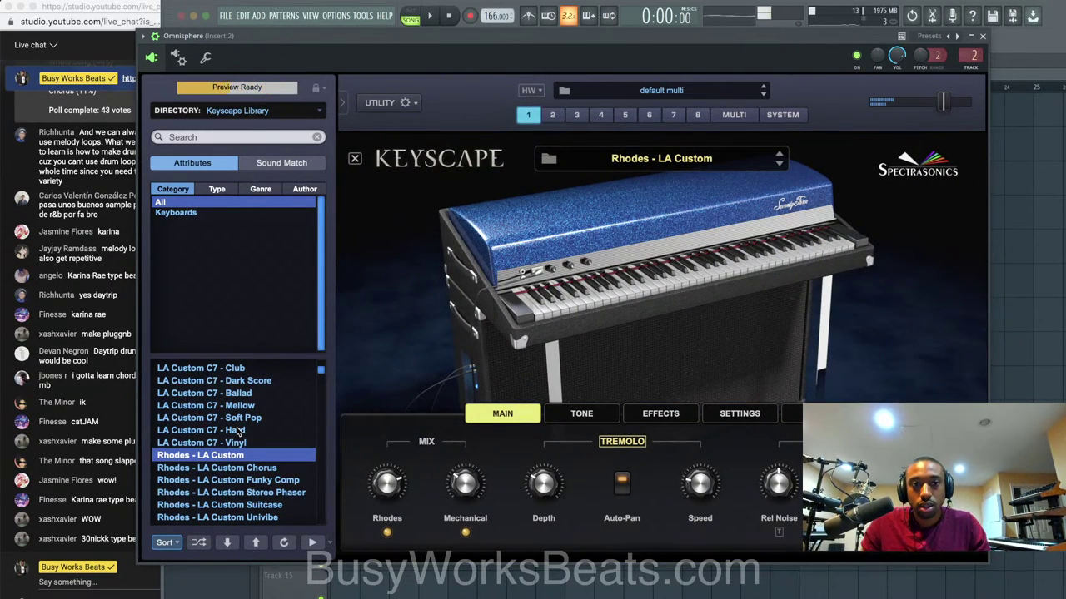
left_click(983, 36)
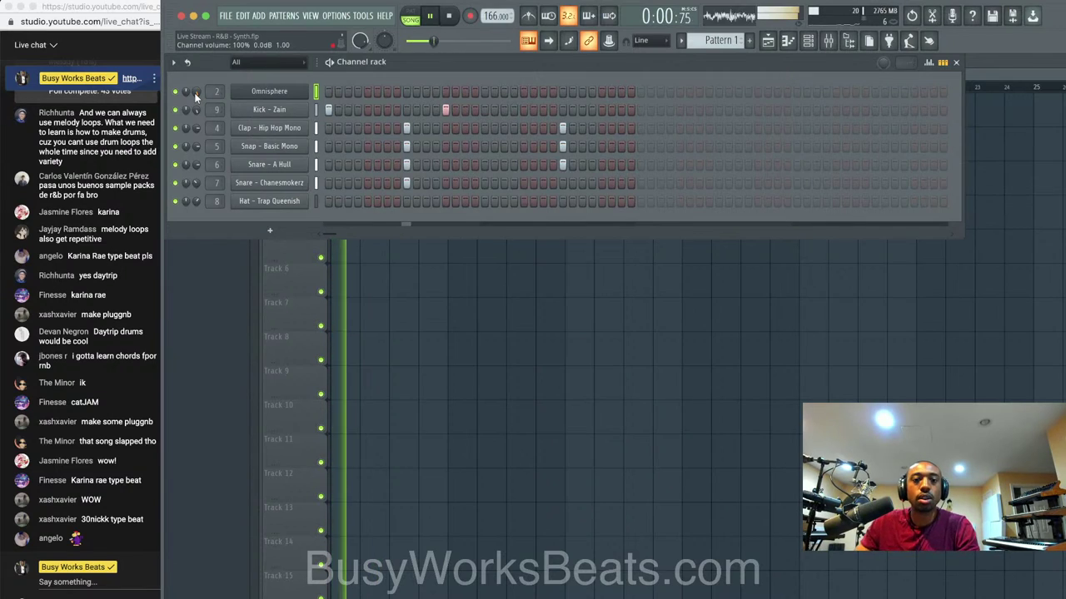
Nudge the Snare - Chanesmokerz PITCH knob up, then save Live Stream - R&B - Synth.flp.
left_click(281, 186)
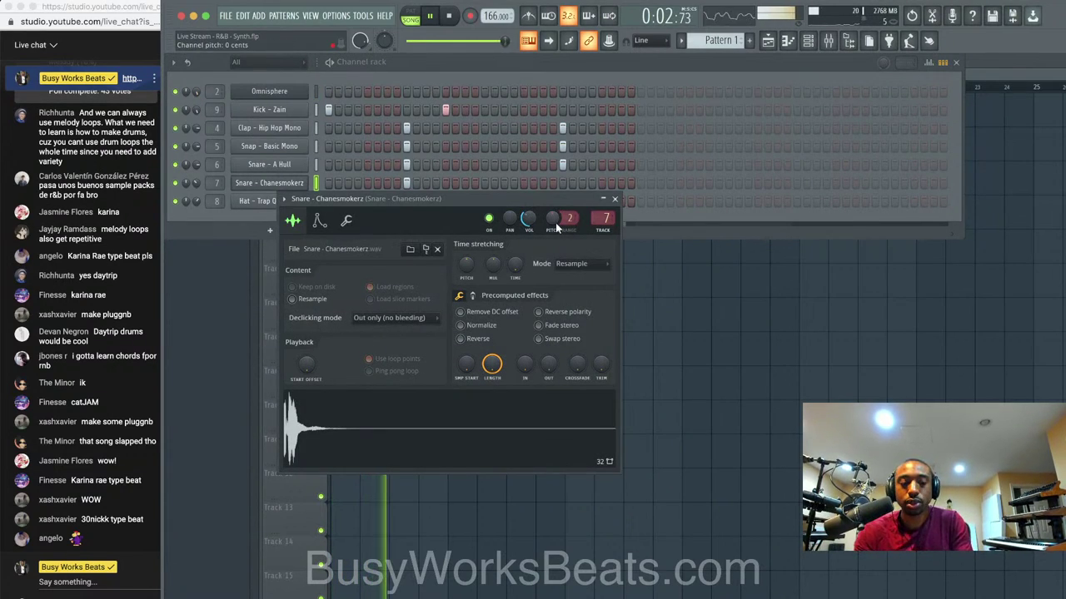
left_click(317, 94)
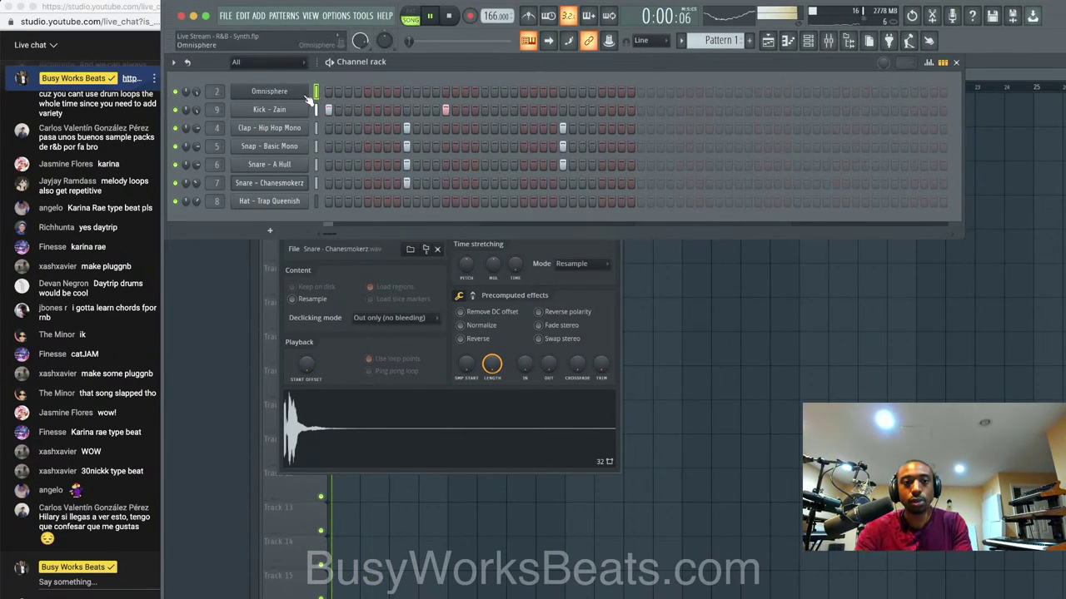
left_click(317, 182)
left_click(289, 184)
left_click(289, 185)
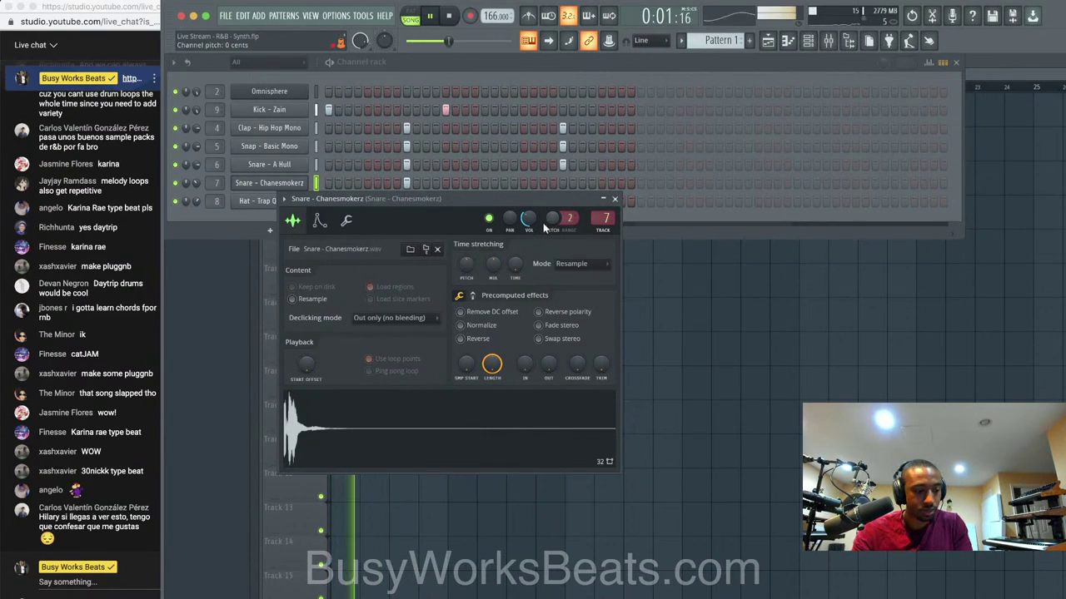
left_click_drag(551, 219, 566, 210)
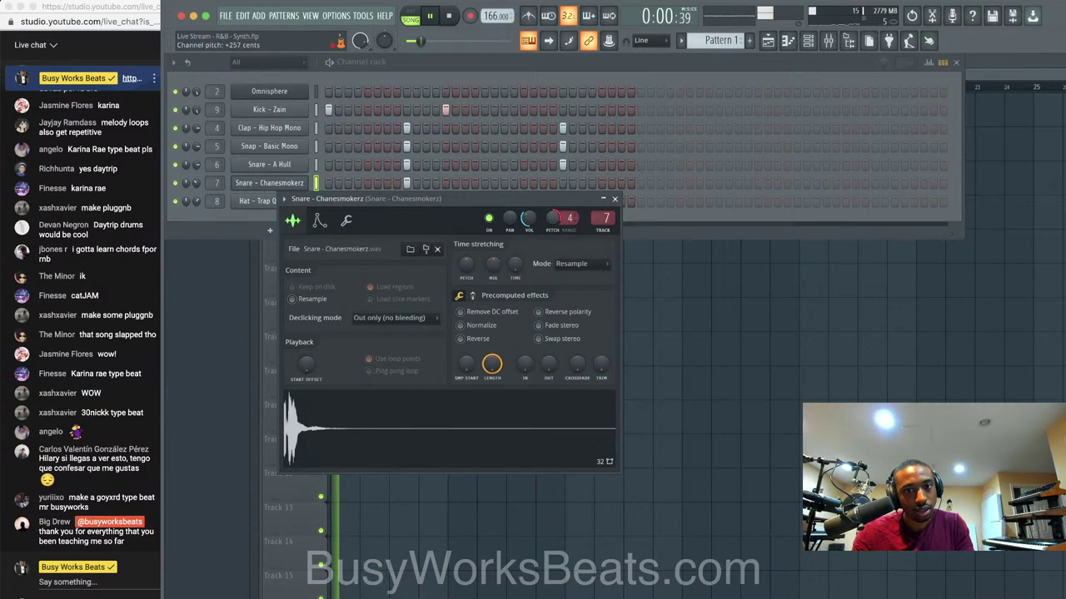
left_click(615, 199)
key("super+s")
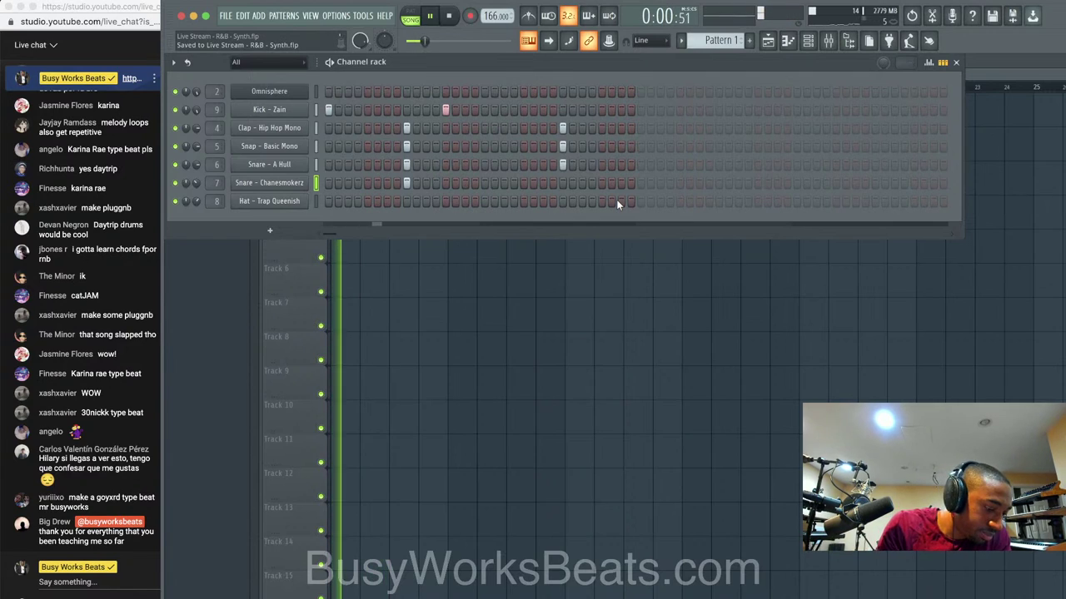
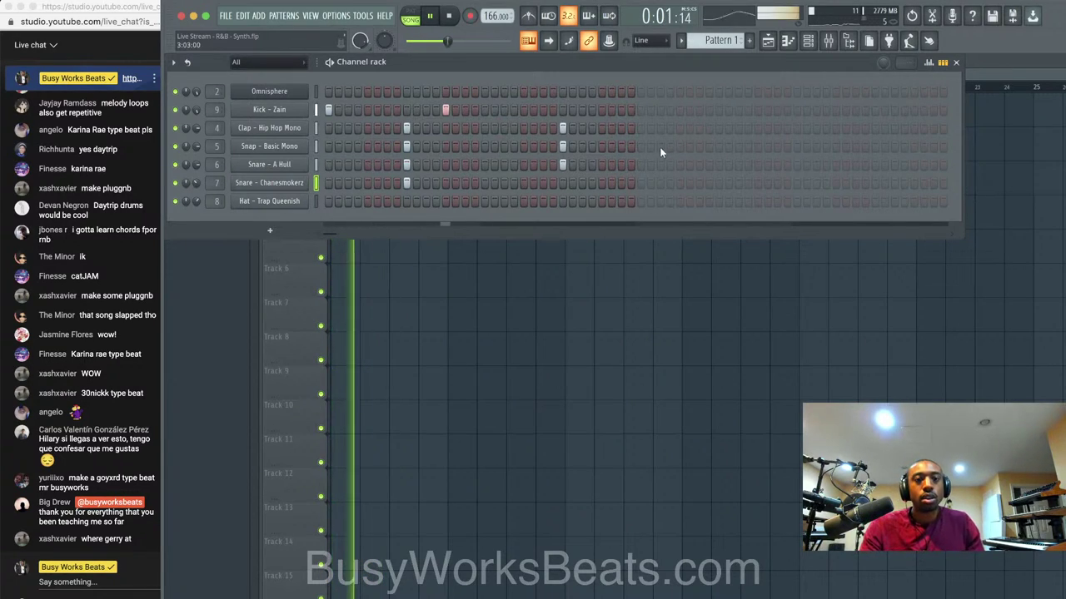
Select the Omnisphere channel for Pattern 2 and stop playback.
scroll(697, 42, "down", 1)
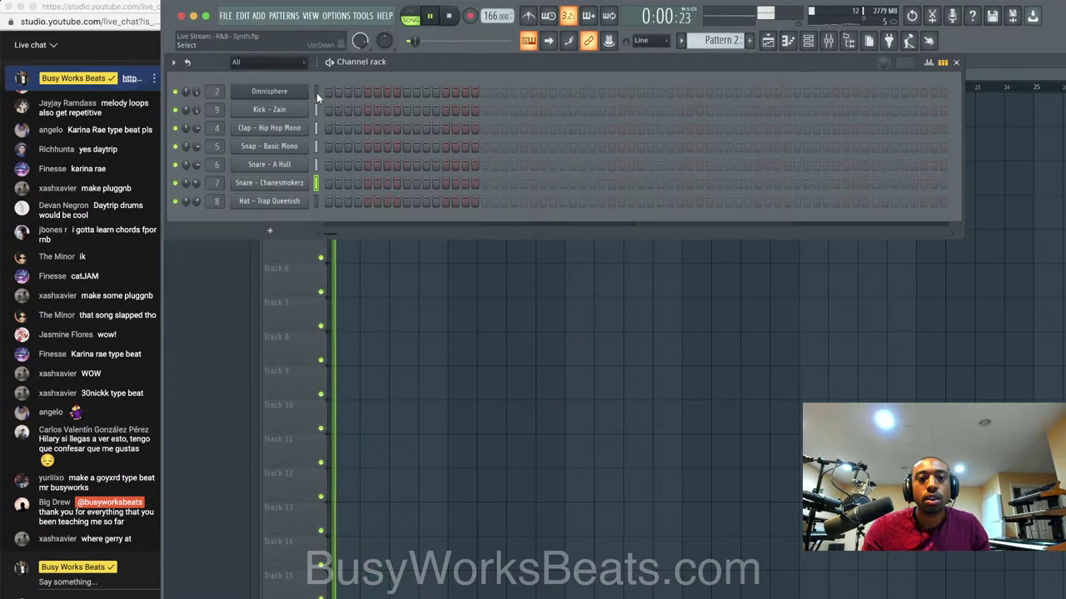
left_click(317, 92)
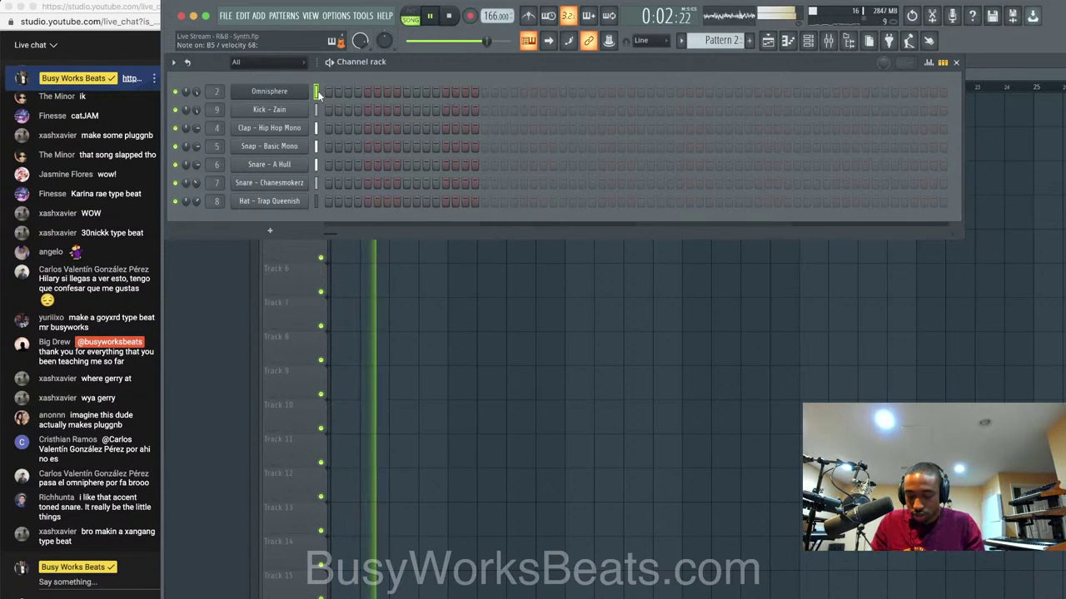
key("space")
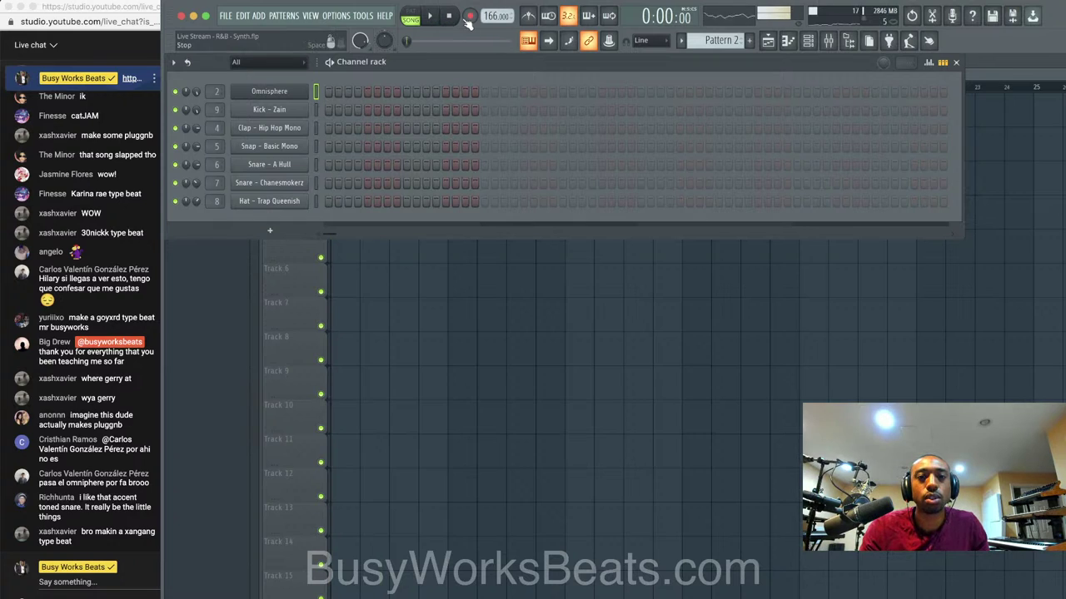
Arm note recording with the metronome on, then record a chord phrase after a count-in.
left_click(469, 18)
left_click(552, 386)
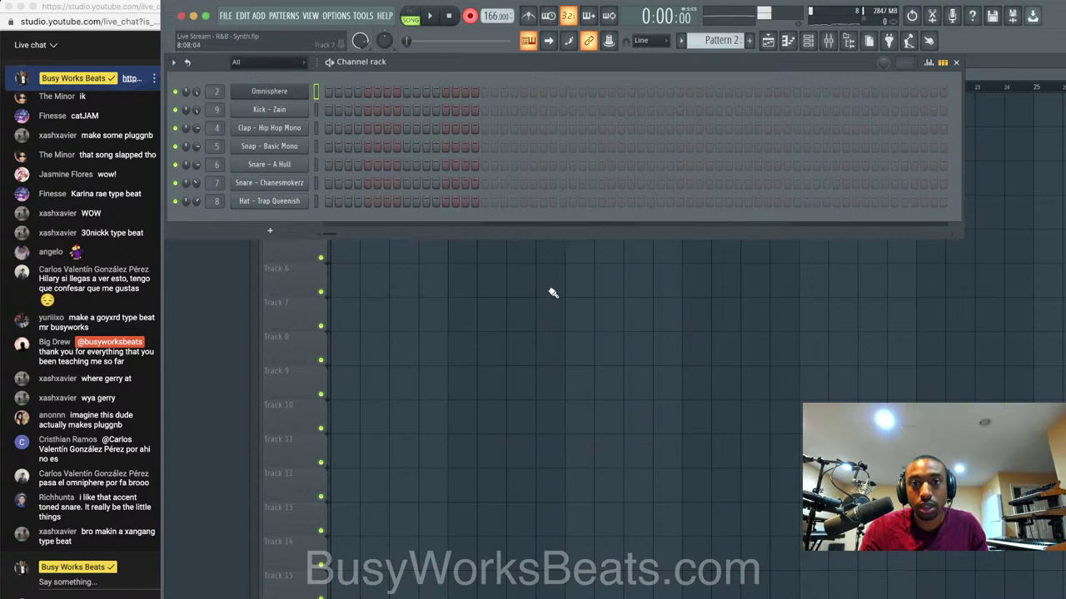
left_click(529, 20)
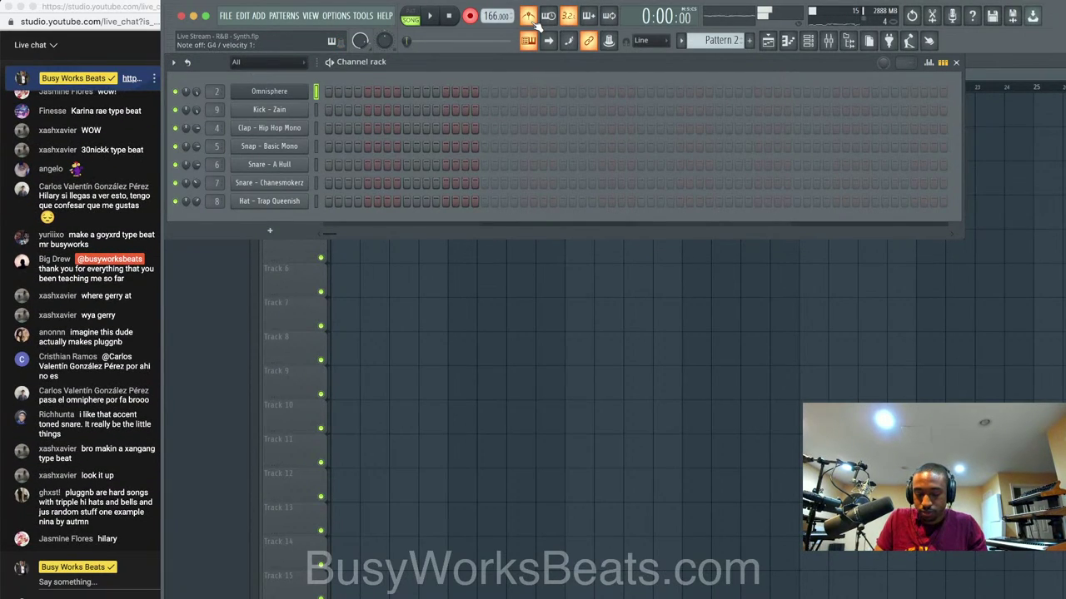
key("space")
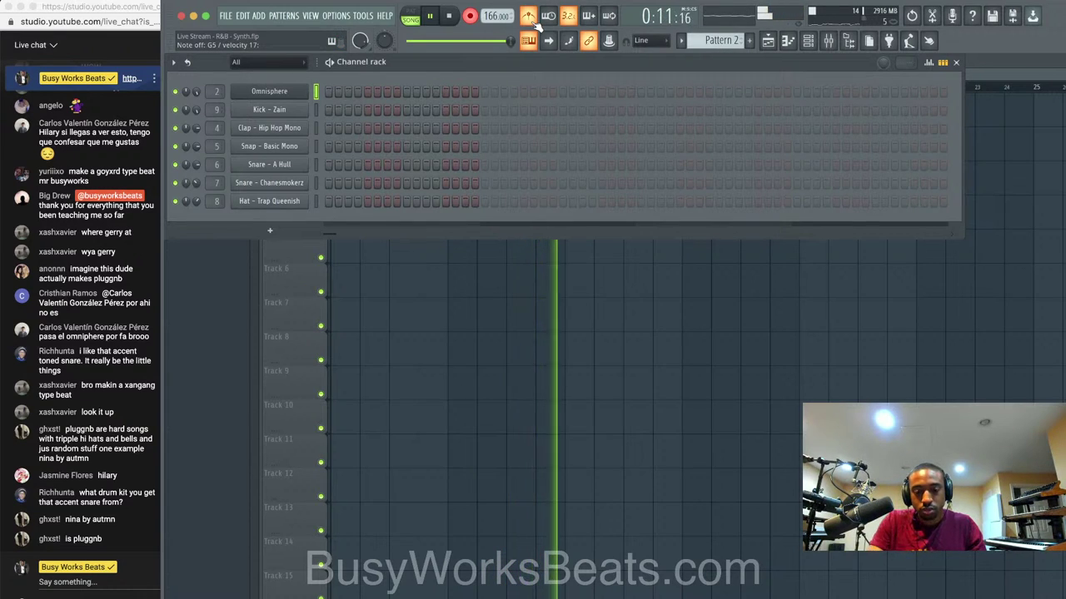
key("space")
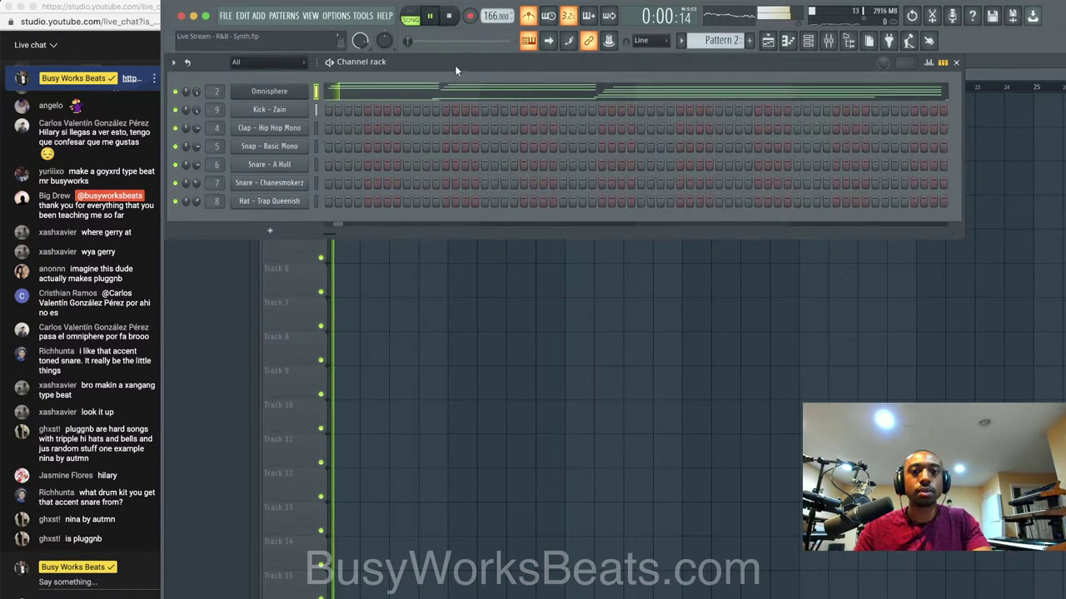
Open the recorded Omnisphere chords in the piano roll.
left_click(439, 90)
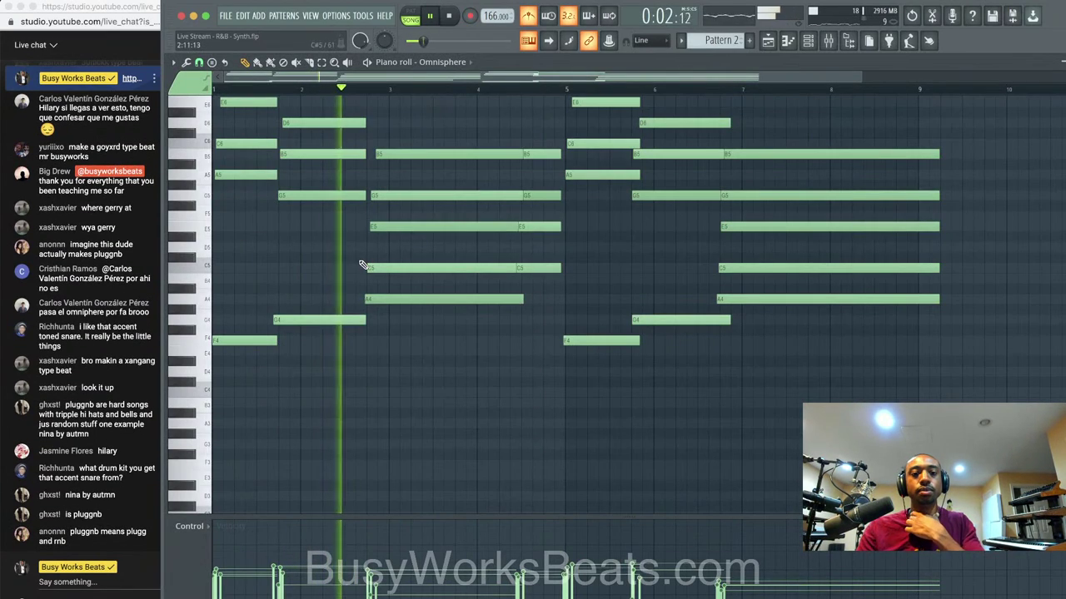
left_click(830, 41)
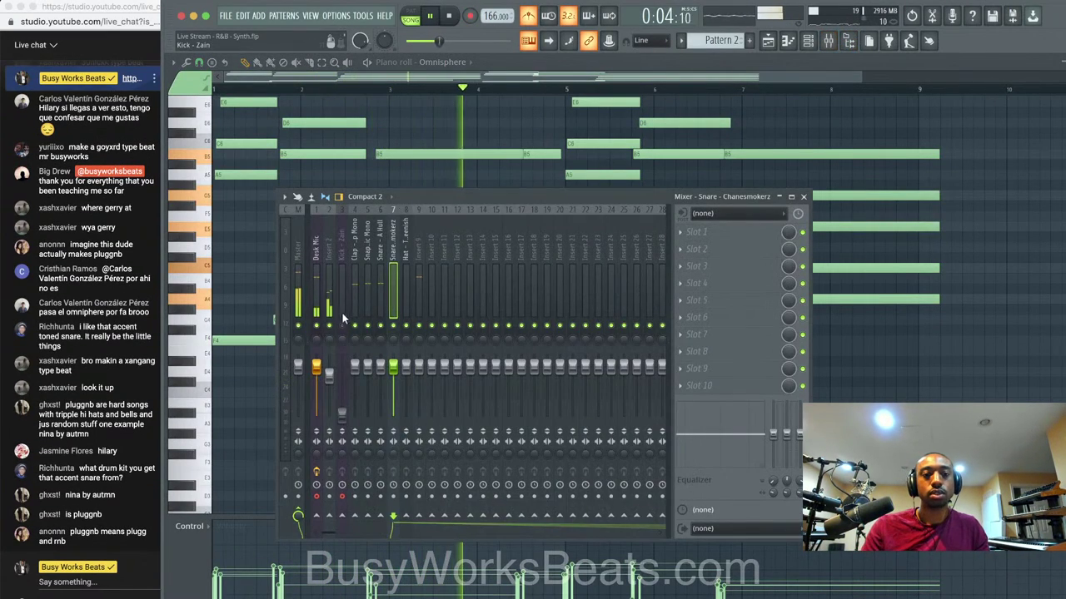
left_click(875, 434)
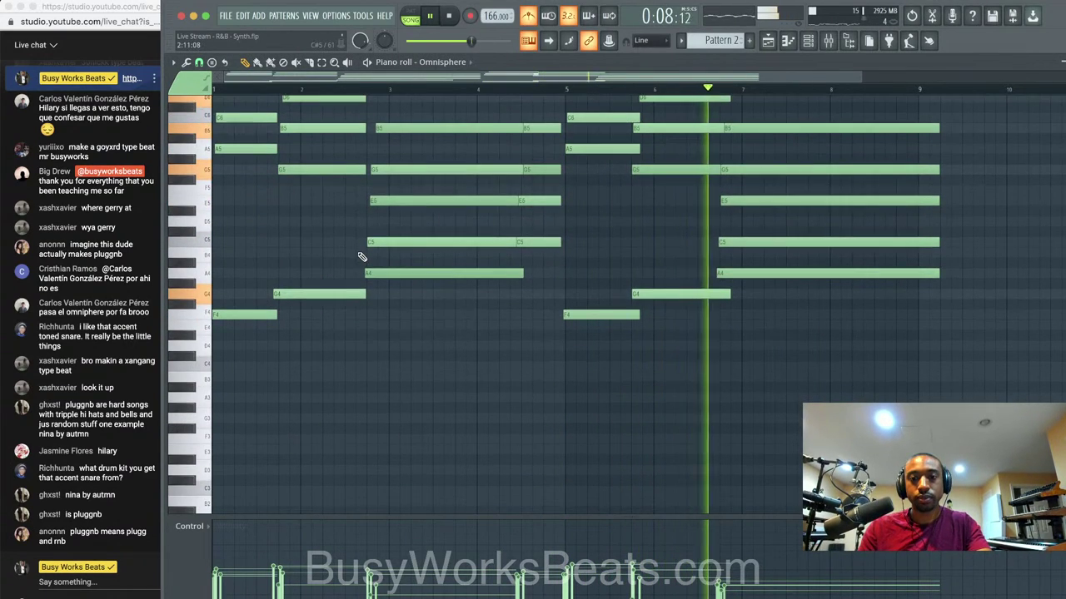
scroll(361, 255, "up", 1)
Nudge the bar-2 chord notes D6, B5, G5 and G4 slightly later.
left_click(708, 223, "shift+super")
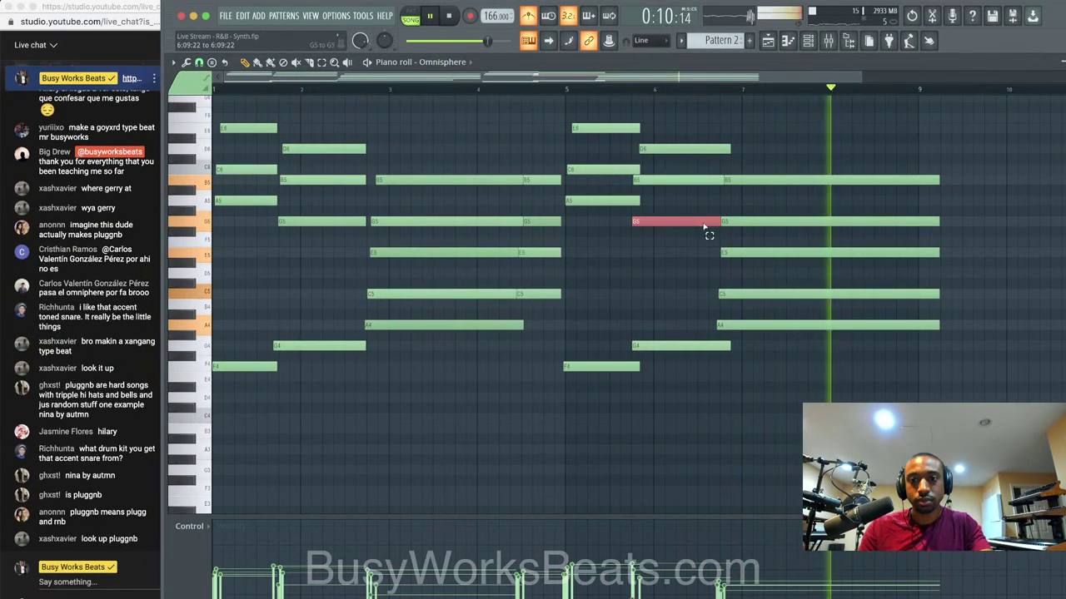
left_click(707, 179, "shift+super")
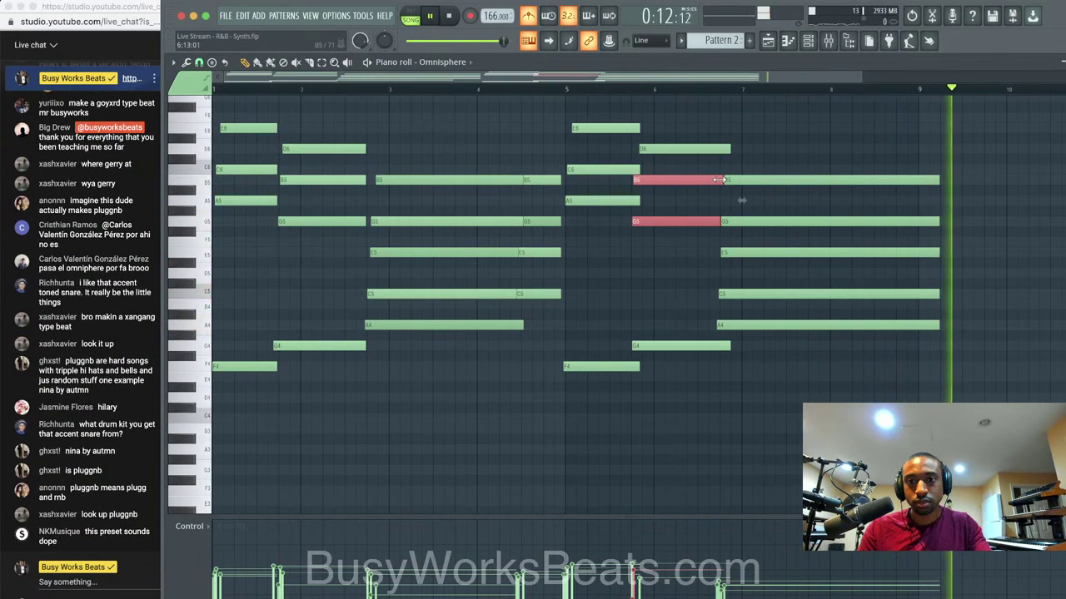
left_click_drag(297, 354, 316, 136)
key("space")
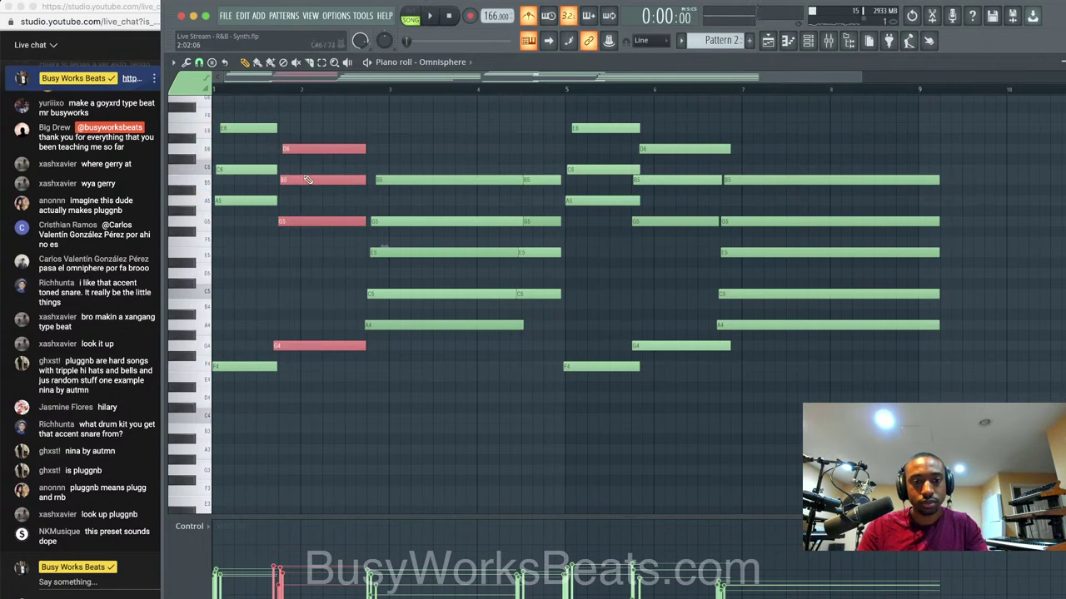
left_click_drag(289, 343, 290, 343)
key("space")
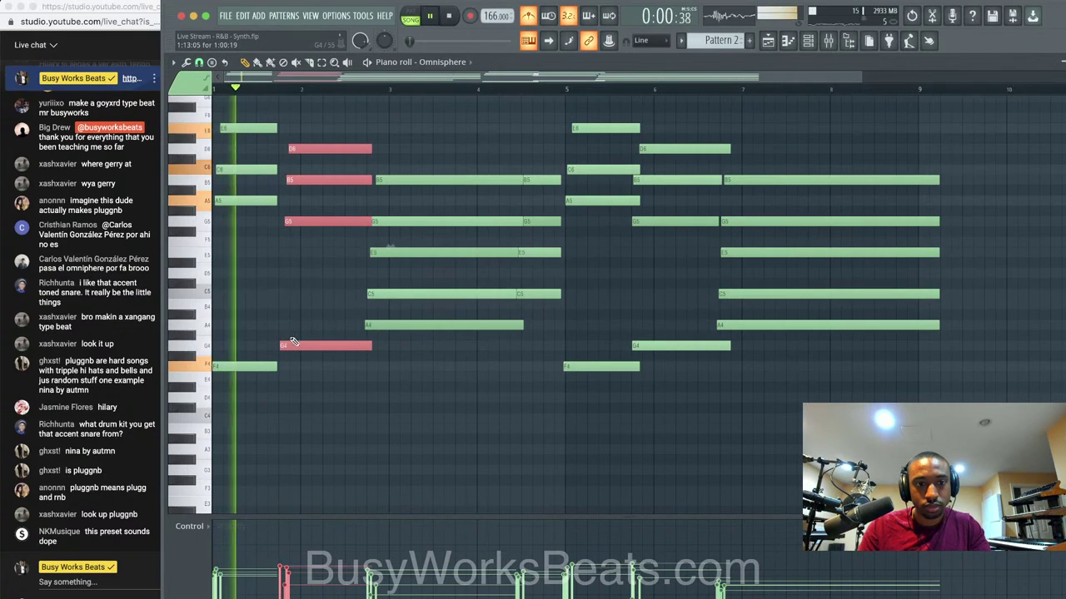
left_click(300, 333, "ctrl")
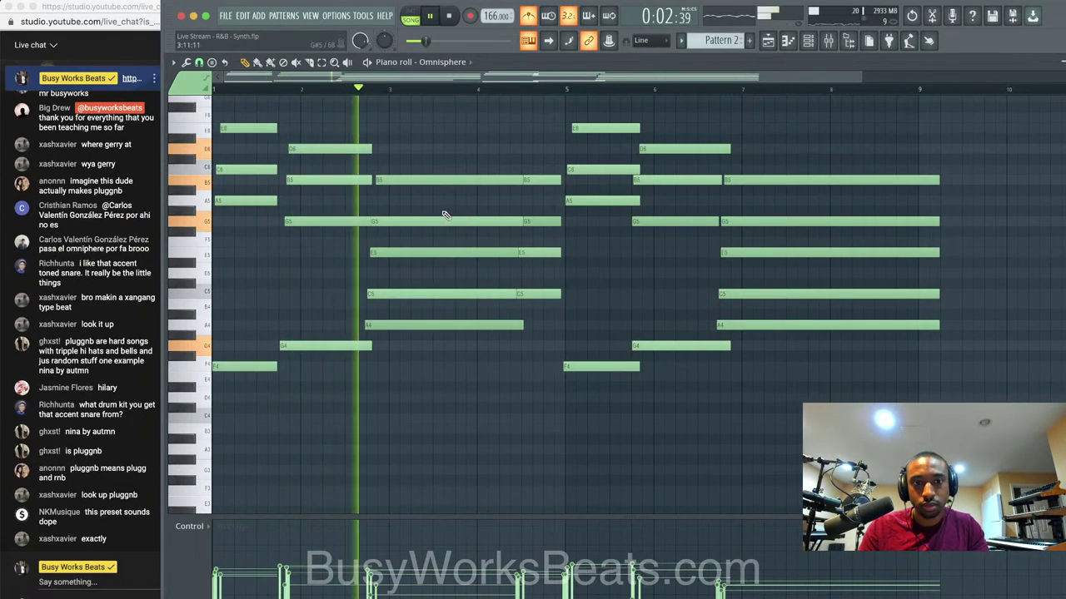
Adjust the G5, E5 and C5 notes near bar 3, then save the project.
left_click(363, 220)
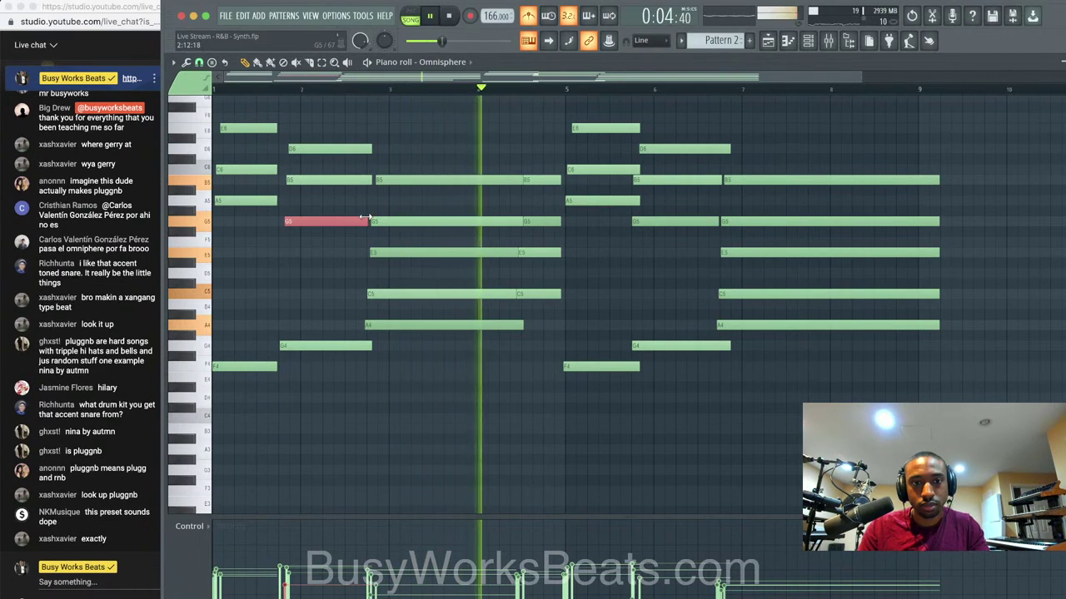
mouse_move(497, 323)
left_mouse_down()
mouse_move(509, 184)
mouse_move(509, 314)
left_mouse_up()
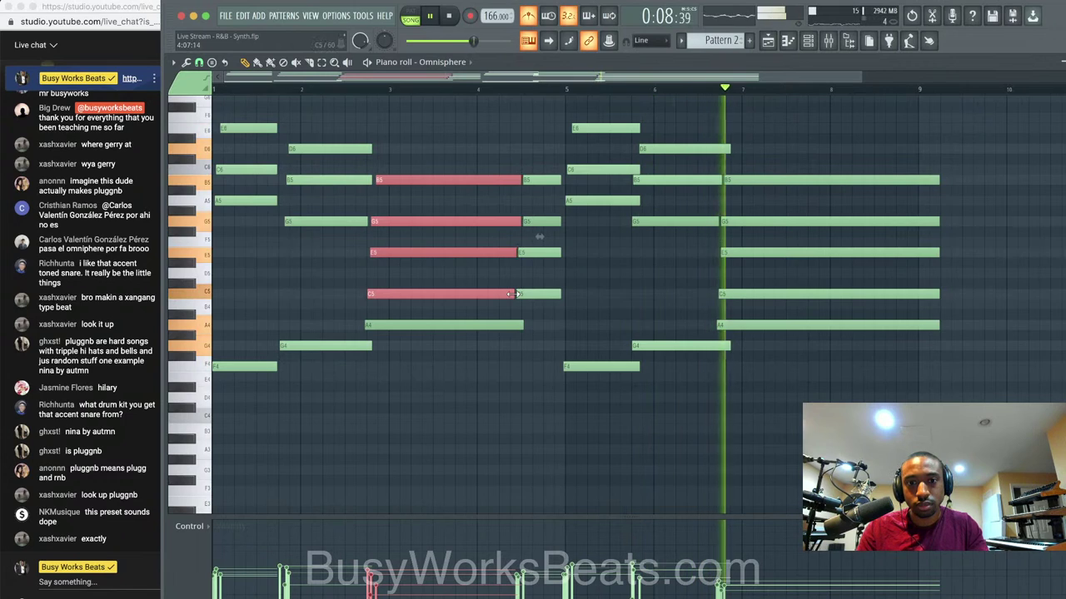
left_click(702, 276, "super")
key("super+s")
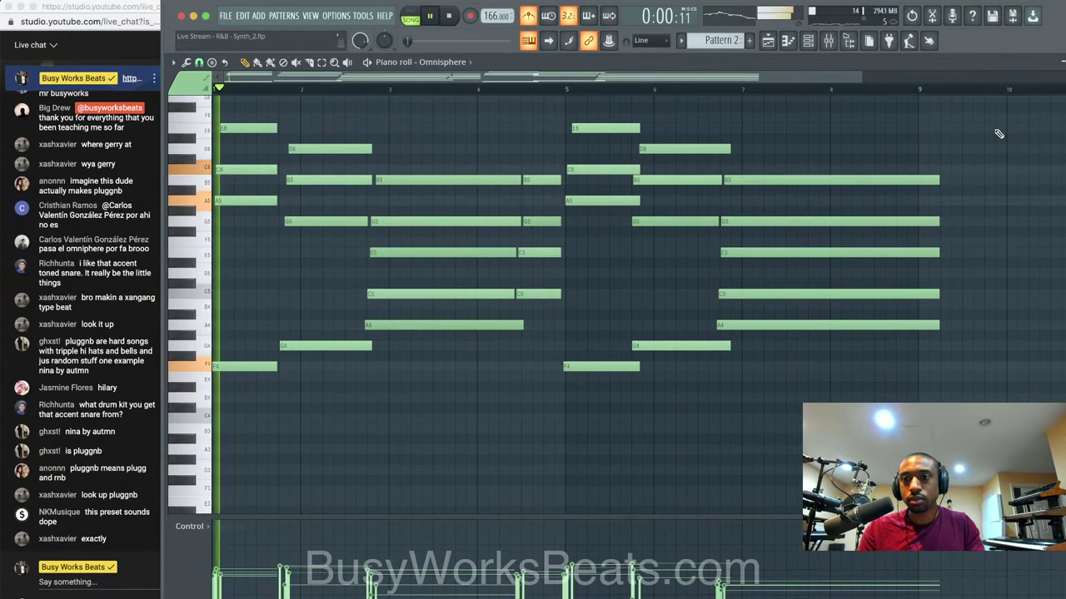
Stretch the final five-note chord (B5, G5, E5, C5, A4) to end at bar 9.
left_click_drag(939, 158, 942, 392)
left_click(942, 323)
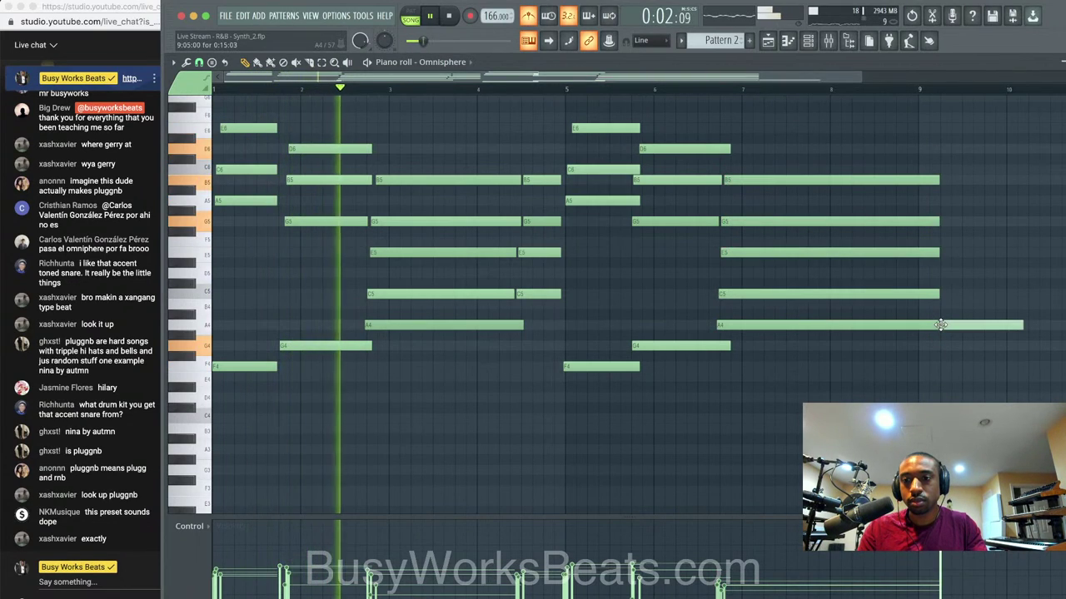
left_click_drag(943, 327, 939, 125)
mouse_move(937, 180)
left_mouse_down()
mouse_move(977, 179)
mouse_move(917, 179)
left_mouse_up()
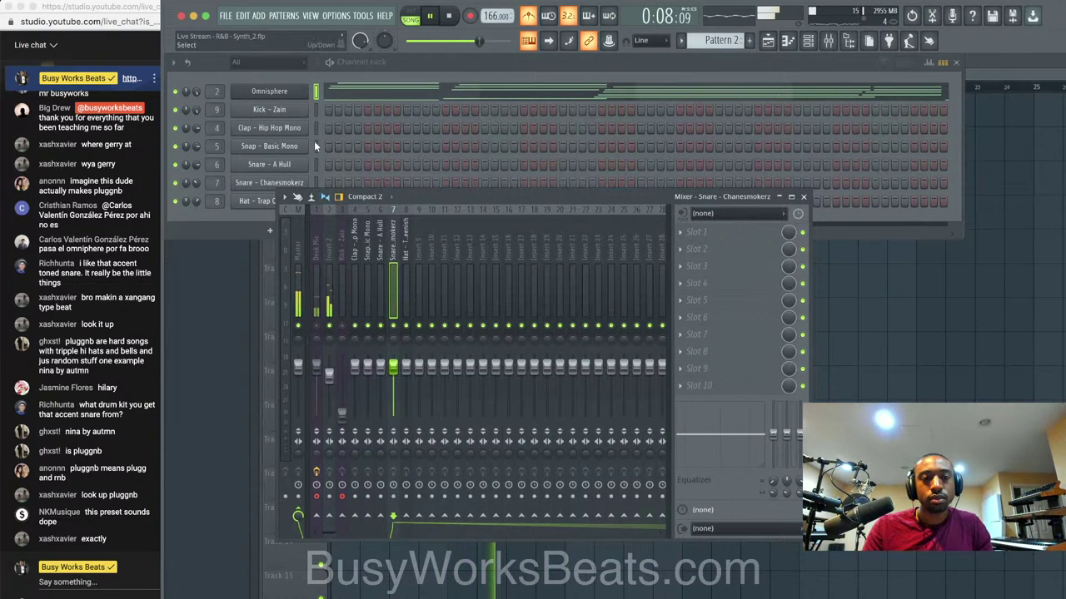
Repeat the Pattern 1 clip along Track 1 in the playlist.
right_click(861, 354)
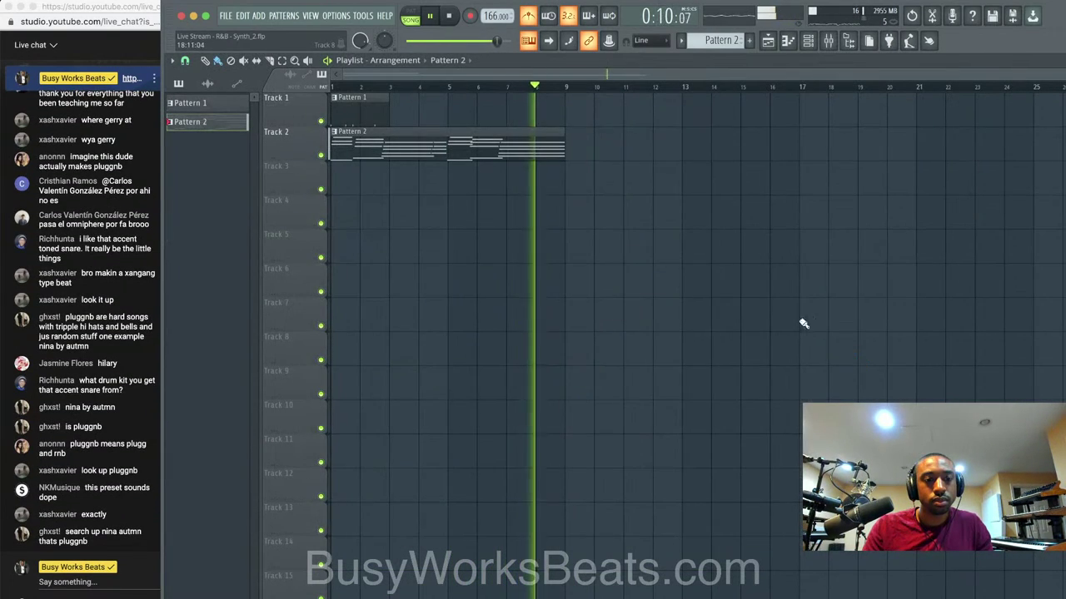
left_click(371, 110)
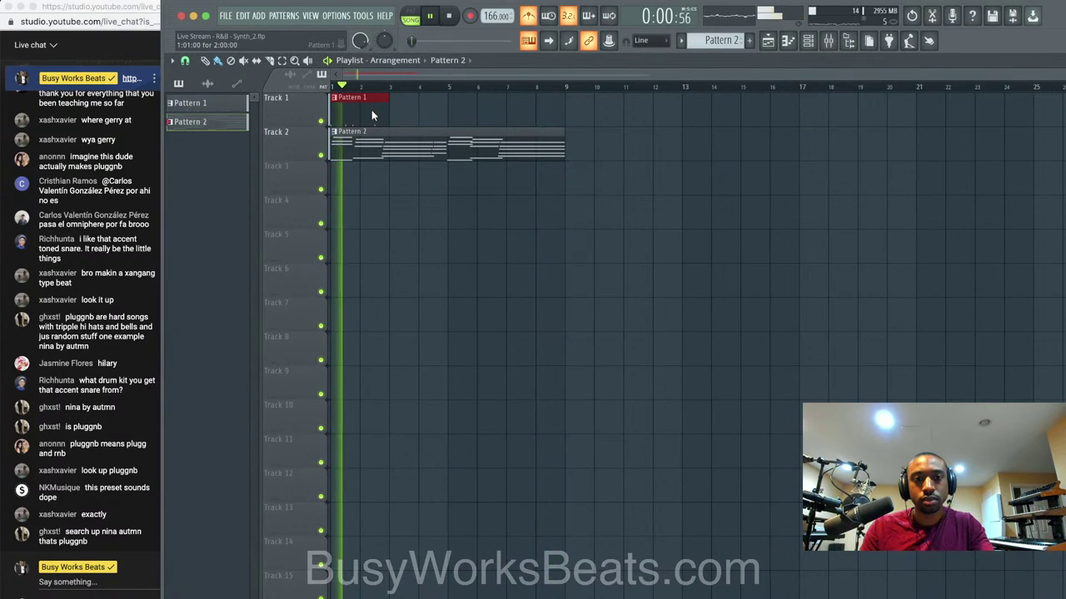
key("ctrl+b")
key("ctrl+b")
key("ctrl+b")
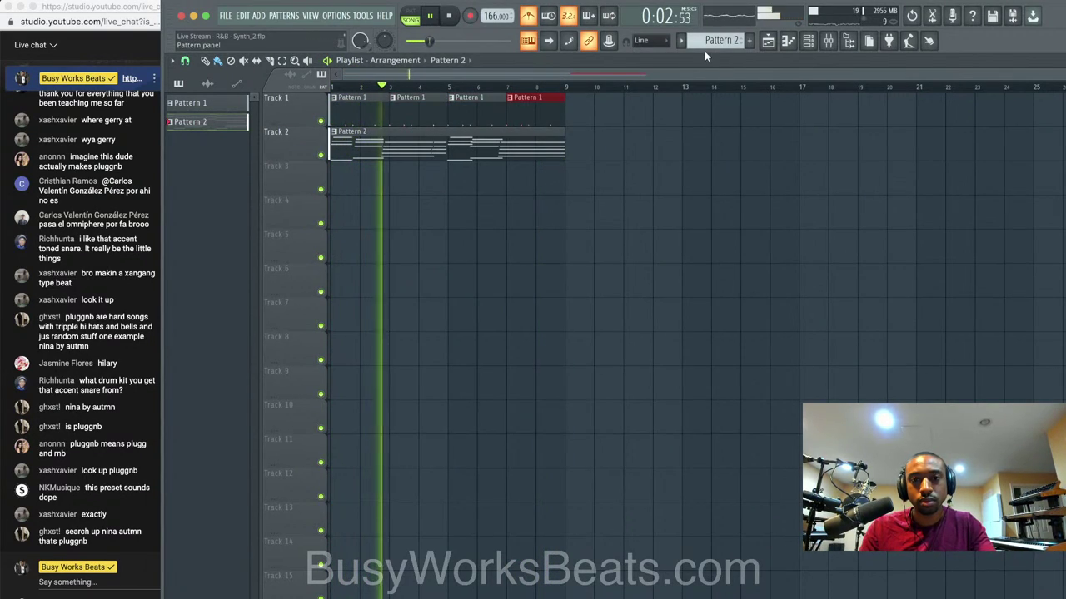
Turn the metronome off and return to the playlist.
left_click(788, 40)
left_click(530, 18)
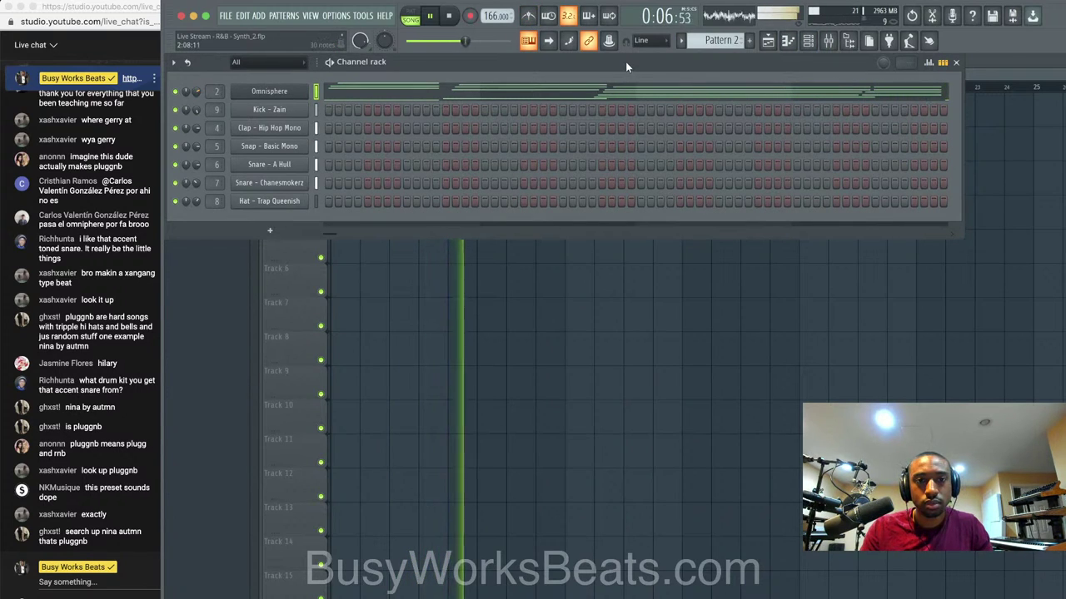
left_click(829, 40)
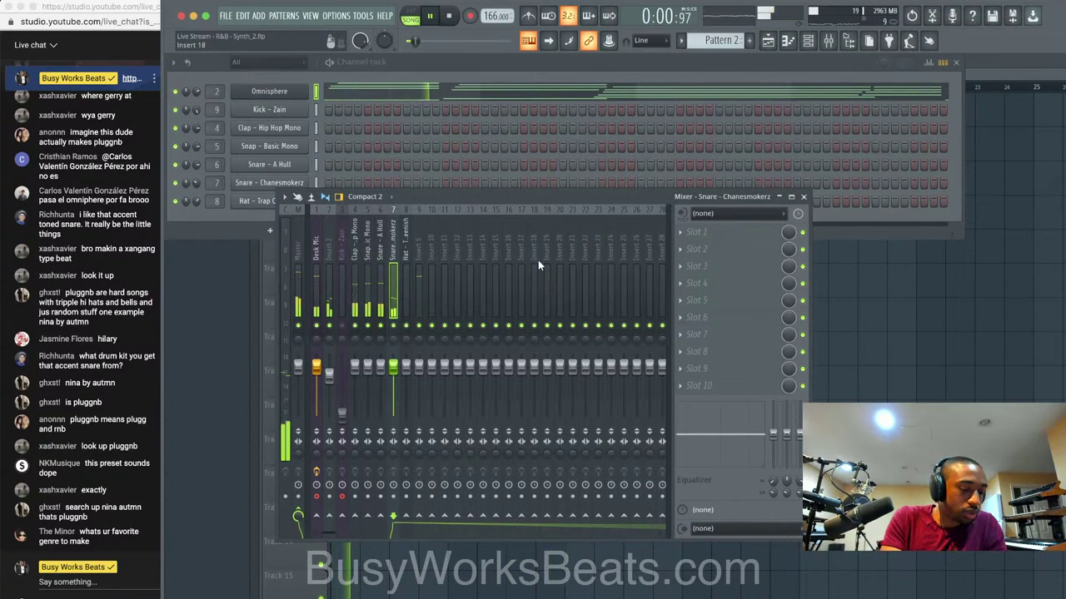
left_click(828, 336)
Stop playback, save the project, and open Pattern 2's chord notes in the piano roll.
key("space")
key("super+s")
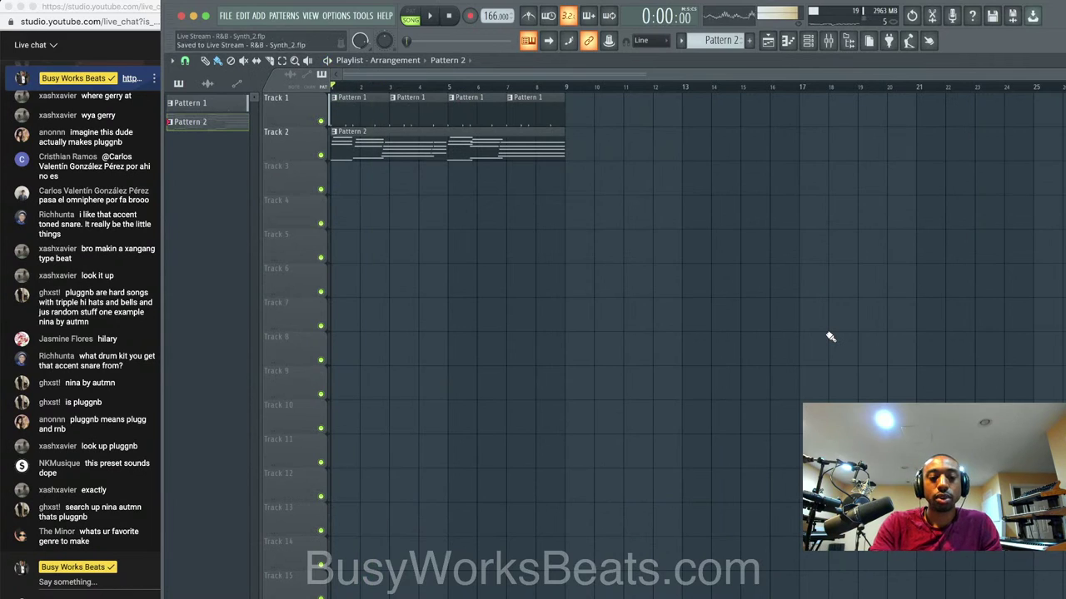
double_click(456, 137)
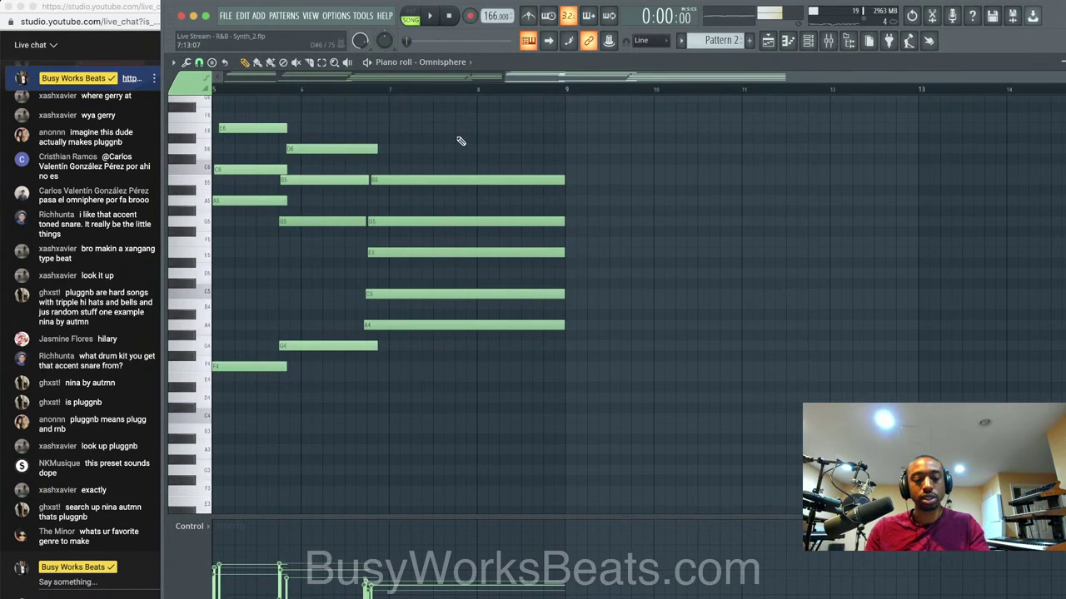
Transpose the Pattern 2 chords up and close the piano roll.
key("Up")
key("Up")
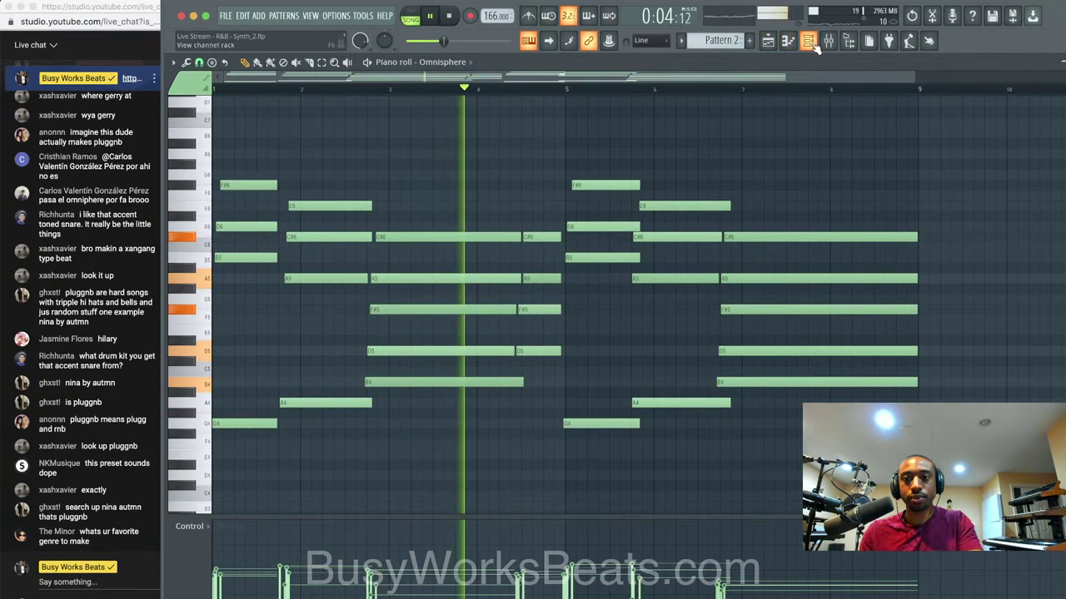
key("Escape")
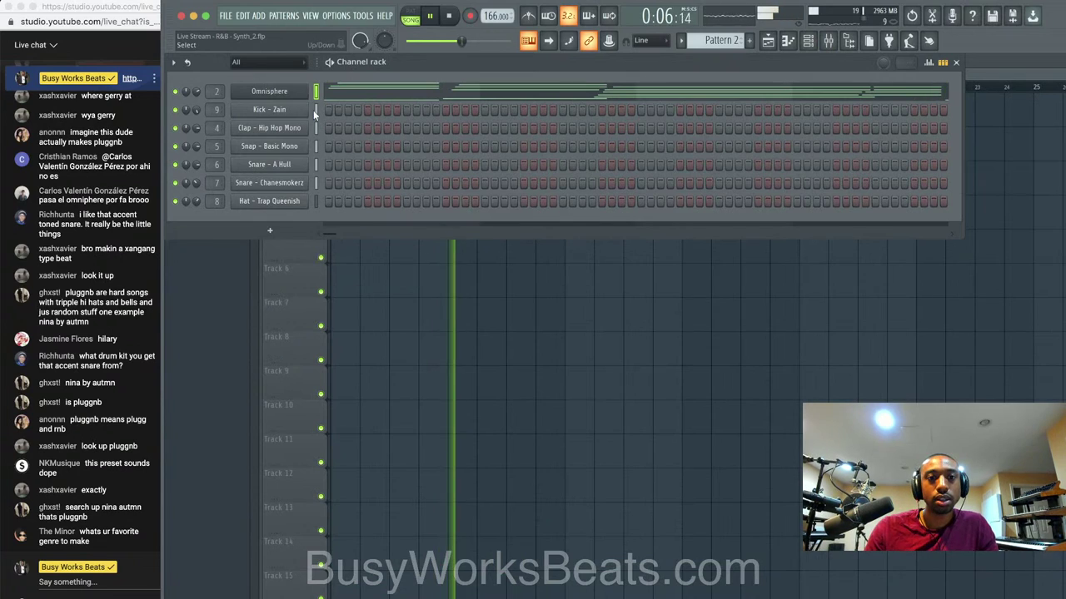
right_click(390, 259)
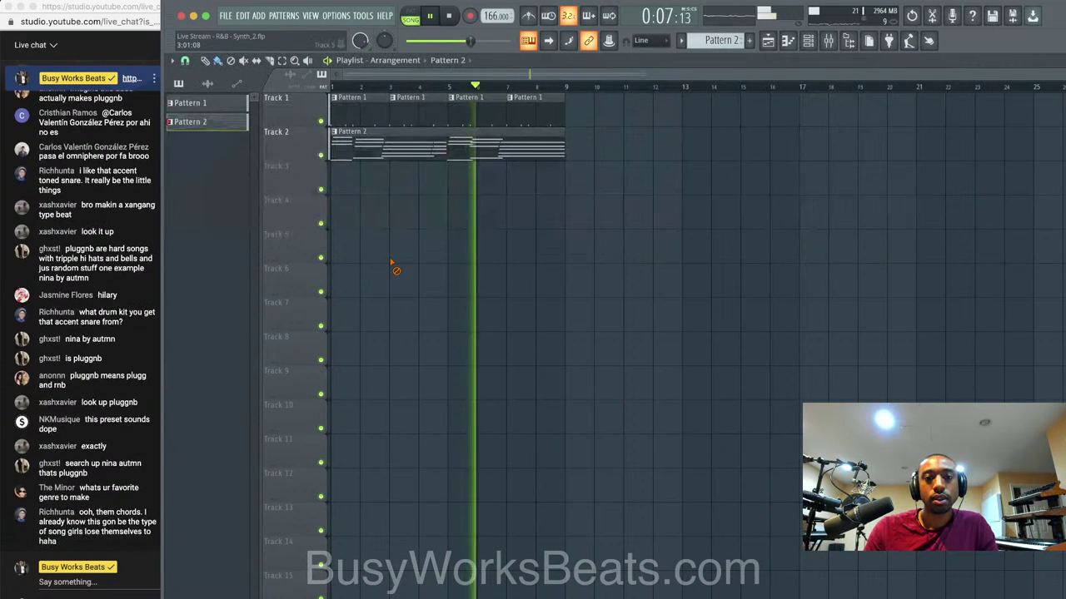
Show the channel rack with the pattern selector on Pattern 1.
left_click(809, 43)
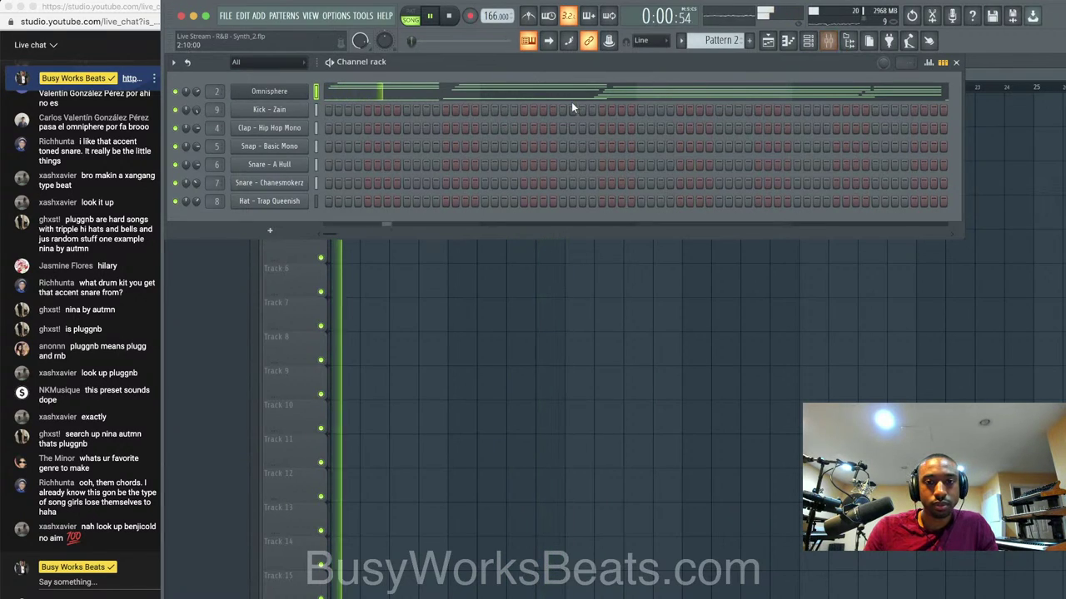
scroll(716, 40, "down", 1)
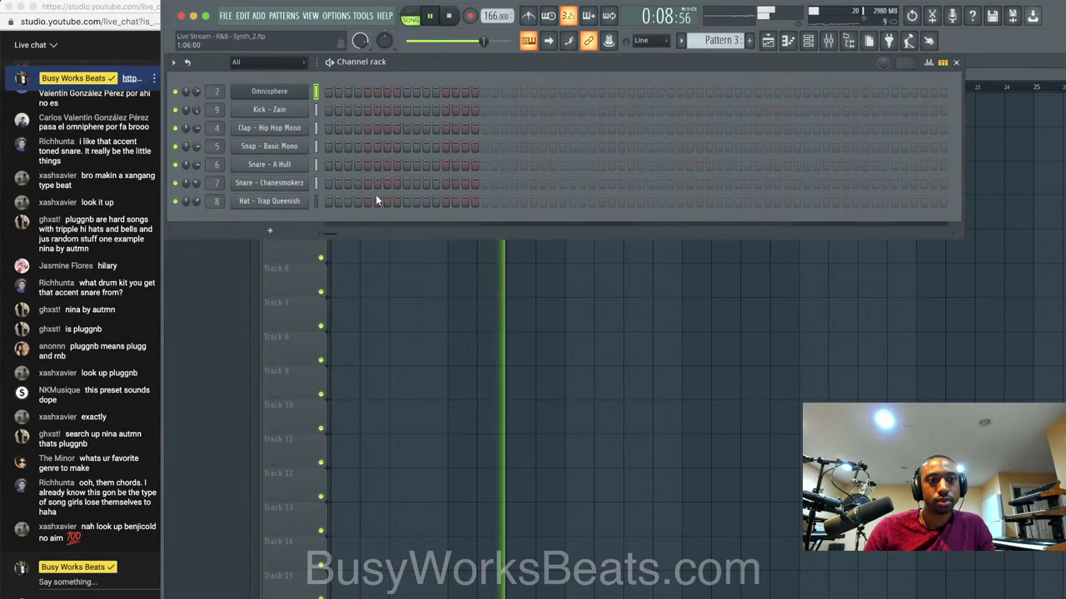
scroll(721, 40, "up", 2)
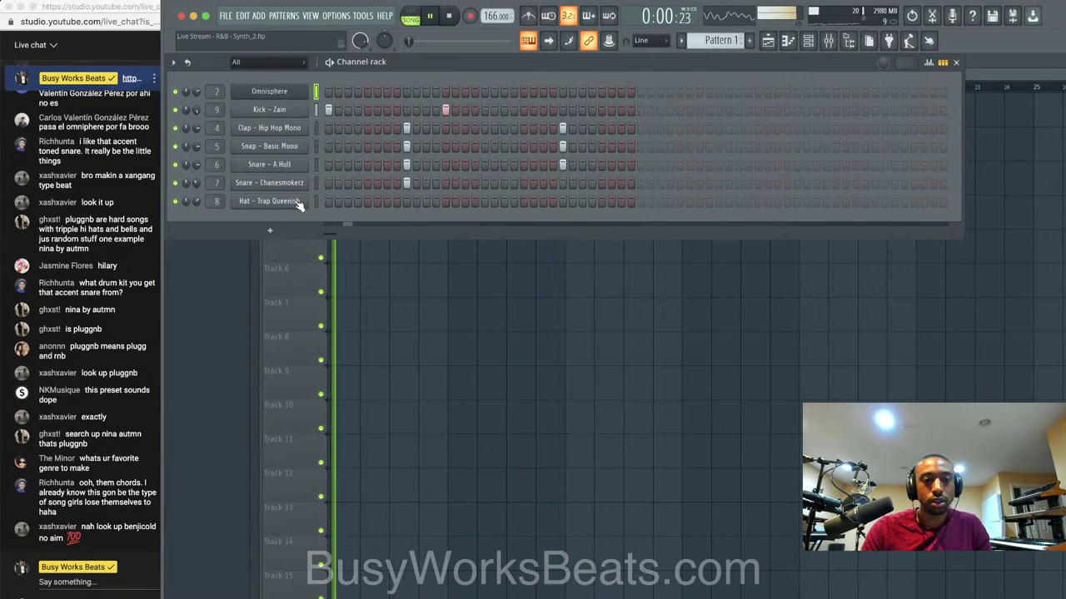
Place the first hi-hat hits on the Hat - Trap Queenish row while playing the pattern.
left_click(356, 201)
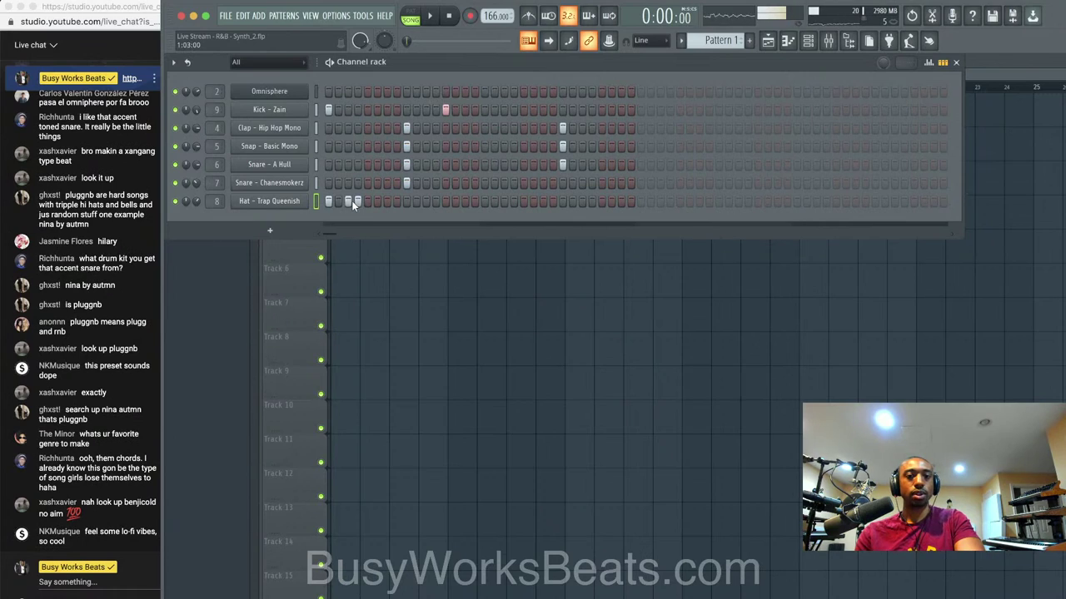
left_click(356, 202)
left_click(386, 202)
key("space")
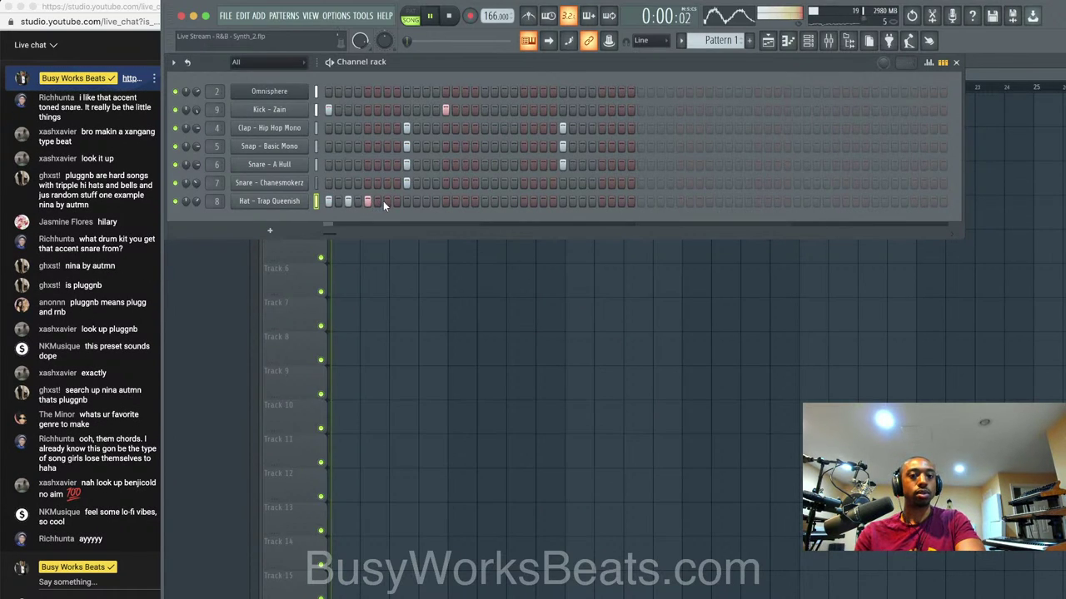
left_click(387, 201)
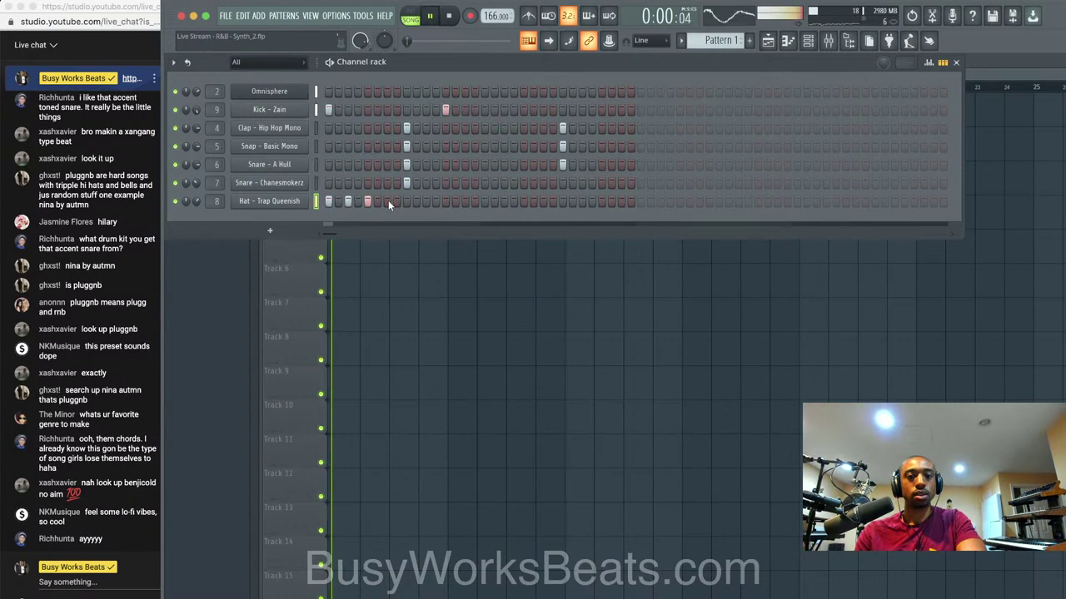
left_click(407, 202)
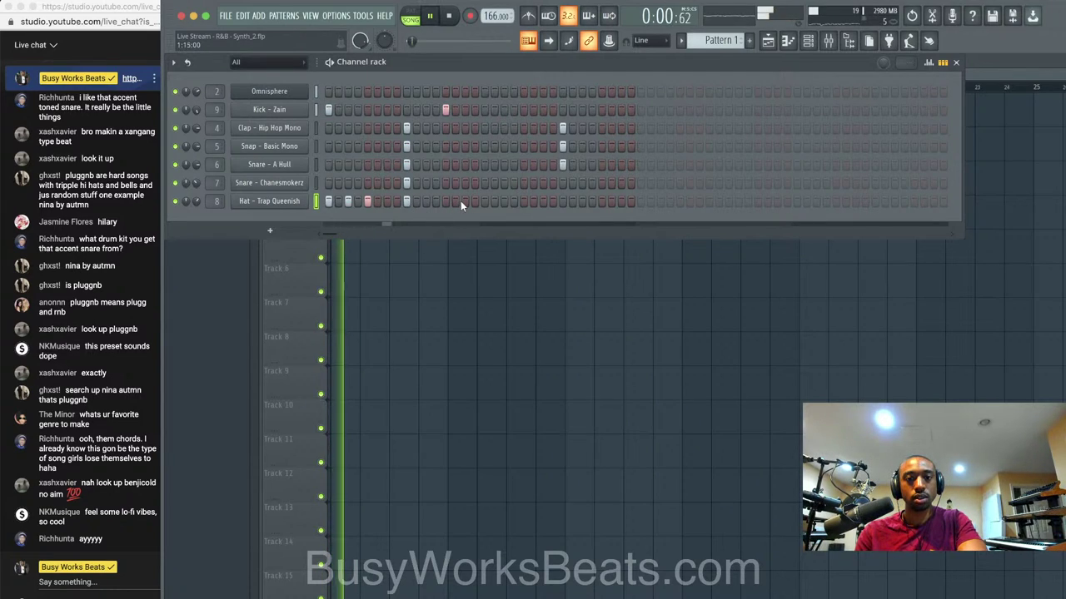
Add a rolling run of hi-hat hits later in the bar and check the hat's channel settings.
left_click(444, 202)
left_click(464, 202)
left_click(484, 202)
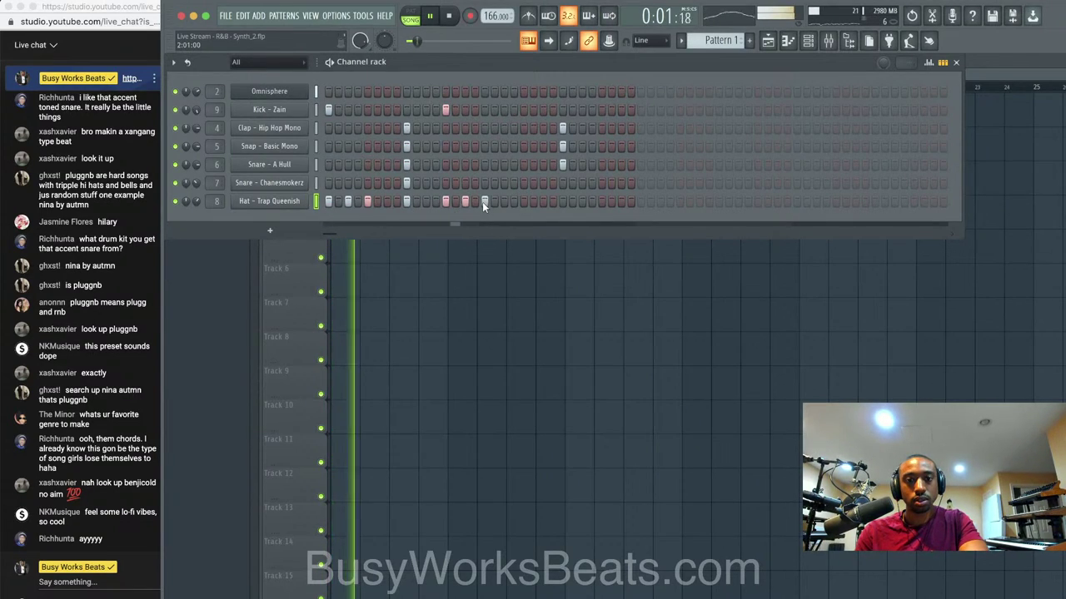
left_click(503, 201)
left_click(523, 201)
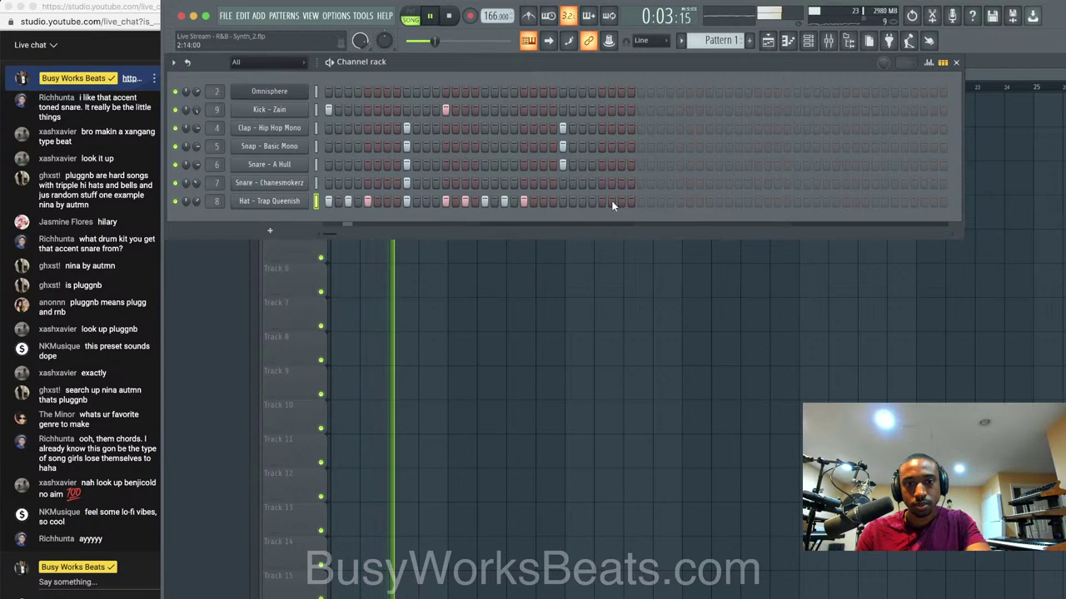
left_click(298, 202)
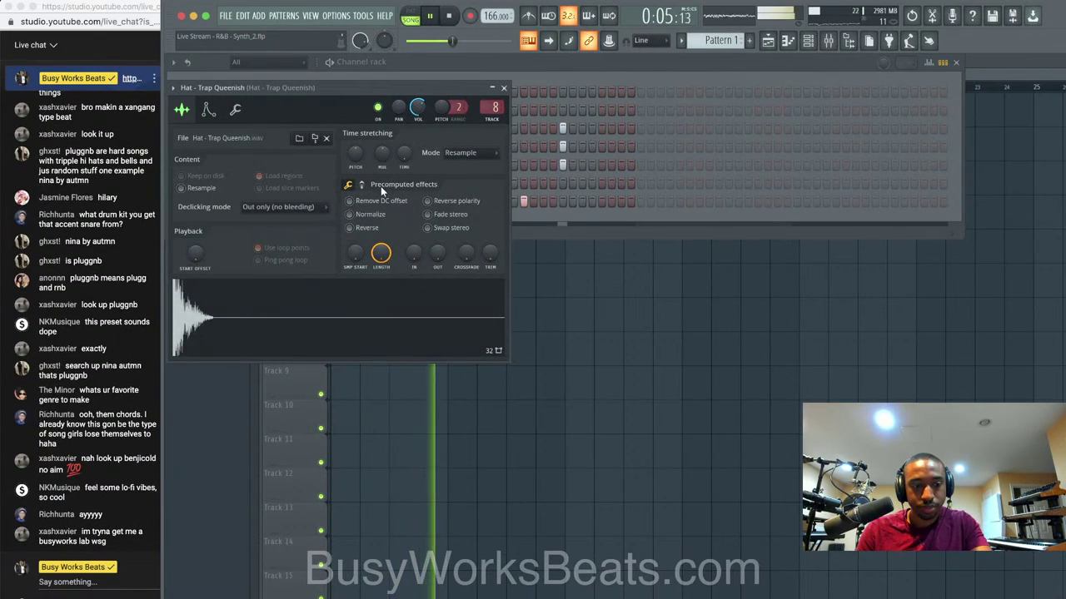
left_click(504, 89)
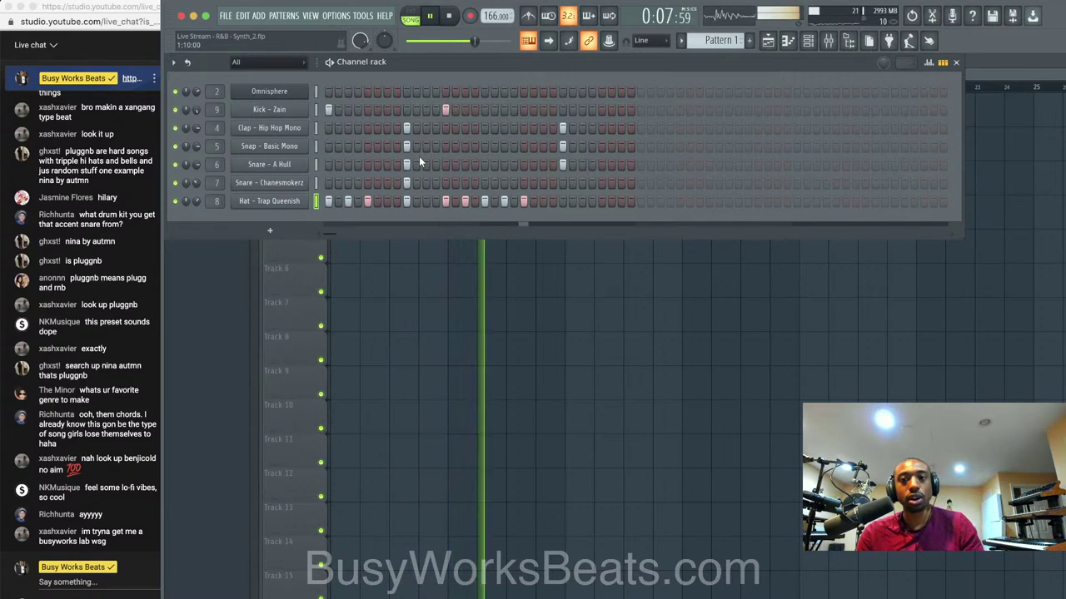
Save the project as new version Live Stream - R&B - Synth_4.flp, then stop playback.
key("space")
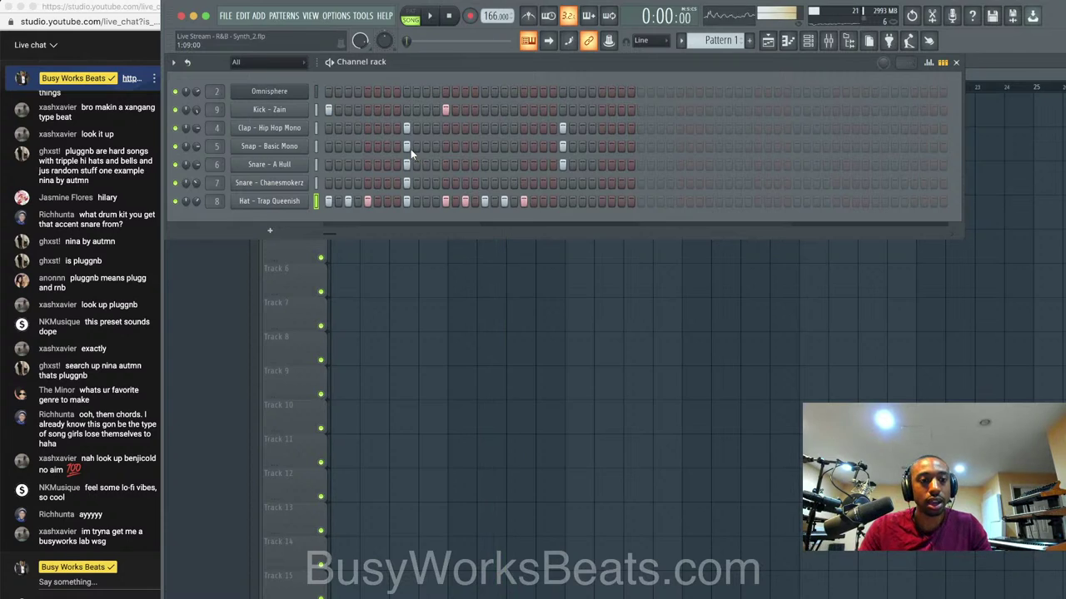
key("ctrl+n")
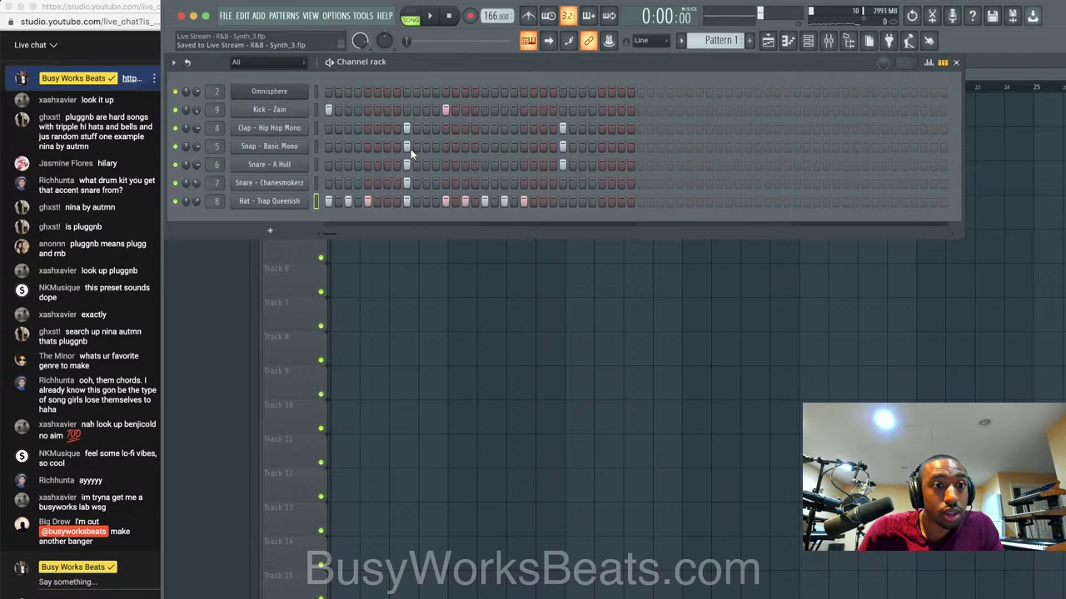
scroll(102, 318, "up", 2)
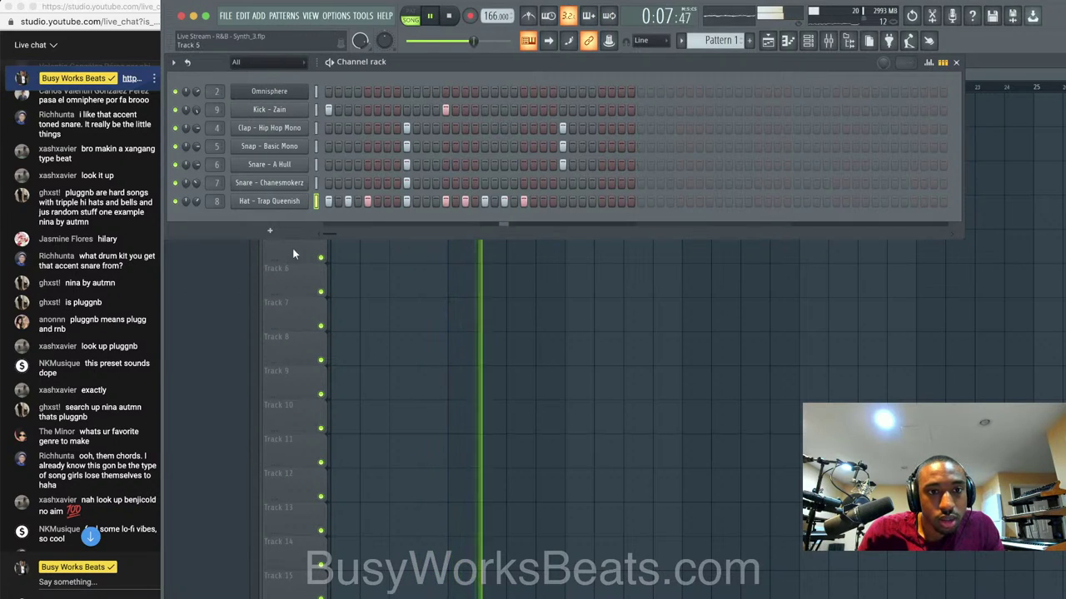
key("super+n")
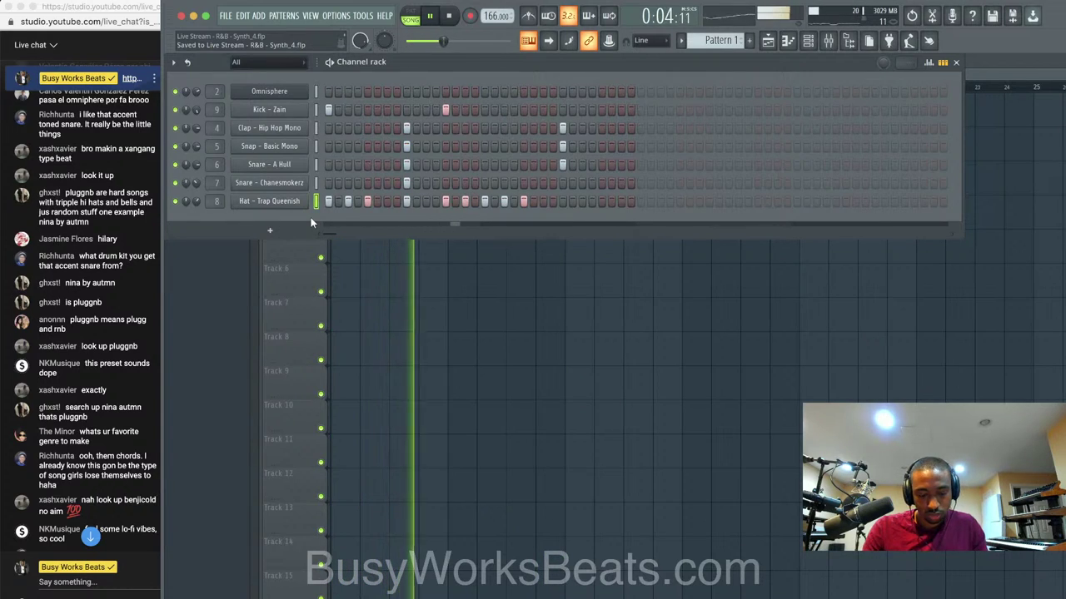
key("space")
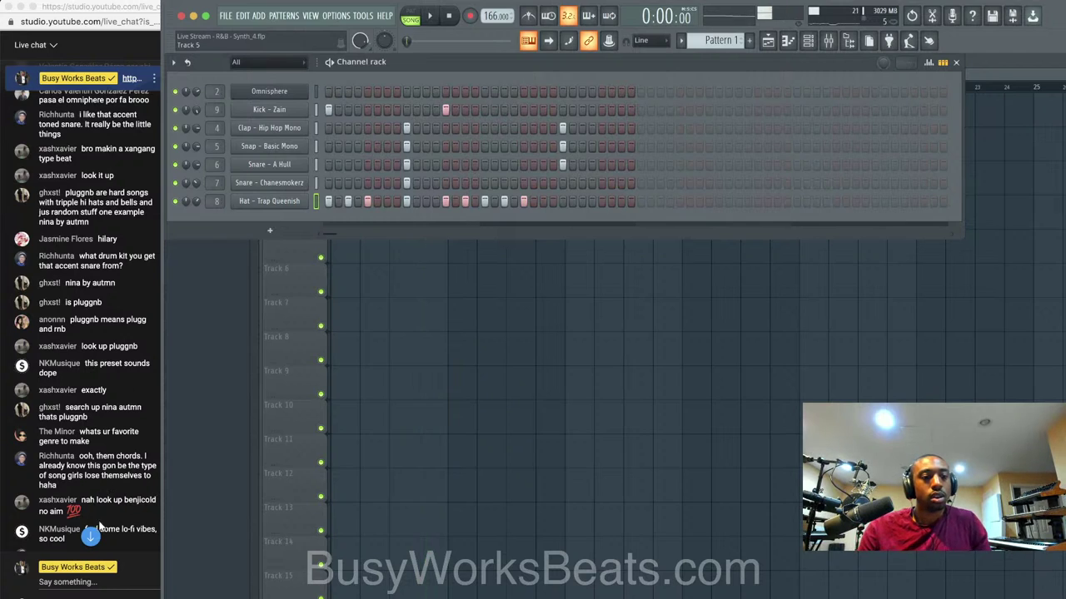
left_click(97, 530)
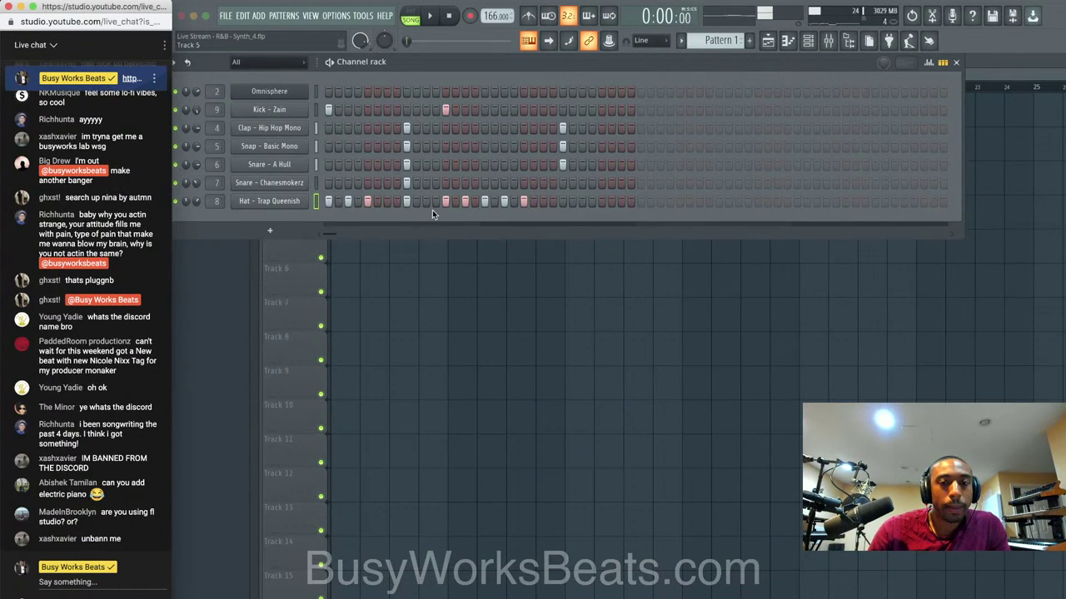
Load the LA Custom C7 Grand Piano patch in the Omnisphere channel.
left_click(478, 74)
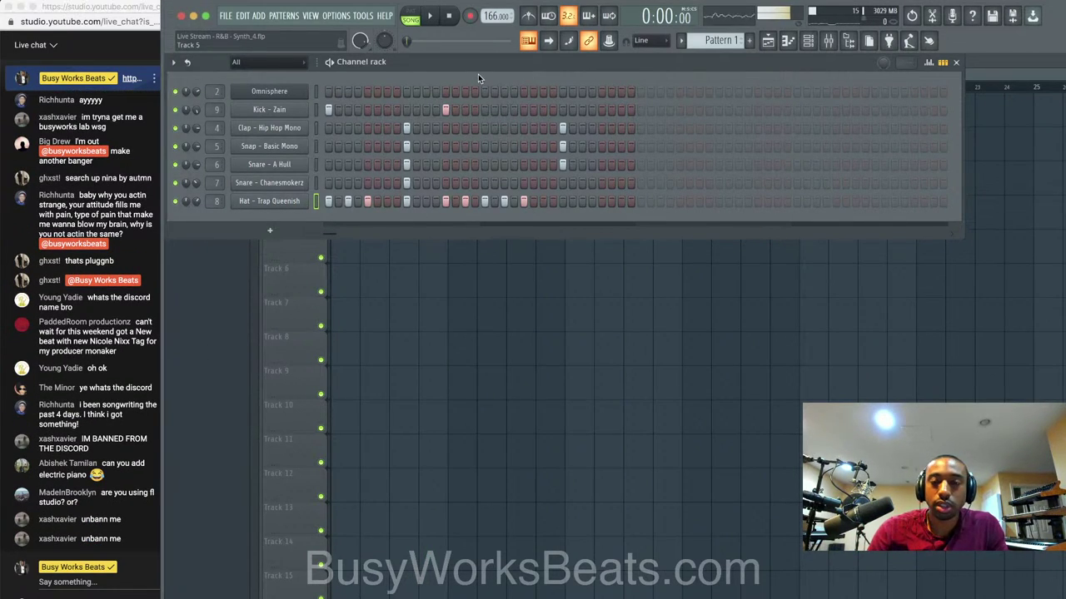
scroll(717, 40, "down", 1)
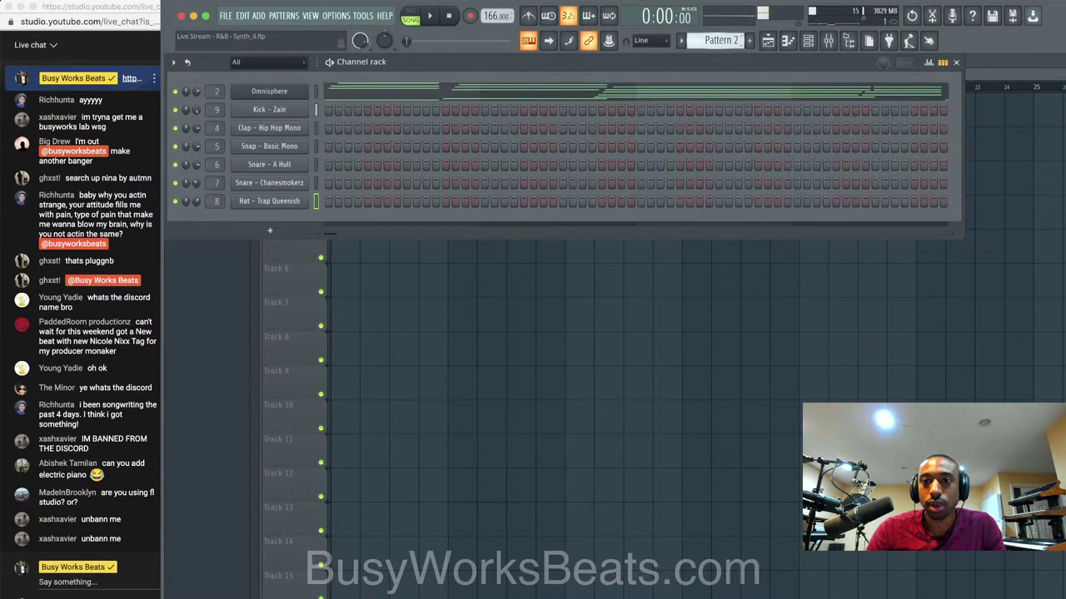
left_click(294, 87)
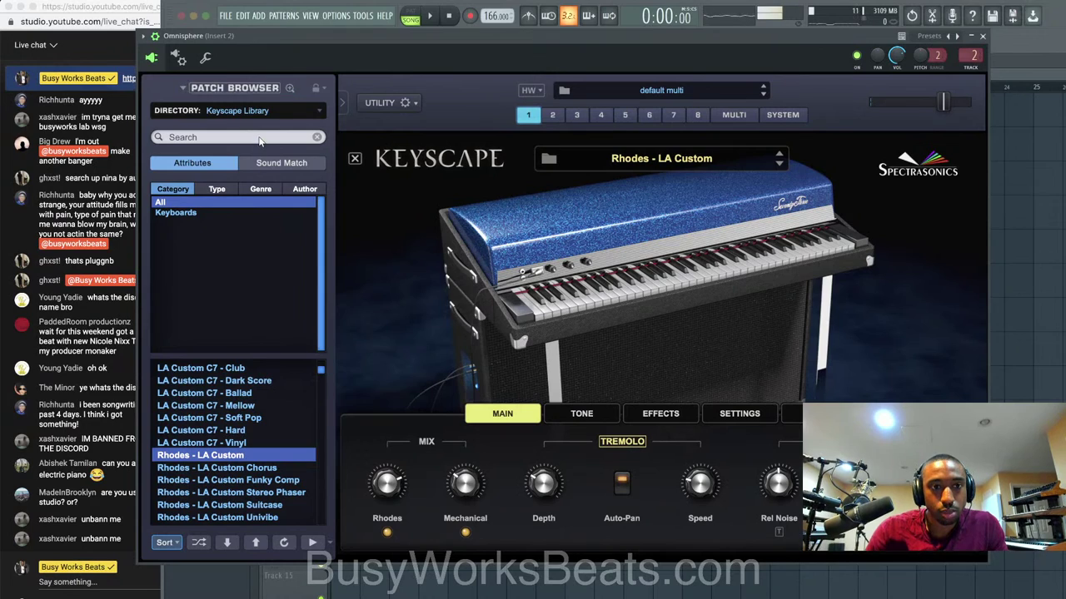
scroll(233, 370, "up", 5)
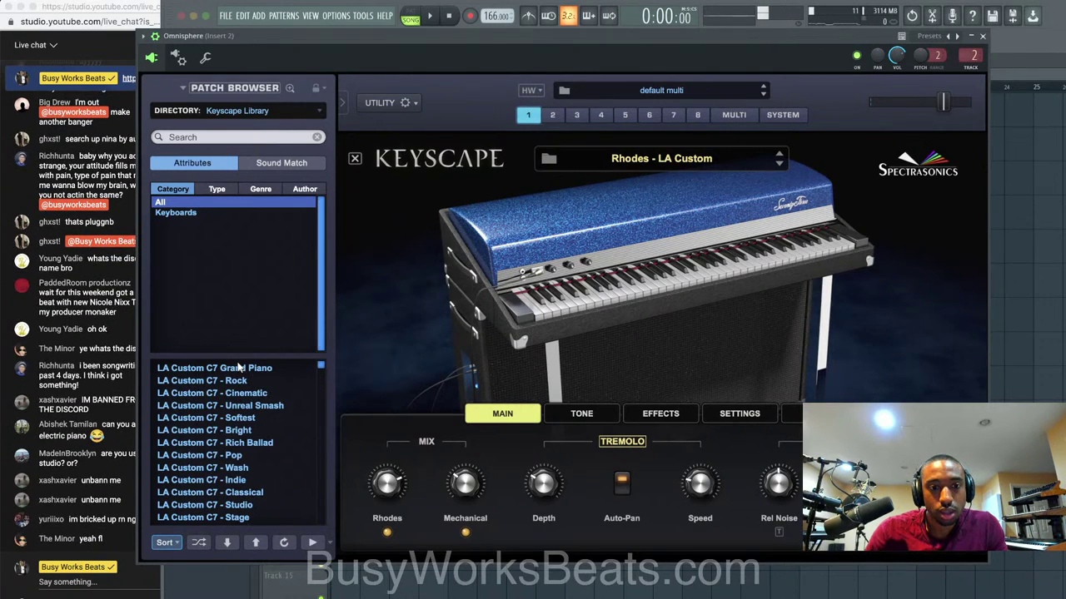
left_click(239, 370)
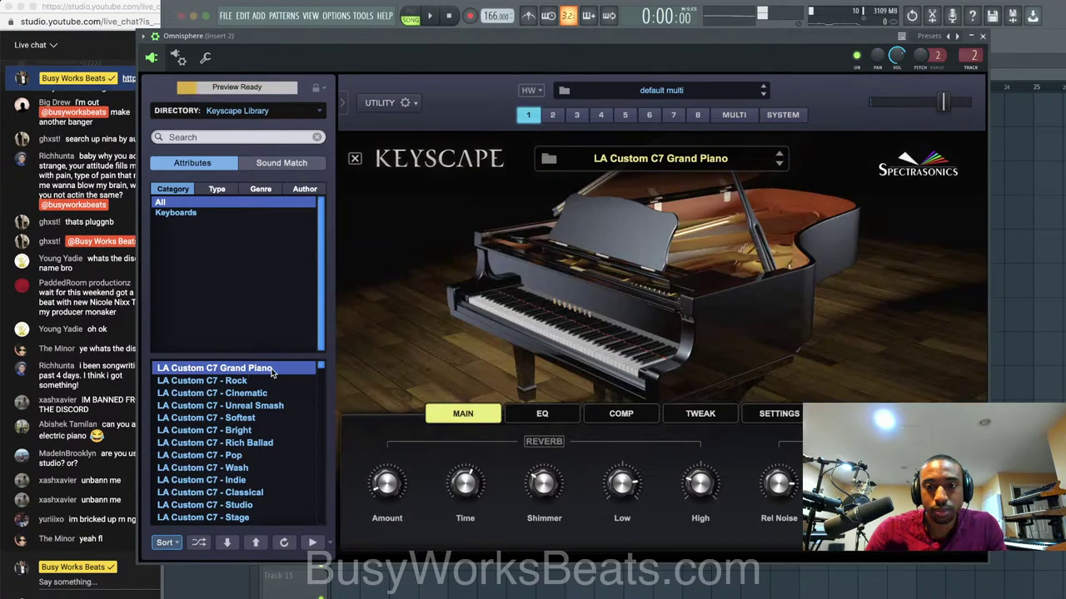
left_click(982, 37)
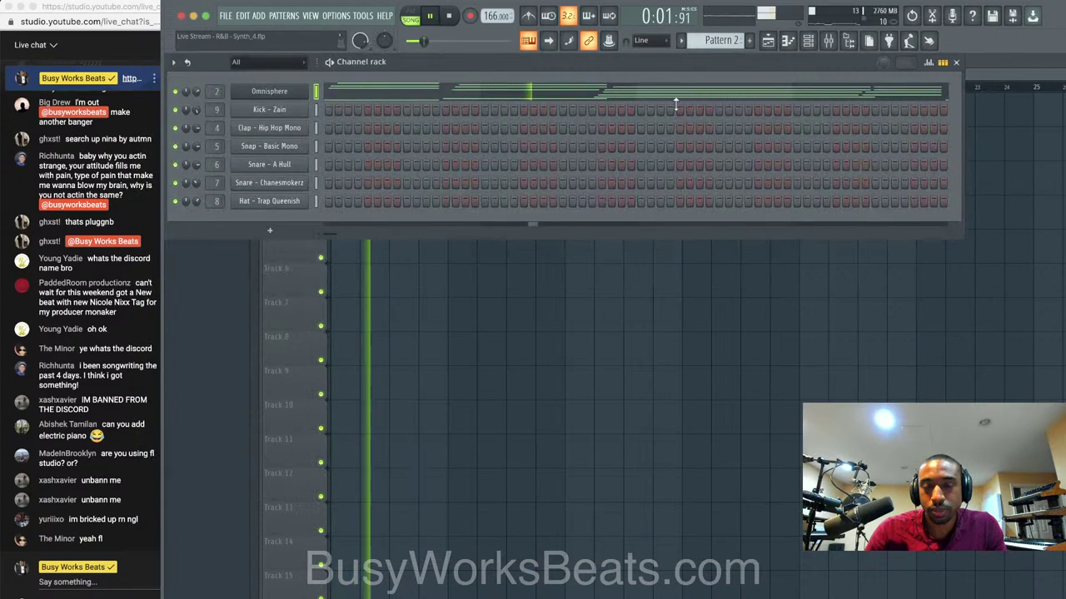
Open the Pattern 2 clip's chord notes with the channel rack shown over them.
key("F6")
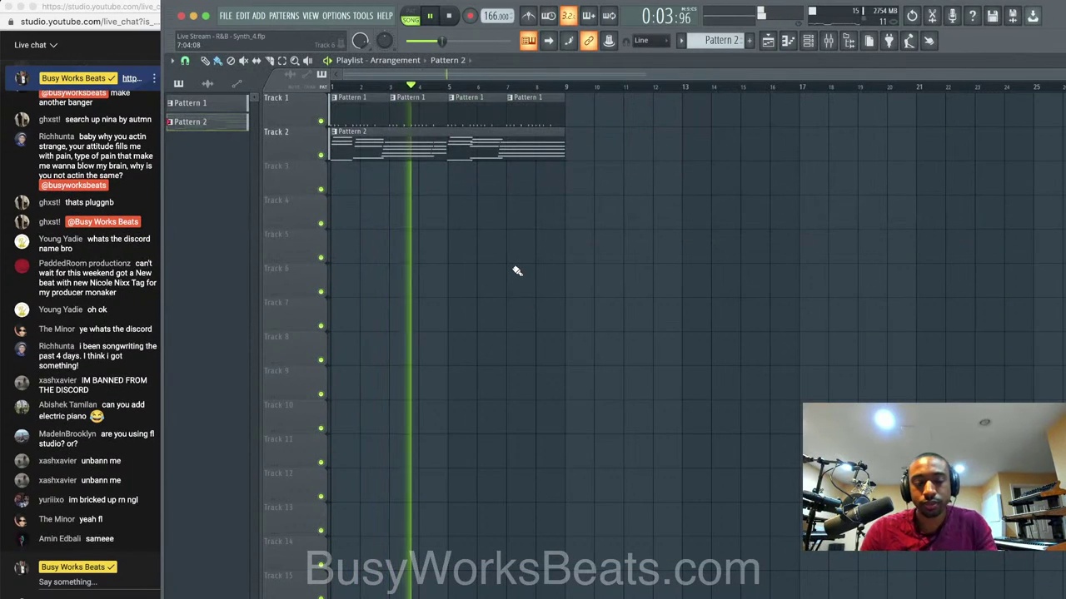
double_click(482, 156)
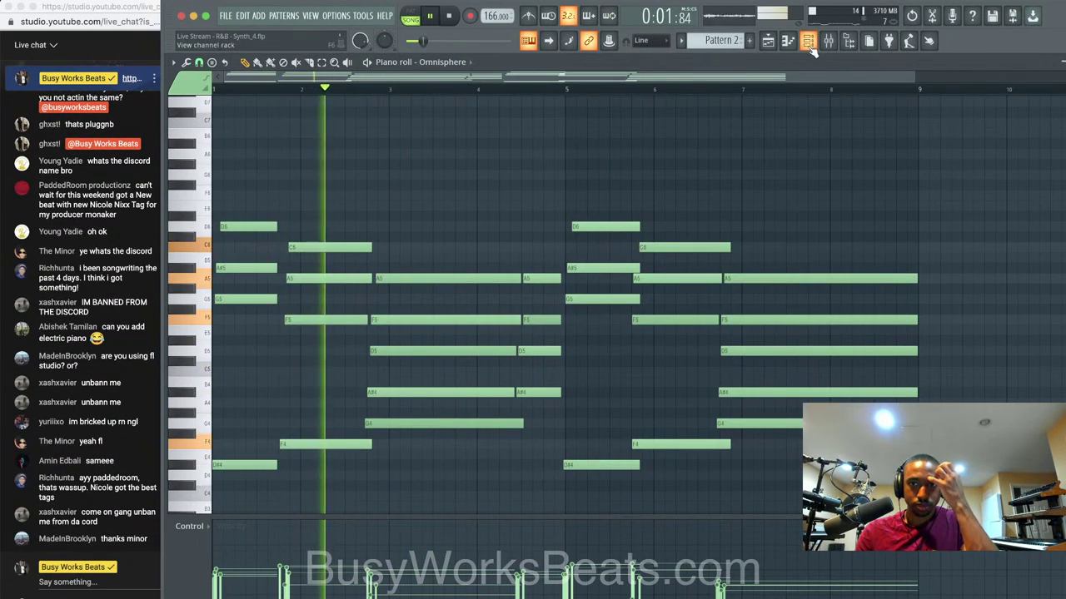
key("F6")
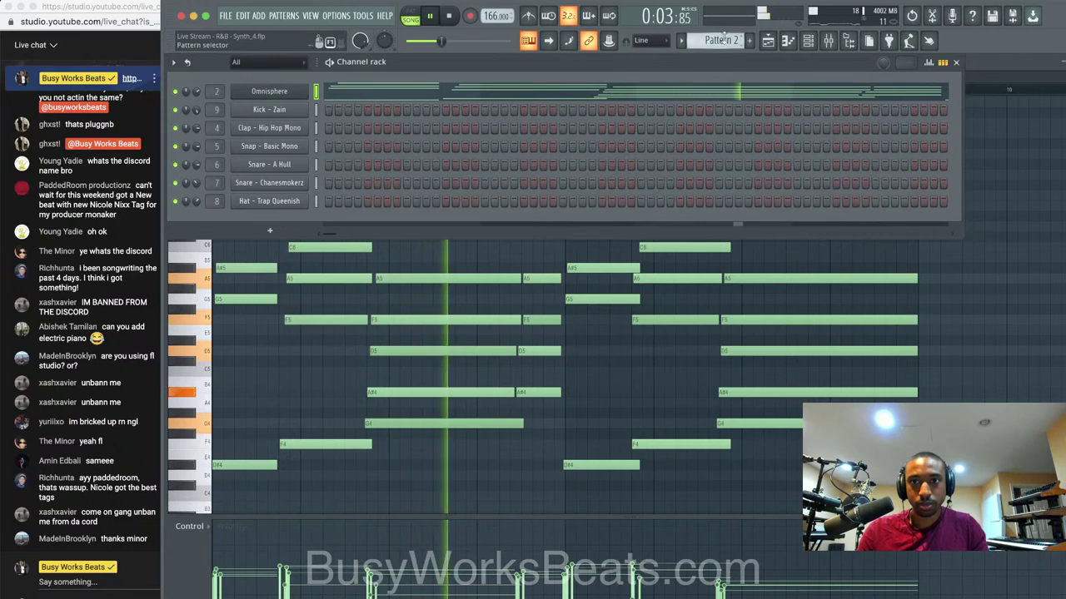
Switch to the empty Pattern 3 and mute the Snare - Chanesmokerz channel.
left_click(749, 40)
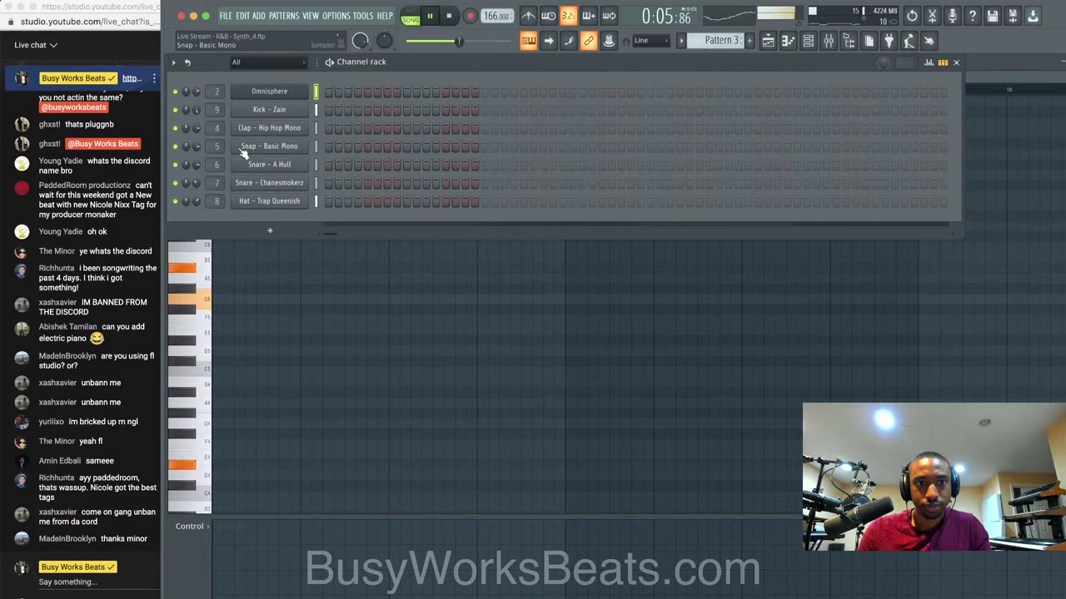
left_click(176, 182)
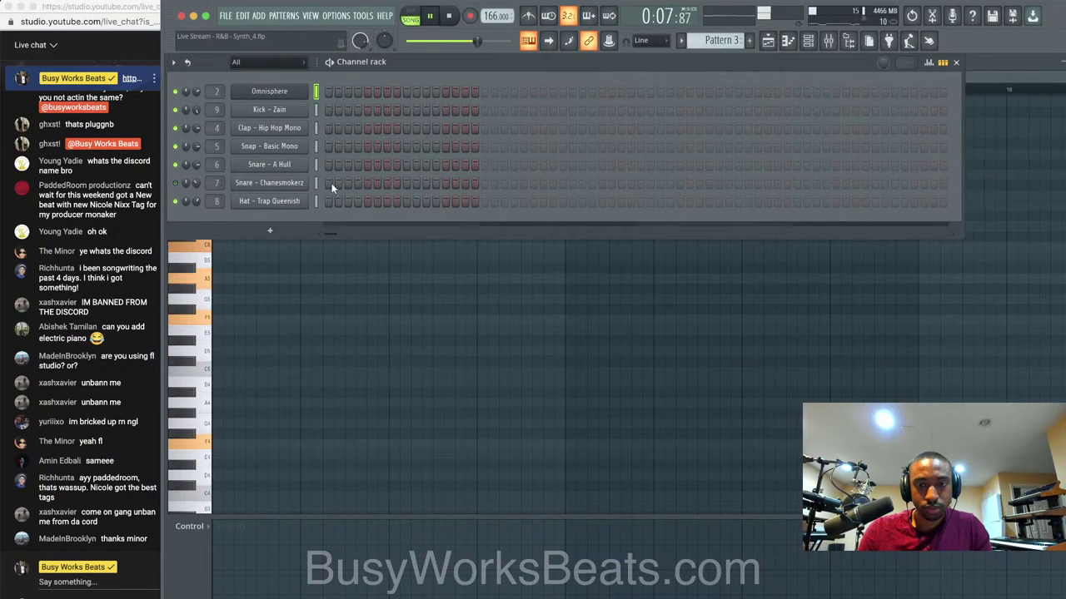
left_click(772, 42)
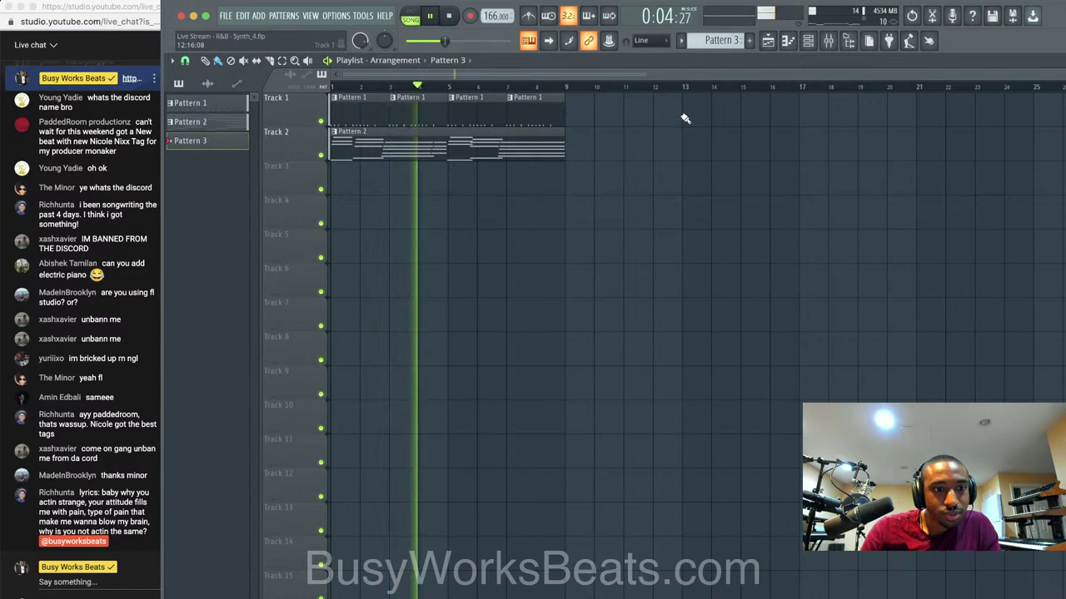
Reset the Kick - Zain fader to default and raise the Desk Mic volume to 46%.
left_click(839, 41)
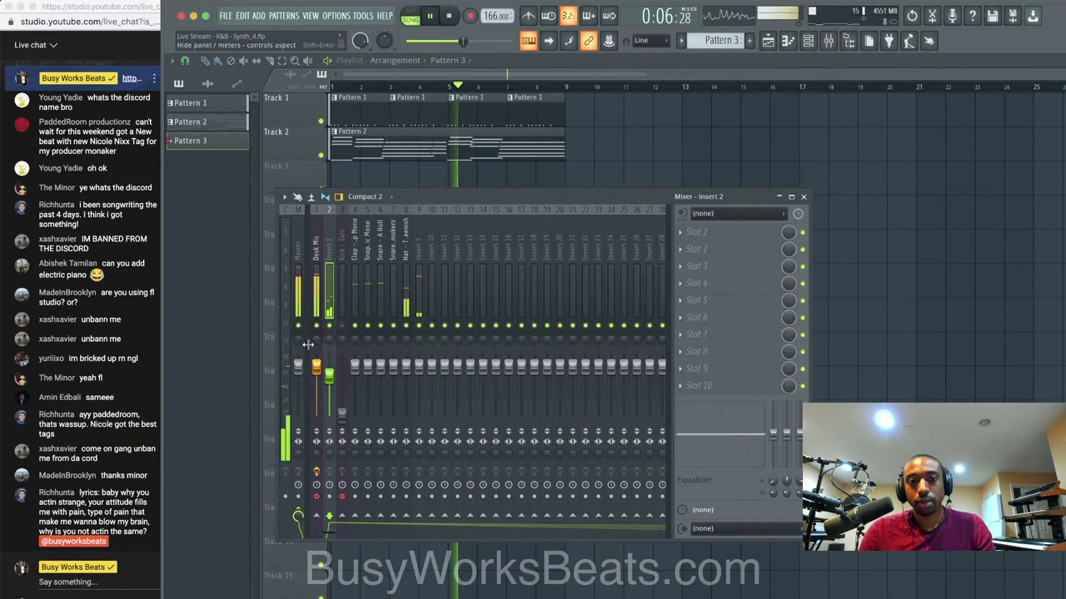
left_click(317, 250)
left_click(341, 235)
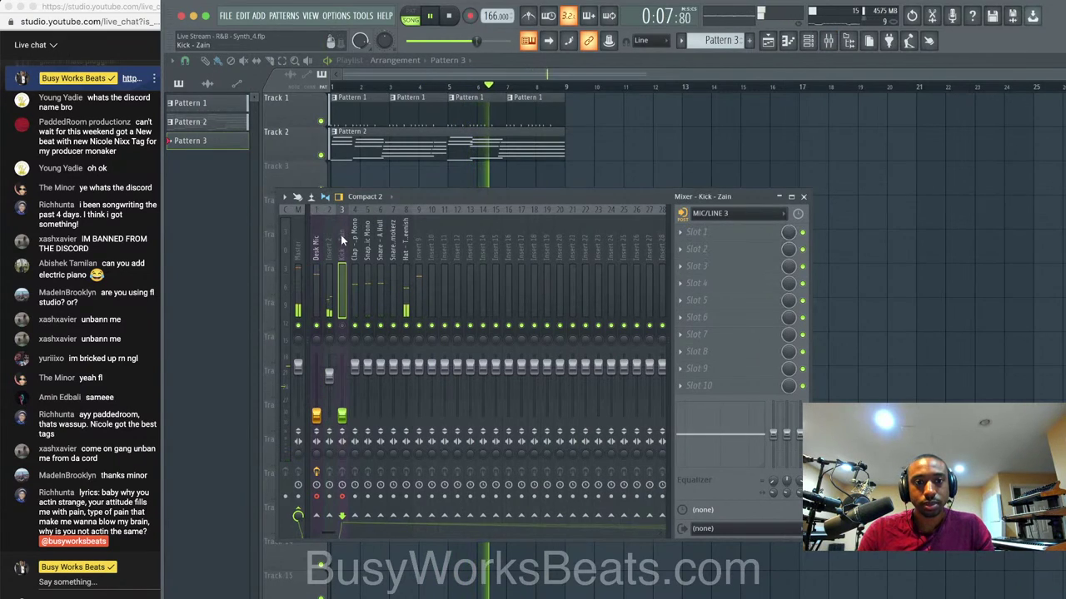
right_click(345, 413)
left_click(363, 415)
left_click(317, 291)
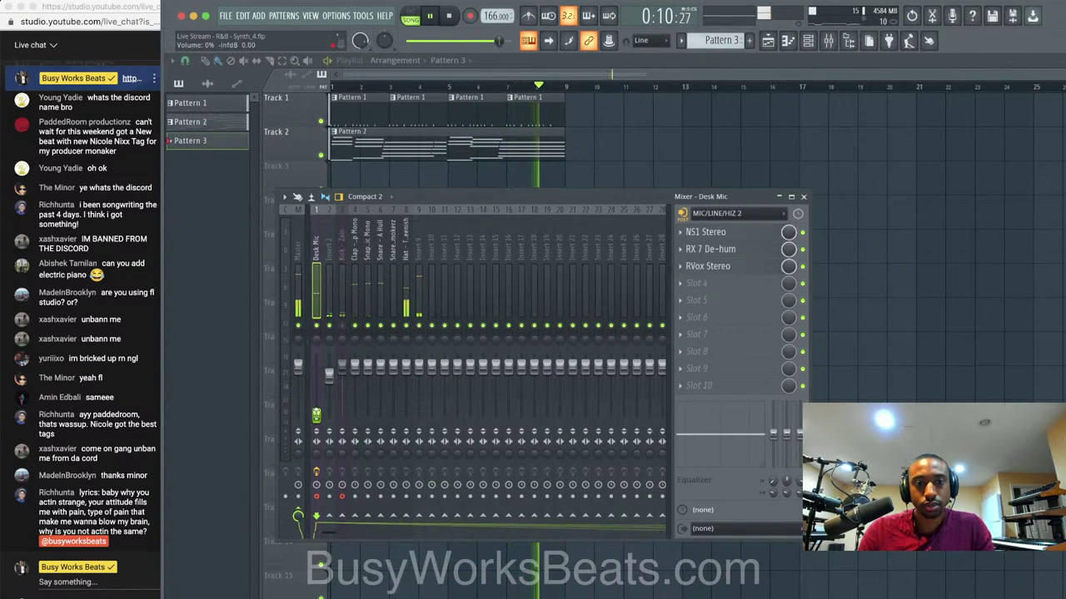
left_click(342, 325)
left_click(343, 300)
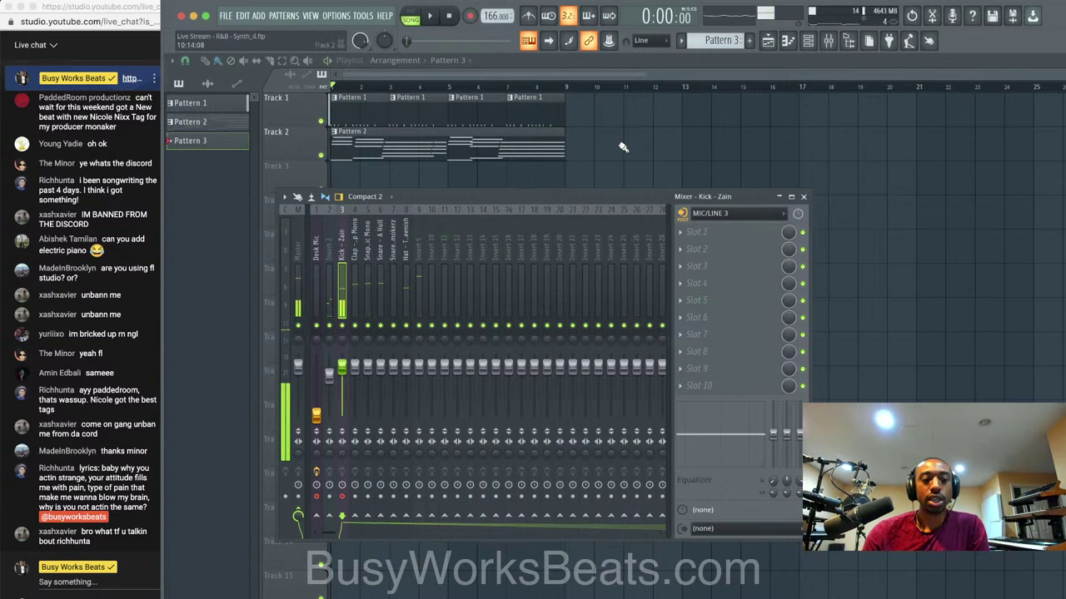
left_click_drag(315, 414, 341, 413)
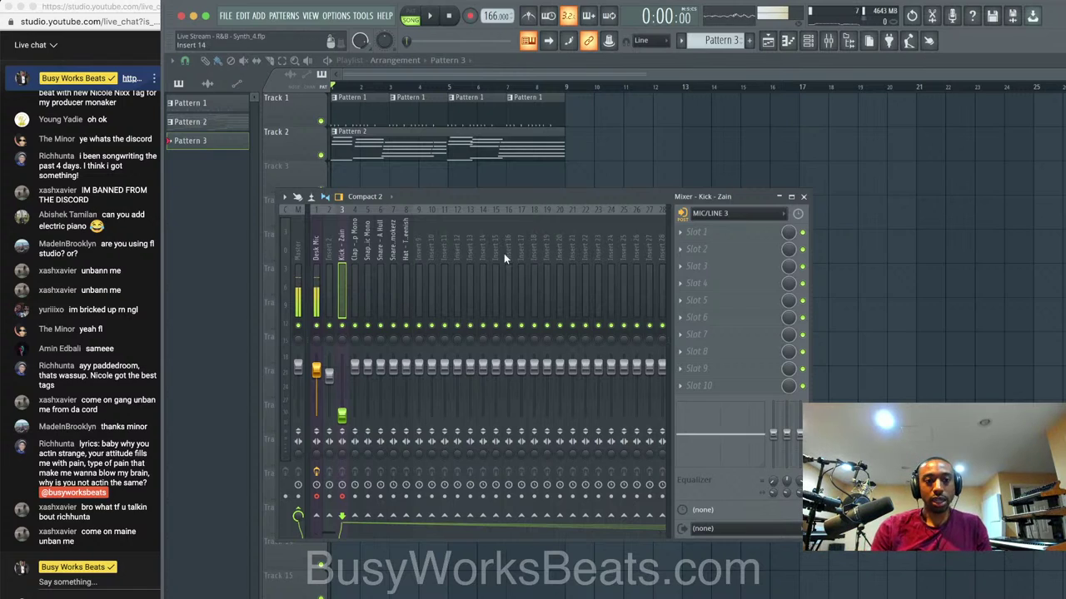
Add Scaler 2 as a new channel in the channel rack, then close its window.
left_click(807, 40)
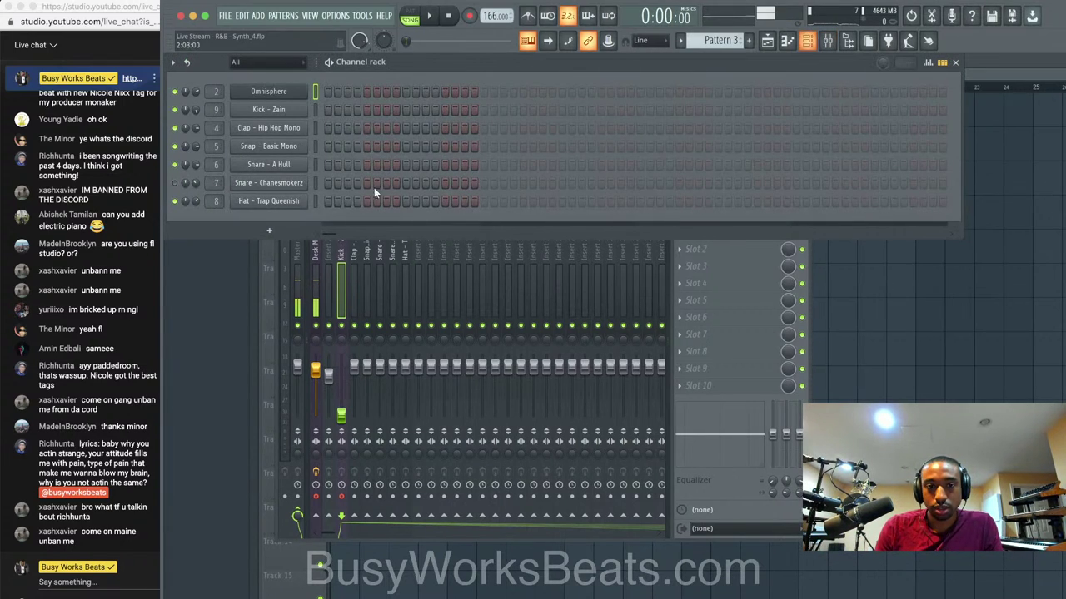
left_click(300, 231)
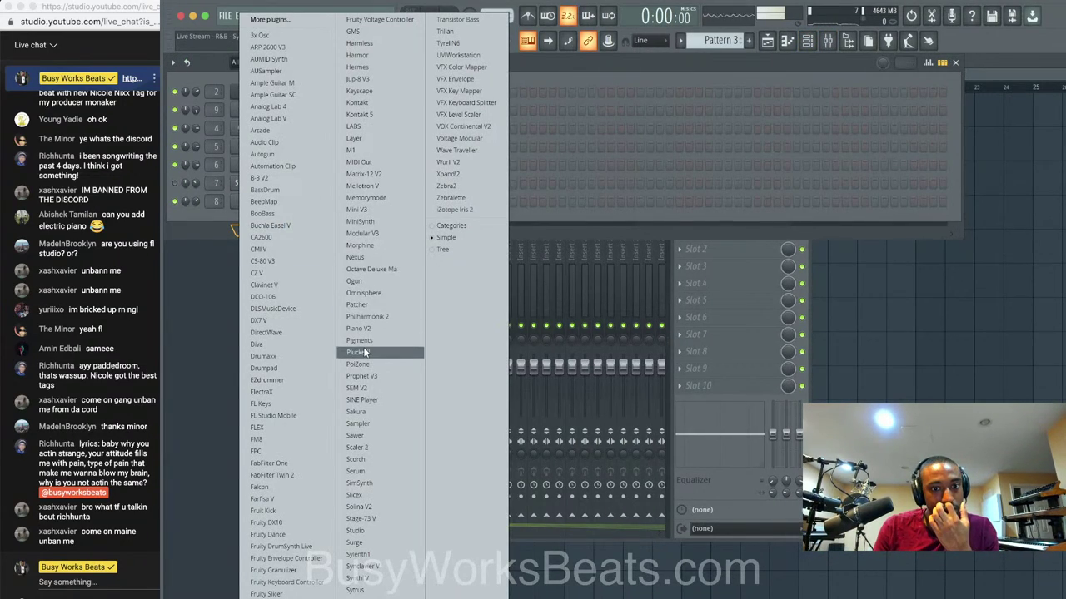
left_click(369, 446)
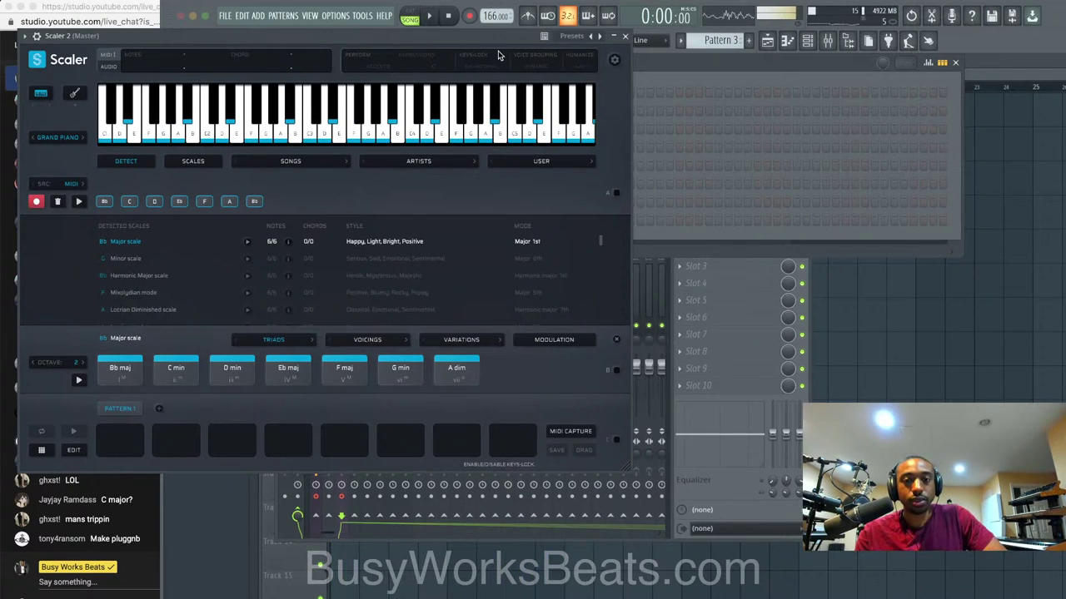
left_click(626, 38)
Load Waves Tune Real-Time into the Kick - Zain insert's first effect slot.
left_click(299, 287)
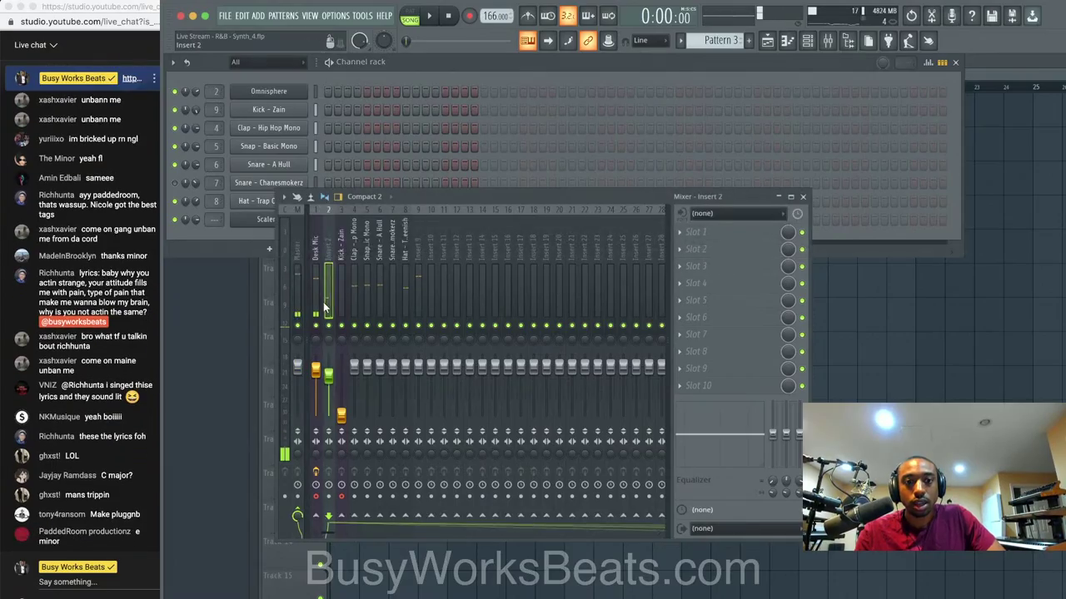
left_click(713, 232)
mouse_move(710, 248)
scroll(709, 345, "right", 5)
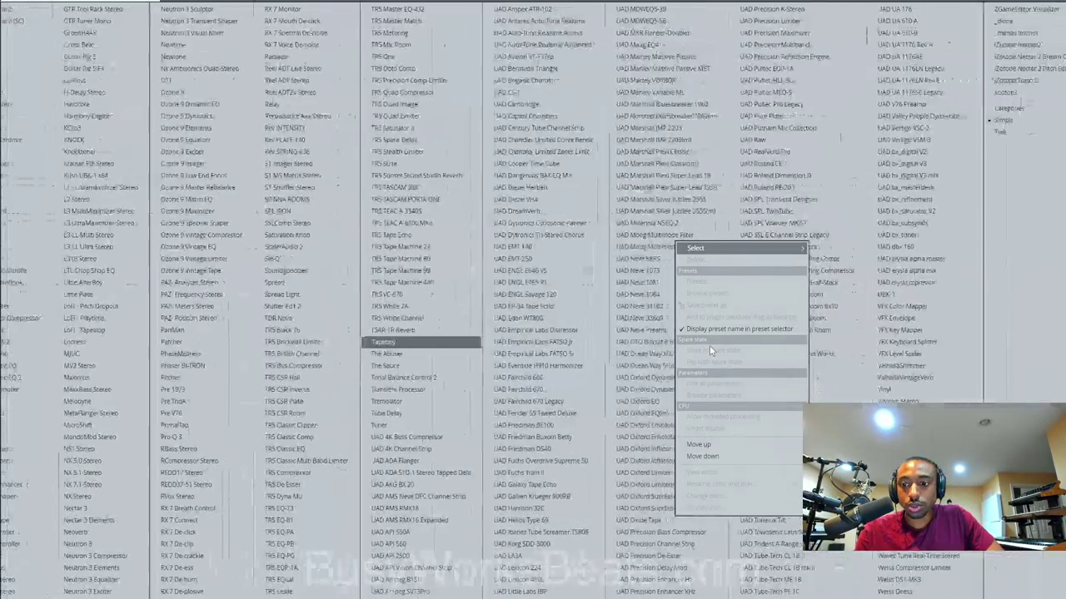
left_click(929, 558)
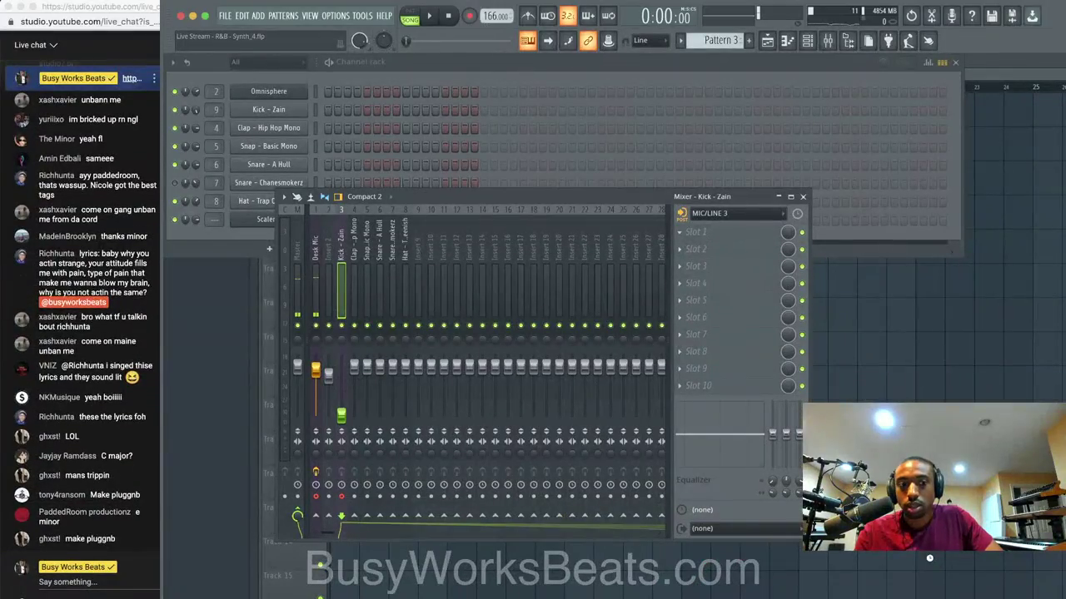
Set Waves Tune to G Natural Minor with speed 0.4 and note transition 0.1.
left_click(310, 319)
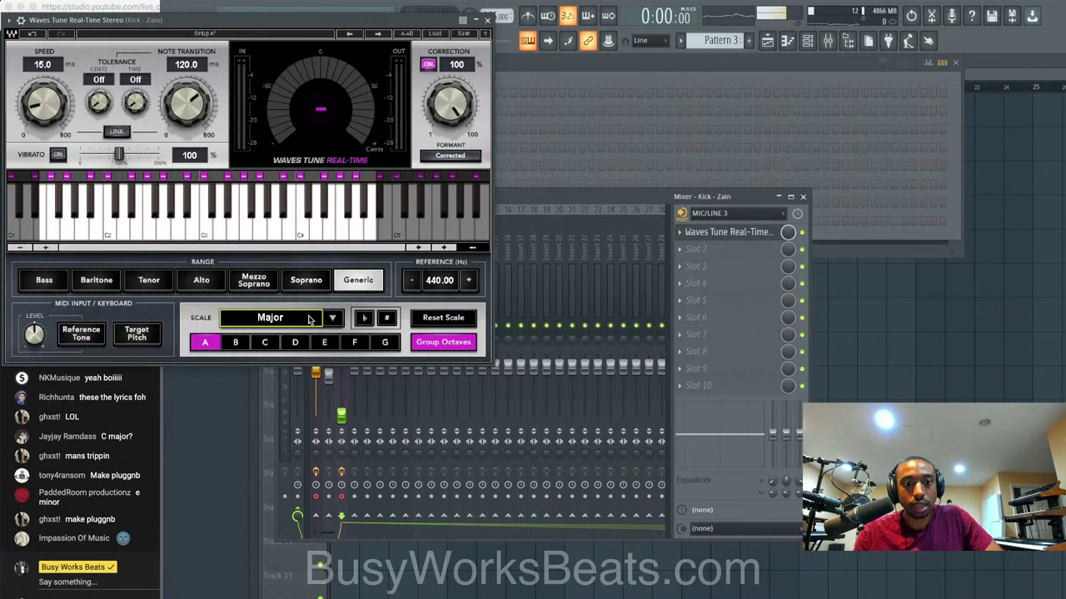
left_click(384, 343)
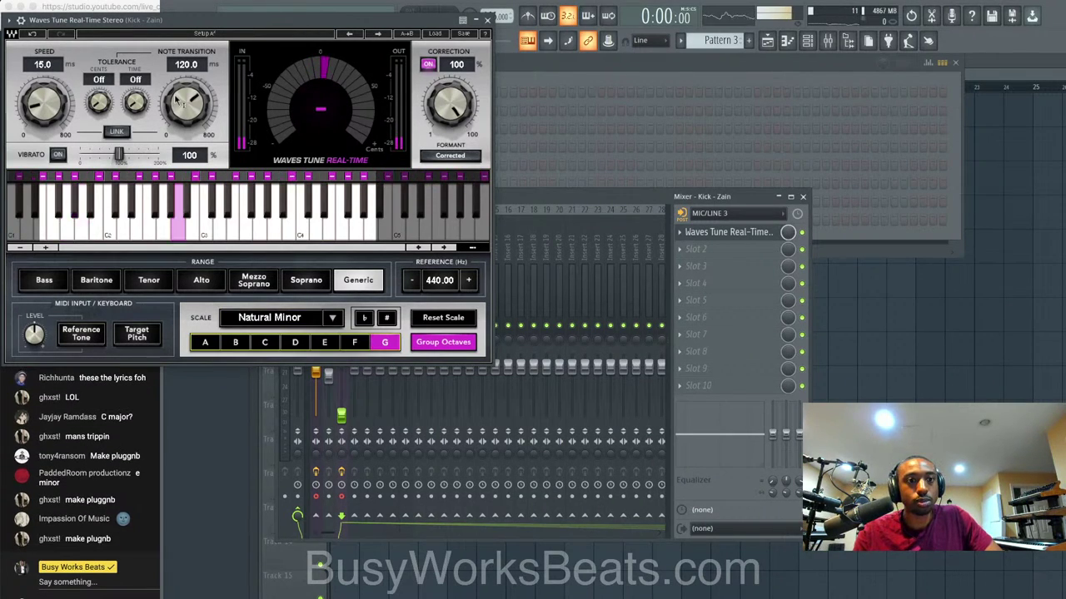
left_click_drag(178, 100, 178, 154)
left_click_drag(44, 102, 44, 146)
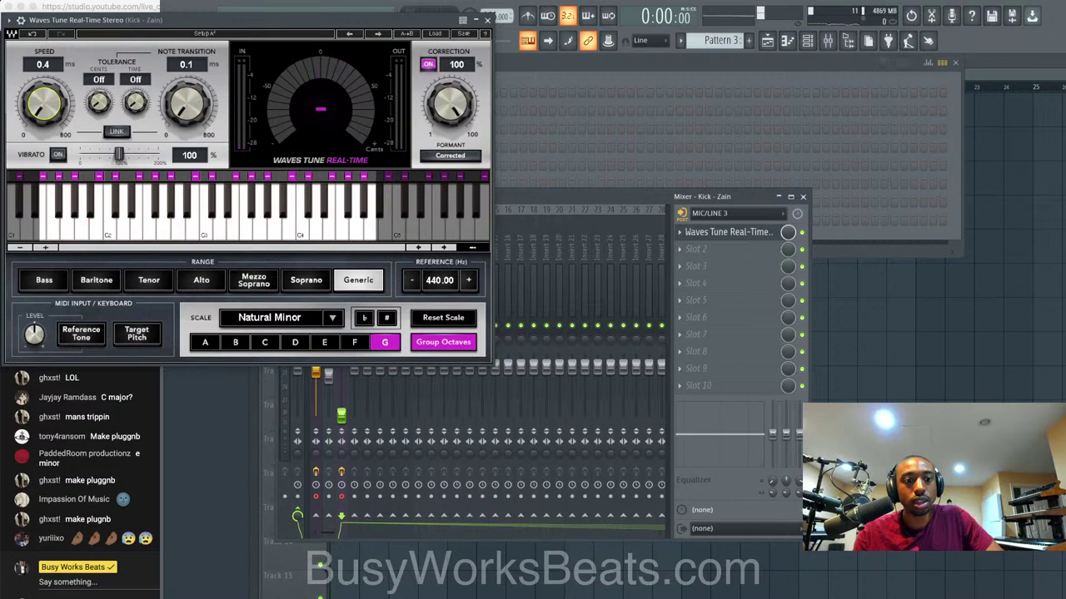
left_click(487, 20)
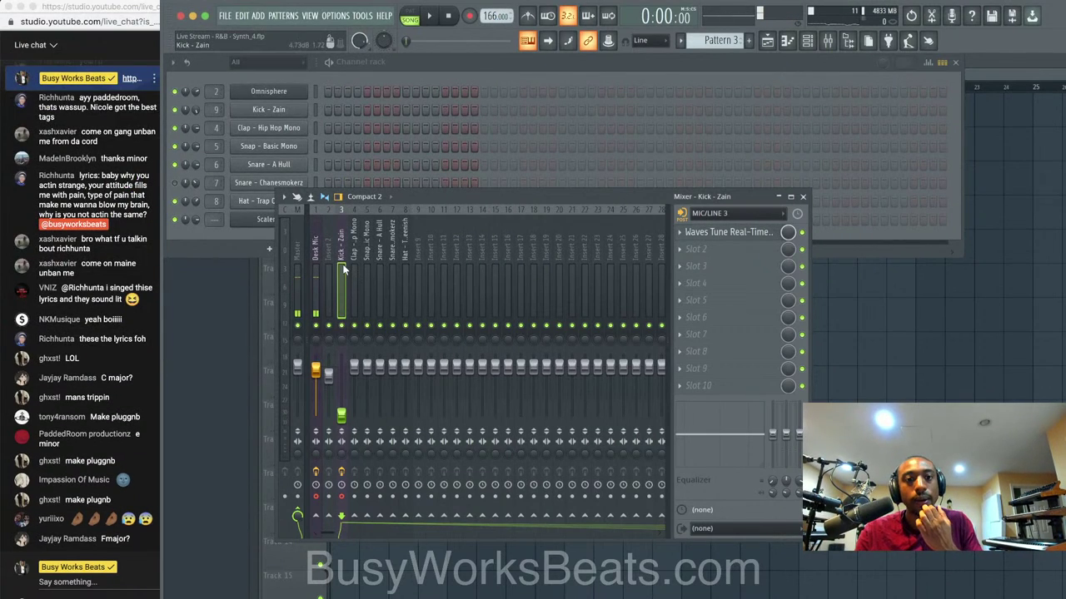
Reset the kick's volume to default and rename mixer insert 9 to REVERB.
right_click(340, 414)
left_click(353, 422)
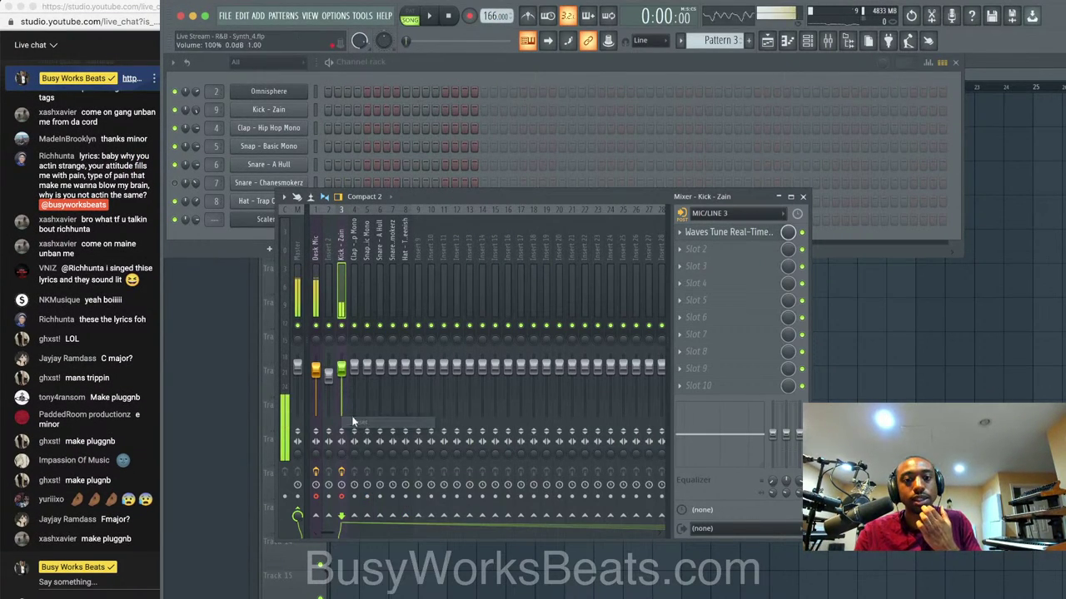
right_click(439, 241)
left_click(439, 224)
type("REVERB")
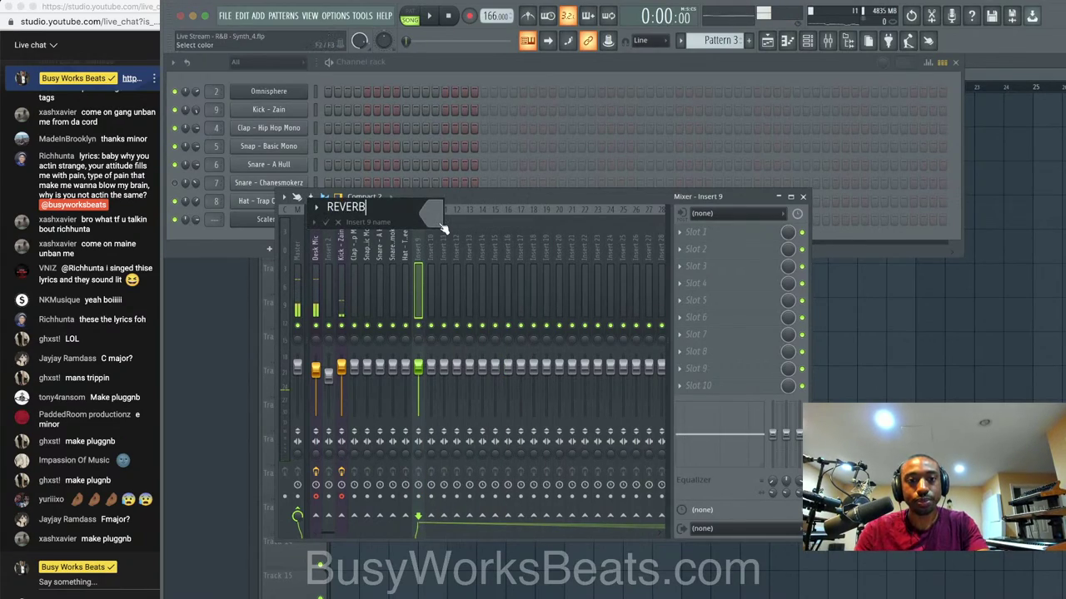
key("Return")
Load Fruity Delay 3 in ping-pong mode, then ValhallaVintageVerb, into REVERB's first two slots.
left_click(724, 232)
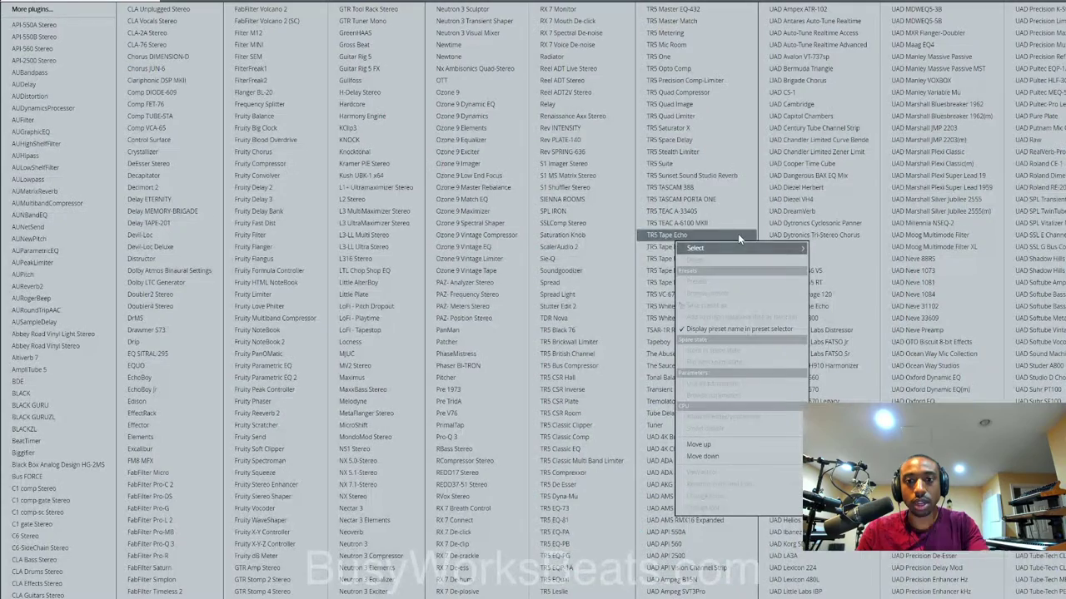
left_click(298, 200)
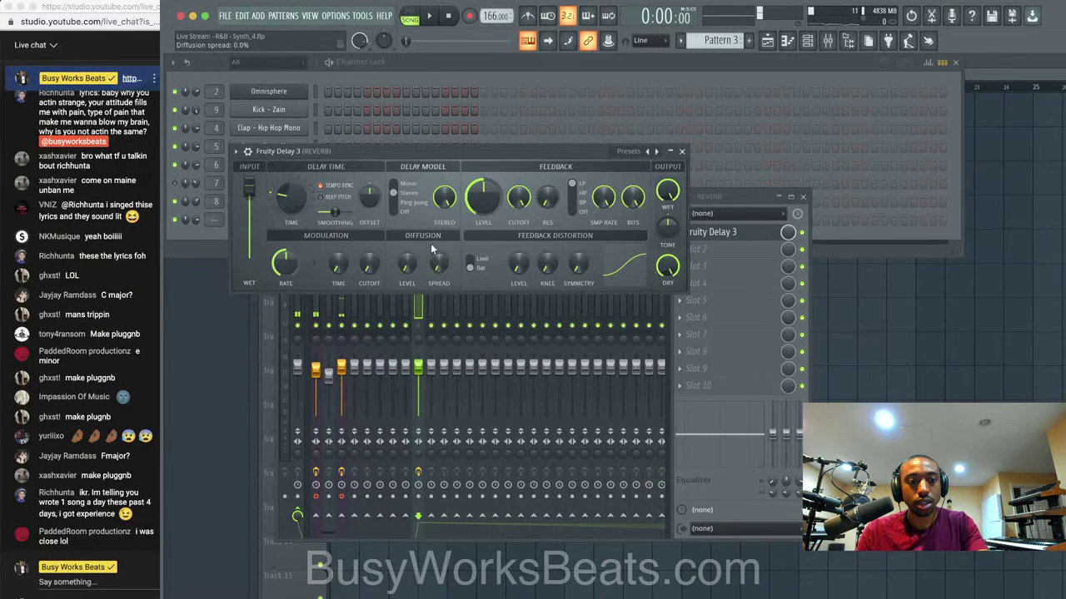
left_click(409, 204)
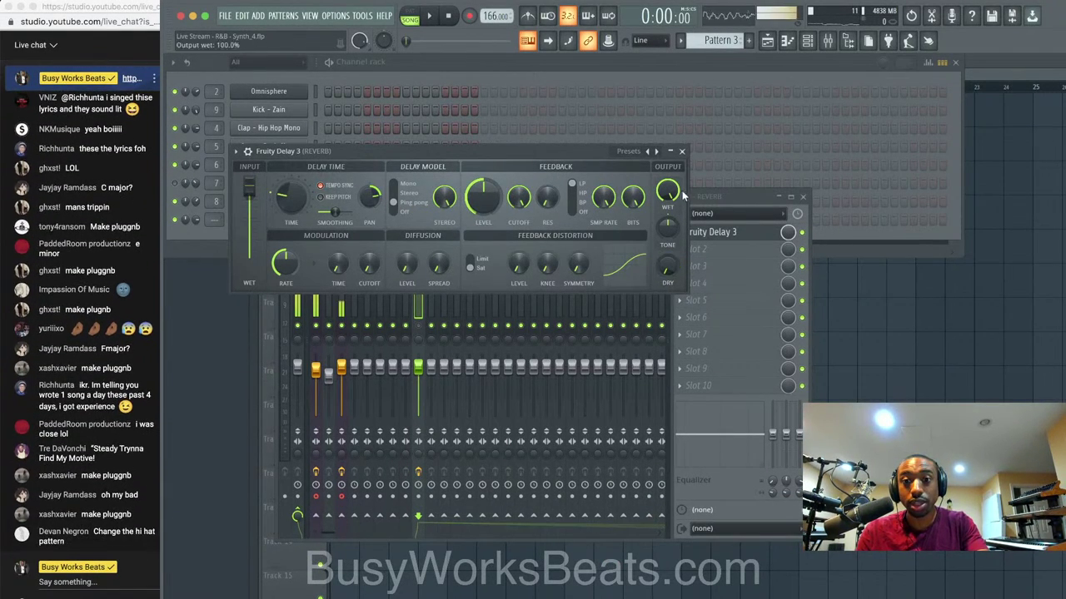
left_click(682, 152)
left_click(683, 309)
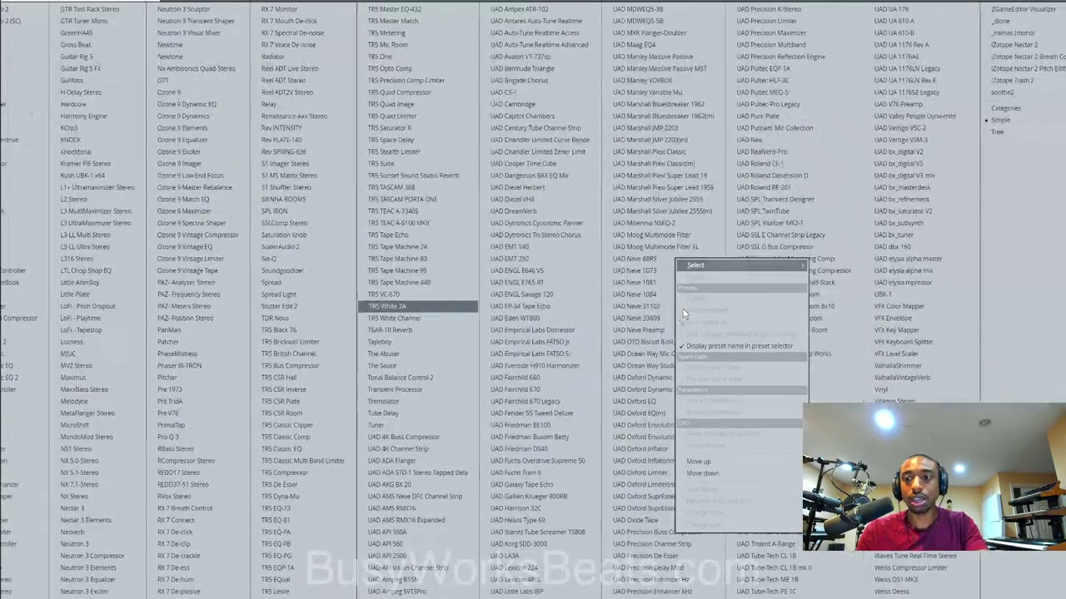
left_click(915, 377)
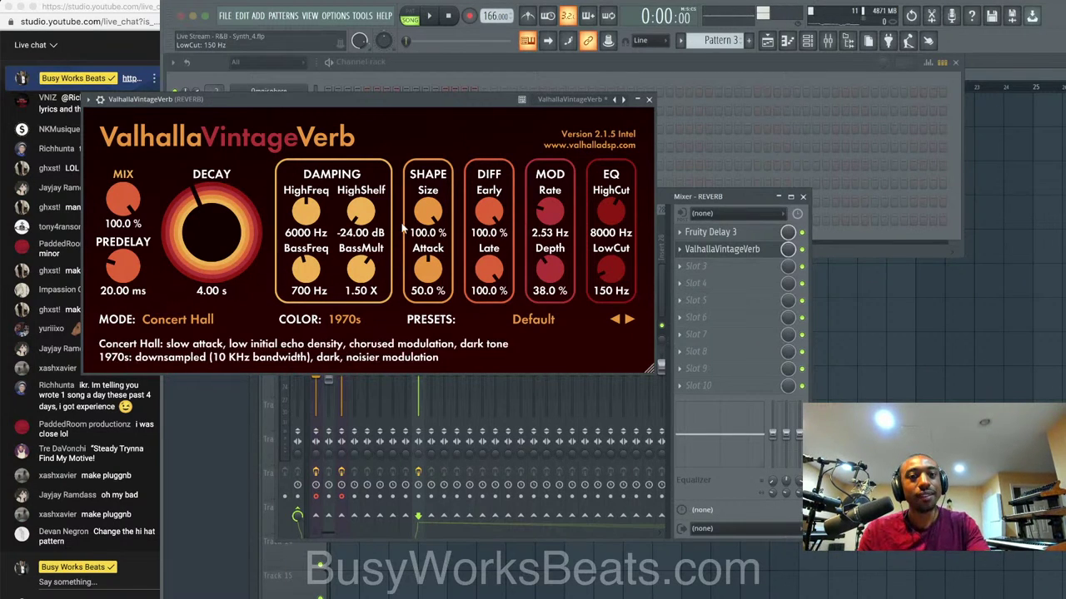
left_click(648, 100)
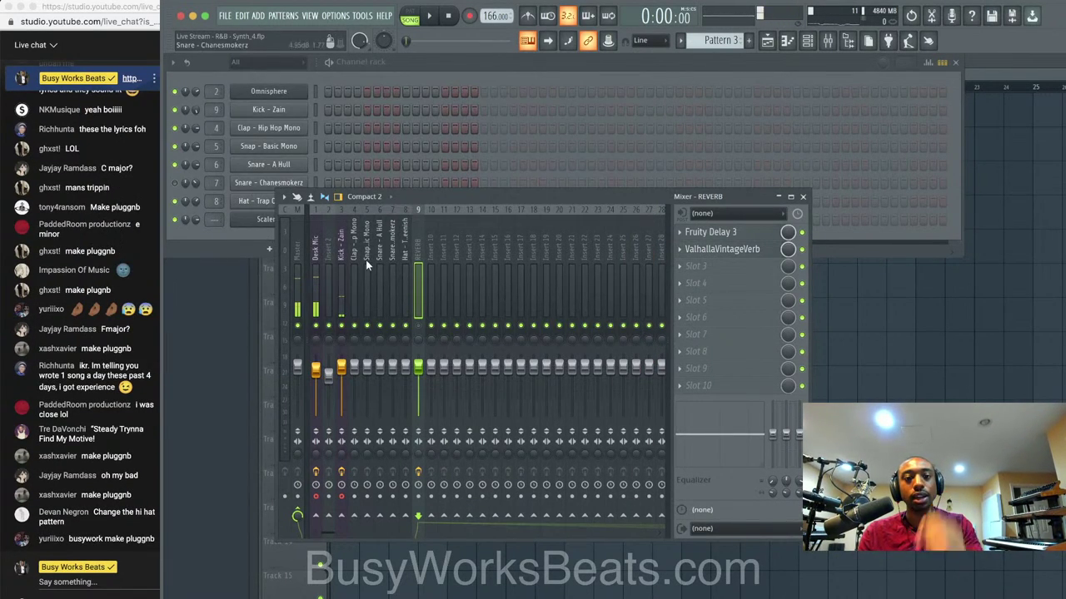
Send the Kick - Zain mixer insert to the REVERB track.
left_click(341, 262)
left_click(418, 516)
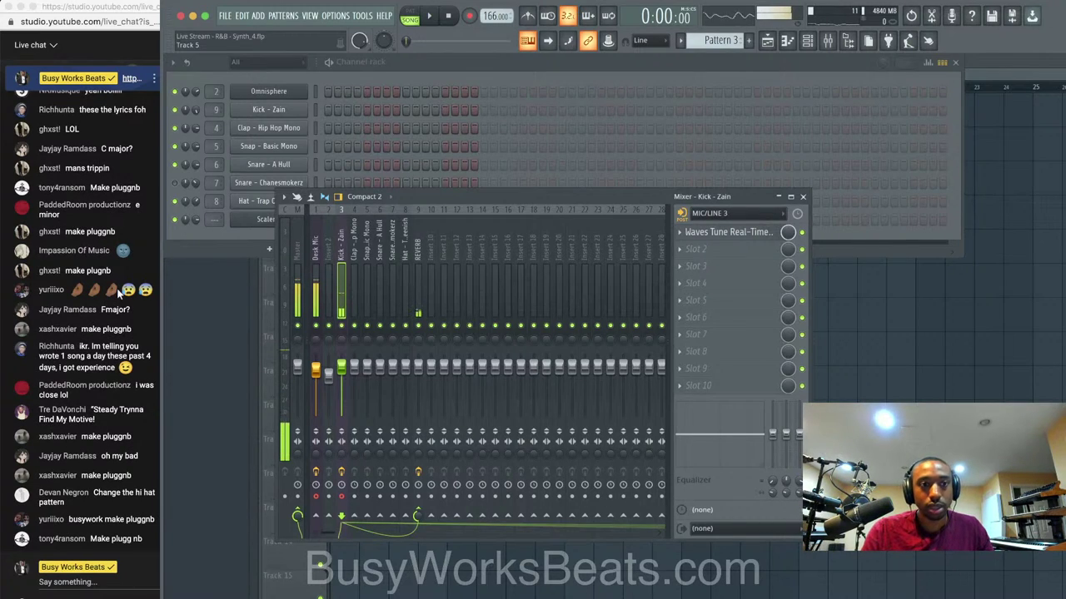
scroll(119, 291, "up", 3)
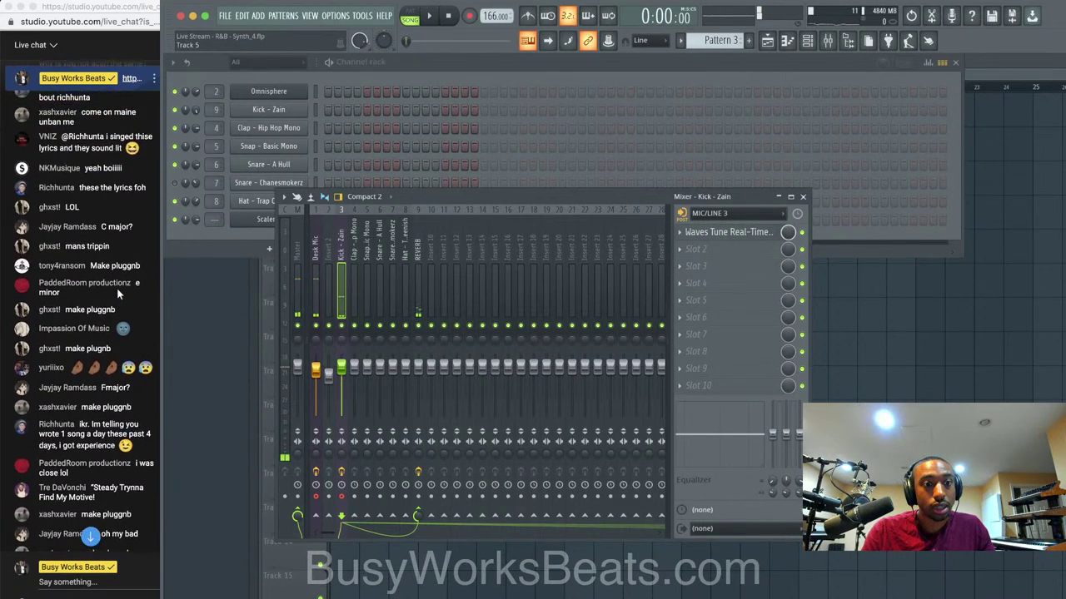
scroll(117, 287, "up", 10)
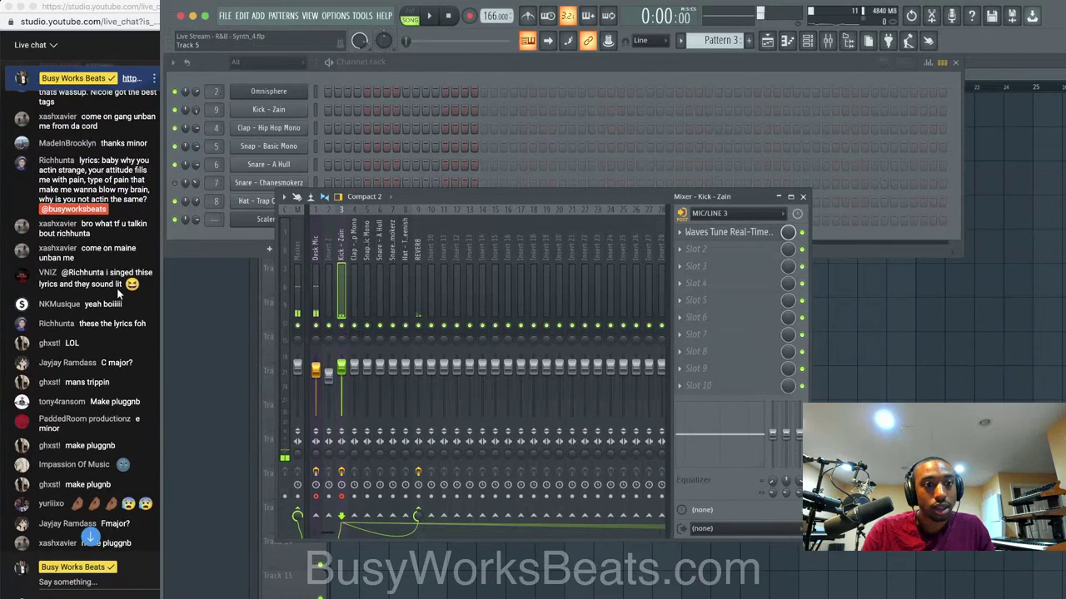
scroll(119, 291, "down", 10)
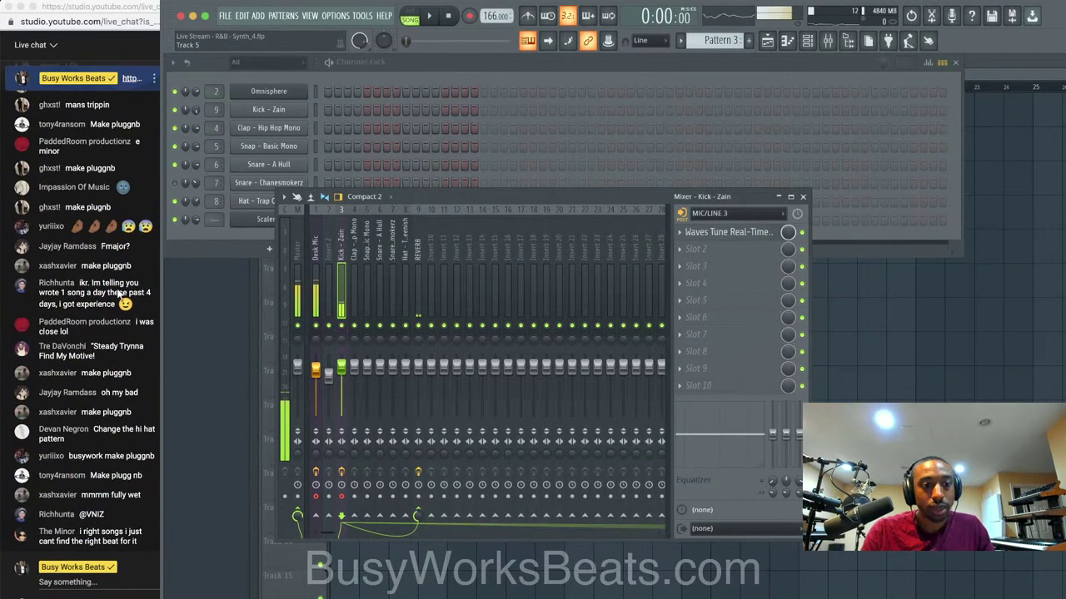
left_click(317, 275)
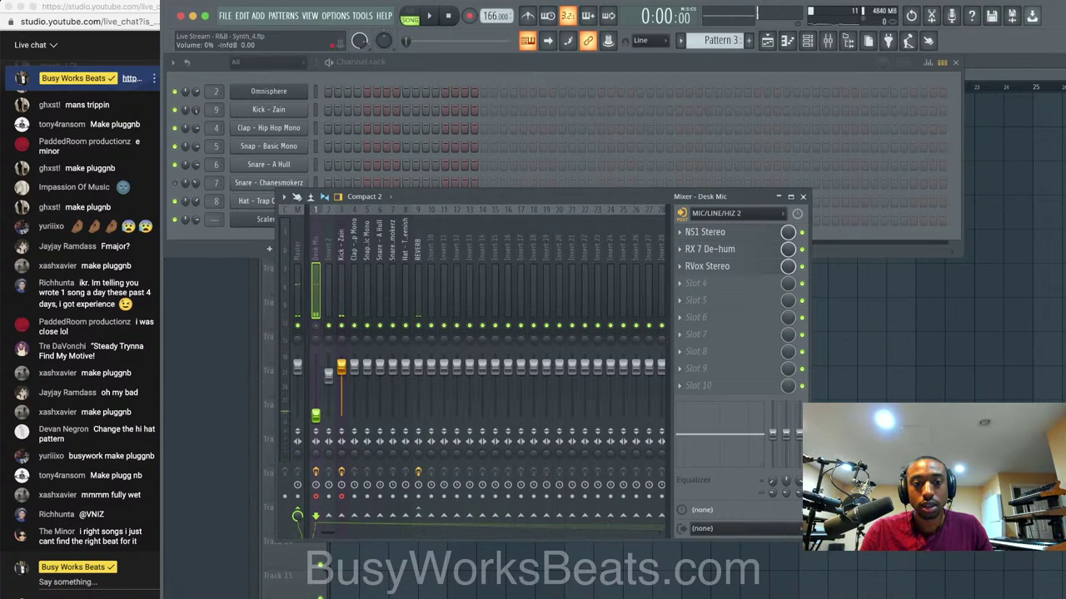
left_click(347, 277)
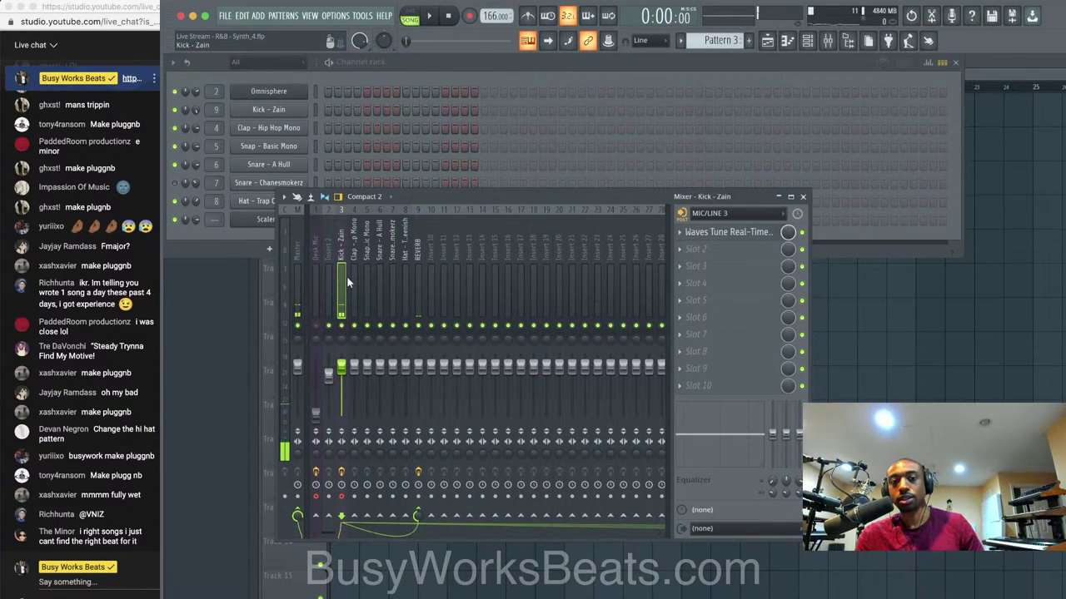
Disarm the Desk Mic insert from recording and route the Kick - Zain channel to mixer track 10.
key("space")
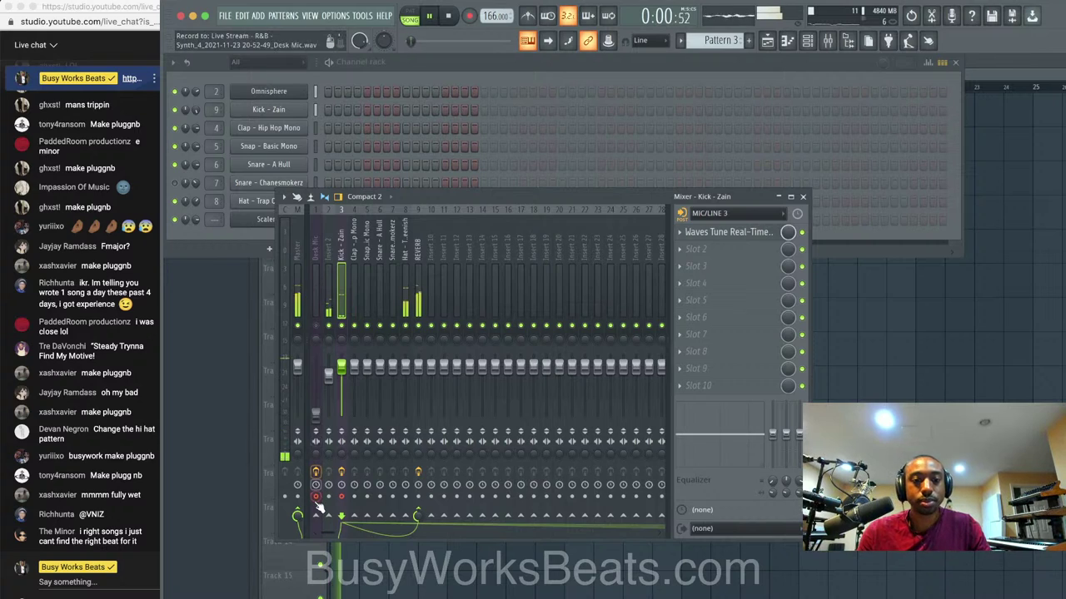
left_click(317, 497)
left_click(403, 279)
key("space")
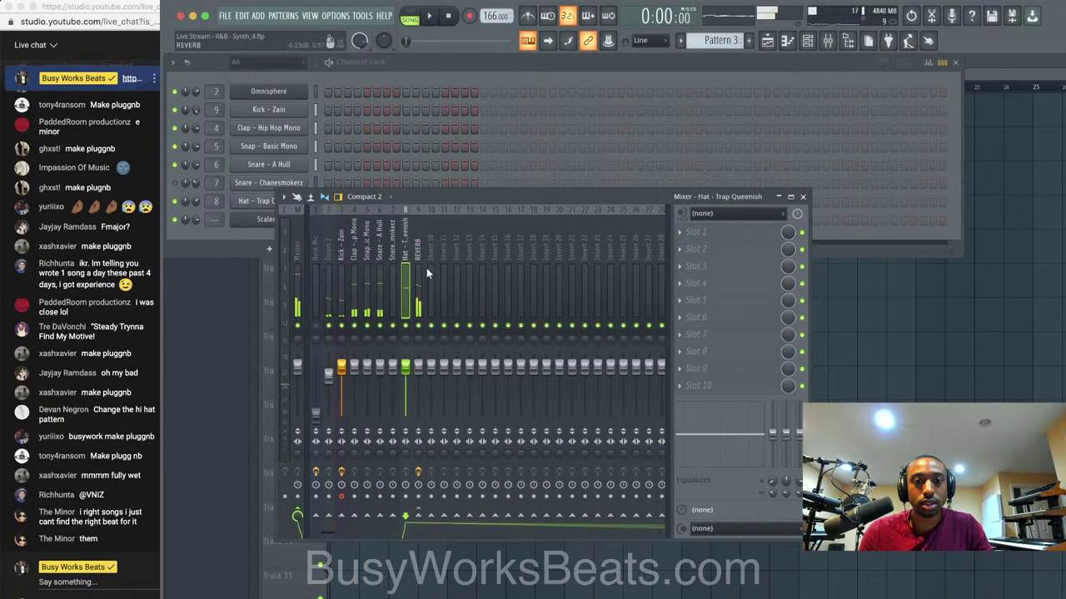
left_click(429, 271)
left_click(393, 265)
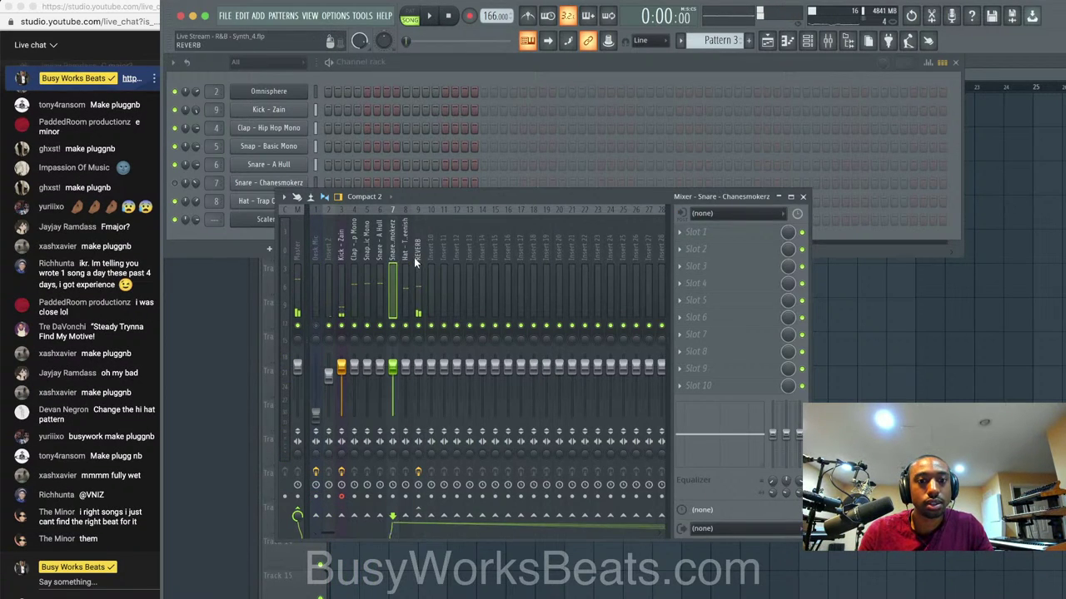
left_click(417, 263)
left_click_drag(206, 117, 208, 111)
Move the Kick - Zain mixer track to insert 8 and select the Pattern 1 and 2 clips.
key("space")
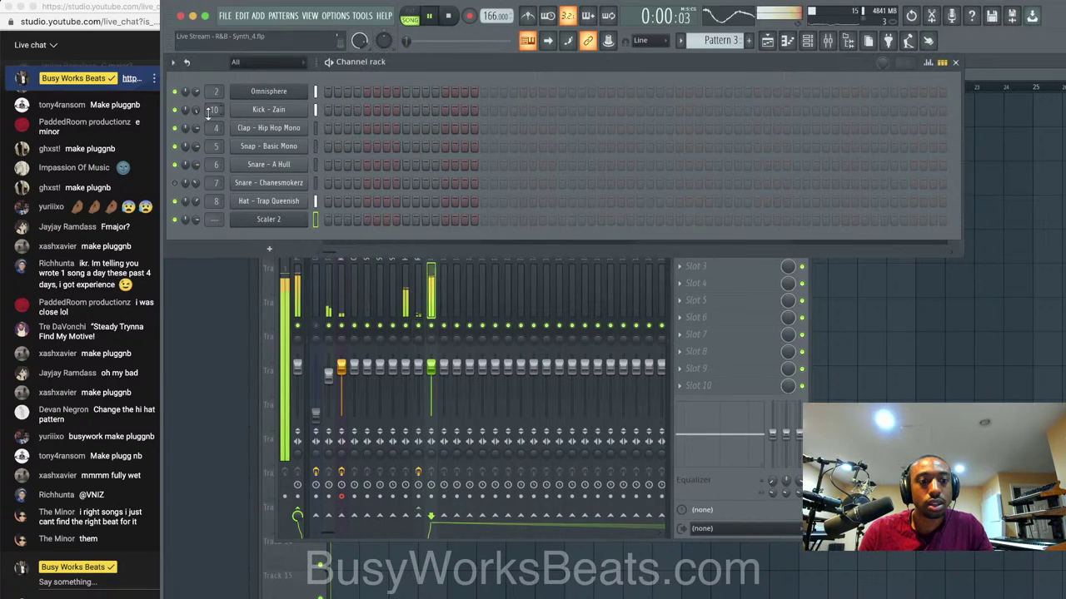
left_click(420, 286)
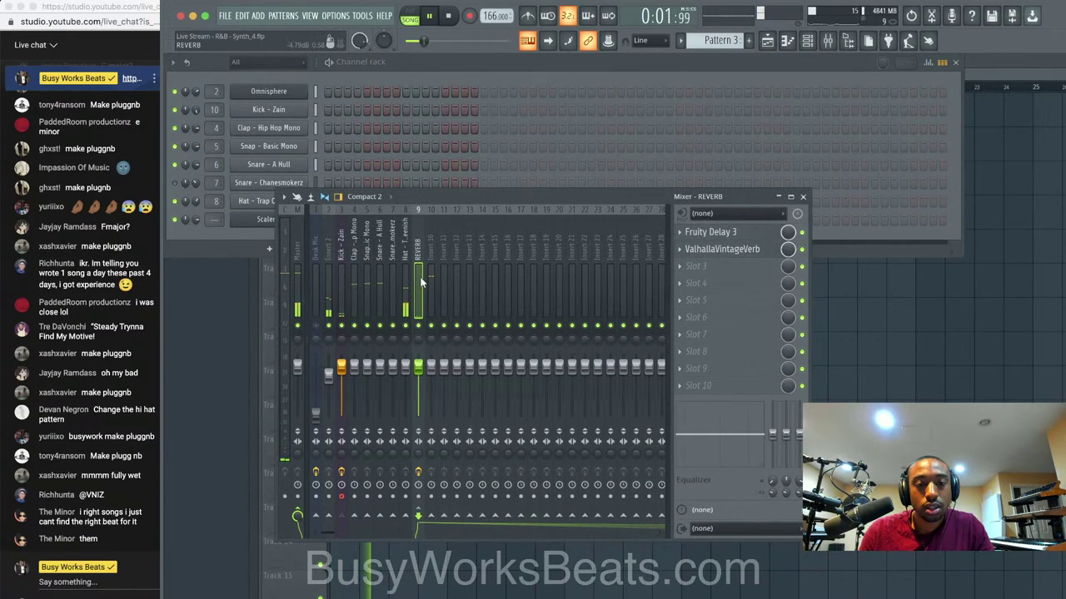
left_click(341, 279)
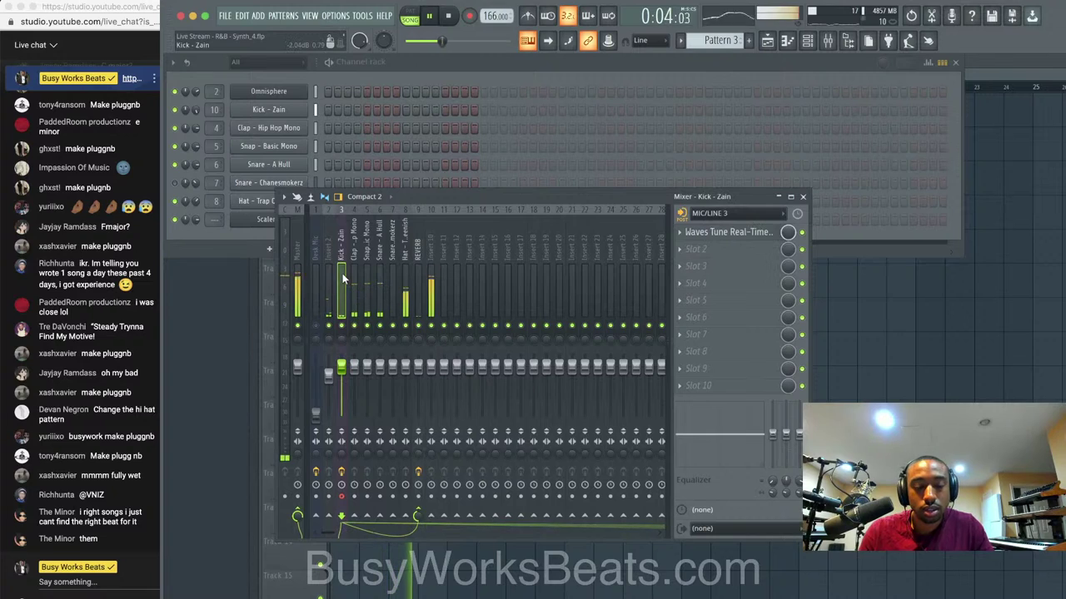
key("alt+Right")
key("alt+Right")
key("alt+Right")
key("alt+Right")
key("alt+Right")
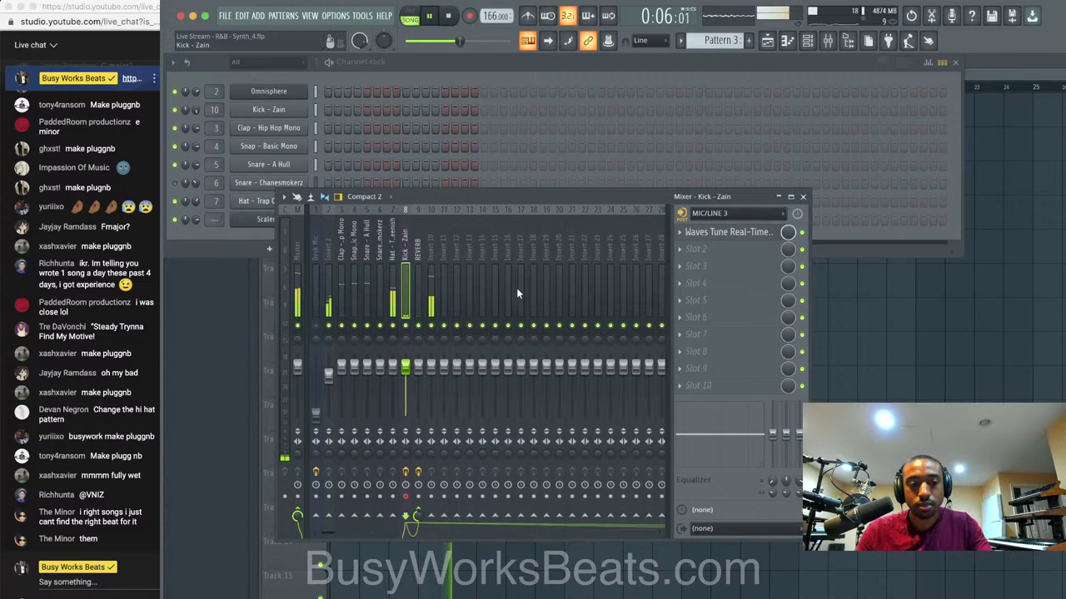
left_click(887, 371)
left_click_drag(585, 153, 588, 117, "super")
Copy all Track 1 and Track 2 clips so the copies start at bar 17.
key("F6")
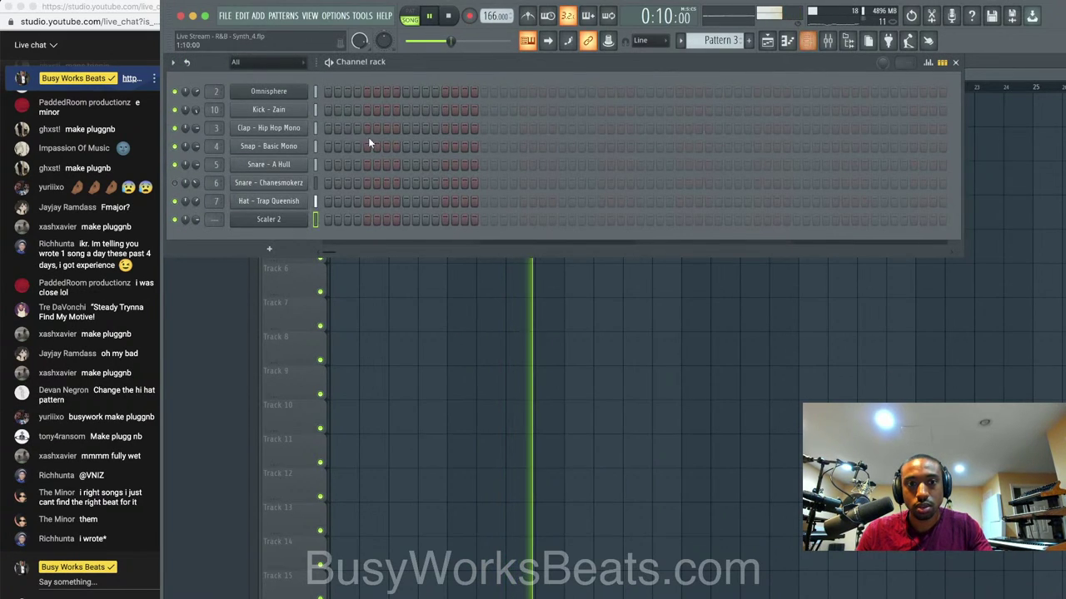
key("F6")
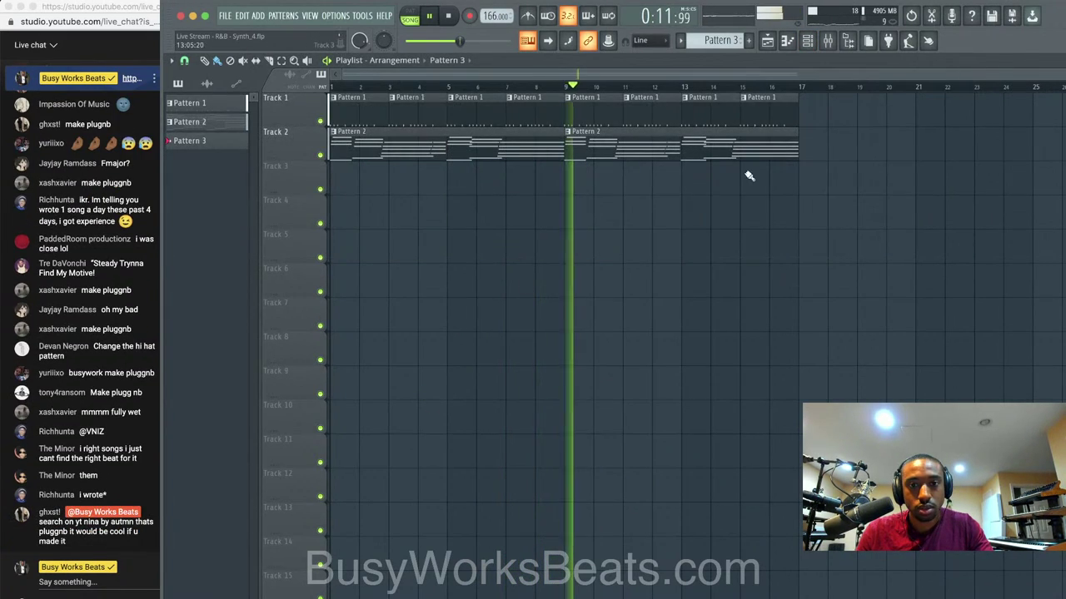
left_click_drag(820, 187, 321, 115, "super")
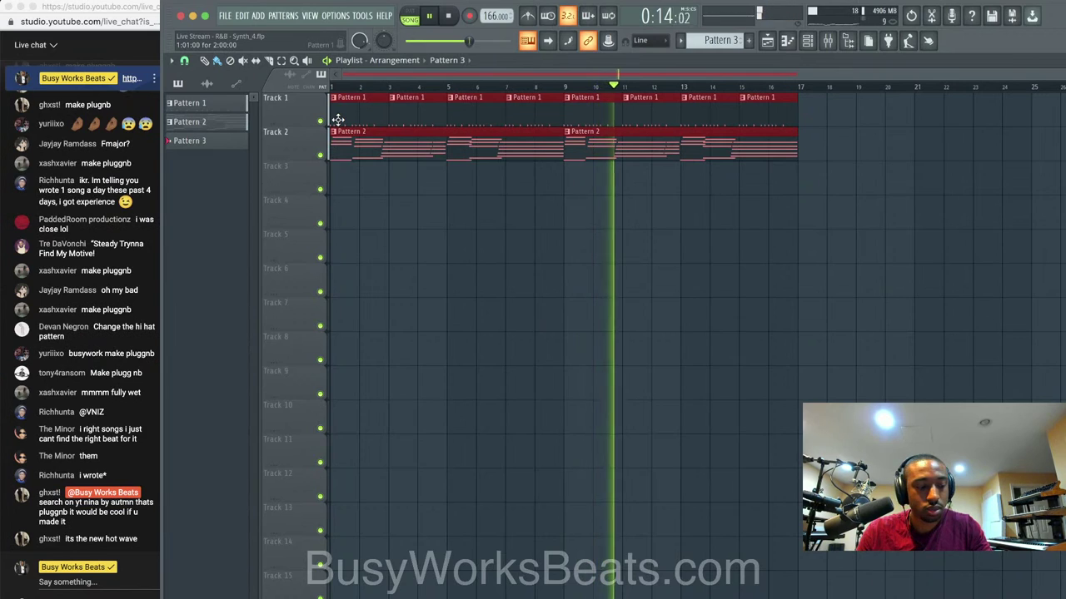
mouse_move(338, 120)
left_mouse_down()
mouse_move(827, 119)
mouse_move(799, 115)
left_mouse_up()
scroll(753, 222, "down", 3)
left_click(753, 224, "ctrl")
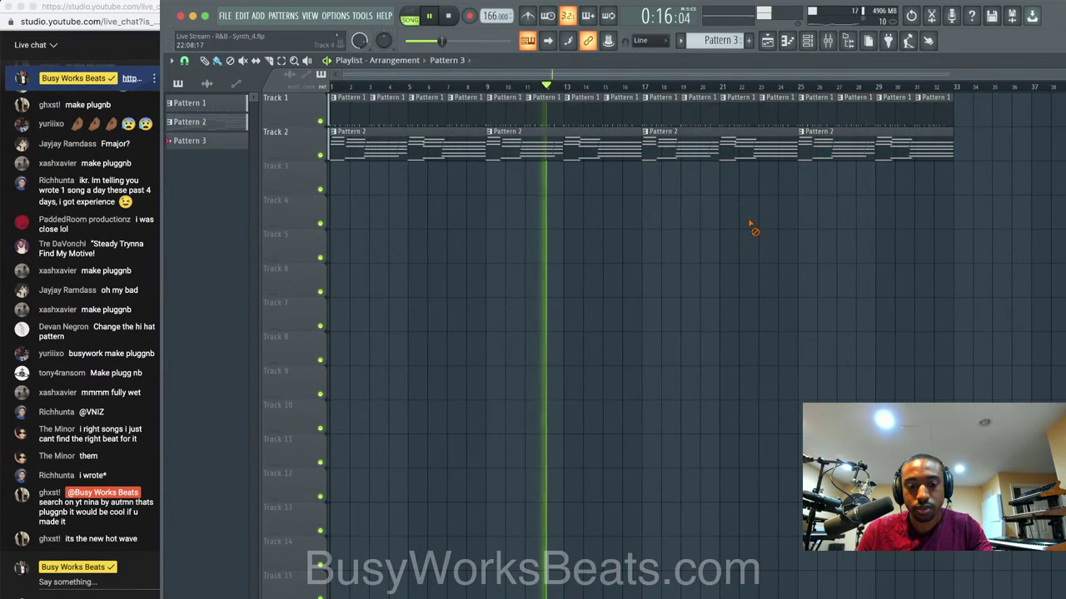
Select the Desk Mic mixer track, stop playback and close the mixer.
left_click(828, 41)
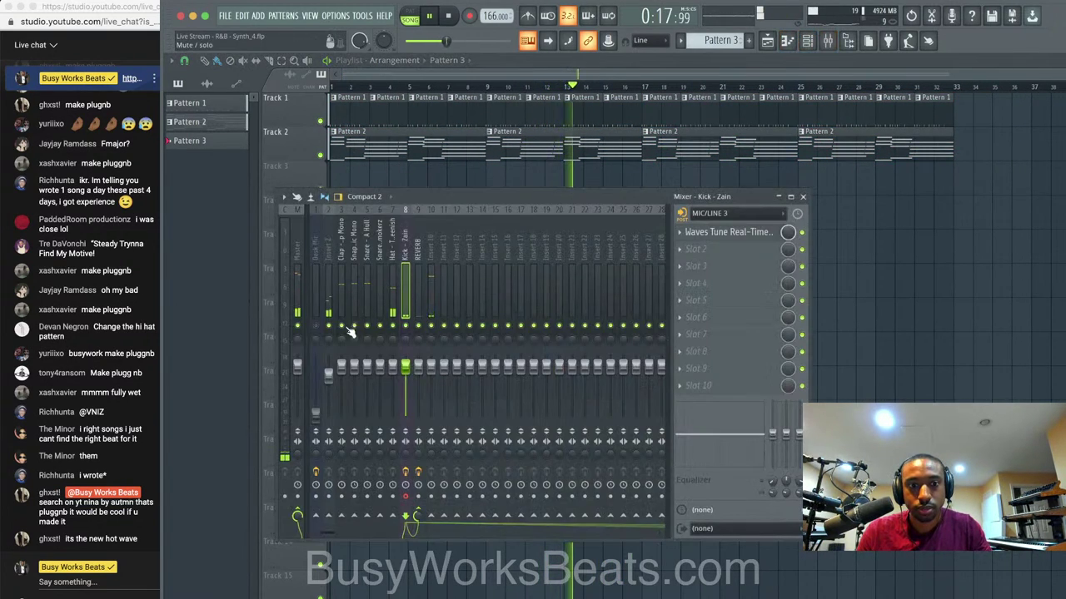
left_click(807, 41)
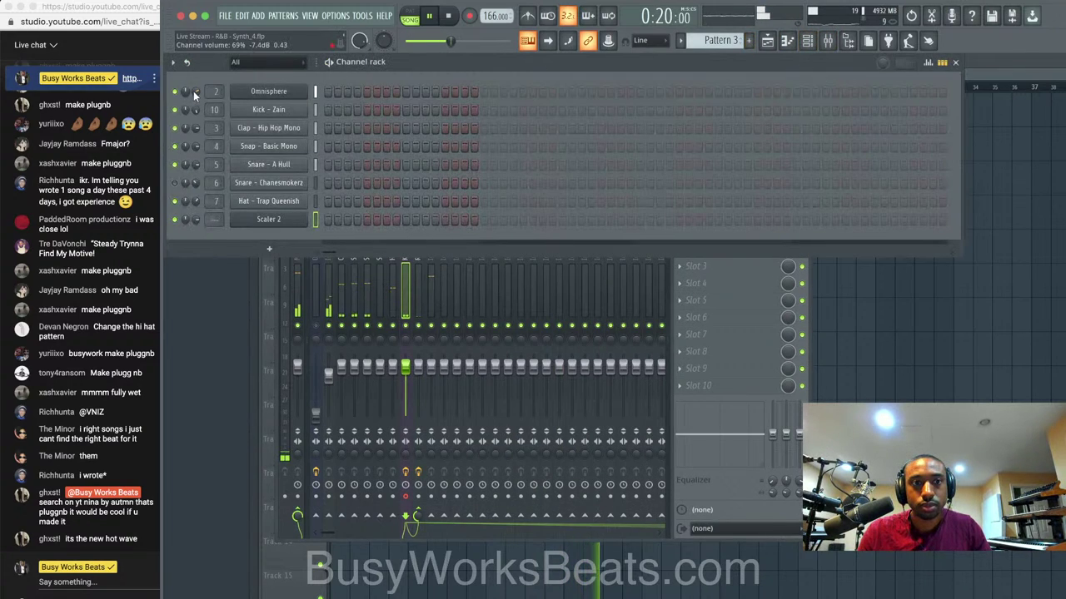
left_click(940, 326)
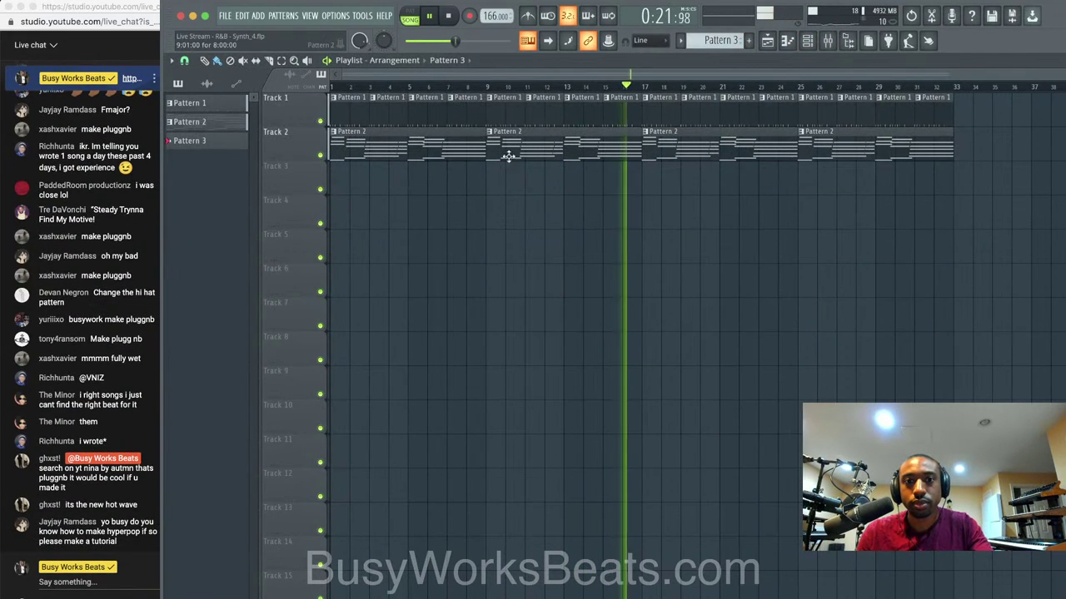
left_click(829, 41)
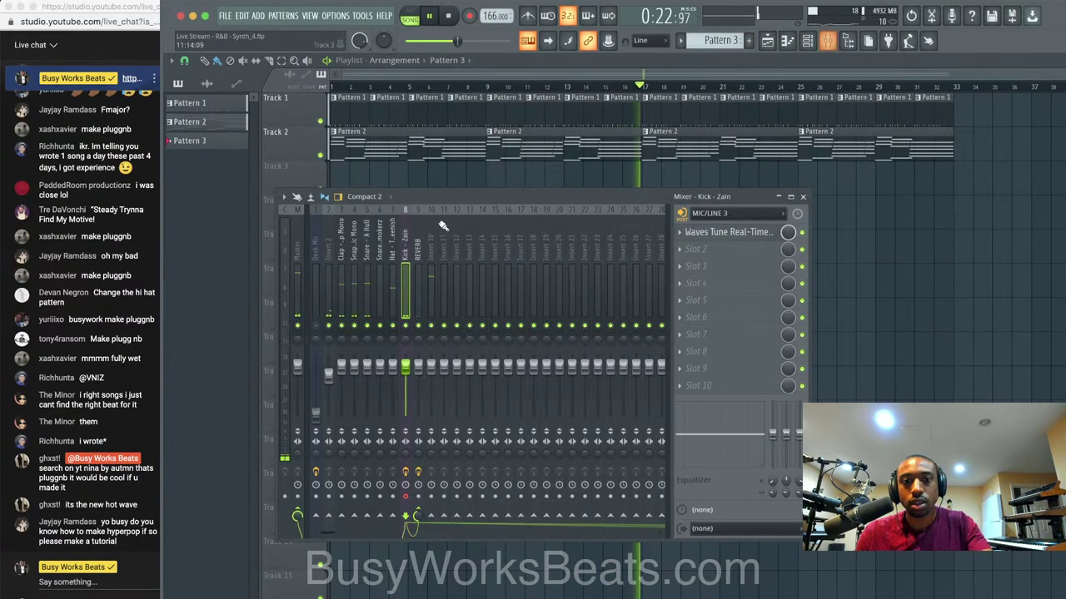
left_click(315, 333)
key("space")
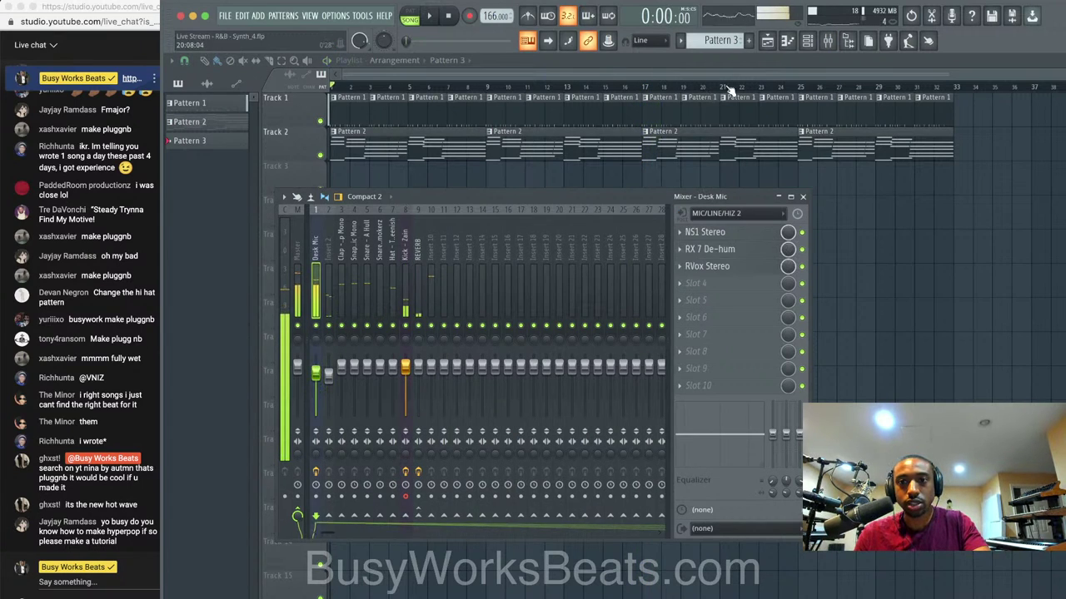
left_click(488, 160)
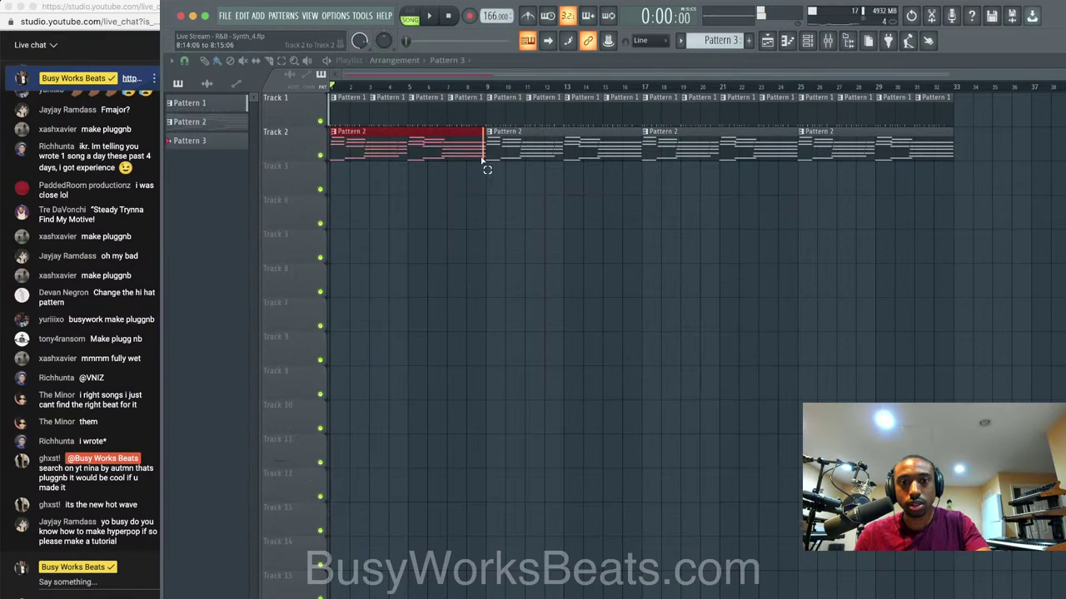
In Pattern 2's piano roll, add a second C6 note and stretch it to about bar 9.
double_click(433, 153)
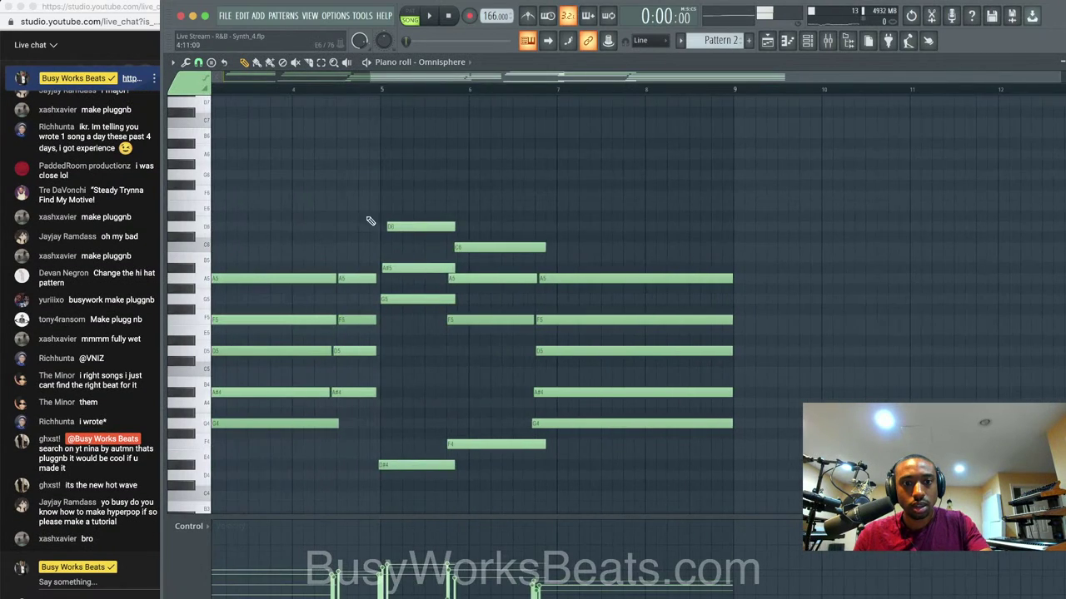
left_click(539, 247)
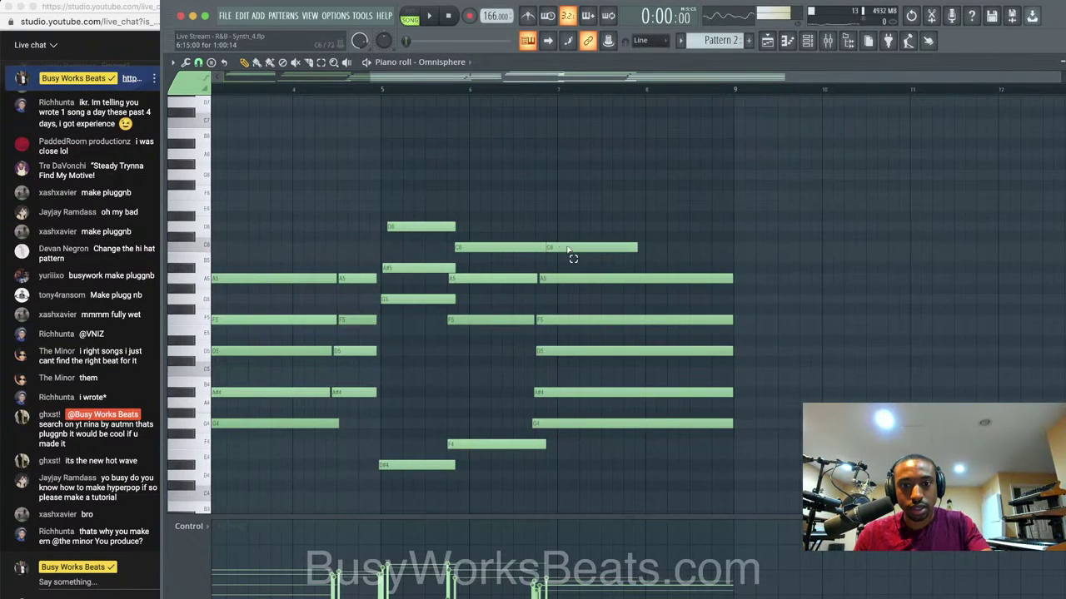
left_click_drag(589, 448, 605, 278)
left_click(615, 258)
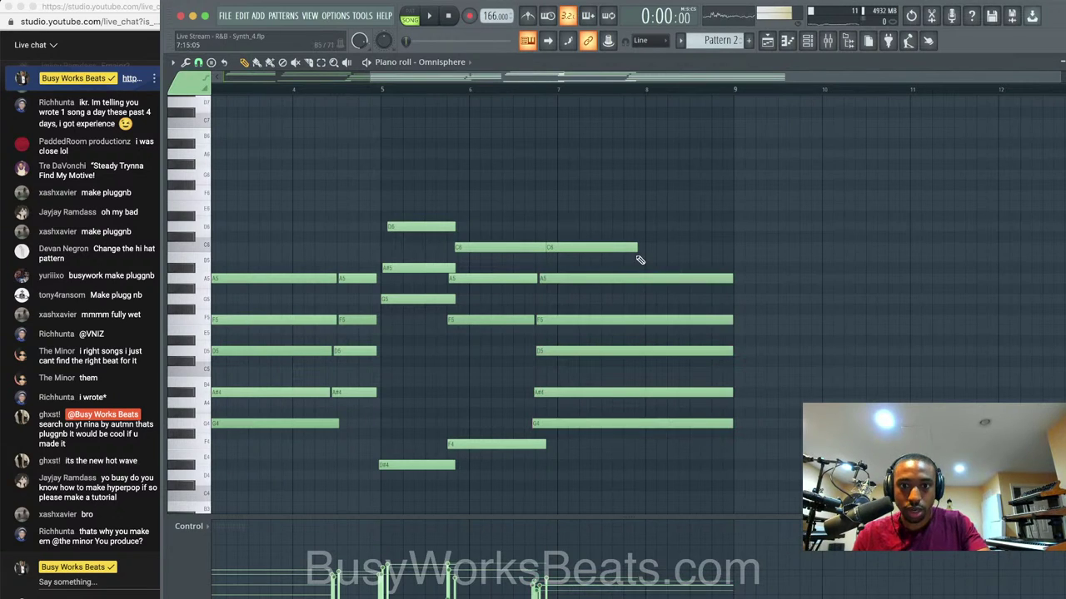
left_click_drag(637, 246, 736, 245)
Shorten the first C6 note slightly while auditioning, then close the piano roll.
key("space")
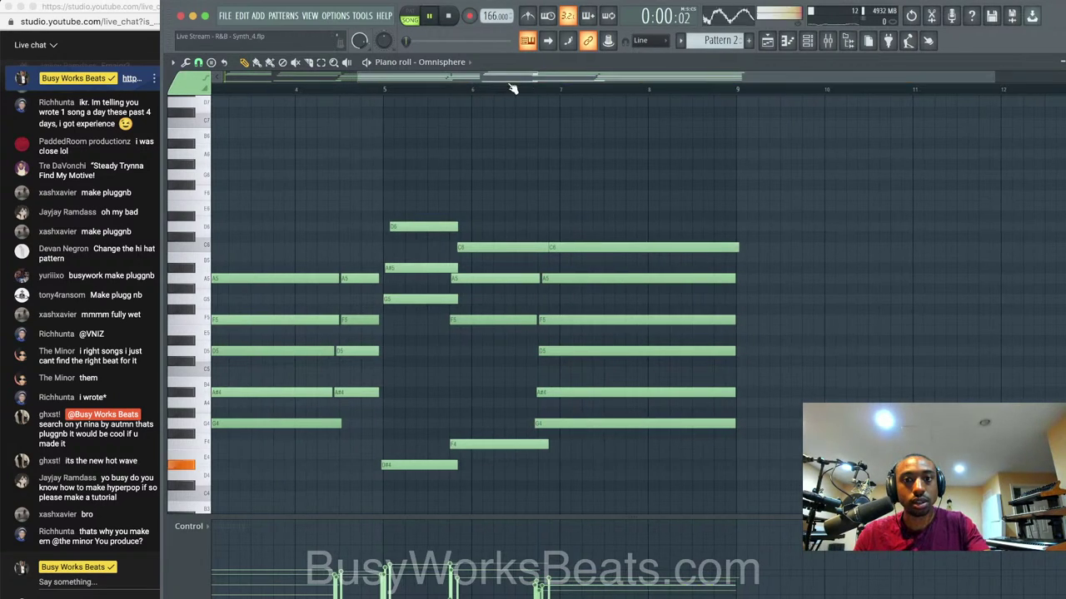
left_click(513, 88)
left_click(543, 249)
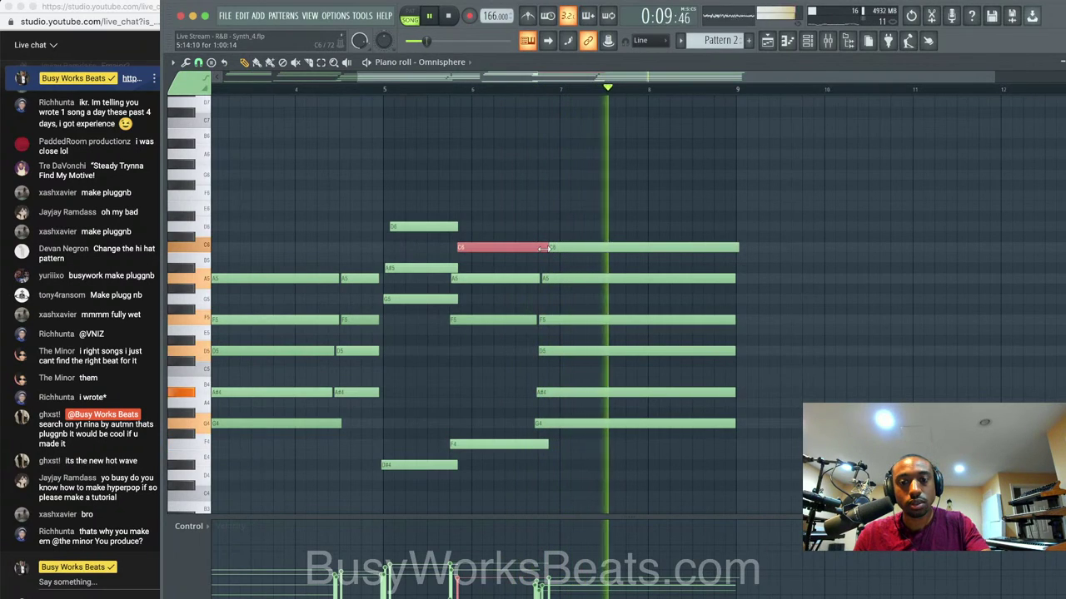
left_click_drag(547, 249, 543, 248)
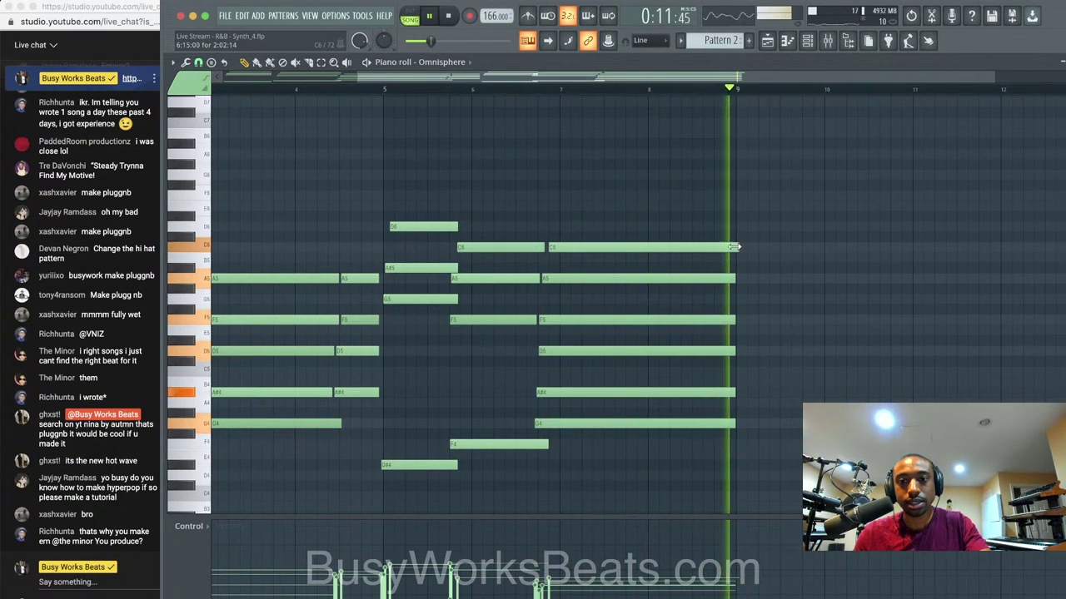
key("space")
key("space")
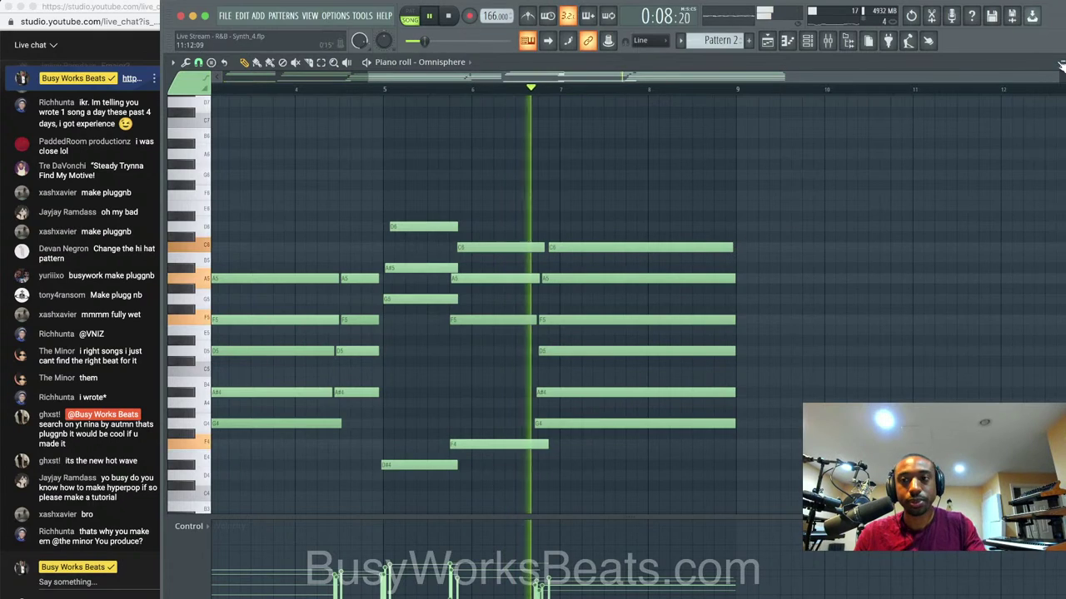
left_click(1064, 63)
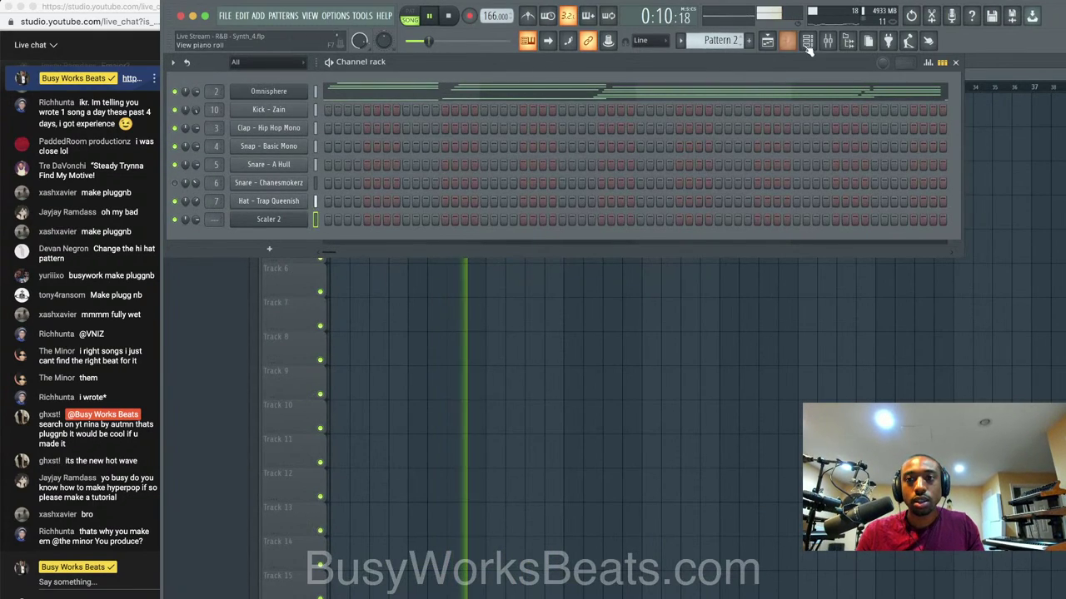
Turn the Desk Mic fader fully down, move Kick - Zain to insert 2, and lower its REVERB send to 36%.
key("F9")
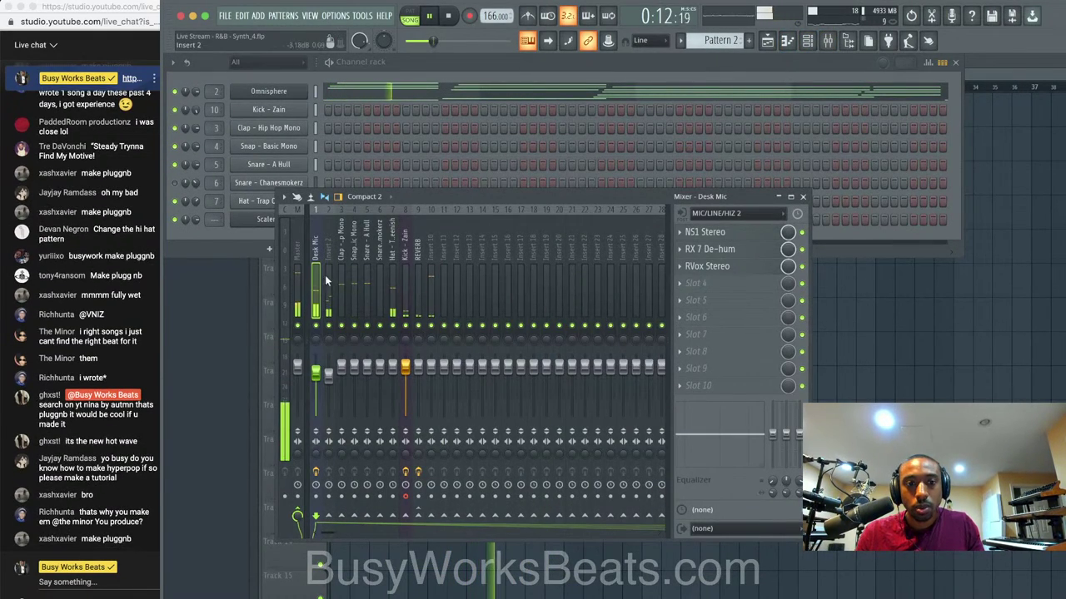
left_click(334, 298)
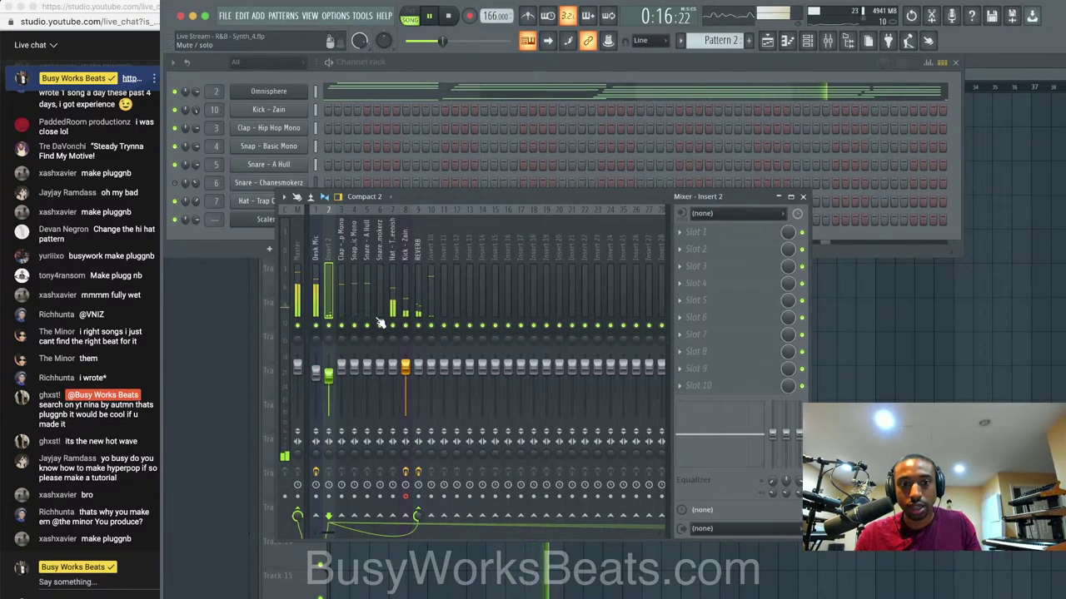
left_click_drag(316, 373, 316, 419)
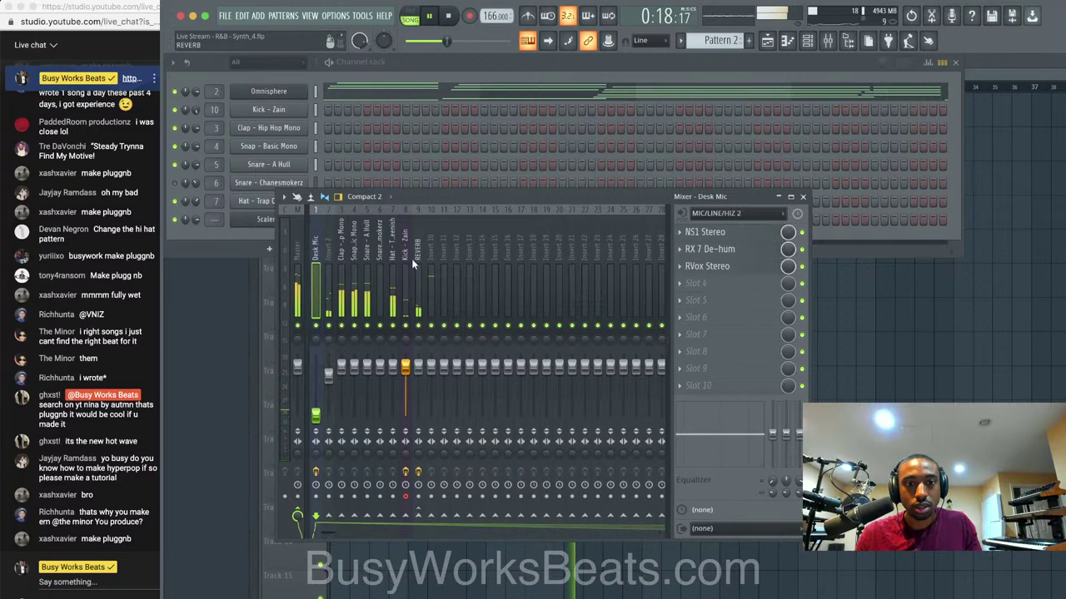
left_click(330, 254)
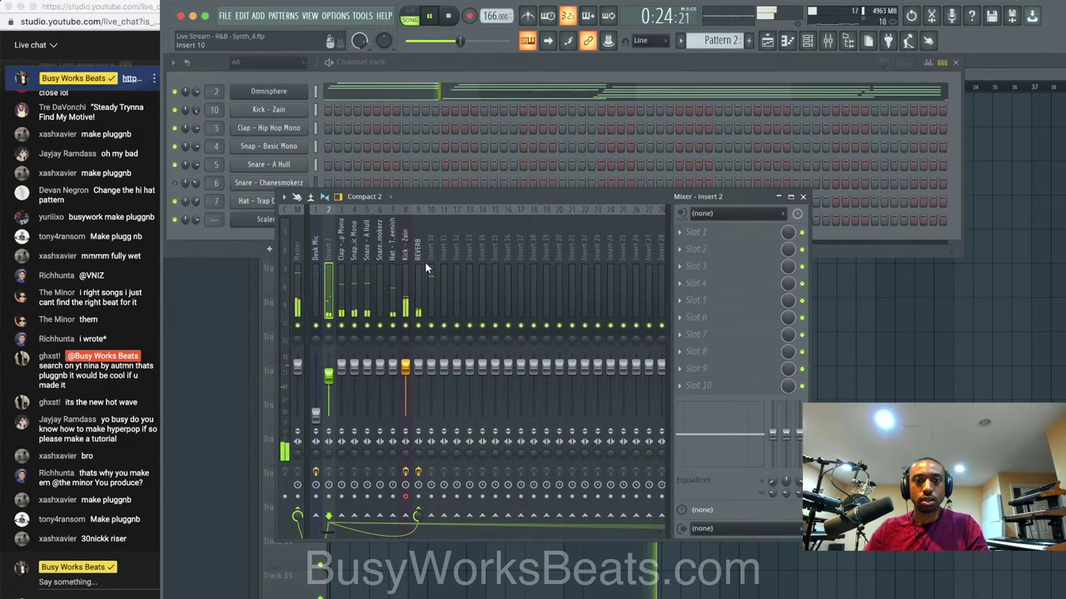
left_click(406, 278)
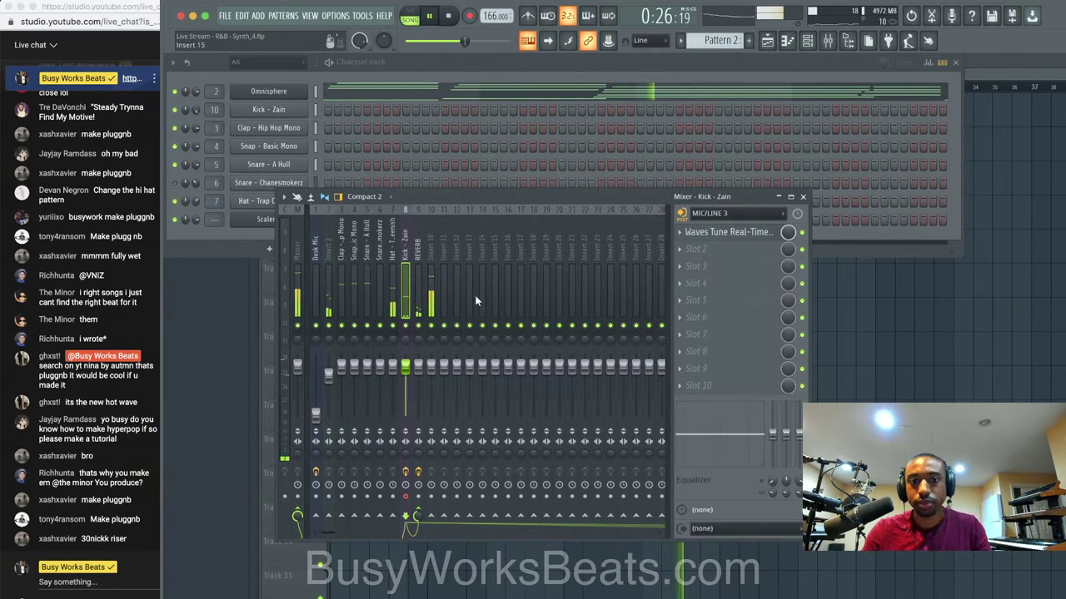
key("alt+Left")
key("alt+Left")
key("alt+Left")
key("alt+Left")
key("alt+Left")
key("alt+Left")
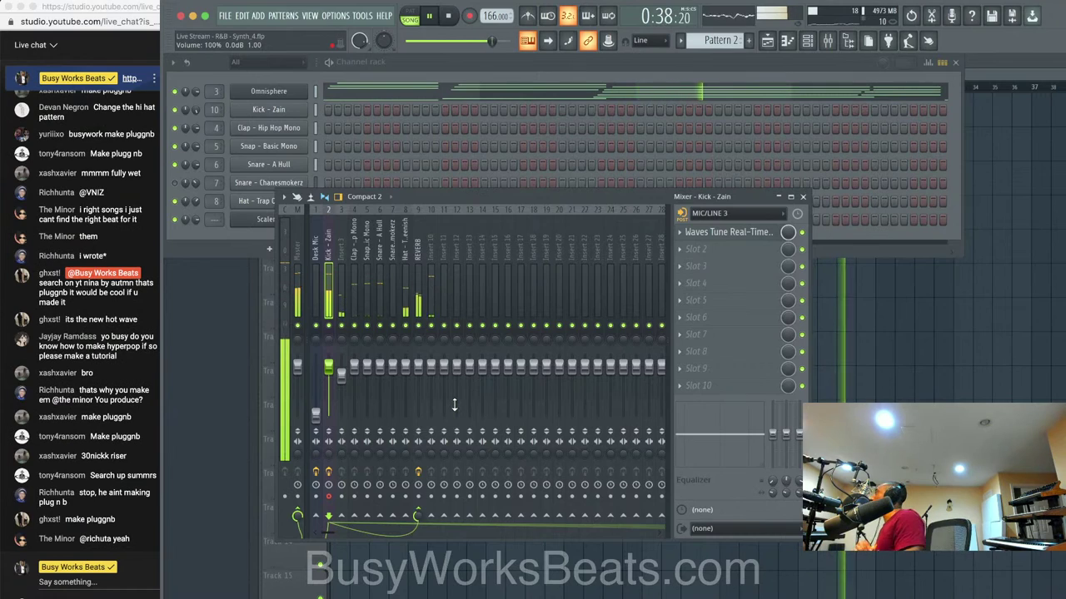
mouse_move(414, 526)
left_mouse_down()
mouse_move(413, 547)
mouse_move(418, 523)
left_mouse_up()
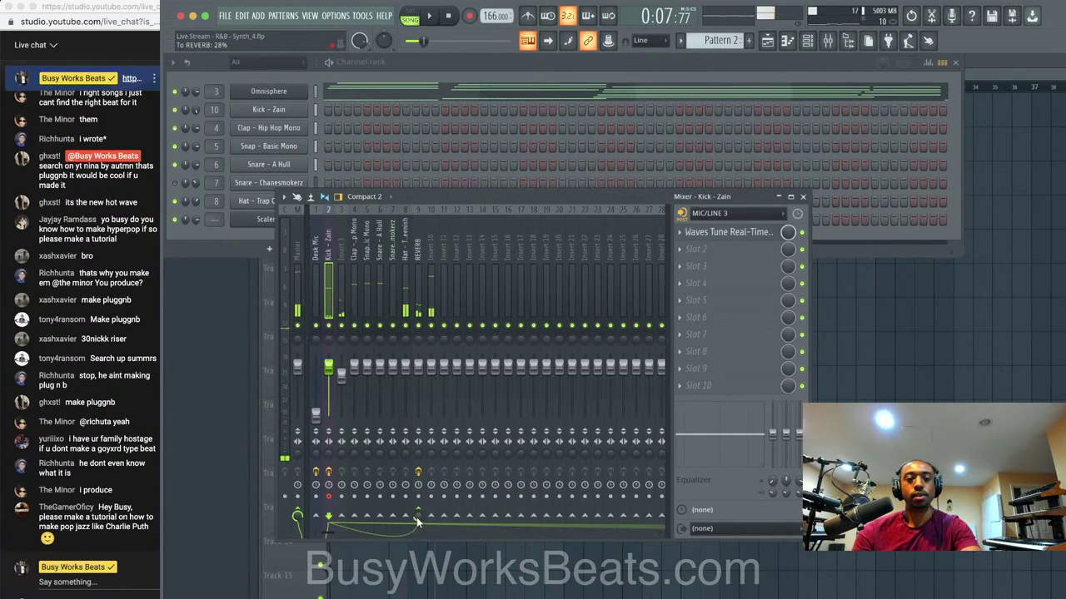
Load Fruity Soft Clipper onto the Master mixer track.
left_click(300, 291)
left_click(713, 252)
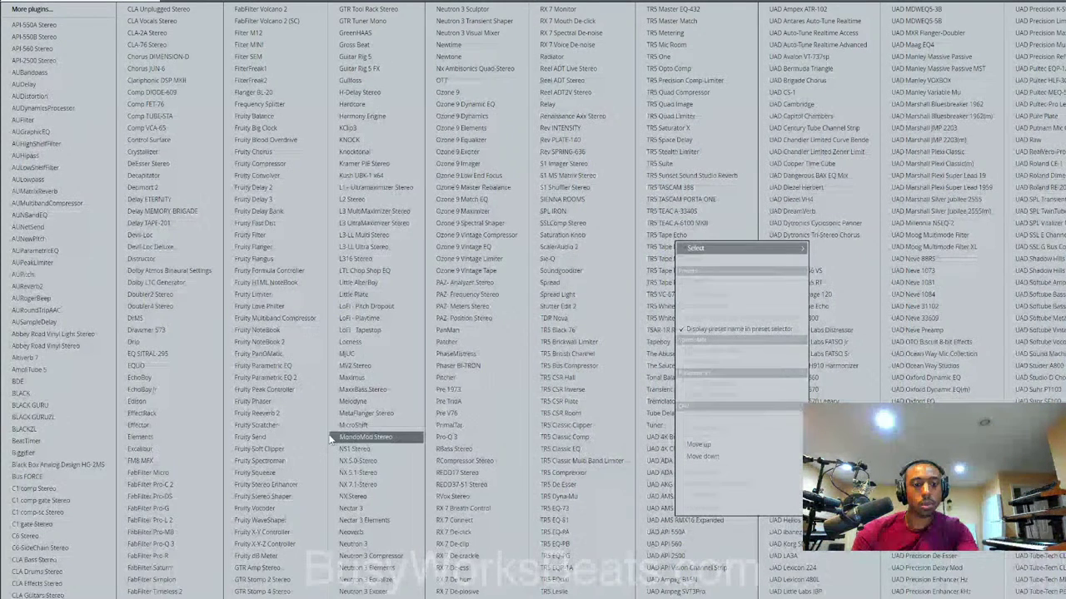
left_click(258, 449)
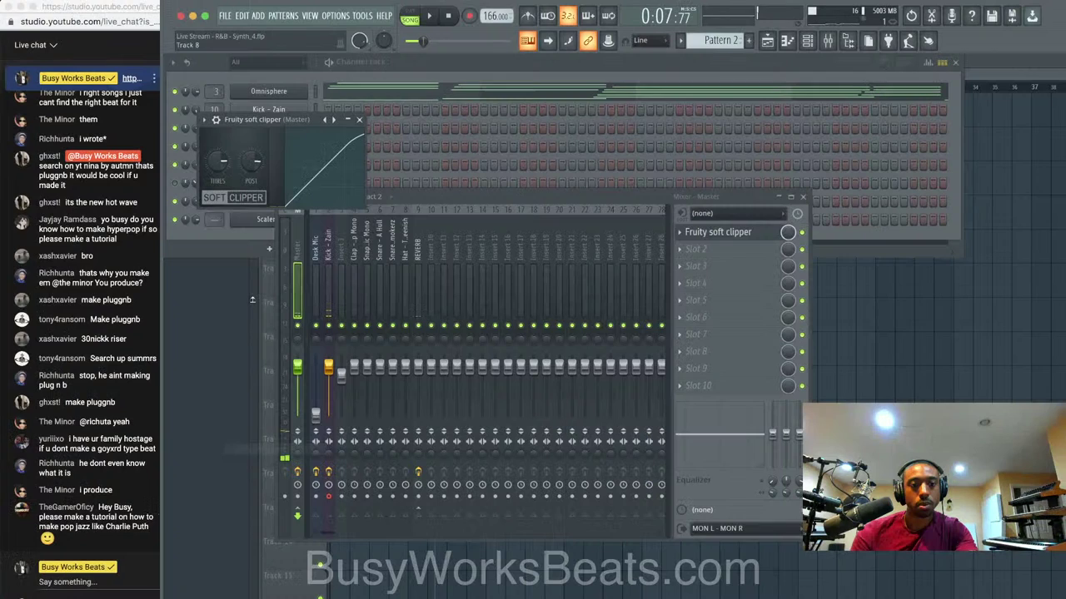
left_click(359, 120)
Lower the Hat - Trap Queenish track to 71% volume while the beat plays.
key("space")
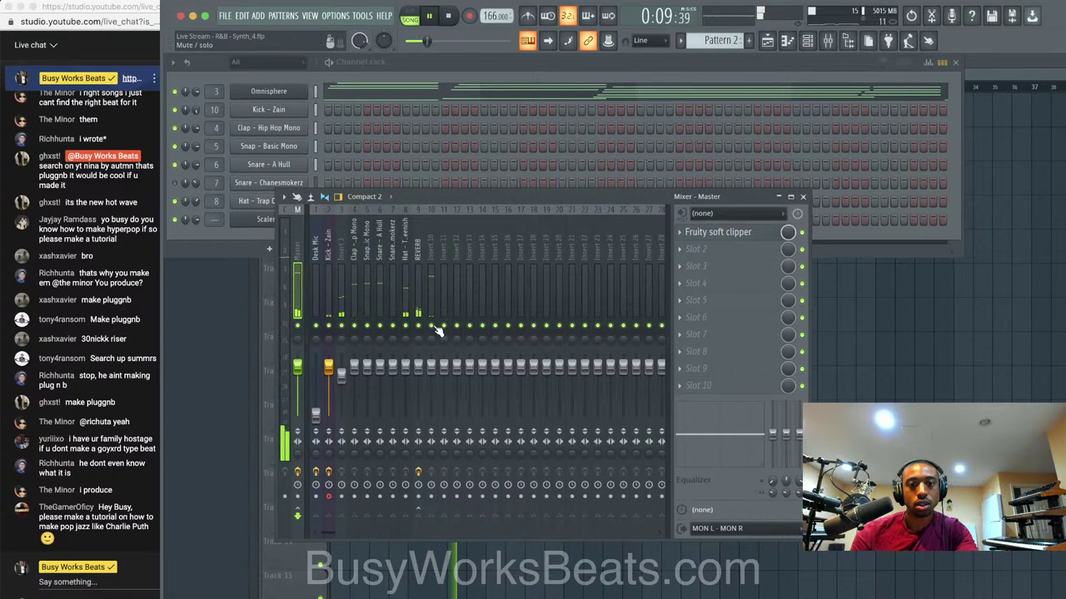
left_click_drag(405, 367, 405, 381)
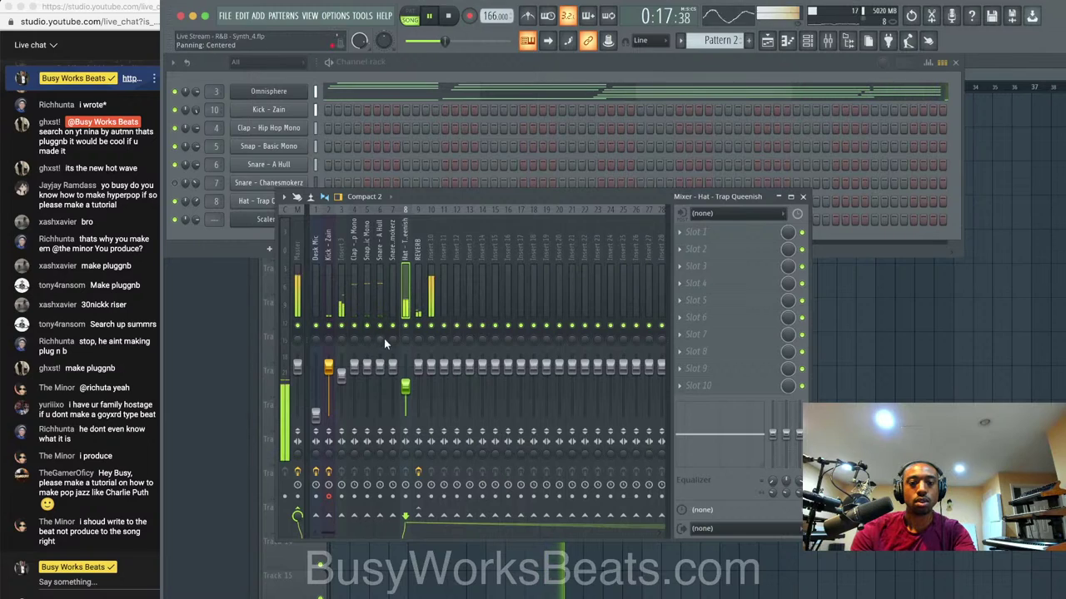
left_click(329, 283)
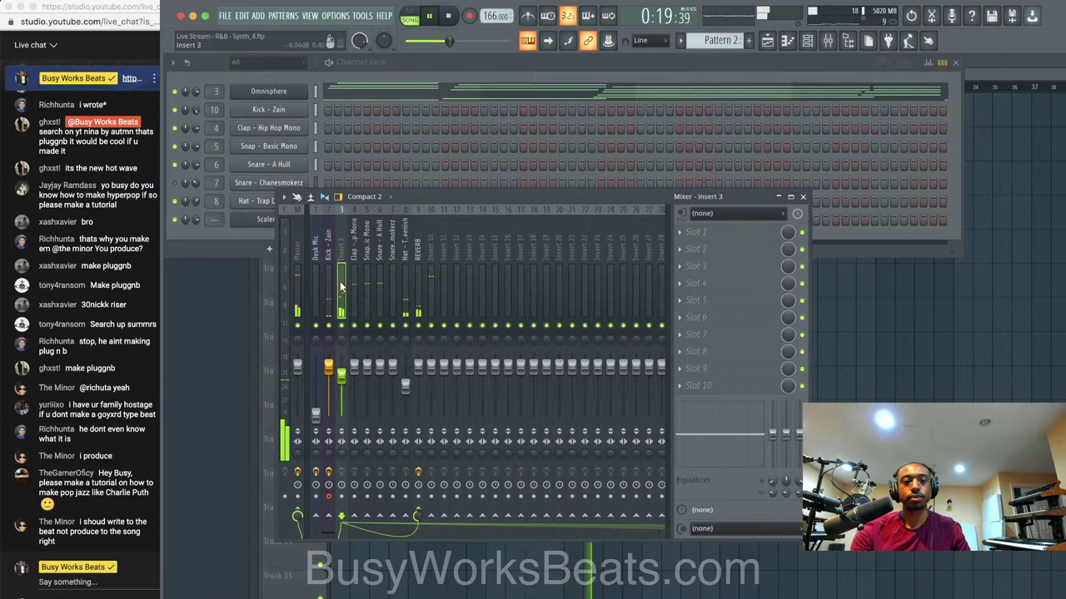
key("space")
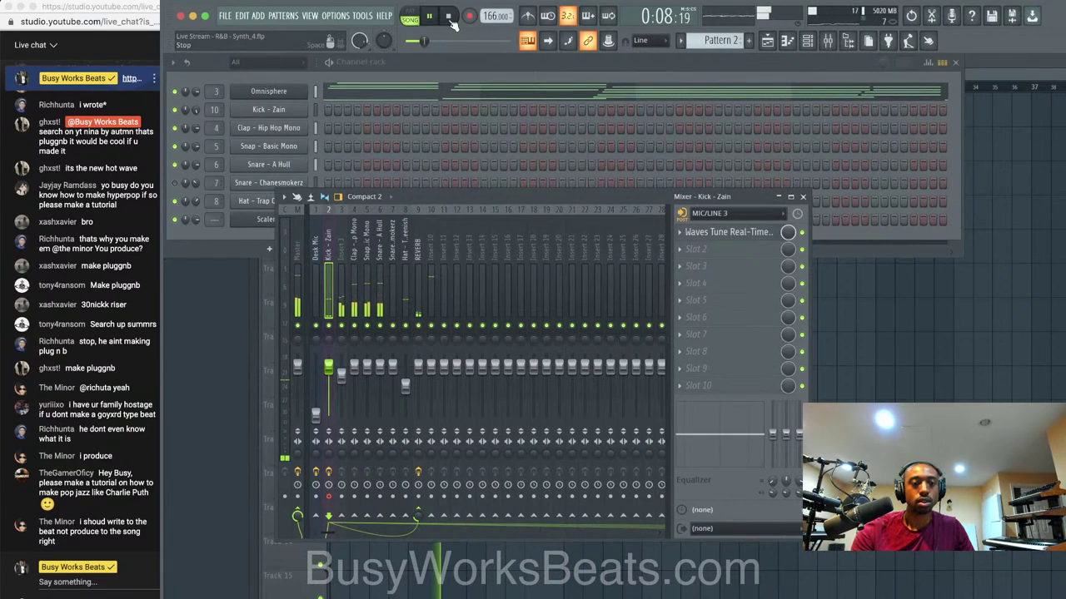
Set Waves Tune Real-Time on Kick - Zain to 3.9 ms speed and 3.5 ms note transition.
right_click(880, 354)
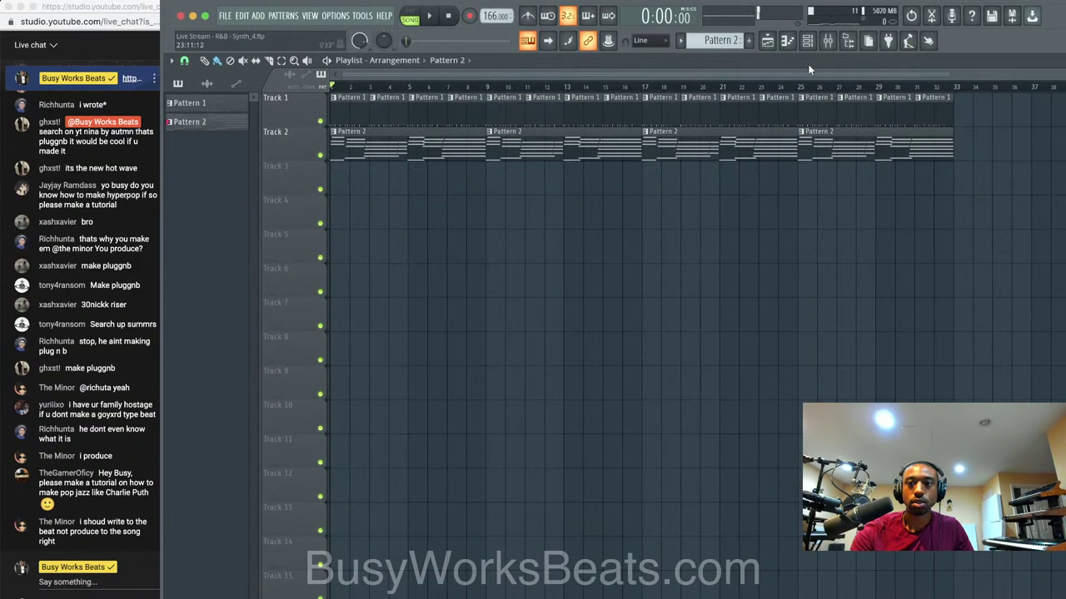
left_click(829, 41)
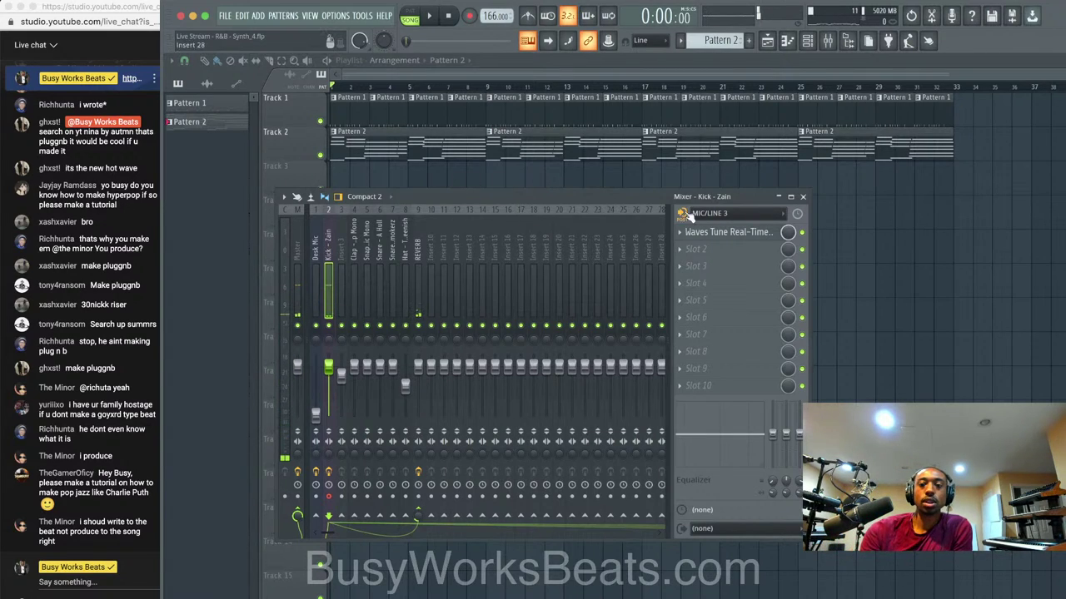
left_click(716, 233)
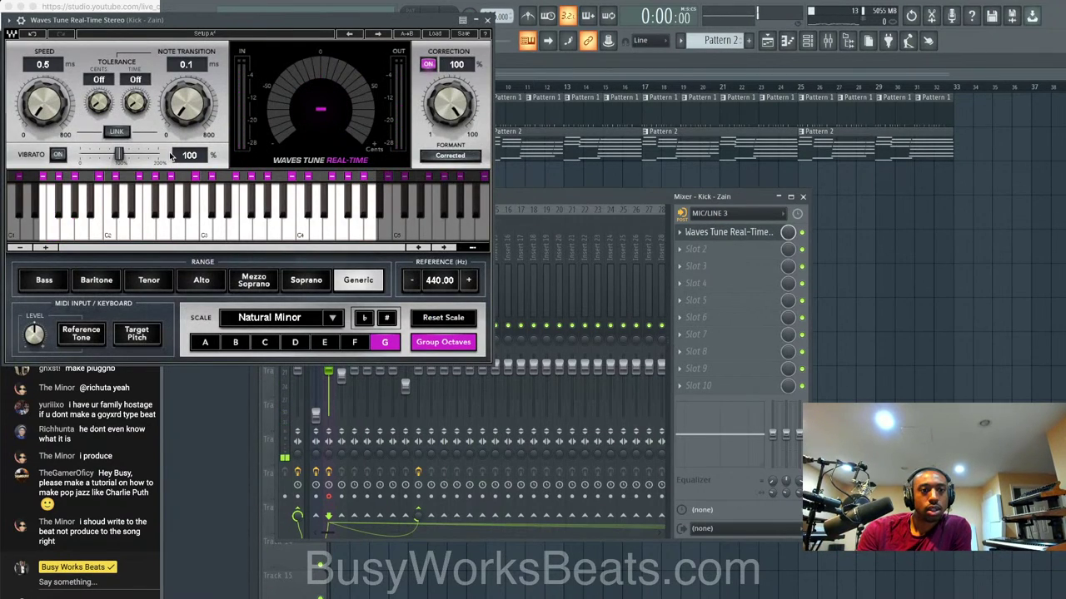
left_click_drag(188, 106, 188, 100)
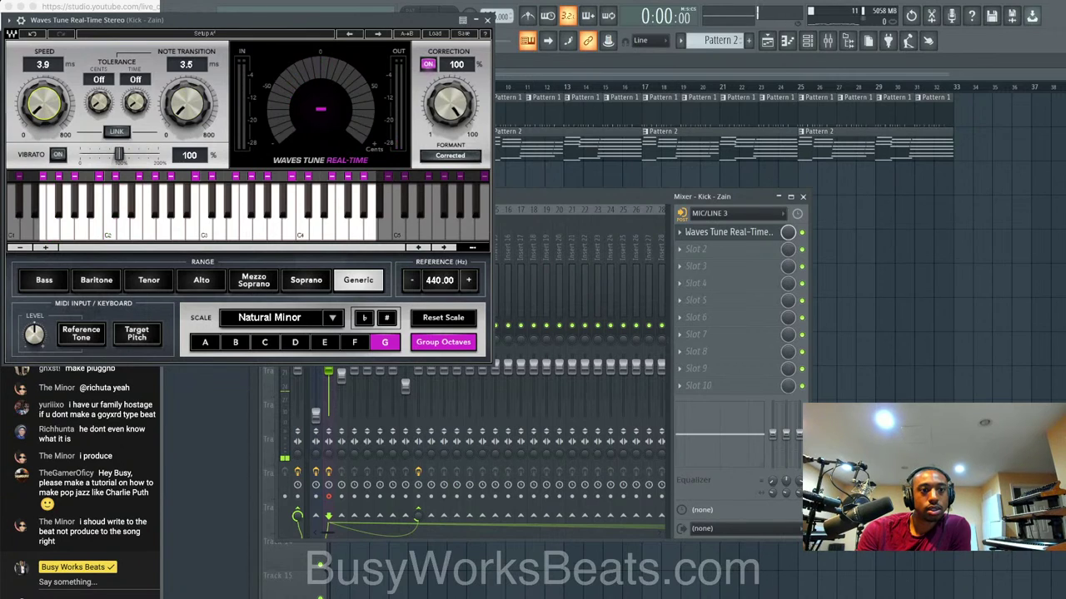
left_click(487, 20)
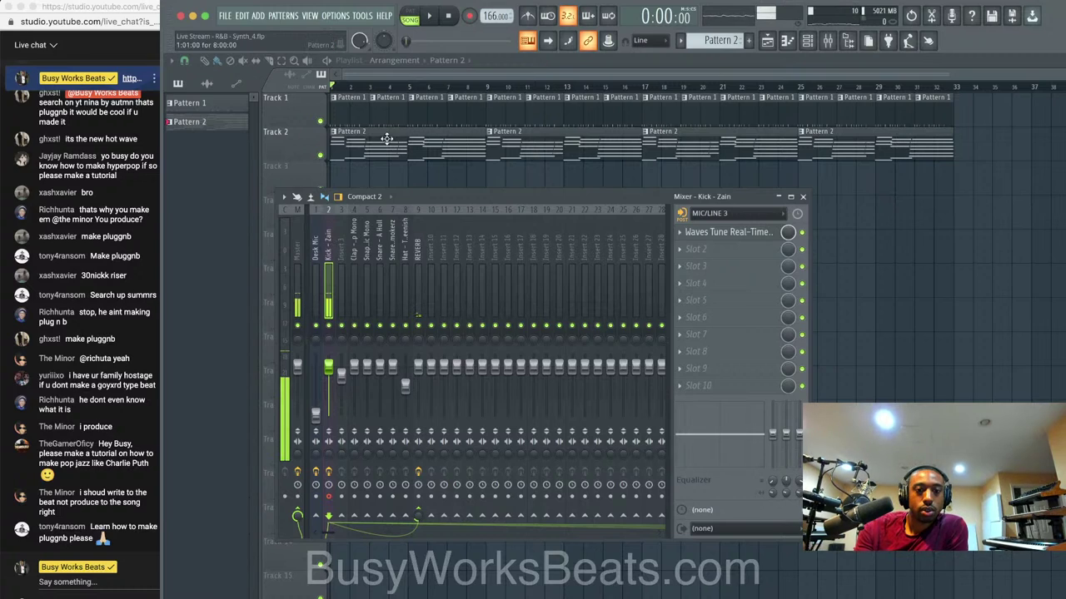
Record a mic vocal take straight into the playlist as an audio clip, stopping around bar 20.
left_click(470, 17)
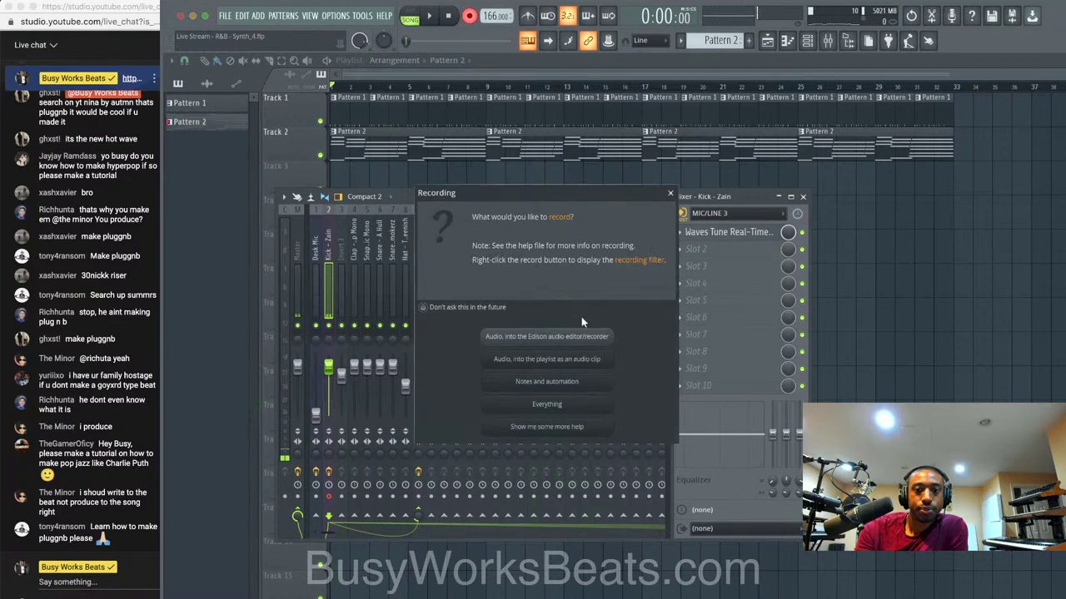
left_click(580, 361)
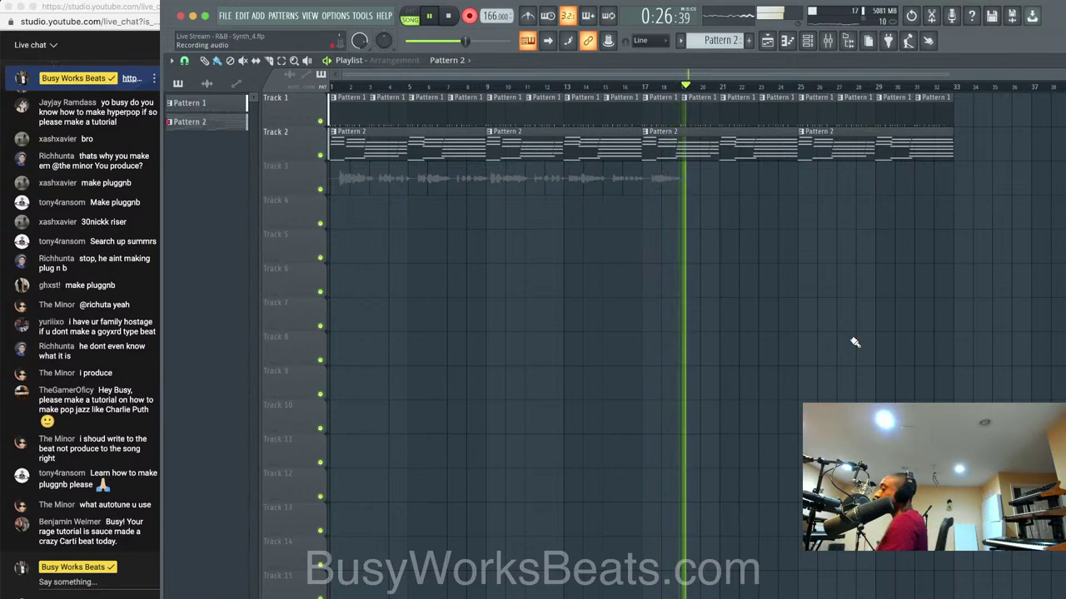
key("space")
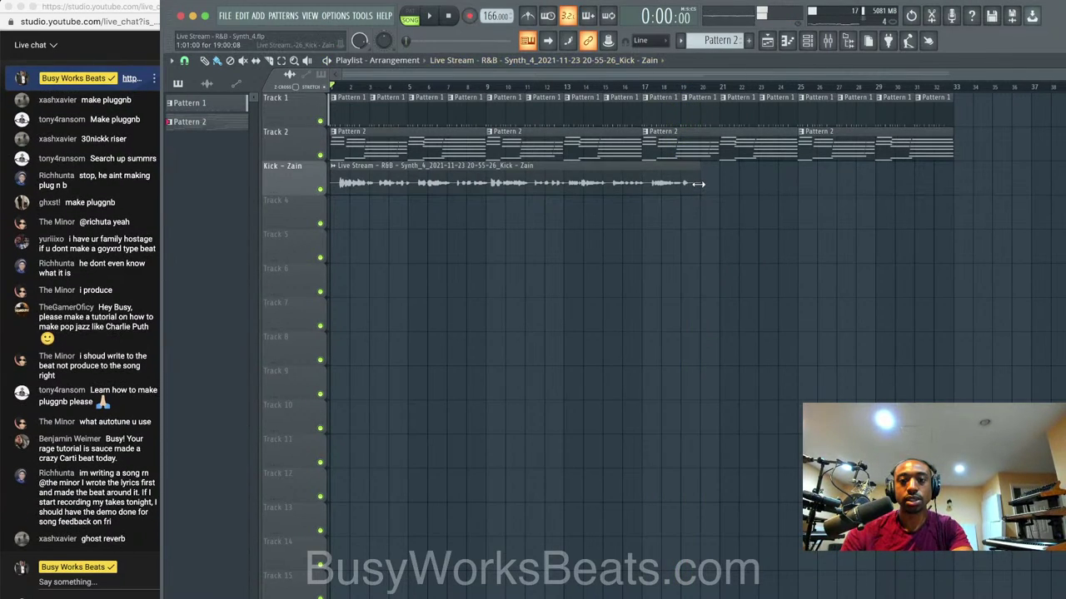
Trim the end of the recorded clip and loop bars 1 to 17.
left_click_drag(695, 187, 654, 186)
key("ctrl+z")
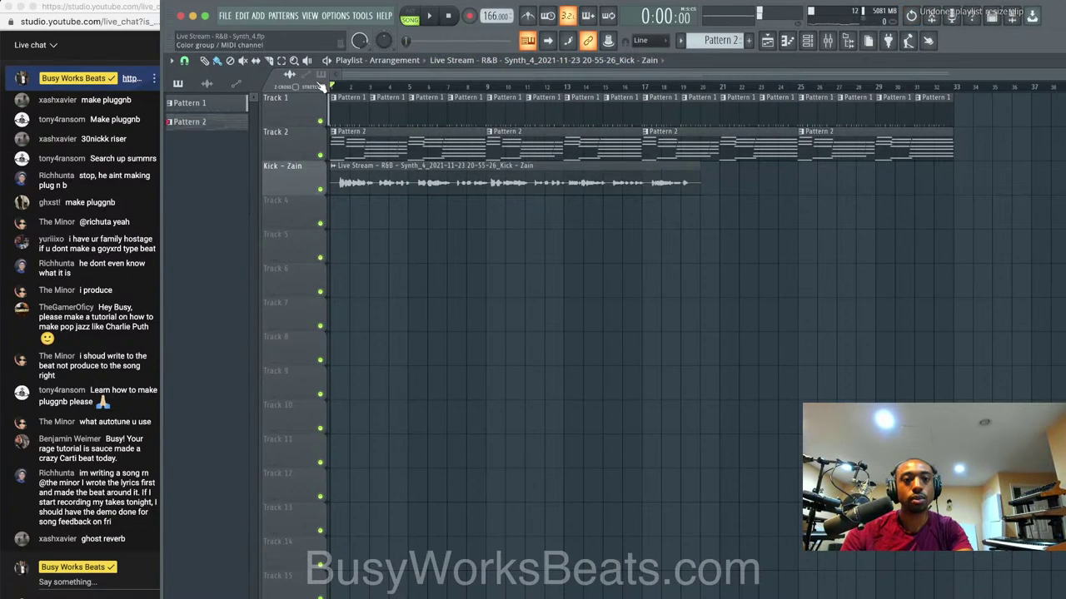
left_click_drag(700, 181, 642, 182)
key("space")
left_click_drag(648, 90, 339, 88)
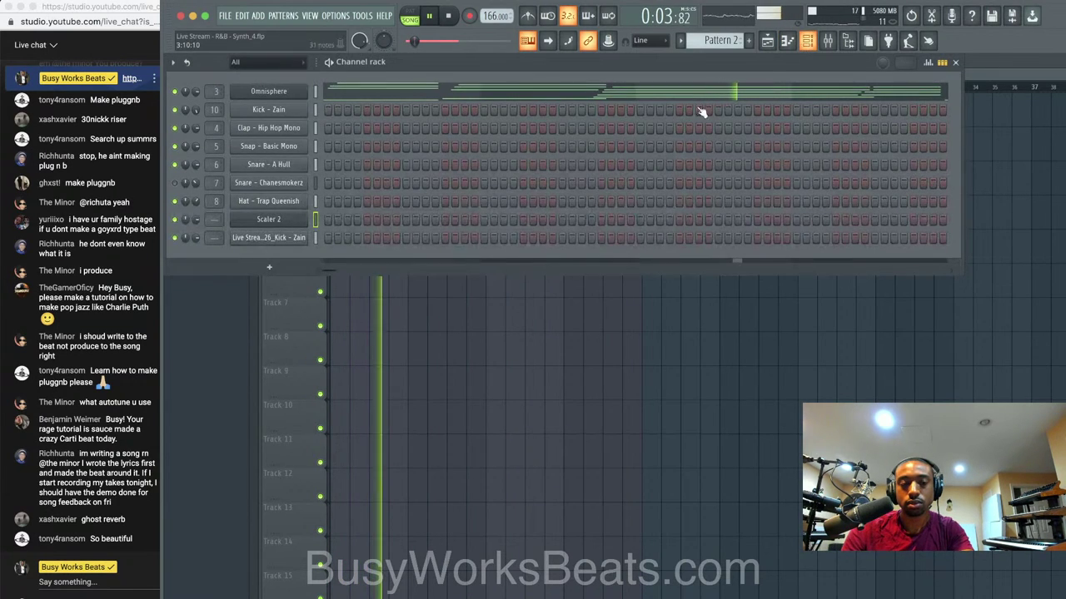
Route the recorded clip to mixer track 11, send it to REVERB, and set its volume to 52%.
left_click(807, 40)
double_click(317, 240)
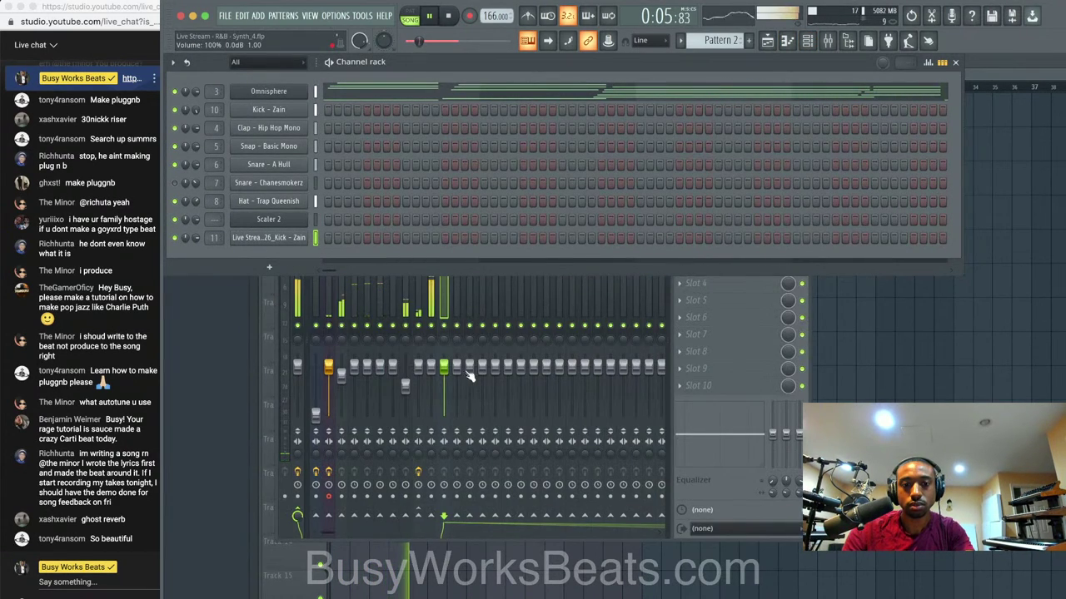
left_click_drag(444, 367, 443, 378)
left_click(418, 516)
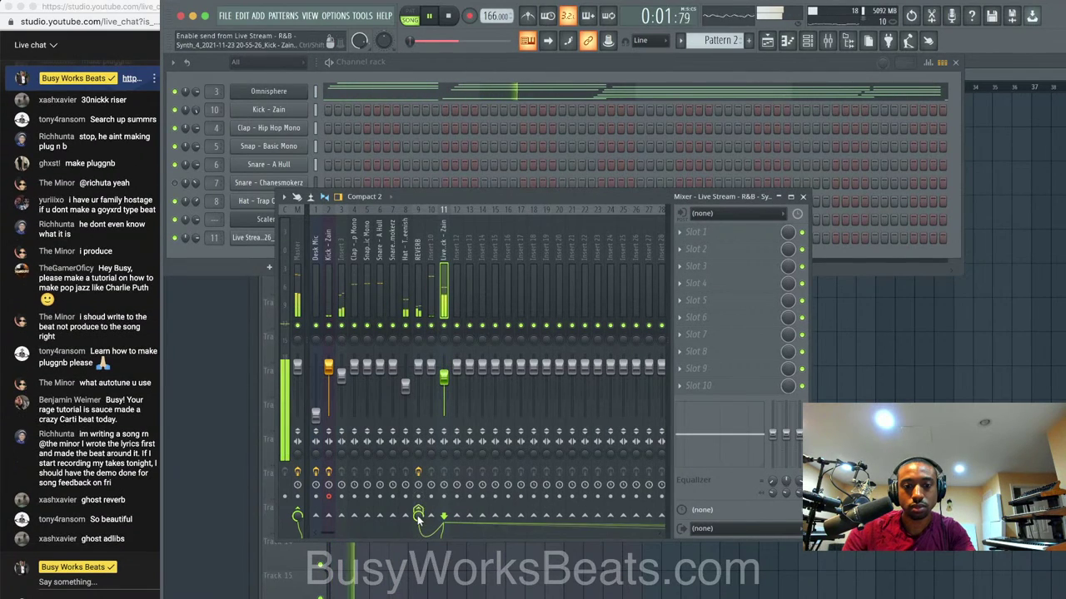
left_click_drag(418, 516, 418, 537)
key("space")
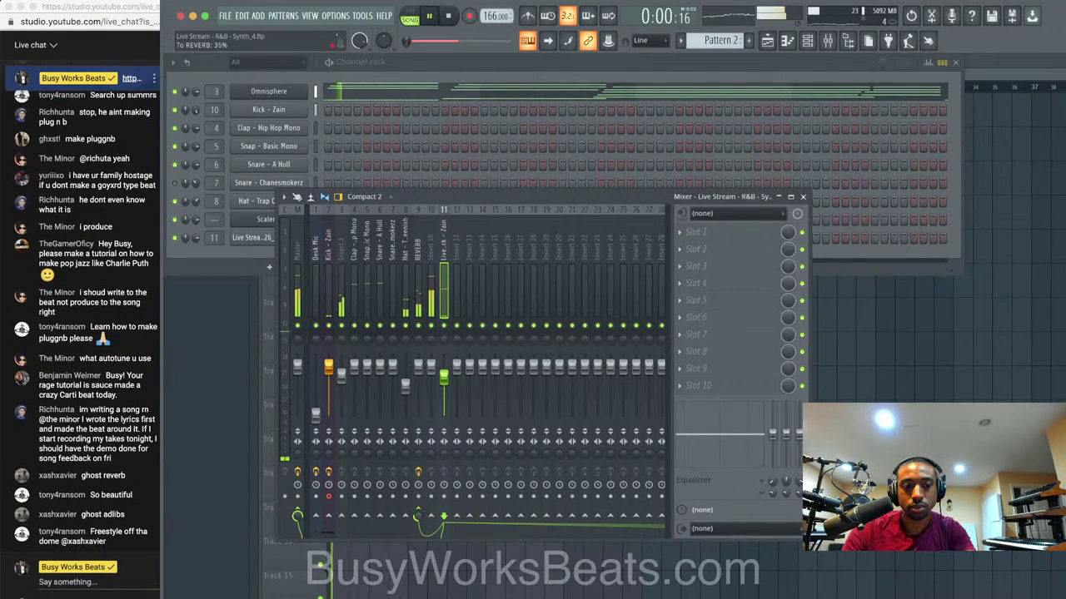
left_click_drag(442, 392, 439, 405)
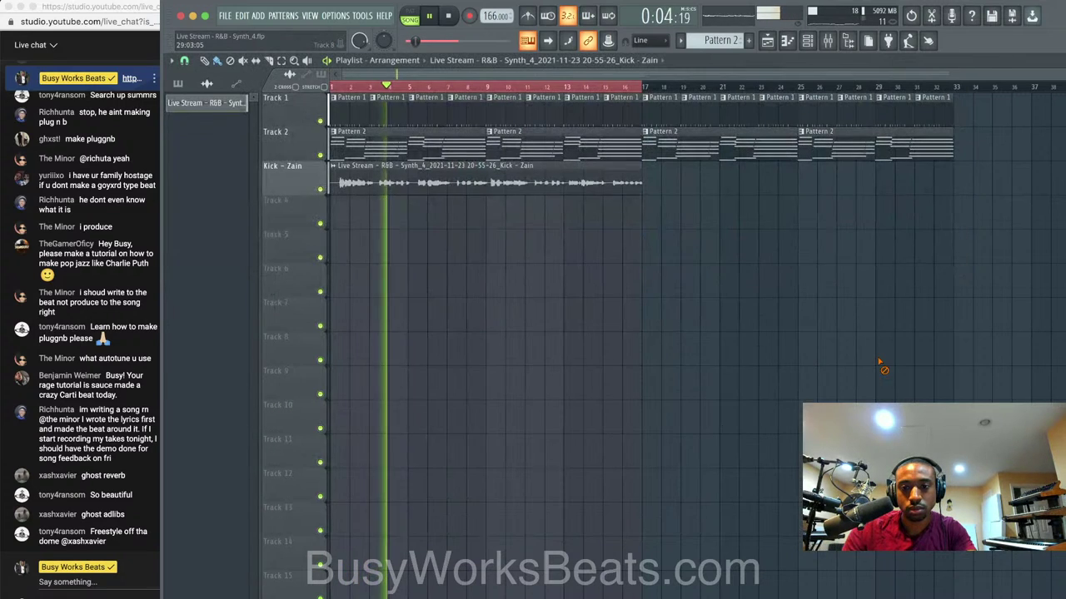
Clear the bars 1–17 time selection in the playlist.
key("F5")
right_click(661, 85)
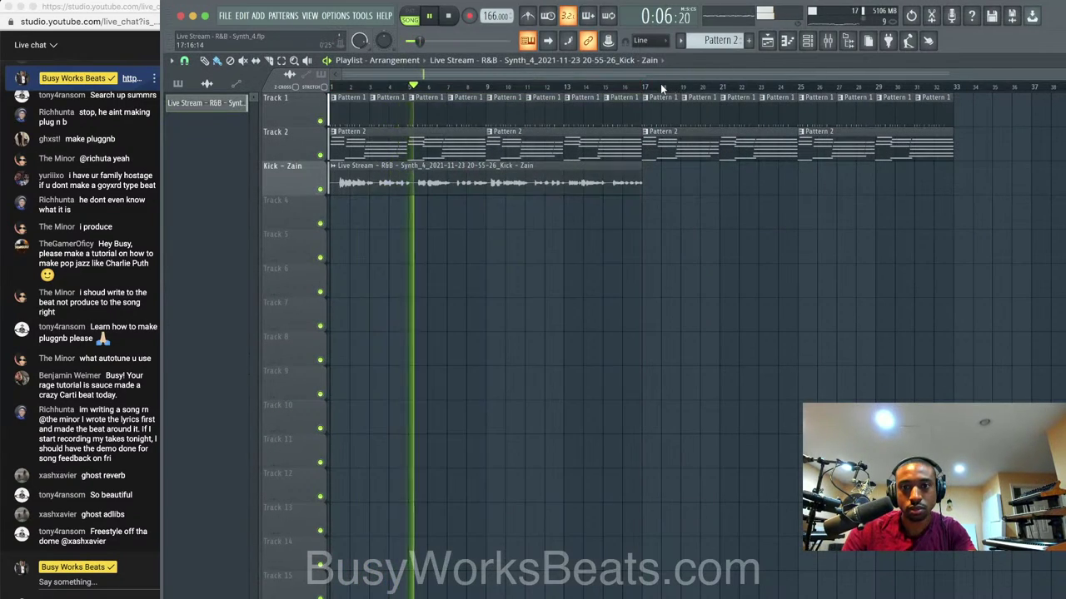
left_click(827, 40)
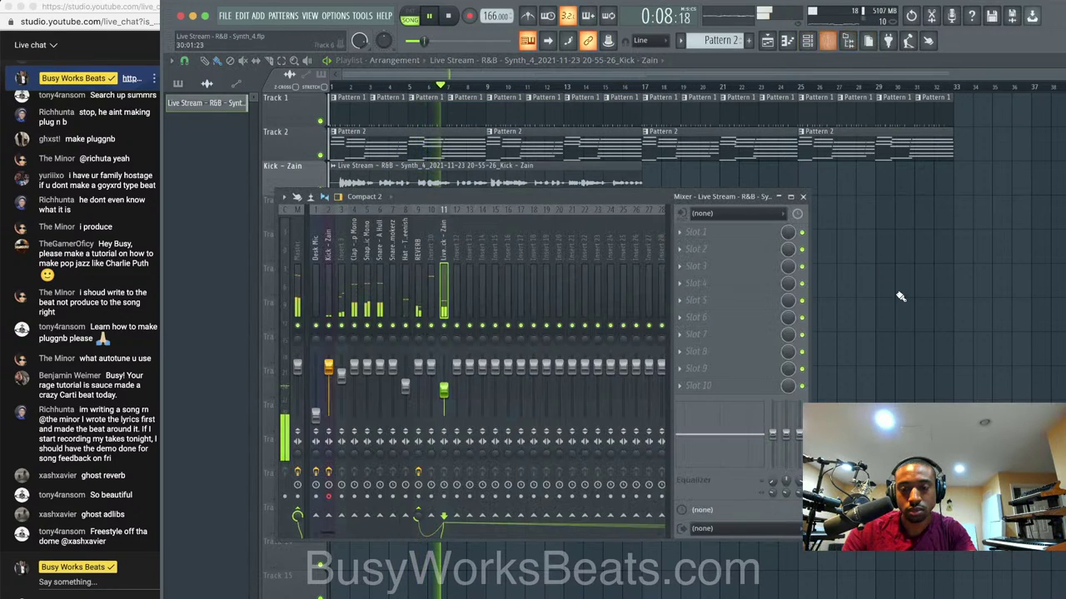
right_click(899, 297)
scroll(364, 205, "up", 3)
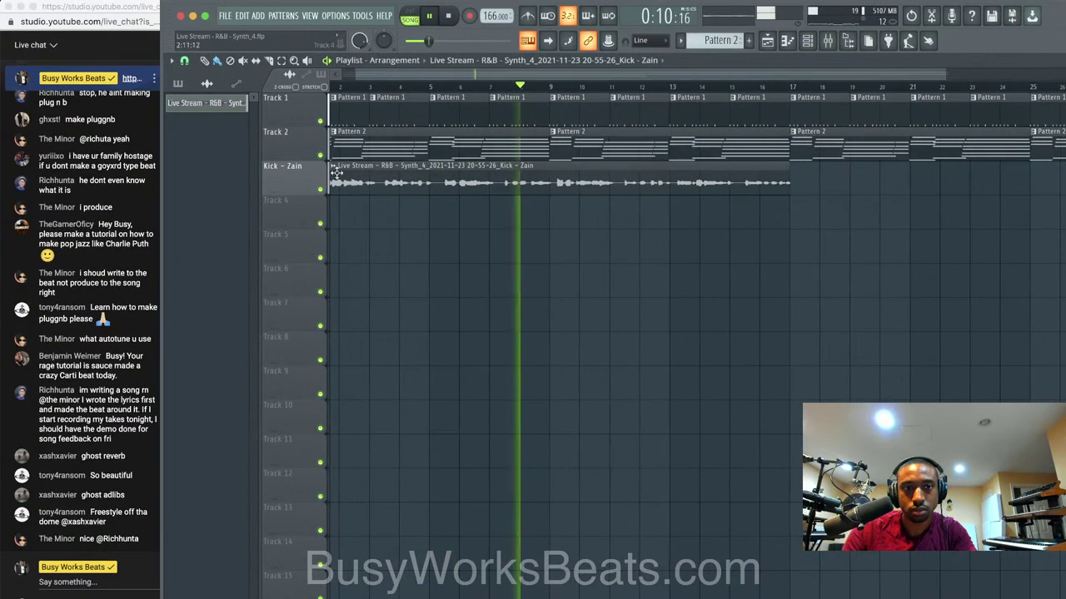
scroll(533, 255, "up", 3)
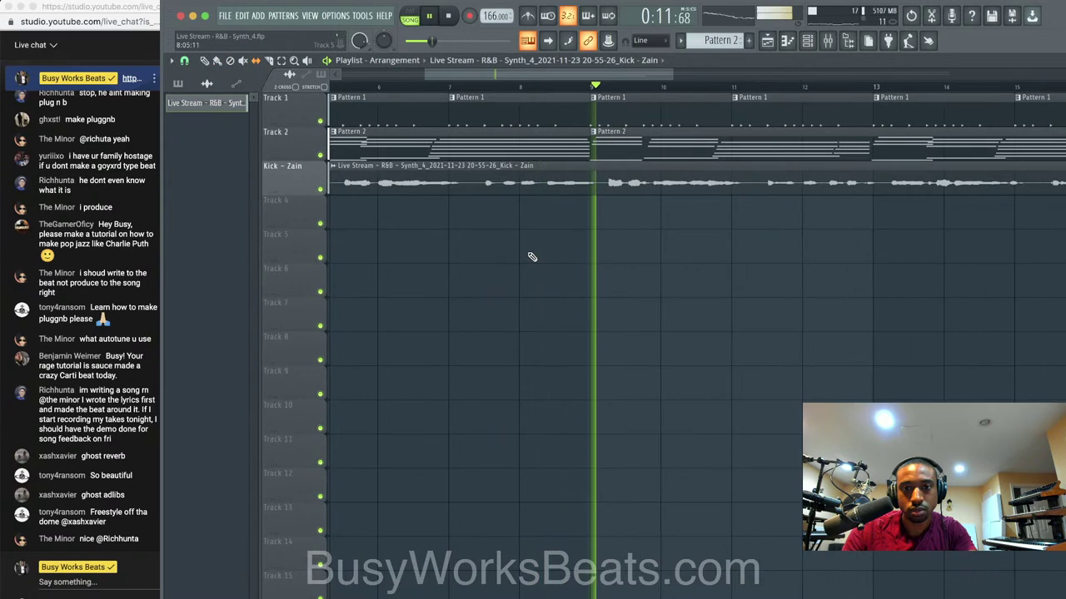
Select the recorded vocal clip and reopen the mixer with playback stopped at the start.
left_click(629, 184)
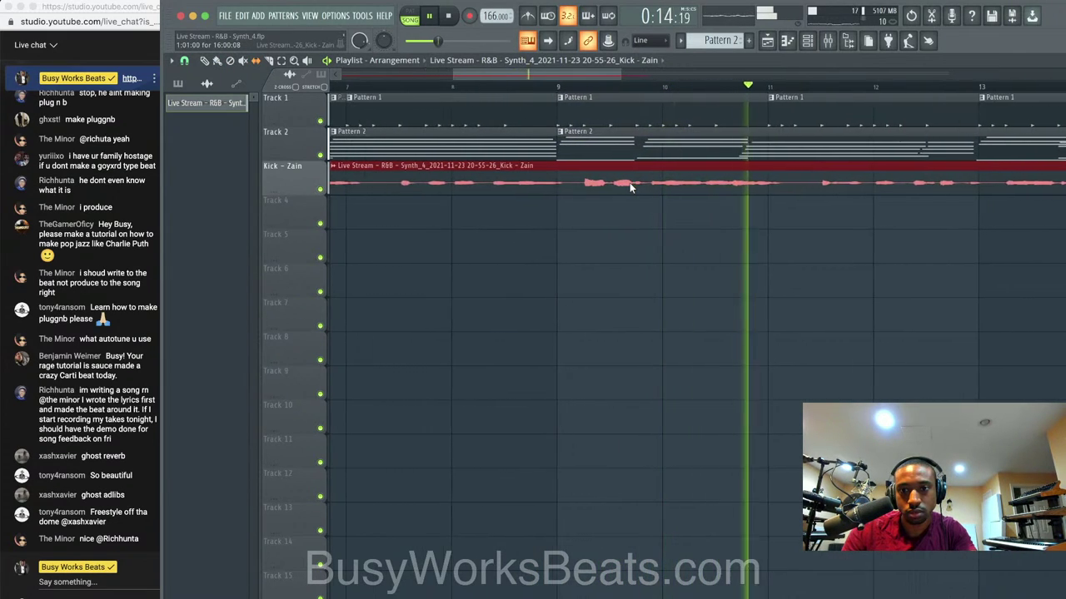
scroll(662, 187, "up", 2)
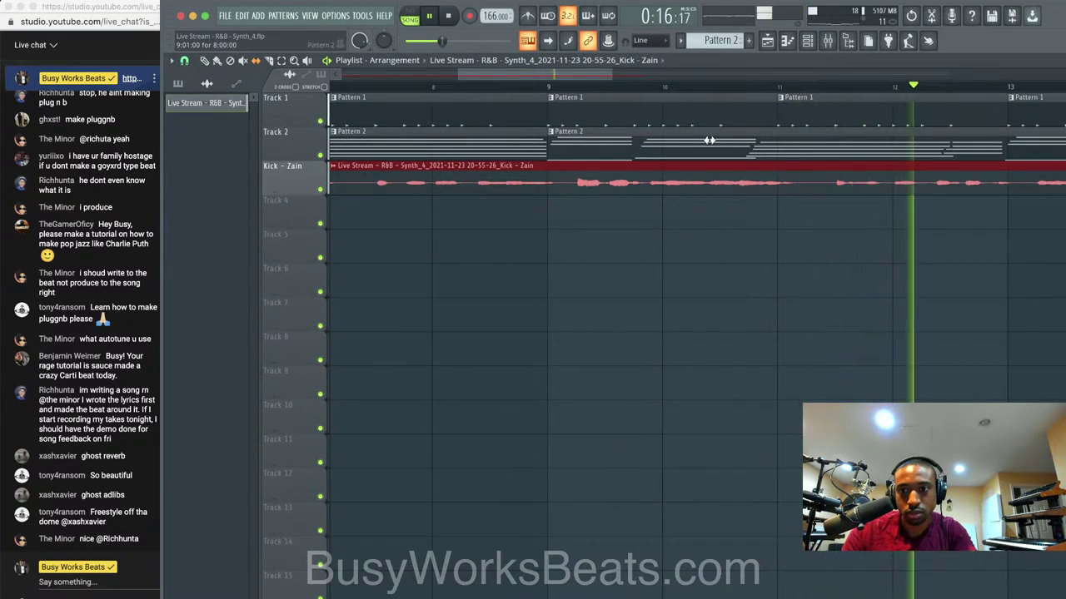
scroll(766, 88, "down", 4)
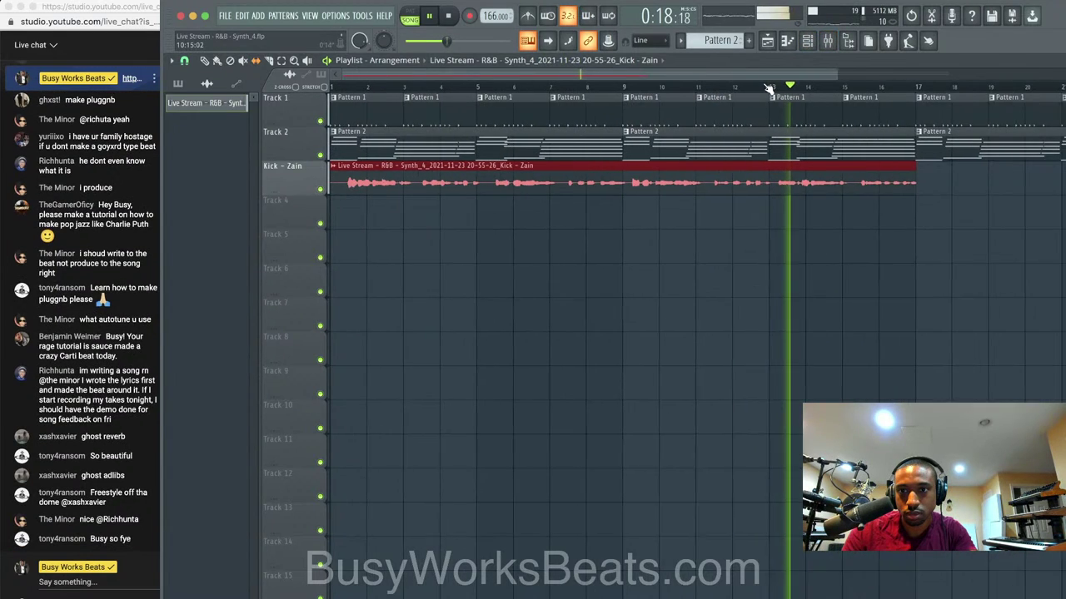
scroll(824, 96, "down", 2)
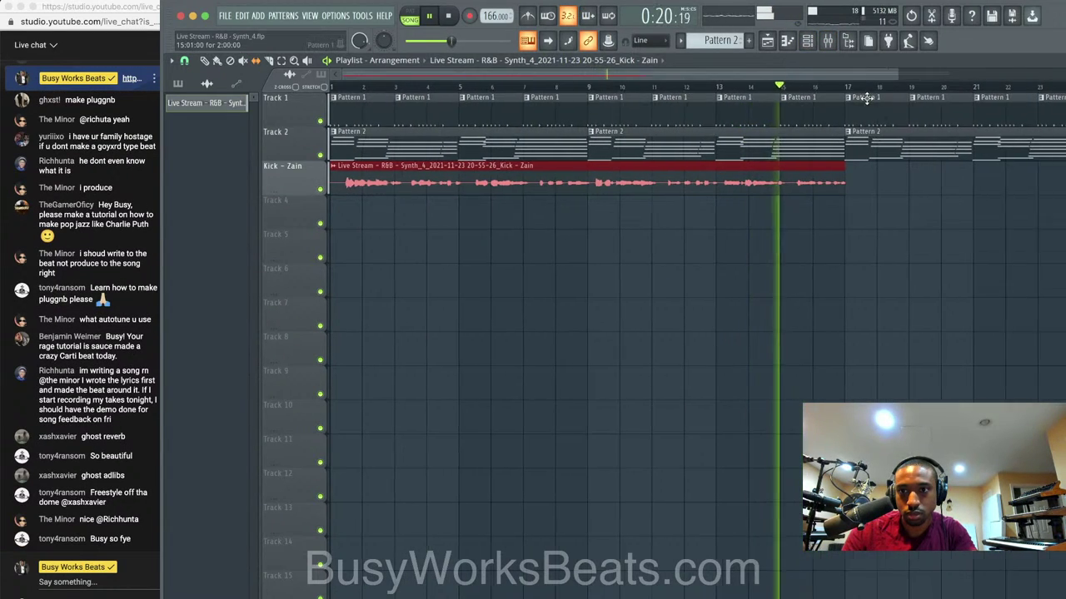
scroll(824, 96, "down", 3)
left_click(830, 42)
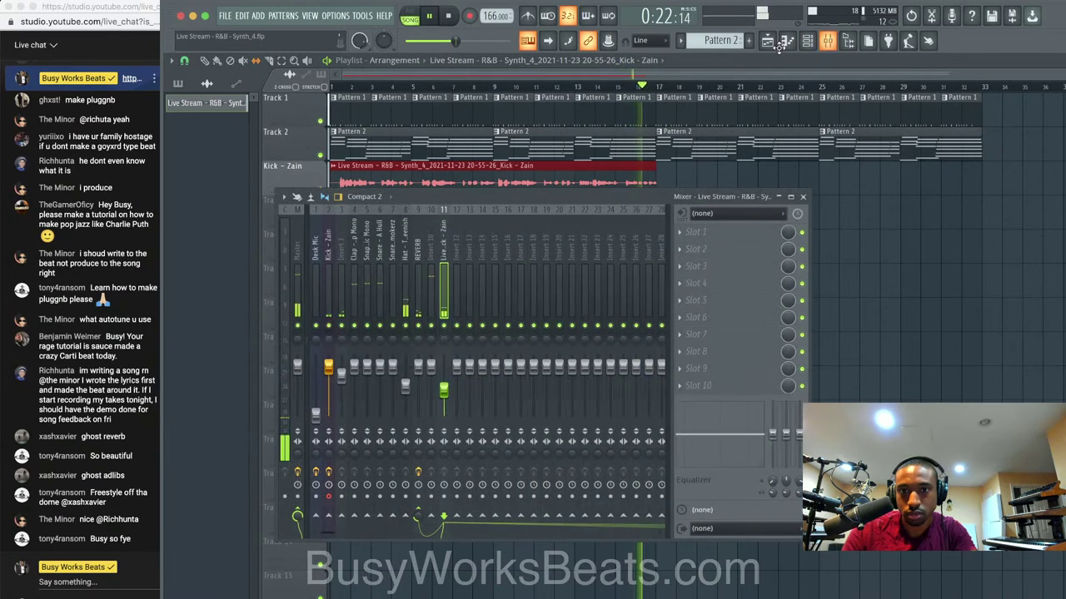
left_click(453, 18)
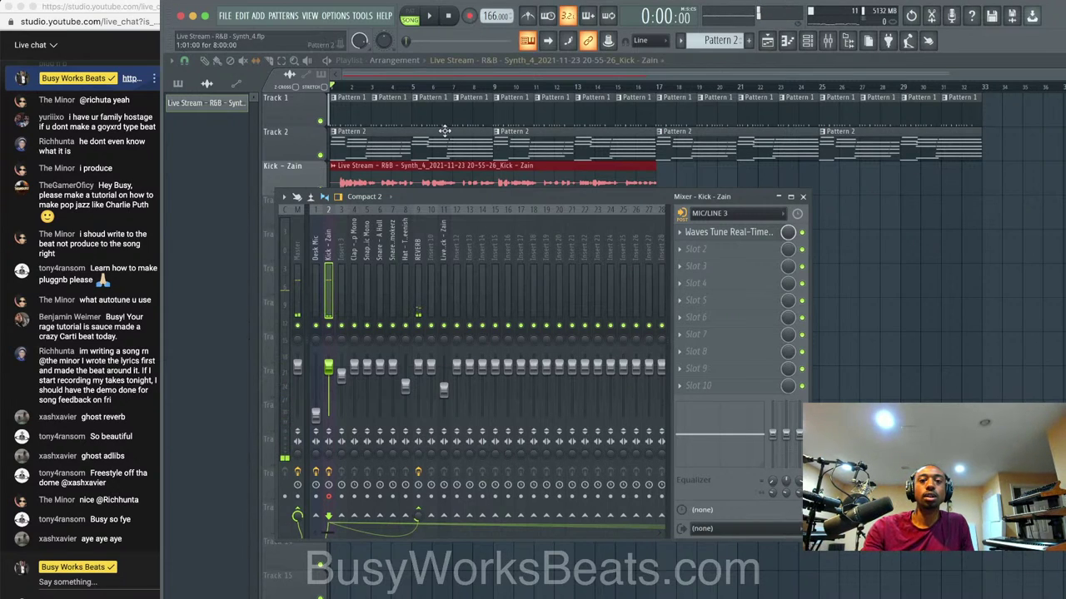
Record a short test take into the playlist as an audio clip.
left_click(469, 16)
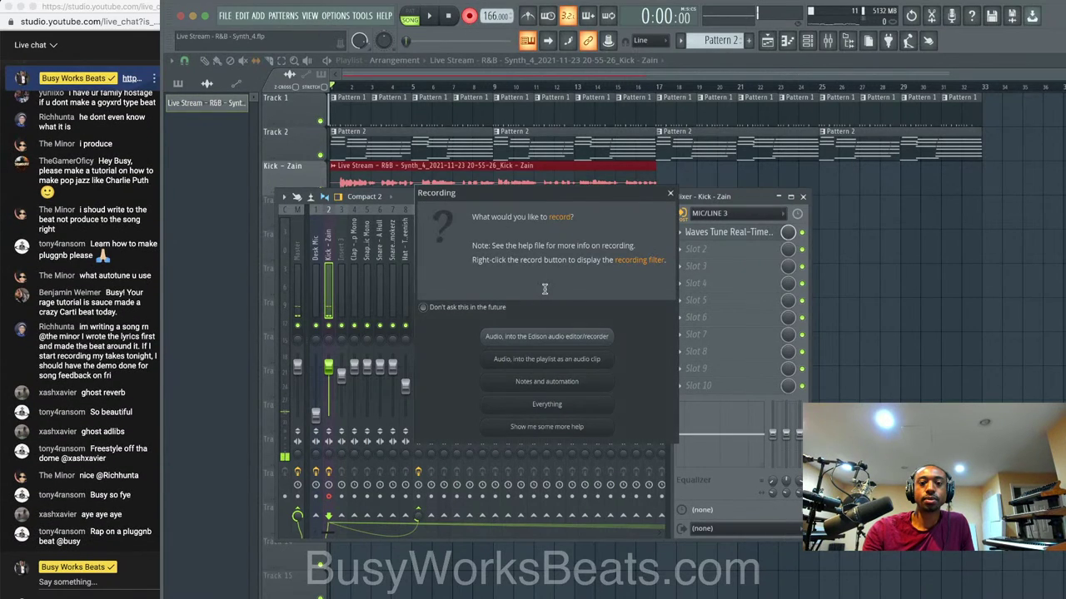
left_click(574, 358)
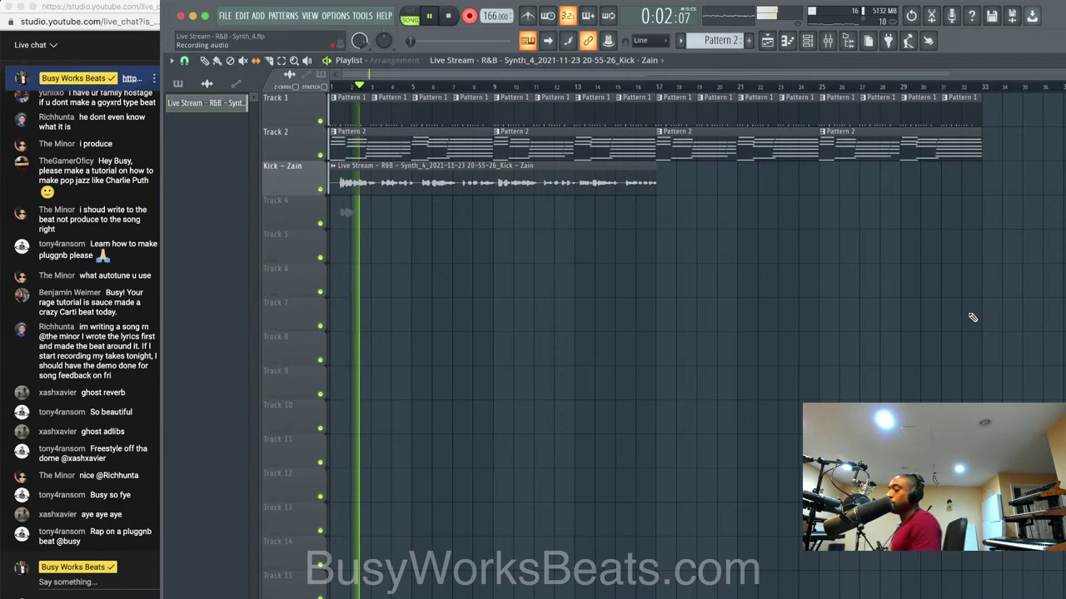
key("space")
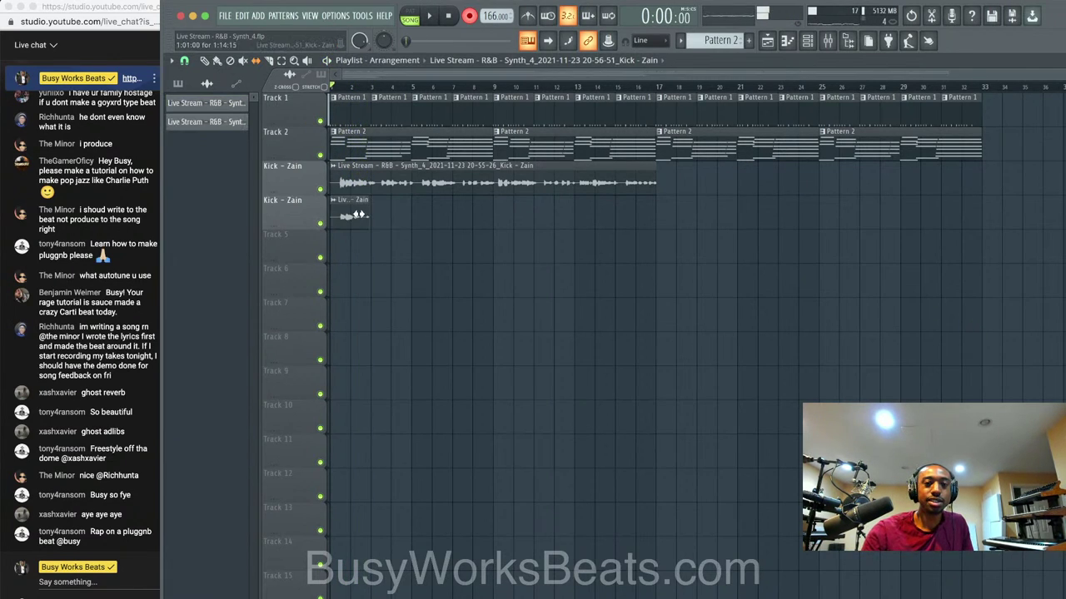
Record the new vocal take into the playlist and delete the older clip on the third track.
left_click(470, 17)
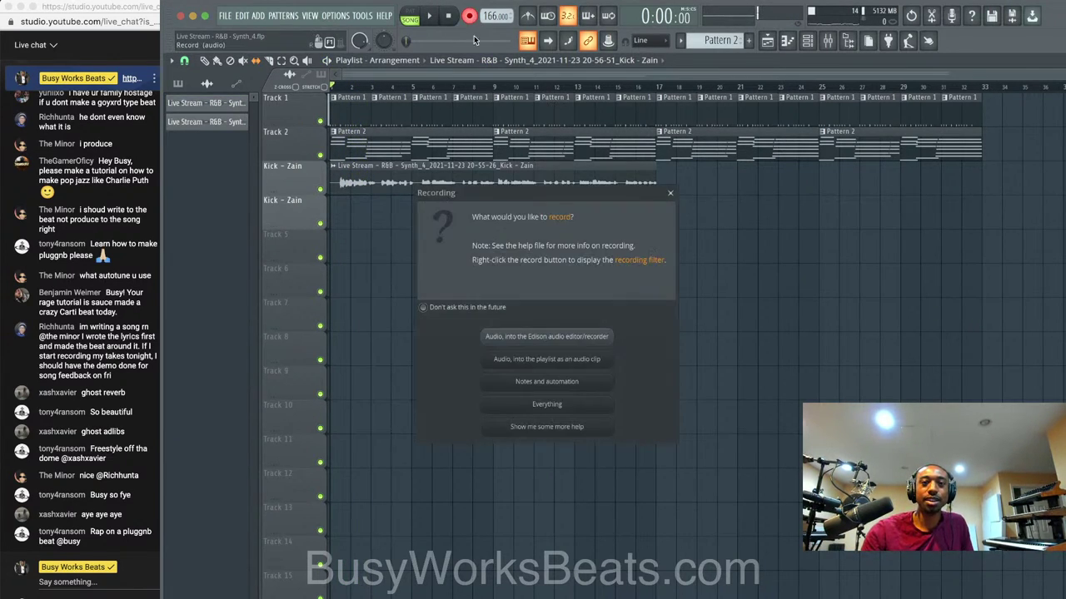
left_click(581, 359)
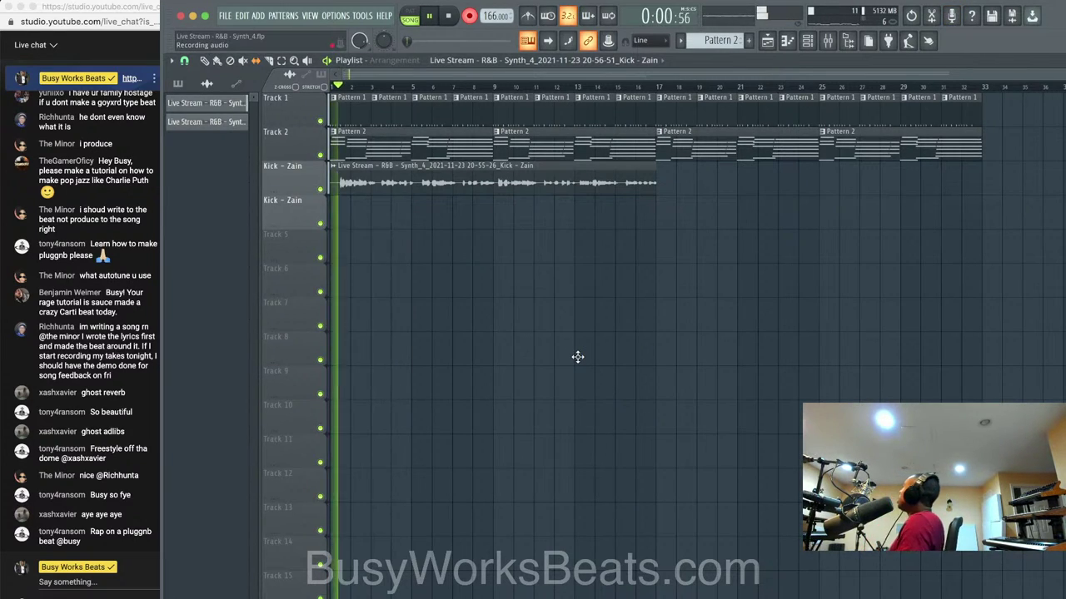
key("space")
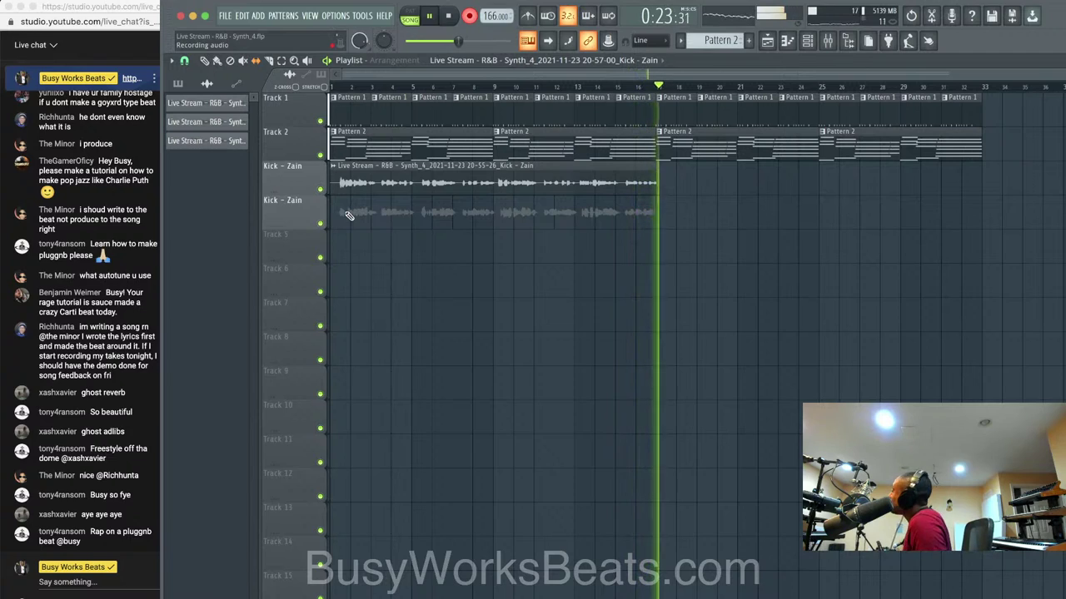
key("space")
right_click(396, 187)
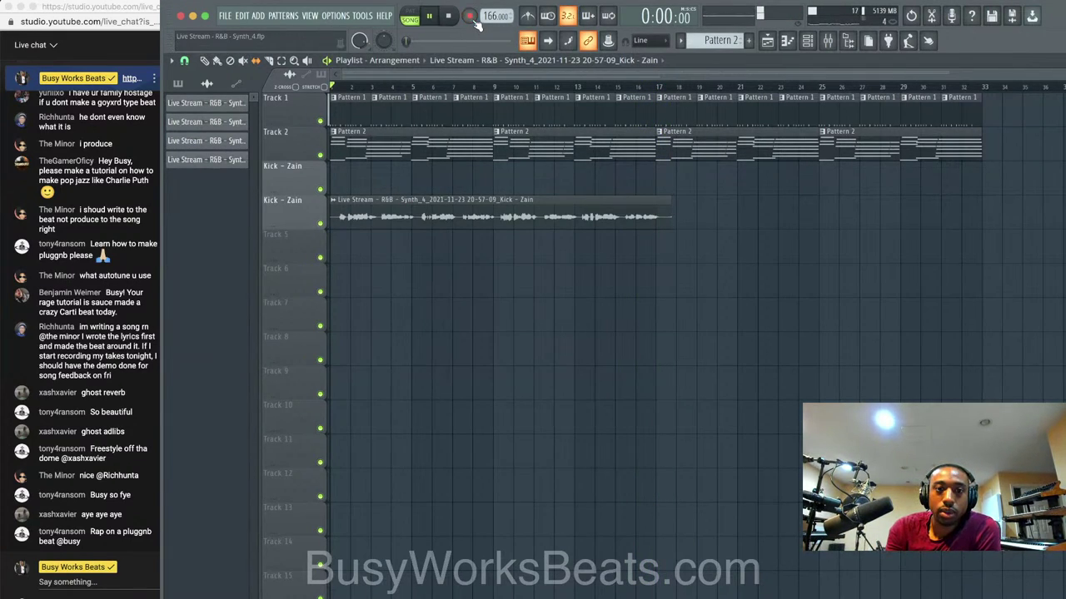
Save the project as new version Synth_5.
key("space")
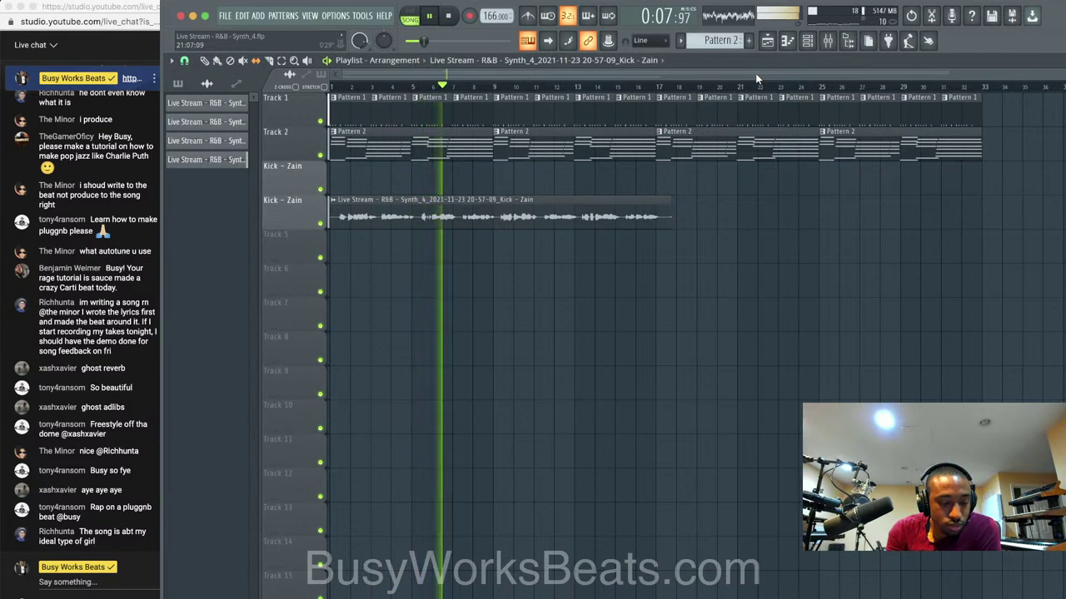
key("super+n")
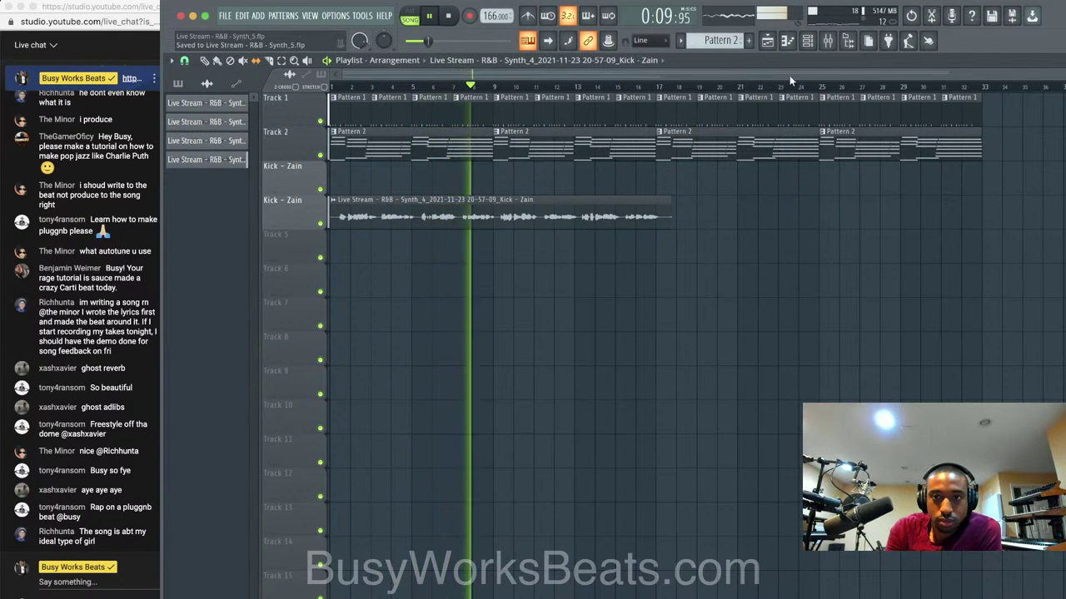
key("space")
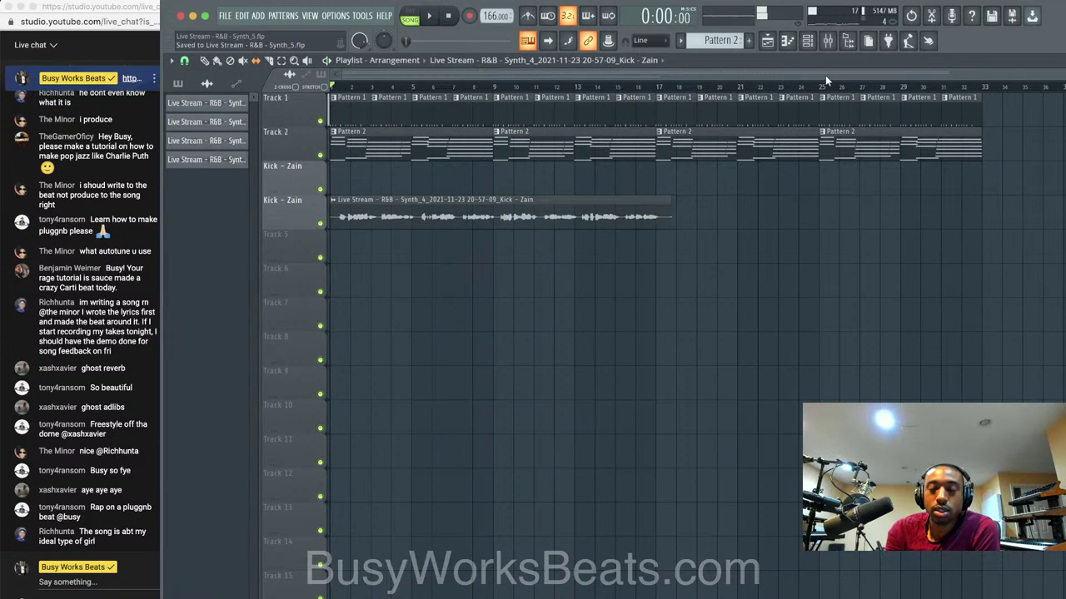
Record another audio take into the playlist on the Kick - Zain track, running to about bar 17.
left_click(829, 42)
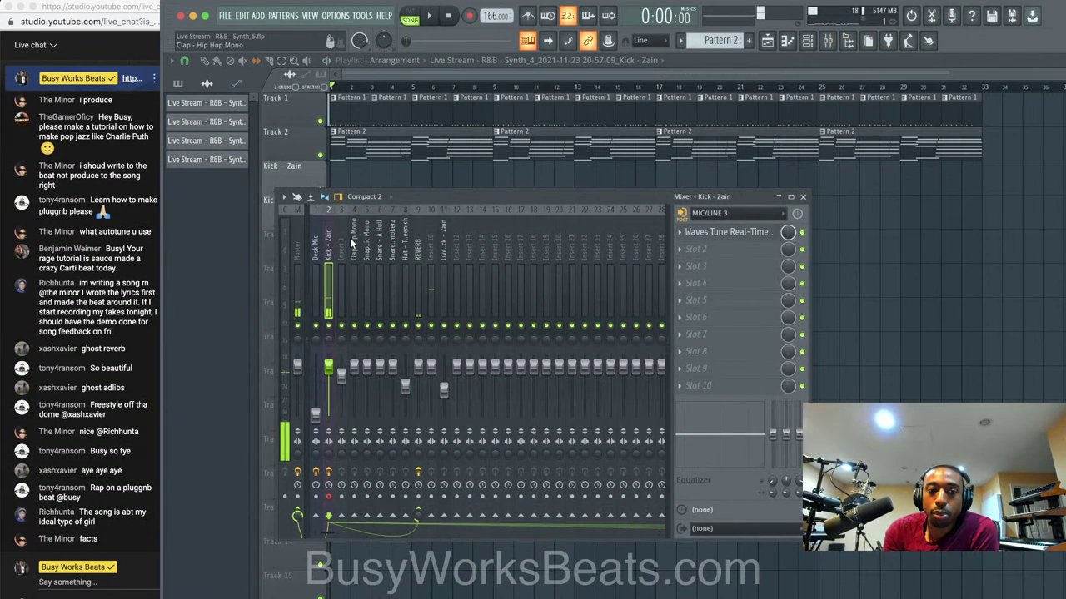
left_click(469, 17)
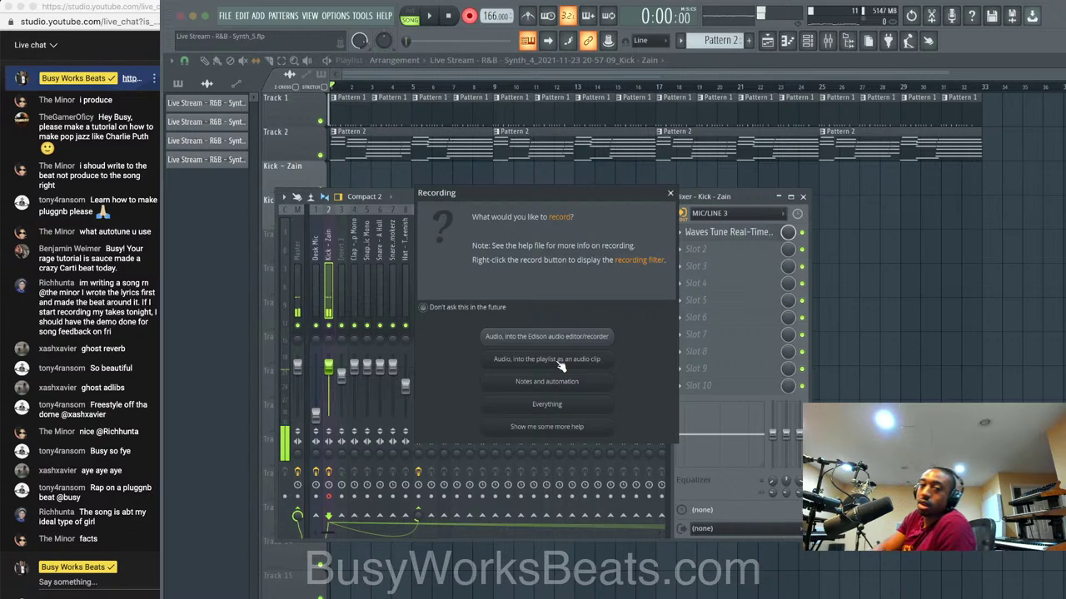
left_click(559, 364)
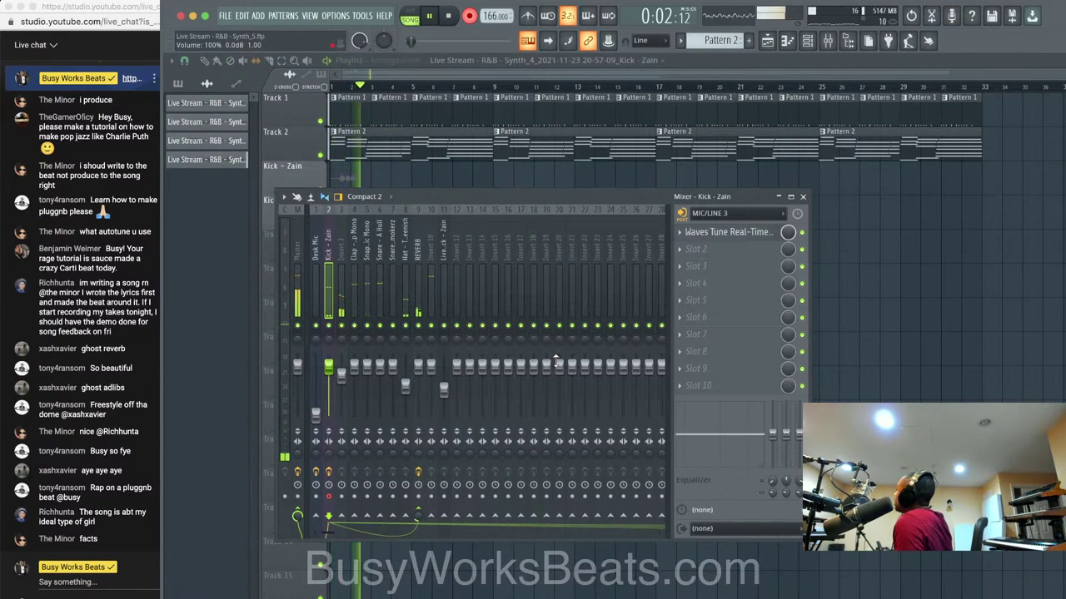
key("space")
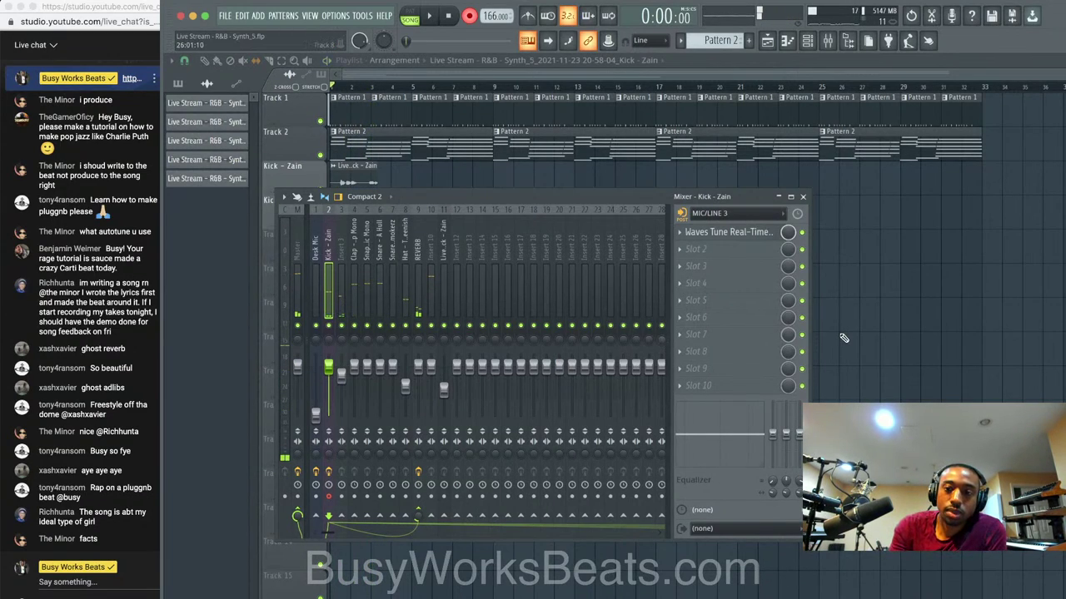
key("F9")
key("space")
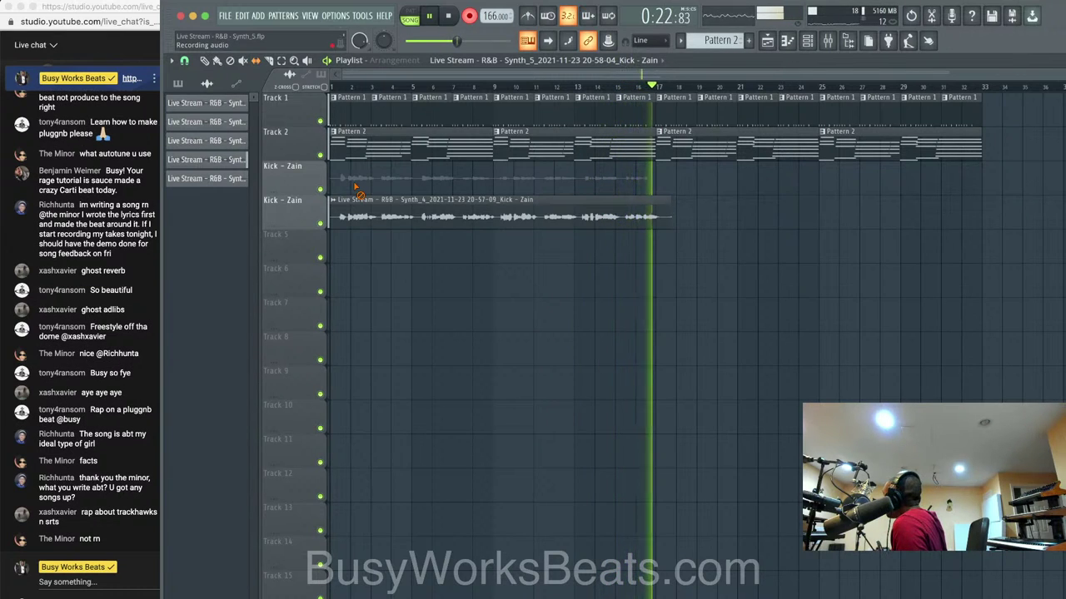
key("space")
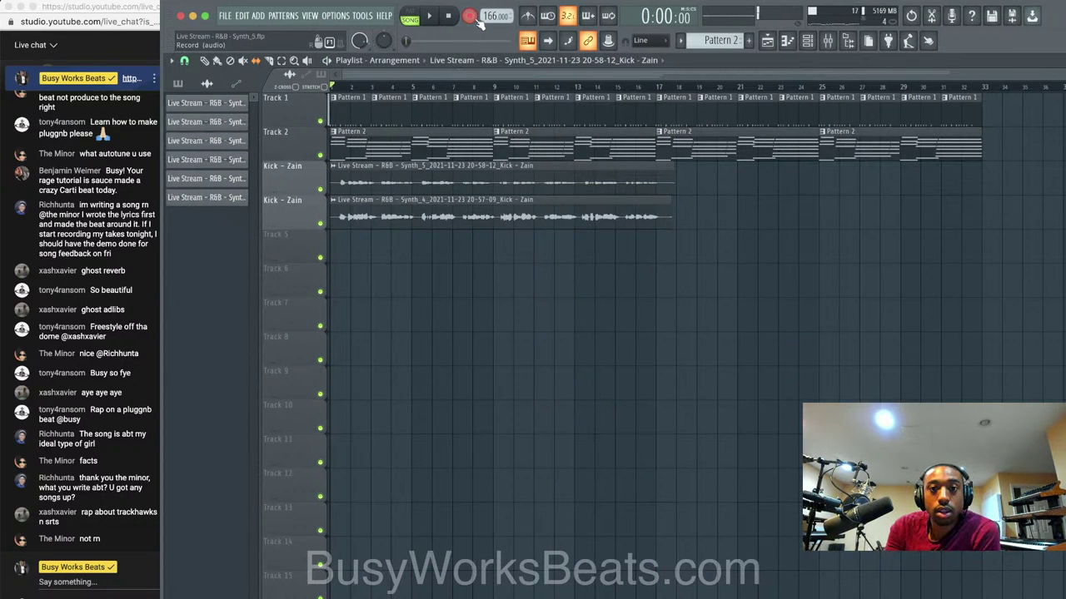
Bring up the channel rack and then the mixer, with playback stopped.
key("space")
left_click(808, 41)
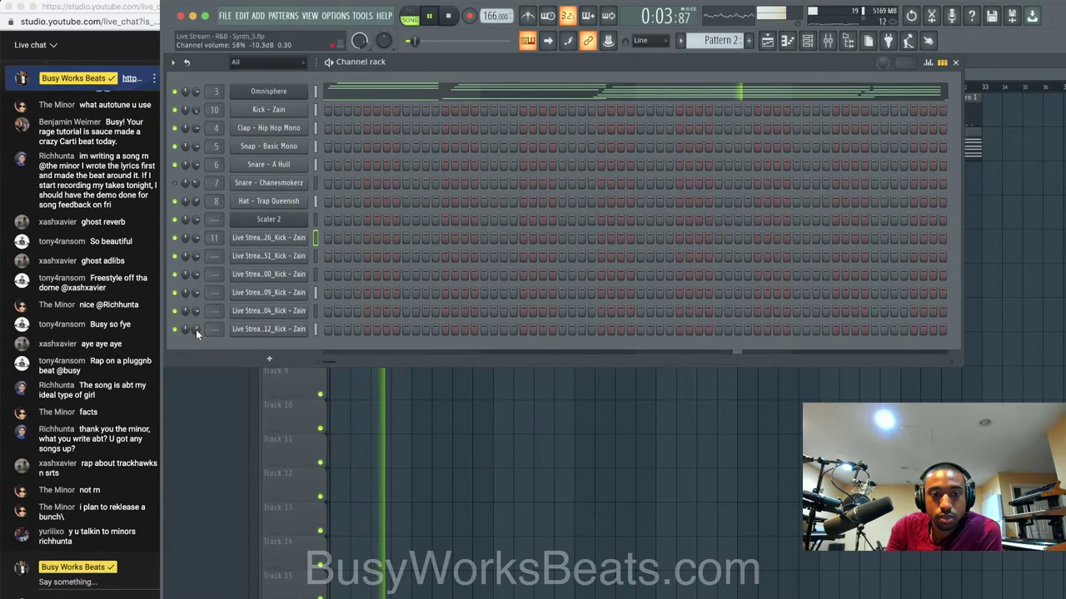
right_click(465, 453)
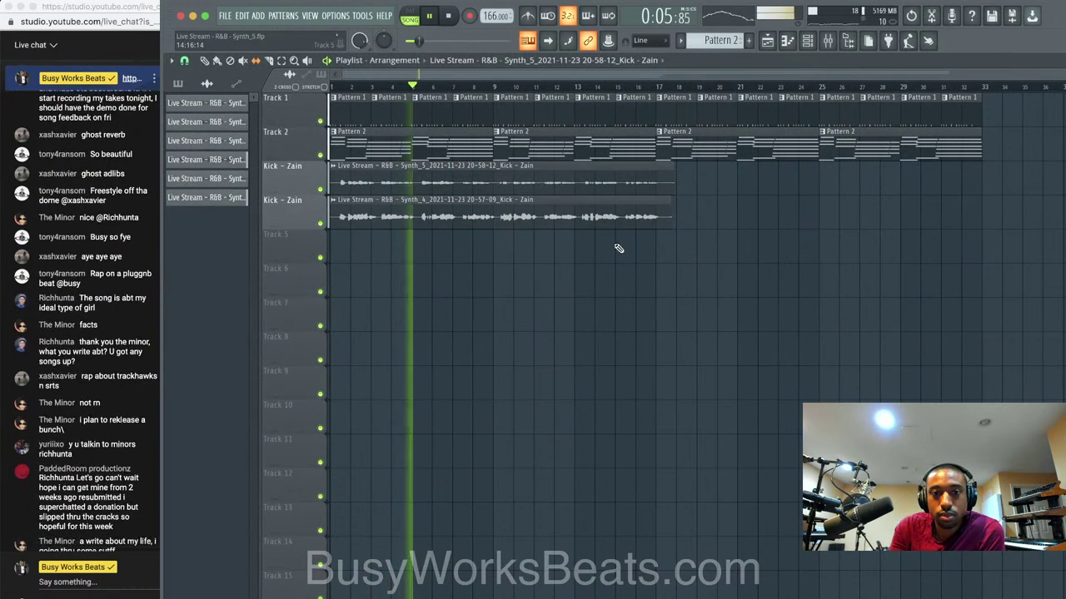
left_click(808, 41)
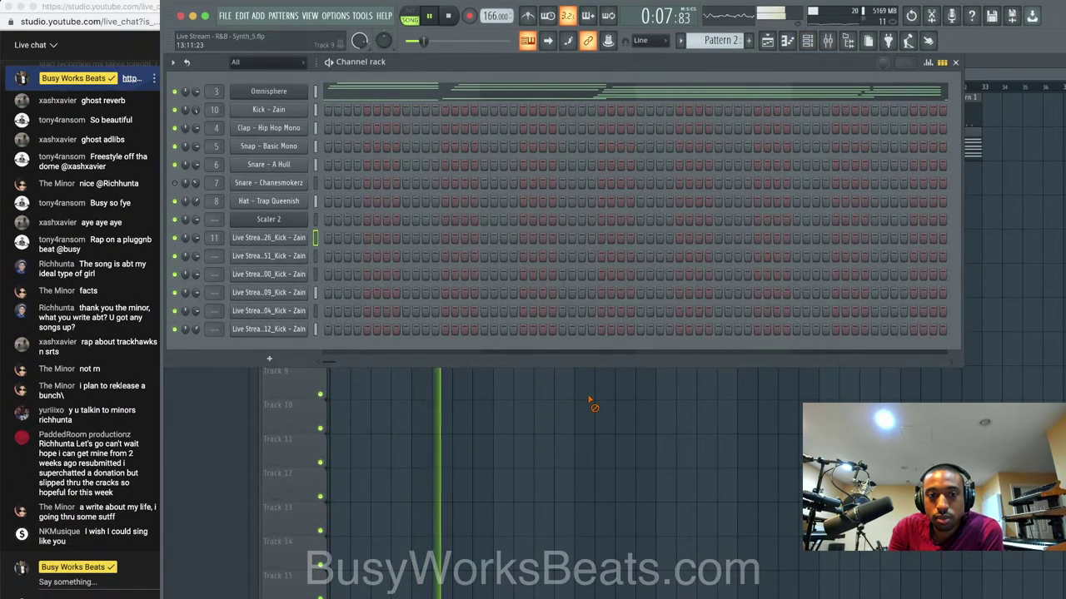
right_click(588, 399)
left_click(829, 41)
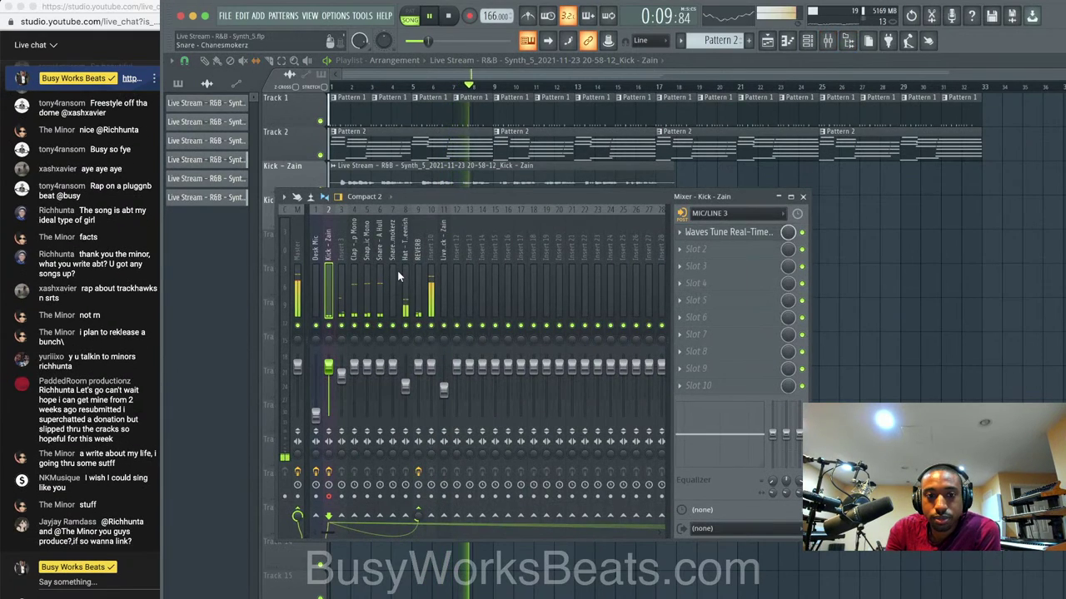
key("space")
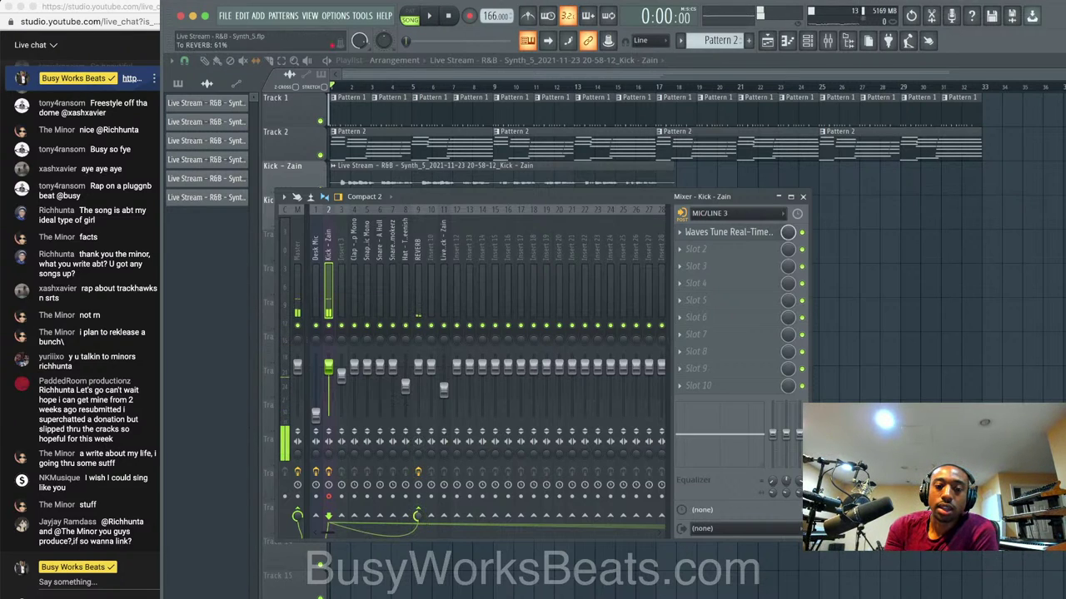
Set the Kick - Zain send to REVERB at 30% and route it only to REVERB.
left_click_drag(420, 517, 420, 515)
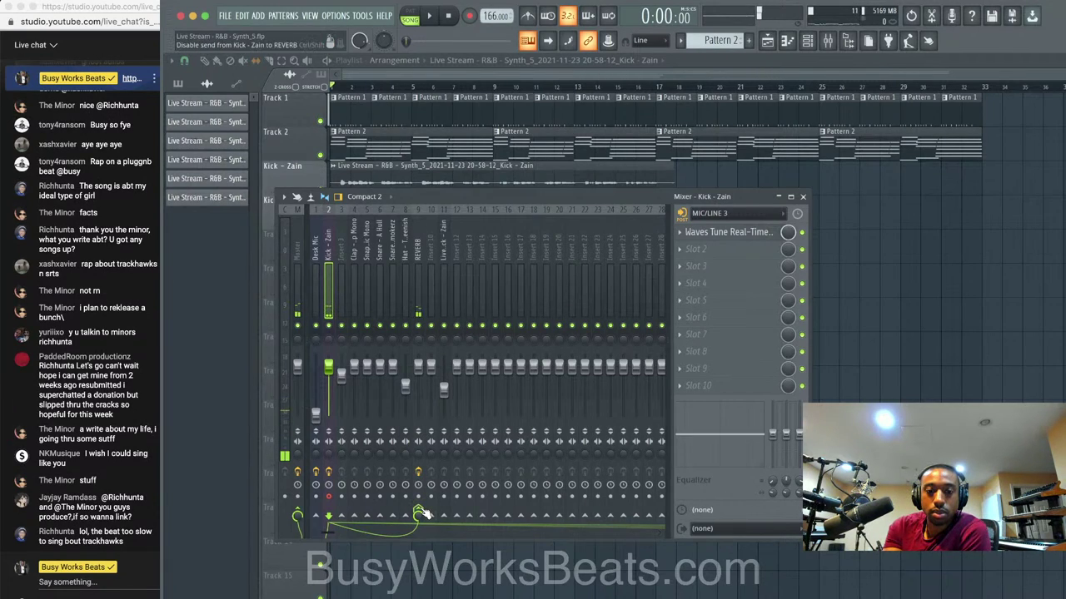
right_click(421, 514)
left_click(443, 530)
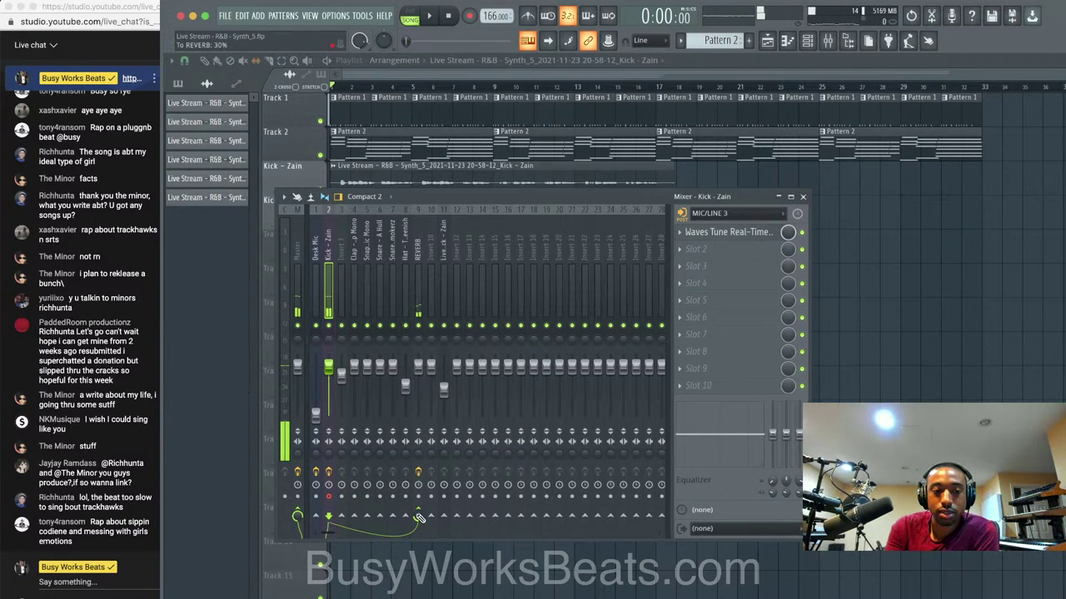
Record a third audio take as a playlist clip on Track 5, running to about bar 17.
left_click(469, 16)
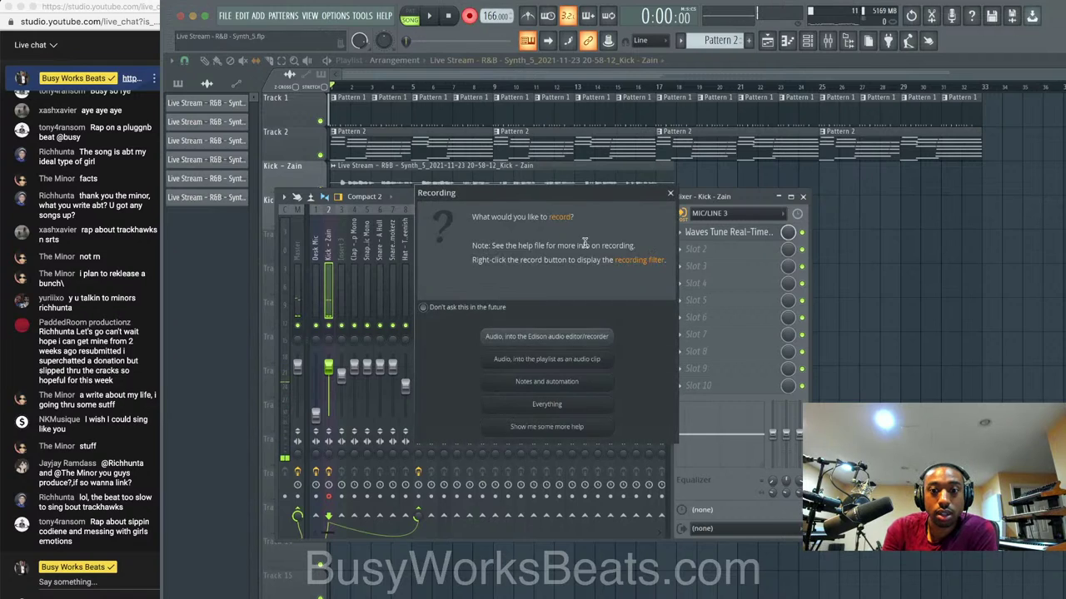
left_click(578, 365)
left_click(866, 364)
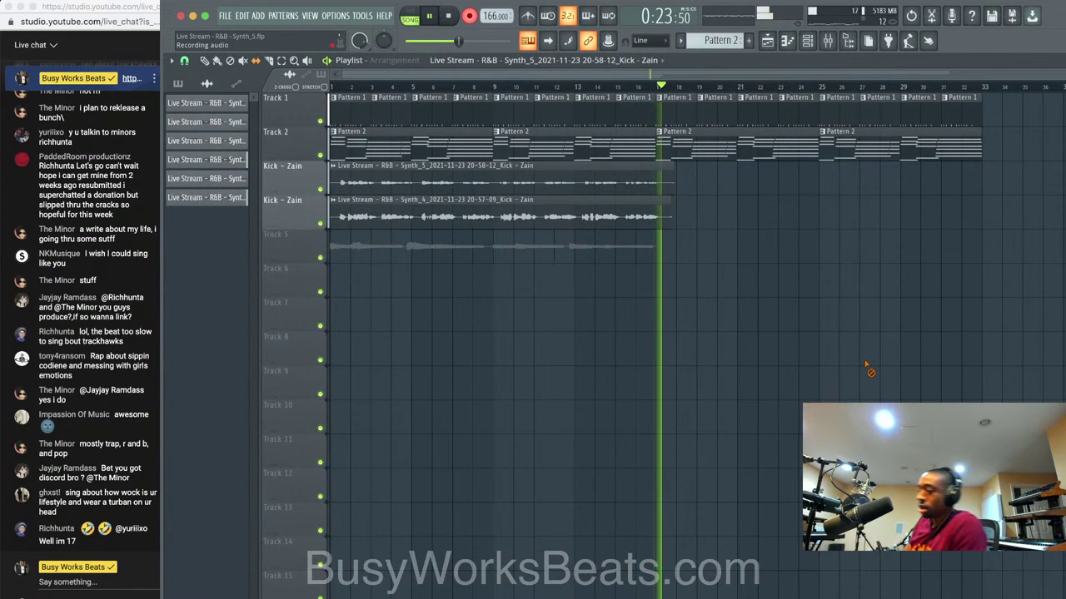
key("space")
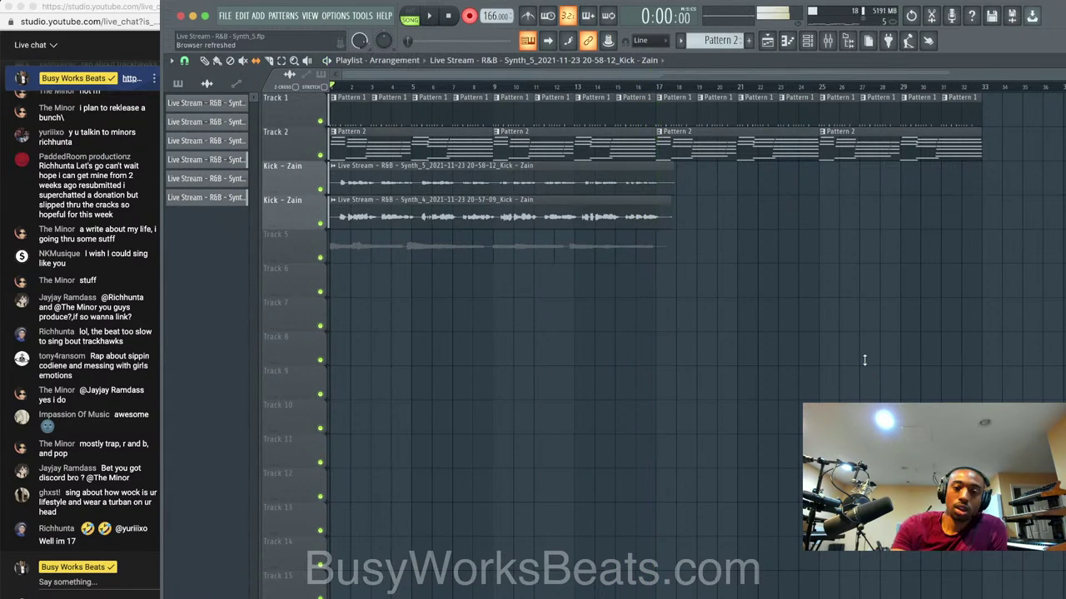
Assign the newest channel to mixer track 12, route it to track 8, and set its volume to 65%.
key("F6")
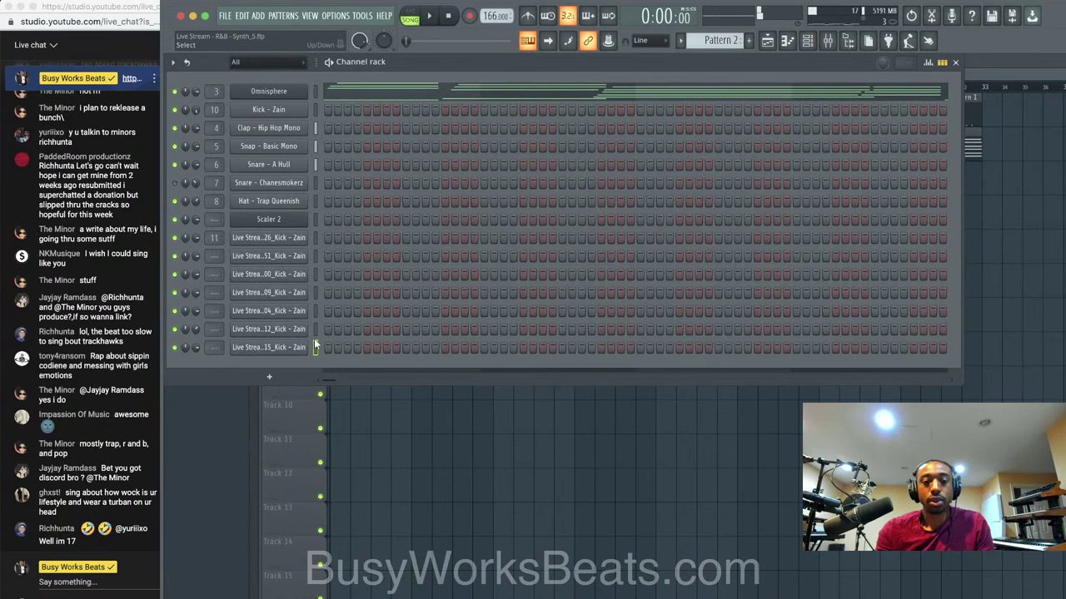
key("super+l")
key("space")
key("space")
left_click(691, 471)
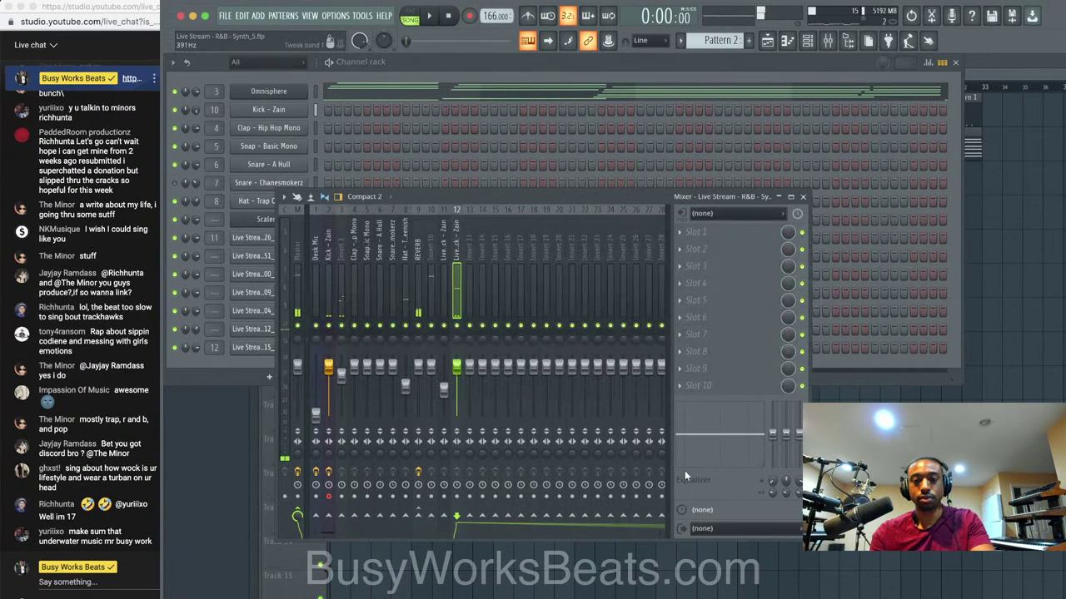
right_click(418, 516)
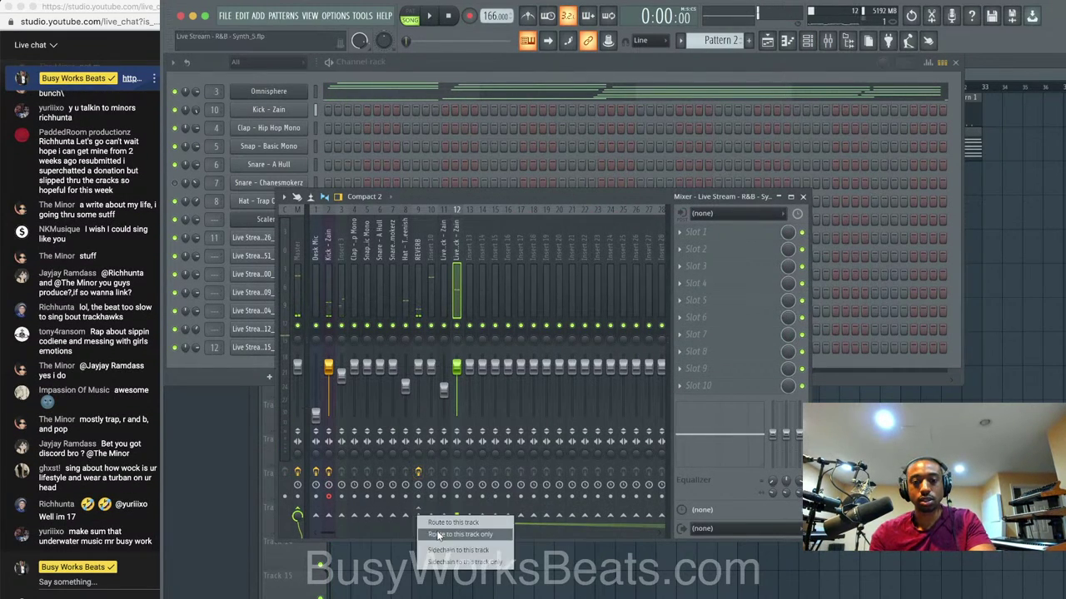
left_click(454, 526)
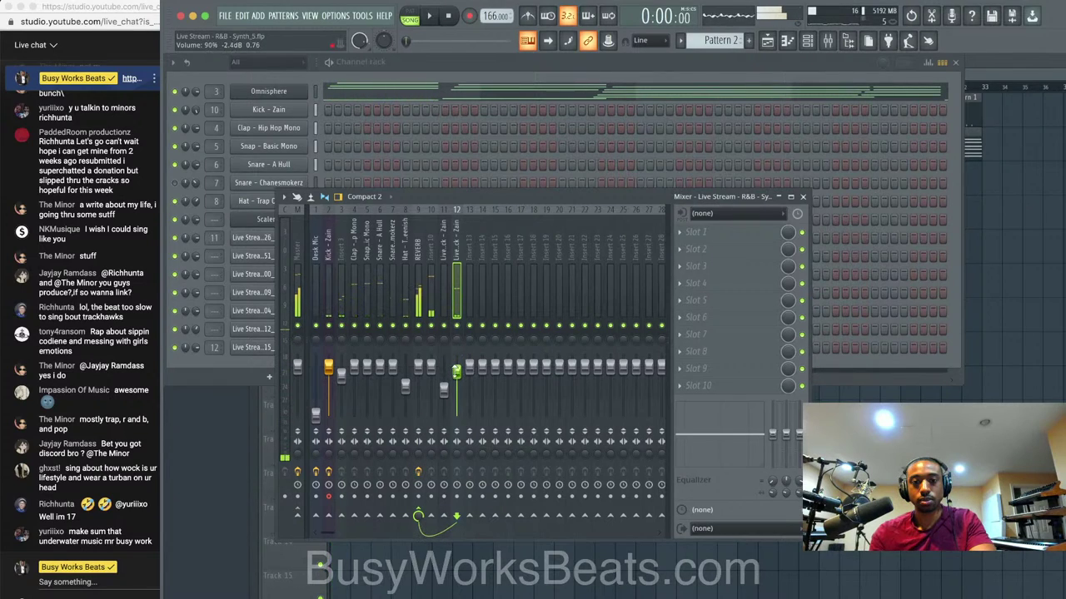
left_click(418, 298)
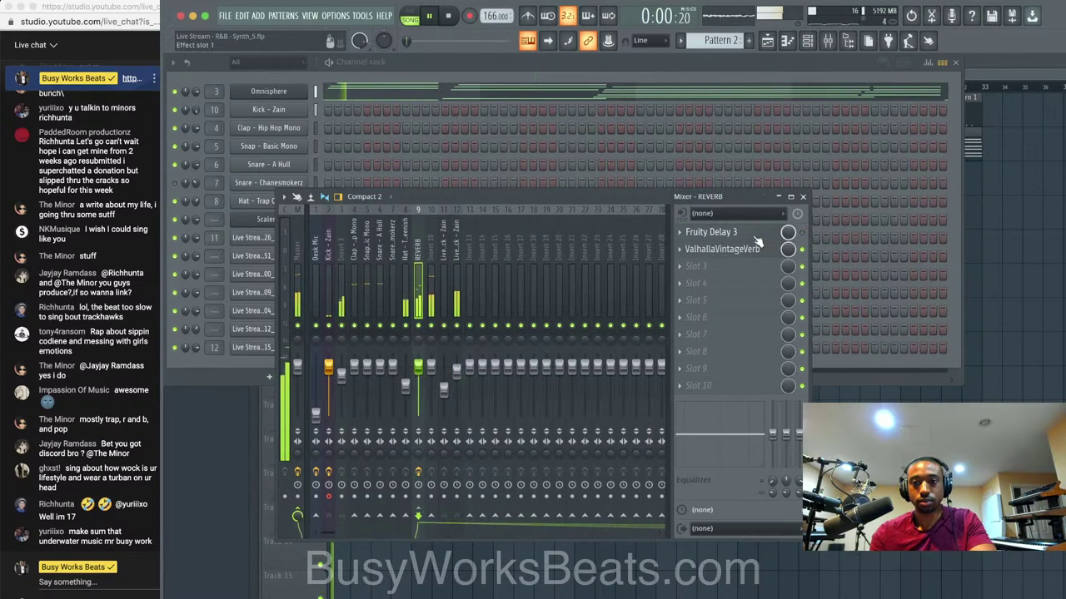
left_click_drag(457, 367, 457, 384)
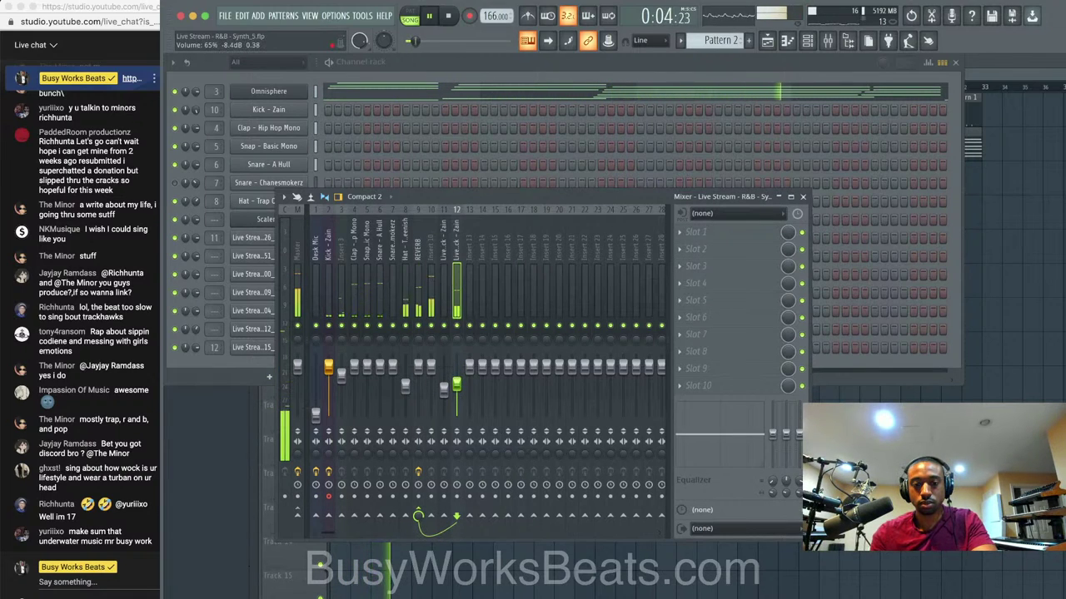
Save the project as new version Live Stream - R&B - Synth_6.
left_click(883, 450)
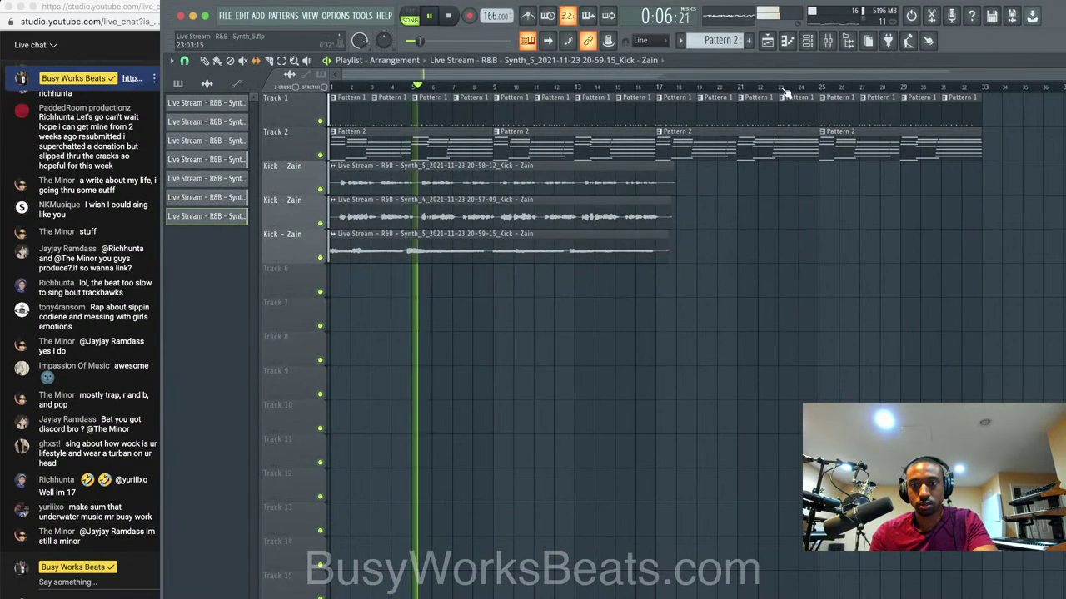
left_click(827, 40)
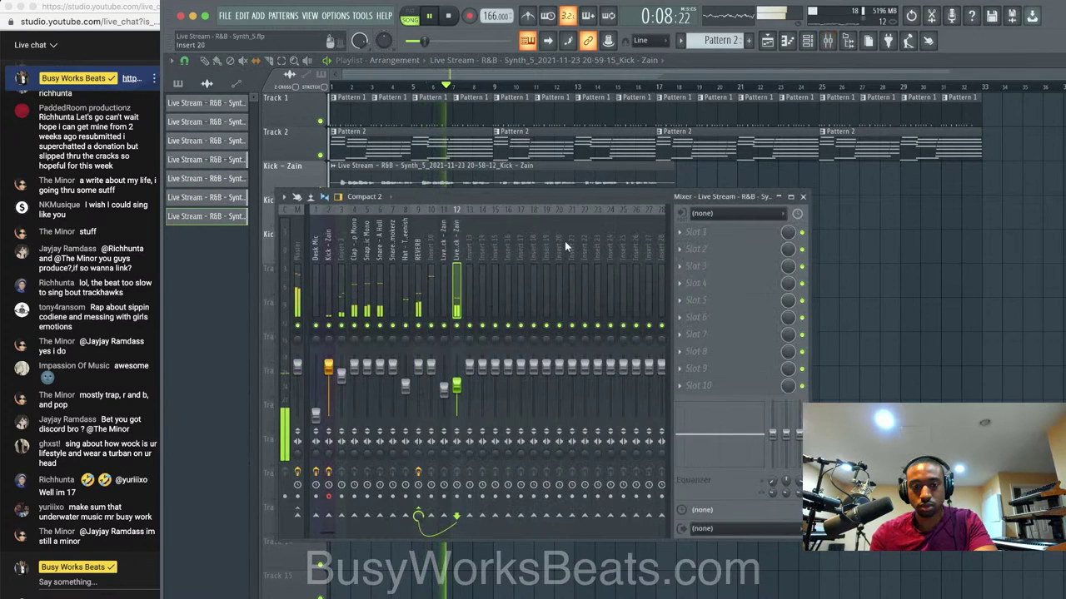
left_click(851, 370)
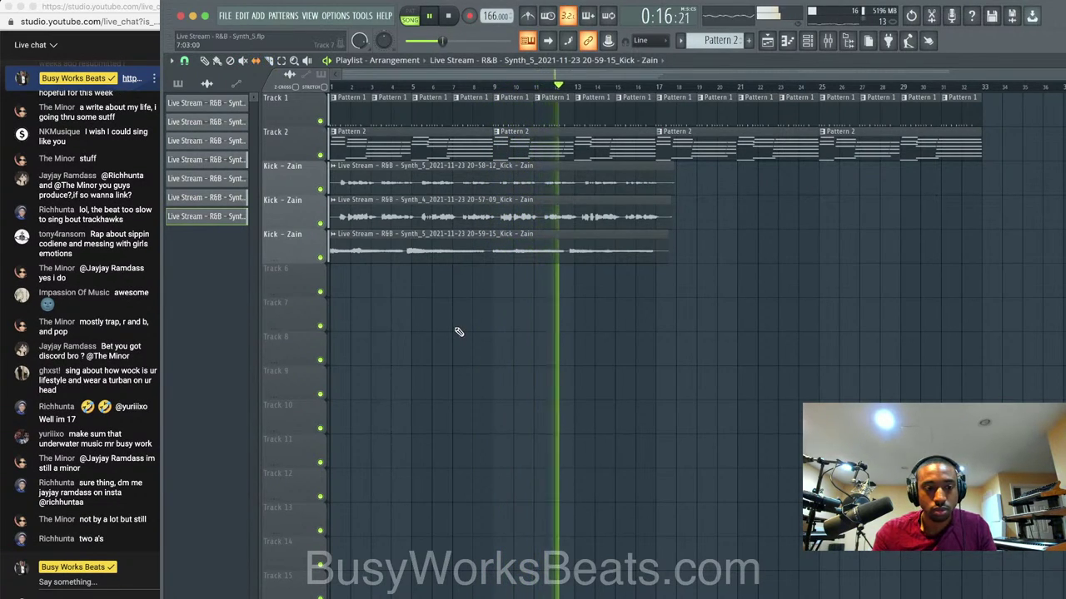
key("super+n")
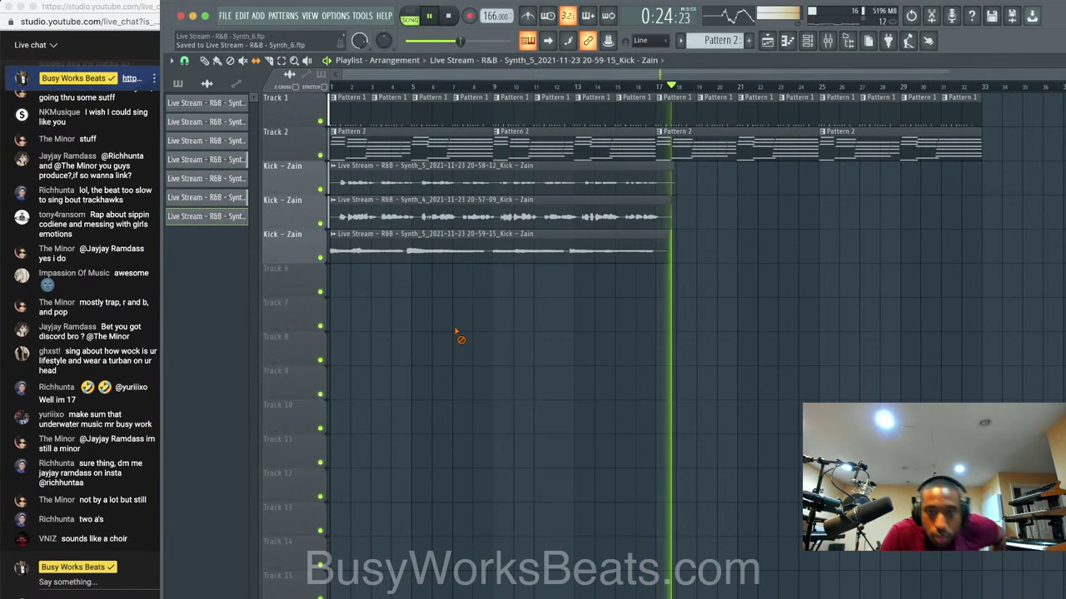
key("space")
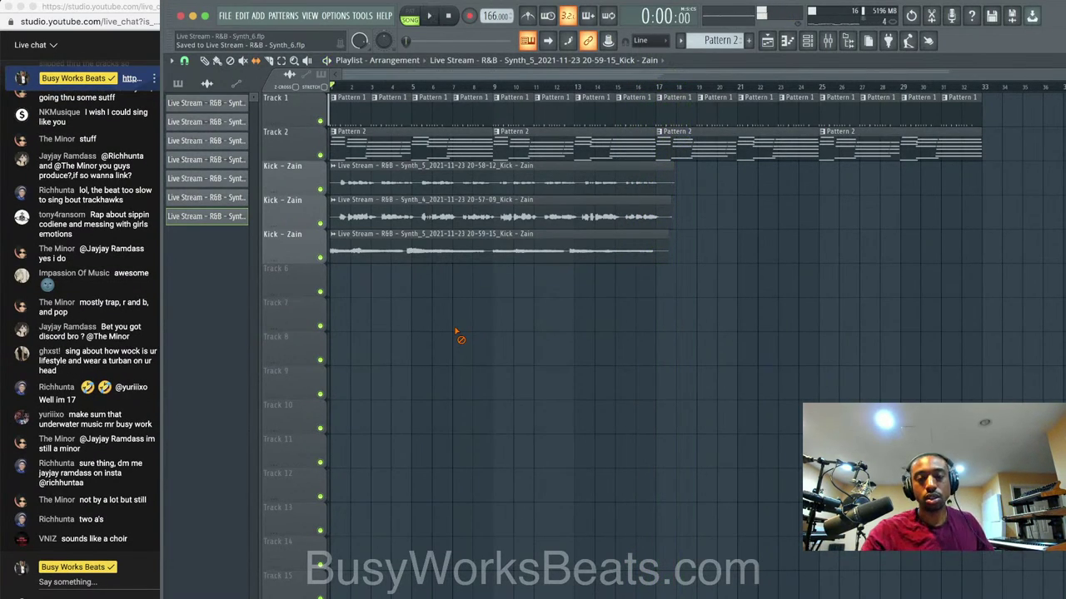
Start a new project from the Empty template and check the audio device settings.
left_click(225, 15)
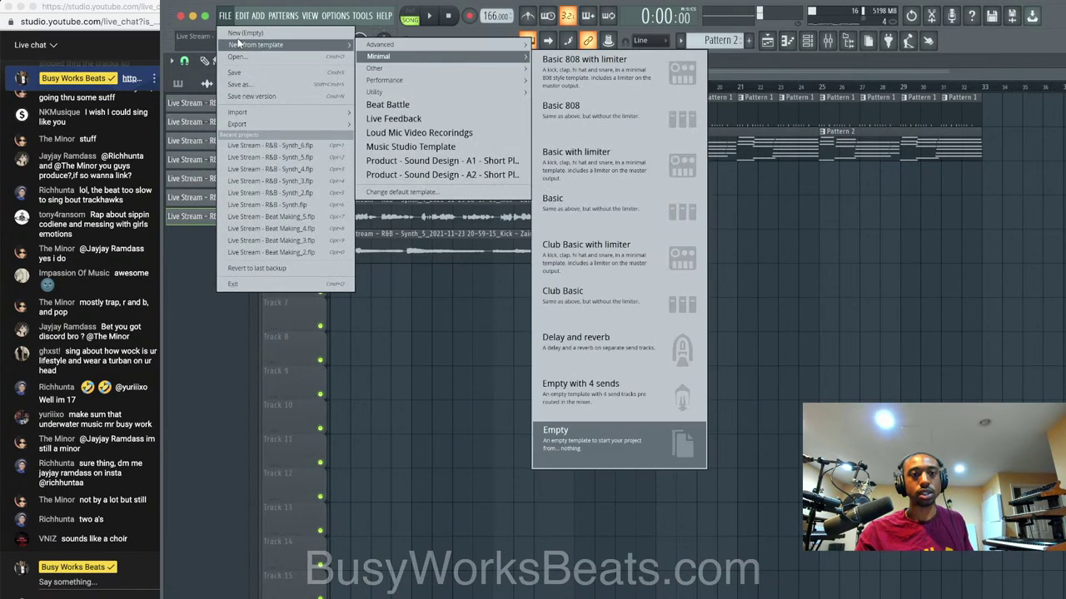
left_click(237, 33)
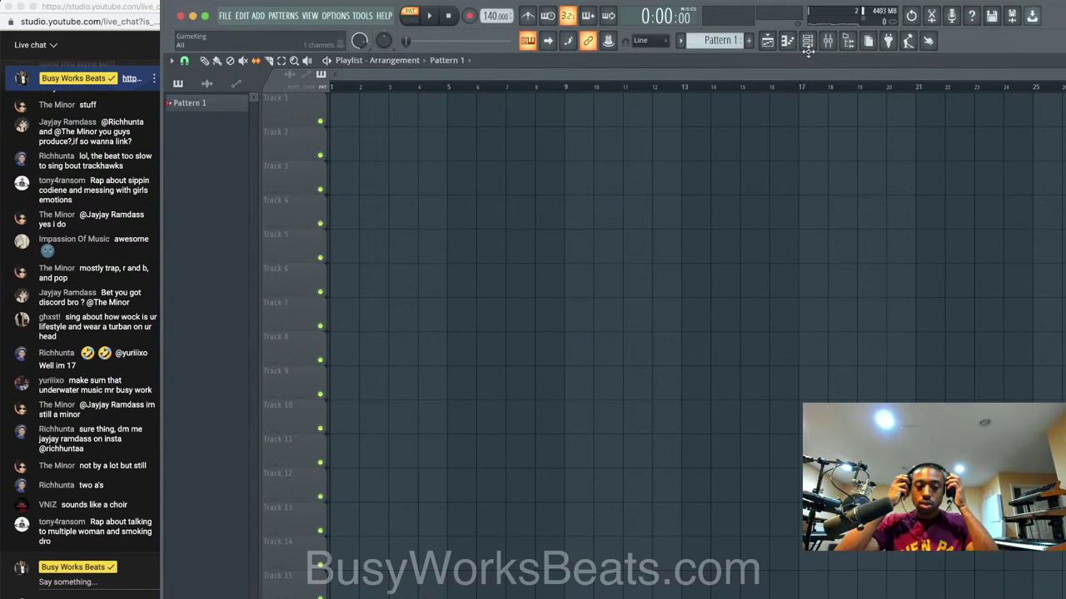
left_click(341, 17)
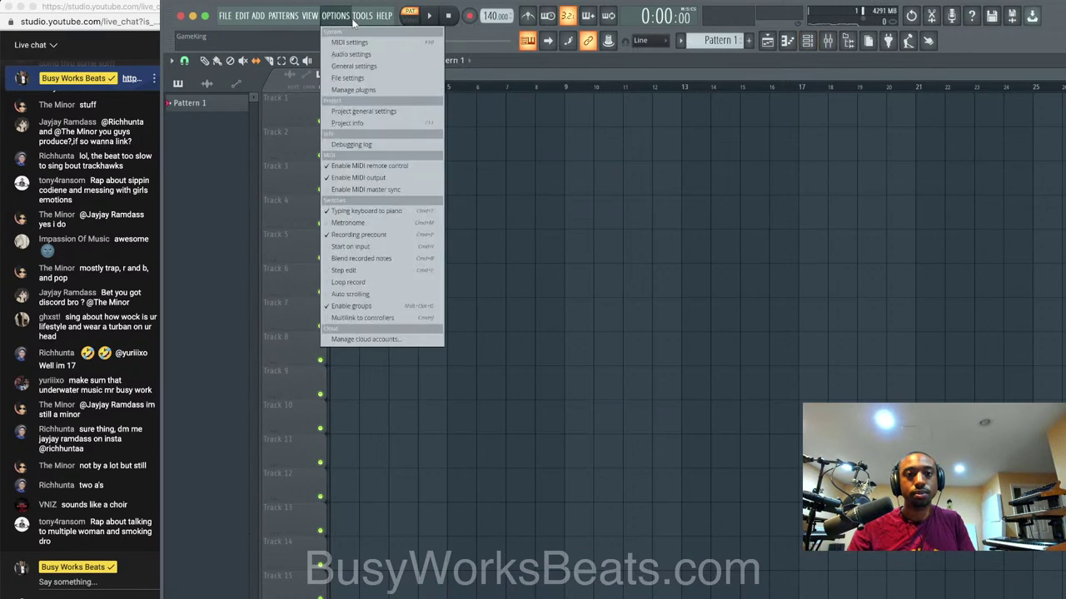
left_click(351, 54)
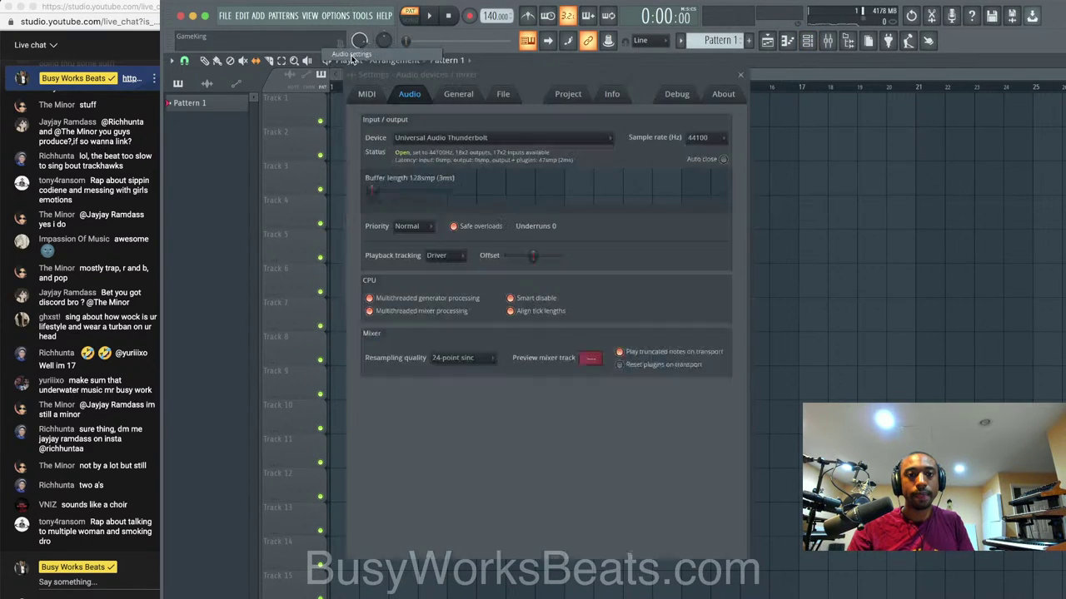
left_click(739, 74)
Set mixer insert 1's input to MIC/LINE/HIZ 2 and load the Mic LOUD No Noise mixer state.
left_click(806, 40)
left_click(326, 223)
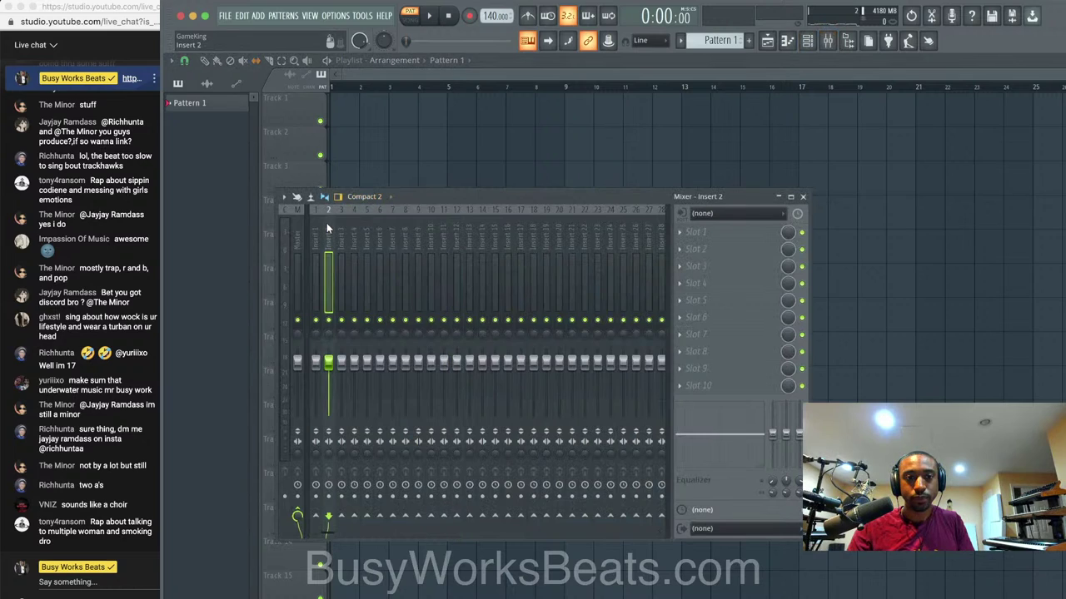
left_click(321, 223)
left_click(706, 213)
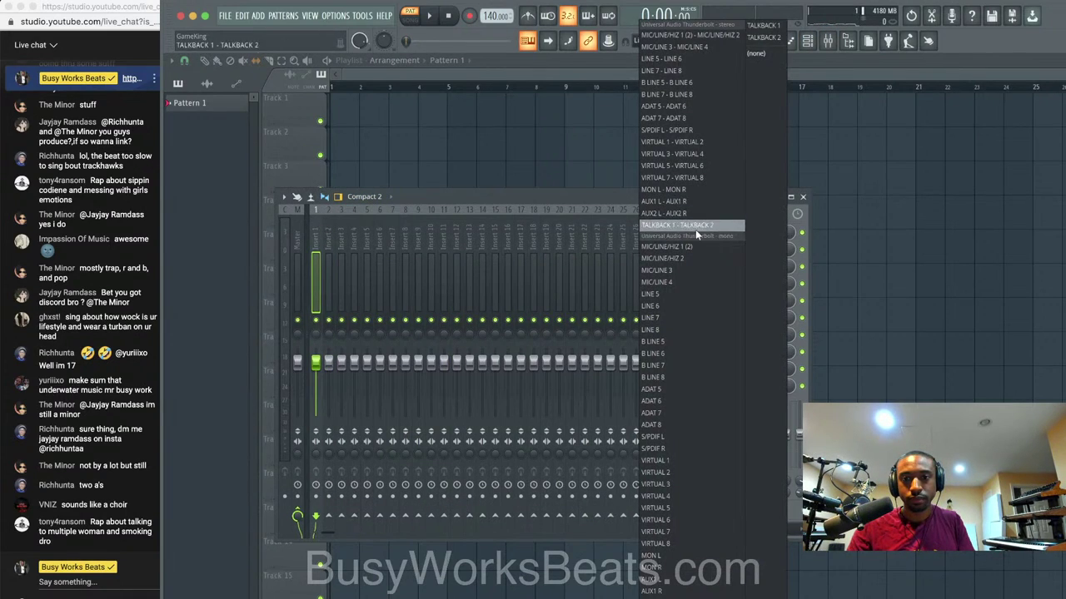
left_click(684, 258)
right_click(317, 238)
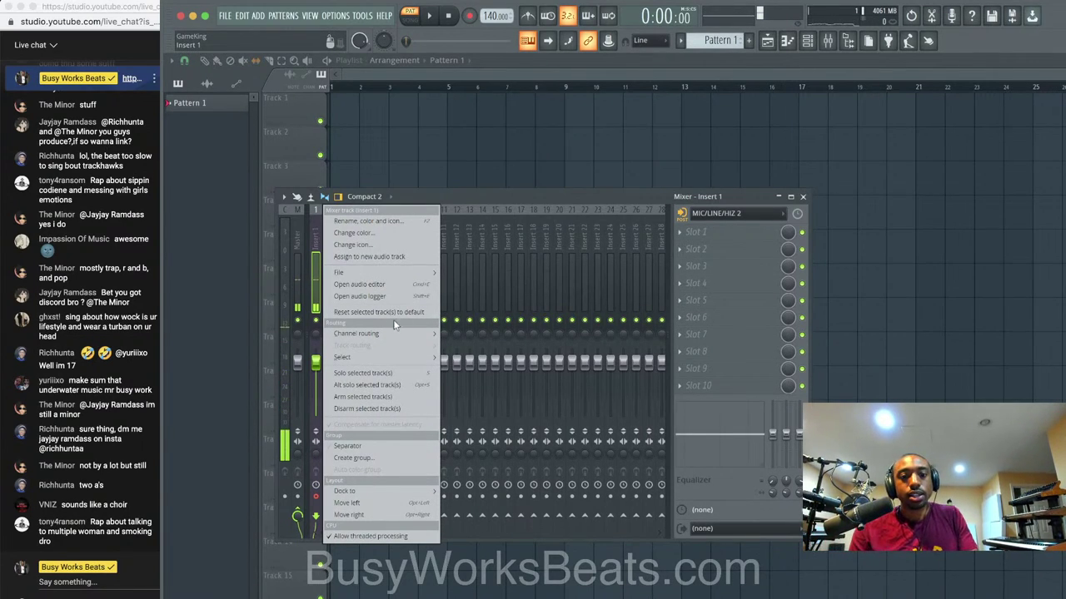
mouse_move(383, 272)
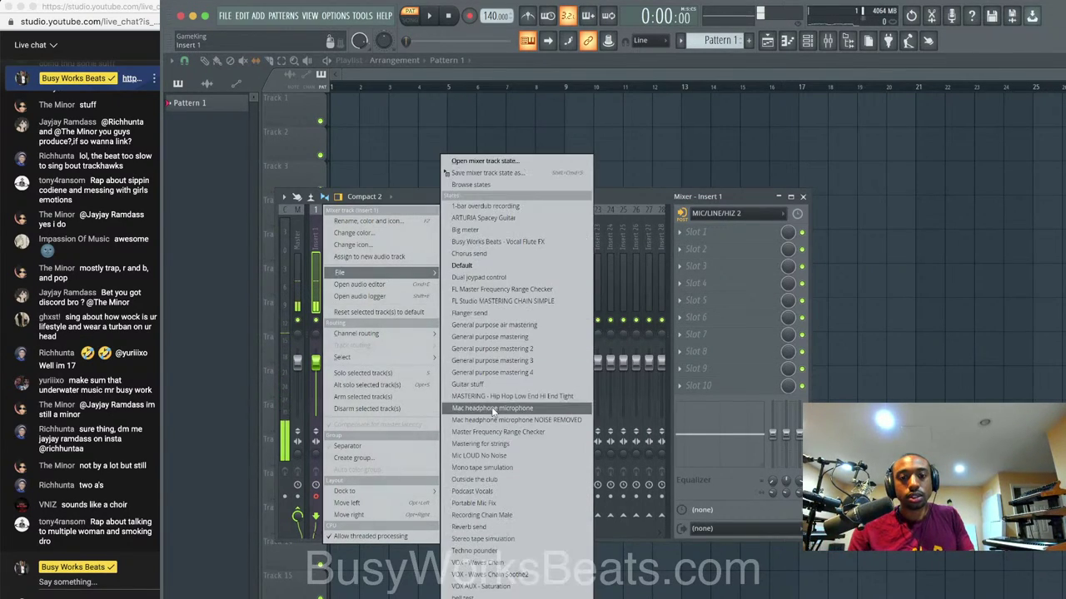
left_click(498, 457)
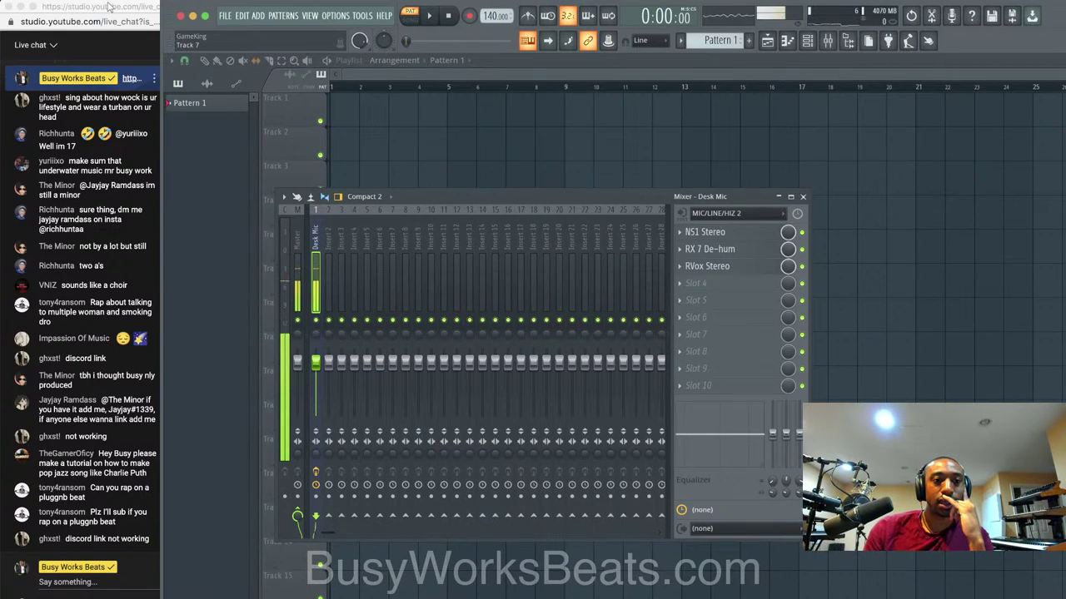
Post the busyworksbeats.com discord link in the live chat.
left_click(132, 80)
right_click(132, 81)
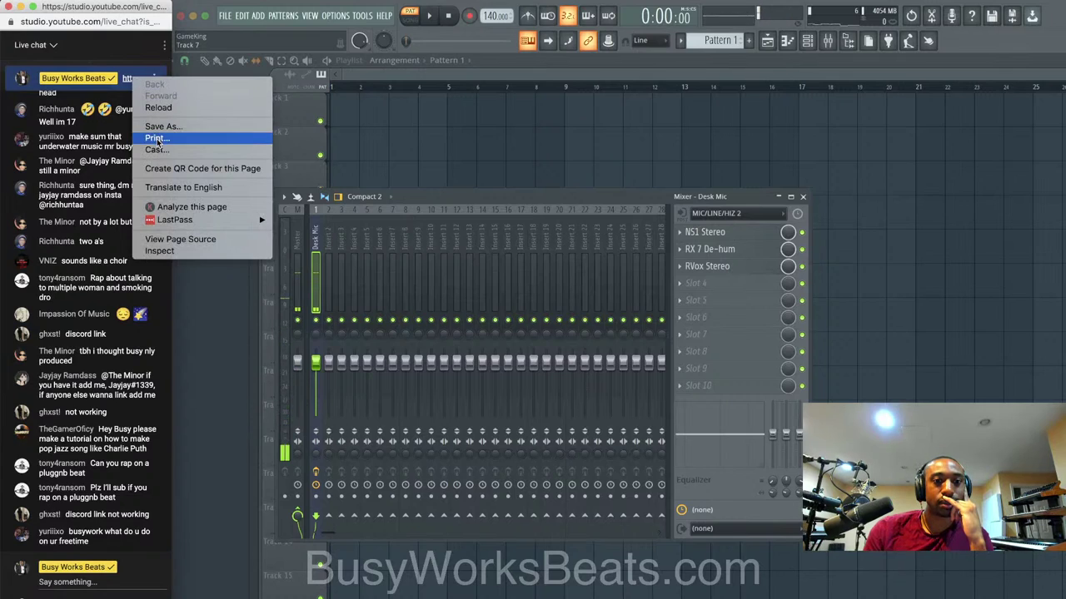
key("Escape")
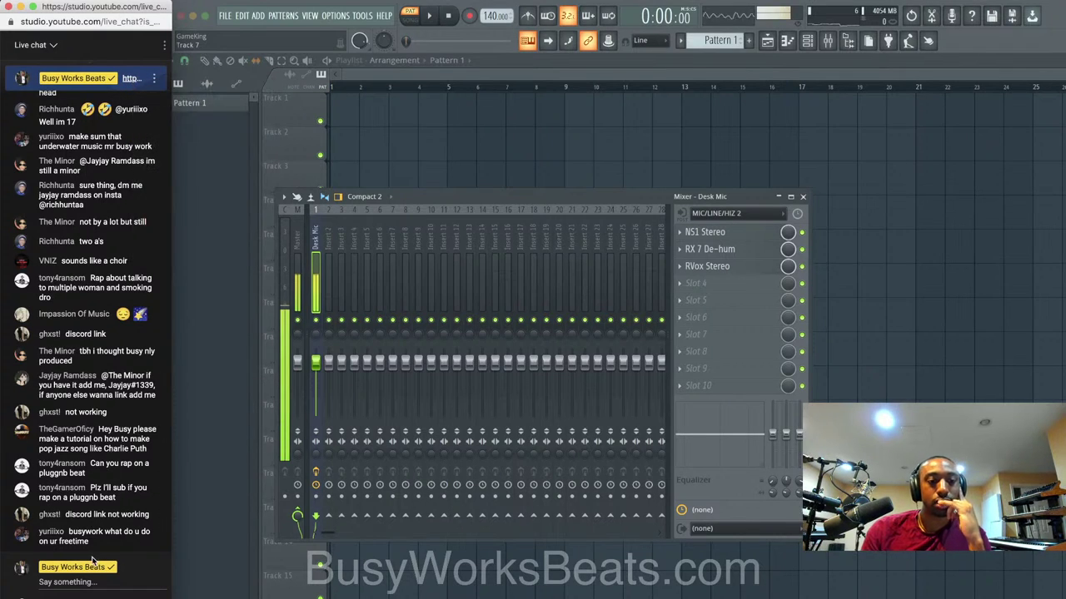
left_click(83, 580)
type("http://")
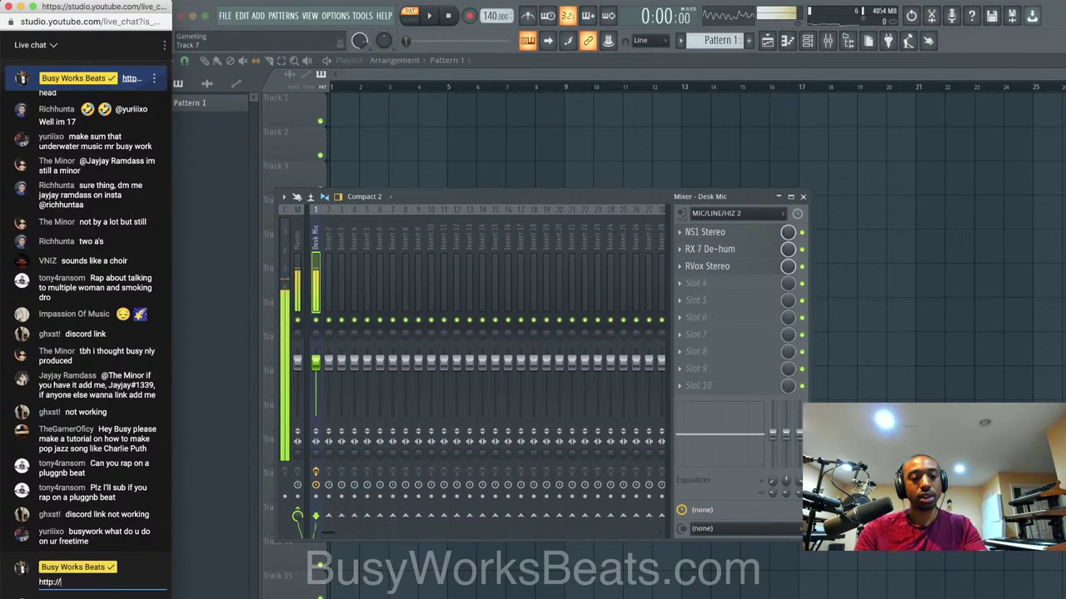
type("busyworks")
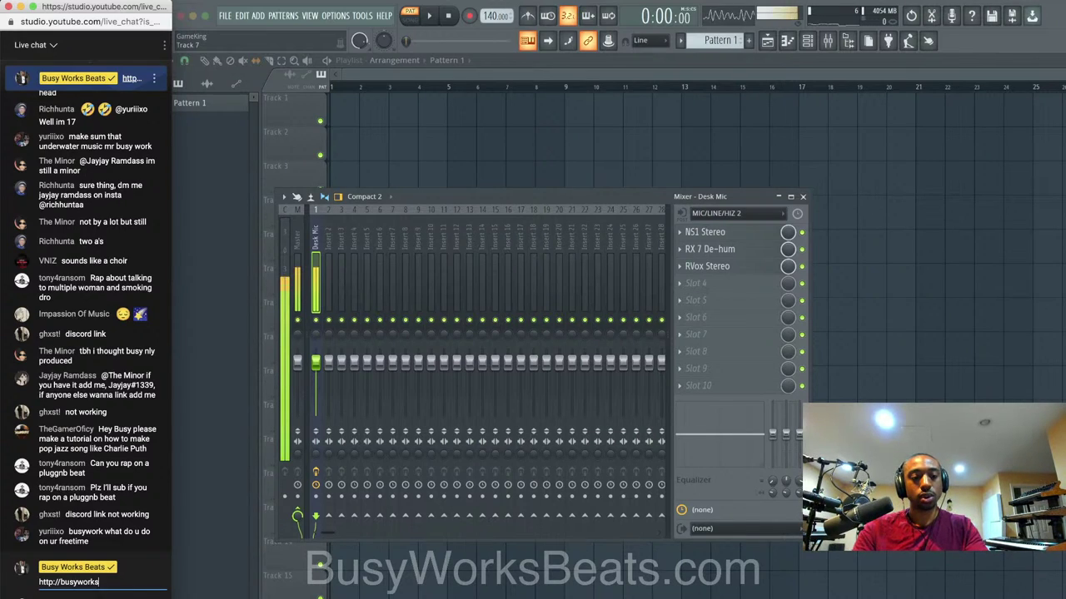
type("beats.com/discrod")
key("Return")
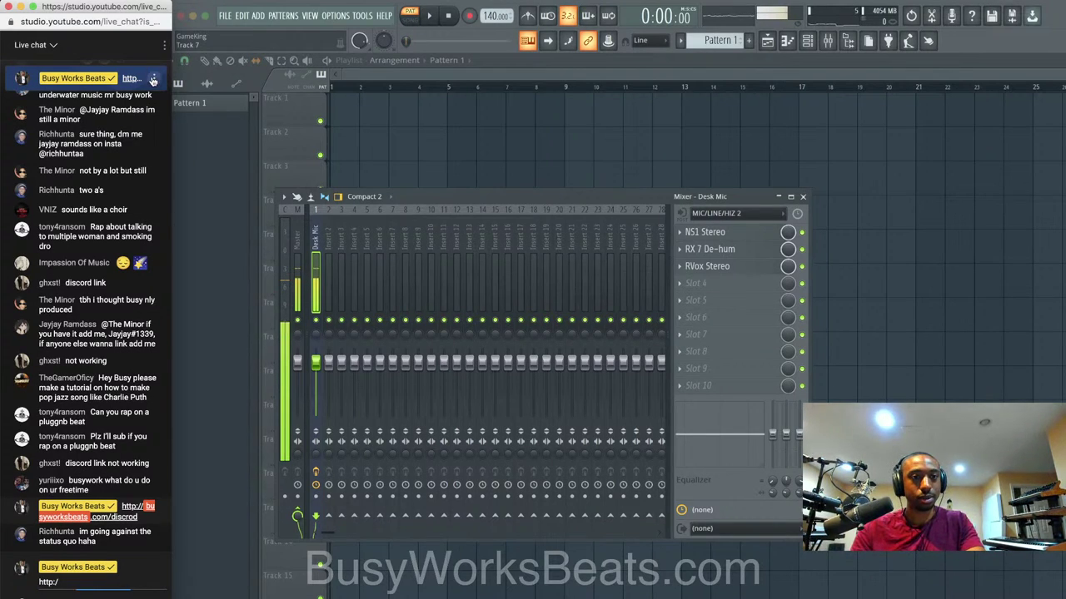
Unpin the old message, post the corrected discord link, and pin it.
left_click(154, 77)
left_click(108, 102)
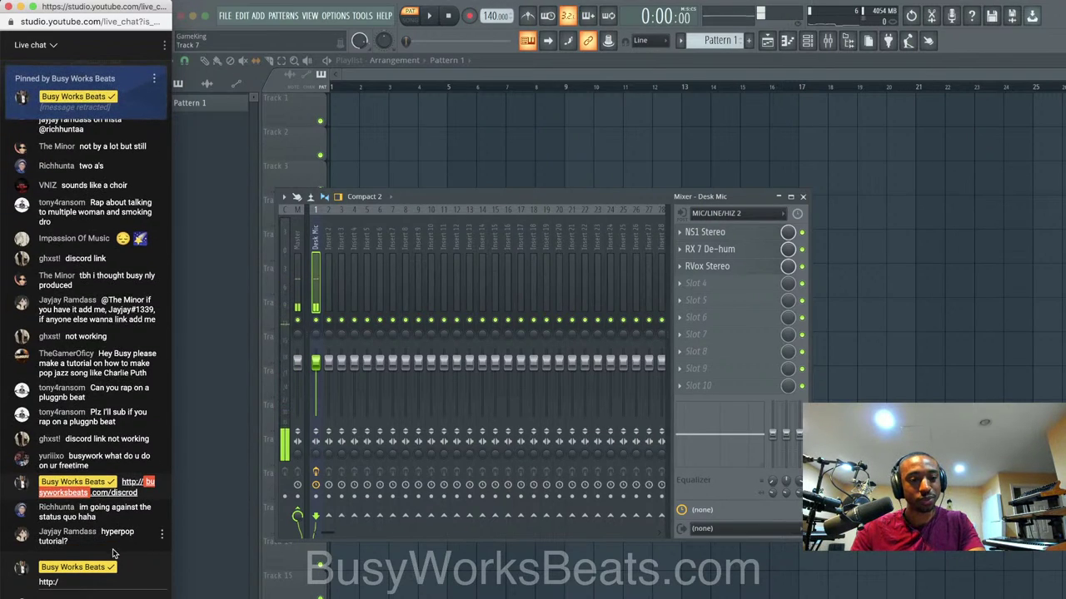
left_click(94, 584)
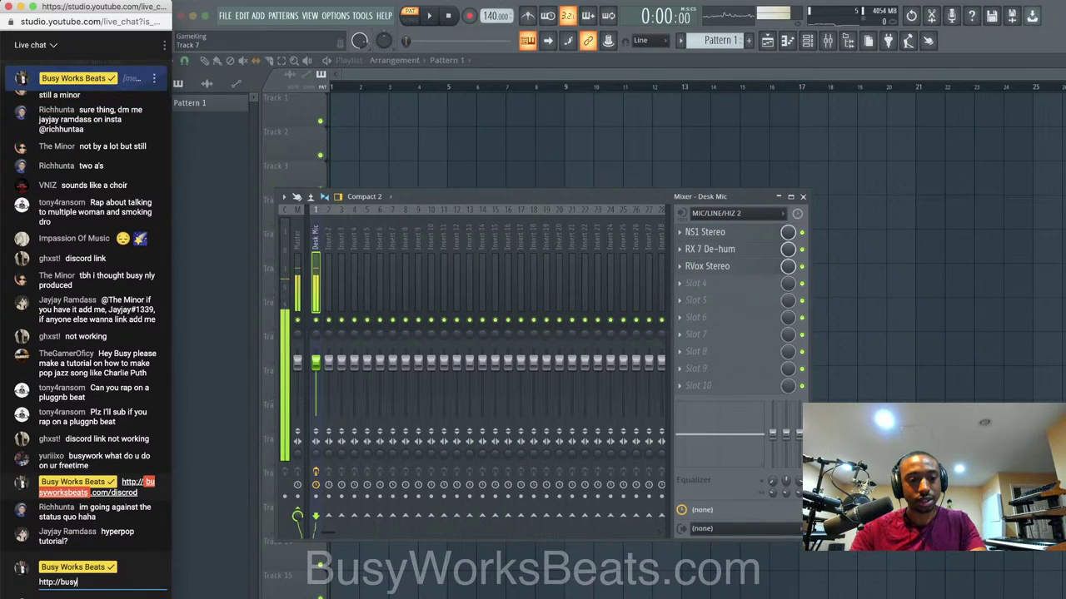
type("/busyworksbeats.com/d")
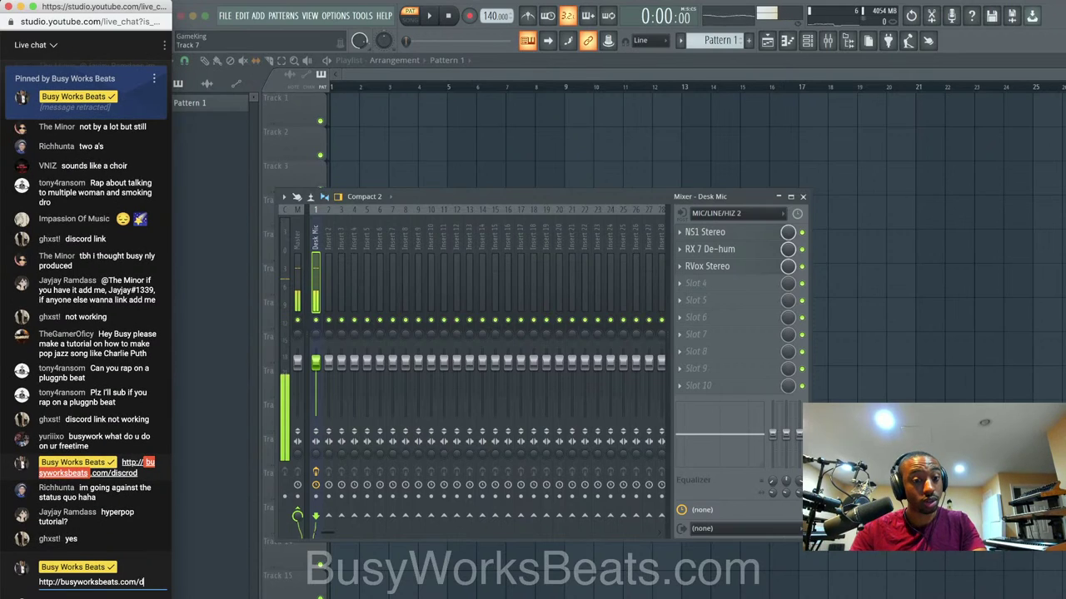
type("iscord")
key("Return")
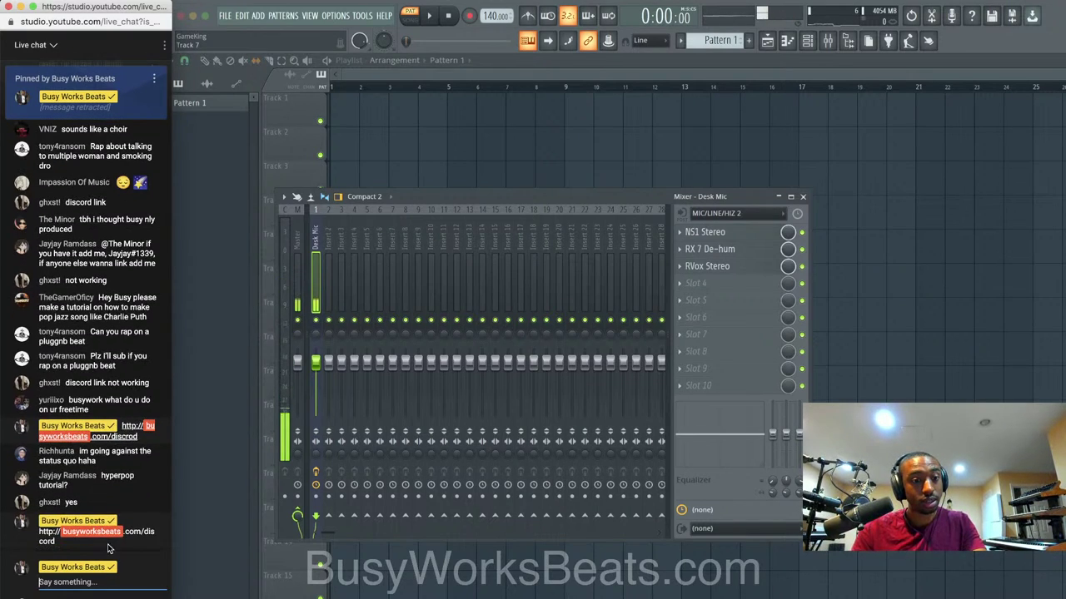
left_click(161, 530)
left_click(102, 557)
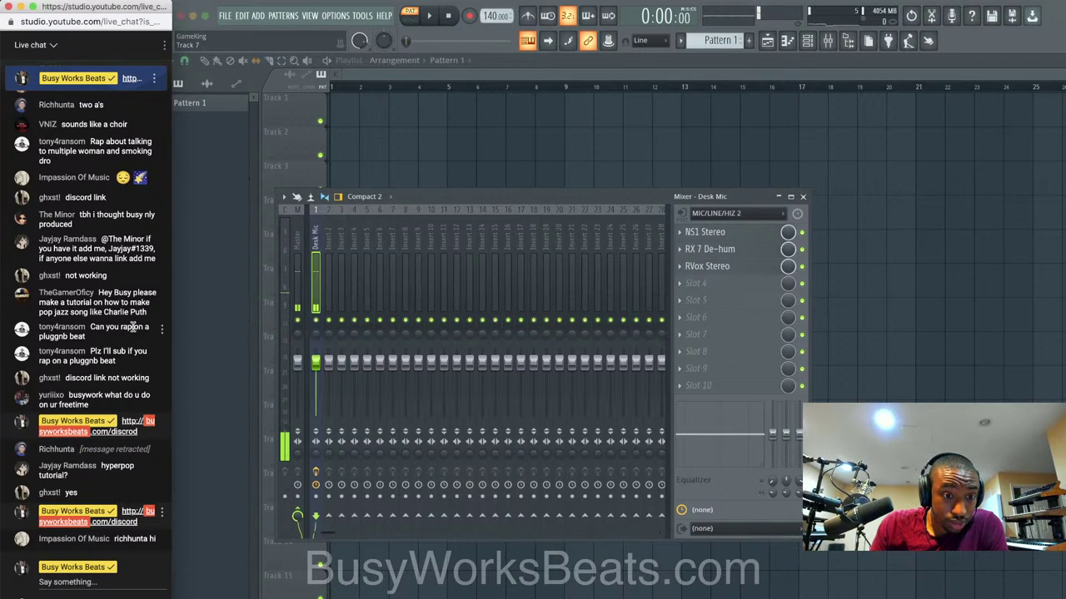
Scroll back through the live chat, then return to FL Studio with the channel rack showing.
scroll(133, 327, "up", 1)
scroll(134, 327, "up", 2)
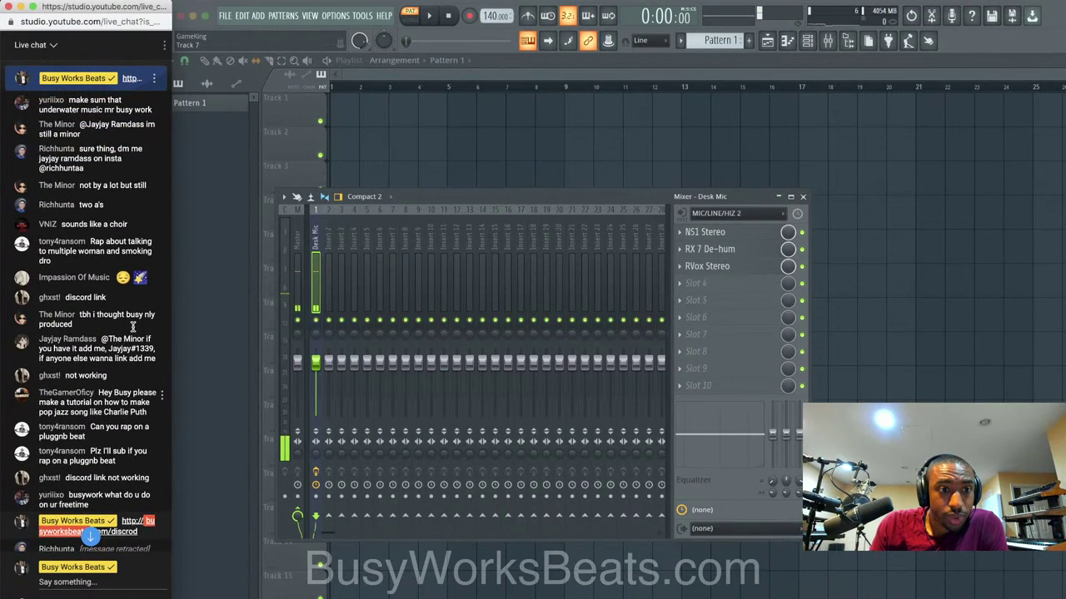
scroll(133, 327, "up", 5)
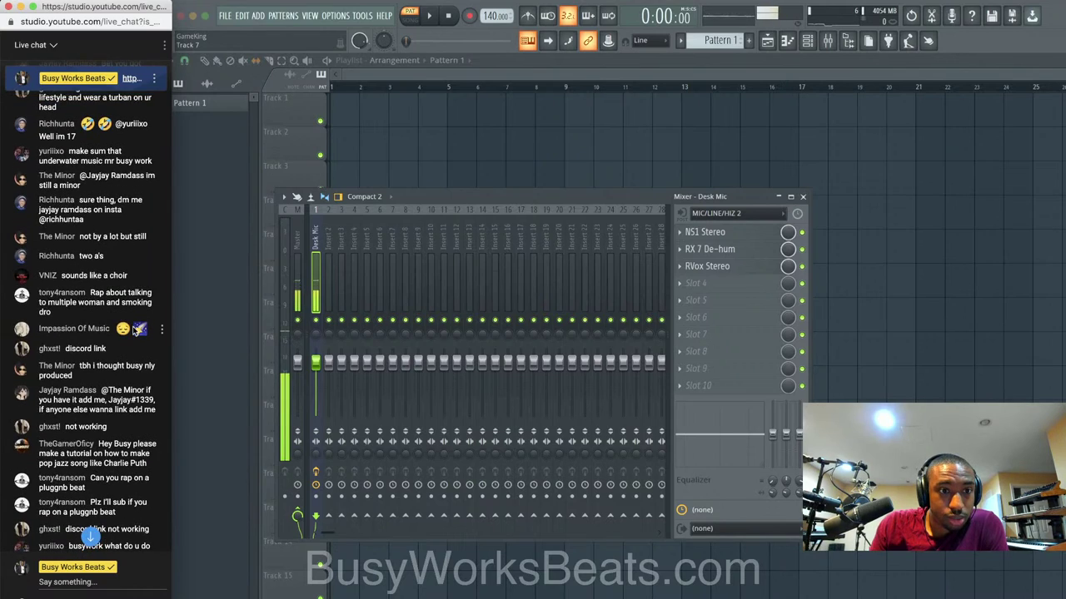
scroll(133, 330, "up", 5)
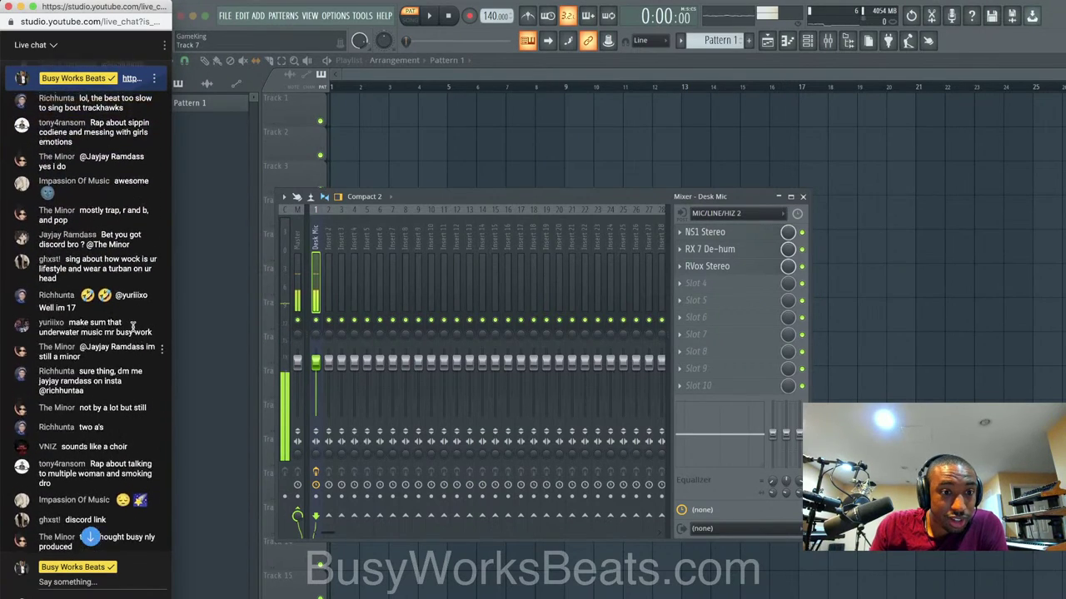
scroll(134, 326, "up", 3)
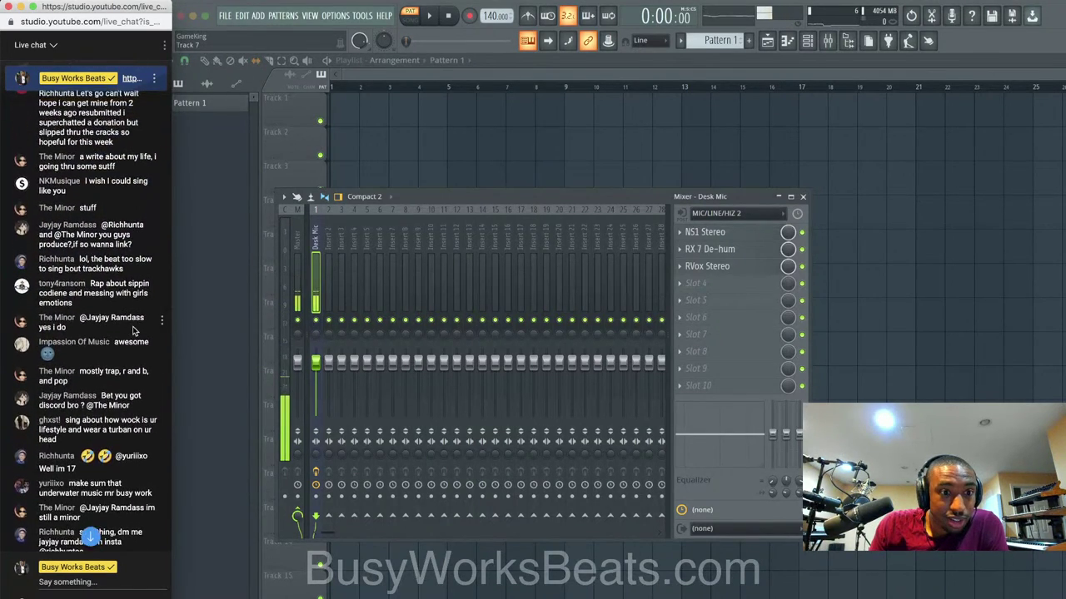
scroll(133, 326, "down", 12)
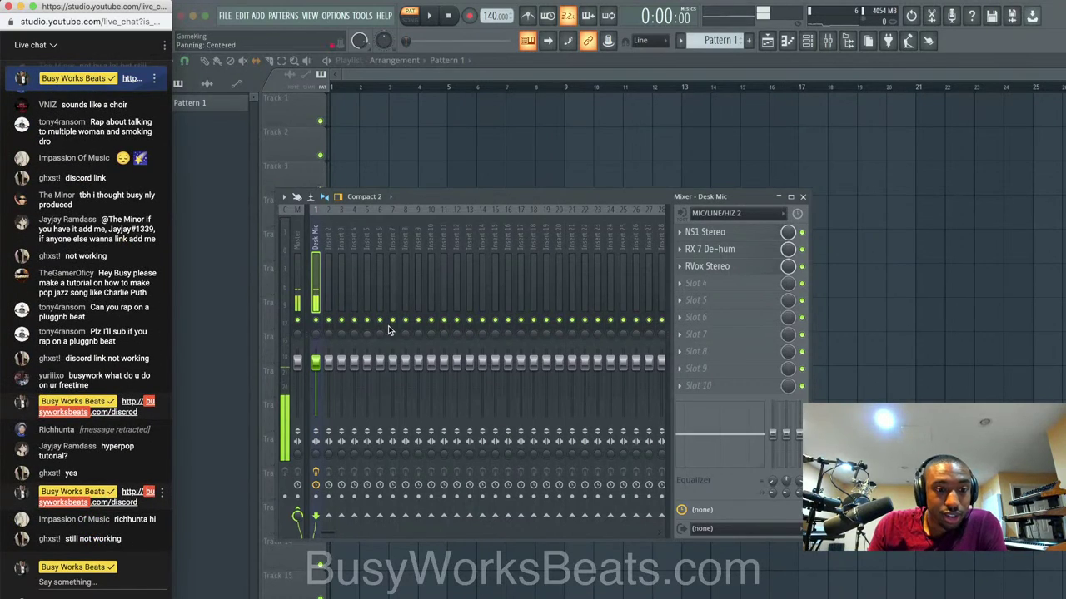
left_click(94, 581)
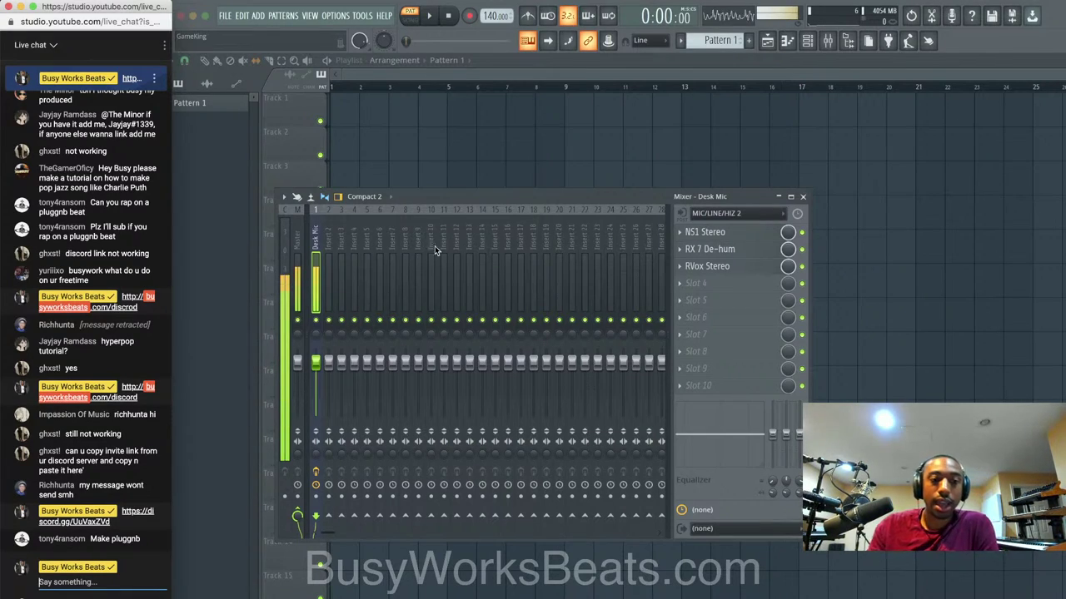
left_click(810, 42)
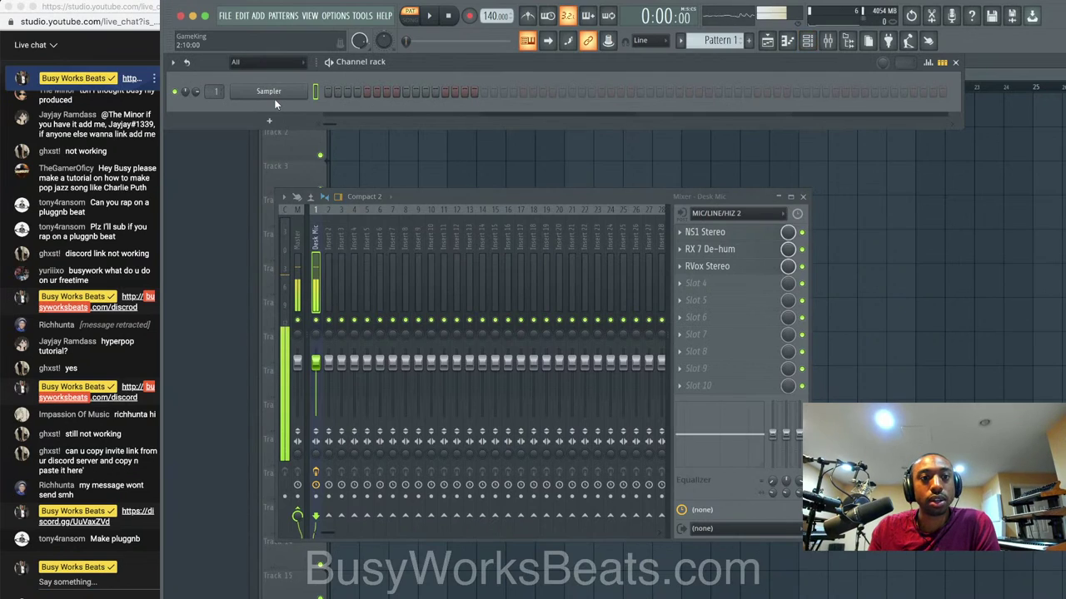
Use Save As and name the project 'Live Stream - Upbeat RnB'.
scroll(214, 90, "up", 1)
left_click(225, 15)
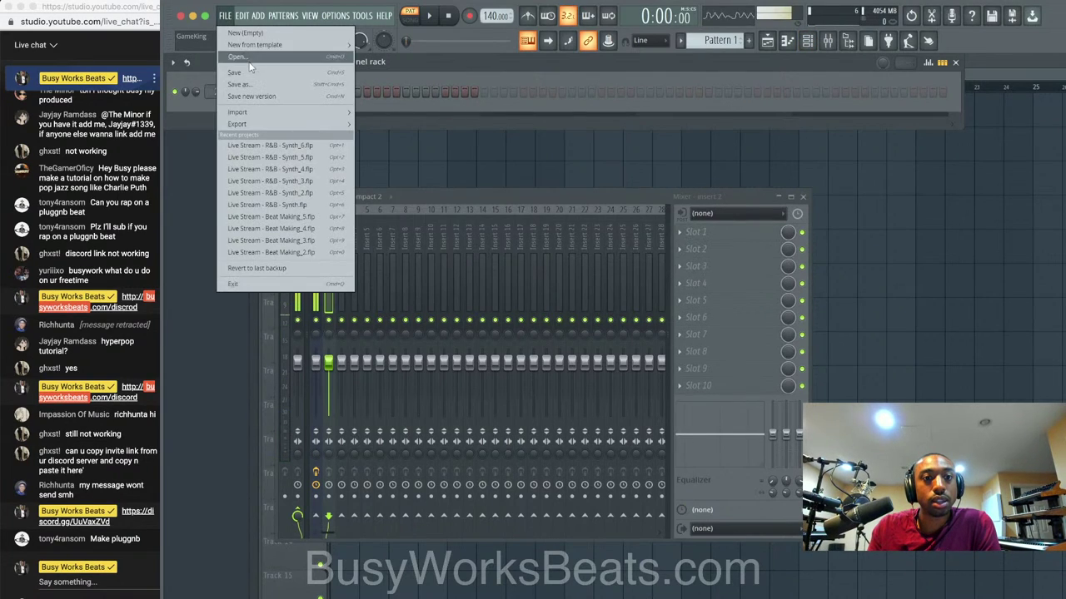
left_click(251, 83)
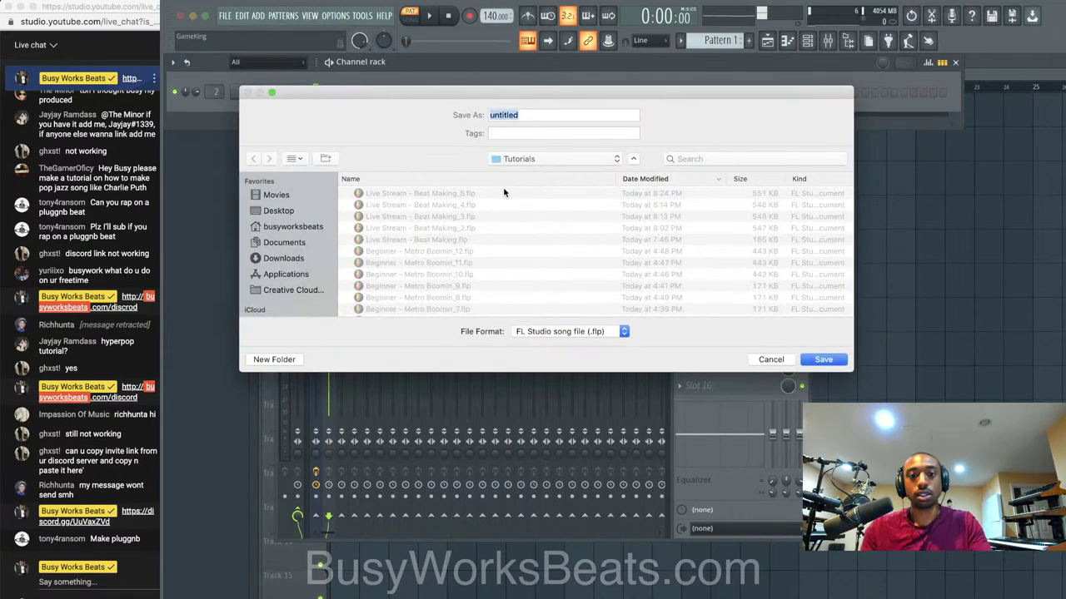
type("Live Stream ")
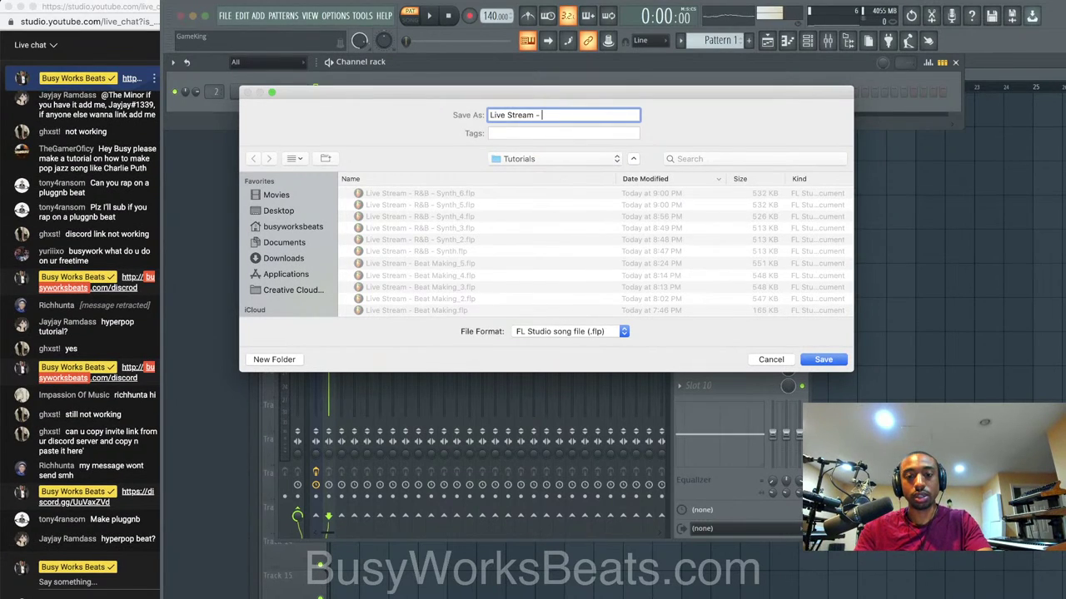
type("- Upbeat R")
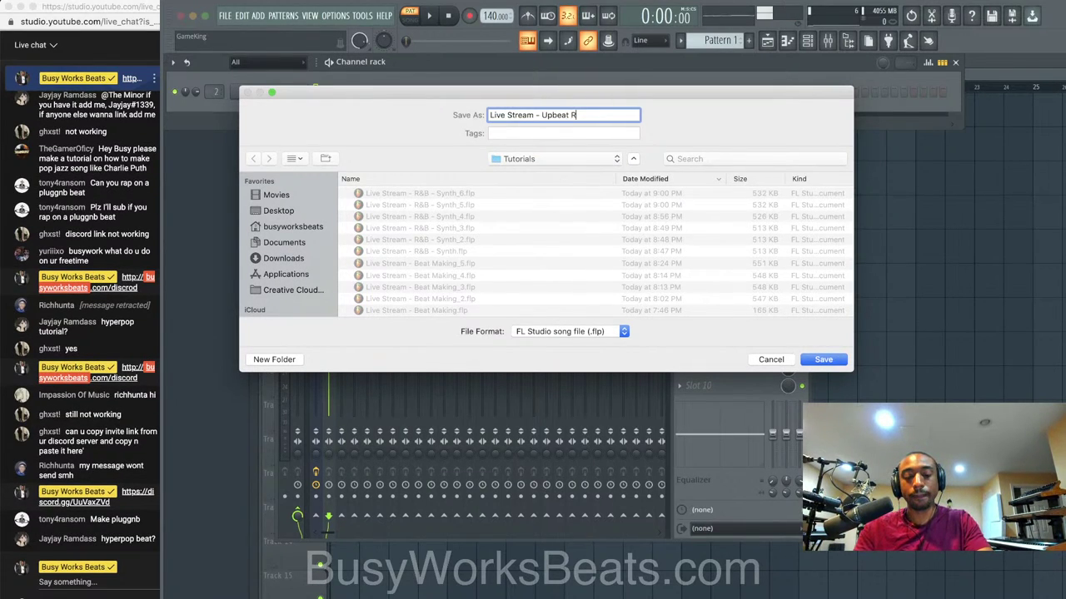
type("nB")
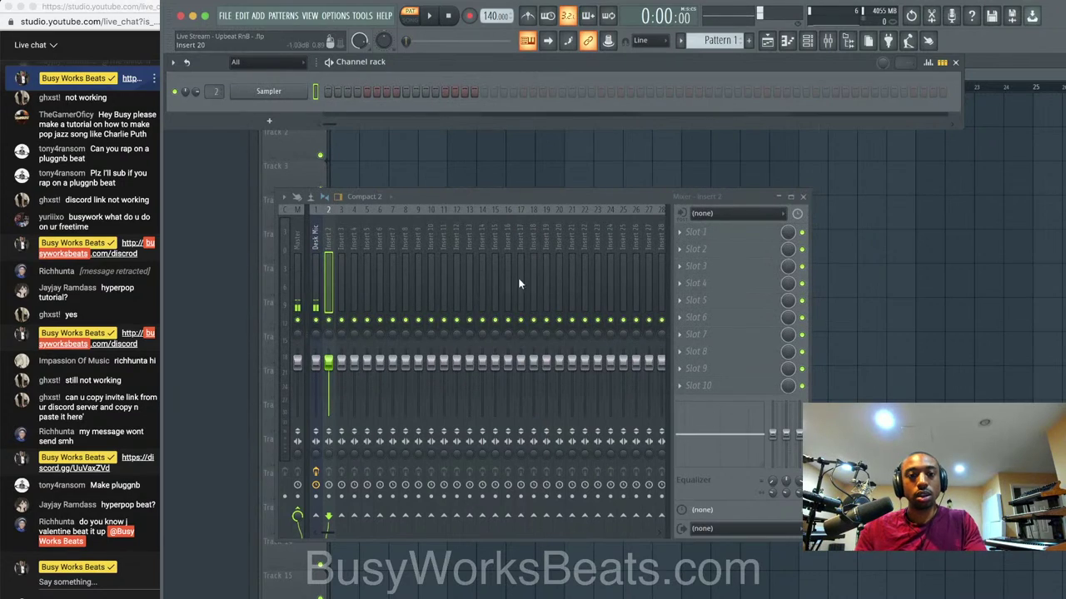
Set mixer insert 2's input to MIC/LINE 3.
left_click(326, 258)
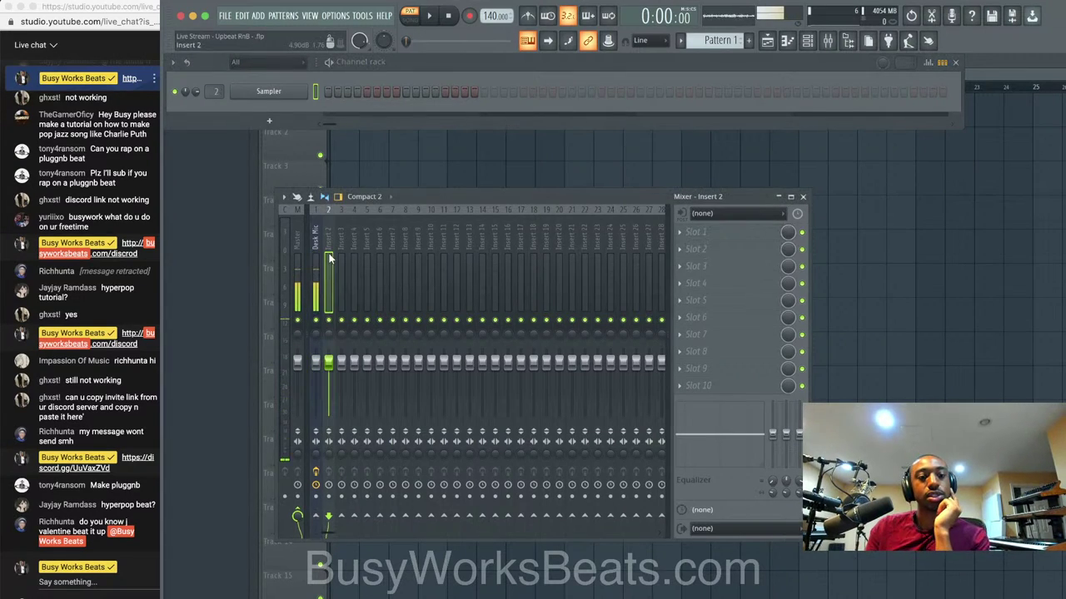
left_click(695, 214)
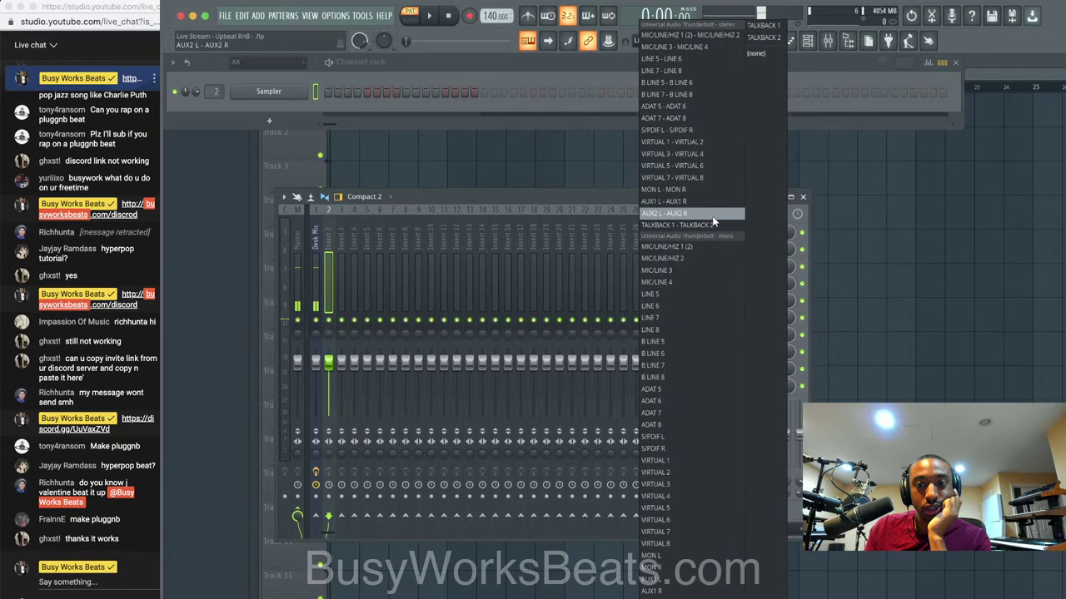
left_click(686, 270)
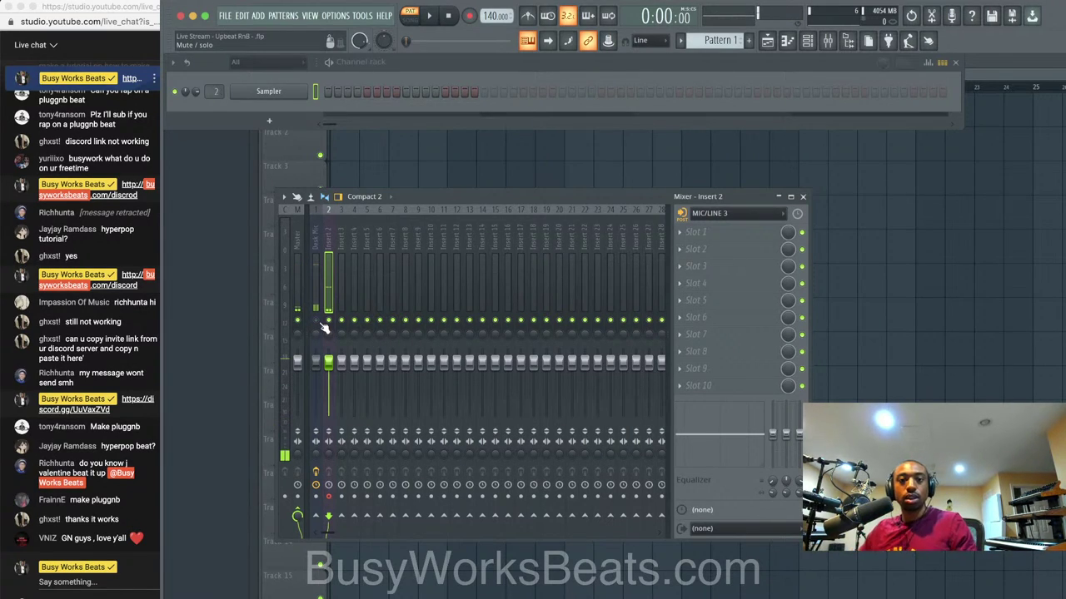
Test the mic with the metronome playing, then pull insert 2's fader down.
left_click(527, 15)
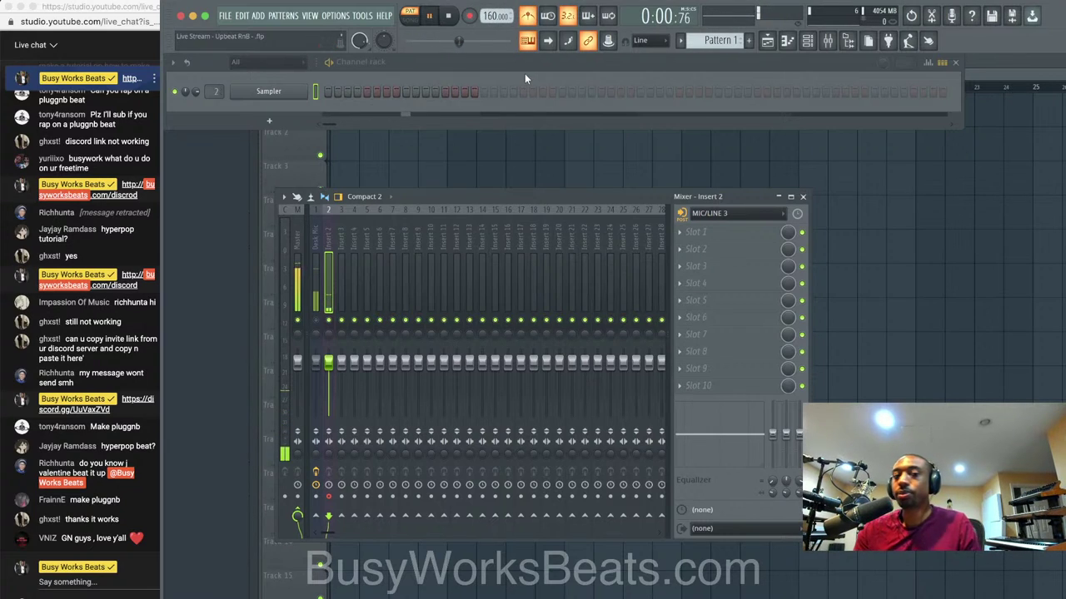
key("space")
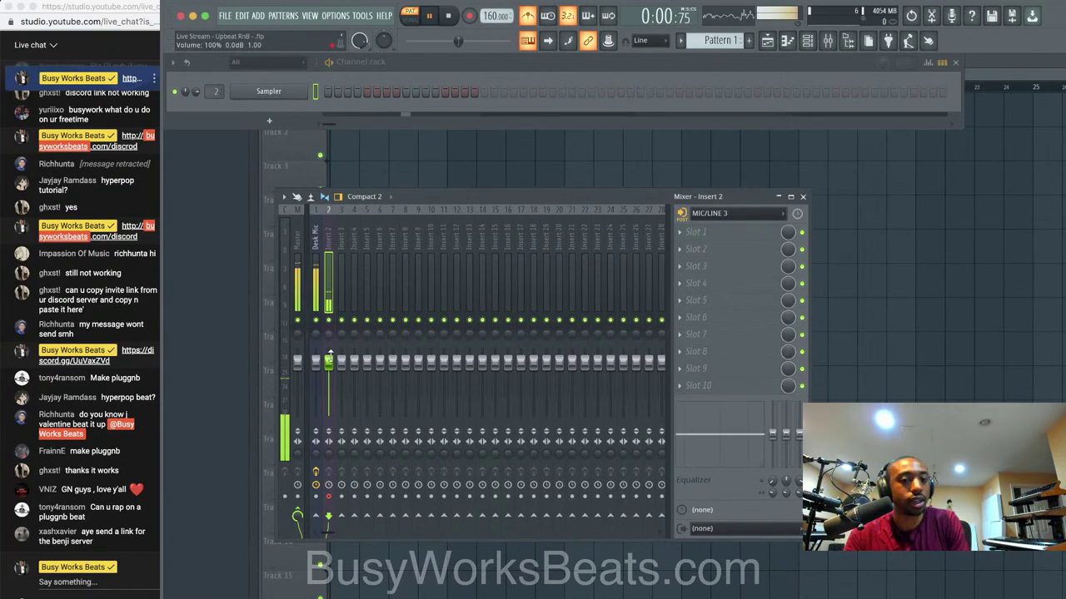
left_click_drag(329, 363, 329, 418)
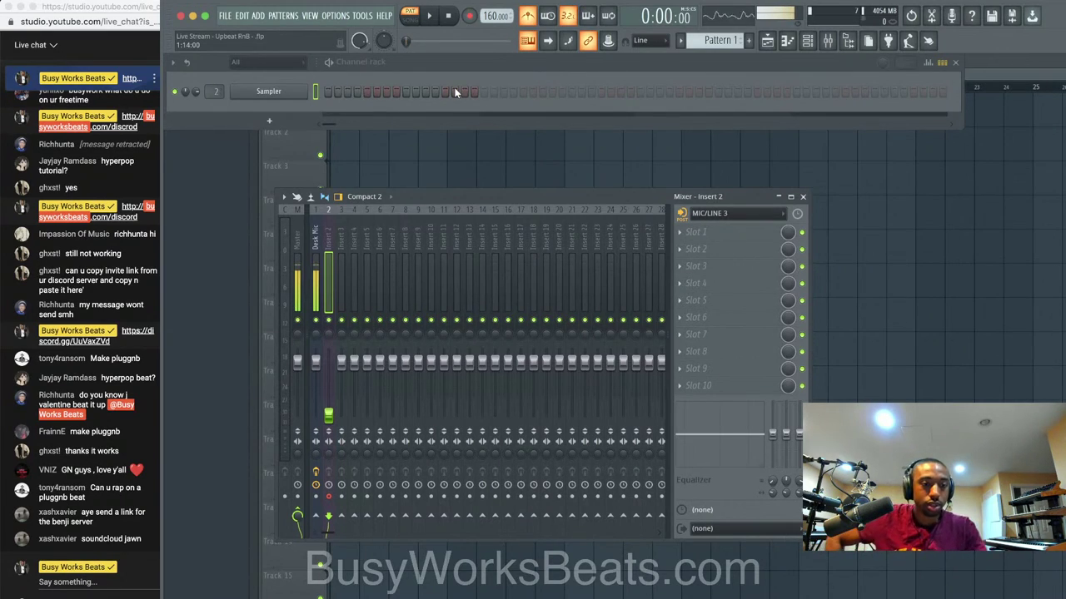
Swap the Sampler channel in the channel rack for the Omnisphere plugin.
right_click(310, 88)
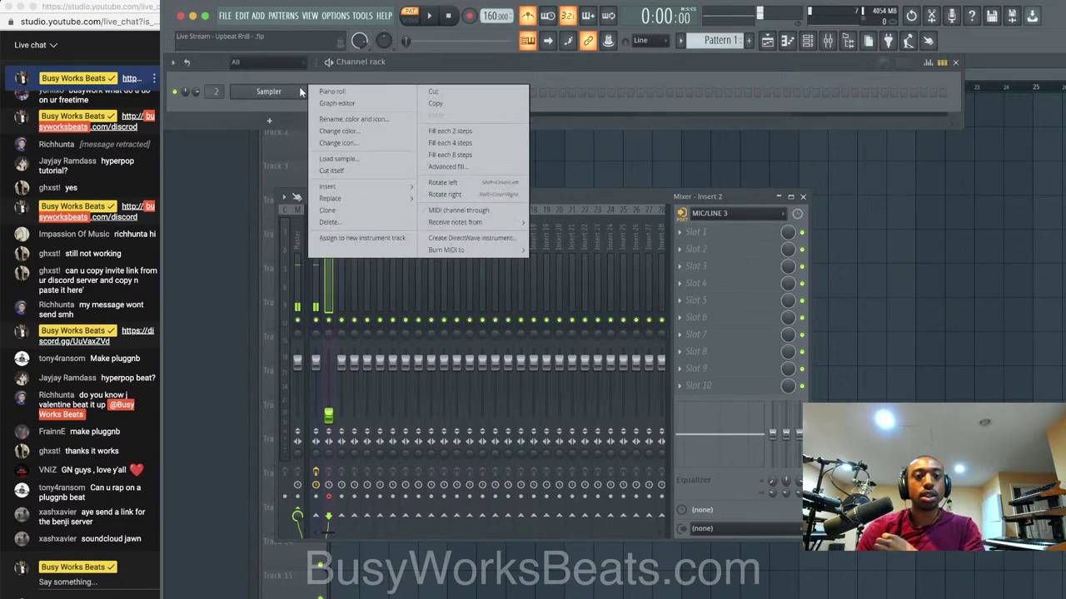
mouse_move(345, 198)
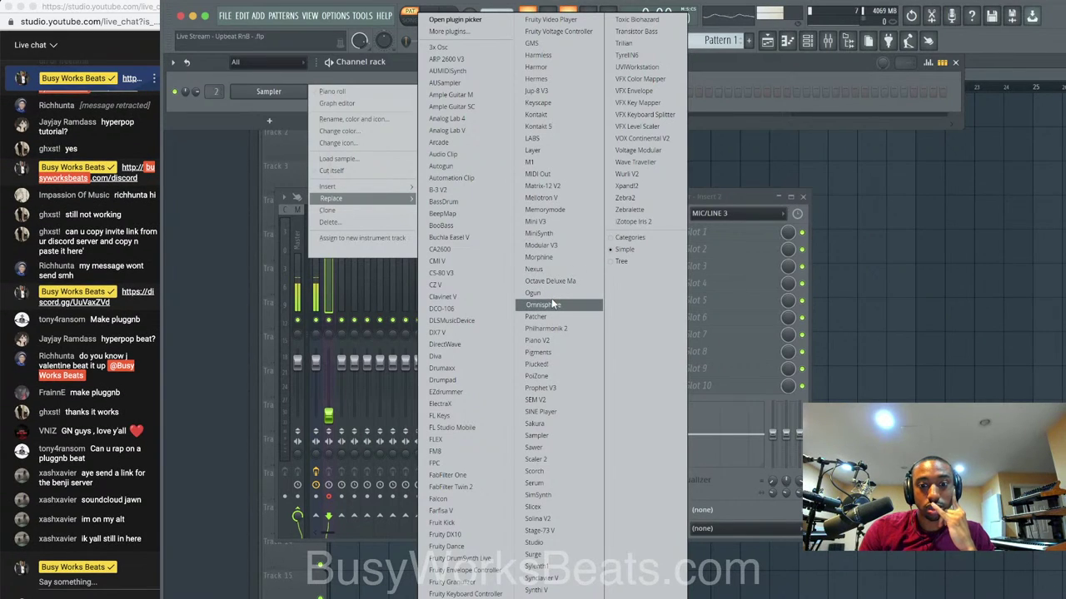
left_click(748, 63)
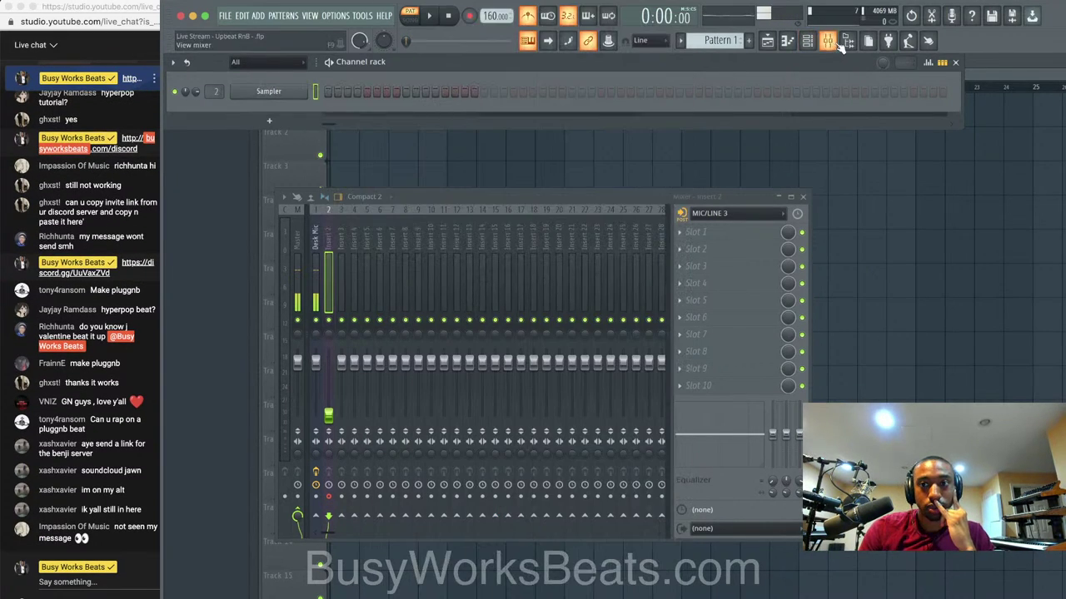
right_click(304, 101)
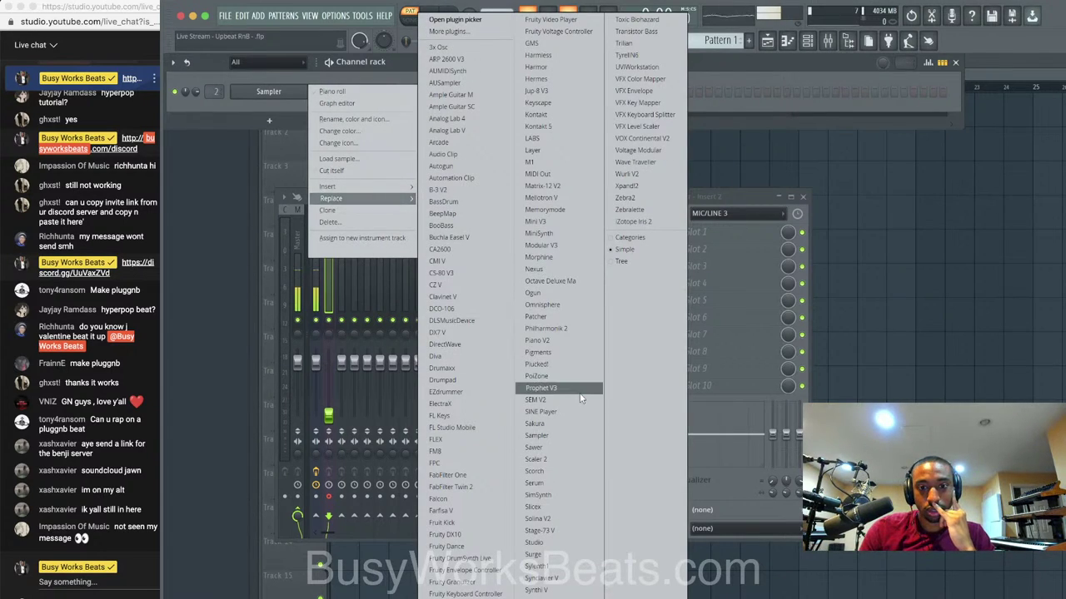
left_click(573, 305)
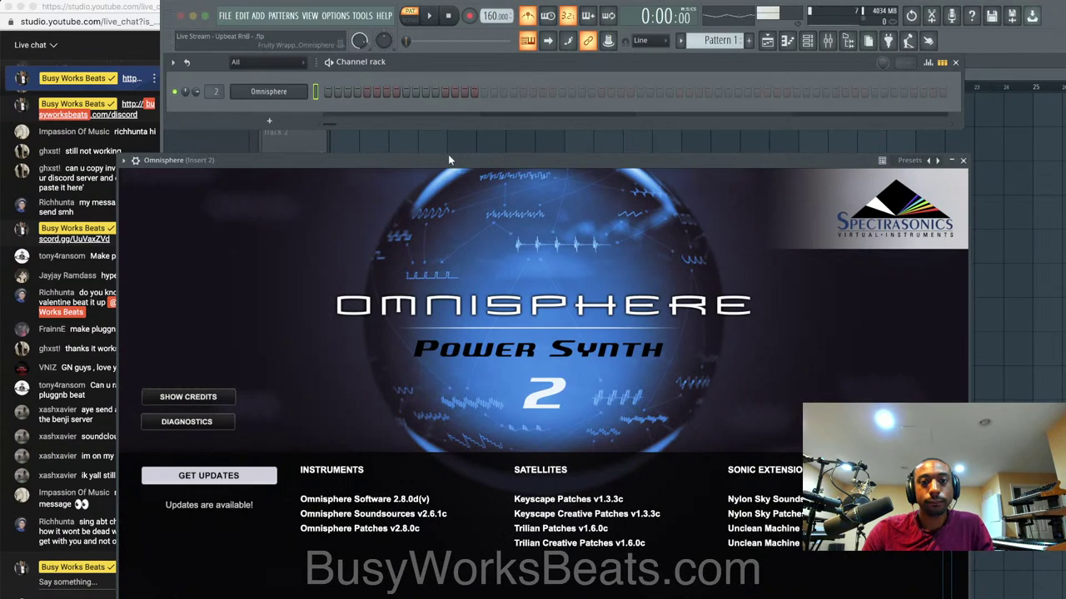
Reposition the Omnisphere window, then close and reopen it from the channel rack.
left_click_drag(445, 127, 444, 73)
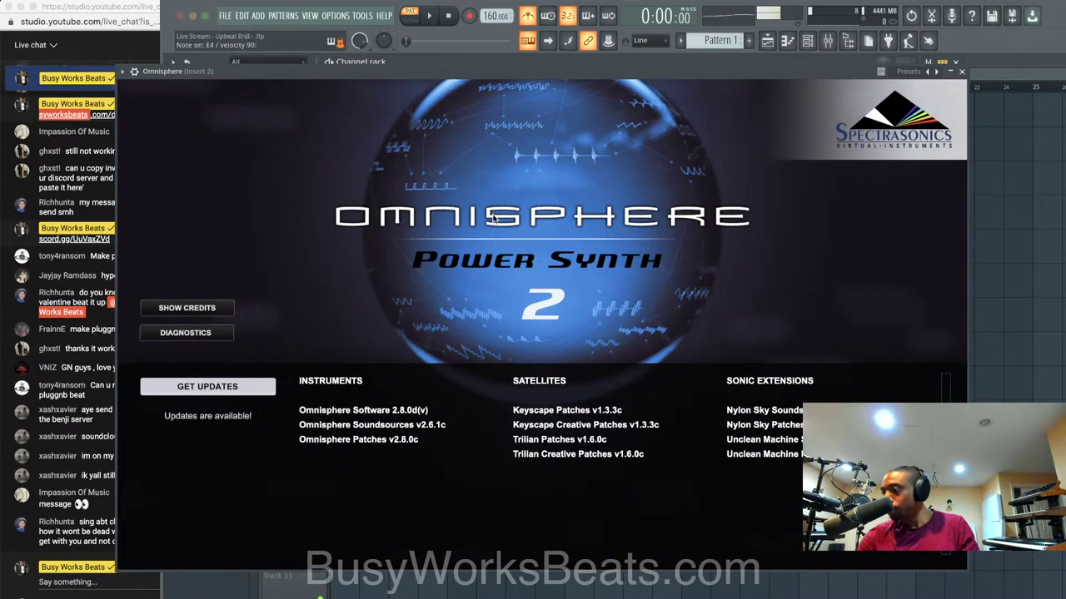
left_click_drag(585, 70, 579, 182)
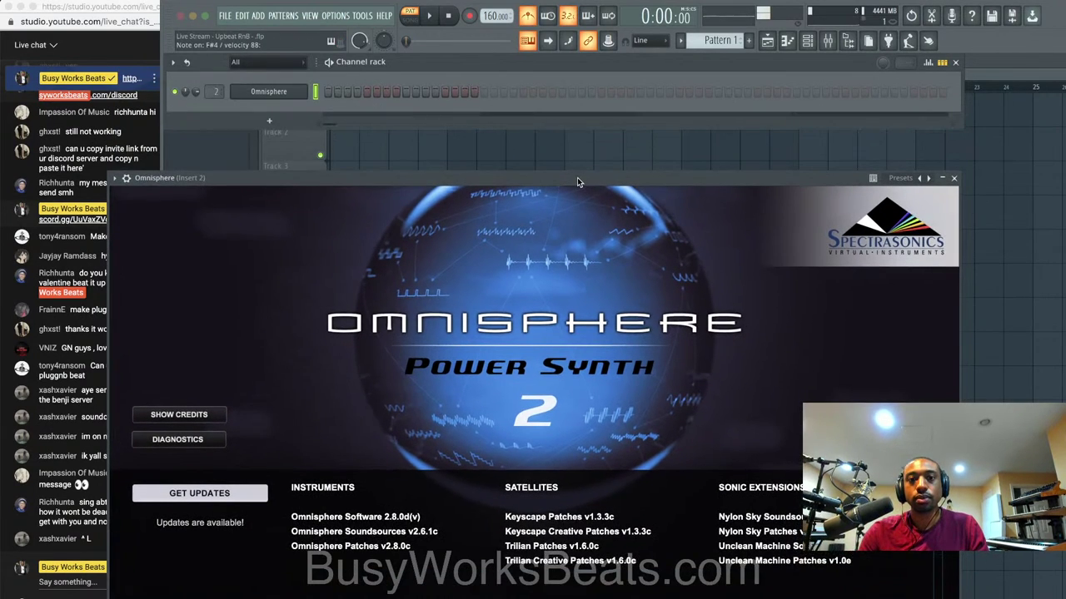
left_click(954, 179)
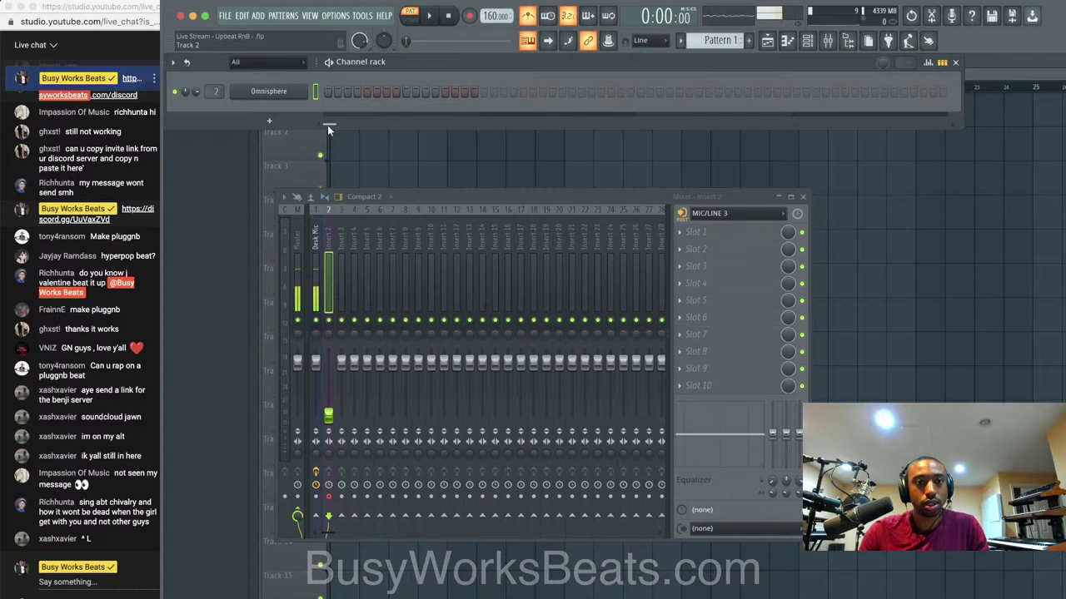
left_click(293, 93)
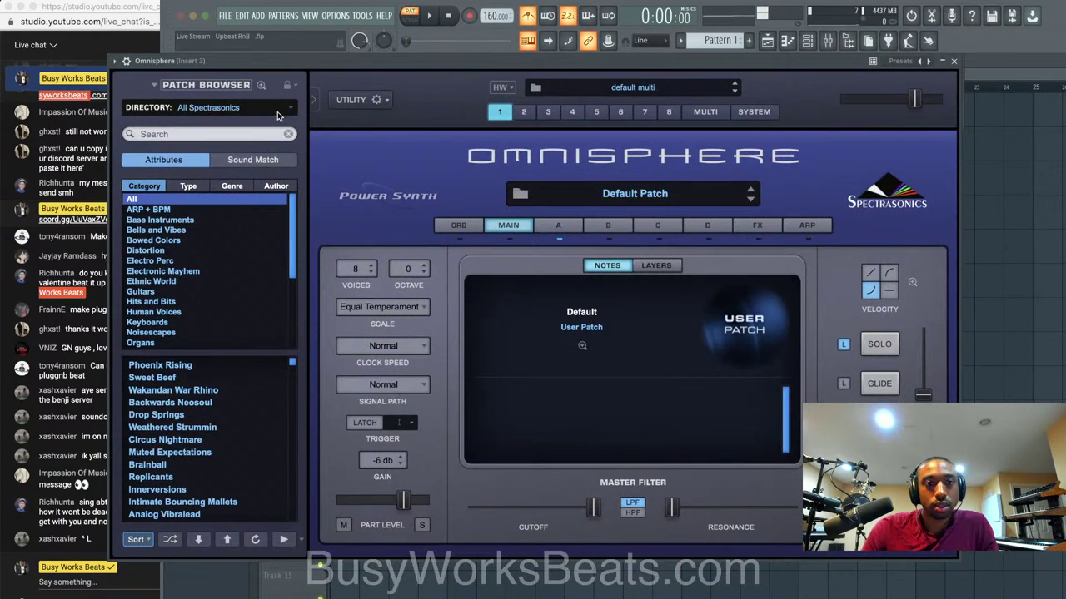
Load the Nylon Sky Guitar Clean patch from the Sonic Extensions Nylon Sky library.
left_click(277, 110)
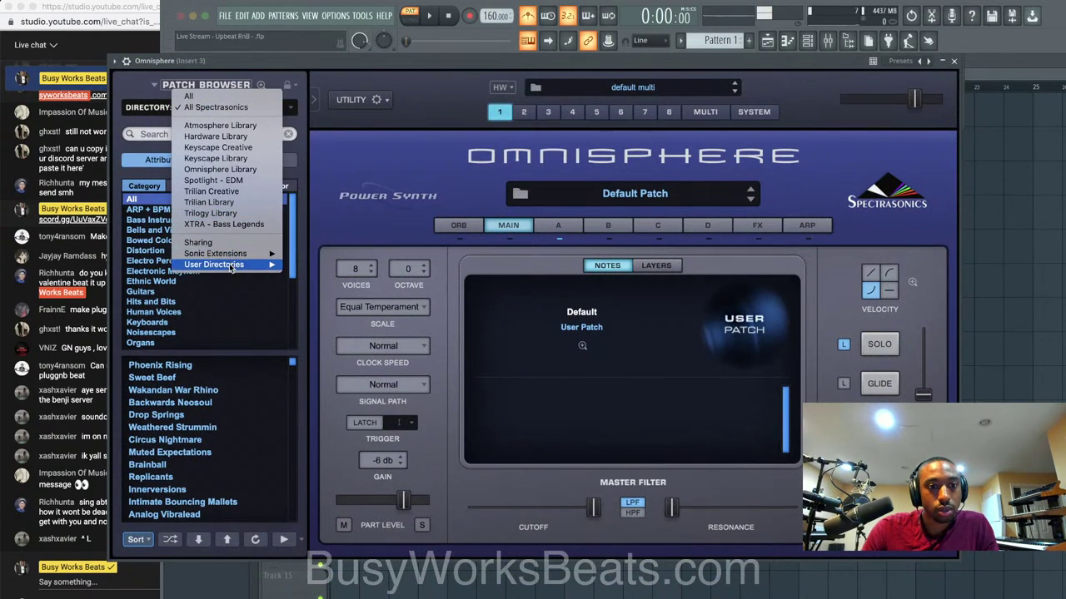
mouse_move(250, 253)
left_click(314, 255)
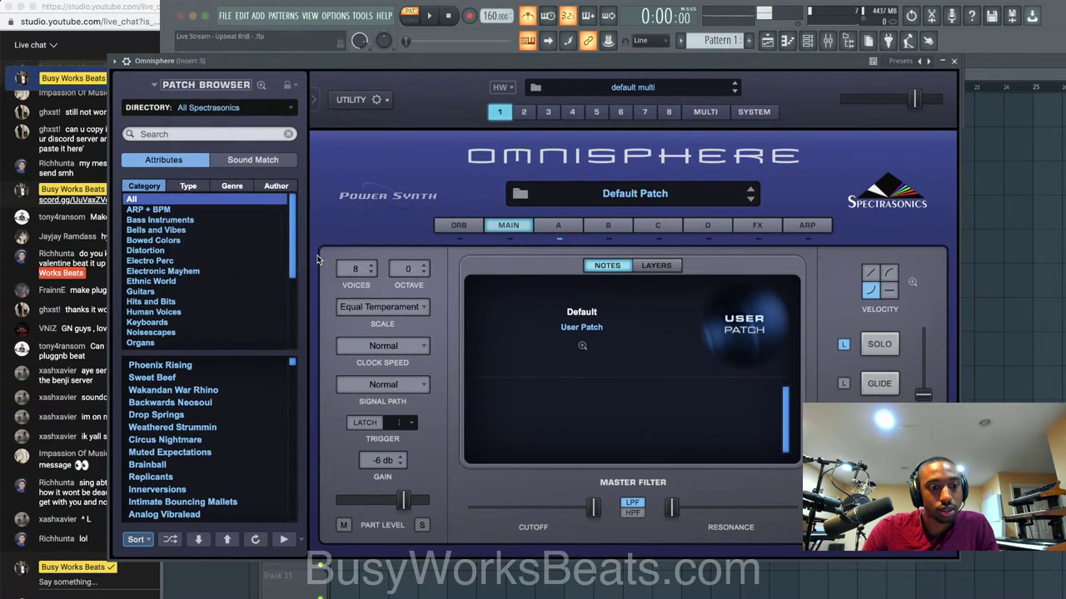
left_click(224, 379)
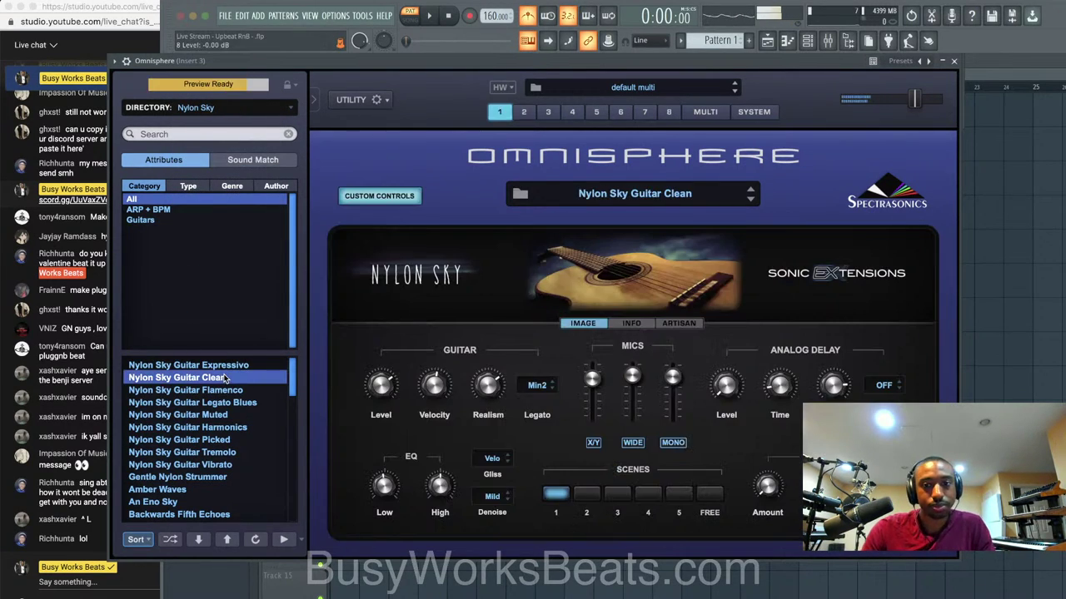
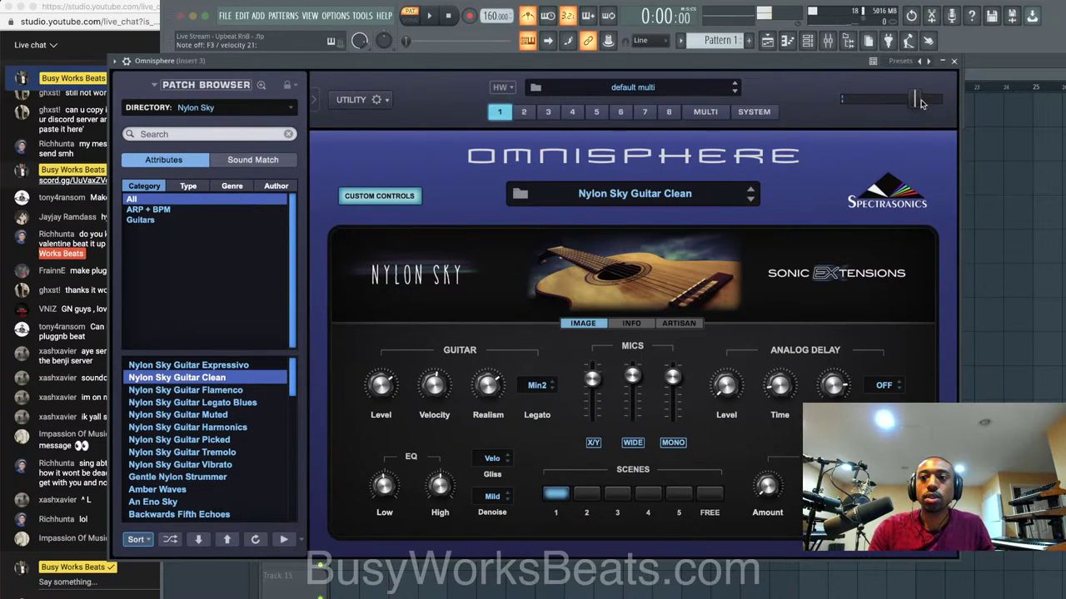
Record a Nylon Sky guitar take into Pattern 1 in Notes and automation mode.
left_click(954, 62)
left_click(469, 16)
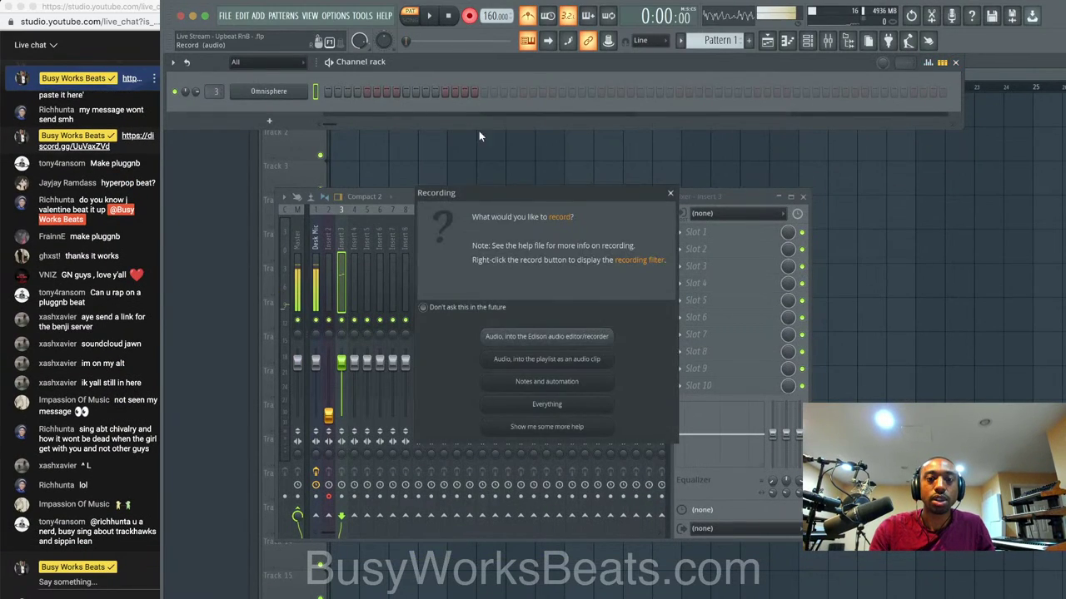
left_click(529, 381)
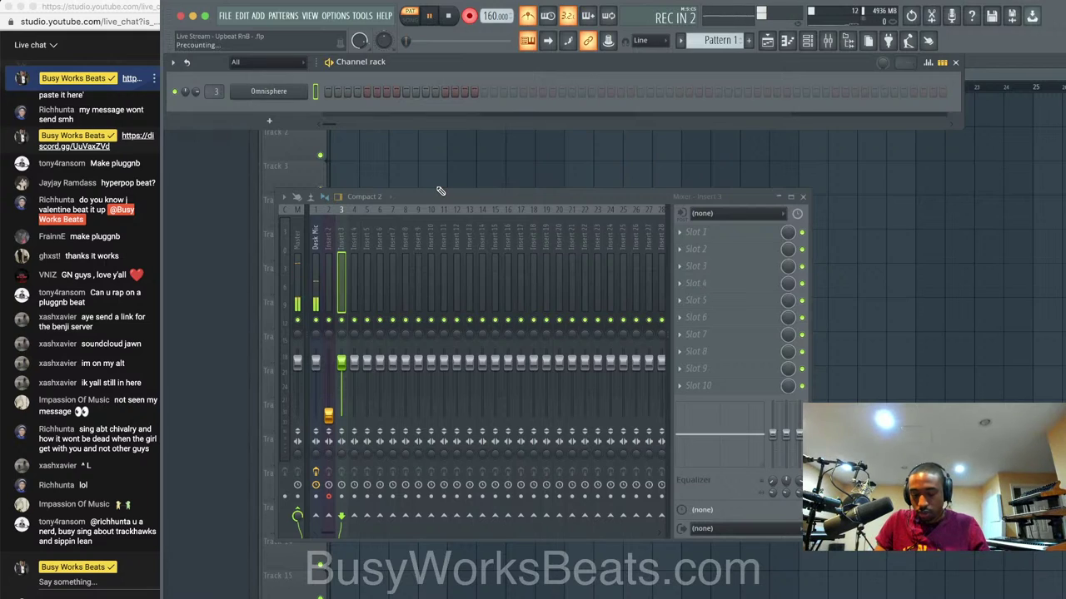
key("space")
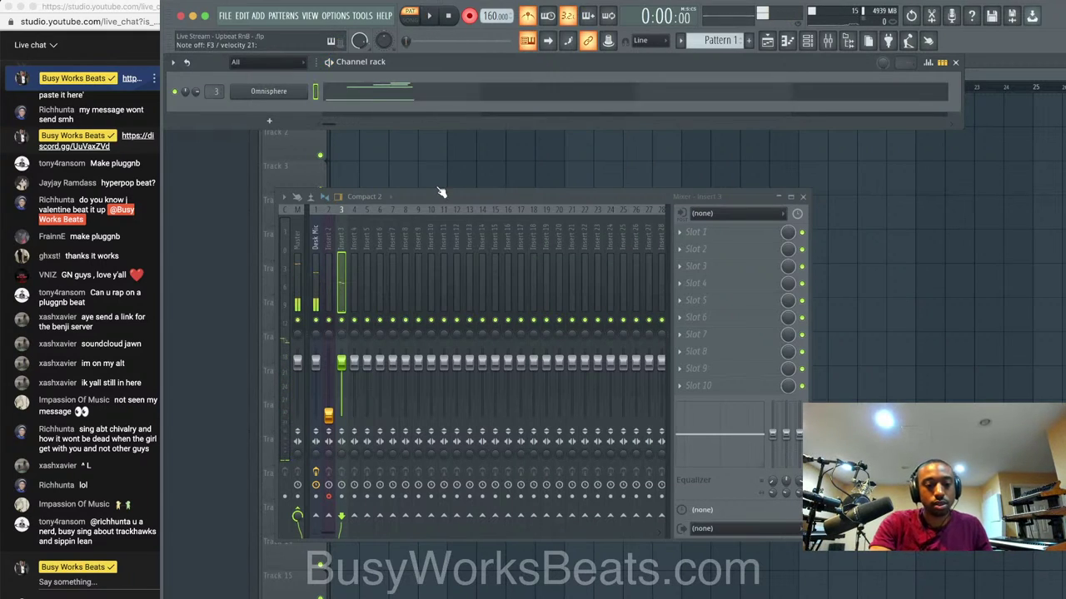
key("space")
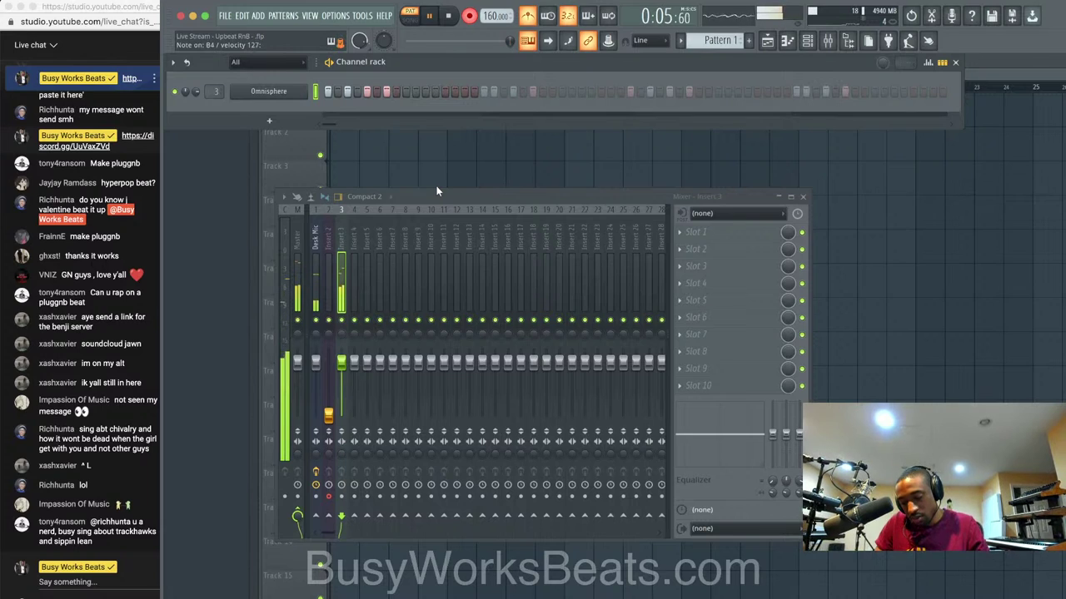
key("space")
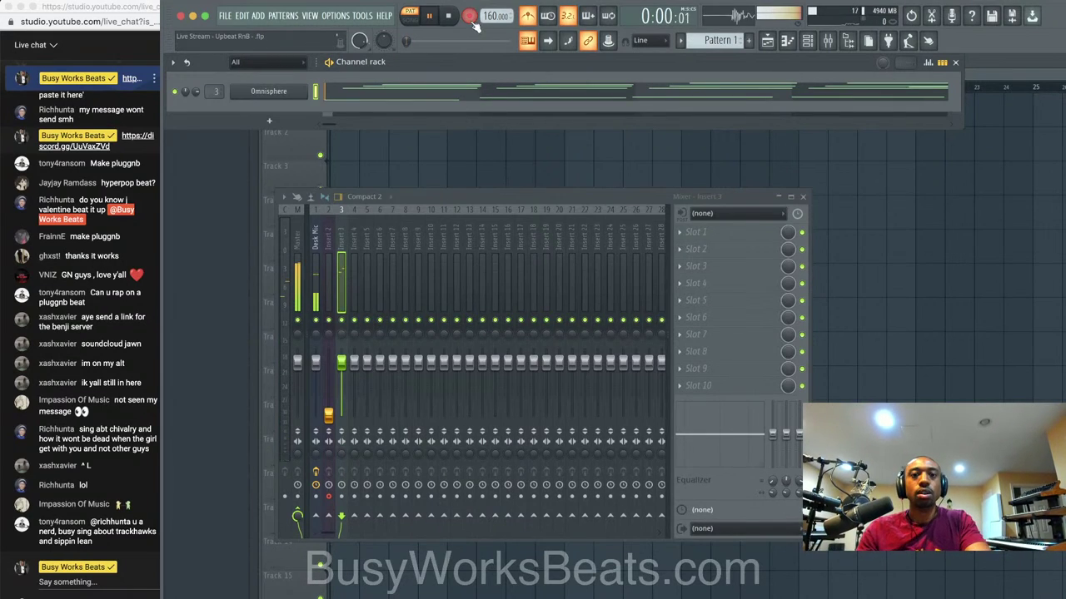
Quantize the recorded guitar notes in the piano roll with Ctrl+Q, then show the playlist.
left_click(405, 93)
key("space")
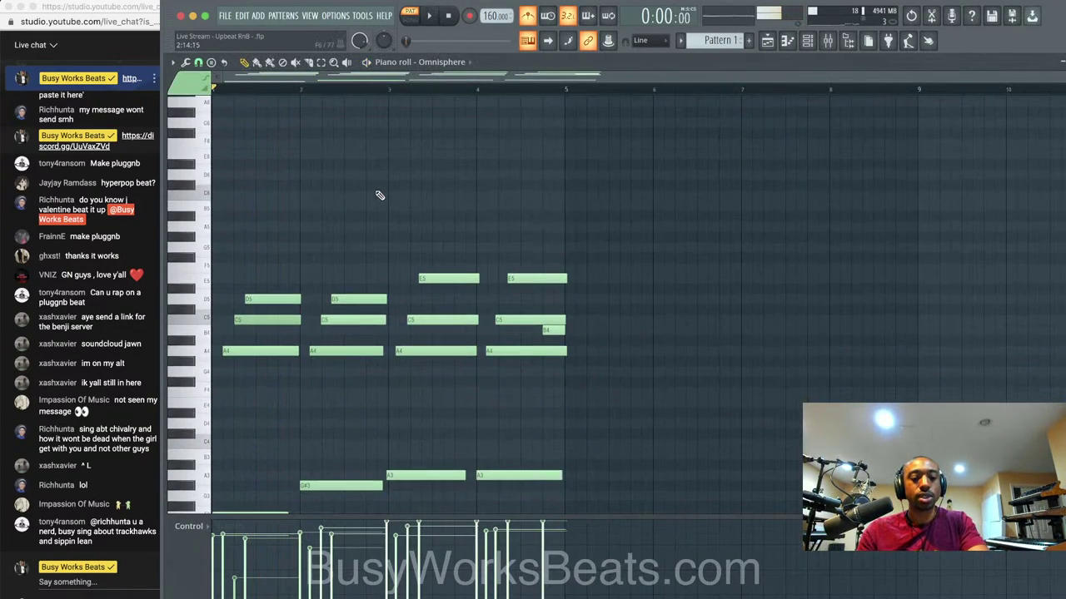
key("ctrl+q")
key("space")
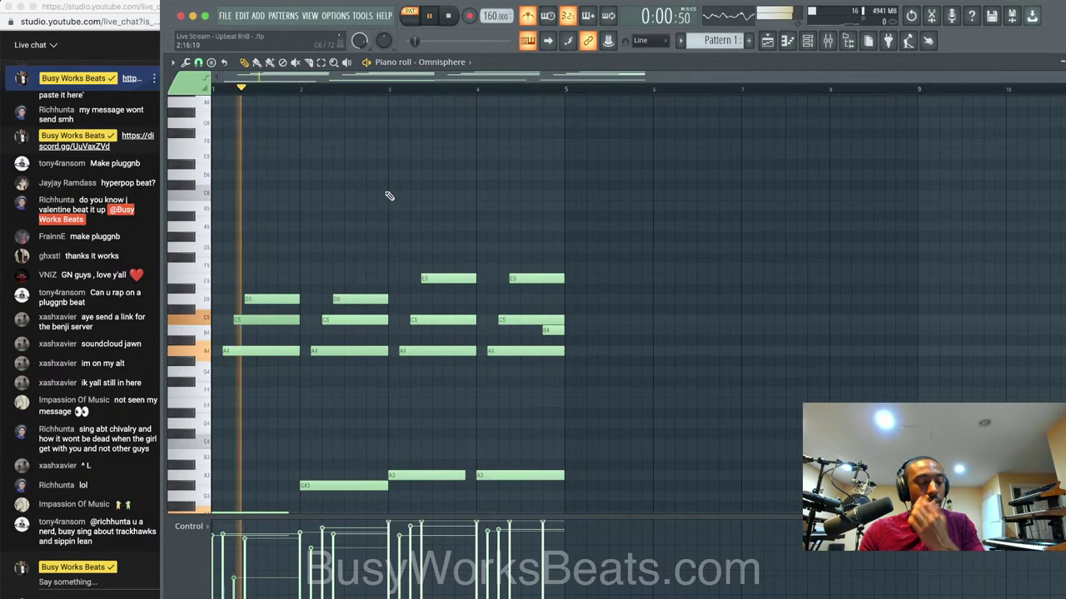
scroll(388, 208, "up", 3)
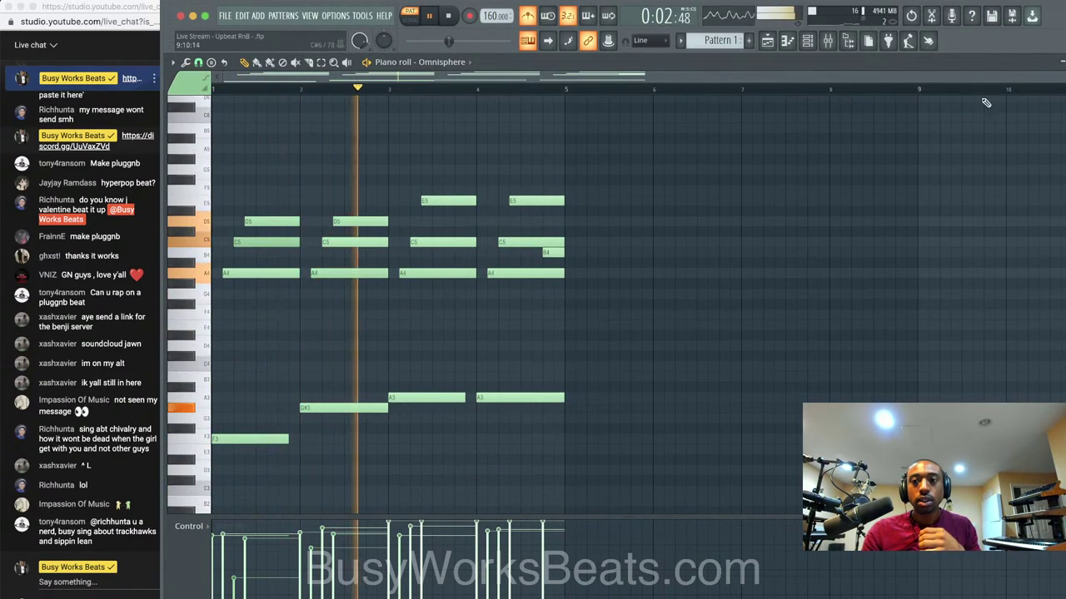
left_click(787, 41)
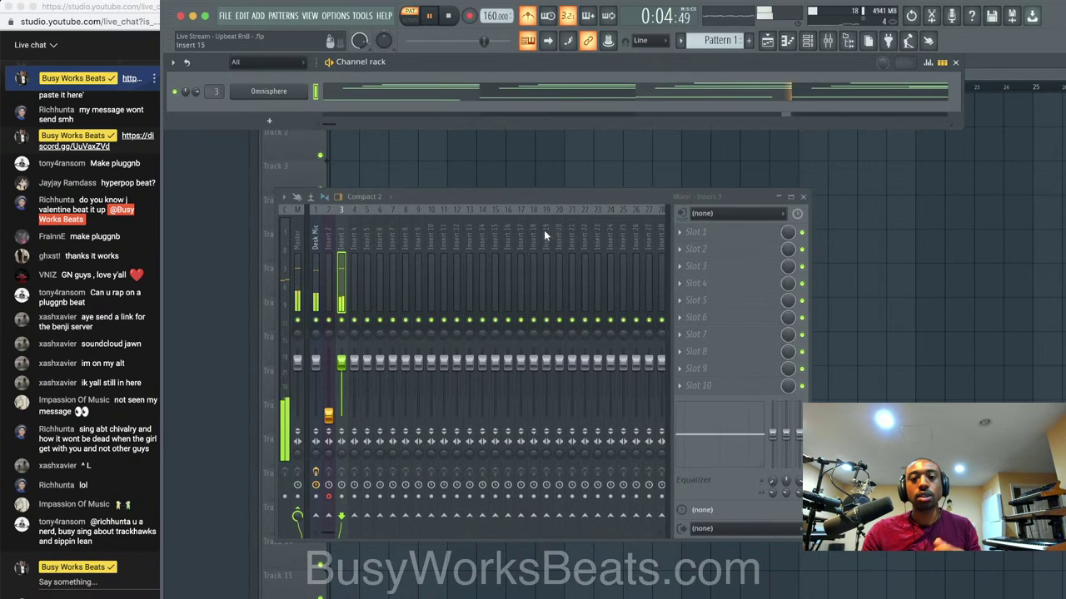
left_click(874, 206)
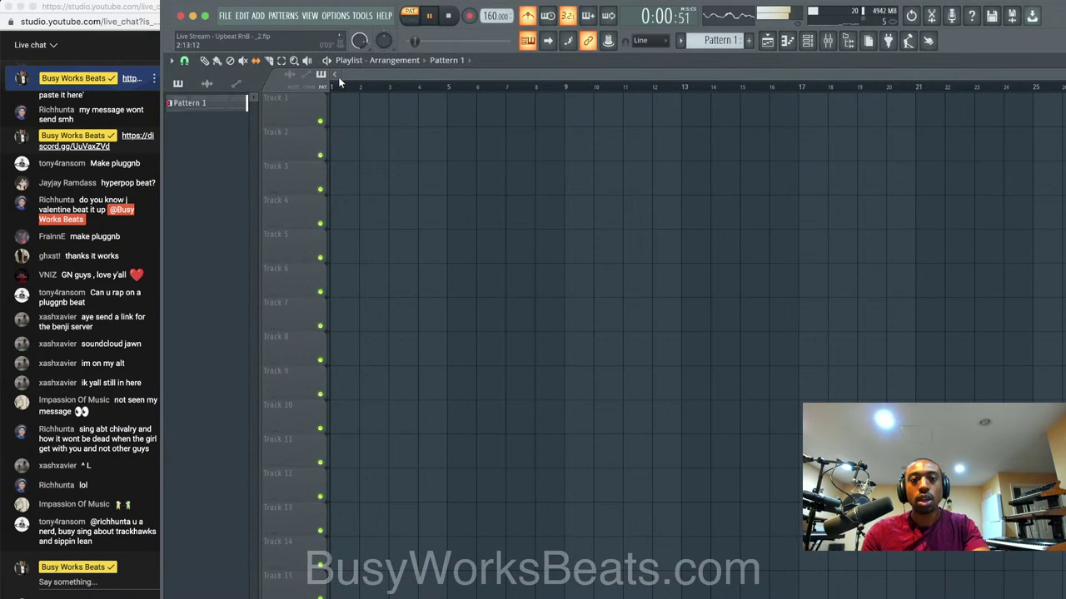
Place Pattern 1 clips at bars 1 and 5 on Track 1 and play the song arrangement.
left_click(345, 116)
left_click(487, 100)
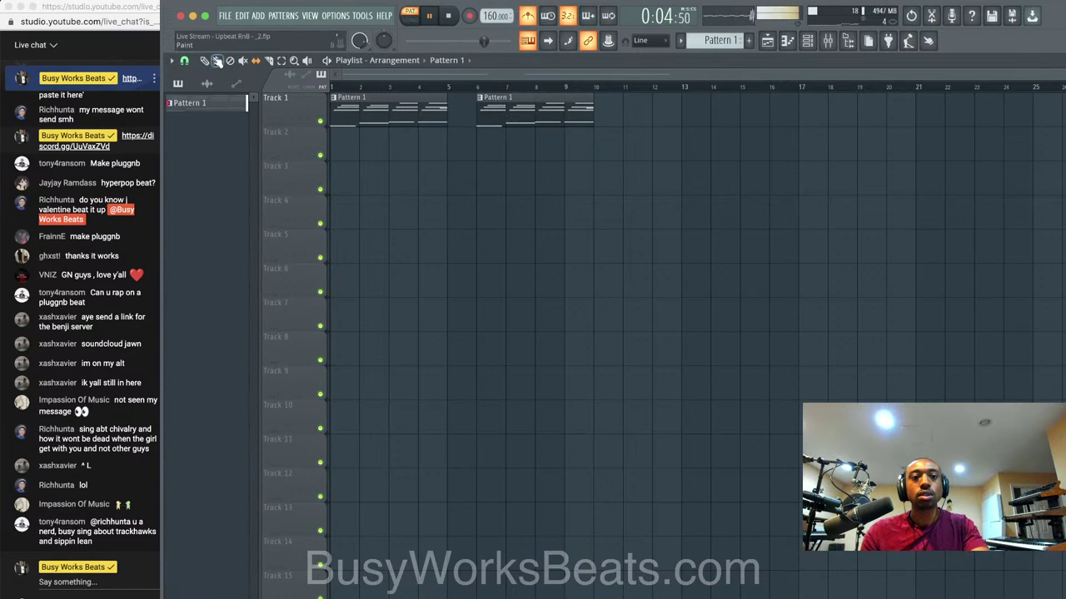
left_click_drag(529, 107, 496, 102)
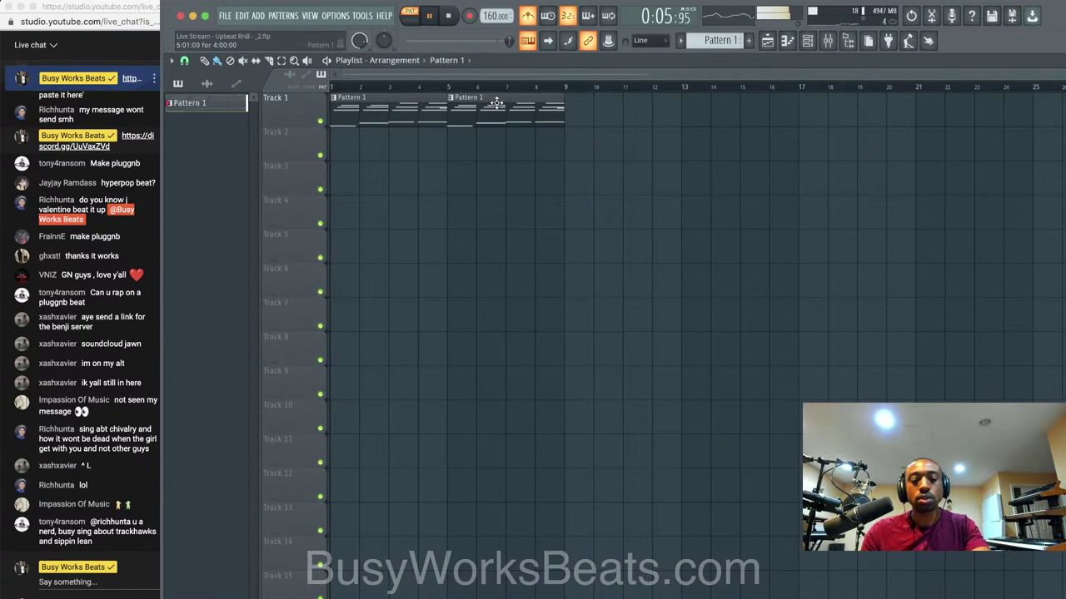
left_click(407, 19)
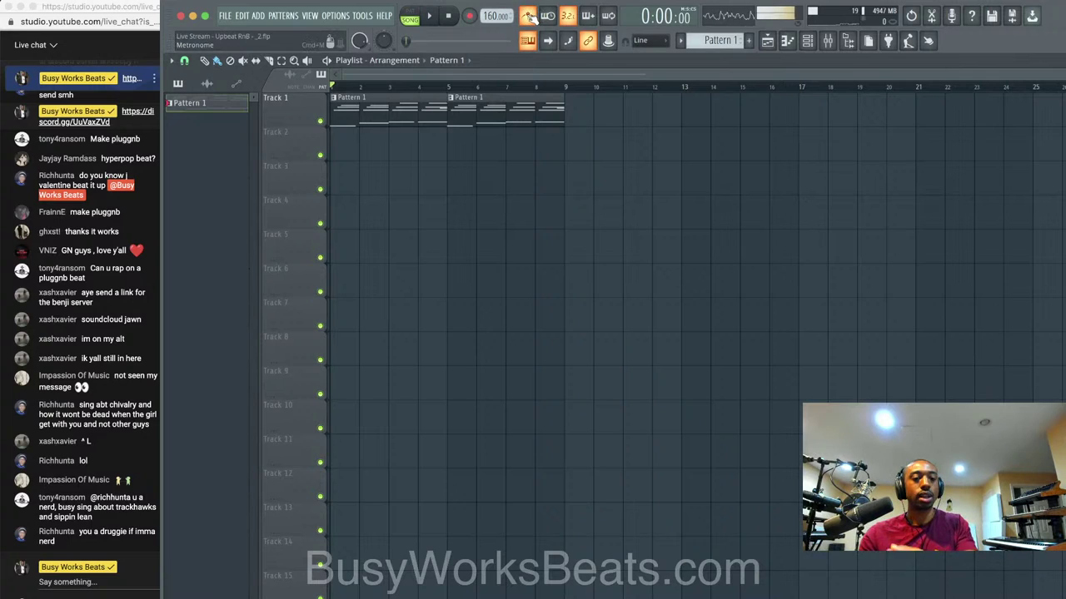
key("space")
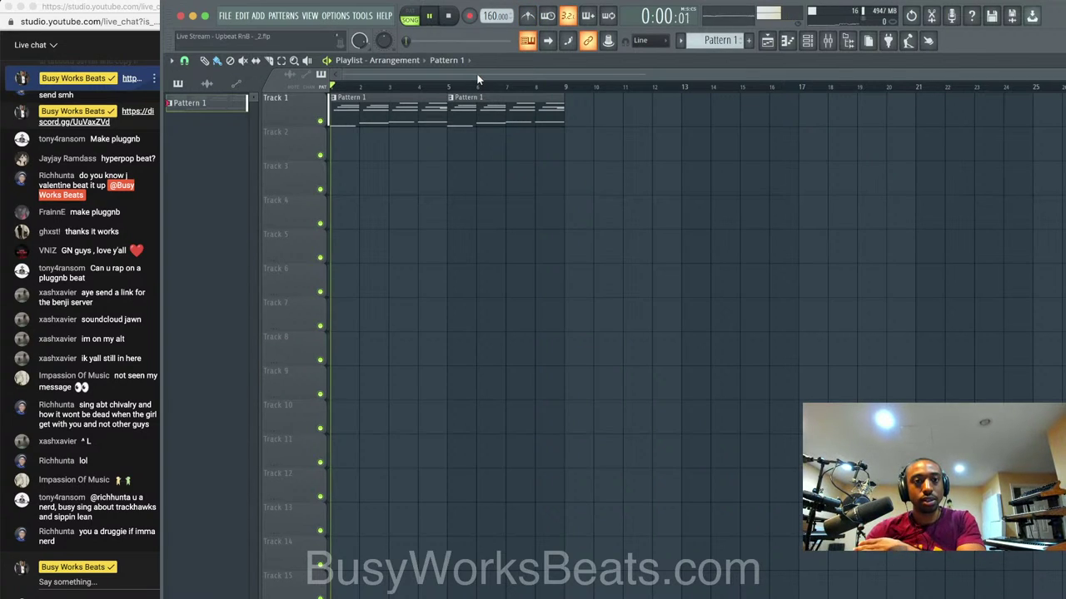
left_click(848, 40)
key("space")
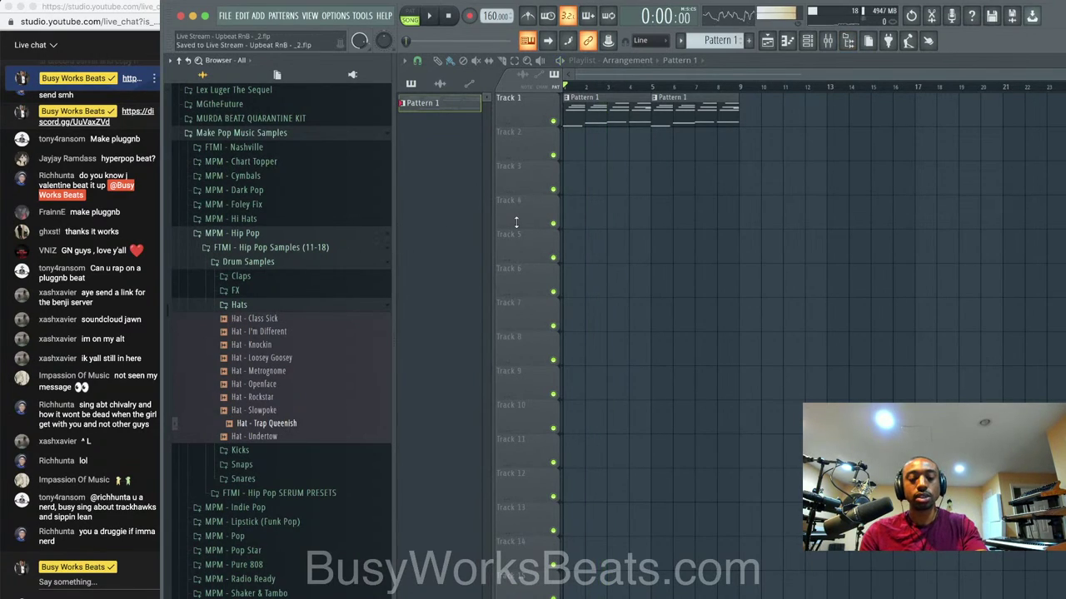
Reset insert 2's volume fader in the mixer and select the Desk Mic insert.
key("F9")
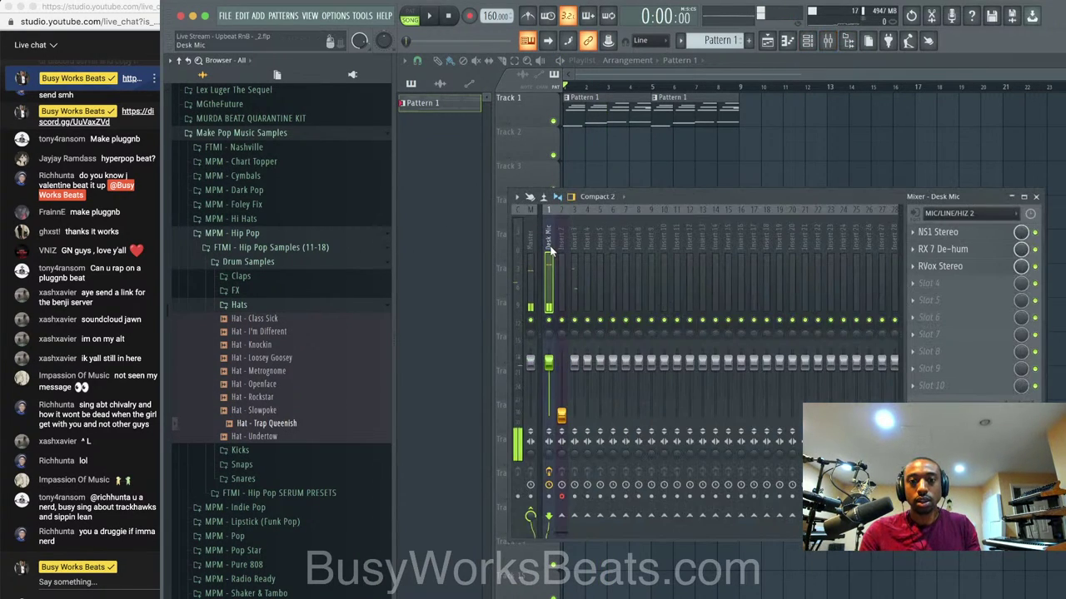
left_click(570, 268)
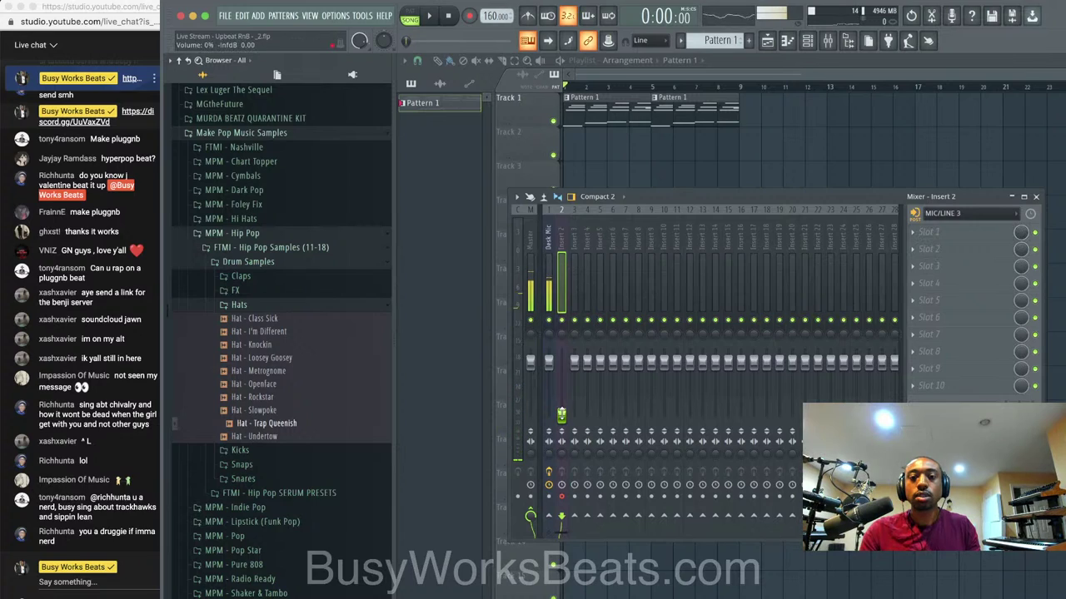
right_click(562, 414)
left_click(572, 422)
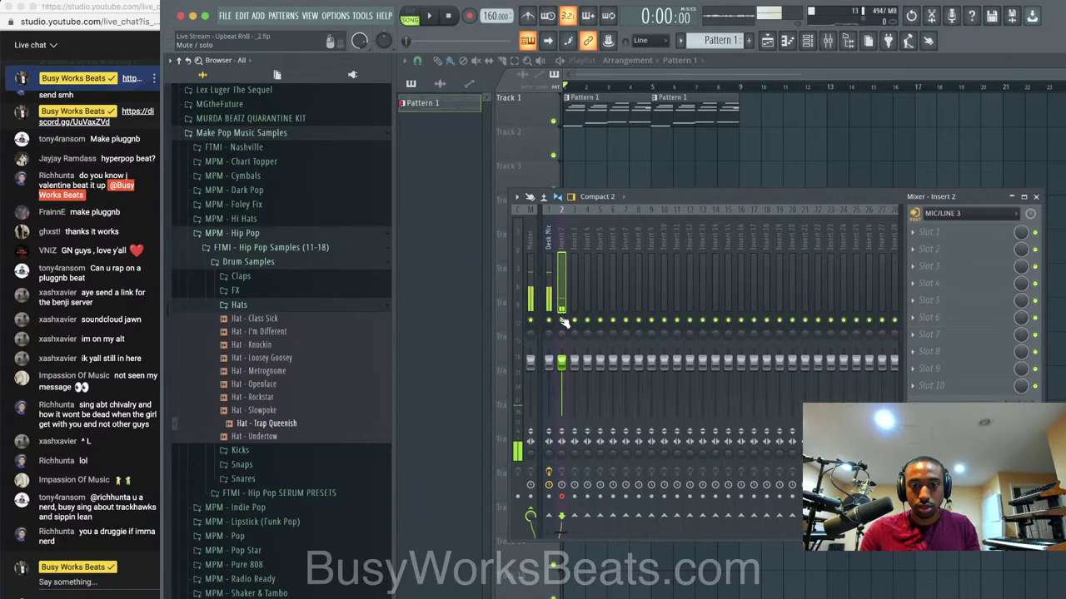
left_click(542, 288)
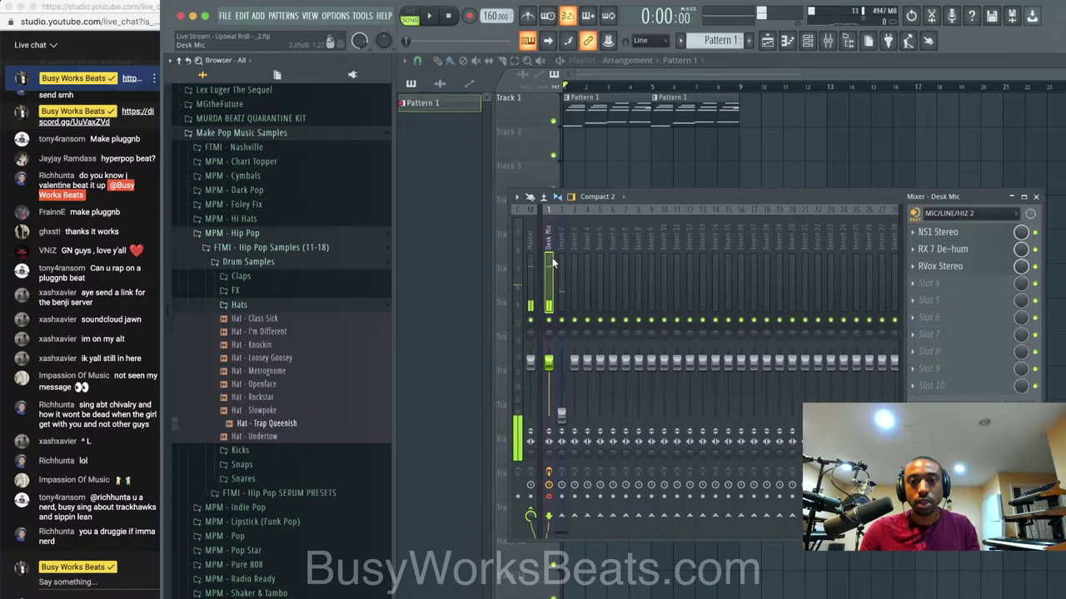
Record a Desk Mic vocal take as an audio clip in the playlist.
key("r")
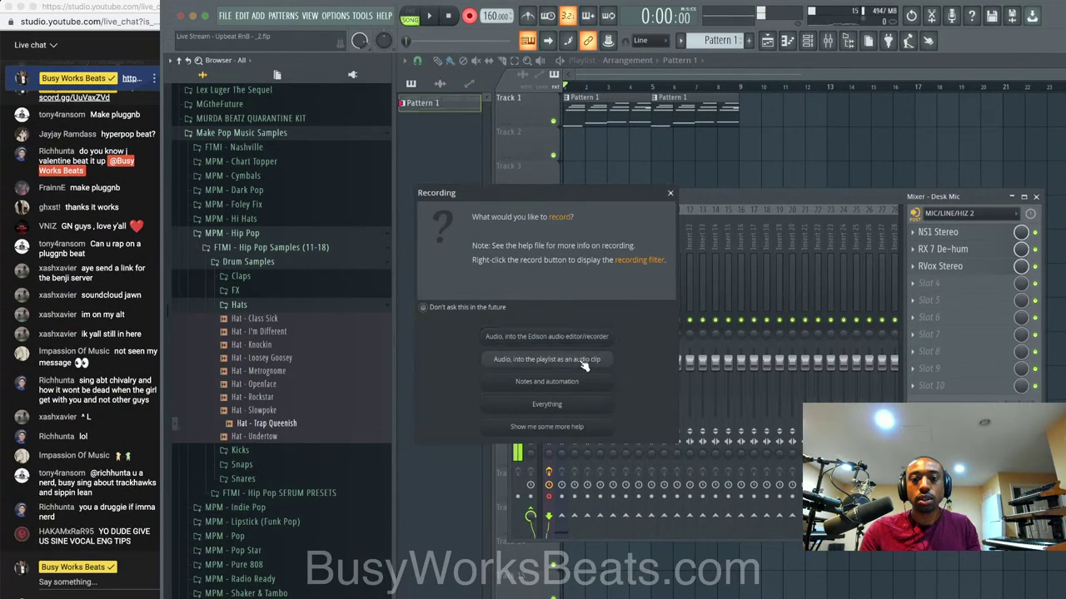
left_click(585, 364)
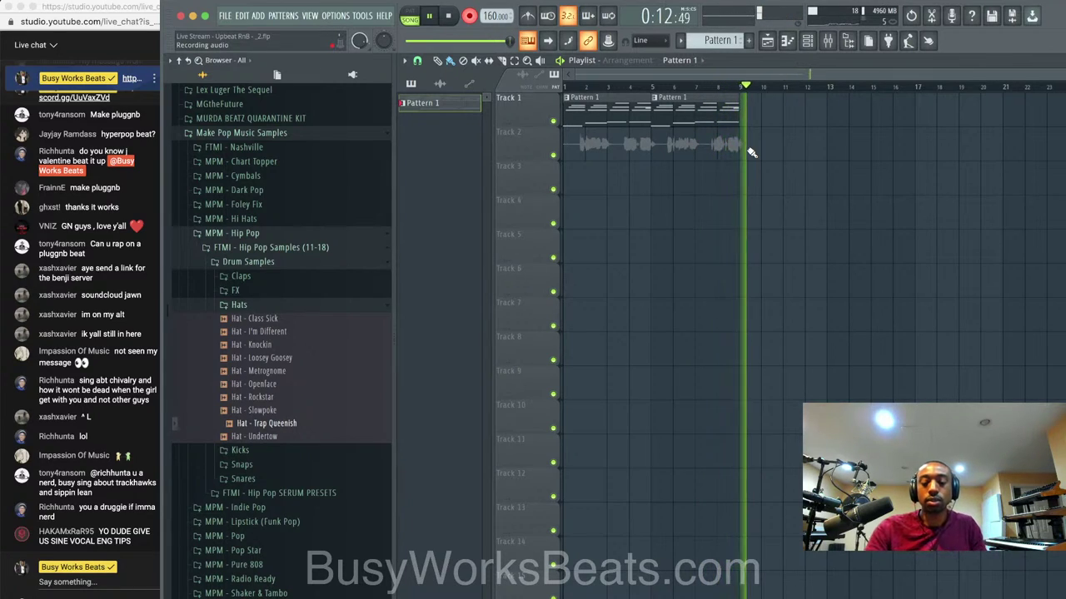
key("space")
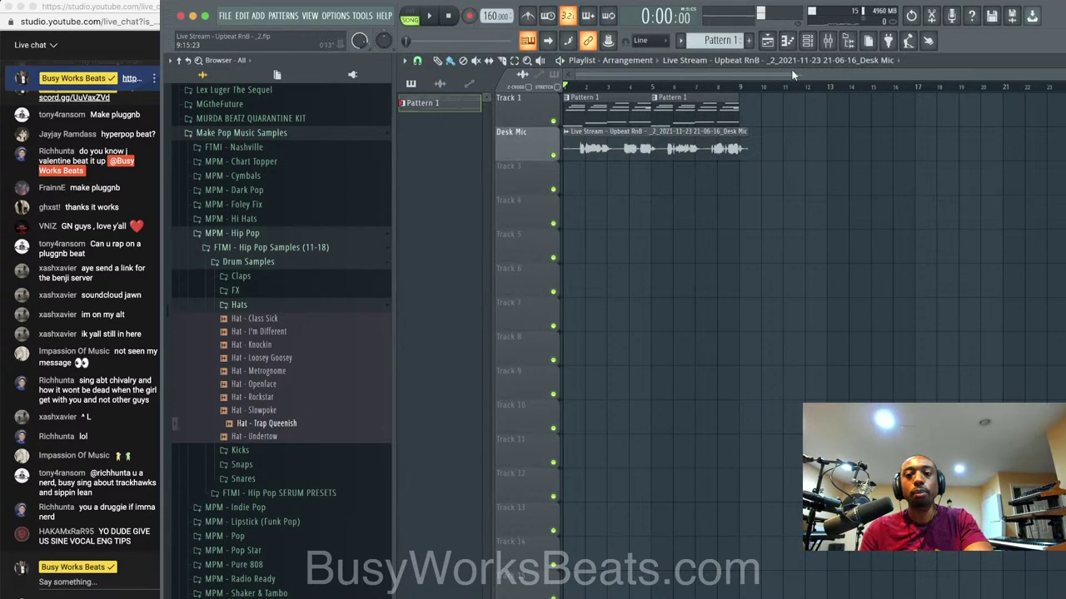
Route the recorded clip to mixer insert 4 at 84% volume and save a new version.
key("F6")
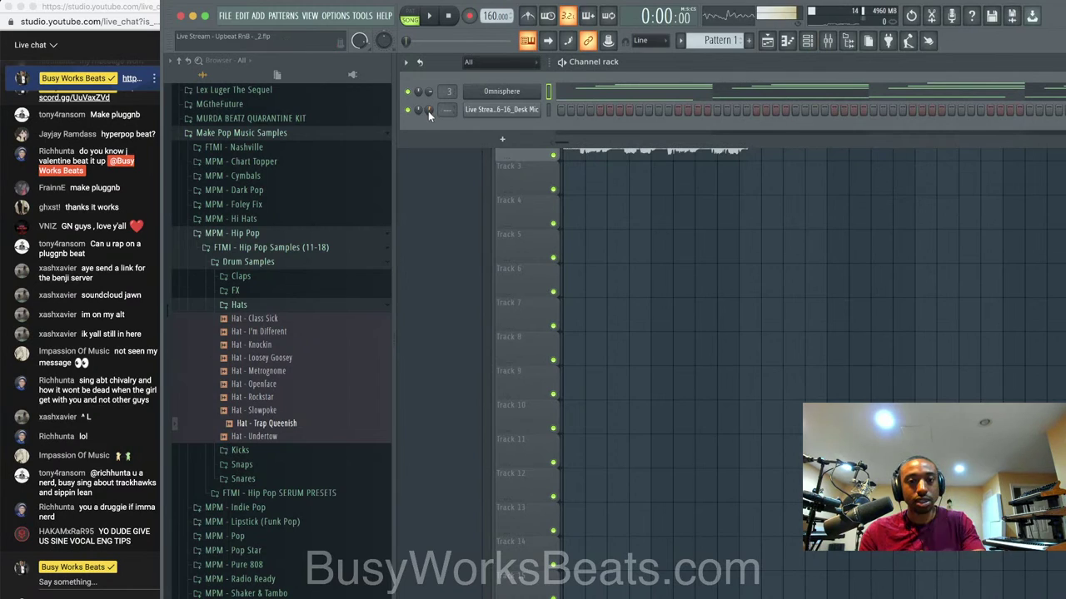
double_click(549, 112)
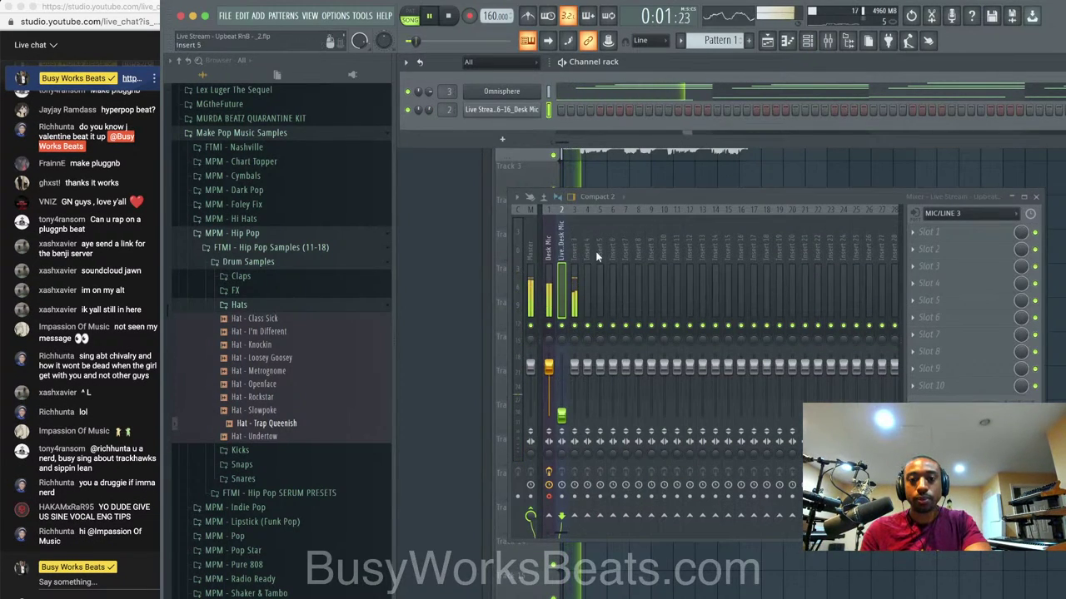
key("ctrl+l")
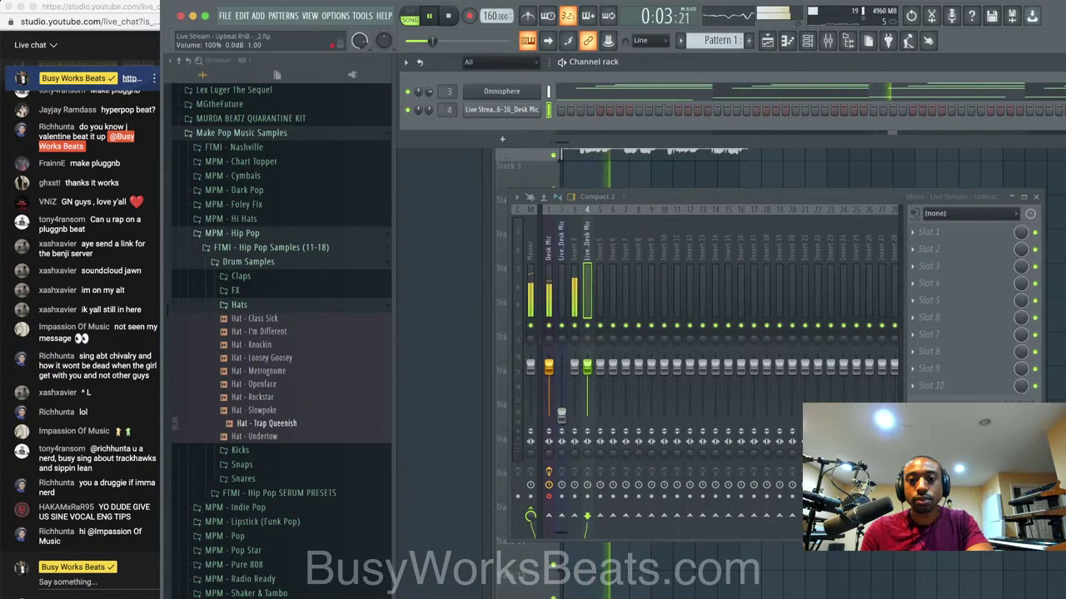
left_click_drag(586, 367, 586, 374)
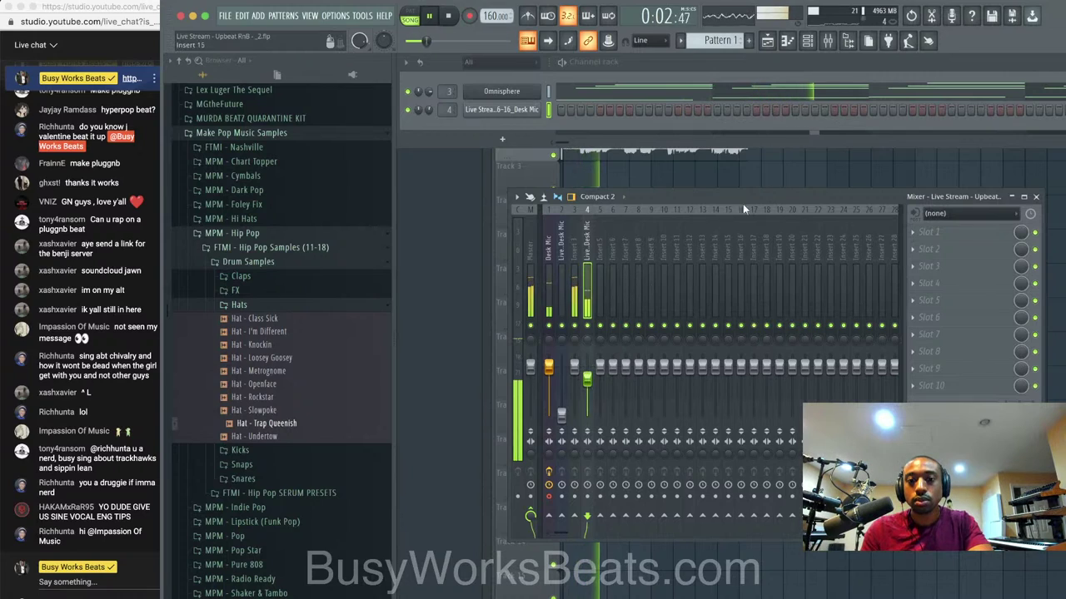
key("F5")
key("ctrl+n")
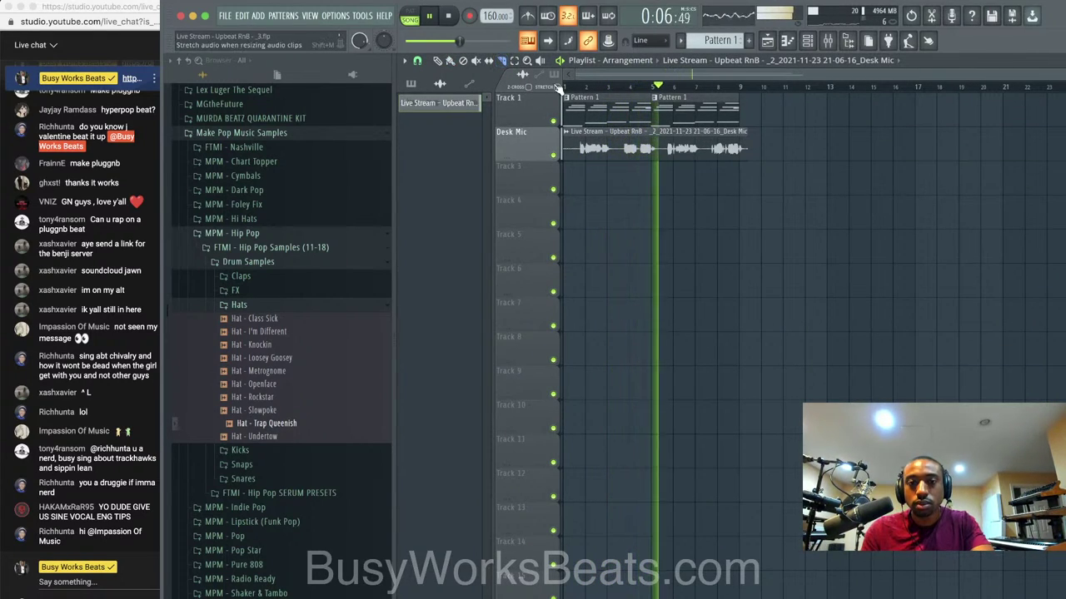
Clone both Pattern 1 clips so the copies start at bar 9.
left_click(450, 61)
mouse_move(721, 103)
left_mouse_down()
mouse_move(623, 103)
mouse_move(792, 103)
left_mouse_up()
left_click(758, 201, "super")
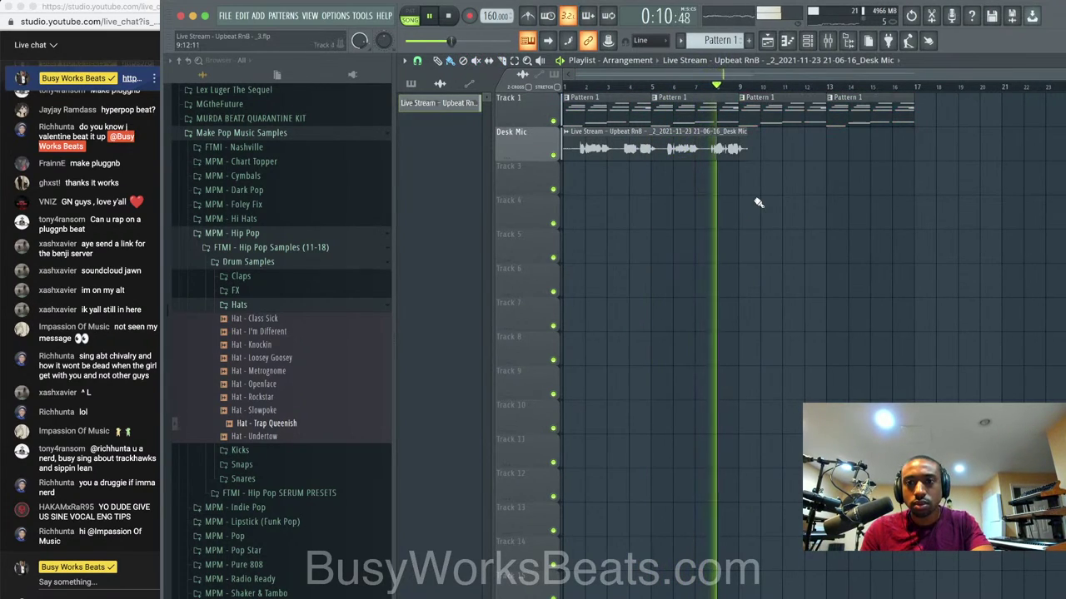
left_click(809, 41)
scroll(723, 40, "down", 1)
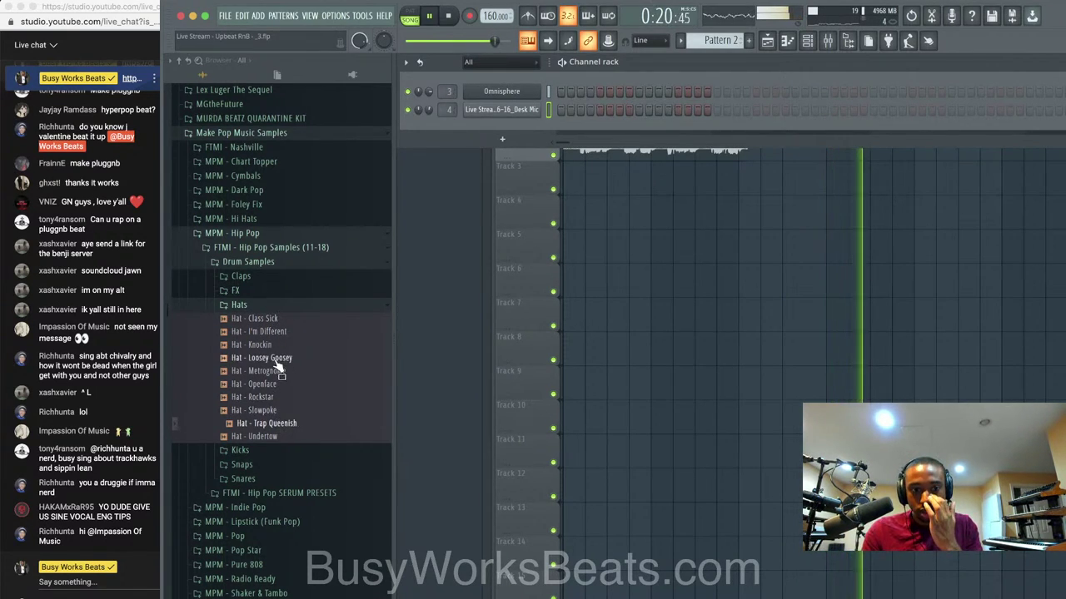
Audition hat samples and load Hat - Loosey Goosey into a new channel with a short fade-out.
left_click(279, 331)
left_click(276, 319)
left_click(279, 357)
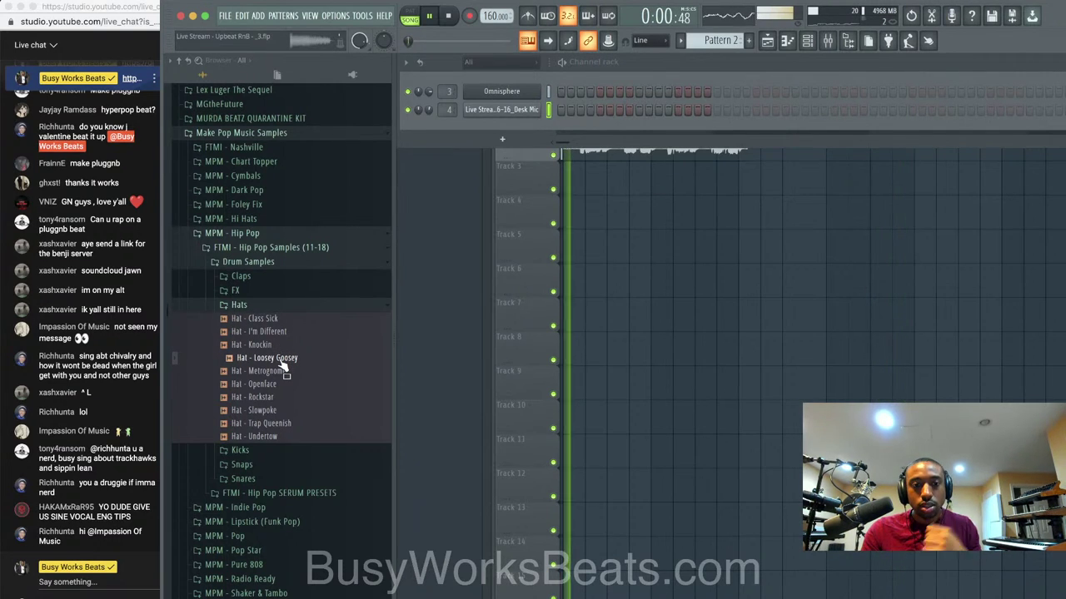
right_click(283, 366)
left_click(304, 356)
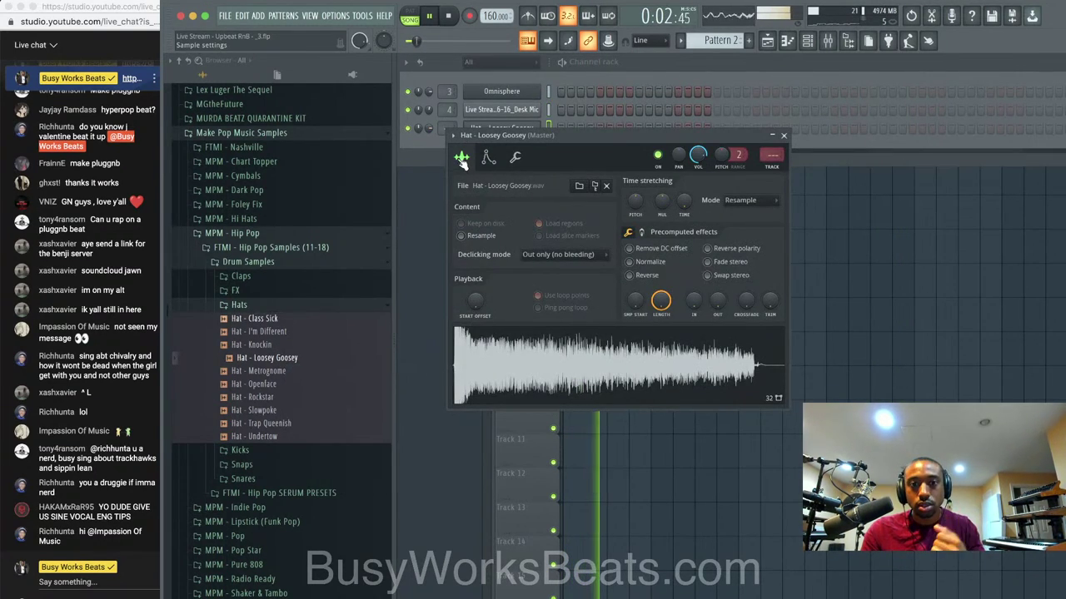
left_click_drag(717, 302, 723, 300)
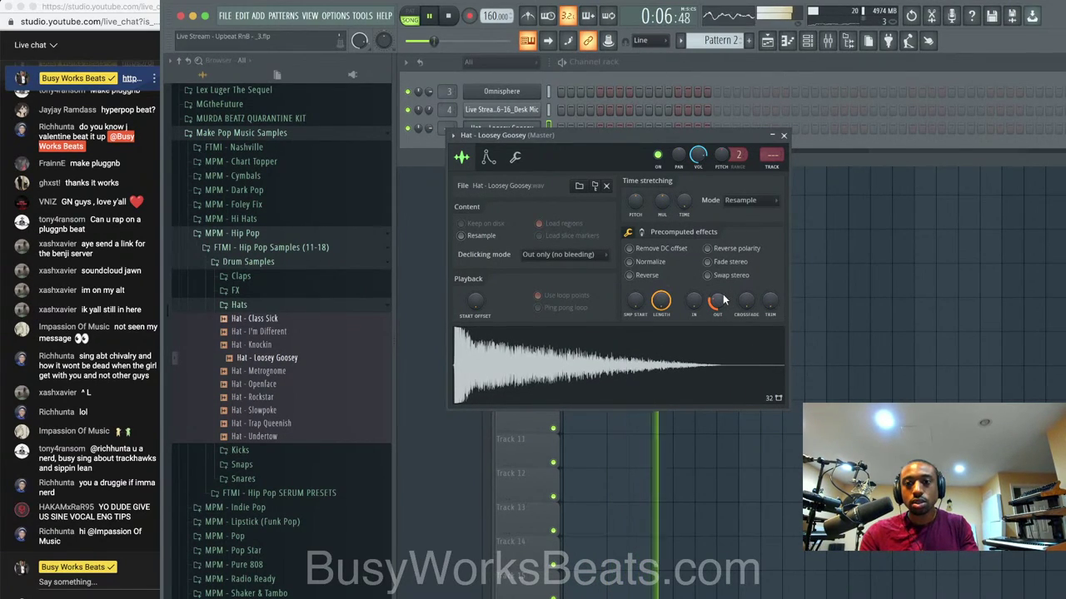
left_click(784, 137)
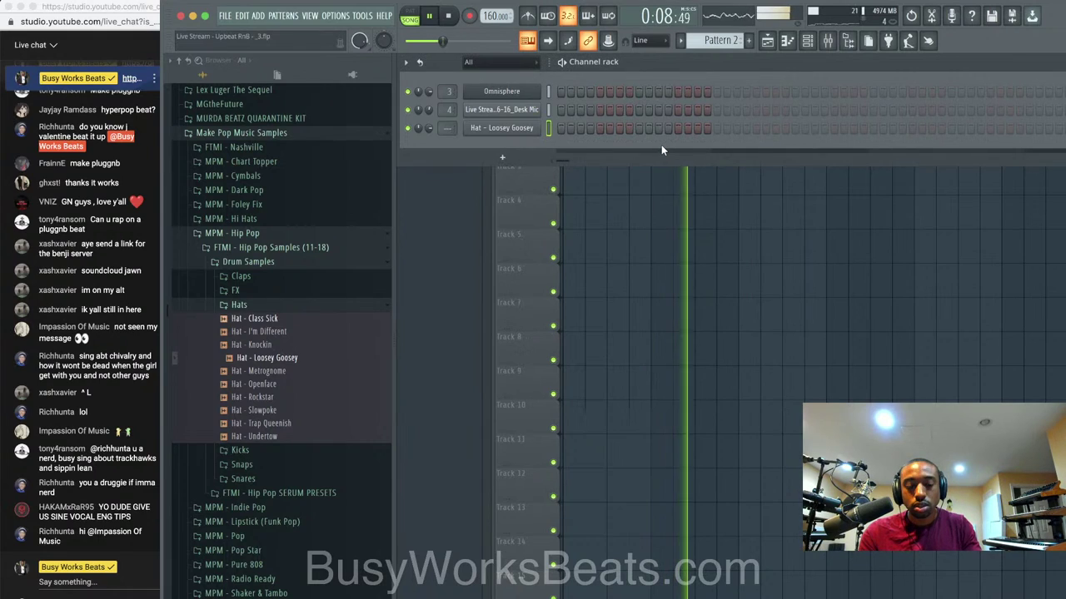
Add two Loosey Goosey hat hits in the channel rack step sequencer.
key("ctrl+l")
key("space")
key("F5")
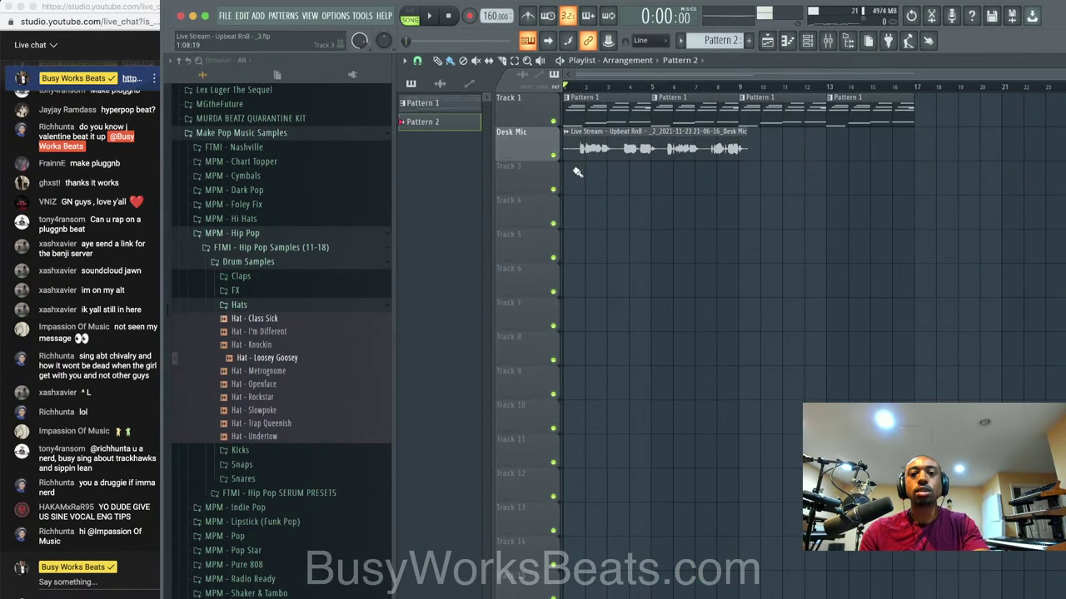
left_click(810, 44)
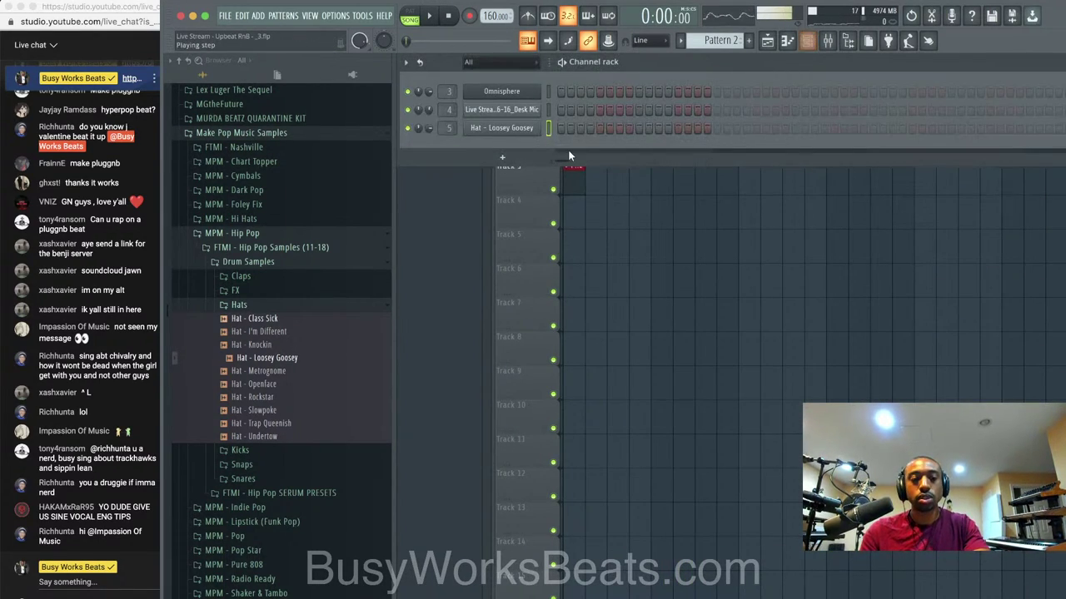
left_click(678, 128)
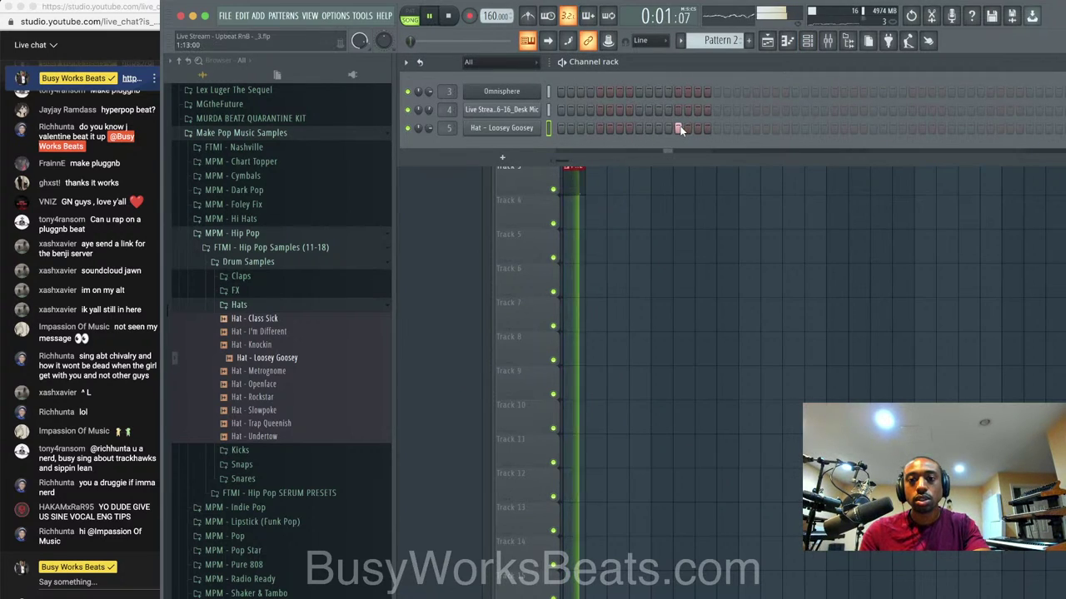
left_click(832, 129)
Set the hat's sample start to 1% and shift its timing slightly later with Fine time shift.
left_click(501, 127)
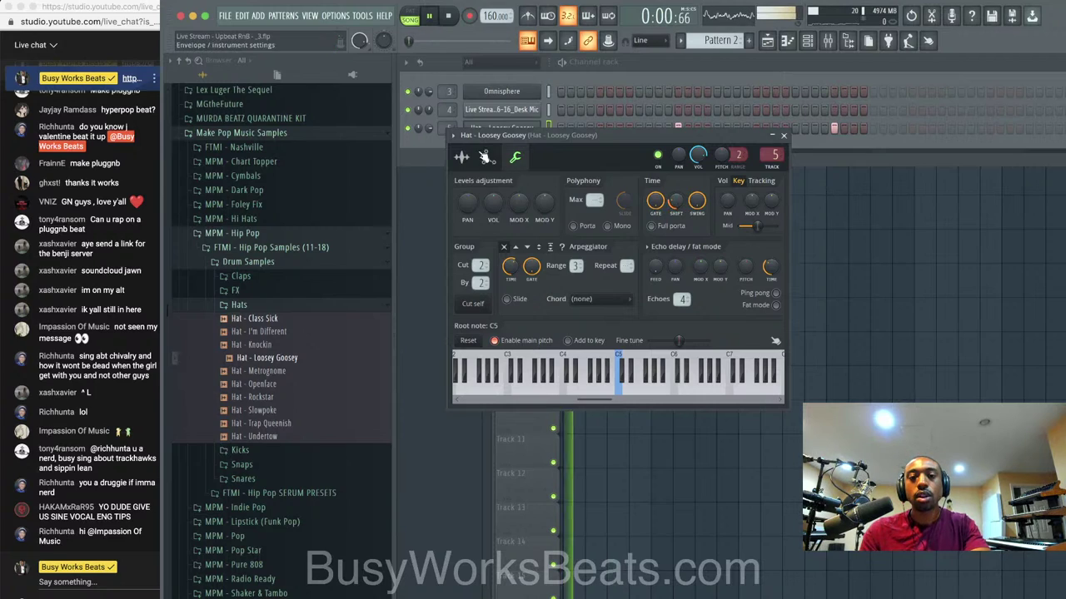
left_click(461, 157)
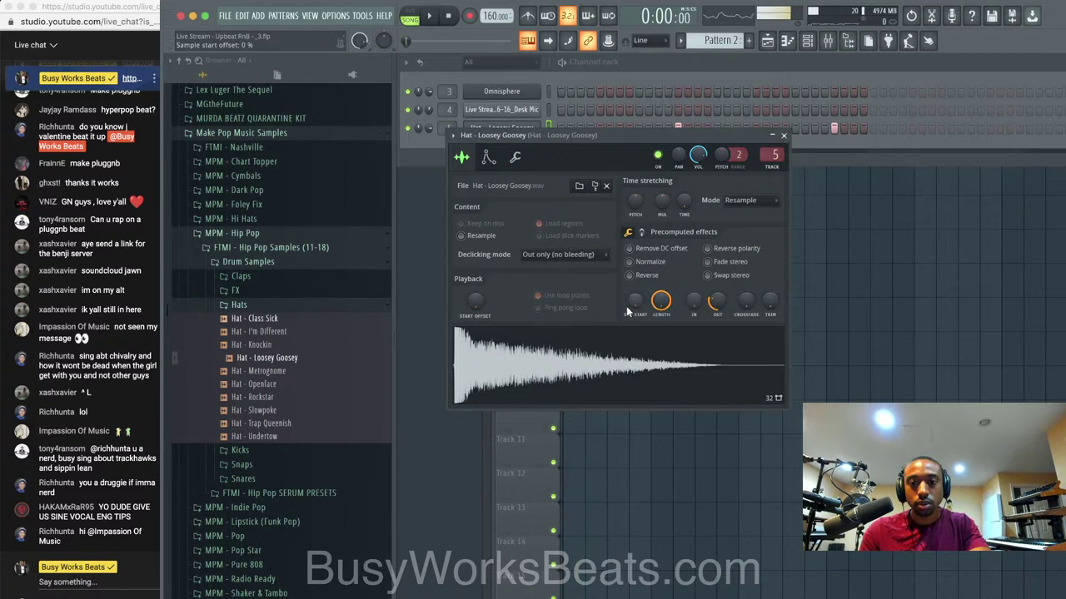
left_click_drag(628, 310, 688, 296)
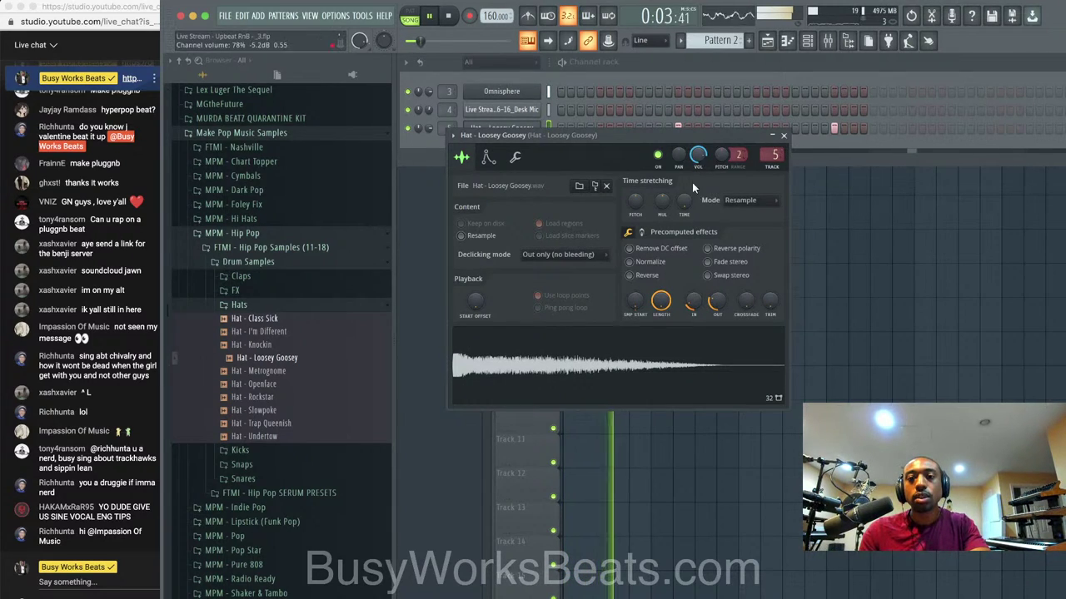
left_click(515, 157)
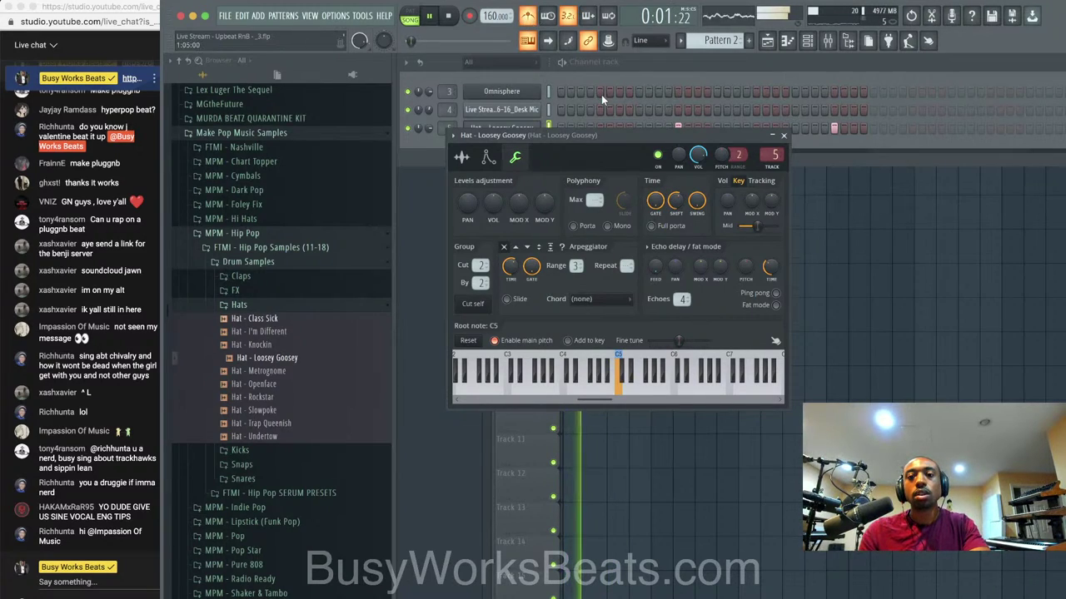
left_click_drag(678, 198, 678, 227)
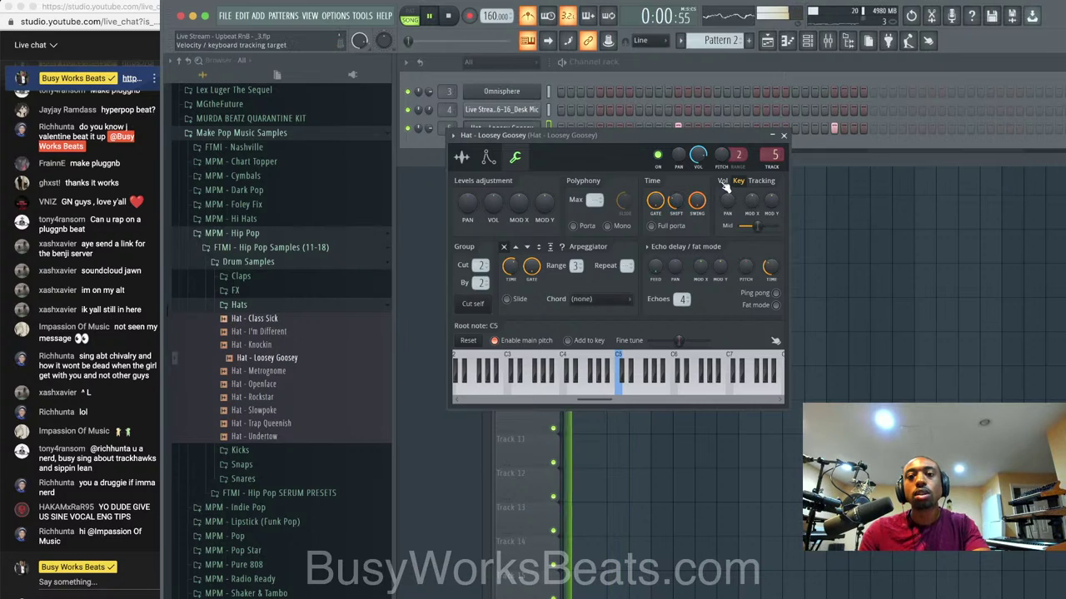
left_click(787, 136)
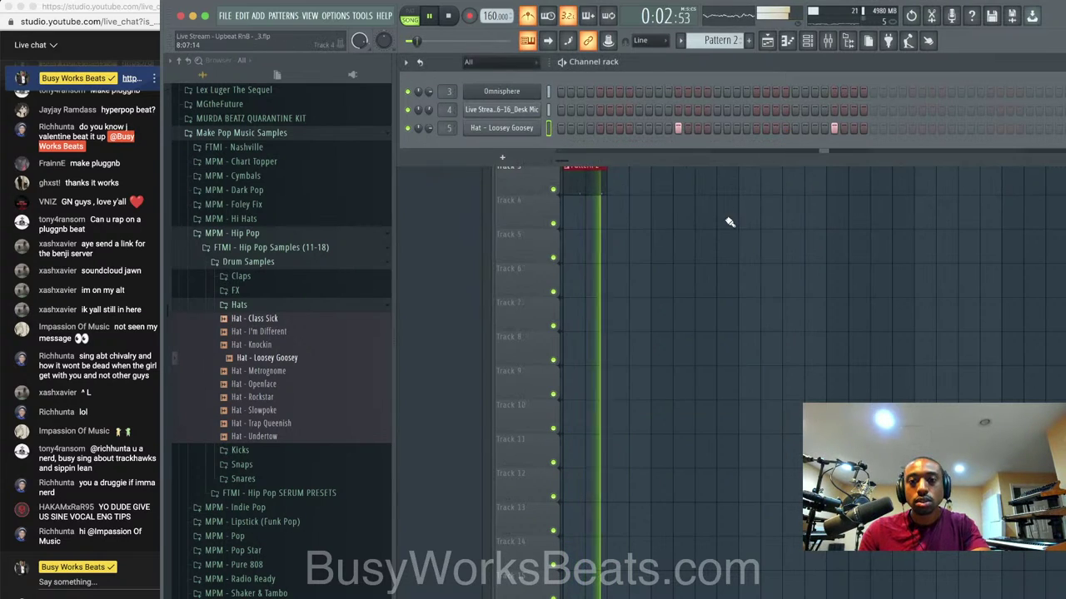
Paint two more Pattern 2 clips along Track 3 in the playlist.
left_click(728, 219)
key("space")
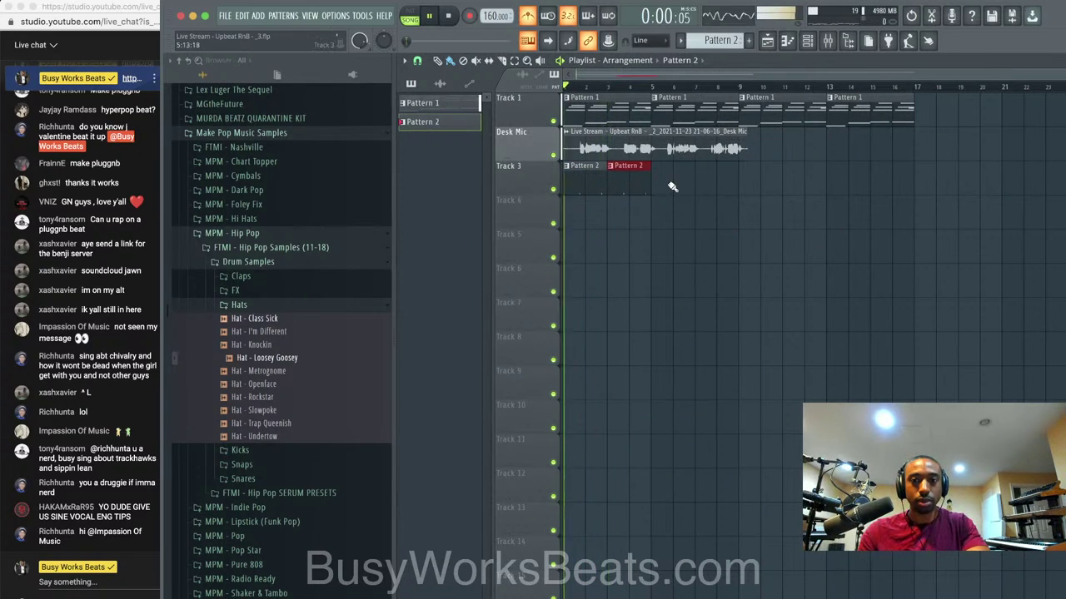
left_click_drag(673, 187, 714, 174)
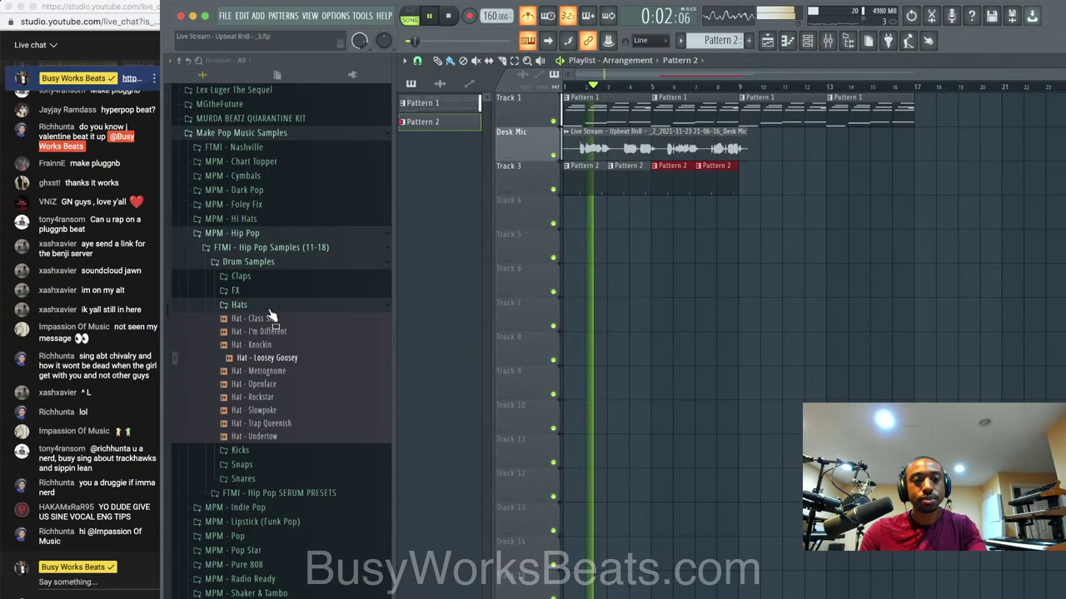
key("F6")
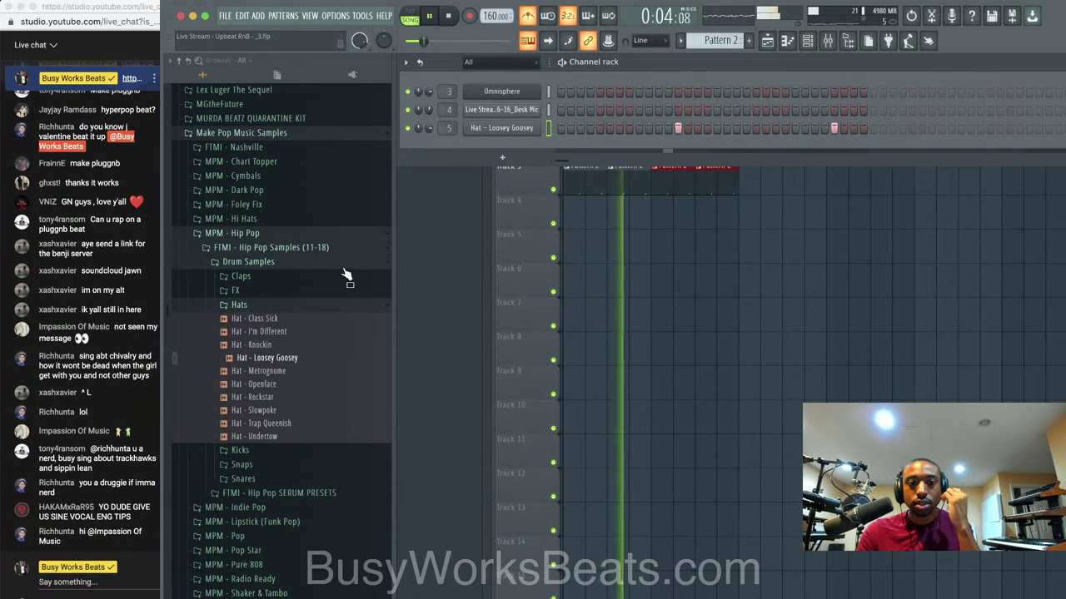
left_click(279, 323)
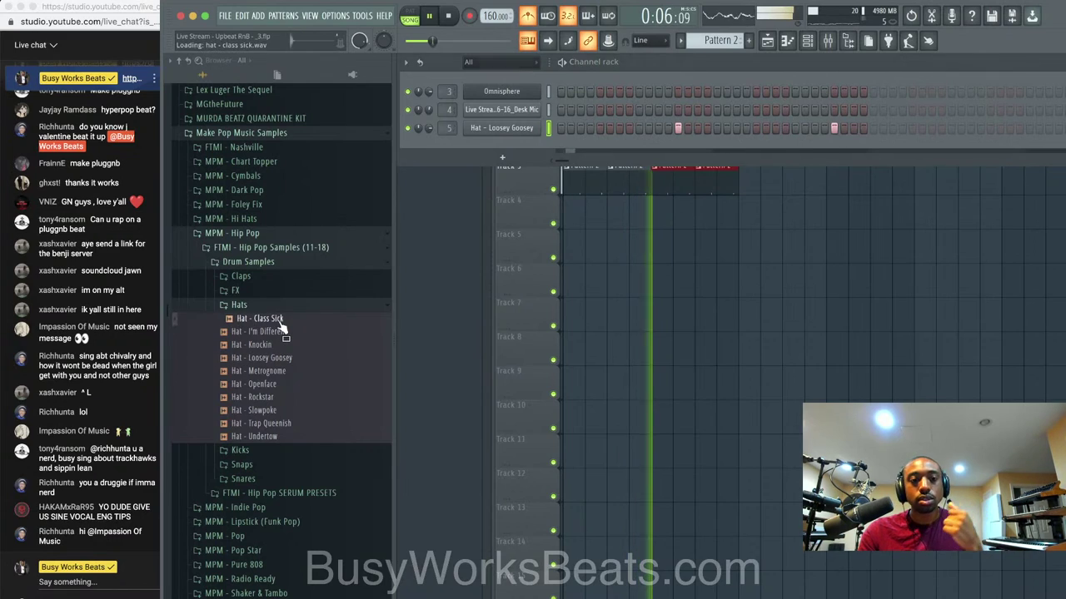
Audition the hat samples and load Hat - Trap Queenish as a new channel.
left_click(282, 332)
left_click(279, 345)
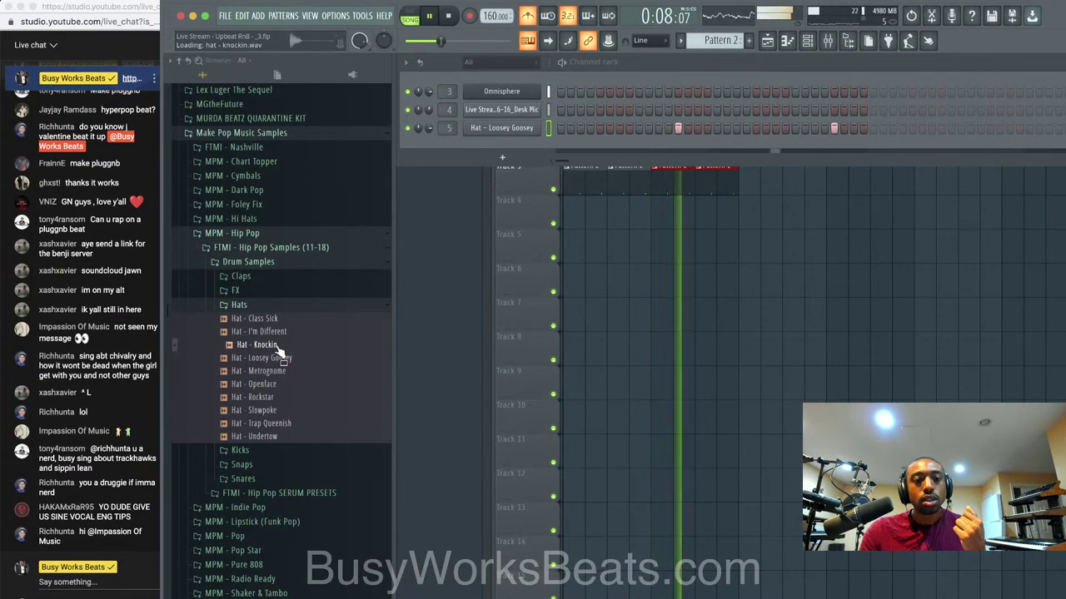
left_click(279, 358)
left_click(279, 371)
left_click(279, 385)
left_click(278, 398)
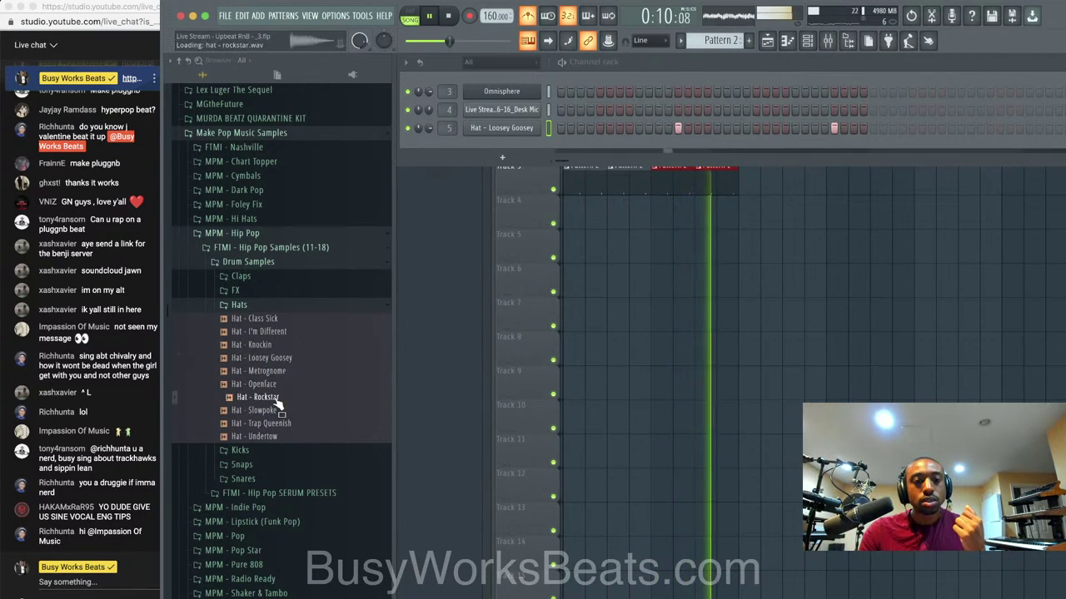
left_click(275, 411)
left_click(275, 424)
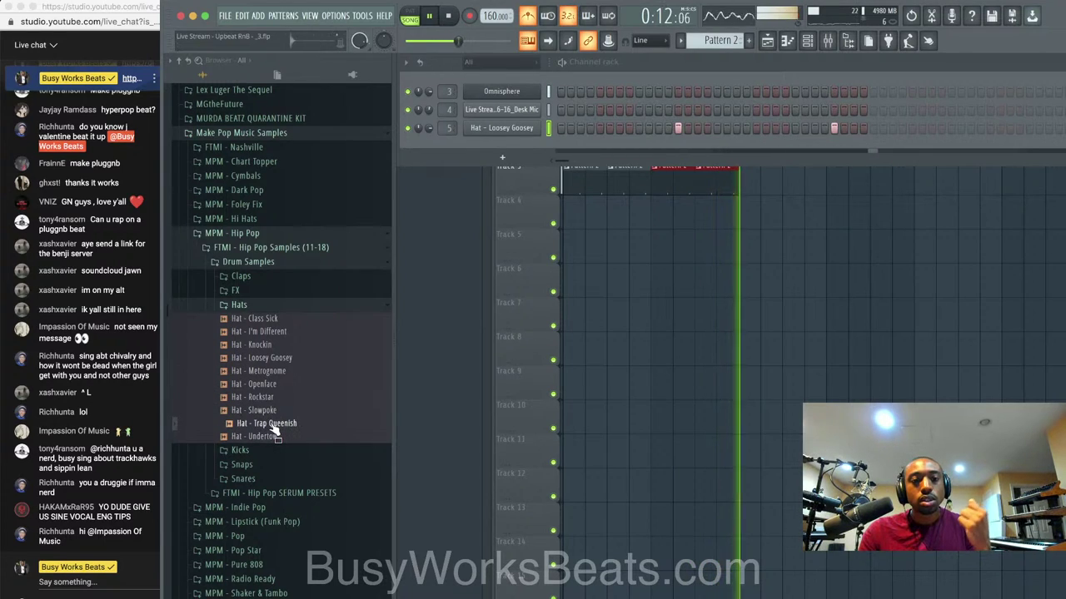
right_click(275, 428)
left_click(300, 433)
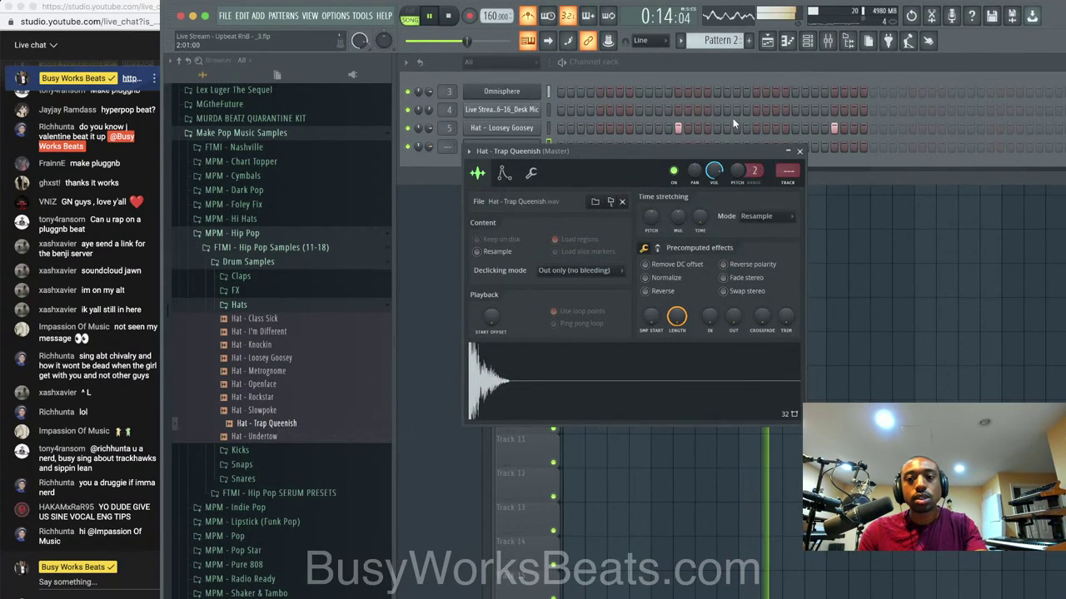
left_click(791, 151)
Program a run of Trap Queenish hi-hat steps and play the pattern.
key("F9")
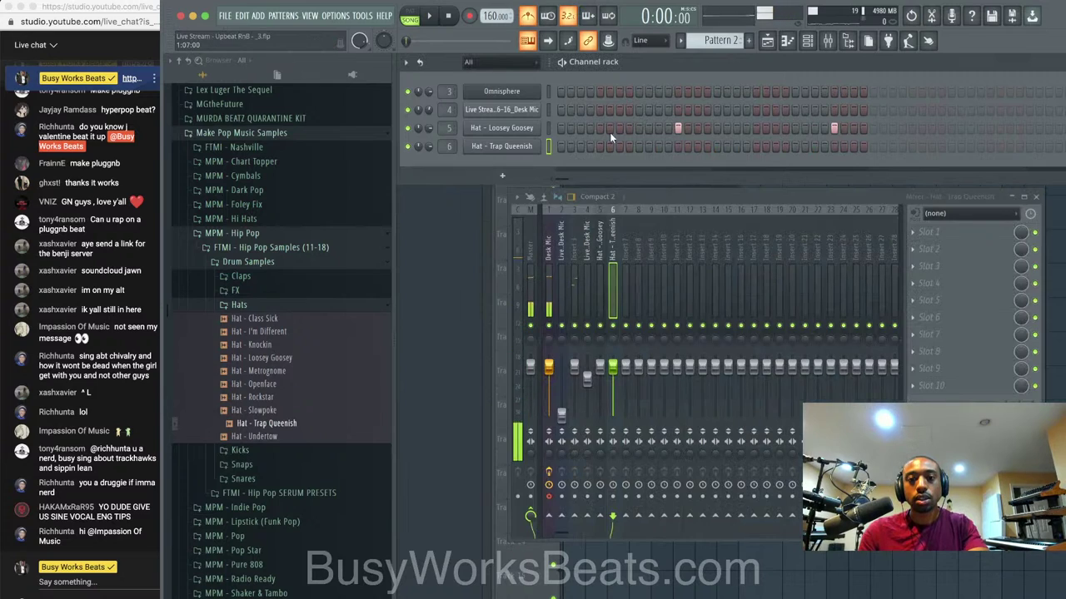
left_click(581, 146)
left_click(599, 146)
left_click(618, 146)
key("space")
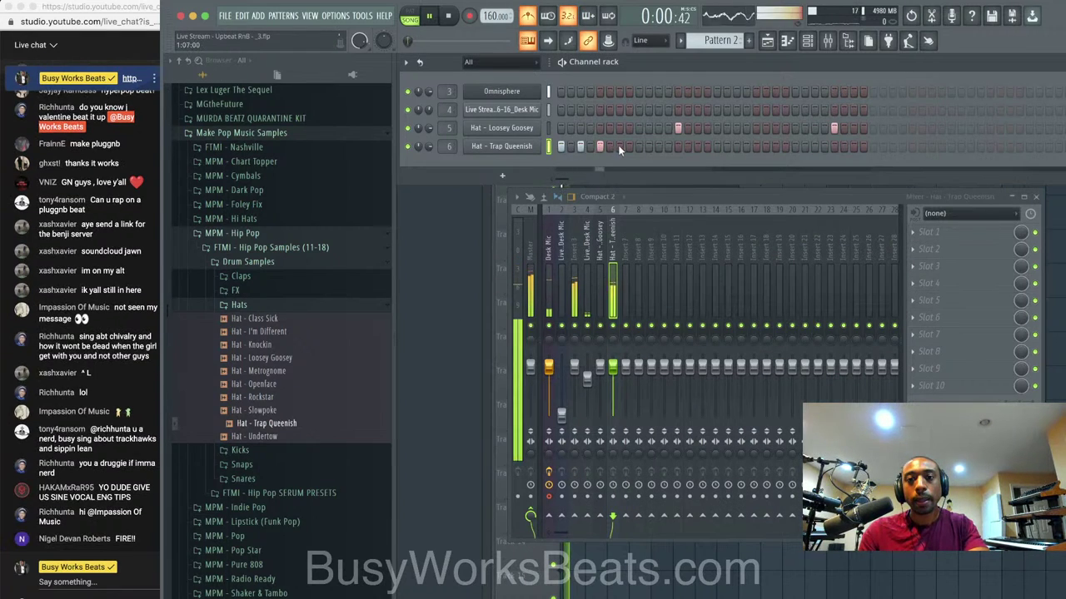
left_click(658, 146)
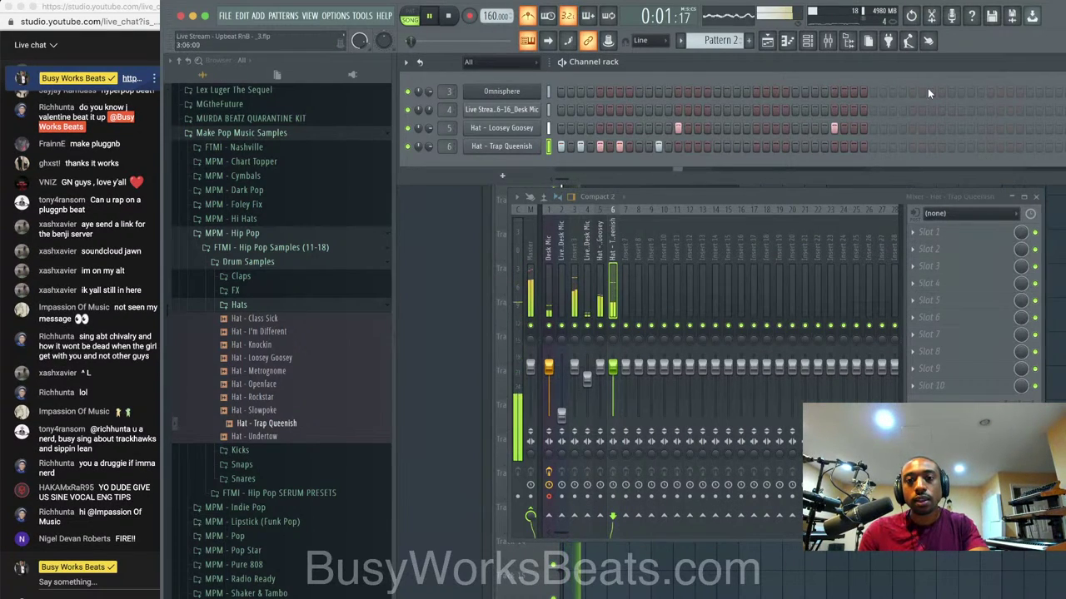
left_click(848, 46)
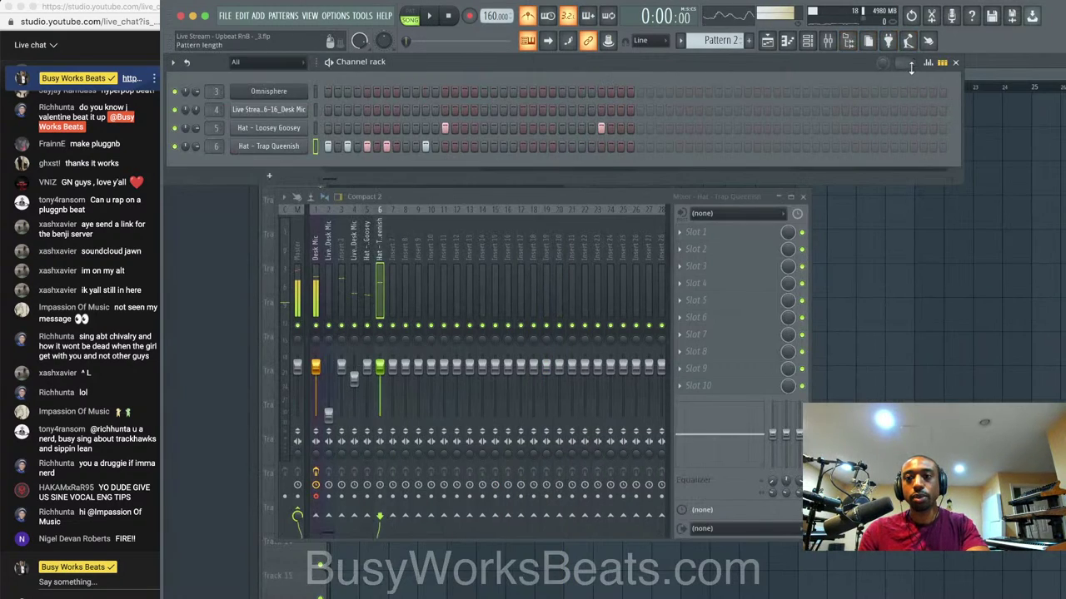
Lower the last Trap Queenish hit's velocity in the graph editor and open its piano roll.
left_click(296, 147)
left_click(302, 172)
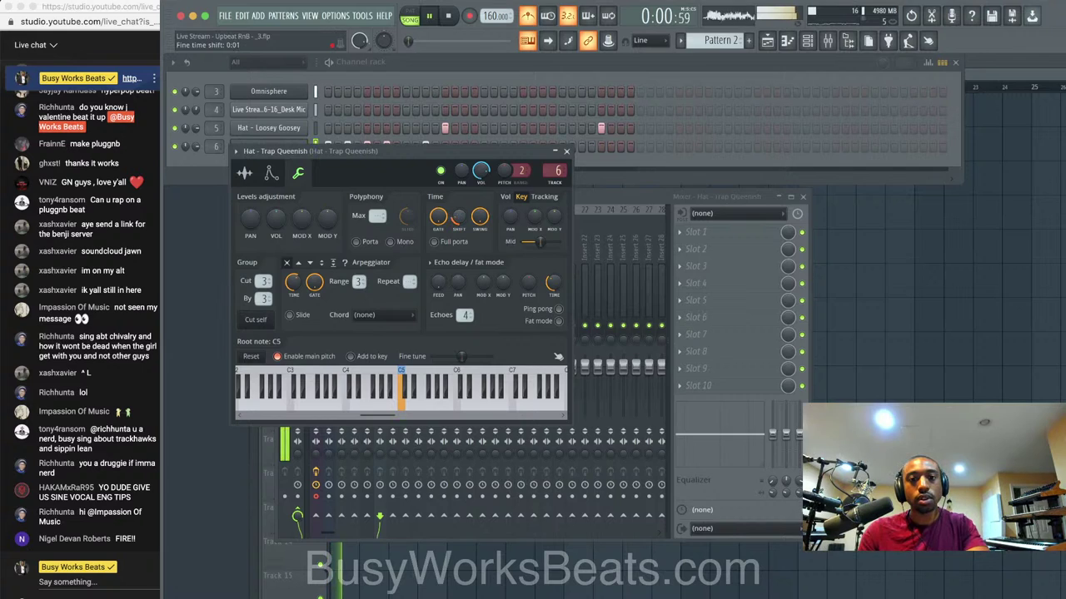
left_click(566, 154)
key("space")
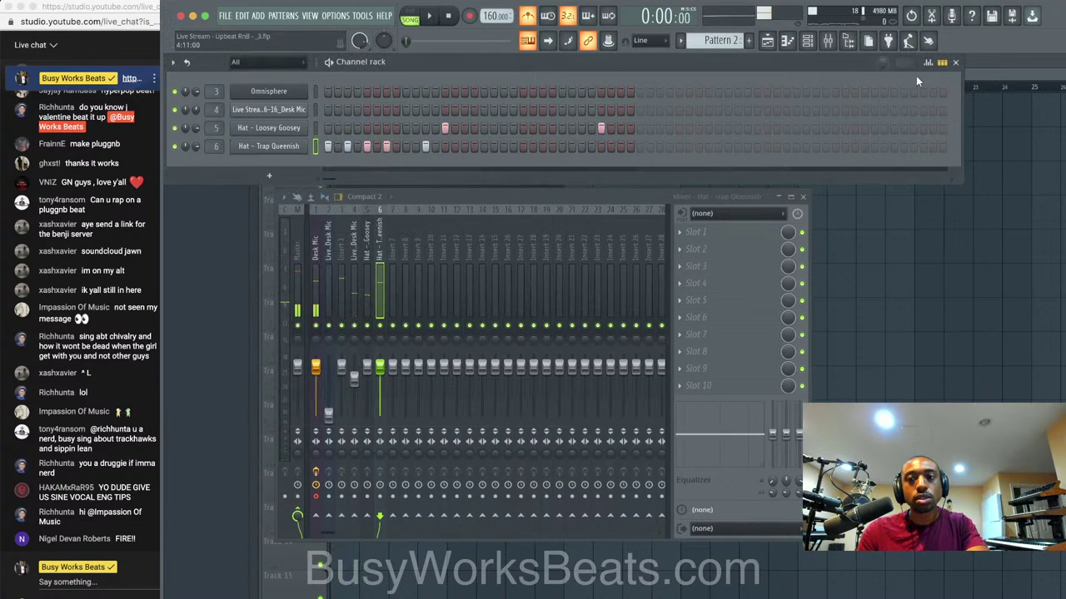
left_click(928, 63)
key("space")
left_click_drag(436, 218, 432, 232)
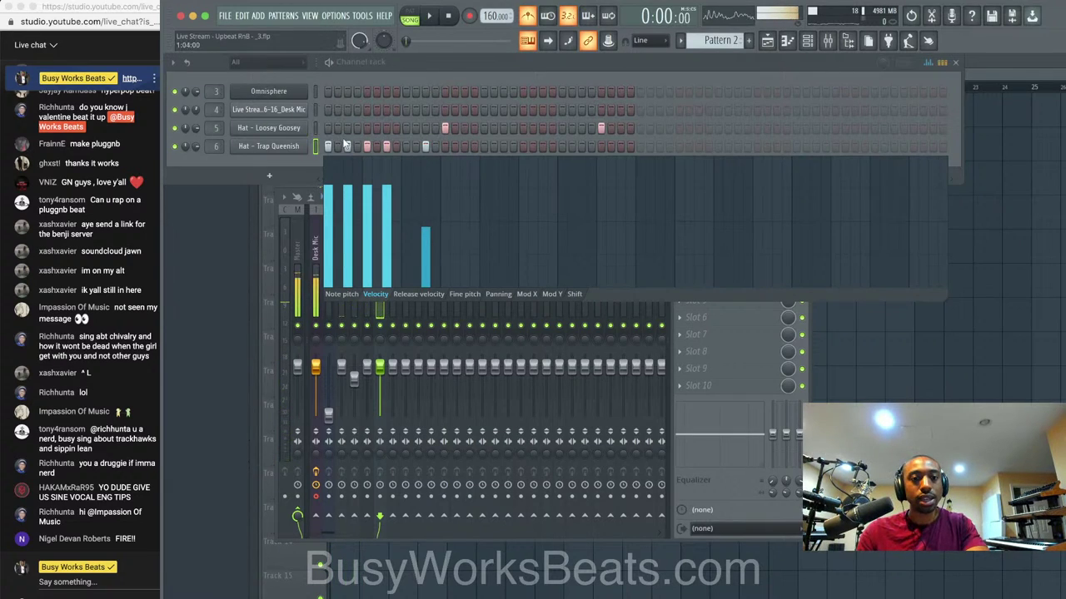
right_click(268, 146)
left_click(334, 150)
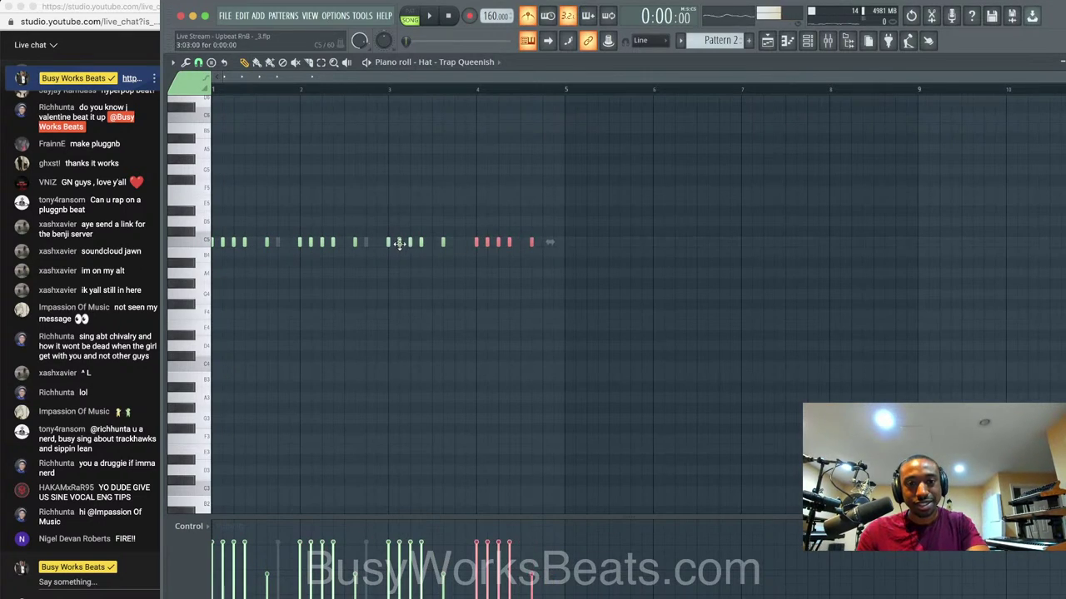
Replace Track 3's Pattern 2 clips with four back-to-back copies spanning bars 1–16.
key("space")
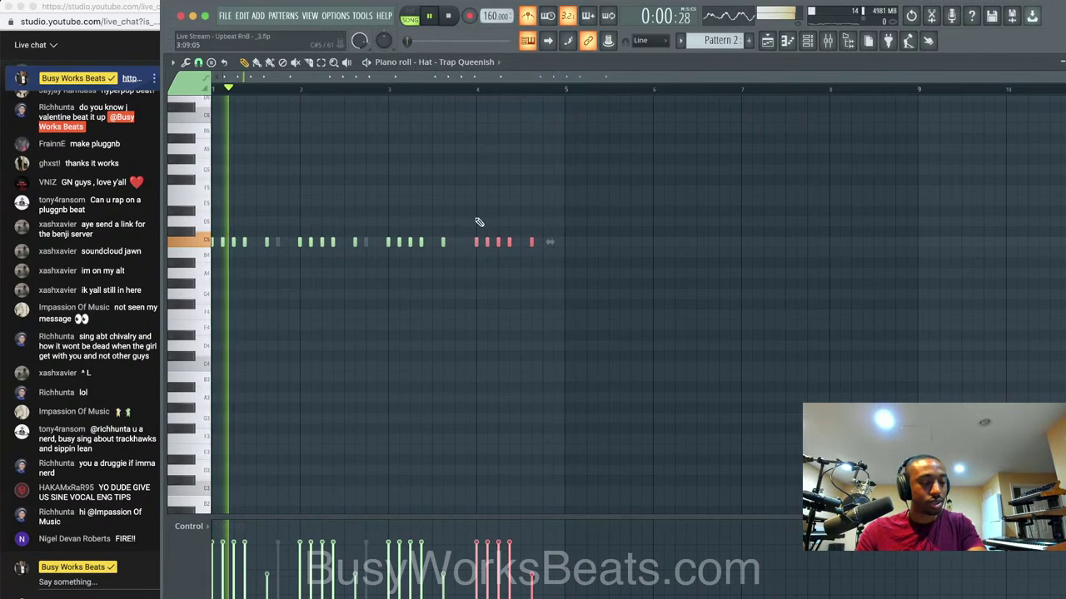
key("Escape")
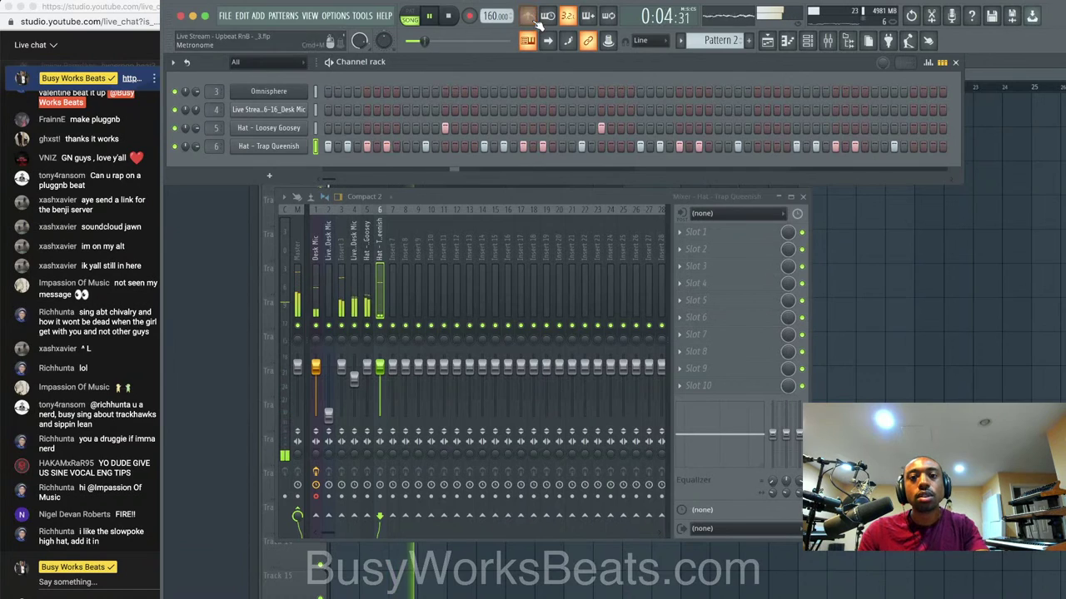
left_click(880, 309)
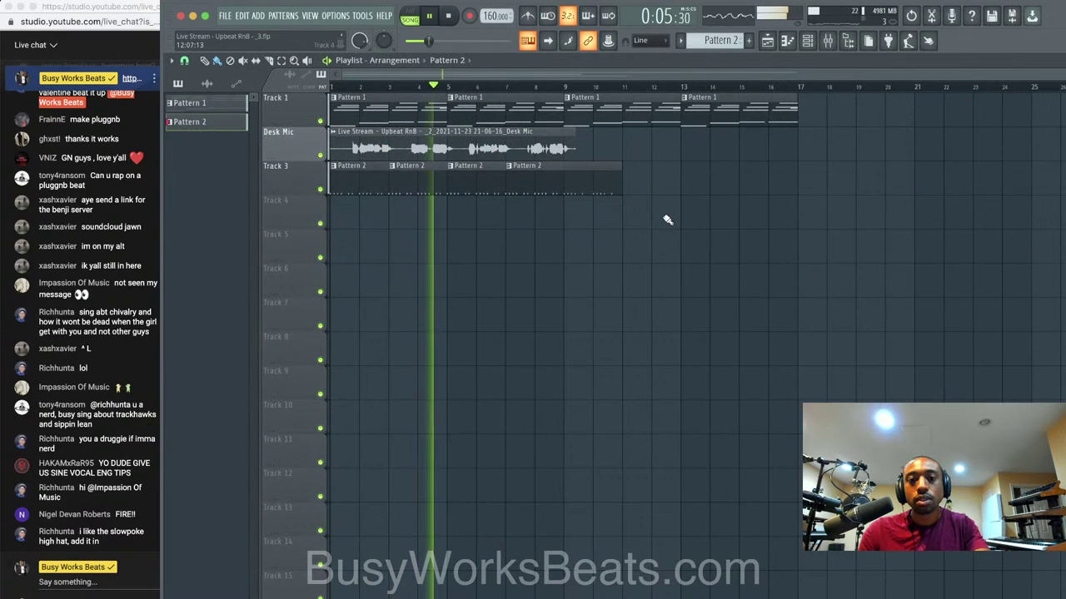
right_click(576, 177)
right_click(517, 177)
right_click(496, 179)
left_click(397, 183)
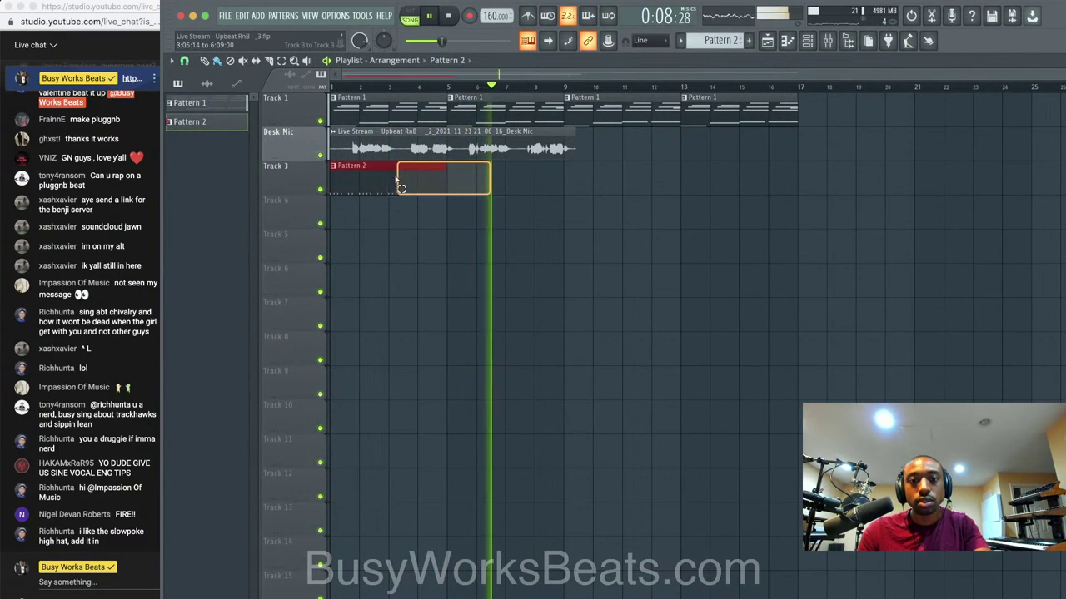
key("ctrl+b")
key("ctrl+b")
key("ctrl+b")
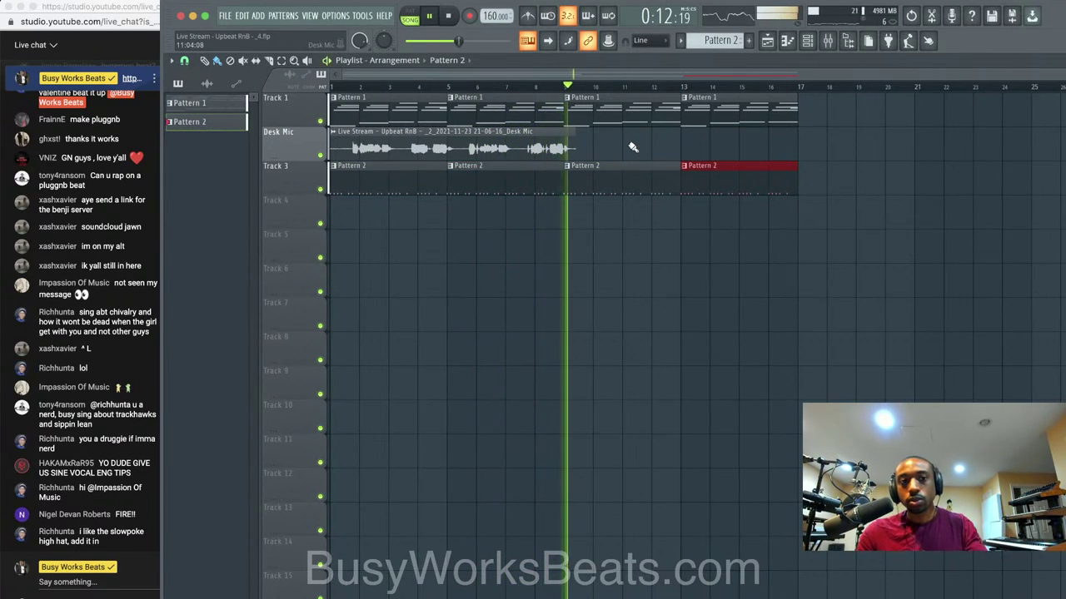
key("space")
Drag Transition.wav from Drum Kit > SFX onto Track 4 just before bar 9.
left_click(847, 40)
scroll(287, 287, "up", 15)
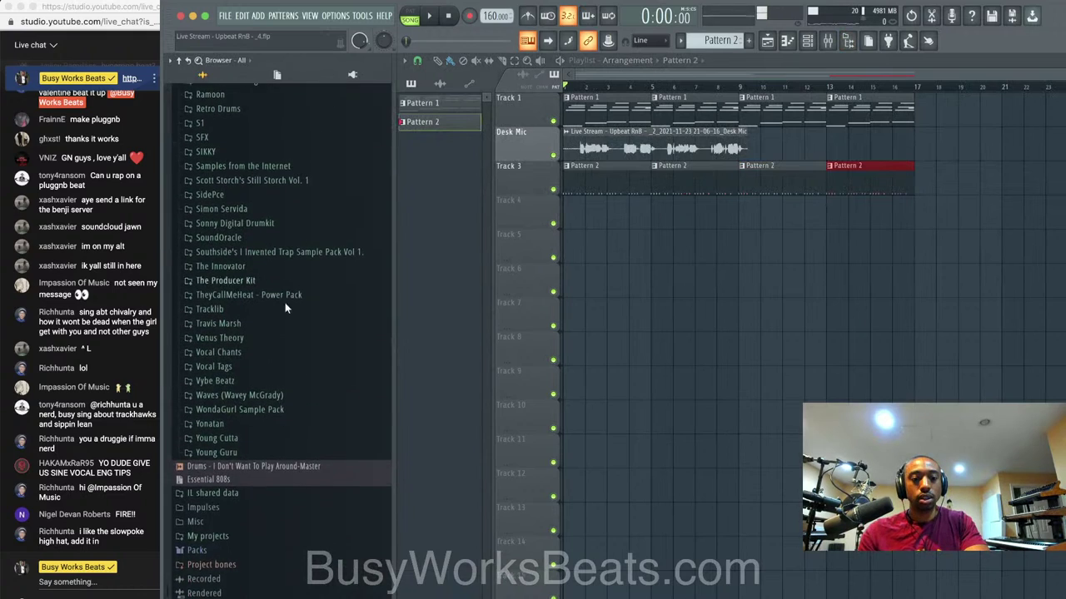
scroll(248, 583, "down", 1)
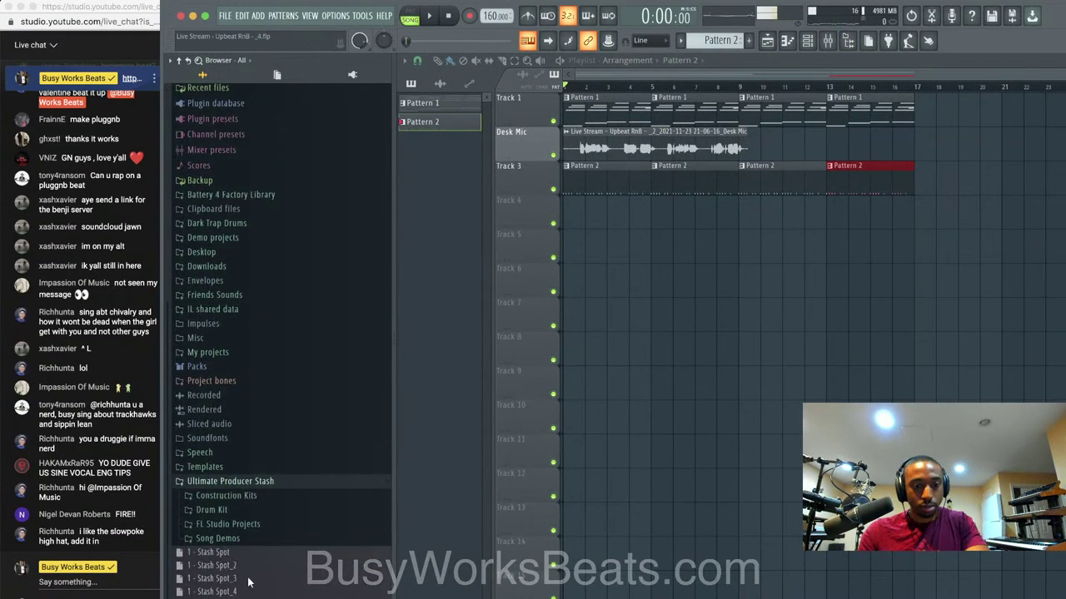
left_click(245, 510)
left_click(239, 552)
left_click_drag(239, 566, 717, 229)
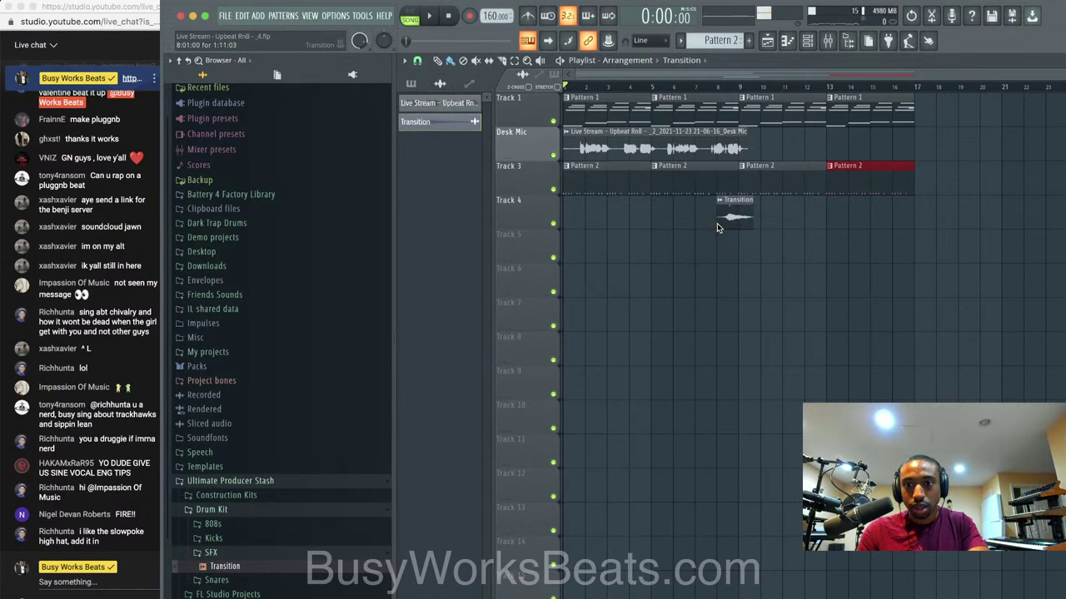
Play the arrangement to hear the transition leading into bar 9.
double_click(771, 61)
double_click(822, 67)
scroll(762, 216, "up", 5)
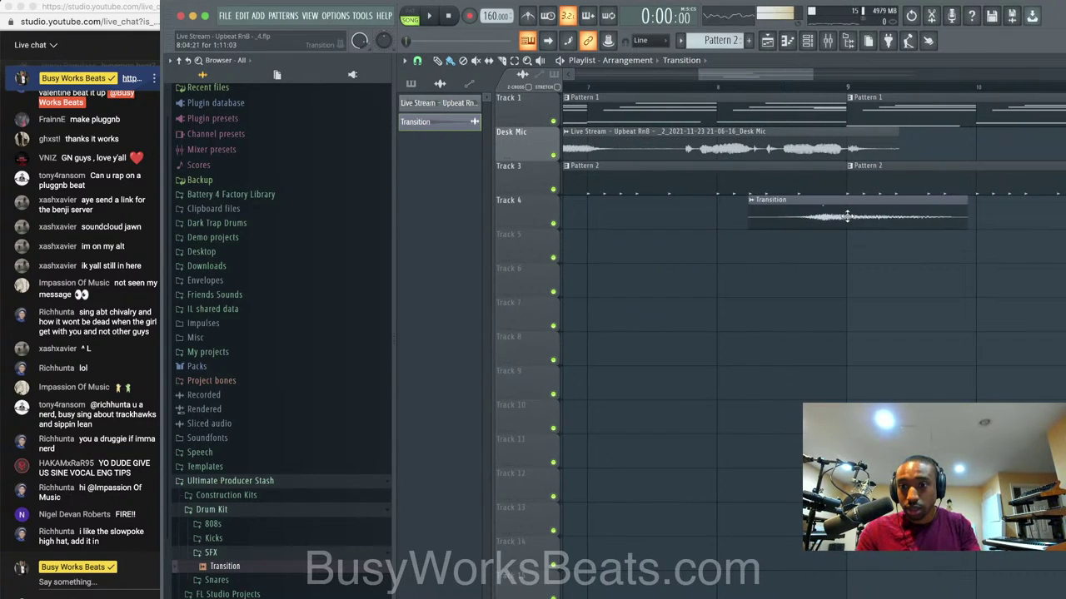
key("space")
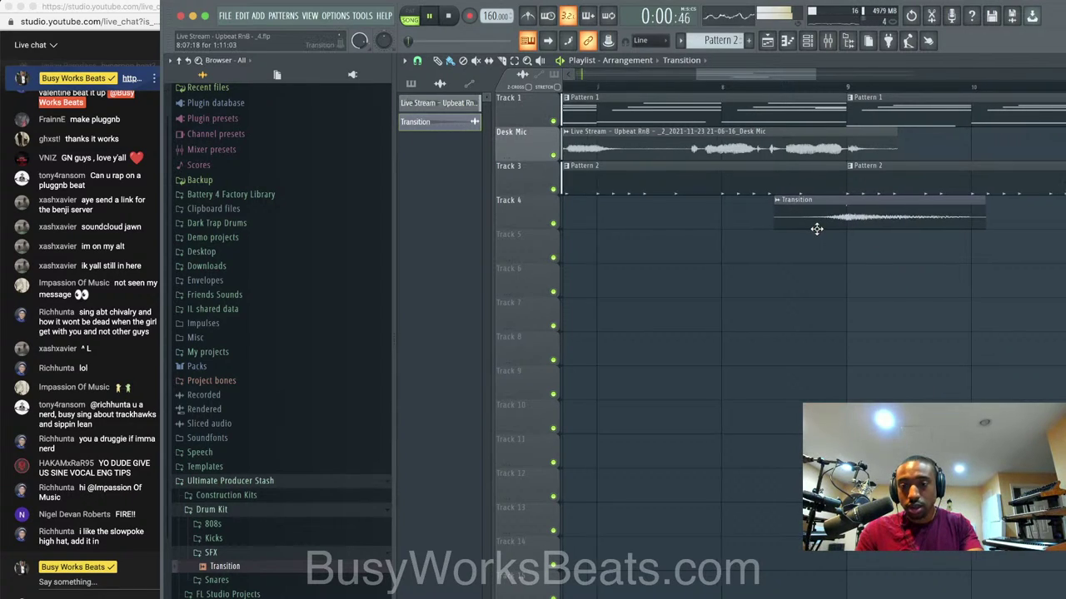
scroll(811, 249, "down", 3)
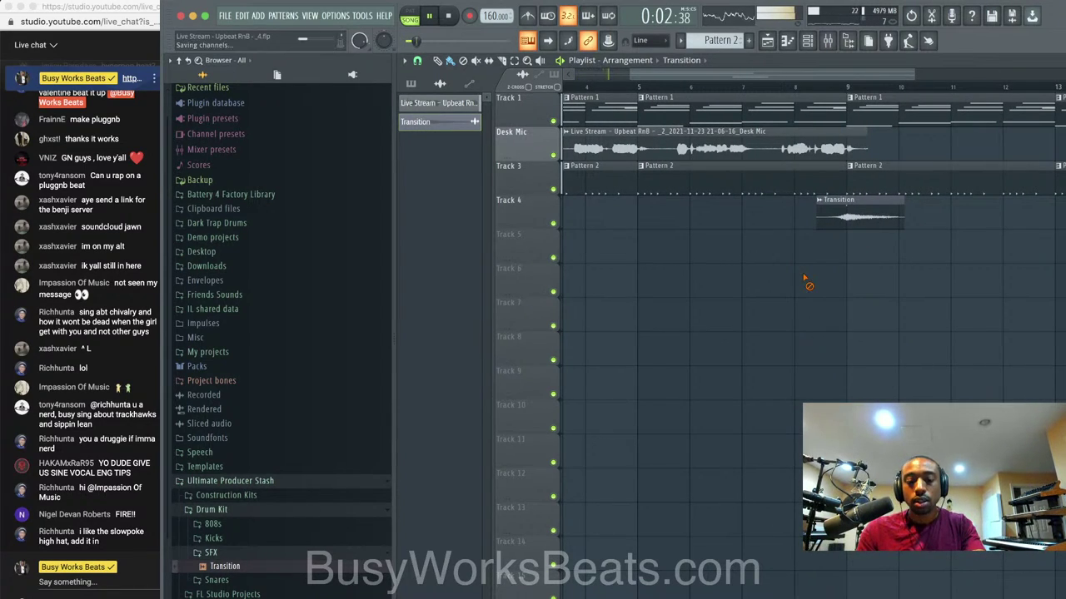
scroll(770, 213, "down", 4)
Save the project and open the MPM - Hip Pop Snares folder under Friends Sounds.
key("space")
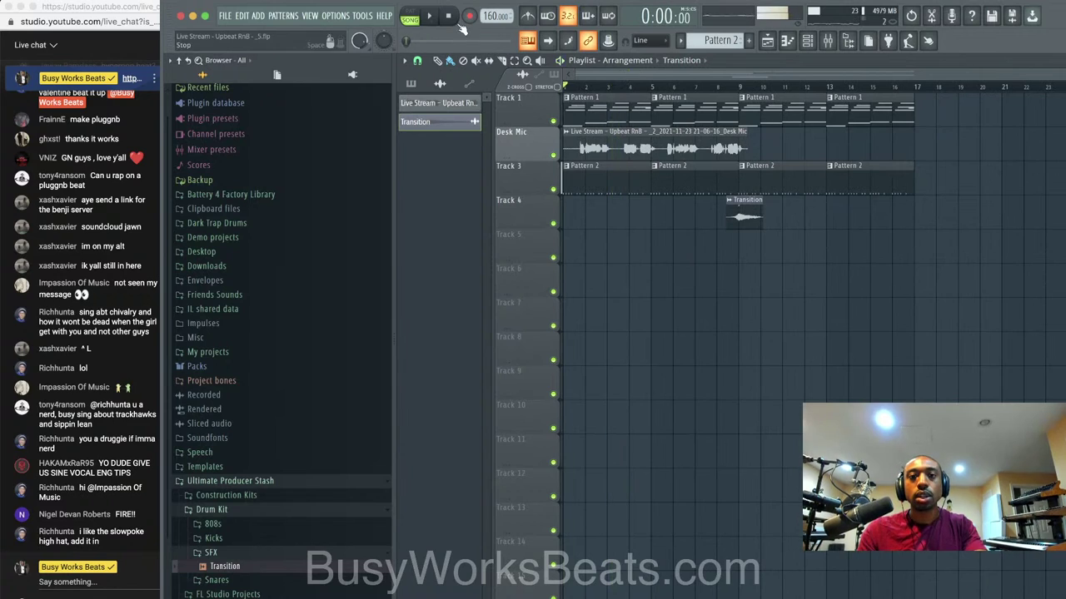
key("space")
key("ctrl+s")
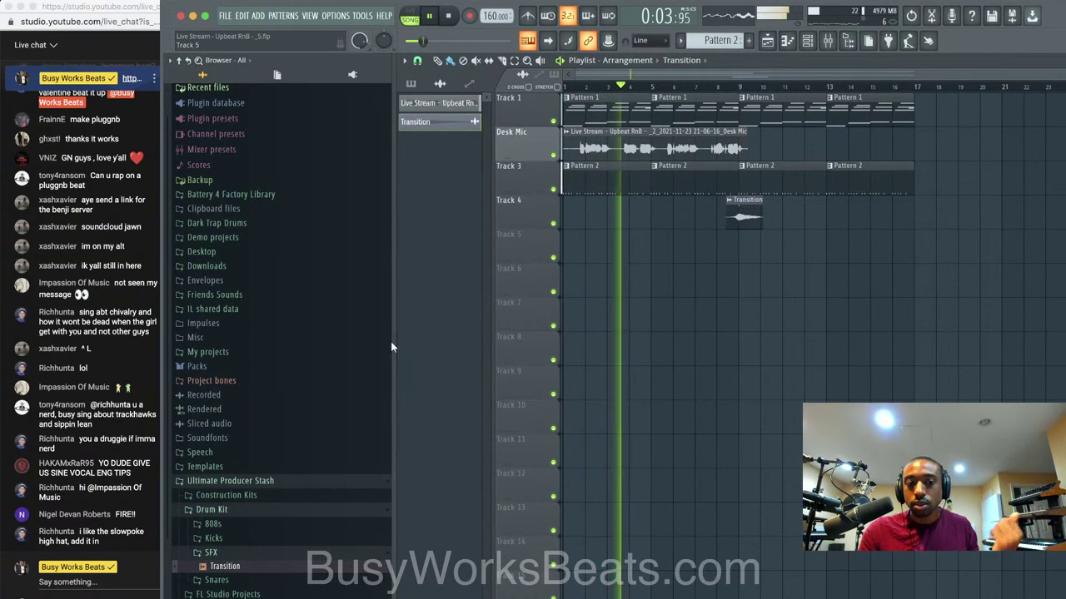
left_click(257, 295)
scroll(260, 346, "down", 3)
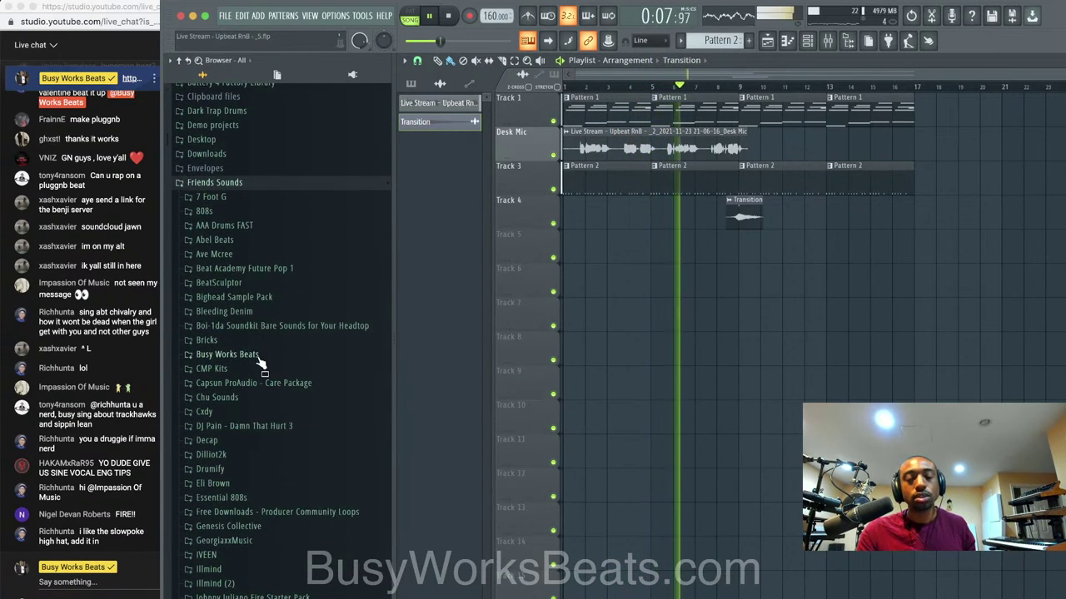
scroll(259, 364, "down", 1)
scroll(260, 364, "down", 10)
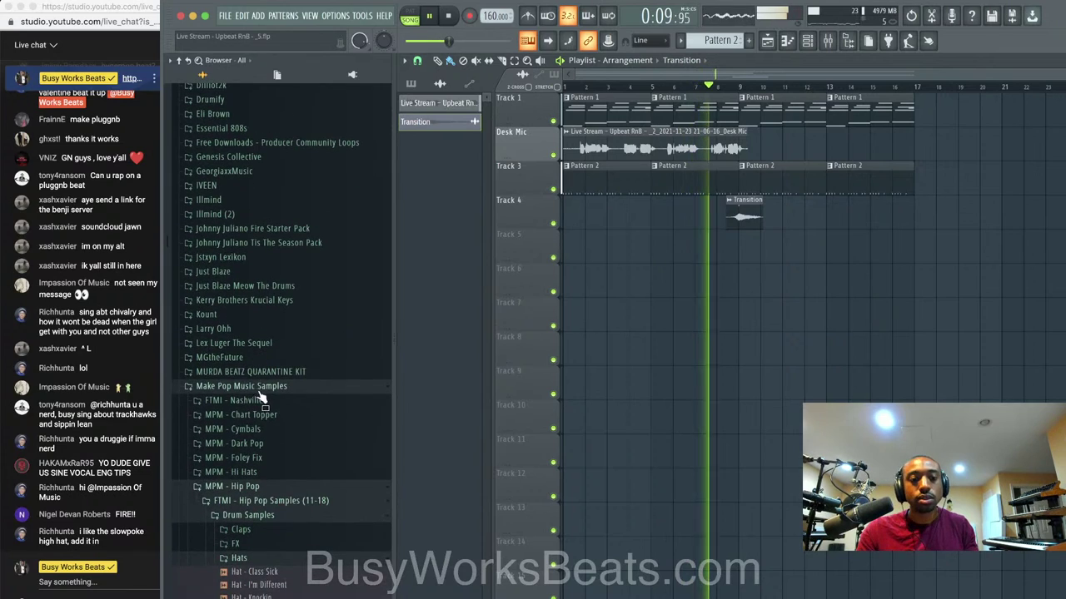
left_click(248, 497)
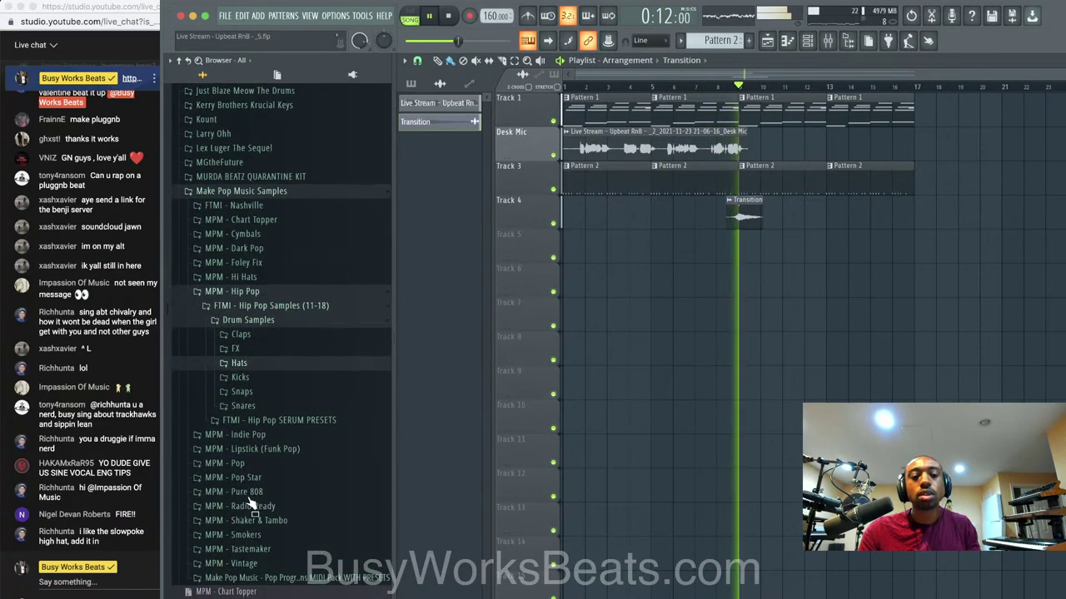
left_click(270, 404)
left_click(269, 403)
left_click(265, 405)
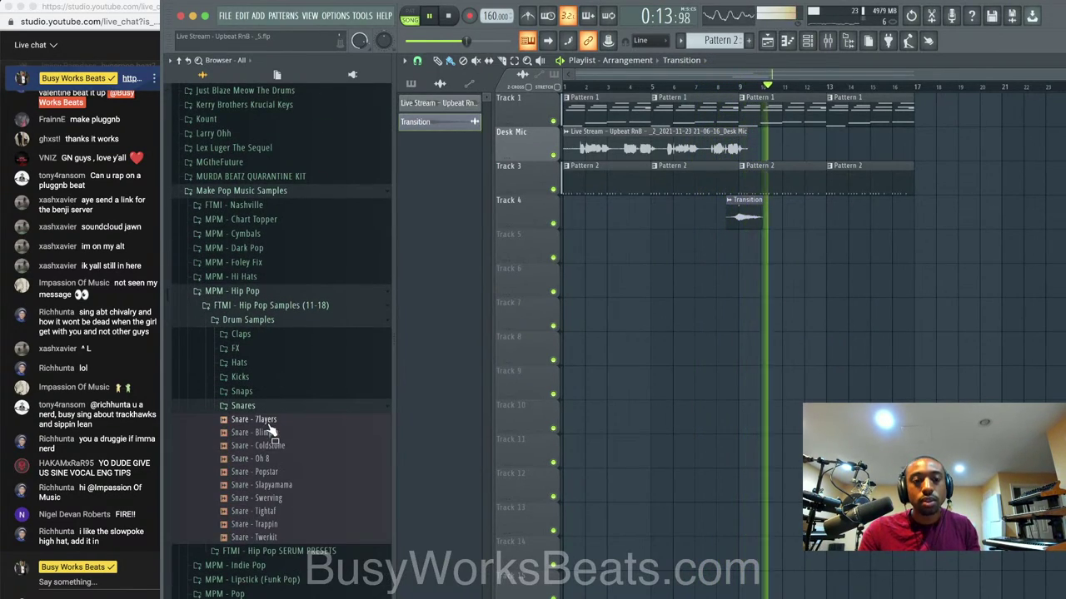
Preview the Hip Pop snares from 7layers to Trappin, then load Trappin into a new channel.
left_click(278, 421)
left_click(278, 433)
left_click(279, 446)
left_click(280, 459)
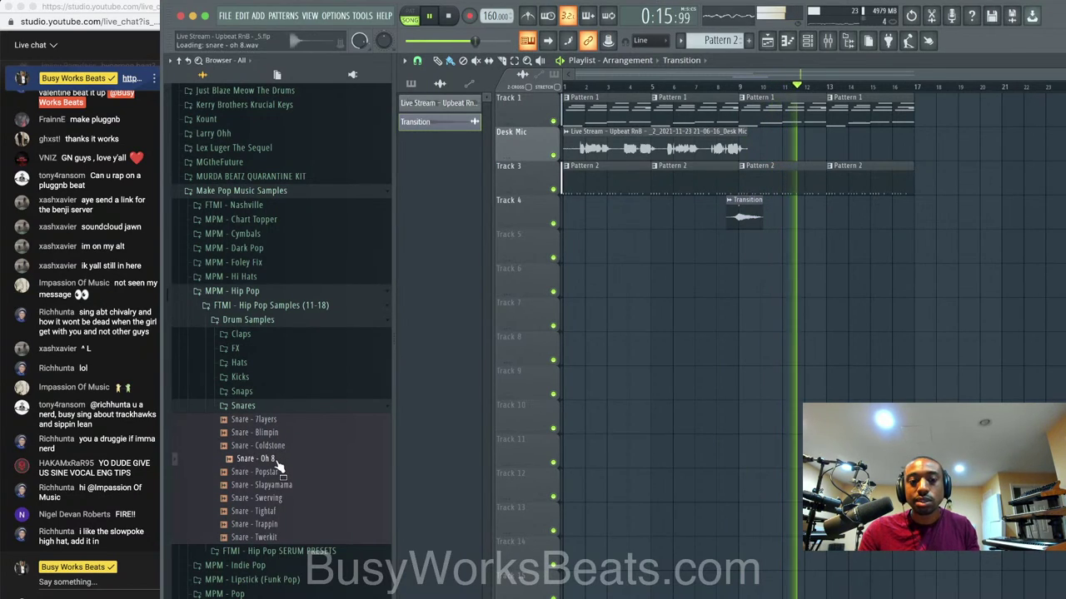
left_click(280, 472)
right_click(280, 473)
left_click(248, 469)
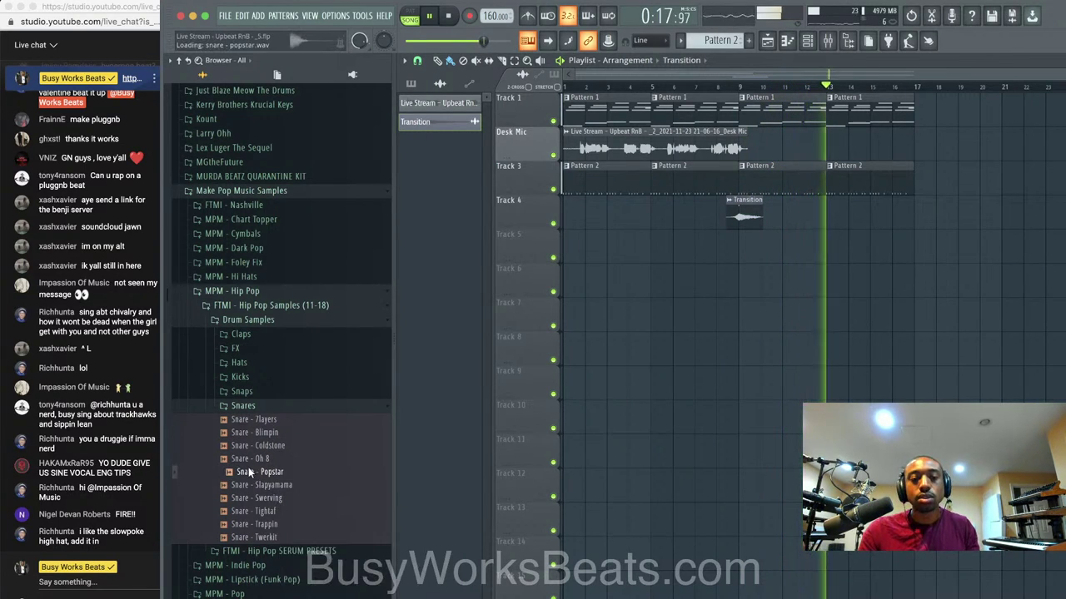
left_click(264, 484)
left_click(266, 498)
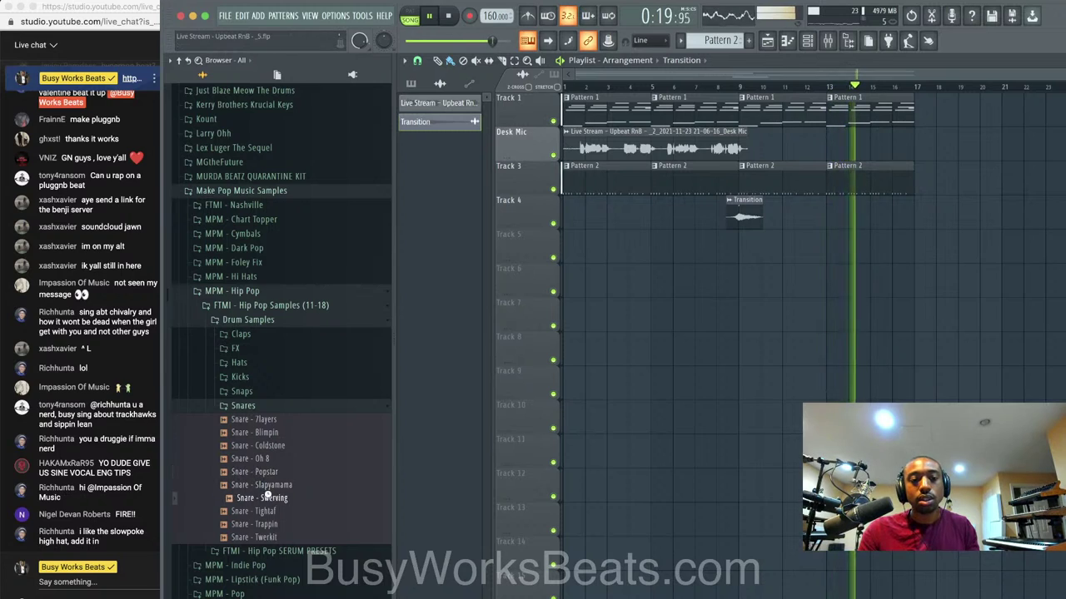
left_click(269, 512)
left_click(270, 525)
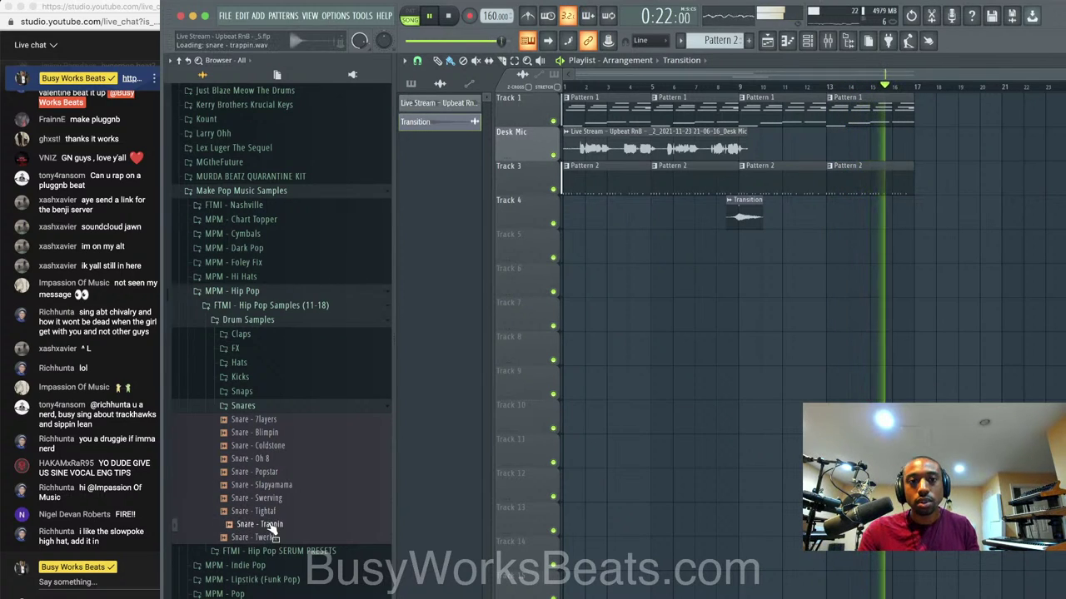
right_click(271, 525)
left_click(313, 501)
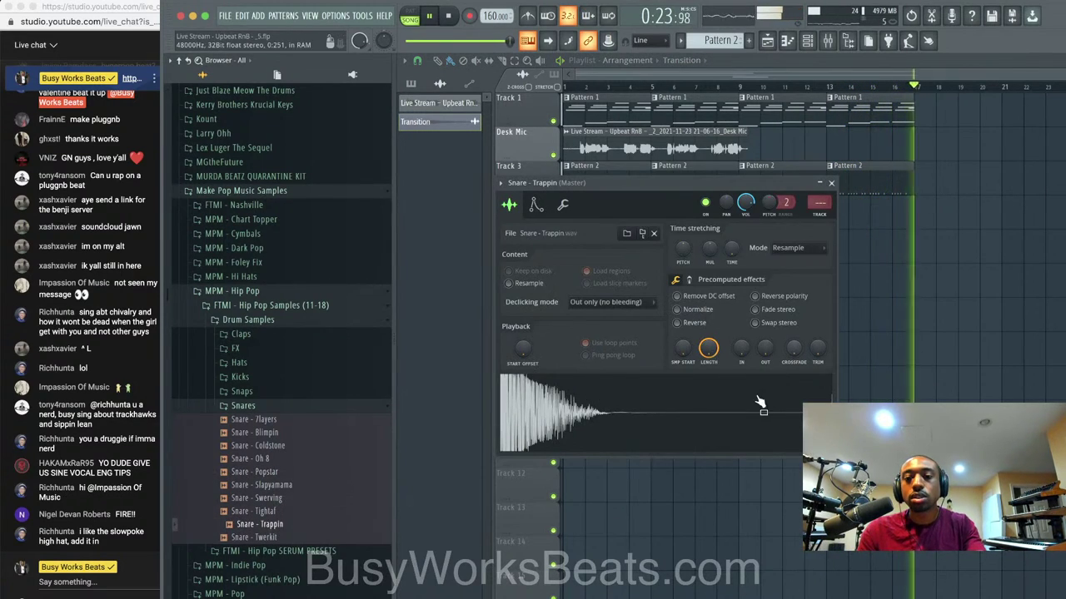
Edit the Trappin snare in Edison and drag it back as Snare - Trappin_2.
right_click(758, 400)
left_click(783, 455)
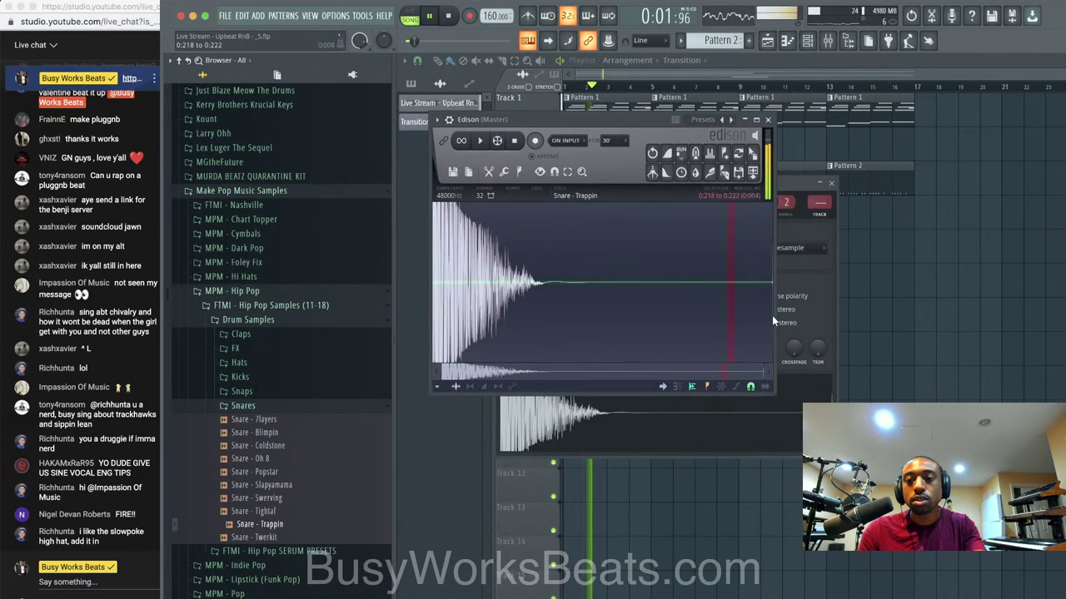
left_click_drag(752, 153, 804, 225)
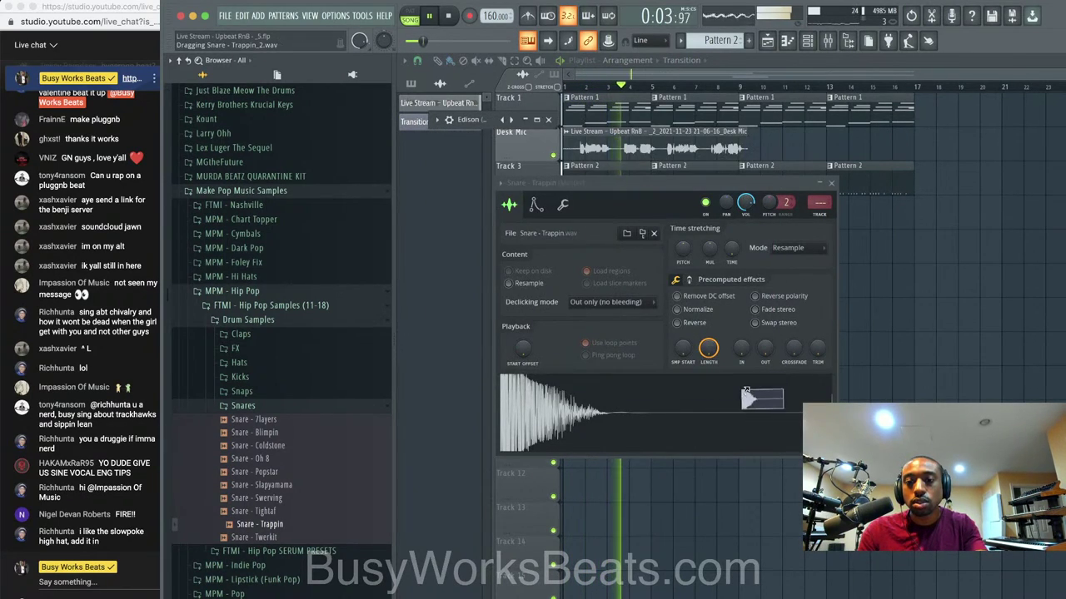
Delete the Edison effect from the master track in the mixer.
left_click(828, 41)
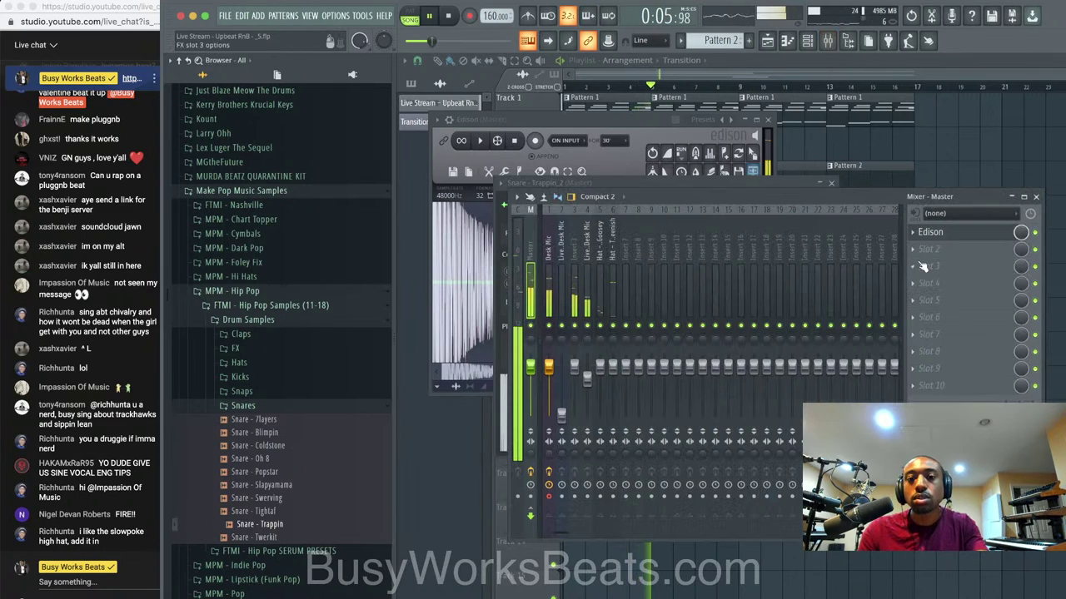
left_click(912, 234)
left_click(922, 264)
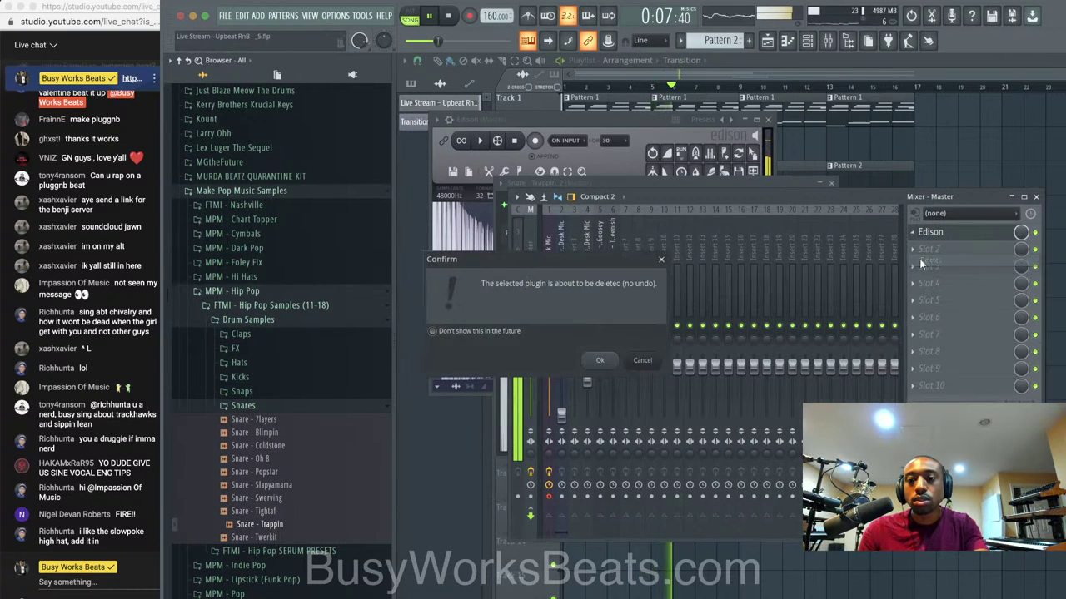
left_click(610, 360)
key("F12")
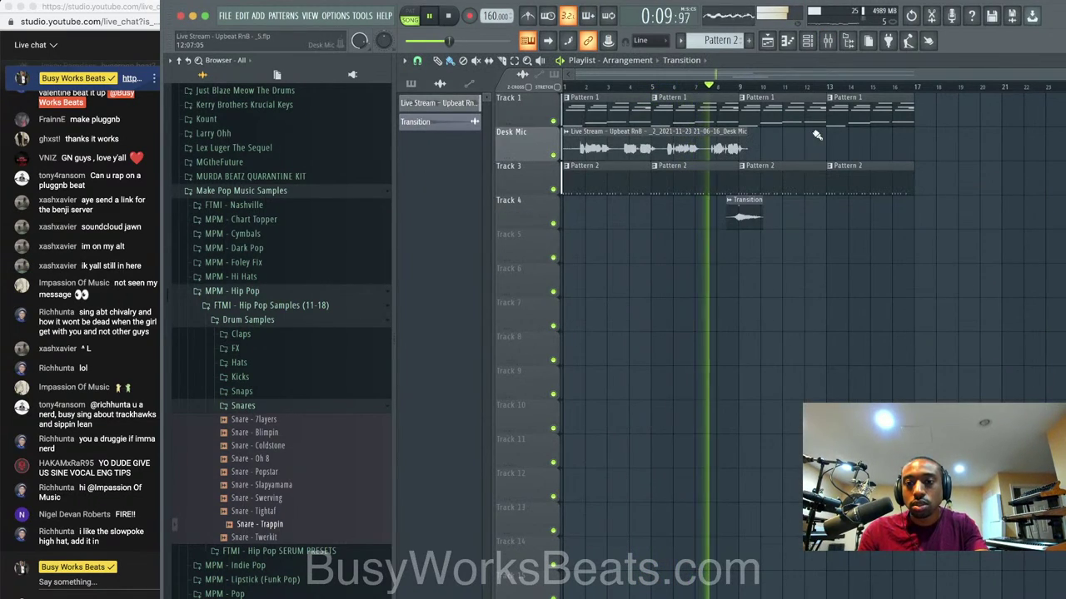
Paint four Pattern 3 snare clips along Track 5 from bar 9 and play from there.
left_click(806, 40)
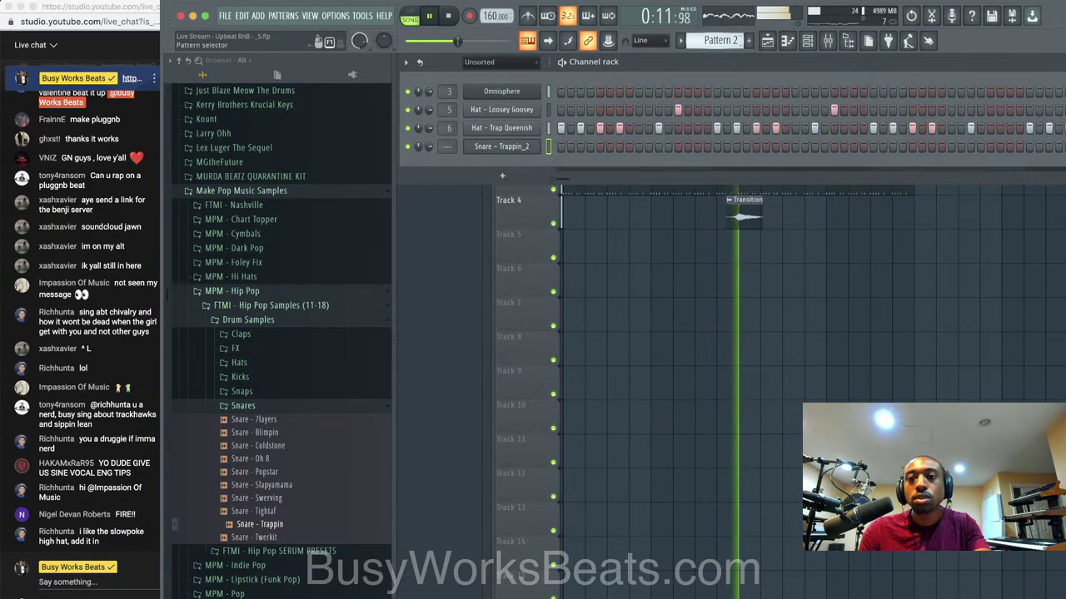
scroll(739, 40, "down", 1)
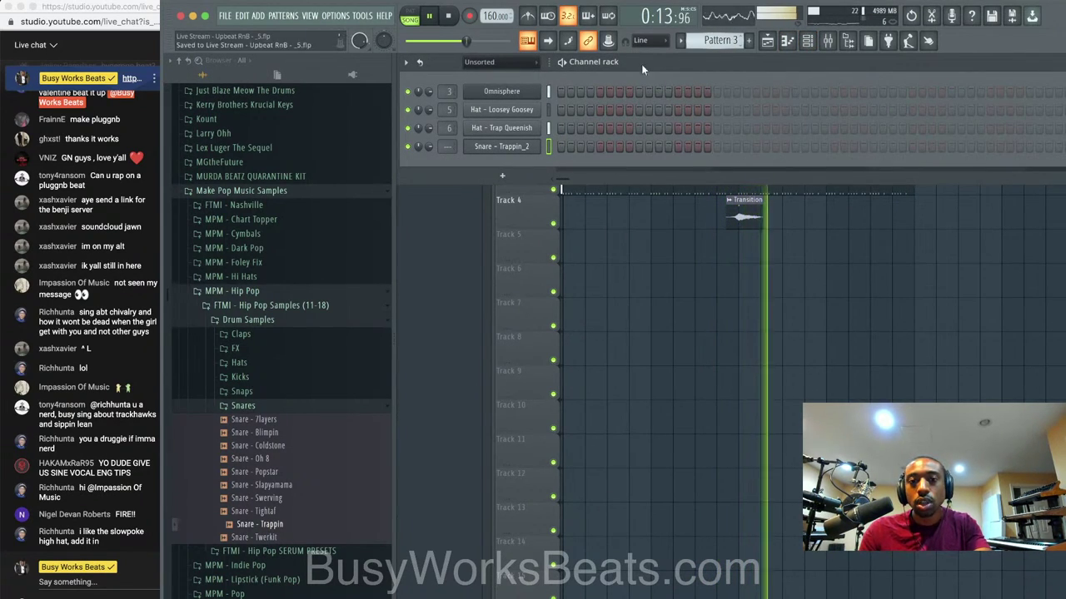
key("space")
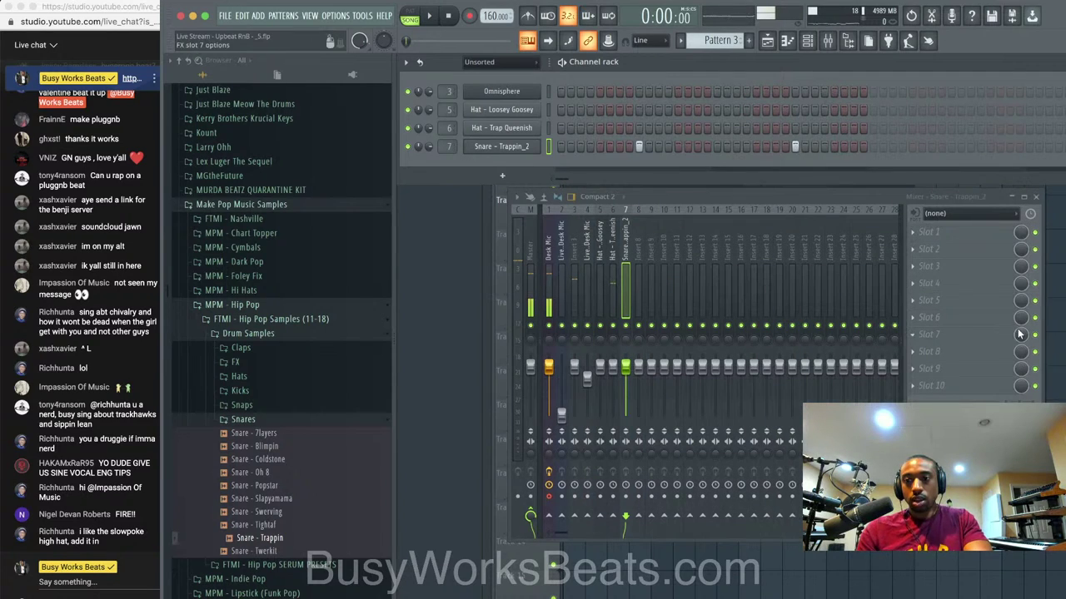
key("F5")
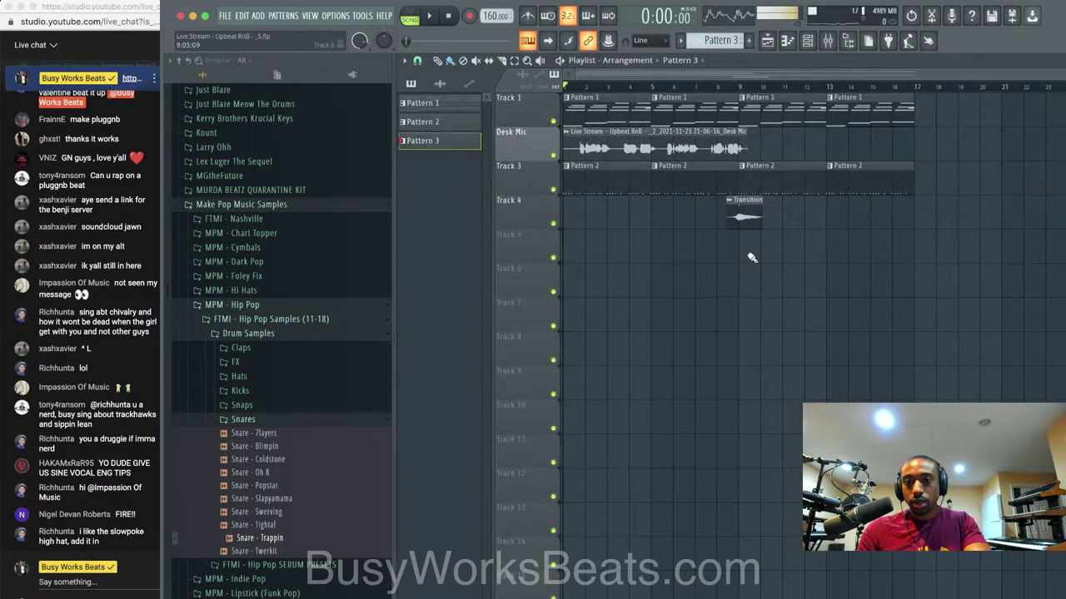
left_click_drag(827, 253, 884, 253)
key("space")
left_click(741, 87)
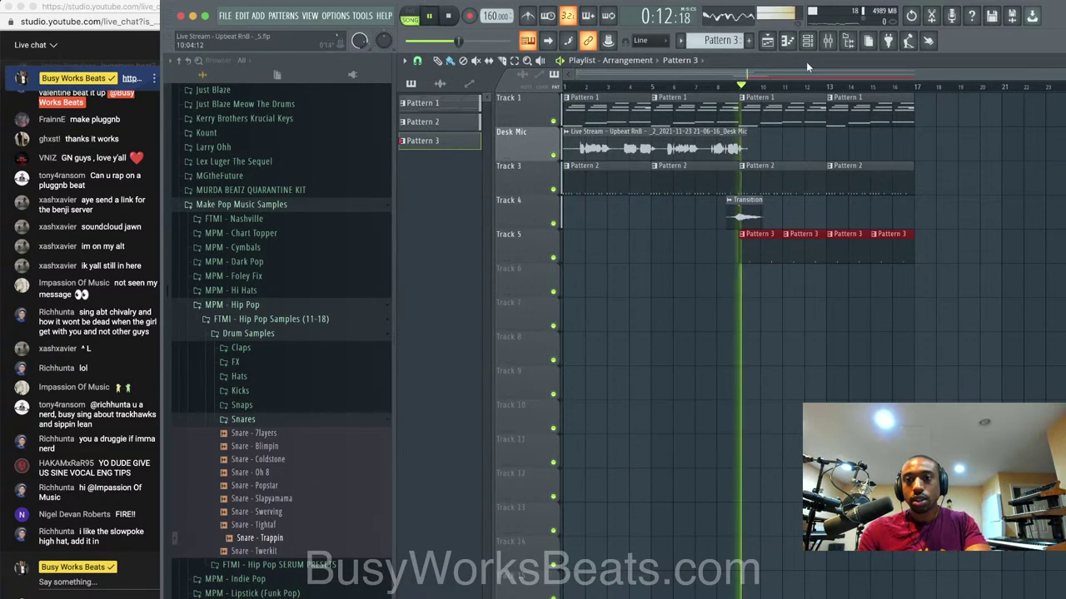
Check the Snare - Trappin_2 channel's timing and polyphony settings, then close them.
left_click(812, 40)
left_click(501, 146)
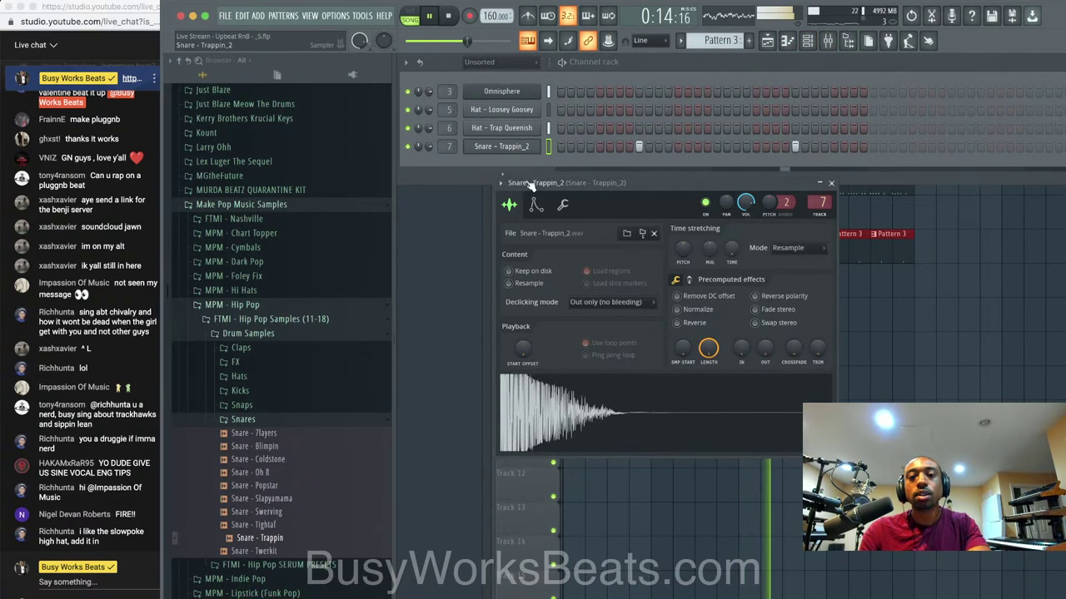
left_click(564, 204)
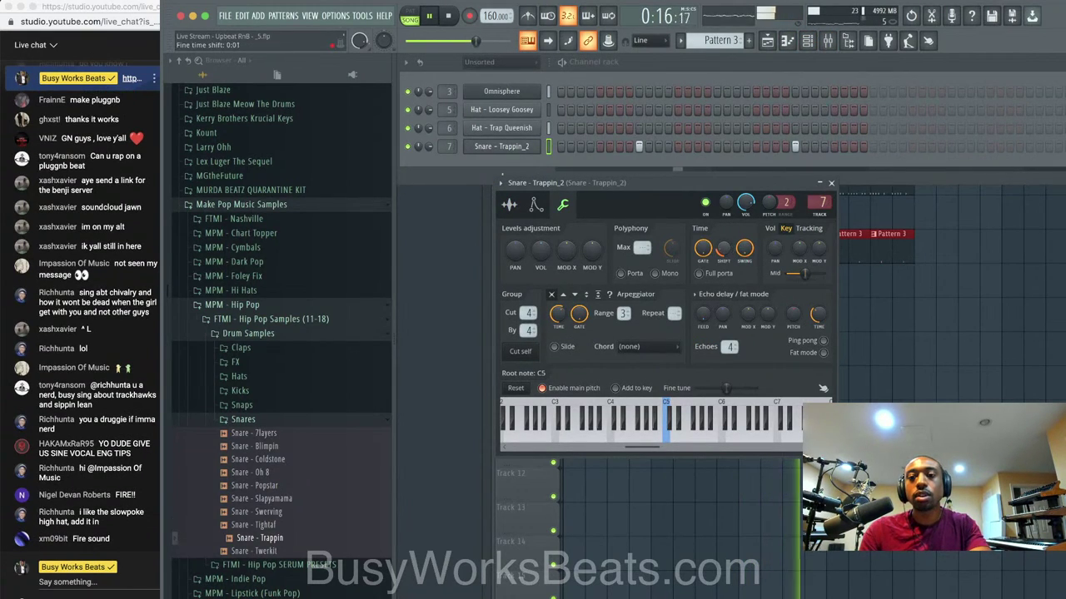
left_click(830, 183)
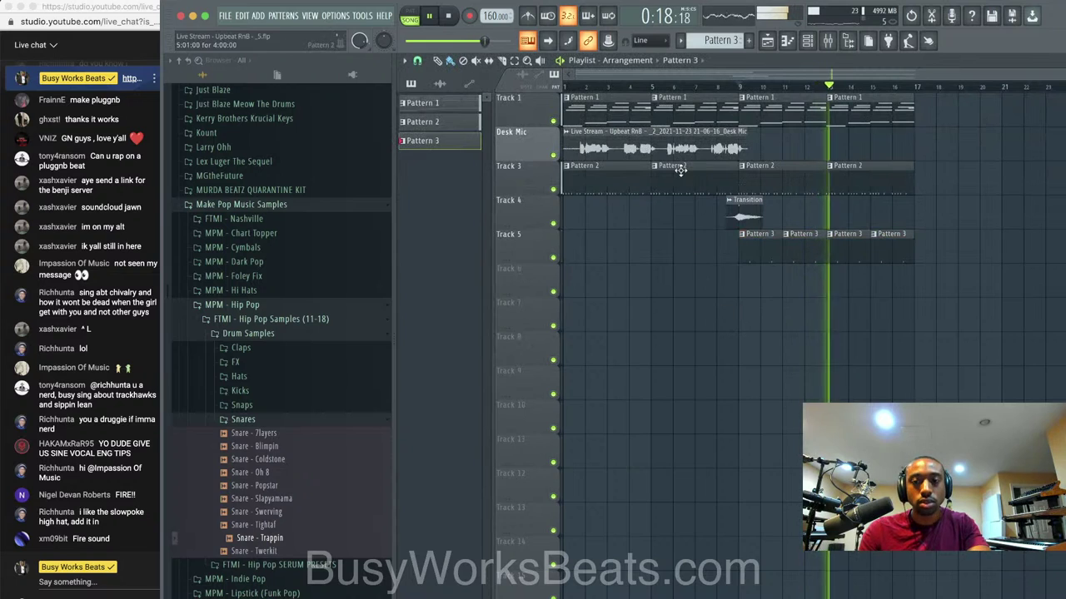
Add a new Omnisphere instrument channel from the channel rack.
left_click(807, 40)
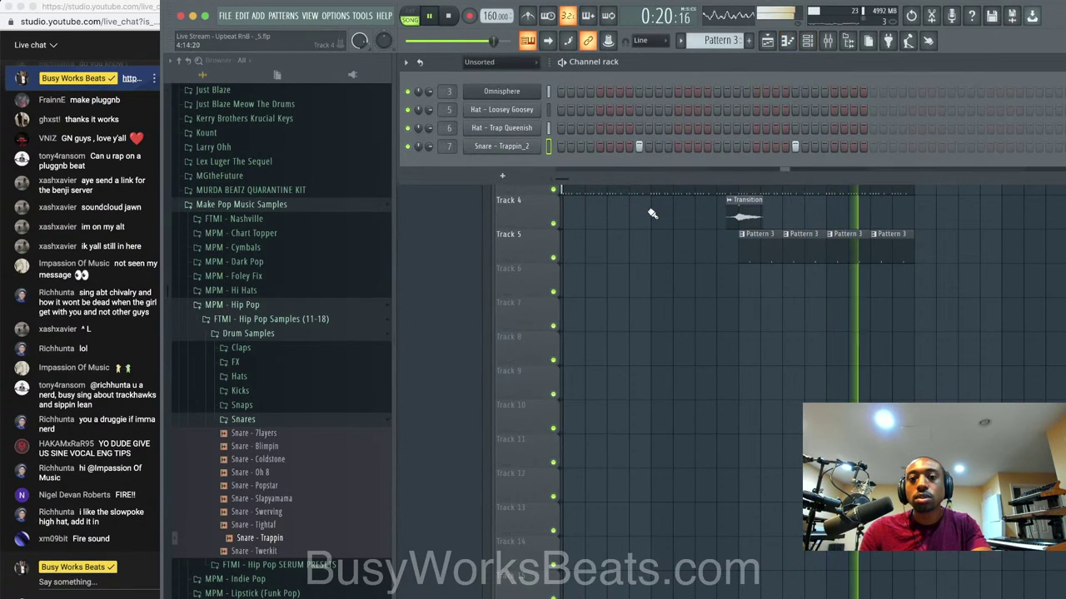
right_click(639, 249)
key("super+s")
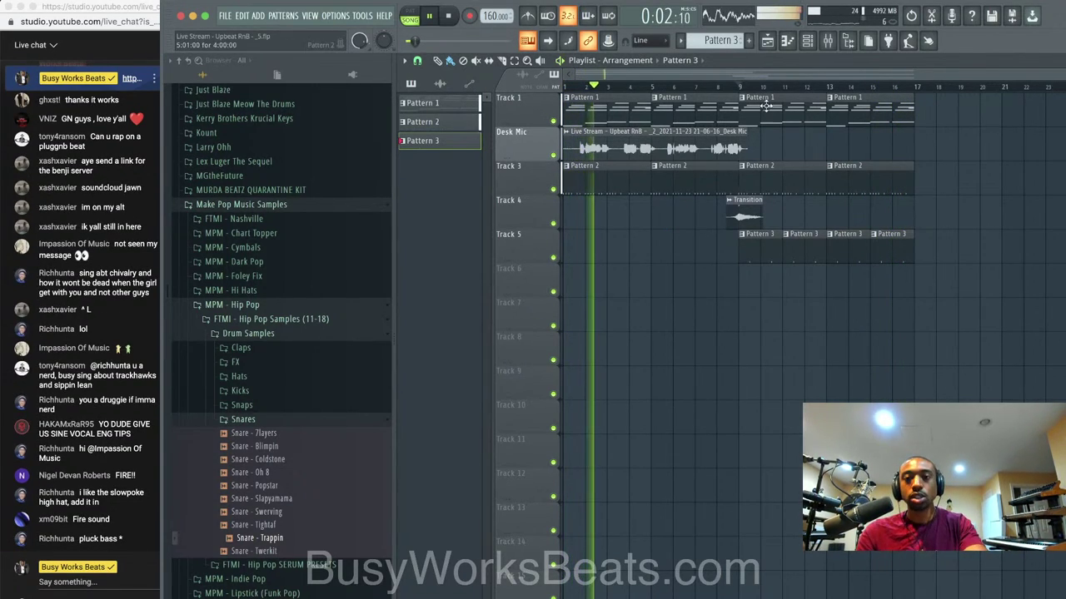
key("space")
left_click(808, 41)
left_click(522, 179)
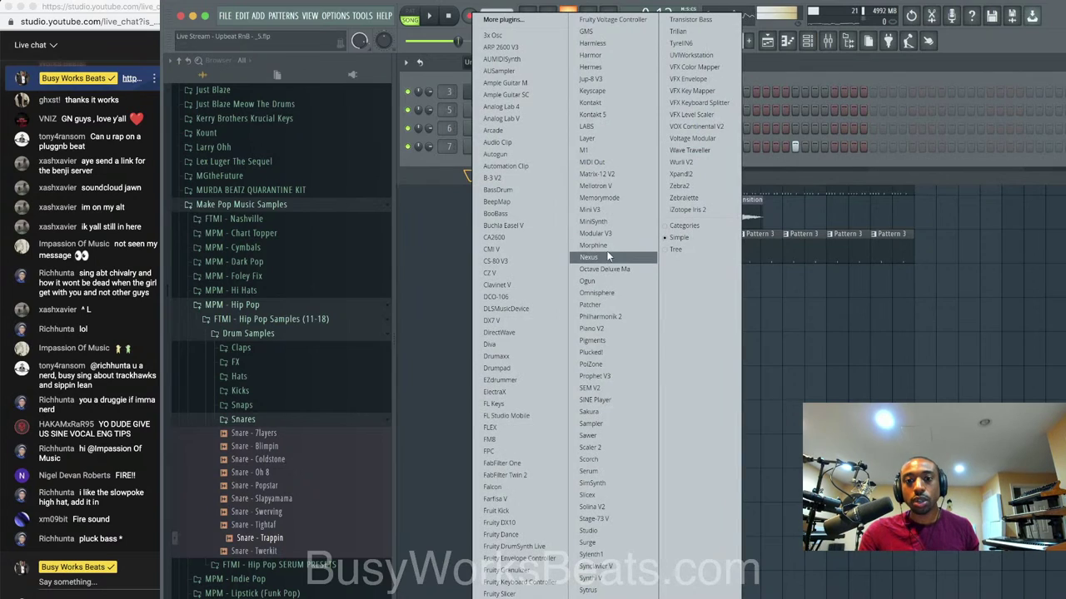
left_click(606, 291)
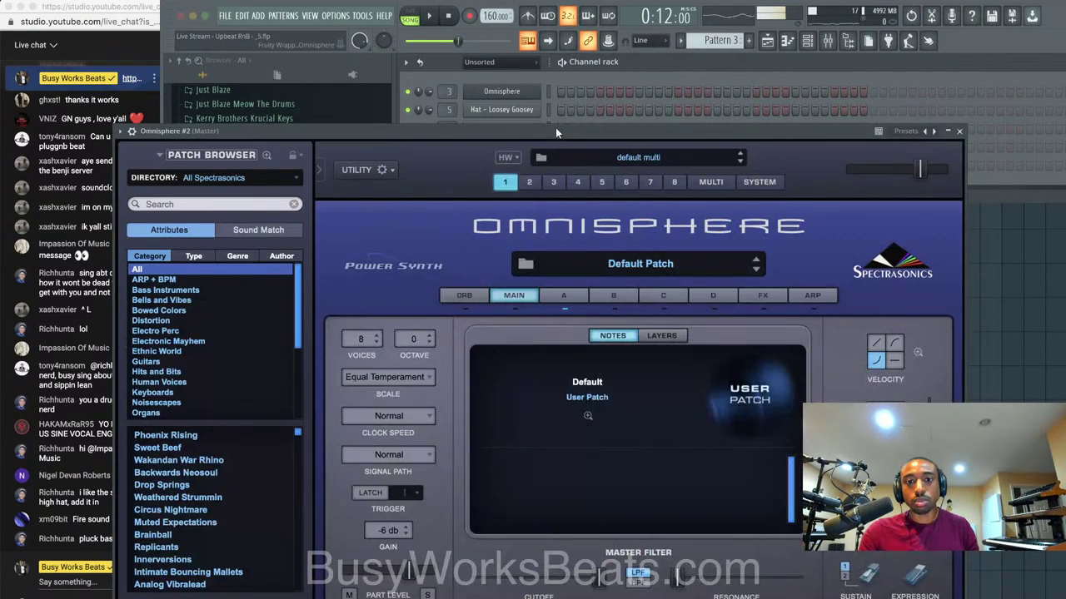
left_click_drag(495, 141, 510, 44)
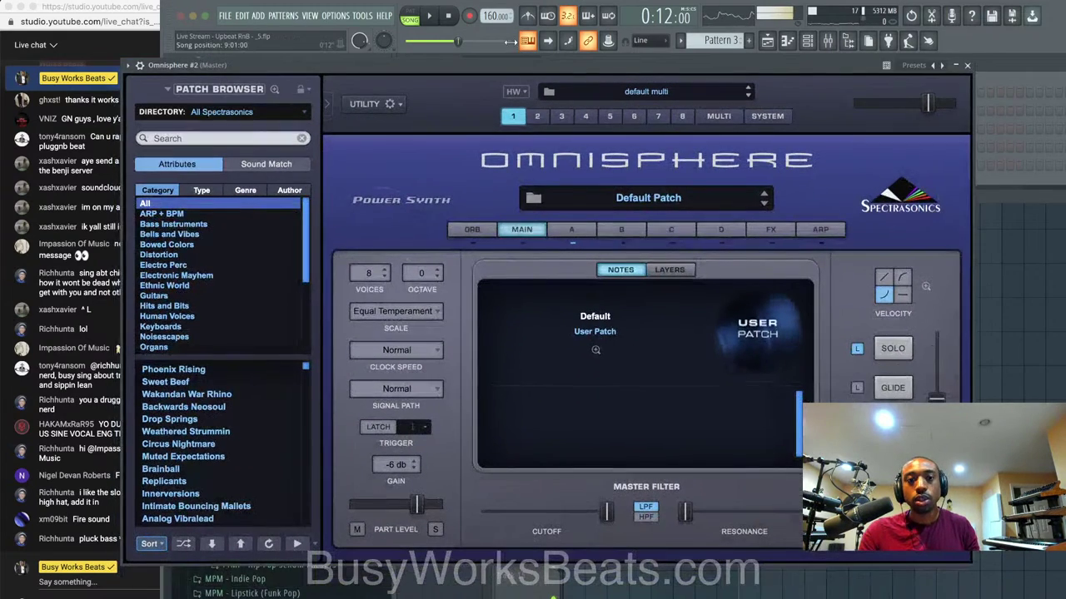
Sort the Omnisphere patch browser list by Ratings.
left_click(228, 117)
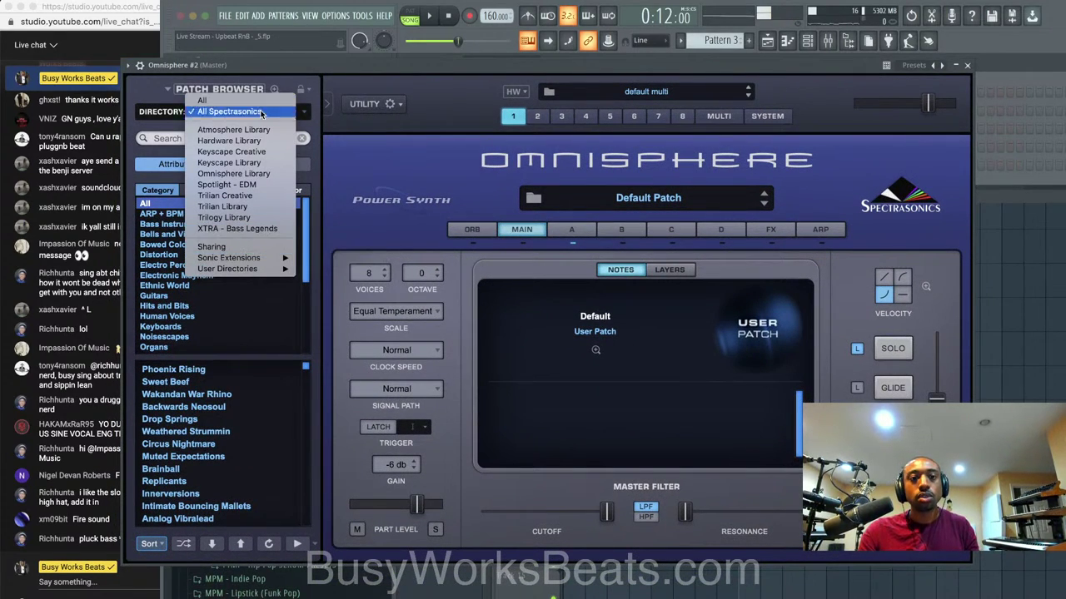
left_click(154, 543)
left_click(154, 543)
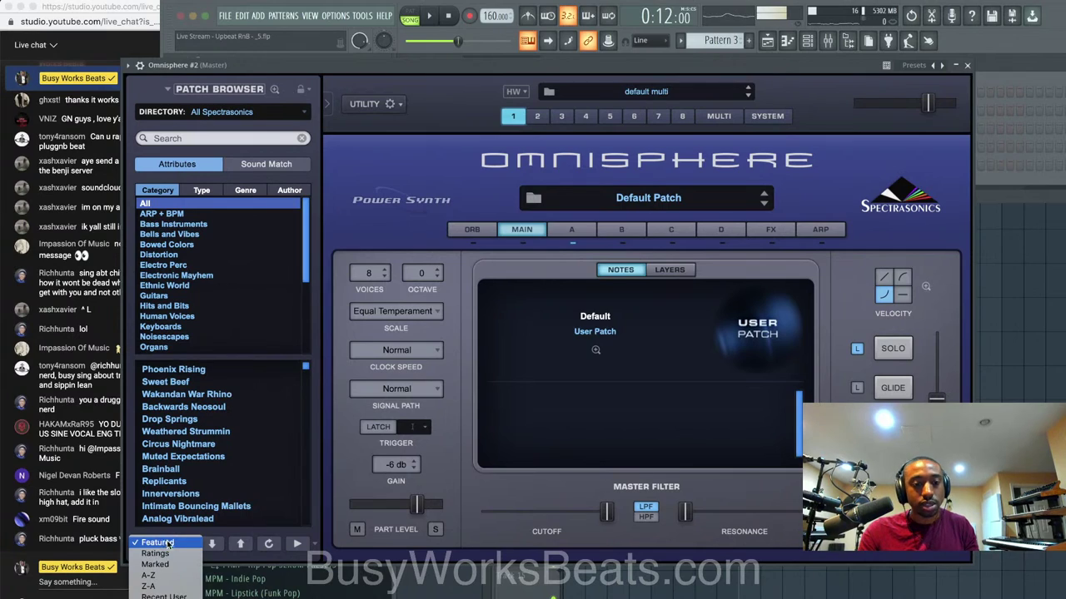
left_click(198, 431)
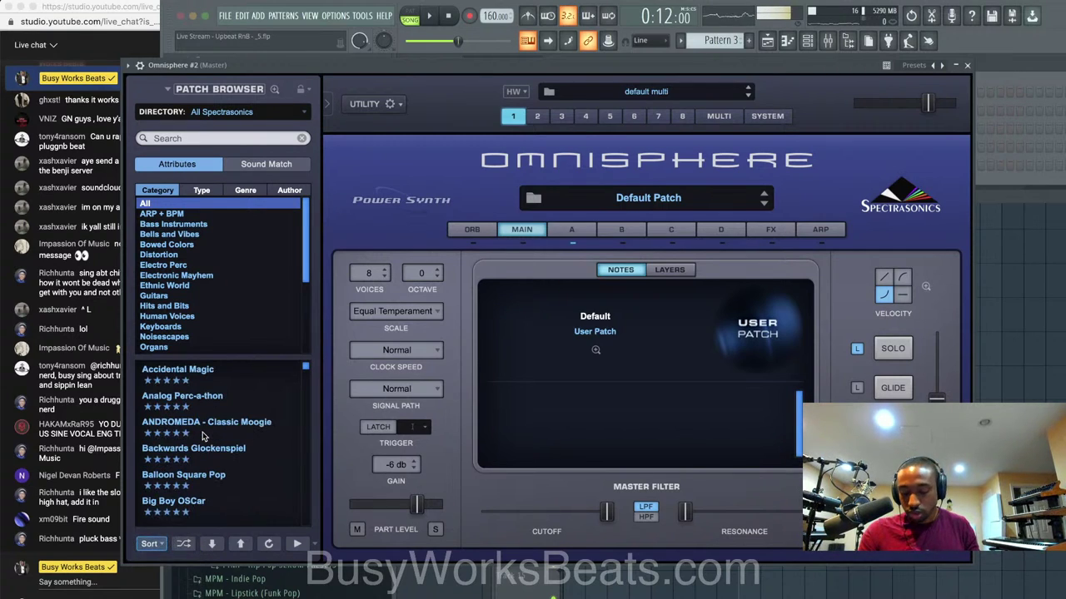
Audition Classic Moogie, Backwards Glockenspiel and Balloon Square Pop, then load Blatty Phatty Pulse and close Omnisphere.
left_click(231, 425)
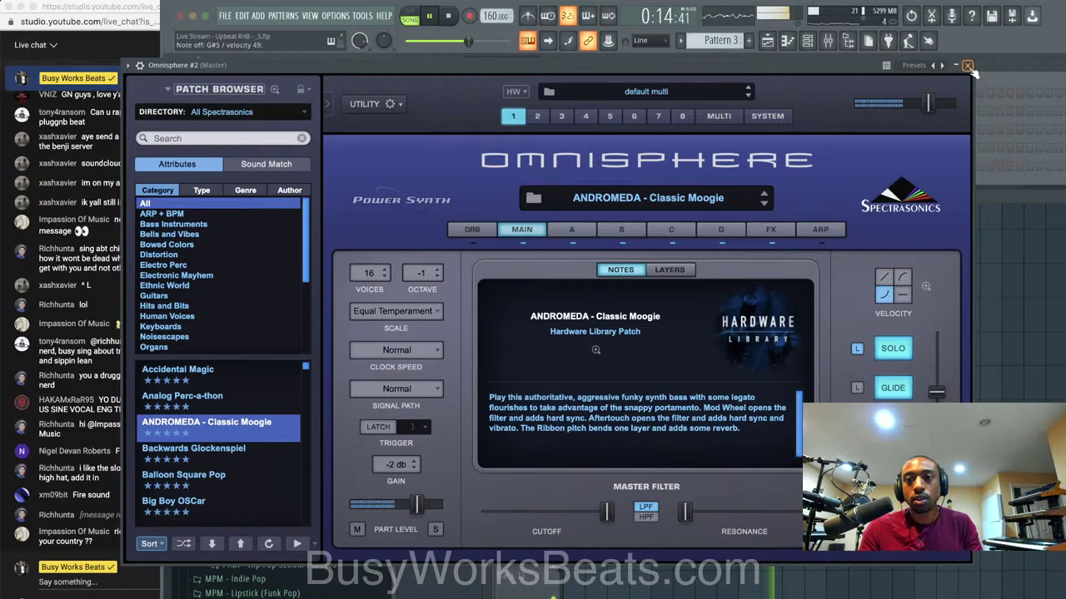
left_click(233, 449)
left_click(231, 478)
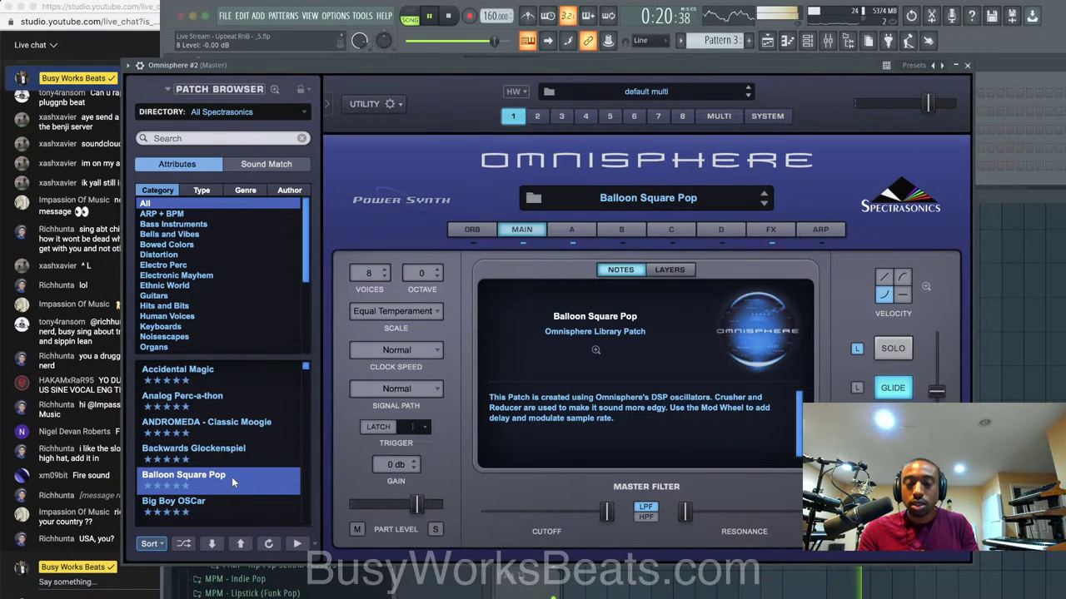
scroll(231, 478, "down", 4)
scroll(223, 408, "up", 2)
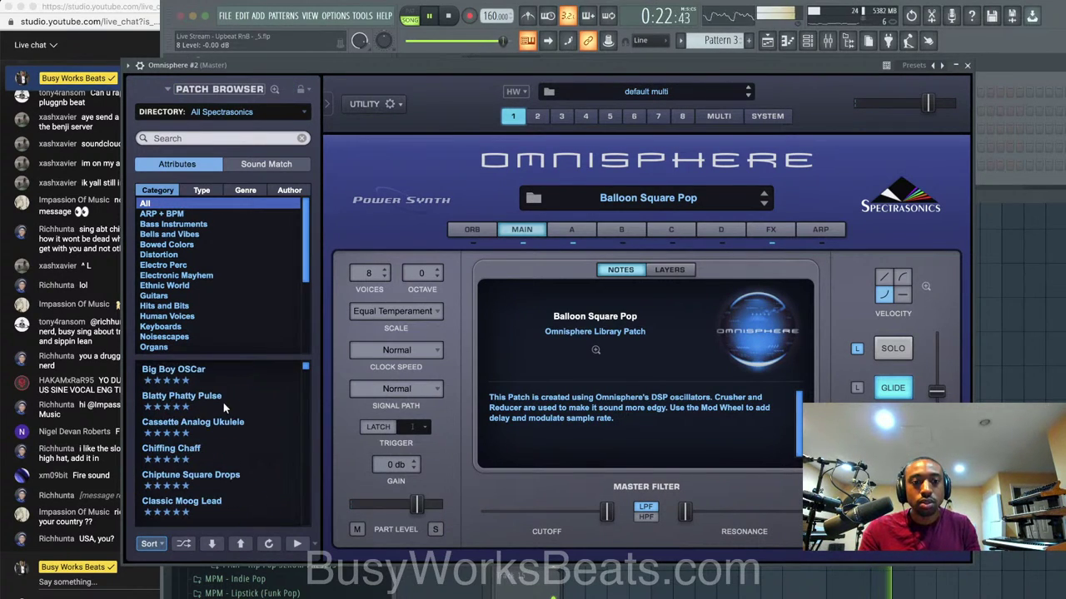
left_click(223, 403)
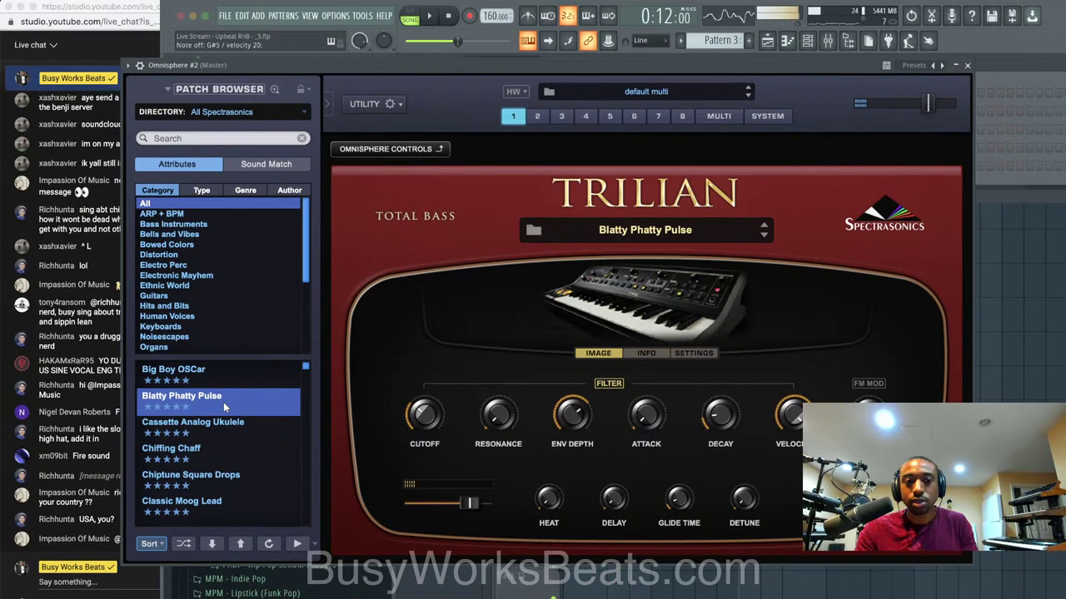
left_click(966, 66)
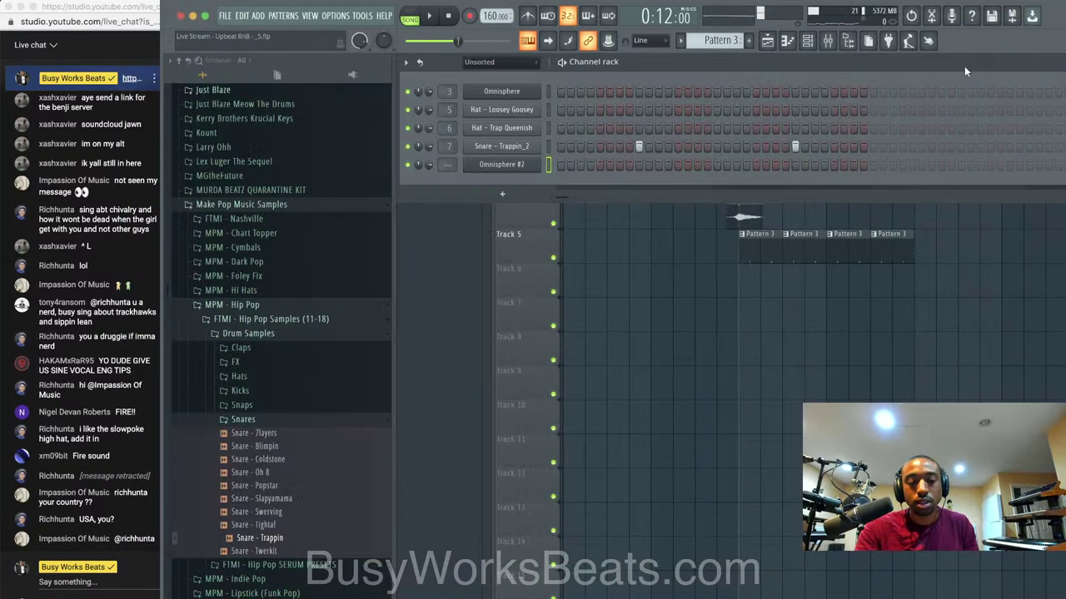
Switch to Pattern 4 and load Fruity Soft Clipper into an empty master insert slot.
key("F9")
key("F4")
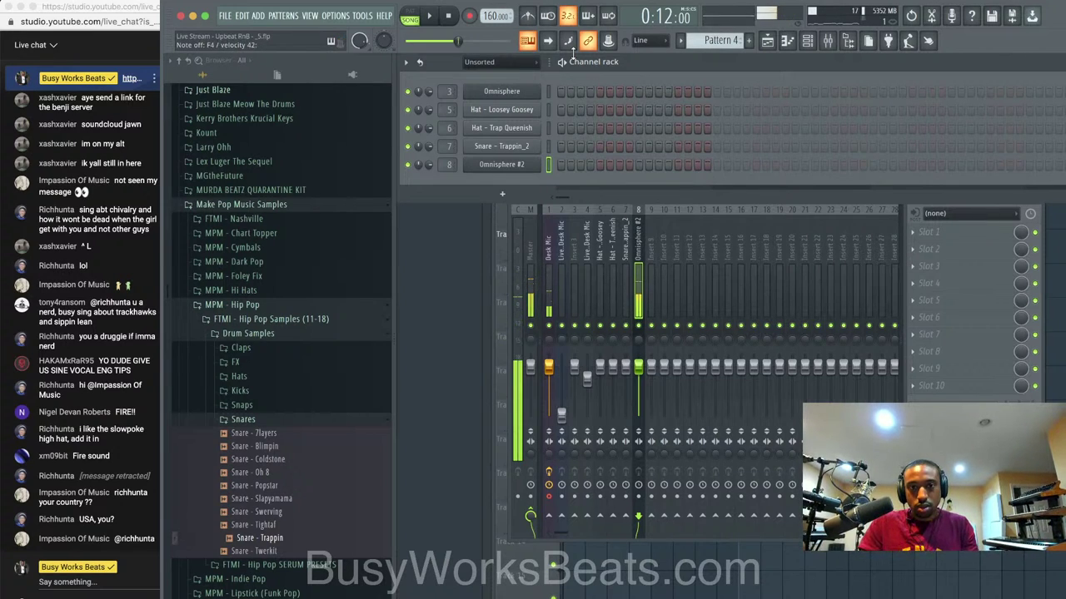
key("space")
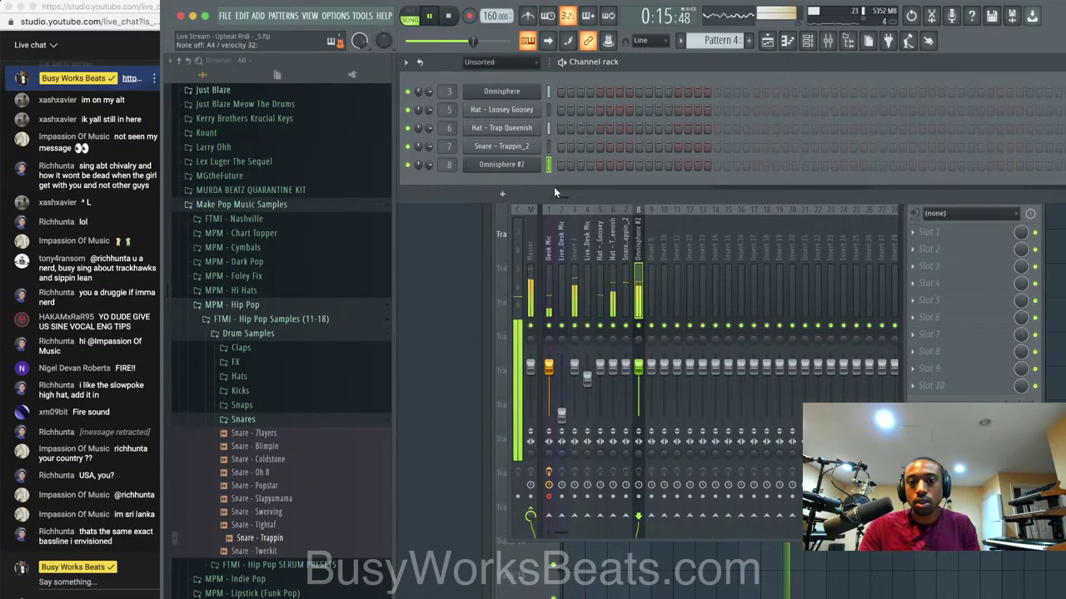
left_click(915, 238)
mouse_move(928, 248)
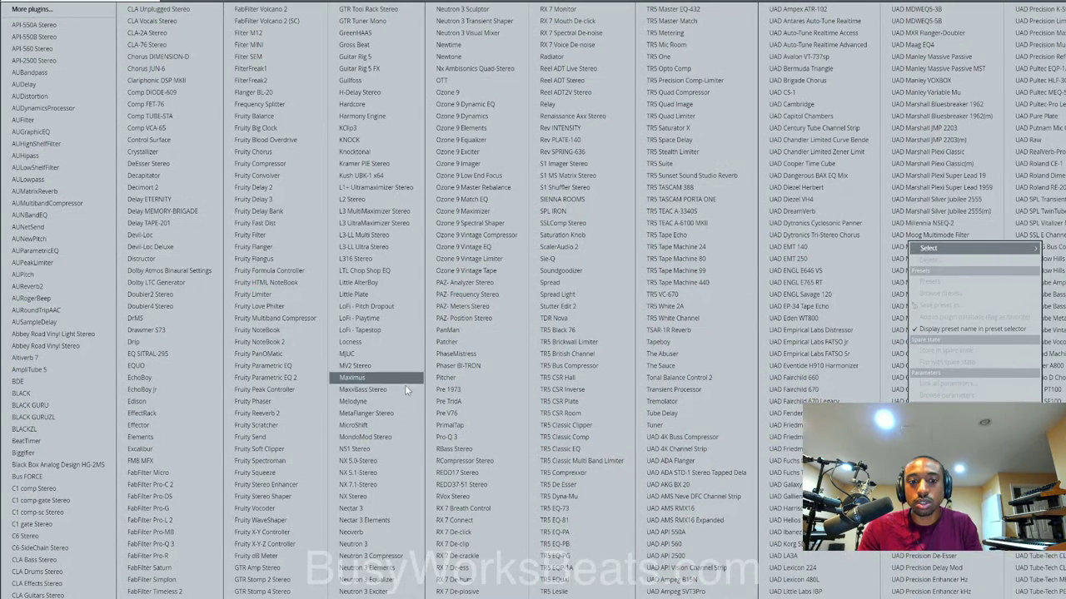
left_click(296, 449)
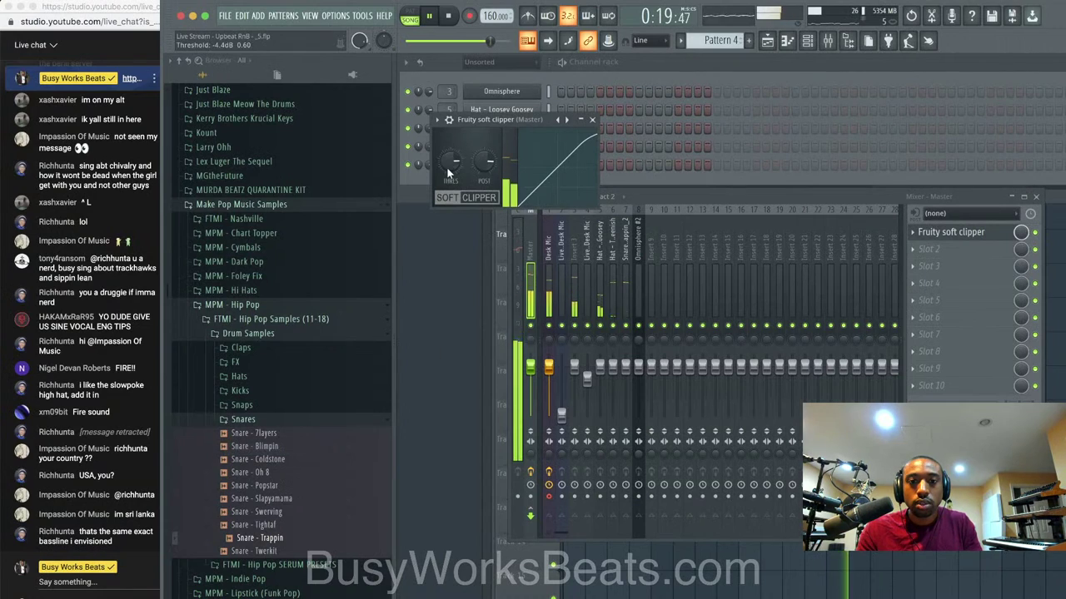
left_click(592, 119)
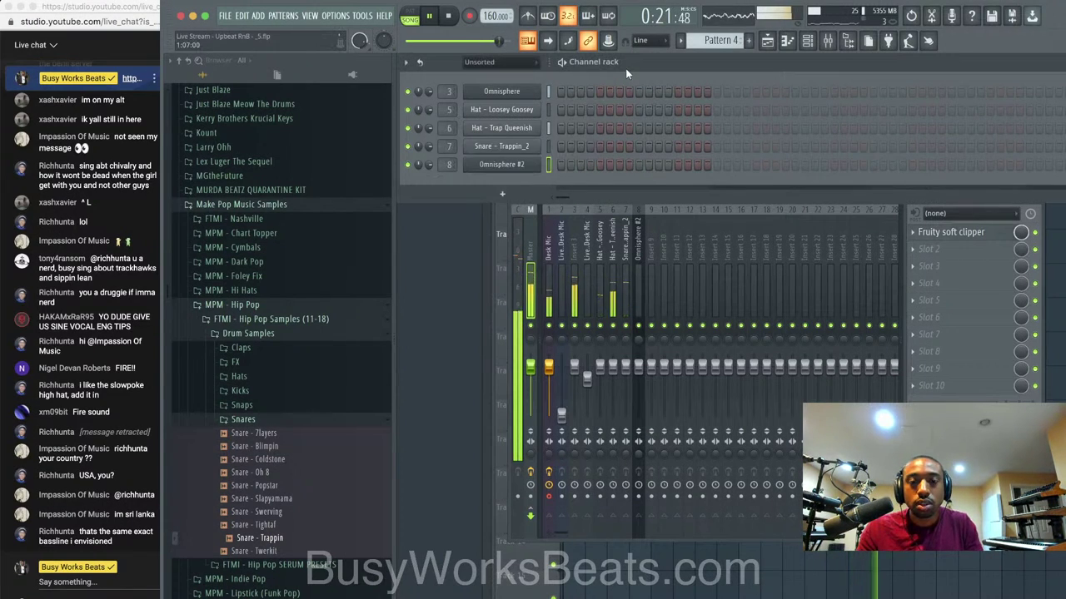
Select bars 9 to 17 in the playlist and arm recording.
key("F5")
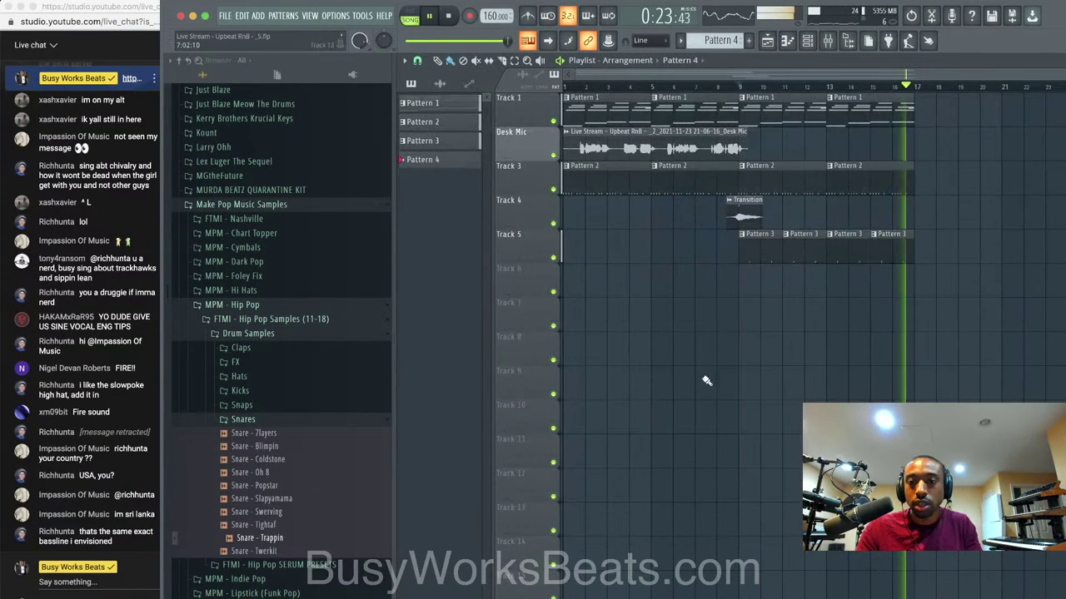
key("space")
left_click(742, 87)
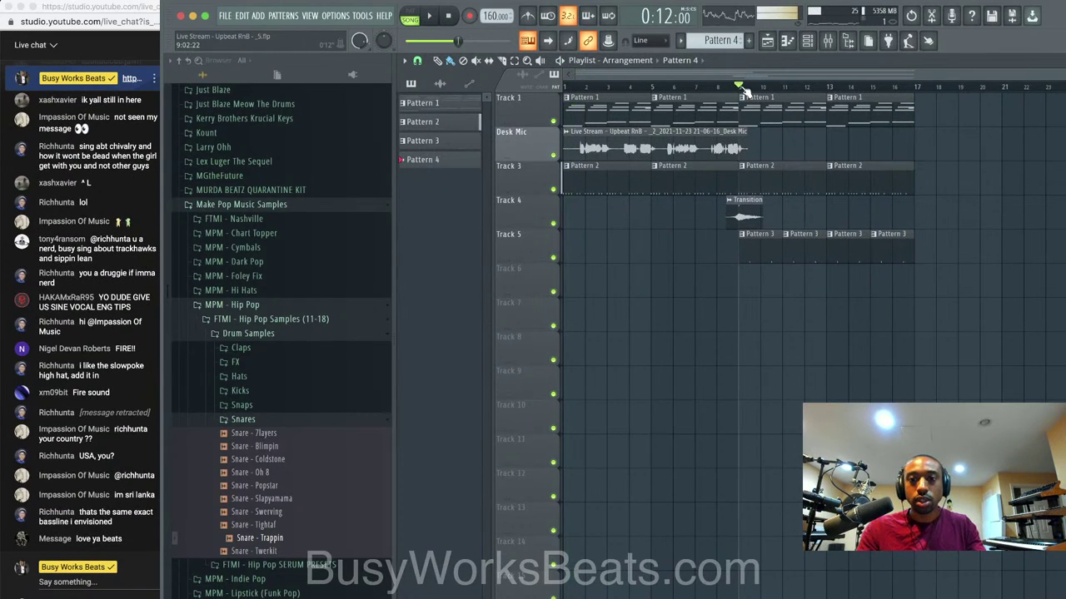
left_click_drag(745, 89, 913, 100)
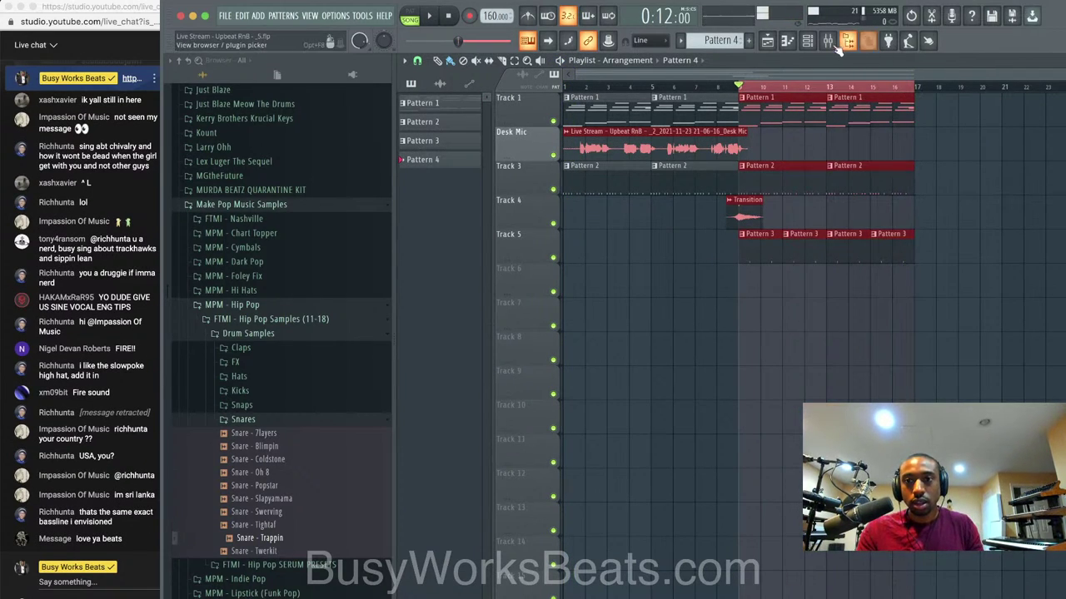
left_click(807, 40)
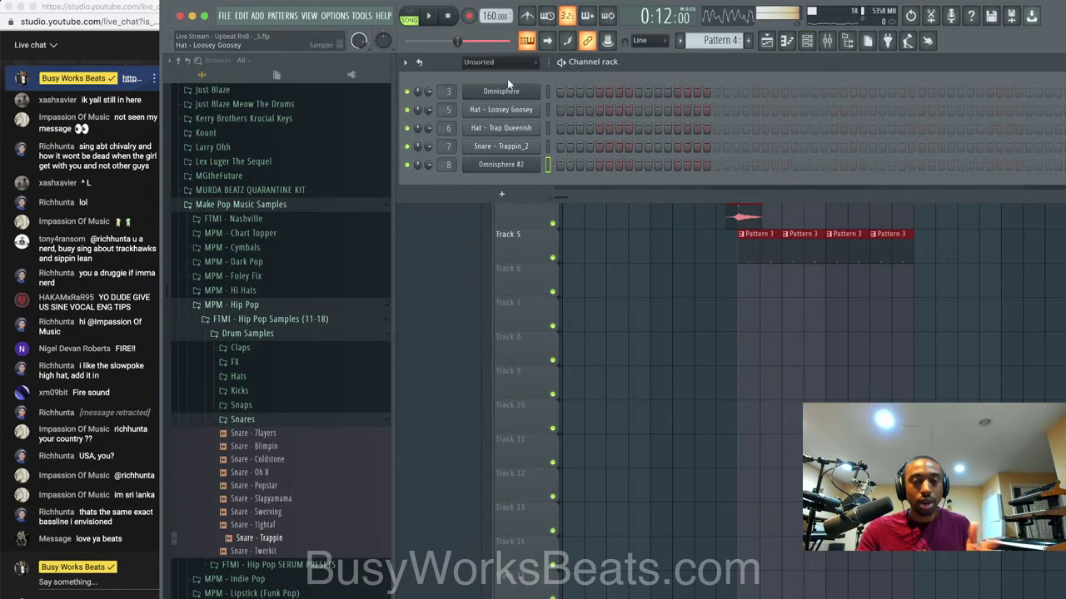
left_click(469, 16)
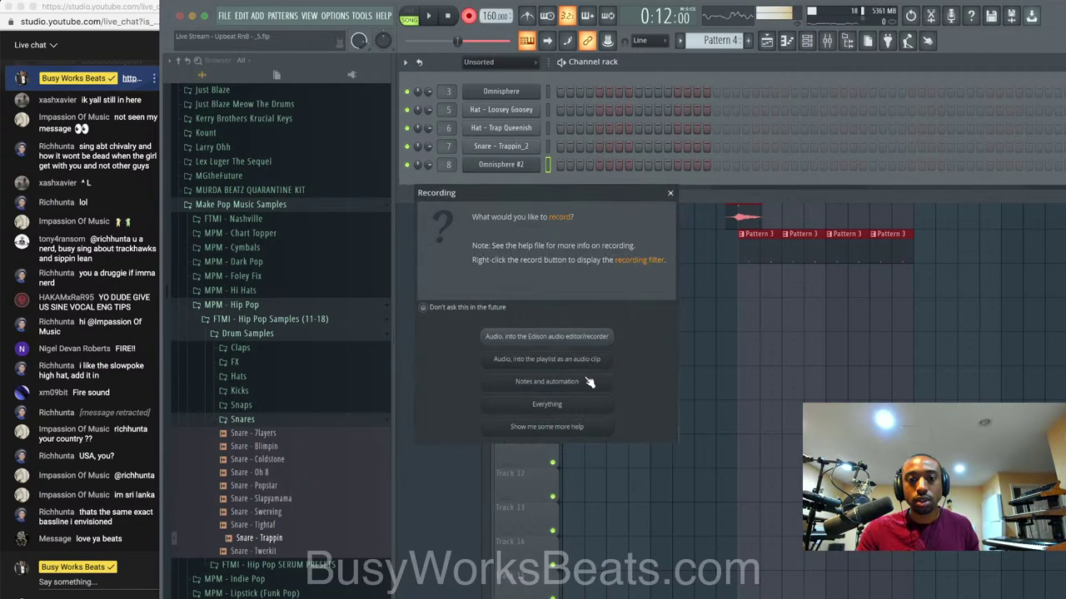
Record notes and automation, playing the Omnisphere #2 bassline into Pattern 4 after the precount.
left_click(586, 381)
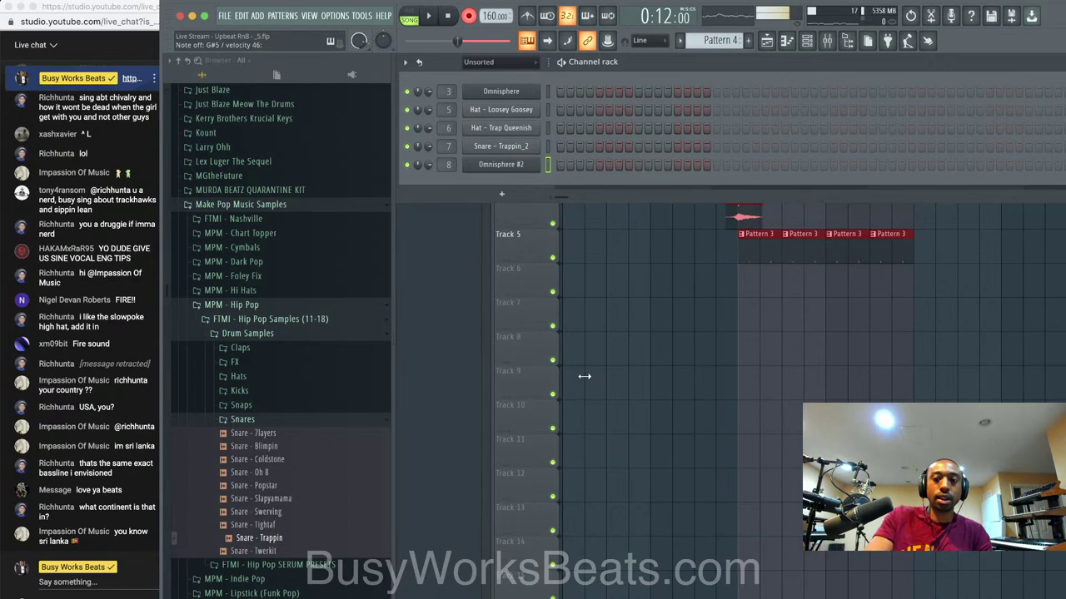
key("space")
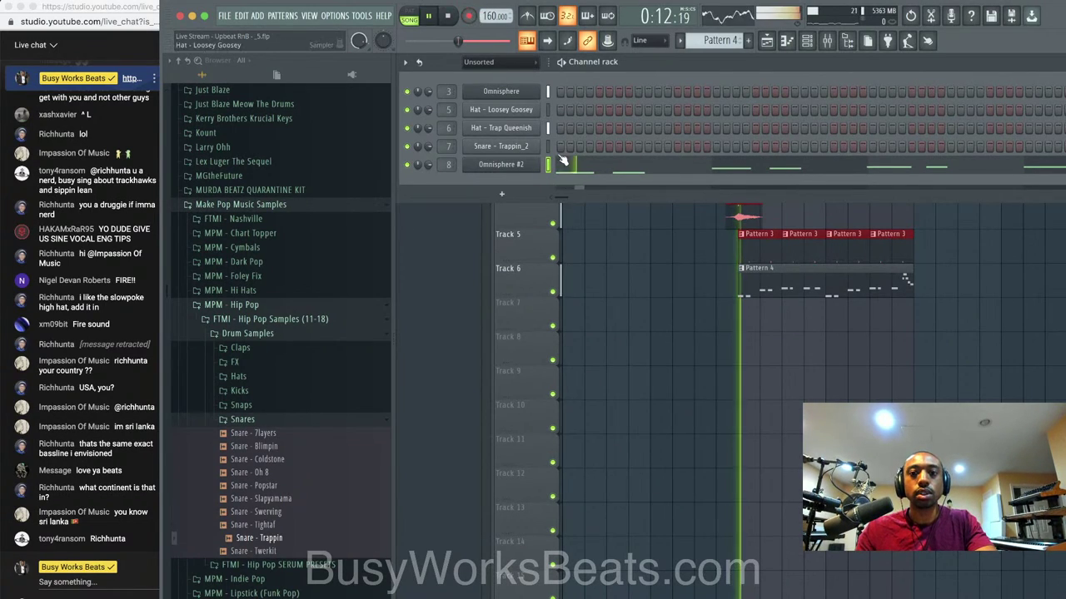
Select the recorded Omnisphere #2 notes in the piano roll and quantize them with Ctrl+Q.
left_click(563, 162)
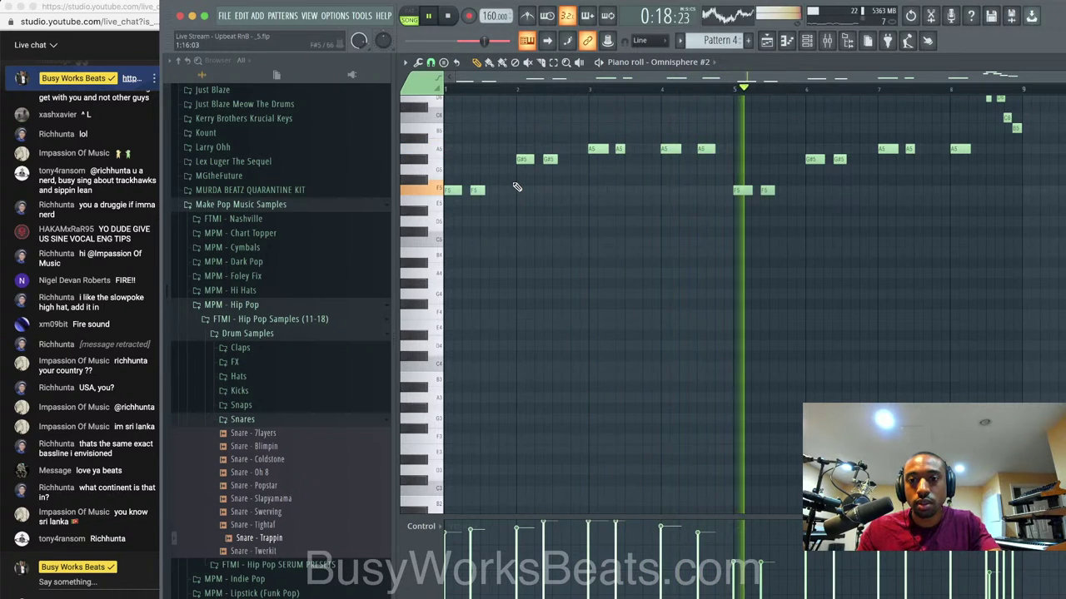
scroll(716, 250, "up", 3)
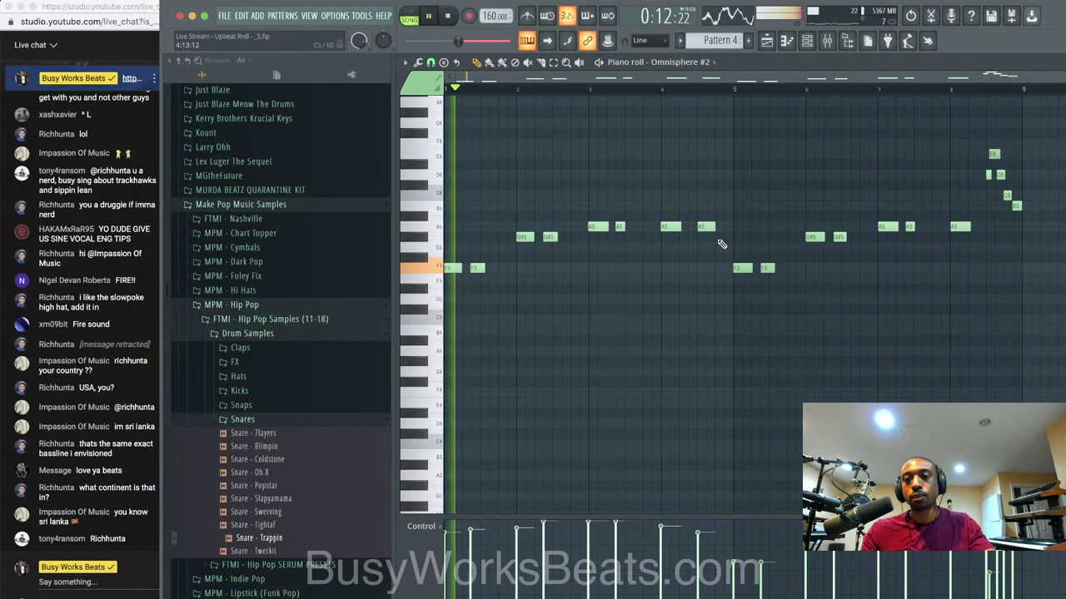
key("space")
left_click_drag(999, 336, 461, 106)
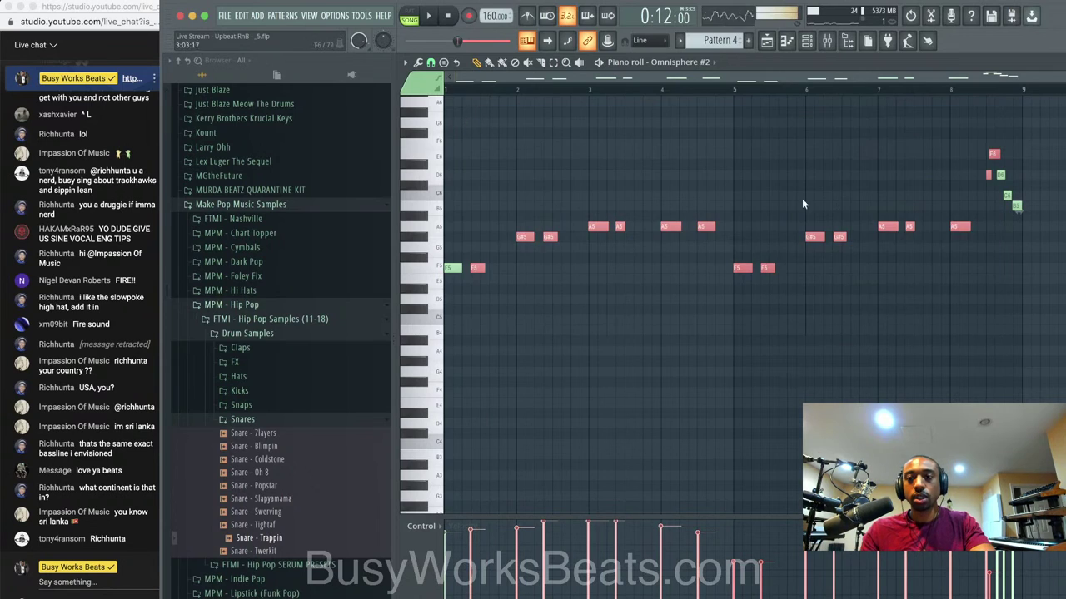
left_click_drag(982, 220, 403, 291)
key("ctrl+q")
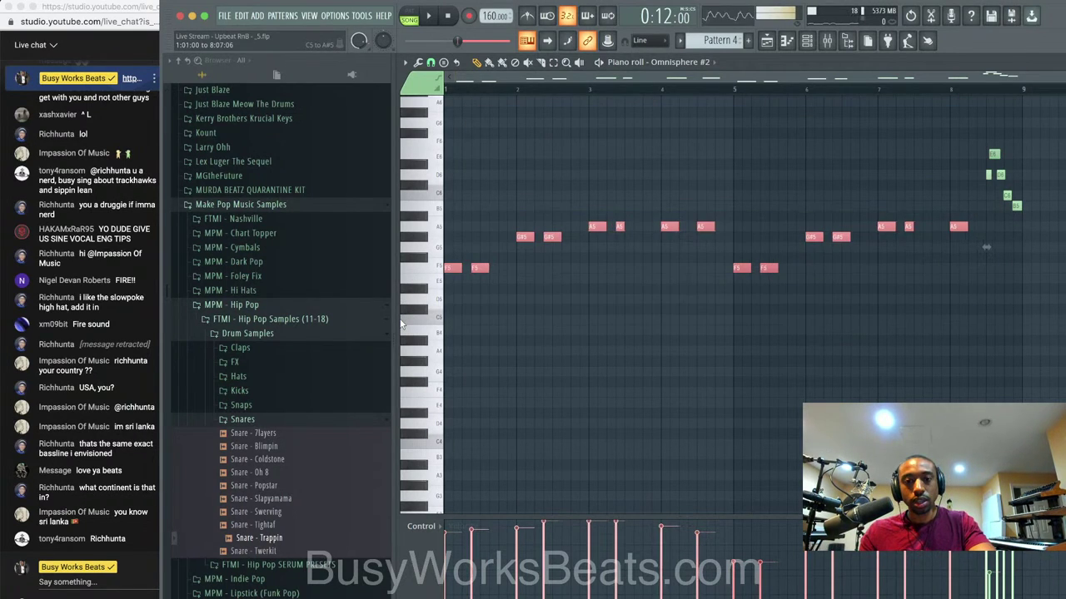
key("Return")
key("space")
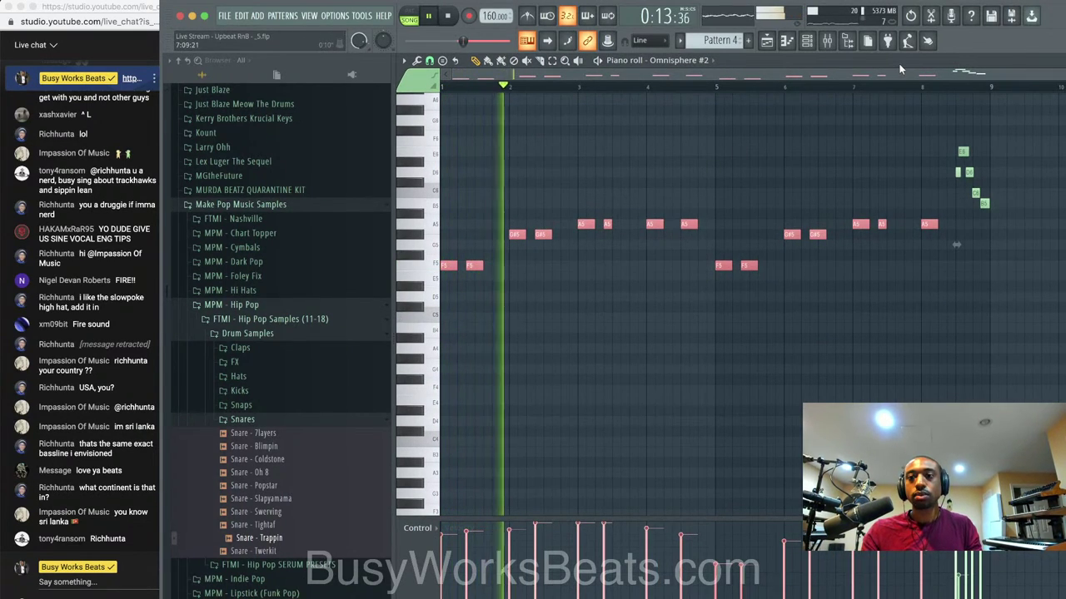
Widen the piano roll view and shift all the bassline notes down one octave.
left_click(846, 42)
key("space")
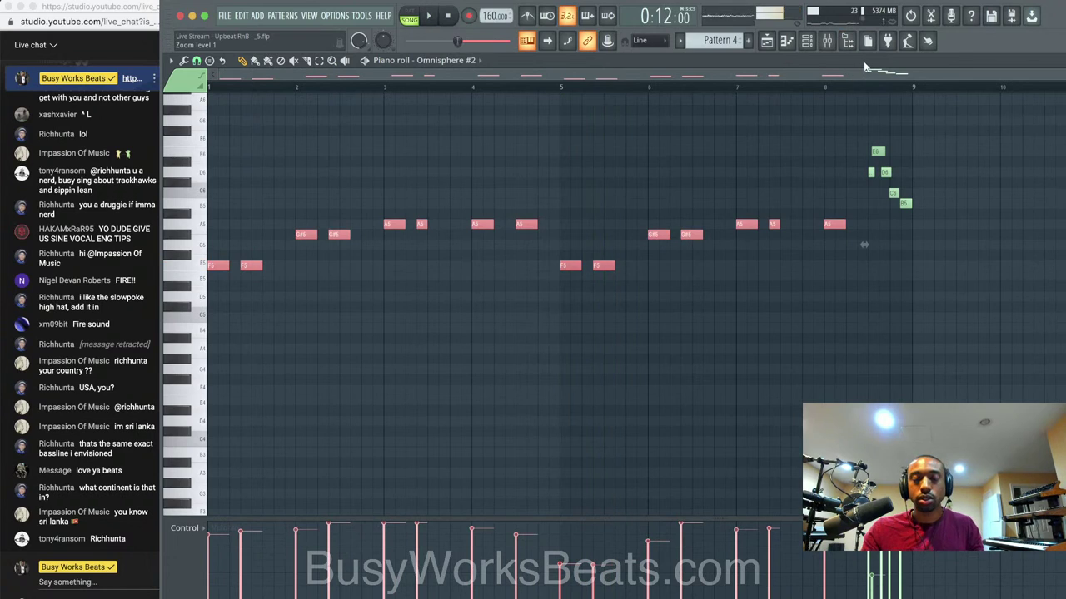
left_click_drag(759, 65, 502, 65)
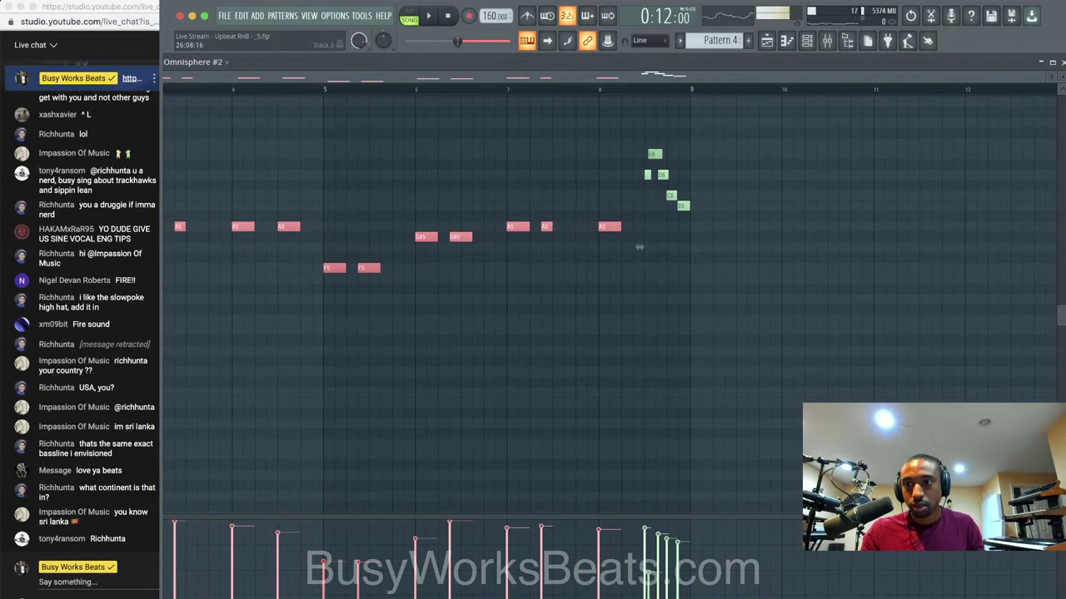
left_click_drag(1065, 164, 771, 158)
left_click_drag(698, 65, 939, 54)
key("space")
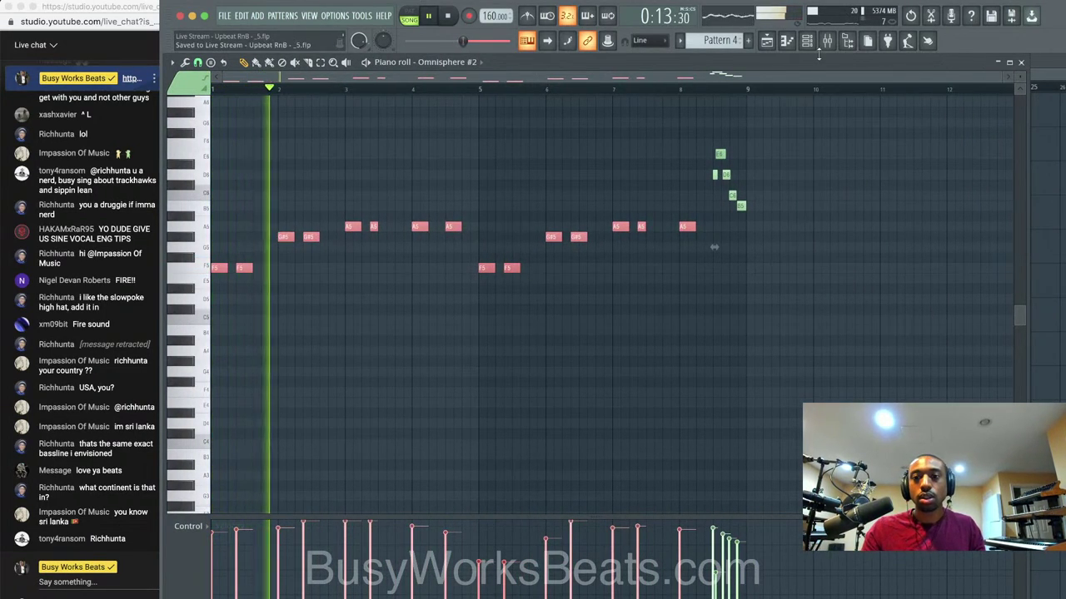
key("super+d")
key("space")
key("super+Down")
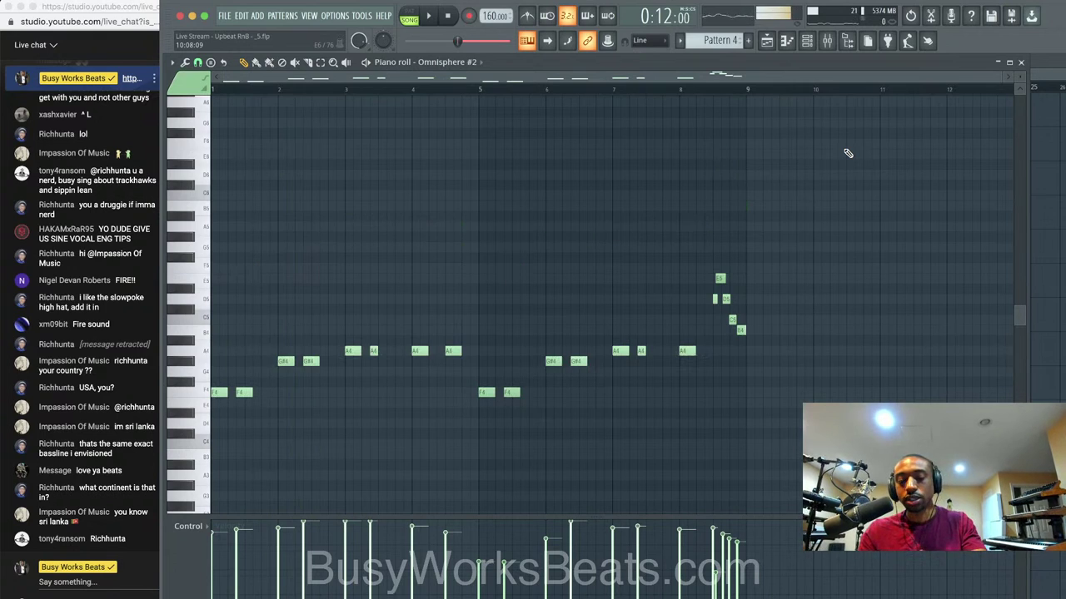
key("space")
Play the arrangement back from bar 9 through bar 17, then reopen the channel rack.
left_click(1022, 63)
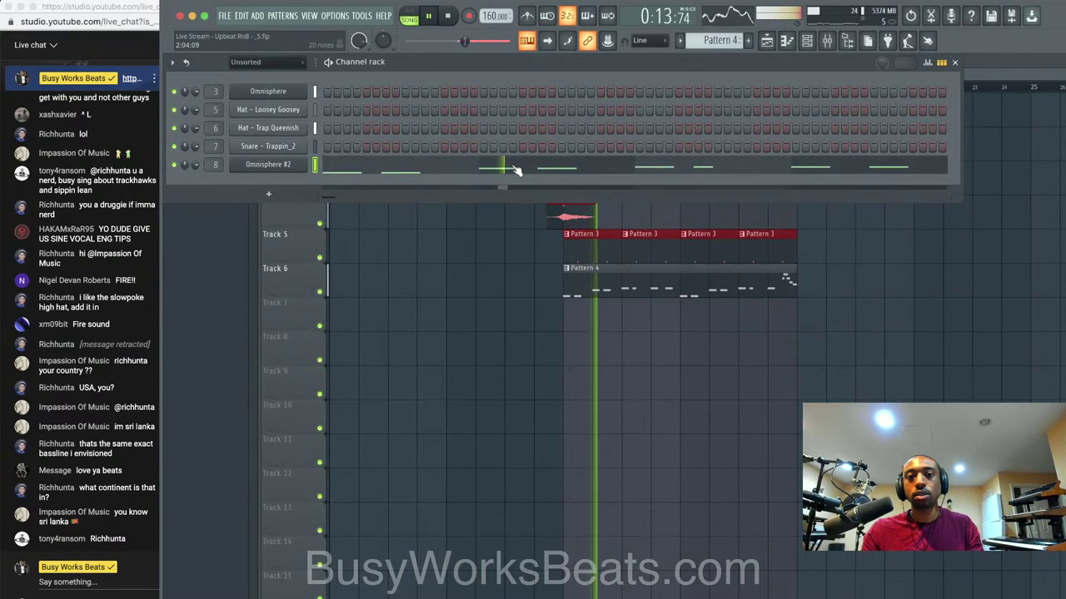
key("F6")
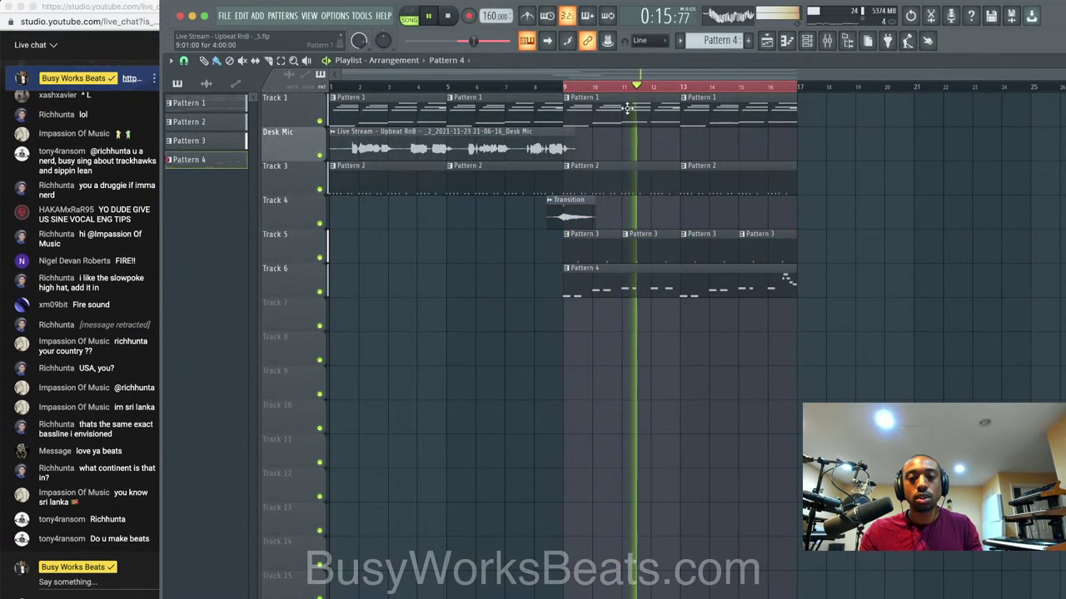
key("space")
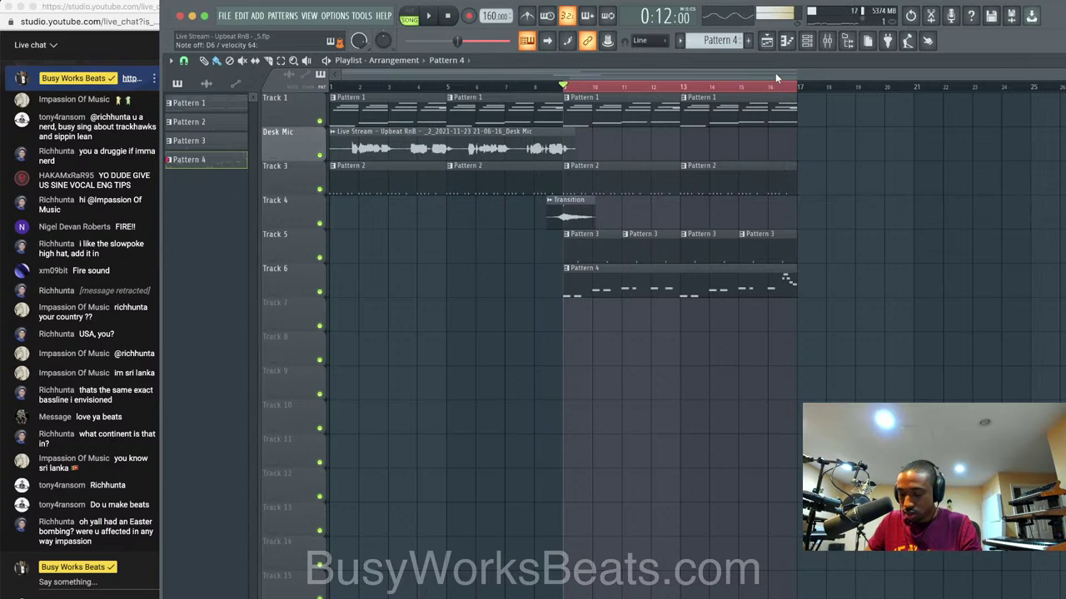
key("space")
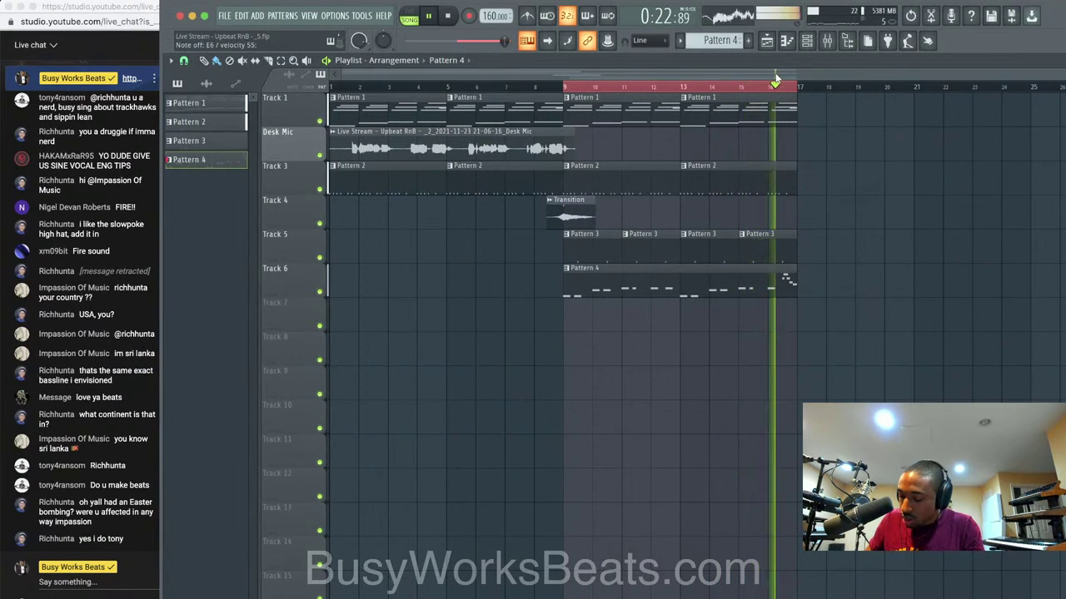
key("space")
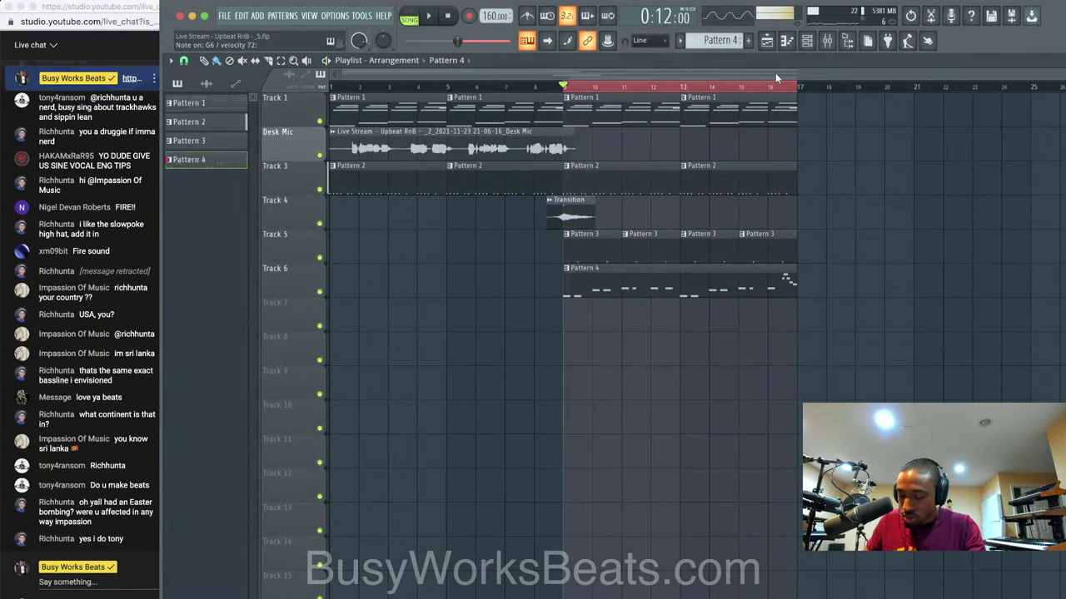
left_click(806, 40)
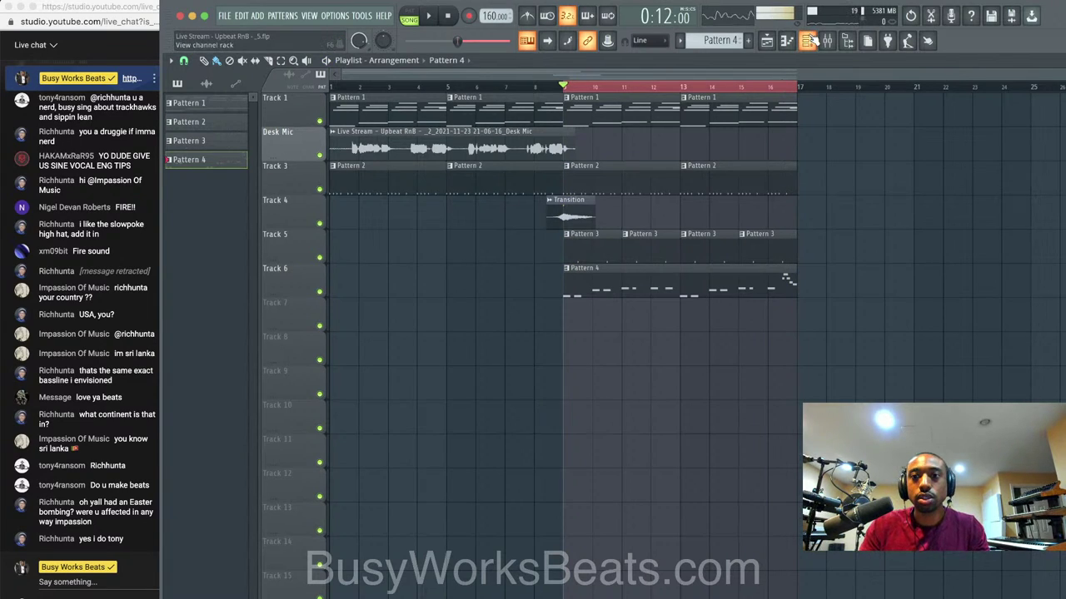
Record two takes into Pattern 5 from bar 9, then merge Pattern 4 and Pattern 5 clips.
left_click(468, 16)
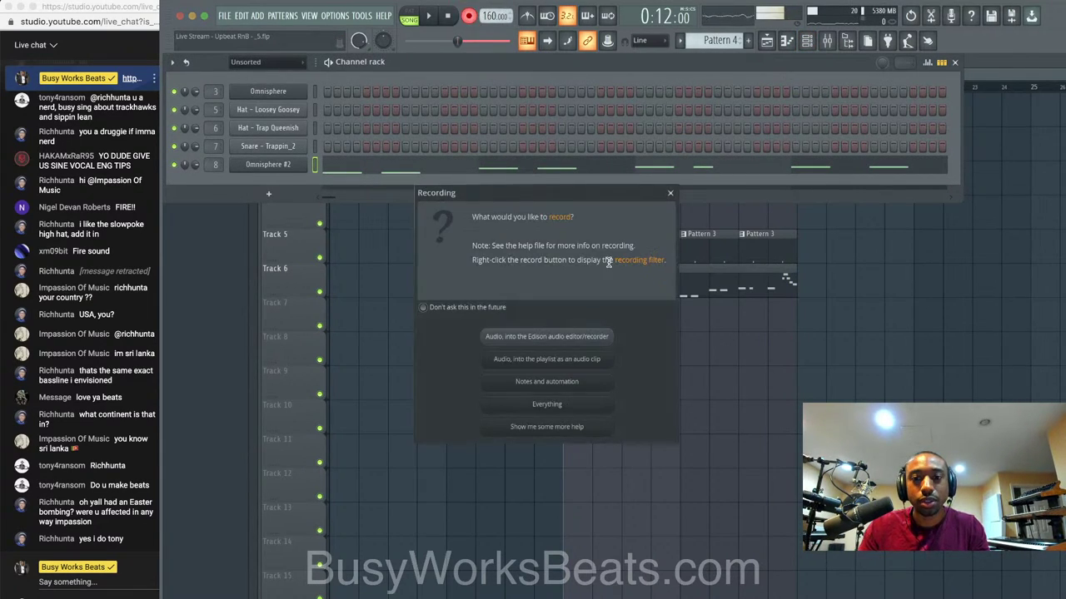
left_click(585, 358)
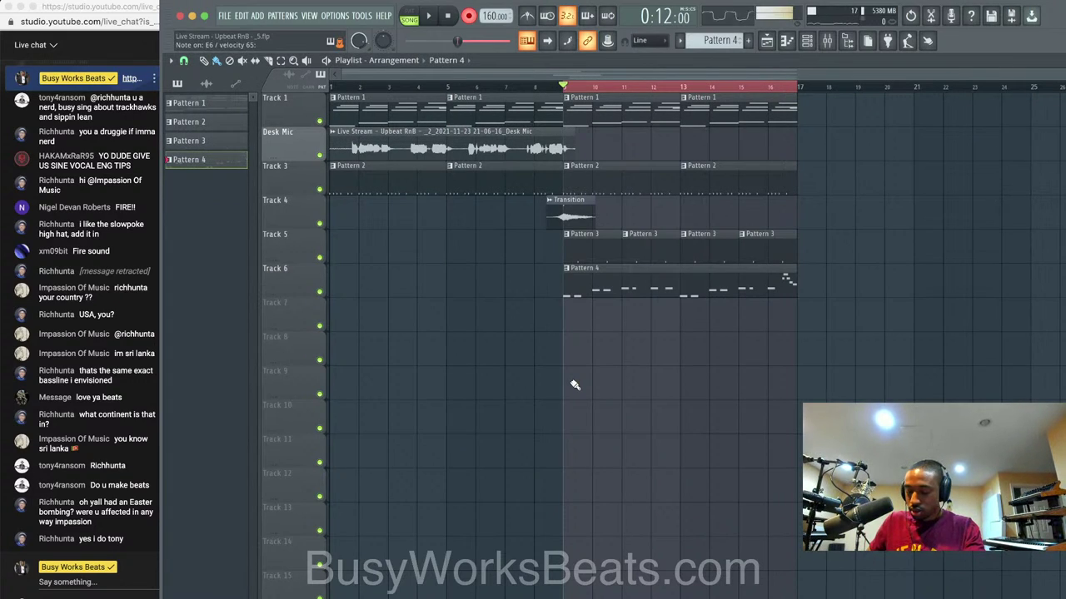
key("space")
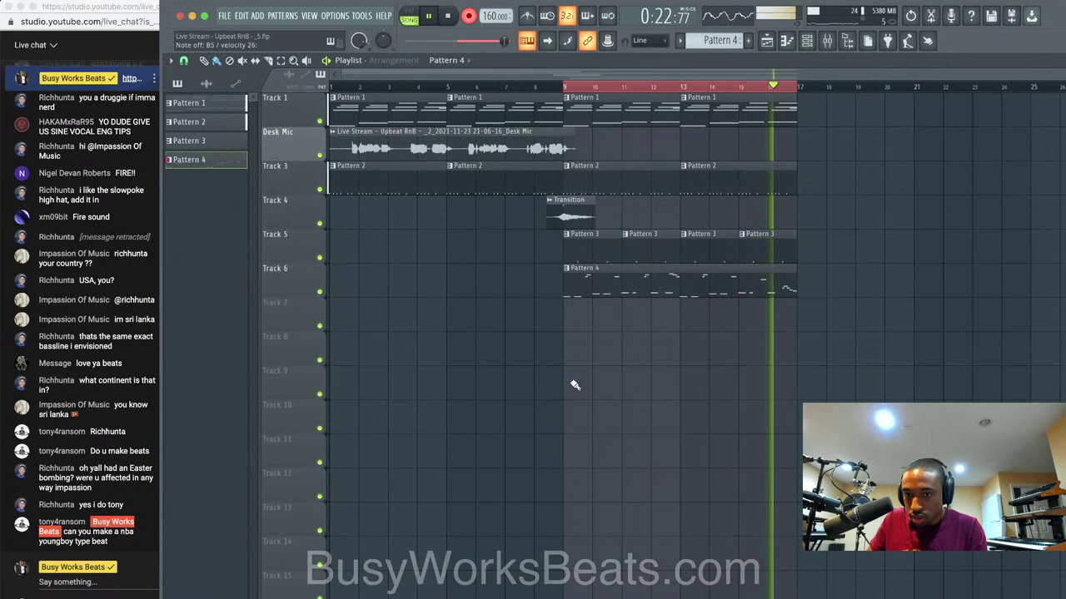
key("space")
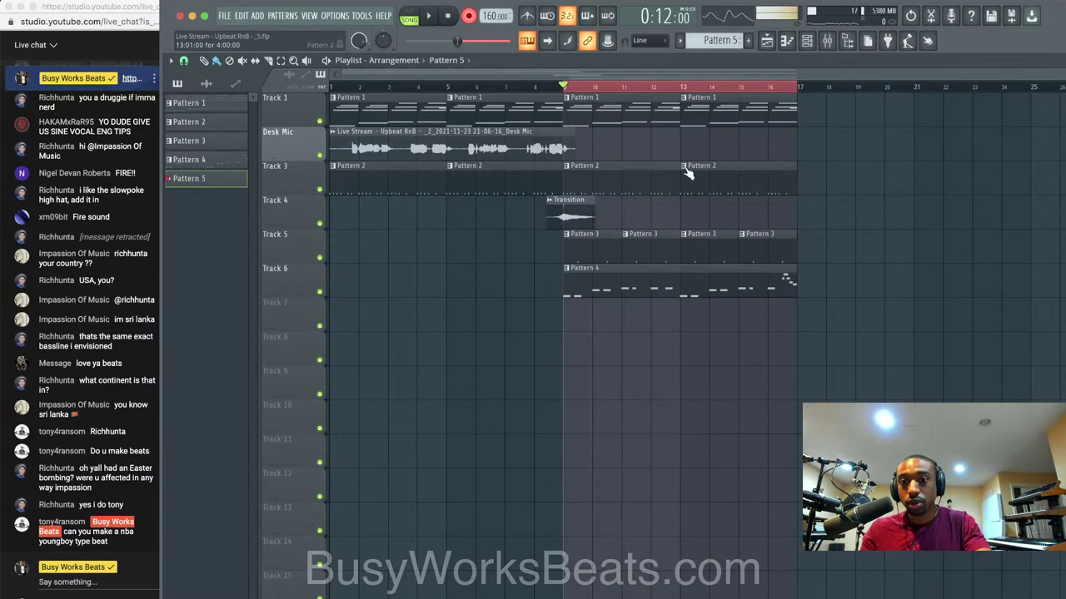
key("space")
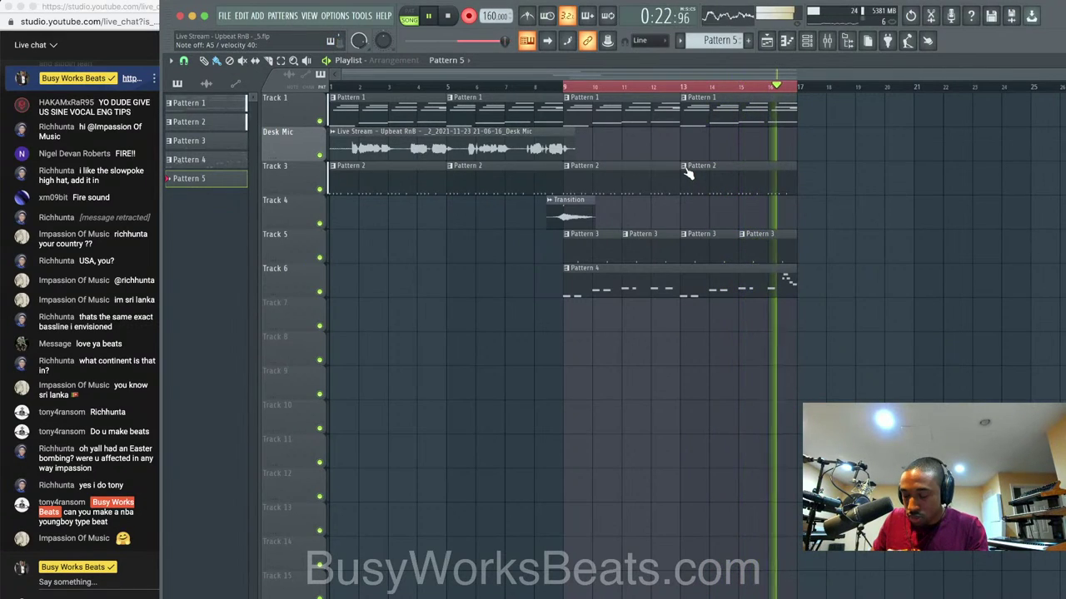
key("space")
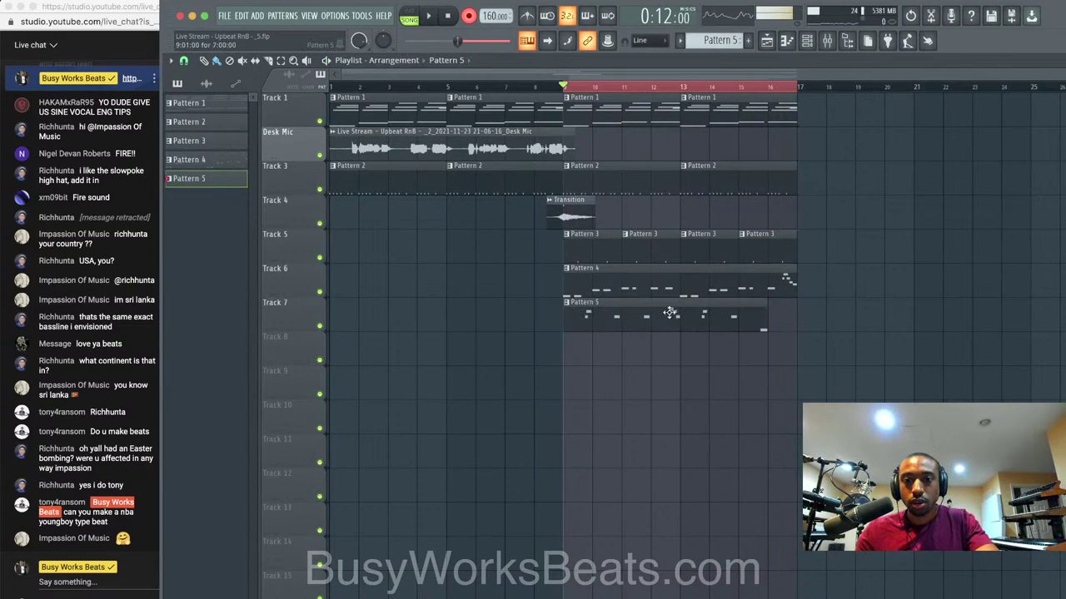
left_click_drag(675, 316, 662, 293)
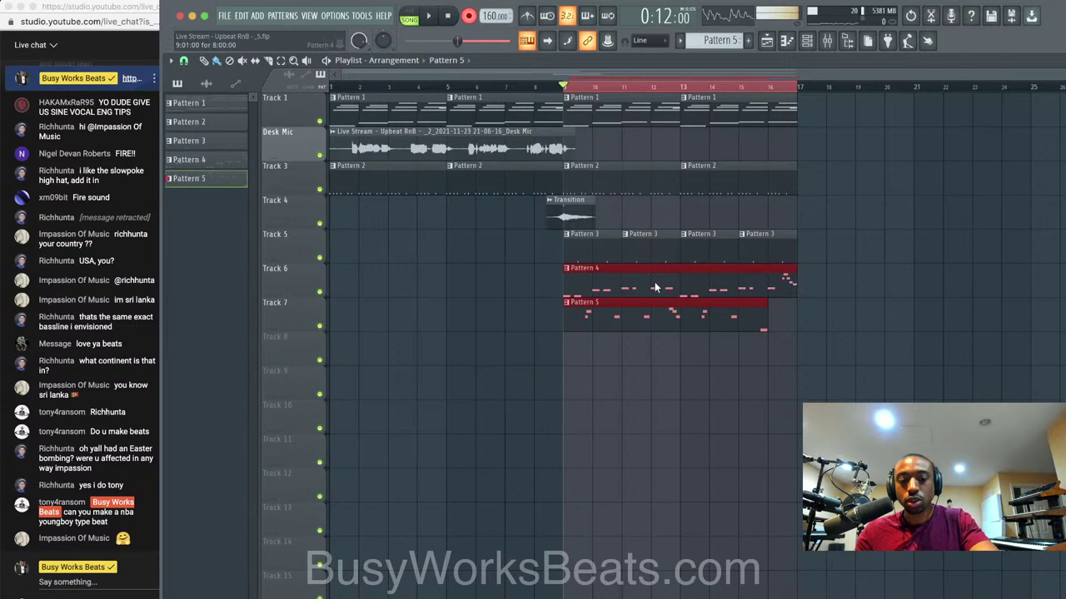
key("super+g")
Open Pattern 5 in the piano roll, save as the _6 version, and select the E6 and D6 notes.
key("space")
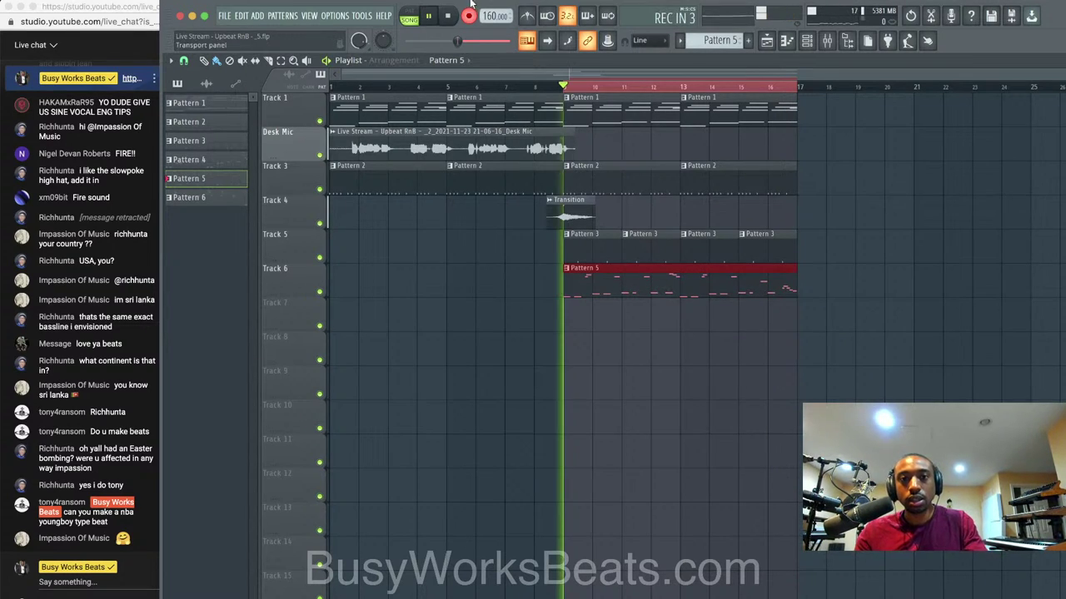
double_click(608, 286)
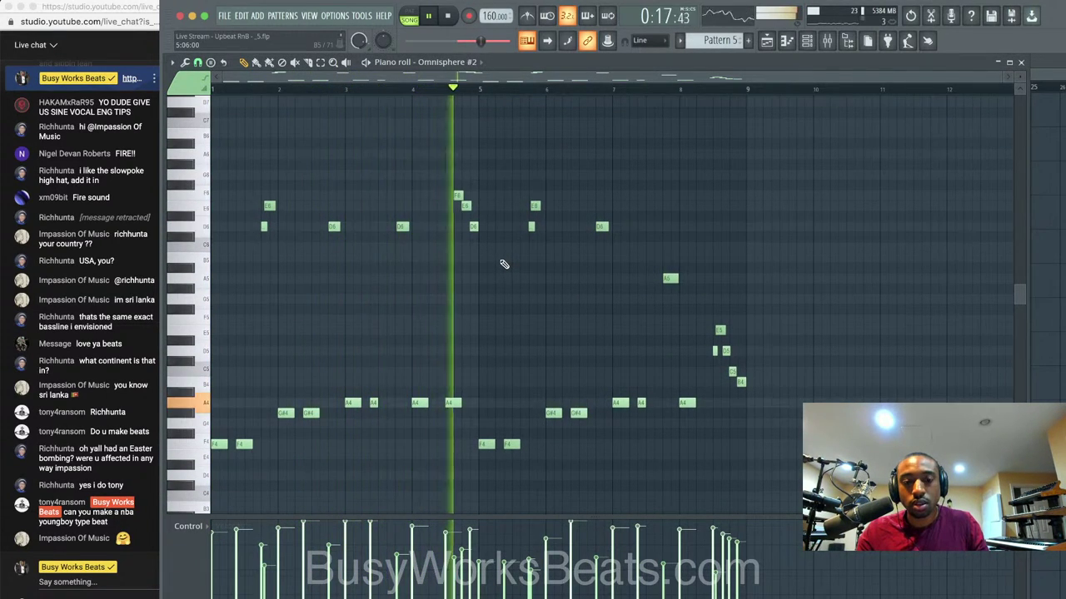
key("super+n")
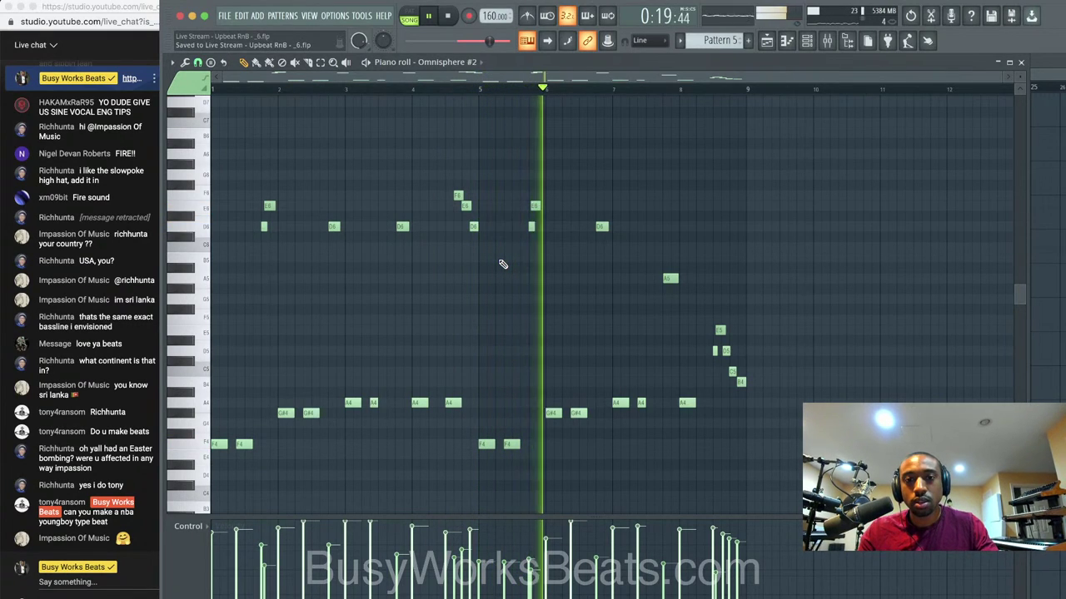
scroll(534, 255, "up", 2)
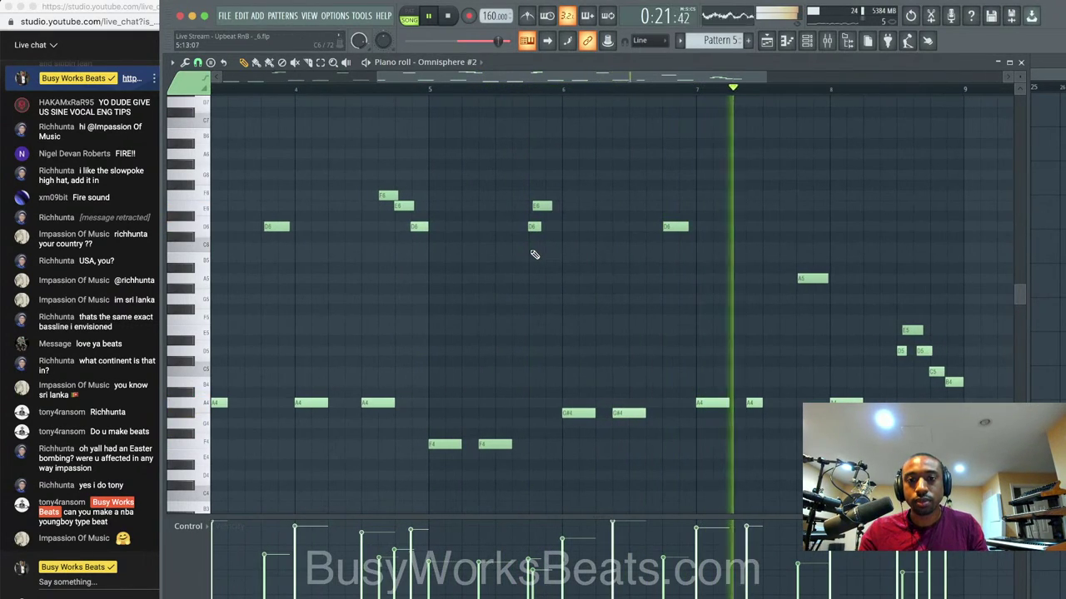
left_click_drag(534, 255, 552, 183)
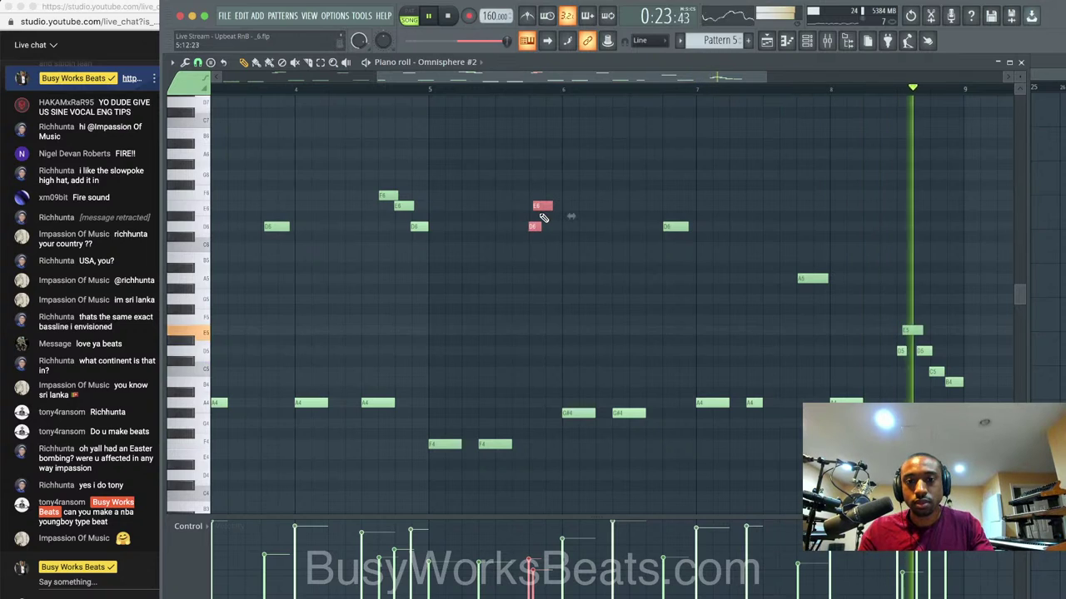
scroll(540, 215, "up", 3)
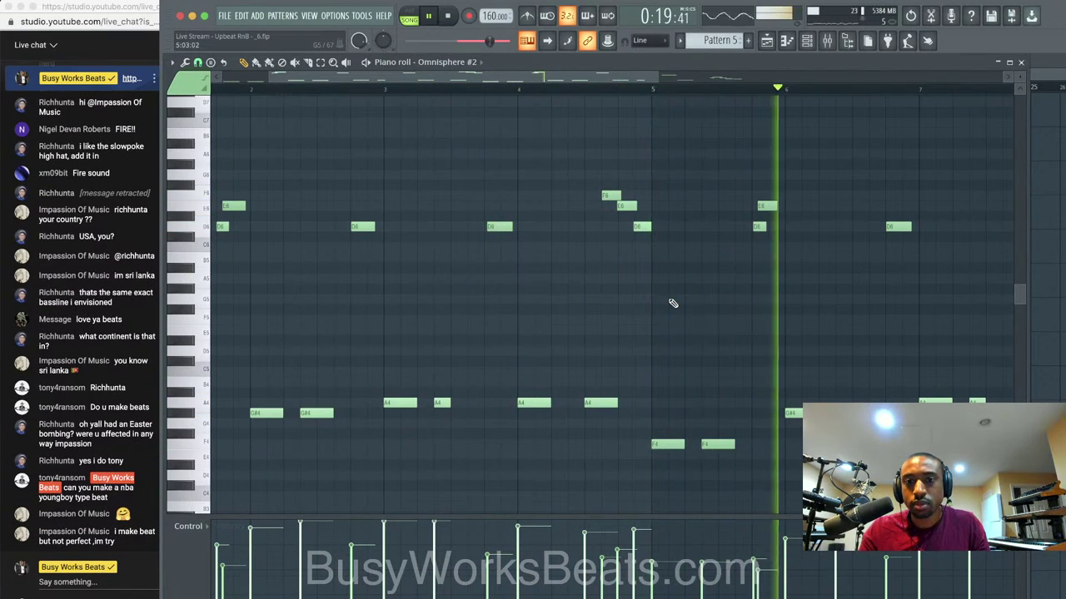
scroll(933, 205, "down", 2)
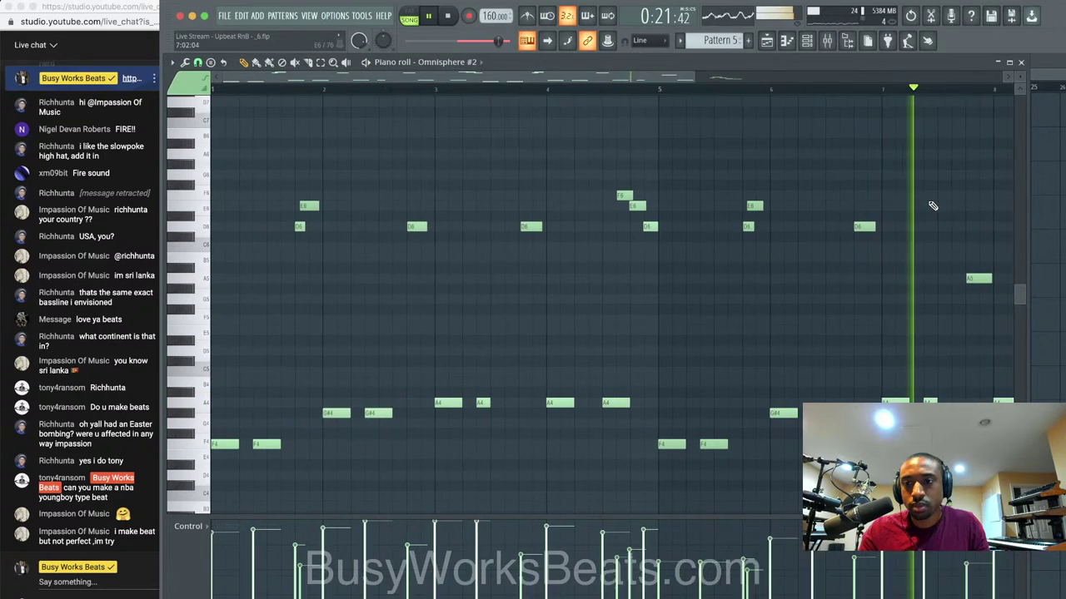
Close the melody note editor and channel rack, and stop playback.
left_click(1022, 63)
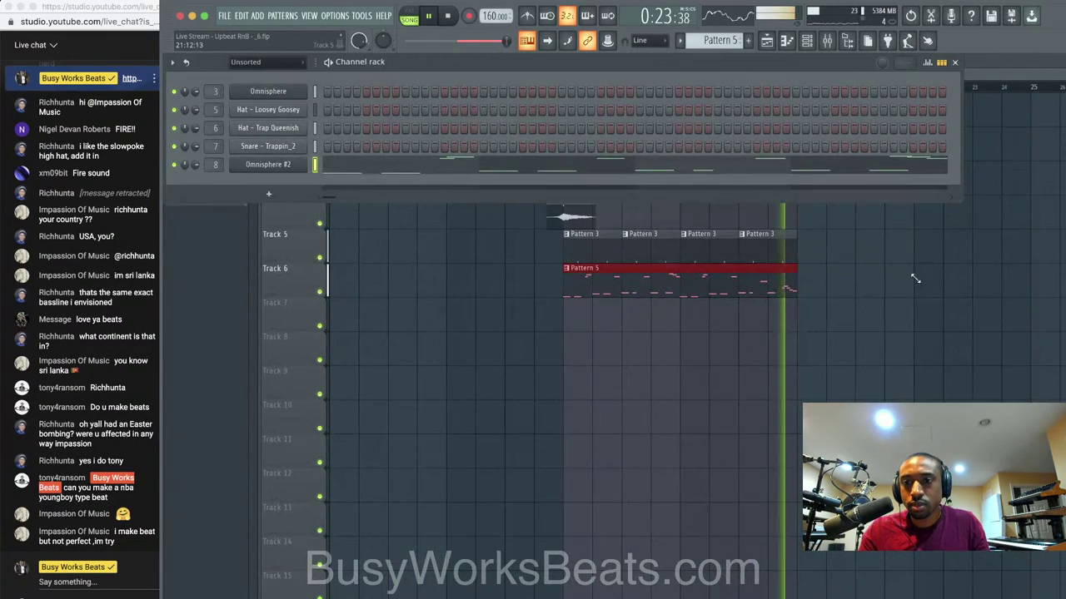
key("F6")
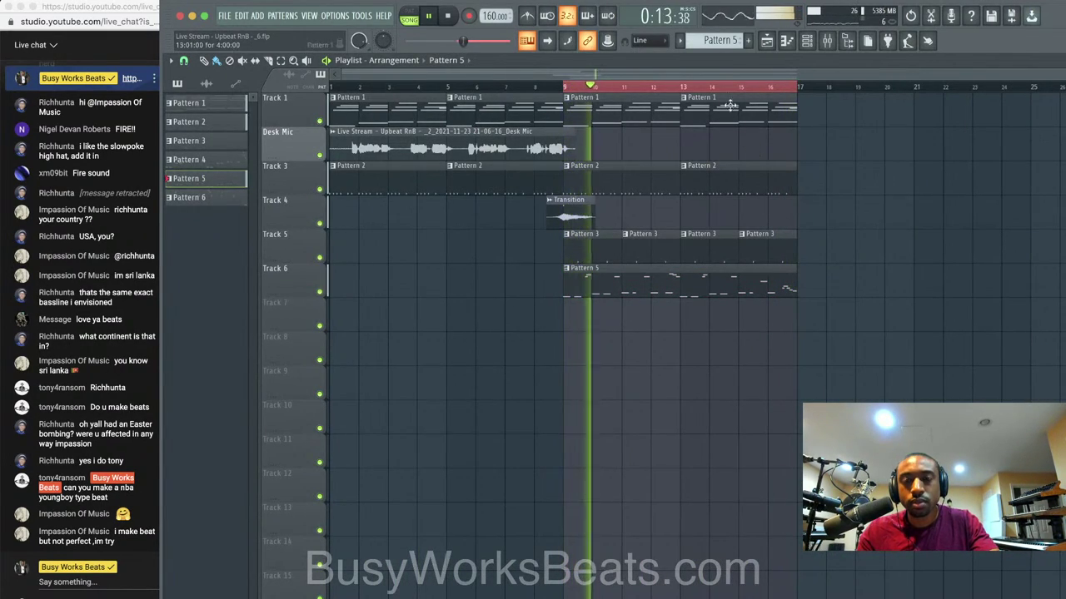
left_click(452, 21)
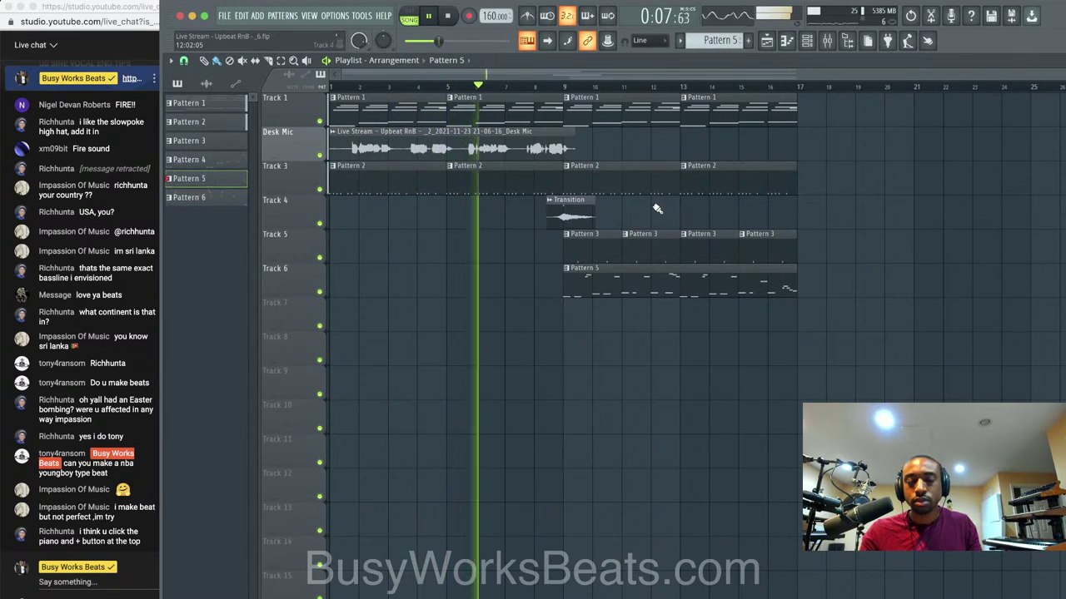
Select the Omnisphere #2 insert in the mixer, close the windows and save the project.
left_click(807, 40)
left_click(829, 41)
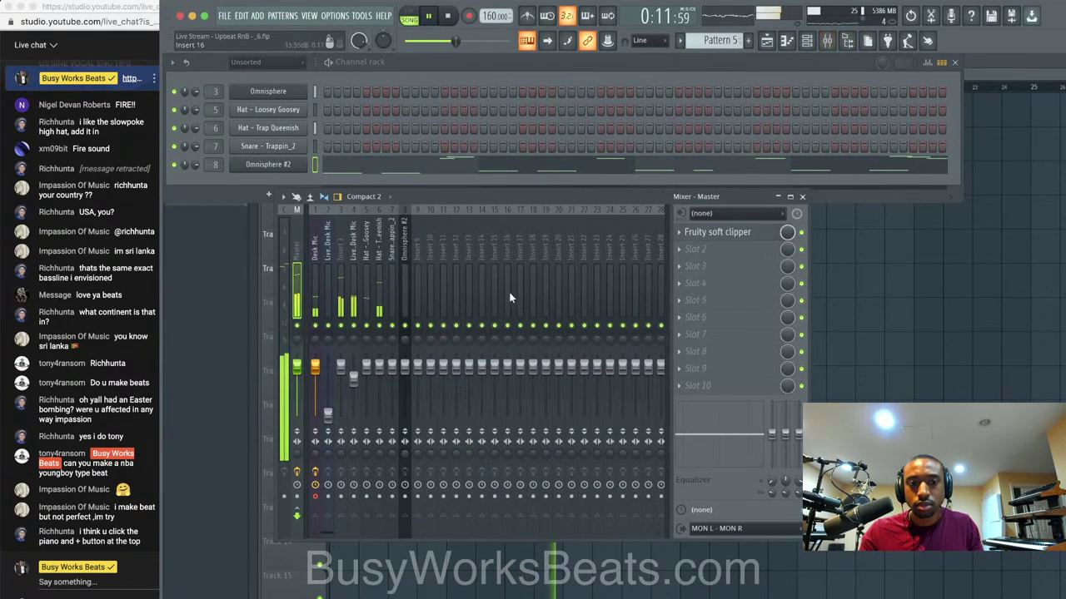
left_click(405, 368)
right_click(855, 392)
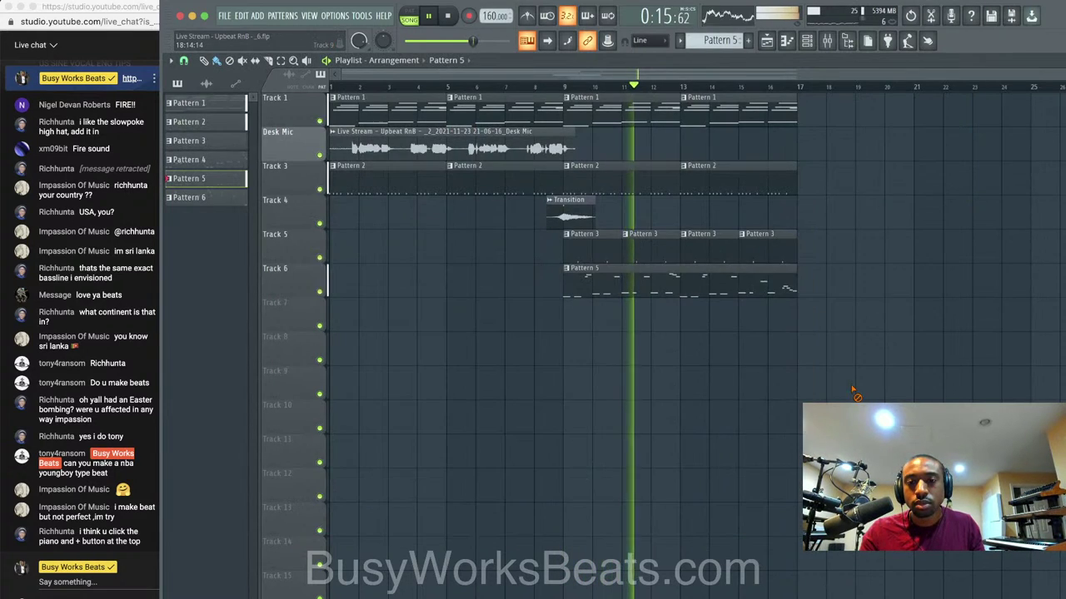
key("super+s")
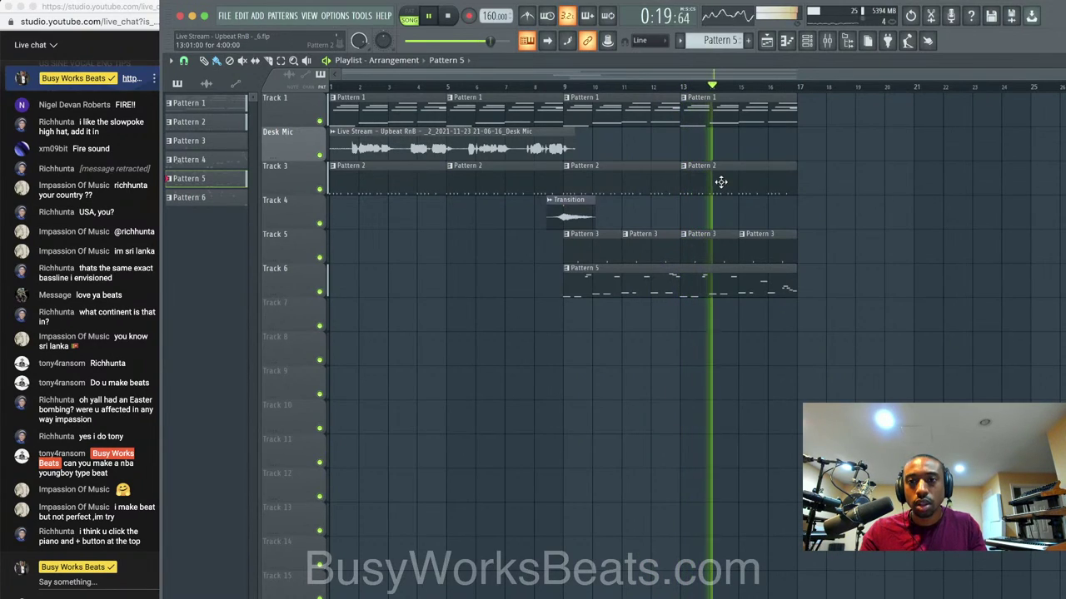
key("space")
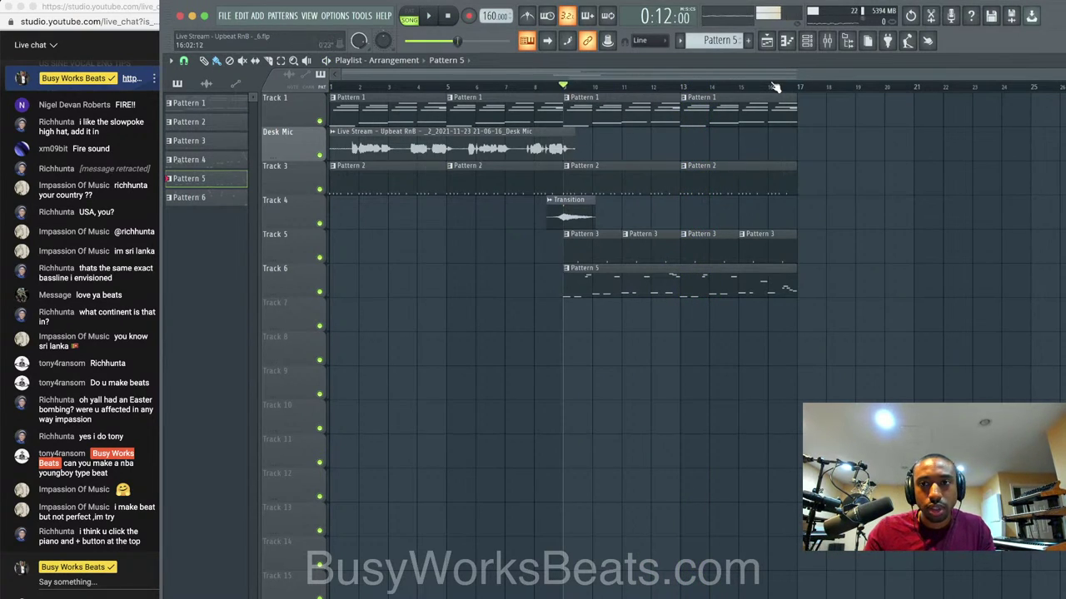
left_click(807, 43)
Create empty Pattern 7 and insert an empty track at Track 3 in the playlist.
left_click(748, 40)
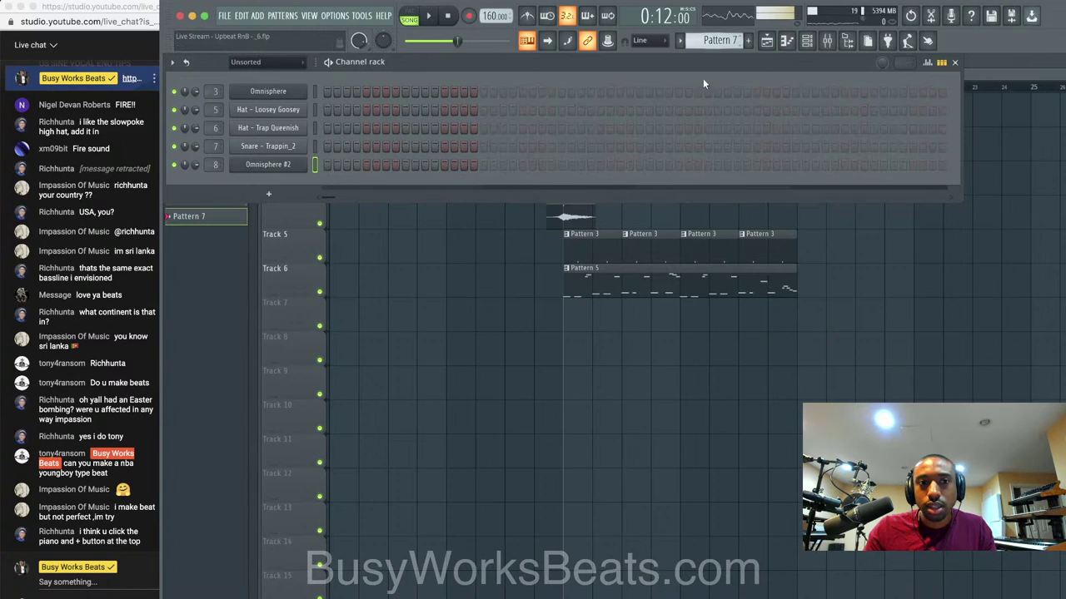
left_click(628, 445)
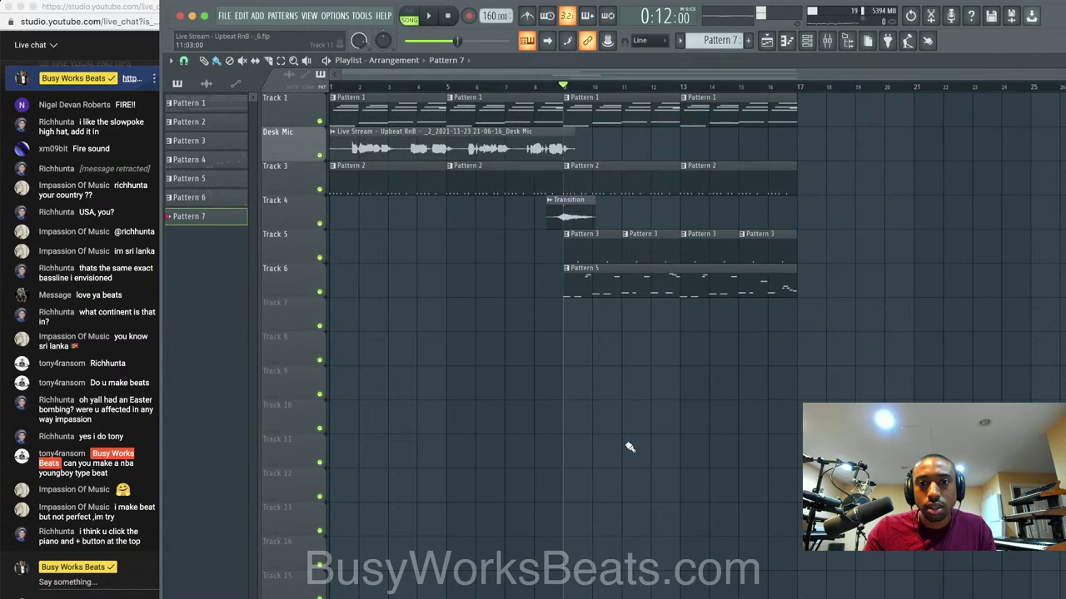
right_click(317, 177)
left_click(338, 389)
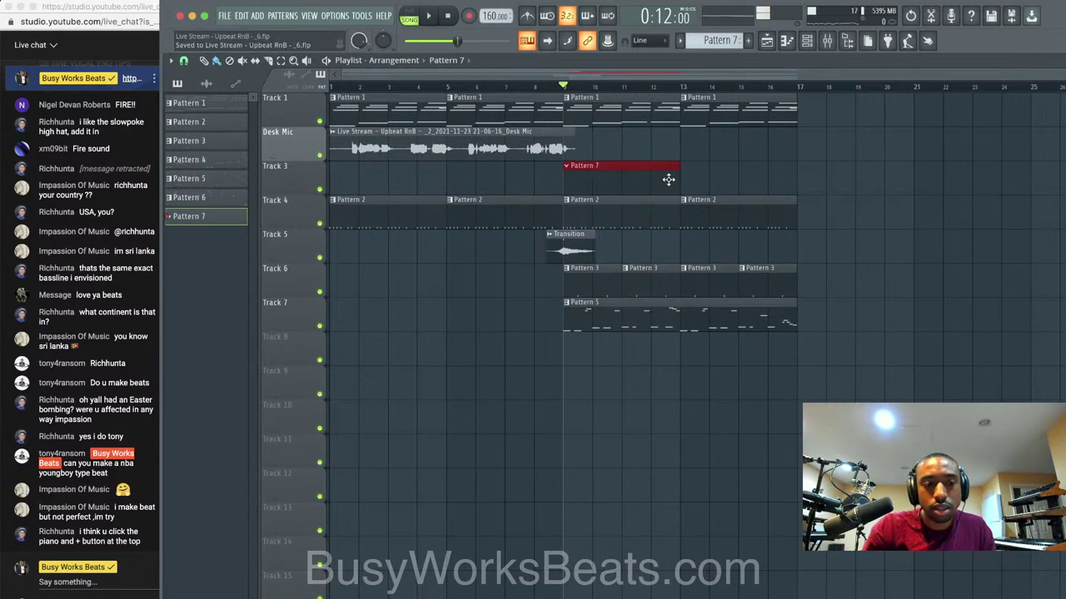
key("space")
double_click(668, 180)
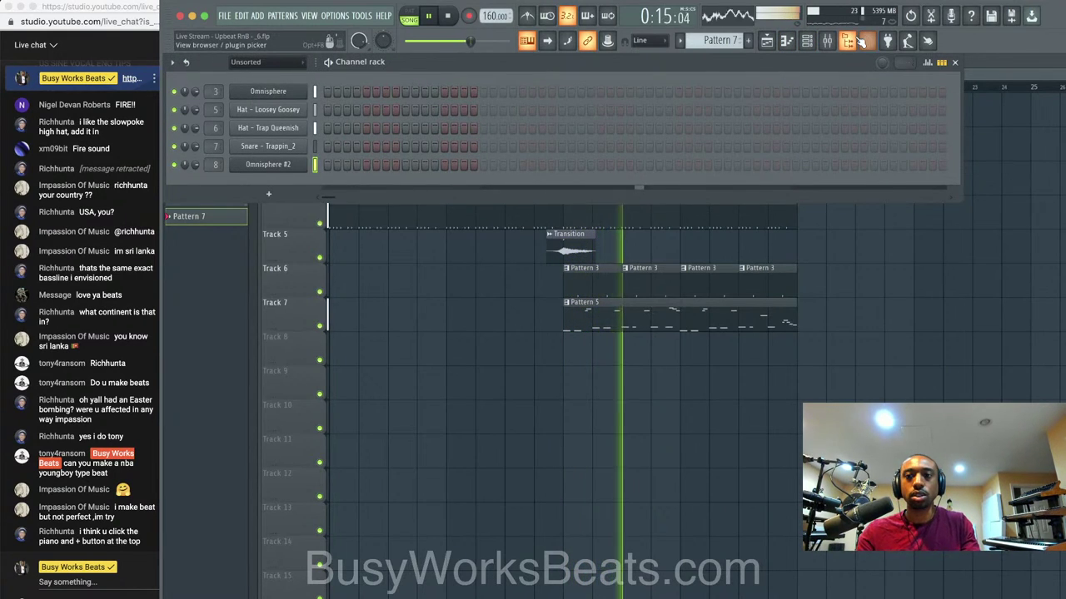
Audition the browser's kick samples, from Blownout through Harbor and Lazerd to Smackaroo.
left_click(848, 41)
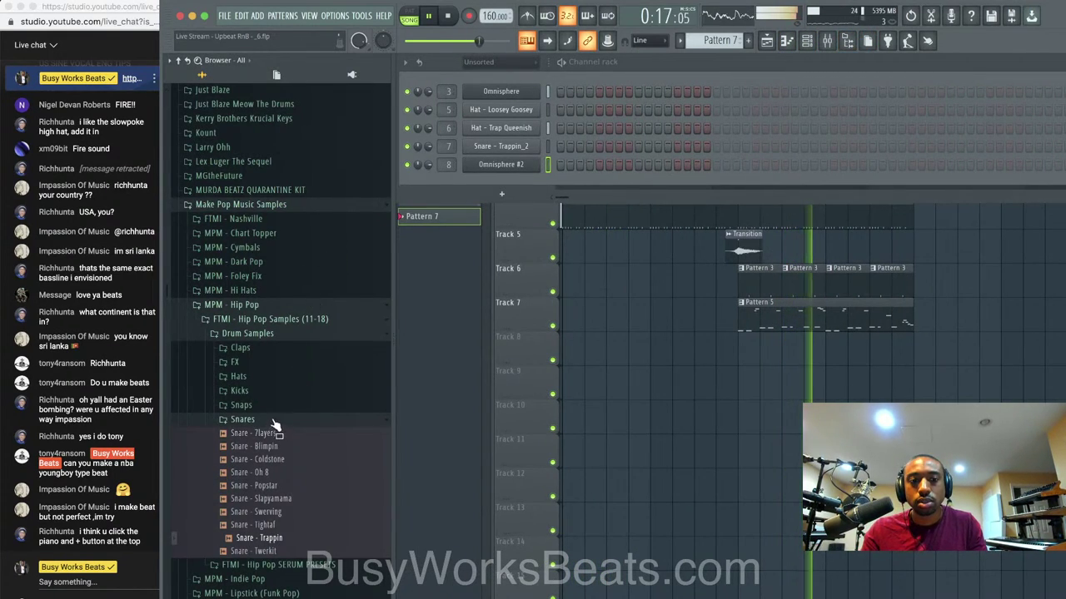
left_click(268, 391)
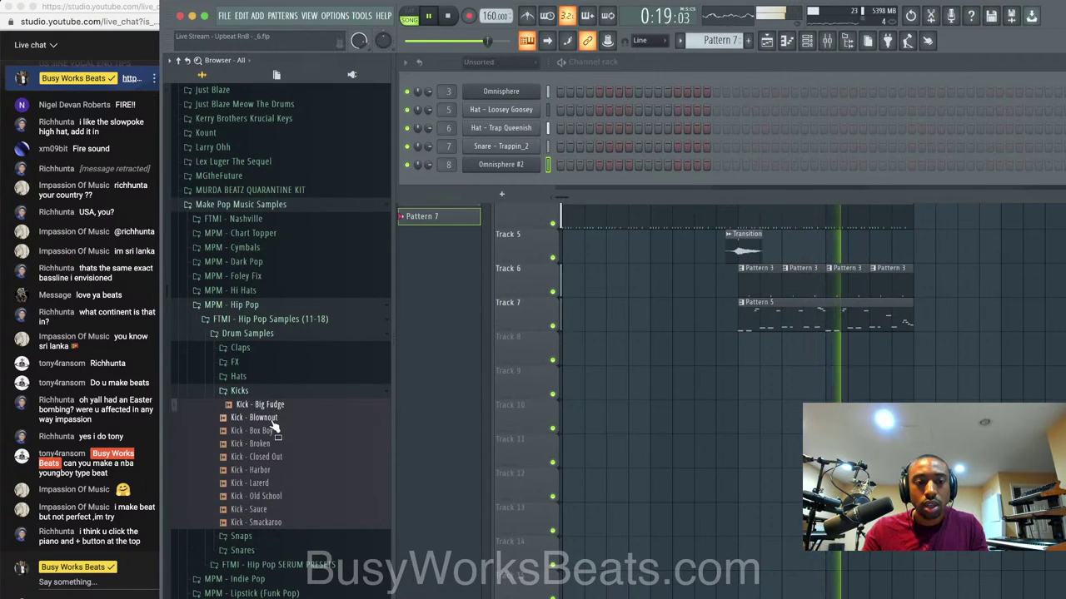
left_click(259, 418)
left_click(274, 431)
left_click(271, 444)
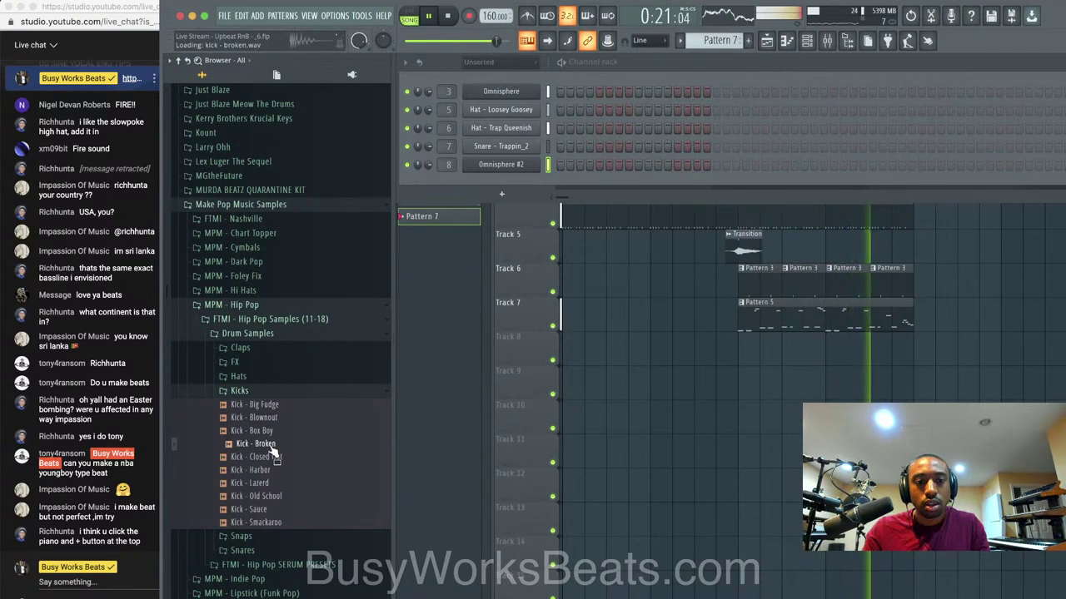
left_click(269, 457)
left_click(269, 470)
left_click(269, 483)
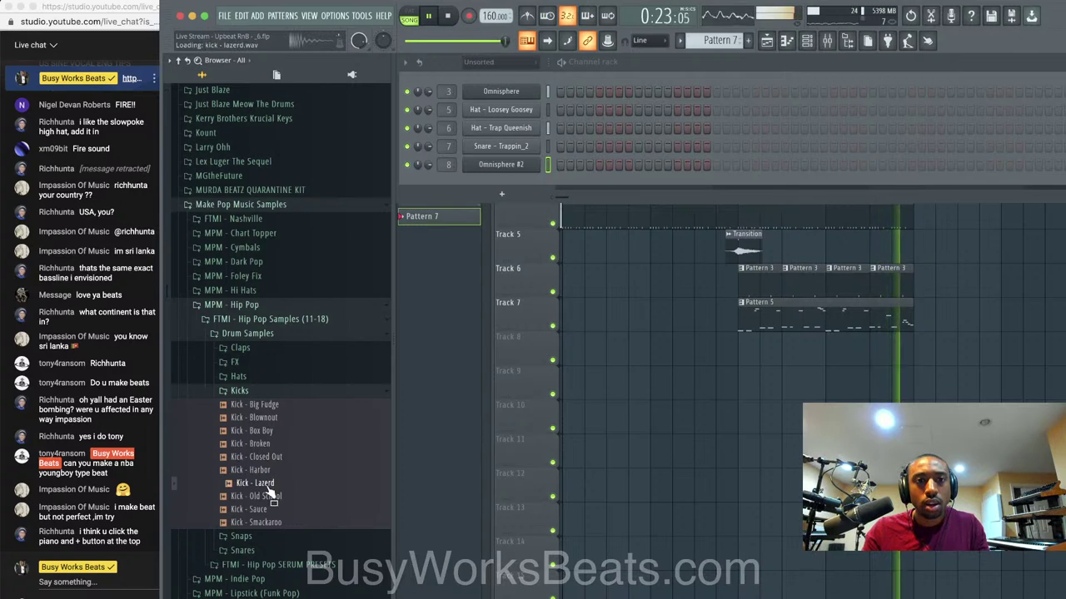
left_click(269, 496)
left_click(270, 508)
left_click(271, 520)
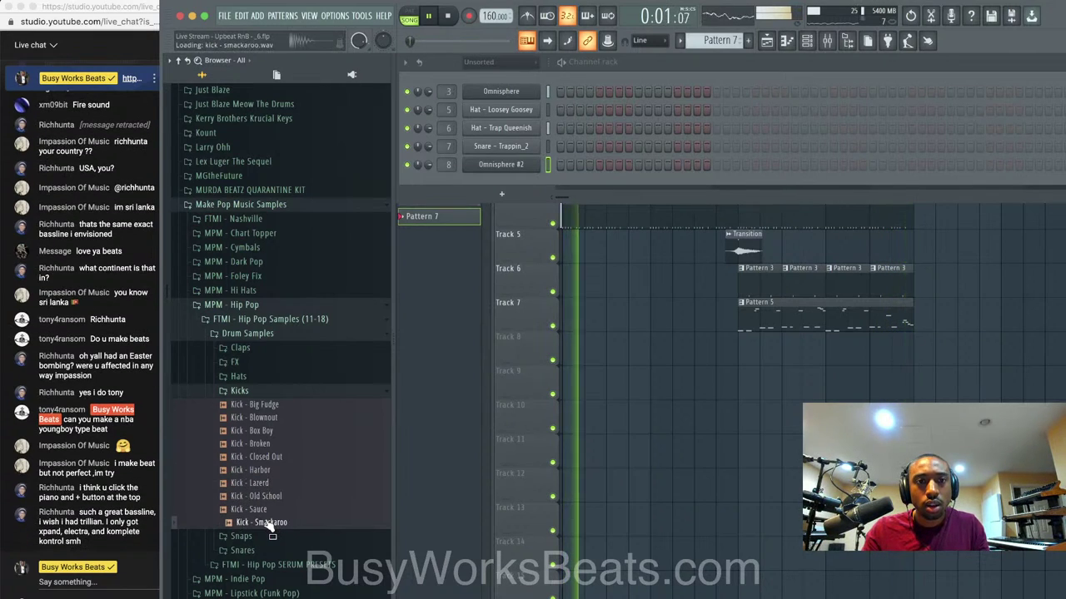
Load Kick - Smackaroo into a new channel, route it to a free mixer track, and arm recording.
right_click(273, 521)
left_click(299, 508)
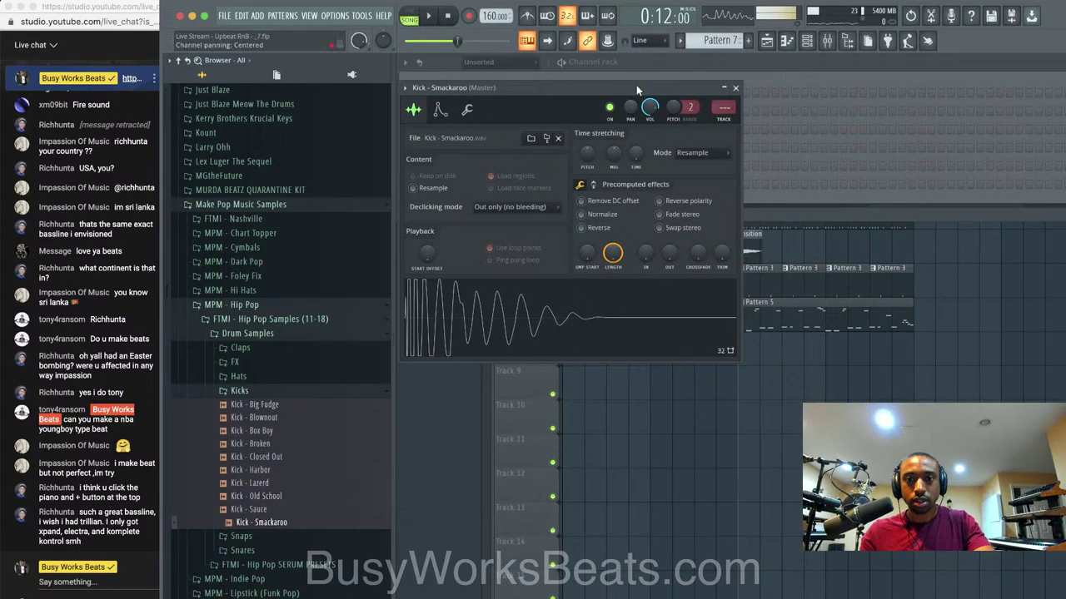
key("ctrl+l")
key("space")
left_click(736, 88)
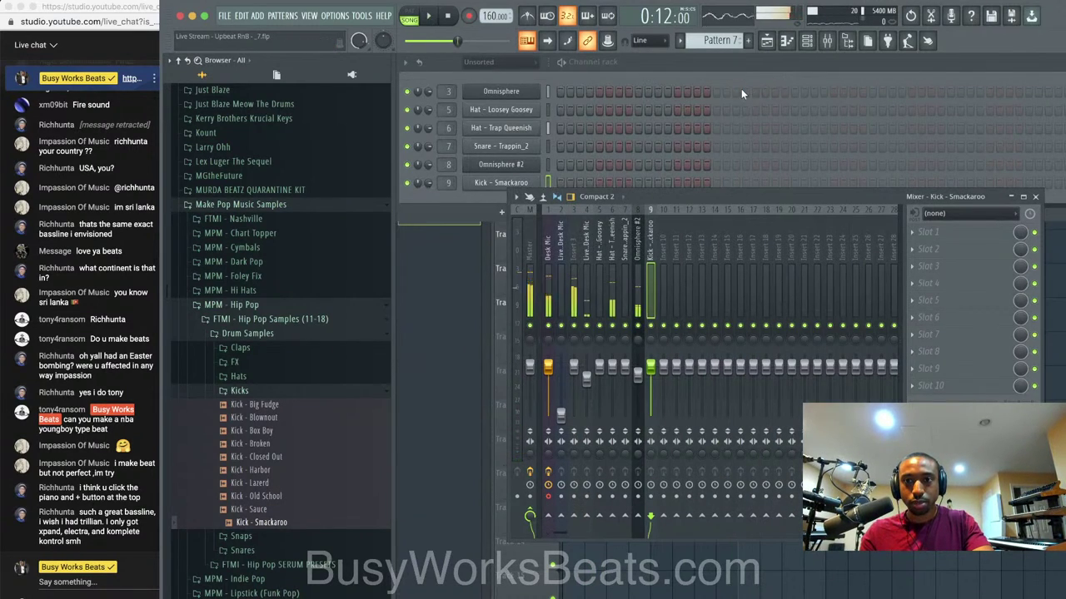
key("space")
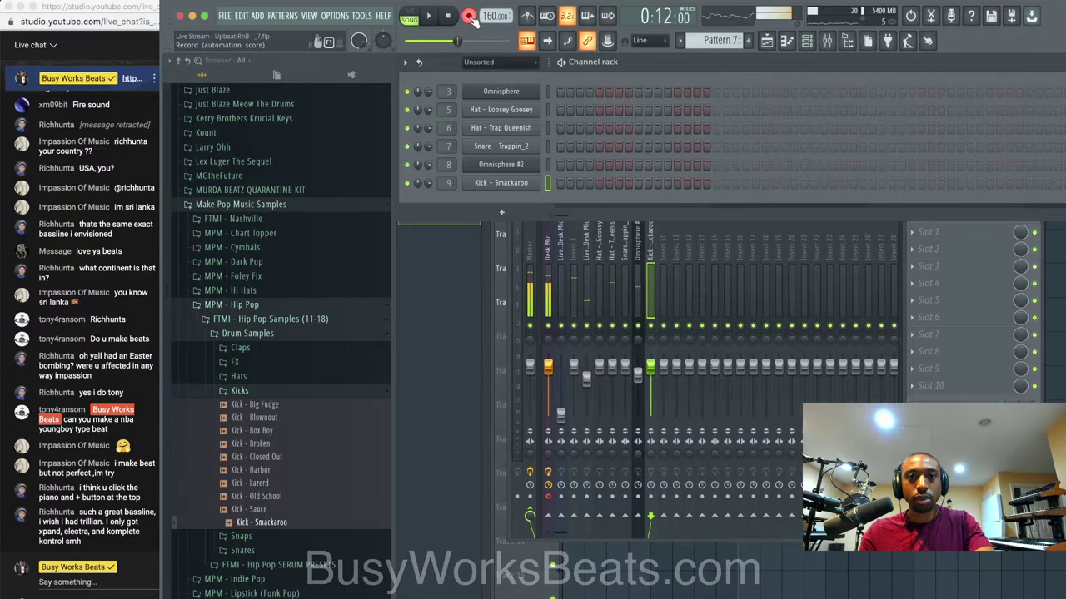
left_click(471, 16)
Choose the recording source and remove Track 3's Pattern 7 clip, restoring Track 4's clip.
left_click(572, 376)
key("F5")
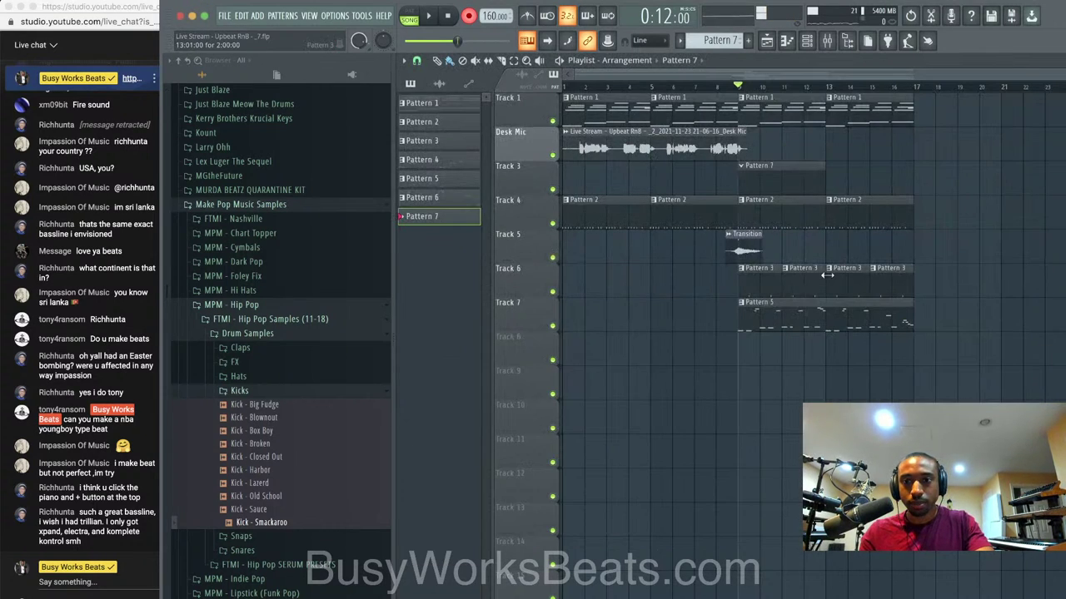
right_click(823, 200)
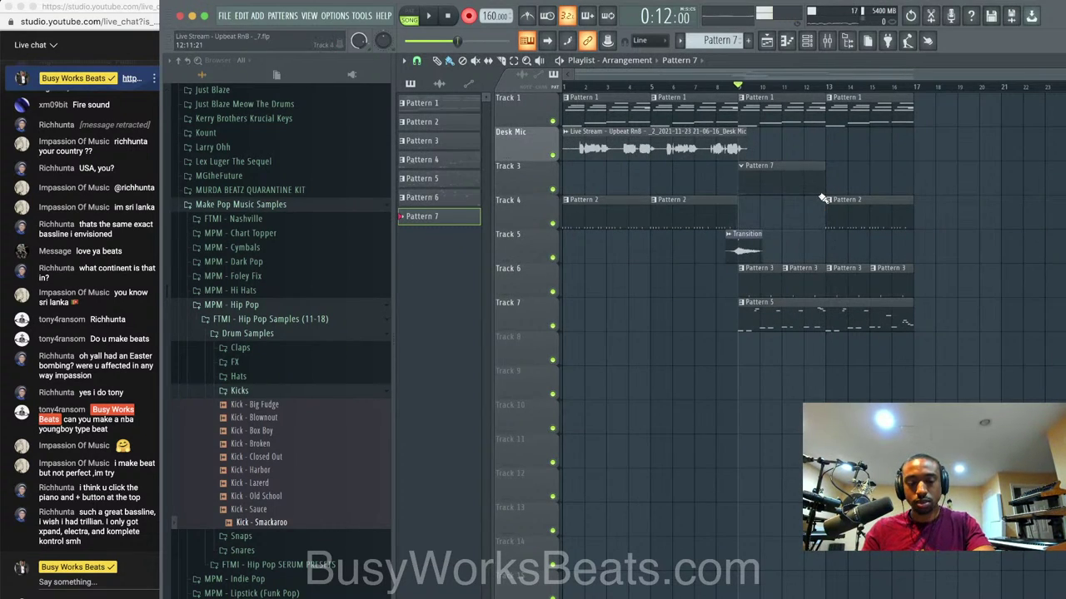
key("super+z")
right_click(804, 183)
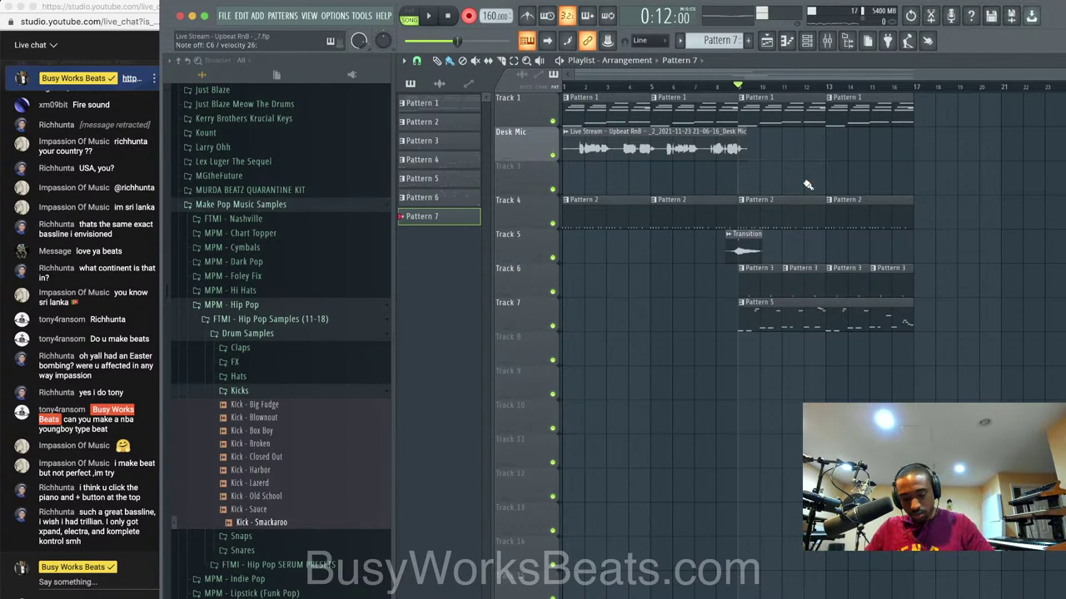
Record kick takes from bar 9 and save the project.
key("space")
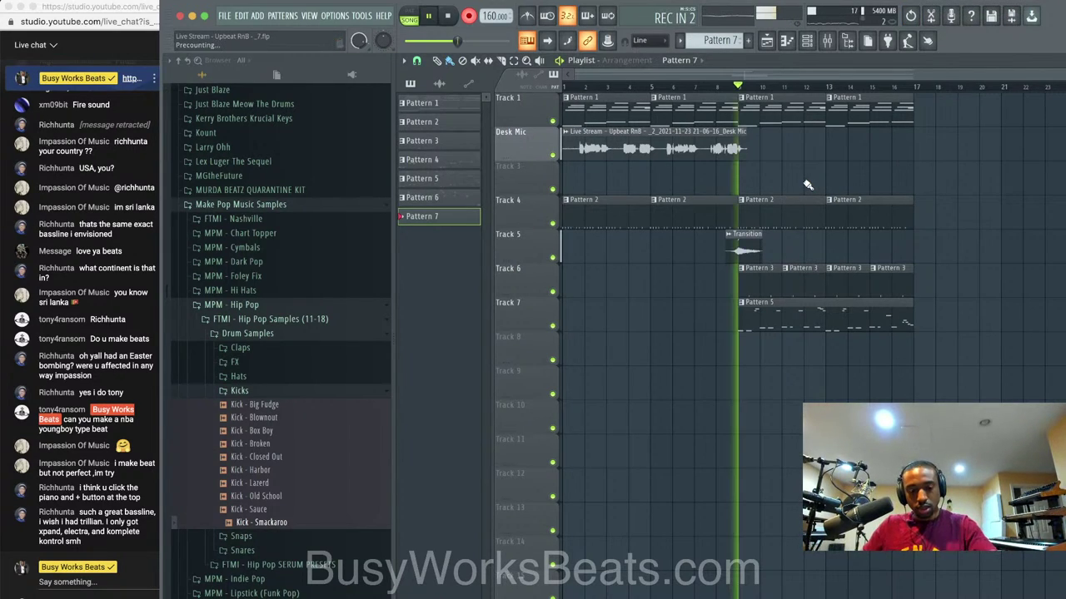
key("space")
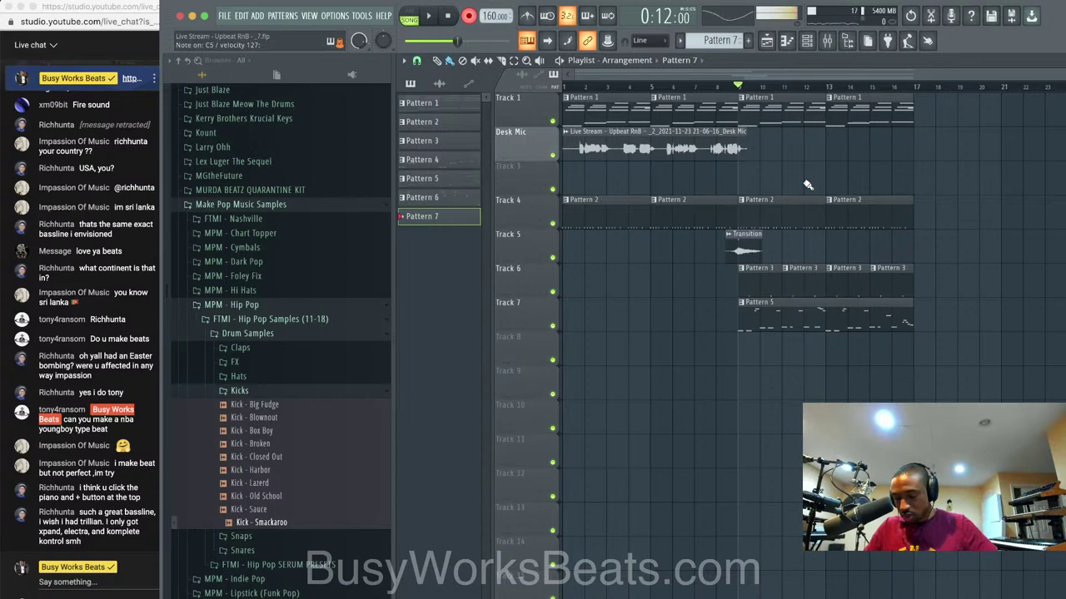
key("space")
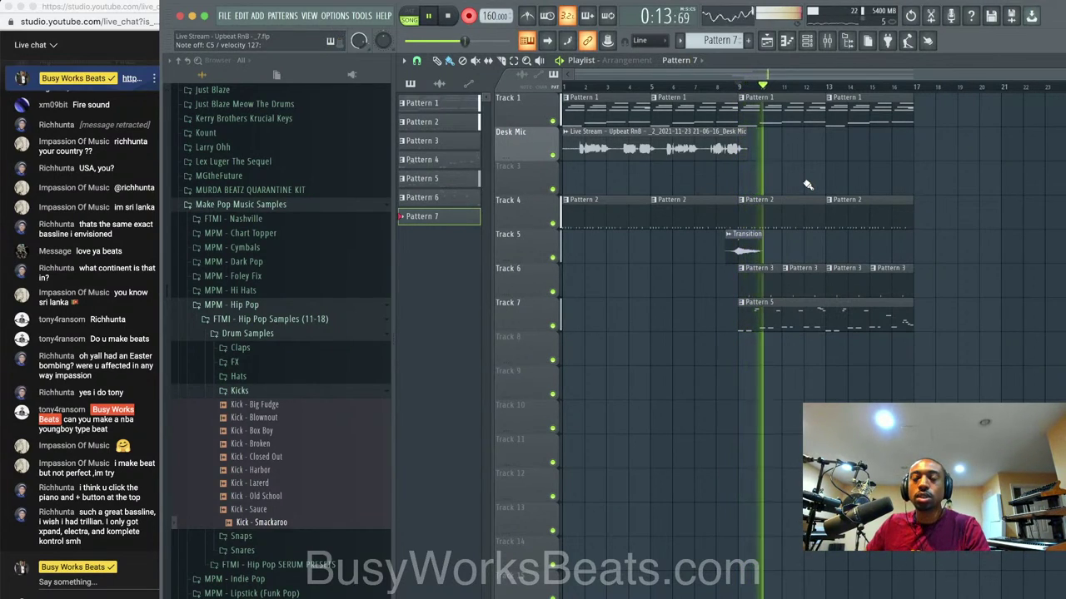
key("space")
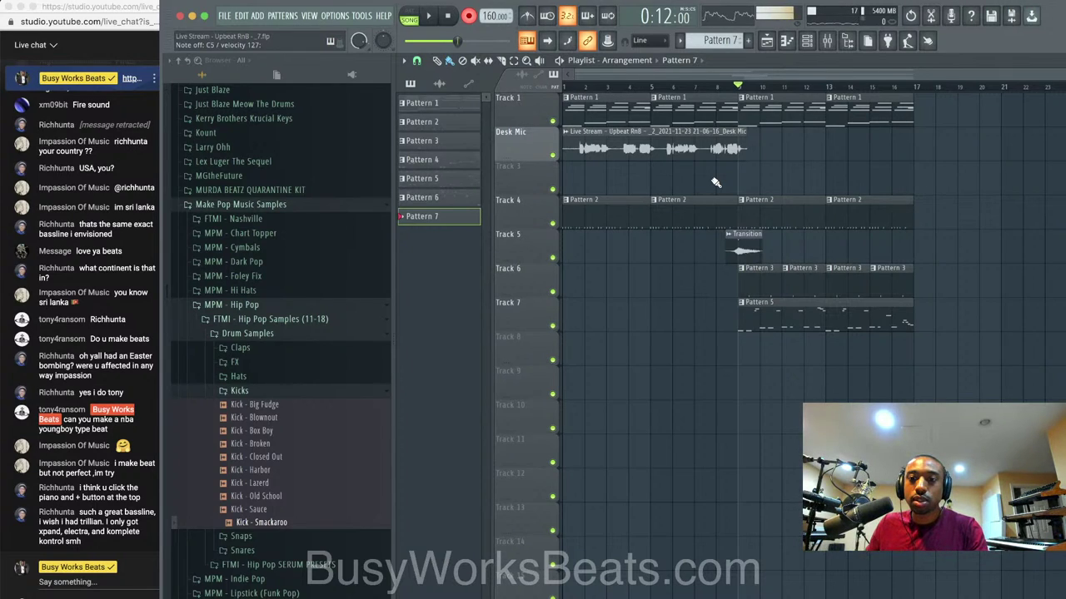
key("space")
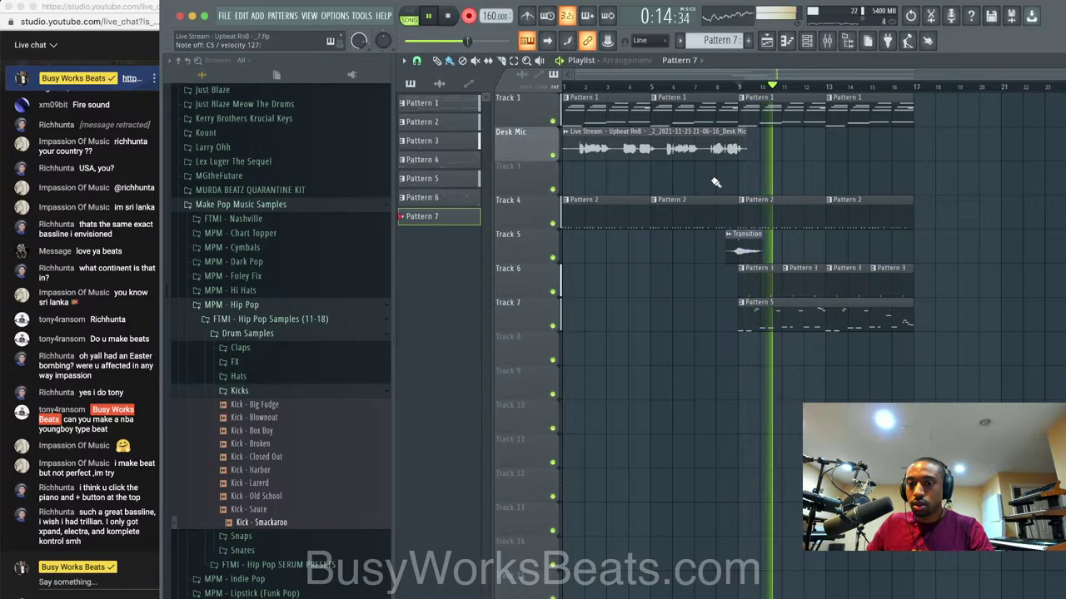
key("space")
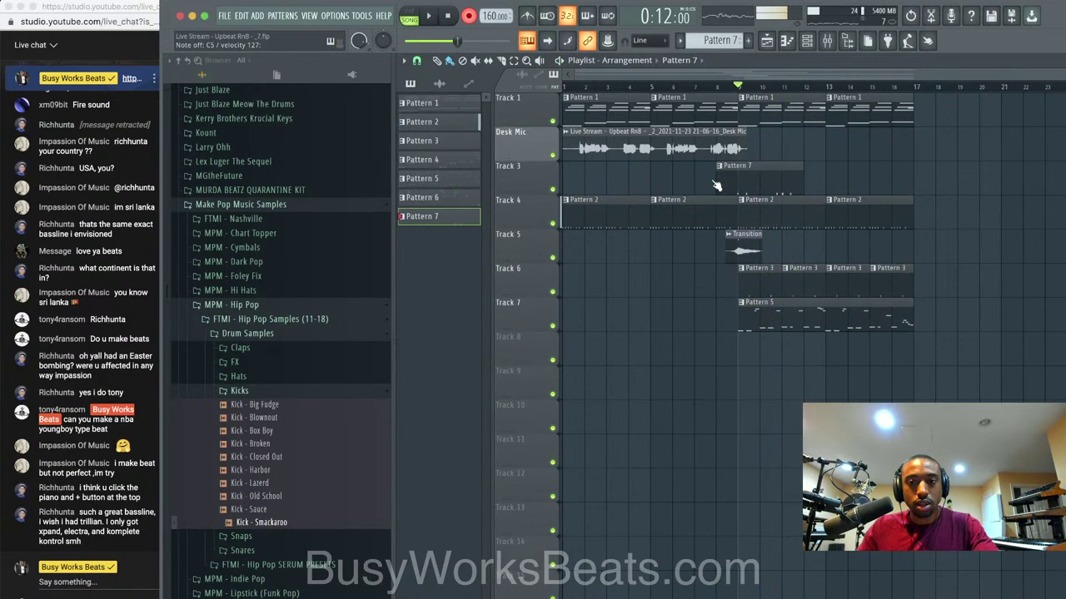
key("ctrl+s")
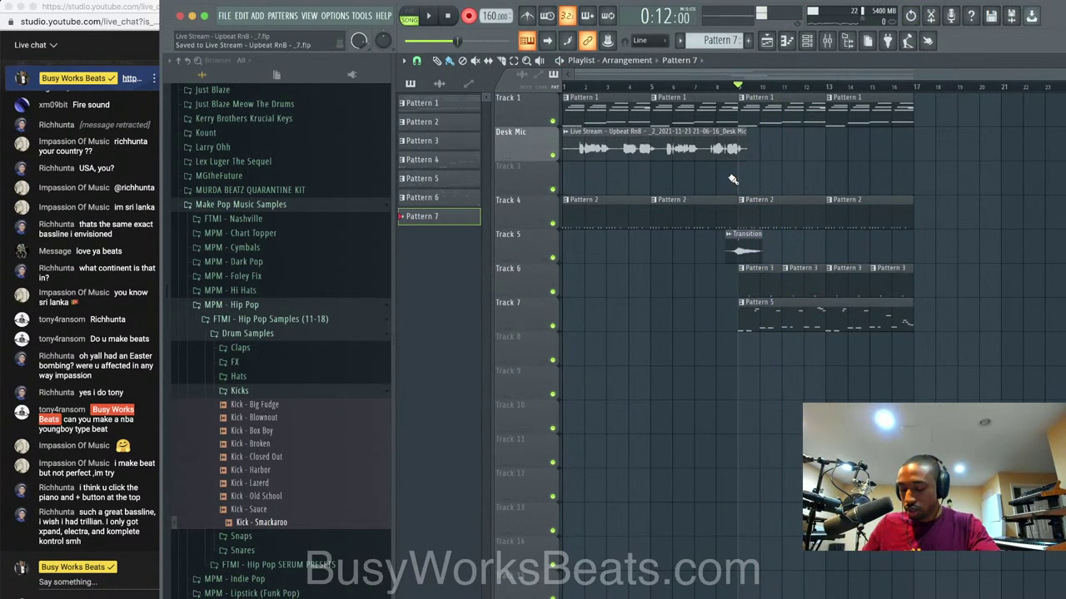
Undo a bad take, rerecord the kick into Pattern 7 on Track 3, and open its notes.
key("space")
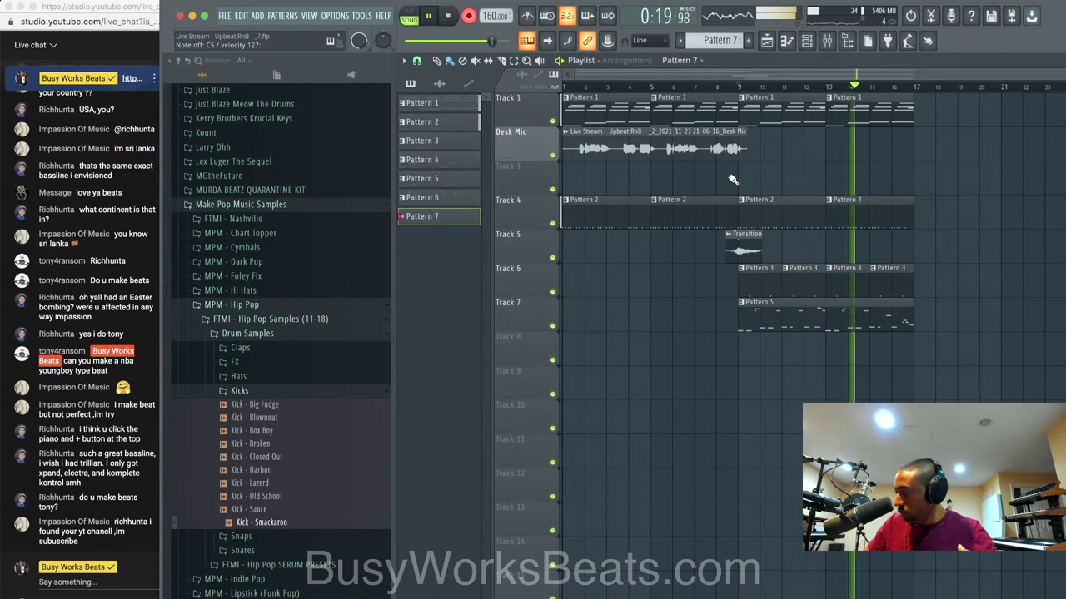
key("space")
key("ctrl+z")
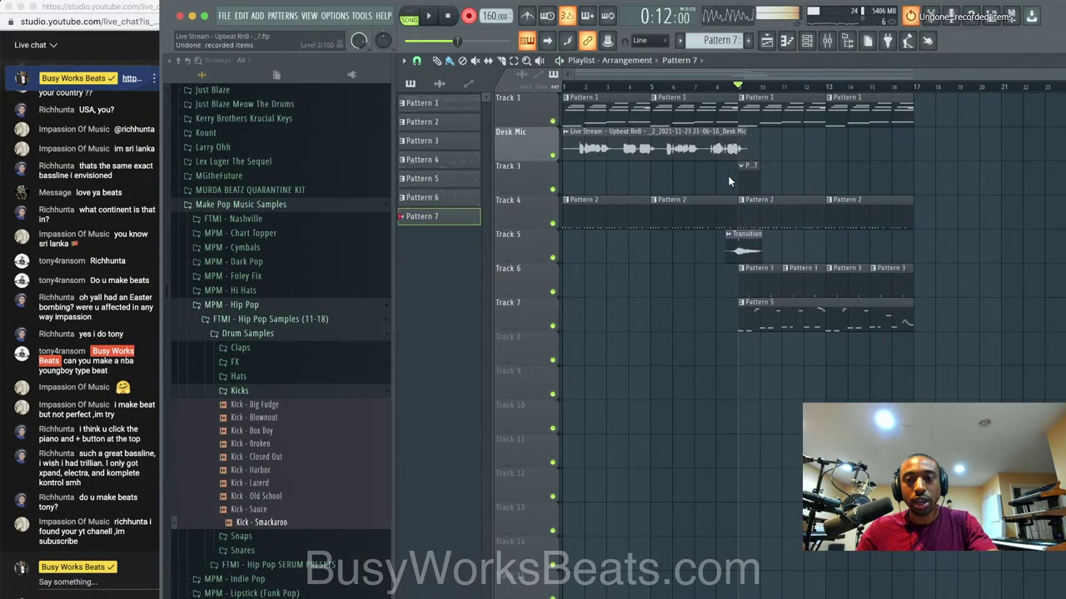
right_click(751, 177)
key("space")
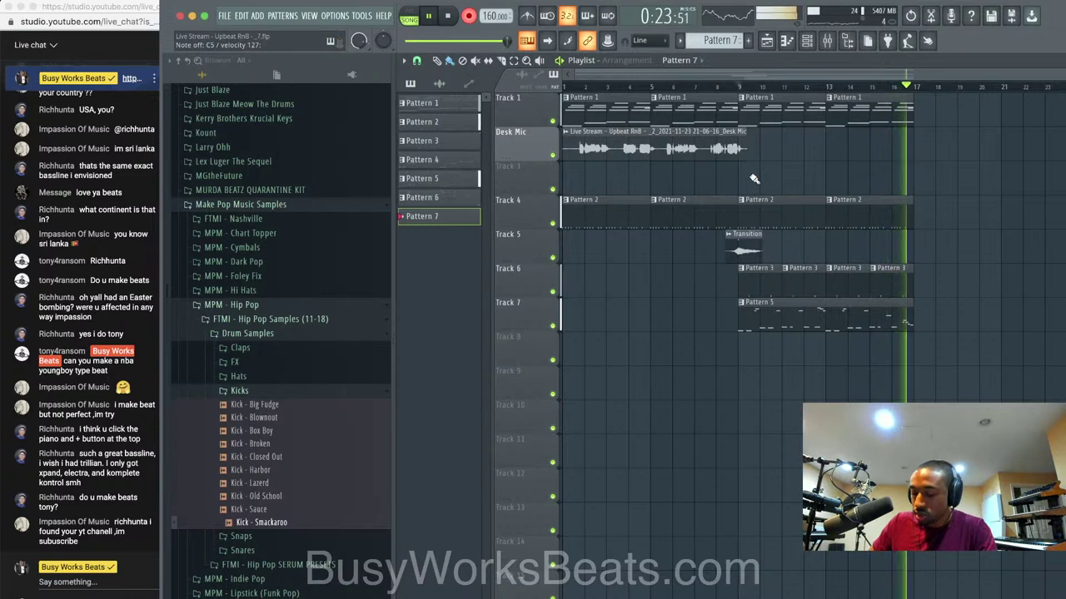
left_click(753, 180)
key("space")
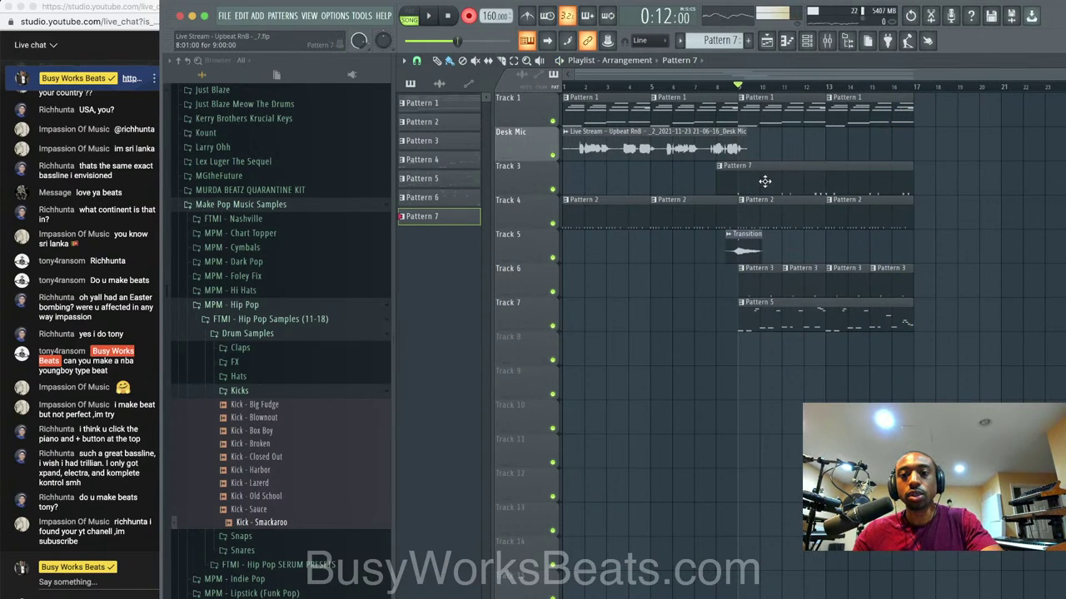
double_click(764, 181)
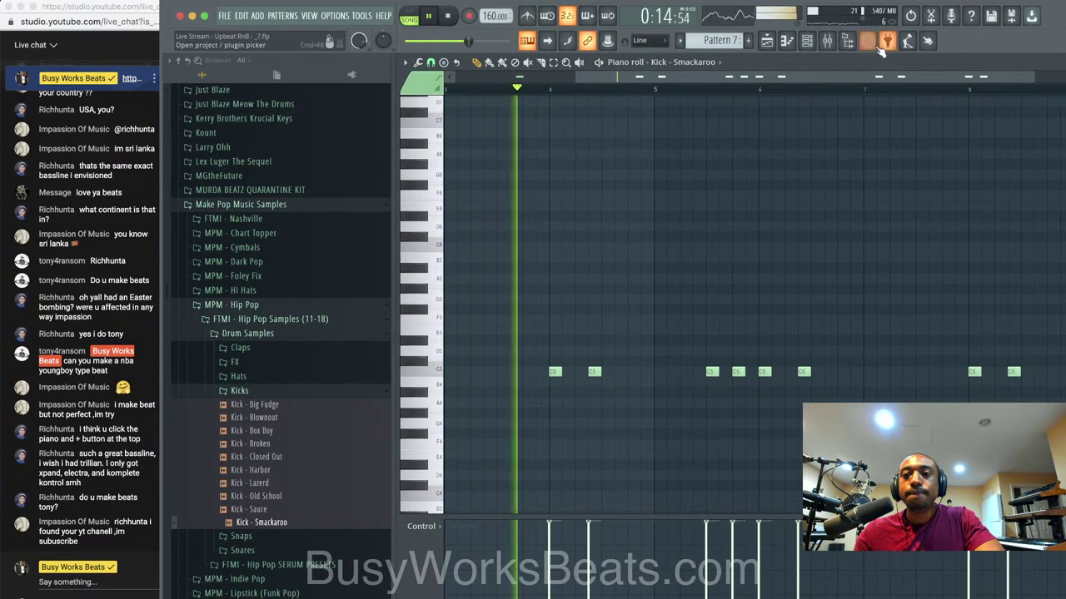
Select the upper melody notes in Pattern 5's Omnisphere #2 piano roll.
left_click(767, 42)
key("space")
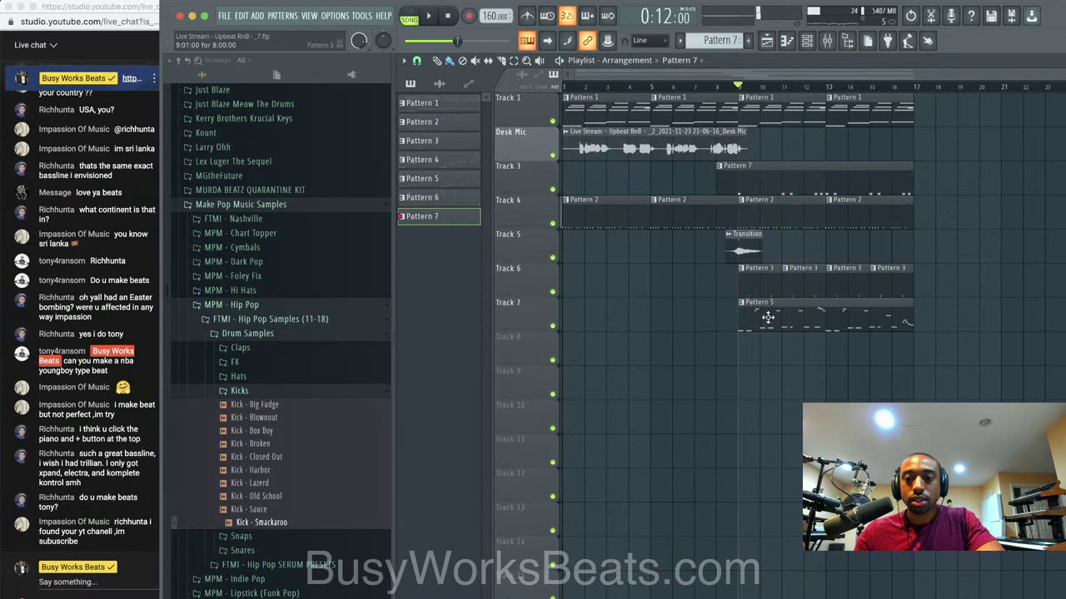
double_click(768, 317)
scroll(748, 320, "down", 3)
left_click_drag(940, 314, 449, 140)
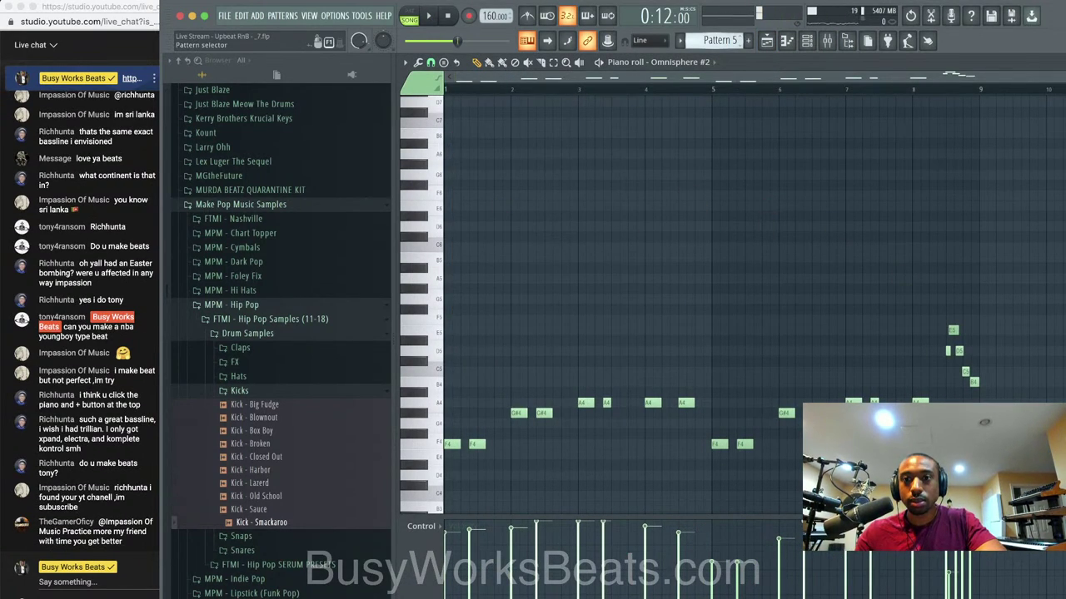
scroll(721, 40, "down", 1)
scroll(981, 66, "up", 1)
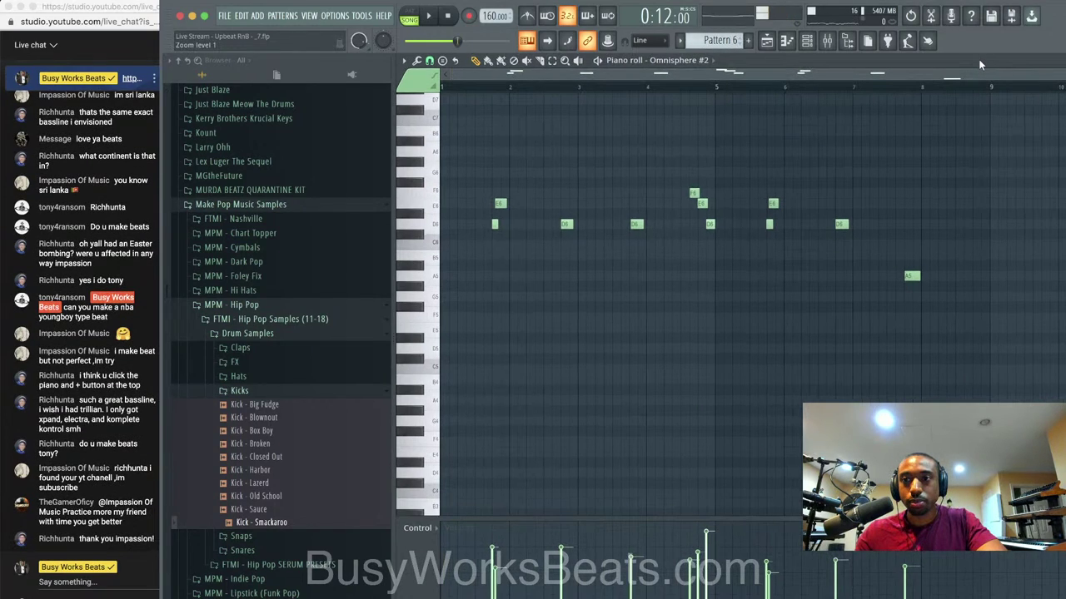
left_click(767, 41)
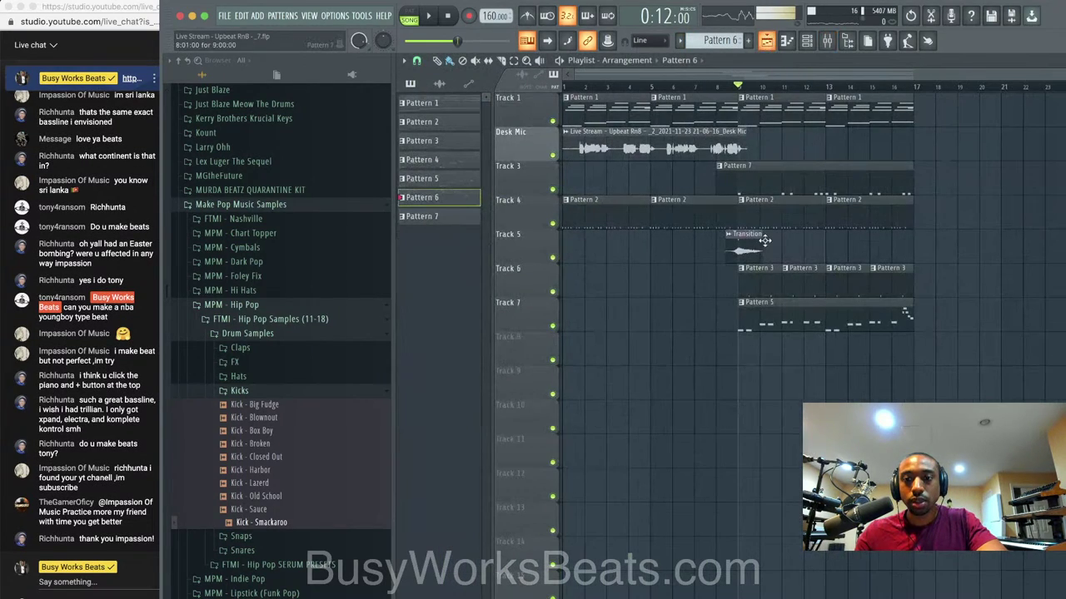
Place Pattern 6 on Track 8 and Pattern 5 at bar 17, select Tracks 1–6 clips, and save a new version.
left_click_drag(797, 354, 978, 336)
left_click_drag(874, 316, 1047, 315)
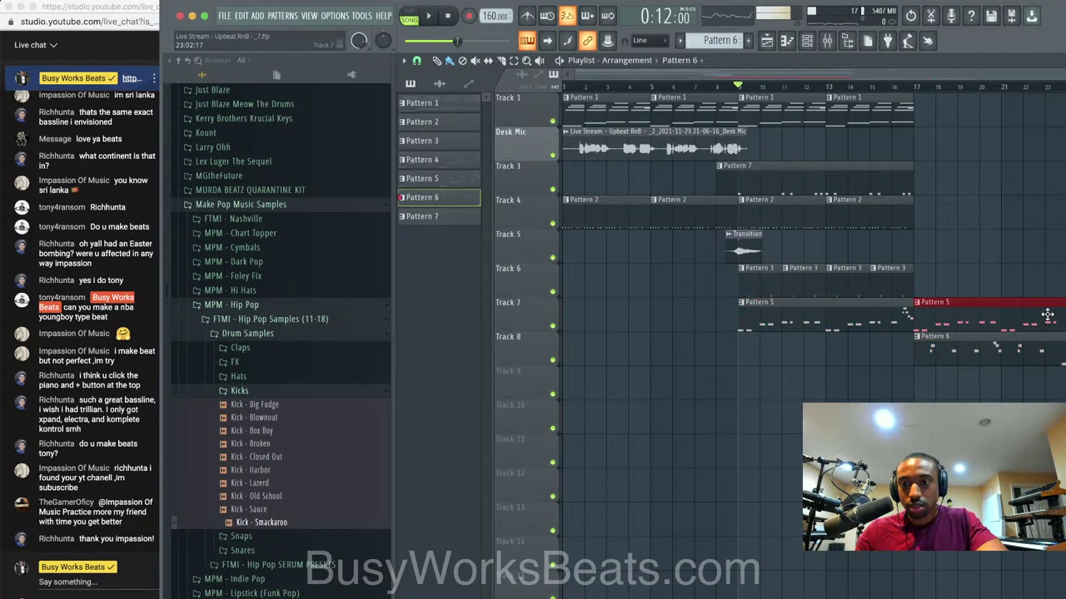
scroll(885, 278, "down", 1)
mouse_move(869, 285)
left_mouse_down()
mouse_move(716, 108)
mouse_move(861, 109)
left_mouse_up()
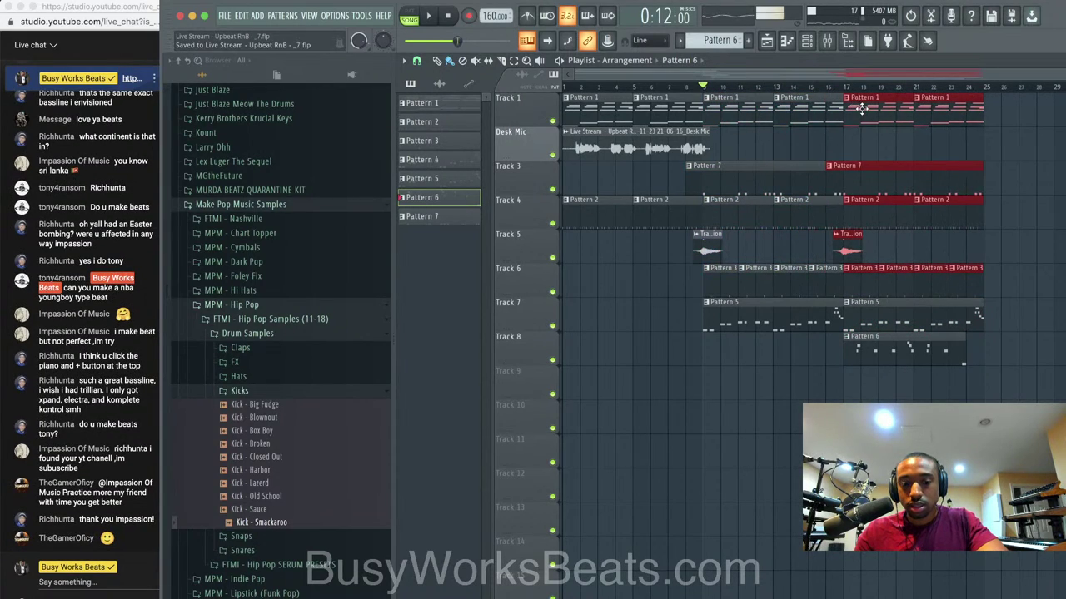
key("space")
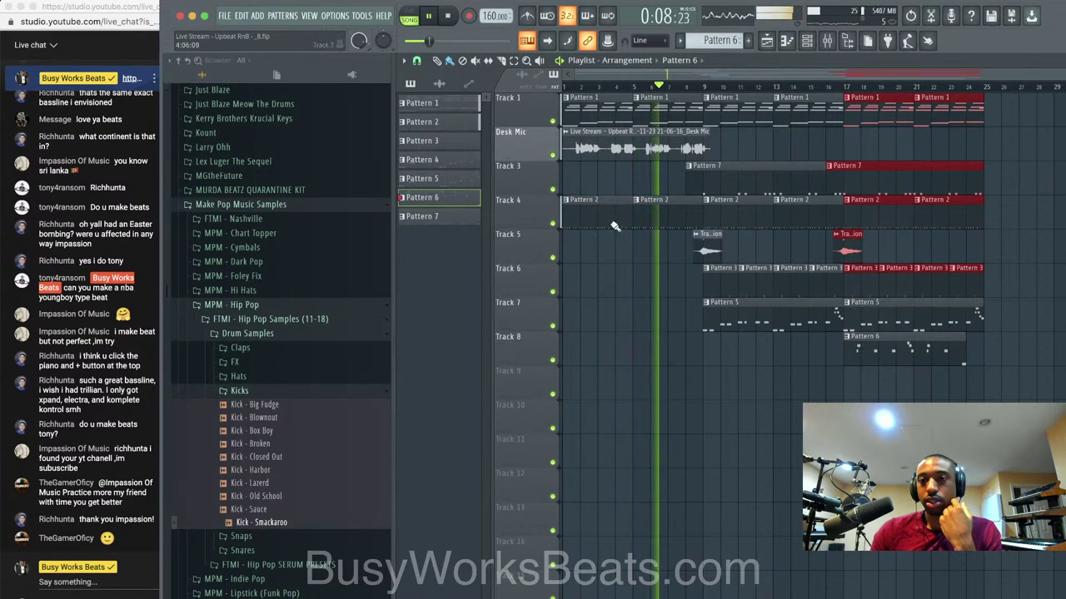
left_click(635, 310, "super")
key("super+n")
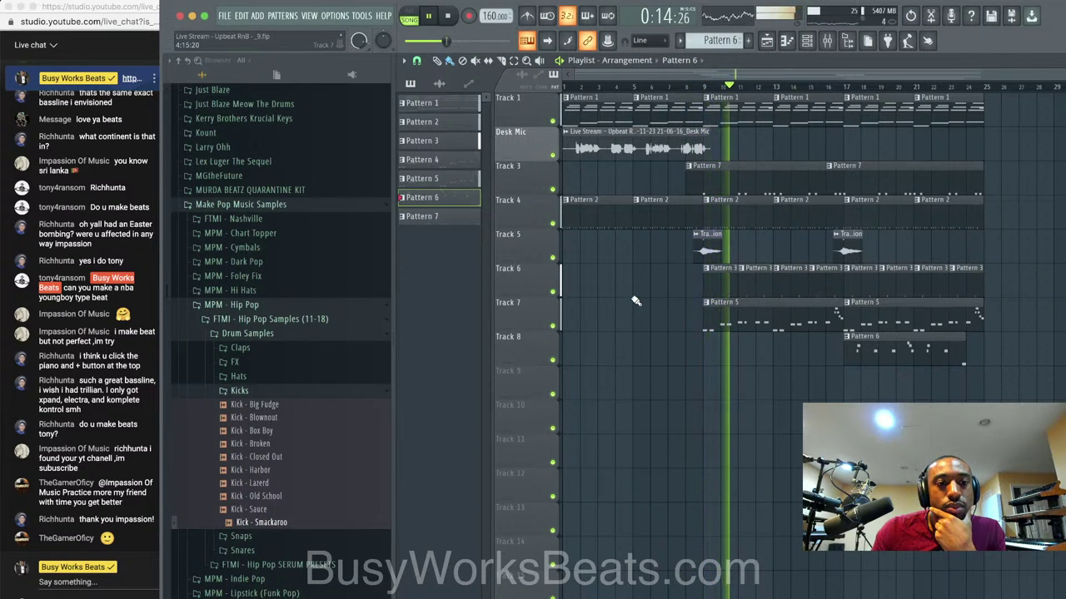
Play the beat with the mixer open, selecting insert 3 to check levels.
key("space")
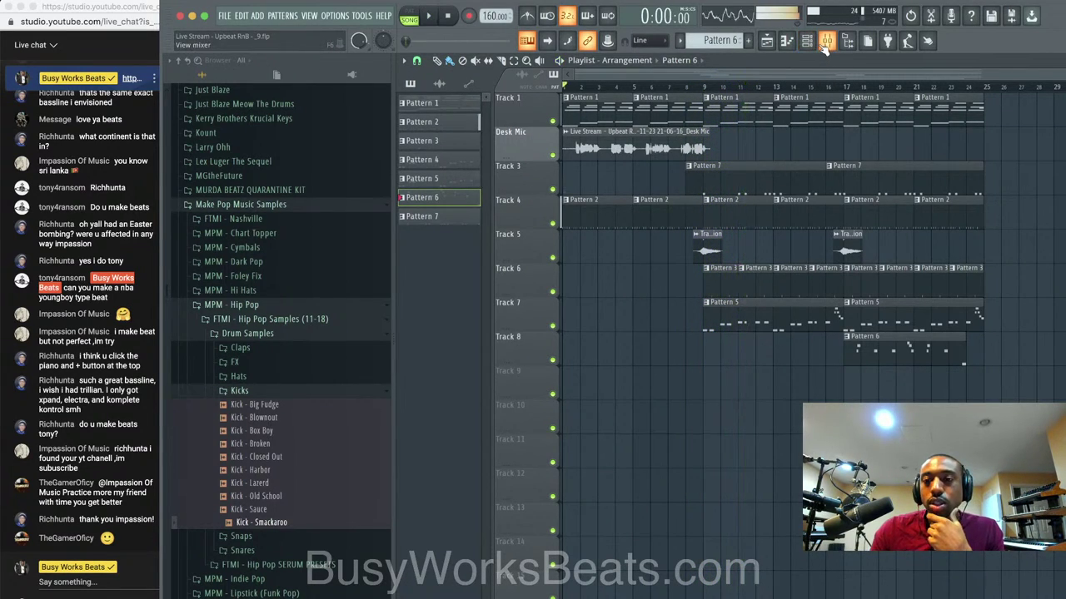
left_click(826, 35)
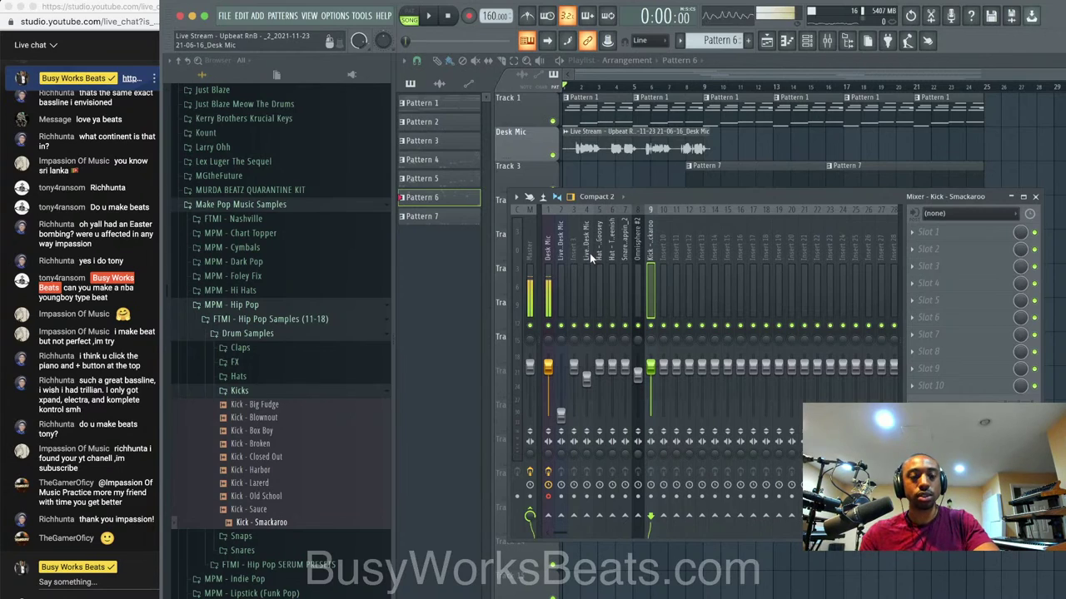
key("space")
key("space")
left_click(574, 287)
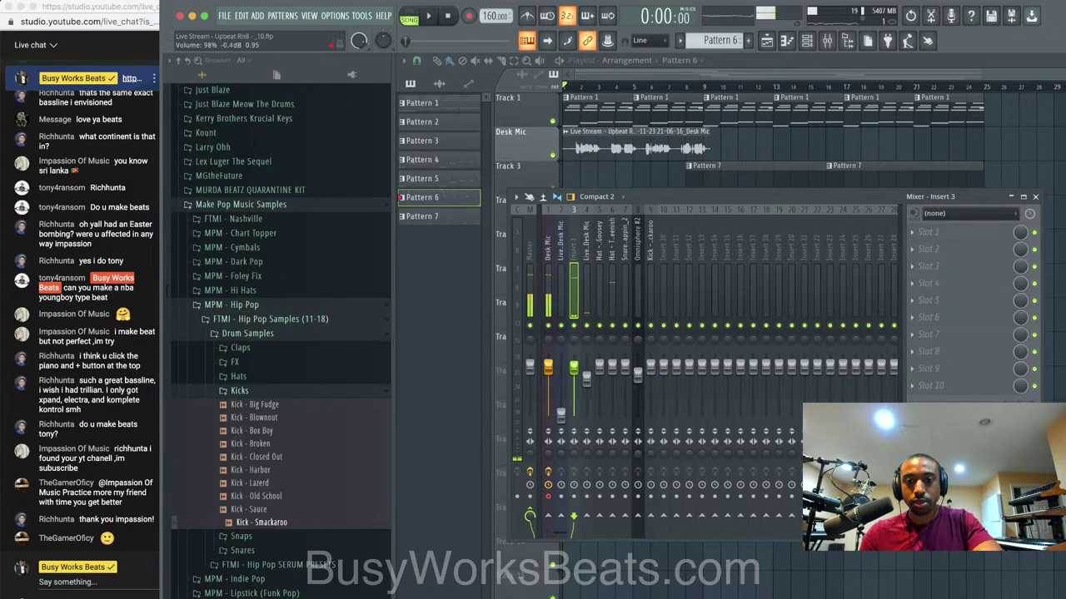
key("space")
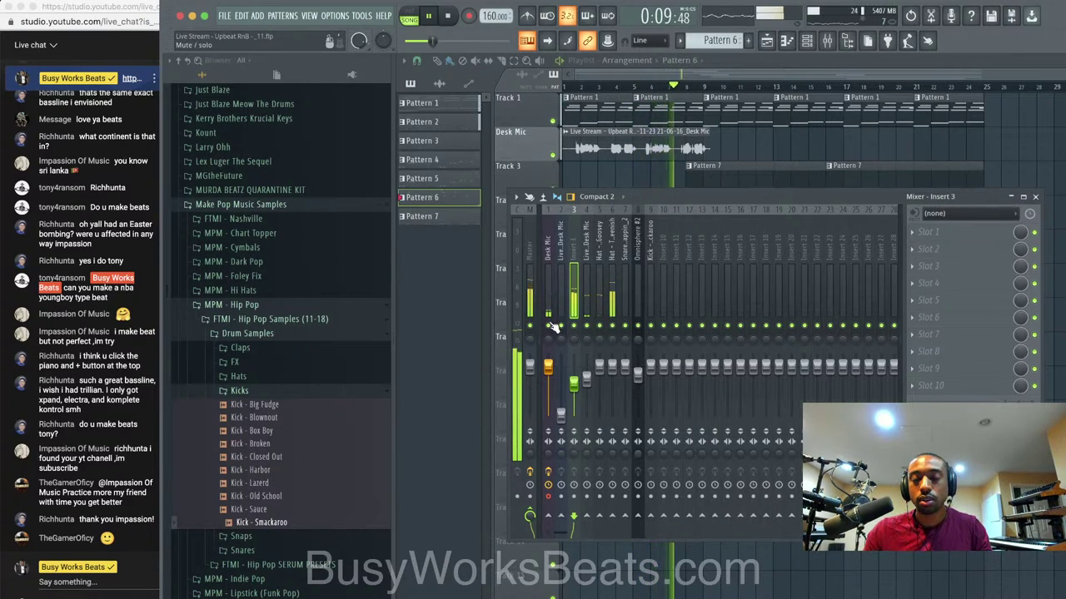
left_click(1035, 197)
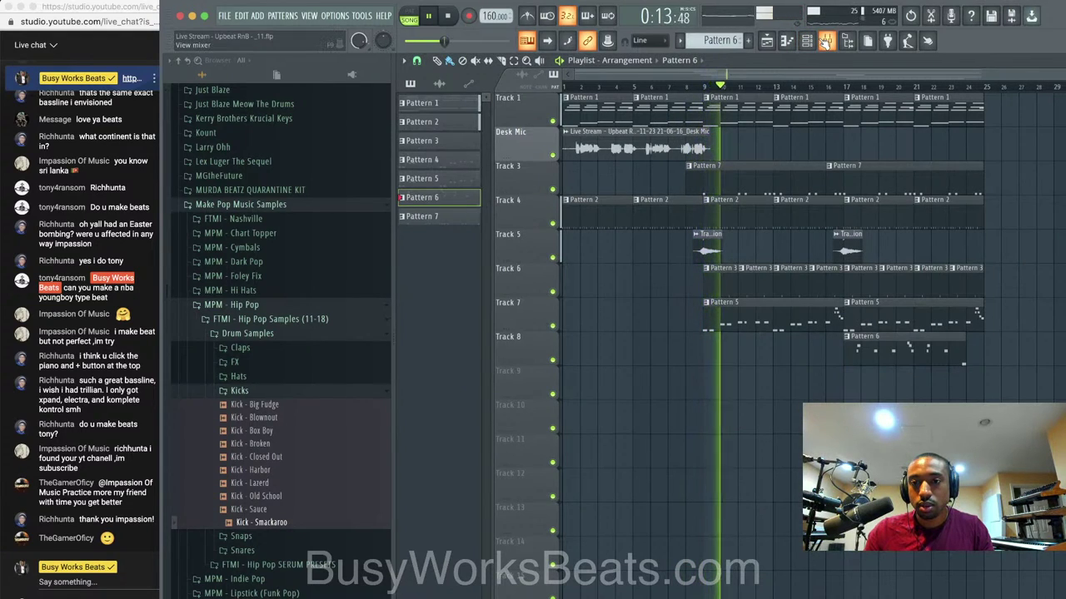
Toggle the mixer while listening, then save the project as new versions.
left_click(825, 42)
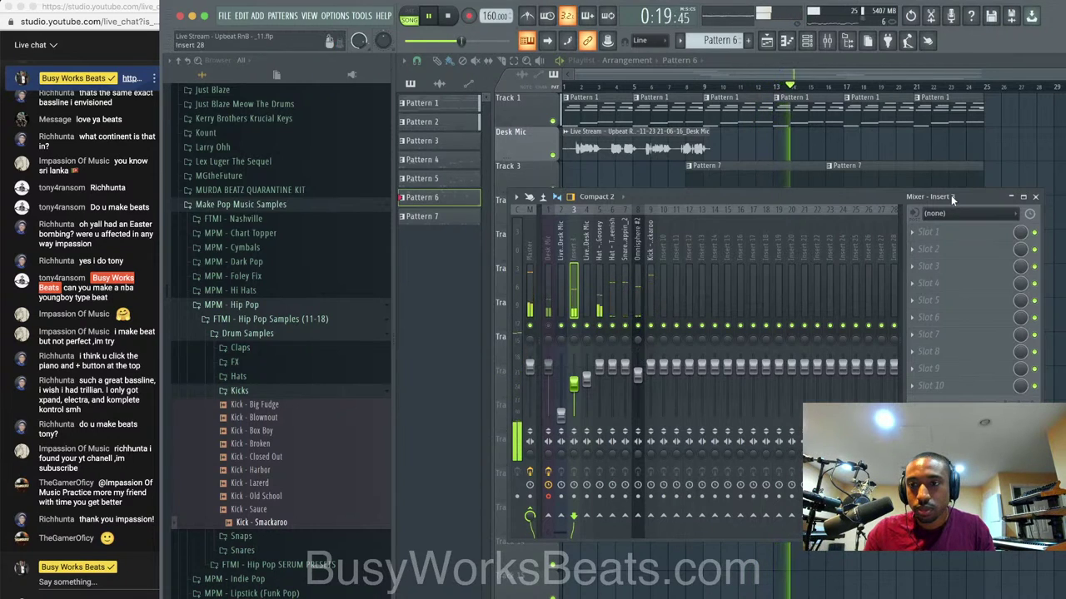
left_click(1034, 198)
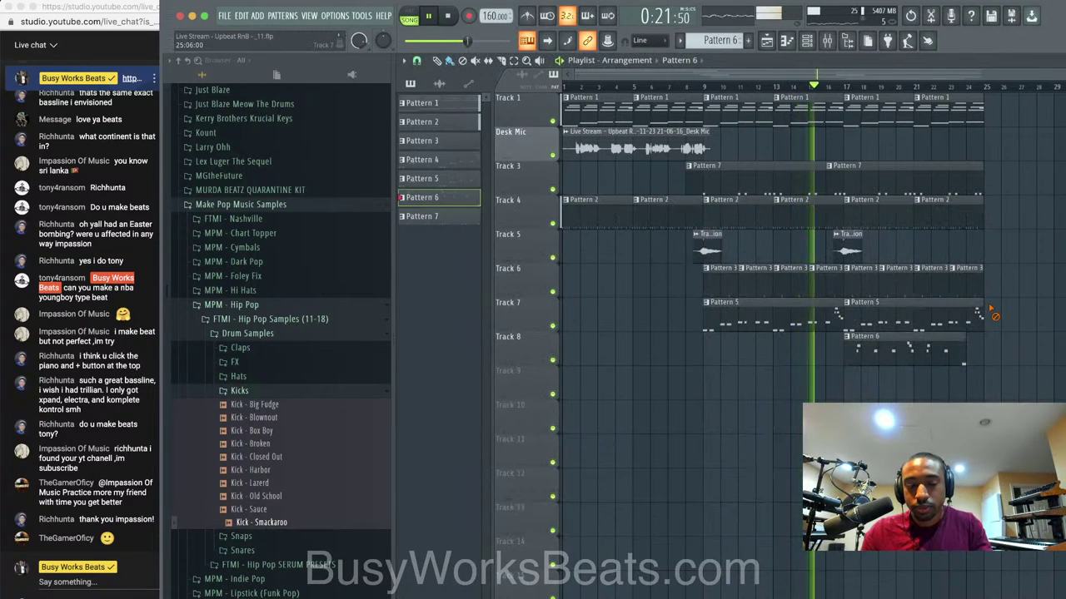
key("ctrl+n")
key("F9")
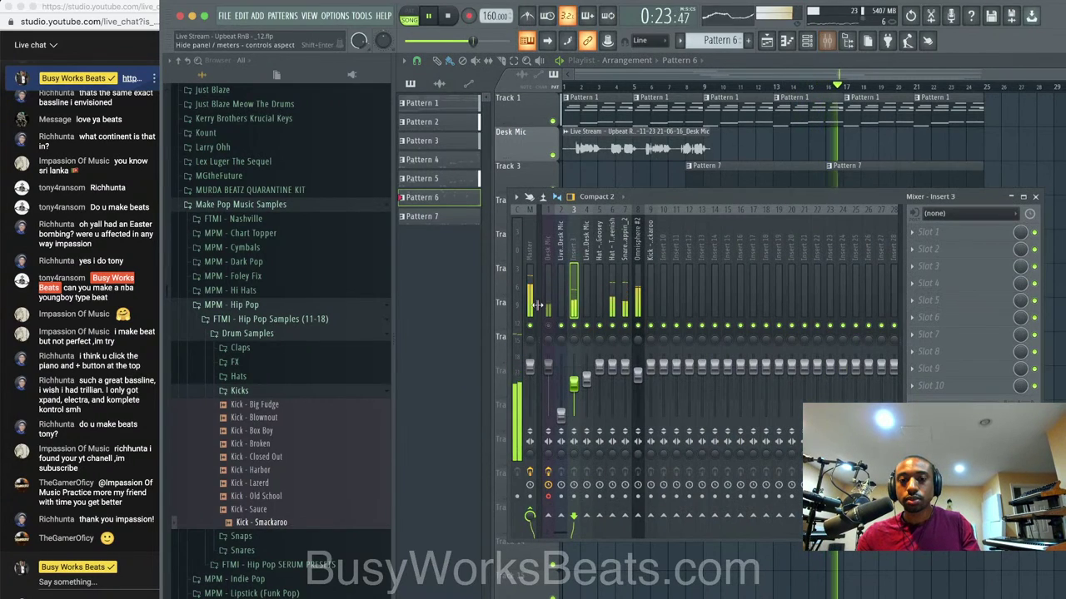
left_click(1035, 197)
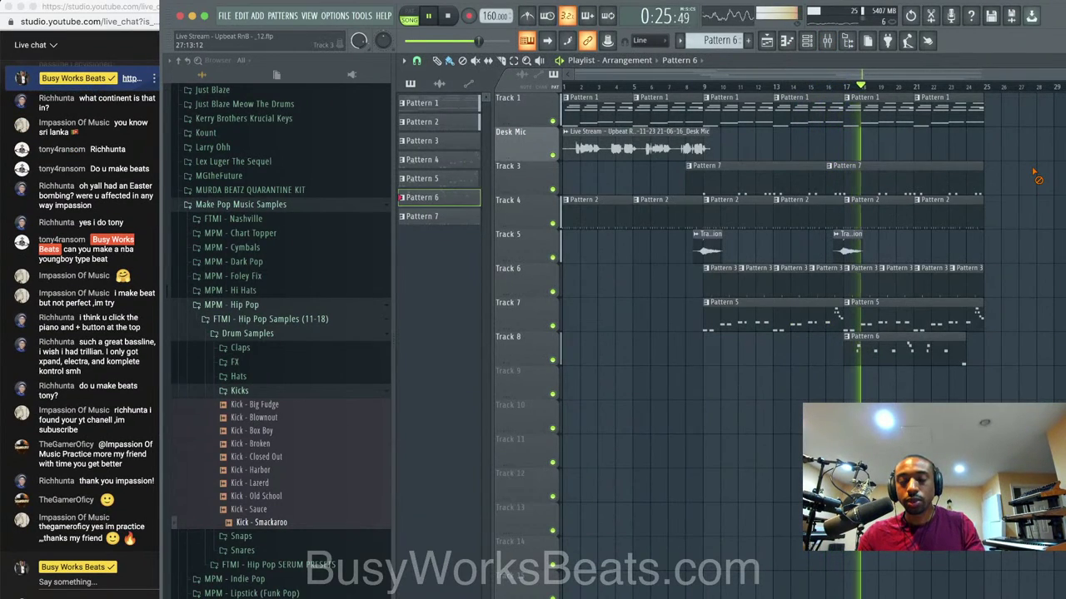
key("ctrl+n")
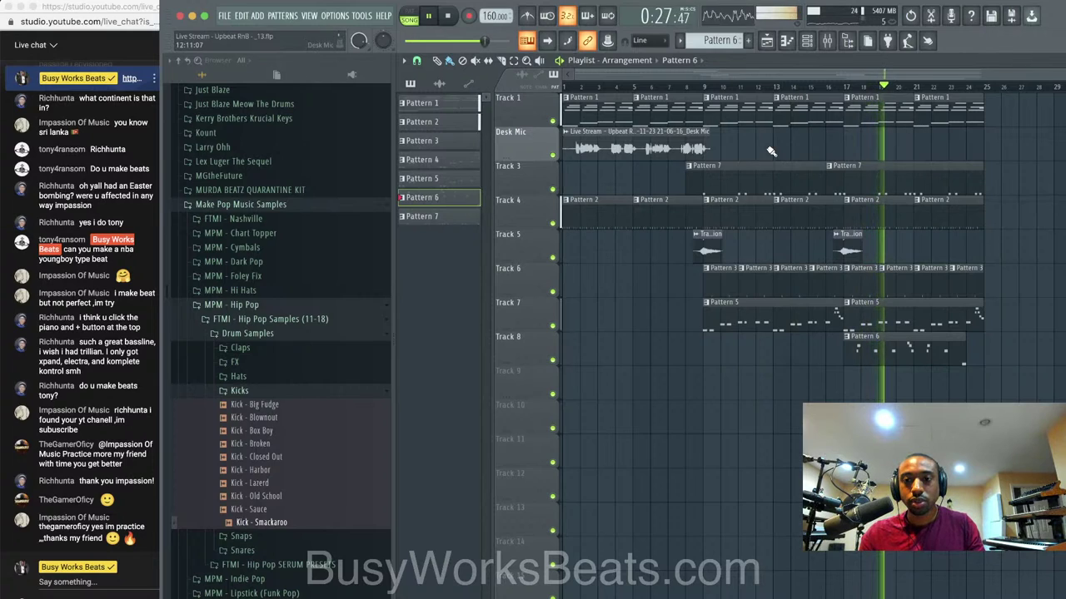
Insert an empty track at Track 5, after reverting an accidental track move.
key("space")
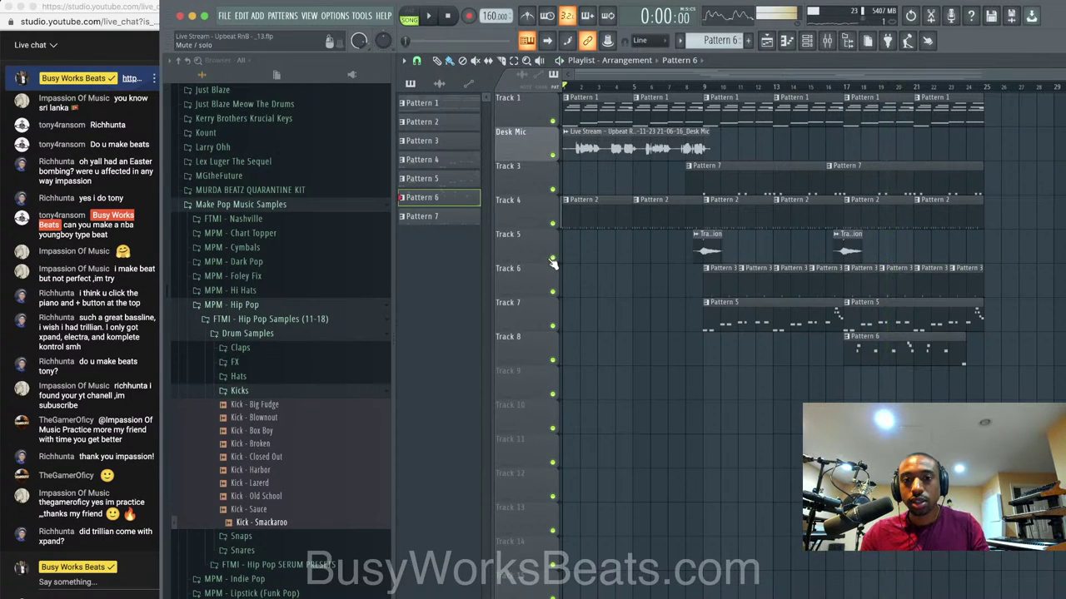
right_click(538, 260)
key("u")
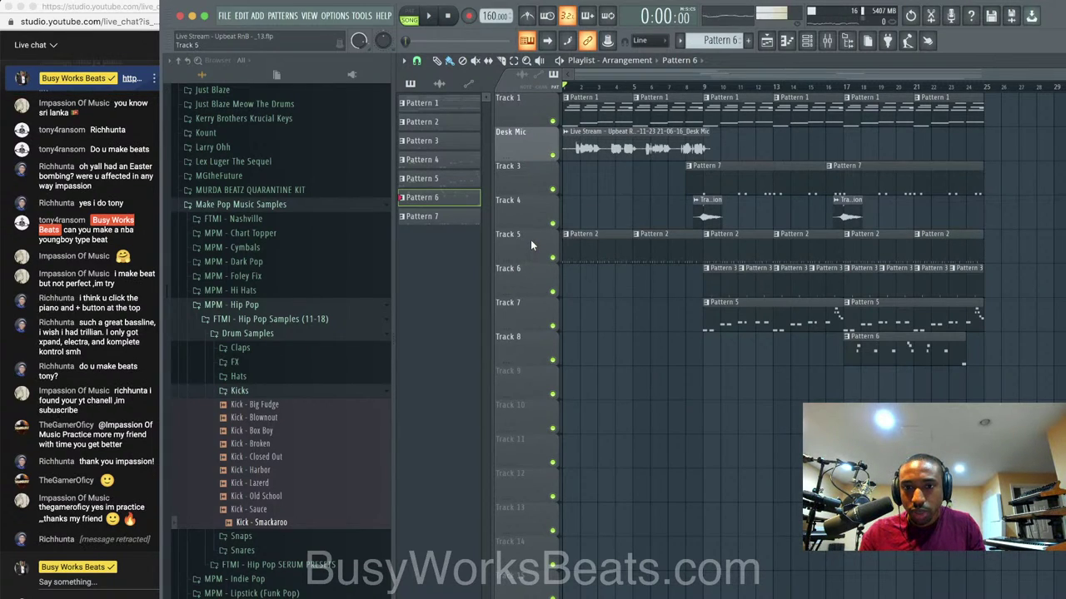
right_click(531, 239)
key("u")
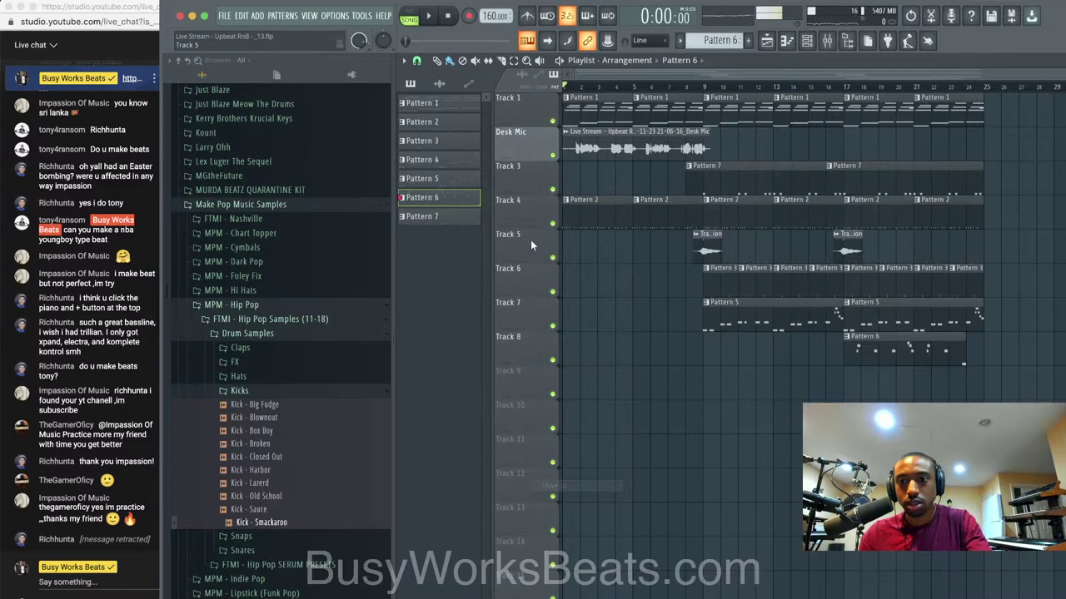
right_click(532, 244)
left_click(573, 283)
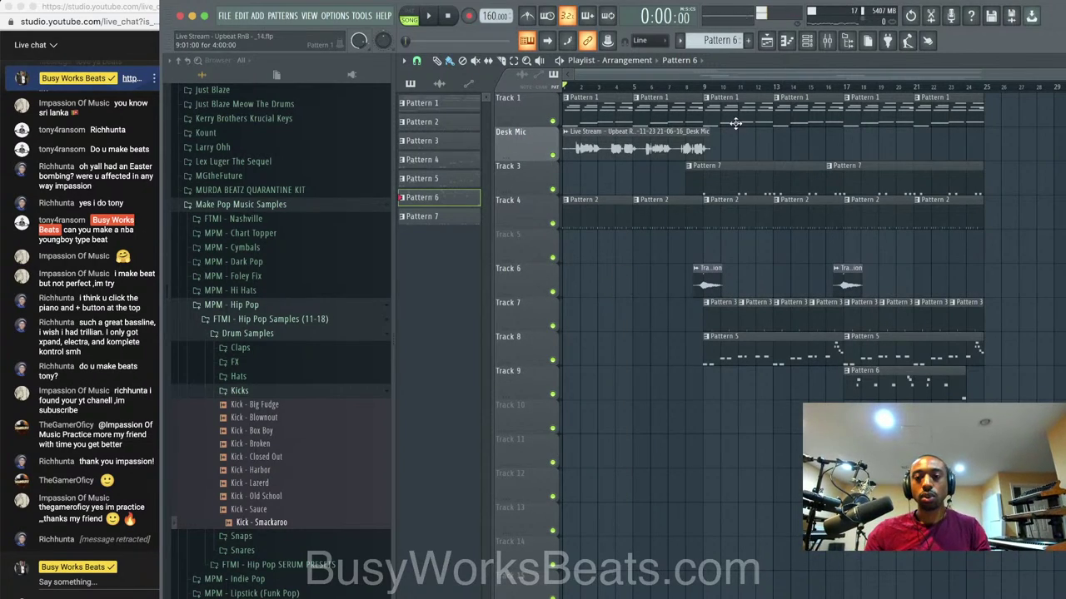
Create Pattern 9 with Hat - Trap Queenish and place its clip on Track 5 at bar 17.
left_click_drag(842, 86, 980, 86)
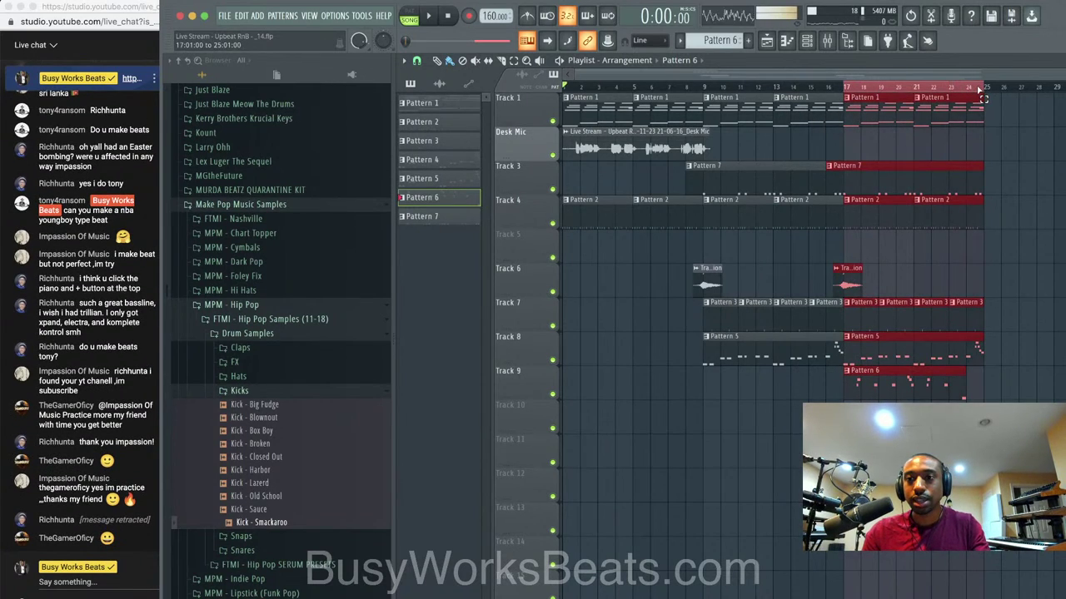
key("space")
left_click(807, 41)
scroll(737, 43, "up", 3)
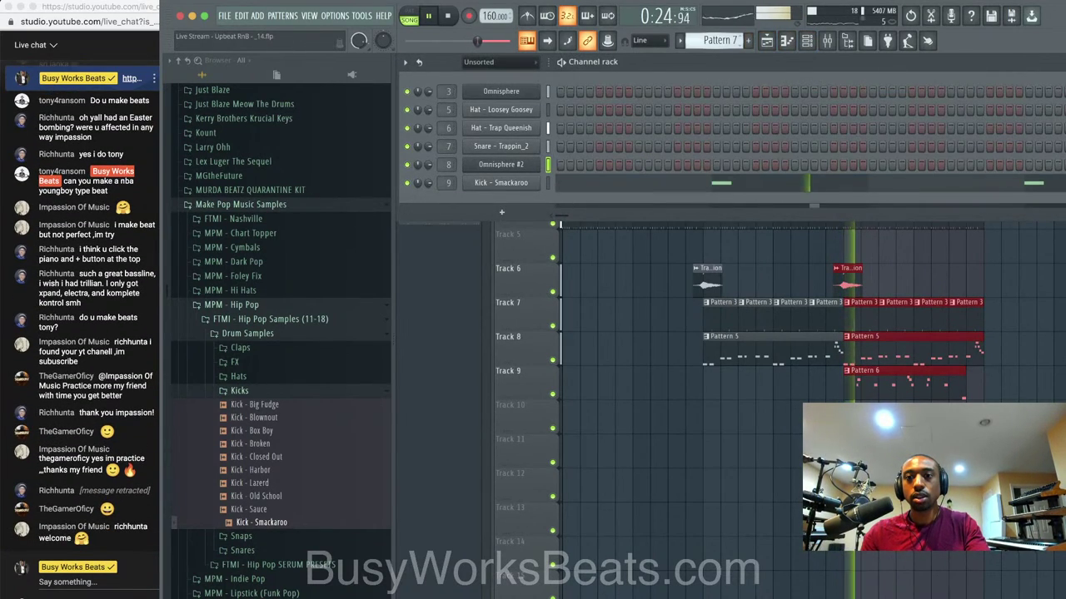
left_click(547, 129)
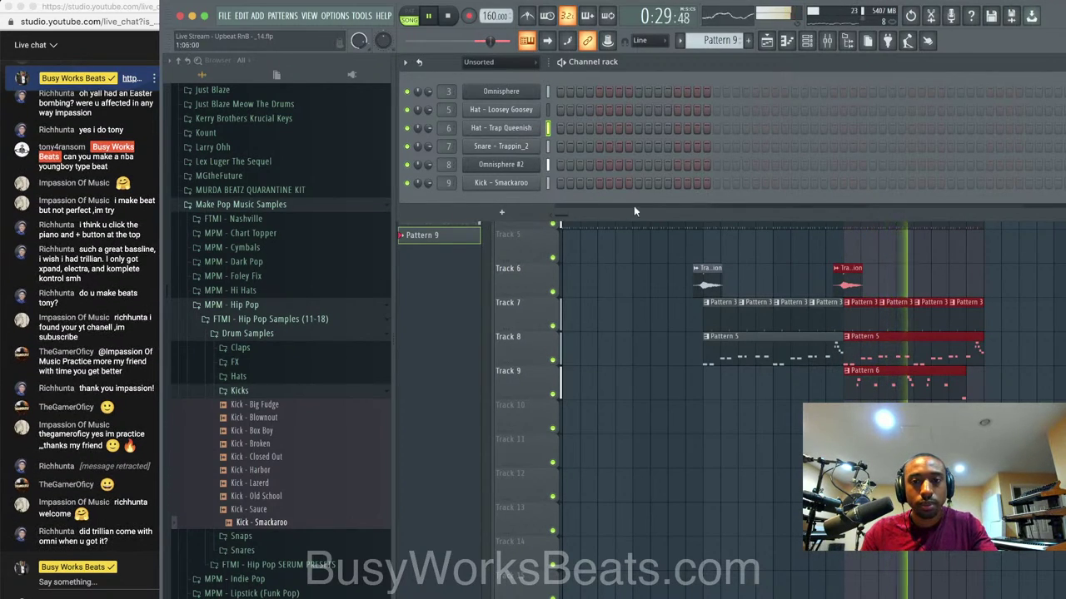
key("F6")
left_click(853, 236)
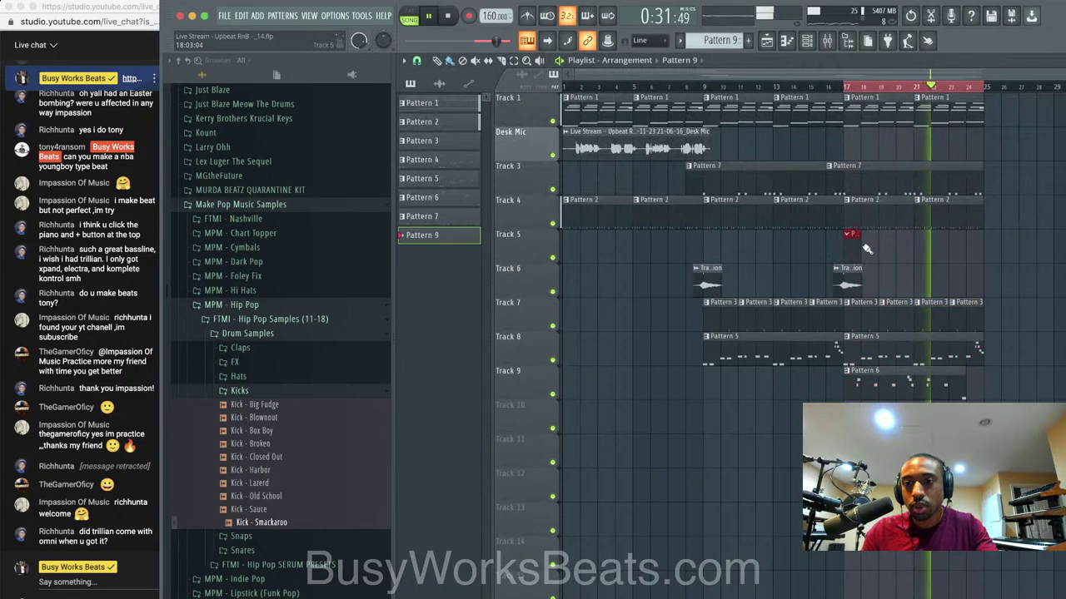
Trim the start and end of Track 9's Pattern 6 clip.
left_click(806, 42)
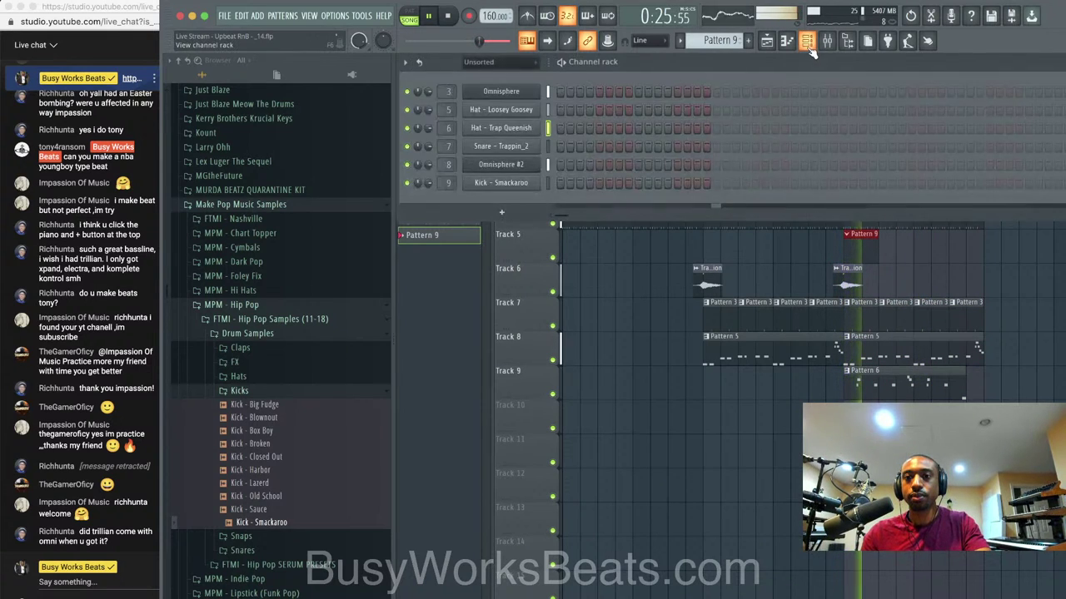
left_click(807, 41)
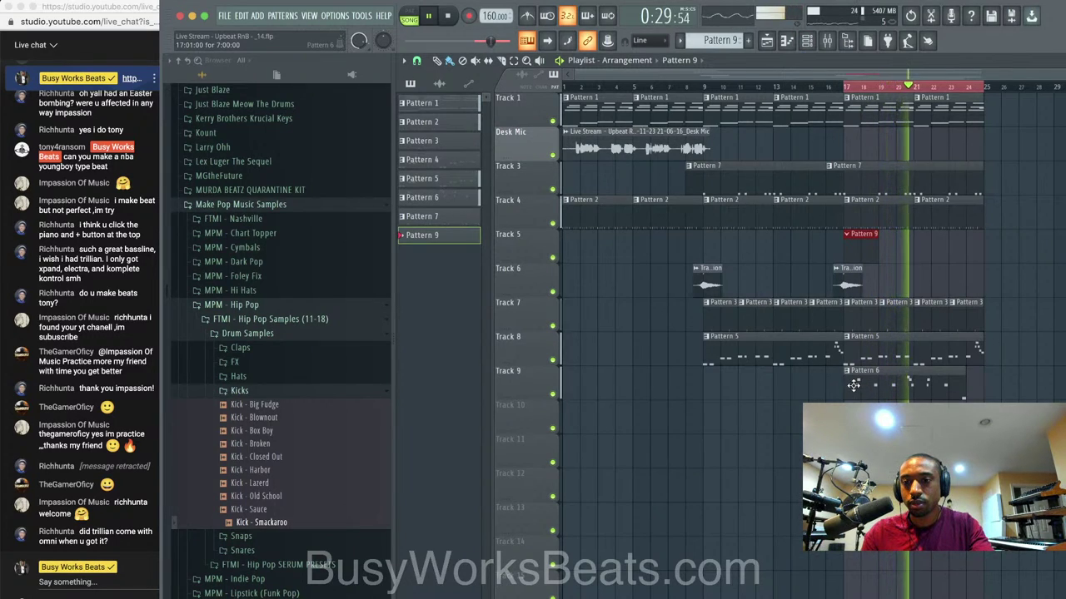
left_click_drag(845, 386, 898, 386)
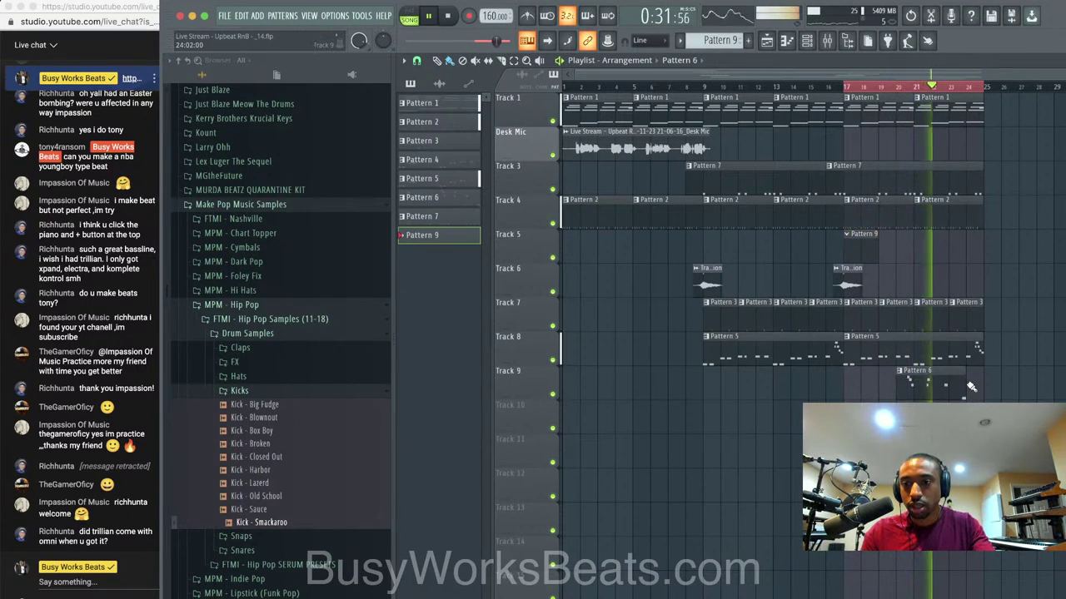
left_click_drag(966, 384, 932, 386)
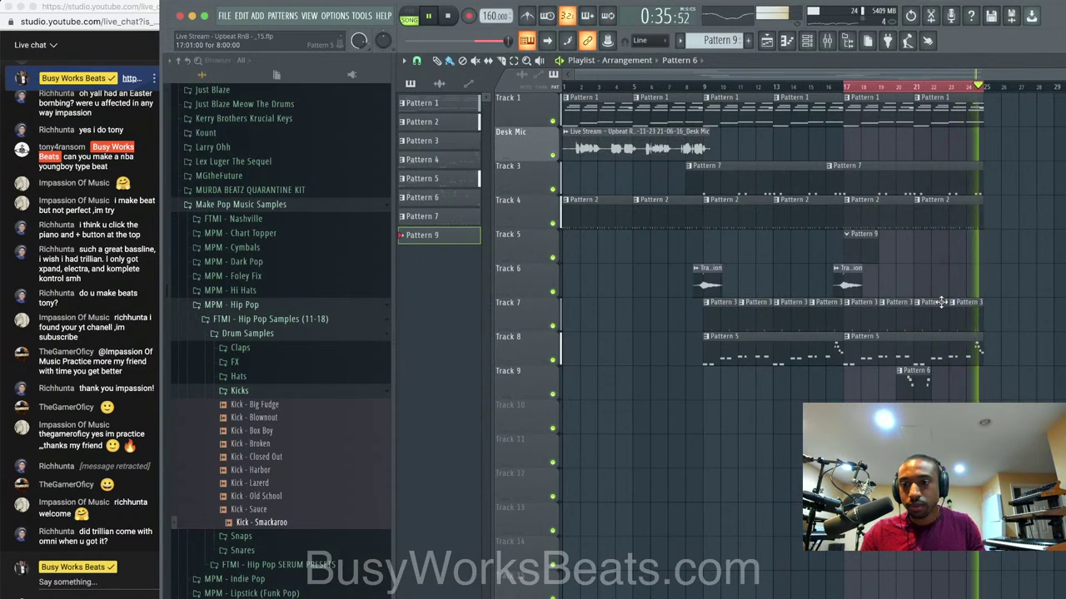
left_click(806, 40)
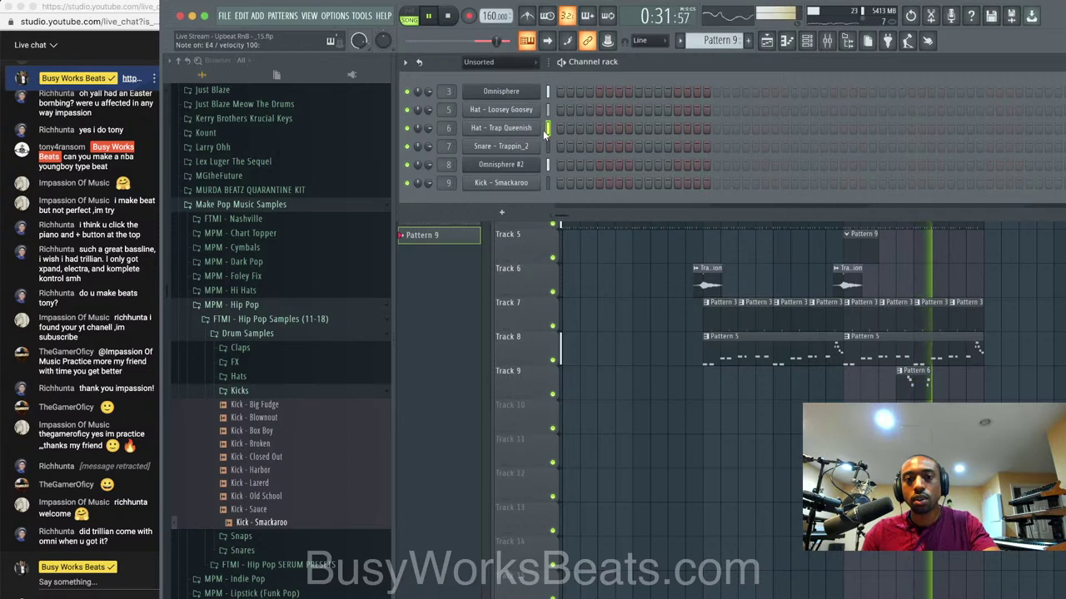
Enter hi-hat notes in the Hat - Trap Queenish piano roll and copy the eight notes to make sixteen.
right_click(533, 128)
left_click(570, 129)
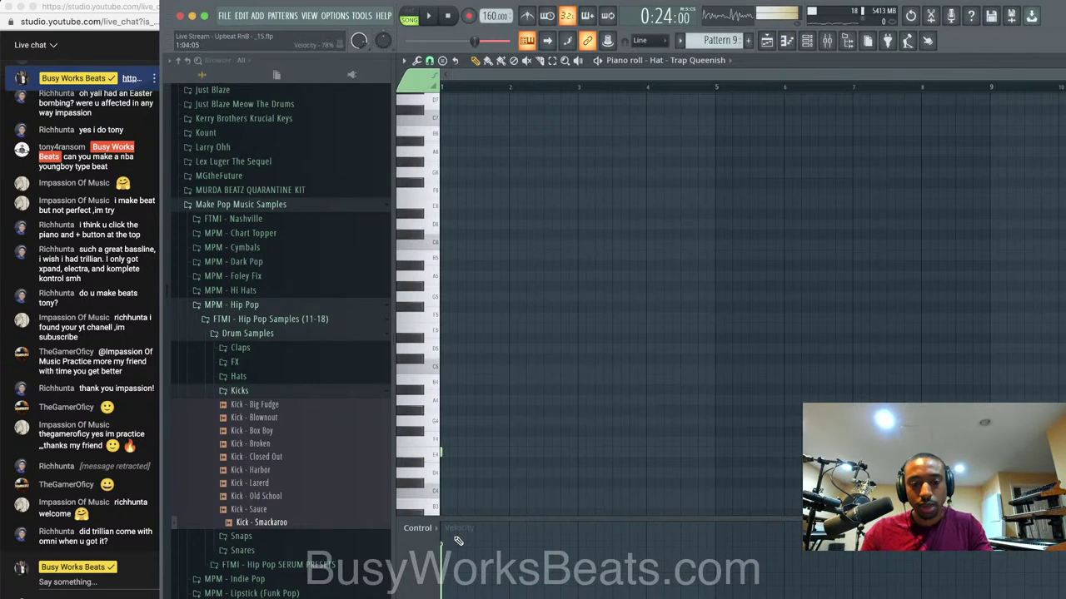
left_click(474, 453)
key("space")
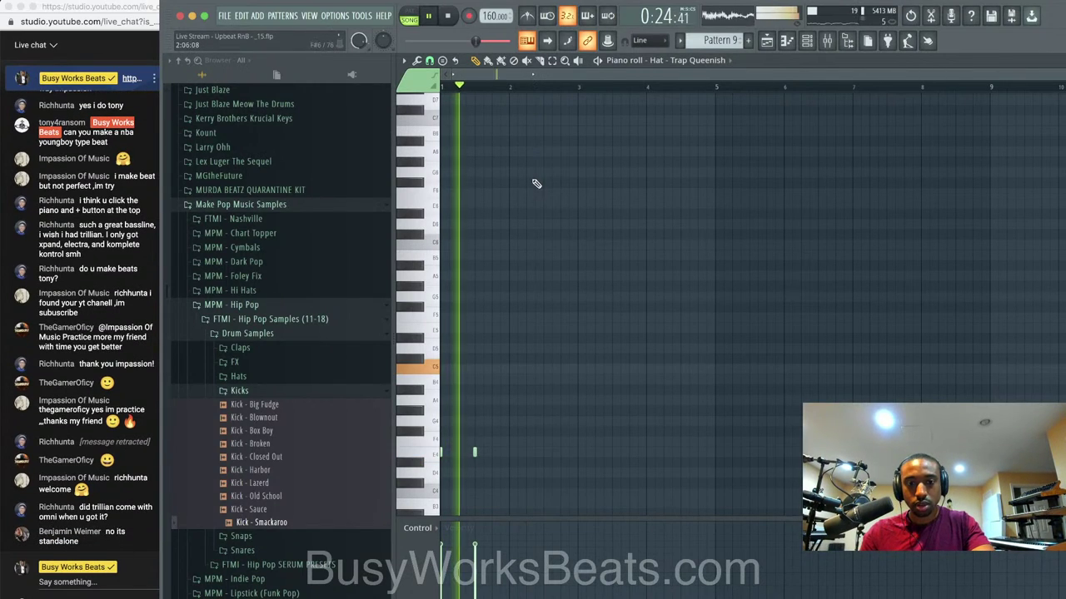
left_click(456, 453)
key("space")
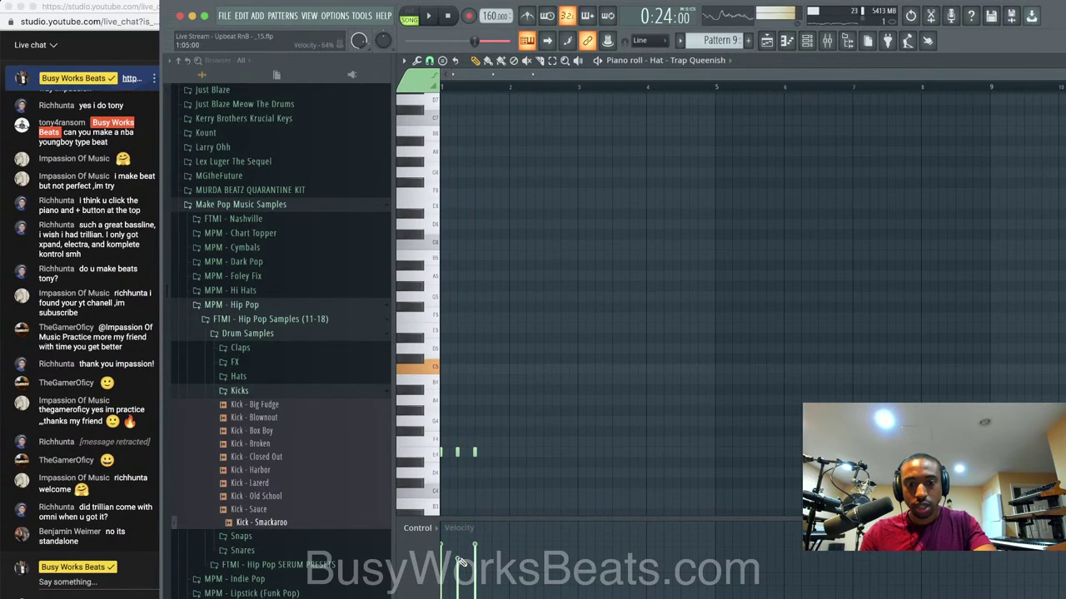
left_click(492, 453)
key("space")
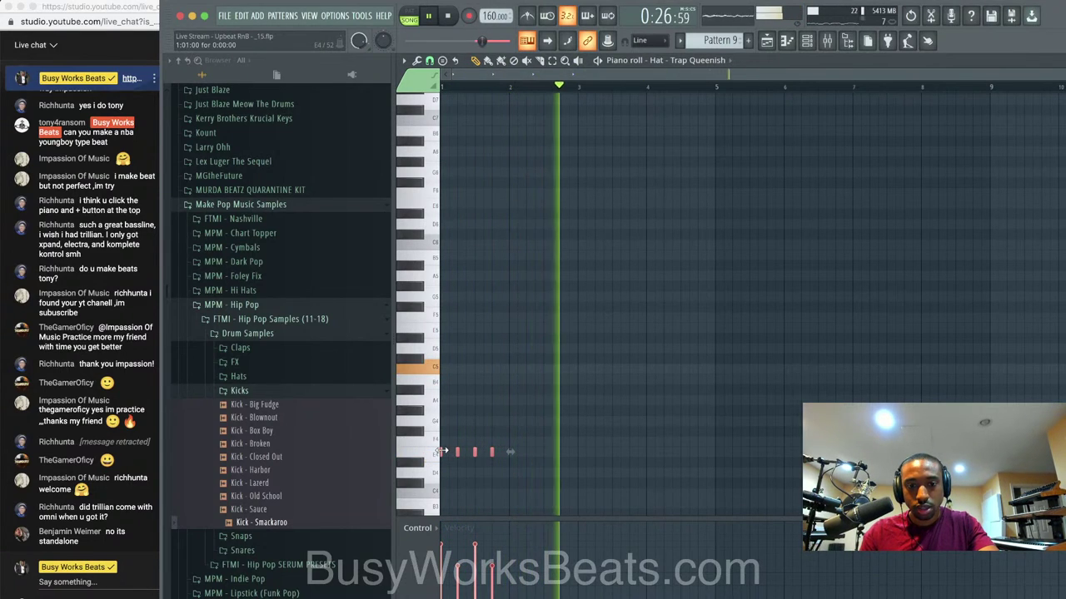
key("space")
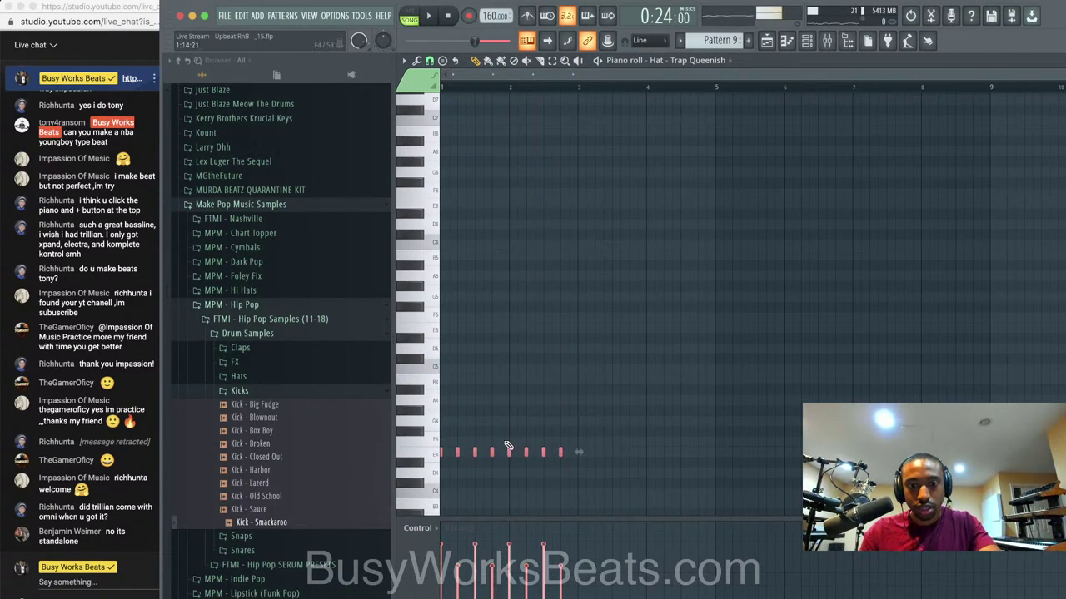
key("space")
left_click_drag(490, 455, 626, 455)
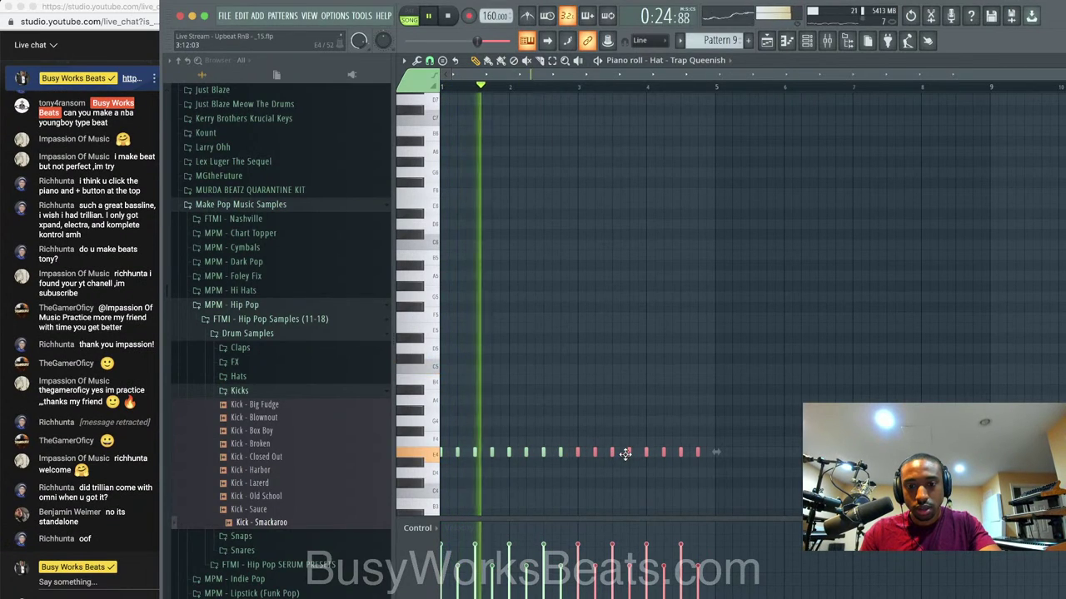
left_click(628, 411, "ctrl")
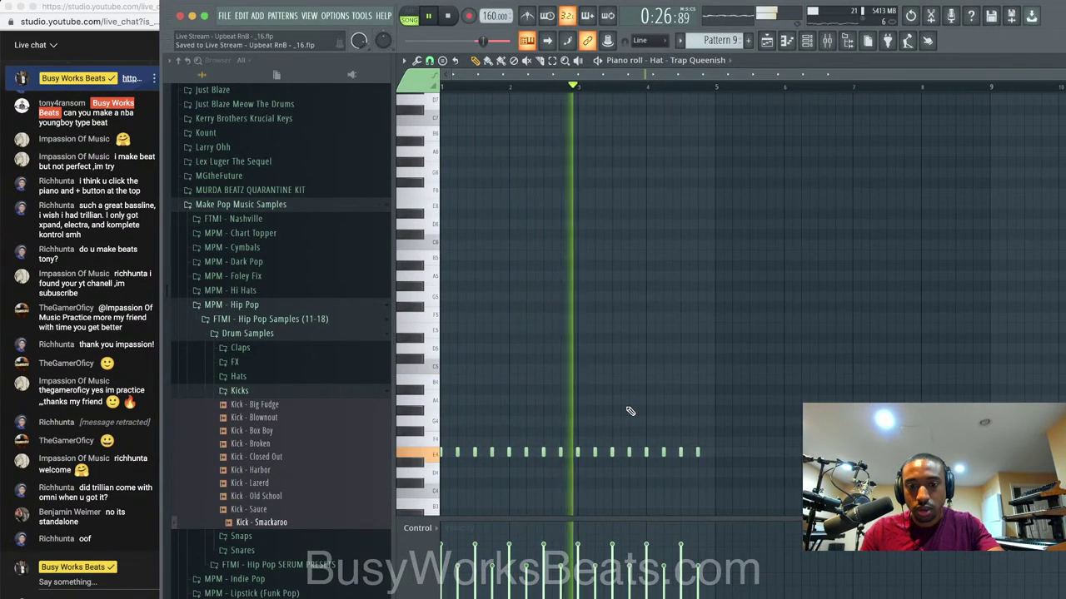
Replace Track 5's bar 19 clip with Pattern 9 clips at bars 19, 21 and 23, and save a new version.
left_click(785, 43)
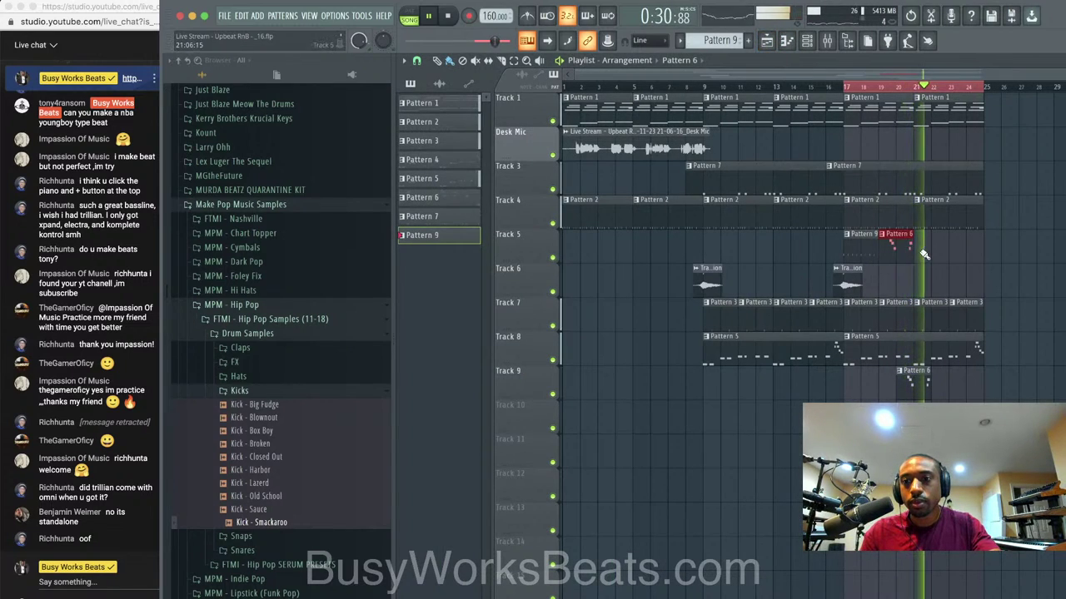
right_click(899, 253)
left_click(851, 253)
left_click(897, 254)
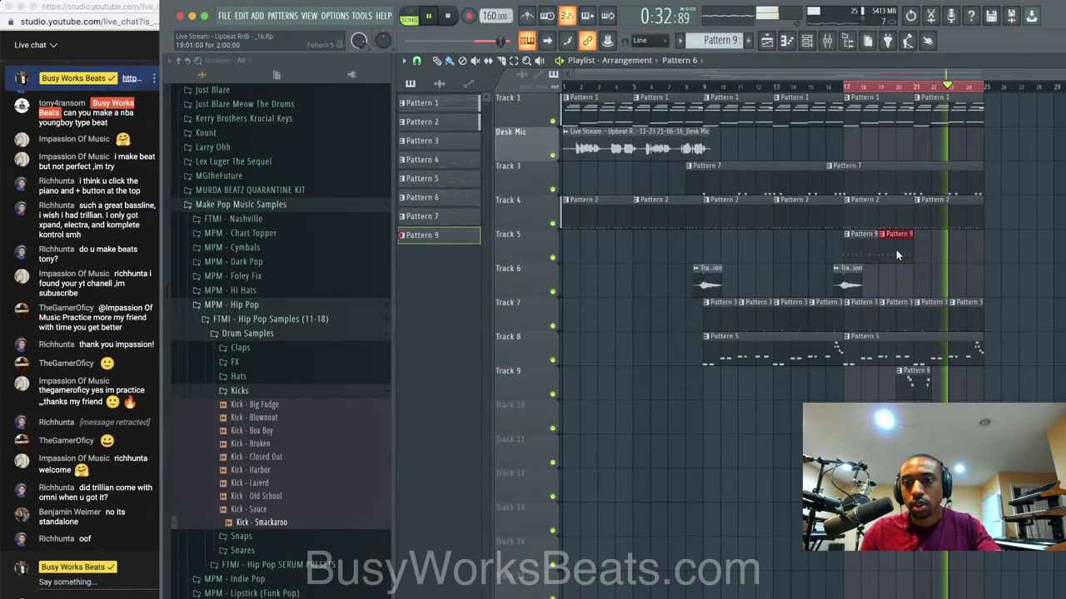
left_click(923, 250)
left_click(957, 249)
key("ctrl+n")
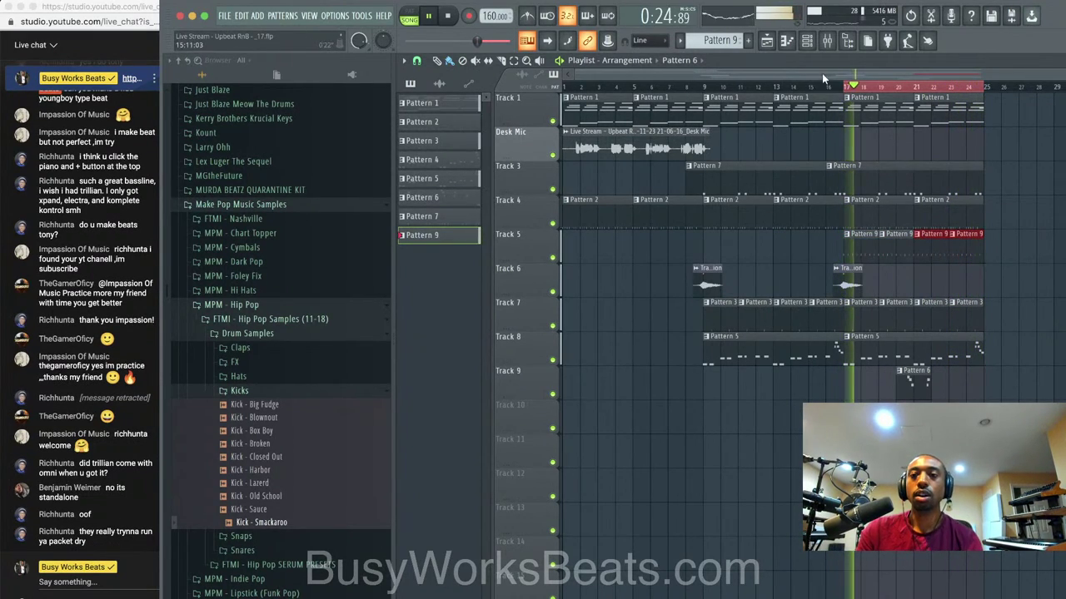
Select all hi-hat notes and rescale their velocities with Alt+X level scaling.
left_click(807, 40)
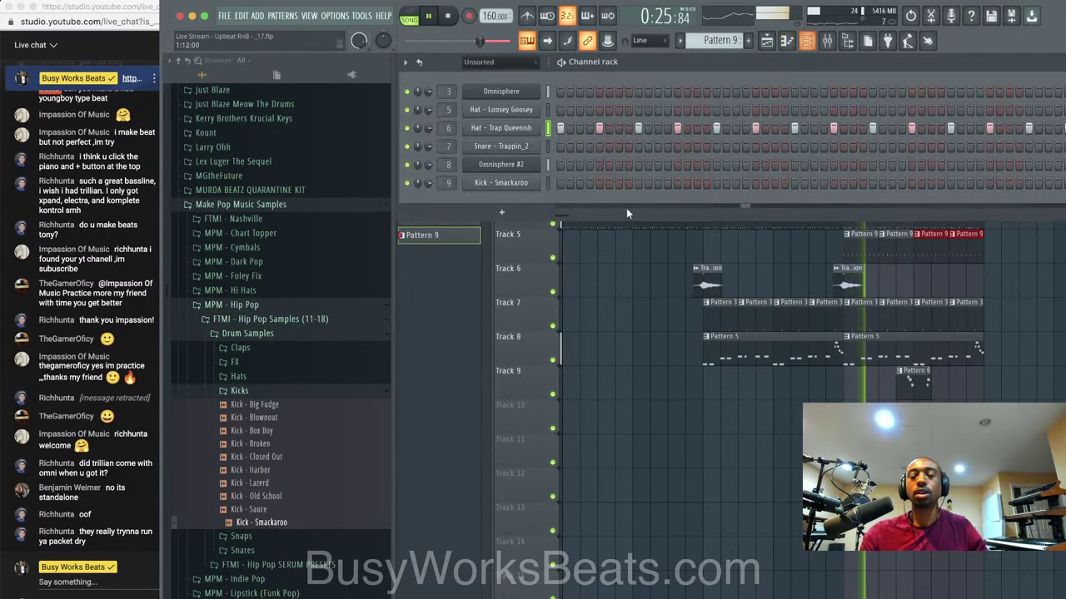
right_click(534, 131)
left_click(544, 128)
right_click(537, 129)
left_click(572, 129)
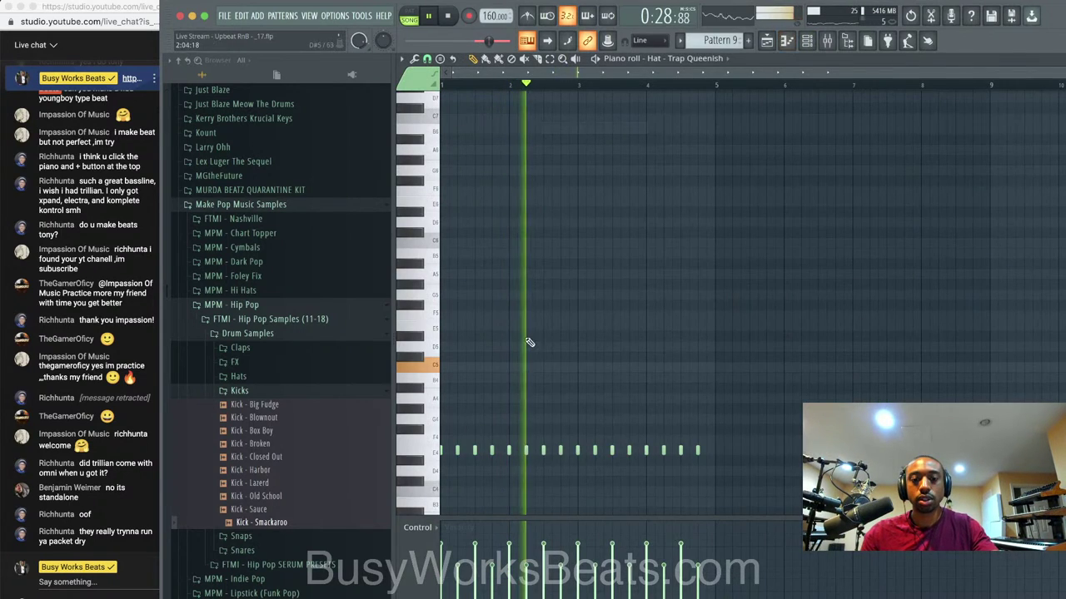
key("ctrl+a")
key("space")
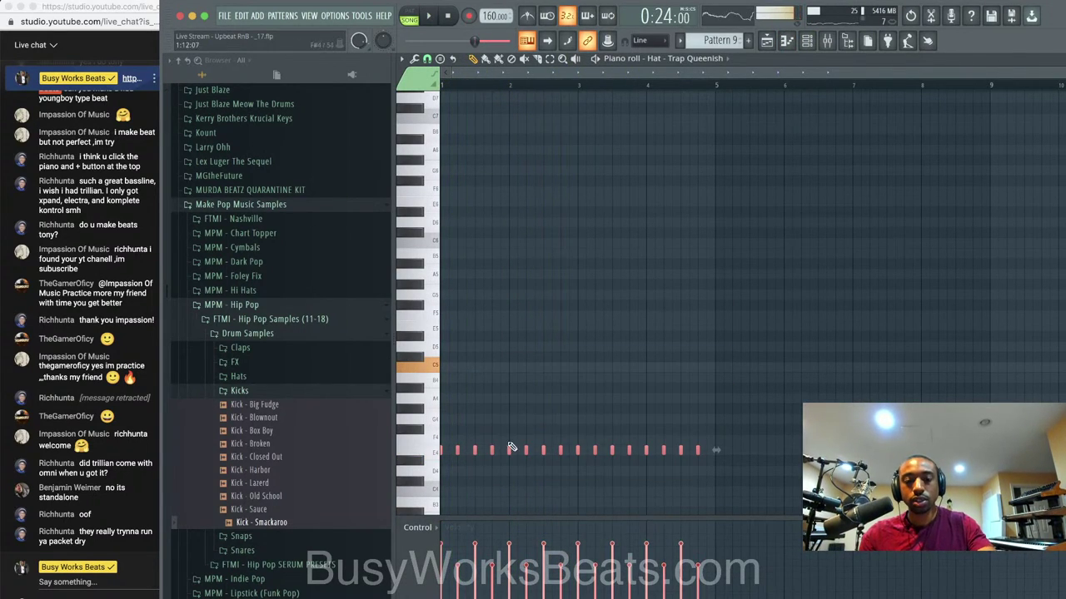
key("alt+x")
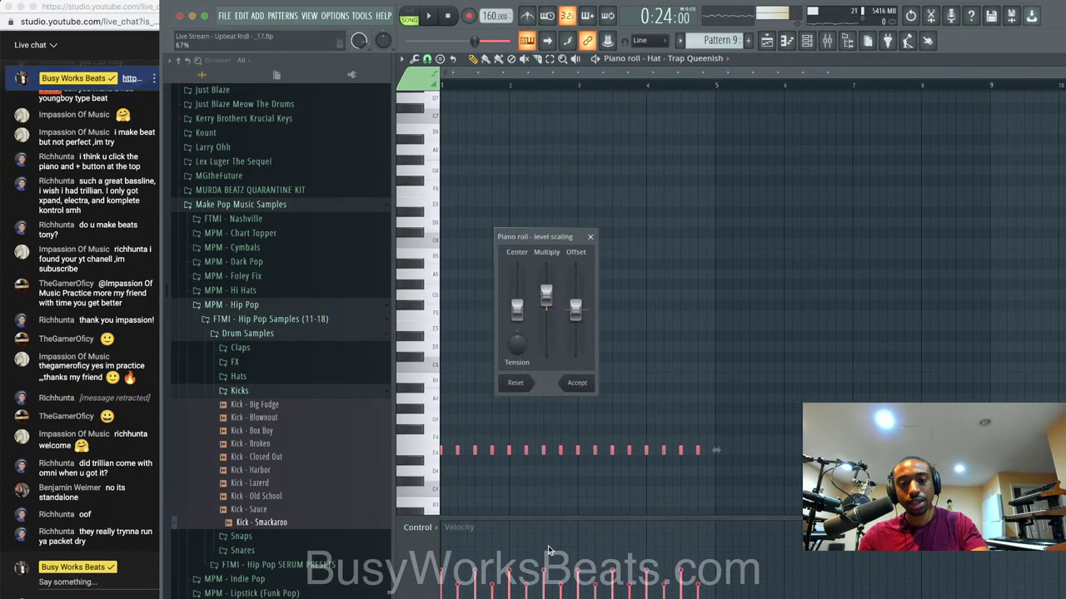
key("space")
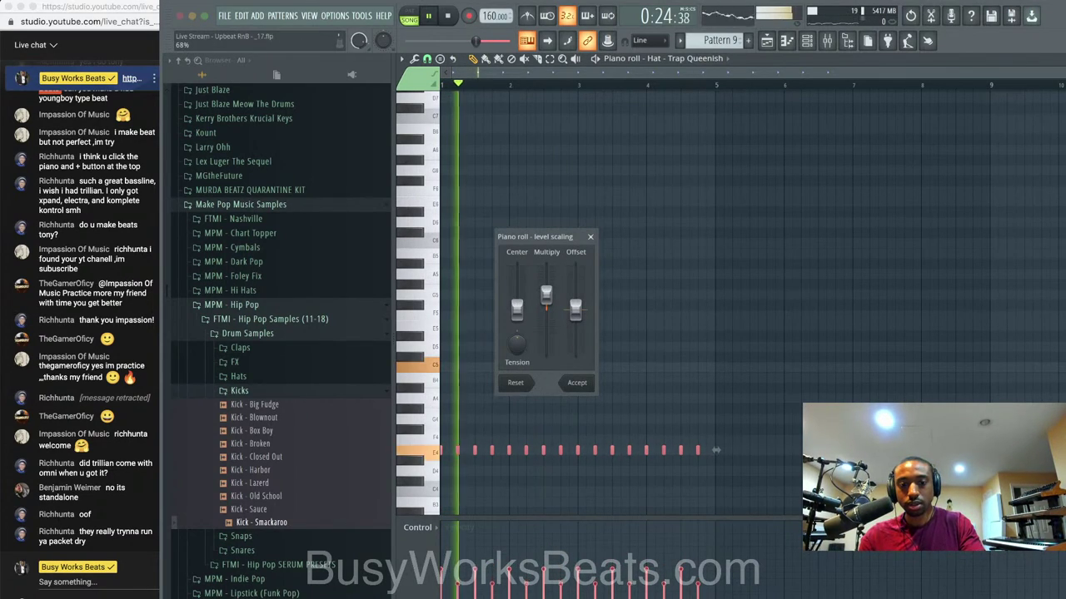
left_click(577, 383)
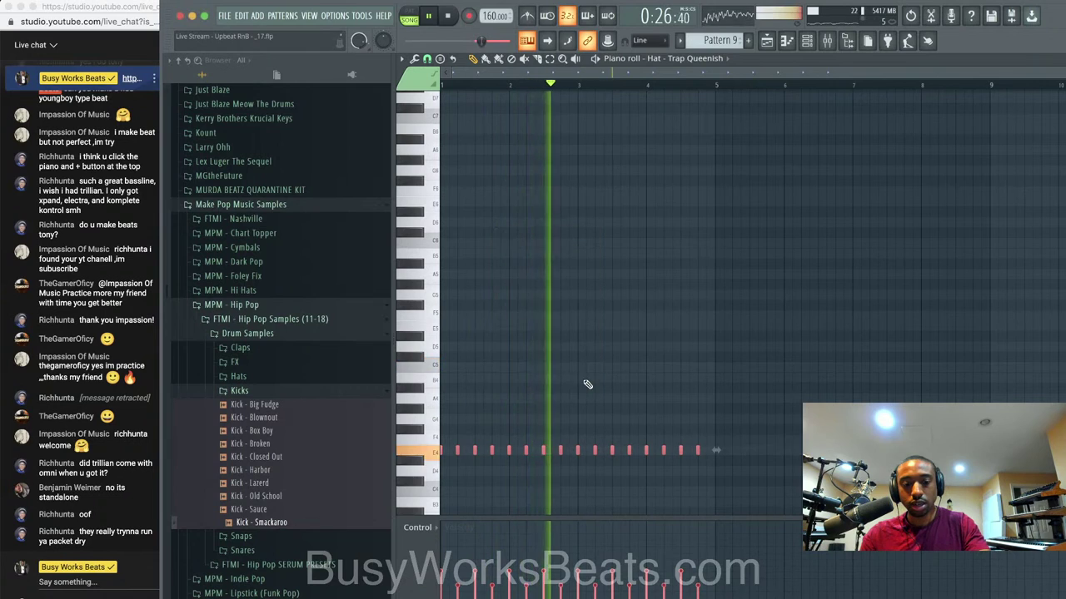
left_click(768, 41)
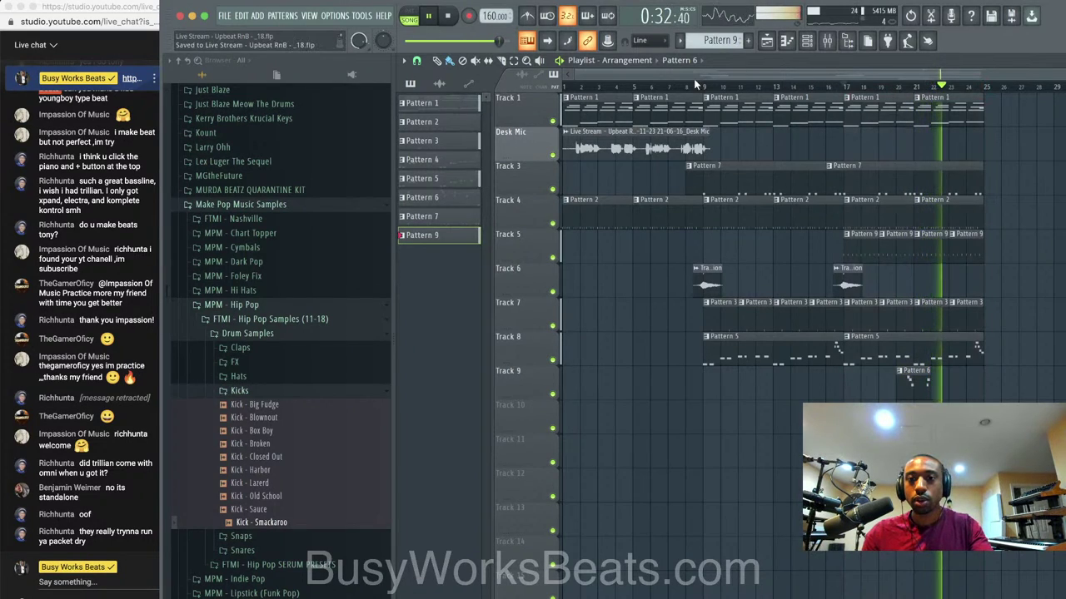
Add Scaler 2 as a new channel in the channel rack.
left_click(449, 16)
key("space")
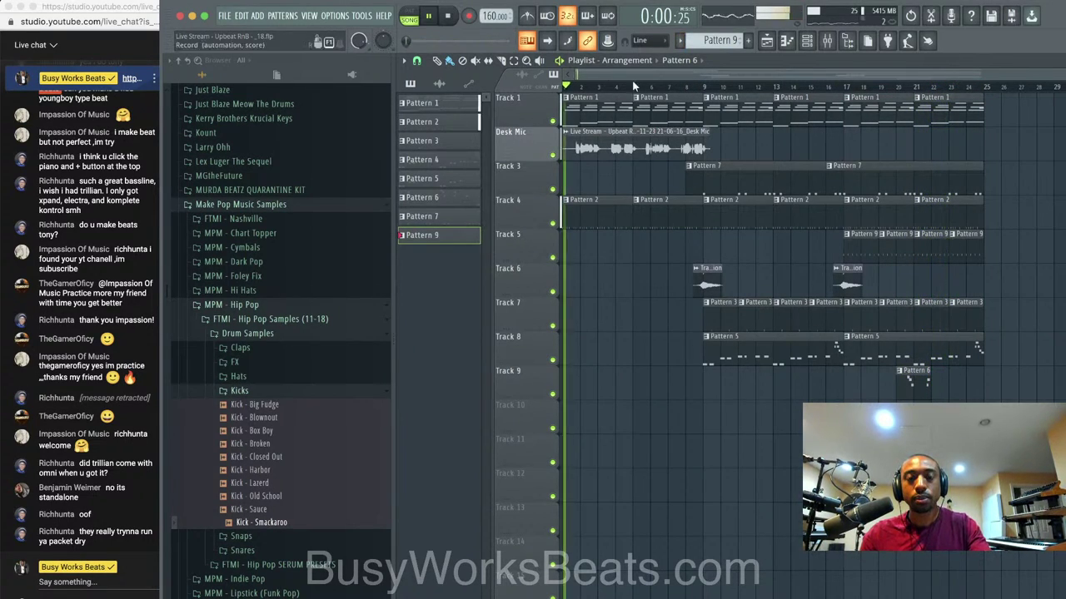
left_click(806, 41)
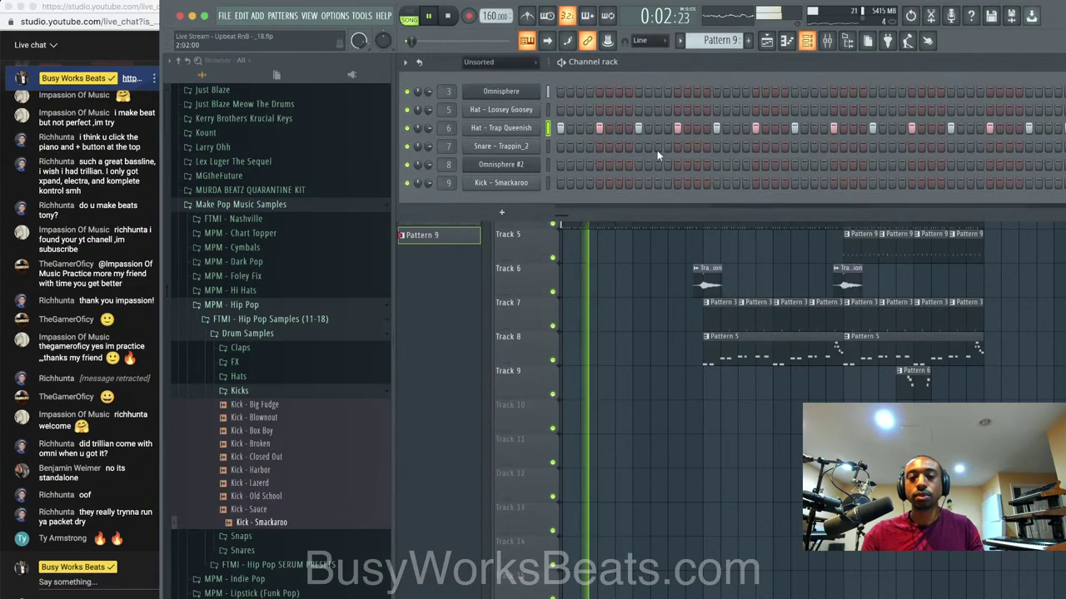
left_click(466, 212)
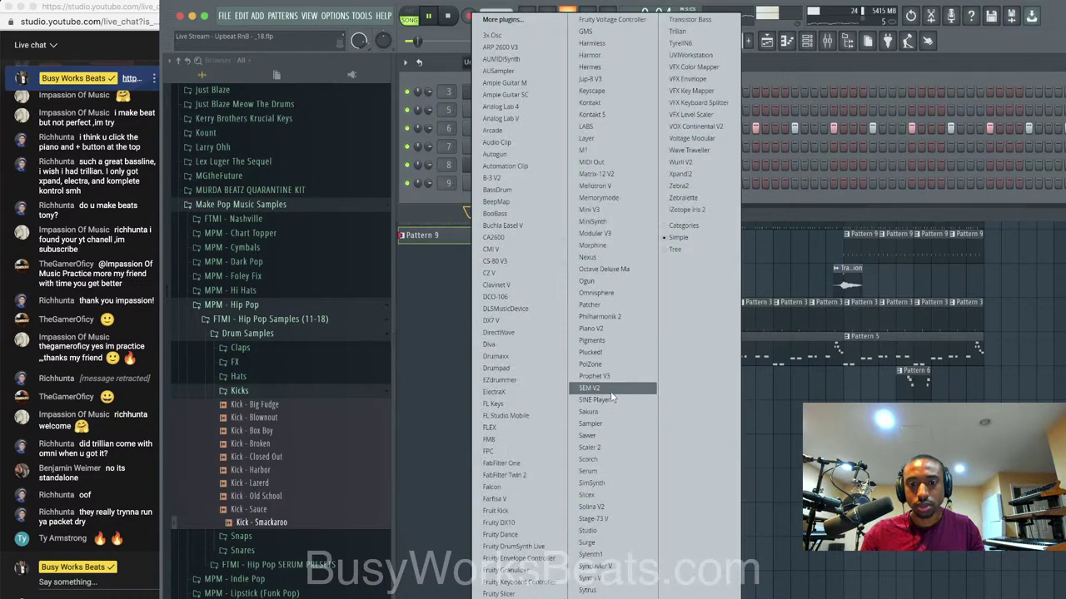
left_click_drag(608, 447, 607, 438)
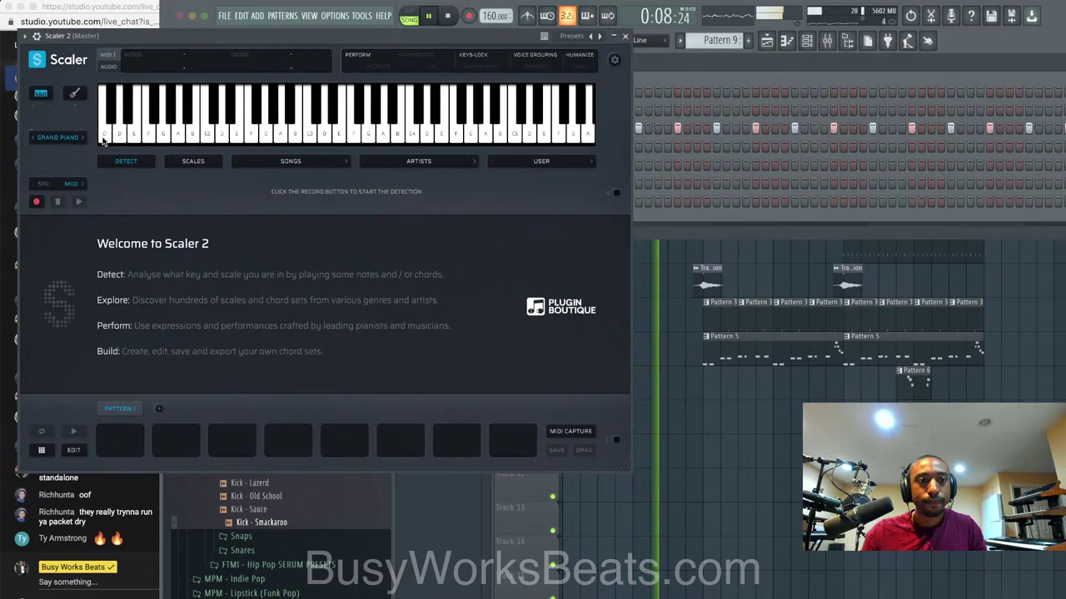
Set Scaler 2's sound to Grand Piano and close the plugin window.
left_click(84, 138)
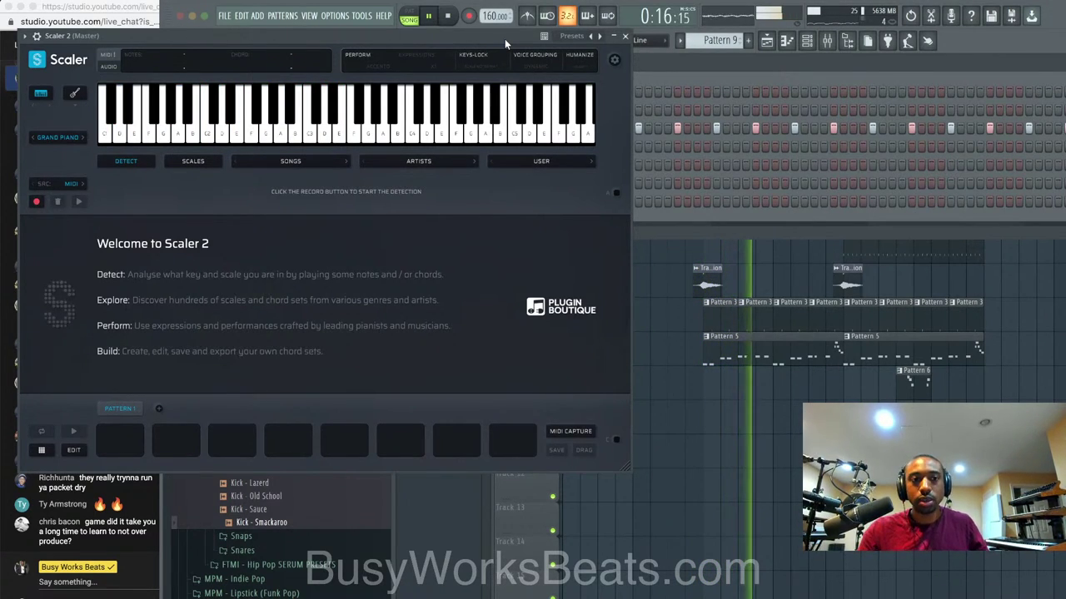
key("space")
key("space")
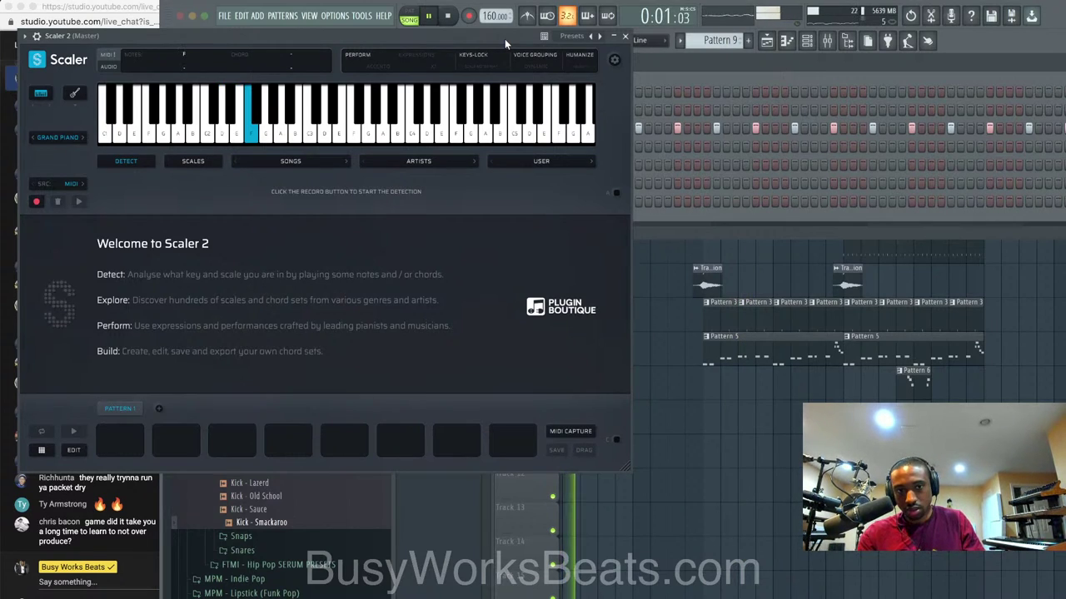
left_click(625, 36)
key("space")
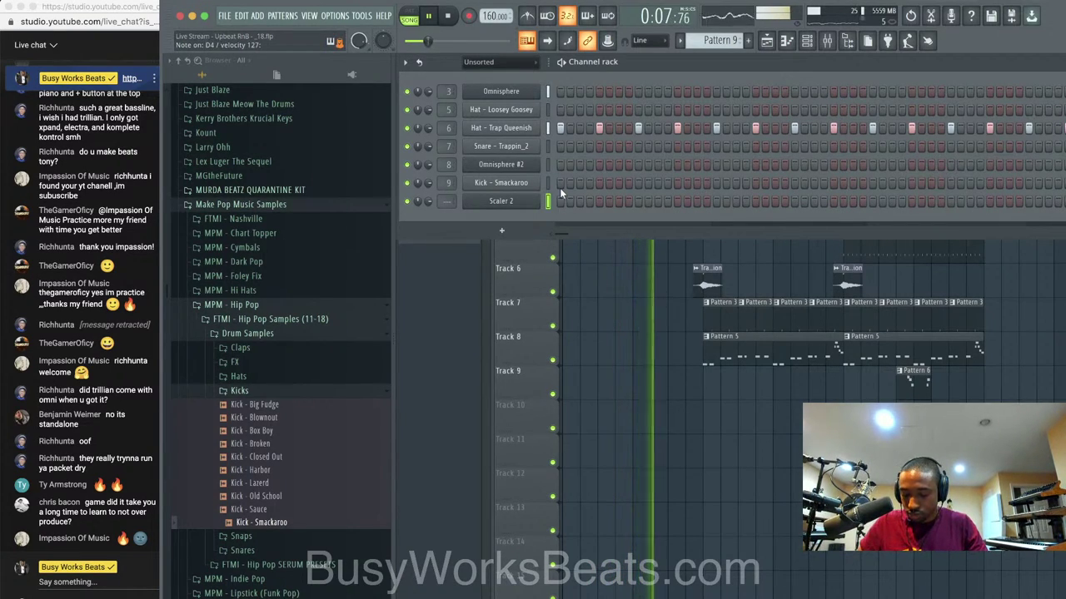
key("space")
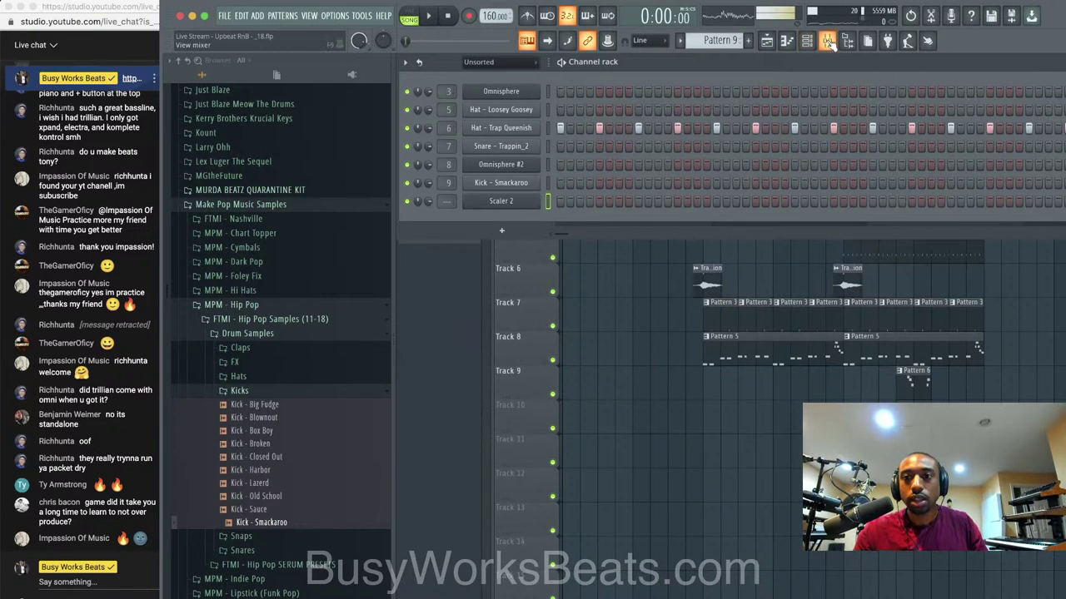
In the Mixer, reset the Live_Desk Mic fader to default and lower the Desk Mic track's volume.
left_click(829, 42)
left_click(566, 275)
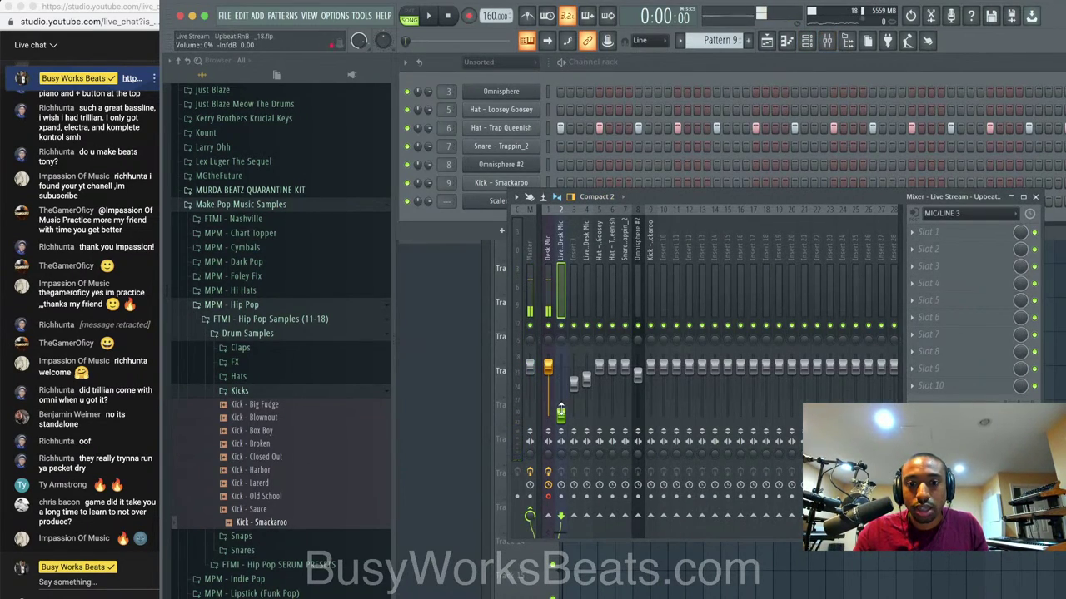
right_click(561, 409)
left_click(573, 418)
left_click_drag(543, 370, 548, 414)
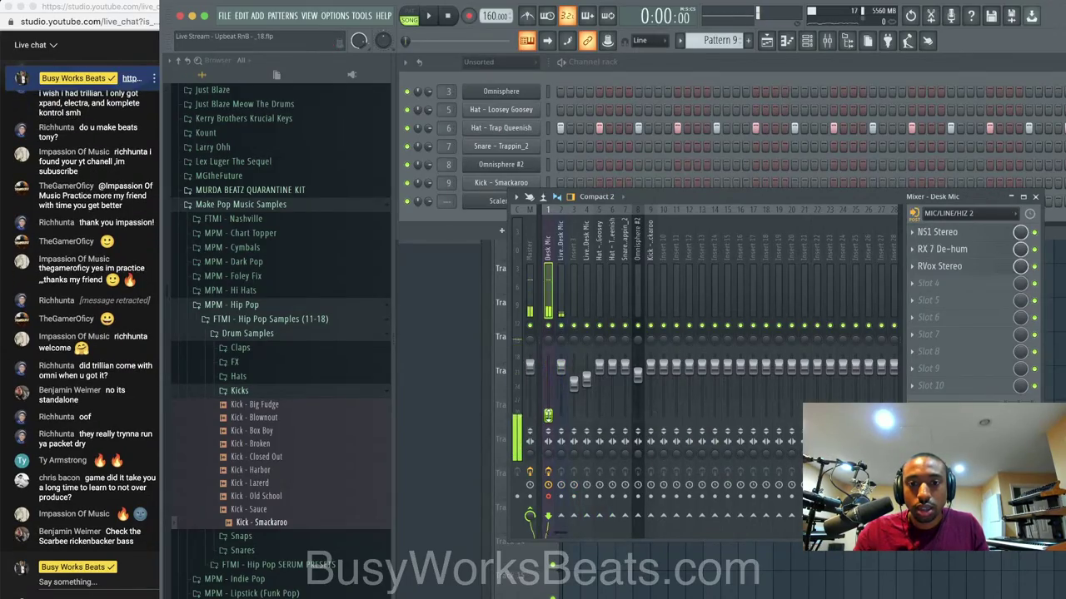
Load Waves Tune Real-Time in the live mic insert's first slot, set to A Natural Minor.
left_click(560, 302)
left_click(951, 236)
scroll(889, 369, "right", 5)
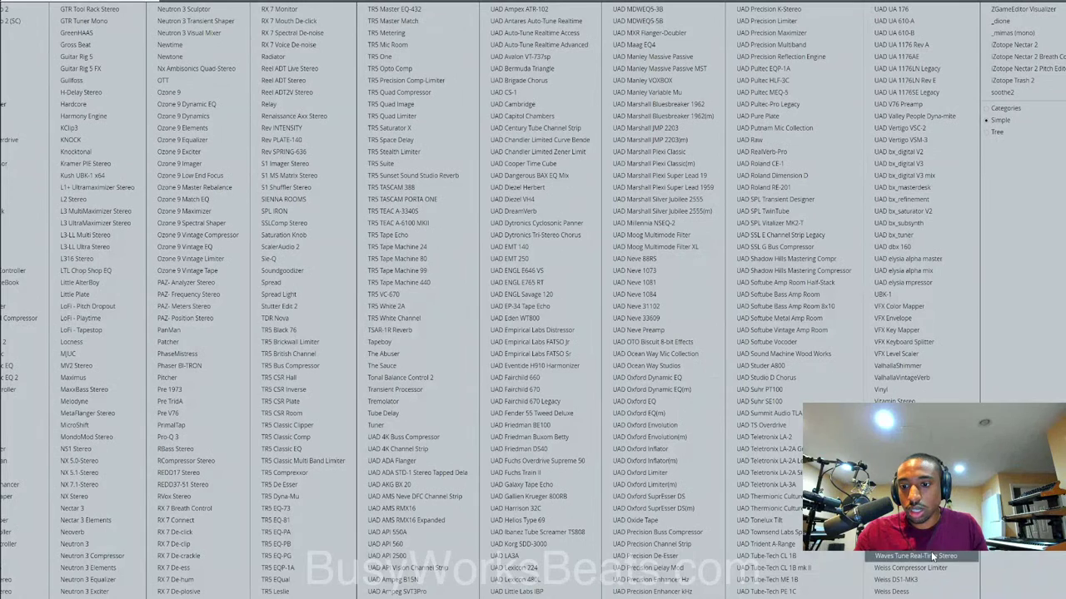
left_click(932, 556)
left_click(309, 320)
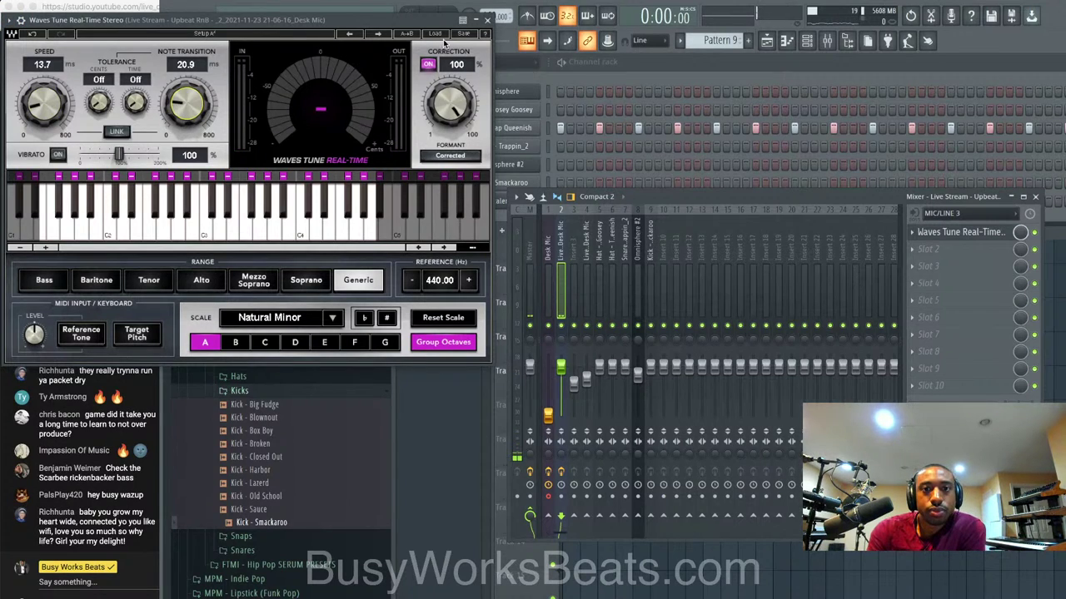
left_click(487, 20)
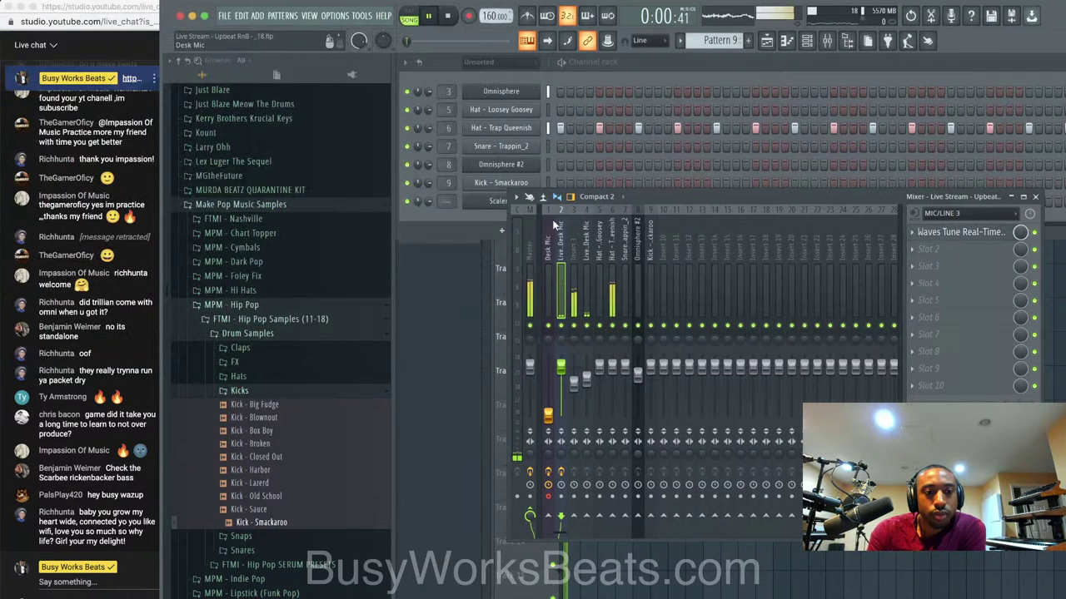
left_click(662, 275)
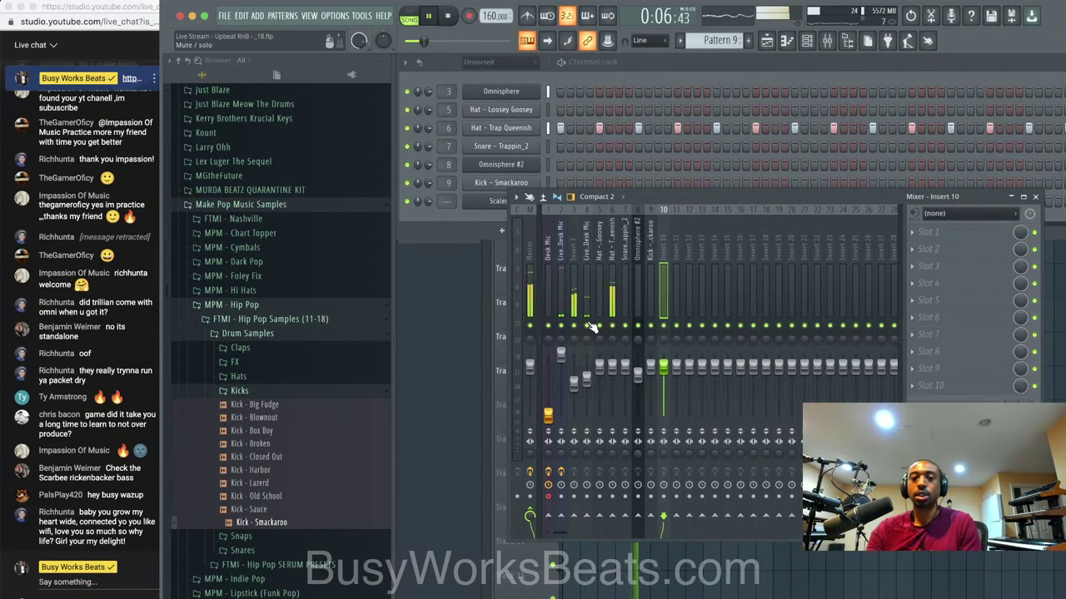
Rename mixer insert 10 to REVERB and load ValhallaVintageVerb in its first slot.
right_click(670, 262)
left_click(697, 223)
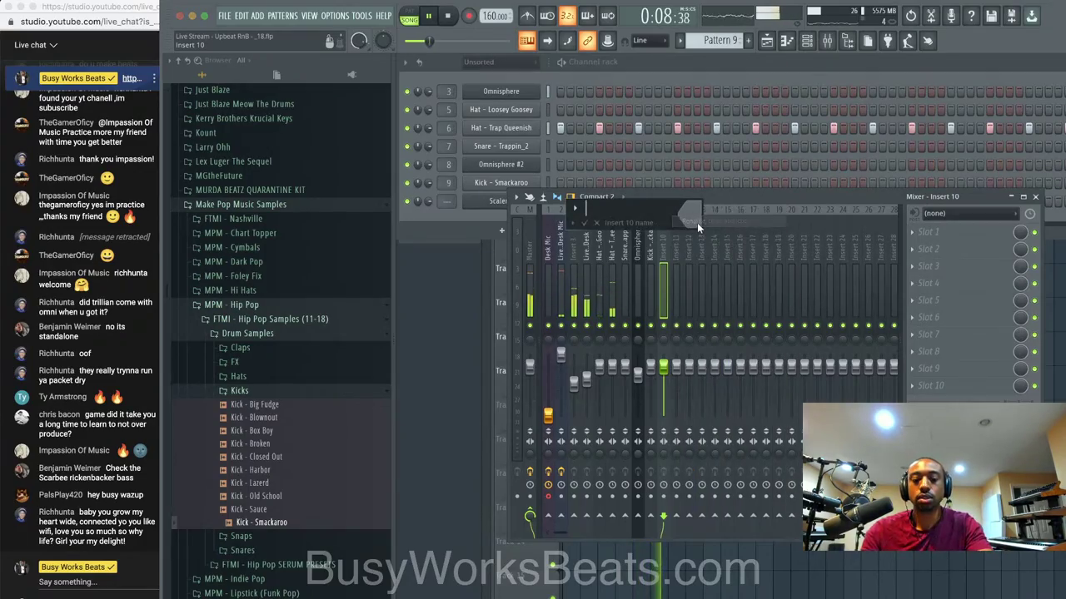
type("REVERB")
key("Return")
left_click(922, 238)
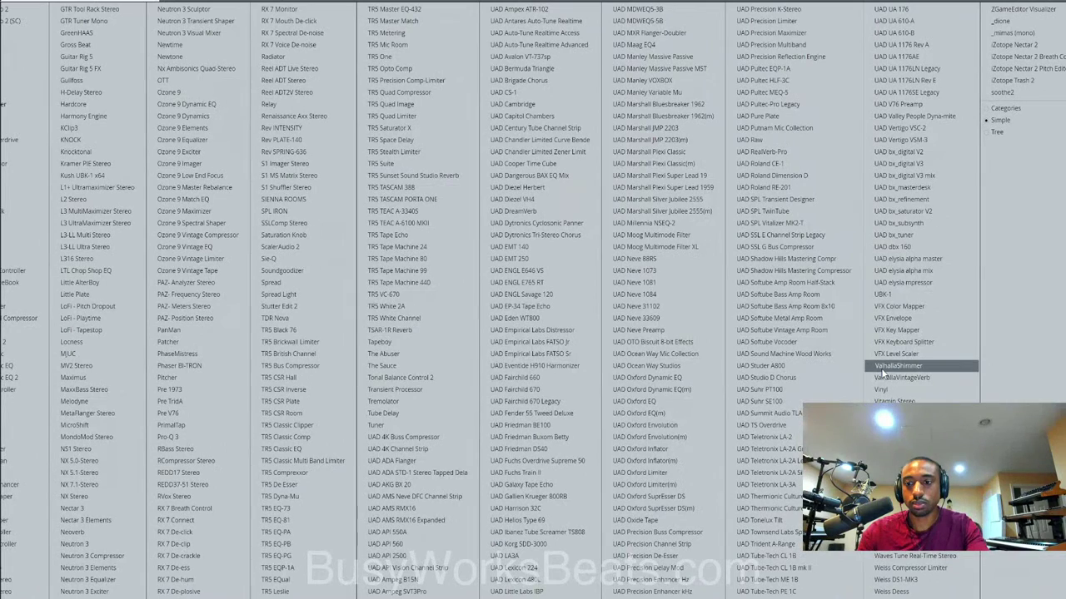
left_click(899, 365)
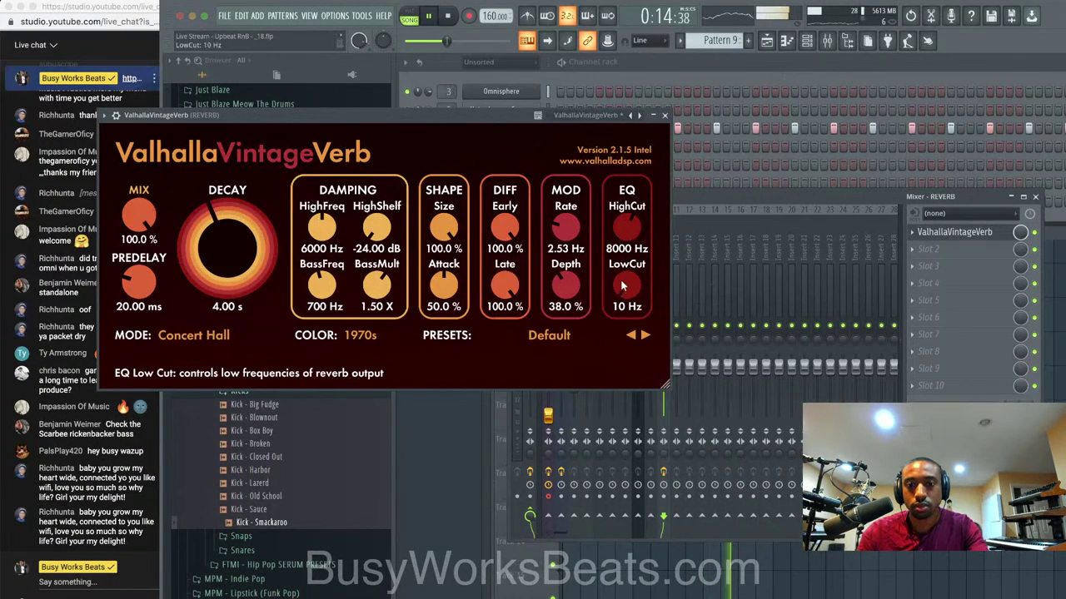
left_click(664, 115)
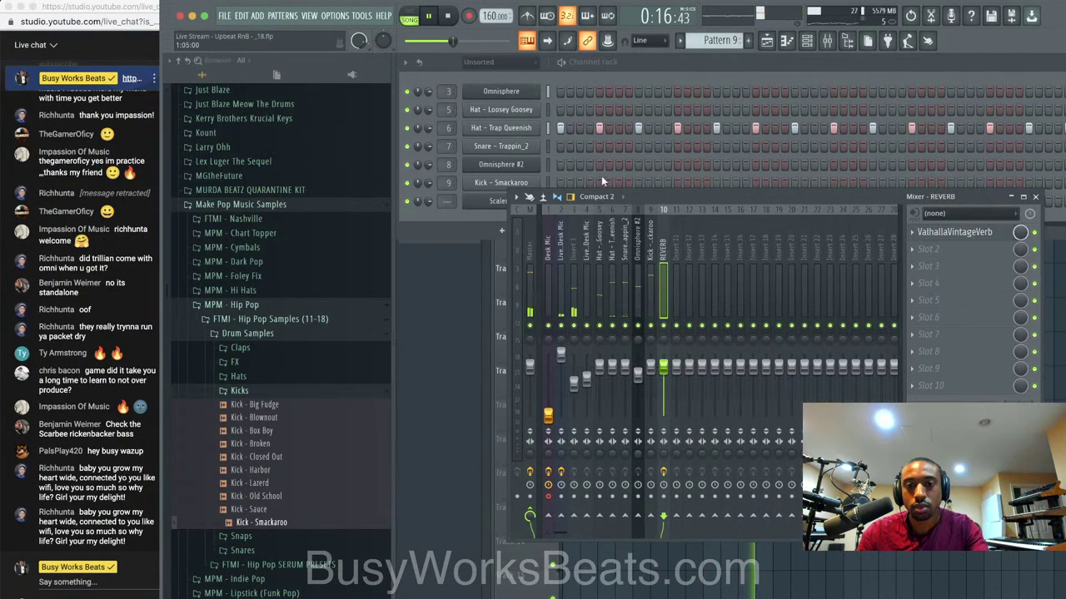
Disarm the Desk Mic track, arm the live mic track for recording, and return to the playlist.
left_click(633, 65)
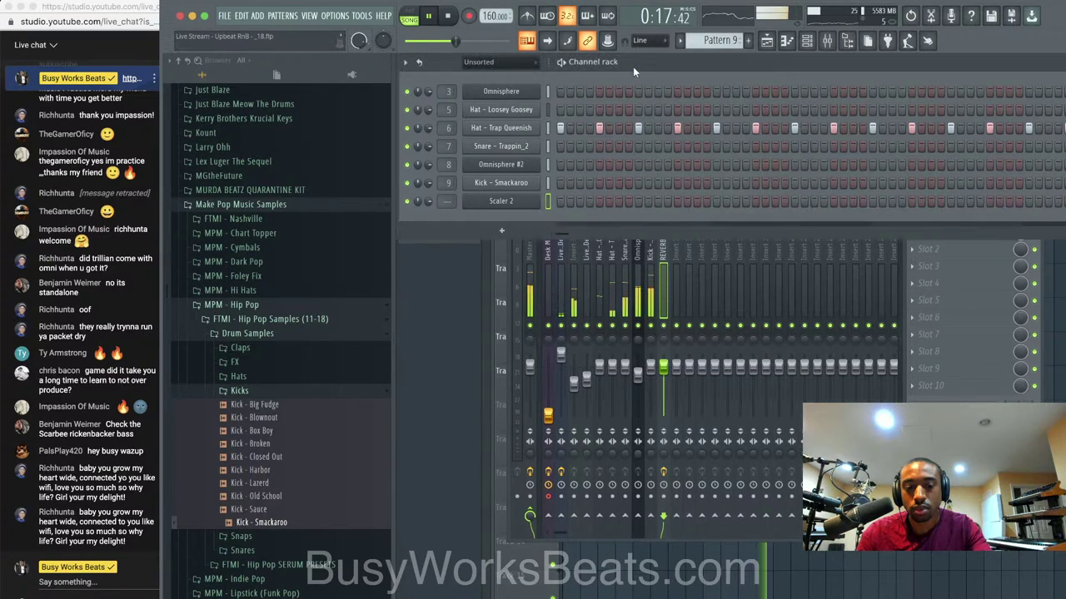
left_click(567, 258)
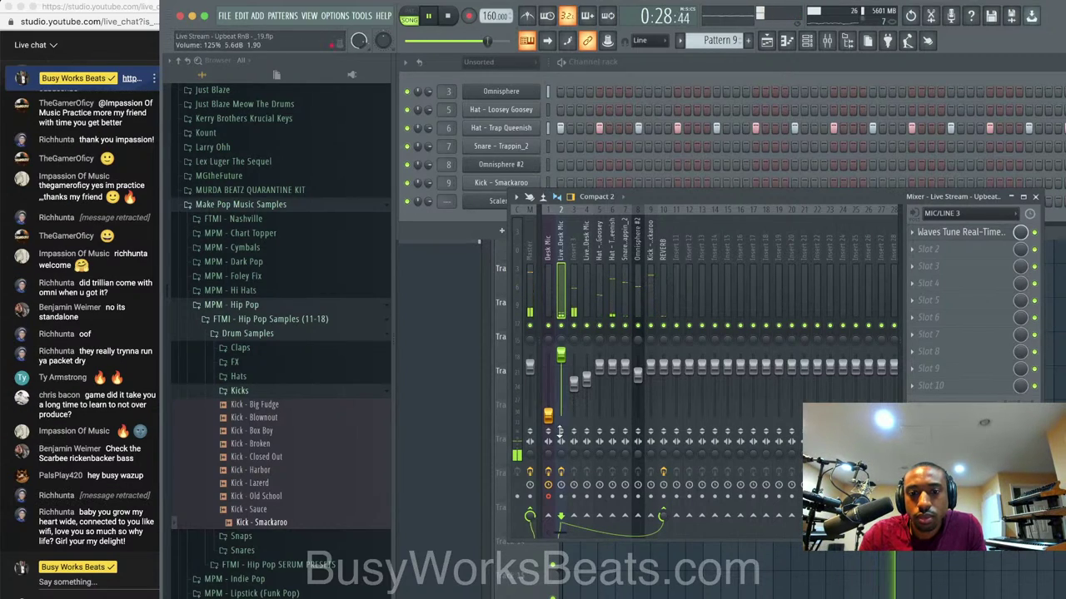
left_click(549, 497)
left_click(561, 497)
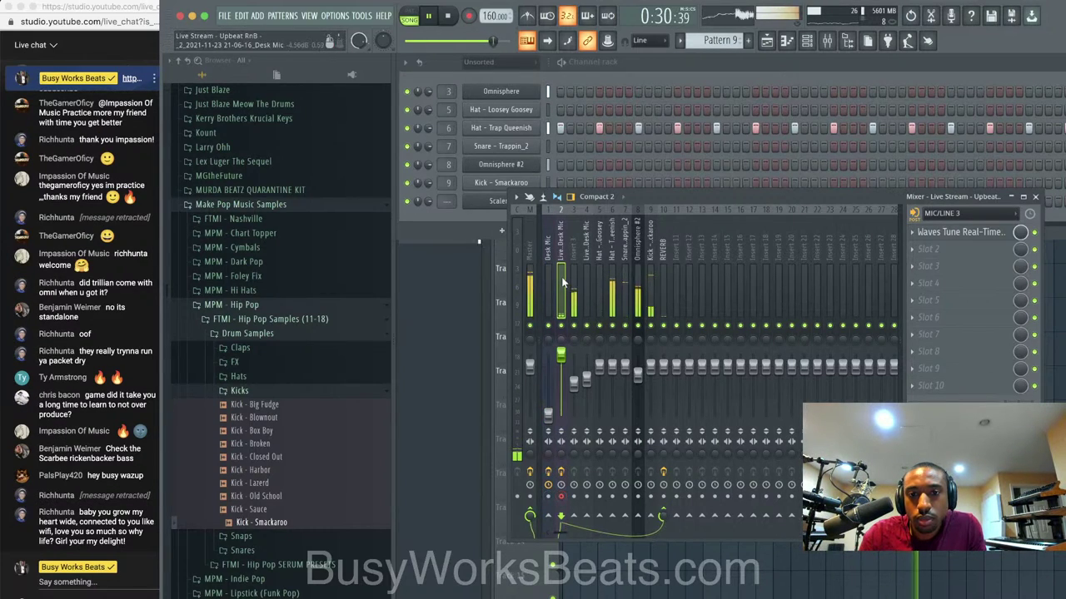
left_click(768, 38)
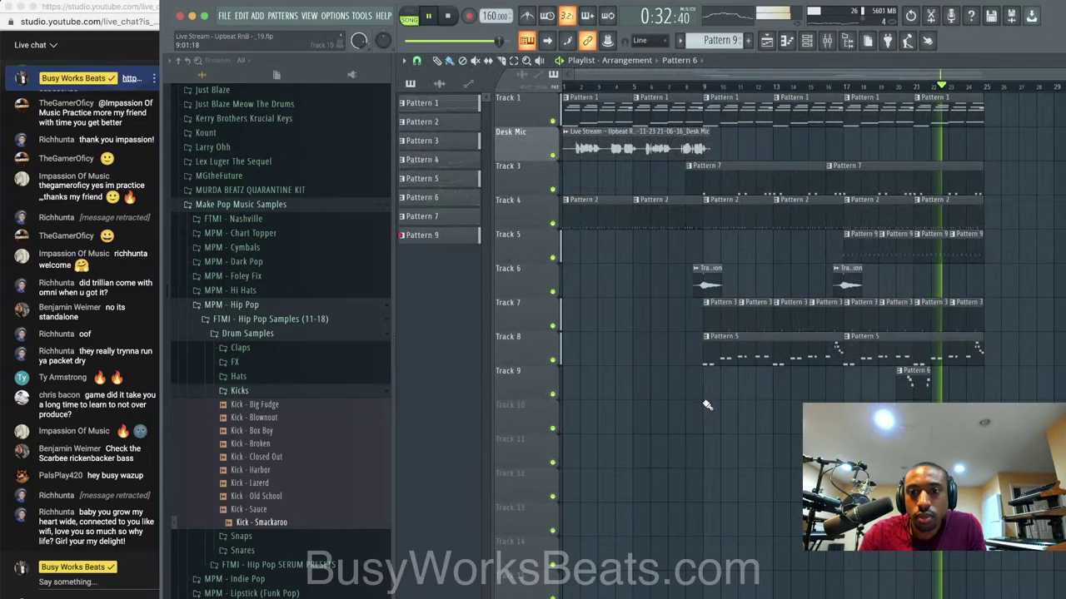
Jump the song position back to bar 1 and select bars 1–9 on the ruler.
left_click(571, 87)
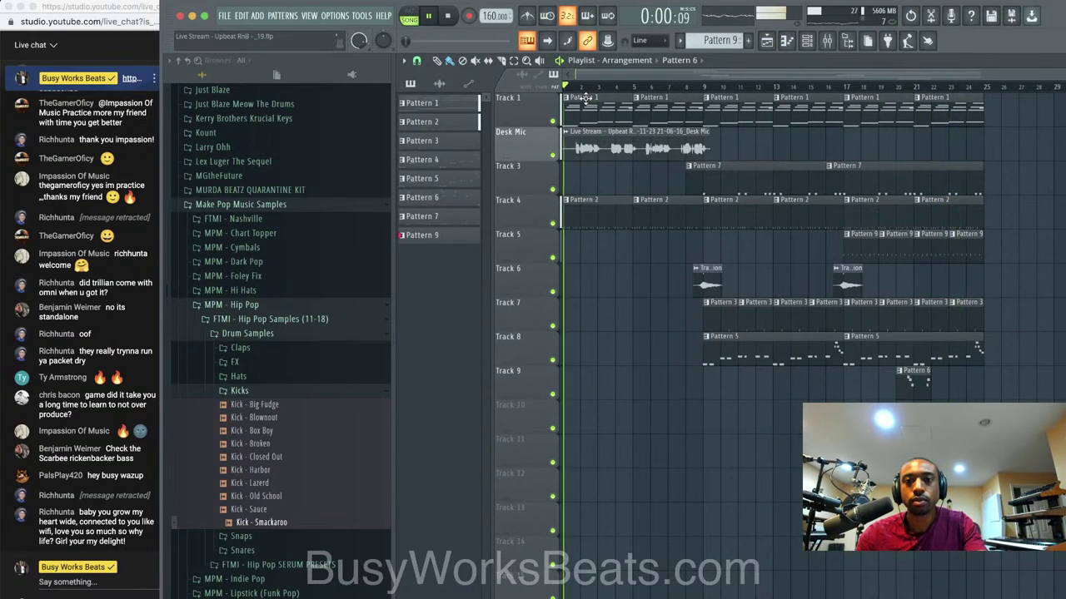
left_click(806, 40)
mouse_move(564, 86)
left_mouse_down()
mouse_move(706, 86)
mouse_move(563, 88)
left_mouse_up()
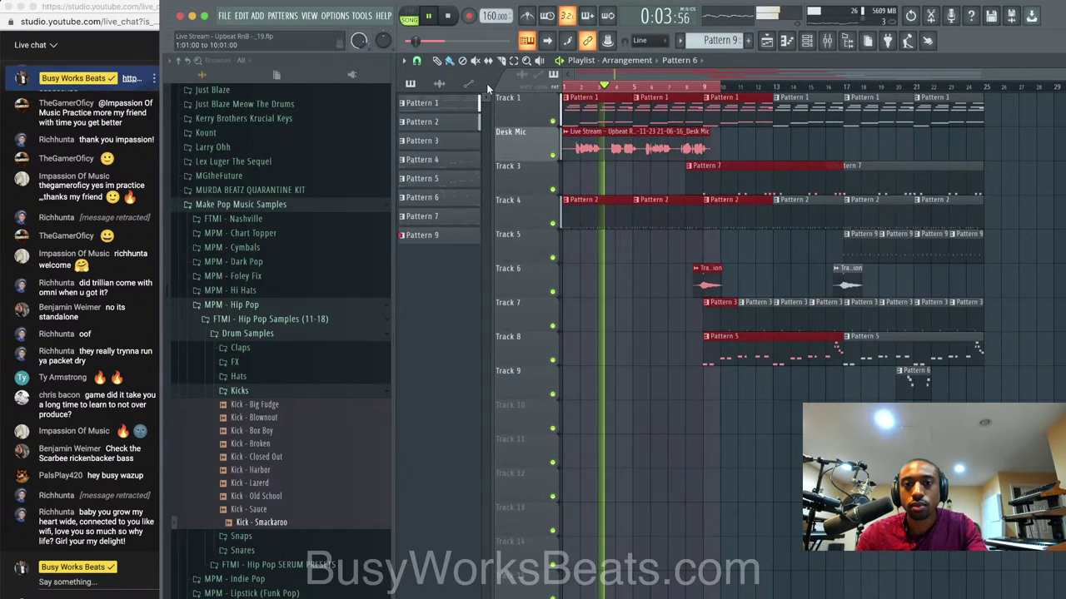
Delete the old Desk Mic vocal clip, stop playback, and bring the mixer back up.
right_click(576, 138)
key("space")
left_click(833, 41)
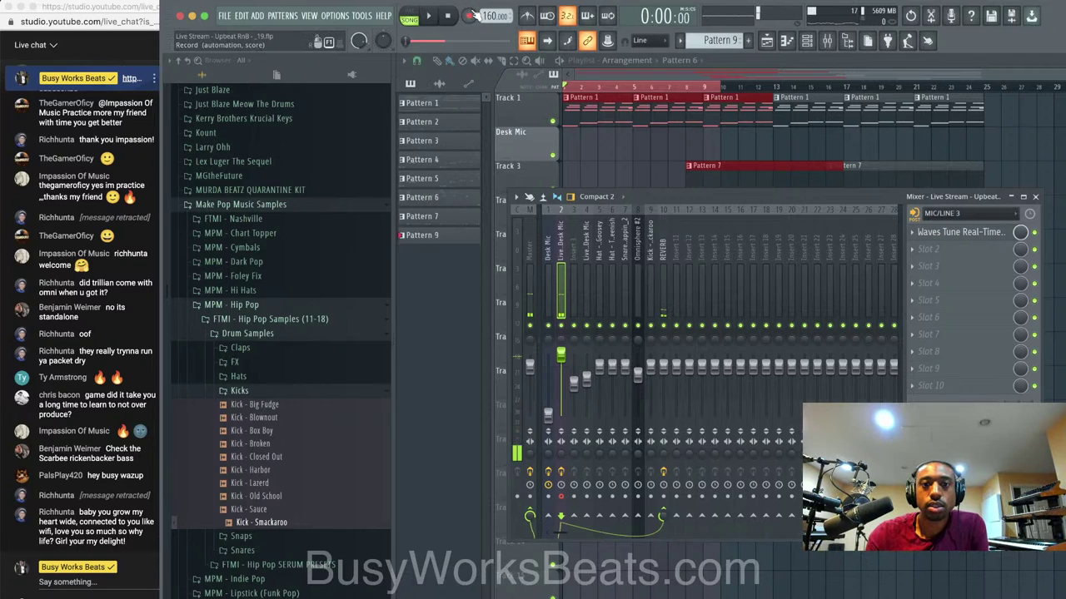
Reset the vocal insert's fader to 0 dB and record a short test take into the playlist.
left_click(470, 16)
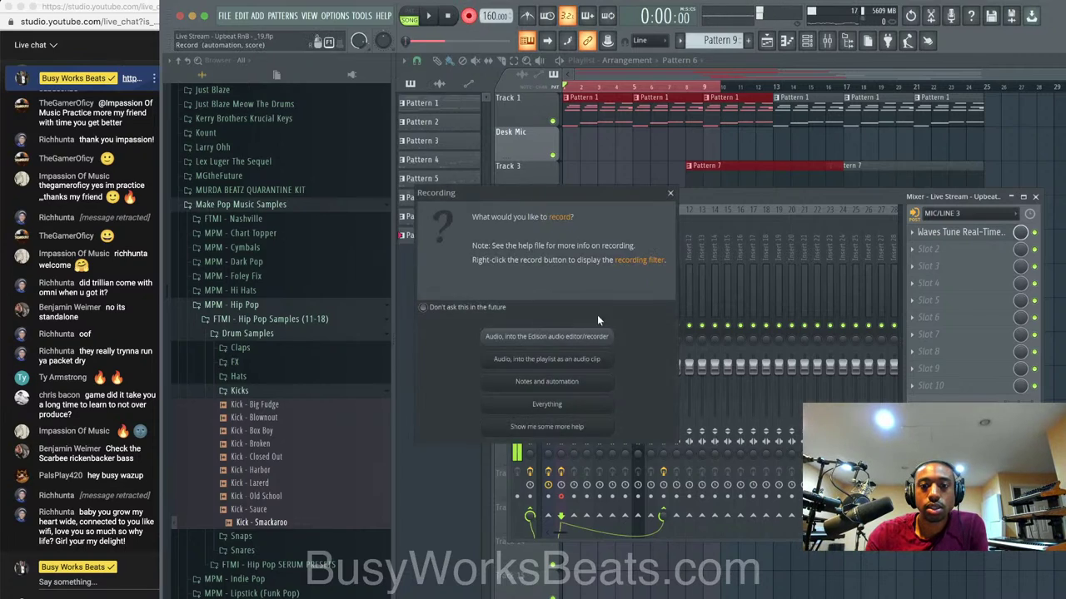
left_click(670, 194)
right_click(560, 354)
left_click(571, 364)
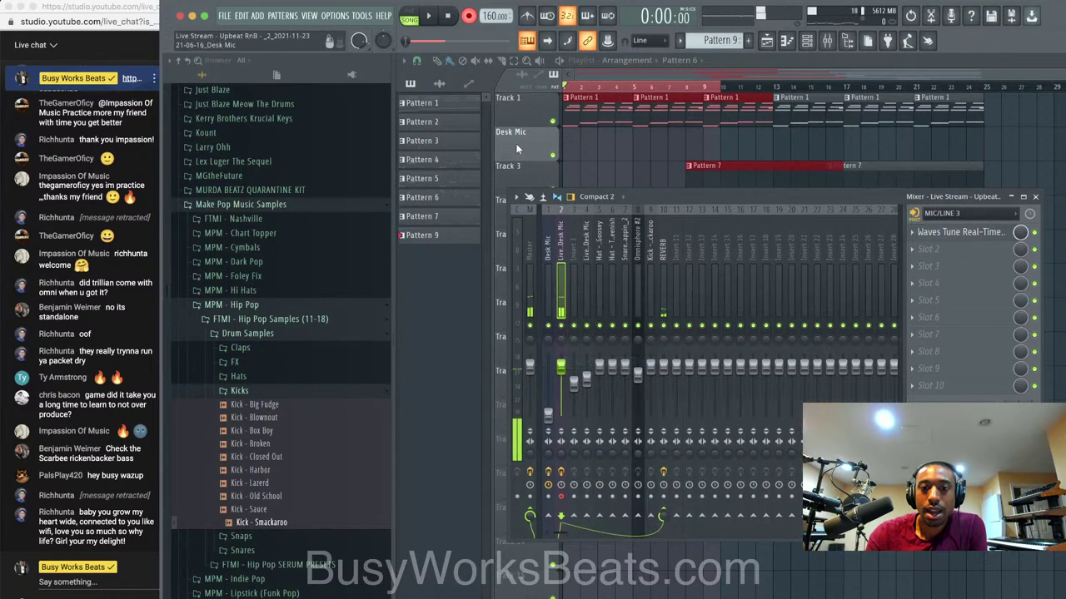
left_click(469, 20)
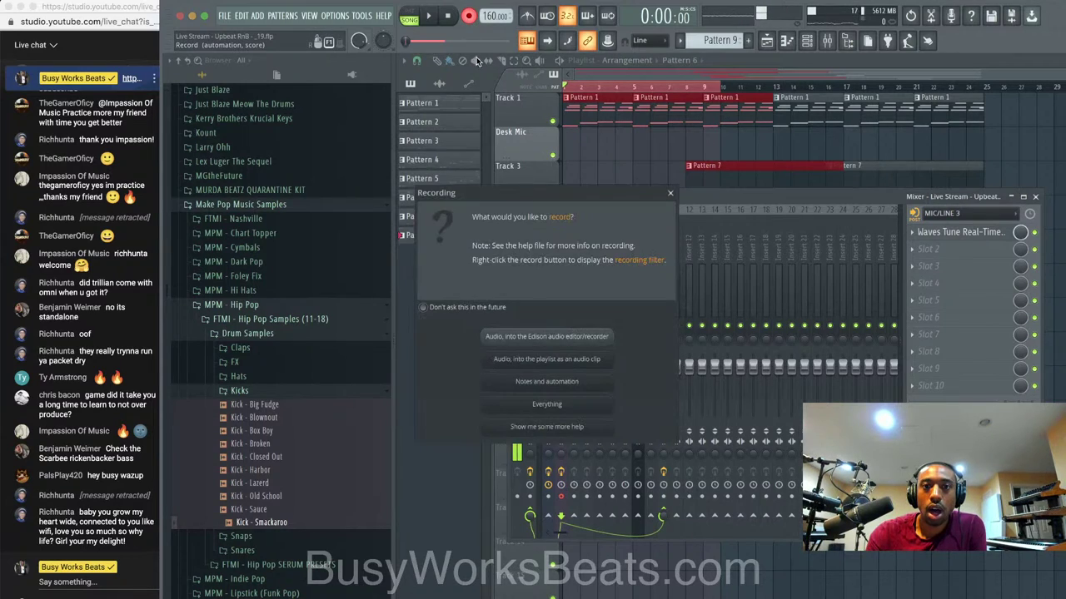
left_click(565, 361)
right_click(1035, 150)
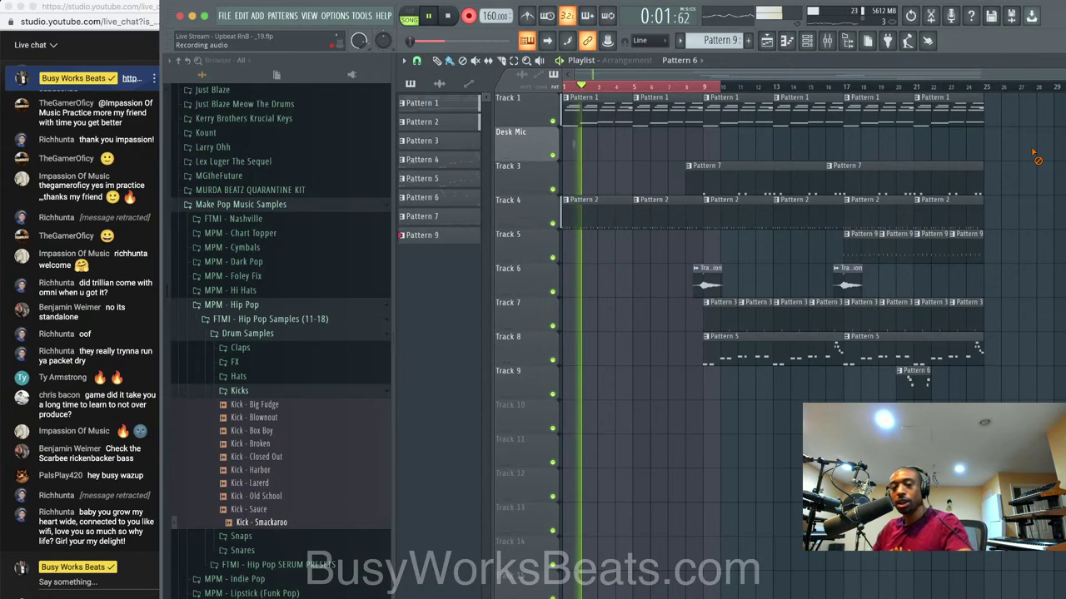
key("space")
Turn the Trap Queenish hat insert down to about 57% while listening to playback.
left_click(827, 40)
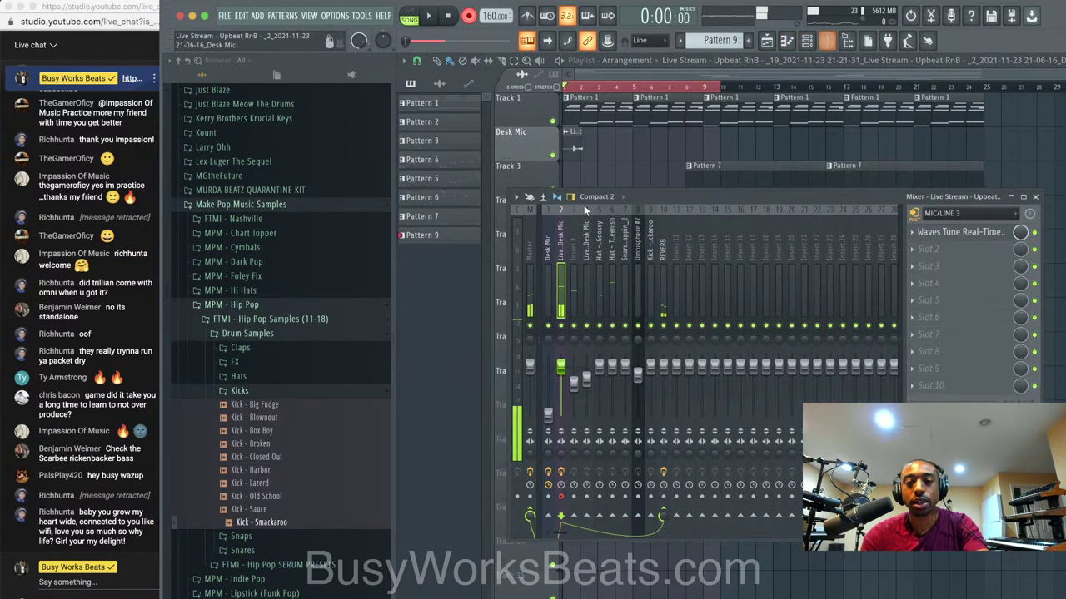
left_click(617, 291)
key("space")
left_click_drag(611, 366, 612, 377)
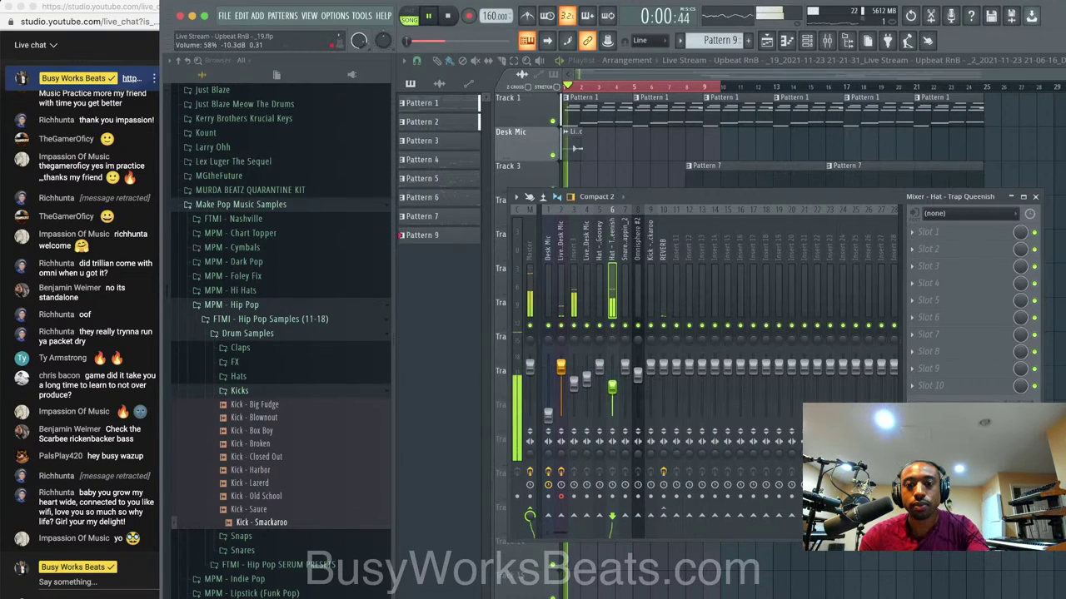
left_click_drag(613, 386, 613, 389)
key("space")
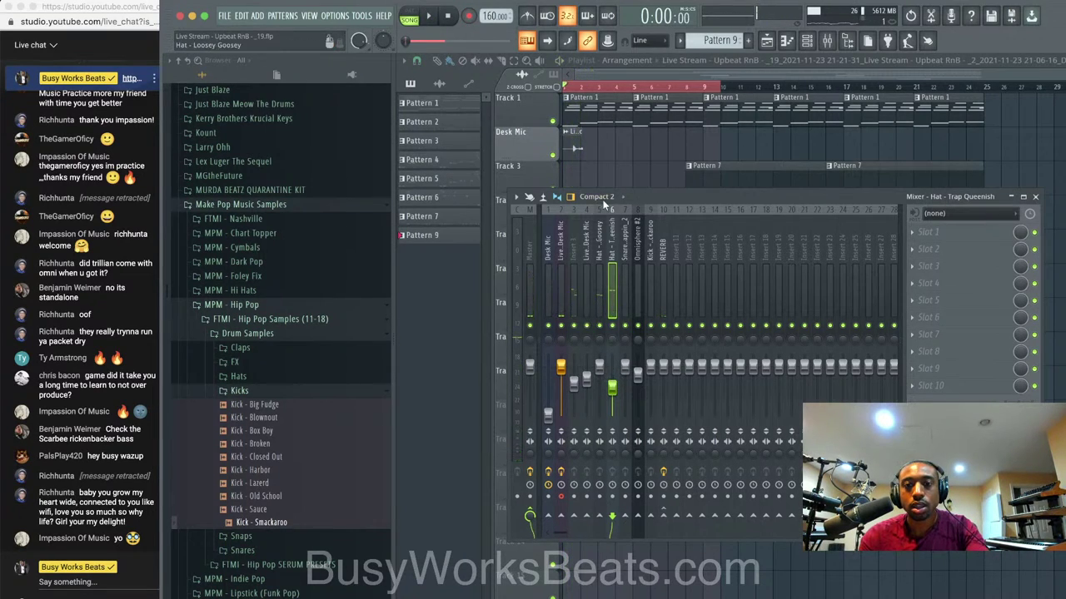
Delete the short Desk Mic test take and reselect the Waves Tune vocal insert in the mixer.
right_click(625, 174)
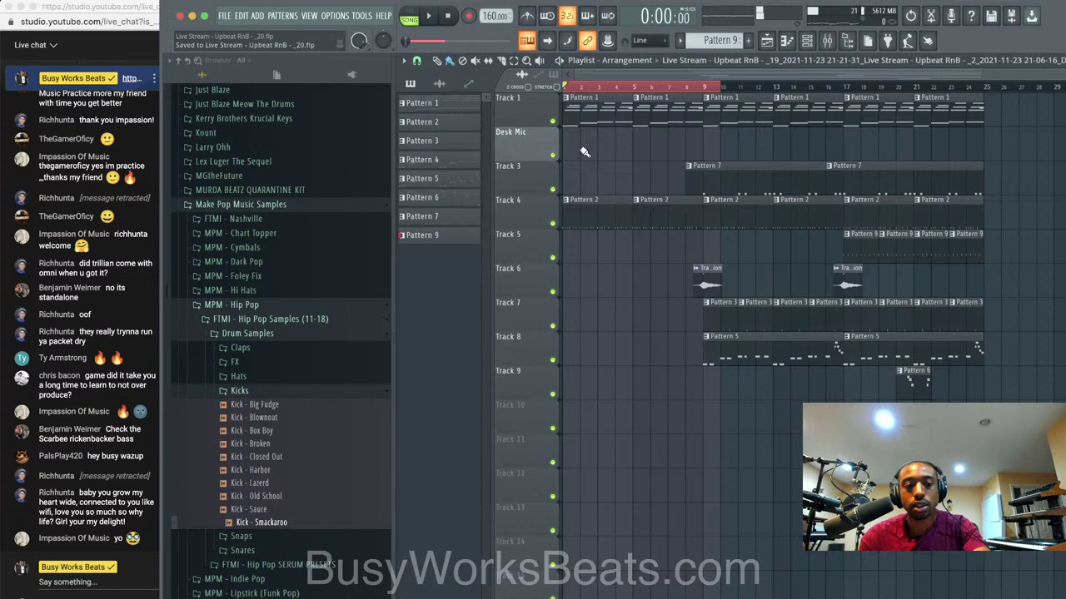
key("F9")
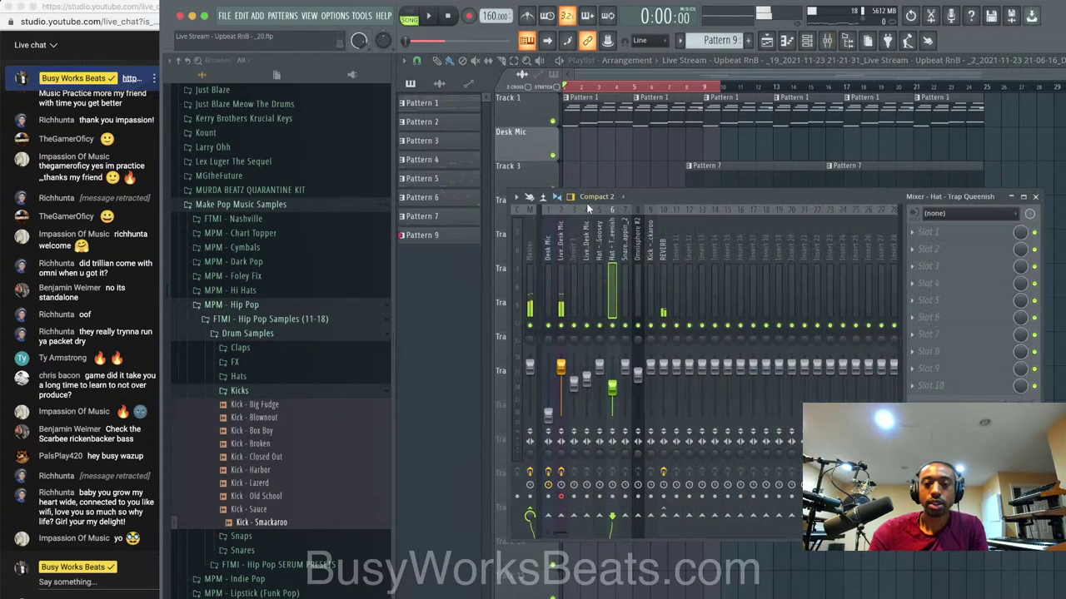
left_click(562, 248)
Record a Desk Mic vocal take as an audio clip into the playlist over bars 1–9.
left_click(468, 17)
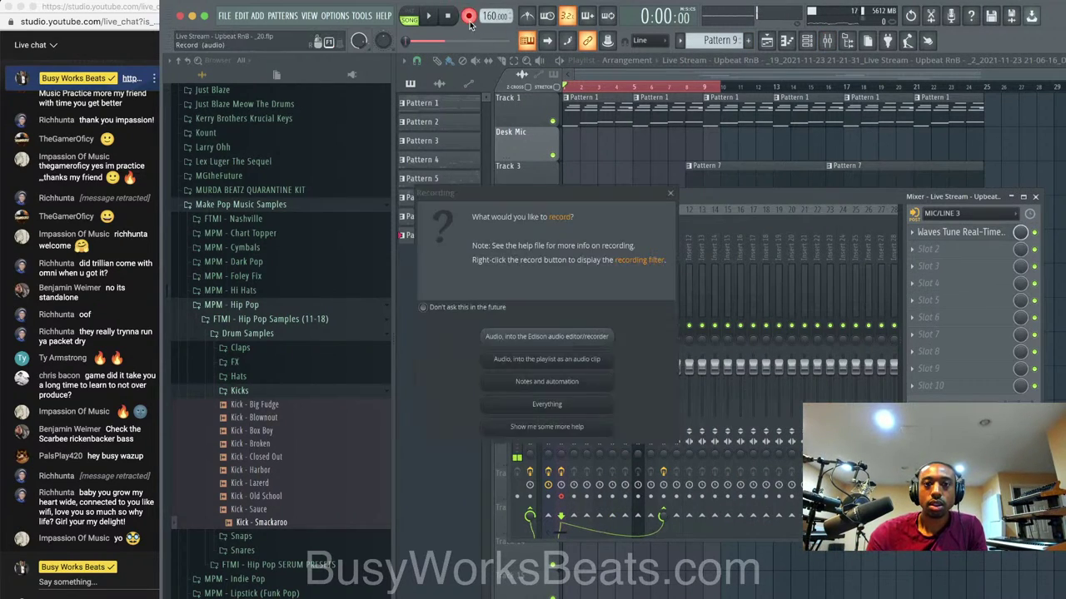
left_click(571, 359)
left_click(1035, 197)
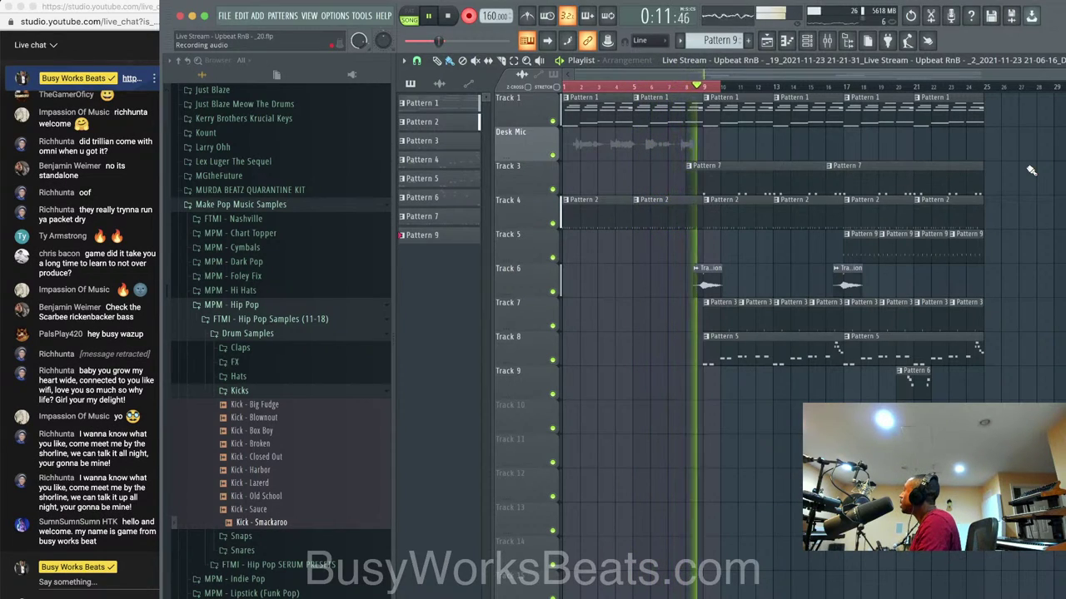
key("space")
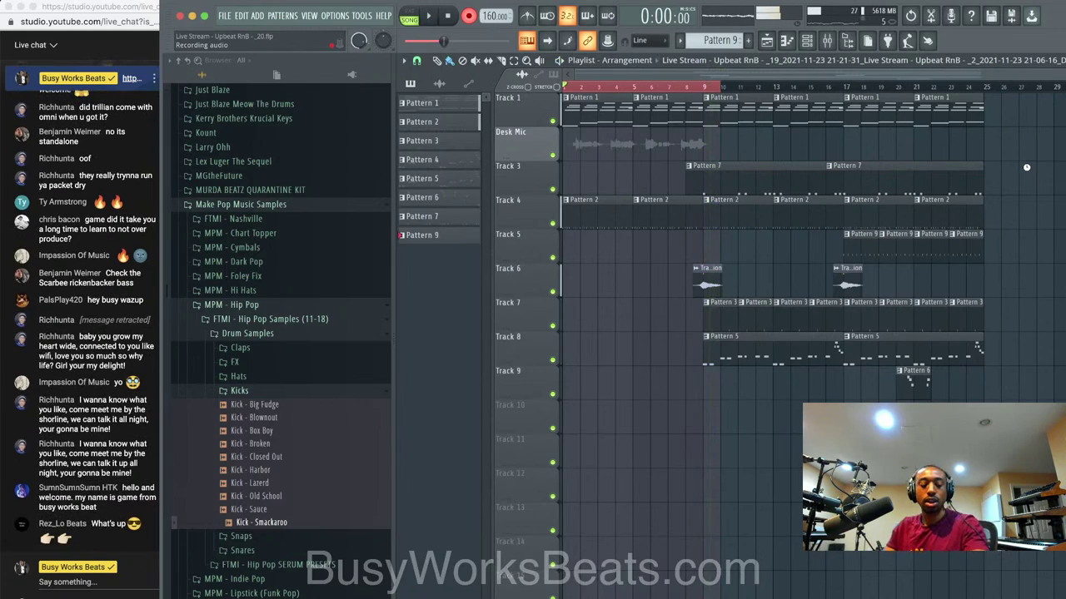
Turn off recording mode and play back the song with the new vocal take.
left_click(473, 17)
key("space")
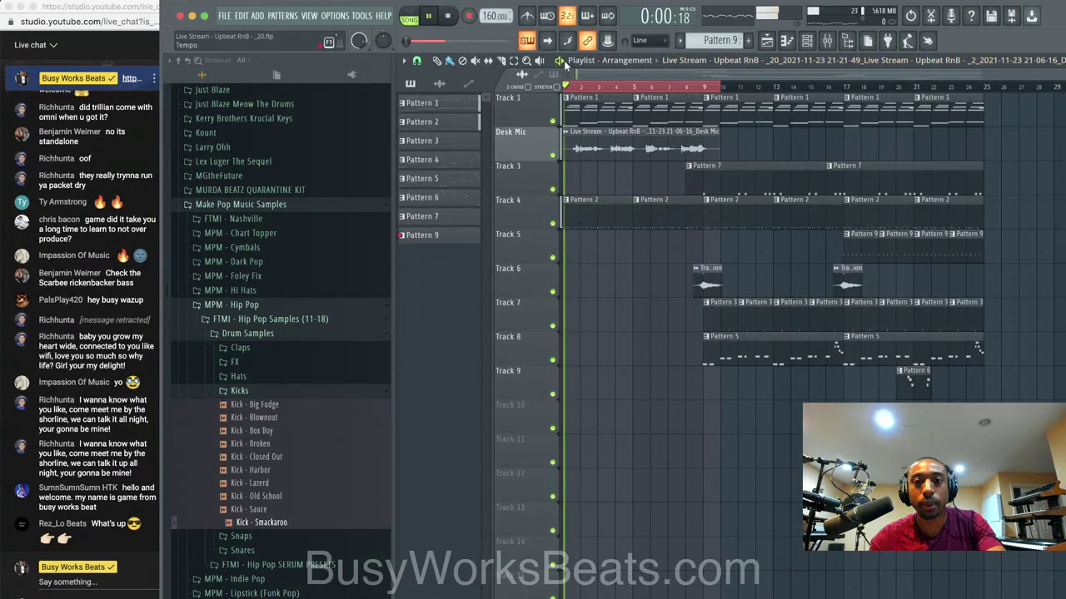
left_click(806, 41)
right_click(623, 304)
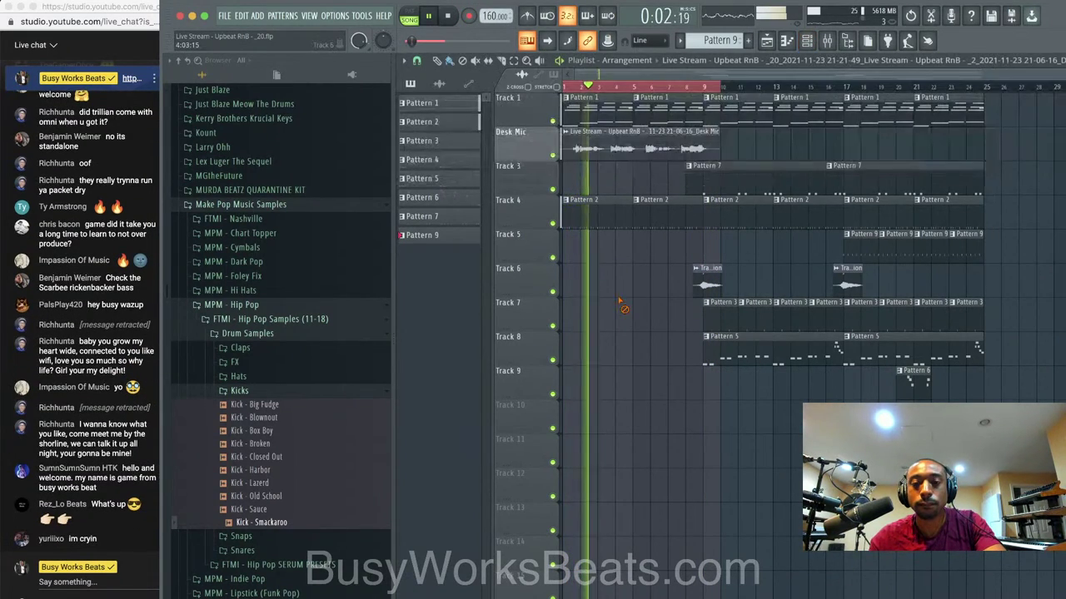
left_click(806, 42)
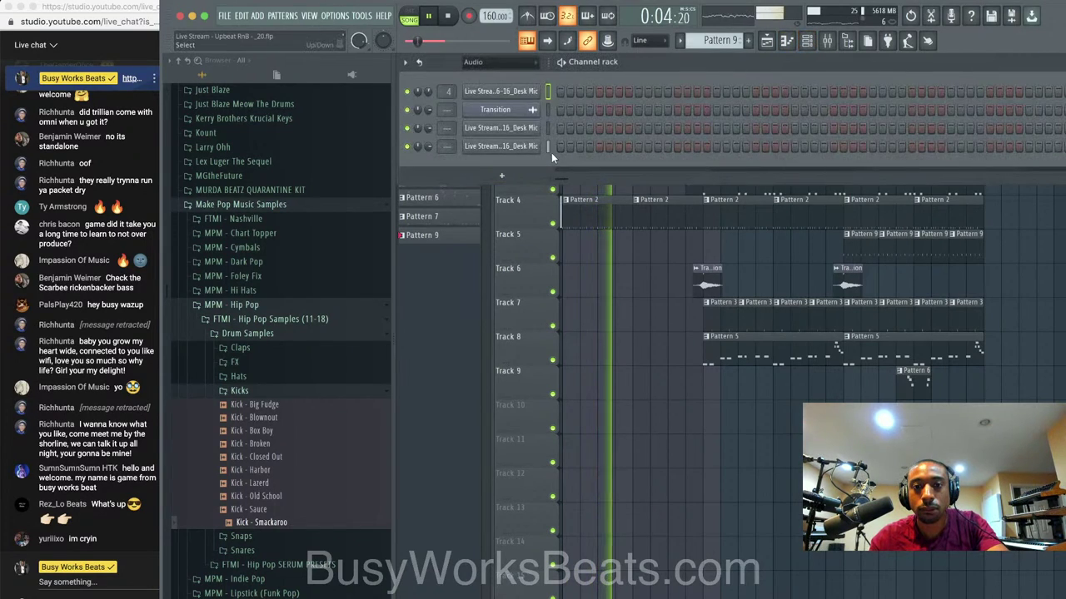
Send the new take's mixer insert to REVERB at about 59% and check its ValhallaVintageVerb.
key("F9")
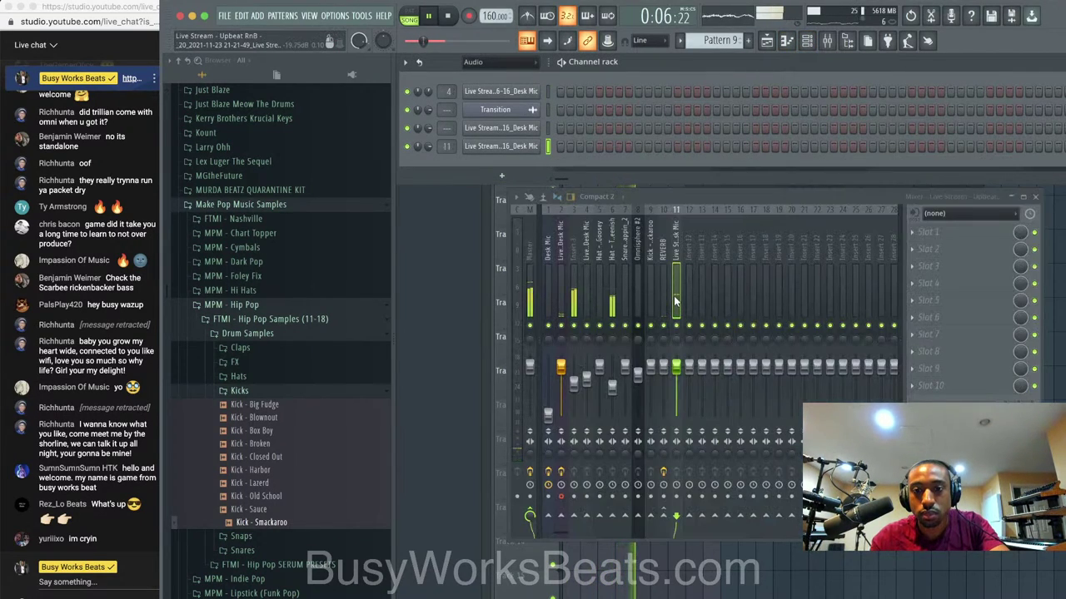
left_click(663, 516)
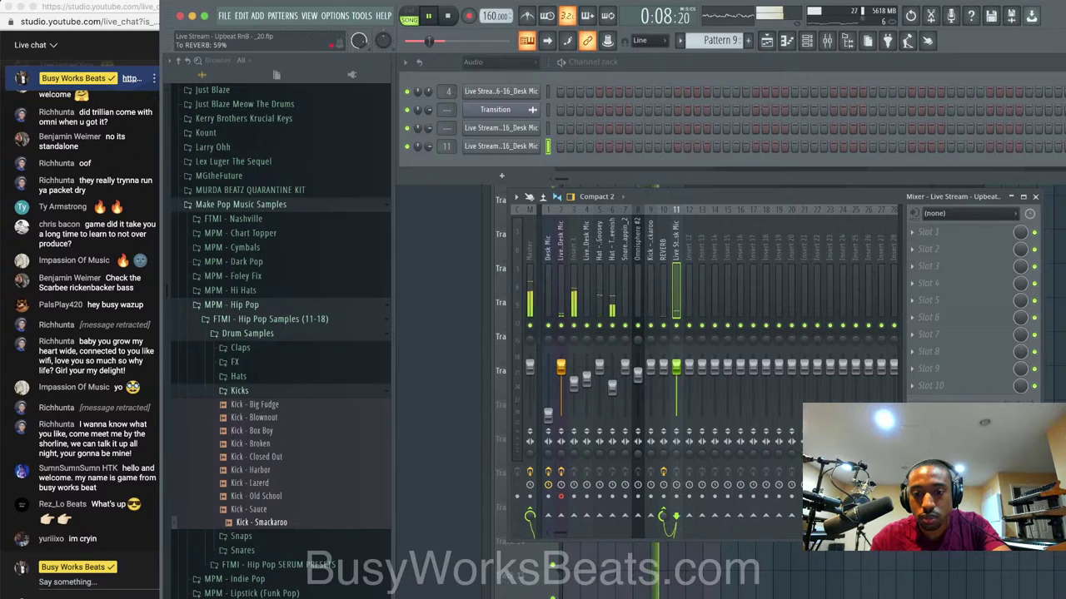
left_click(666, 565)
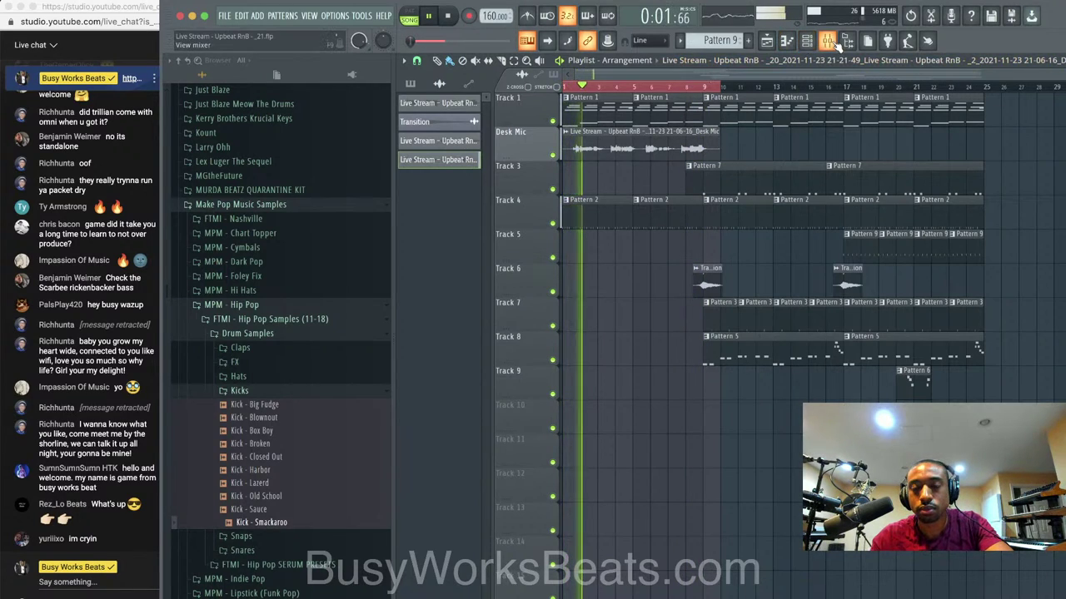
left_click(827, 40)
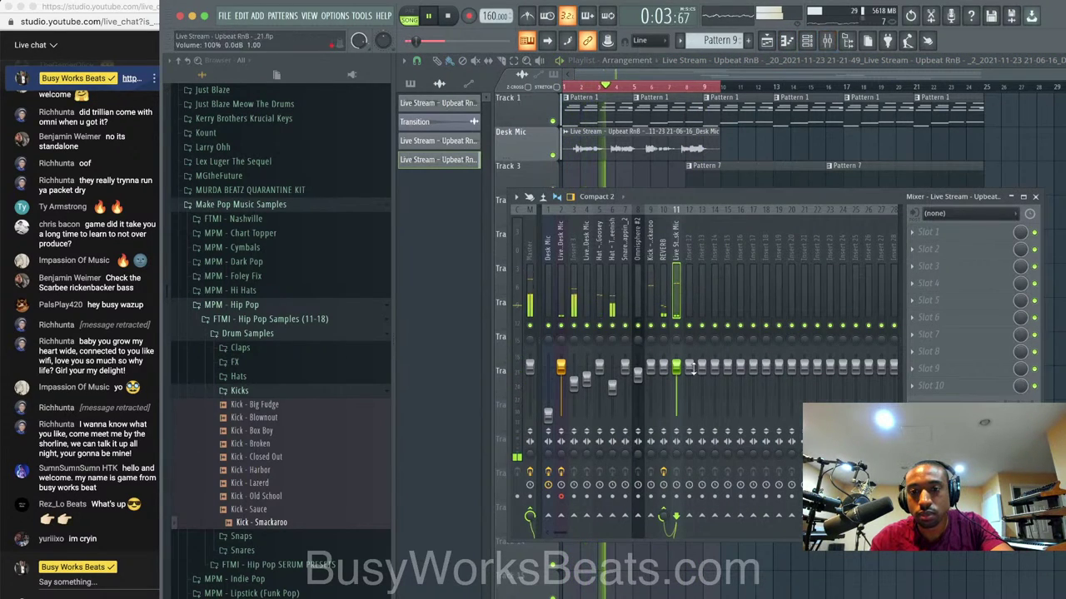
left_click(665, 286)
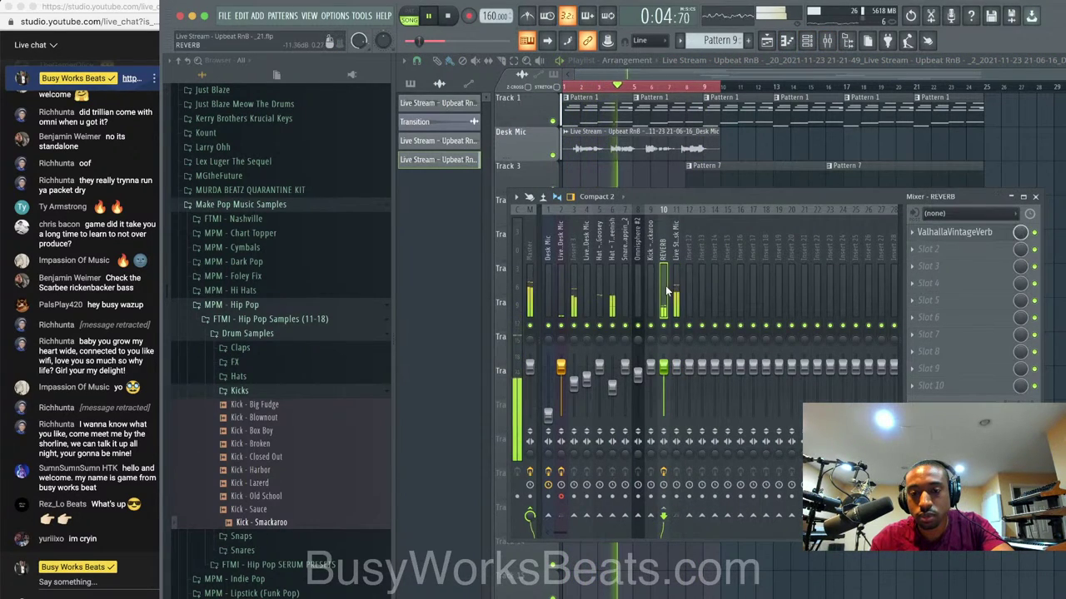
right_click(678, 553)
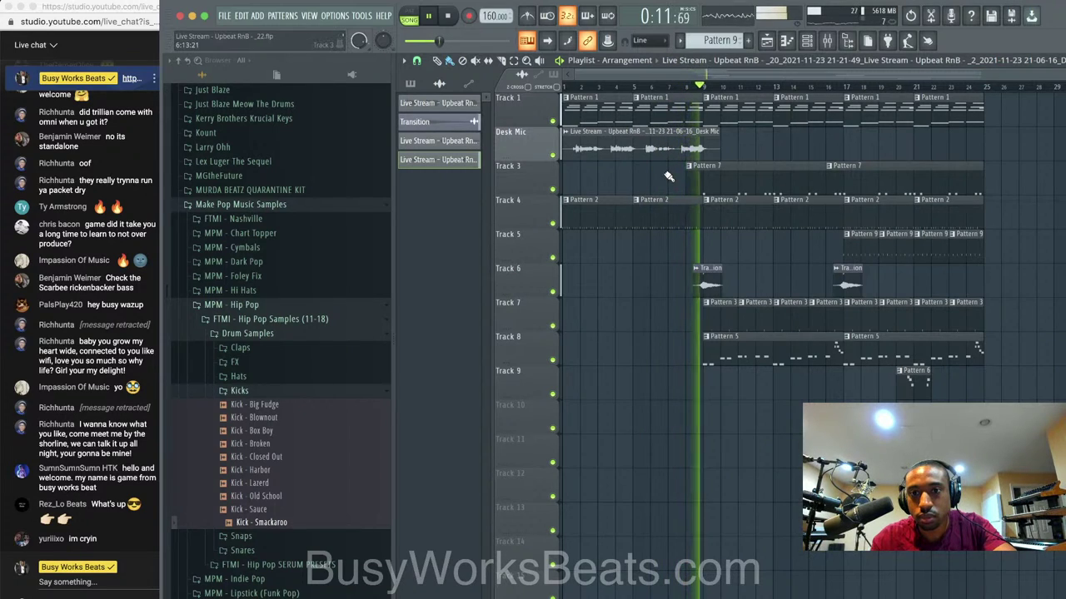
Insert an empty track at Track 3 and select bars 8 to 26 on the timeline.
right_click(539, 166)
left_click(562, 389)
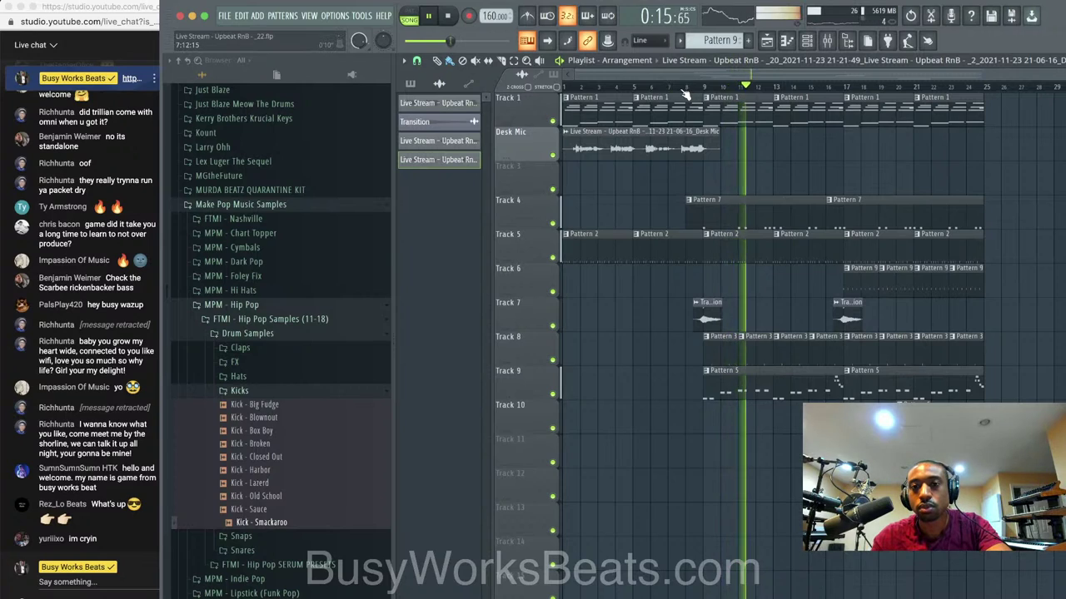
left_click_drag(688, 87, 1003, 88)
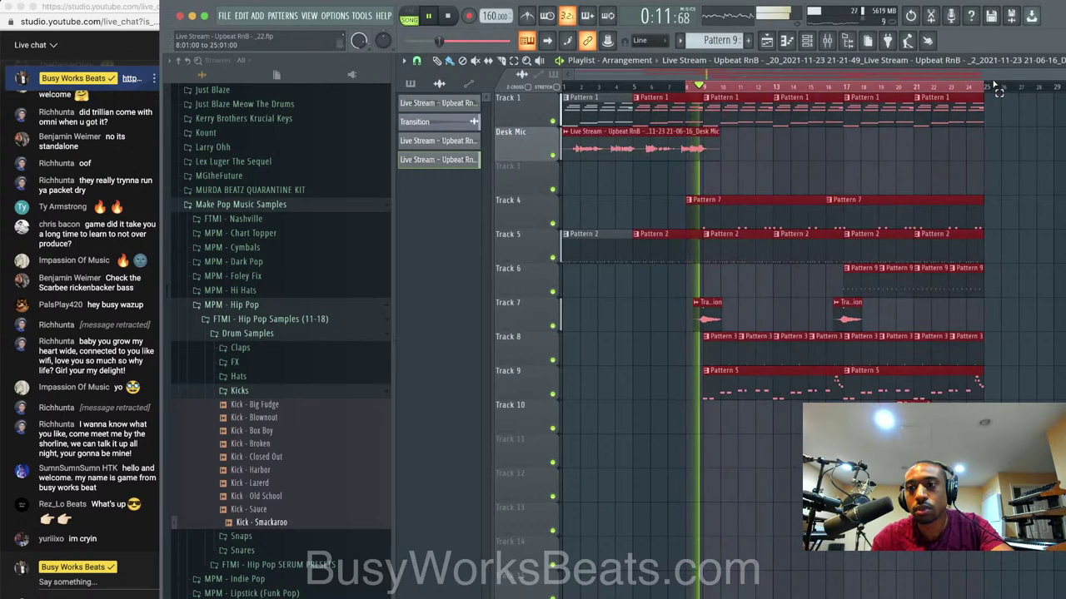
Stop playback, select the Waves Tune vocal insert, and start recording audio into the playlist from bar 8.
left_click(835, 46)
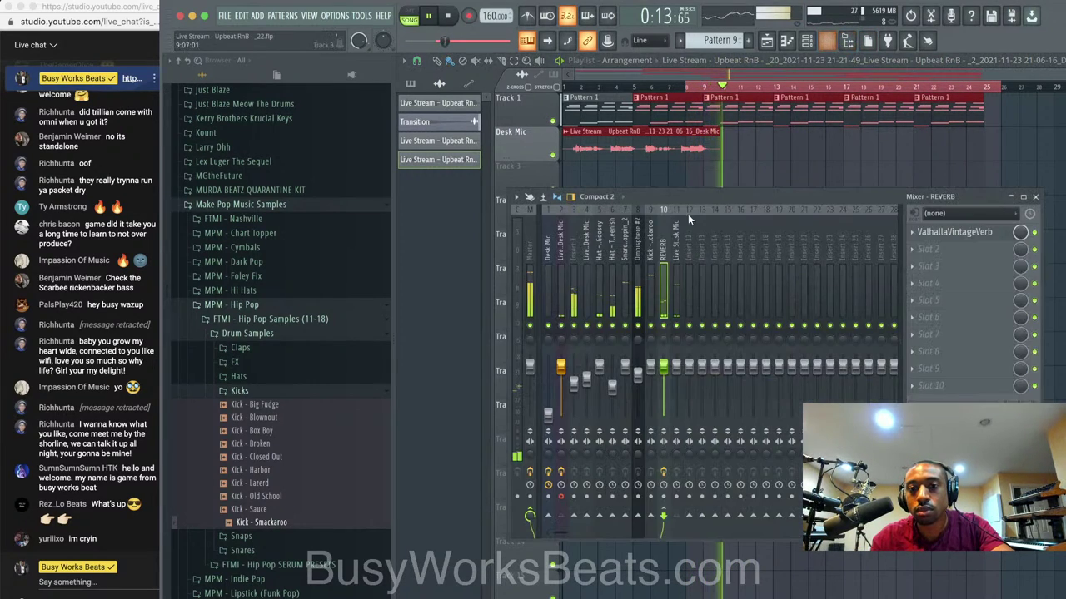
key("space")
left_click(674, 242)
left_click(561, 266)
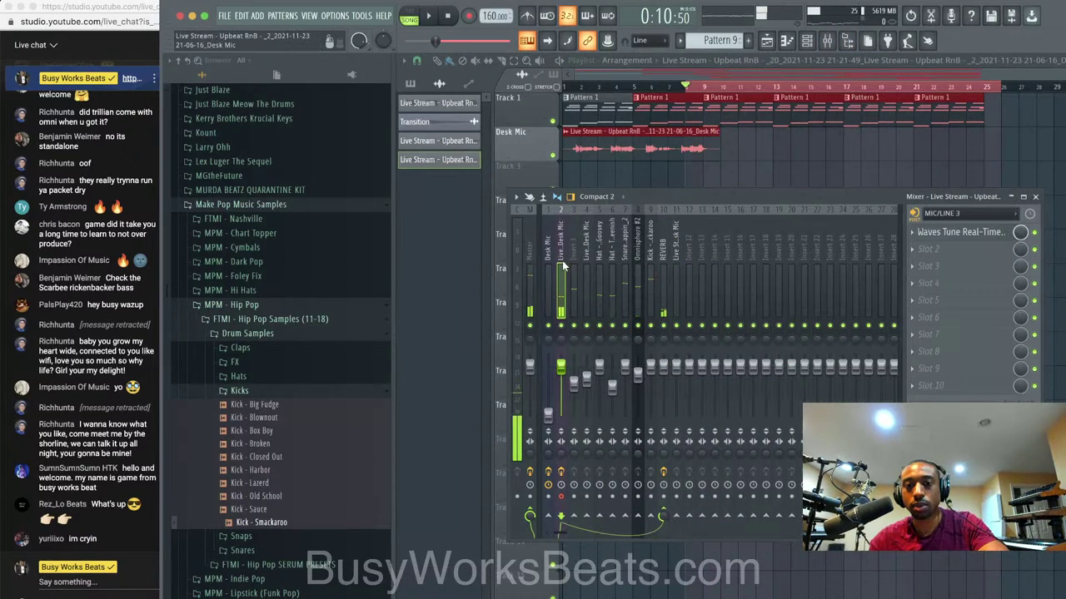
left_click(470, 16)
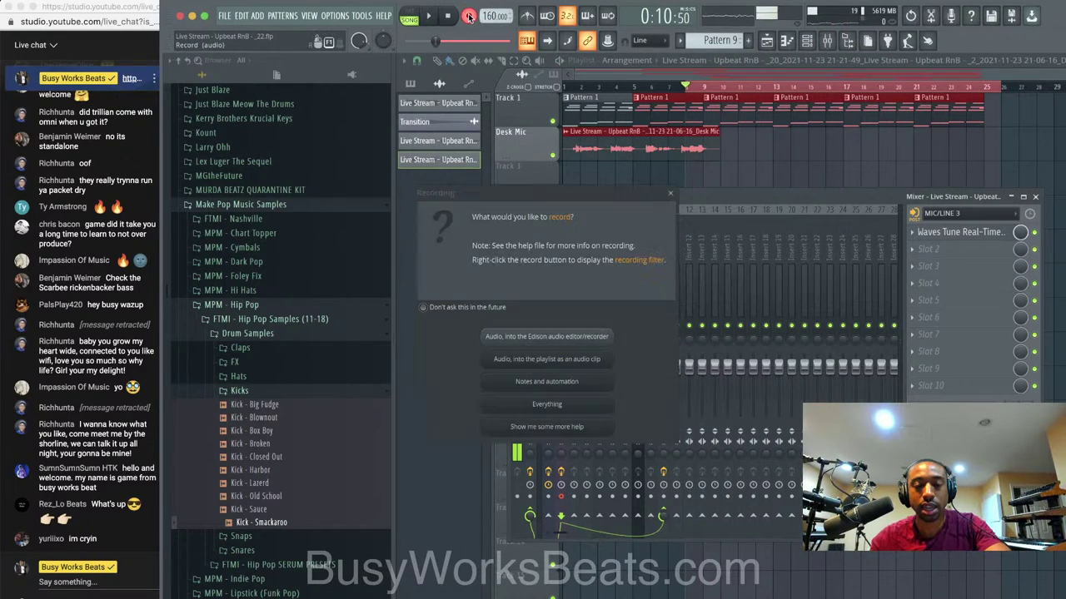
left_click(546, 359)
left_click(944, 158)
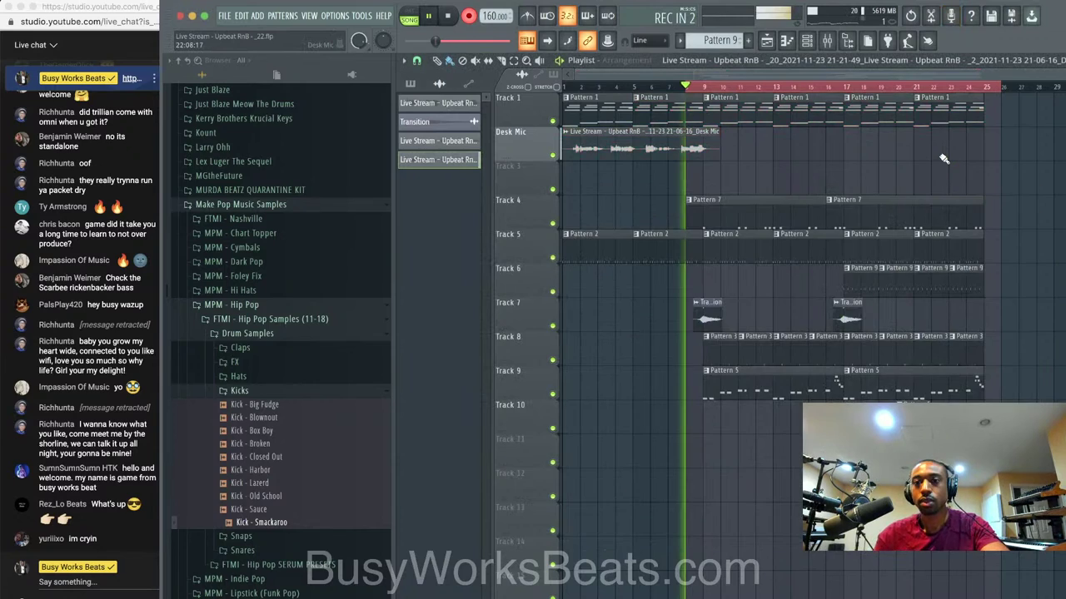
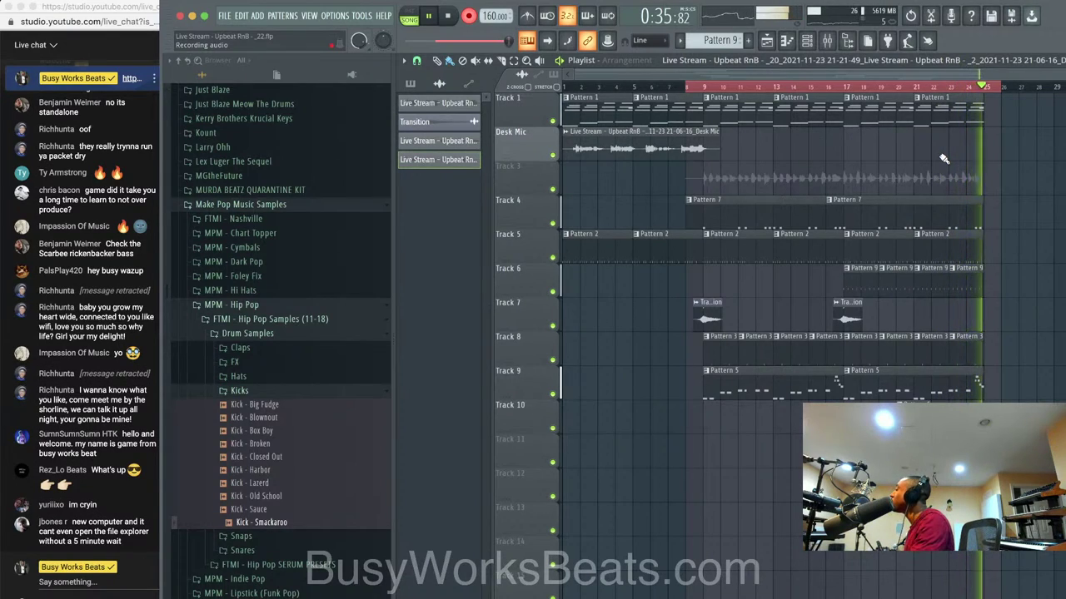
End the take, insert two empty tracks at Track 4, and record a new vocal take there.
key("space")
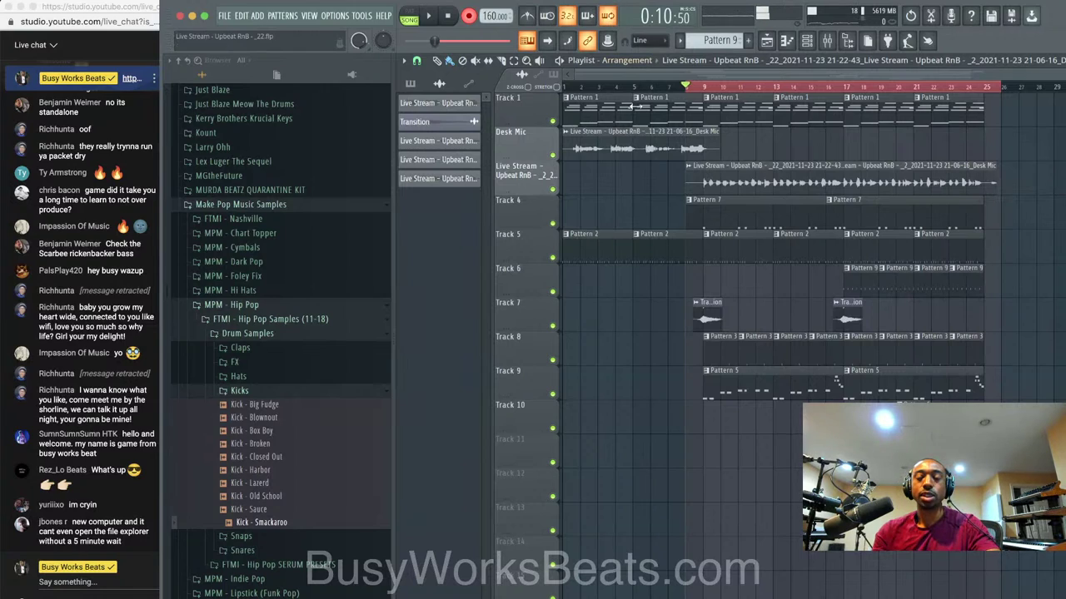
right_click(536, 219)
key("i")
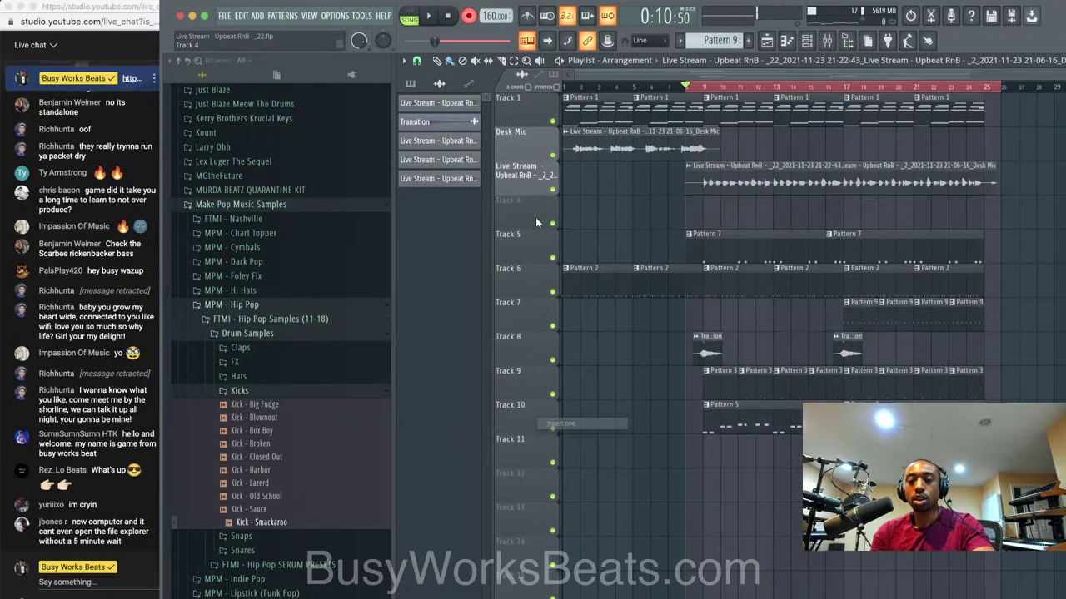
right_click(536, 219)
key("i")
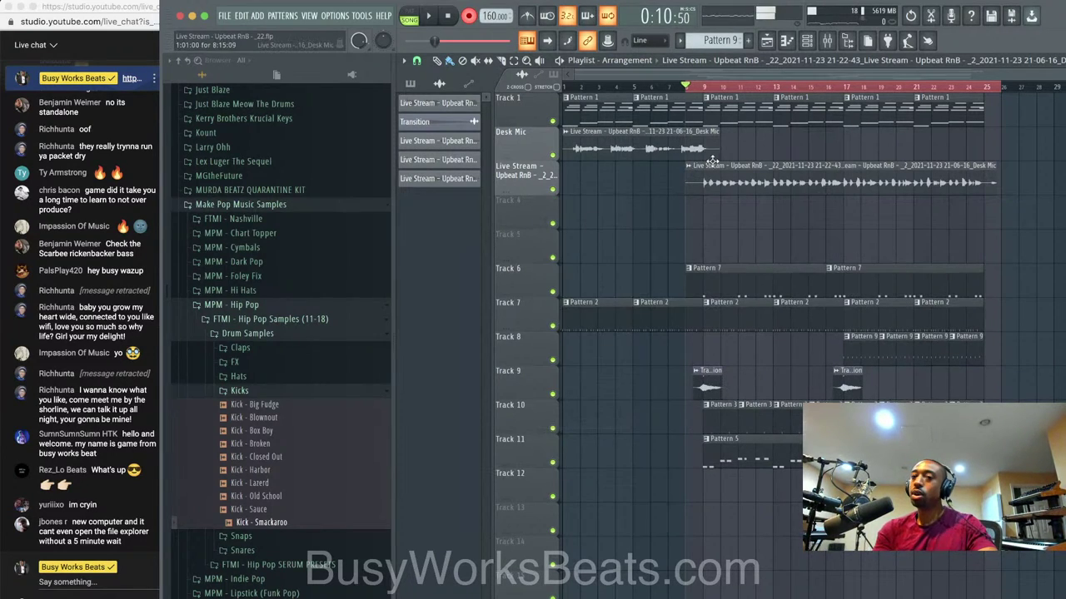
key("space")
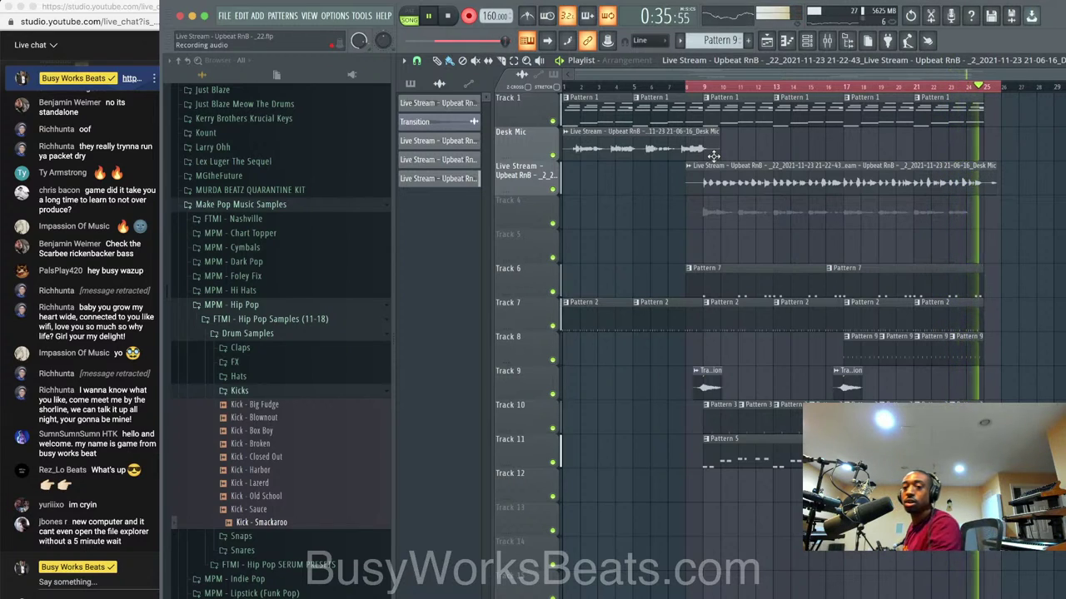
key("space")
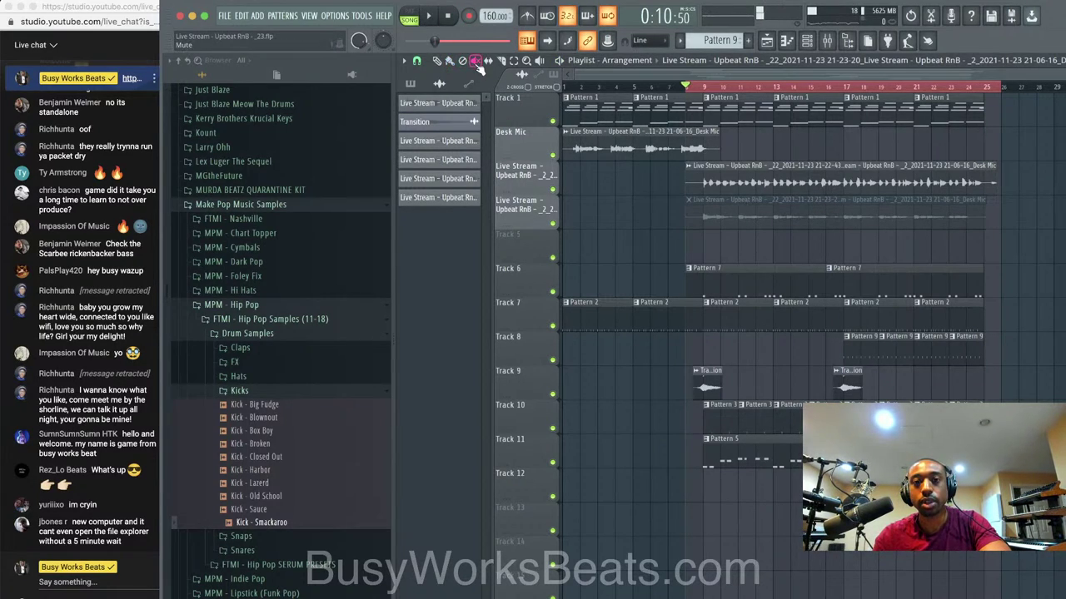
Route the new take's channel to mixer insert 12 with Ctrl+L.
key("space")
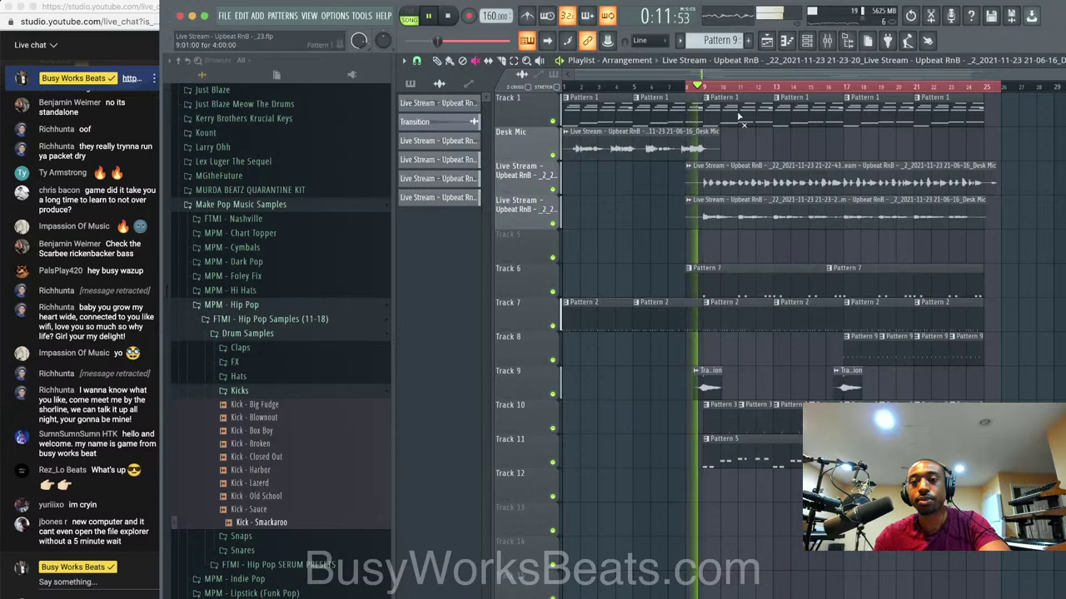
left_click(807, 40)
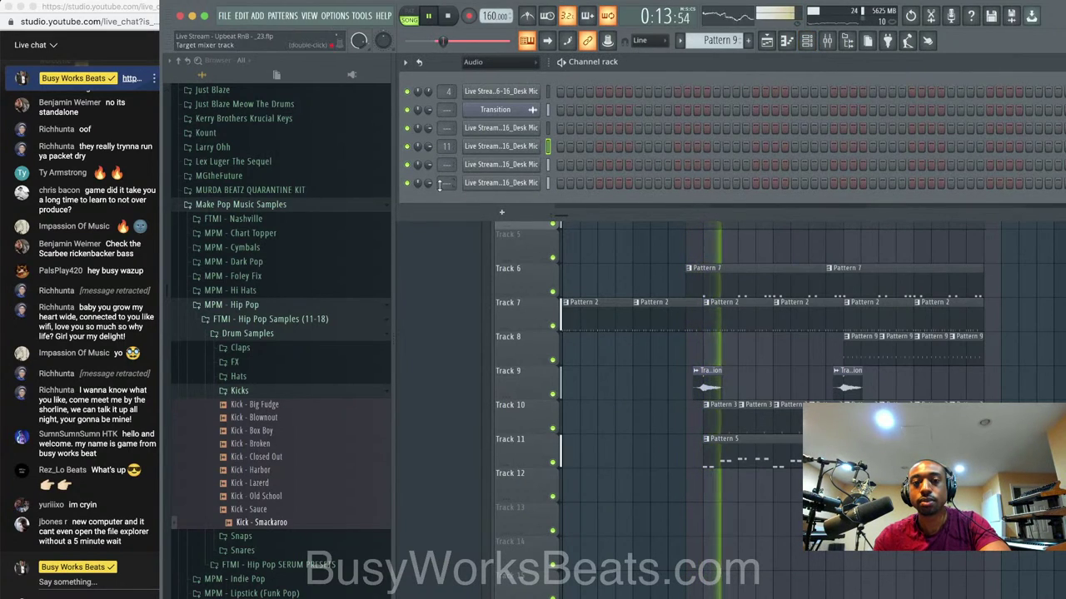
left_click(547, 164)
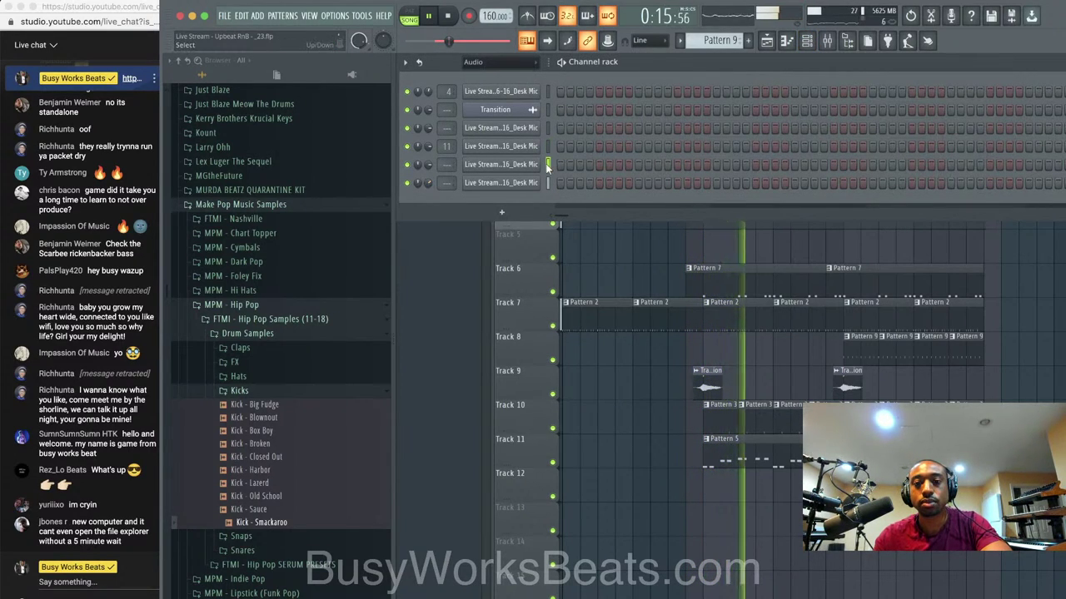
key("ctrl+l")
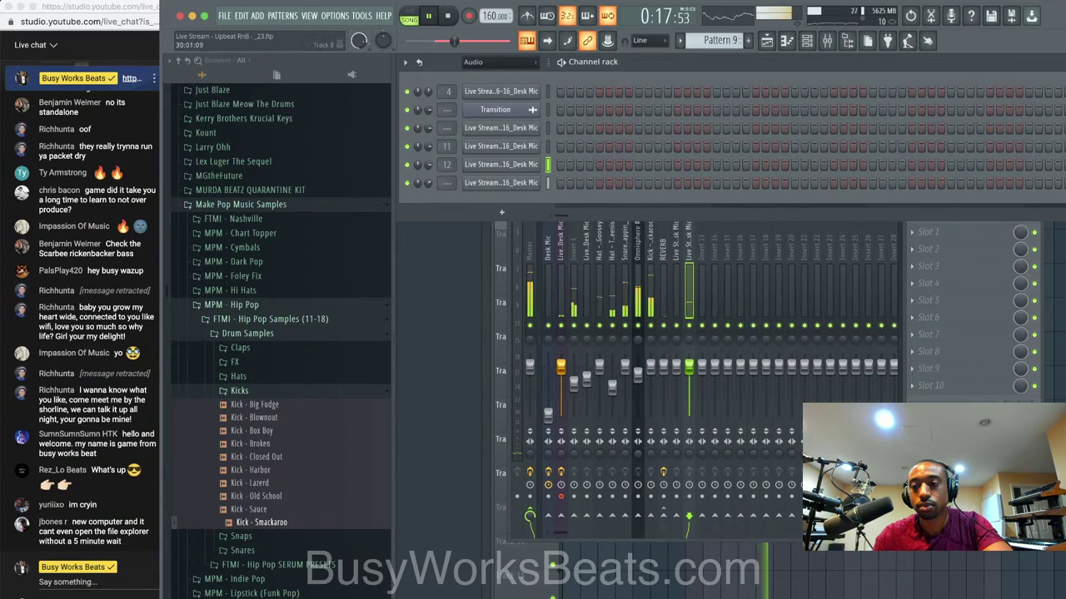
left_click(1063, 344)
Lower insert 12's REVERB send and load Vocal Bender Stereo in its first slot.
left_click(827, 40)
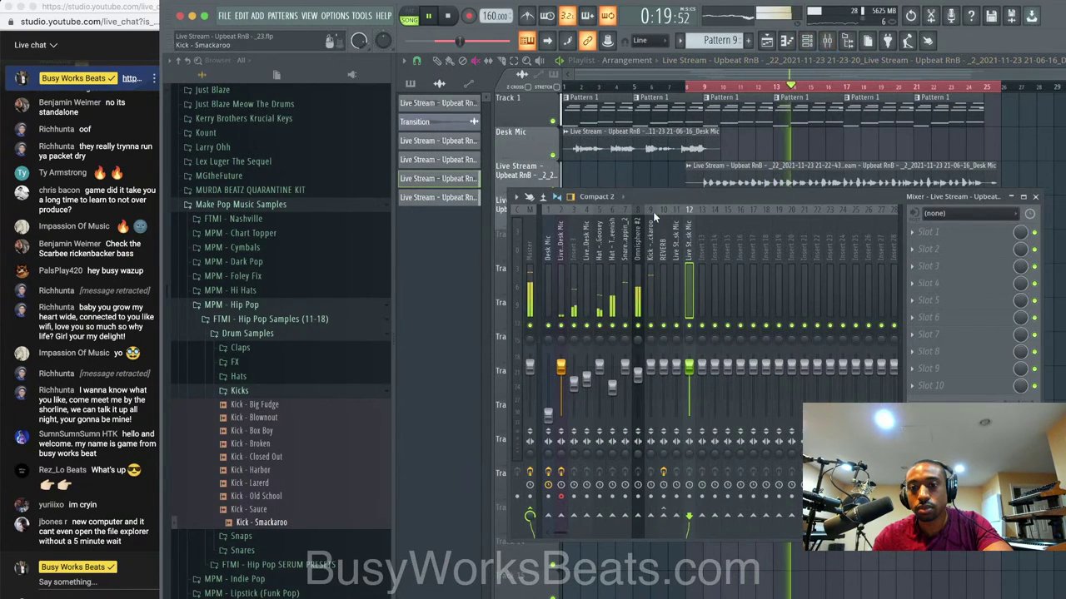
left_click_drag(665, 520, 666, 559)
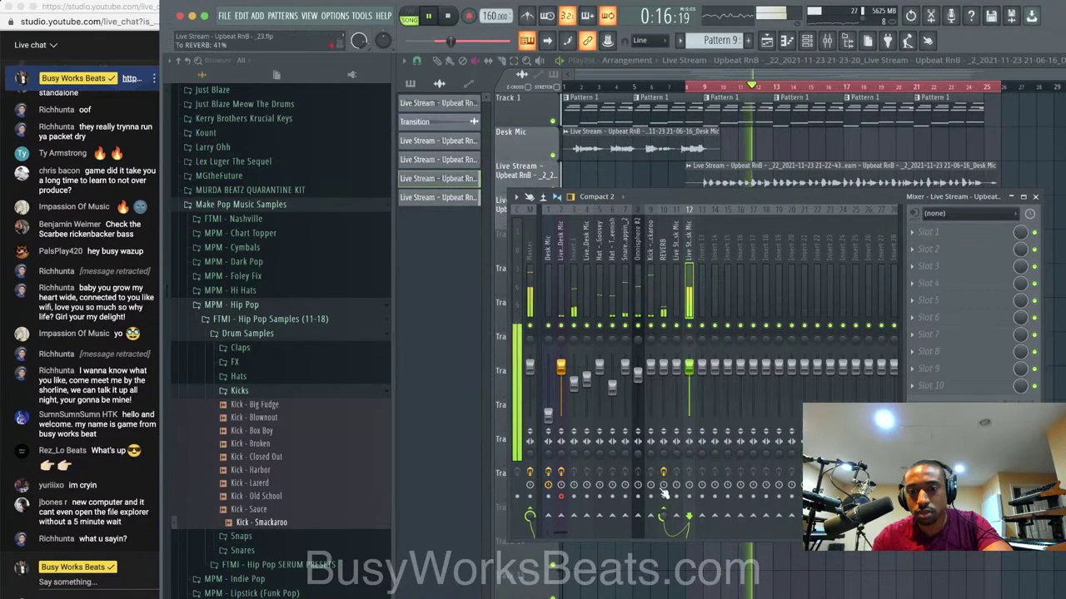
left_click(930, 239)
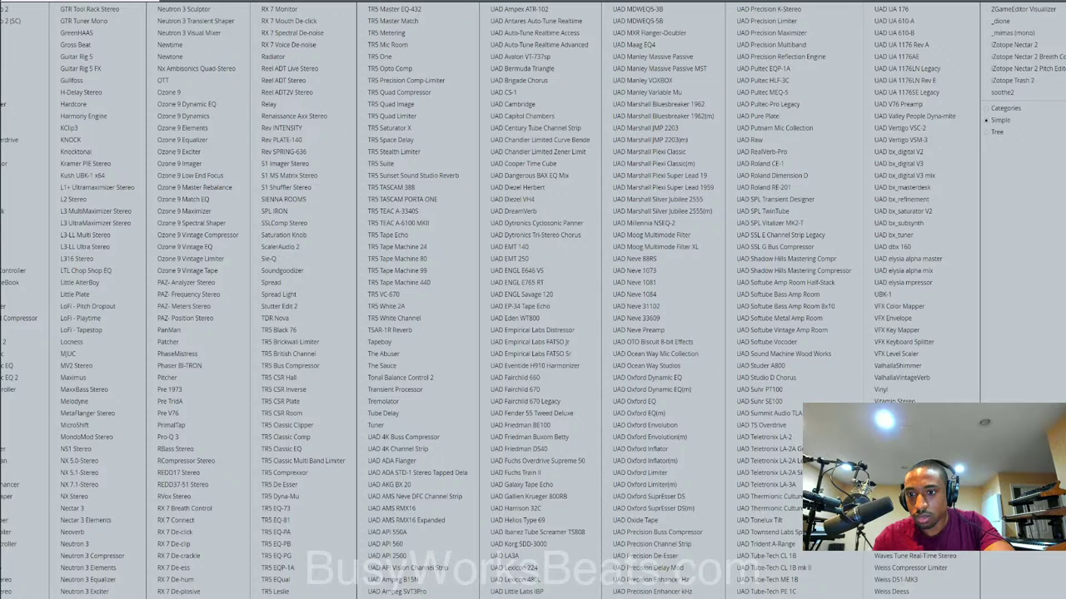
left_click(900, 412)
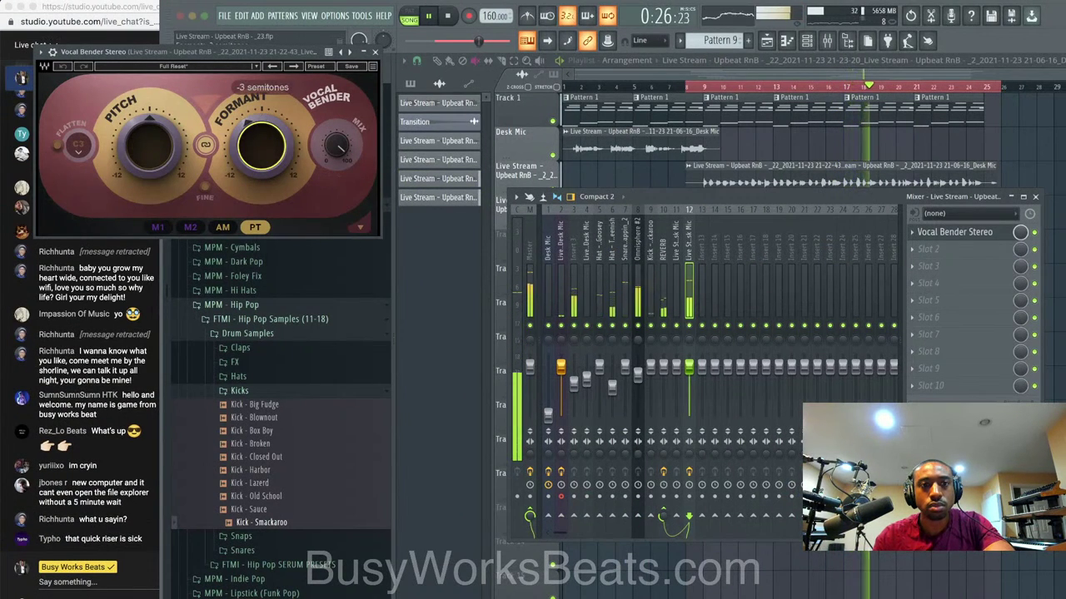
left_click(375, 51)
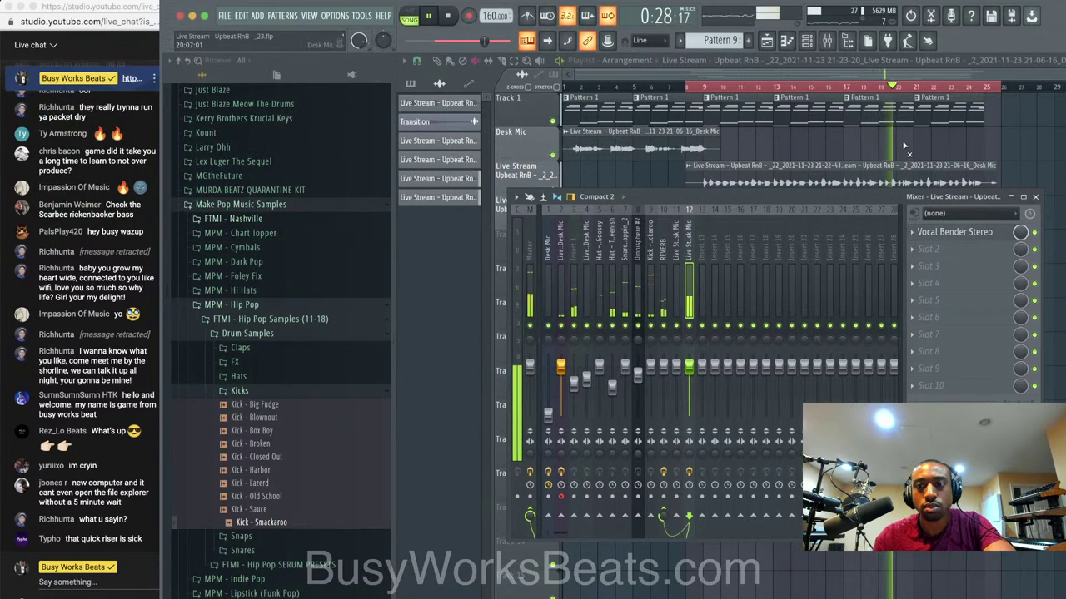
Route the last vocal take channel to mixer insert 13 and pan it 78% left.
key("F9")
left_click(868, 173)
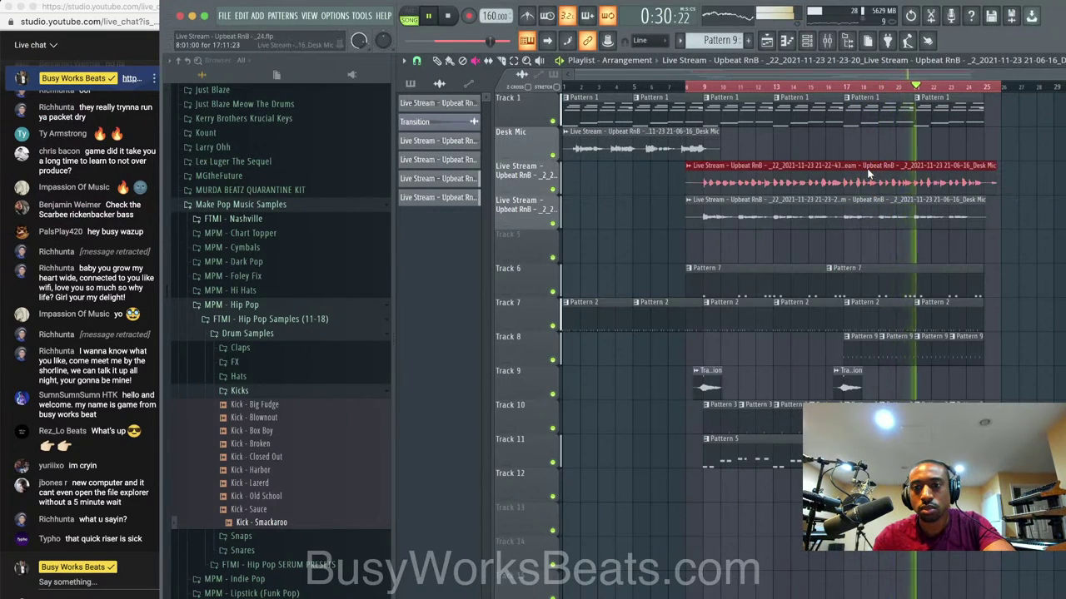
scroll(822, 165, "up", 3)
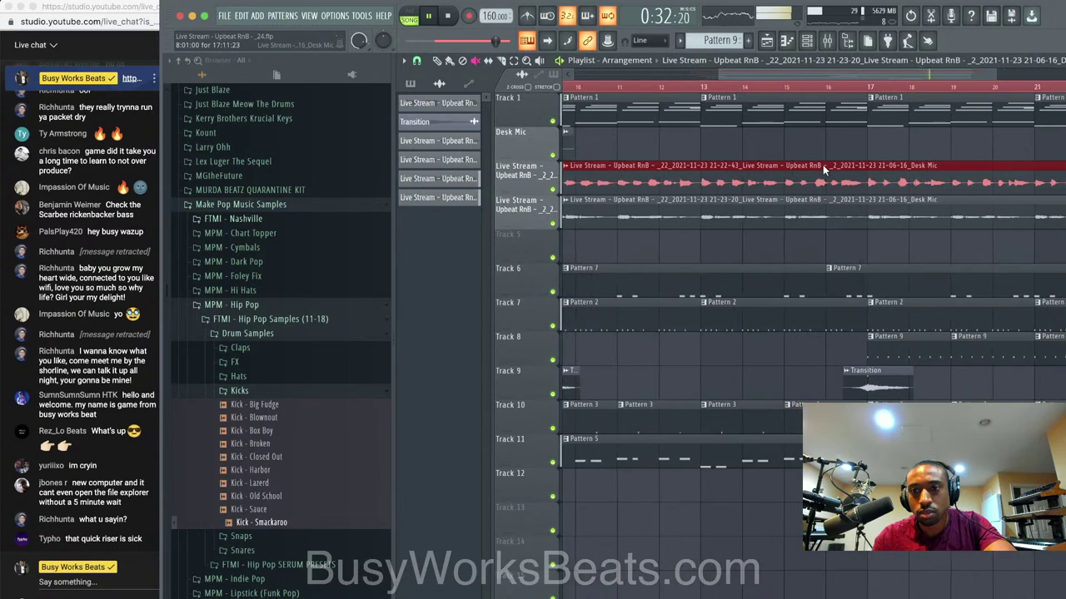
scroll(589, 98, "down", 3)
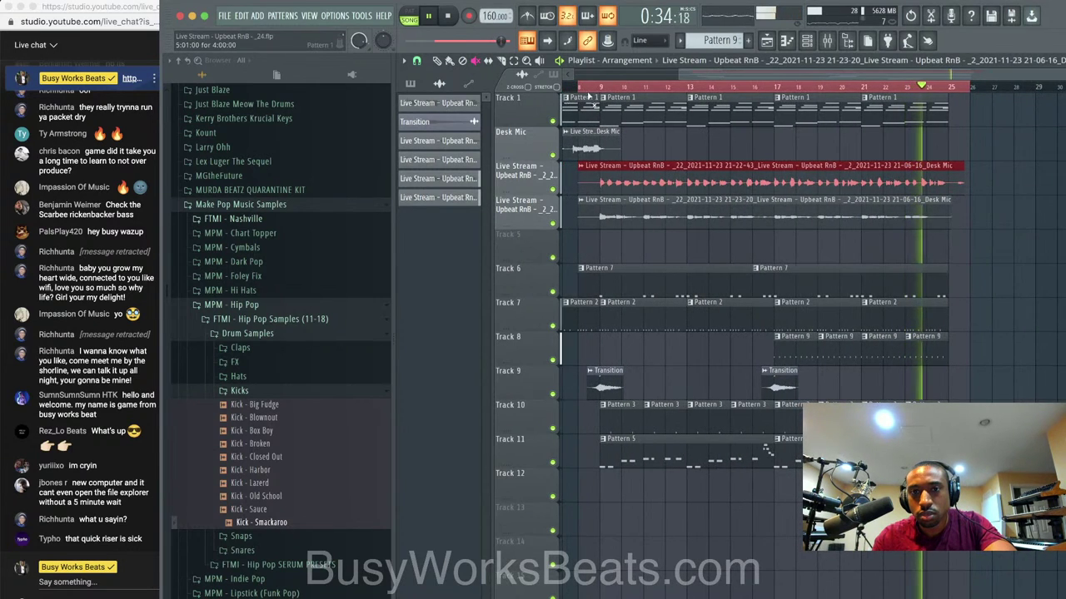
key("F9")
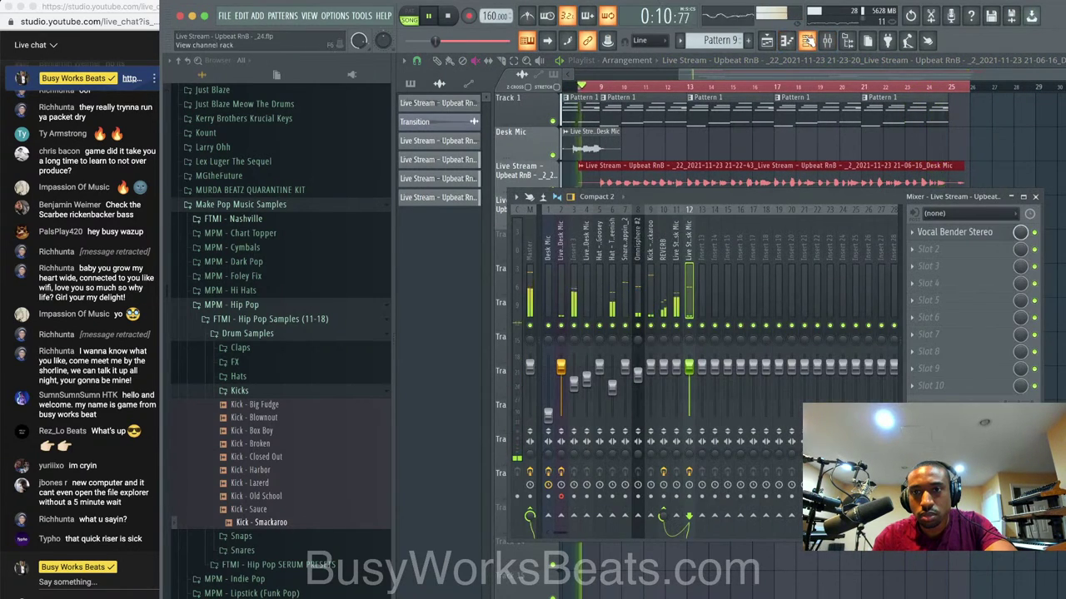
left_click(807, 40)
left_click(548, 182)
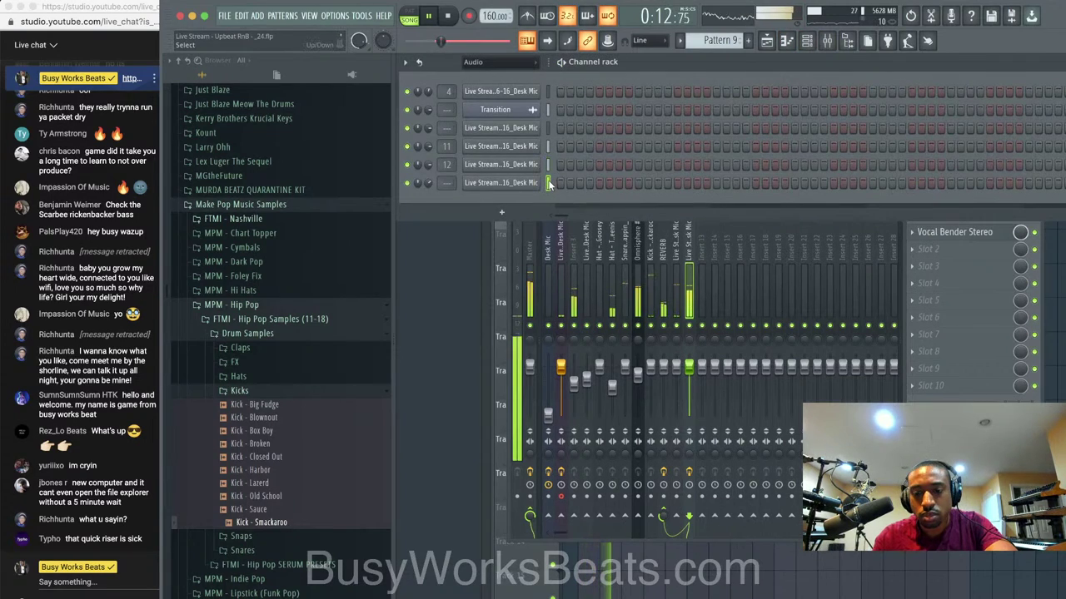
left_click(710, 325)
key("ctrl+l")
left_click_drag(704, 335, 703, 336)
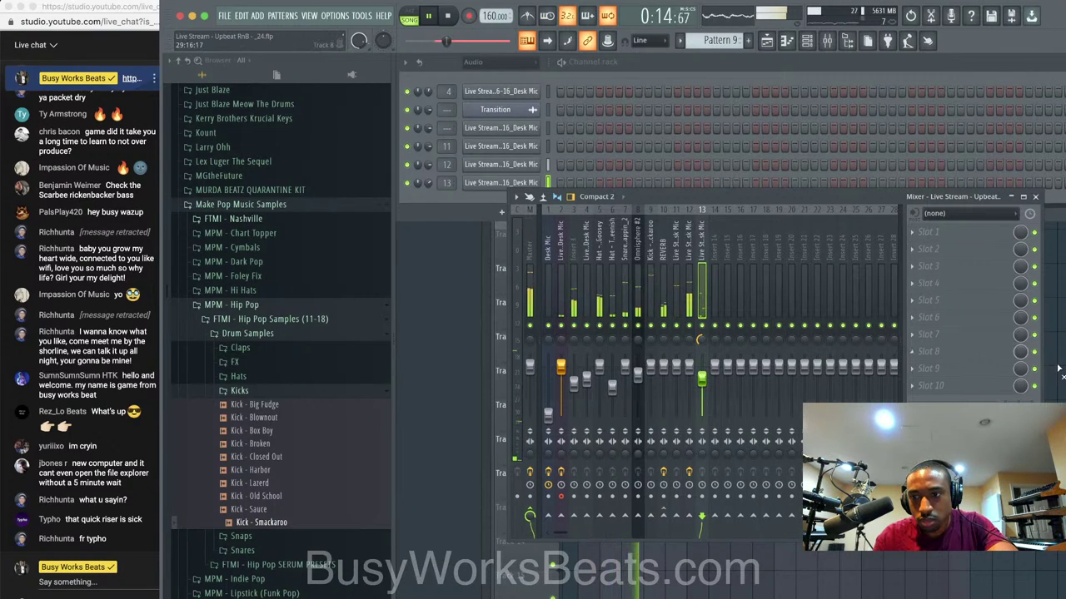
key("F5")
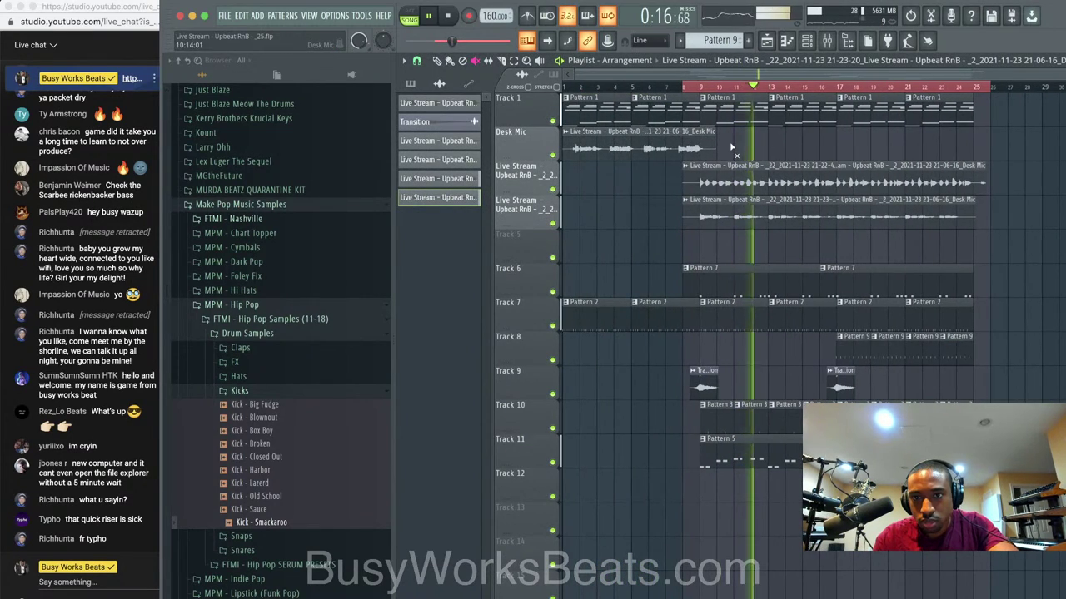
Save the project as _27.flp and move the empty track above the vocal takes.
key("super+n")
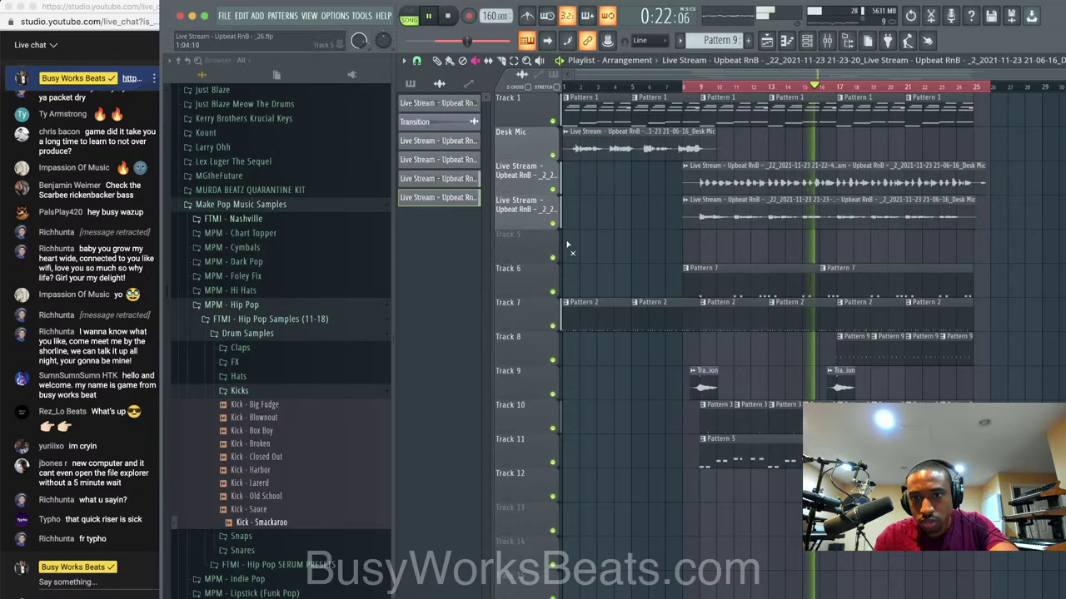
scroll(542, 241, "up", 1)
scroll(542, 223, "up", 1)
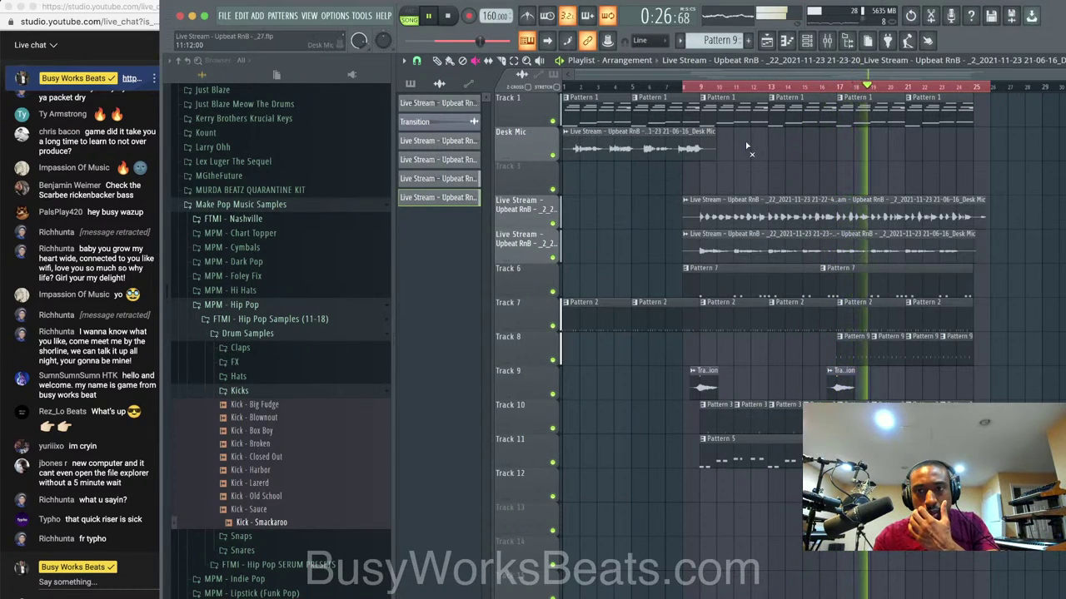
Review insert 12's effects, select the Desk Mic insert 2, and play then stop the song.
left_click(827, 40)
left_click(689, 285)
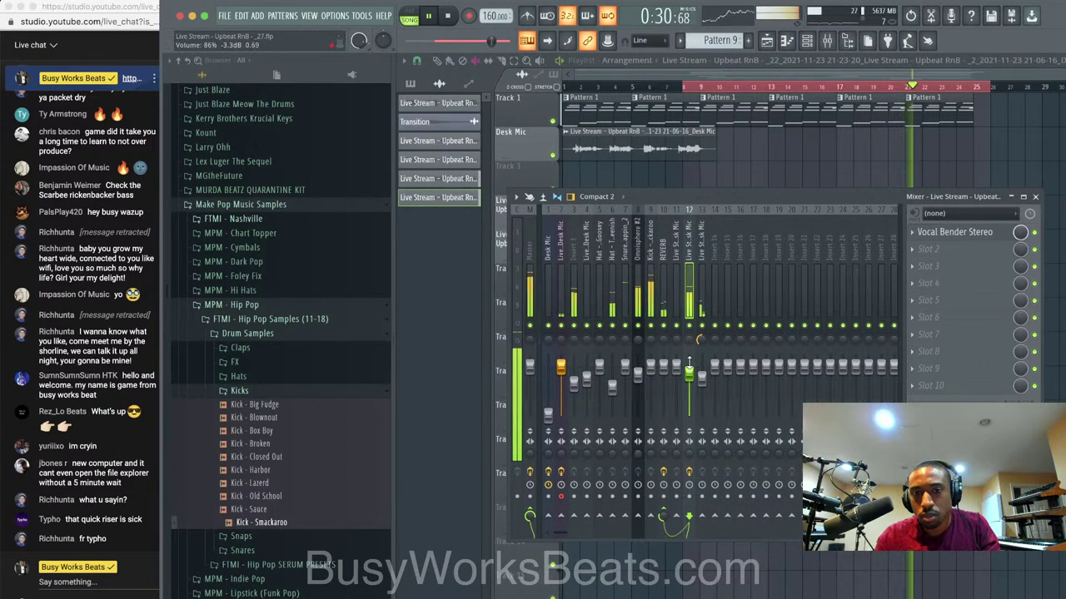
left_click(563, 290)
left_click(954, 162)
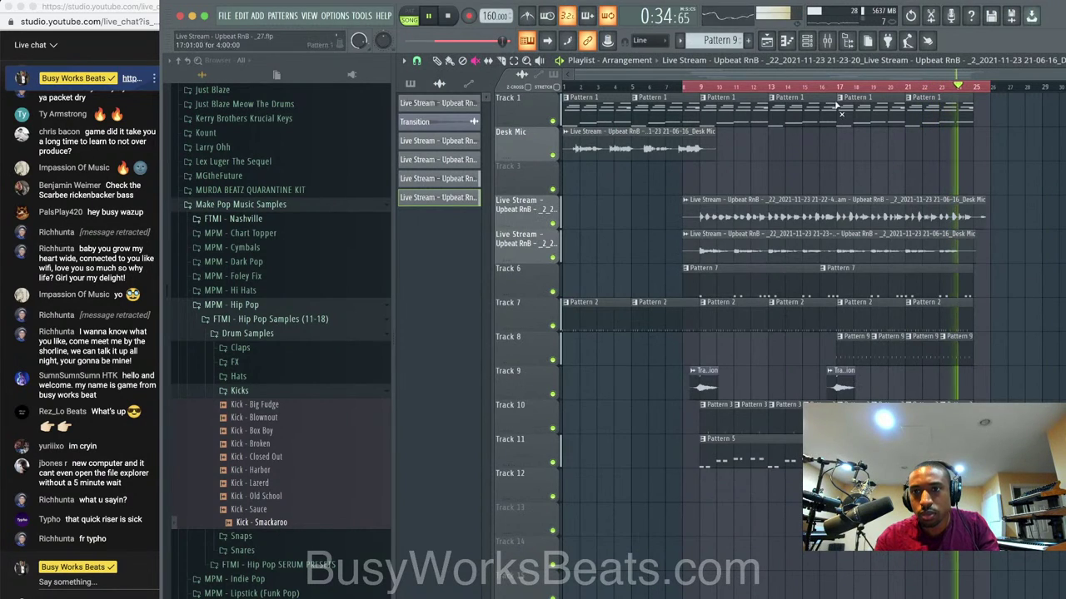
left_click(829, 44)
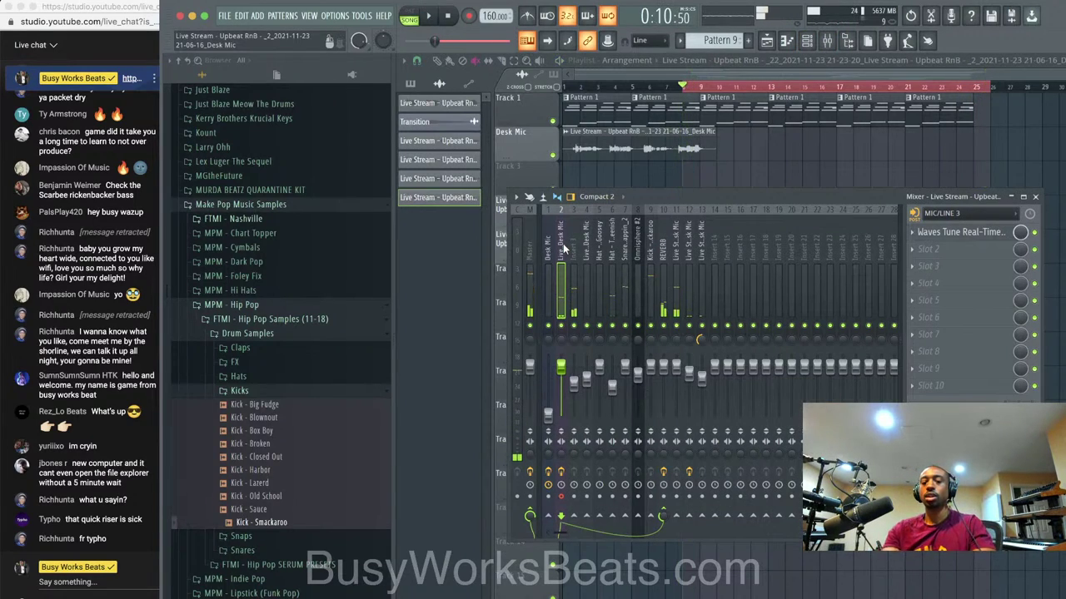
key("space")
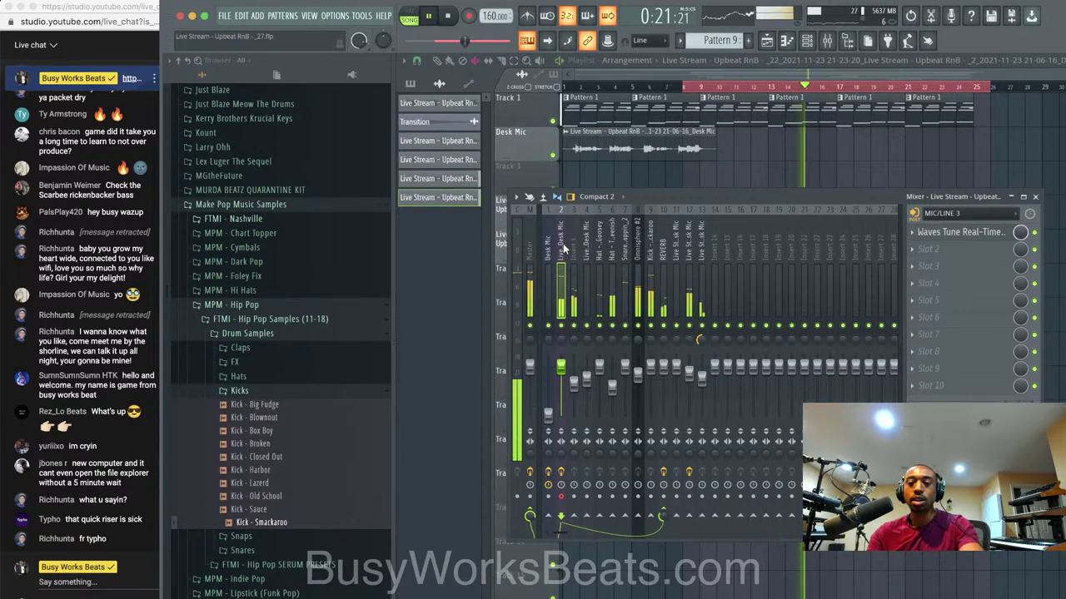
key("space")
Record a Desk Mic take from bar 9 as an audio clip on playlist Track 3.
key("r")
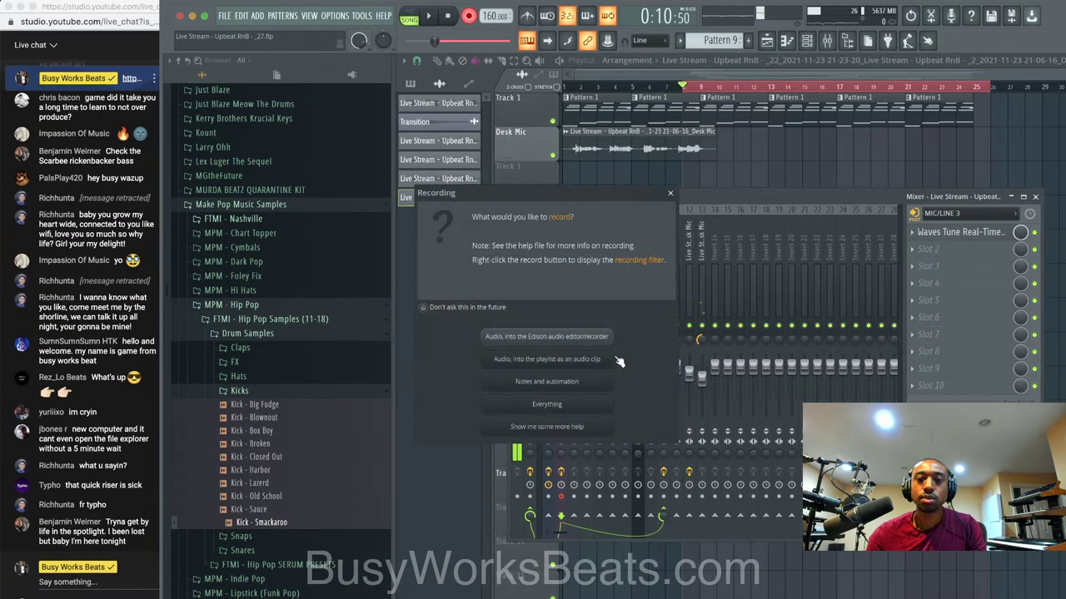
left_click(596, 363)
left_click(1035, 197)
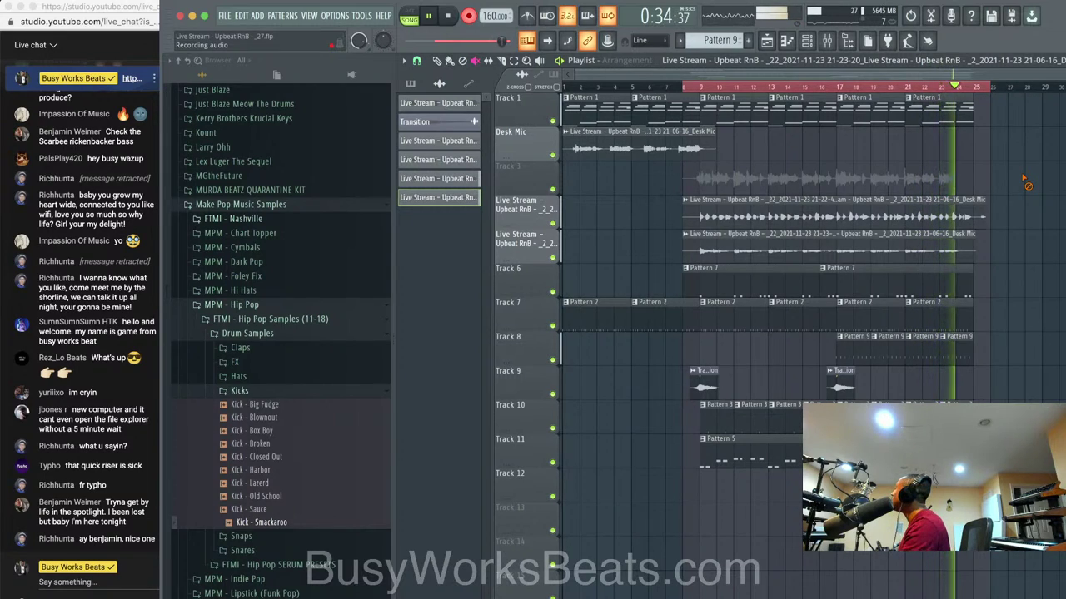
key("space")
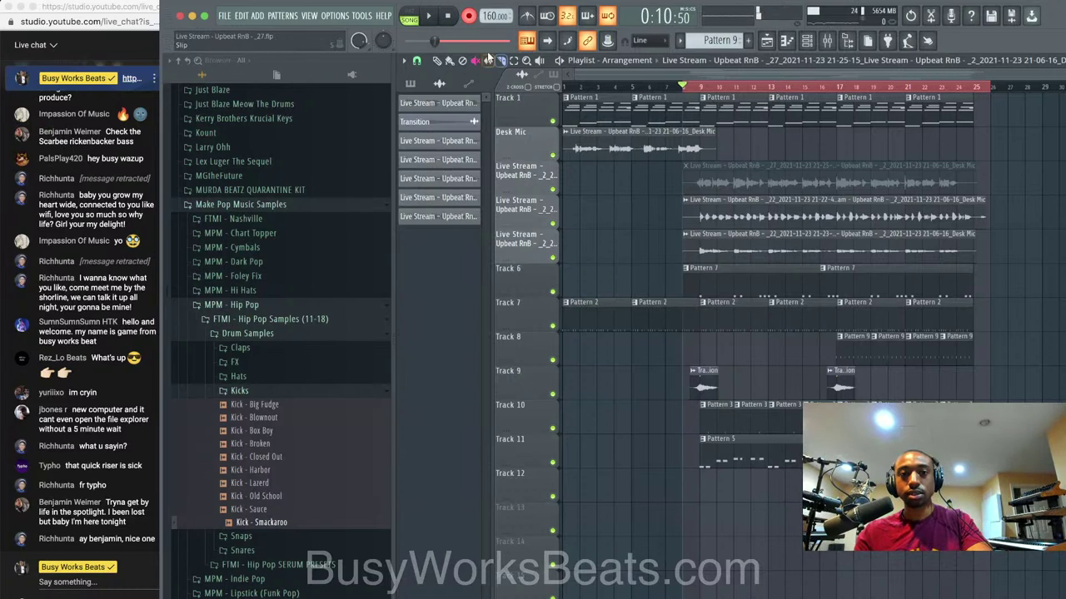
Route the newest Desk Mic channel to mixer insert 14.
key("space")
key("F6")
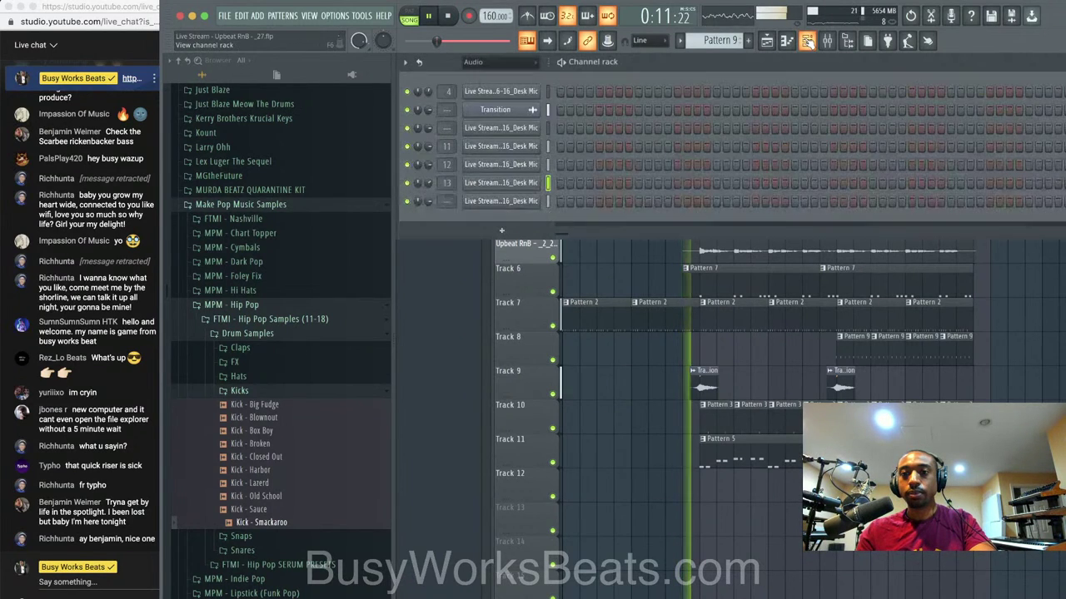
left_click(548, 202)
key("super+l")
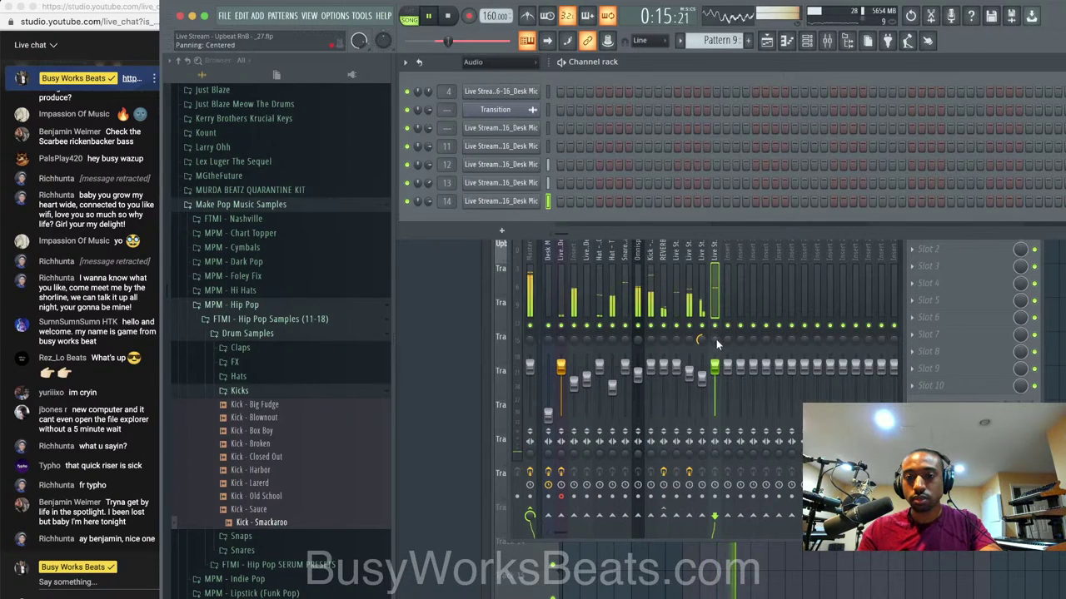
Pan insert 14, recentre insert 13's panning, and lower insert 14's volume slightly.
left_click_drag(715, 339, 698, 329)
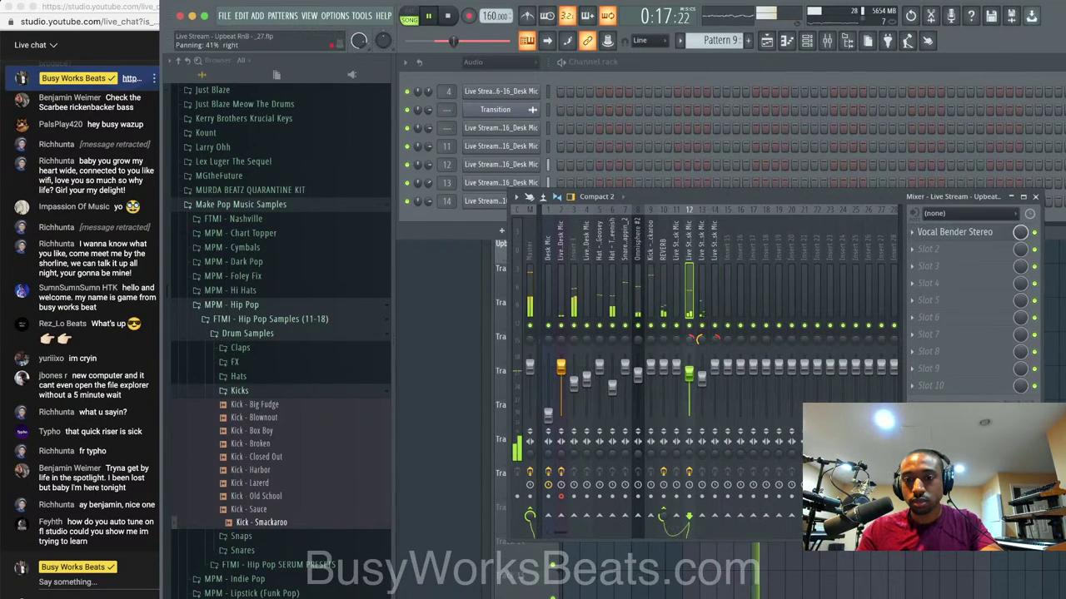
right_click(717, 336)
left_click(714, 361)
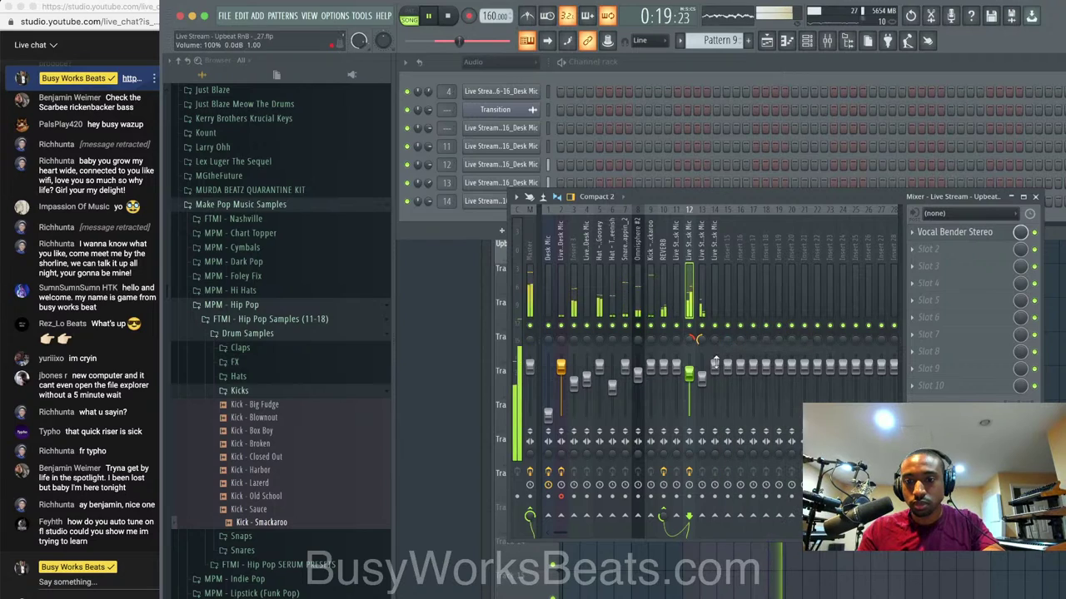
left_click_drag(714, 362, 714, 369)
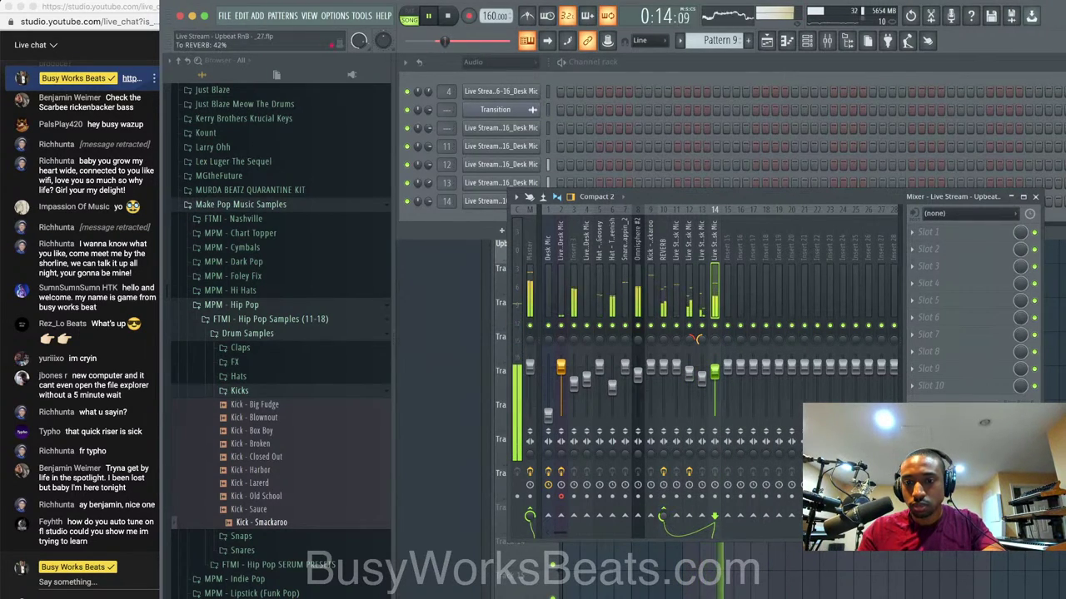
left_click(718, 557)
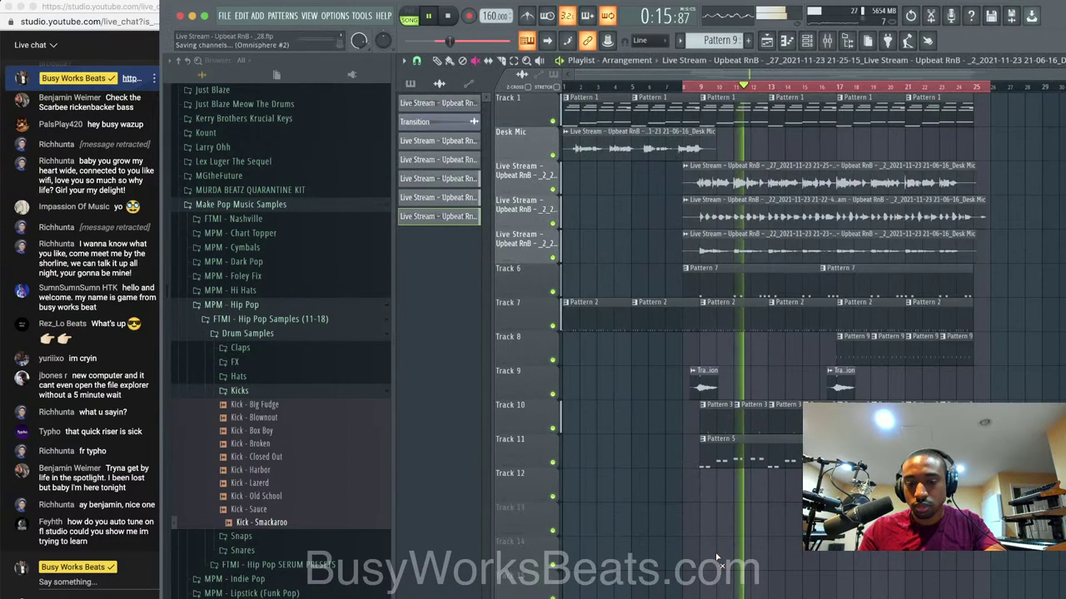
Load Vocal Bender Stereo into an empty effect slot on mixer insert 13.
key("F9")
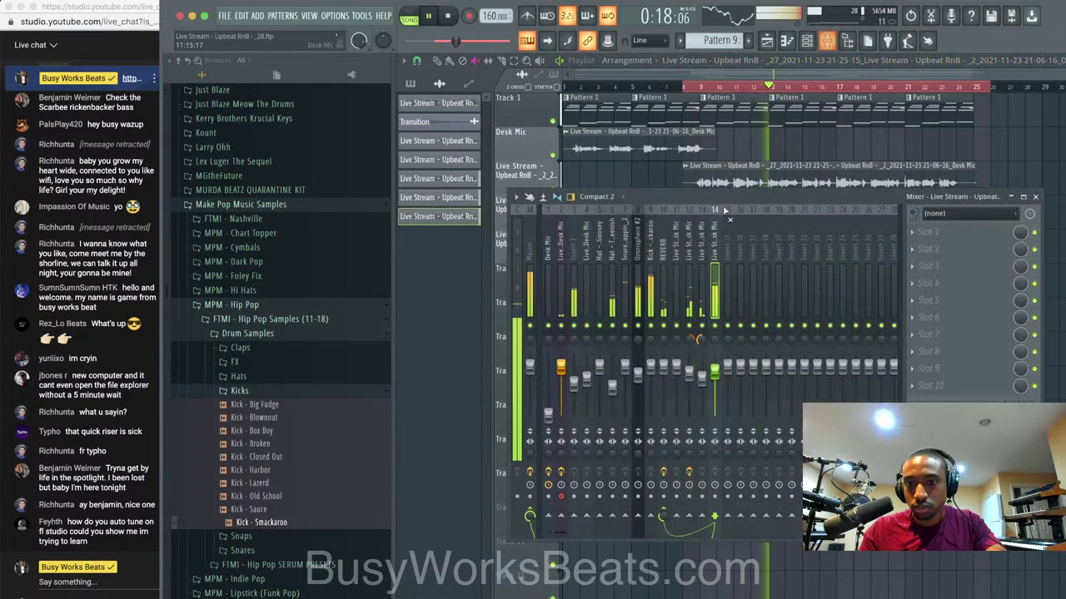
left_click(689, 370)
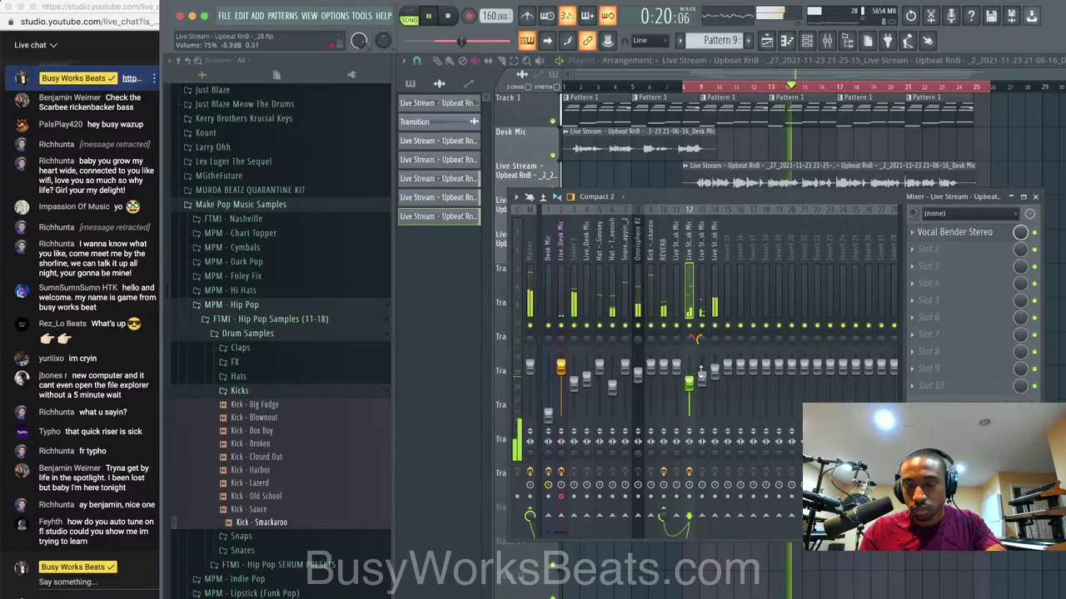
left_click(701, 372)
left_click(936, 264)
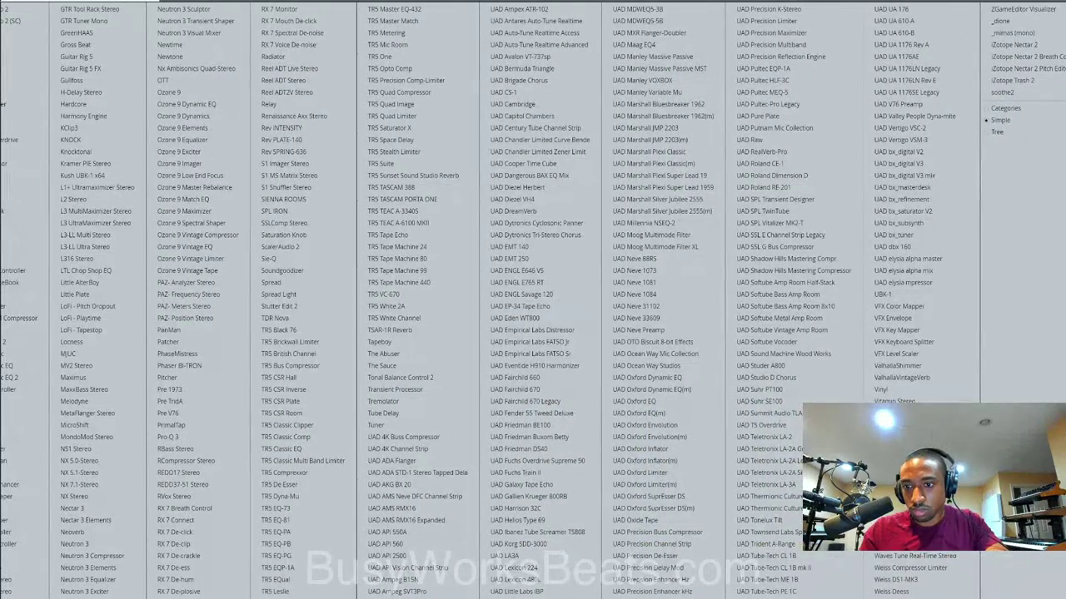
left_click(908, 414)
Raise Vocal Bender's Formant to 2 semitones and solo-check insert 13.
left_click_drag(306, 97, 654, 94)
left_click_drag(655, 185, 656, 180)
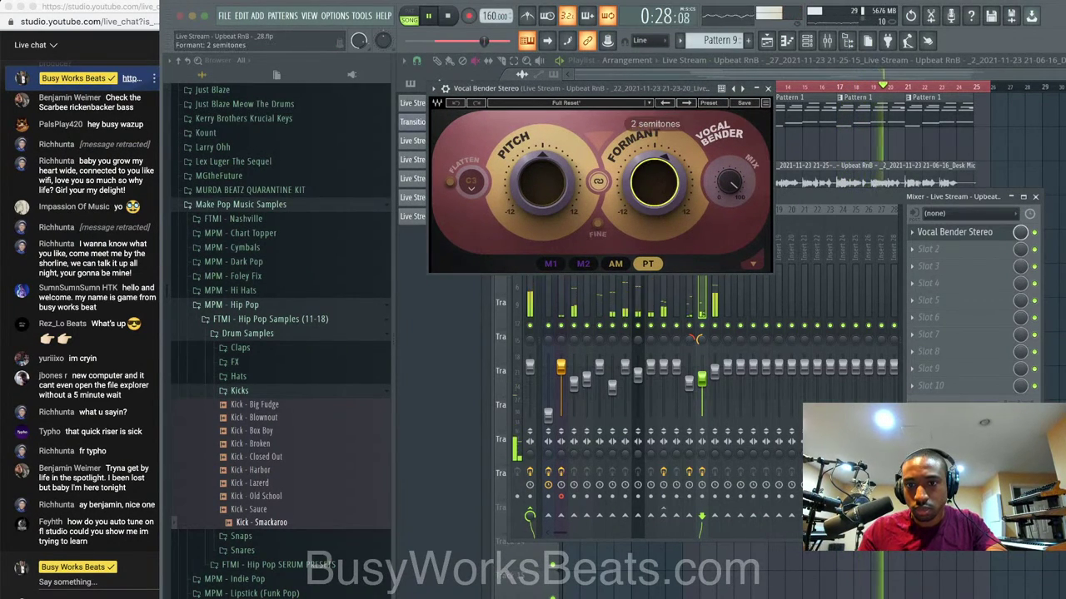
left_click(768, 89)
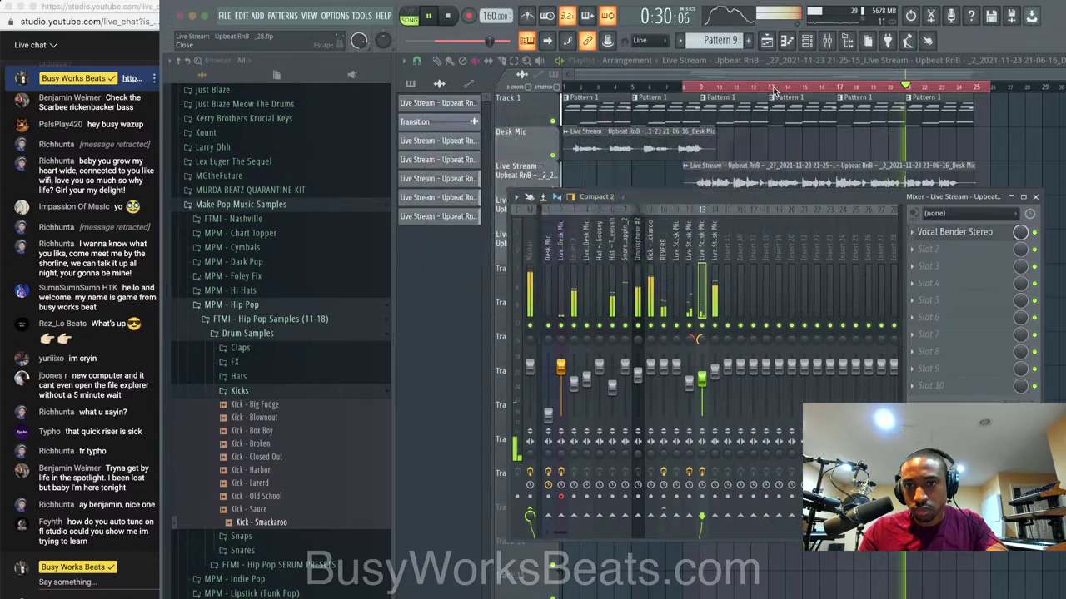
right_click(703, 327)
right_click(705, 328)
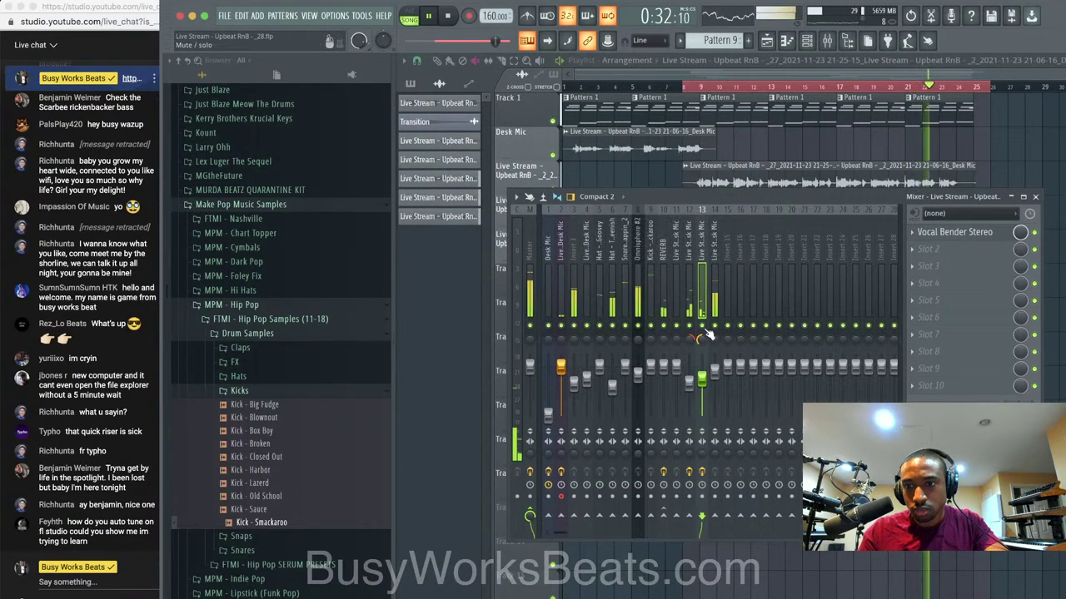
left_click(1035, 197)
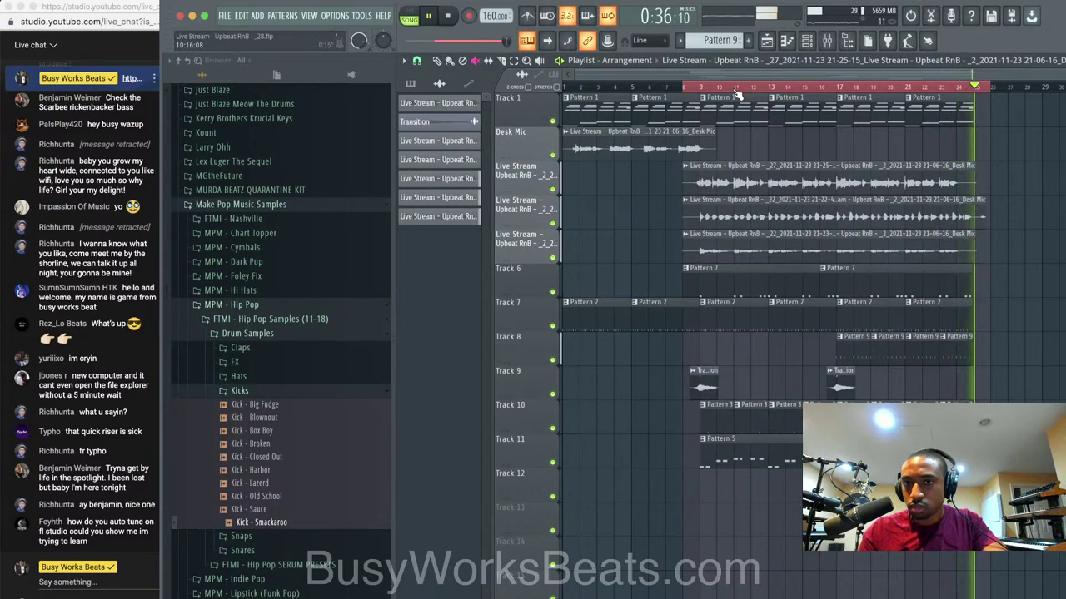
Restart playback near bar 9 and show the channel rack with the Desk Mic take channels.
left_click(694, 87)
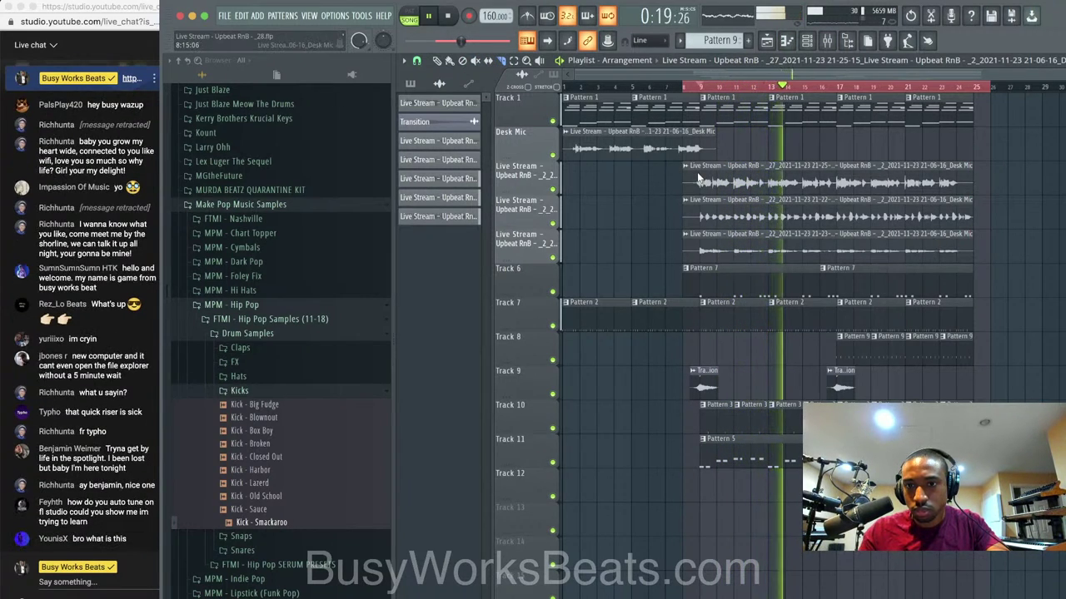
left_click(808, 42)
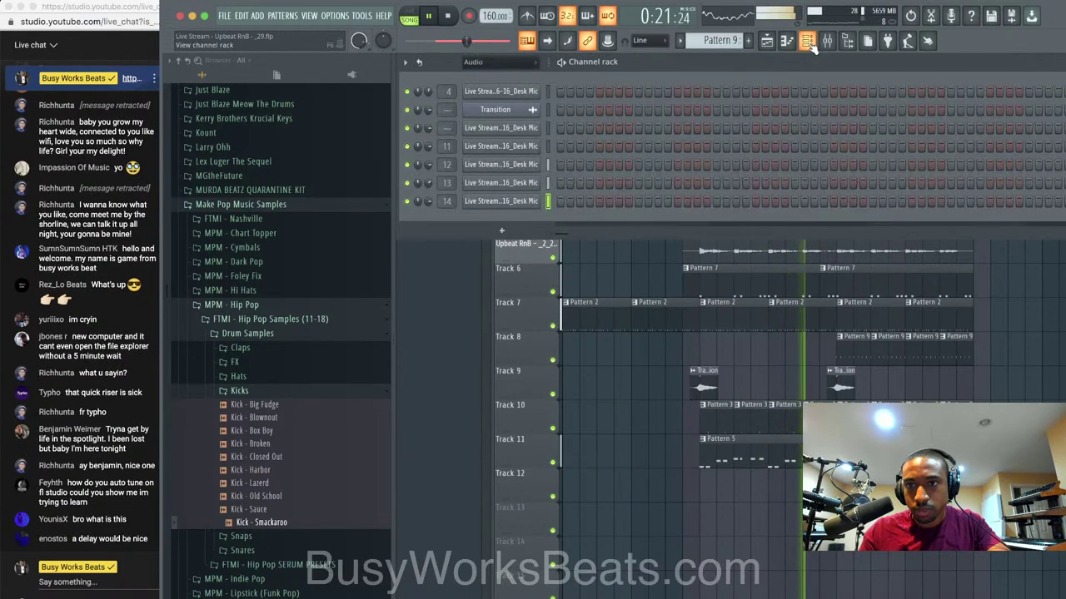
Stop playback, pull one Desk Mic insert's volume to 0%, and check the Live Desk Mic effects.
left_click(654, 417)
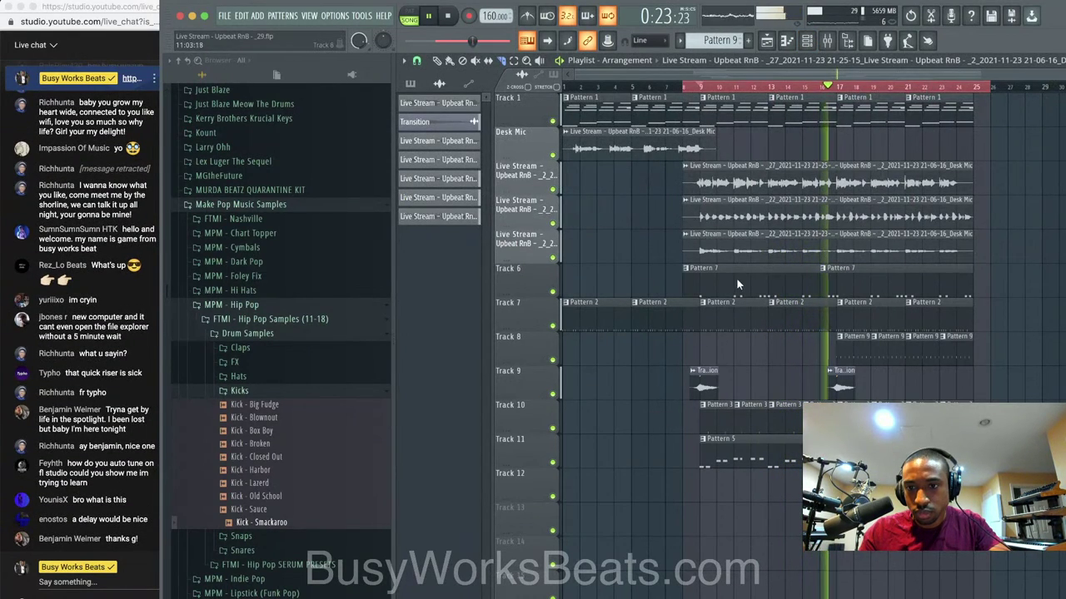
key("space")
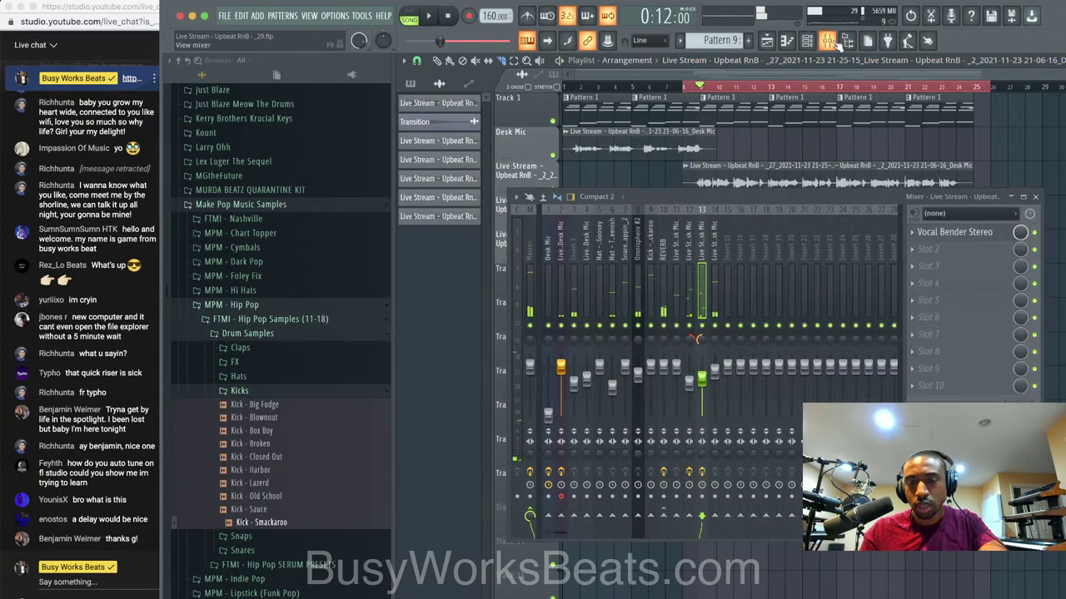
key("F9")
left_click_drag(546, 409, 548, 373)
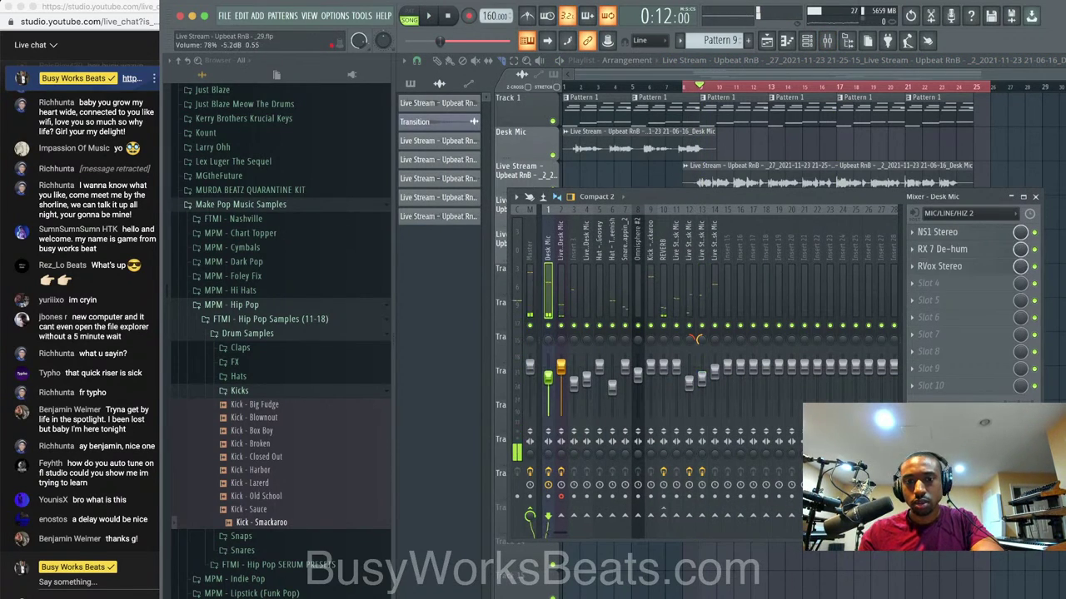
left_click(560, 367)
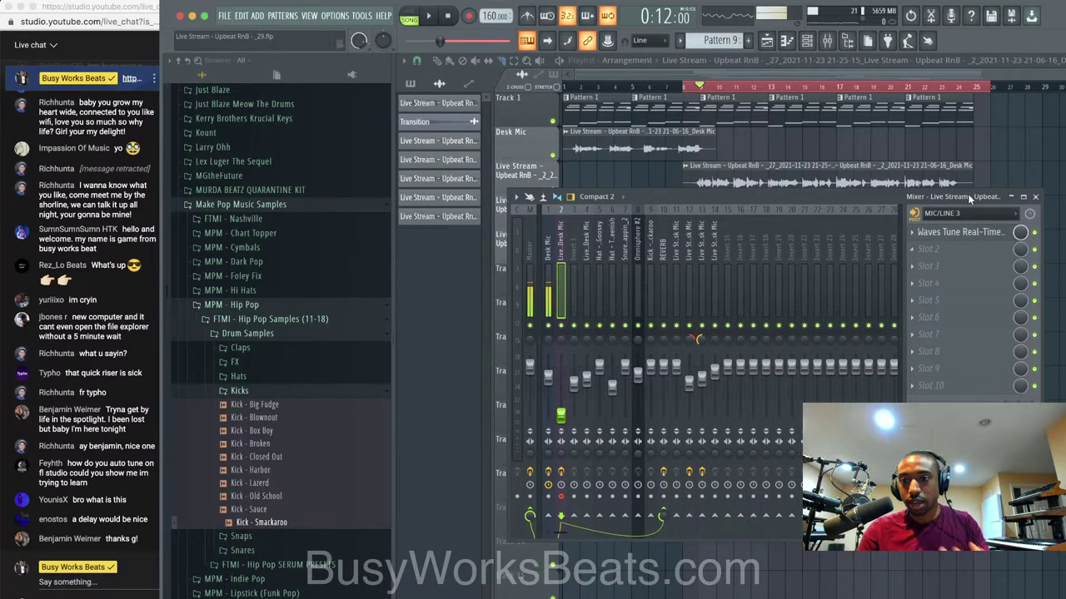
key("F9")
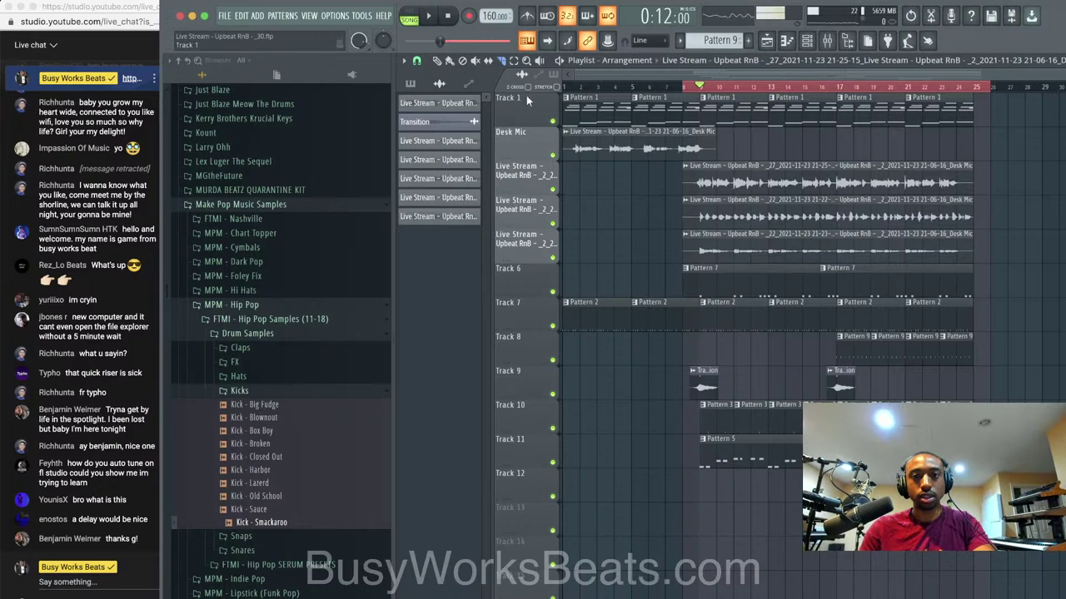
Inspect the Hat - Loosey Goosey pattern's notes in the piano roll, then close it.
double_click(706, 305)
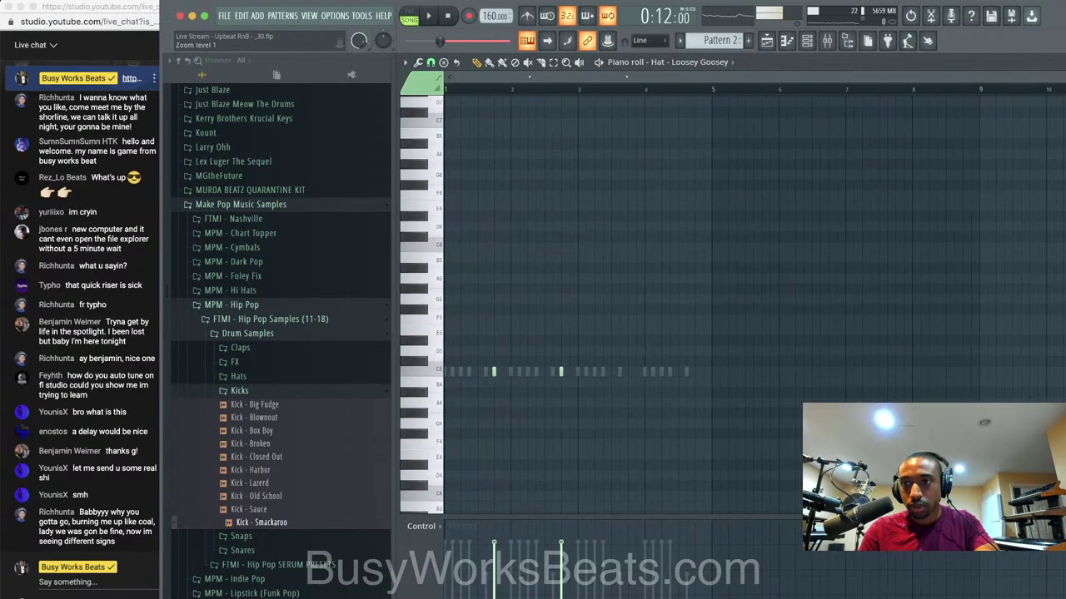
left_click(856, 43)
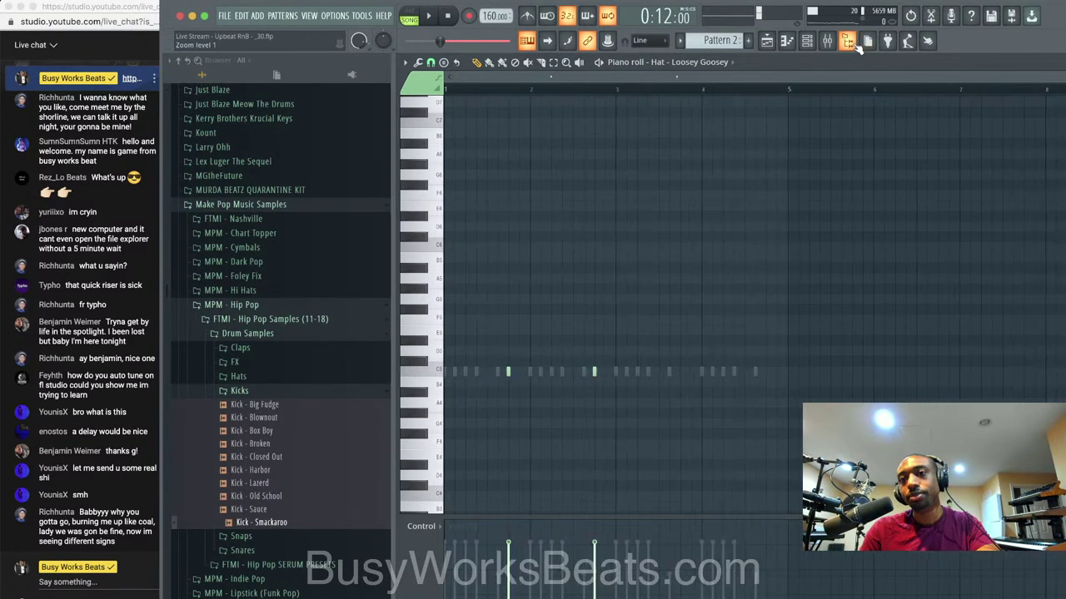
double_click(931, 64)
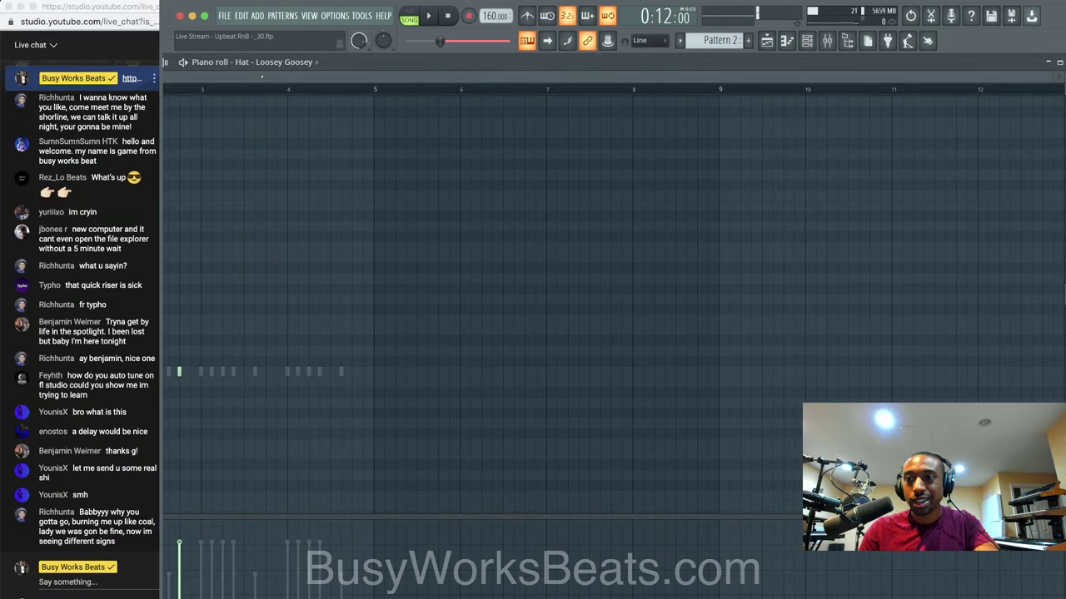
left_click_drag(1064, 123, 865, 122)
left_click_drag(690, 59, 875, 66)
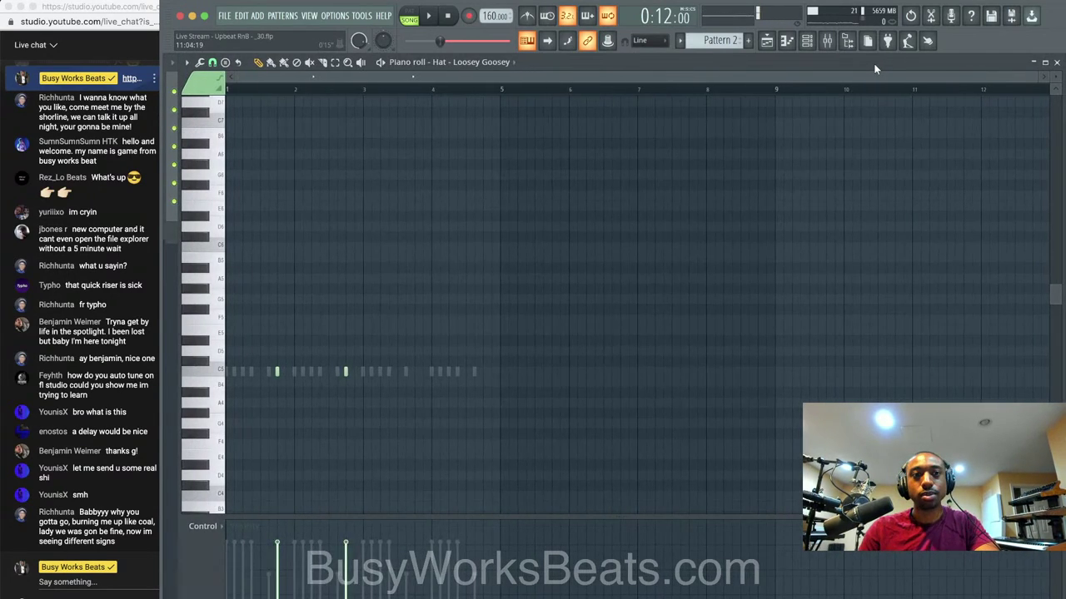
left_click(1055, 64)
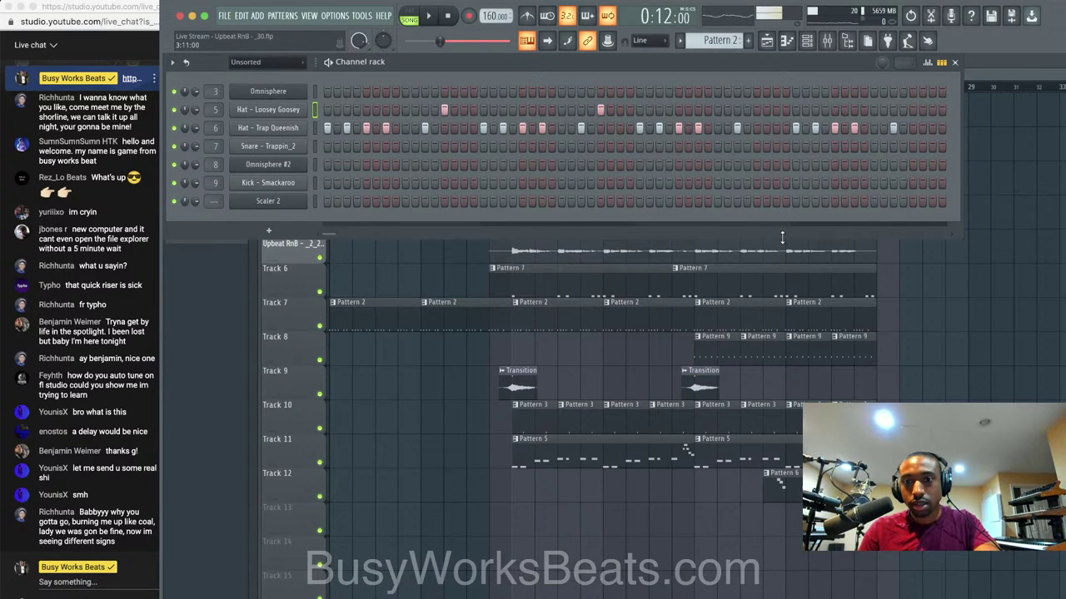
key("F6")
Add a third hit to Pattern 3's Snare – Trappin_2 with a lower velocity than the others.
double_click(549, 412)
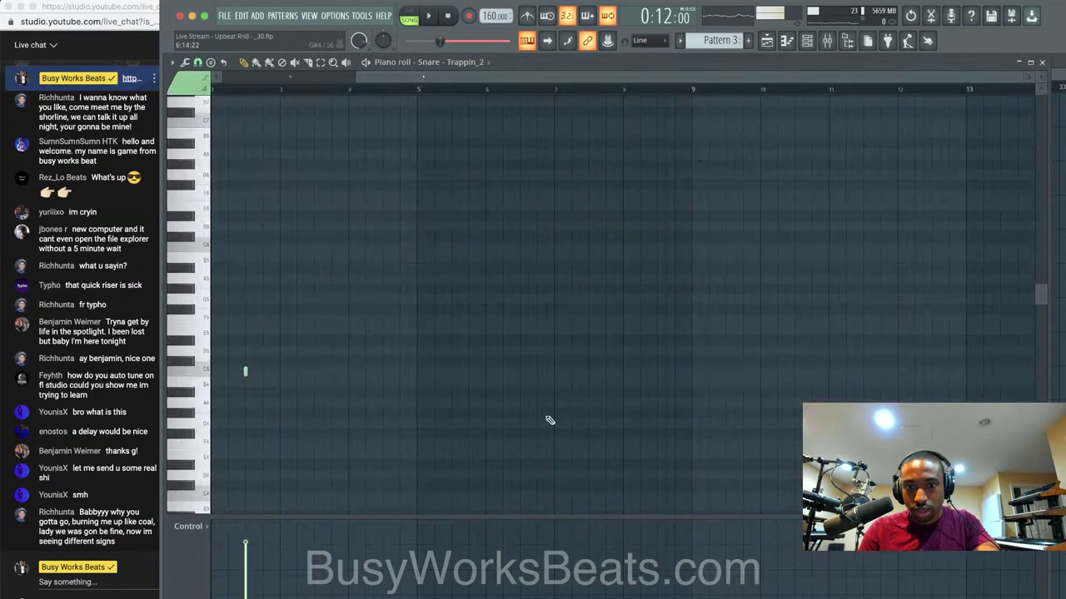
left_click(1042, 63)
key("space")
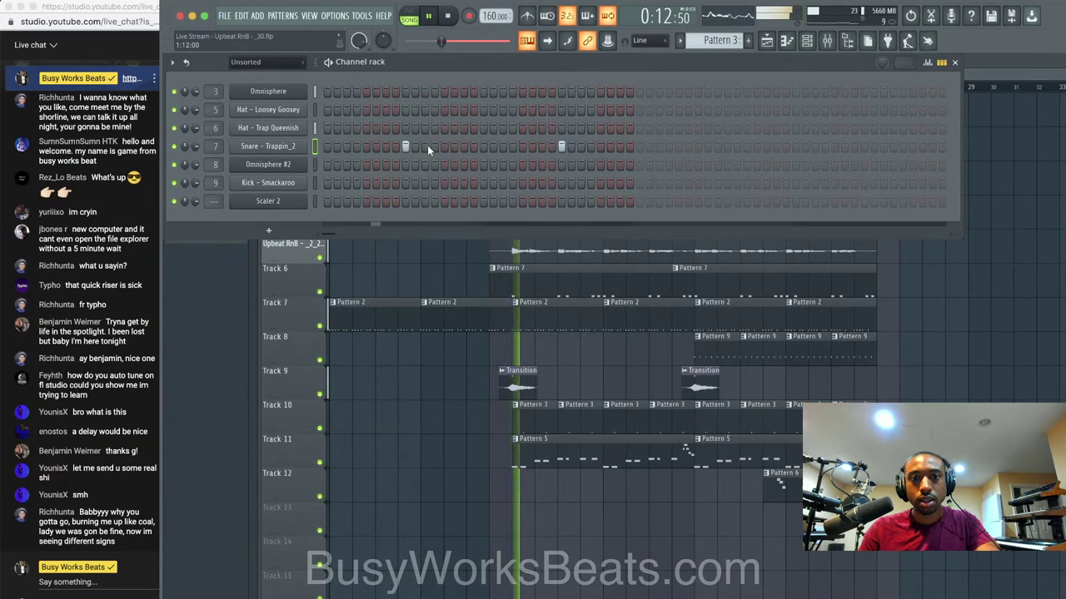
left_click(425, 147)
left_click(927, 63)
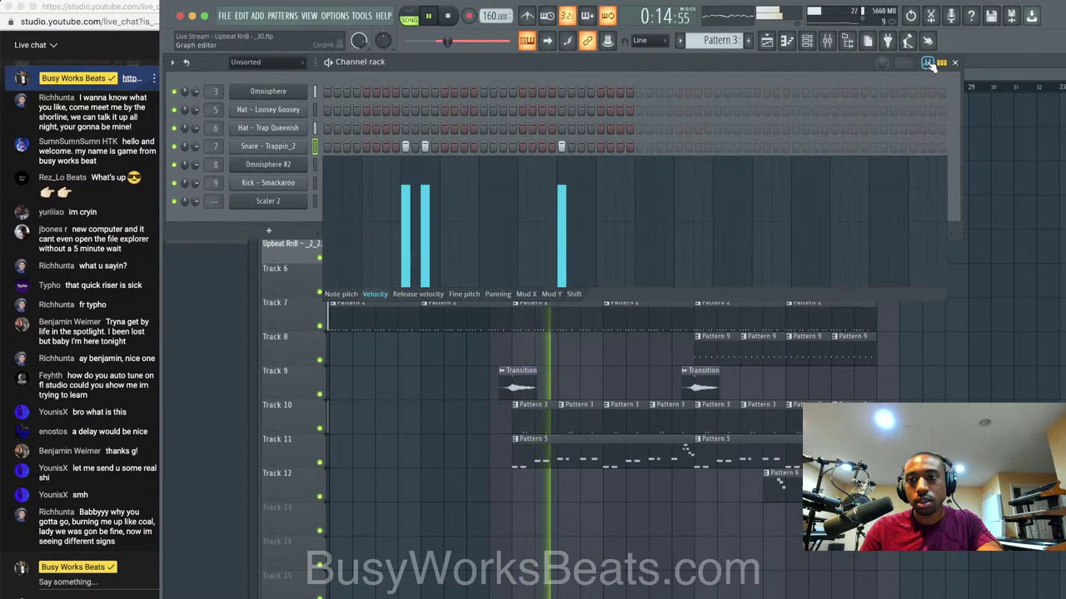
left_click(424, 217)
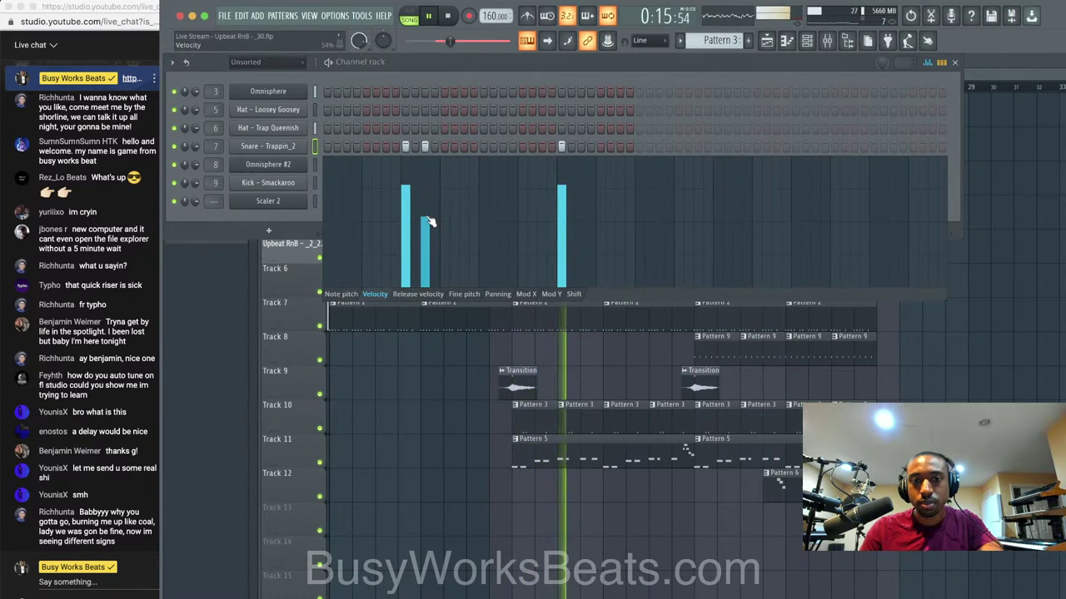
left_click(954, 62)
Stop playback and make the Track 10 Pattern 3 clip a unique Pattern 4.
key("space")
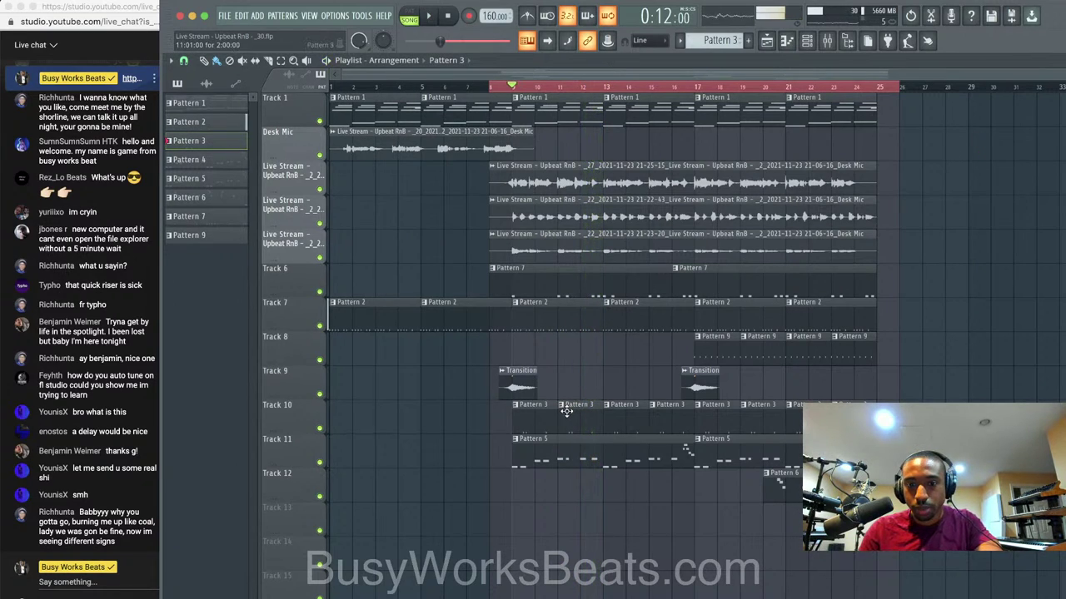
right_click(564, 408)
left_click(594, 485)
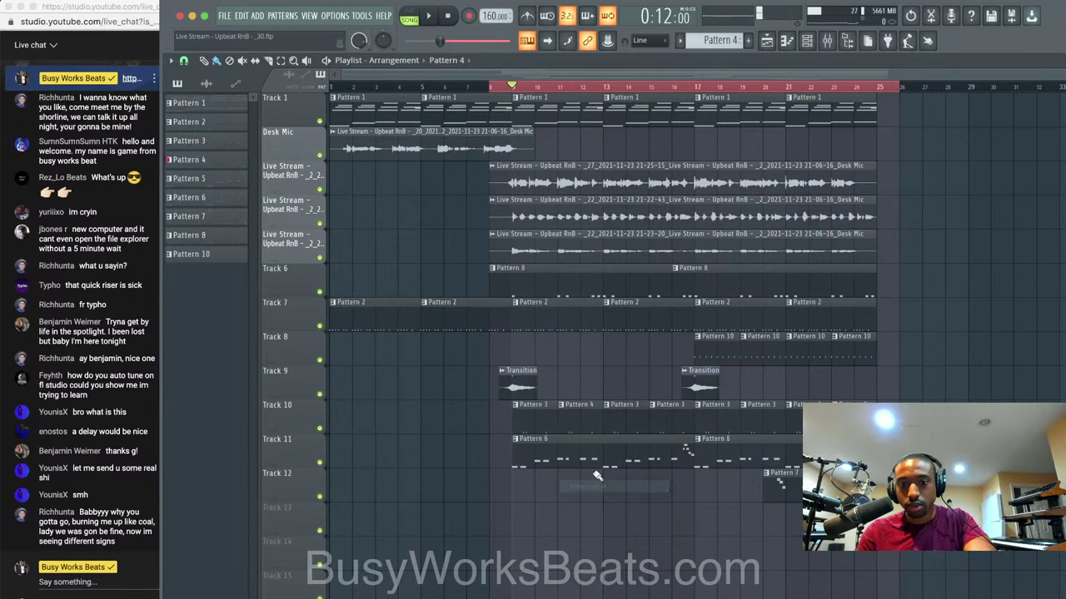
double_click(580, 403)
left_click(1041, 63)
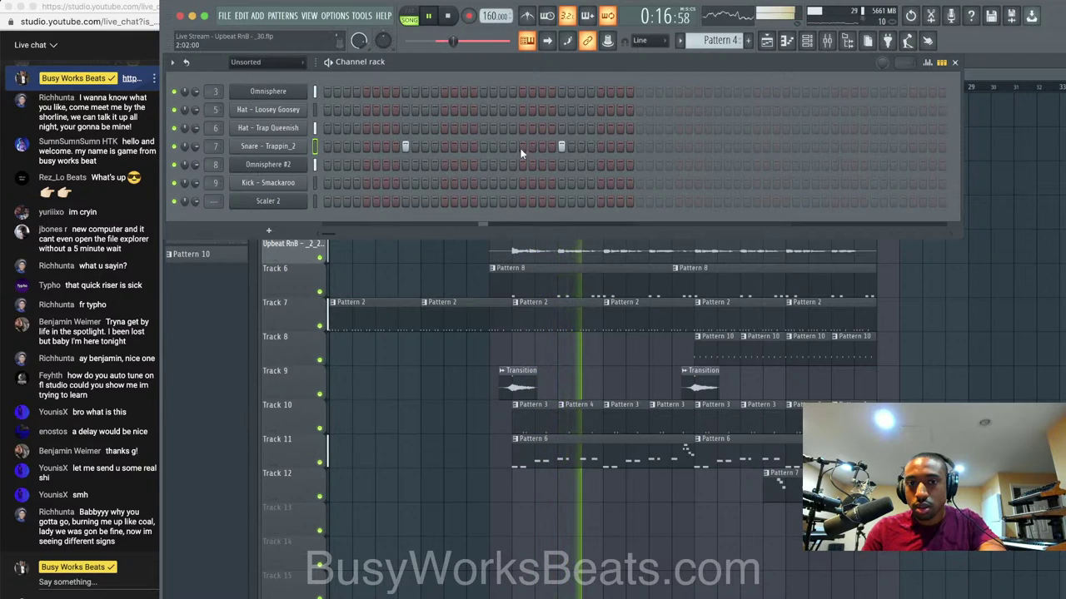
Add two extra snare hits to Pattern 4 and lower their velocities to about half.
left_click(619, 147)
left_click(424, 146)
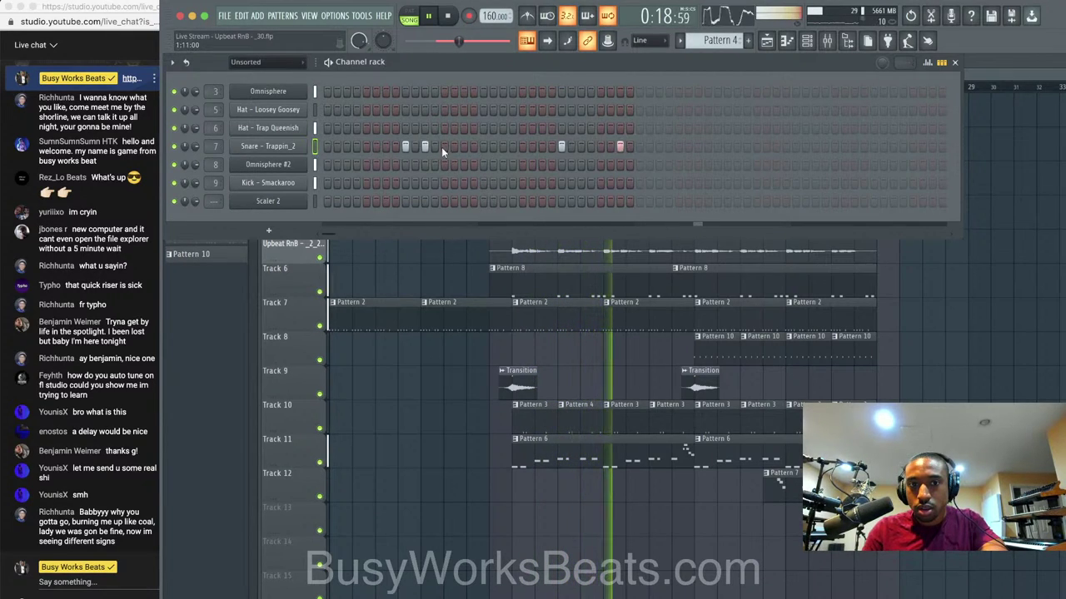
left_click(927, 63)
left_click(432, 233)
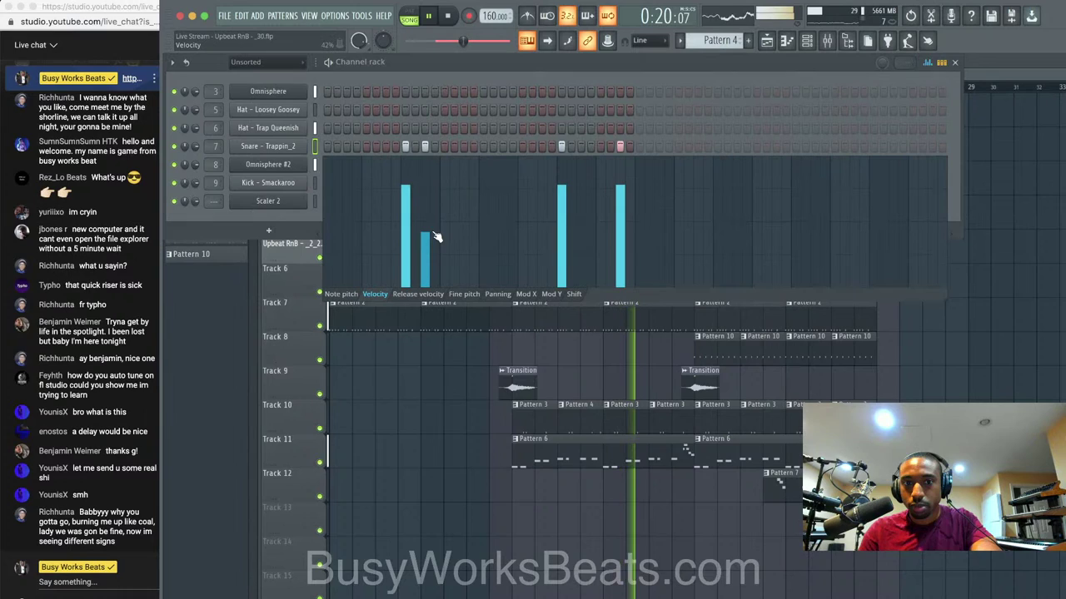
left_click(621, 220)
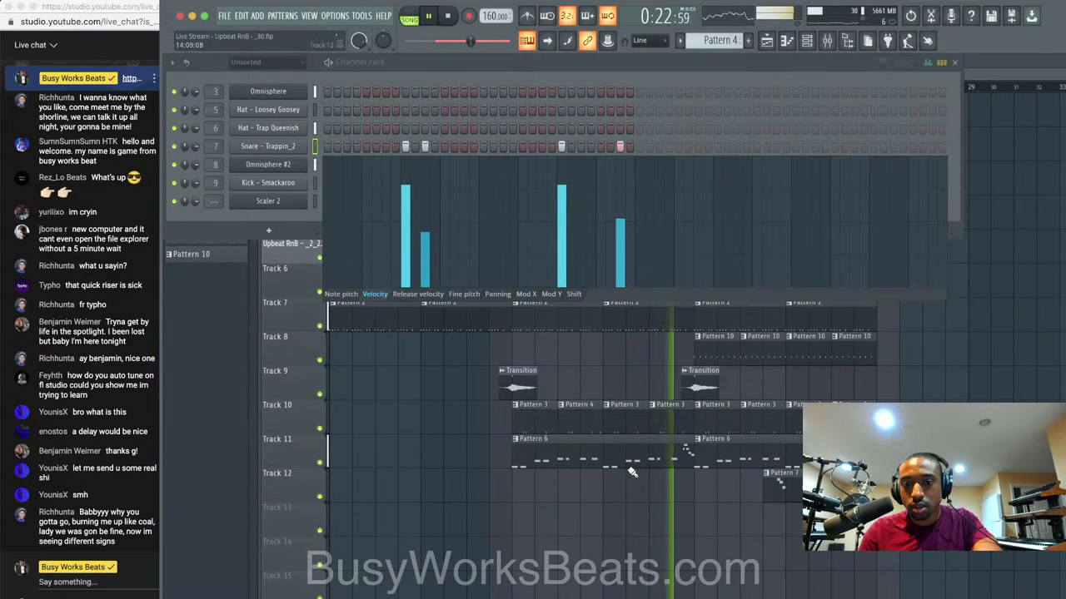
key("F6")
Replace Track 10's Pattern 3 clips with Pattern 4 clips, including bar 17, and play it back.
left_click_drag(583, 392, 547, 413)
key("ctrl+g")
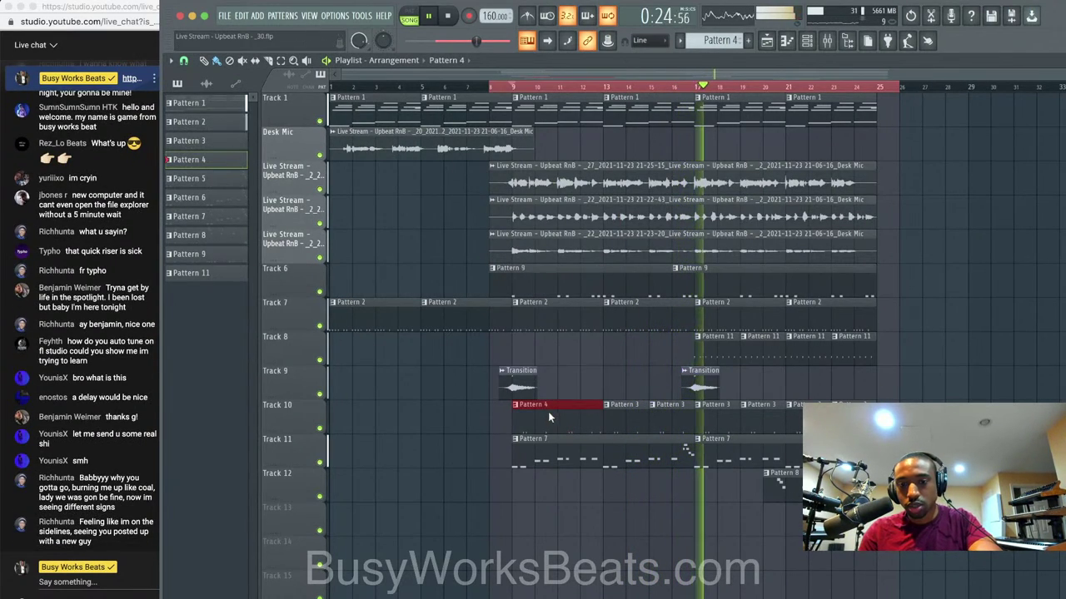
right_click(672, 416)
right_click(641, 416)
key("space")
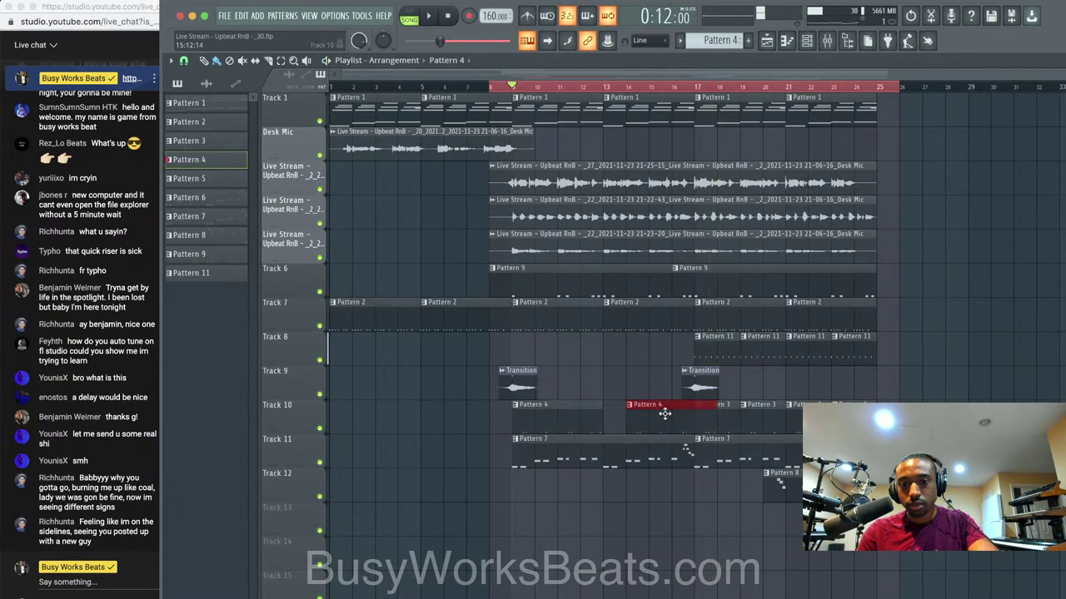
left_click(700, 419)
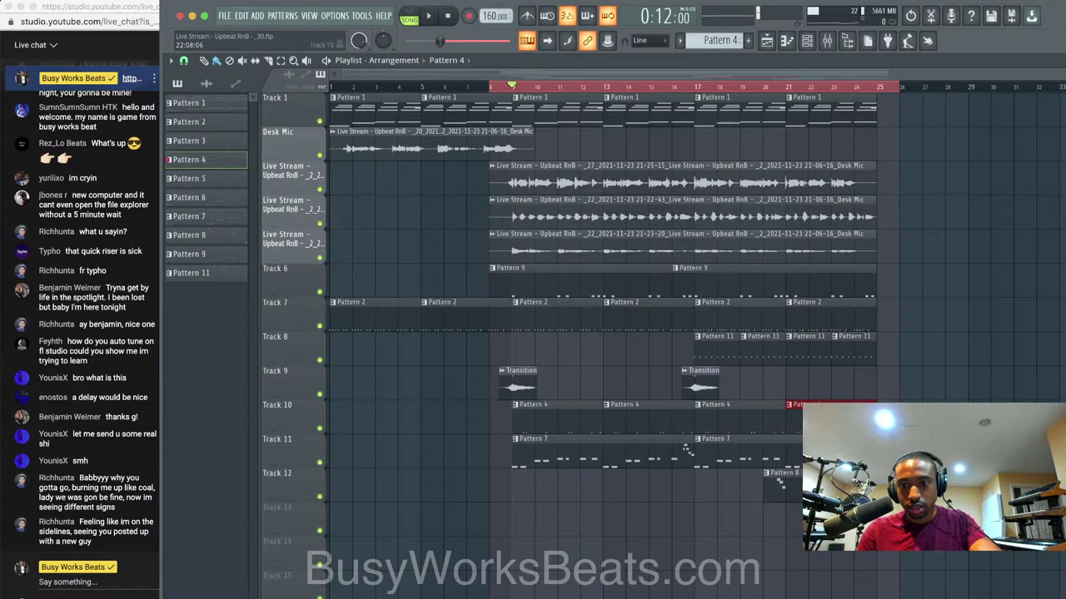
key("space")
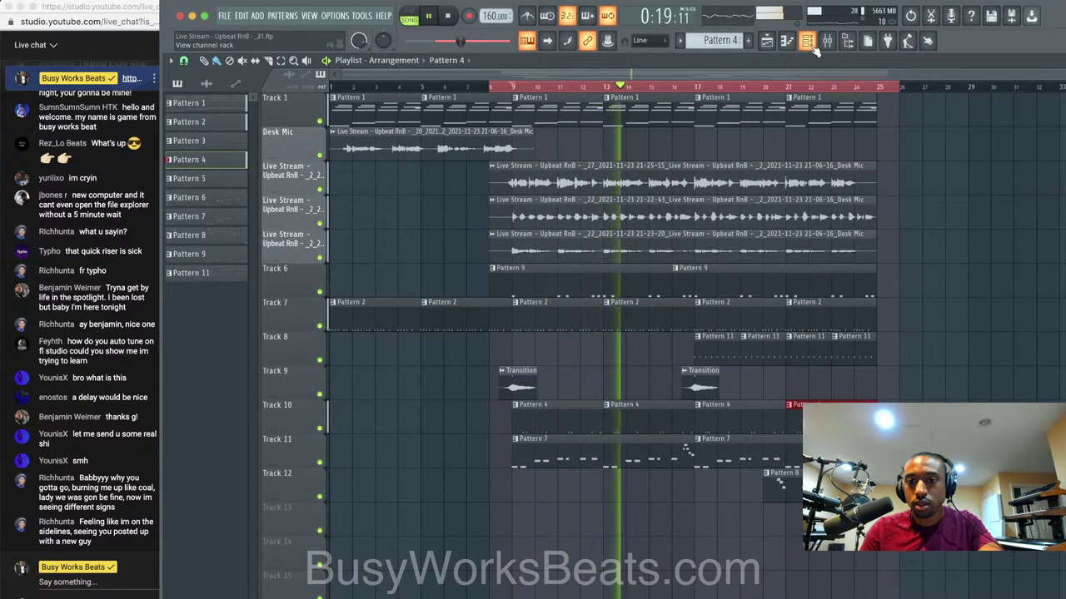
Save the beat as new version _34.flp and play it back.
right_click(896, 183)
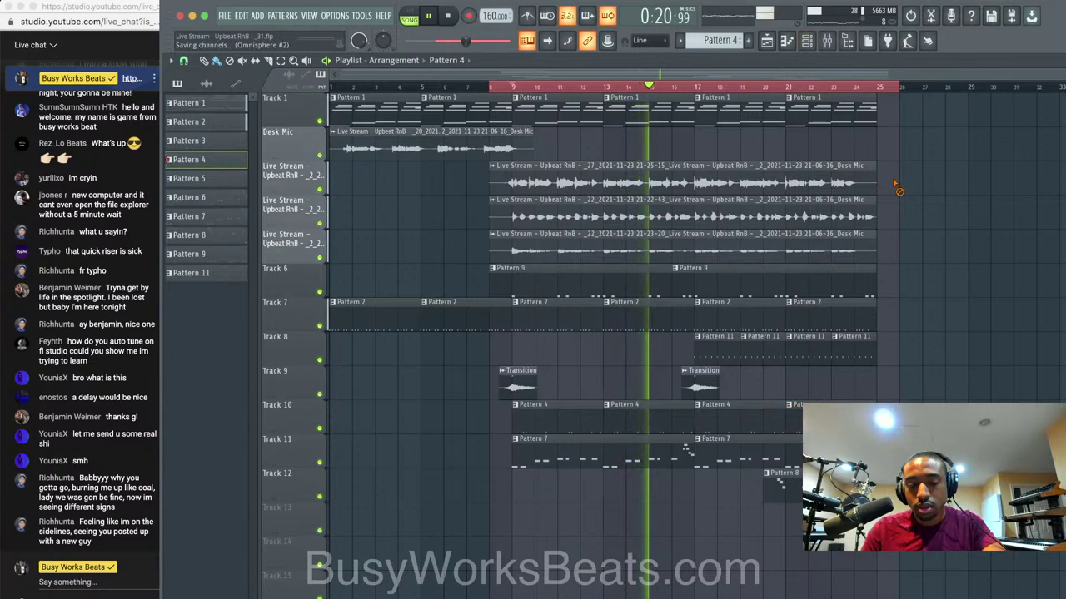
key("super+n")
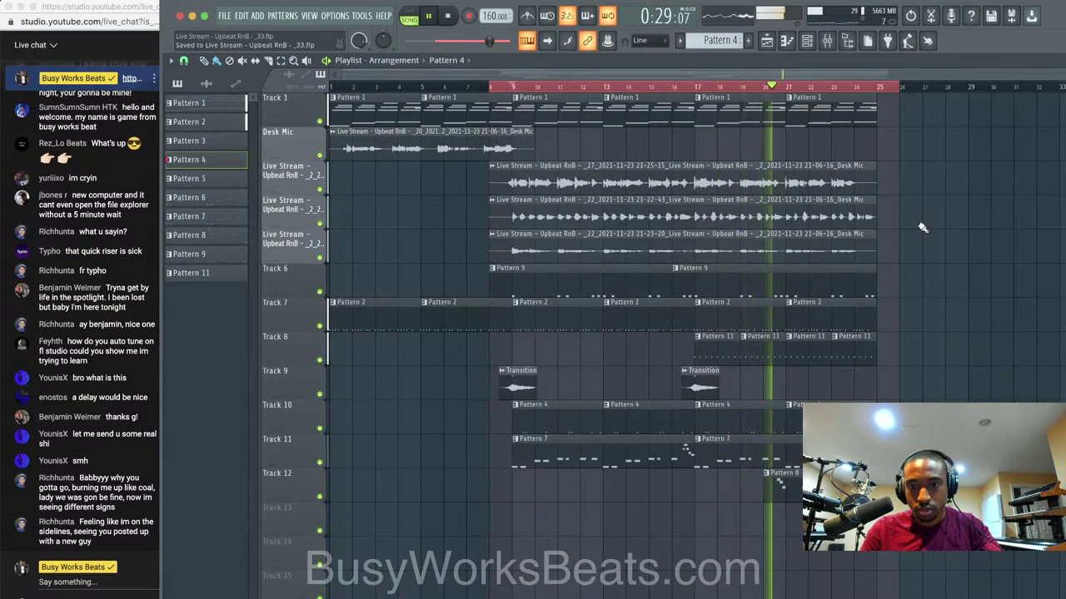
key("F6")
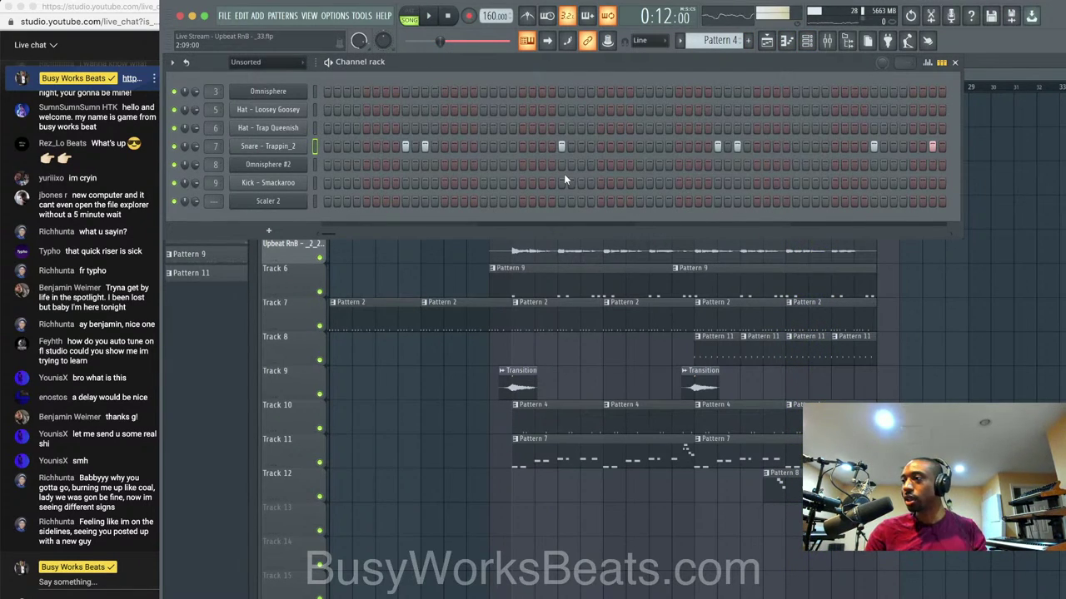
key("space")
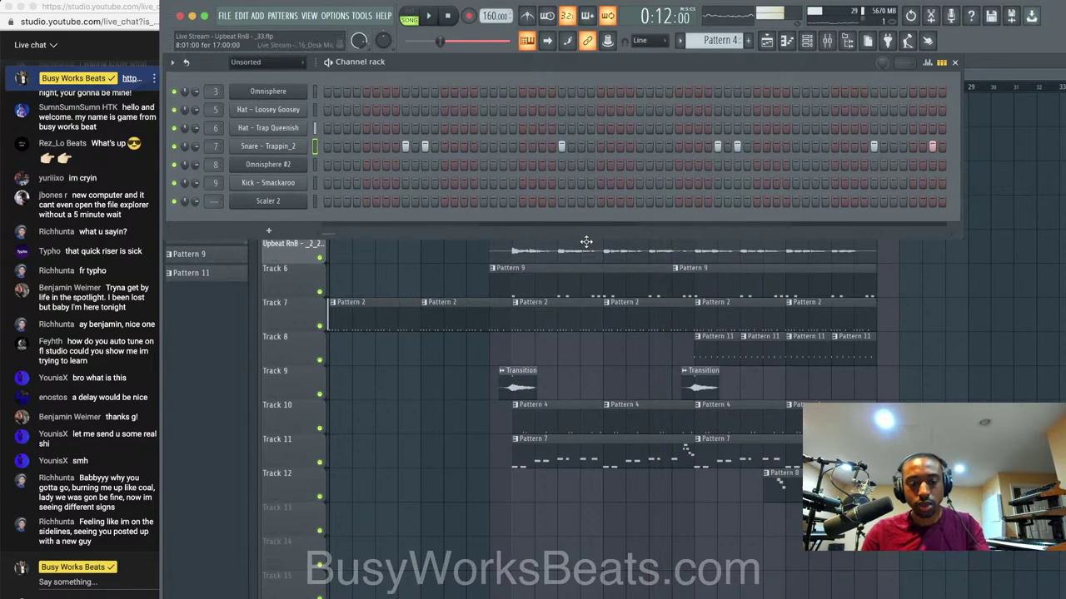
key("F6")
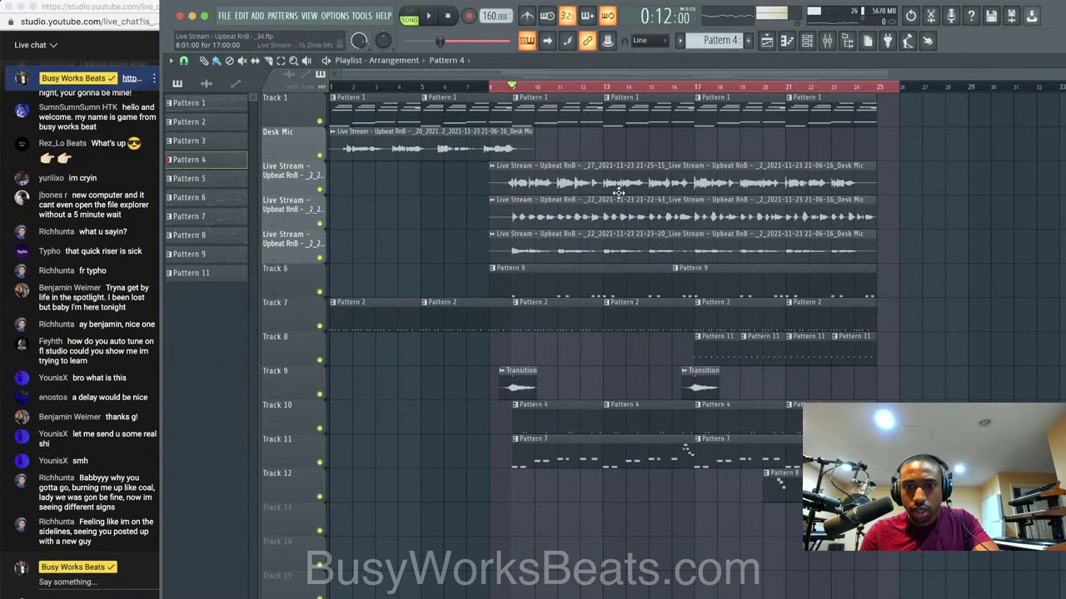
Open the Pattern 9 kick notes in the piano roll to check them during playback.
key("space")
double_click(527, 280)
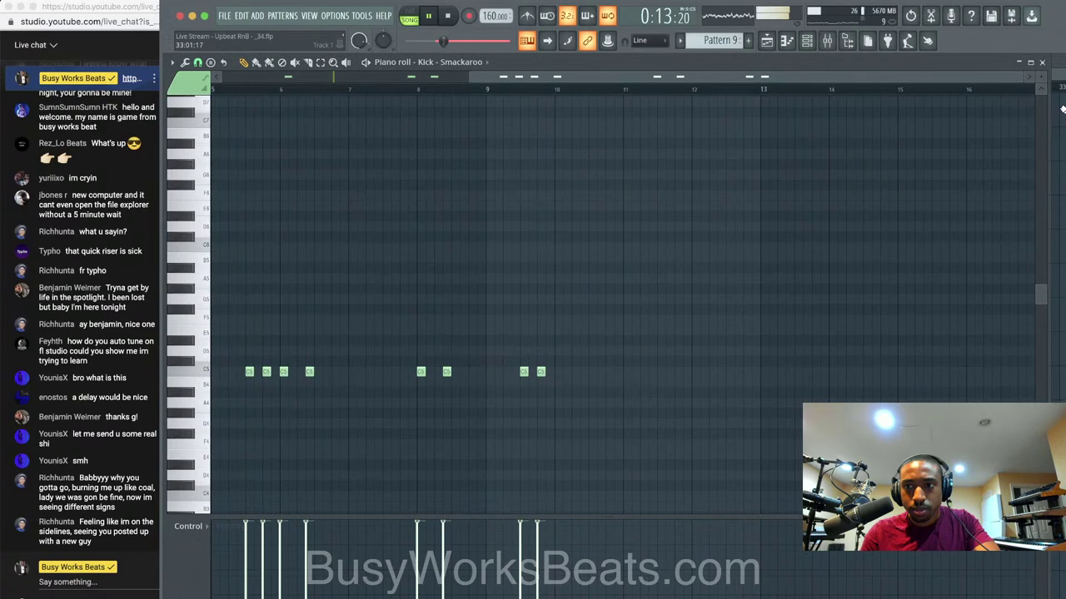
left_click(1041, 64)
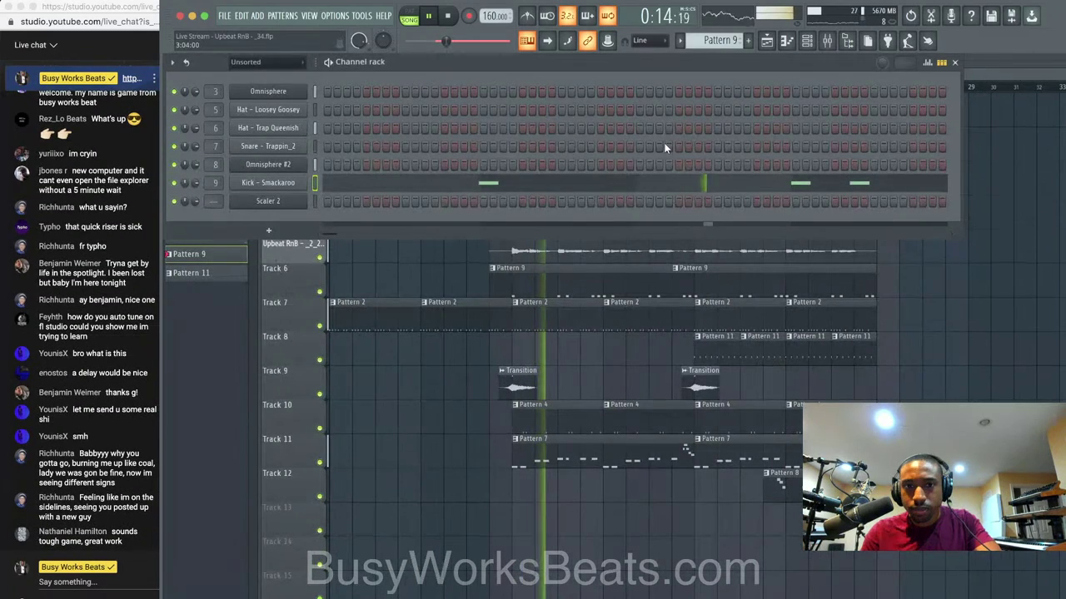
left_click(691, 186)
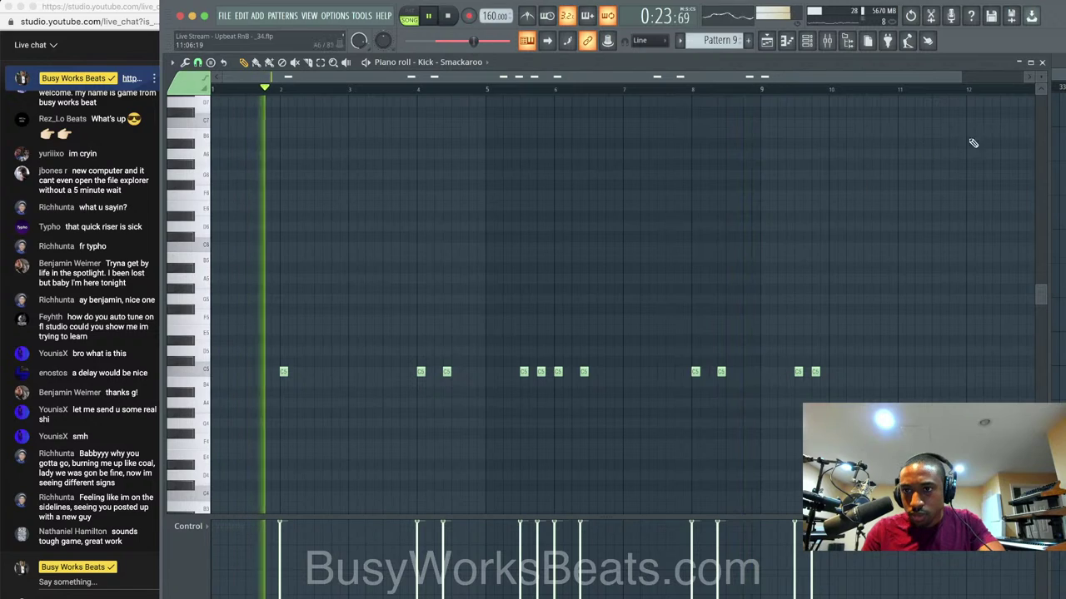
key("space")
left_click(1042, 63)
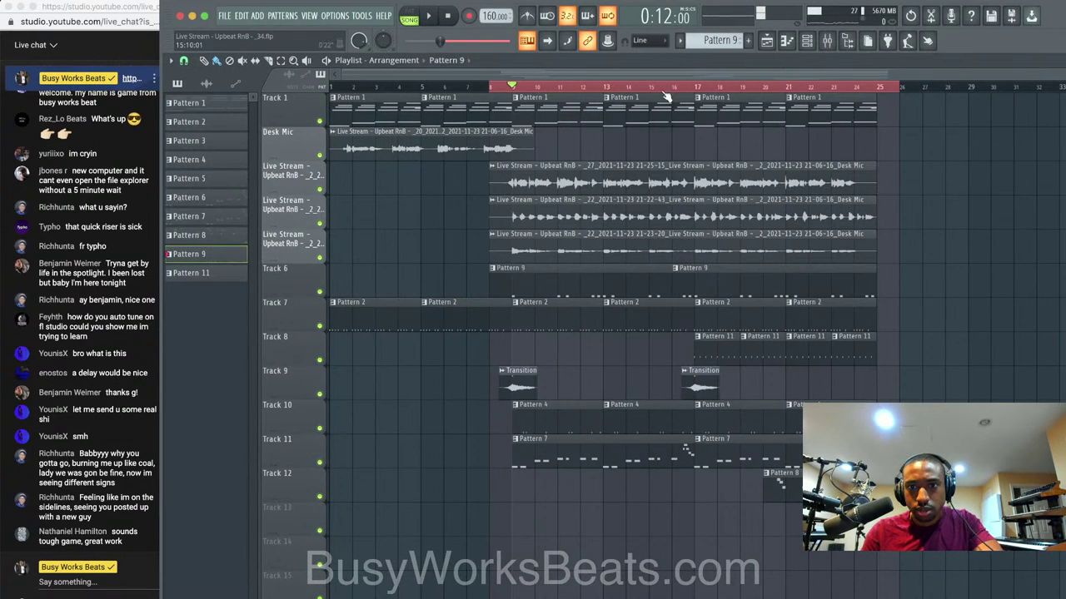
Select bars 15–17 and adjust the second Pattern 9 clip on Track 6, then play from bar 16.
left_click_drag(667, 98, 706, 94)
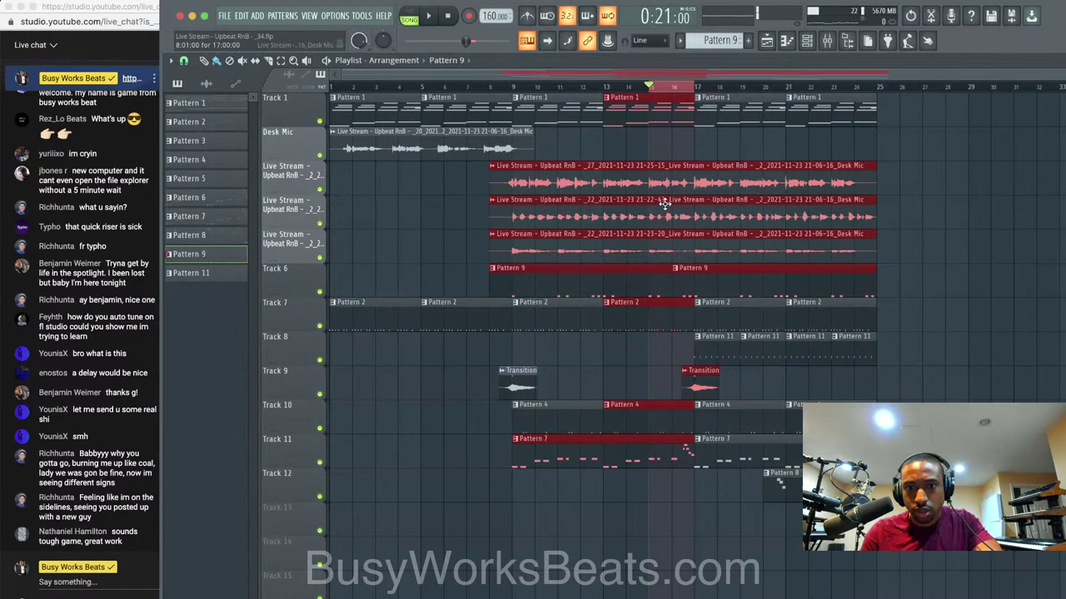
left_click(921, 304)
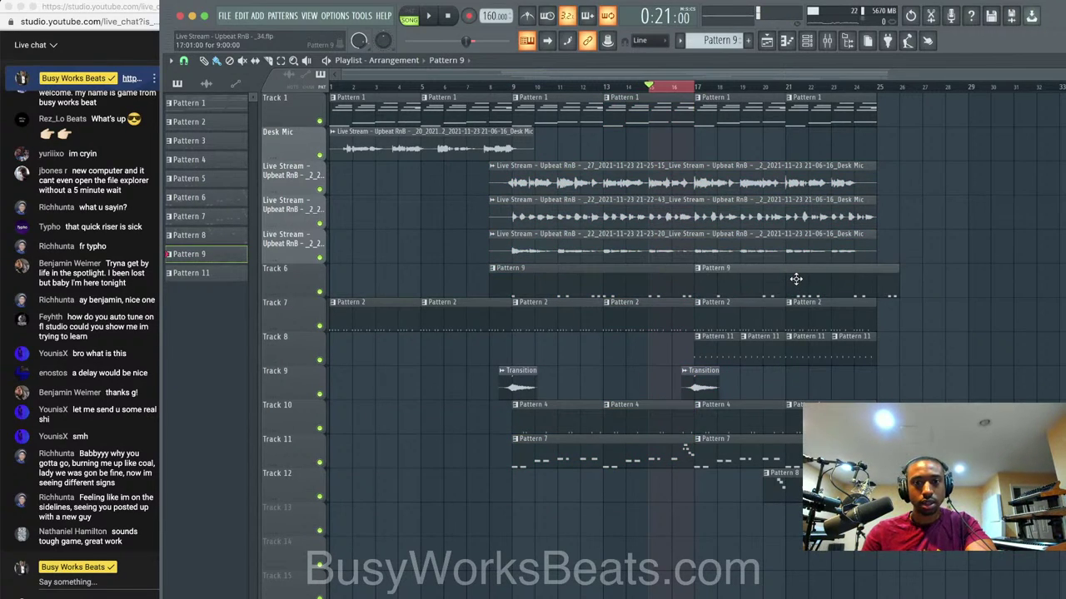
right_click(674, 275)
left_click(890, 274)
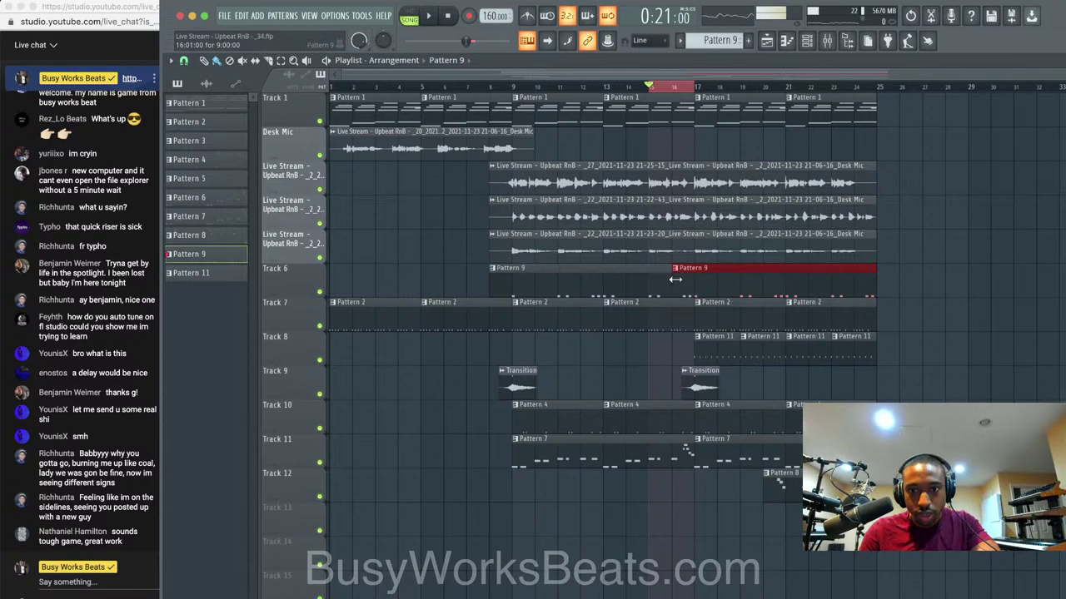
key("space")
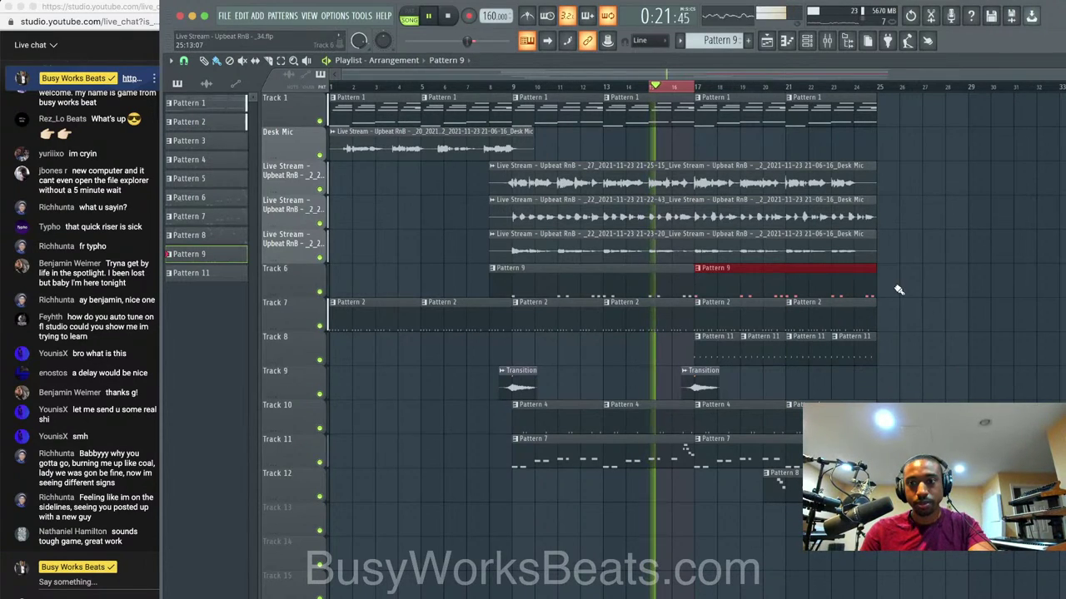
left_click(897, 292)
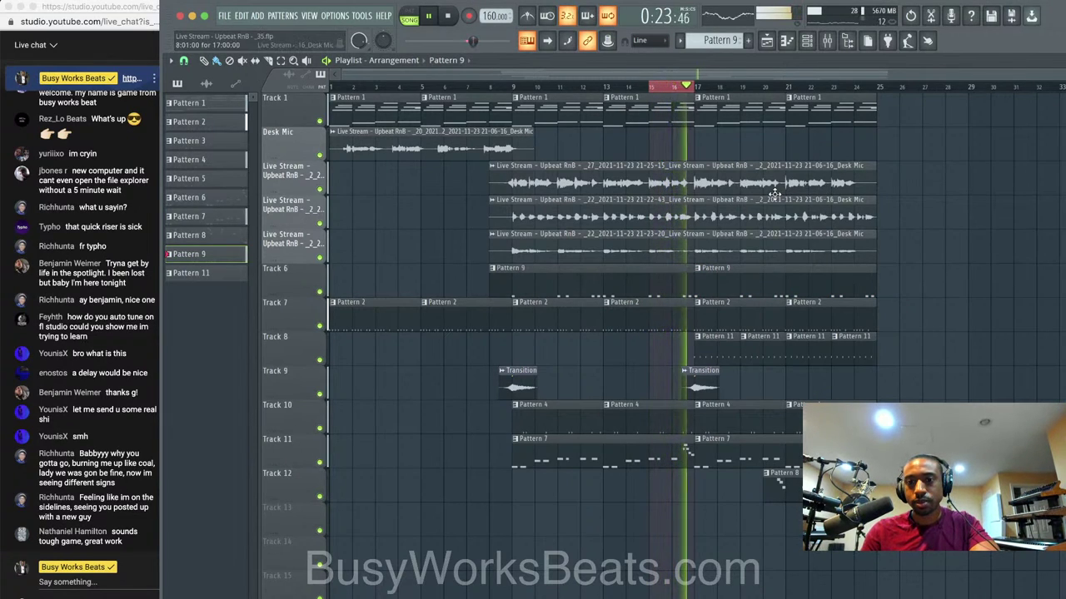
Open the Pattern 9 kick notes and play them back to hear the kick.
double_click(666, 273)
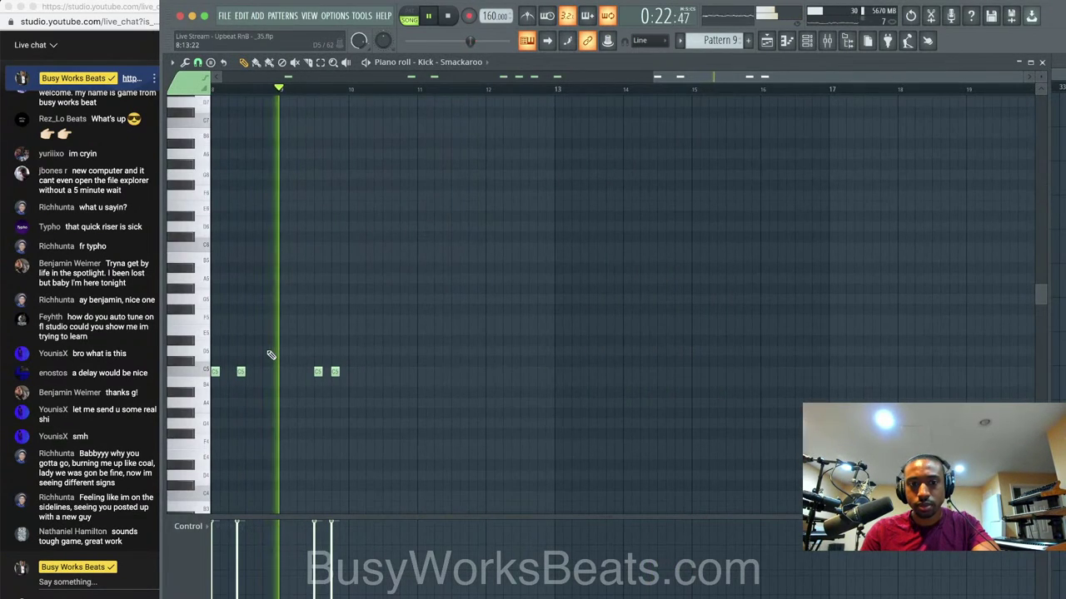
scroll(272, 354, "up", 3)
key("space")
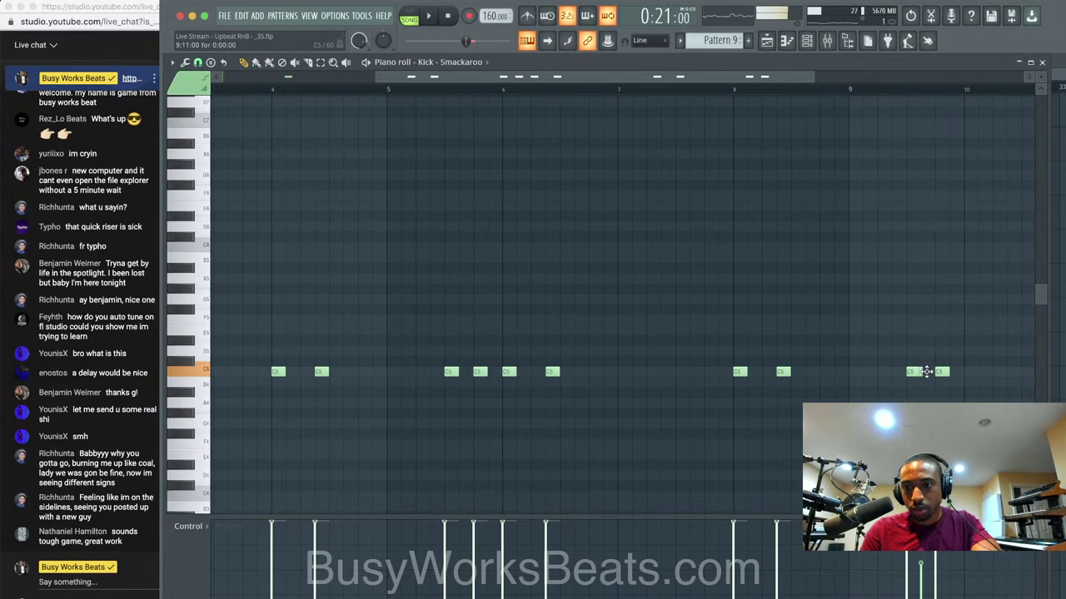
key("space")
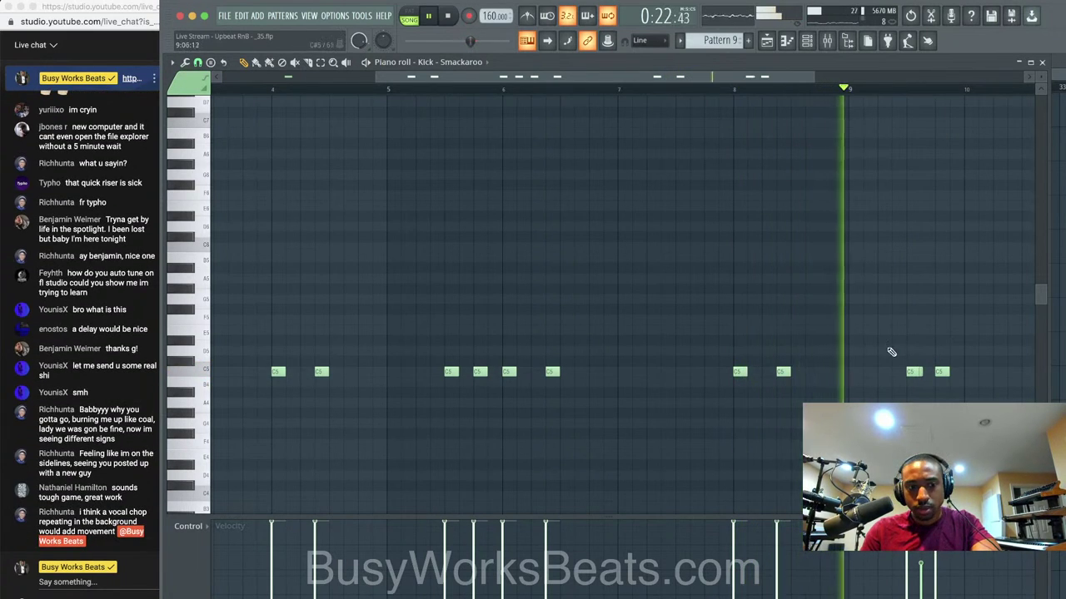
left_click(1041, 63)
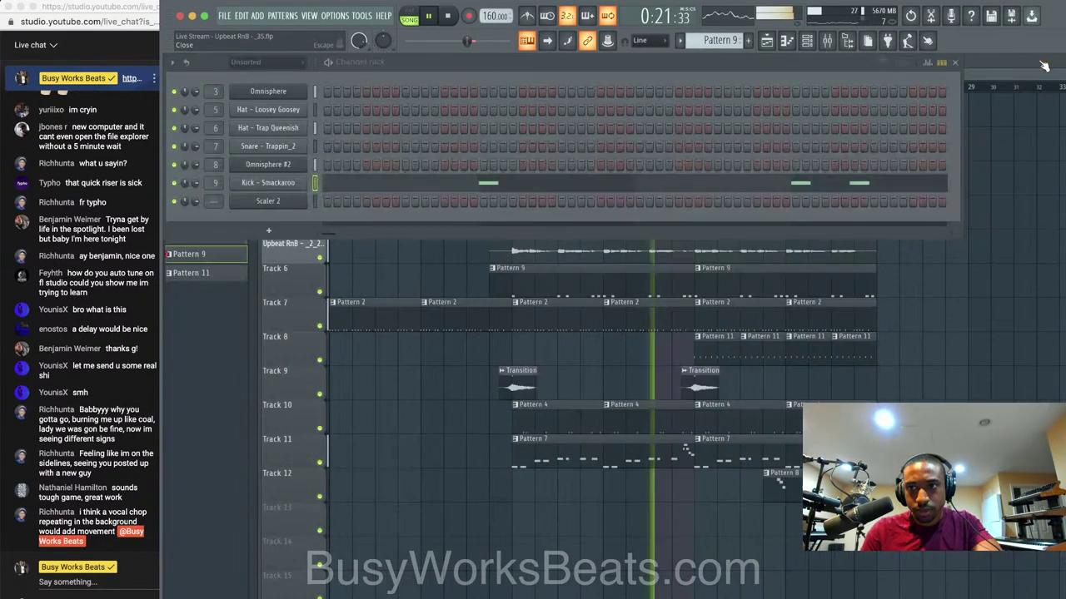
Hide the channel rack, restart playback, and reopen the Kick - Smackaroo notes in the piano roll.
right_click(1023, 218)
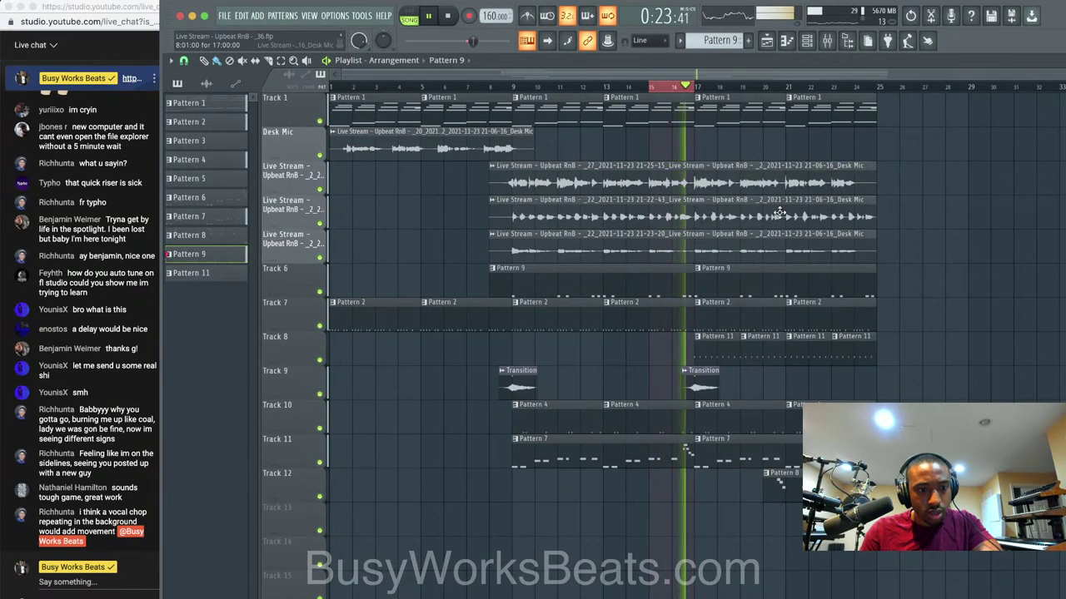
key("space")
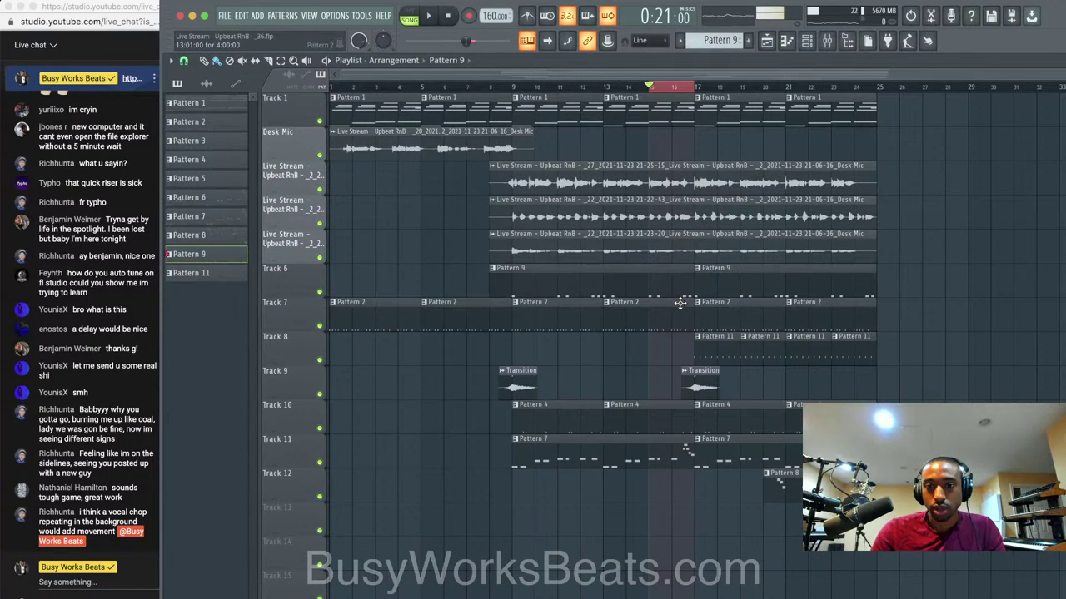
key("space")
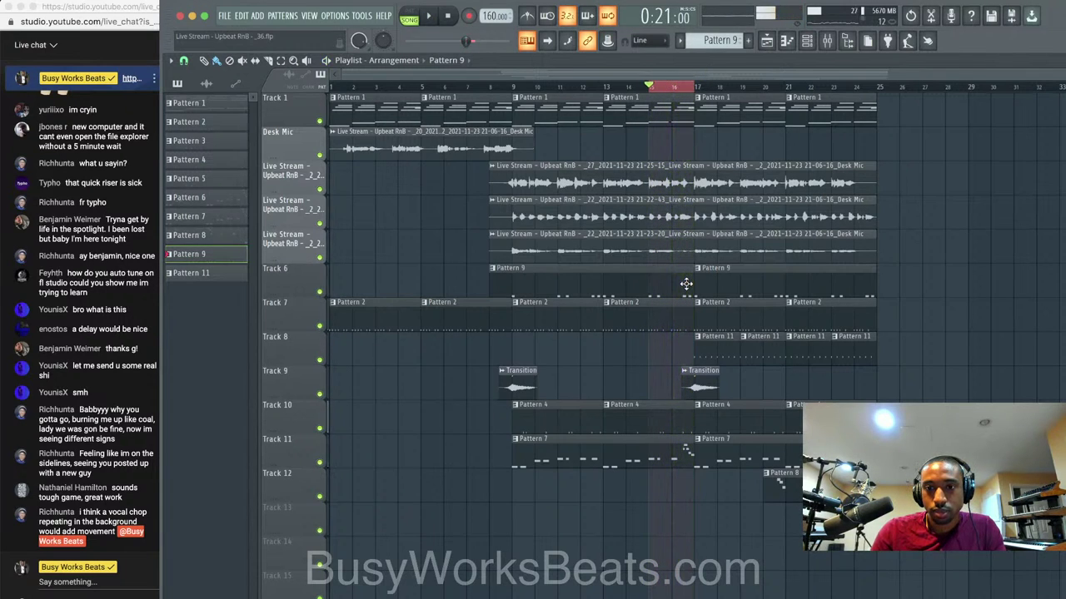
double_click(685, 284)
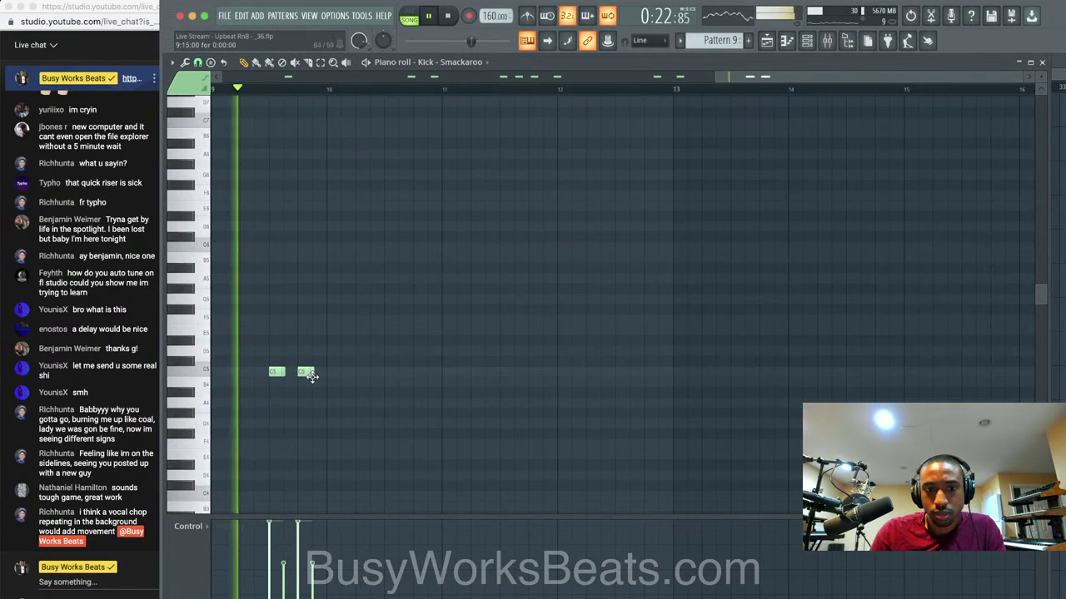
Close the piano roll and channel rack, save version _38.flp, and bring up the mixer.
left_click(1043, 62)
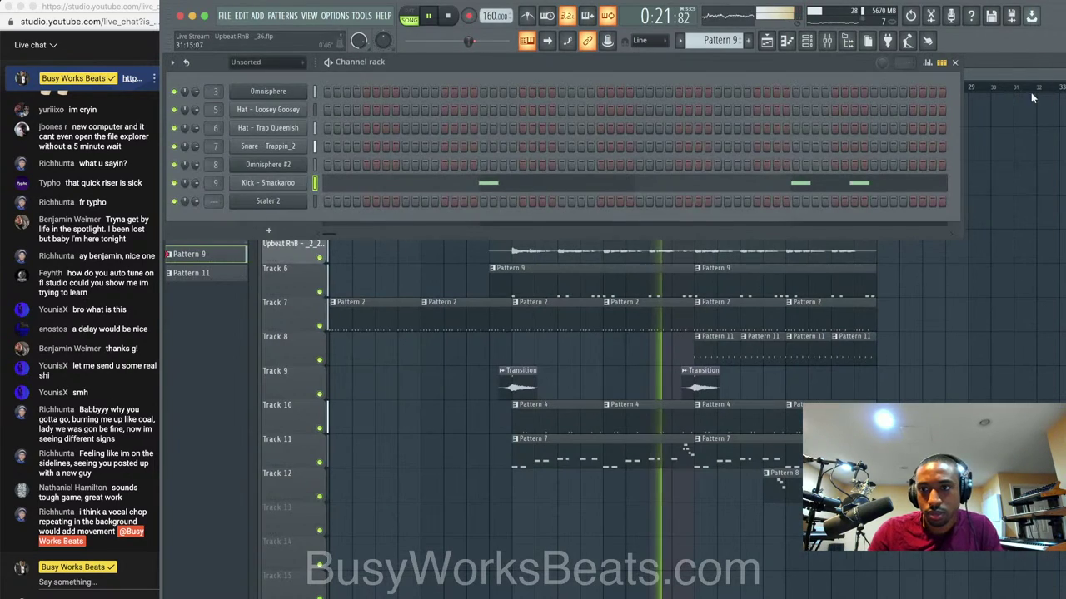
right_click(994, 233)
key("super+n")
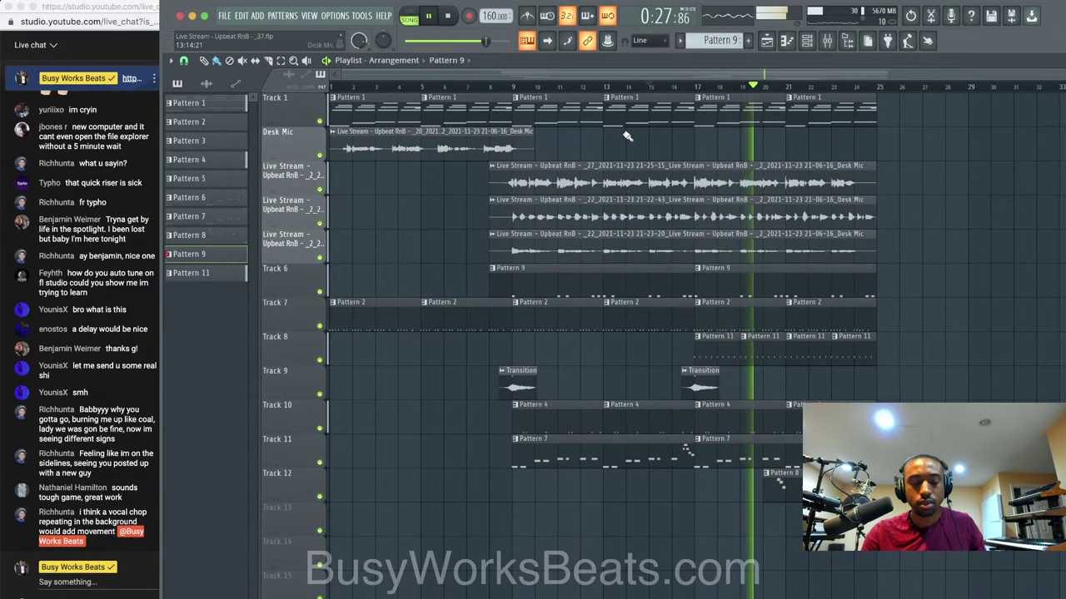
scroll(627, 136, "up", 1)
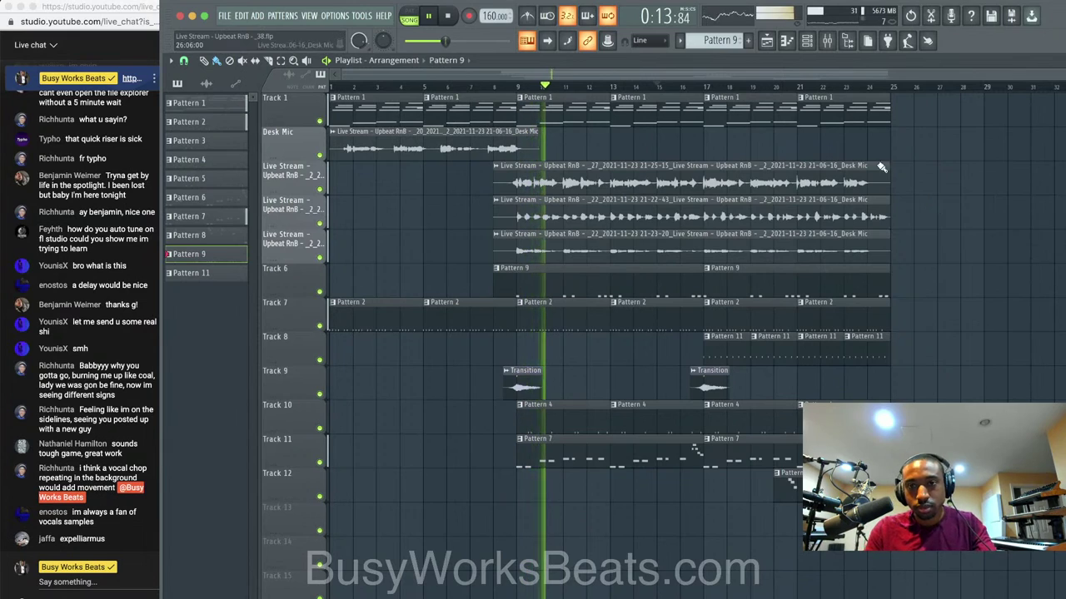
key("F9")
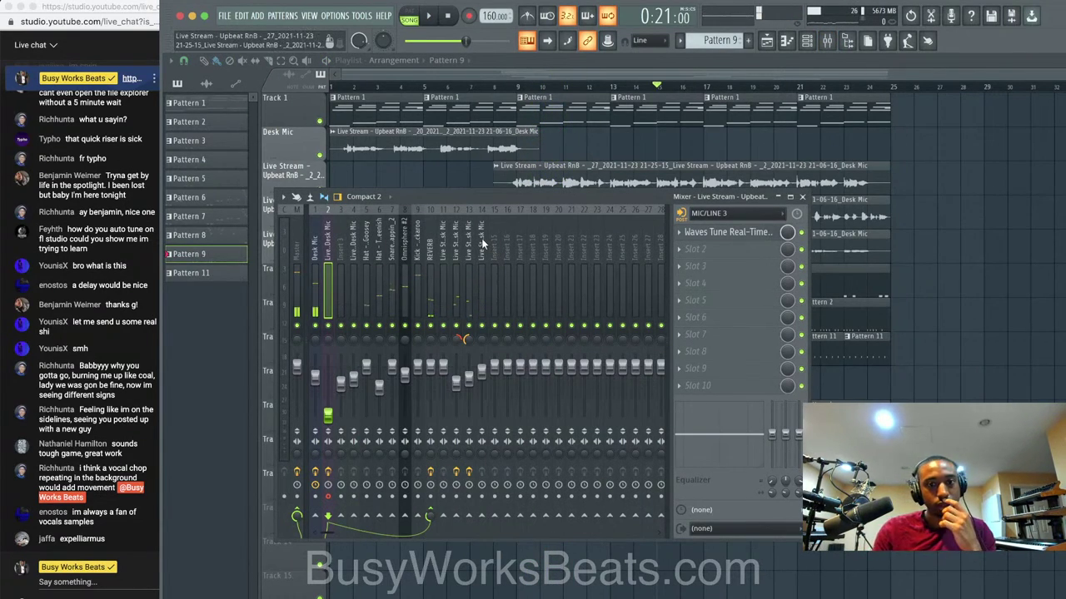
Review the effect chains on inserts 14, 13 and Live_Desk Mic while the mix plays.
left_click(481, 239)
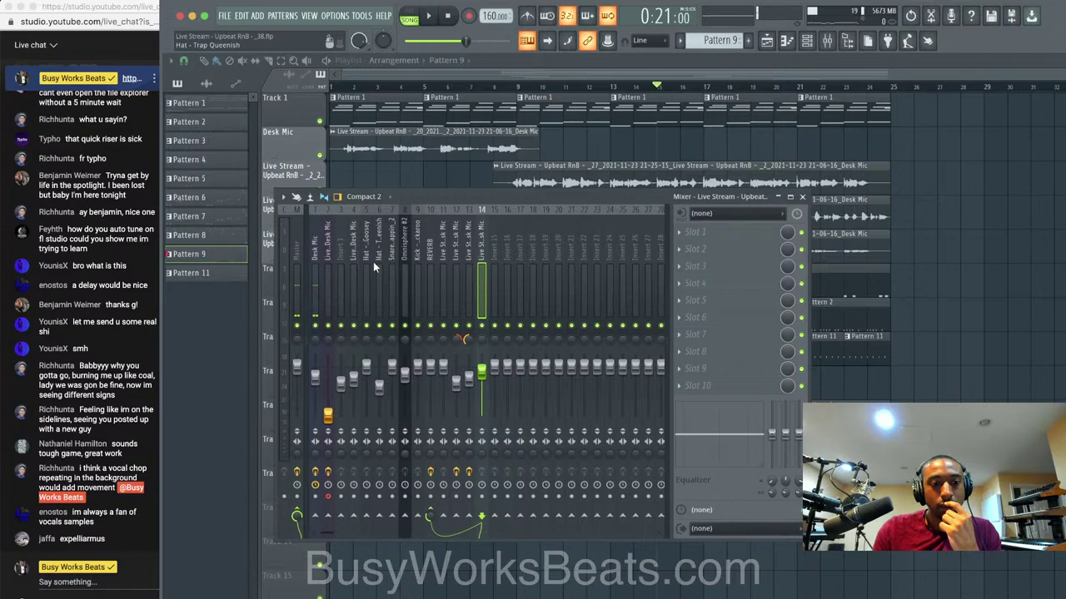
left_click(468, 267)
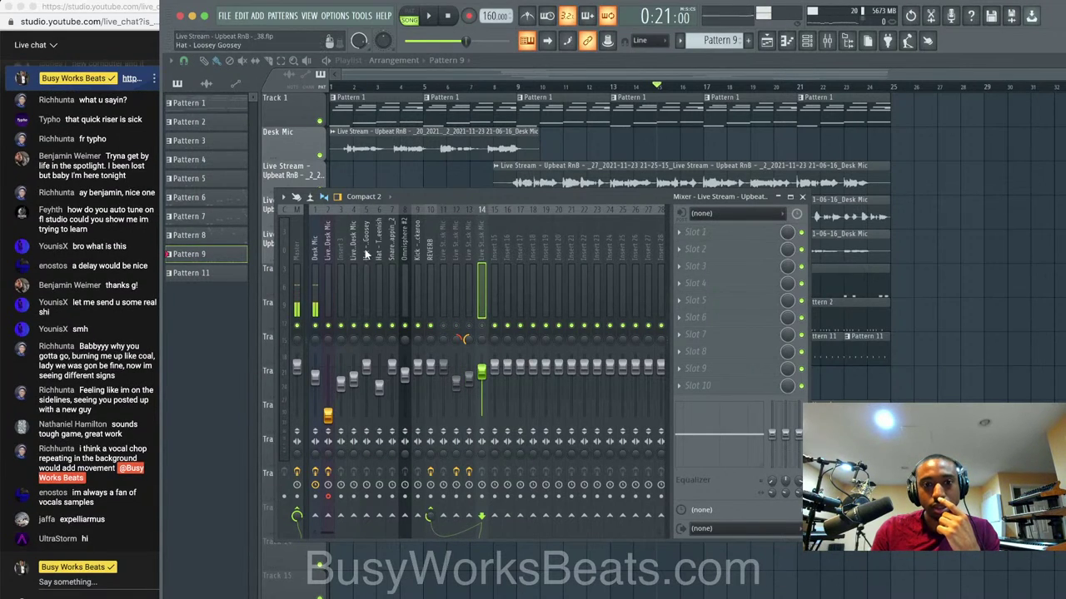
left_click(323, 258)
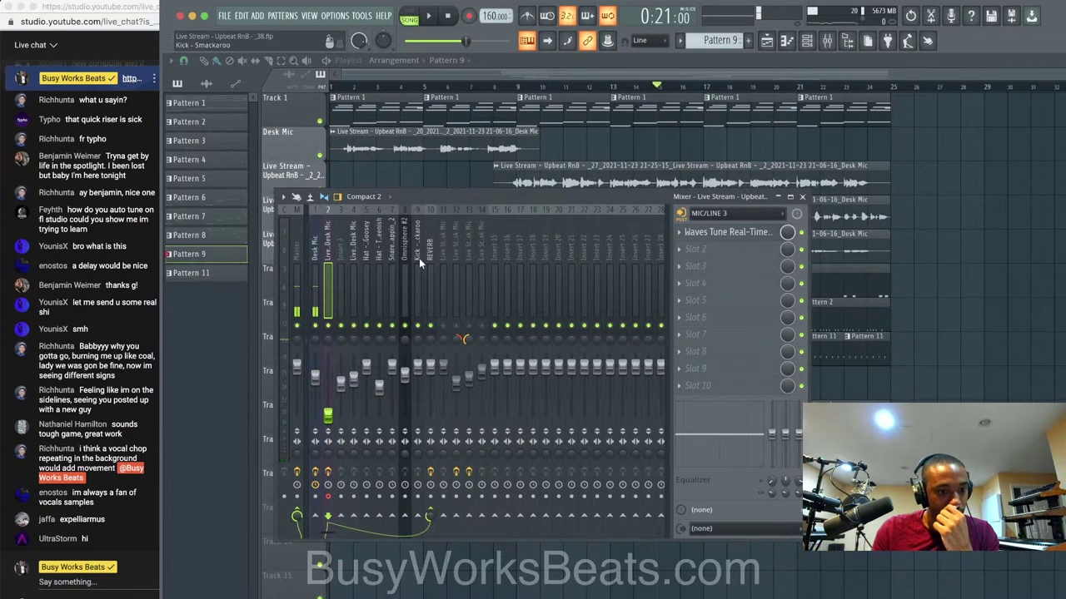
key("space")
key("F9")
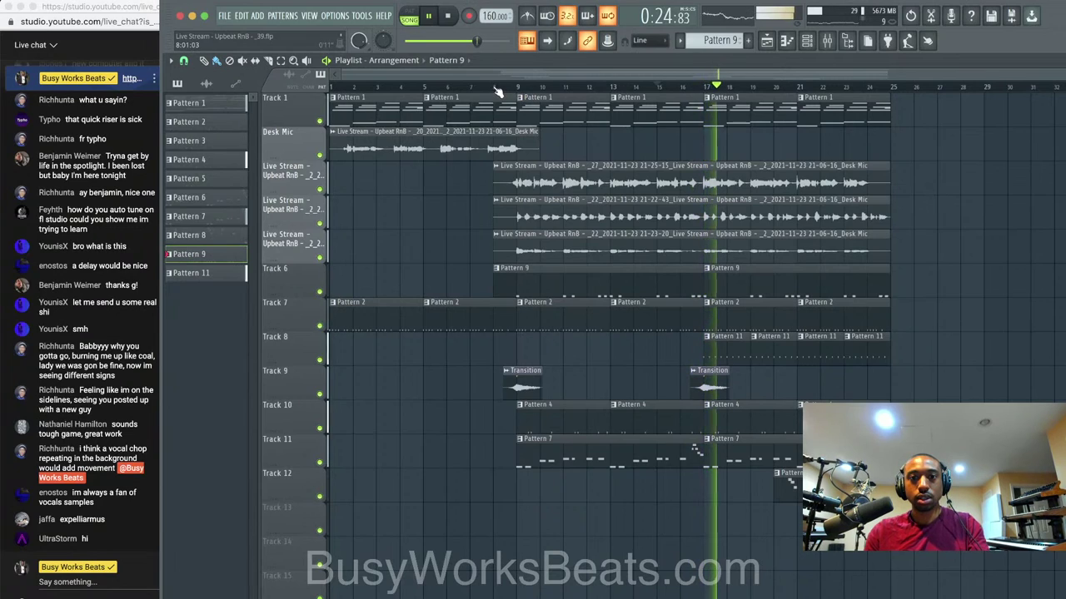
Select bars 8–25, then reset the Live_Desk Mic and Desk Mic faders to default volume.
left_click_drag(495, 85, 913, 86)
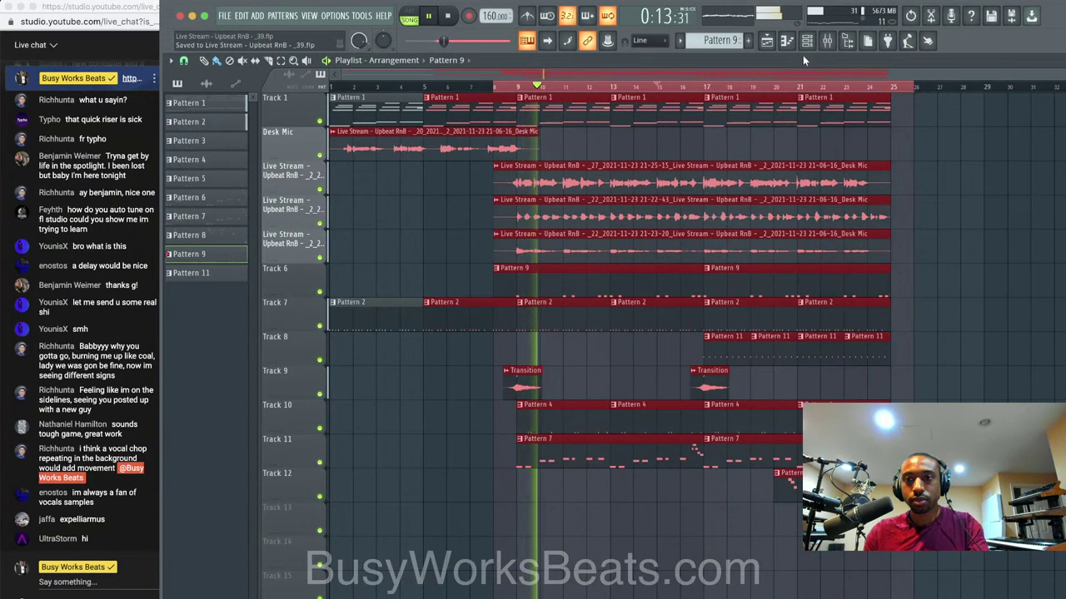
key("F9")
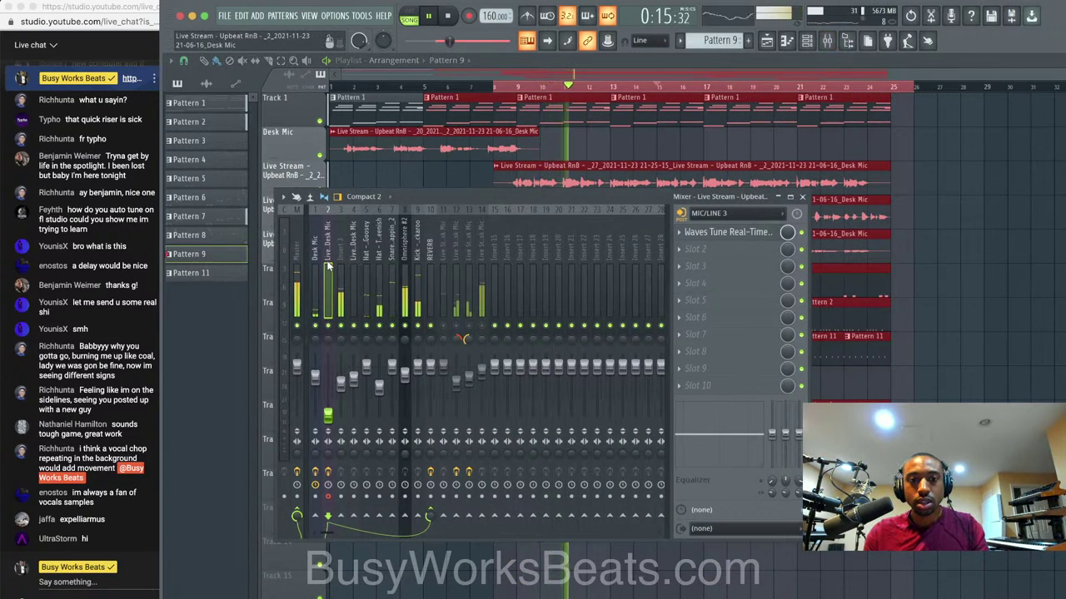
right_click(328, 414)
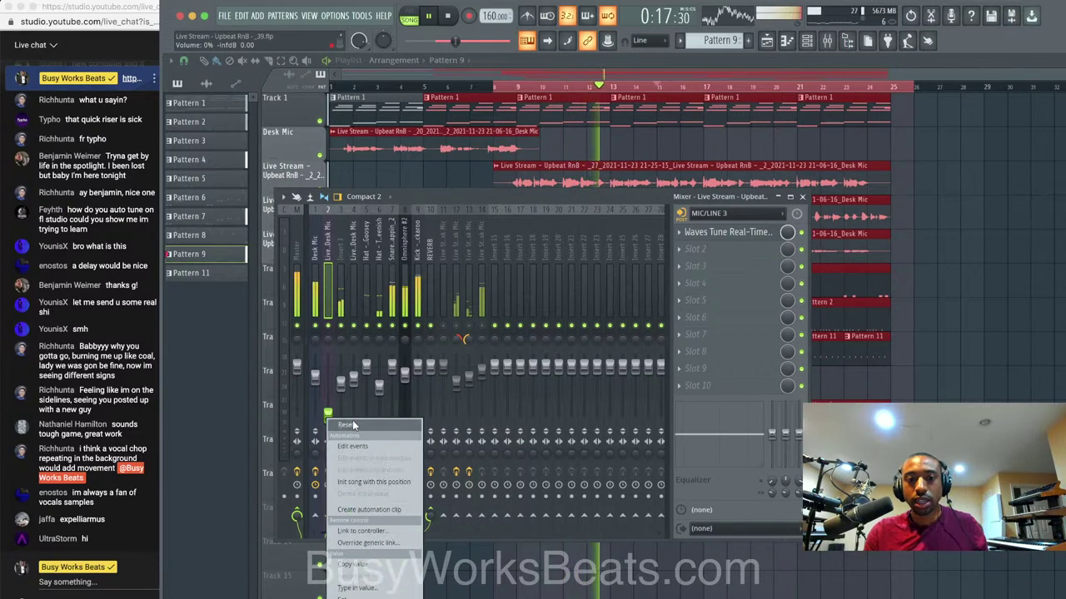
left_click(345, 426)
left_click_drag(315, 378, 314, 417)
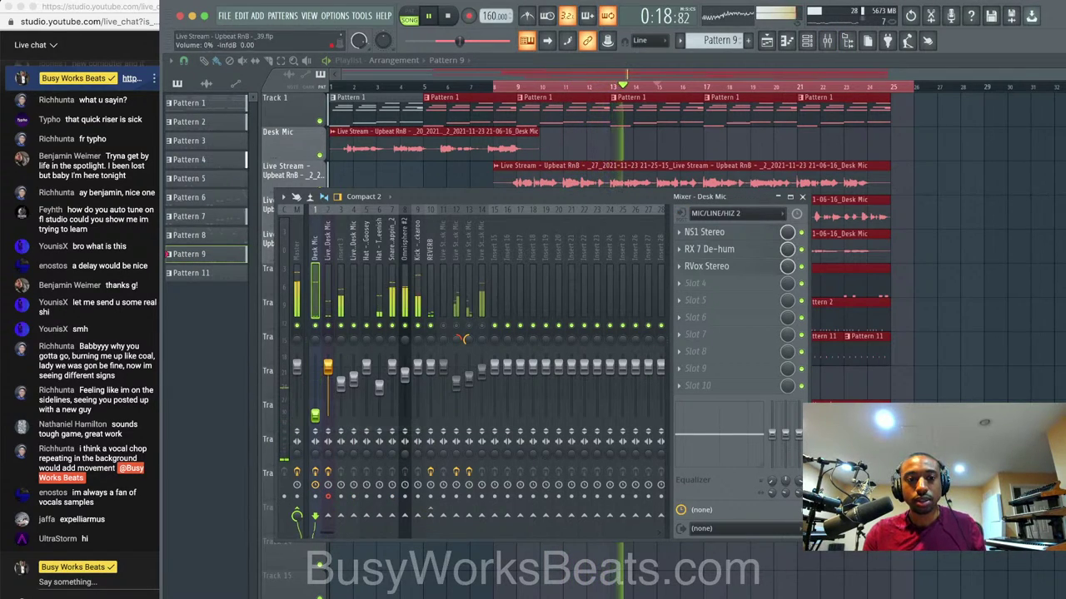
left_click(333, 264)
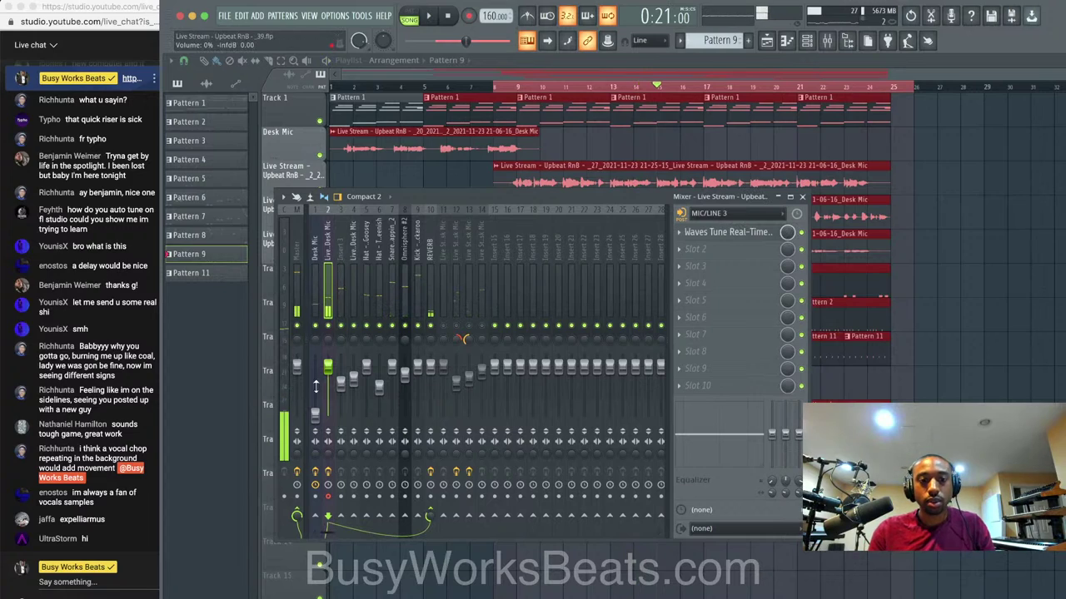
left_click_drag(315, 414, 315, 406)
left_click_drag(328, 367, 327, 412)
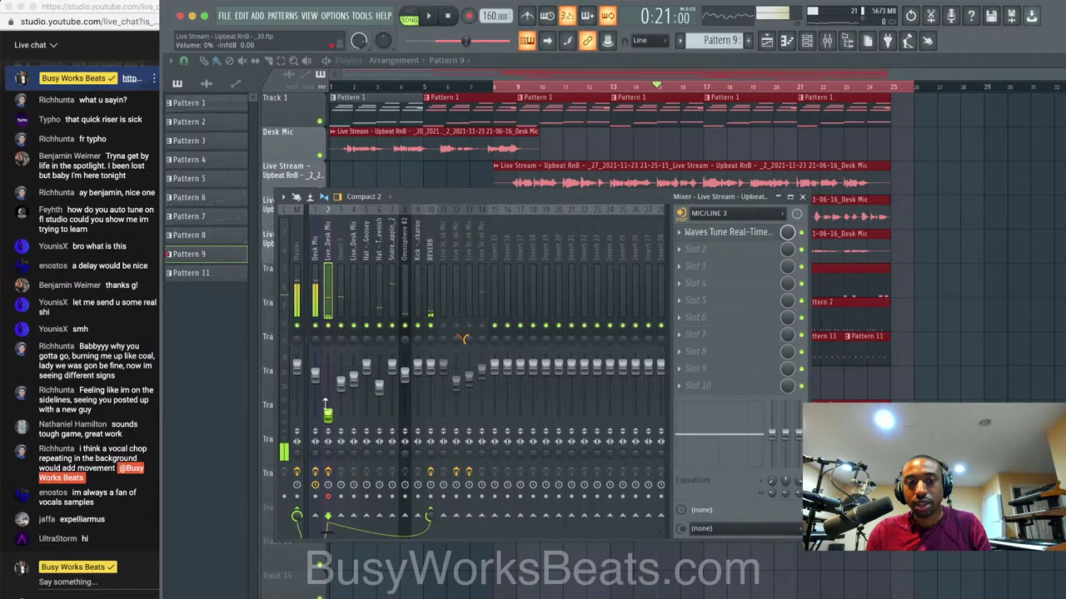
right_click(317, 371)
left_click(324, 381)
Post 'One word to describe this vibe????' in the live chat.
left_click(70, 578)
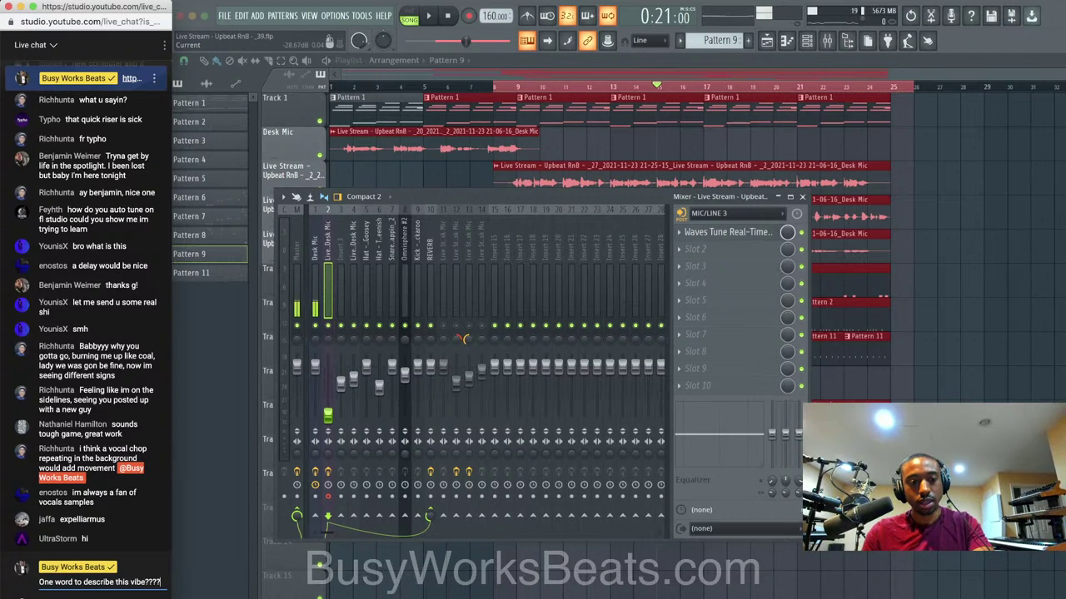
type("One word to describe this vibe????")
key("Return")
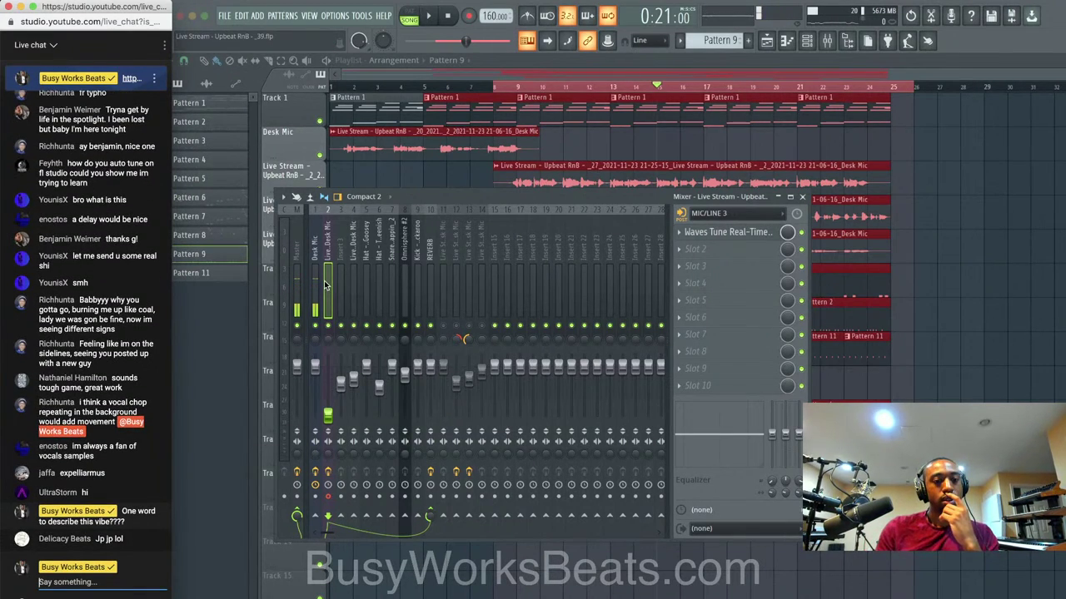
Stop playback at bar 8, reset insert 2's volume to default, and show the Desk Mic effects.
left_click(449, 23)
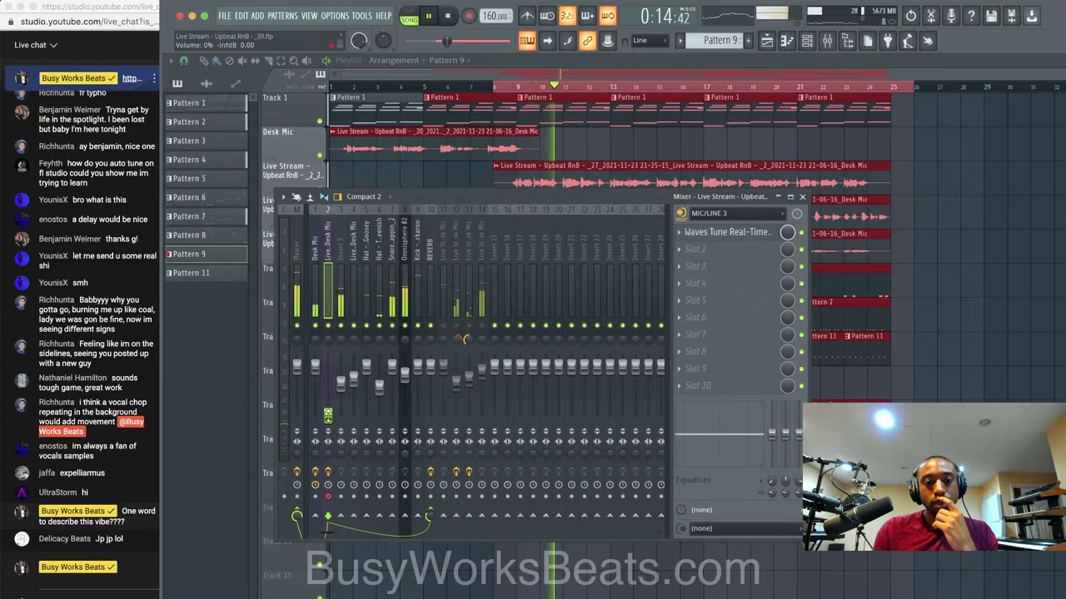
right_click(328, 414)
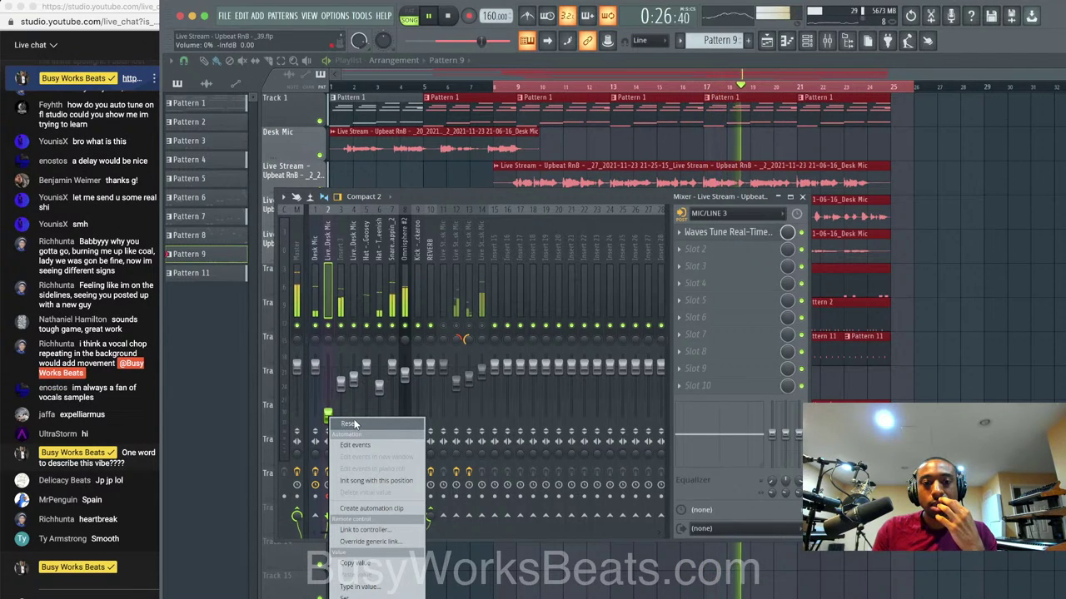
left_click(352, 425)
left_click(316, 287)
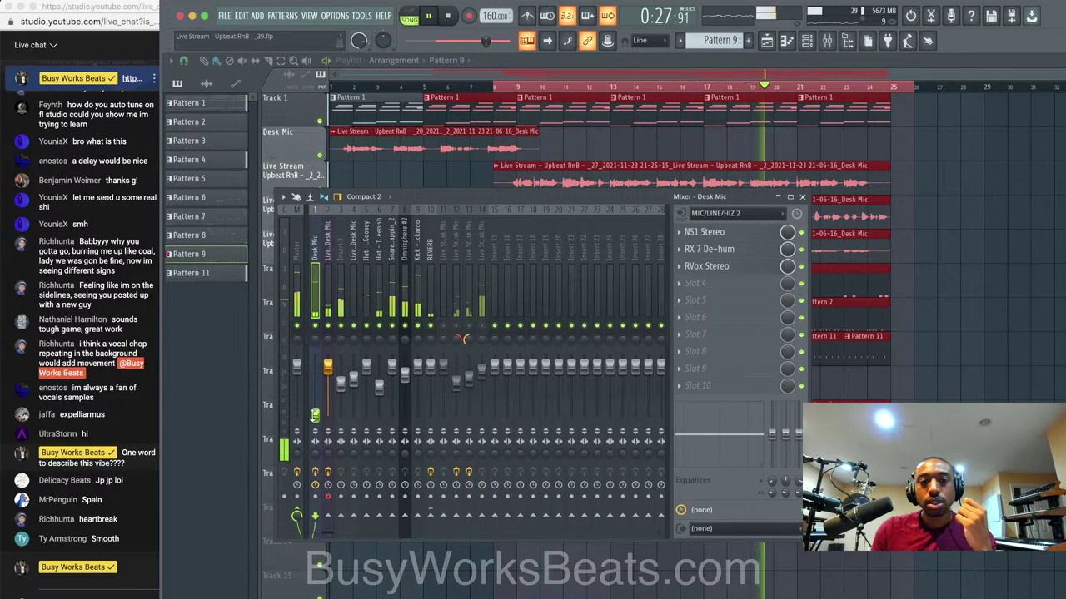
Show the Live_Desk Mic insert's Waves Tune Real-Time chain and audition the vocals from bar 8.
left_click(332, 298)
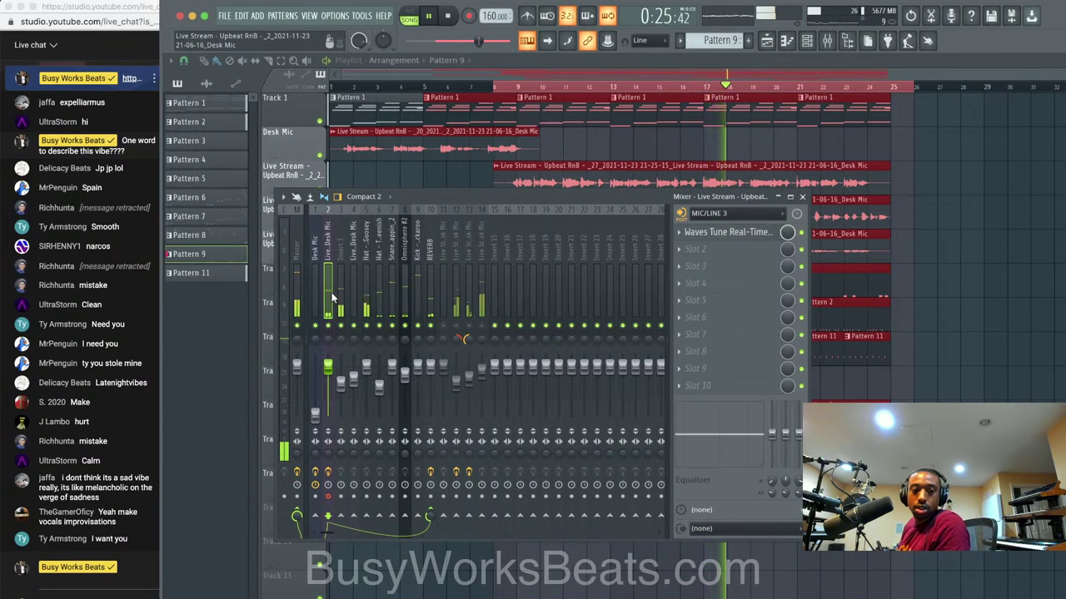
key("space")
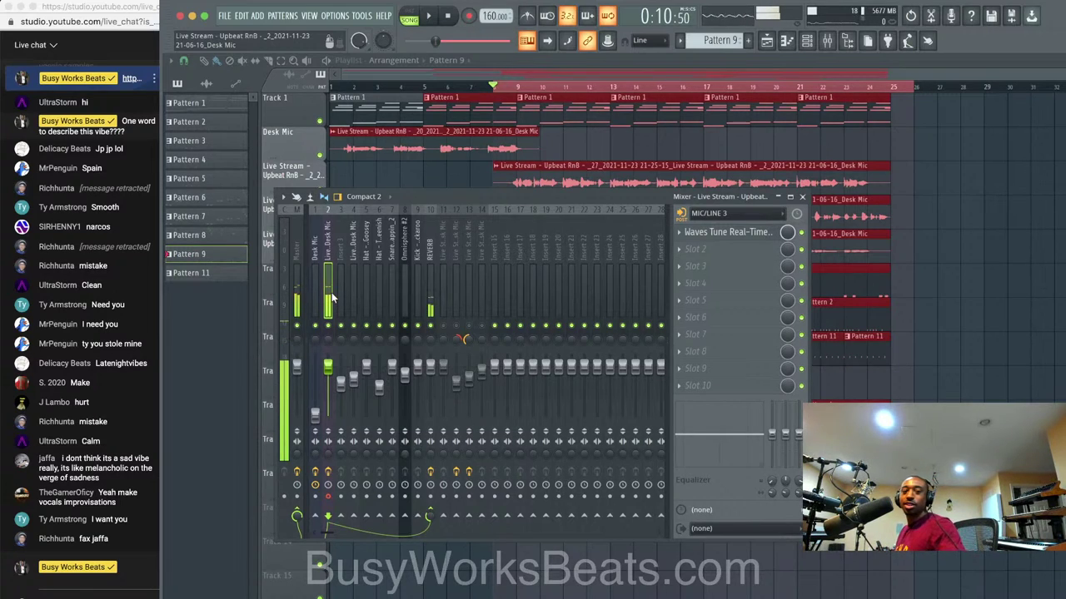
key("space")
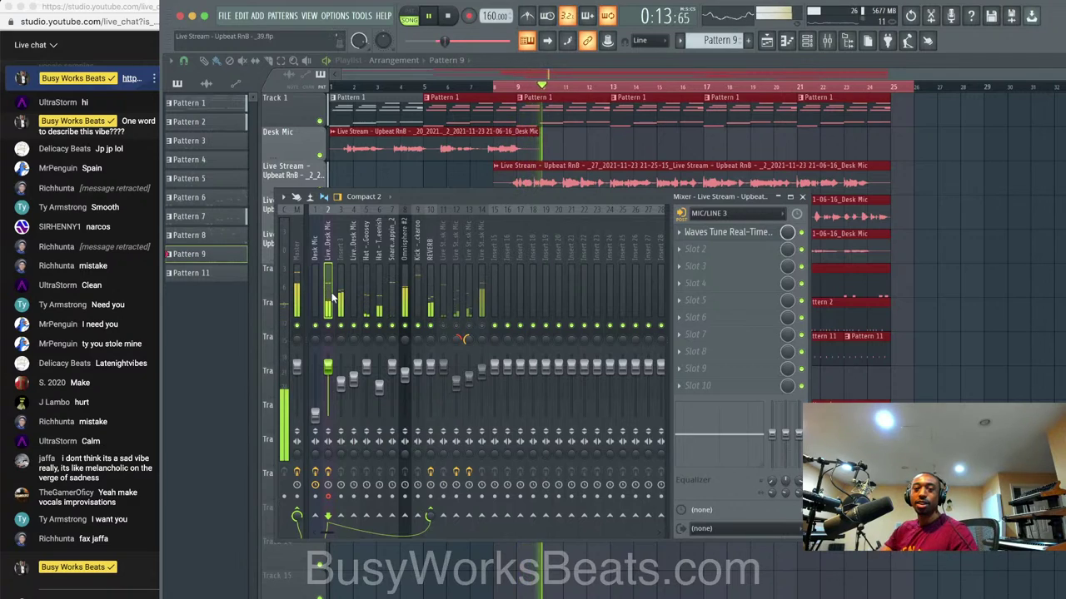
key("space")
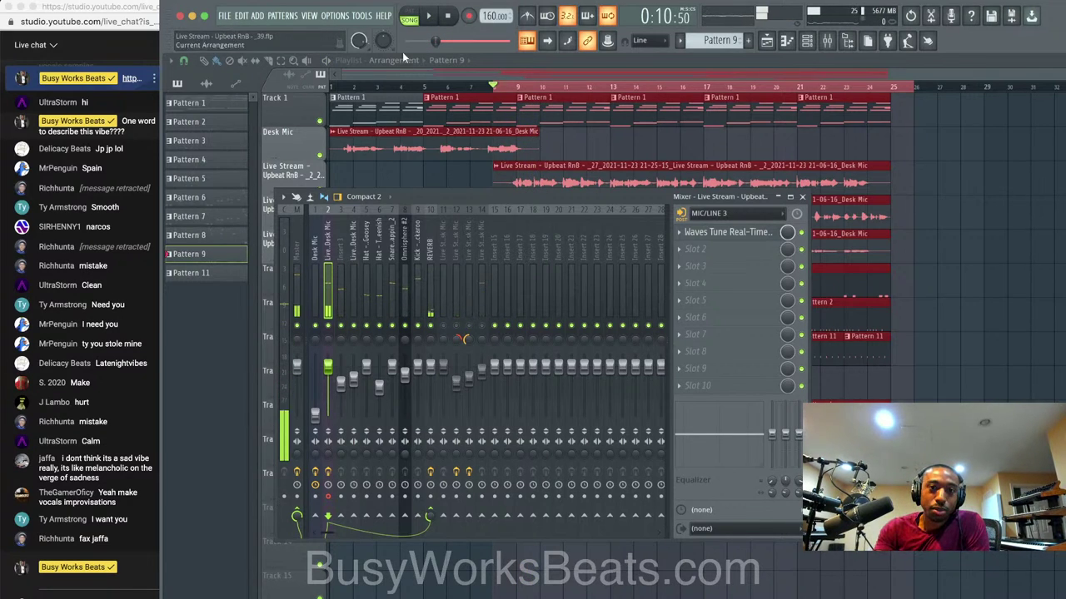
Start recording and choose to capture audio into the arrangement as a clip.
left_click(469, 17)
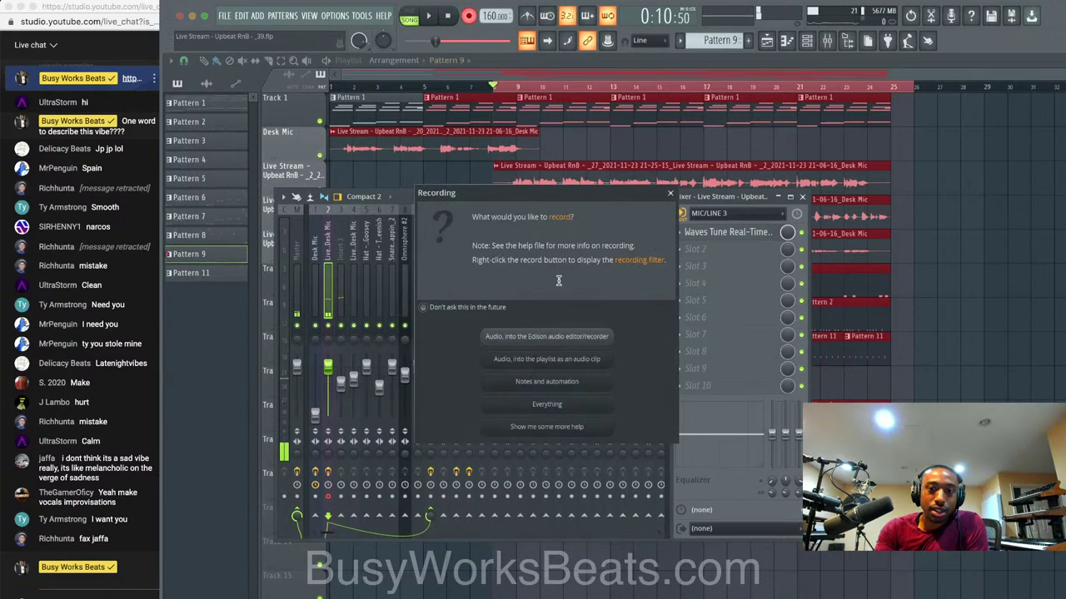
left_click(574, 365)
left_click(696, 450)
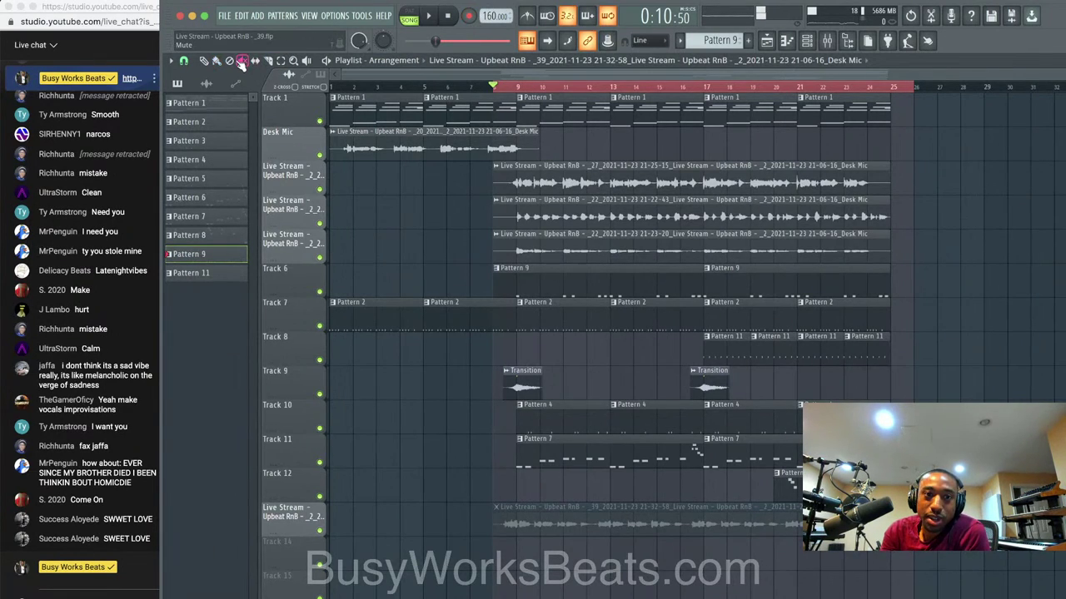
Unmute the earlier vocal take and route its channel to mixer insert 15.
left_click(600, 516)
left_click(807, 40)
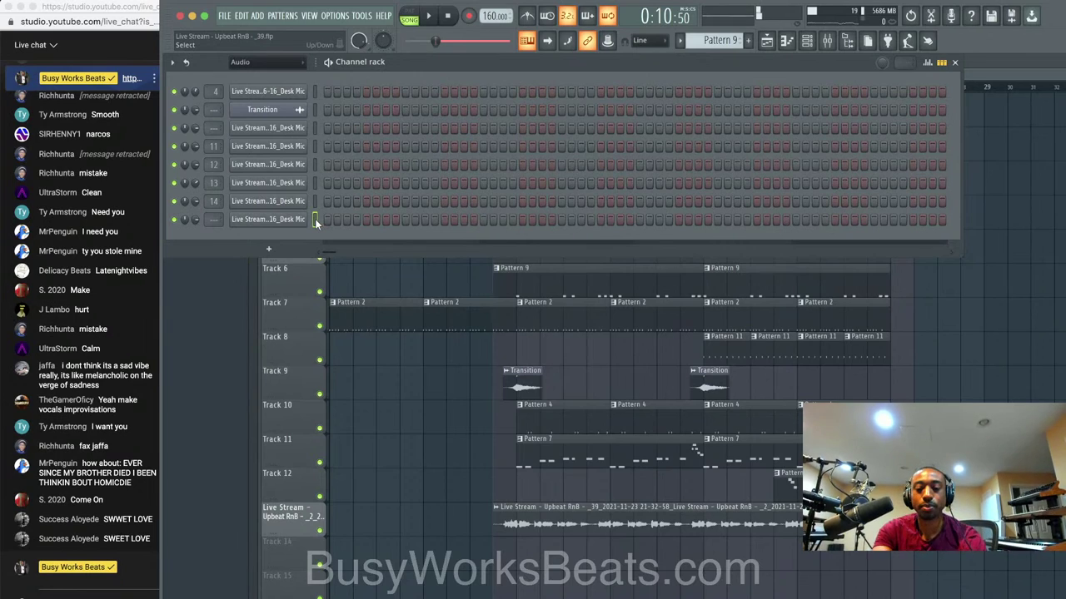
key("super+l")
Select the Live_Desk Mic insert in the mixer as the input and start recording.
left_click(692, 473)
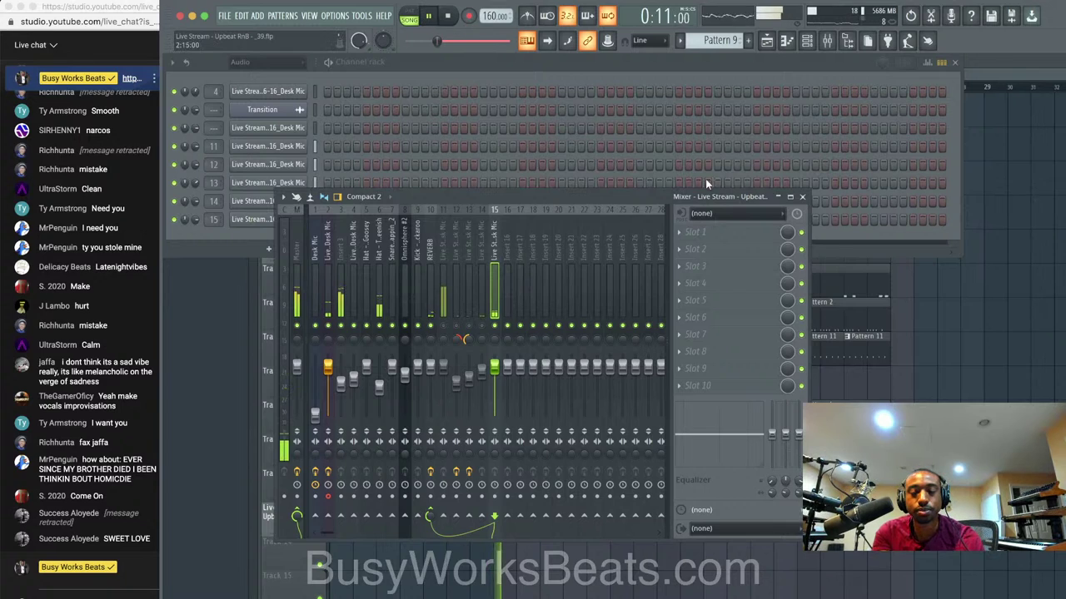
left_click(973, 356)
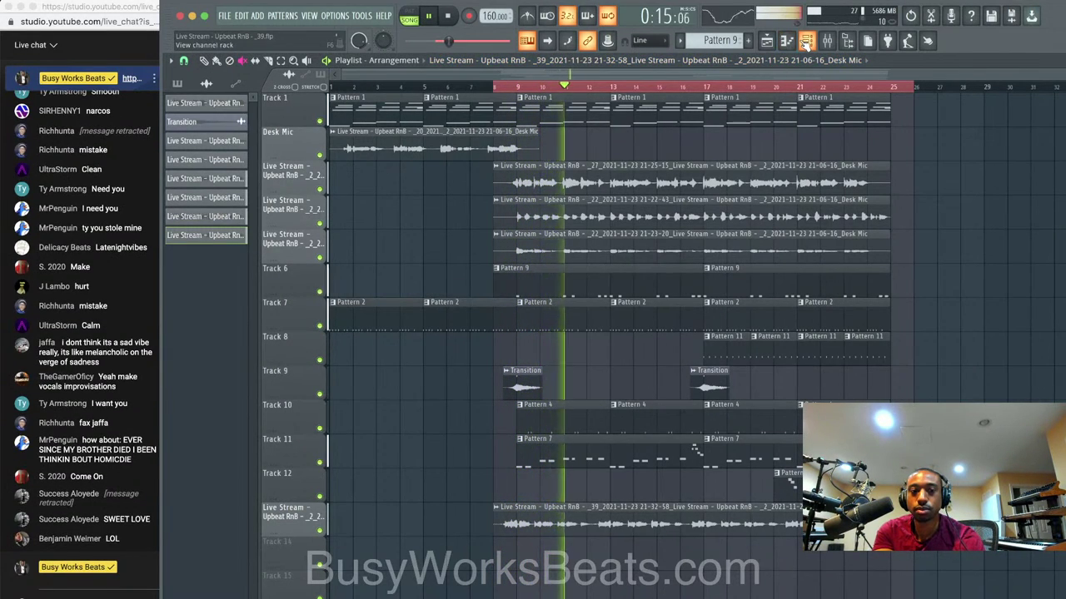
left_click(806, 42)
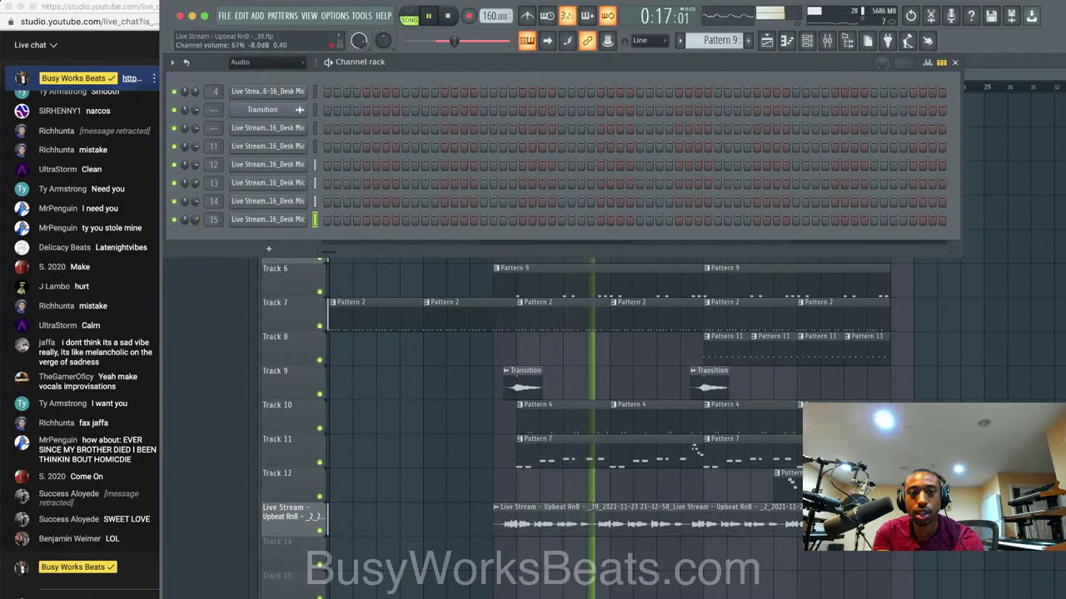
left_click(827, 41)
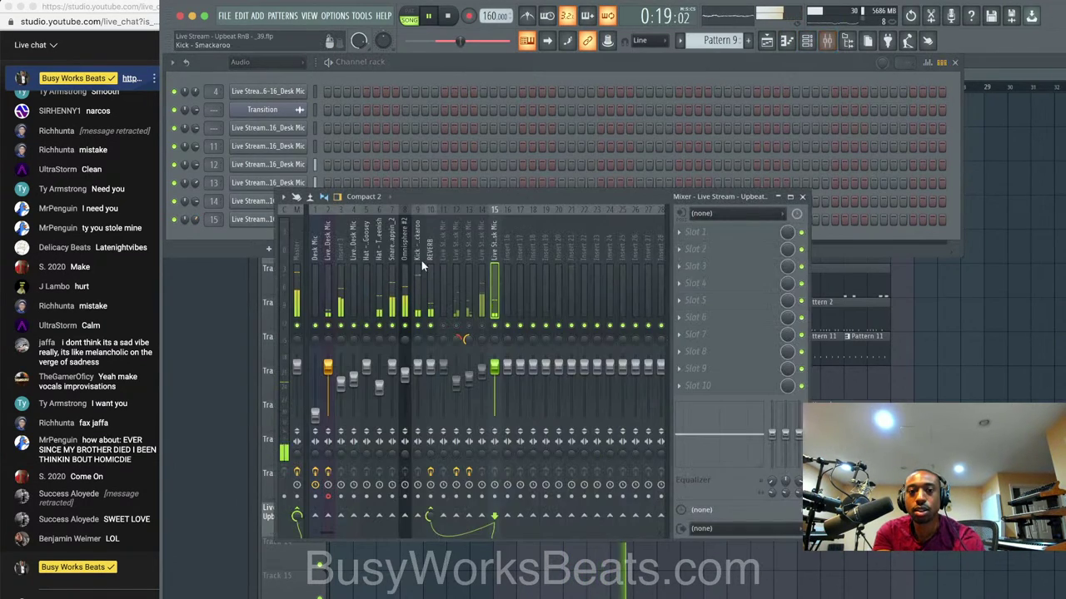
left_click(325, 278)
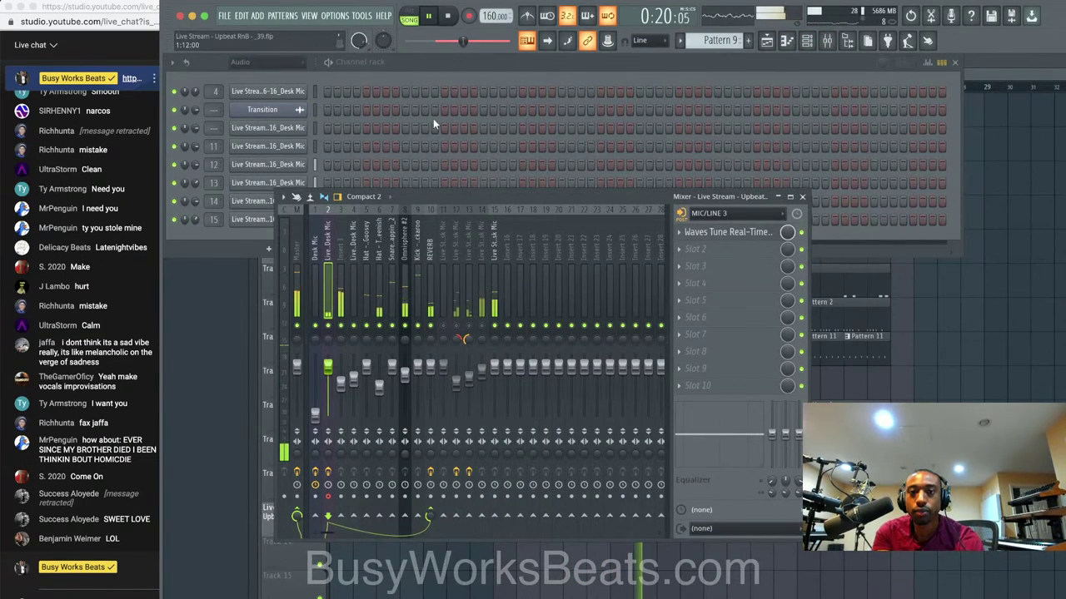
left_click(449, 15)
left_click(467, 16)
Record a new vocal take as an audio clip on Track 14 from bar 9, then stop.
left_click(552, 359)
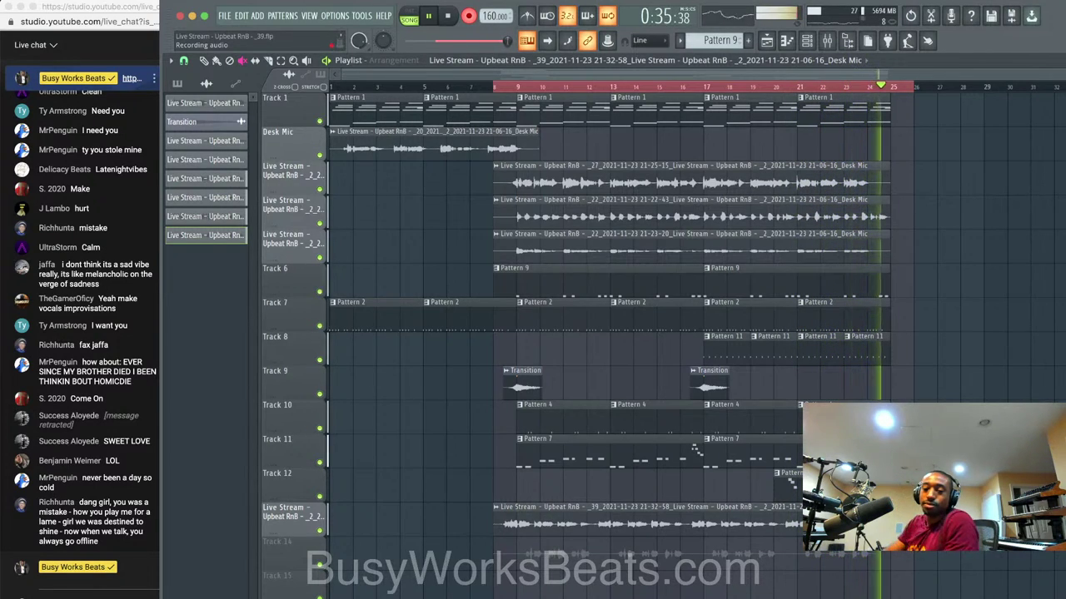
key("space")
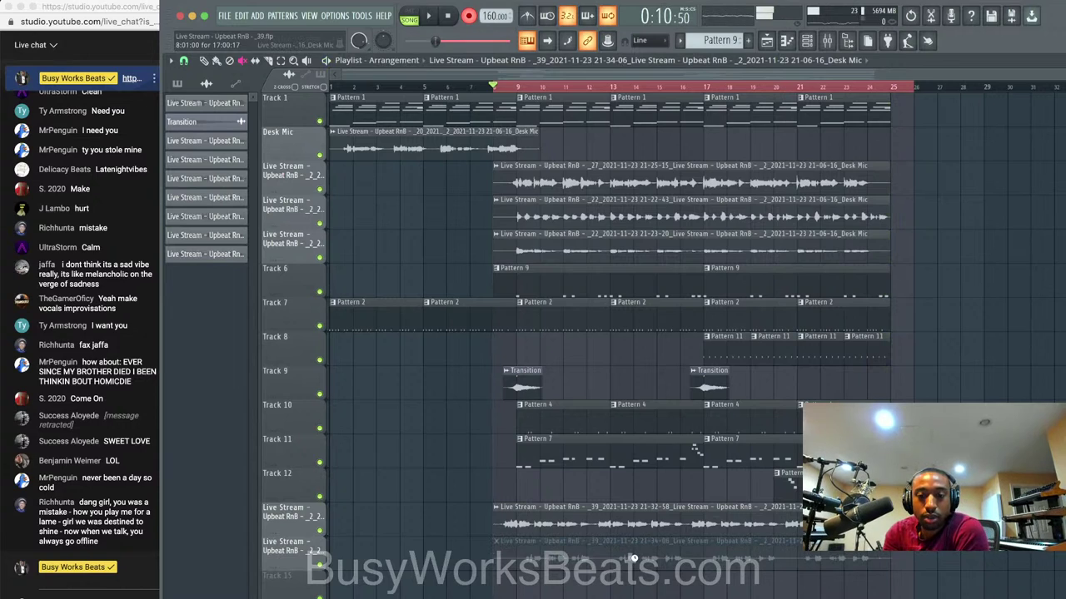
Route the newest take to mixer insert 16 and lower its reverb send to about 53%.
key("F6")
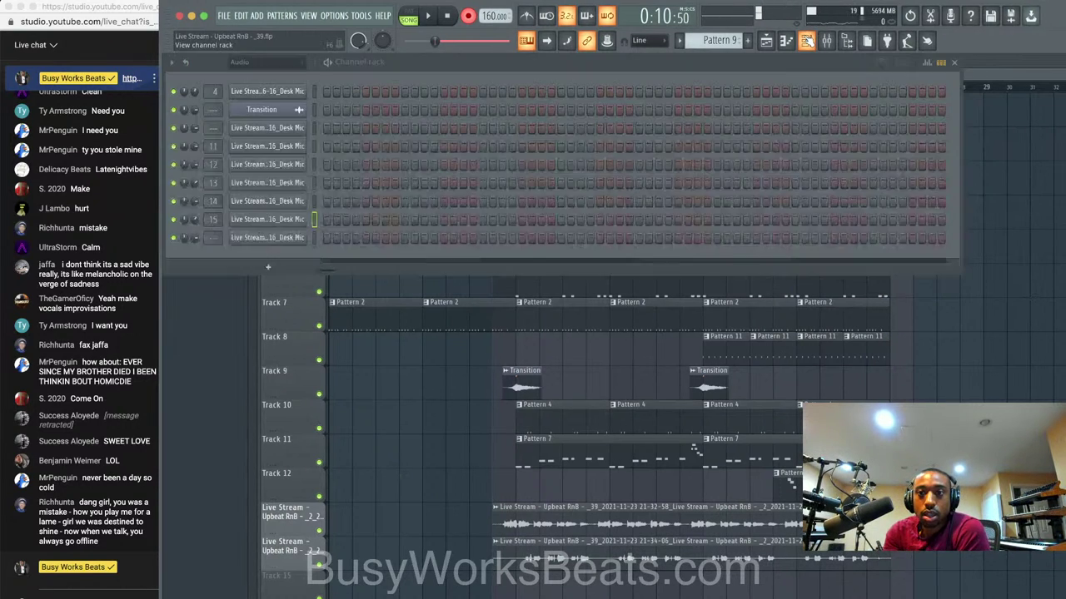
key("super+l")
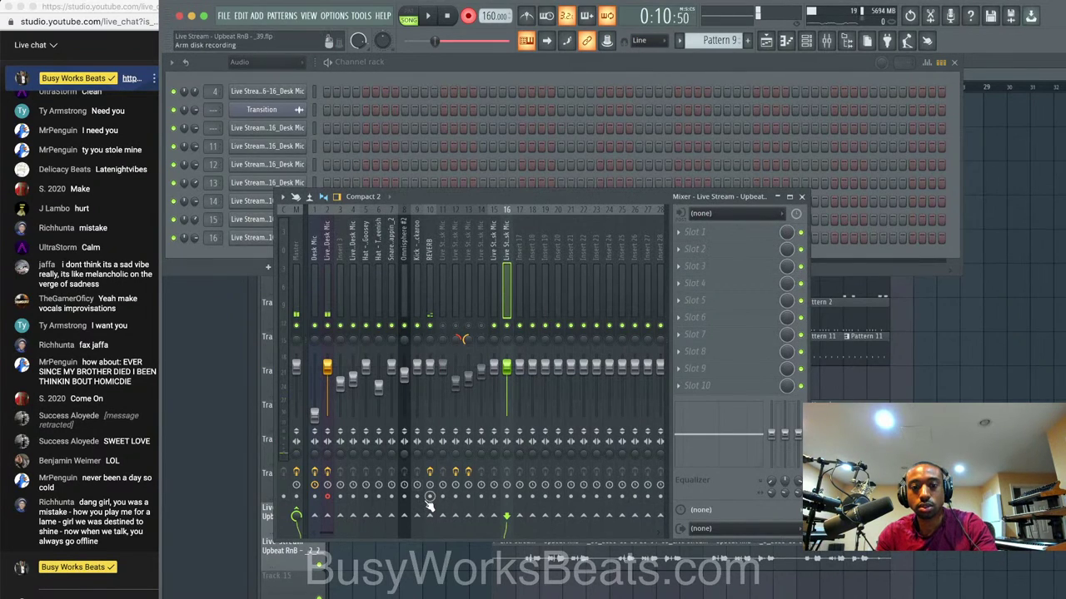
left_click_drag(430, 518, 429, 549)
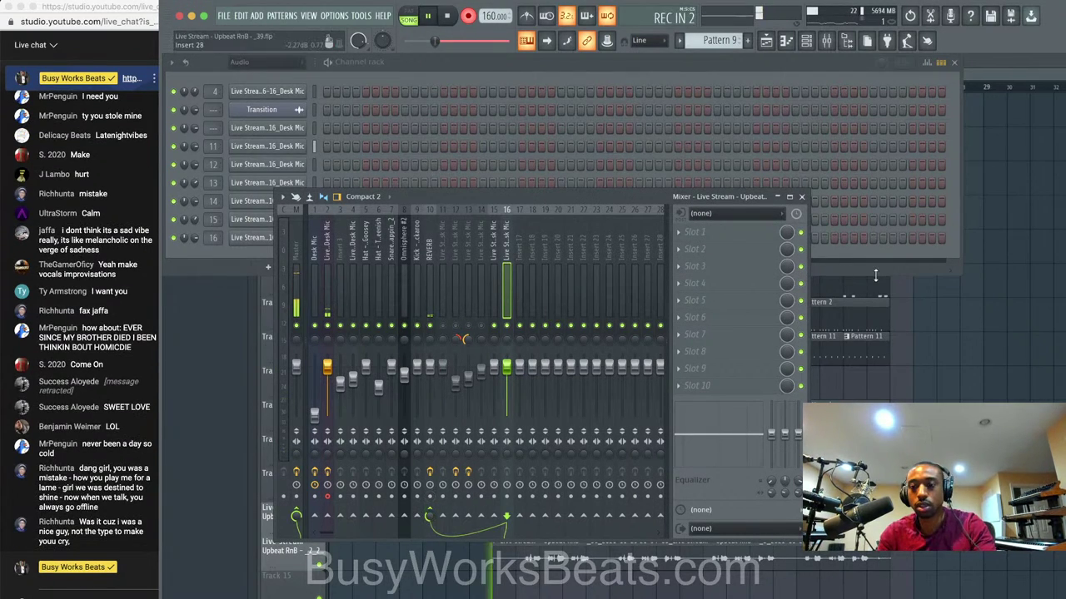
Finish recording another take in the playlist and play the song back.
left_click(988, 314)
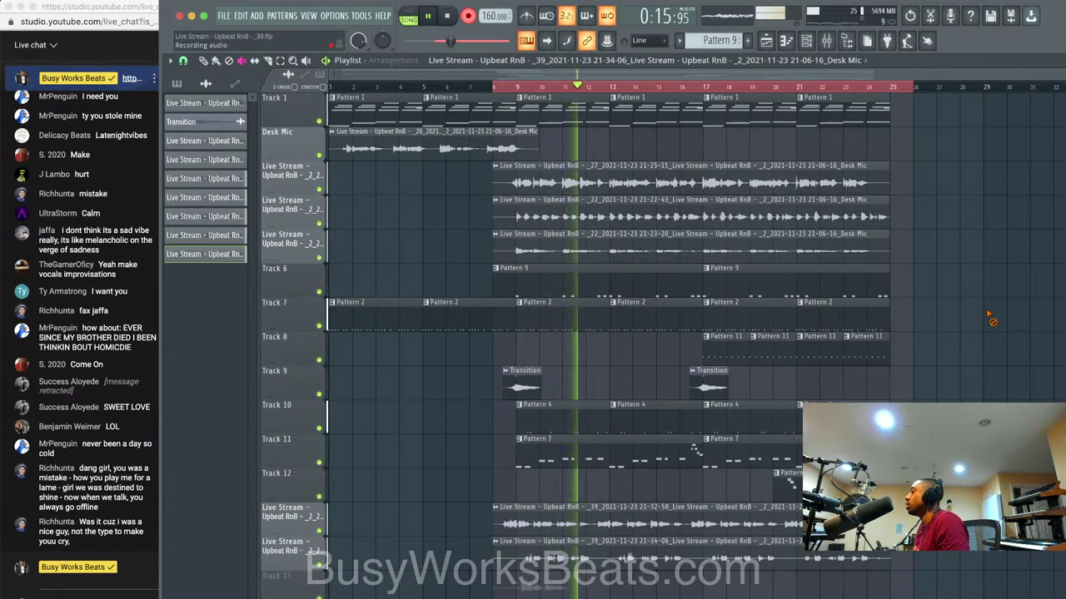
key("space")
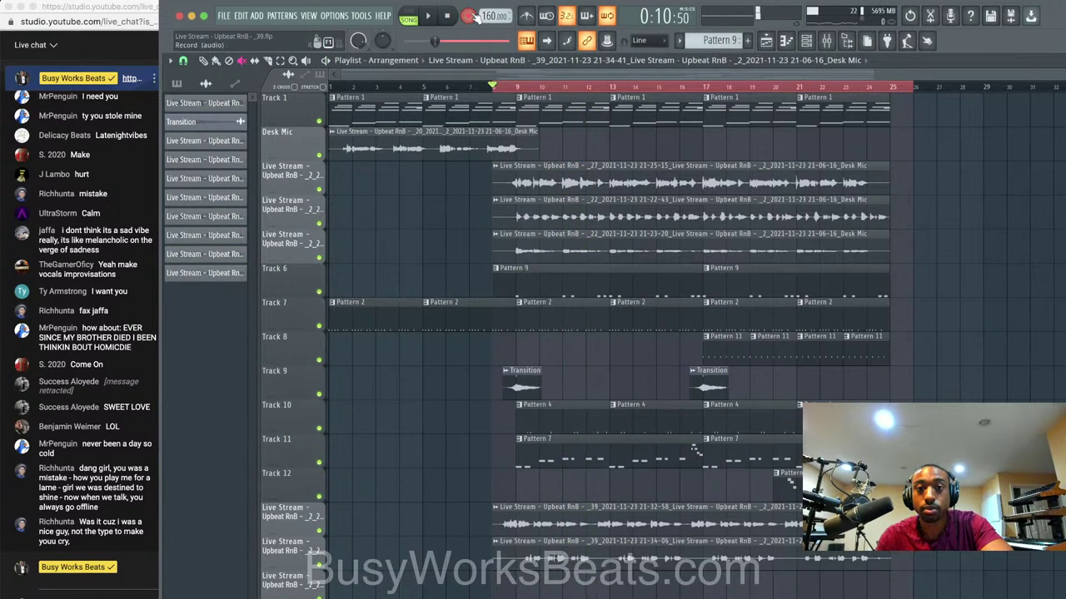
key("space")
Lower insert 16's volume to 73% and save the project as version _40.
key("F9")
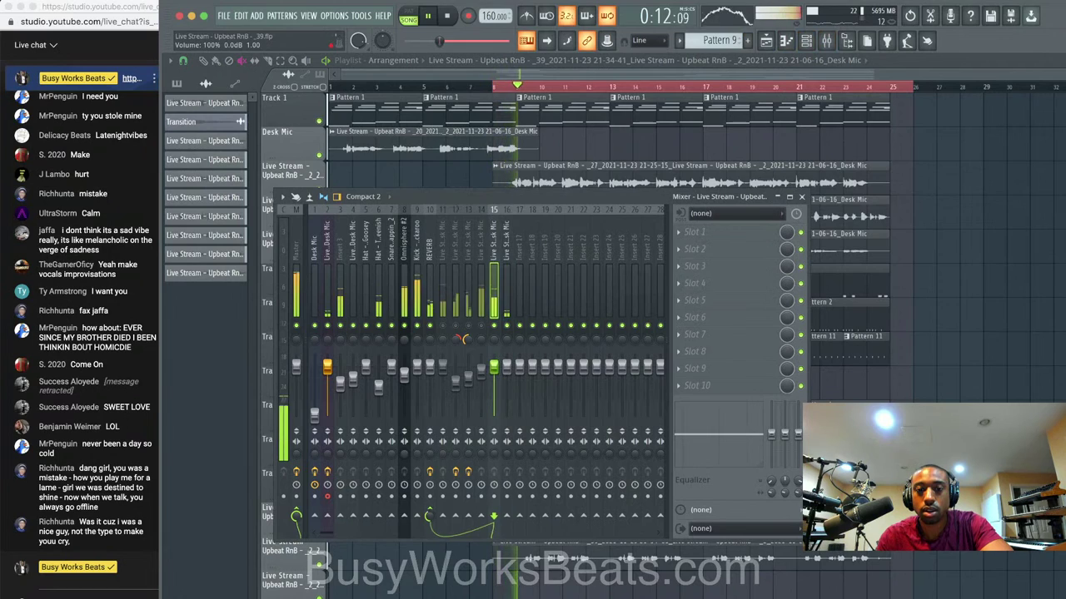
left_click_drag(506, 365, 506, 381)
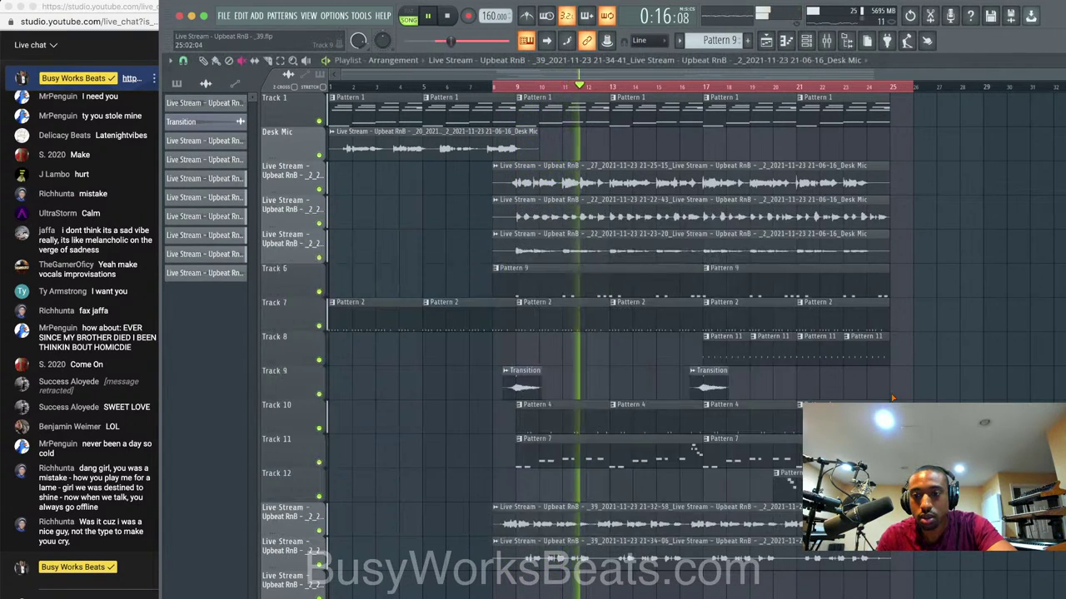
key("F9")
key("ctrl+n")
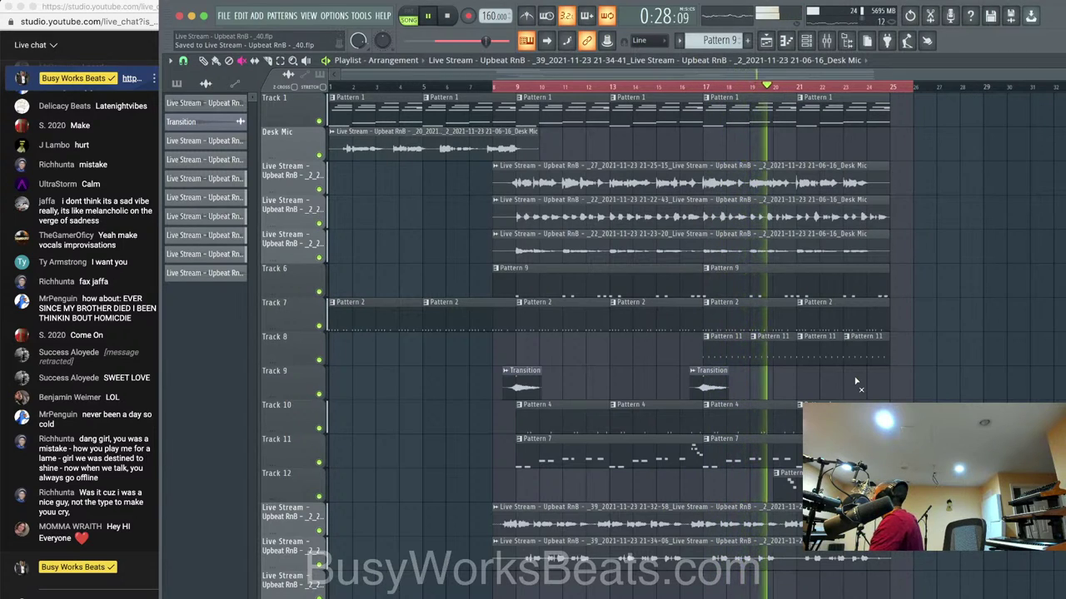
Record another take from the desk mic insert into the playlist as an audio clip.
key("space")
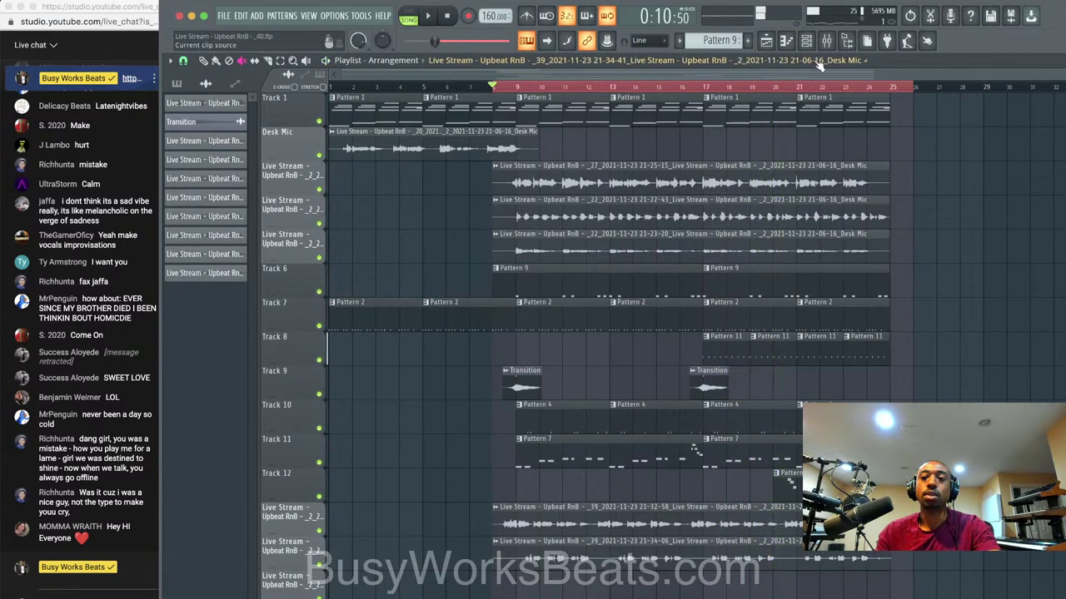
left_click(826, 41)
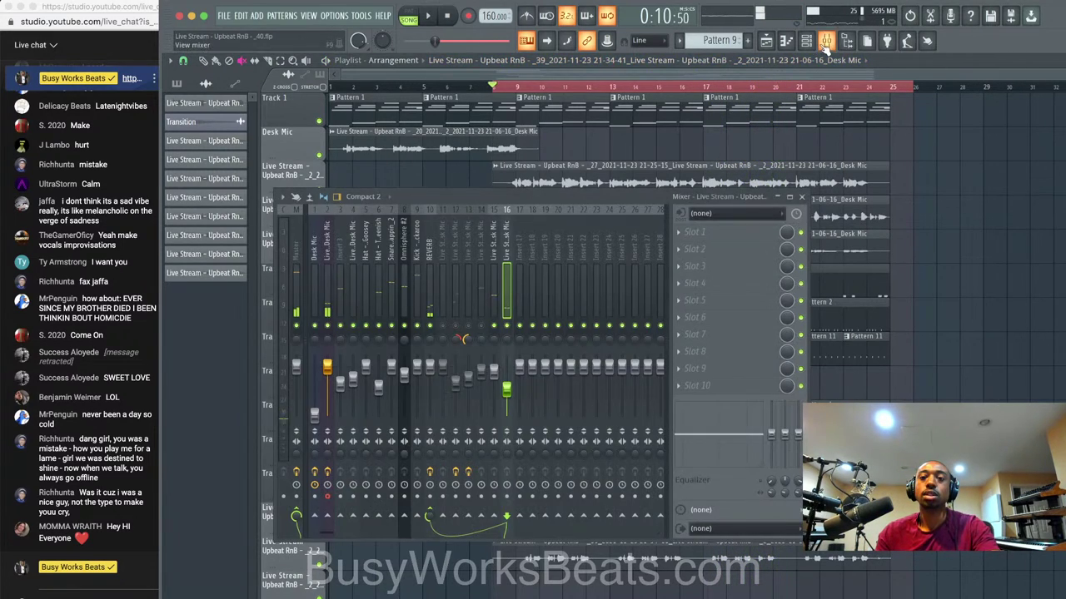
left_click(328, 237)
left_click(468, 16)
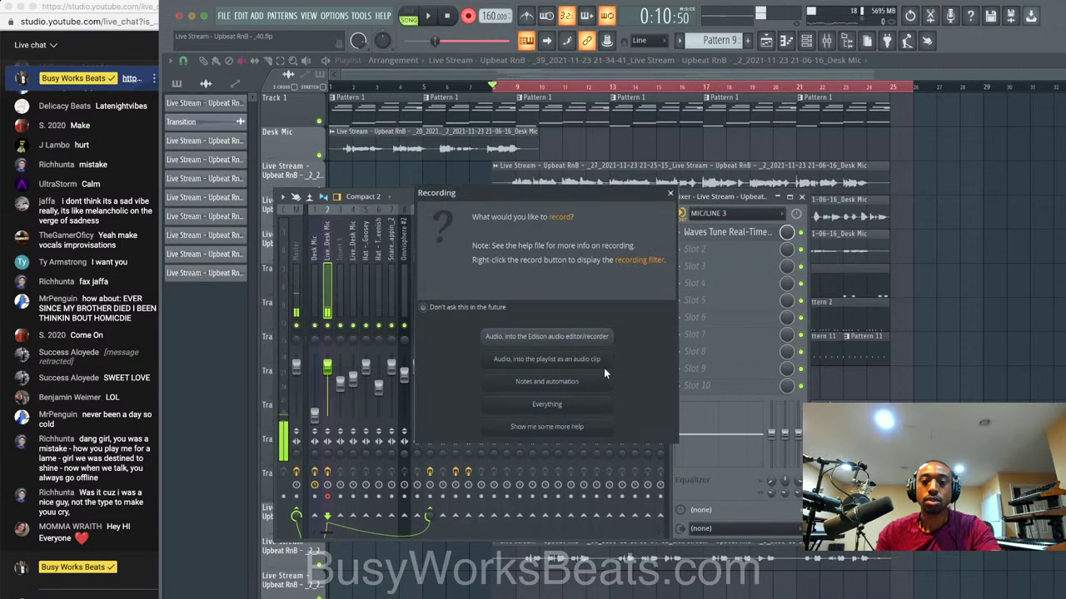
left_click(606, 363)
left_click(1021, 388)
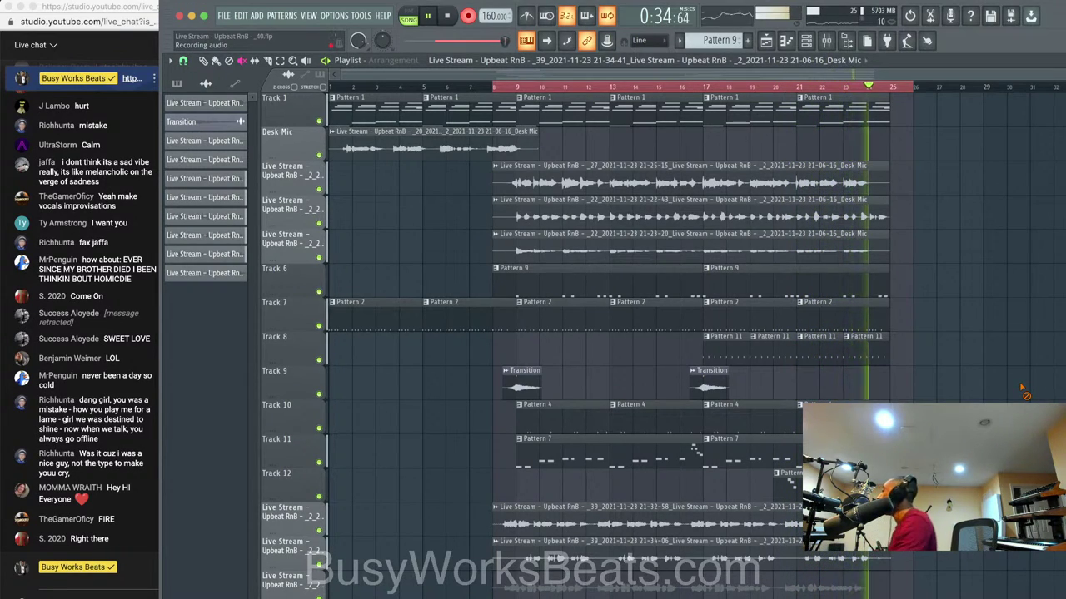
key("space")
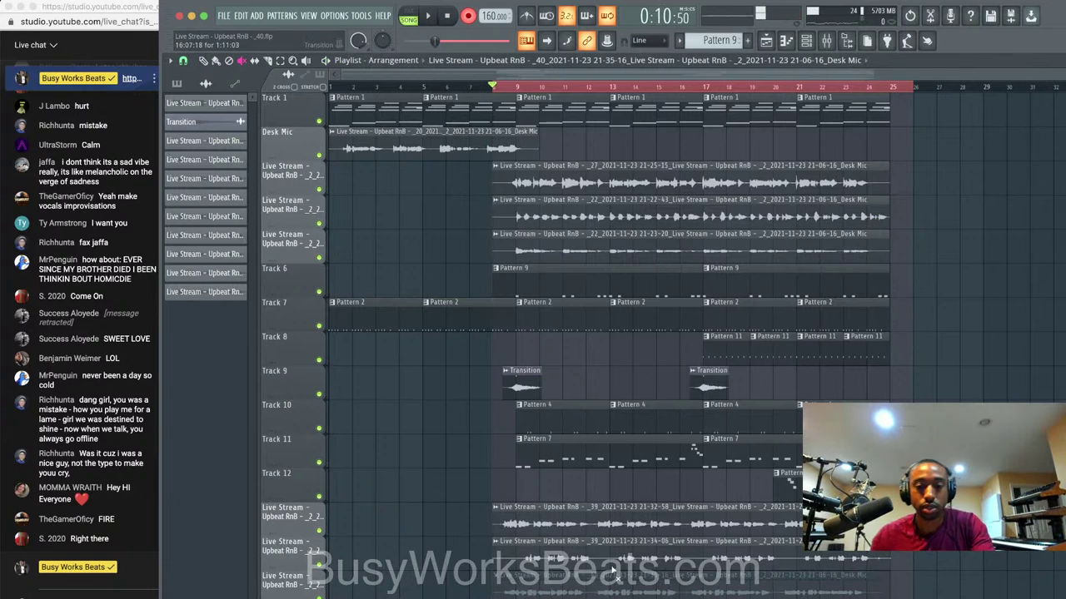
left_click(806, 40)
Route the newest take to insert 17, then pan insert 17 right and insert 16 left.
left_click(314, 275)
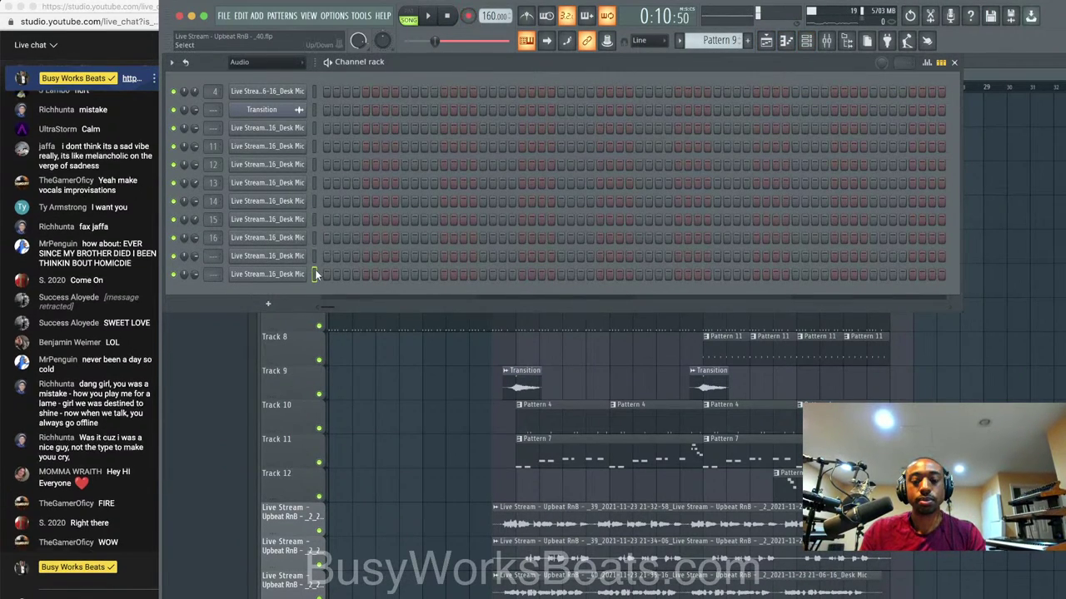
key("super+l")
key("space")
left_click(723, 478)
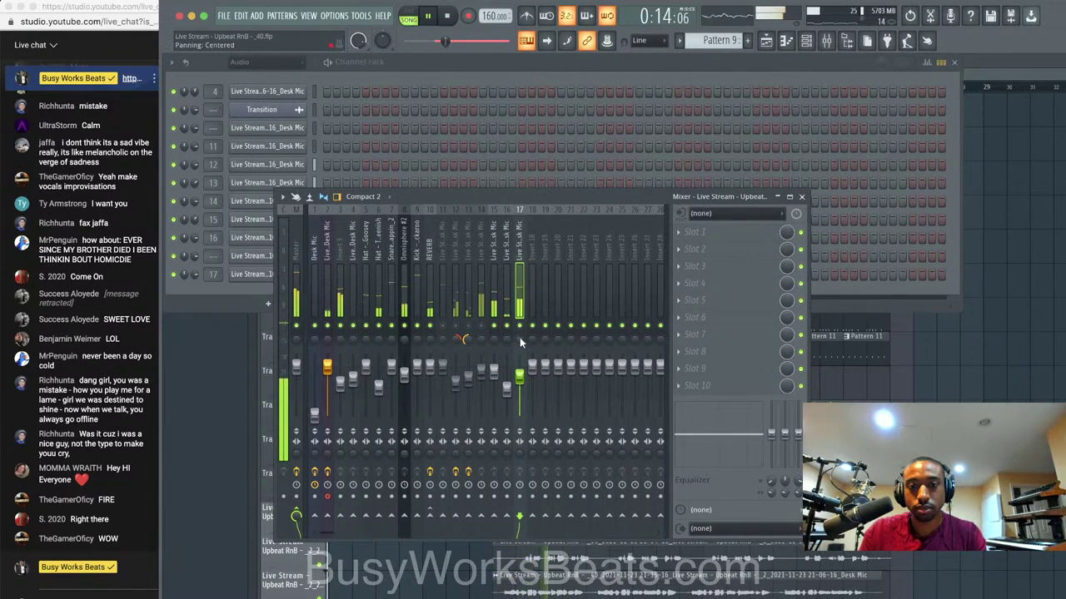
left_click_drag(520, 338, 519, 381)
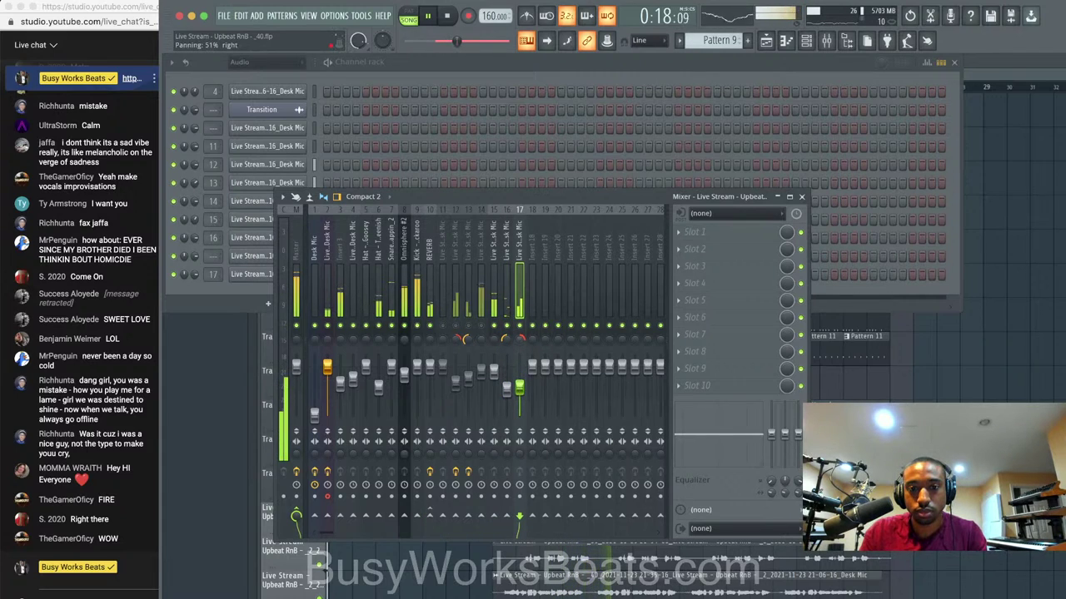
Lower insert 17's volume slightly, then select insert 15 and list effect plugins.
left_click(507, 389)
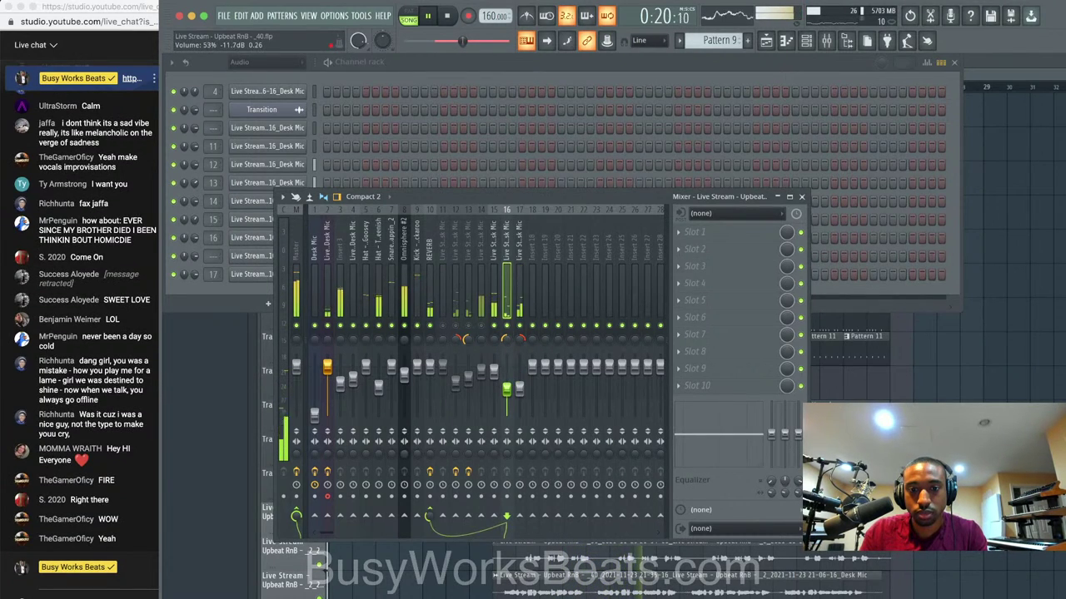
left_click_drag(519, 387, 520, 389)
left_click(494, 279)
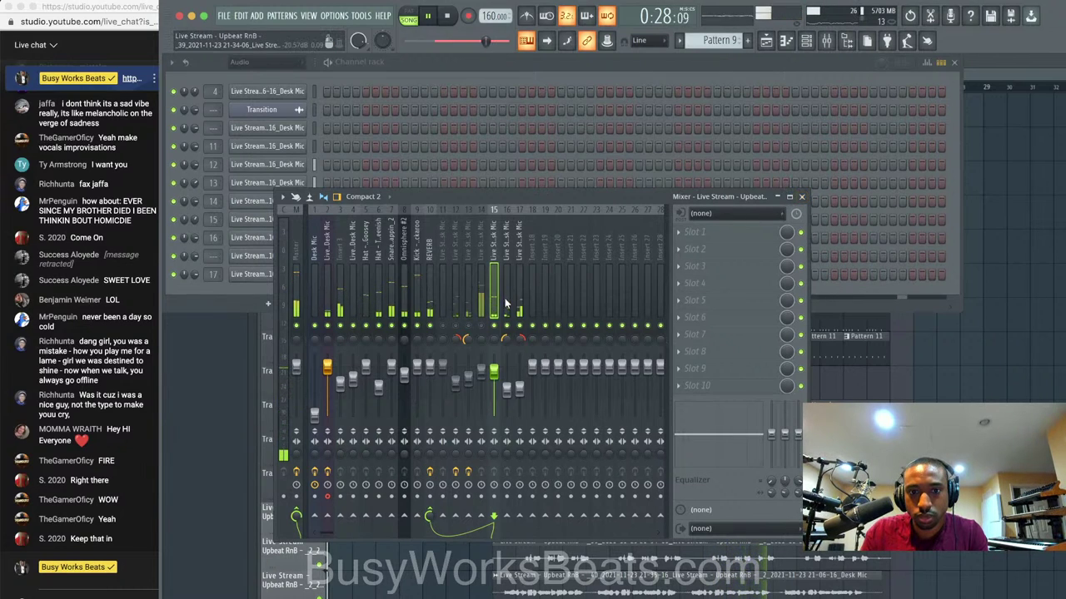
left_click(711, 231)
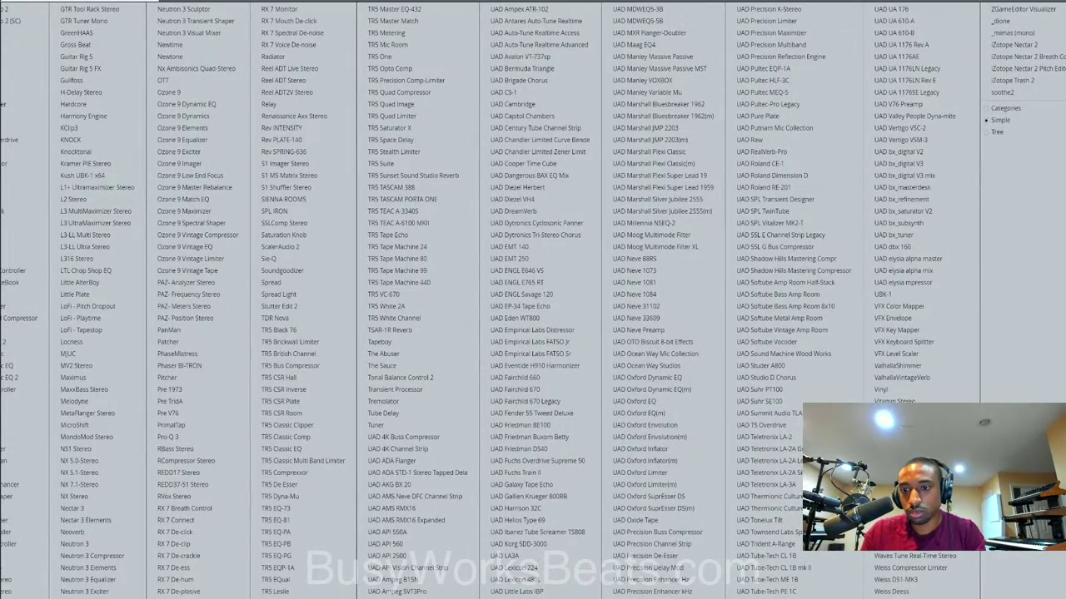
Load Vocal Bender Stereo into an empty effect slot on mixer insert 16.
left_click(905, 414)
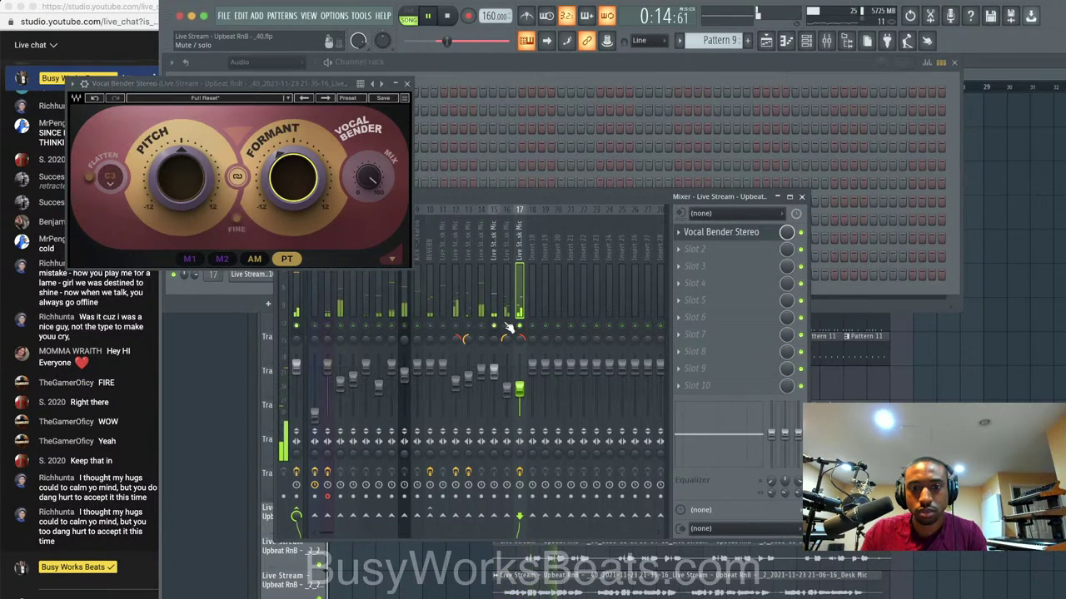
left_click(506, 313)
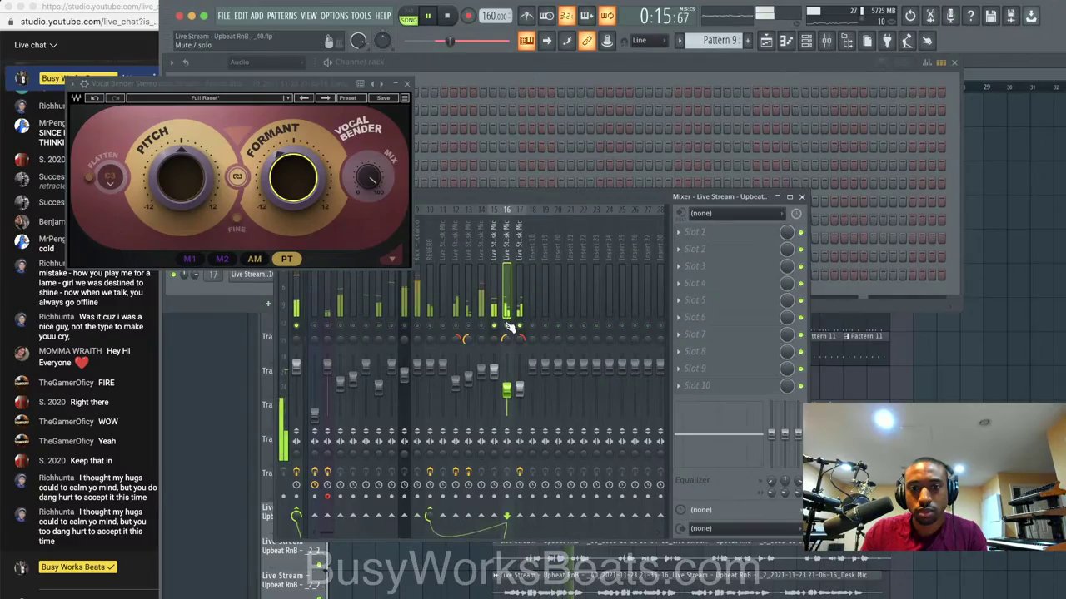
left_click(681, 234)
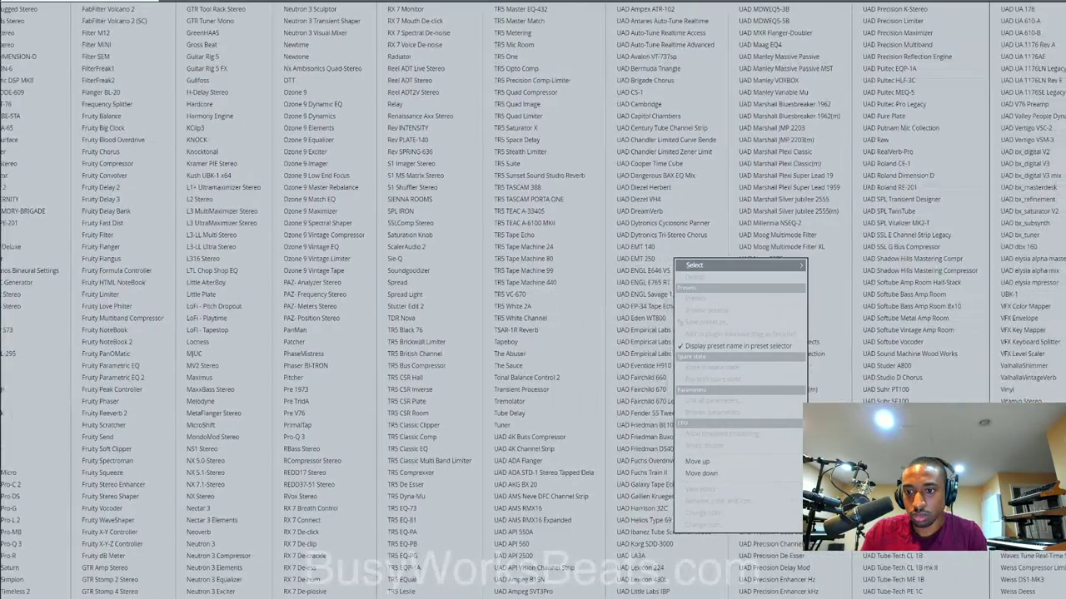
left_click(1009, 414)
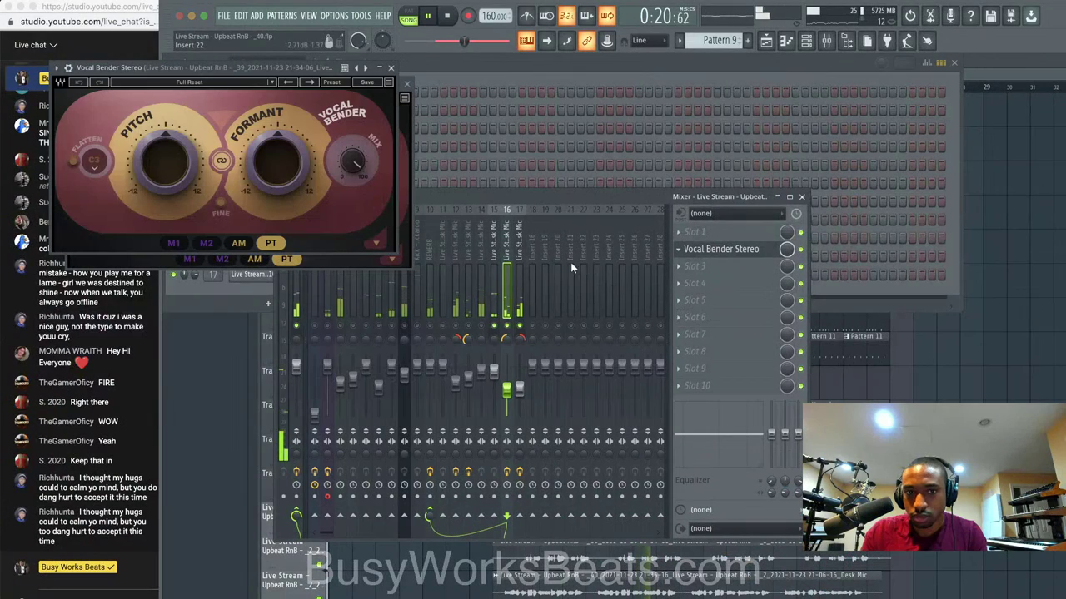
Set Vocal Bender's formant to 3 semitones, lower its mix to about 51%, and clear the solo.
left_click_drag(297, 183, 297, 163)
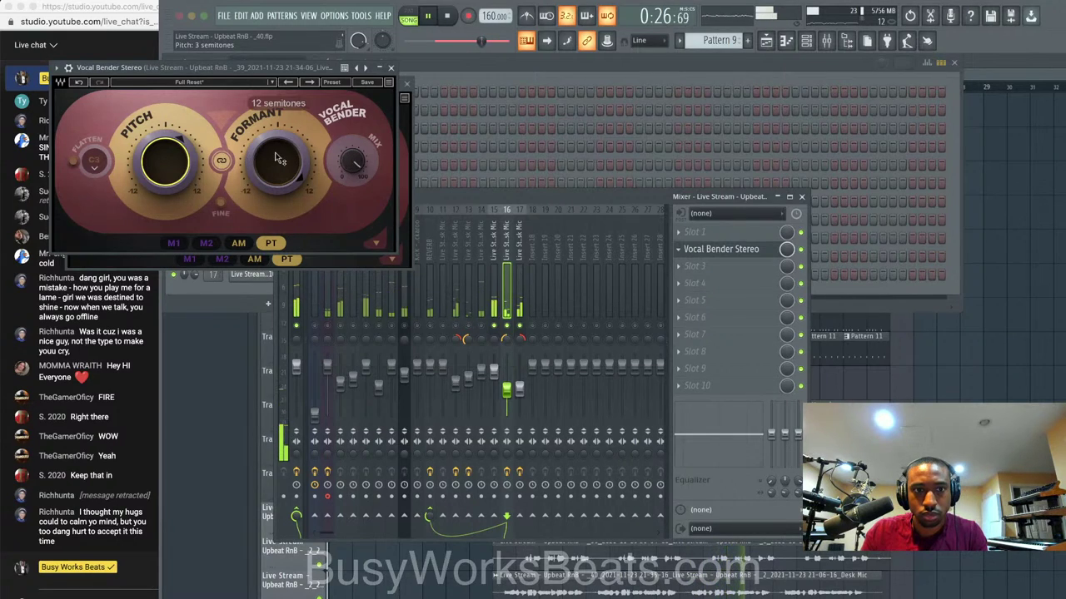
left_click_drag(251, 165, 250, 179)
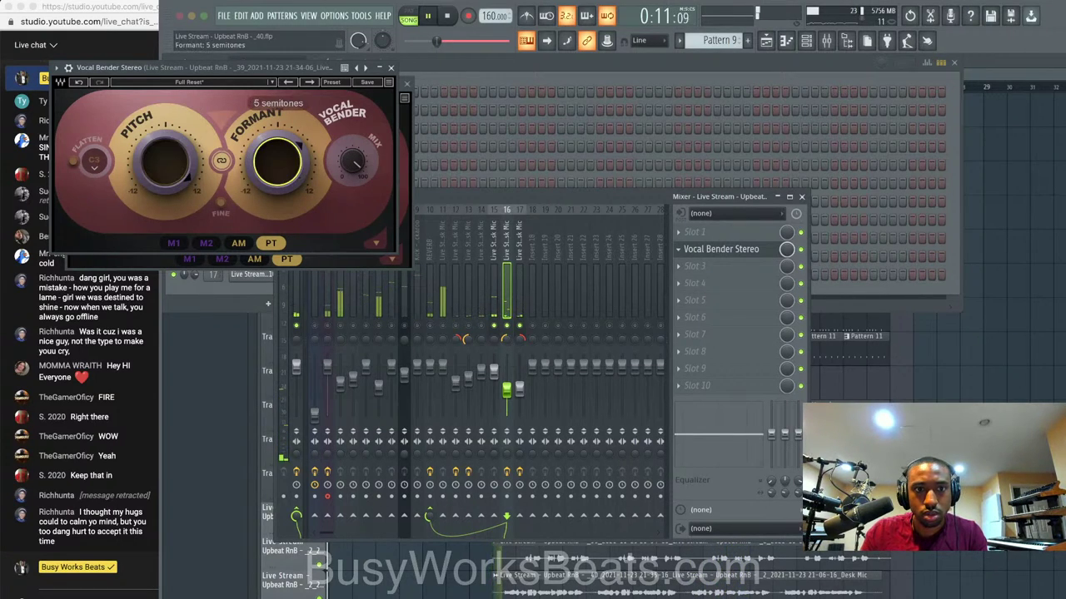
left_click_drag(276, 164, 277, 171)
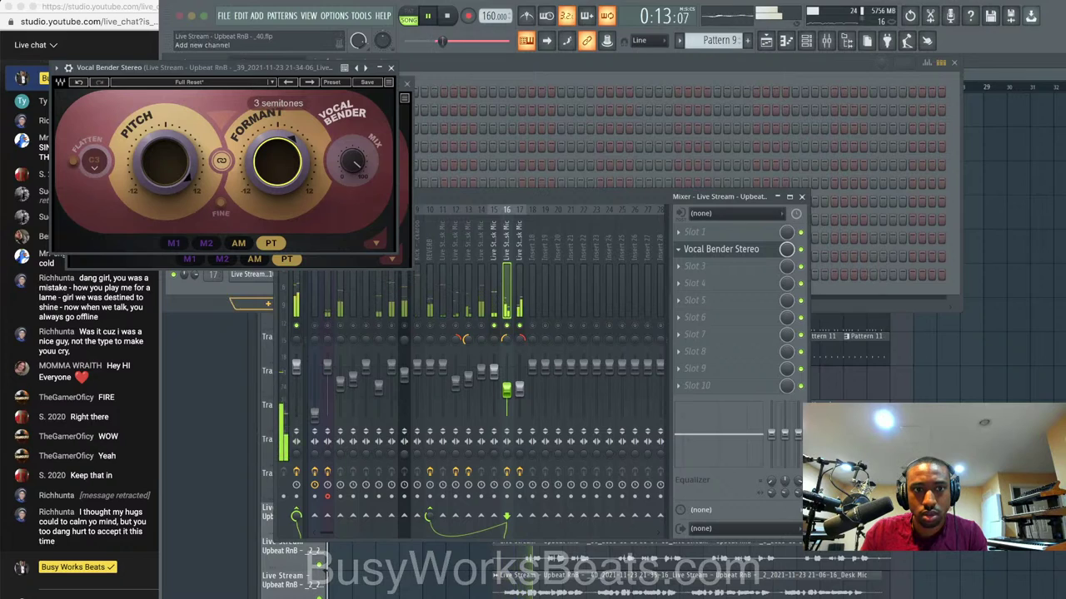
left_click_drag(353, 162, 352, 174)
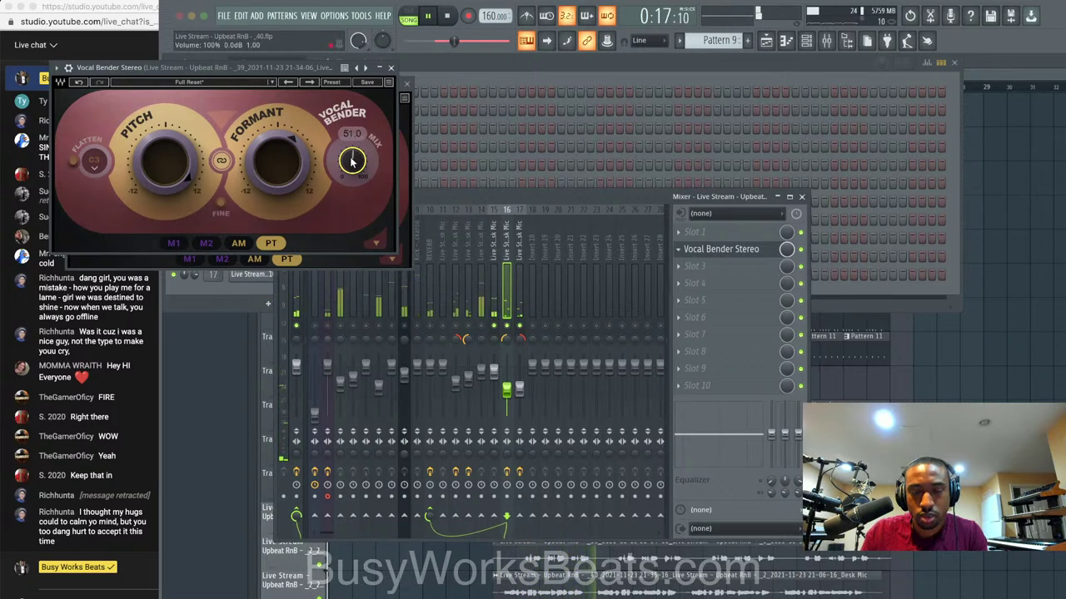
left_click(493, 307)
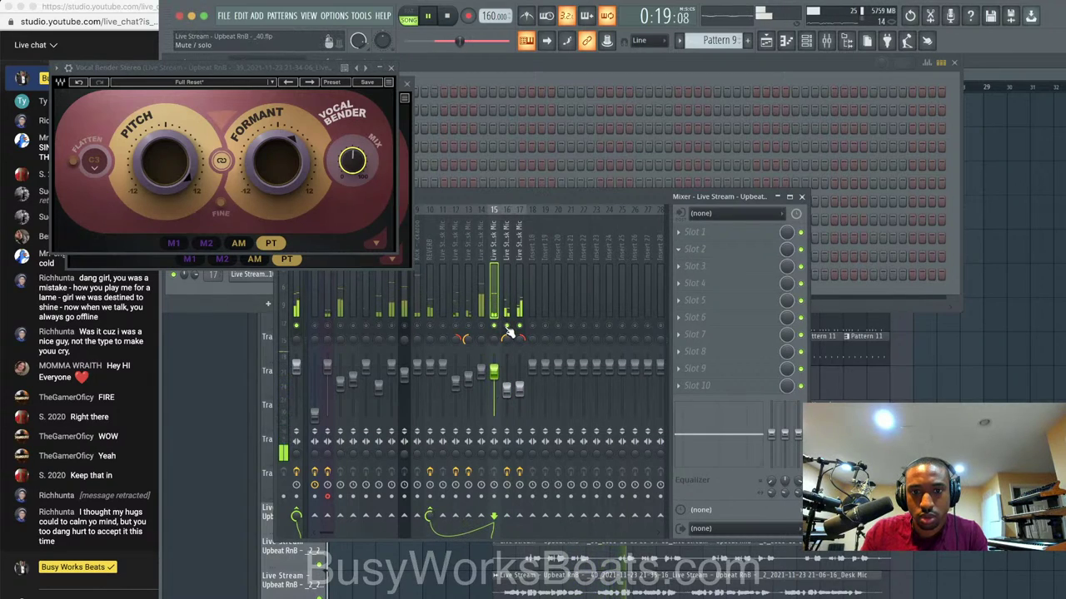
left_click(507, 328)
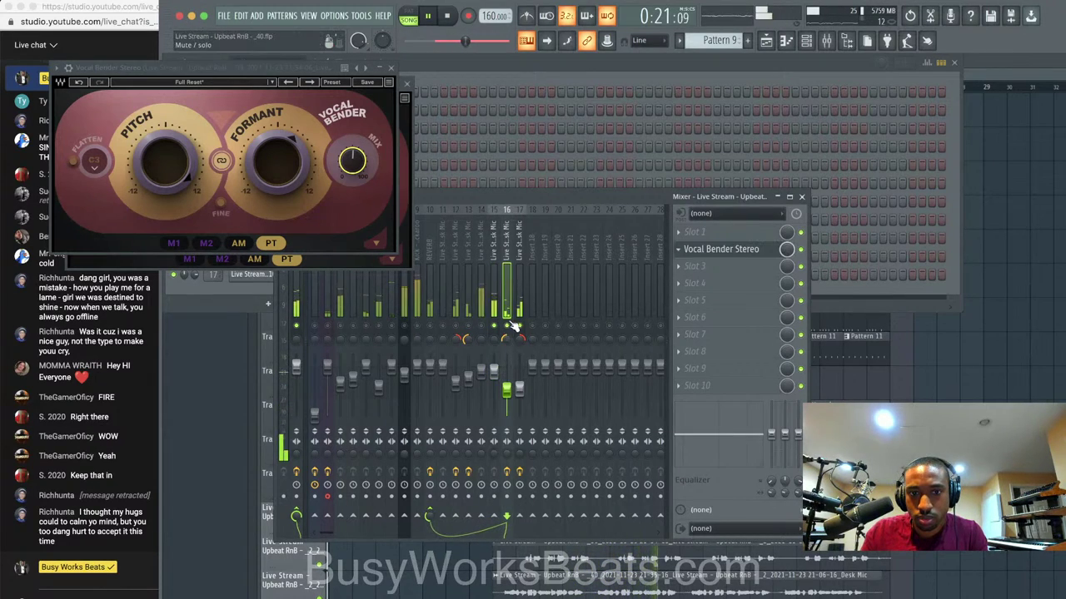
right_click(508, 326)
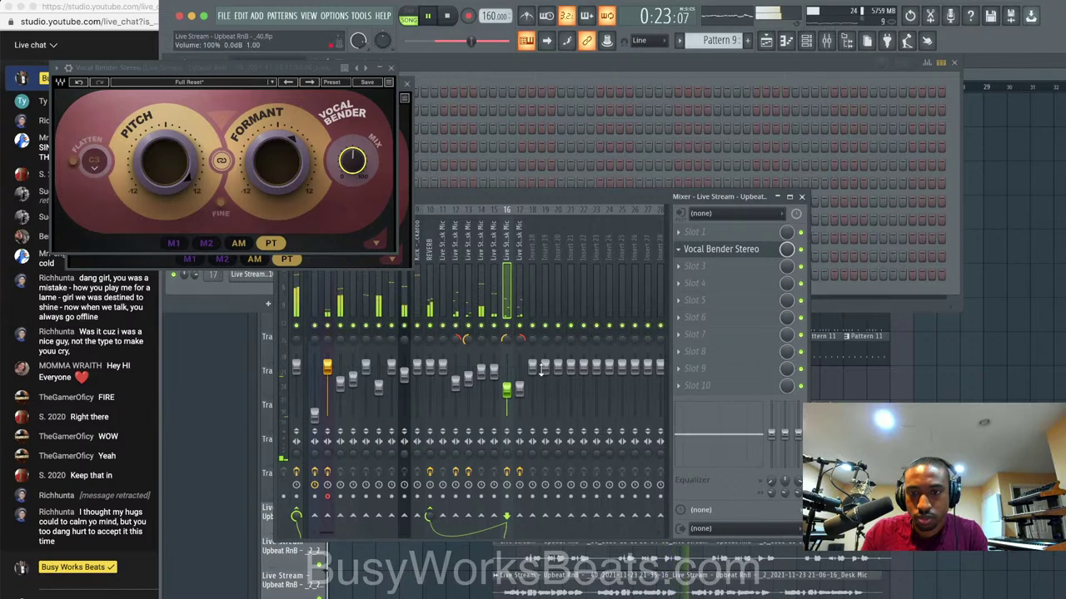
left_click(518, 321)
Mute three vocal clips in the playlist and save the project as version 41.
left_click(1012, 419)
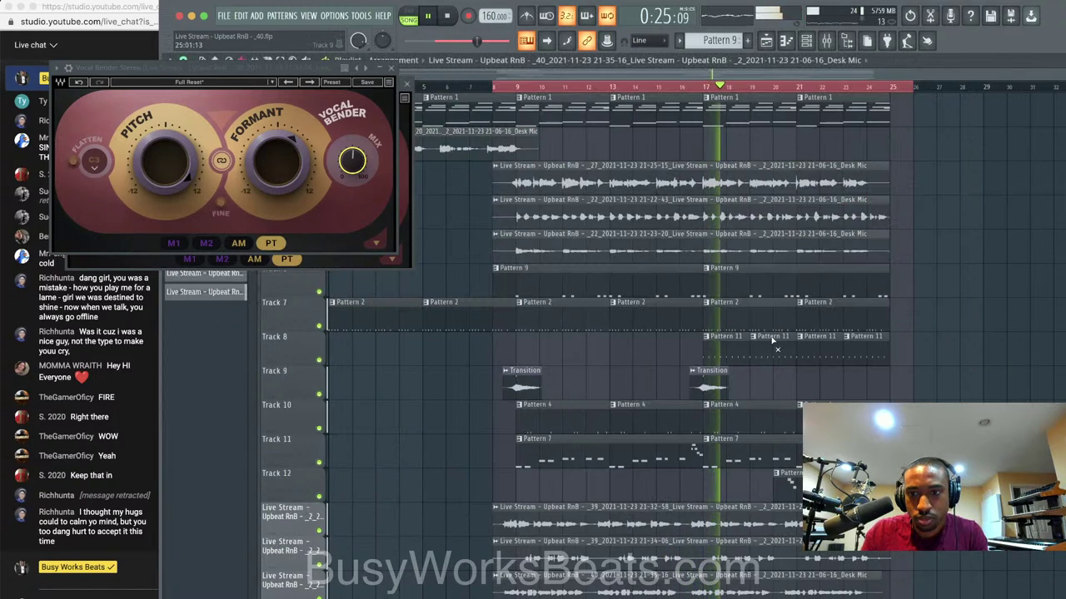
key("space")
left_click_drag(708, 250, 702, 188)
key("space")
key("super+n")
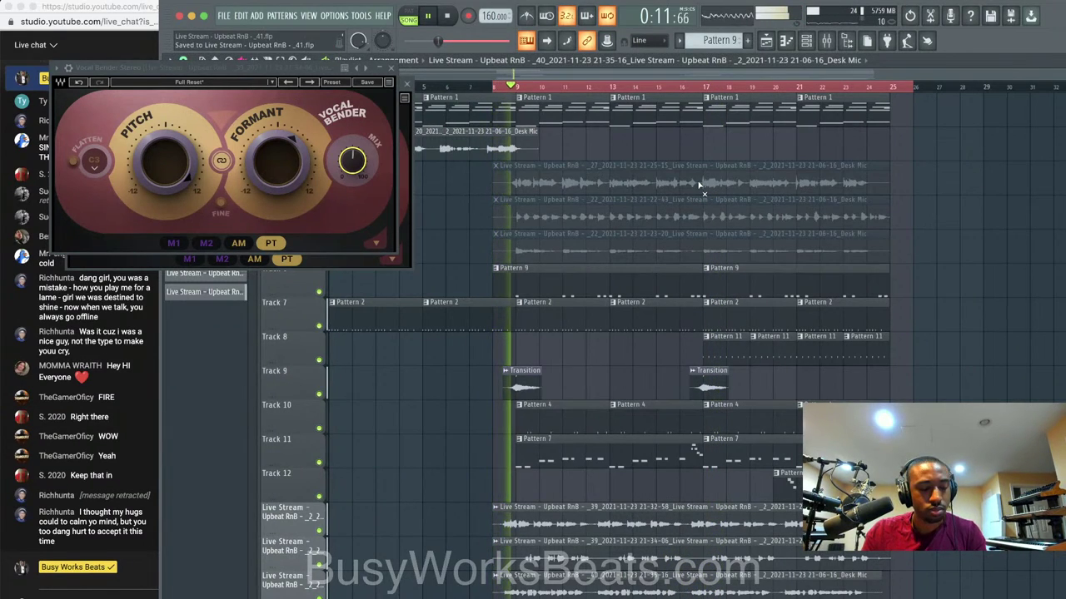
Close both Vocal Bender windows and pull insert 15's volume down to about 60%.
left_click(391, 68)
left_click(407, 84)
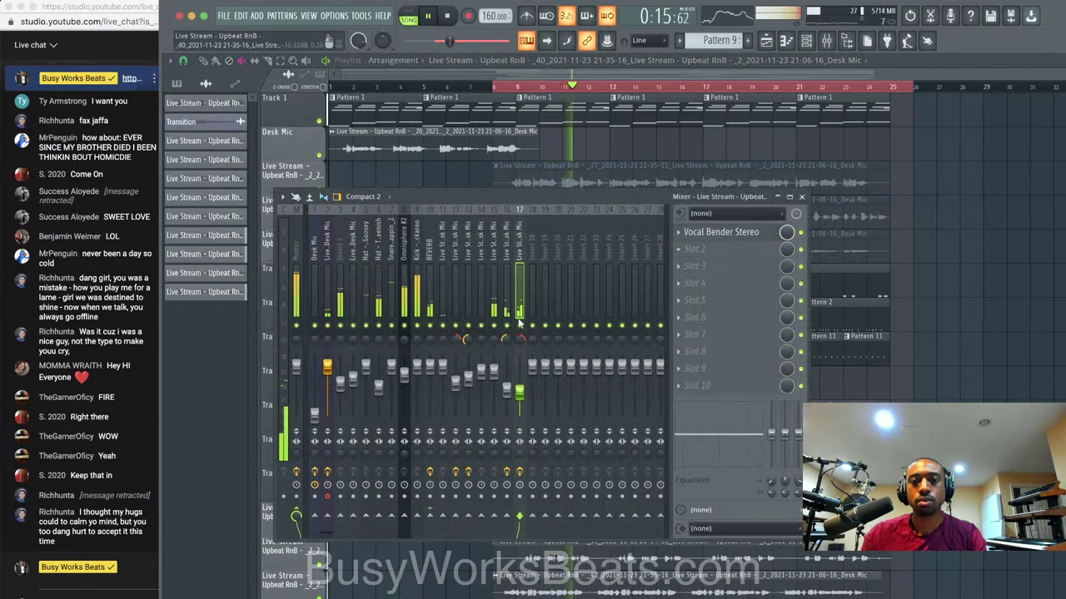
left_click_drag(494, 372, 520, 382)
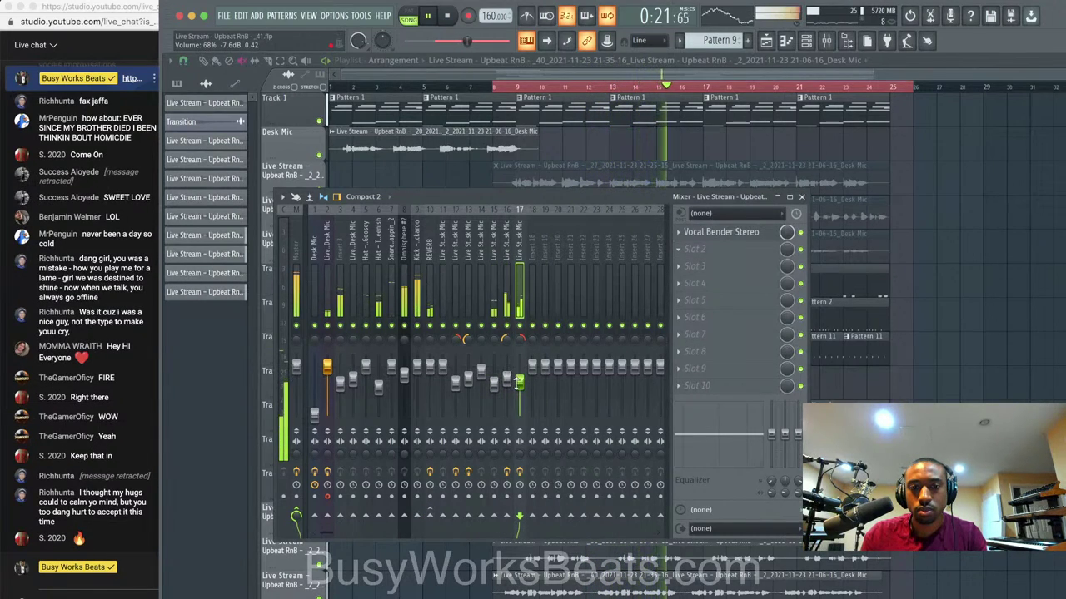
Reset insert 17's panning to centre and pan insert 16 slightly left.
left_click(506, 376)
right_click(521, 342)
left_click(536, 349)
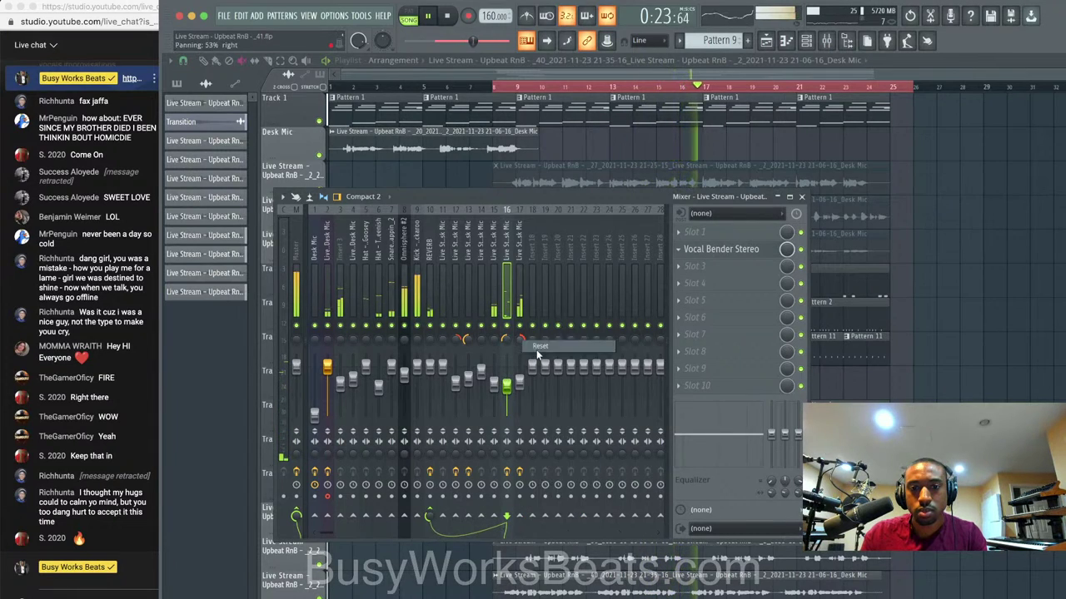
left_click_drag(507, 341, 507, 333)
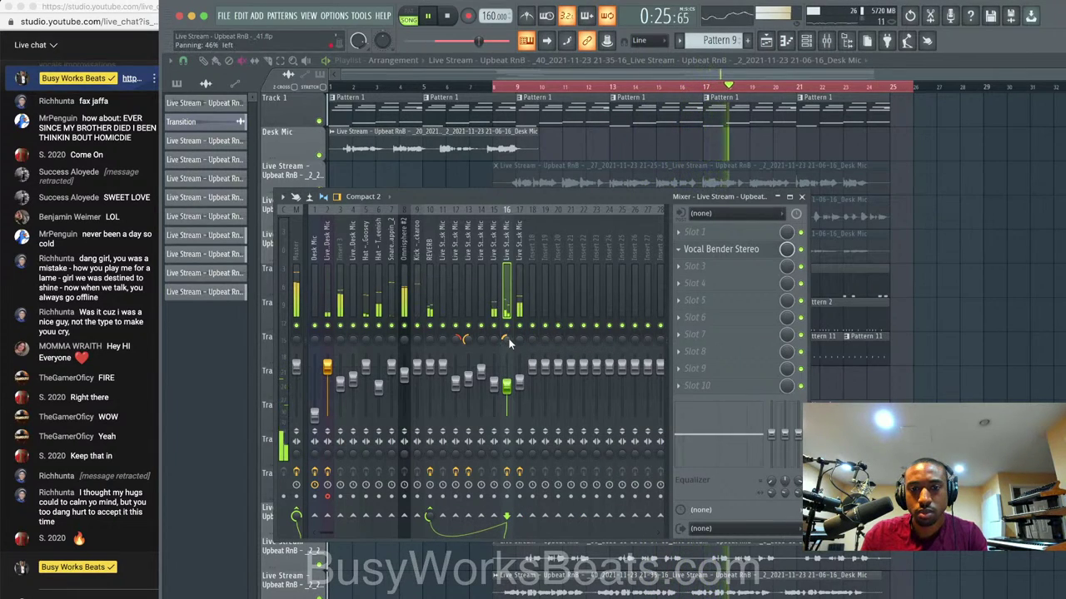
left_click(494, 339)
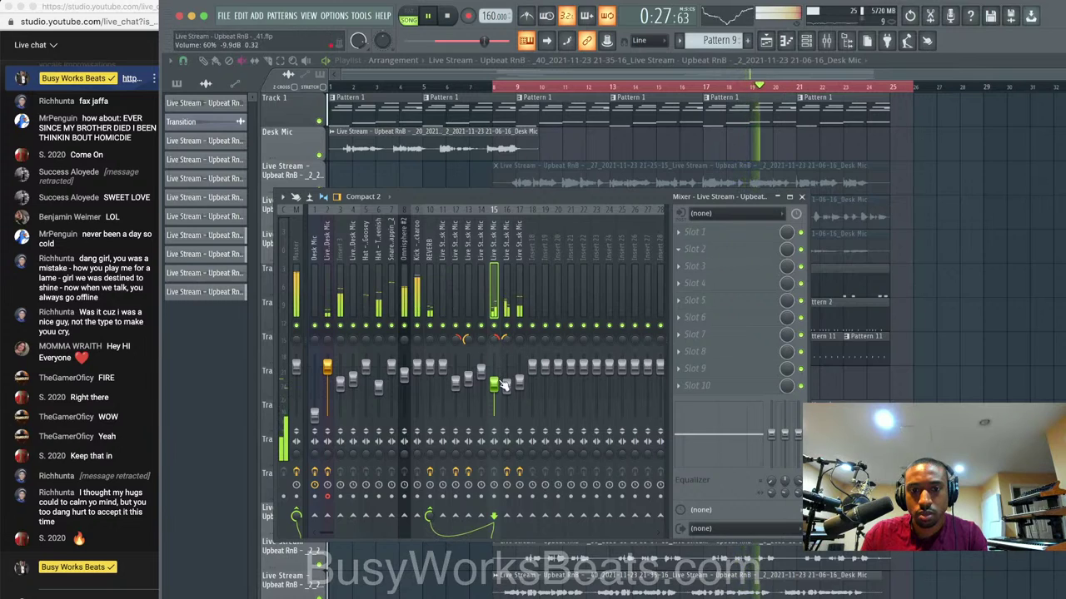
key("F9")
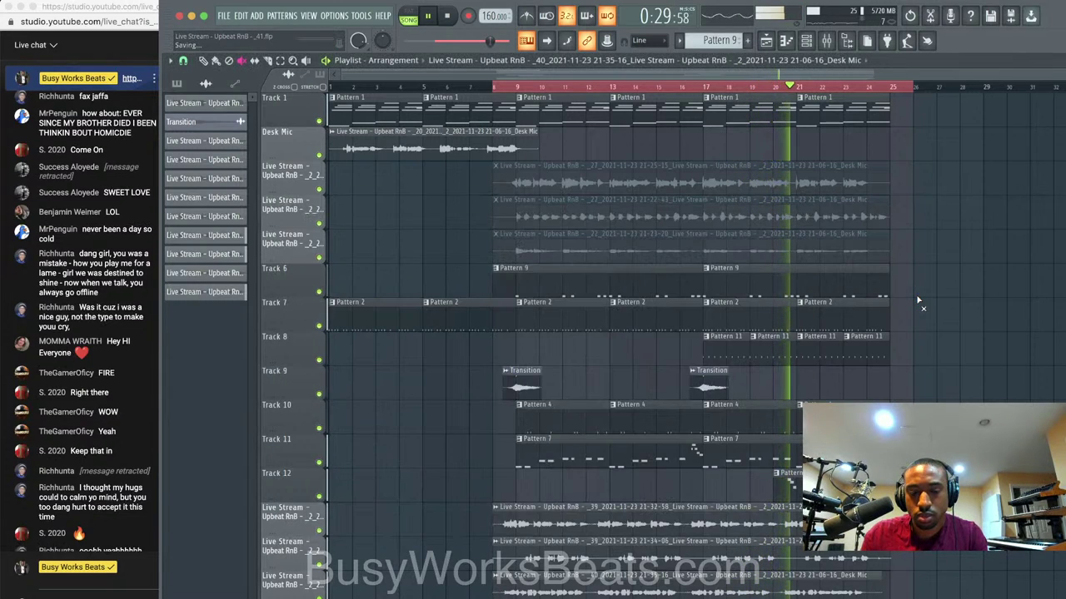
Lower the Omnisphere #2 mixer insert's volume slightly.
left_click(826, 41)
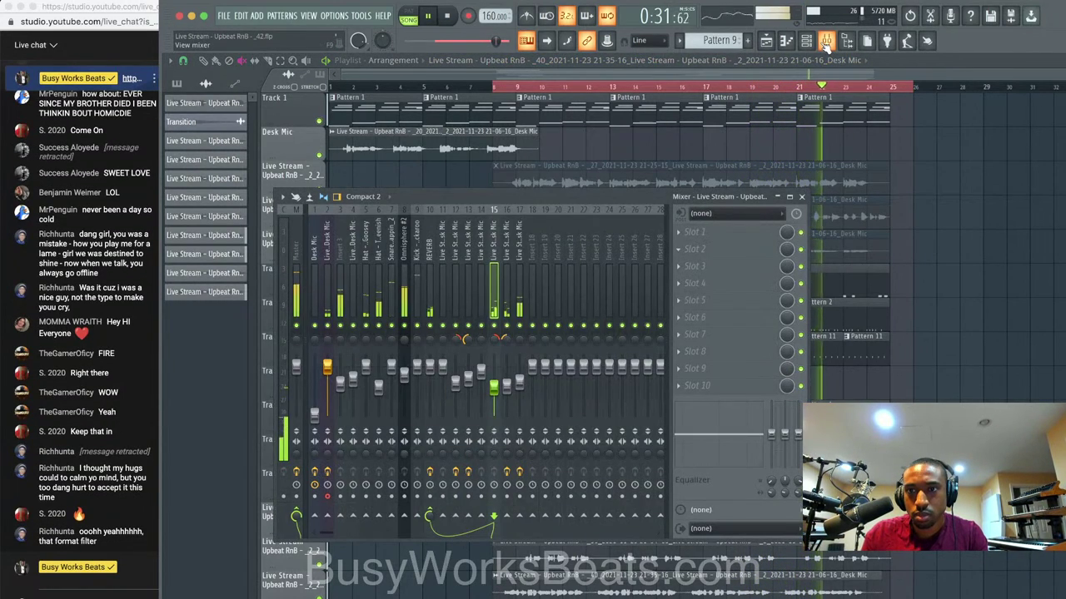
left_click(799, 197)
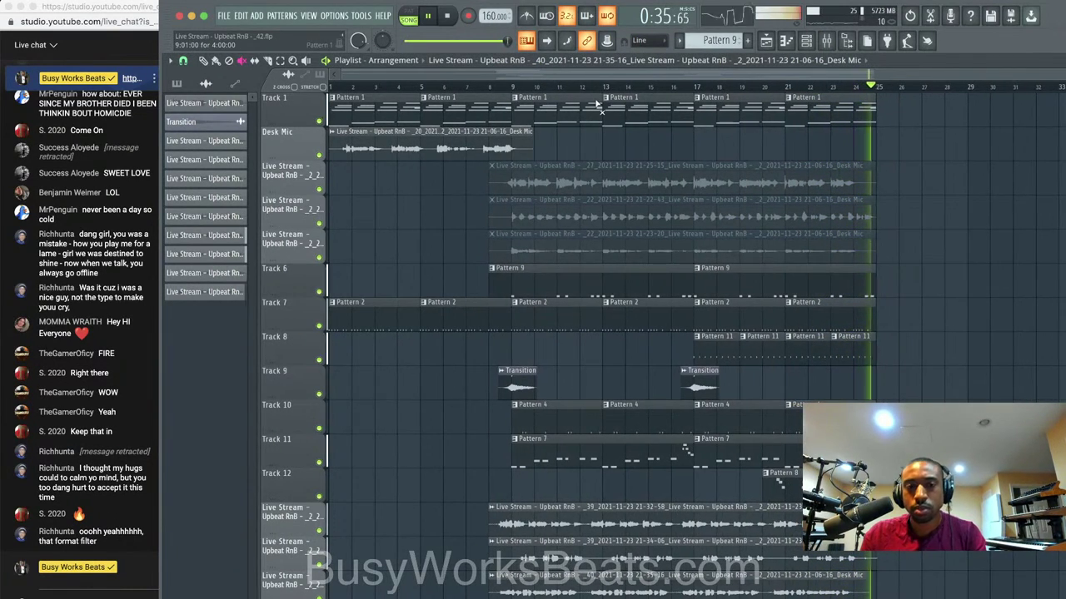
left_click(806, 40)
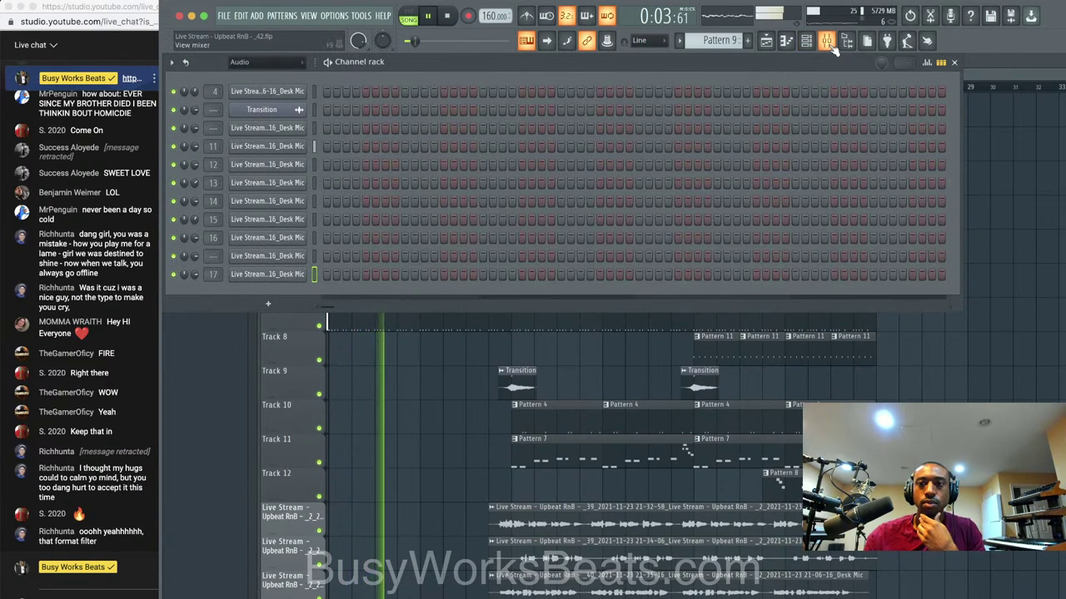
left_click(826, 40)
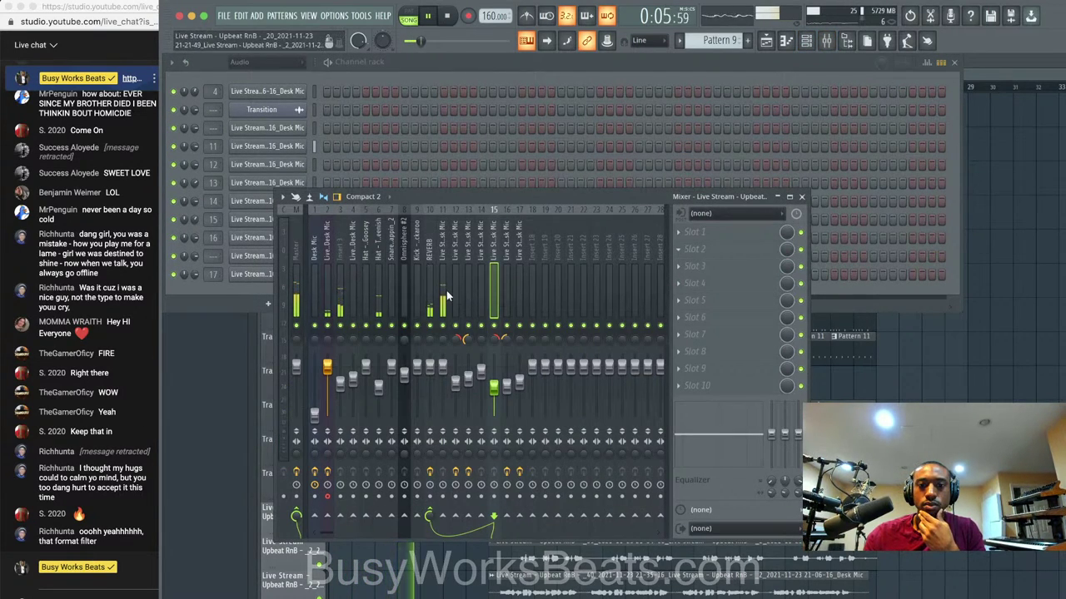
left_click(445, 296)
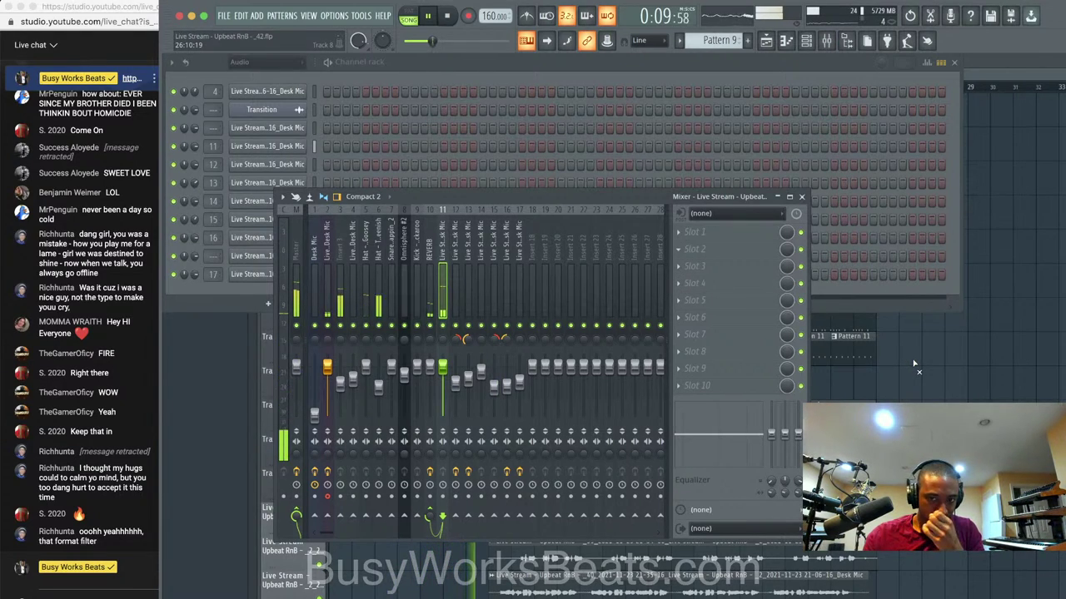
left_click(914, 365)
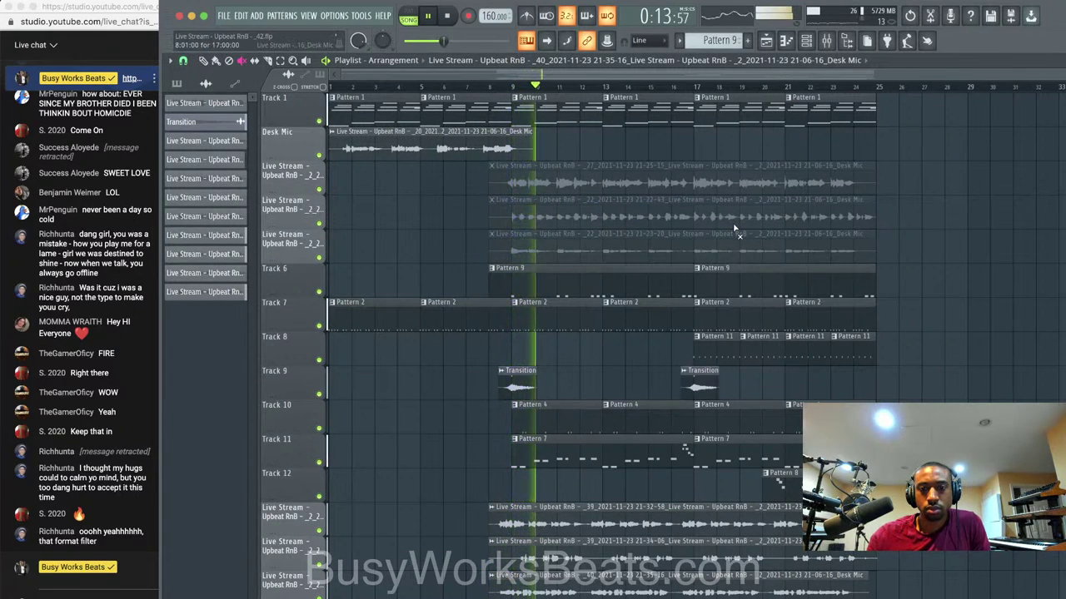
left_click(826, 41)
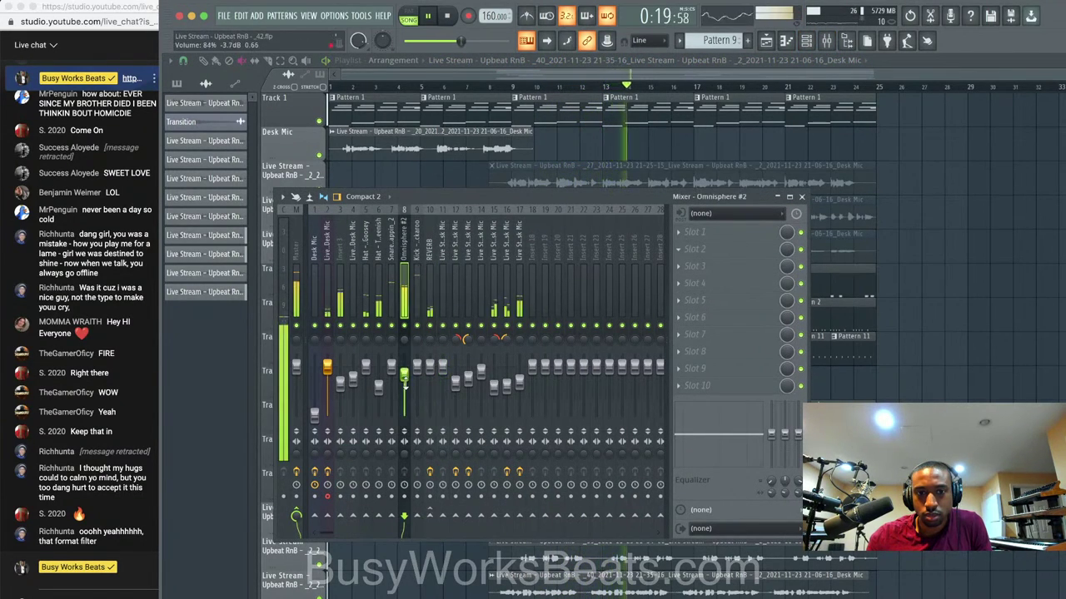
left_click_drag(404, 372, 403, 383)
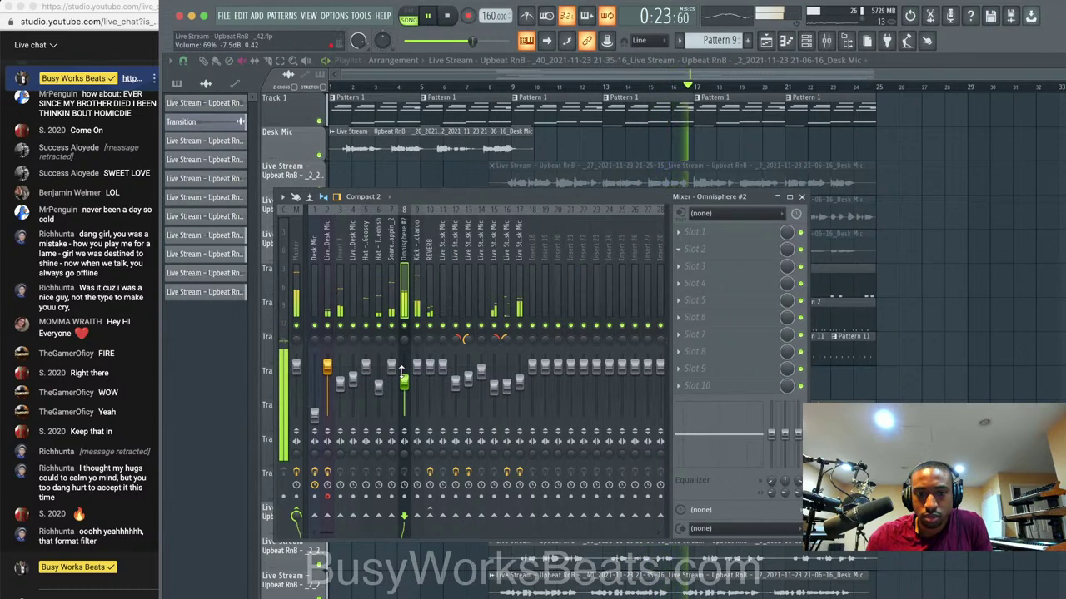
left_click(802, 197)
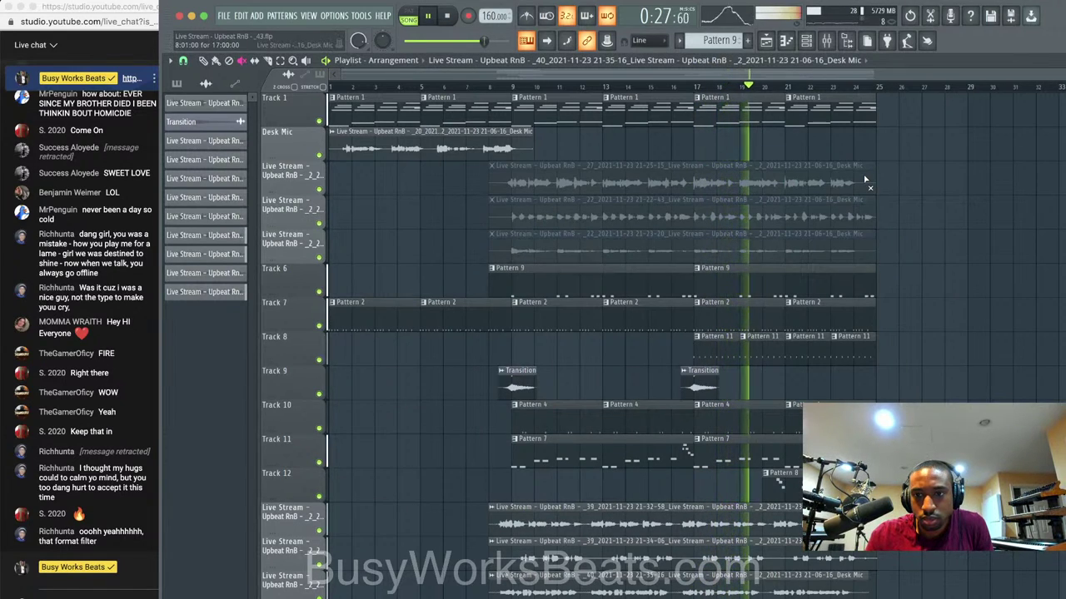
Stop playback, raise the Desk Mic track's volume, and save the project.
scroll(875, 192, "down", 4)
scroll(865, 179, "up", 4)
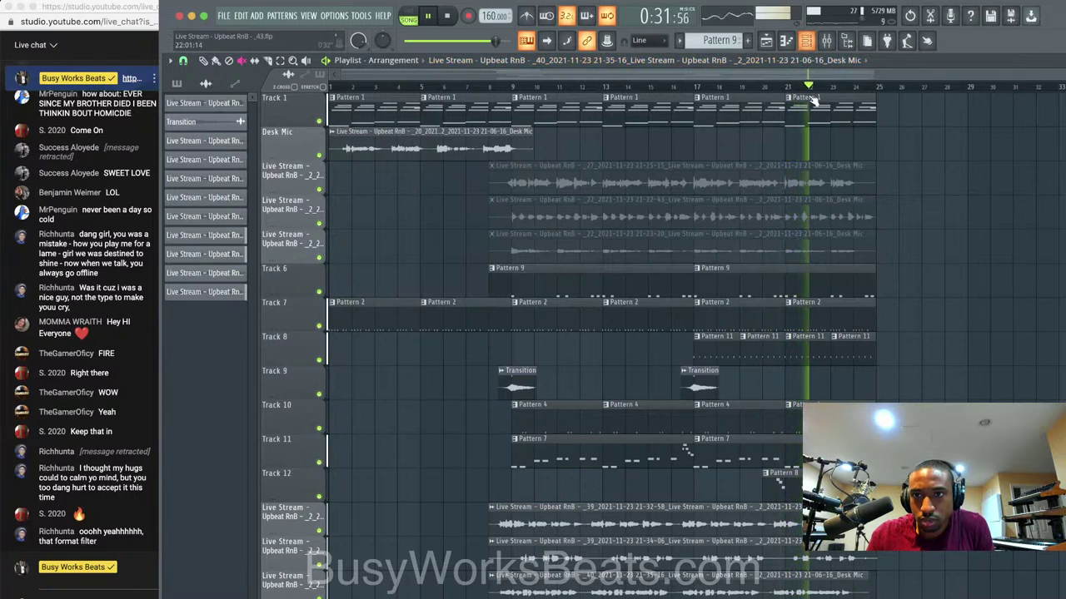
scroll(812, 160, "down", 3)
scroll(812, 160, "up", 3)
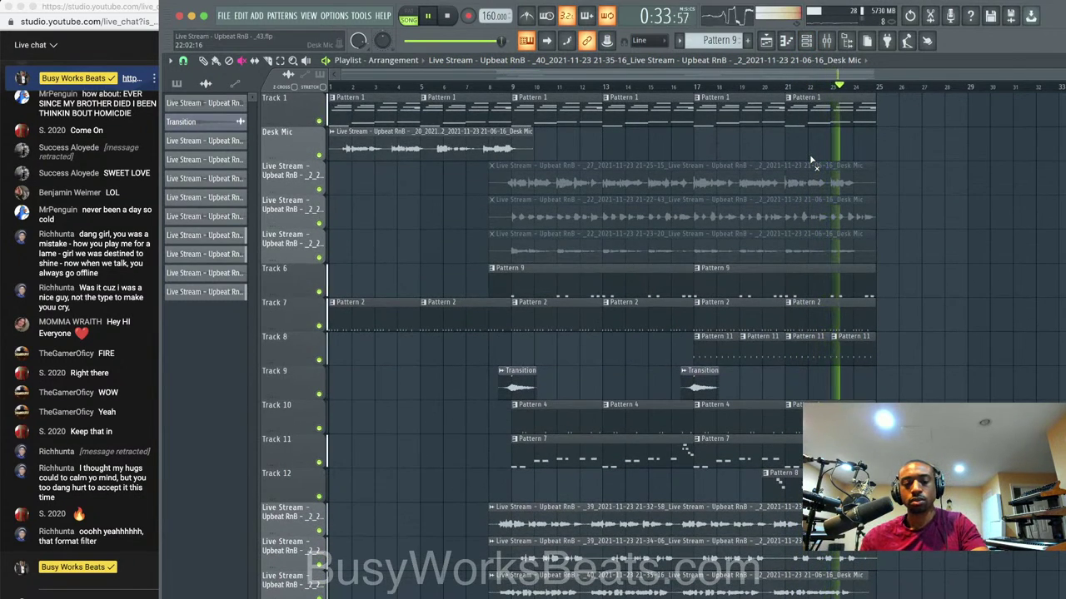
left_click(828, 40)
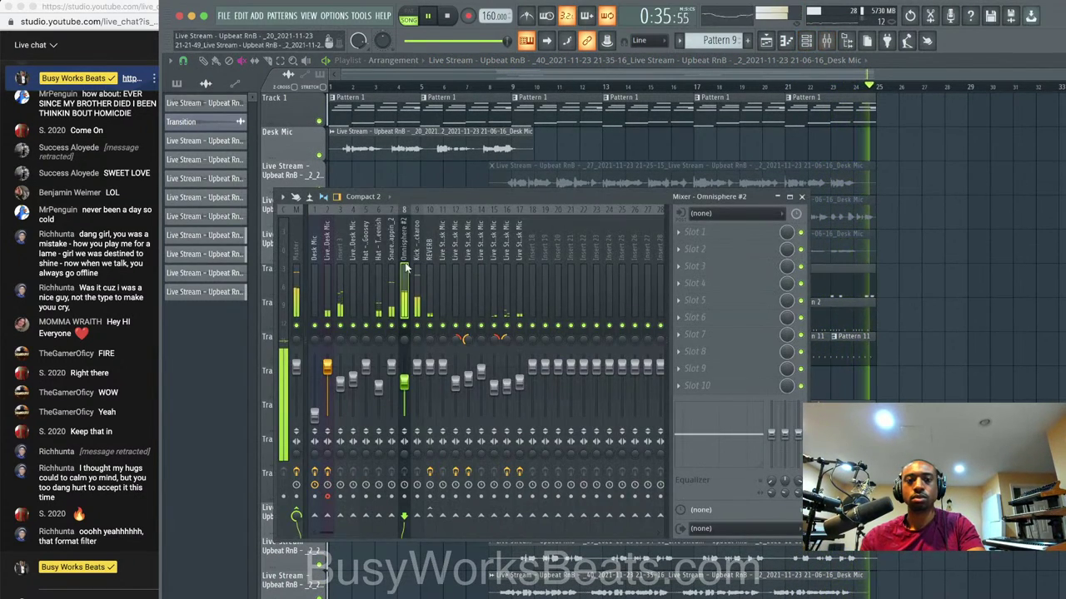
key("space")
left_click_drag(314, 416, 315, 379)
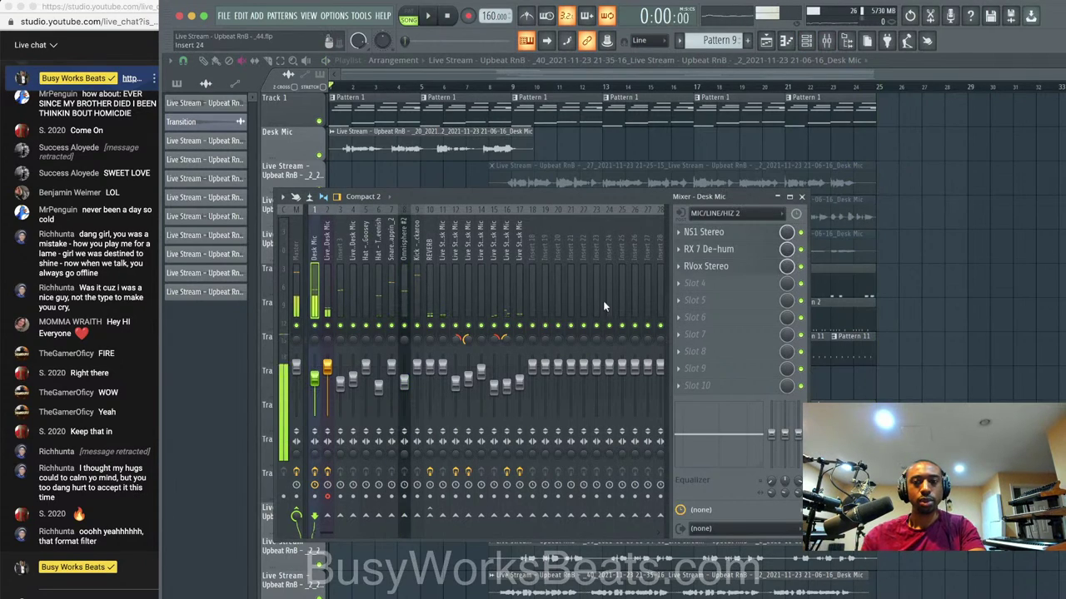
left_click(978, 222)
key("ctrl+s")
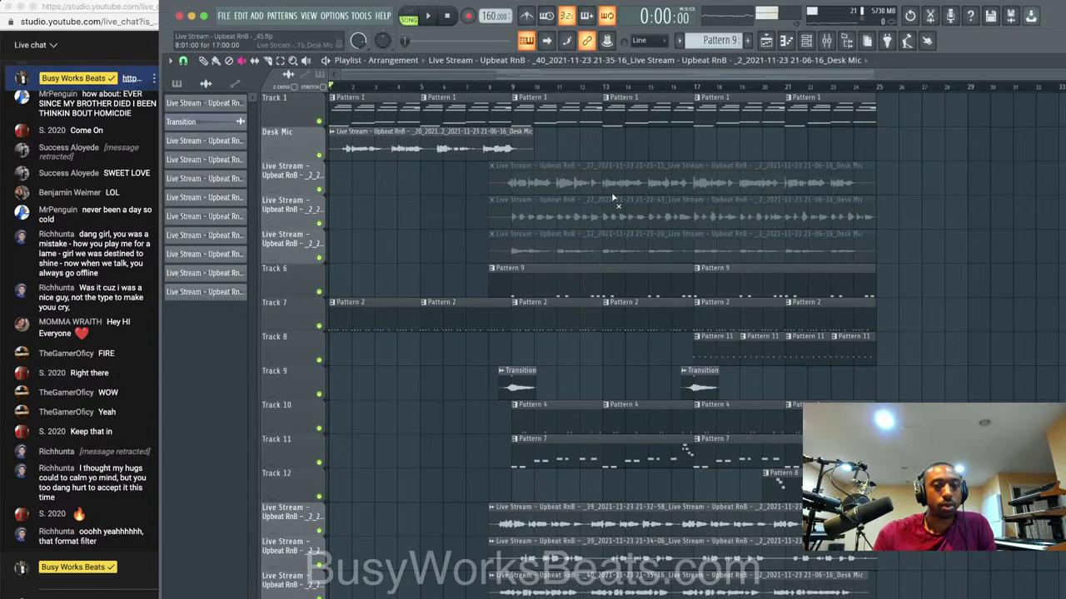
Switch to the YouTube Studio live streaming window in Chrome.
left_click(223, 15)
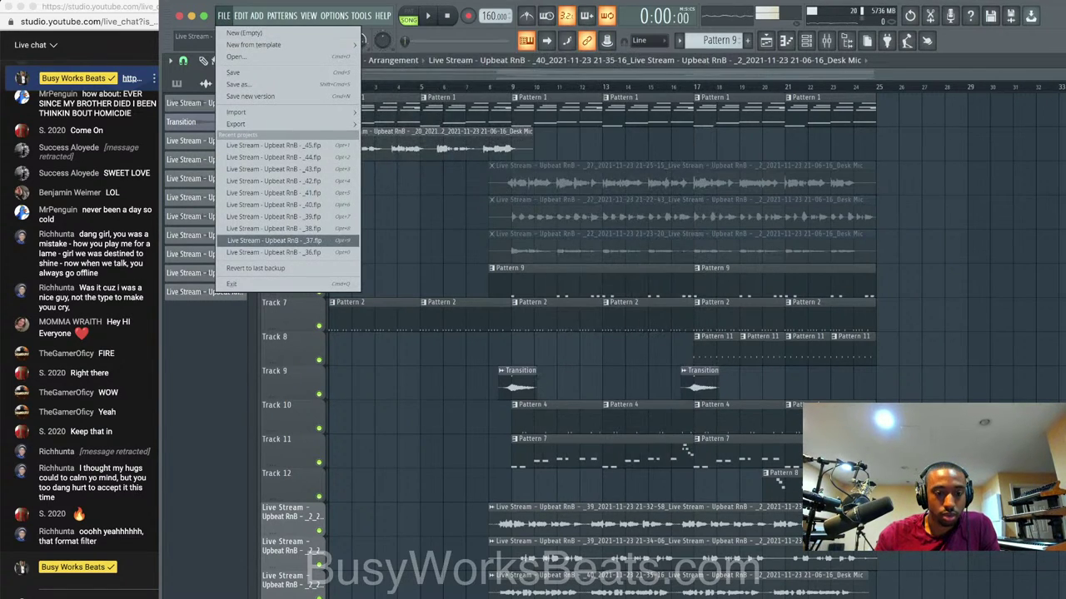
left_click(341, 598)
right_click(341, 598)
left_click(287, 514)
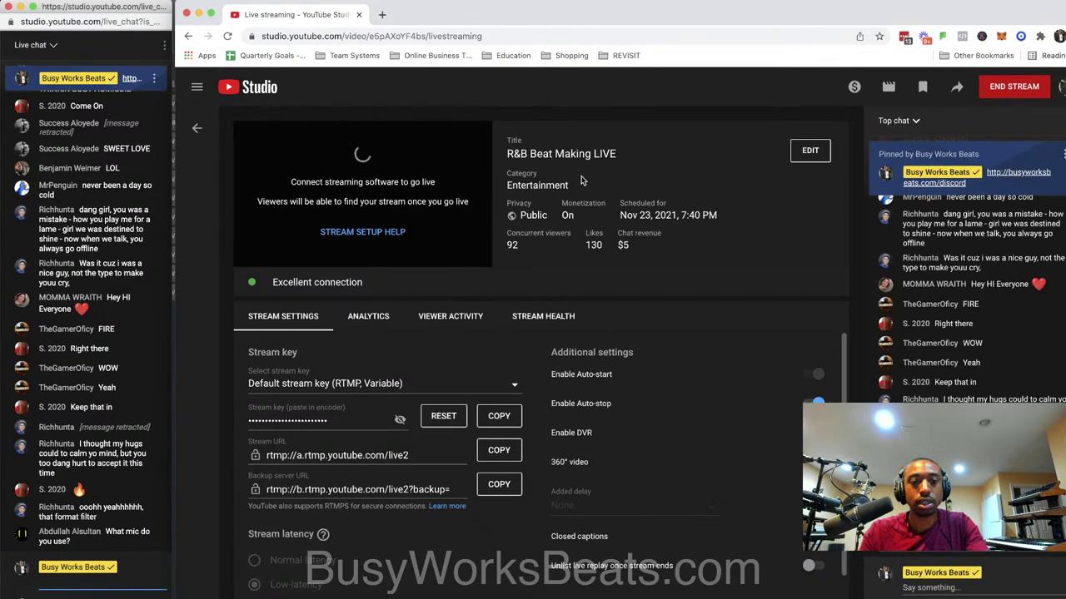
Send 'neumann u87' and 'kaotica eyebal' as live chat replies, then minimize Chrome.
type("neumann u")
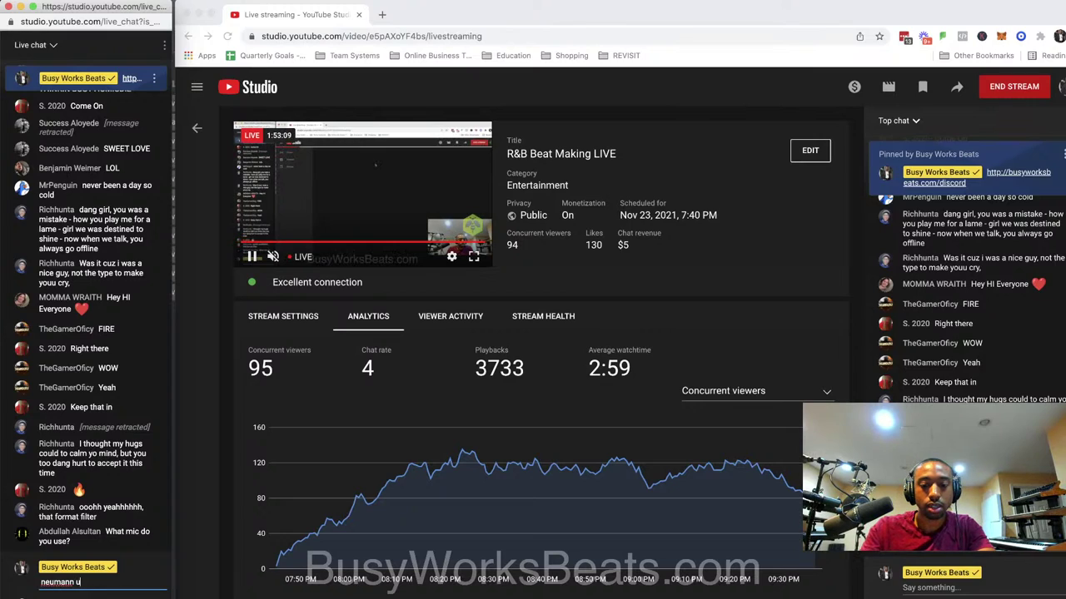
type("87")
key("Return")
type("kaotica eyebal")
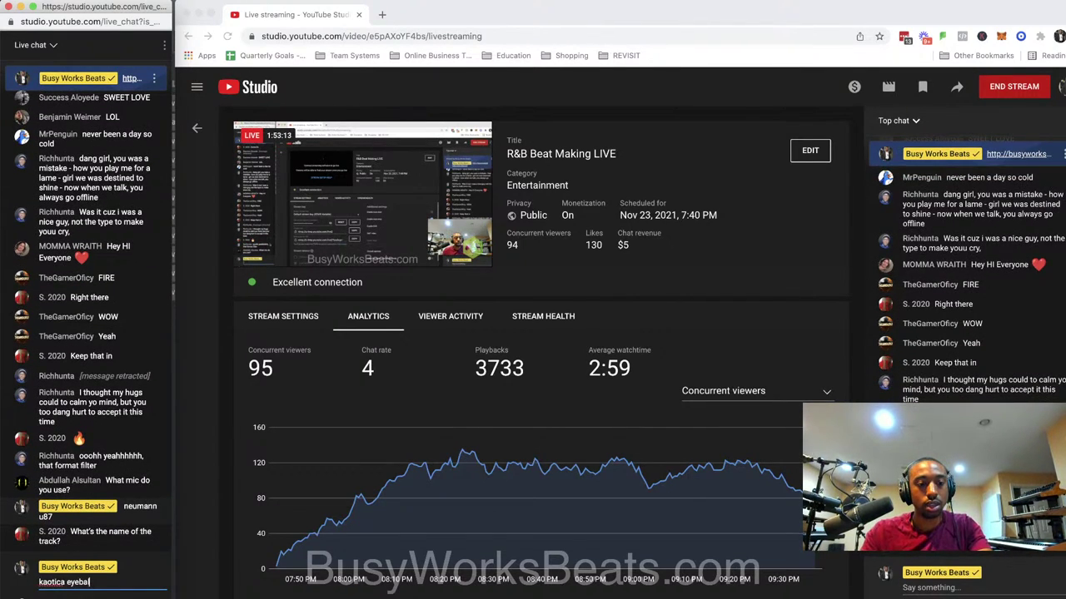
key("Return")
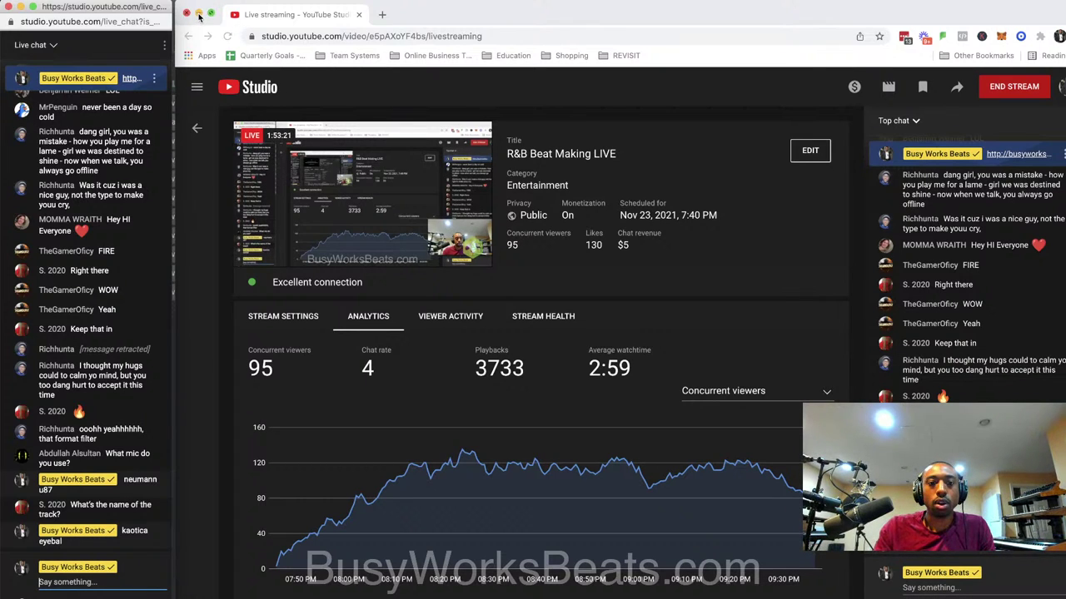
left_click(199, 15)
Start a blank project with File > New (Empty).
left_click(227, 17)
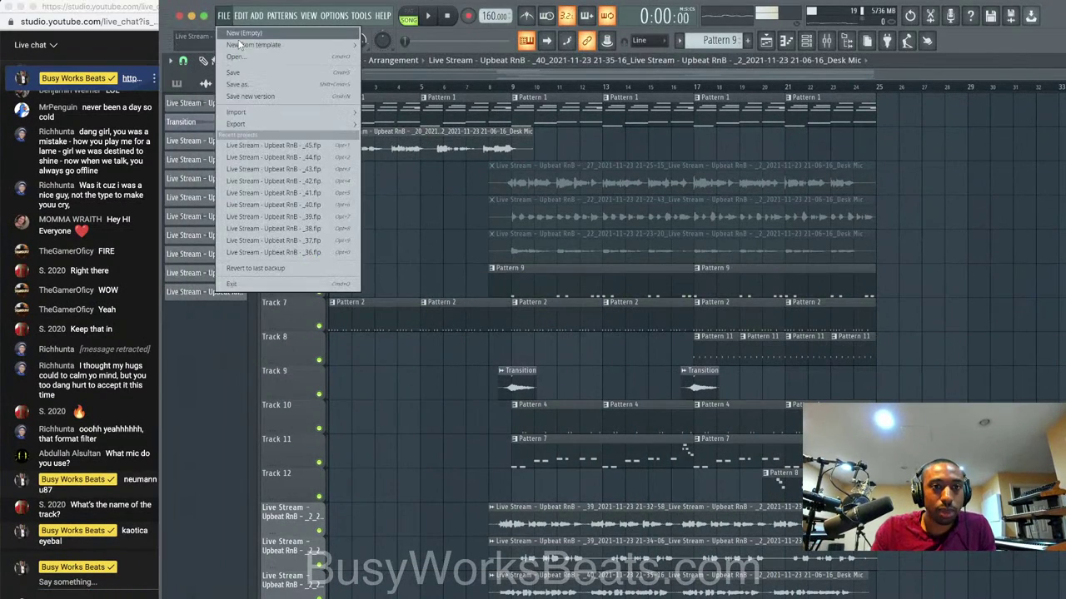
left_click(243, 35)
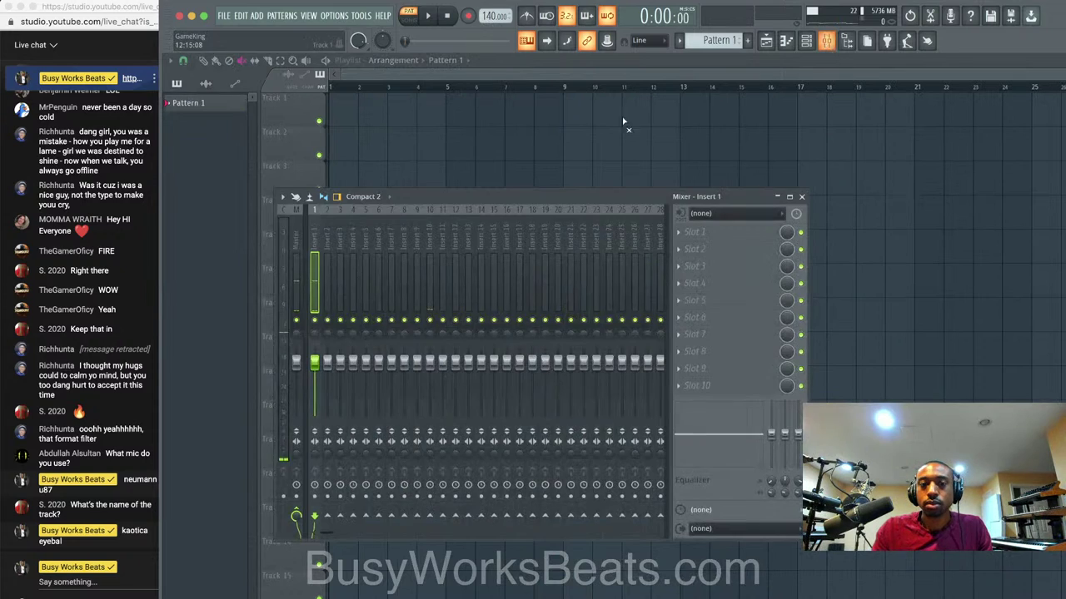
Set Insert 1's audio input to MIC/LINE/HIZ 2.
left_click(700, 213)
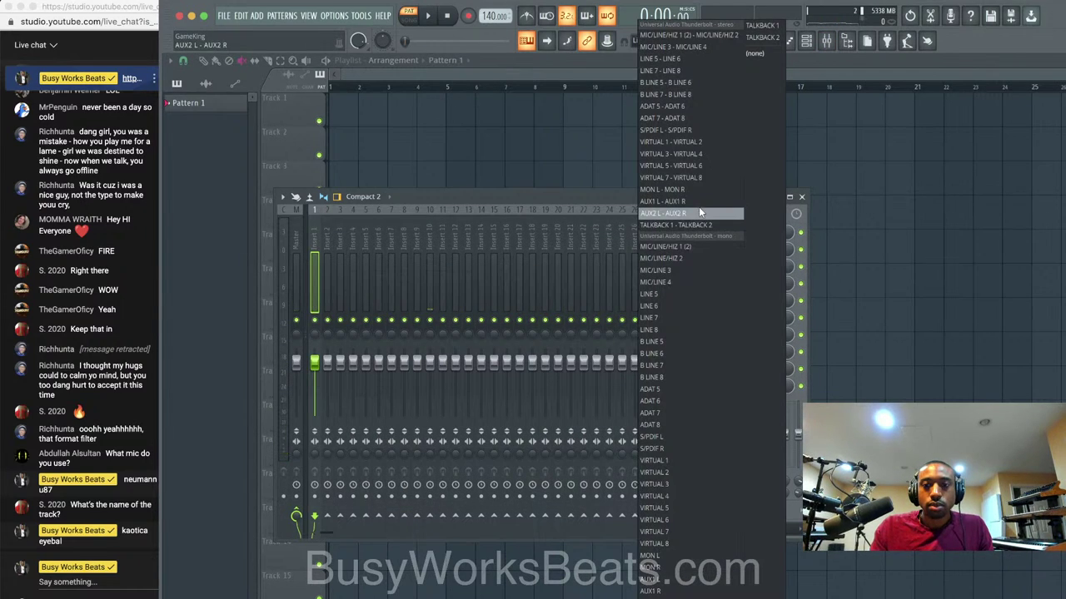
left_click(696, 253)
left_click(696, 248)
left_click(493, 249)
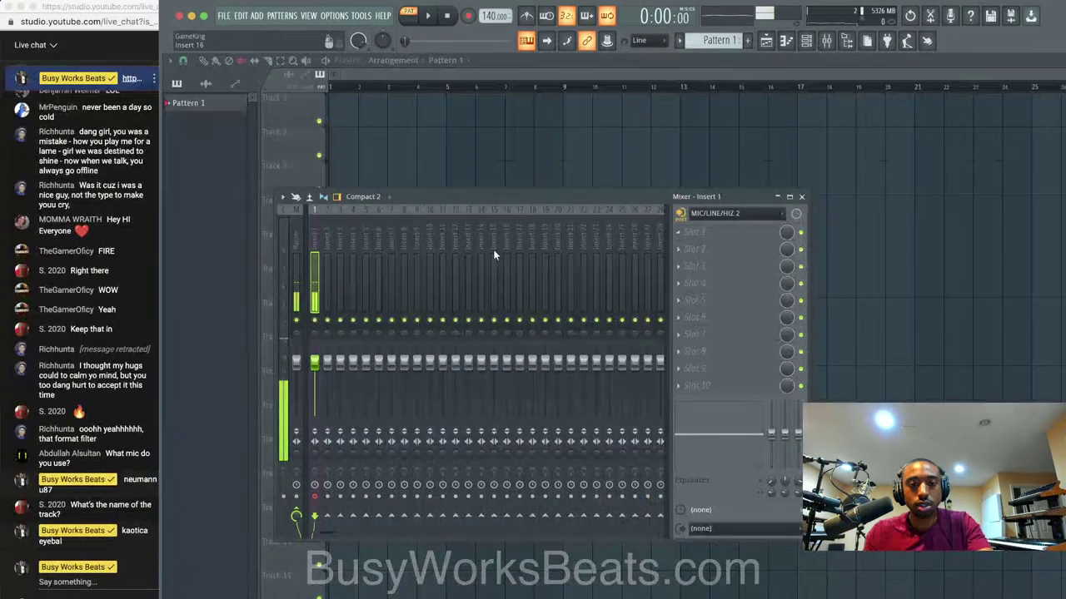
Load the Mic LOUD No Noise vocal chain onto Insert 1 and begin saving the project.
right_click(314, 241)
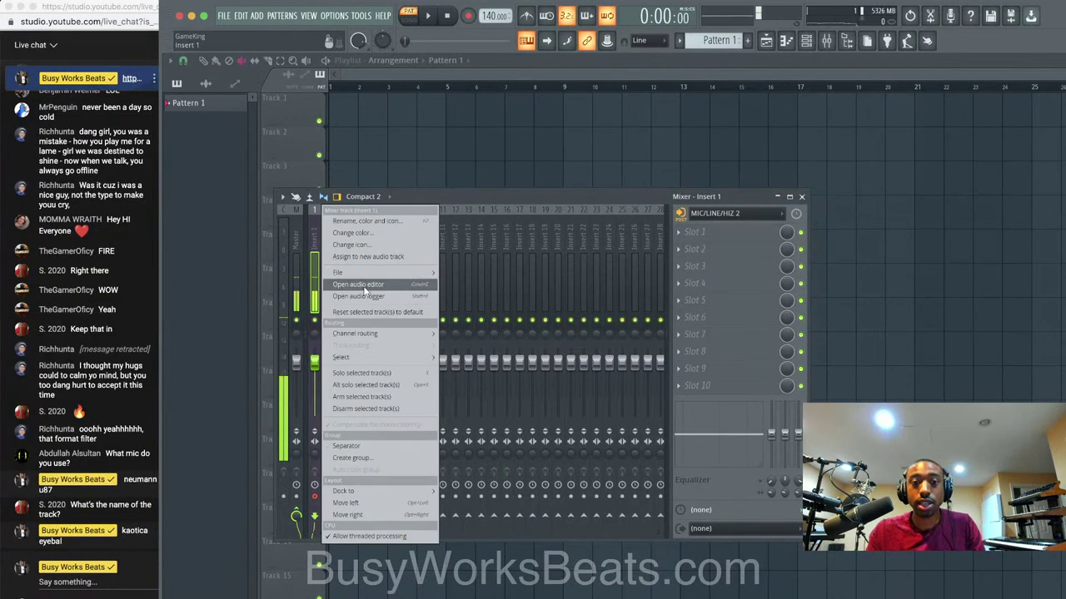
mouse_move(387, 274)
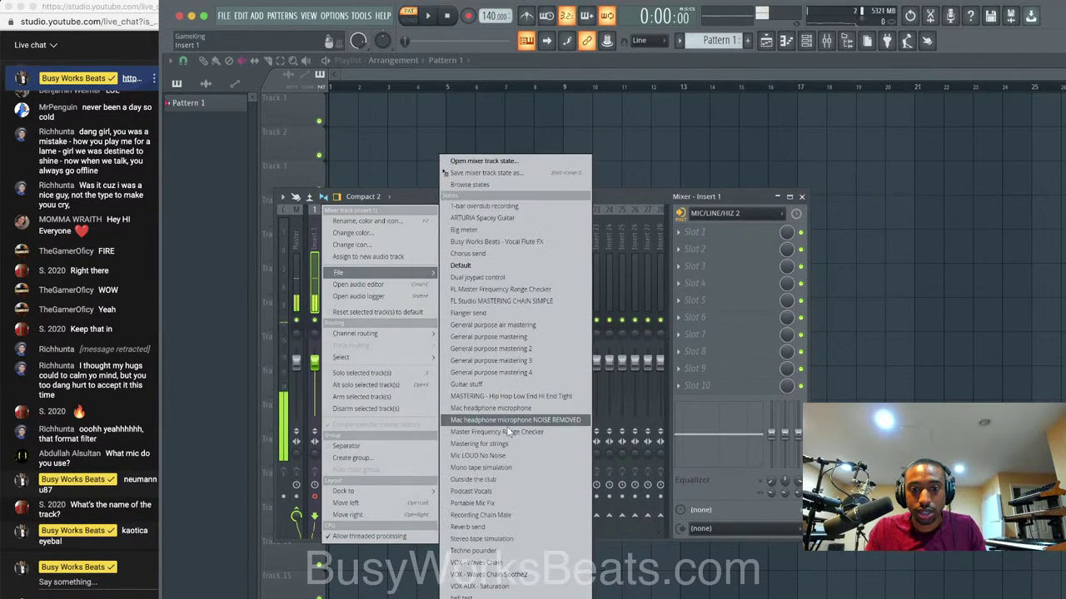
left_click(503, 456)
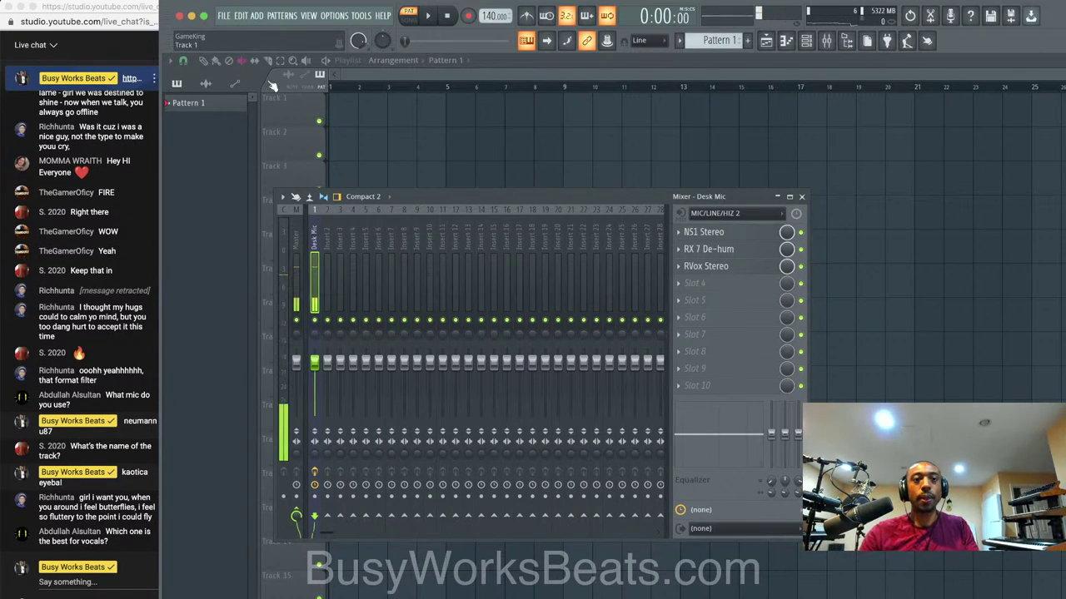
left_click(223, 15)
left_click(239, 74)
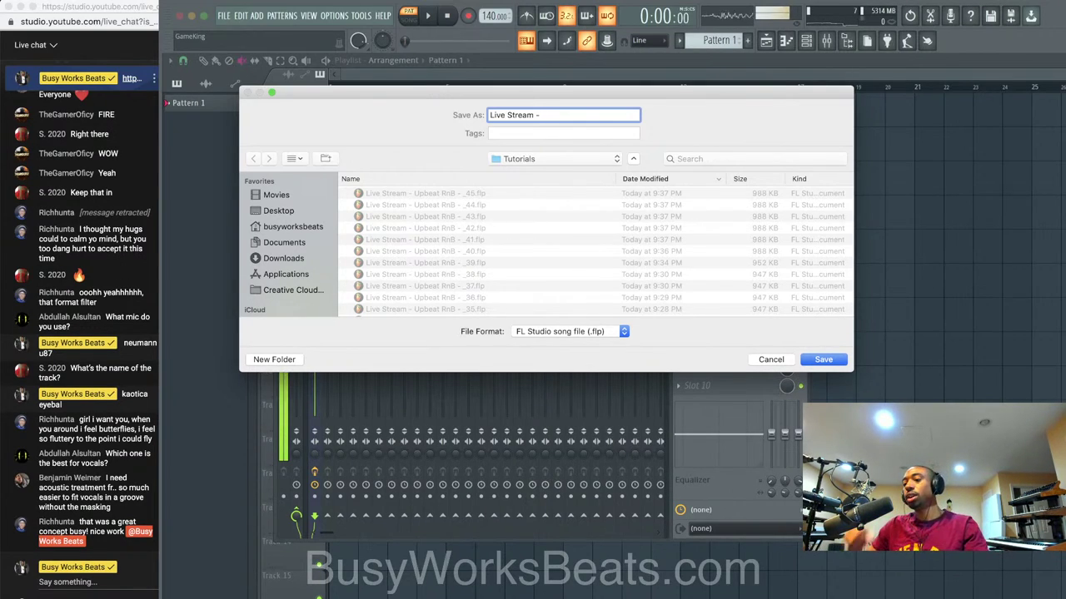
Send live chat replies naming the Shure sm7B, shure sm58, neumann u87 and neumann tlm.
left_click(98, 588)
type("Shure sm7B podcast mic")
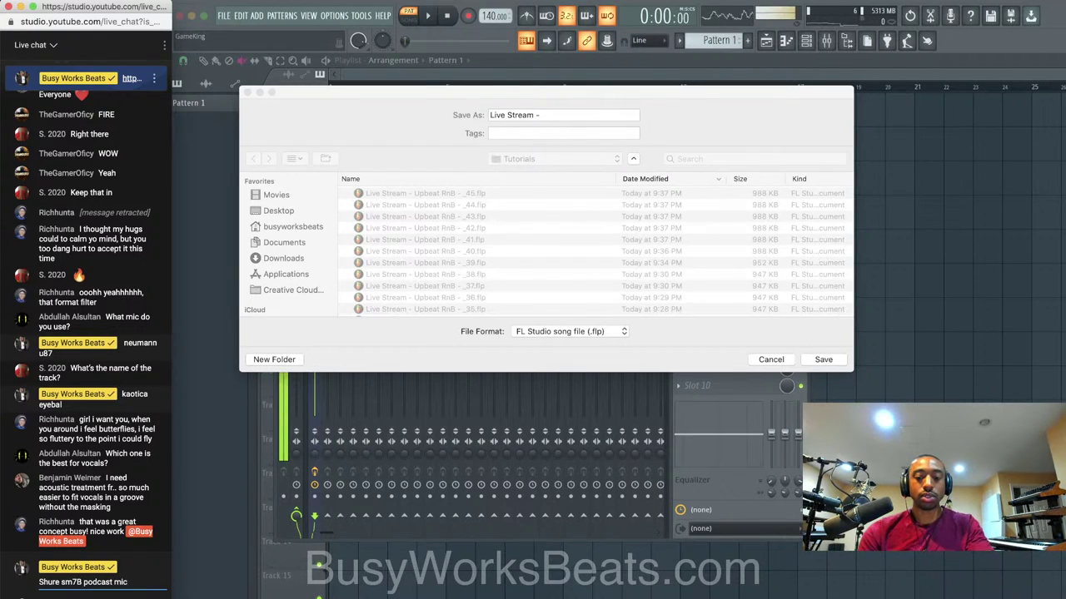
key("Return")
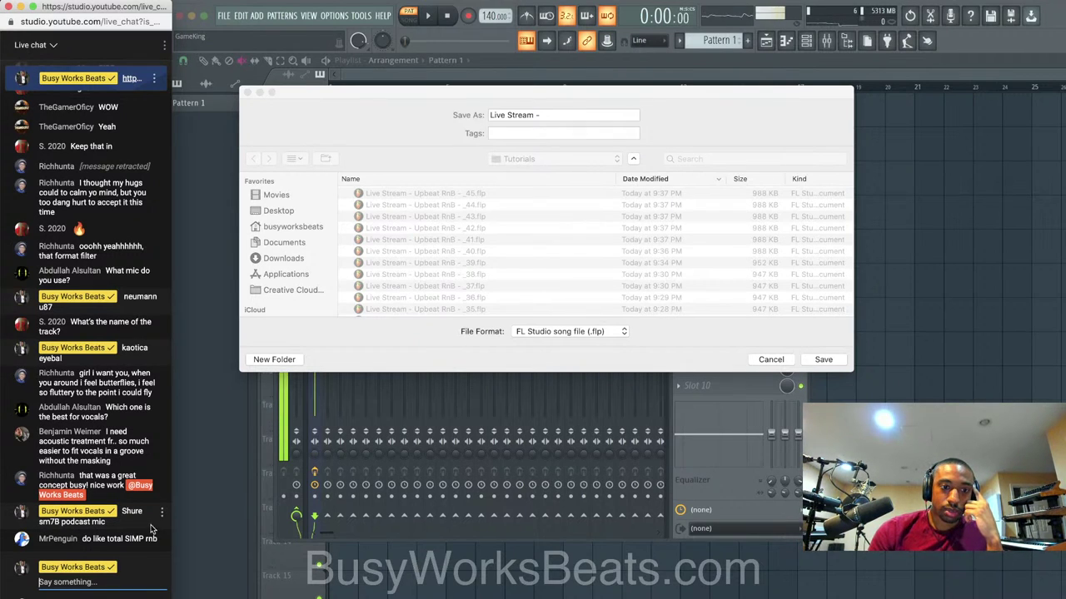
type("shure")
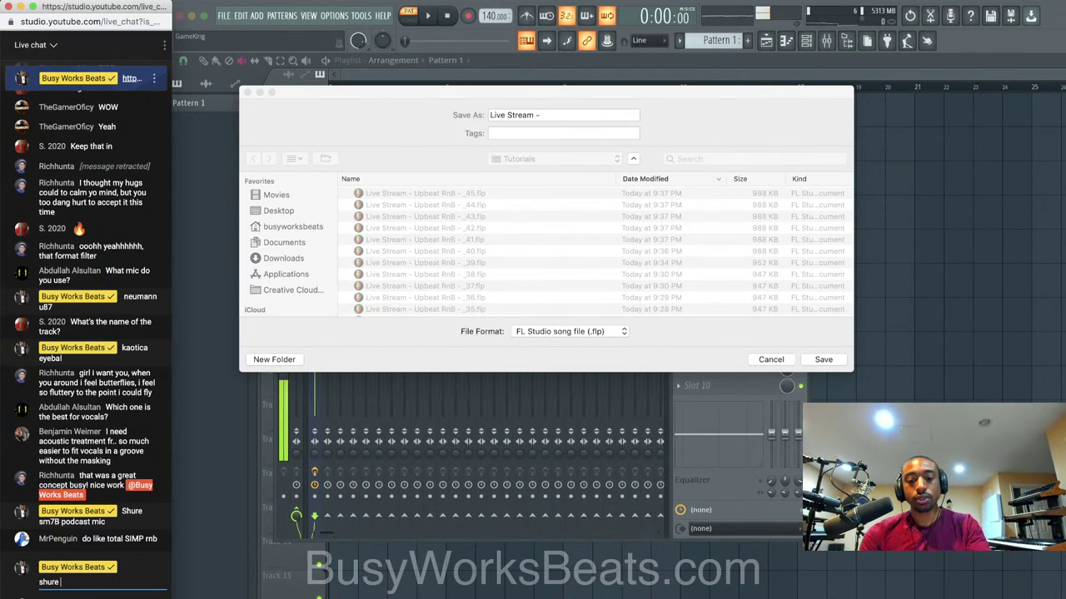
type(" s")
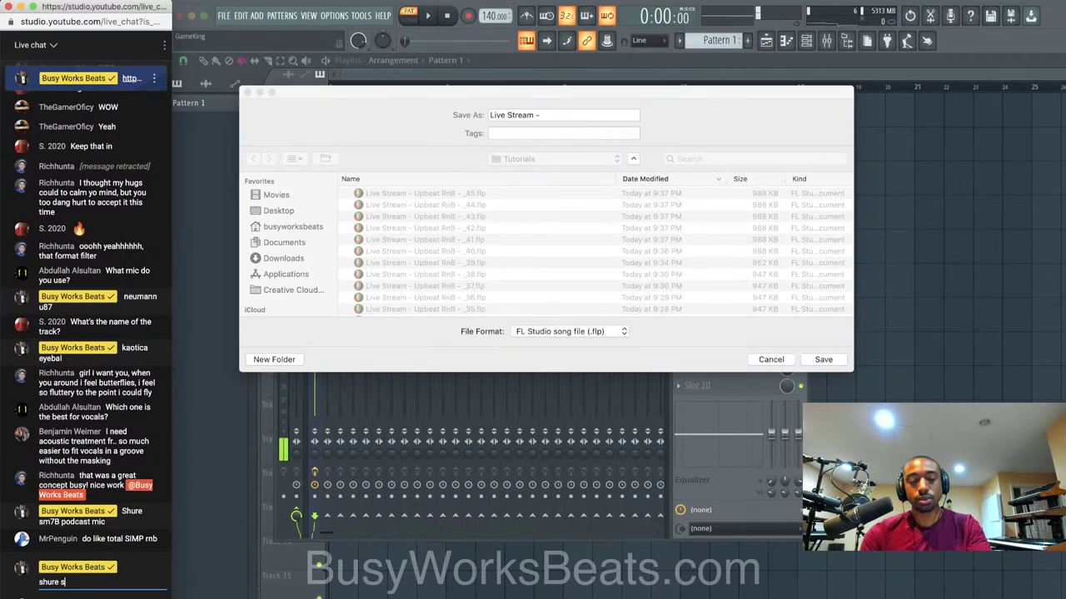
type("m58 ed sheeran")
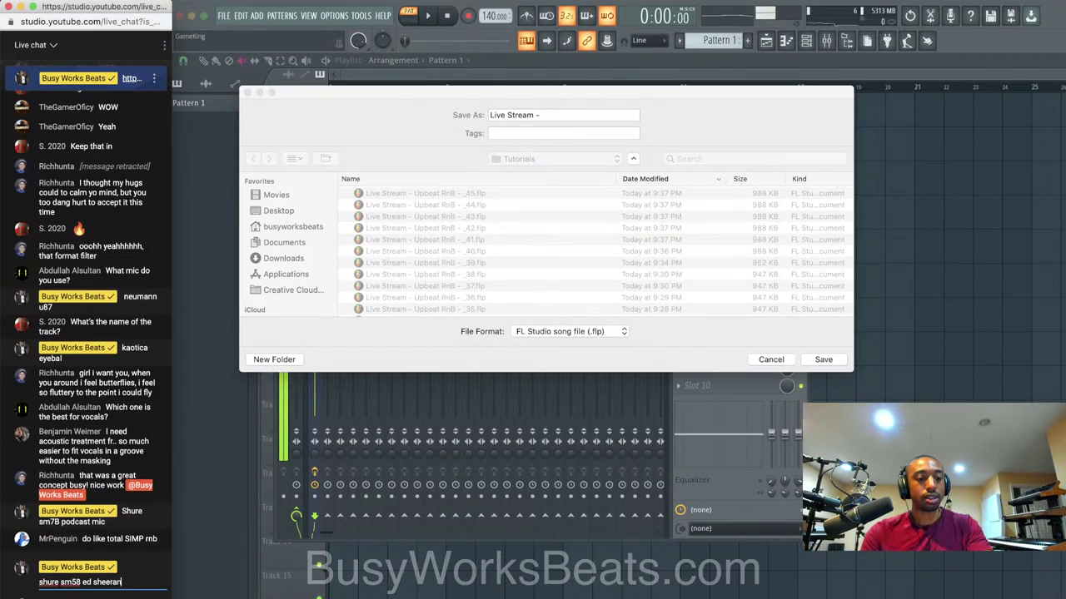
key("Return")
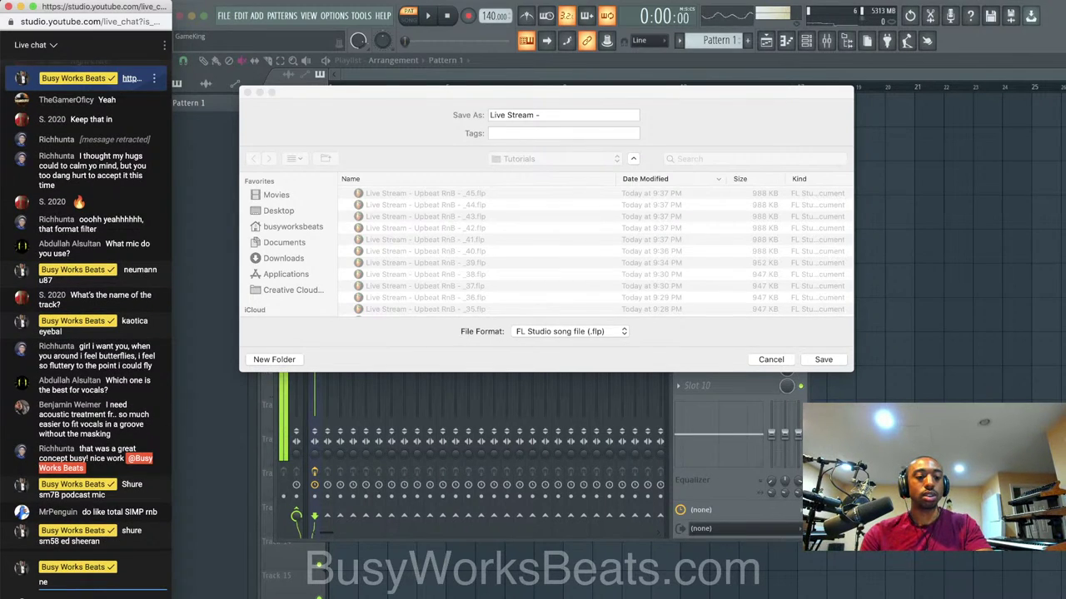
type("umann u")
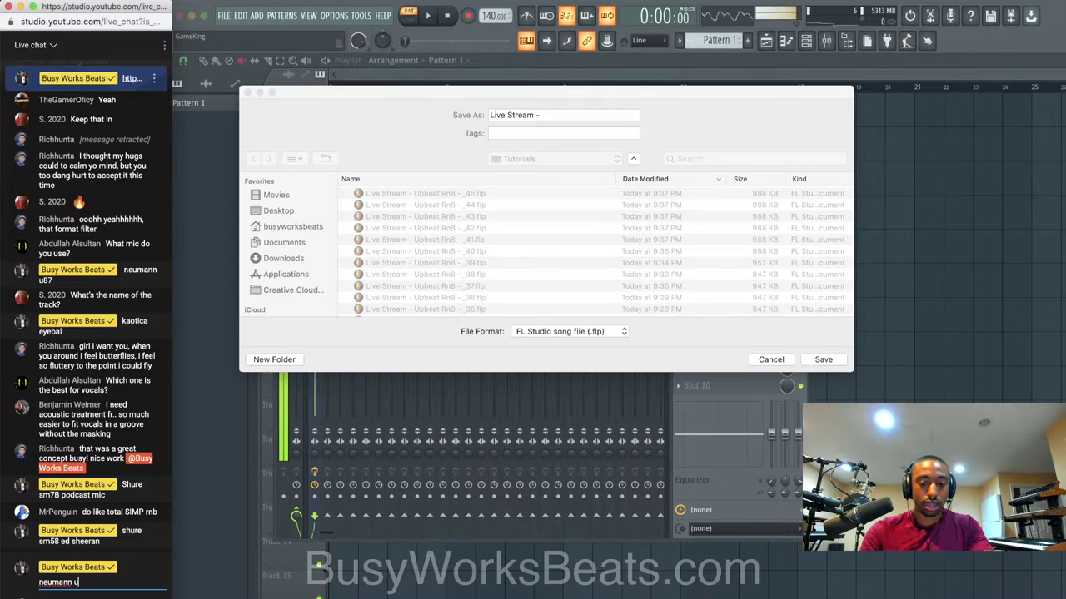
type("87")
key("Return")
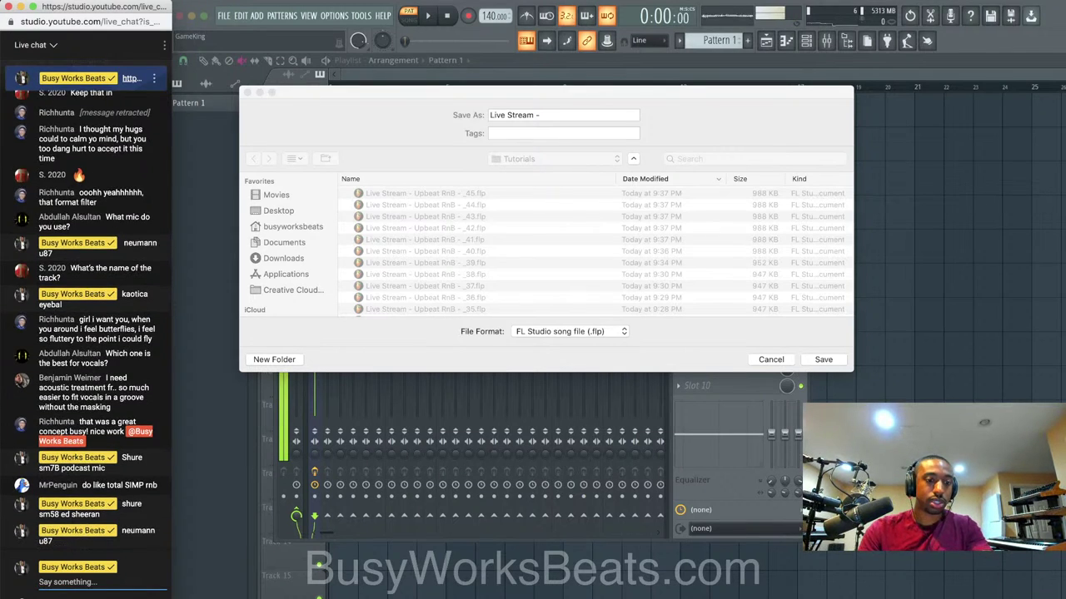
type("neumann tlm")
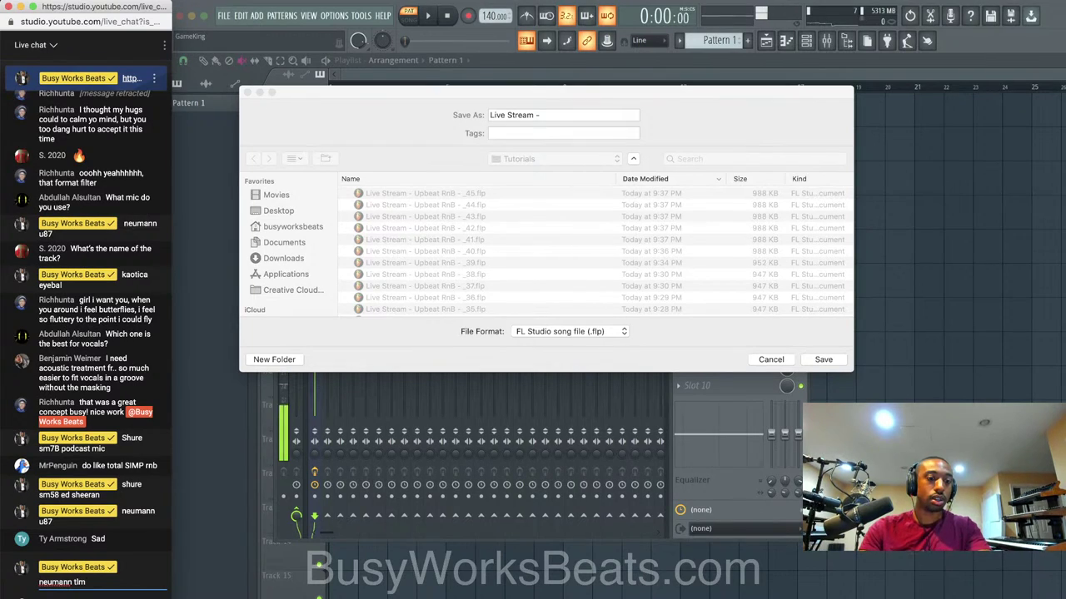
key("Return")
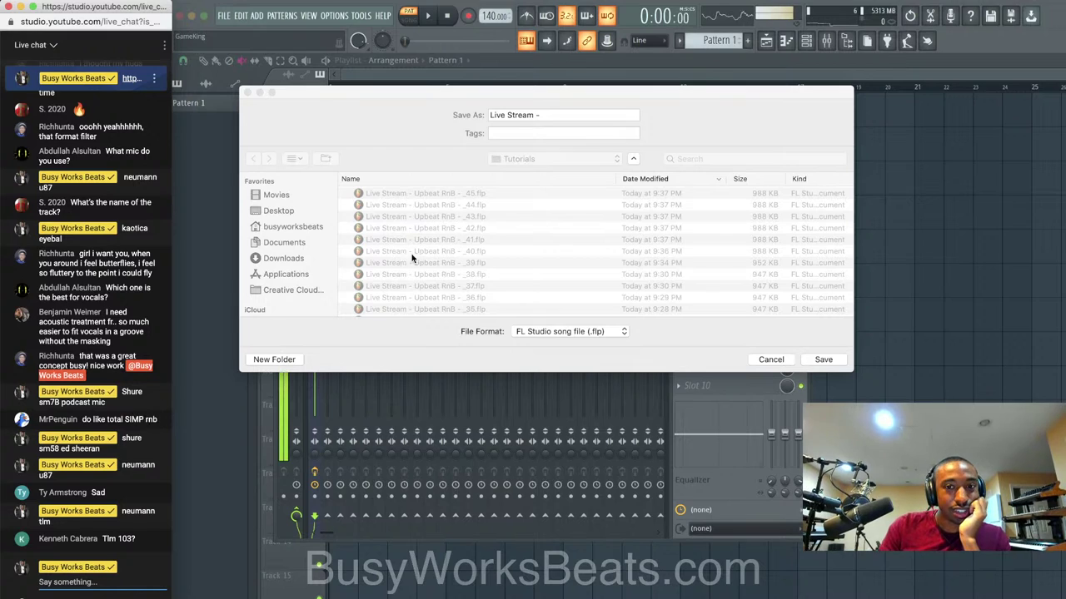
Catch up on the live chat messages and complete the file name as 'Live Stream - Tpain'.
left_click(549, 121)
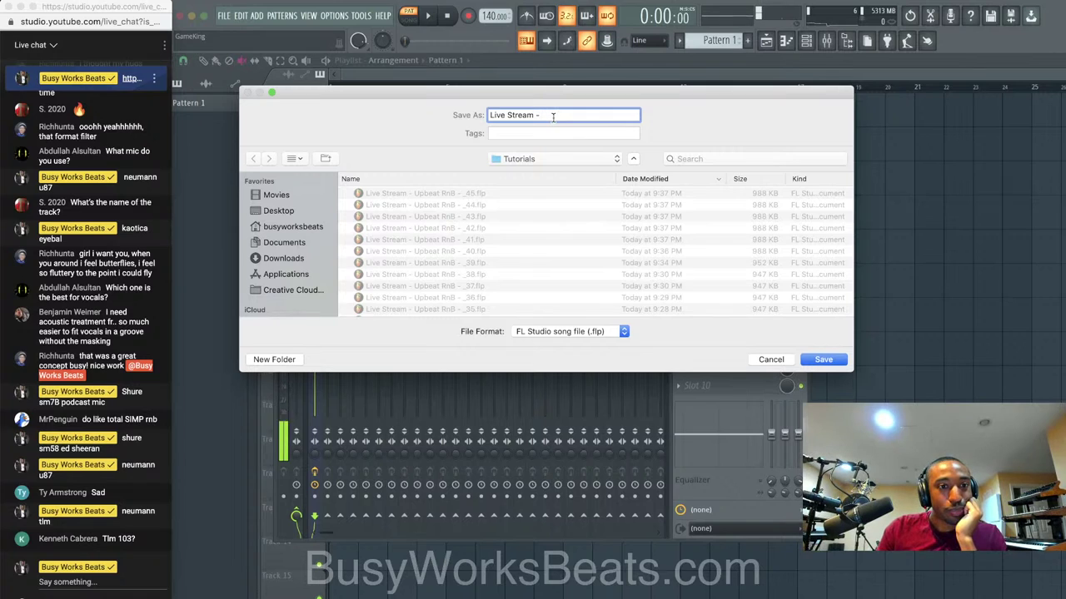
scroll(85, 292, "up", 3)
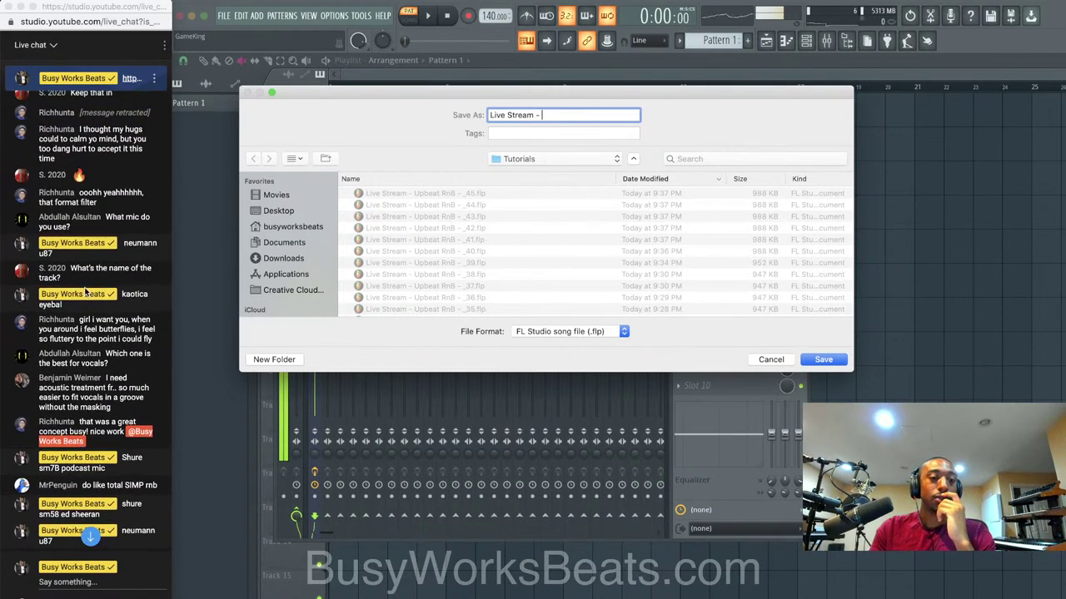
scroll(86, 291, "up", 2)
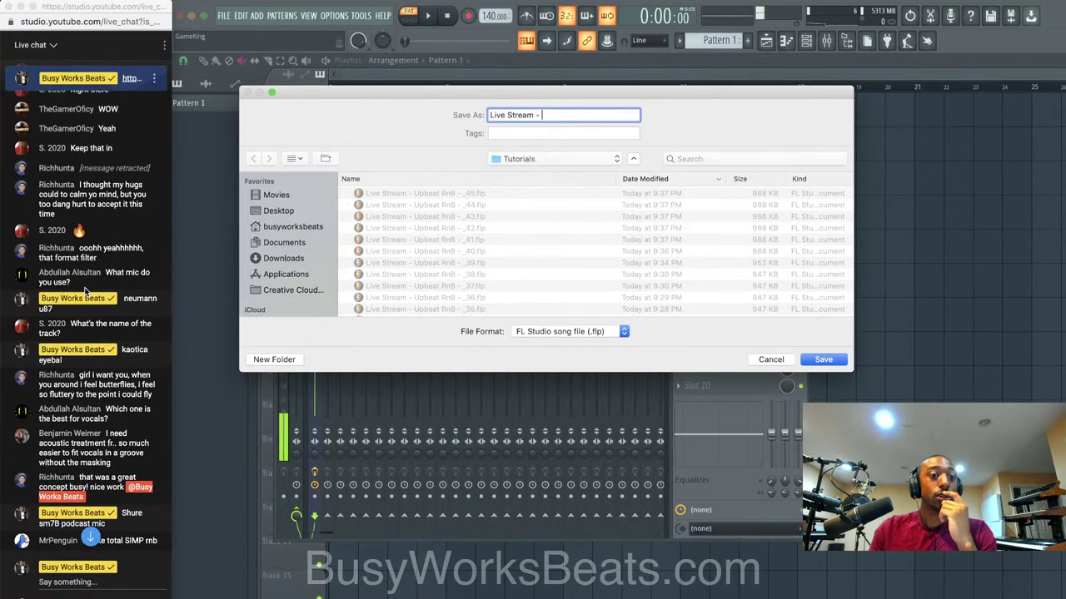
scroll(86, 291, "up", 5)
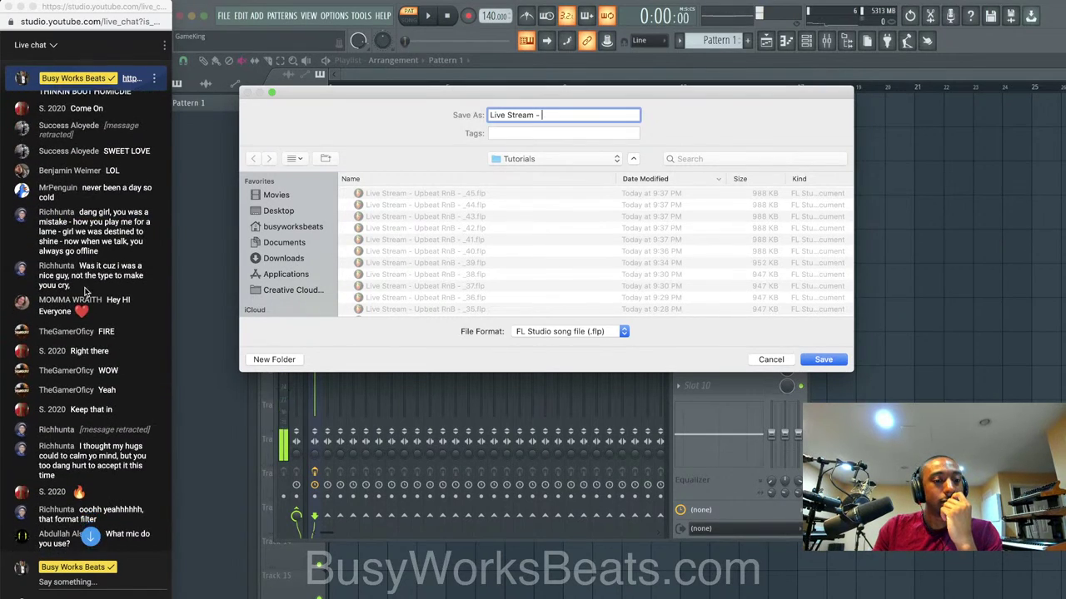
scroll(86, 291, "down", 1)
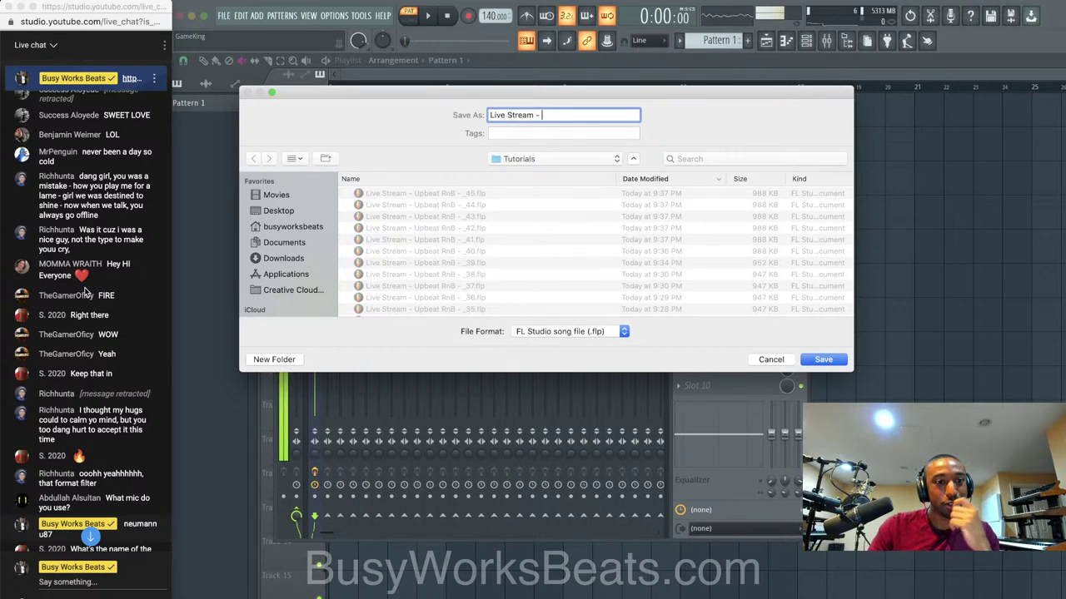
scroll(86, 292, "up", 6)
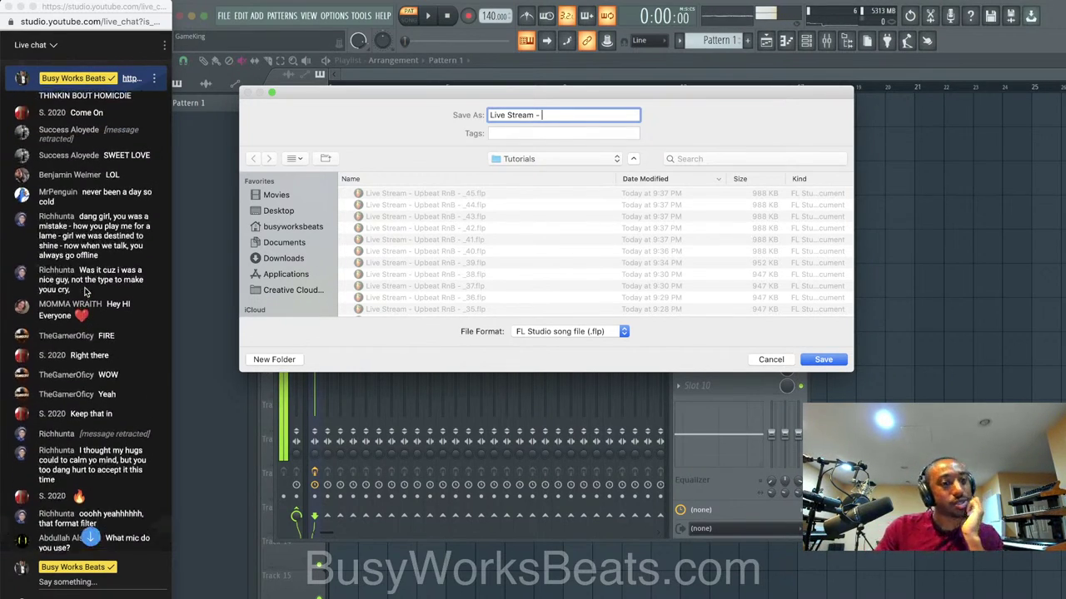
scroll(86, 292, "down", 10)
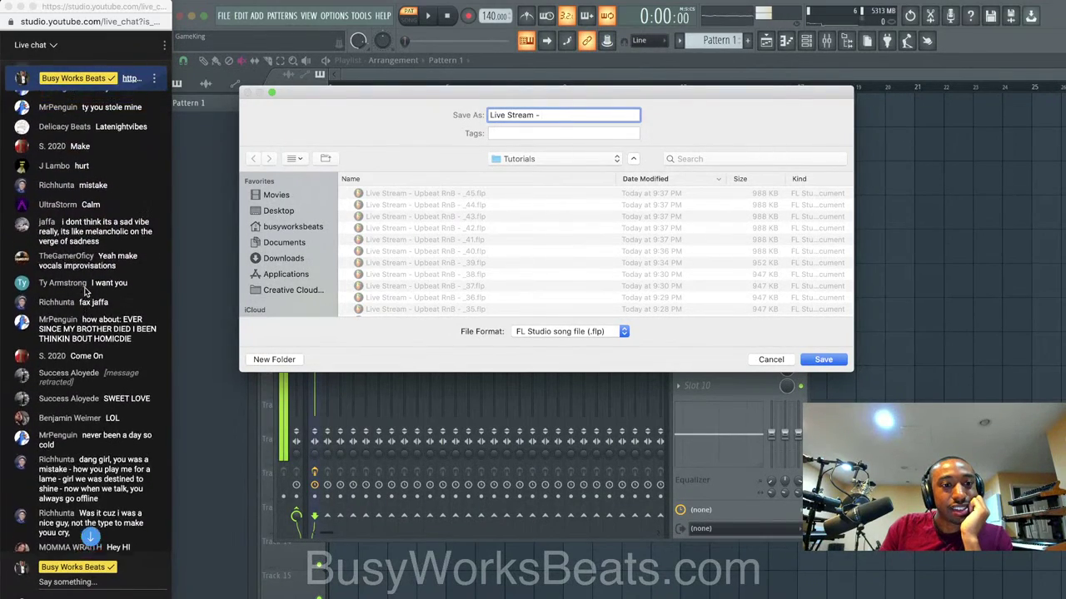
scroll(86, 292, "up", 10)
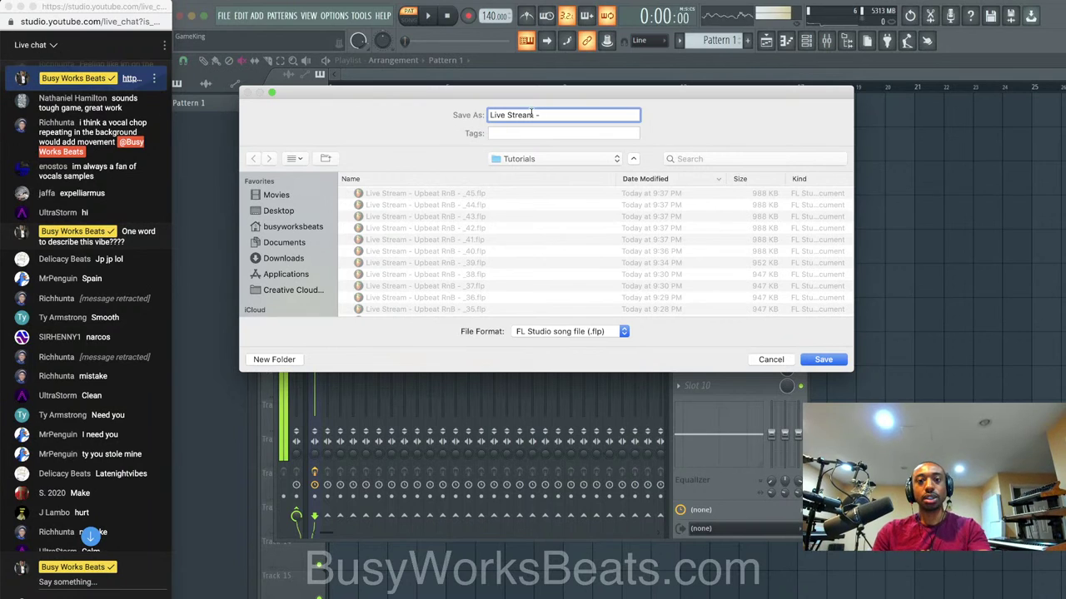
scroll(116, 343, "down", 6)
scroll(117, 343, "down", 10)
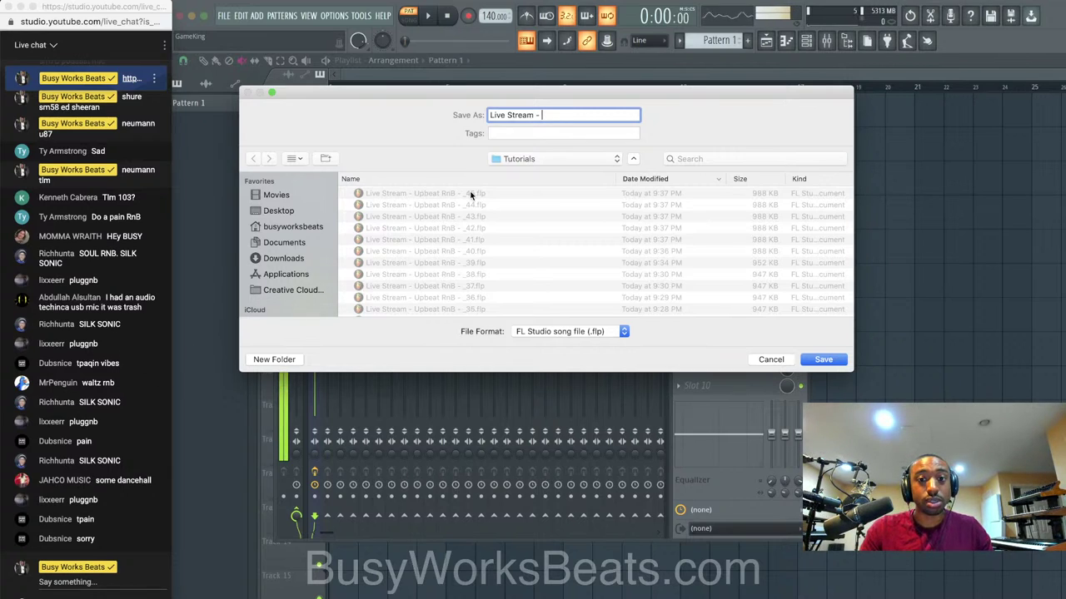
type("Tpain")
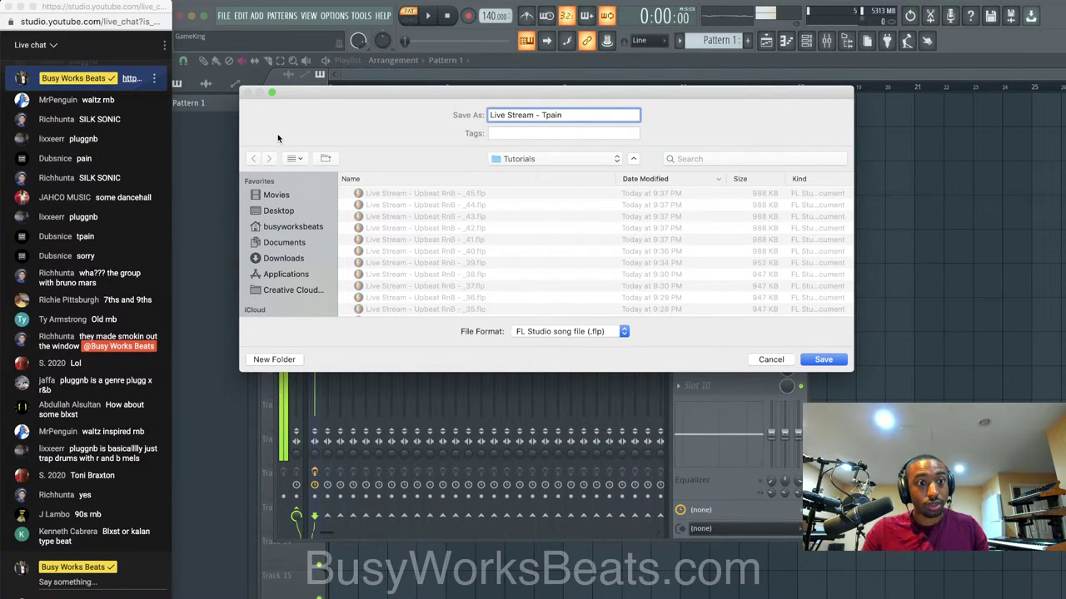
Replace 'Tpain' with 'Kehlani' so the file name reads 'Live Stream - Kehlani'.
scroll(108, 189, "up", 2)
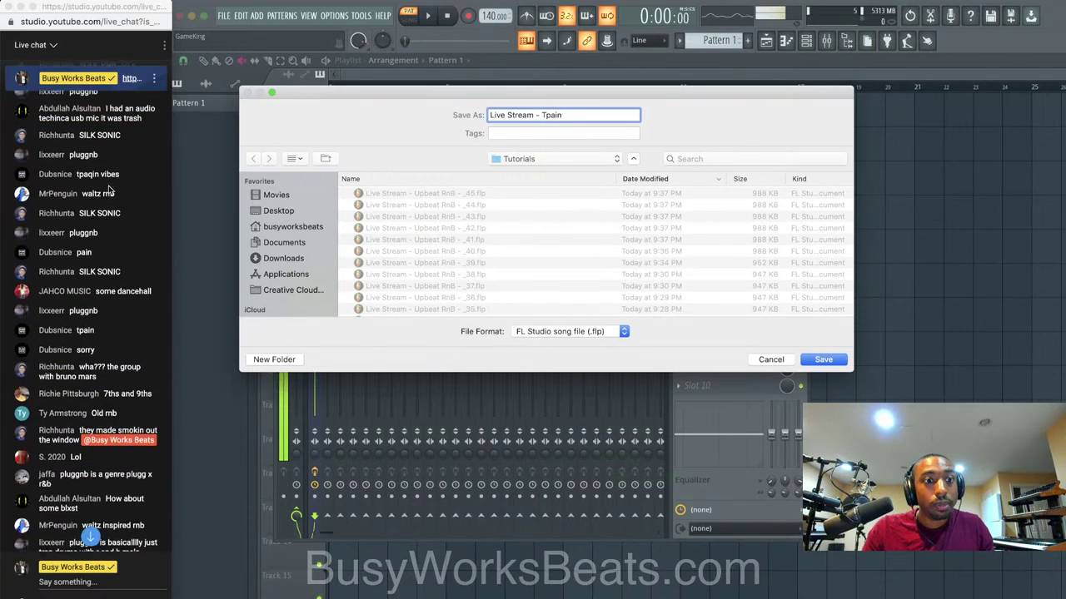
scroll(108, 190, "up", 3)
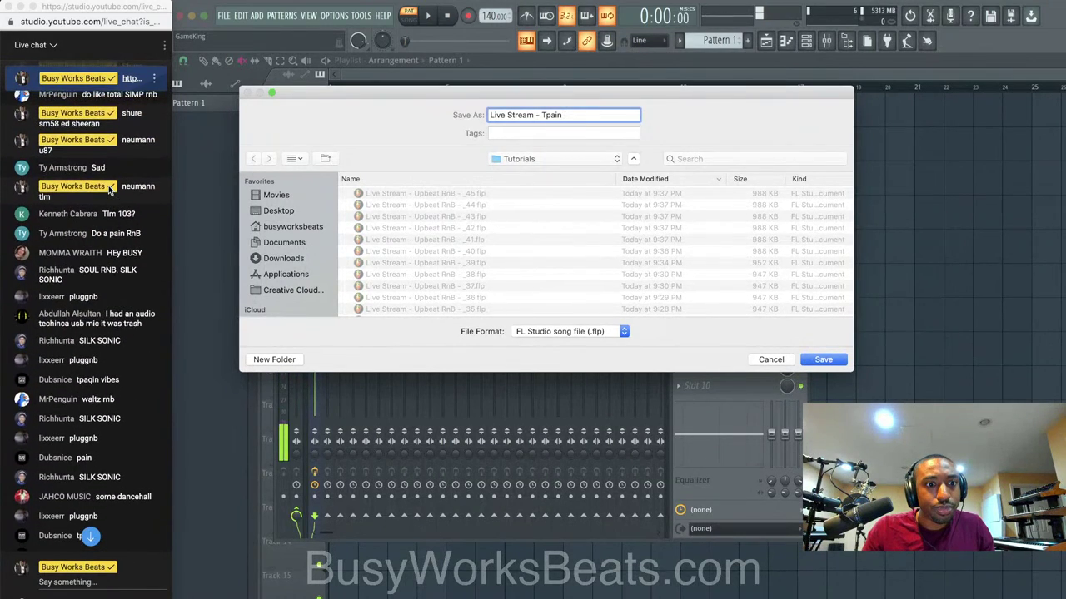
scroll(109, 190, "down", 8)
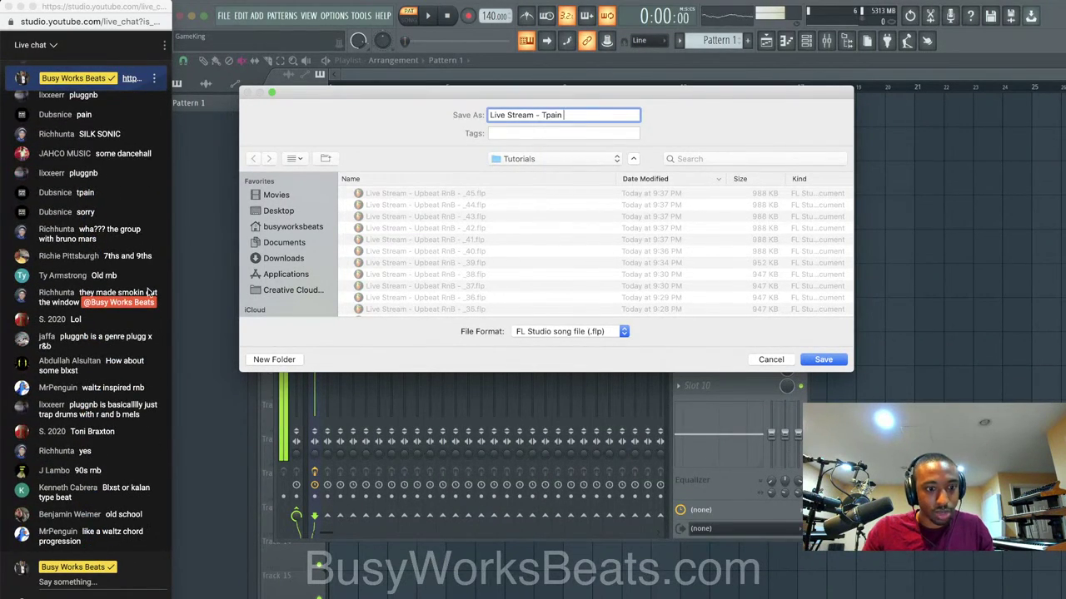
left_click_drag(571, 115, 542, 115)
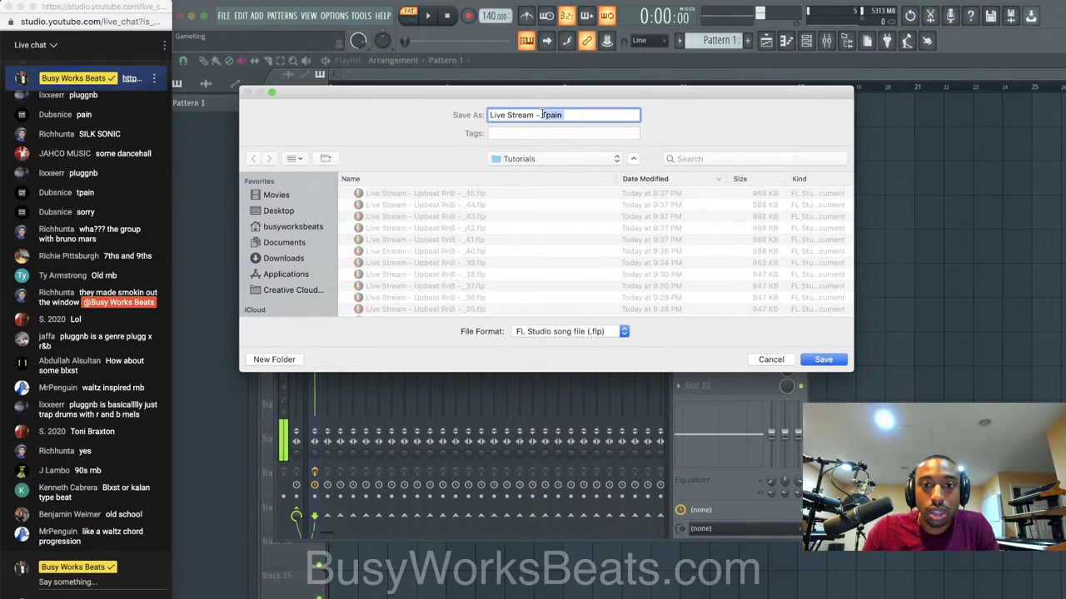
key("BackSpace")
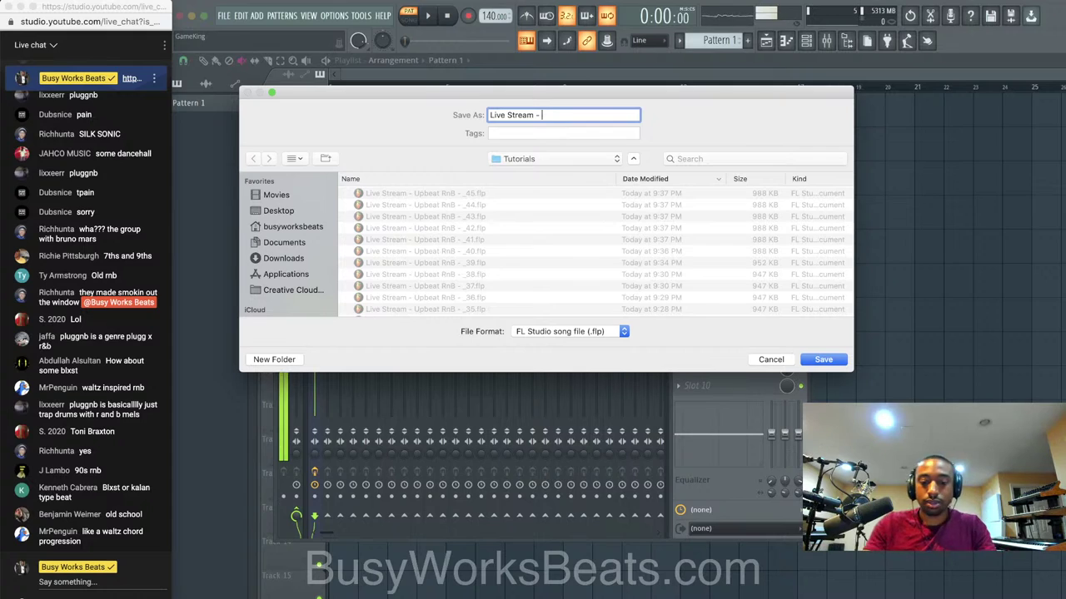
type("Kehlani")
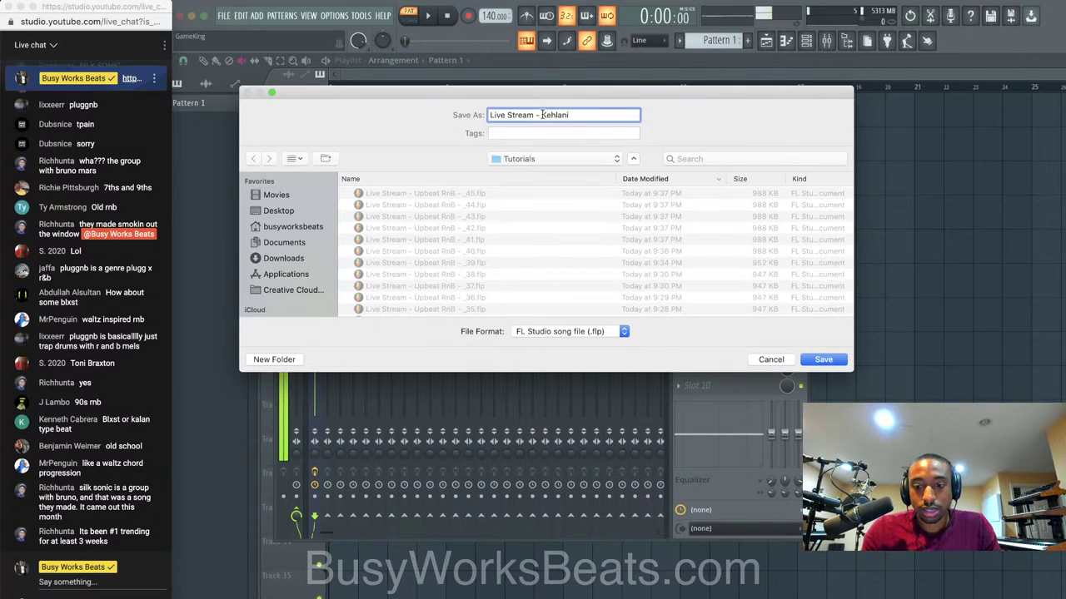
Save as 'Live Stream - Kehlani', then swap the Sampler channel for Omnisphere and dismiss its splash screen.
key("Return")
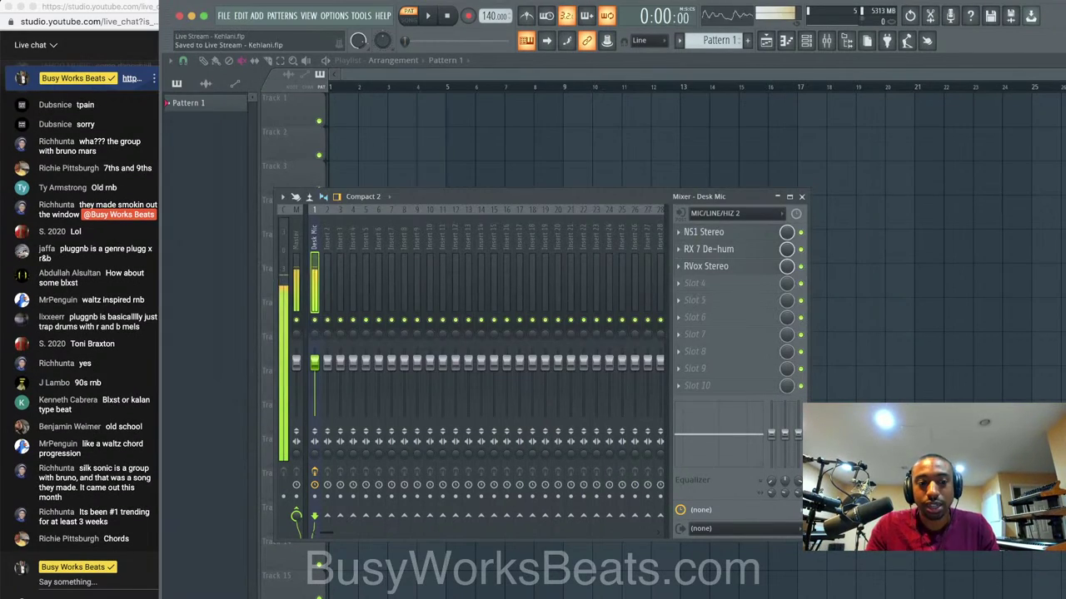
left_click(806, 41)
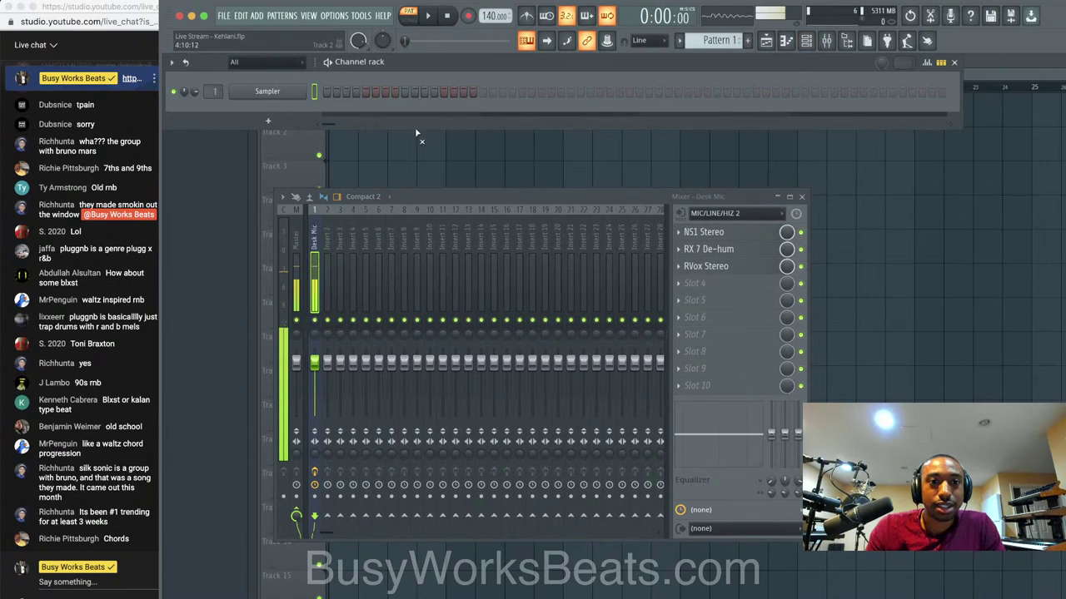
right_click(304, 90)
mouse_move(373, 199)
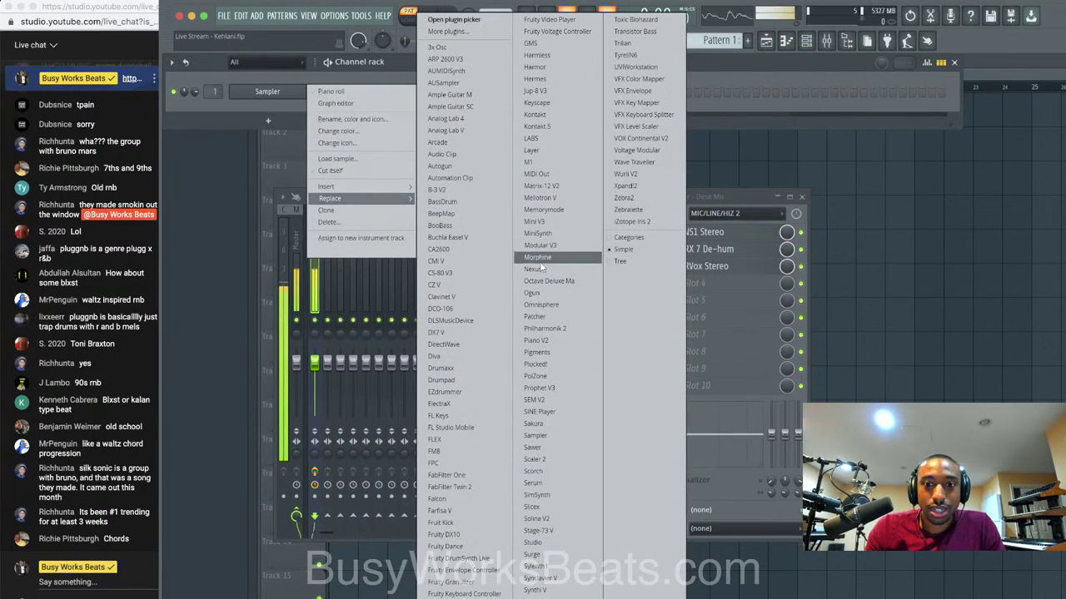
left_click(548, 306)
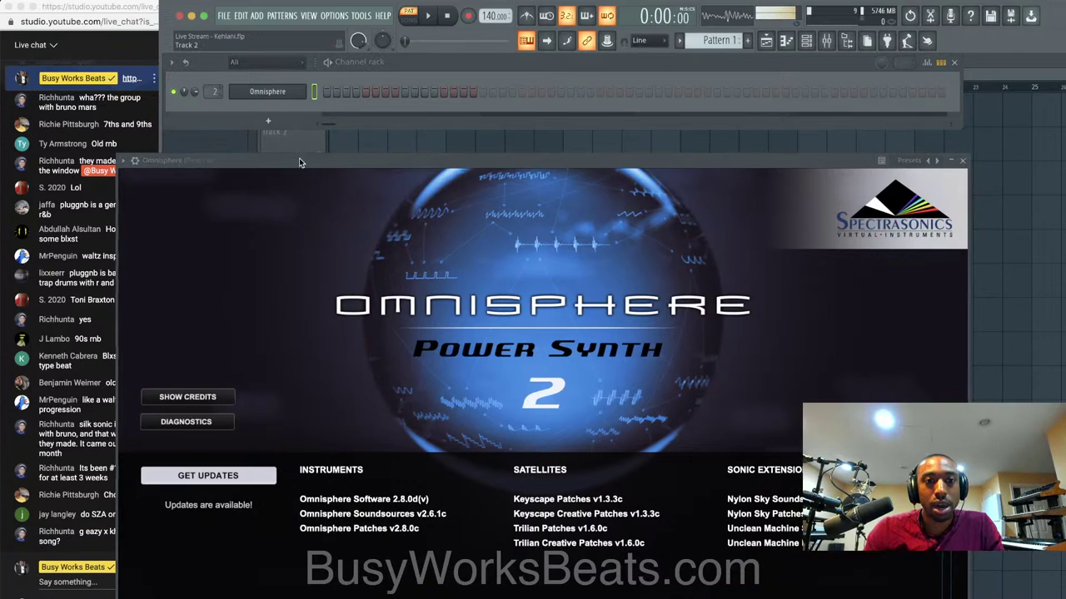
left_click_drag(299, 159, 338, 41)
left_click(430, 247)
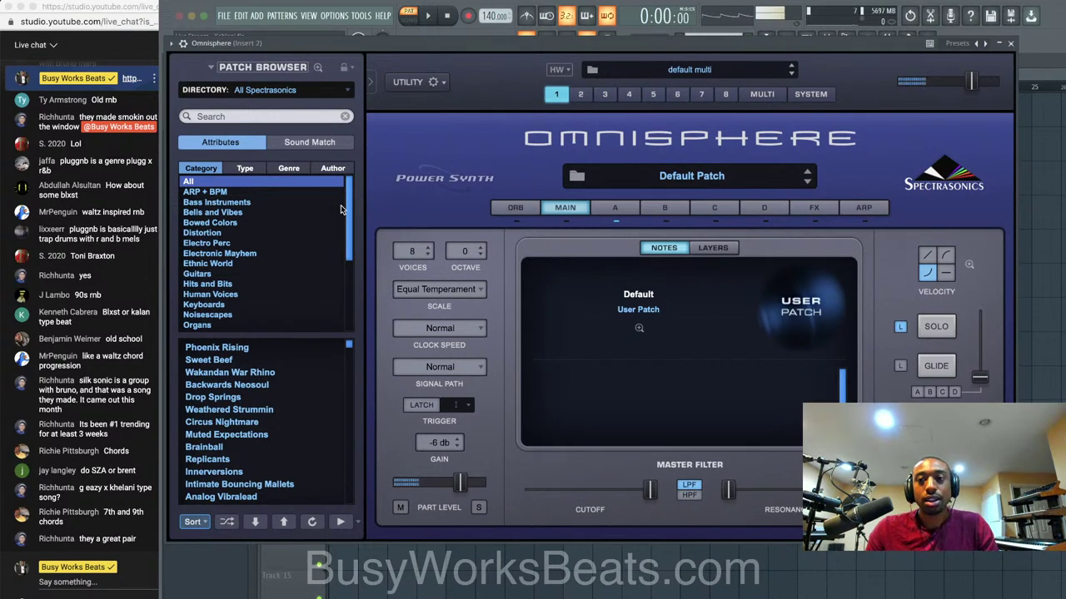
Filter Omnisphere's browser to the Keyscape Library and load the Rhodes - LA Custom Chorus patch.
left_click(298, 91)
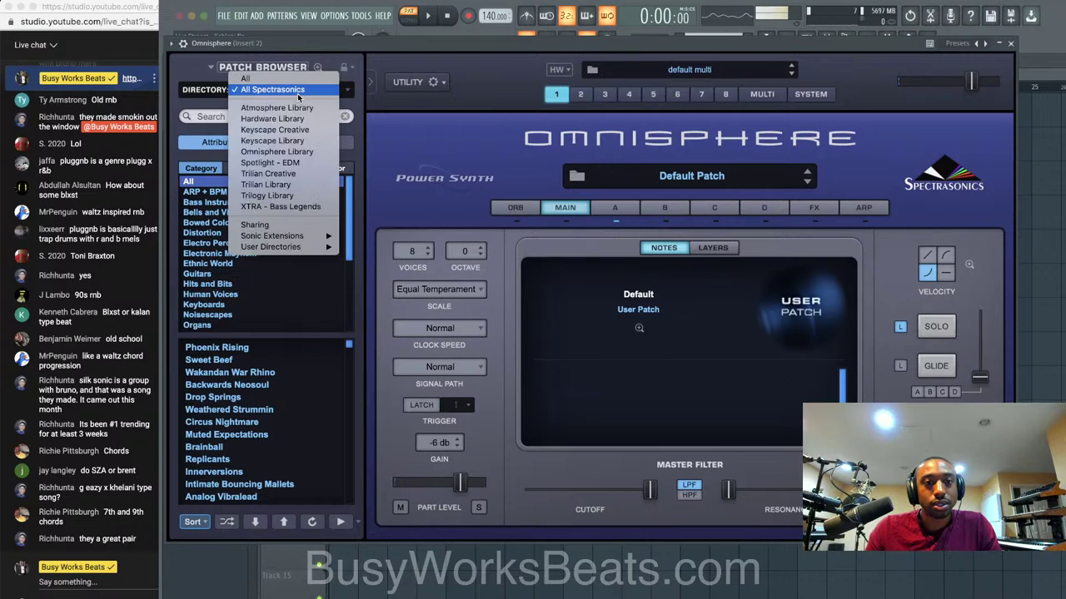
left_click(297, 142)
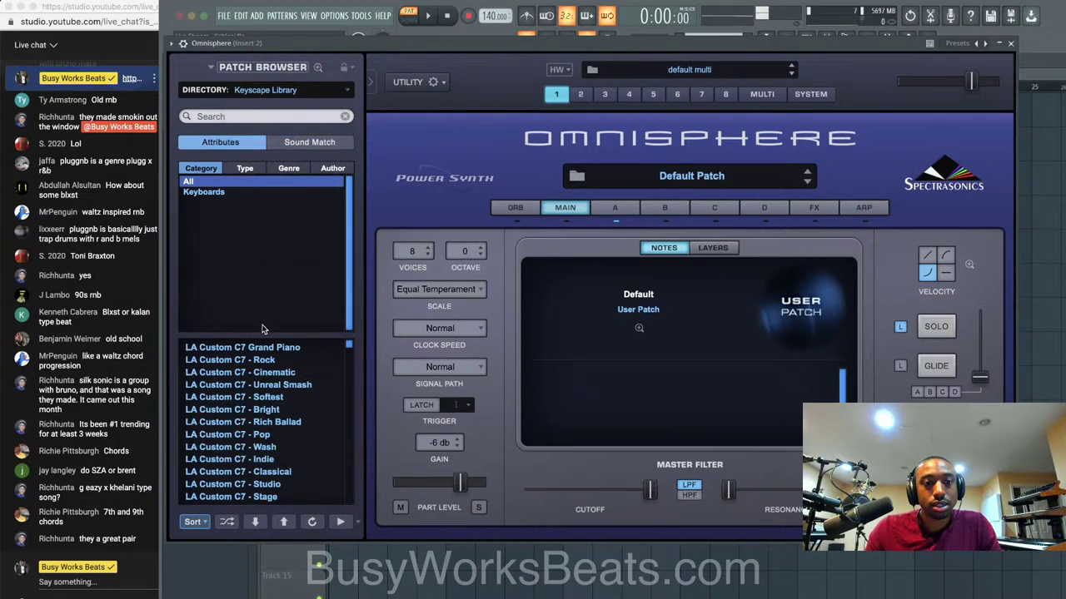
left_click(261, 347)
scroll(264, 391, "down", 4)
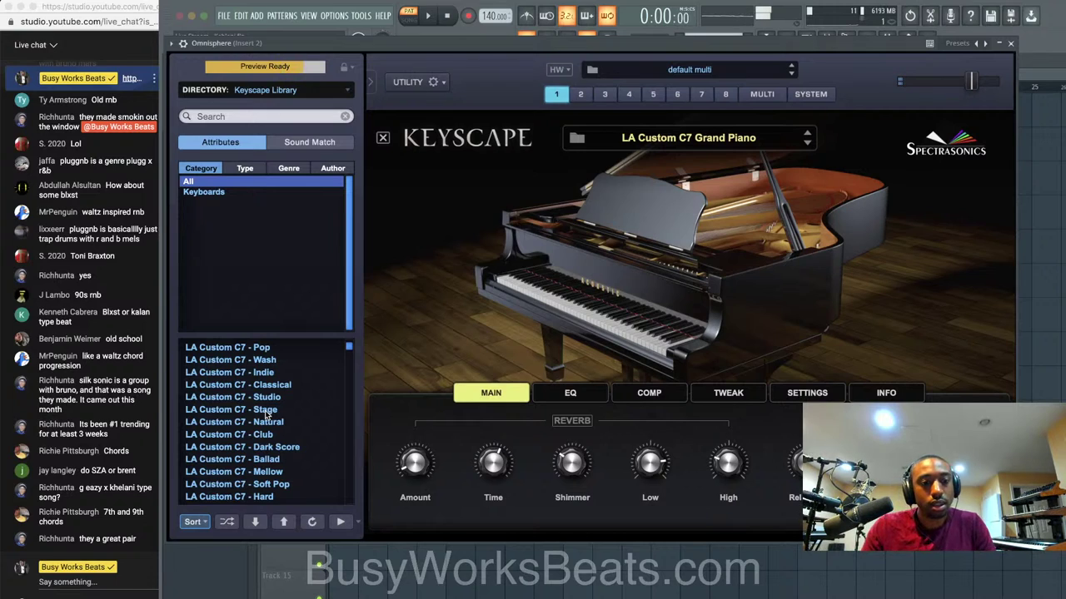
scroll(267, 417, "up", 3)
scroll(266, 416, "down", 5)
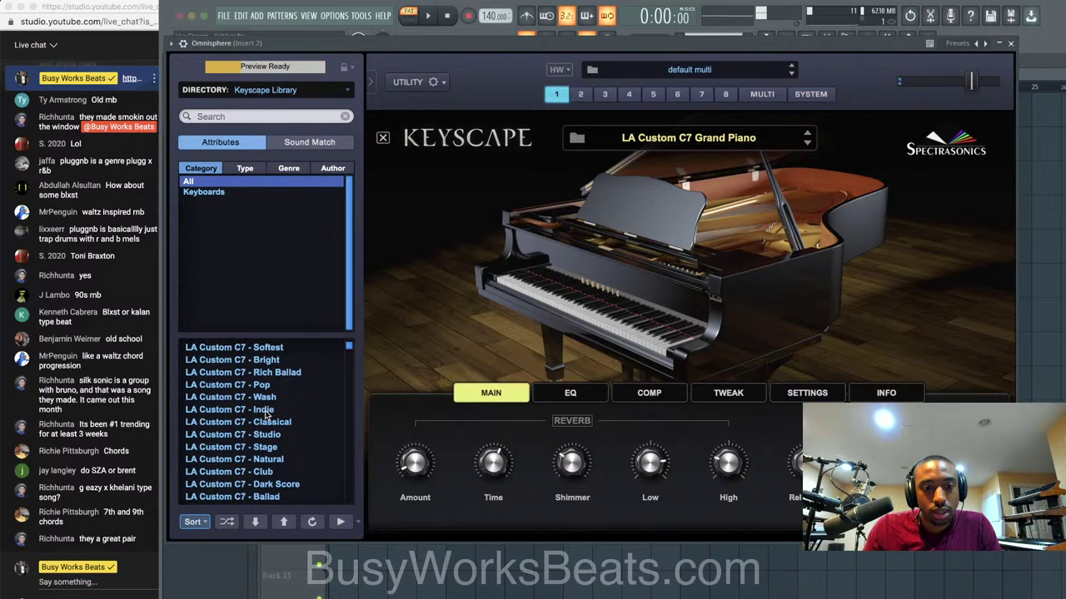
left_click(272, 484)
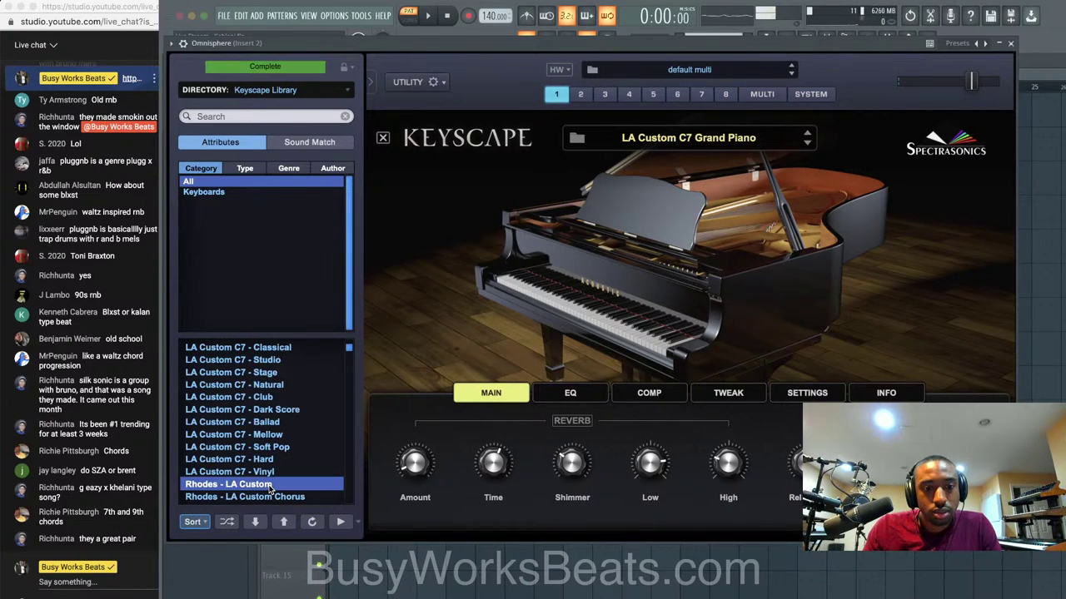
scroll(271, 466, "down", 2)
left_click(280, 458)
left_click(280, 449)
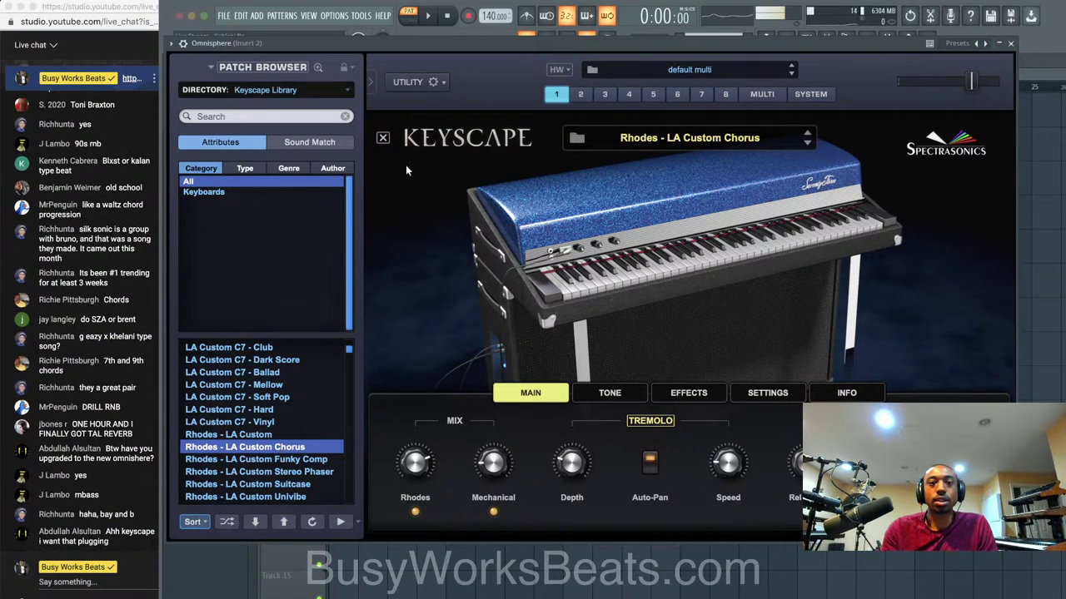
Back on Omnisphere's main page, transpose layer A up to +1.
left_click(385, 138)
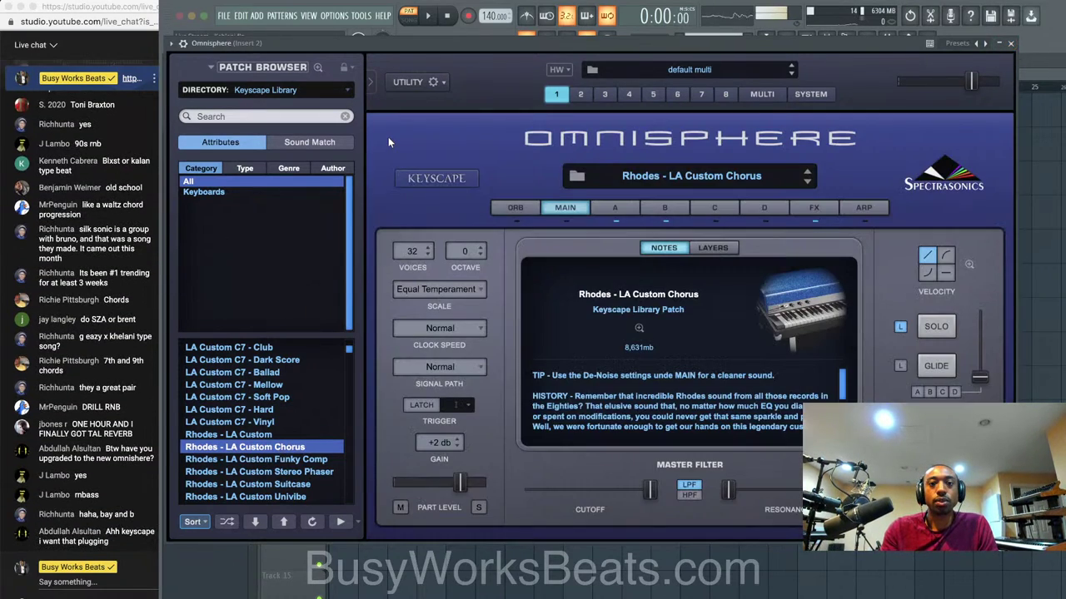
left_click(615, 207)
left_click(423, 307)
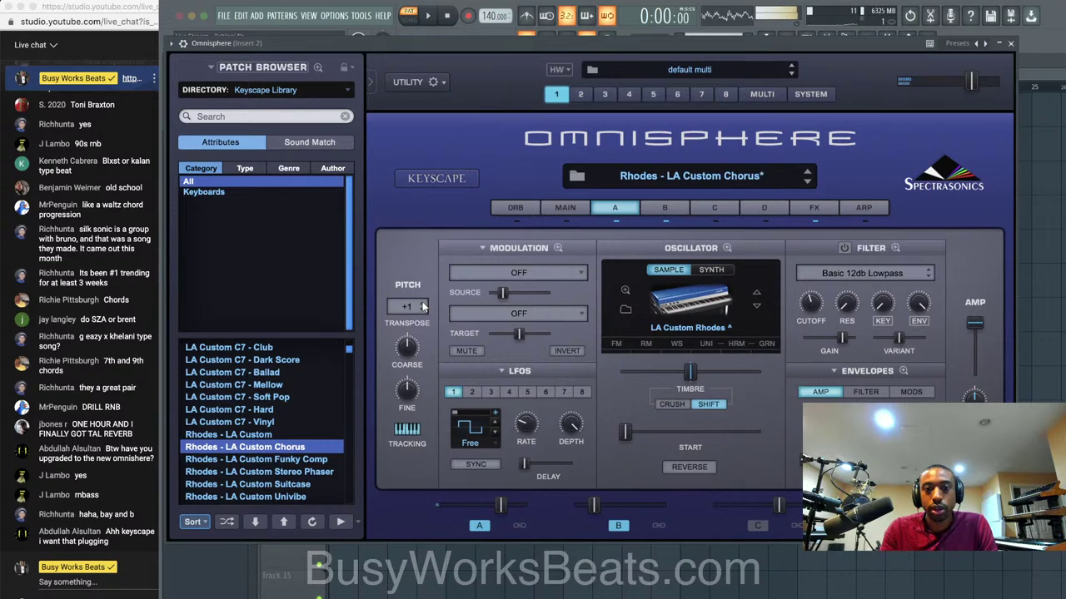
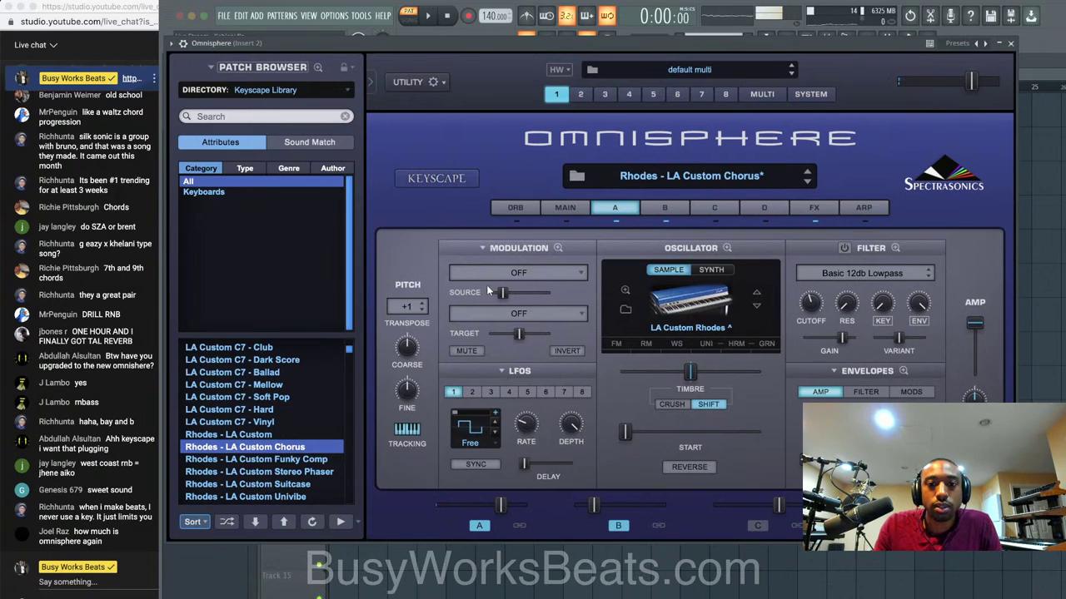
Raise the Rhodes - LA Custom Chorus patch's transpose to +3, then close the Omnisphere window.
left_click(422, 304)
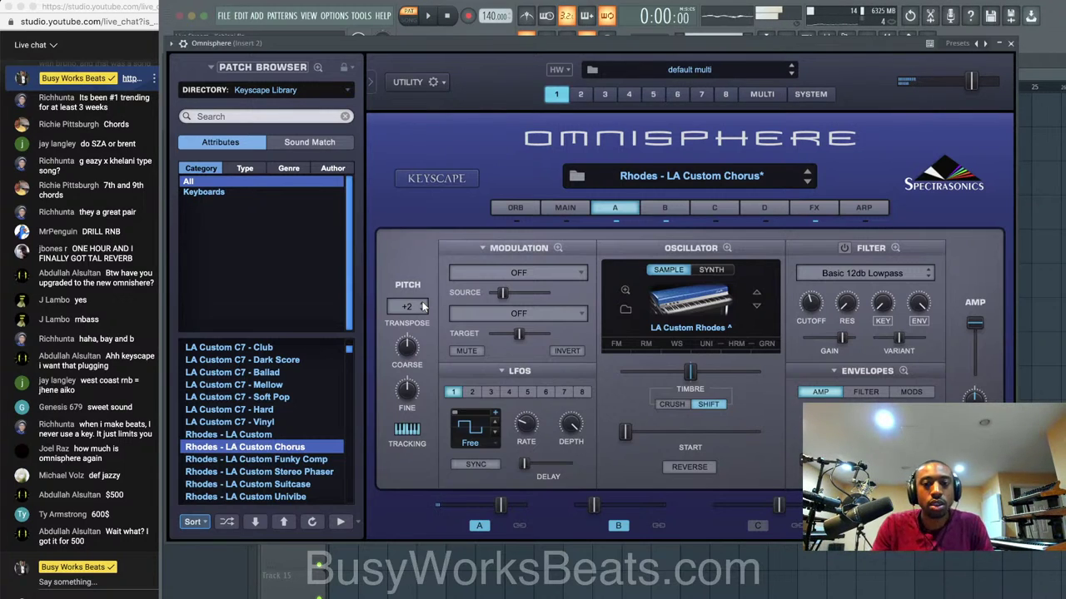
left_click(423, 307)
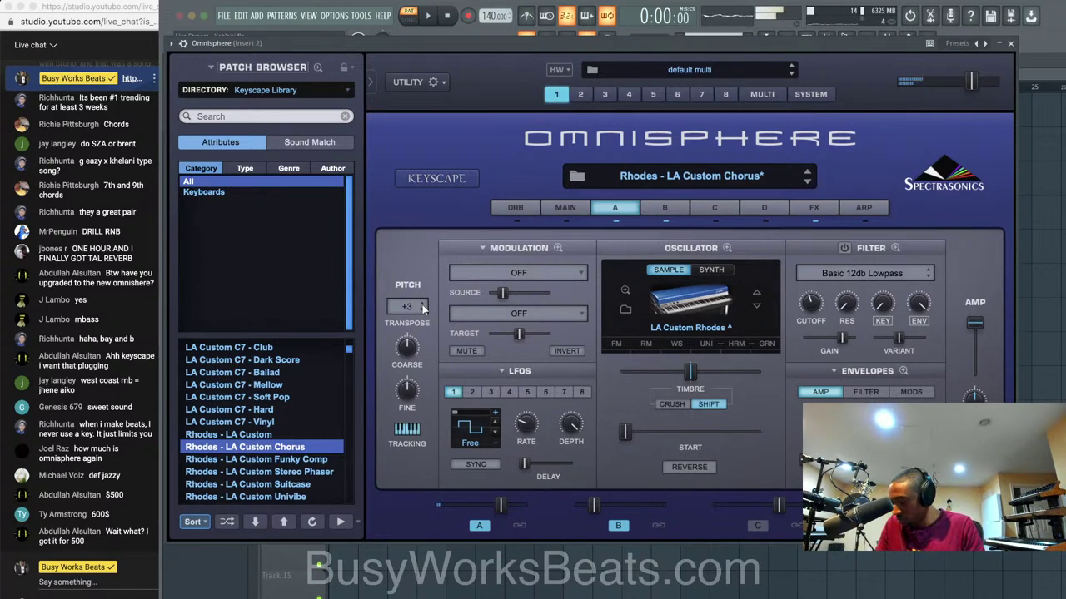
left_click(1011, 43)
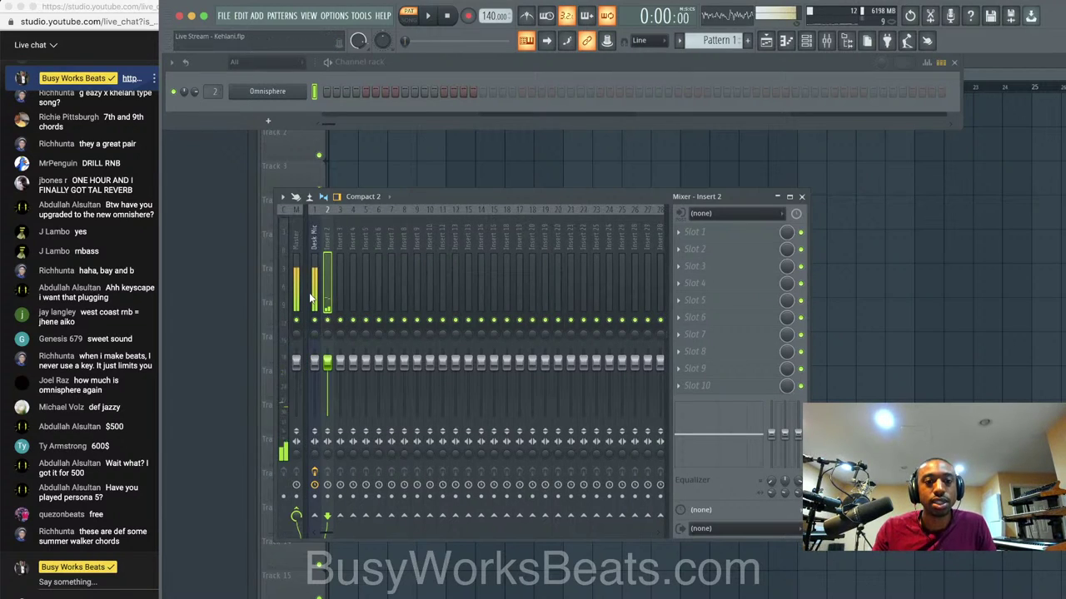
Play and stop the song, select the Desk Mic insert, and reopen the Omnisphere instrument.
key("space")
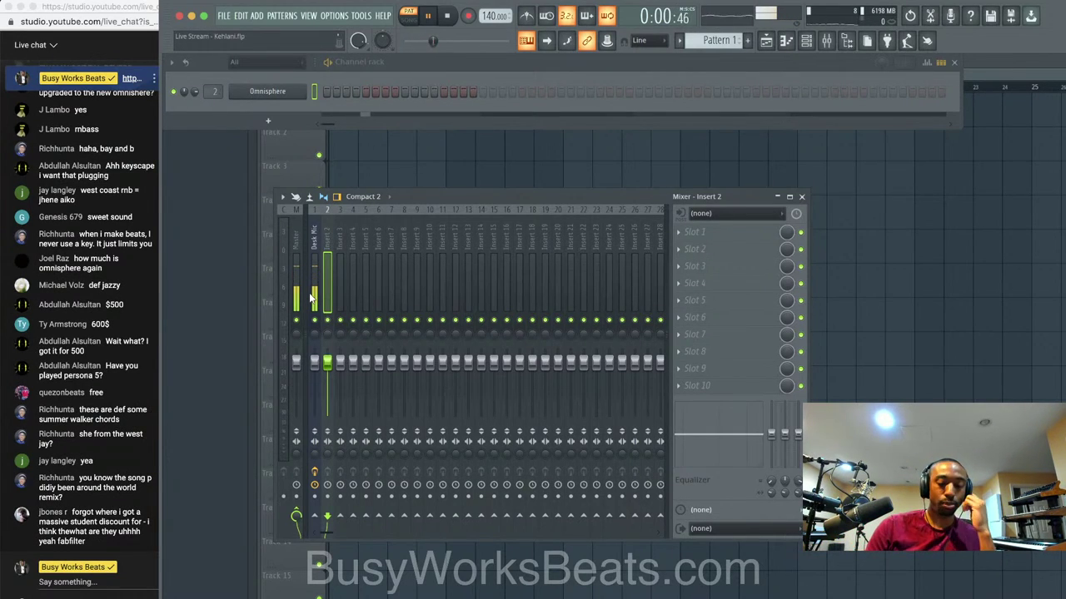
key("space")
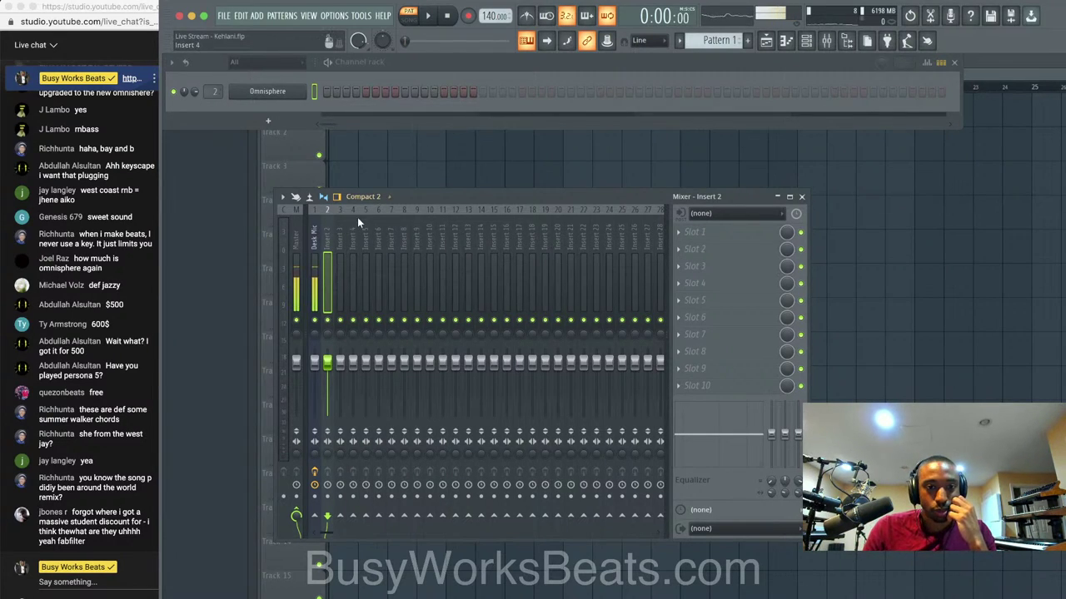
left_click(315, 238)
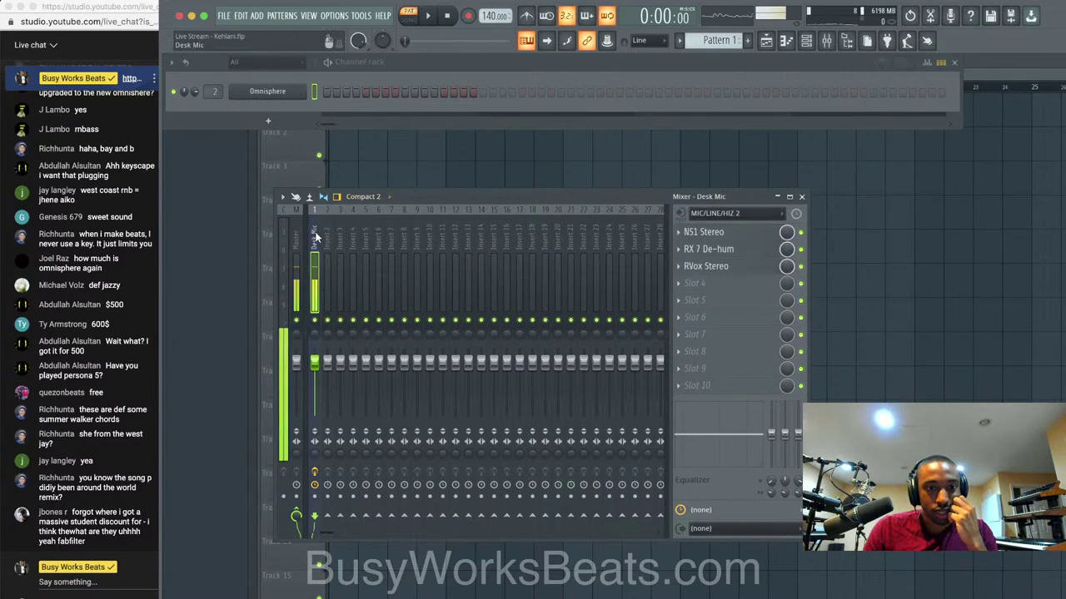
left_click(302, 94)
left_click(302, 94)
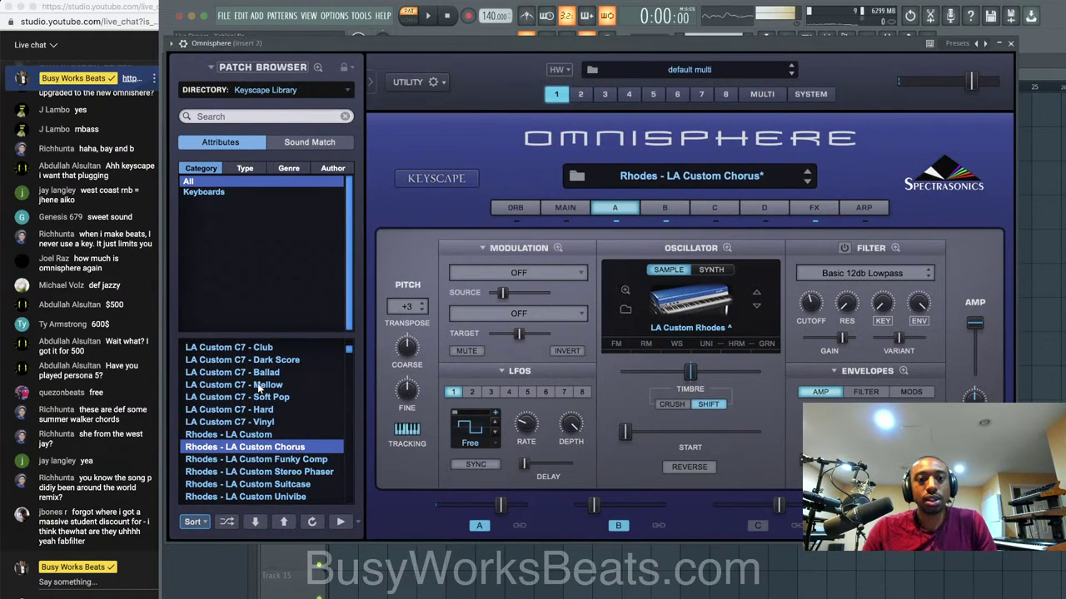
Audition the Celeste - Staccato patch in Omnisphere's browser.
scroll(257, 383, "down", 10)
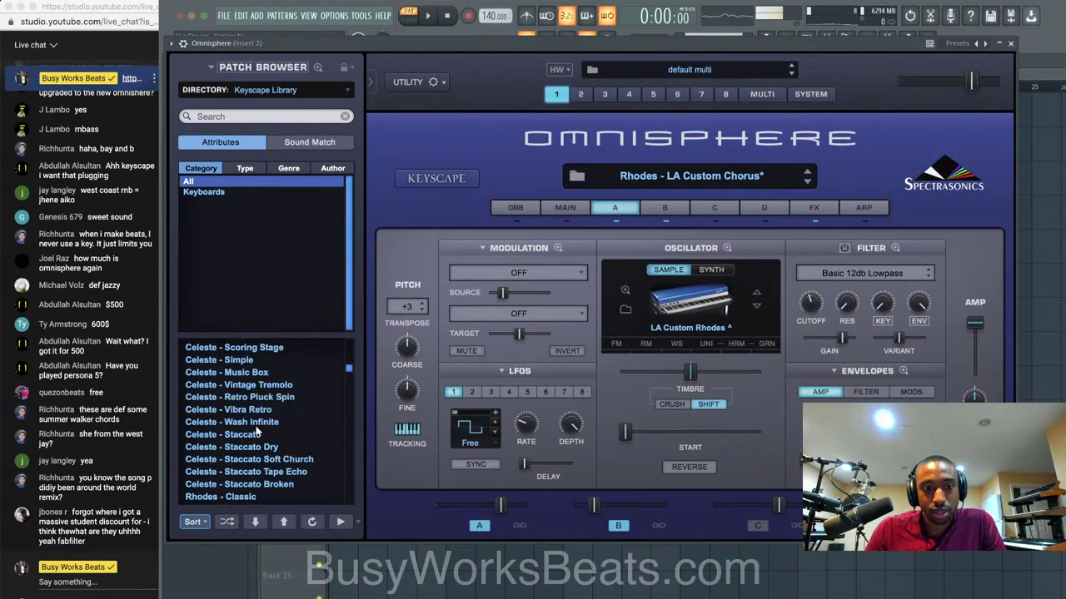
scroll(257, 431, "down", 2)
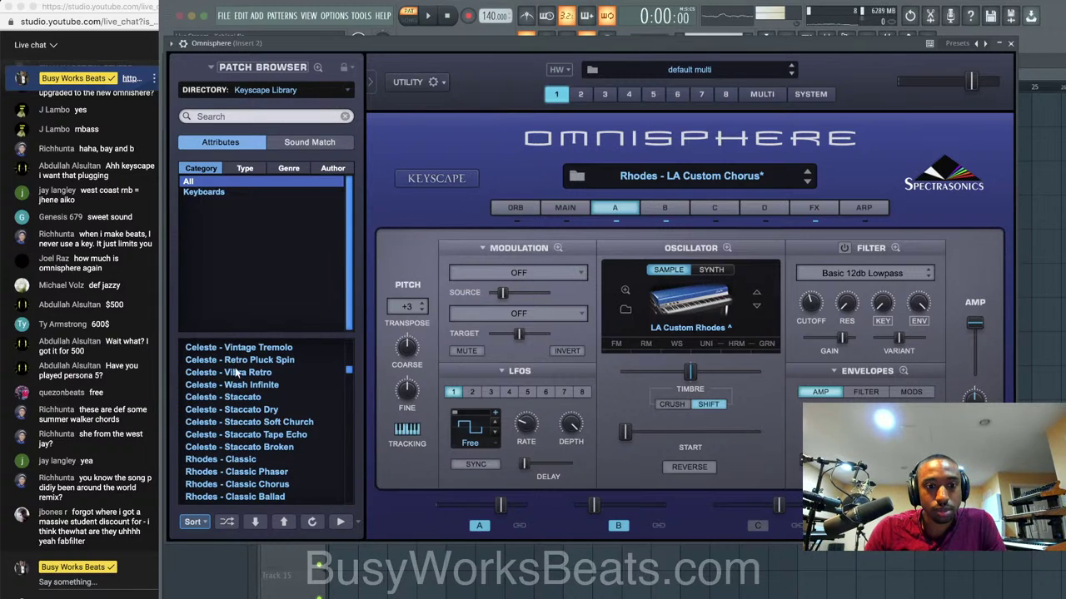
left_click(247, 396)
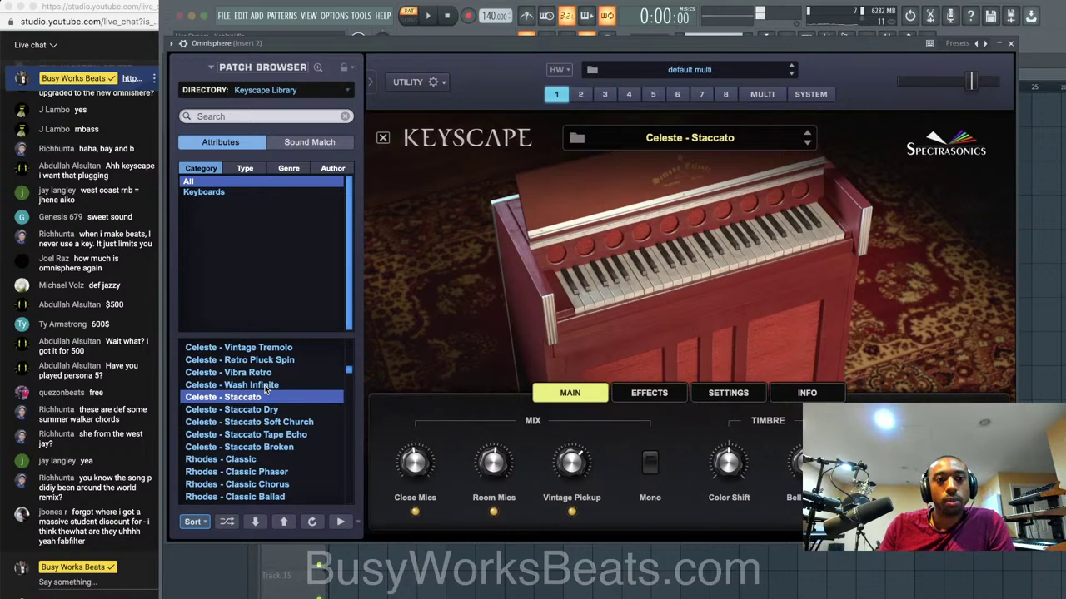
Reload Rhodes - LA Custom Chorus and raise its transpose back to +3 on the main page.
scroll(303, 370, "up", 10)
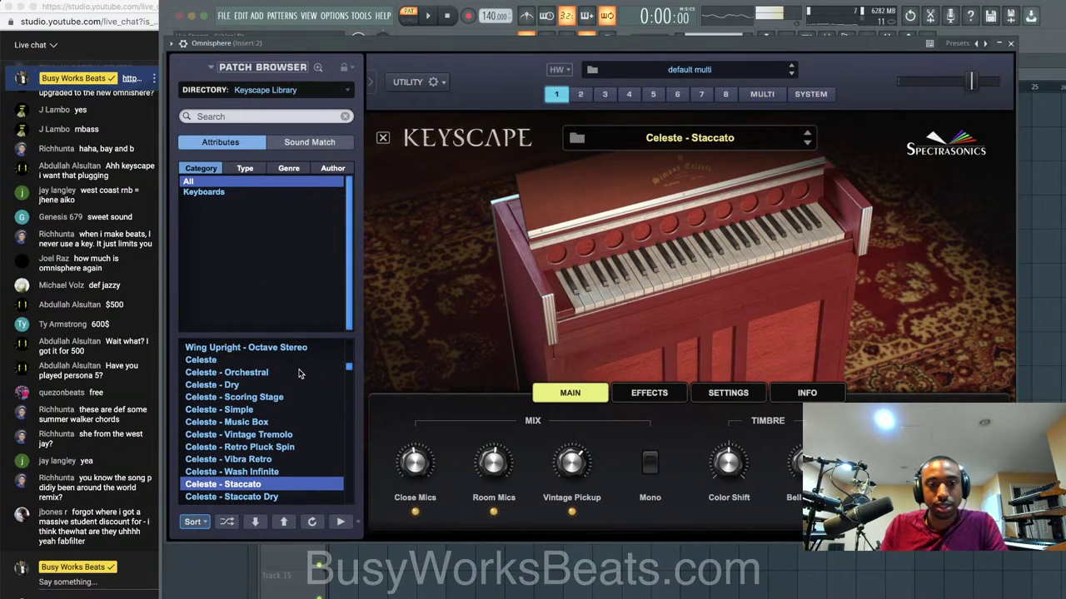
scroll(300, 374, "up", 10)
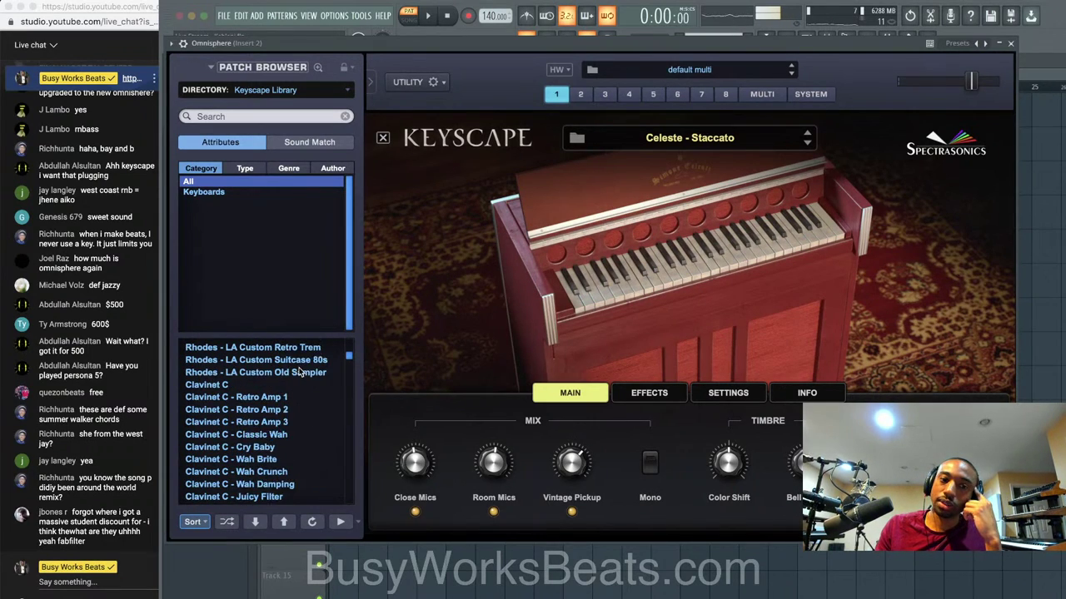
scroll(300, 373, "up", 4)
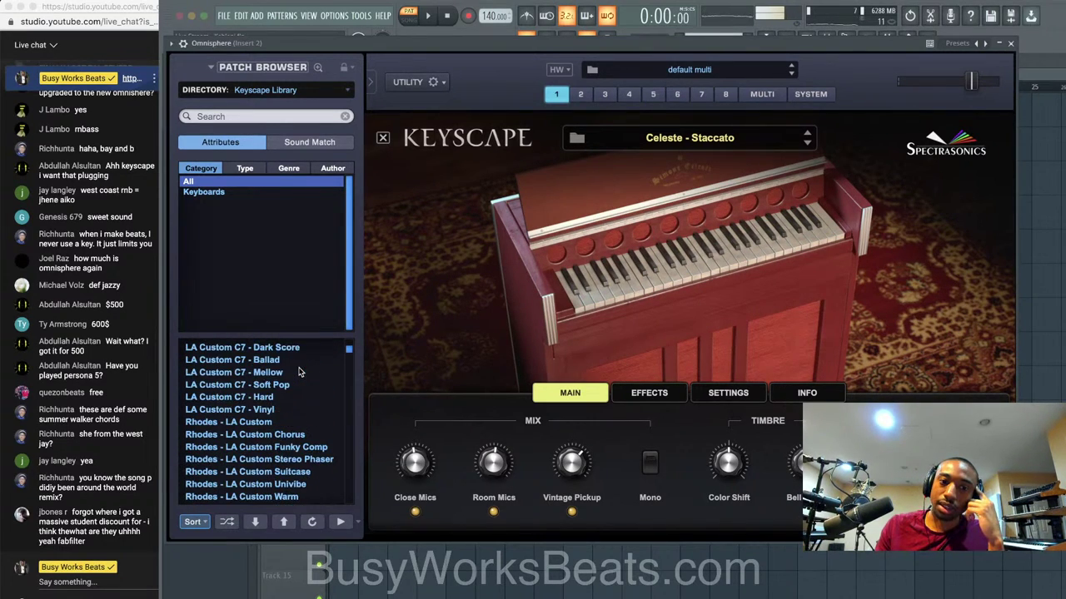
left_click(265, 422)
left_click(312, 433)
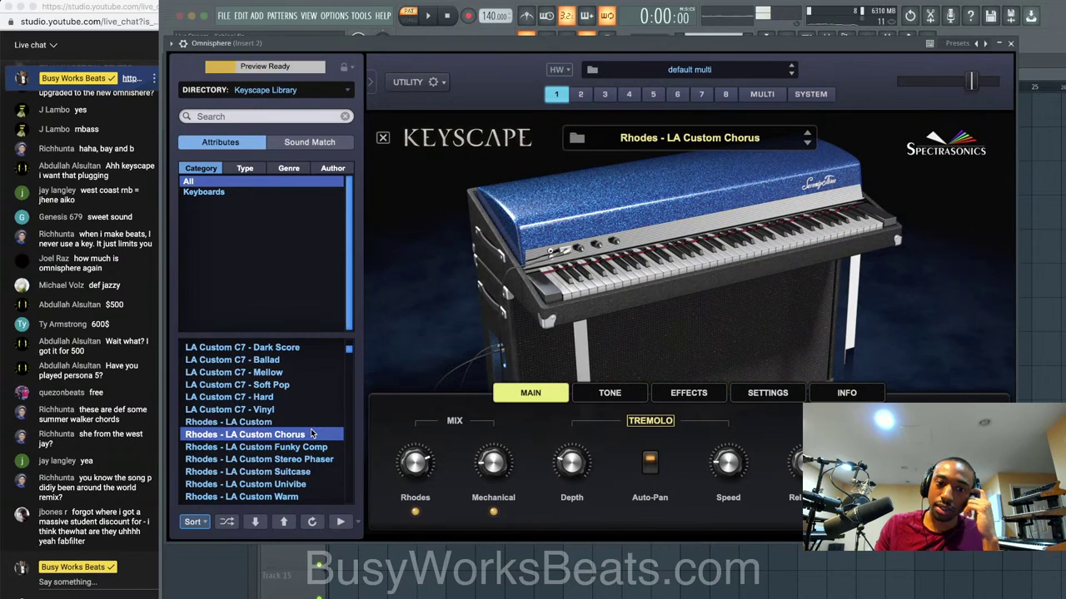
left_click(383, 139)
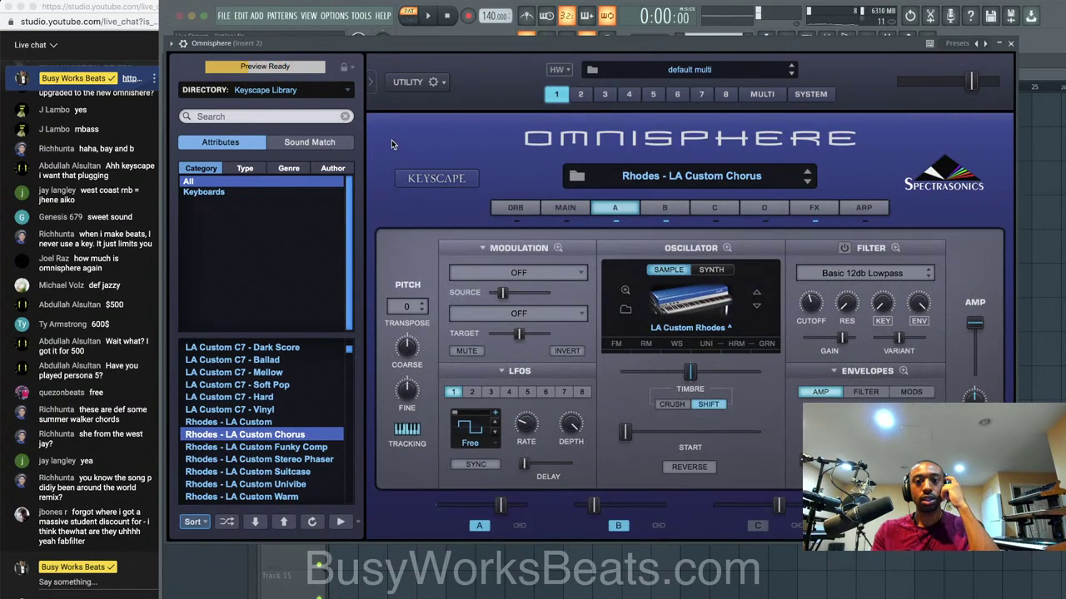
left_click(420, 305)
left_click(420, 305)
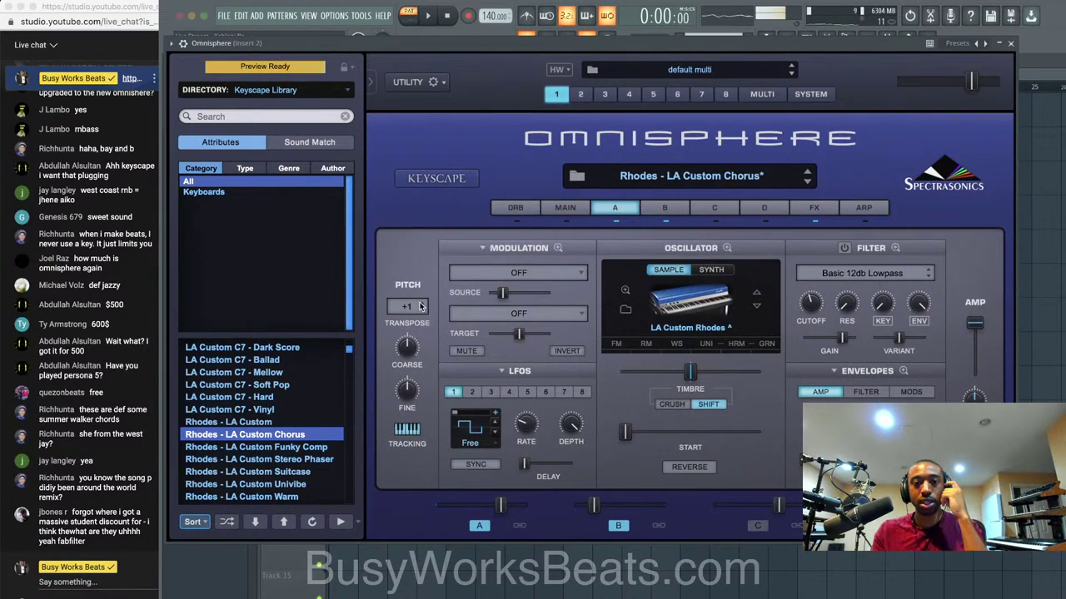
left_click(421, 305)
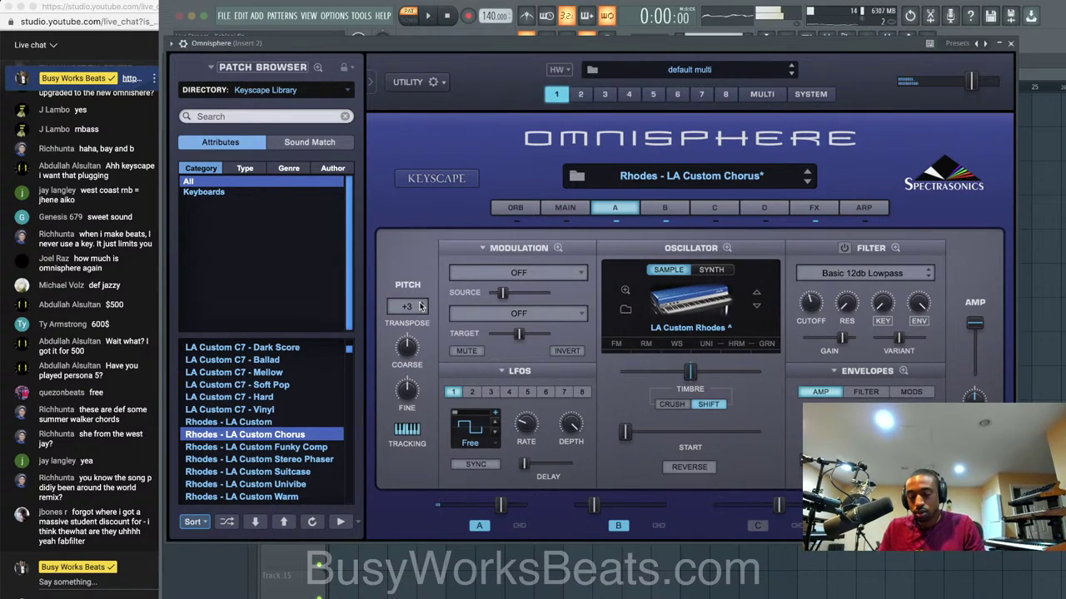
Close Omnisphere and tap out the song's tempo in the Tempo tapper.
left_click(1011, 43)
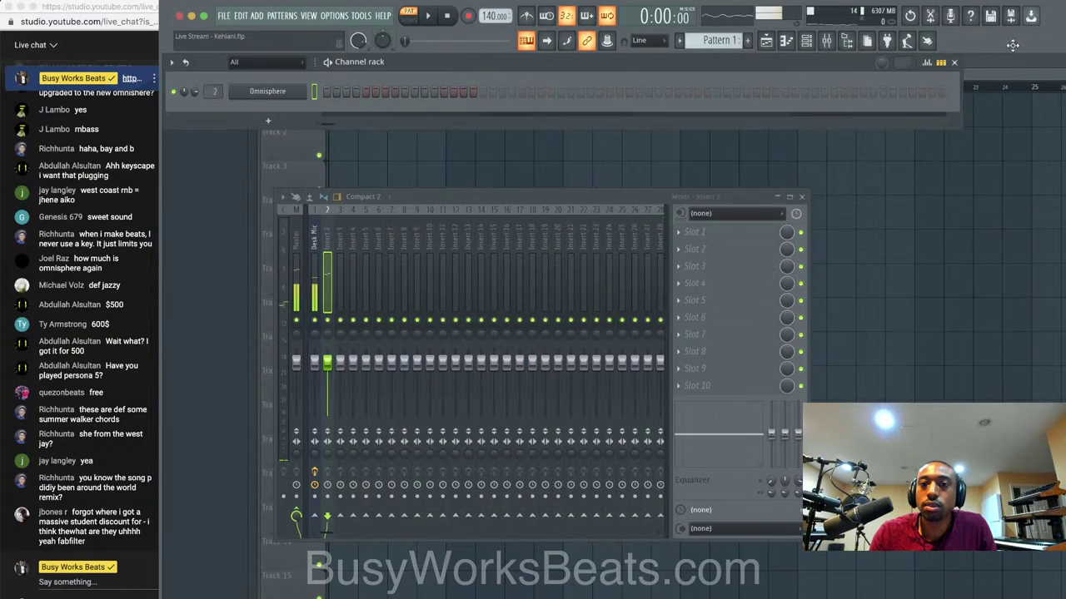
right_click(470, 19)
left_click(498, 22)
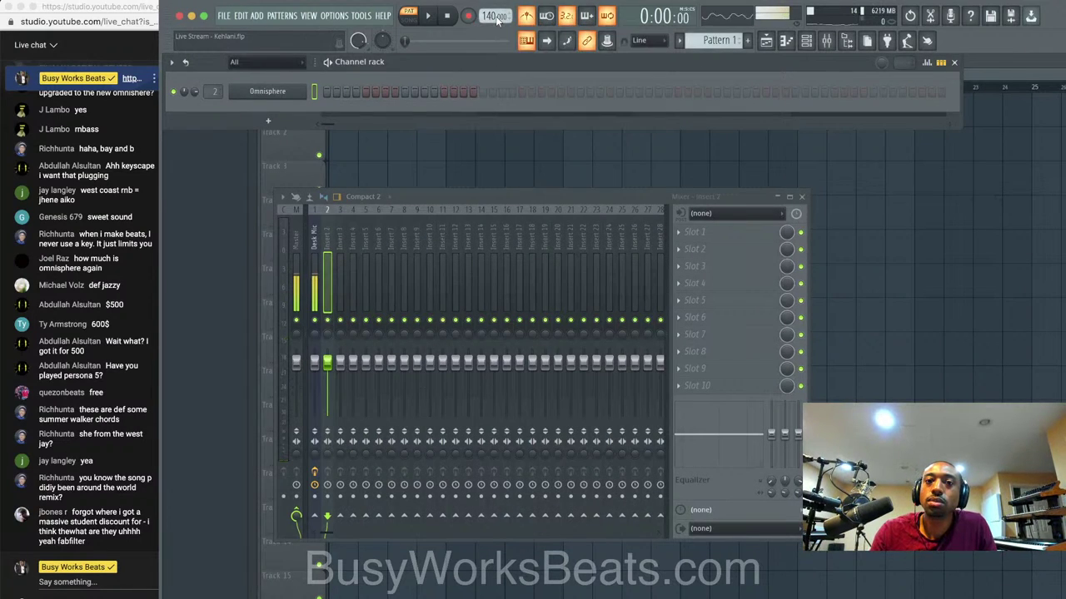
right_click(492, 20)
left_click(498, 178)
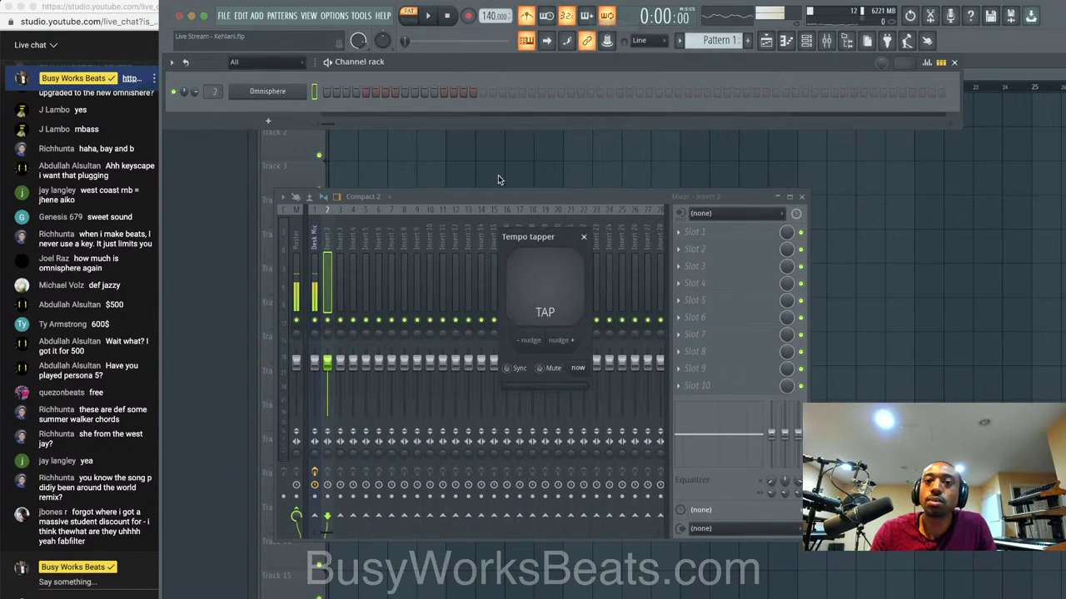
left_click(540, 288)
left_click(539, 288)
left_click(540, 287)
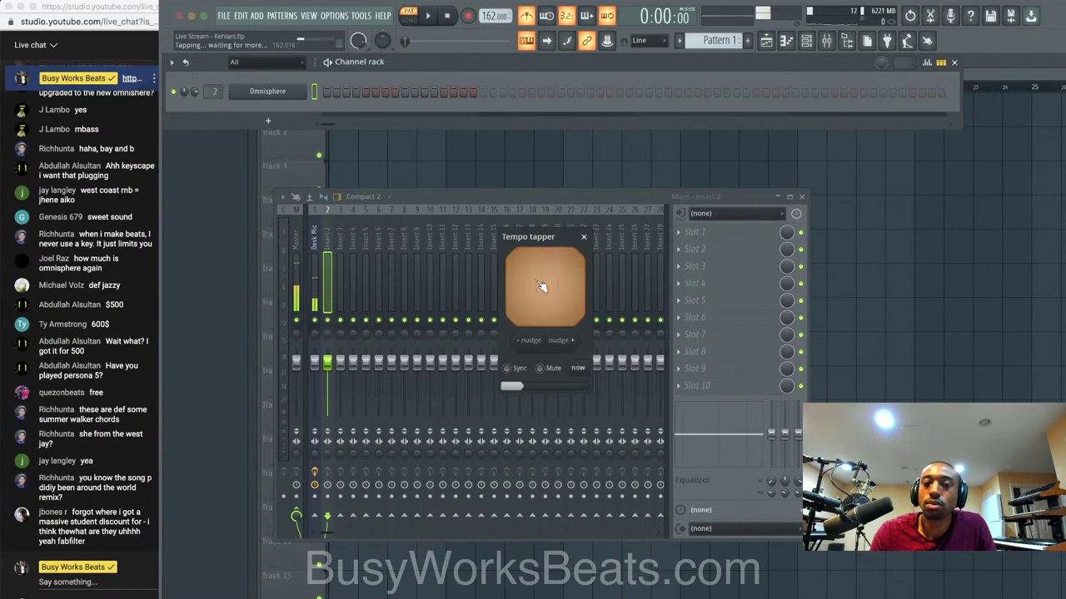
left_click(542, 286)
left_click(543, 287)
left_click(556, 288)
left_click(563, 287)
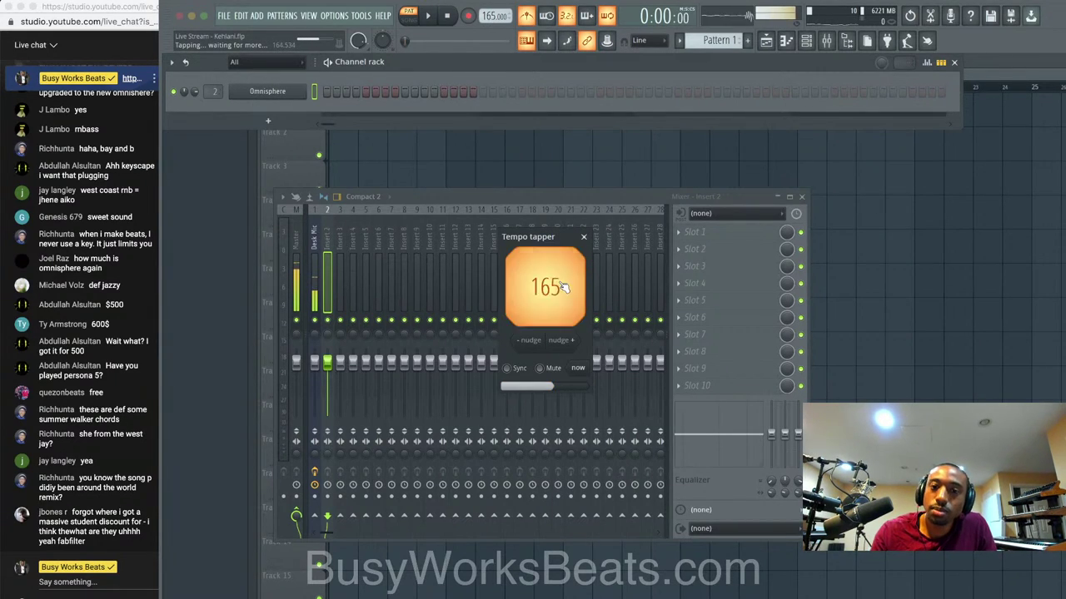
left_click(563, 287)
left_click(563, 287)
left_click(562, 287)
left_click(584, 237)
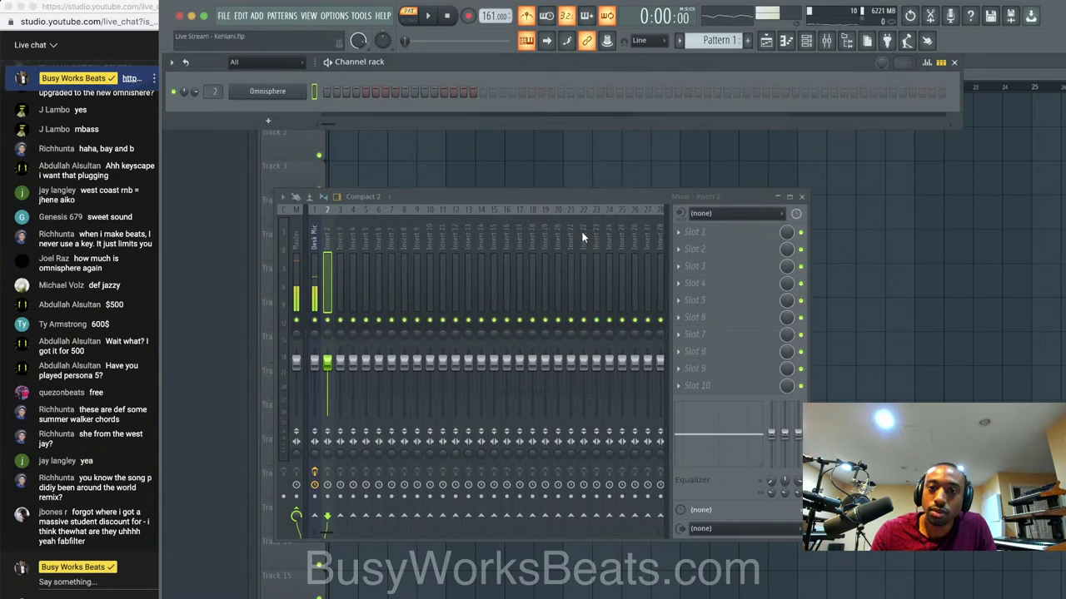
Set the tempo to exactly 160 BPM, then arm recording and confirm the setup.
key("space")
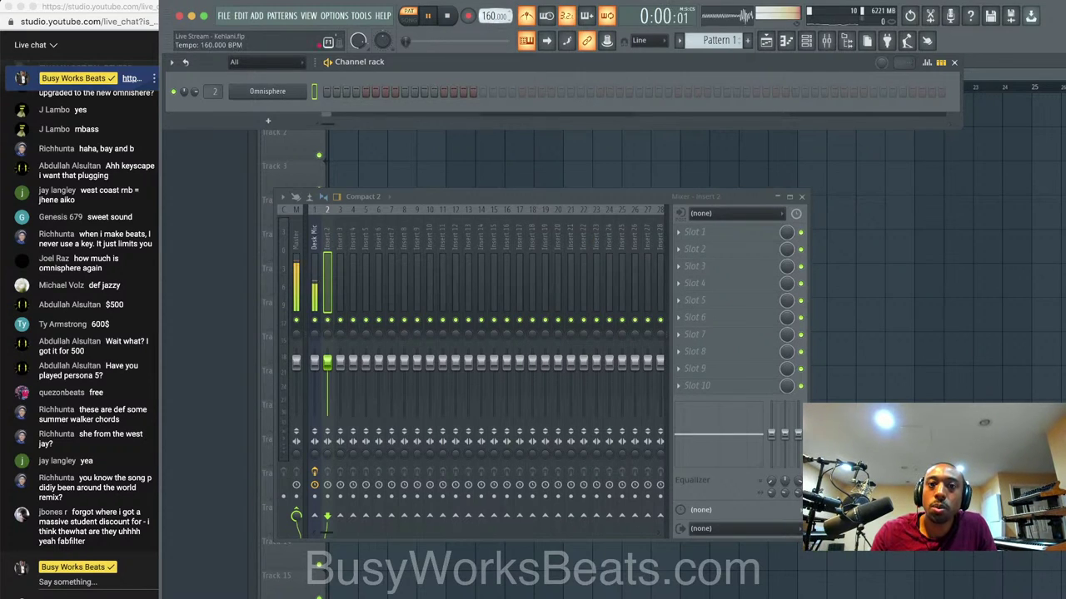
left_click_drag(490, 16, 491, 19)
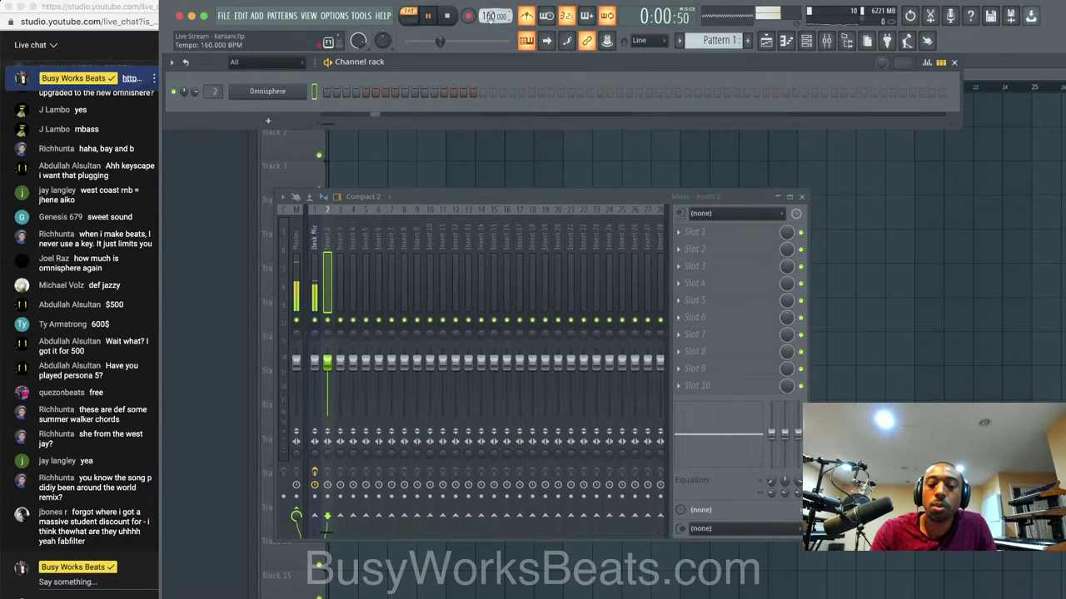
left_click(447, 18)
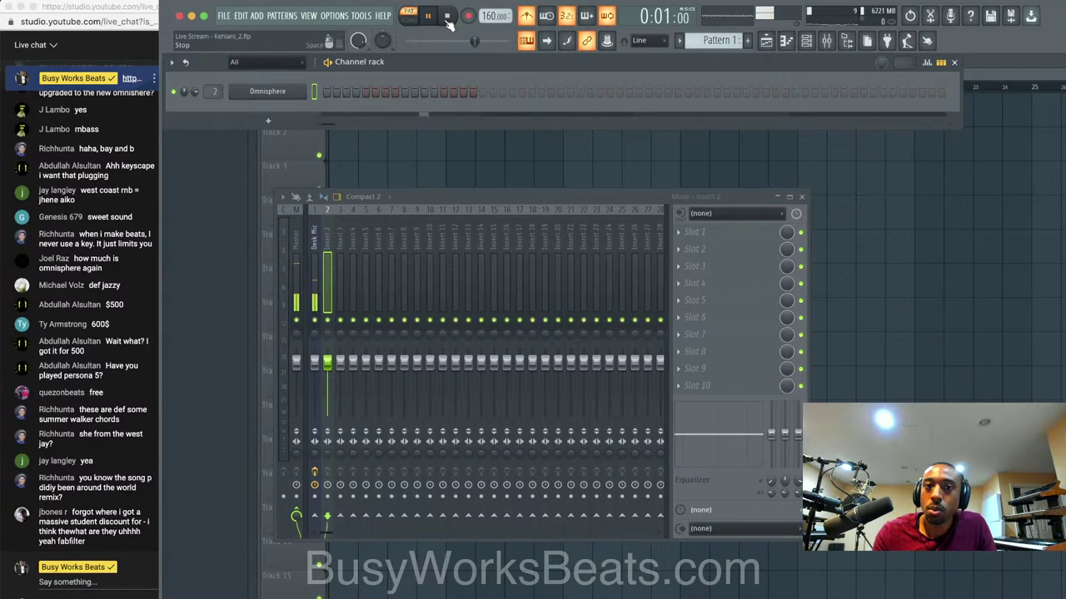
key("space")
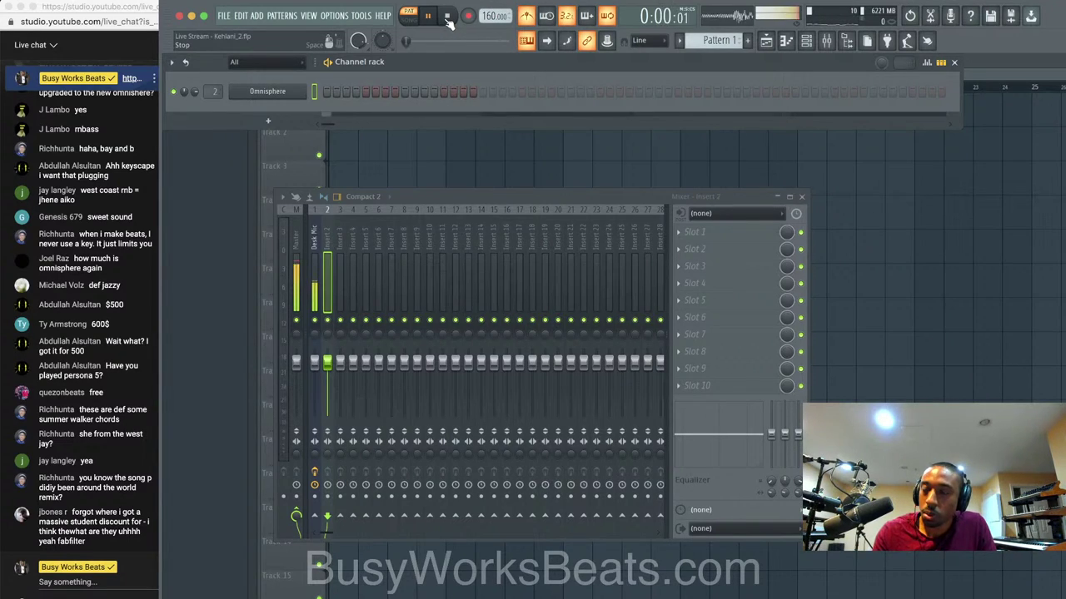
left_click(447, 17)
left_click(468, 16)
left_click(581, 376)
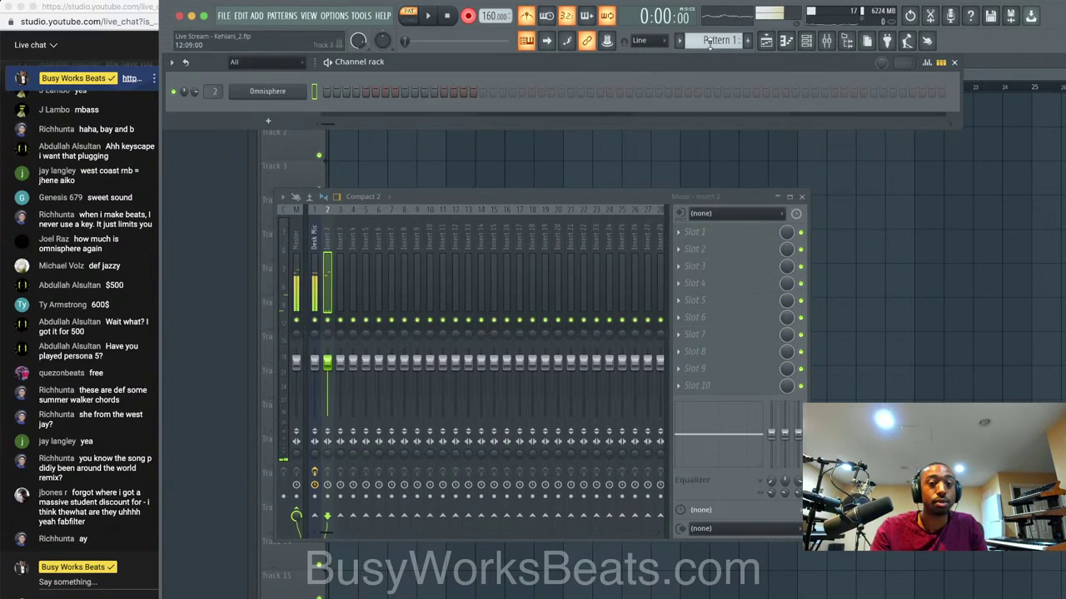
Record trial Omnisphere chord takes with count-in, turning off loop recording.
key("space")
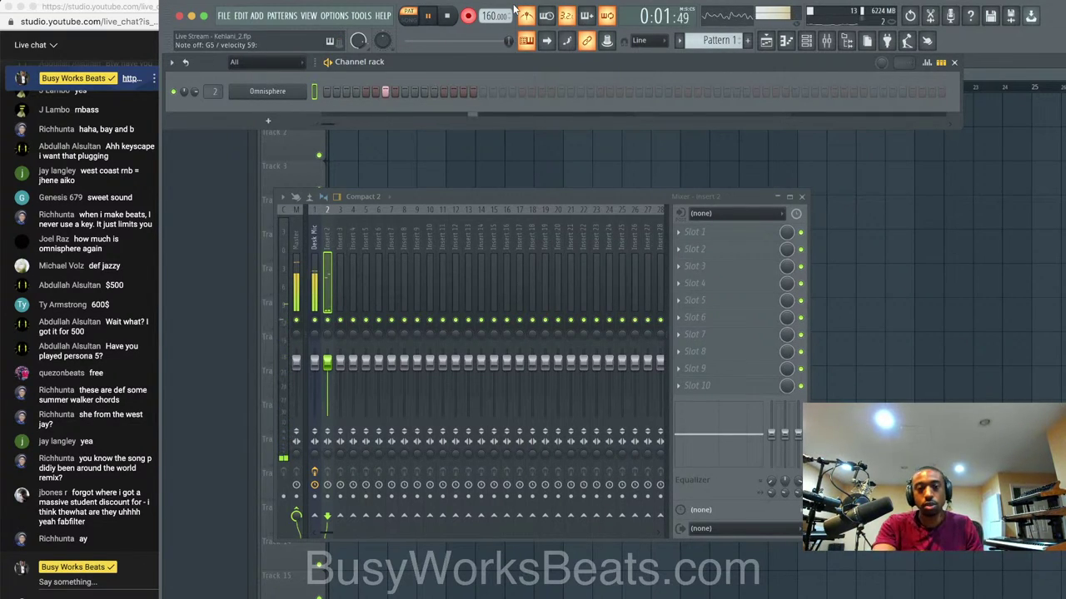
key("space")
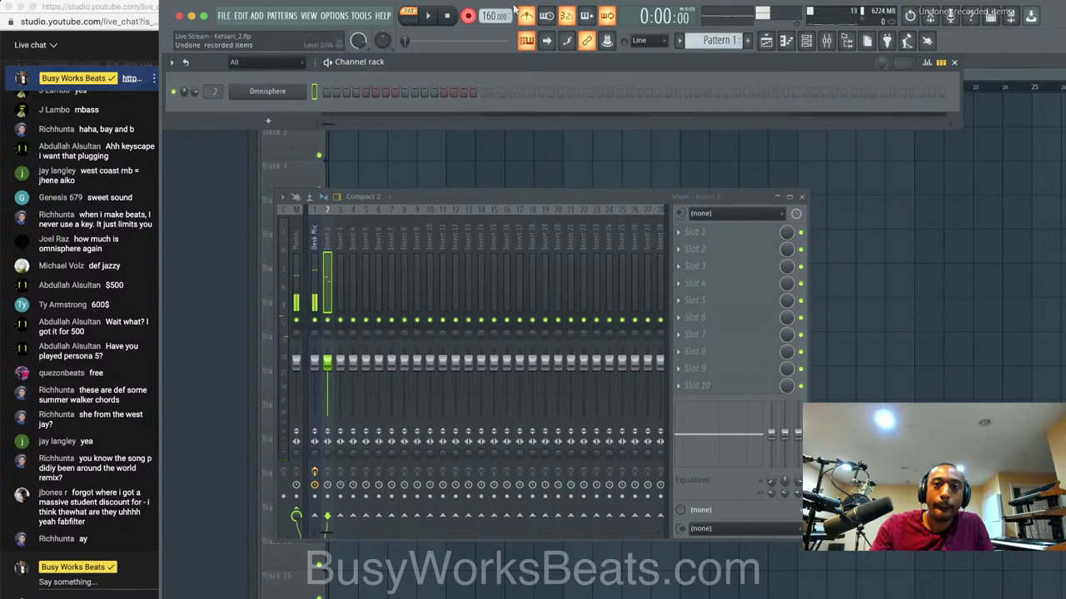
left_click(608, 16)
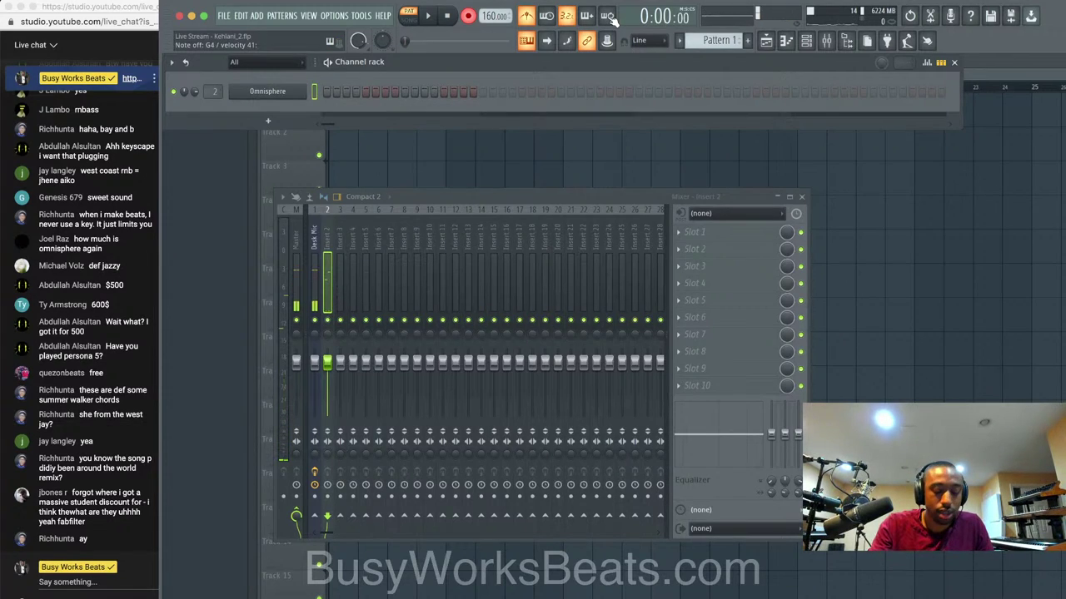
key("space")
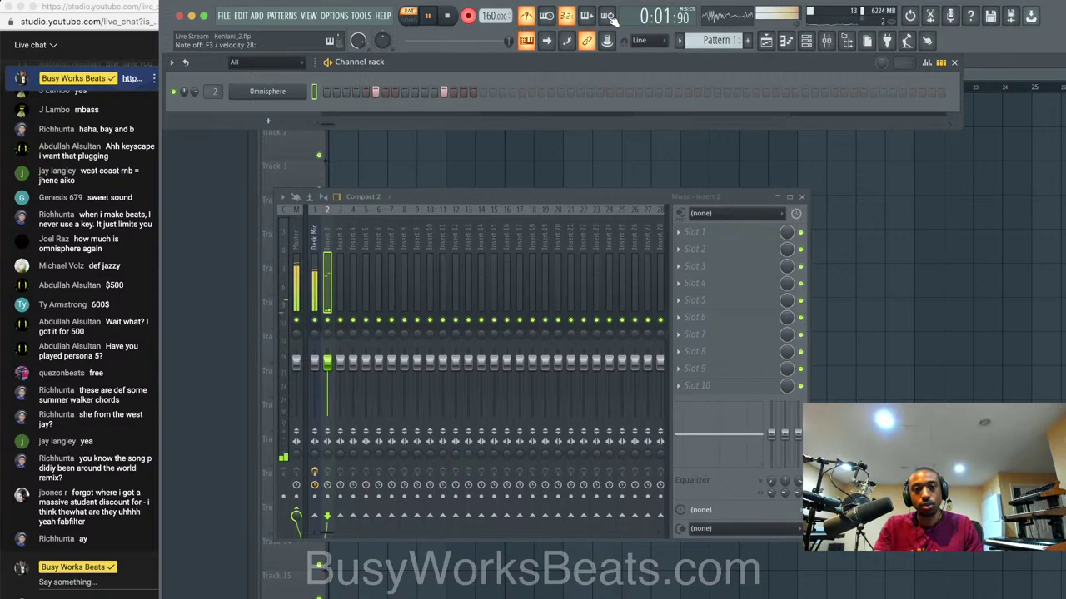
key("space")
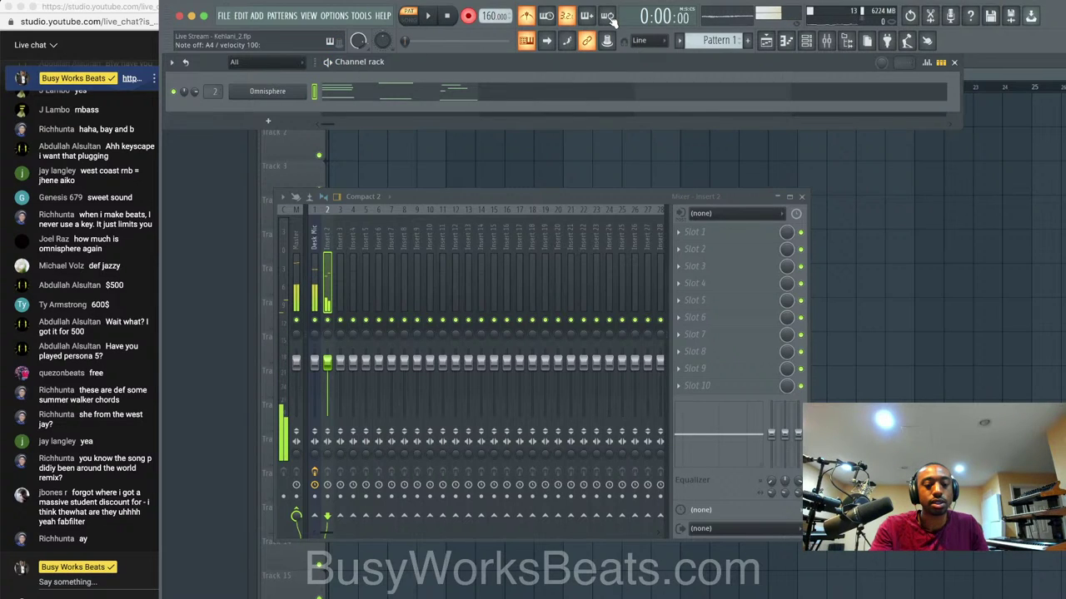
Record another chord take, open it in the piano roll, and select the second chord's notes.
key("space")
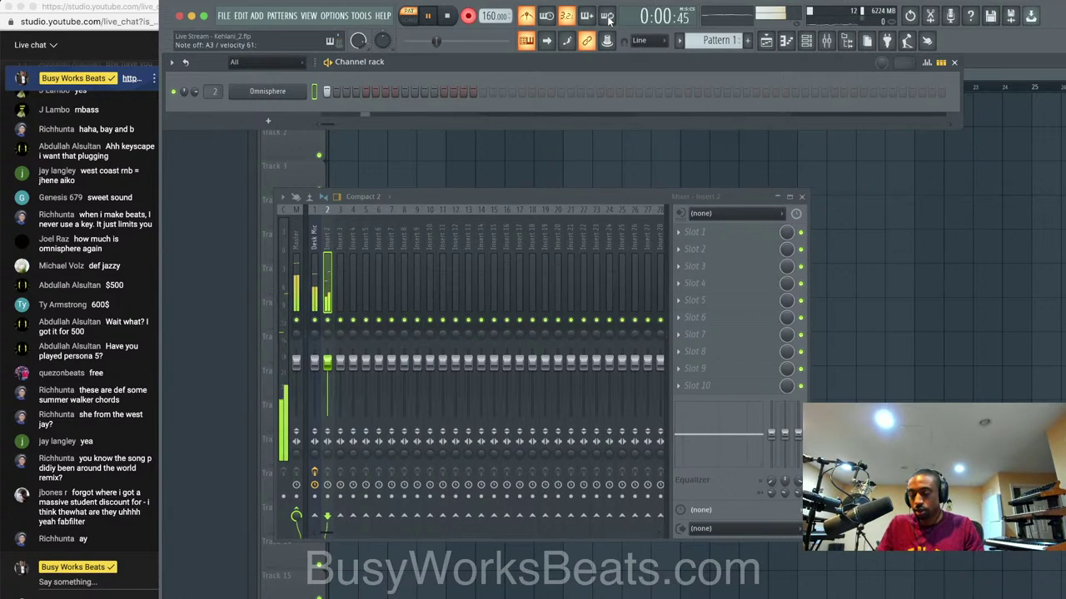
key("space")
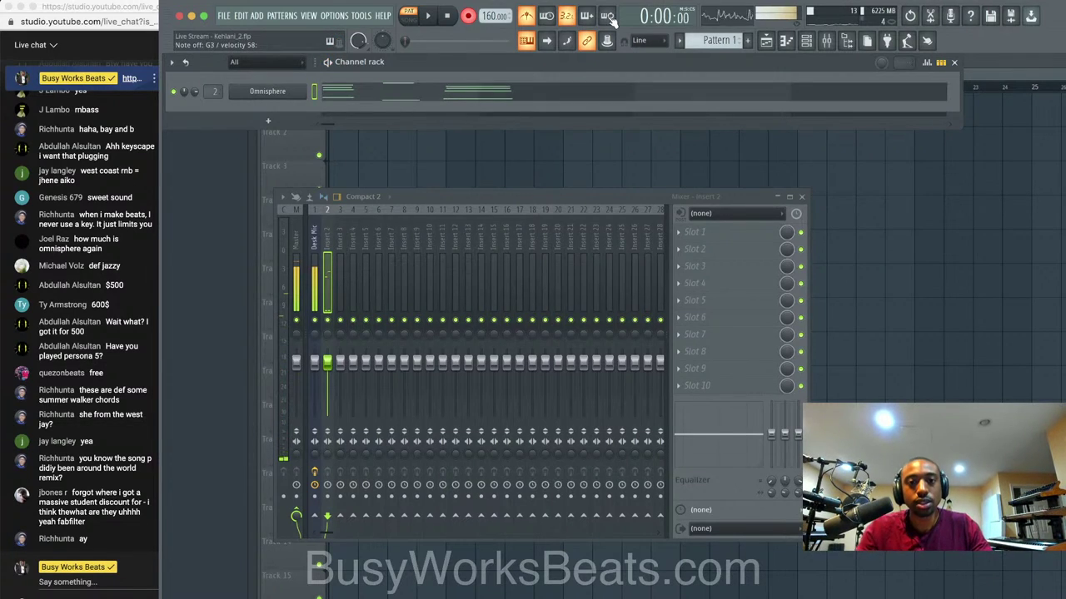
left_click(512, 88)
left_click_drag(354, 240, 341, 423)
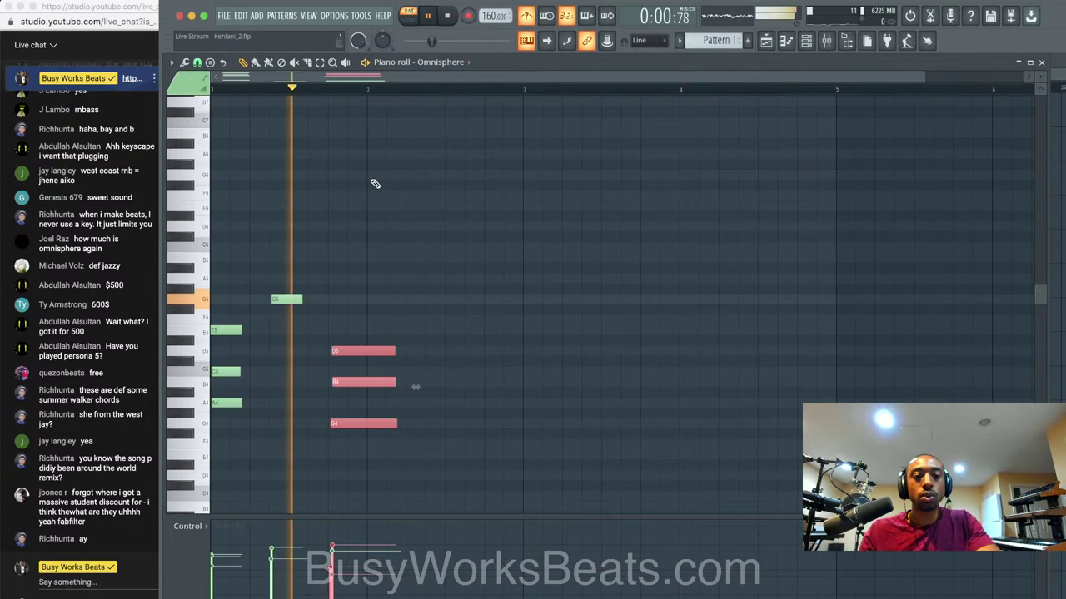
Quantize the second chord, then all the recorded notes, and play back the result.
key("space")
key("ctrl+q")
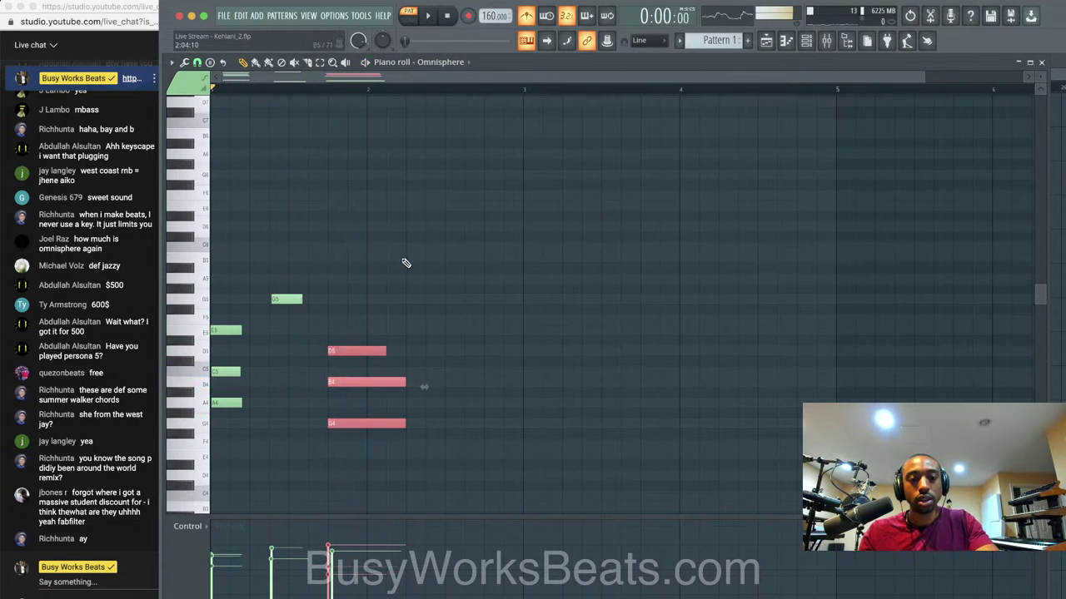
left_click(395, 280, "ctrl")
key("ctrl+q")
key("space")
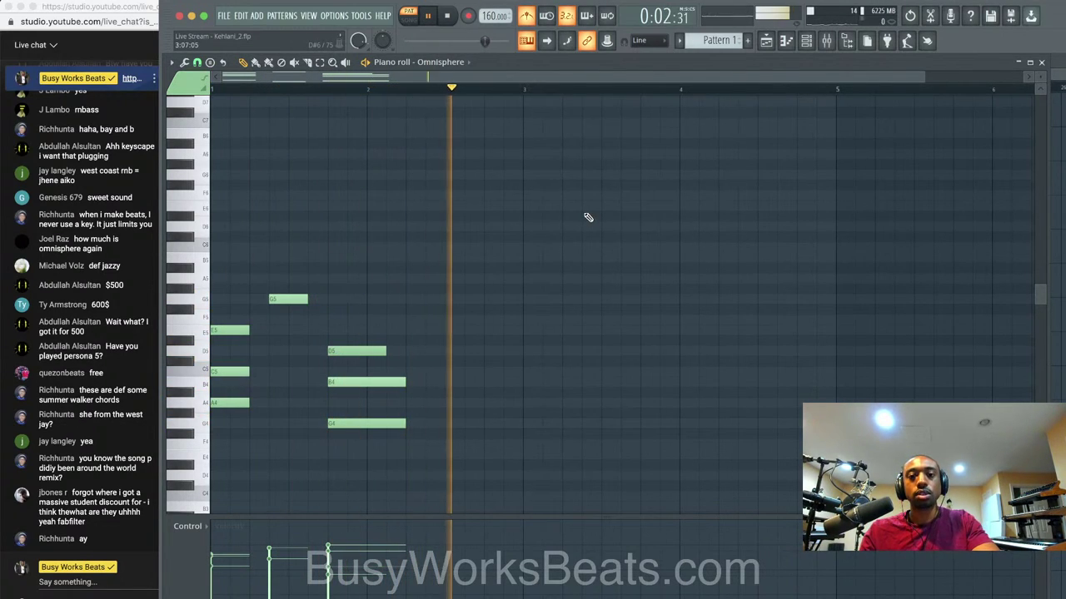
key("space")
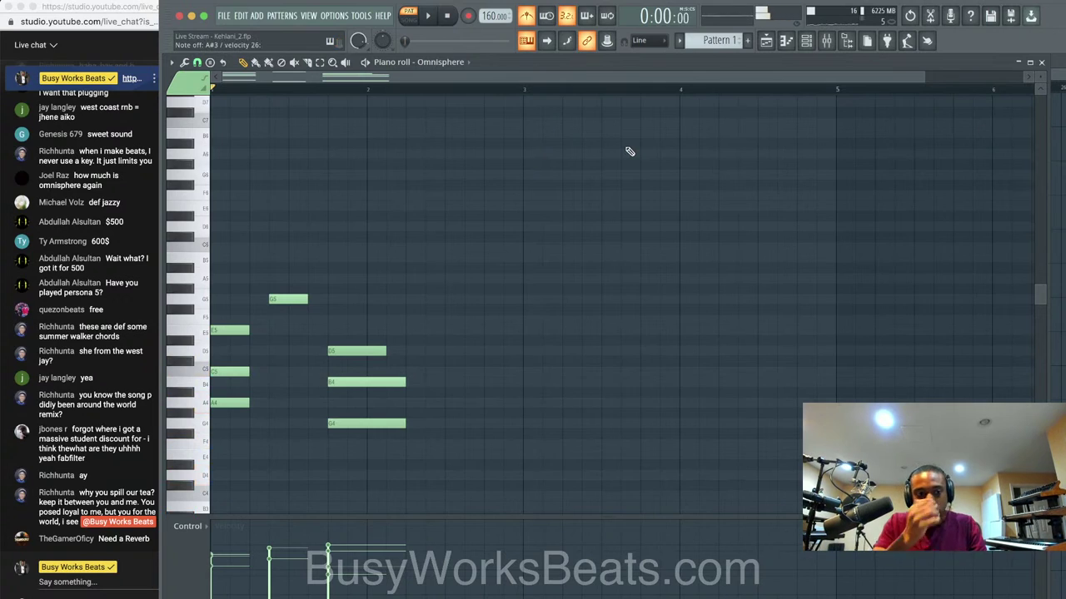
Record more chords through bar 4 with Notes and automation recording enabled.
key("r")
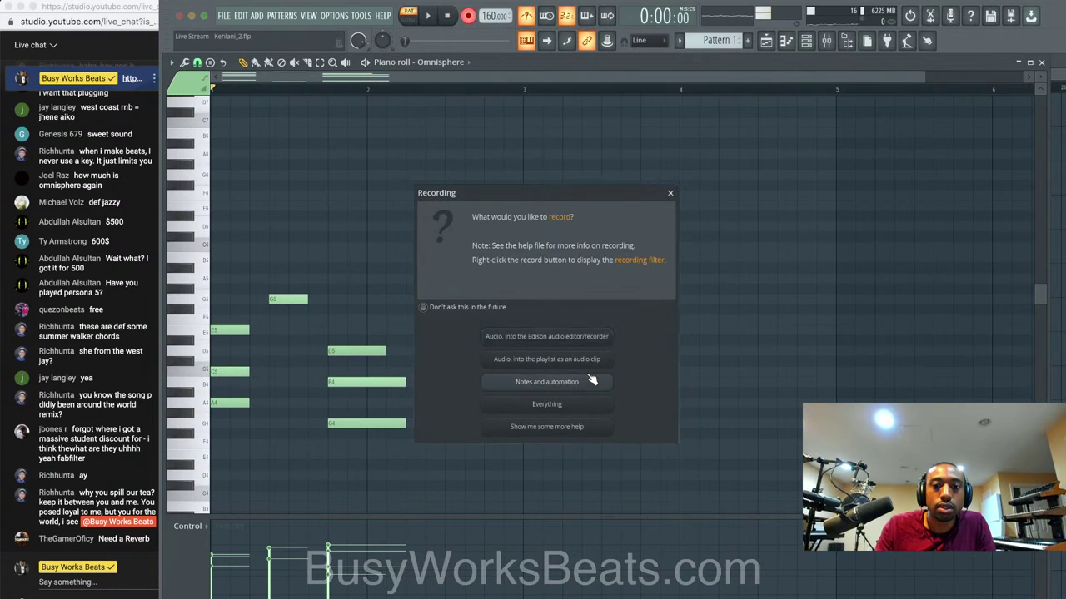
left_click(590, 381)
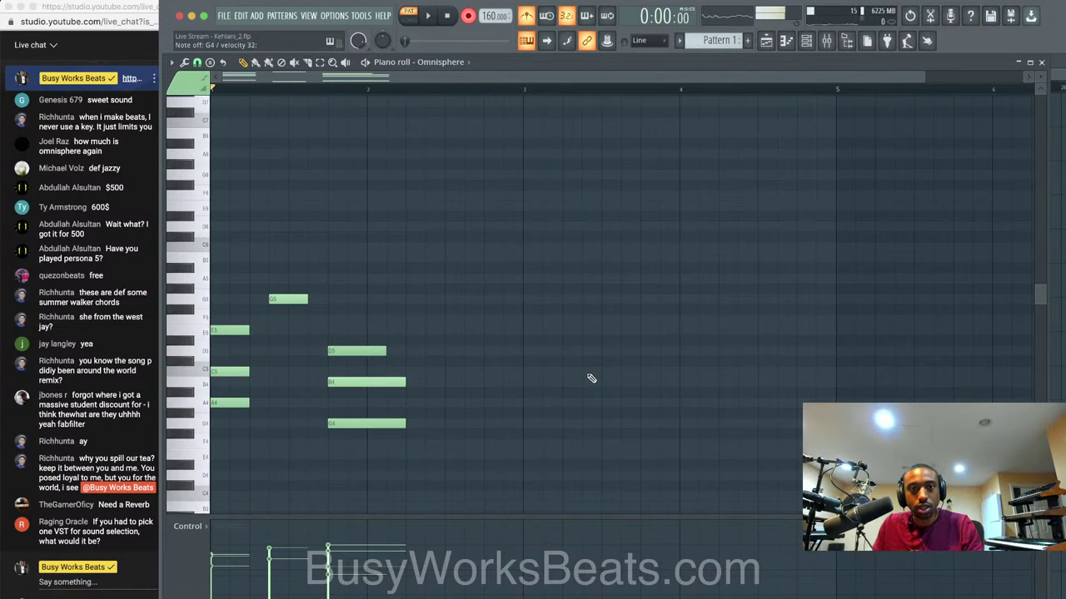
key("space")
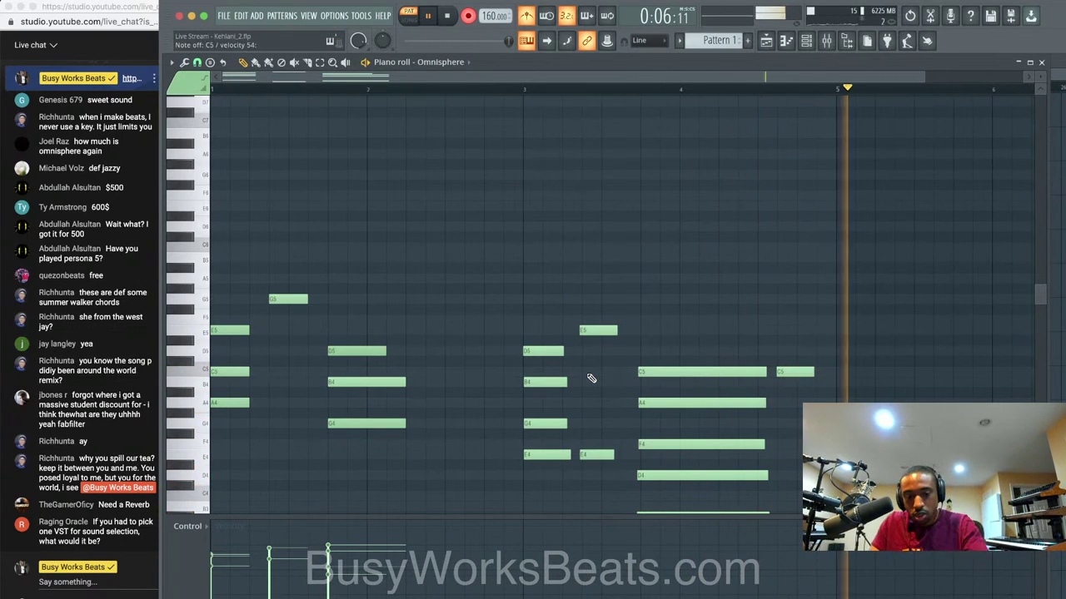
key("space")
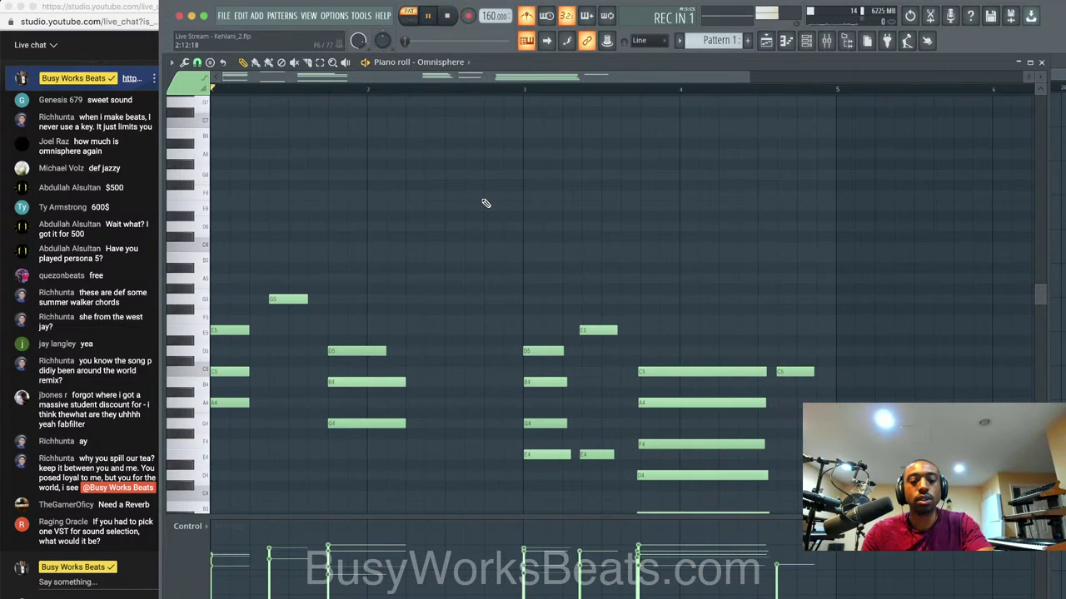
scroll(488, 225, "down", 5)
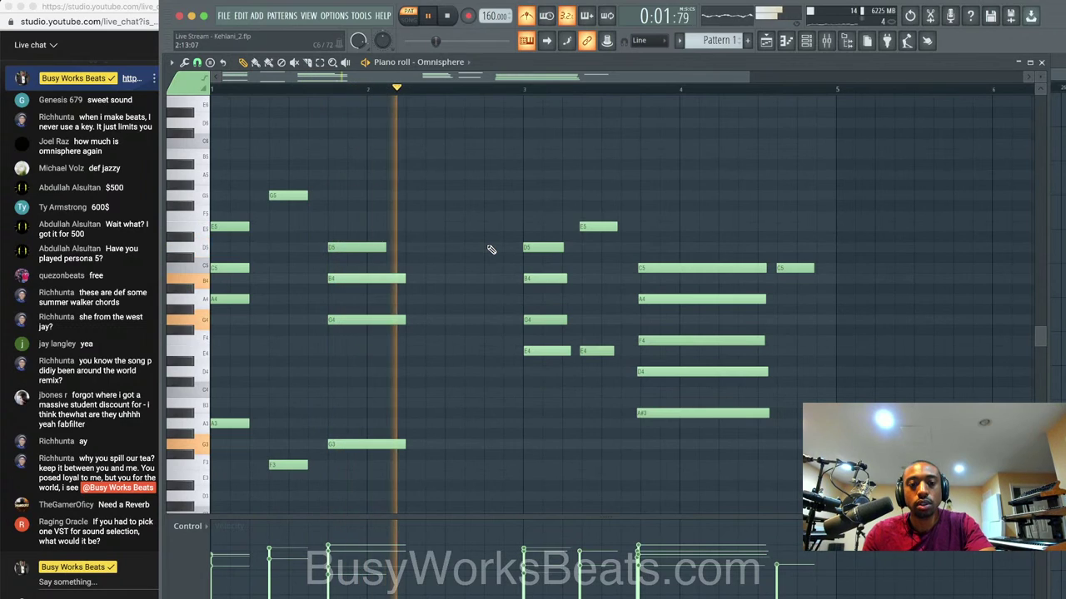
Save the project as a new version, Kehlani_4, and play back the progression.
key("space")
key("super+n")
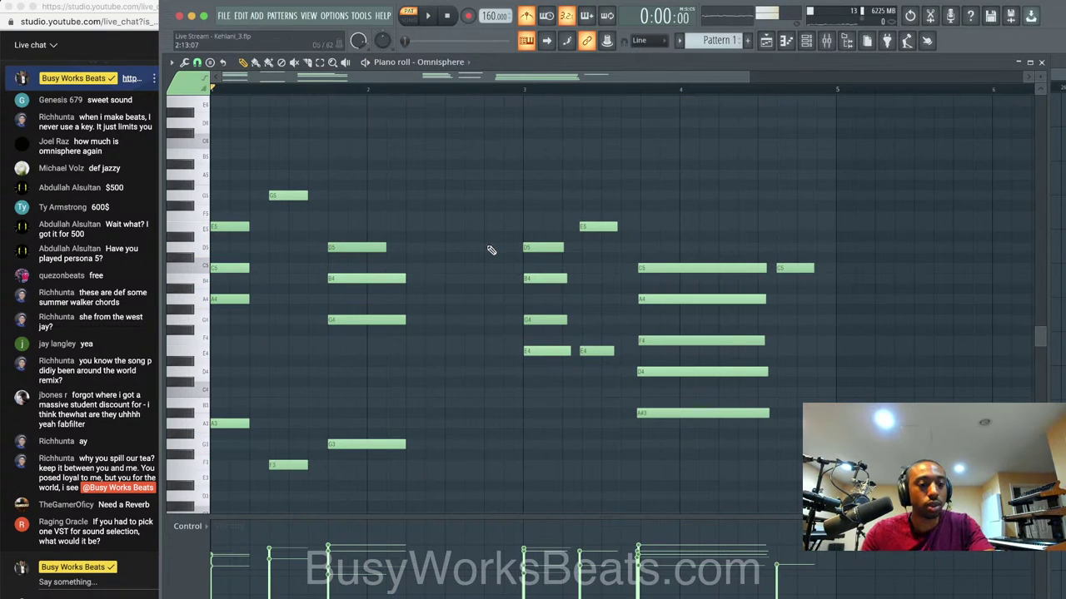
key("space")
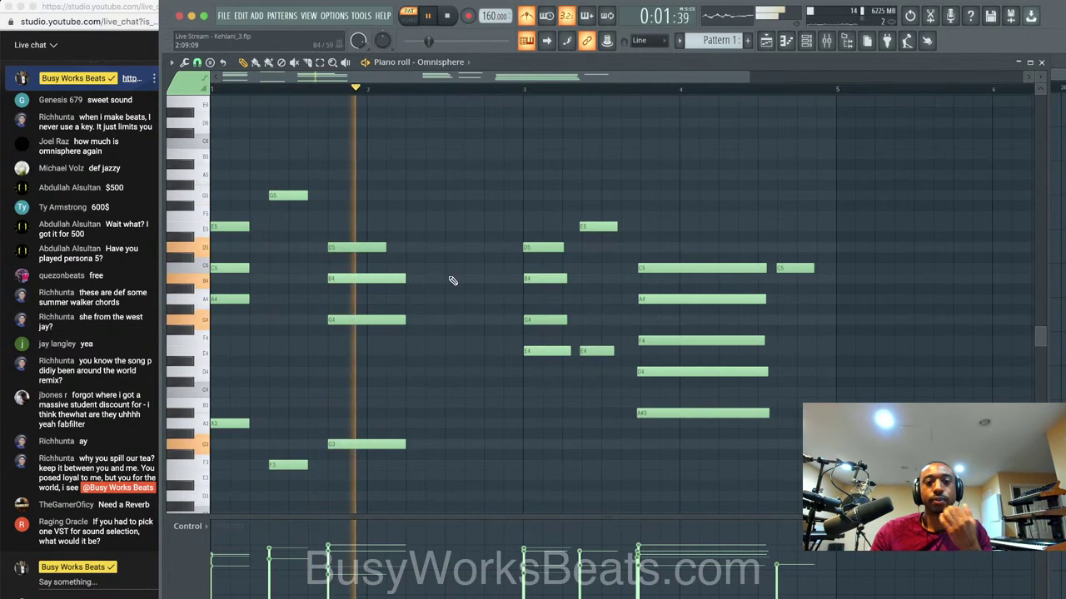
key("space")
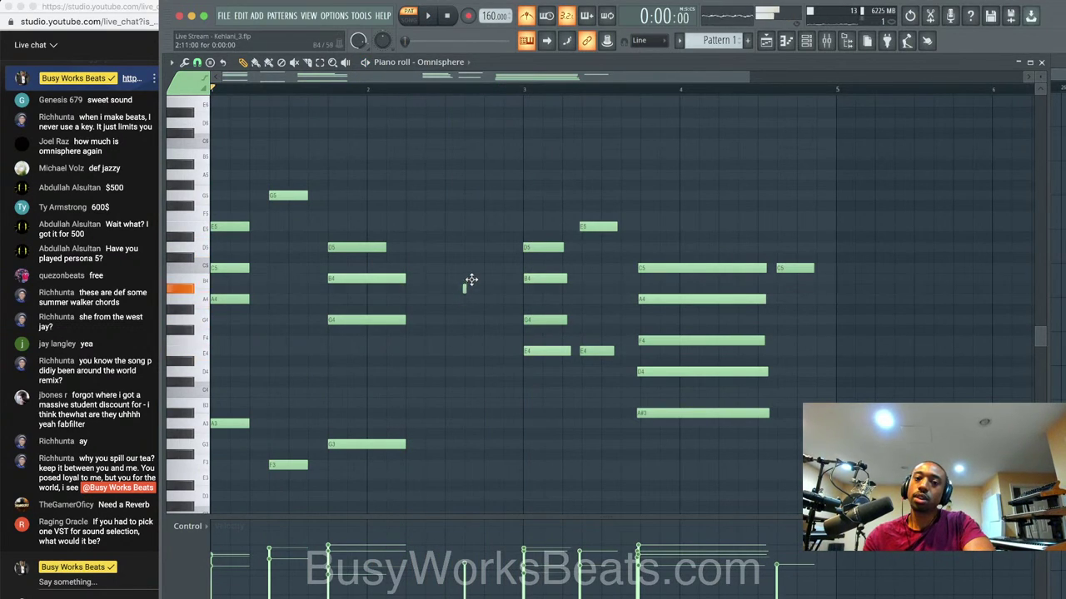
Draw short B4 and C5 passing notes leading into the third chord.
left_click(467, 278)
key("space")
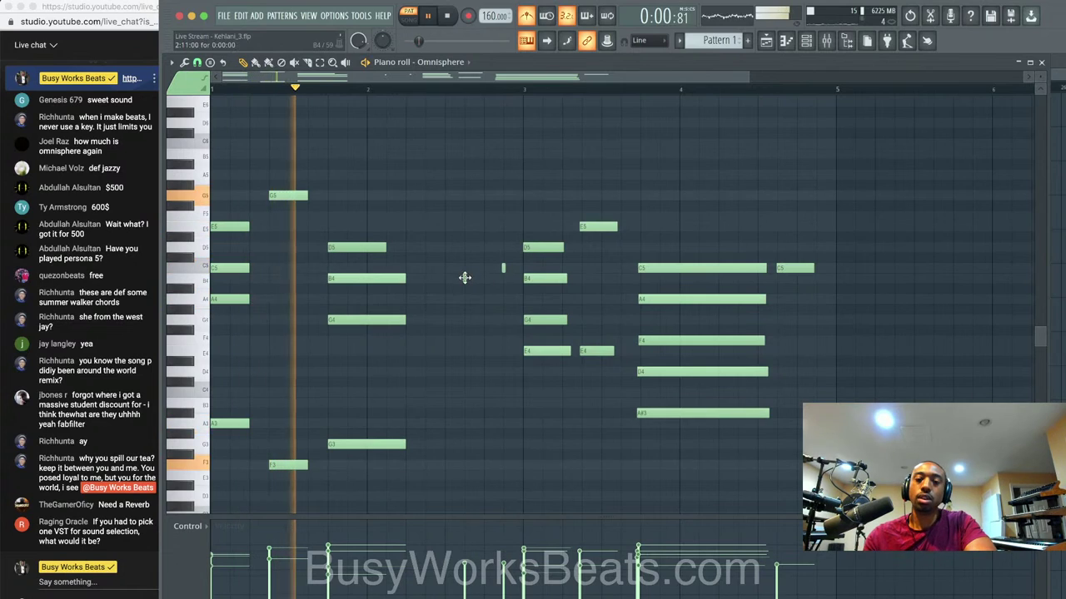
left_click_drag(465, 278, 507, 278)
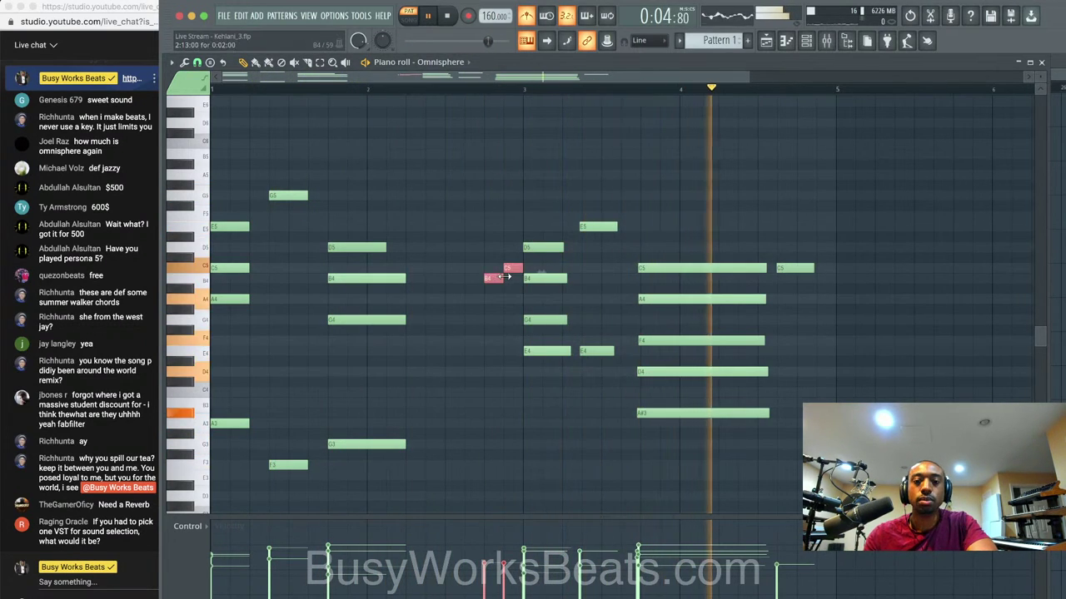
key("space")
left_click(514, 314, "ctrl")
Try E5 and D5 notes over the last chord, then delete both.
left_click(658, 215)
left_click_drag(653, 215, 737, 226)
left_click(643, 246)
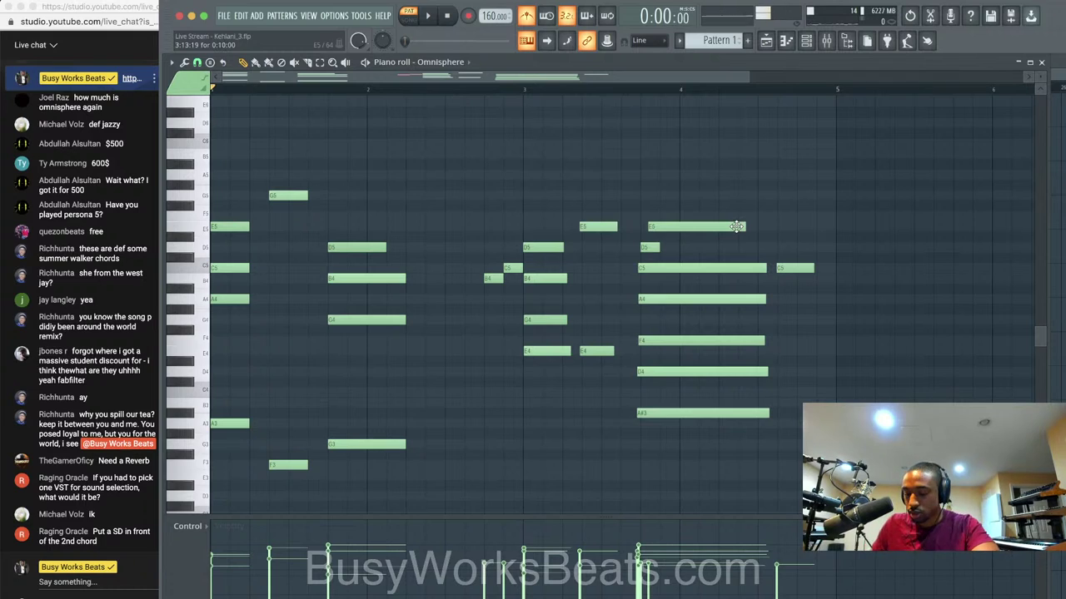
key("space")
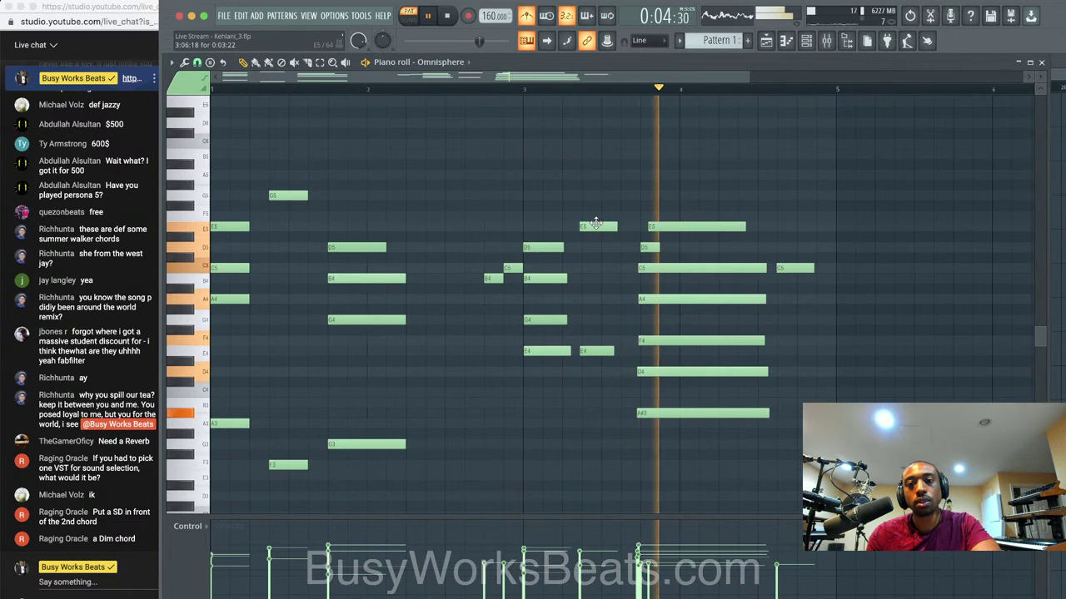
right_click(658, 226)
right_click(649, 246)
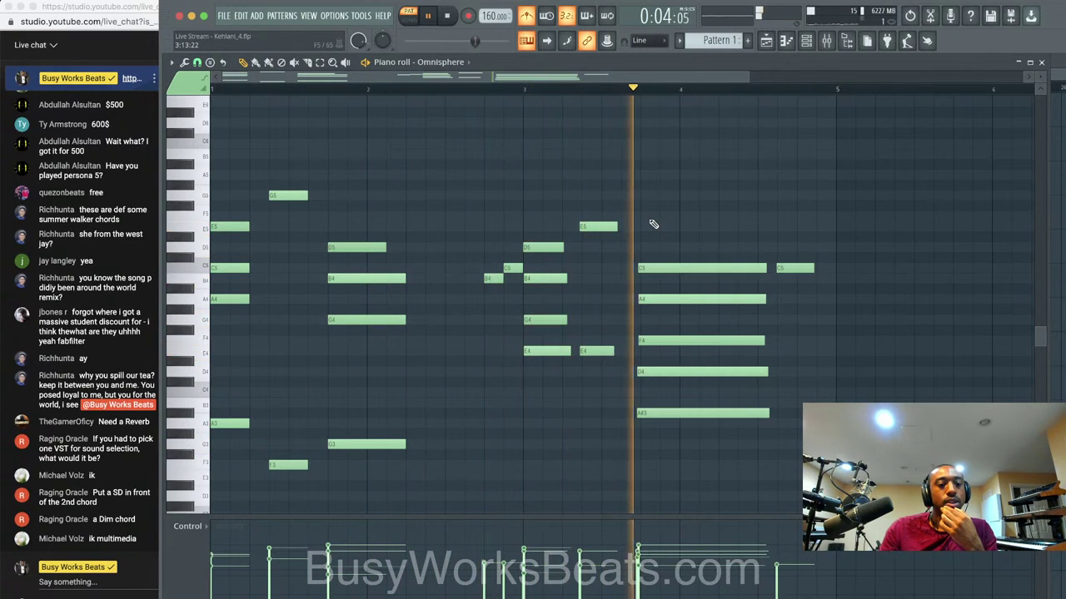
Play back the chord progression a couple of times to review it.
key("space")
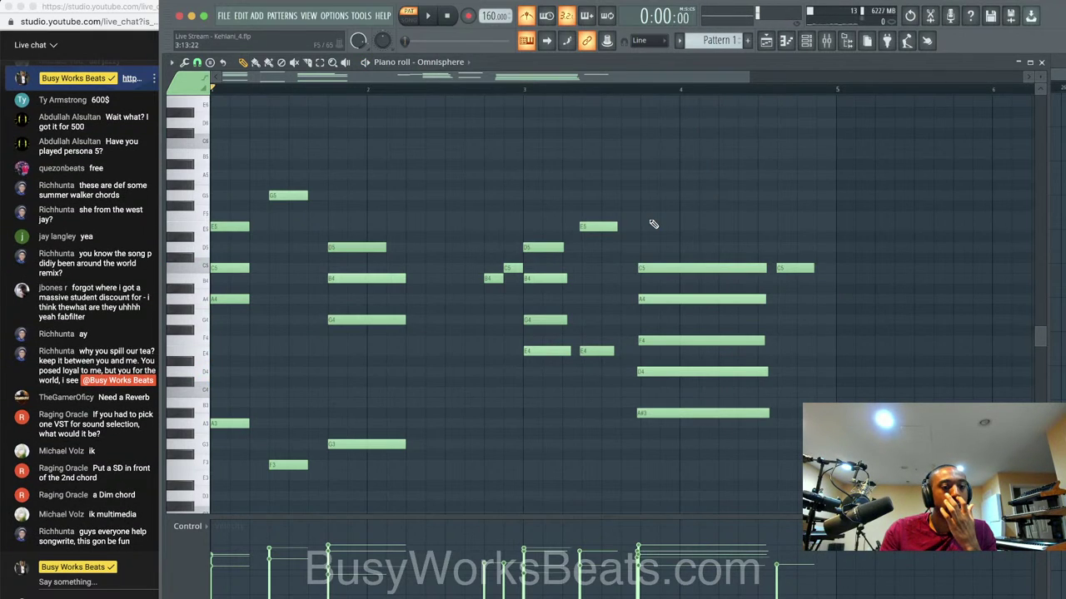
key("space")
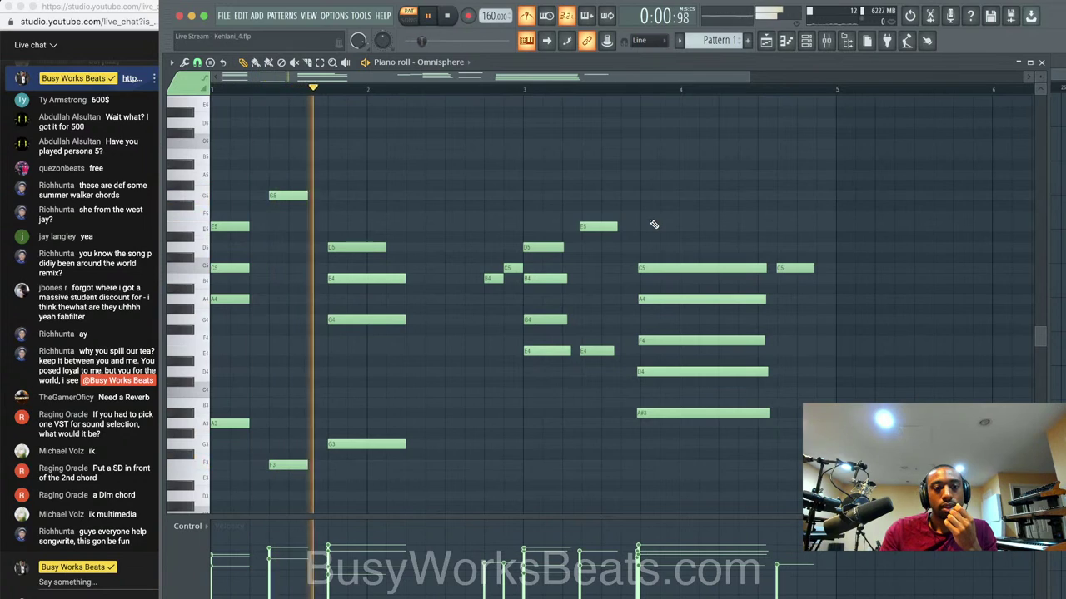
key("space")
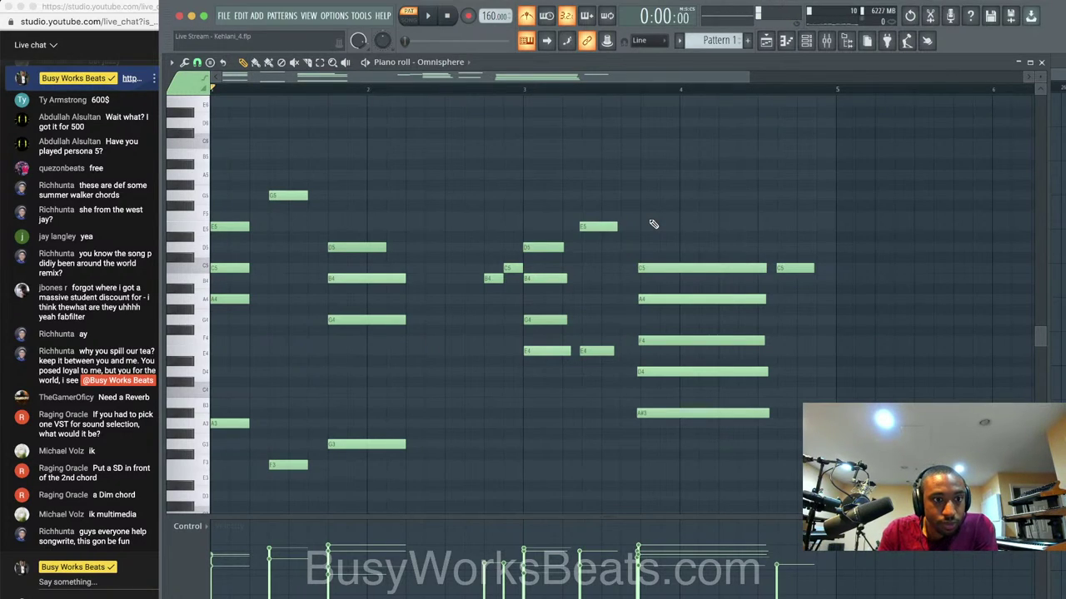
key("space")
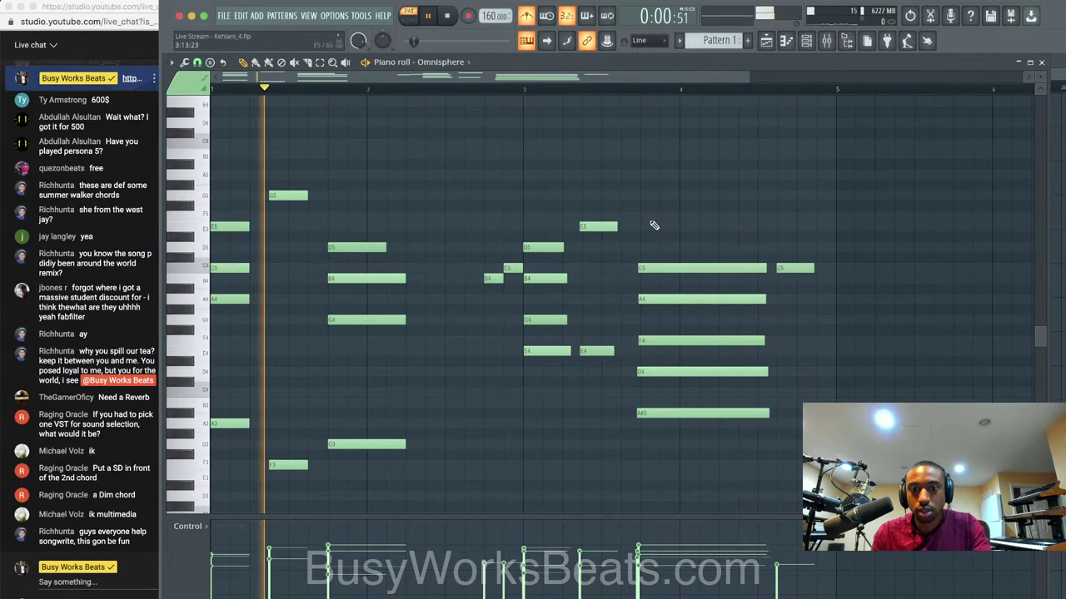
Quantize the last two chords' notes and save the new version as Kehlani_5.
left_click_drag(784, 448, 548, 203)
key("ctrl+q")
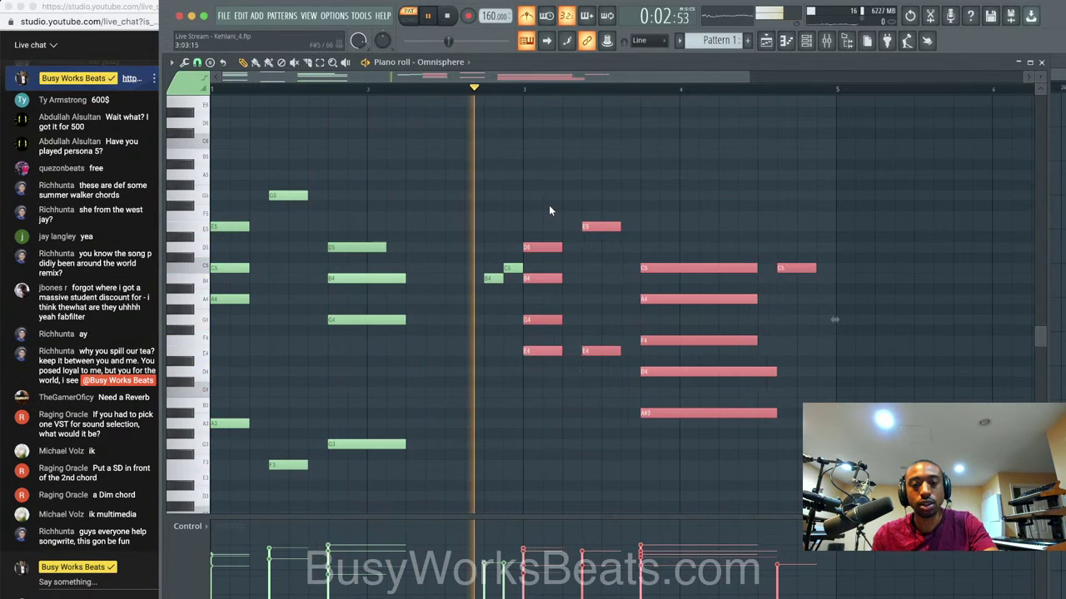
right_click(638, 211)
key("ctrl+n")
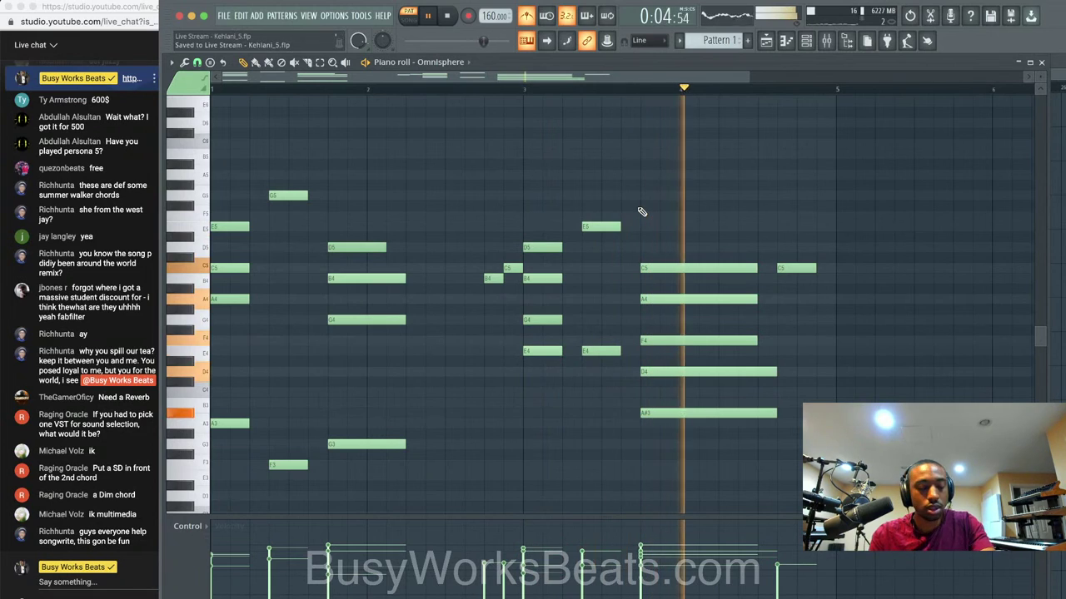
Close the piano roll and place Pattern 1 on Track 1 at bar 1 in Song mode.
left_click(1042, 63)
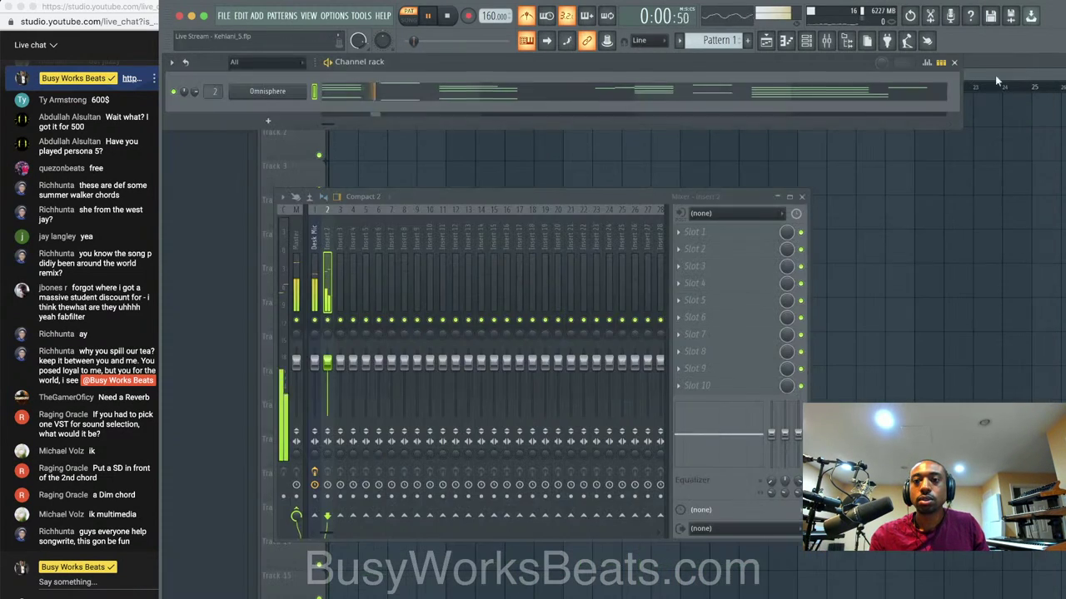
left_click(792, 174)
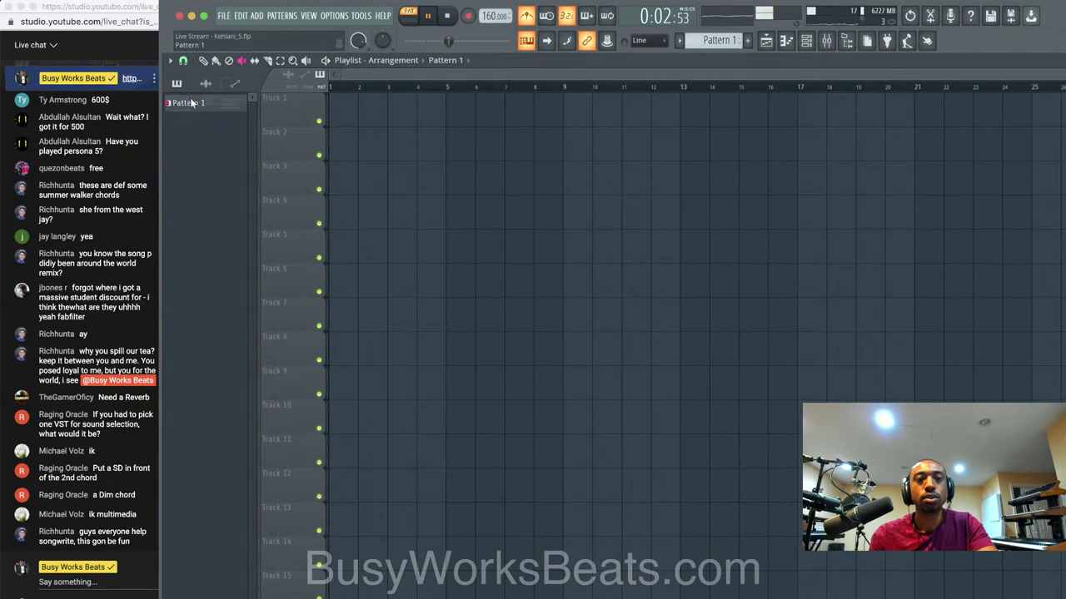
left_click_drag(187, 103, 340, 106)
left_click(408, 15)
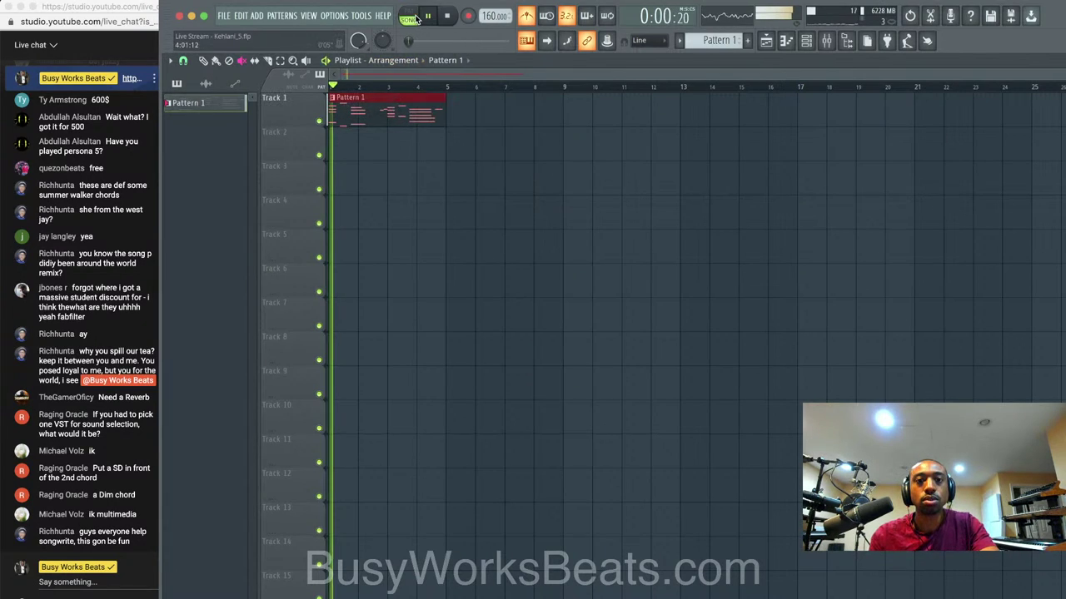
left_click(390, 116)
key("space")
left_click(409, 114)
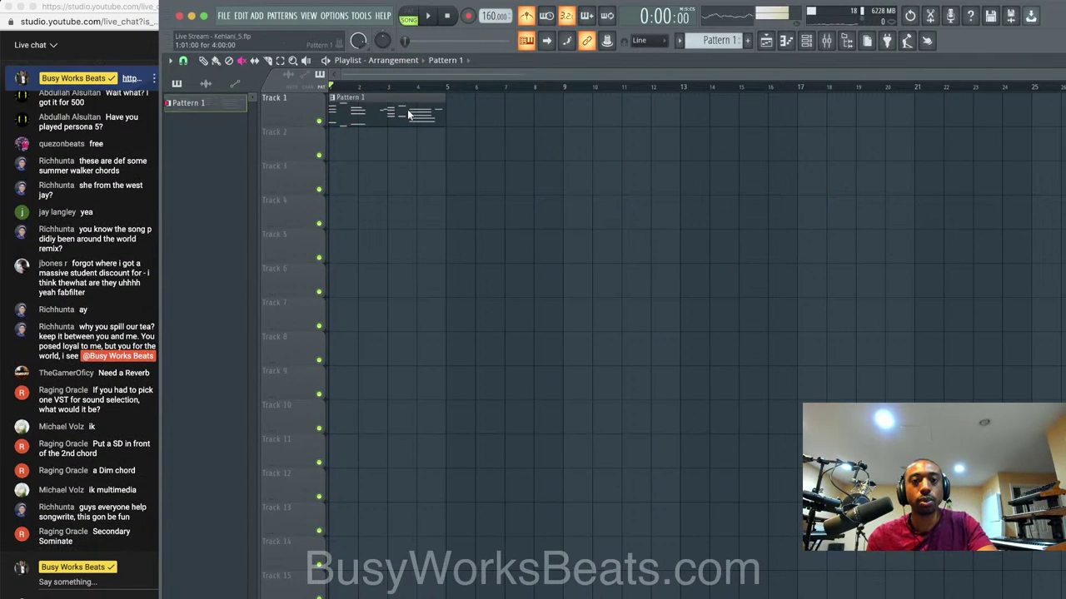
Repeat Pattern 1 at bars 5, 9 and 13, and save as Kehlani_6.
left_click(216, 61)
left_click_drag(416, 113, 496, 117)
key("ctrl+a")
key("ctrl+b")
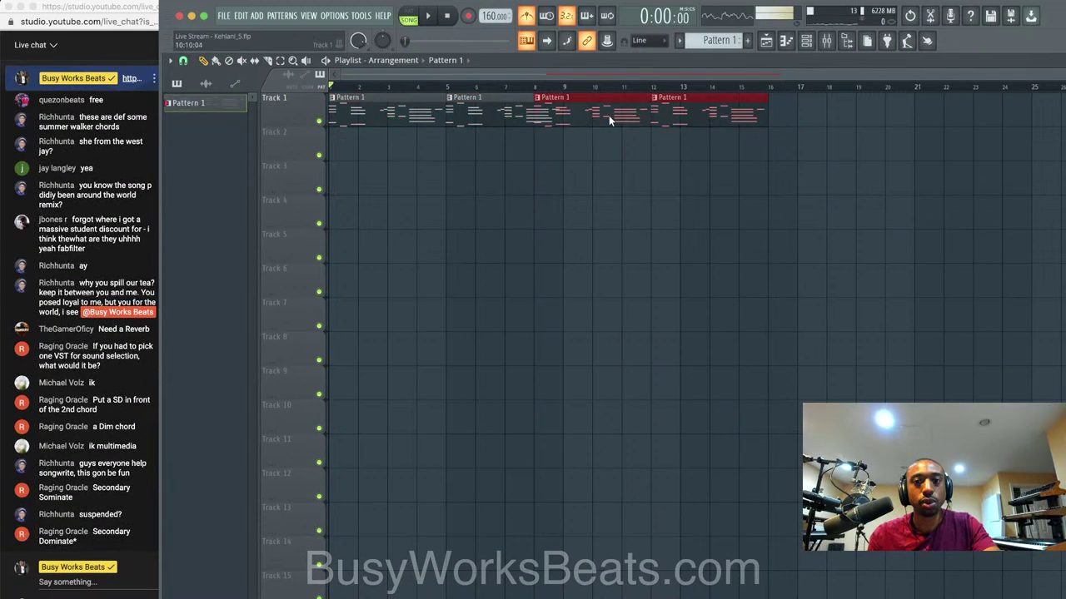
key("ctrl+d")
key("ctrl+s")
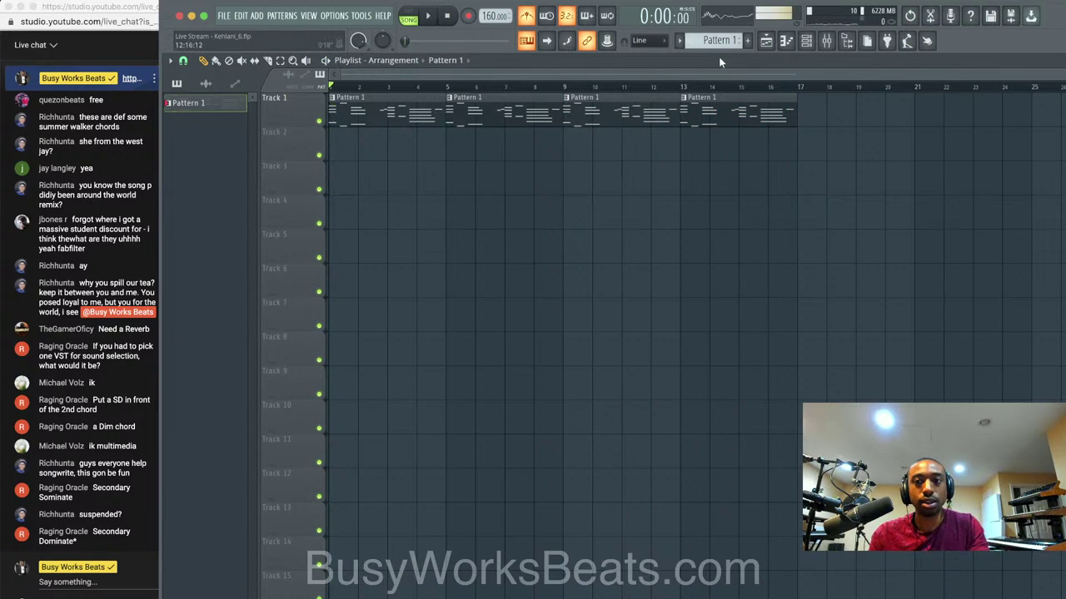
left_click(805, 41)
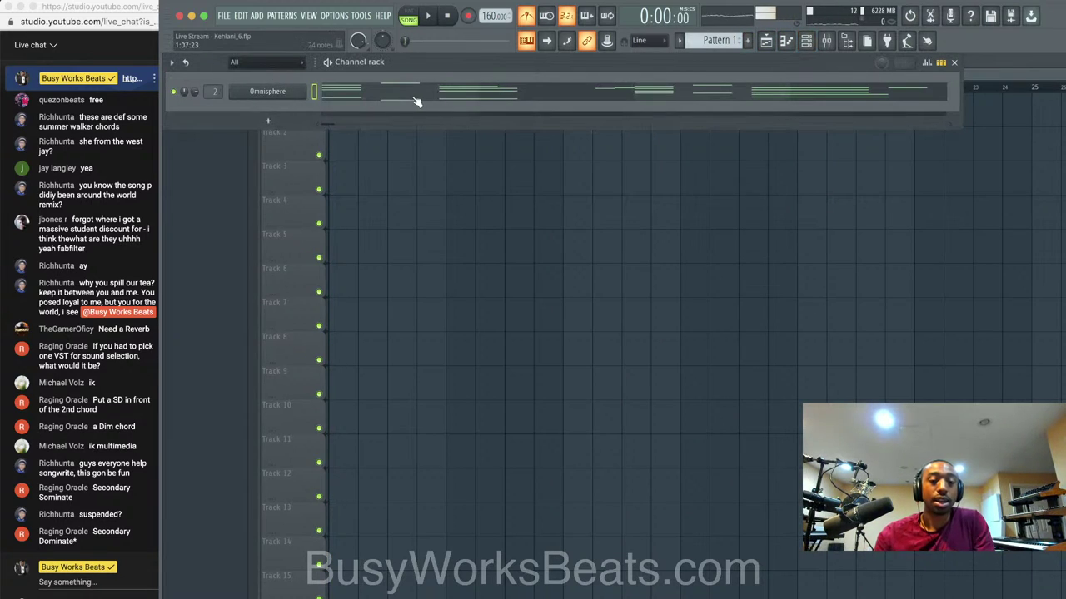
Check the Desk Mic and Insert 2 chains in the mixer, save, and lower Insert 2 slightly.
left_click(825, 41)
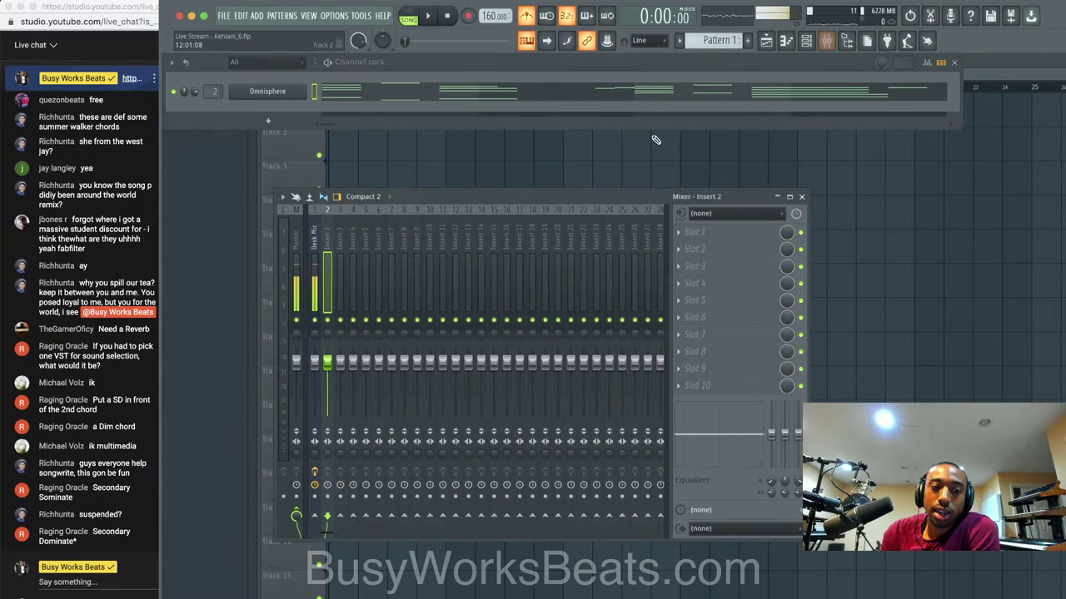
left_click(314, 247)
left_click(328, 247)
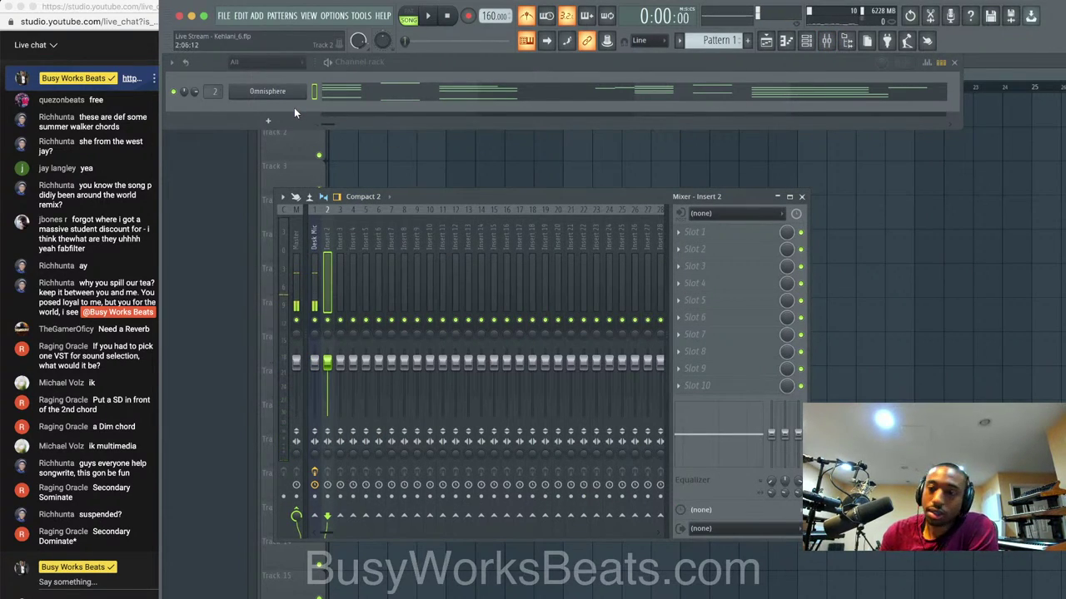
key("super+s")
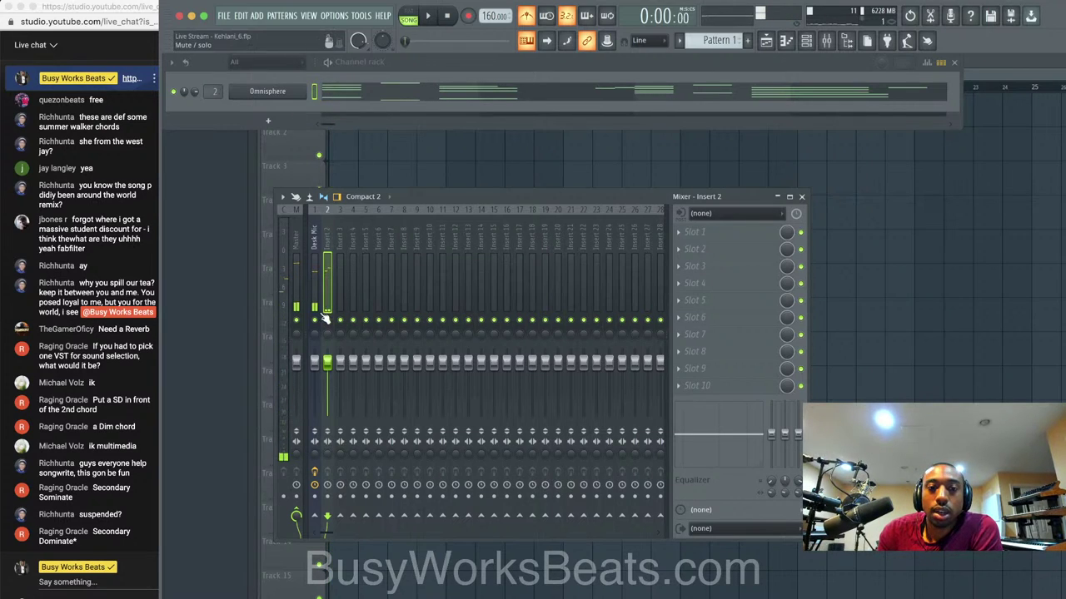
left_click_drag(327, 362, 327, 366)
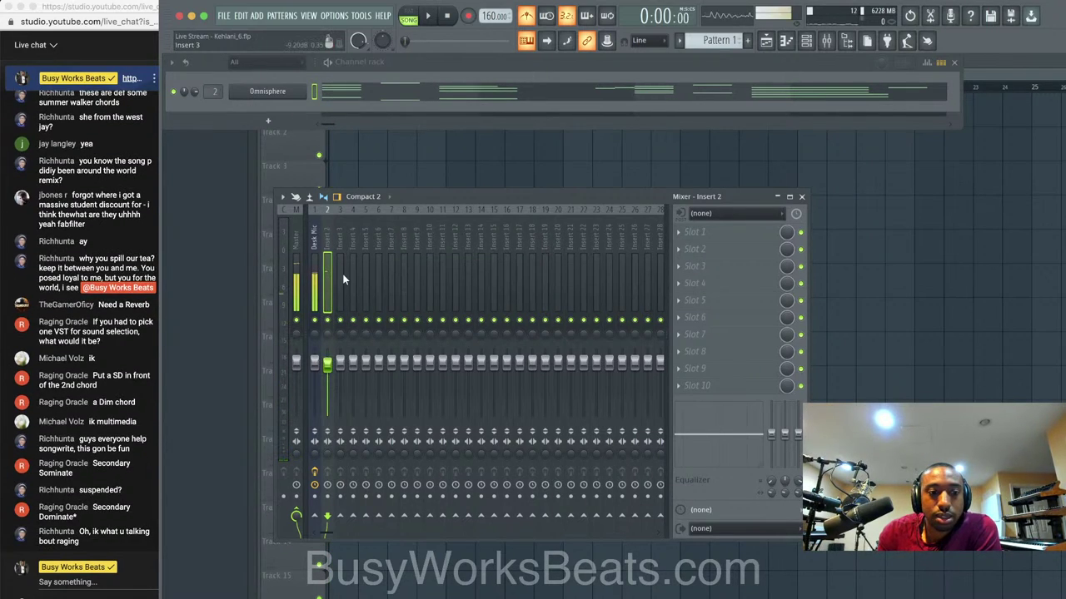
key("space")
key("space")
left_click(315, 275)
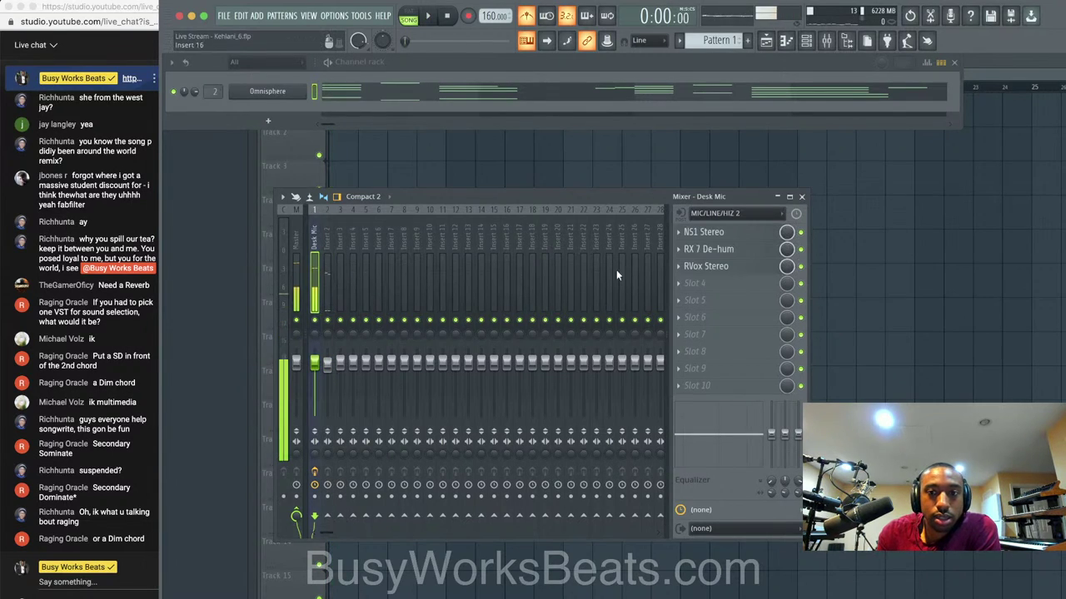
left_click(330, 254)
Set Insert 3's input to MIC/LINE 3 and load Waves Tune Real-Time Stereo in slot 1.
left_click(337, 253)
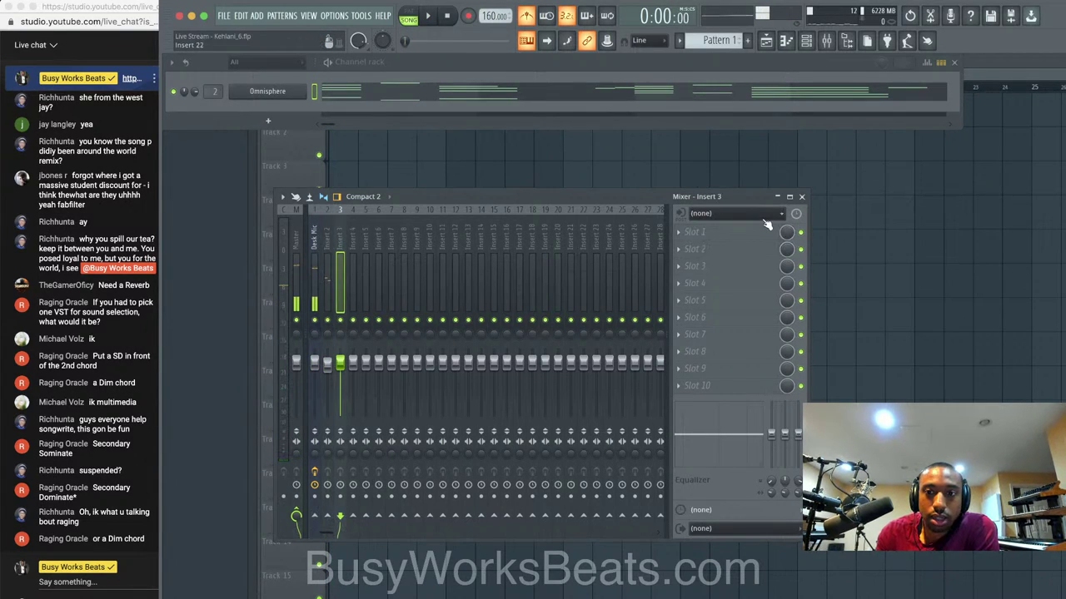
left_click(764, 215)
left_click(682, 268)
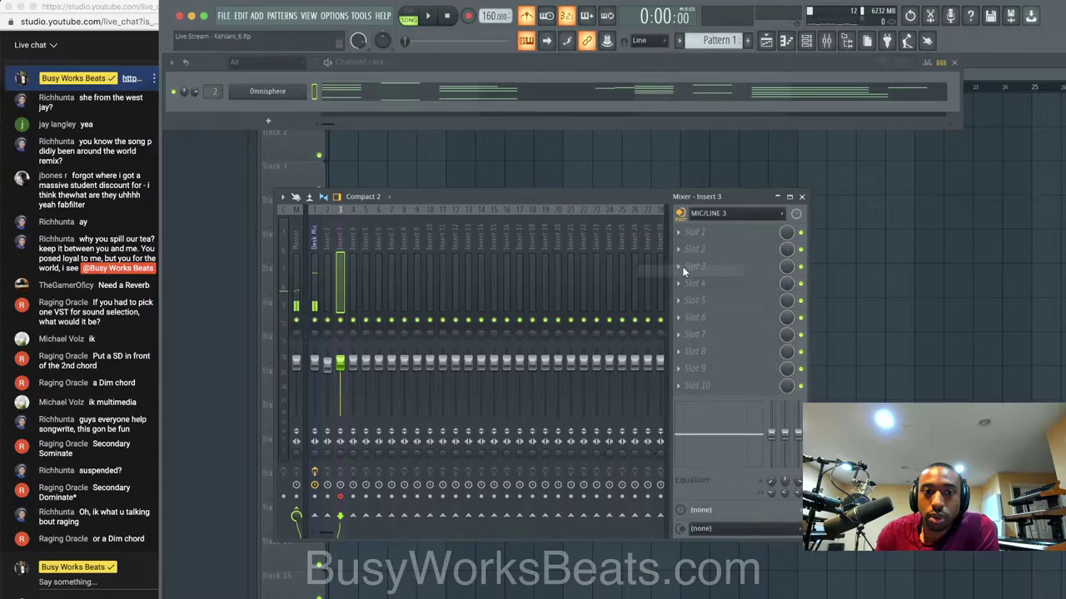
left_click(705, 221)
mouse_move(722, 228)
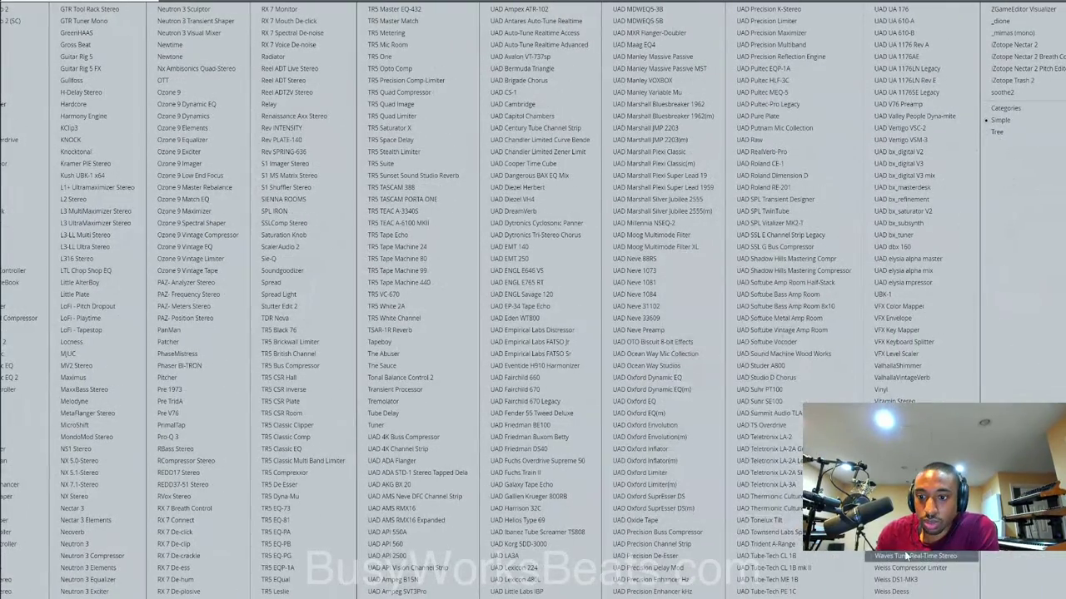
left_click(908, 556)
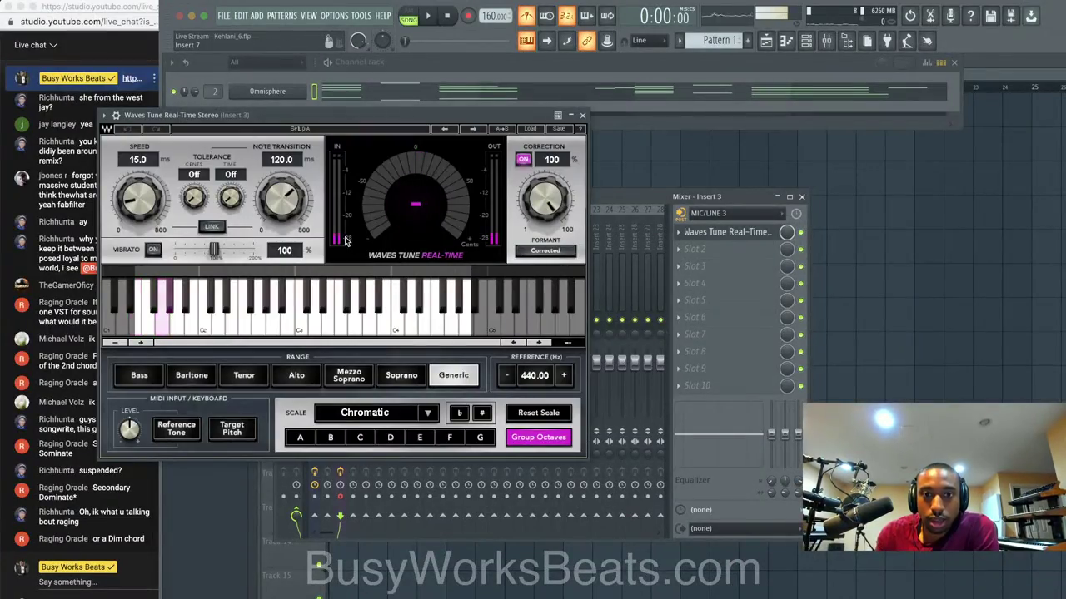
left_click(583, 115)
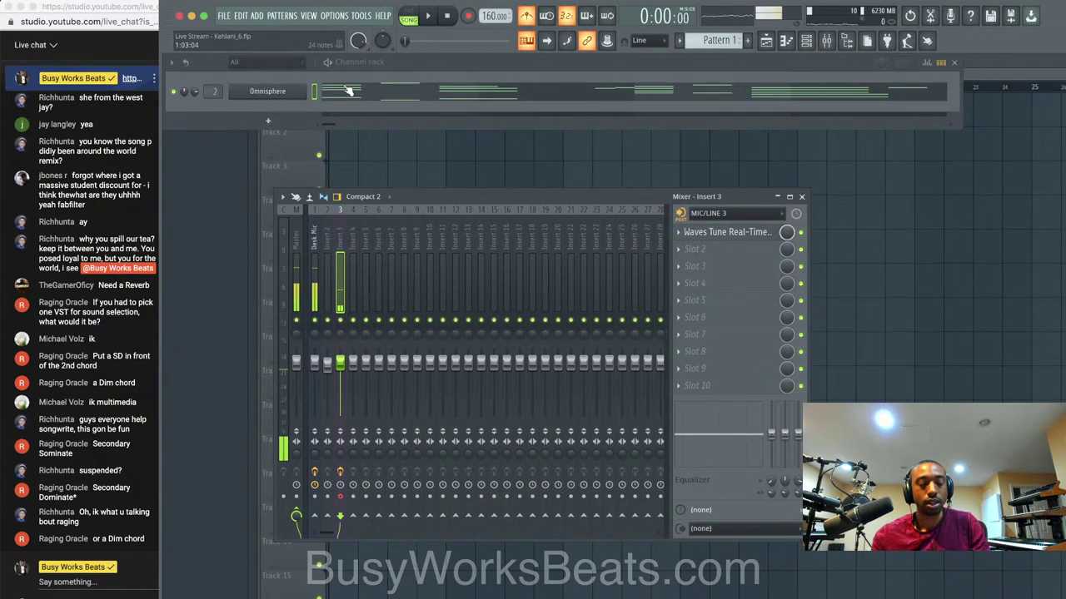
key("space")
Add a temporary Scaler 2 channel and let it detect the chords' C Minor scale.
left_click(268, 121)
key("space")
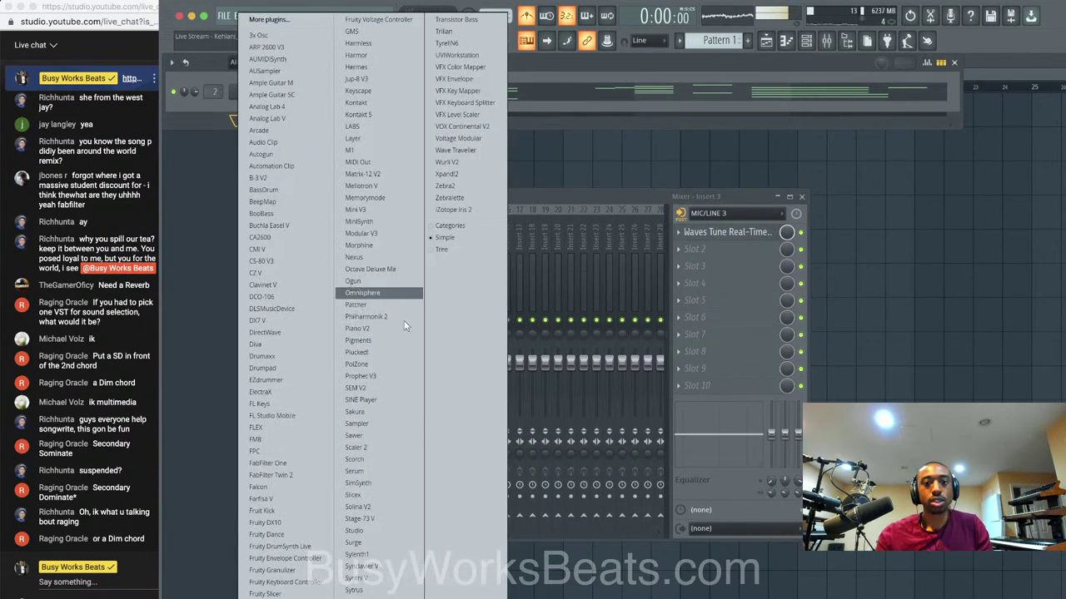
left_click(364, 447)
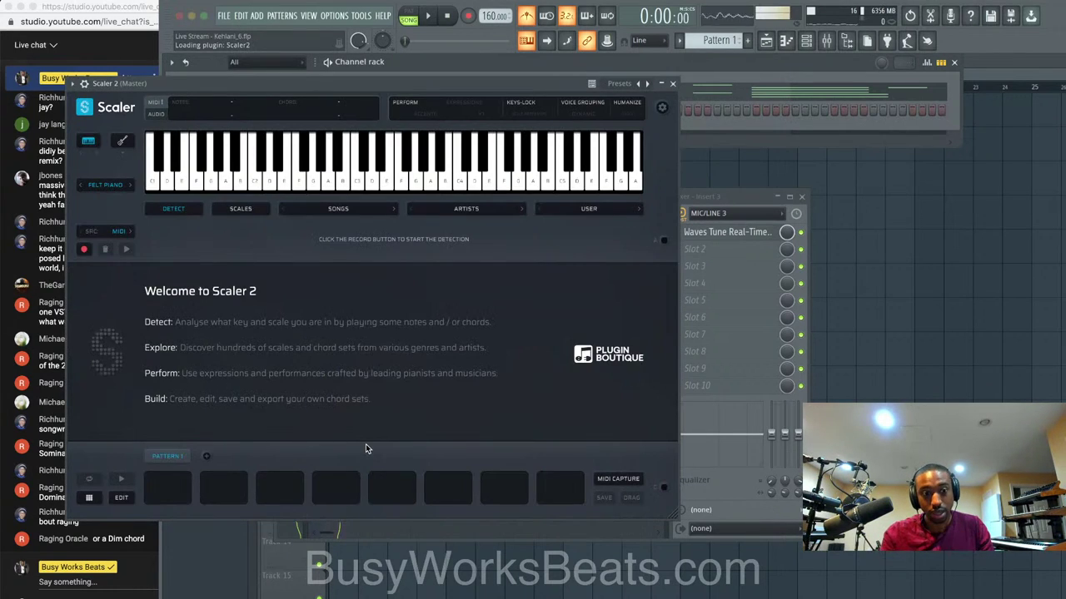
left_click_drag(395, 86, 458, 96)
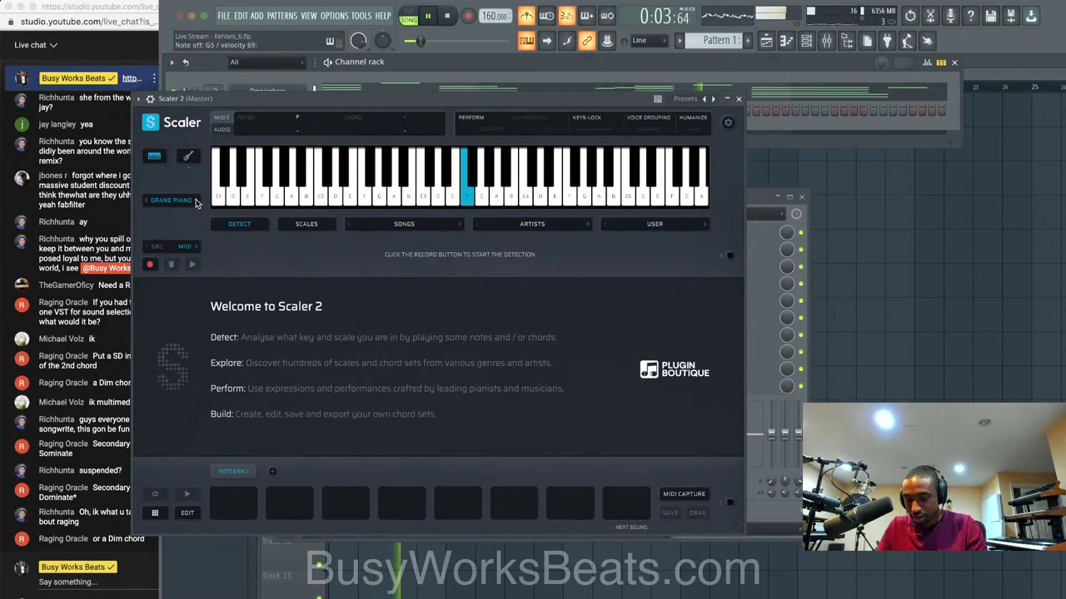
left_click(149, 265)
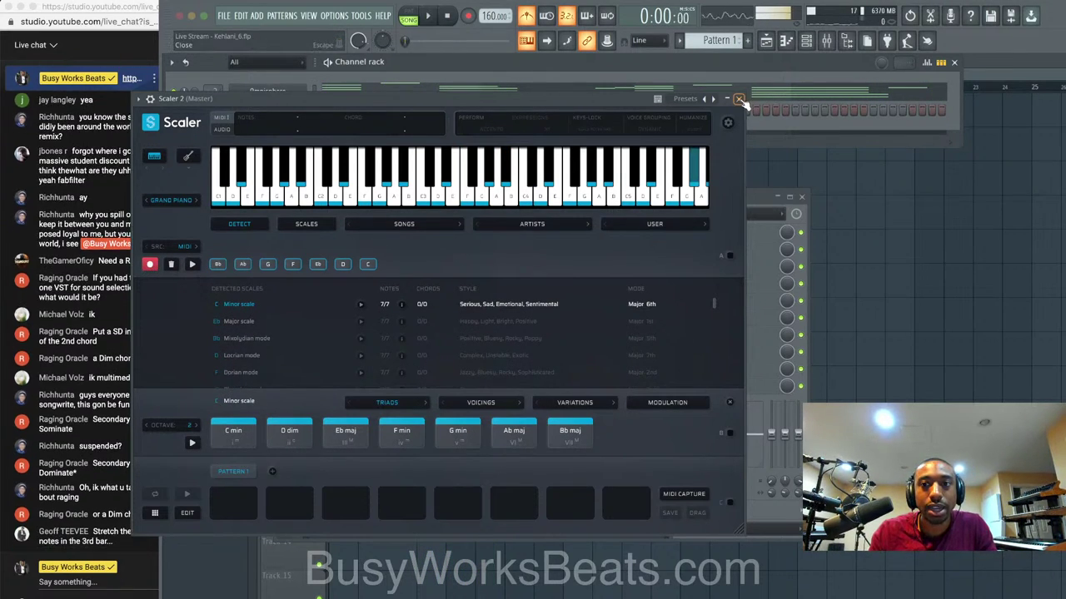
left_click(738, 98)
Delete the Scaler 2 channel, leaving only Omnisphere, and play the song back.
right_click(293, 116)
key("d")
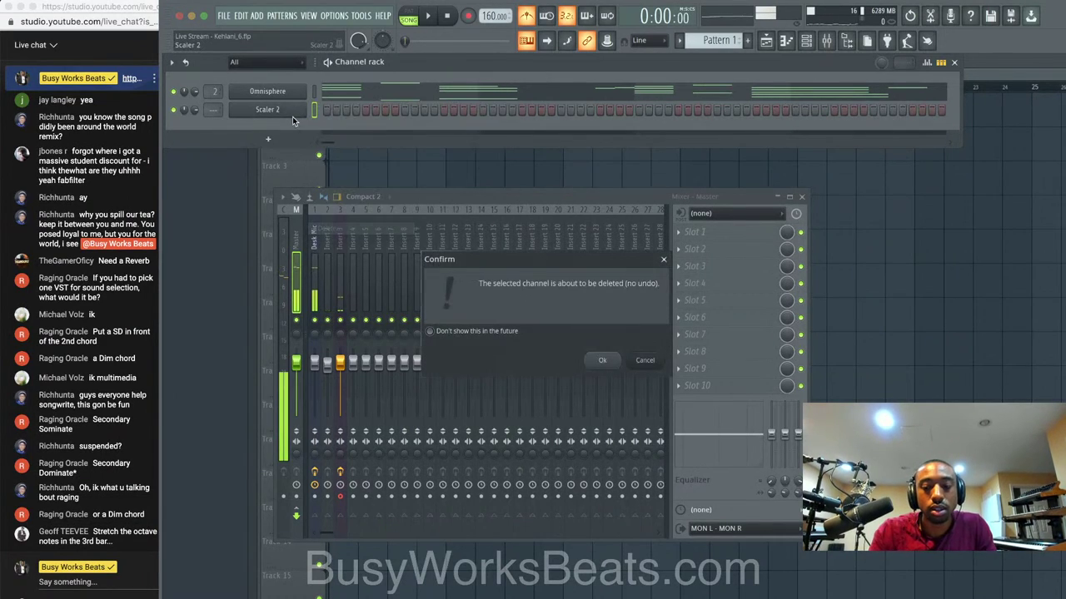
key("Return")
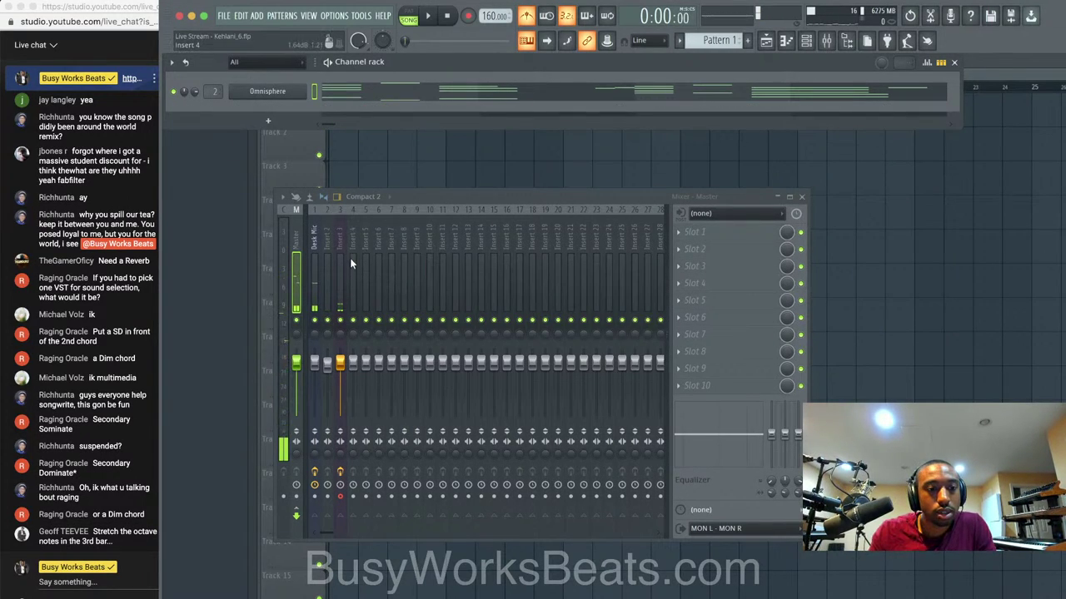
key("space")
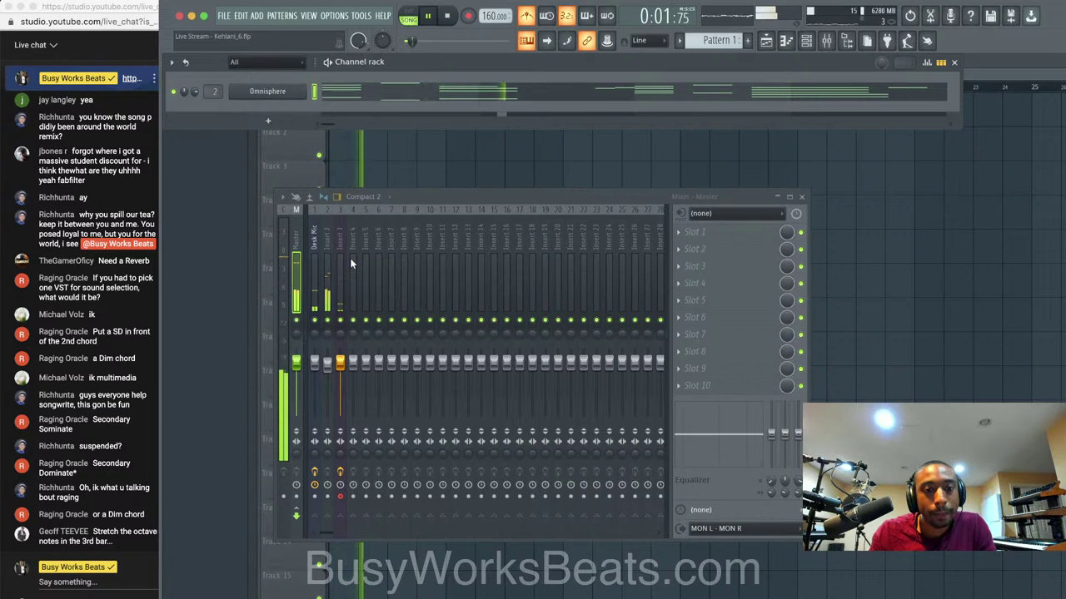
key("space")
Set Insert 3's Waves Tune to C Natural Minor with faster Speed and about 7.6 ms Note Transition.
left_click(337, 261)
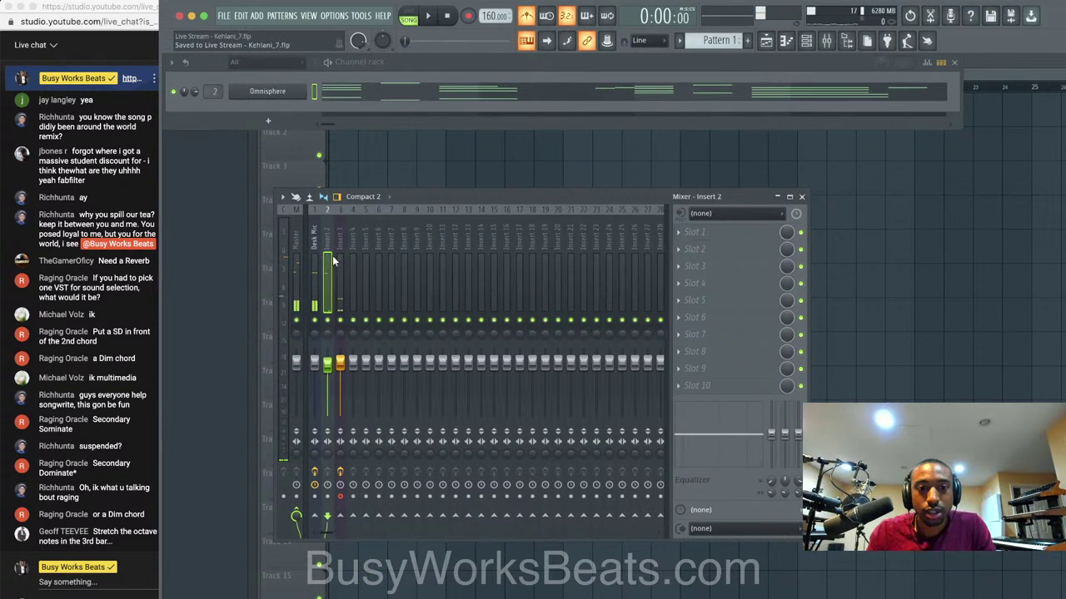
left_click(733, 237)
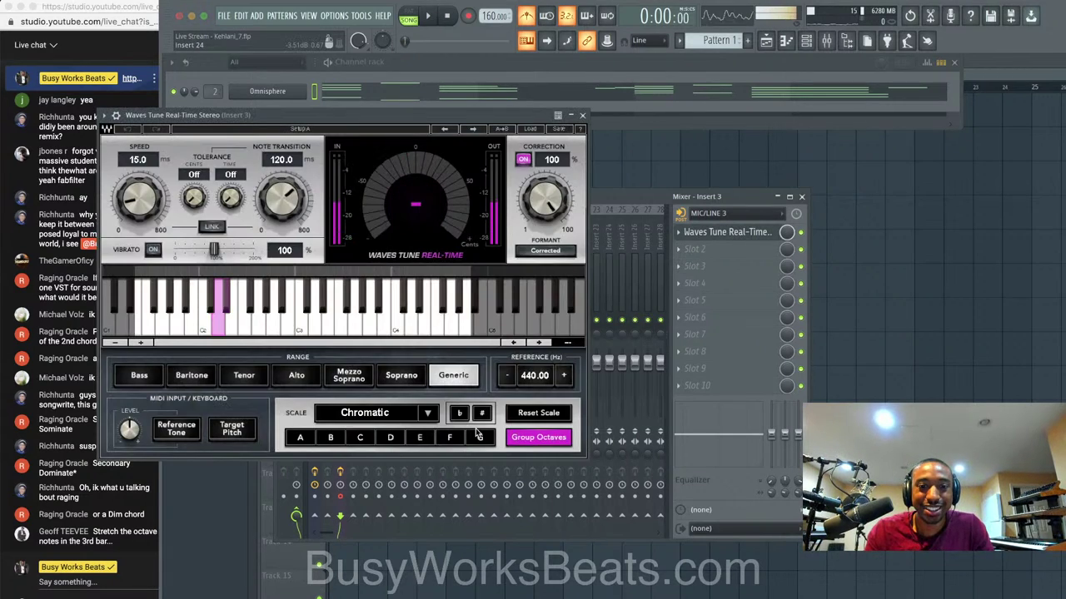
scroll(402, 419, "down", 2)
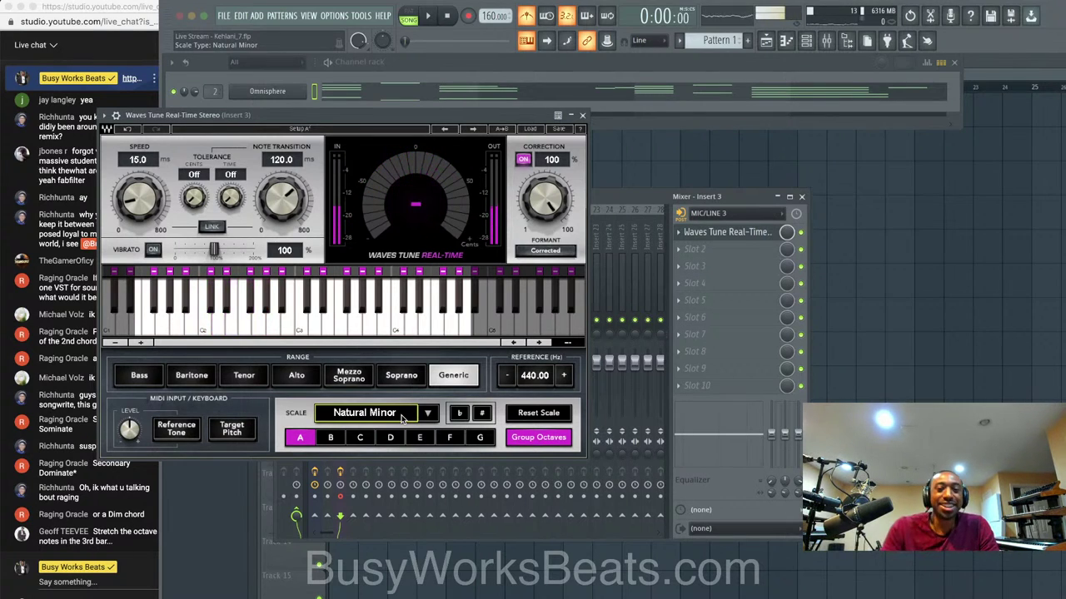
left_click(359, 438)
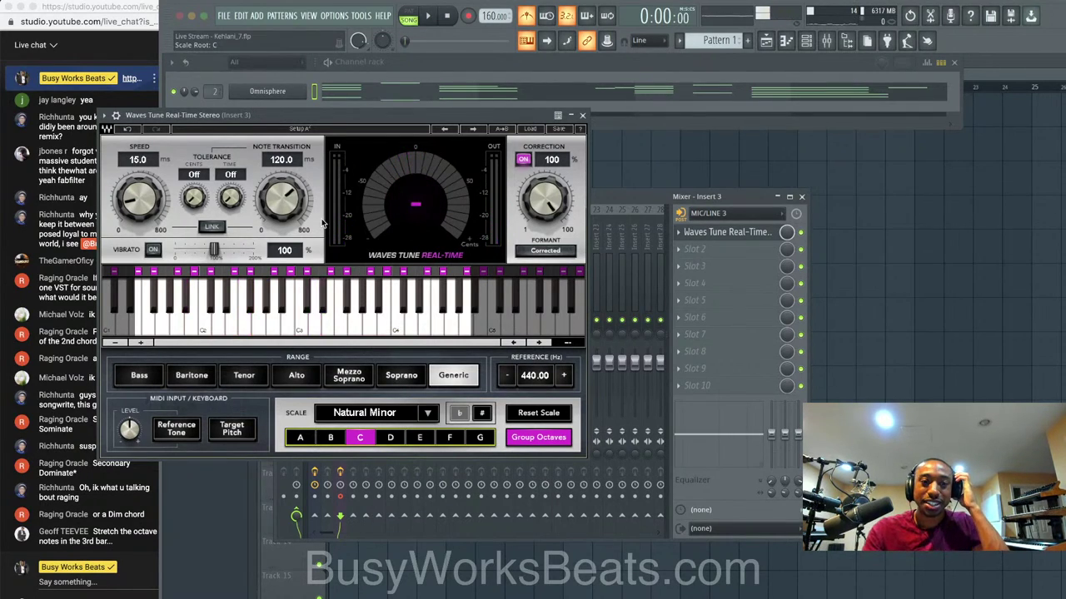
left_click_drag(294, 198, 281, 202)
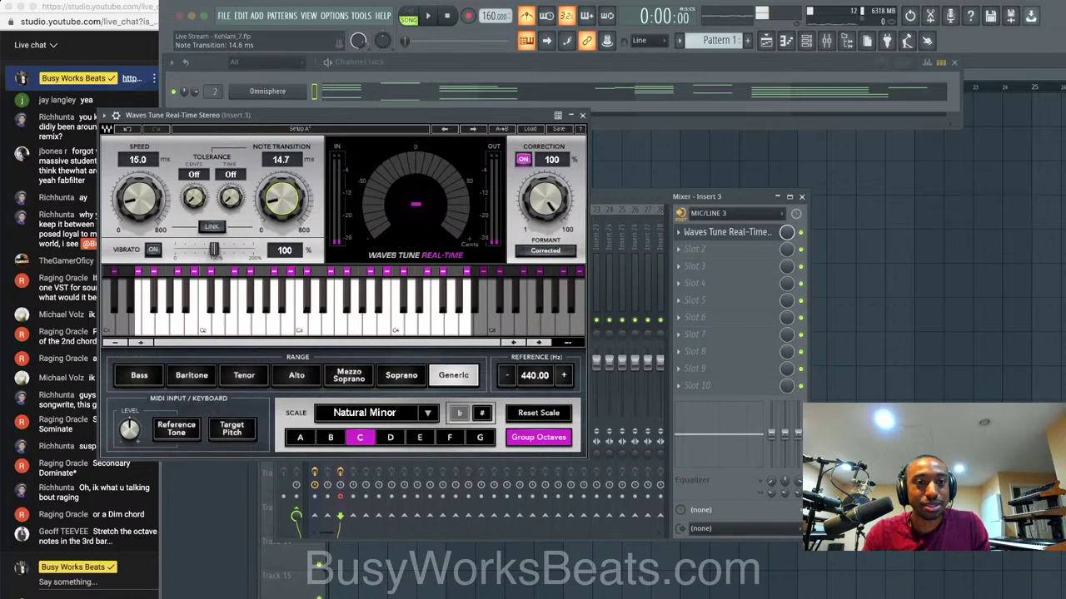
left_click_drag(139, 198, 139, 202)
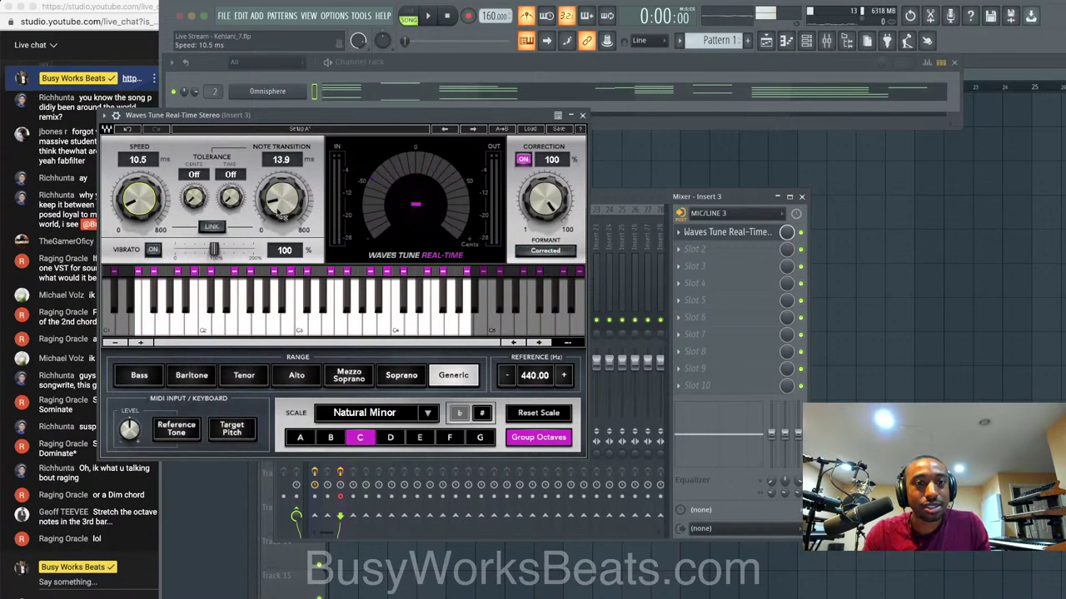
left_click_drag(281, 198, 282, 203)
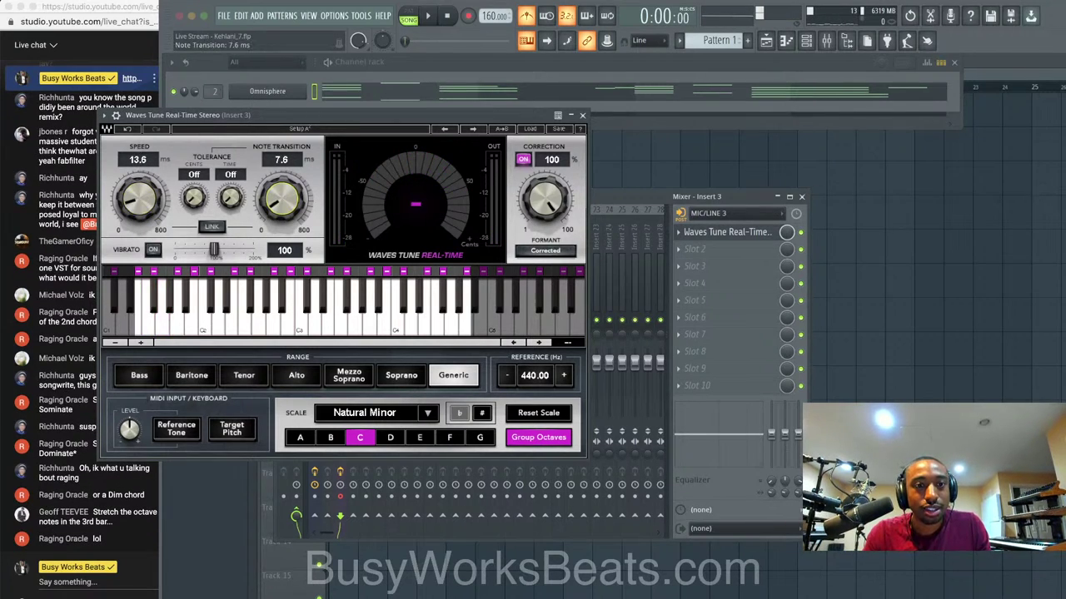
left_click(582, 114)
key("F5")
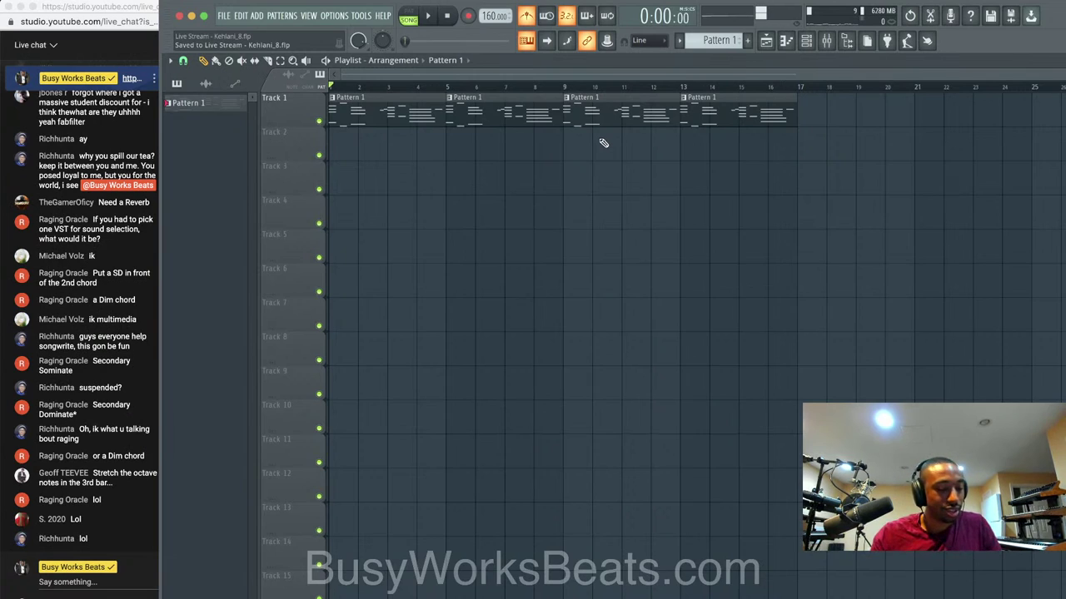
Review the effects on mixer inserts 2 (Desk Mic) and 3 (Waves Tune).
left_click(827, 45)
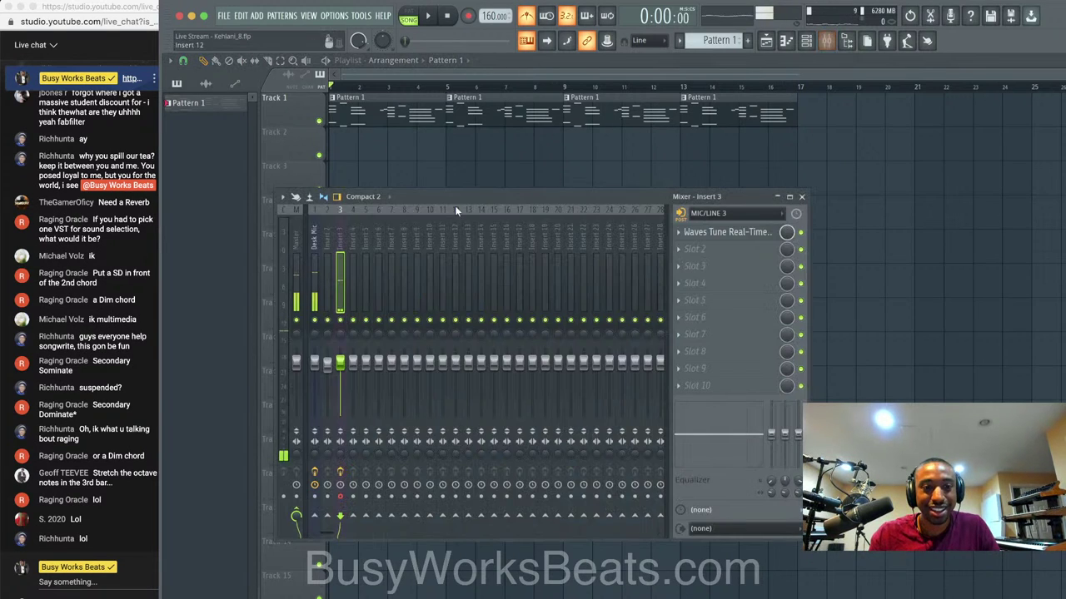
left_click(325, 300)
left_click(314, 304)
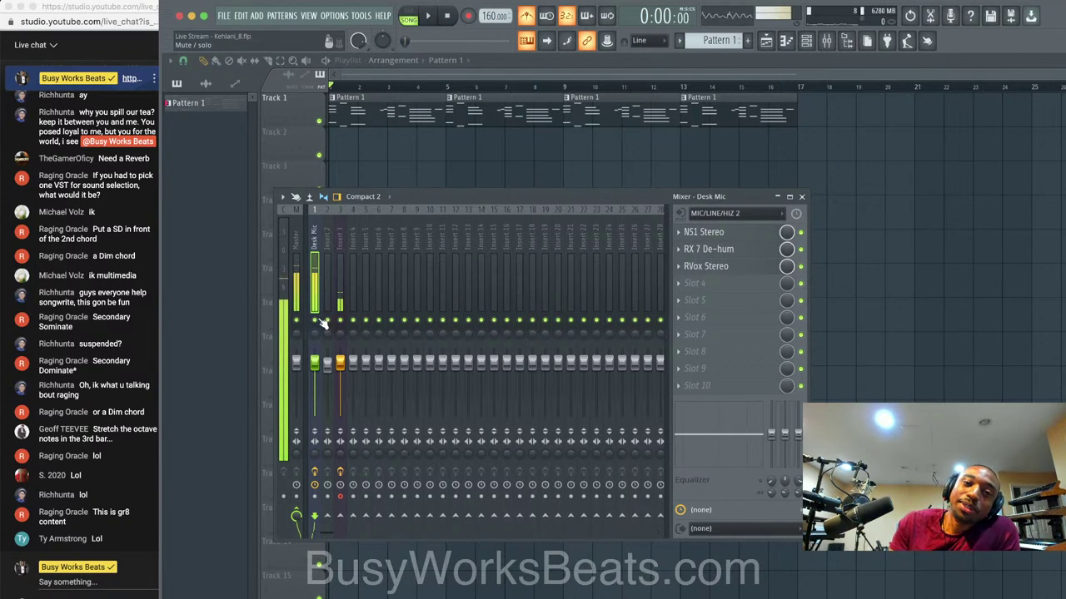
left_click(340, 295)
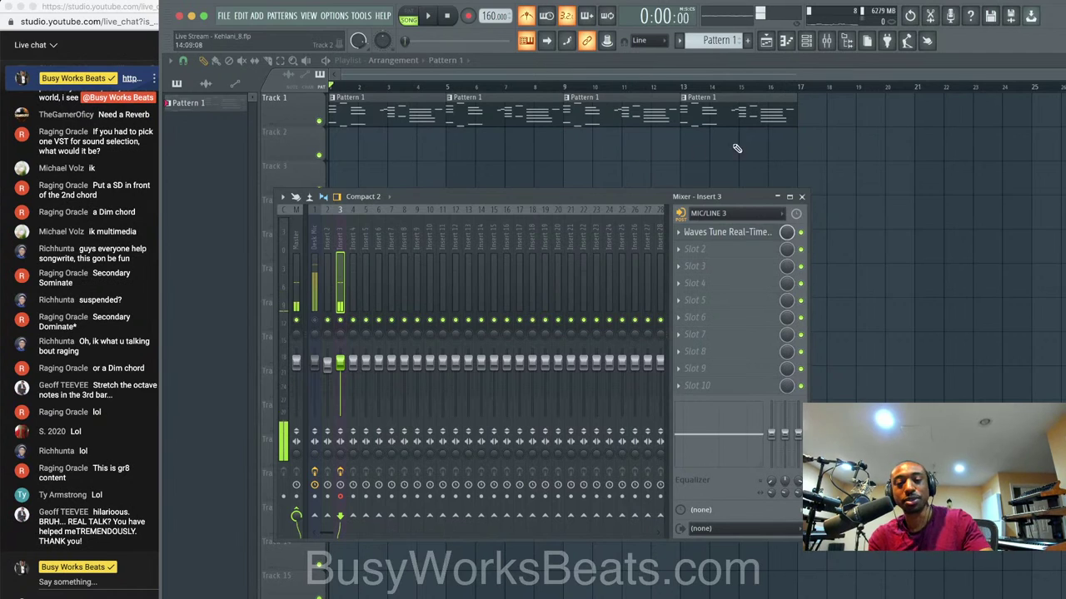
Duplicate the four Pattern 1 clips so the chord loop fills bars 1–48.
left_click_drag(736, 149, 416, 97)
key("super+b")
key("super+b")
scroll(472, 146, "down", 3)
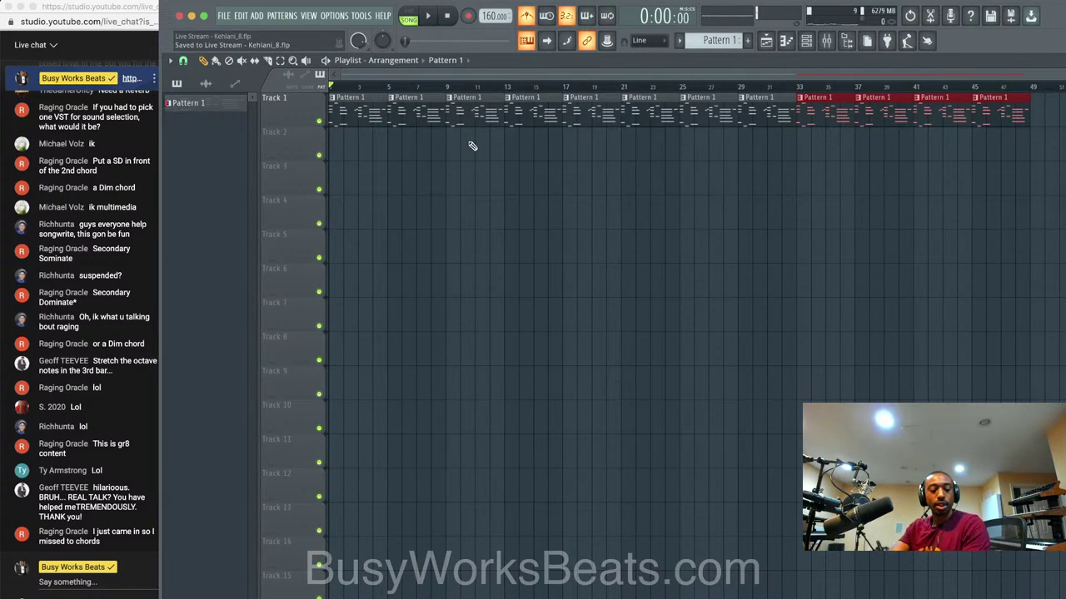
Play the chord loop with the mixer open, then stop and bring up the Recording dialog.
key("space")
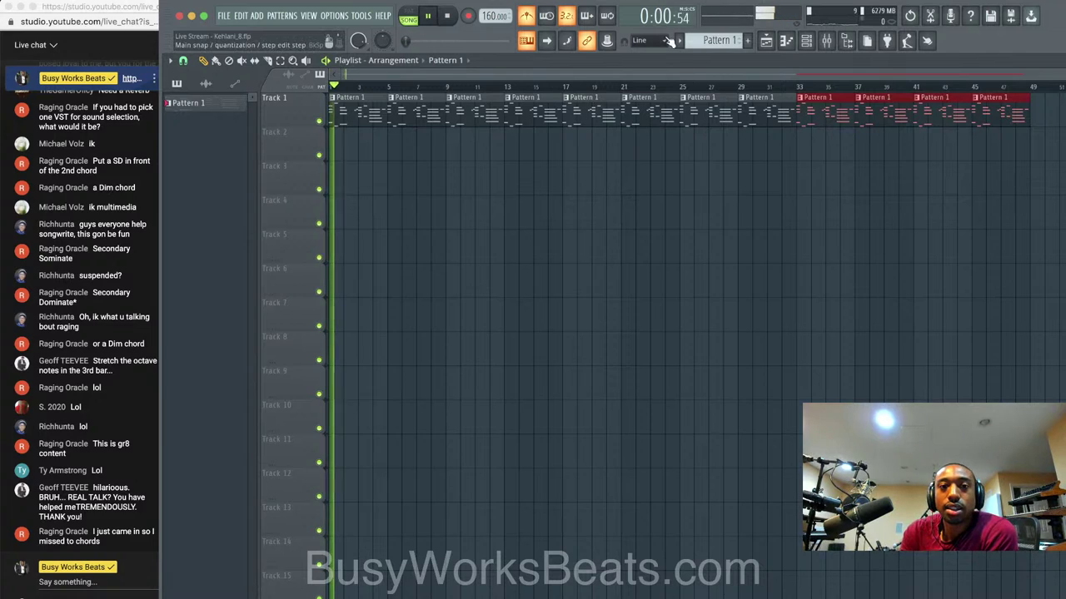
left_click(806, 40)
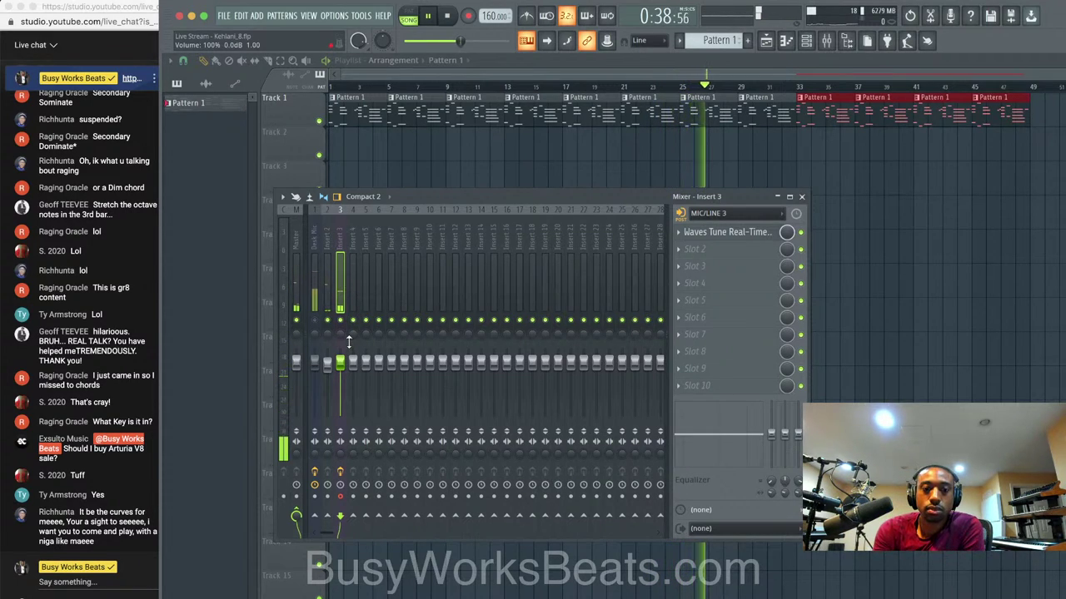
key("space")
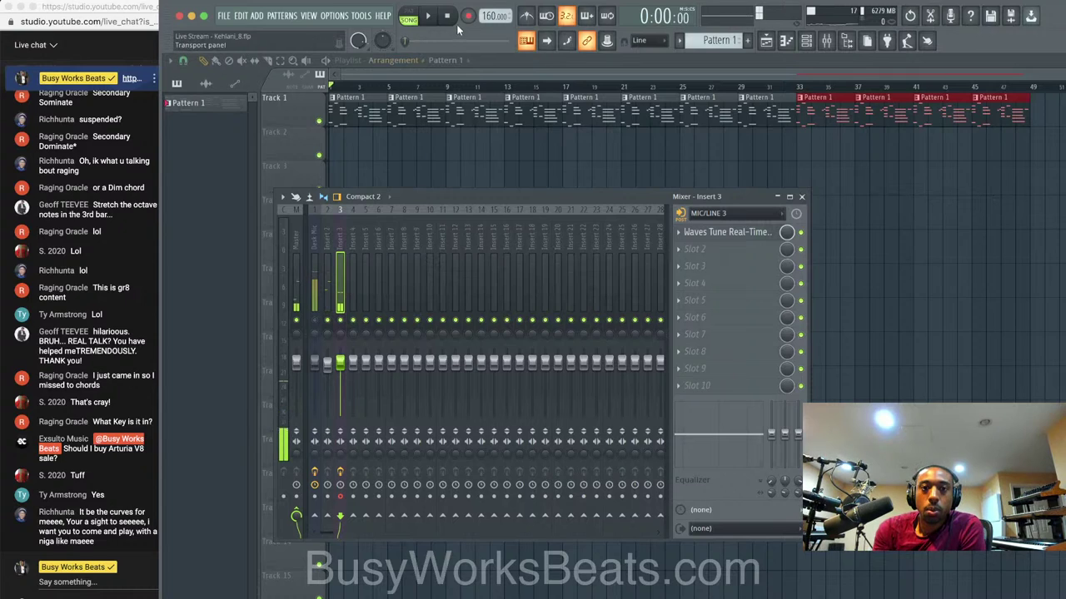
left_click(471, 17)
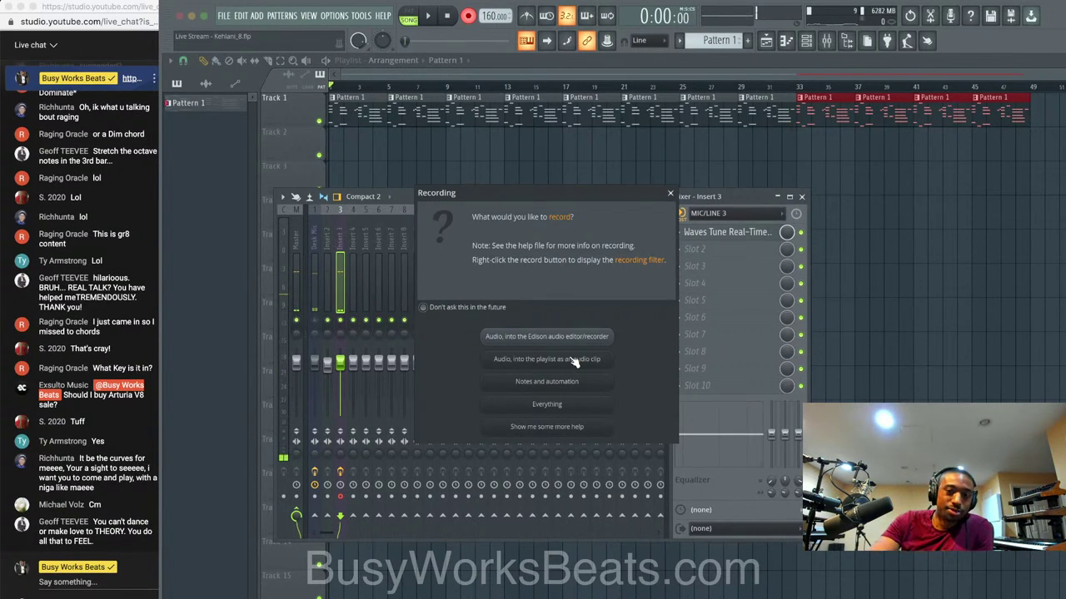
Record a vocal take as an audio clip onto Track 2, spanning about bars 1–32.
left_click(547, 358)
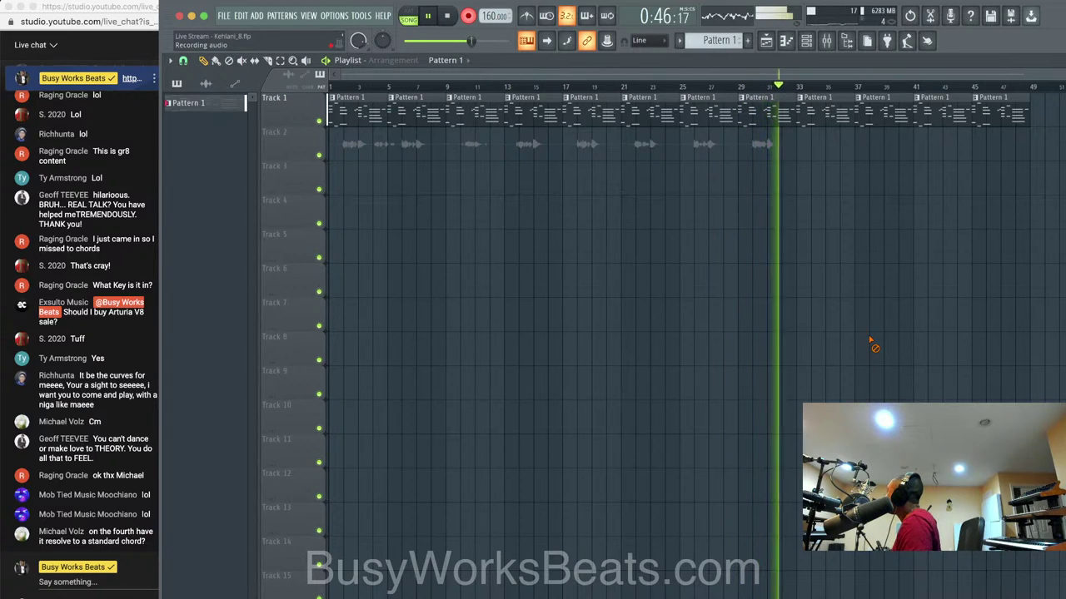
key("space")
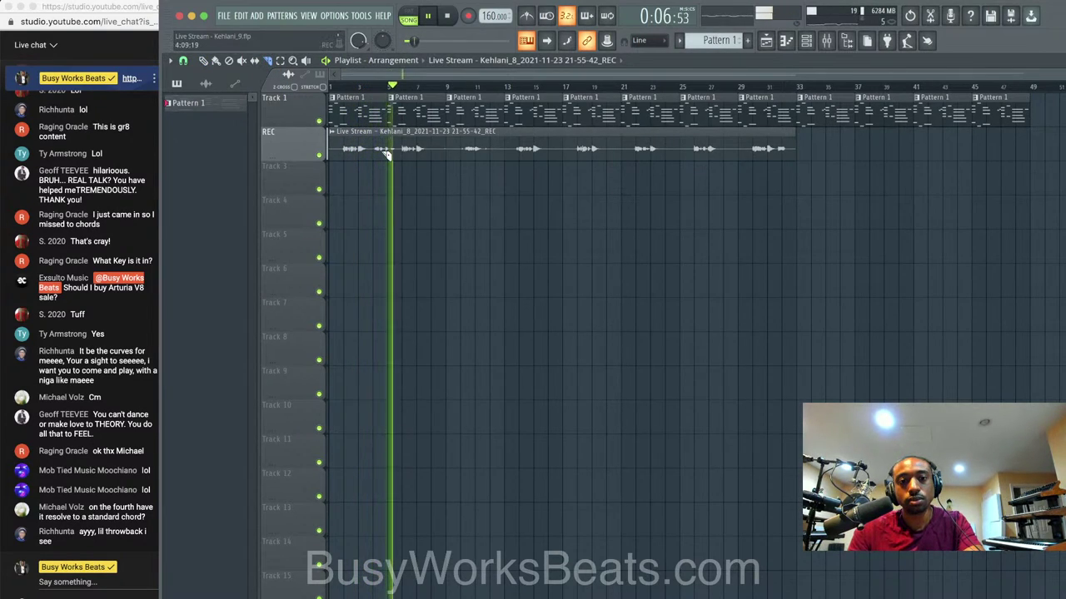
Cut out a short section near the start of the REC clip, leaving a gap.
scroll(388, 153, "up", 1)
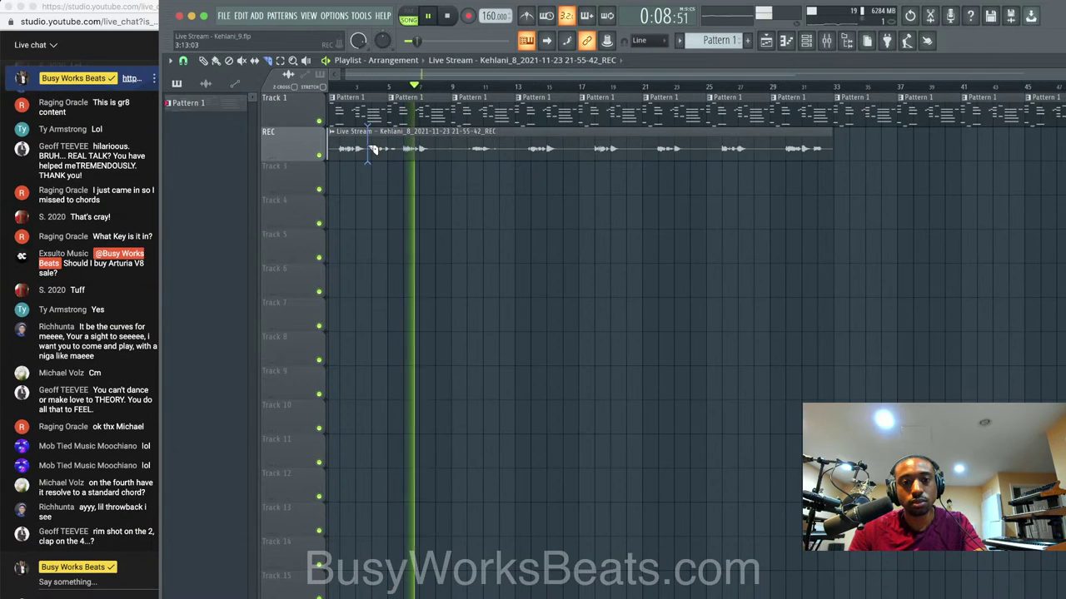
left_click(371, 151)
right_click(397, 151)
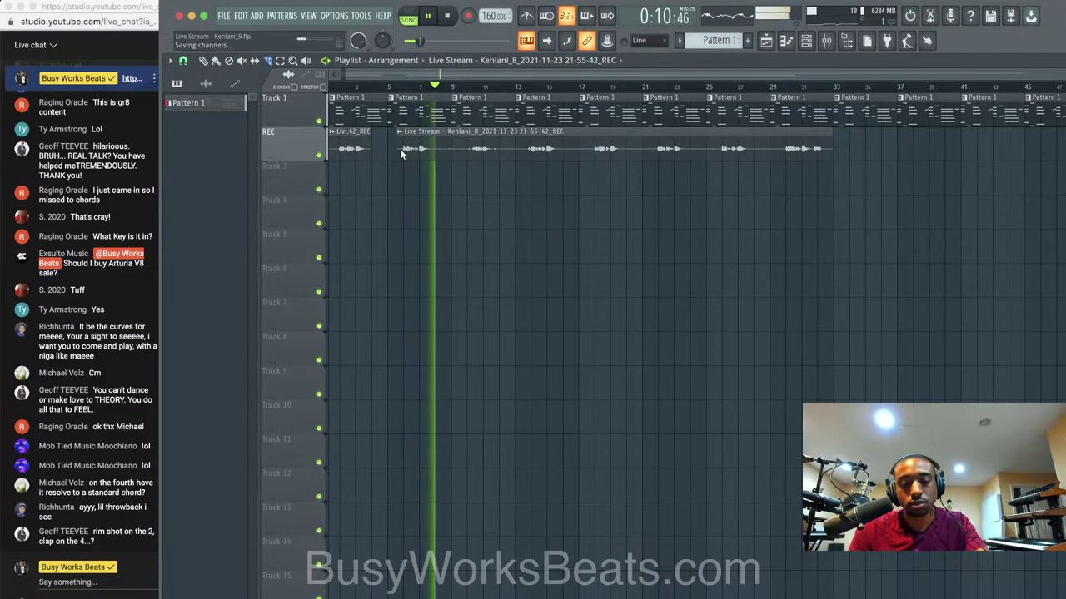
Check the REC insert in the mixer, then return to the playlist.
key("F9")
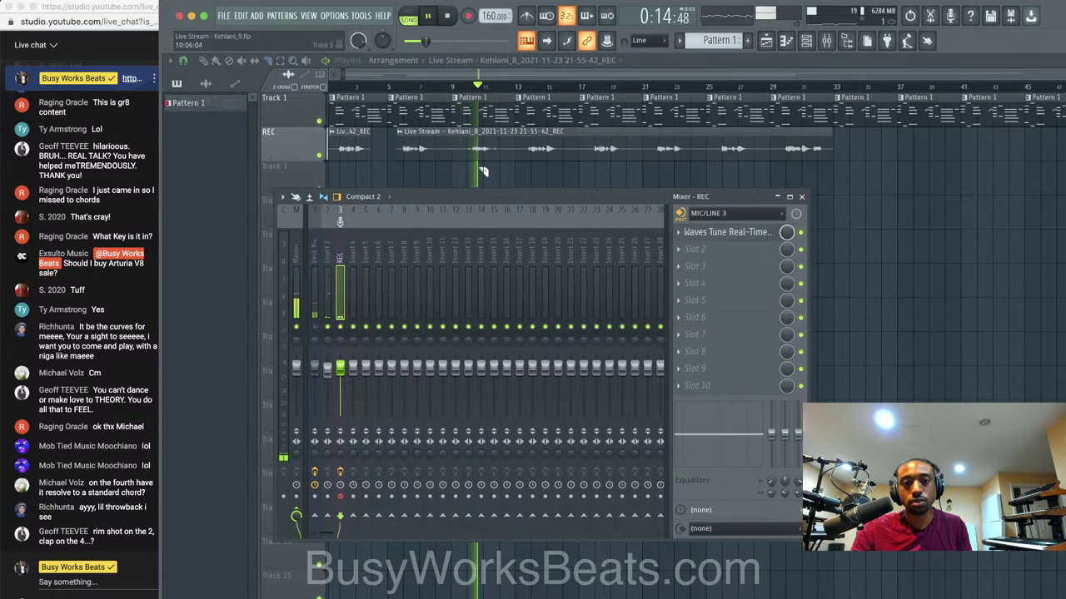
left_click(320, 326)
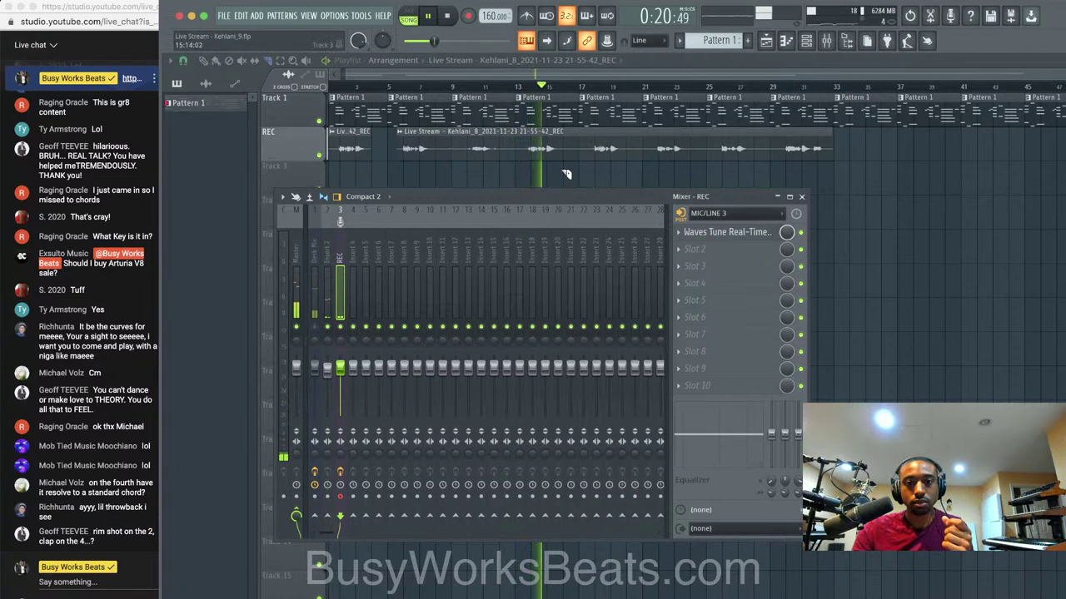
key("F9")
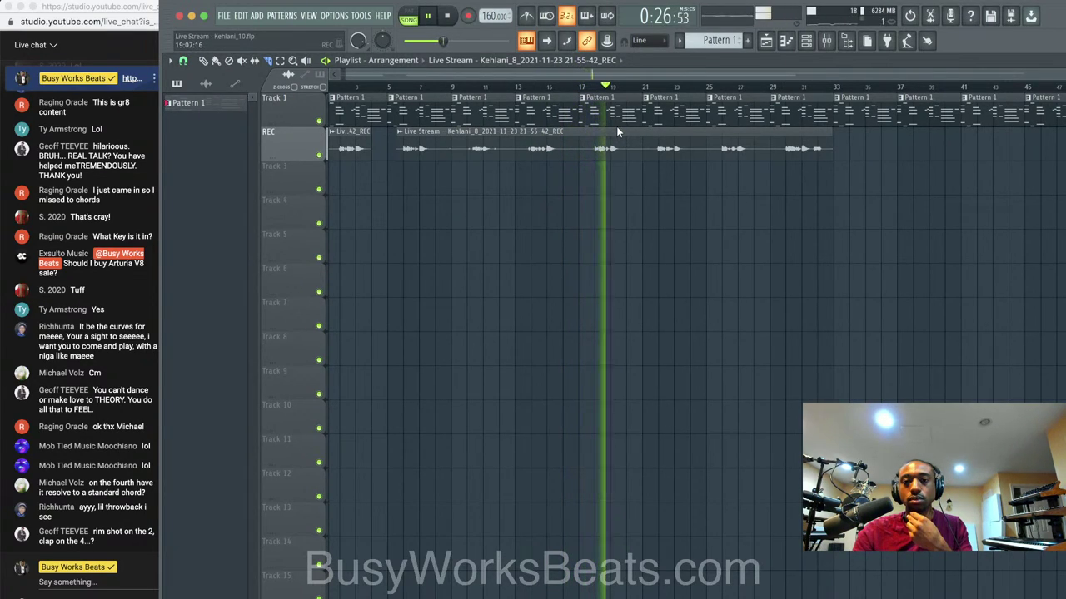
Open the mixer on the REC insert and audition the song from the start several times.
left_click(826, 40)
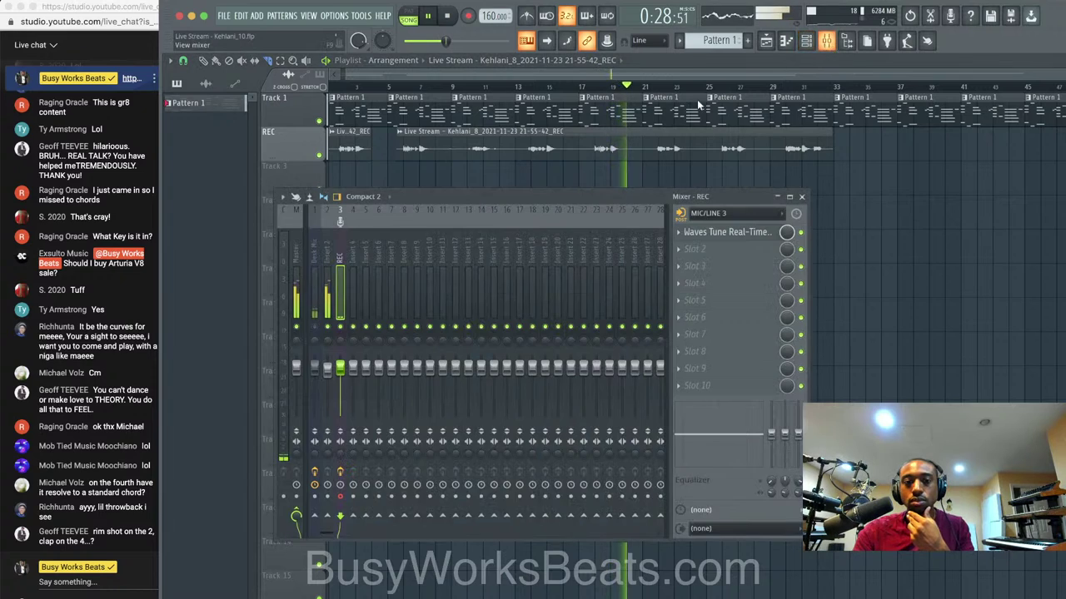
key("space")
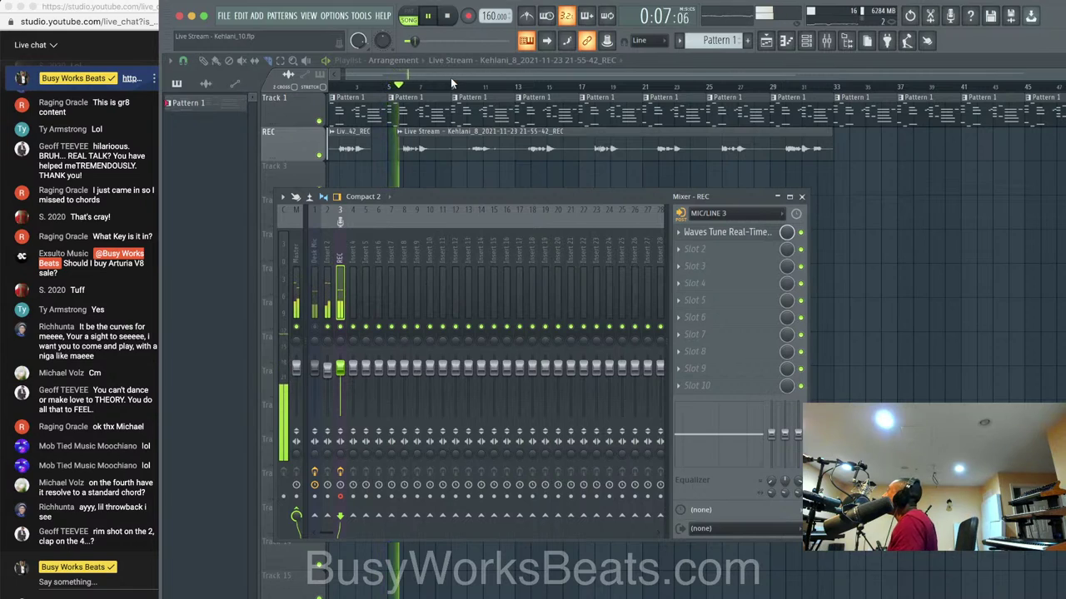
key("space")
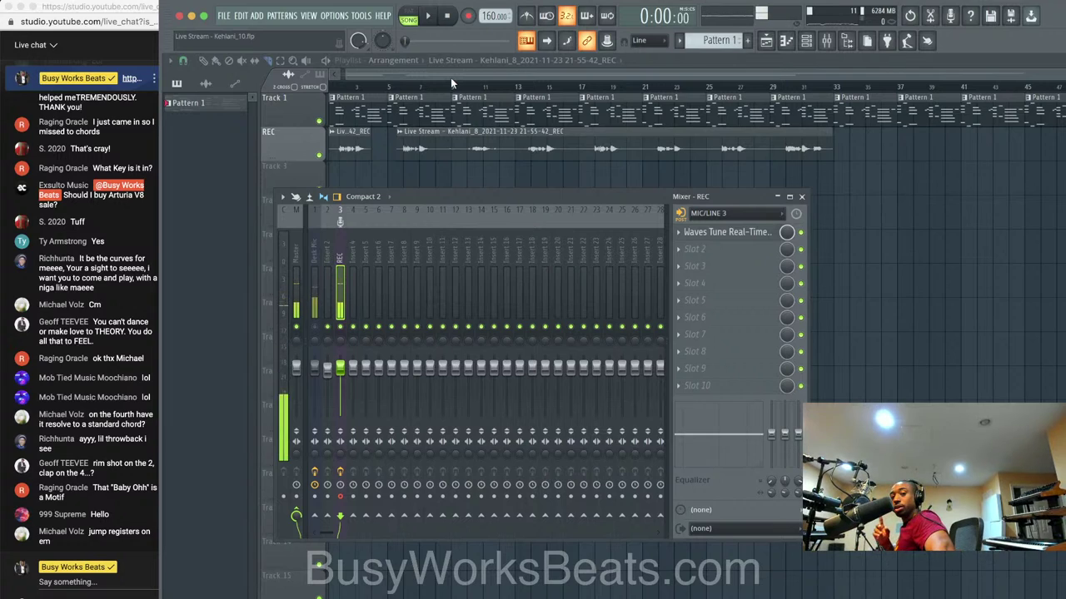
key("space")
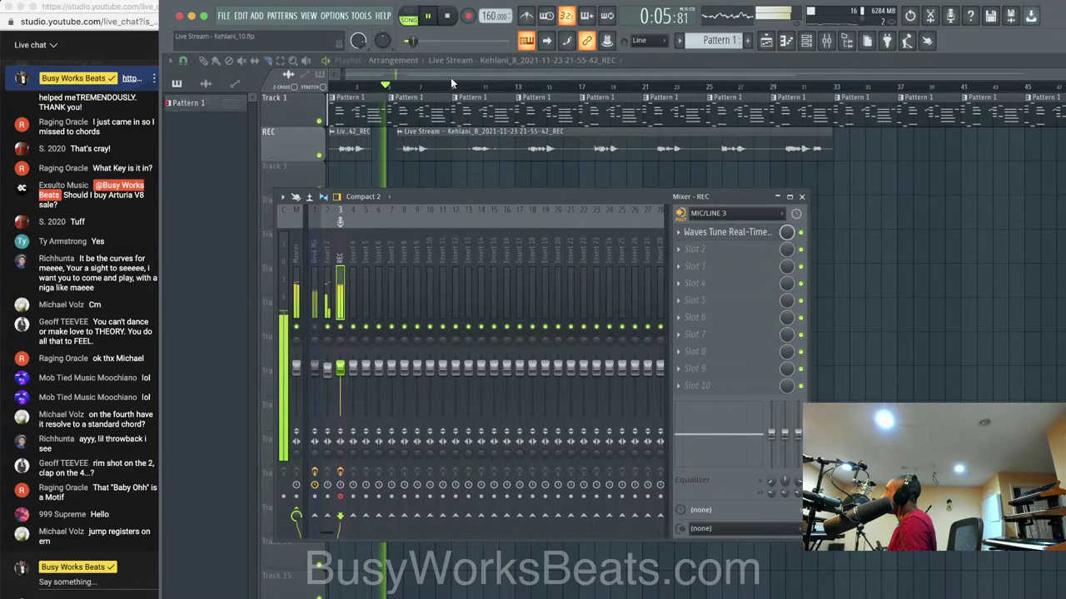
key("space")
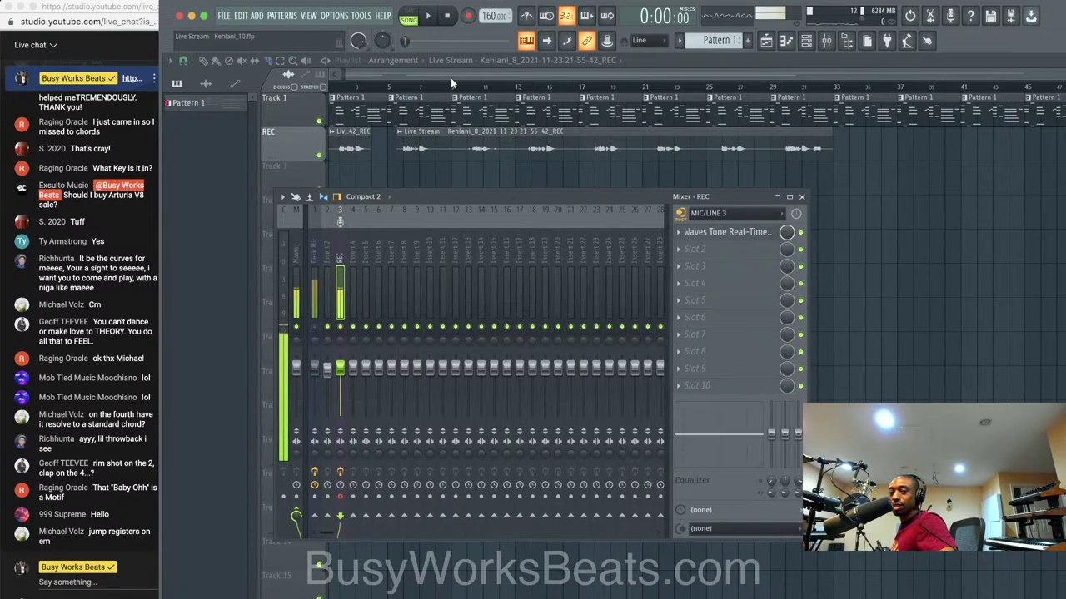
key("space")
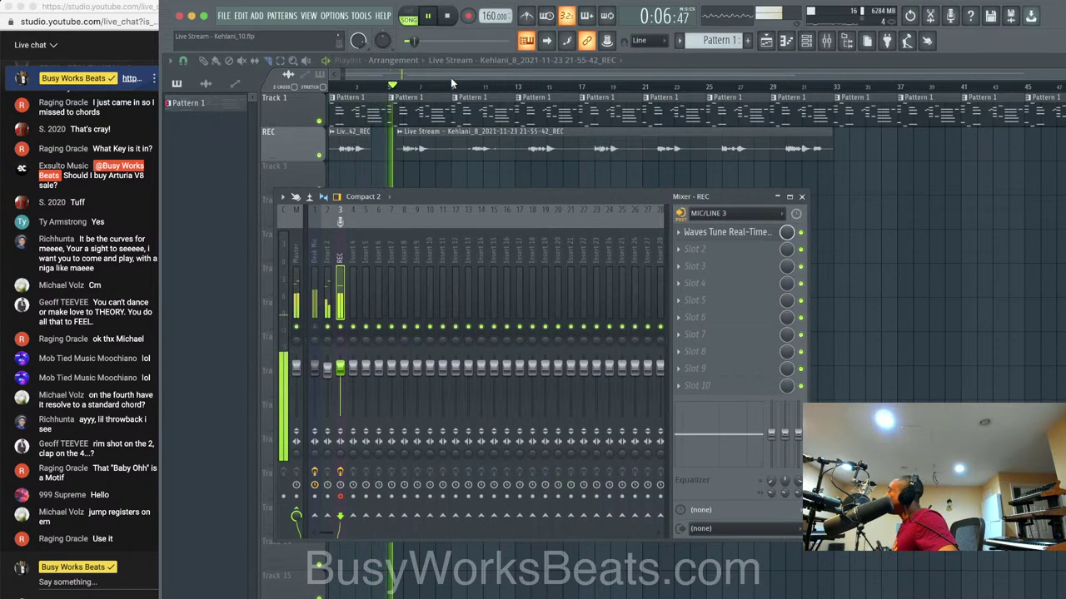
key("space")
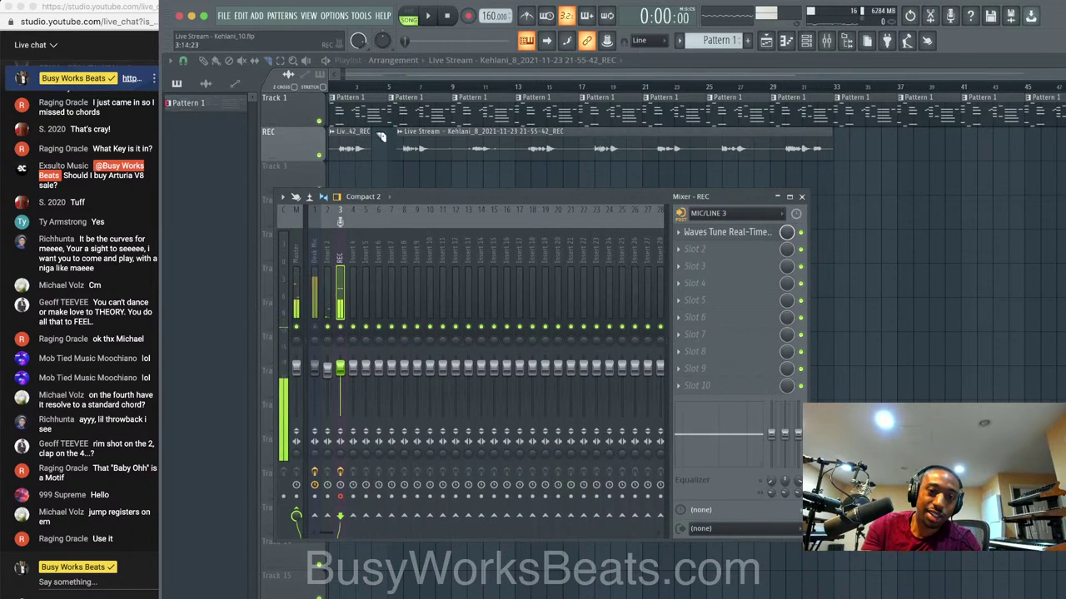
Record a second vocal take onto a new REC track, about bars 1–12, and zoom in on it.
left_click(469, 17)
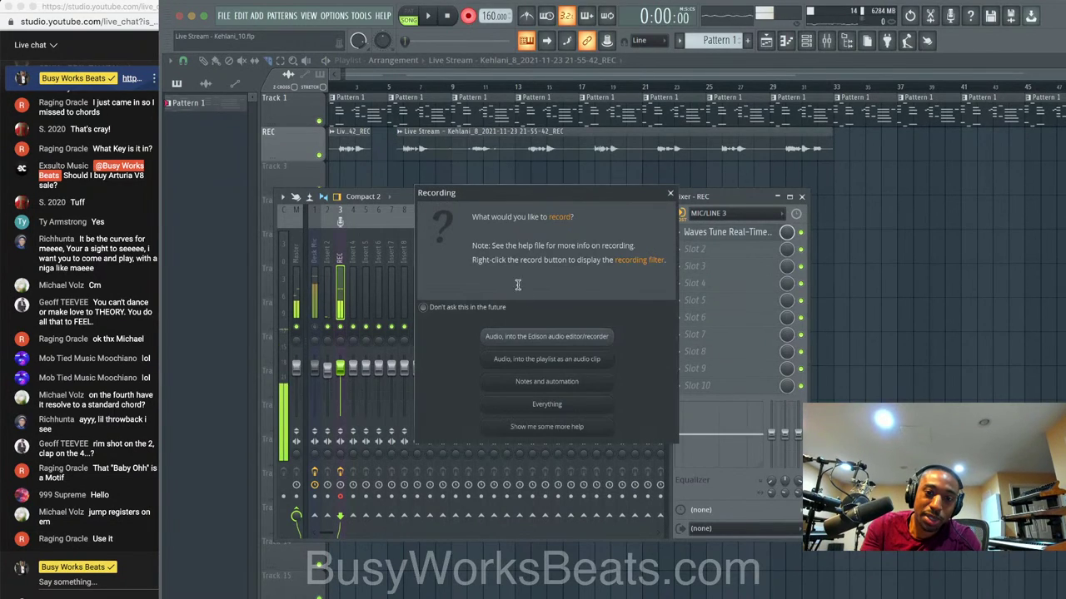
left_click(560, 360)
key("F9")
key("space")
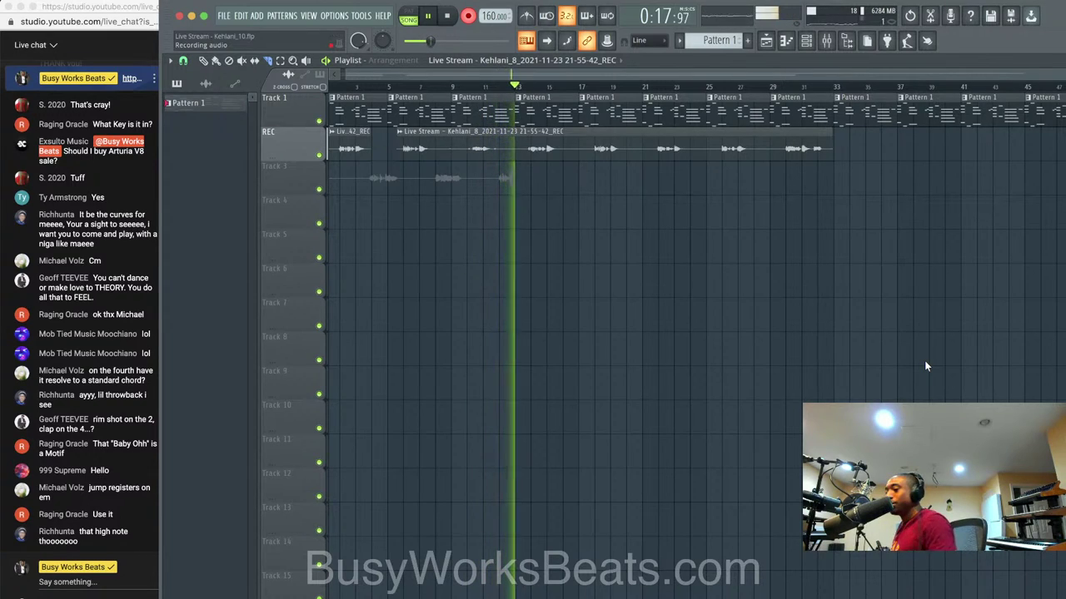
key("space")
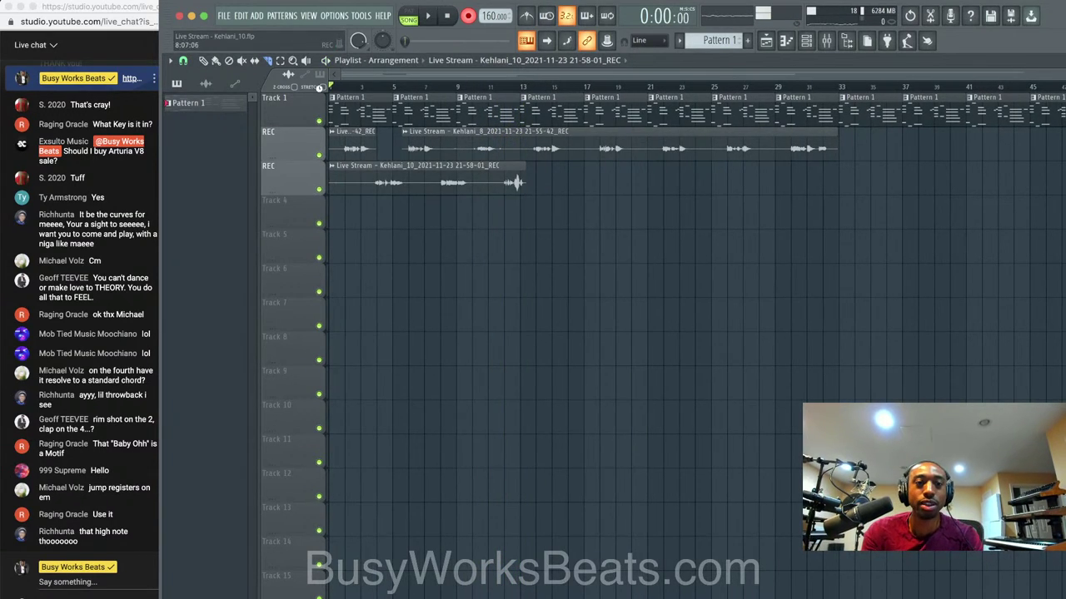
right_click(501, 178, "ctrl")
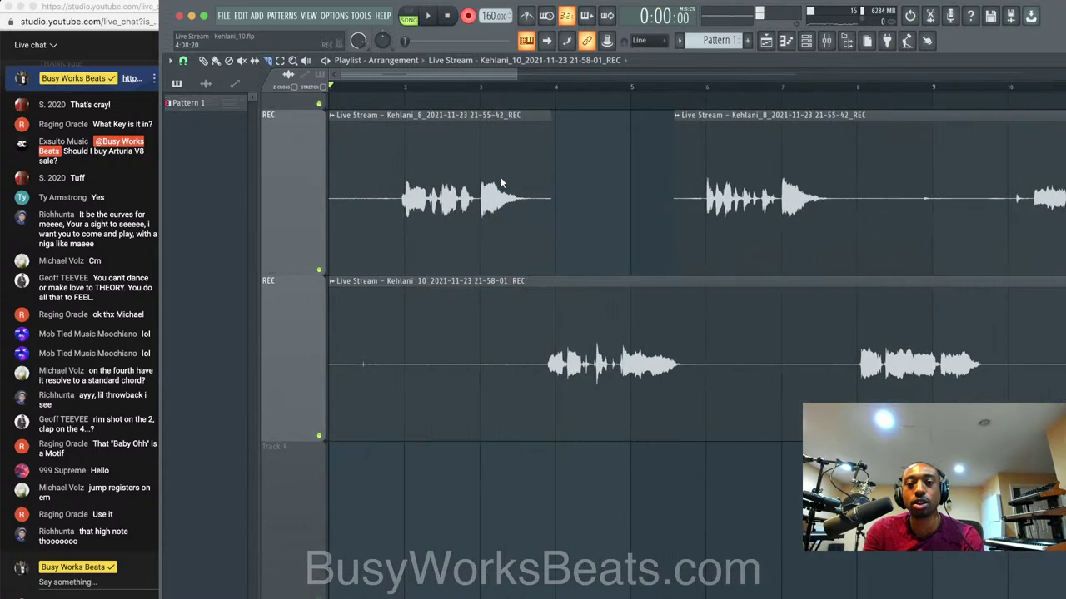
Restore the Playlist window, widen it to the screen's right edge and zoom out.
left_click(1019, 60)
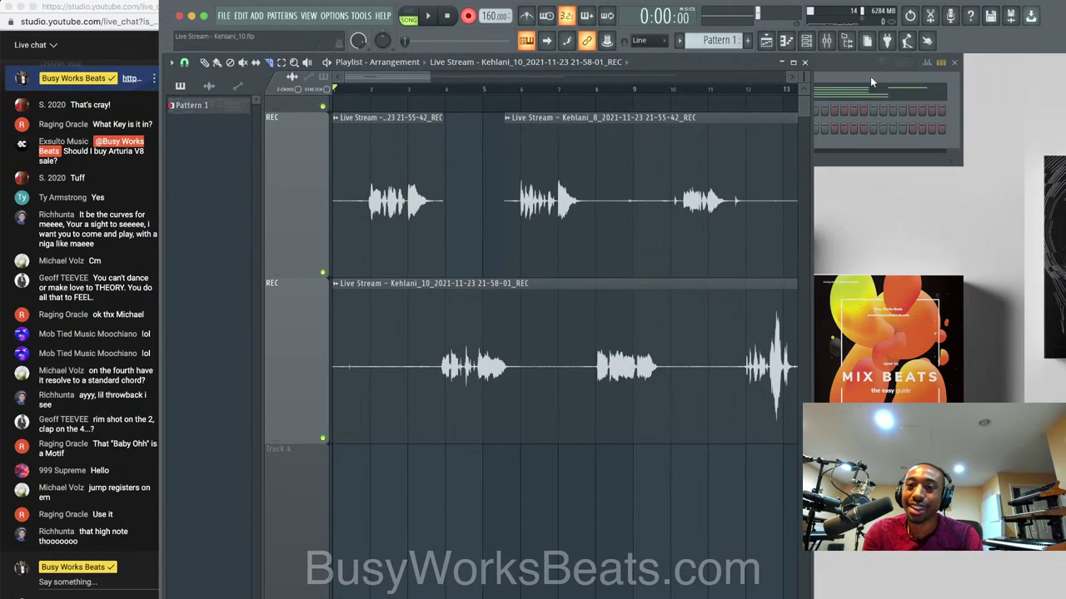
left_click_drag(811, 125, 1062, 127)
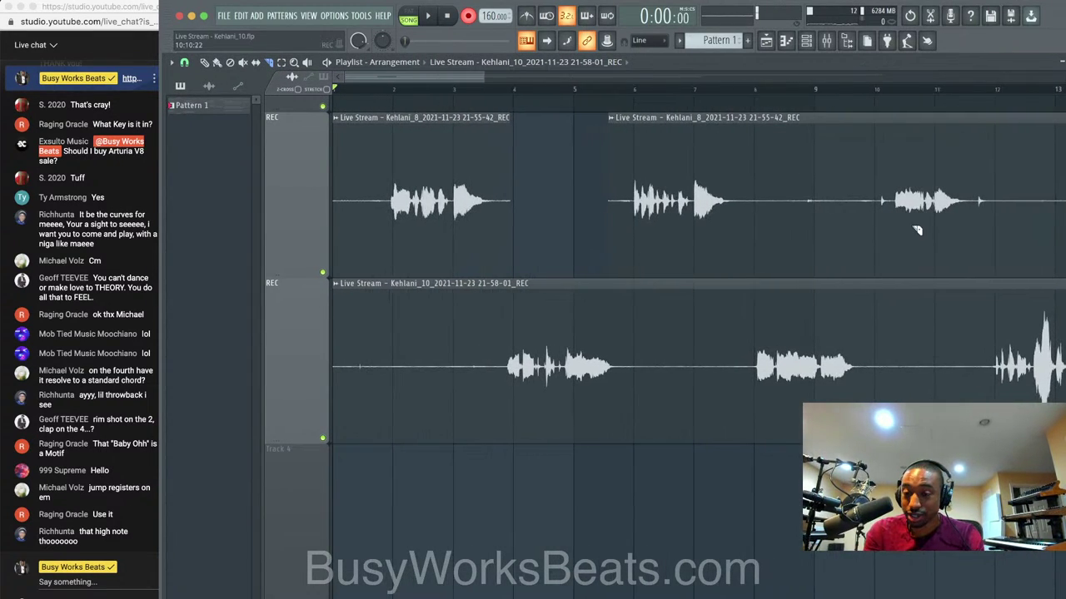
scroll(698, 333, "down", 8)
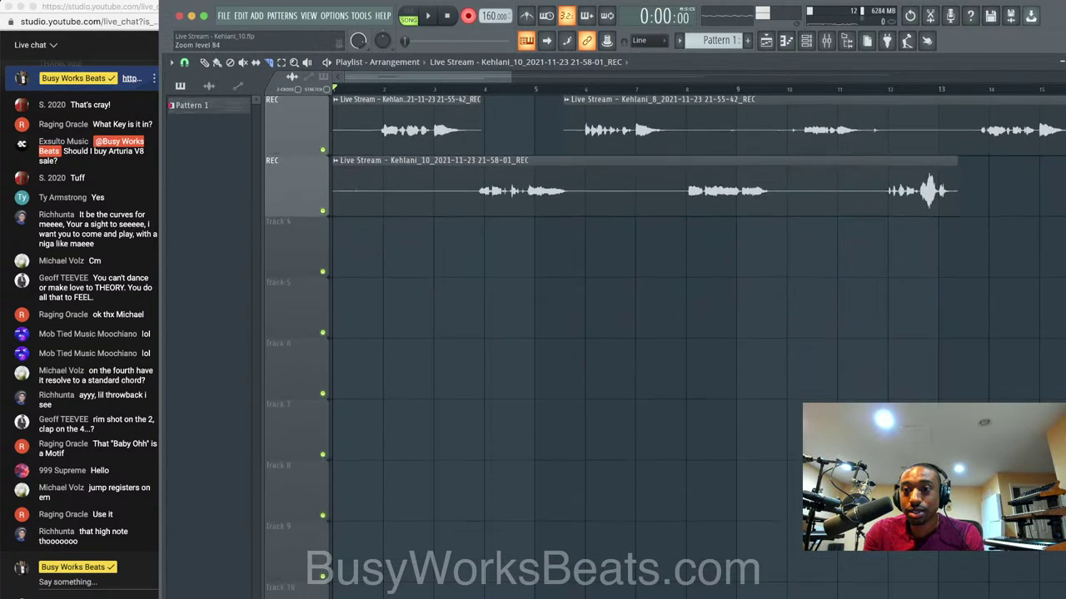
scroll(852, 200, "down", 1)
scroll(852, 202, "down", 2)
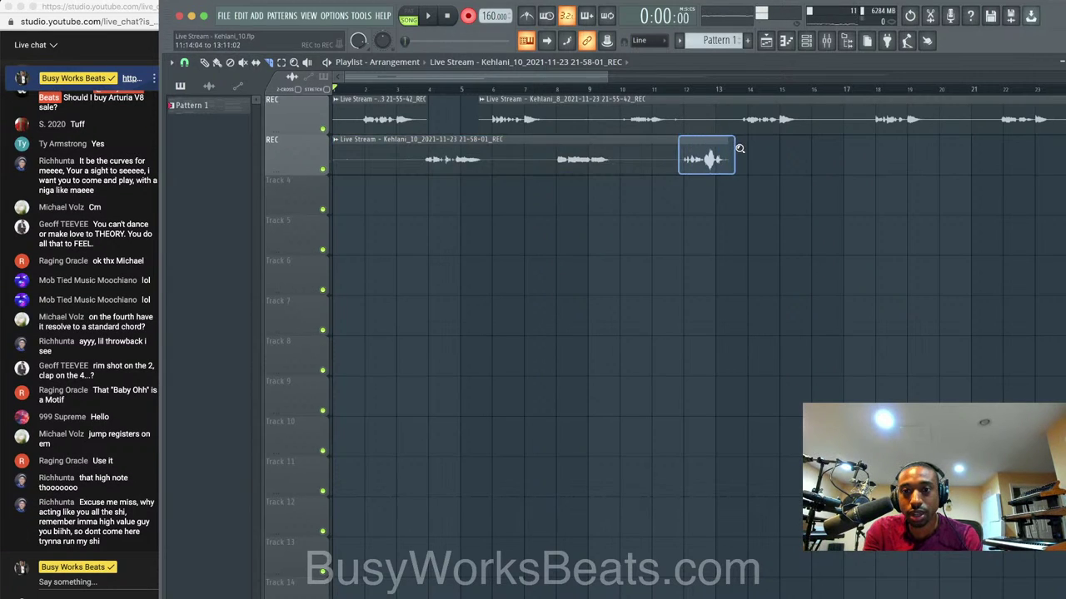
Close the stray playlist and mixer windows, reopen the Playlist and zoom out over both takes.
key("F5")
key("F9")
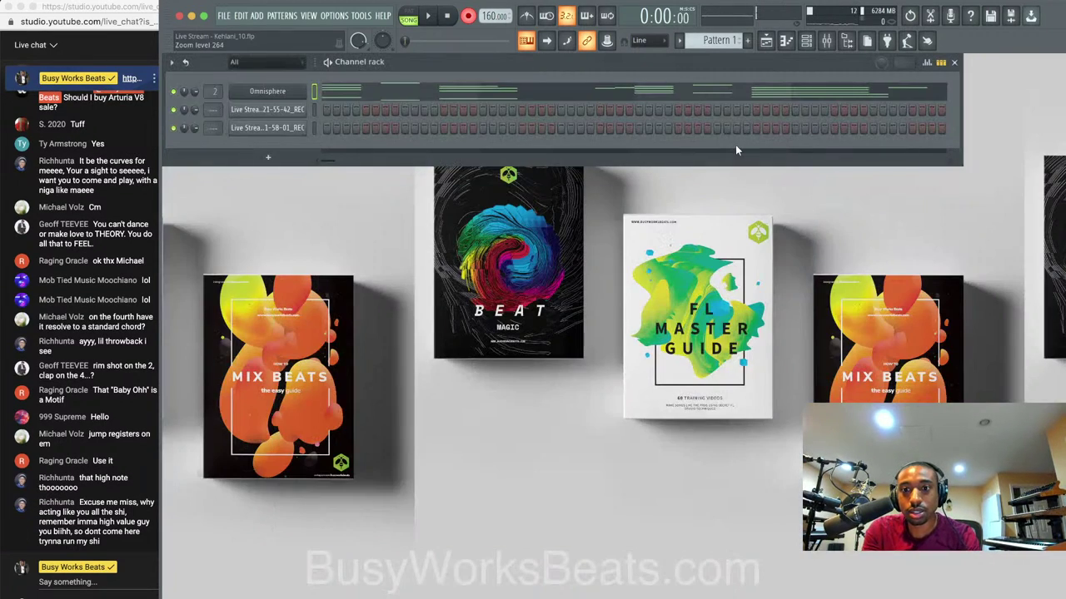
left_click(766, 43)
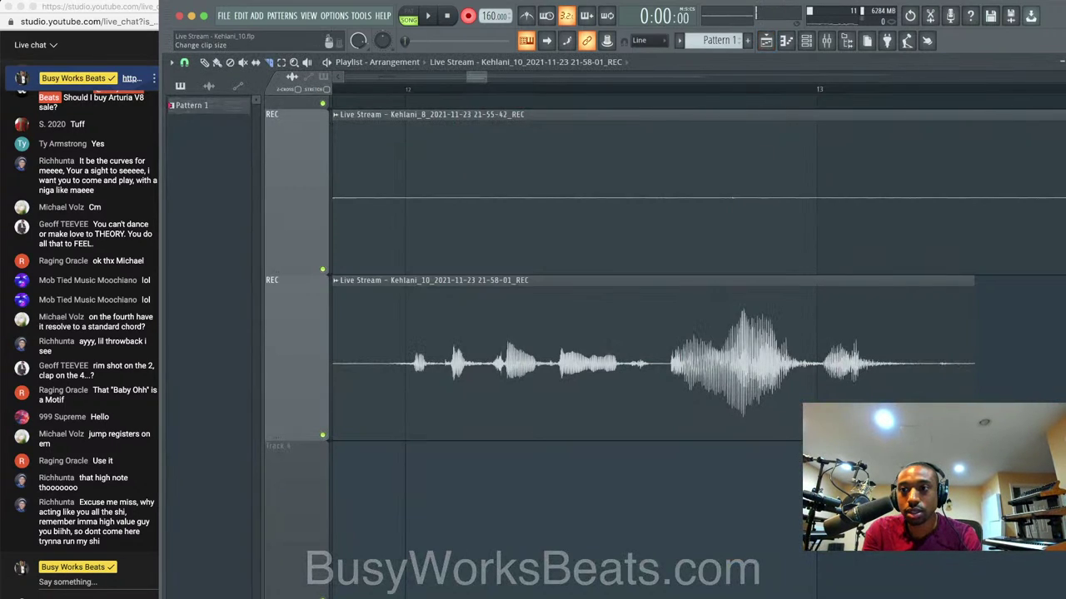
scroll(655, 331, "down", 8)
scroll(606, 200, "down", 2)
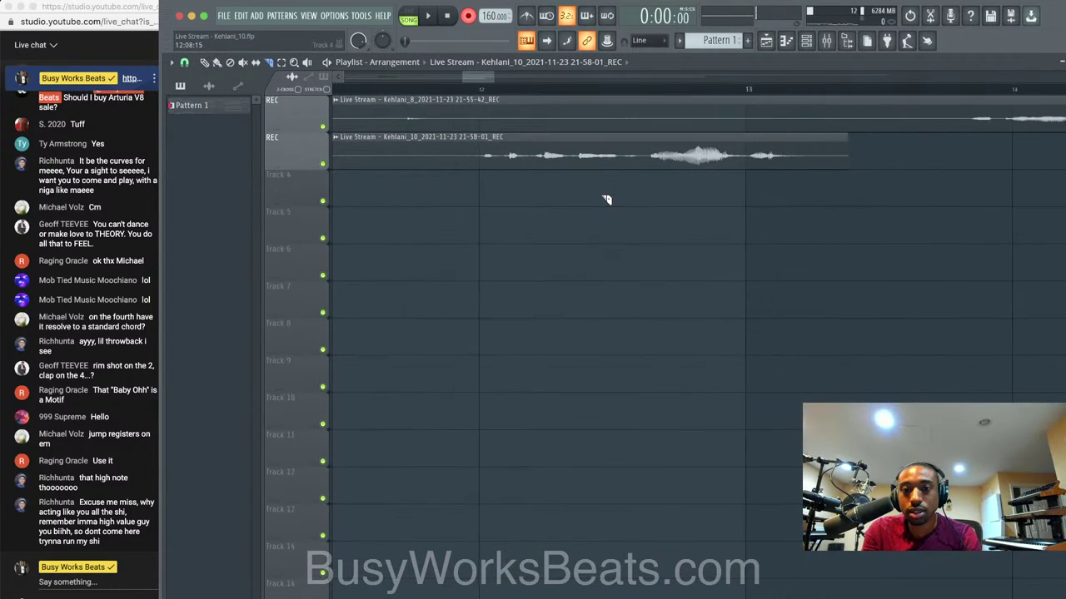
scroll(607, 200, "down", 4)
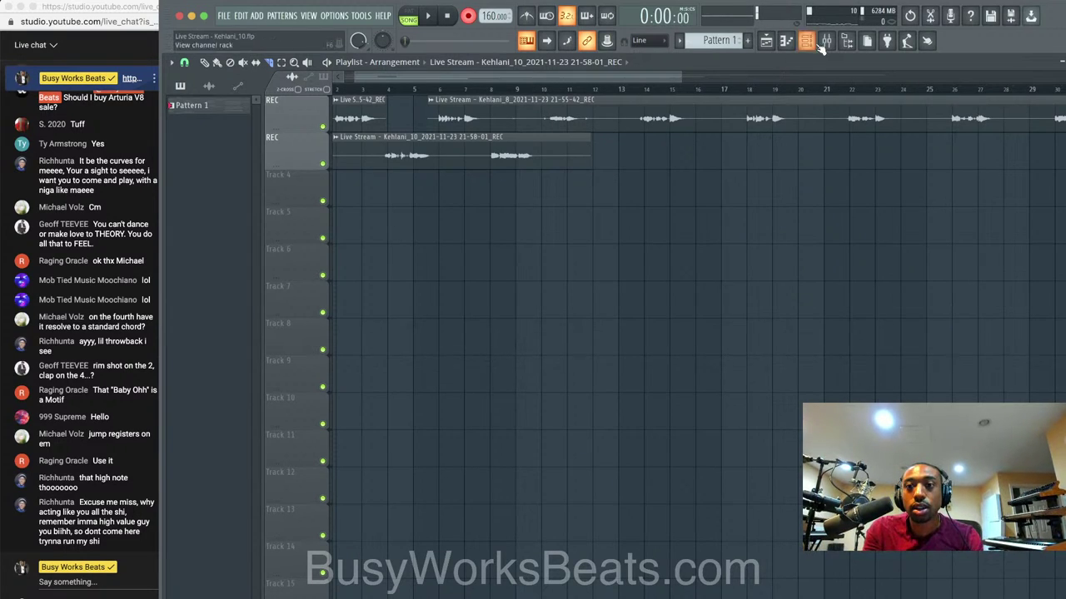
Record a third vocal take onto another REC track, running past bar 29, with the Playlist in front.
left_click(832, 45)
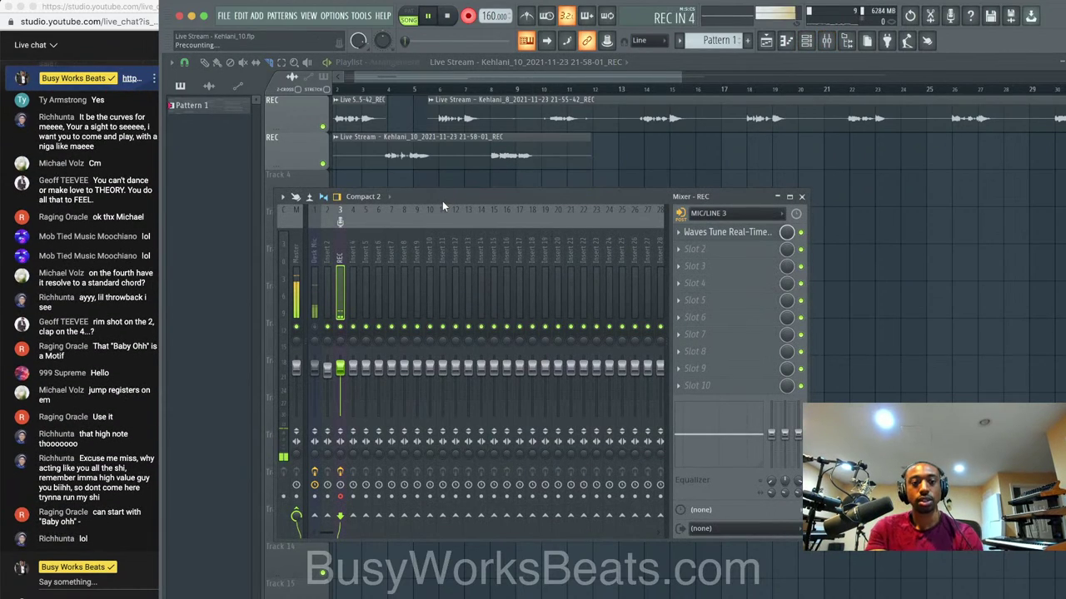
key("space")
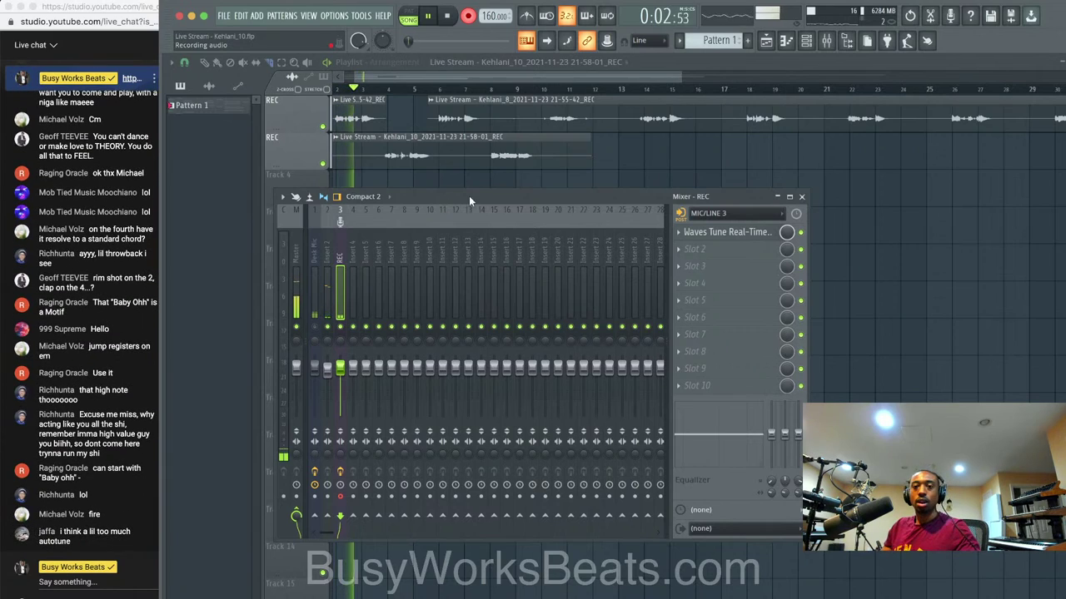
left_click(641, 158)
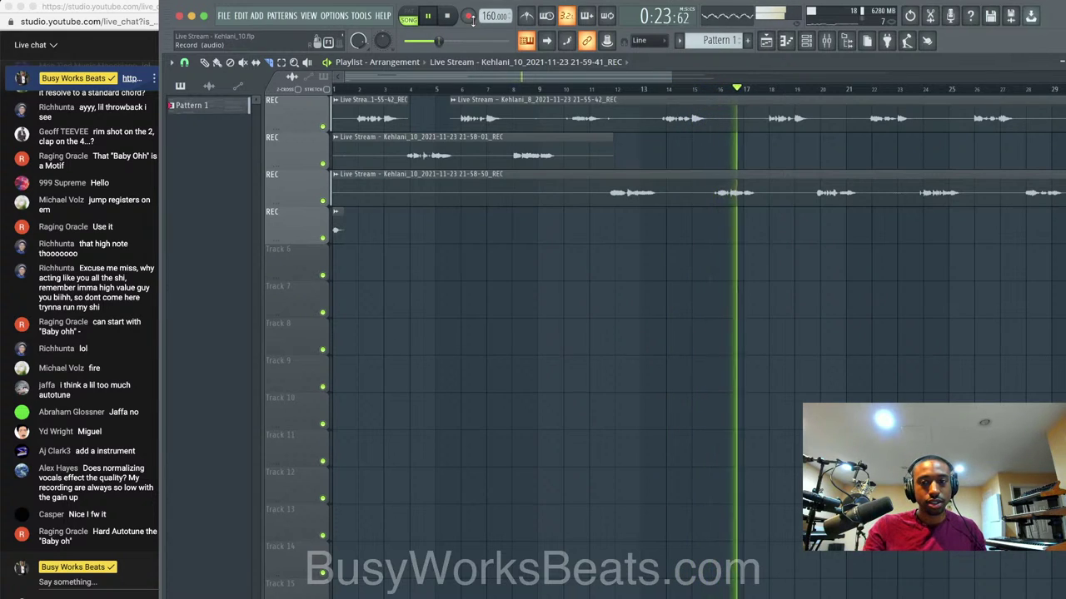
key("space")
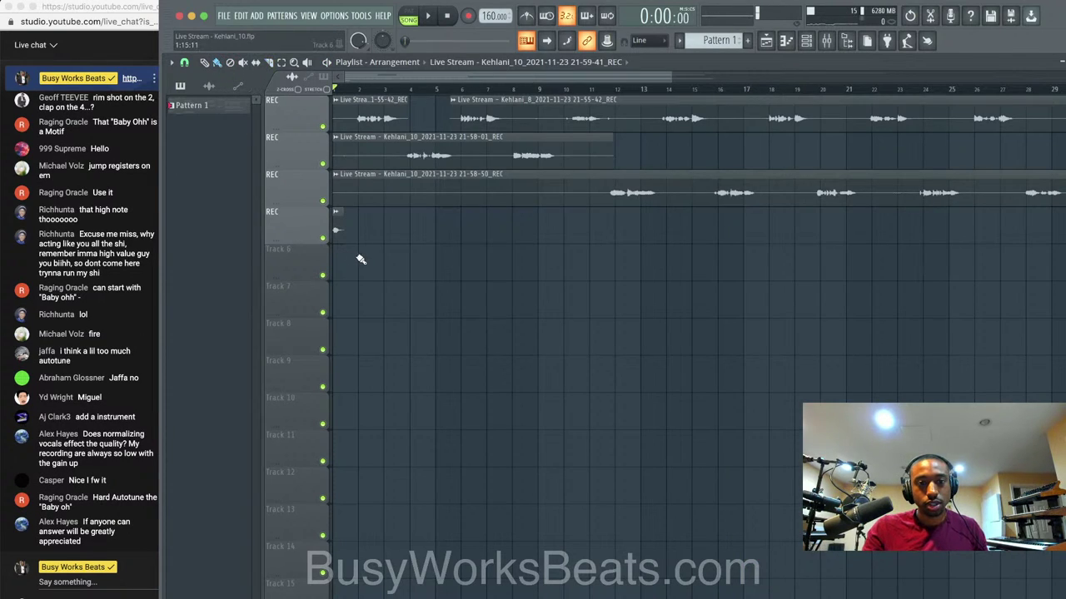
left_click(826, 40)
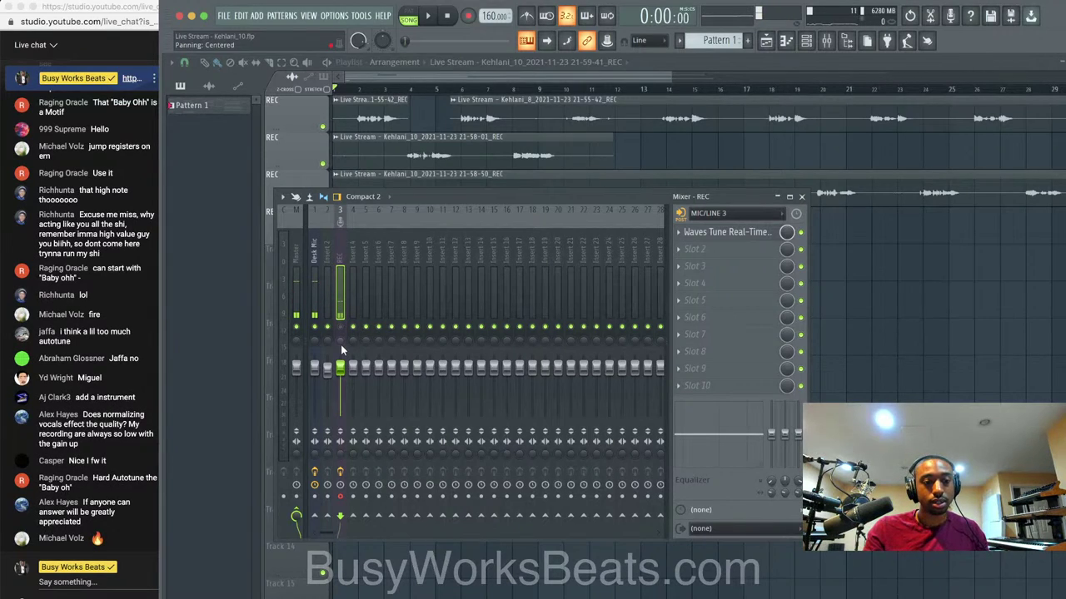
key("space")
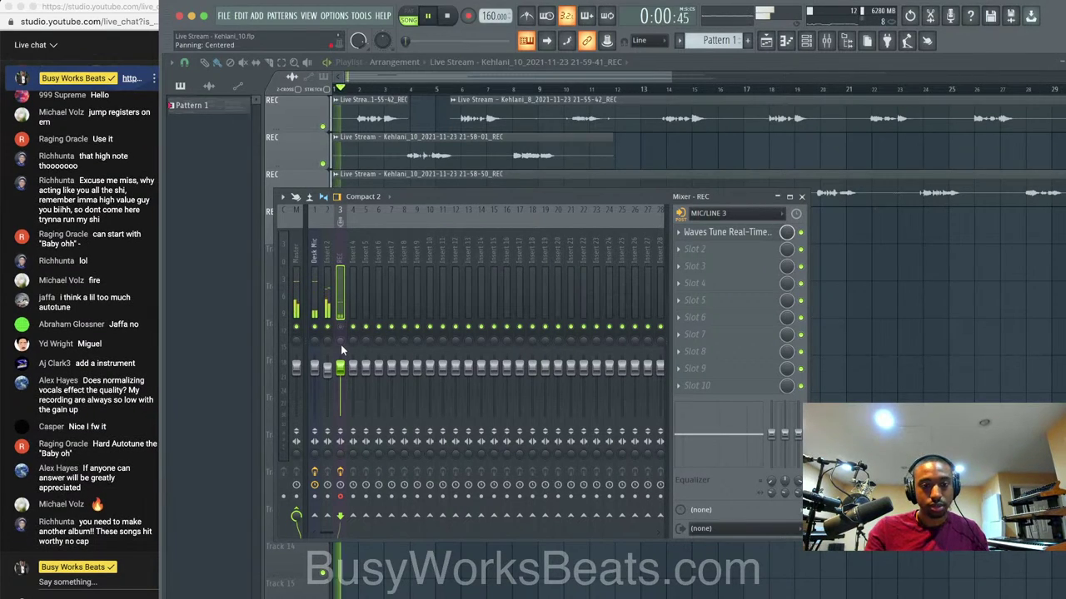
left_click(321, 329)
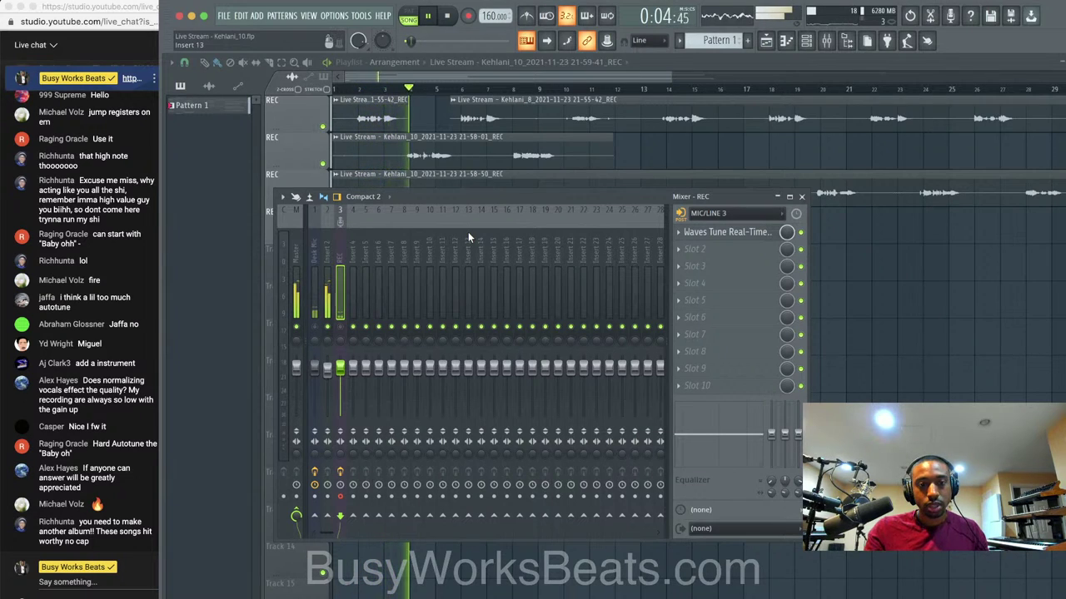
left_click(321, 329)
key("space")
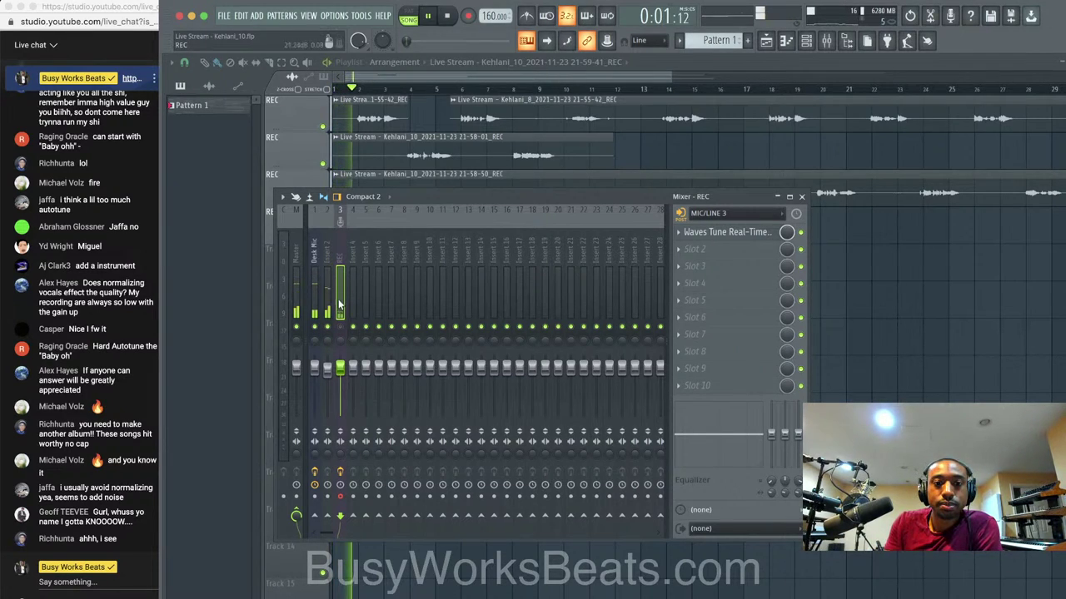
key("F9")
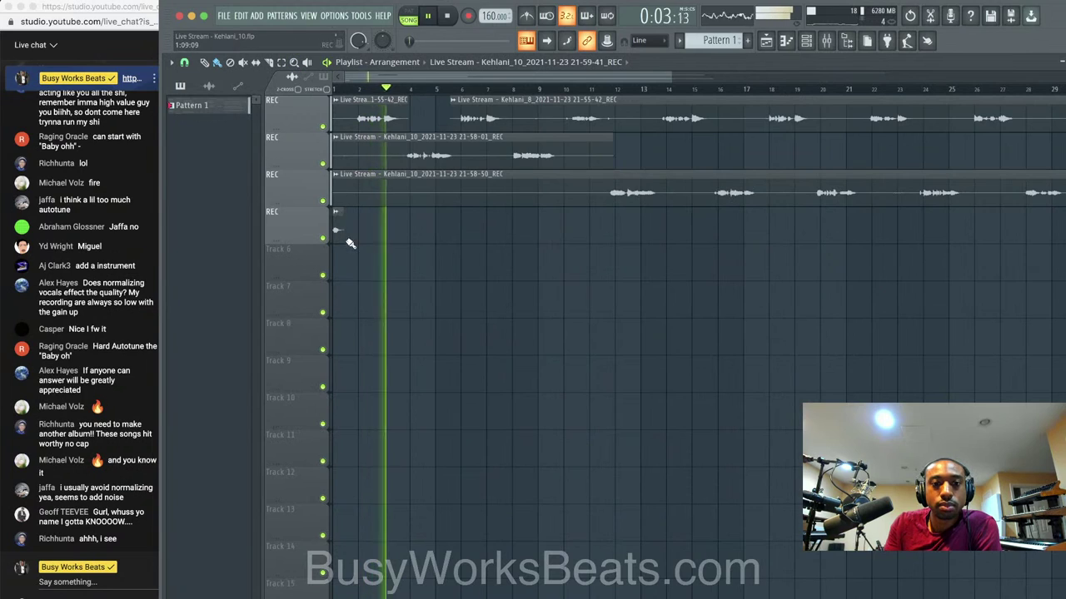
Delete the short clip from the fourth REC track in the playlist.
right_click(340, 235)
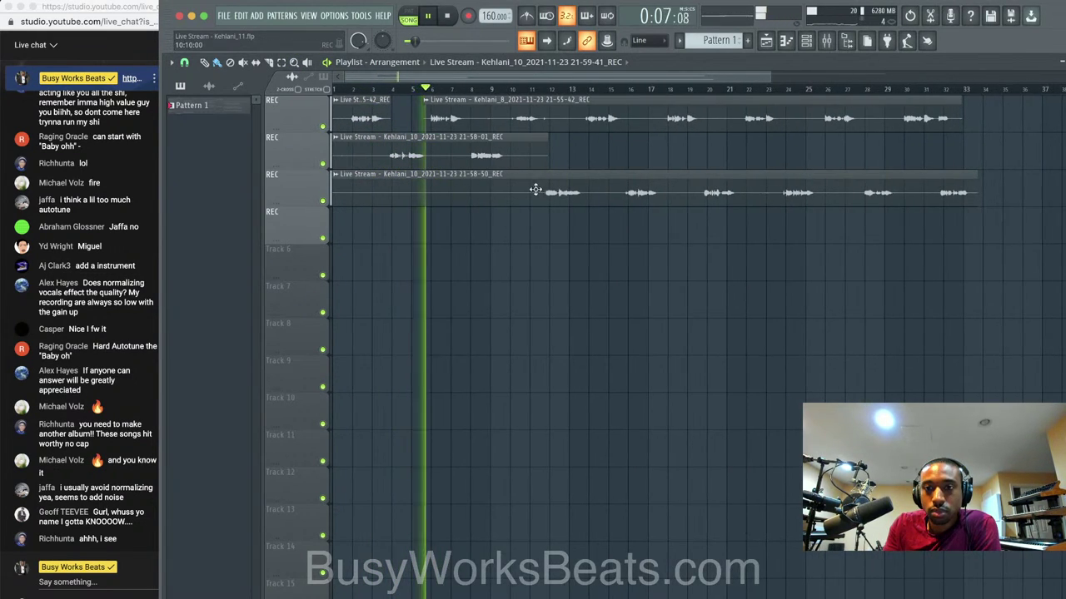
scroll(540, 178, "up", 1)
scroll(539, 178, "down", 2)
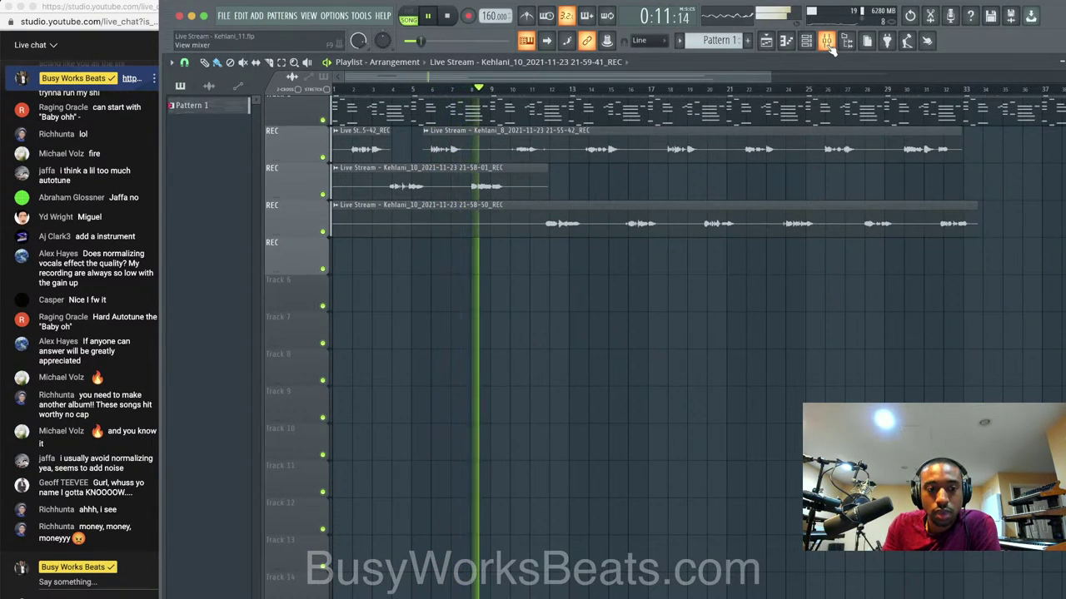
left_click(827, 42)
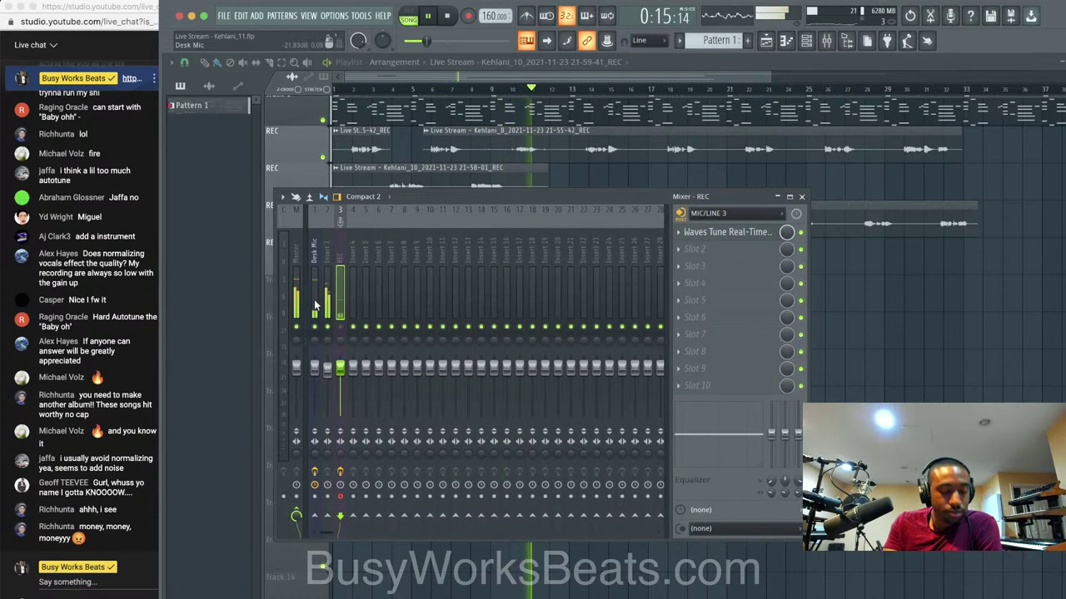
right_click(863, 319)
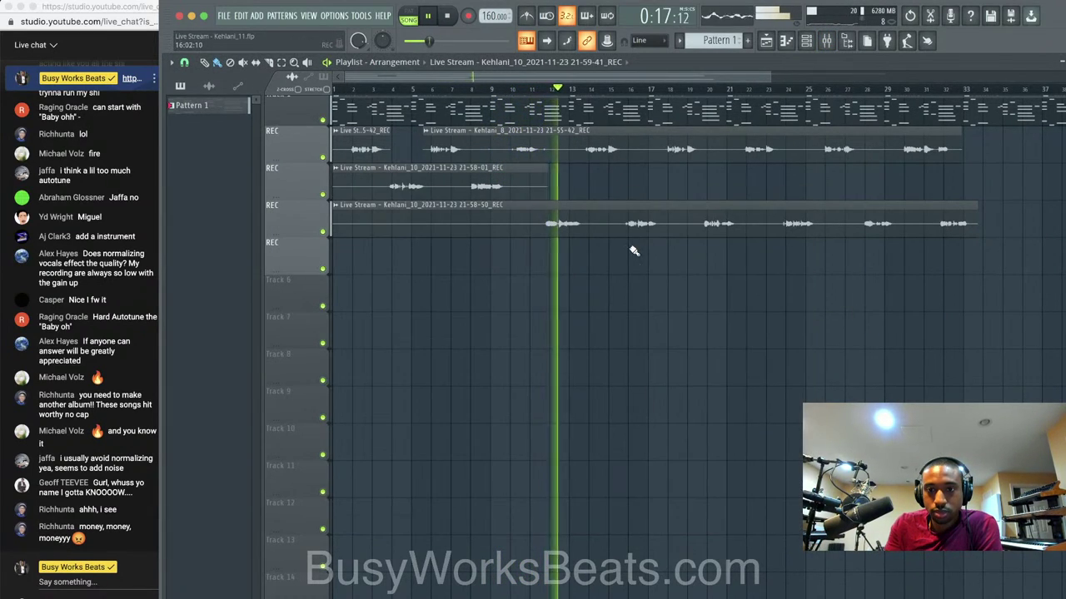
scroll(633, 252, "down", 3)
scroll(630, 252, "up", 1)
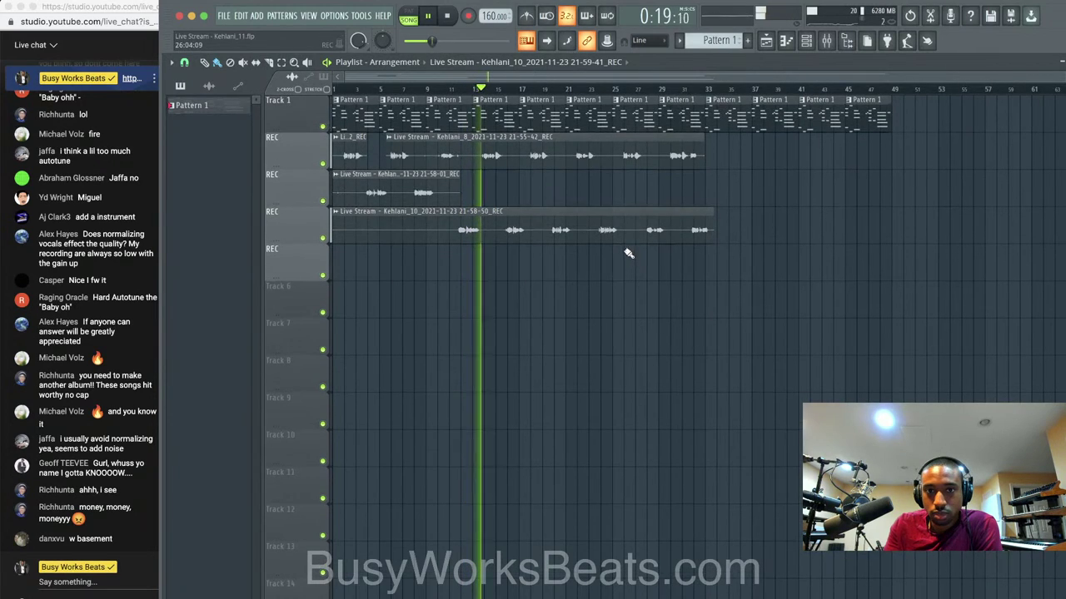
Create a new empty Pattern 2 using Find first empty in the pattern selector.
key("F6")
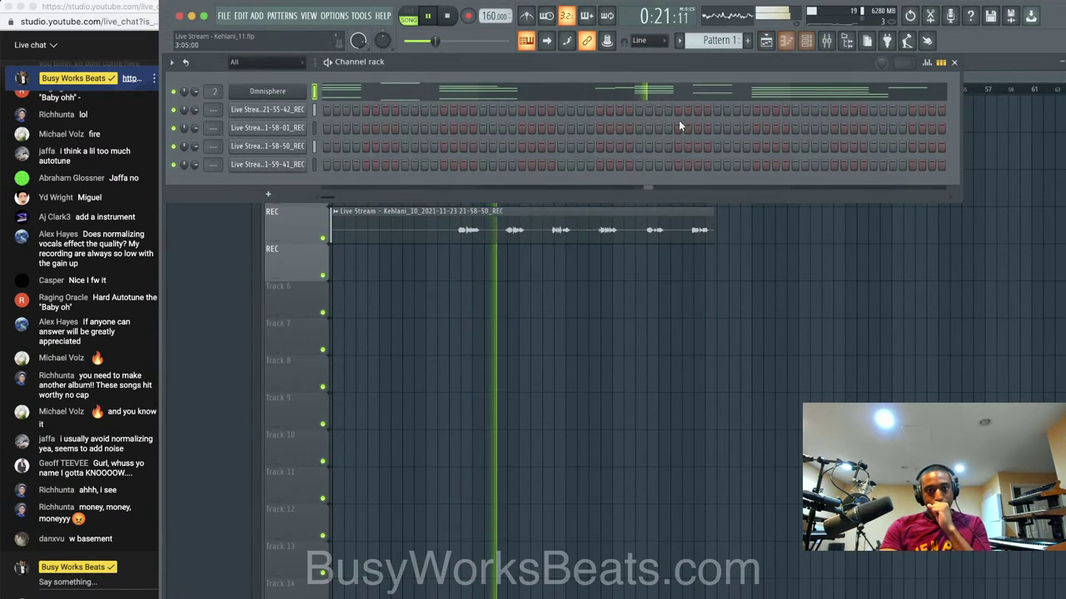
left_click(718, 42)
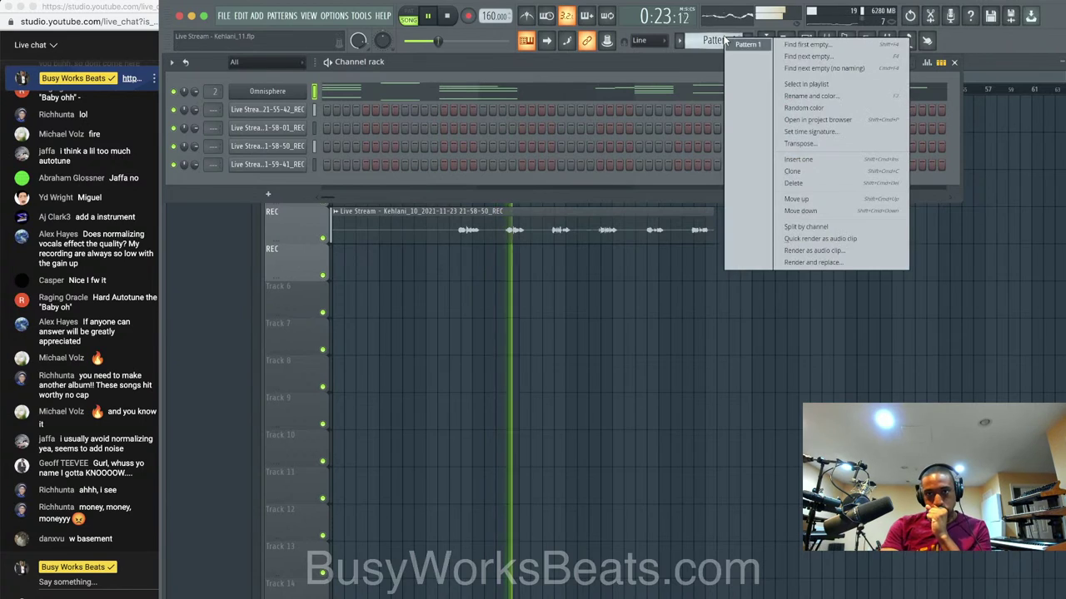
left_click(799, 45)
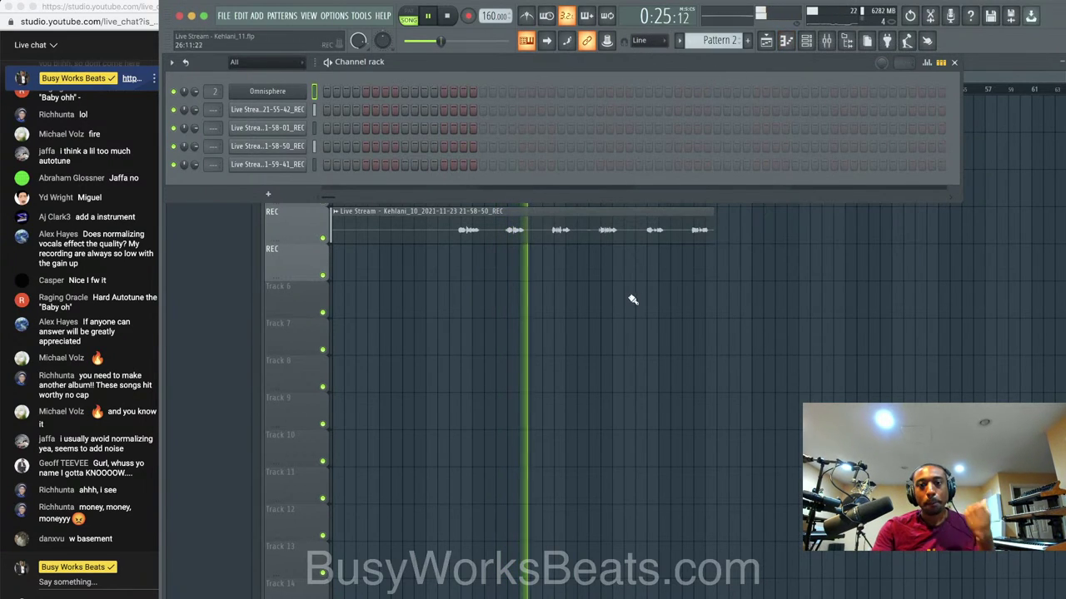
key("F6")
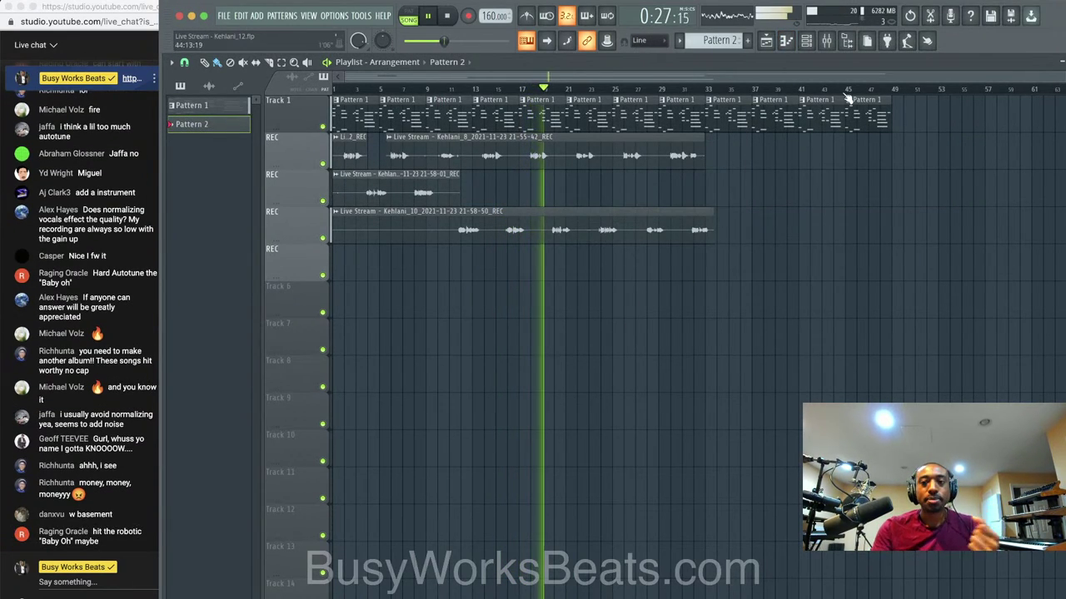
left_click(816, 41)
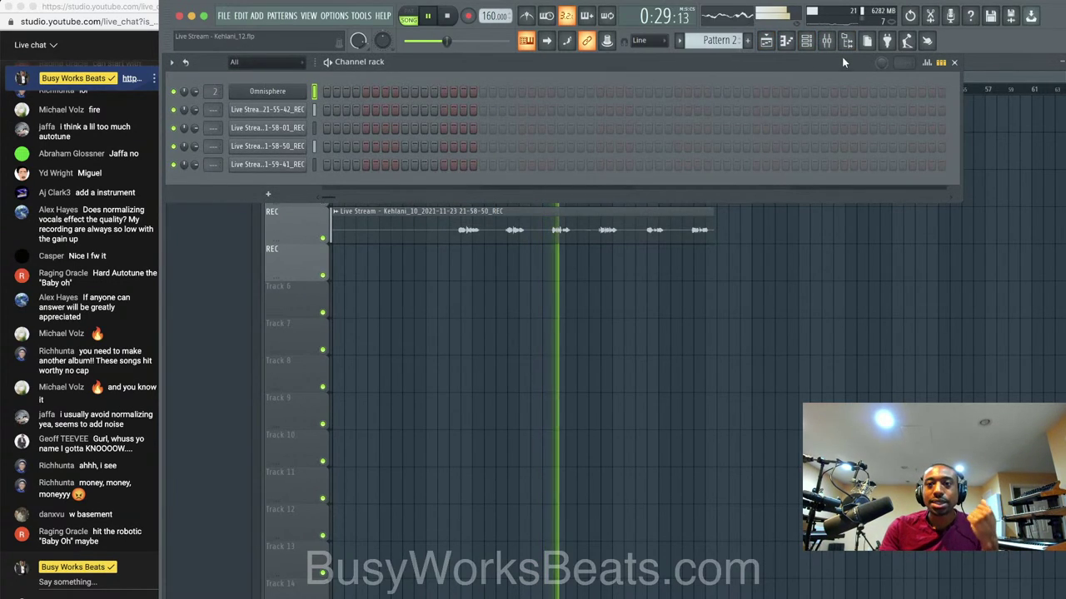
Select the Desk Mic mixer insert and arm it for recording.
left_click(828, 42)
left_click(323, 256)
left_click(316, 256)
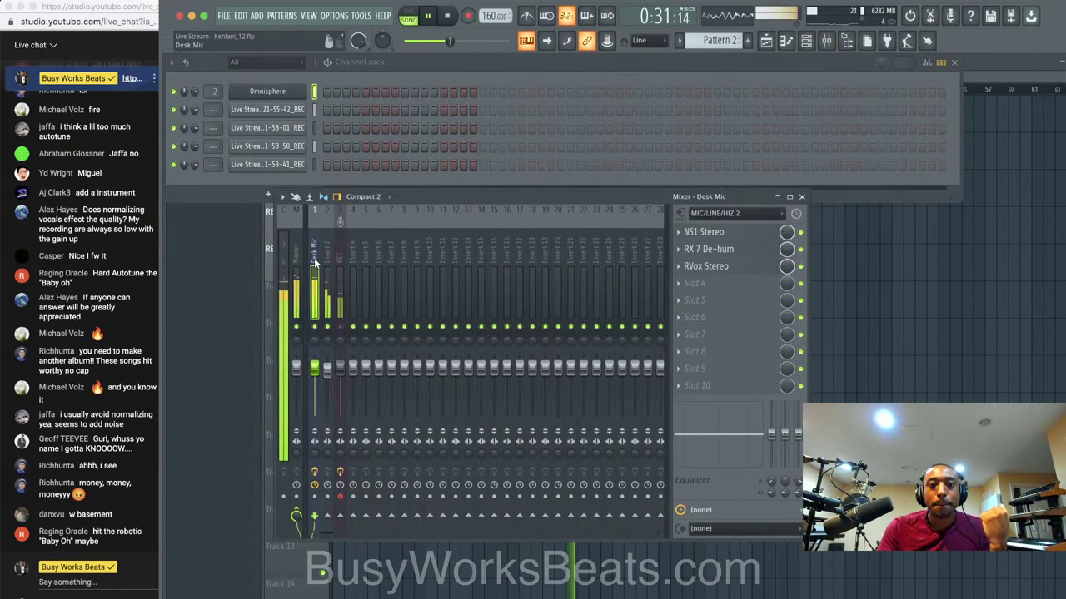
left_click(339, 497)
left_click(316, 497)
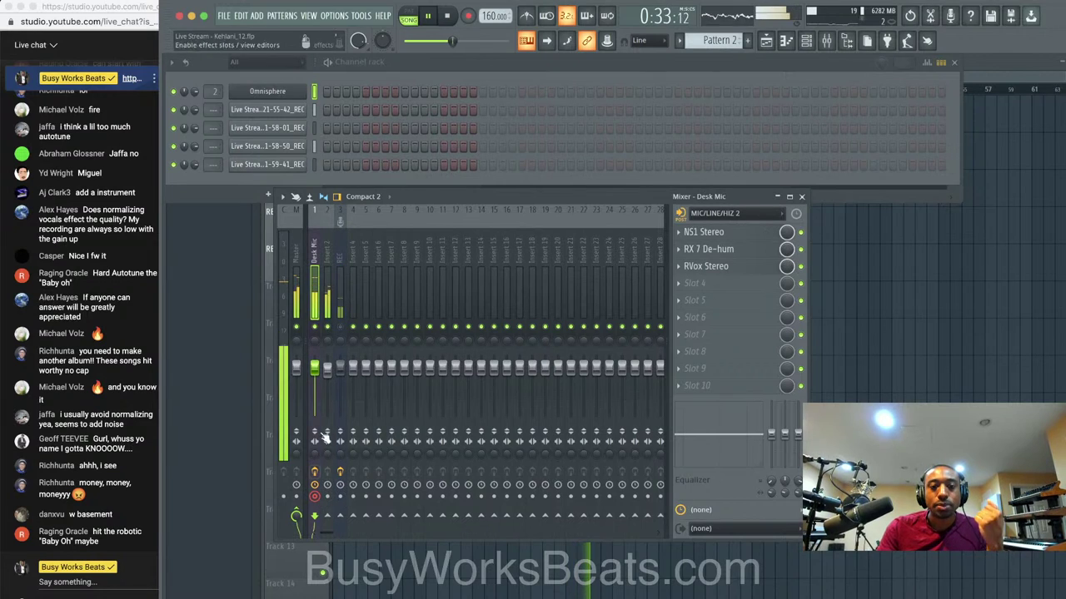
Start recording audio into the playlist as a clip on the fourth REC track.
left_click(467, 20)
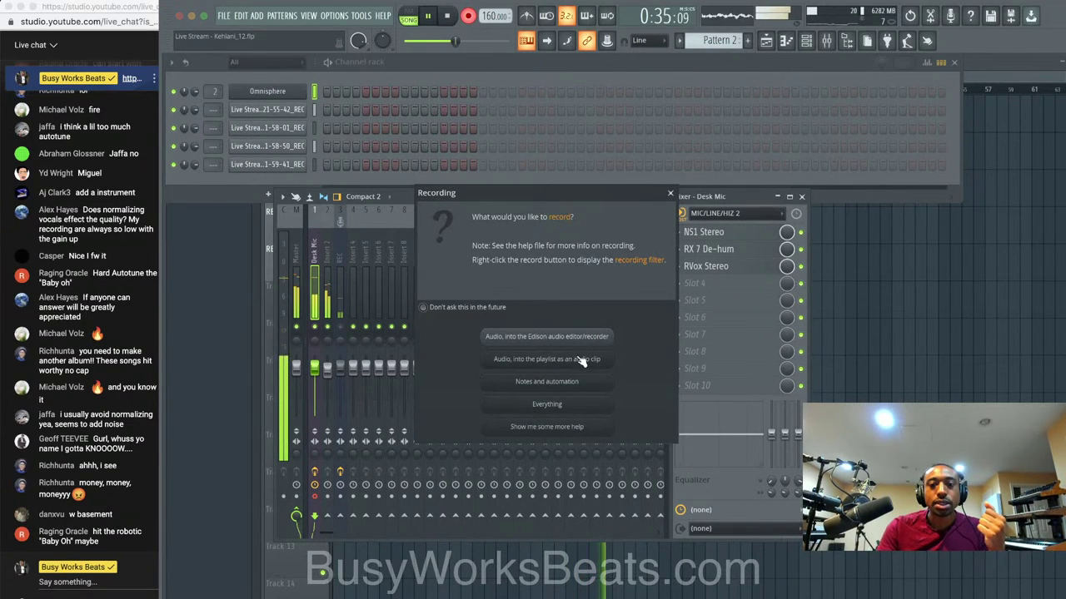
left_click(547, 361)
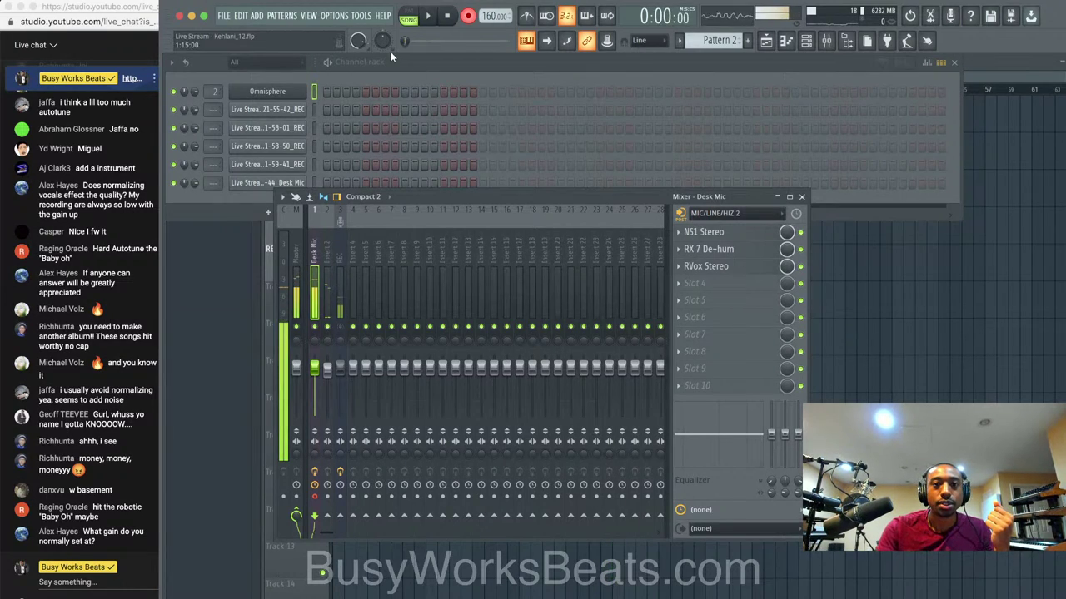
key("space")
right_click(841, 296)
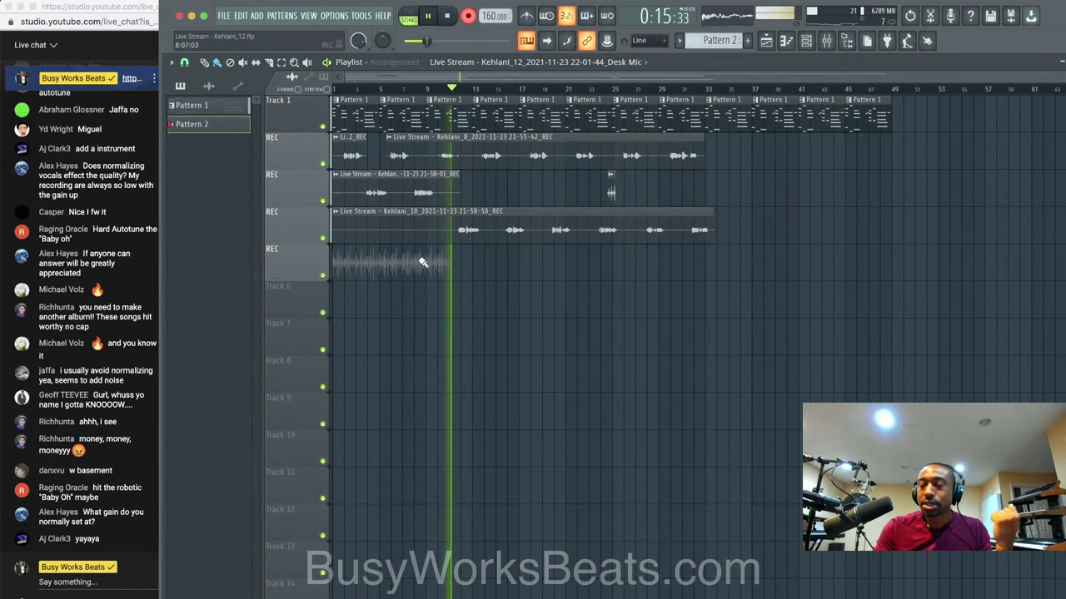
Stop recording, play back the take, and trim the Desk Mic clip's end shorter.
key("space")
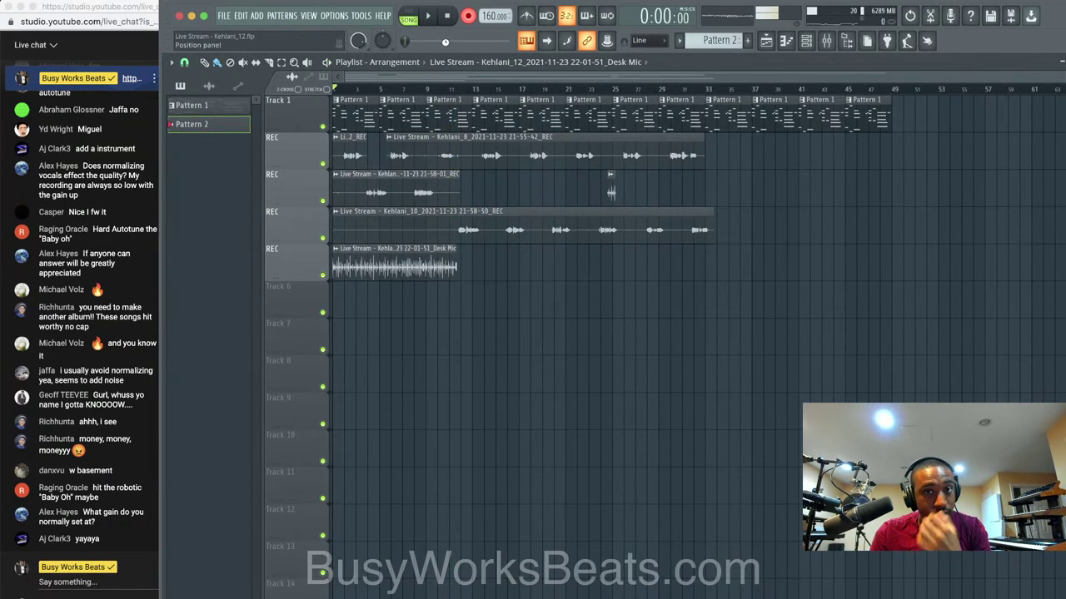
key("space")
scroll(400, 244, "up", 1)
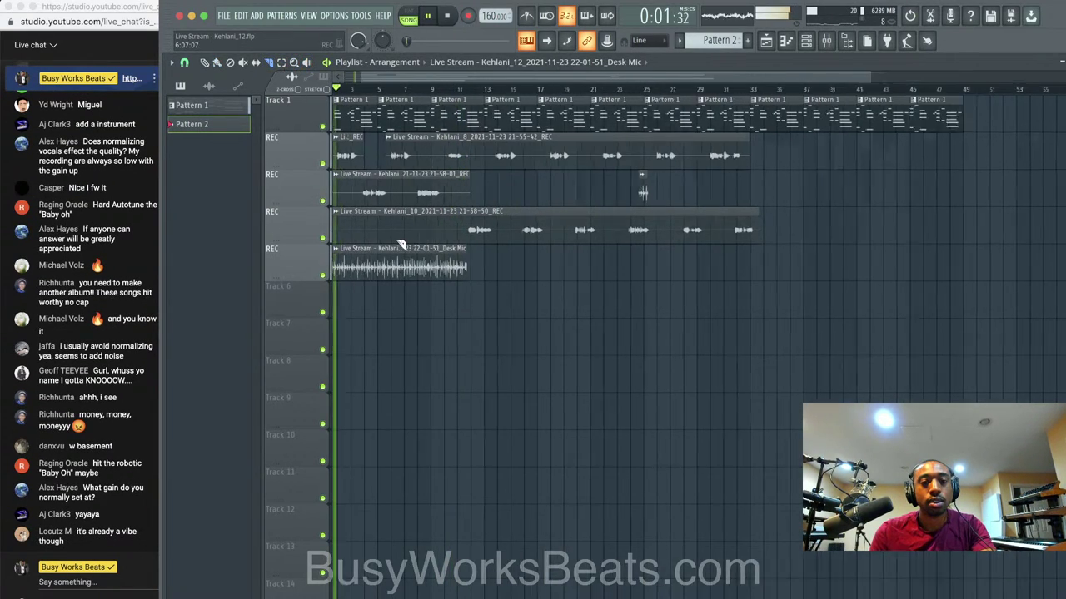
scroll(400, 244, "up", 2)
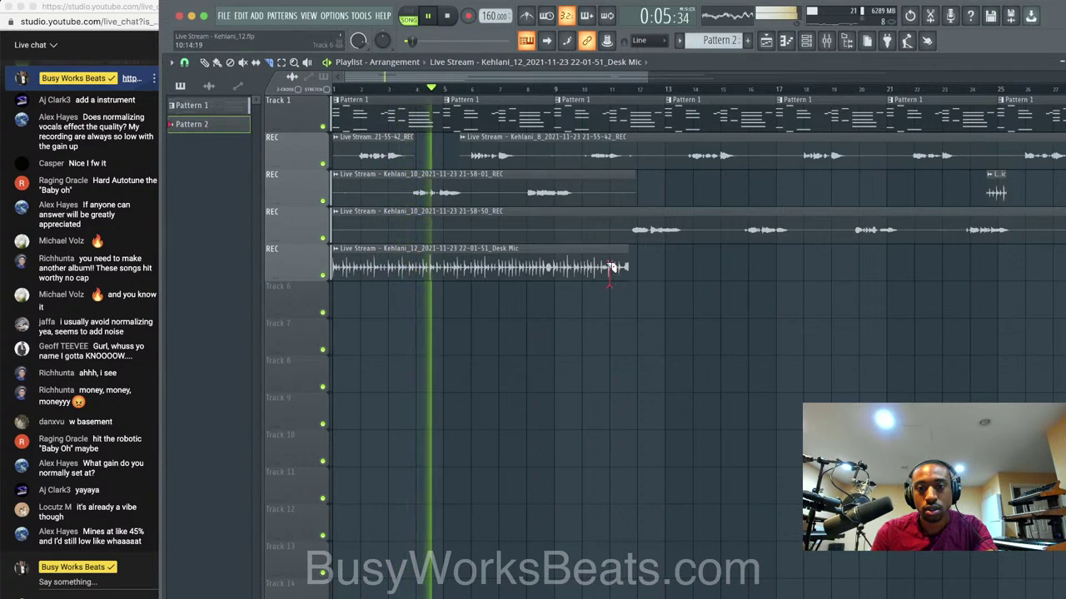
left_click_drag(612, 267, 593, 267)
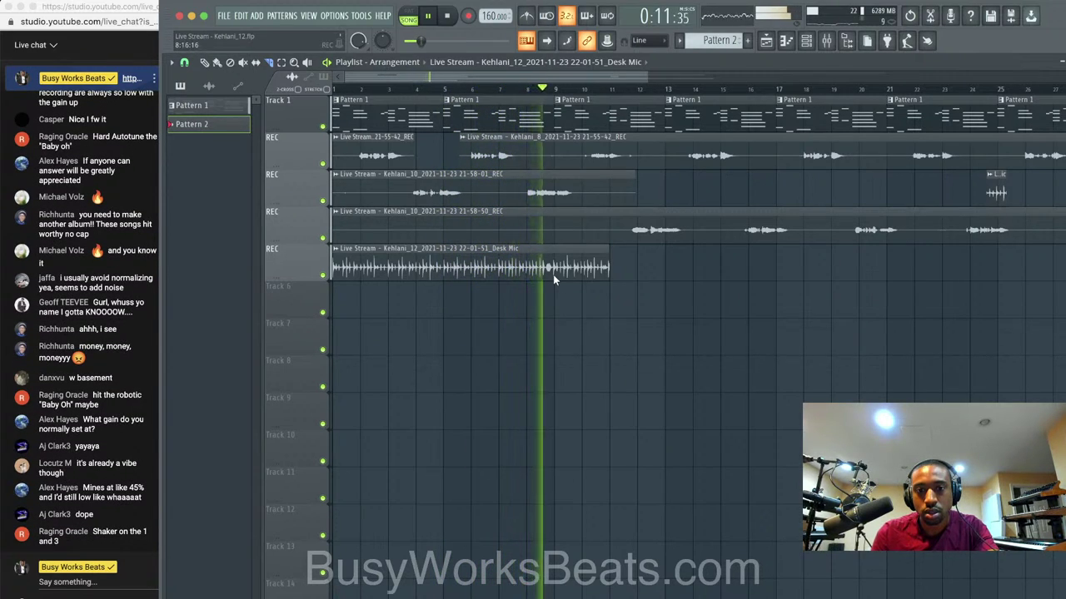
left_click_drag(609, 266, 553, 266)
key("space")
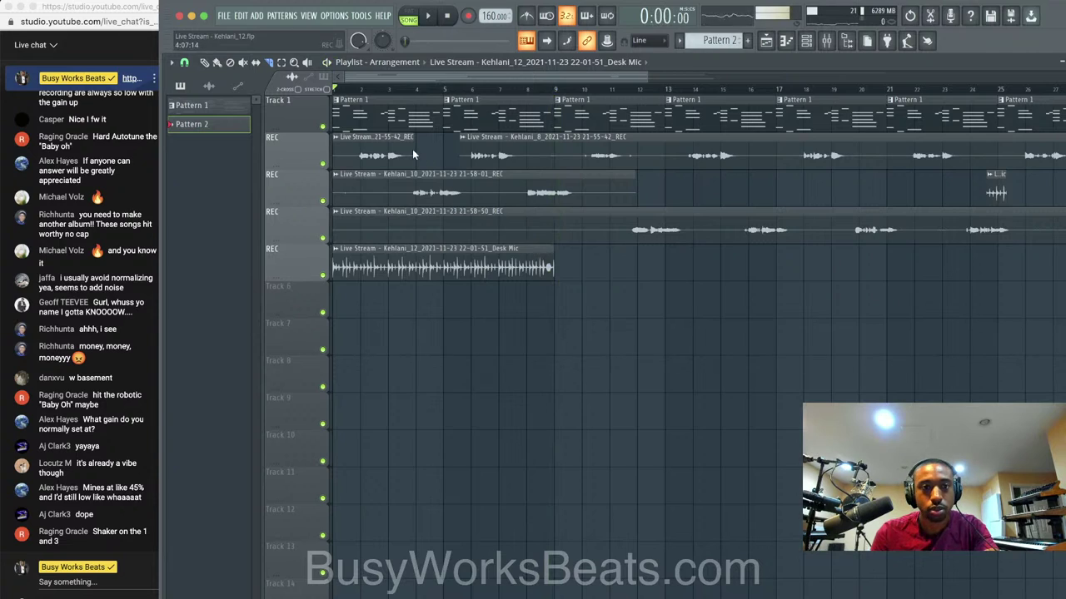
Place a copy of the Desk Mic clip right after the original and bring up the mixer.
left_click_drag(423, 262, 653, 256)
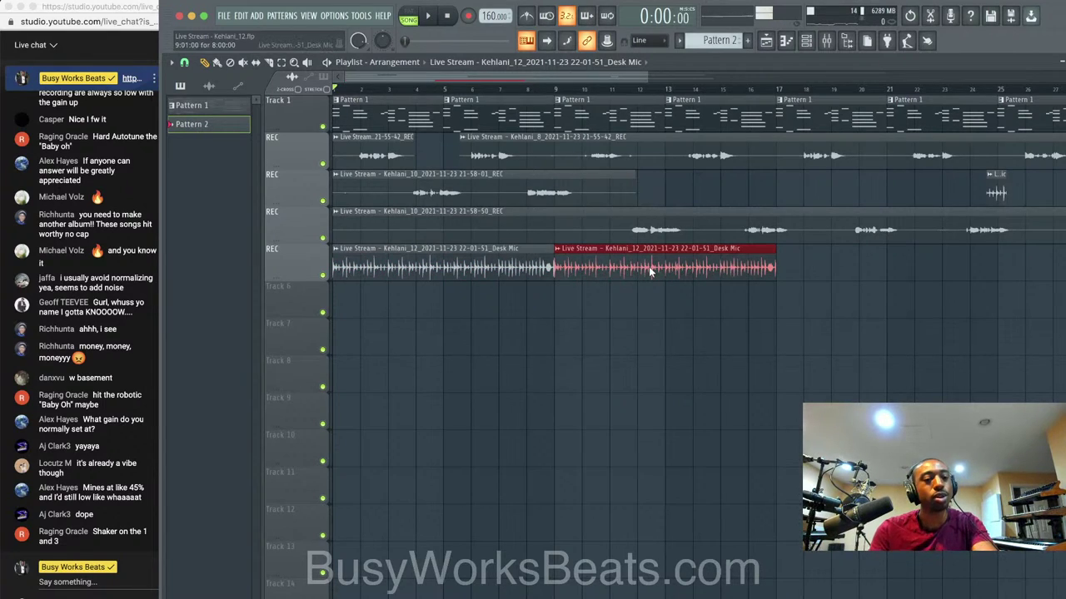
key("space")
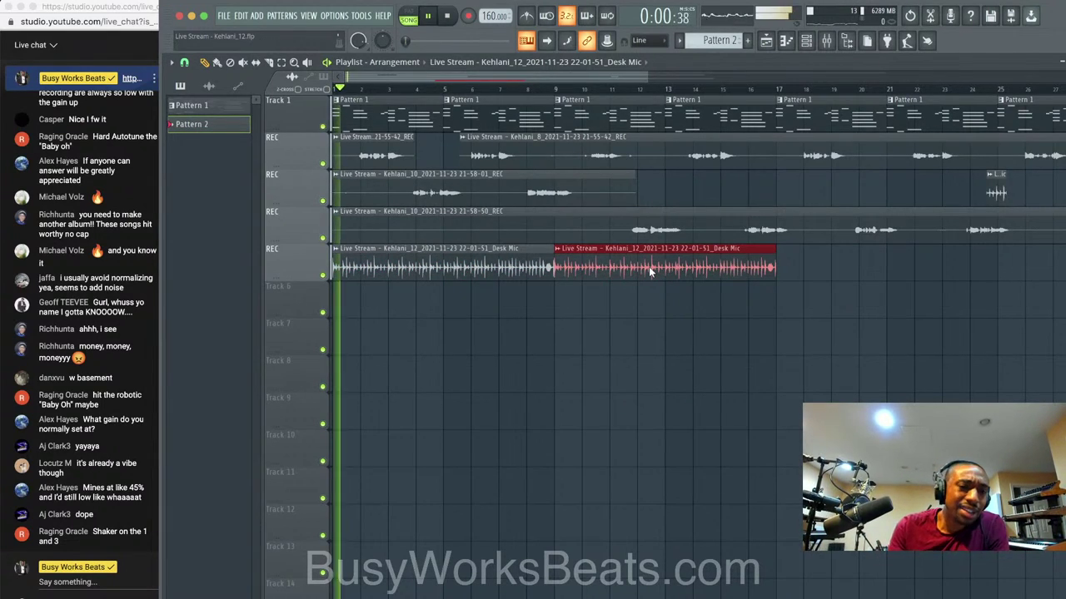
left_click(617, 351)
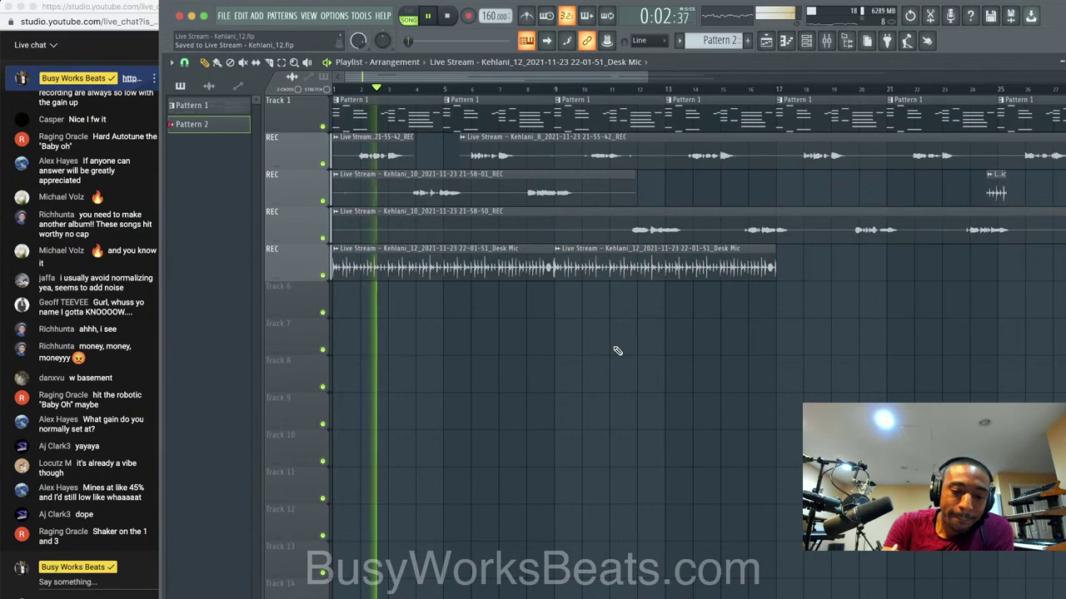
left_click(806, 41)
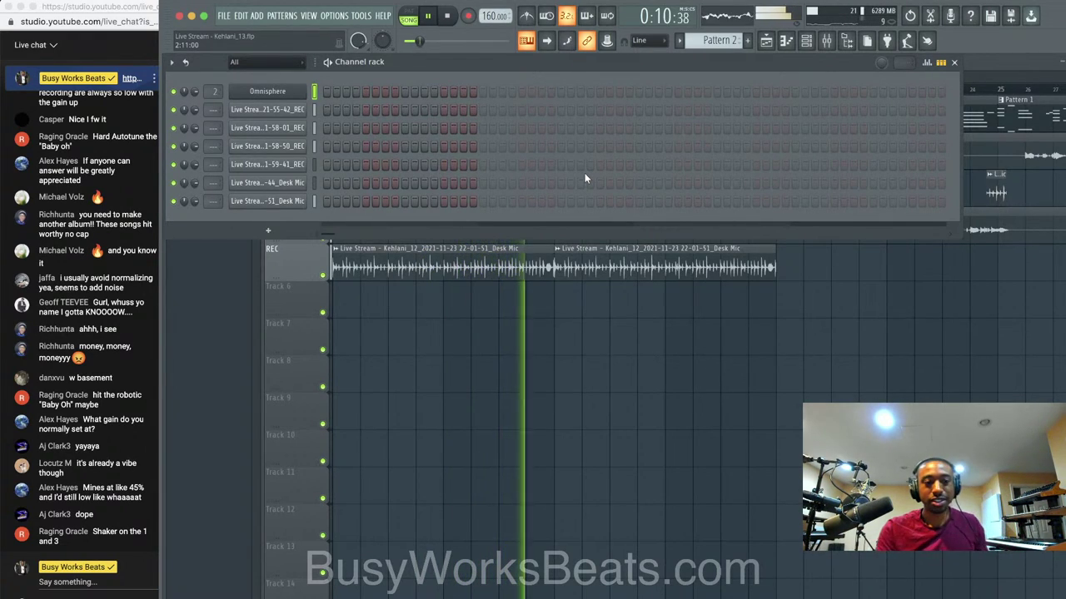
key("space")
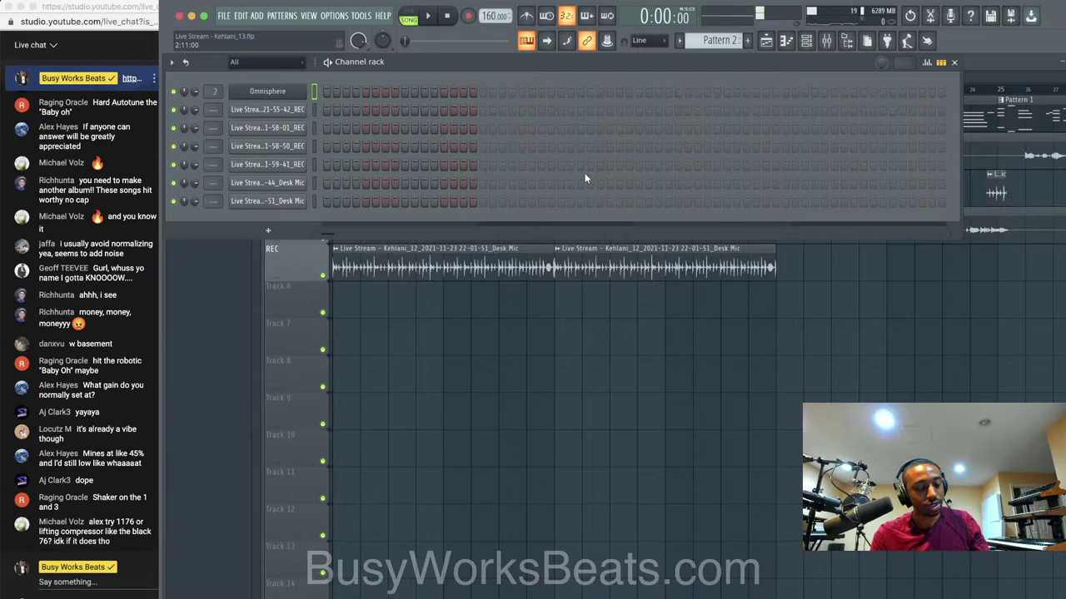
key("F6")
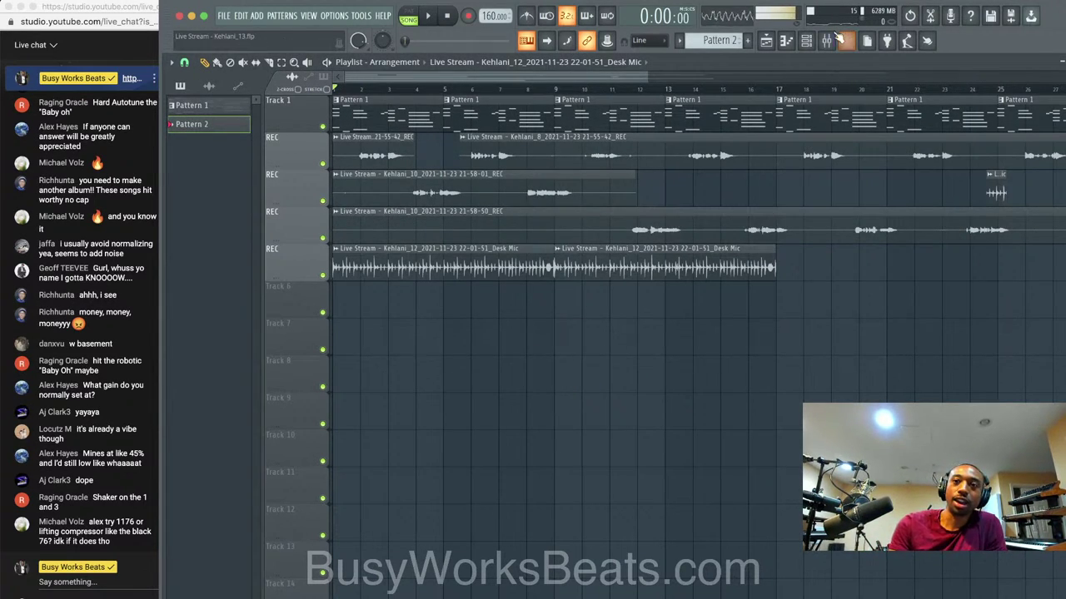
left_click(833, 39)
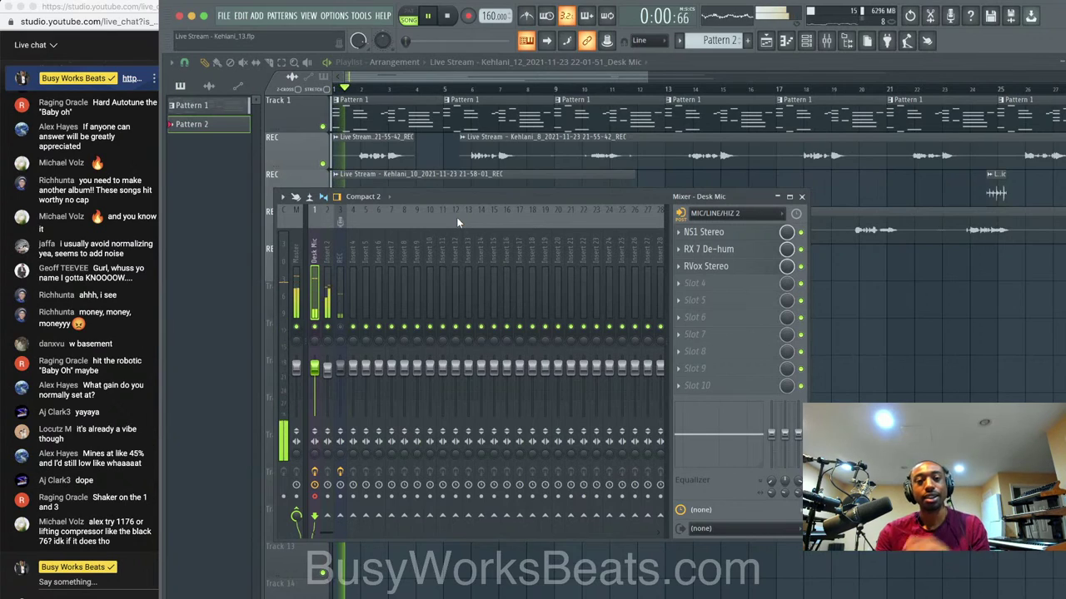
Pull the Desk Mic fader down to 0% and select the REC insert.
left_click(339, 297)
left_click_drag(314, 366, 314, 415)
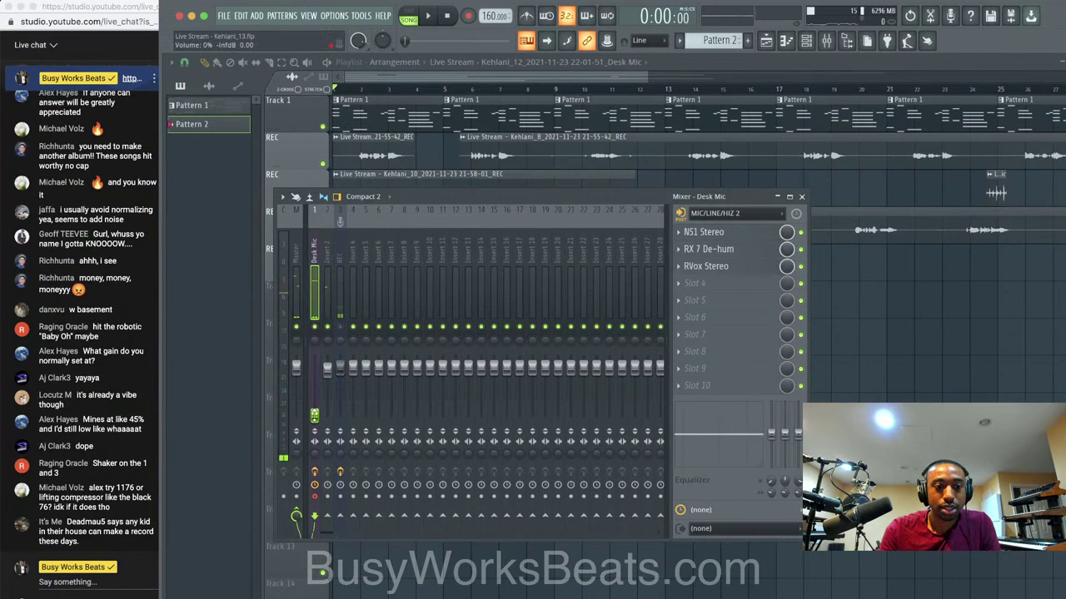
left_click(341, 301)
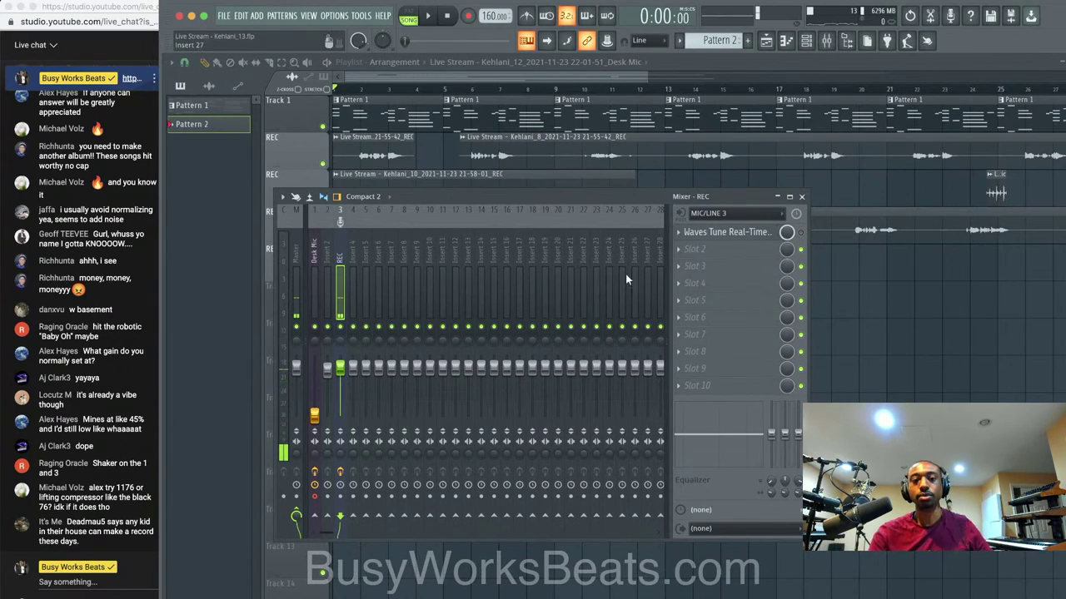
left_click(316, 497)
left_click(342, 313)
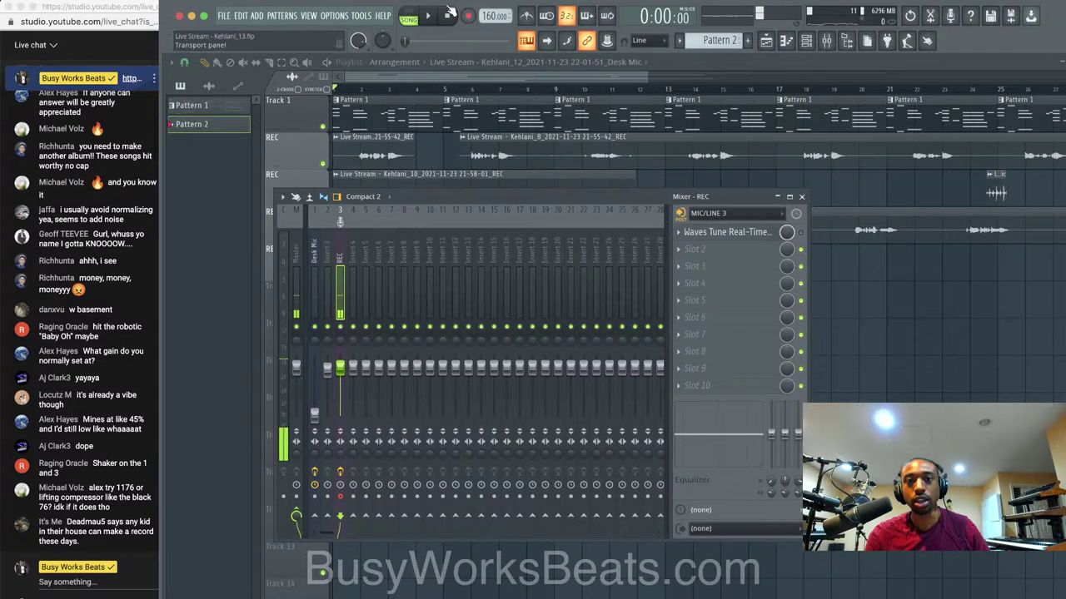
Record a new vocal take through the REC insert onto the next empty playlist track.
left_click(469, 15)
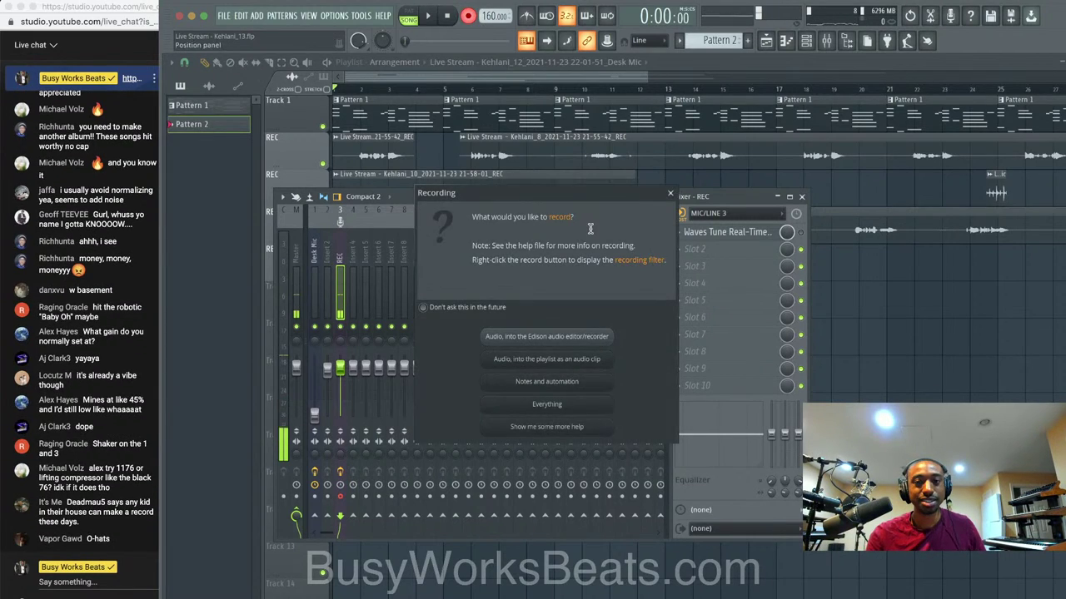
left_click(590, 387)
key("F9")
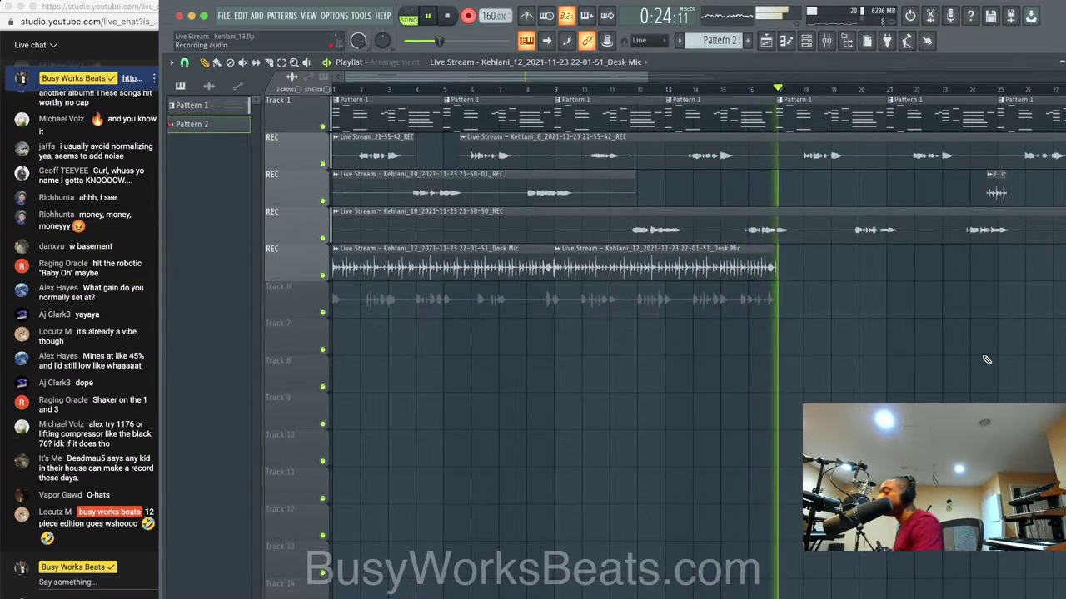
key("space")
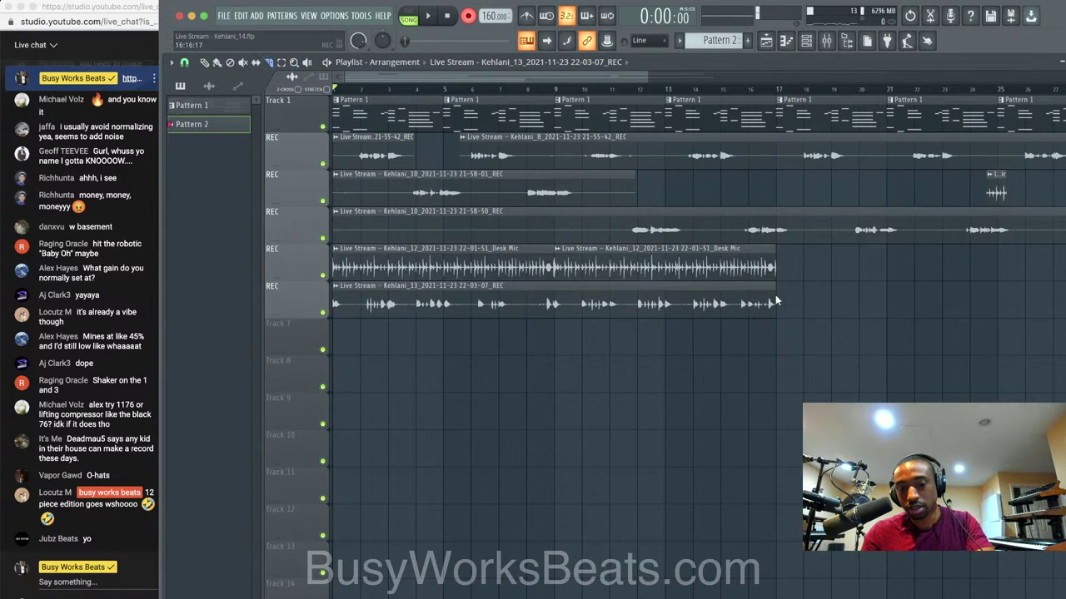
Raise the Desk Mic fader back up in the mixer.
left_click(827, 41)
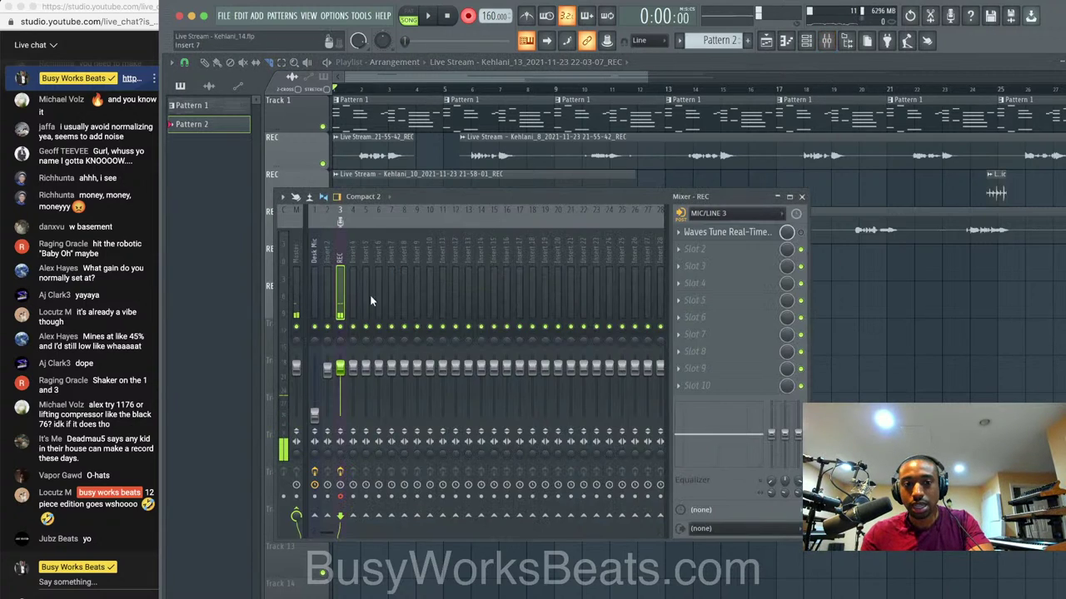
left_click_drag(314, 411, 313, 383)
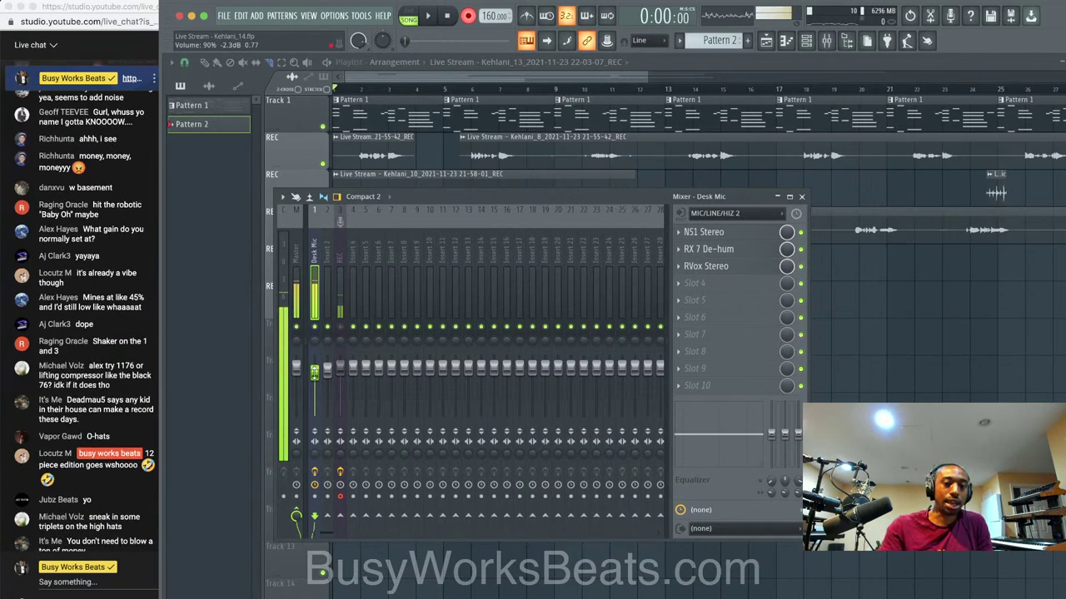
key("F9")
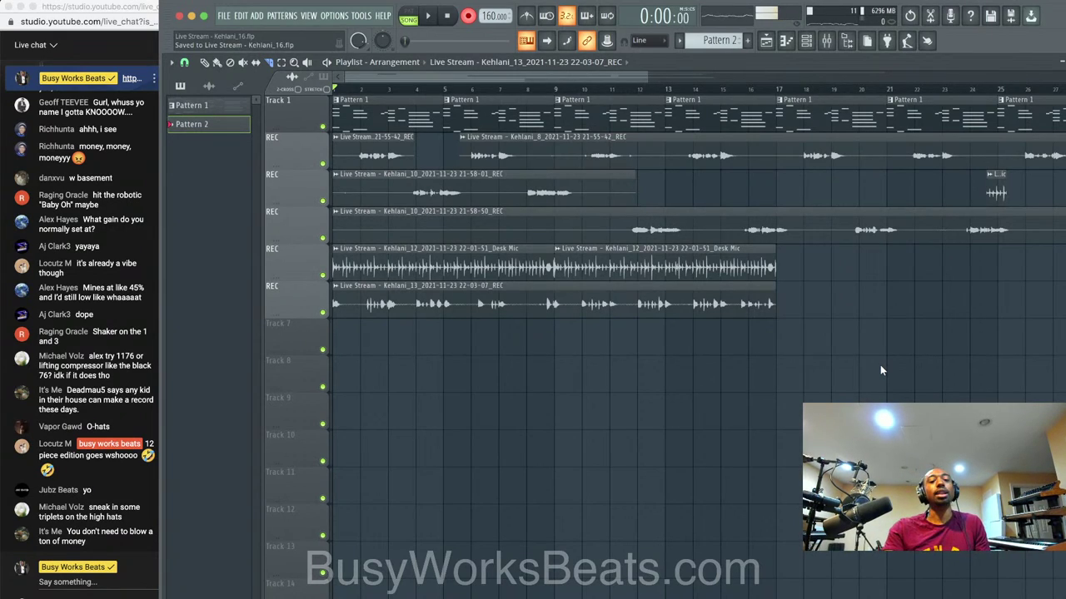
Play the song from the start to hear the new take, then open the channel rack.
key("space")
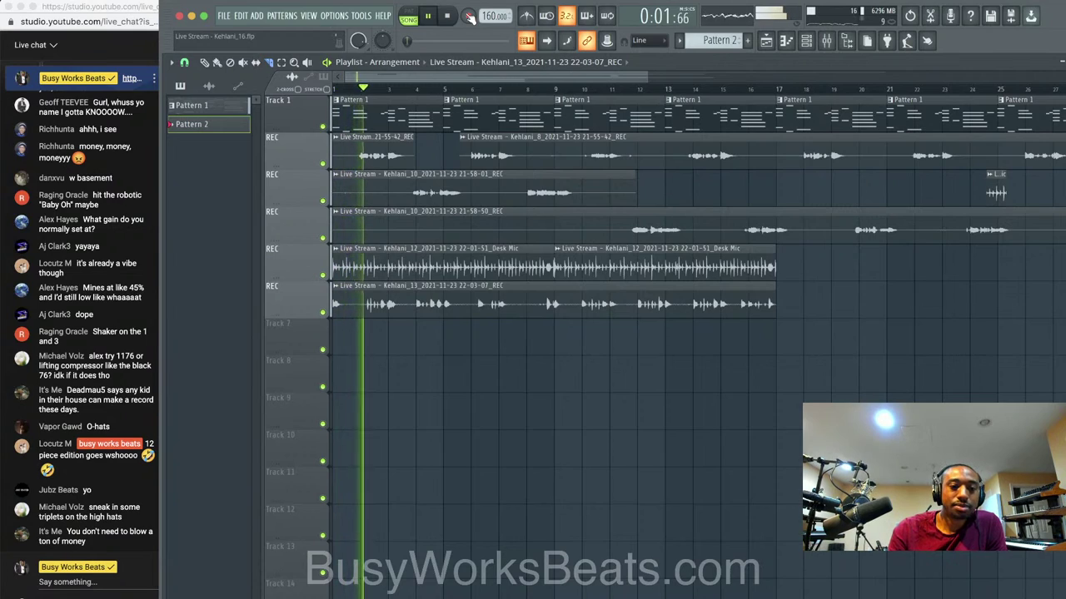
key("space")
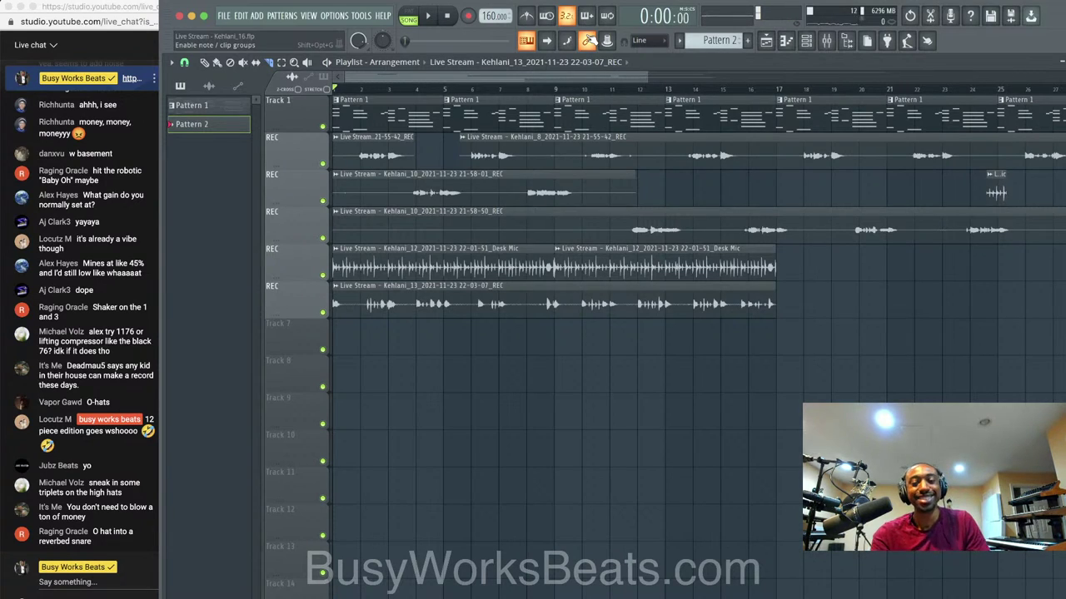
key("space")
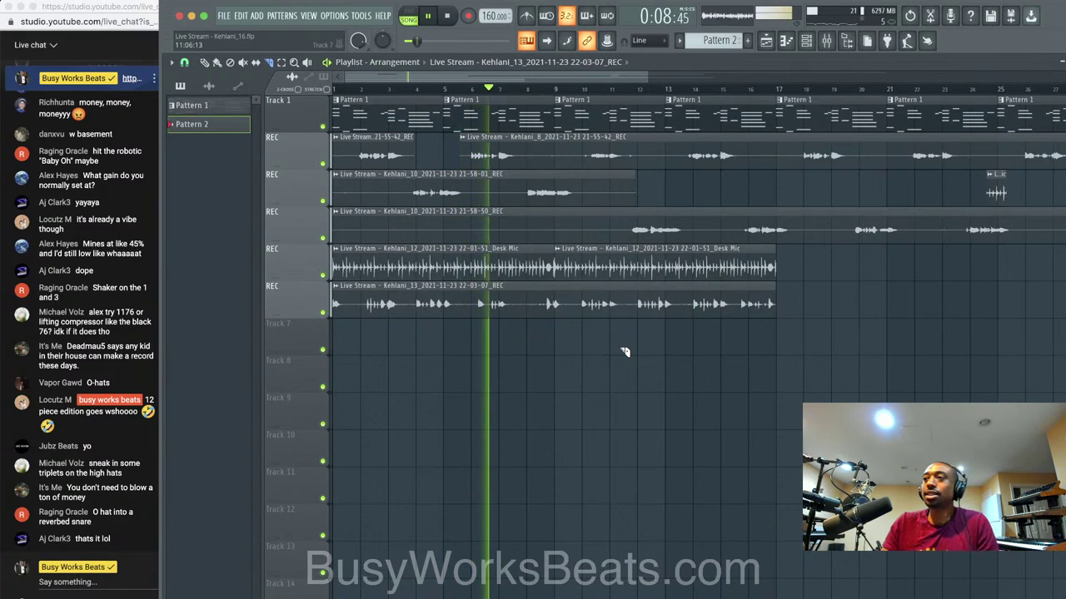
key("space")
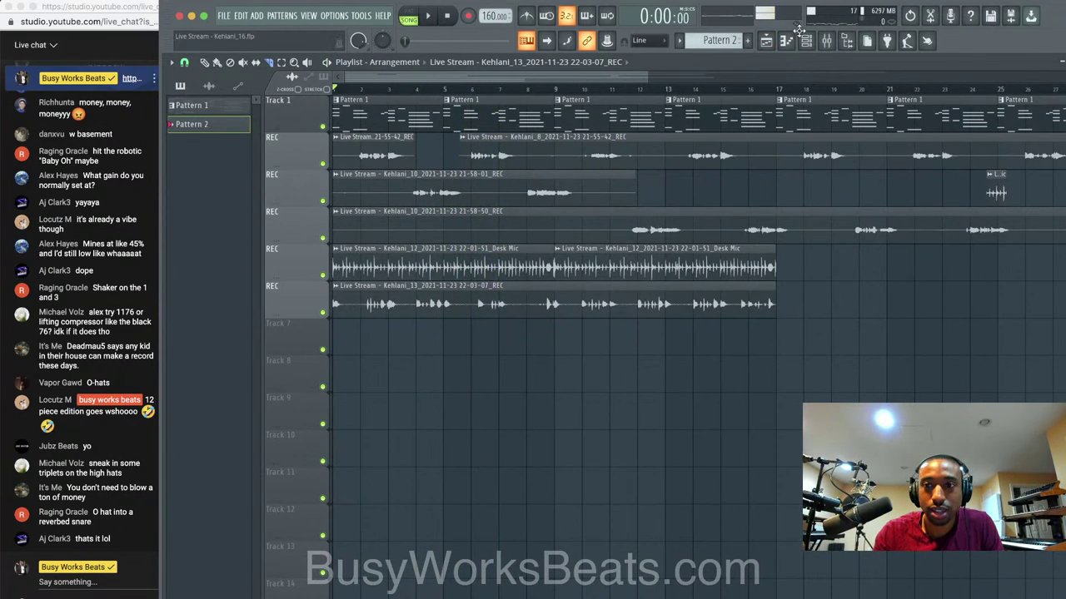
left_click(804, 38)
Route the new take's channel to its own mixer insert 4 with Ctrl+L.
key("space")
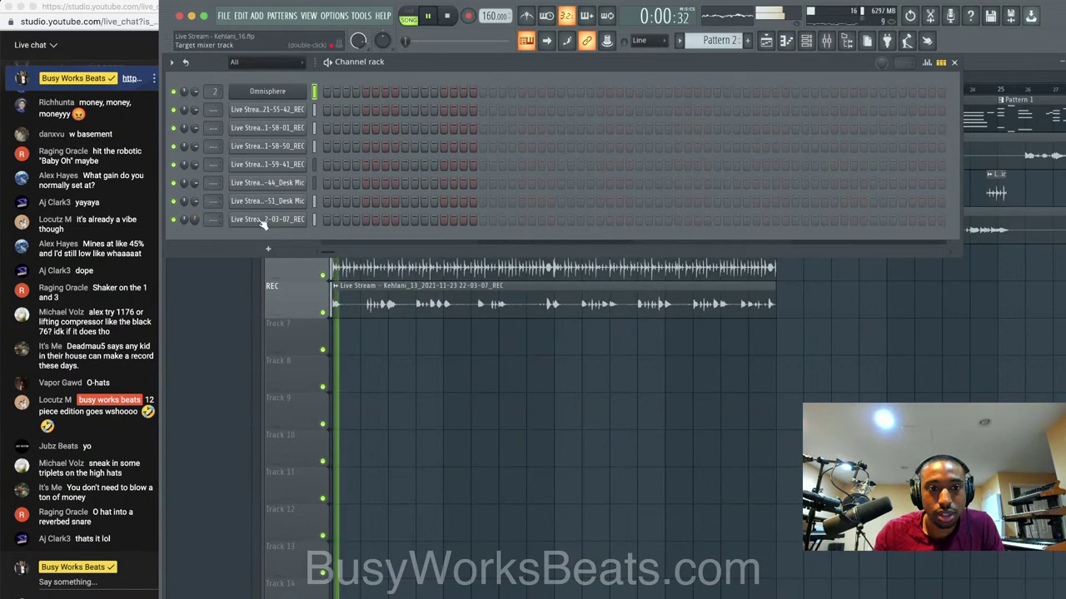
left_click(314, 222)
key("ctrl+l")
key("space")
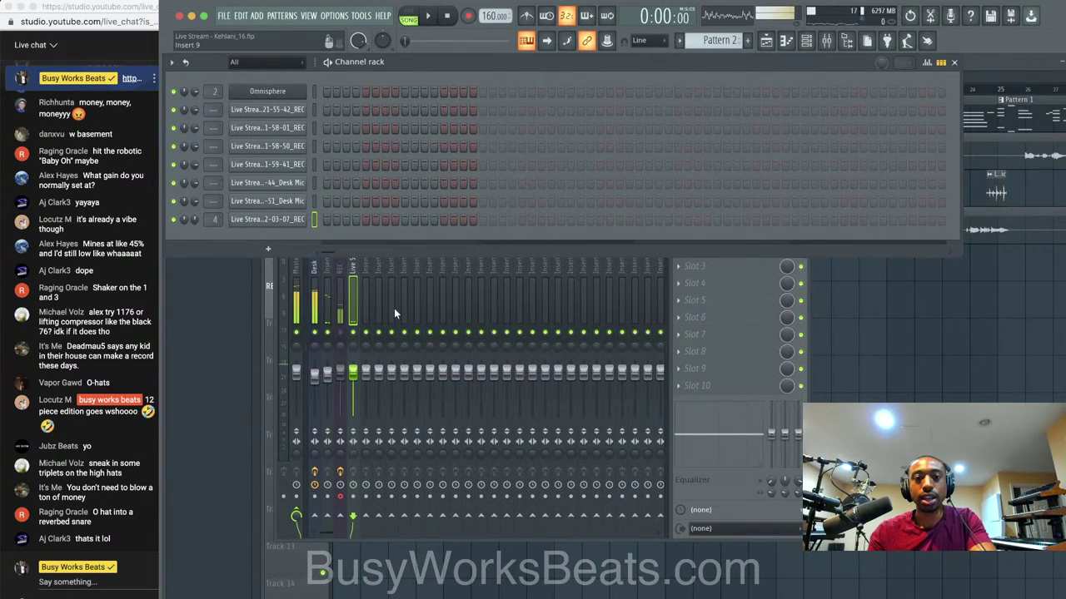
Load Fruity Parametric EQ 2 with a preset curve on insert 4 and solo it.
left_click(358, 293)
left_click(748, 234)
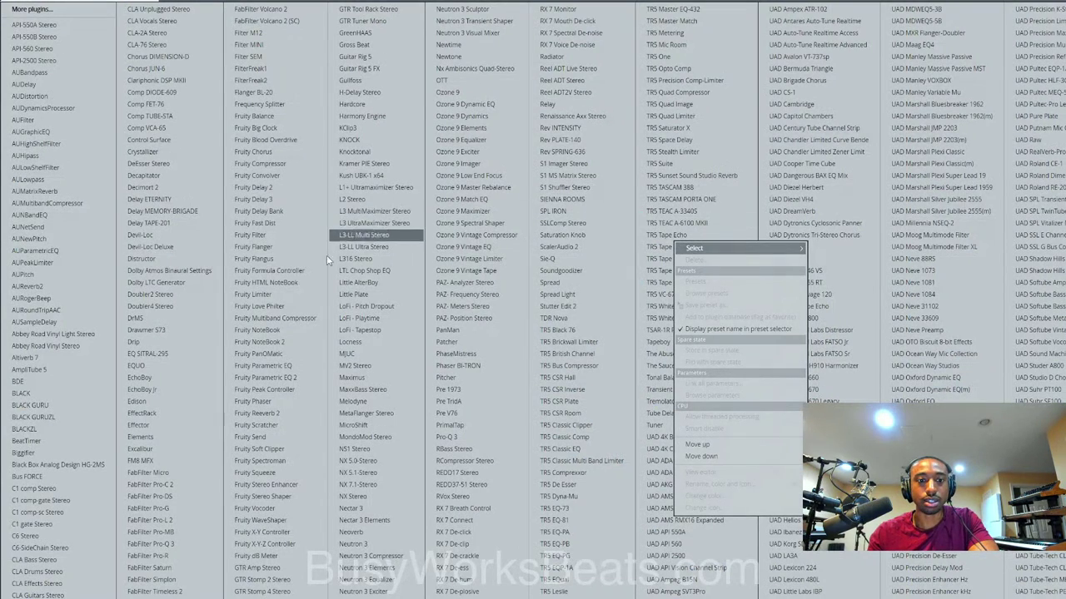
left_click(275, 377)
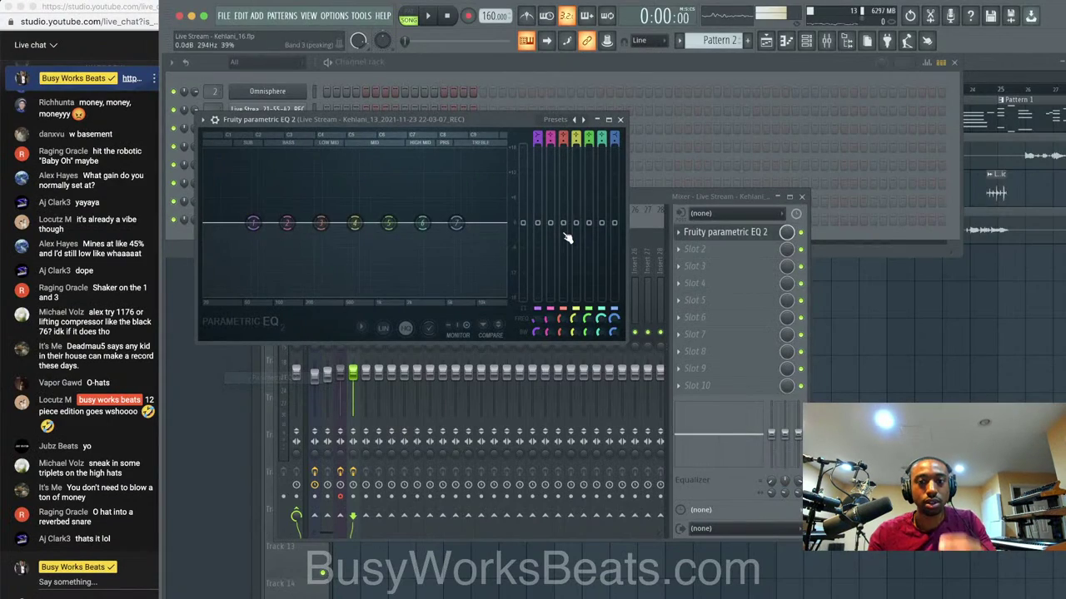
left_click(567, 123)
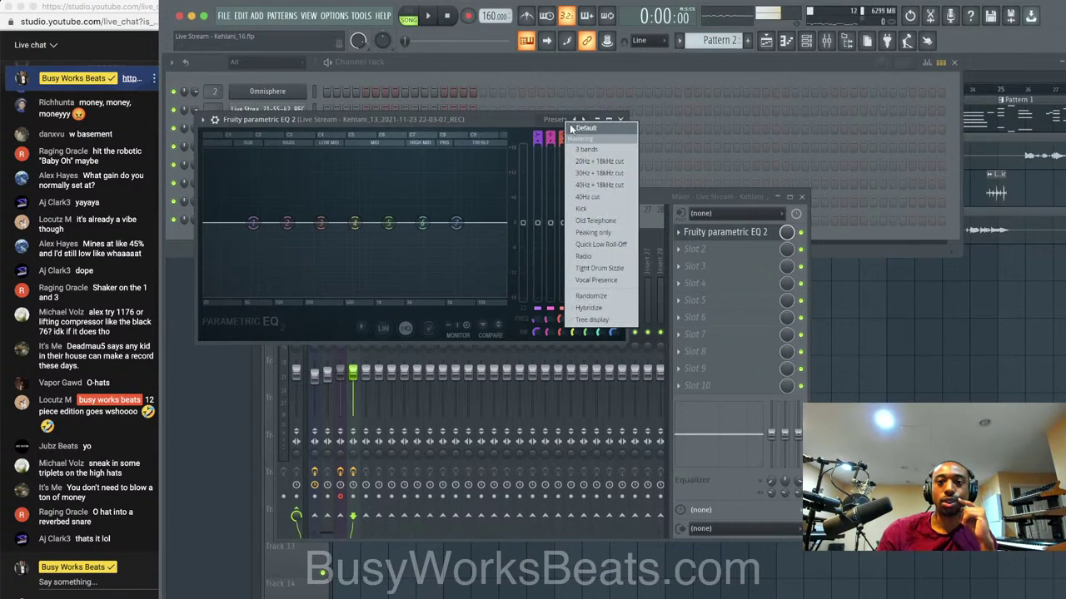
left_click(601, 223)
key("space")
left_click(621, 120)
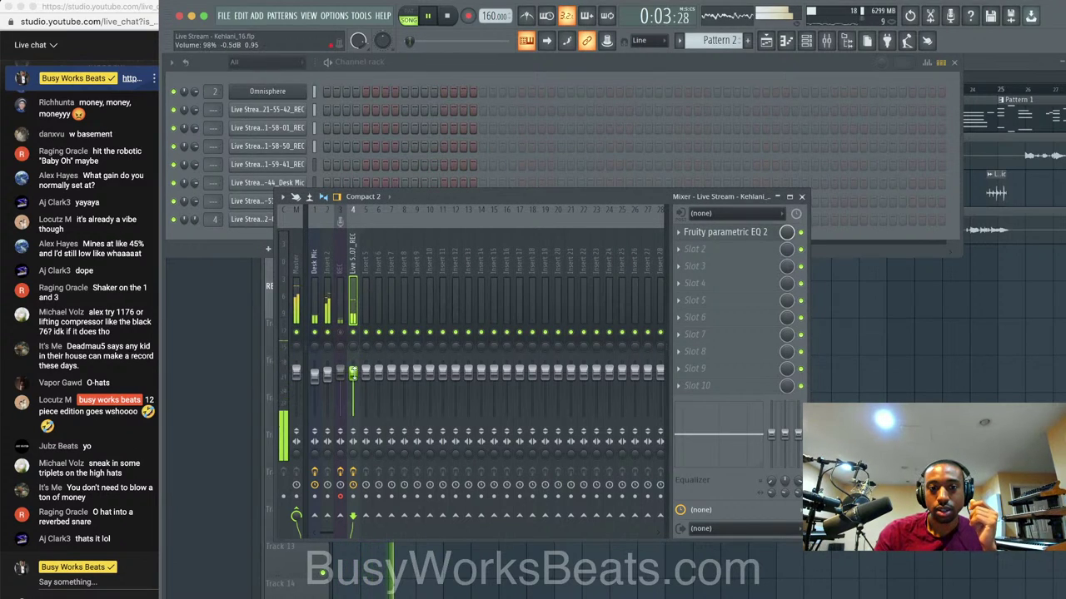
right_click(358, 335)
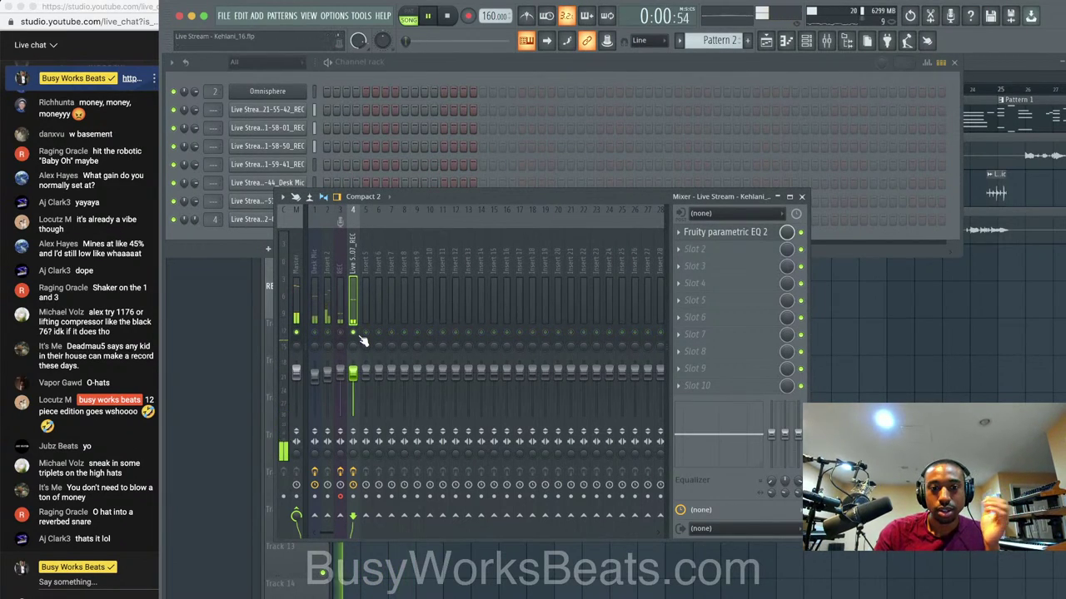
Route the Desk Mic channel to insert 5 and save the project.
left_click(349, 73)
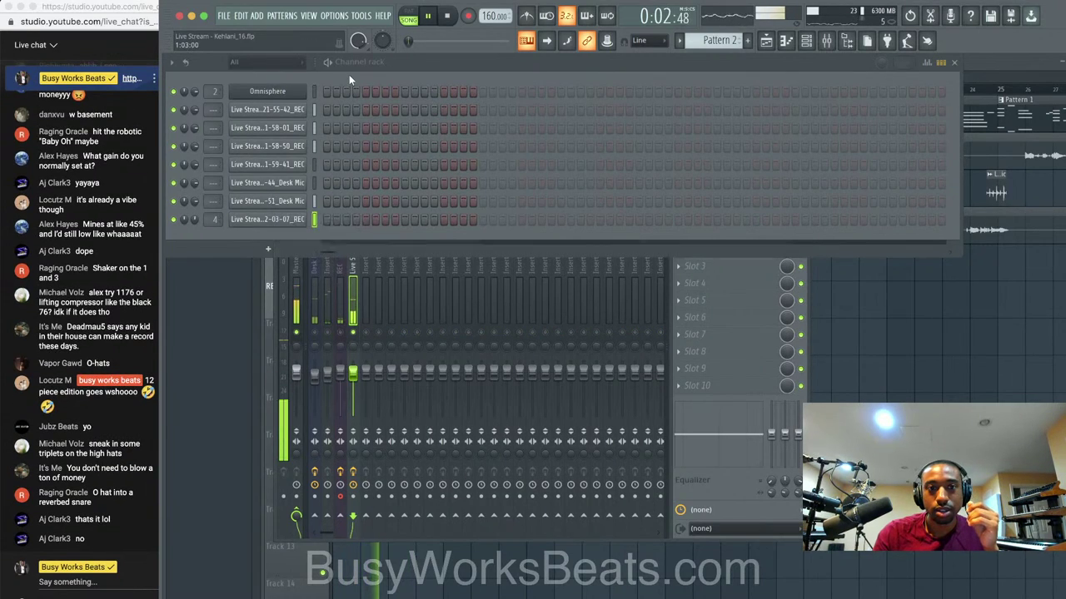
left_click(313, 201)
key("ctrl+l")
key("ctrl+s")
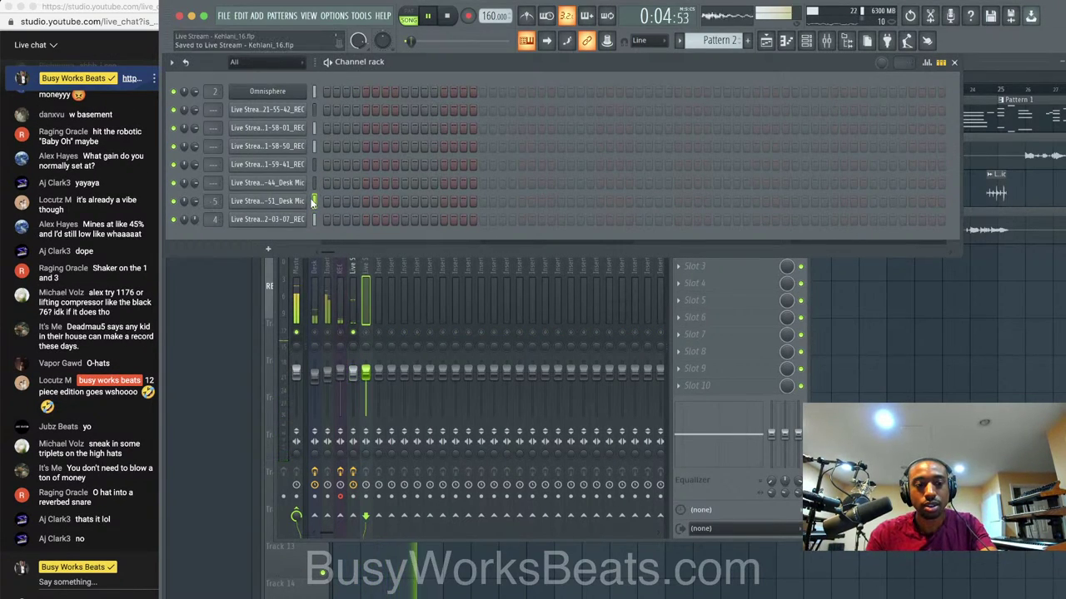
Route three more audio channels to inserts 6, 7 and 8.
key("space")
left_click(353, 331)
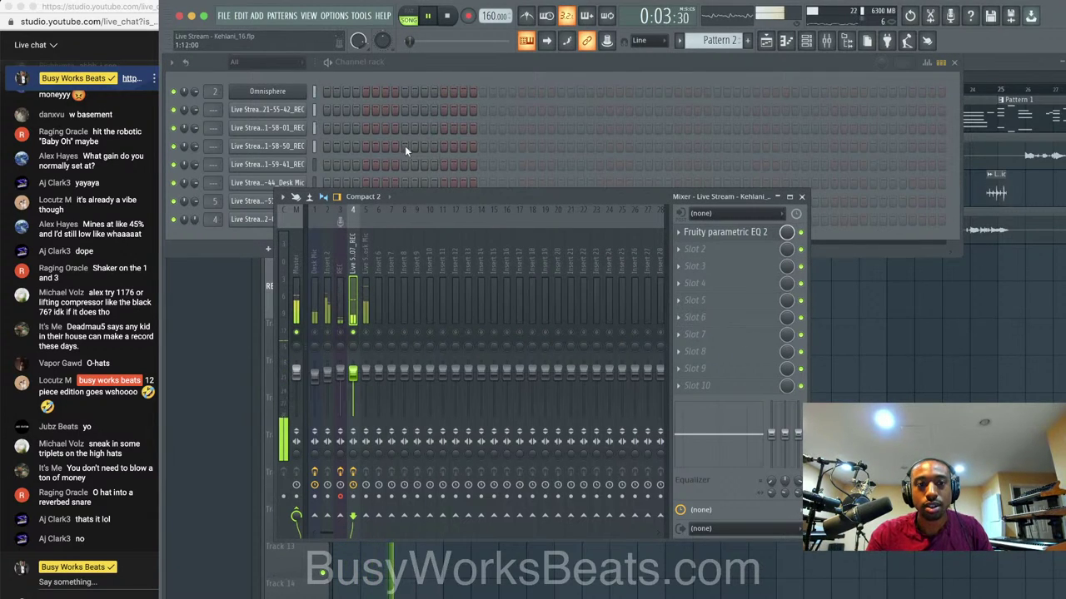
left_click_drag(314, 112, 314, 149)
key("ctrl+l")
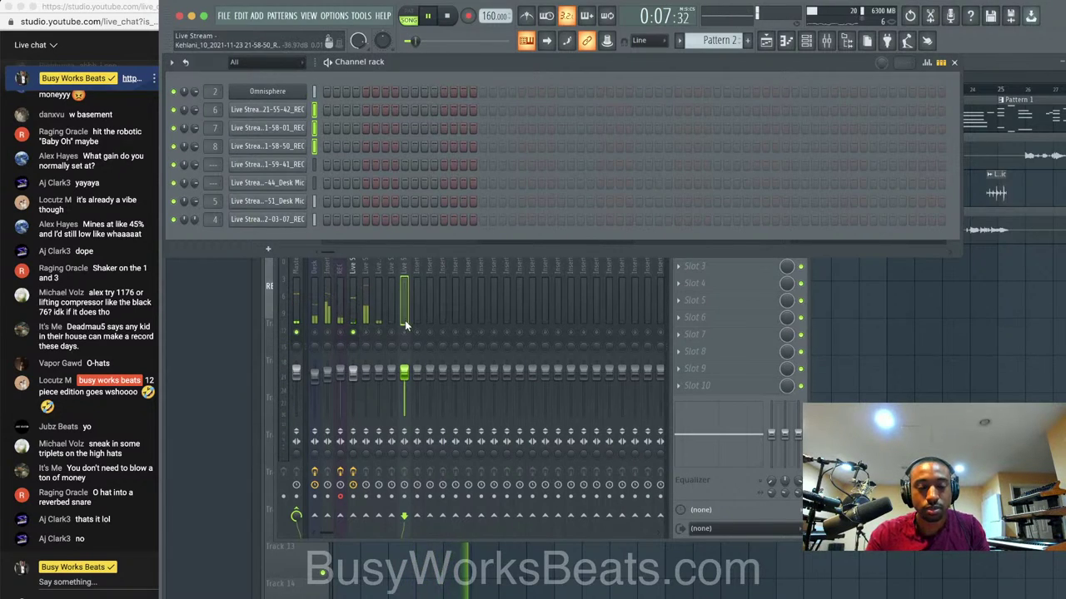
Reset the Desk Mic insert's fader to its default level.
left_click(327, 331)
key("space")
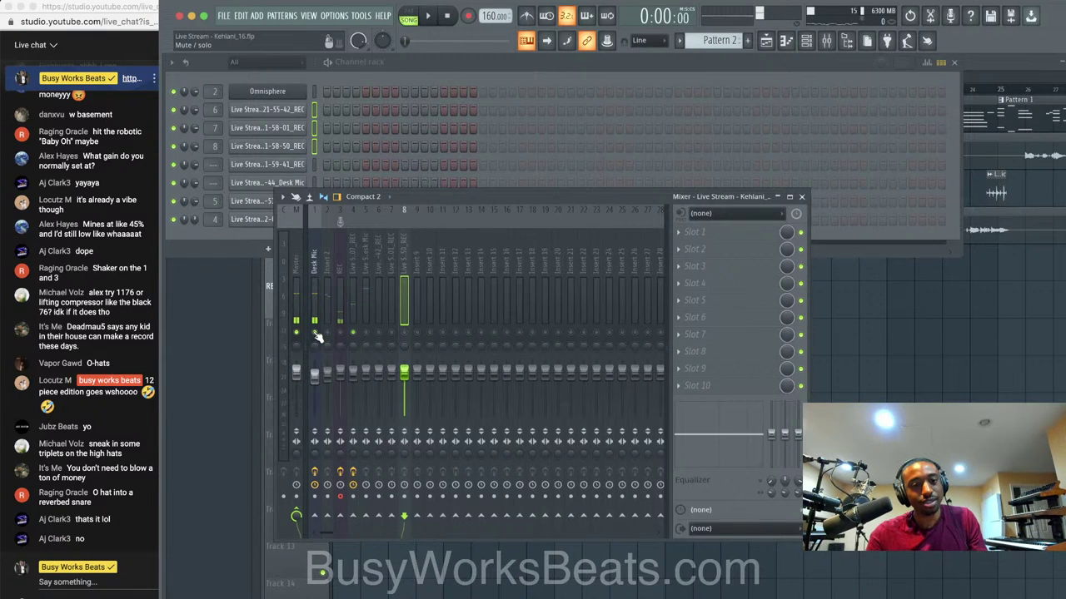
left_click(317, 291)
right_click(315, 367)
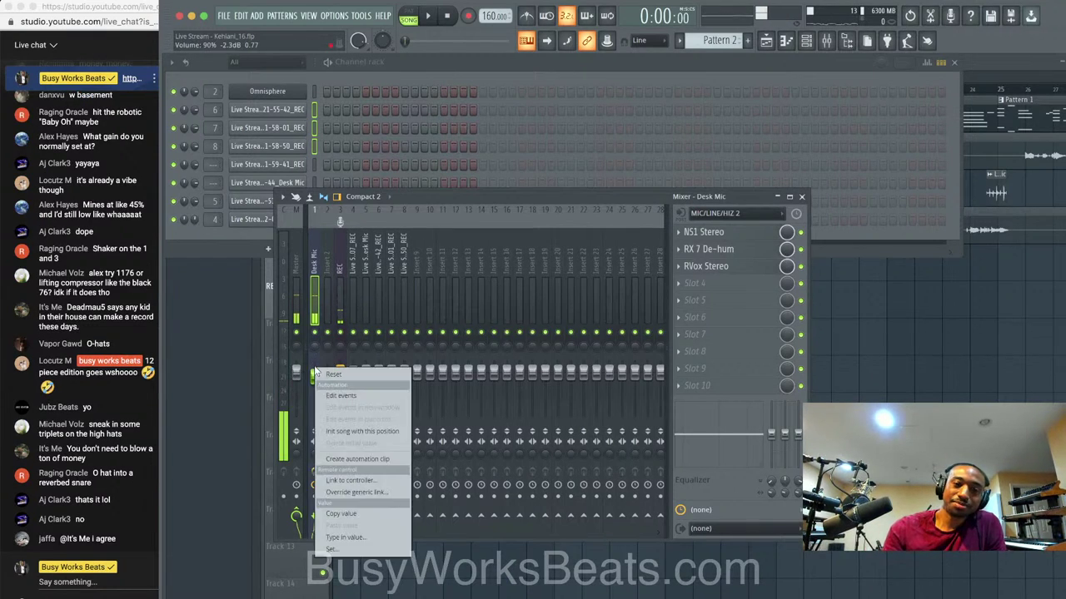
left_click(325, 375)
Play the song and open the sample browser on the MPM - Hip Pop Kicks samples.
left_click(907, 365)
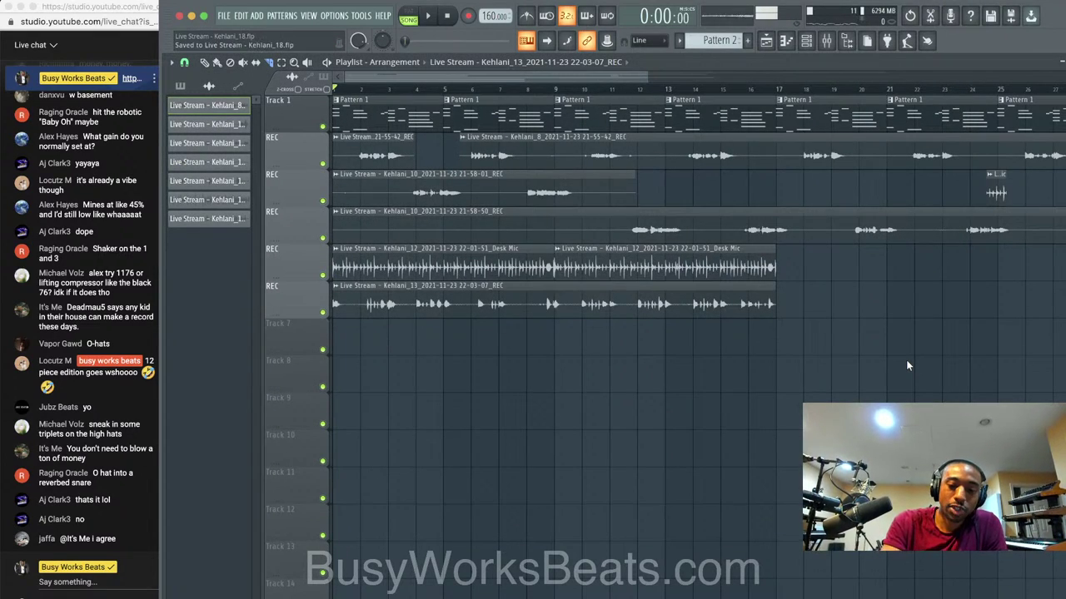
key("space")
left_click(805, 40)
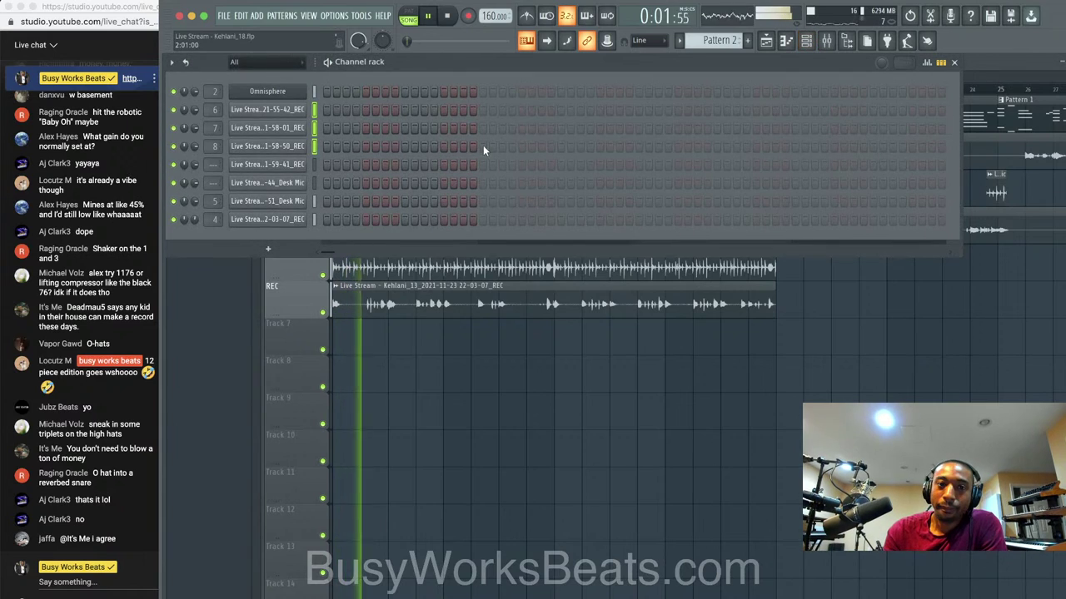
left_click(476, 403)
left_click(808, 42)
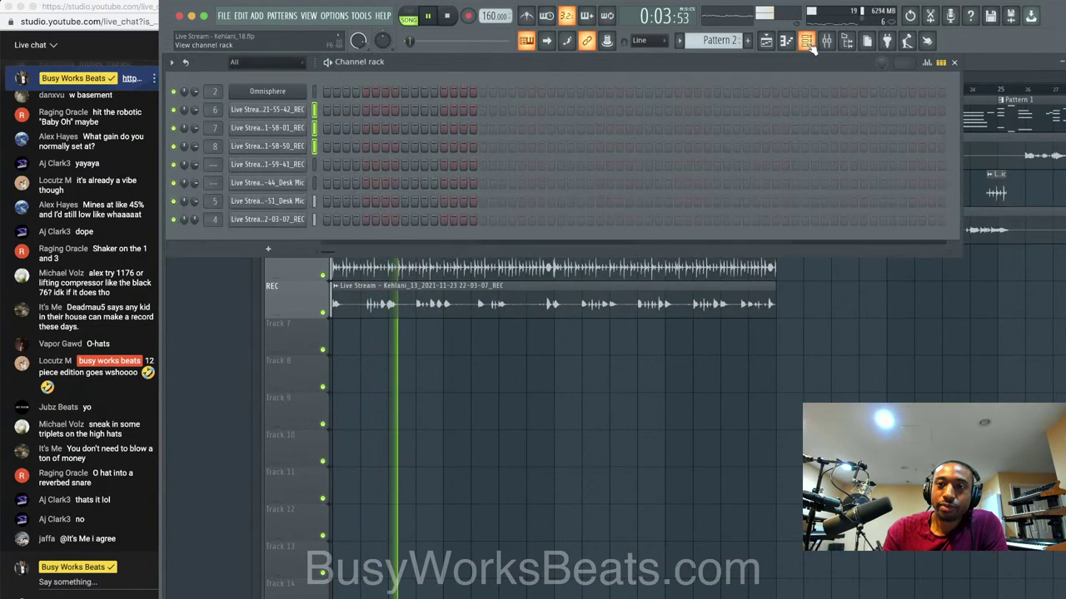
left_click(841, 41)
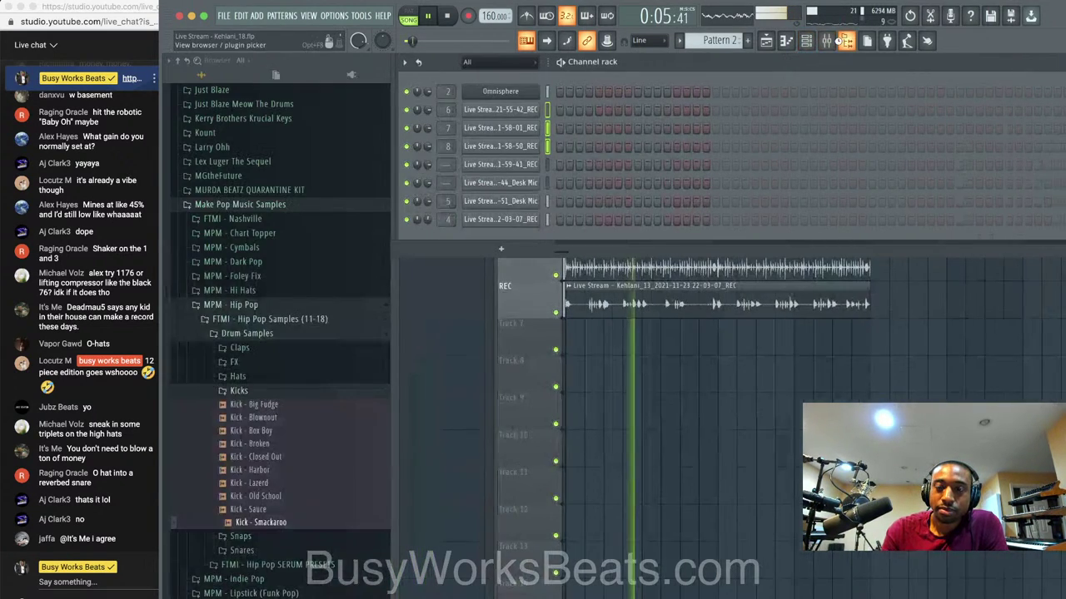
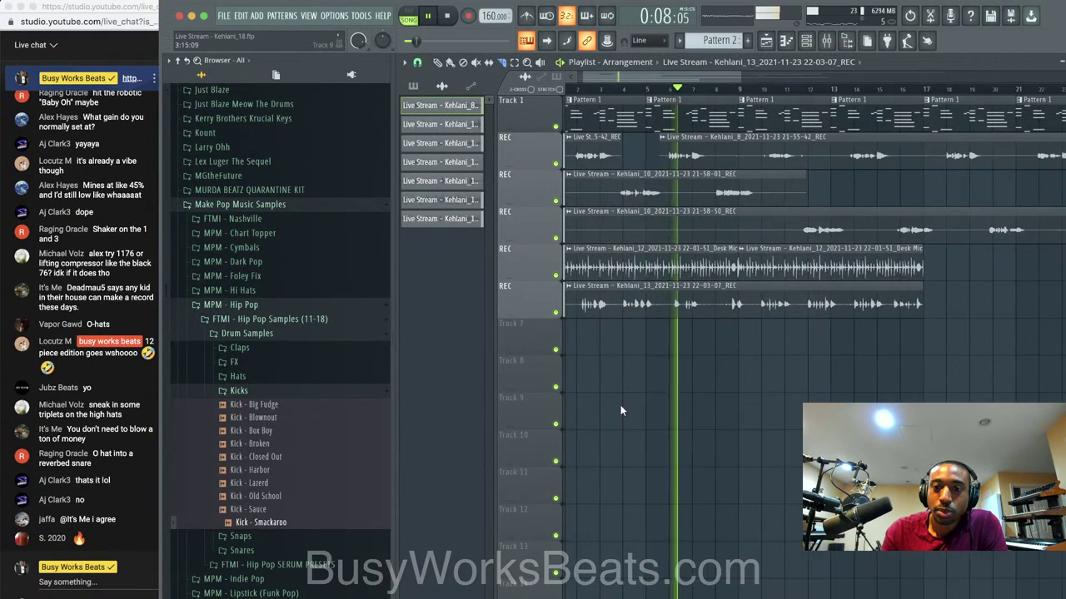
Play back the vocal arrangement with the mixer open to check its levels.
scroll(620, 405, "up", 2)
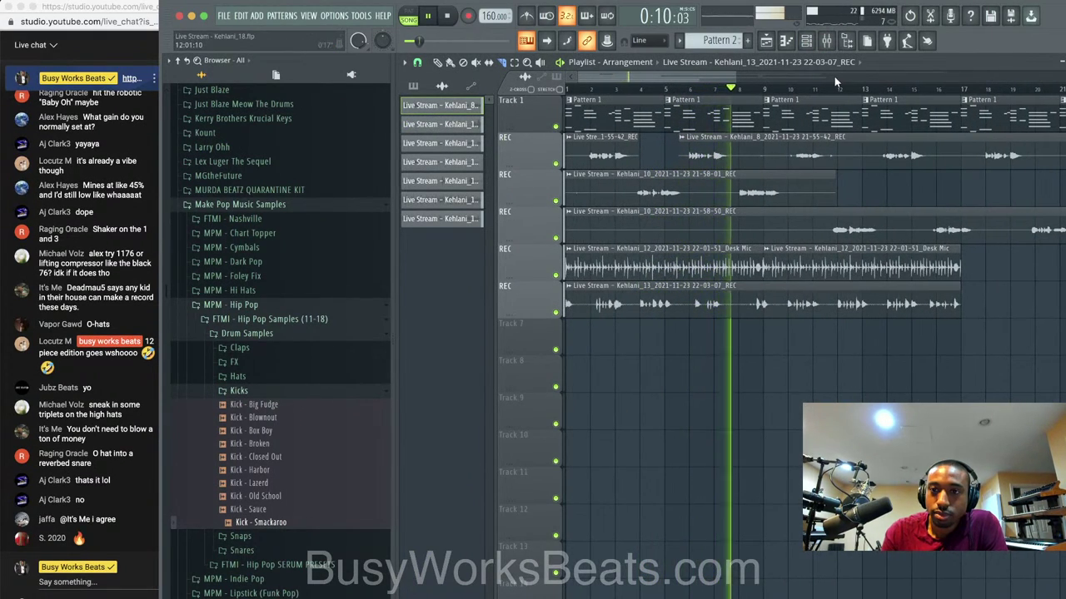
key("F9")
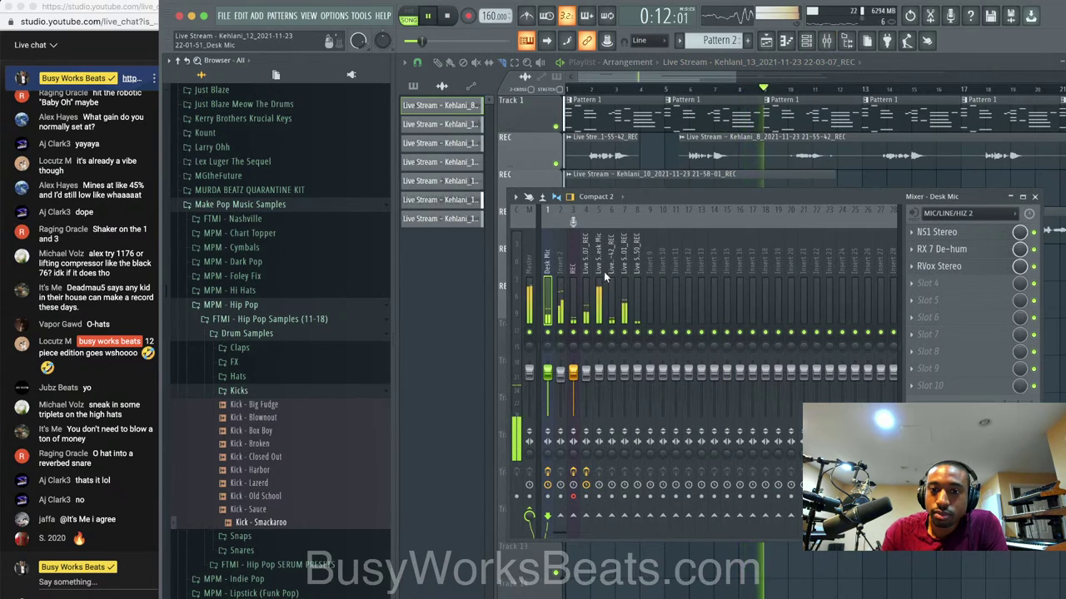
key("space")
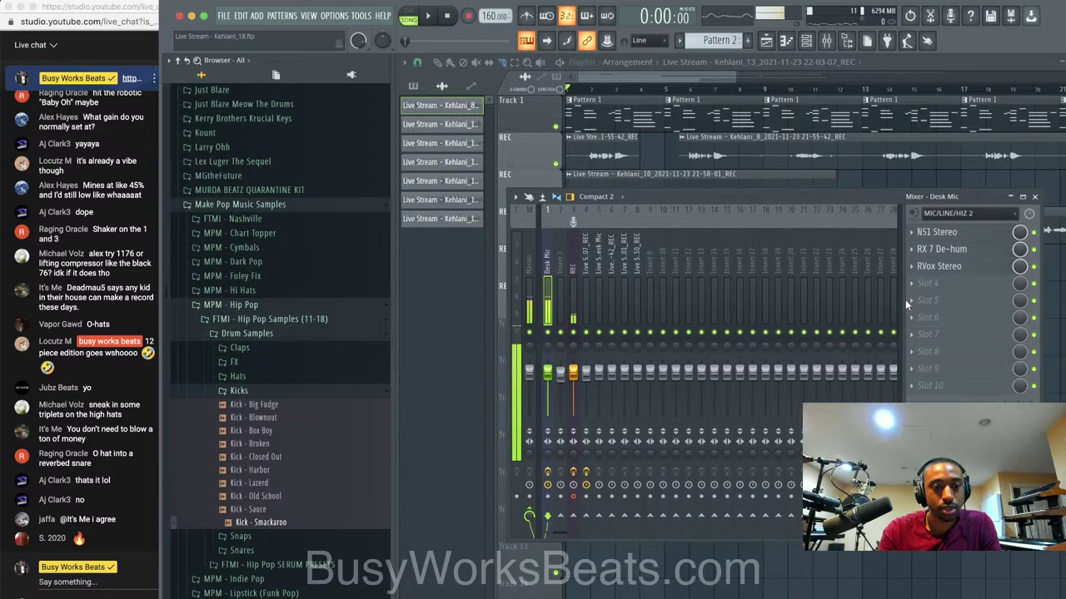
key("space")
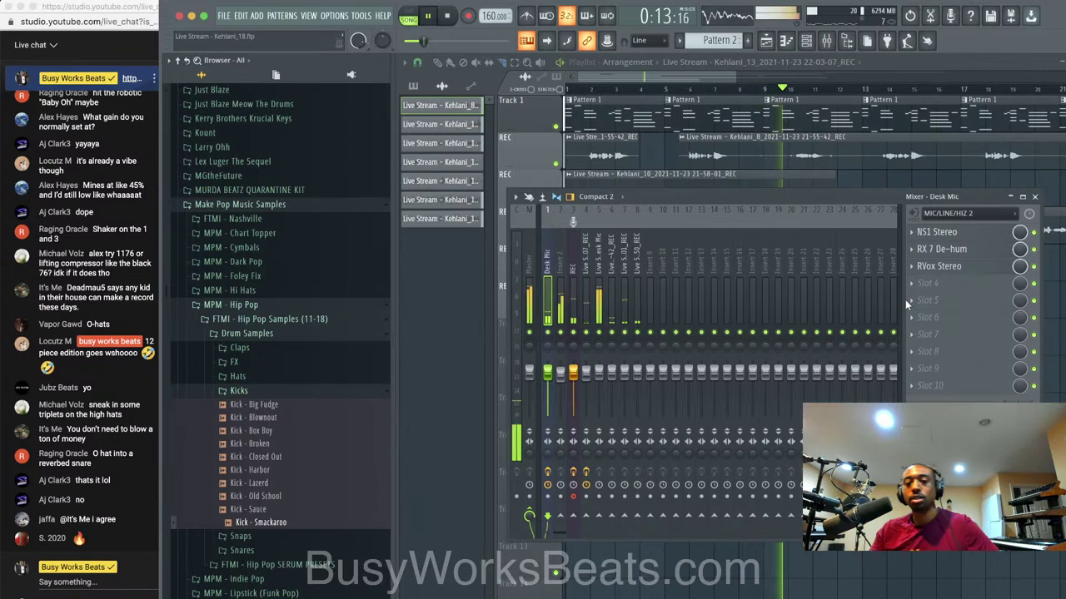
key("F9")
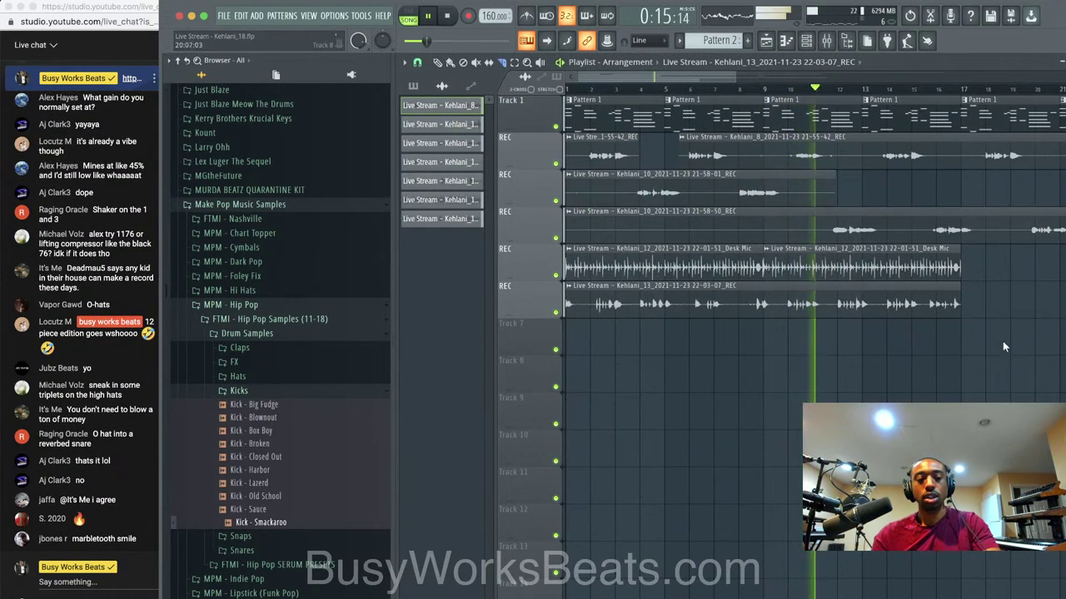
key("space")
Inspect another mixer insert during playback, then show the channel rack with Omnisphere and the vocal takes.
left_click(825, 41)
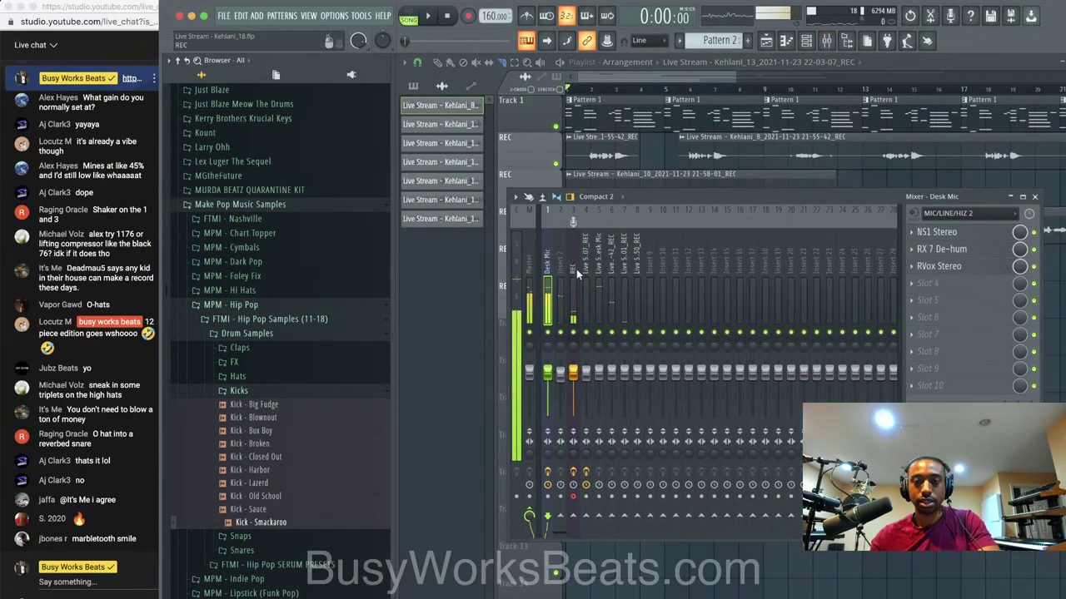
key("space")
key("space")
left_click(600, 296)
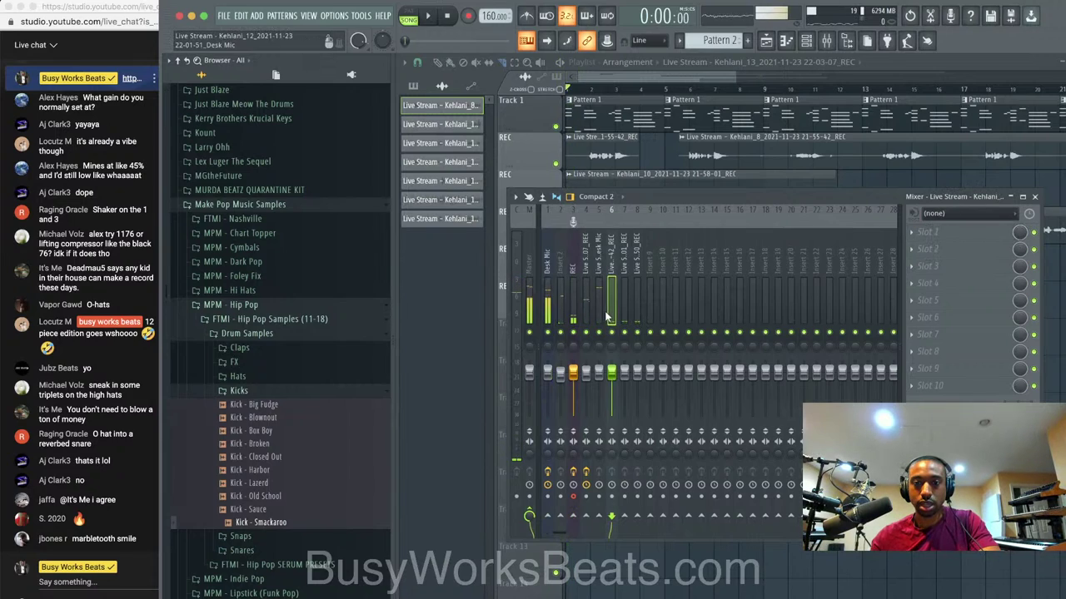
left_click(1034, 197)
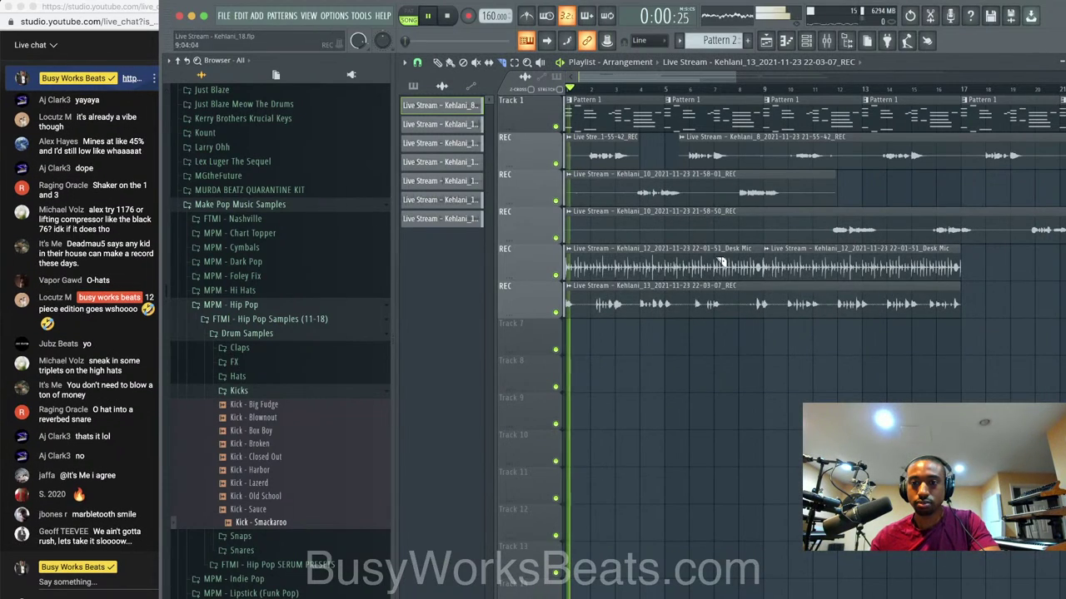
left_click(822, 42)
key("space")
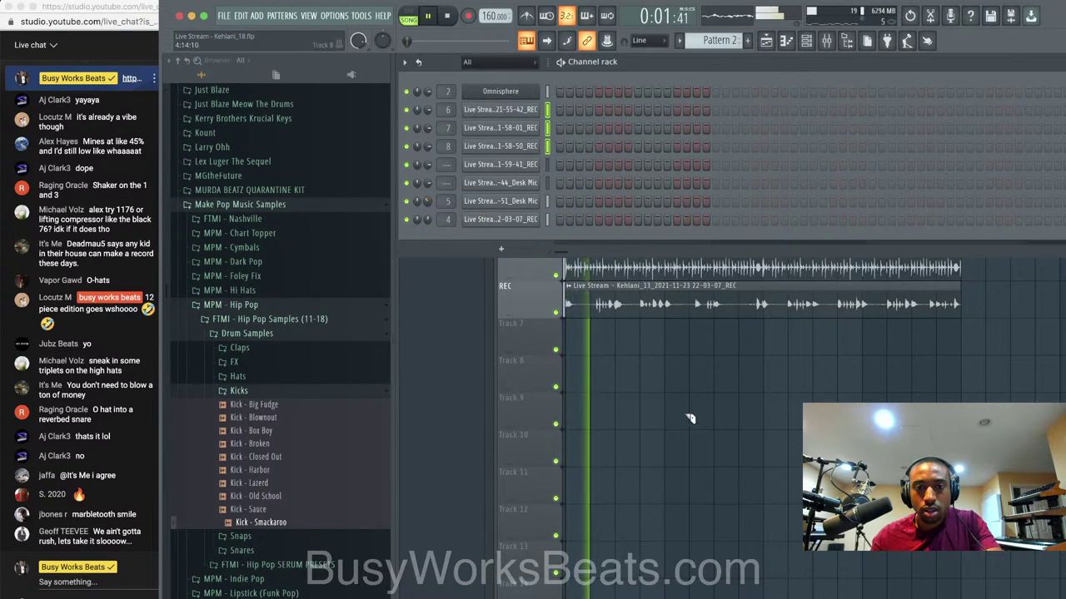
Save the project as new version Kehlani_19 and look over Omnisphere's patch libraries.
left_click(692, 422)
key("super+n")
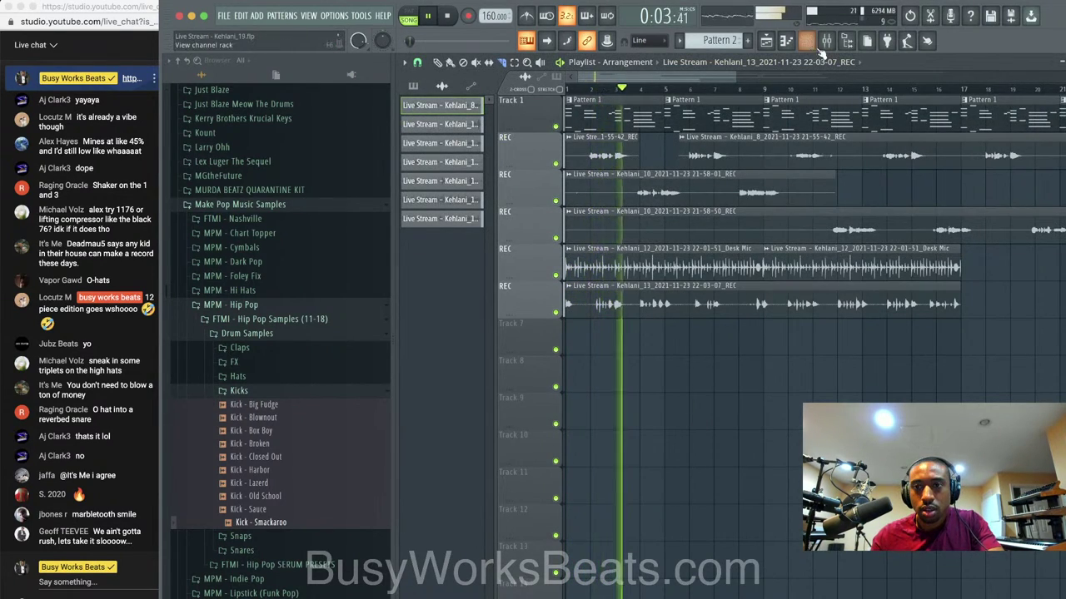
left_click(785, 43)
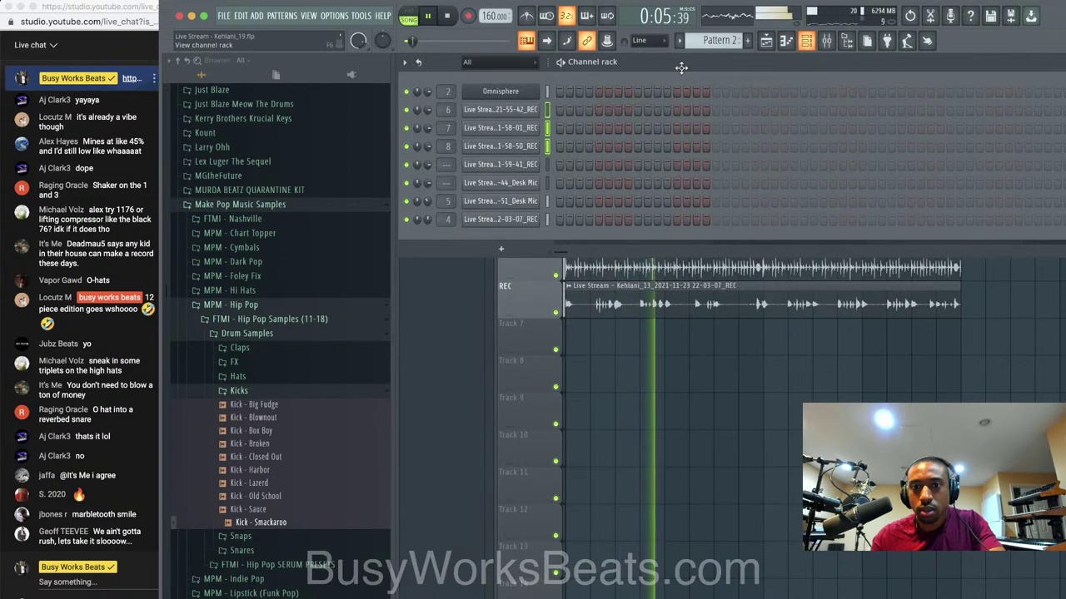
left_click(530, 92)
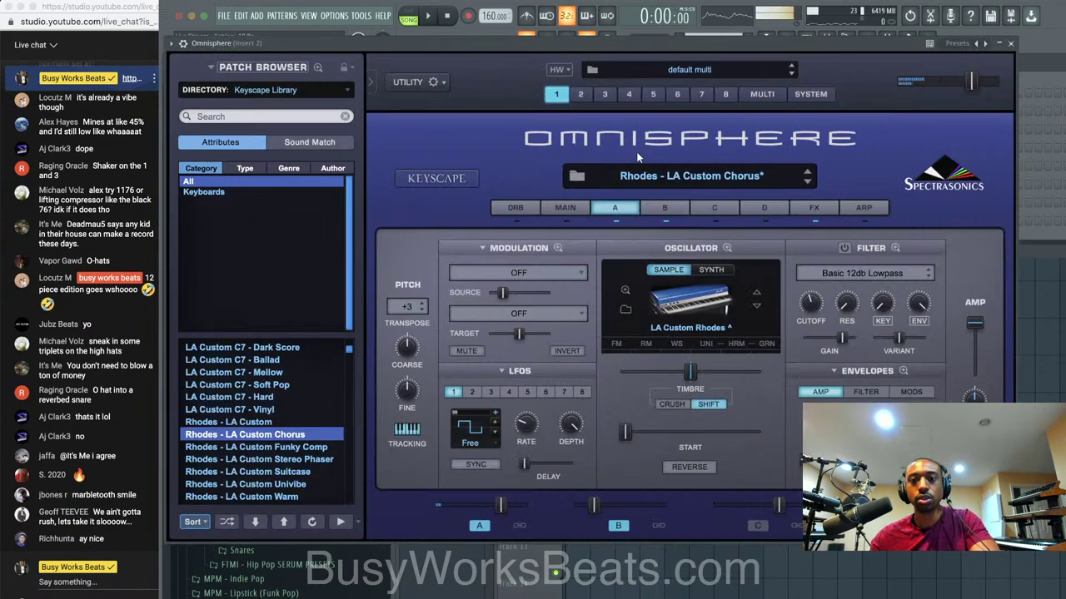
left_click(298, 90)
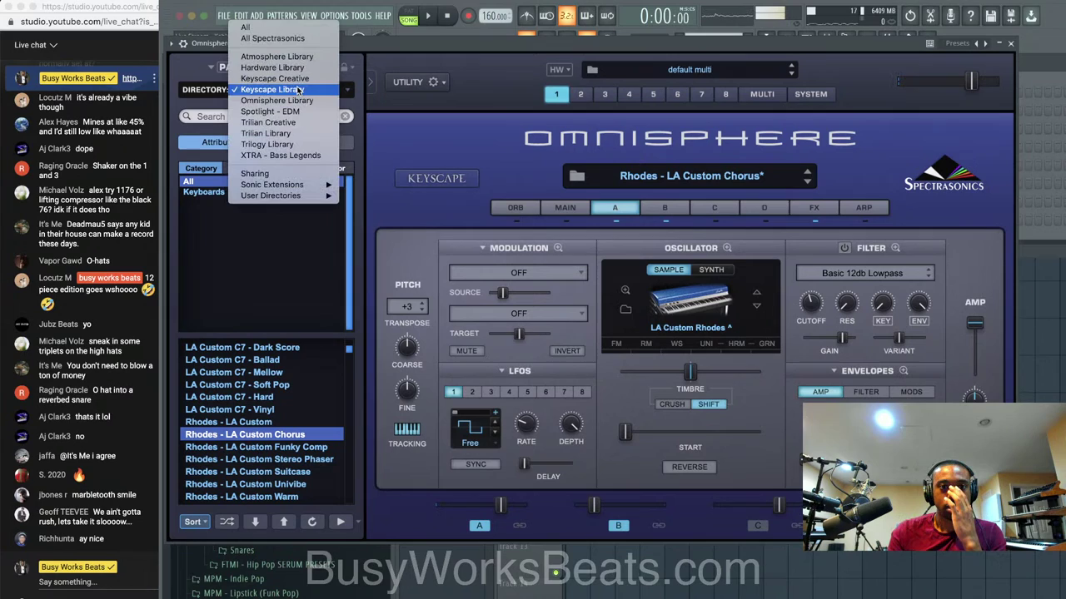
left_click(1012, 45)
left_click(1011, 44)
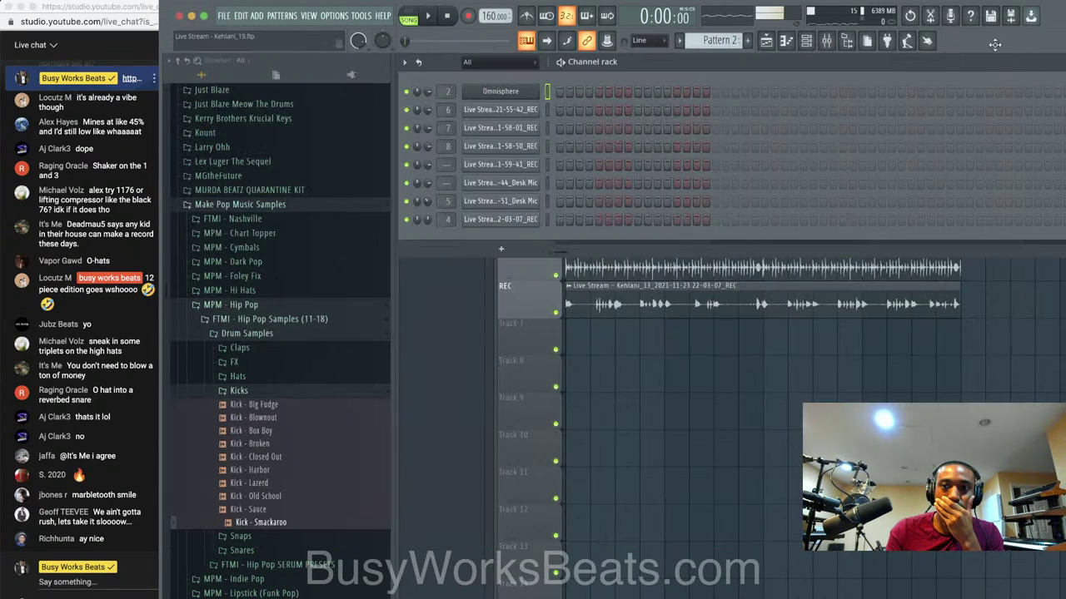
Replace the Omnisphere channel with Xpand!2 and load the 07 Synth Brass > +01 Glossy Brass preset.
right_click(539, 89)
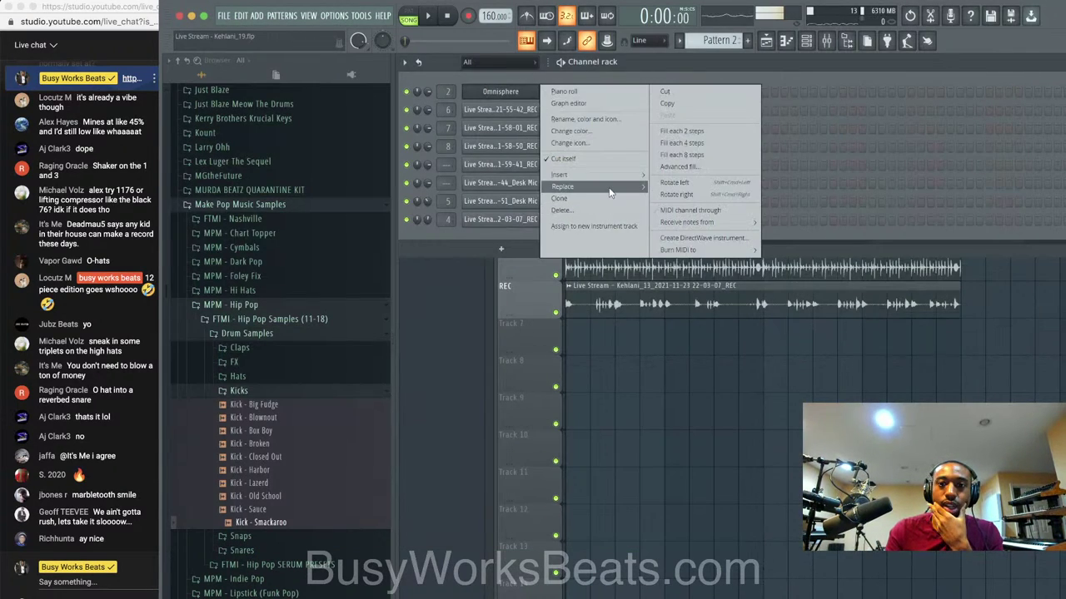
mouse_move(614, 187)
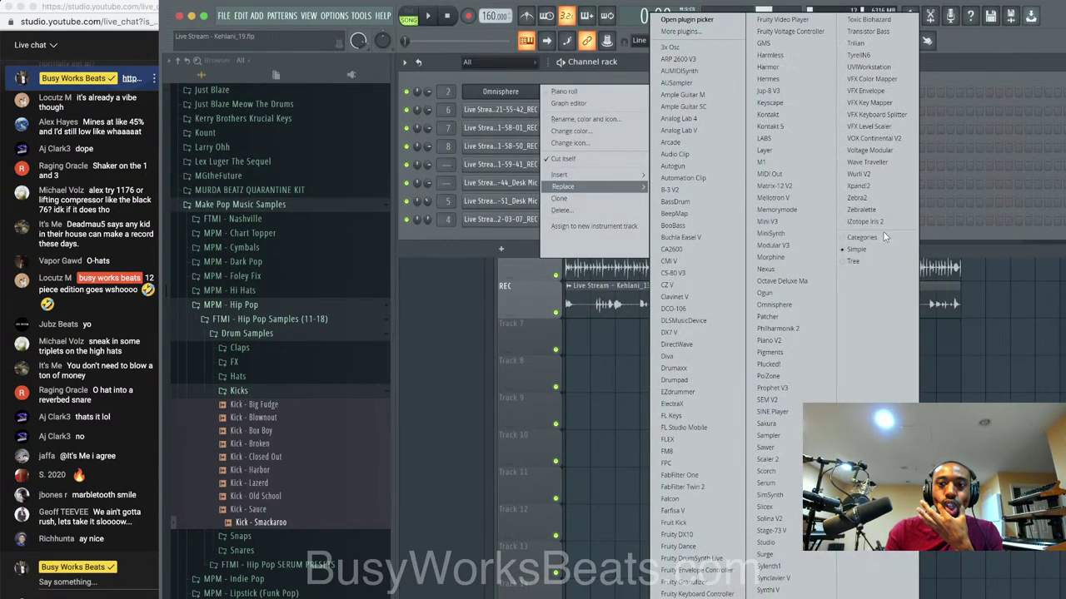
left_click(868, 188)
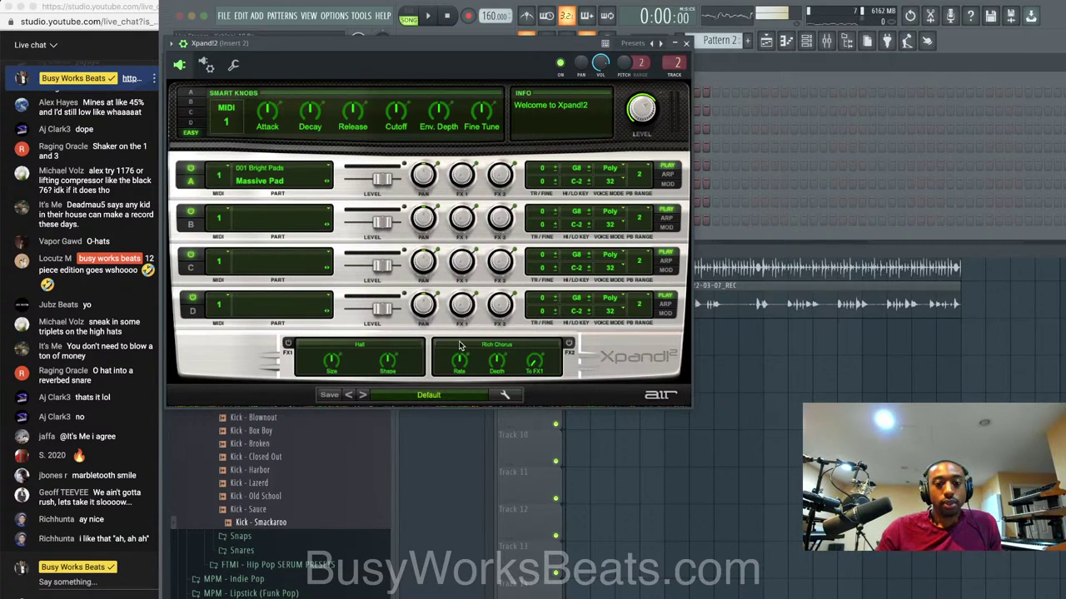
left_click(435, 396)
mouse_move(430, 449)
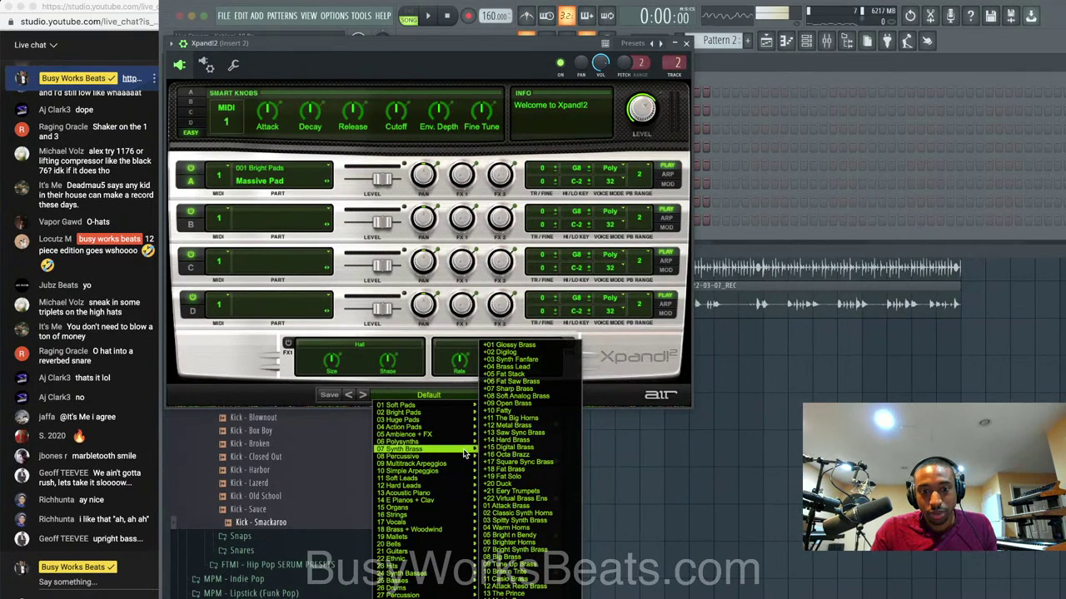
mouse_move(466, 442)
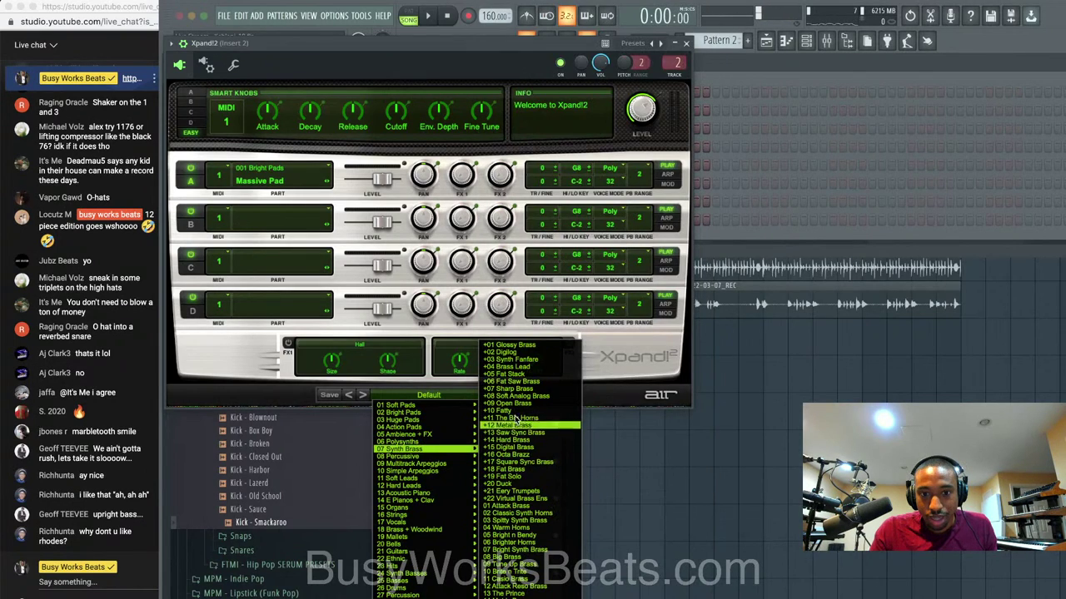
left_click(525, 347)
Play the song to audition the Glossy Brass, then close the Xpand!2 window.
key("space")
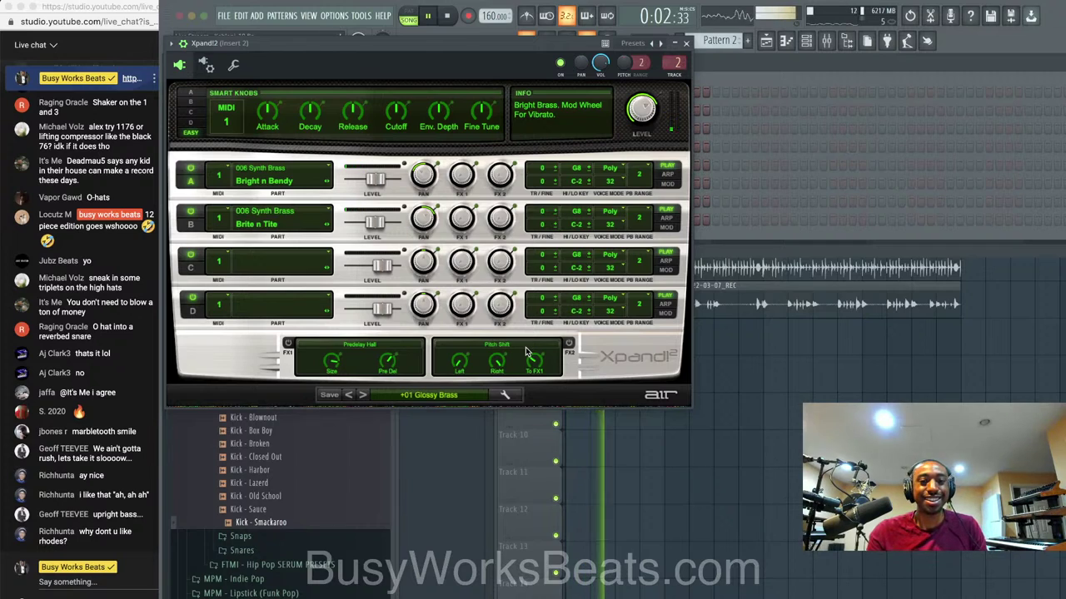
key("space")
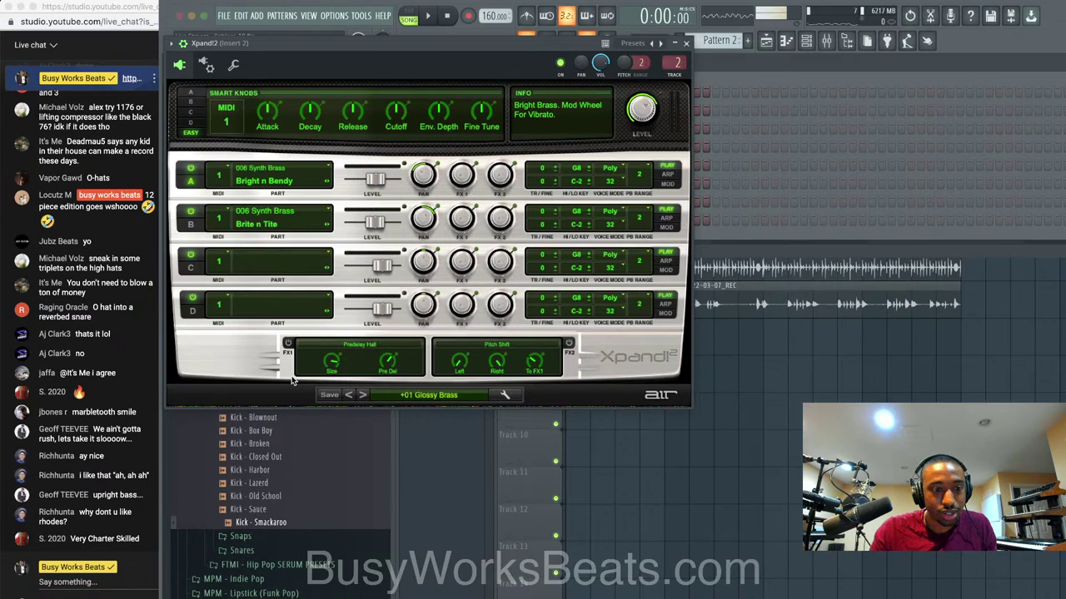
left_click(686, 42)
scroll(711, 40, "up", 1)
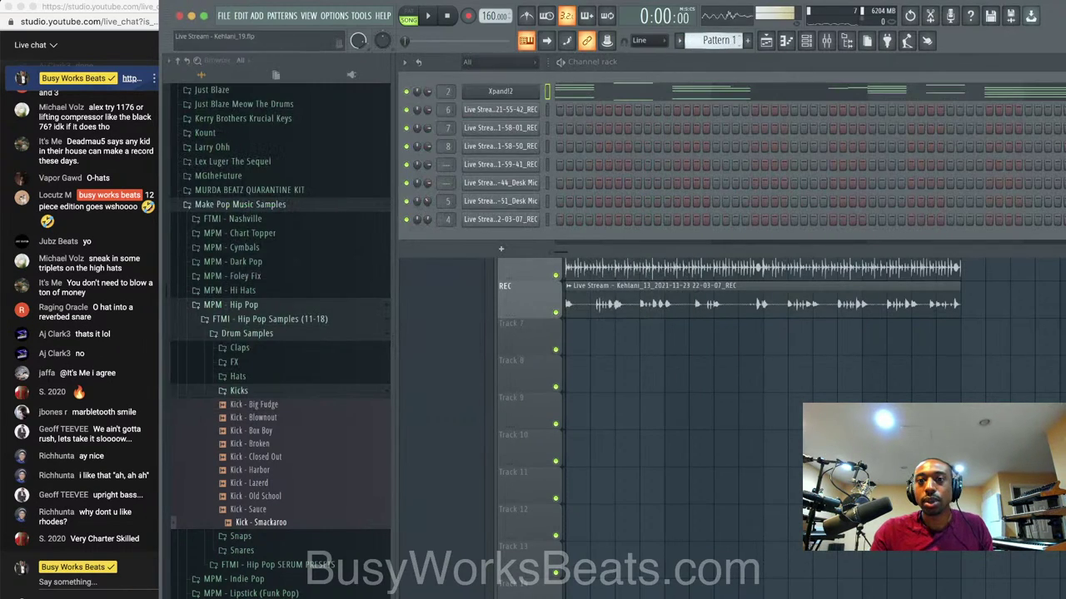
Transpose all Xpand!2 brass notes up about three semitones, check by playing, and return to the playlist.
left_click(701, 89)
key("Up")
key("Up")
key("Up")
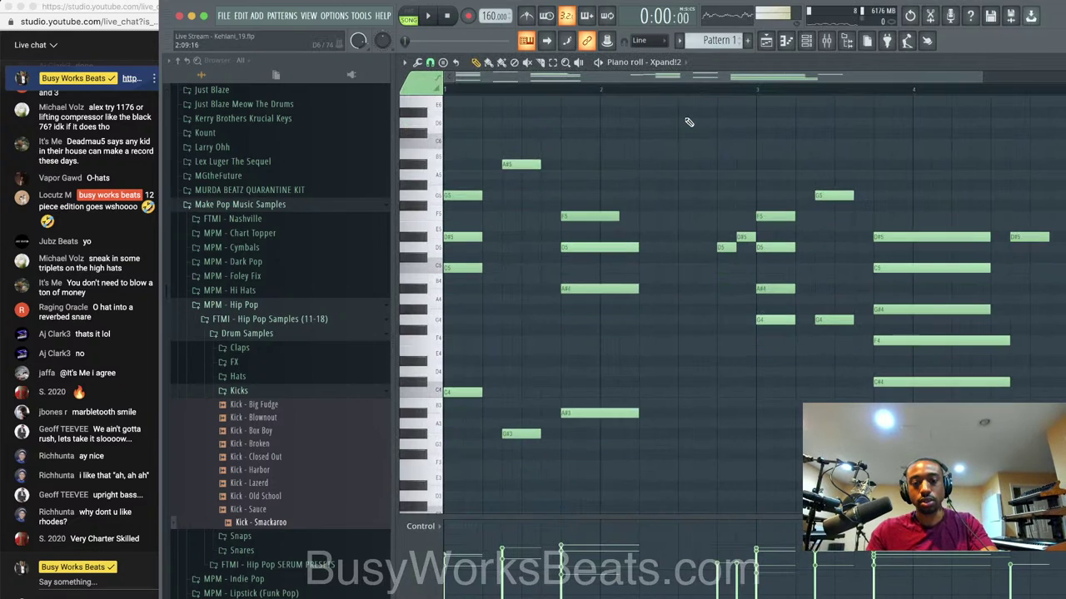
key("space")
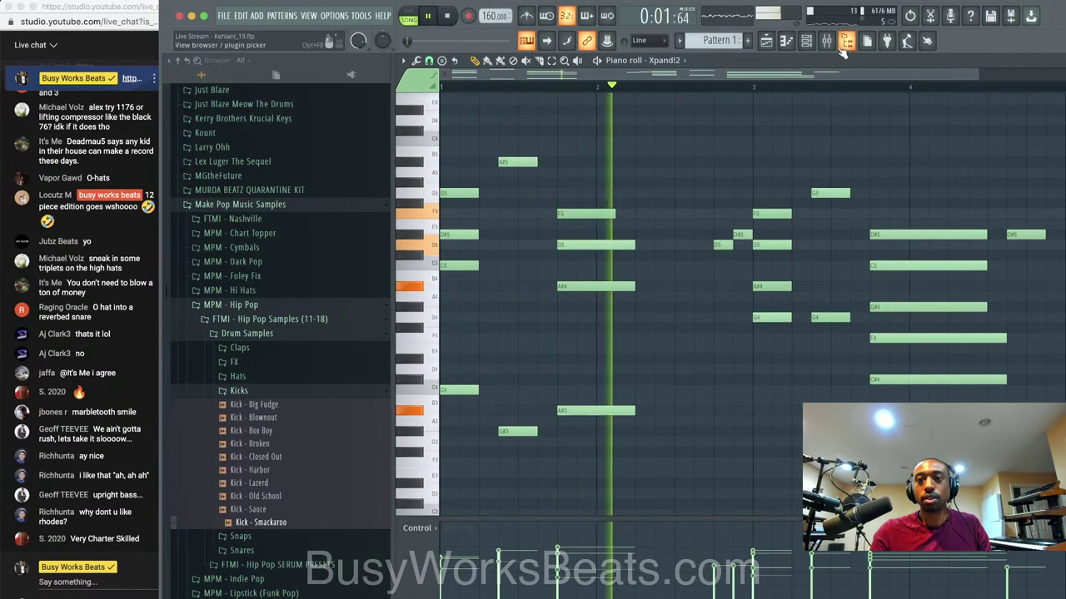
left_click(805, 41)
key("space")
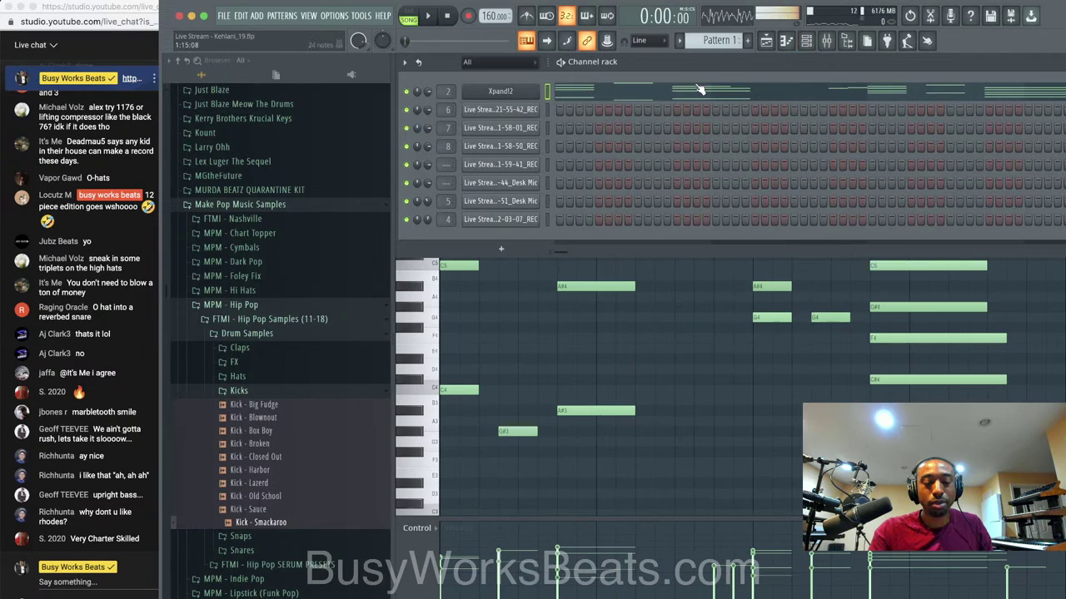
left_click(764, 41)
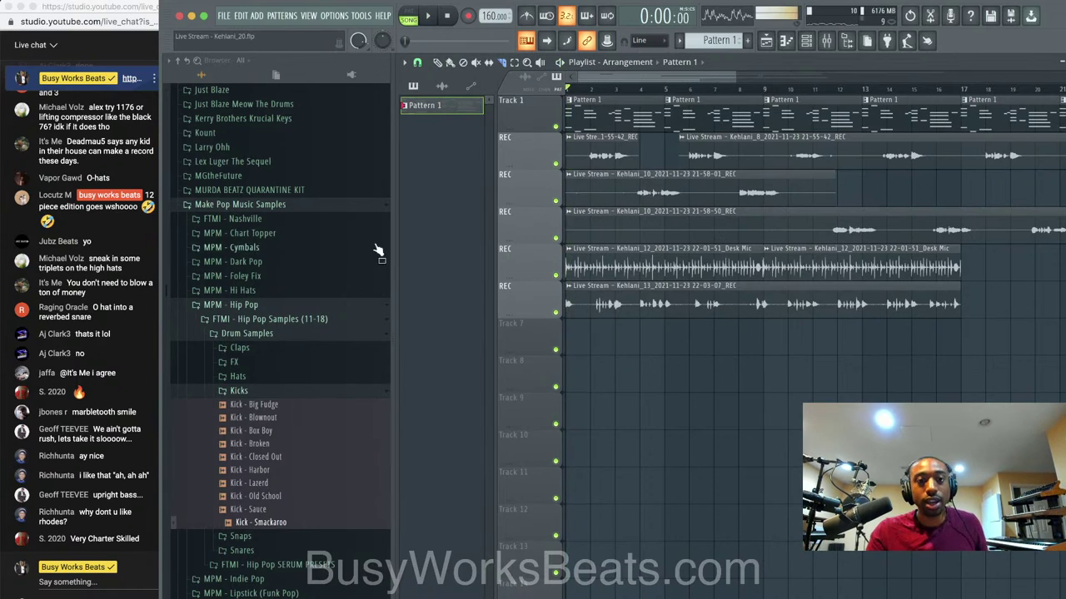
Audition samples in the Vocal Chants folder and load Hi Chant into the project.
left_click(305, 206)
scroll(275, 289, "down", 5)
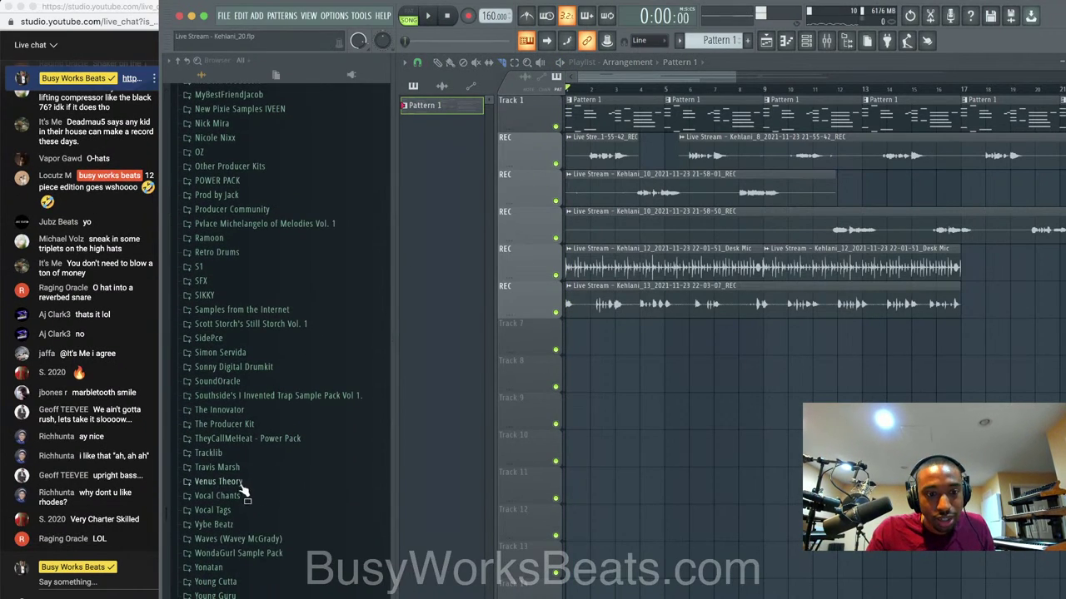
left_click(237, 497)
left_click(247, 540)
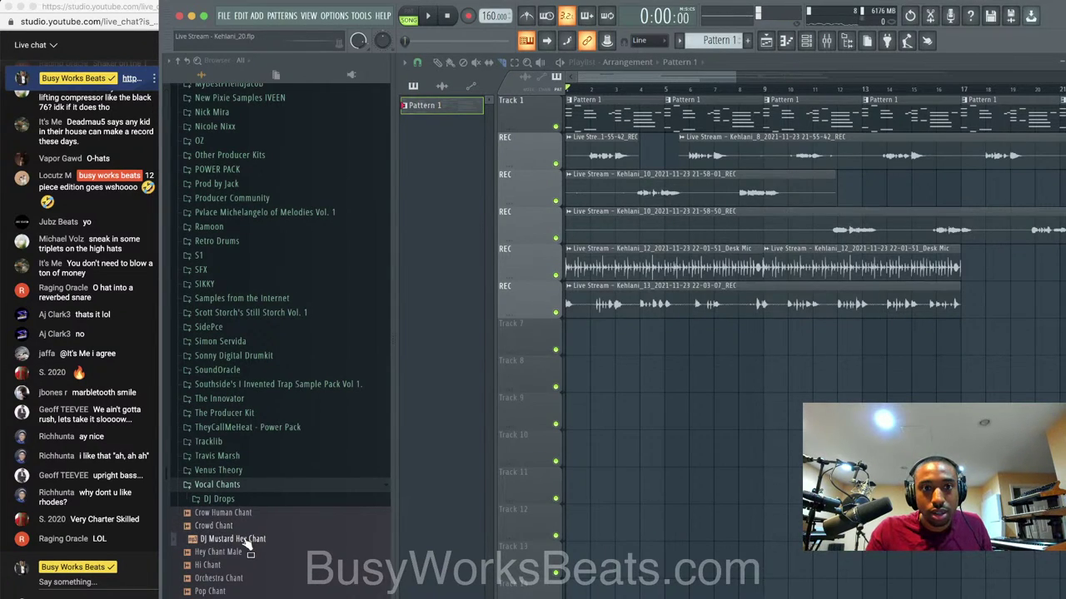
left_click(246, 525)
left_click(249, 514)
scroll(249, 515, "down", 2)
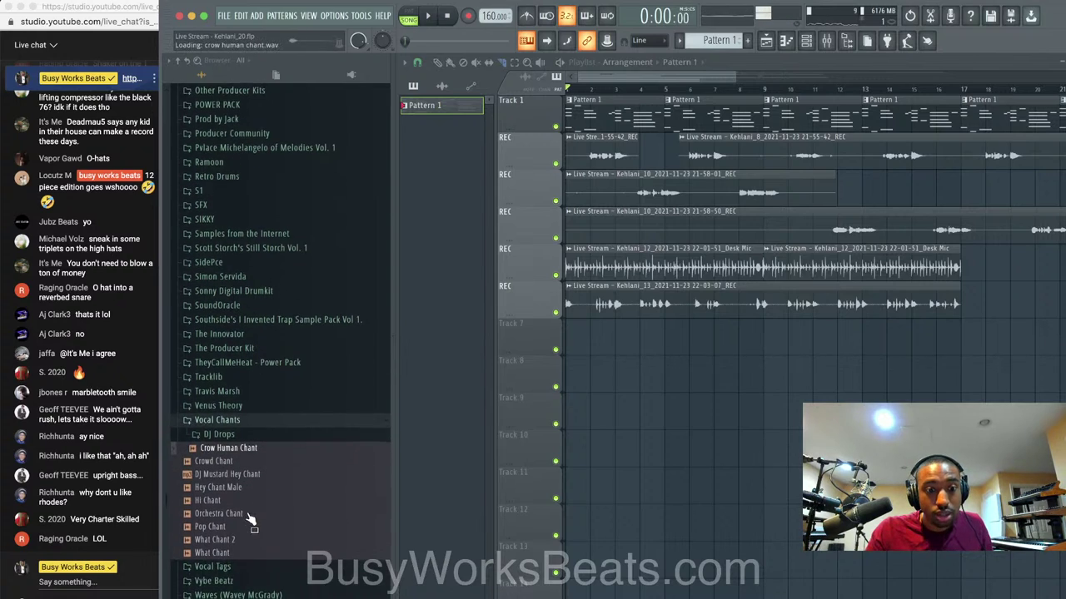
left_click(248, 501)
Trim the leading silence from Hi Chant with its channel TRIM knob.
key("space")
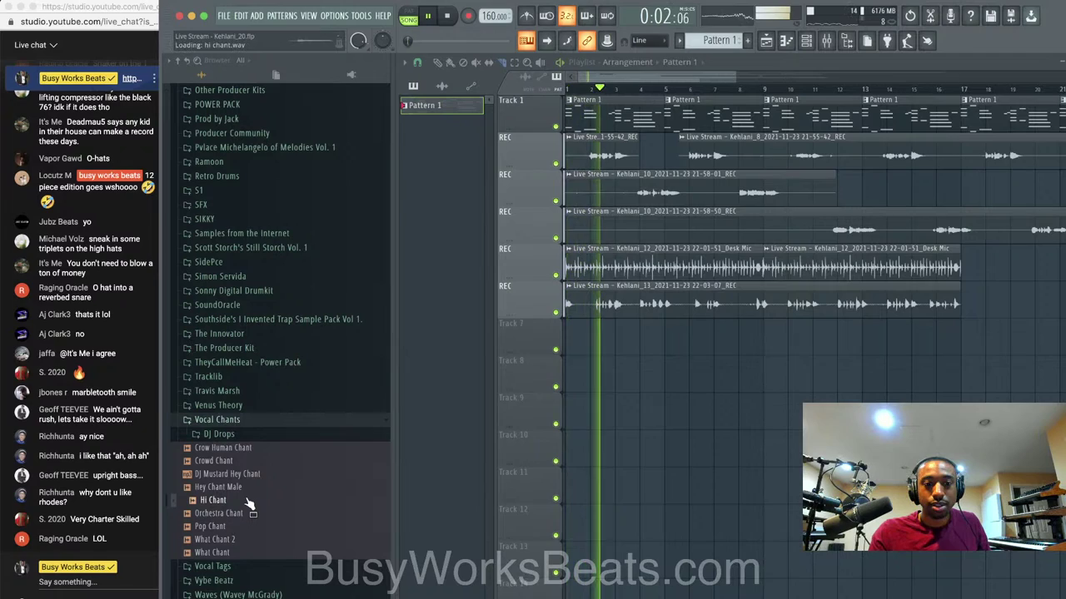
key("space")
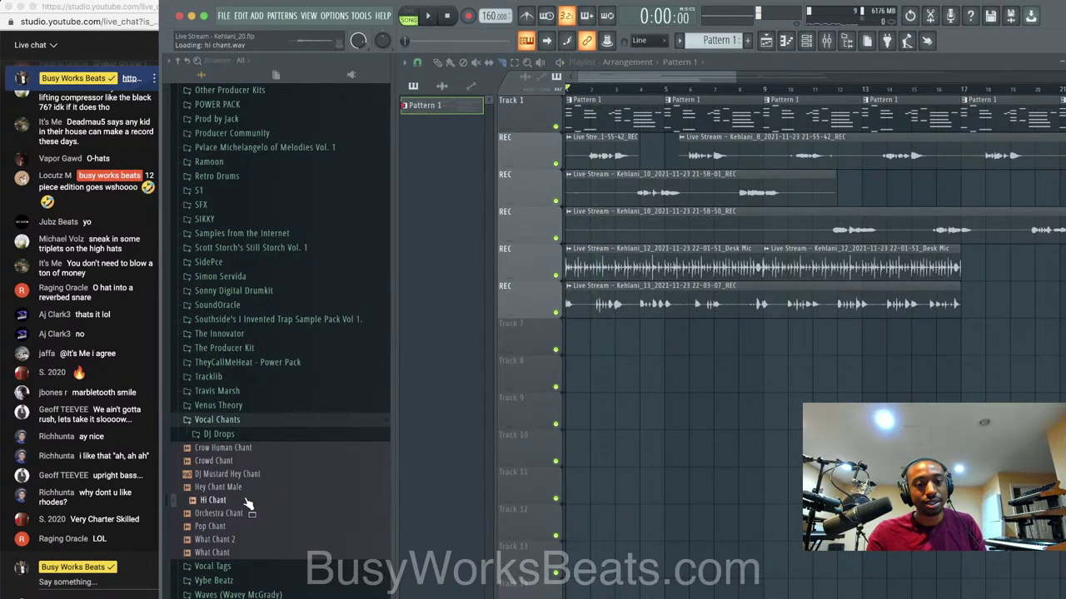
right_click(248, 503)
left_click(274, 512)
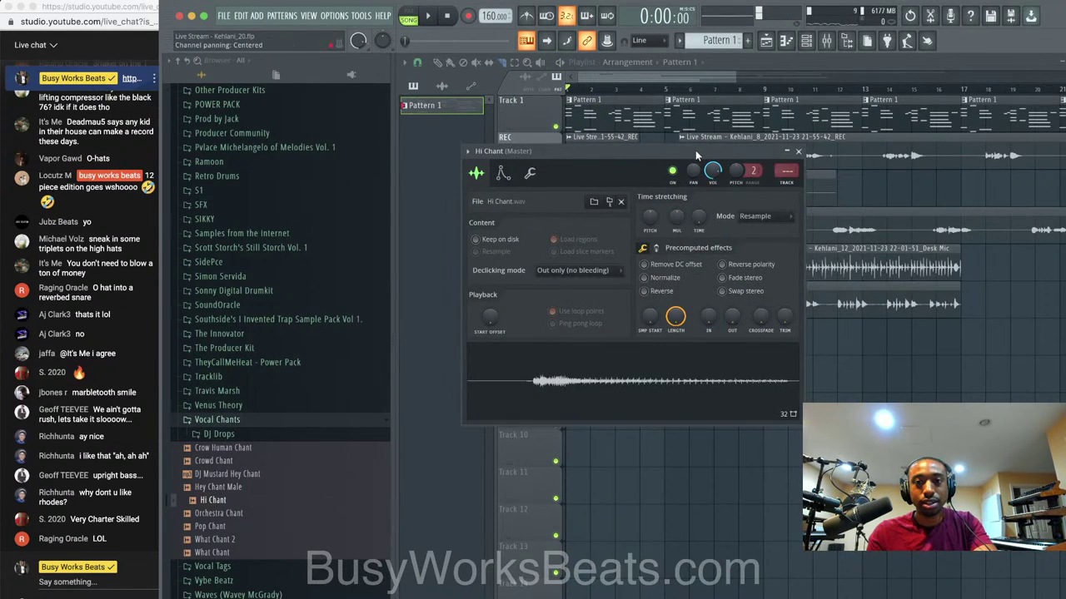
key("super+l")
left_click(805, 42)
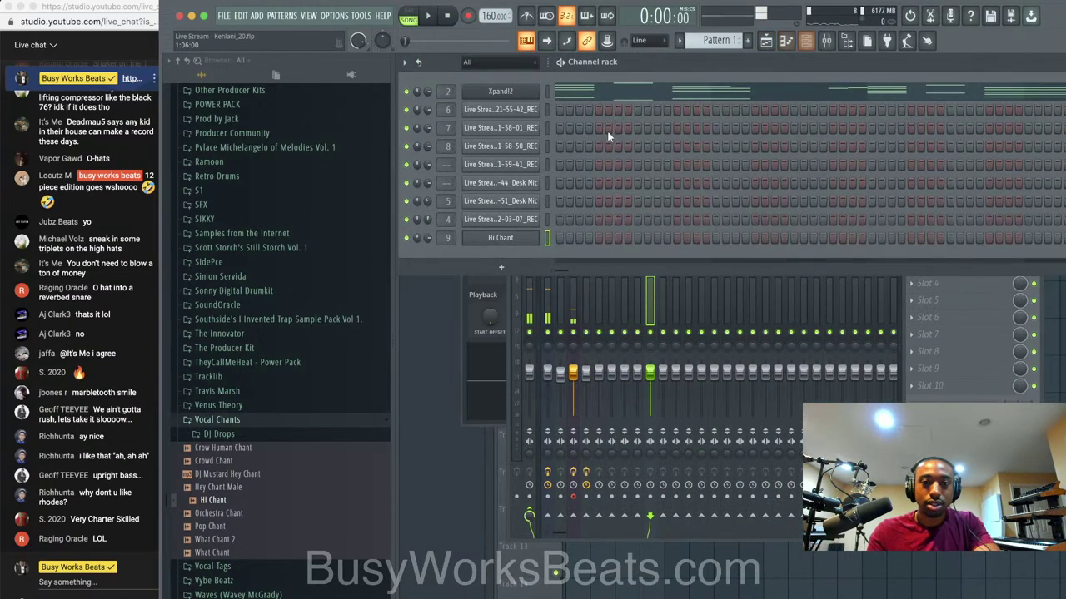
left_click(515, 237)
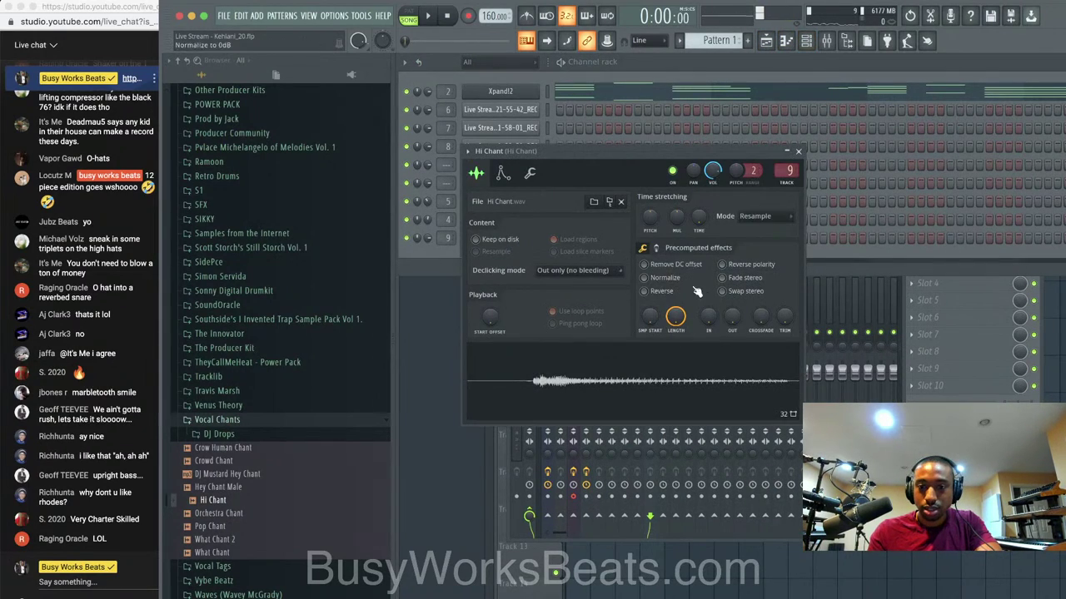
left_click_drag(784, 316, 782, 318)
left_click(800, 152)
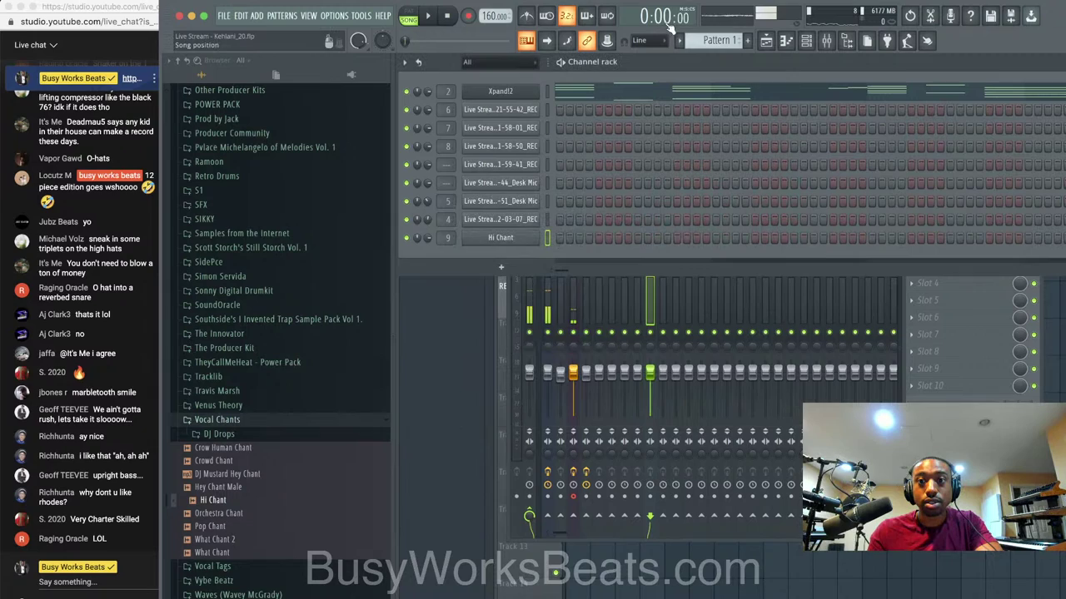
Keep Pattern 1 current, raise the Hi Chant mixer fader to 125%, and save.
left_click(701, 40)
left_click(706, 46)
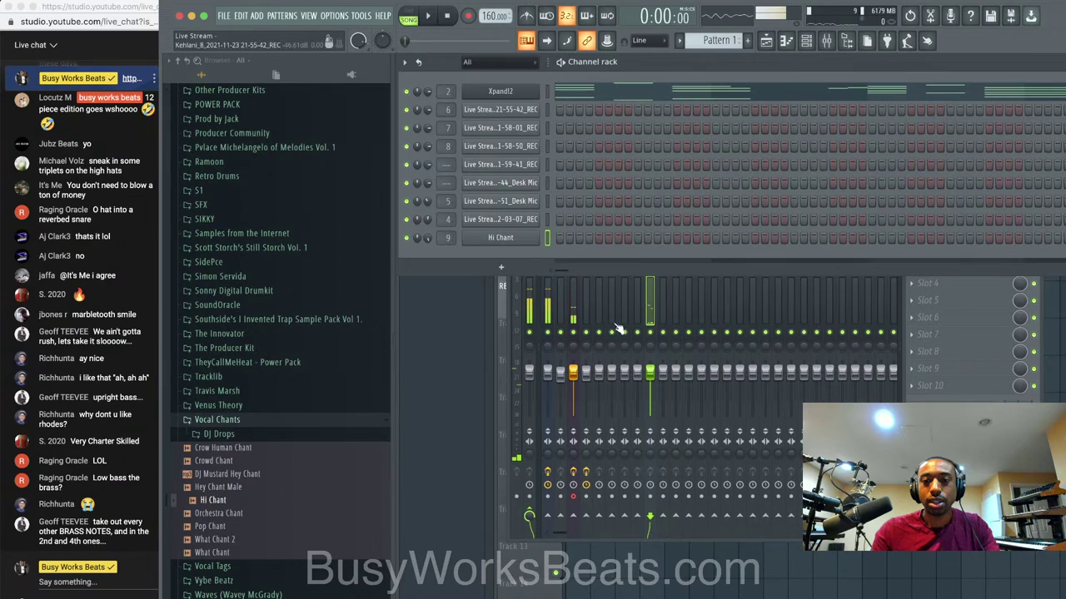
left_click_drag(650, 372, 650, 362)
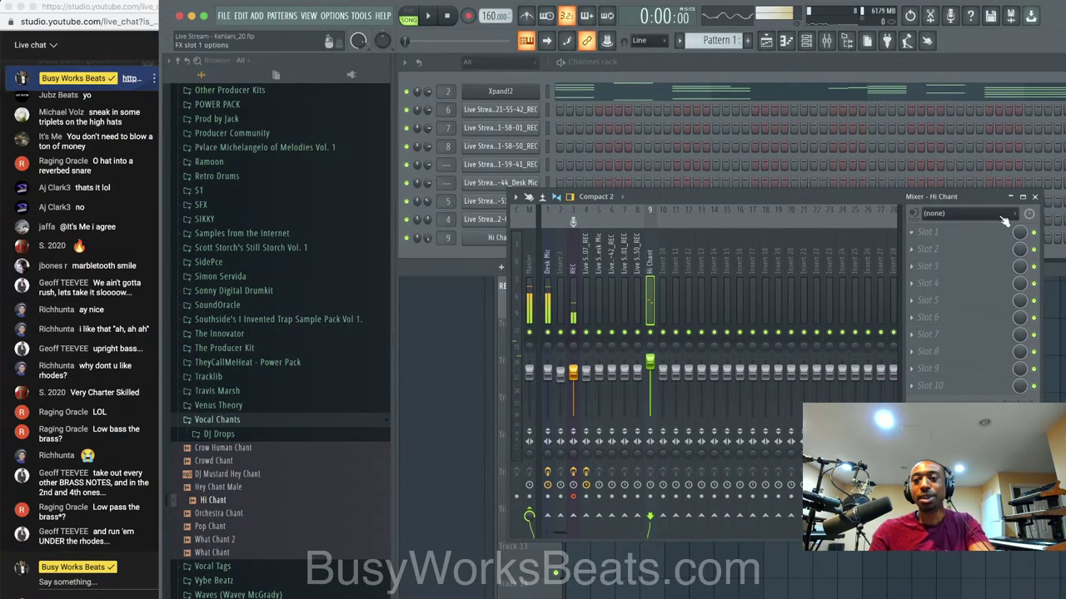
left_click(1033, 197)
key("ctrl+s")
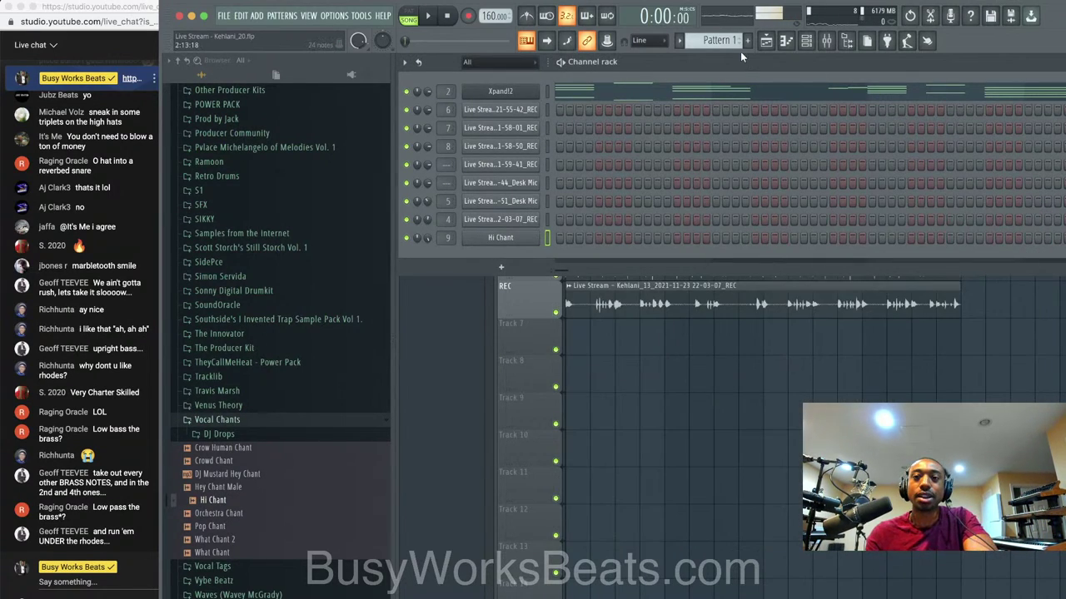
Step the Xpand!2 brass presets past +02 Digilog to +03 Synth Fanfare.
key("space")
key("space")
left_click(500, 91)
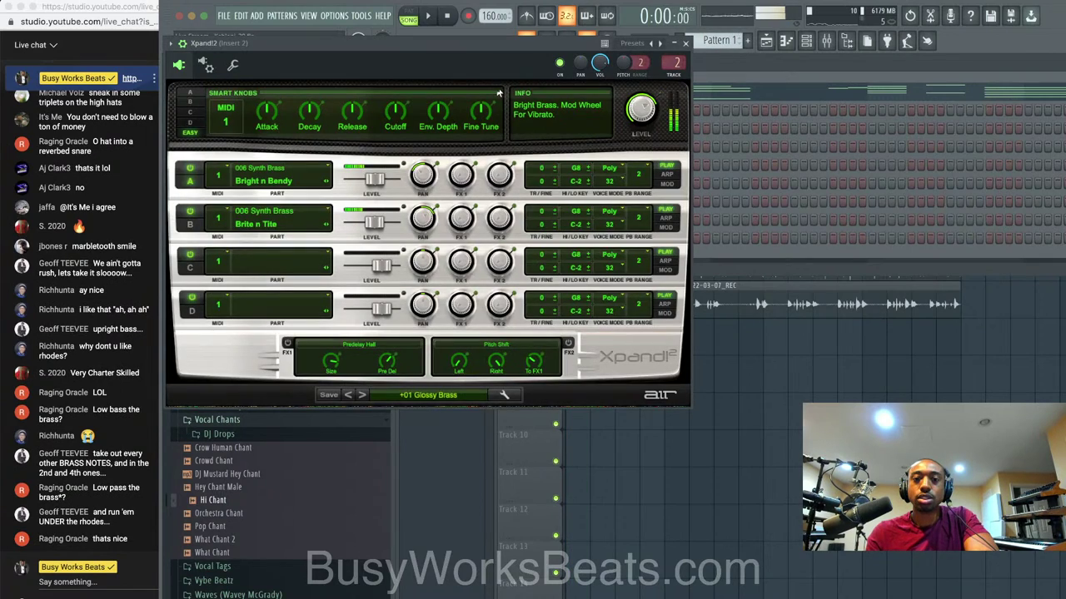
left_click(362, 395)
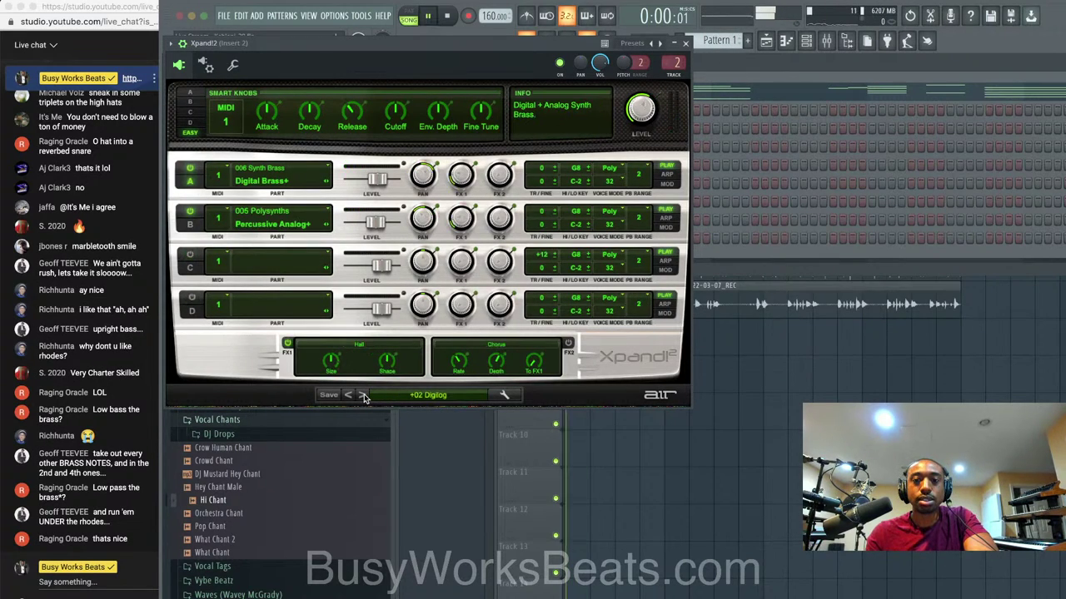
left_click(362, 396)
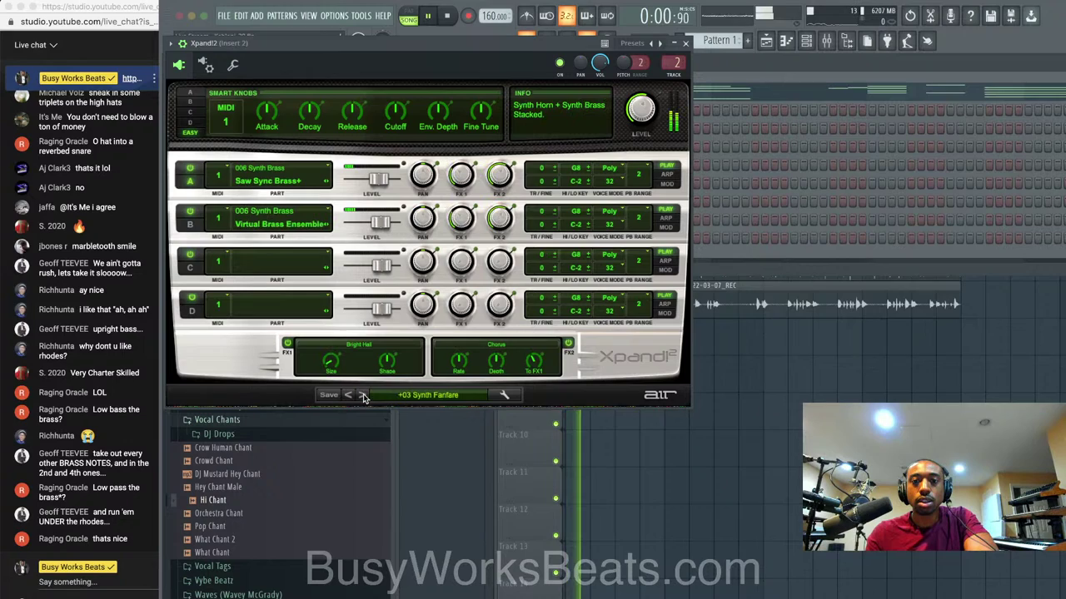
Mute the Desk Mic mixer track while listening to playback.
left_click(686, 42)
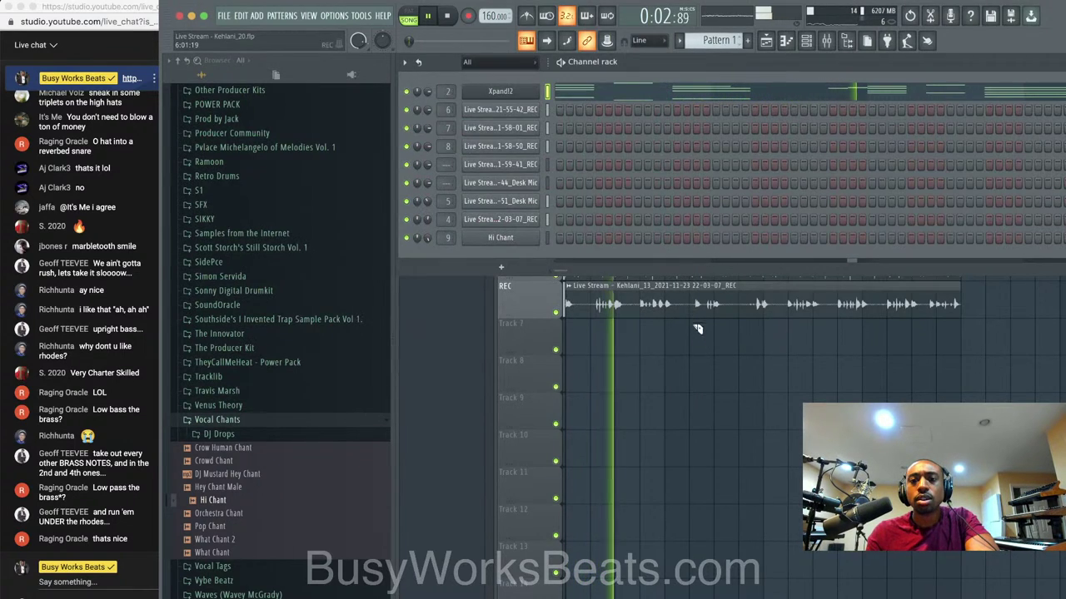
left_click(694, 346)
key("space")
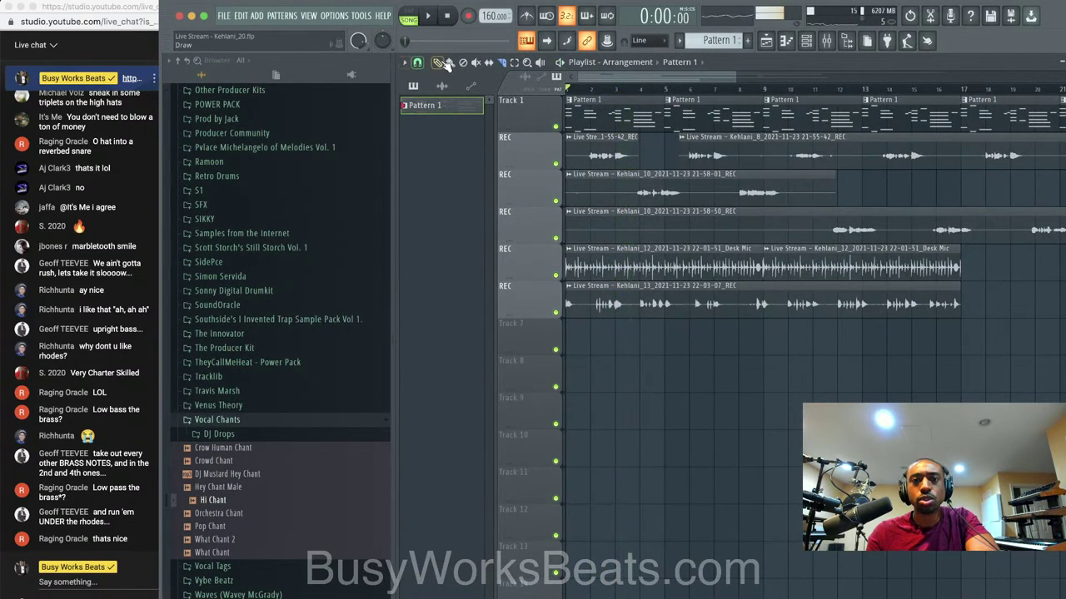
key("space")
left_click(826, 40)
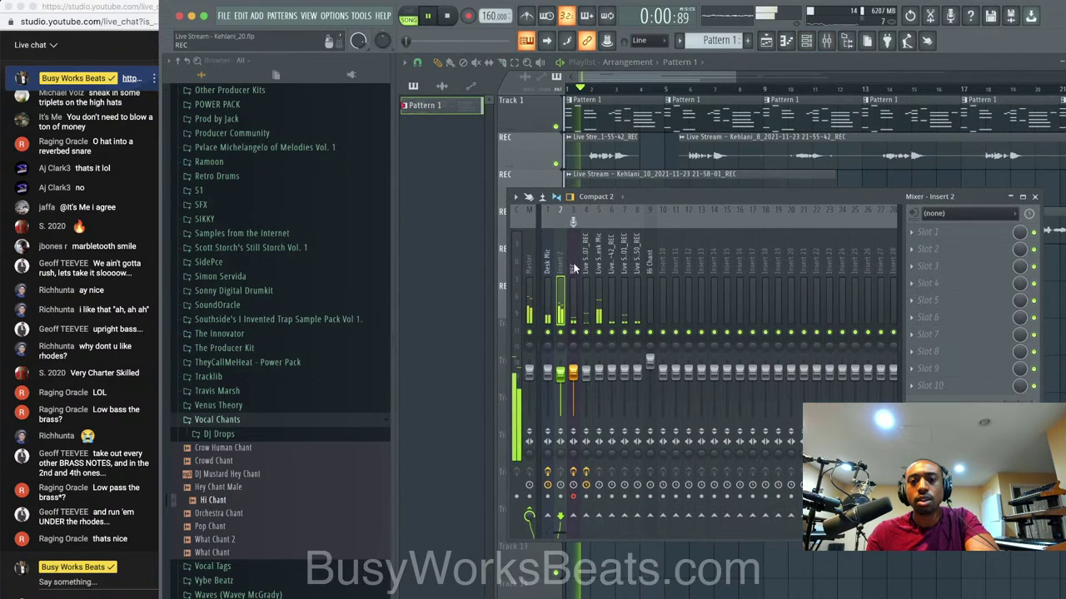
key("space")
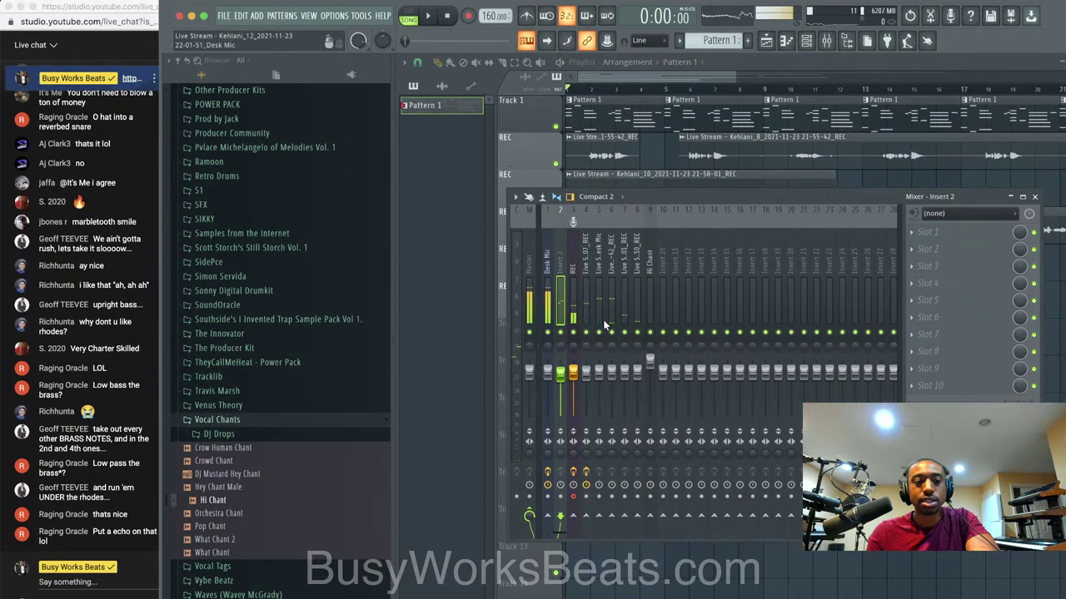
key("space")
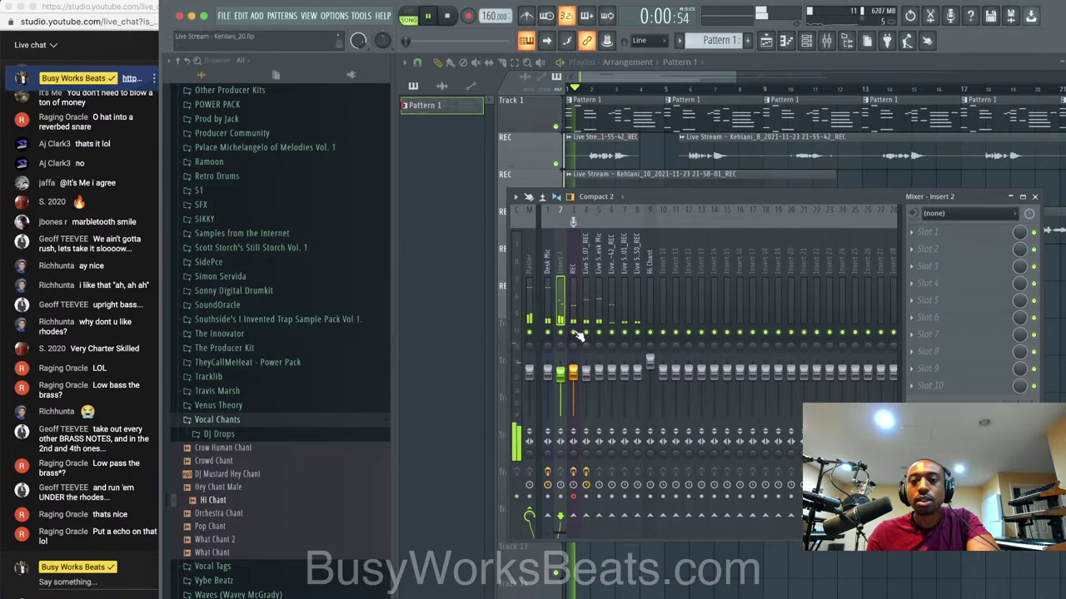
left_click(547, 332)
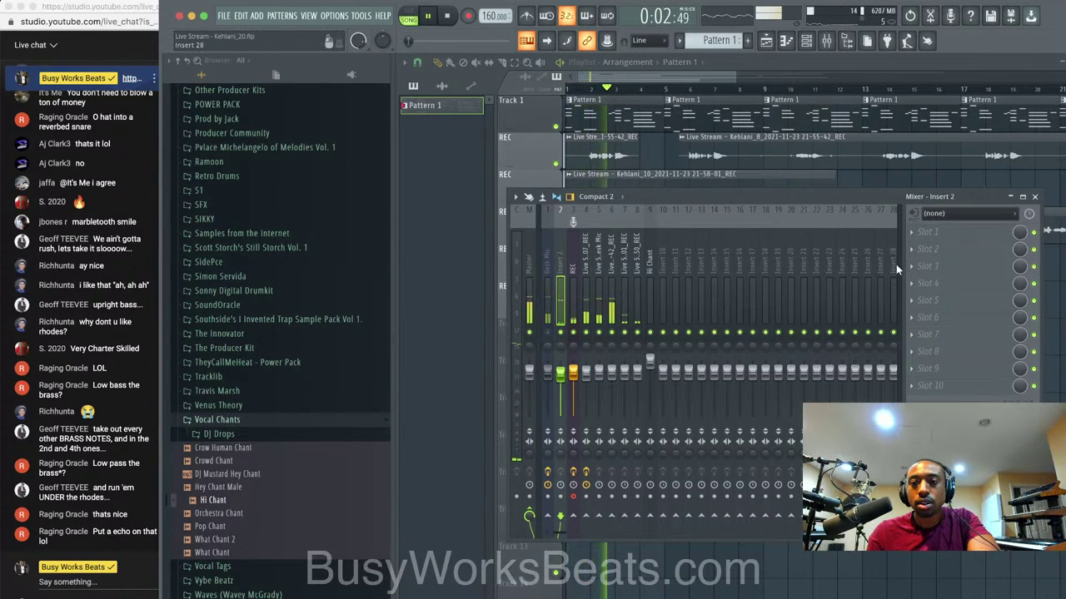
left_click(1034, 197)
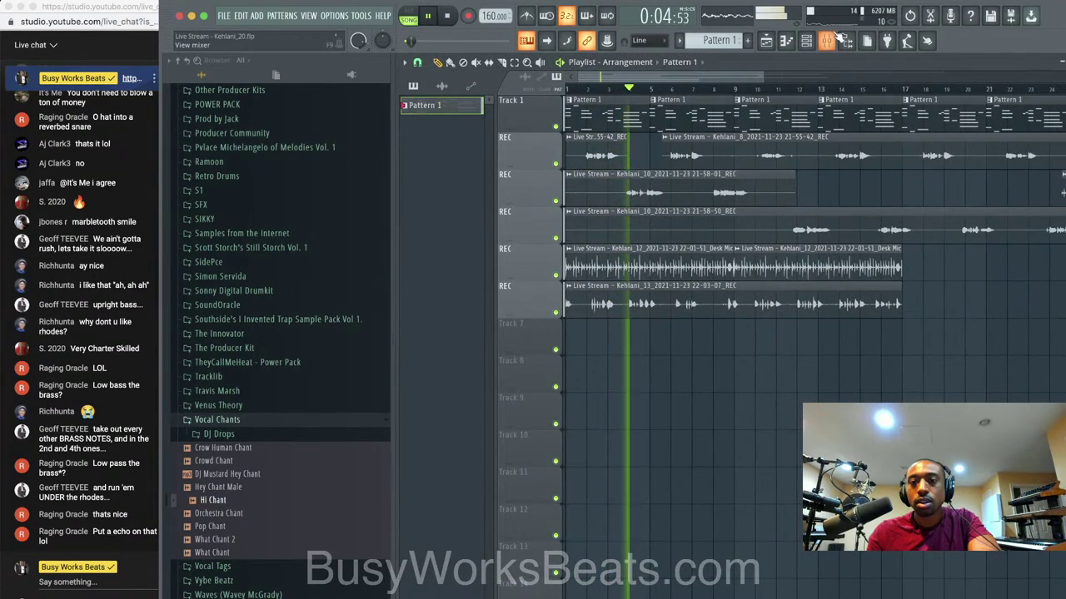
Rename mixer insert 10 to VOX.
left_click(807, 41)
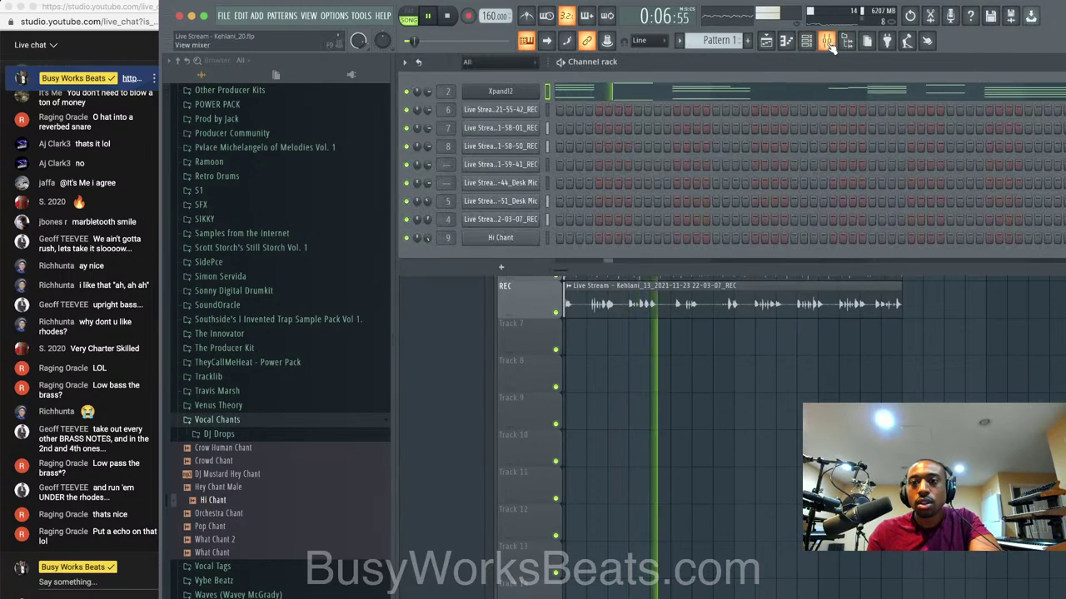
left_click(825, 41)
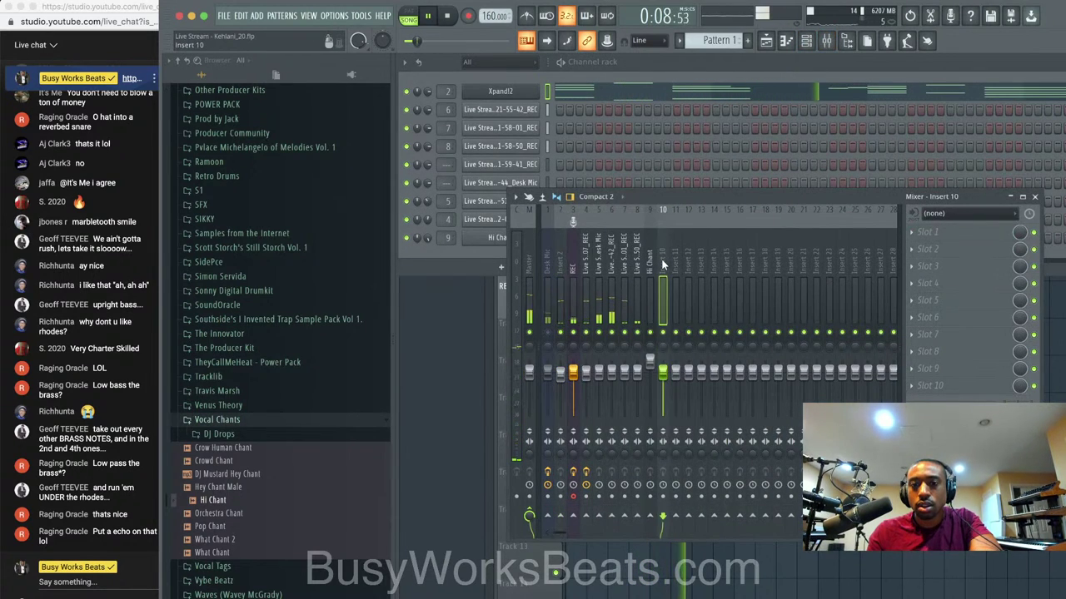
right_click(666, 254)
left_click(689, 221)
type("VOX")
key("Return")
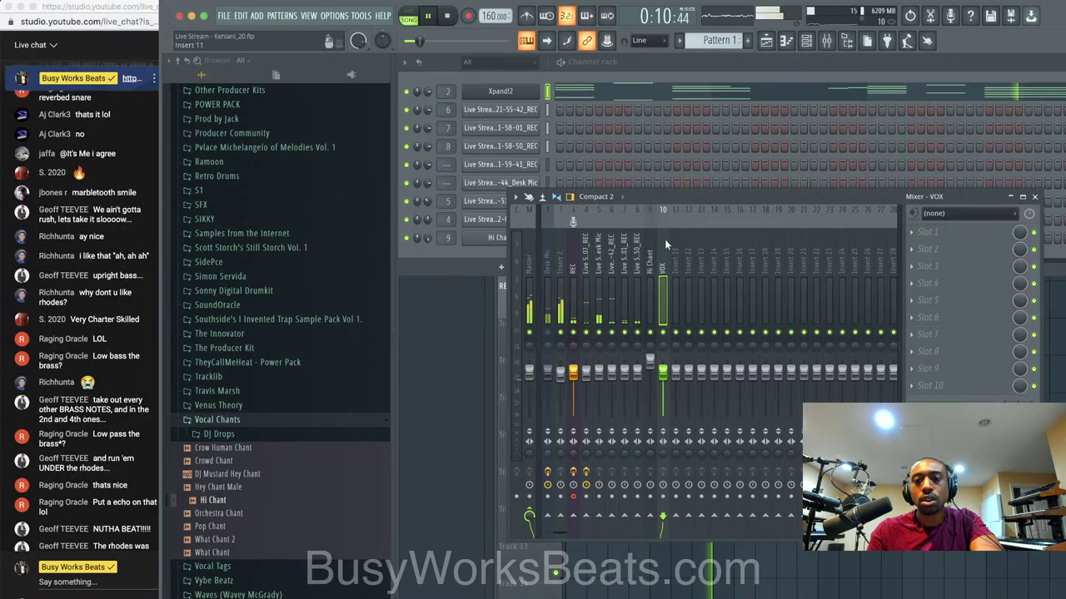
Route vocal inserts 6, 7 and 8 into the VOX track.
left_click(637, 270)
left_click(613, 261)
left_click(625, 262, "ctrl+shift")
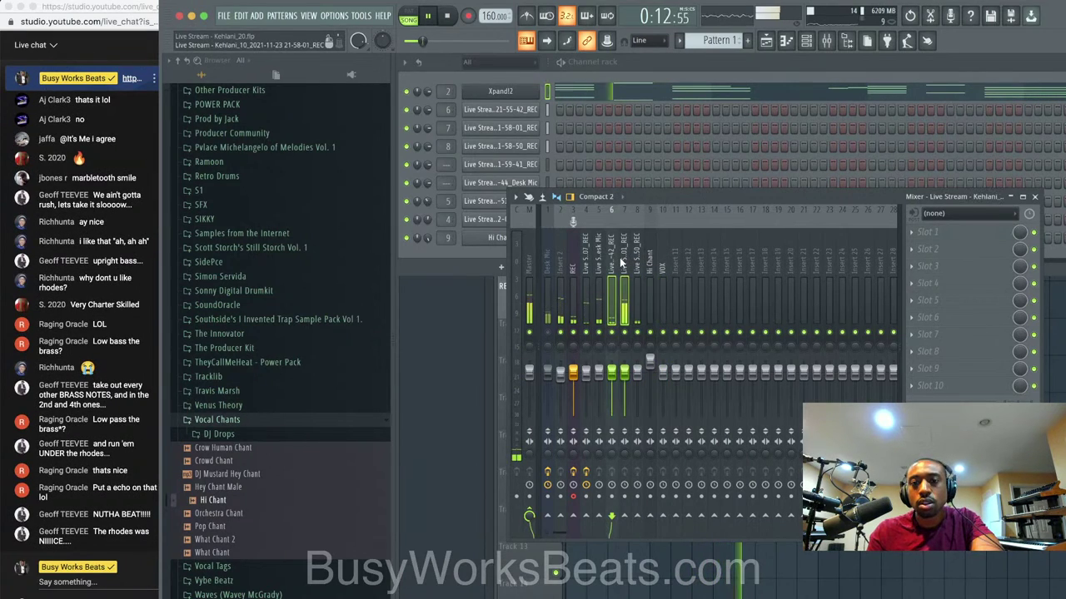
right_click(661, 523)
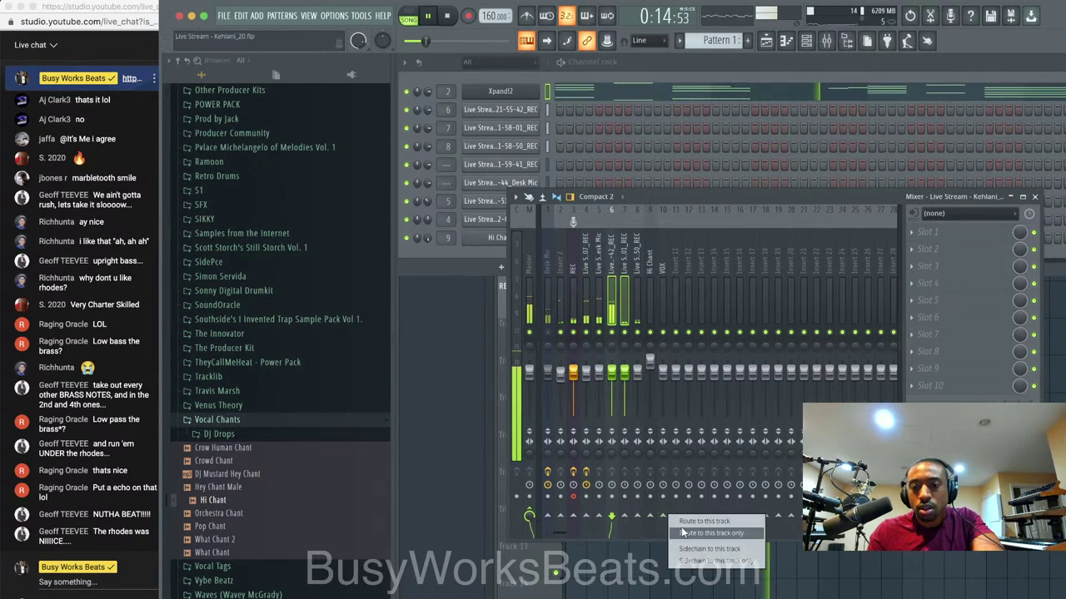
left_click(700, 521)
left_click(663, 310)
Name insert 11 REVERB, add ValhallaVintageVerb, and raise its low cut to about 150 Hz.
right_click(676, 283)
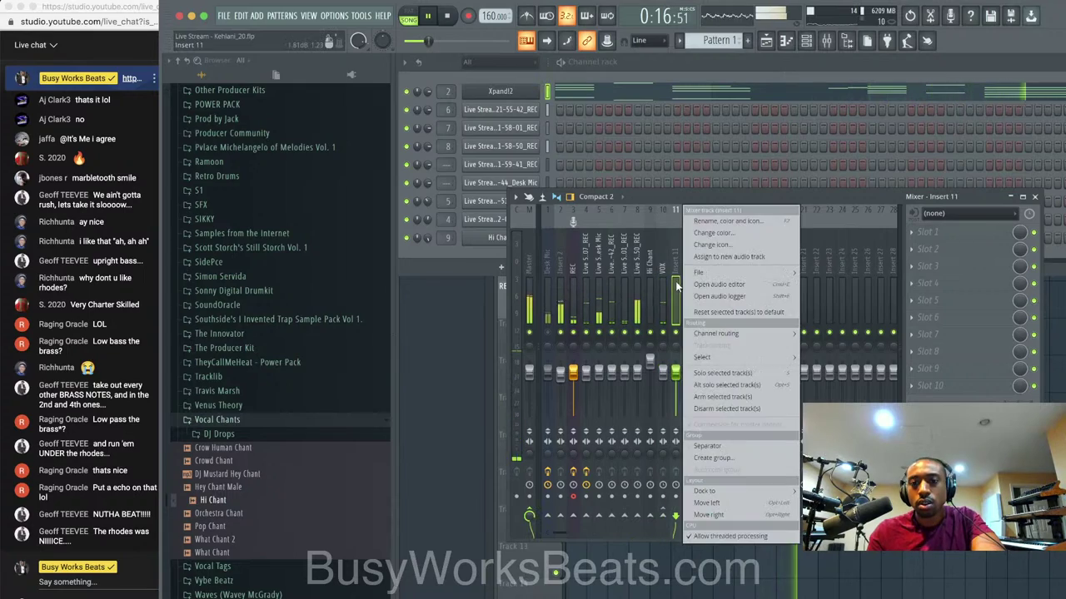
left_click(710, 219)
type("REVERB")
key("Return")
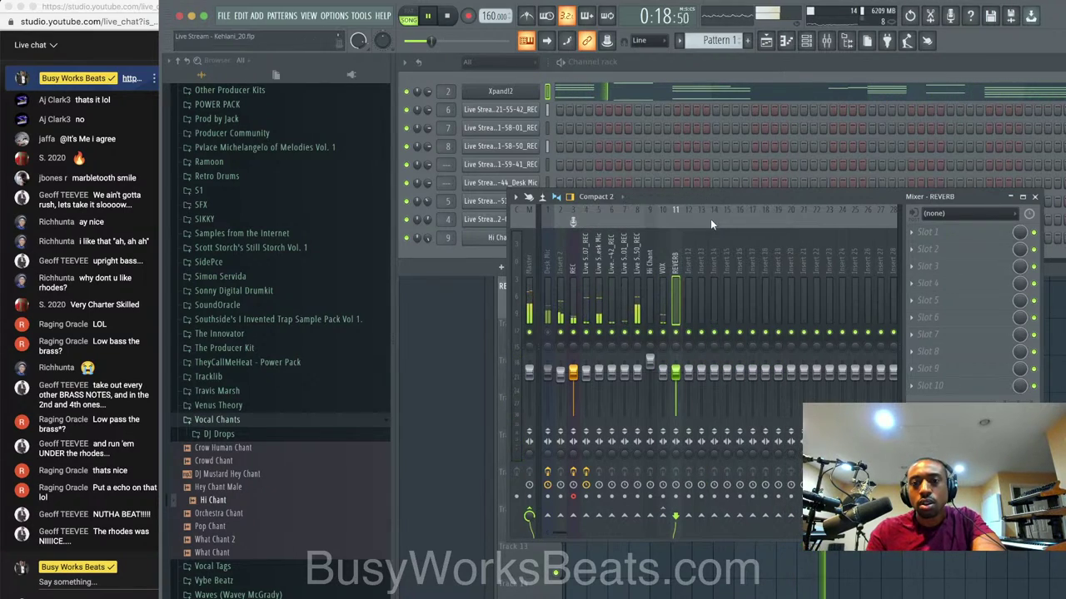
left_click(922, 239)
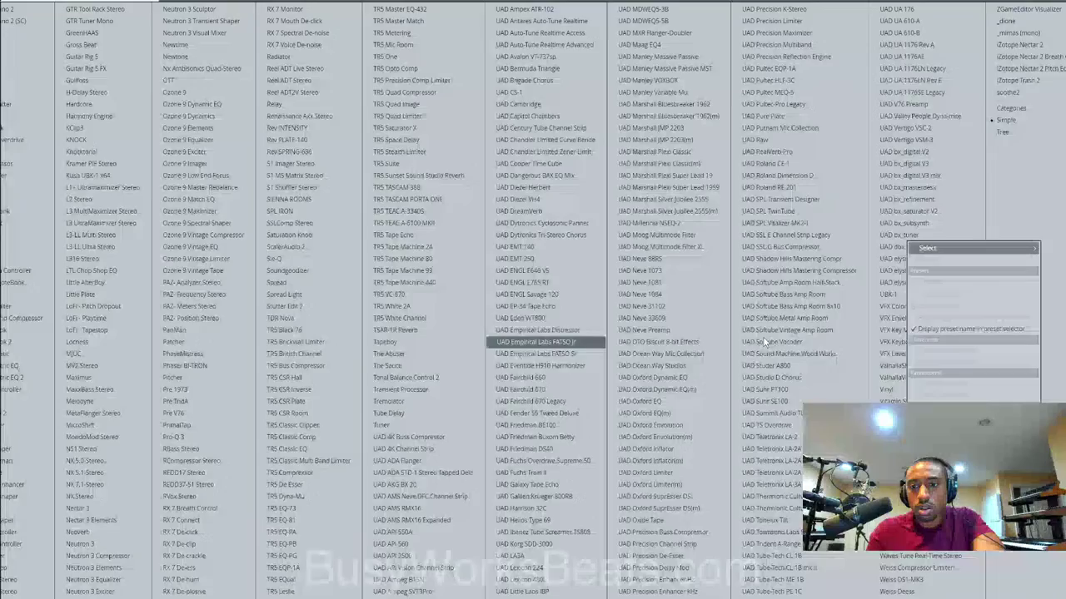
left_click(899, 379)
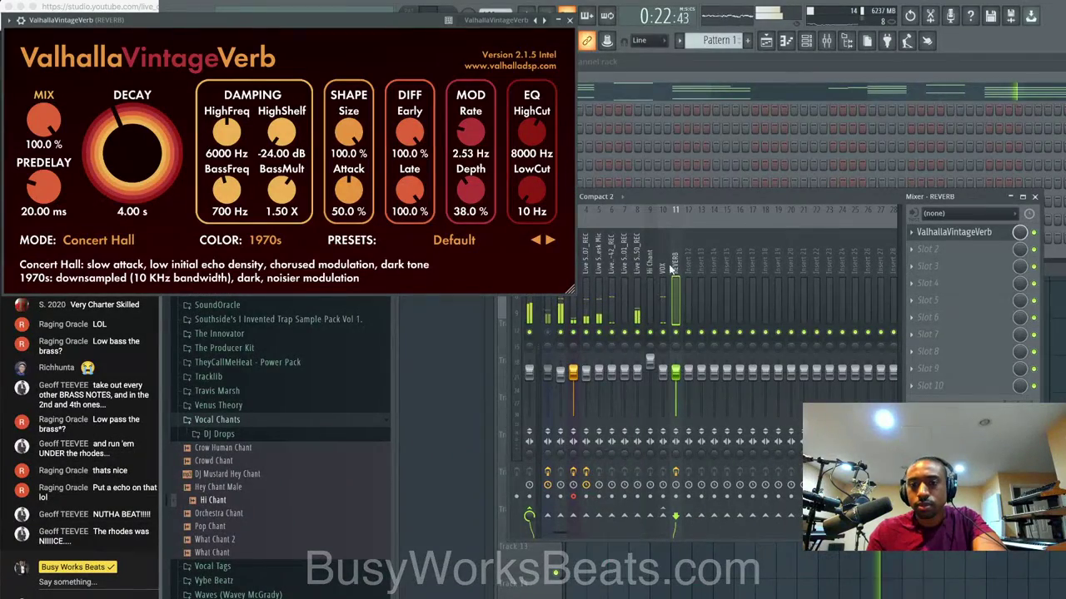
left_click_drag(524, 191, 524, 174)
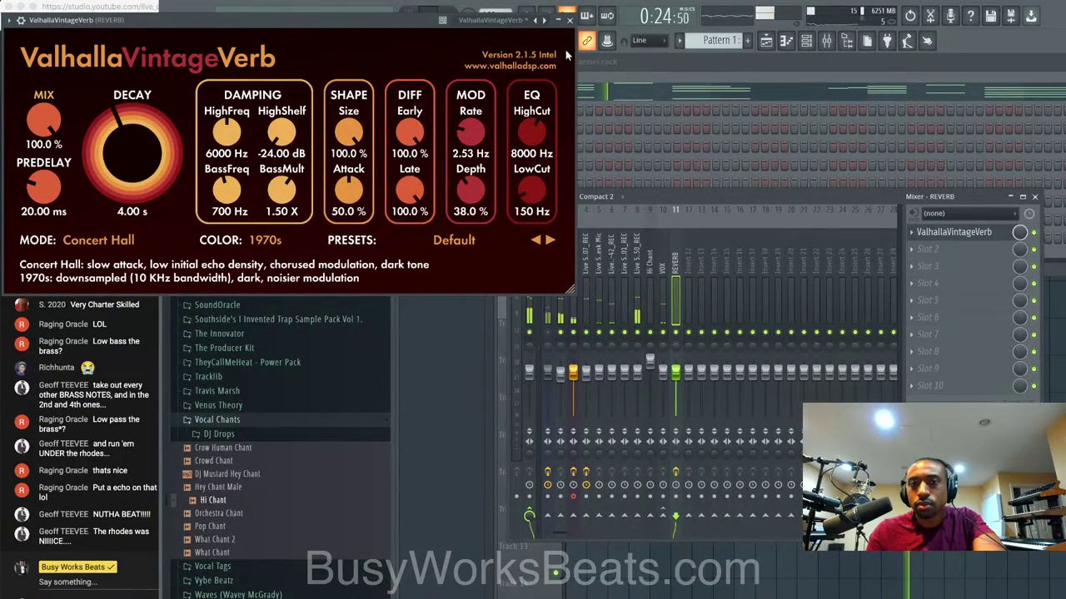
left_click(569, 19)
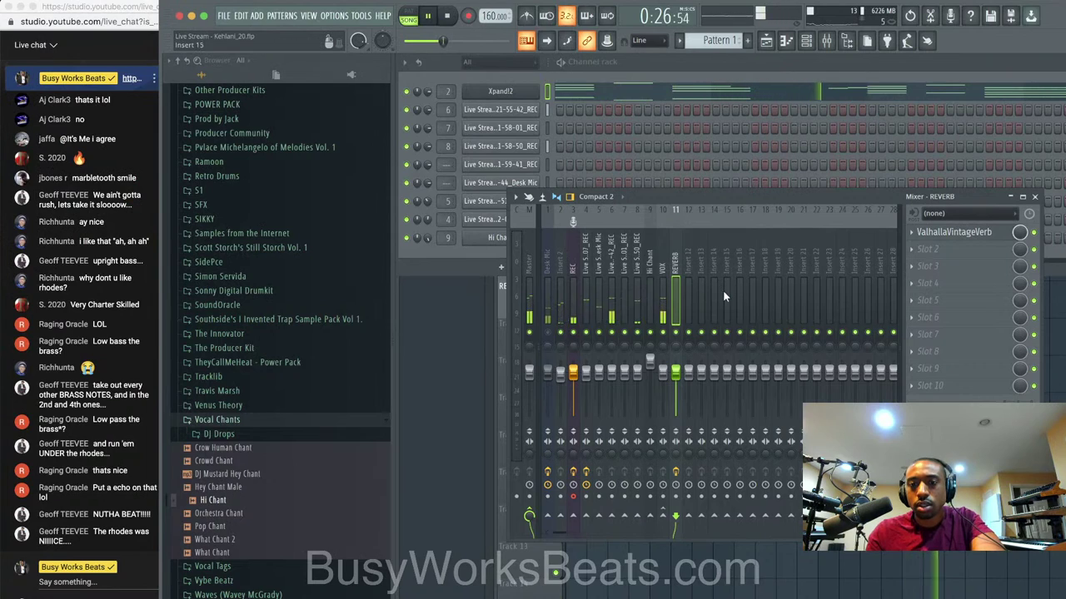
Move the Hi Chant mixer track to insert 6 and create an empty Pattern 2.
left_click(655, 270)
key("alt+Left")
key("alt+Left")
key("alt+Left")
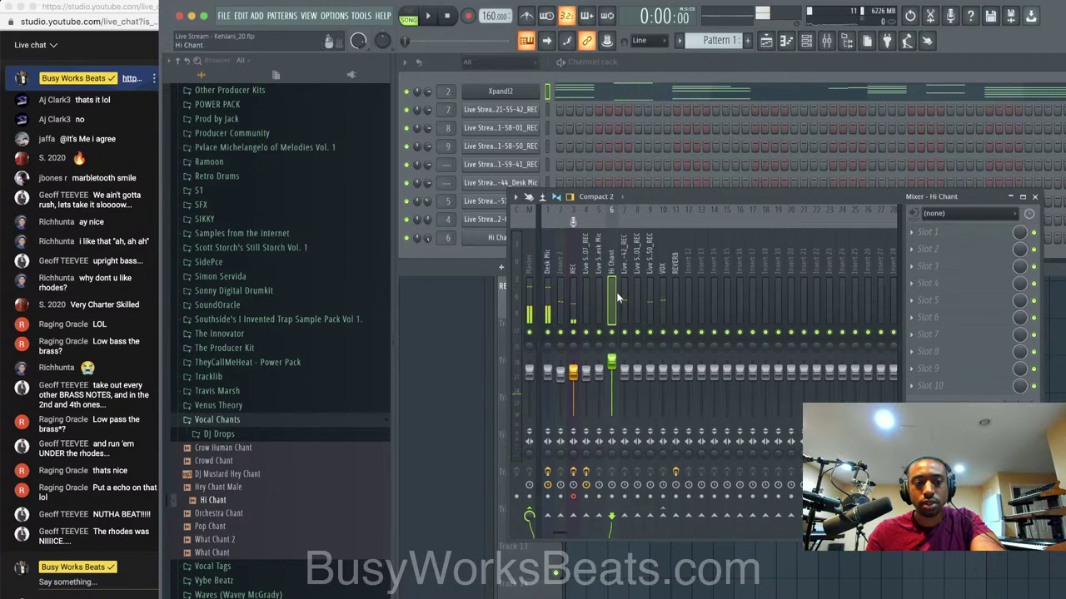
left_click(618, 67)
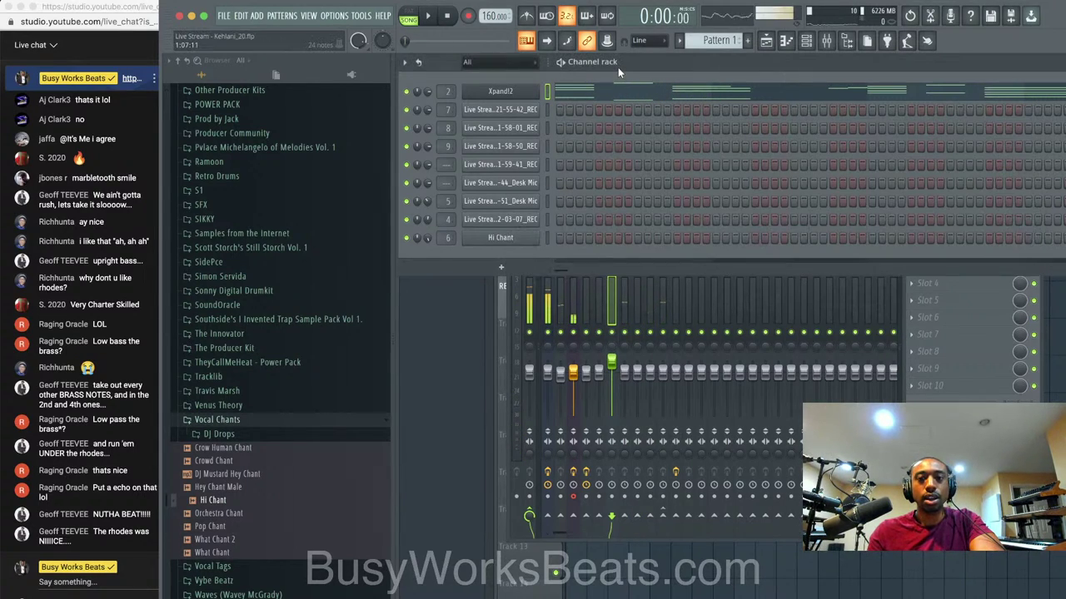
right_click(730, 40)
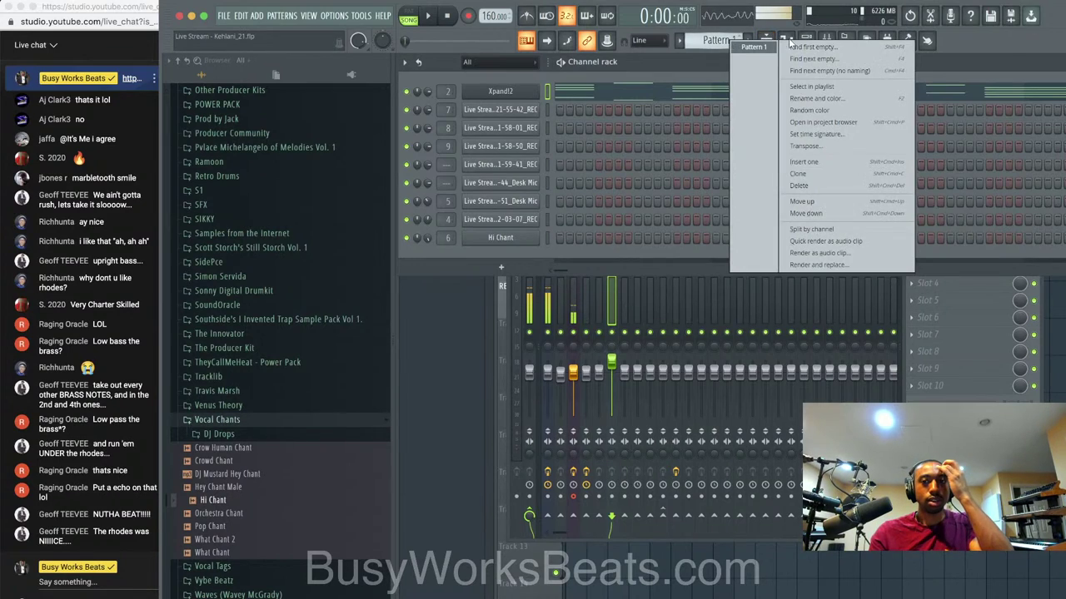
left_click(806, 47)
key("Return")
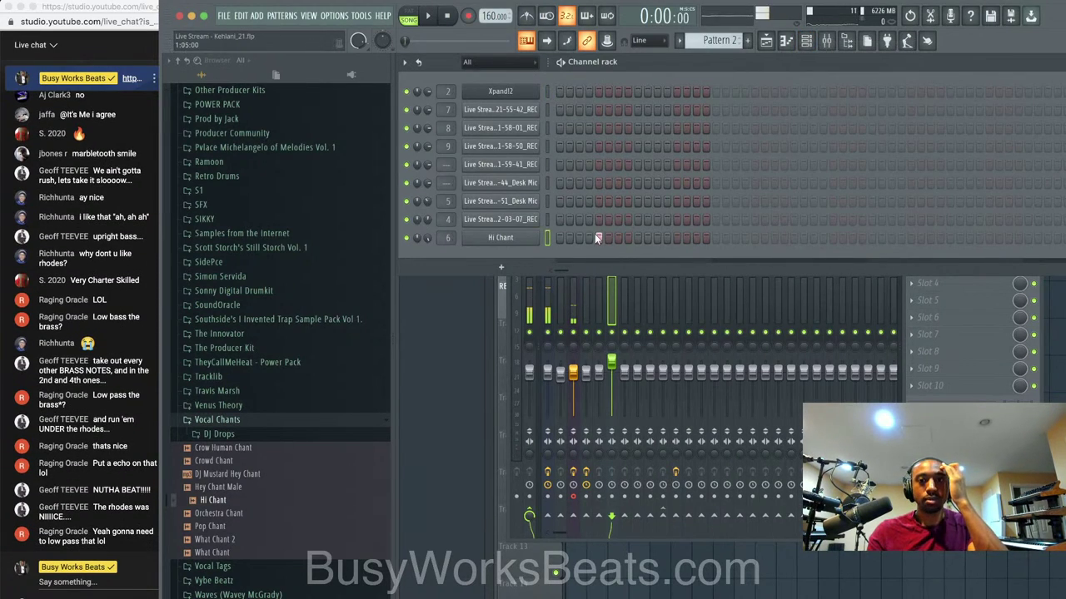
Set the playlist snap, then paint Pattern 2 on Track 7 stretched to about bar 33 and play.
key("F5")
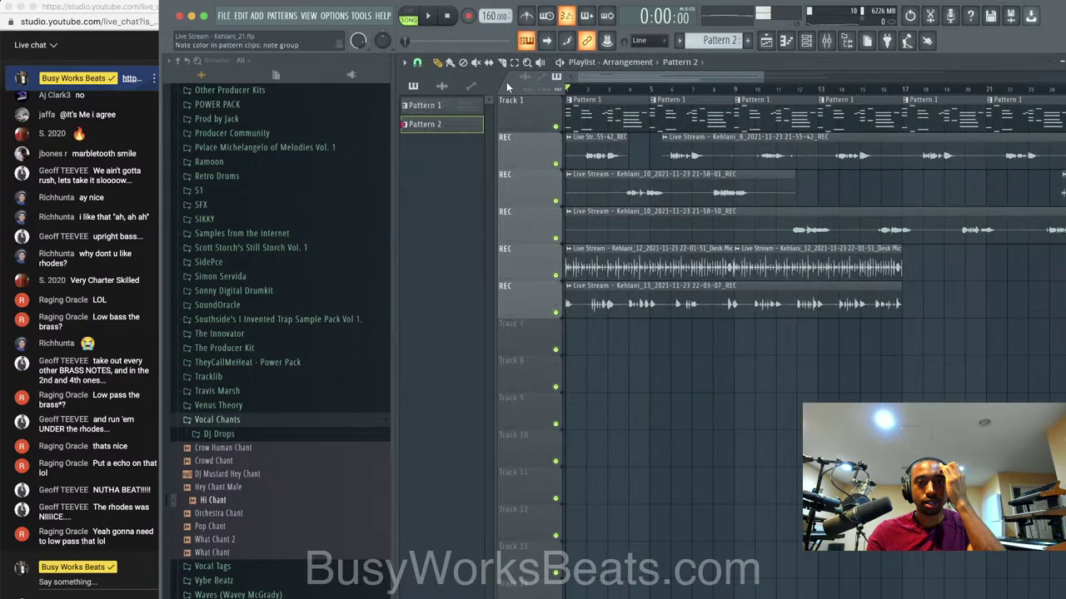
scroll(683, 343, "down", 3)
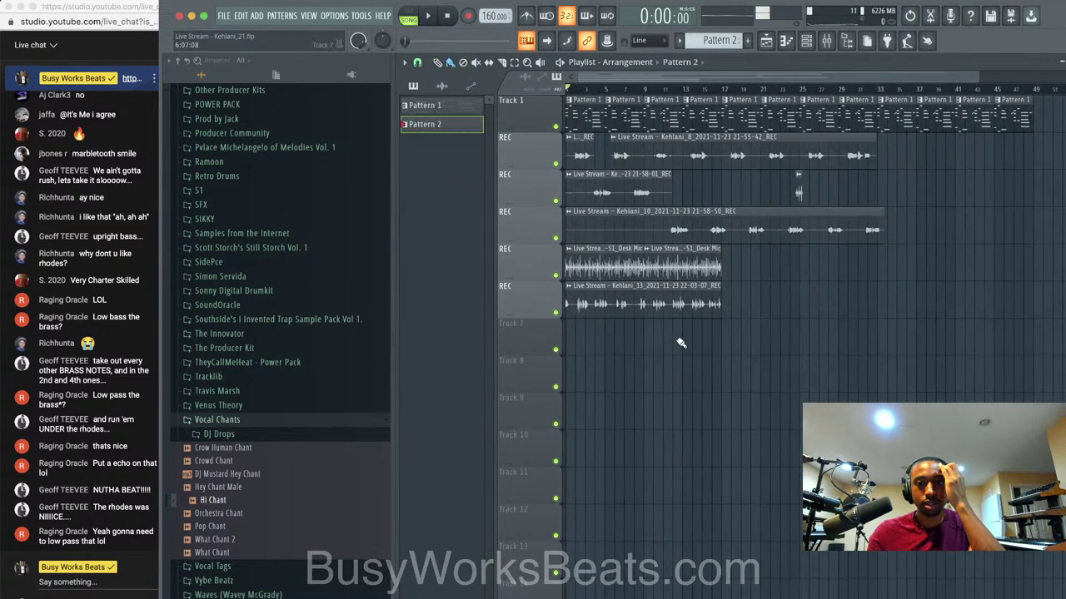
scroll(647, 335, "up", 1)
left_click(417, 63)
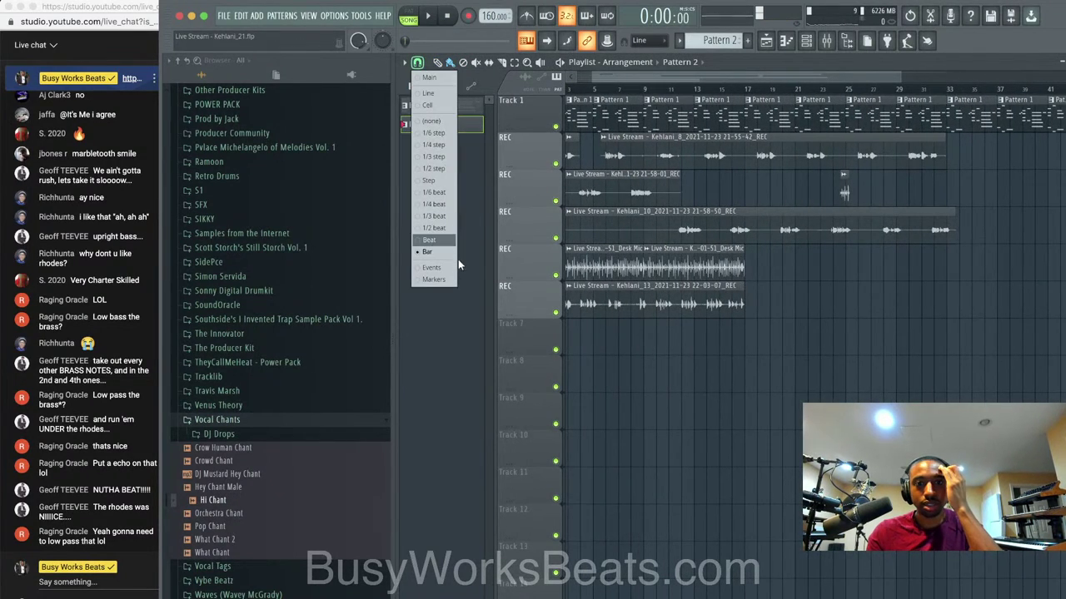
left_click(423, 249)
left_click(660, 346)
left_click_drag(660, 346, 946, 341)
key("space")
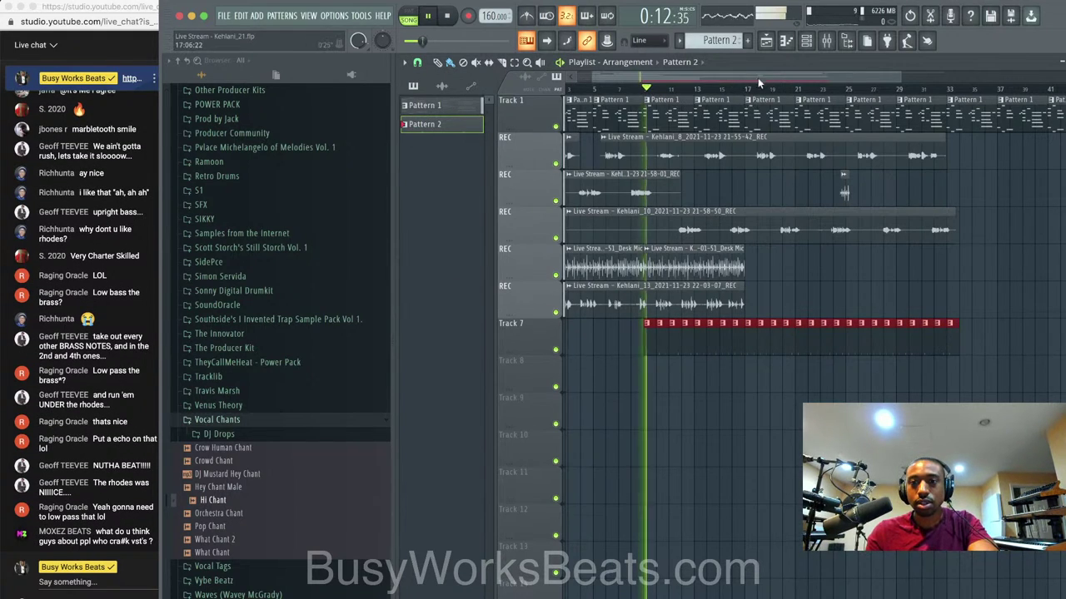
left_click(805, 40)
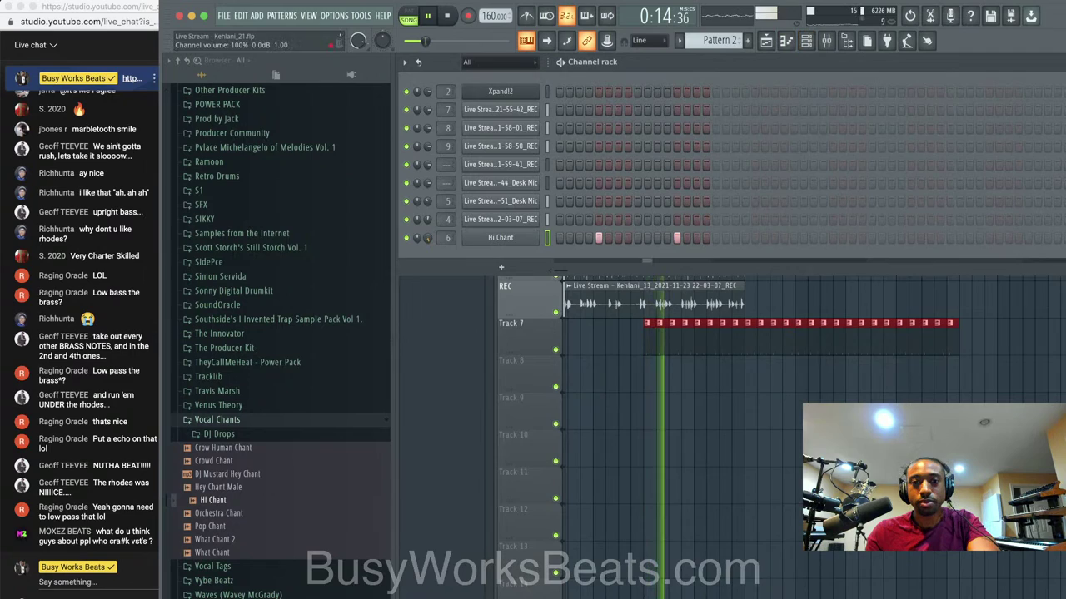
Remove the second Hi Chant hit so Pattern 2 has a single chant.
left_click(494, 239)
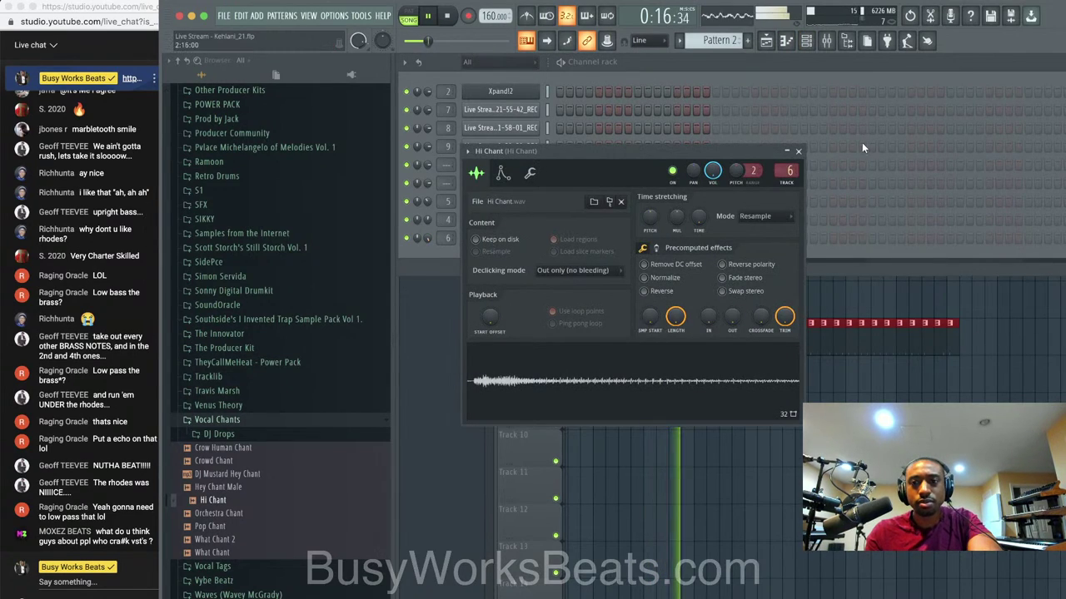
left_click(798, 150)
left_click(675, 238)
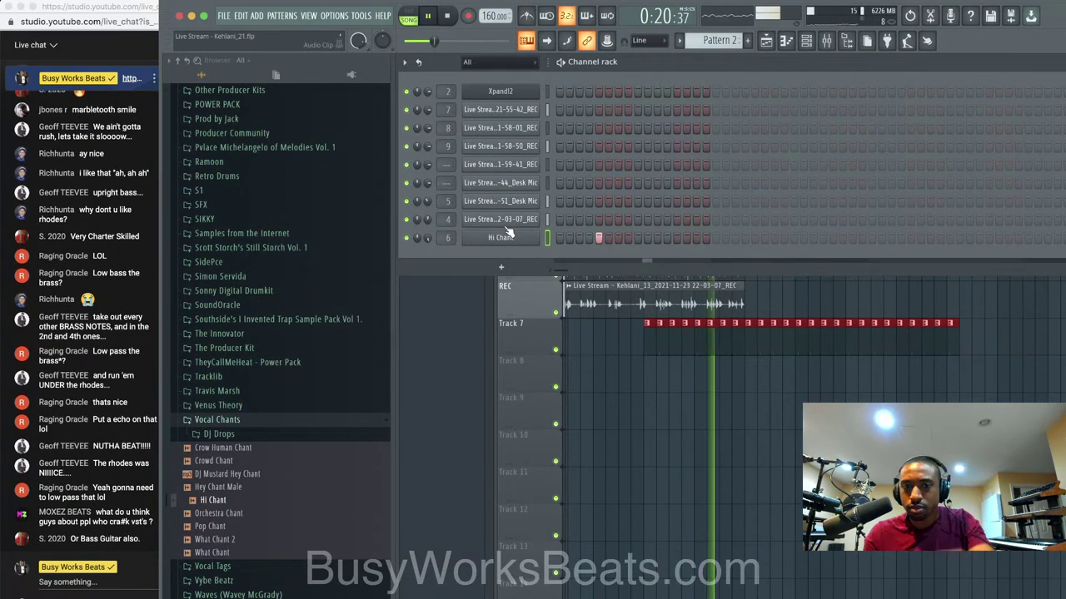
key("space")
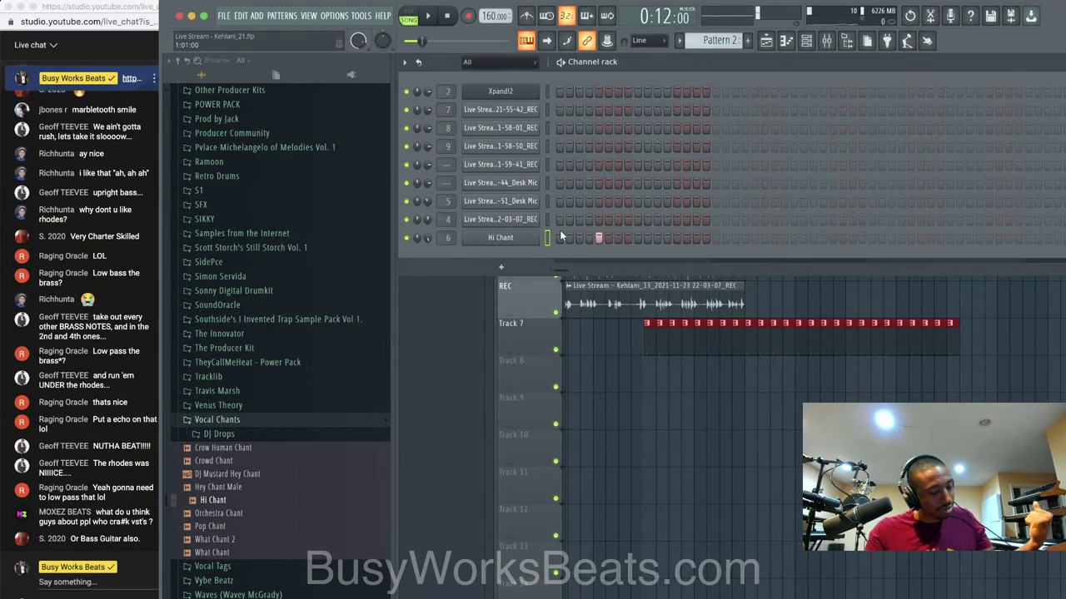
key("space")
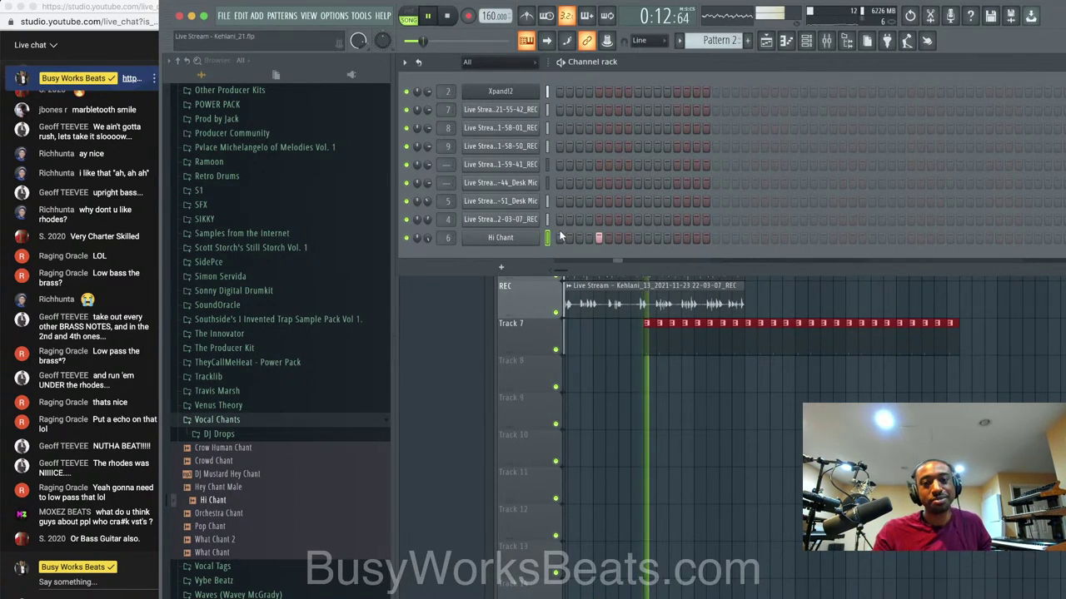
Turn up the Hi Chant volume in its channel settings.
left_click(500, 238)
left_click(531, 173)
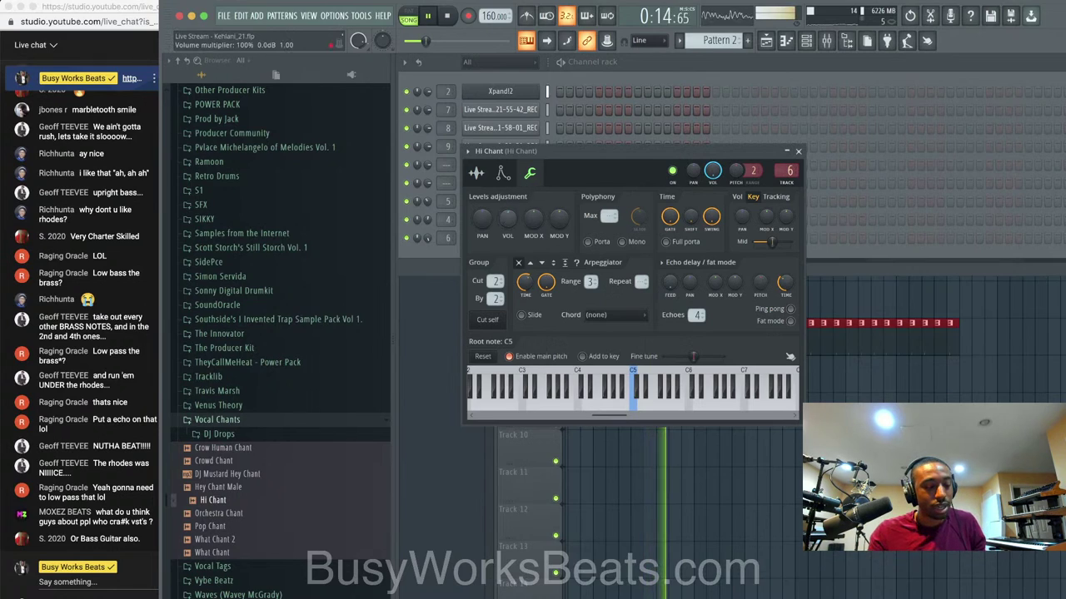
left_click_drag(507, 219, 509, 208)
left_click(798, 152)
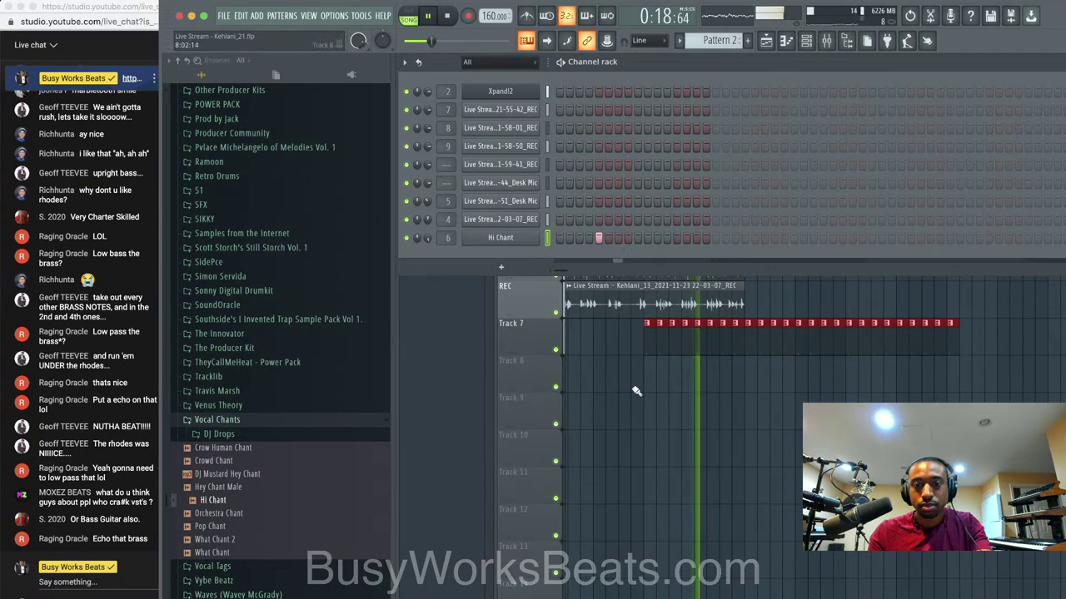
key("space")
Pitch Hi Chant down to -122 cents, then close the channel rack.
left_click(526, 238)
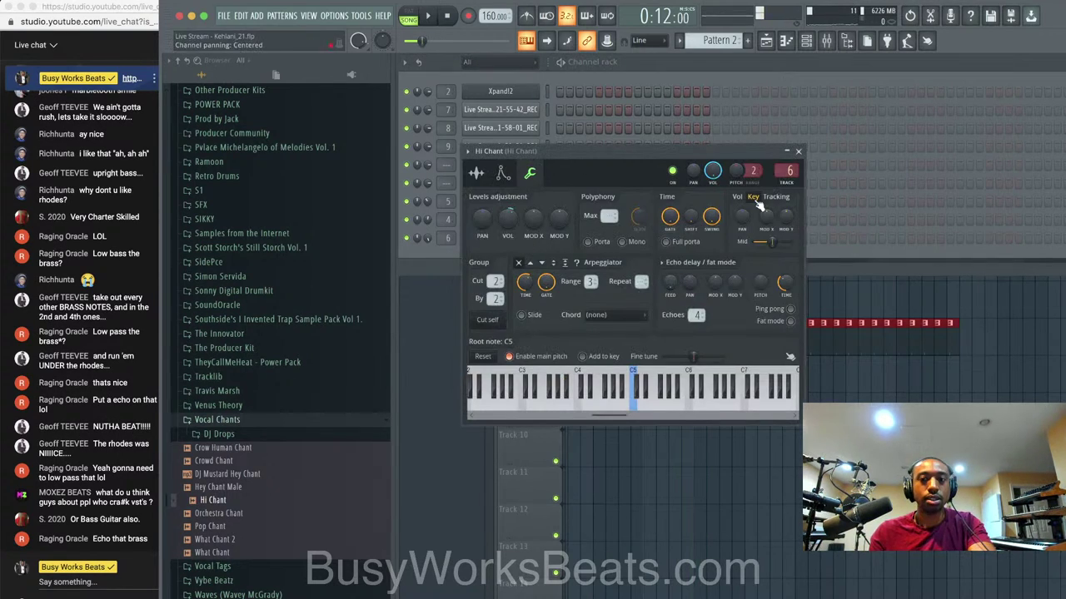
left_click_drag(736, 171, 736, 183)
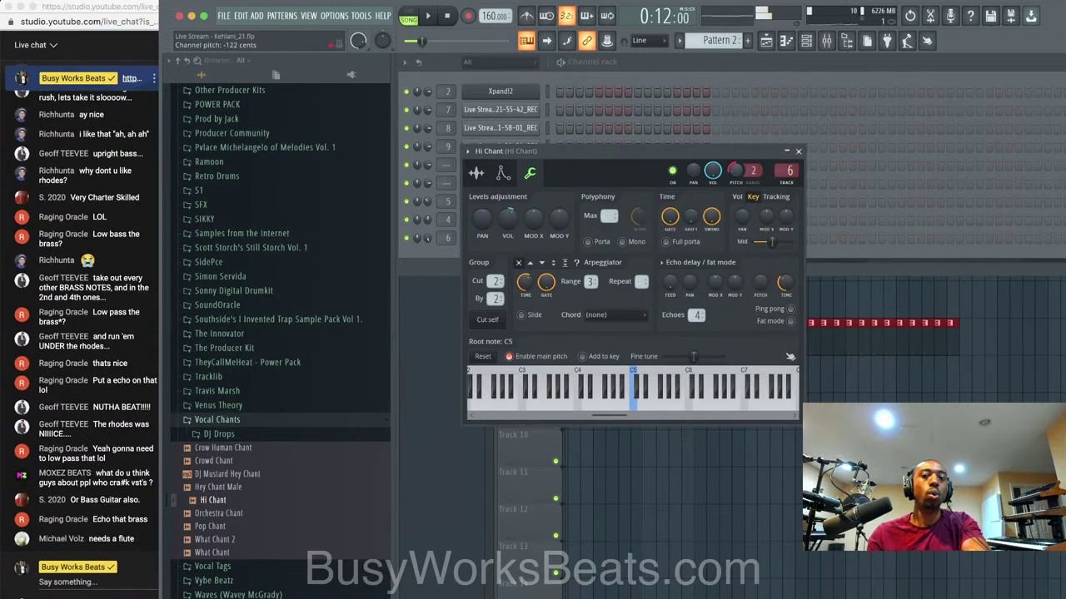
key("space")
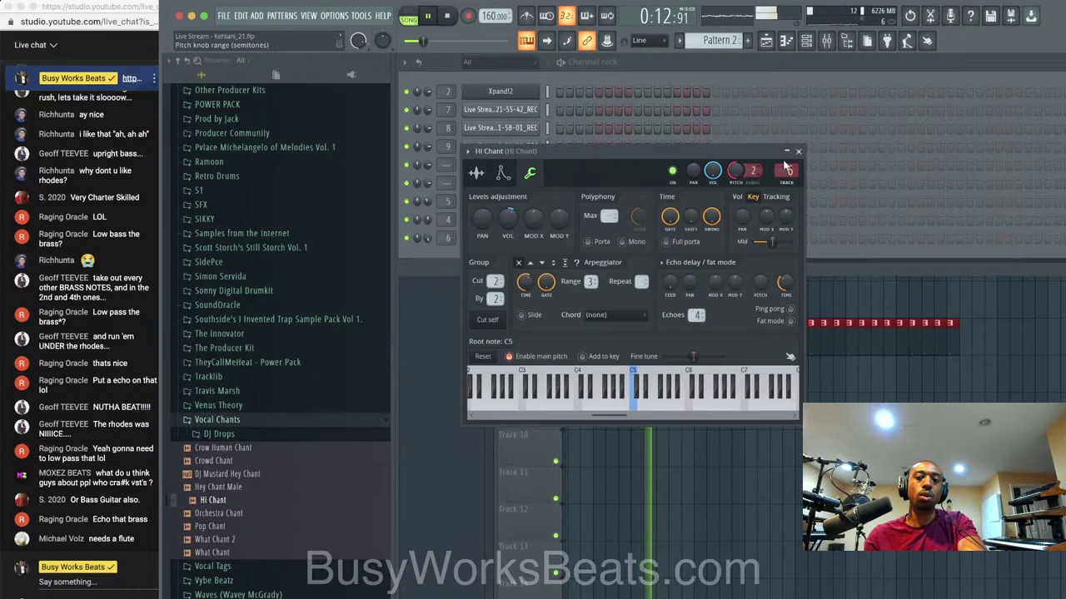
left_click(798, 152)
key("F6")
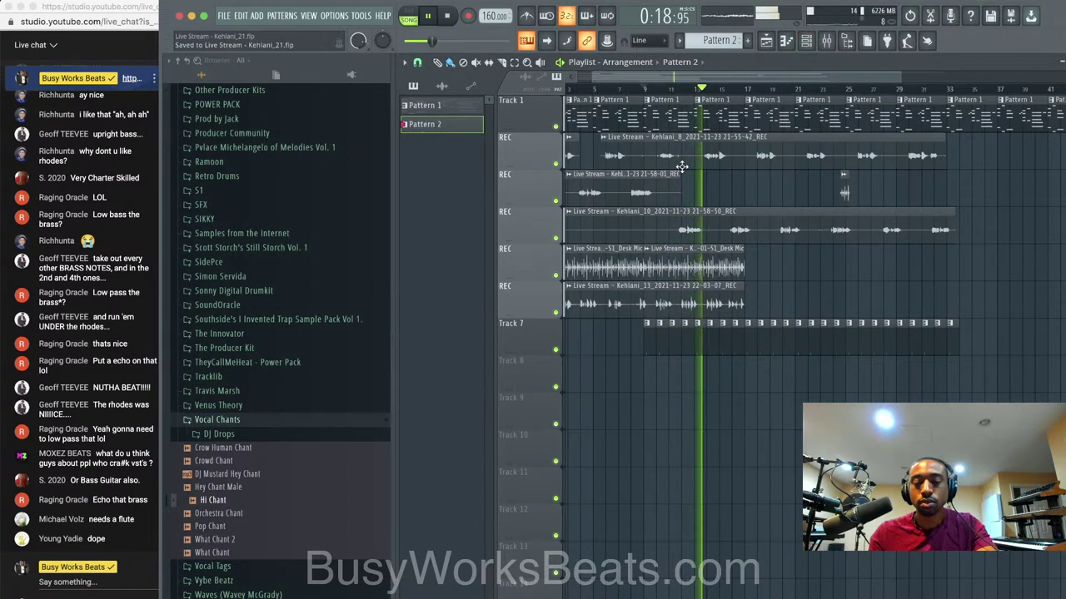
Restart playback from around bar 15 of the arrangement.
left_click(805, 41)
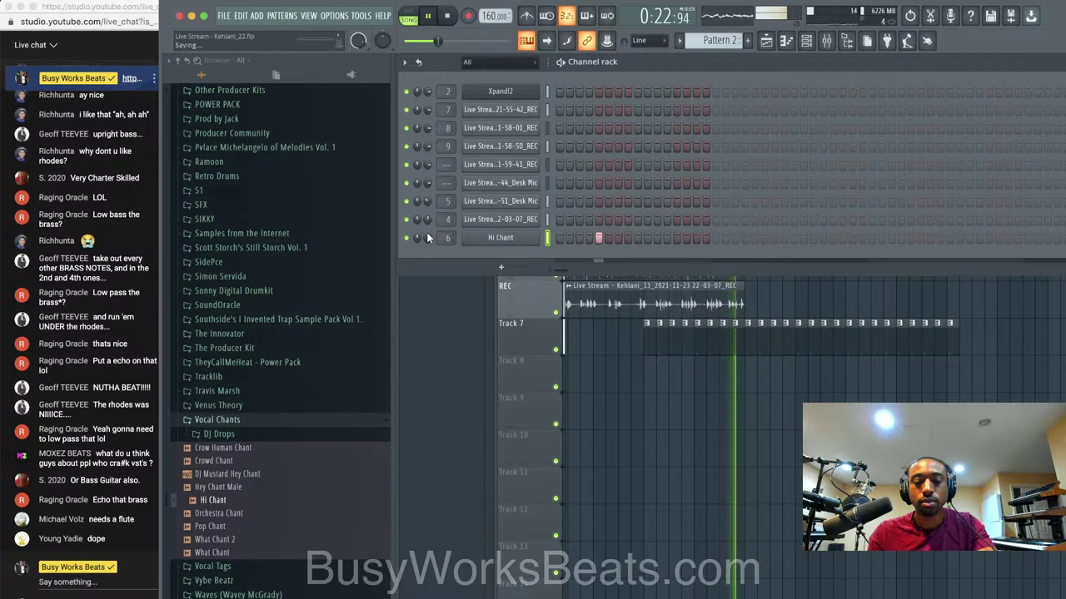
right_click(658, 440)
key("space")
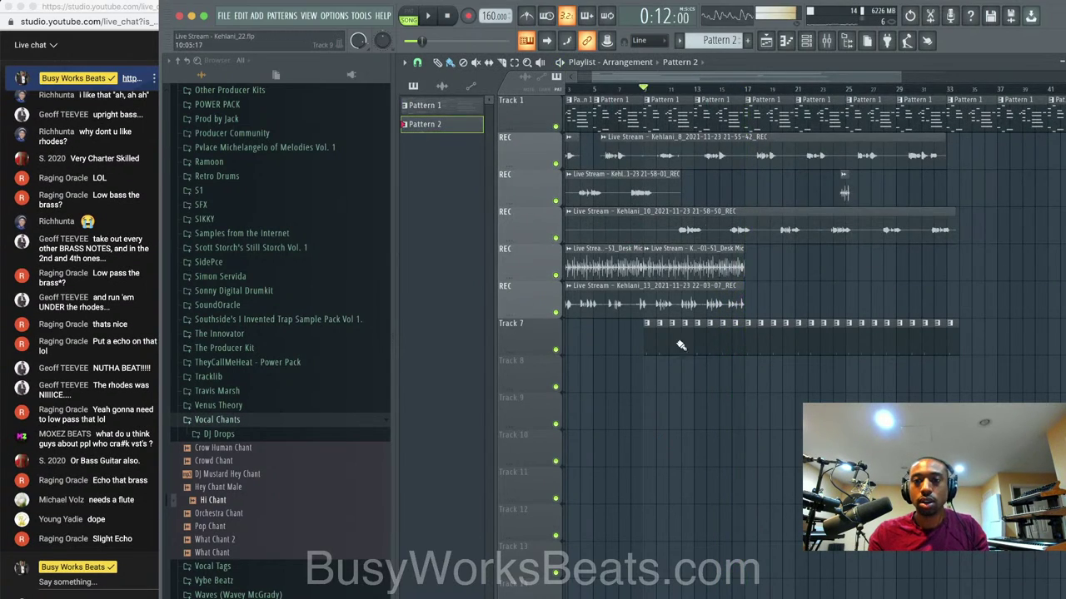
scroll(716, 202, "up", 4)
left_click(721, 96)
key("space")
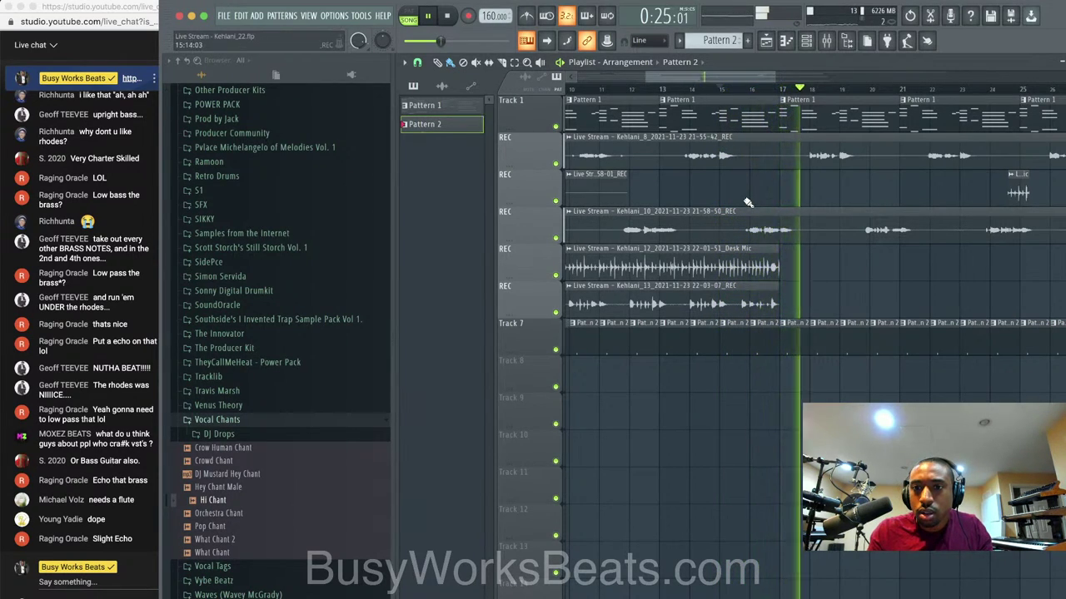
Slice Kehlani_10 at bars 17 and 18, nudge that piece earlier, and delete the clip near bar 25.
scroll(746, 202, "up", 3)
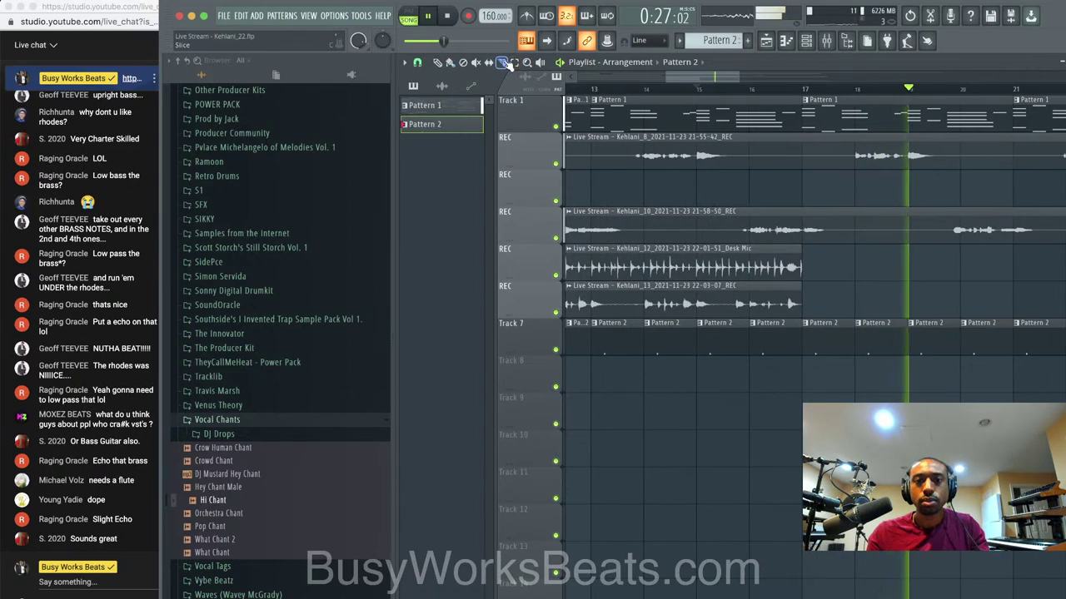
scroll(646, 134, "up", 2)
left_click_drag(881, 233, 881, 234)
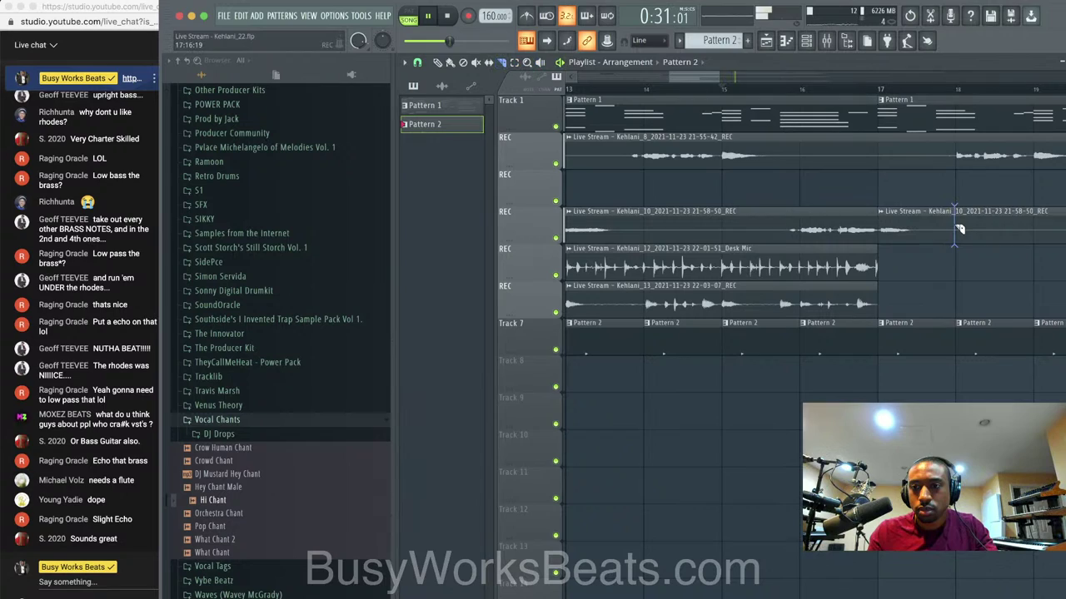
left_click_drag(959, 229, 959, 232)
scroll(942, 272, "up", 2)
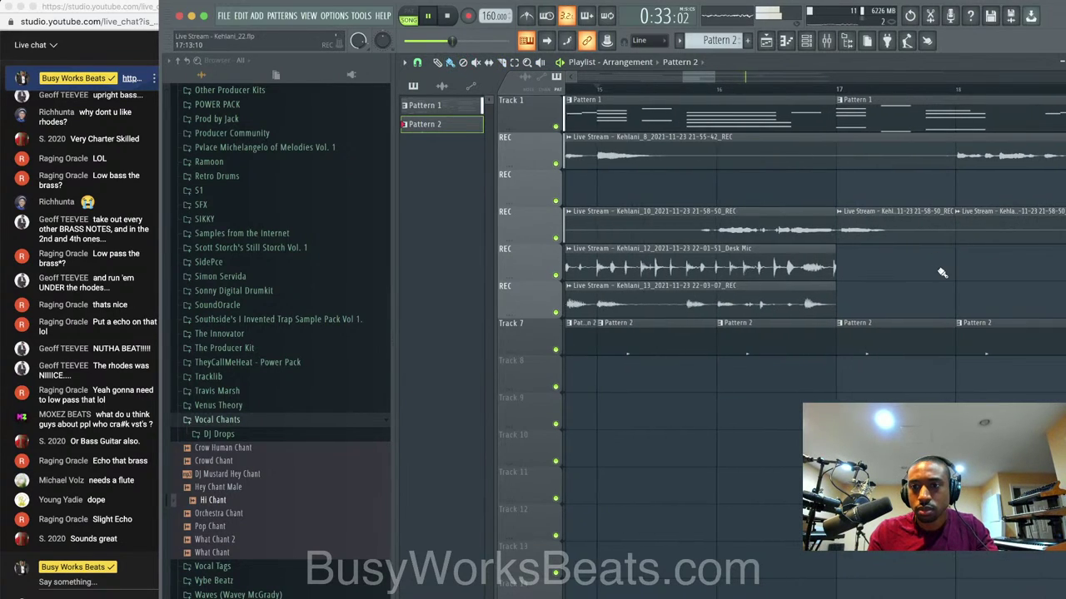
left_click(900, 232)
key("shift+Left")
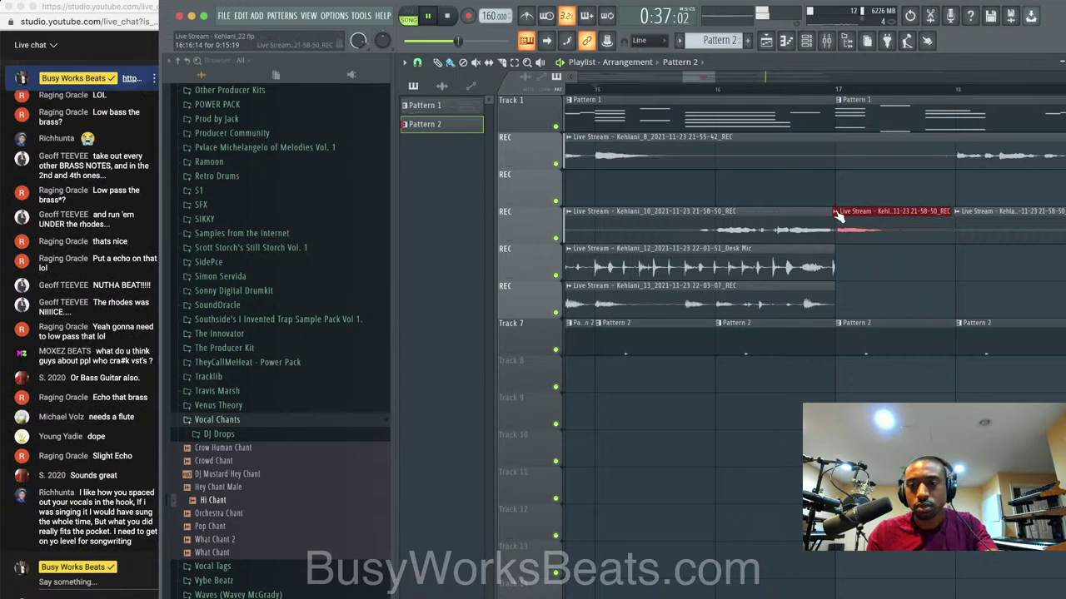
scroll(898, 217, "down", 5)
right_click(907, 193)
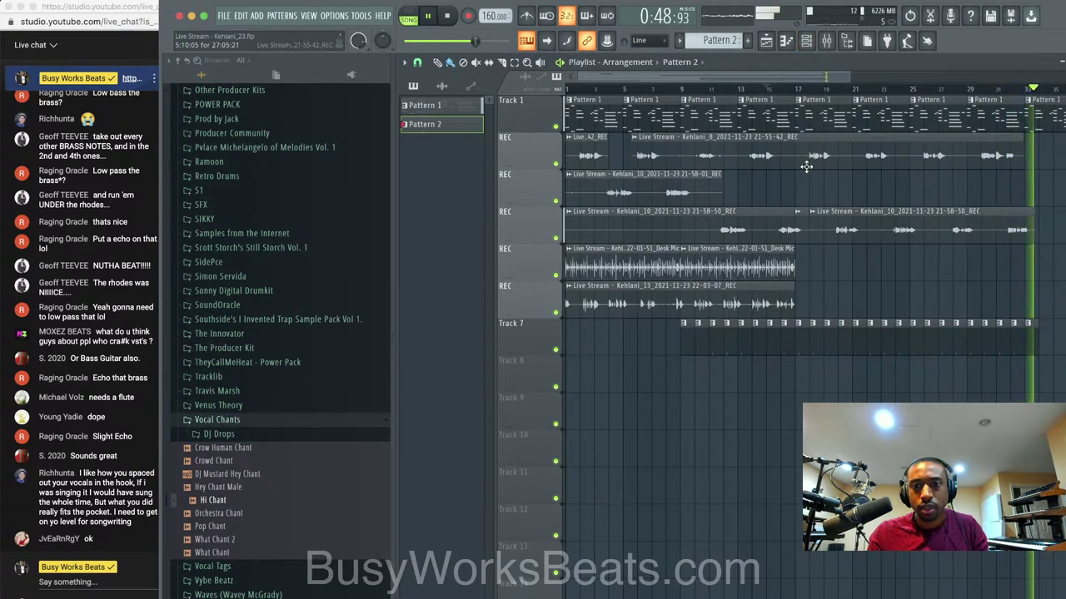
Replay the song from the start and return to the playlist view.
left_click(448, 17)
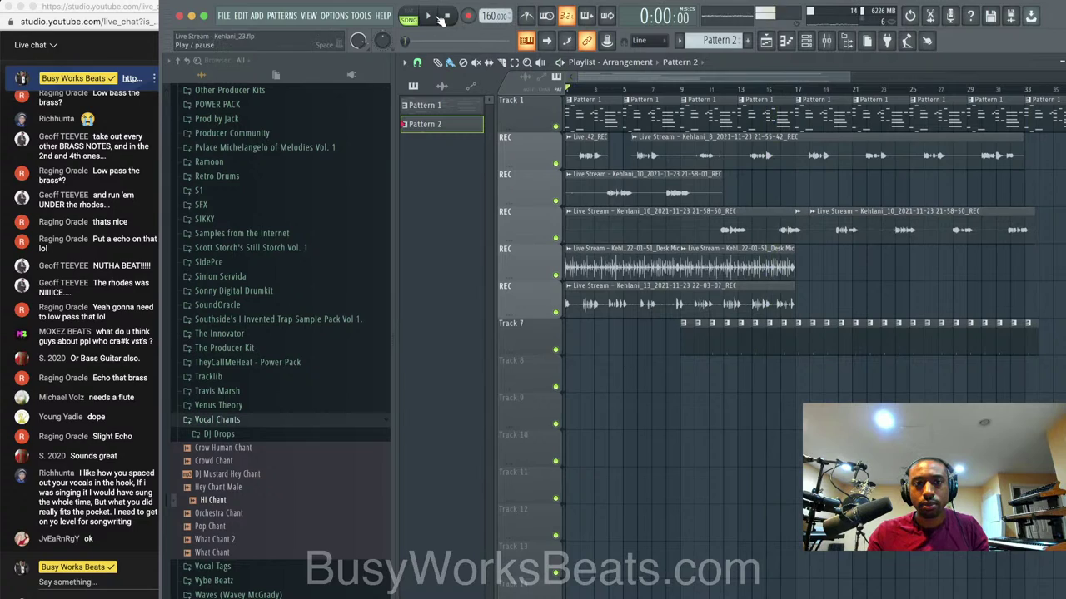
left_click(431, 16)
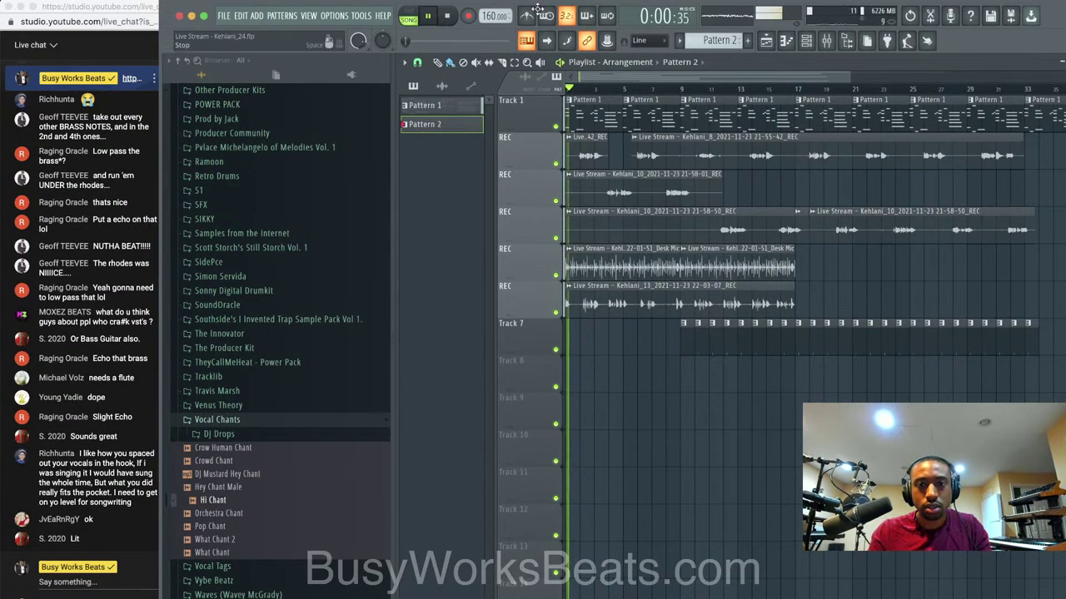
left_click(808, 41)
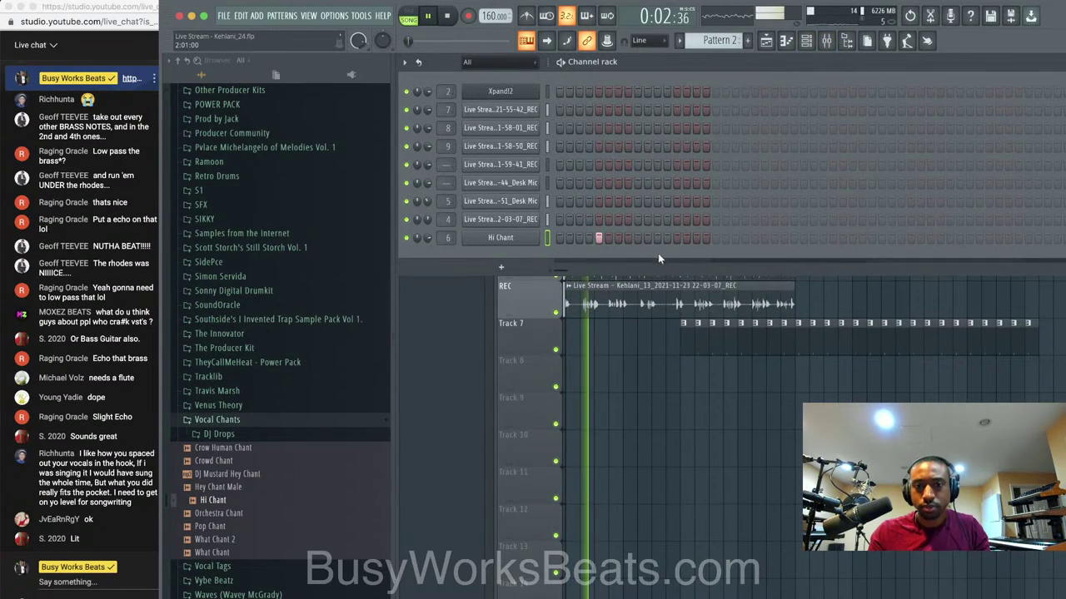
right_click(628, 359)
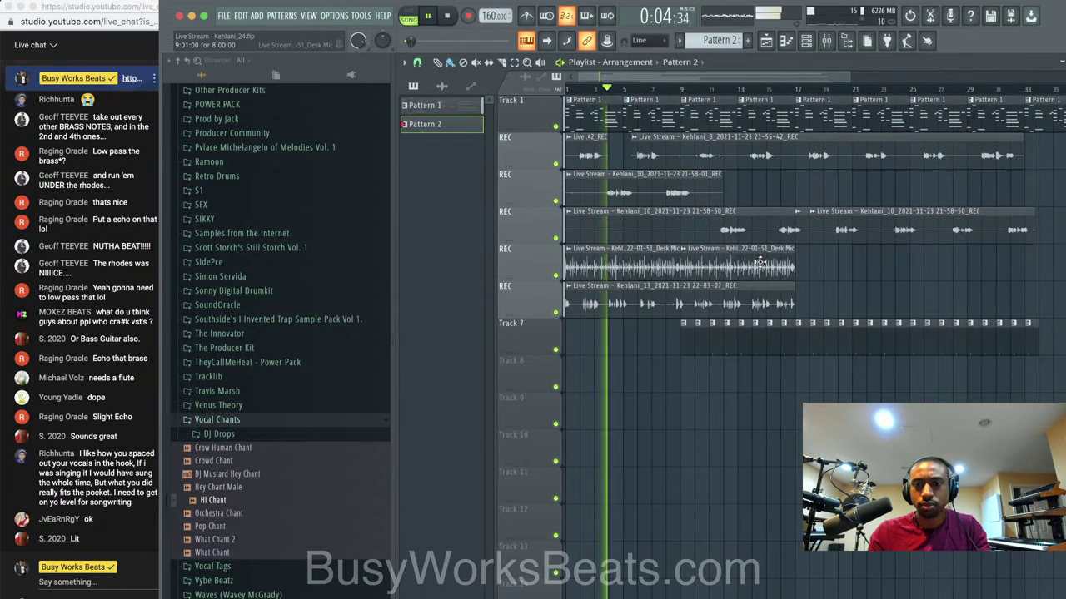
Duplicate the second Desk Mic clip on track four, add another copy further along, and save a new version.
left_click(700, 266)
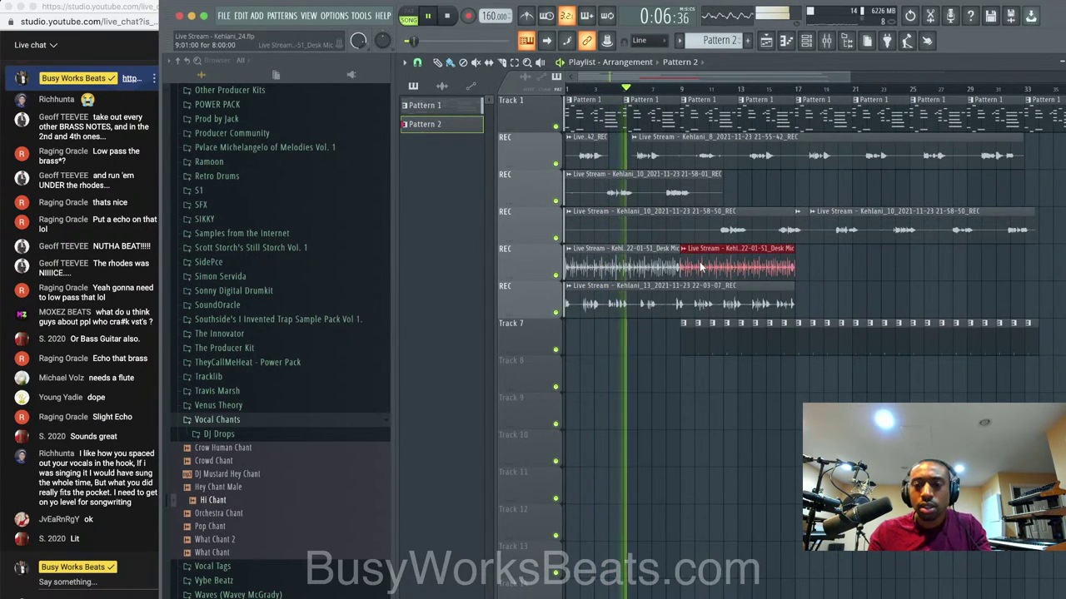
key("ctrl+b")
left_click_drag(818, 271, 933, 270)
key("super+n")
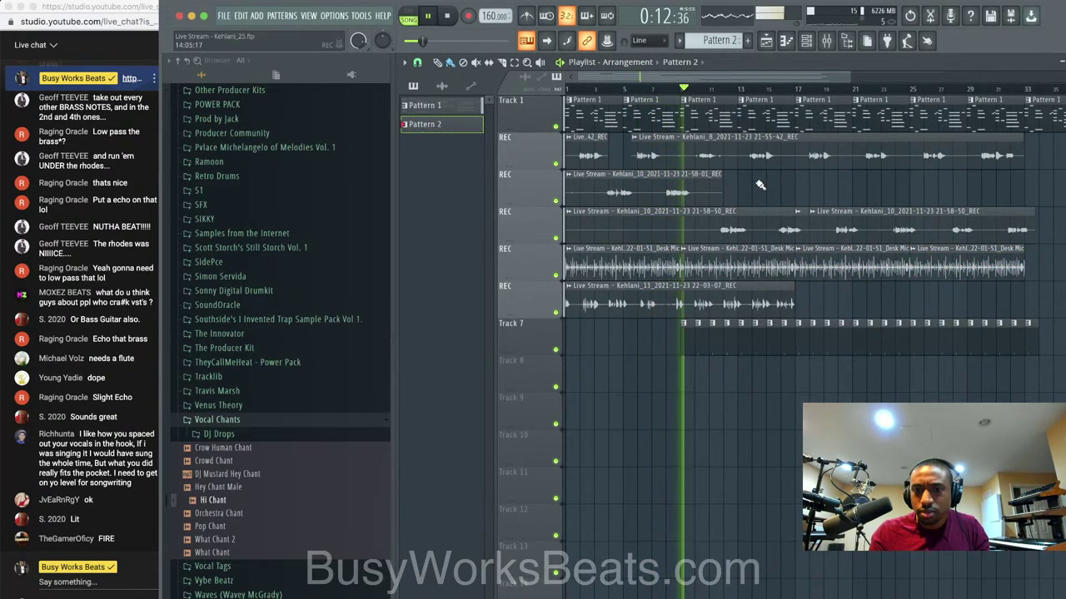
key("space")
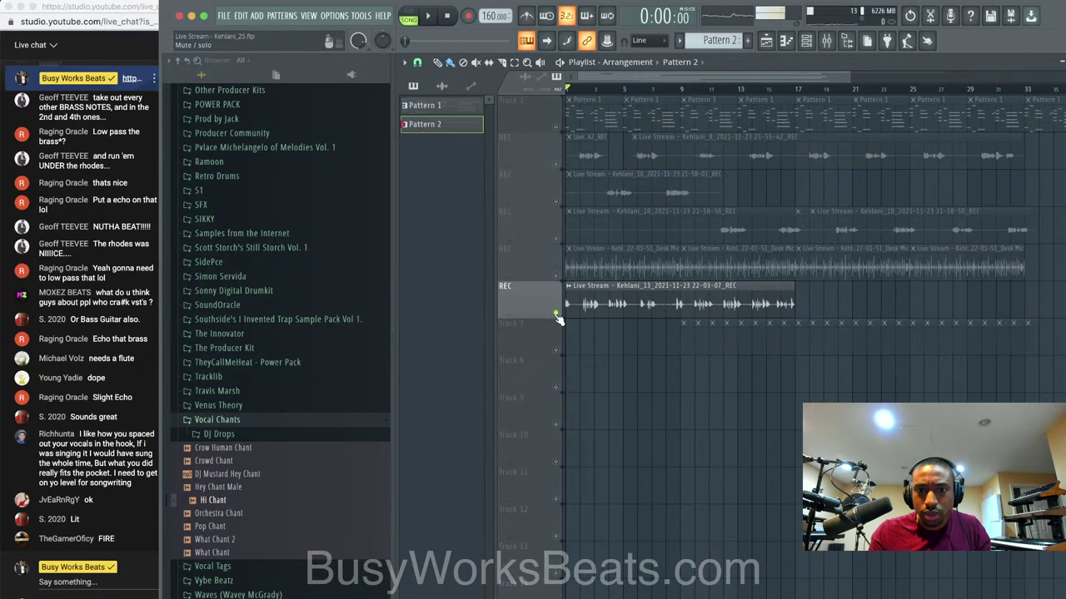
key("space")
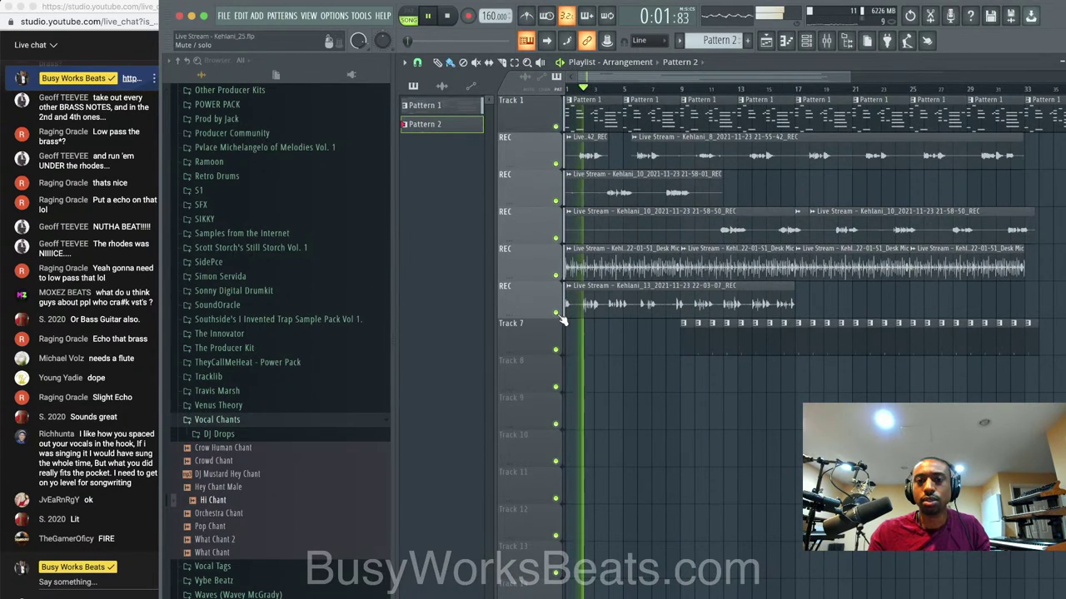
key("ctrl+n")
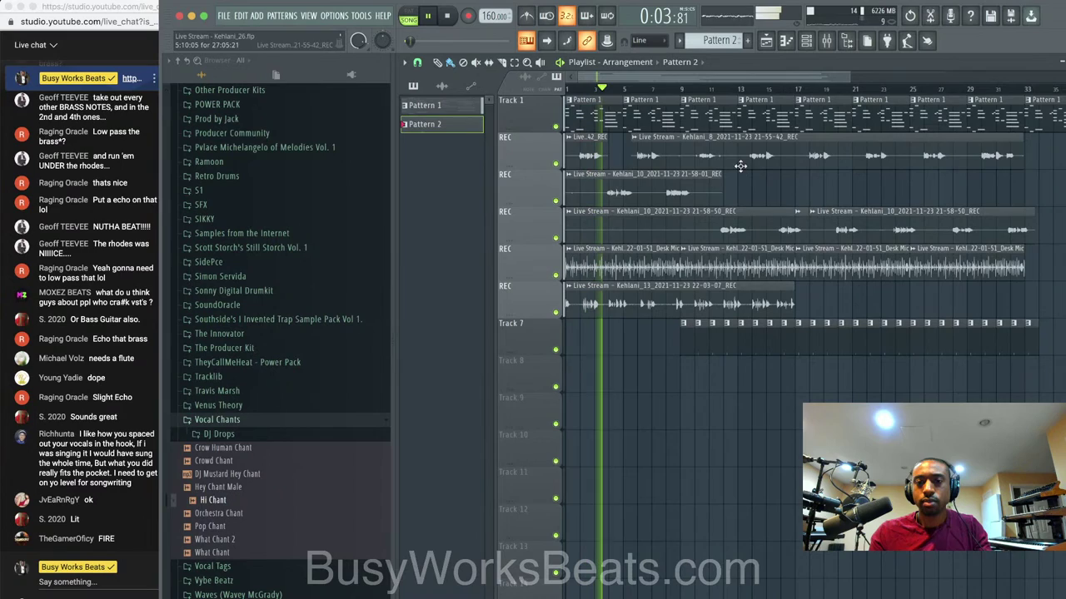
left_click(806, 40)
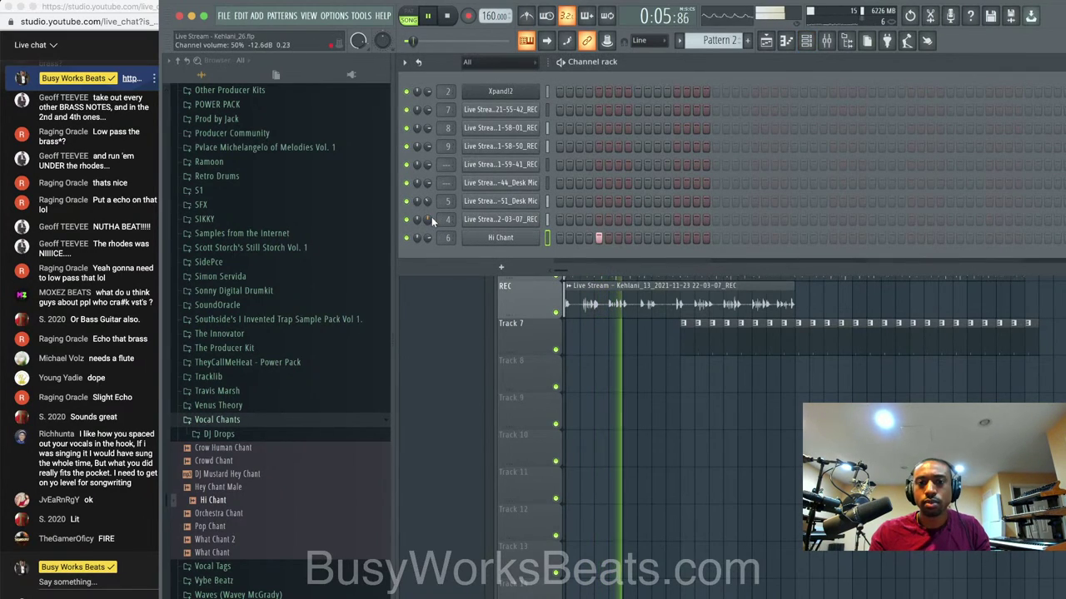
key("F6")
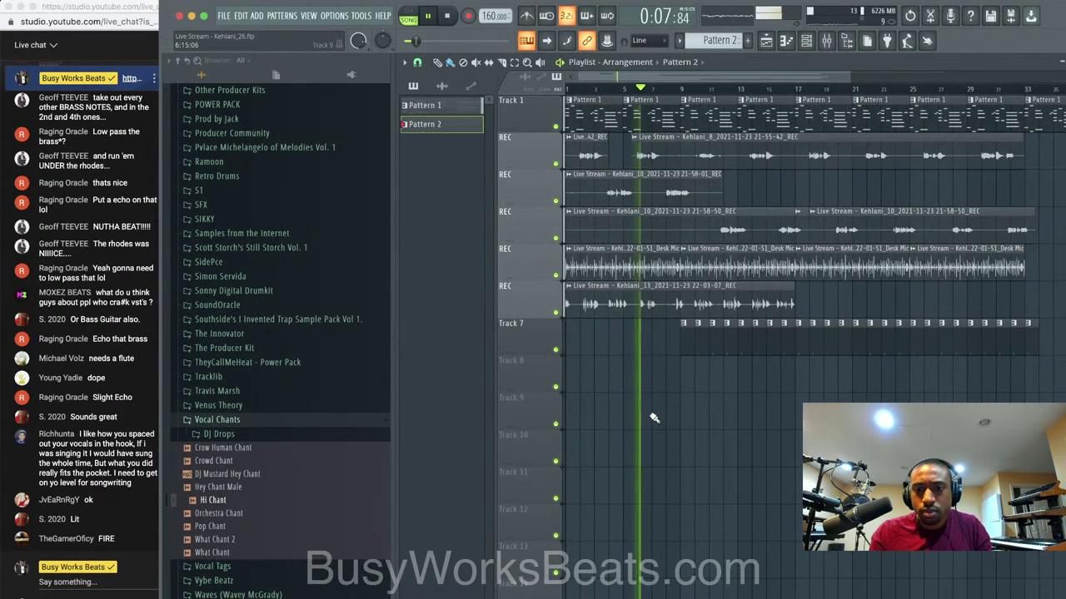
key("ctrl+n")
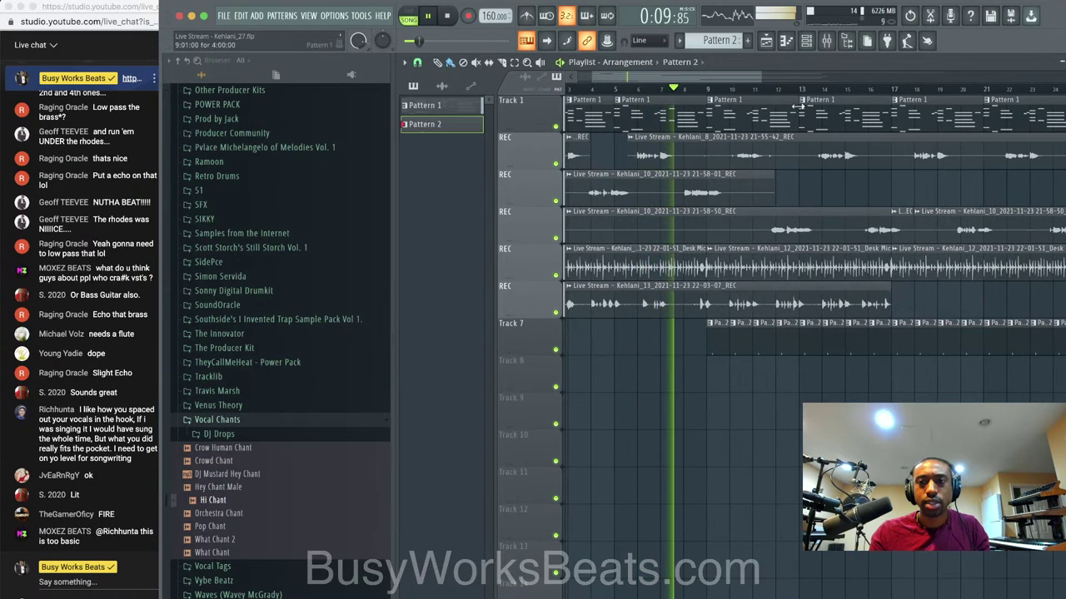
key("F6")
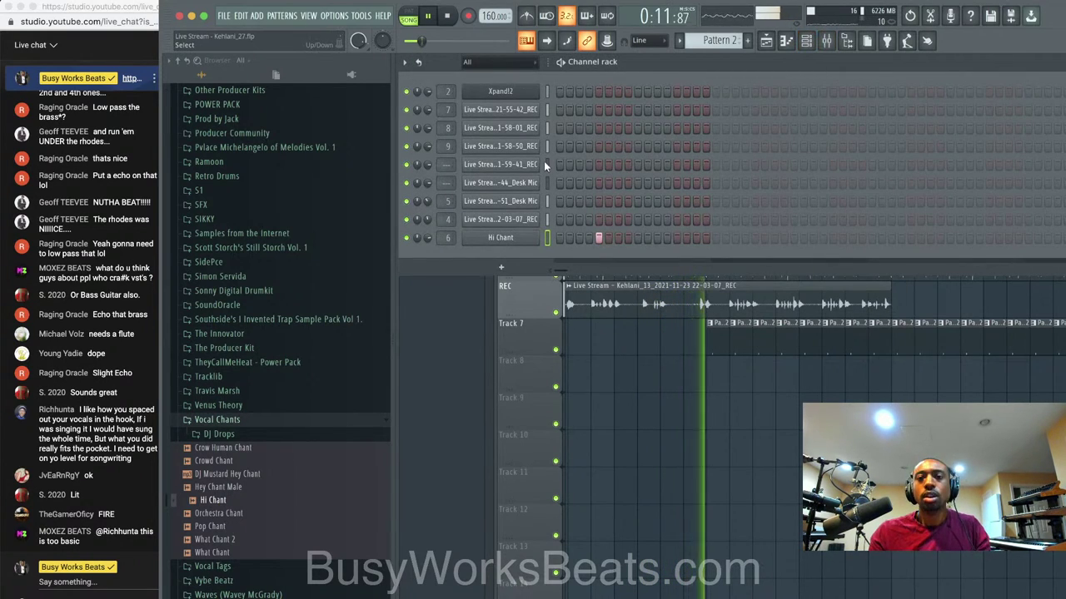
Add Xpand!2 as a new instrument channel in the channel rack.
left_click(501, 267)
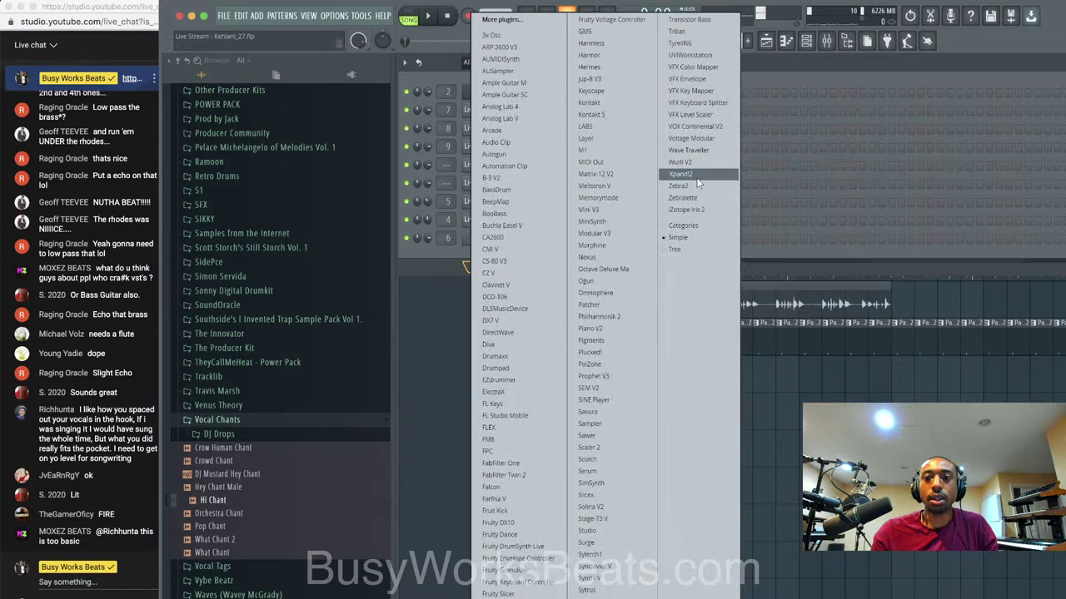
left_click(696, 177)
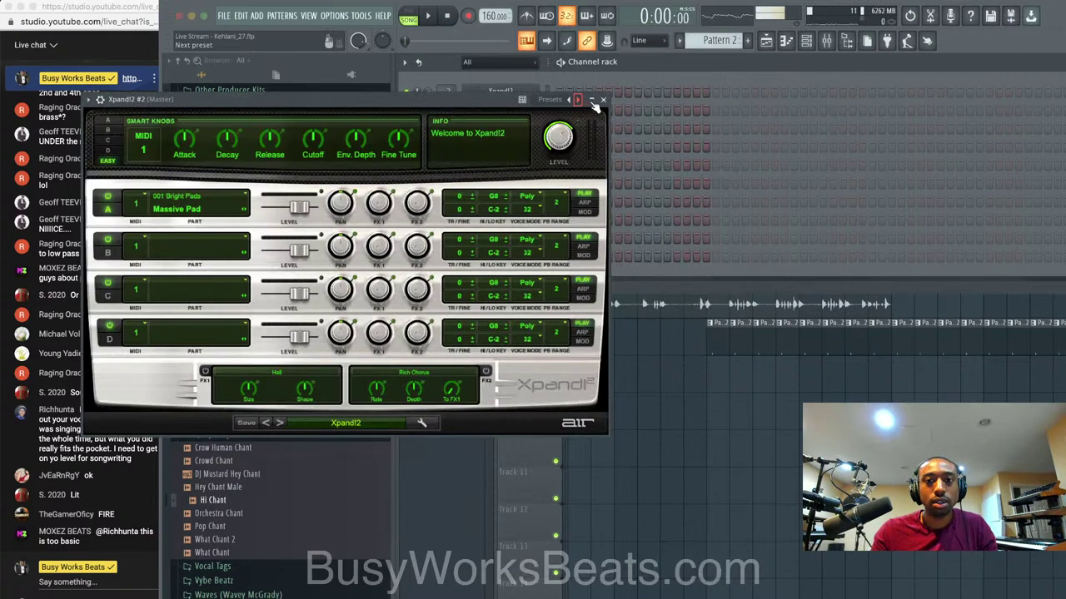
left_click(101, 100)
left_click(123, 119)
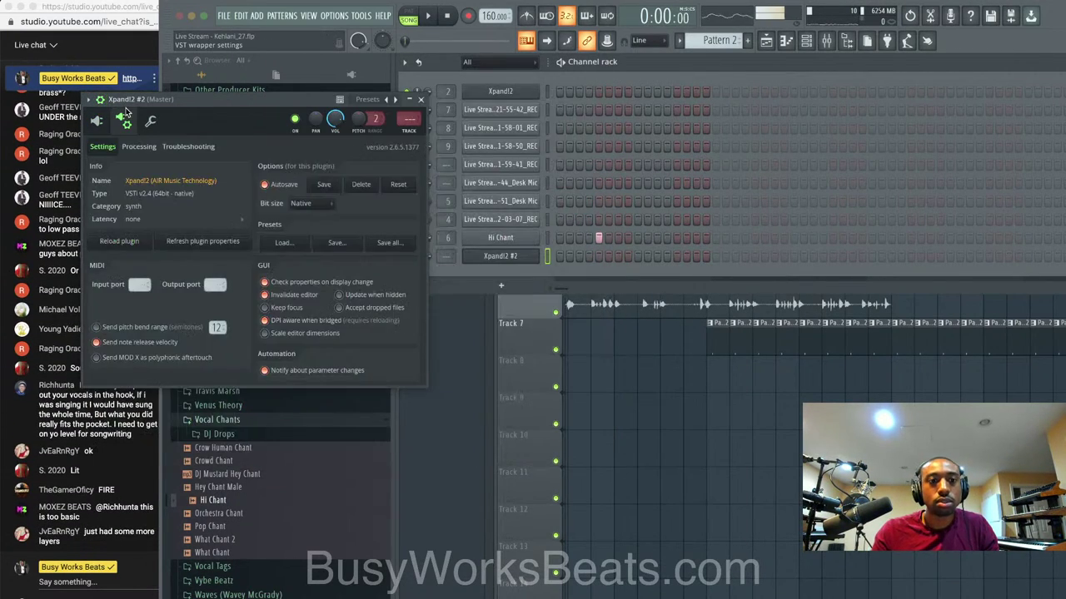
left_click(145, 118)
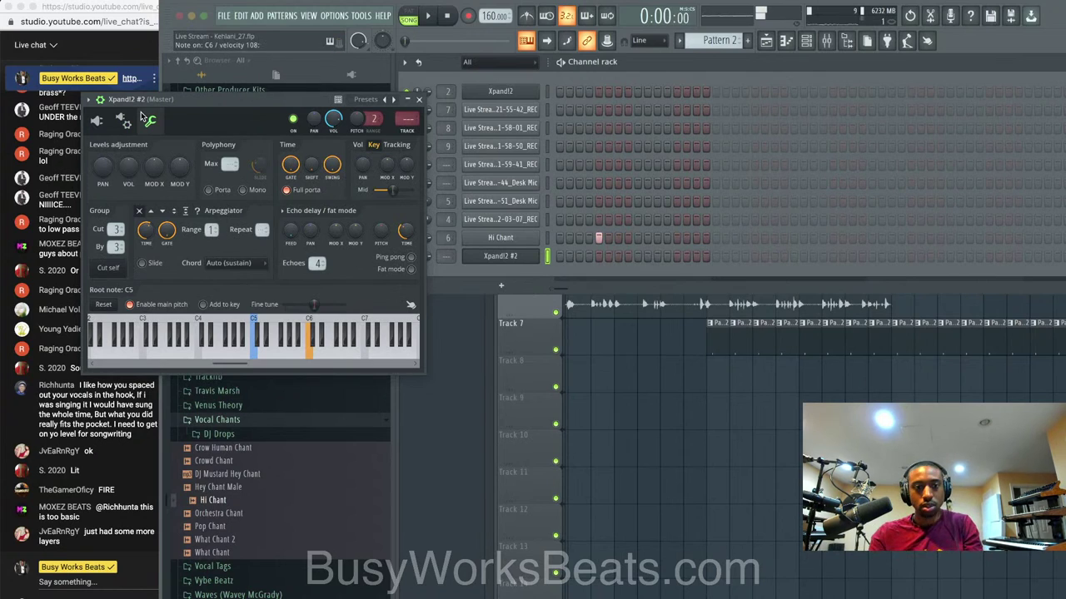
left_click(97, 121)
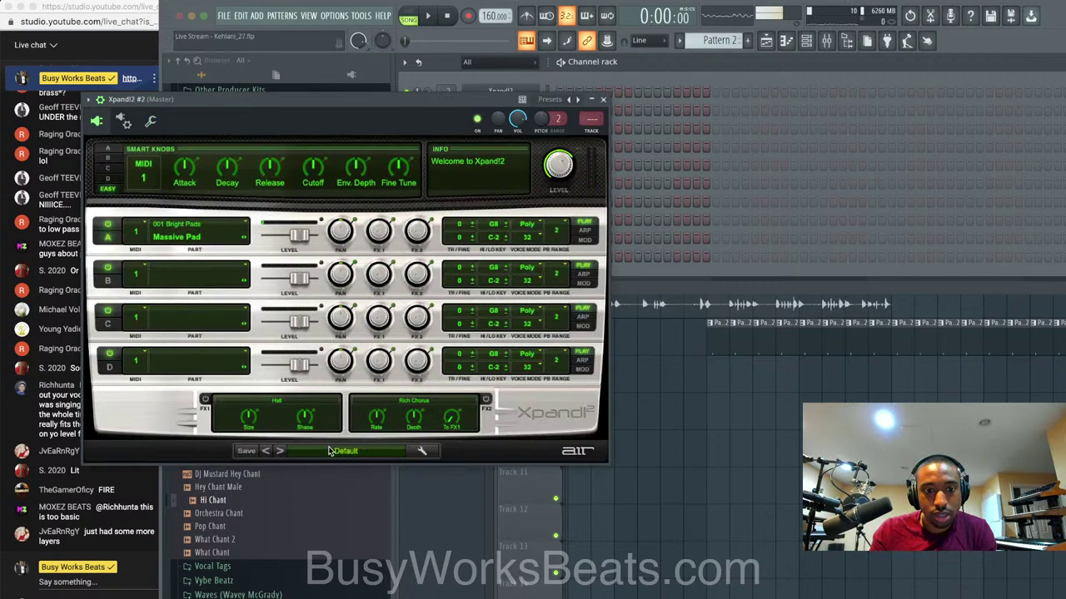
Set Xpand!2 to the 18 Brass + Woodwind '+02 Big Section' preset and close its window.
left_click(330, 450)
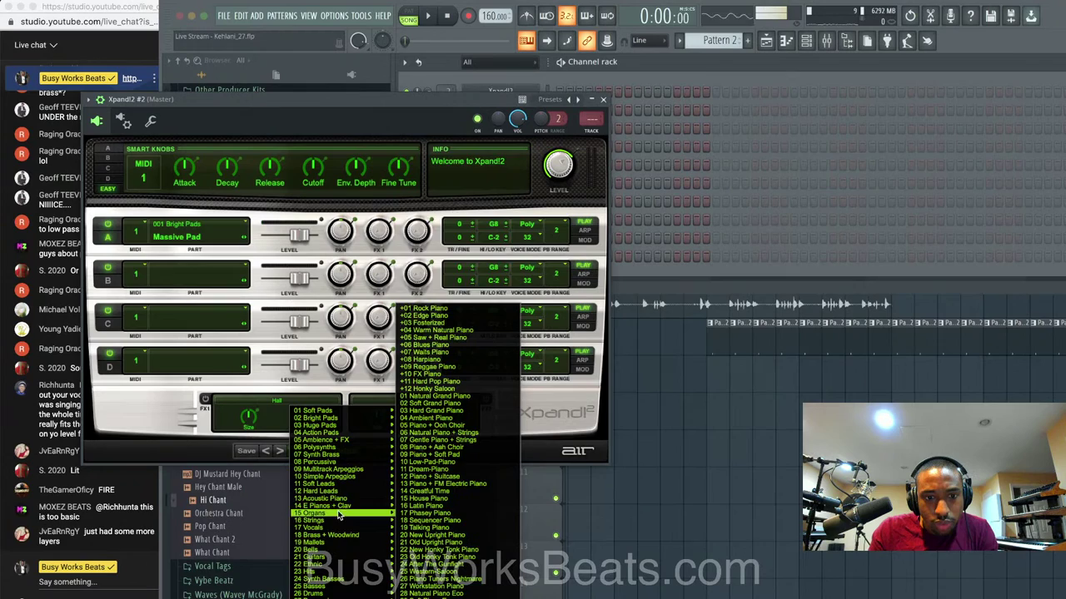
left_click(146, 123)
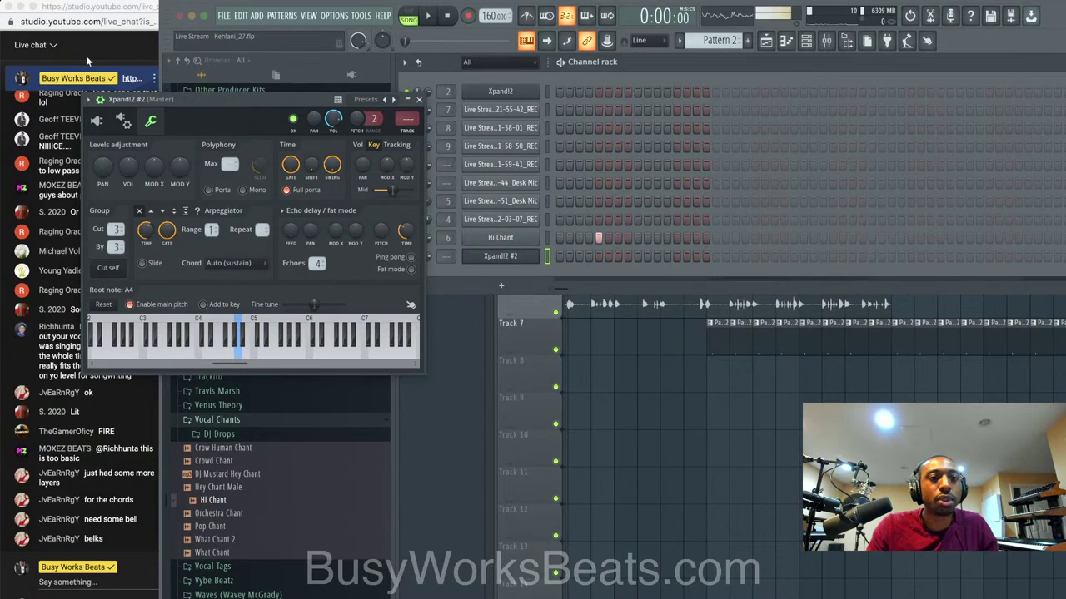
left_click(99, 122)
left_click(282, 452)
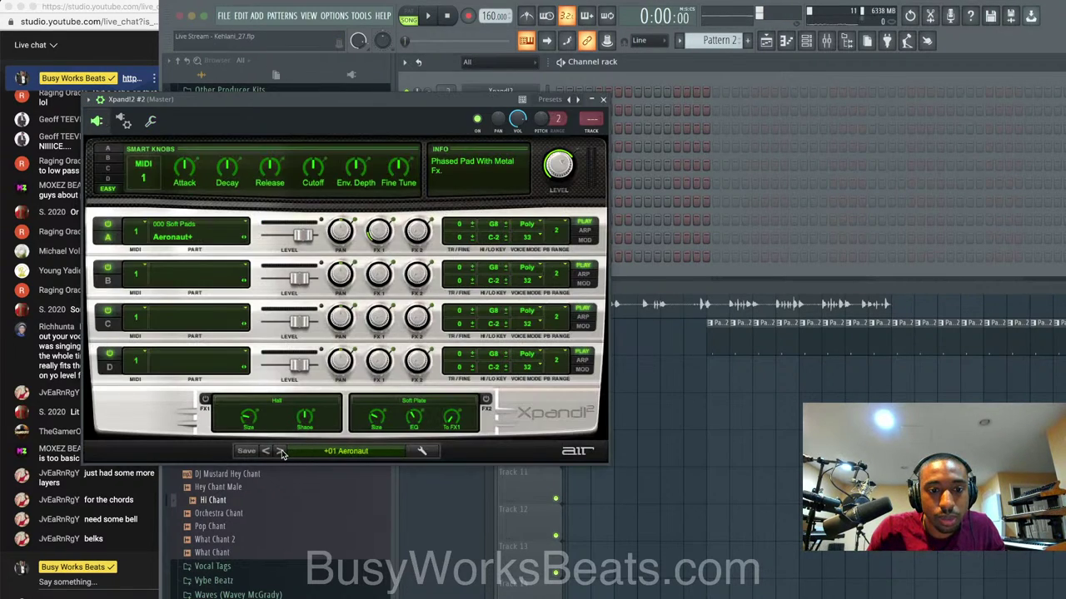
left_click(317, 454)
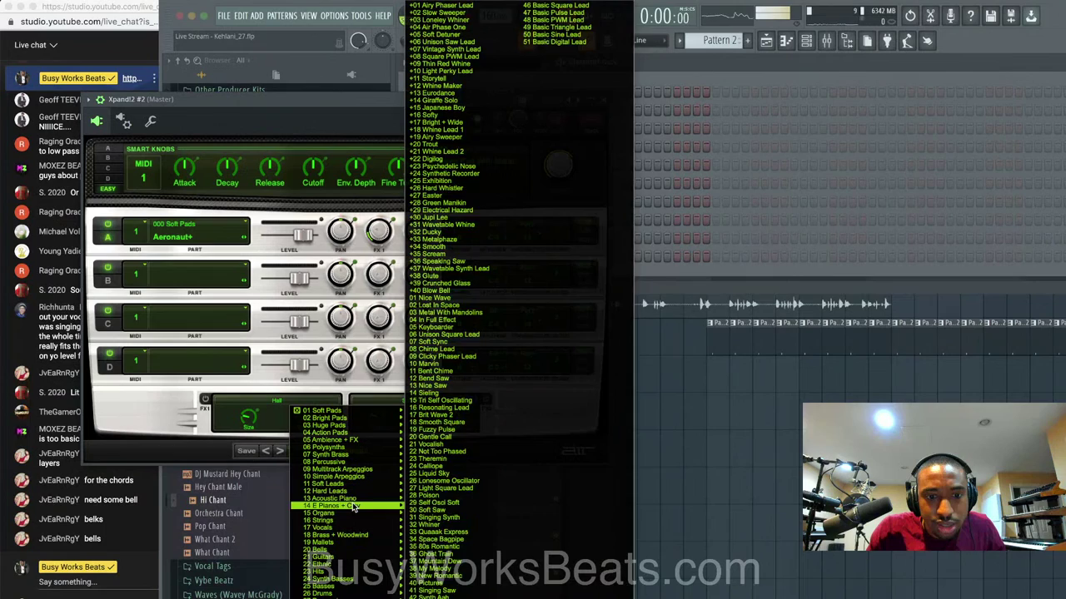
mouse_move(351, 553)
mouse_move(350, 535)
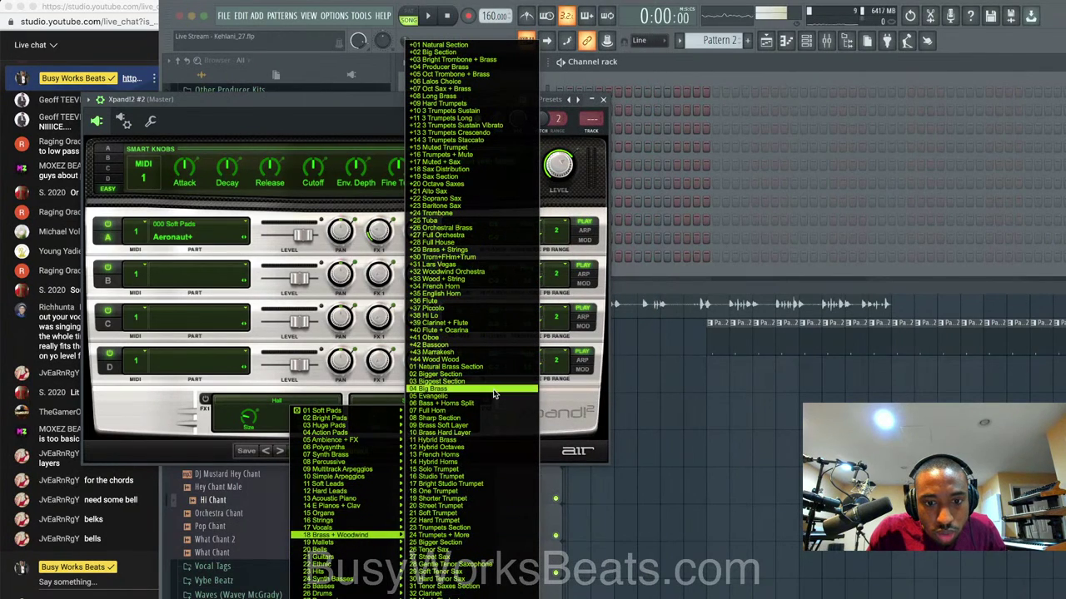
left_click(468, 44)
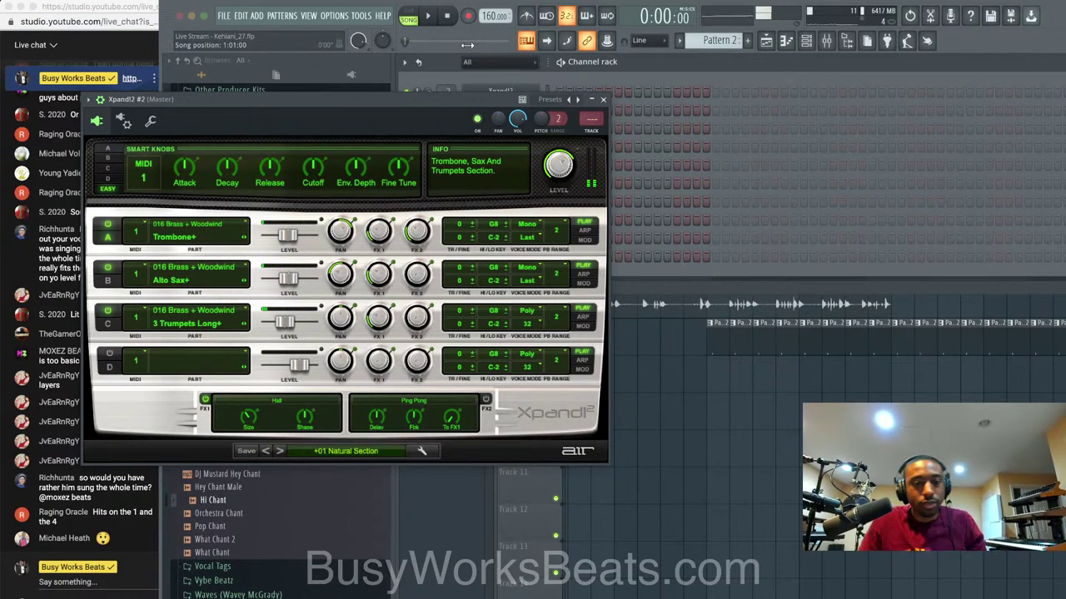
left_click(280, 451)
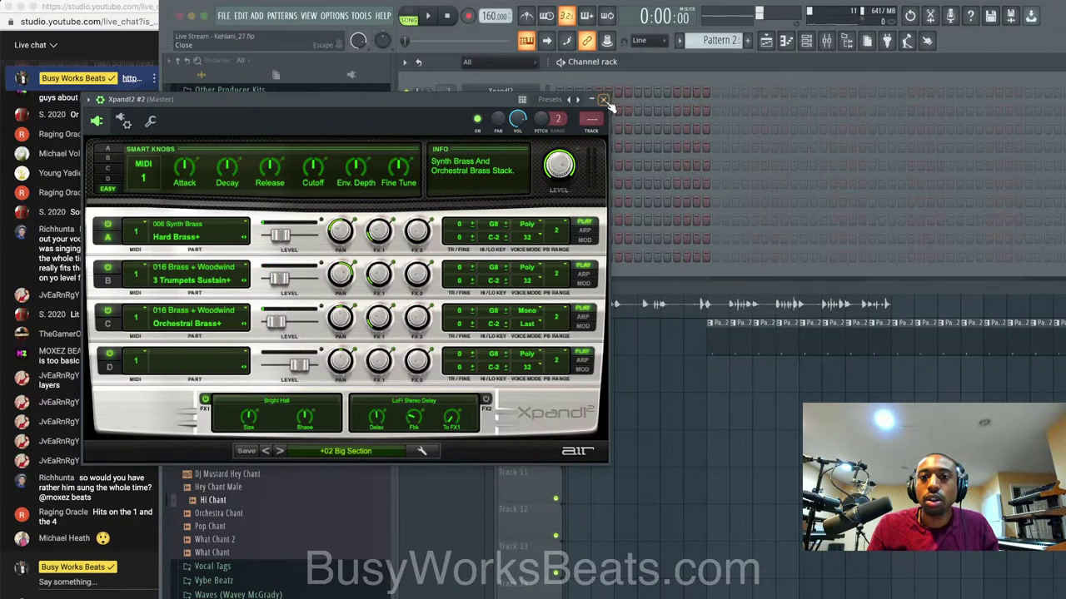
left_click(604, 100)
scroll(737, 40, "up", 1)
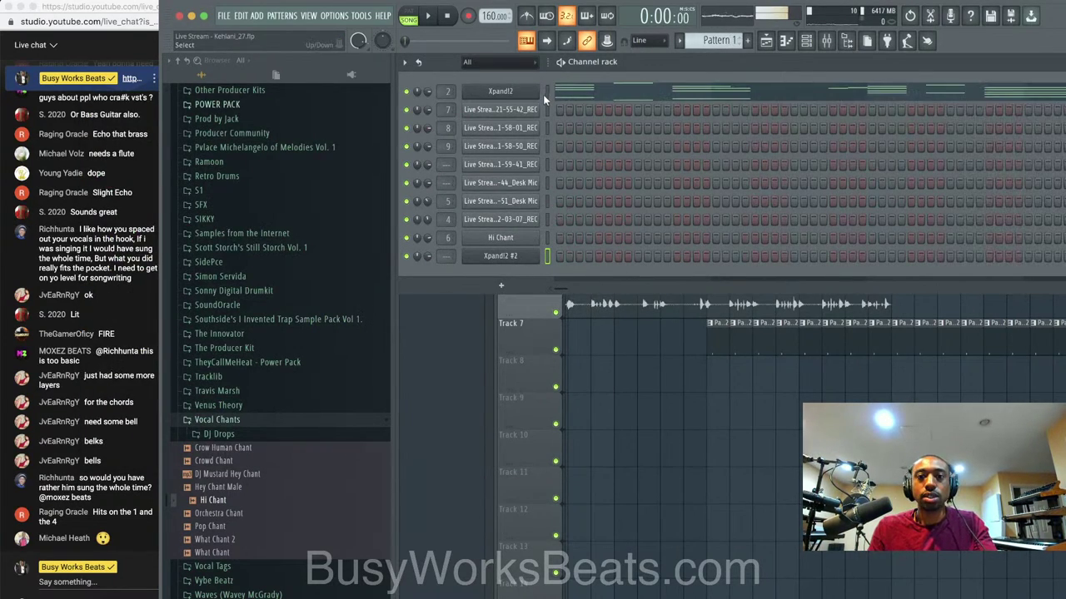
Create Pattern 3, paste notes into Xpand!2 #2, and route it to mixer track 12.
left_click(721, 46)
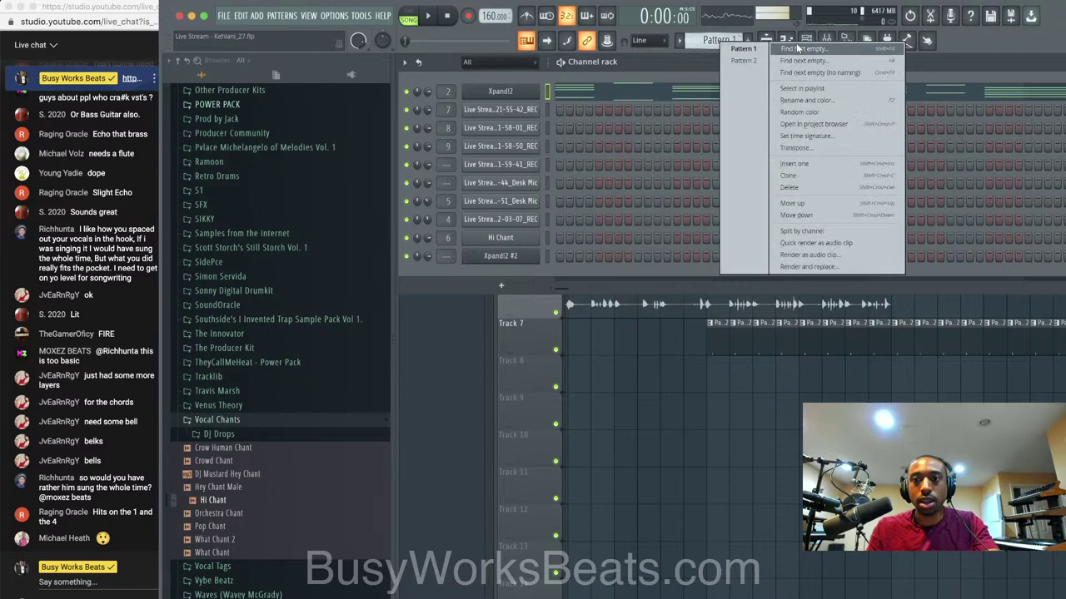
left_click(766, 72)
left_click(547, 256)
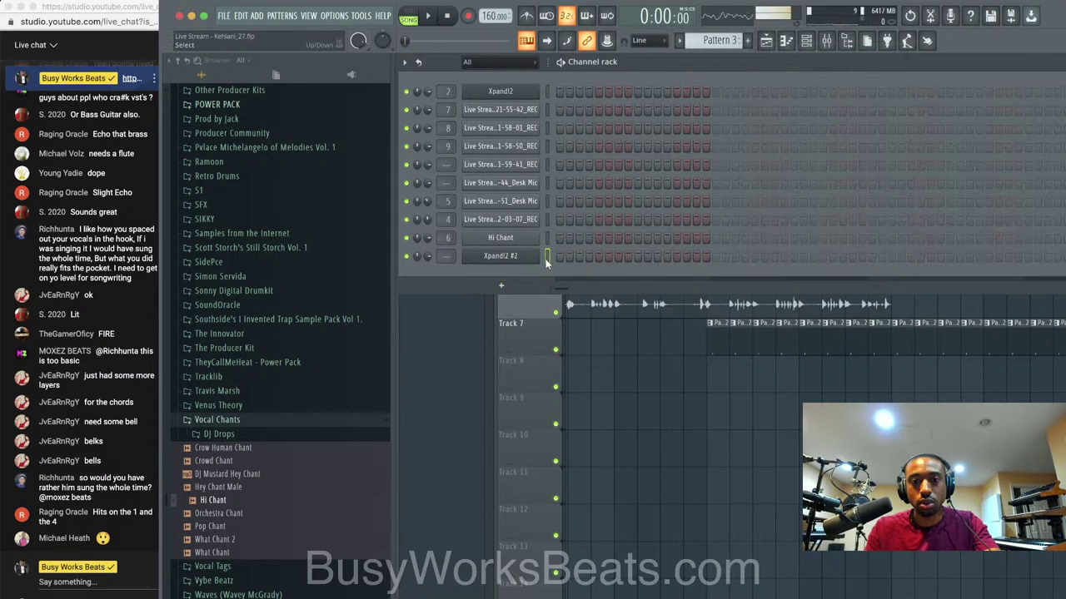
key("super+v")
key("super+l")
key("space")
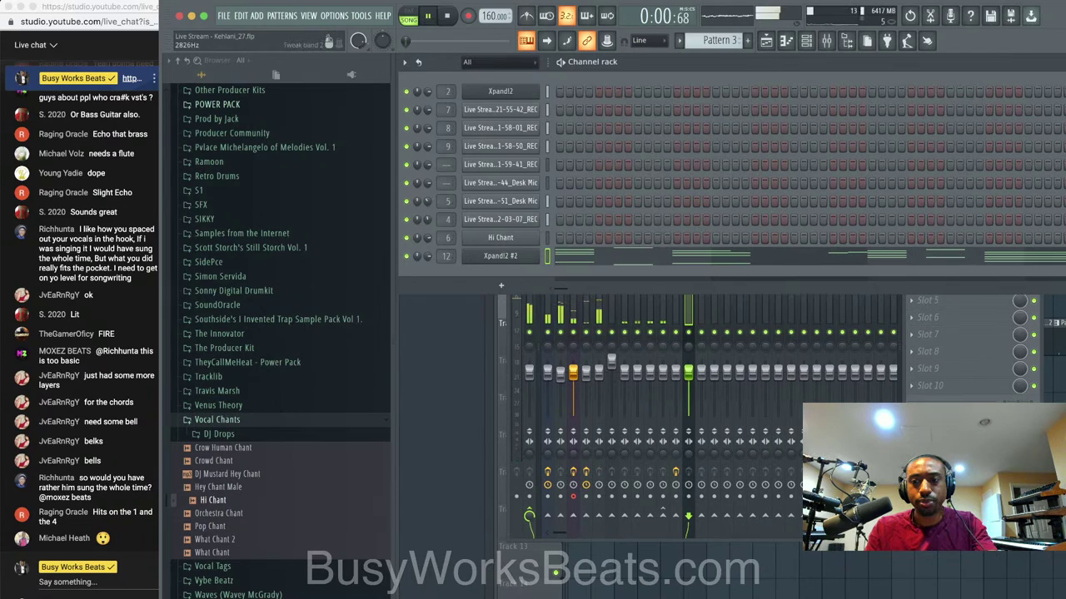
Paint Pattern 3 clips along Track 8 from bar 9 to bar 33, then park playback at bar 9.
key("F5")
scroll(666, 361, "up", 2)
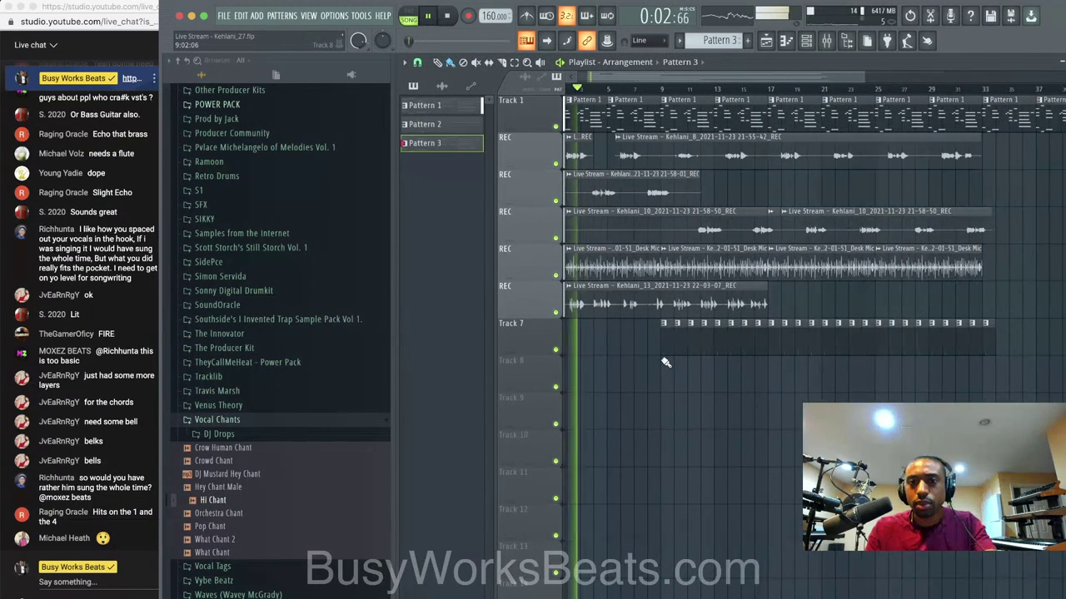
left_click(670, 373)
mouse_move(712, 377)
left_mouse_down()
mouse_move(988, 374)
mouse_move(974, 381)
left_mouse_up()
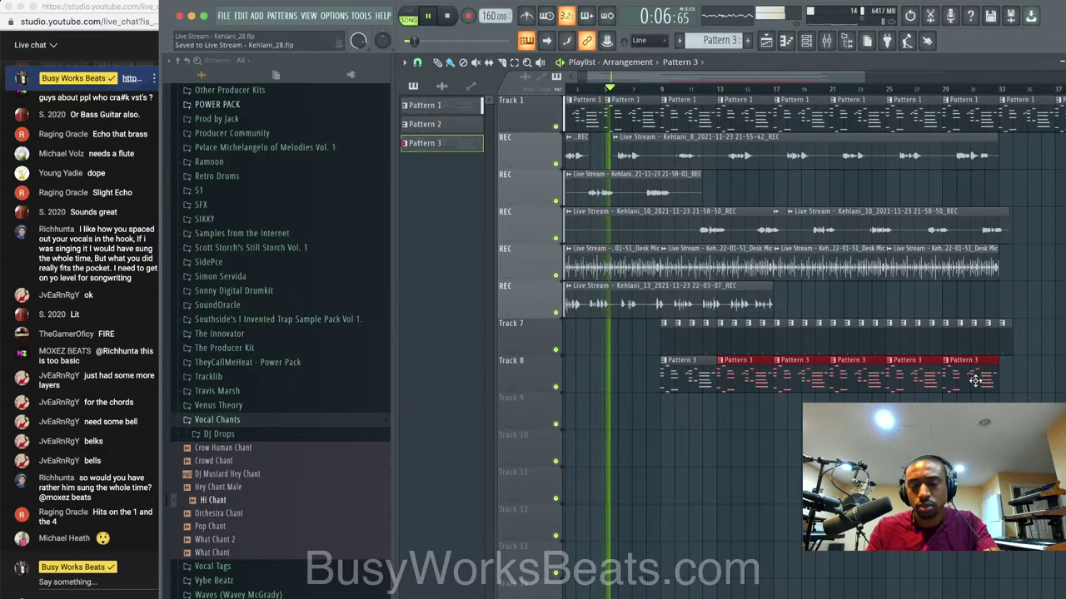
key("space")
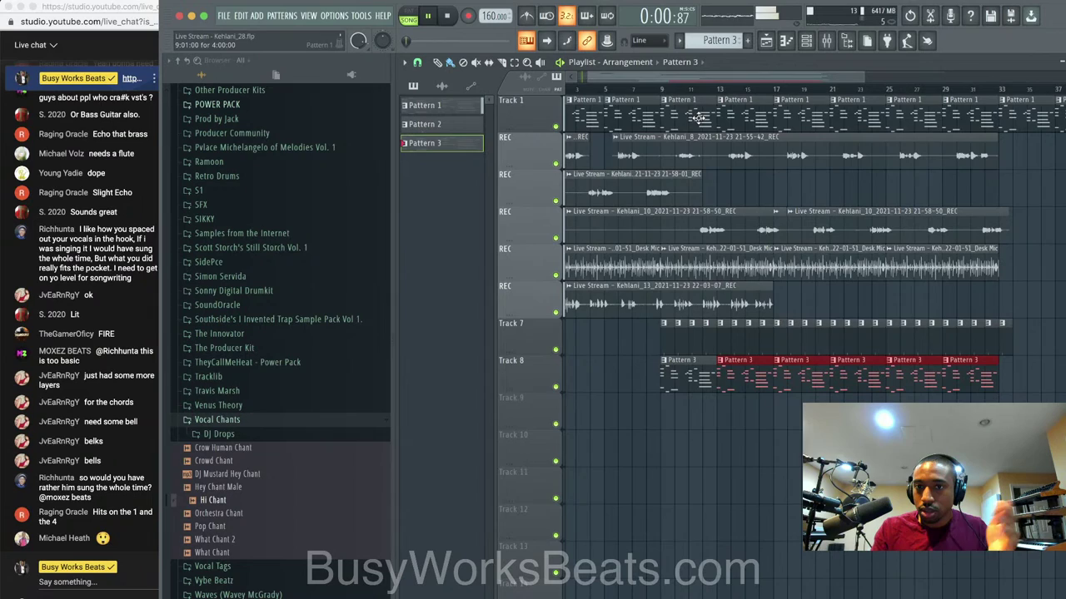
left_click(659, 86)
key("space")
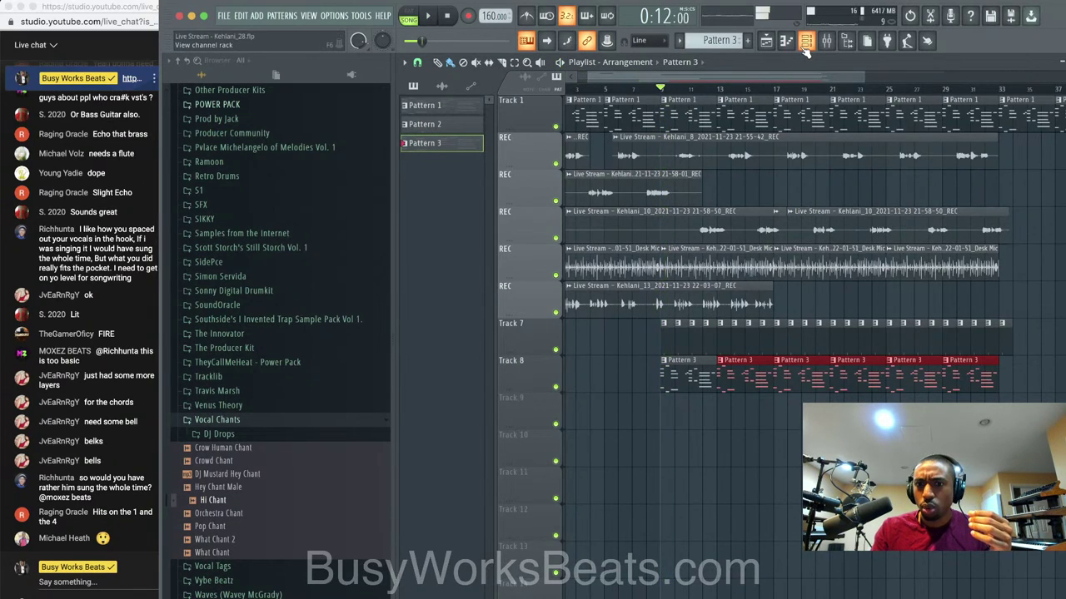
Open the Xpand!2 #2 Pattern 3 notes in the piano roll, review its plugin settings, and hide the browser.
left_click(805, 50)
left_click(662, 252)
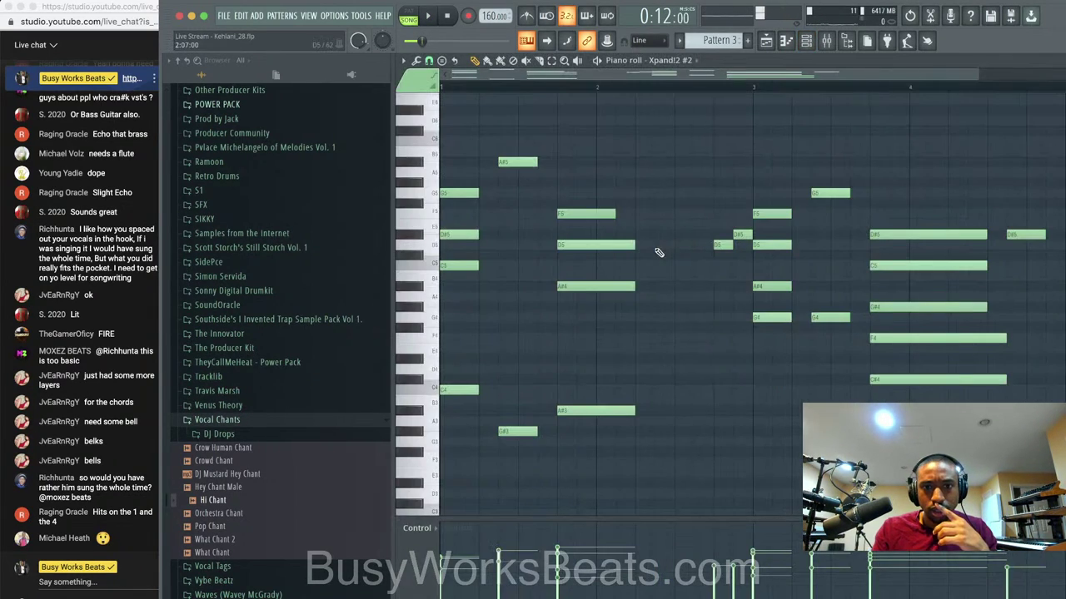
left_click(811, 46)
left_click(505, 257)
left_click(124, 122)
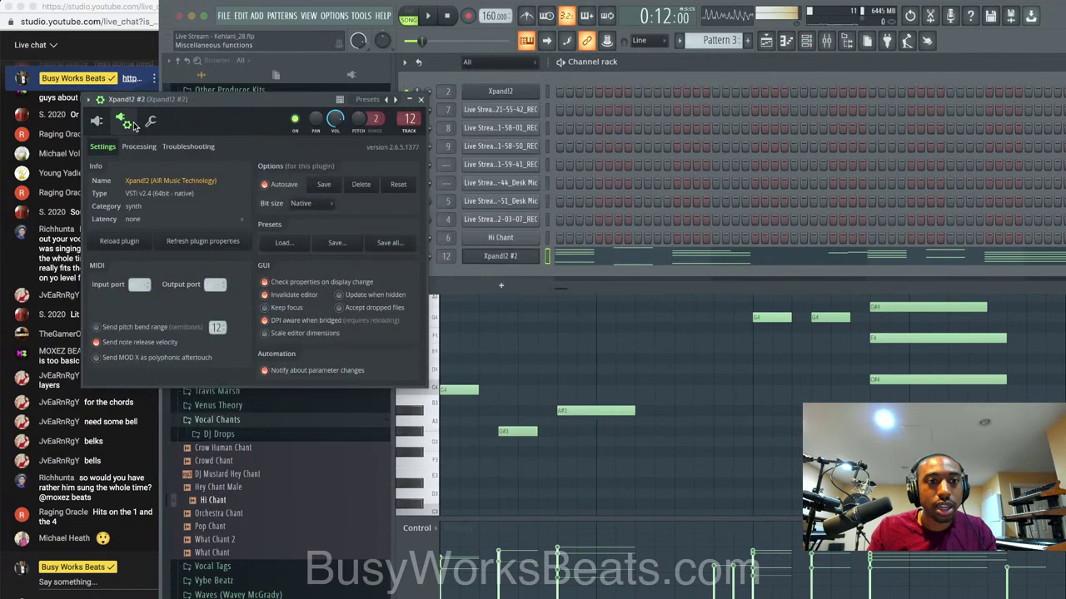
left_click(148, 123)
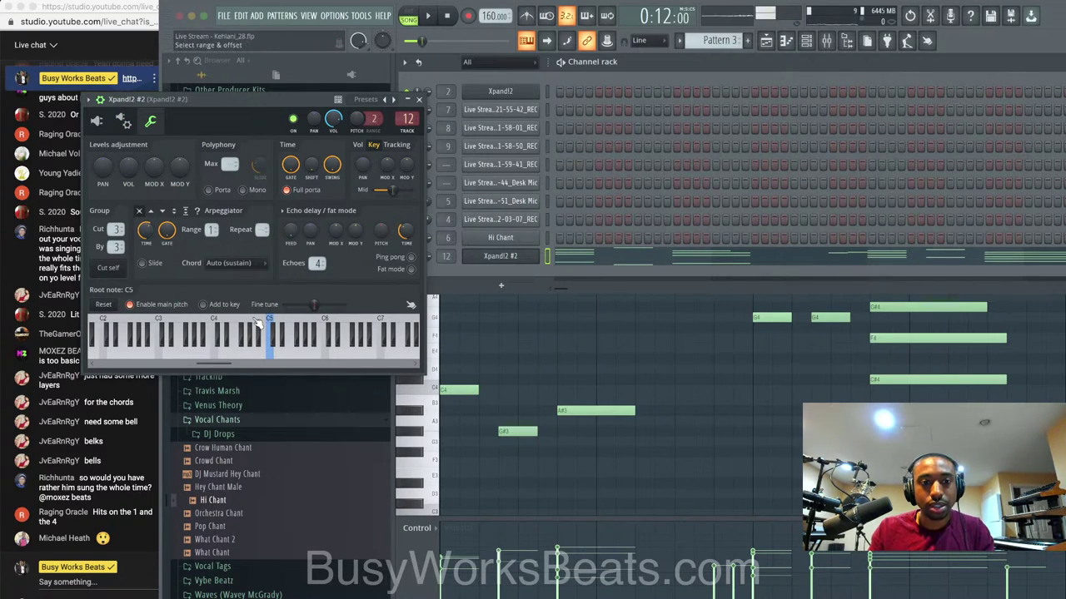
left_click(419, 99)
key("space")
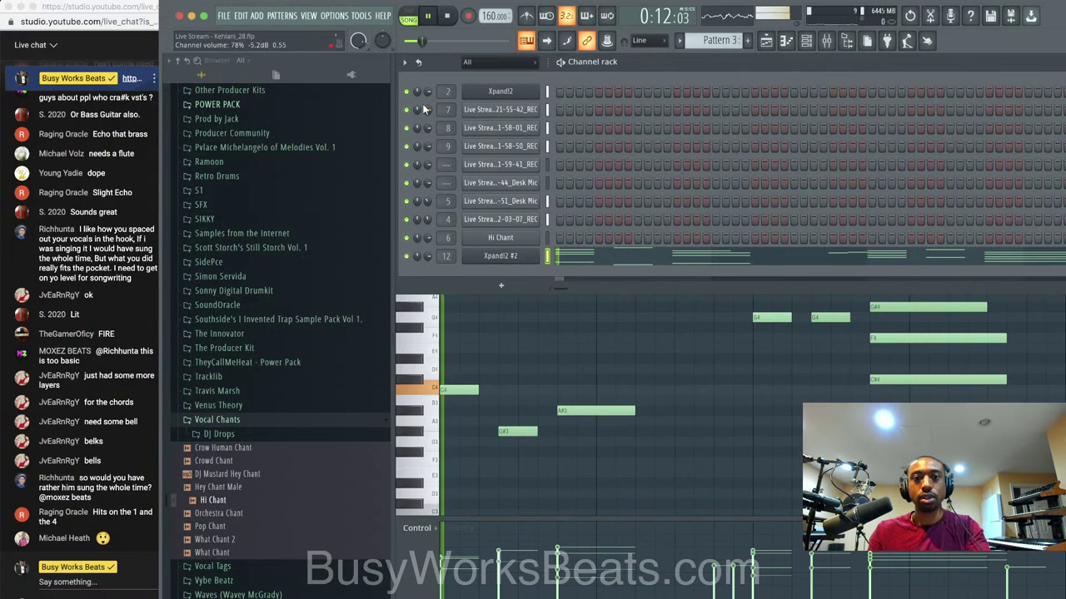
key("F6")
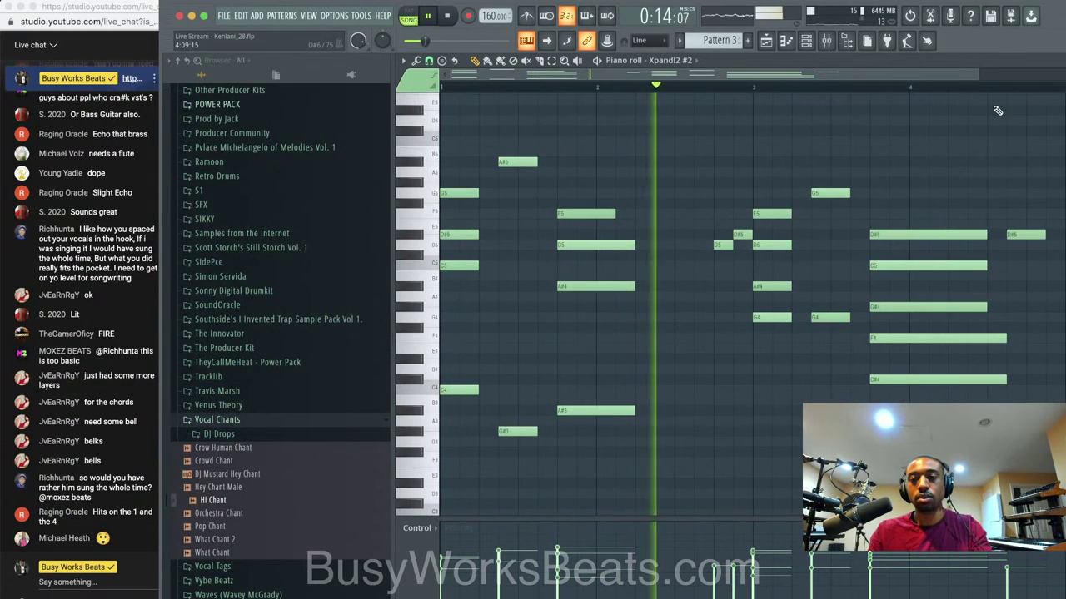
left_click(847, 42)
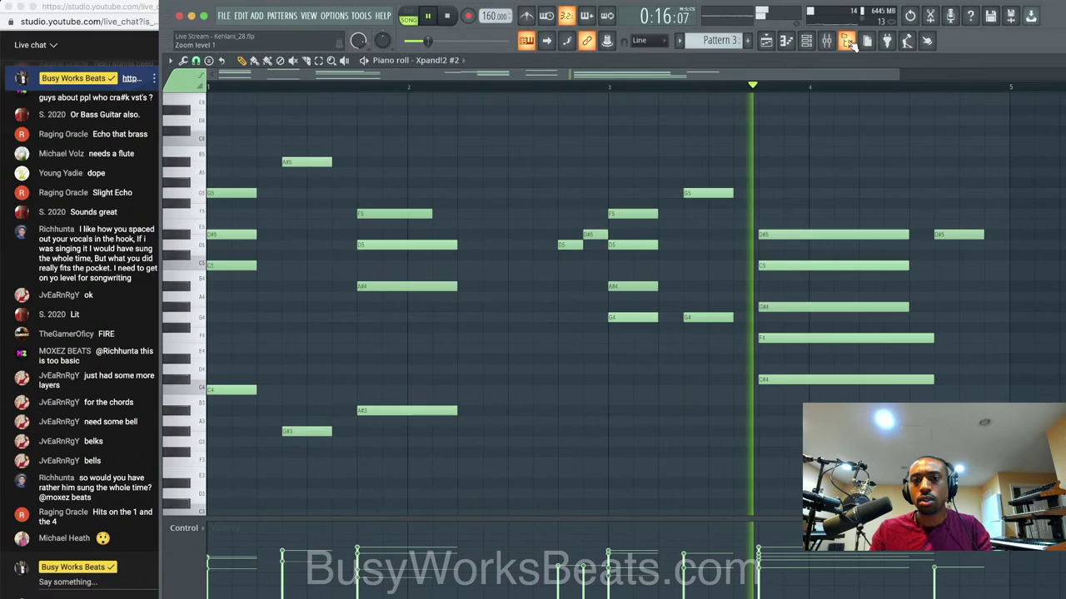
Mute the Desk Mic audio track, replay from bar 9, and bring up the mixer with F9.
key("F5")
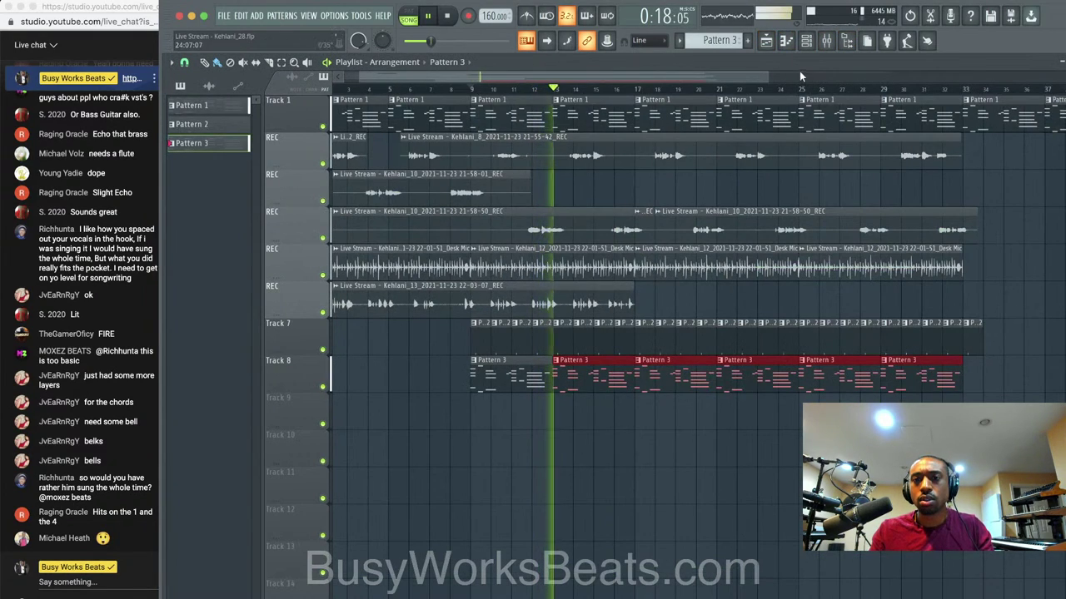
key("F6")
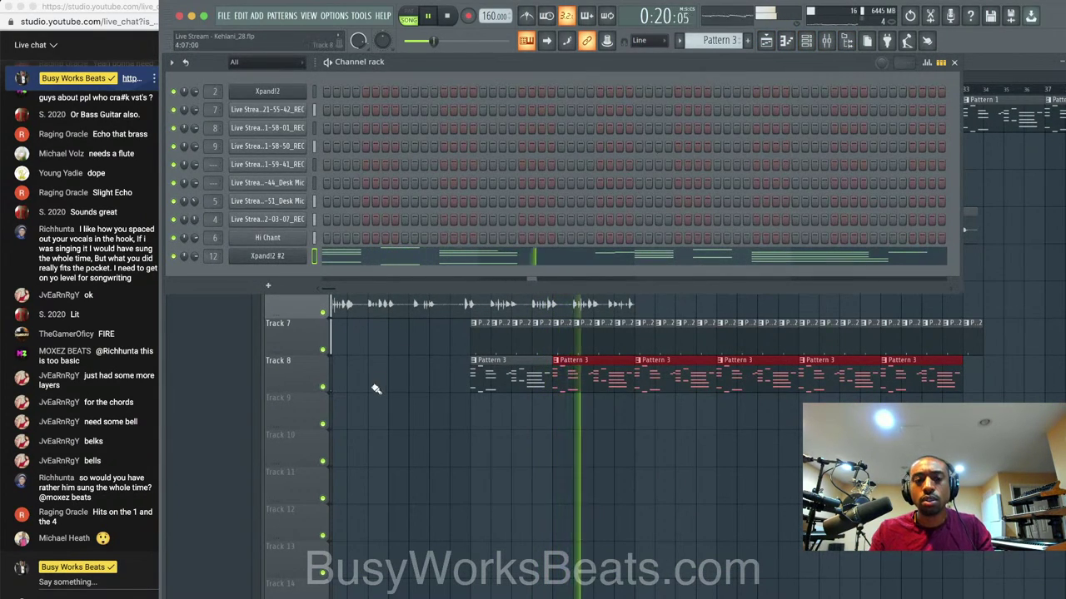
key("F6")
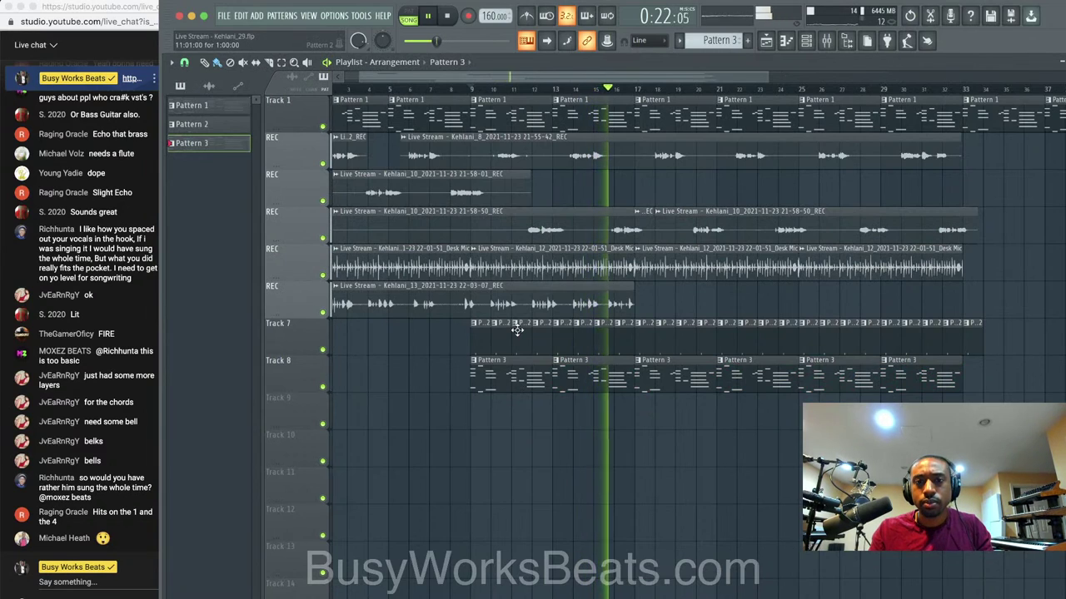
scroll(517, 384, "up", 3)
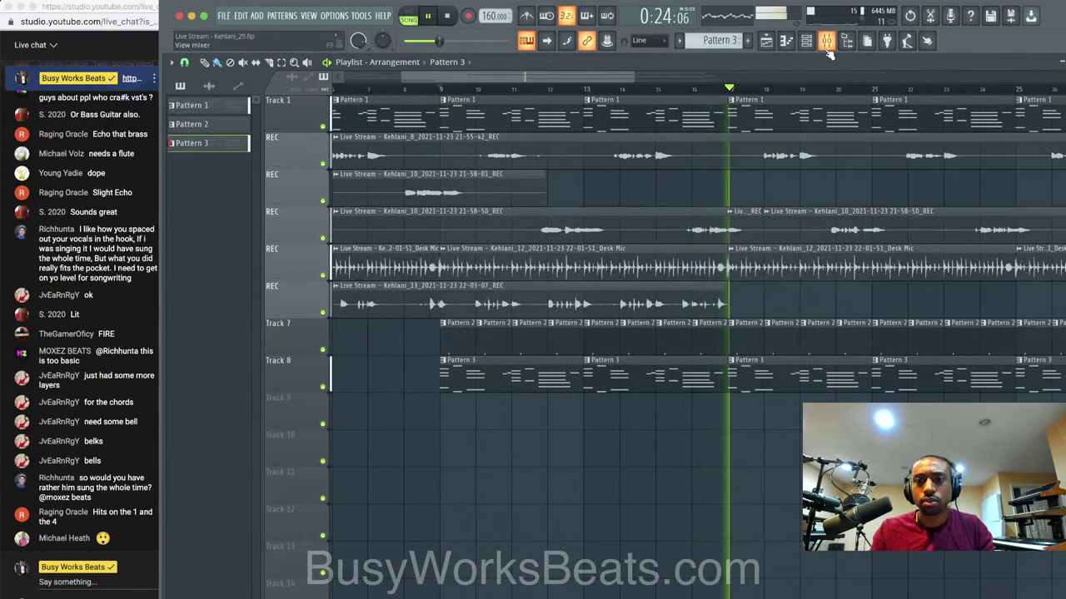
key("space")
left_click(323, 275)
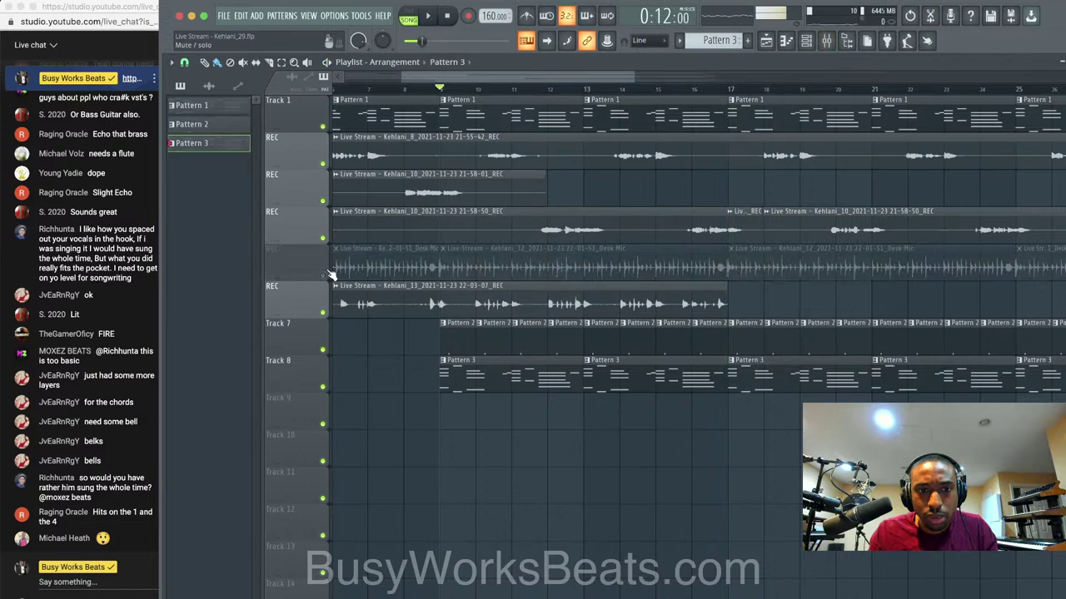
key("space")
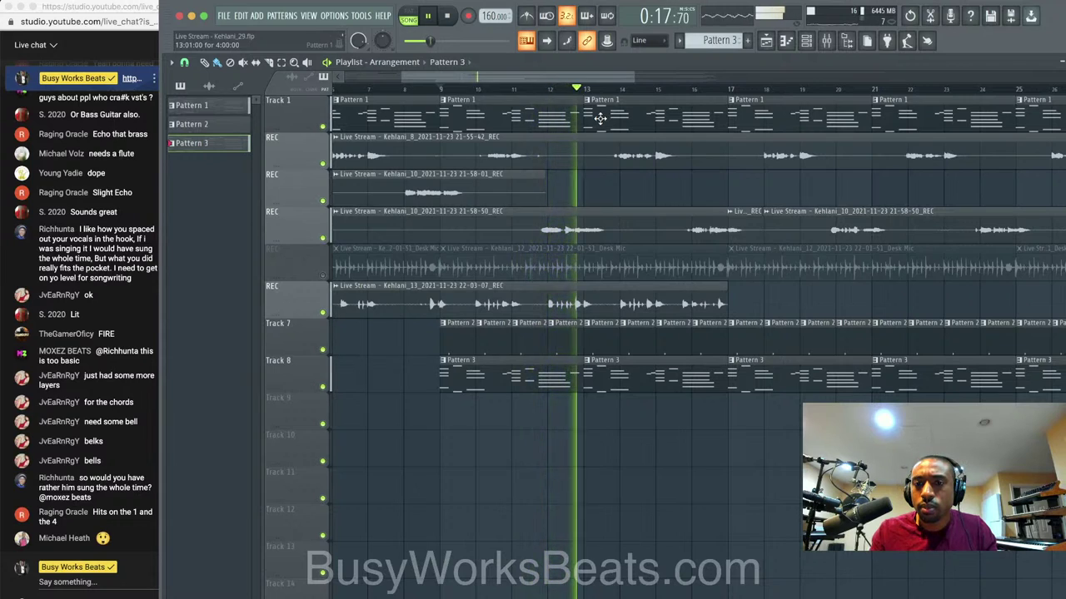
key("F9")
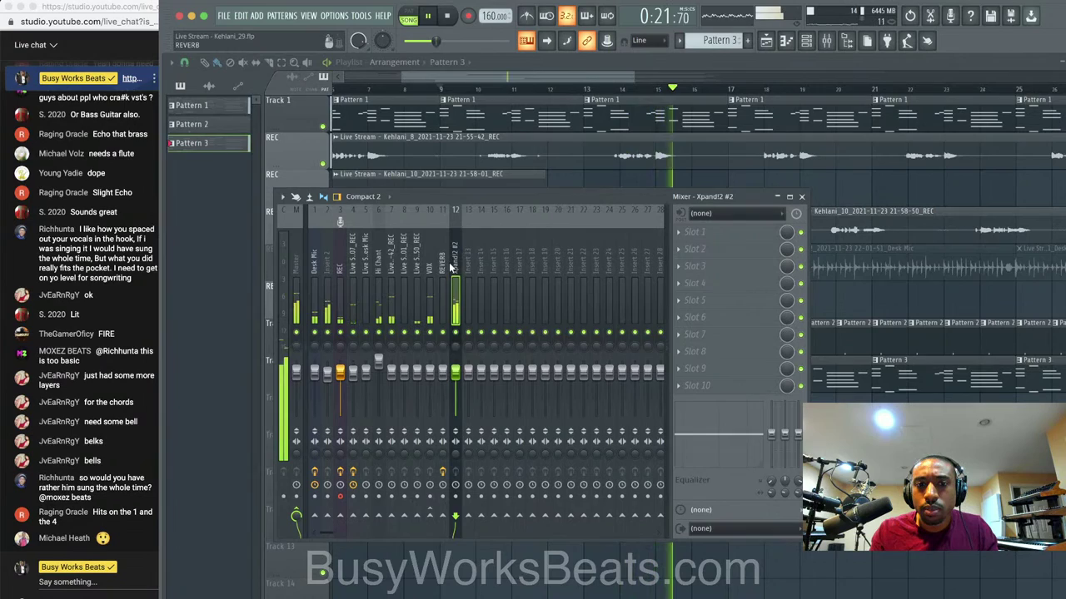
Send the VOX channel to REVERB at about 57%, close the mixer, and save a new version.
left_click(430, 291)
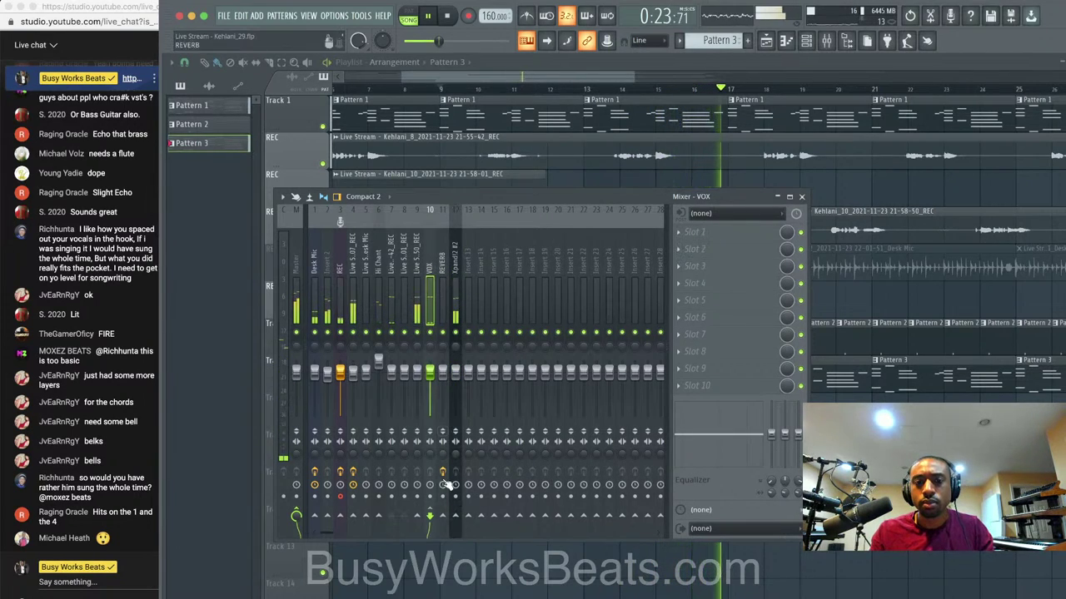
left_click(442, 516)
scroll(442, 517, "up", 5)
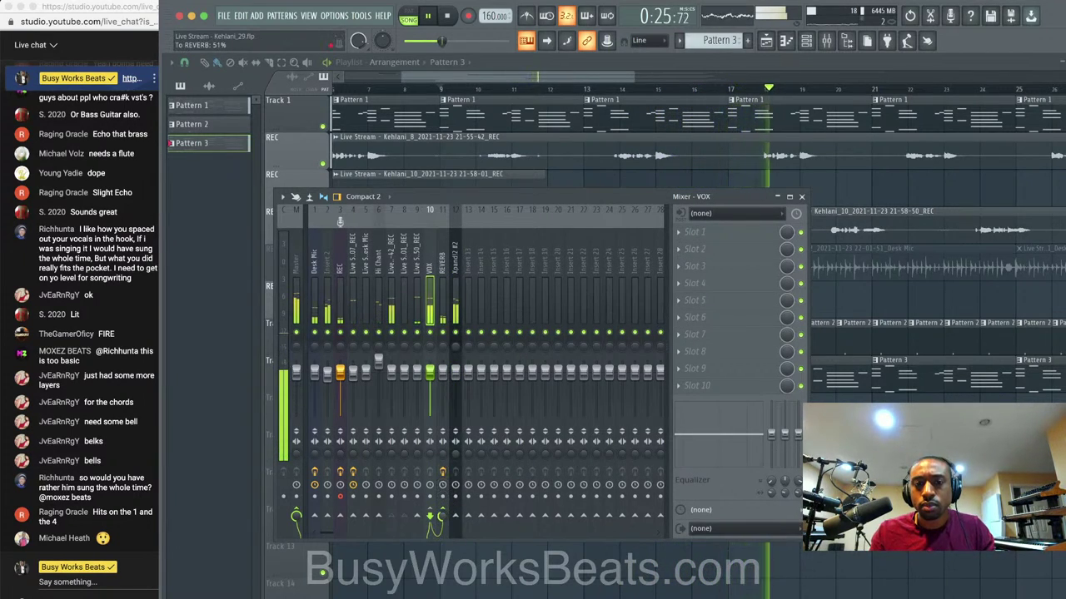
left_click(444, 310)
left_click(430, 312)
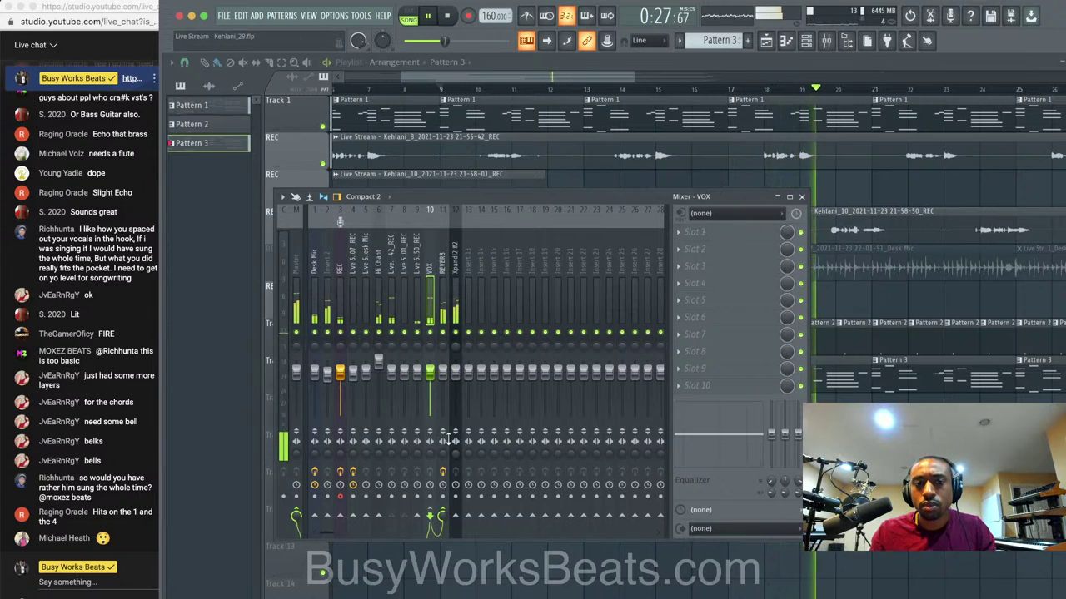
left_click_drag(442, 517, 442, 527)
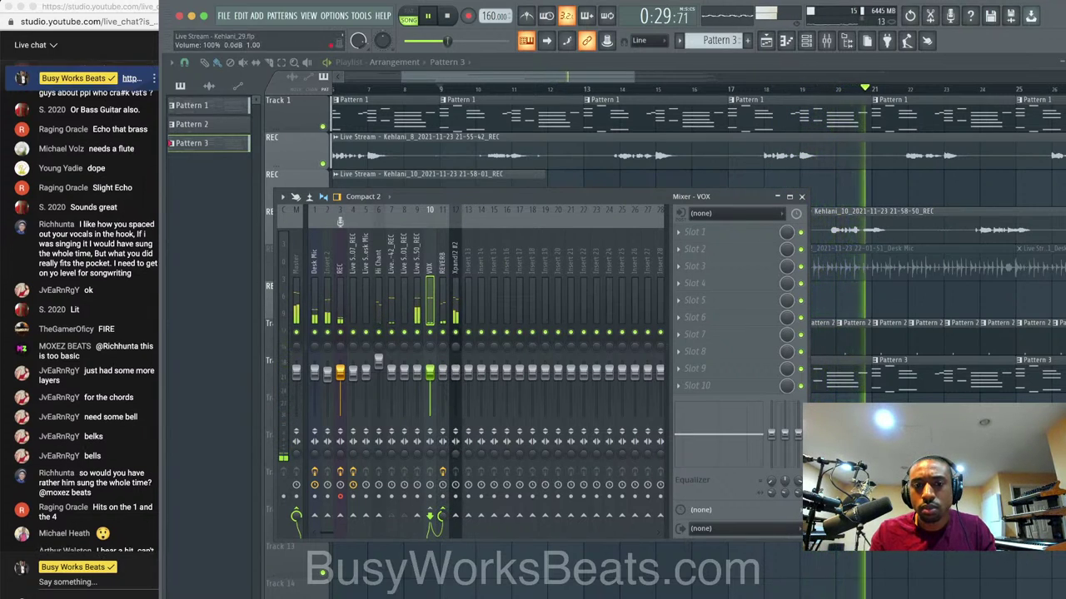
left_click(455, 310)
key("F9")
key("super+n")
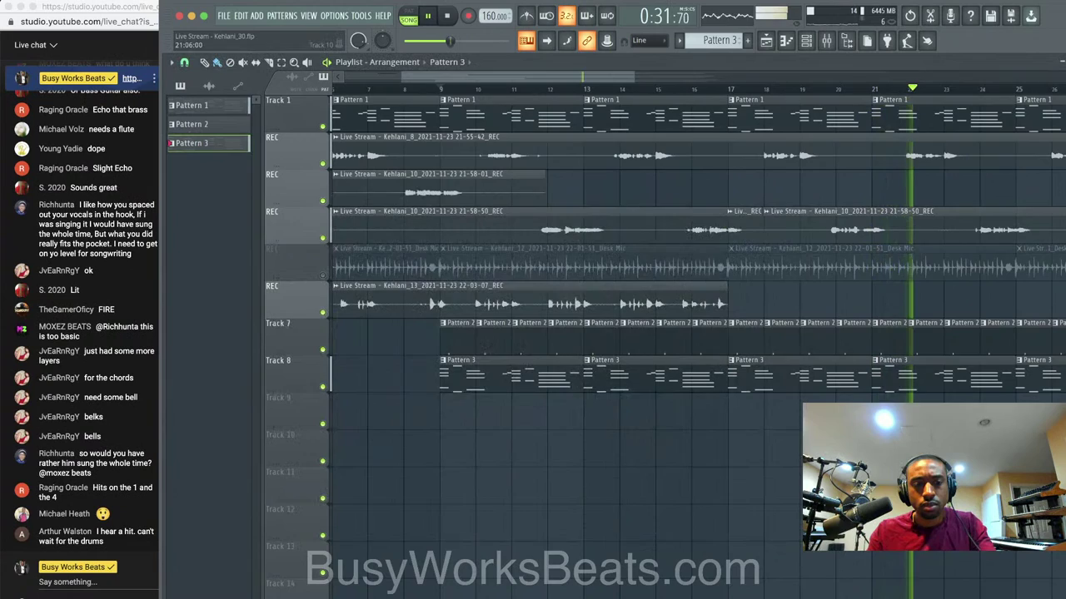
Zoom out the playlist, replay the song from the beginning, and reopen the mixer.
scroll(874, 442, "down", 3)
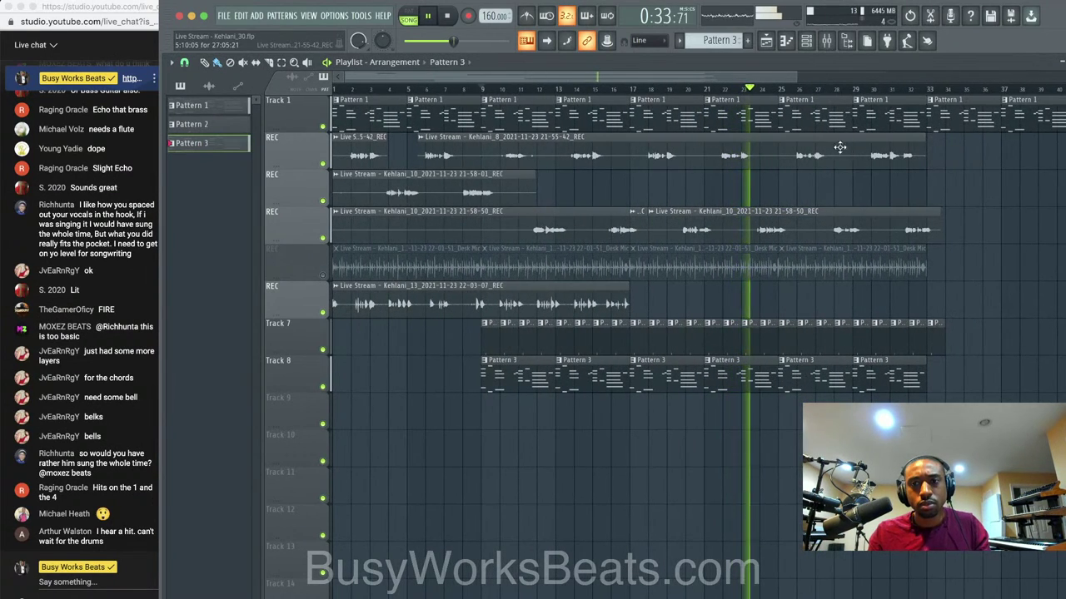
scroll(799, 266, "down", 2)
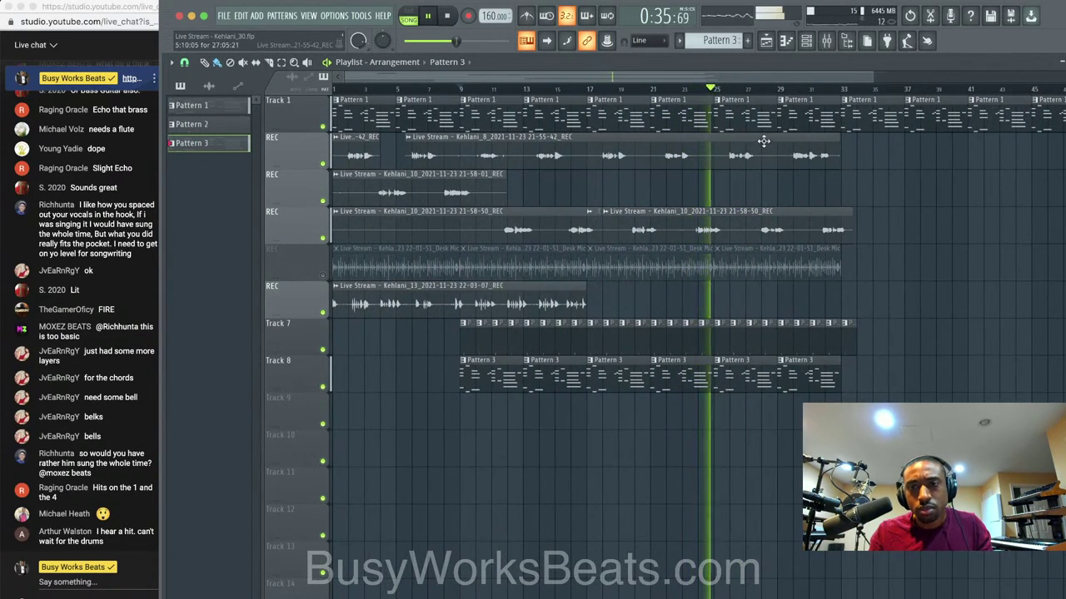
key("space")
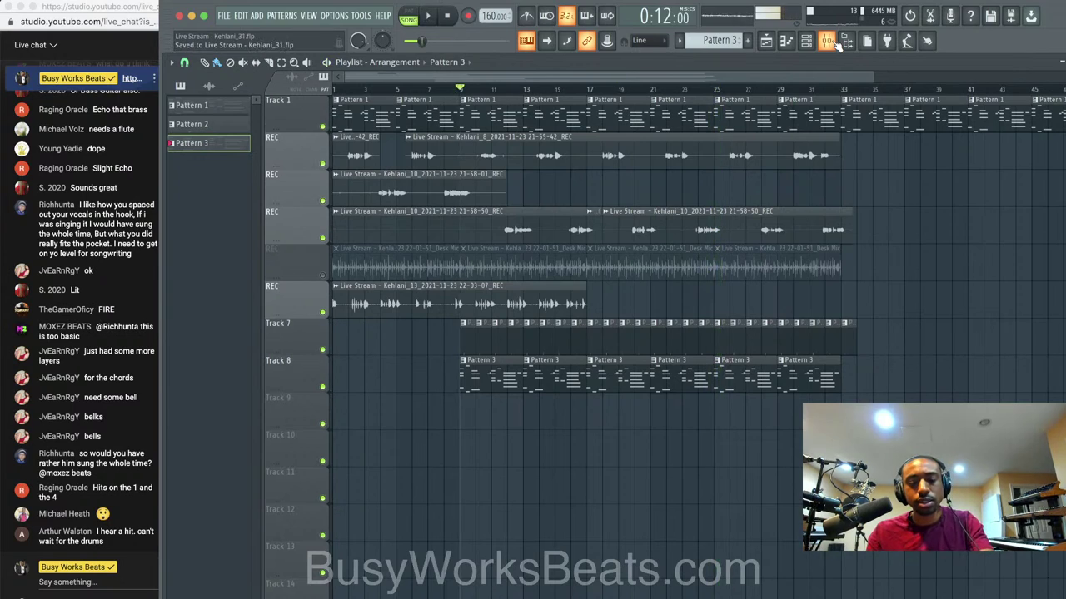
key("space")
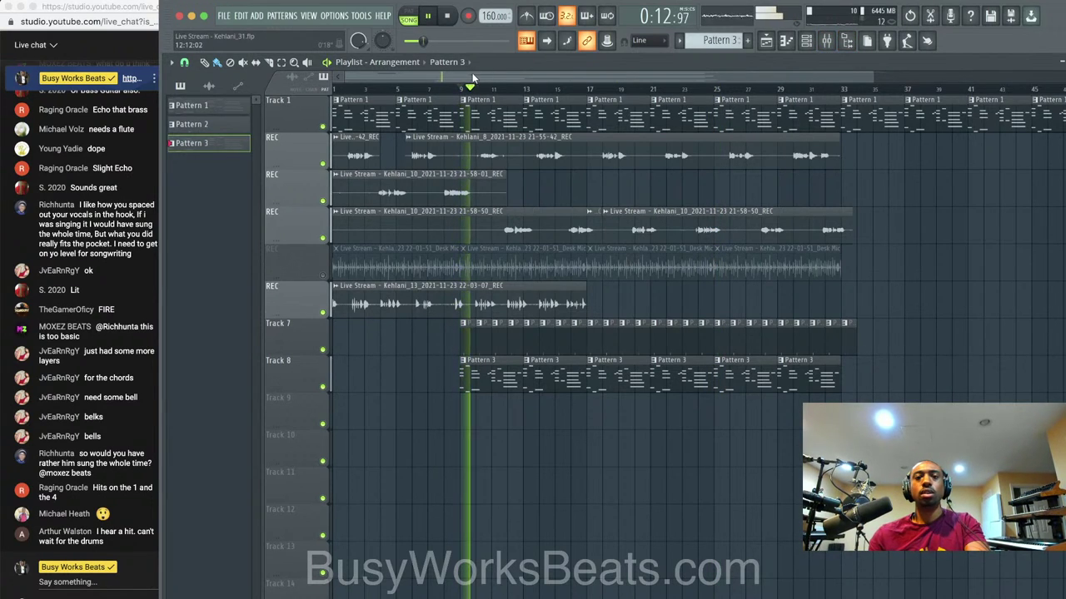
left_click(449, 17)
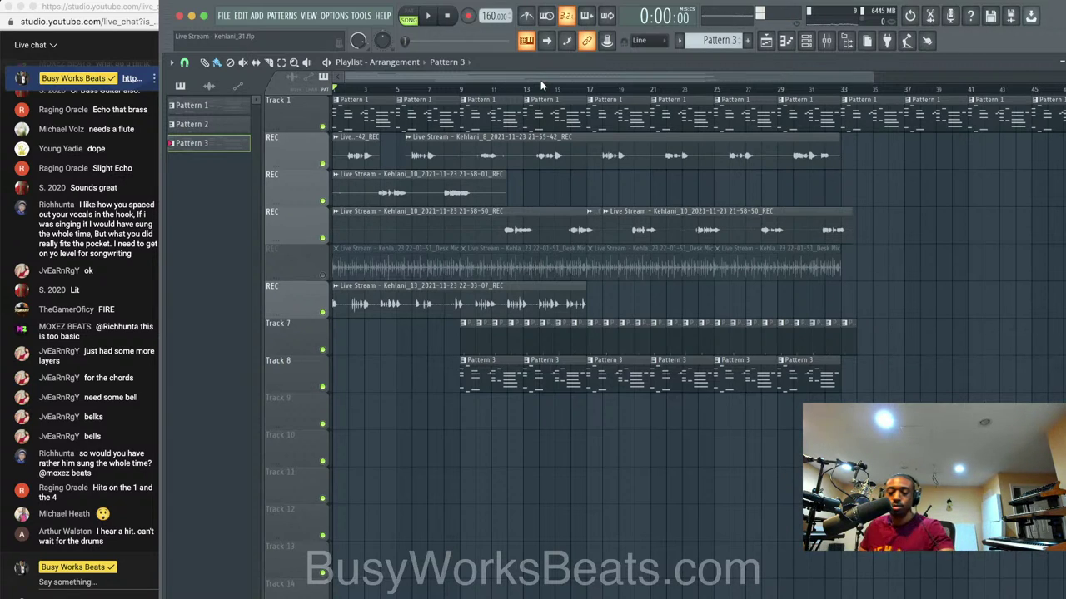
key("space")
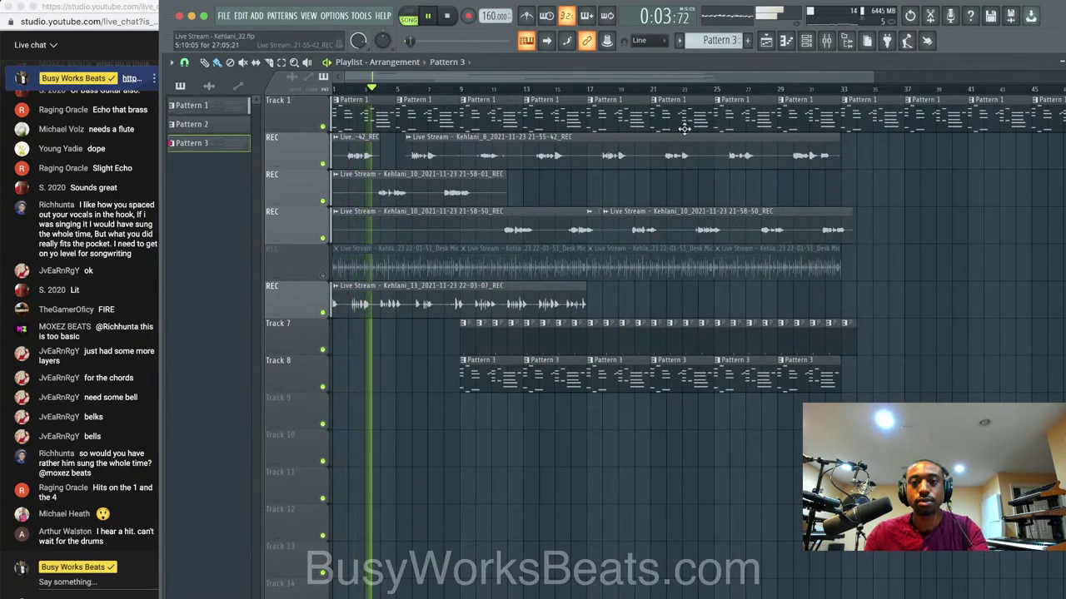
key("F9")
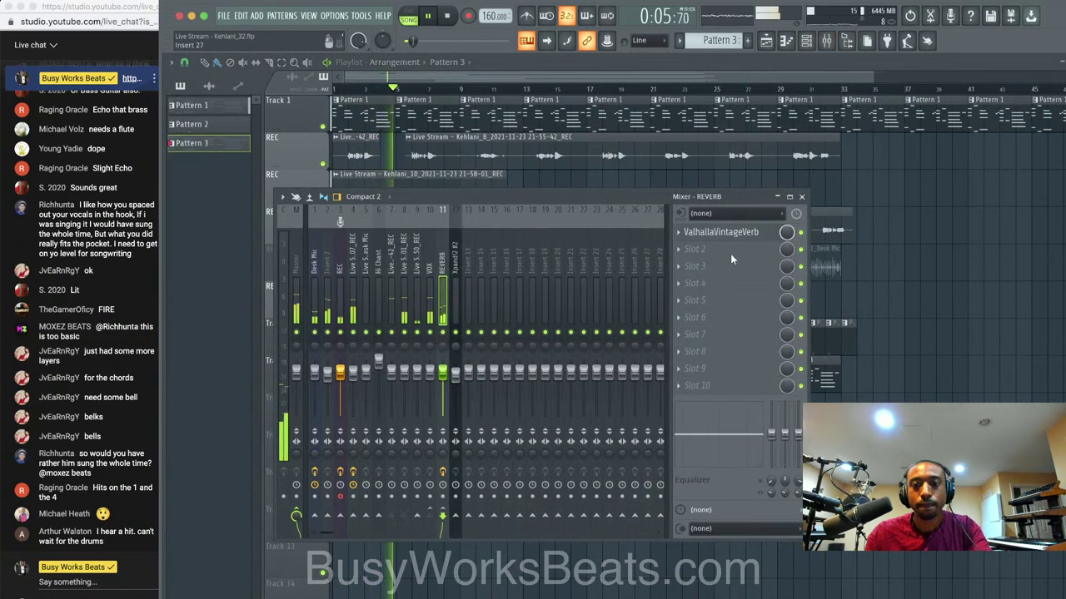
Load Ozone 9 Dynamics on the REVERB insert in Mid/Side mode with Mid threshold at -30.6 dB.
left_click(730, 253)
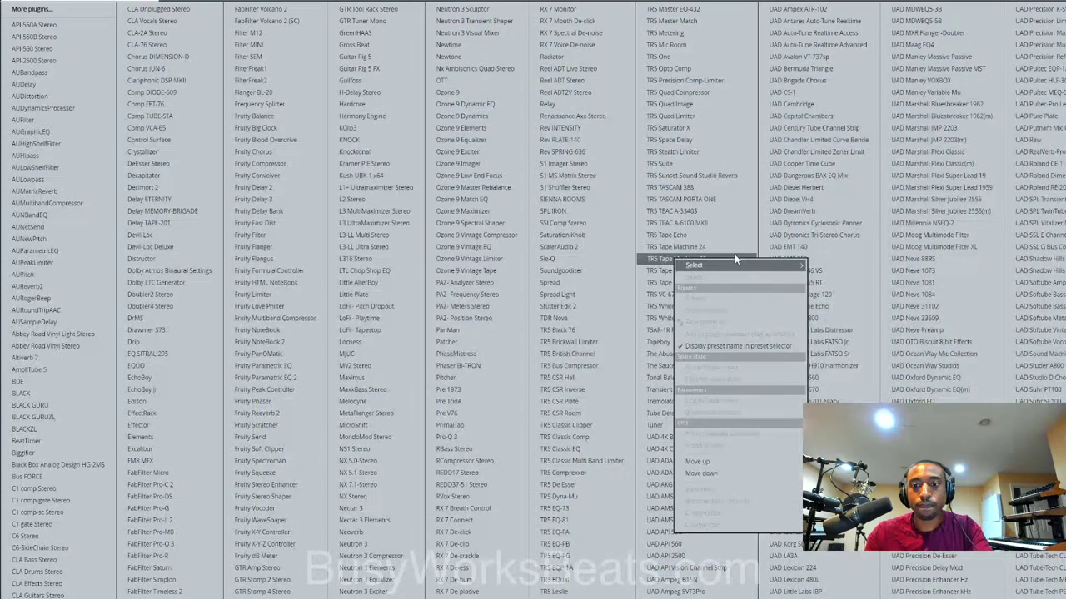
left_click(511, 110)
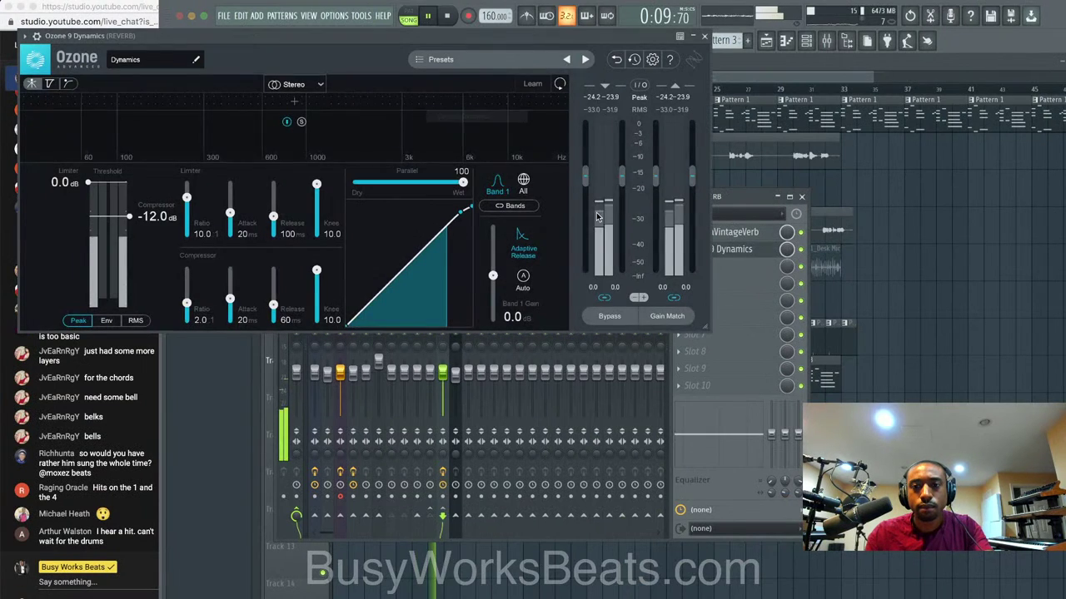
left_click(317, 84)
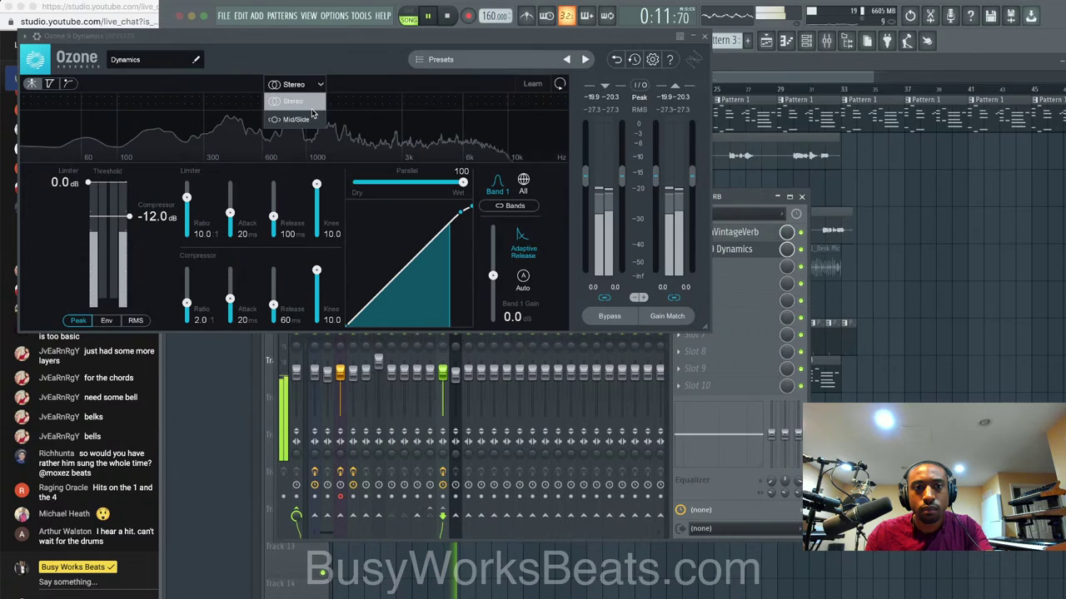
left_click(294, 119)
left_click(343, 84)
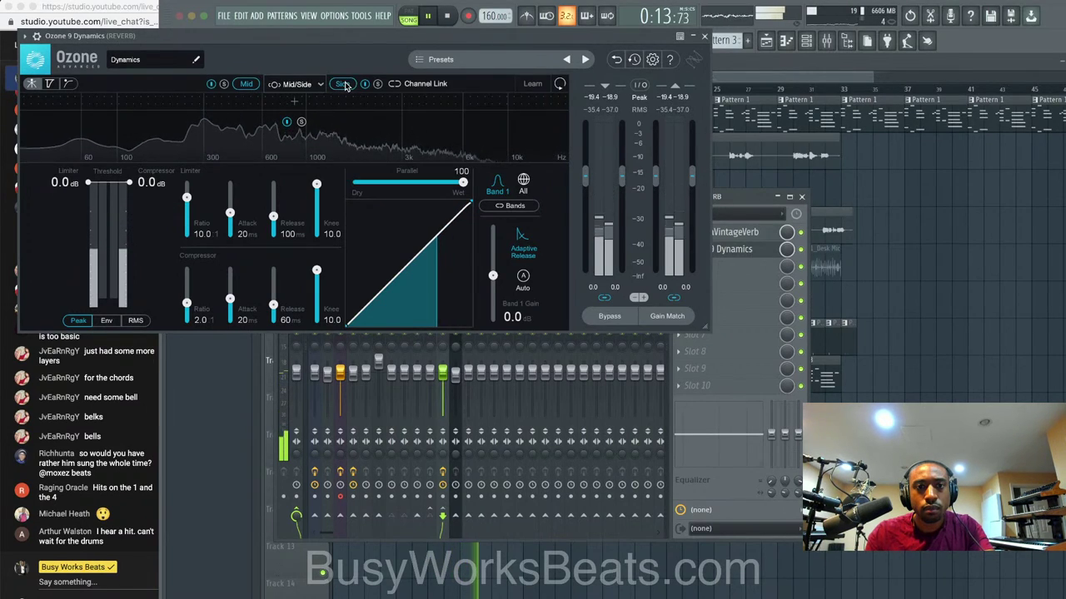
left_click(246, 83)
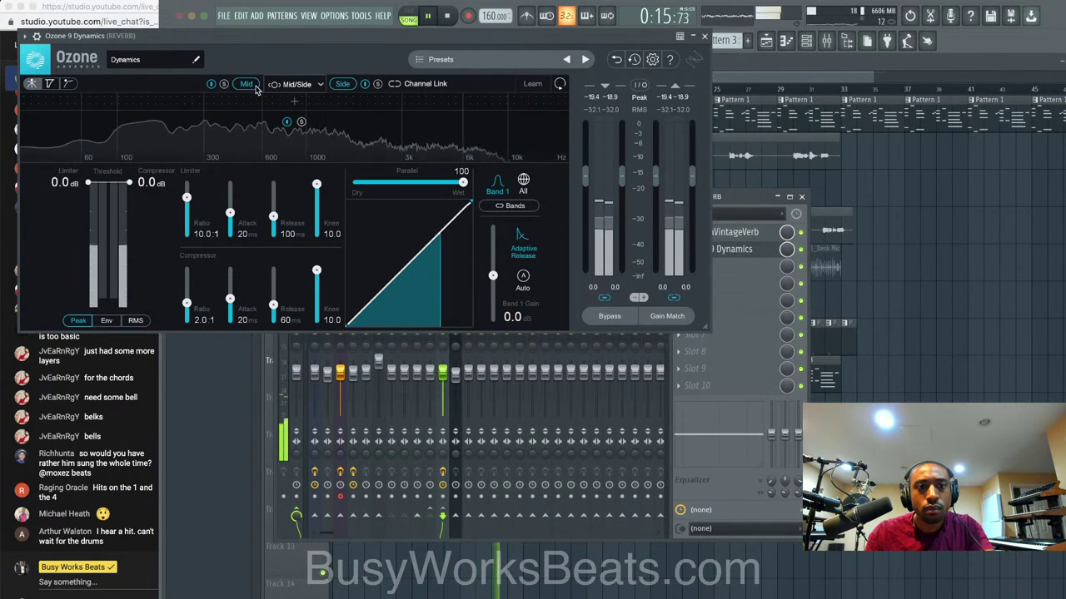
left_click_drag(129, 183, 148, 273)
left_click(704, 37)
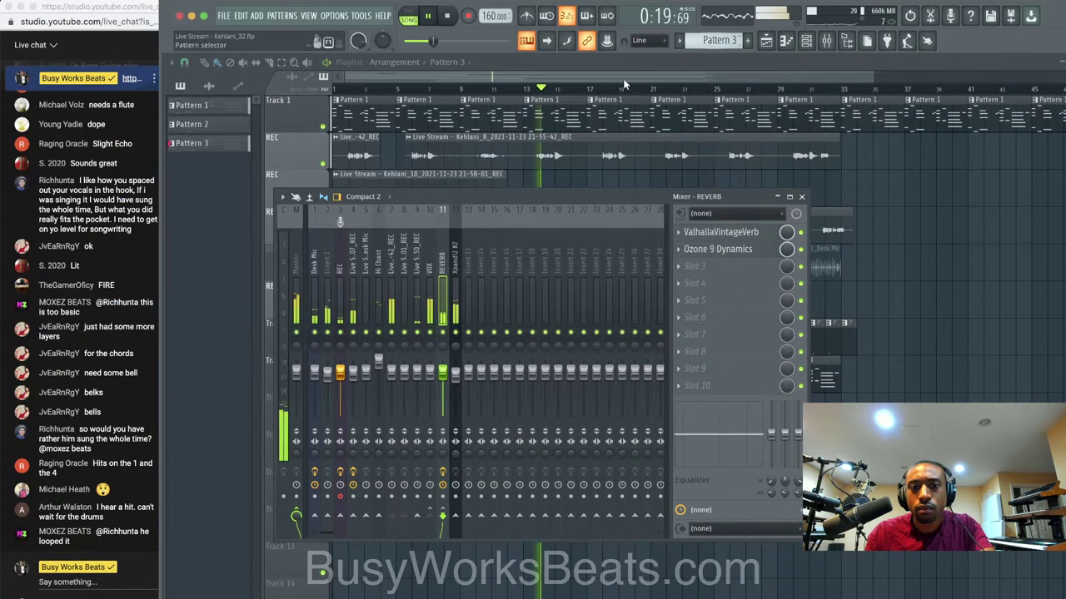
Unmute the Desk Mic track and delete its first two clips.
right_click(873, 360)
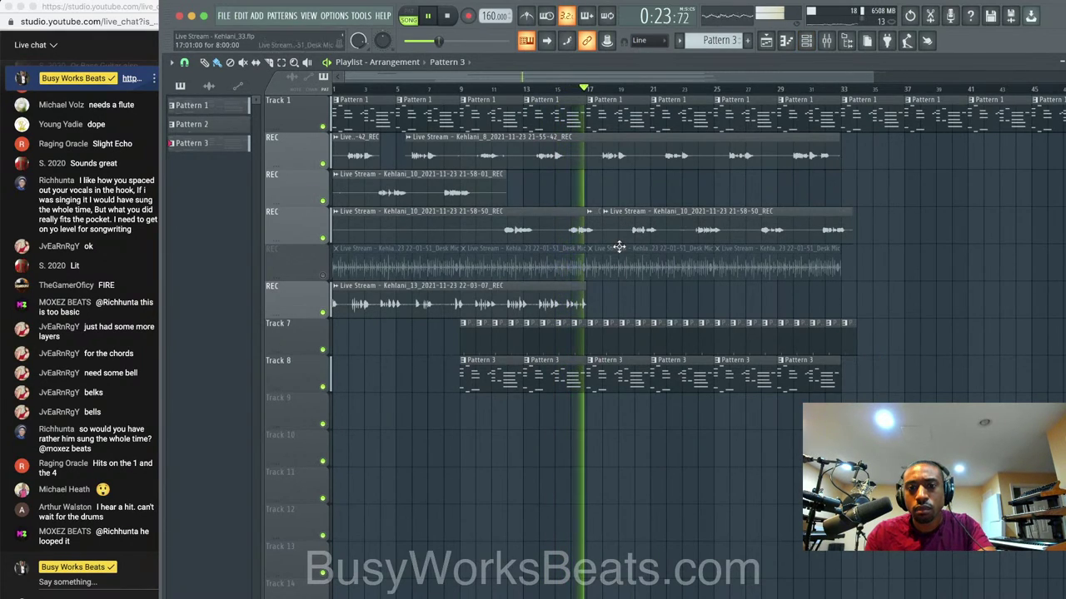
left_click(327, 277)
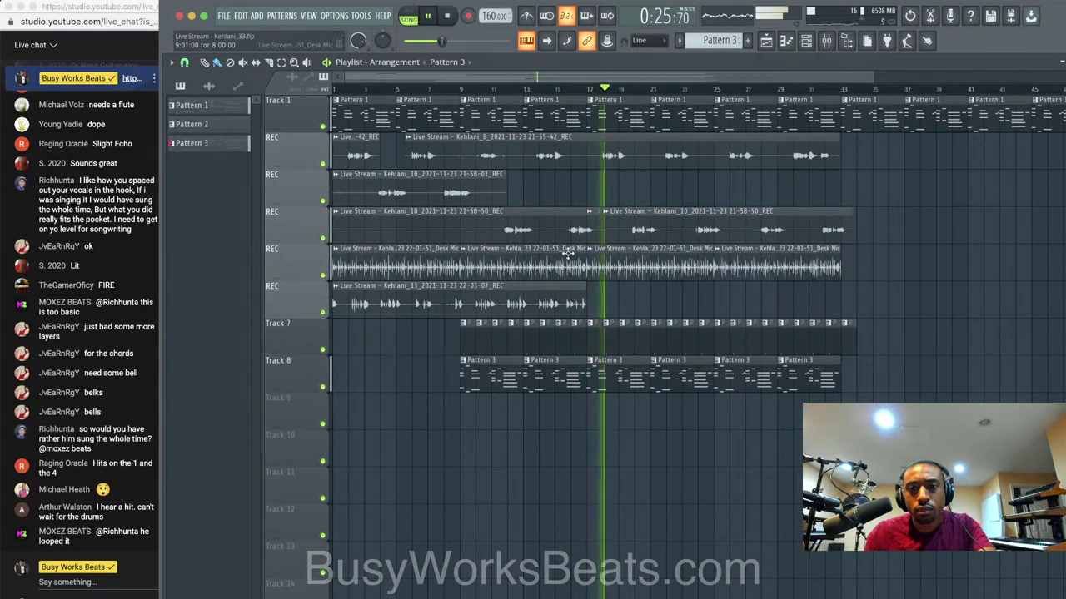
left_click(793, 45)
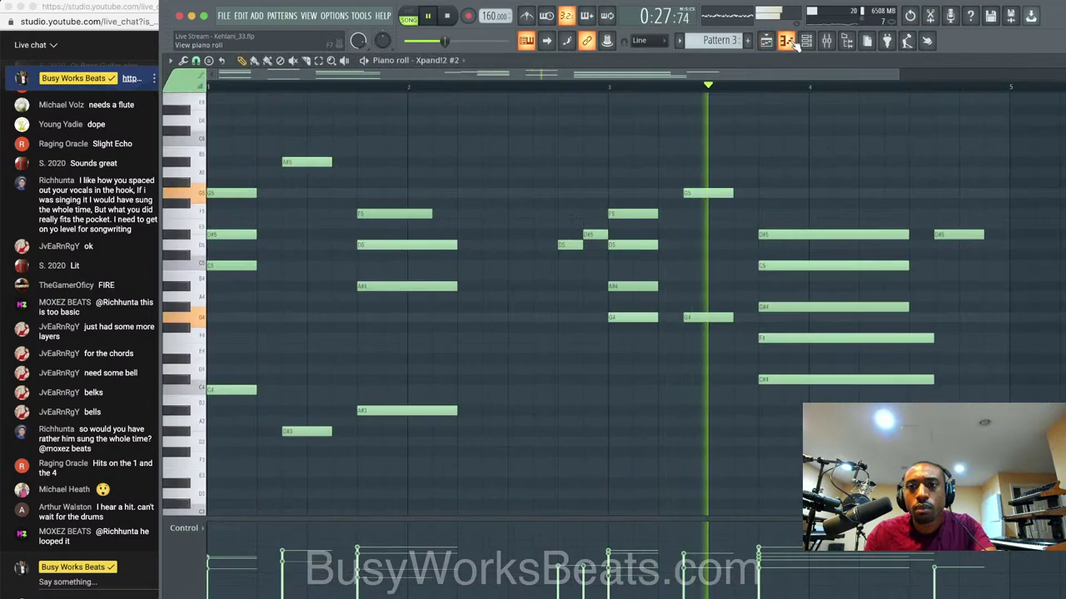
left_click(793, 46)
right_click(556, 254)
right_click(455, 265)
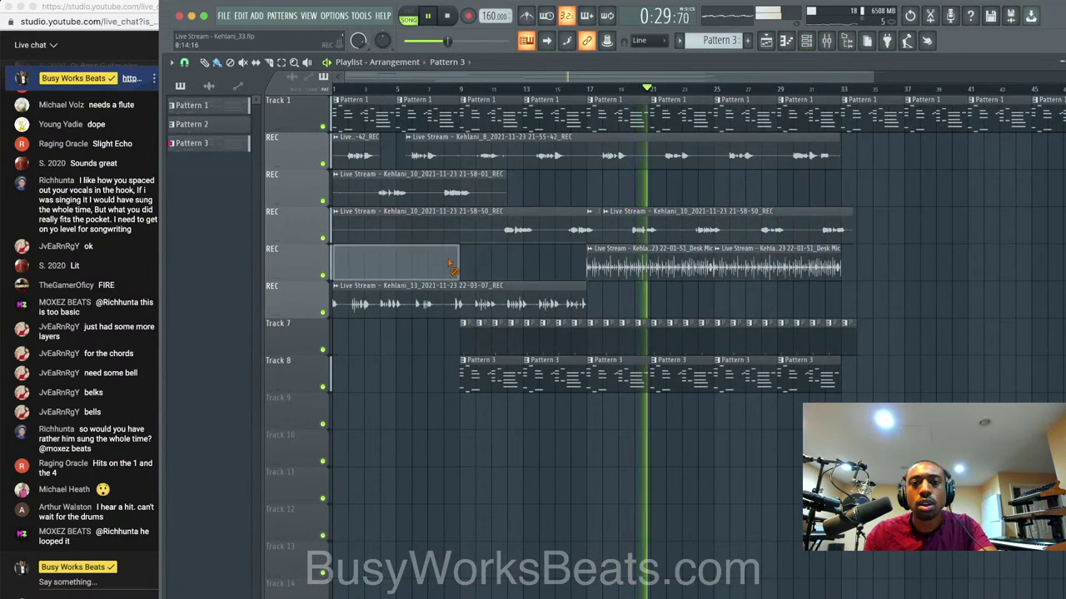
Save a new version and select the song range from bar 17 to 33.
key("super+n")
key("space")
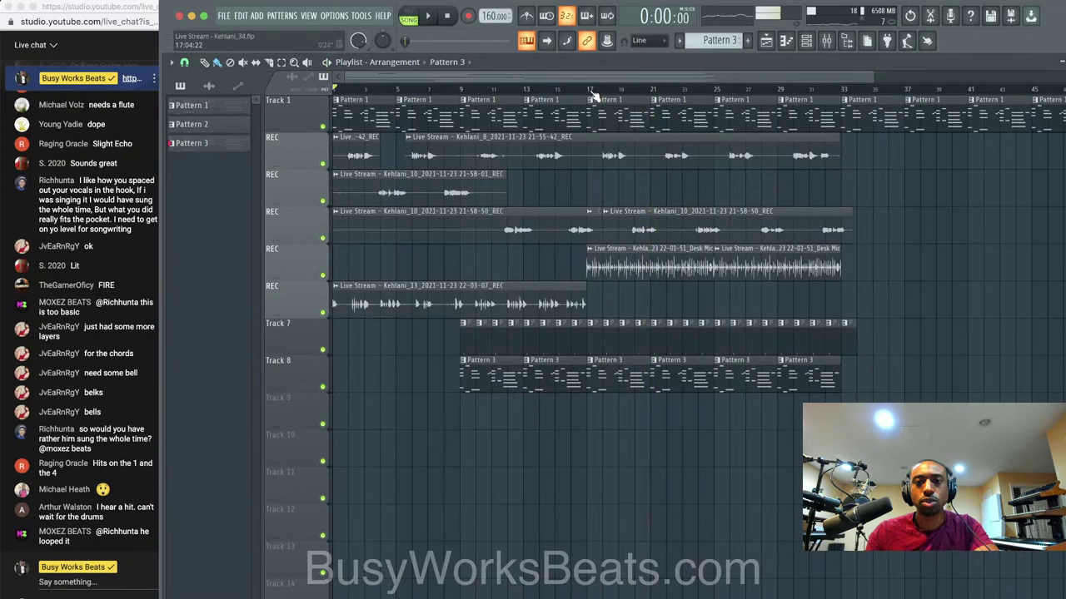
left_click_drag(594, 96, 841, 96)
Create a new empty Pattern 4 in the channel rack.
left_click(847, 41)
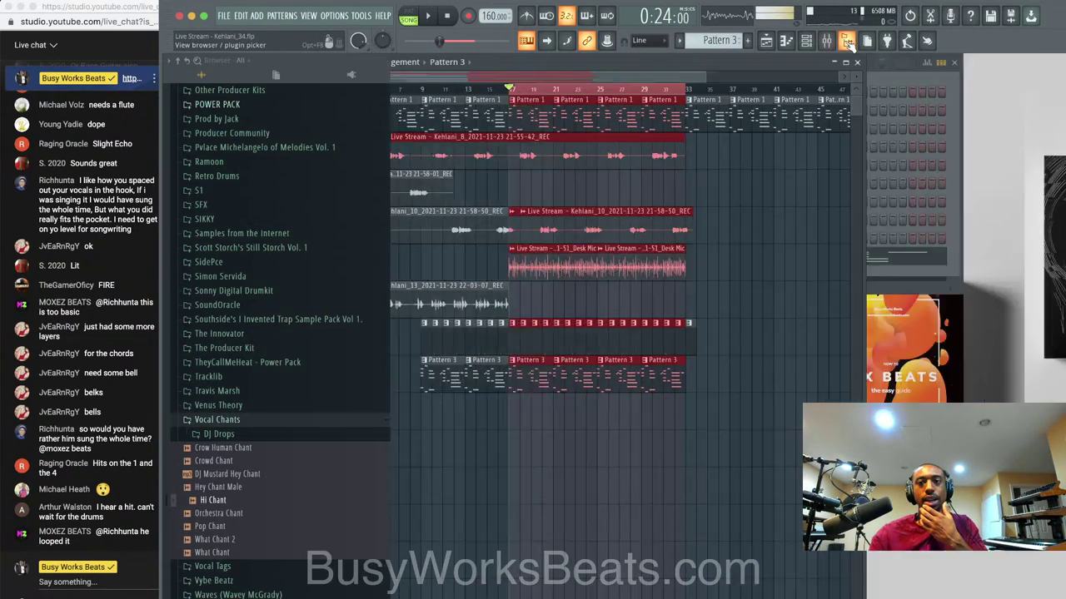
left_click(805, 41)
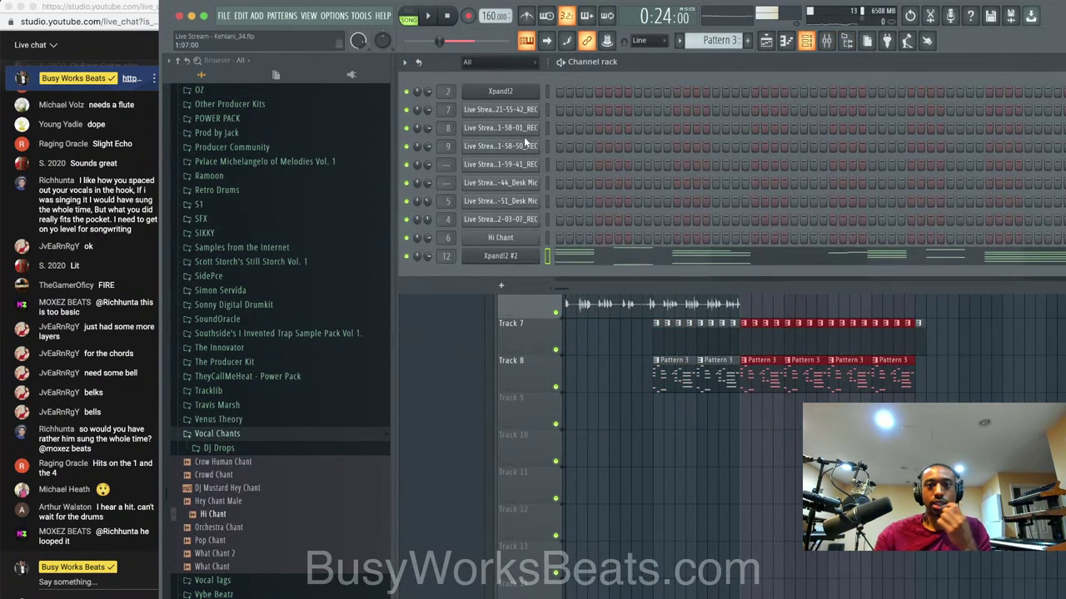
left_click(763, 45)
left_click(774, 57)
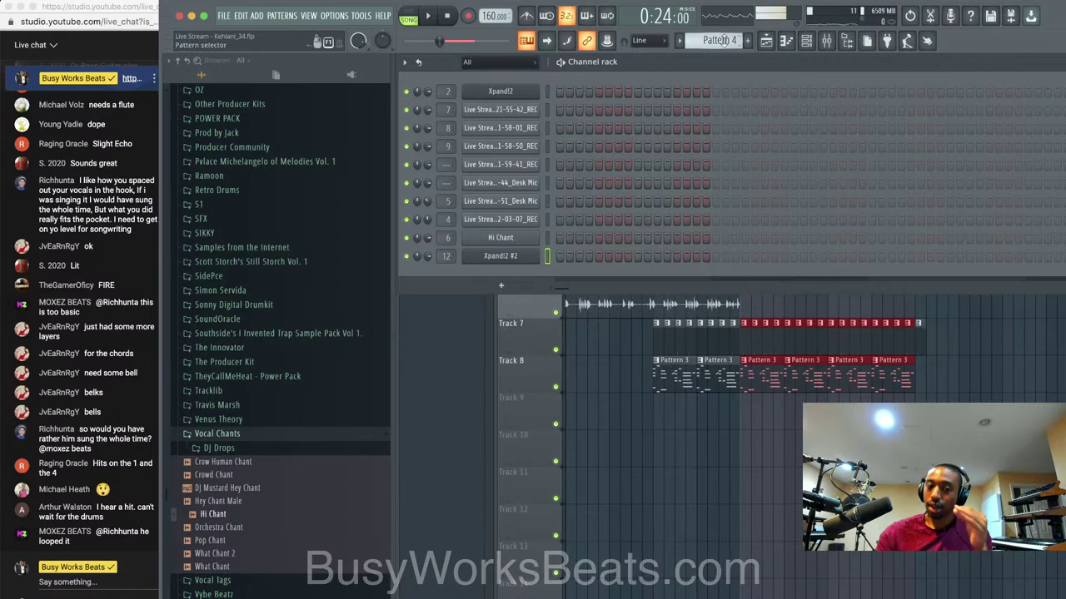
Browse to the Kount Drums Volume 4 One Shot Snares sample folder.
scroll(275, 390, "down", 3)
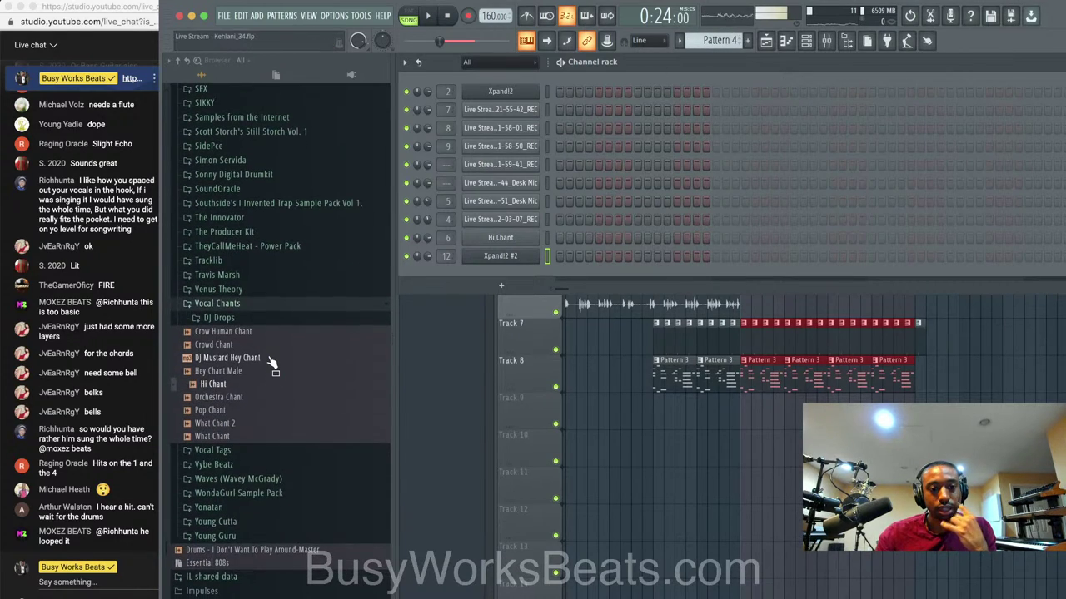
left_click(284, 305)
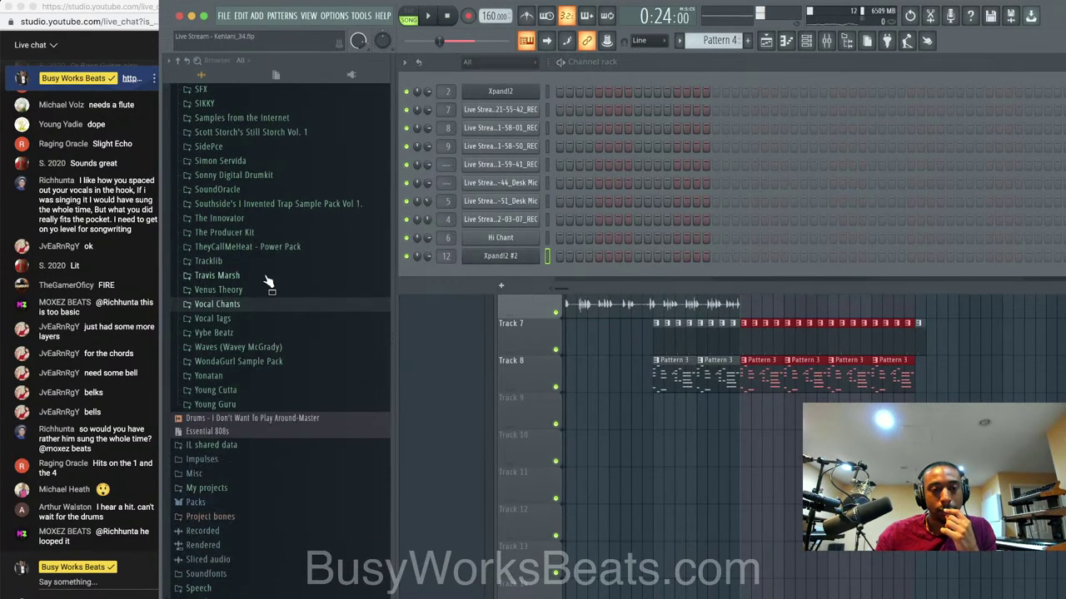
scroll(268, 283, "up", 4)
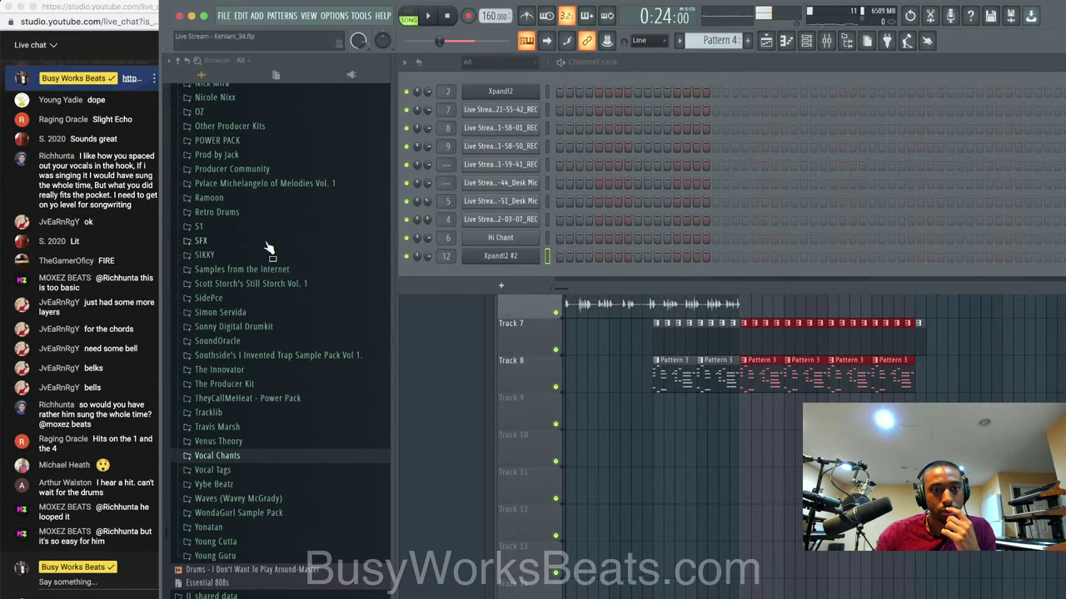
scroll(264, 227, "up", 4)
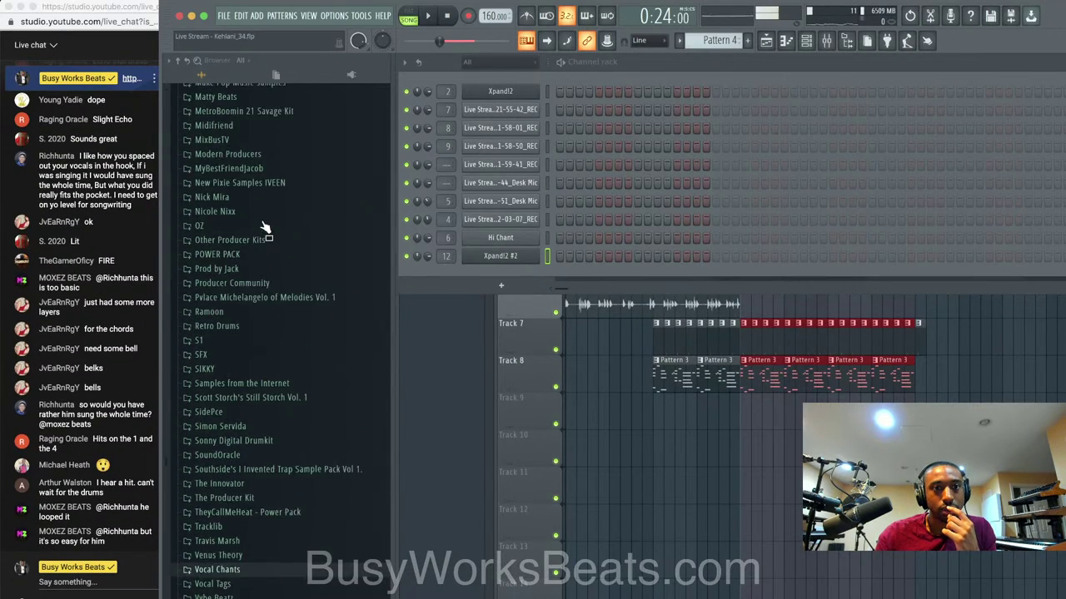
scroll(262, 183, "up", 1)
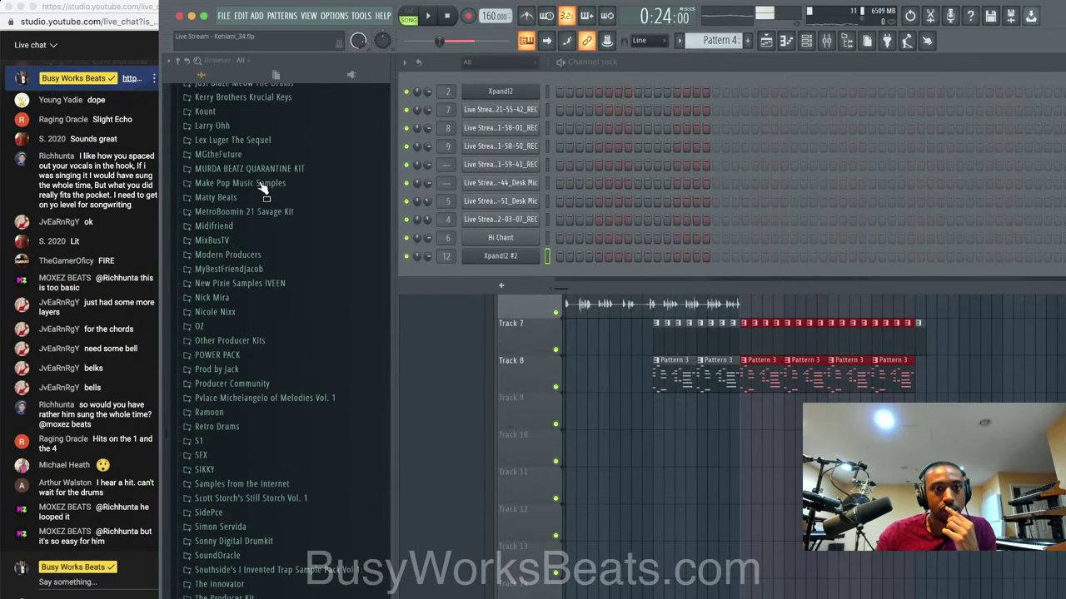
left_click(248, 114)
left_click(249, 129)
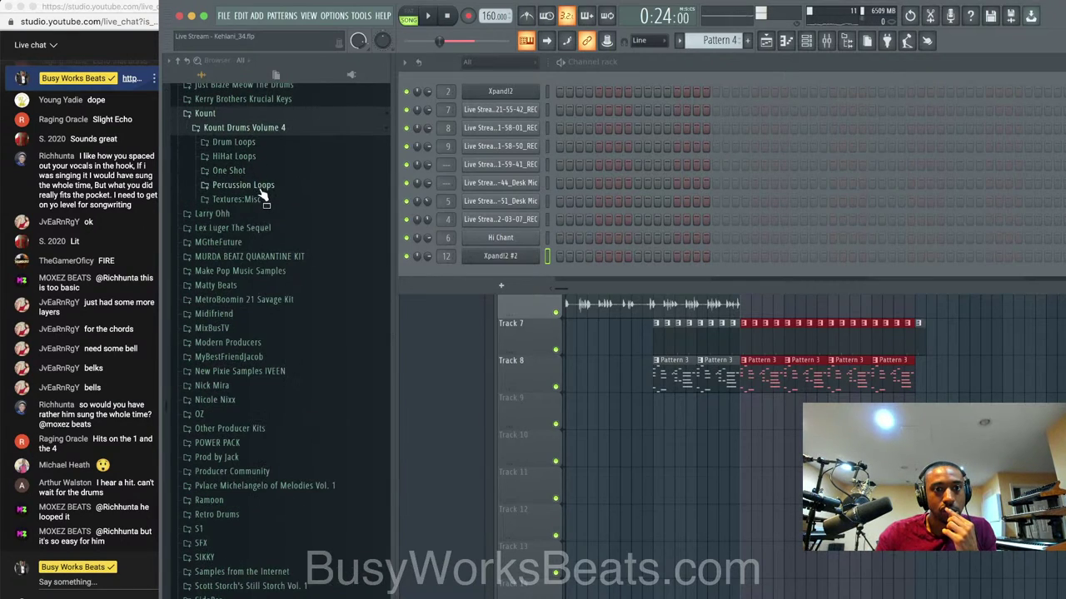
left_click(261, 171)
left_click(253, 229)
Audition snares and load Freeloader Snare into a new channel.
left_click(258, 242)
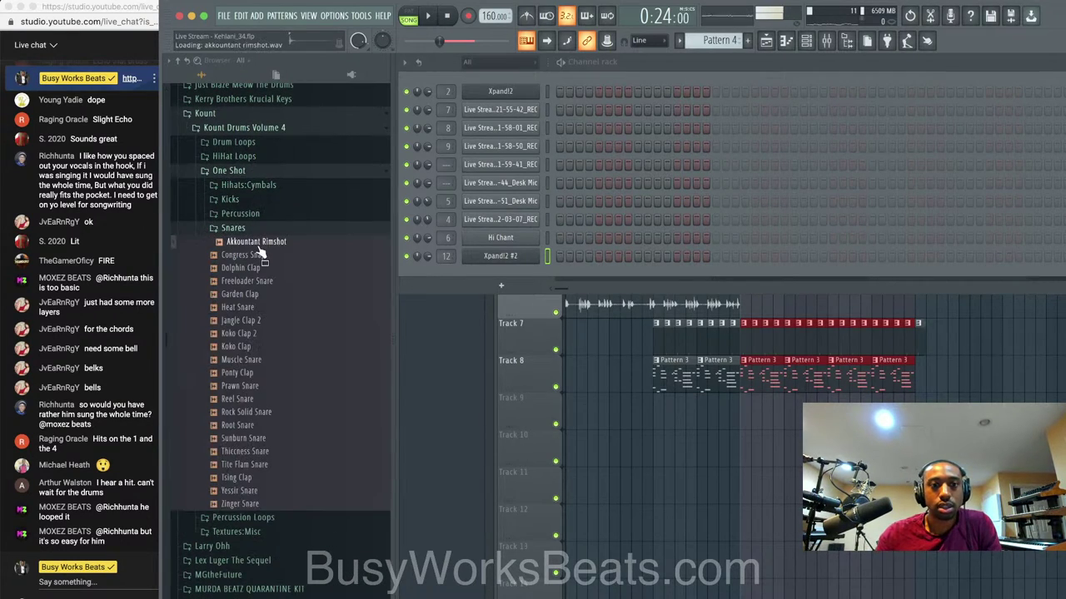
left_click(260, 282)
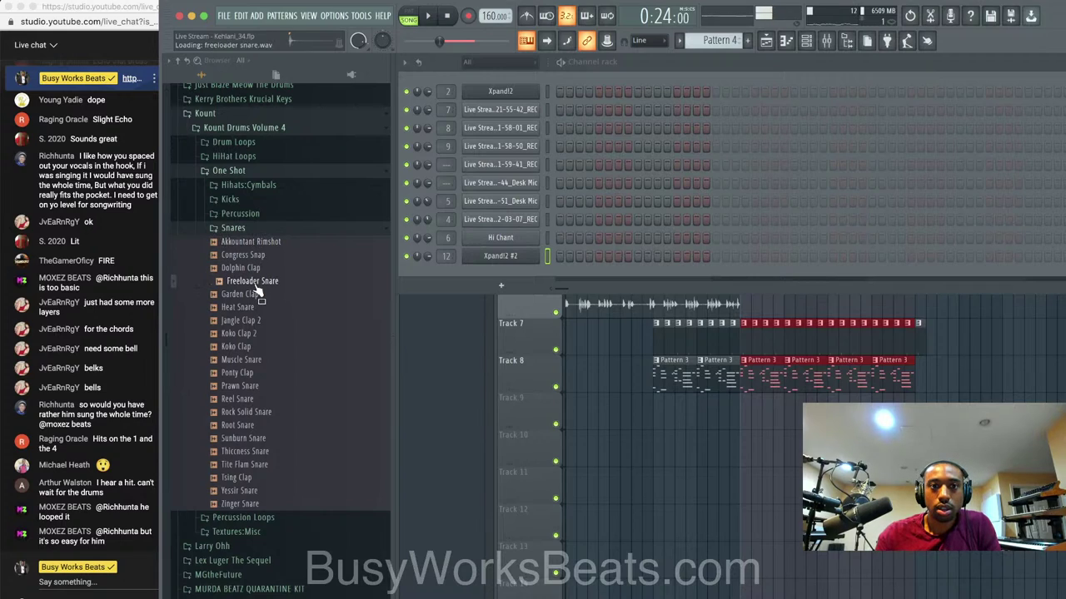
right_click(256, 283)
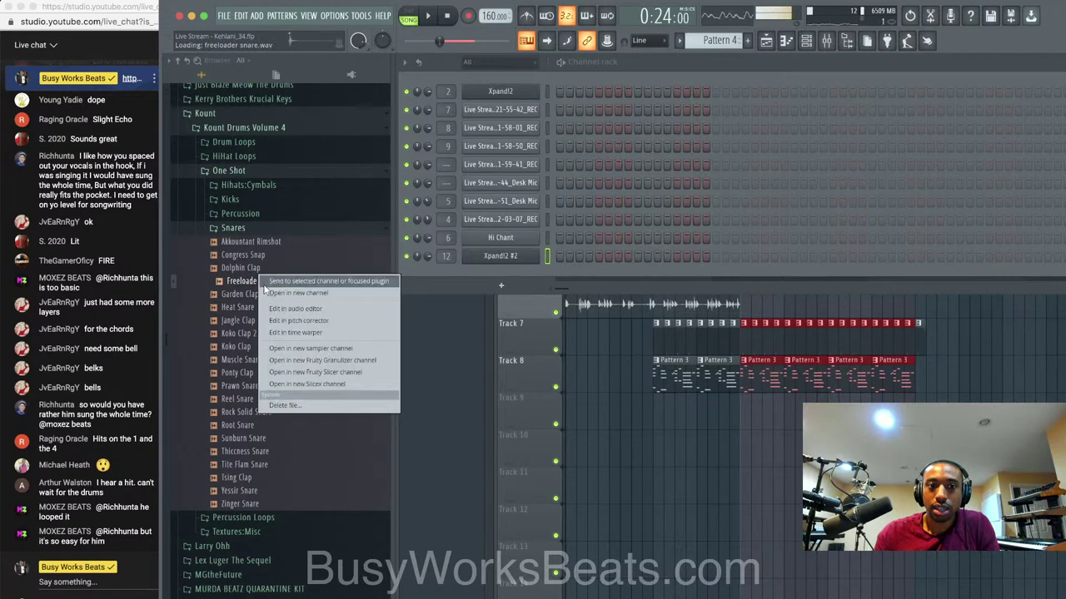
left_click(270, 290)
left_click(830, 184)
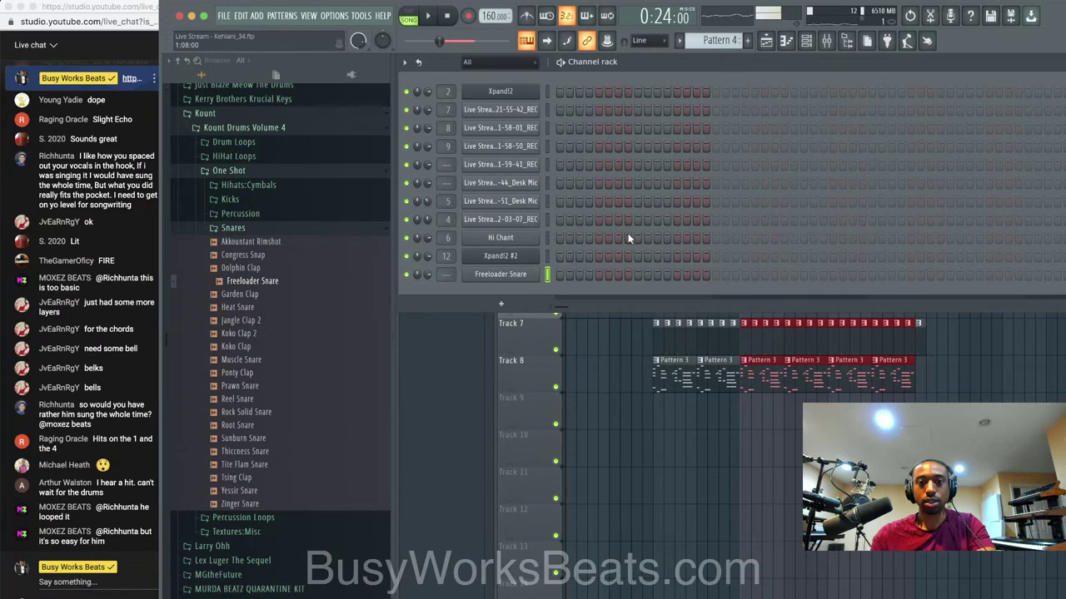
Place Pattern 4 on Track 9 and add a Freeloader Snare hit to it.
key("F9")
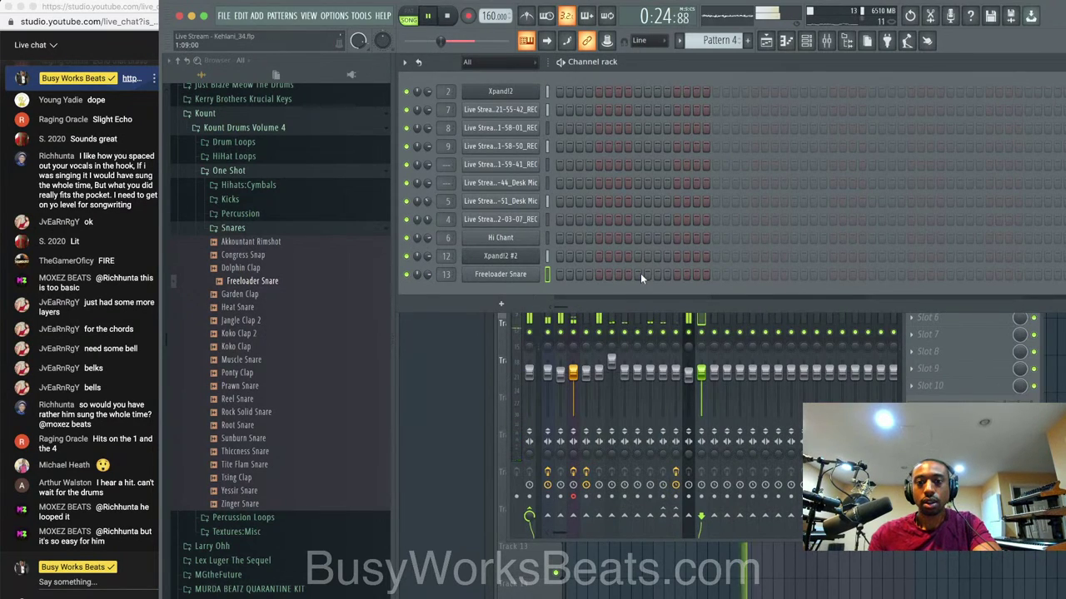
key("F5")
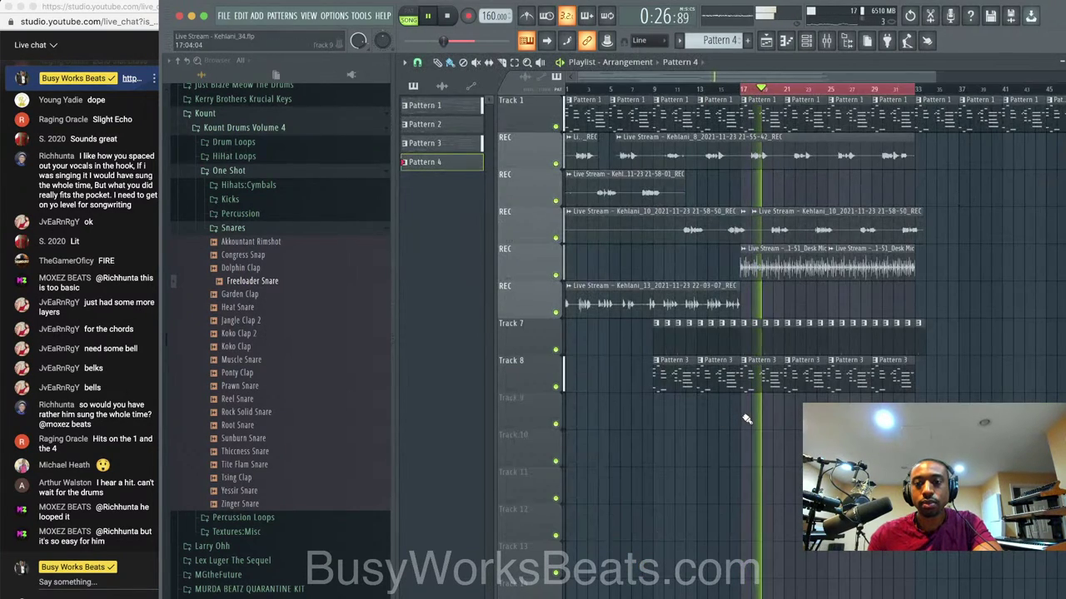
left_click(747, 419)
left_click(808, 43)
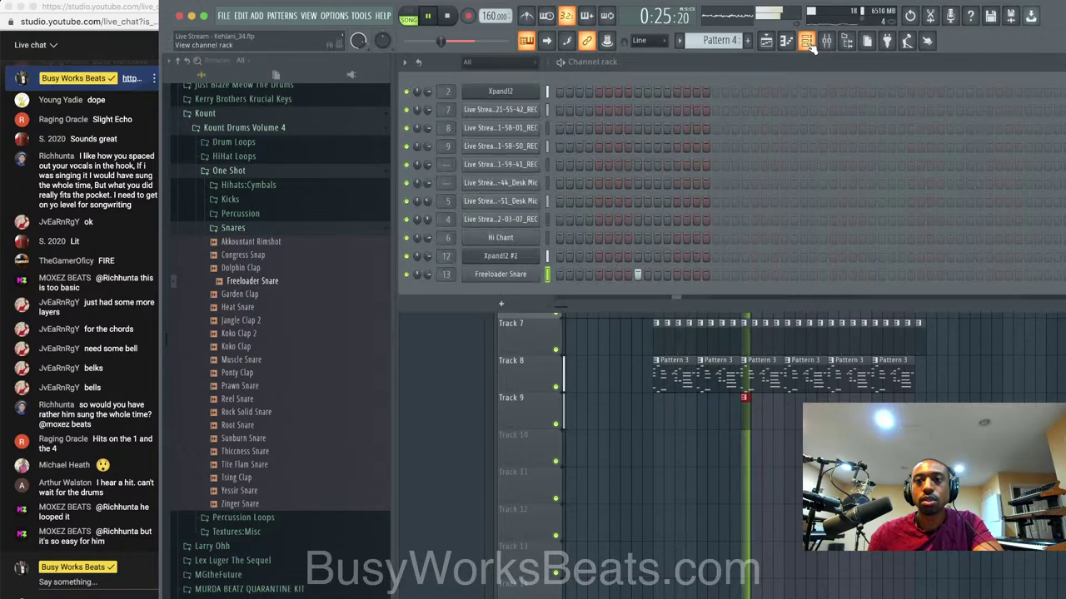
left_click(793, 275)
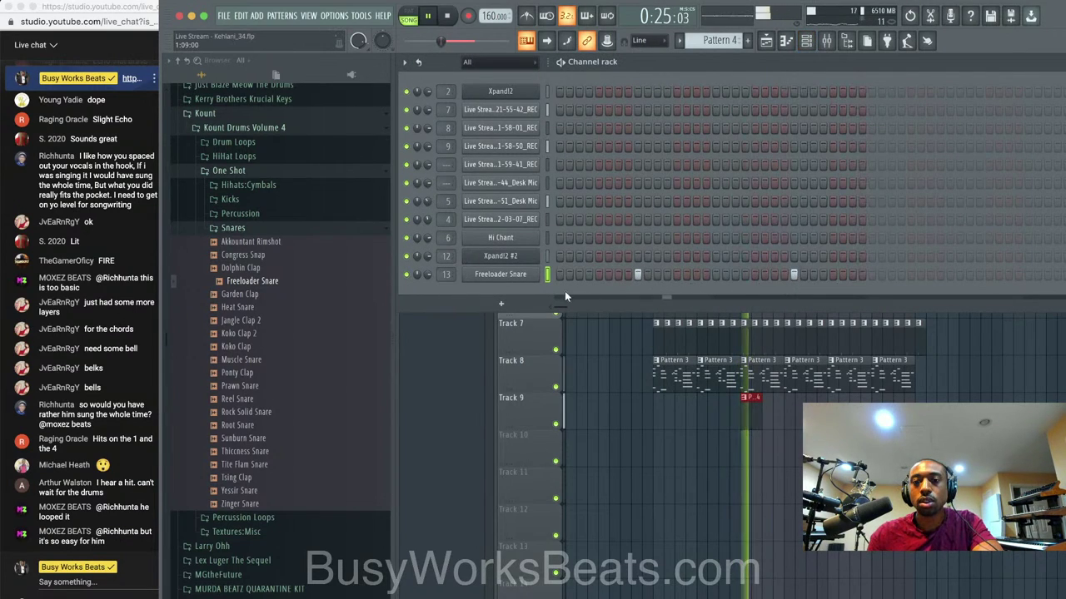
left_click(522, 274)
key("space")
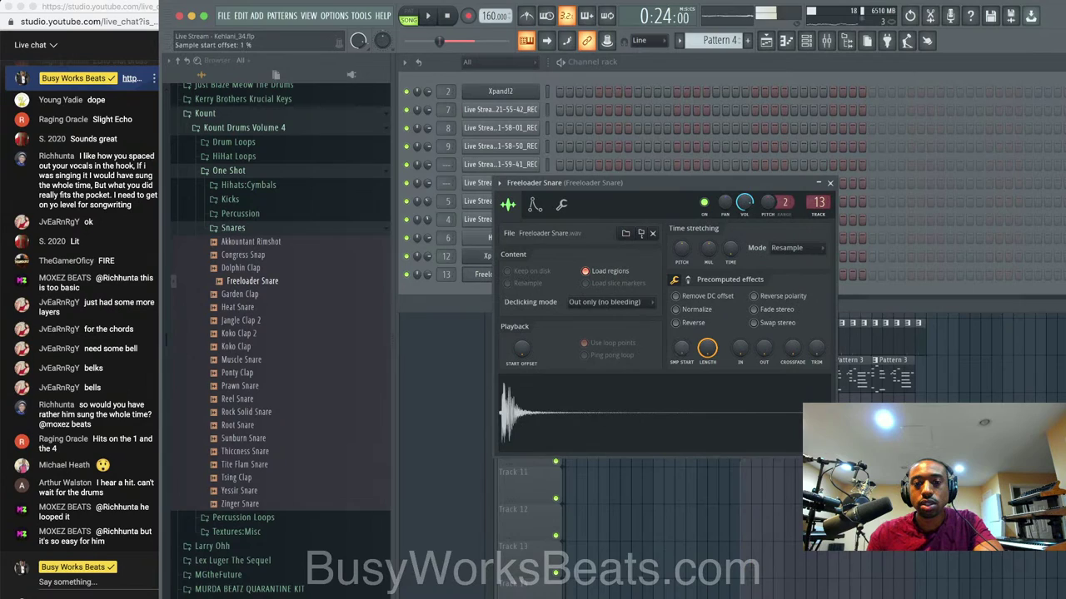
left_click(829, 183)
Paint repeating Pattern 4 clips along Track 9 and play them back.
left_click(804, 396)
key("space")
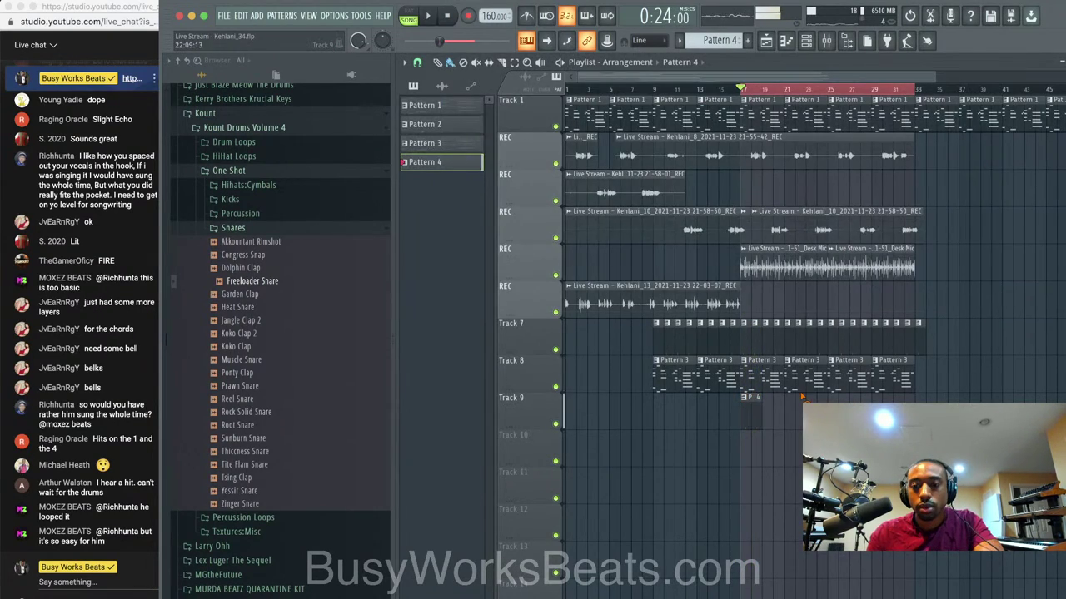
left_click_drag(770, 420, 907, 420)
key("space")
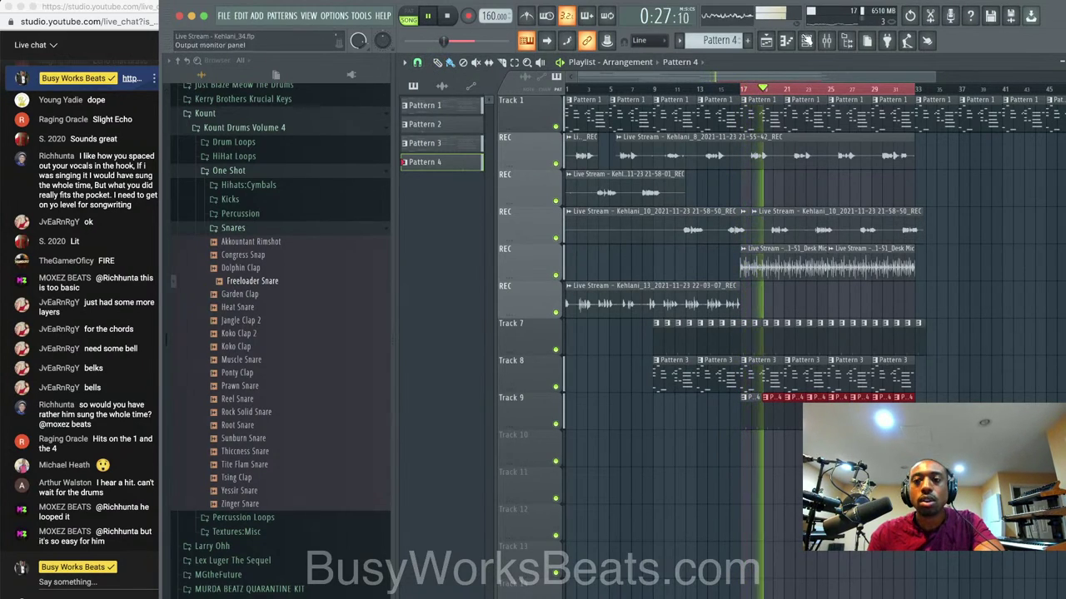
left_click(807, 41)
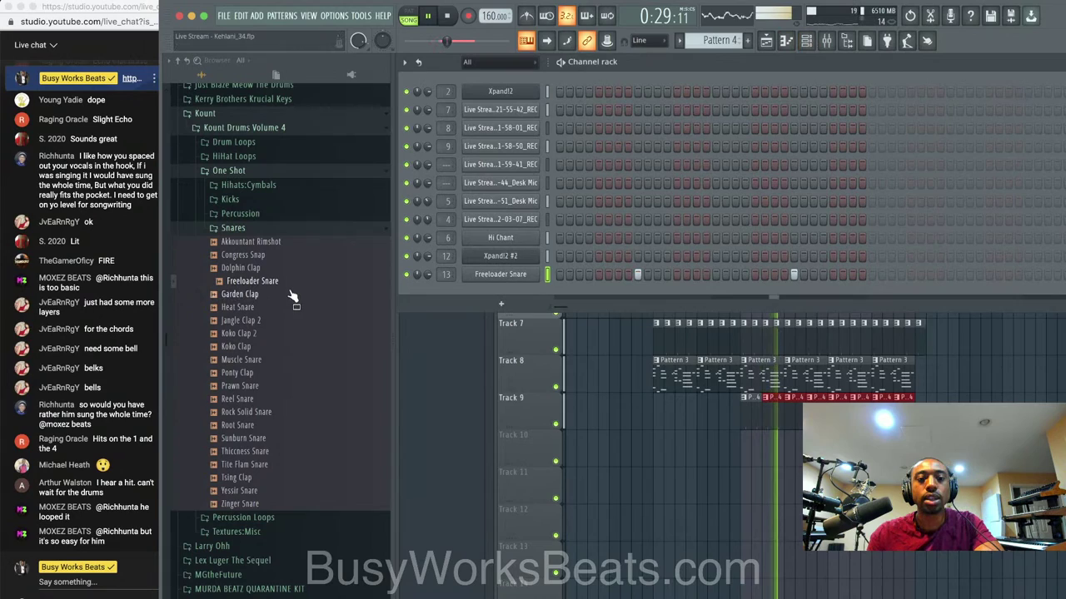
Audition the claps and load Jangle Clap 2 into a new channel.
left_click(288, 296)
left_click(278, 322)
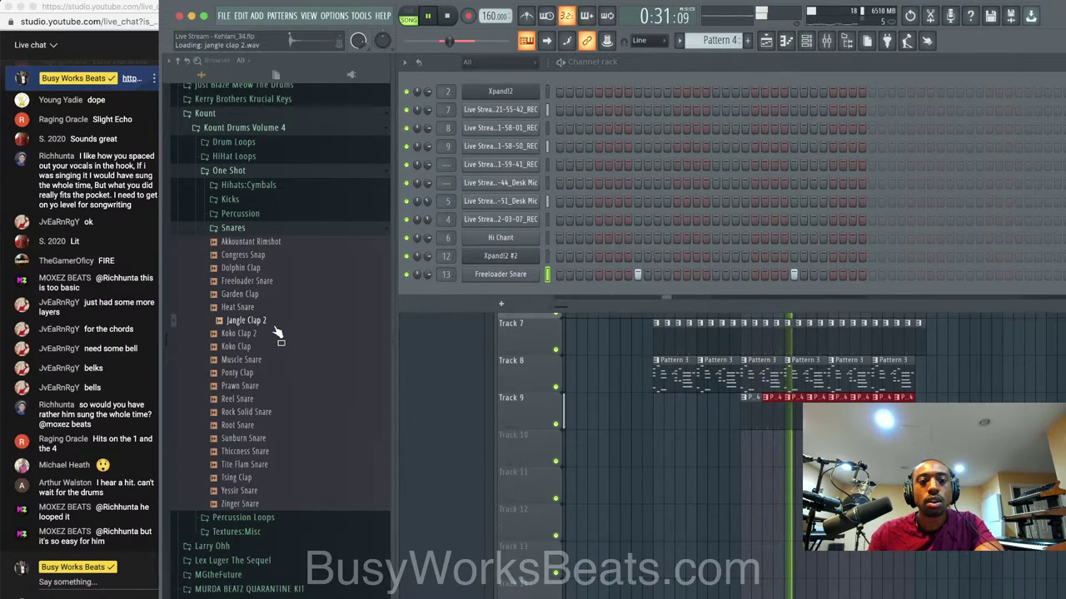
left_click(274, 331)
right_click(270, 322)
left_click(278, 331)
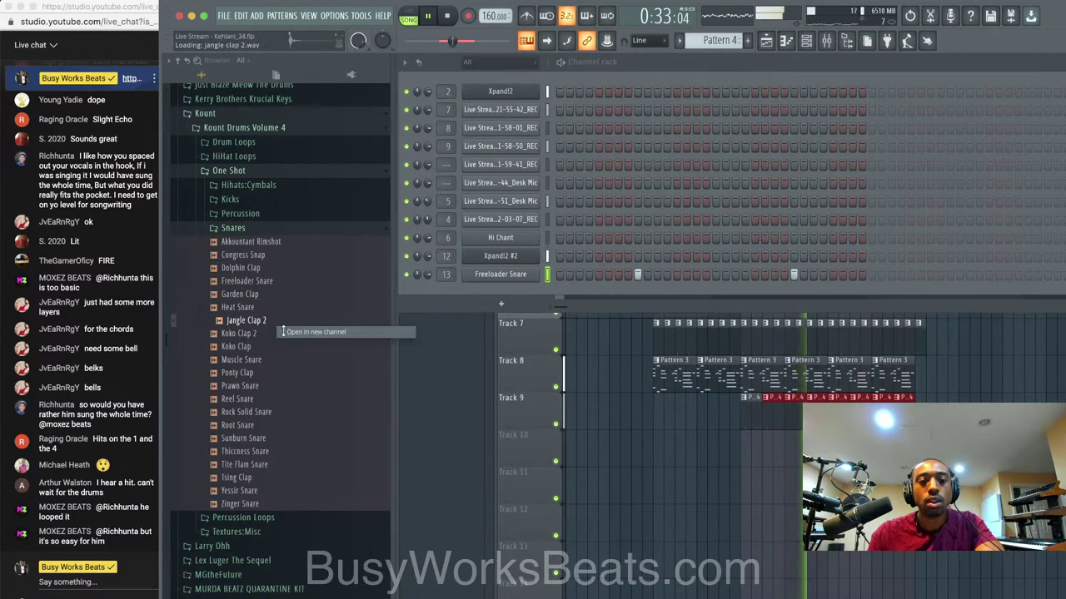
left_click(262, 336)
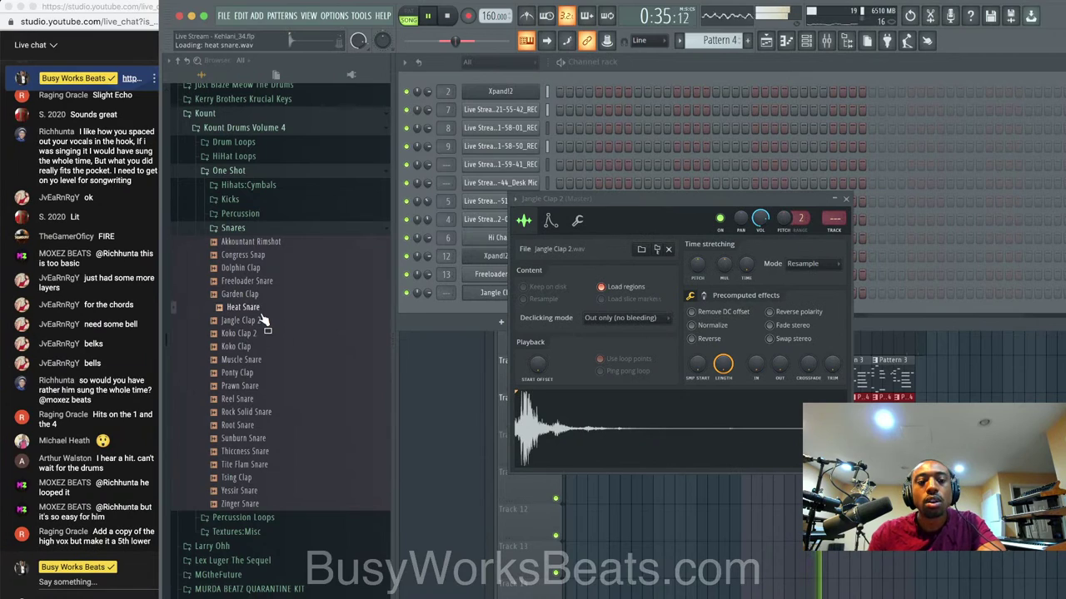
left_click(846, 200)
Lower Jangle Clap 2's volume to 71% and review the REVERB insert effects.
key("F9")
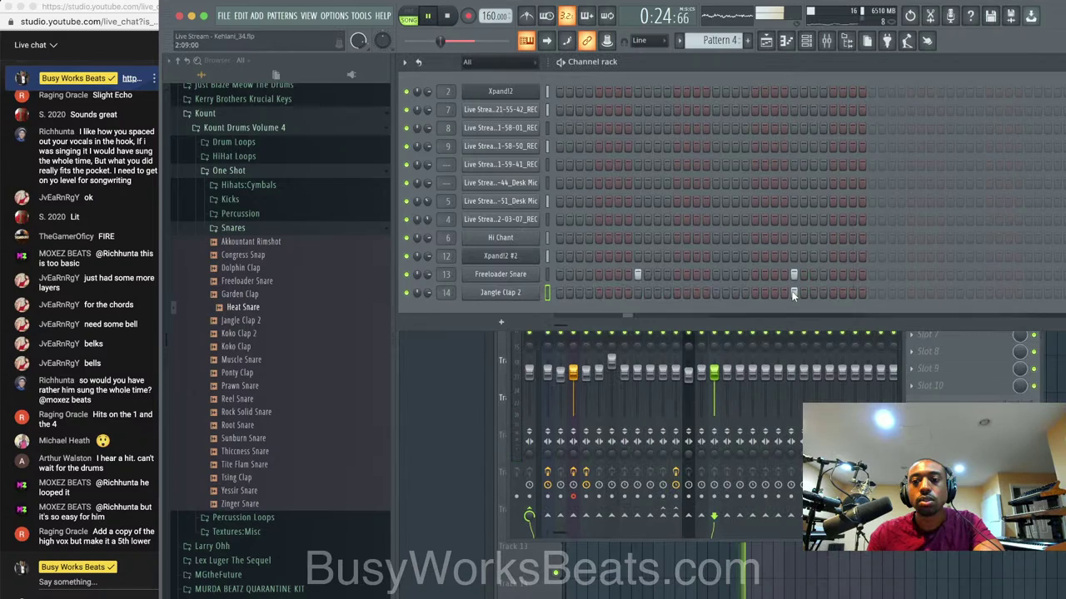
left_click_drag(428, 292, 428, 300)
key("F5")
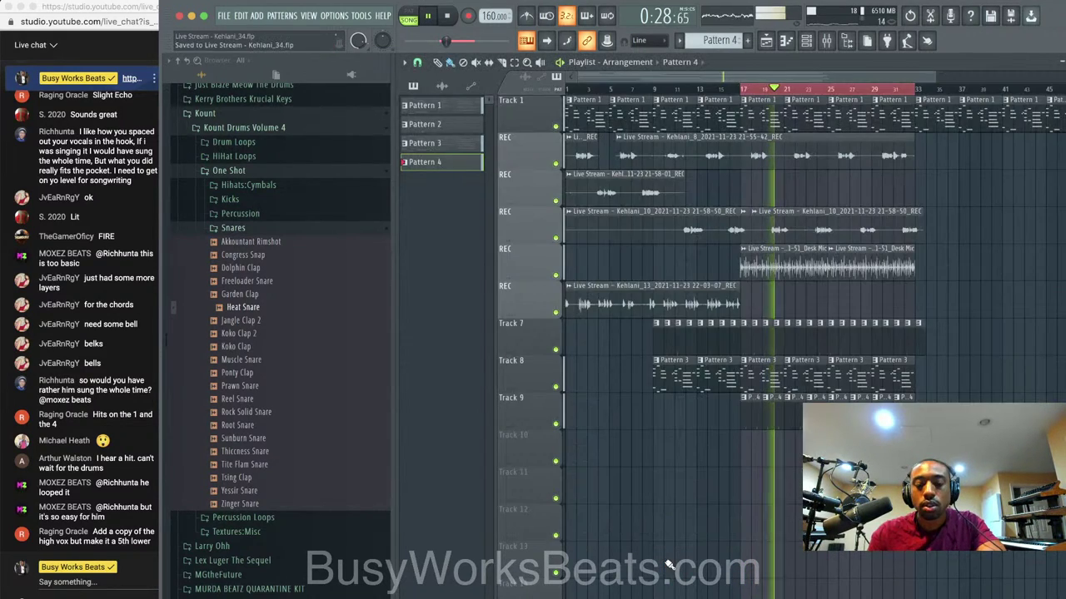
key("F6")
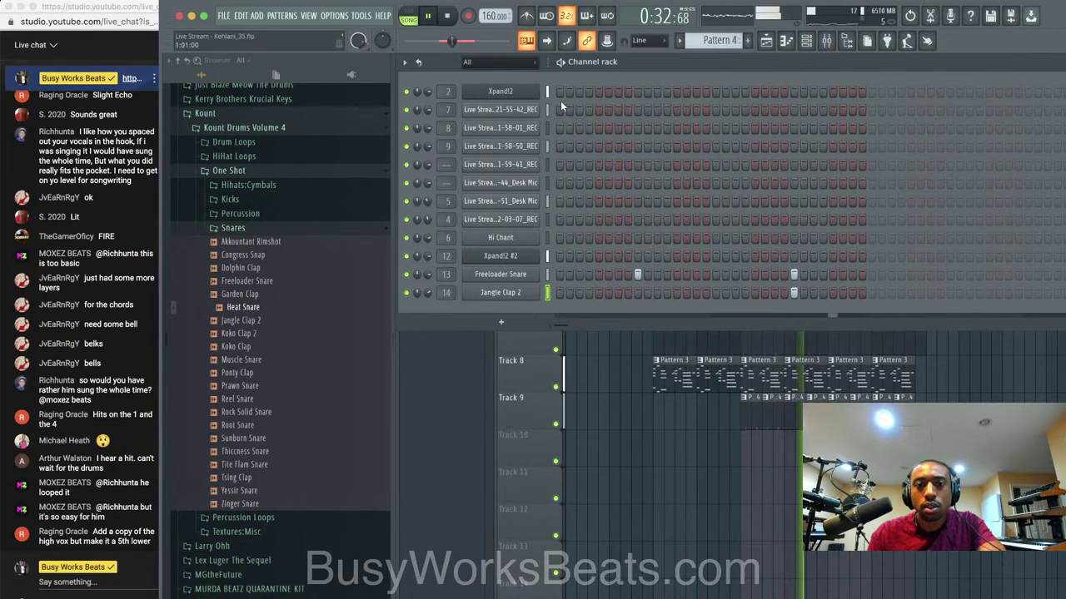
left_click(826, 42)
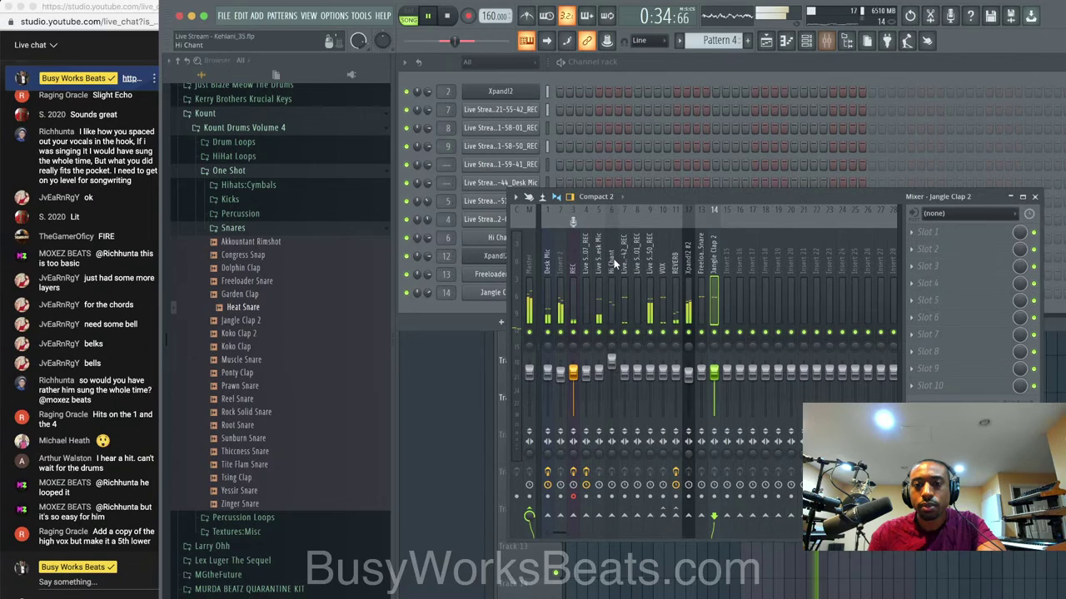
left_click(676, 271)
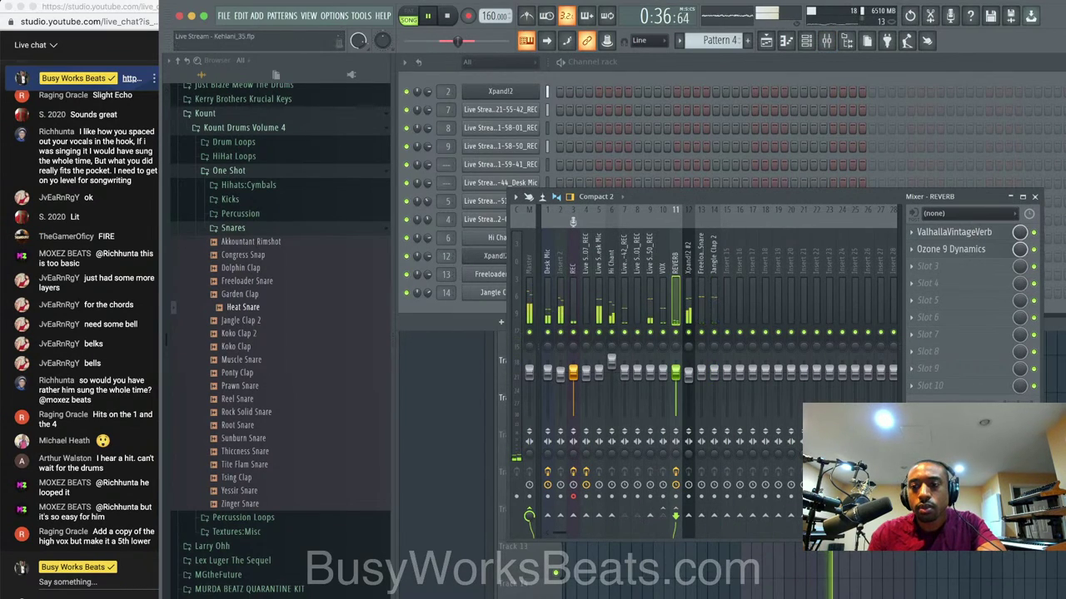
key("space")
key("F5")
scroll(791, 249, "up", 3)
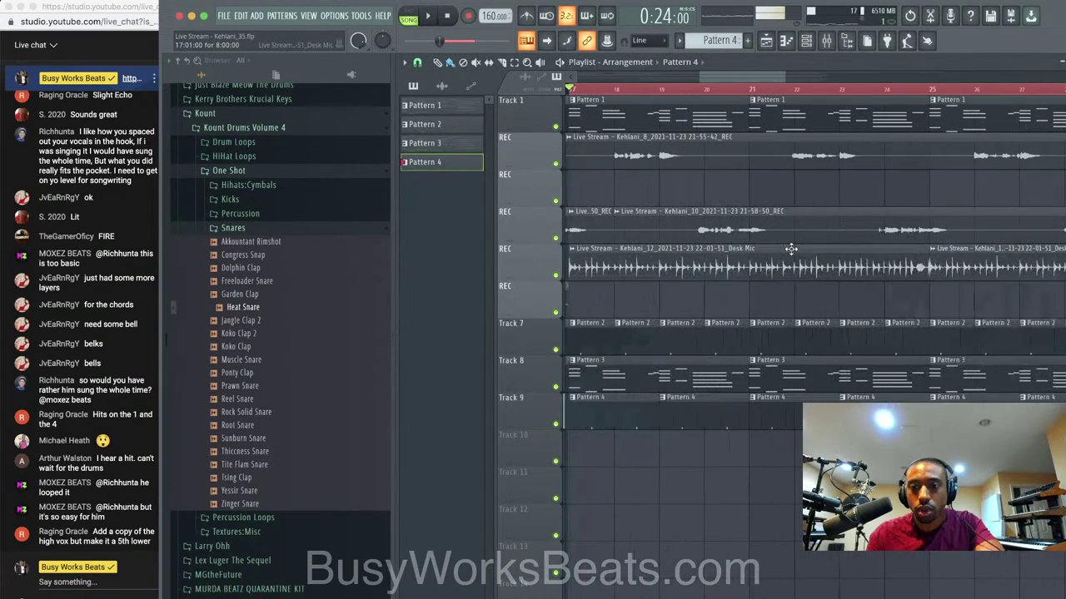
Select both Kehlani_12 Desk Mic clips and set grid snapping to Bar.
left_click(843, 262)
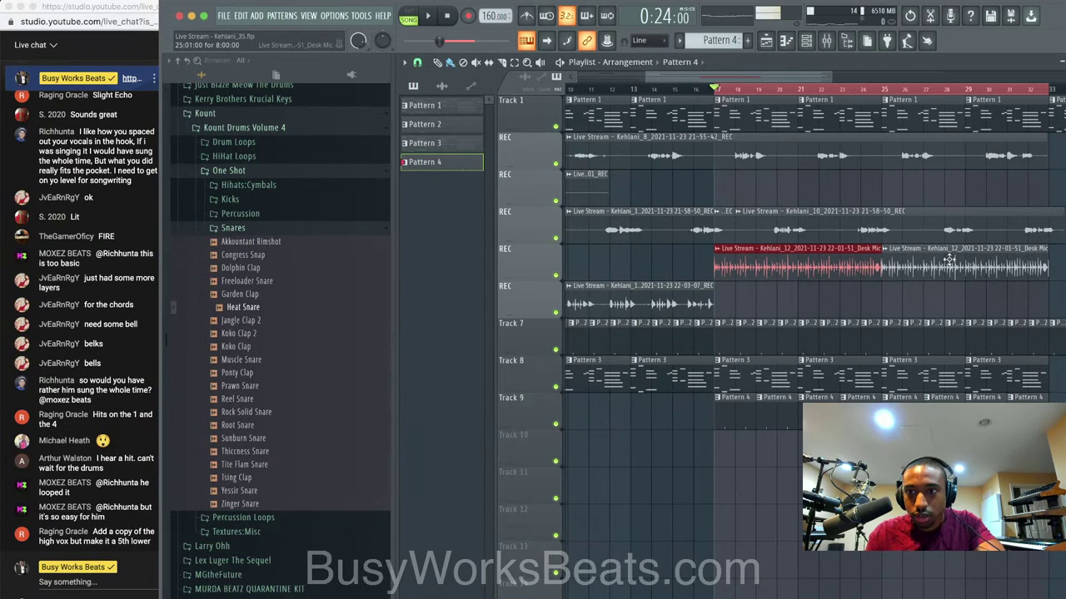
left_click(949, 261, "shift")
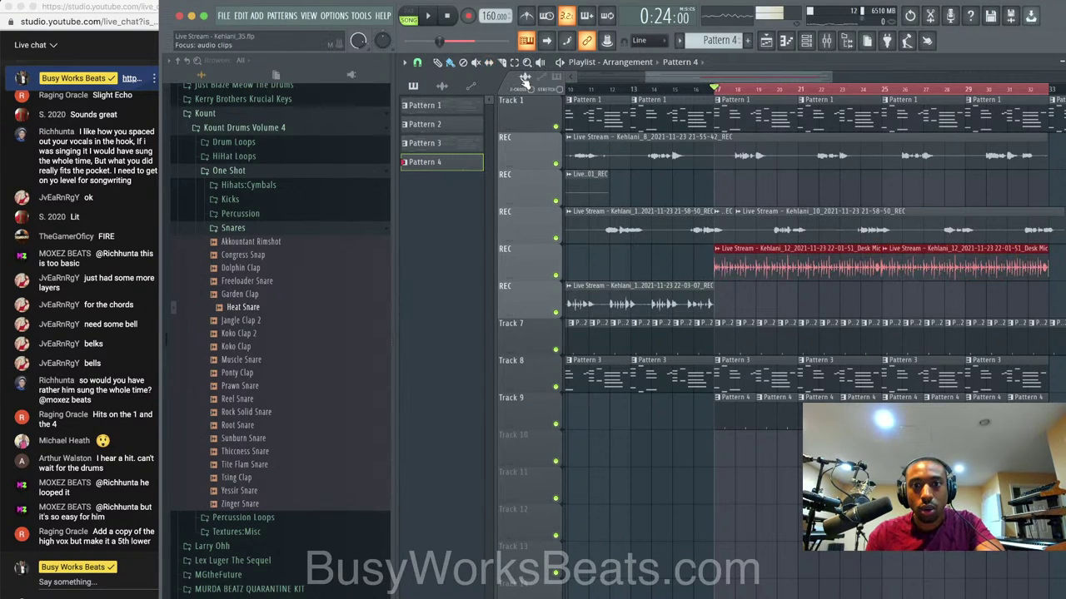
scroll(832, 270, "up", 3)
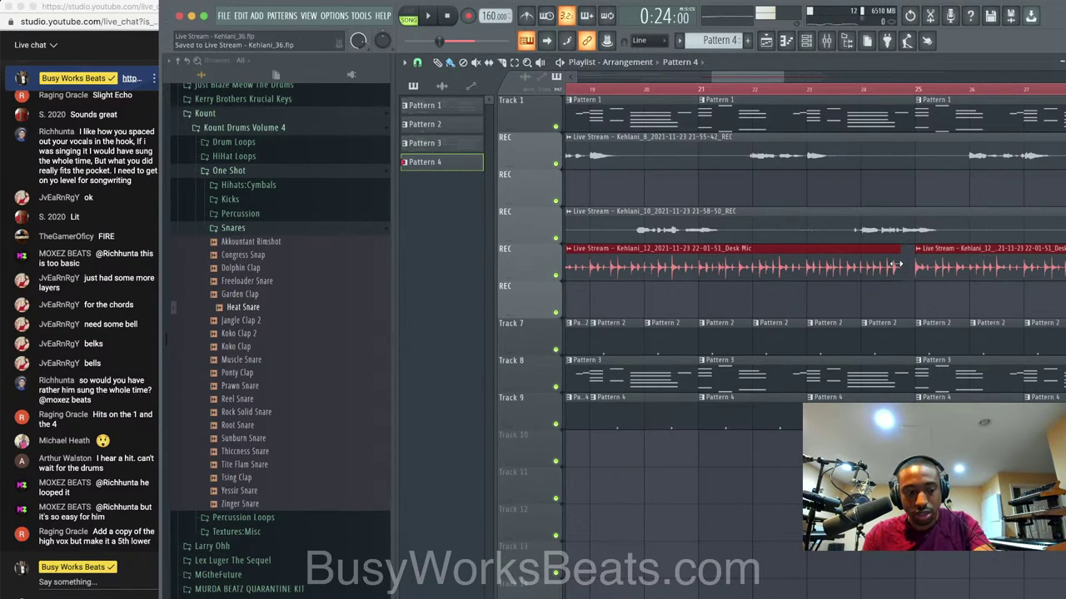
left_click(417, 63)
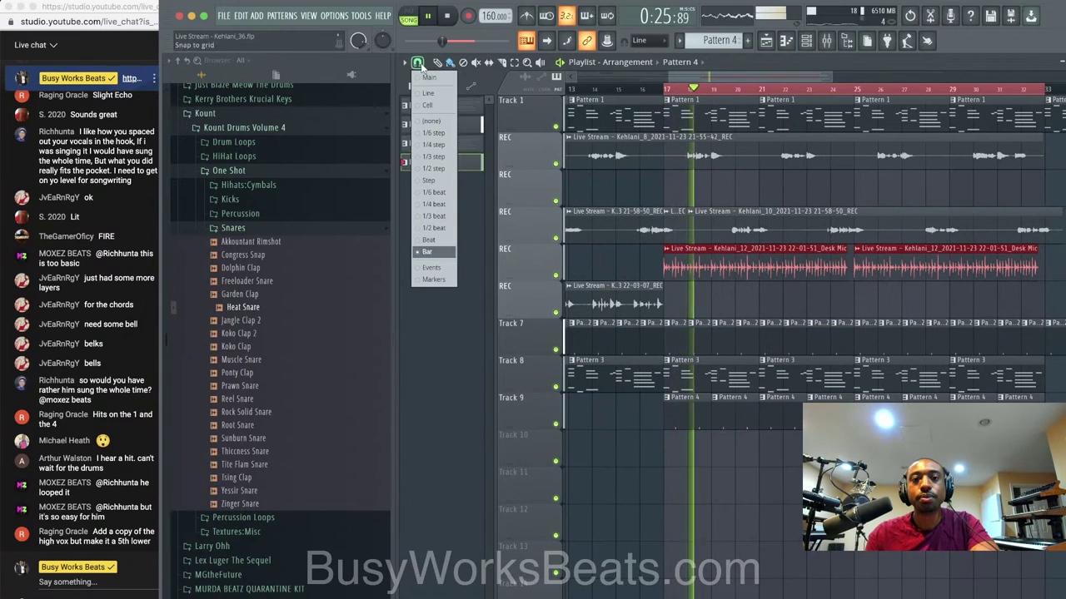
left_click(422, 218)
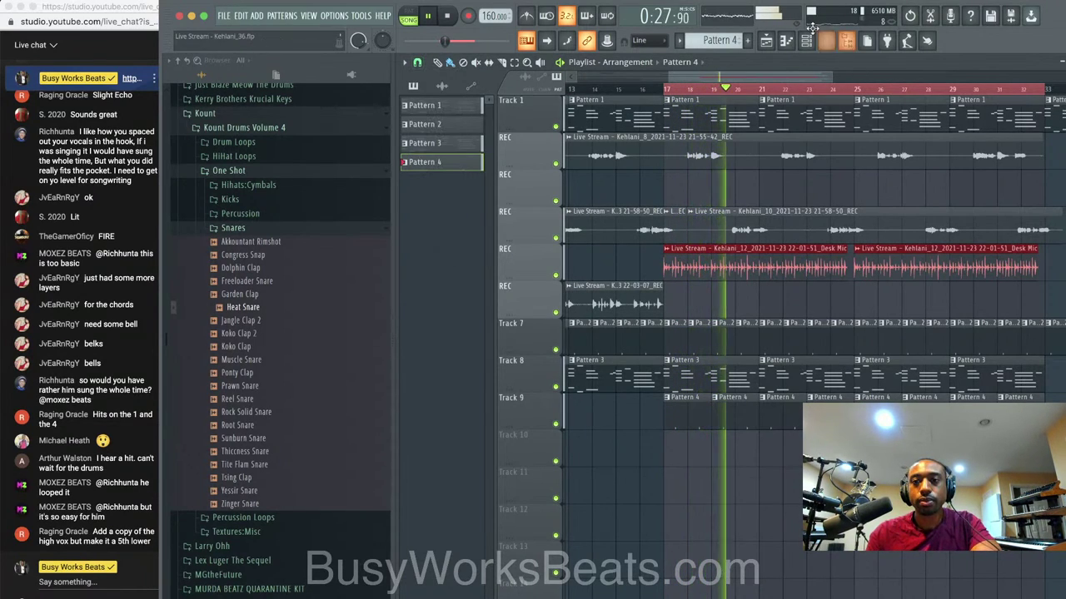
Audition the claps and load Koko Clap into a new channel.
left_click(810, 42)
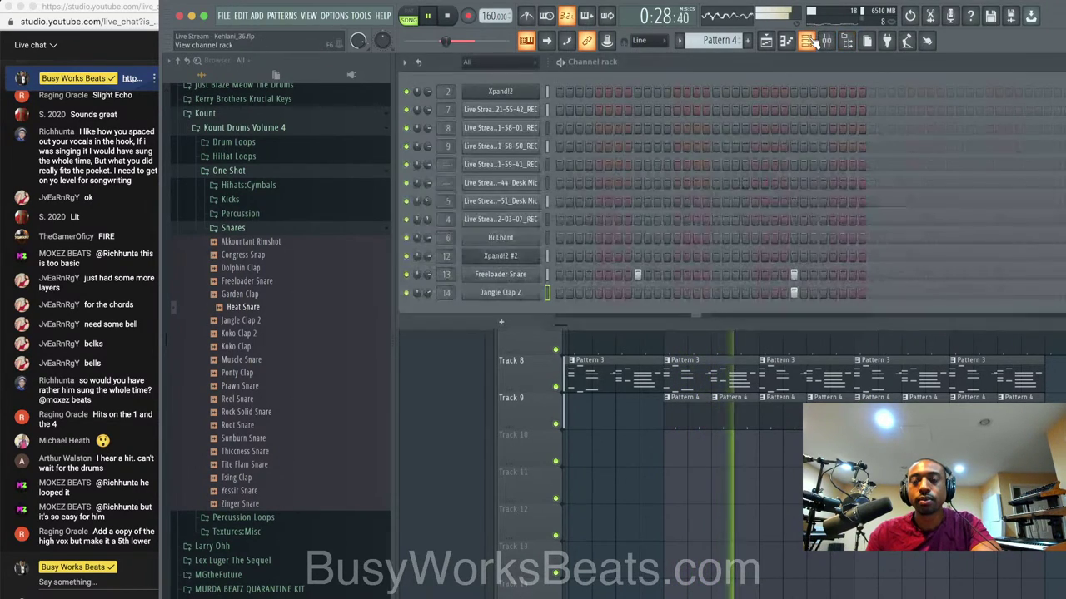
left_click(250, 322)
left_click(285, 334)
left_click(285, 347)
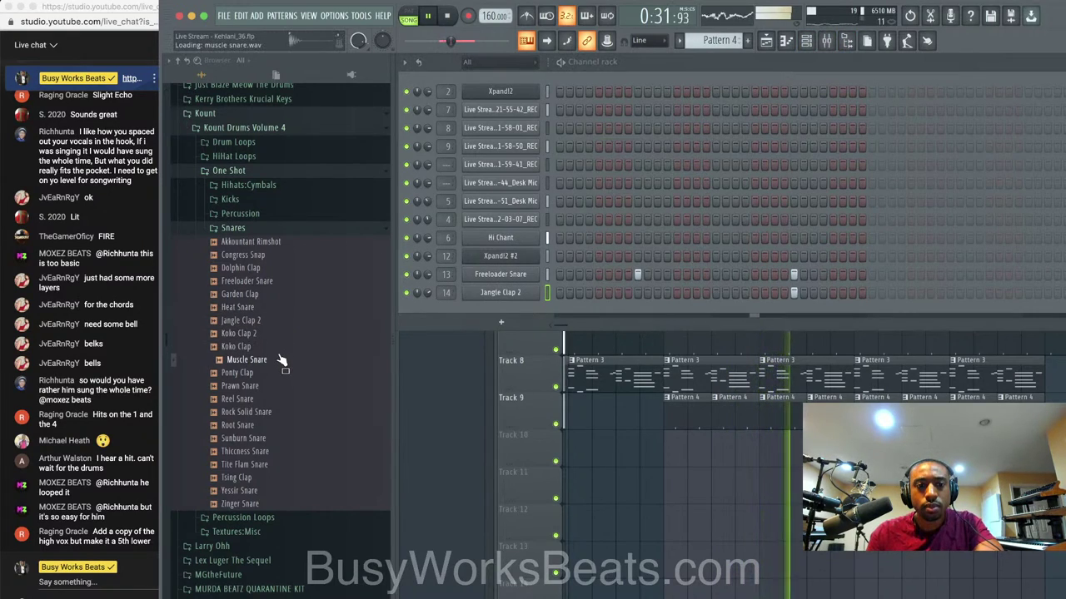
left_click(283, 347)
right_click(286, 345)
left_click(333, 358)
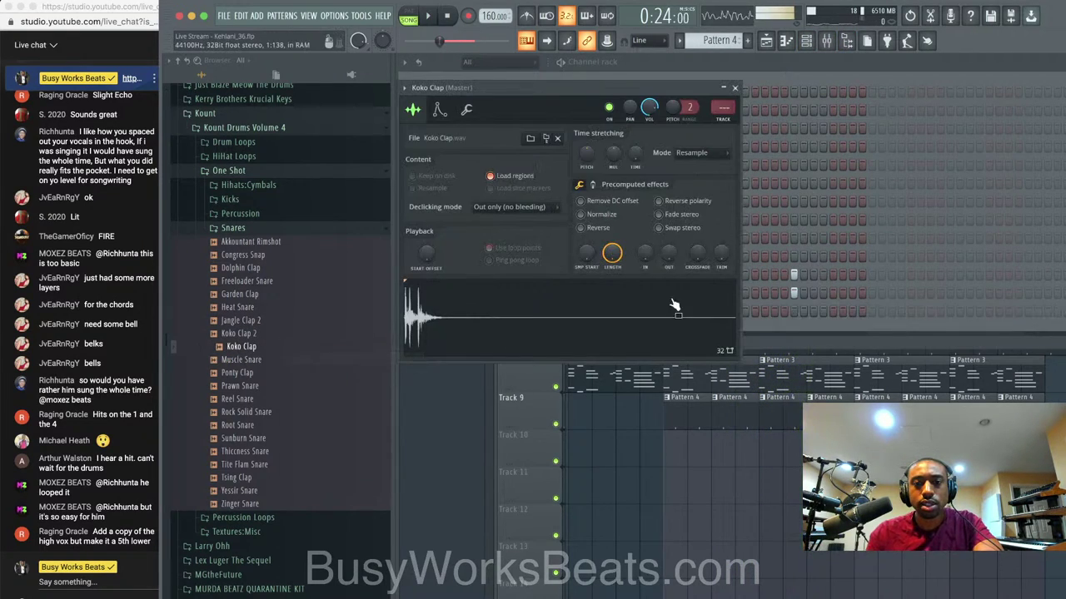
left_click(733, 86)
Switch on one step in the Koko Clap row.
key("F9")
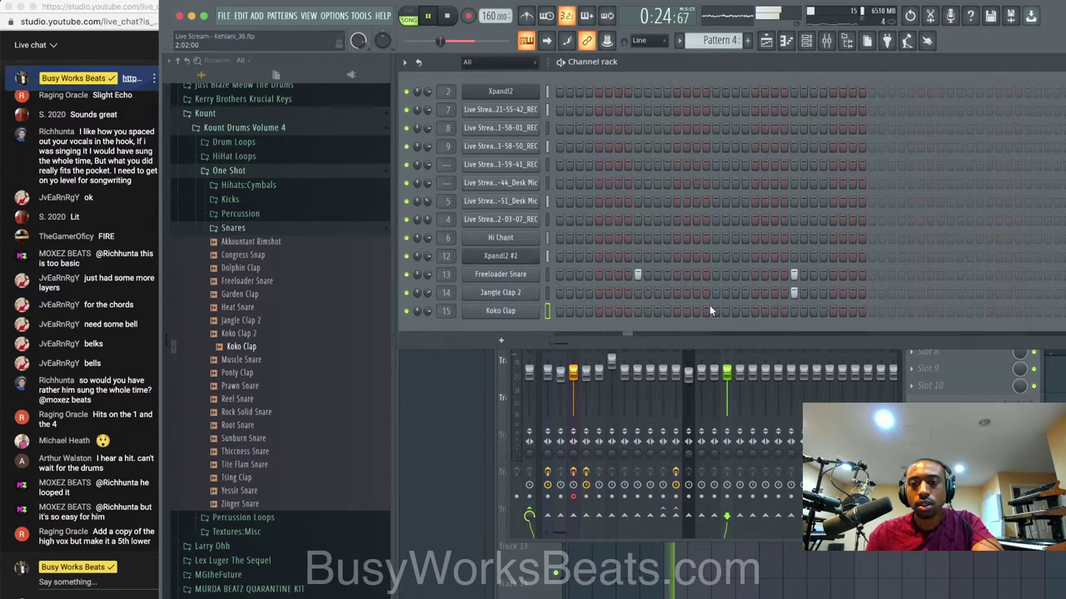
left_click(639, 311)
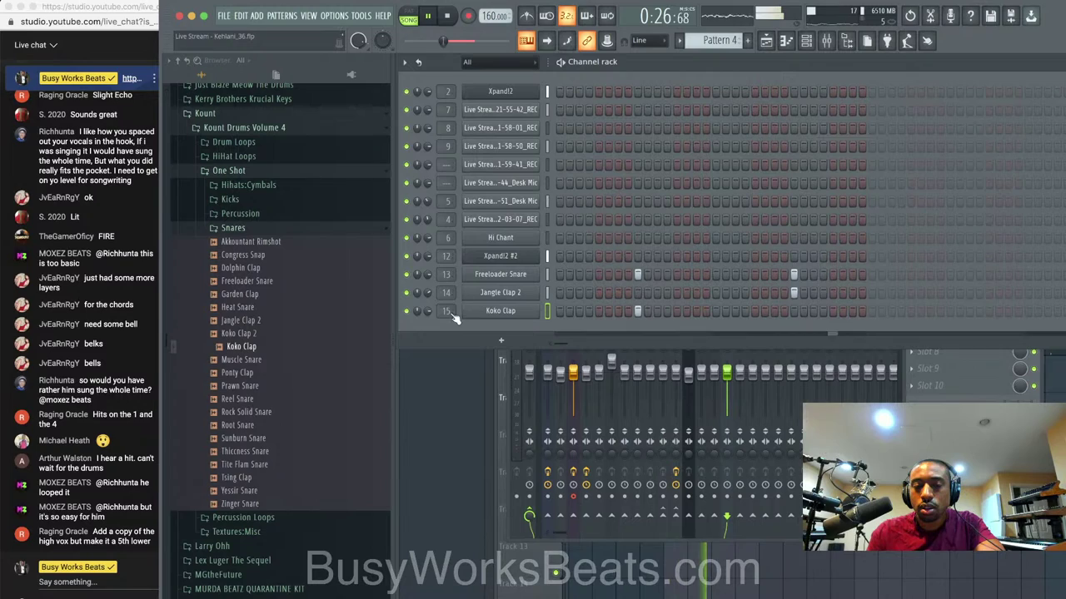
left_click(503, 313)
left_click(735, 88)
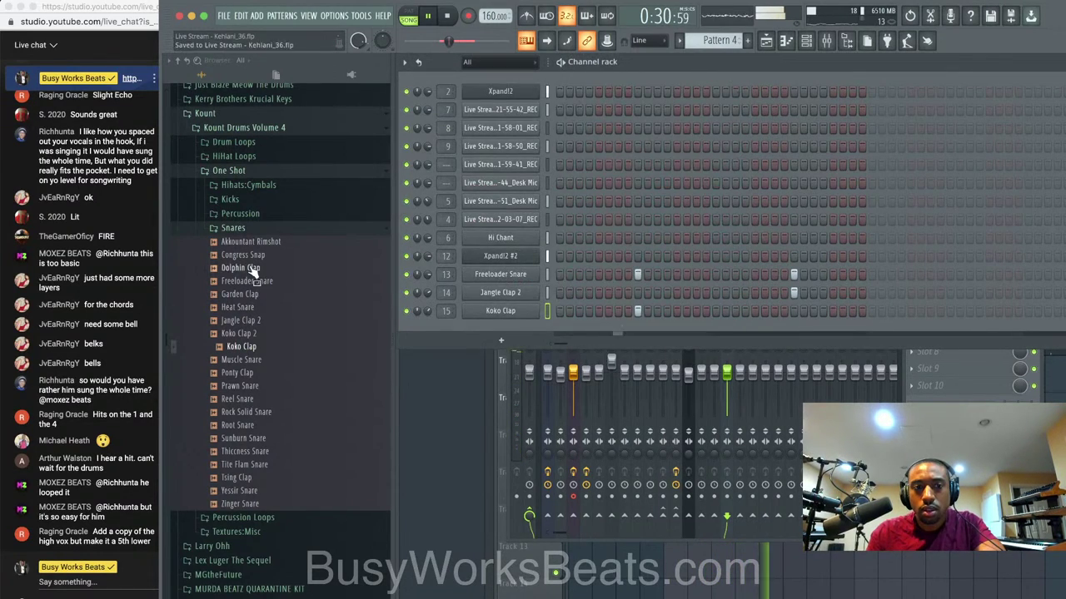
Audition kicks and load Carpet Kick into a new channel on its own mixer insert.
left_click(250, 228)
left_click(250, 200)
left_click(265, 227)
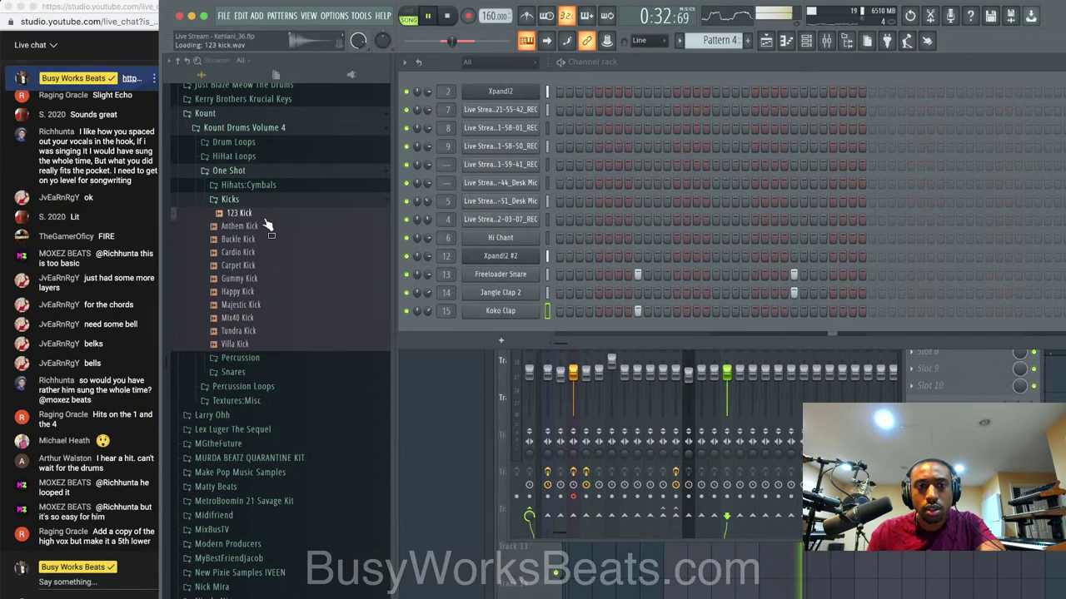
left_click(263, 244)
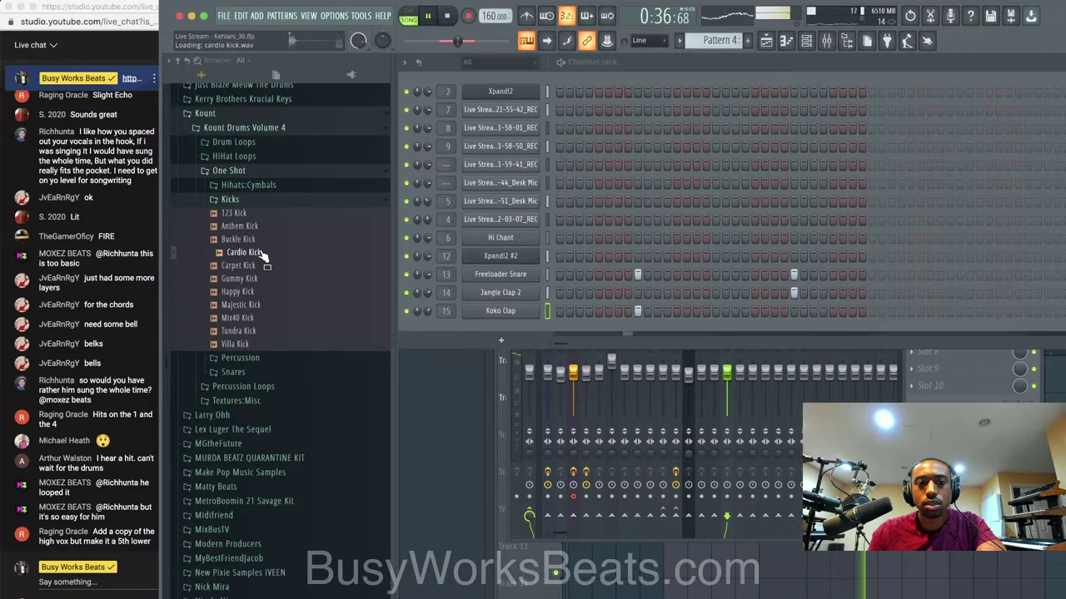
left_click(261, 270)
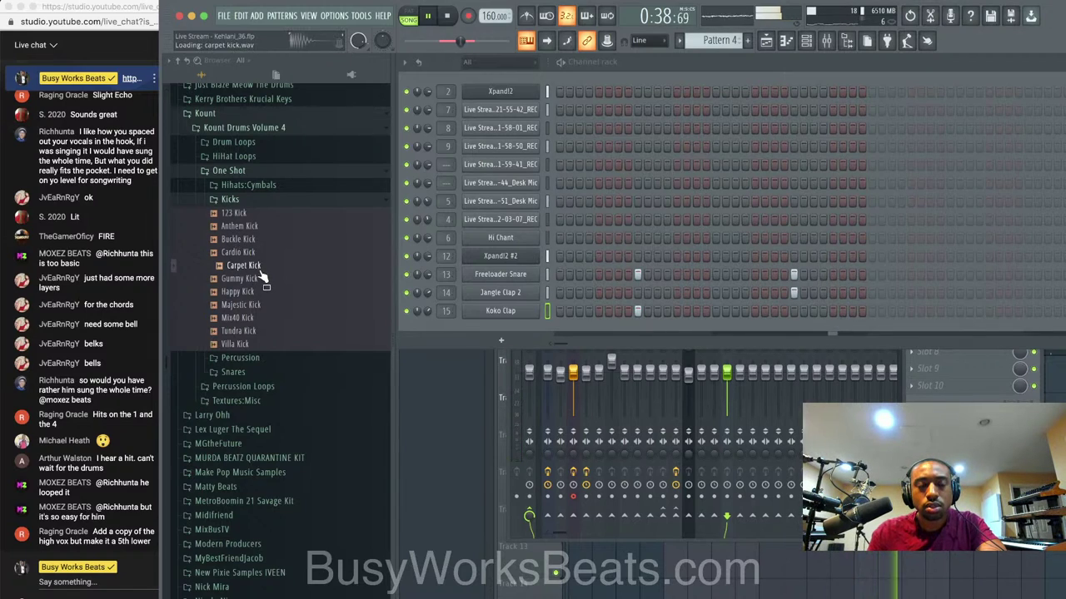
right_click(261, 272)
left_click(303, 277)
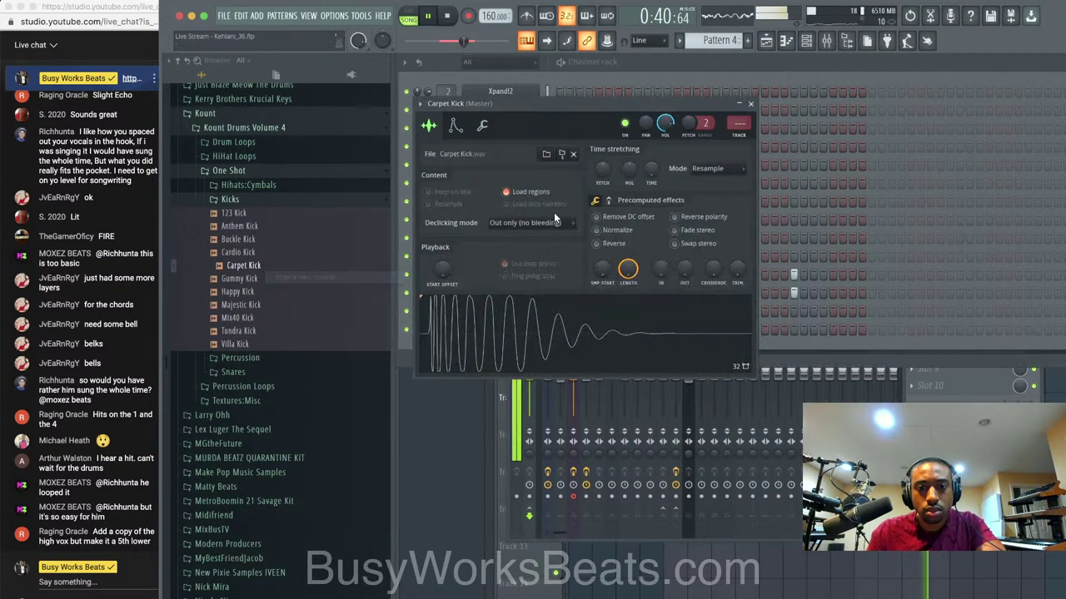
key("ctrl+l")
left_click(749, 105)
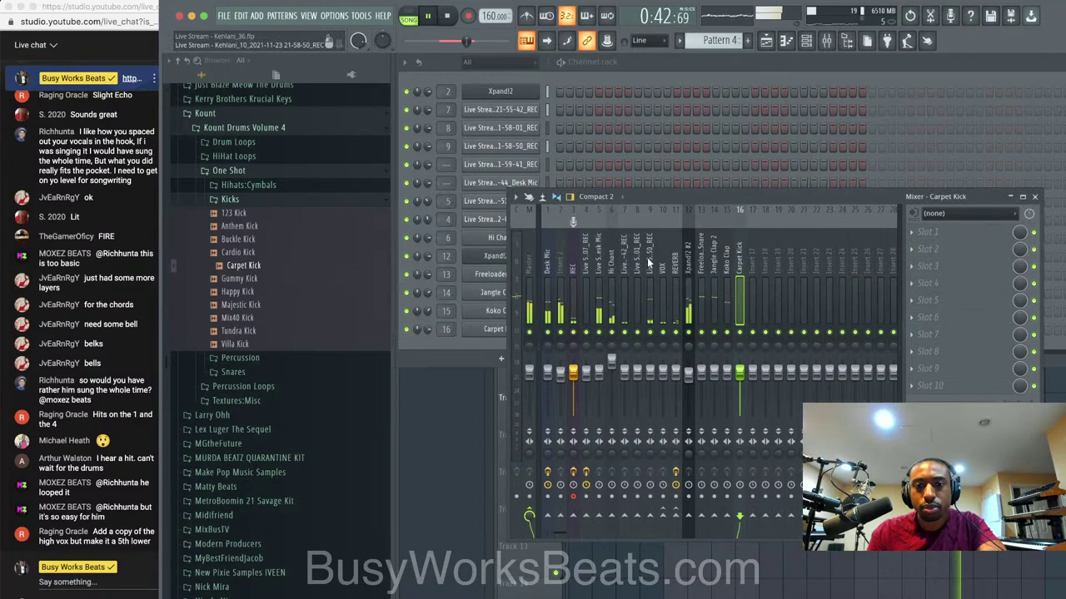
left_click(1037, 197)
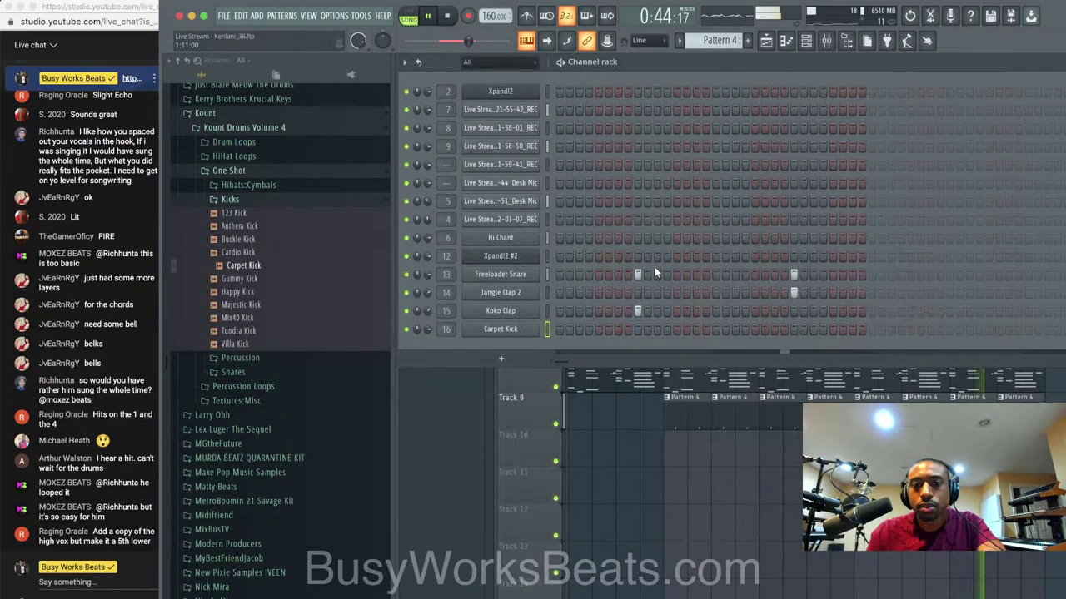
Program four Carpet Kick hits into Pattern 4 while listening to playback.
left_click(559, 330)
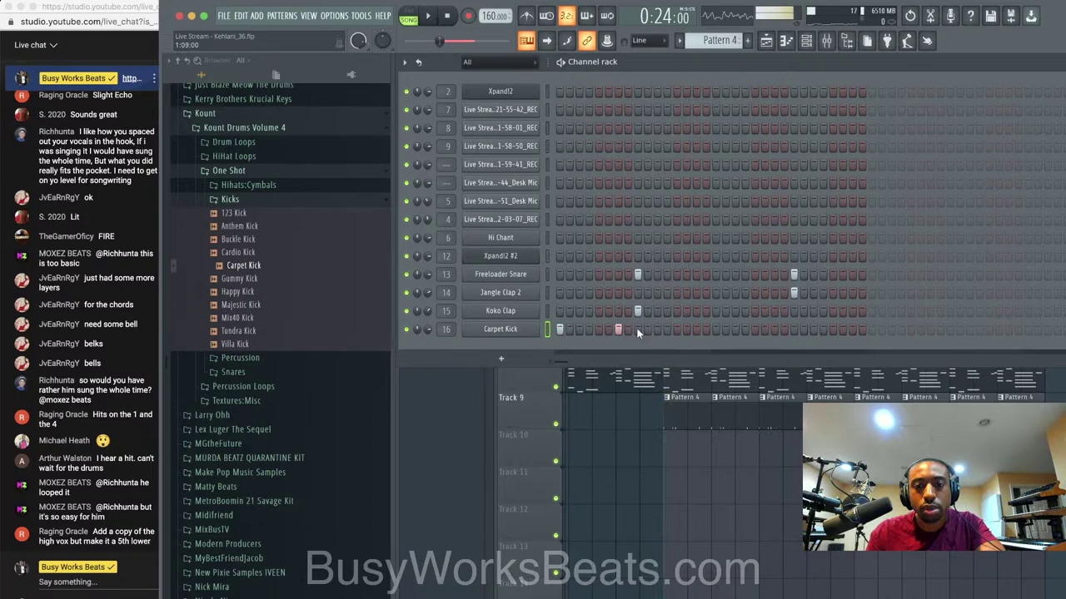
key("space")
left_click(676, 330)
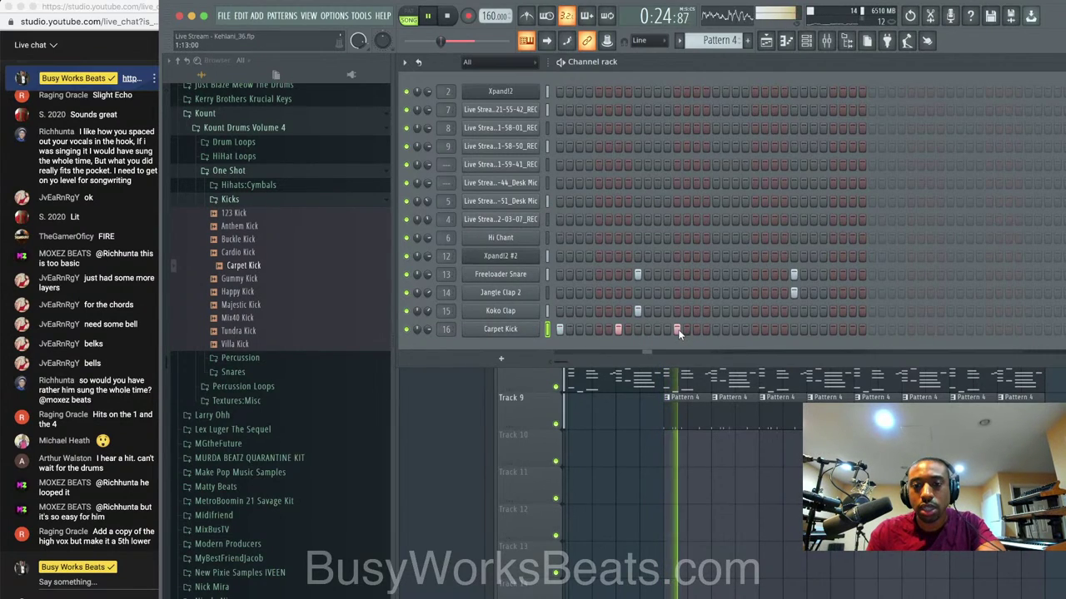
left_click(735, 330)
left_click(754, 330)
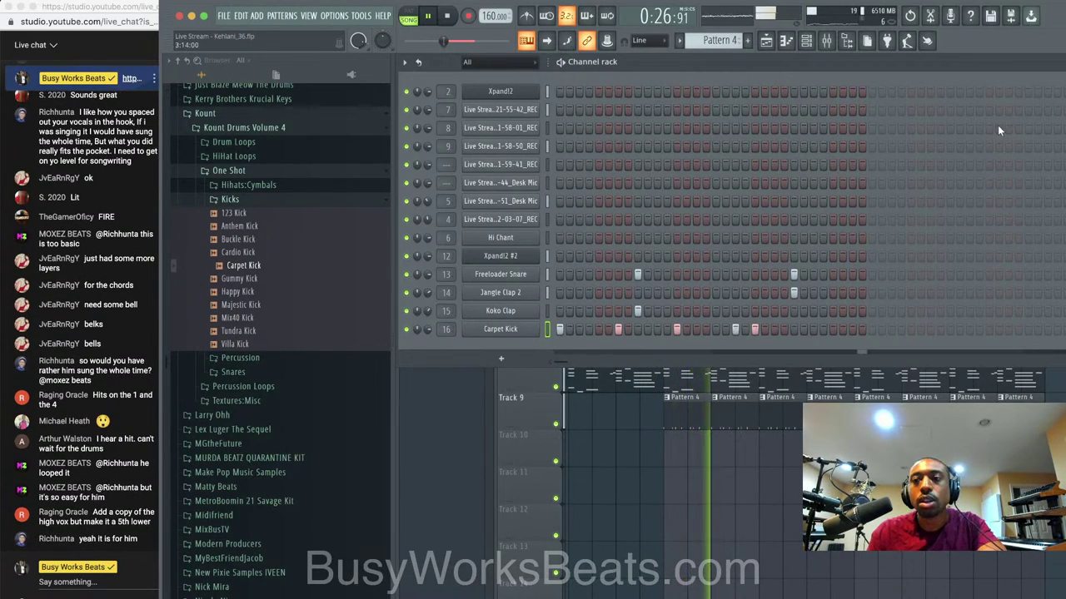
key("space")
Set Carpet Kick's sample start offset to 2% and replay the loop.
left_click(532, 329)
left_click_drag(602, 268, 601, 261)
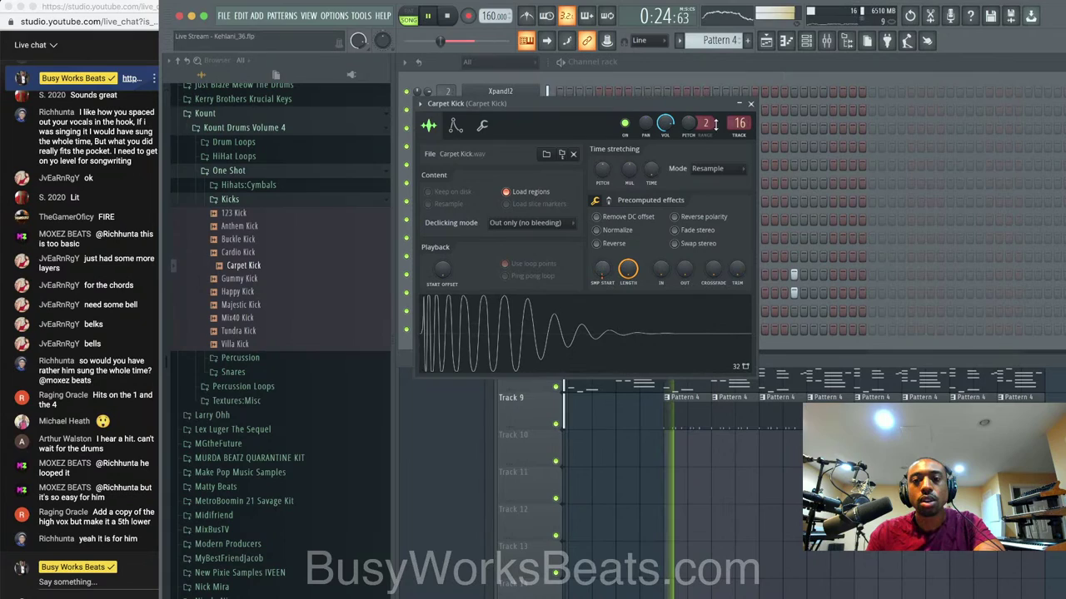
left_click(750, 103)
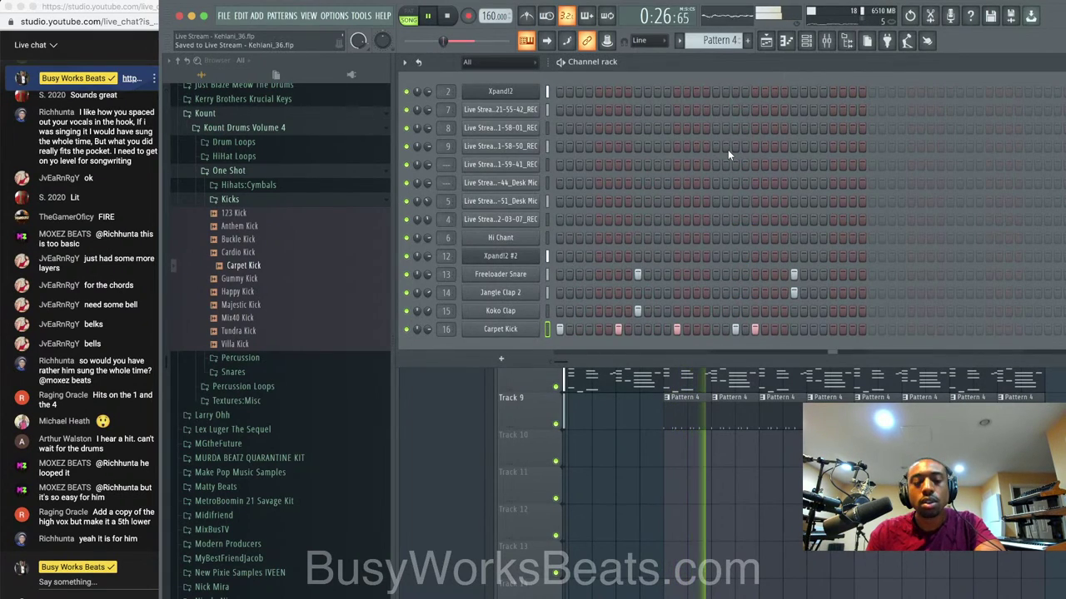
right_click(733, 457)
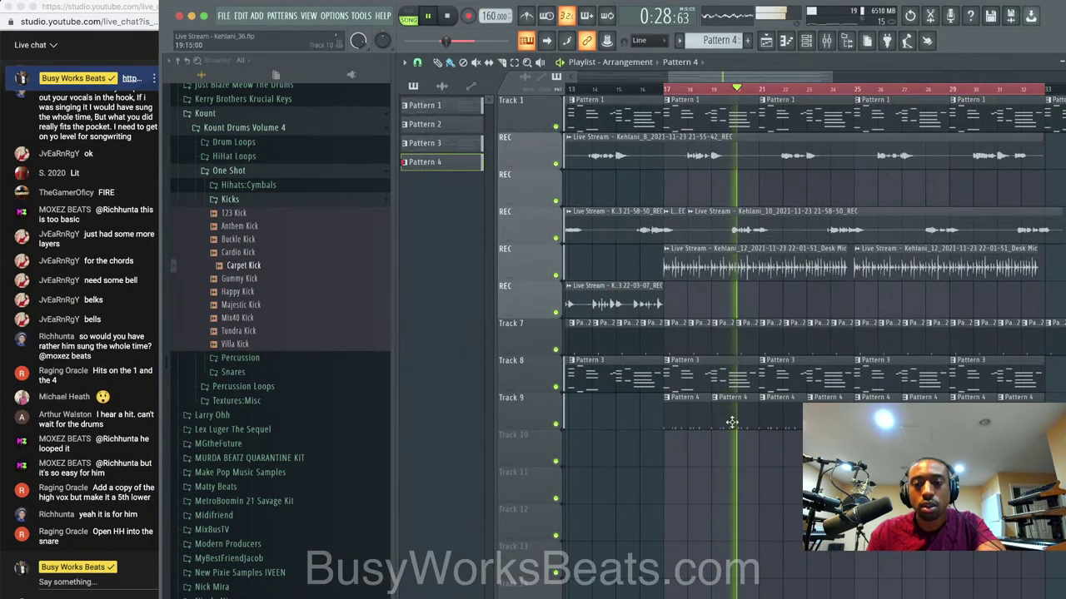
left_click(806, 42)
key("space")
key("space")
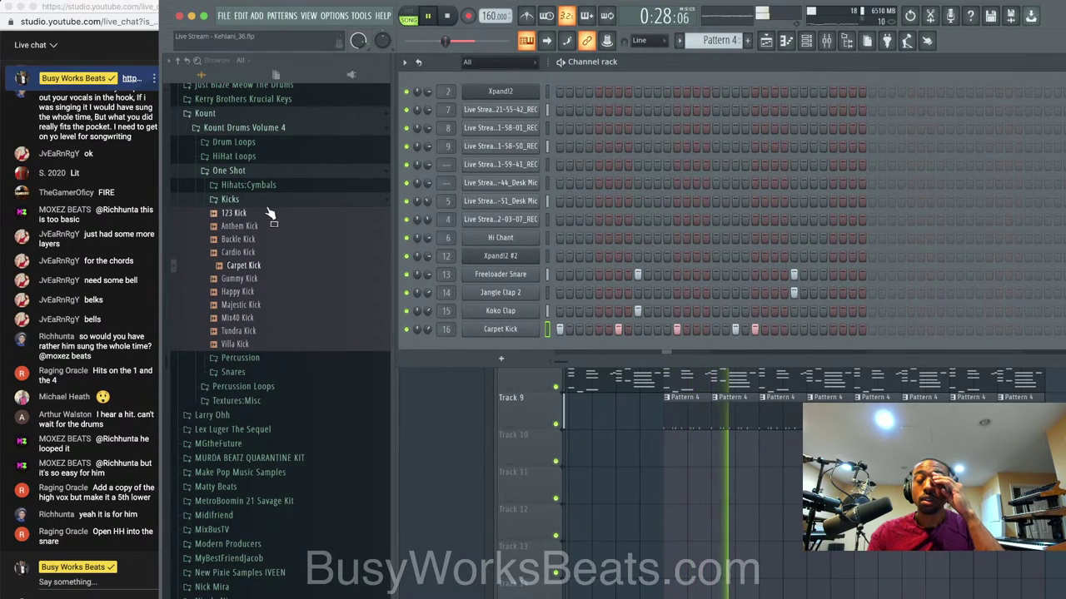
left_click(250, 199)
left_click(262, 188)
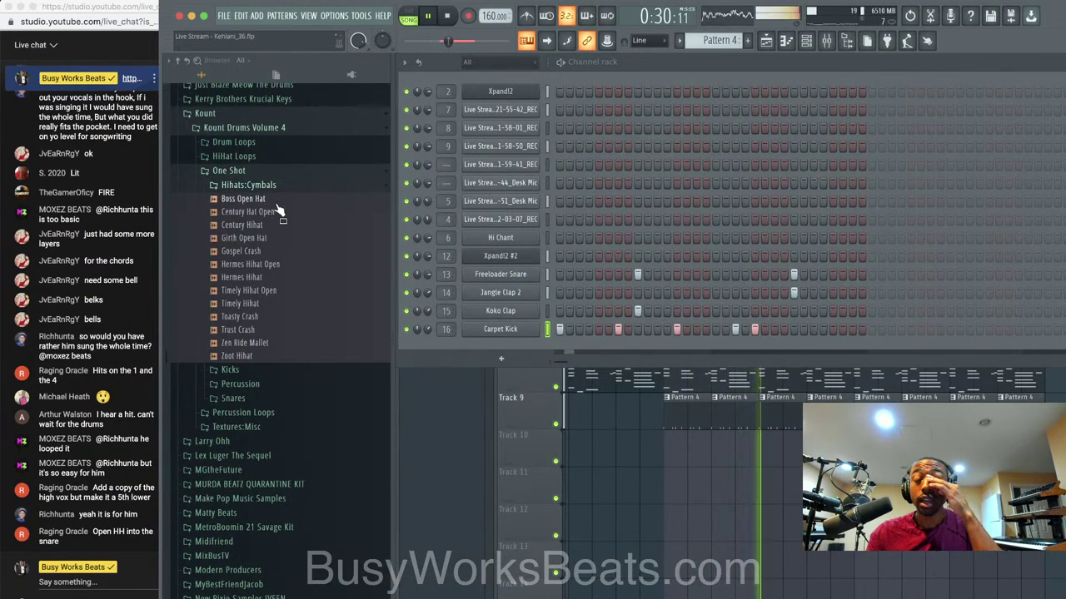
Audition Kount hi-hats: Century, Girth Open Hat, Gospel Crash and Hermes samples.
left_click(268, 212)
left_click(274, 228)
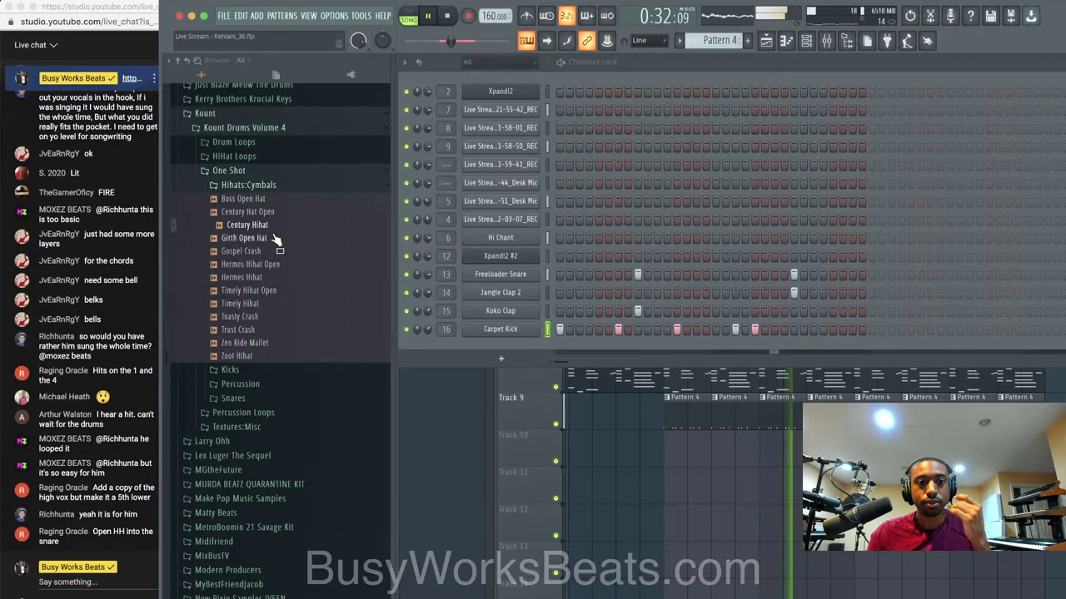
left_click(275, 239)
left_click(271, 249)
left_click(274, 241)
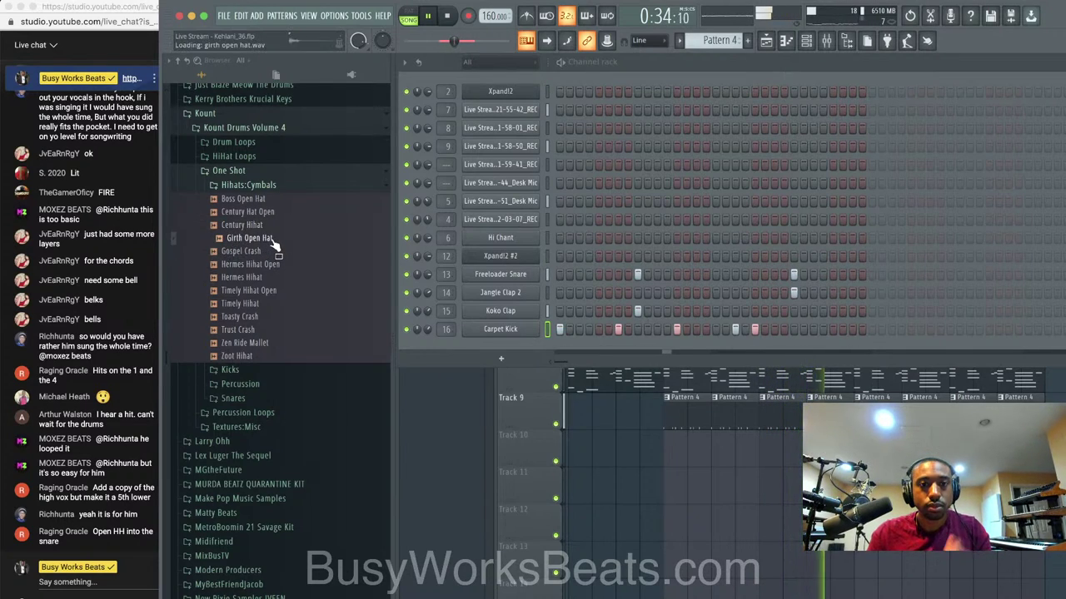
left_click(273, 263)
left_click(274, 278)
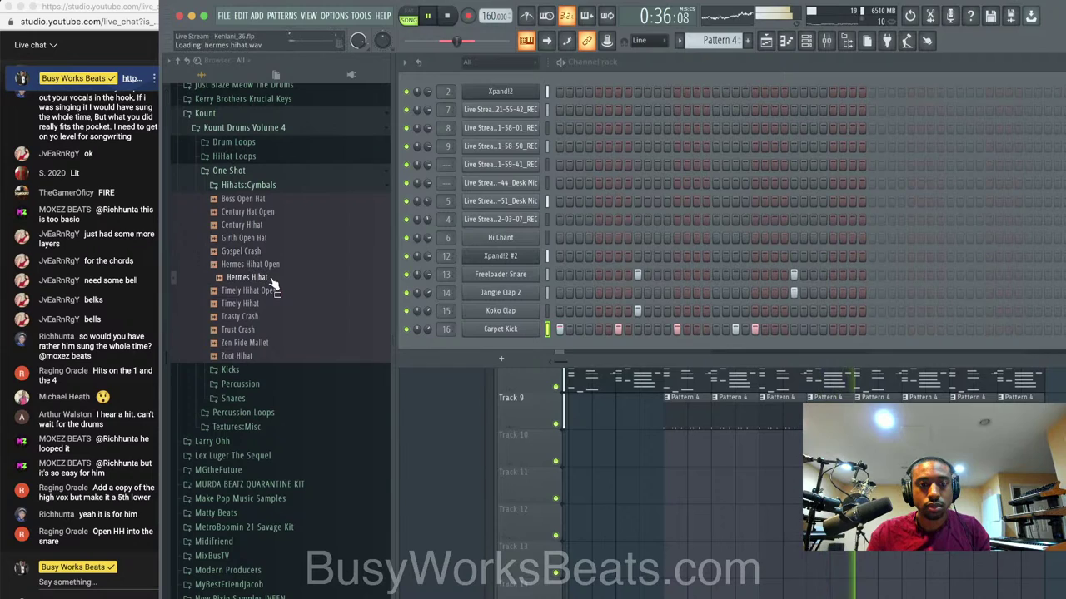
Play the arrangement with the Desk Mic vocal track muted, then unmuted.
key("F6")
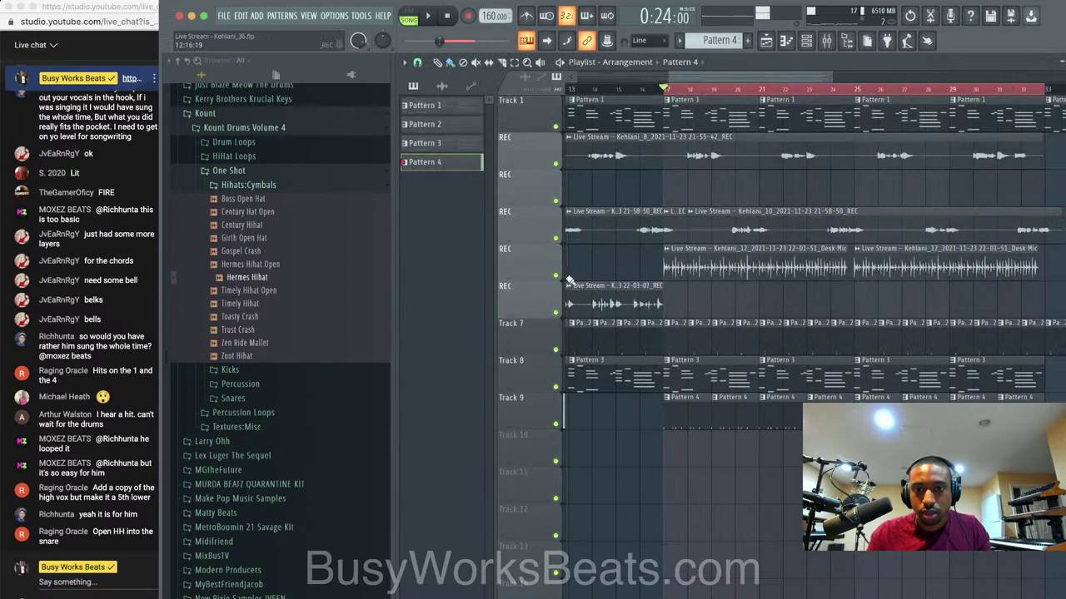
left_click(555, 275)
key("space")
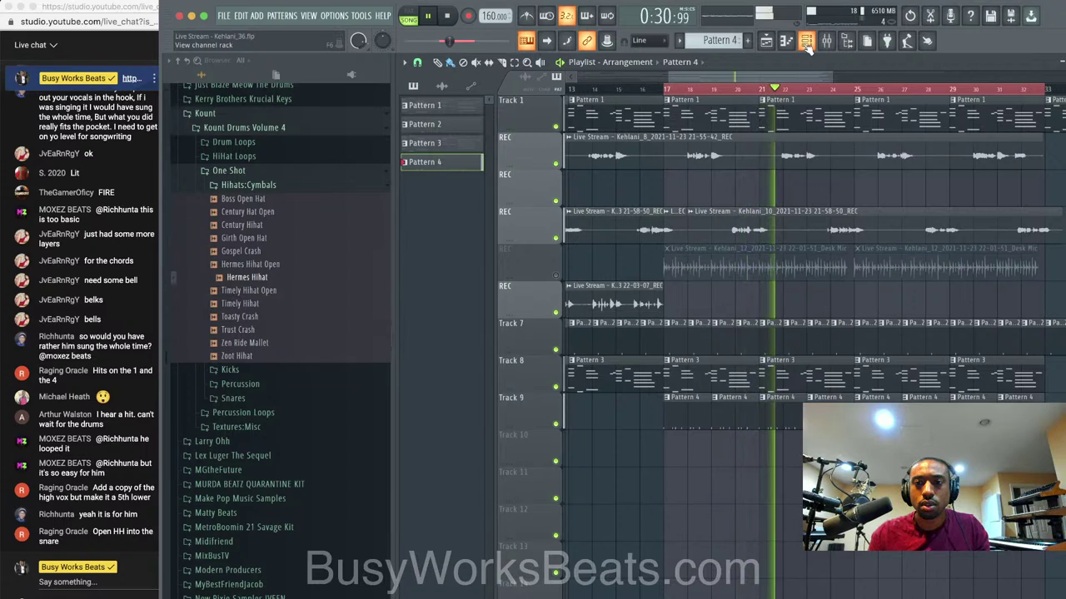
left_click(556, 275)
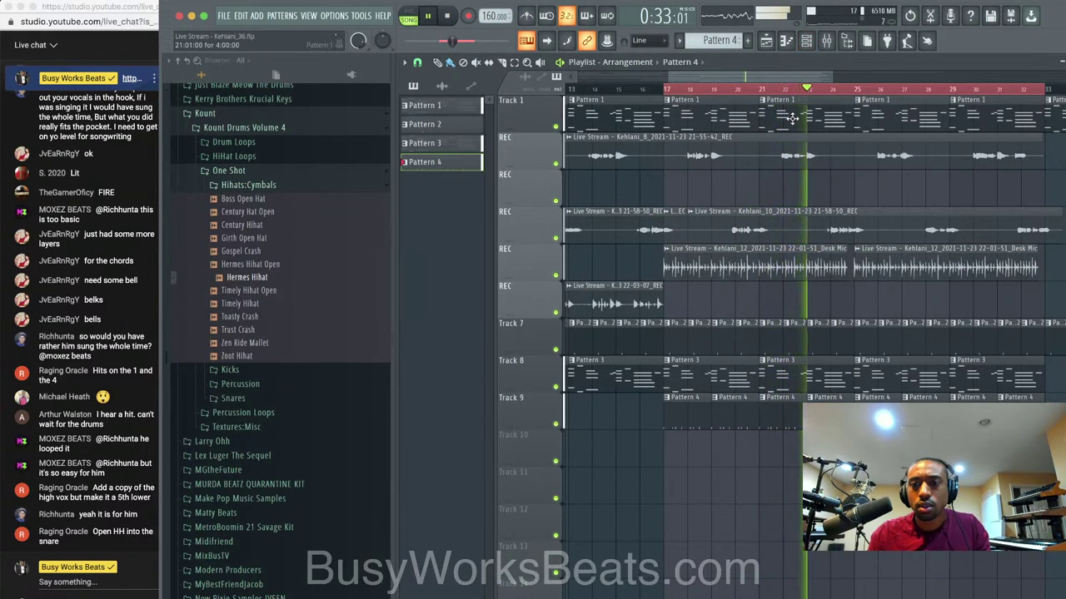
key("space")
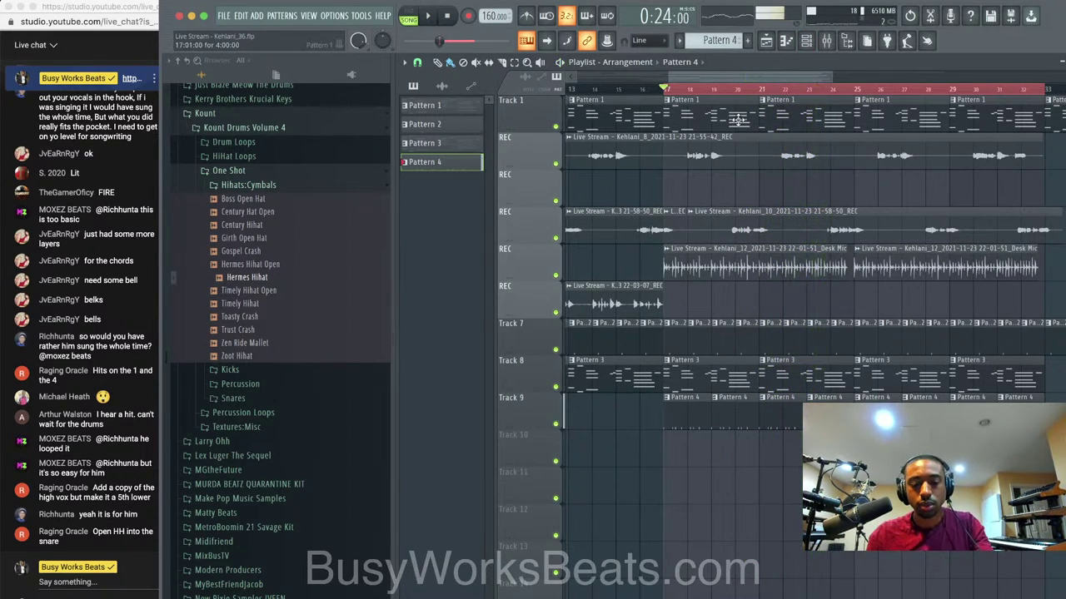
scroll(631, 288, "up", 2)
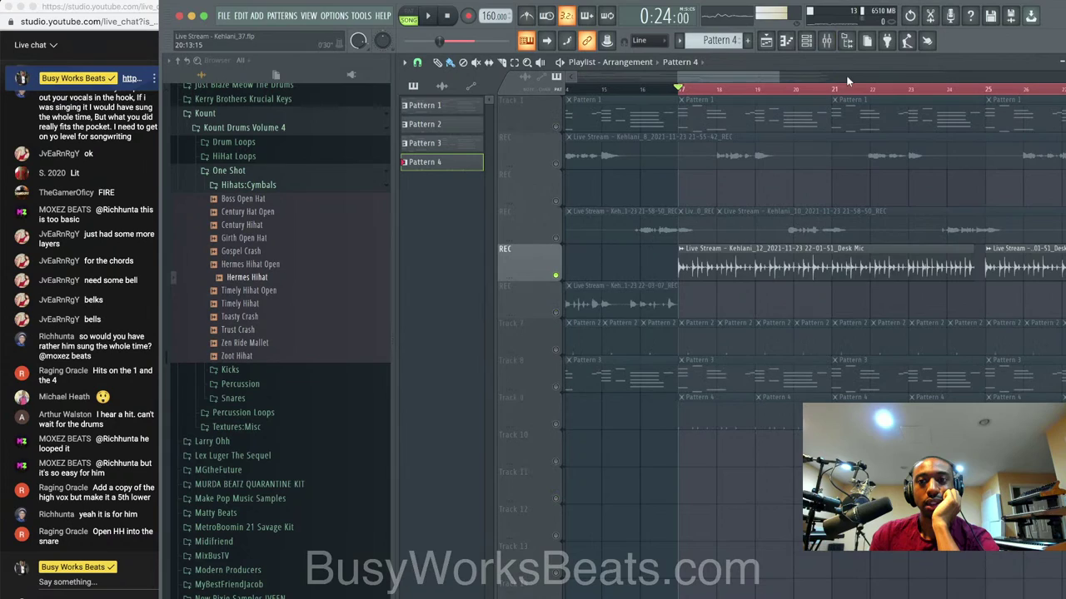
key("F9")
key("space")
Load Melodyne on Desk Mic insert 5 and play the whole song to transfer the vocal.
left_click(599, 261)
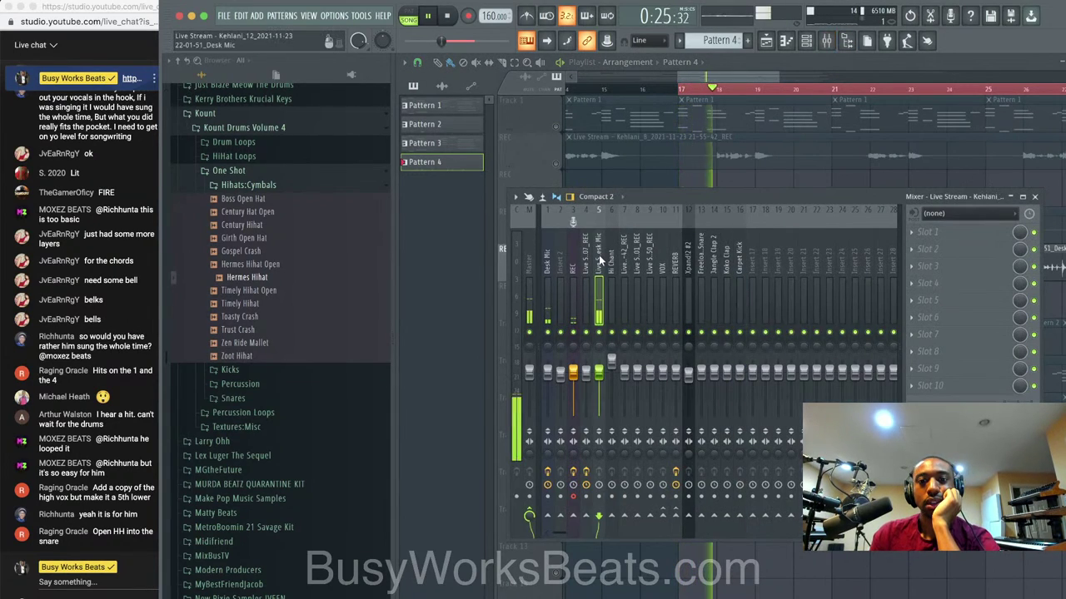
left_click(947, 228)
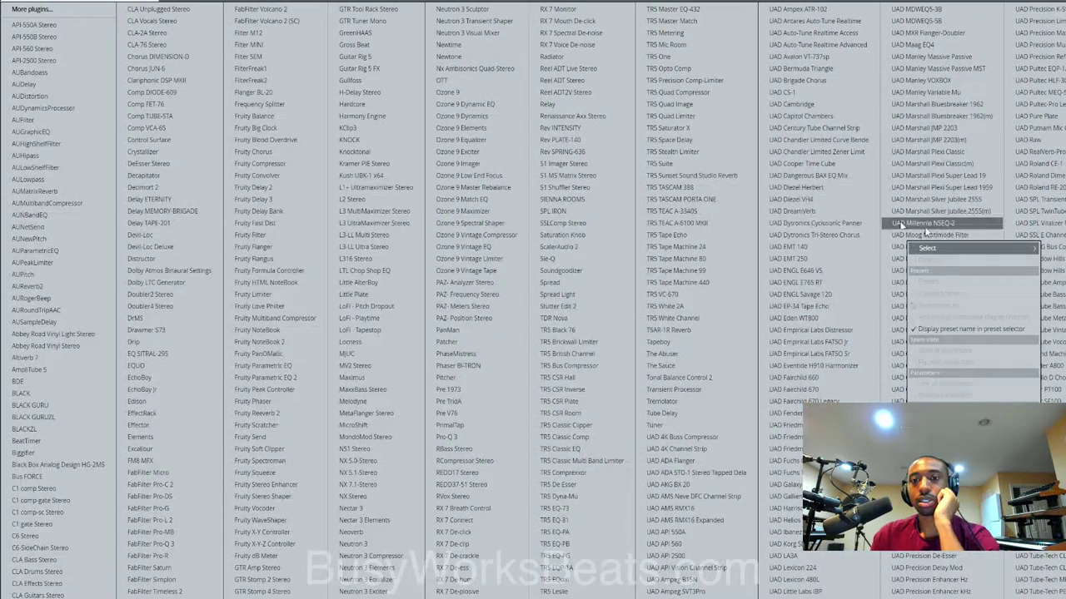
left_click(381, 400)
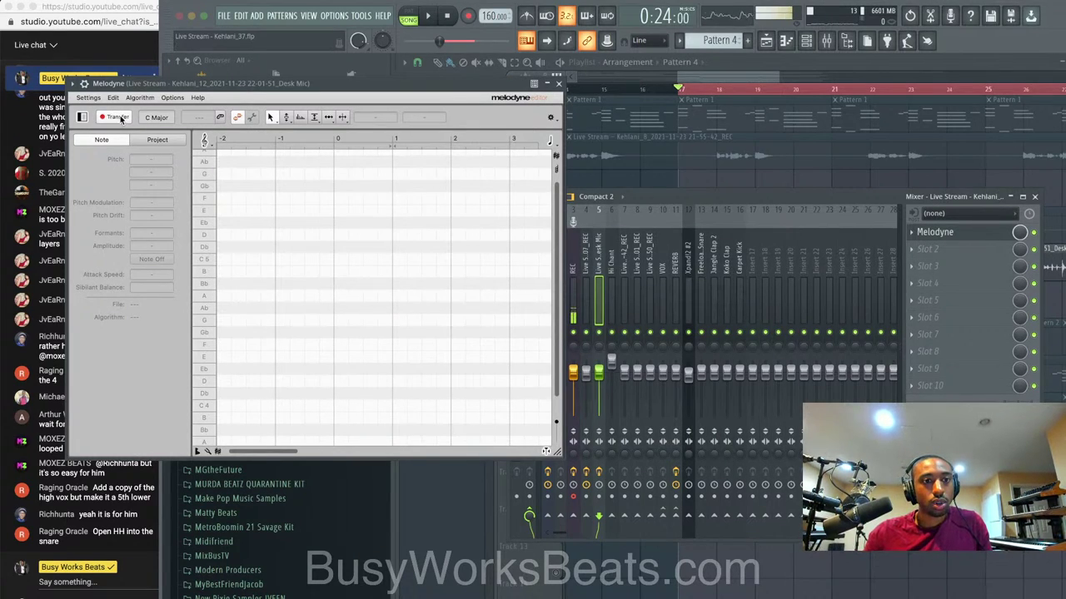
key("space")
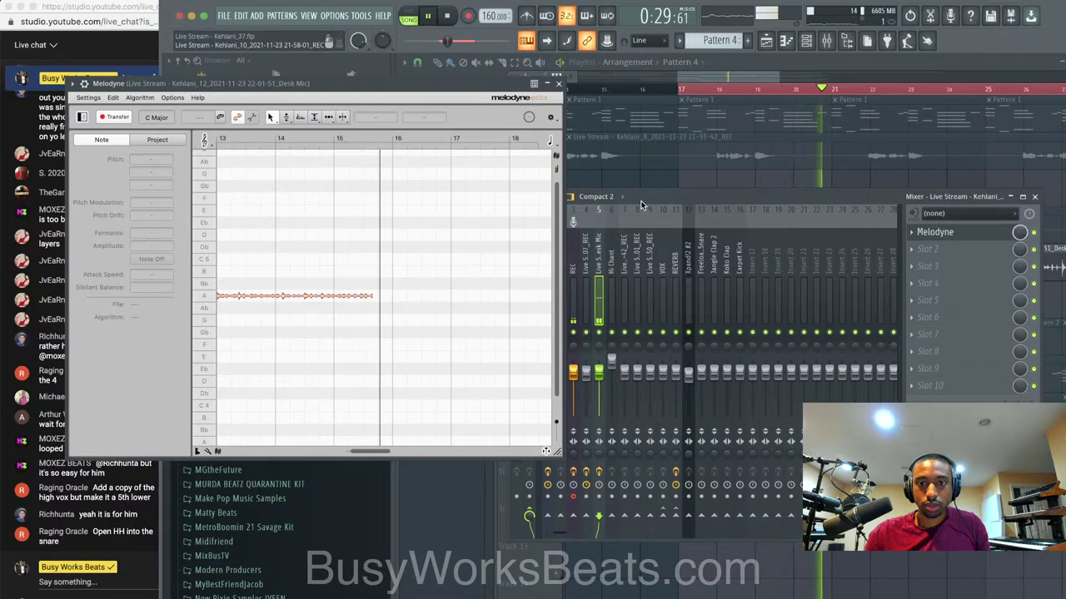
left_click_drag(641, 205, 741, 205)
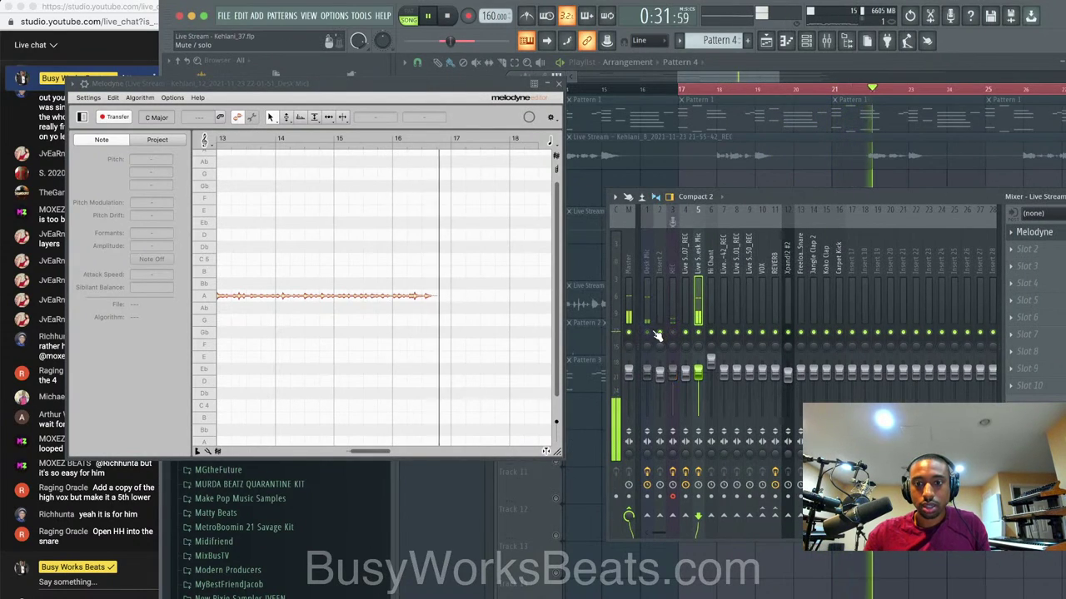
left_click_drag(747, 196, 738, 169)
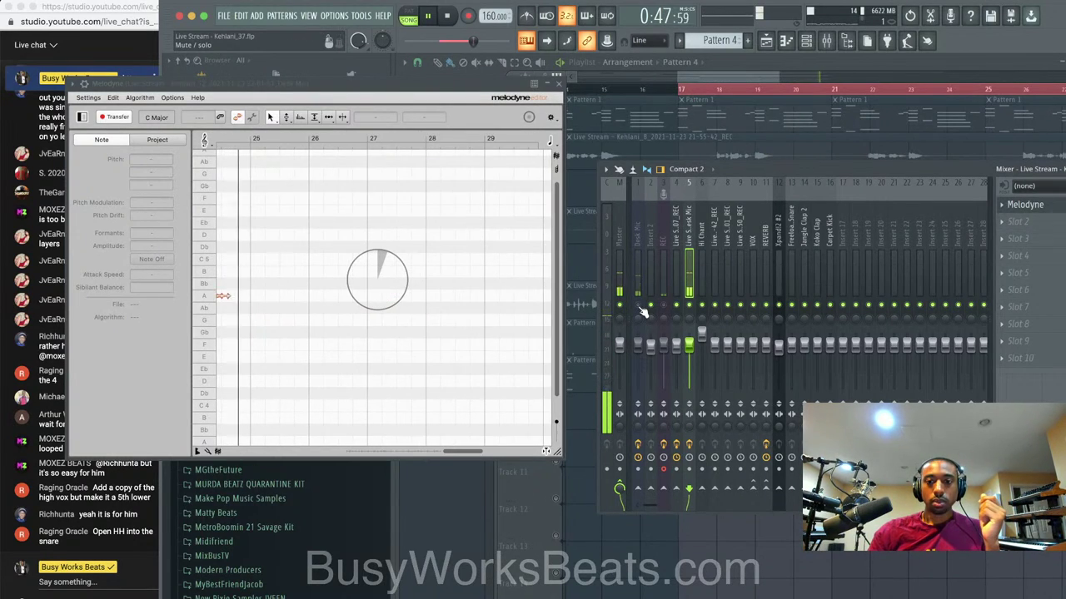
key("space")
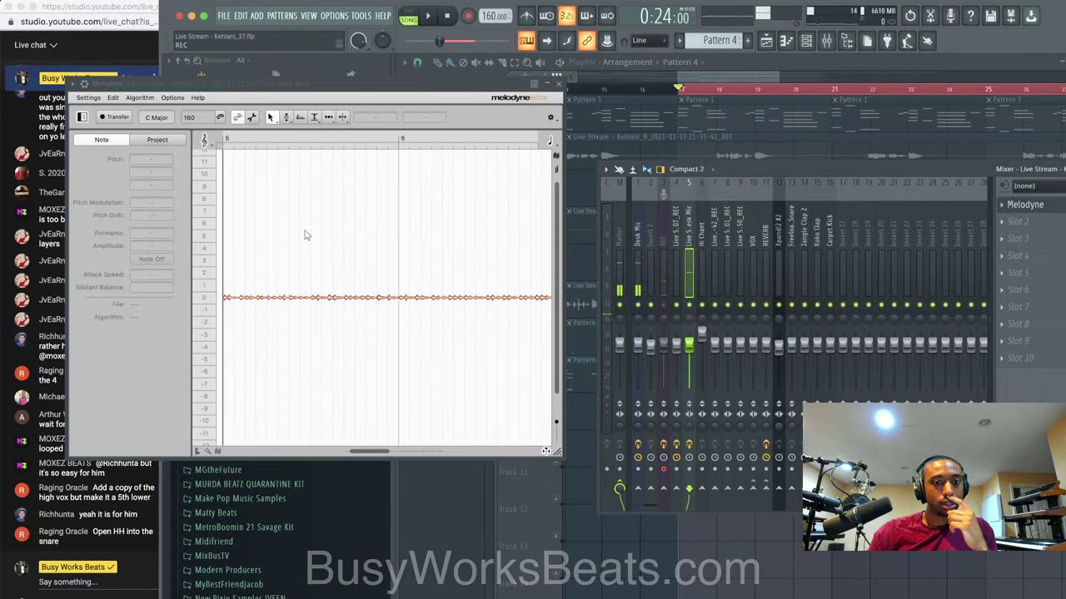
Select all captured notes in Melodyne and switch to the amplitude tool.
key("super+a")
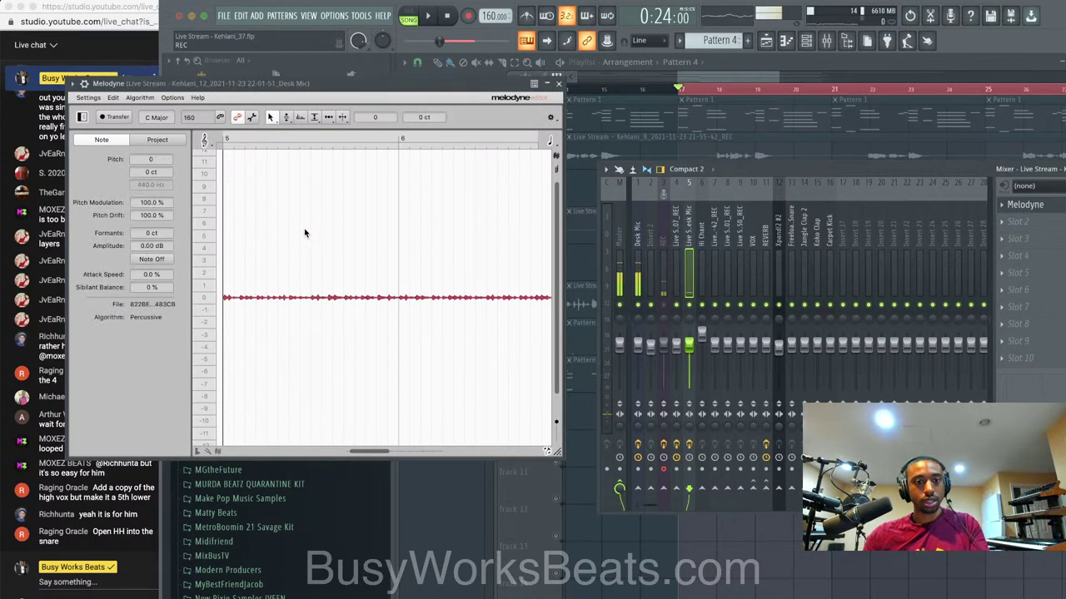
left_click(113, 98)
mouse_move(145, 102)
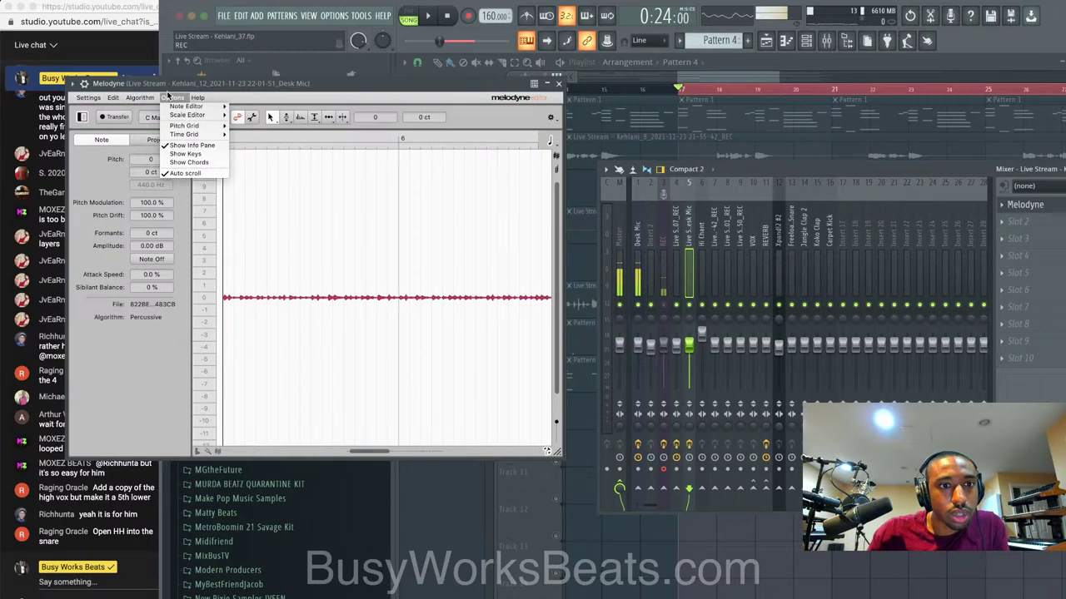
mouse_move(188, 135)
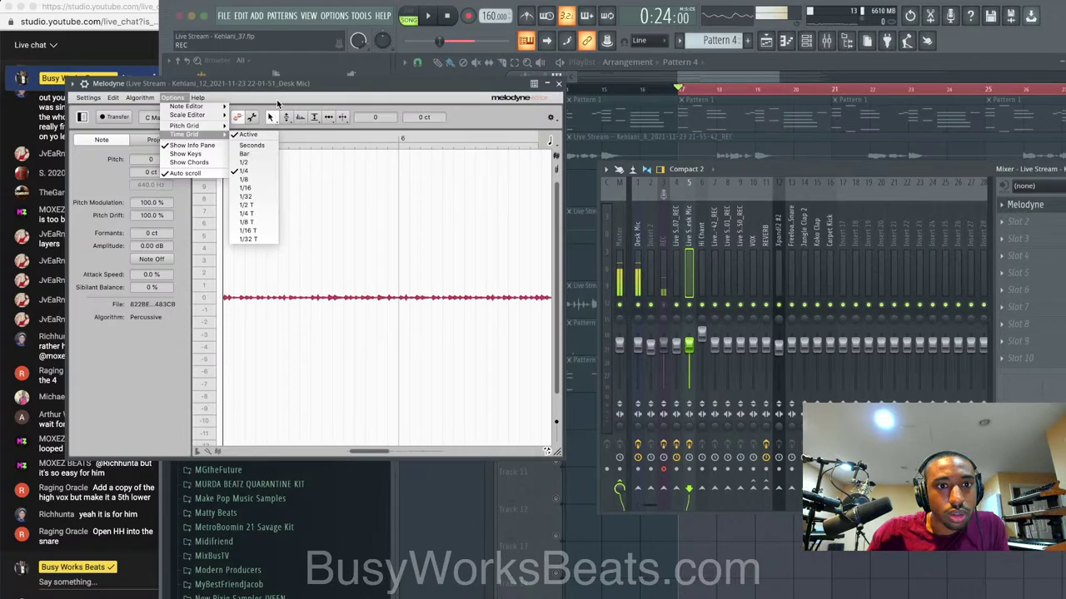
left_click(276, 99)
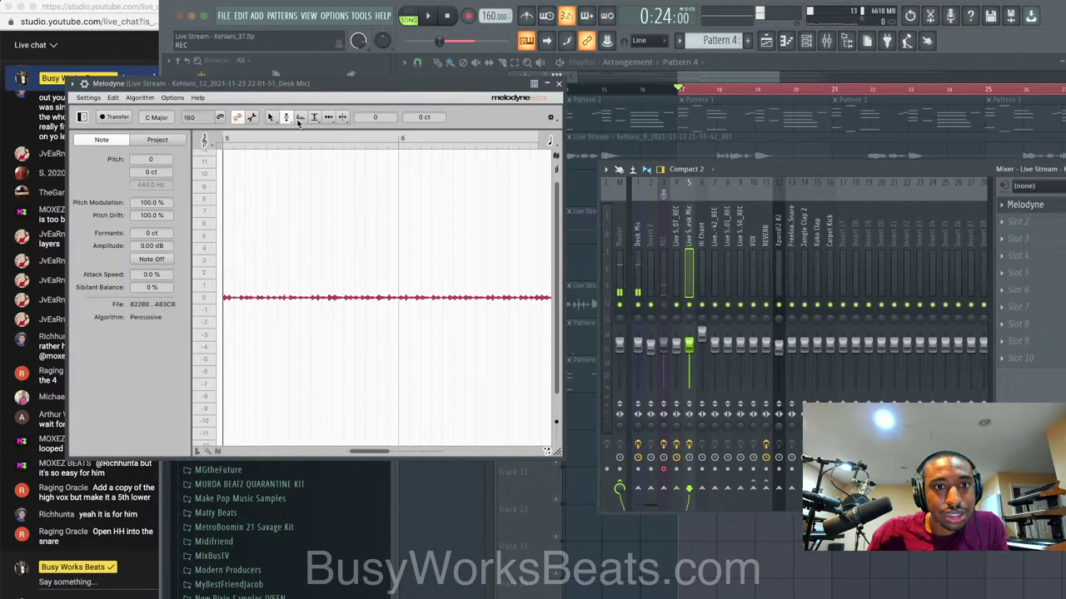
left_click(315, 118)
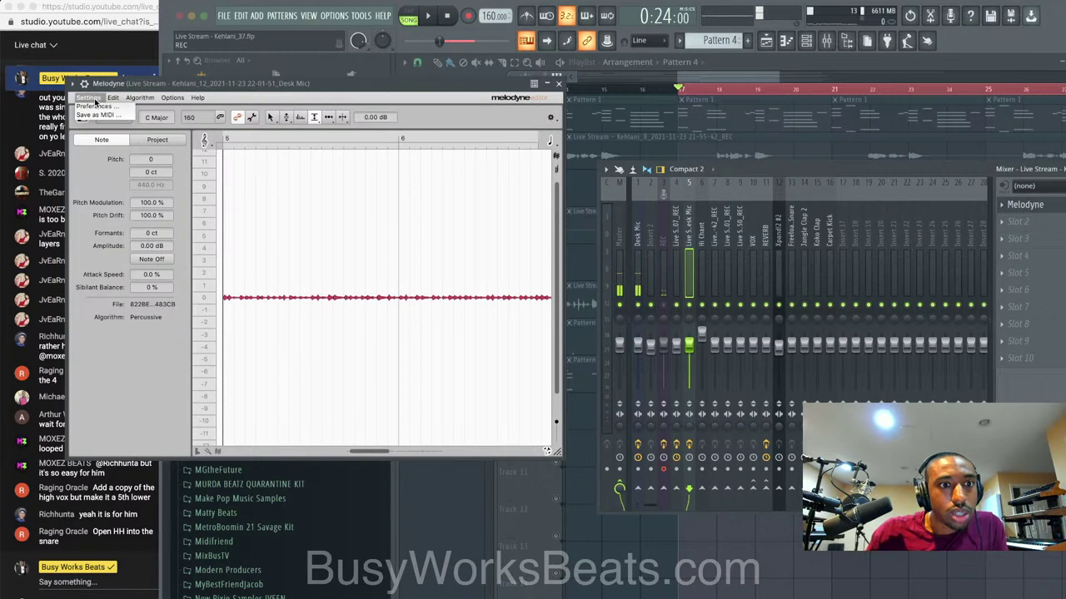
Apply the Quantize Time macro to the vocal and play it back with the metronome on.
mouse_move(117, 102)
mouse_move(135, 167)
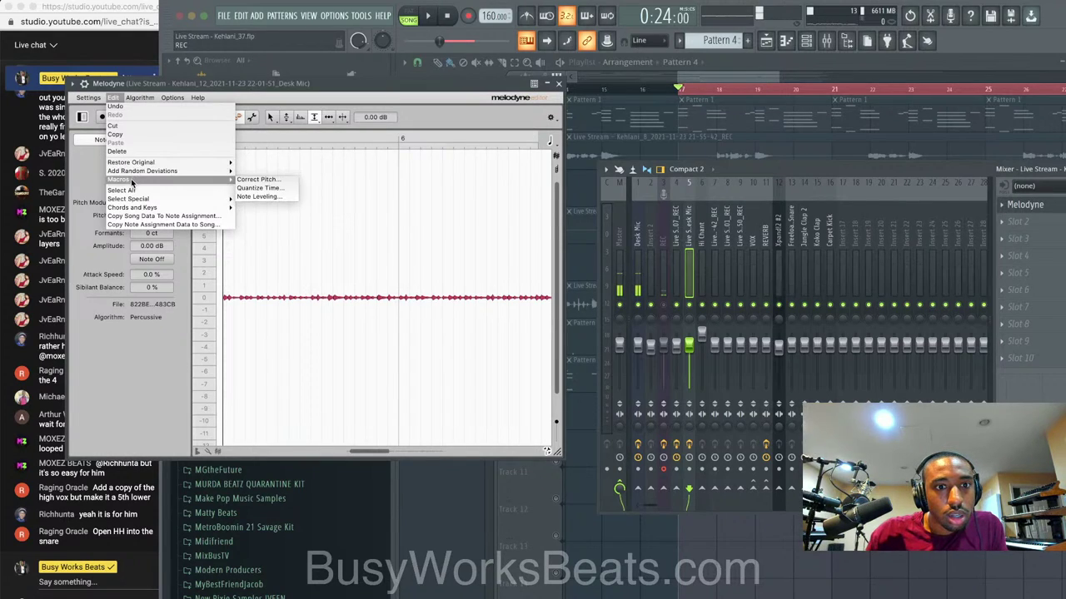
mouse_move(221, 182)
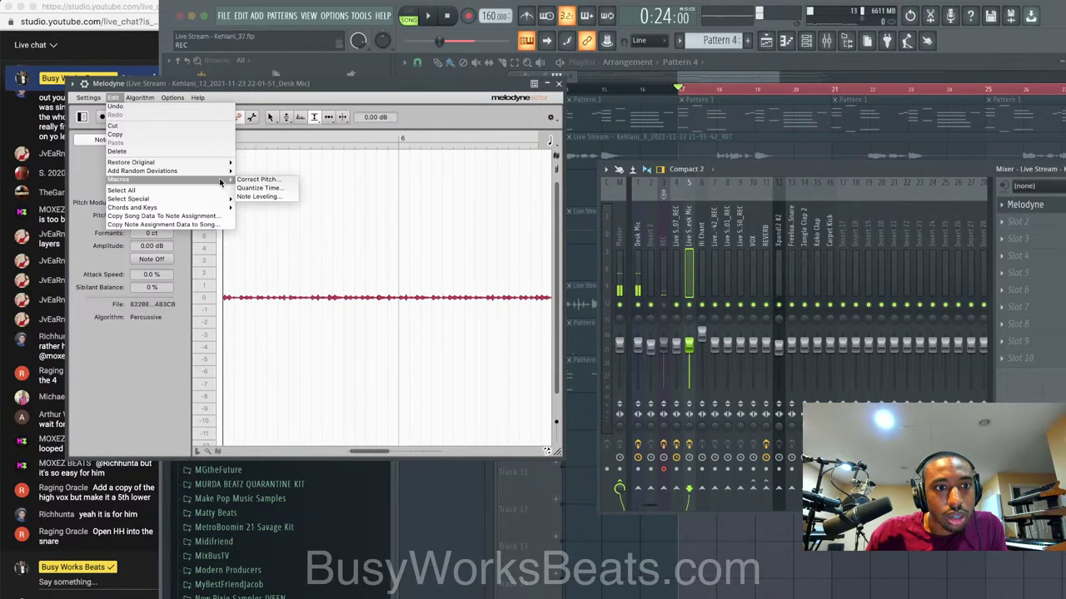
left_click(255, 188)
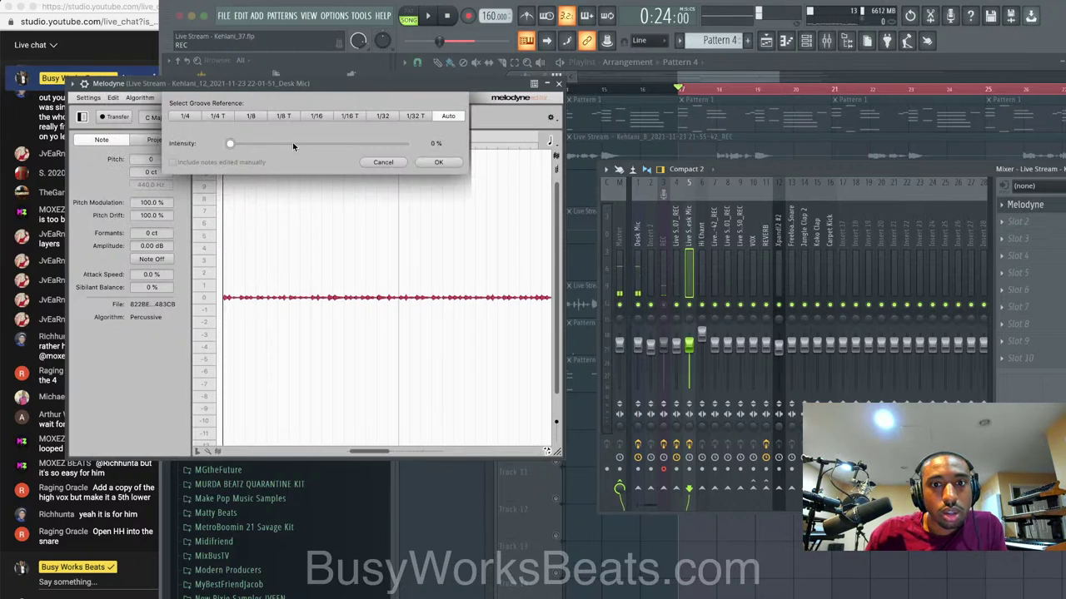
left_click(439, 162)
key("space")
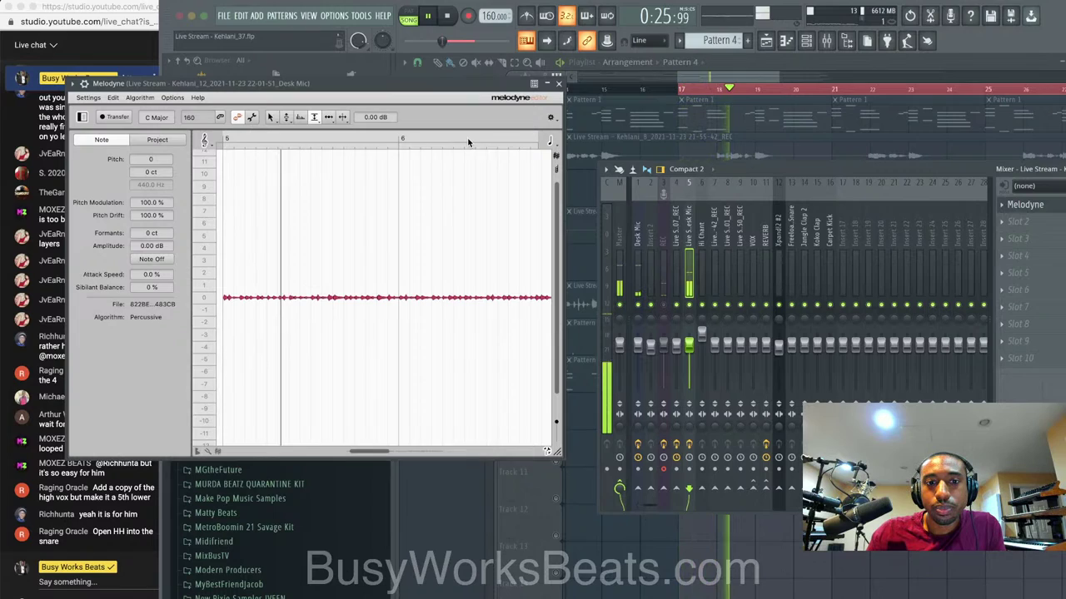
left_click(527, 17)
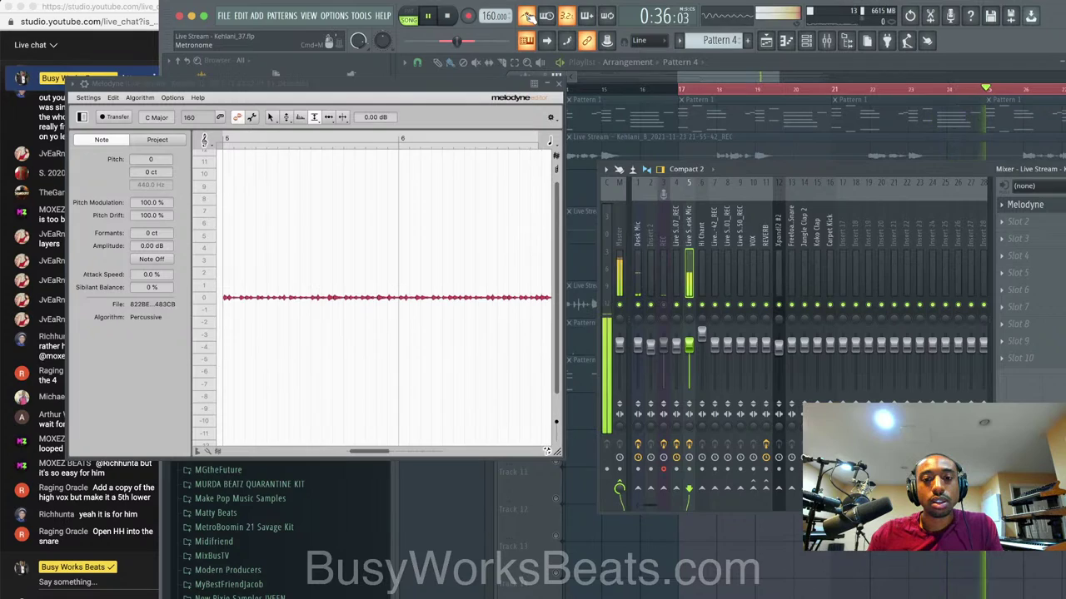
Load Edison into Slot 2 of the Desk Mic insert, after Melodyne.
left_click(560, 86)
left_click_drag(1003, 171, 872, 176)
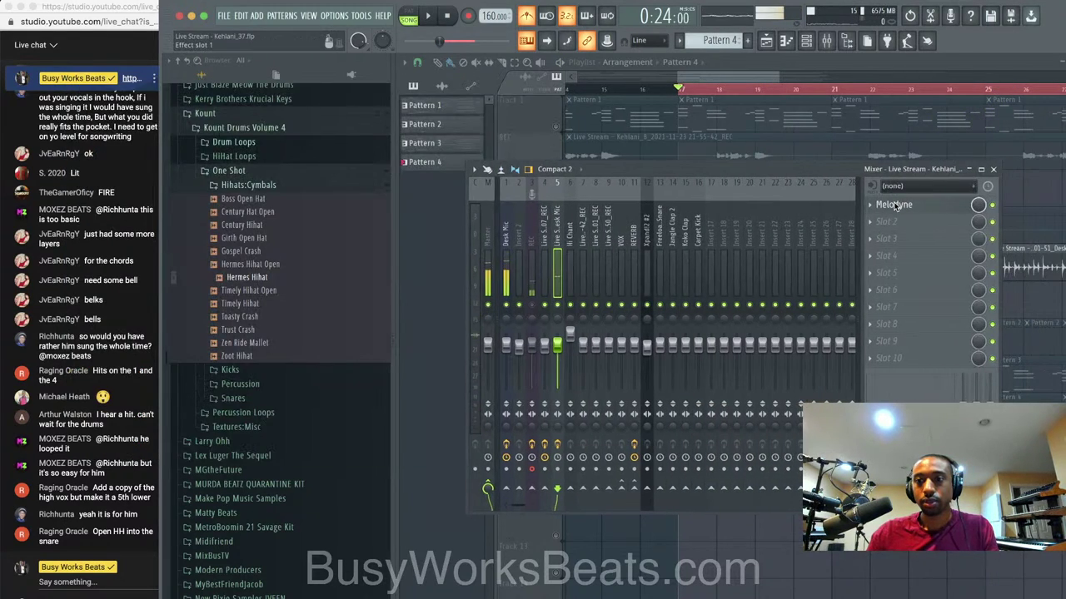
left_click(894, 205)
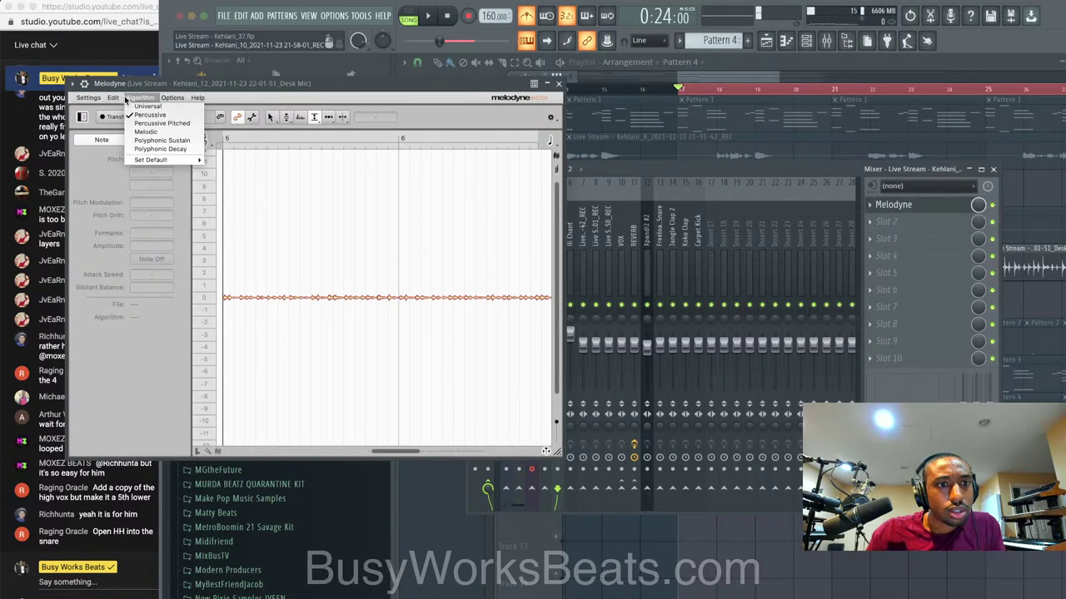
left_click(211, 87)
left_click(871, 222)
mouse_move(881, 234)
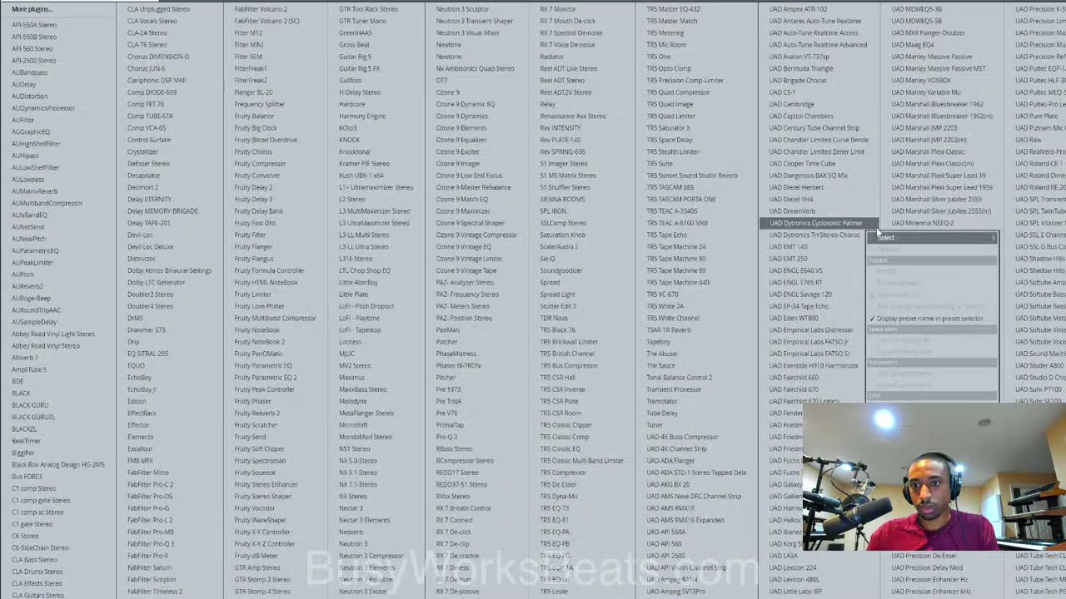
left_click(166, 402)
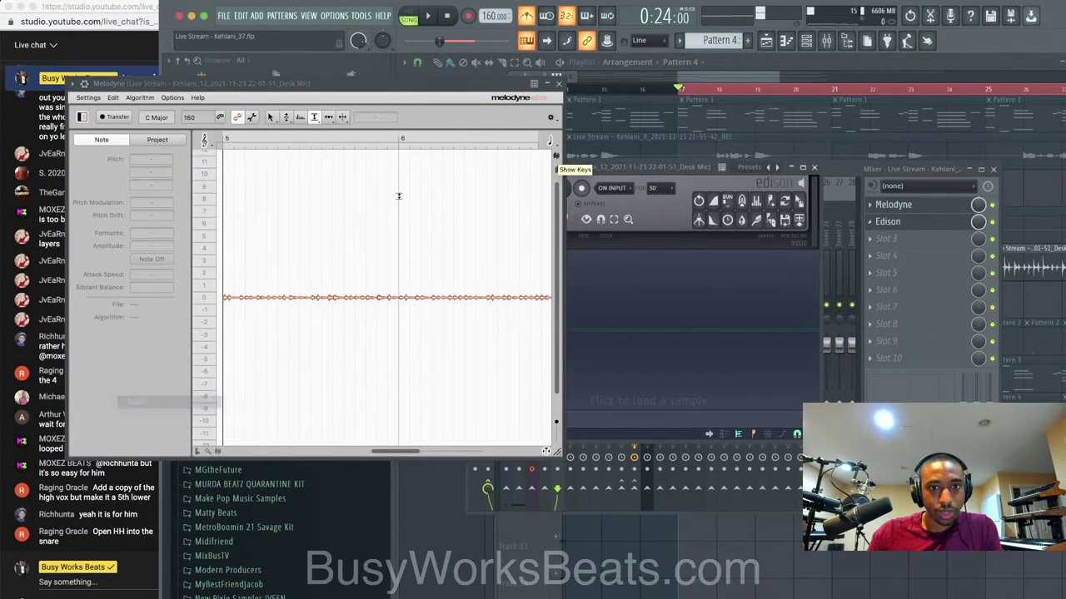
Set Edison to record On Play and capture the tuned vocal during playback.
left_click(612, 237)
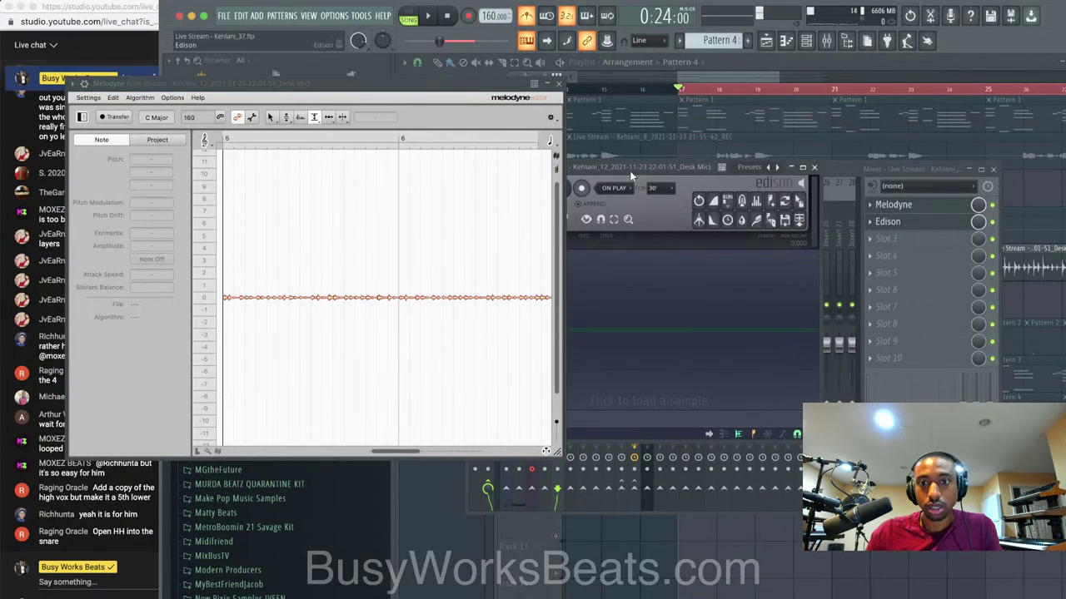
left_click_drag(631, 175, 641, 179)
key("space")
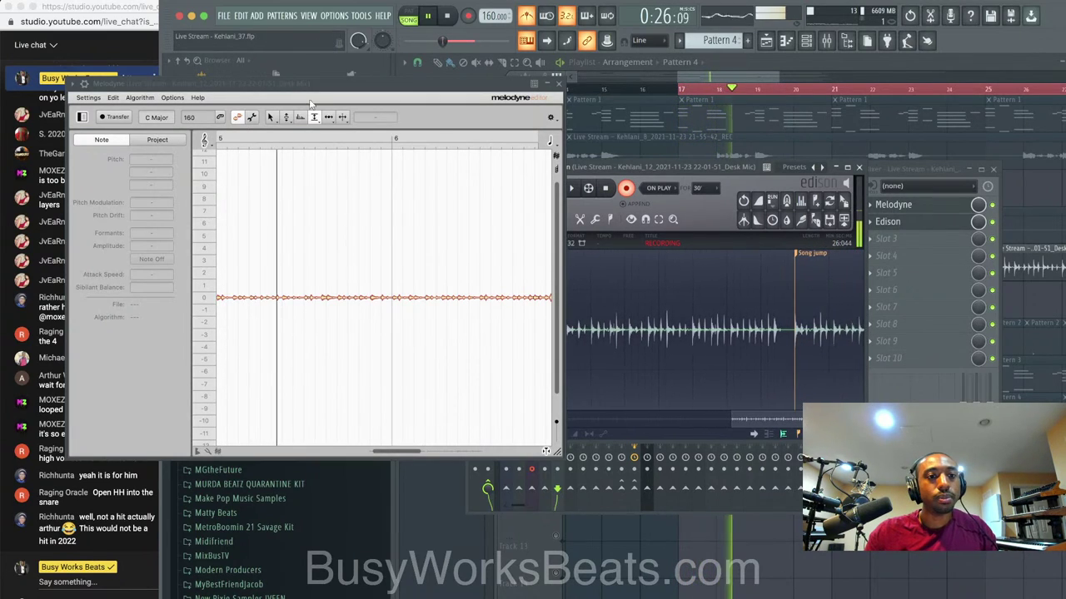
left_click(559, 84)
key("space")
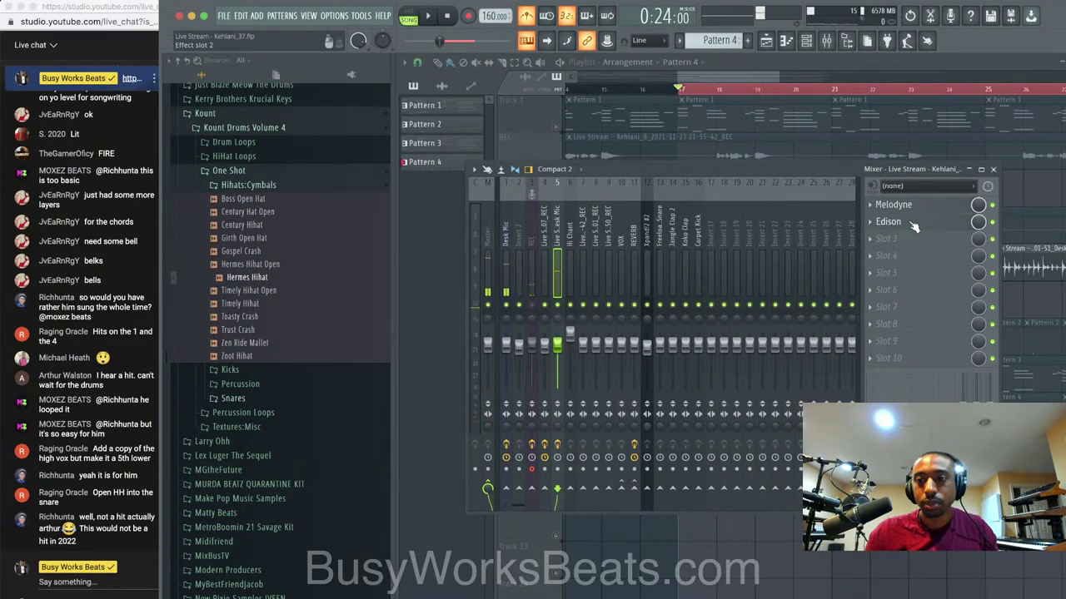
Stop the Edison recording, delete its selected tail, and send it to the playlist.
left_click(903, 221)
left_click(606, 189)
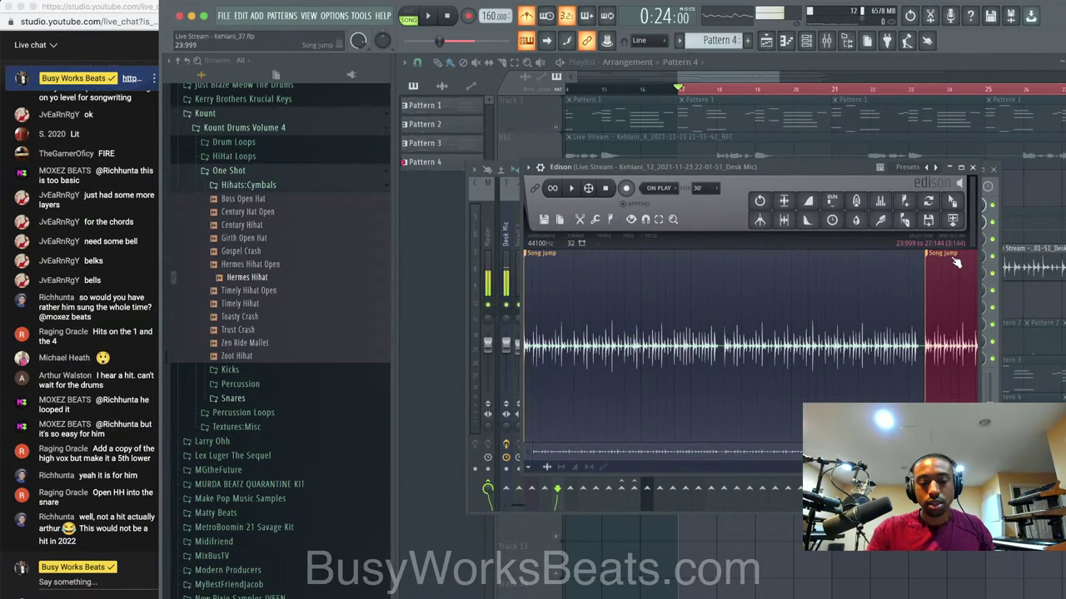
key("Delete")
left_click(952, 220)
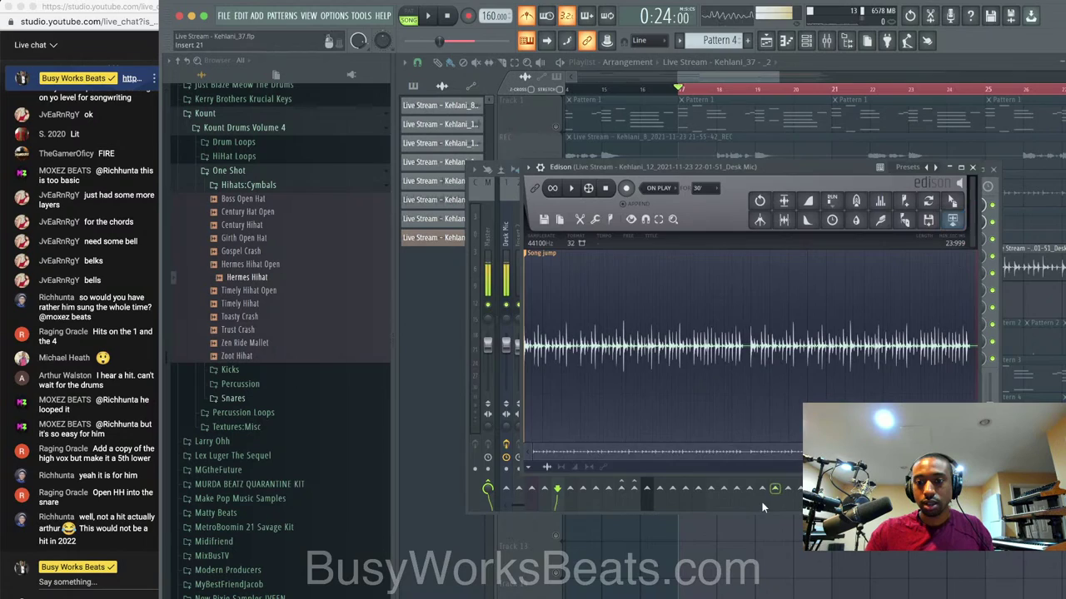
Mute the original REC vocal clips, unmute the new Kehlani_37 _2 clip, and play it back.
left_click(753, 518)
scroll(754, 268, "down", 3)
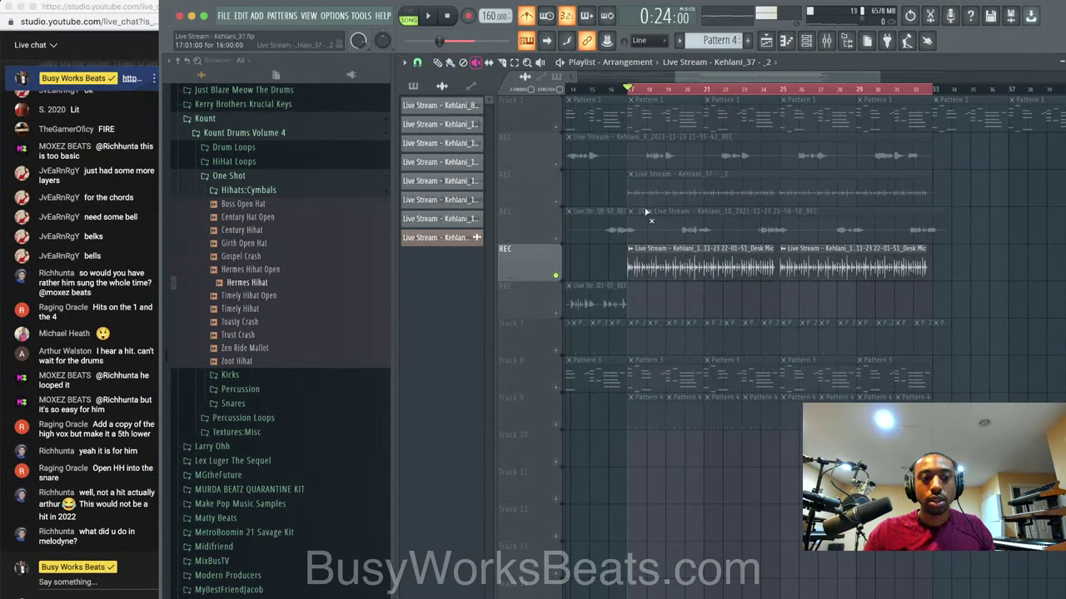
left_click_drag(716, 250, 830, 263)
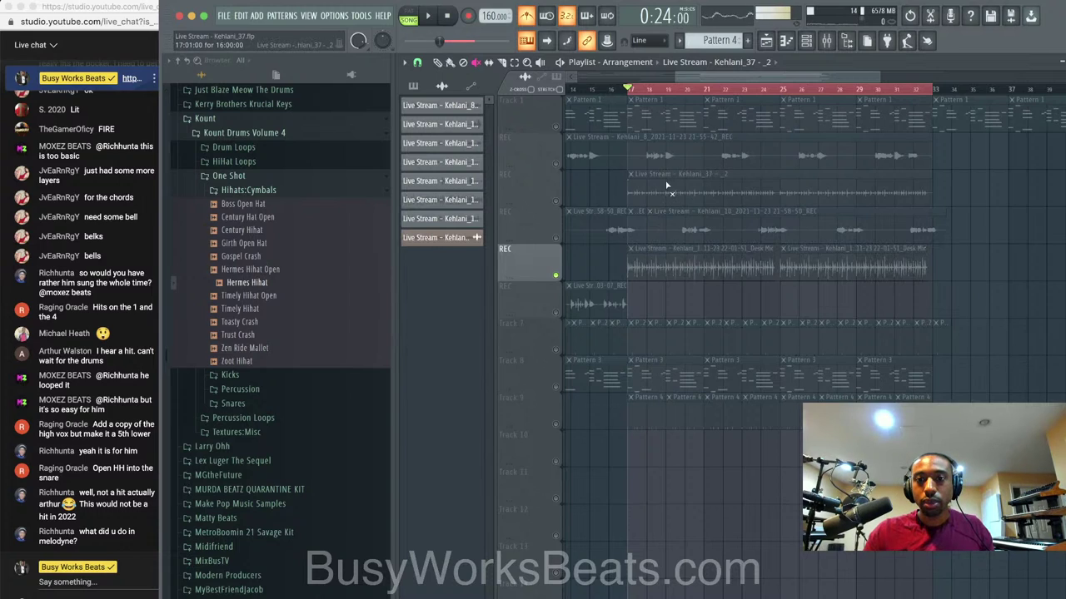
right_click(556, 276)
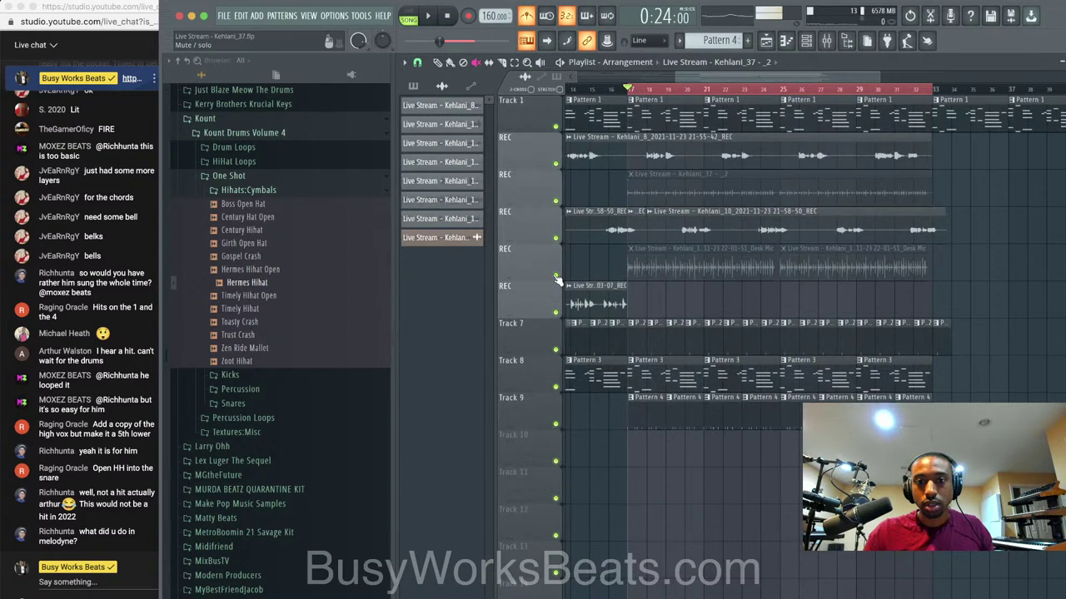
left_click(688, 192)
key("space")
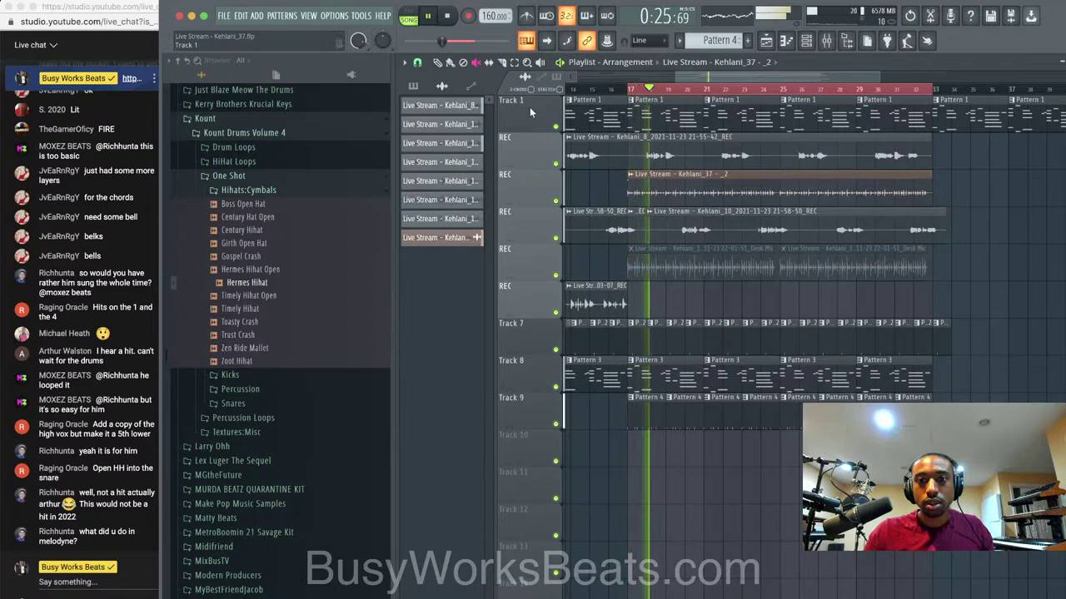
Solo the new vocal track to audition it, unsolo it, and save a new project version.
right_click(555, 200)
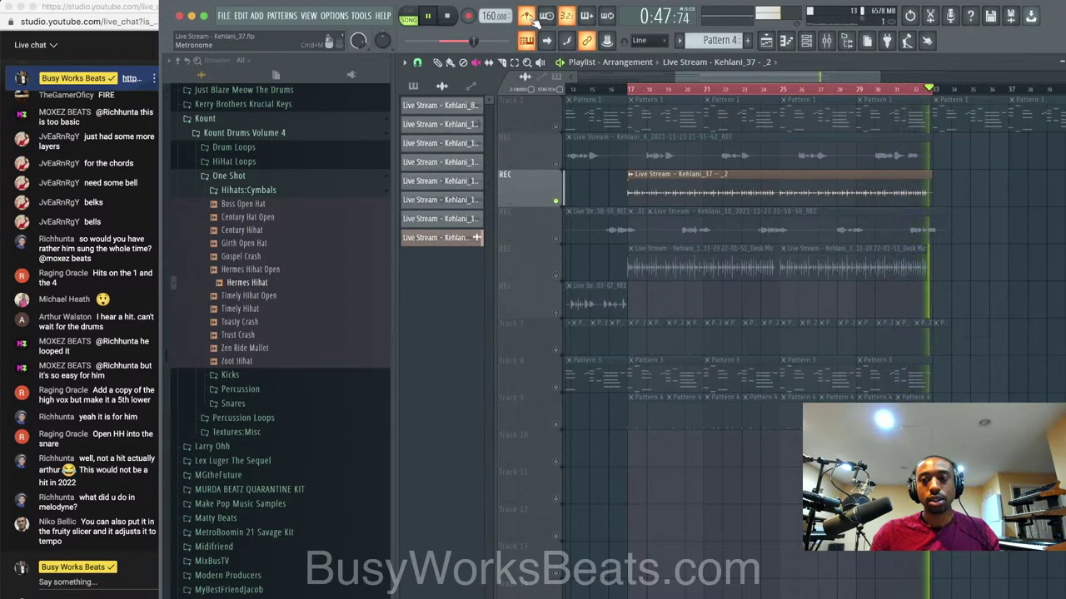
left_click(660, 87)
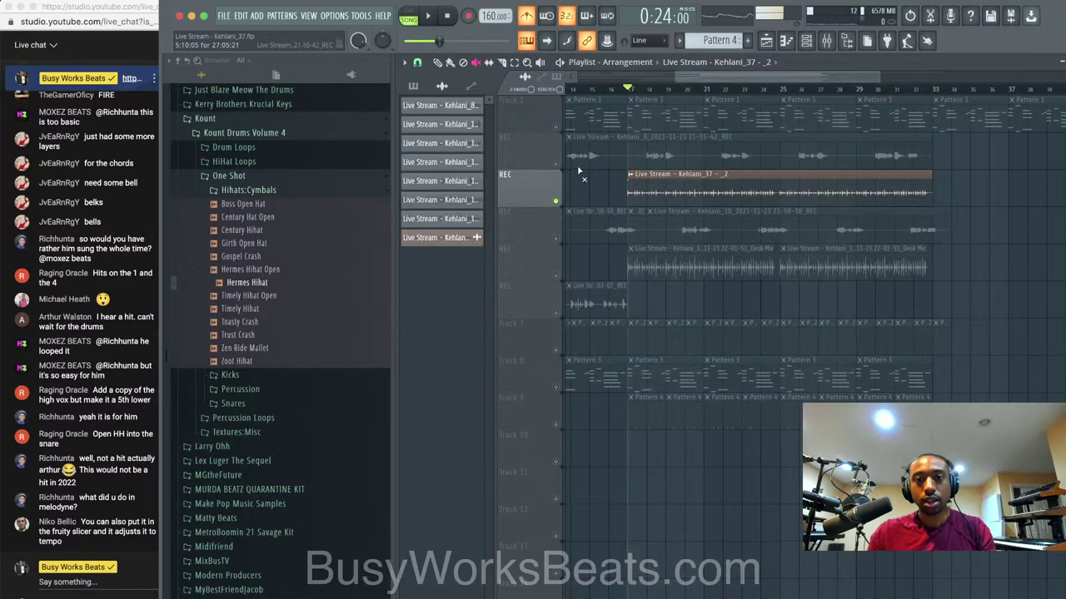
right_click(555, 201)
key("super+n")
key("space")
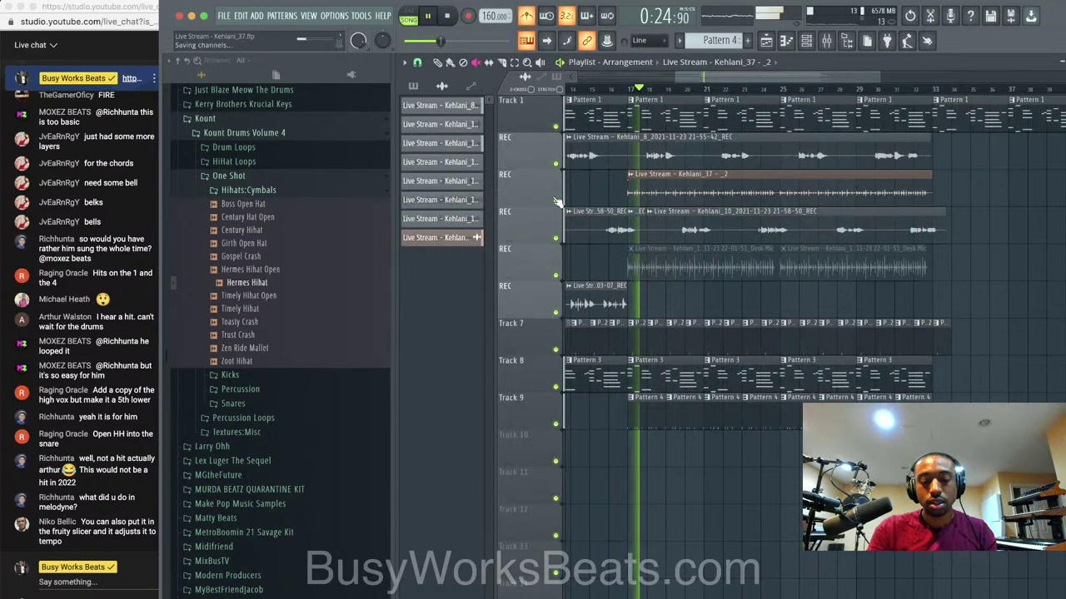
key("space")
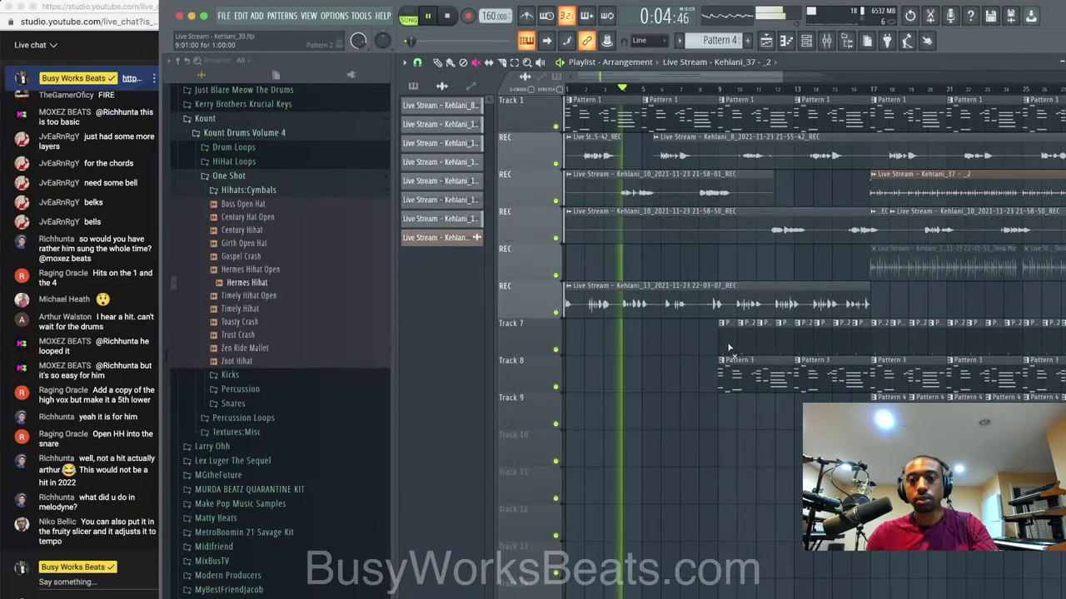
Load RVox Stereo on the VOX mixer track and lower its gain to -8.4 dB.
left_click(828, 43)
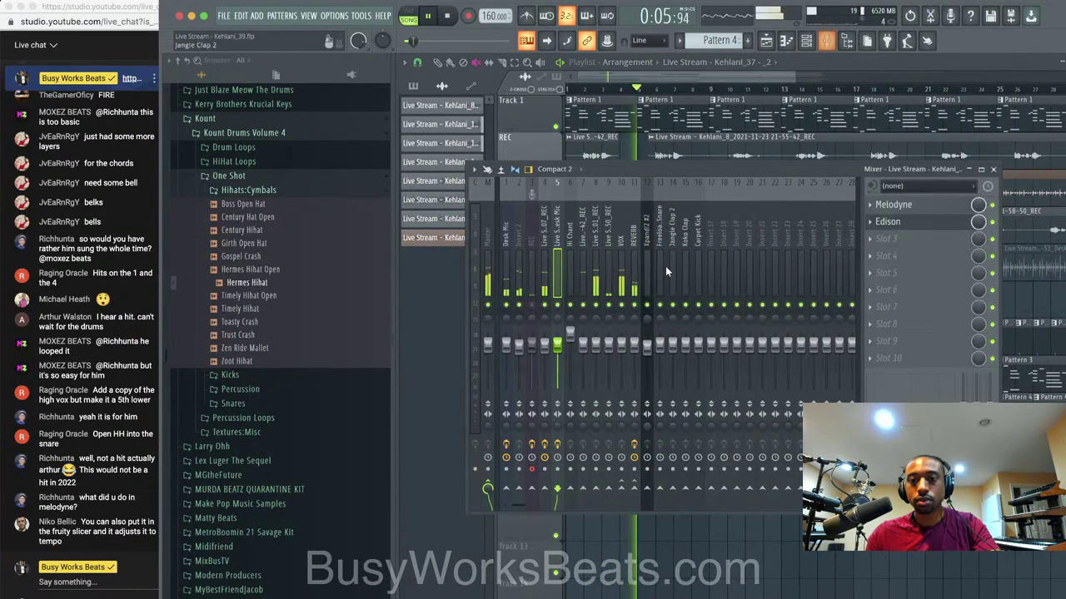
left_click(622, 241)
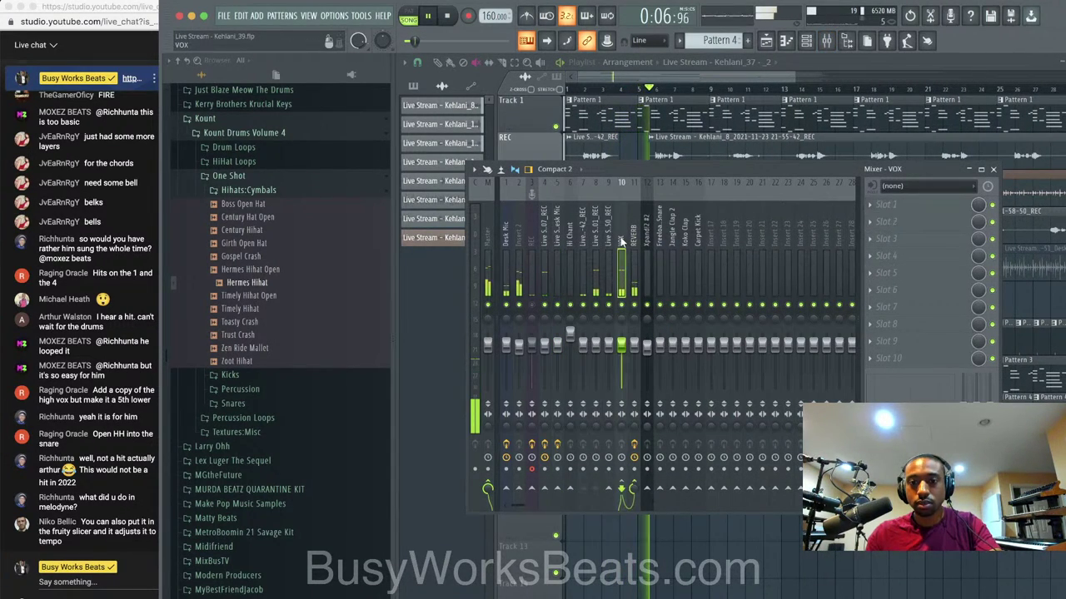
left_click(888, 215)
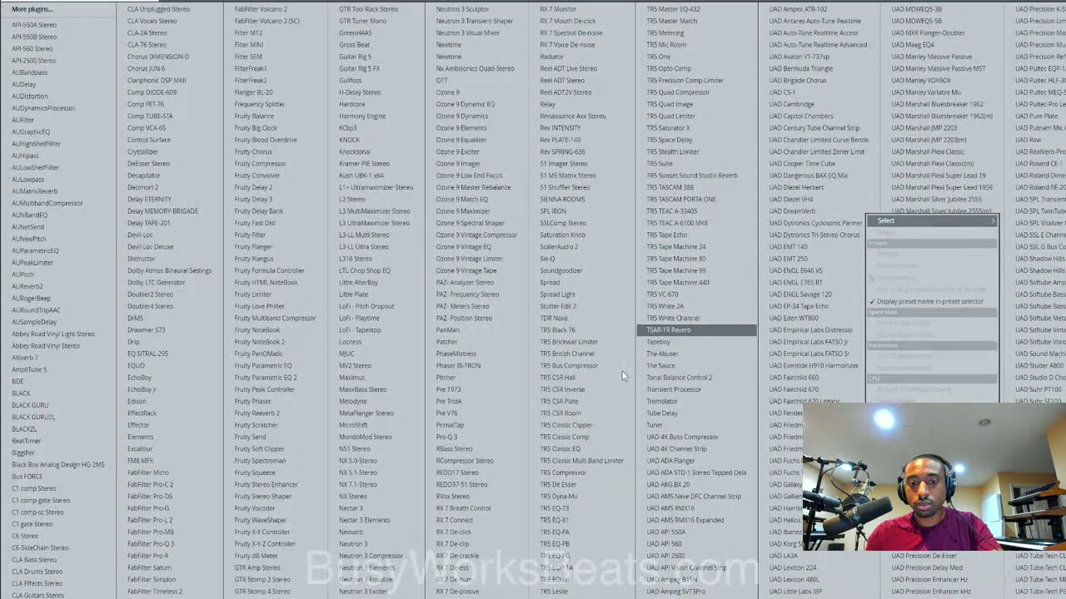
left_click(466, 496)
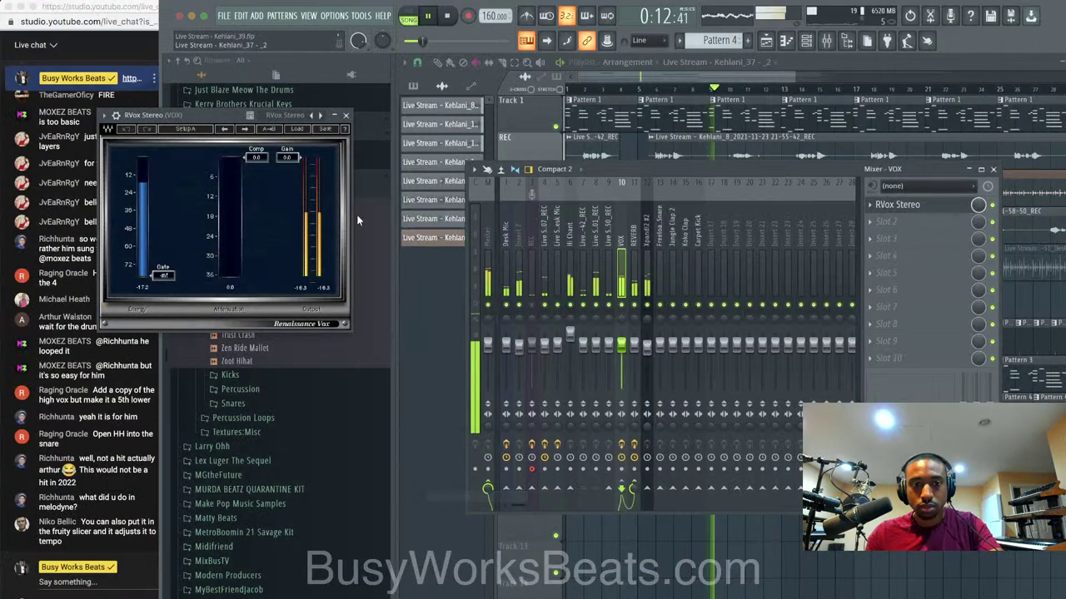
left_click_drag(286, 157, 286, 184)
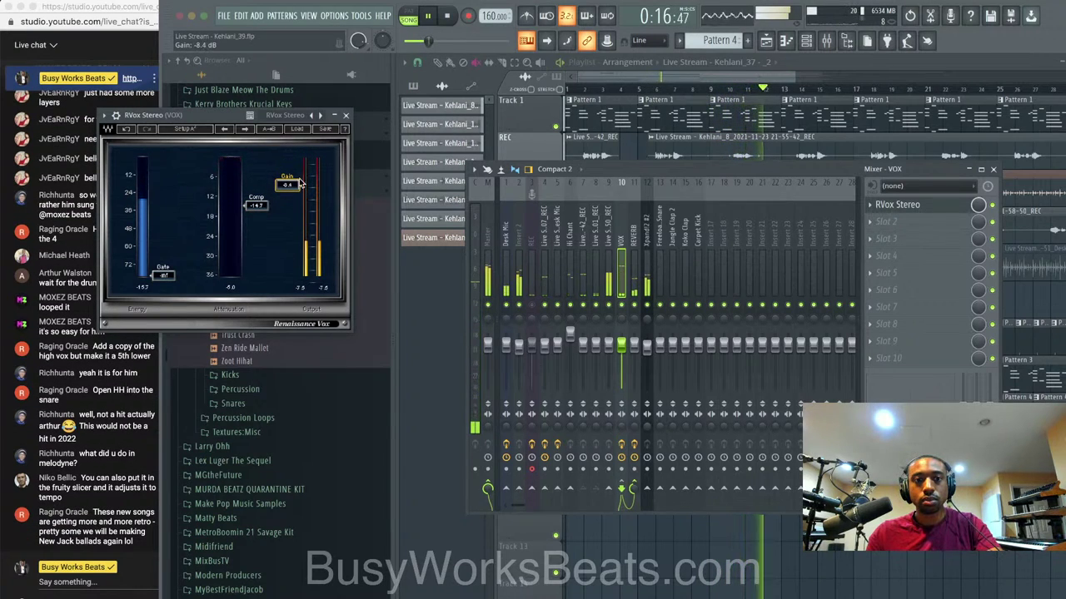
left_click(345, 115)
Route mixer track 9 into VOX, save as Kehlani_40, and hide the mixer.
left_click(607, 212)
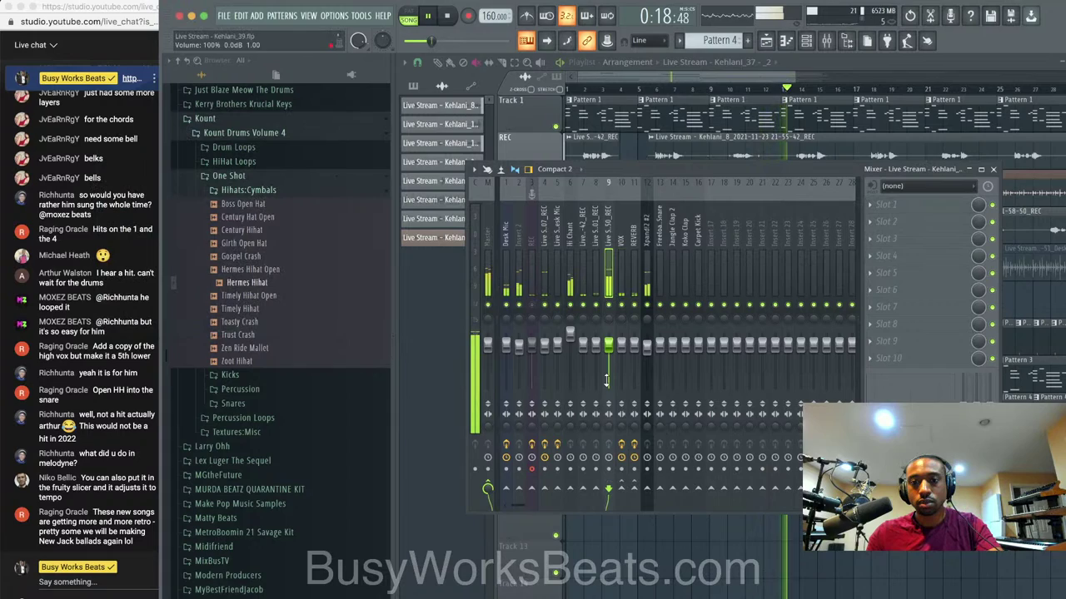
right_click(620, 489)
left_click(643, 497)
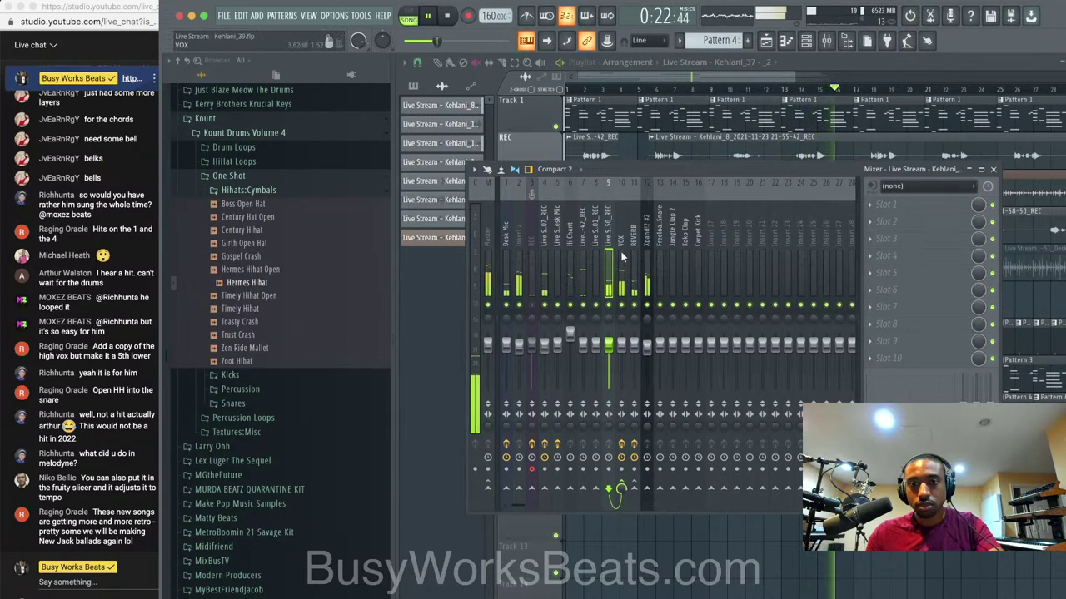
left_click(596, 253)
left_click(588, 248)
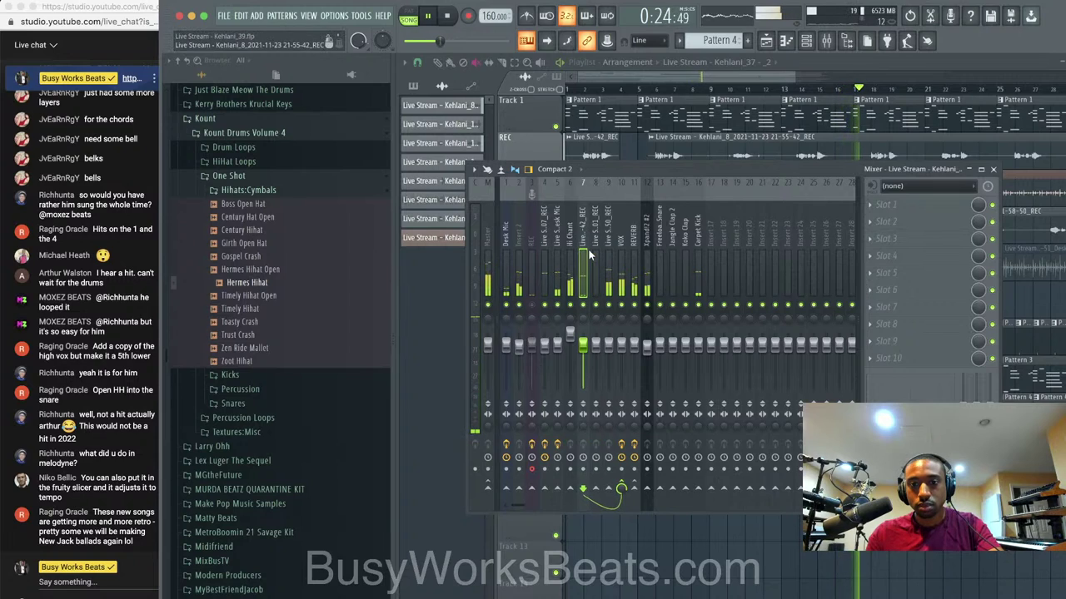
left_click(617, 252)
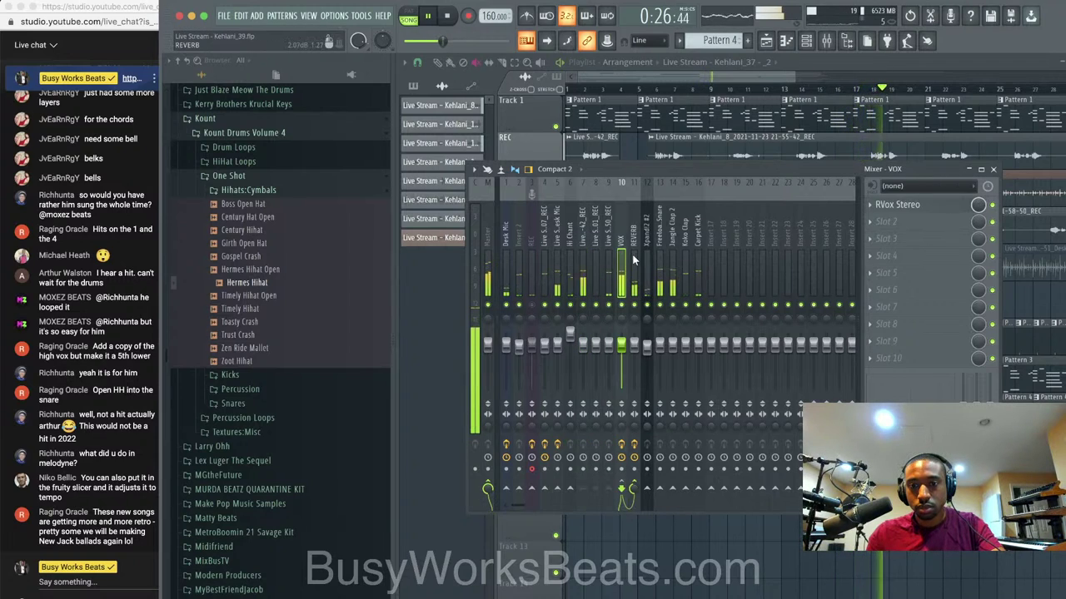
key("ctrl+n")
key("F9")
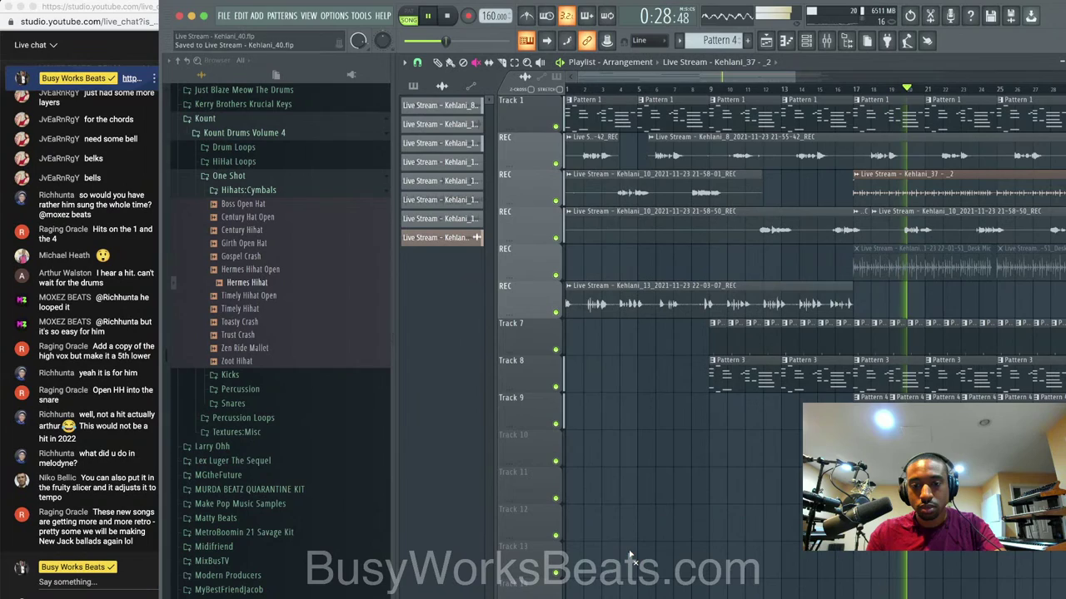
Load Fruity Delay 3 into an empty effect slot on the VOX channel.
left_click(826, 40)
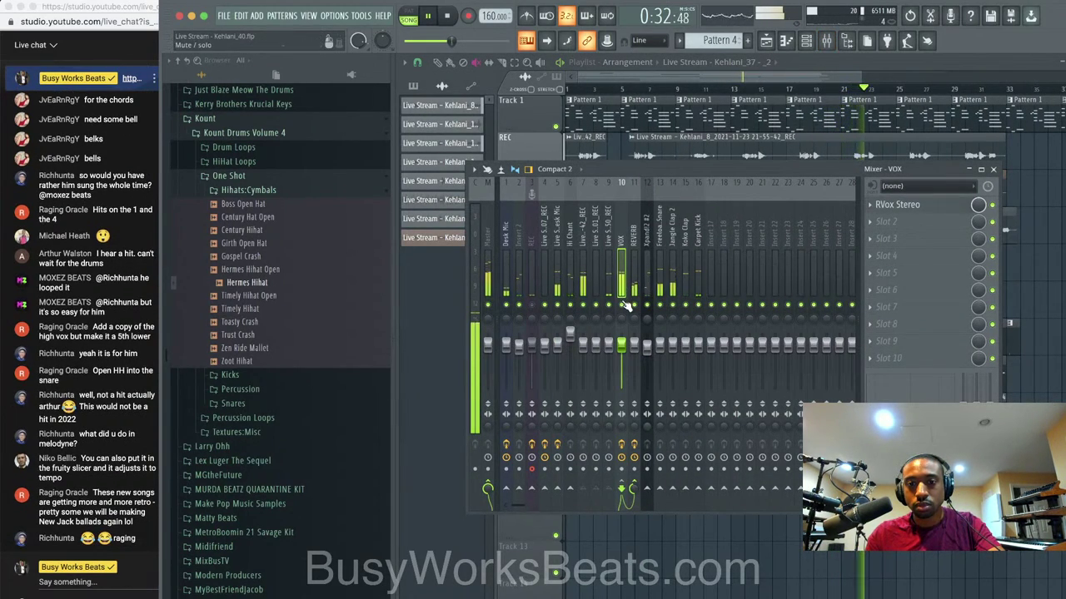
left_click(635, 329)
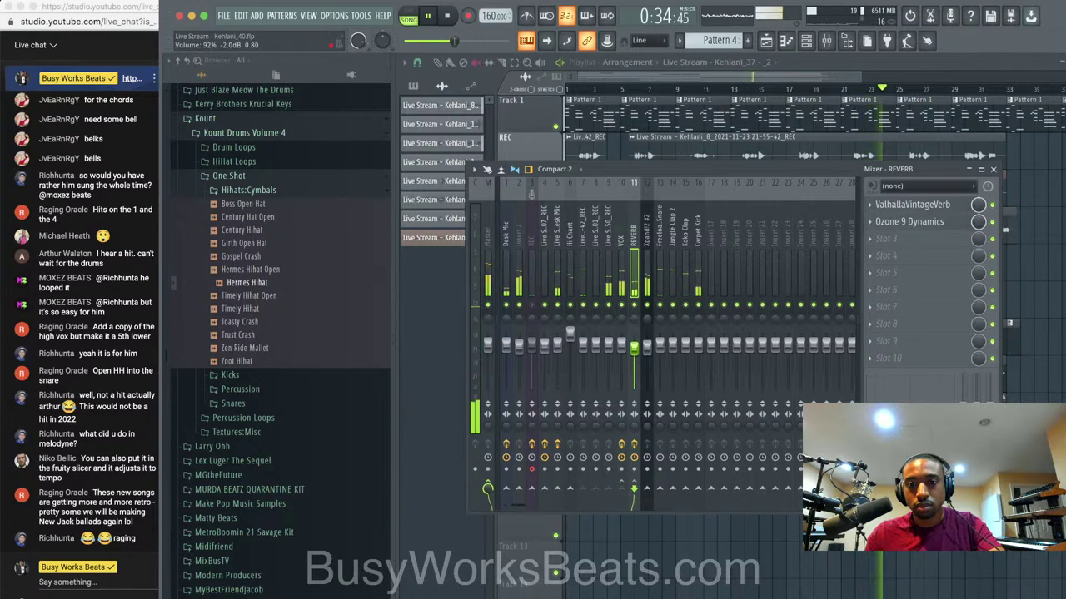
left_click(629, 285)
key("space")
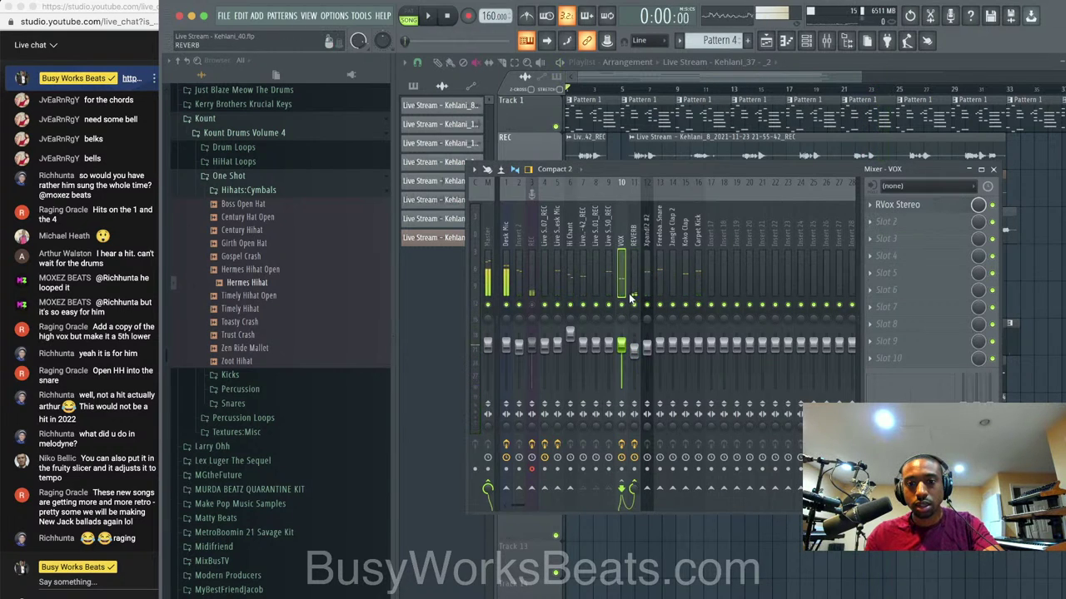
left_click(881, 230)
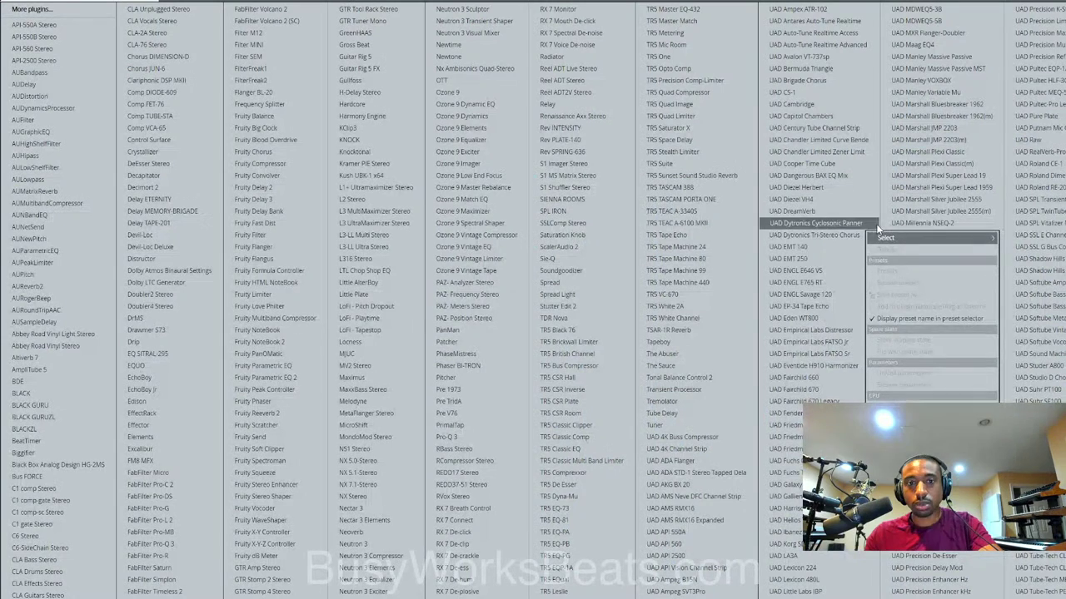
left_click(305, 200)
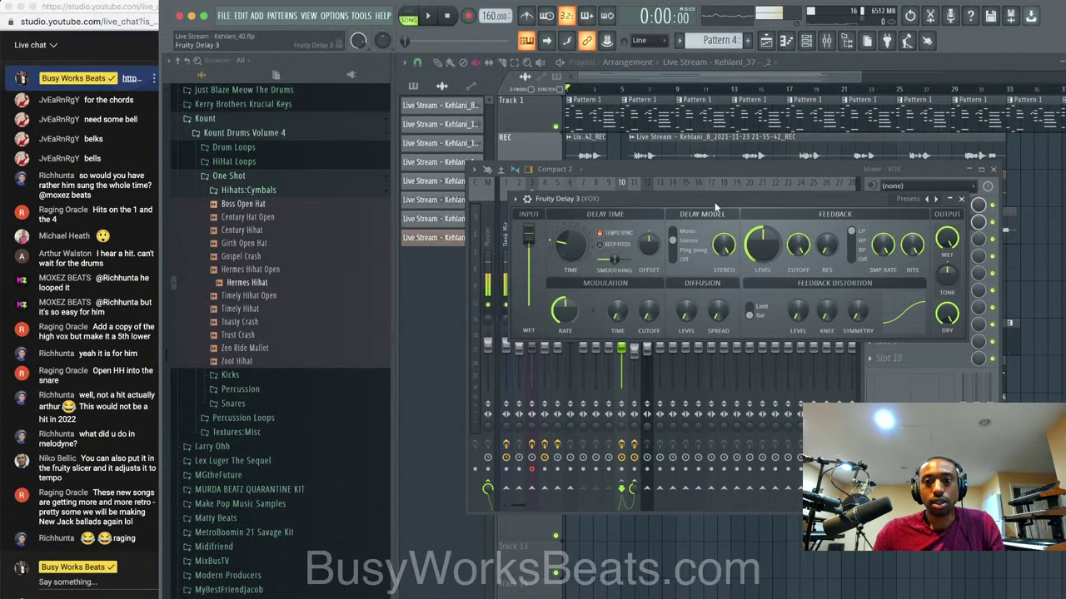
Reposition and review the Fruity Delay 3 settings window.
left_click_drag(714, 206, 596, 329)
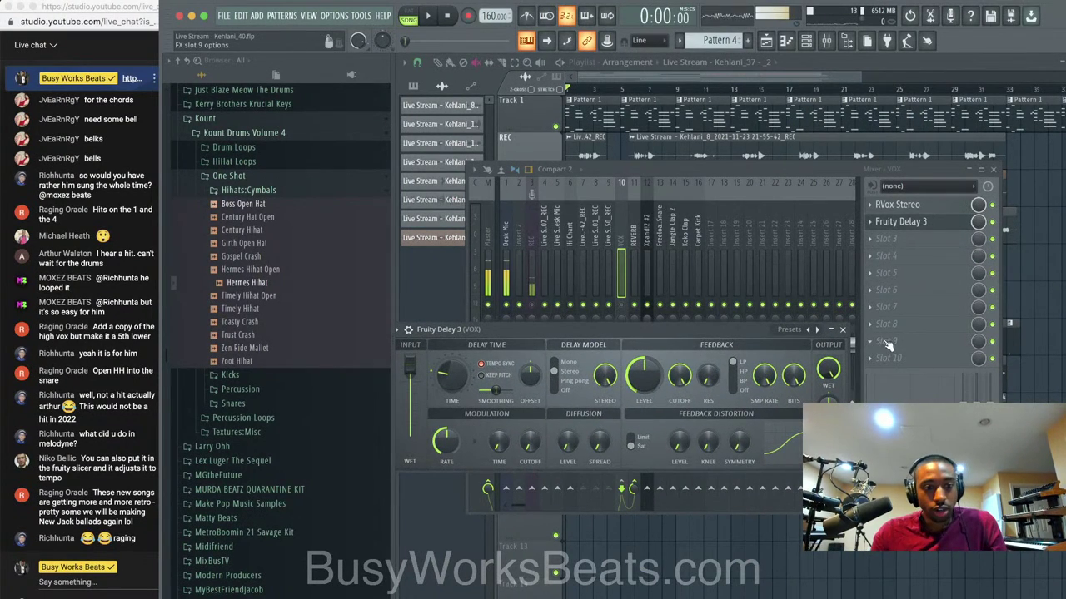
left_click(843, 330)
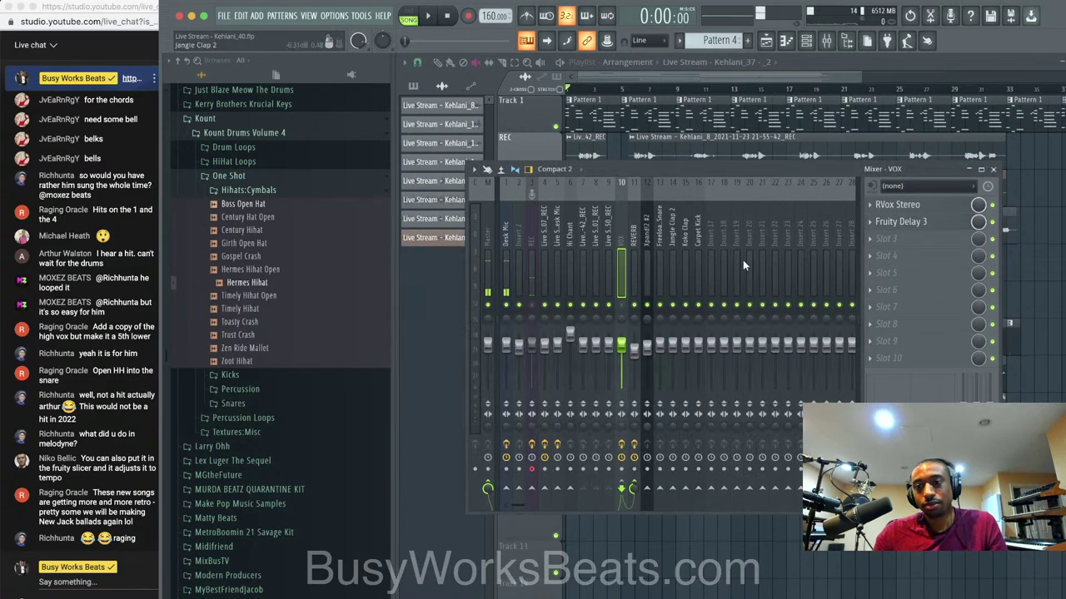
left_click(910, 224)
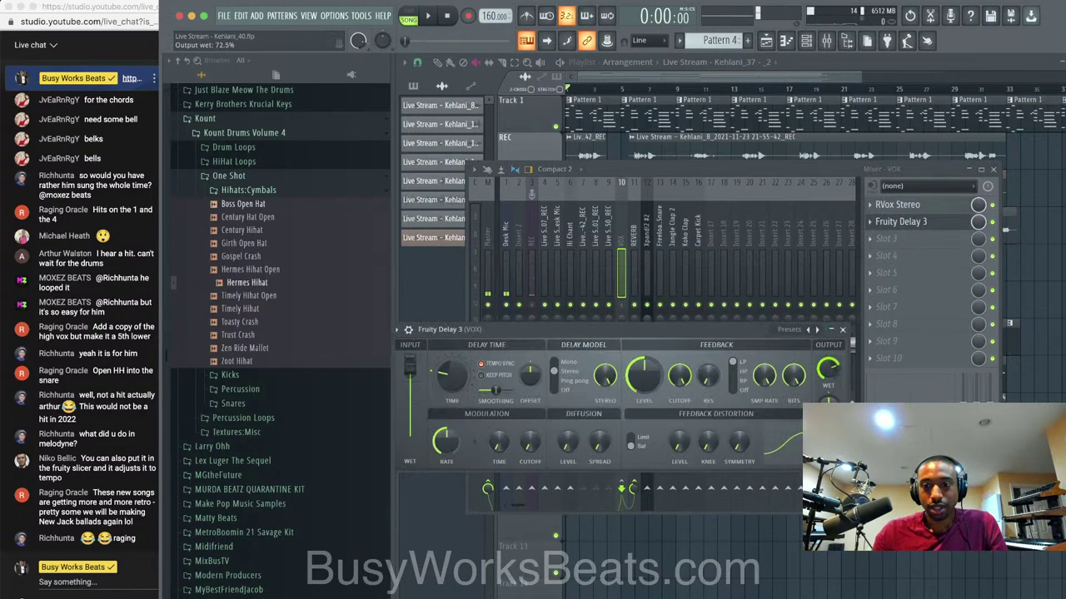
left_click(843, 330)
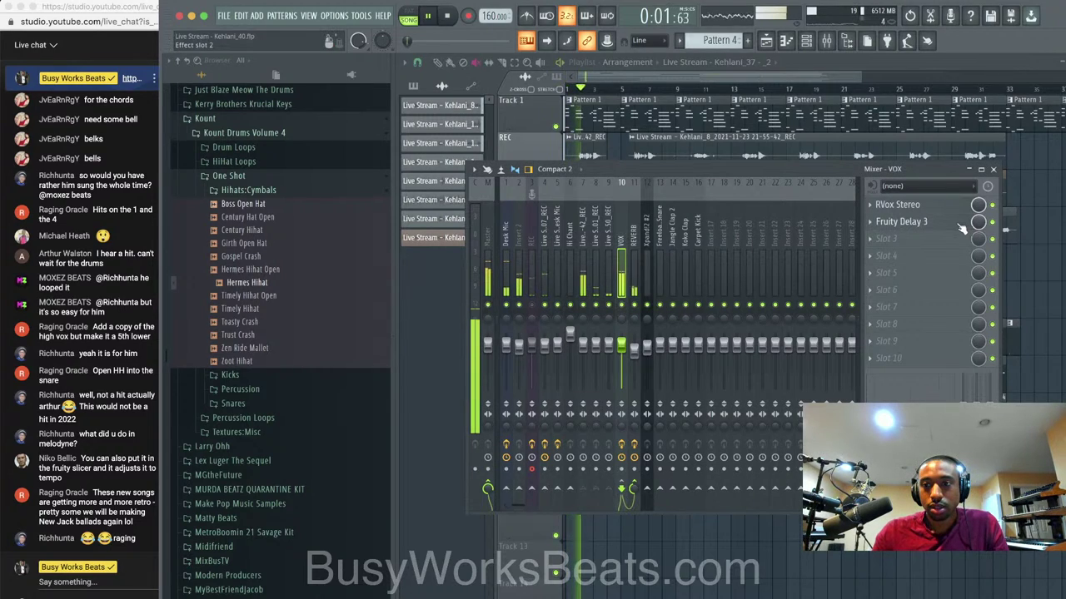
left_click(907, 222)
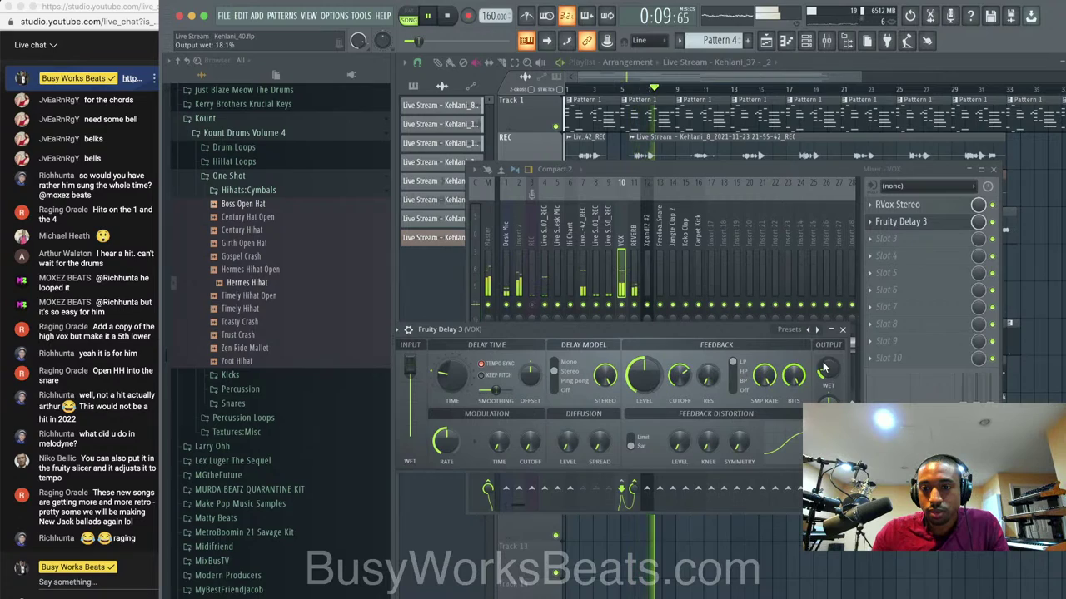
left_click(843, 330)
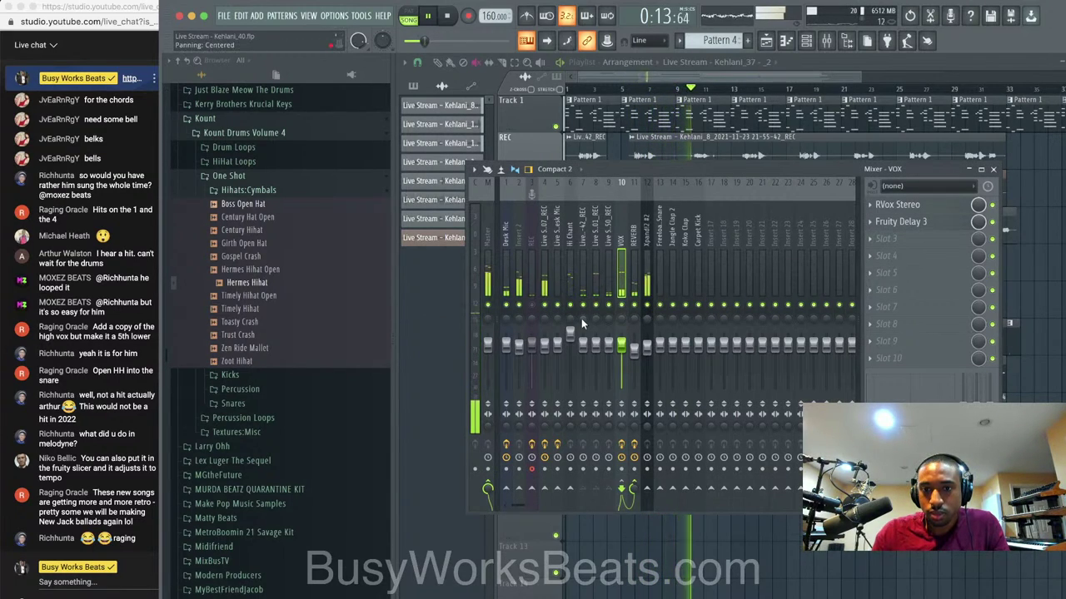
Lower the Xpand!2 #2 channel volume to 74% and briefly solo it to audition.
left_click_drag(649, 339, 650, 345)
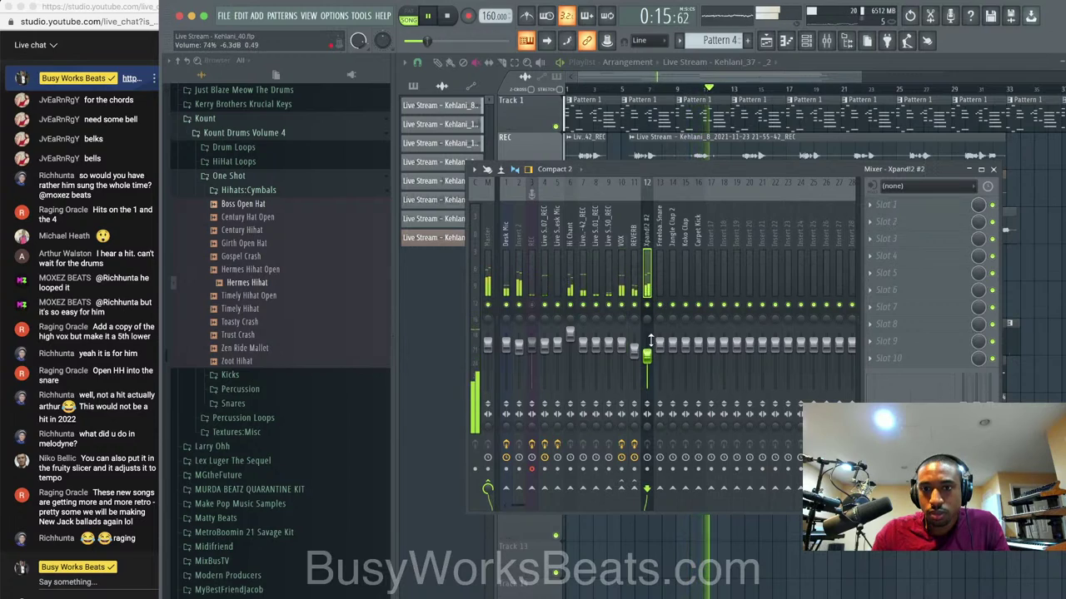
right_click(648, 305)
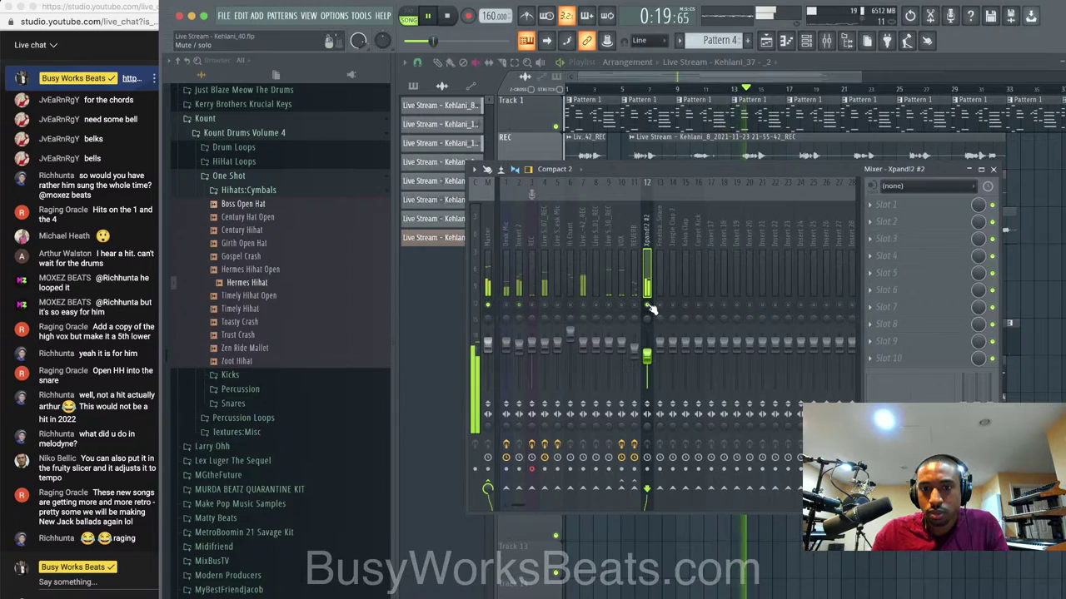
right_click(647, 305)
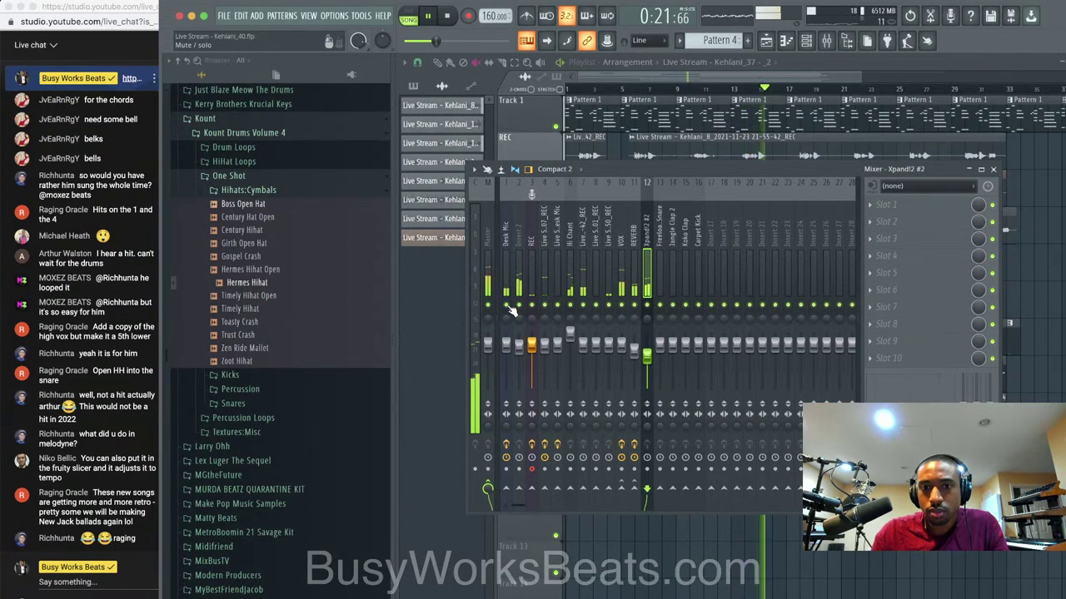
left_click(598, 544)
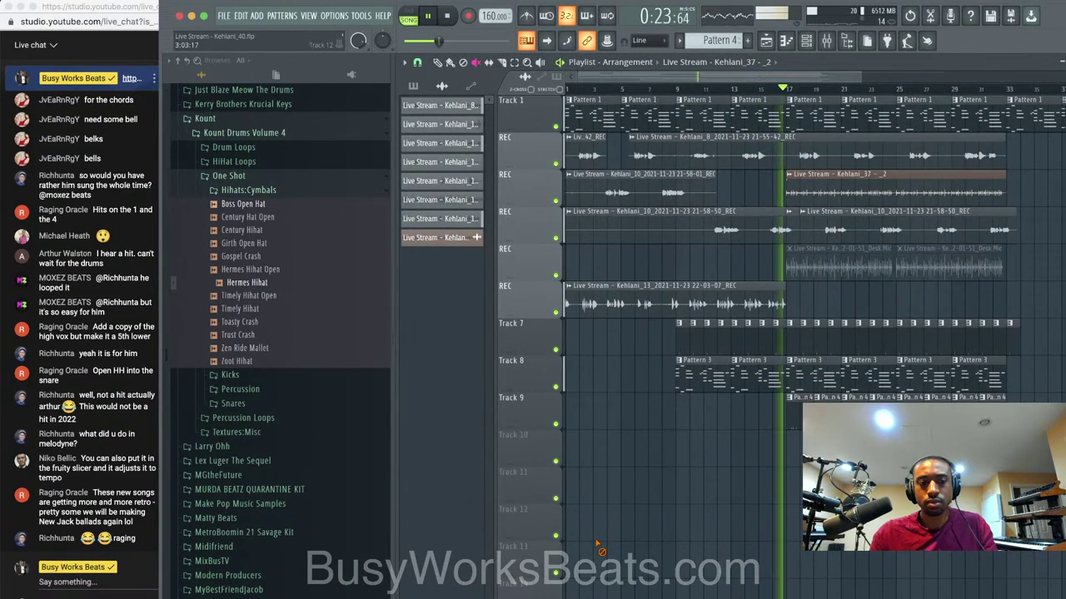
Save a new project version and audition playback from around bar 17.
key("super+n")
scroll(681, 442, "down", 2)
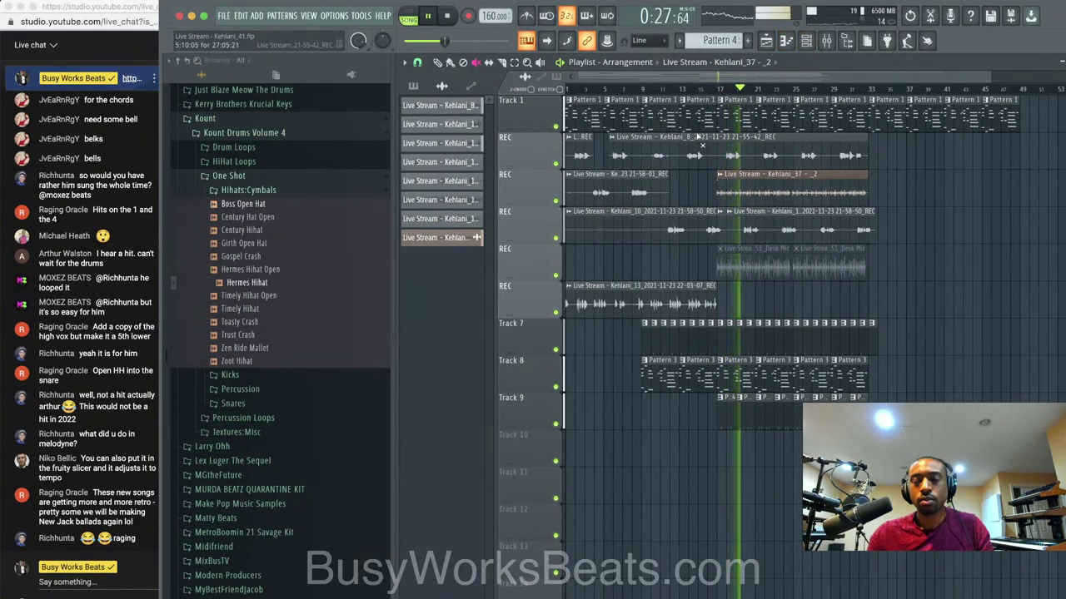
key("space")
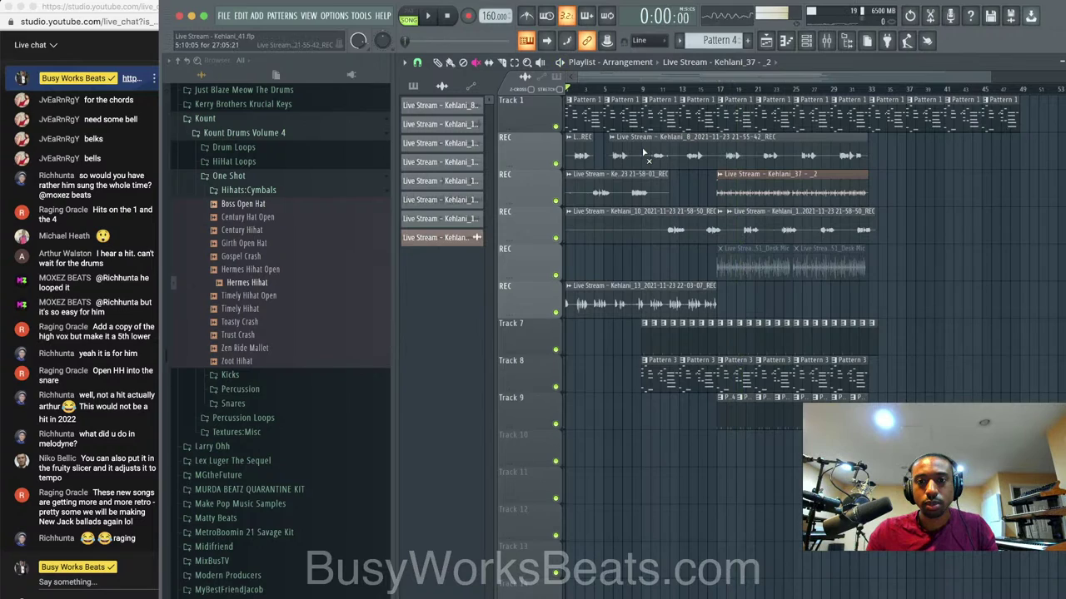
key("space")
left_click(720, 90)
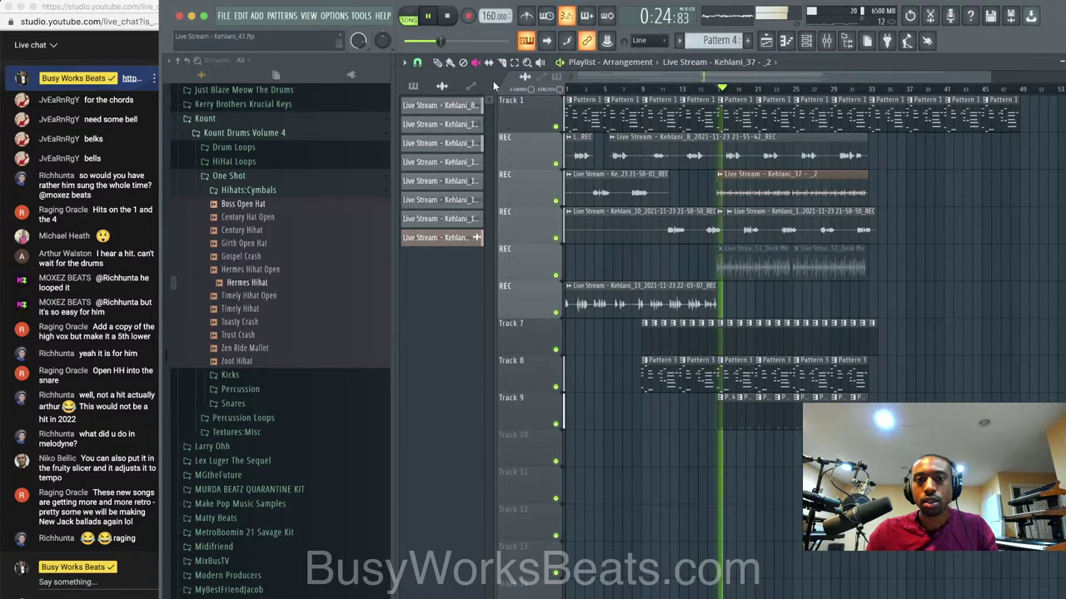
scroll(733, 149, "up", 3)
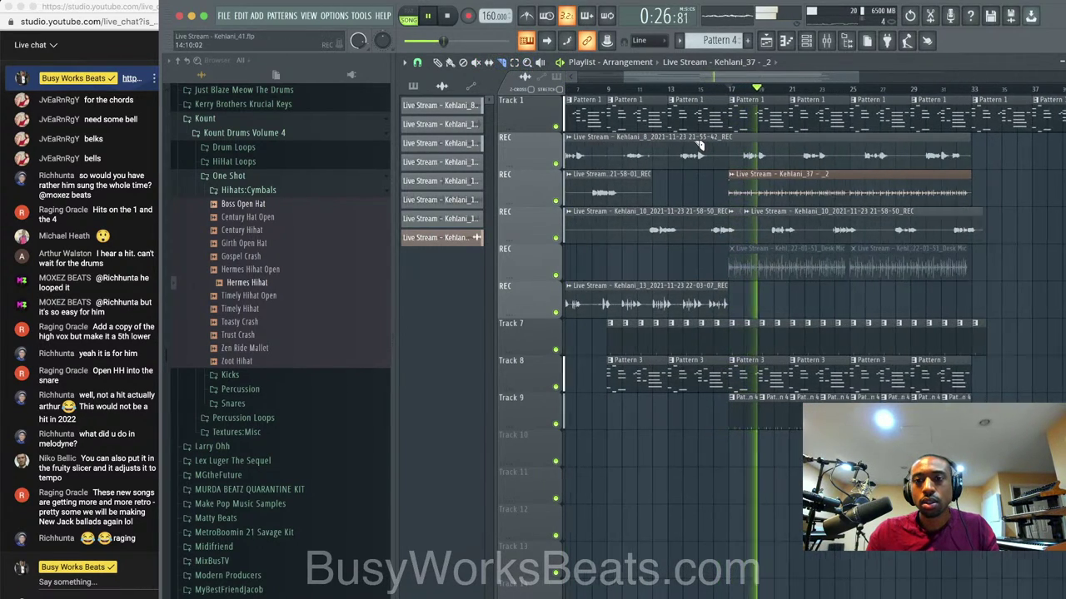
scroll(733, 148, "down", 2)
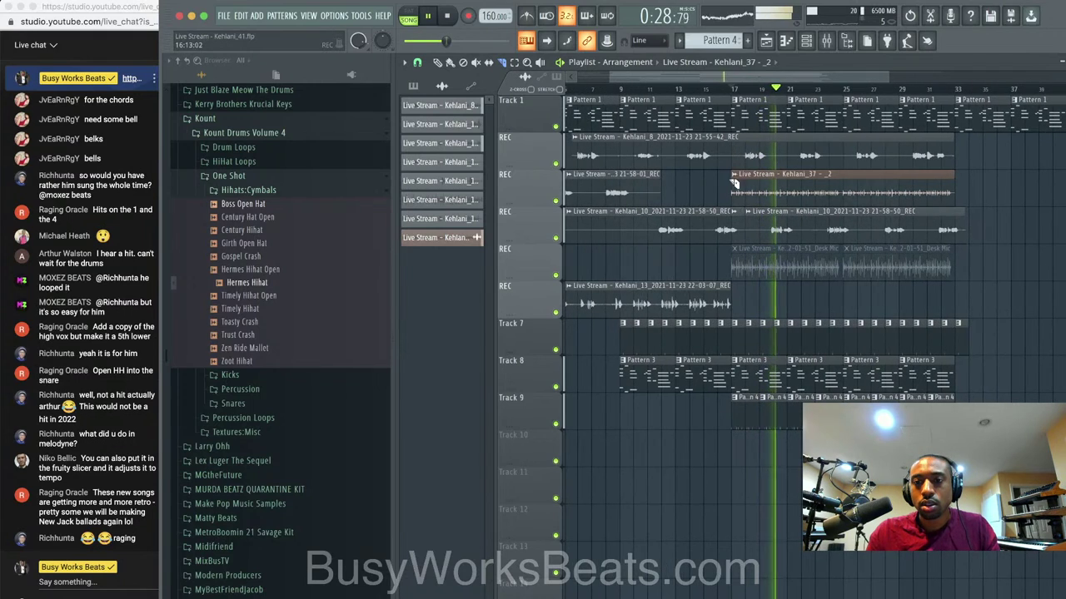
key("space")
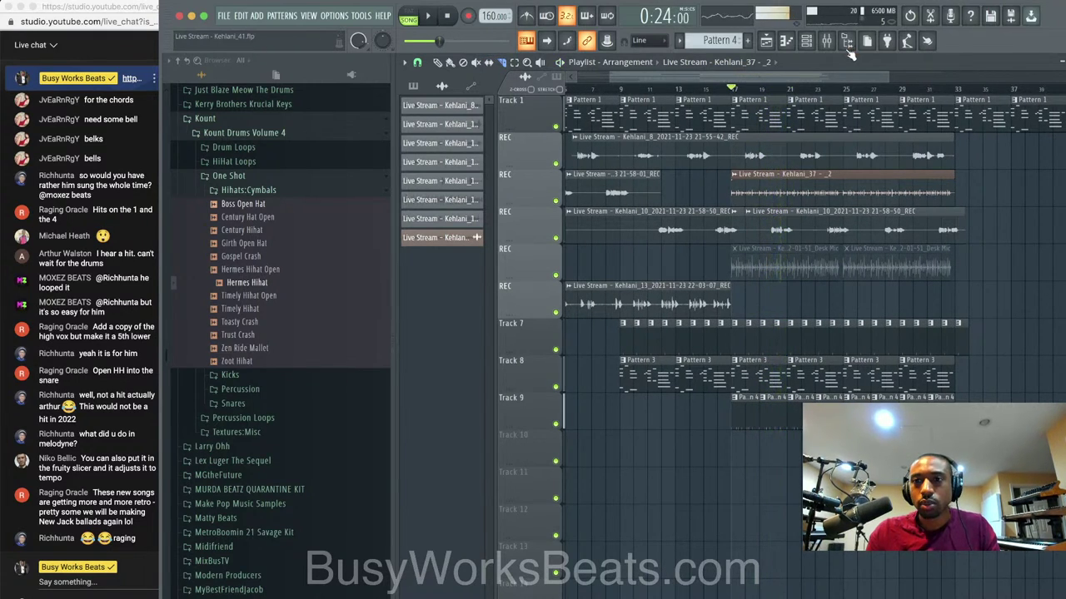
Switch the REVERB channel's ValhallaVintageVerb mode to Smooth Plate and save as Kehlani_42.
key("F9")
left_click(633, 221)
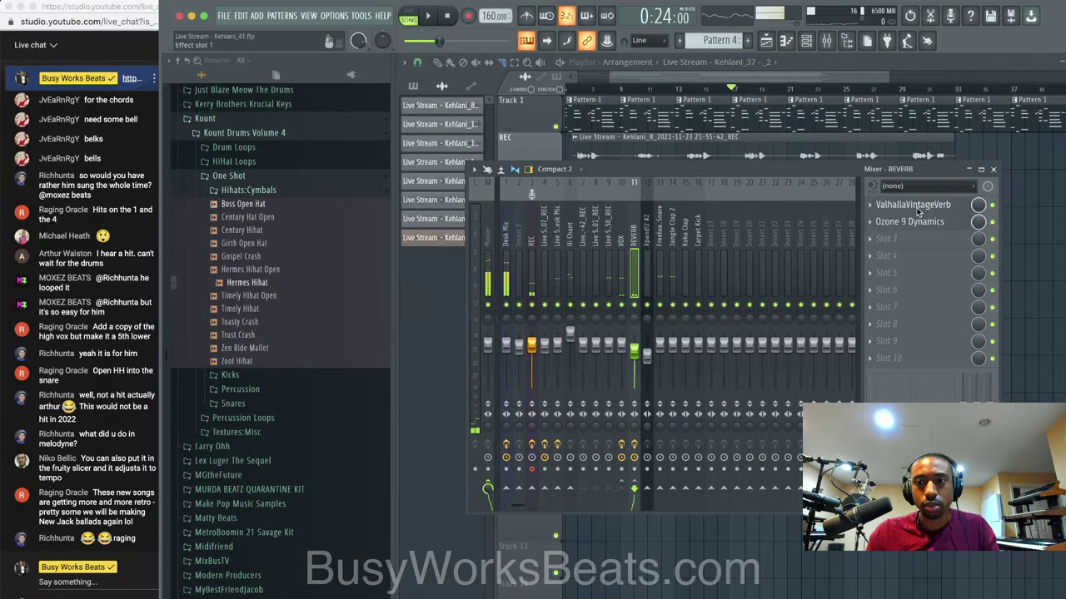
left_click(916, 208)
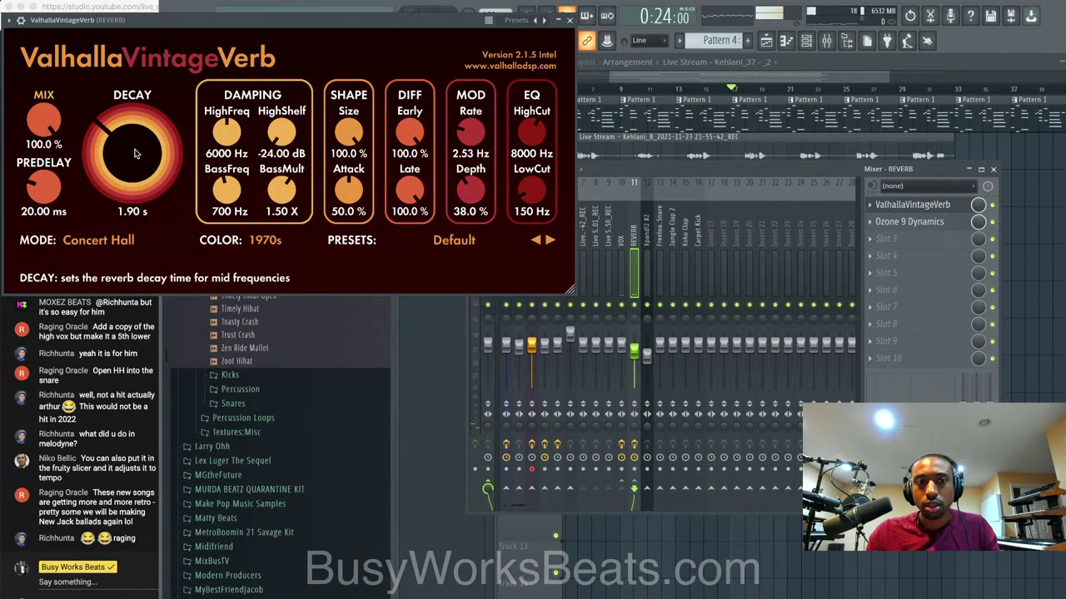
left_click(98, 240)
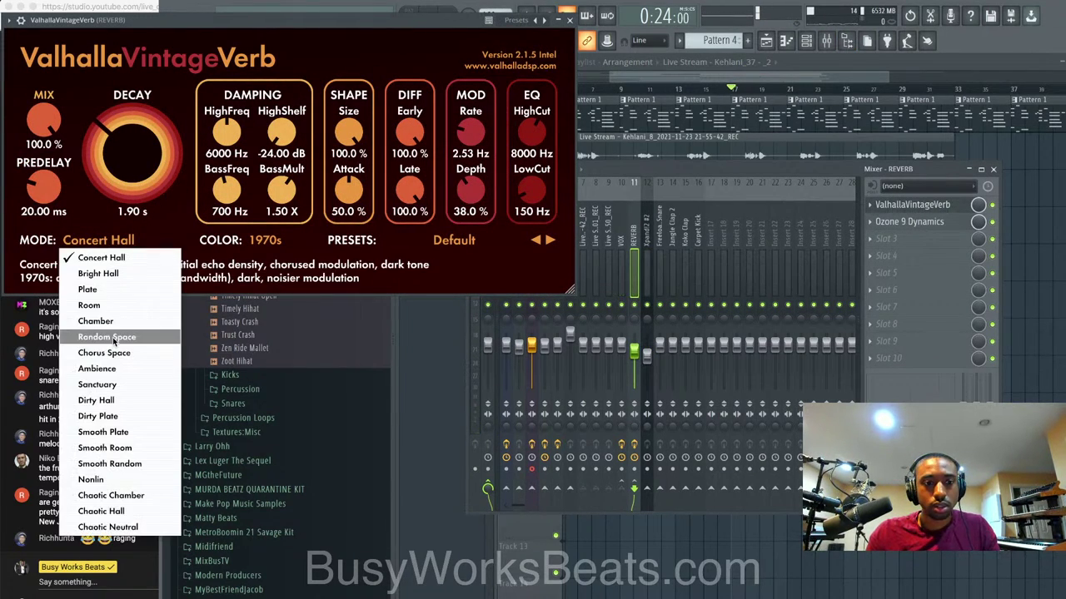
left_click(116, 432)
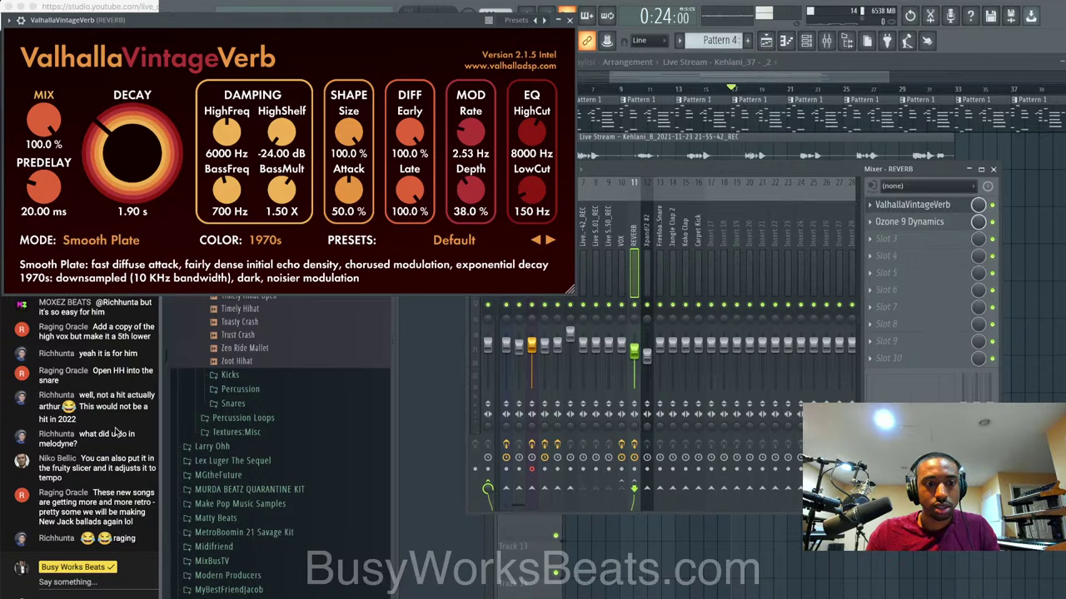
left_click(569, 20)
left_click(1025, 201)
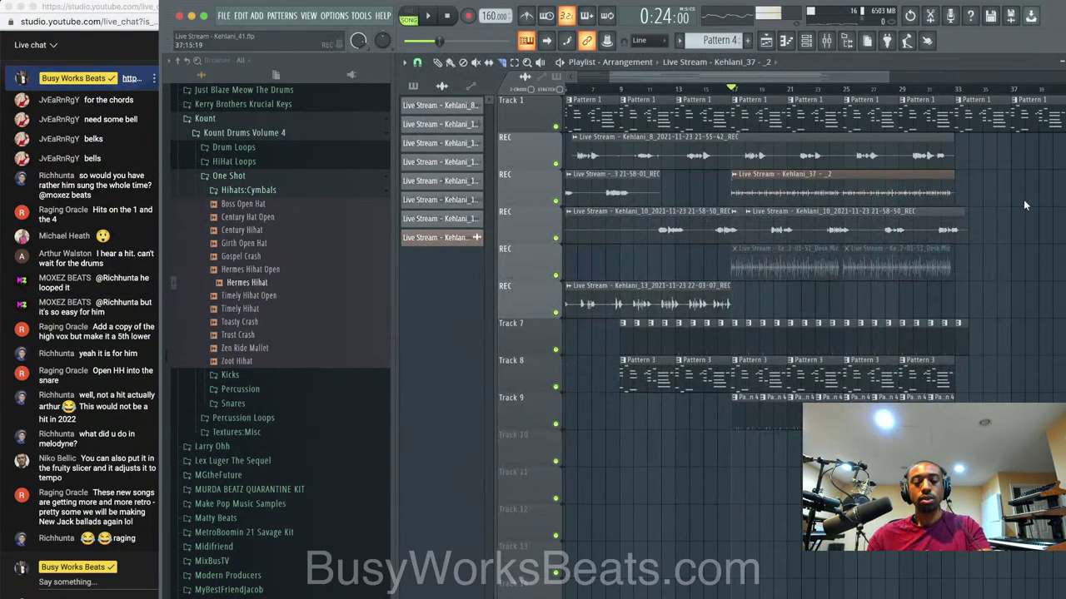
key("super+n")
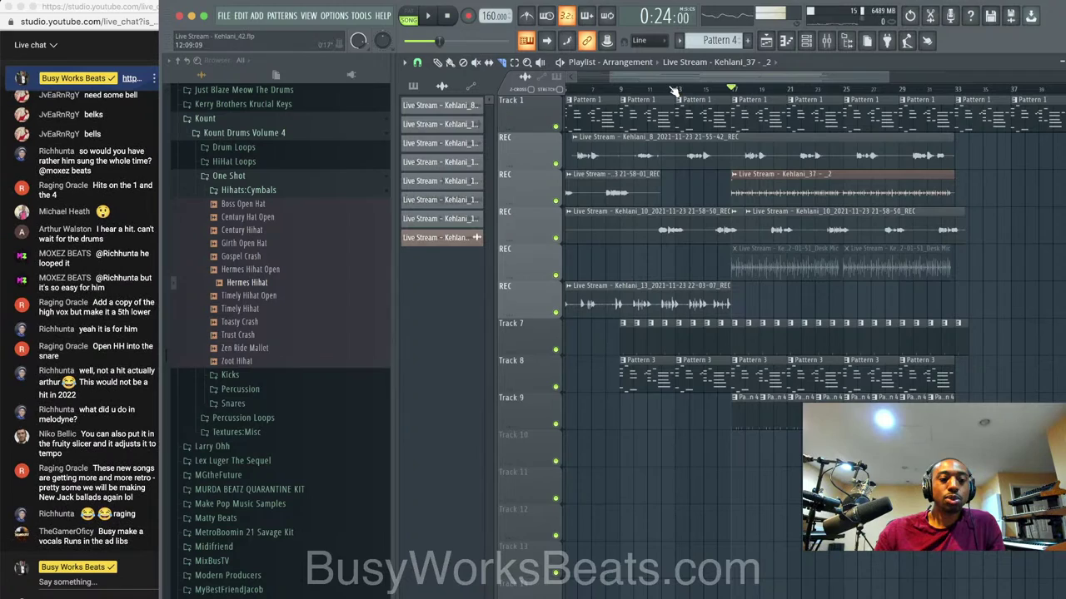
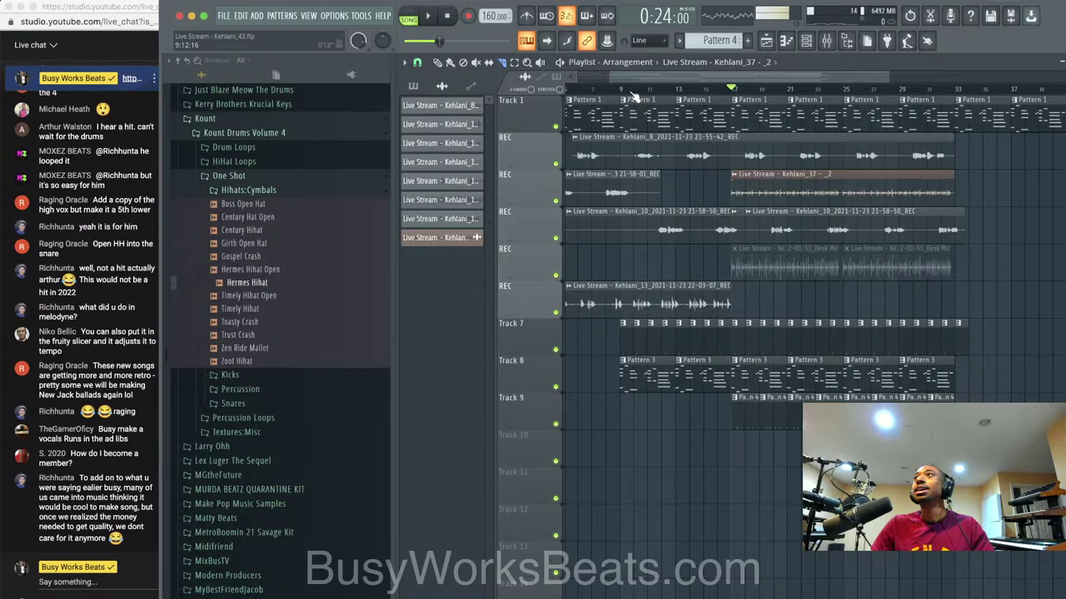
Start a new empty project and tap the tempo in to 131 BPM.
left_click(227, 18)
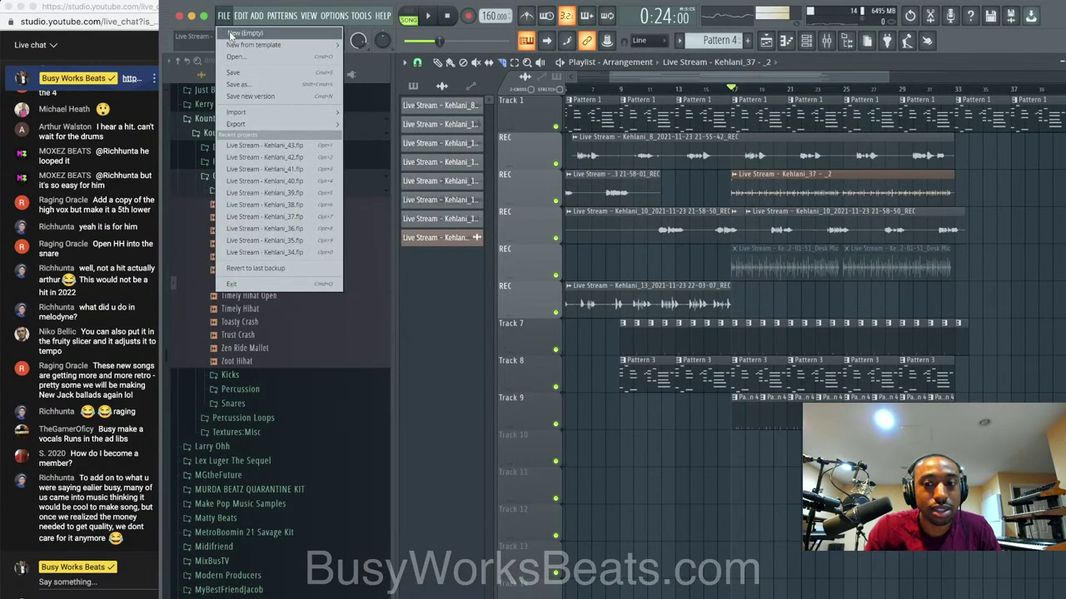
left_click(231, 33)
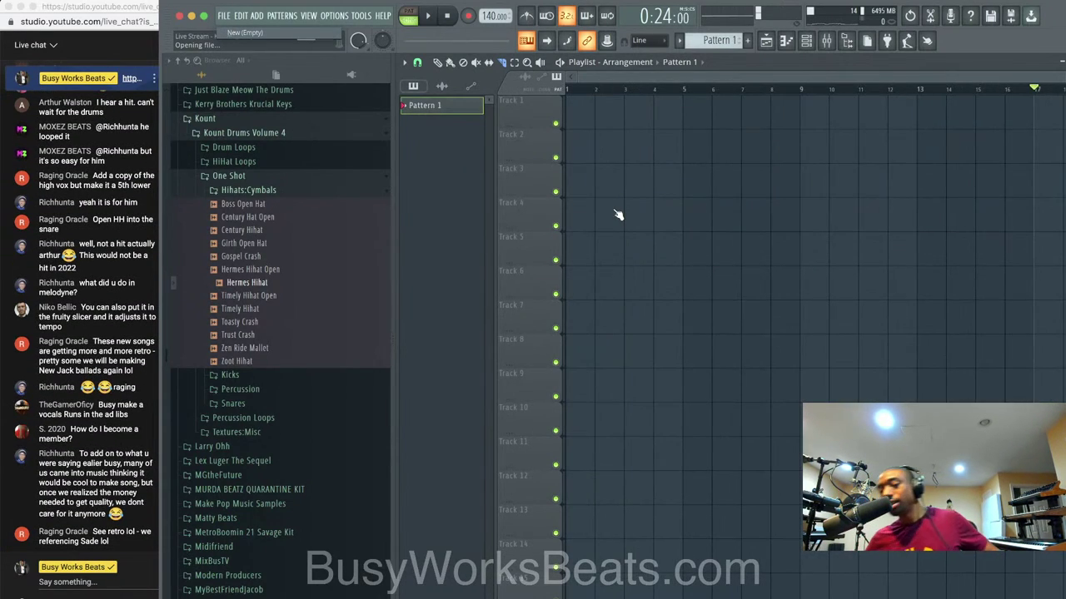
right_click(485, 18)
left_click(606, 28)
left_click(552, 271)
left_click(553, 272)
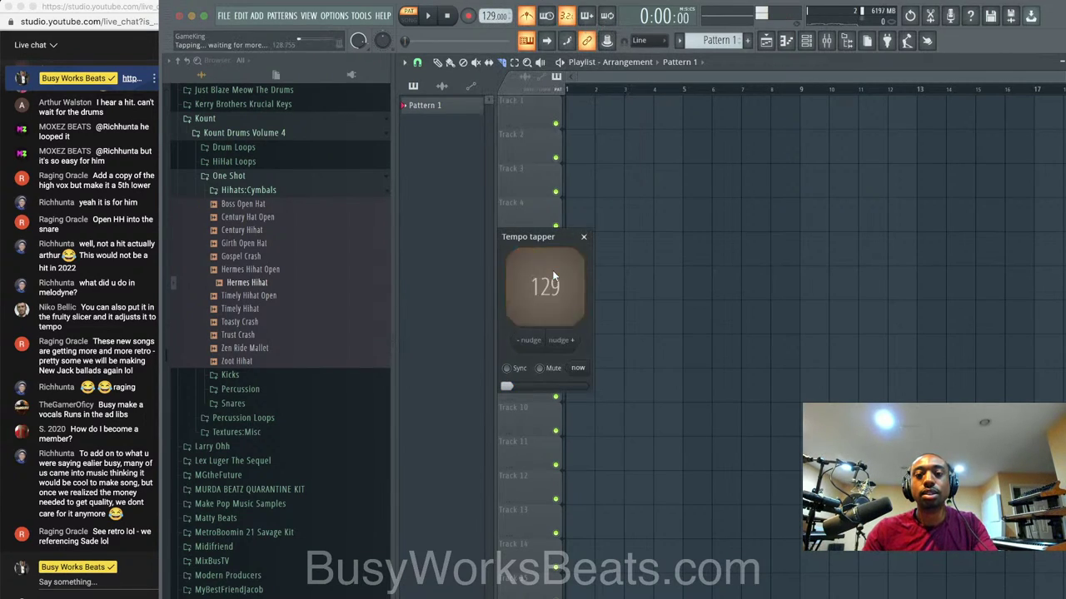
left_click(553, 273)
left_click(553, 273)
left_click(553, 273)
left_click(583, 238)
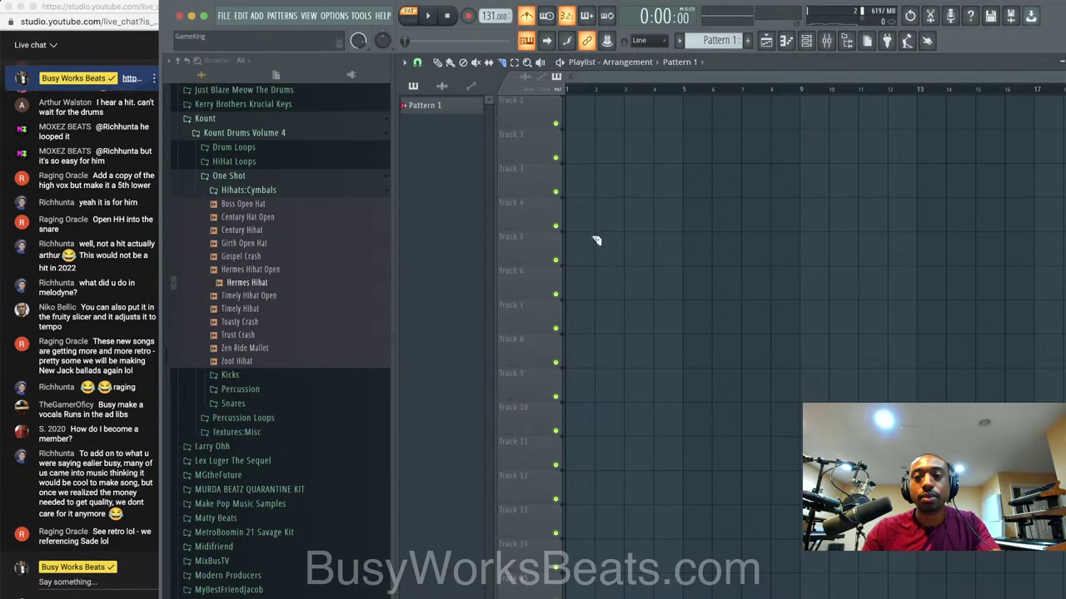
Set mixer Insert 1's audio input to MIC/LINE/HIZ 2.
left_click(825, 44)
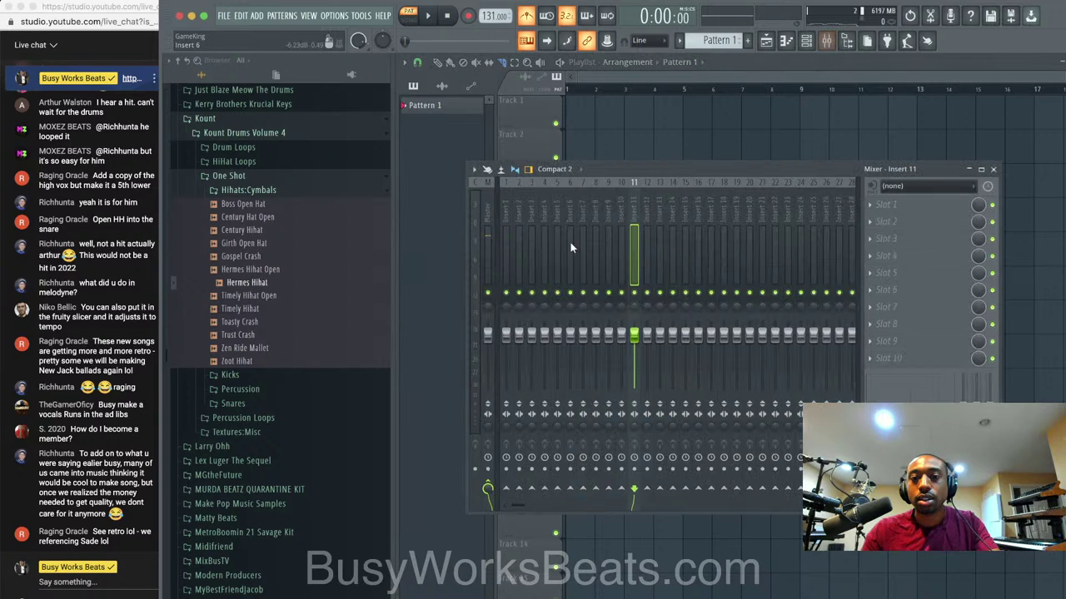
left_click(920, 185)
left_click(911, 260)
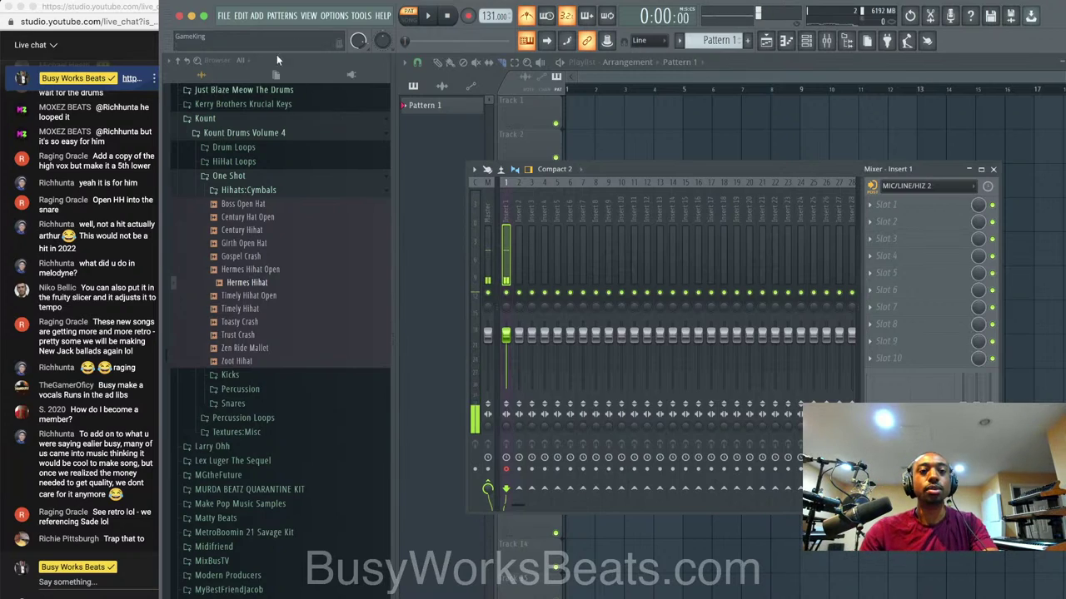
Save the project as 'Live Stream - Smooth I Got Hatas', audition playback, and switch to Song mode.
left_click(223, 15)
left_click(243, 82)
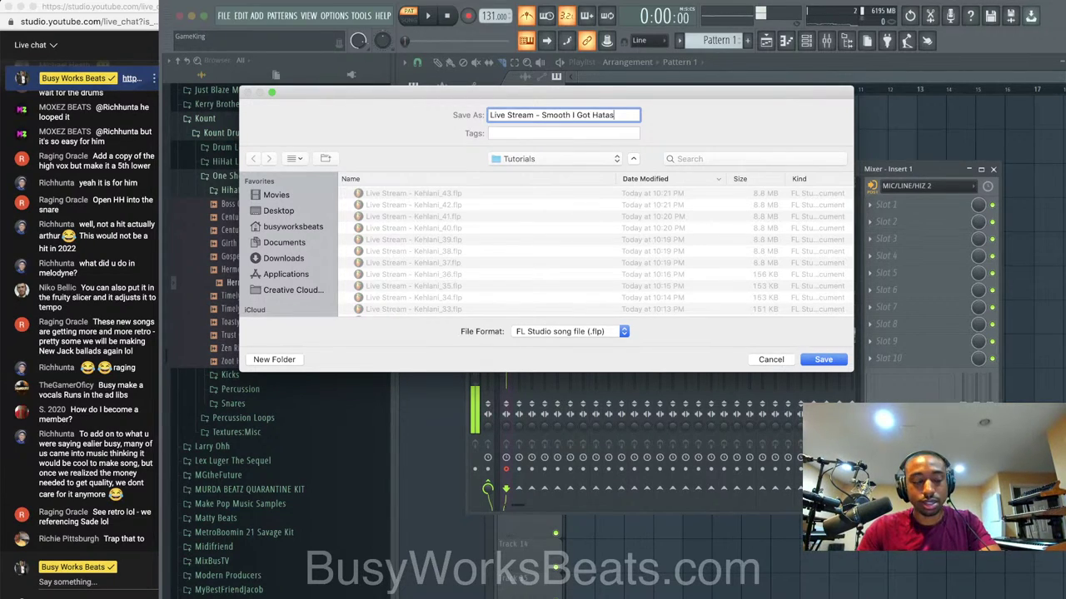
key("Return")
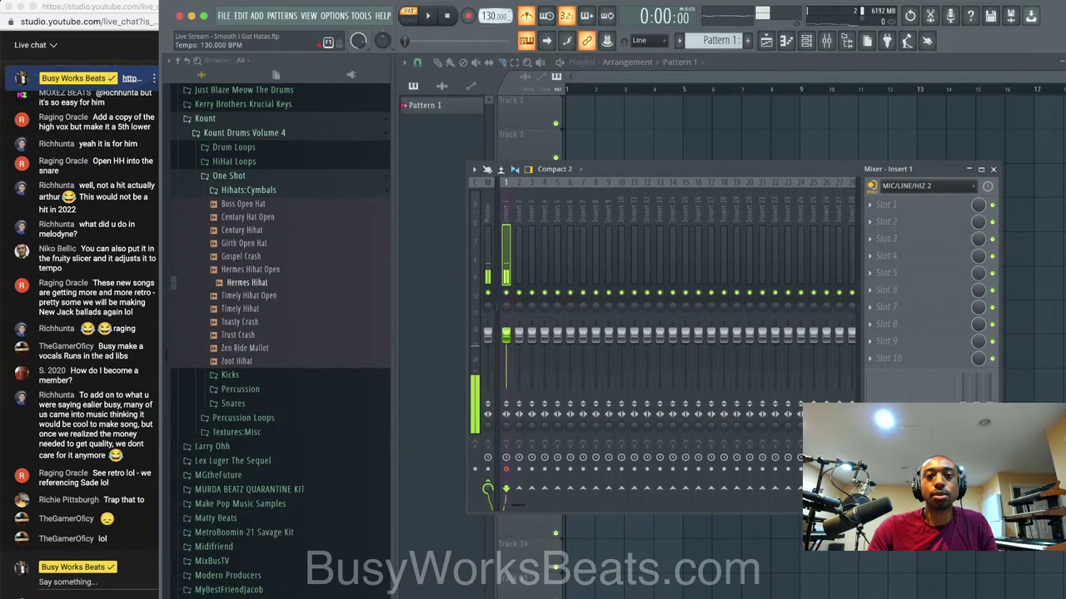
key("space")
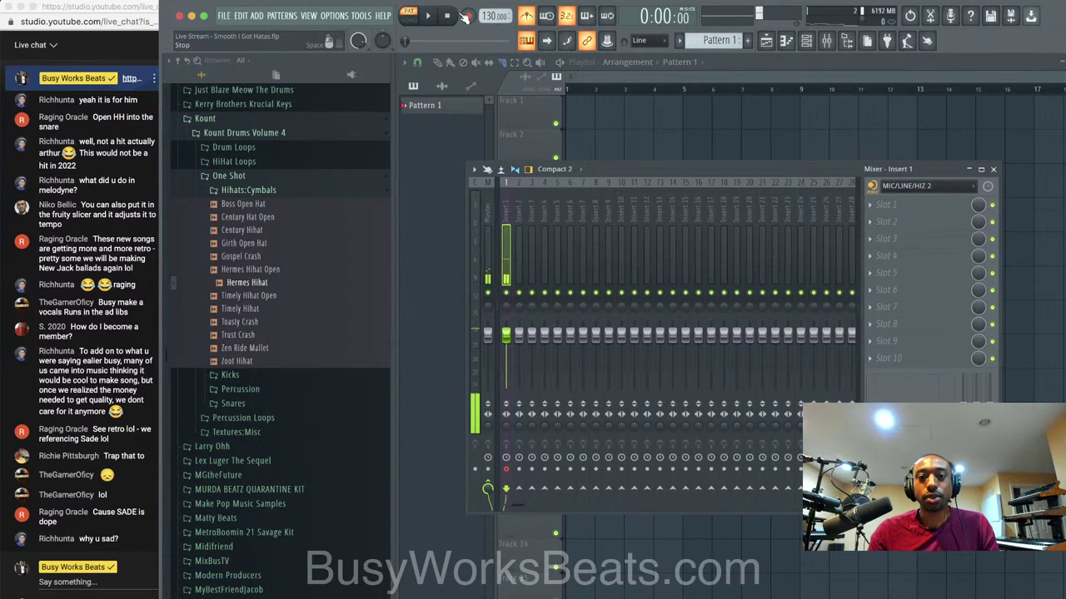
left_click(408, 20)
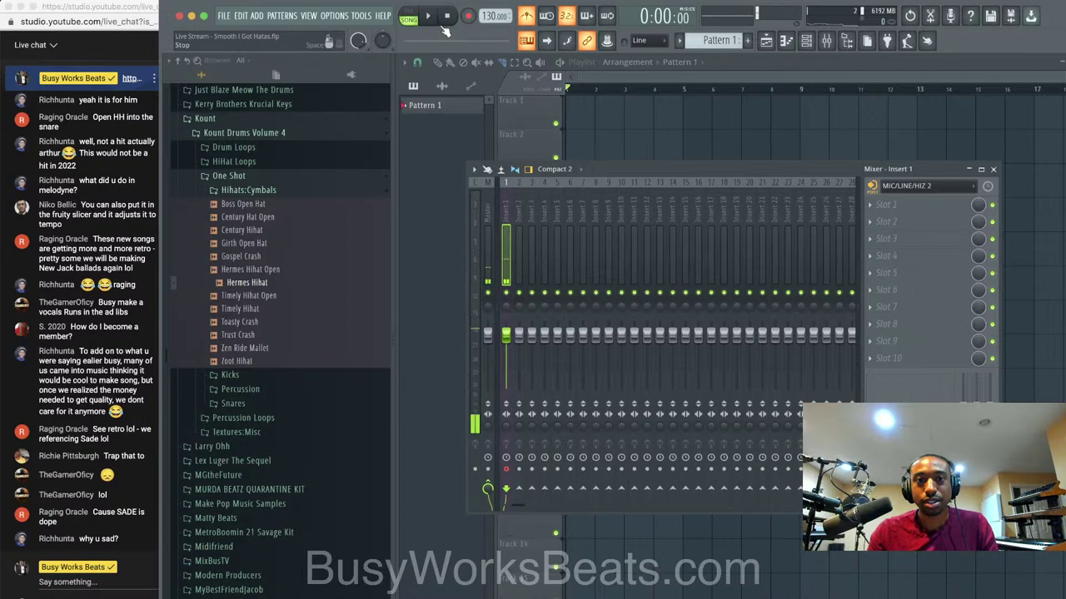
Record a roughly 29-second audio take from the mic, then show the channel rack.
left_click(468, 16)
left_click(591, 360)
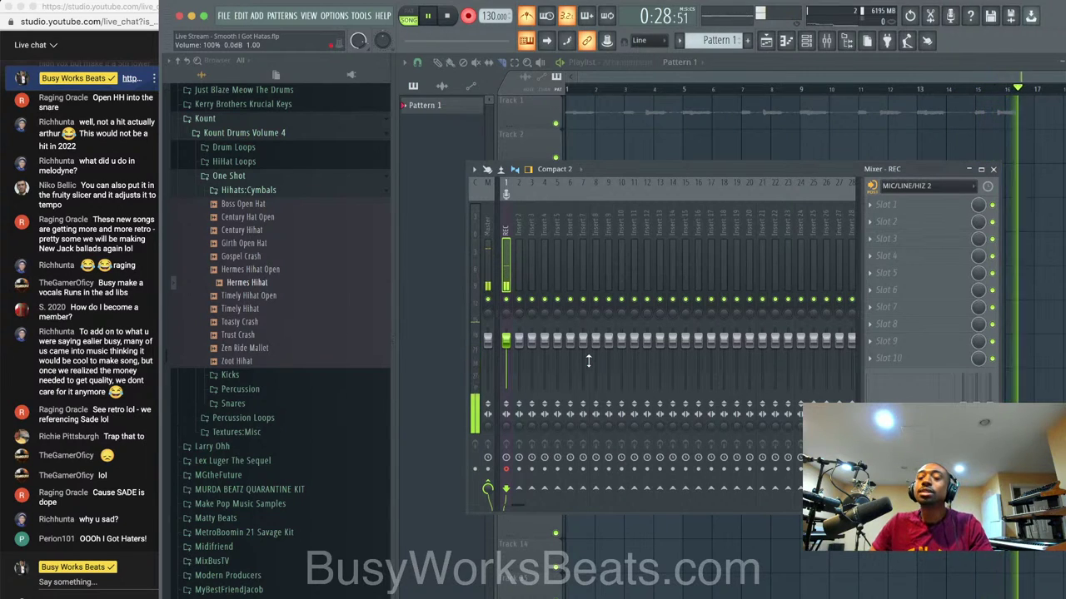
key("space")
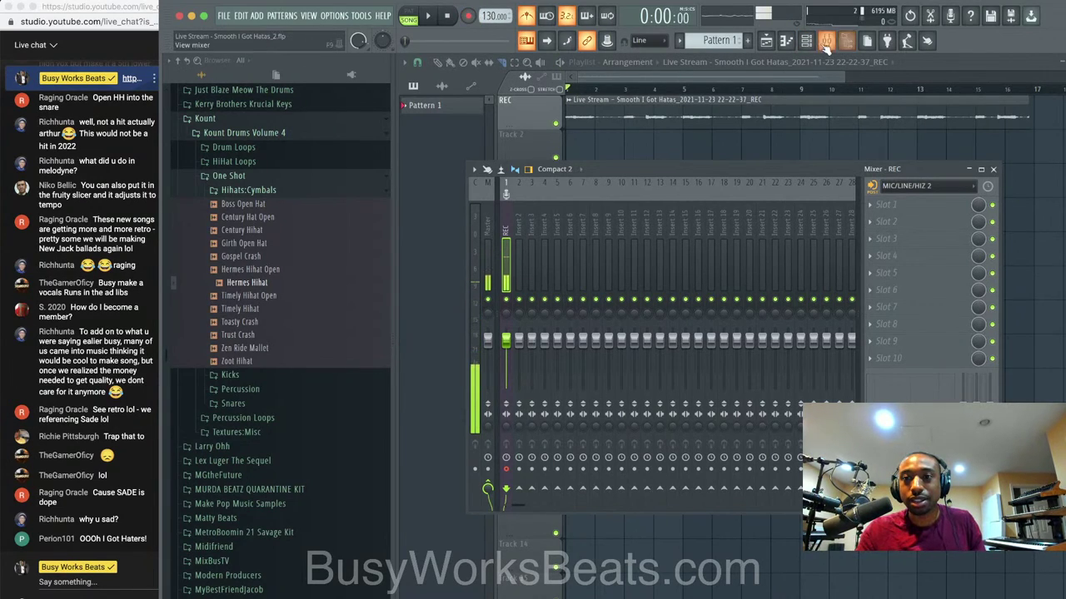
key("F6")
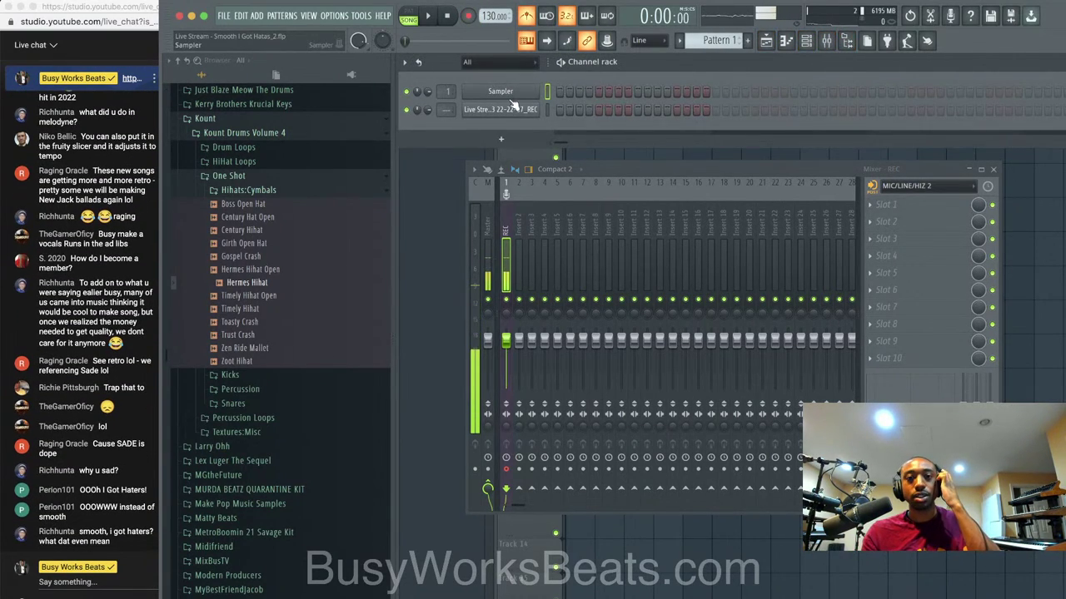
Load the Zap Bay sample from AAA Drums FAST > Bay Beats into a new channel.
left_click(283, 175)
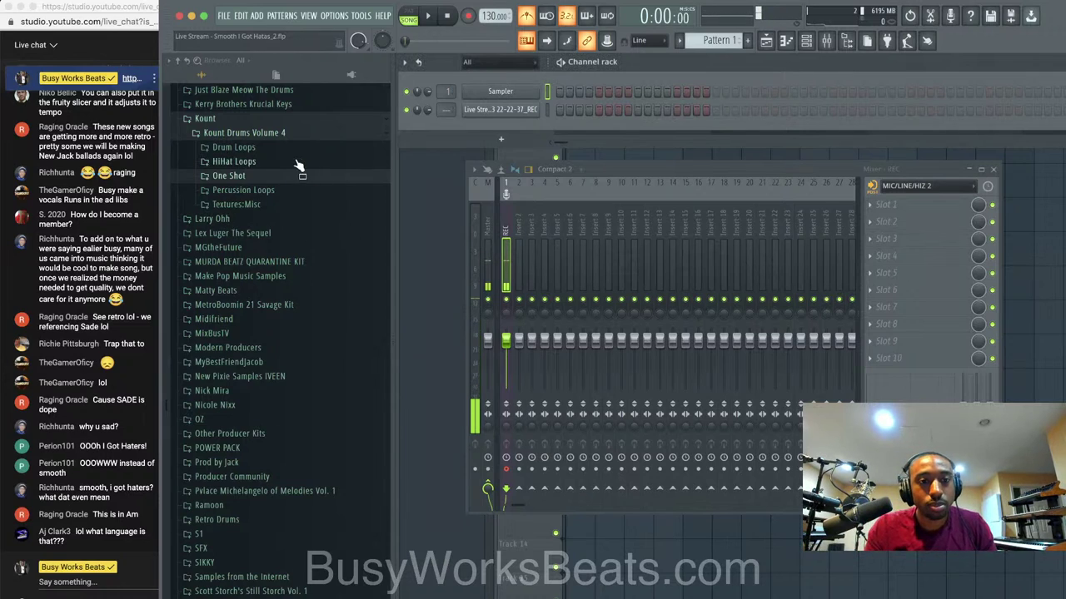
left_click(281, 133)
scroll(275, 141, "up", 9)
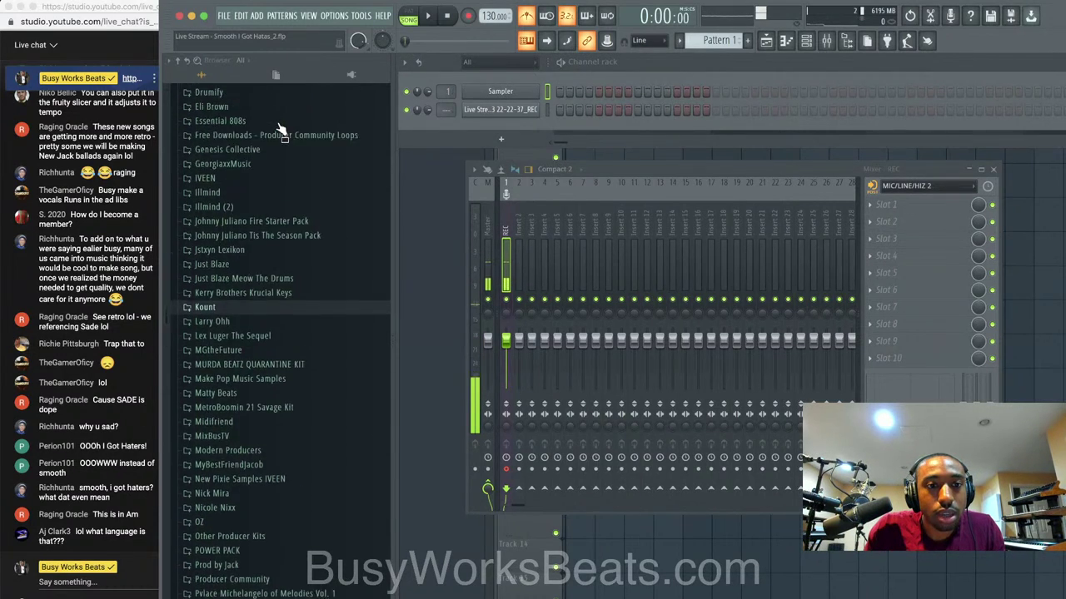
scroll(271, 141, "up", 3)
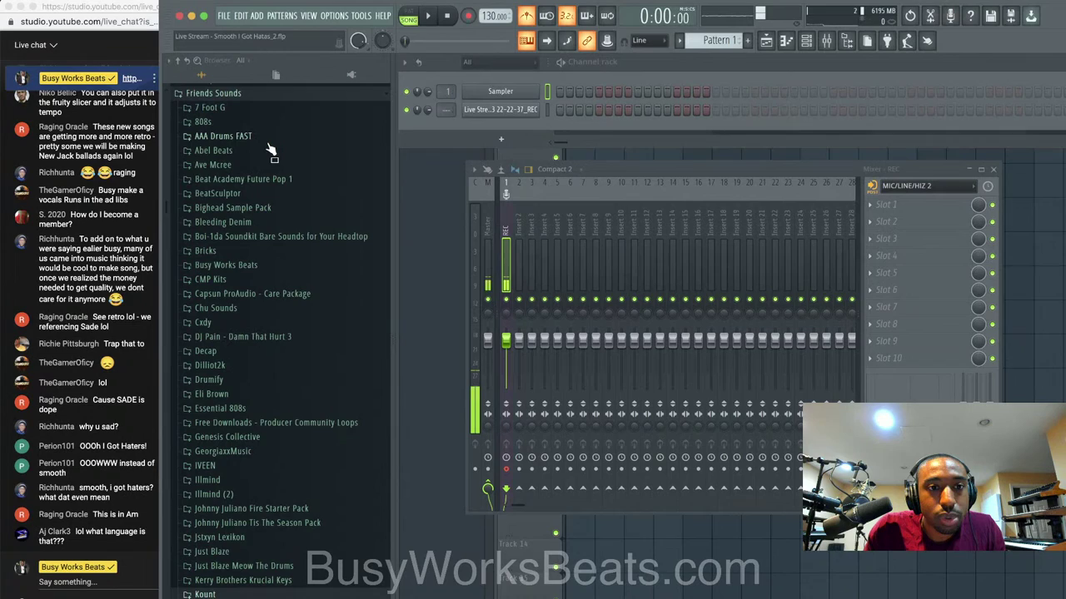
left_click(266, 136)
left_click(263, 151)
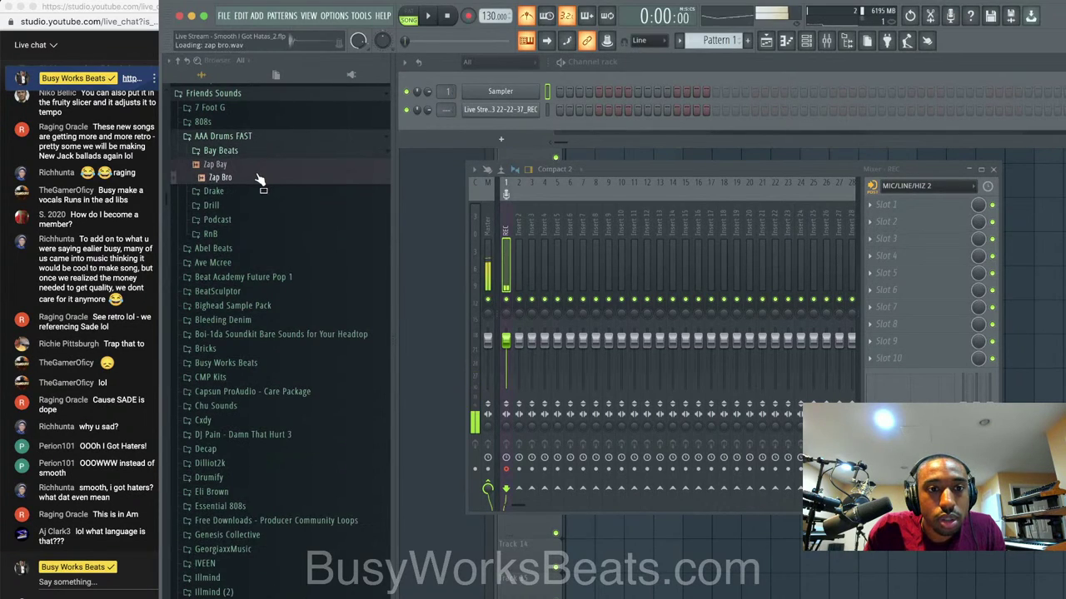
right_click(264, 162)
left_click(275, 176)
left_click(279, 152)
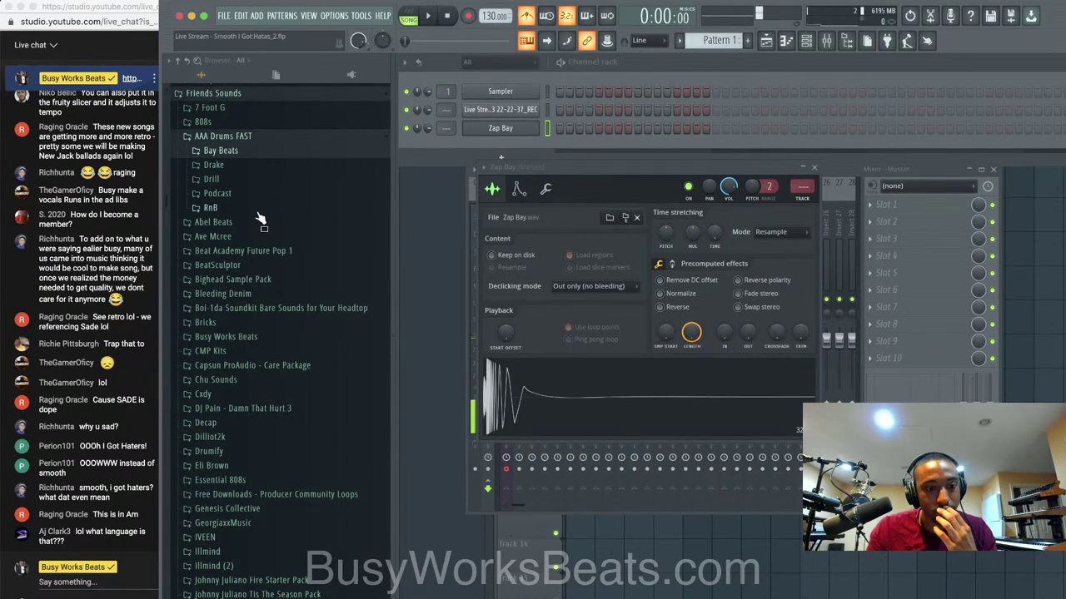
Preview the Roland 808 samples and load 808 4 into a new channel.
scroll(260, 219, "down", 2)
scroll(260, 219, "down", 9)
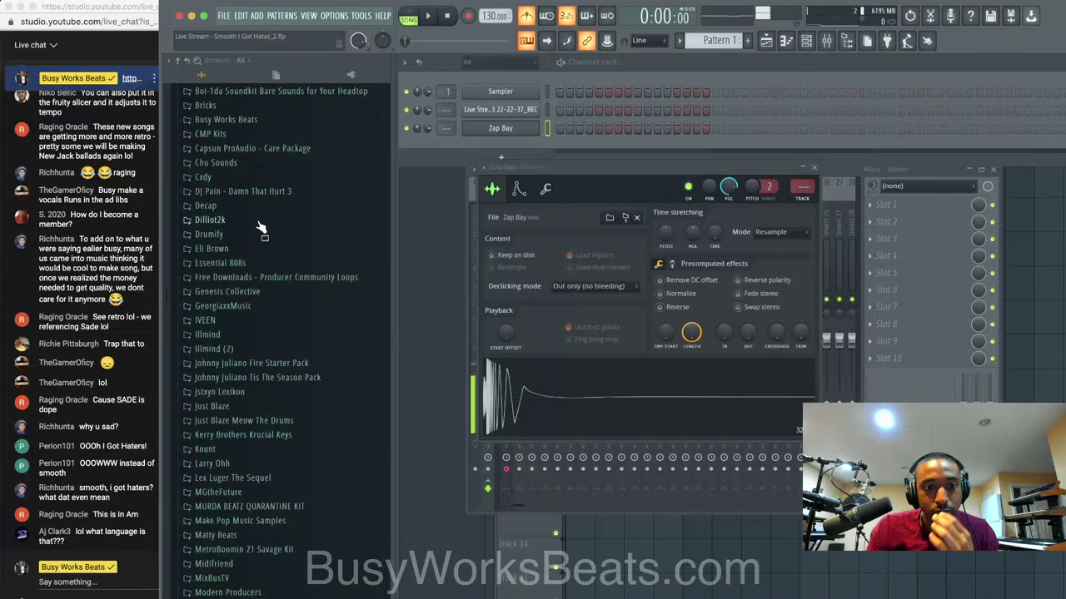
scroll(256, 214, "up", 5)
left_click(253, 207)
left_click(265, 237)
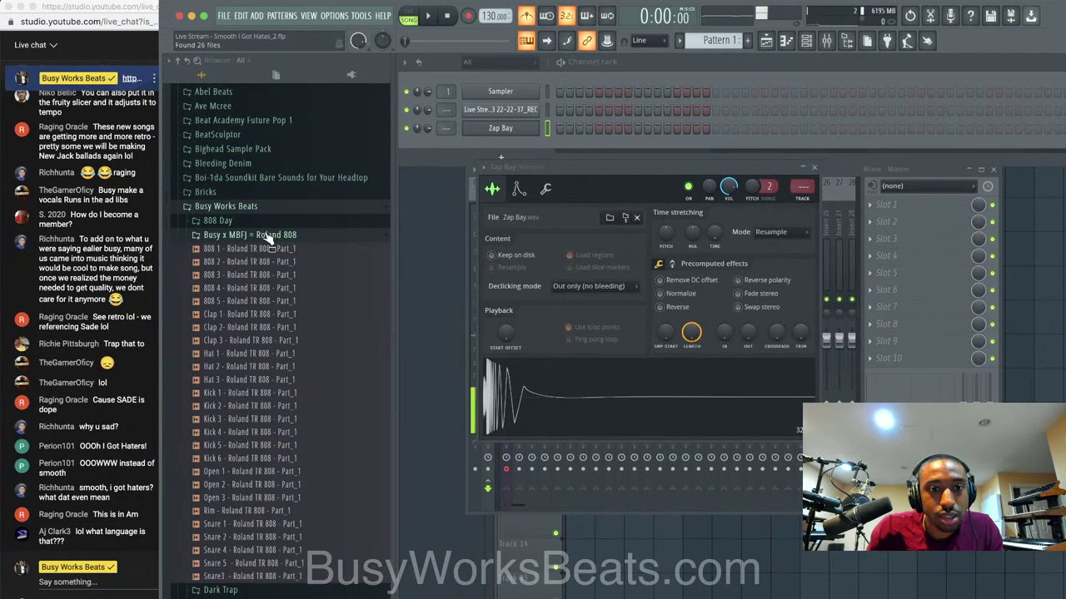
left_click(279, 263)
left_click(279, 274)
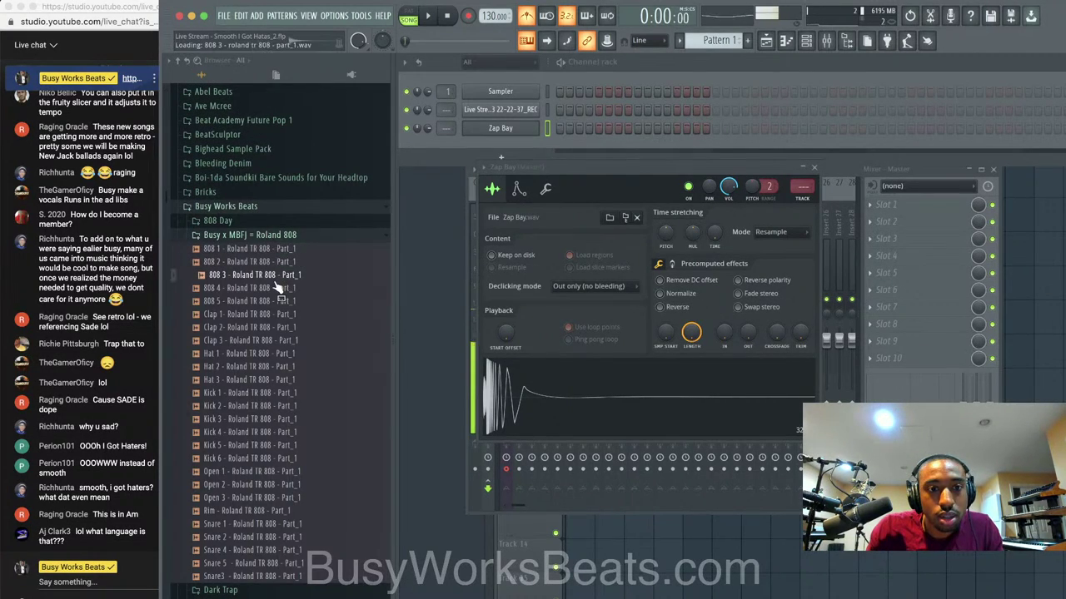
left_click(277, 287)
right_click(277, 288)
left_click(288, 301)
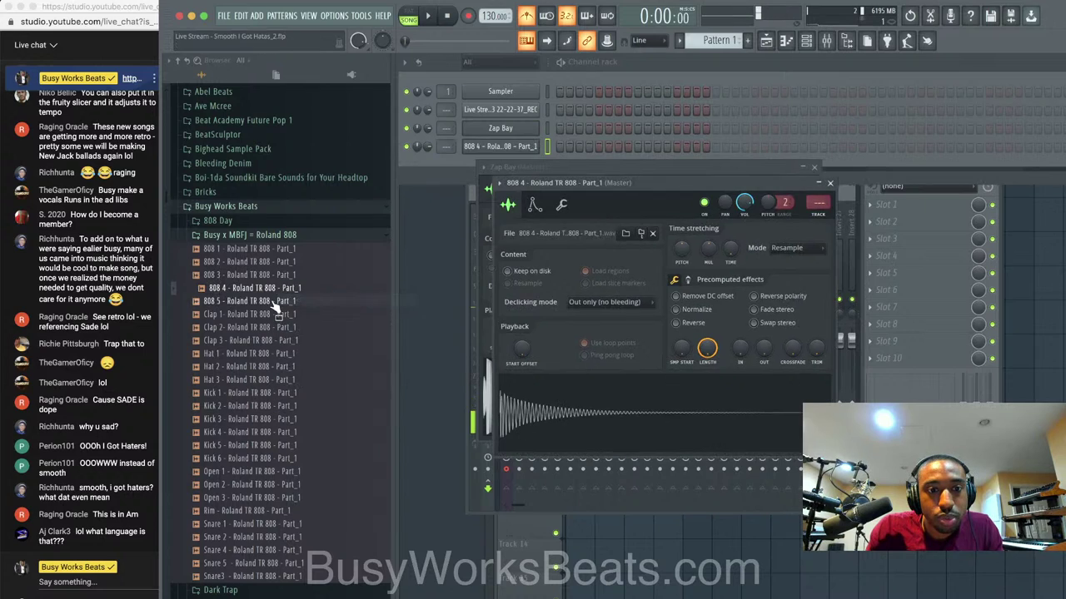
Audition Kick 1 through Kick 5 and load Kick 5 into a new channel.
left_click(254, 394)
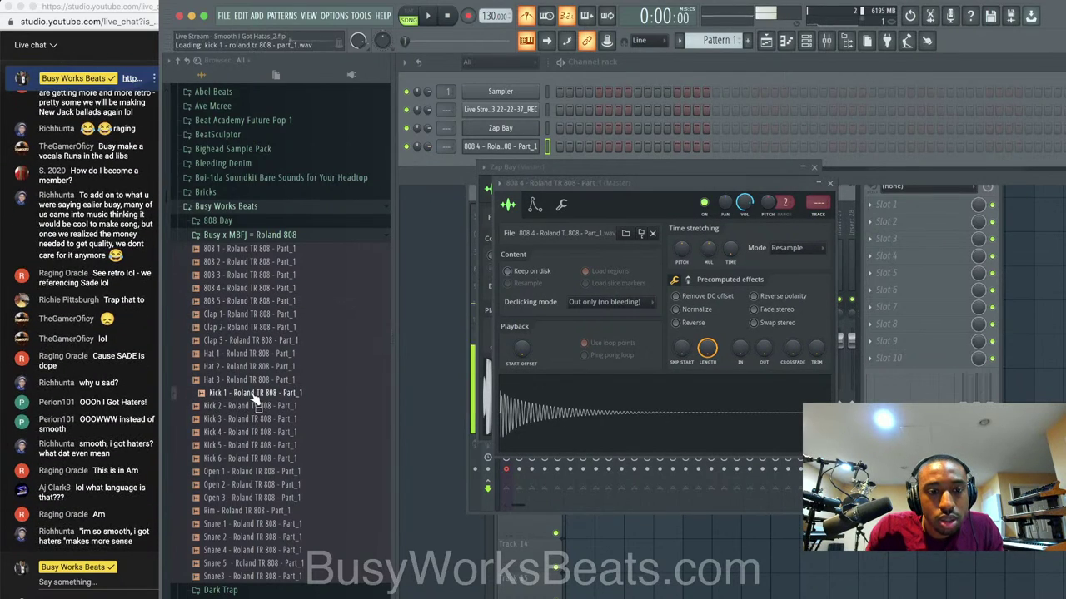
left_click(254, 407)
left_click(253, 419)
left_click(254, 445)
left_click(254, 433)
left_click(254, 446)
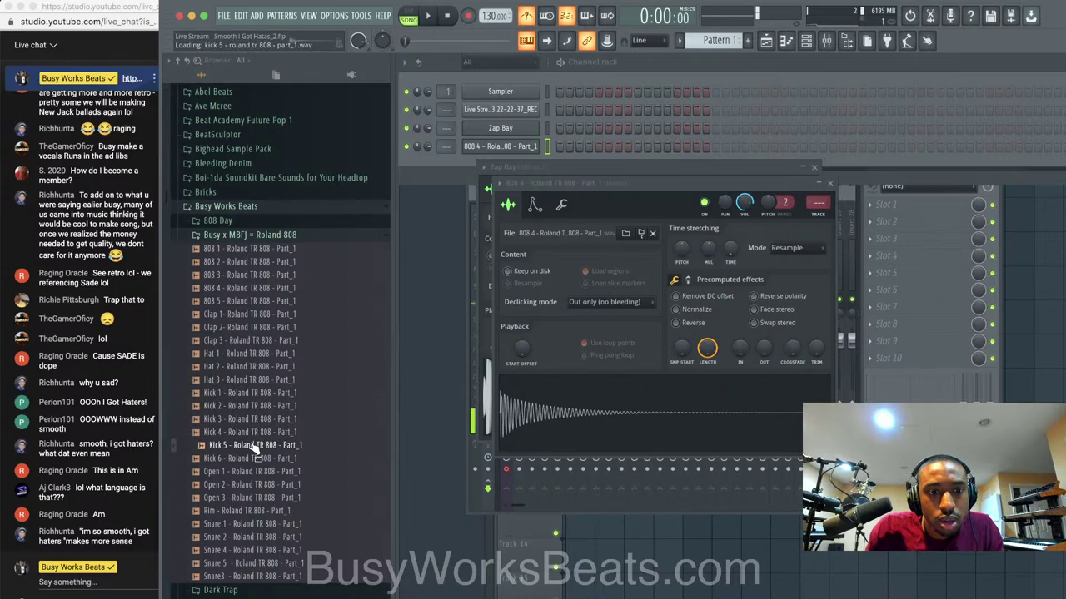
right_click(255, 451)
left_click(255, 450)
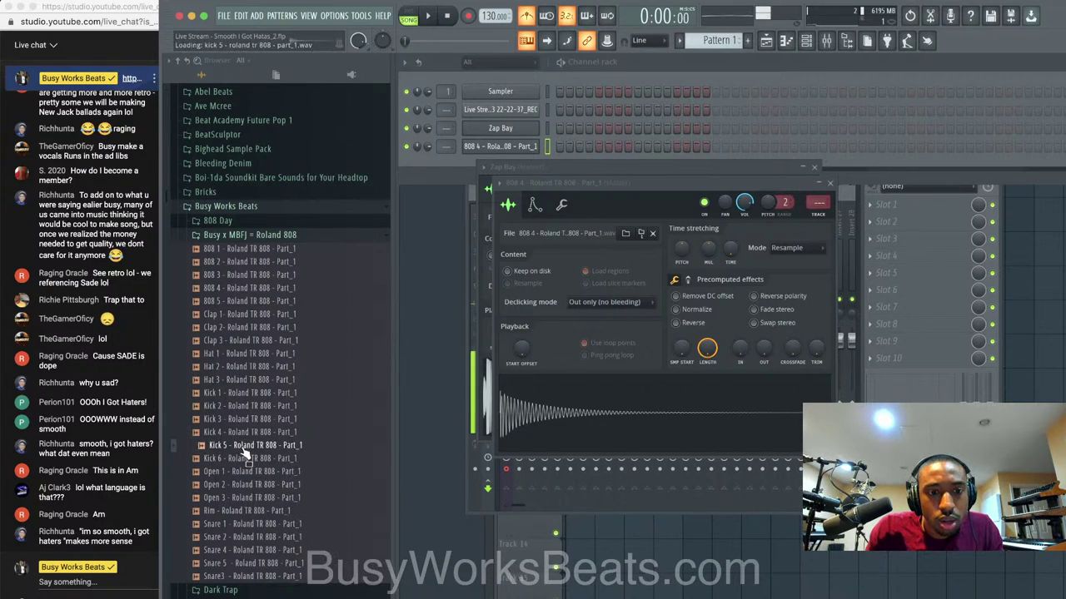
right_click(256, 452)
left_click(263, 458)
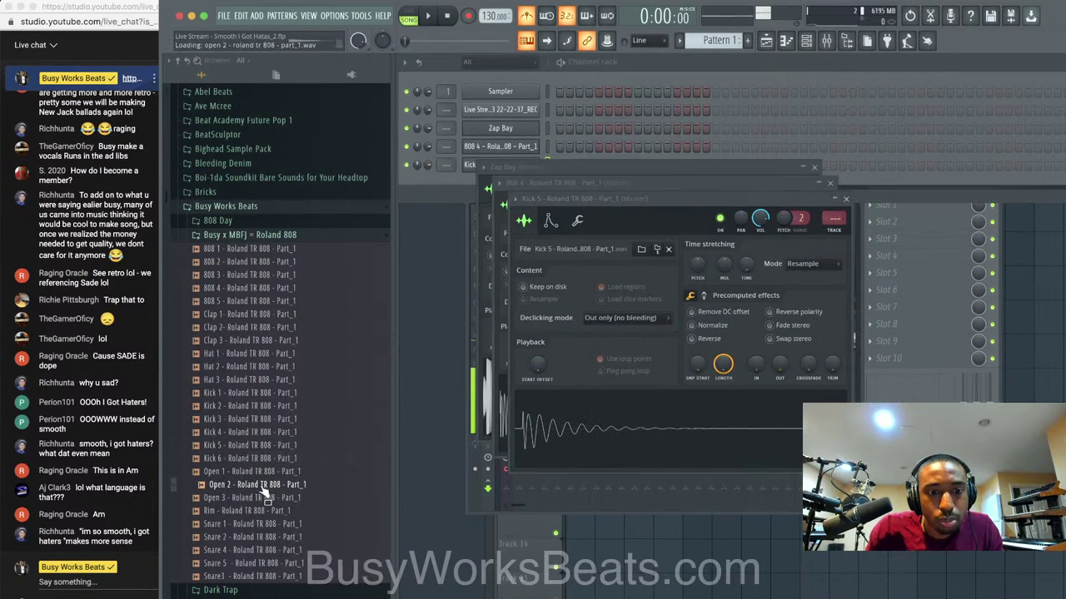
Preview the snares and load Snare 4 into a new channel.
left_click(259, 524)
left_click(257, 537)
left_click(256, 549)
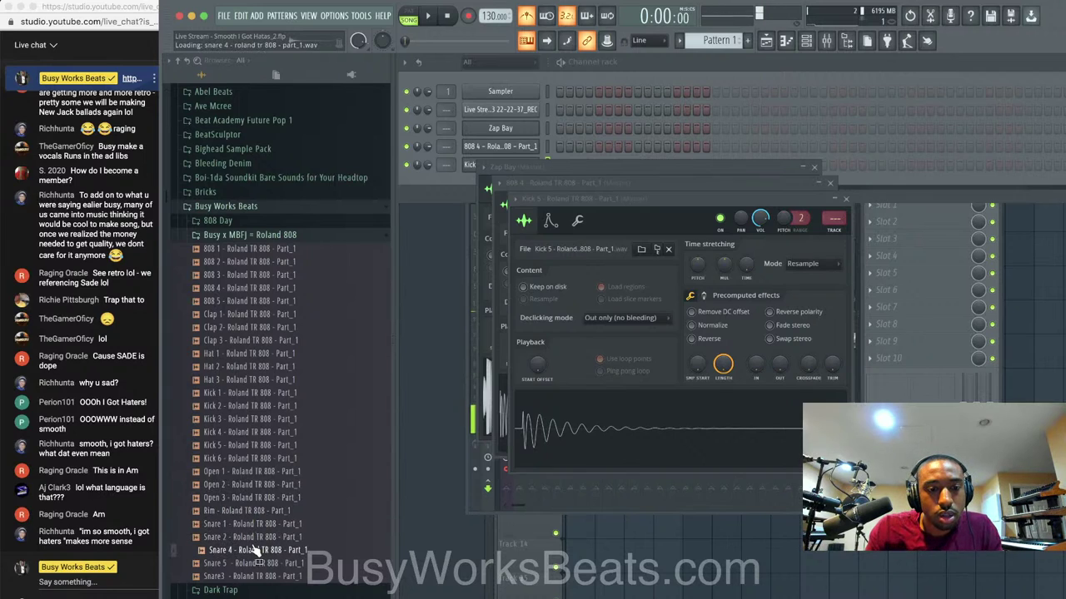
right_click(257, 550)
left_click(285, 501)
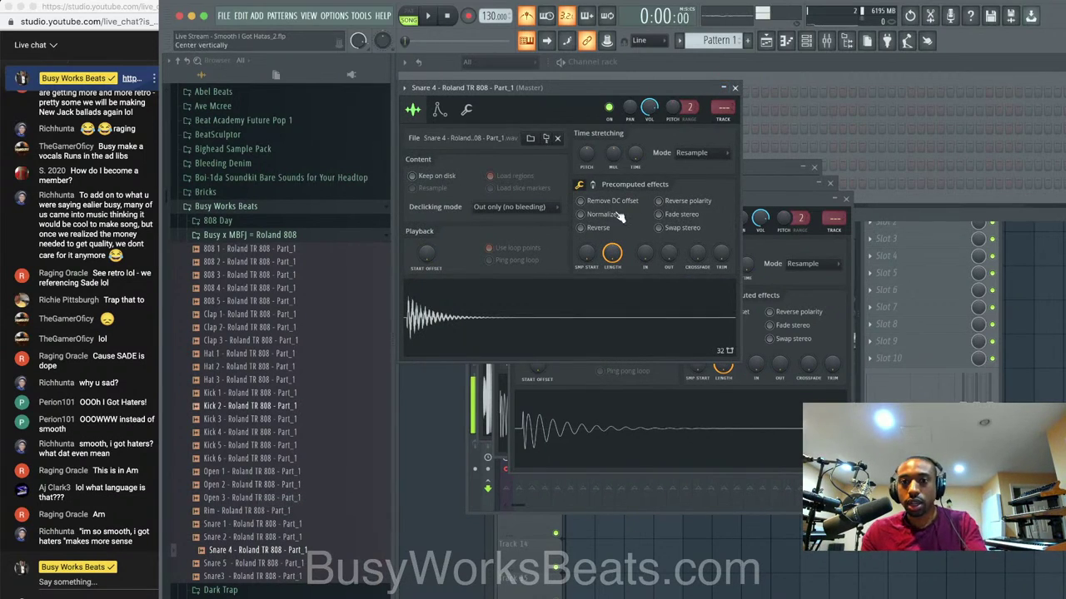
left_click(735, 87)
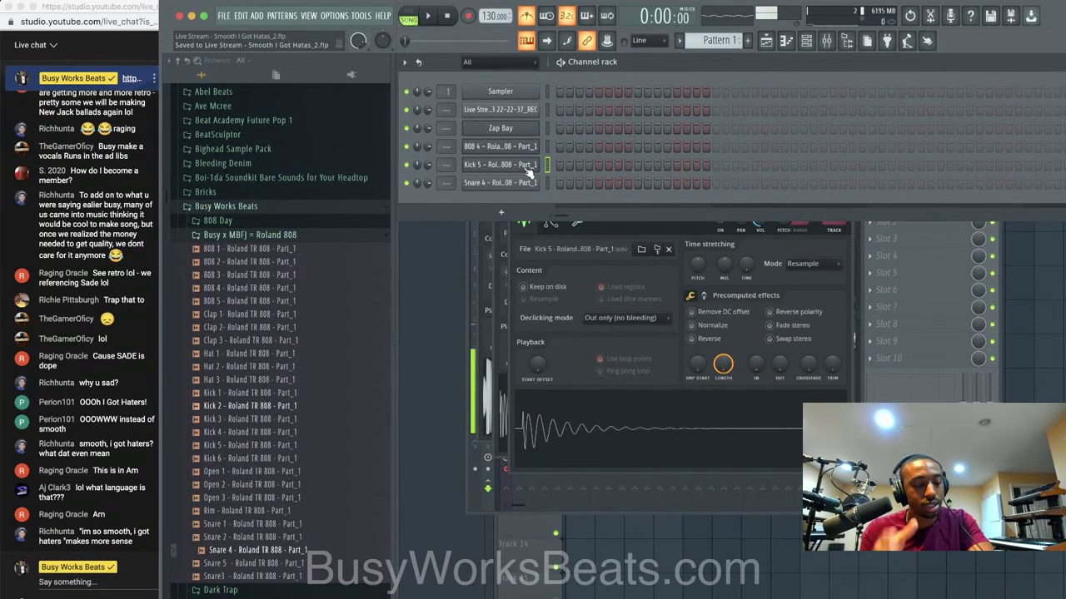
Normalize the Kick 5 sample and turn on its first step.
left_click(527, 169)
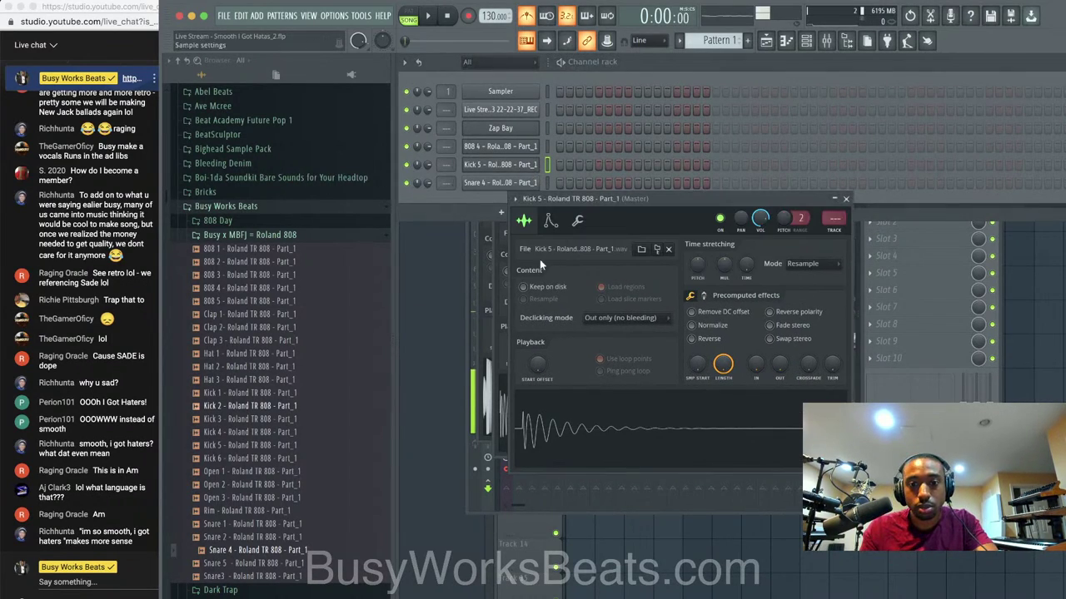
left_click(691, 325)
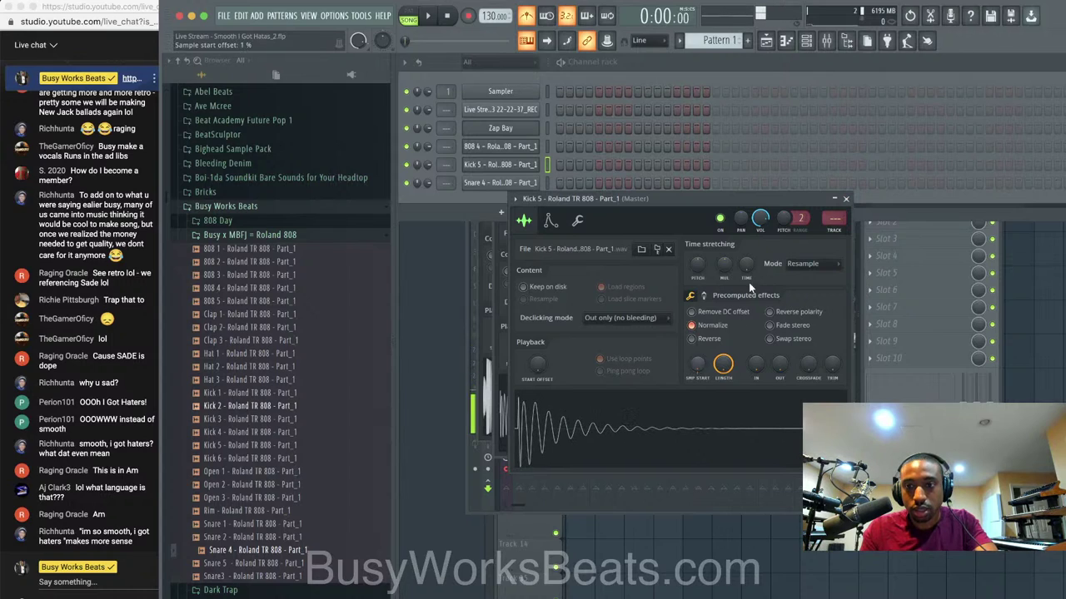
left_click(558, 166)
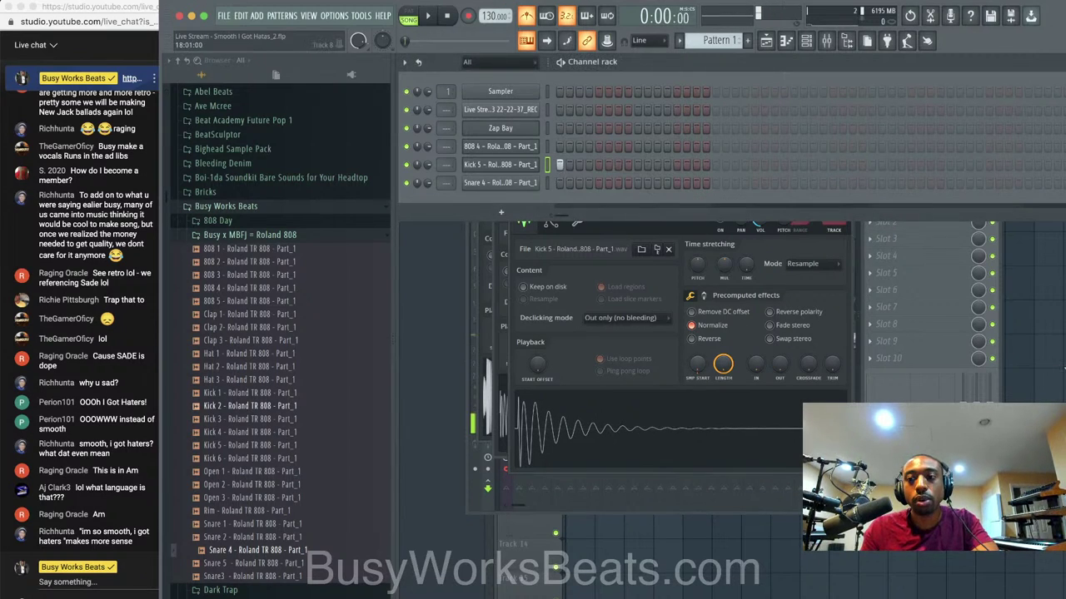
left_click(1063, 367)
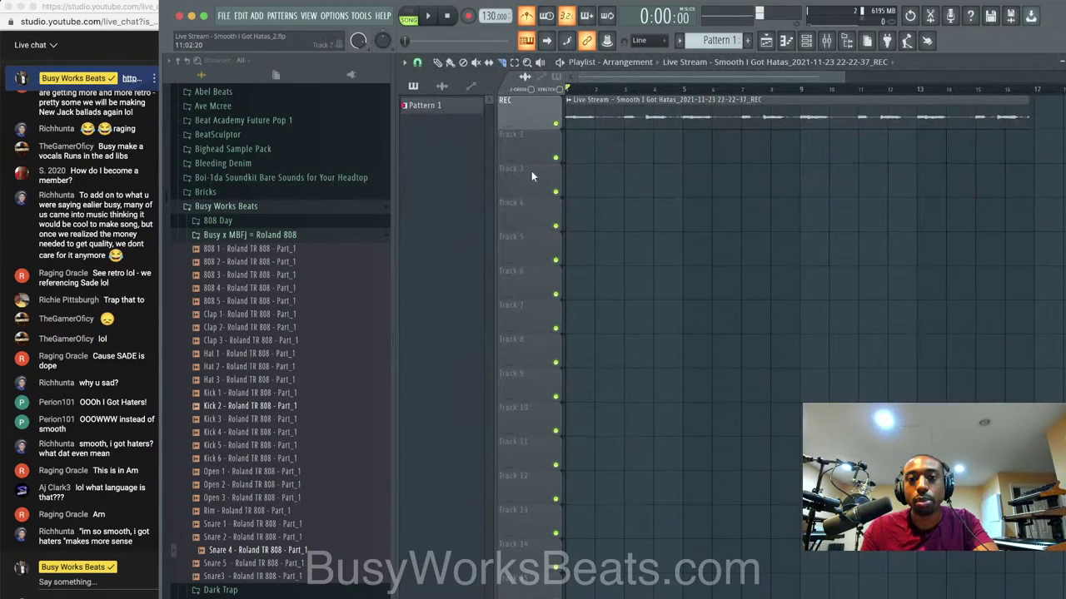
Place Pattern 1 on playlist Track 2, removing a wrongly placed clip.
left_click(786, 41)
left_click(786, 41)
left_click(805, 40)
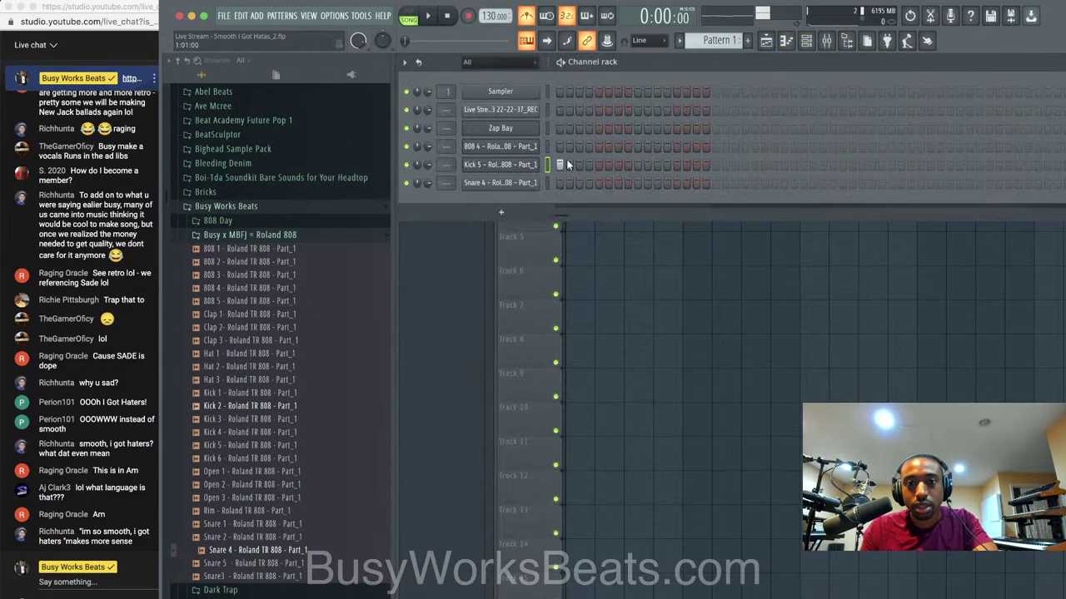
left_click(598, 207)
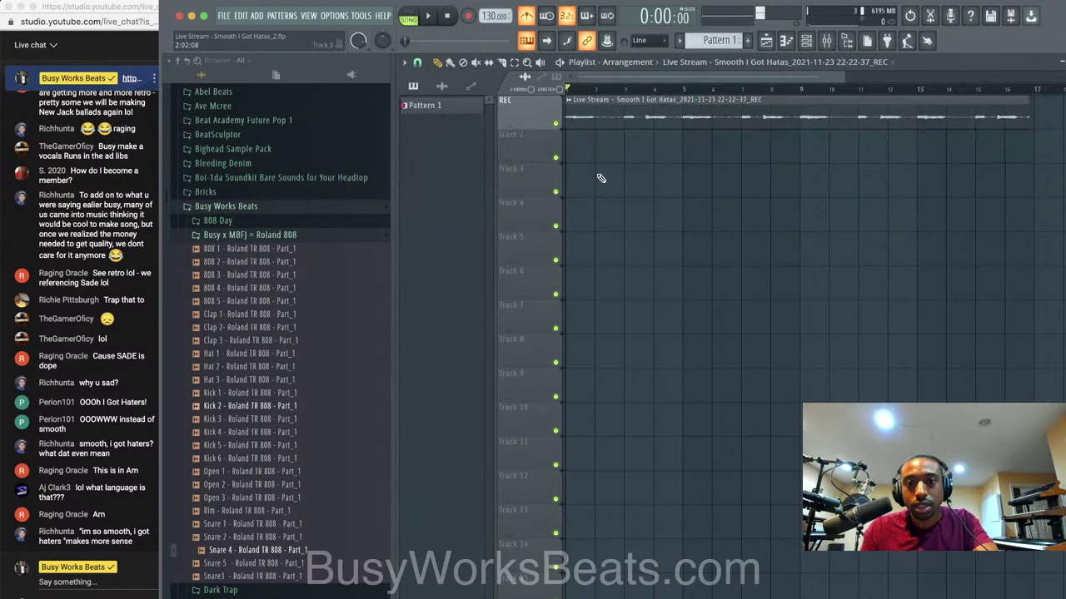
left_click(591, 151)
right_click(607, 160)
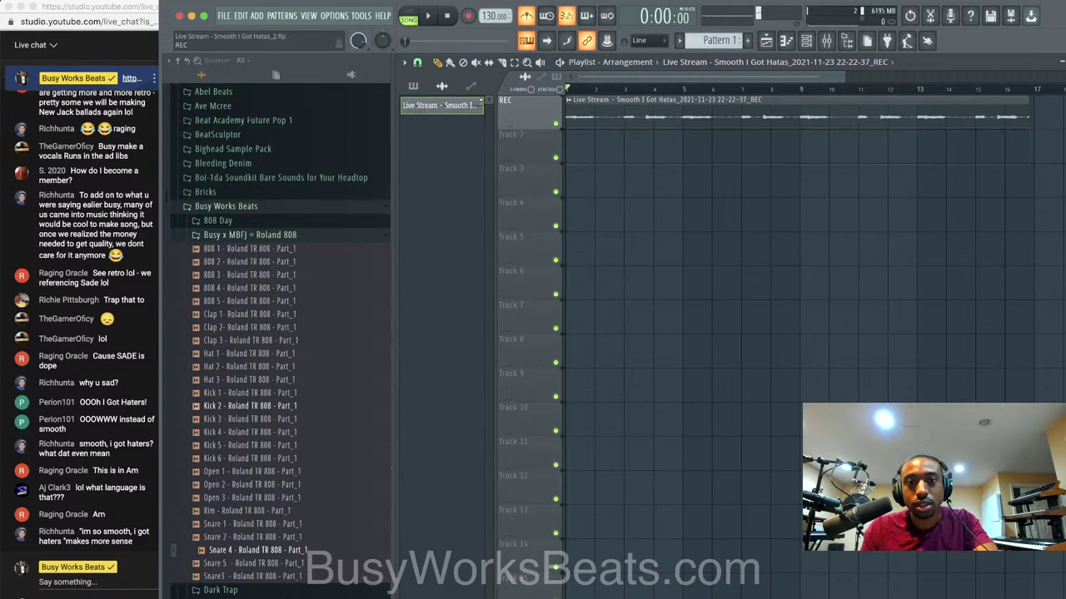
left_click(413, 87)
left_click_drag(437, 106, 568, 141)
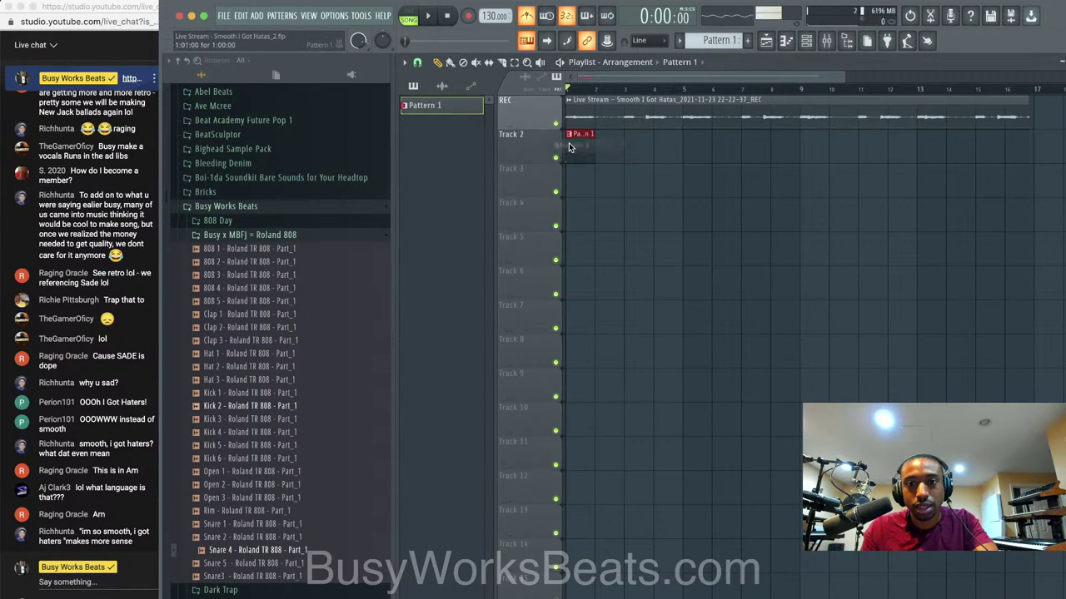
Program and adjust Kick 5 hits in Pattern 1 while auditioning playback.
double_click(595, 144)
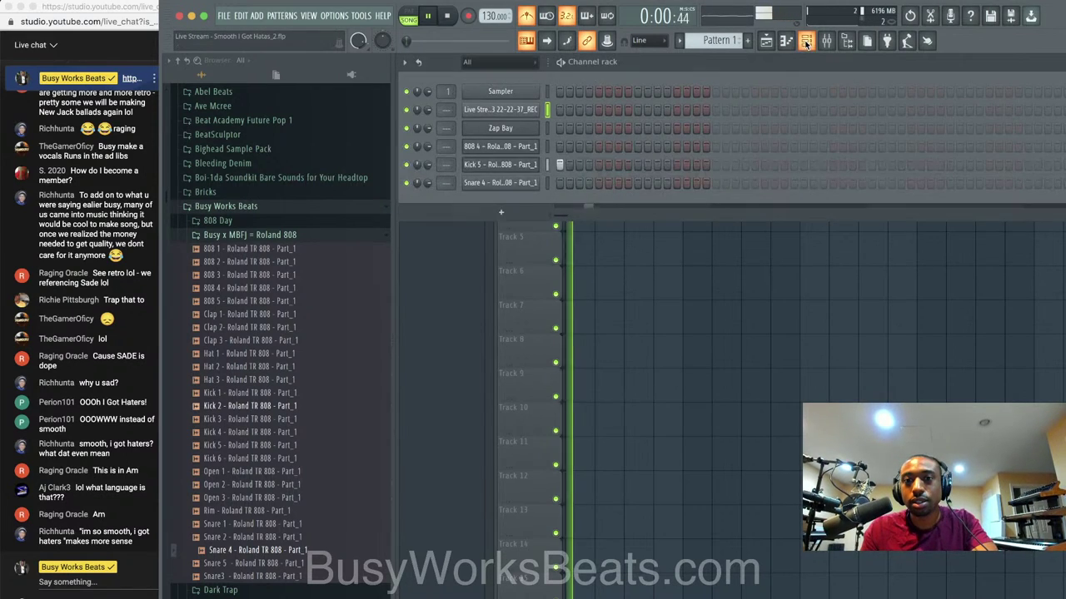
key("space")
left_click(618, 164)
left_click(656, 165)
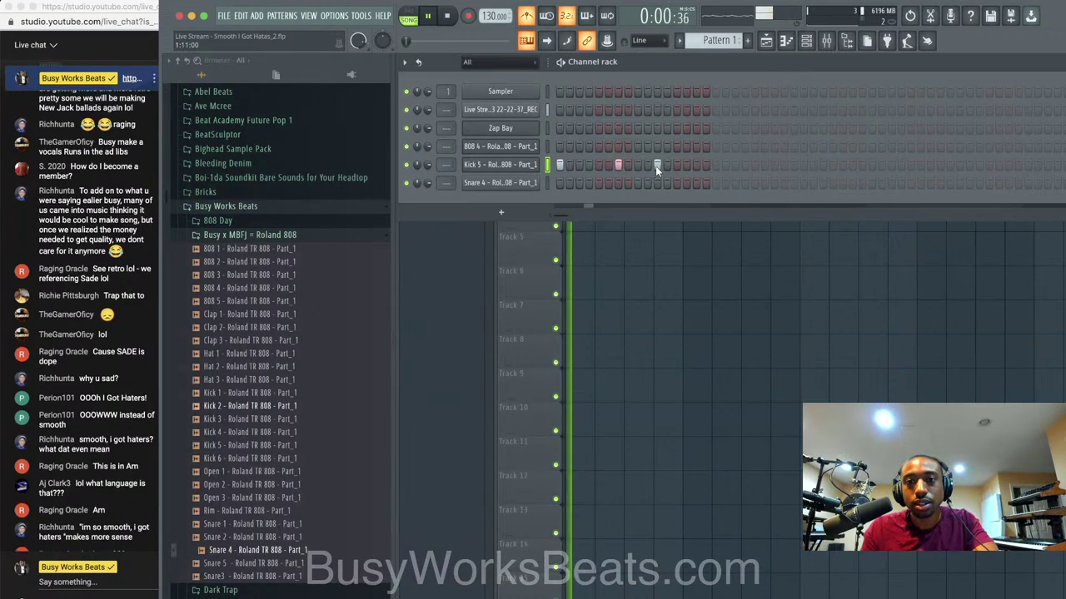
left_click(695, 164)
key("space")
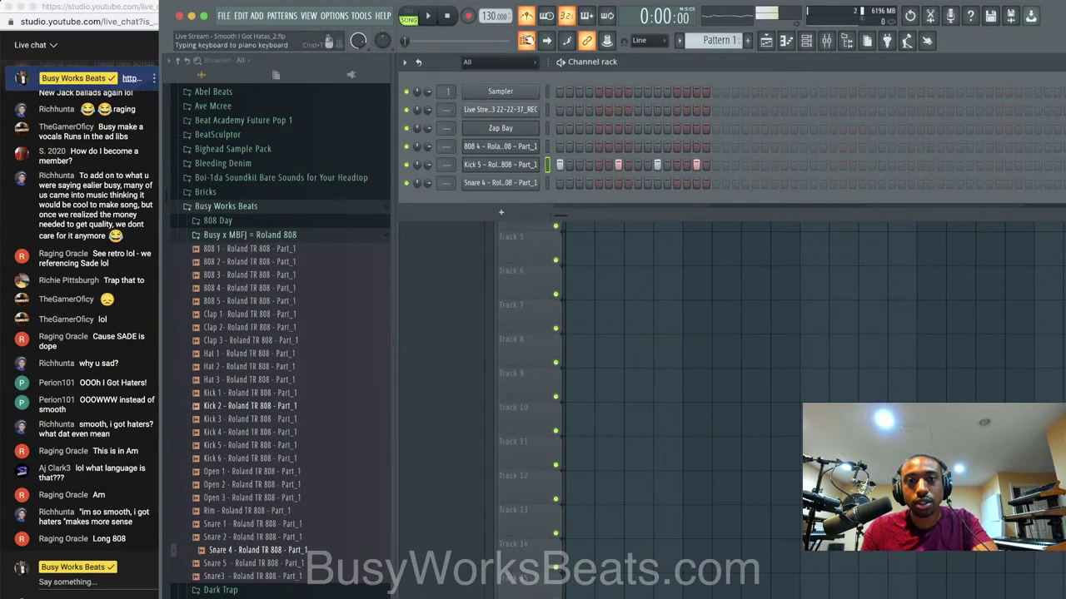
key("space")
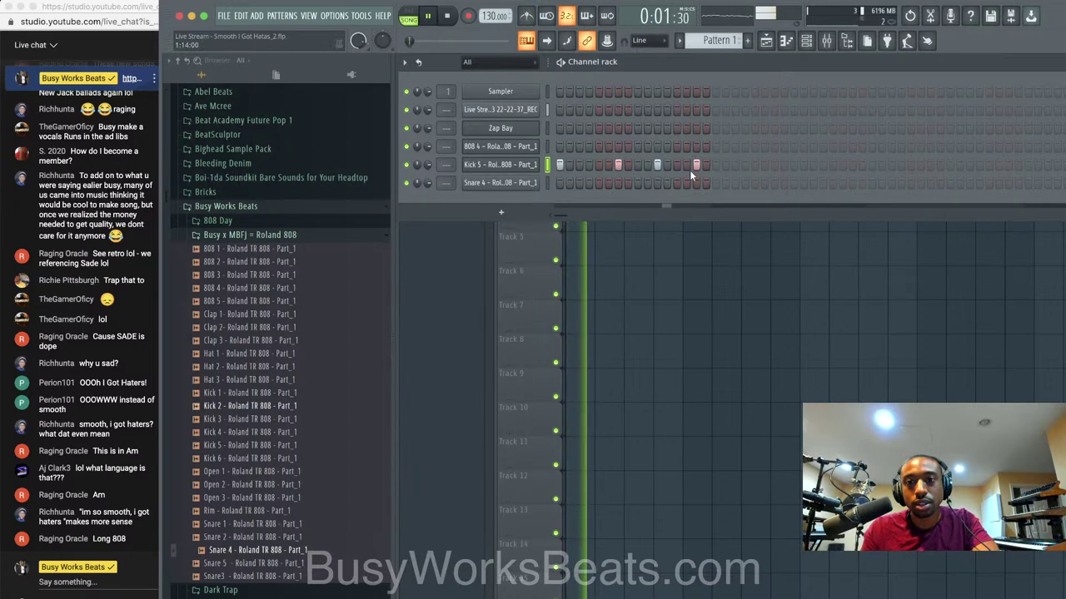
left_click(687, 164)
left_click(696, 165)
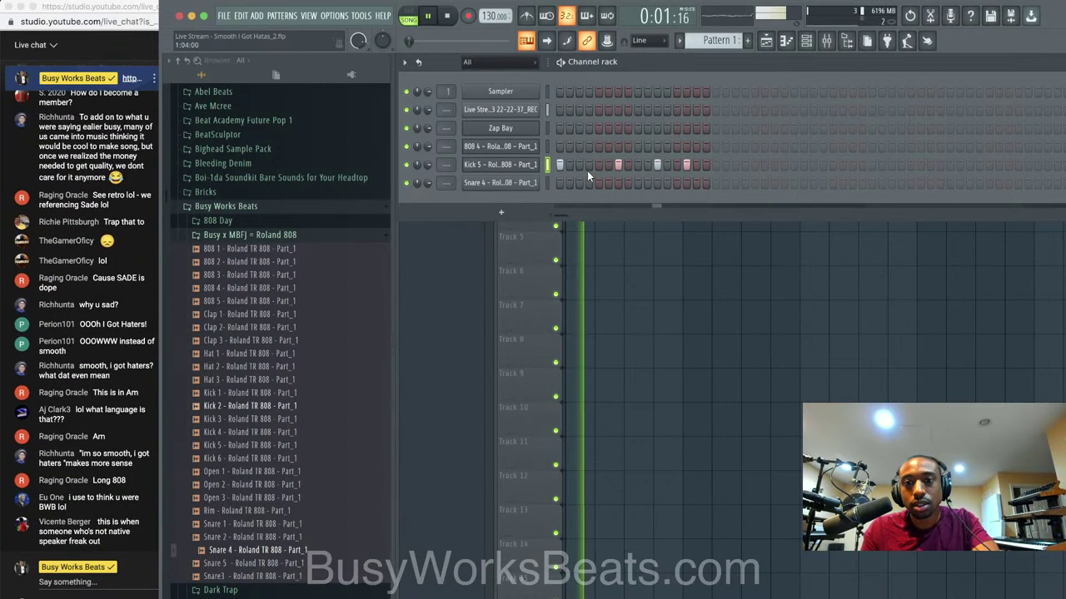
key("space")
left_click(647, 237)
key("space")
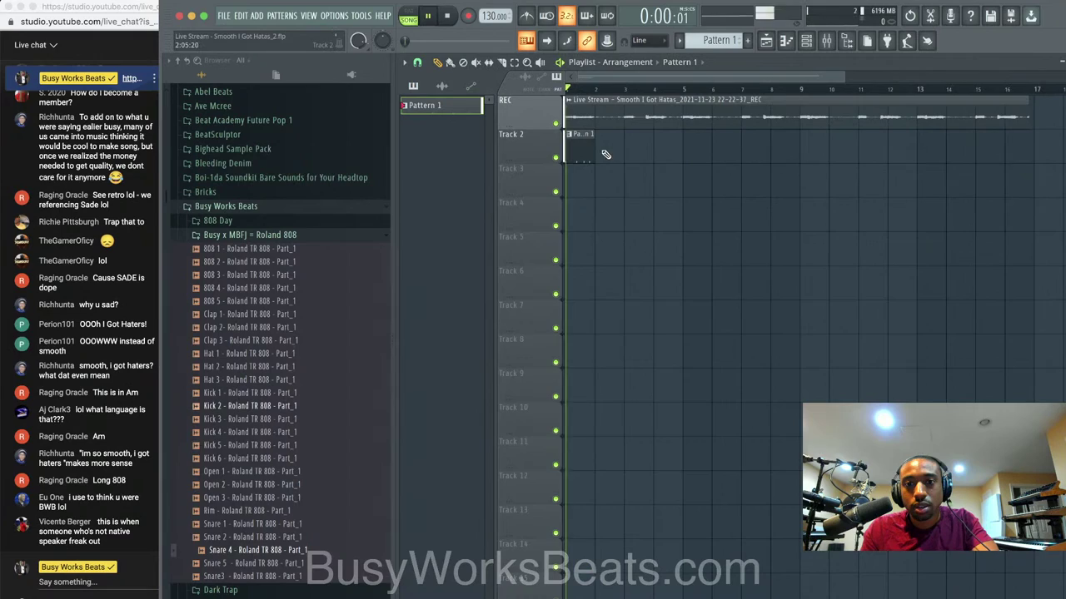
Add two Snare 4 hits to the pattern.
key("F6")
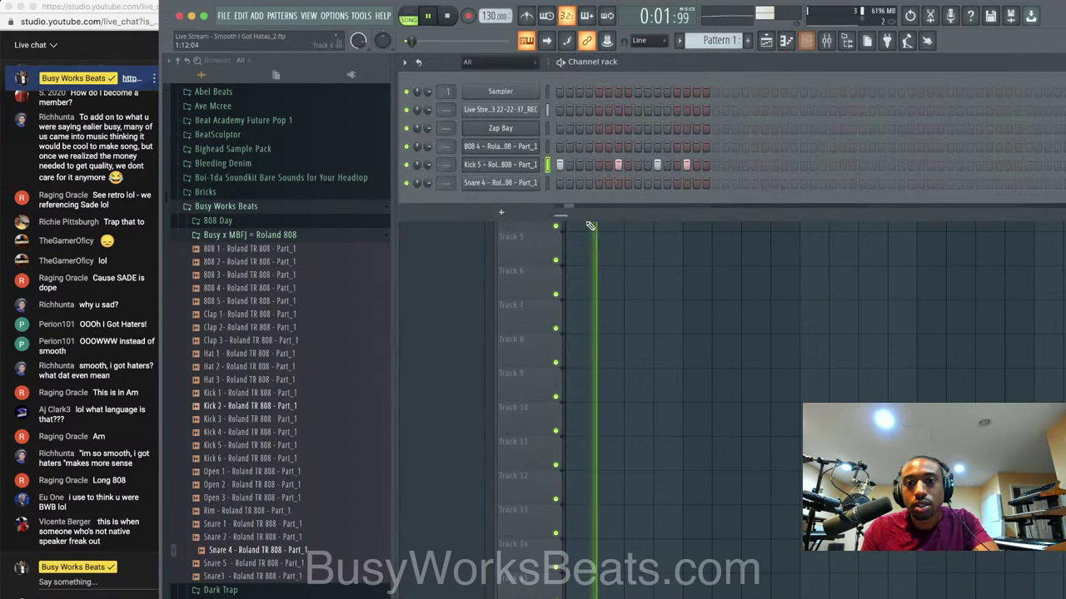
left_click(598, 183)
left_click(677, 182)
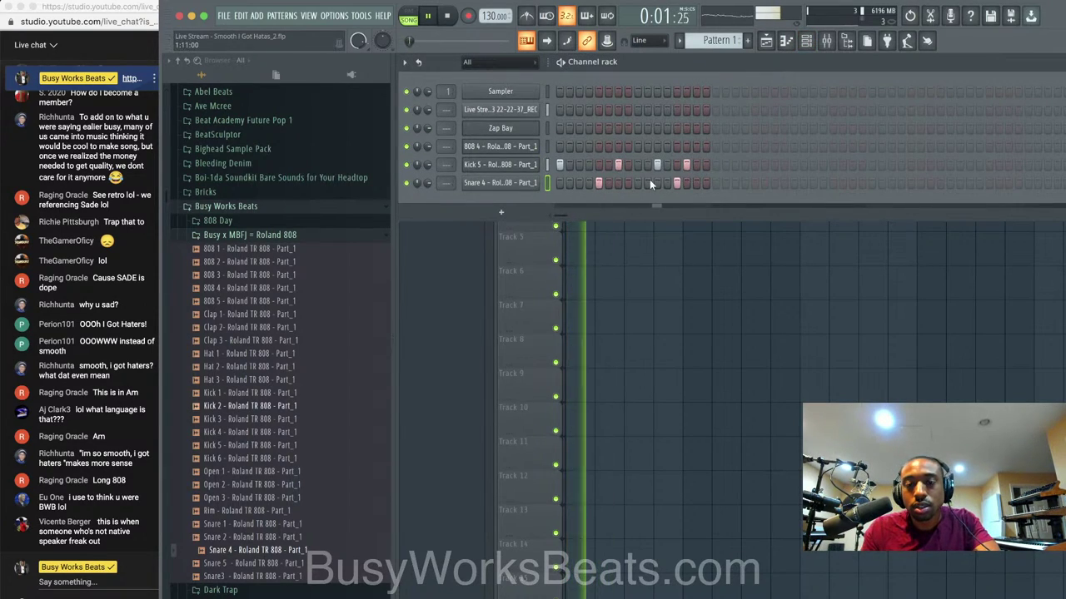
key("space")
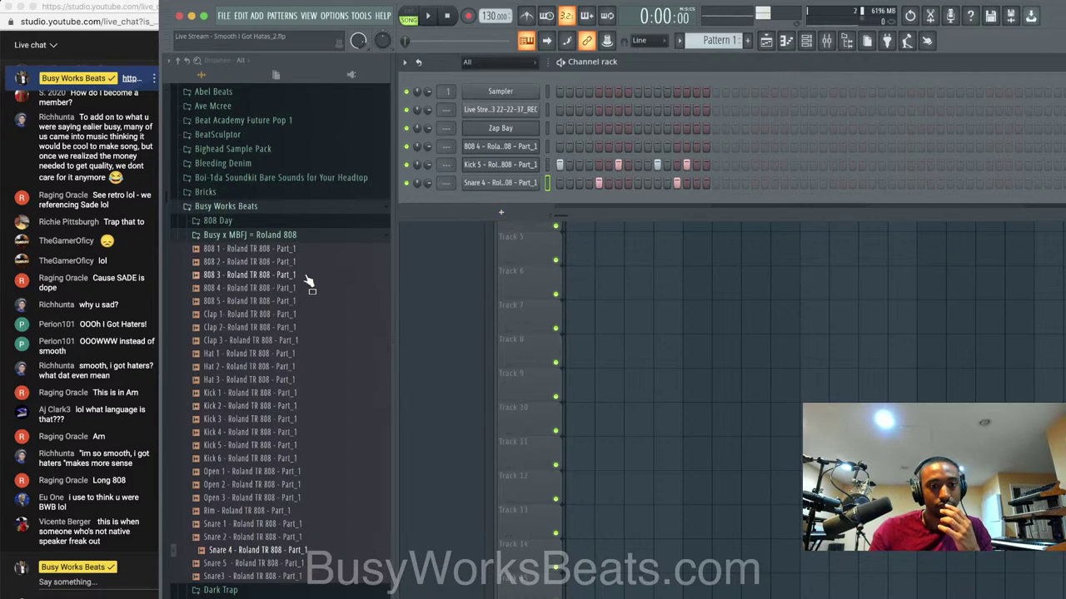
Preview claps and snares, then load Snare3 into a new channel.
left_click(282, 315)
left_click(281, 341)
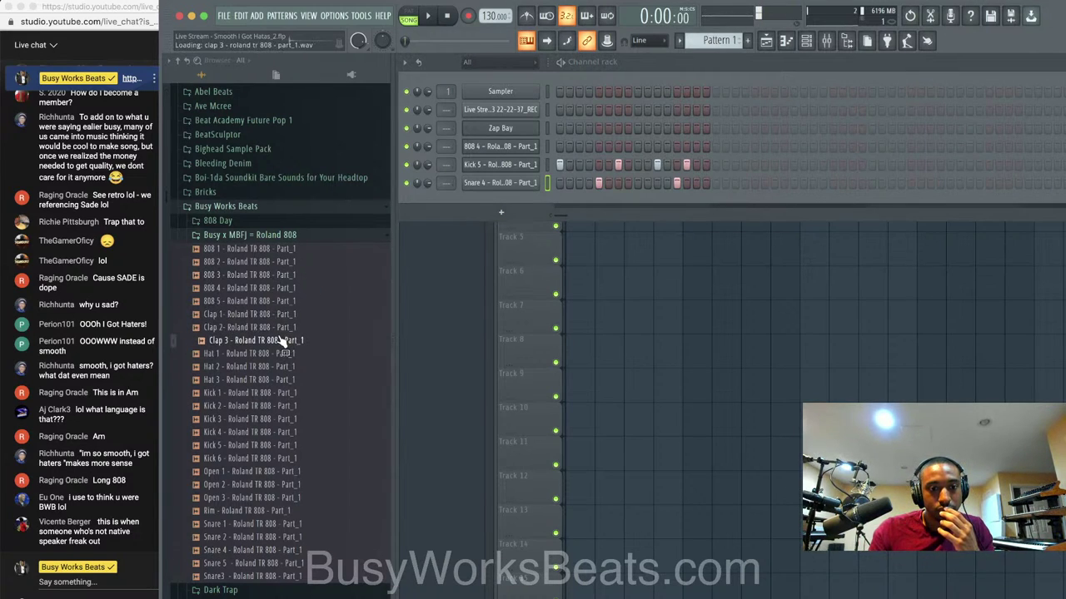
left_click(252, 550)
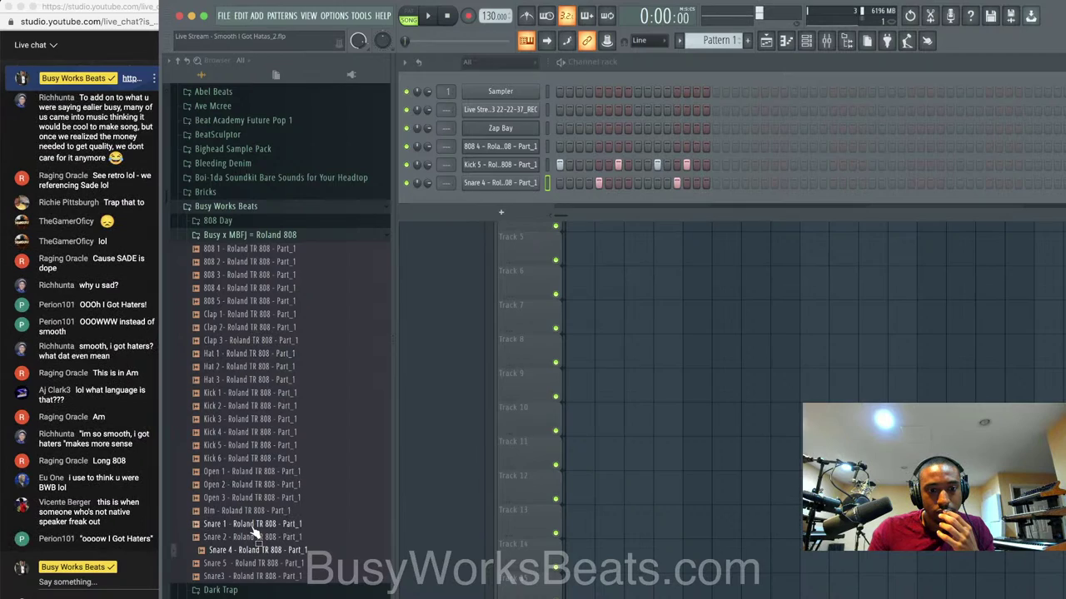
left_click(254, 564)
left_click(254, 576)
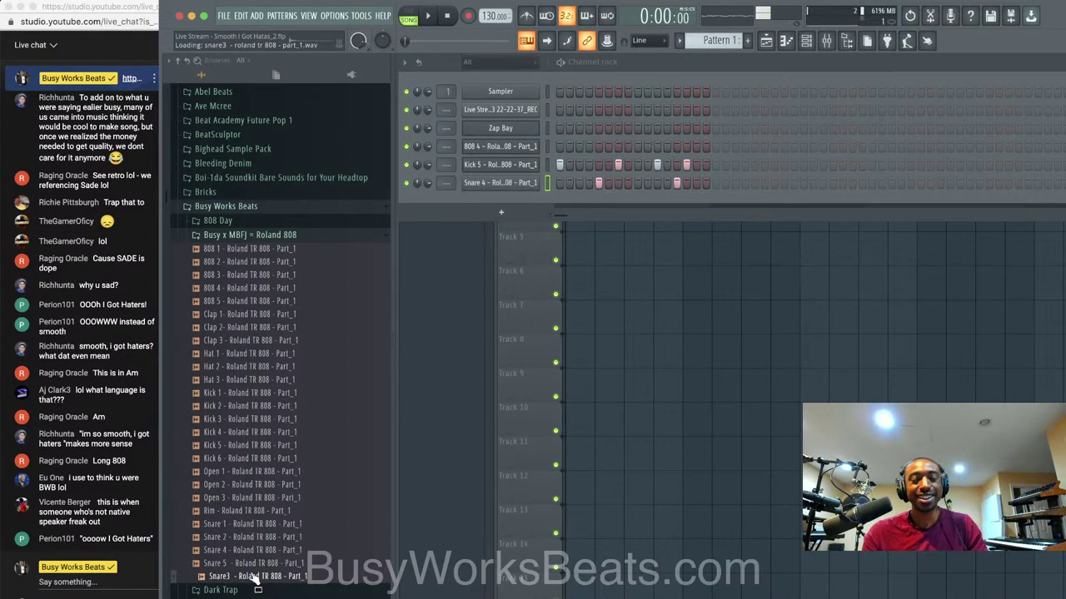
right_click(254, 576)
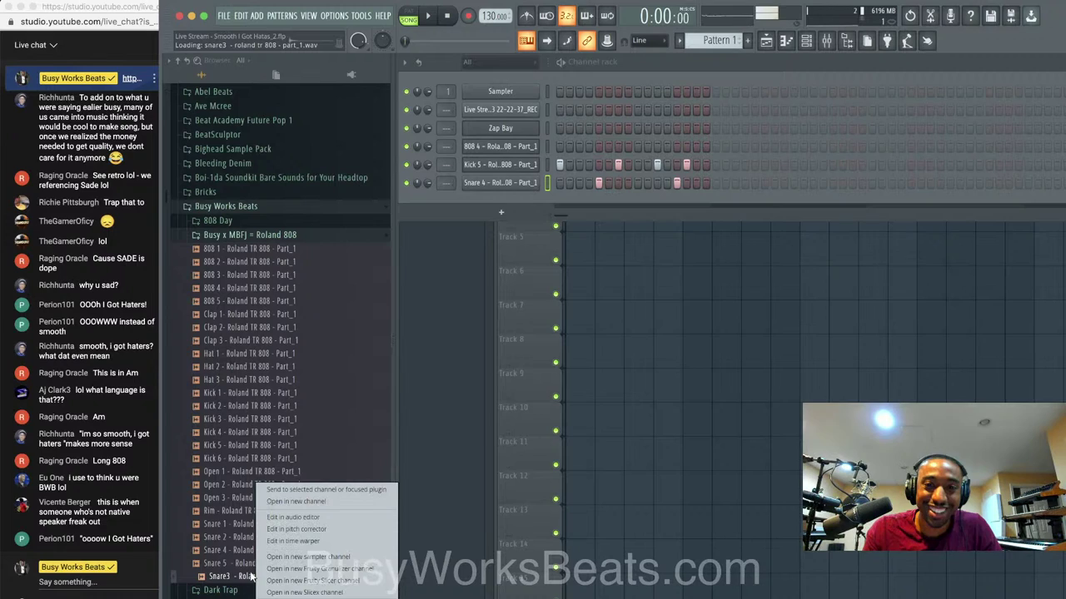
left_click(287, 501)
left_click(751, 105)
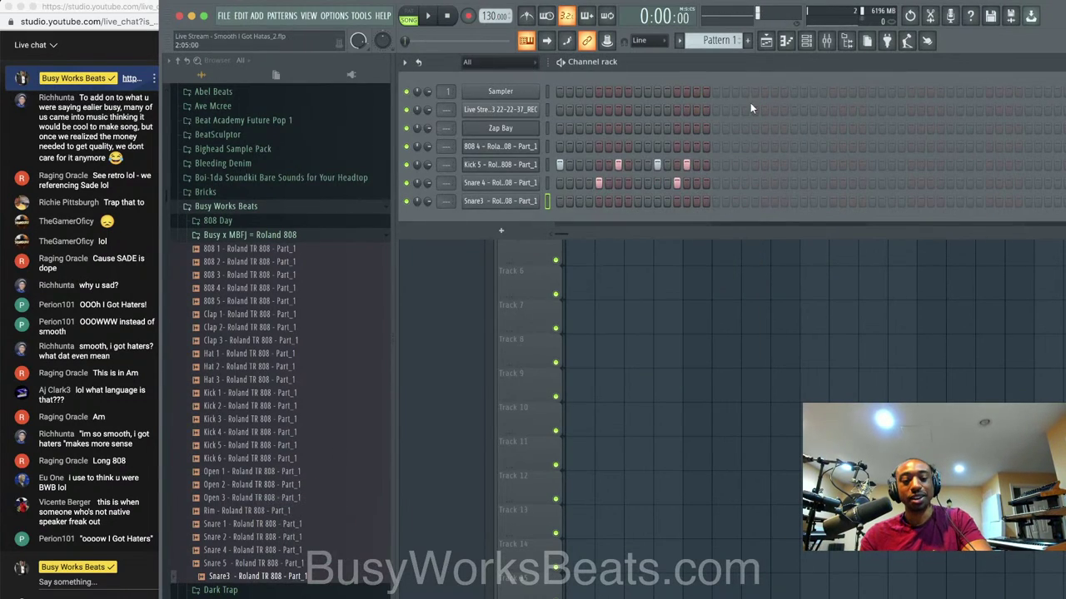
Save a new project version and route channels Zap Bay through Snare3 to mixer inserts 2–6.
key("ctrl+s")
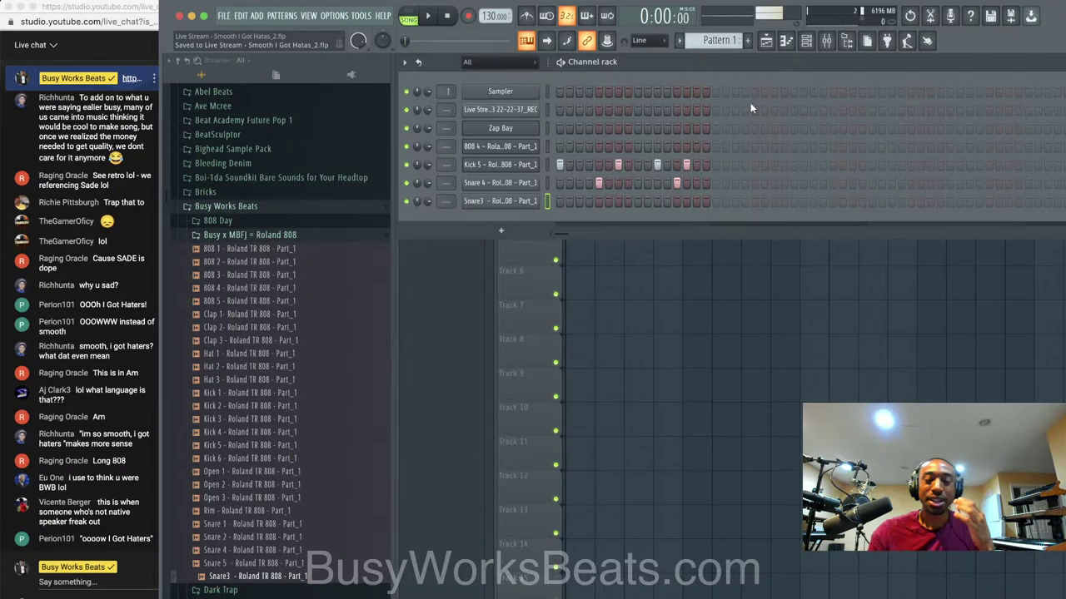
key("super+n")
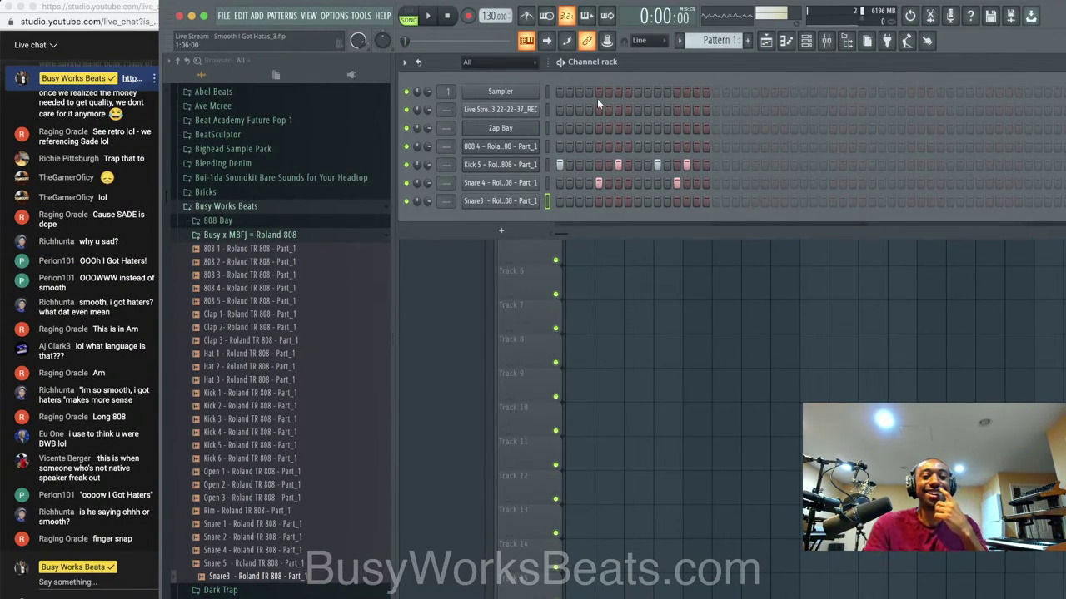
left_click_drag(548, 125, 548, 218)
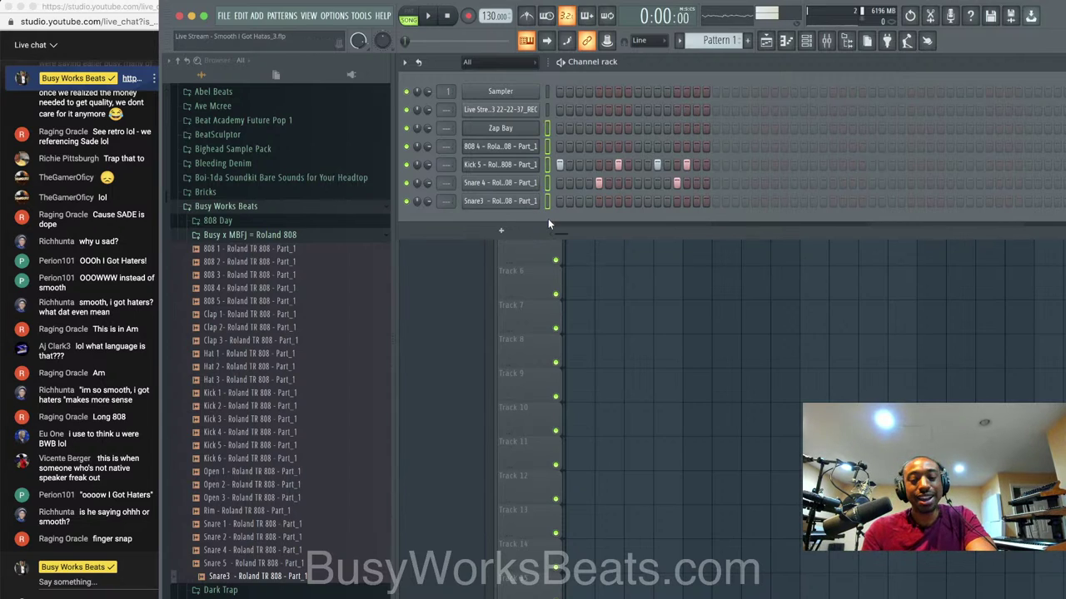
key("super+l")
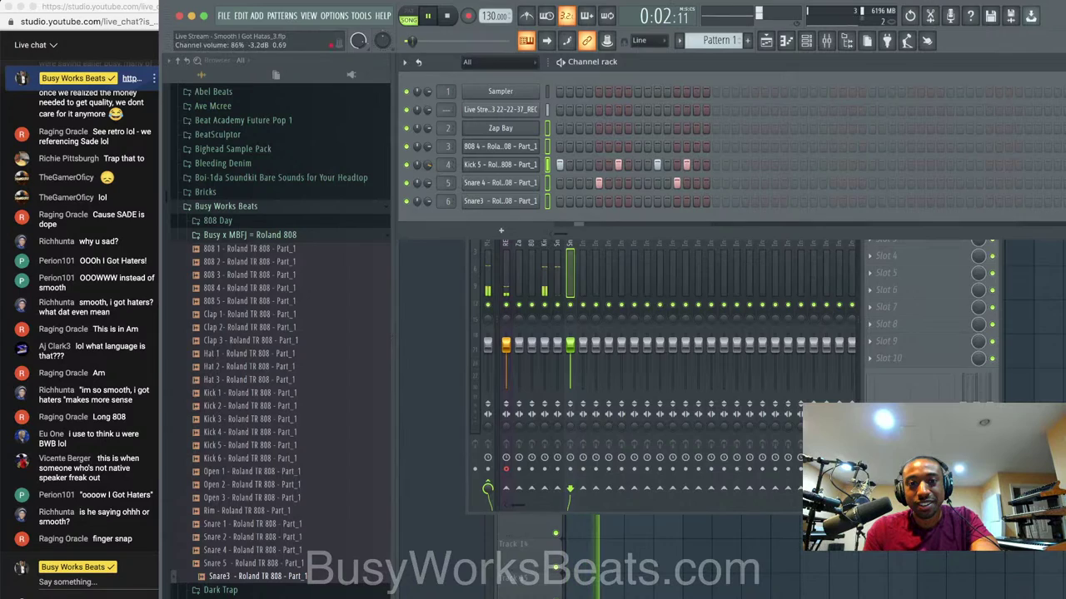
Repeat the Pattern 1 clips along Track 2 and save.
key("F5")
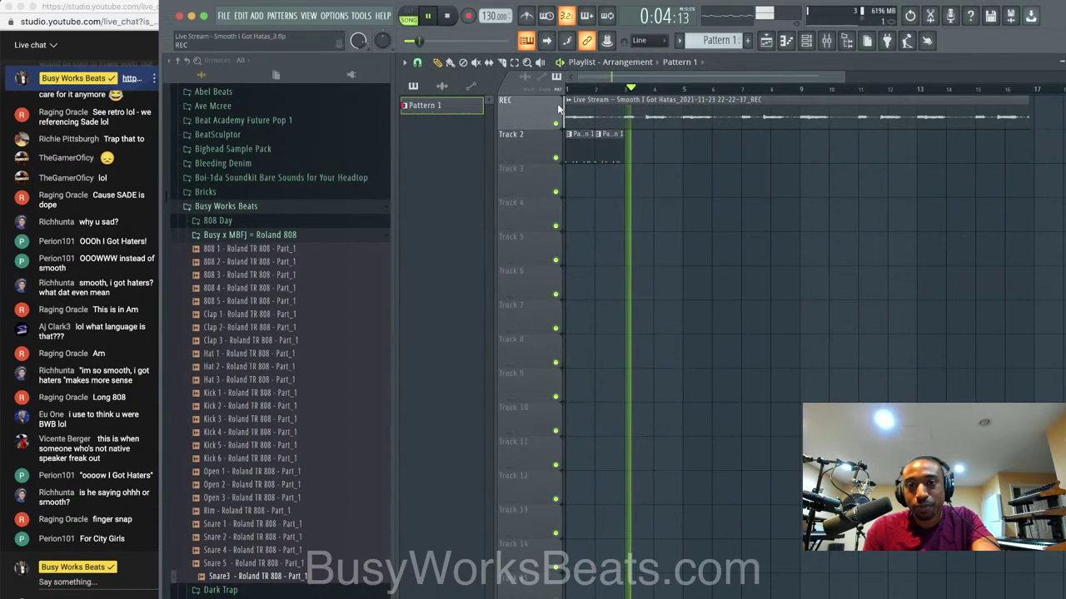
key("space")
left_click_drag(631, 156, 577, 145)
key("super+b")
key("super+b")
key("super+b")
key("super+b")
key("super+b")
key("super+b")
key("super+b")
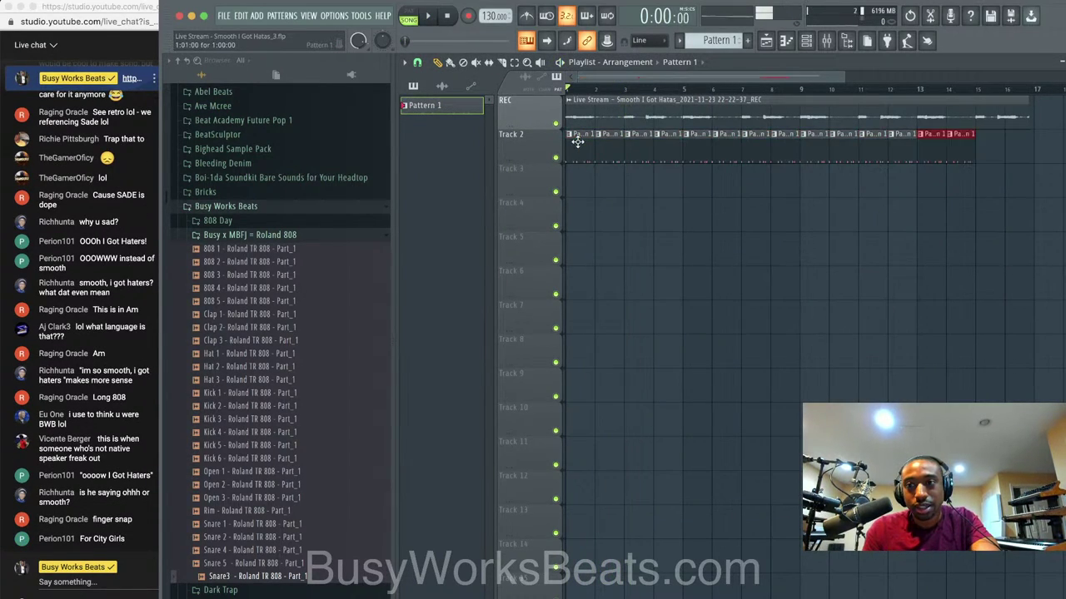
key("super+s")
Select the Kick 5 channel and audition the beat over the playlist.
left_click(806, 42)
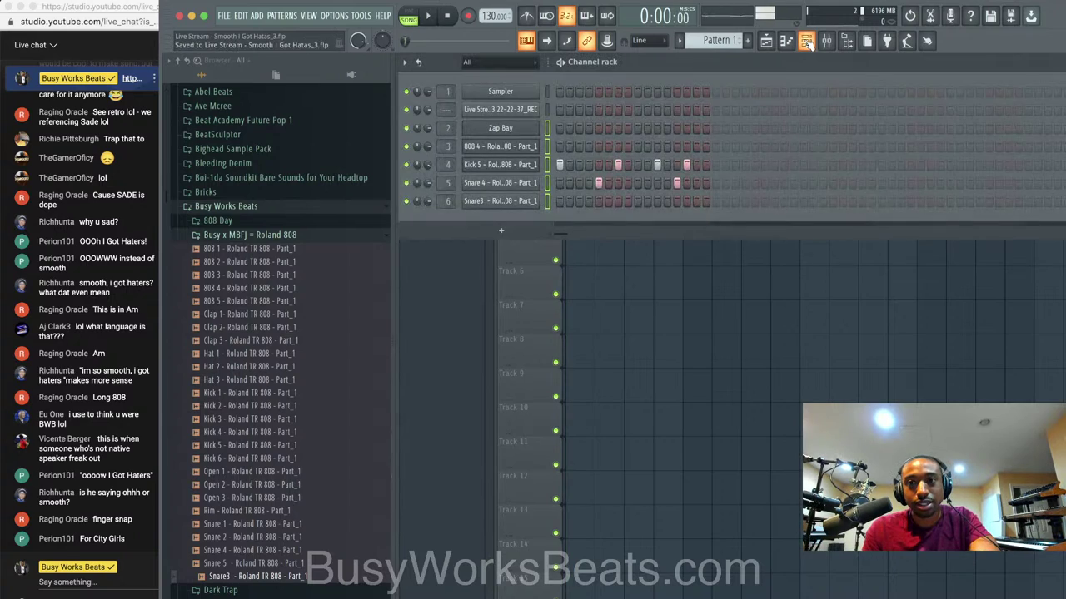
left_click(549, 163)
key("space")
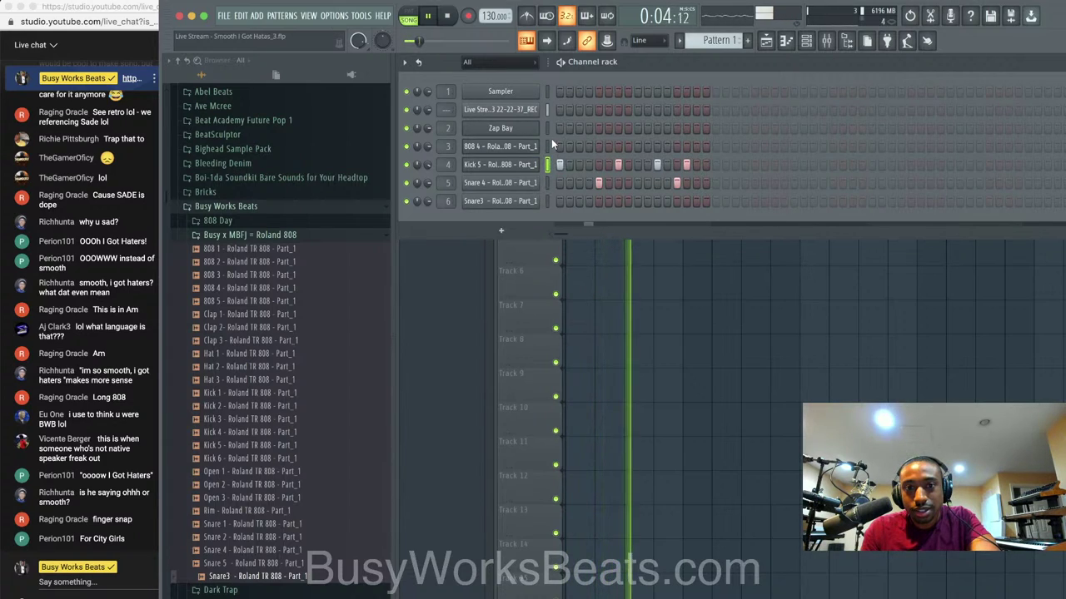
key("space")
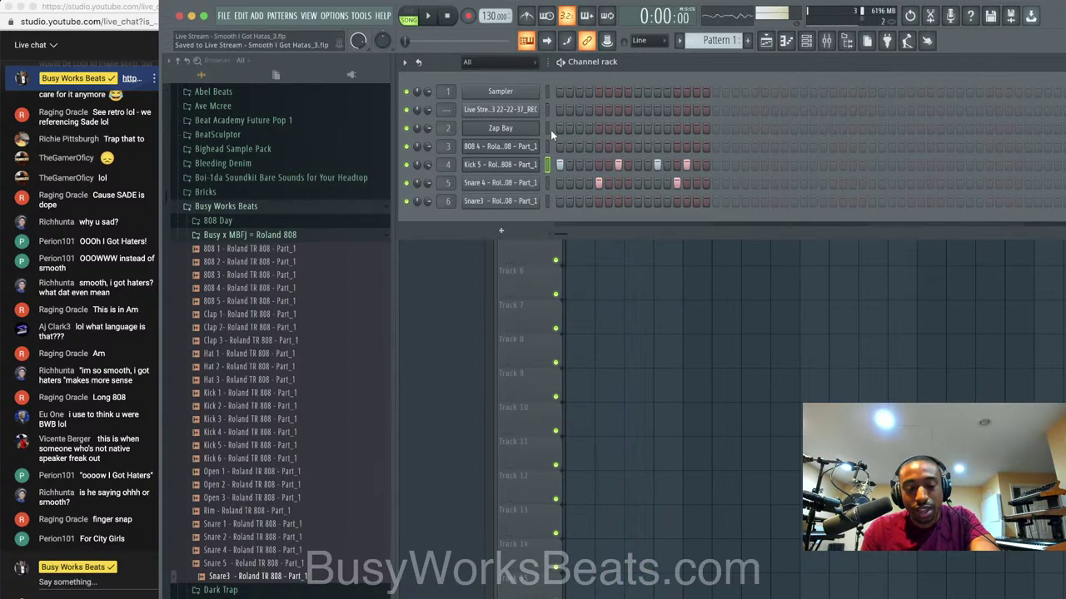
key("F6")
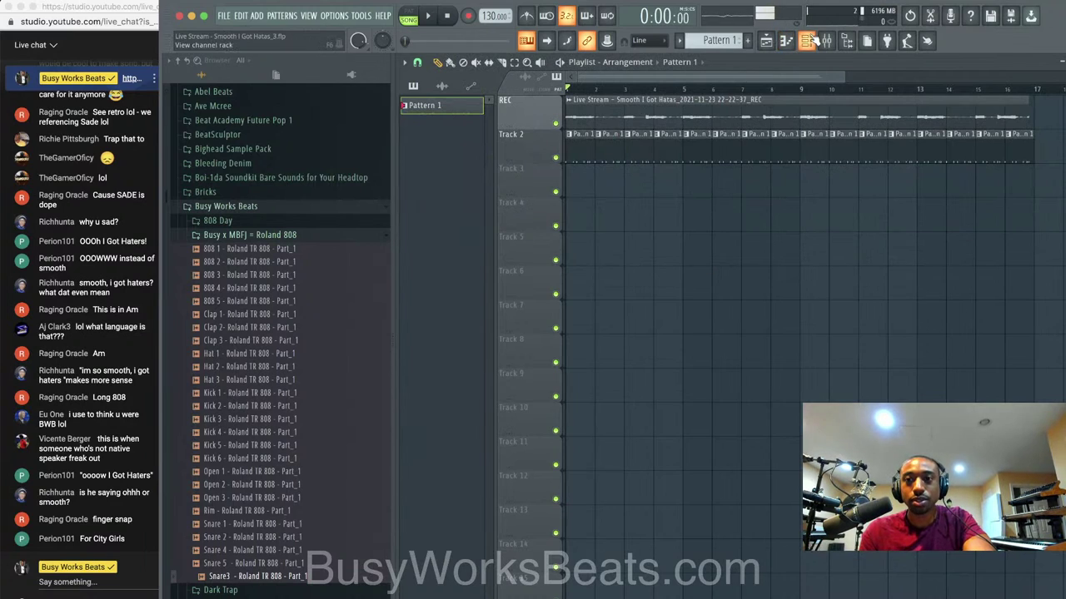
left_click(813, 40)
key("space")
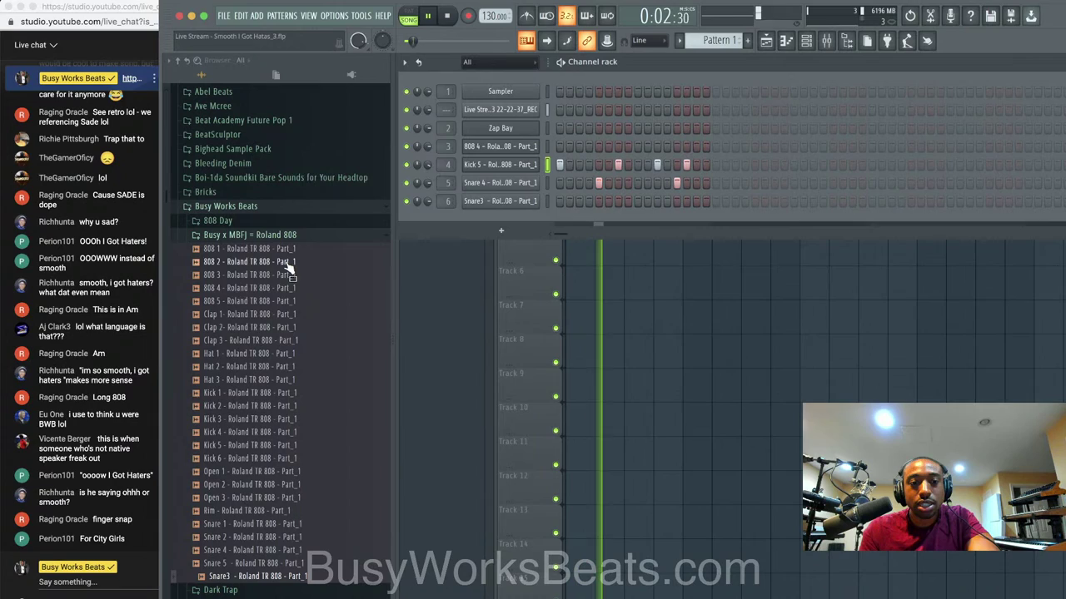
key("space")
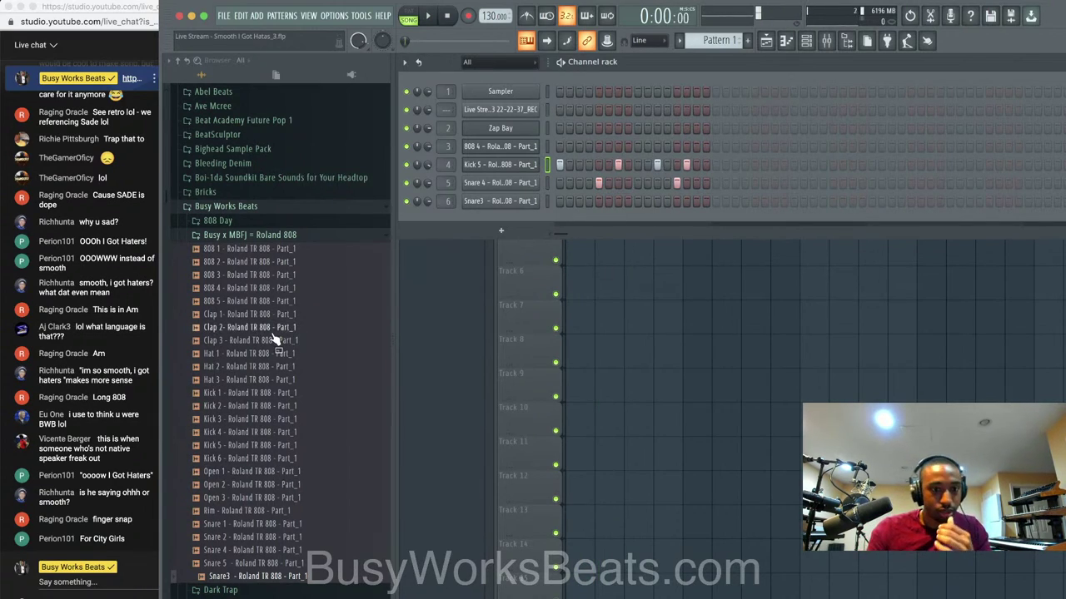
Preview the hats and load Hat 3 into a new channel.
left_click(261, 354)
left_click(260, 368)
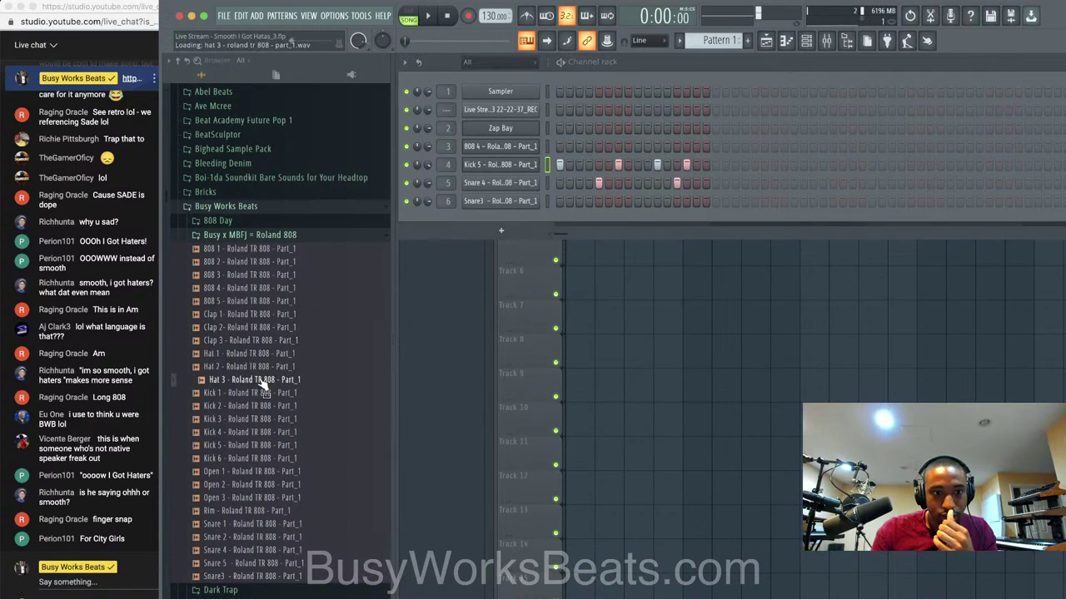
right_click(262, 381)
left_click(292, 392)
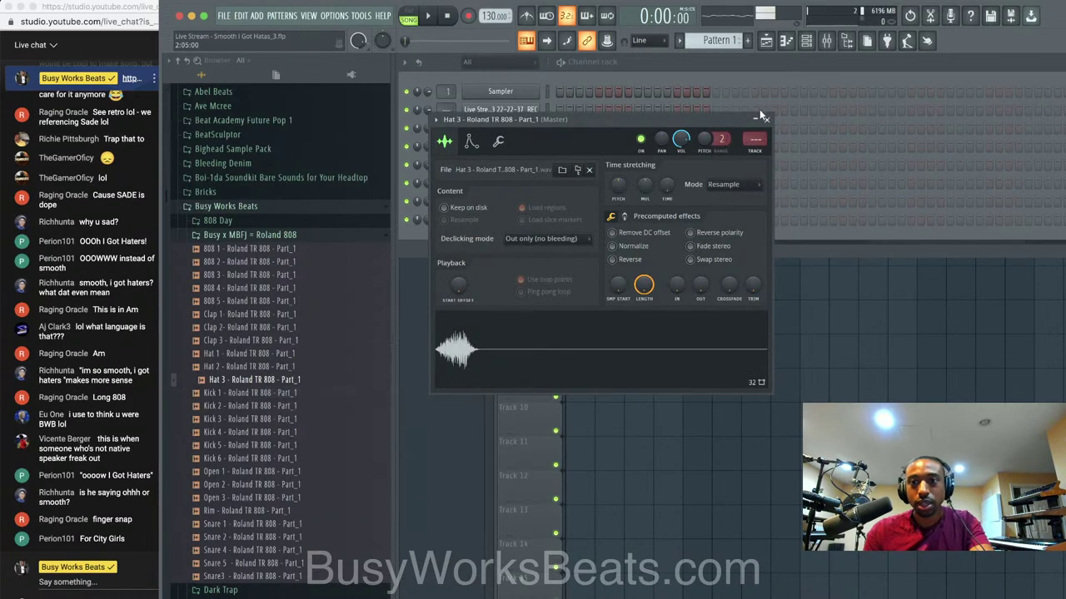
left_click(764, 119)
Add the first two Hat 3 steps while auditioning the pattern.
key("space")
left_click(588, 219)
left_click(577, 219)
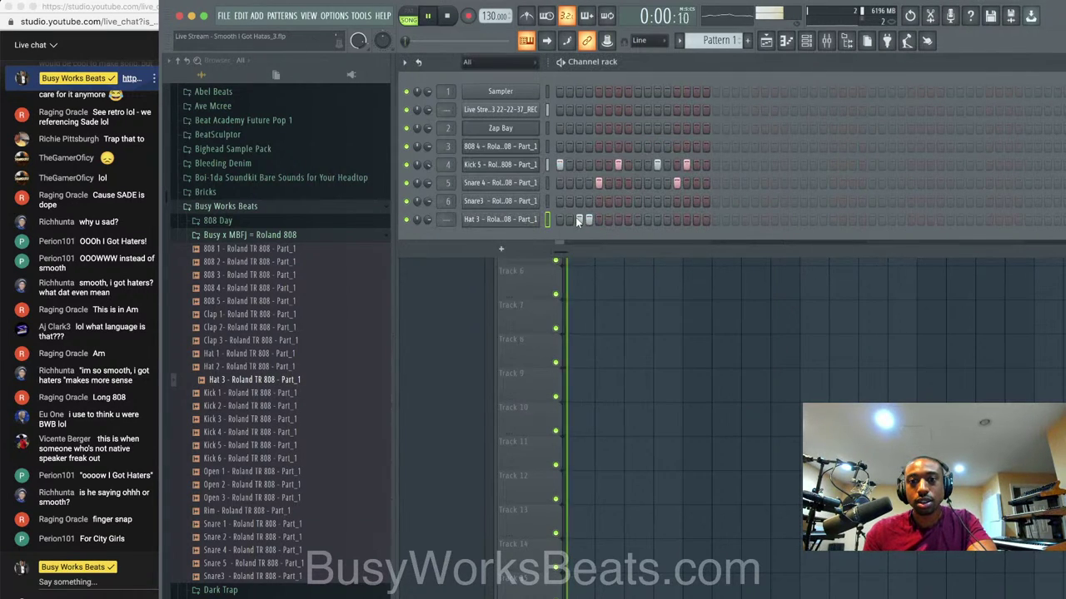
key("space")
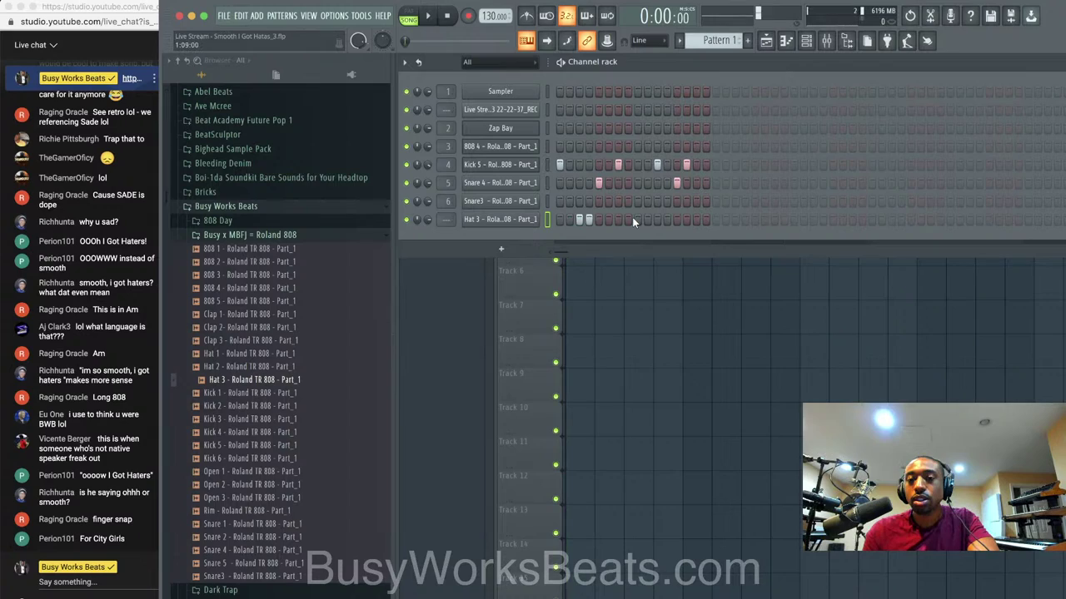
key("space")
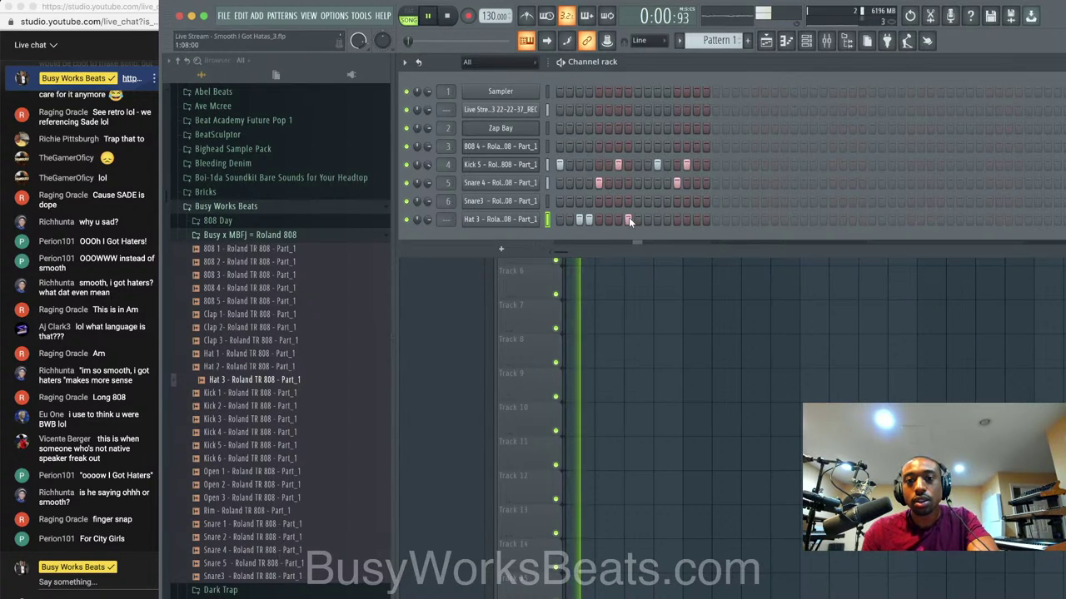
key("space")
key("space")
key("space")
key("space")
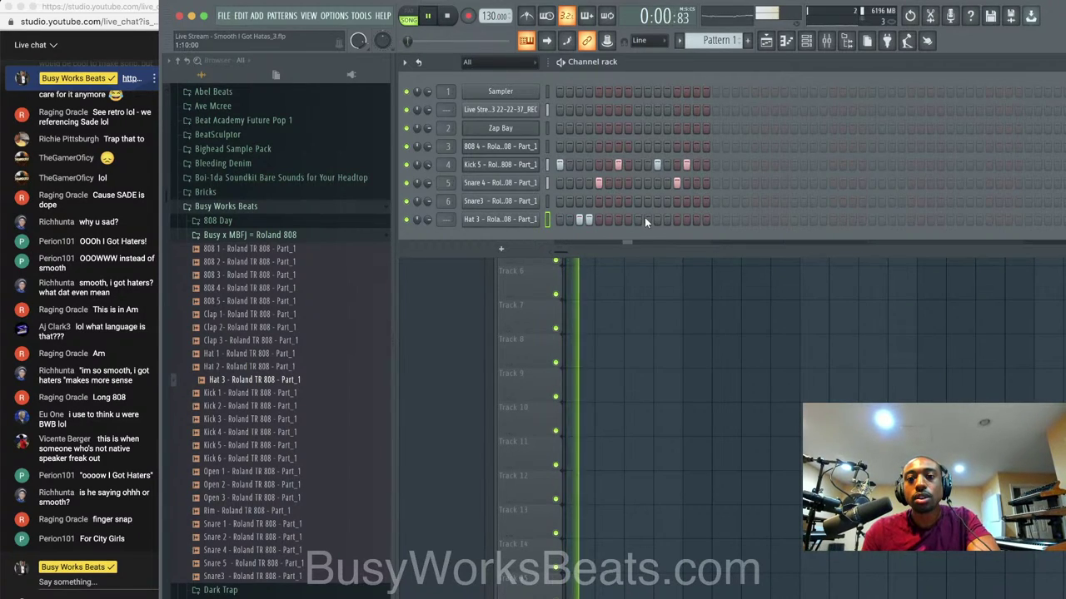
key("space")
key("space")
Add five more Hat 3 steps and route Hat 3 to mixer insert 7.
left_click(638, 219)
left_click(686, 219)
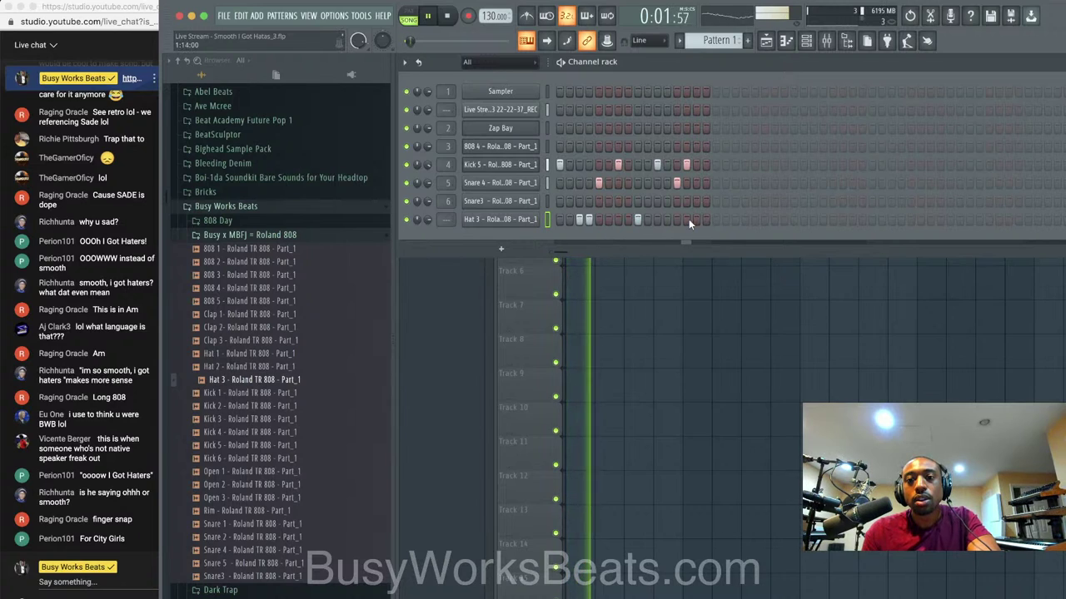
left_click(696, 219)
left_click(706, 219)
left_click(676, 219)
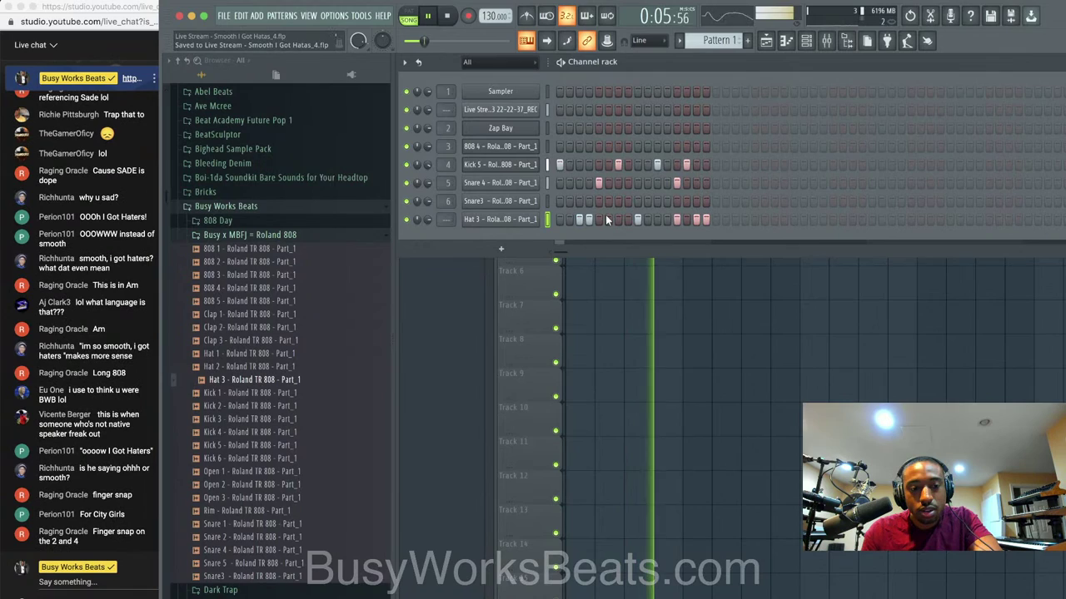
key("ctrl+l")
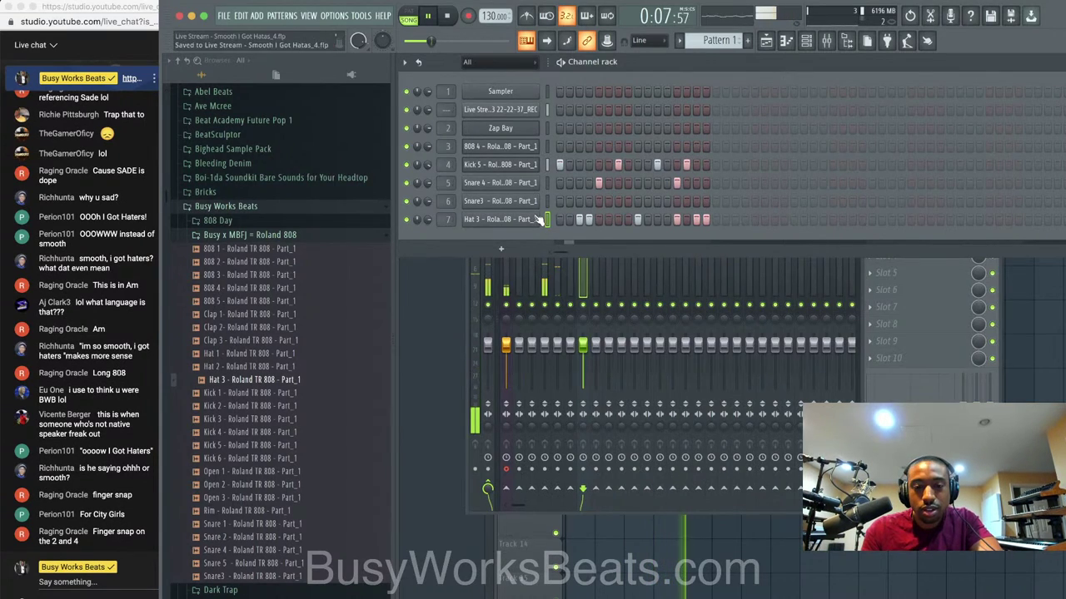
key("space")
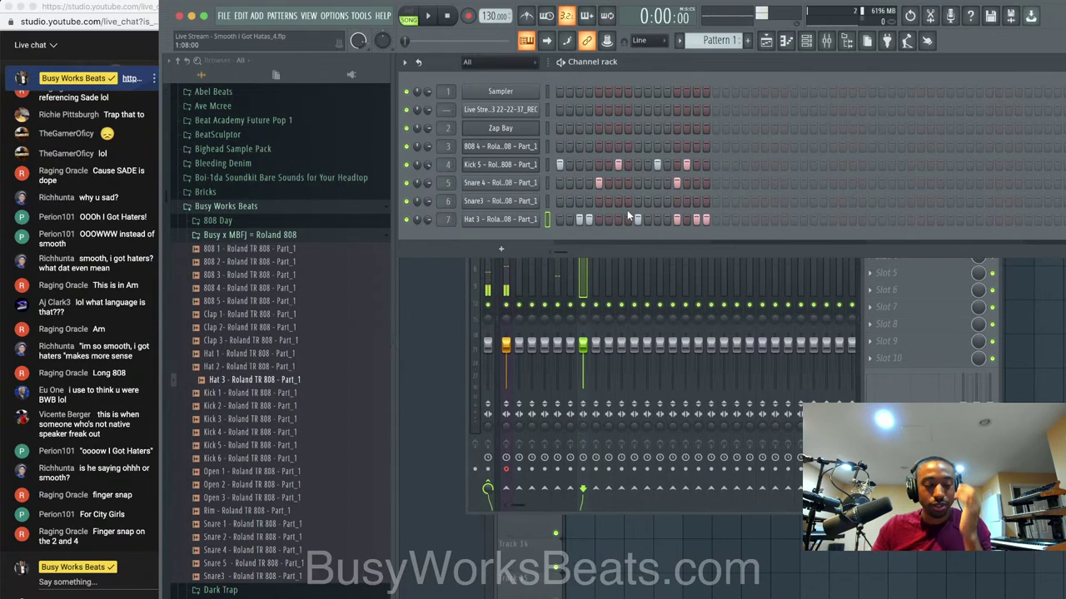
Route the Live Stream channel to mixer insert 8 and save as version 6.
key("F5")
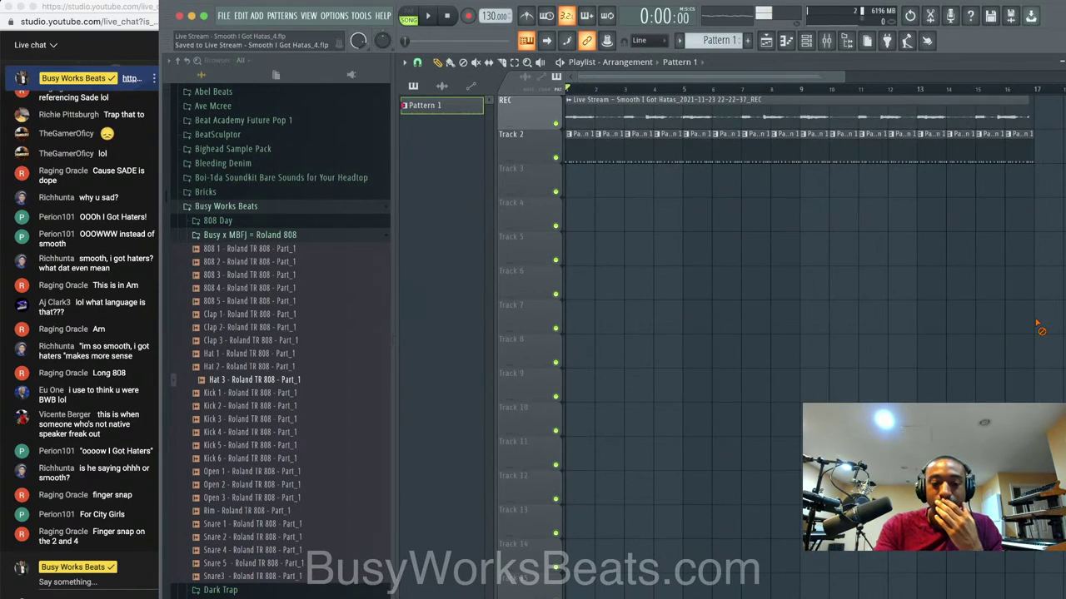
key("space")
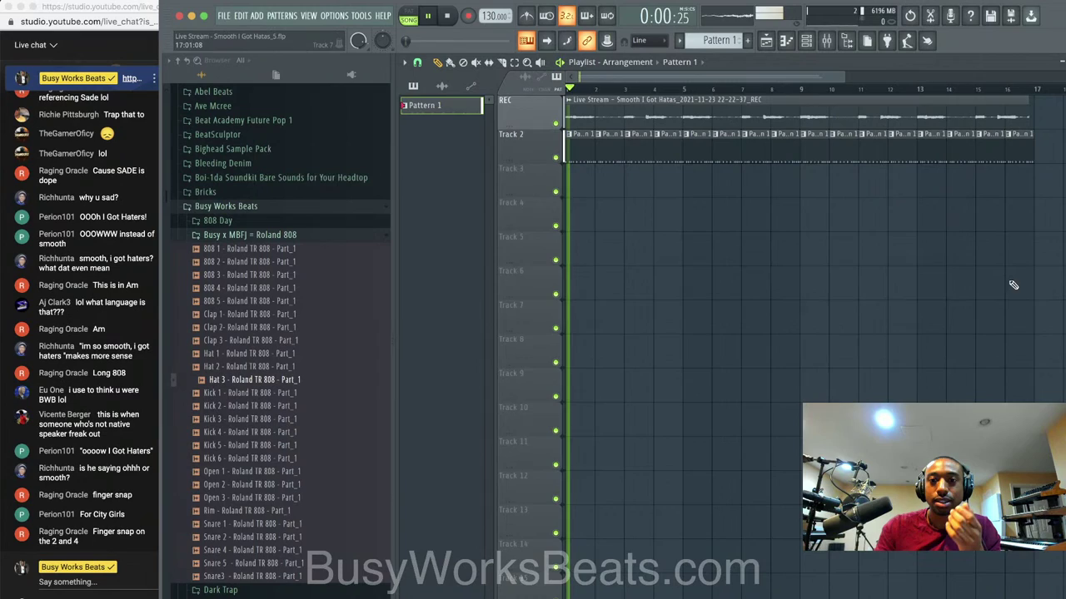
key("F9")
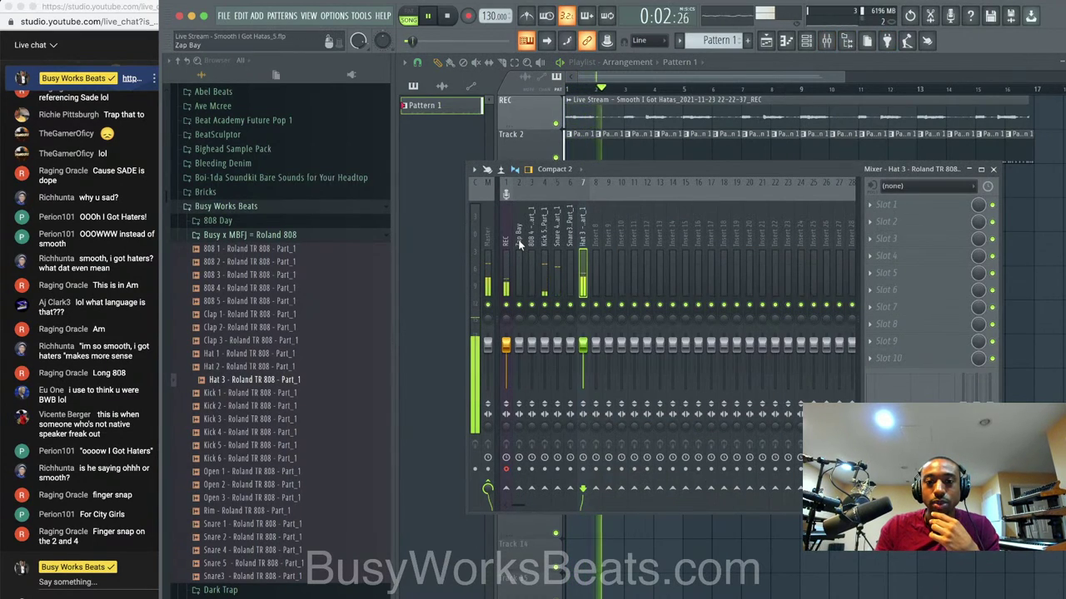
left_click(518, 239)
left_click(807, 41)
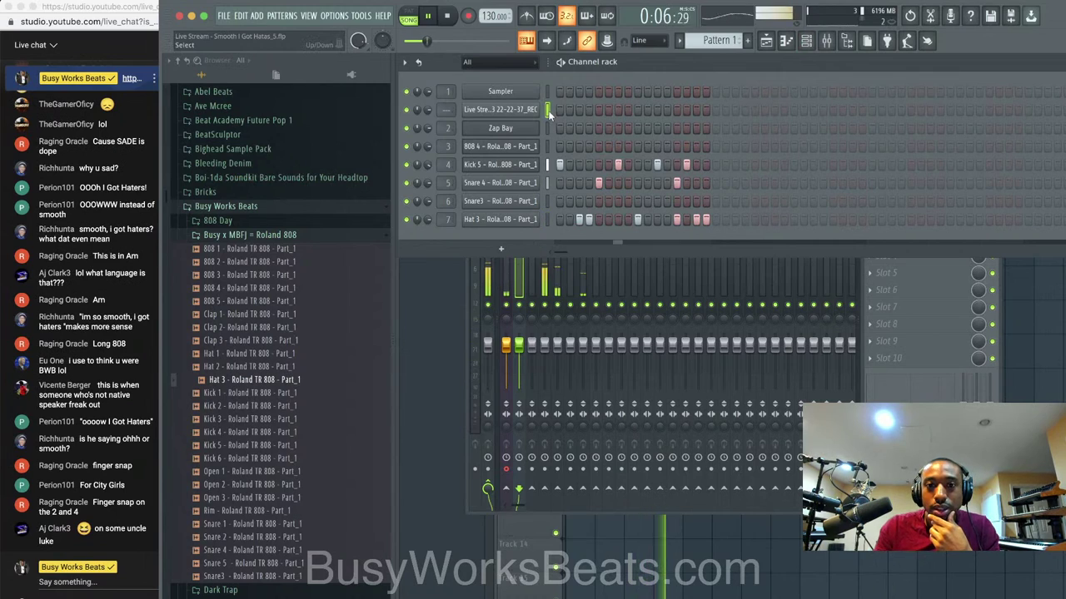
key("super+l")
key("super+s")
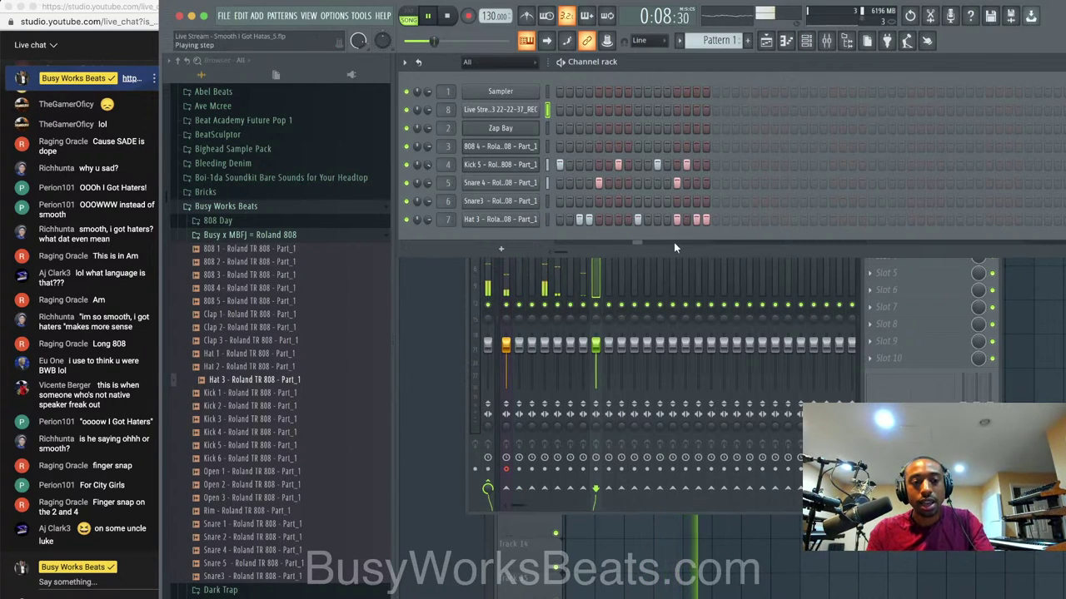
key("F9")
key("F5")
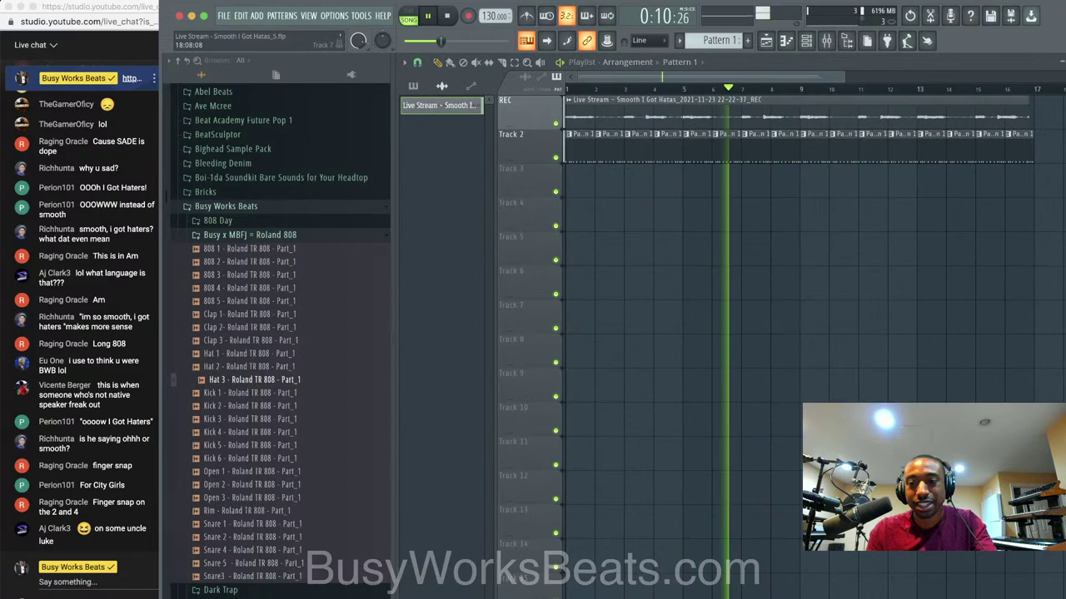
key("super+n")
key("F6")
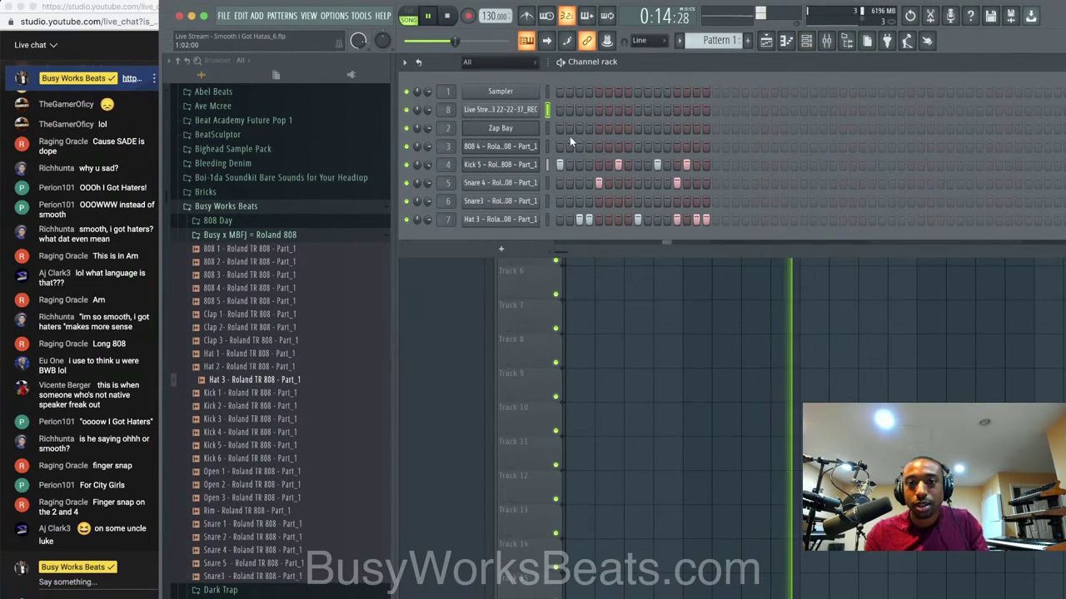
Delete the Sampler channel and stop playback.
right_click(522, 94)
key("d")
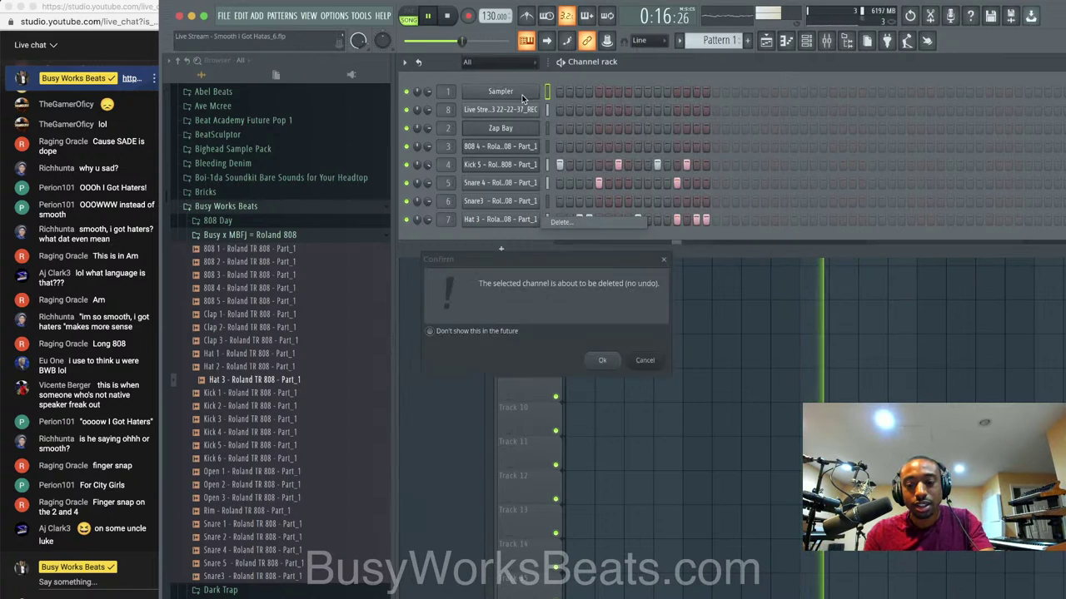
key("Return")
key("space")
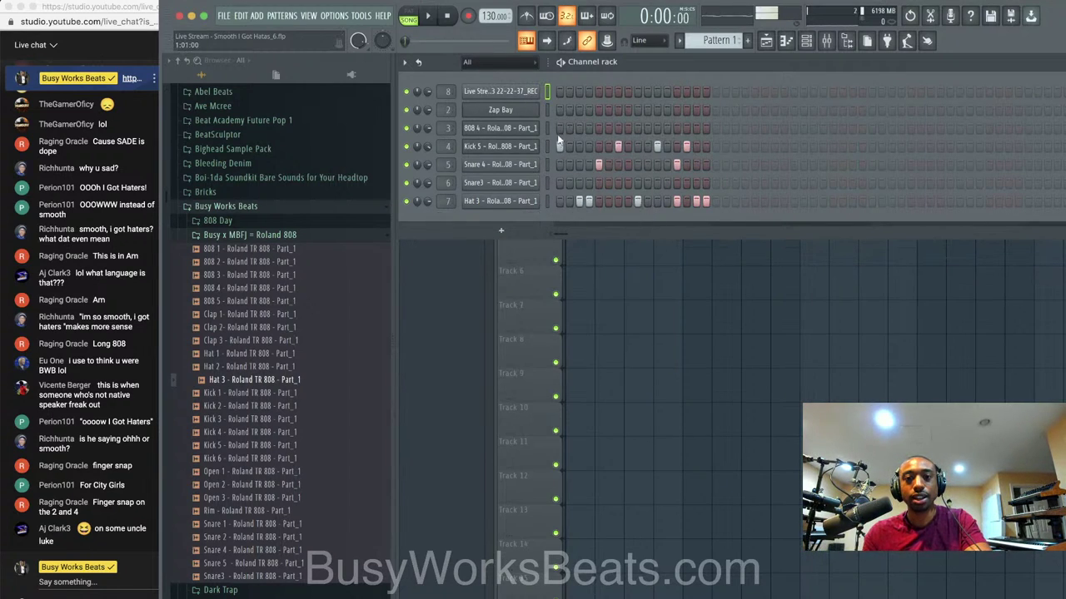
Switch to a new empty Pattern 2 and lower the Zap Bay channel volume to 64%.
left_click(549, 112)
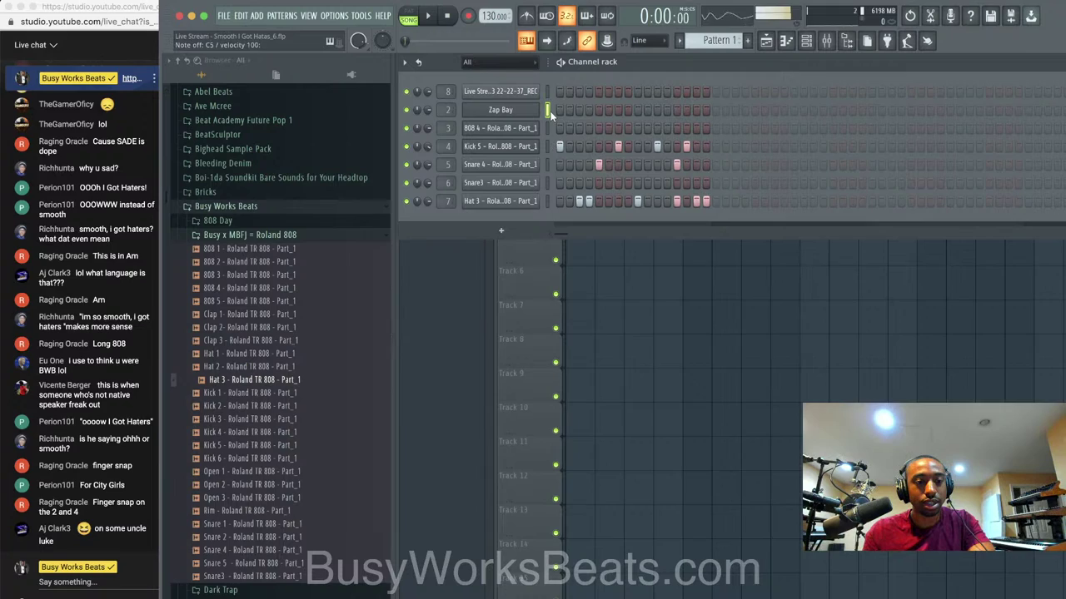
left_click(731, 39)
left_click(804, 48)
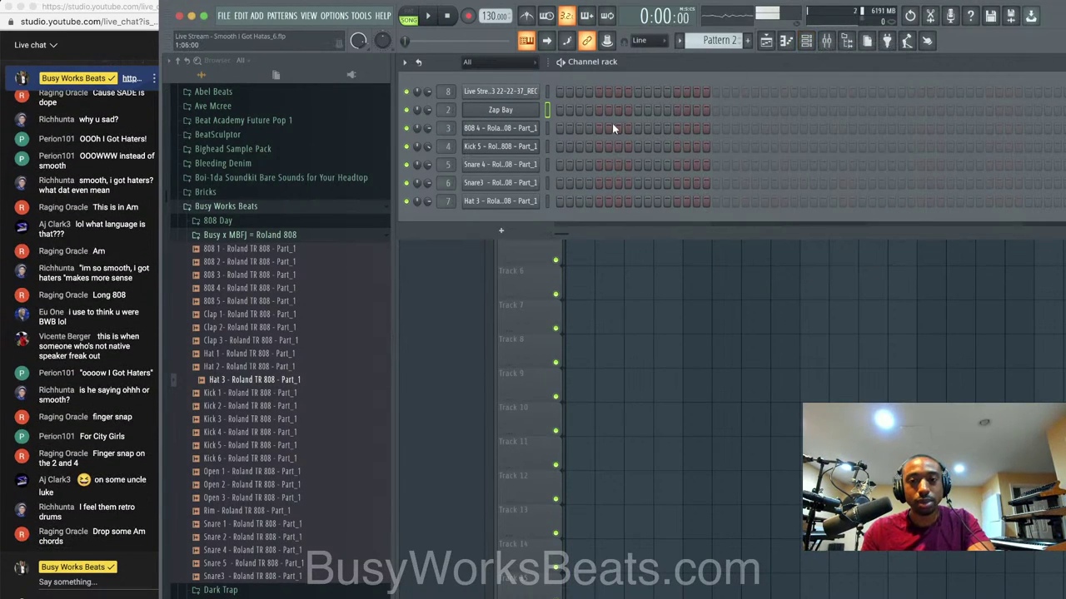
left_click_drag(428, 109, 426, 112)
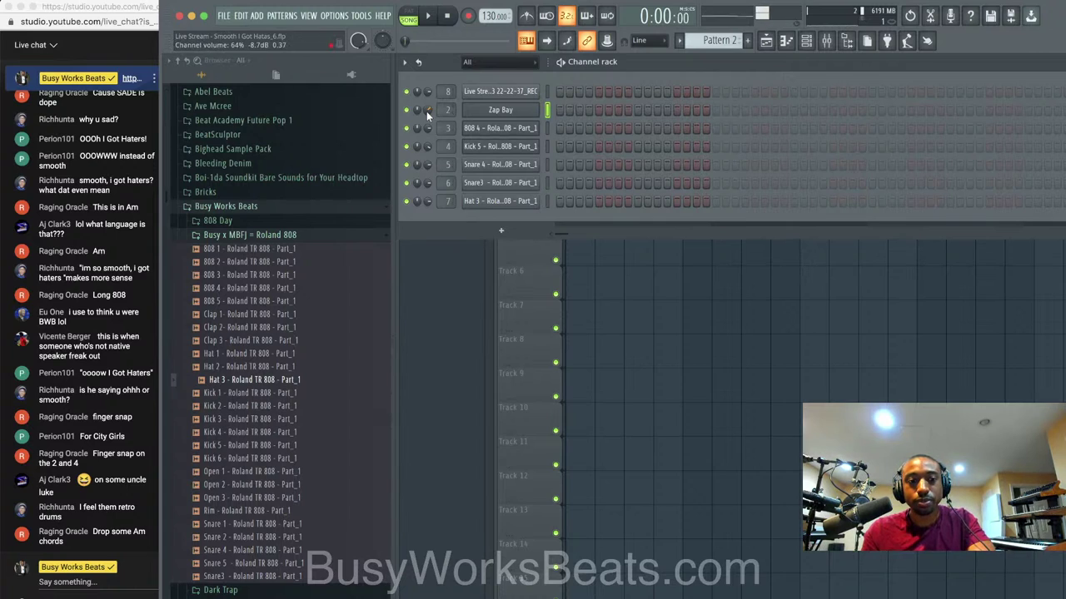
During playback, place two Pattern 2 clips on Track 3, remove the misplaced one, and show the mixer.
left_click(601, 249)
key("space")
left_click(600, 180)
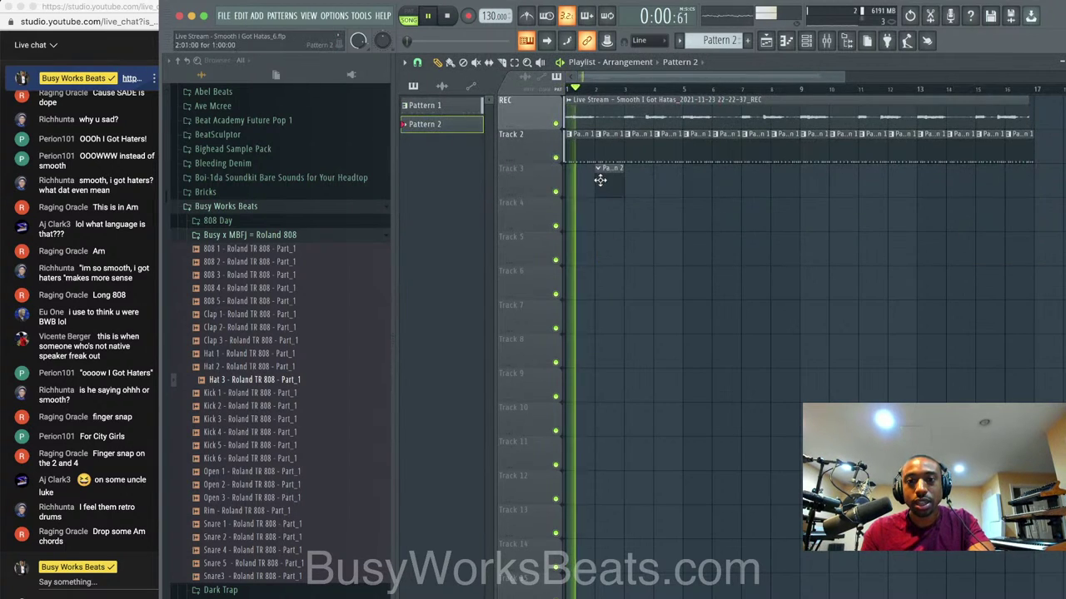
left_click(812, 40)
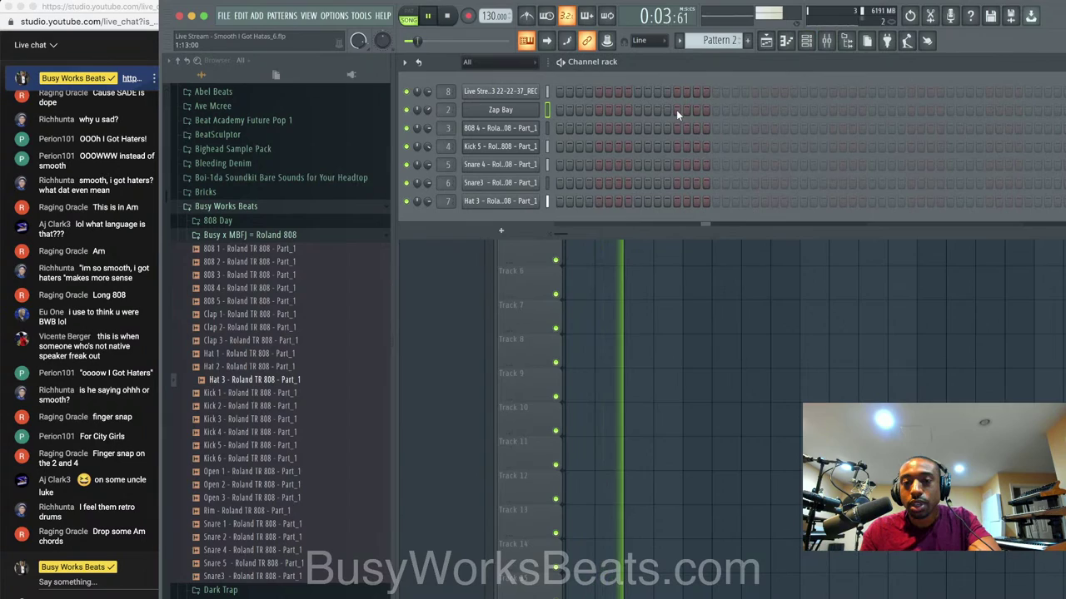
left_click(645, 239)
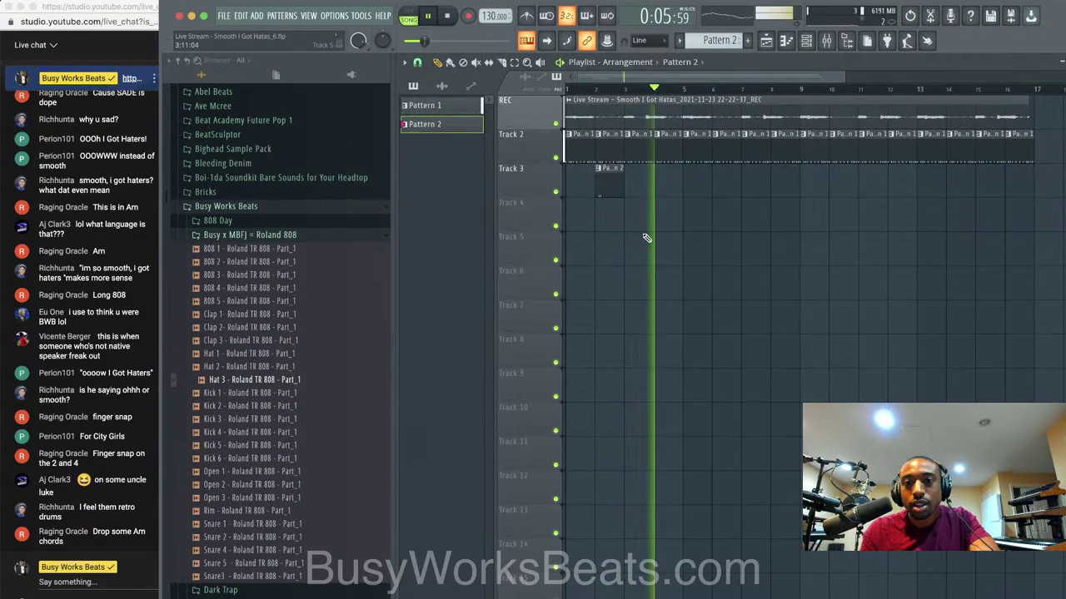
left_click(690, 183)
right_click(617, 184)
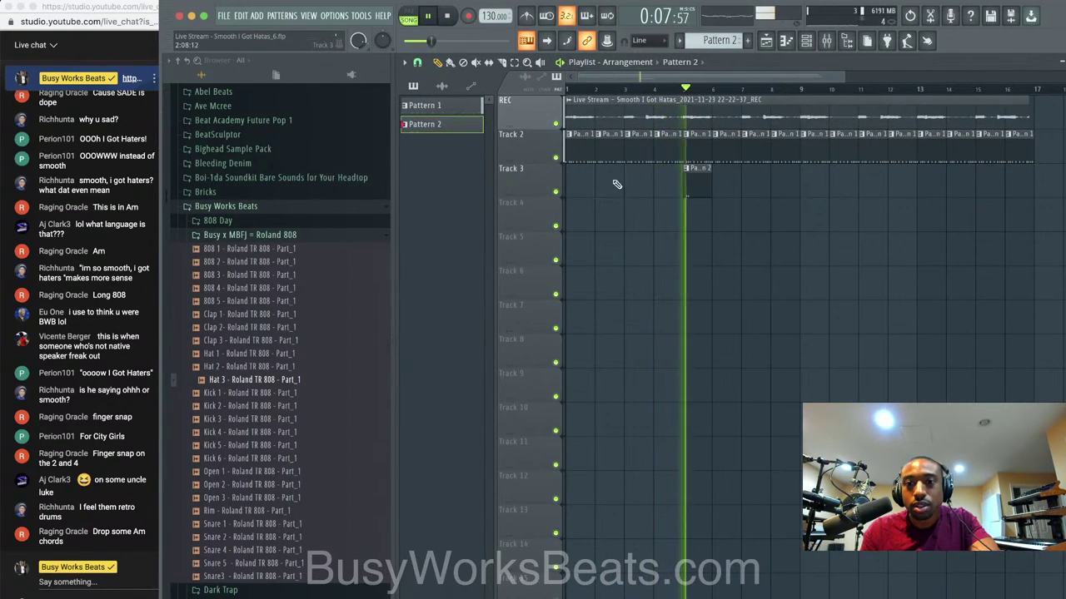
left_click(807, 43)
left_click(690, 261)
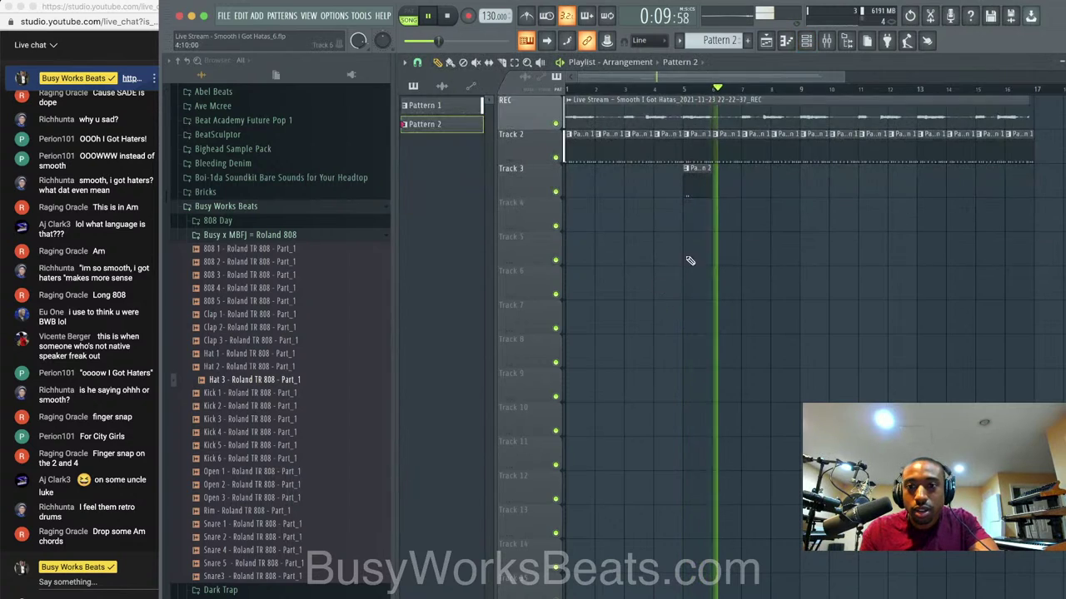
left_click(804, 184)
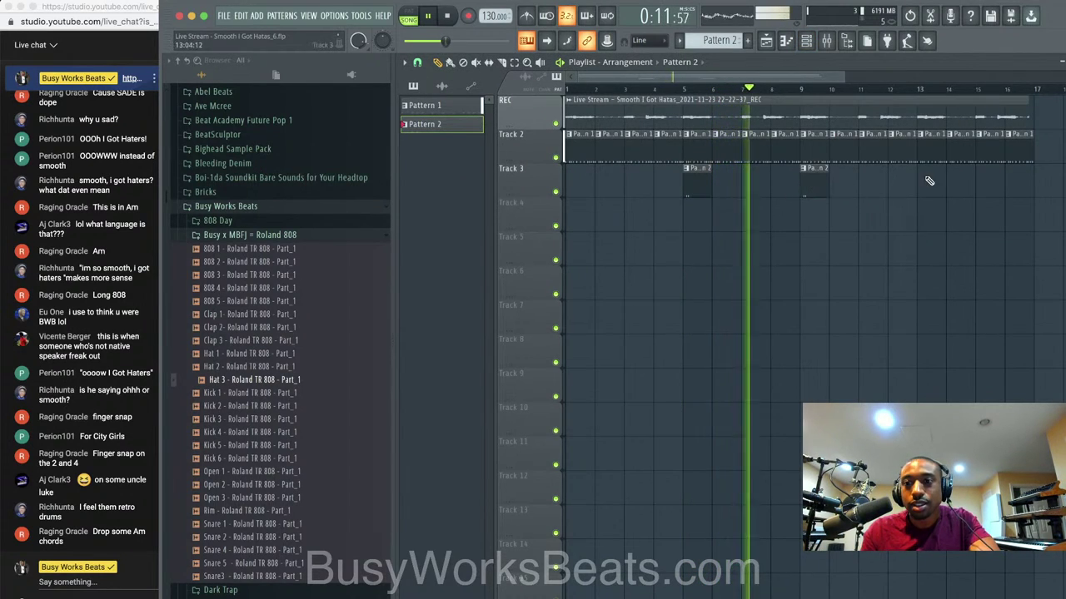
left_click(827, 40)
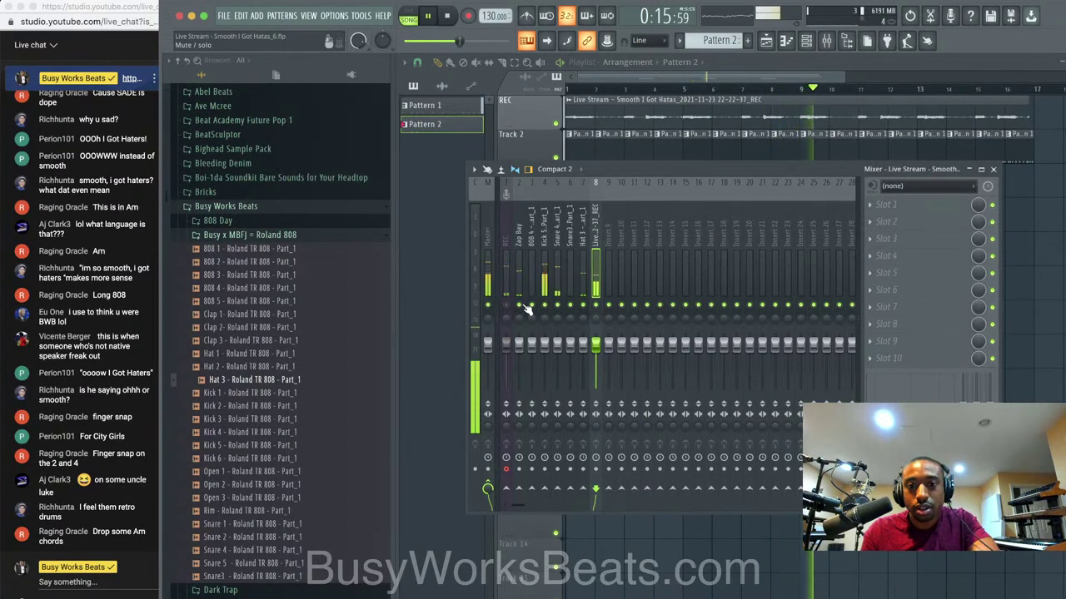
Stop playback and set mixer insert 9's audio input to MIC/LINE 3.
left_click(505, 288)
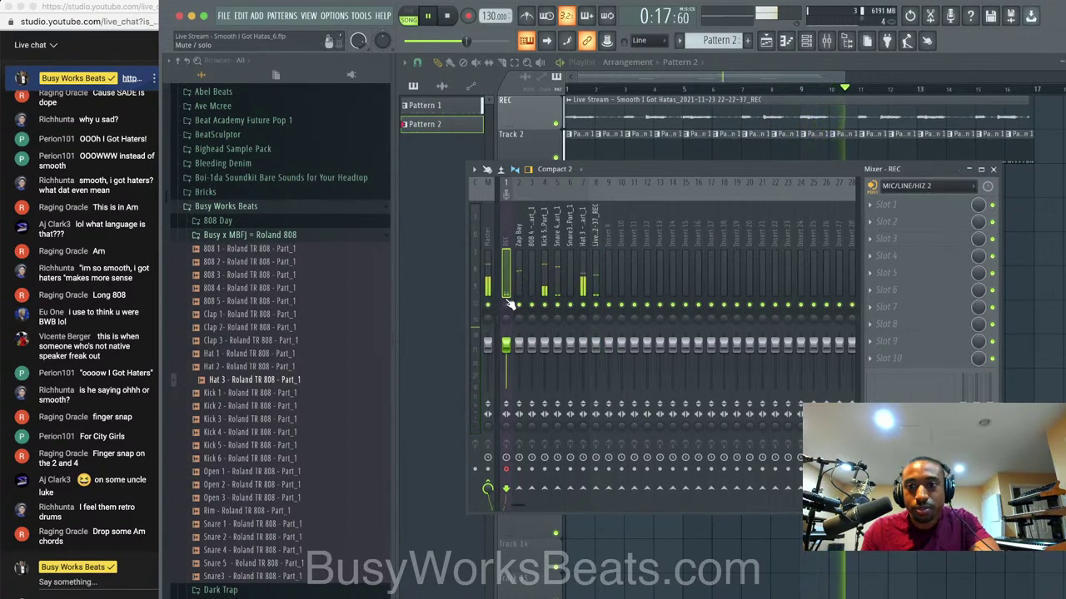
key("space")
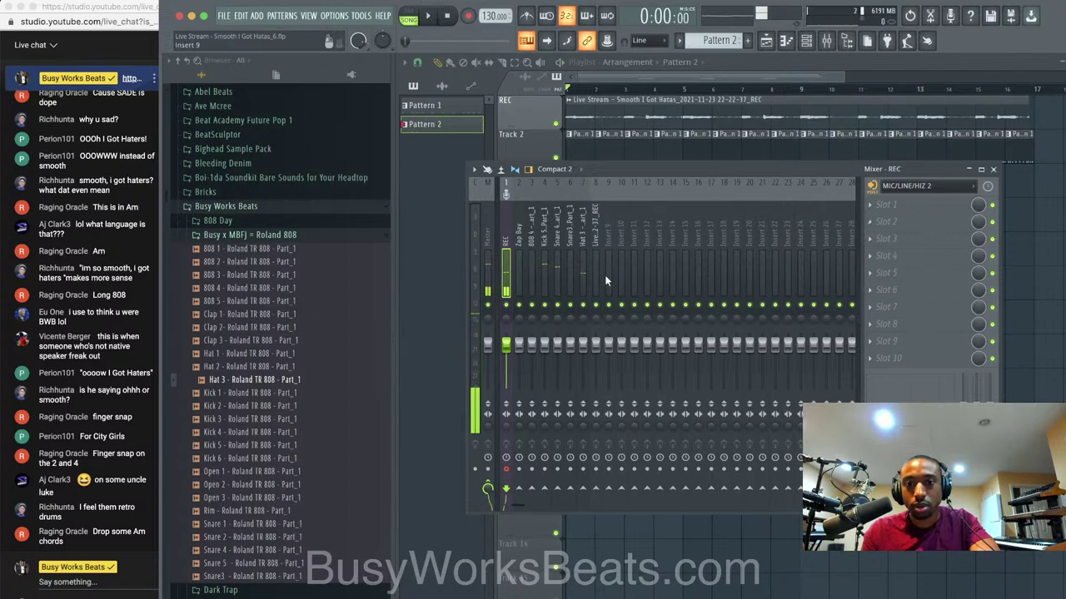
left_click(606, 275)
left_click(906, 186)
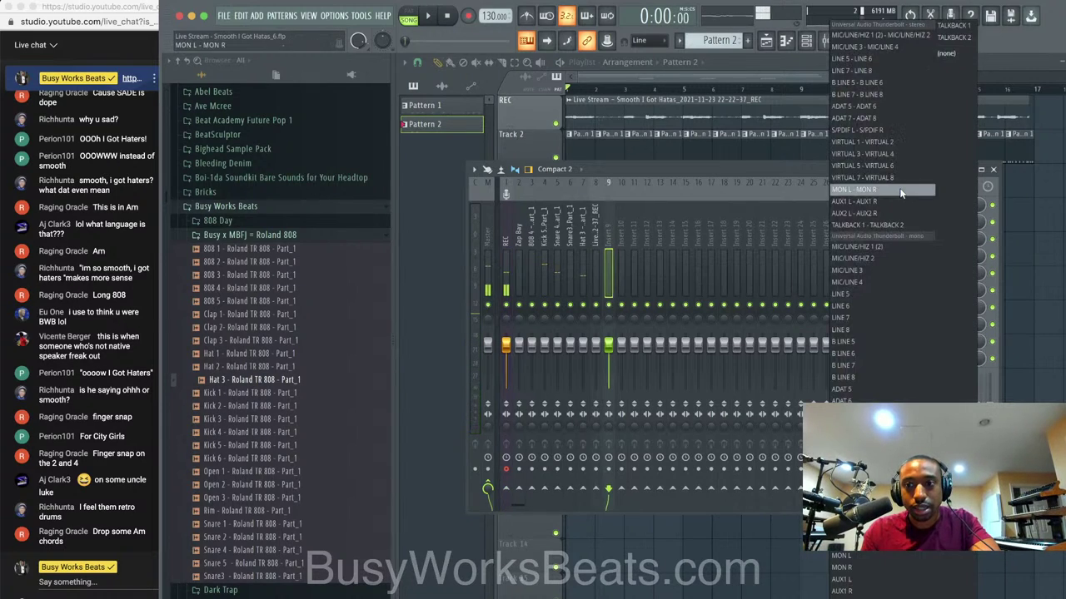
left_click(872, 271)
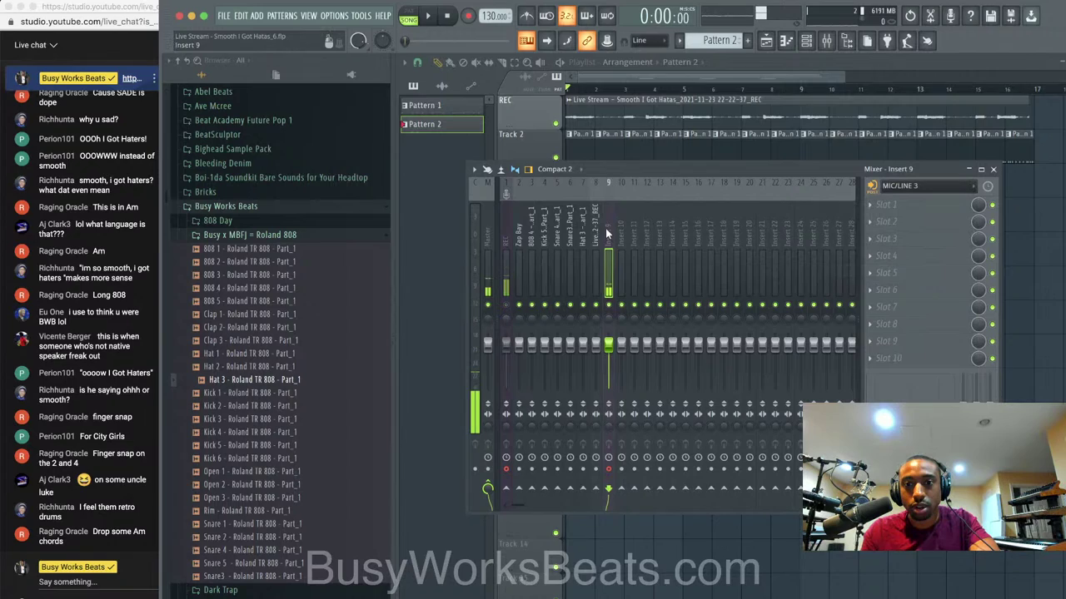
Disarm recording on the REC insert and bring up the record options.
key("F9")
left_click(828, 43)
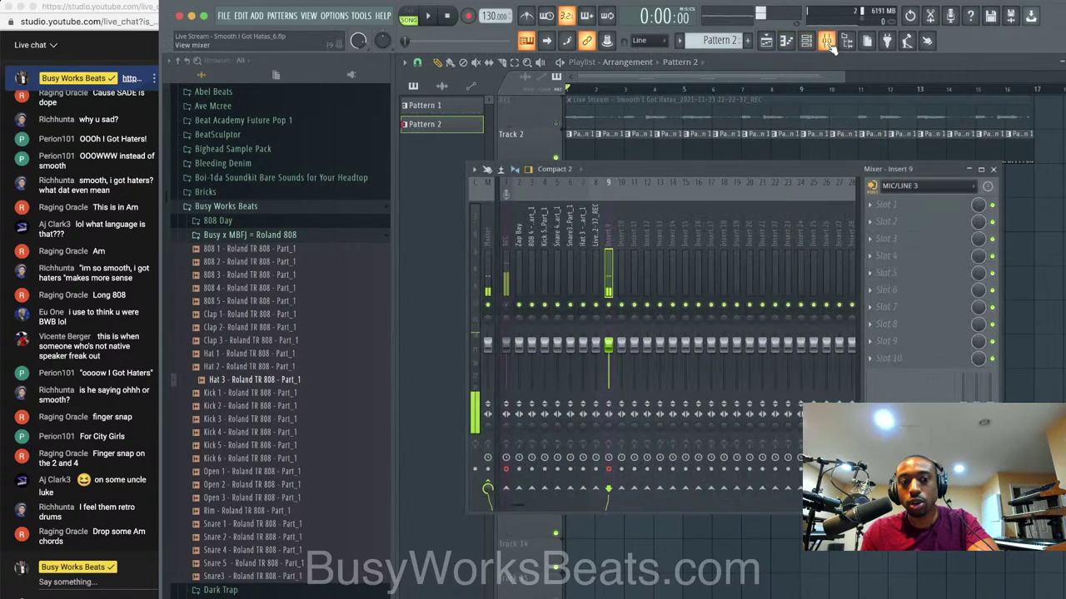
left_click(506, 468)
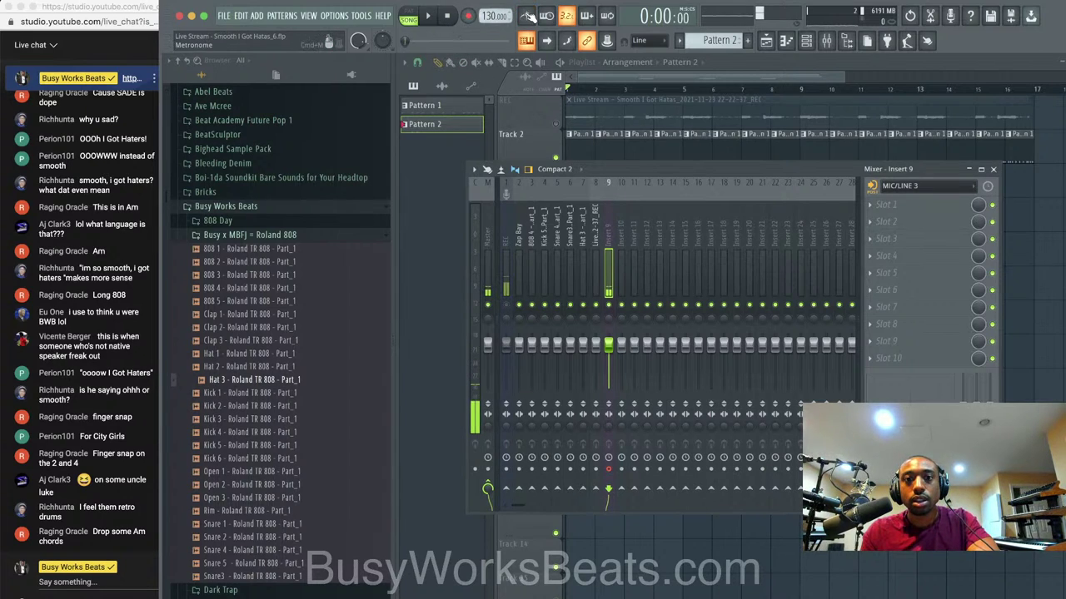
left_click(469, 15)
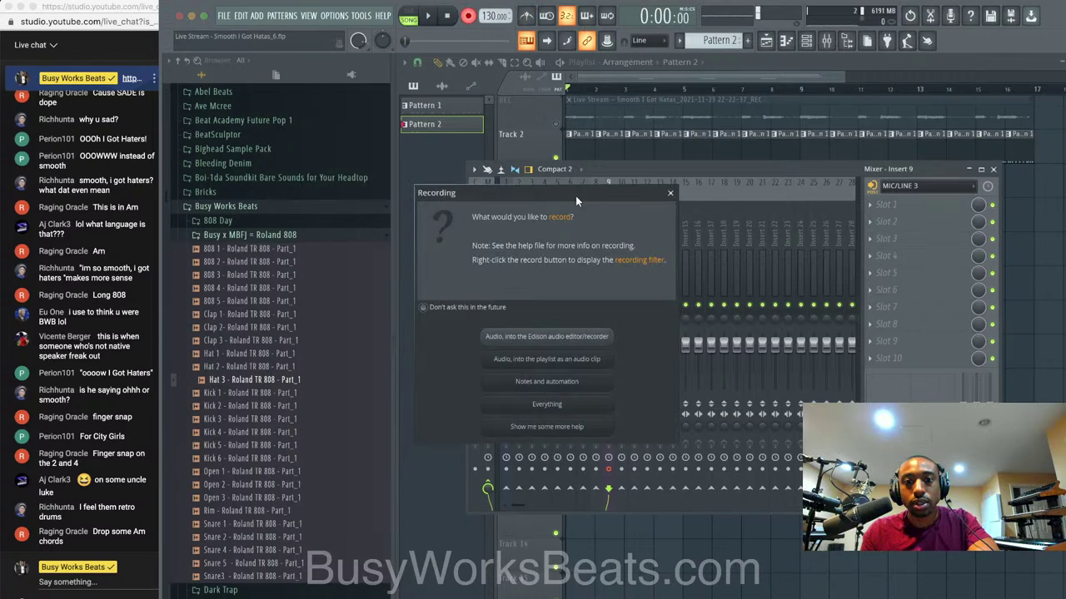
Record a vocal take as an audio clip into the playlist, stop it, and close the mixer.
left_click(566, 360)
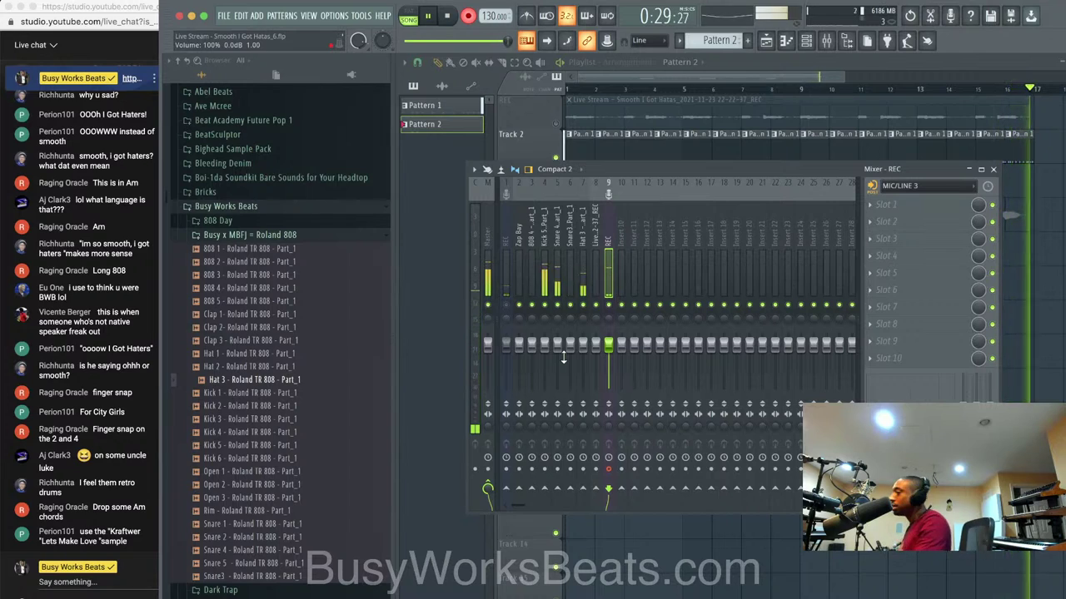
key("space")
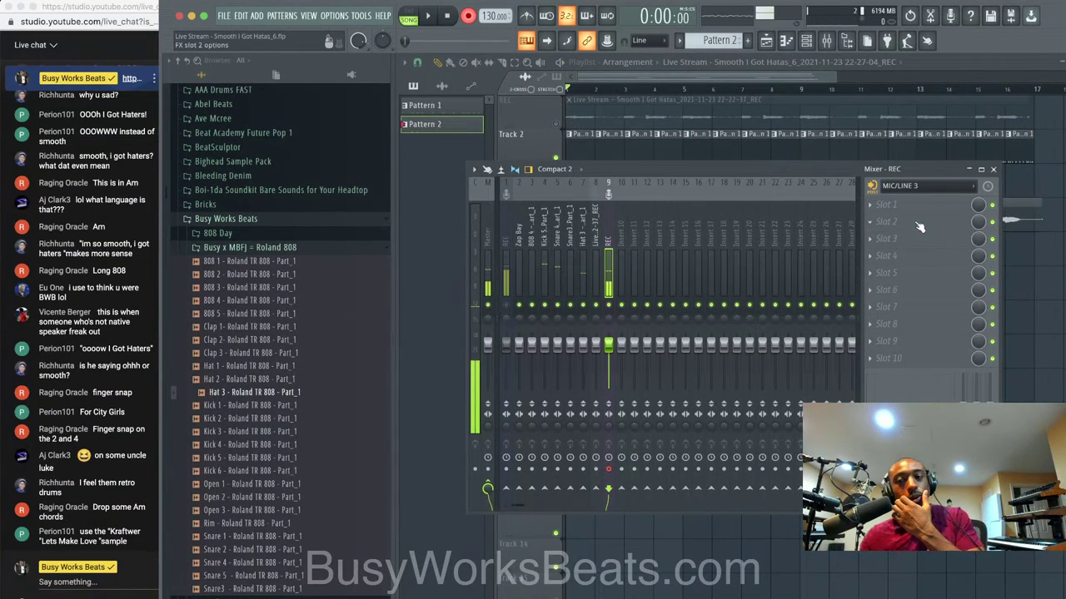
key("F9")
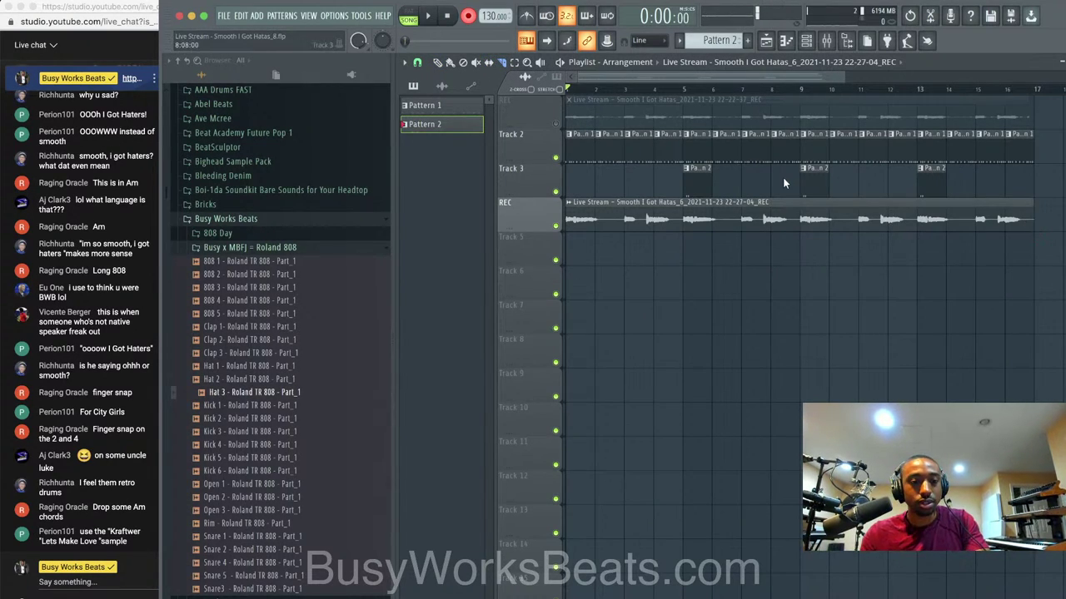
Record a second vocal take as an audio clip into the playlist, then show the channel rack.
left_click(825, 40)
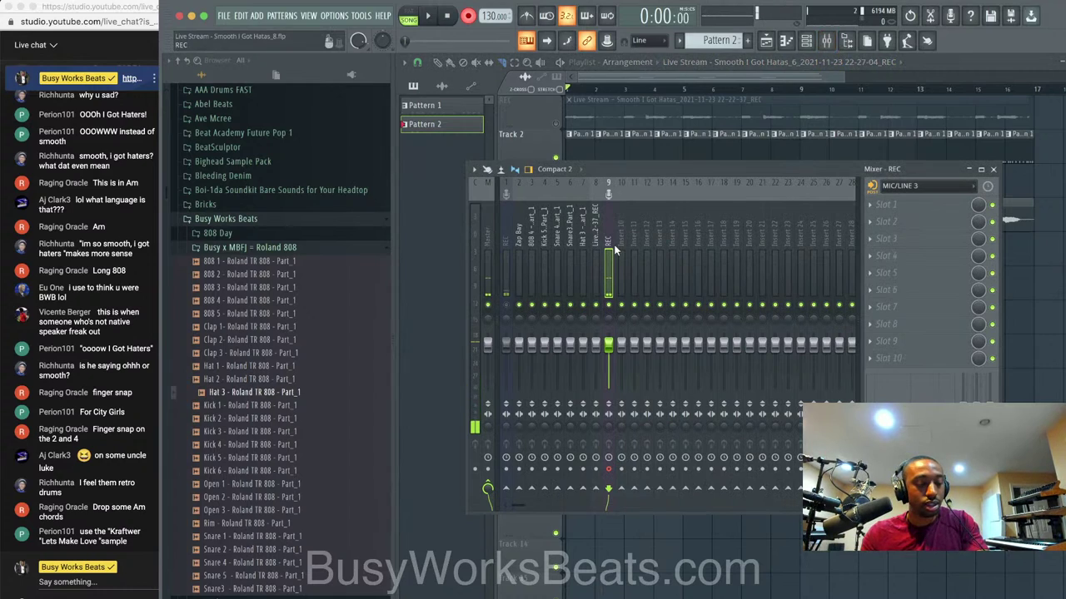
left_click(469, 15)
left_click(574, 360)
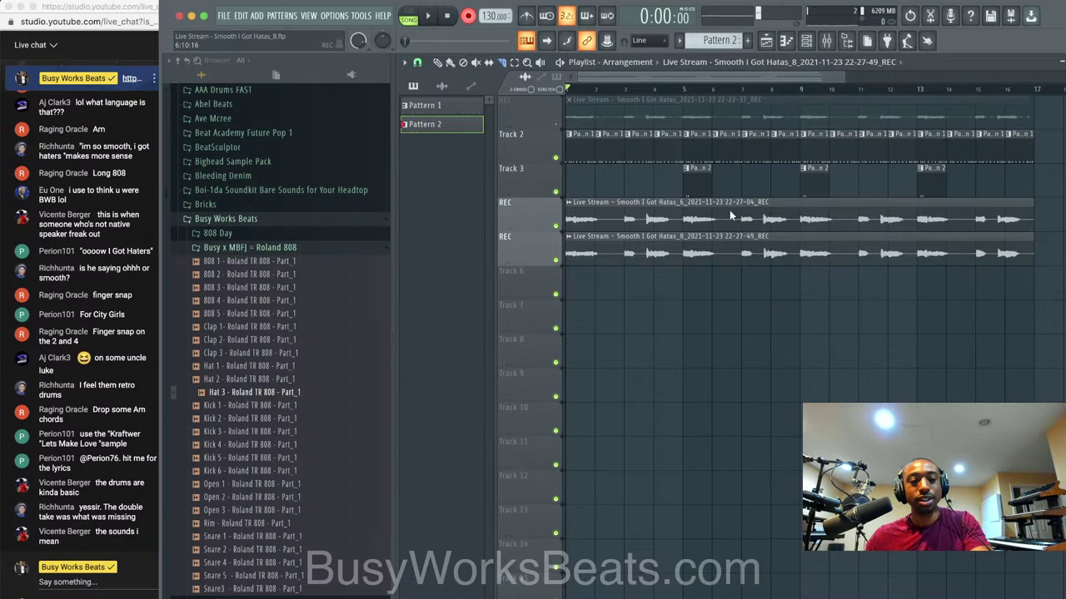
key("F6")
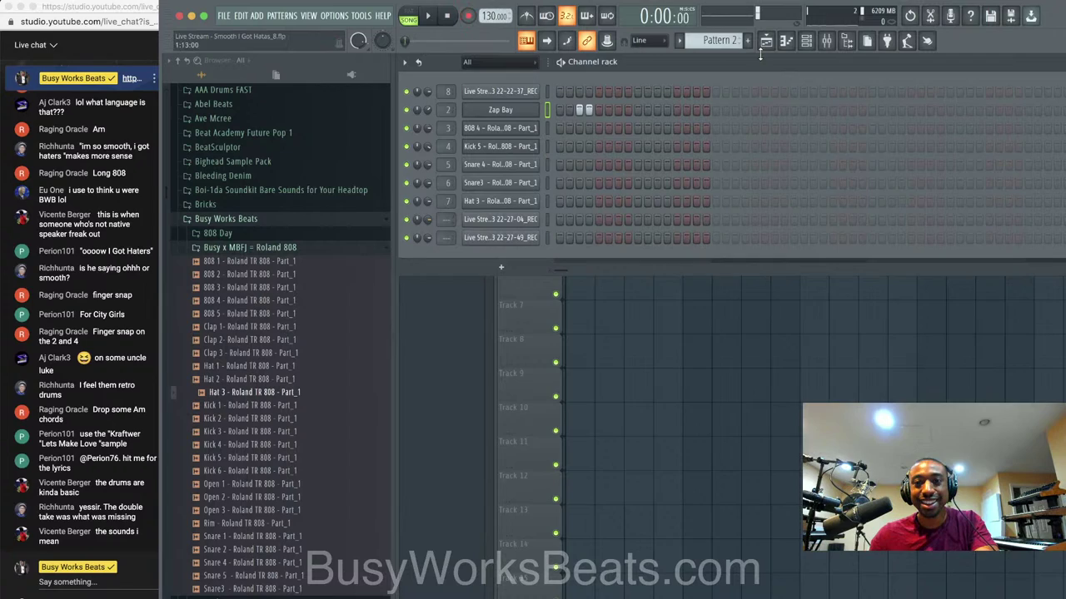
Select the REC insert in the mixer and save new project versions, up to version 11.
left_click(829, 42)
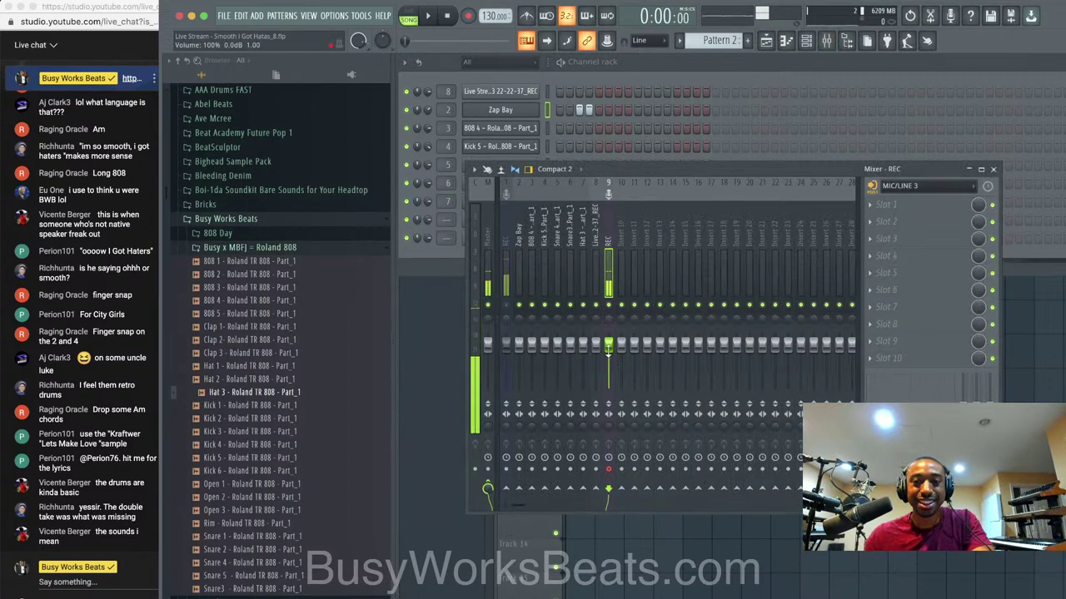
left_click(429, 225)
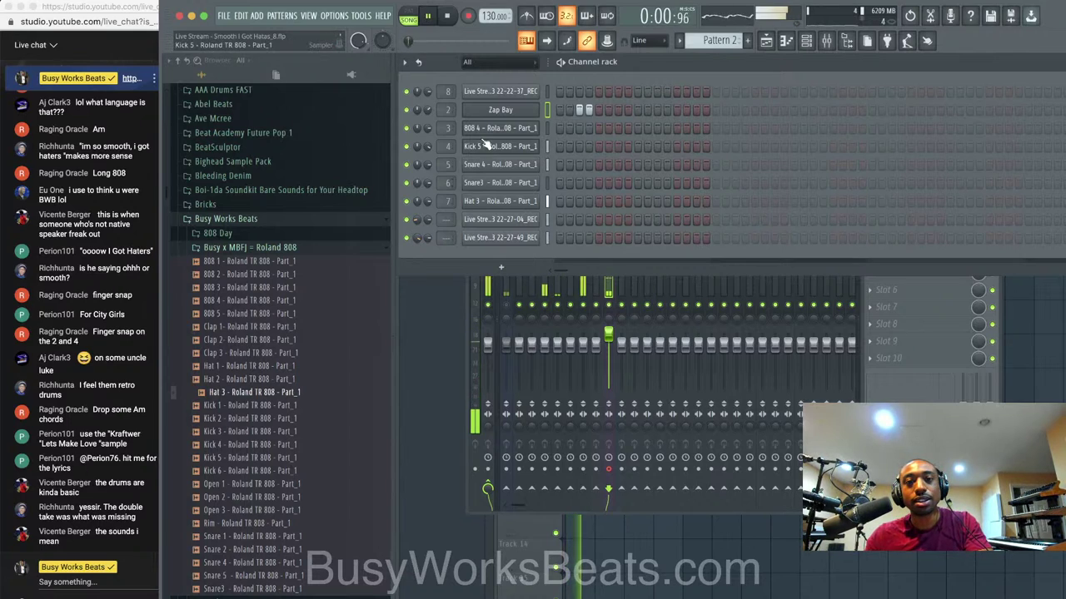
left_click(605, 283)
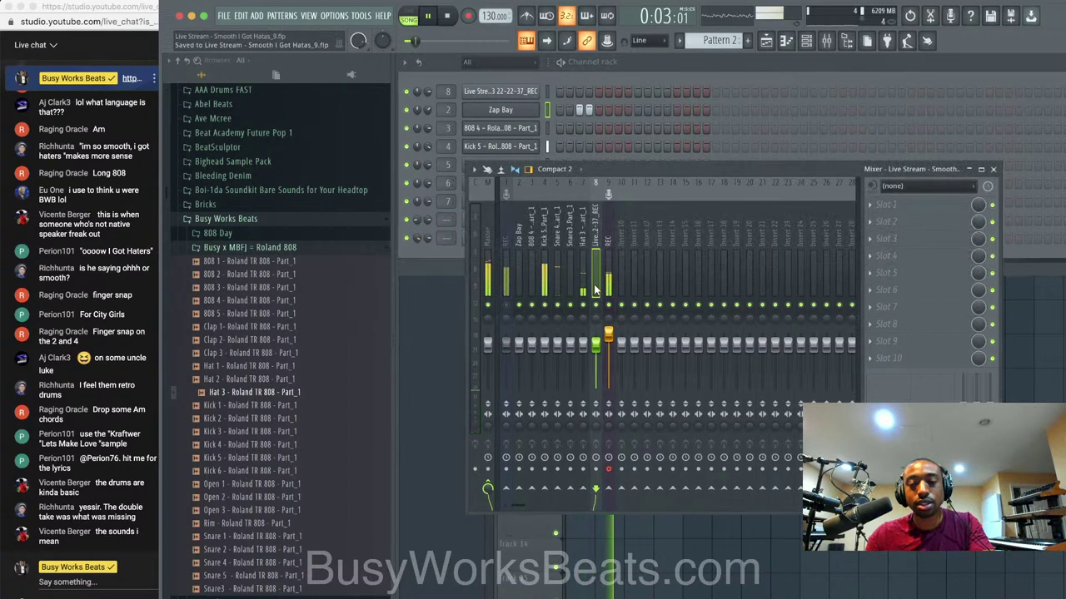
key("ctrl+n")
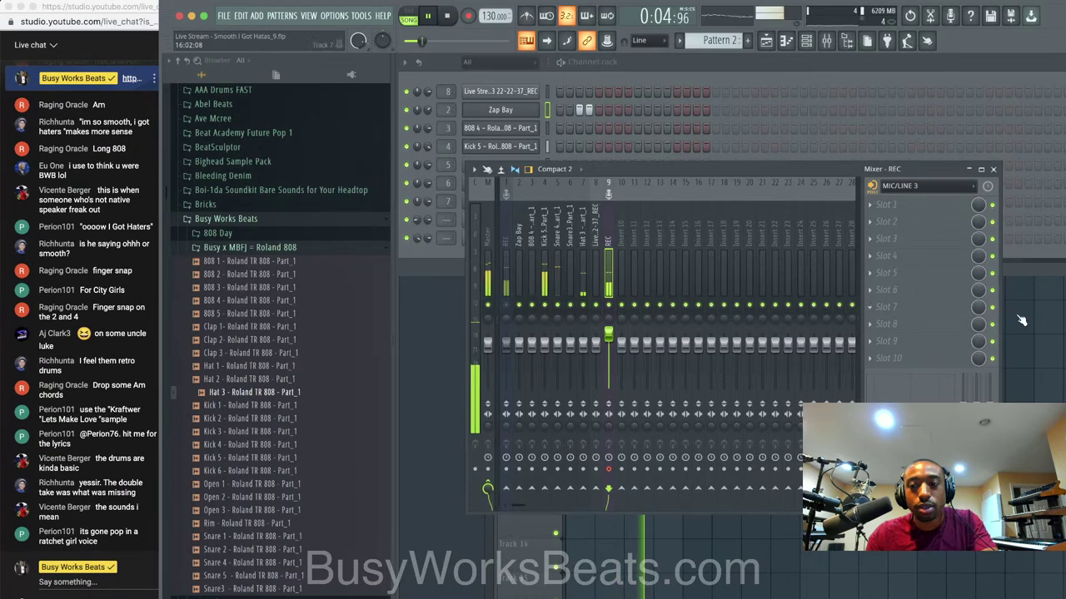
key("F5")
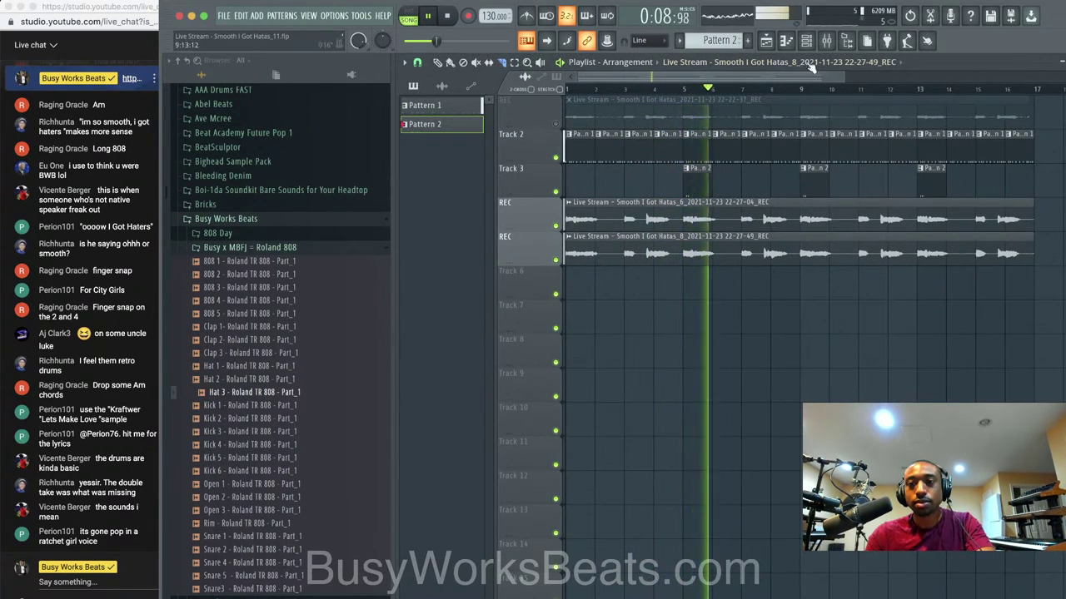
key("space")
left_click(805, 41)
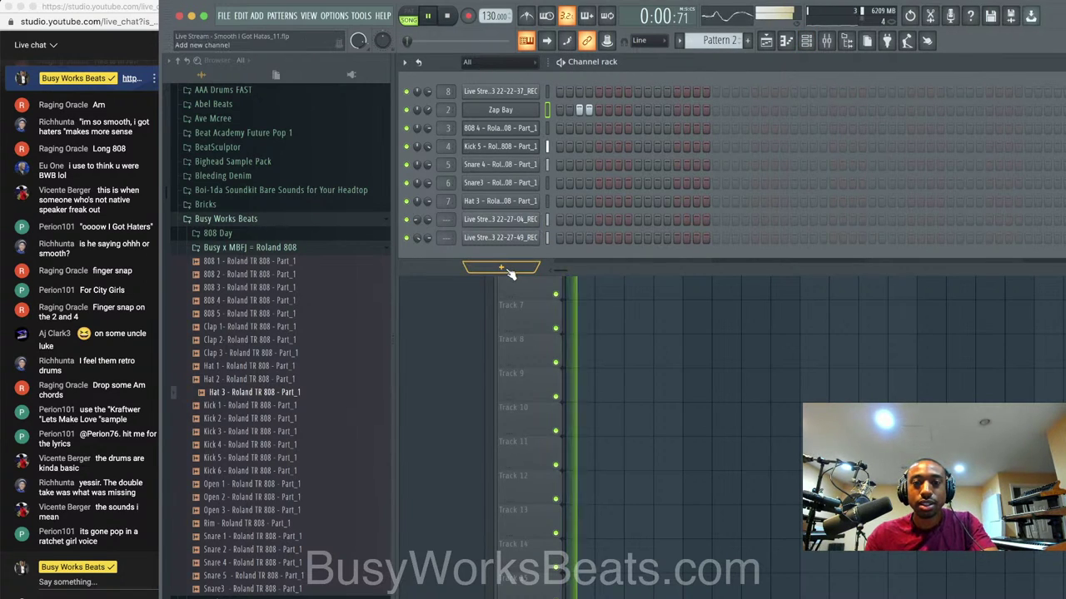
key("space")
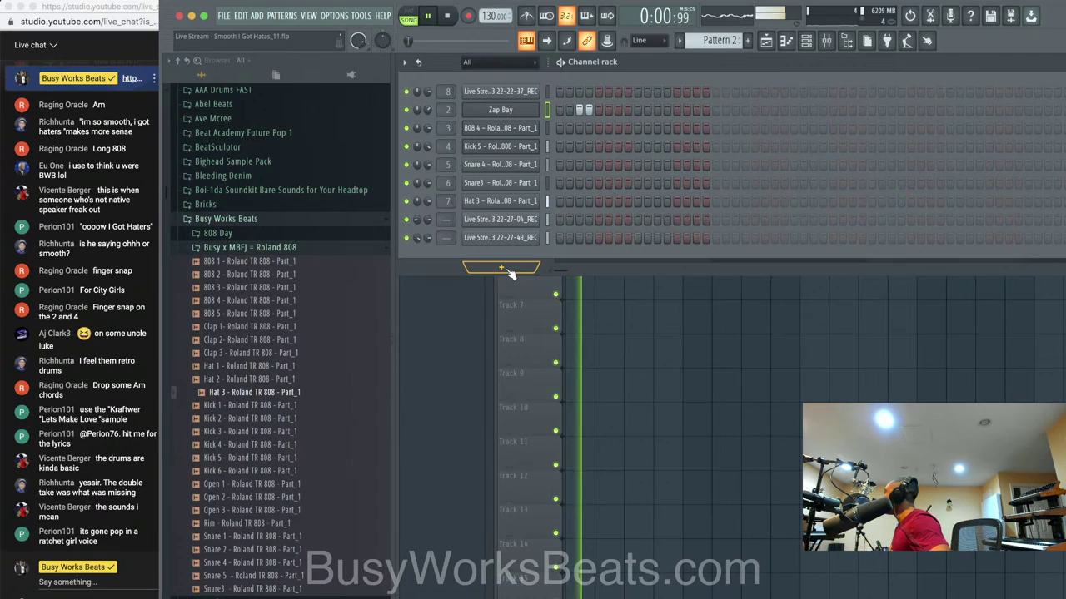
key("super+s")
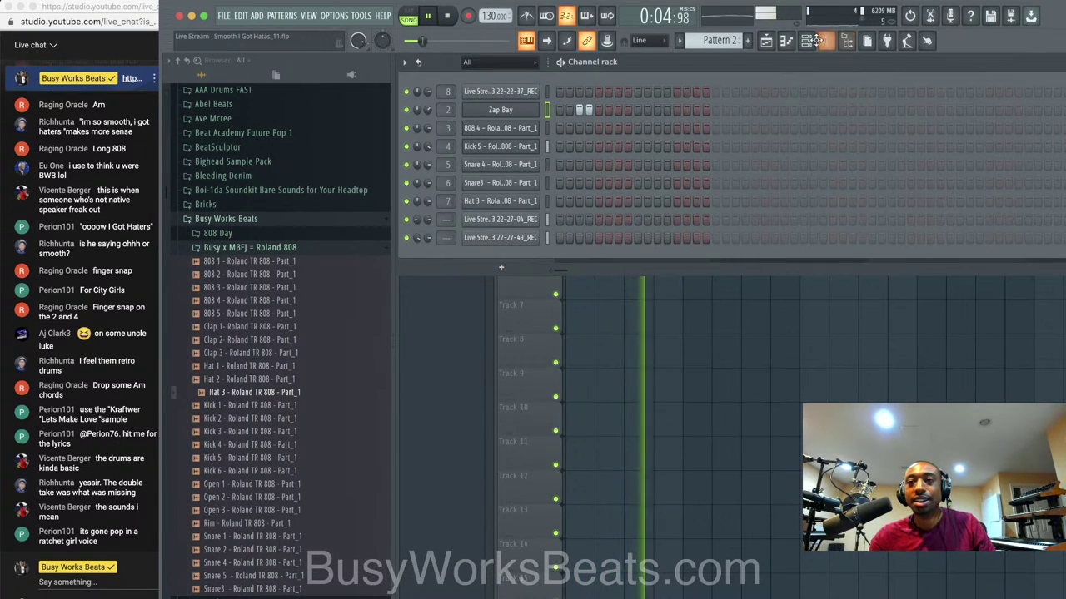
Stop playback and reset the REC insert's volume fader to 100%.
left_click(826, 41)
key("space")
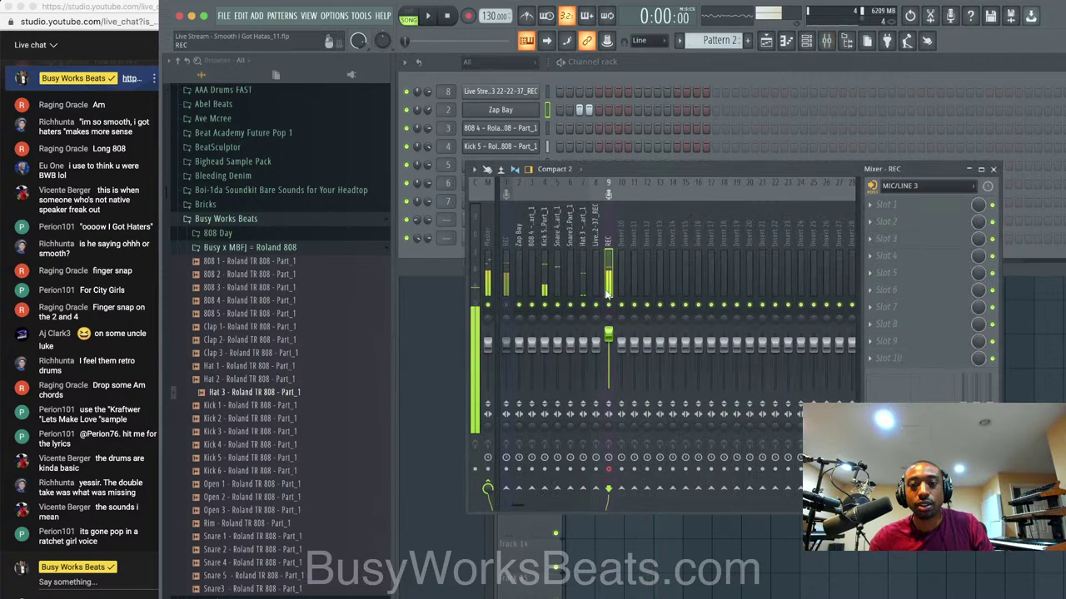
right_click(608, 336)
left_click(612, 344)
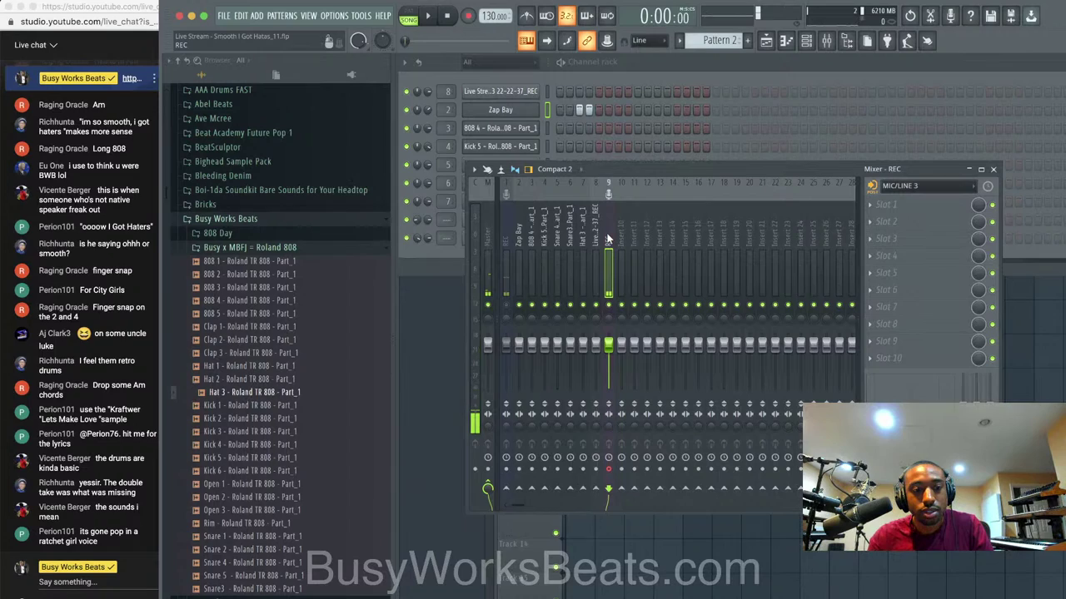
Start recording mic audio into the playlist as a clip, with the playlist in front.
left_click(467, 16)
left_click(602, 361)
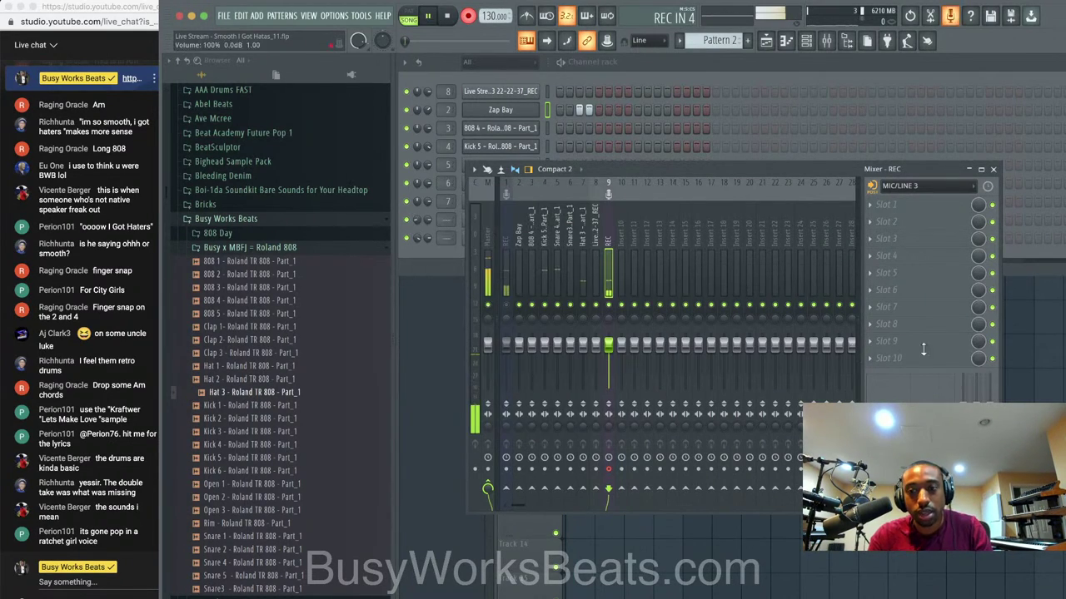
left_click(1014, 371)
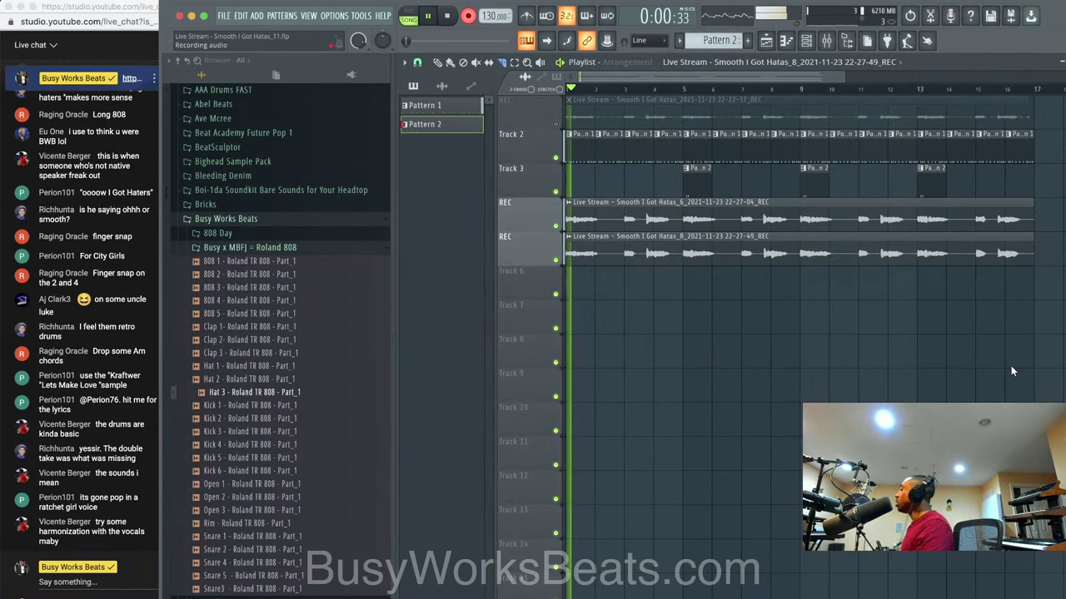
Delete the tiny false-start clips and record a full third vocal take on the REC track.
key("space")
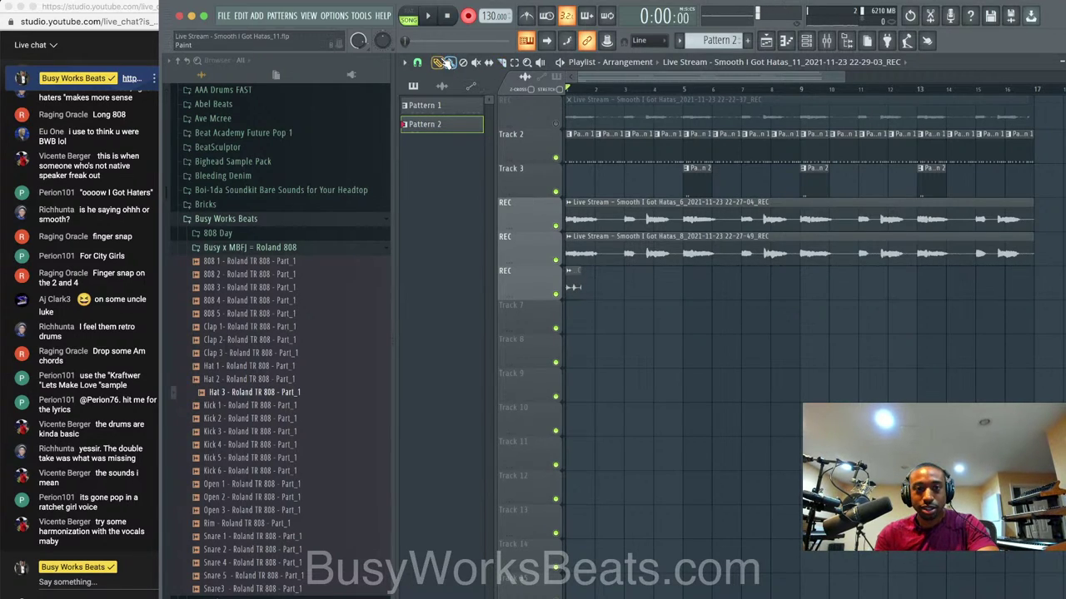
right_click(579, 286)
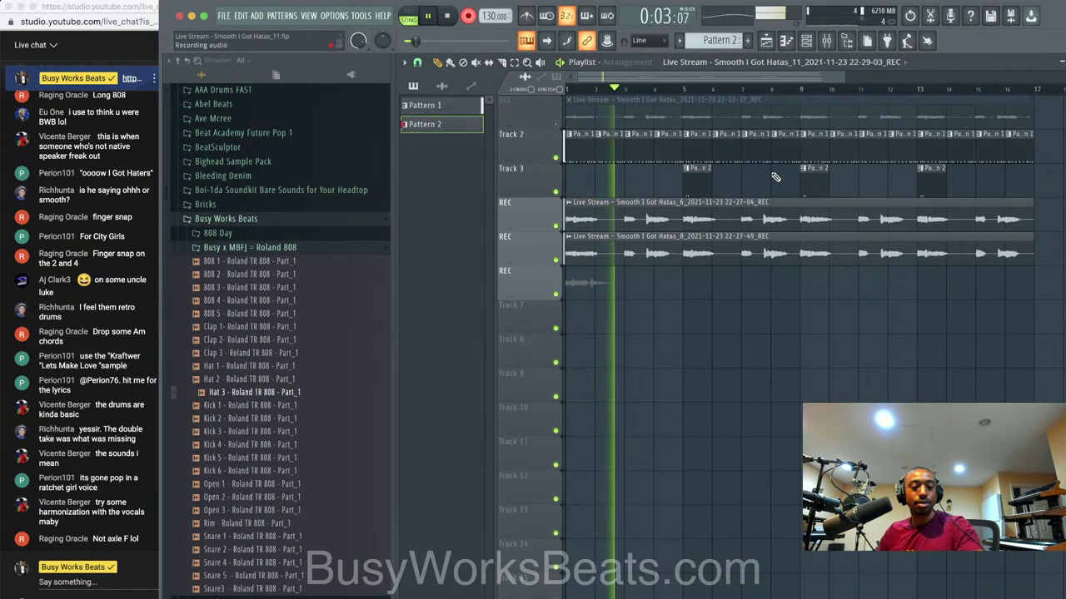
key("space")
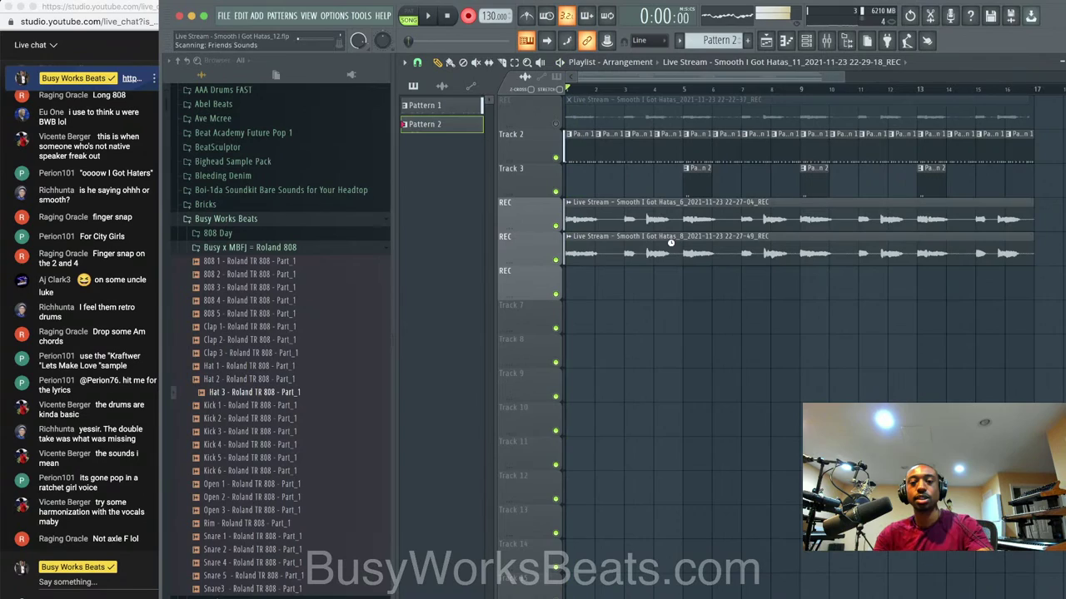
key("space")
right_click(569, 281)
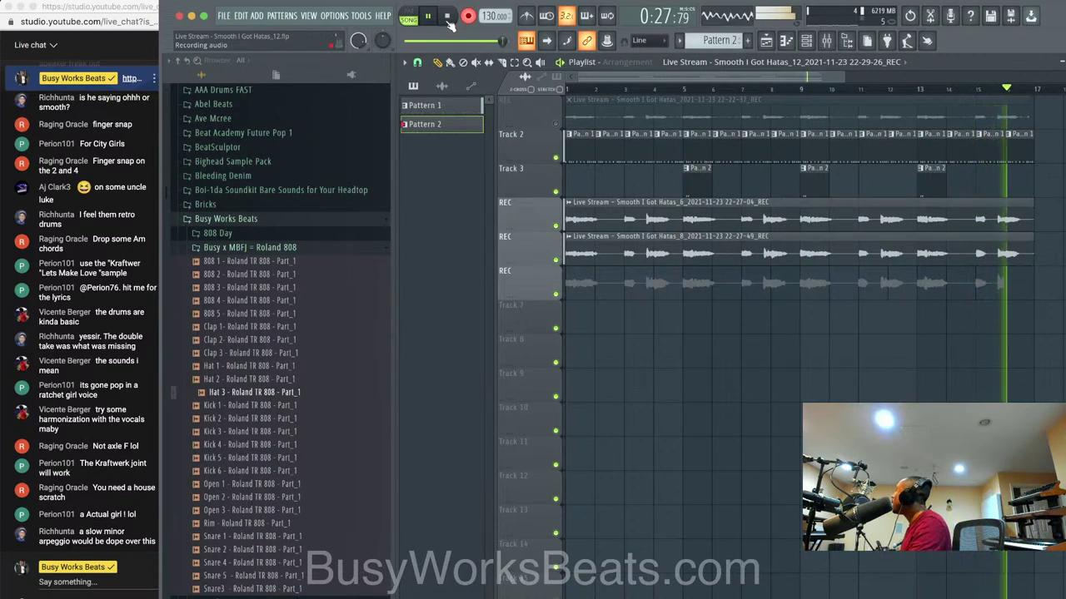
left_click(447, 17)
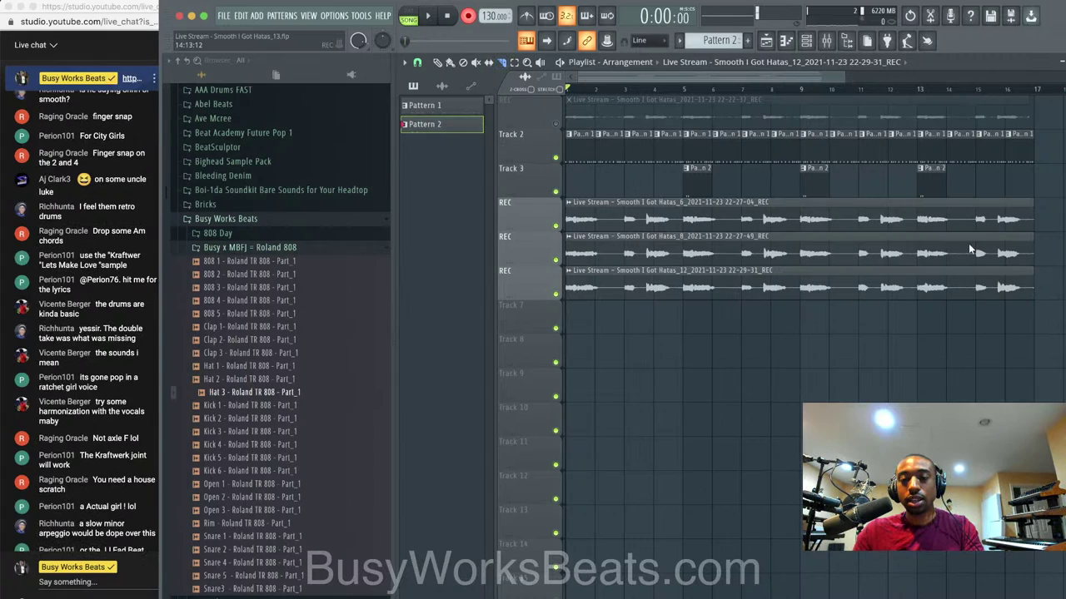
Play back the song with the three takes, then select and deselect all playlist clips.
key("space")
left_click(806, 40)
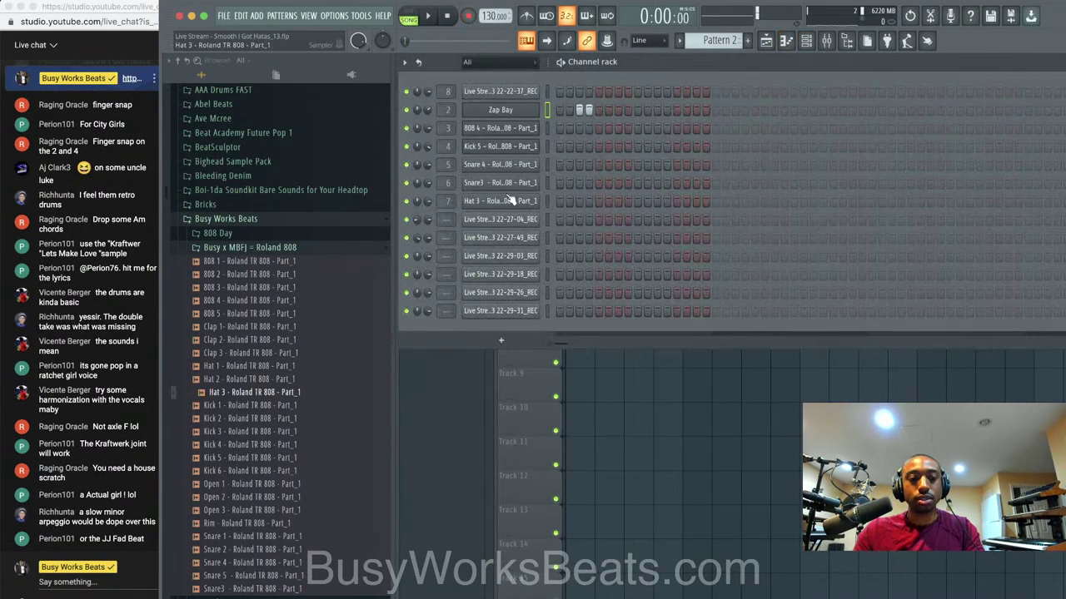
left_click(826, 41)
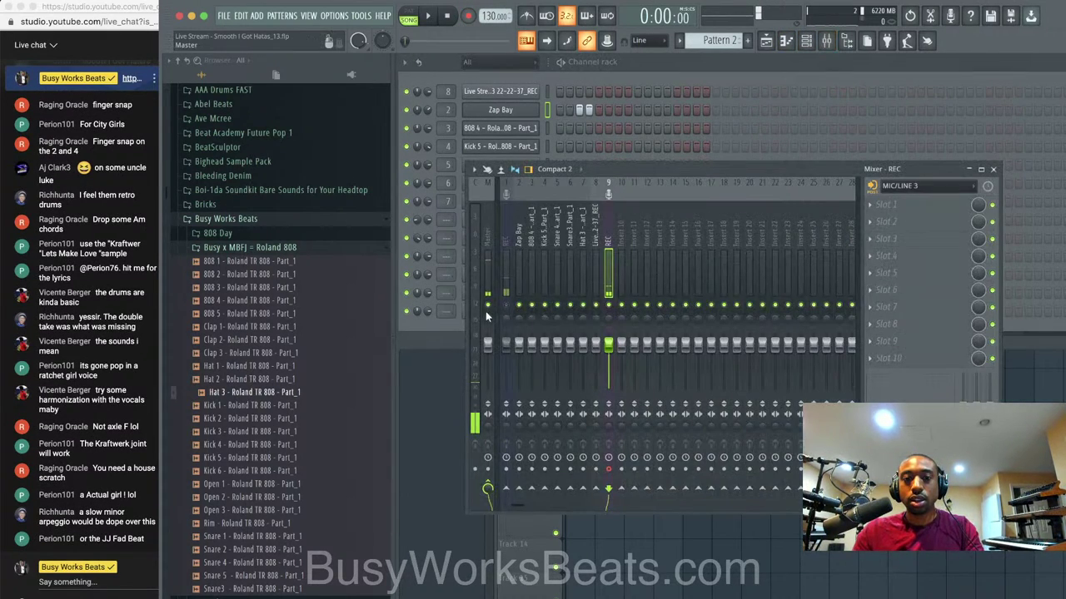
left_click(606, 518)
key("space")
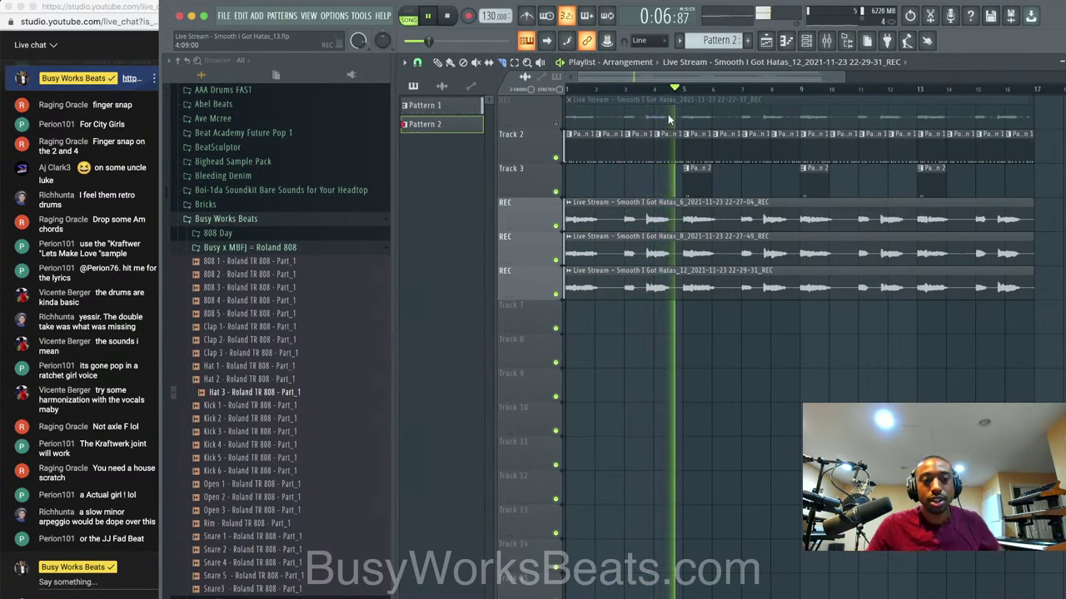
key("space")
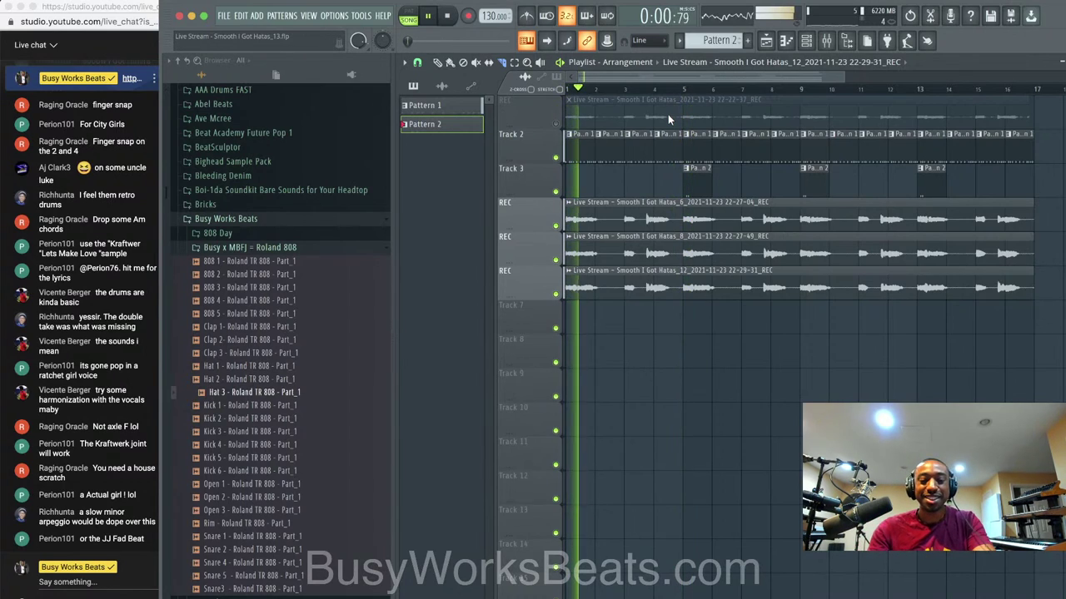
key("ctrl+a")
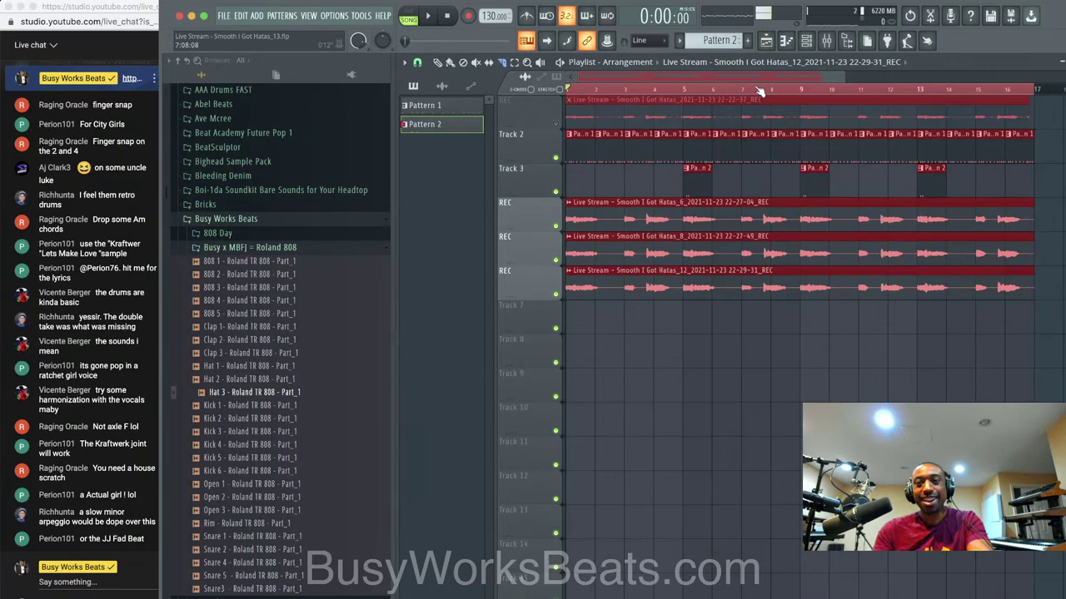
key("ctrl+d")
In the mixer, reselect the REC insert on MIC/LINE/HIZ 2 and arm a new recording.
left_click(827, 42)
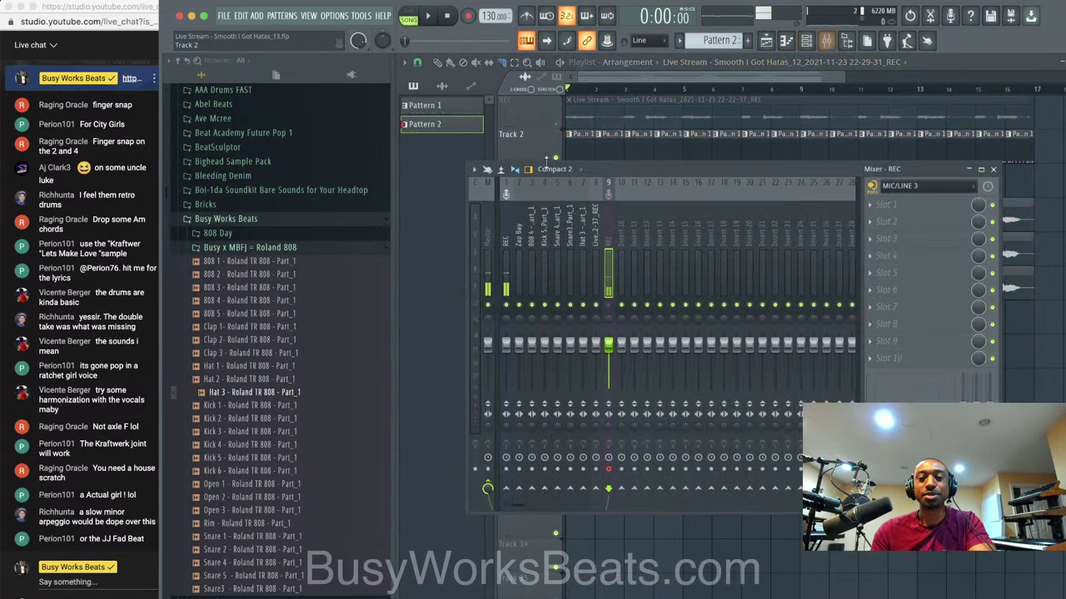
left_click(609, 469)
left_click(503, 241)
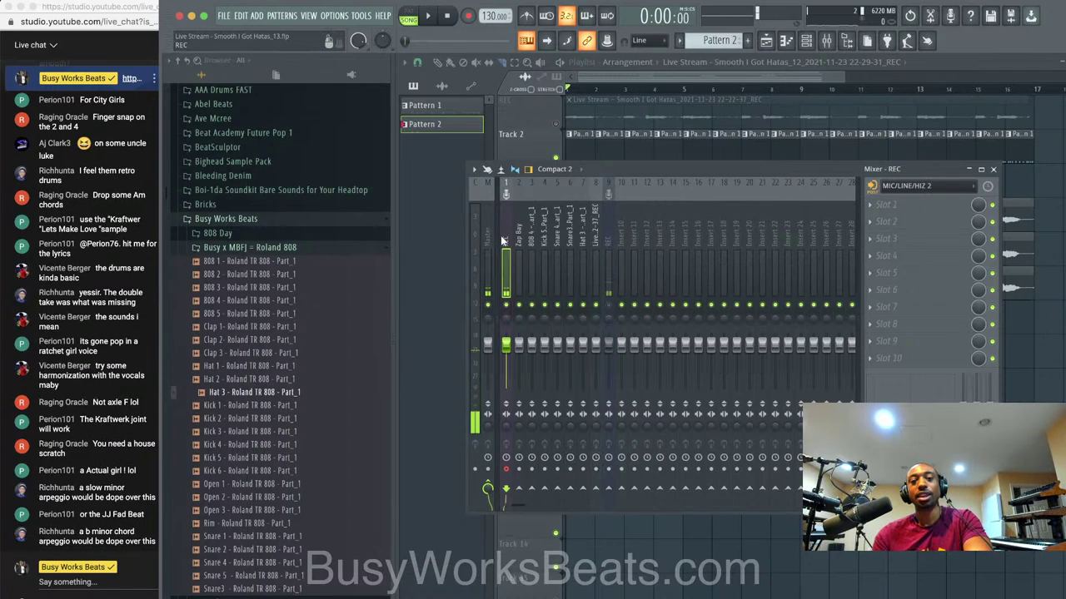
left_click(465, 20)
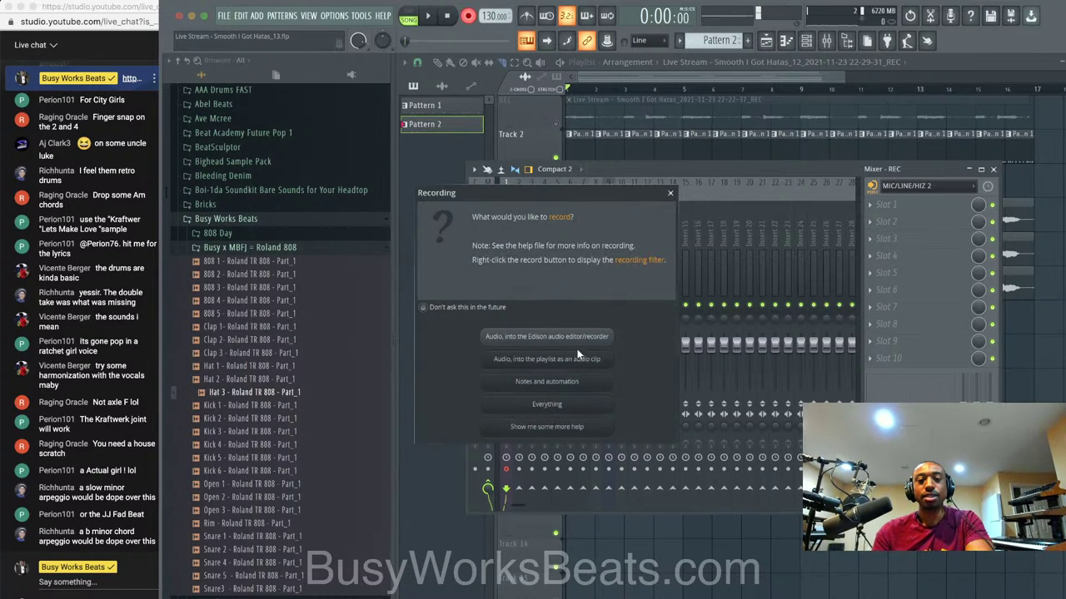
Record a fourth vocal take as an audio clip into the playlist.
left_click(571, 405)
left_click(645, 572)
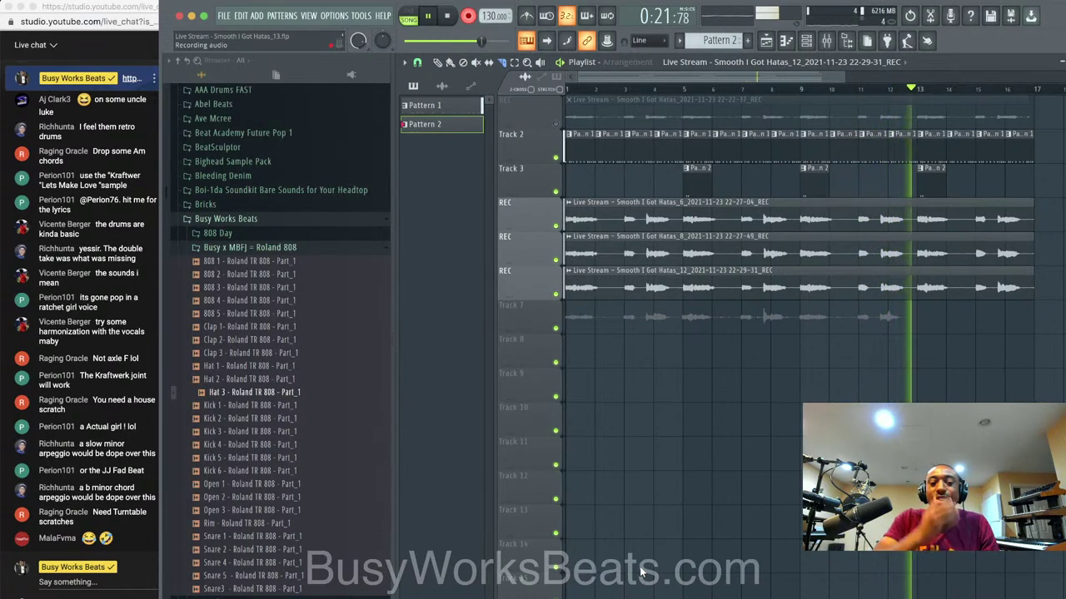
key("space")
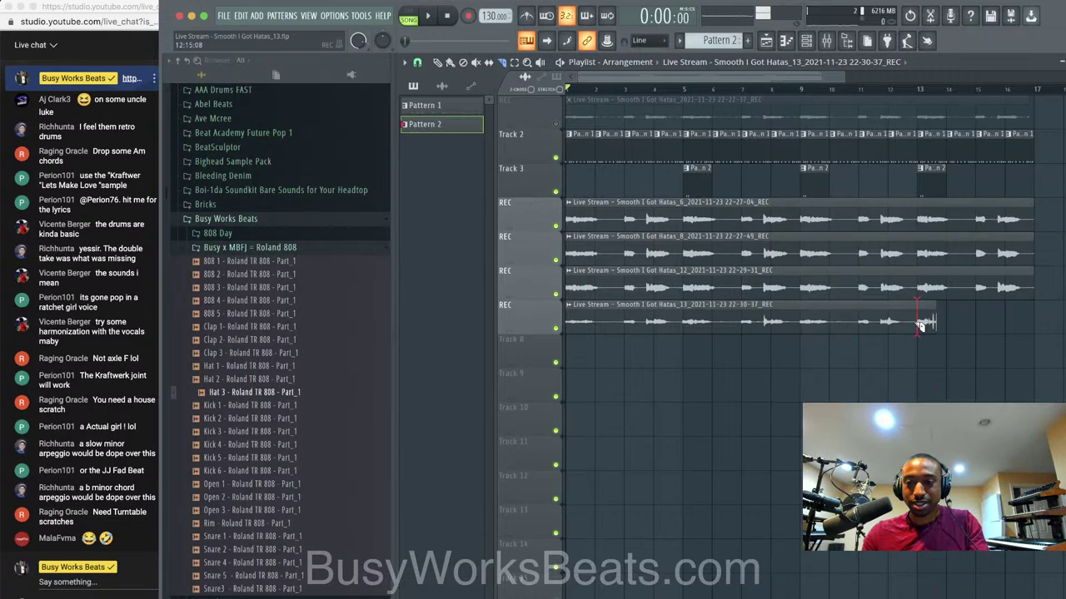
Play back the new take and show it in the channel list.
key("space")
key("F6")
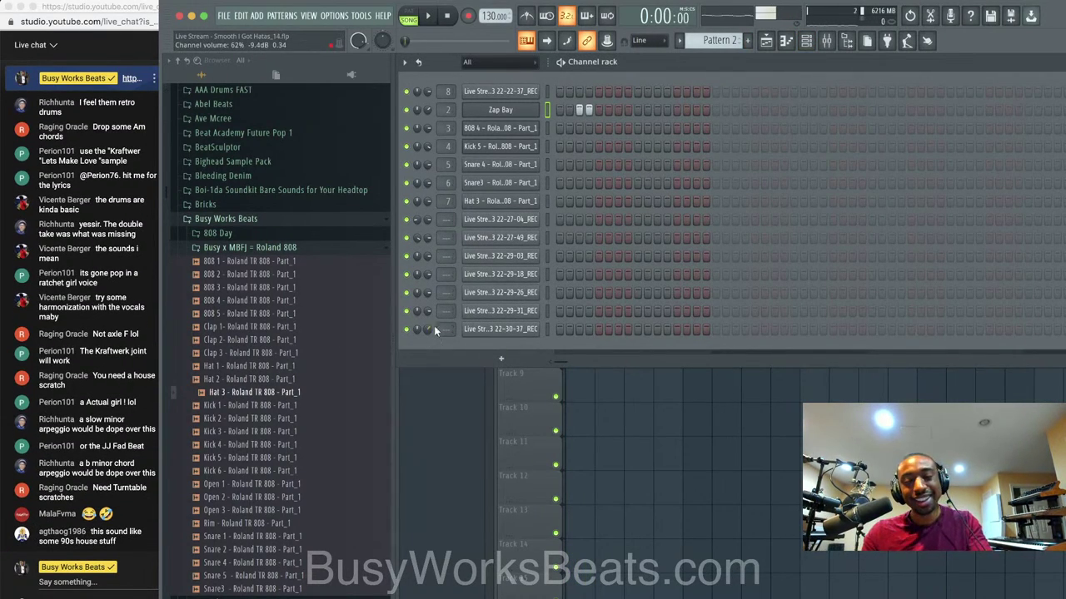
left_click(661, 393)
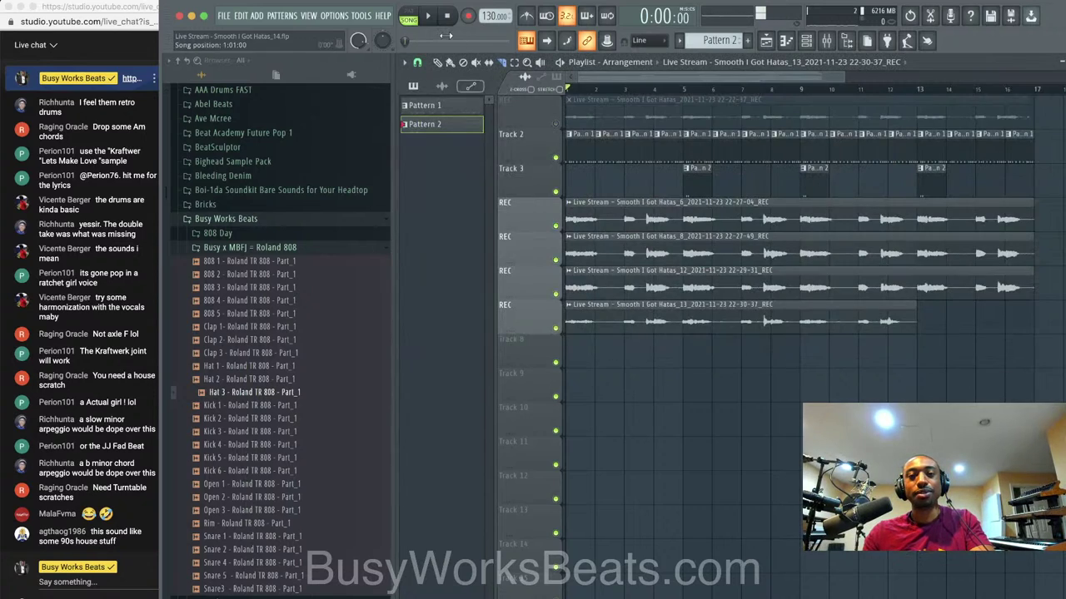
key("F6")
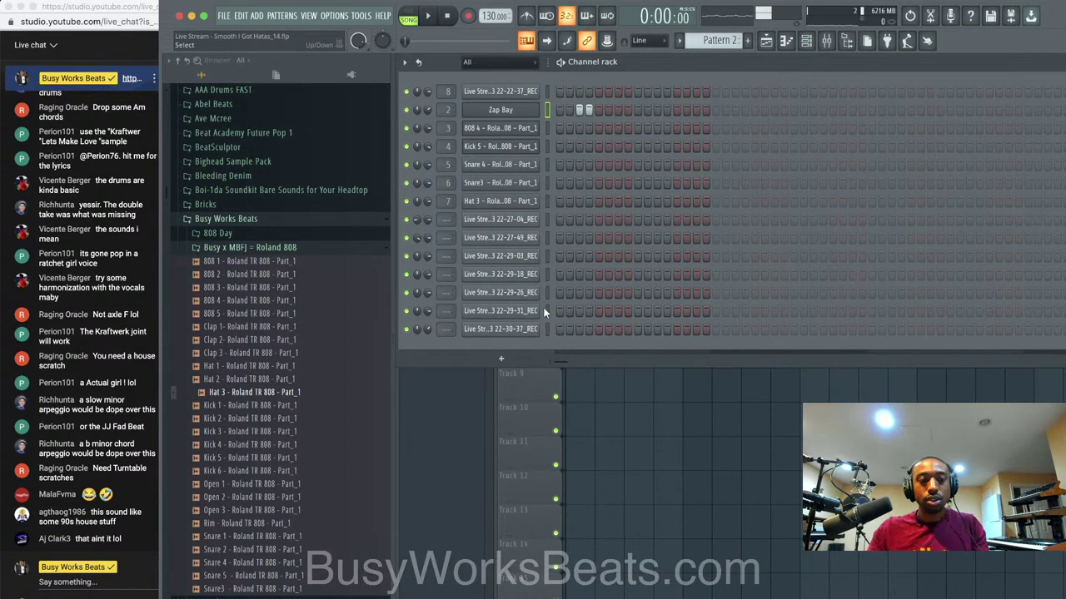
Stop playback and add Omnisphere as a new instrument channel.
key("space")
left_click(503, 358)
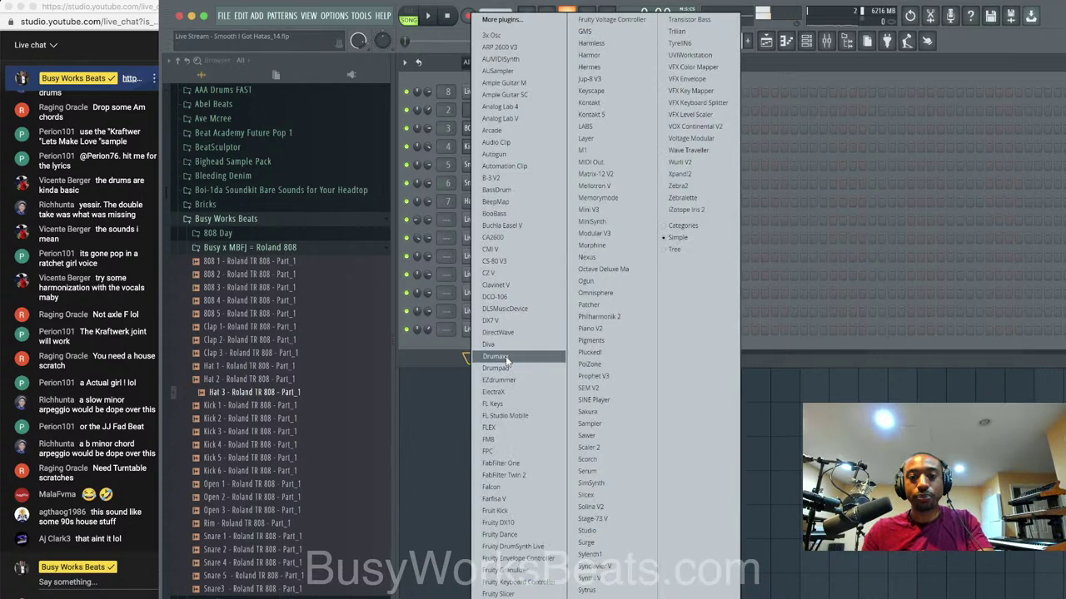
left_click(612, 294)
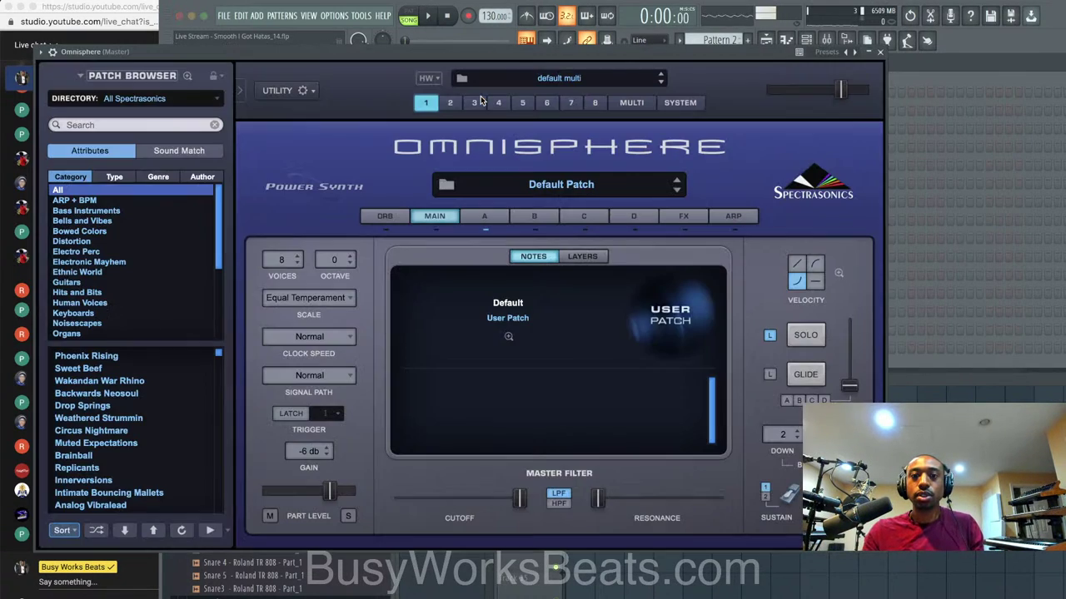
Search Omnisphere's patch library for 'flute'.
left_click(175, 100)
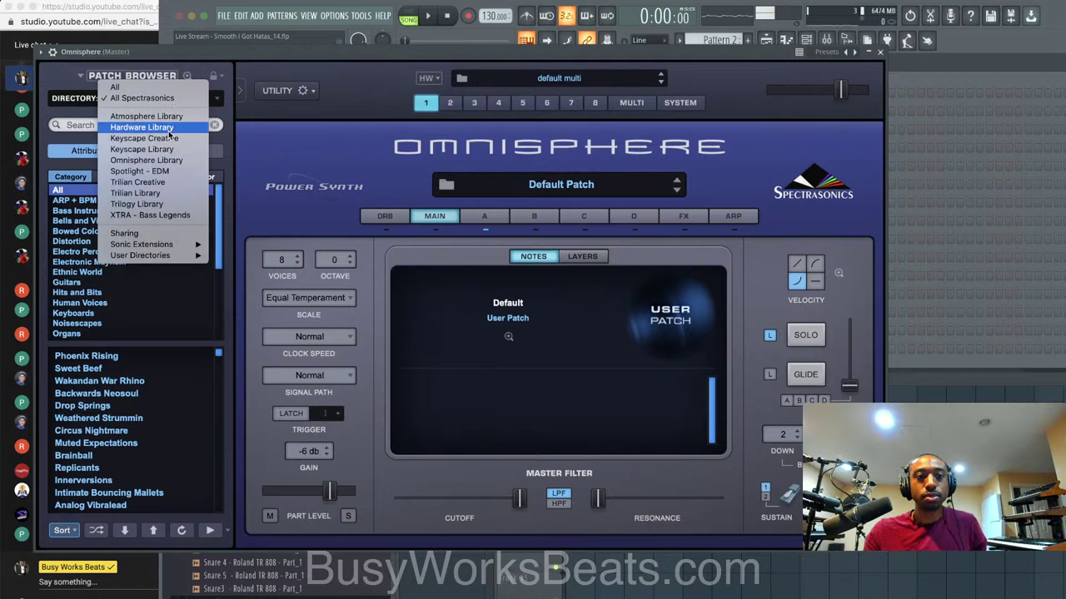
mouse_move(196, 246)
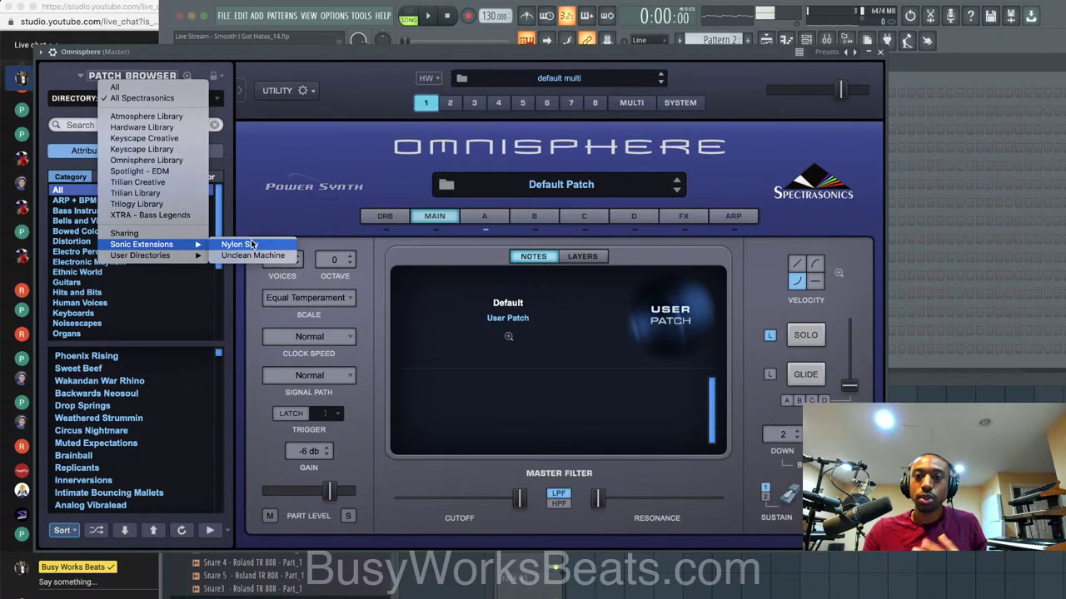
left_click(270, 193)
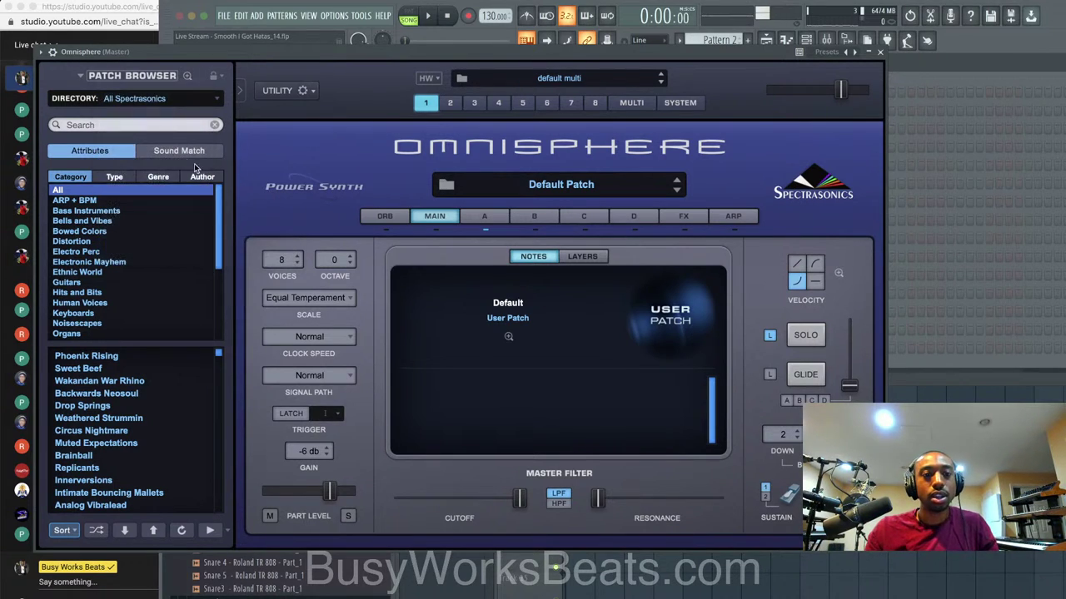
left_click(159, 126)
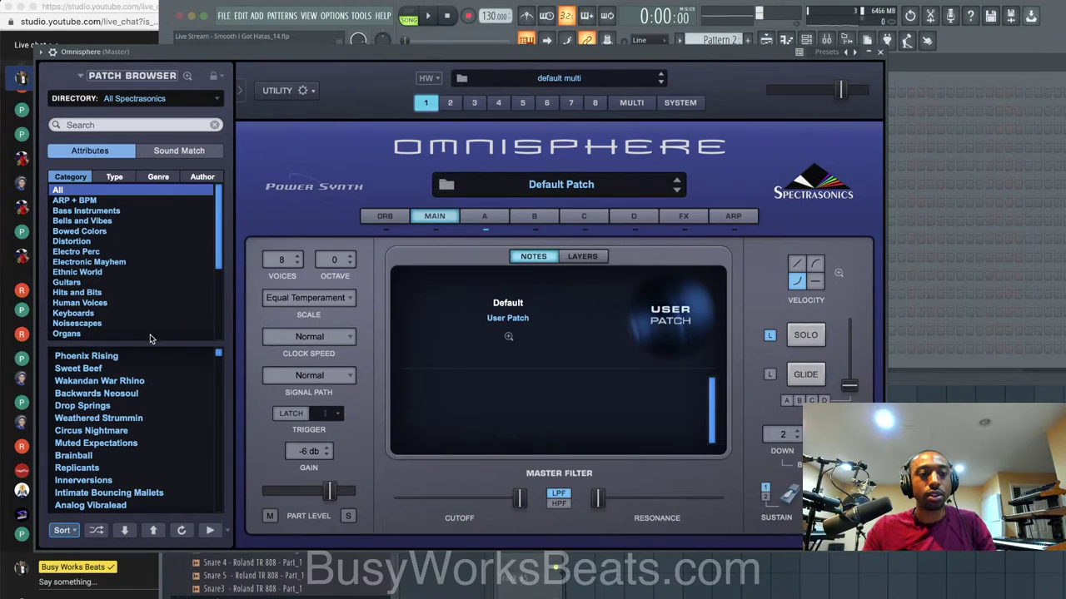
type("flute")
Audition the Breath of Life, Chase The Flute, Cosmic Tingle and Chase The Flute Lead patches.
left_click(115, 357)
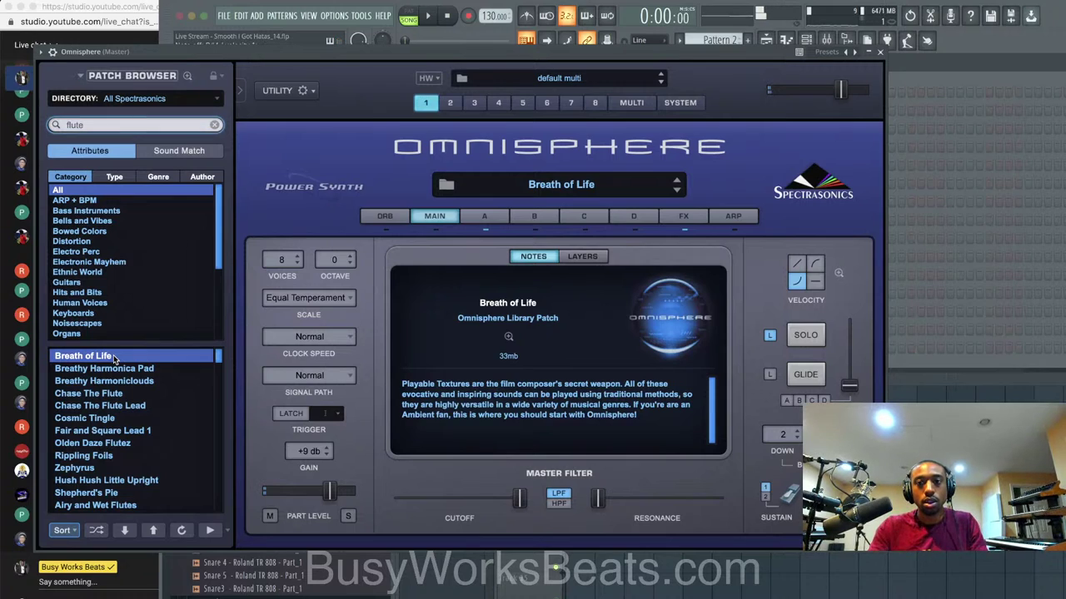
left_click(150, 381)
left_click(140, 393)
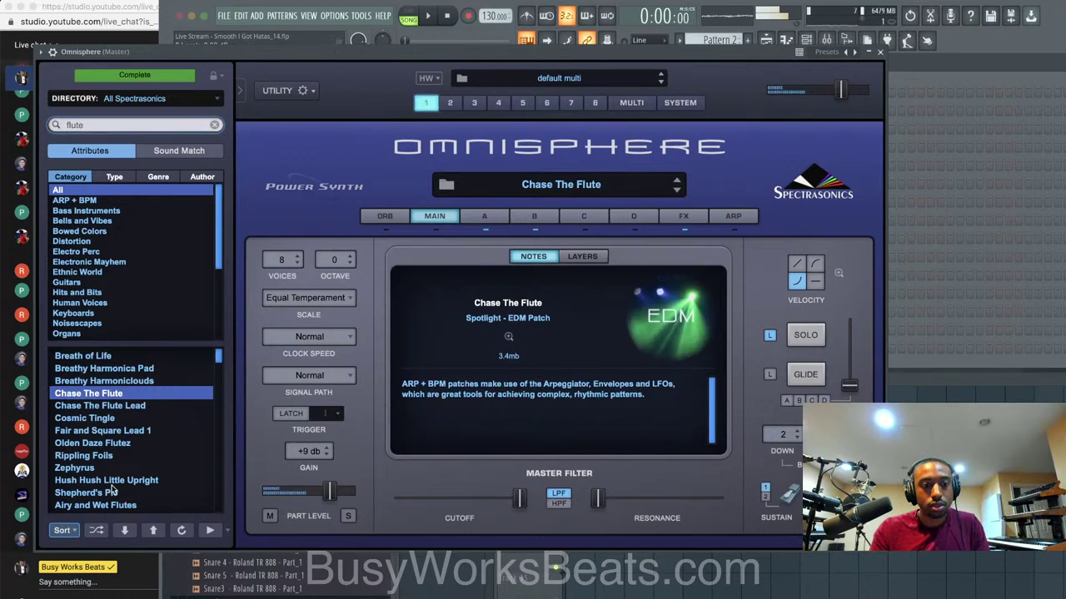
left_click(121, 418)
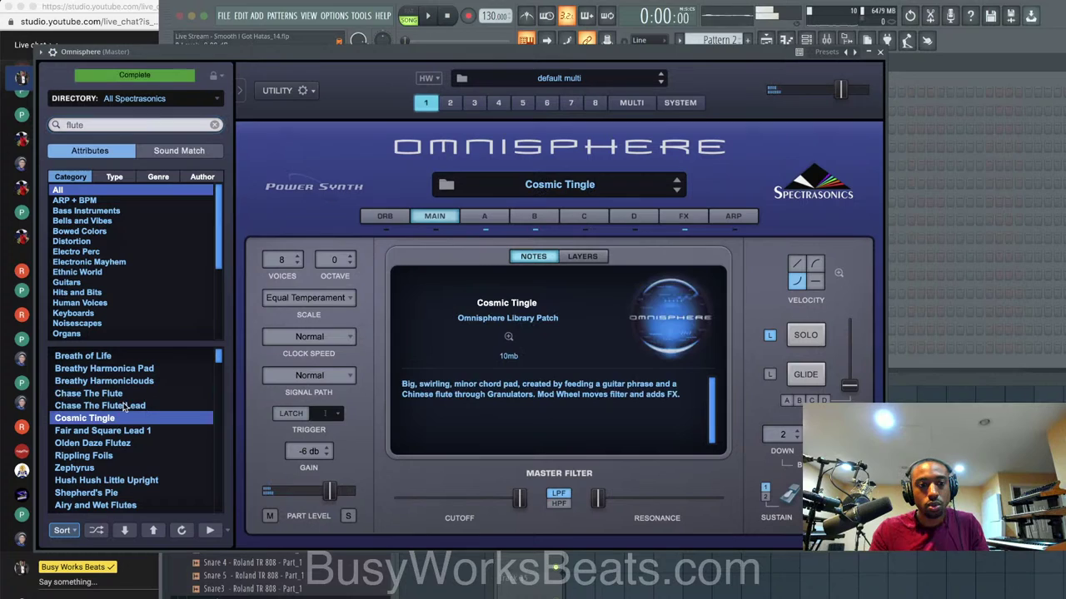
left_click(124, 406)
left_click(119, 419)
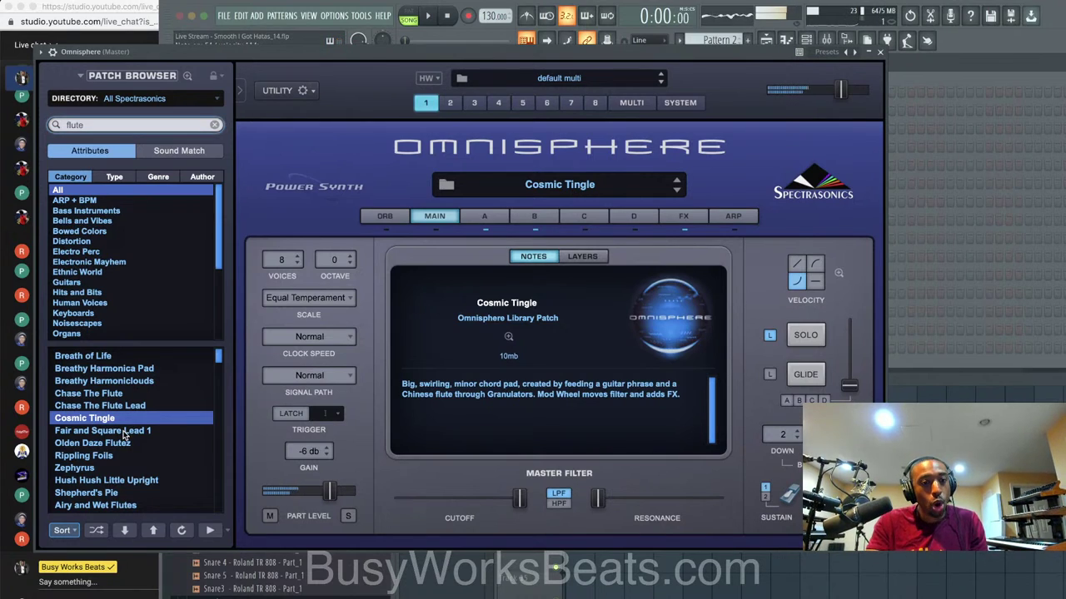
Audition Olden Daze Flutez, Fair and Square Lead 1, Rippling Foils, Airy and Wet Flutes and Analog Celestapad.
left_click(129, 442)
left_click(130, 431)
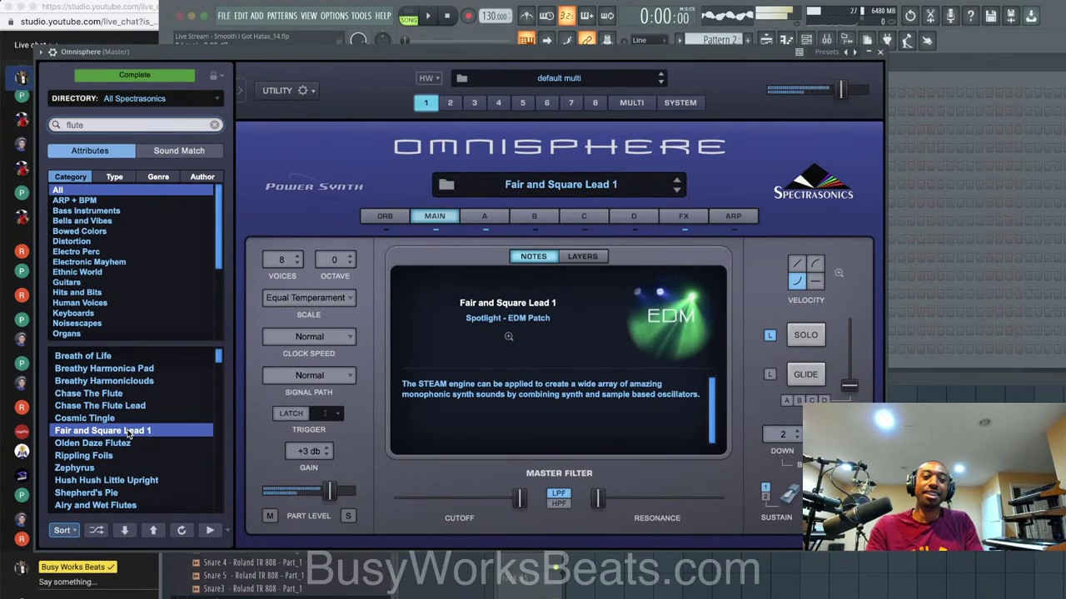
left_click(125, 443)
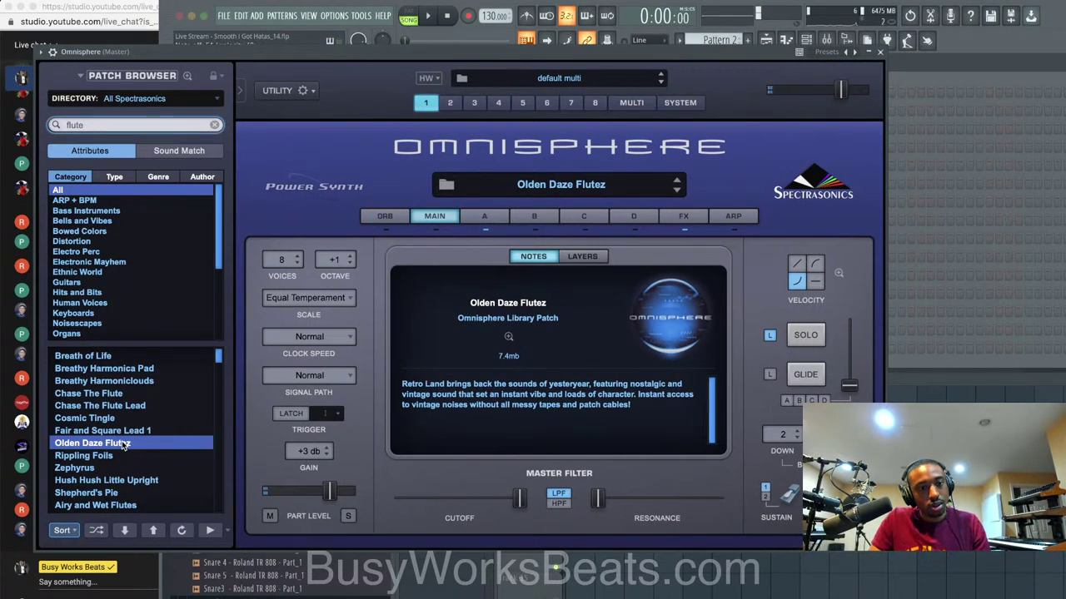
left_click(122, 455)
key("Down")
key("Down")
key("Down")
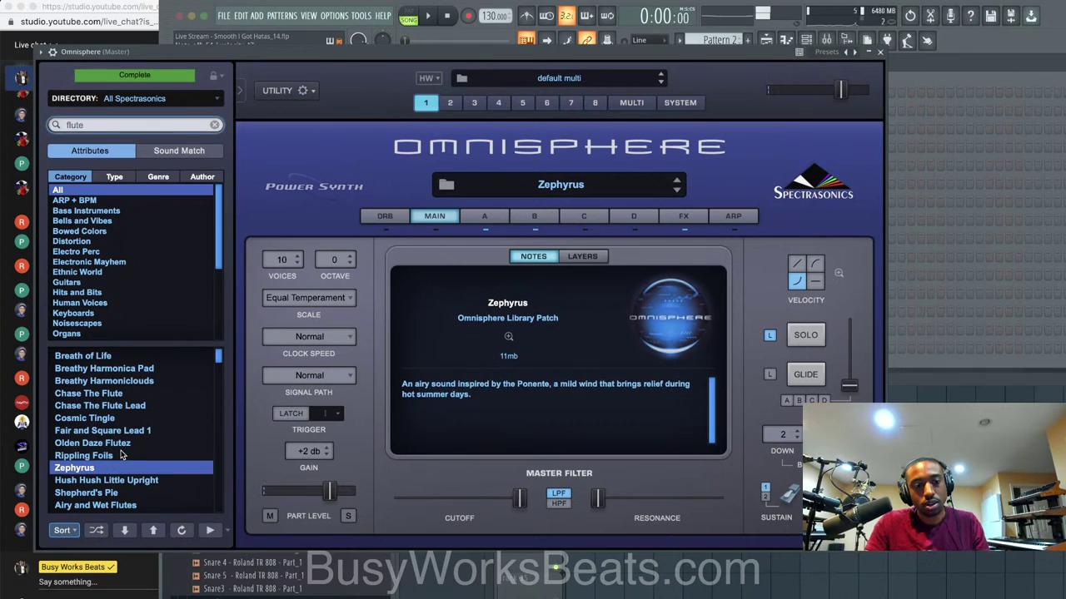
key("Down")
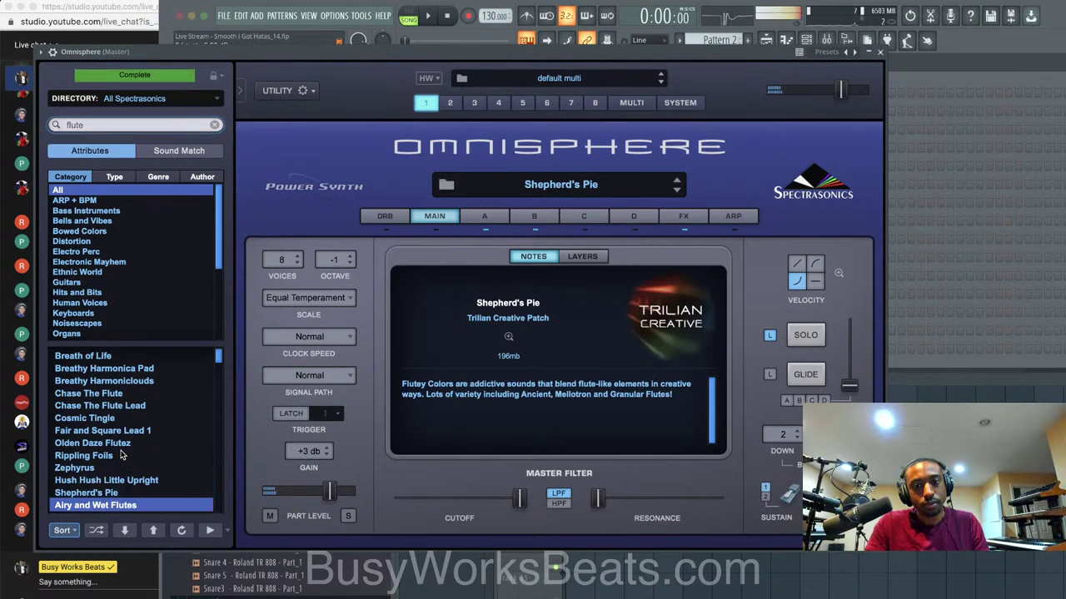
key("Down")
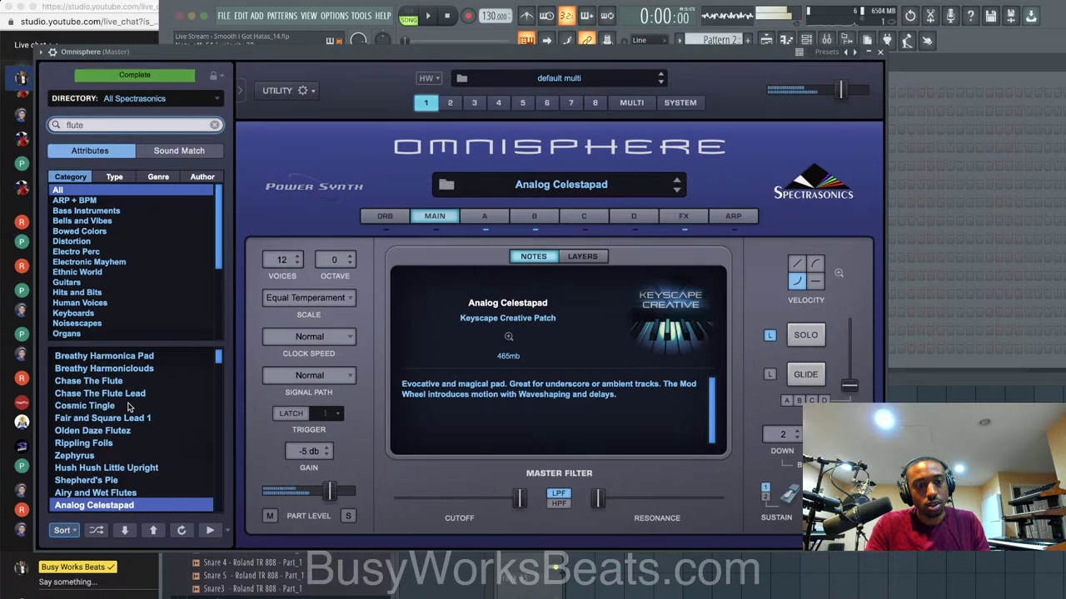
scroll(121, 455, "down", 3)
Sort the flute patches by rating, try Chiffing Chaff and Spinning Flute, then close Omnisphere.
left_click(67, 531)
left_click(80, 541)
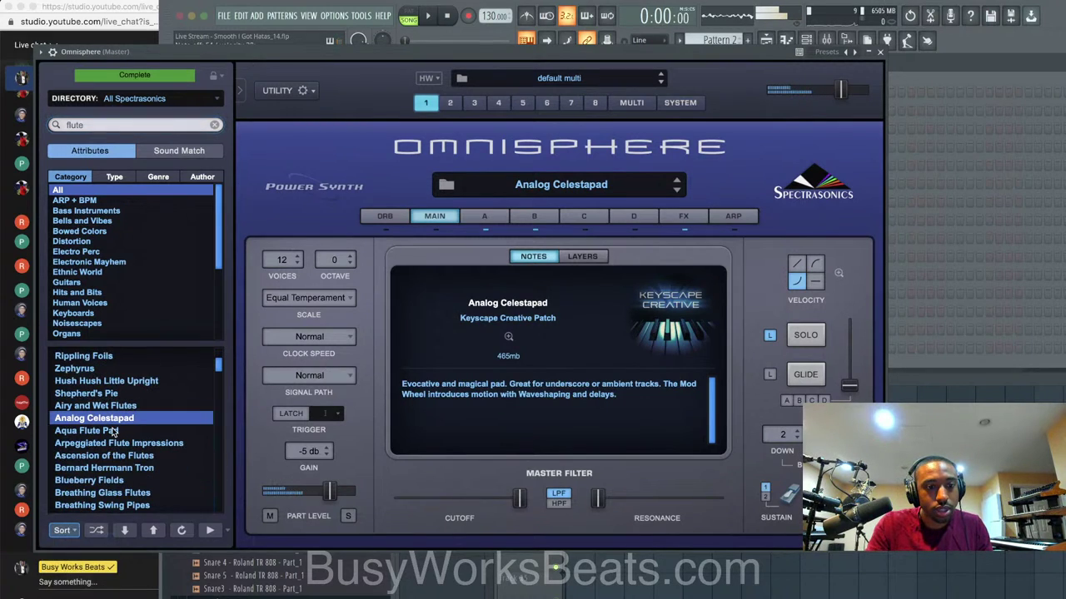
left_click(143, 367)
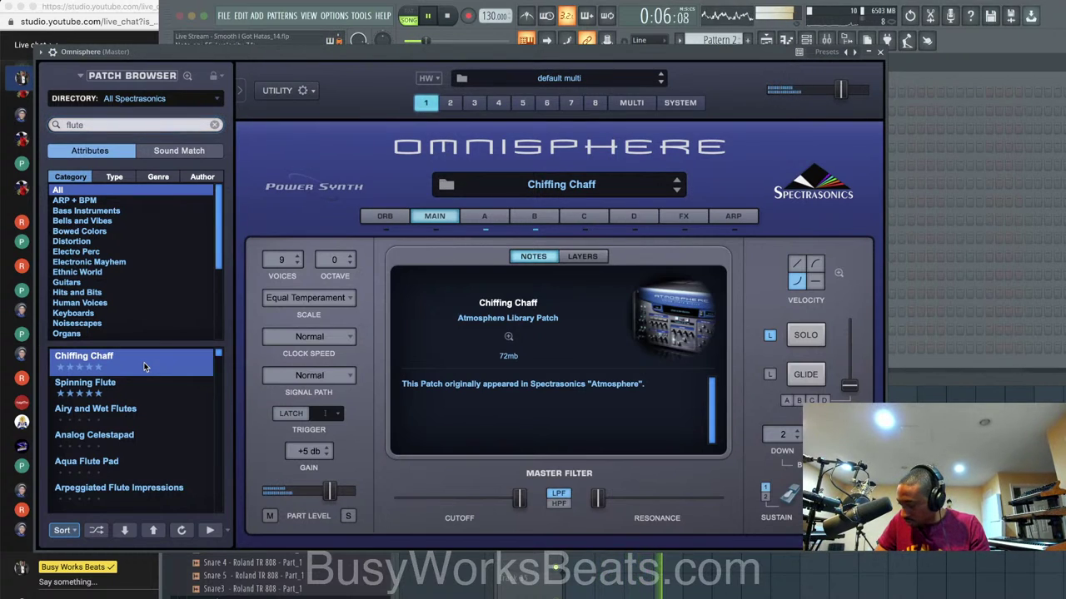
left_click(138, 384)
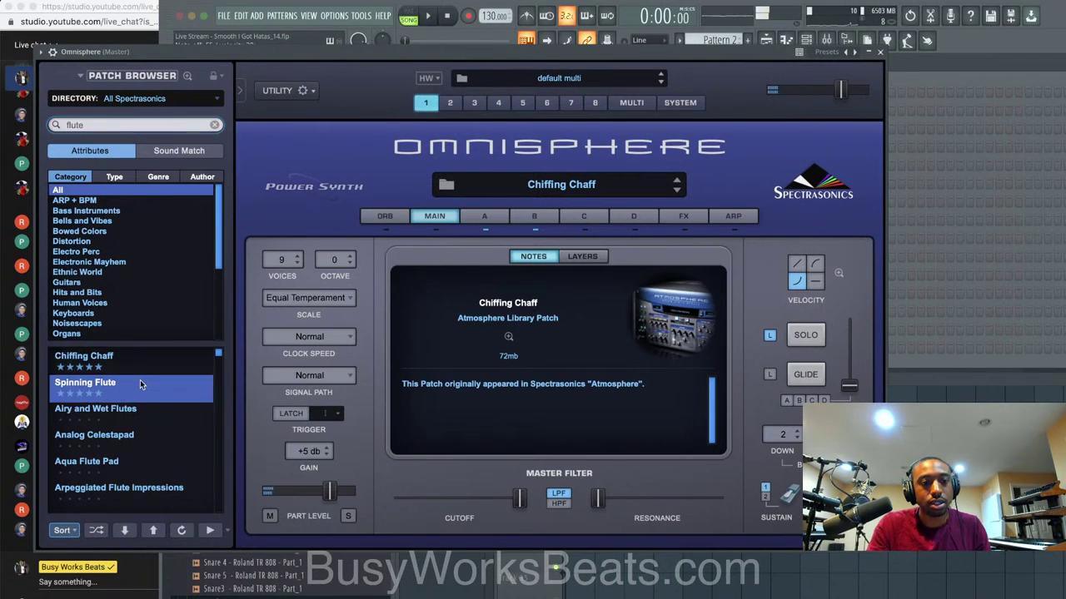
left_click(877, 54)
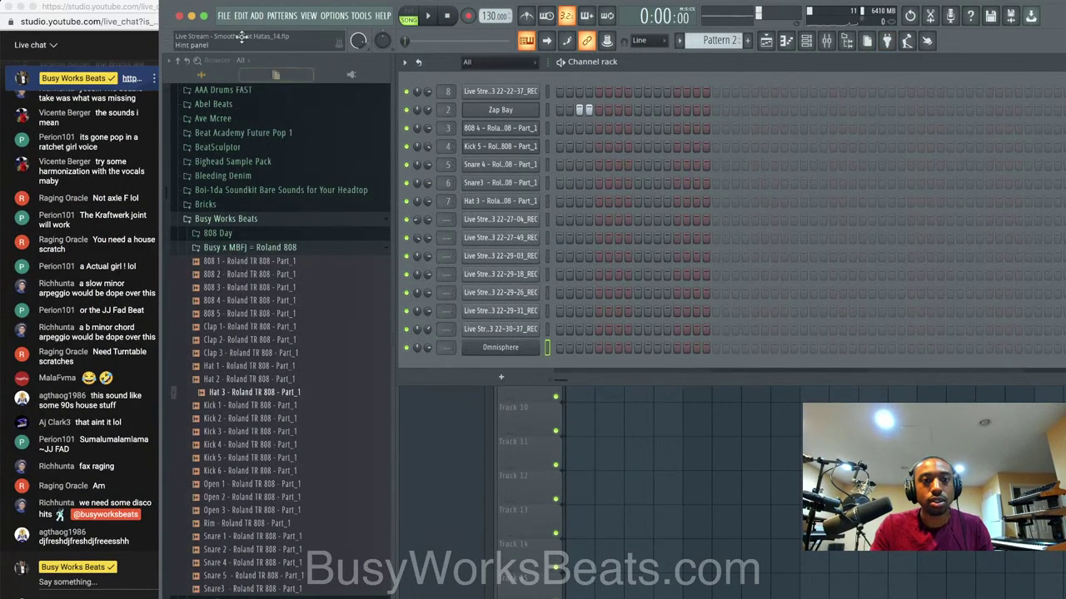
Open Live Stream - Kehlani_43.flp, close Edison, and show the Desk Mic insert's effects.
left_click(223, 16)
left_click(224, 17)
left_click(222, 19)
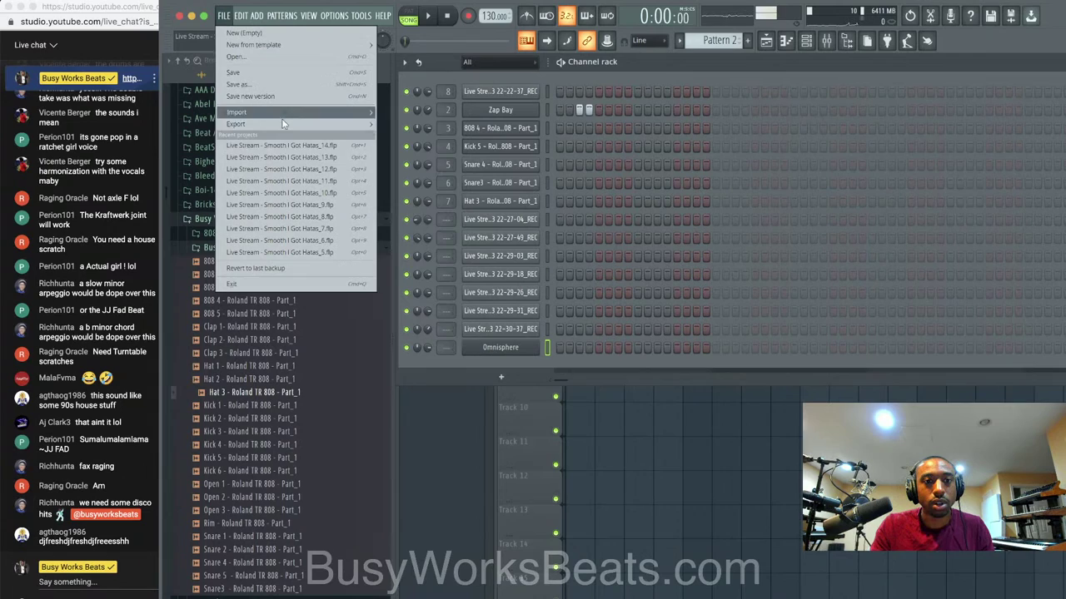
left_click(278, 56)
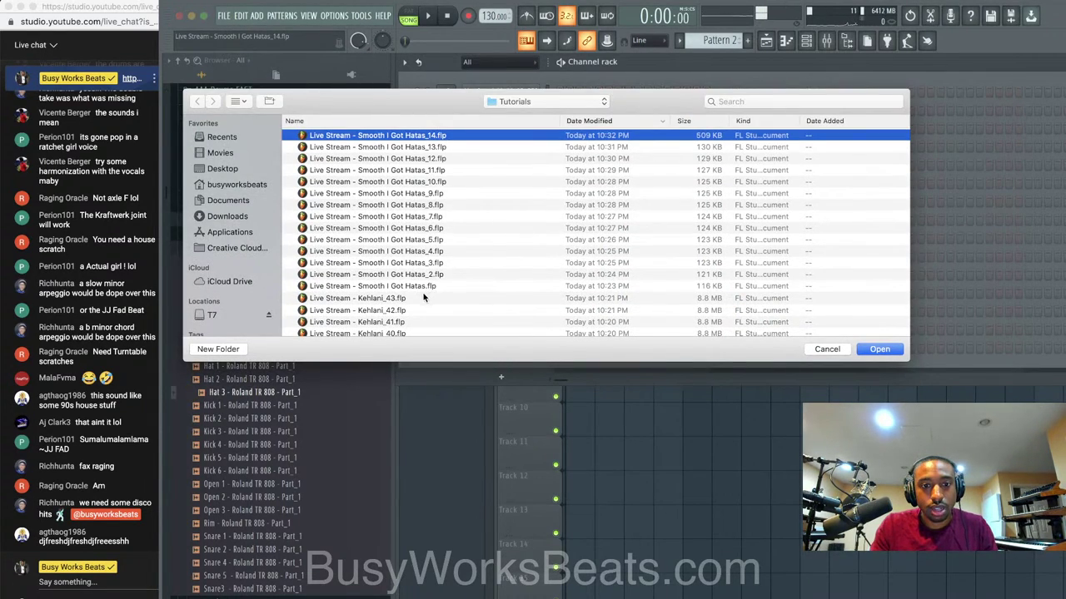
left_click(431, 297)
double_click(434, 293)
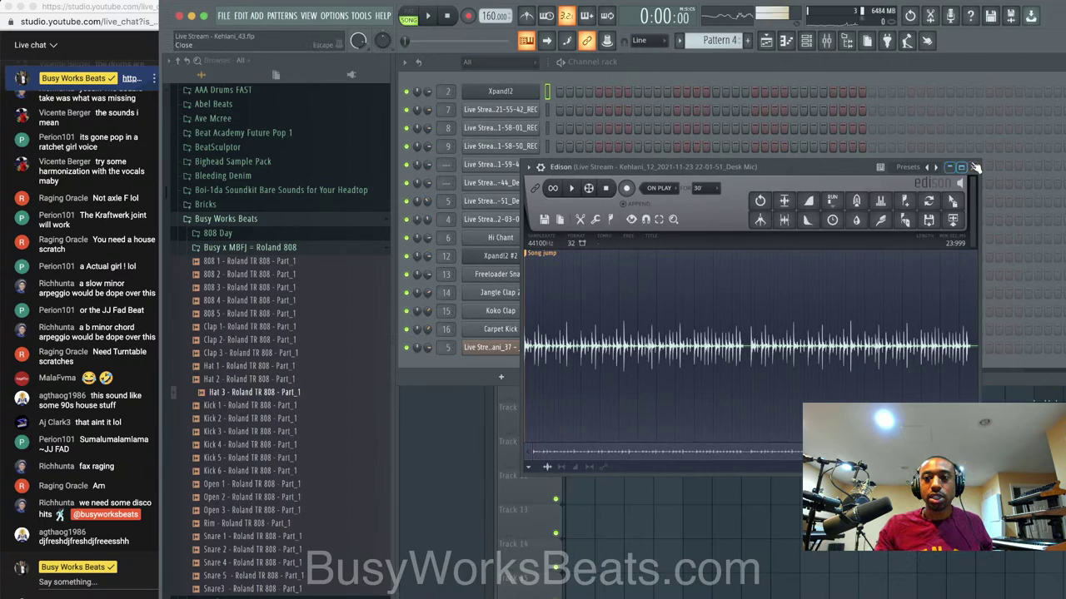
left_click(976, 167)
left_click(508, 277)
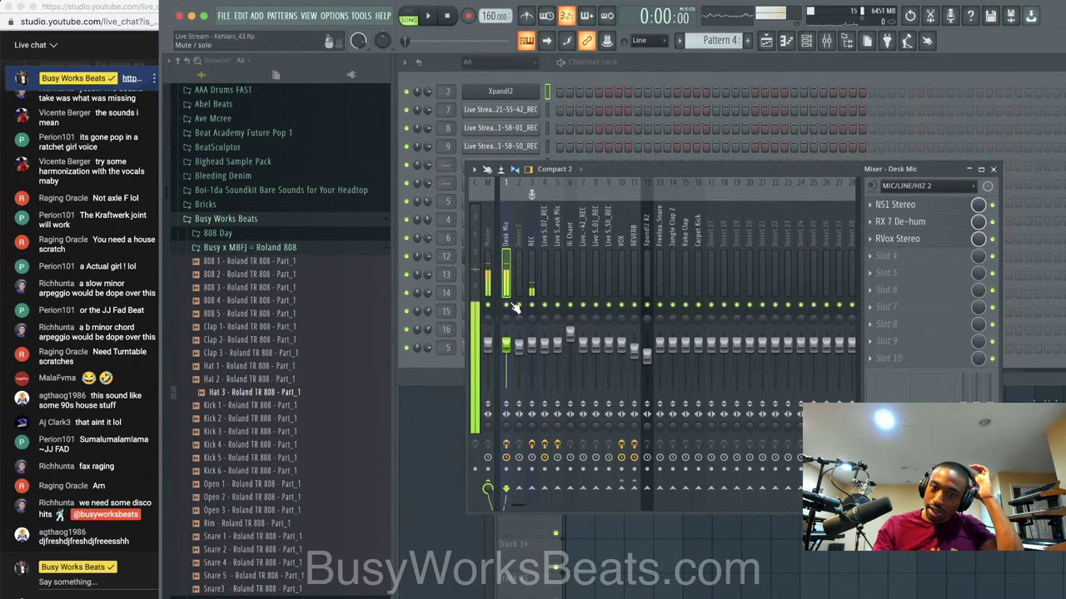
Play the Kehlani_43 arrangement, check the REC insert's effects, then hide the mixer and zoom out.
left_click(635, 577)
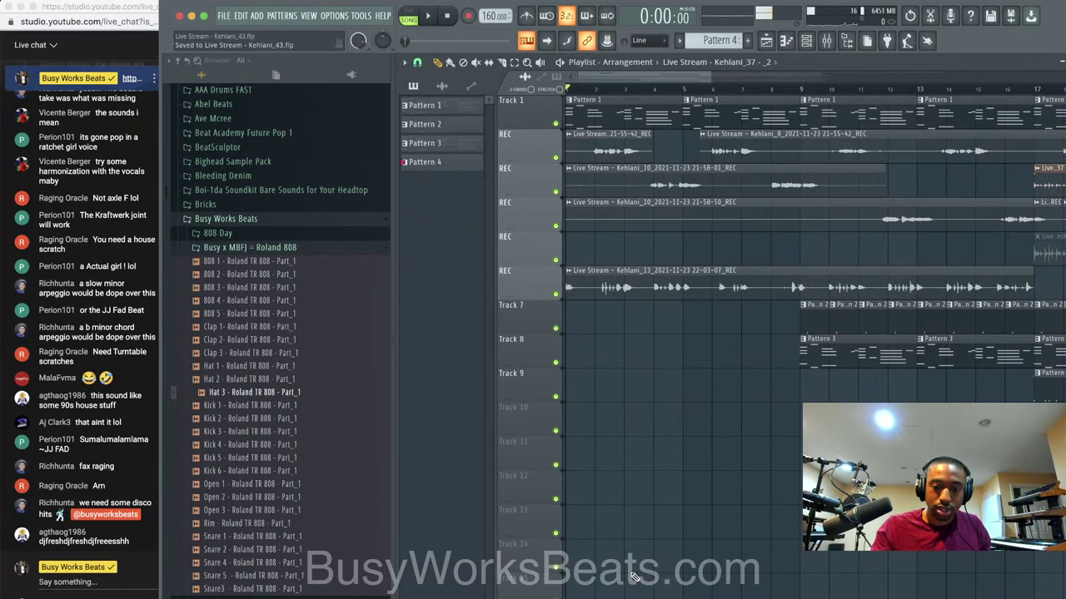
key("space")
key("F9")
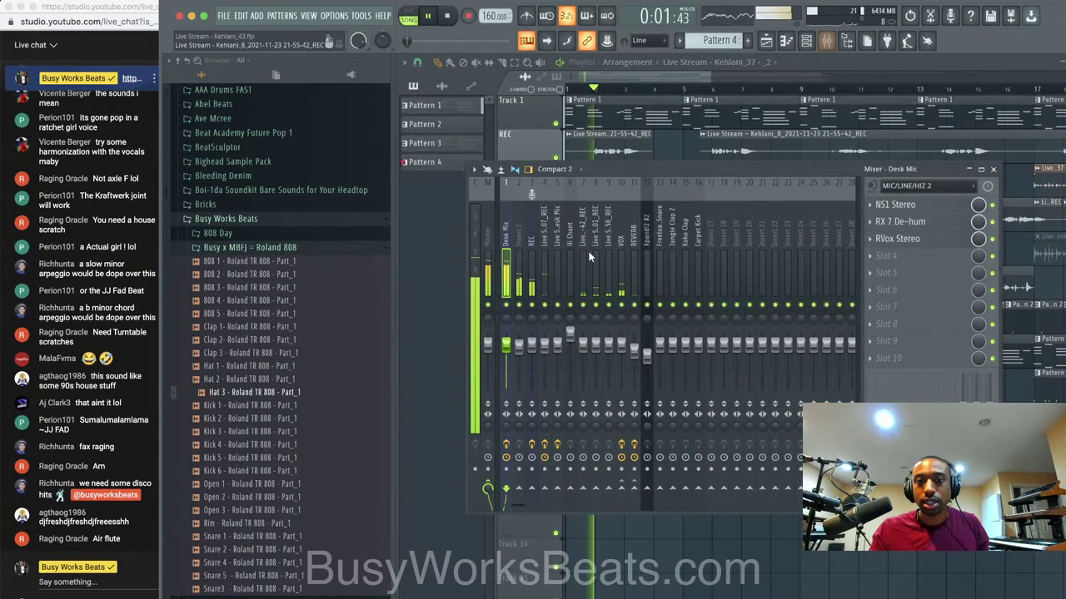
left_click(531, 266)
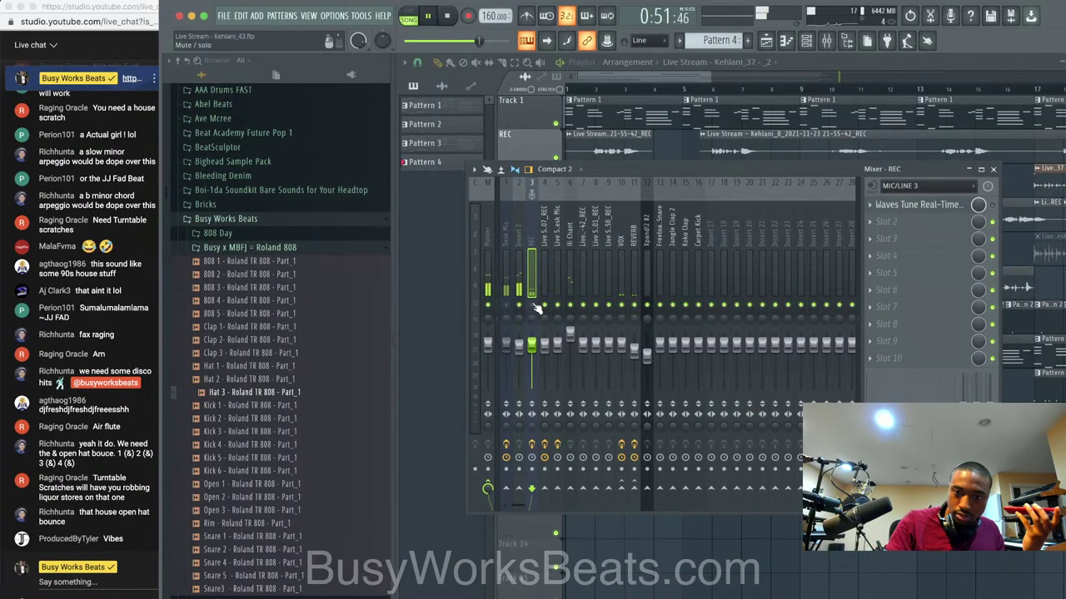
key("F9")
scroll(1040, 491, "down", 5)
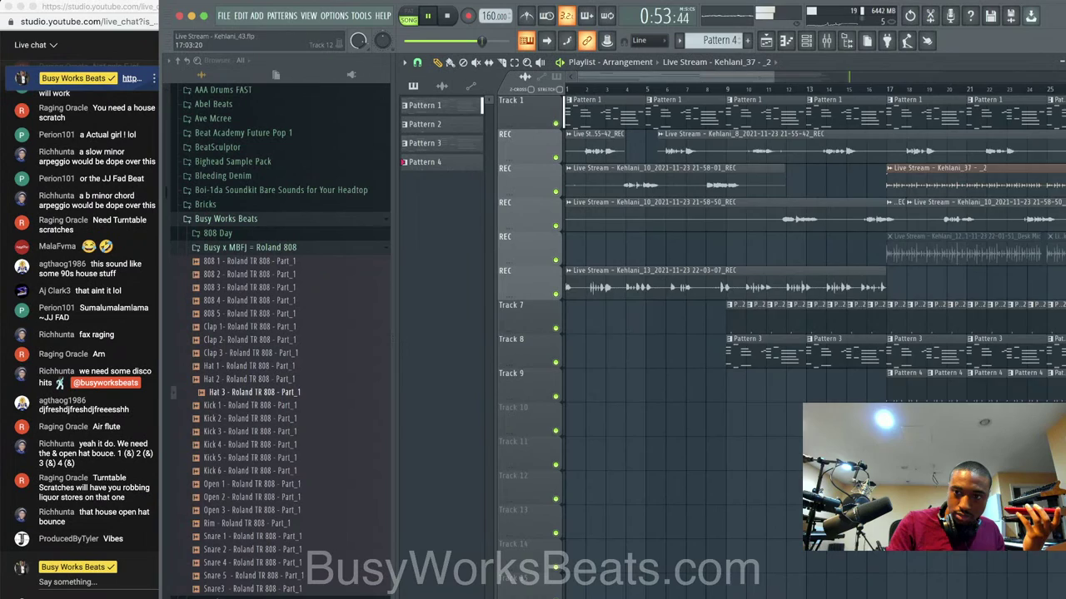
Delete Track 1's Pattern 1 clips at bars 33–48 and save the project as Kehlani_44.
scroll(911, 175, "down", 4)
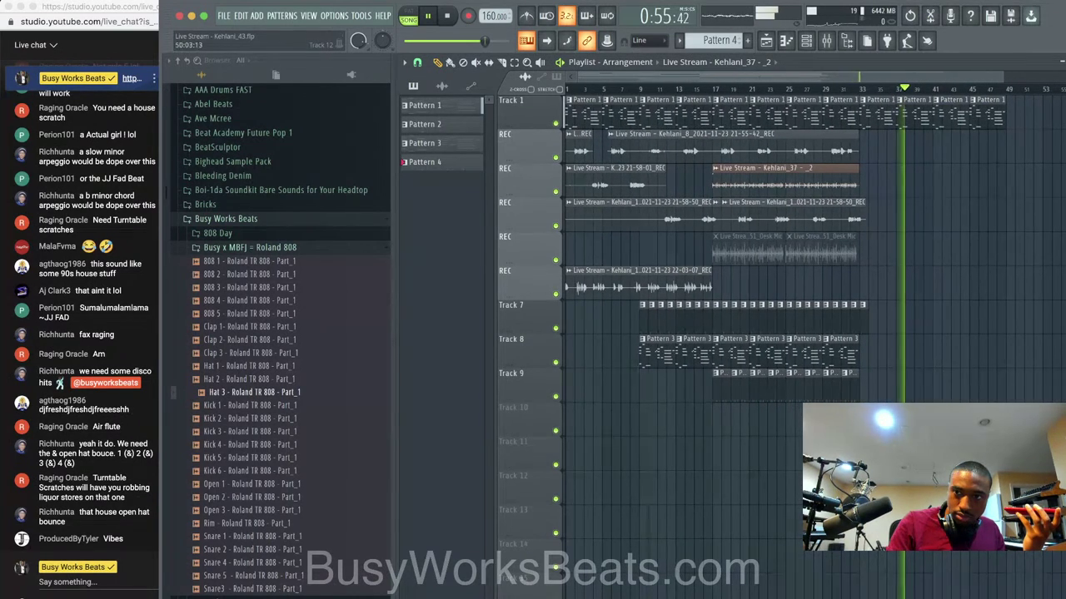
right_click(883, 121)
right_click(914, 119)
right_click(951, 118)
right_click(987, 117)
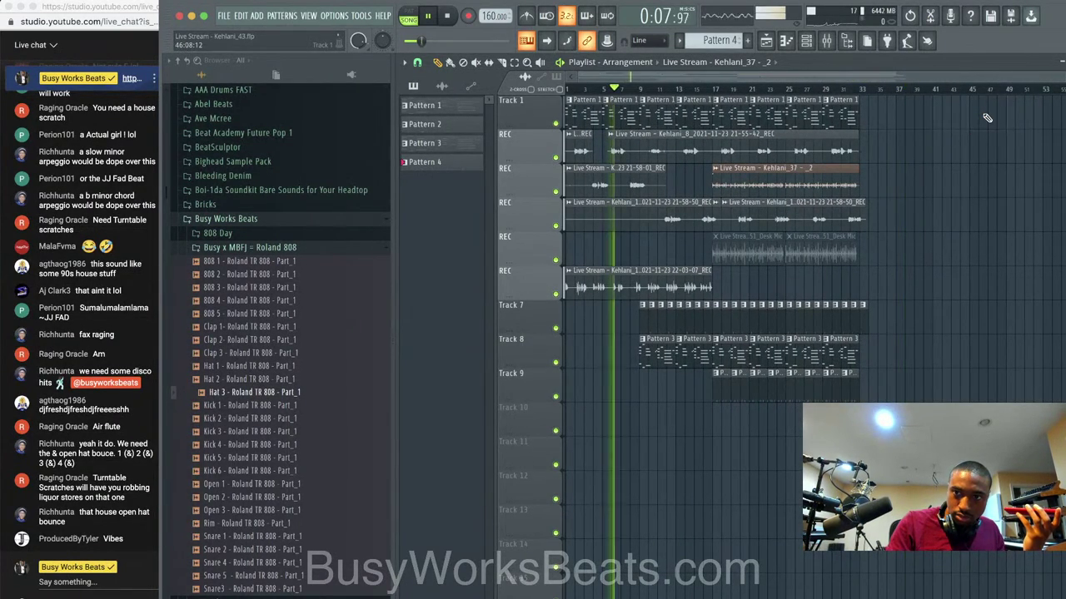
key("ctrl+n")
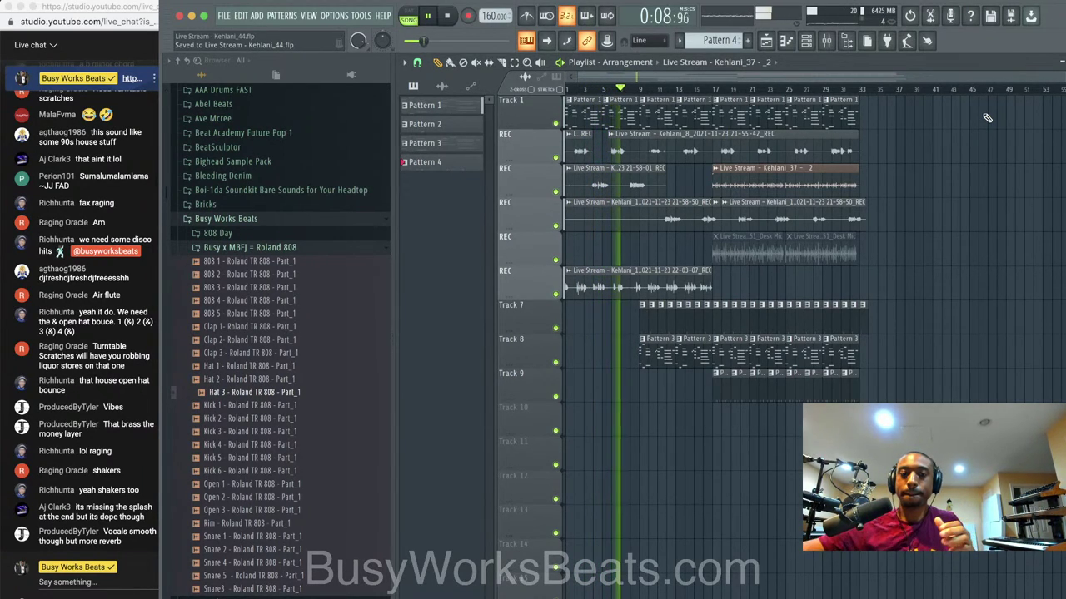
left_click(826, 41)
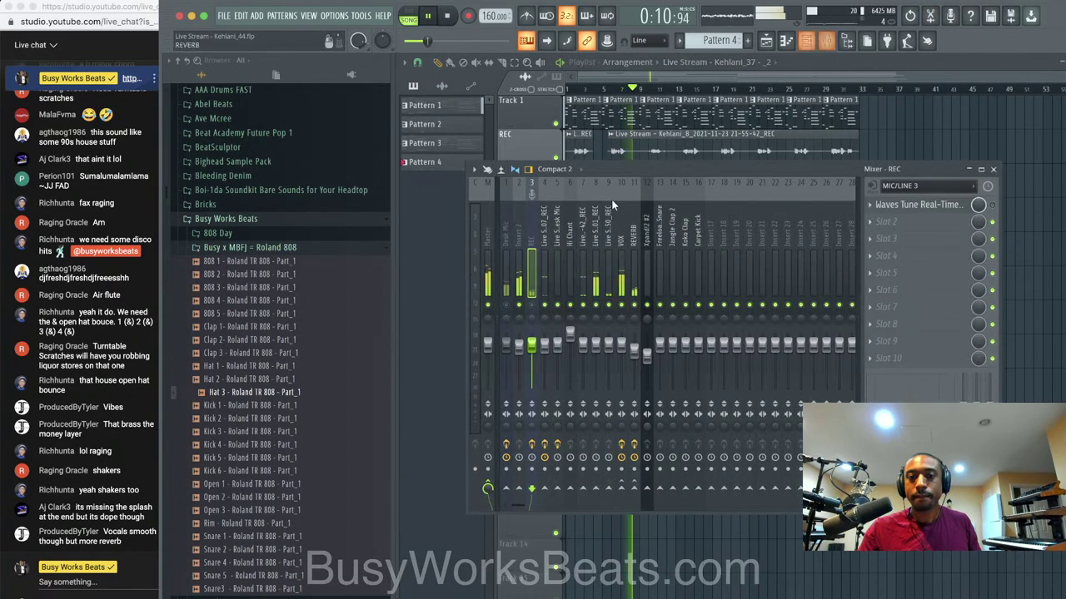
Stop playback, close the mixer and replay the arrangement from the start.
key("space")
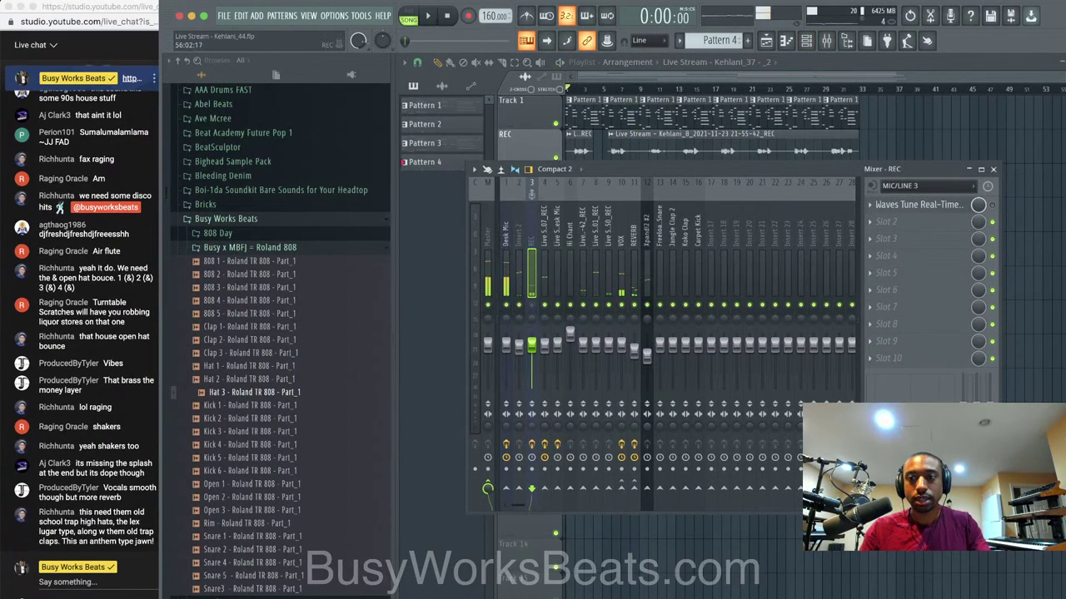
left_click(993, 170)
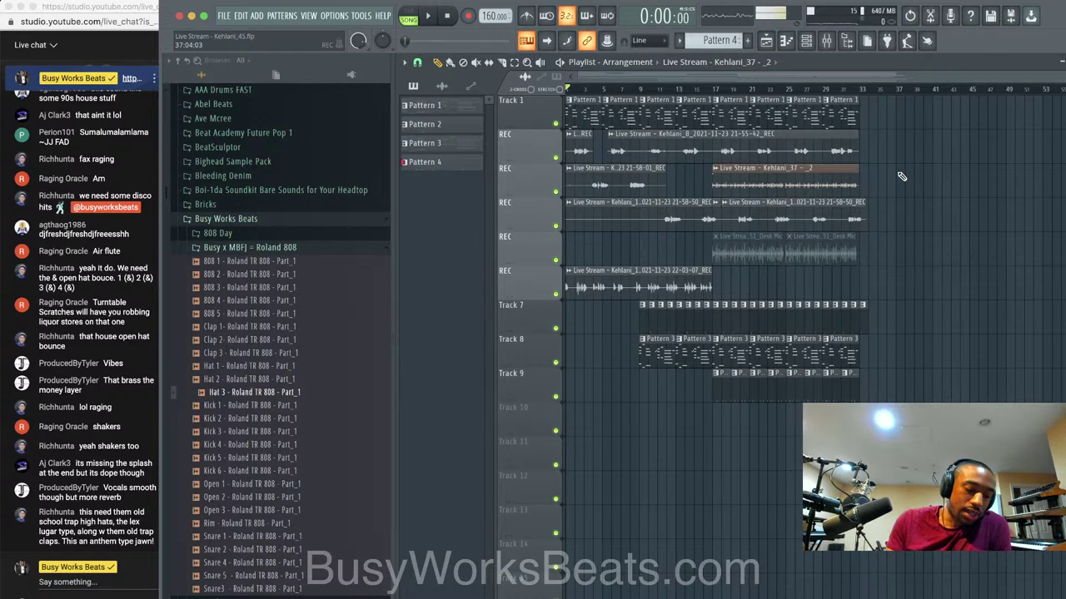
key("space")
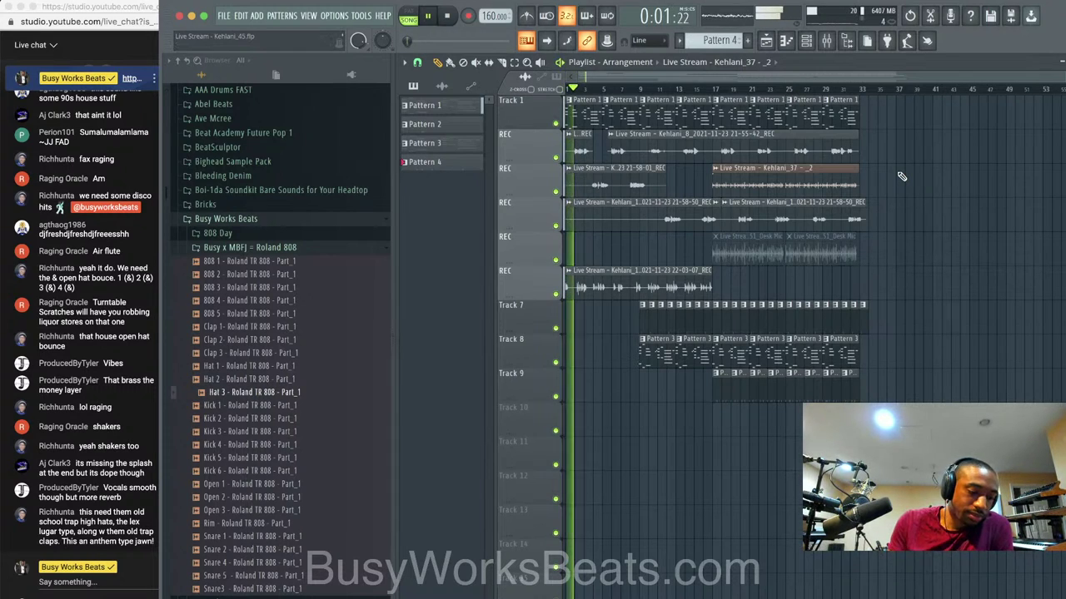
left_click(826, 41)
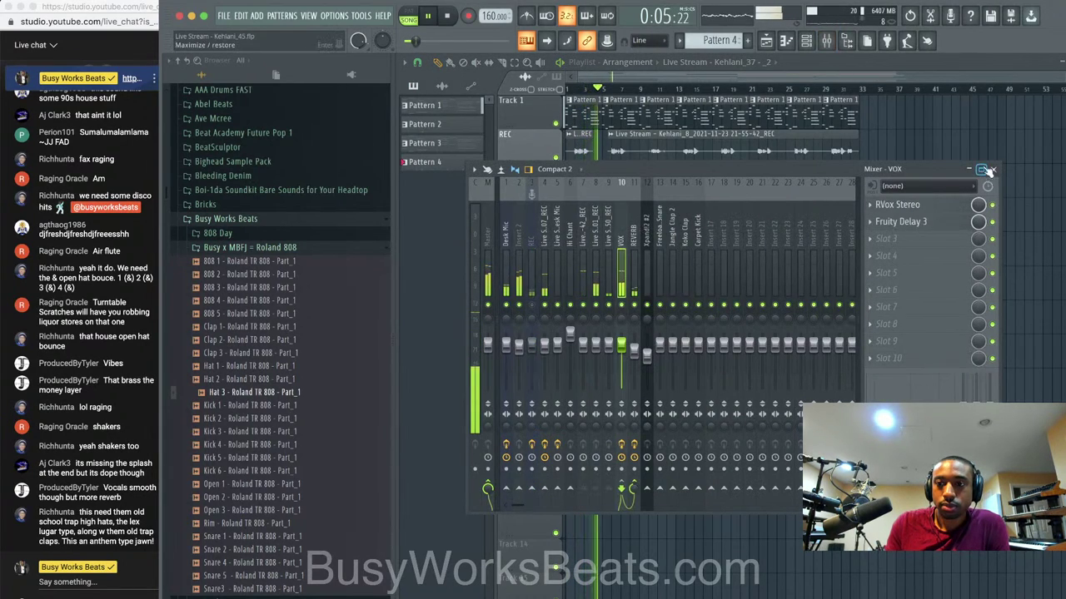
left_click(992, 169)
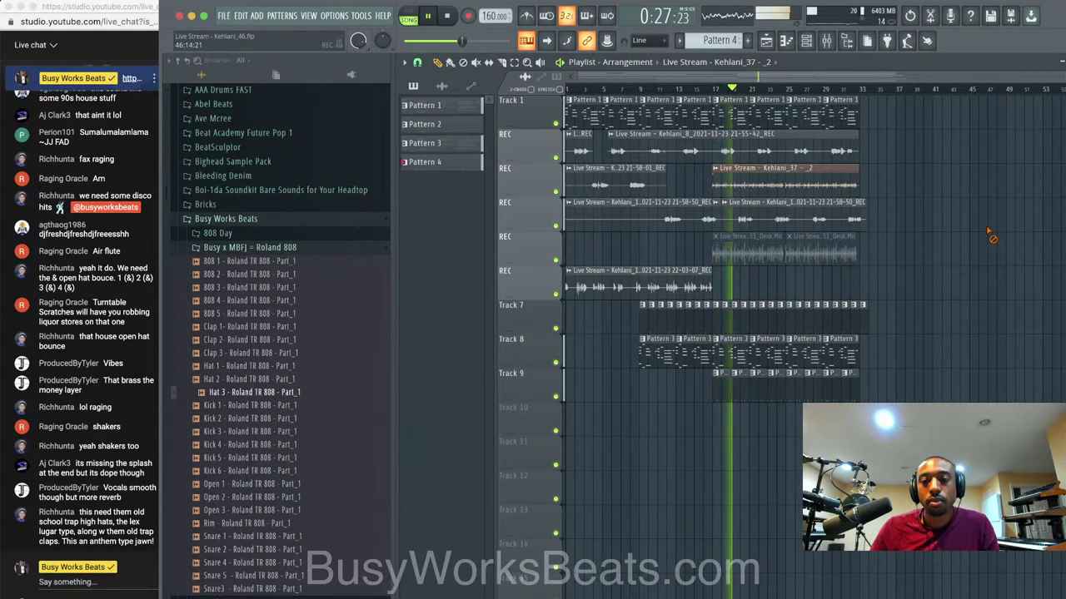
Save incremental versions of the Kehlani project up to Kehlani_47.
key("super+s")
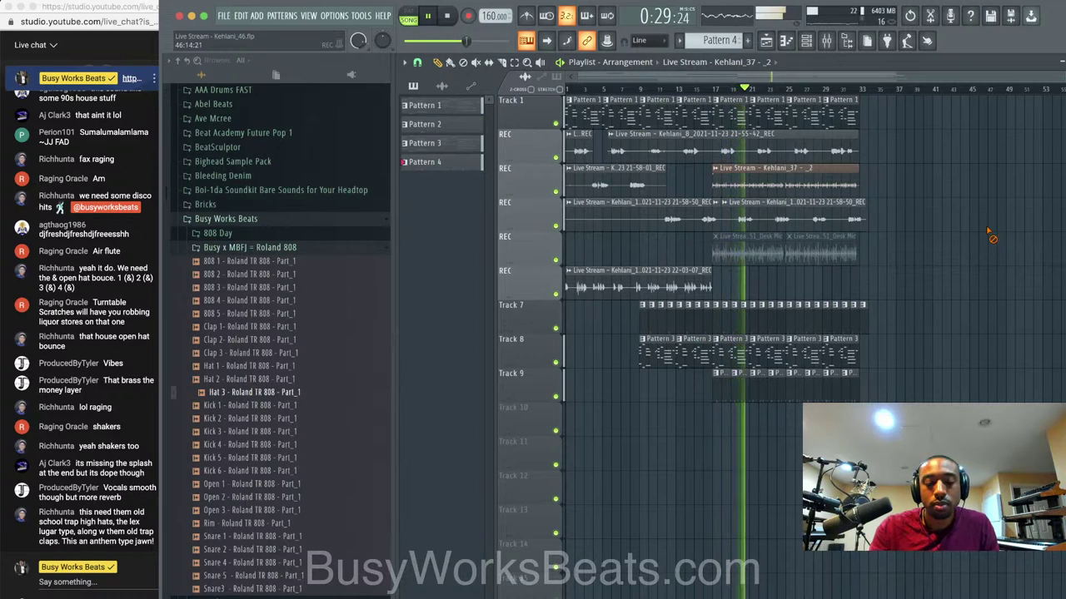
key("super+n")
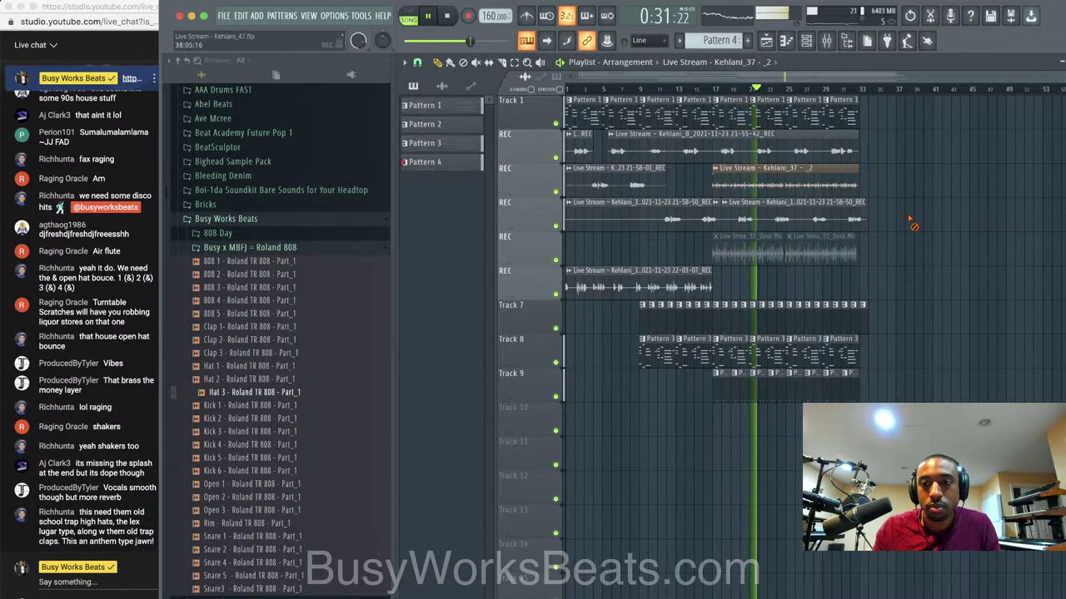
scroll(911, 221, "up", 1)
scroll(912, 223, "up", 1)
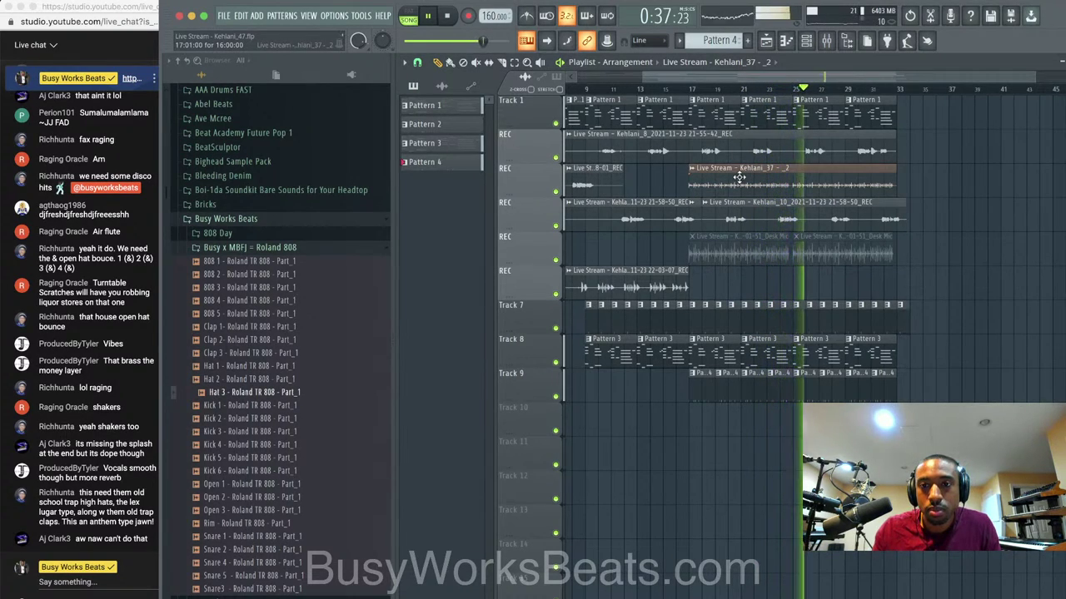
Inspect the REVERB and desk mic inserts in the mixer, then stop playback.
key("F9")
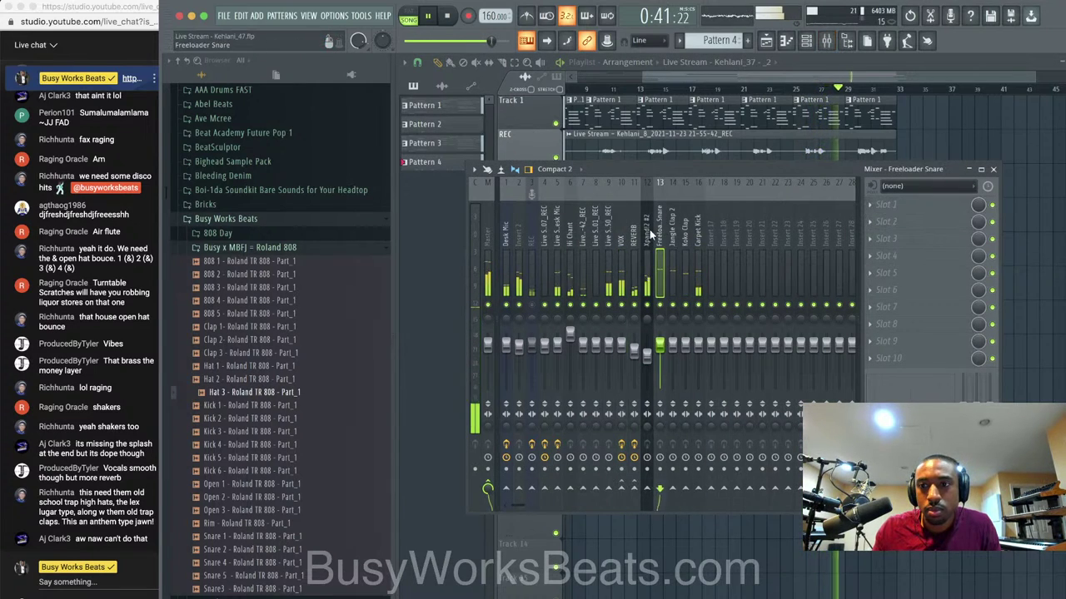
left_click(633, 237)
left_click(556, 245)
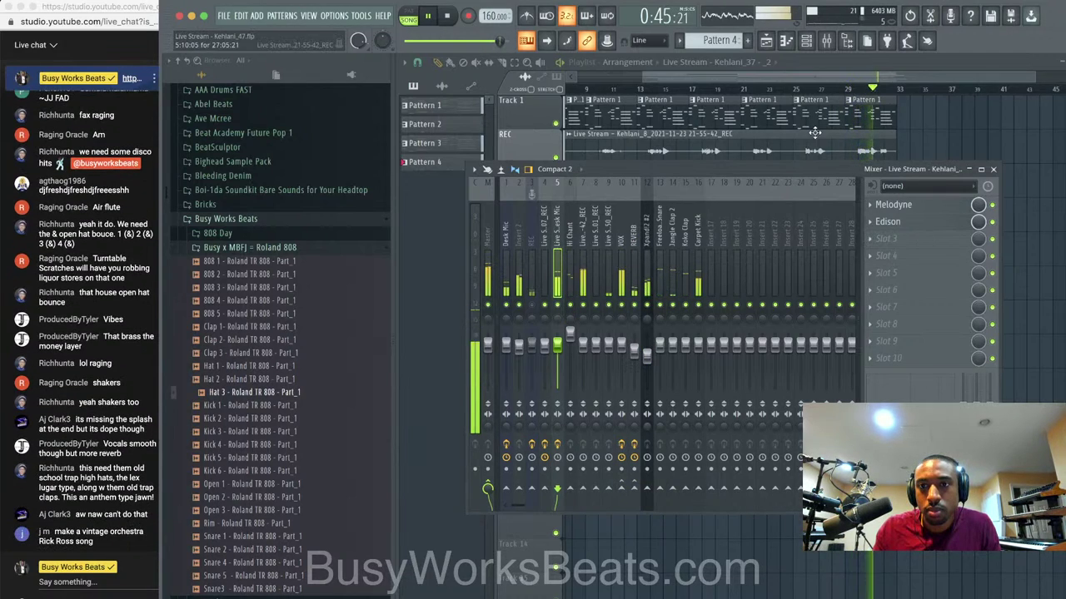
key("F9")
key("space")
Route the Kehlani_37 clip's channel to its own mixer track 17, then play from bar 17.
left_click(692, 169)
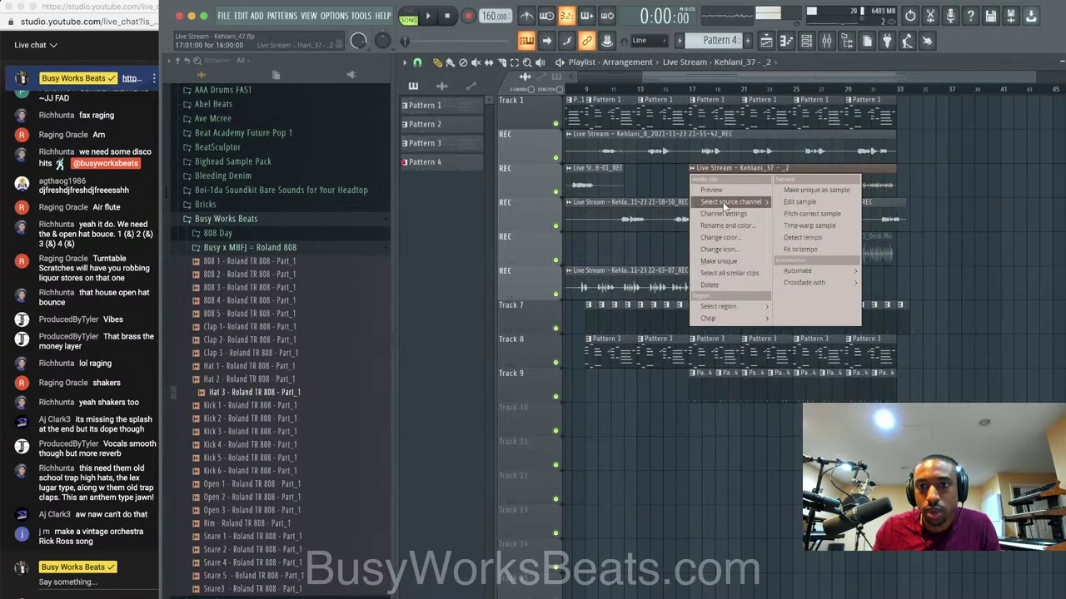
left_click(724, 205)
key("ctrl+l")
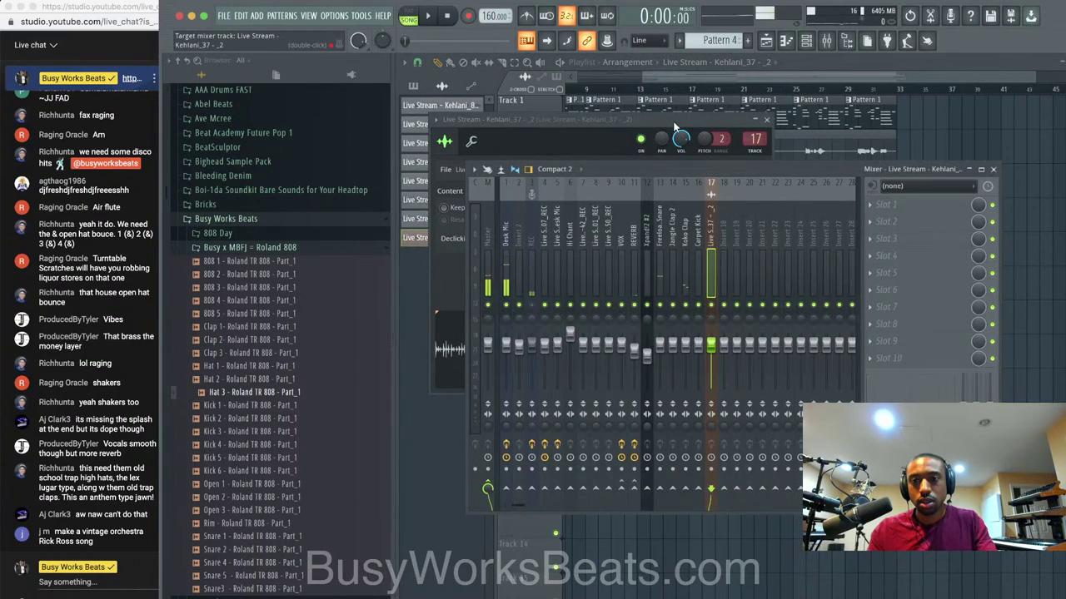
left_click(556, 237)
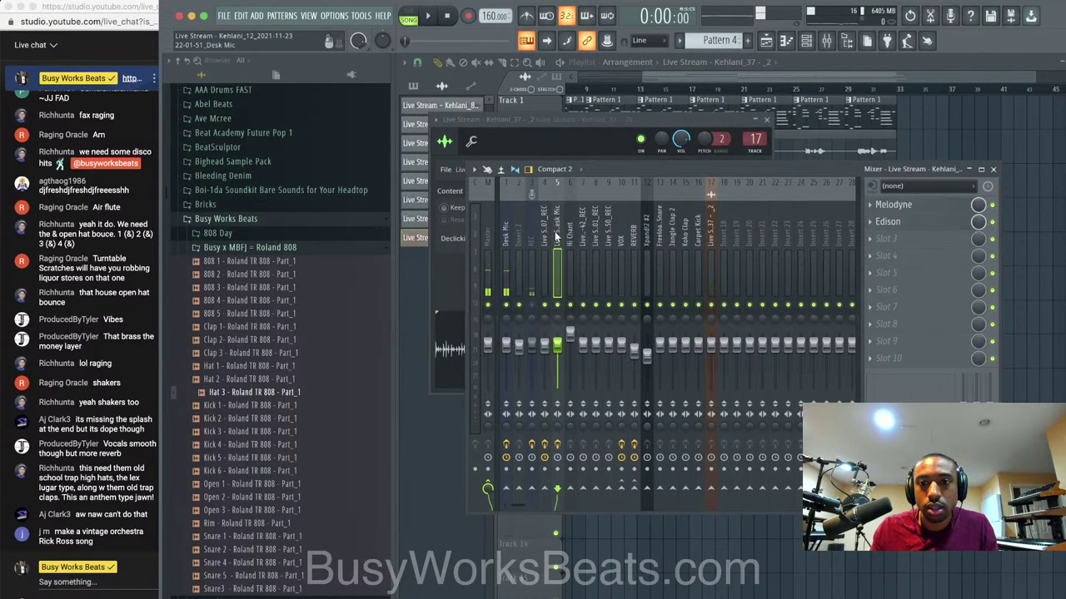
right_click(1026, 221)
left_click(690, 90)
key("space")
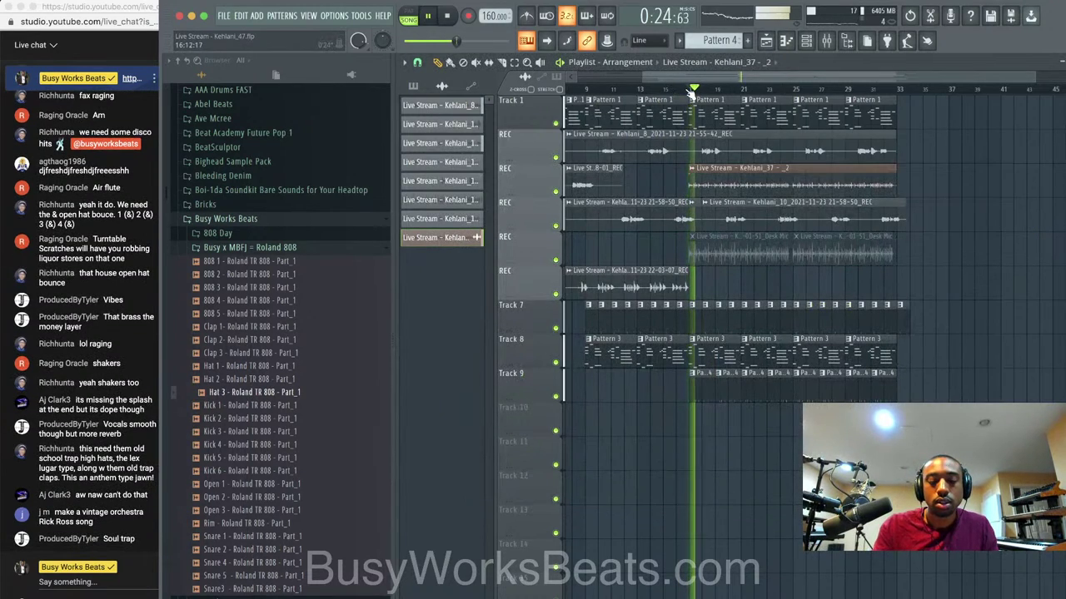
key("space")
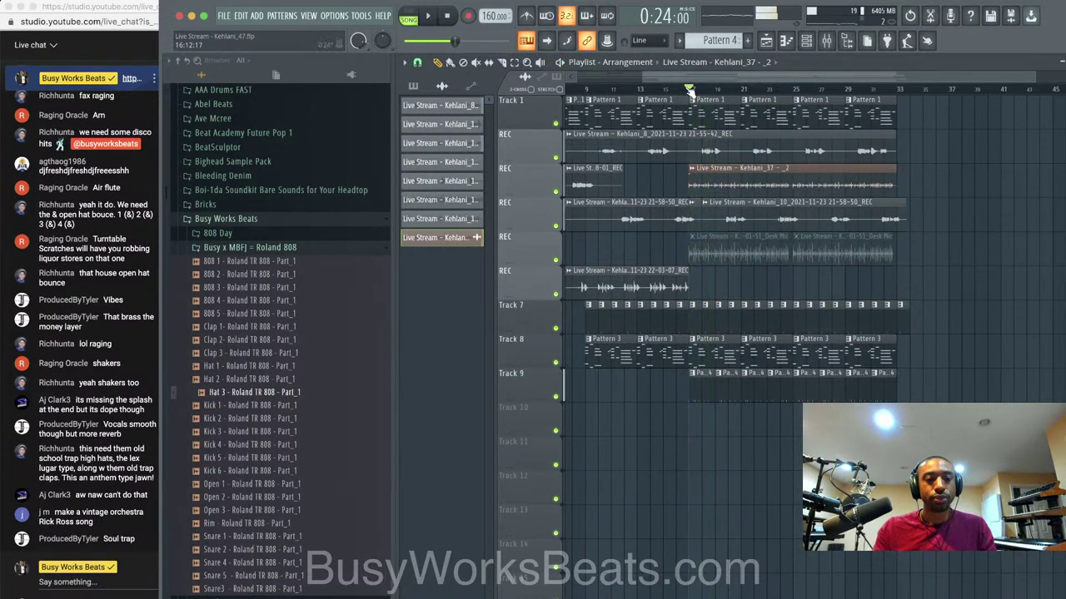
Start a new empty project from the File menu.
left_click(242, 18)
mouse_move(224, 17)
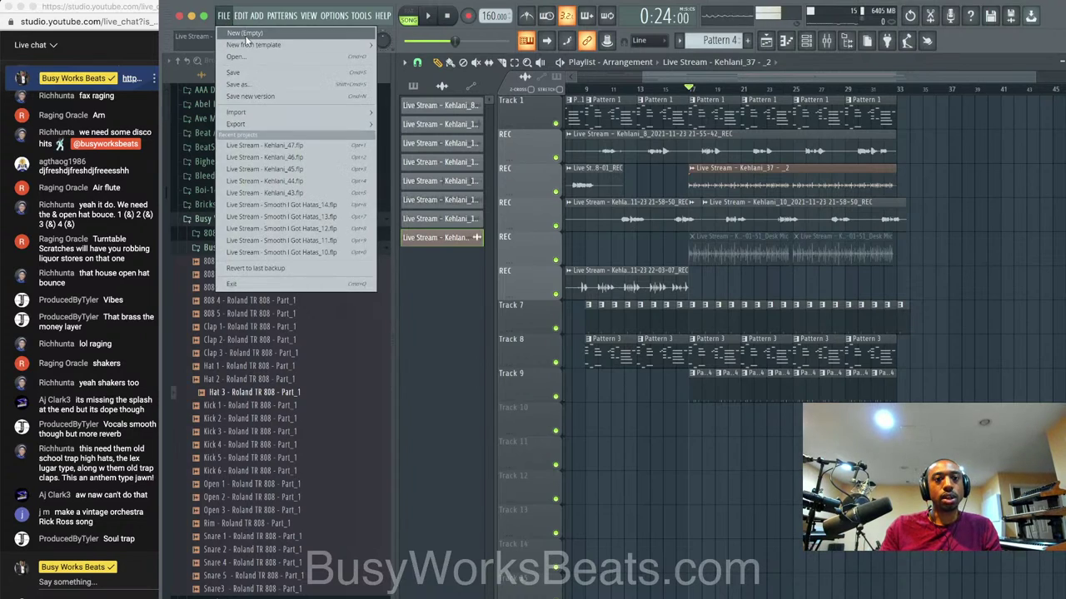
left_click(245, 33)
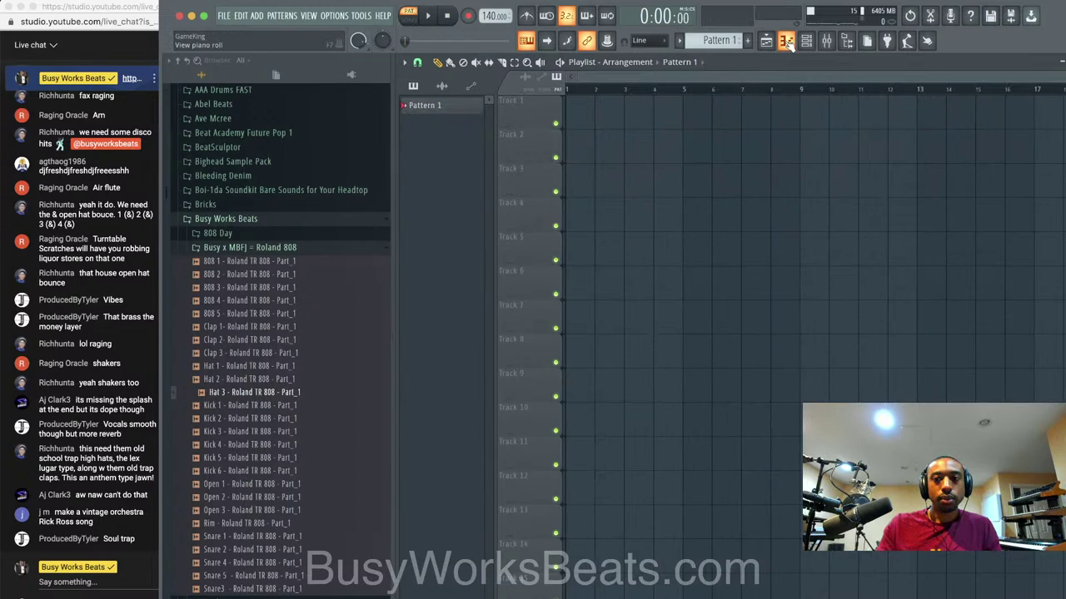
Set mixer Insert 1's audio input to MIC/LINE/HIZ 2.
left_click(505, 219)
left_click(920, 186)
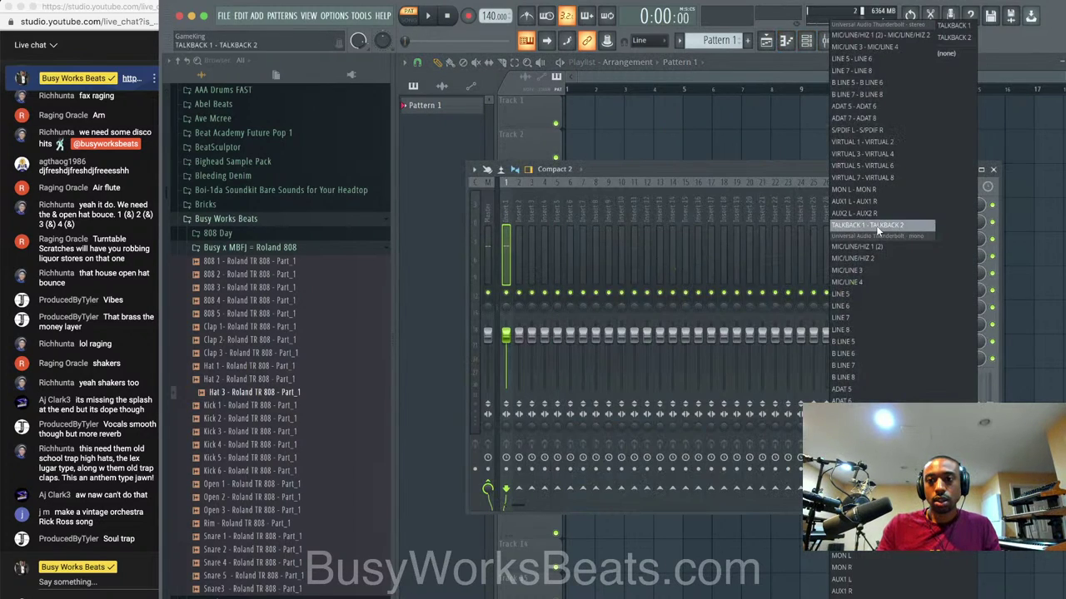
left_click(869, 259)
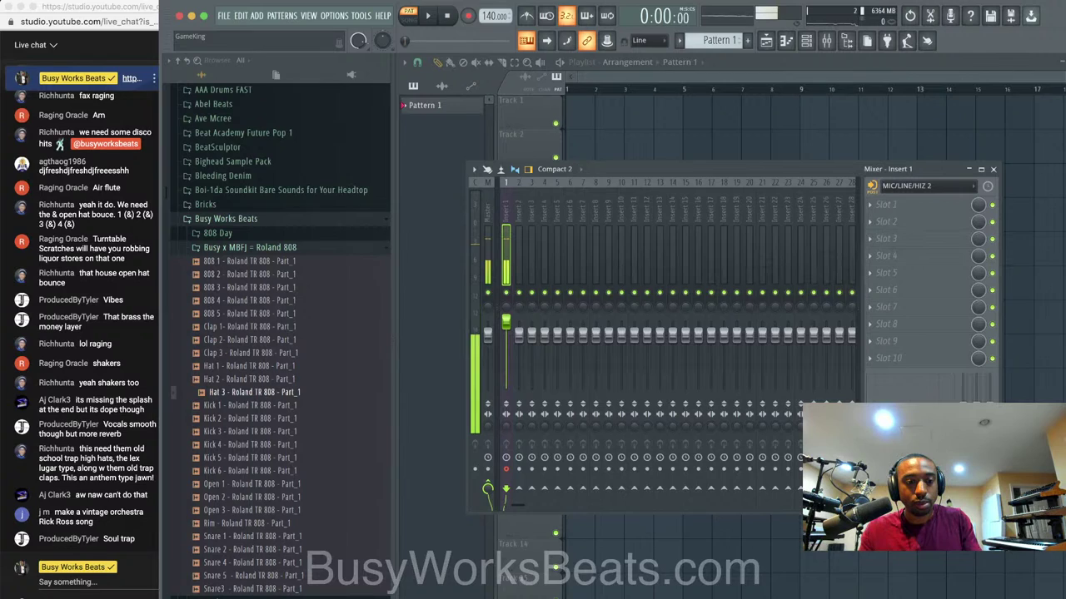
Switch the browser to the YouTube Studio live streaming page.
left_click(250, 597)
right_click(250, 597)
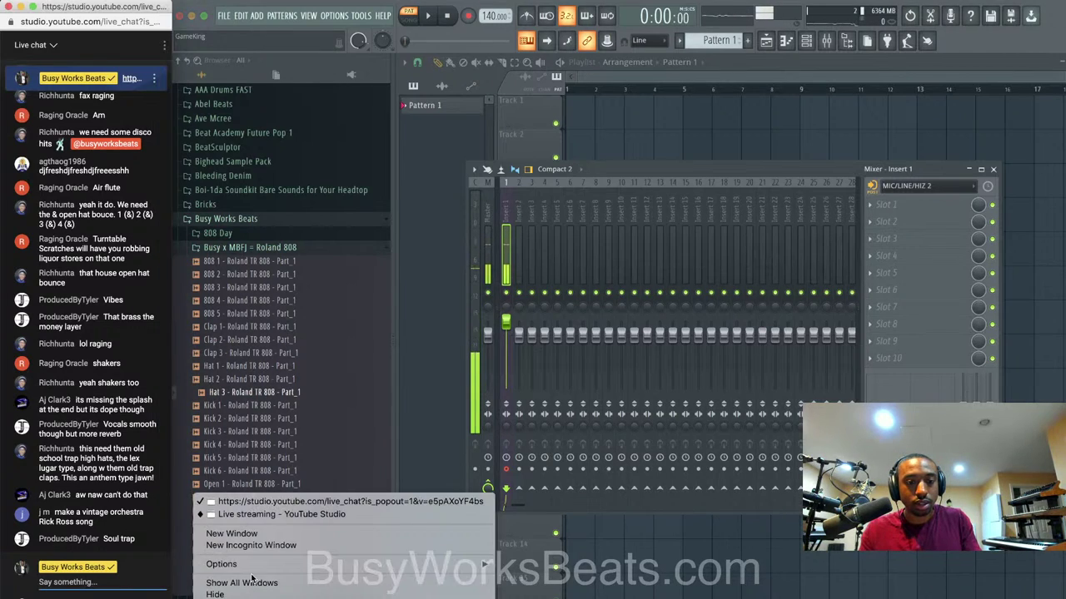
left_click(283, 514)
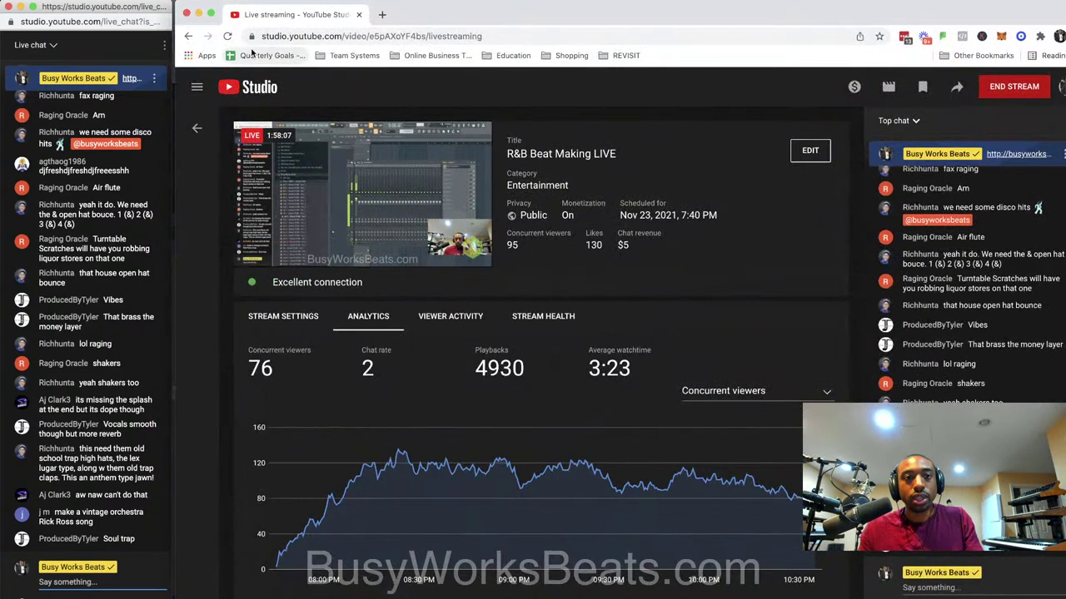
Reload the YouTube Studio live dashboard, then open the Busy Works Beats Songs folder from Finder's Dock menu.
left_click(229, 37)
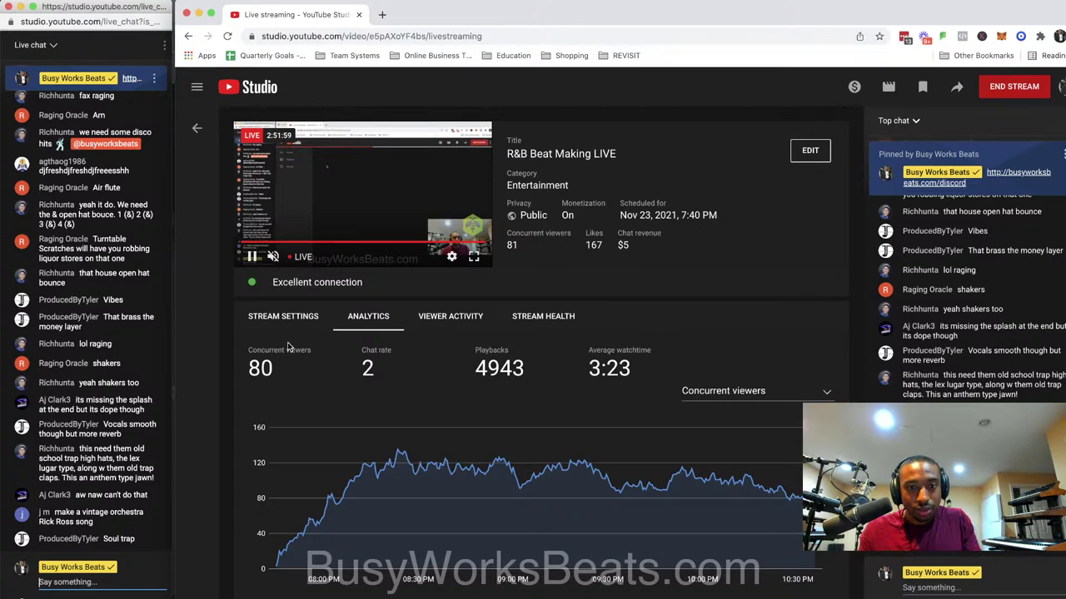
right_click(177, 592)
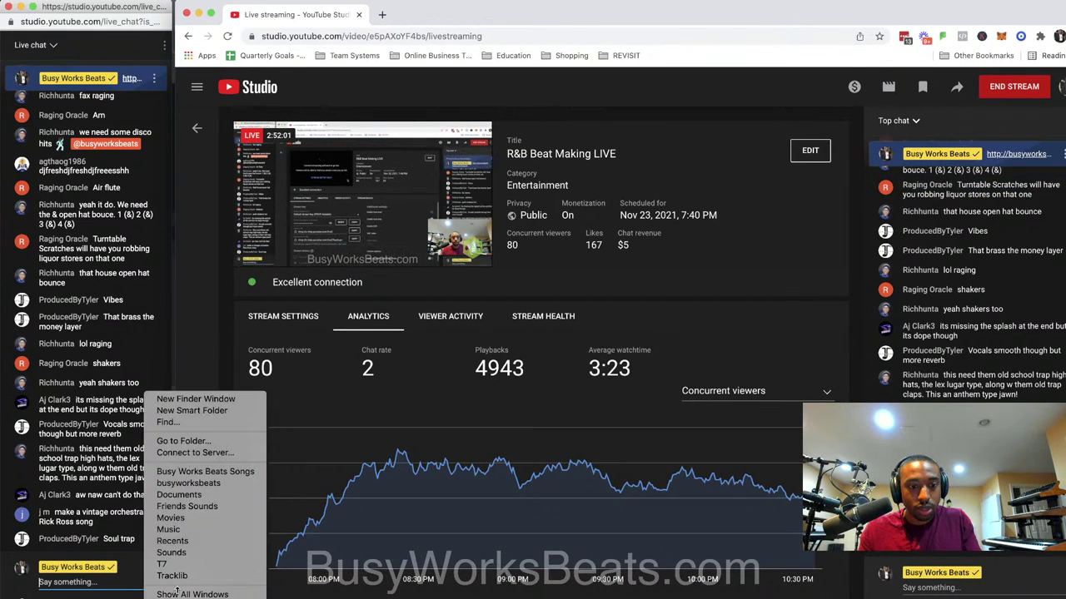
left_click(231, 472)
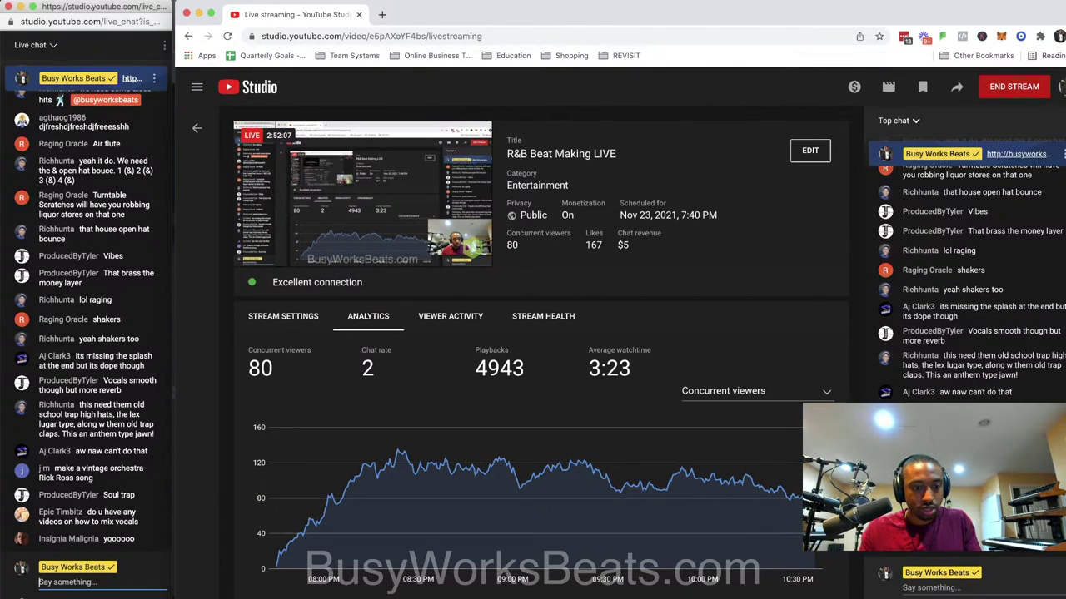
right_click(178, 592)
left_click(225, 381)
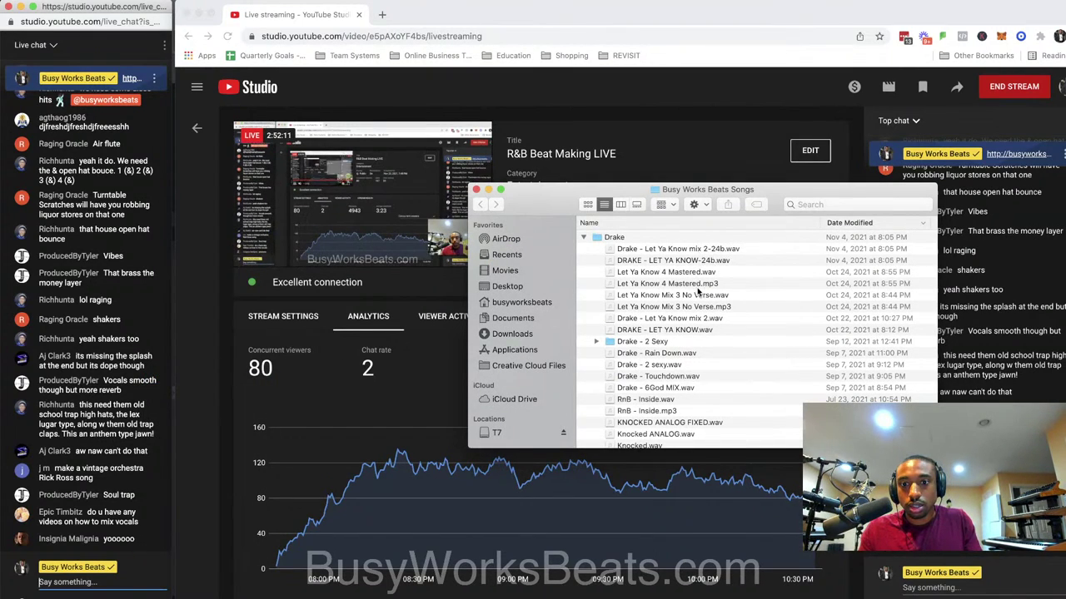
Quick Look preview Drake - Let Ya Know mix 2-24b.wav and Drake - 2 sexy.wav.
scroll(696, 312, "down", 2)
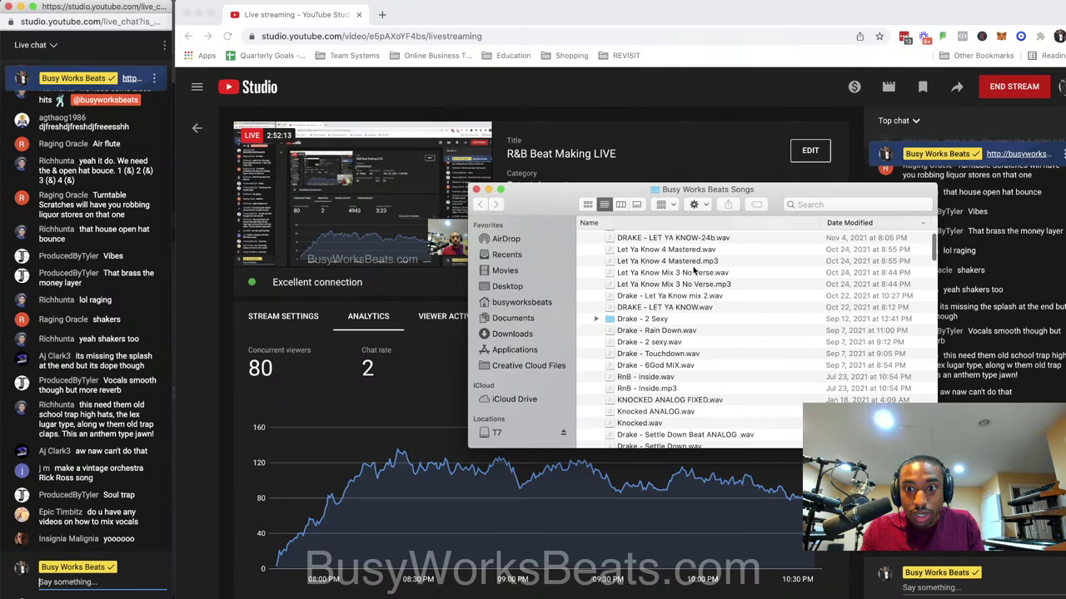
scroll(694, 269, "up", 2)
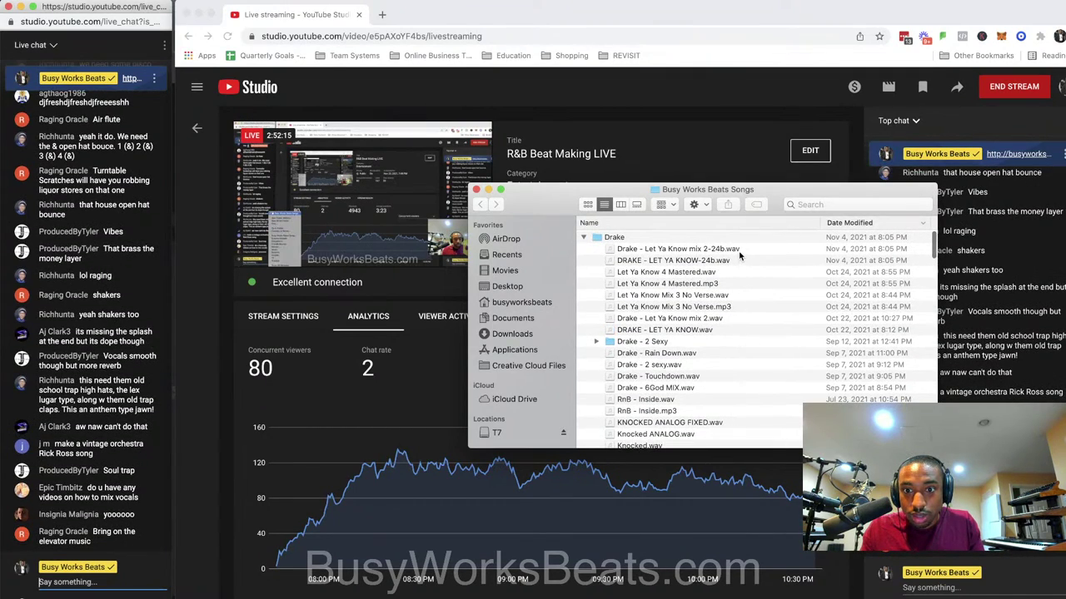
left_click(739, 253)
key("space")
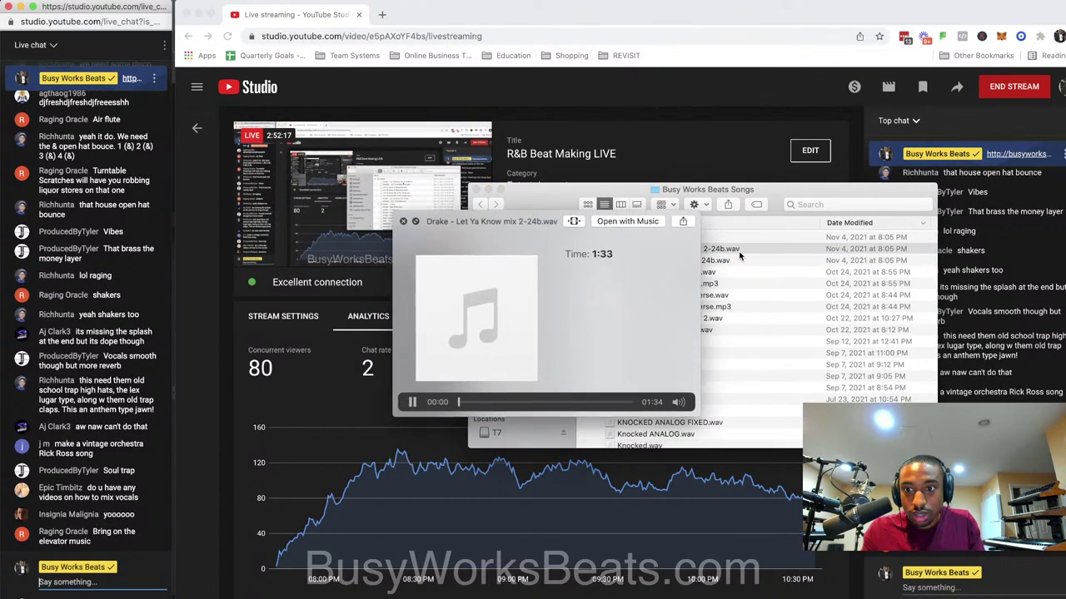
key("space")
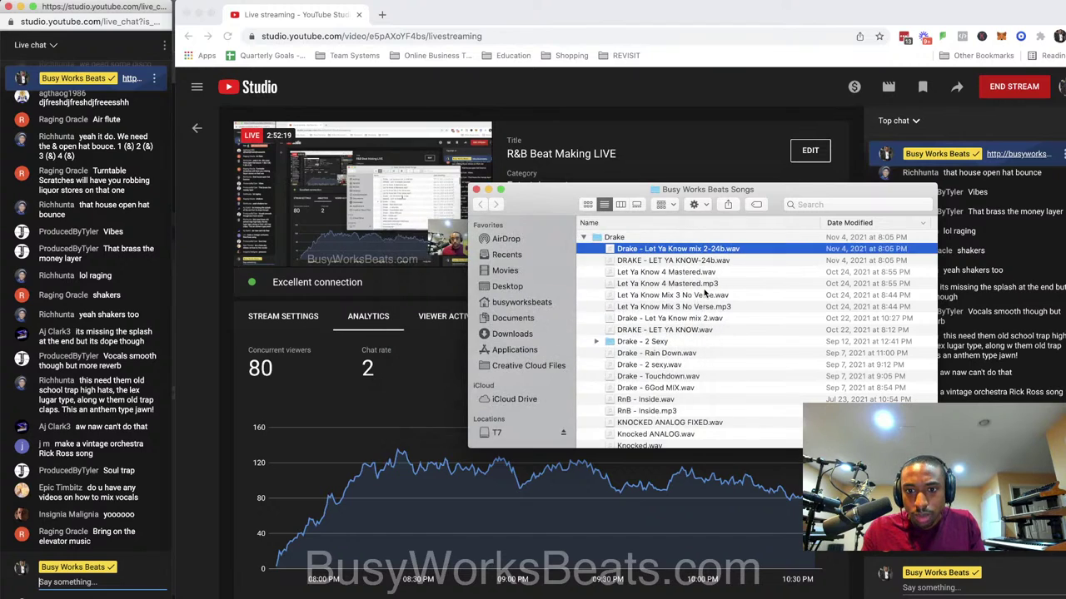
scroll(698, 300, "down", 3)
left_click(681, 304)
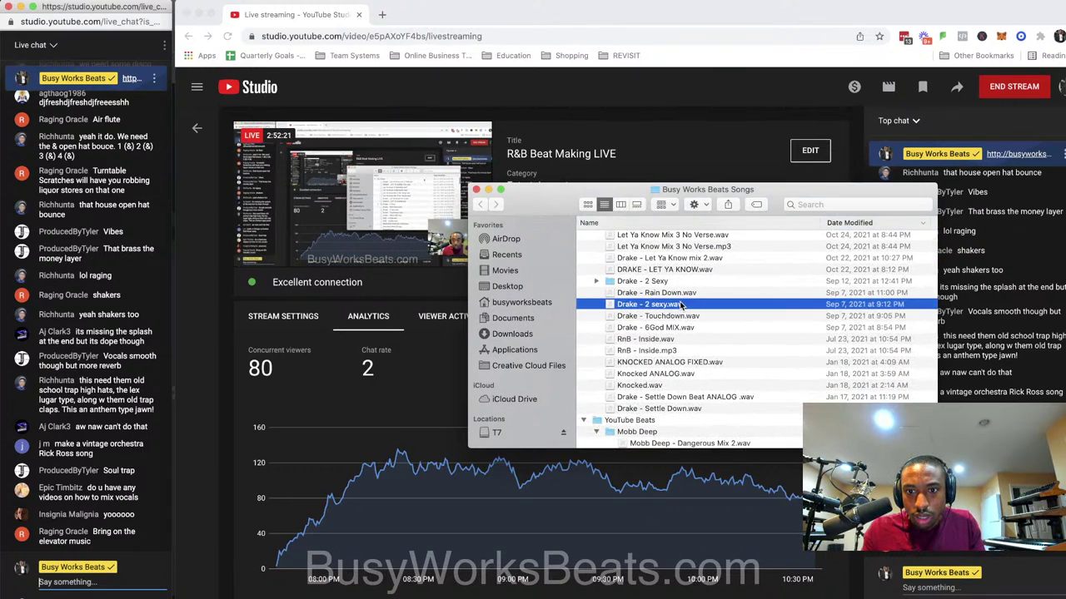
key("space")
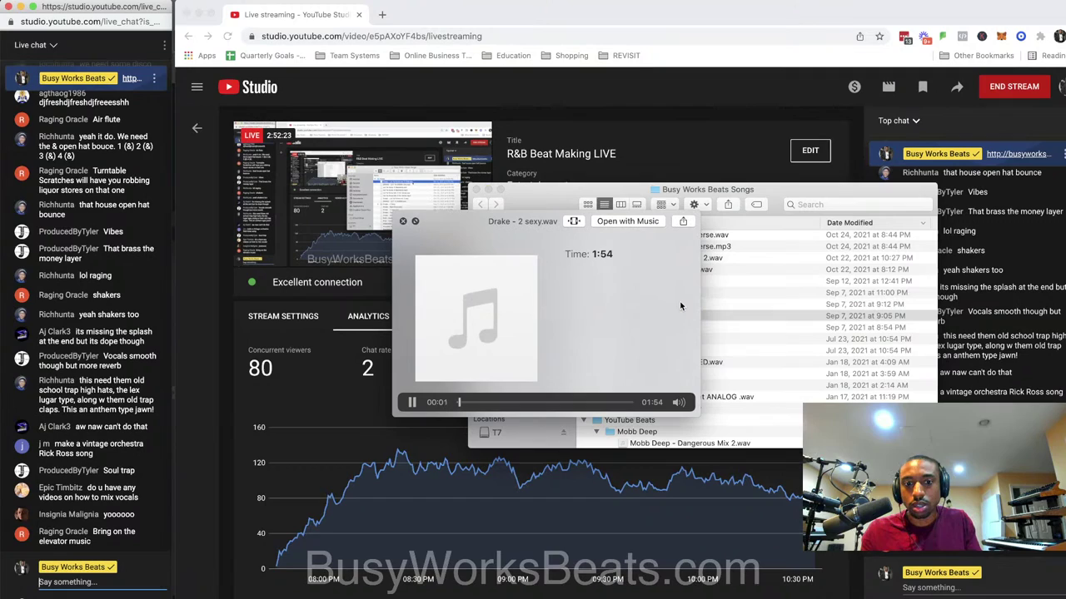
key("space")
Preview Drake - Rain Down.wav, Drake - Touchdown.wav and Drake - 6God MIX.wav.
left_click(678, 300)
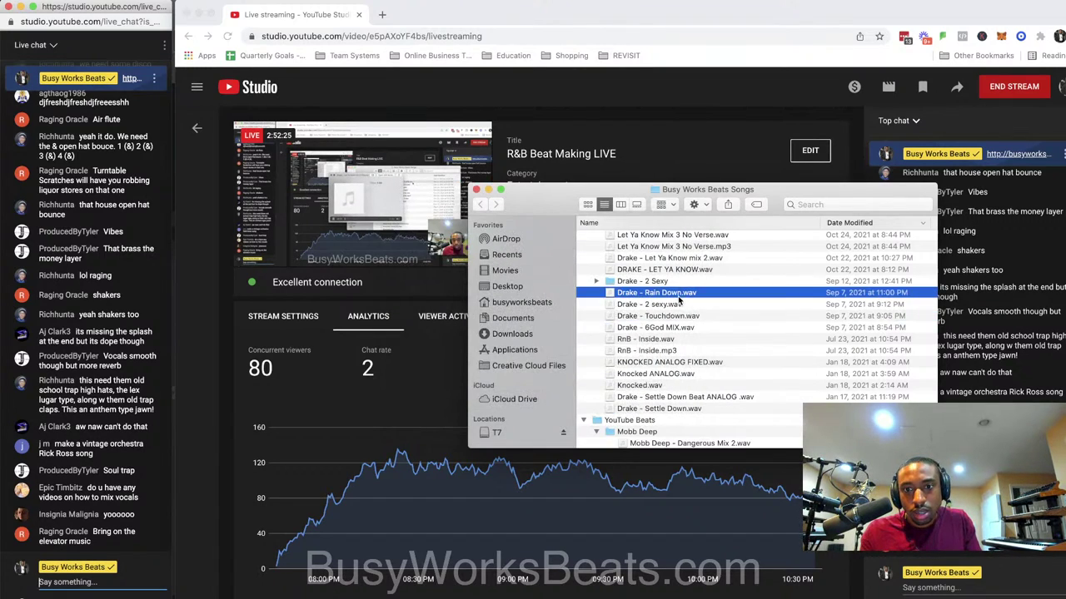
key("space")
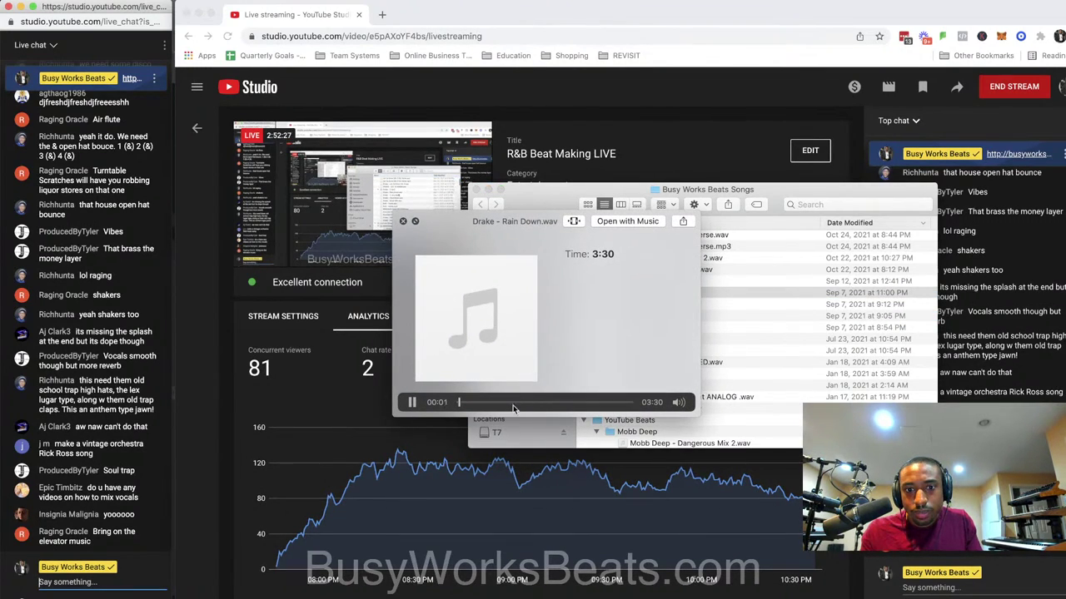
key("space")
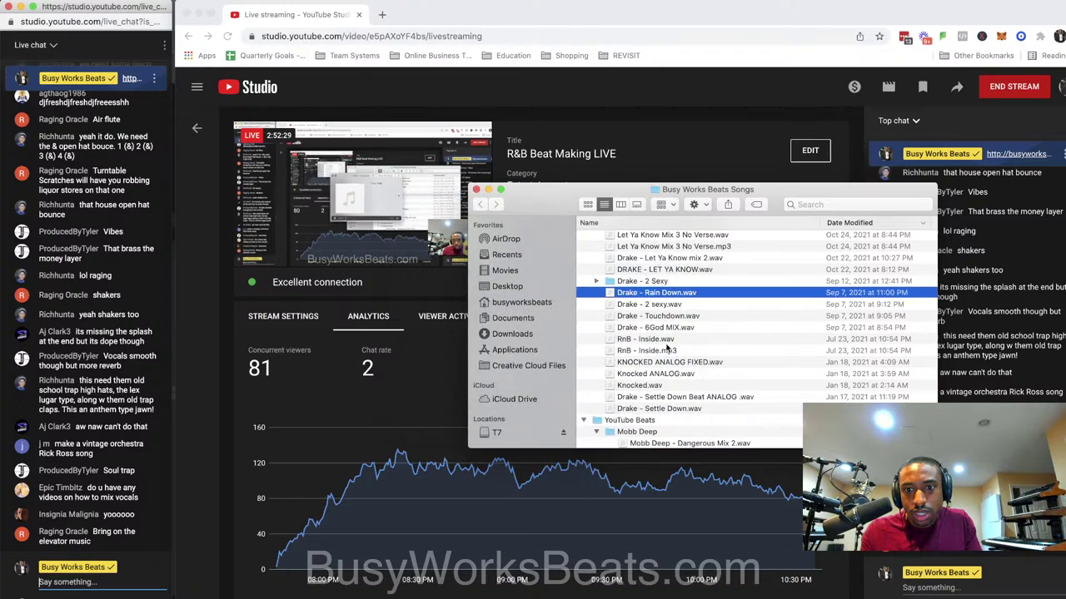
left_click(689, 319)
key("space")
key("Down")
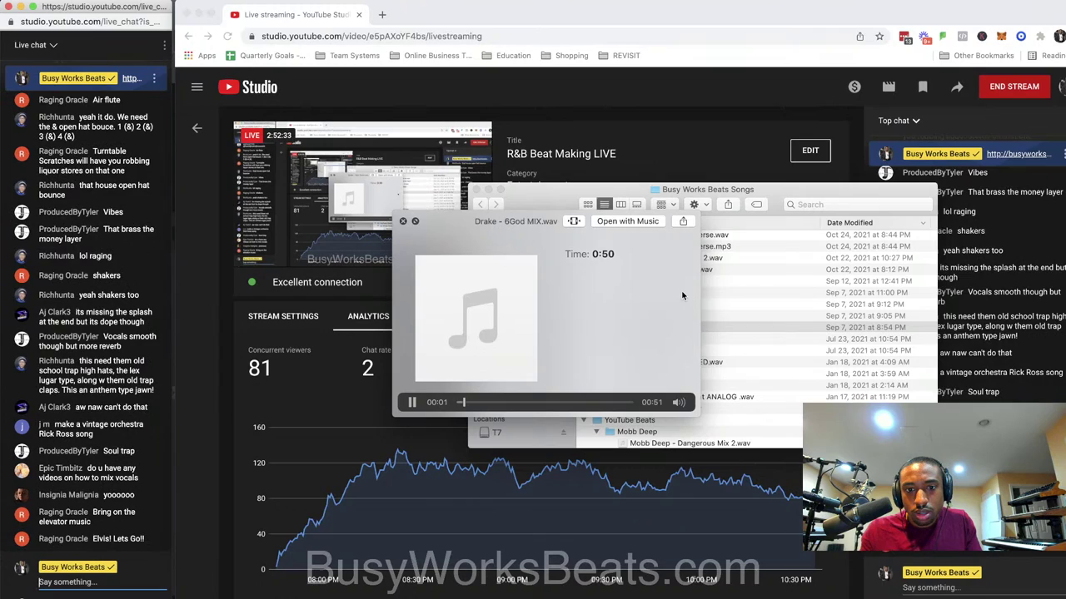
key("space")
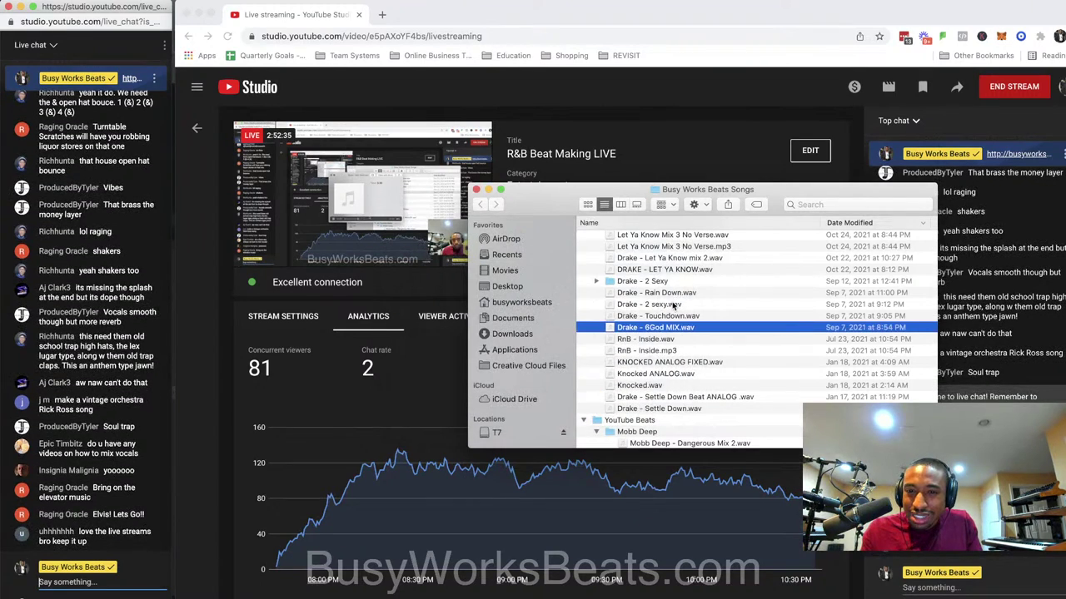
Preview Drake - Rain Down.wav again and switch back to FL Studio.
left_click(671, 293)
key("space")
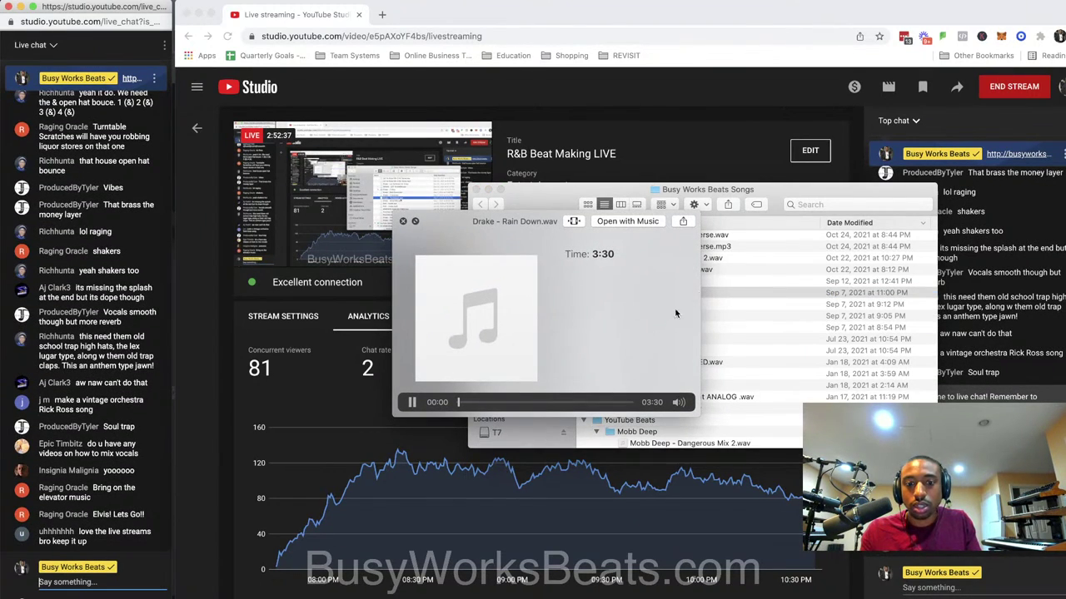
key("super+Tab")
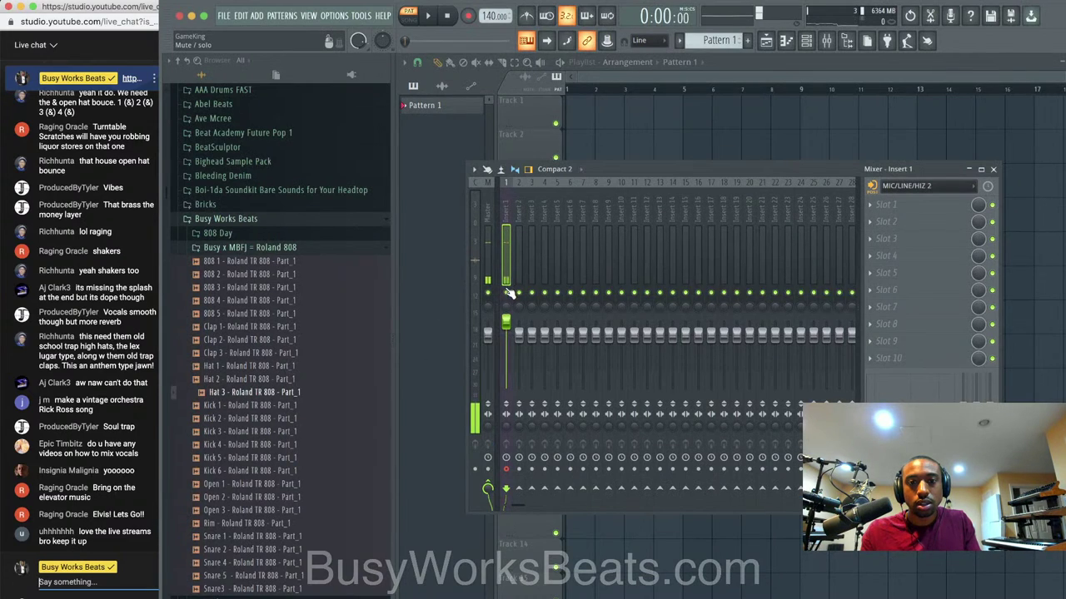
Minimize FL Studio, stop and close the Rain Down preview, then return to FL Studio.
left_click(193, 17)
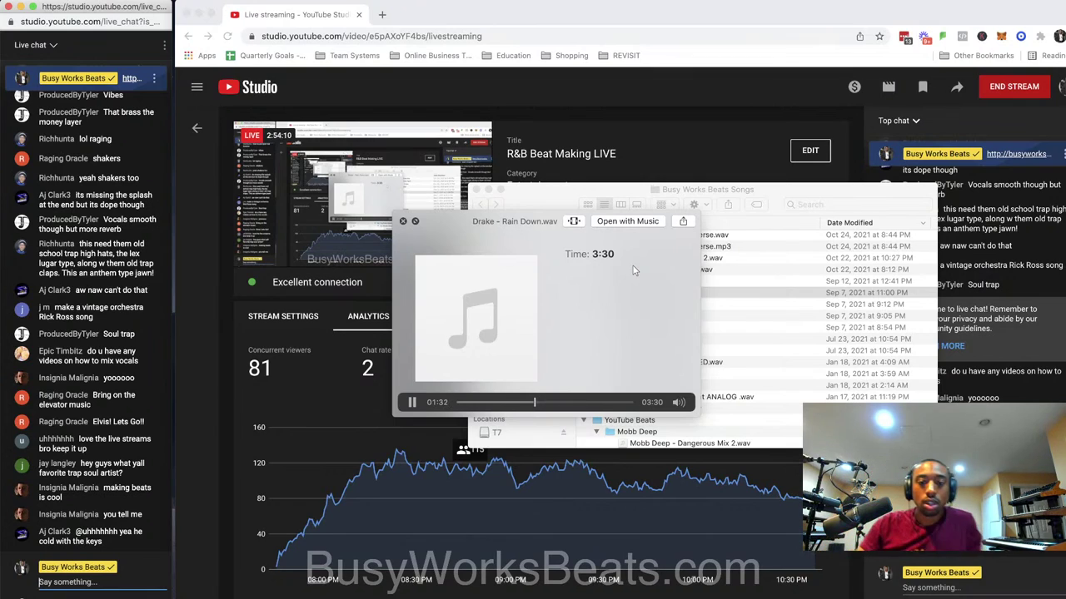
left_click(403, 221)
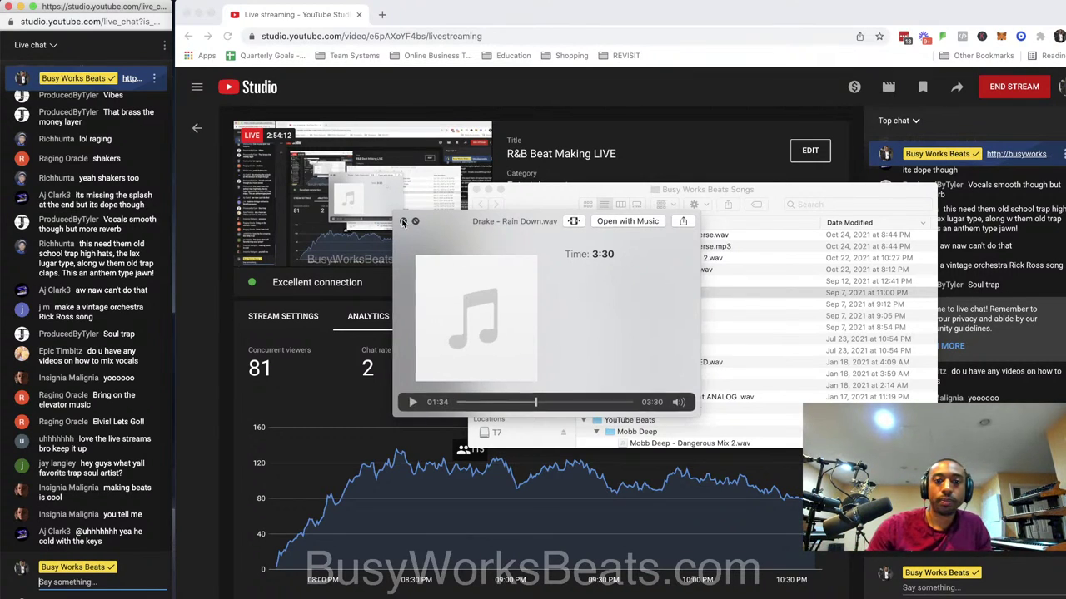
left_click(437, 531)
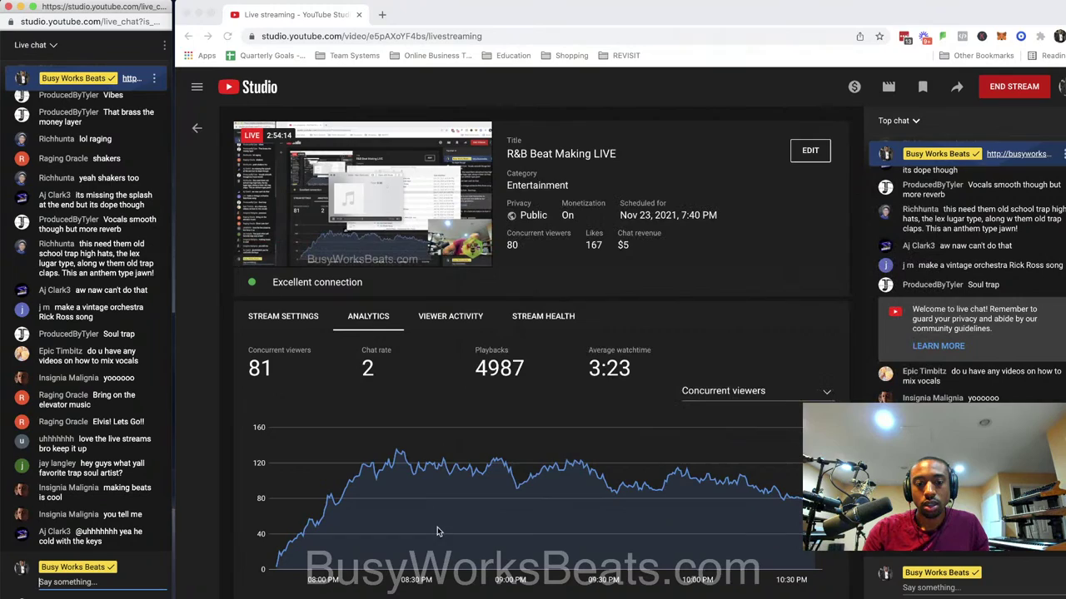
key("super+Tab")
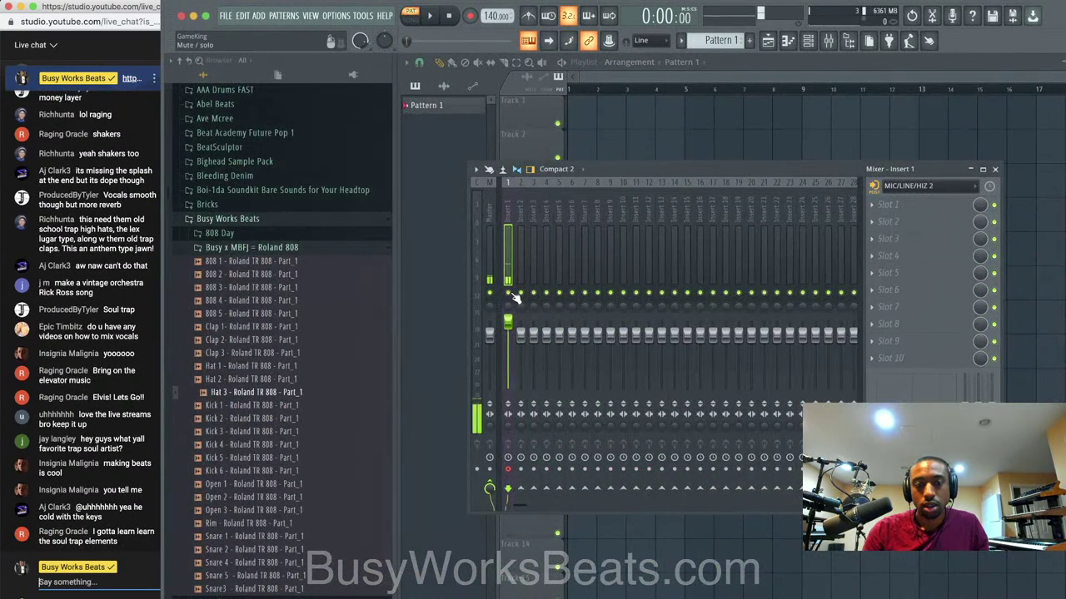
Reset Insert 1's volume and load the Mic LOUD No Noise state onto it.
right_click(509, 322)
left_click(519, 329)
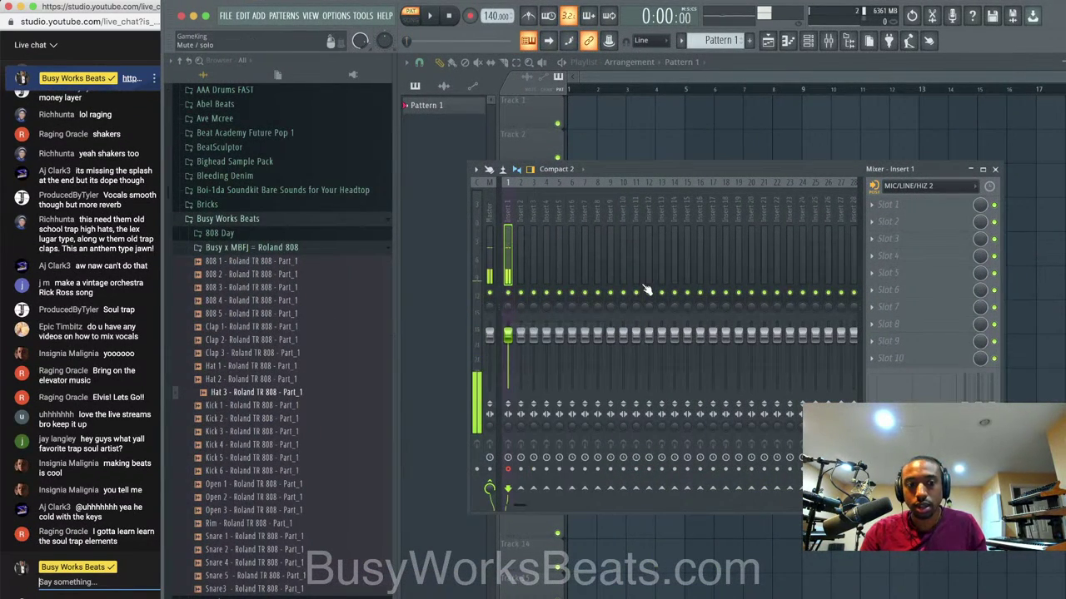
right_click(508, 221)
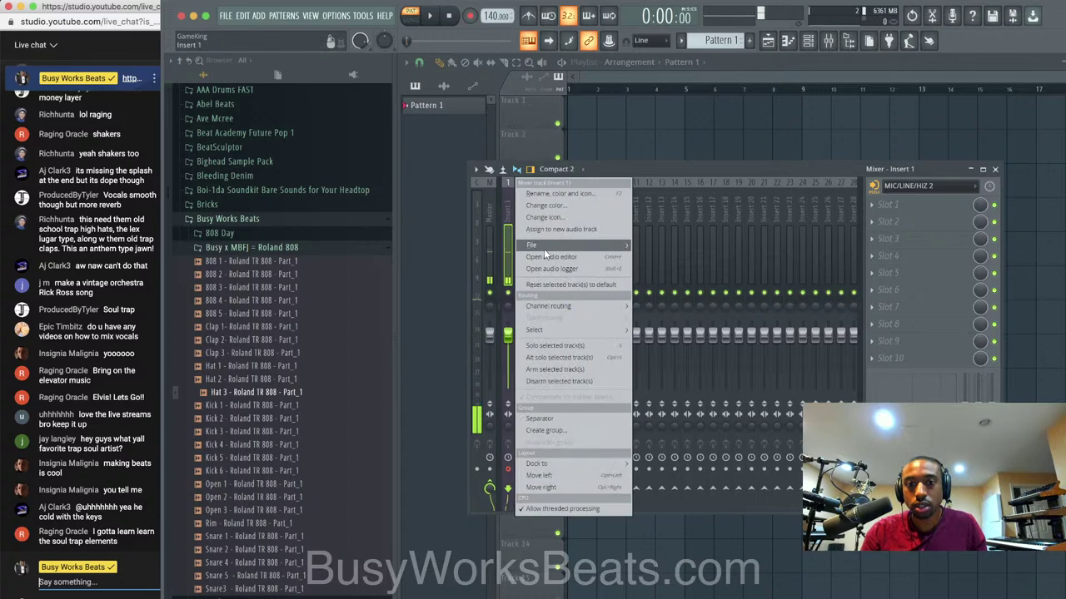
mouse_move(545, 248)
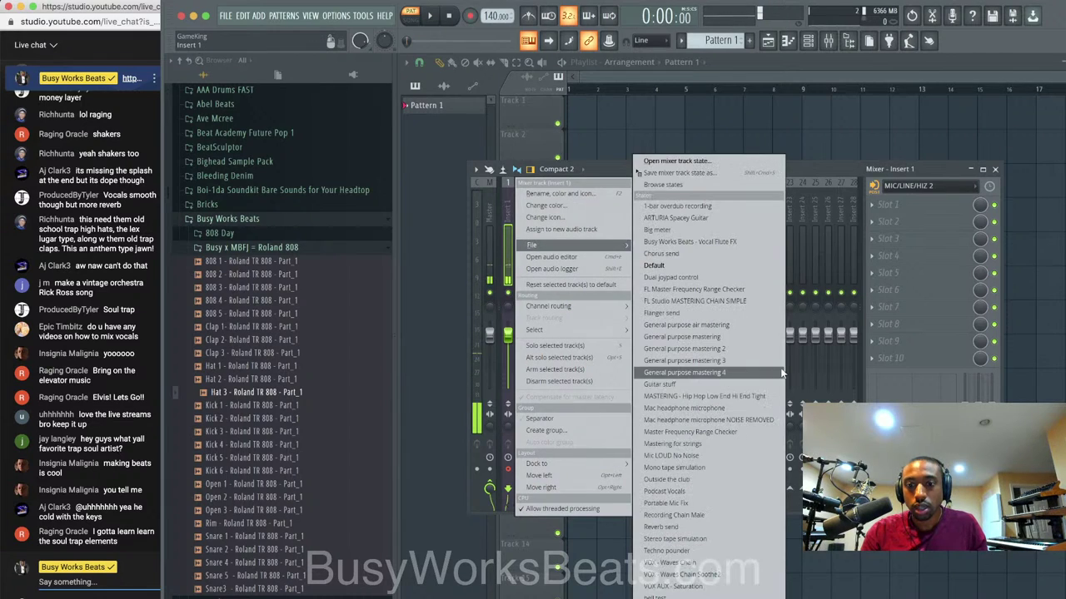
left_click(714, 454)
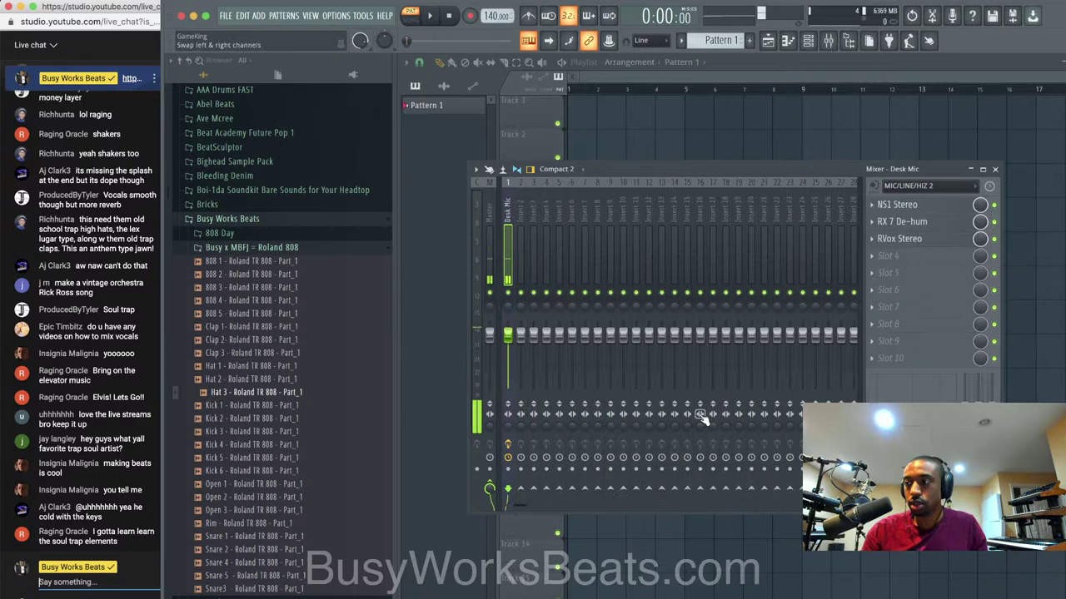
Set Insert 2's audio input to MIC/LINE 3.
left_click(523, 213)
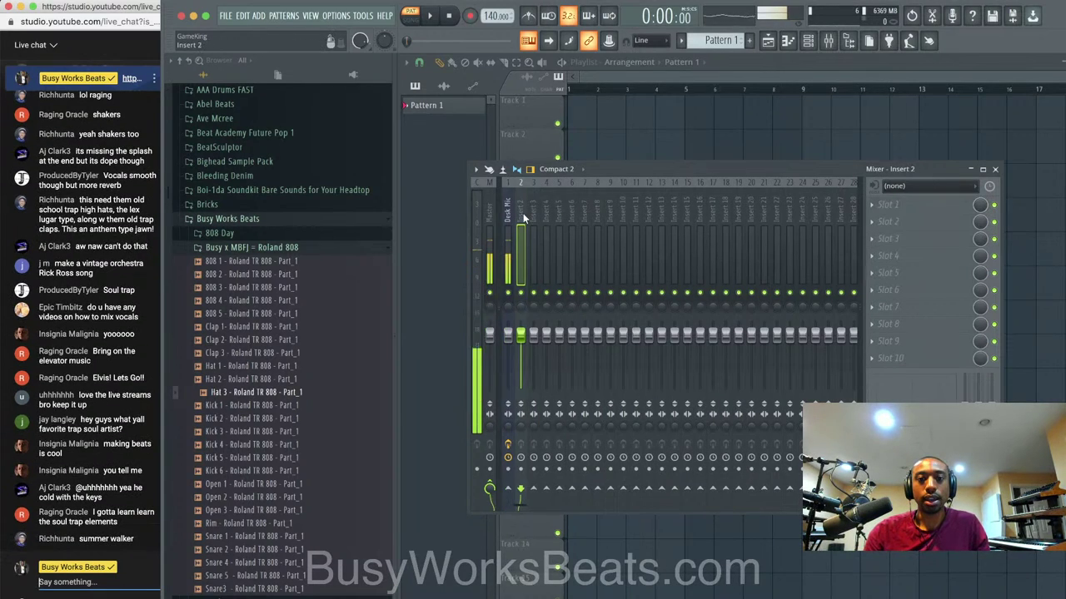
left_click(924, 186)
left_click(874, 271)
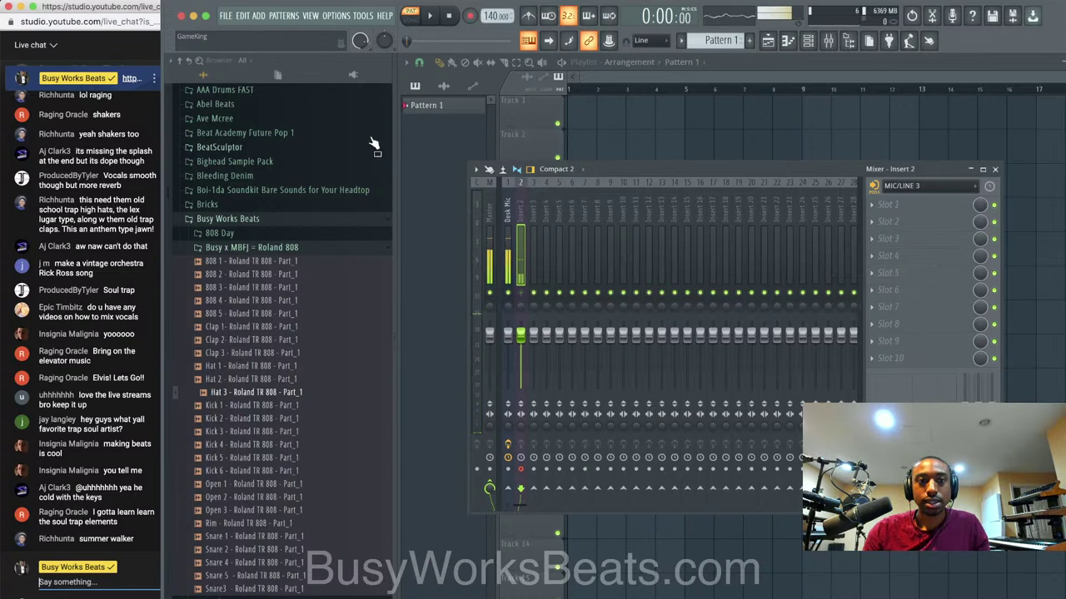
left_click(224, 15)
Save the project as 'Live Stream - Bryson Tiller - Trap Soul - 90s Vibe.flp'.
left_click(258, 86)
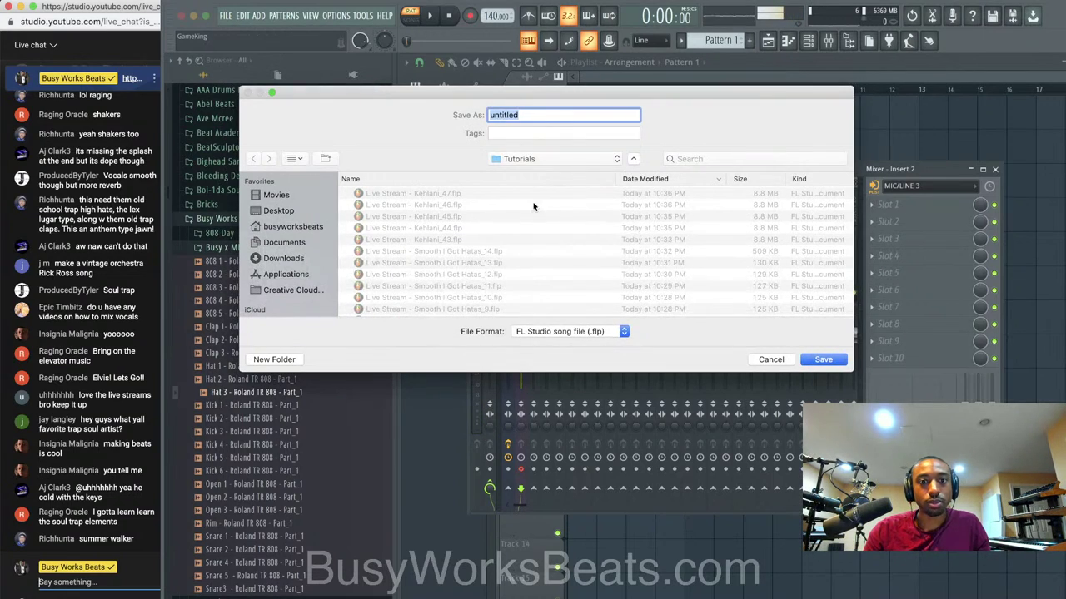
type("Live")
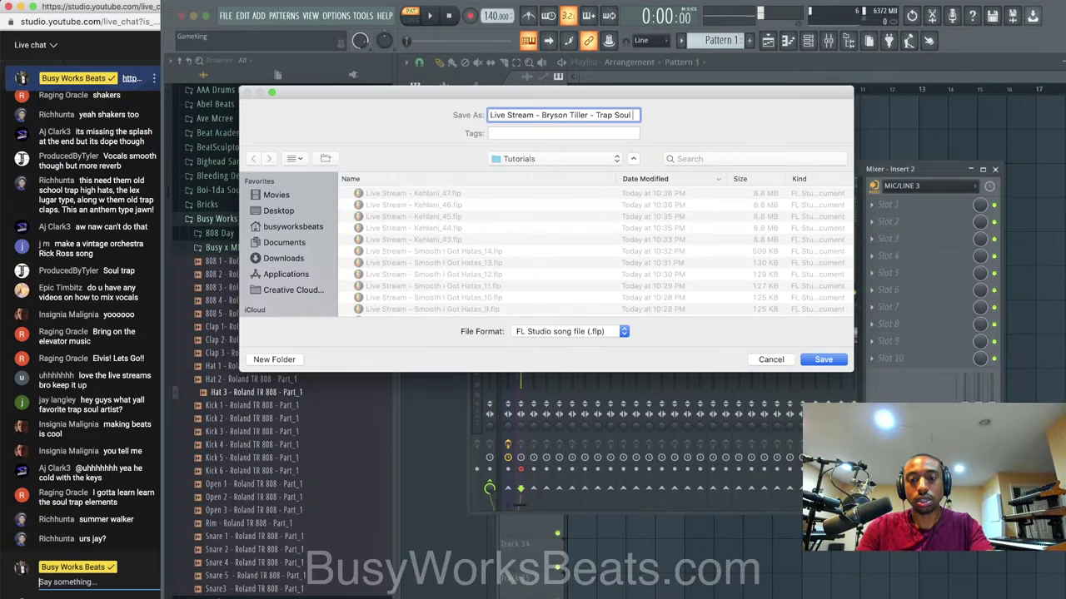
type("Stream - Bryson Tiller - Trap Soul - 90s Vibe")
key("Return")
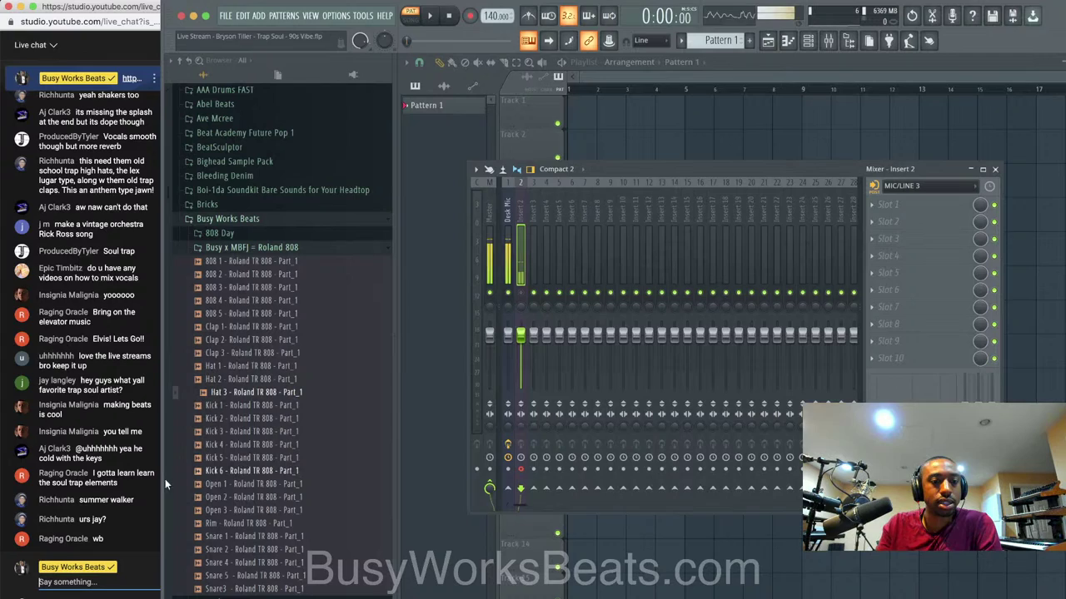
left_click(100, 581)
type("http")
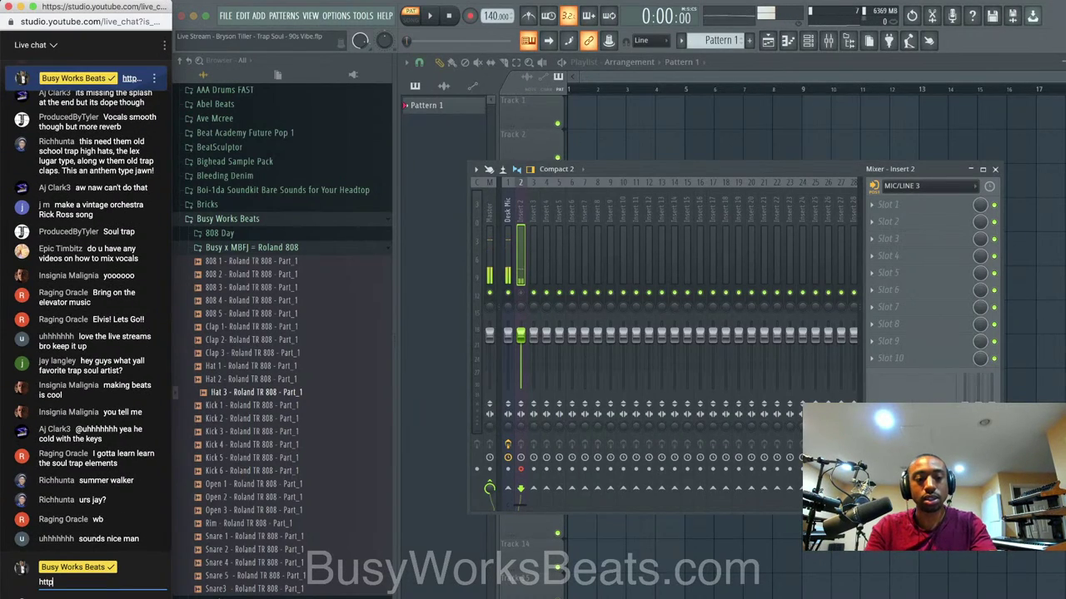
key("BackSpace")
key("BackSpace")
key("BackSpace")
key("BackSpace")
key("BackSpace")
key("BackSpace")
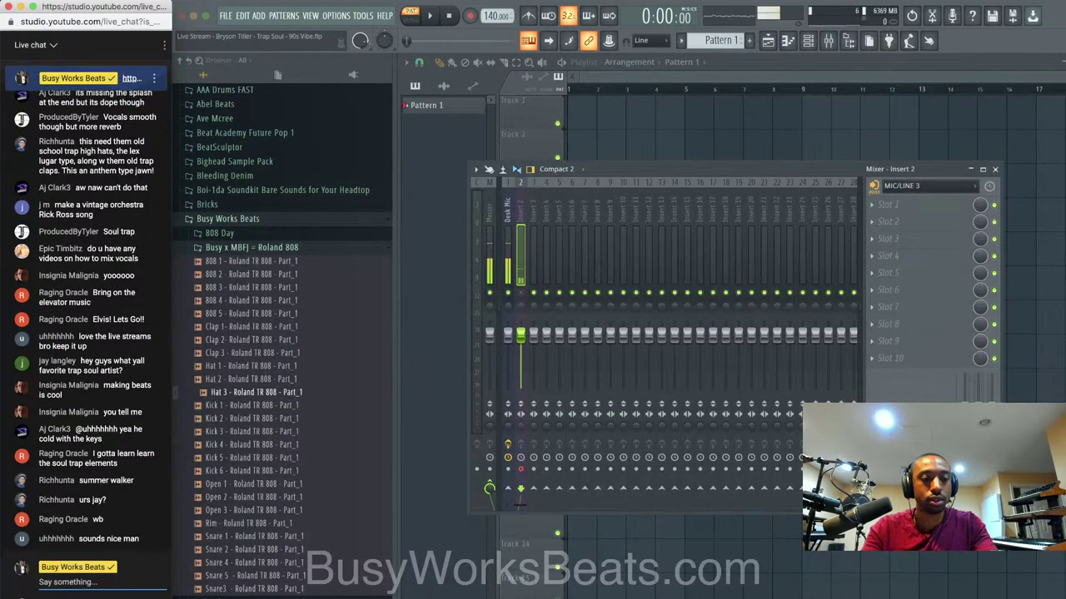
type("http://busyworks")
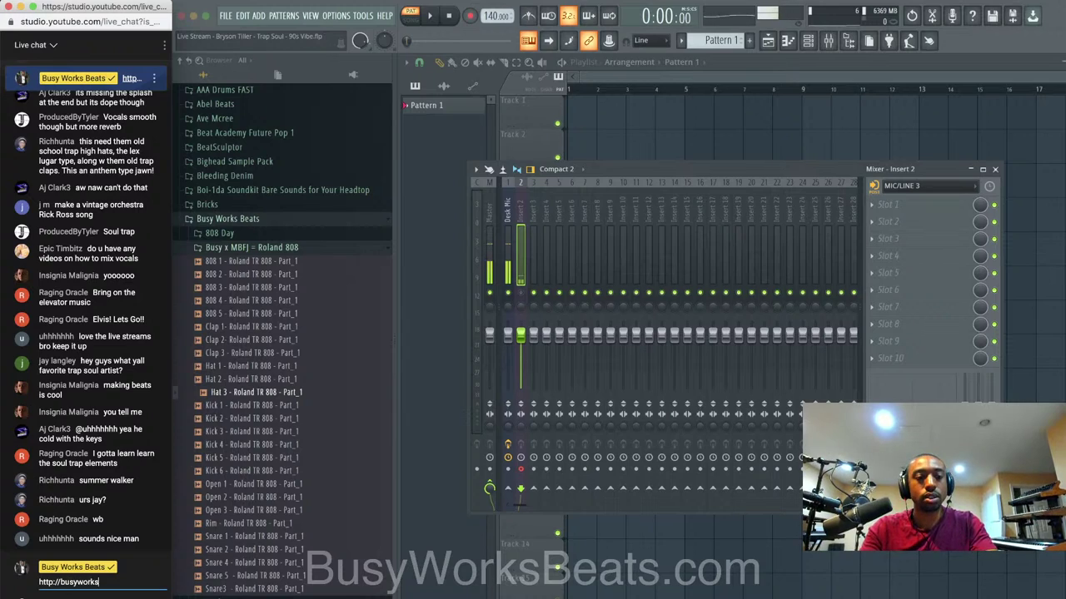
type("beats.com/premiu")
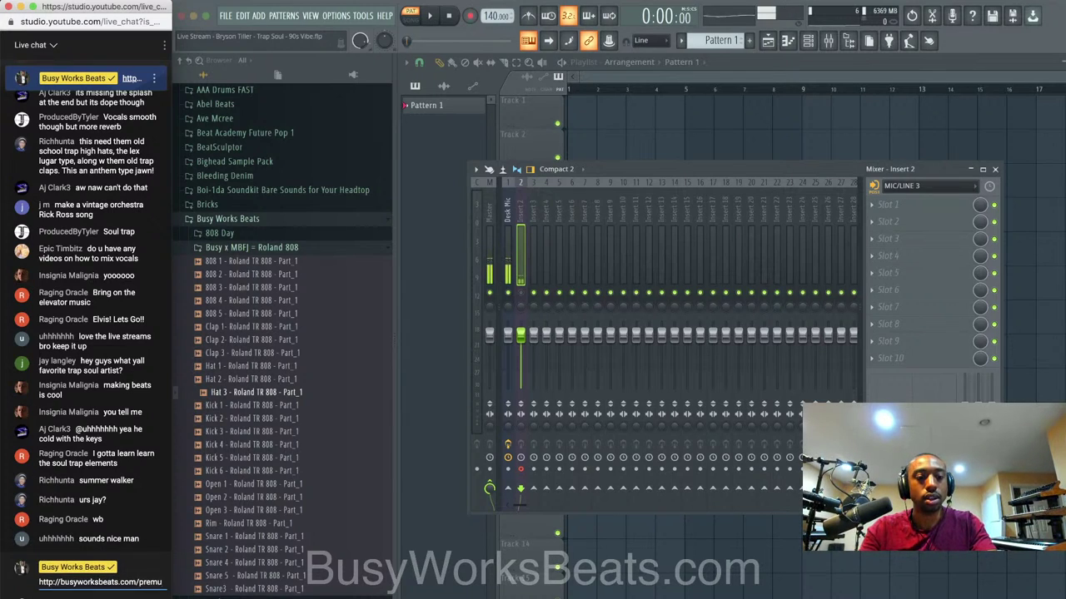
type("m")
key("Return")
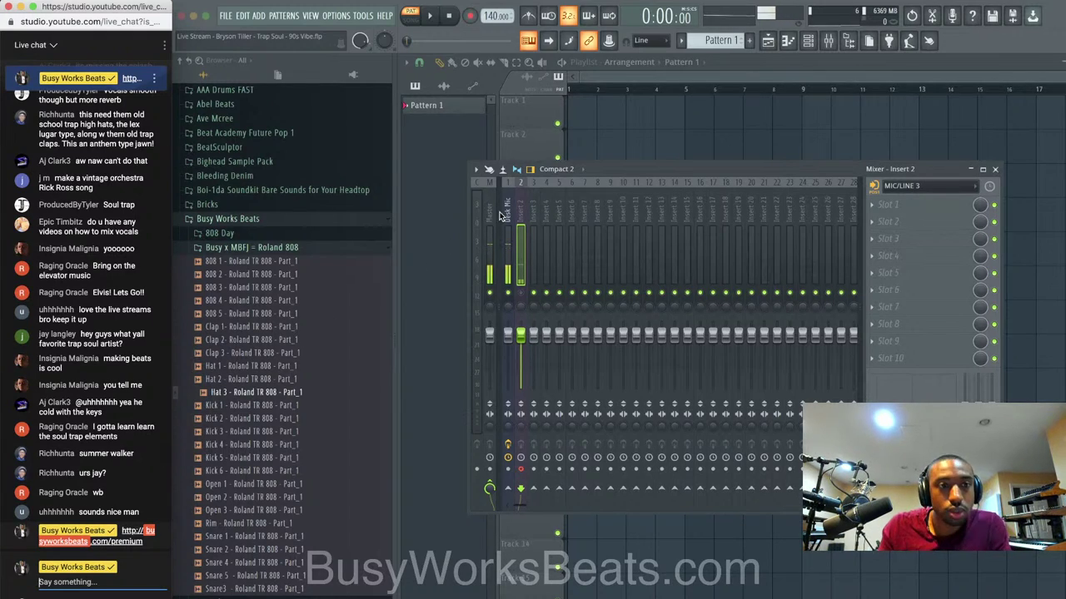
Return to FL Studio and select the Desk Mic insert (Insert 2) in the mixer.
left_click(616, 170)
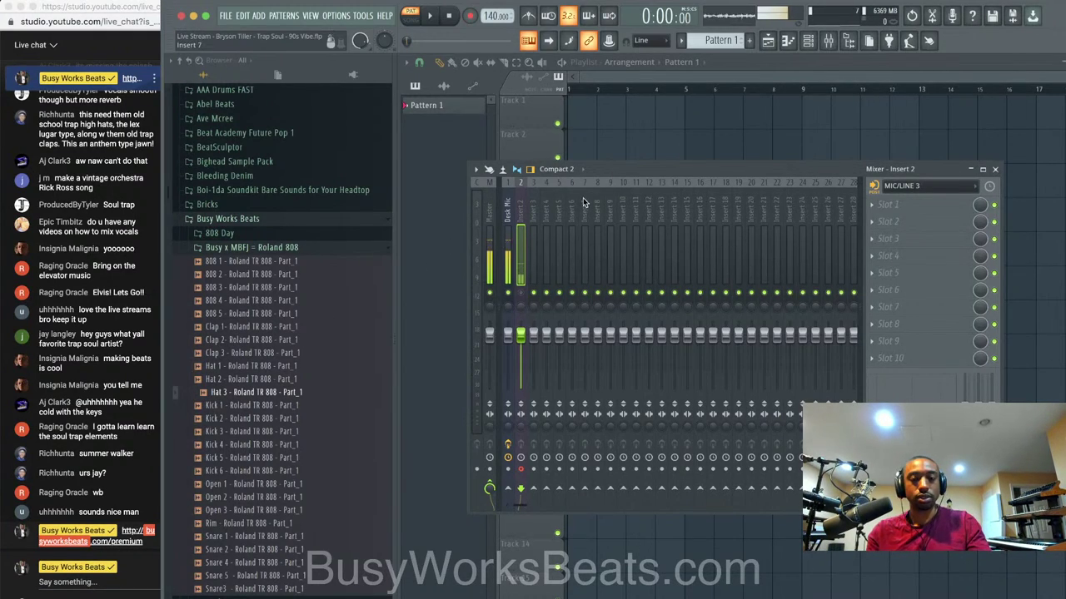
left_click(510, 274)
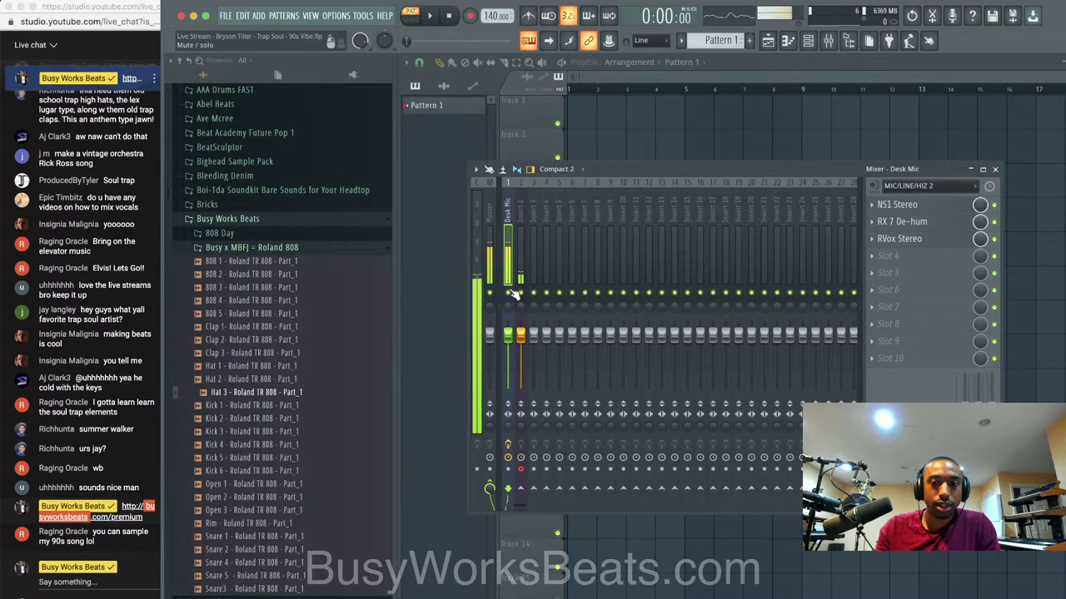
left_click(520, 266)
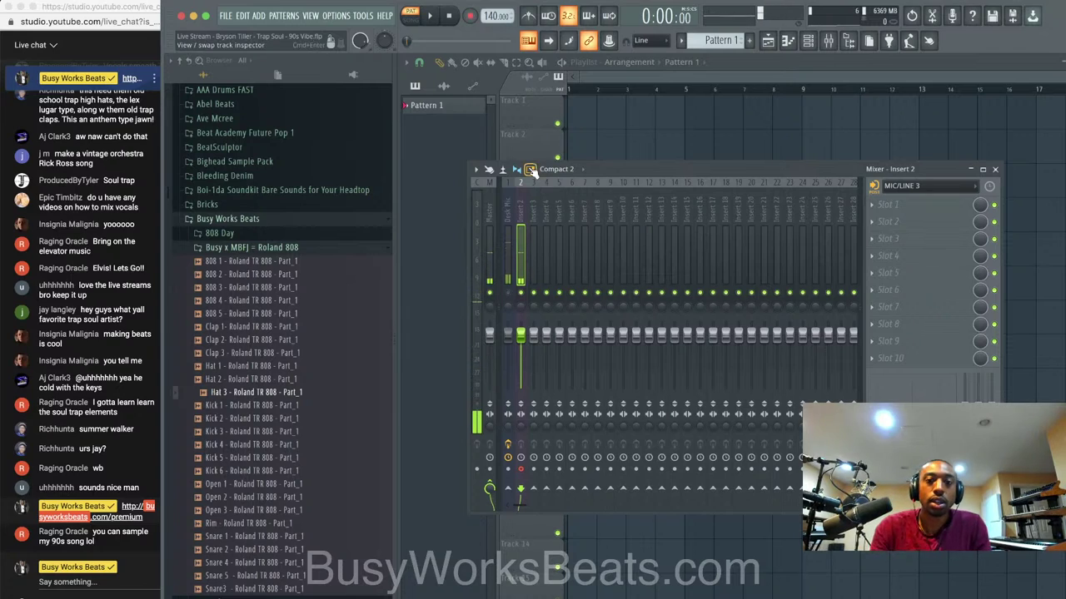
Tap the tempo in at 140 BPM with the tempo tapper, then switch to song mode.
right_click(497, 16)
left_click(608, 34)
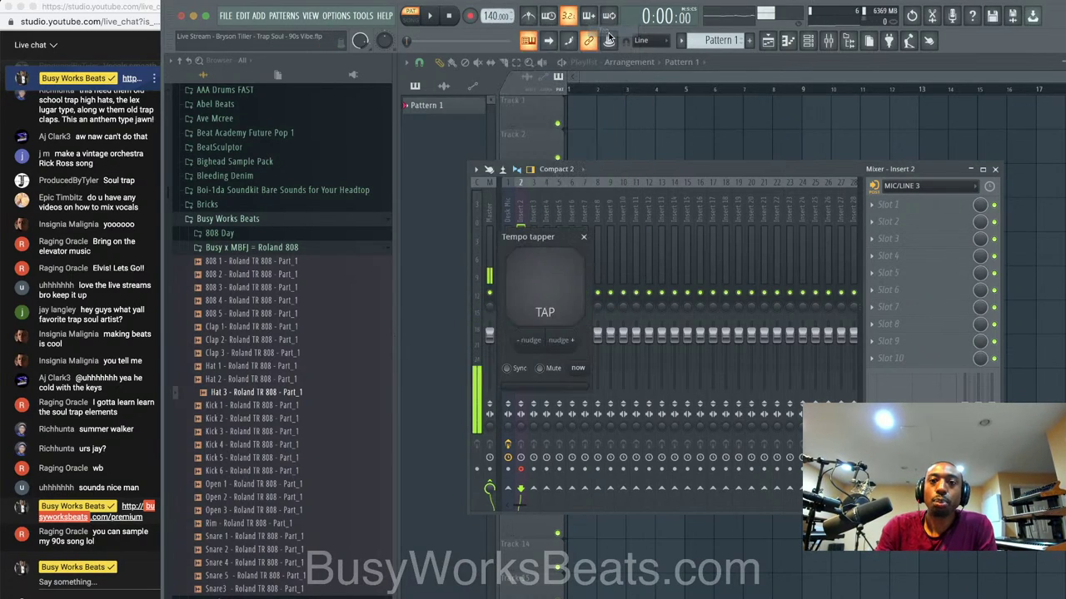
left_click(556, 274)
left_click(556, 275)
left_click(557, 273)
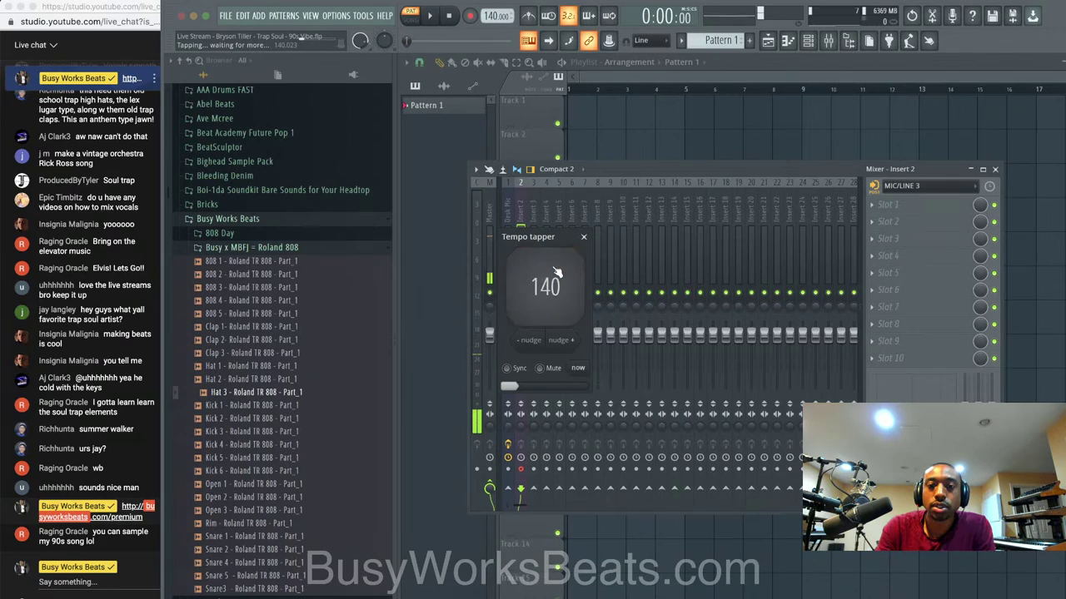
left_click(556, 275)
left_click(556, 275)
left_click(583, 236)
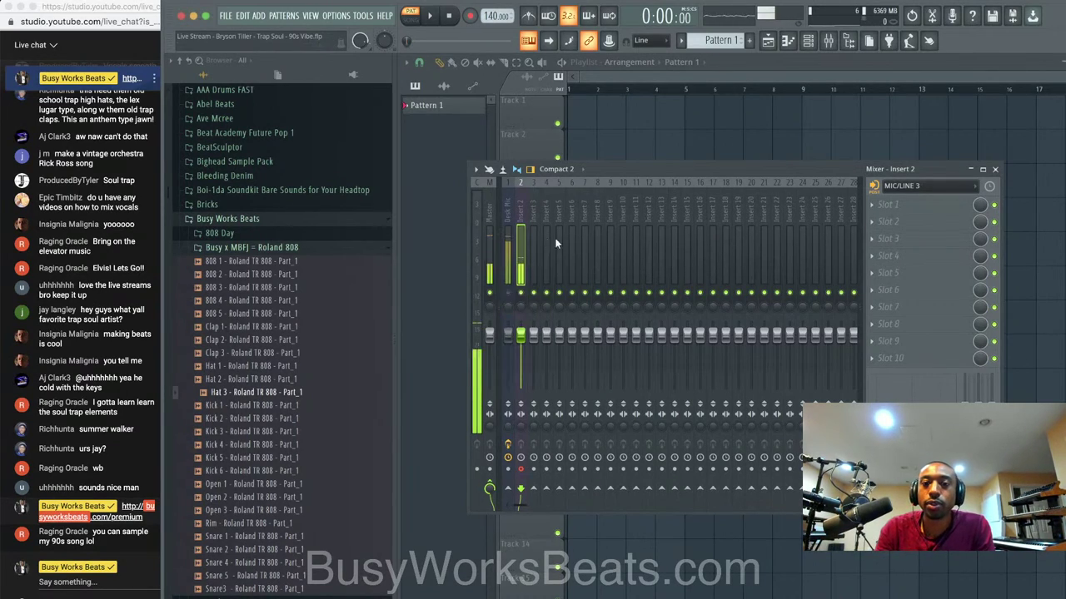
left_click(419, 23)
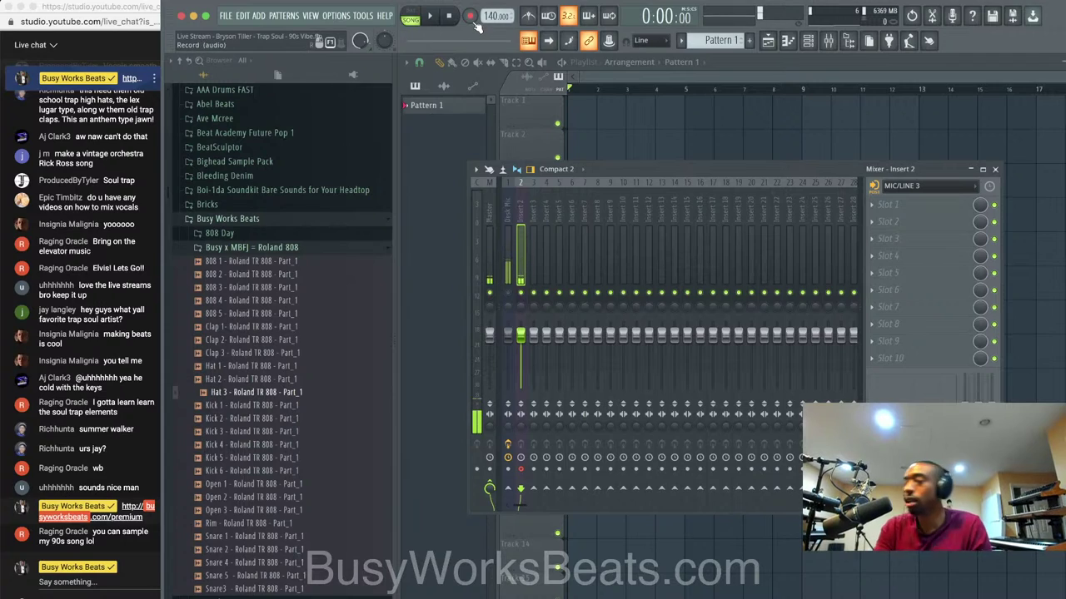
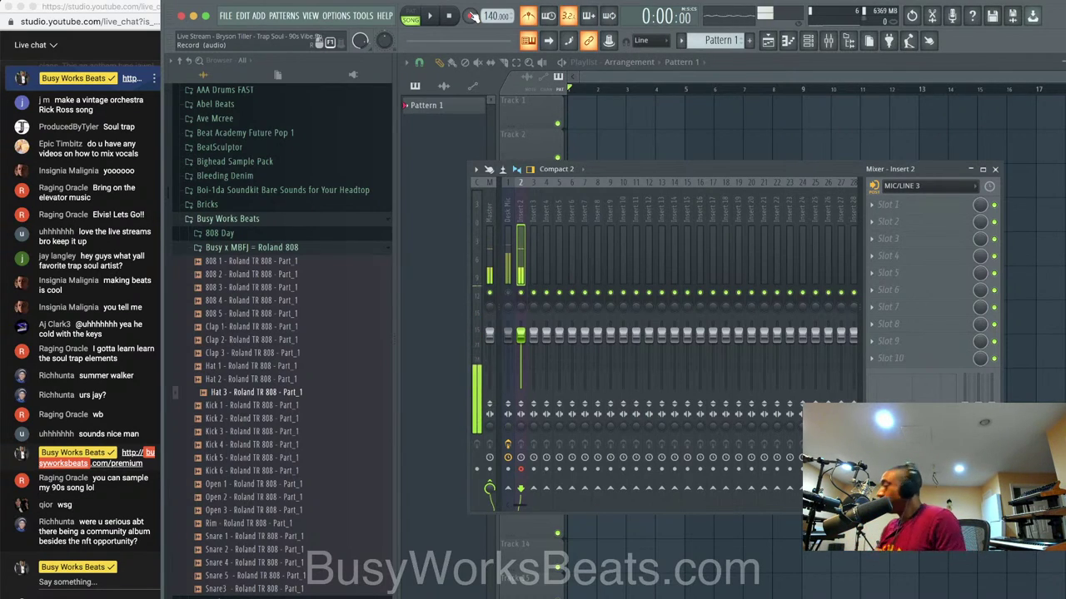
Record a first vocal take as an audio clip into the playlist on track 1.
left_click(471, 16)
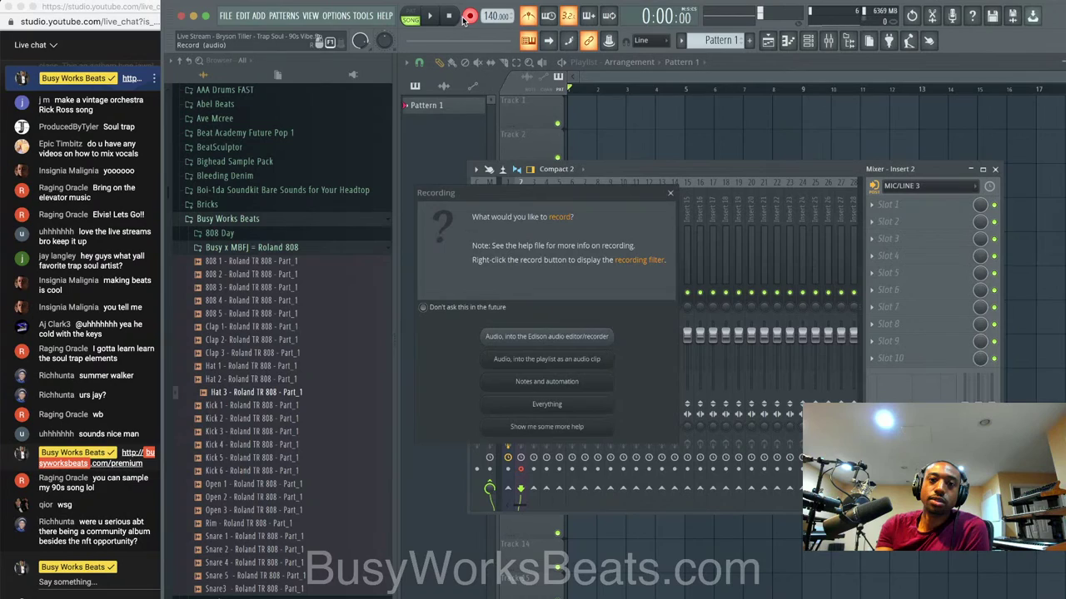
left_click(574, 362)
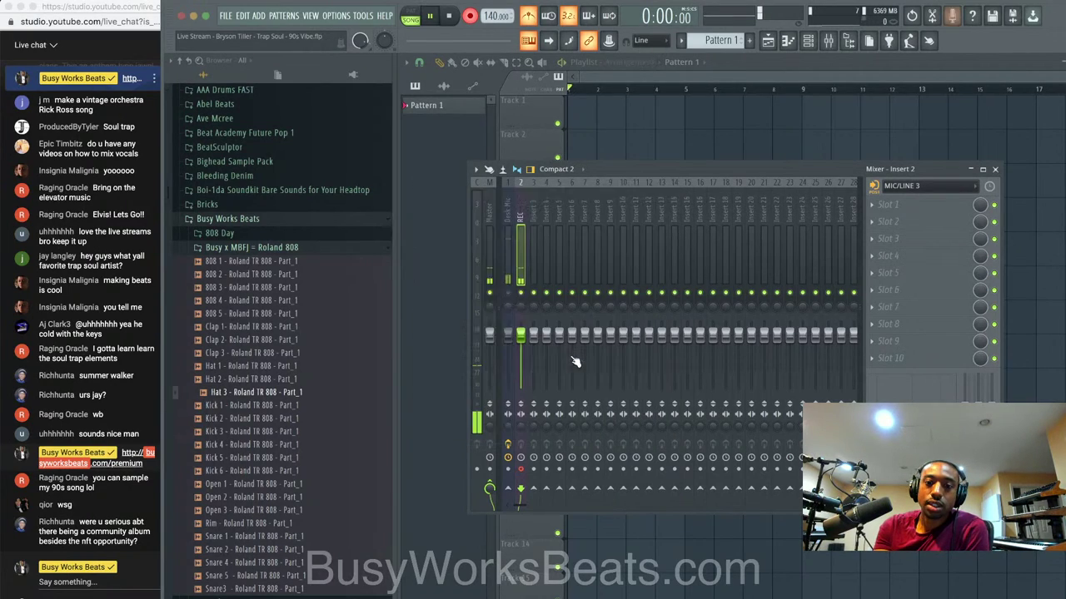
right_click(714, 151)
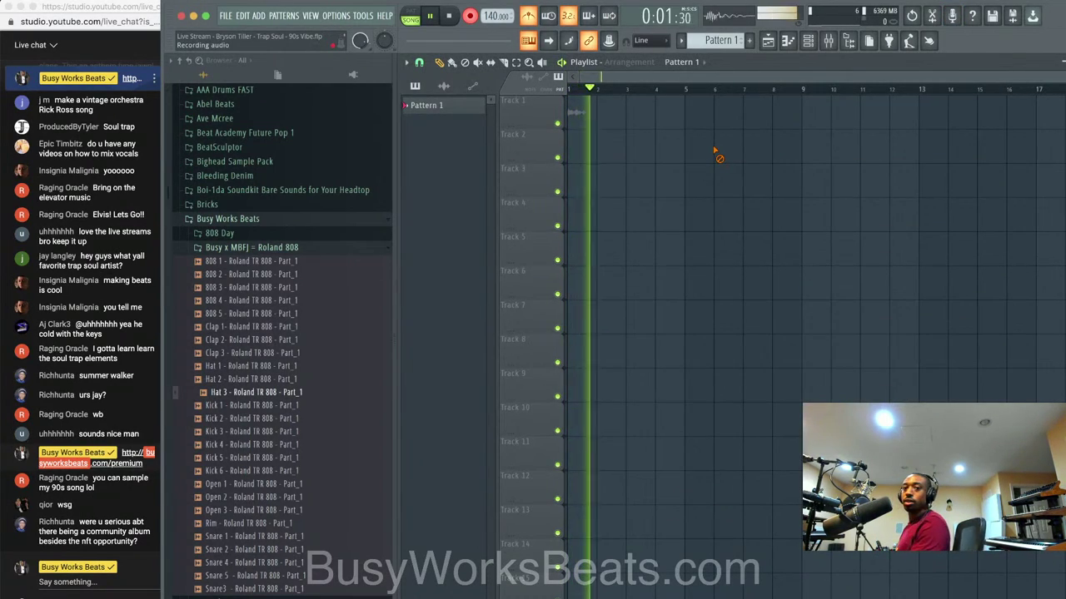
key("space")
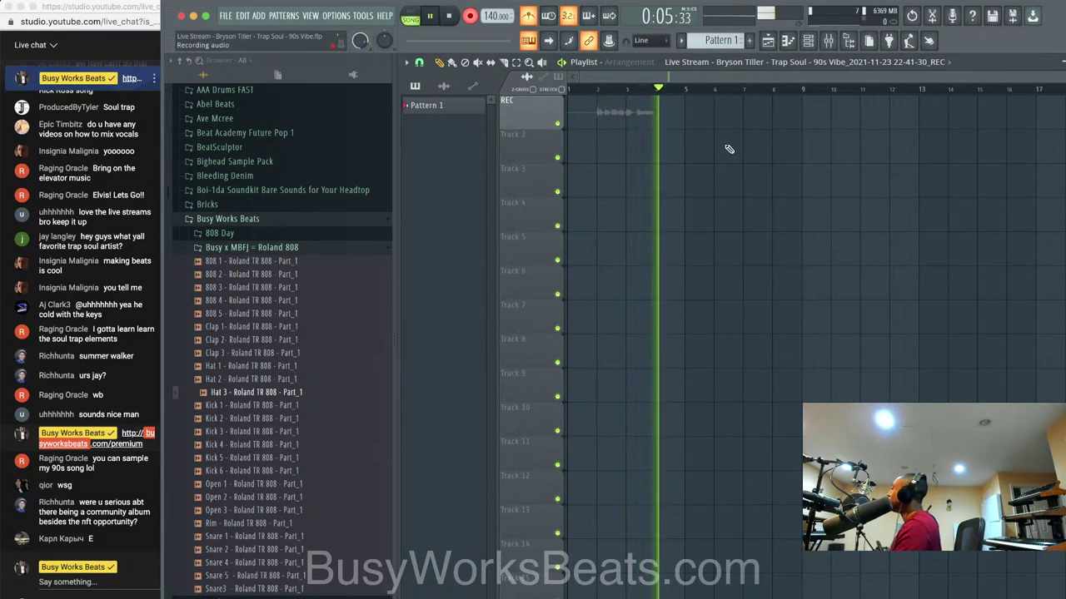
key("space")
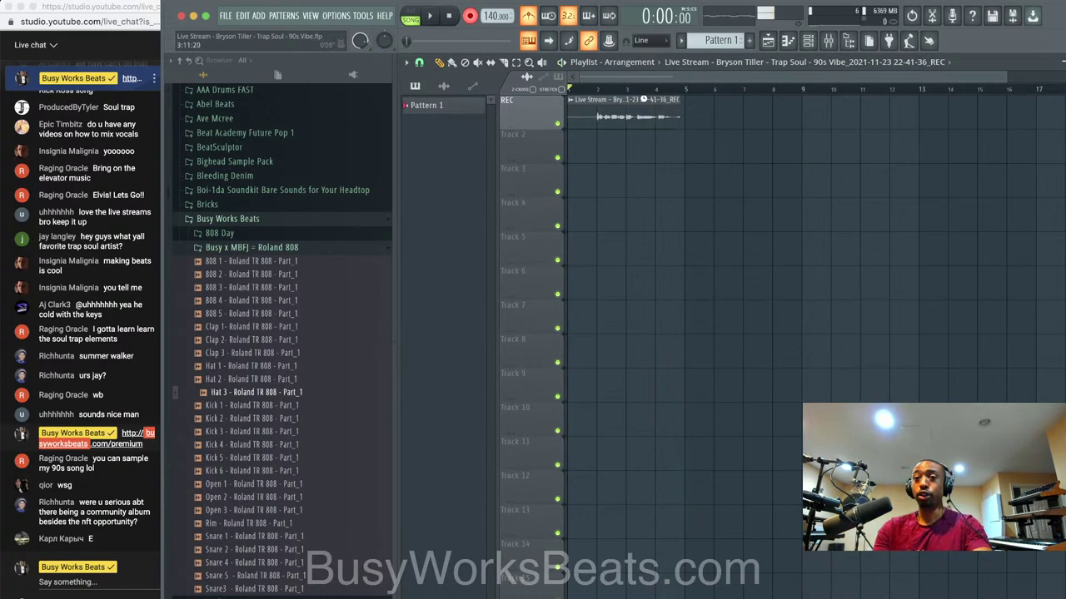
Delete the bad take, re-record the vocal, and trim the clip's end to near bar 13.
right_click(647, 111)
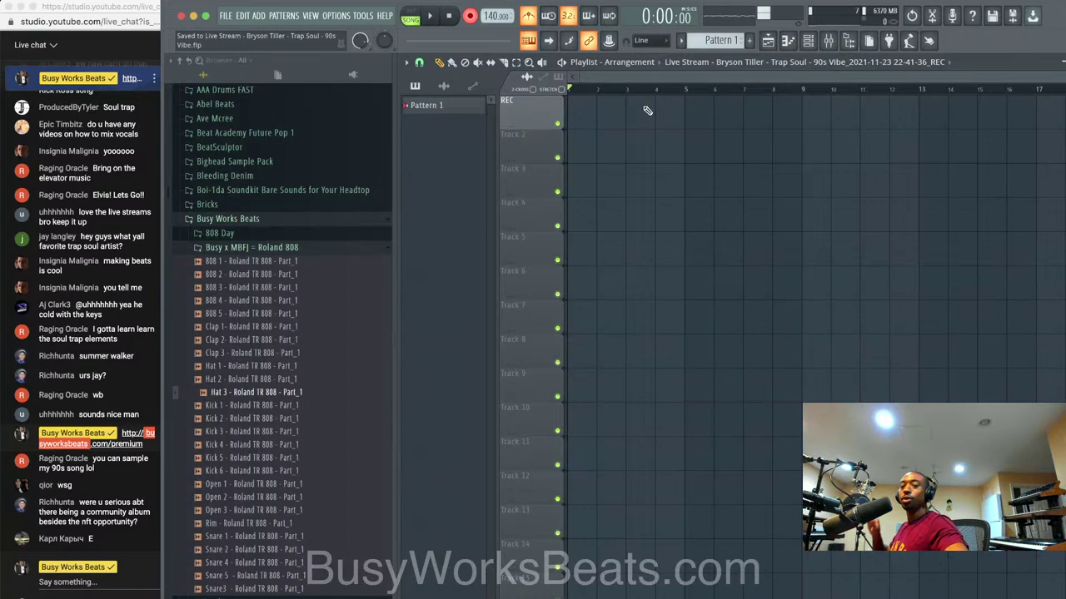
key("space")
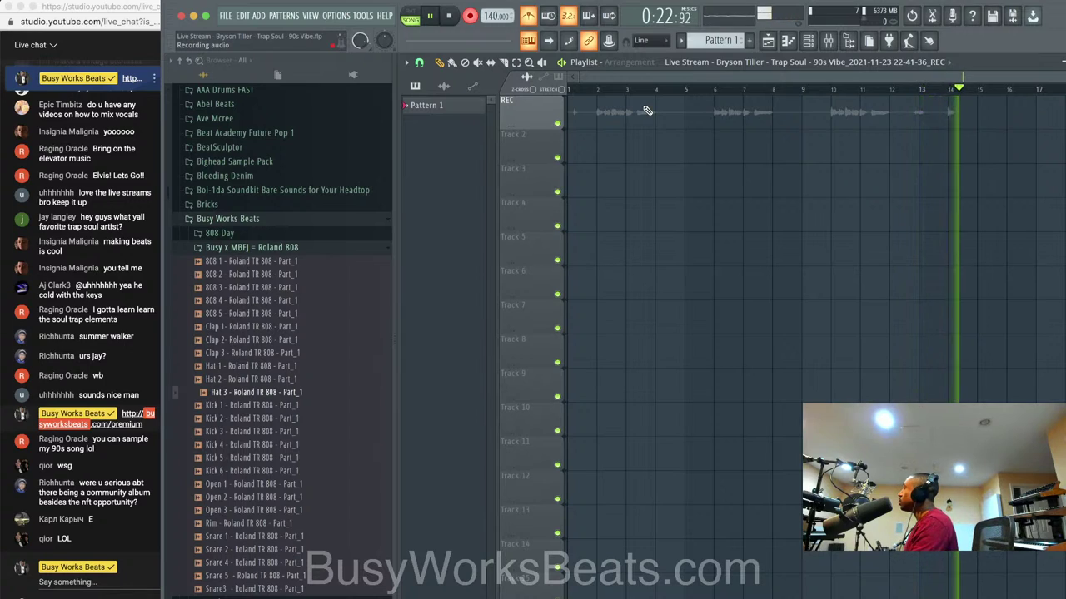
key("space")
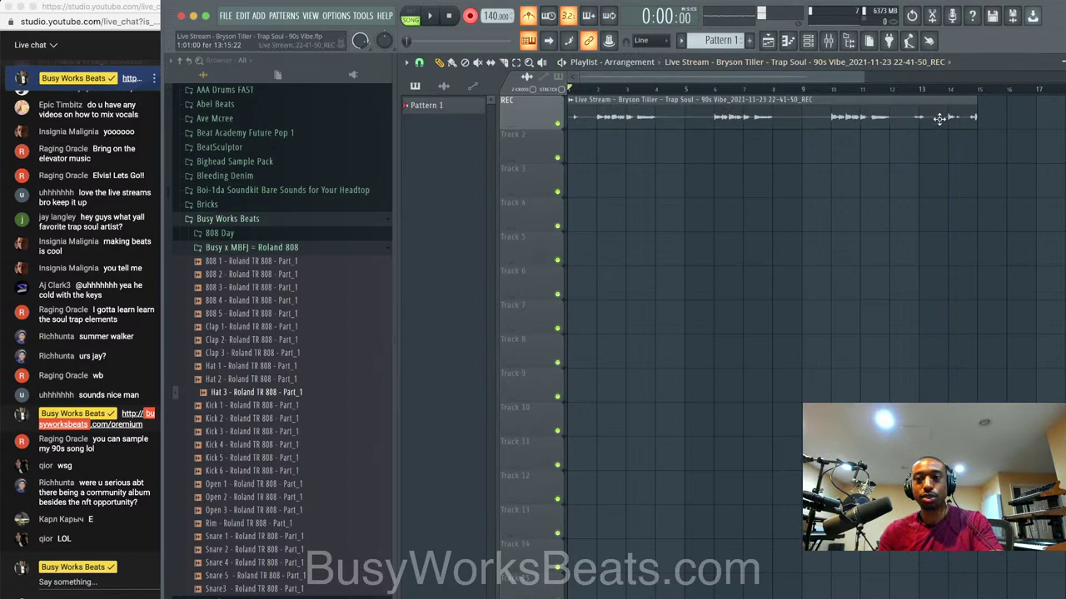
left_click_drag(974, 116, 914, 116)
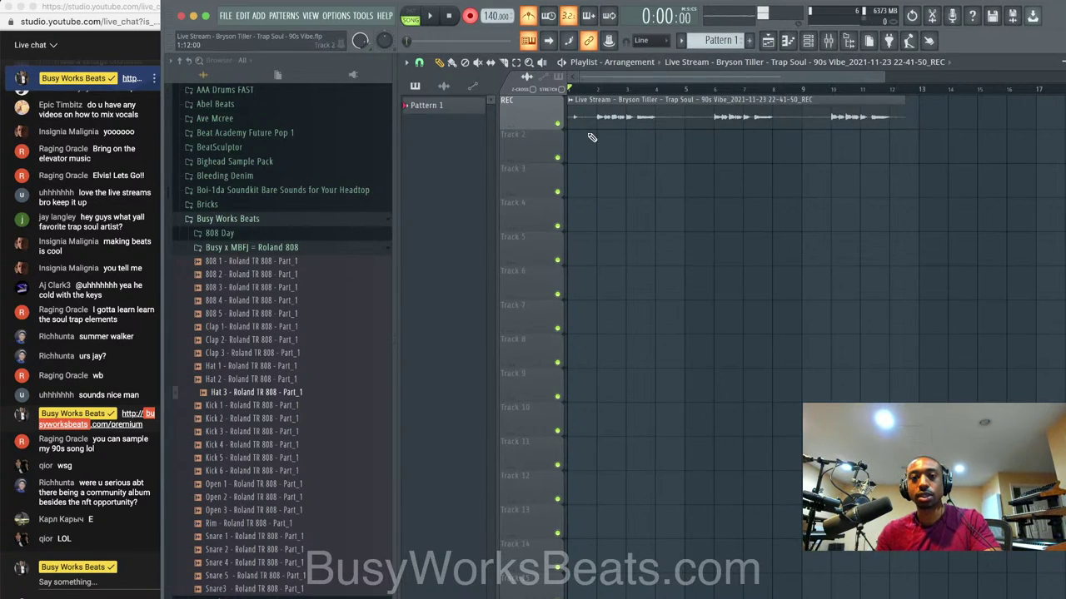
Trim the start of the Track 1 clip and check the newest channel in the channel rack and mixer.
left_click_drag(569, 117, 590, 120)
left_click(843, 40)
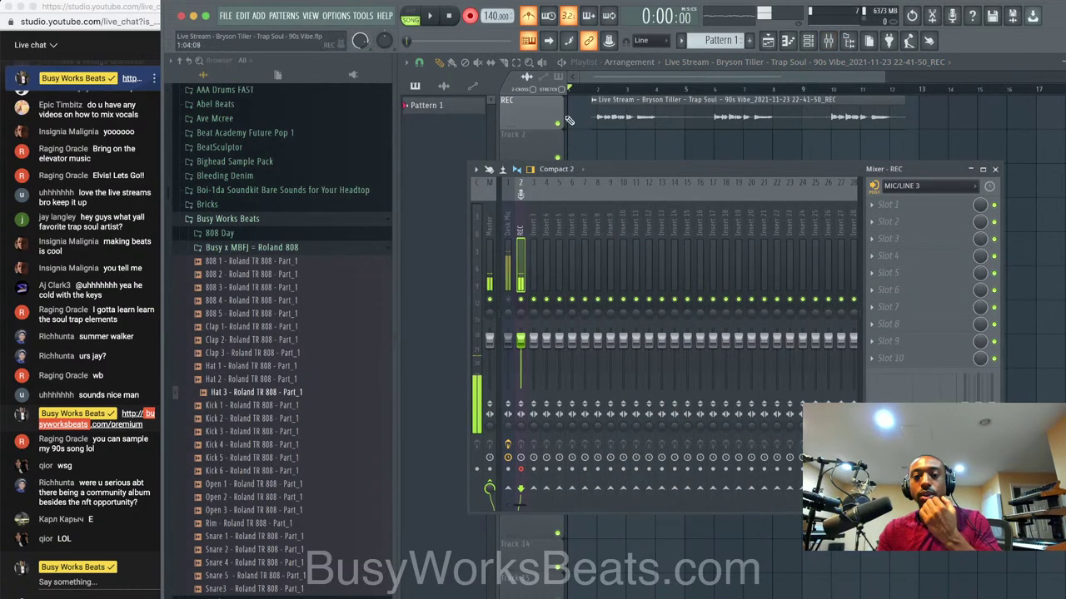
left_click(805, 41)
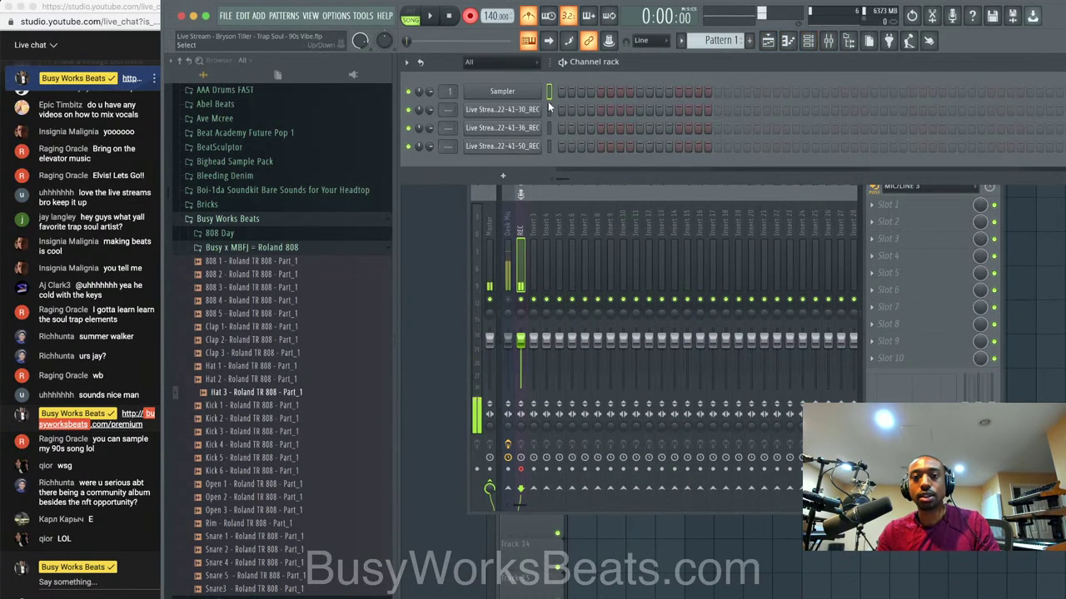
left_click(528, 147)
left_click(543, 148)
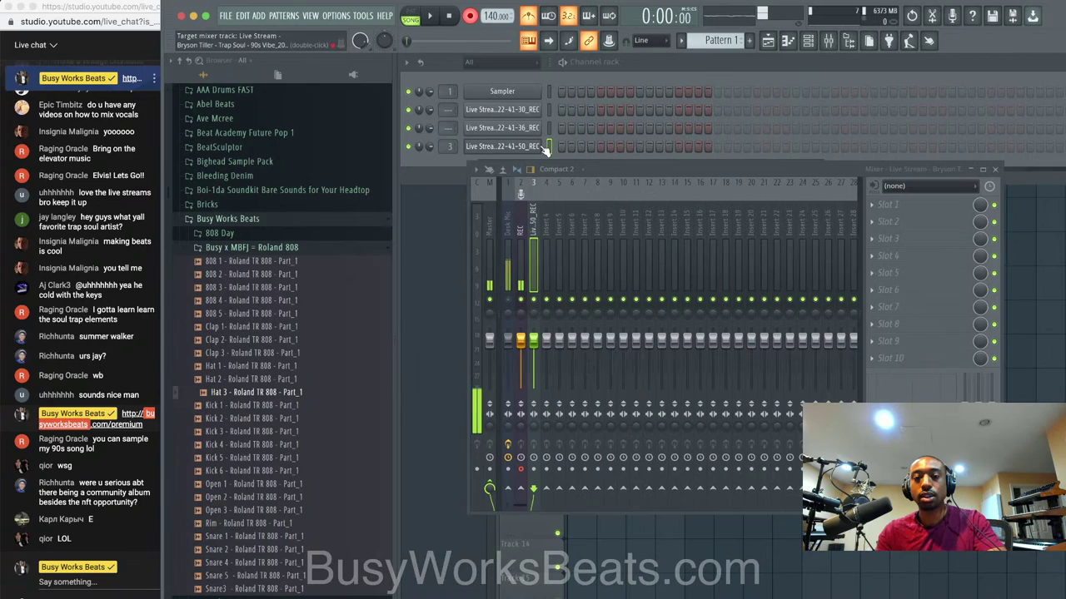
left_click(577, 168)
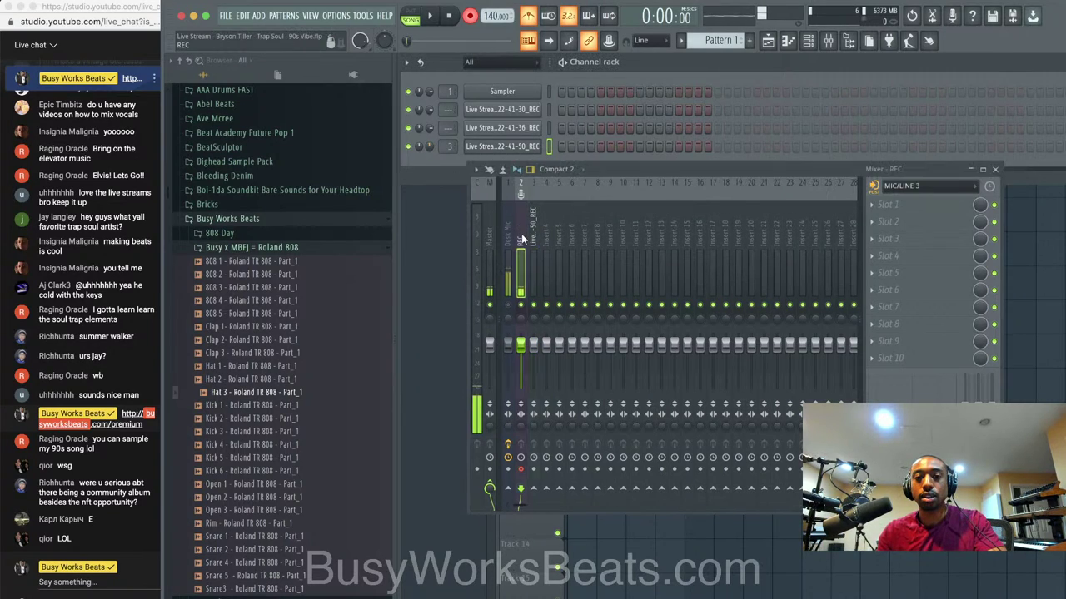
Record a second vocal take into the playlist on track 2, discarding one bad take.
left_click(470, 17)
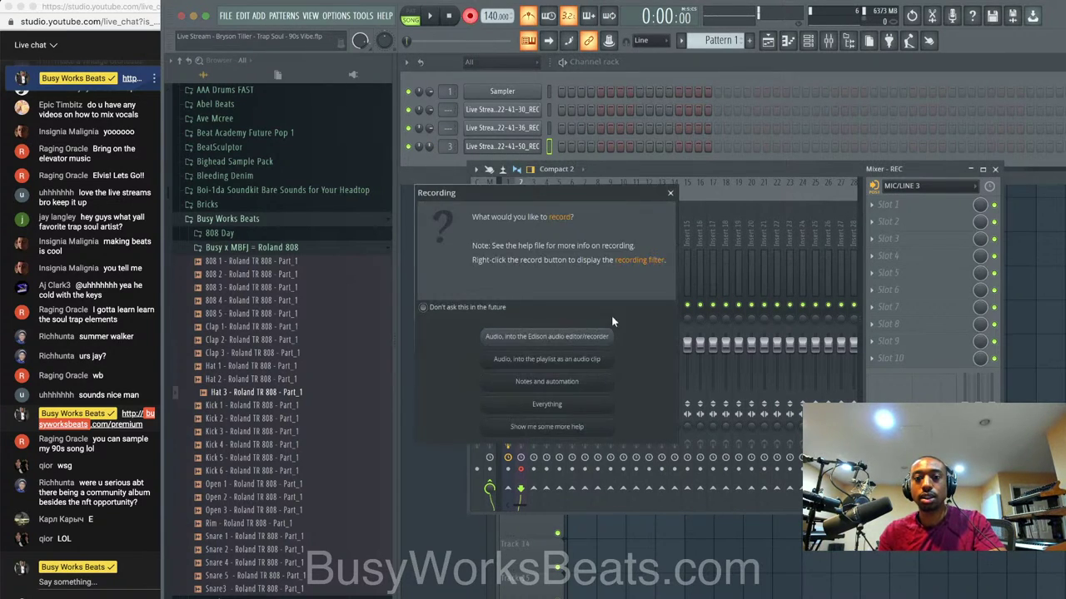
left_click(594, 361)
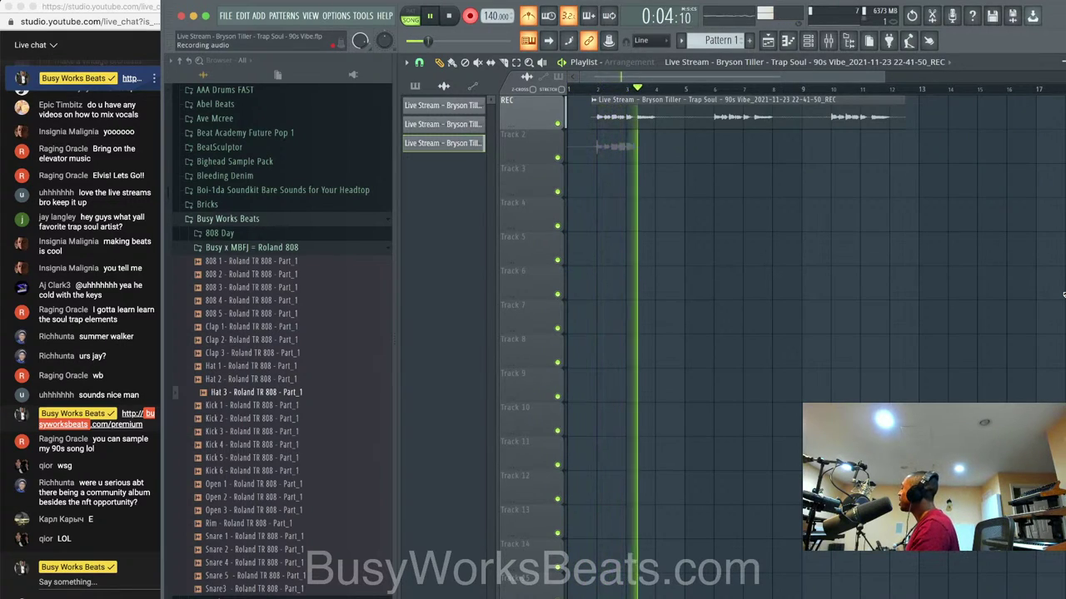
key("space")
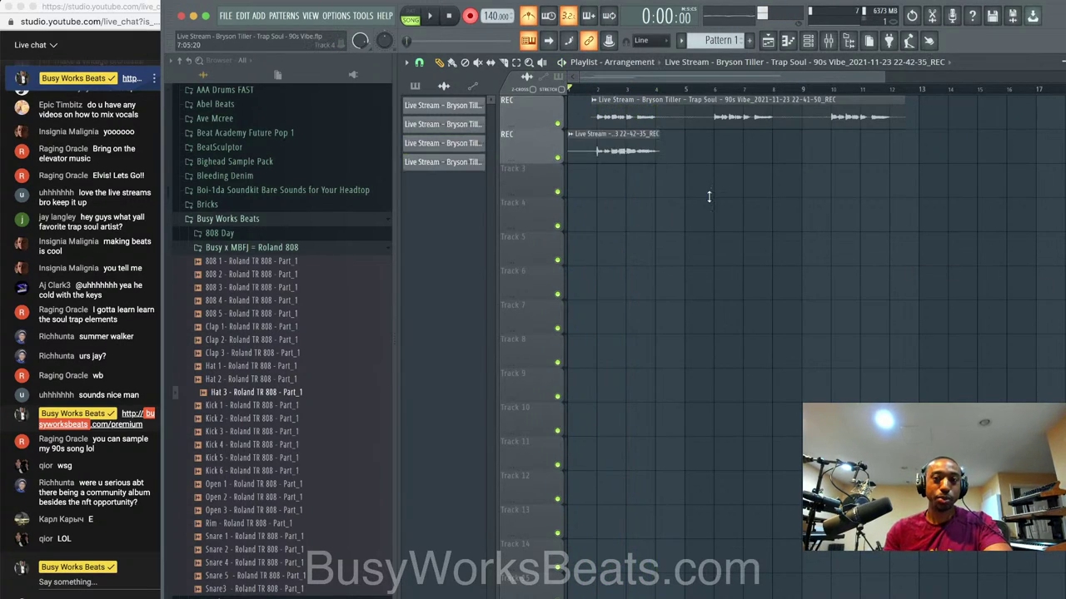
right_click(636, 150)
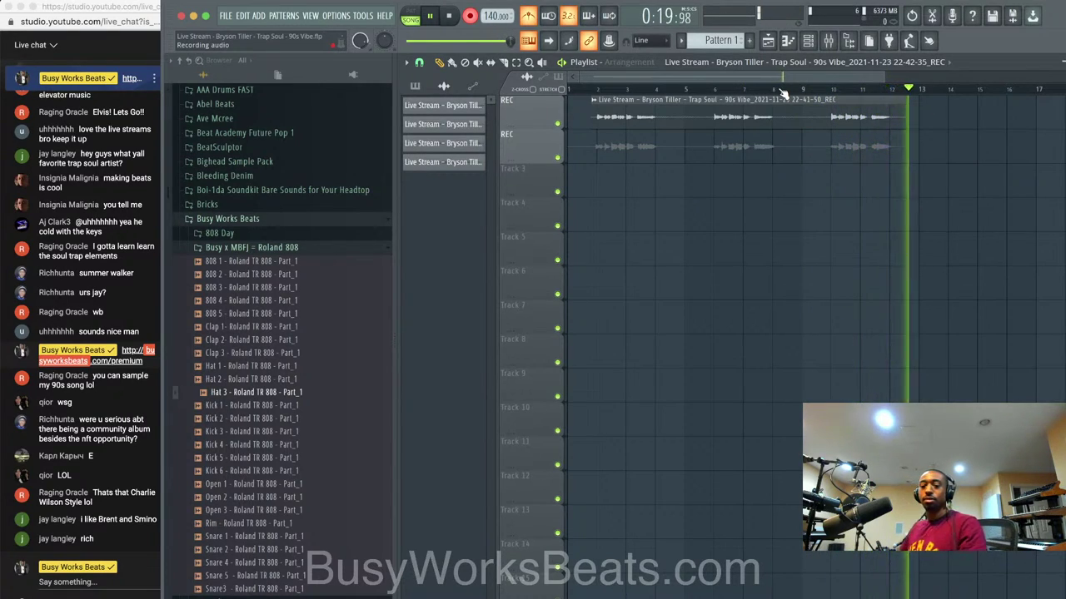
key("space")
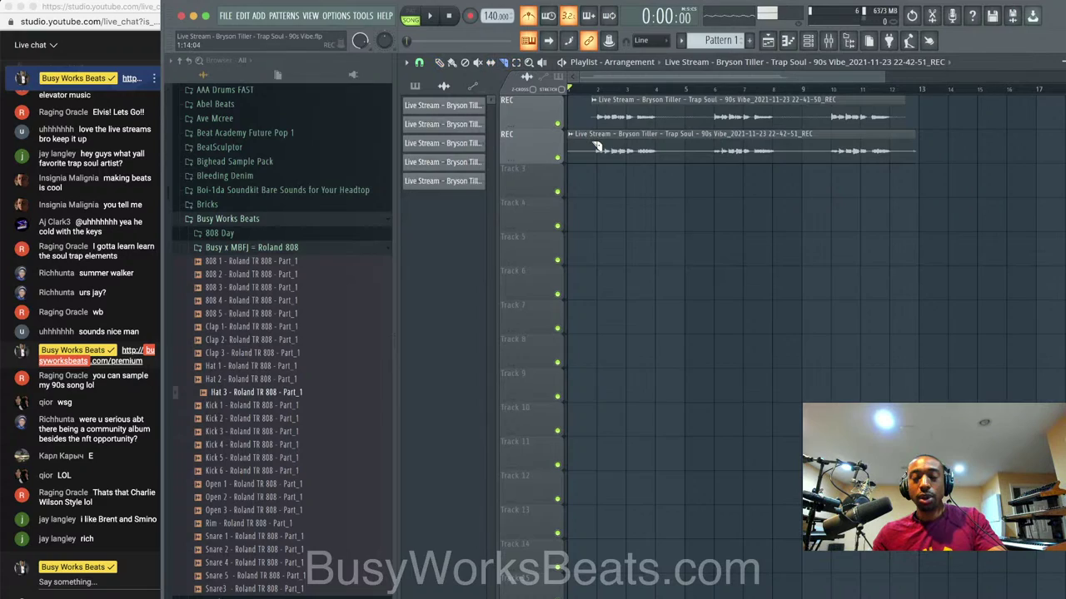
Align the second take's start with the first clip, play both takes, and bring up the mixer.
left_click_drag(596, 156, 620, 155)
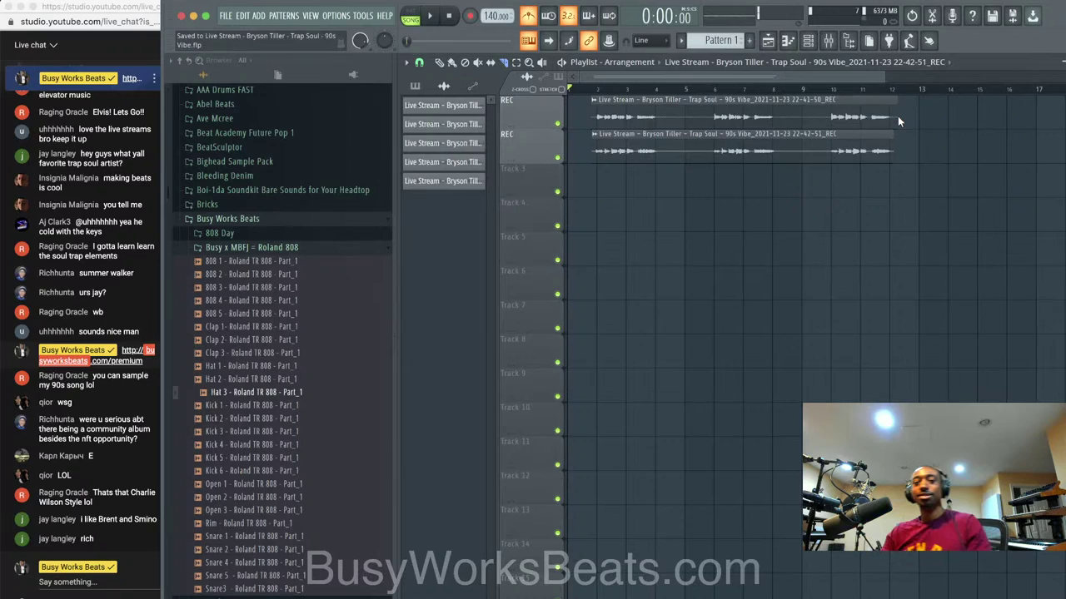
key("space")
key("F6")
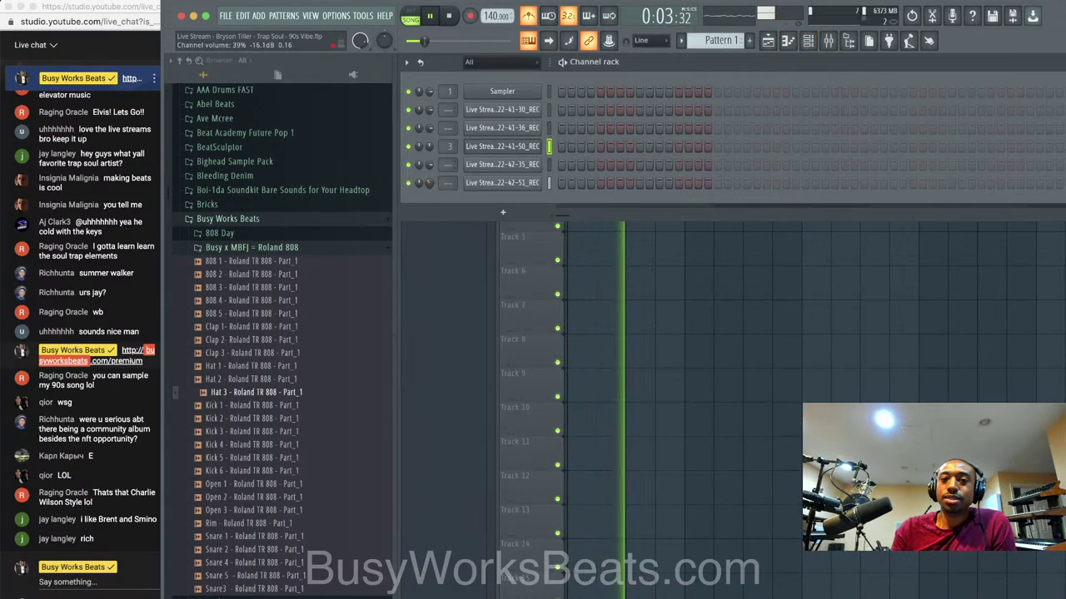
key("F6")
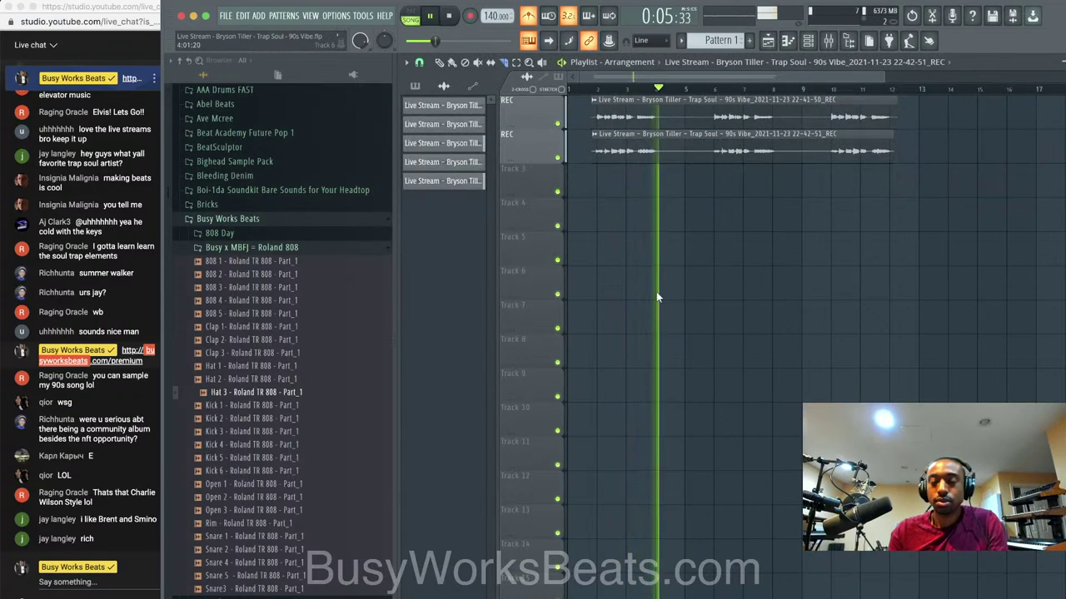
key("F6")
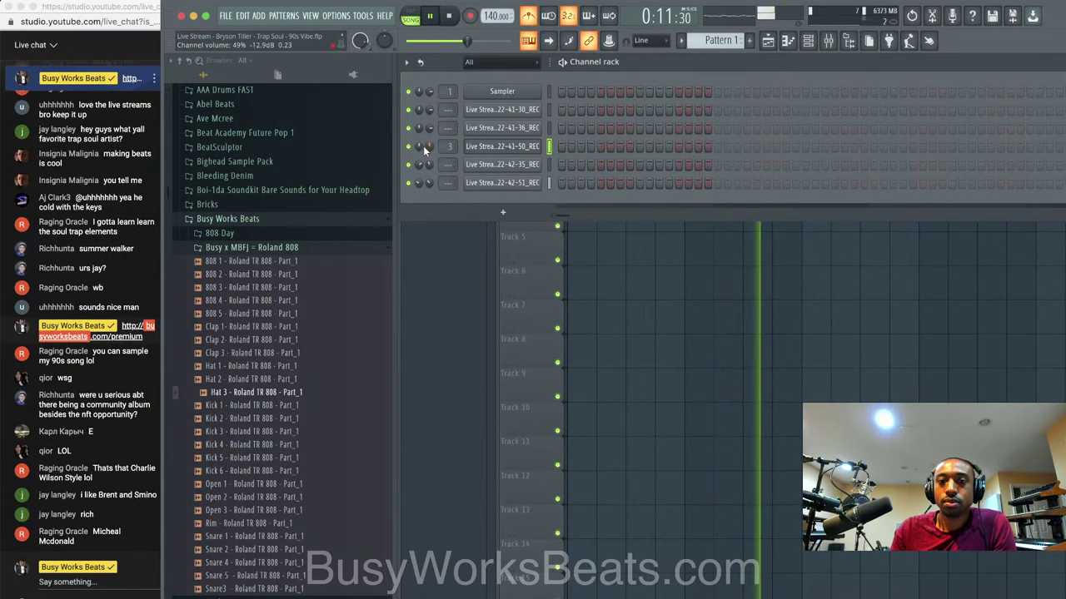
key("F6")
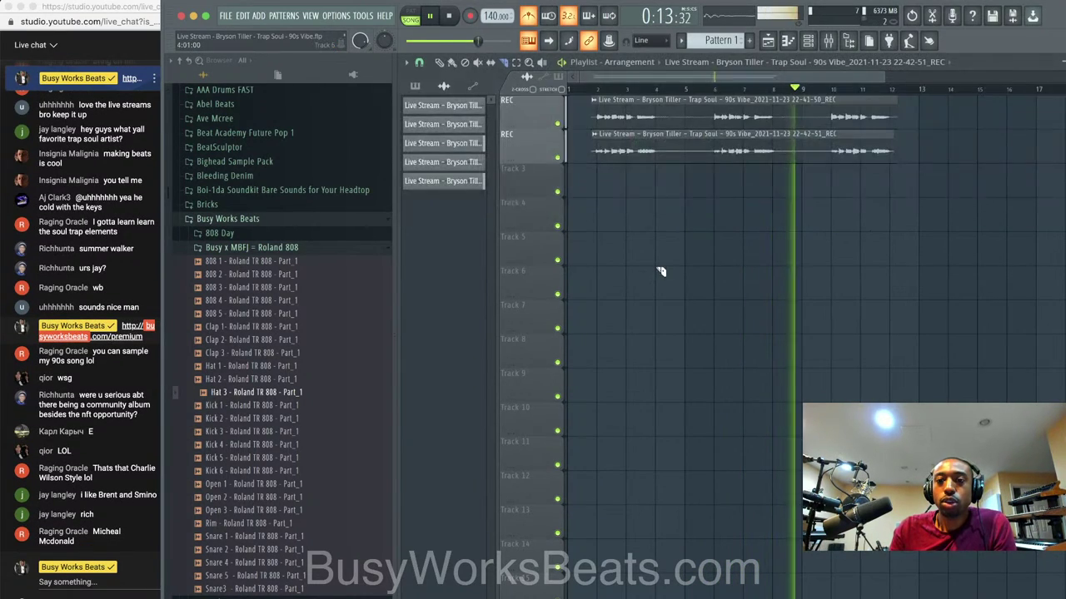
left_click(829, 41)
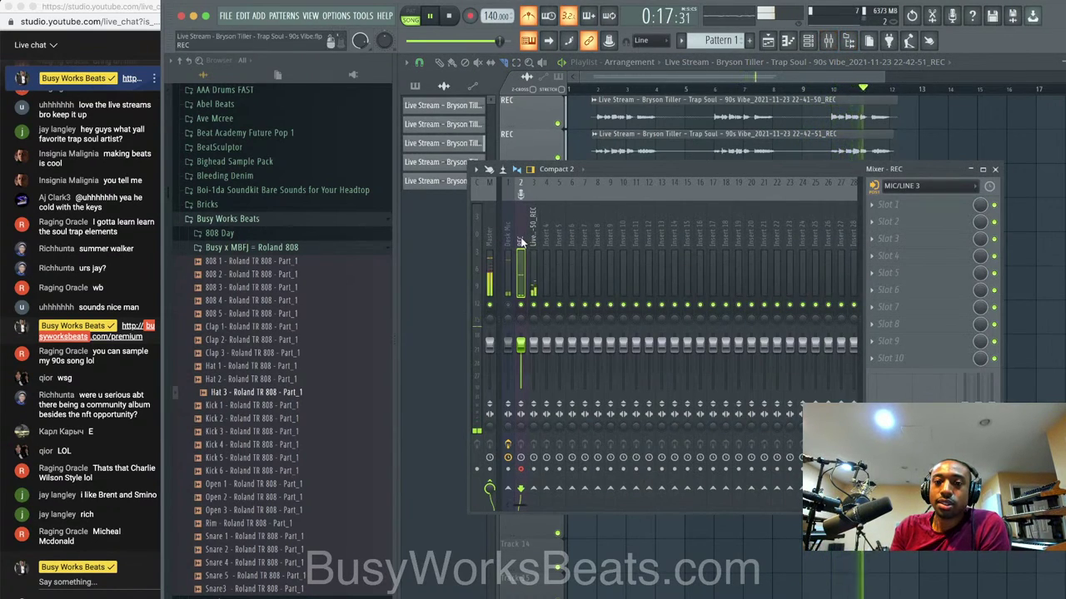
key("space")
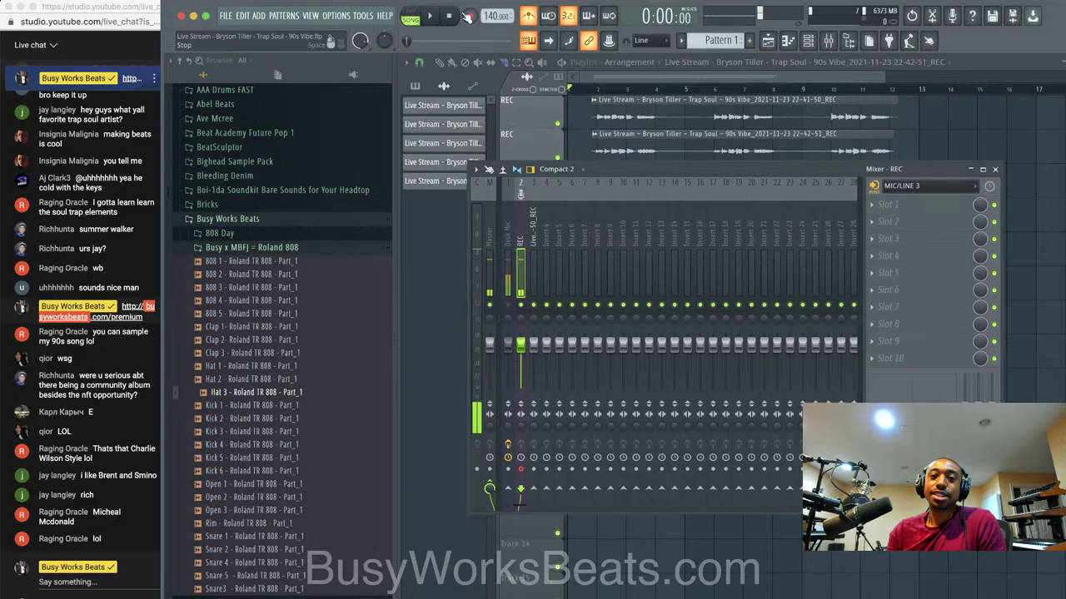
Record a third vocal take as a playlist audio clip on track 3, spanning bars 1–12.
left_click(470, 16)
left_click(545, 360)
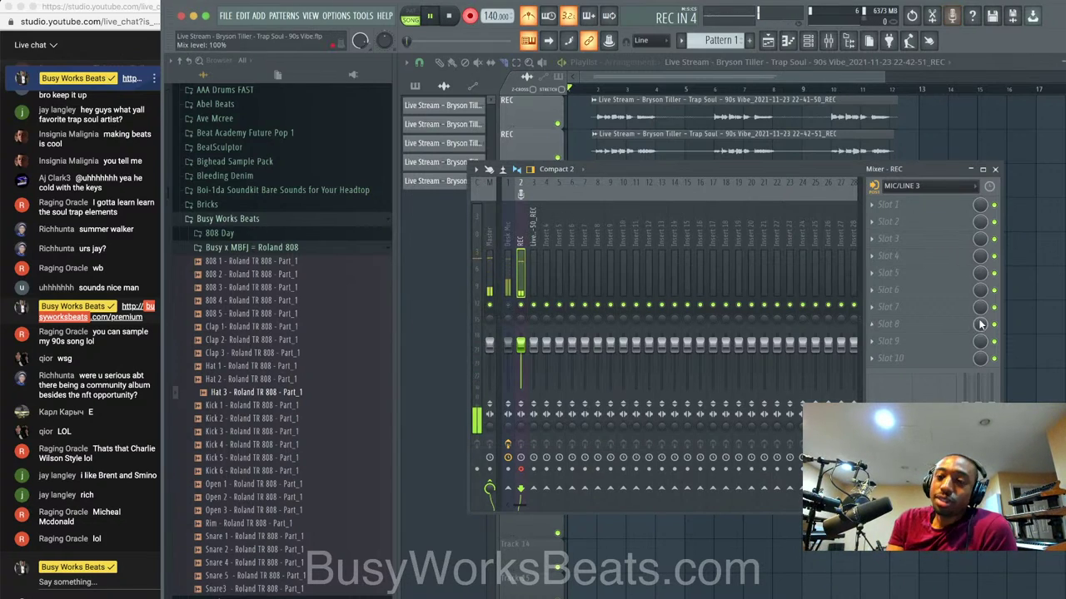
left_click(1014, 337)
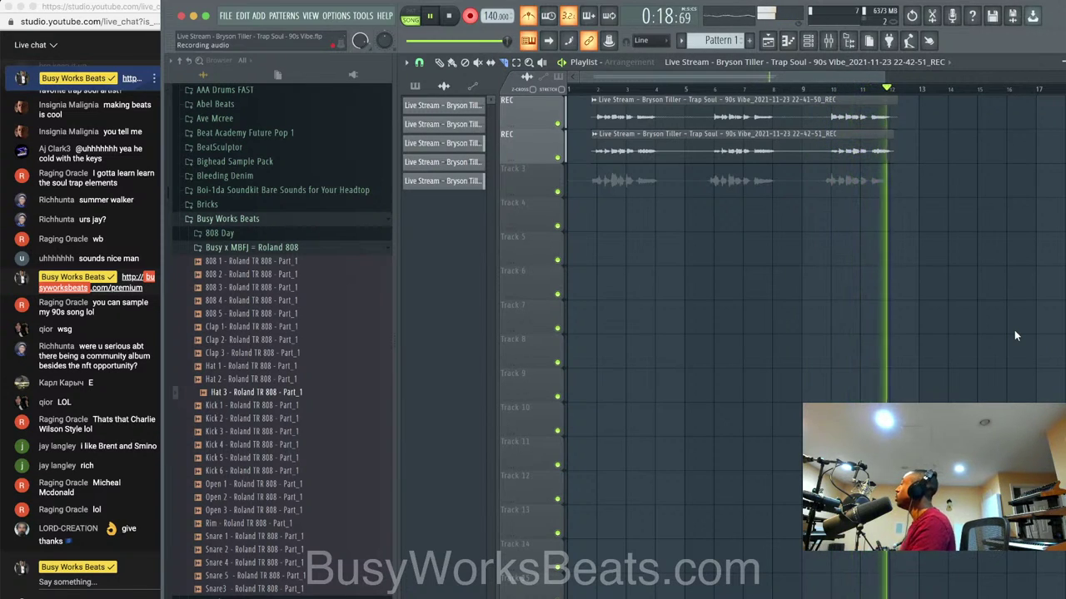
key("space")
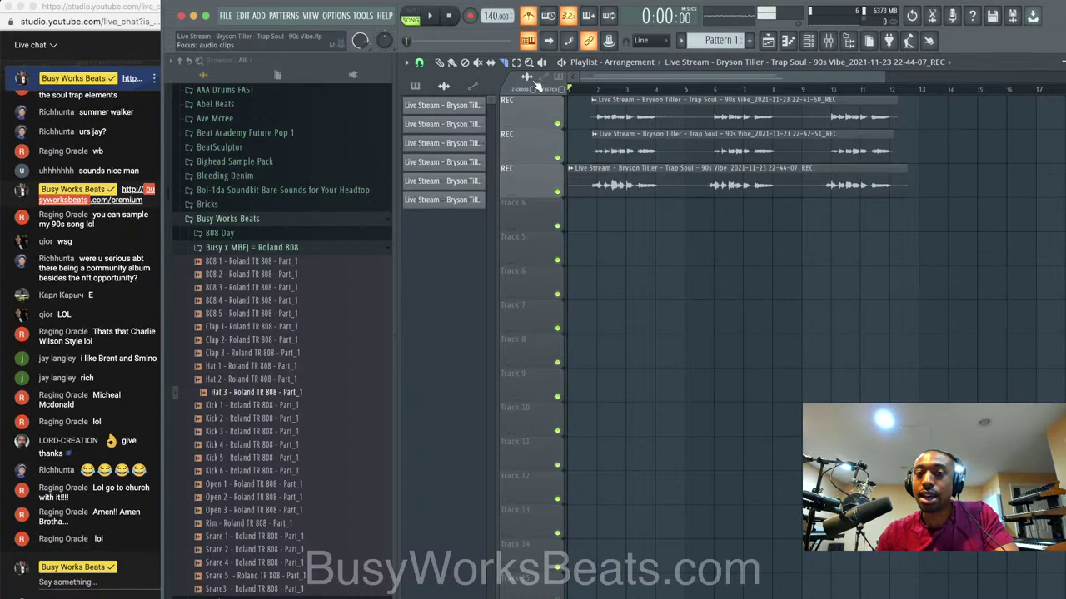
left_click(828, 40)
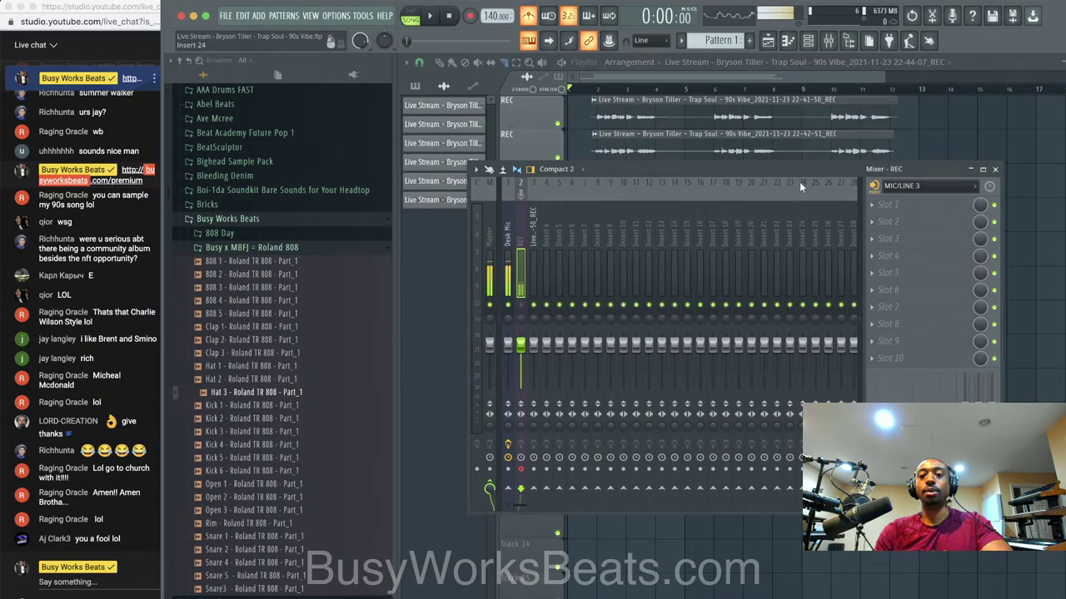
Close the mixer and play the song, checking the channel rack against the playlist.
key("F9")
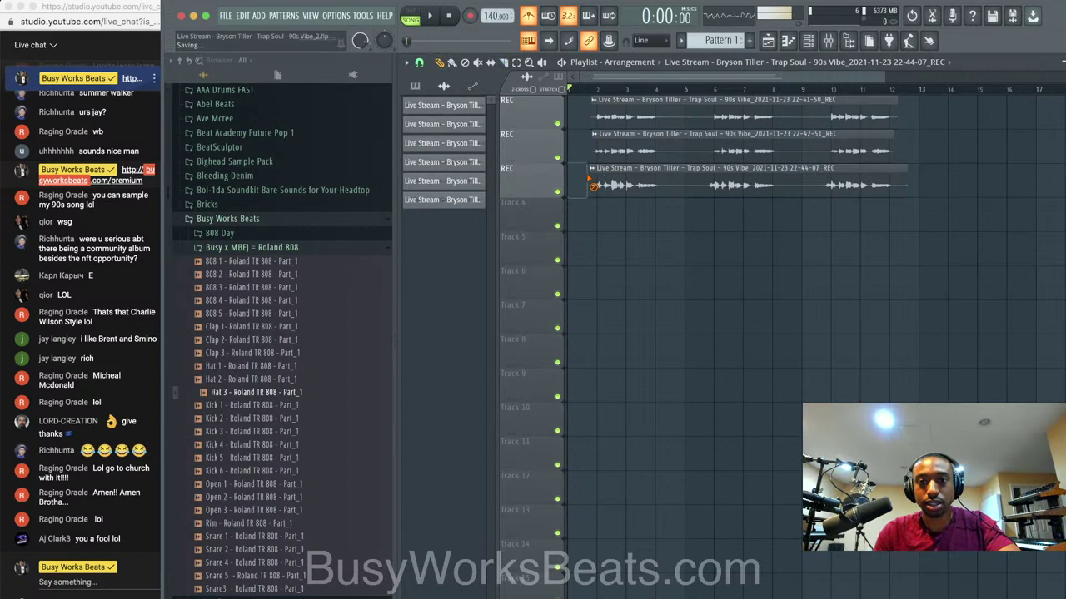
key("space")
left_click(806, 44)
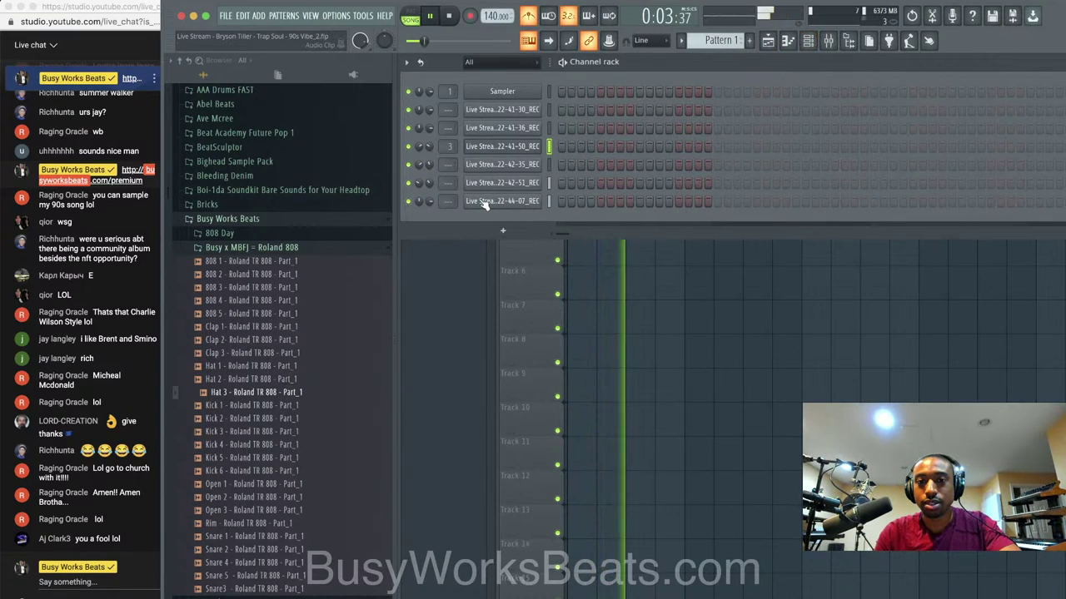
key("space")
key("F6")
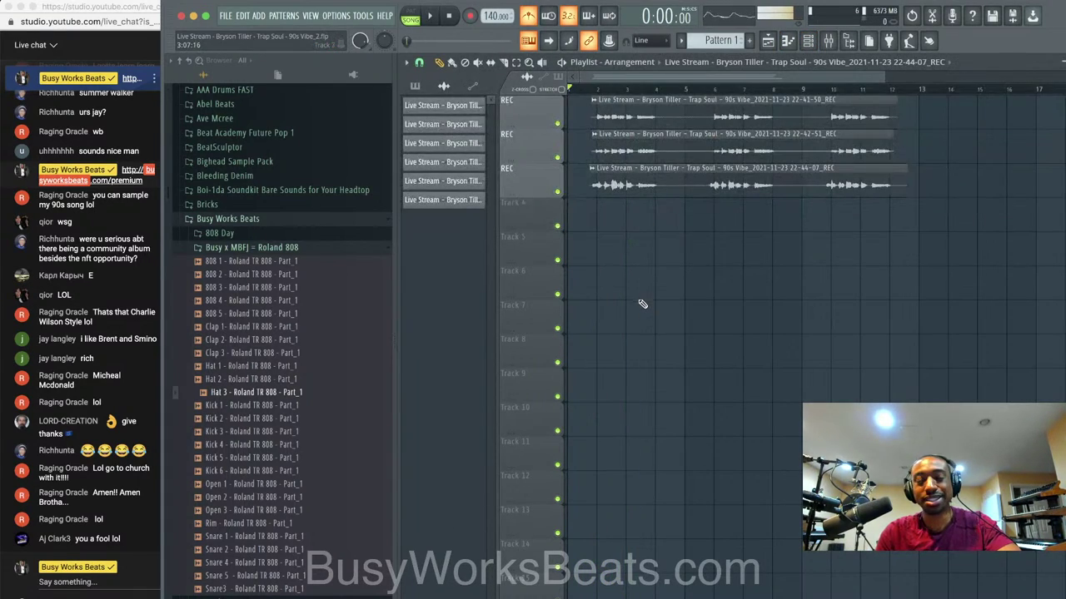
left_click(809, 42)
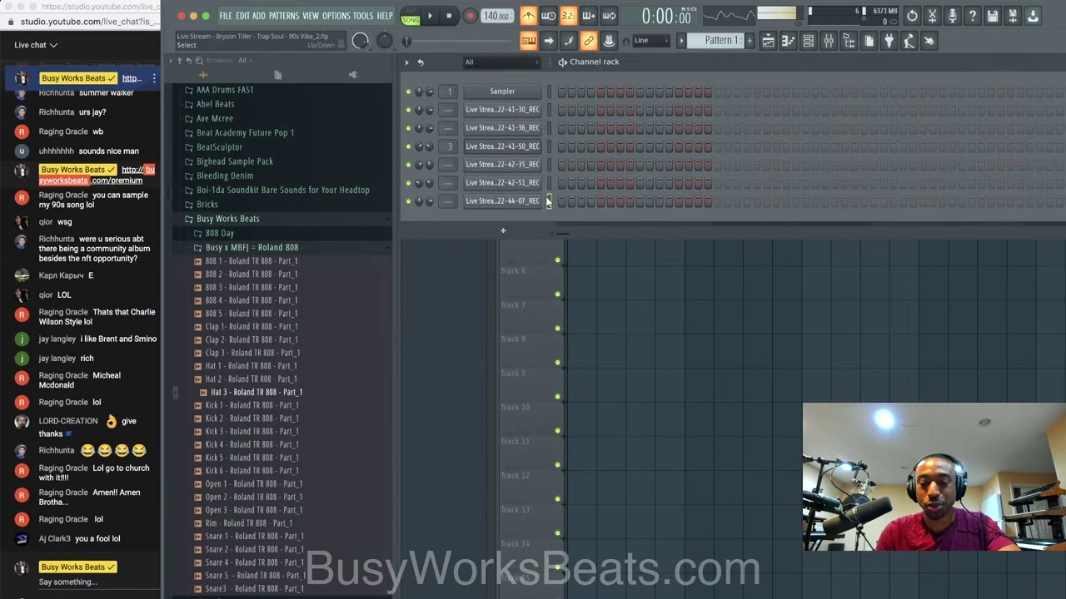
Route the newest take's channel to its own mixer insert 4, save, and play the arrangement.
key("ctrl+l")
key("ctrl+s")
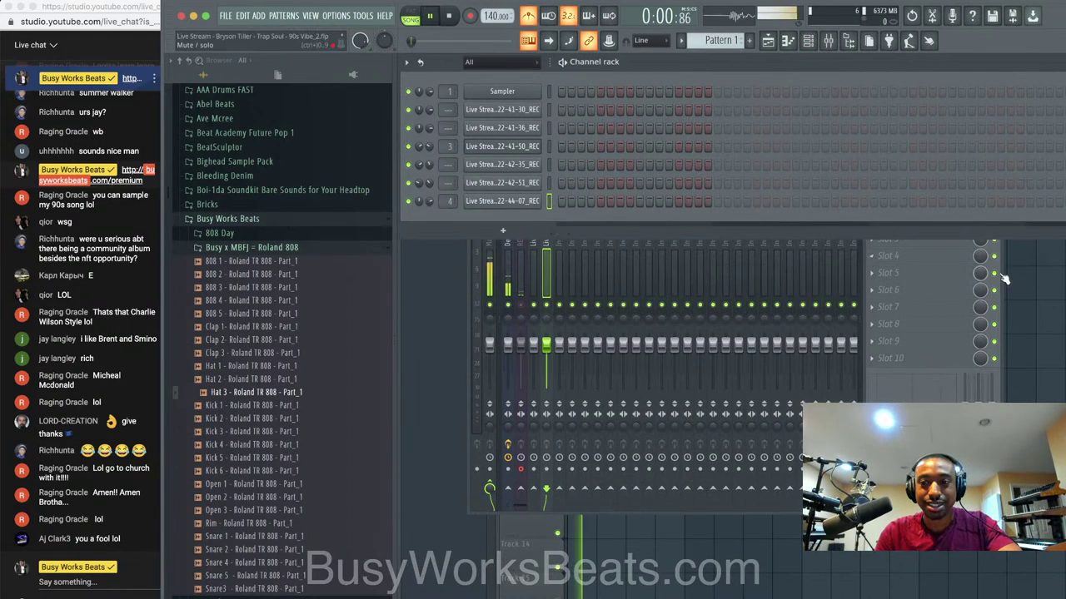
left_click(1019, 281)
key("space")
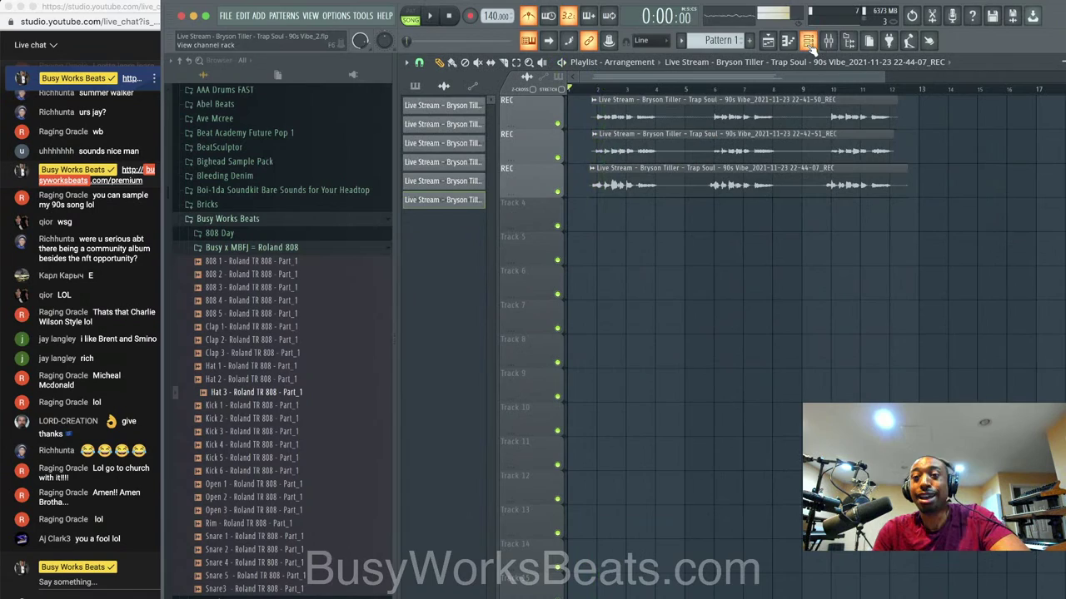
key("ctrl+s")
key("space")
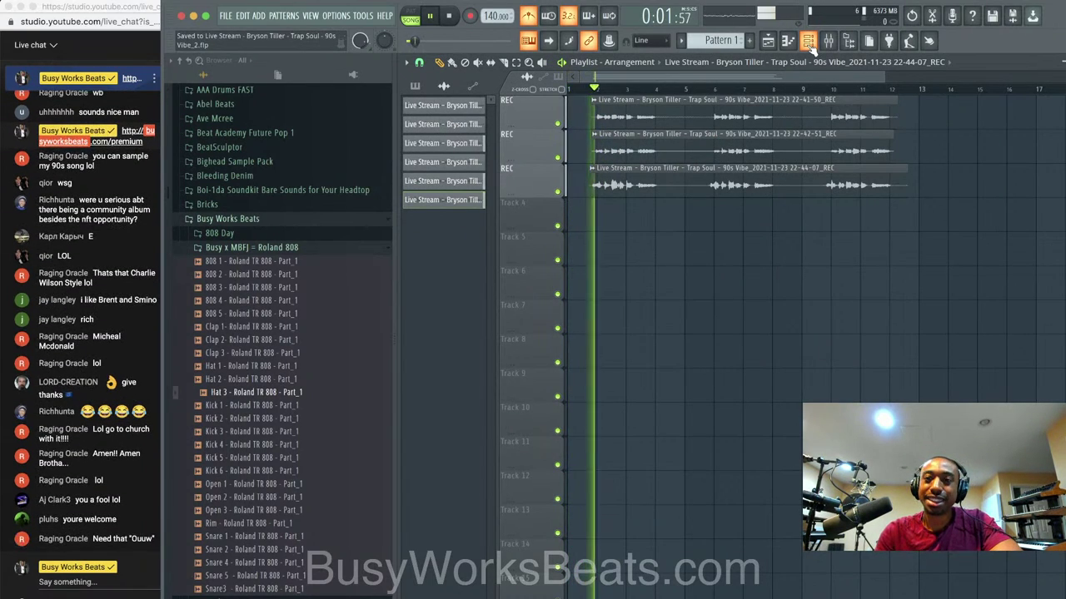
left_click(807, 41)
left_click(685, 342)
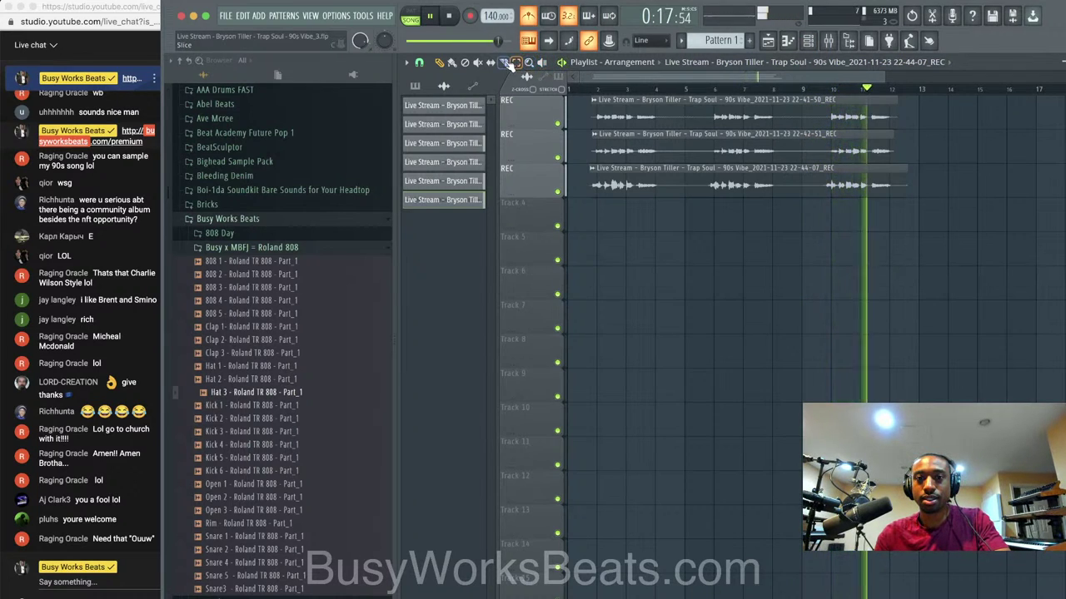
key("space")
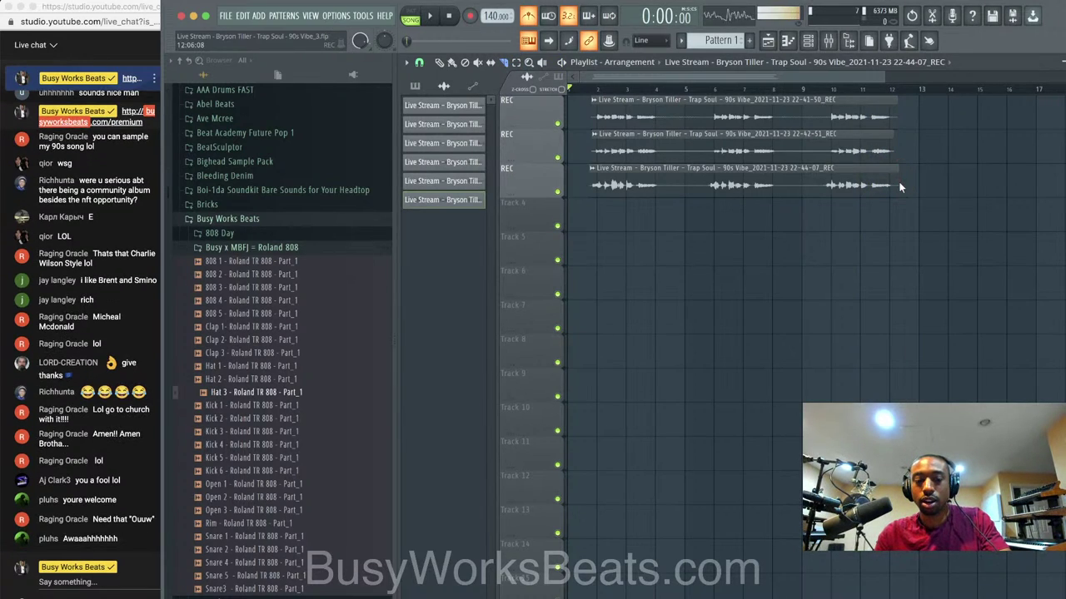
Select the REC insert with MIC/LINE 3 input, test it, and start recording audio into the playlist.
left_click(827, 40)
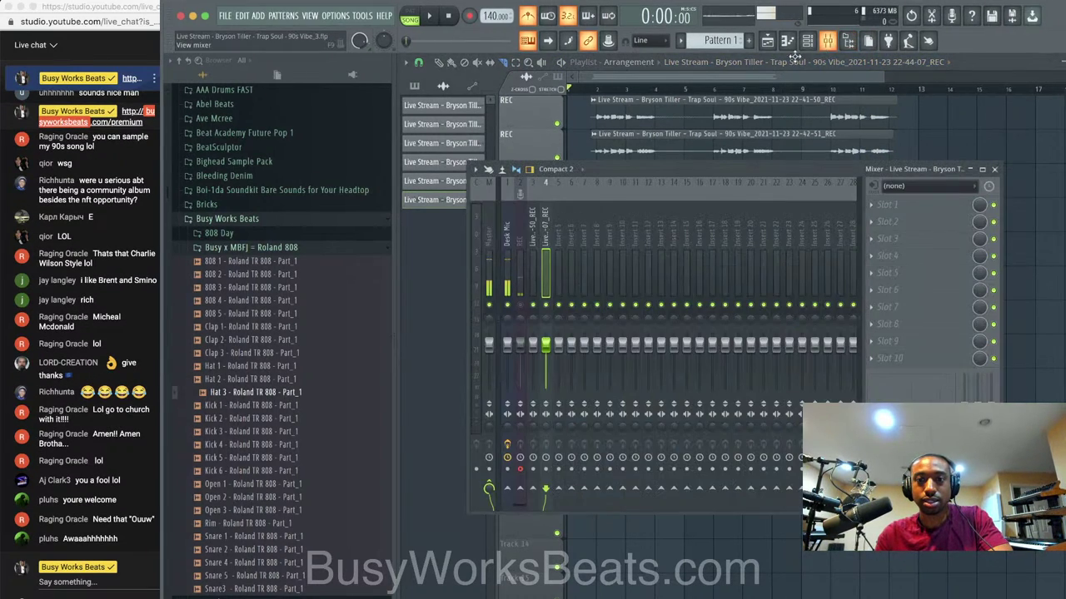
left_click(512, 235)
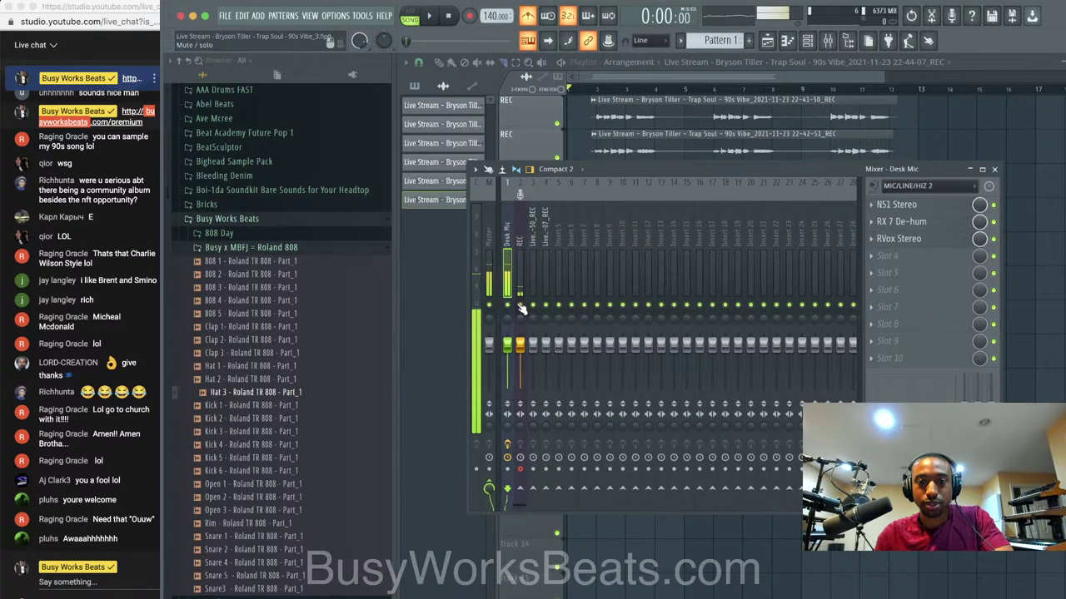
left_click(520, 239)
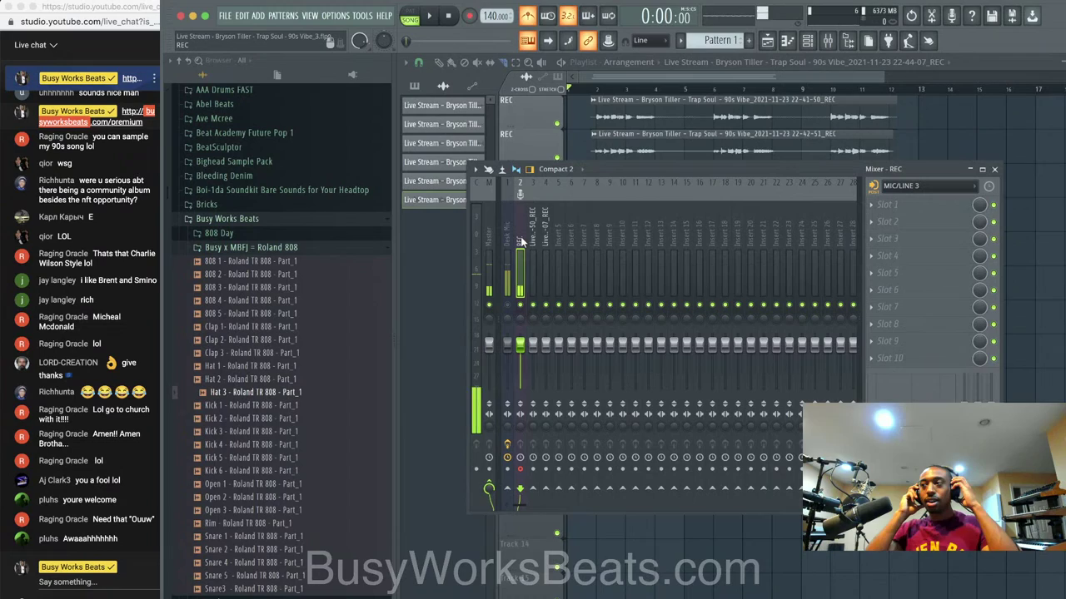
key("space")
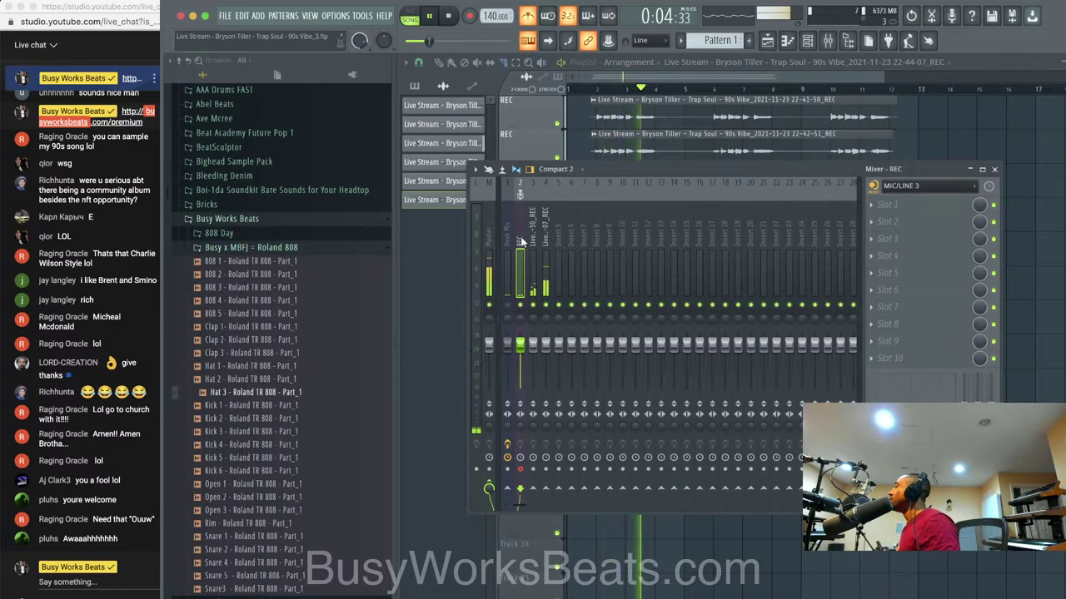
key("space")
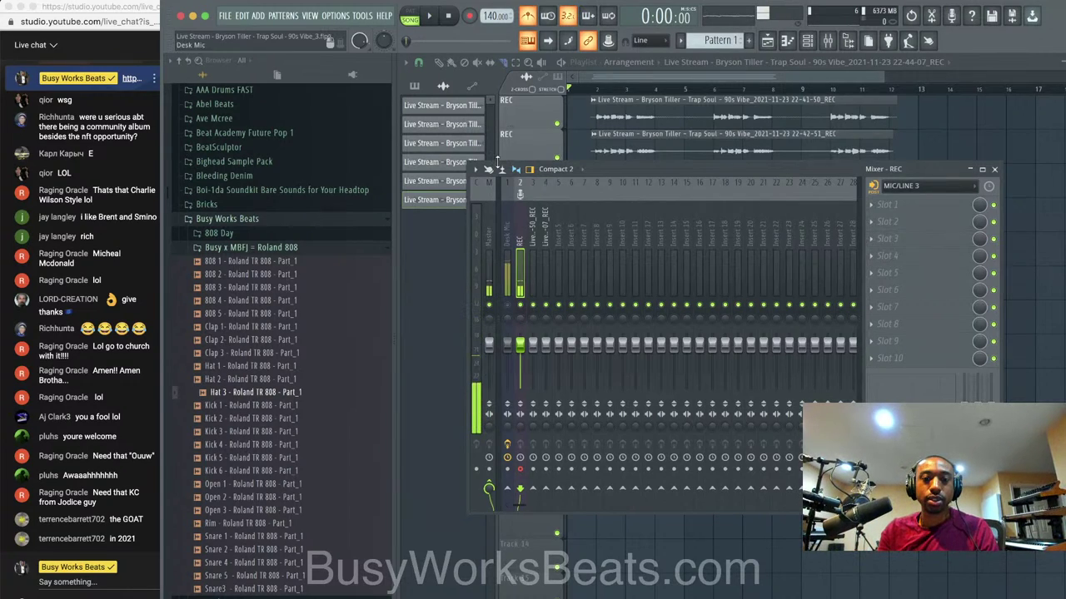
key("r")
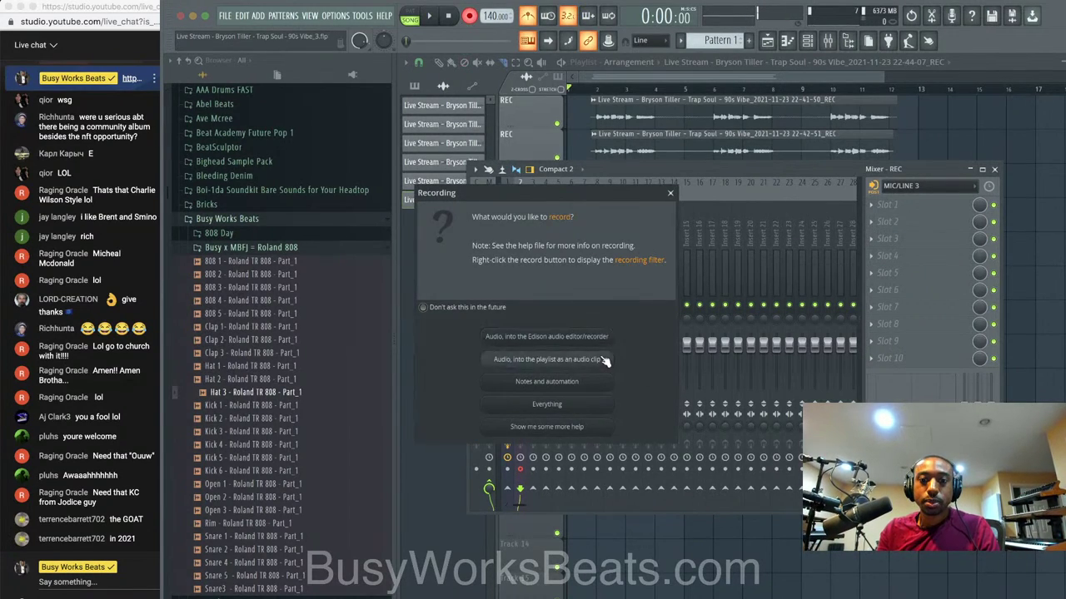
left_click(606, 360)
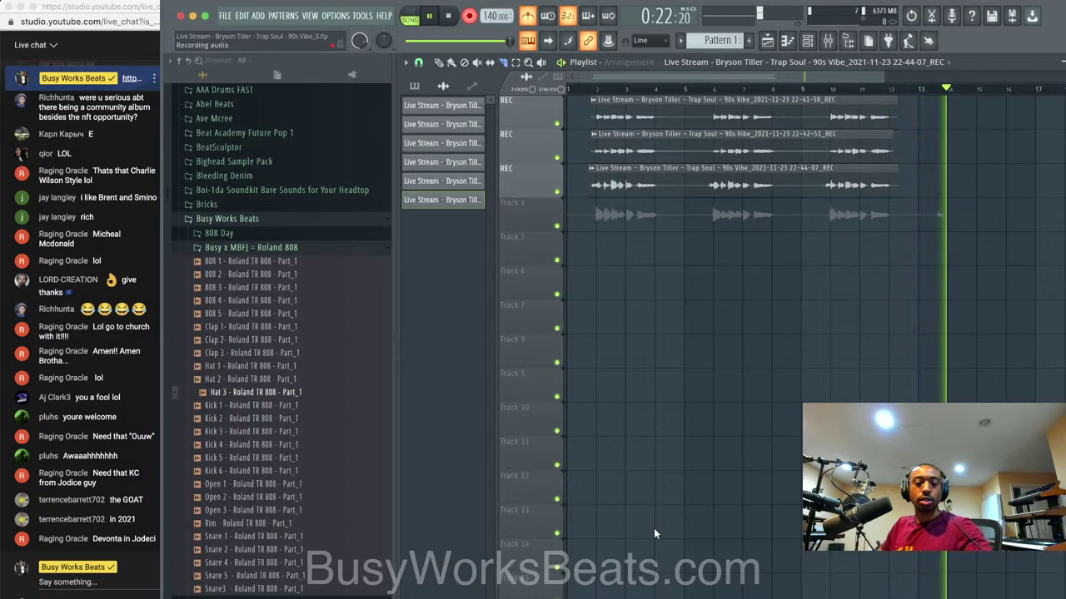
Stop recording to keep the fourth take on track 4, clear the clip selection, and play from the start.
key("space")
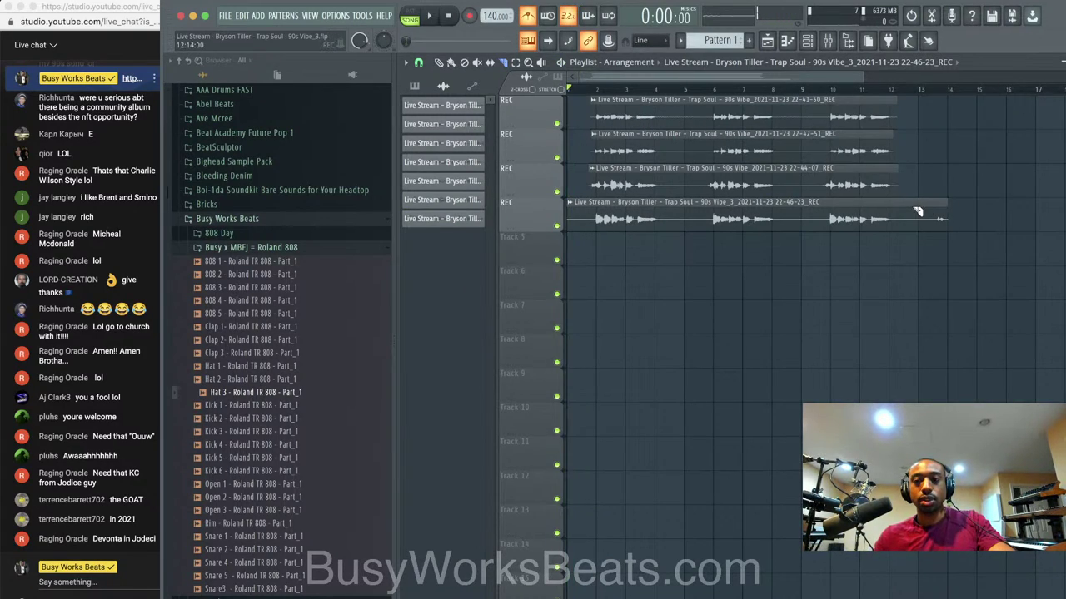
left_click(827, 40)
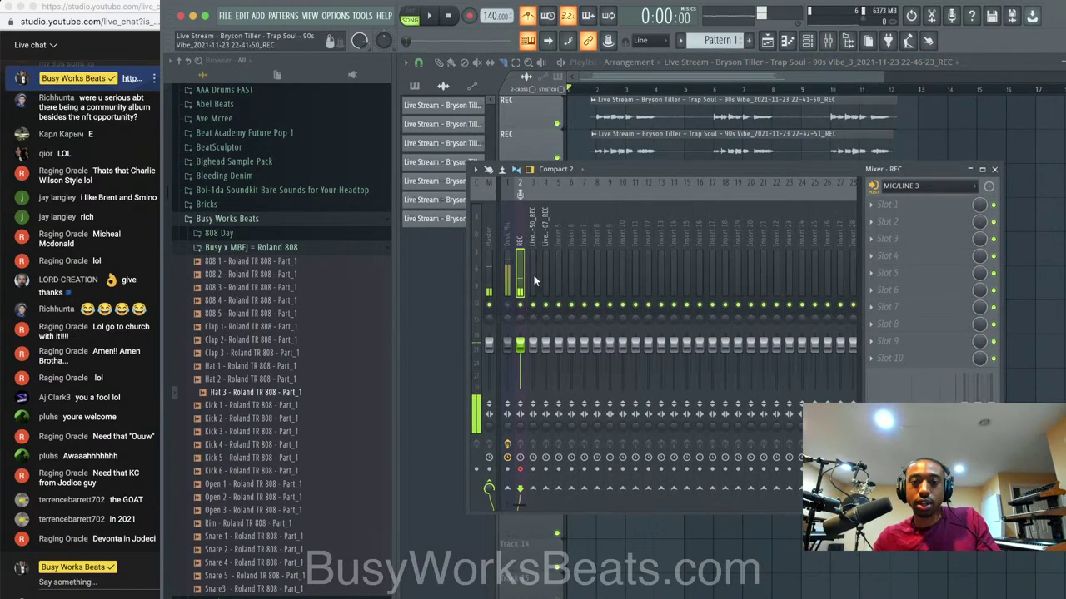
left_click(994, 169)
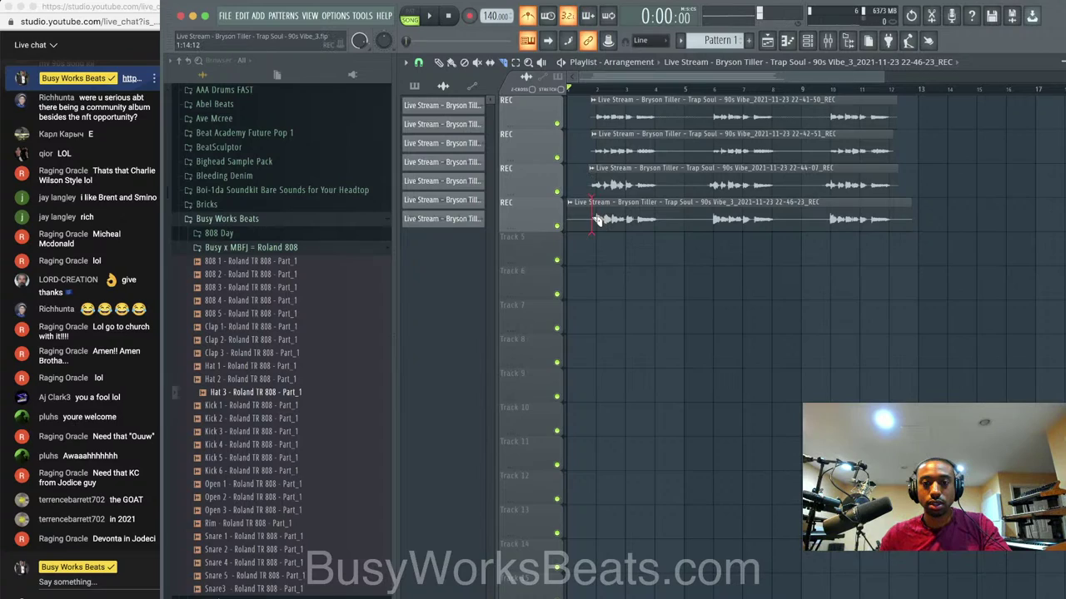
key("ctrl+a")
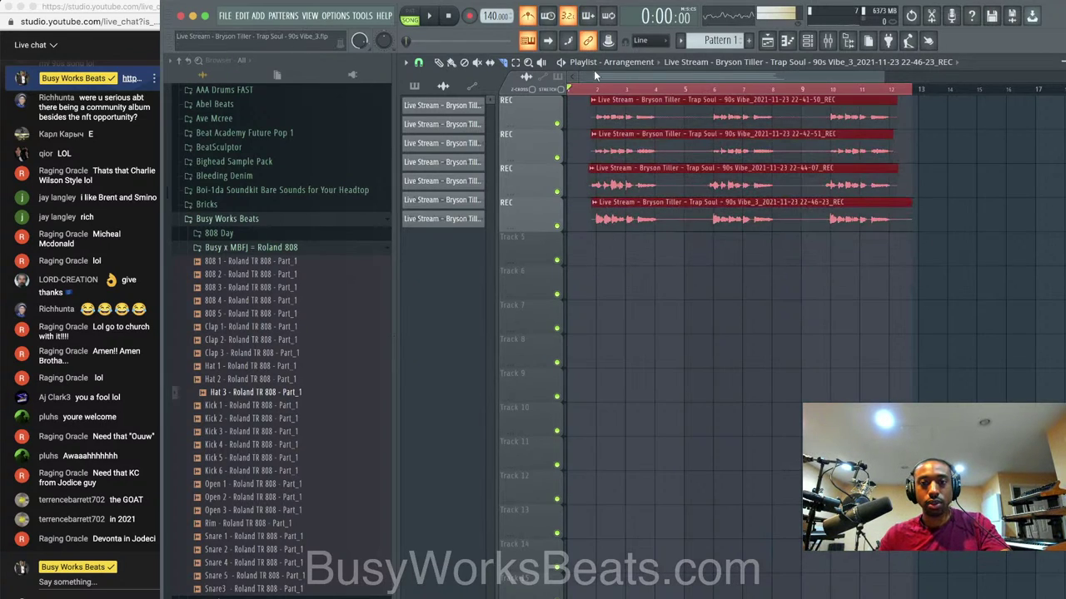
key("ctrl+d")
key("space")
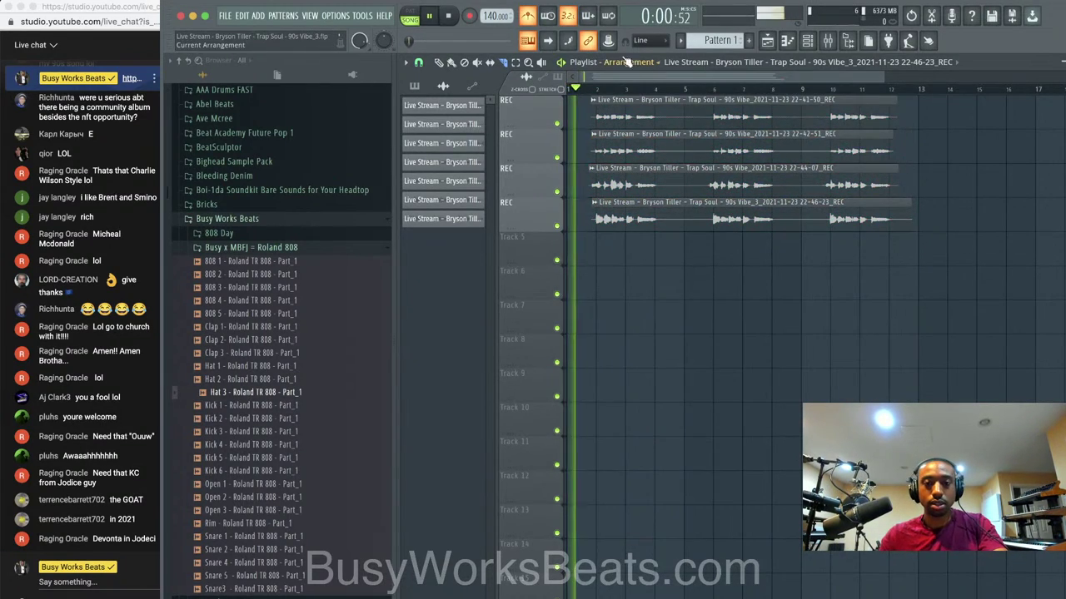
Show the channel rack and audition the arrangement with repeated playback.
key("F6")
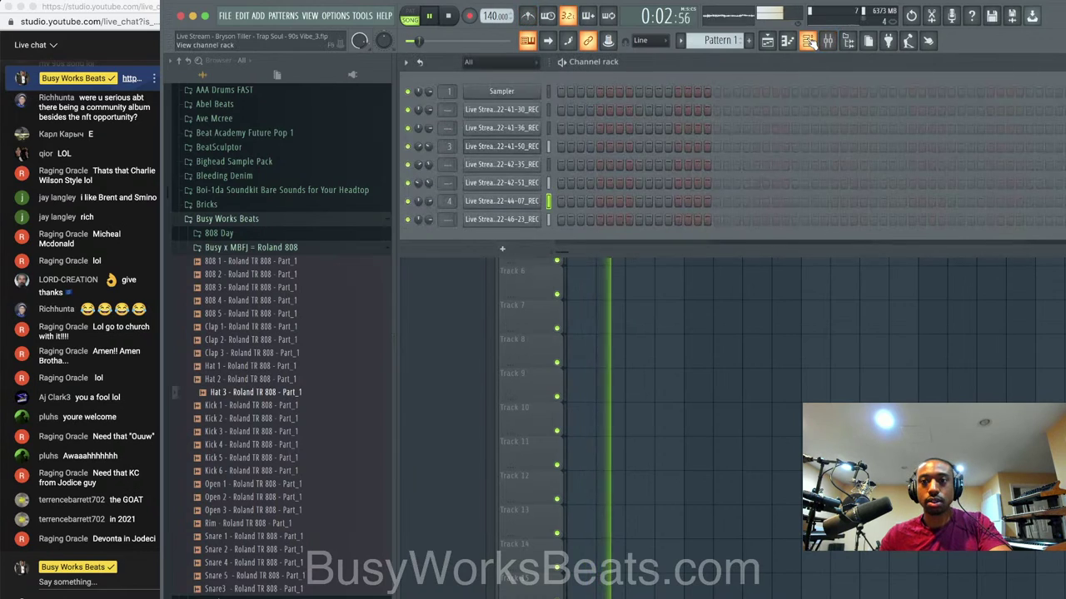
key("space")
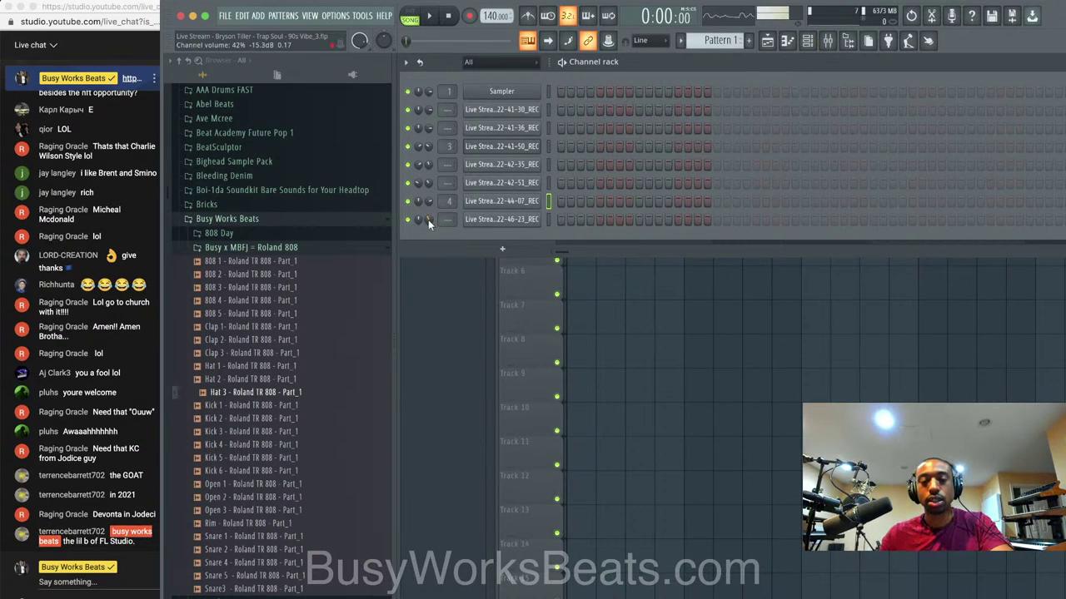
key("space")
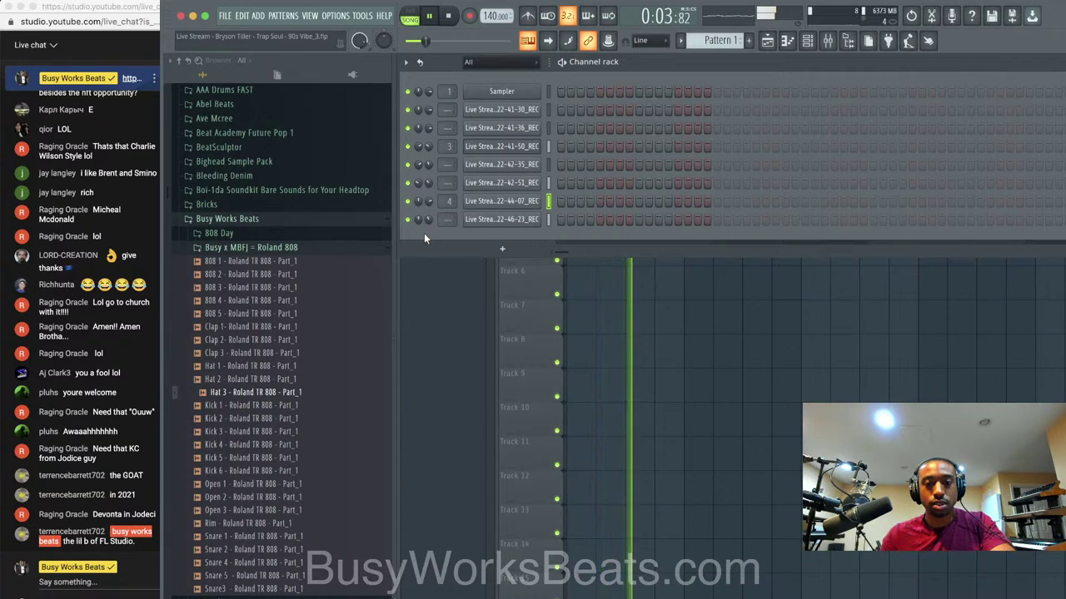
key("space")
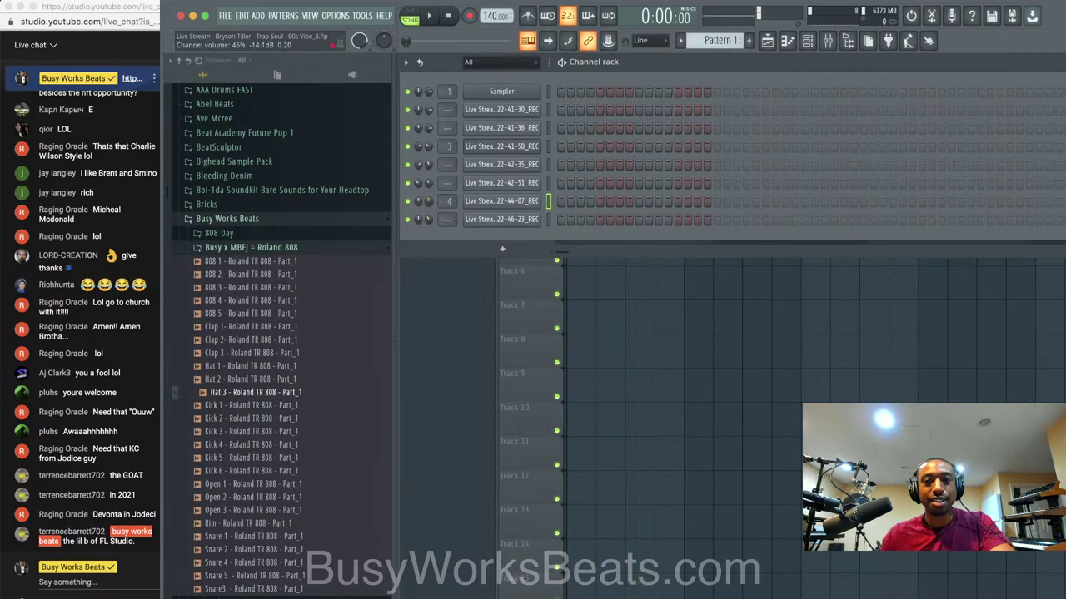
key("space")
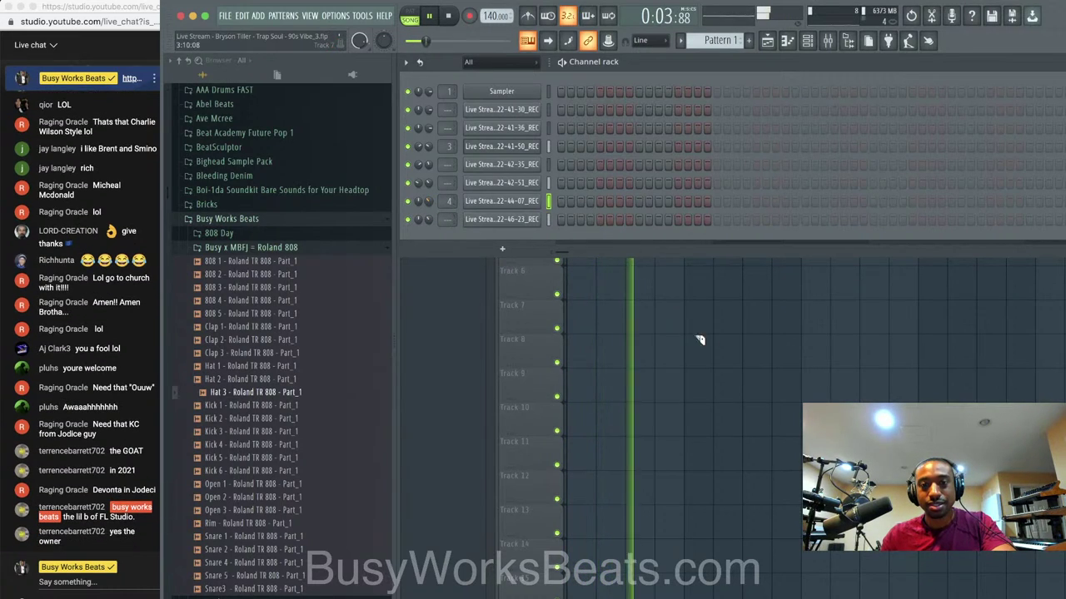
key("space")
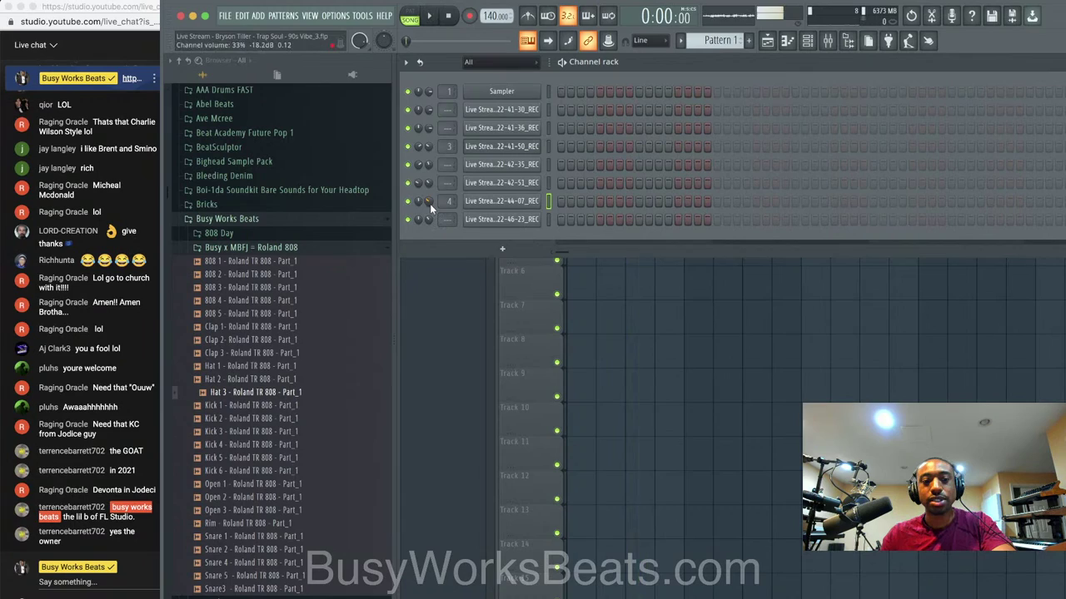
key("space")
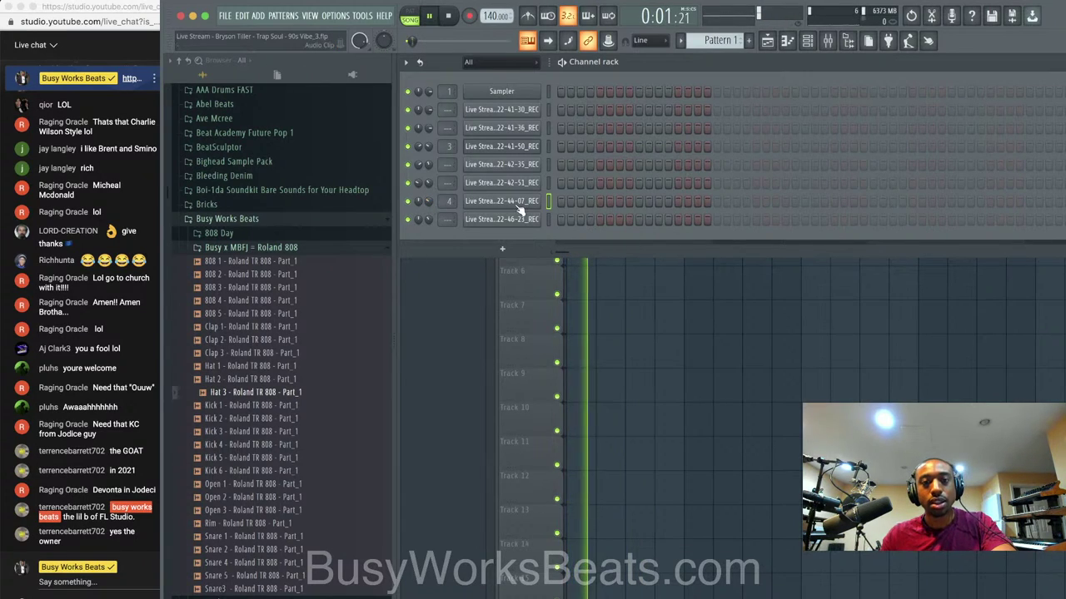
Route the 22-46-23 take to mixer insert 5 and the 22-42-51 take to insert 6, then save.
left_click(547, 221)
key("super+l")
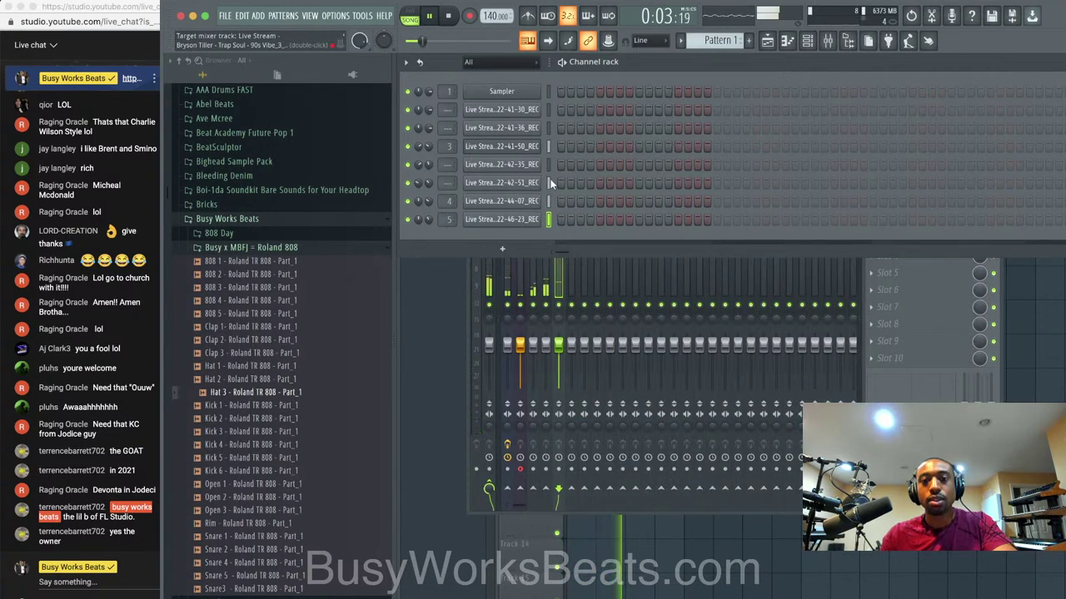
left_click(549, 182)
key("super+l")
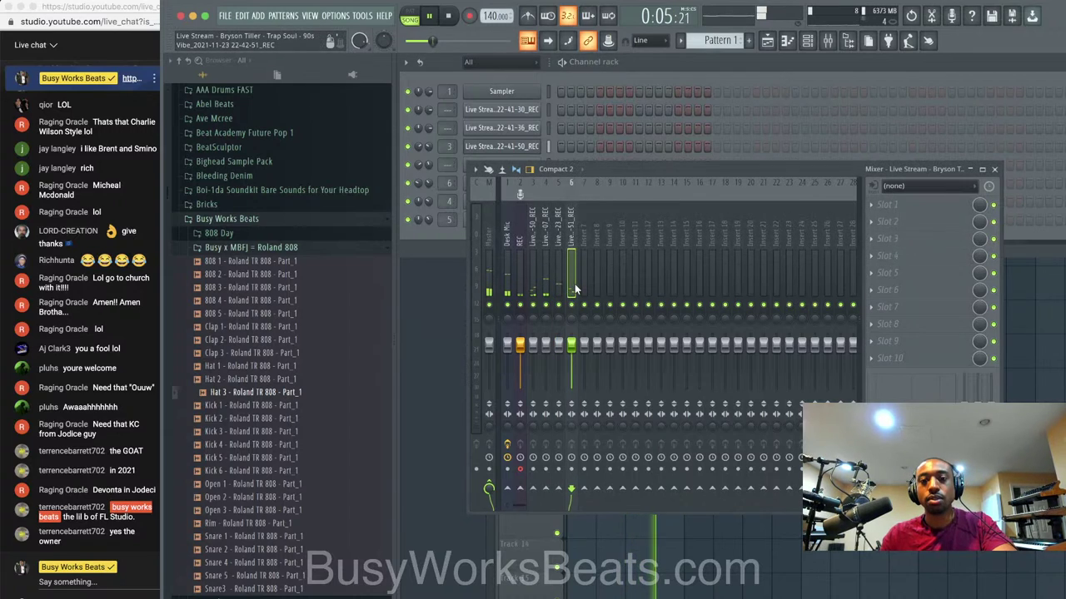
key("space")
key("space")
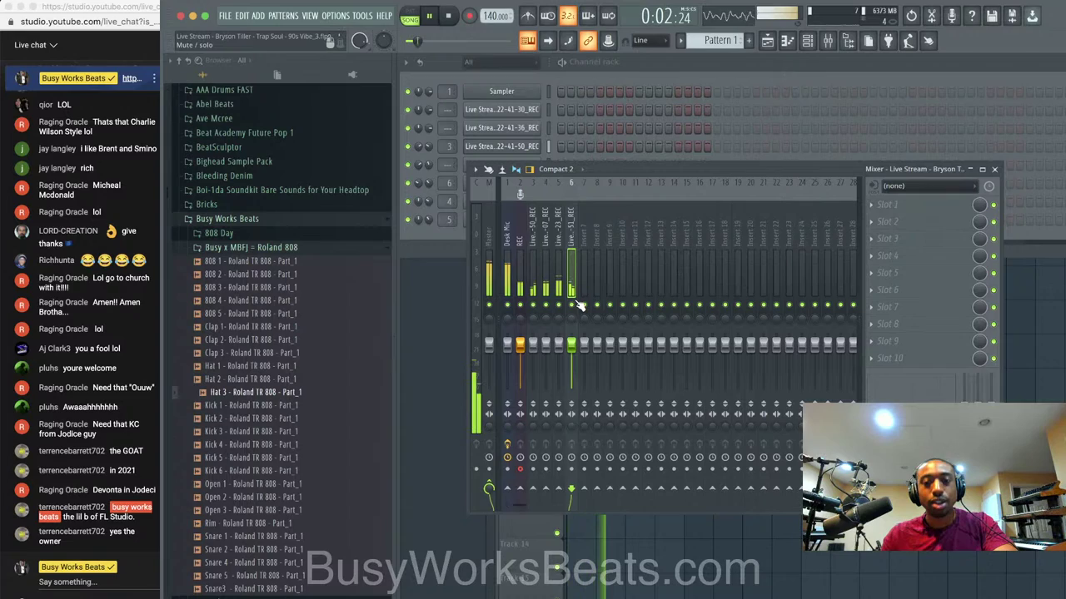
key("space")
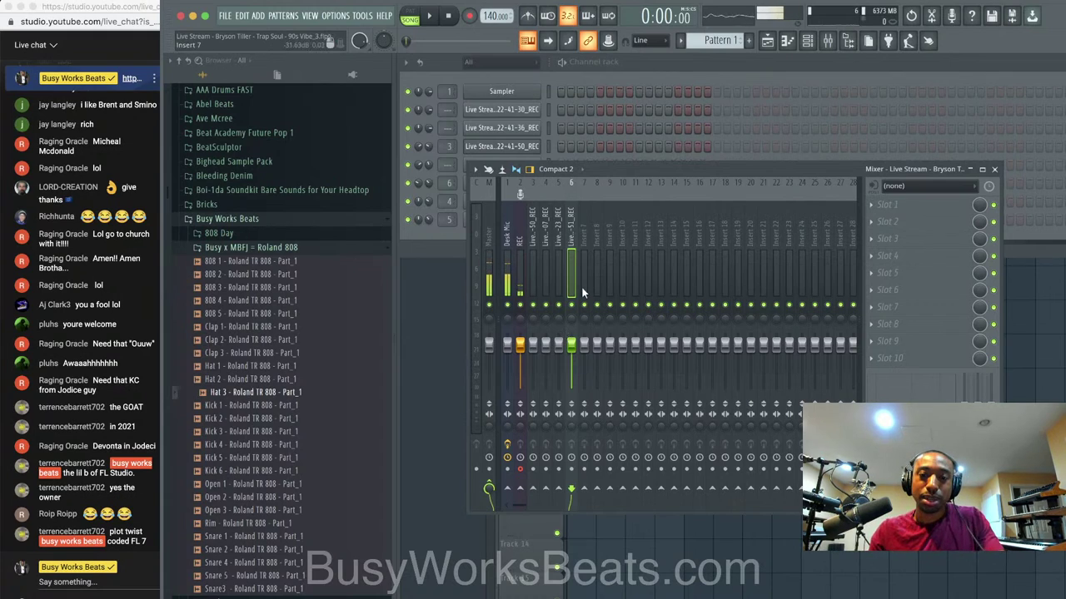
key("super+s")
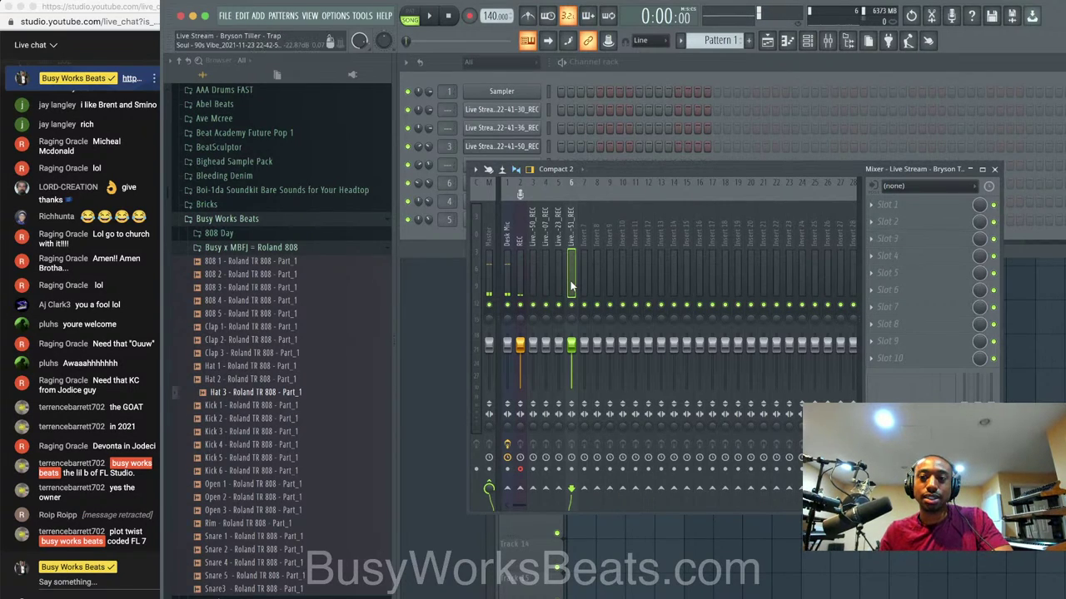
key("space")
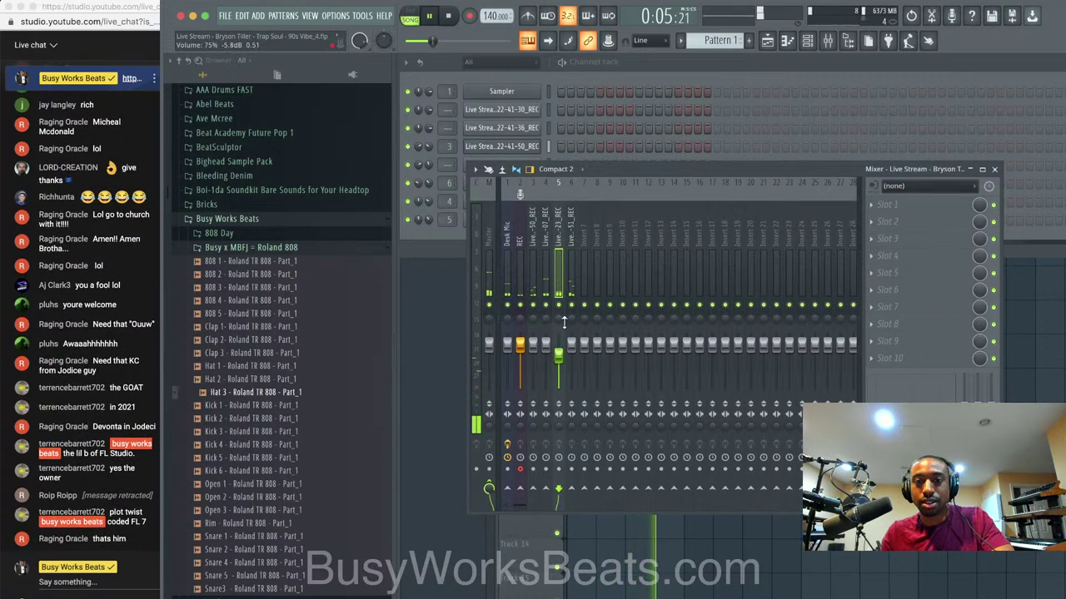
Rename mixer insert 7 to VOX.
left_click(586, 249)
right_click(587, 248)
left_click(613, 198)
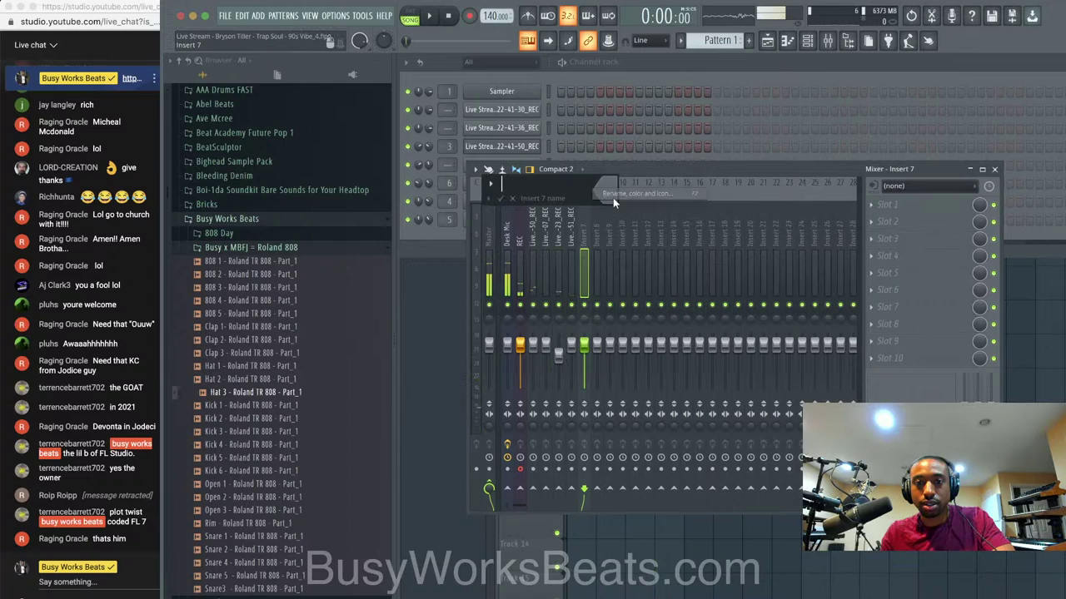
type("VOX")
key("Return")
Route inserts 3–6 only into VOX and browse plugins for its first effect slot.
left_click_drag(572, 223, 533, 226)
right_click(583, 490)
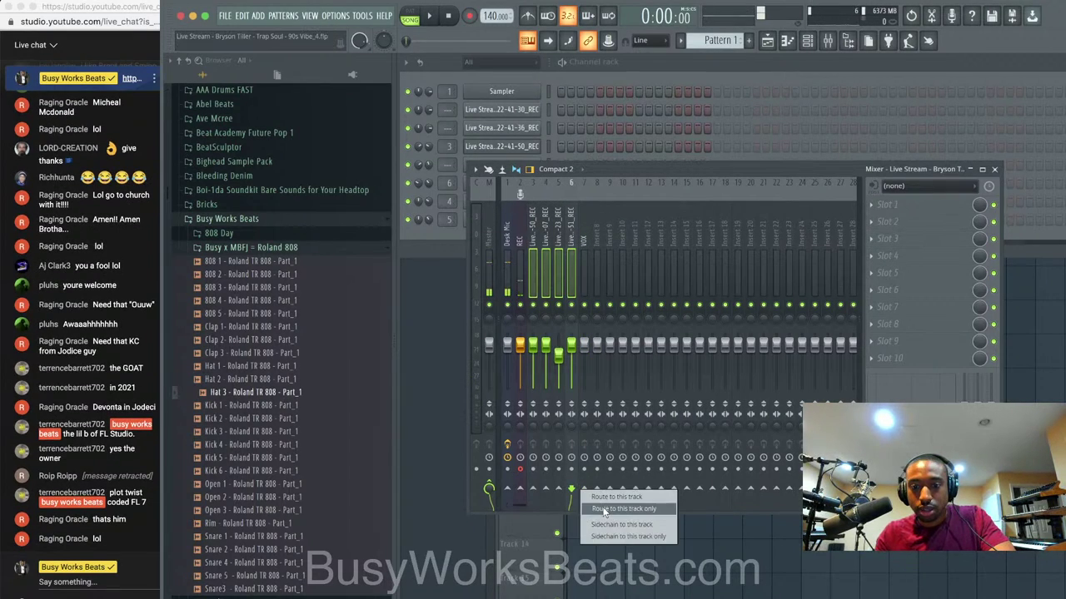
left_click(605, 511)
left_click(584, 278)
key("space")
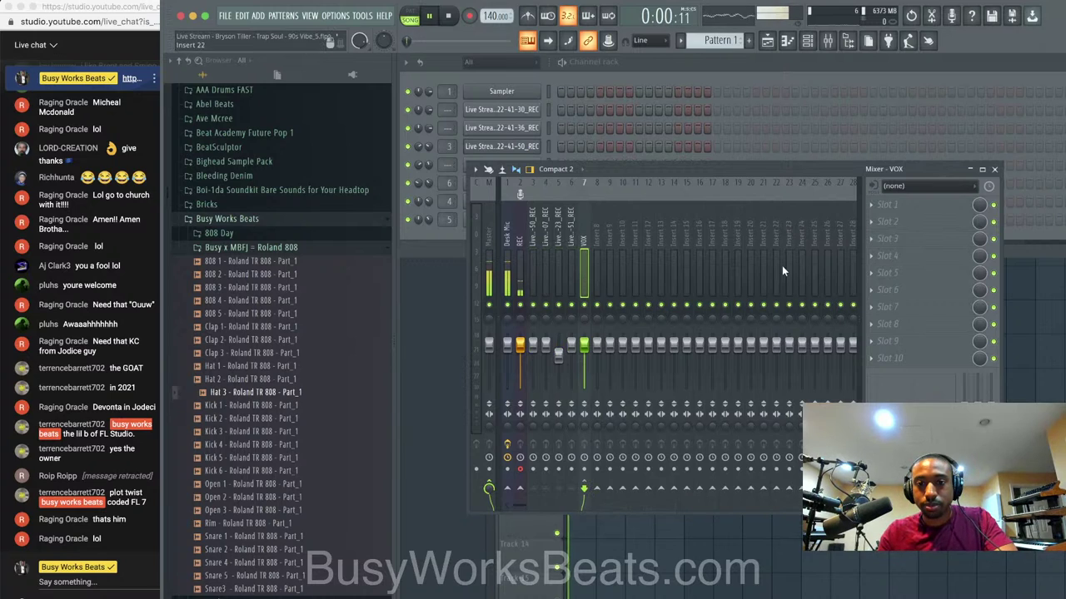
left_click(591, 254)
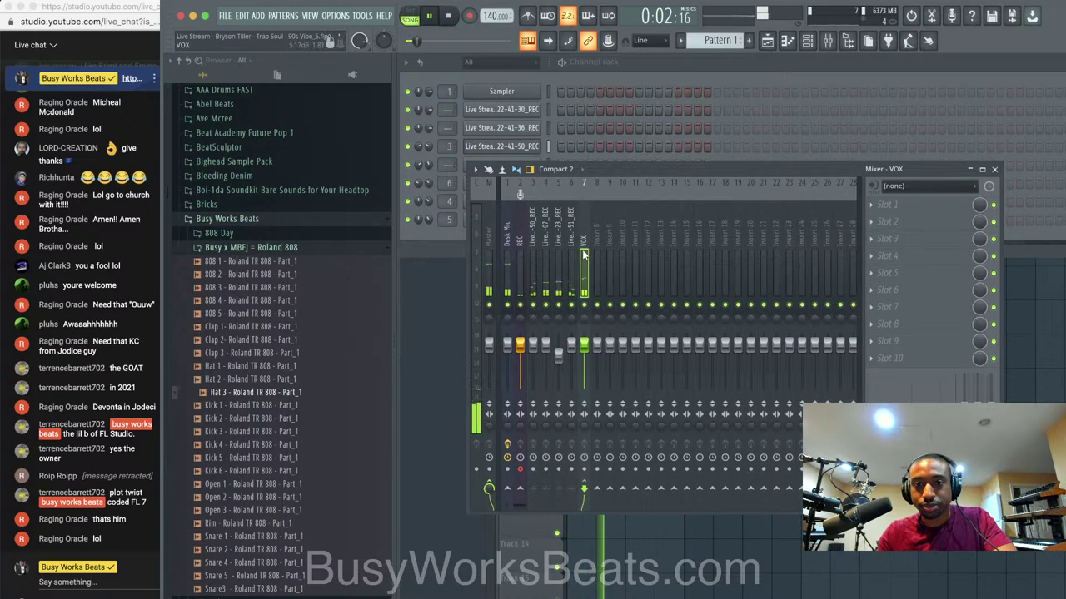
left_click(888, 205)
Load Edison on VOX, record the bus on play, and send the capture to the playlist as audio.
mouse_move(915, 220)
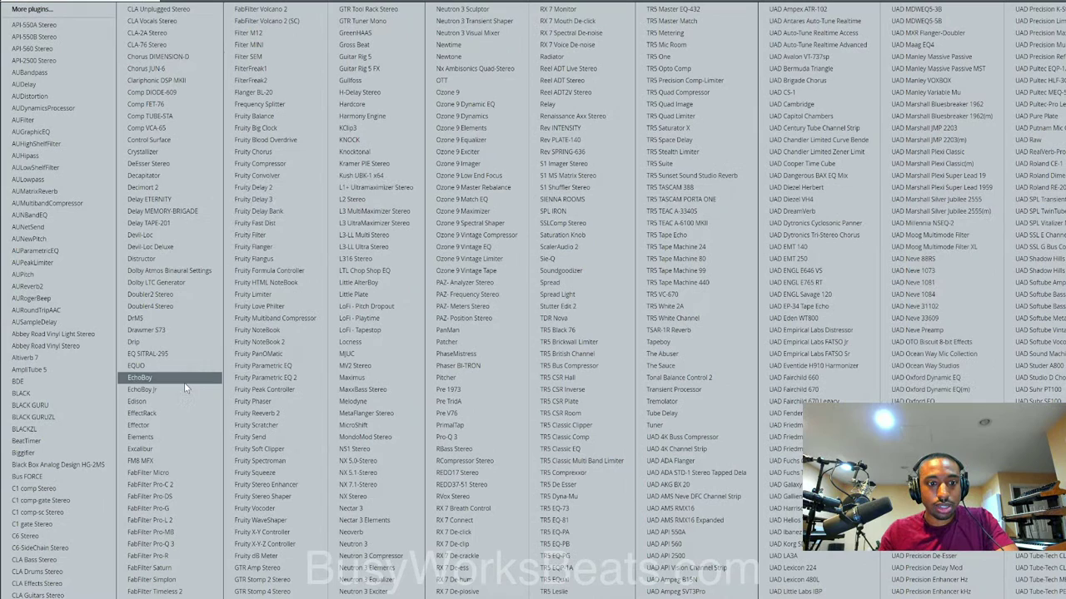
left_click(174, 400)
left_click(629, 204)
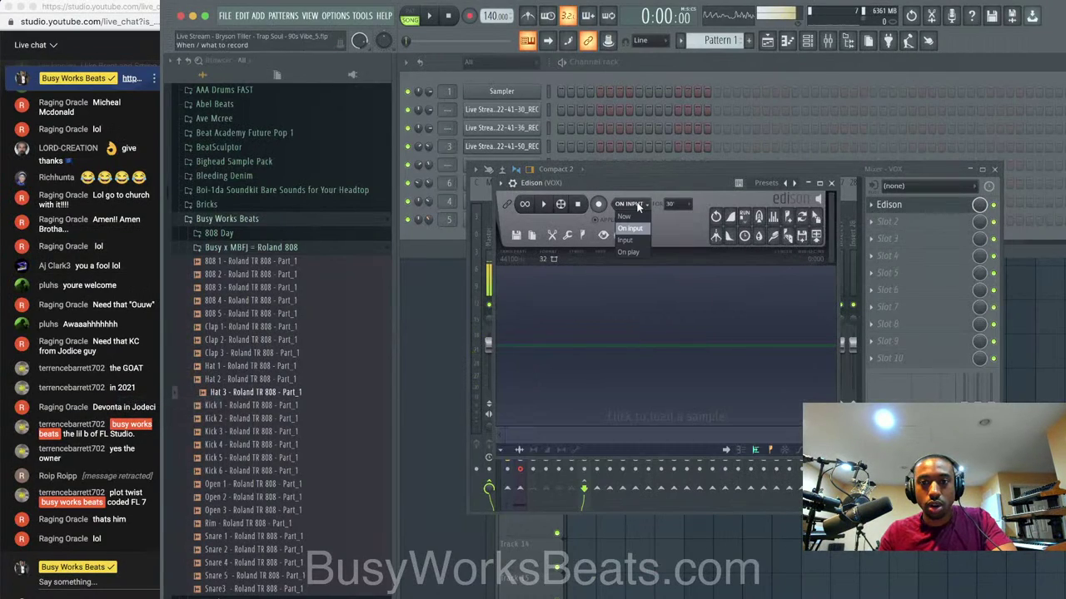
left_click(631, 252)
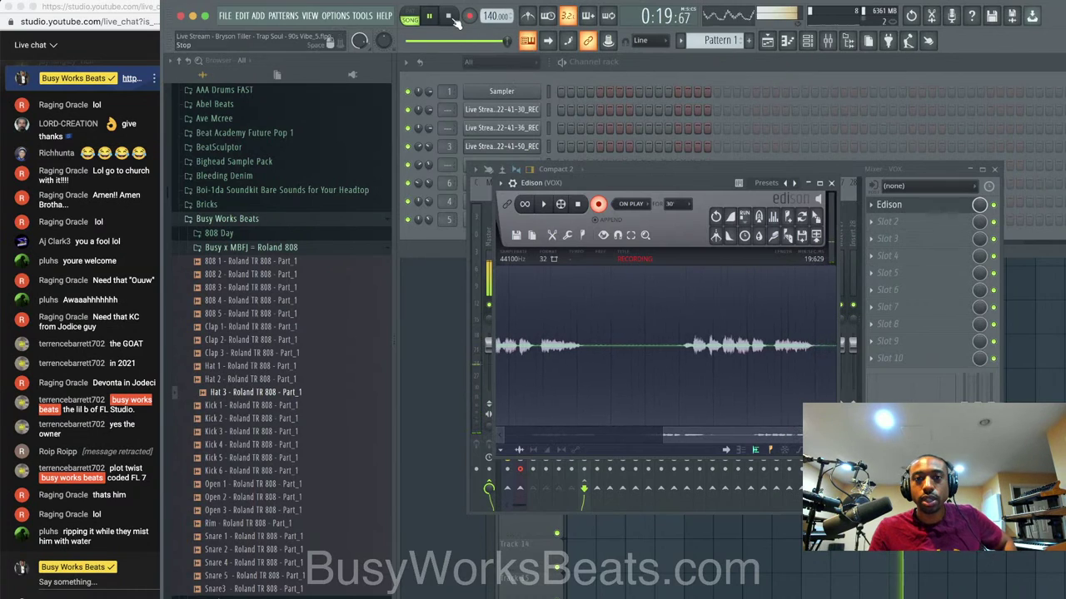
left_click(579, 206)
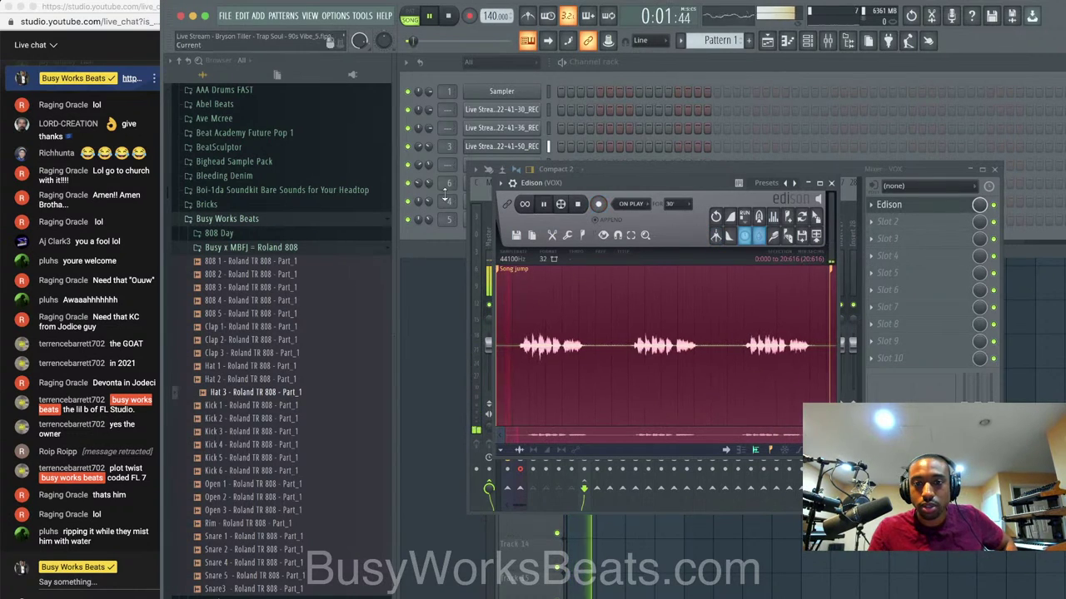
left_click(448, 16)
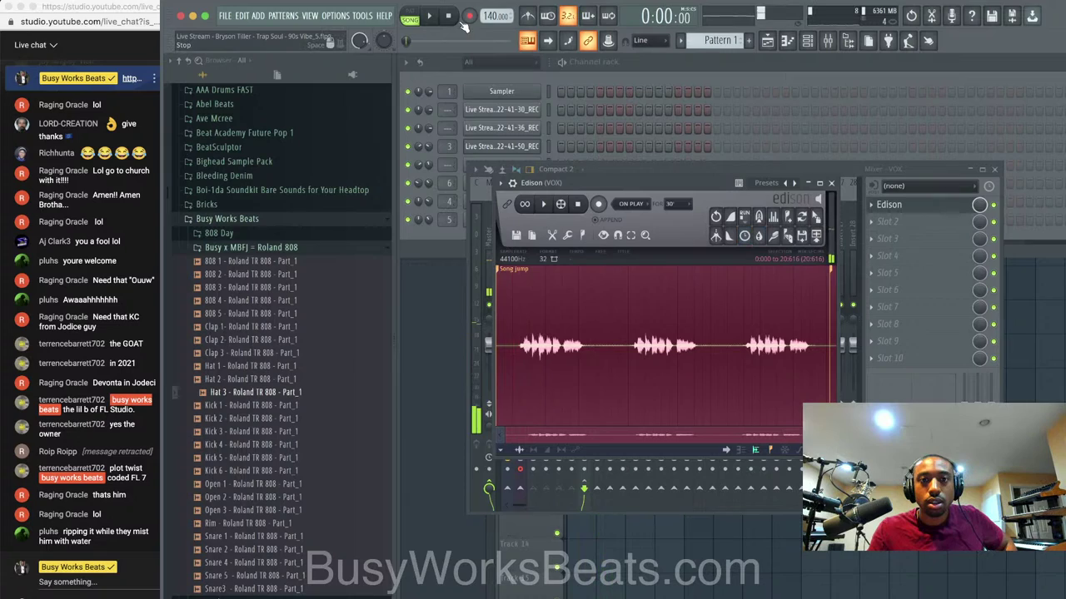
left_click(836, 273)
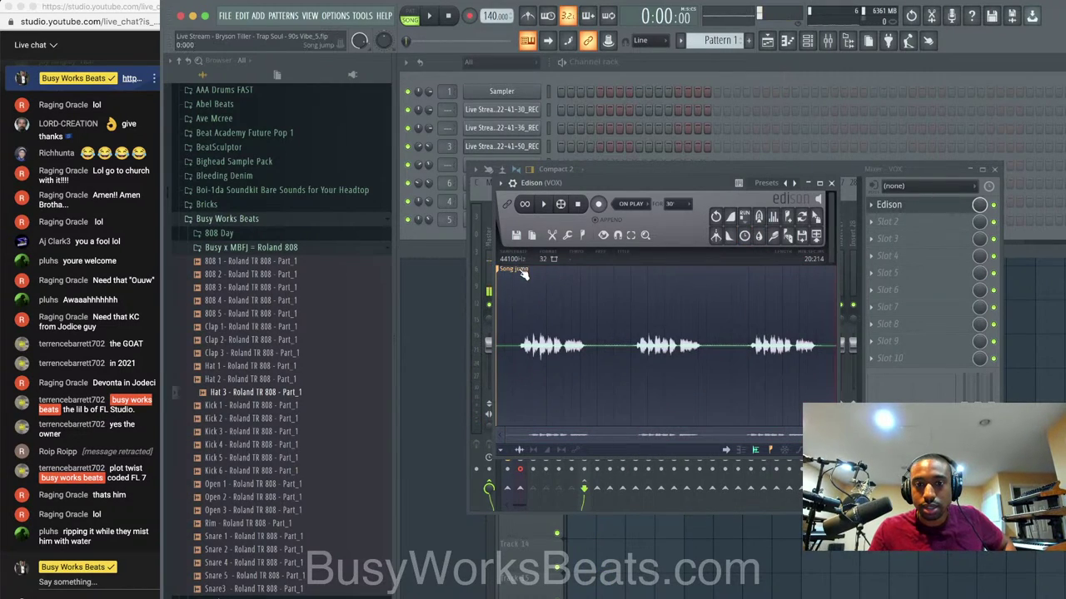
left_click(817, 236)
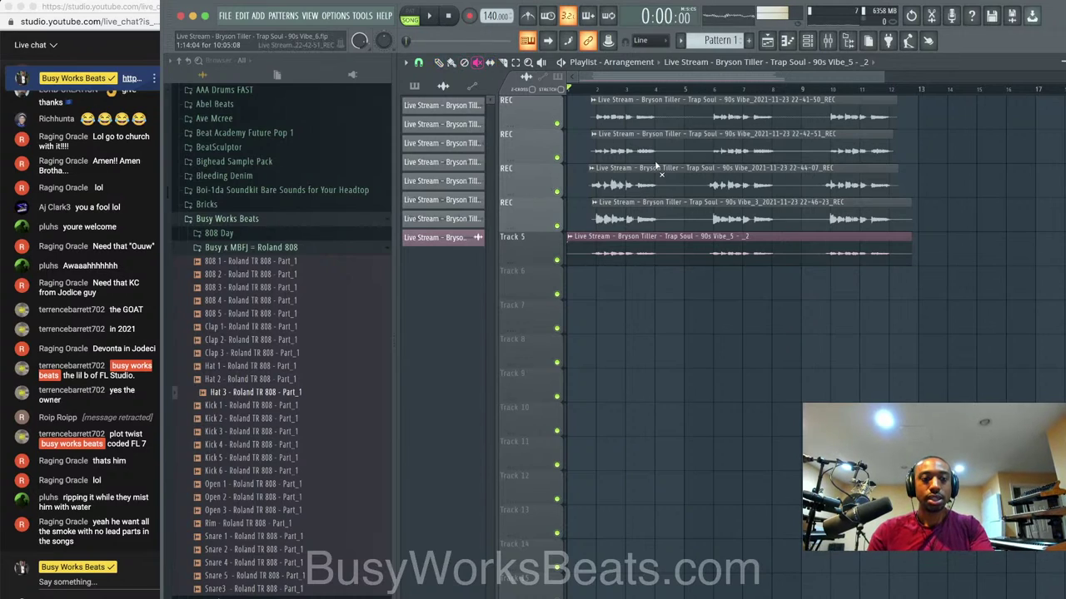
Mute the four REC clips and group their tracks together, collapsed.
left_click_drag(702, 209, 694, 106)
right_click(523, 111)
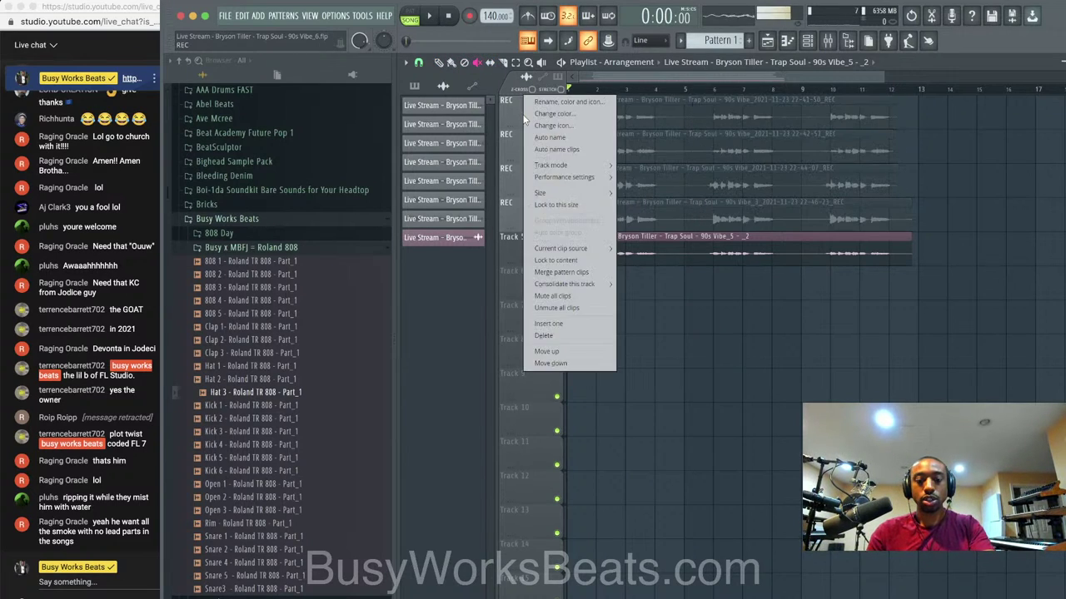
right_click(512, 143)
key("g")
right_click(515, 177)
key("g")
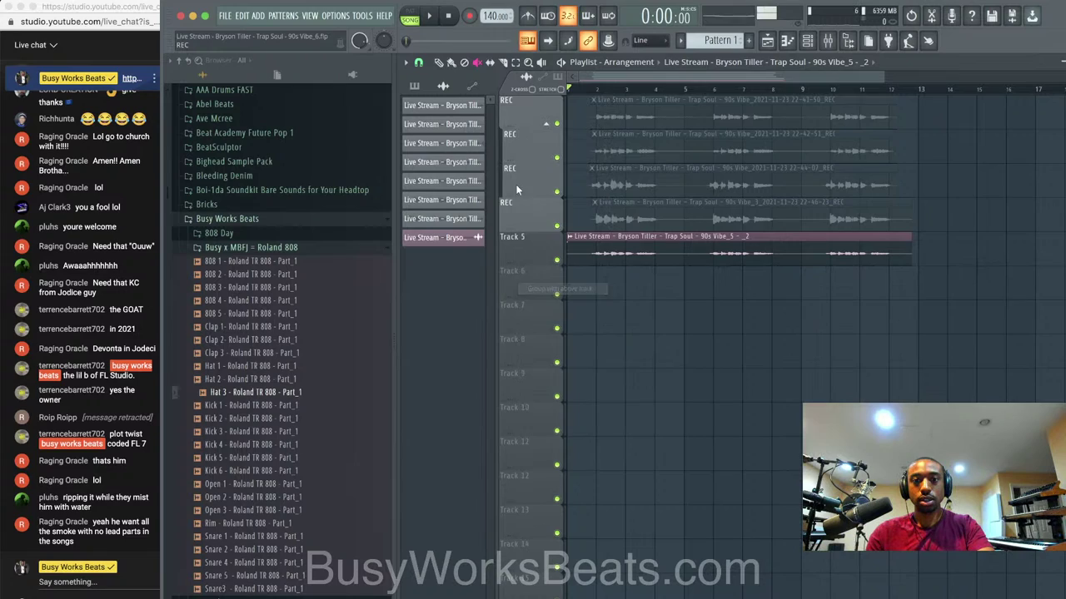
right_click(519, 211)
key("g")
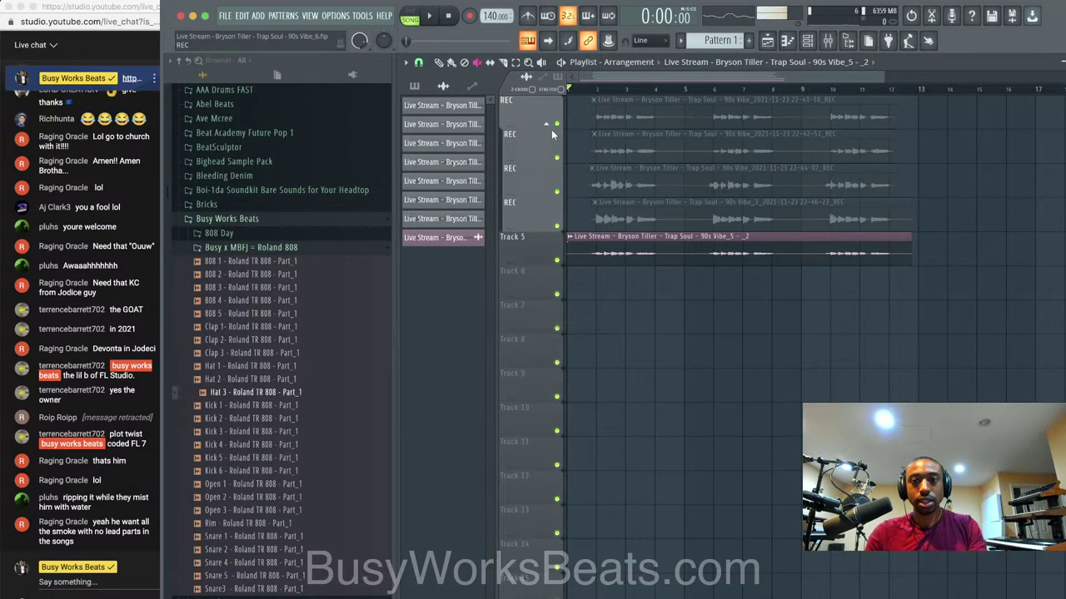
left_click(548, 124)
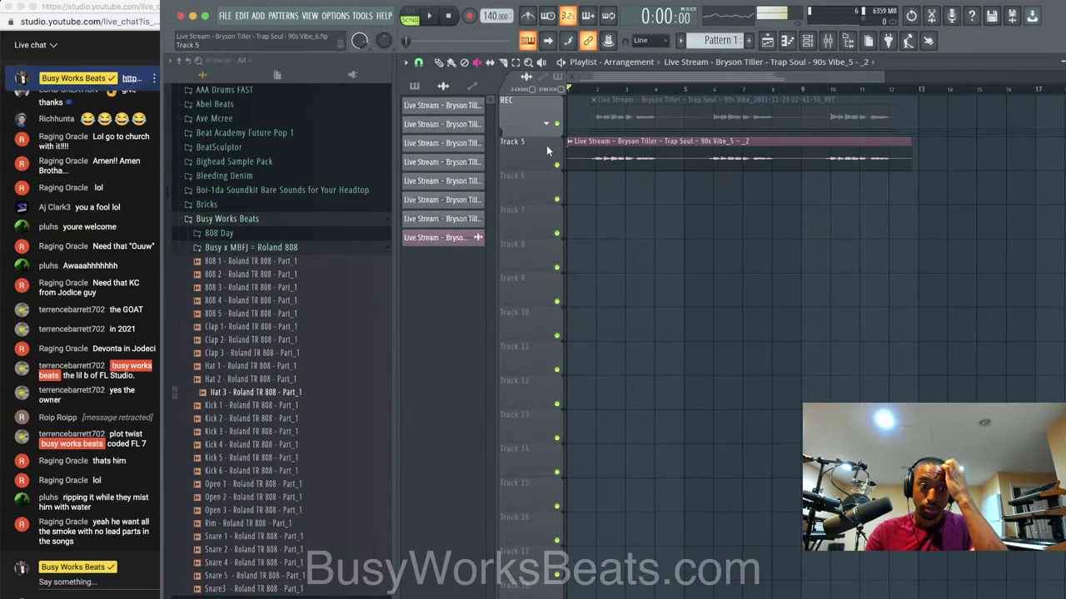
Move the new vocal track to the top and fold the collapsed REC group beneath it.
right_click(541, 157)
key("u")
right_click(541, 149)
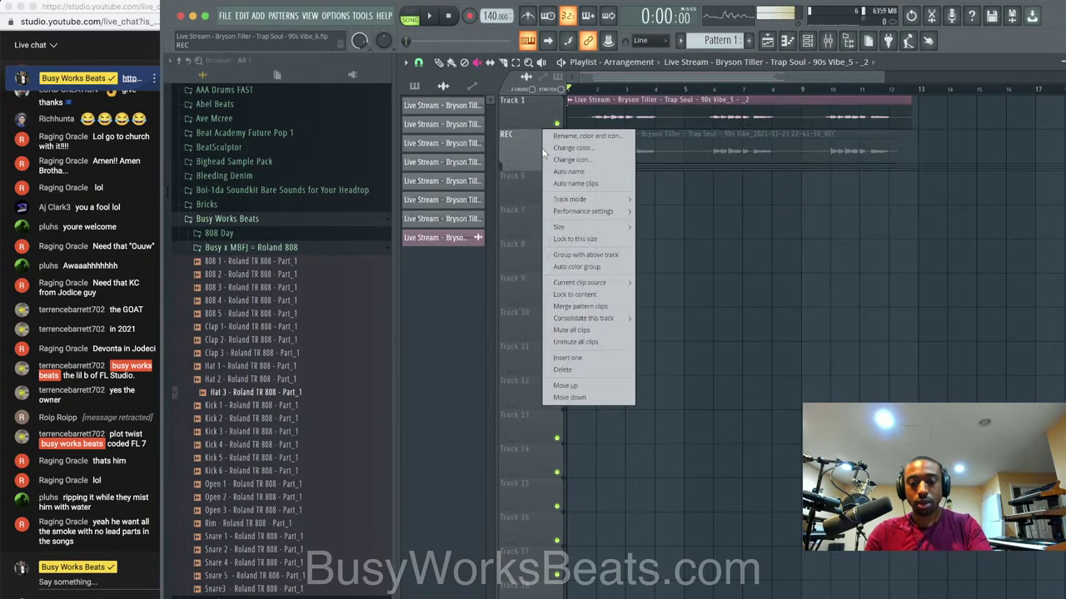
key("g")
left_click(549, 126)
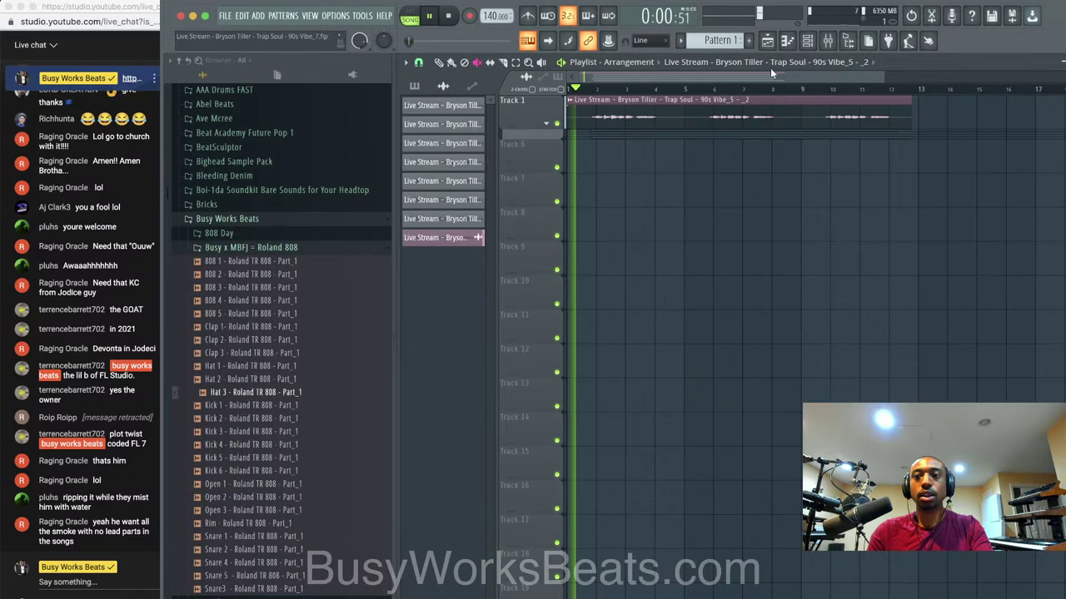
Open the vocal clip's channel settings at the time-stretch mode choices, stopping playback.
left_click(571, 100)
left_click(601, 146)
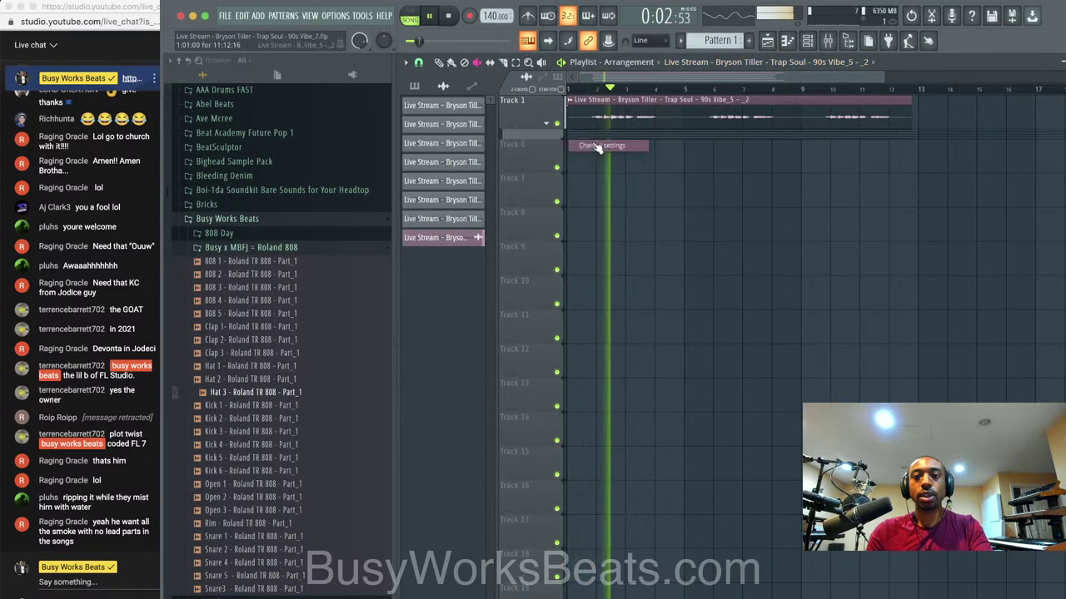
key("space")
left_click(716, 188)
Try Stretch, then Auto as the vocal's time-stretch mode and close its settings.
left_click(724, 220)
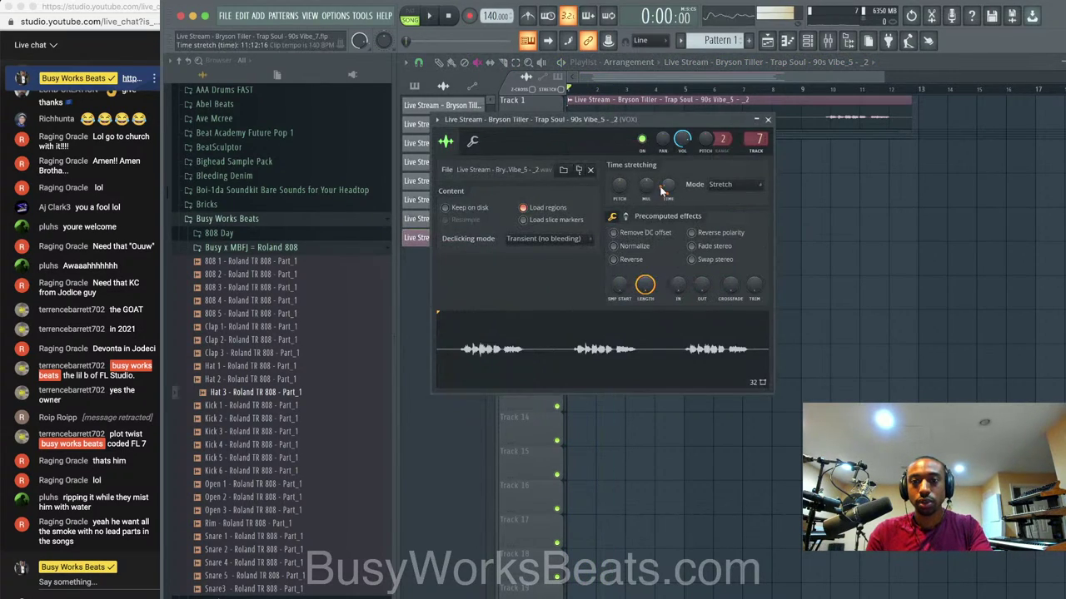
left_click(721, 188)
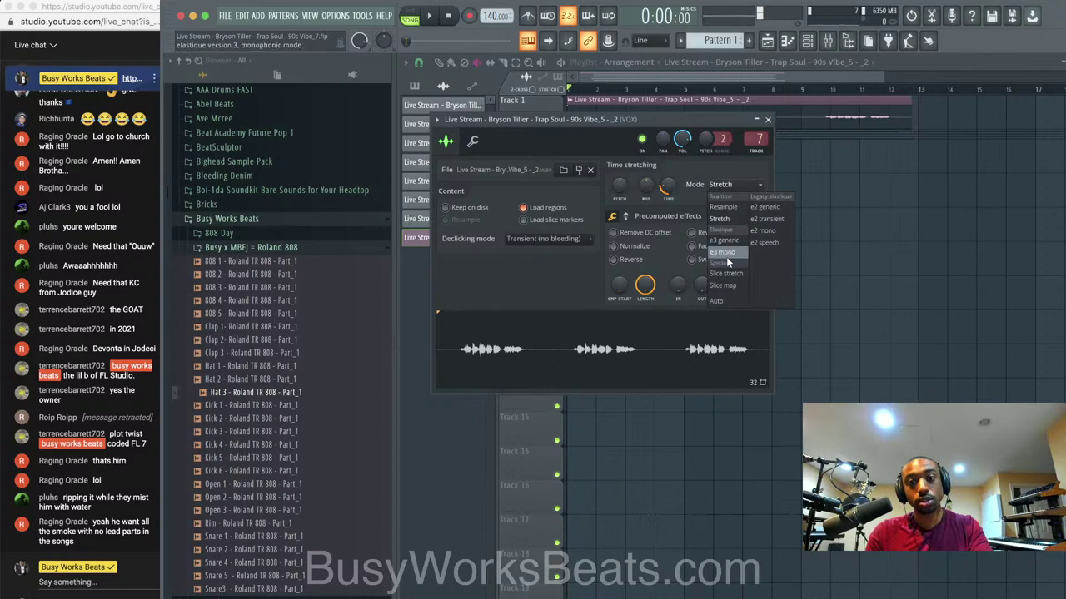
left_click(729, 301)
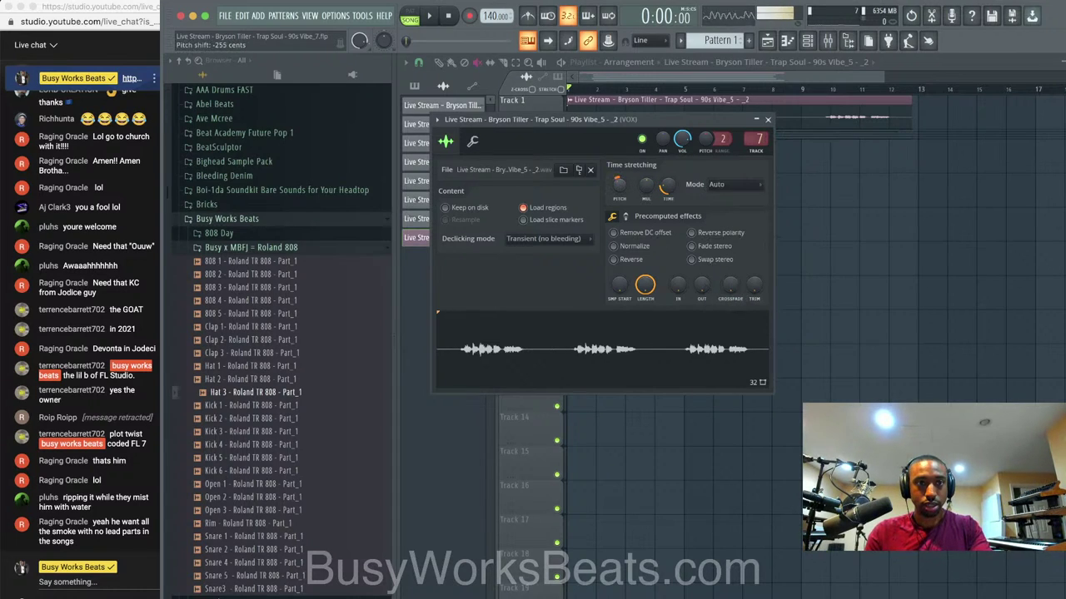
left_click(768, 119)
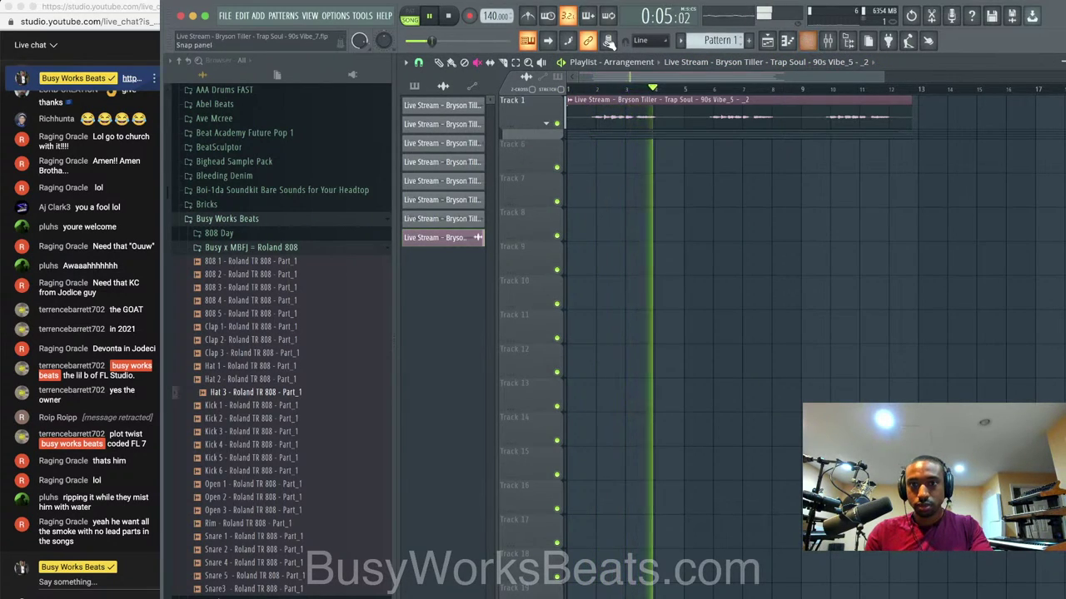
Turn on the metronome and set the vocal sample's time-stretching mode to Stretch.
left_click(530, 17)
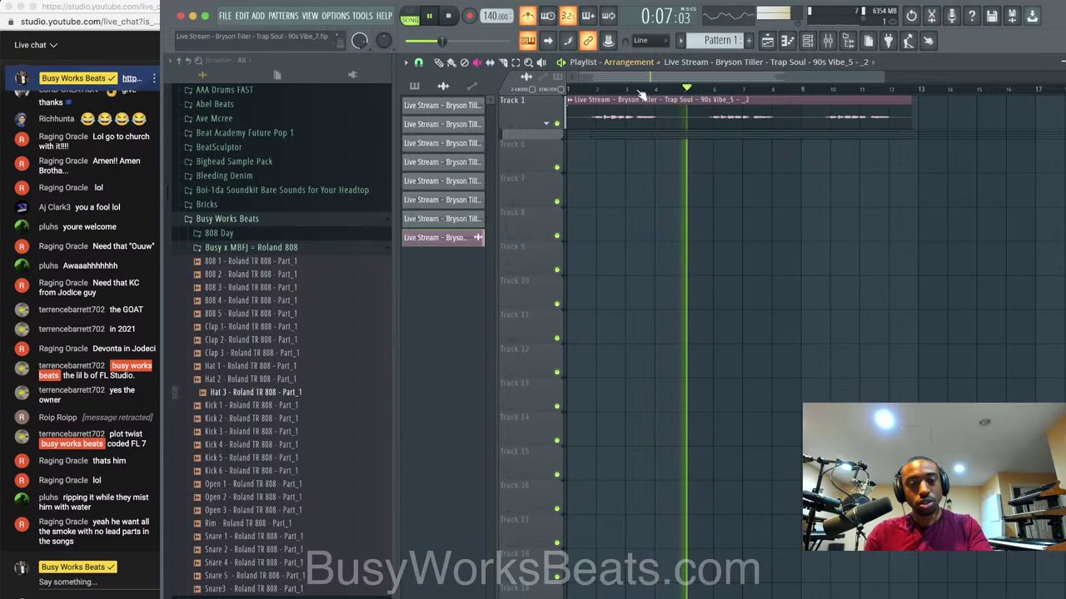
left_click(806, 40)
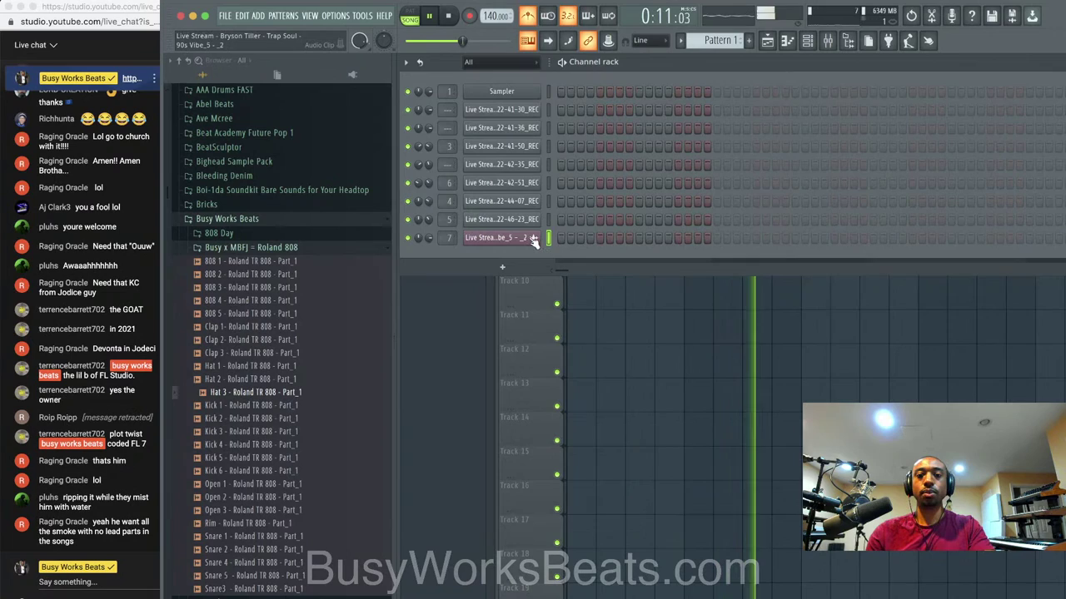
left_click(532, 238)
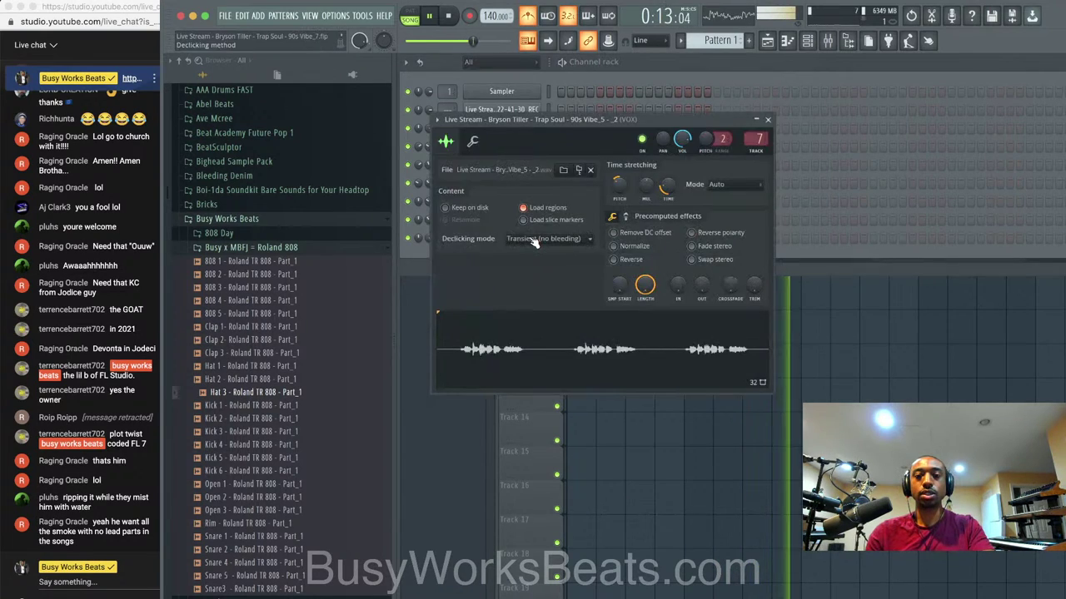
key("space")
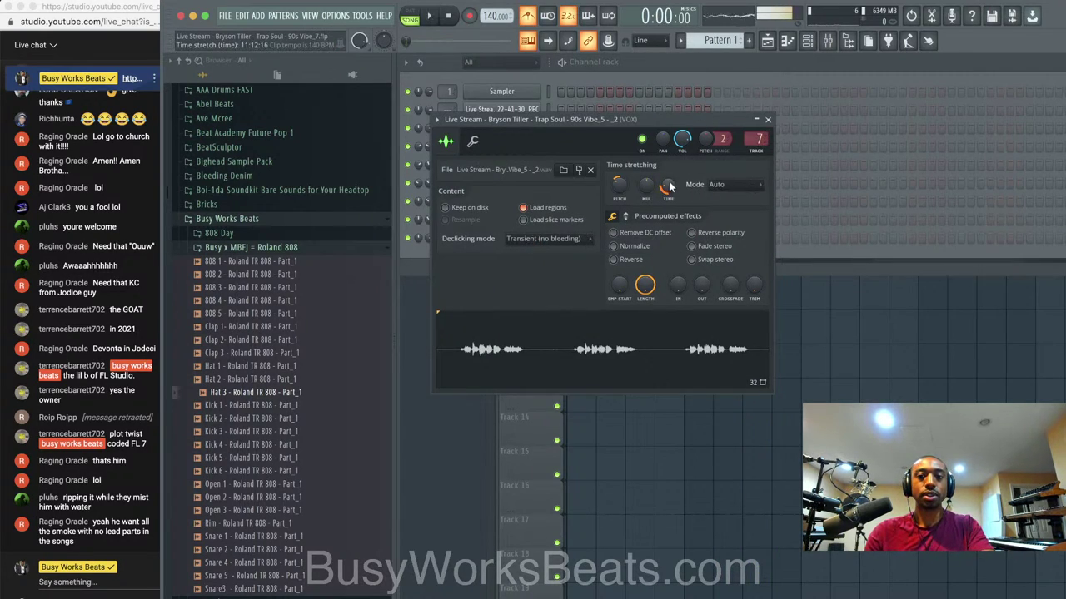
left_click(727, 183)
left_click(727, 220)
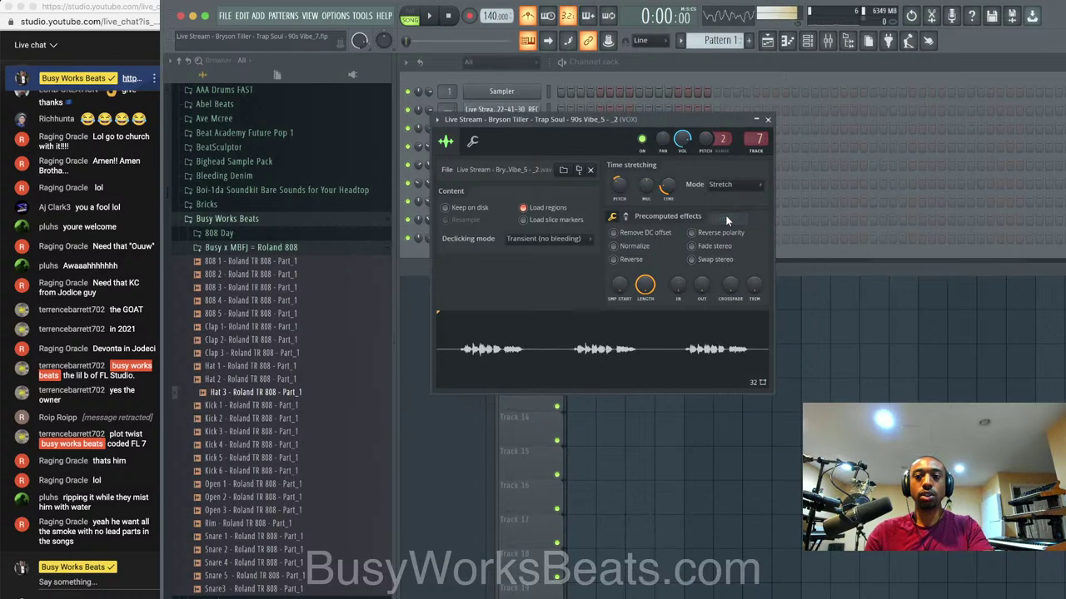
left_click(768, 119)
Return to the playlist and play the arrangement through, then stop.
key("F6")
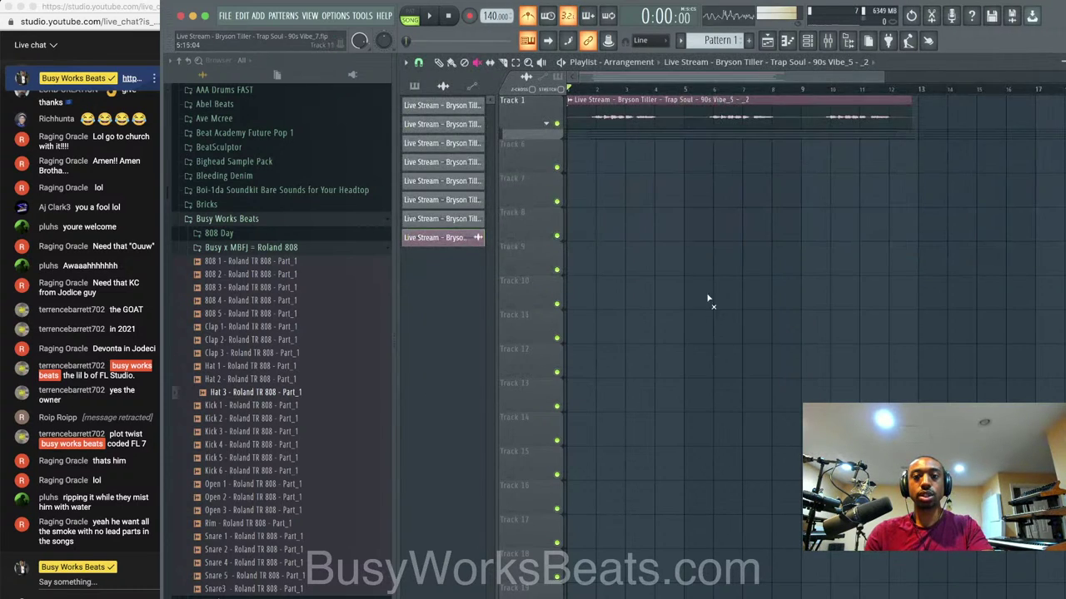
key("space")
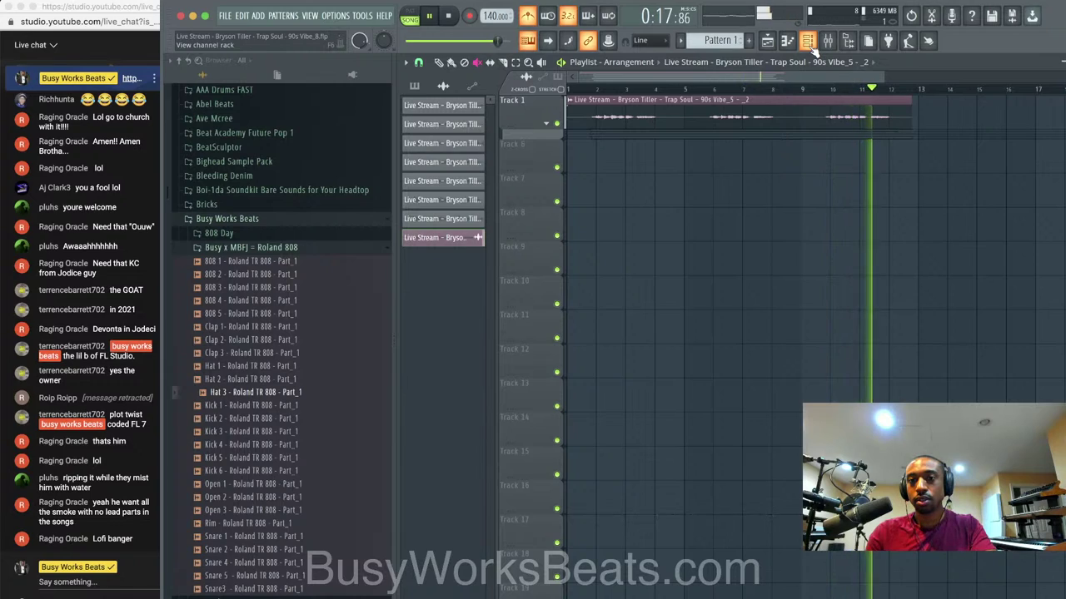
key("space")
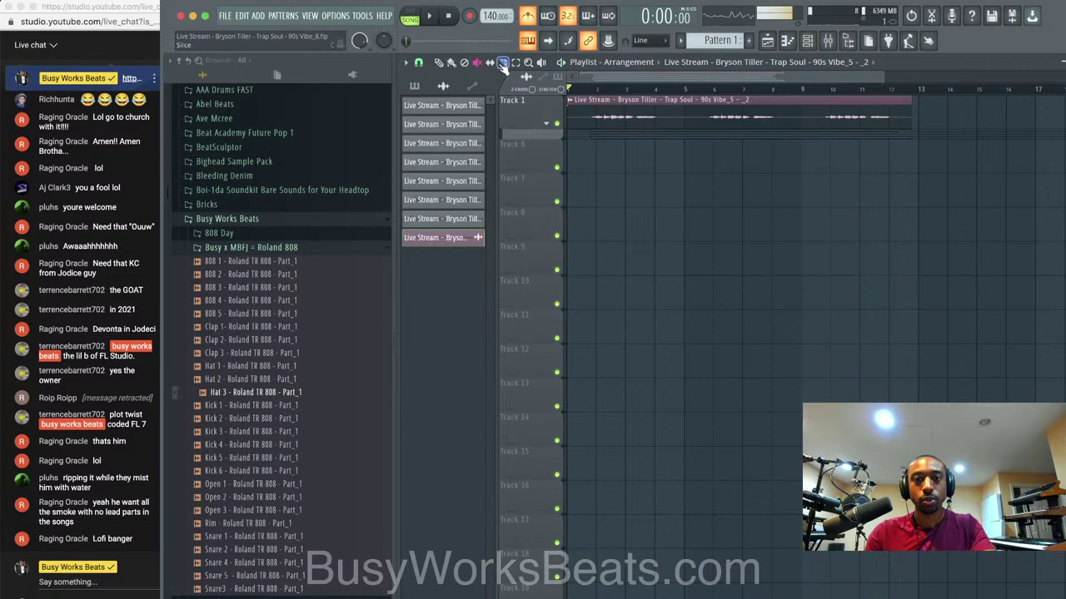
Reset the vocal sample's pitch shift from -300 to 0 cents.
left_click(828, 41)
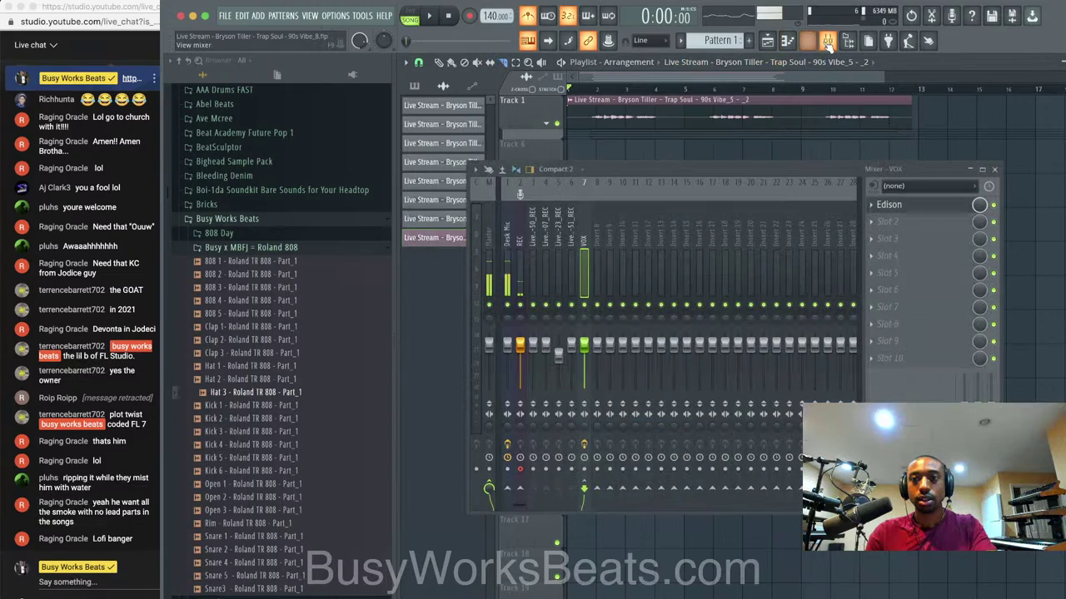
left_click(808, 40)
left_click(517, 239)
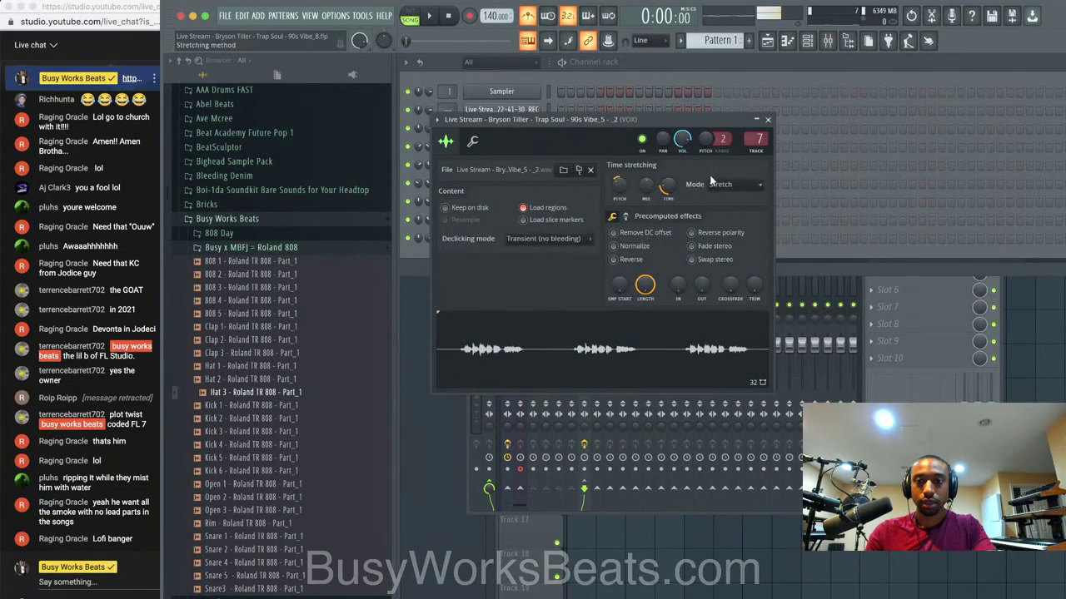
right_click(624, 183)
left_click(625, 185)
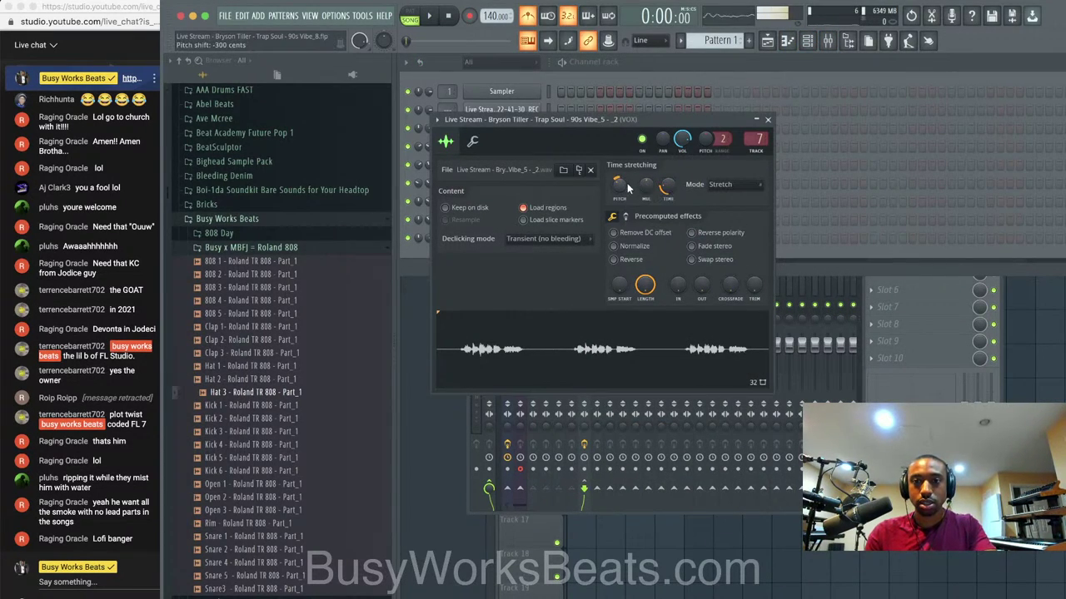
right_click(616, 184)
left_click(637, 198)
Replace Edison in the VOX insert's first slot with Vocal Bender Stereo.
left_click(861, 383)
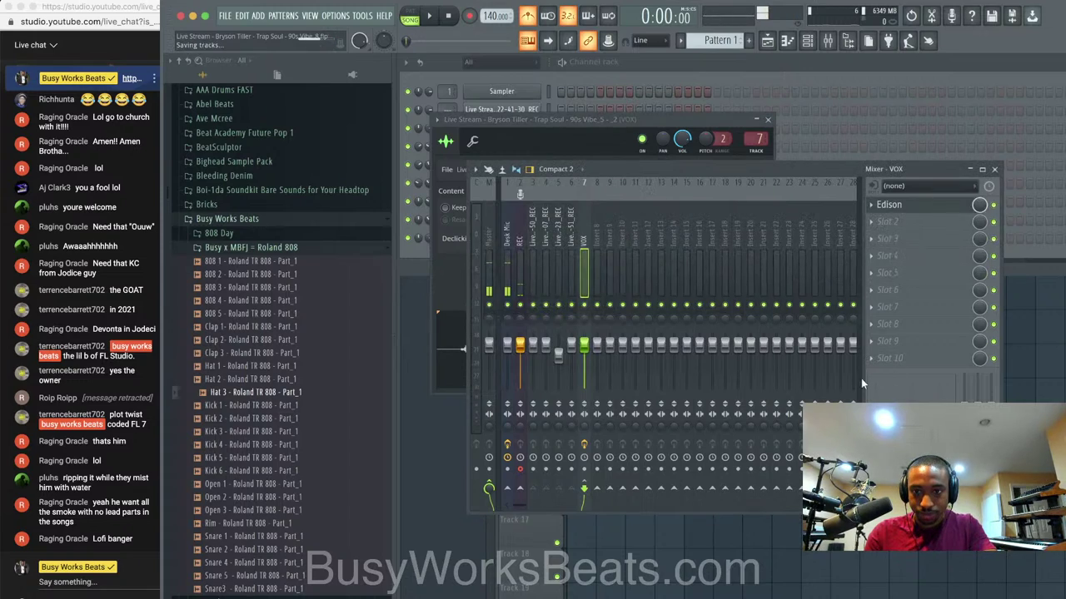
left_click(875, 214)
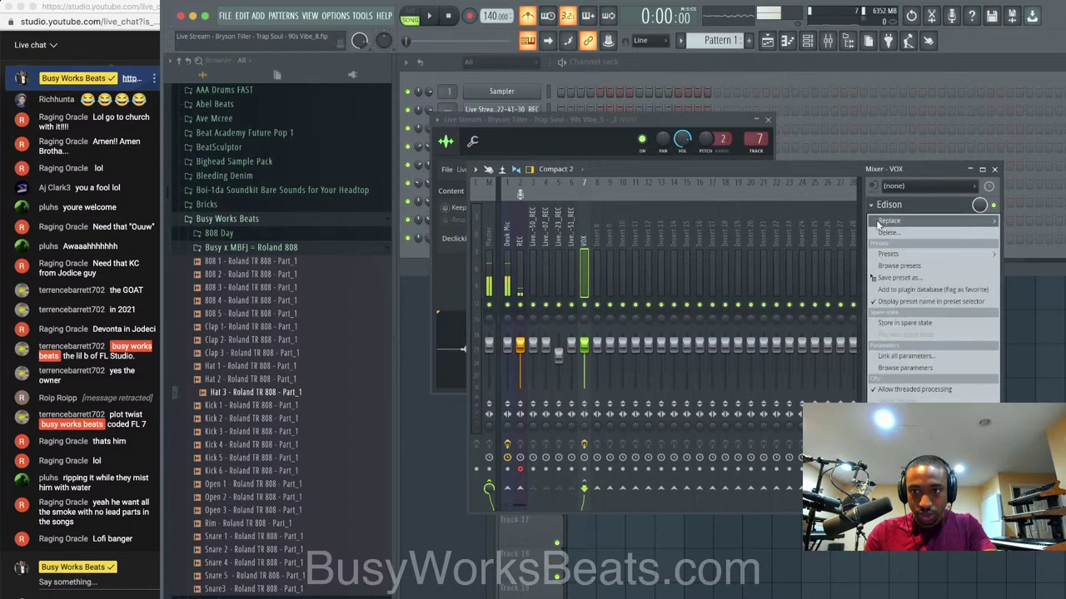
left_click(884, 234)
left_click(603, 361)
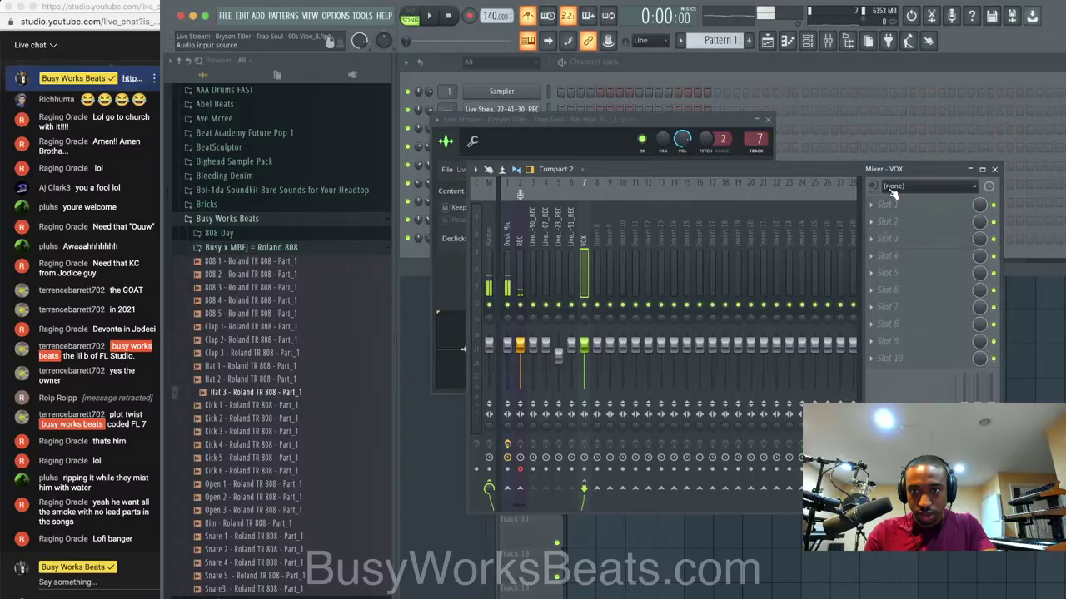
left_click(884, 205)
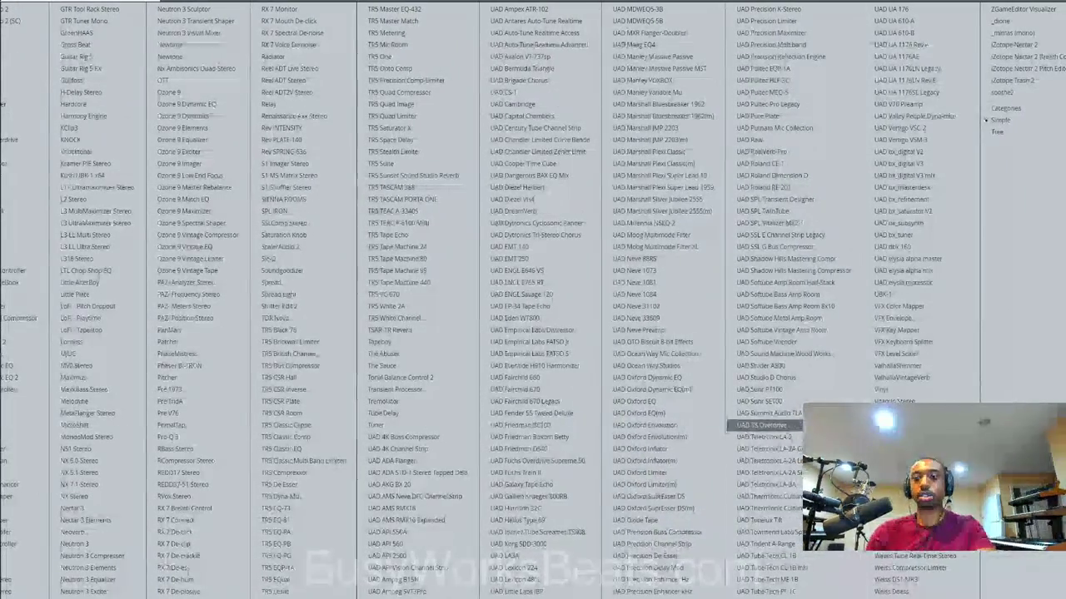
left_click(906, 414)
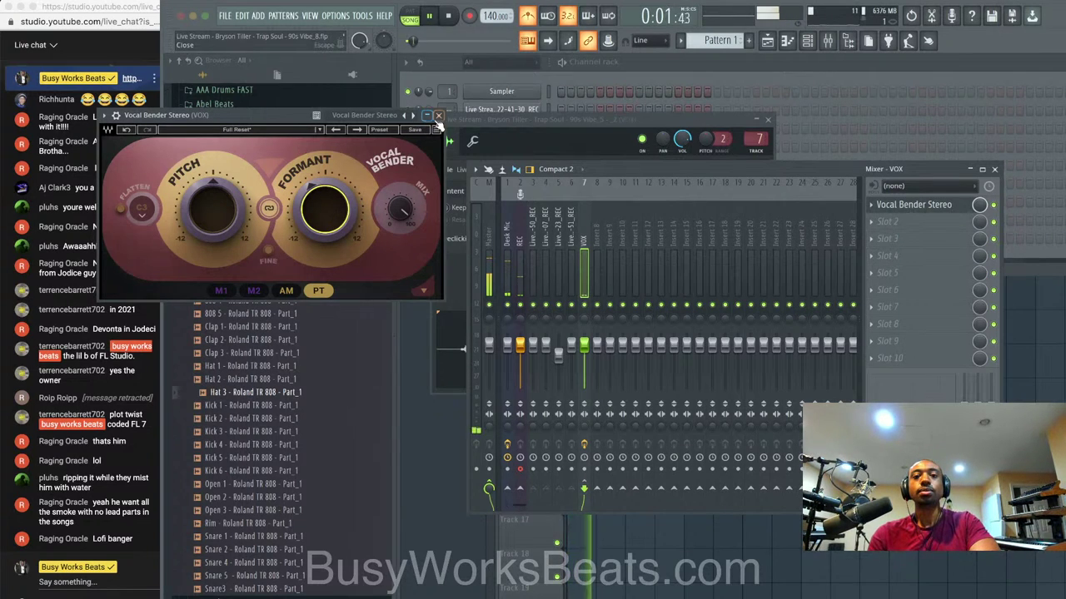
left_click(439, 115)
Solo the VOX insert and audition it with Vocal Bender bypassed.
key("space")
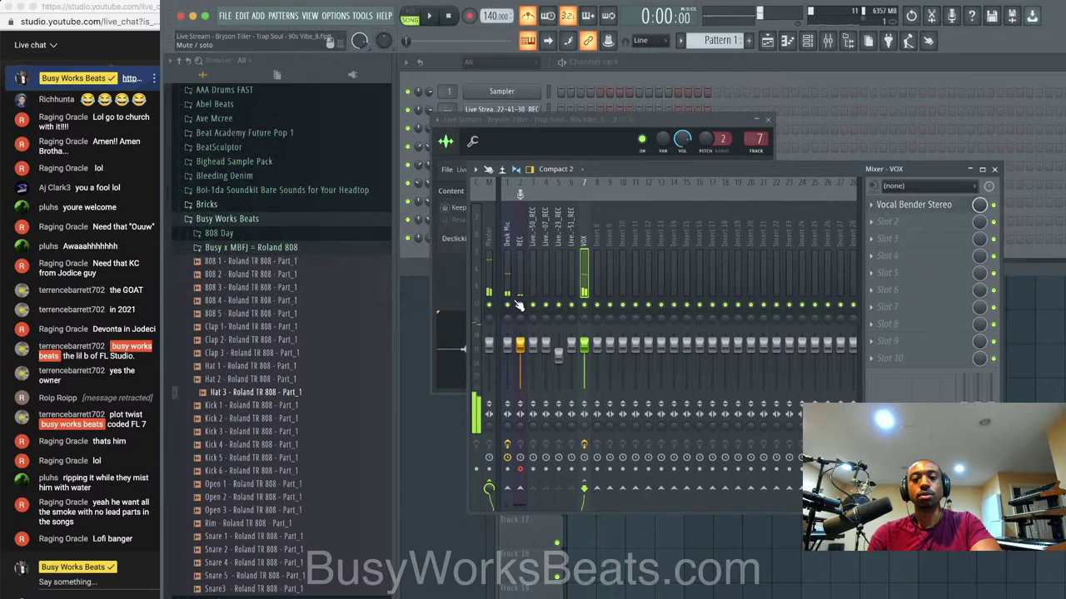
right_click(587, 305)
key("space")
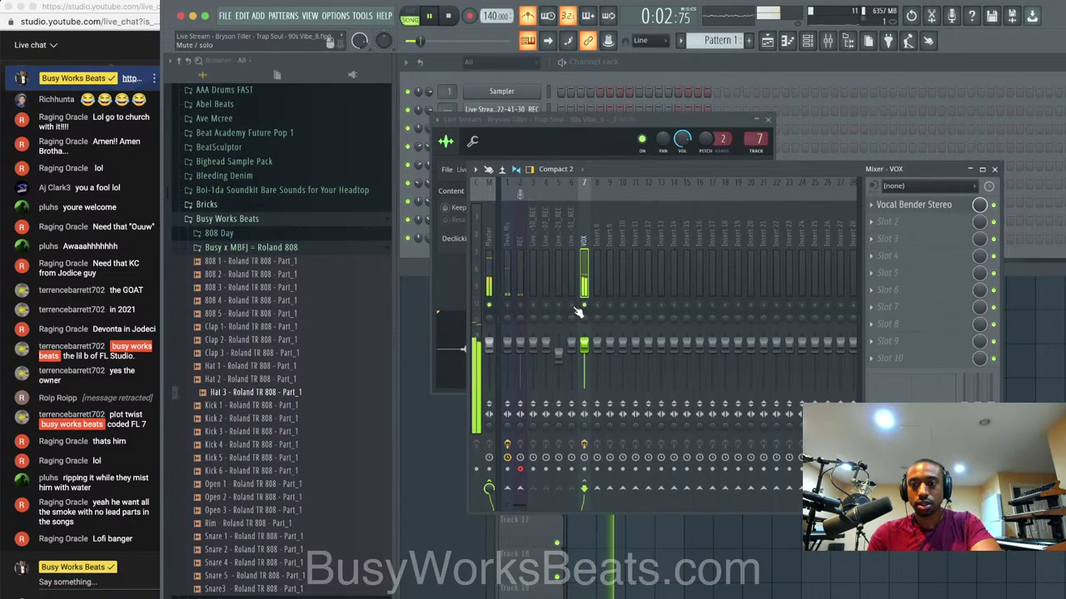
left_click(992, 205)
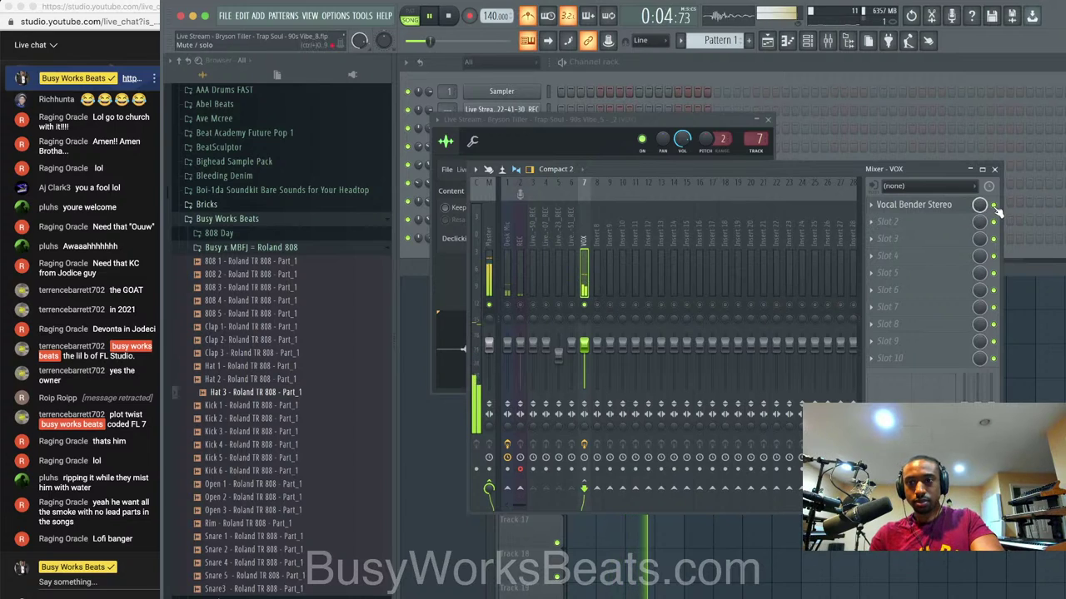
key("space")
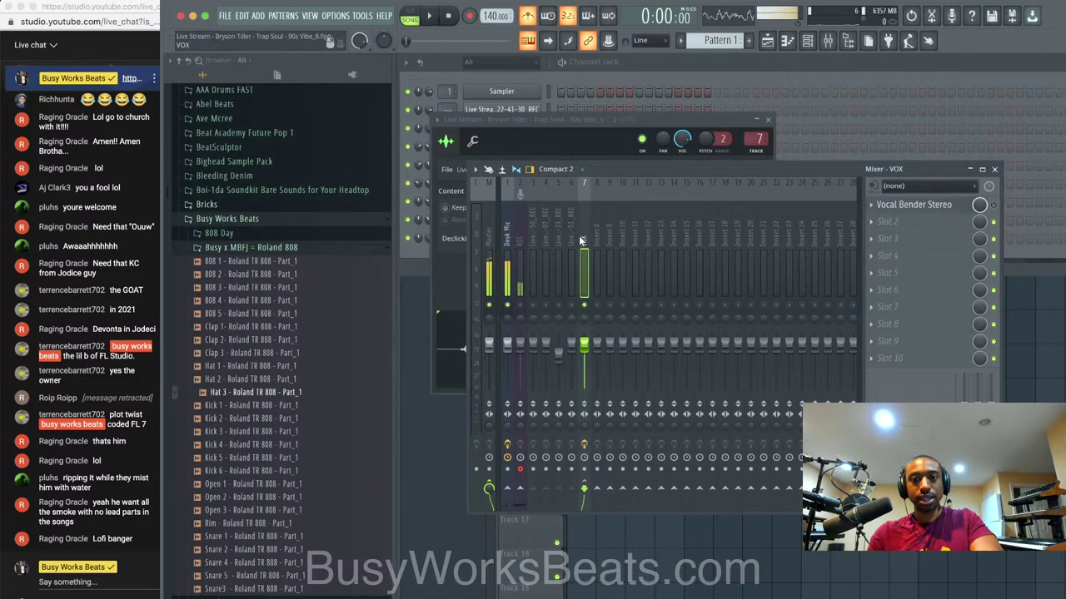
Choose to delete Vocal Bender from the VOX insert's first slot.
left_click(872, 221)
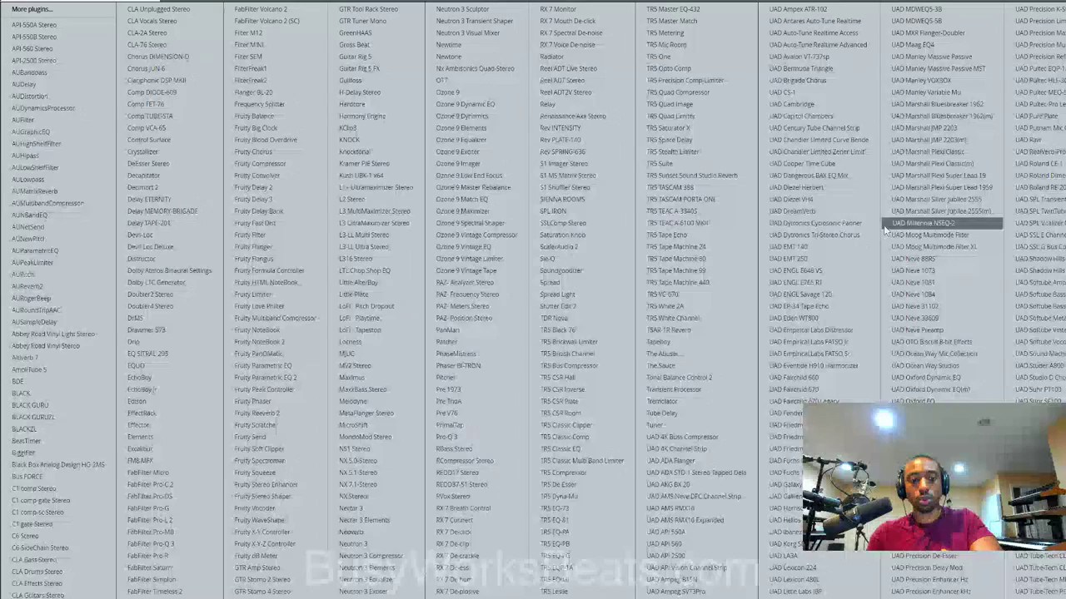
left_click(886, 228)
left_click(871, 206)
left_click(880, 232)
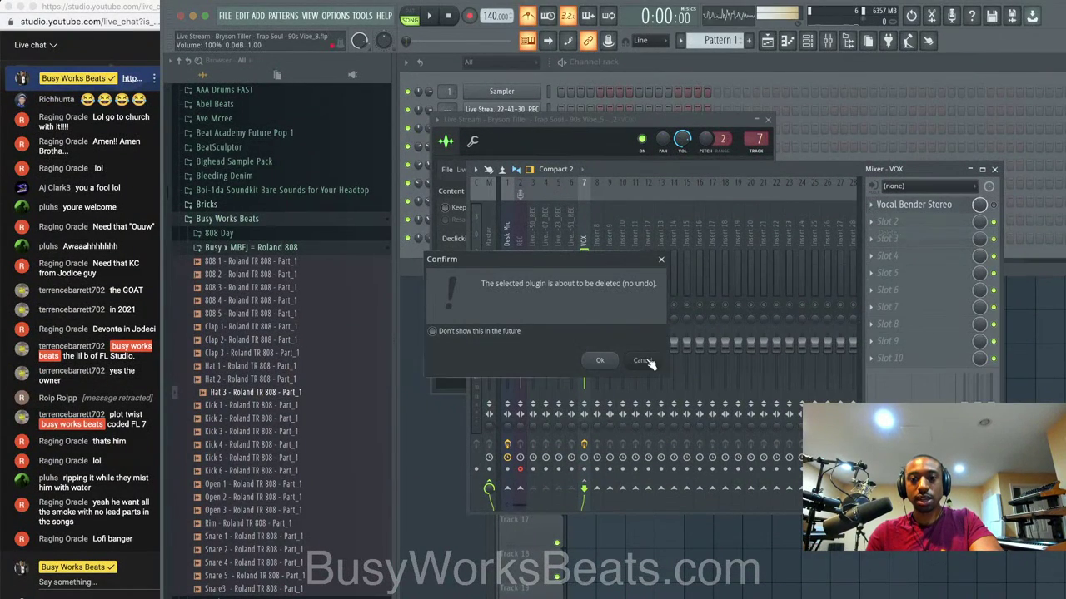
Confirm removing Vocal Bender, start playback and bring up the channel list.
left_click(599, 358)
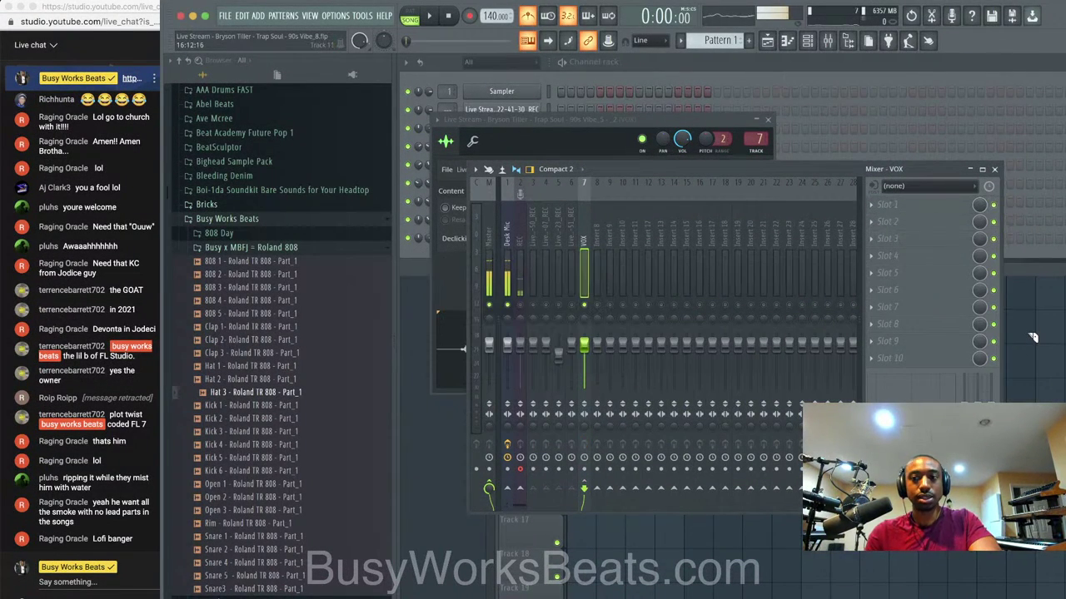
key("F12")
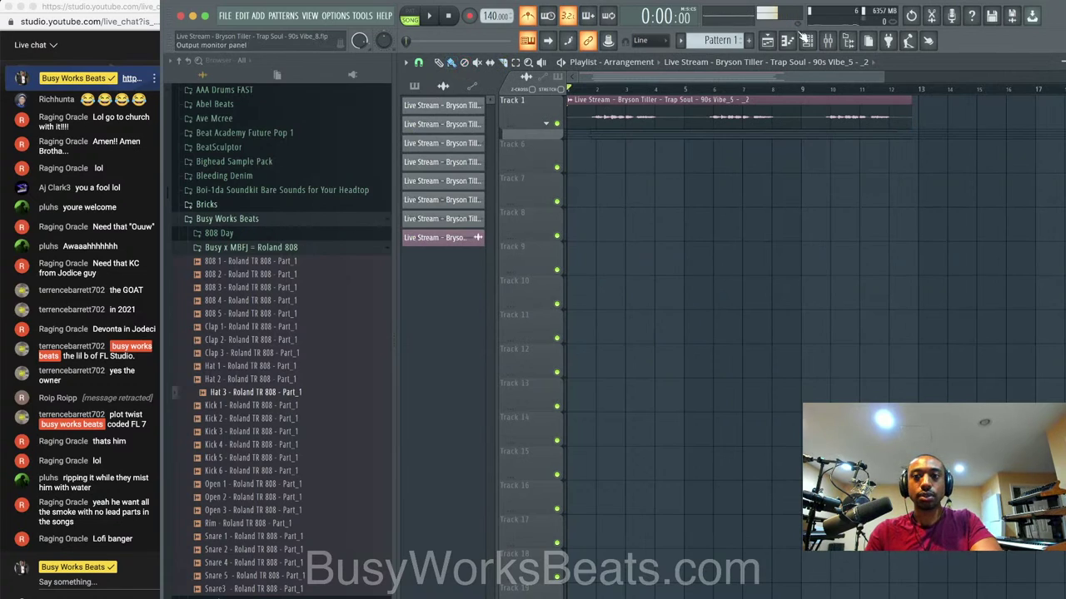
key("space")
left_click(807, 40)
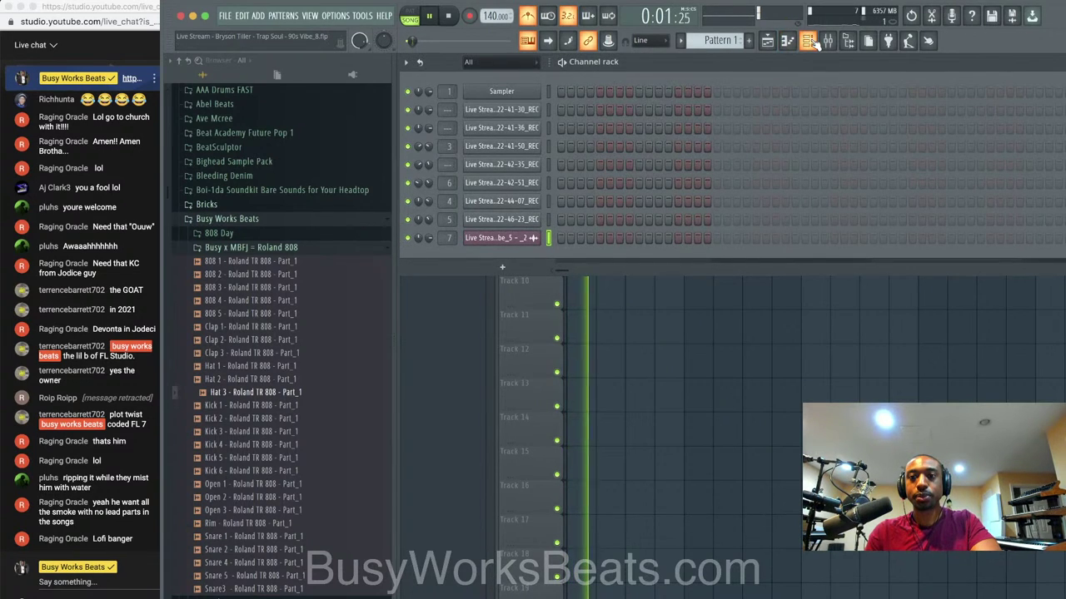
right_click(685, 361)
left_click(807, 40)
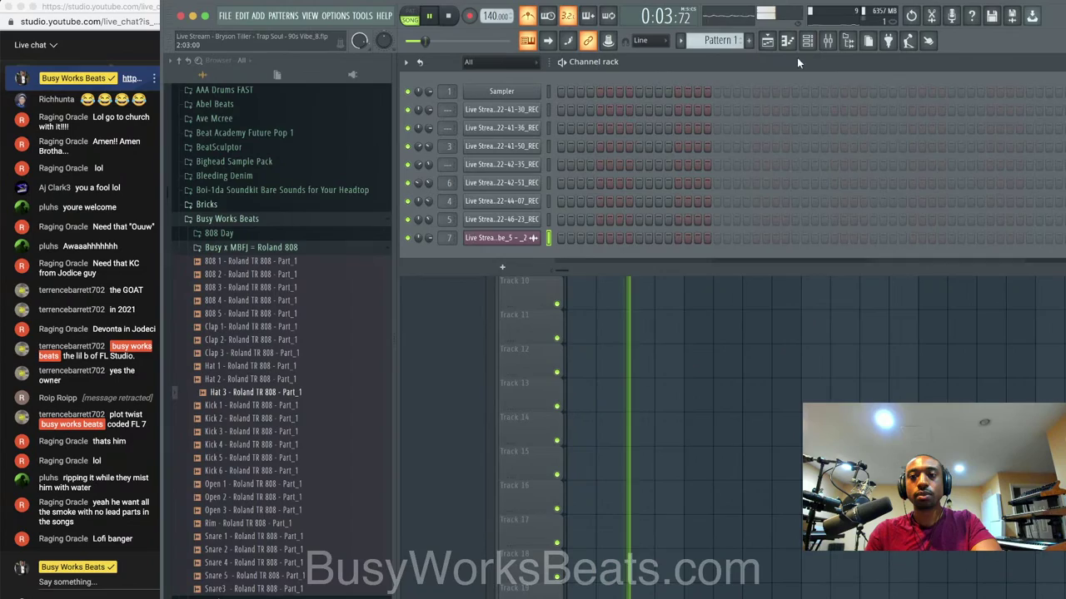
Load Ozone 9 Dynamics onto the VOX insert and open its slot's replace options.
left_click(826, 41)
left_click(904, 206)
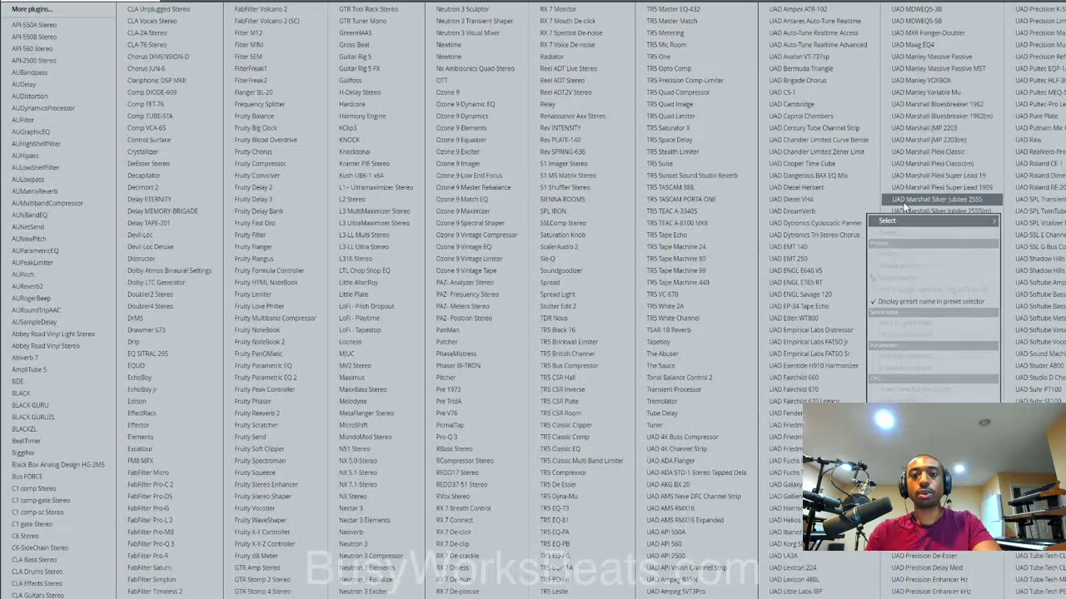
left_click(508, 116)
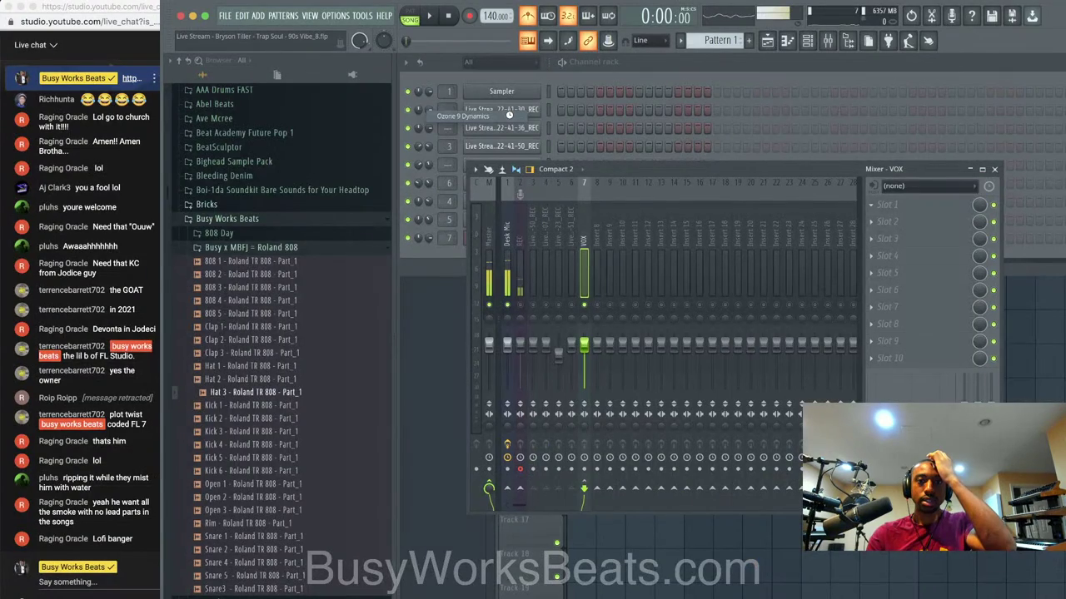
left_click(872, 208)
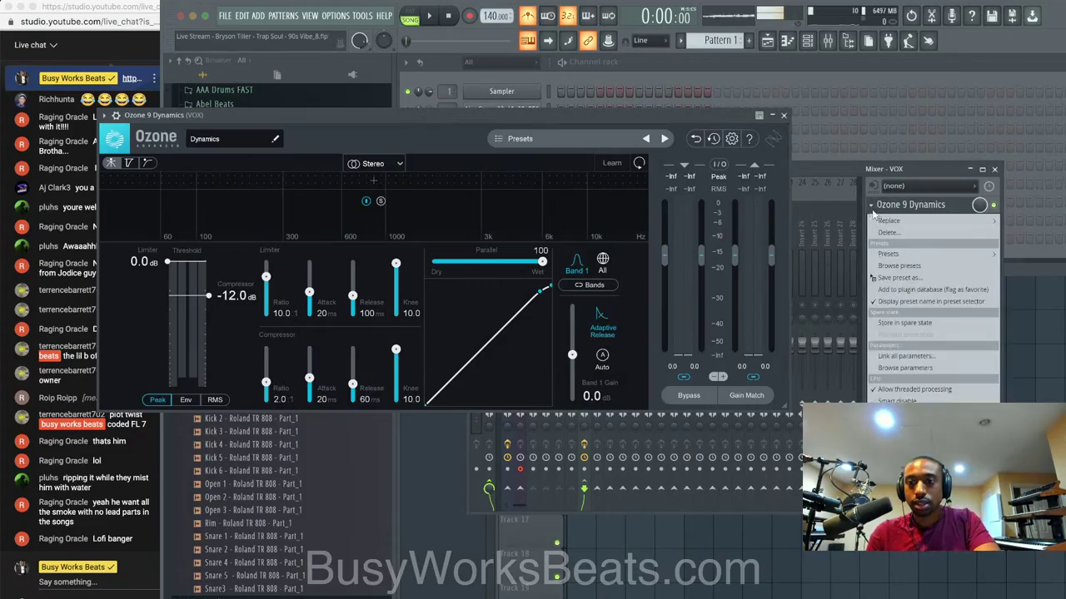
mouse_move(885, 221)
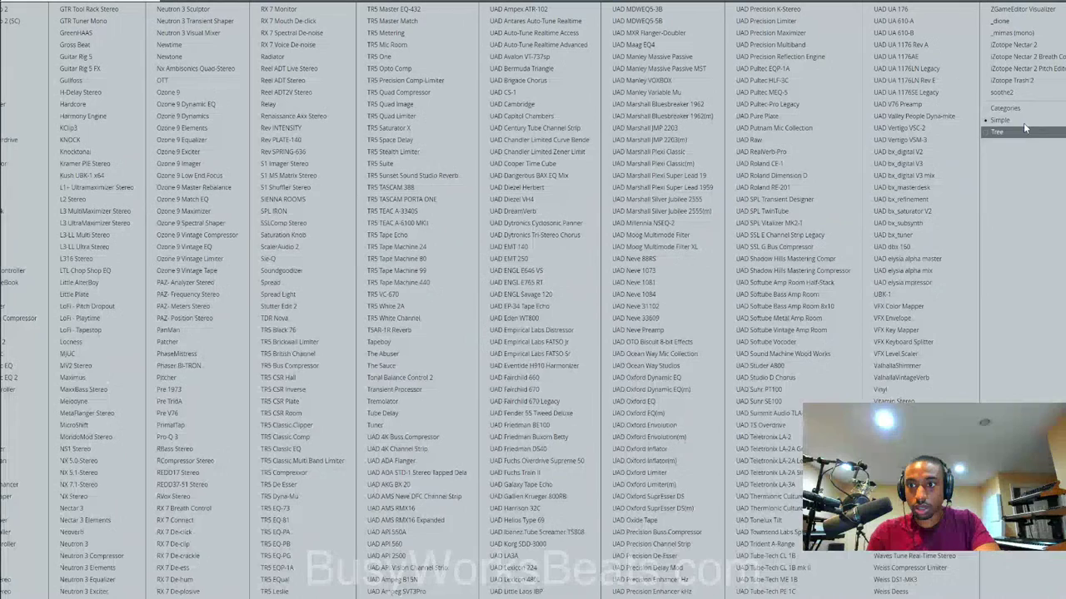
Swap in Ozone 9 Dynamic EQ and add a cut band near 175 Hz with -49.8 dB threshold.
left_click(241, 116)
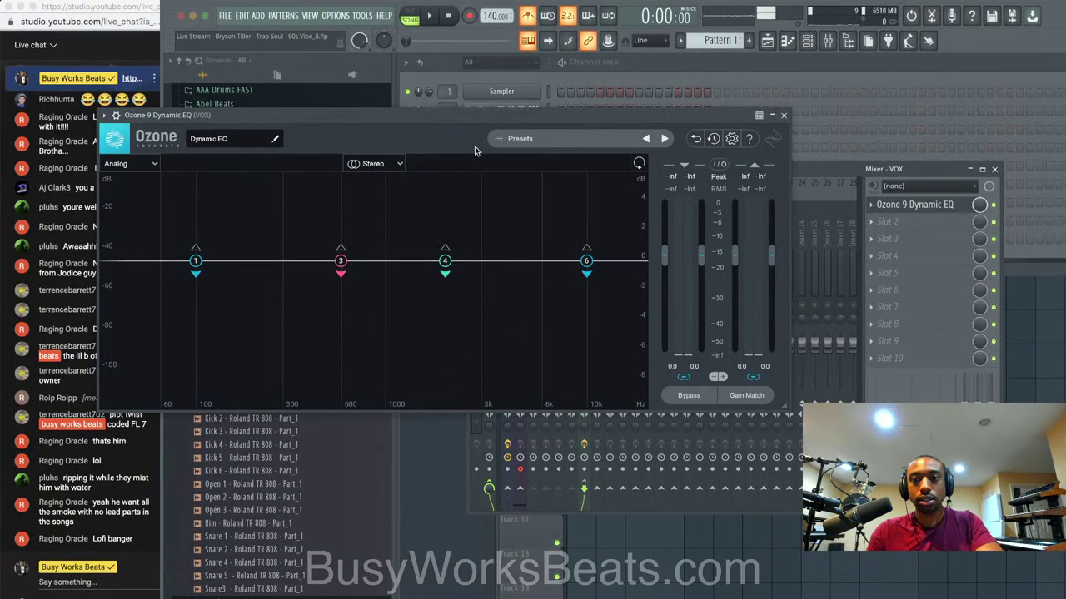
left_click_drag(401, 120, 487, 119)
double_click(326, 274)
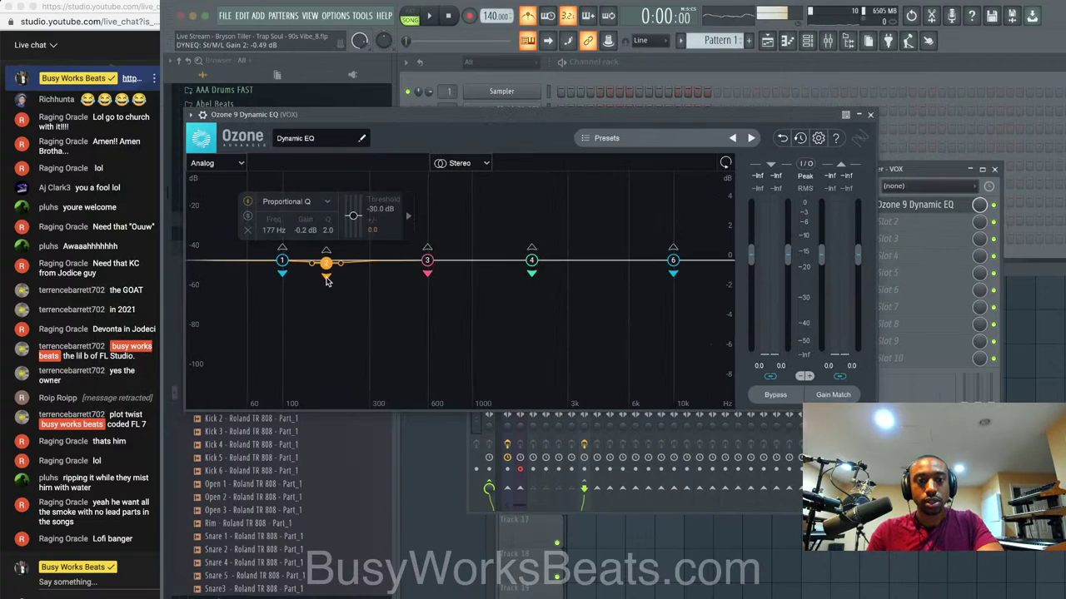
key("space")
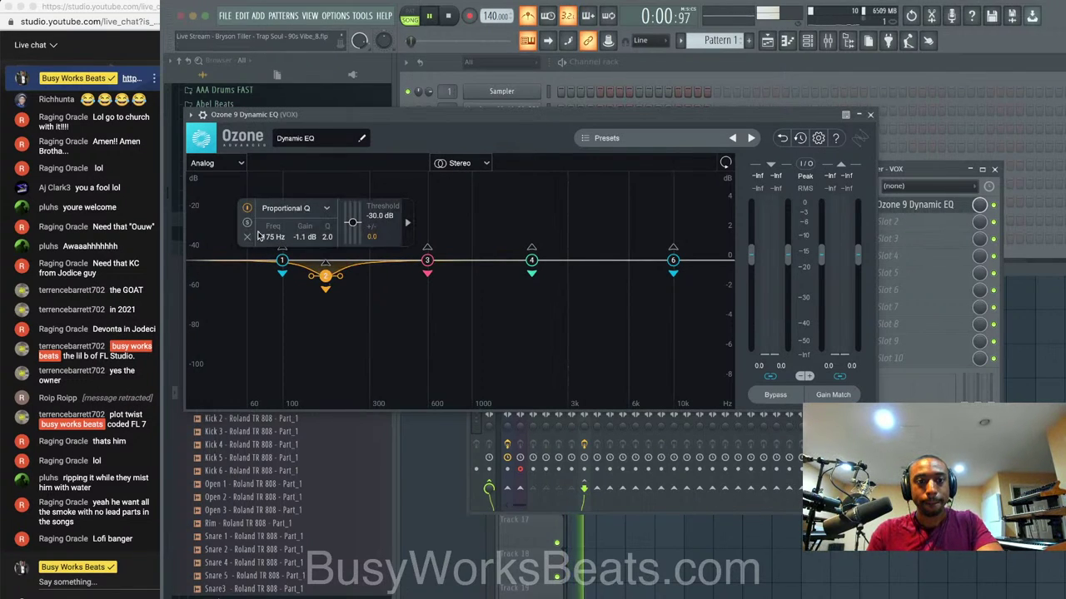
left_click(247, 222)
left_click_drag(330, 279, 330, 300)
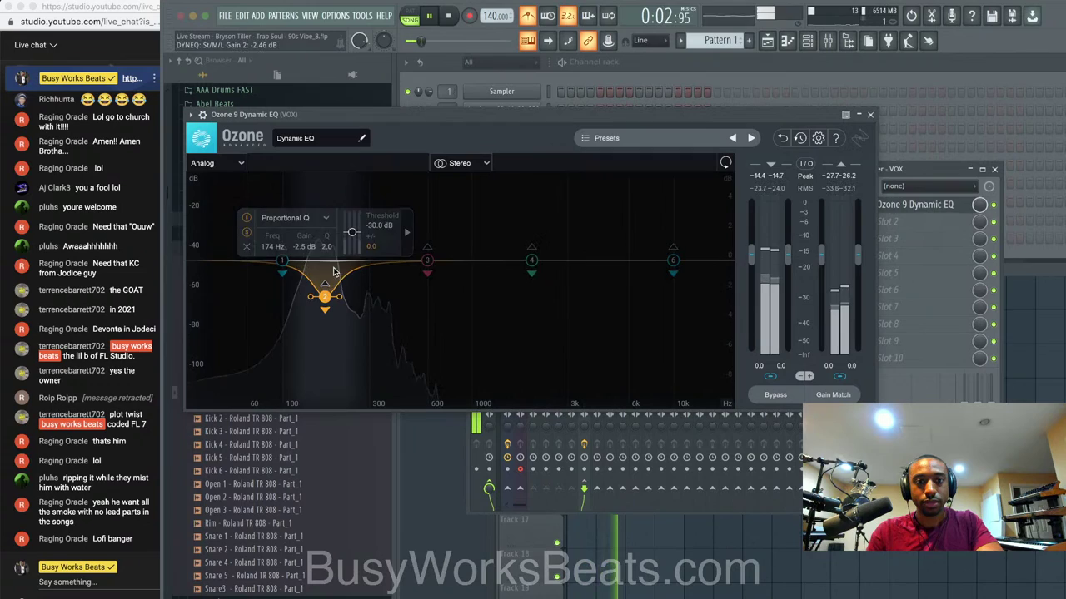
left_click_drag(349, 235, 378, 286)
Add band 5 at about 321 Hz with -3 dB gain, then unsolo it.
double_click(388, 282)
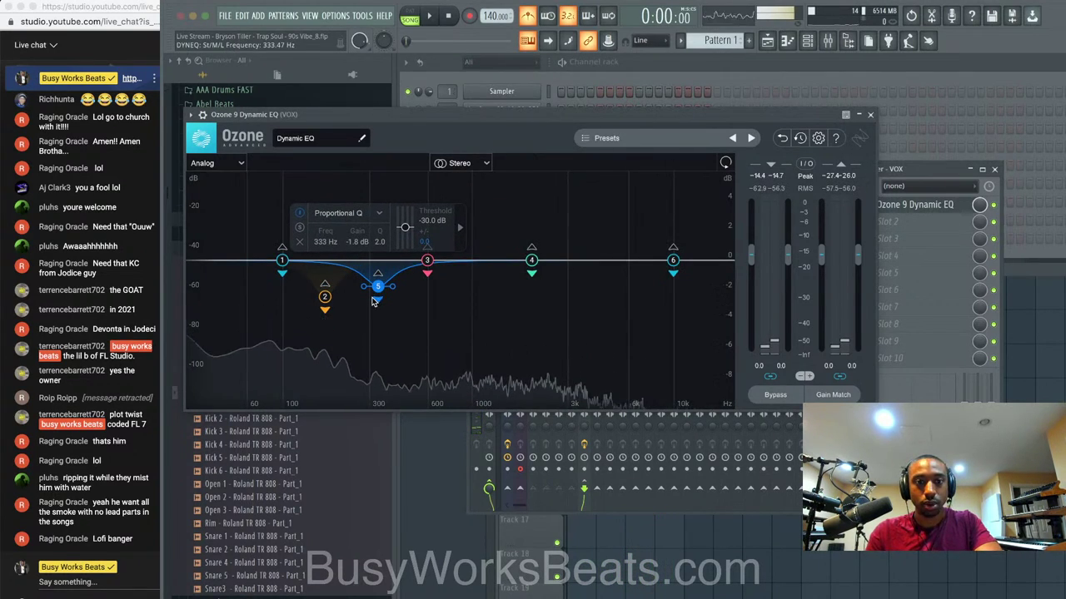
left_click(300, 228)
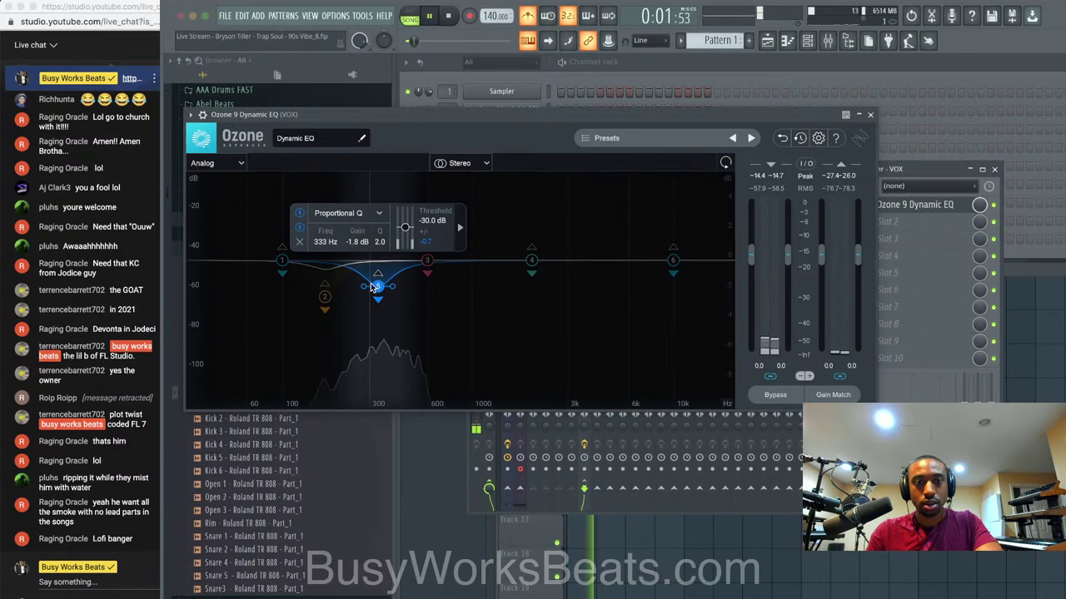
left_click_drag(378, 287, 374, 300)
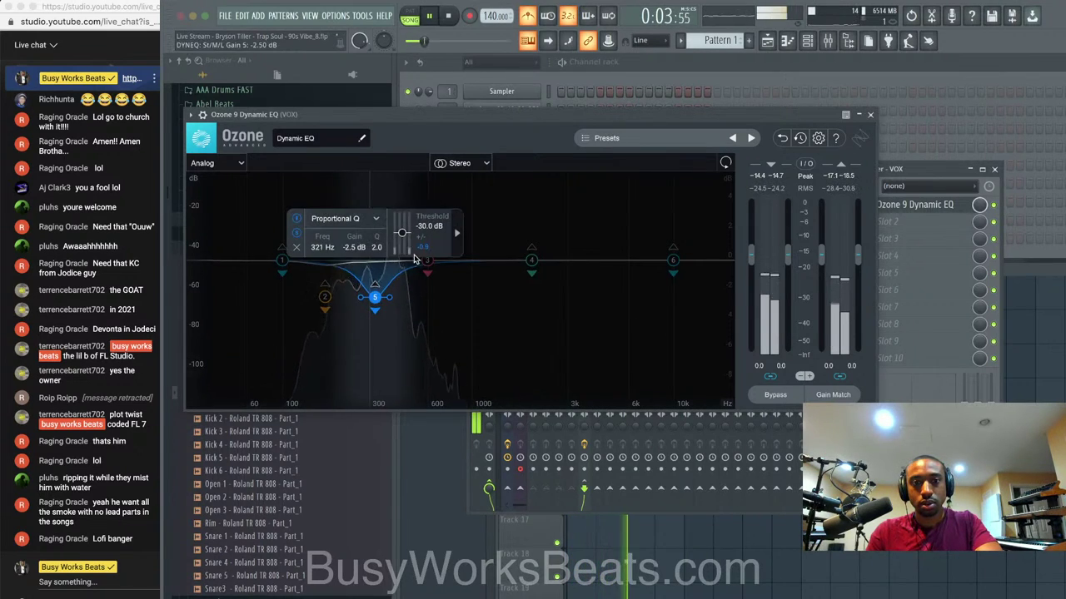
double_click(354, 247)
type("-3")
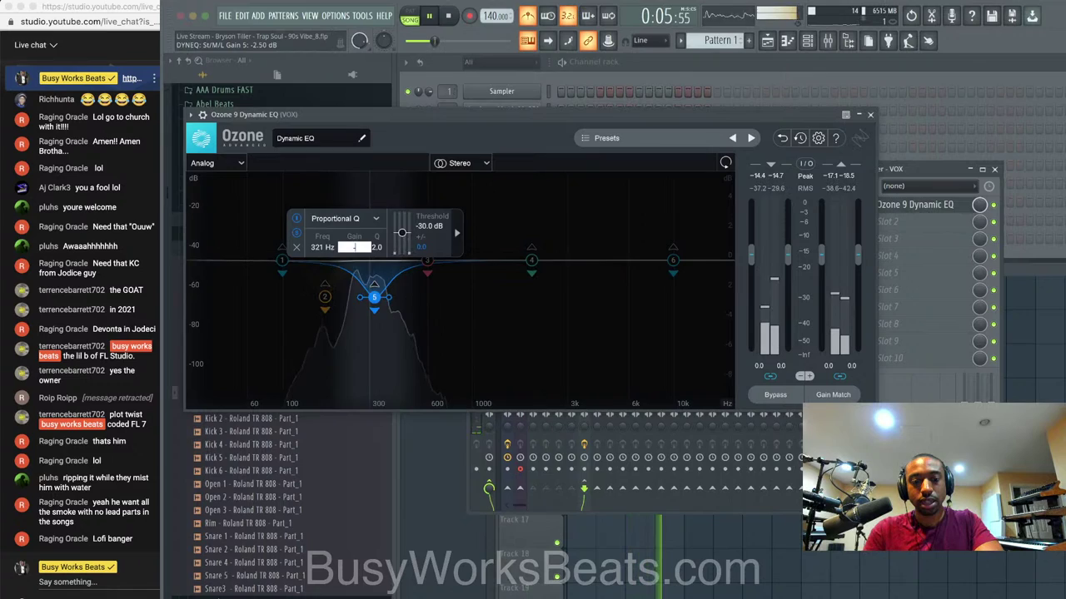
key("Return")
key("space")
left_click(298, 351)
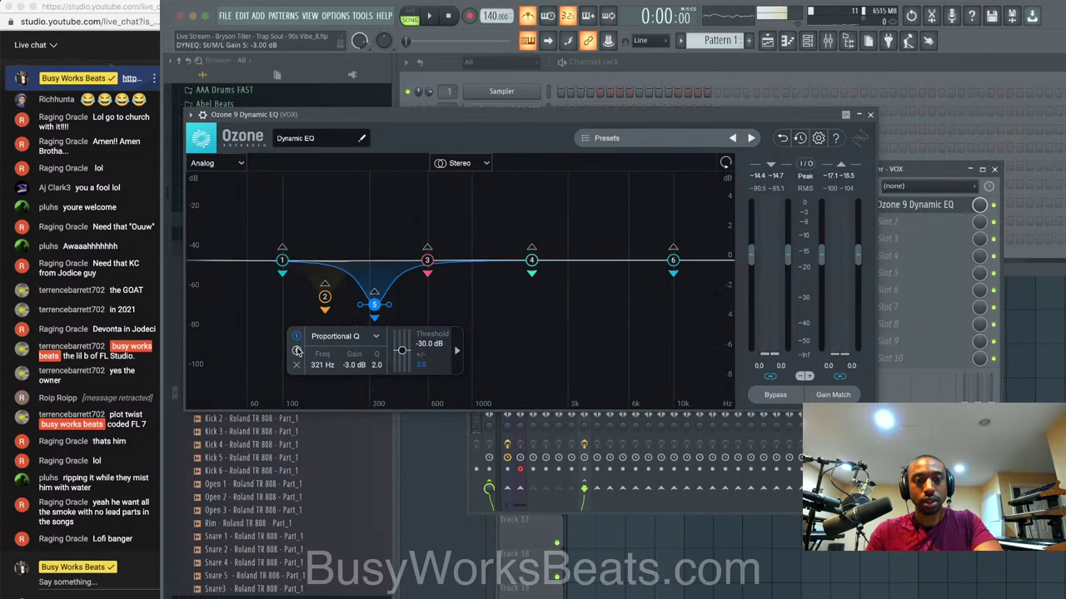
Close the dynamic EQ and save a new version of the project.
left_click(870, 115)
left_click(1045, 327)
key("ctrl+n")
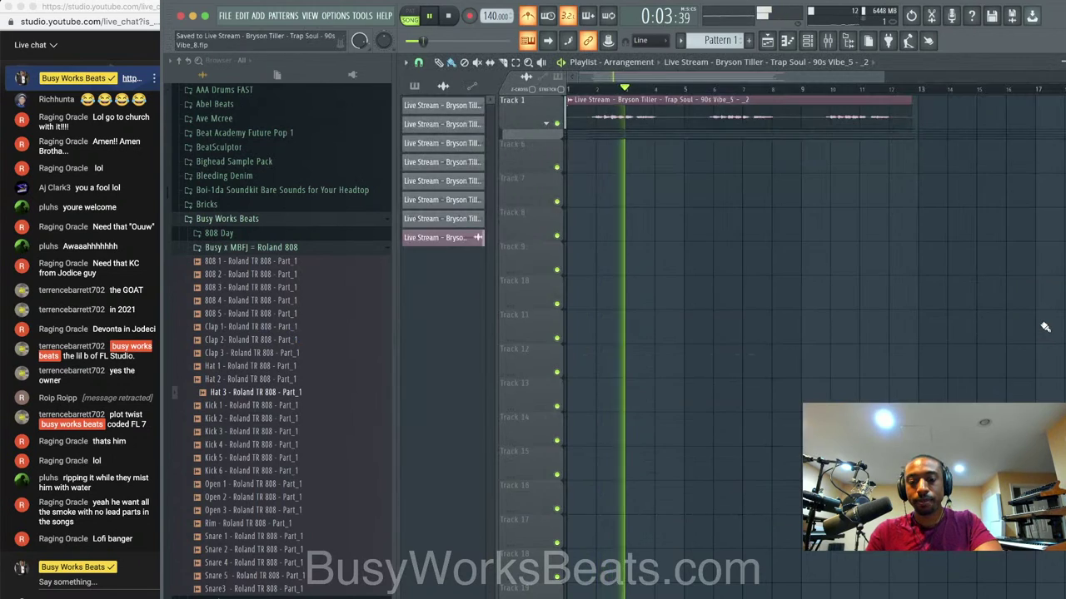
Stop playback and show the channel rack's add-channel instrument plugin list.
left_click(828, 42)
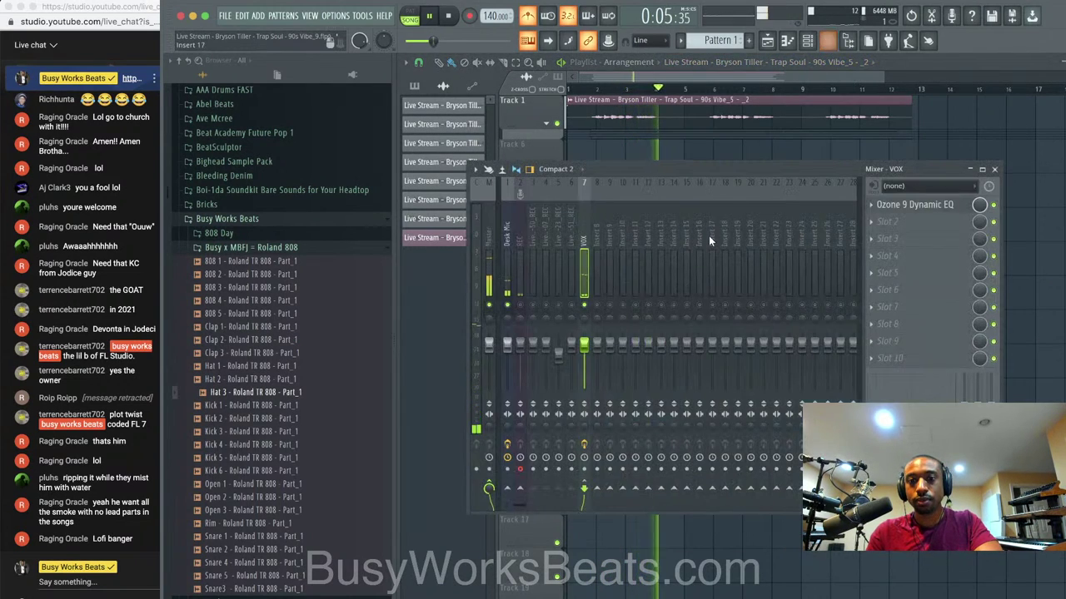
key("space")
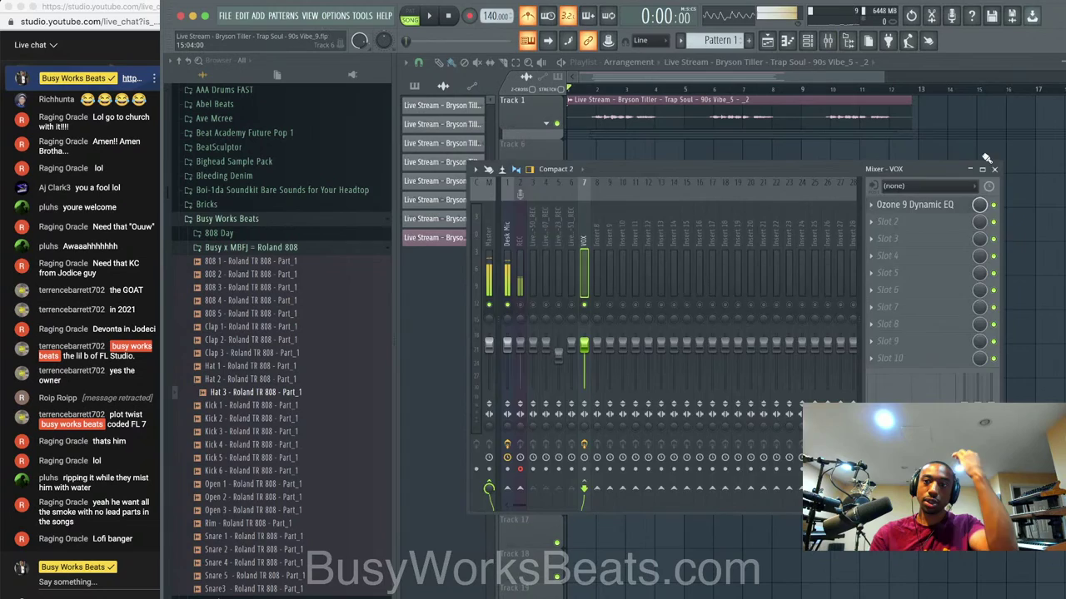
right_click(984, 159)
left_click(809, 40)
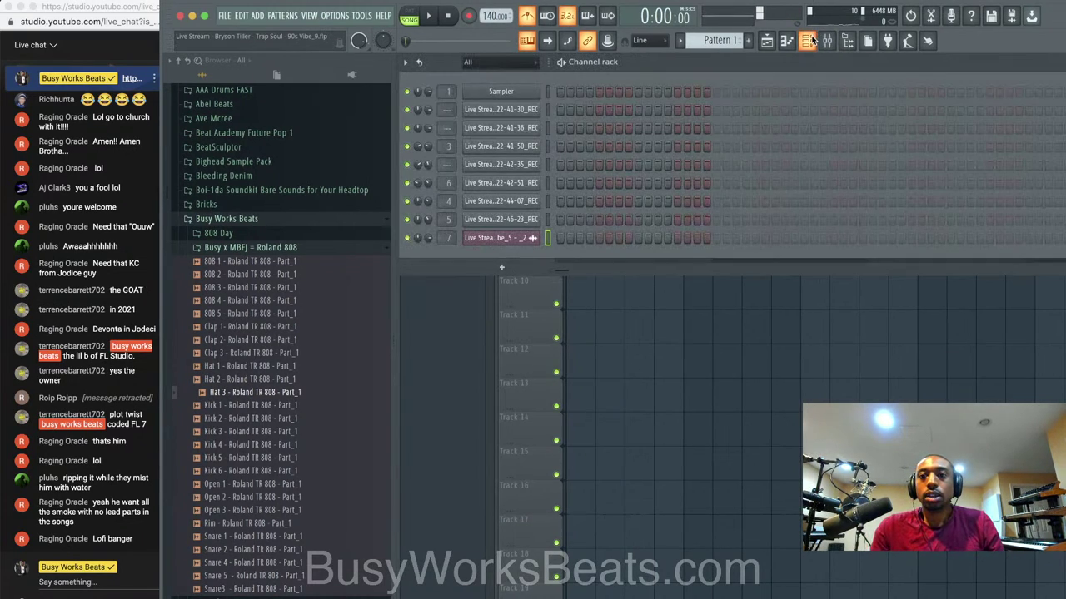
left_click(503, 259)
left_click(681, 124)
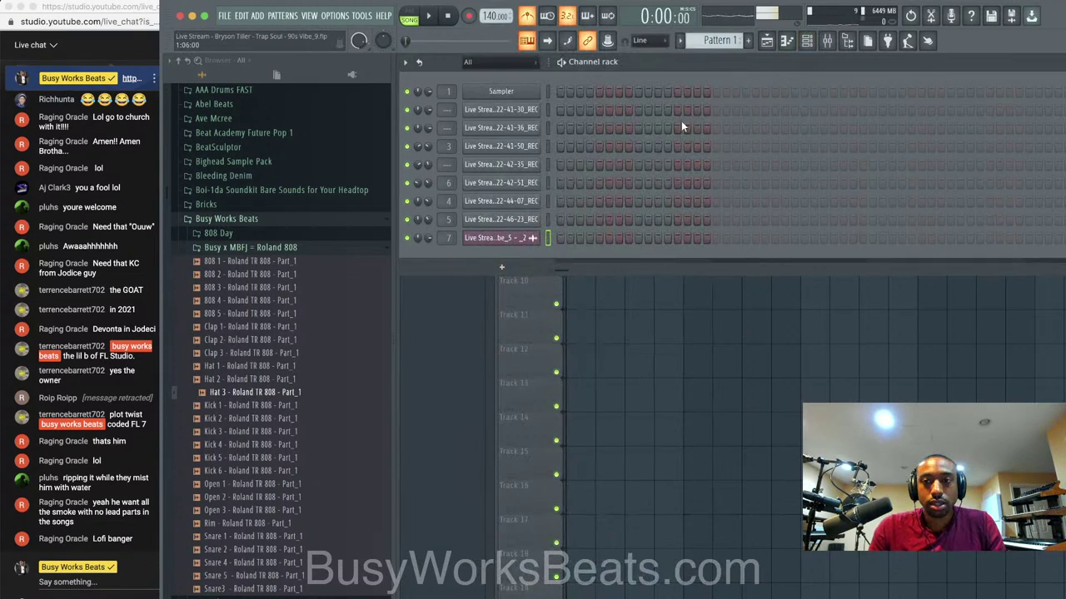
left_click(502, 267)
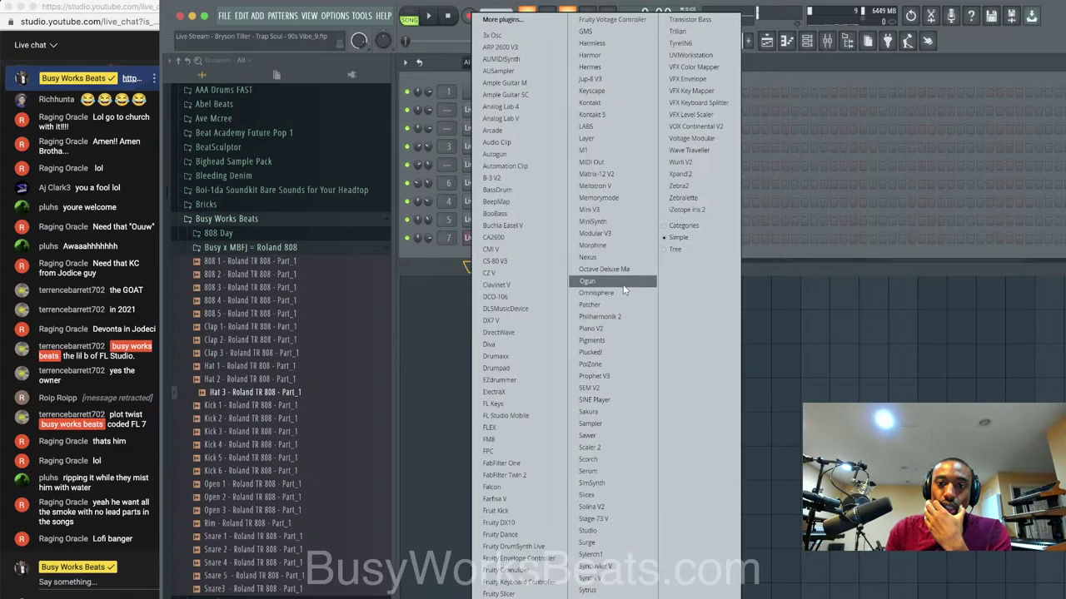
Add Zebralette as a new channel, audition the song, then open and close Zebralette.
left_click(691, 198)
left_click(695, 200)
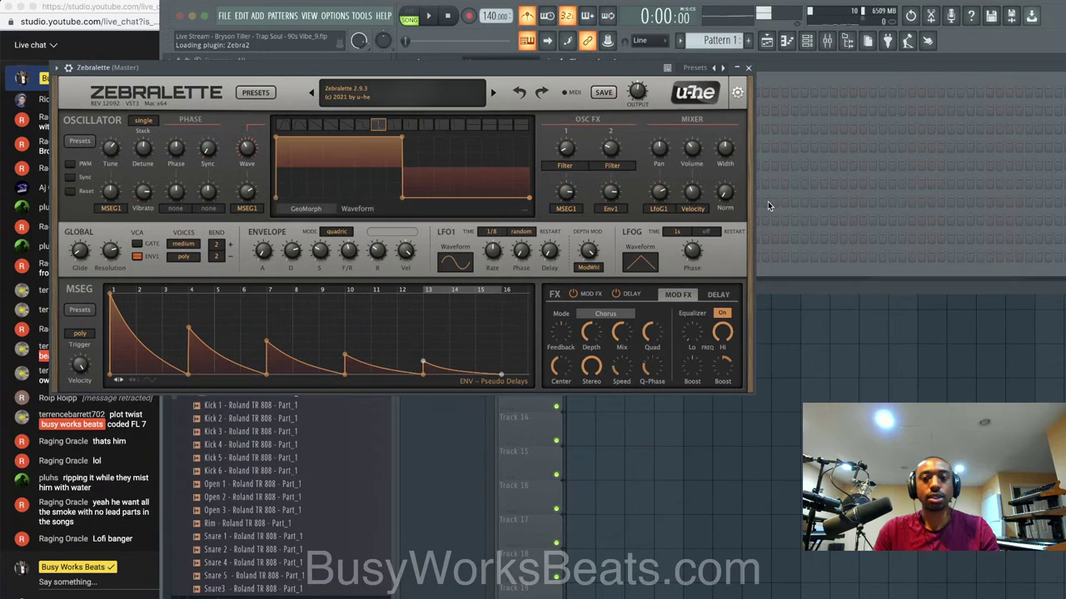
left_click(749, 67)
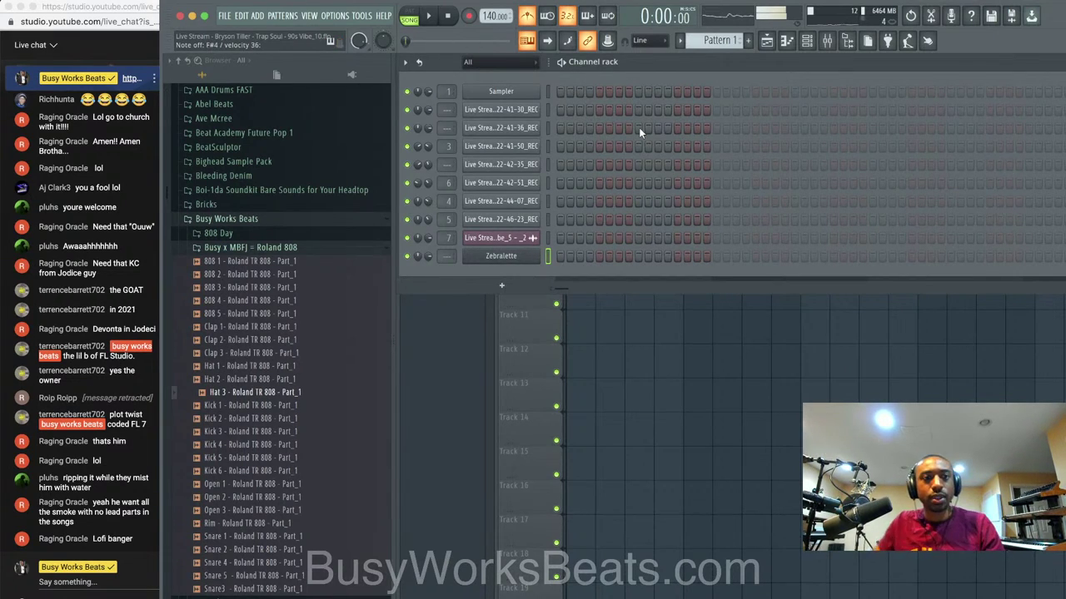
key("space")
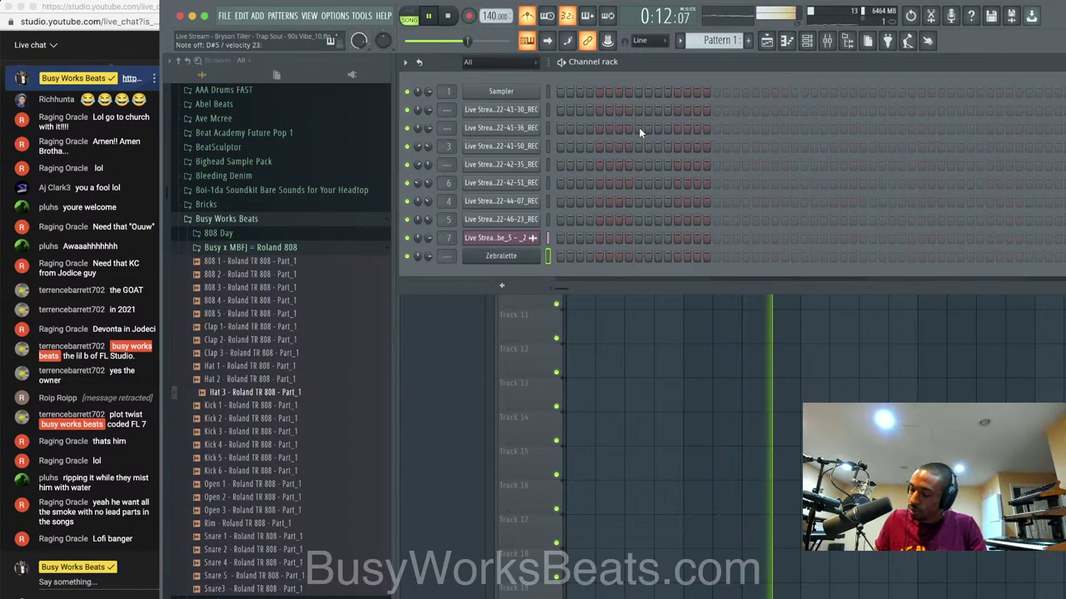
key("space")
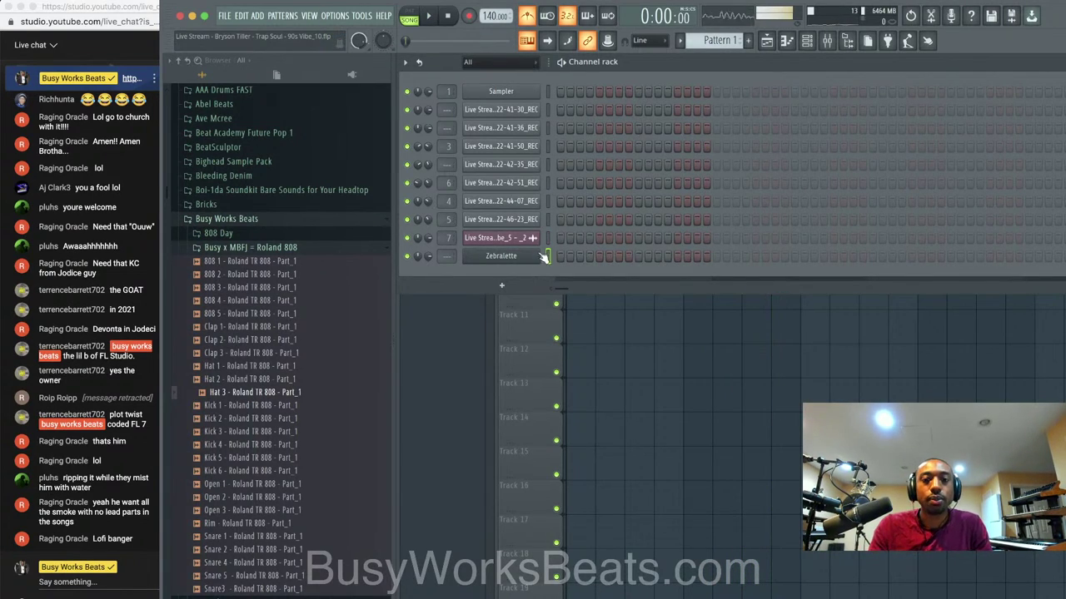
left_click(501, 256)
left_click(749, 67)
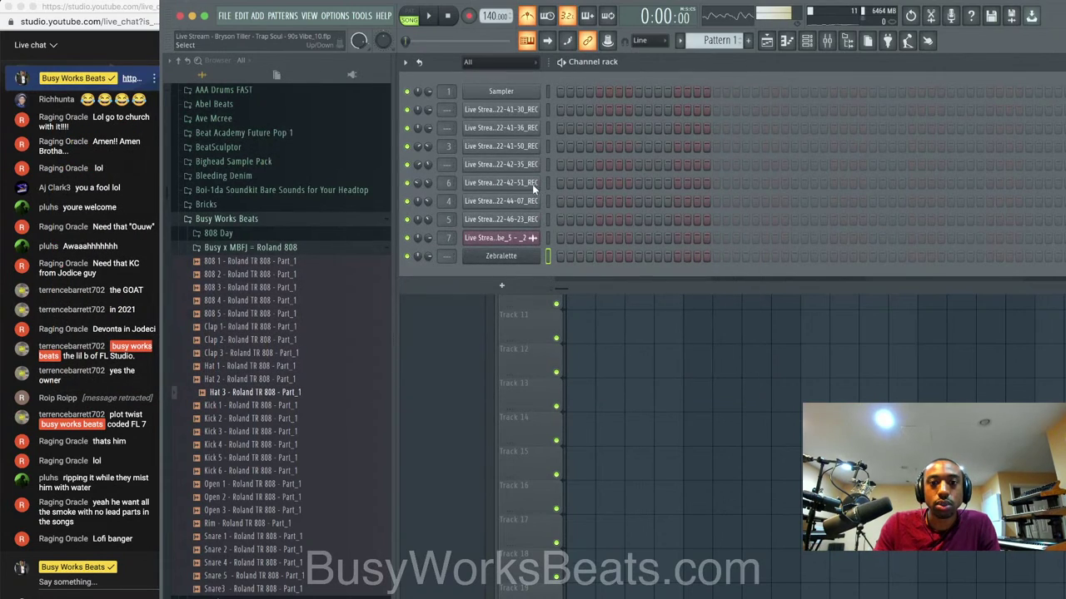
Load a Tuner on the Desk Mic mixer insert, read F4, then return to the channel rack.
left_click(829, 42)
left_click(506, 242)
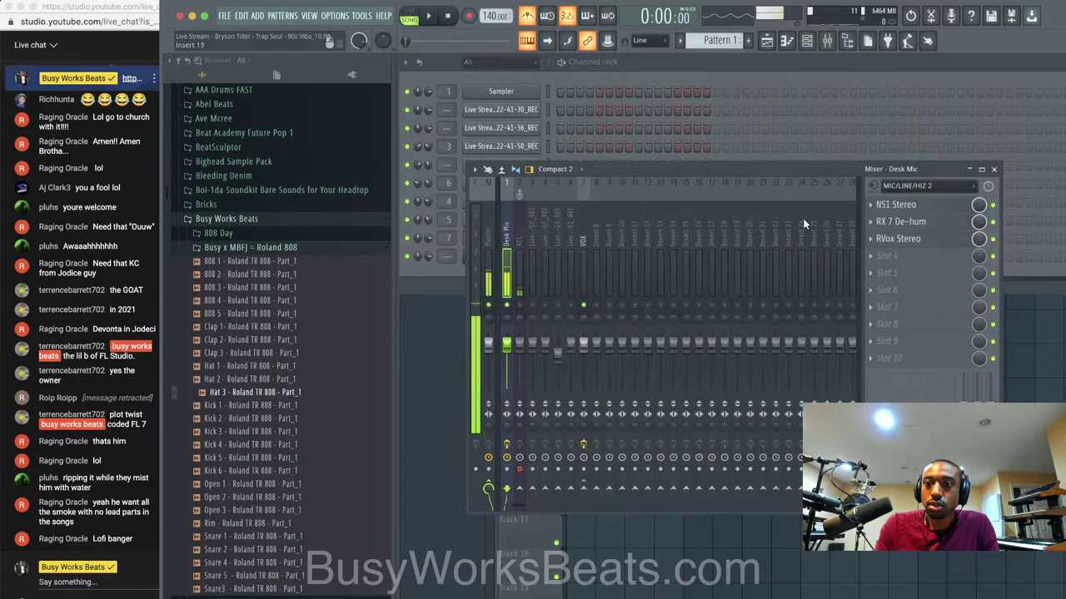
left_click(907, 261)
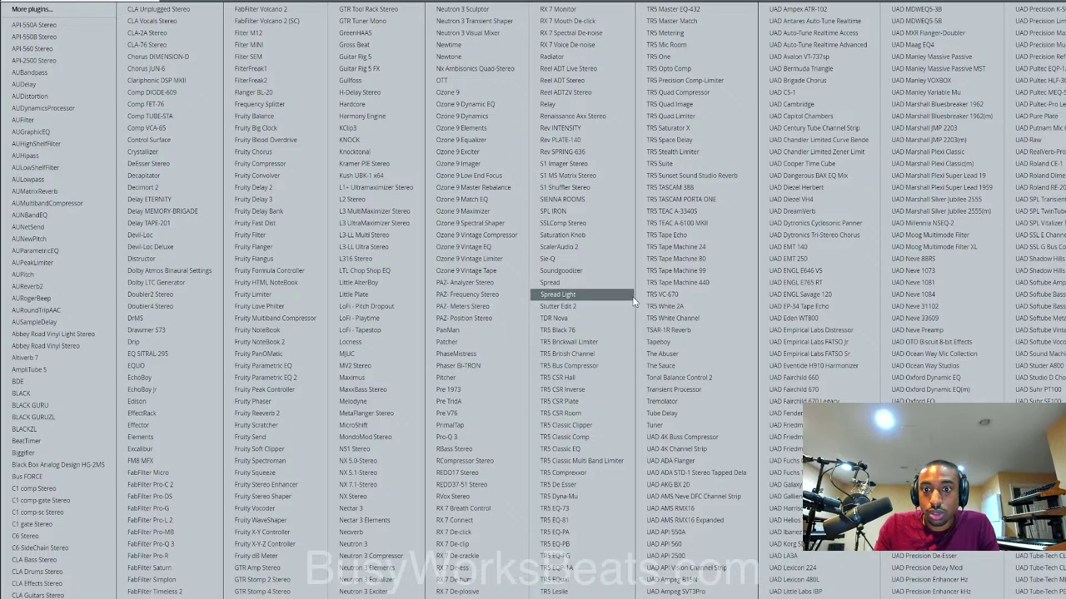
left_click(660, 425)
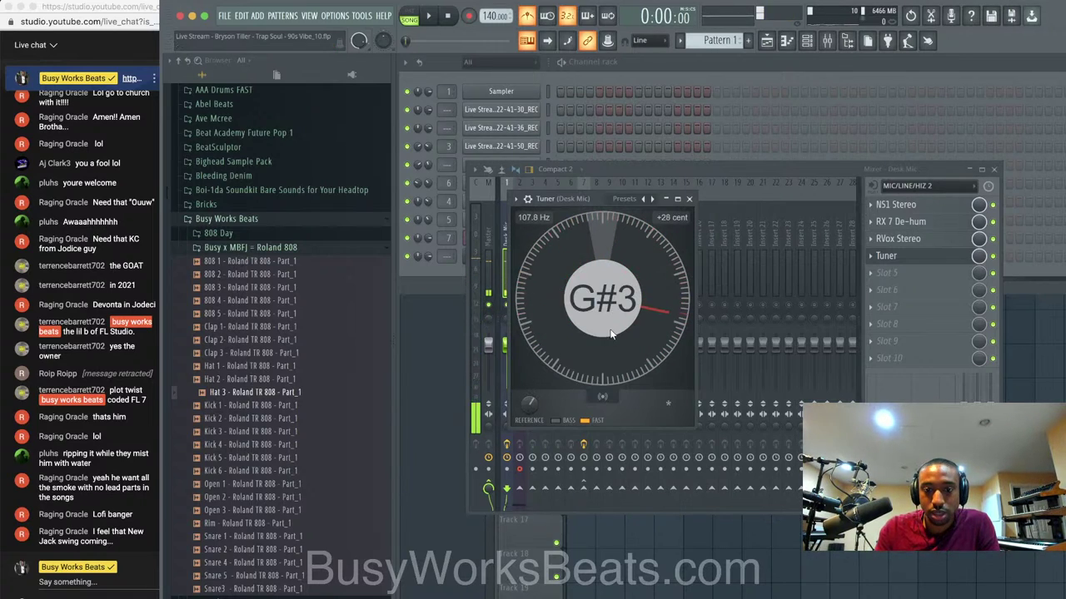
left_click(689, 200)
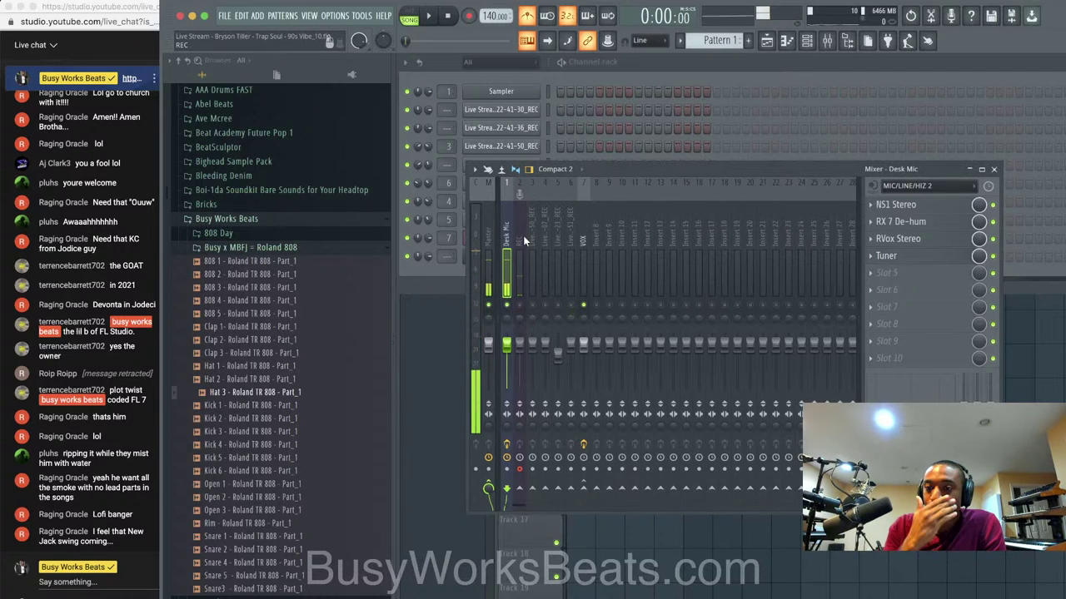
left_click(450, 273)
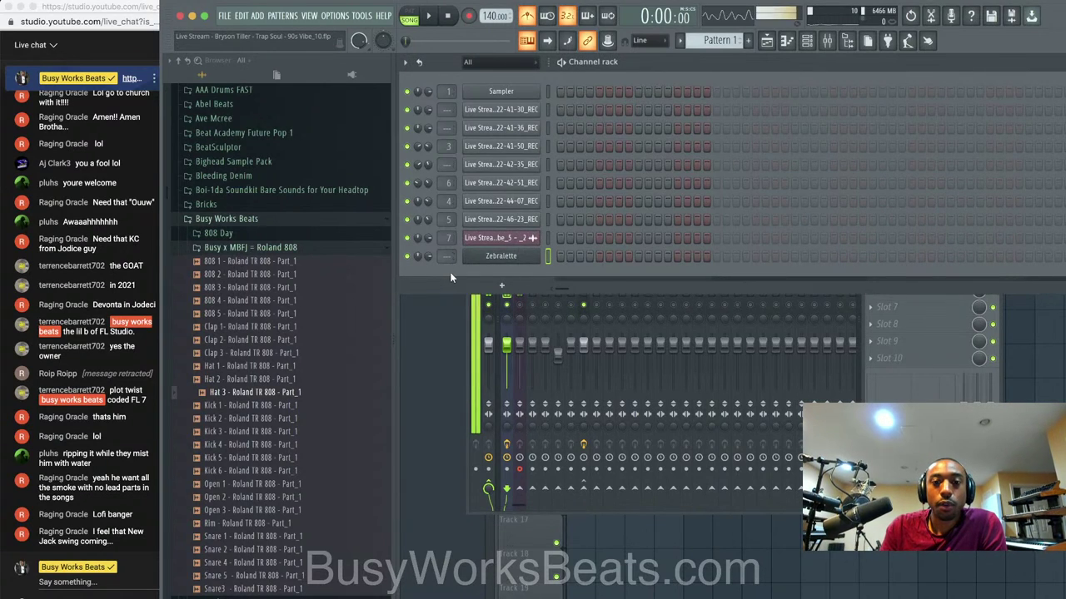
Tune the Zebralette channel pitch to +58 cents during playback, then close the synth.
left_click(520, 259)
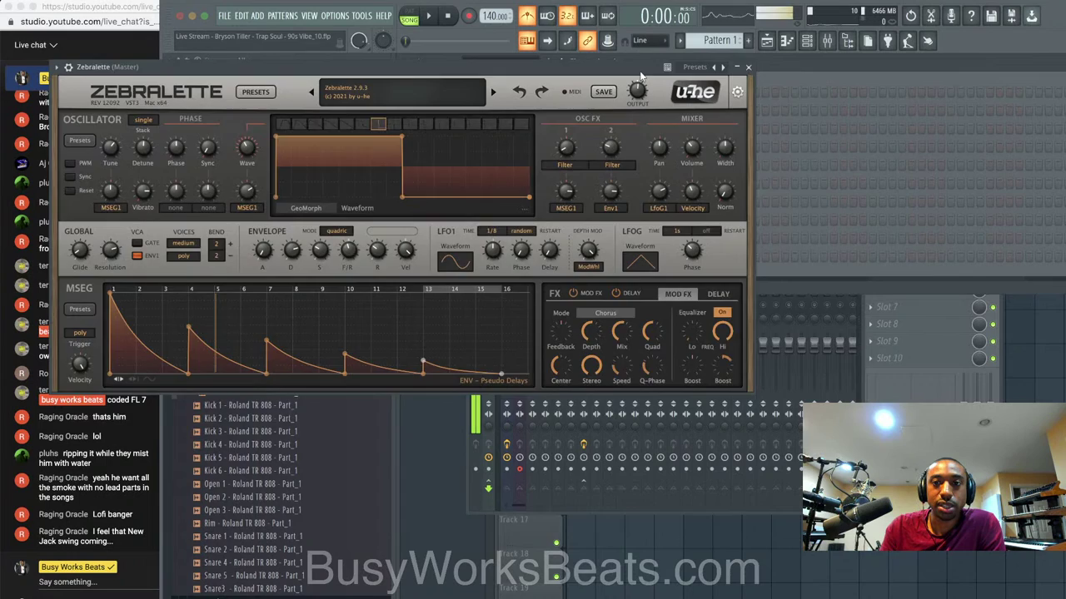
left_click_drag(171, 82, 248, 114)
left_click(152, 98)
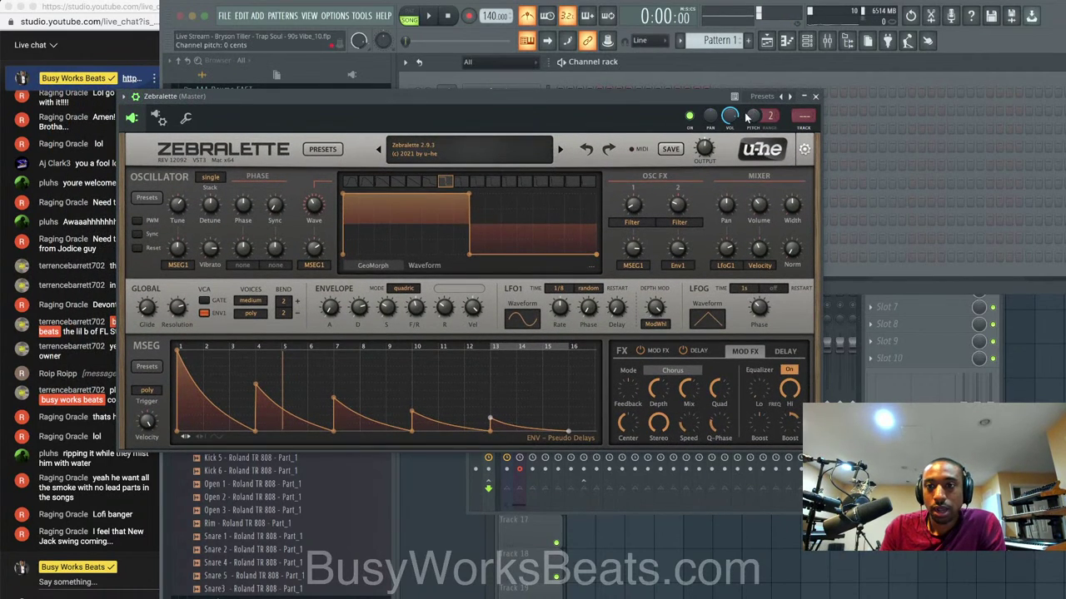
key("space")
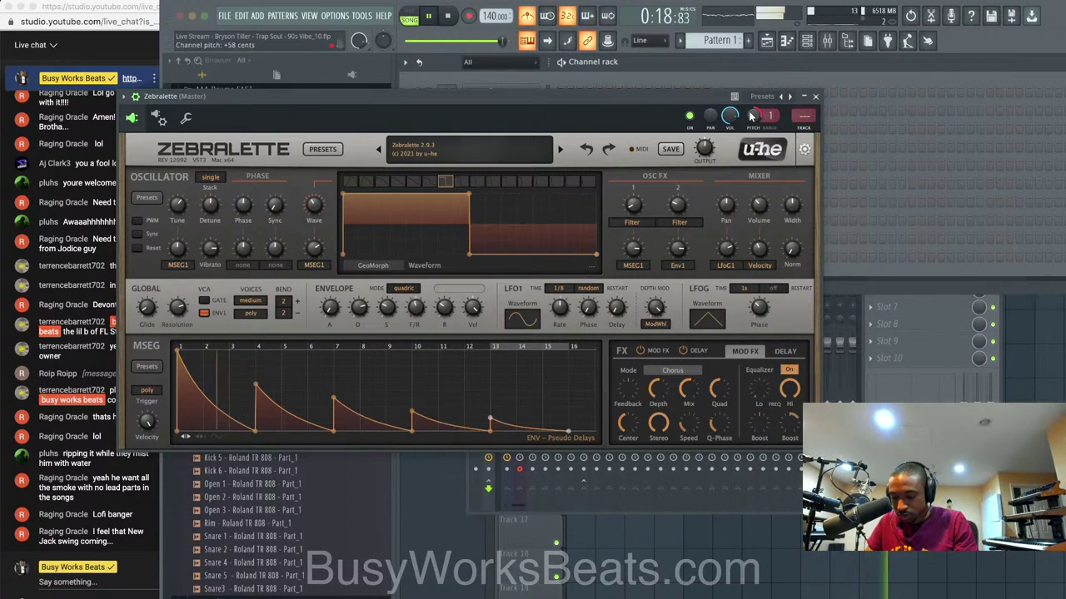
key("space")
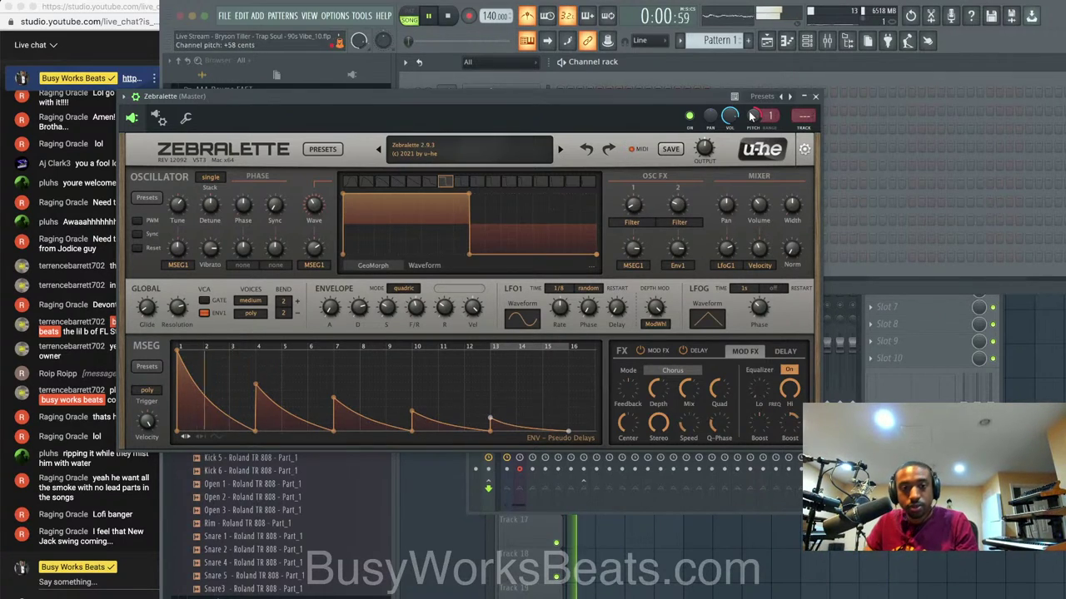
left_click(816, 97)
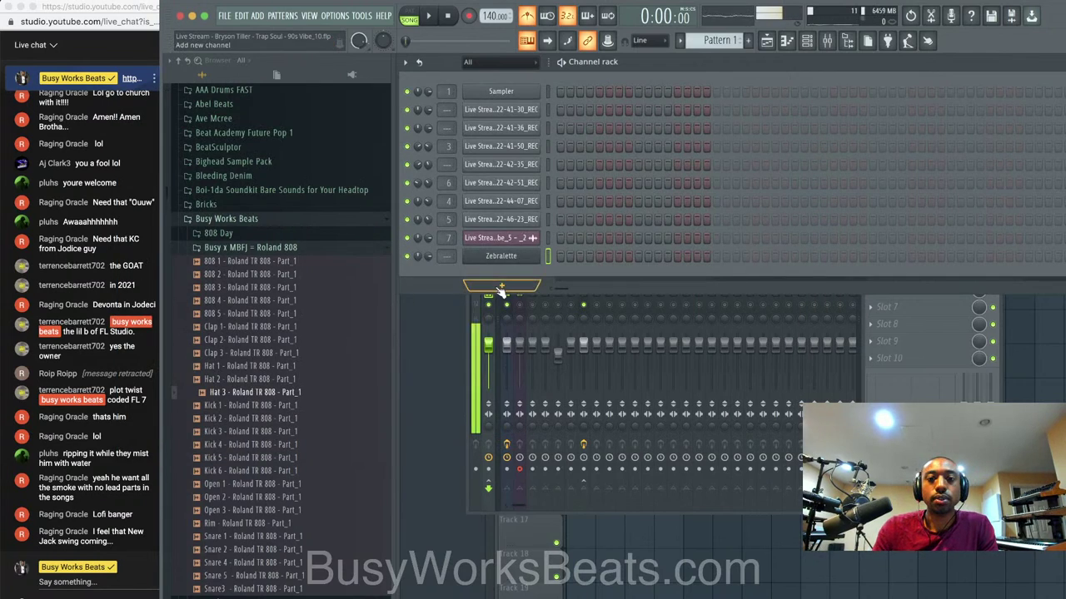
Add Scaler 2 as a new channel and start it detecting the played key.
left_click(474, 300)
left_click(588, 447)
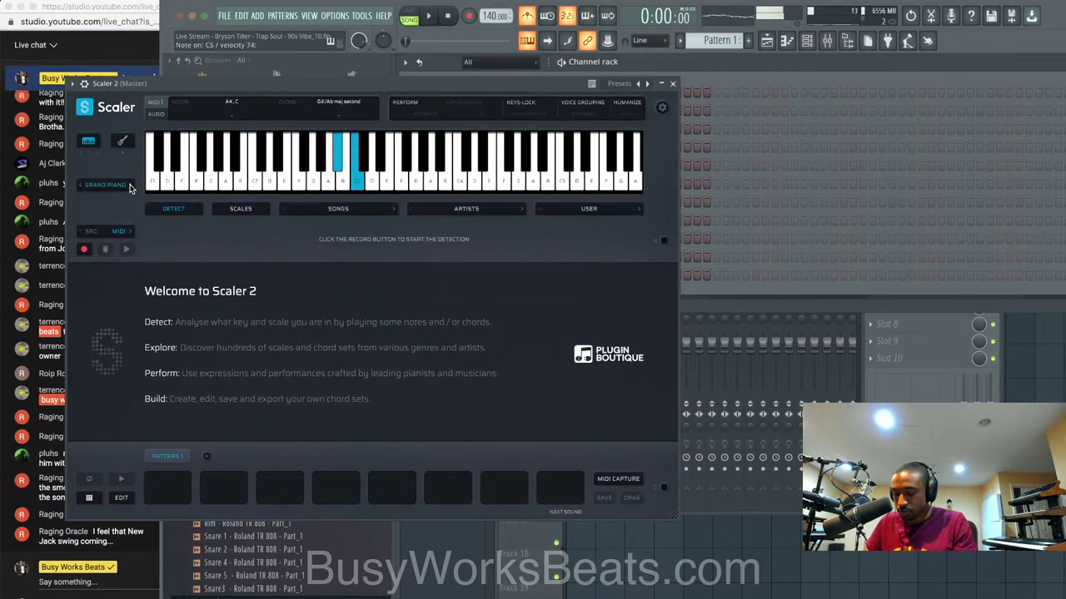
left_click(84, 250)
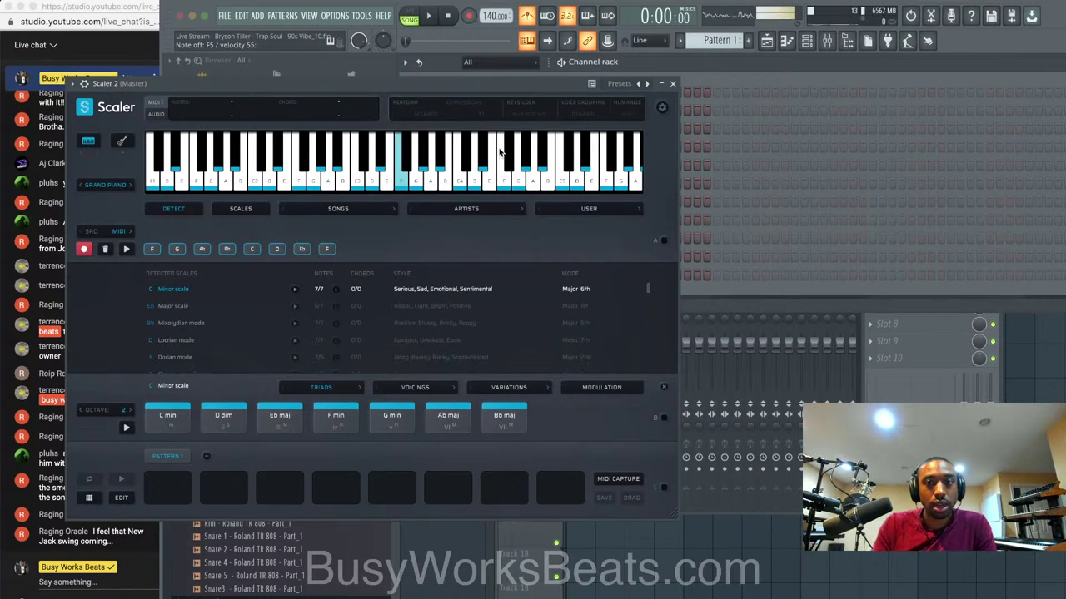
left_click(672, 86)
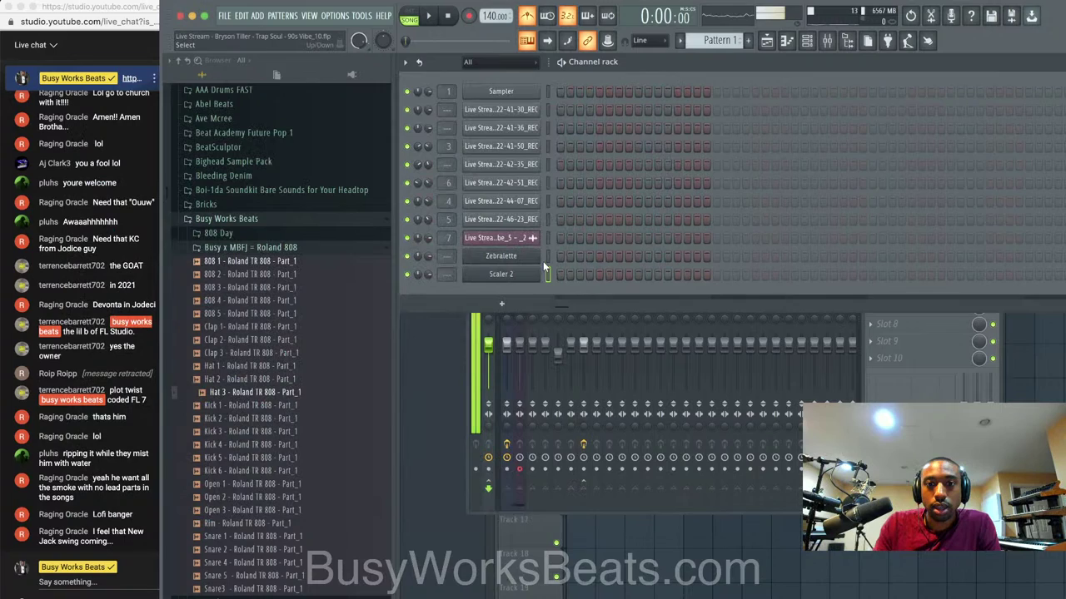
Save the project, start playback and open the Zebralette synth window.
key("super+s")
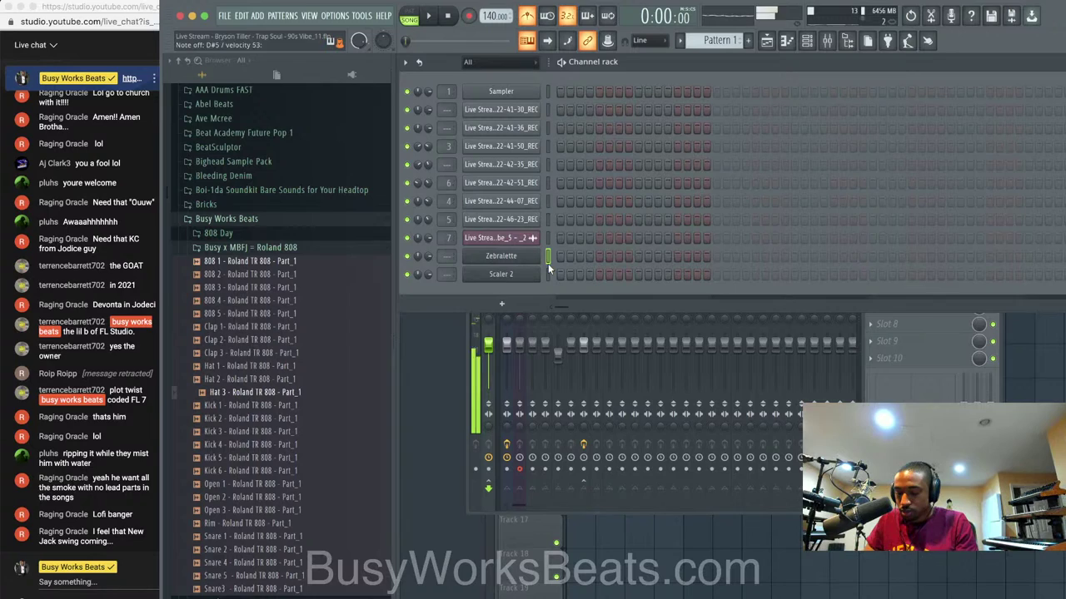
key("space")
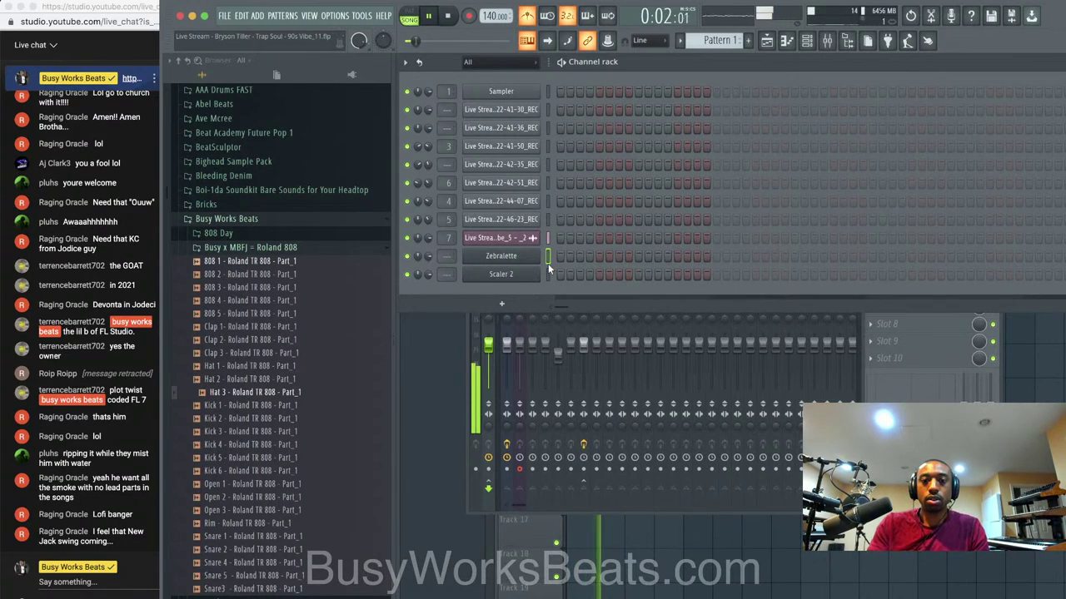
left_click(500, 255)
Load the TUC Dream Poly preset into Zebralette.
key("space")
left_click(435, 146)
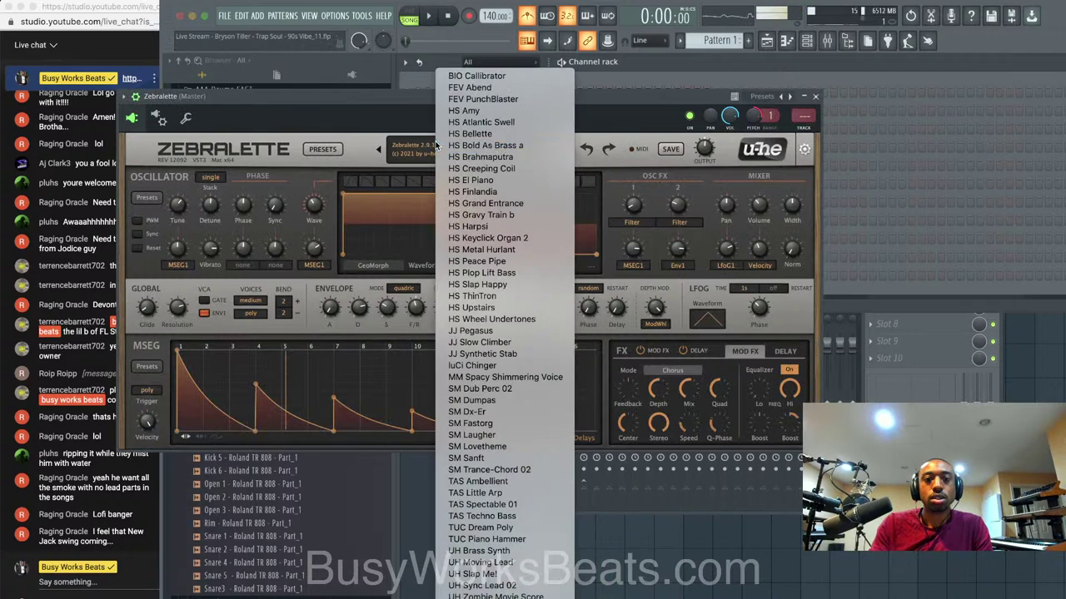
right_click(756, 122)
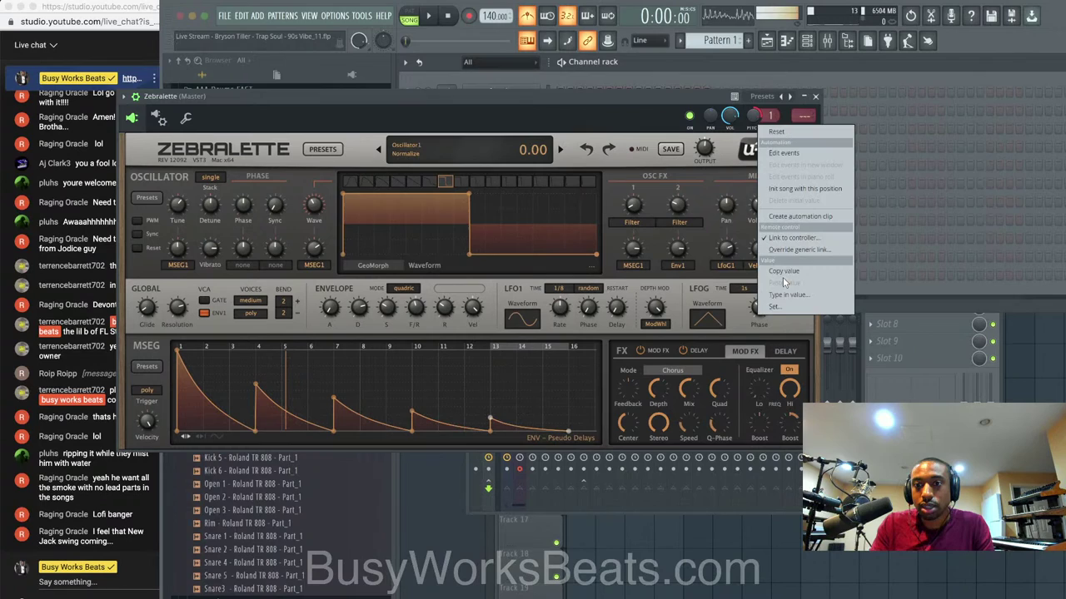
left_click(784, 273)
left_click(427, 158)
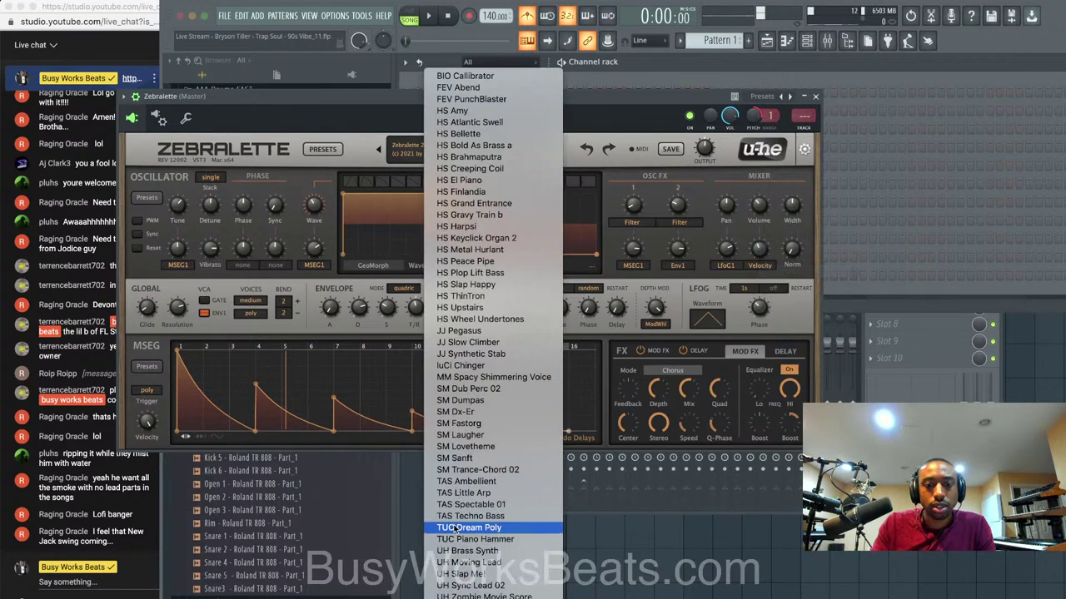
left_click(462, 528)
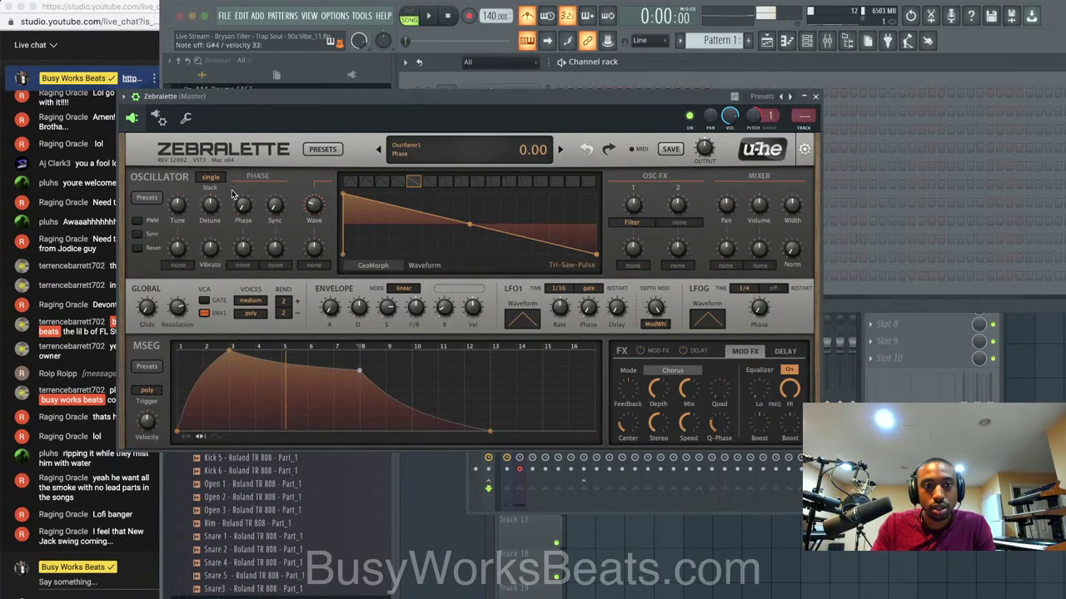
Set Zebralette's oscillator stack to eleven and its voicing to legato.
left_click(211, 178)
left_click(239, 213)
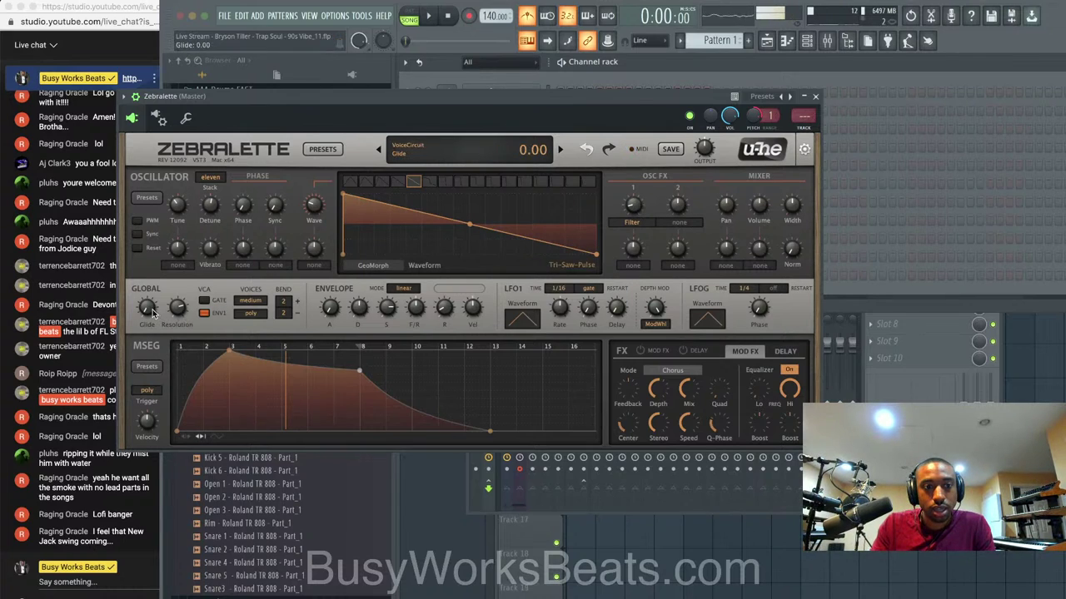
left_click(251, 313)
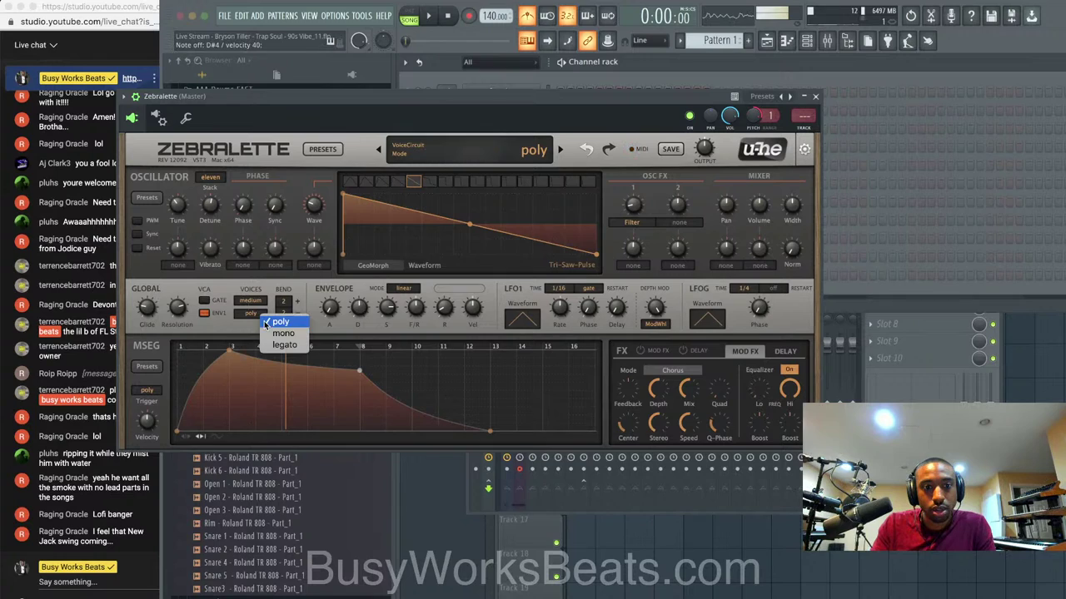
left_click(284, 346)
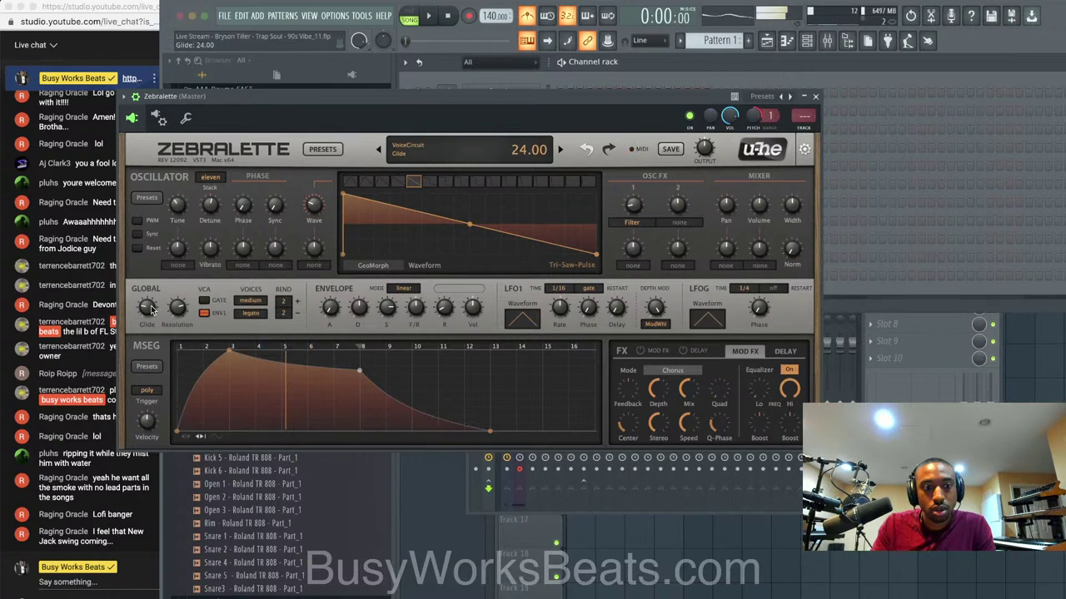
Audition the new lead, close Zebralette, and return to the playlist.
key("space")
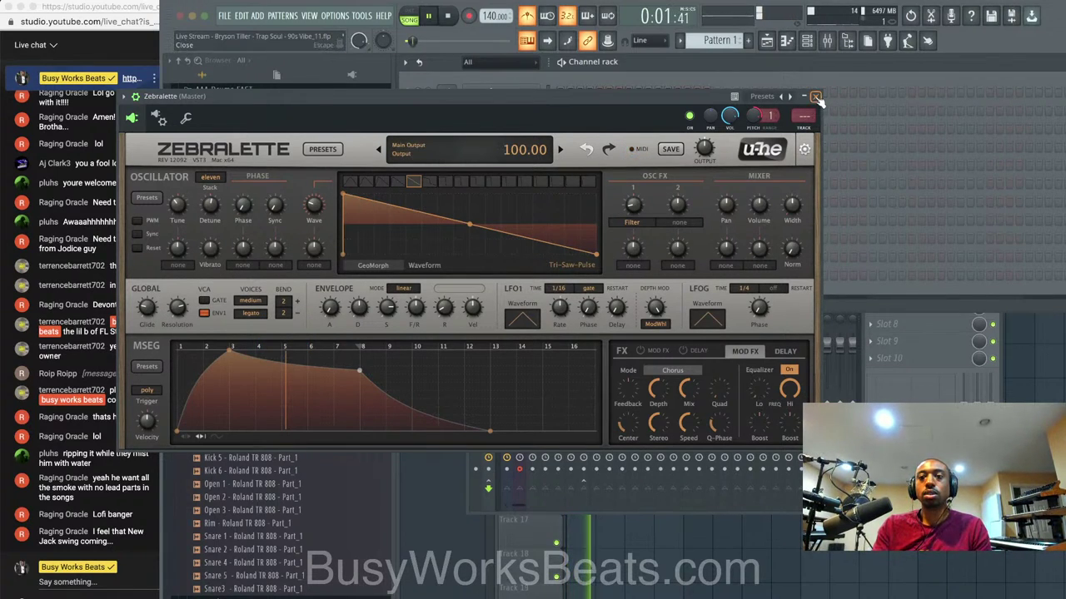
left_click(815, 96)
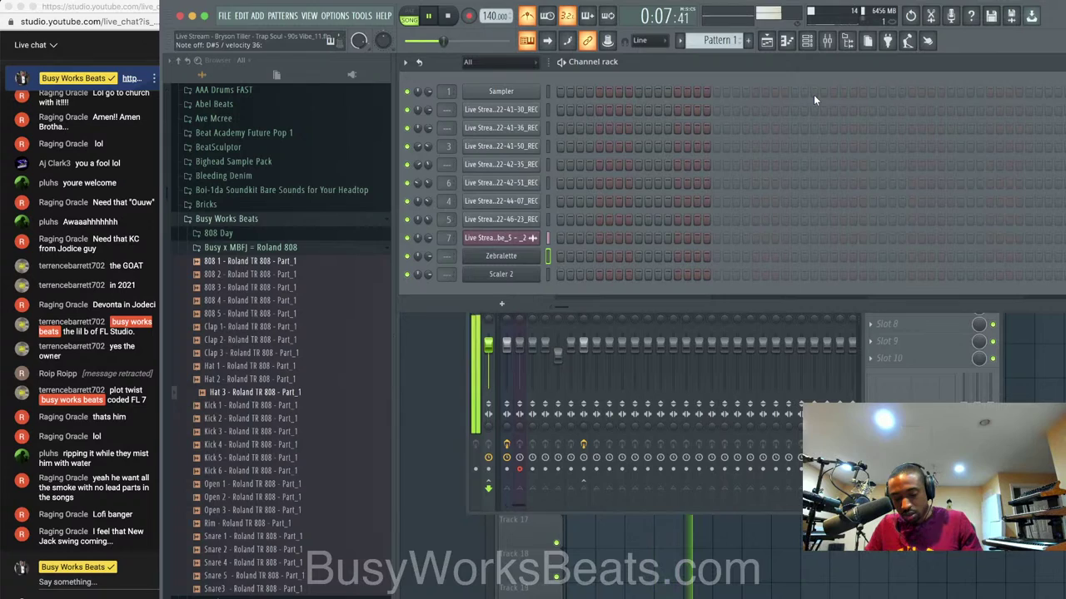
key("space")
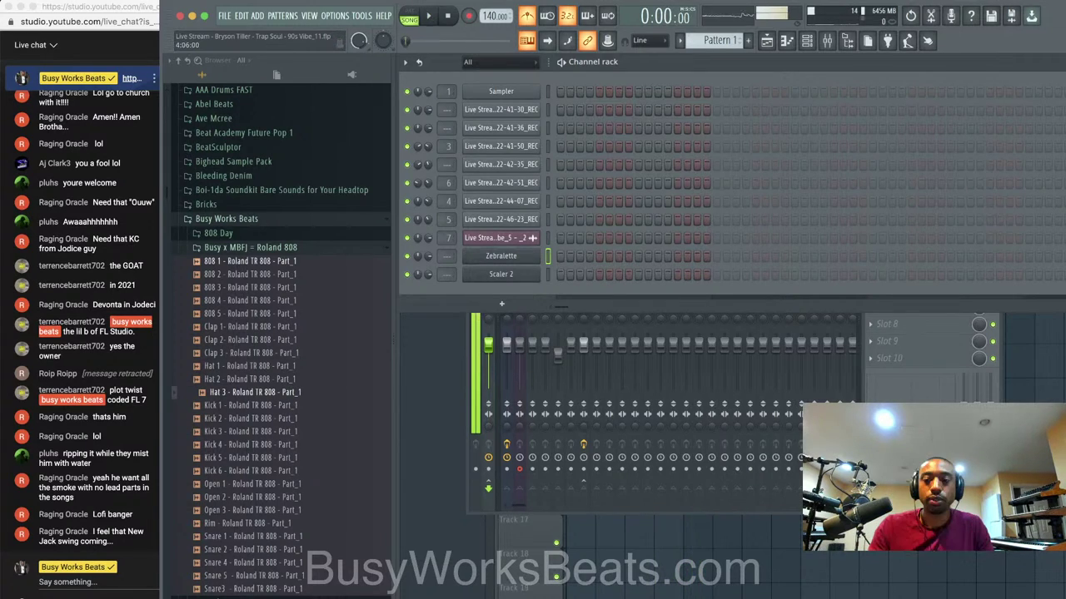
key("F5")
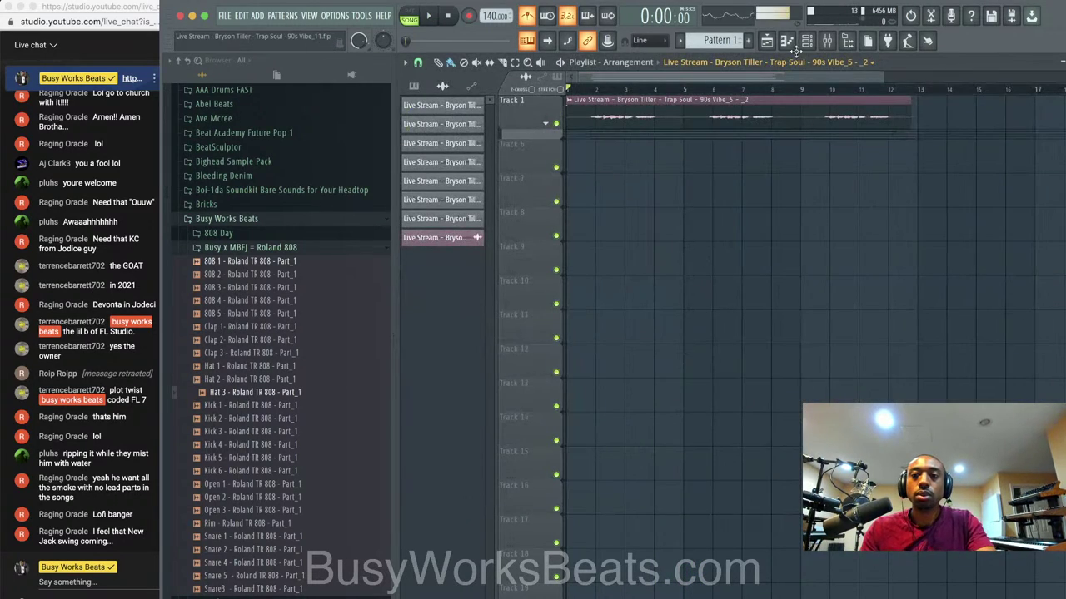
Drop Zebralette's OSC FX 1 Filter value from -50 to -64, then close the synth.
left_click(807, 42)
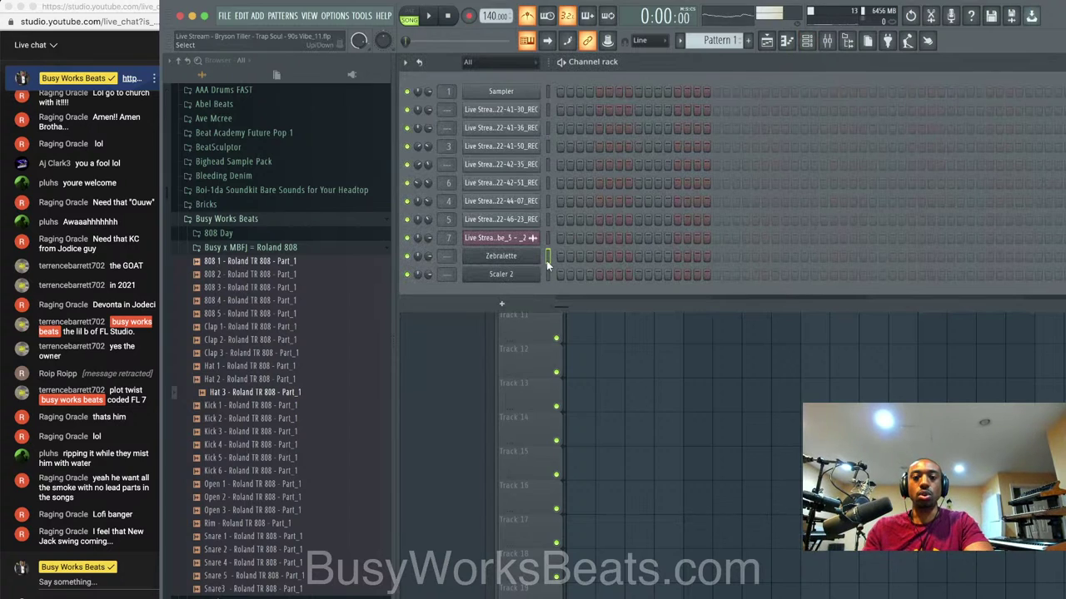
right_click(639, 395)
left_click(806, 41)
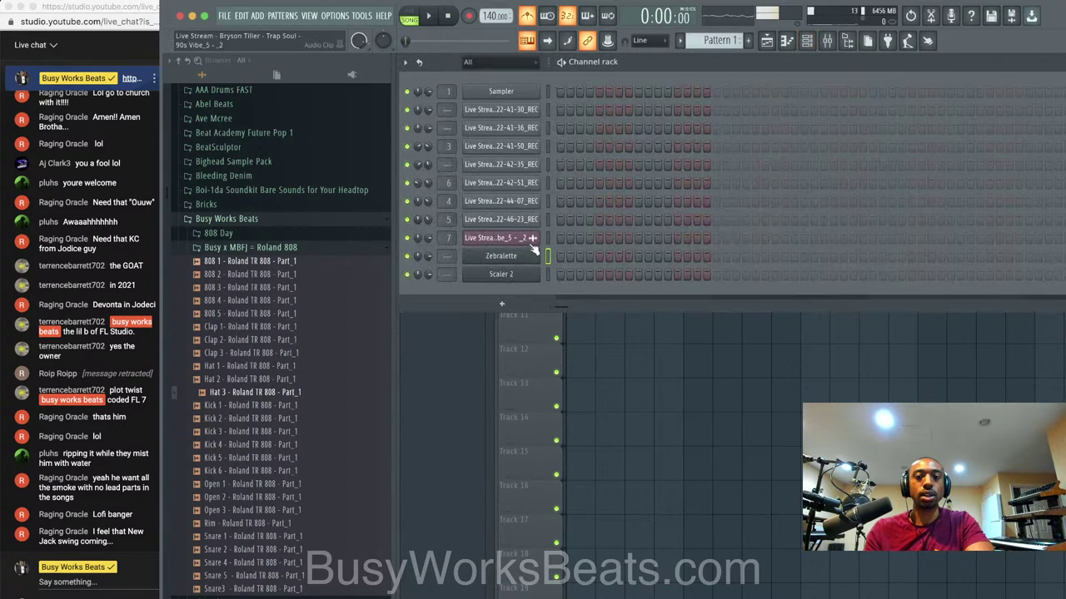
left_click(499, 252)
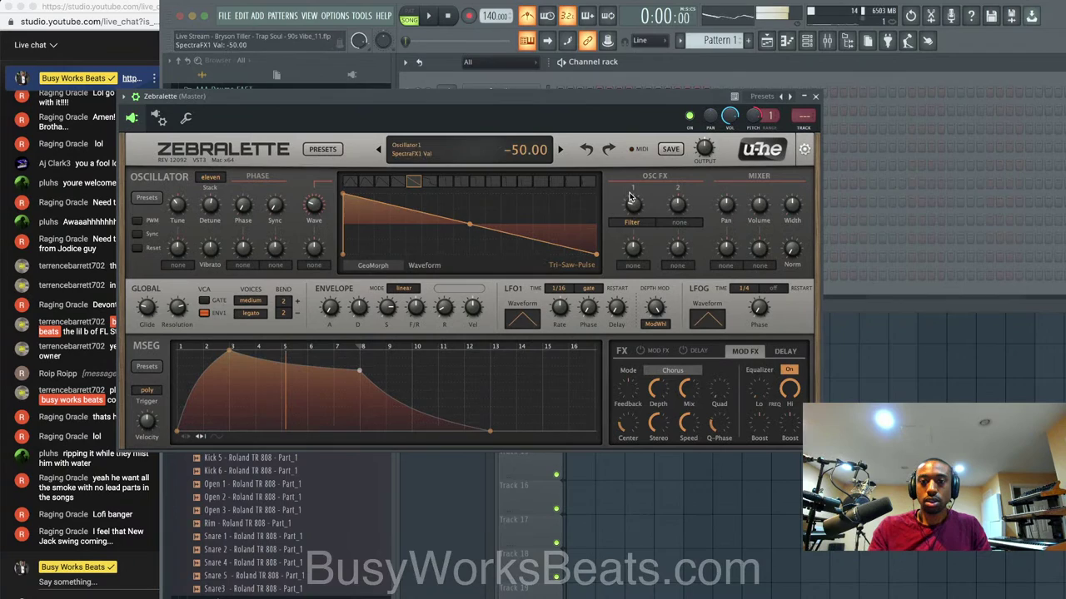
left_click_drag(630, 197, 630, 201)
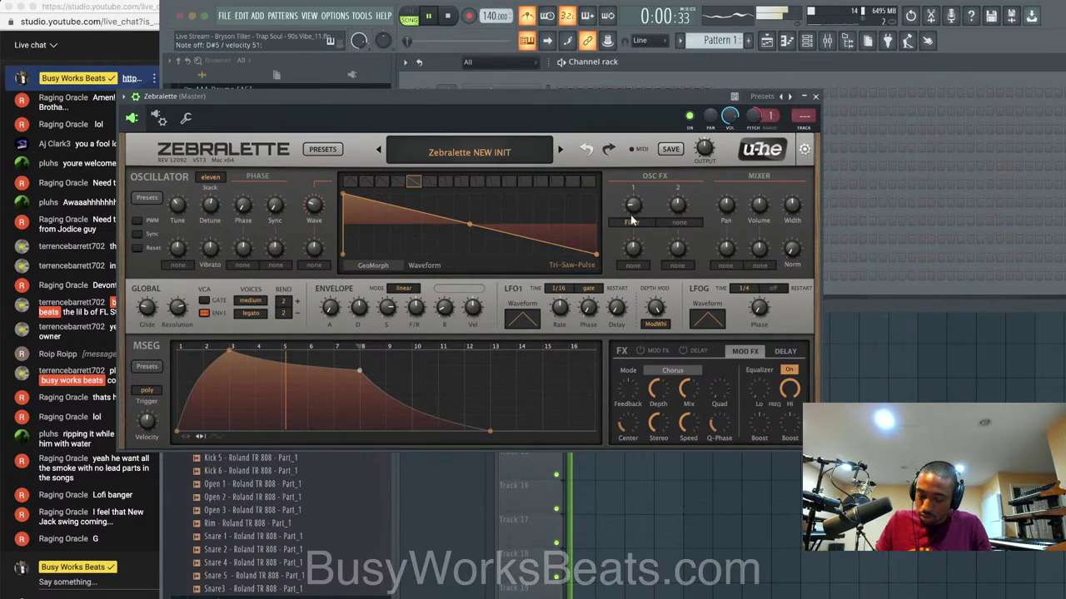
left_click(817, 96)
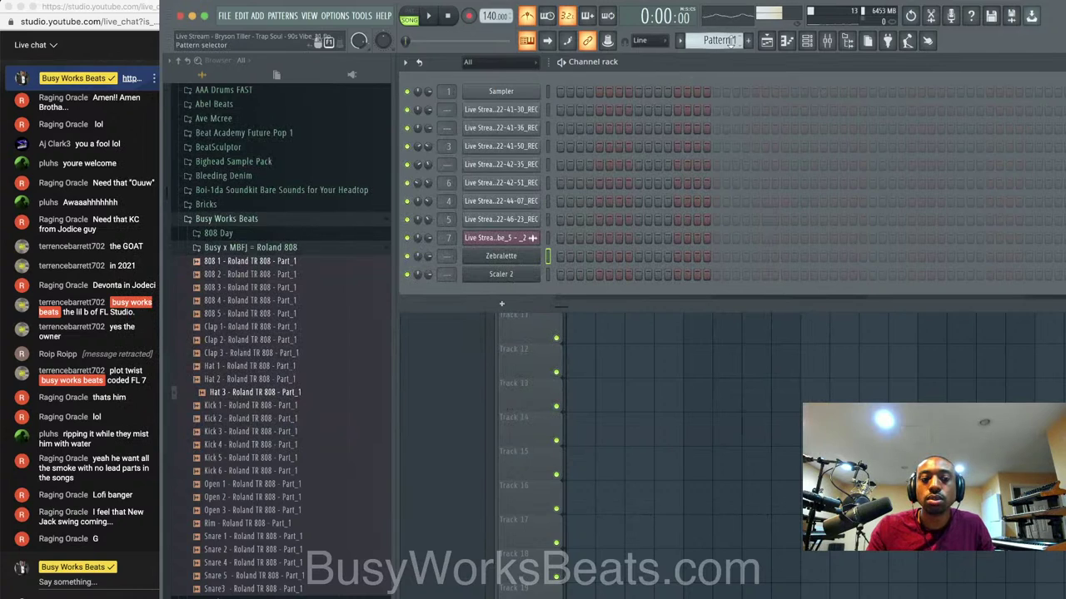
Record a Zebralette melody take into Pattern 1 on Track 6 and play it back.
left_click(471, 16)
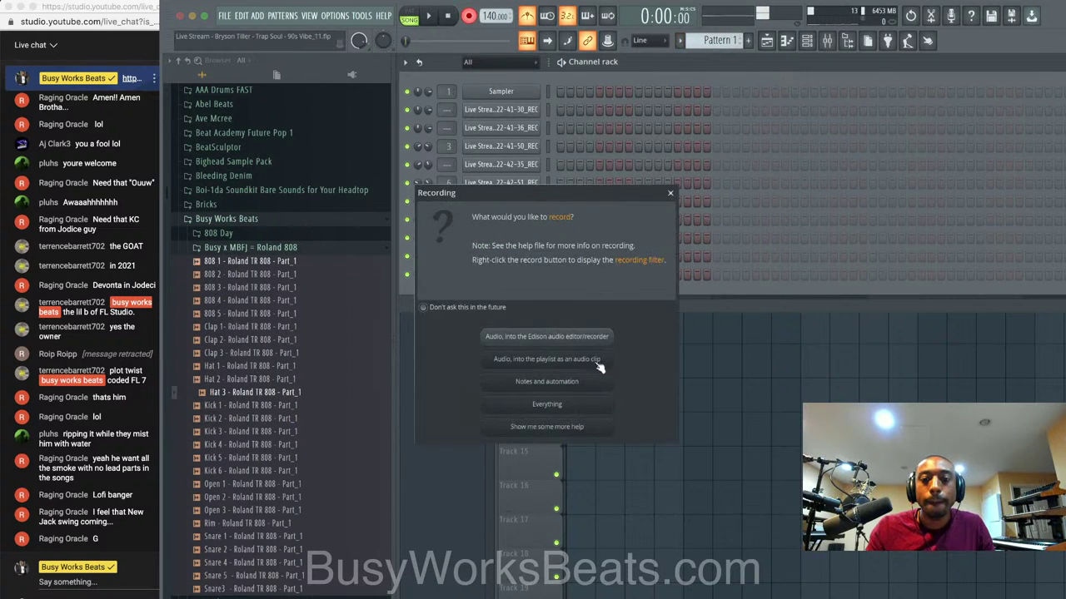
left_click(595, 364)
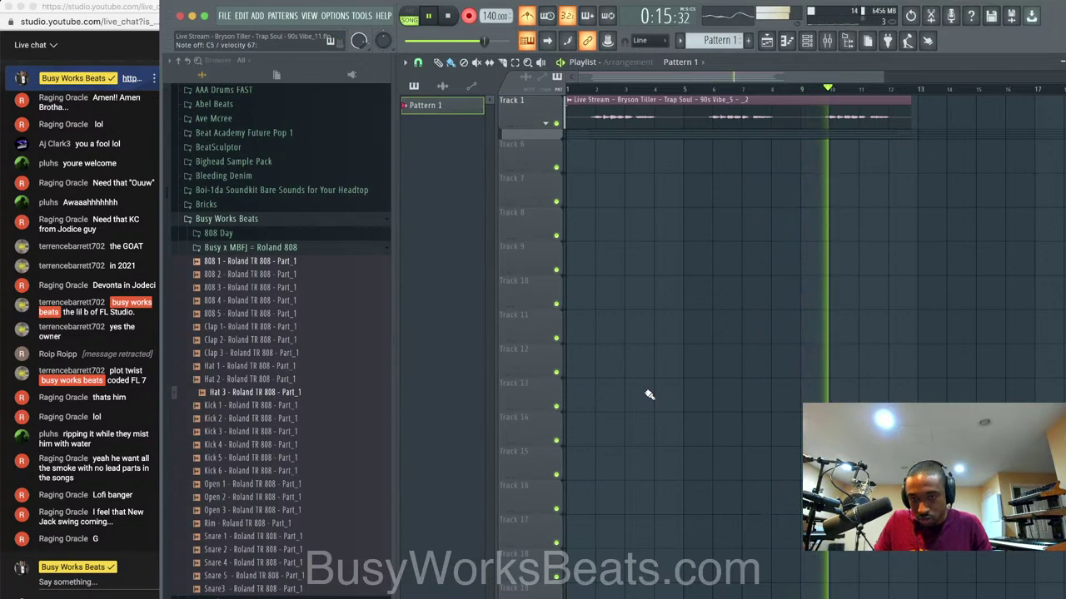
key("space")
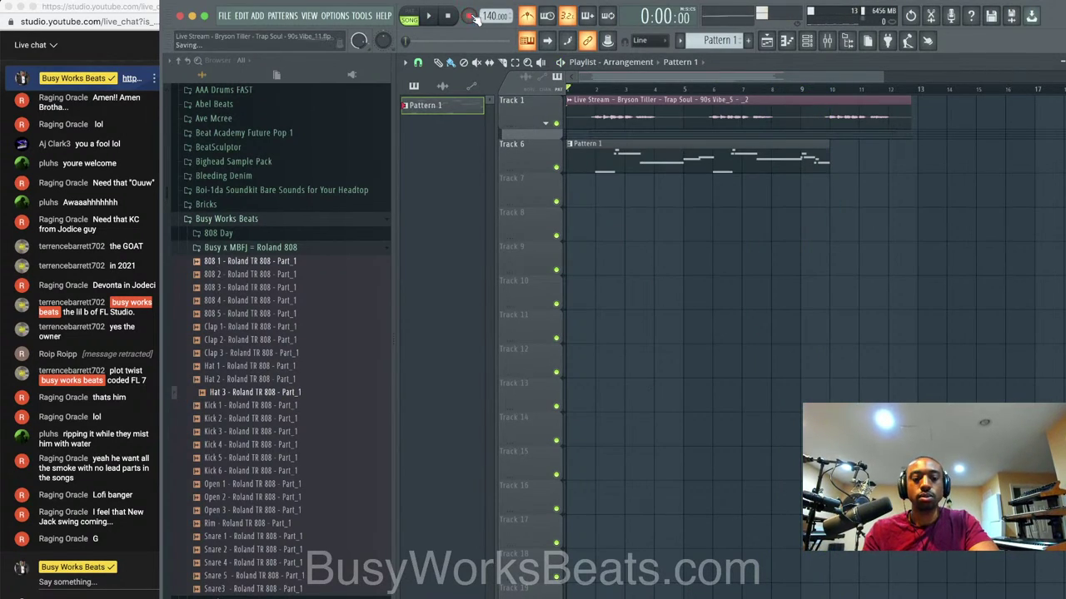
key("space")
Check the Zebralette window from the channel rack, then go back to the playlist.
key("F6")
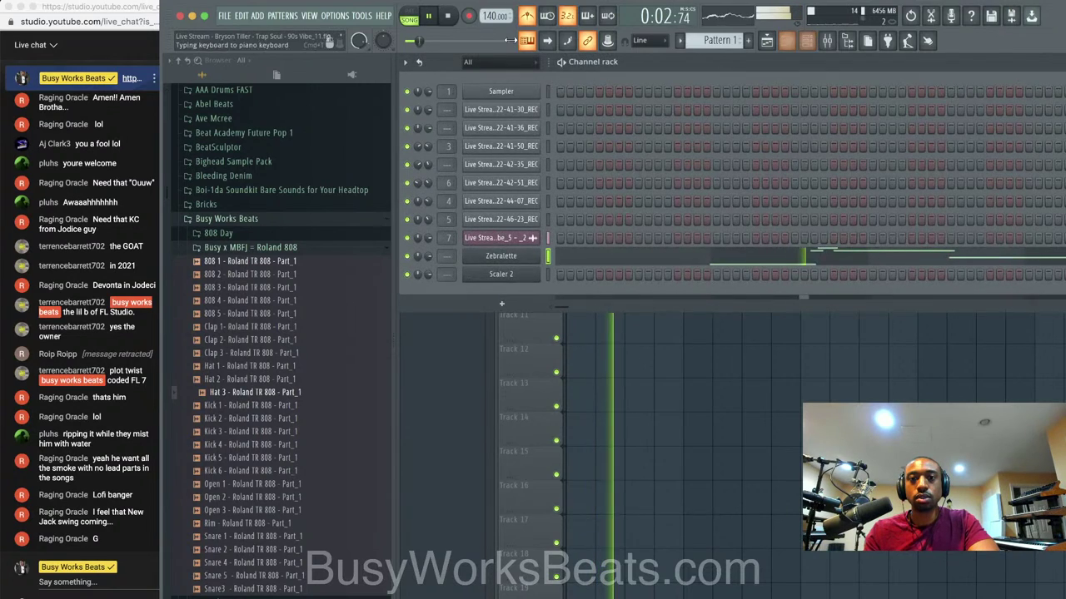
left_click(517, 256)
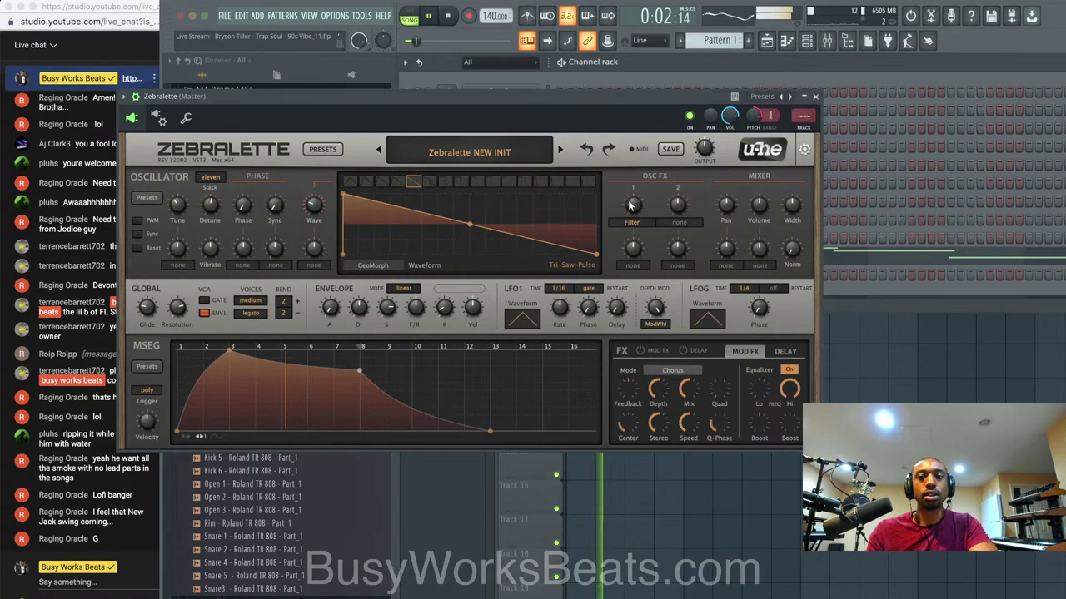
left_click(816, 96)
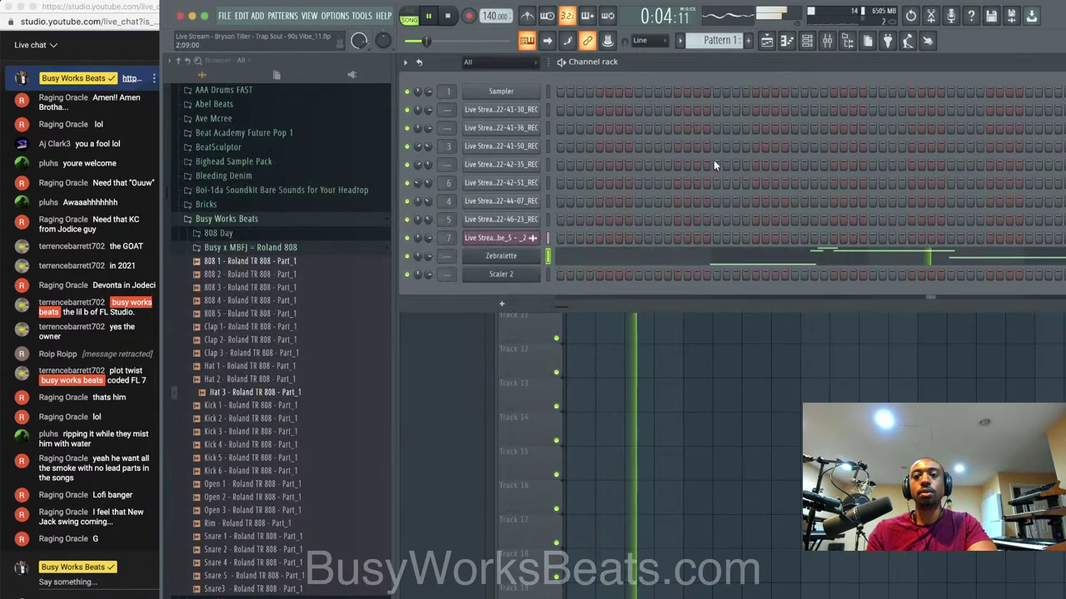
key("F6")
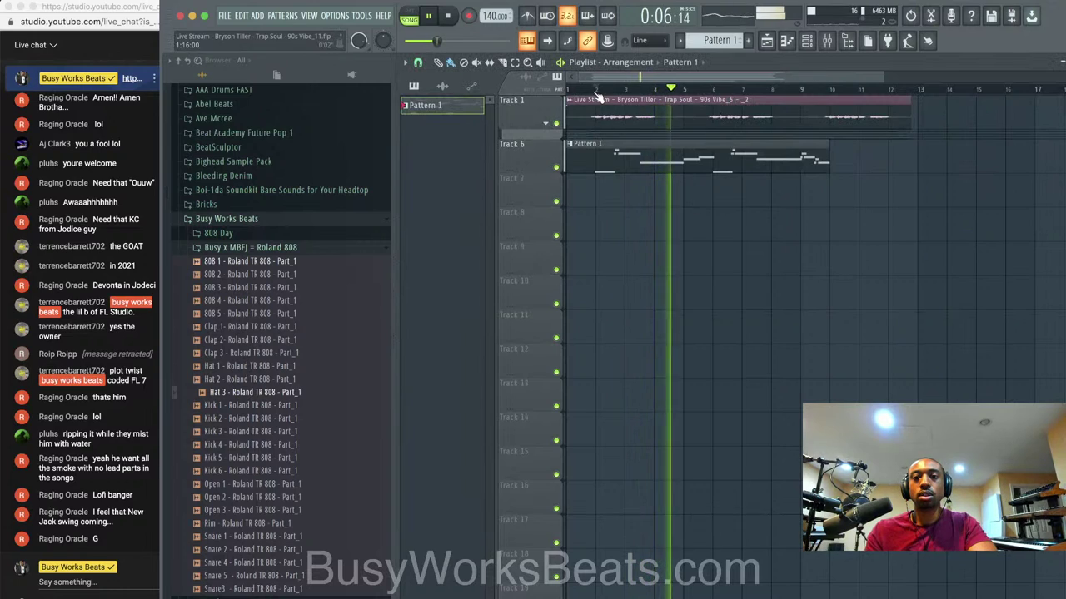
Loop bars 2–10 and raise the Track 1 vocal clip's pitch to +44 cents.
left_click_drag(597, 91, 823, 99)
key("space")
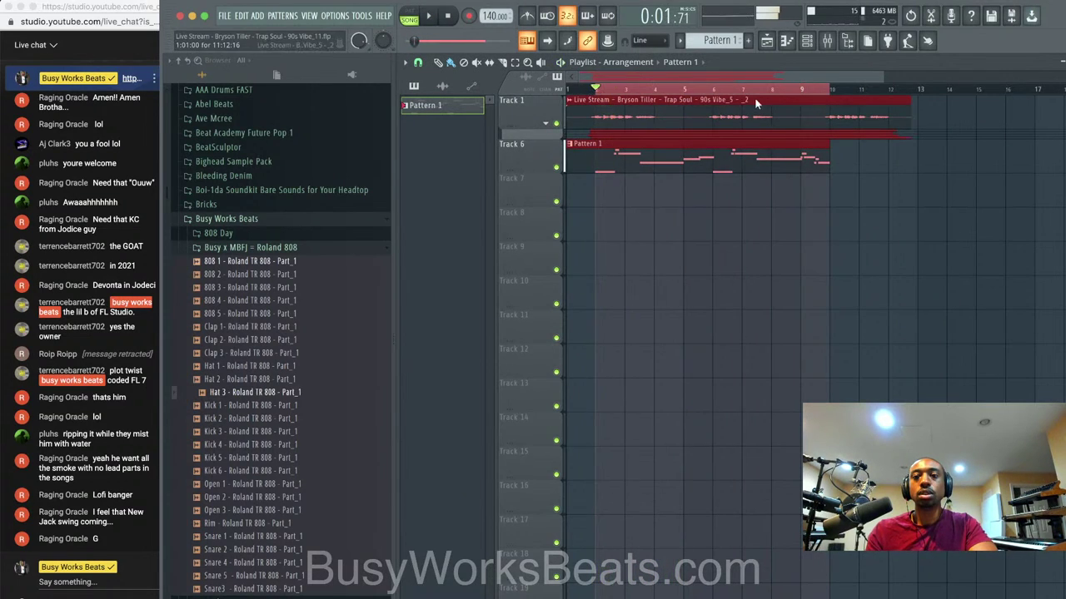
left_click(570, 100)
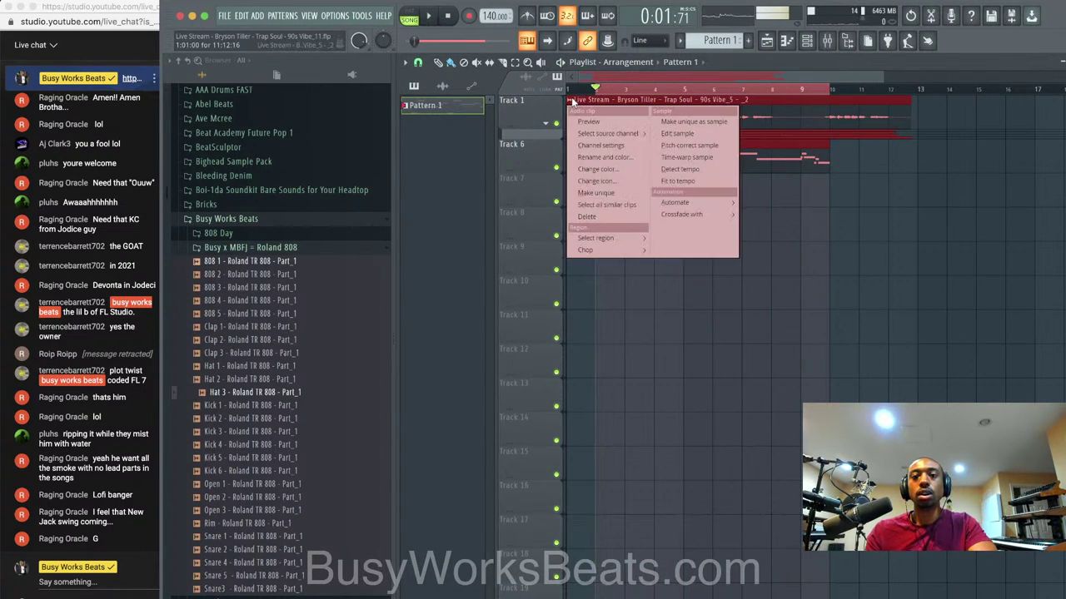
left_click(593, 146)
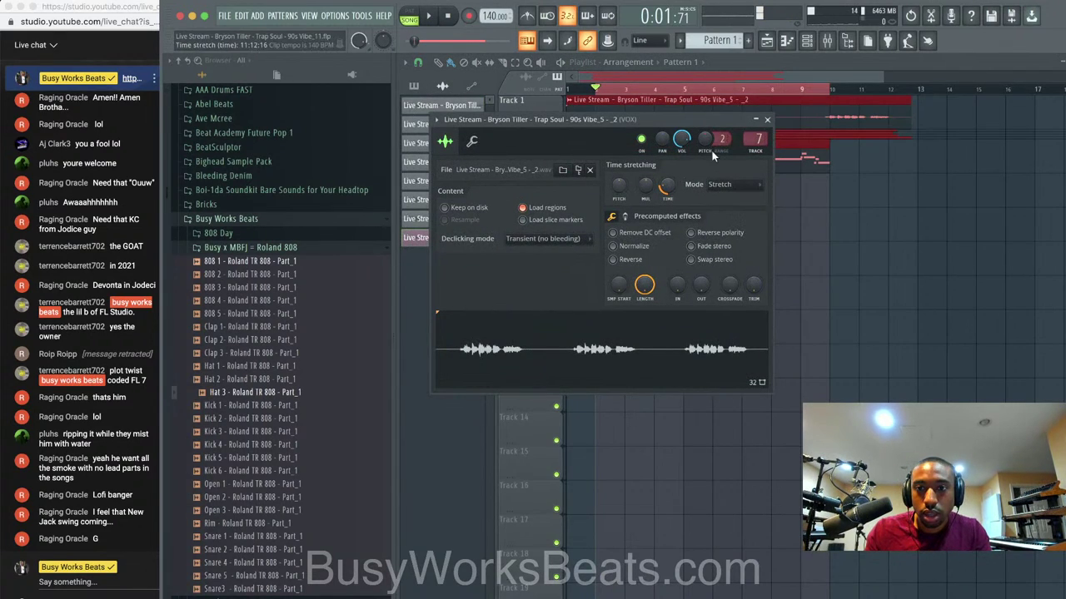
left_click_drag(707, 142, 706, 116)
key("space")
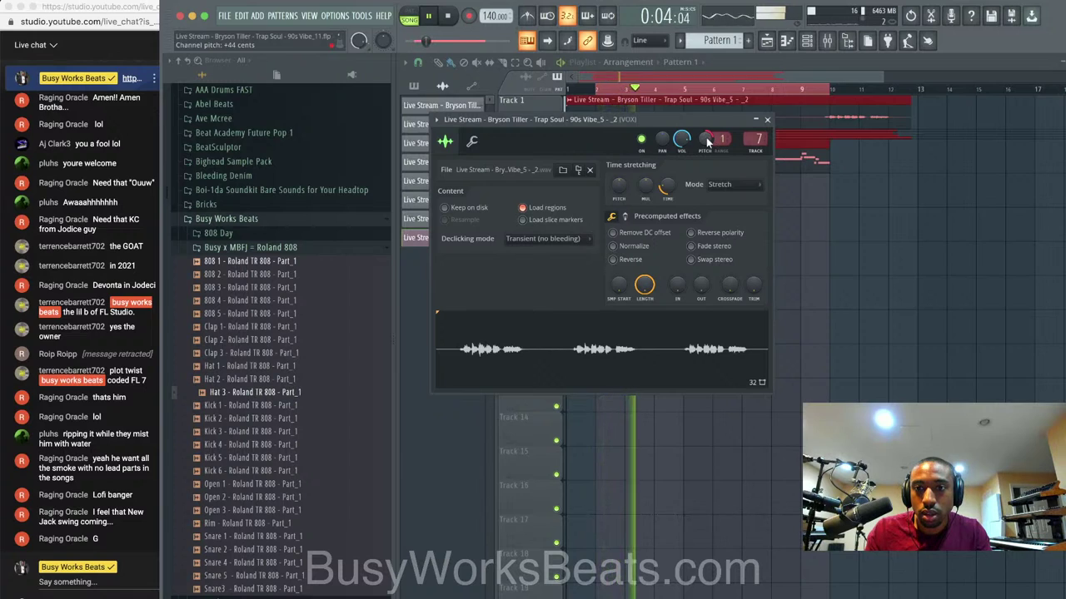
left_click(769, 120)
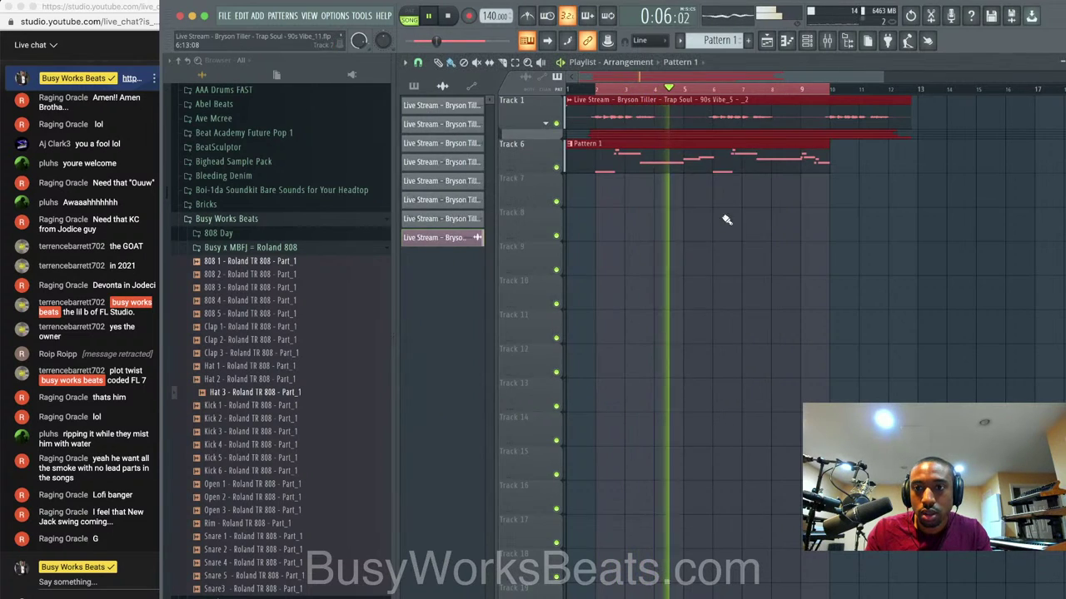
Shorten the Track 1 vocal clip so it ends near bar 5.
left_click(808, 41)
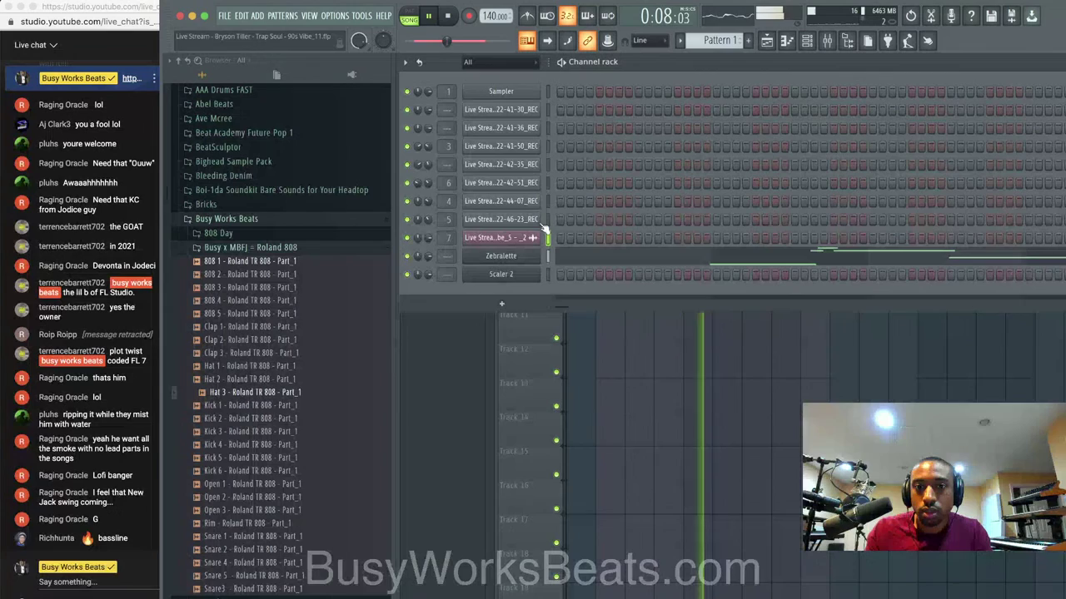
right_click(610, 358)
key("space")
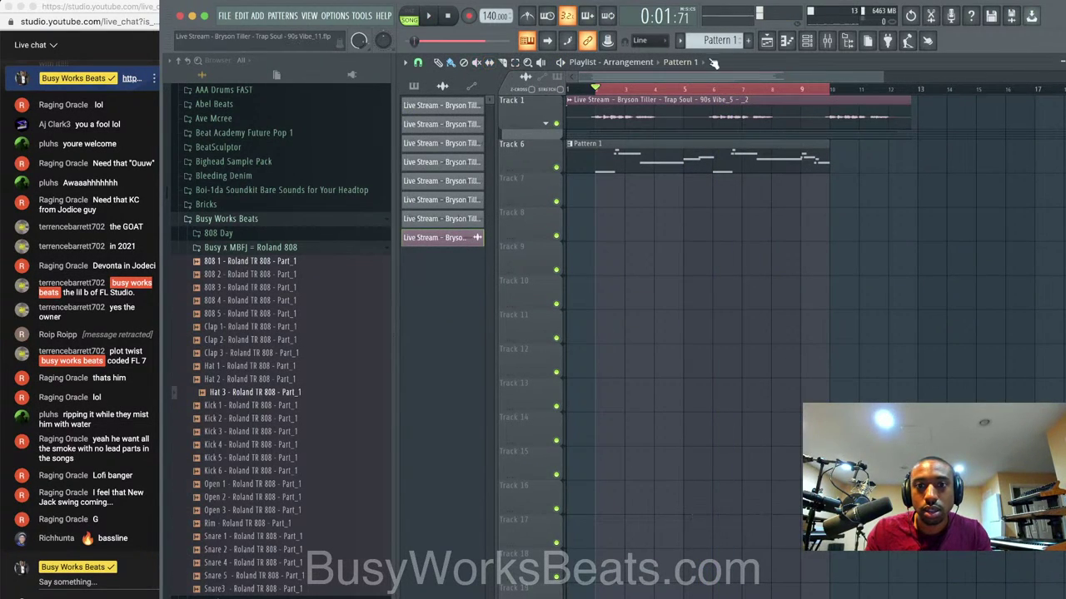
left_click_drag(912, 117, 677, 116)
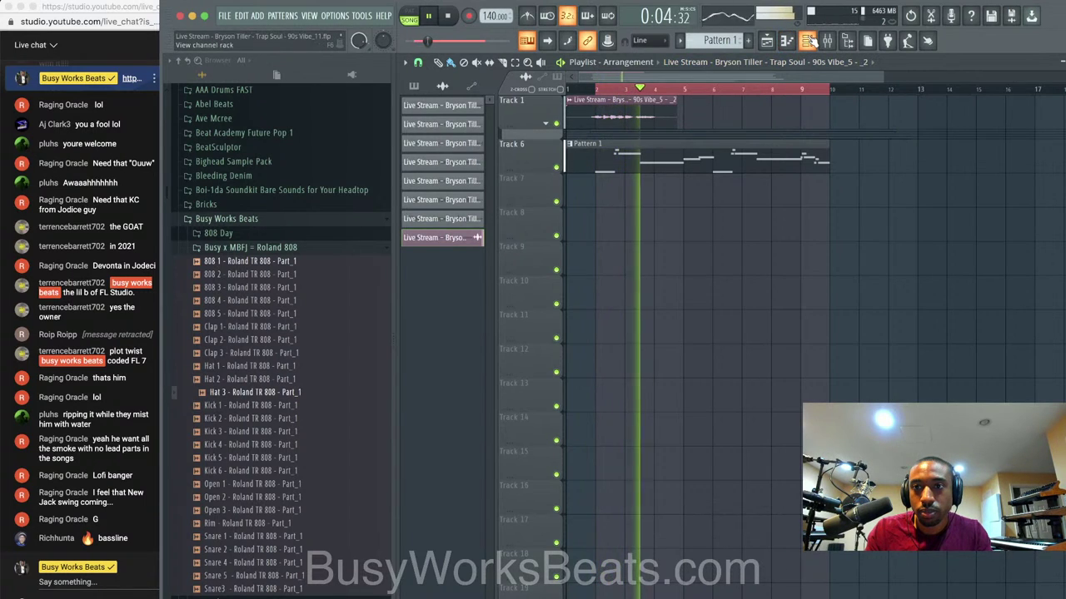
left_click(809, 41)
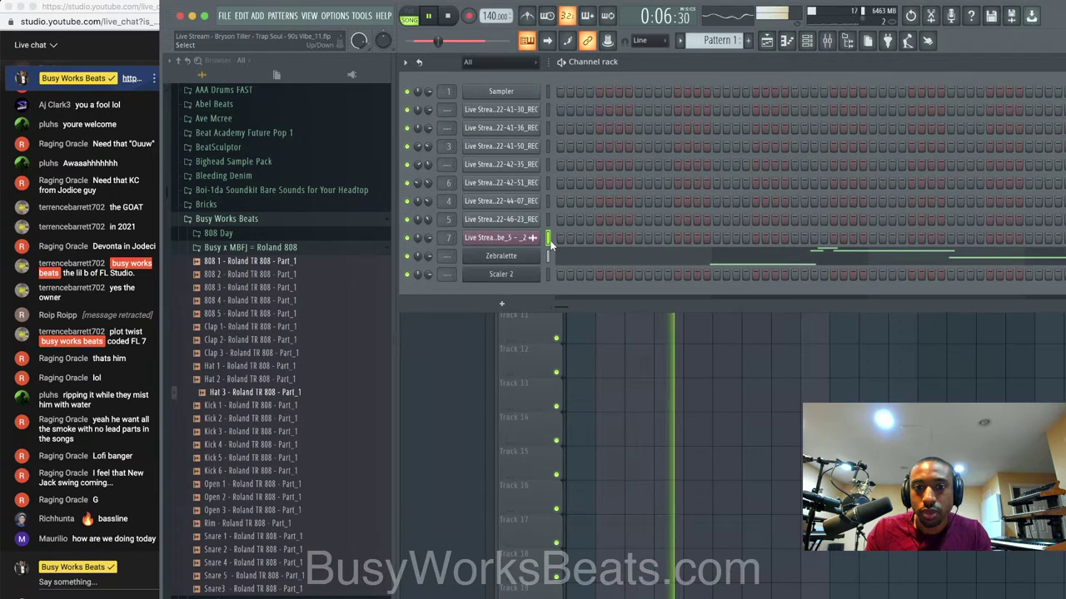
left_click(607, 398)
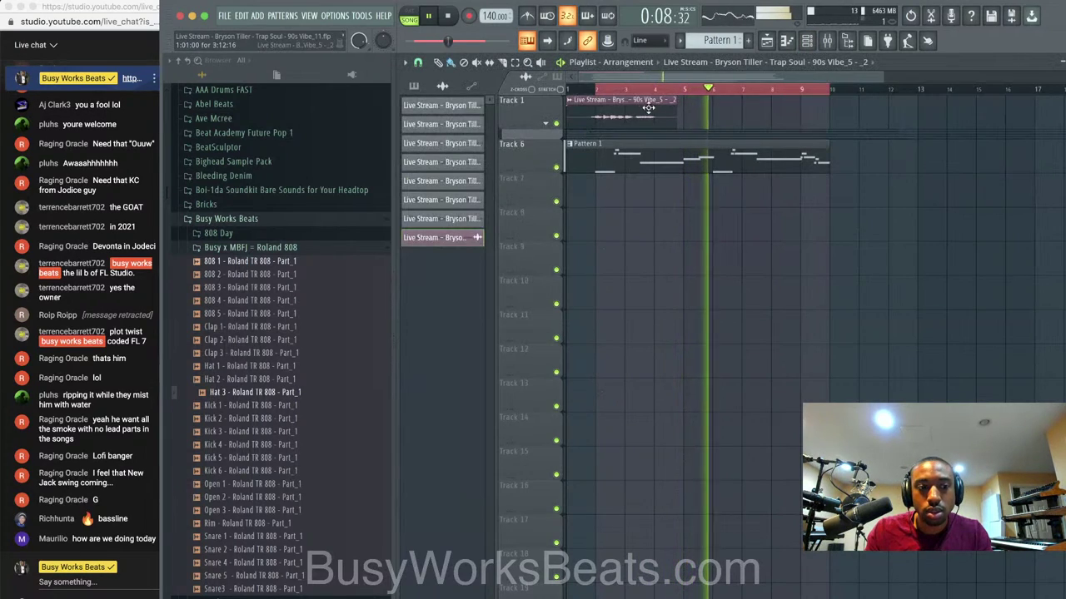
key("space")
key("space")
key("space")
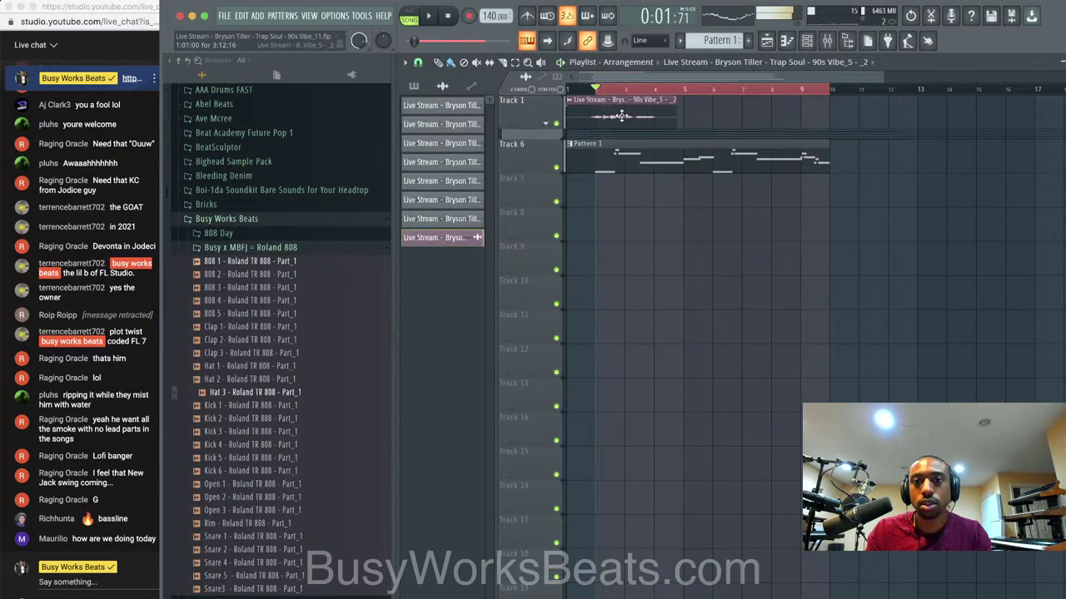
Lower the vocal clip's pitch by a few cents.
left_click(570, 100)
left_click(588, 146)
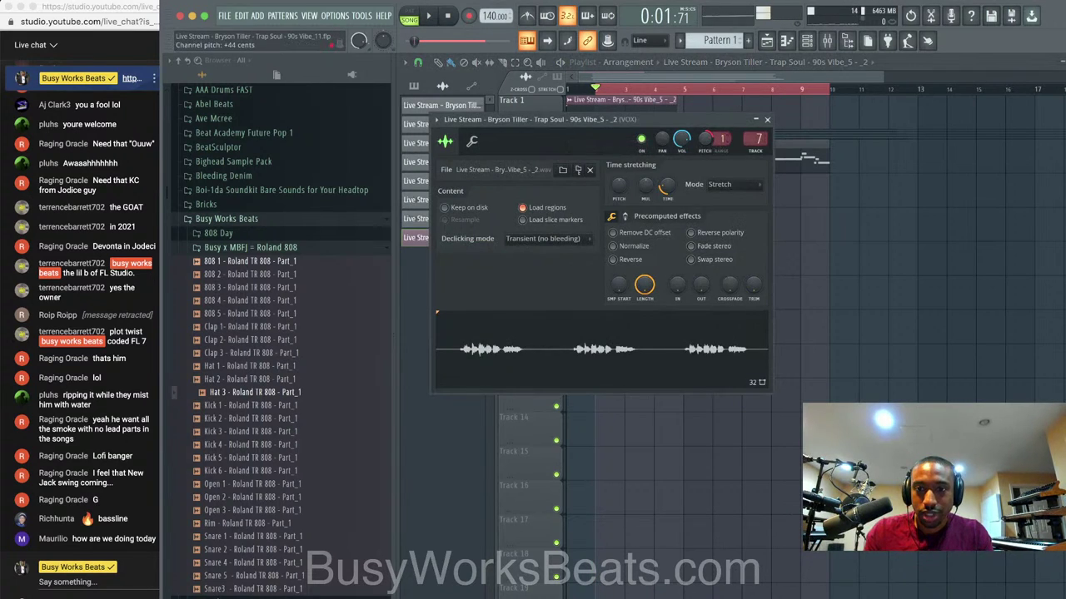
mouse_move(704, 139)
left_mouse_down()
mouse_move(704, 161)
mouse_move(705, 112)
mouse_move(704, 129)
left_mouse_up()
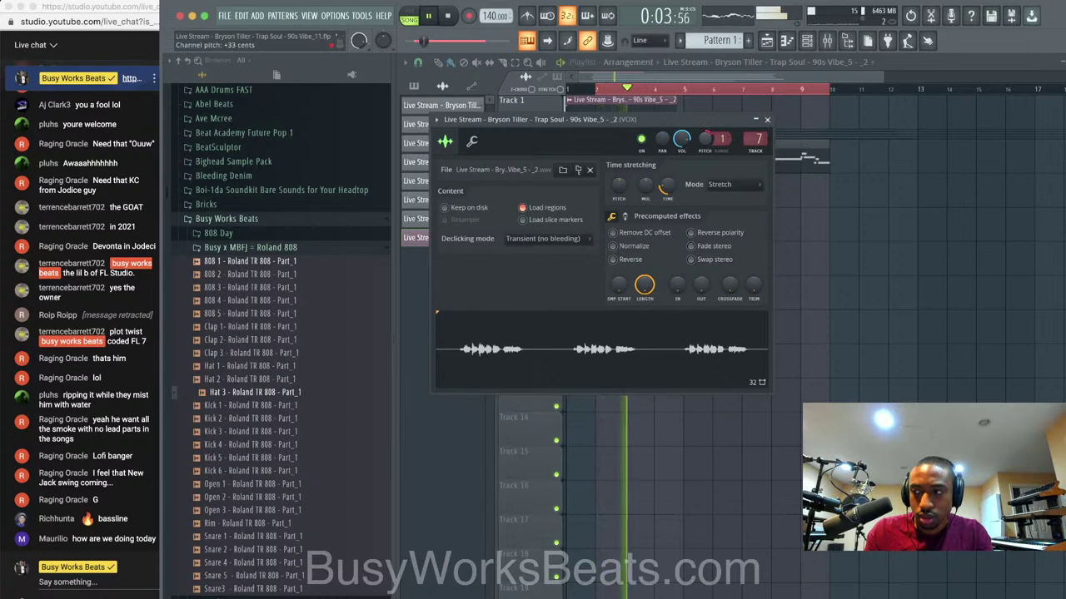
left_click(767, 119)
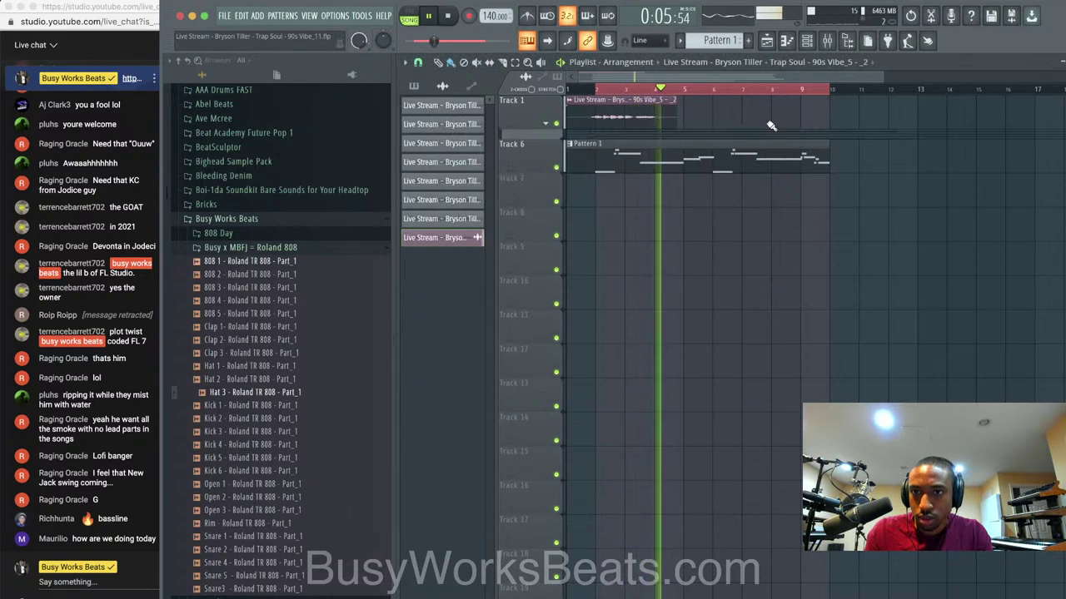
Duplicate the vocal clip to start at bar 5 and open the mixer.
left_click(704, 123)
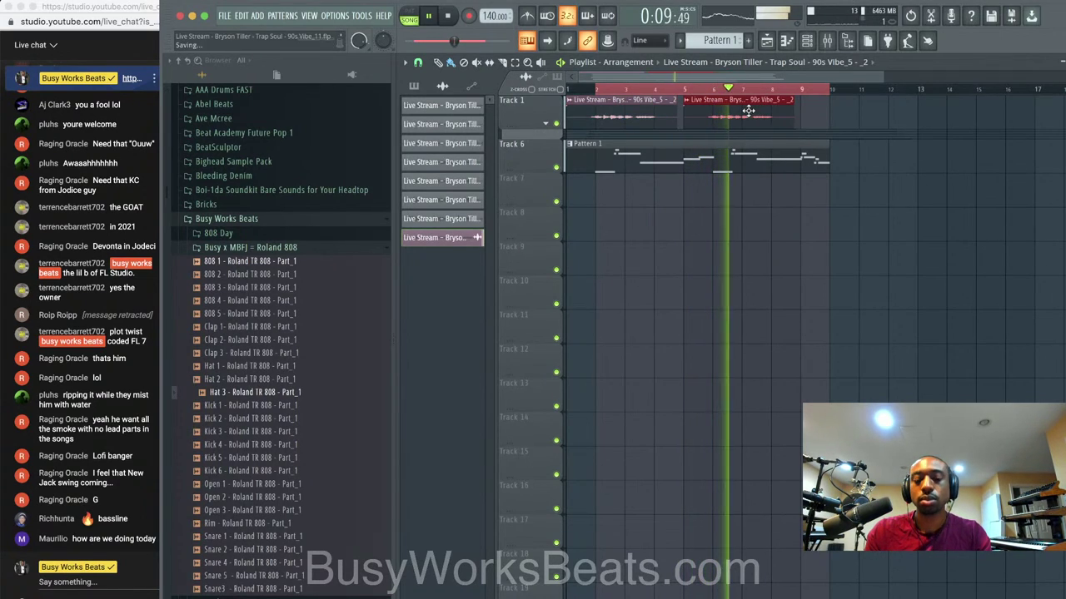
key("F9")
key("space")
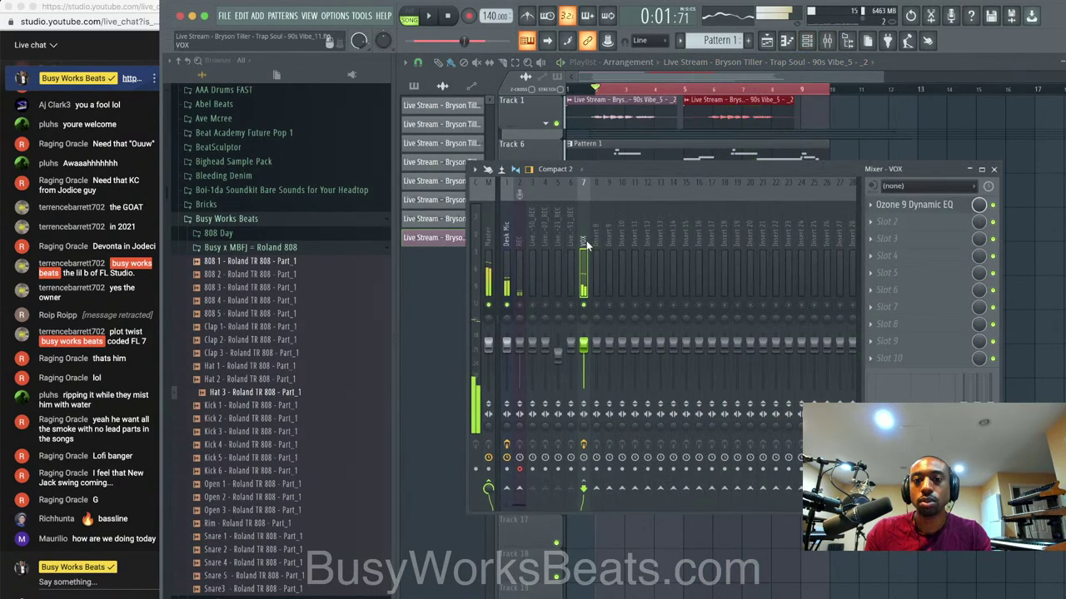
Load Gross Beat on the VOX insert with the 2 Beat Gate volume preset.
left_click(890, 223)
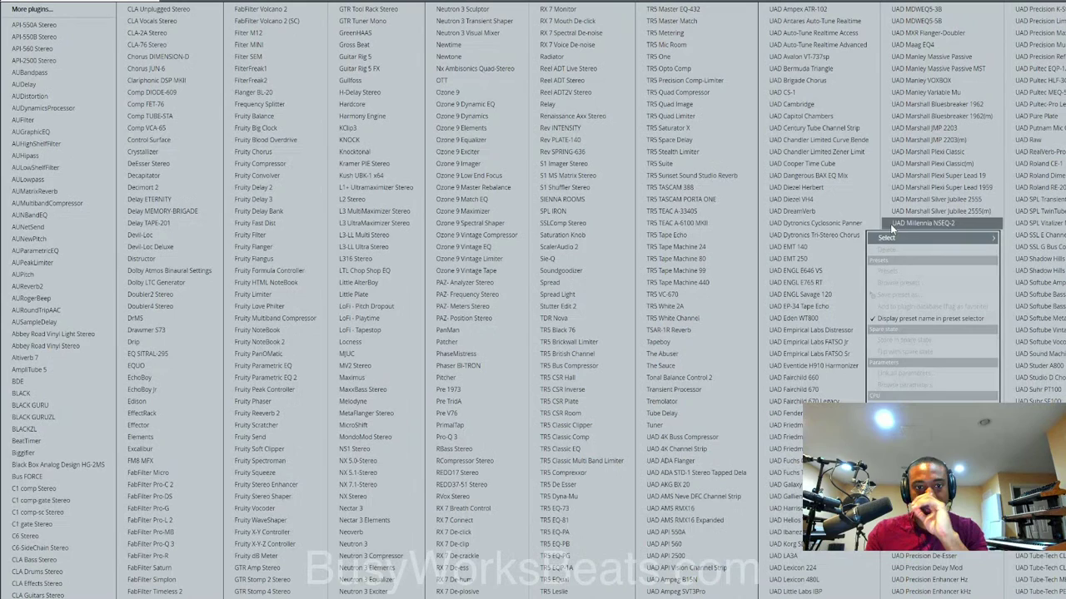
left_click(400, 45)
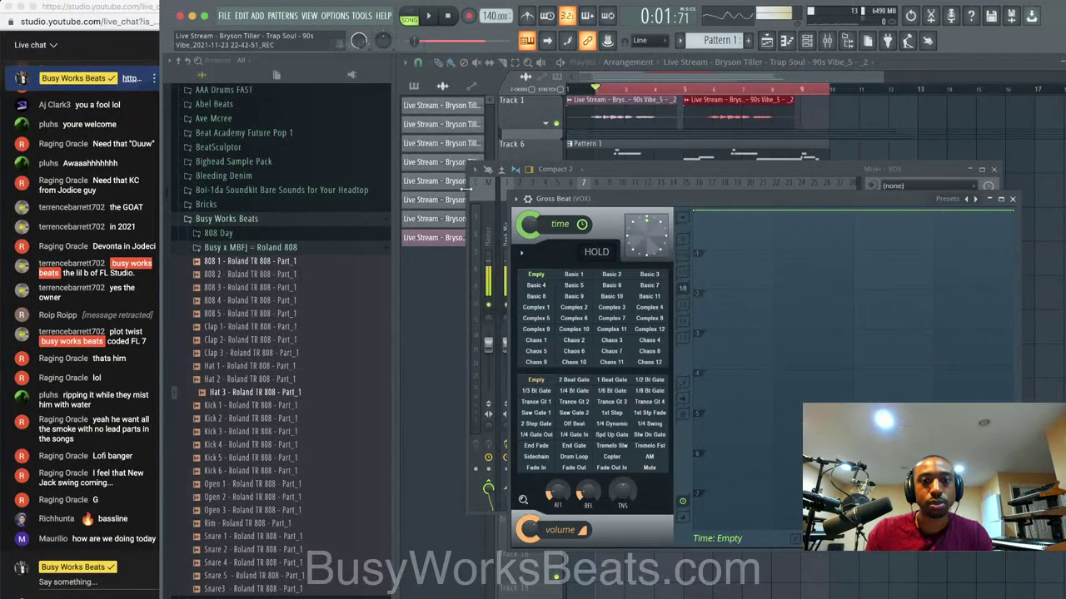
left_click(574, 380)
key("space")
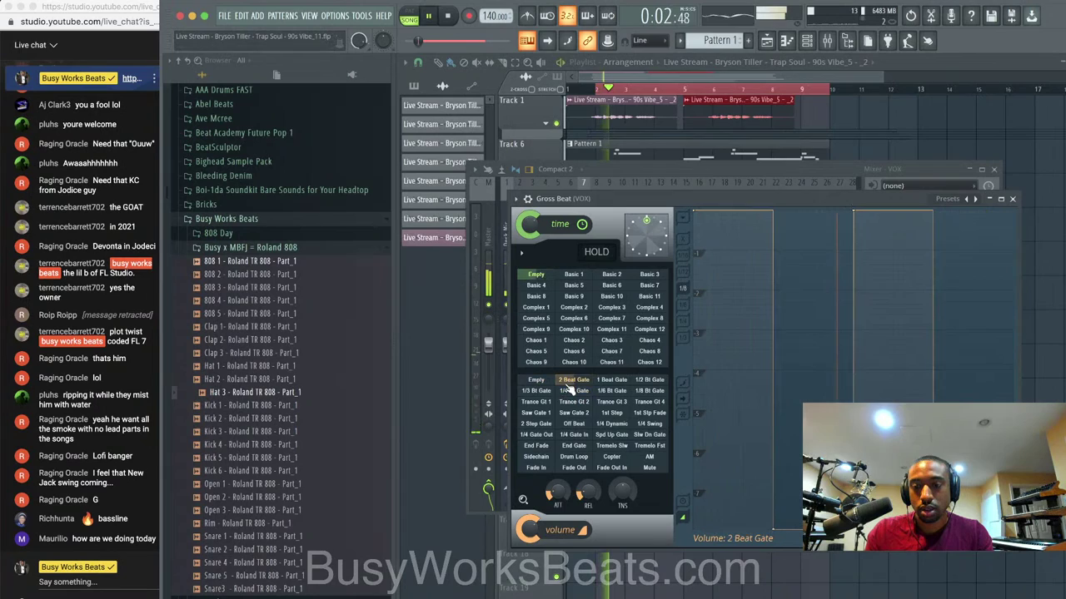
Audition the 1 Beat, 2 Beat and 1/2 Beat Gate presets, settling on 1 Beat Gate.
left_click(608, 382)
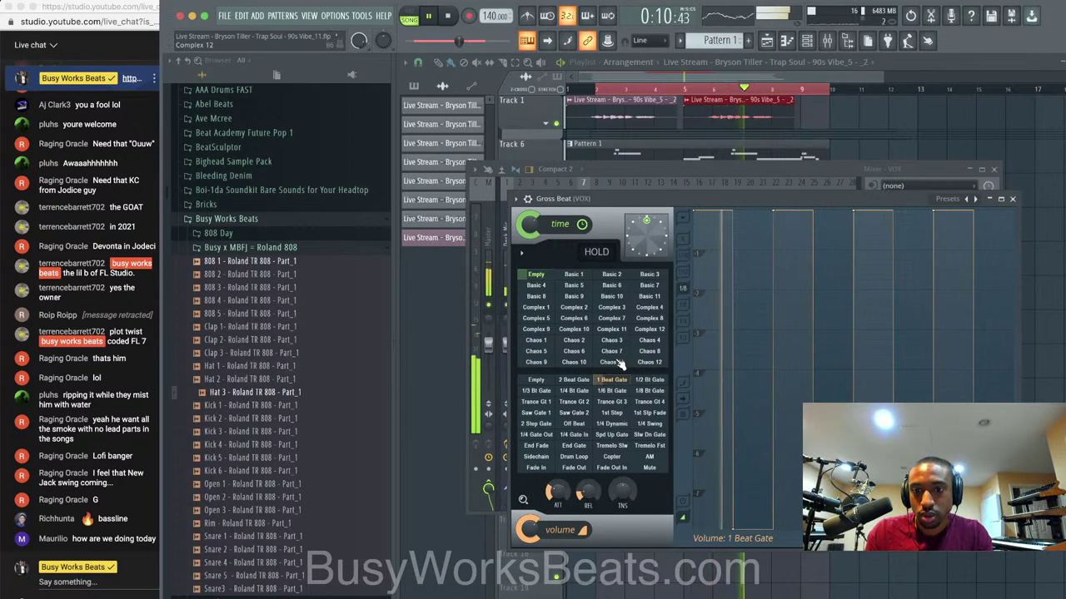
left_click(582, 381)
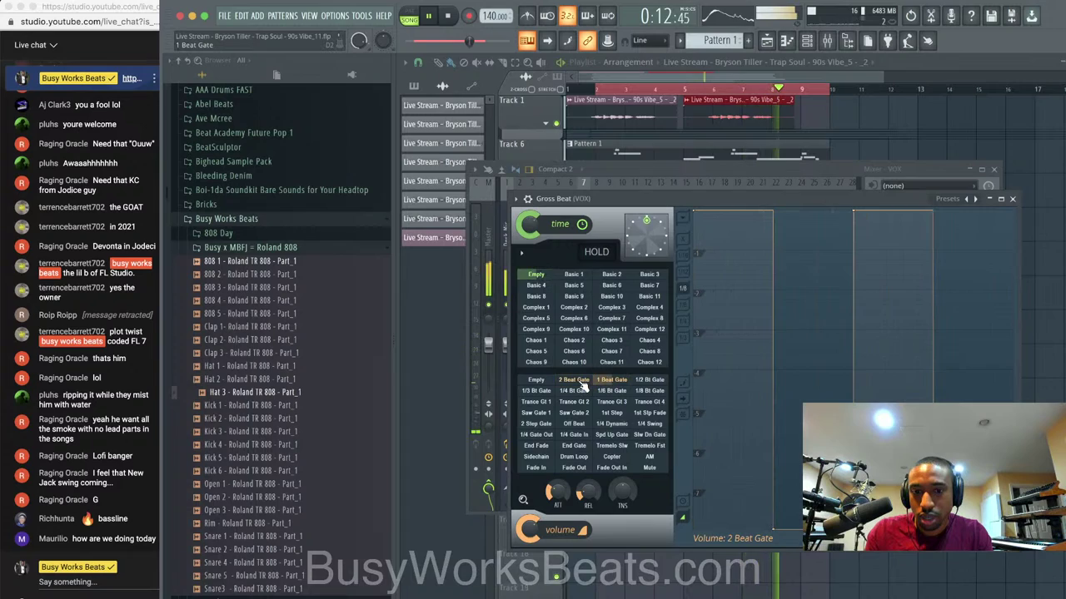
key("space")
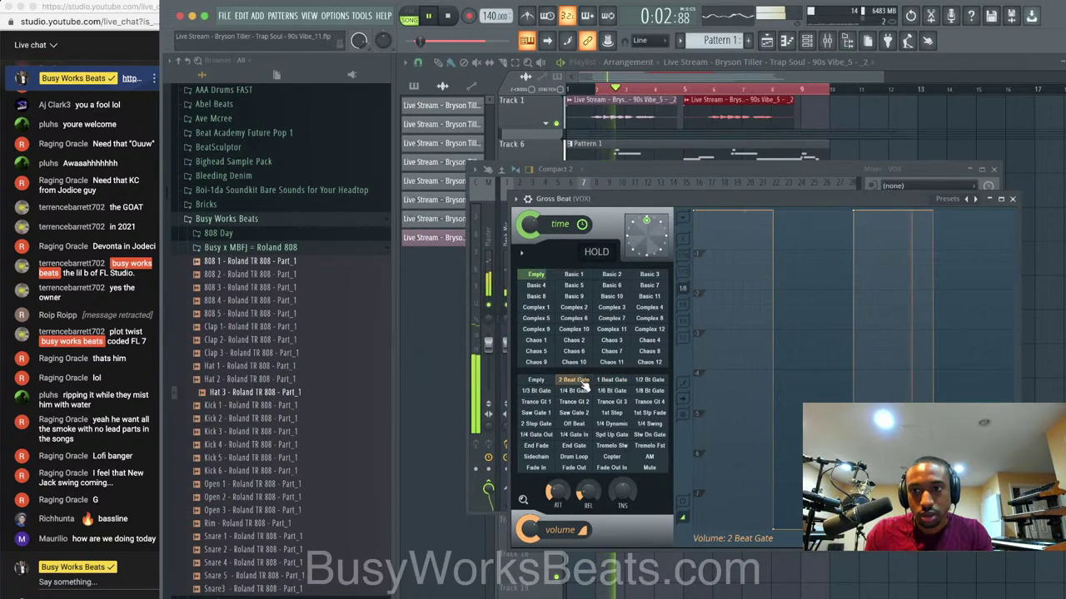
left_click(648, 381)
key("space")
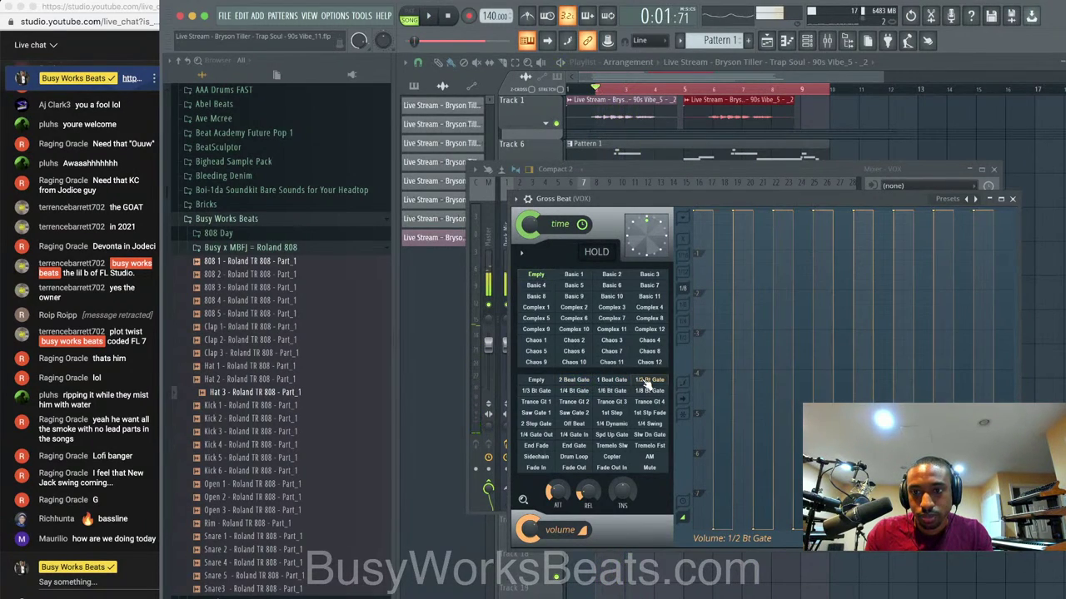
key("space")
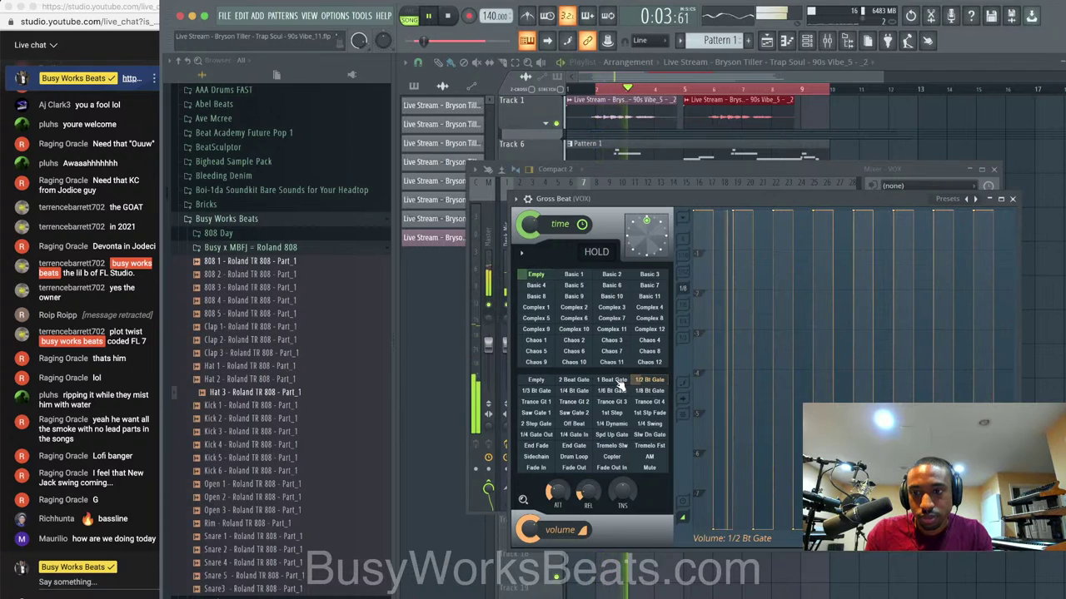
left_click(617, 381)
left_click(1013, 198)
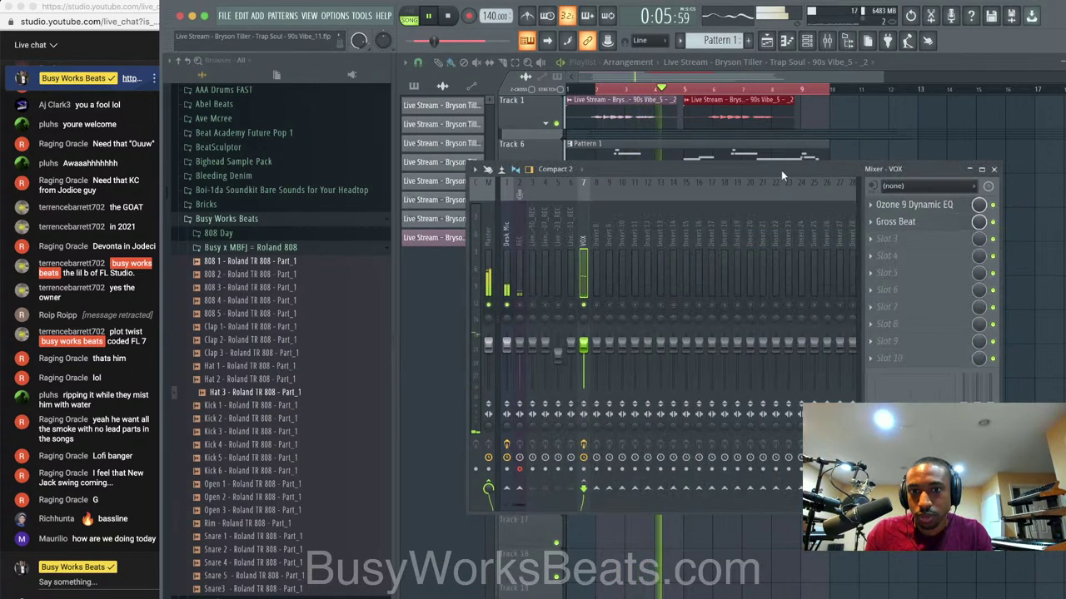
left_click(588, 100)
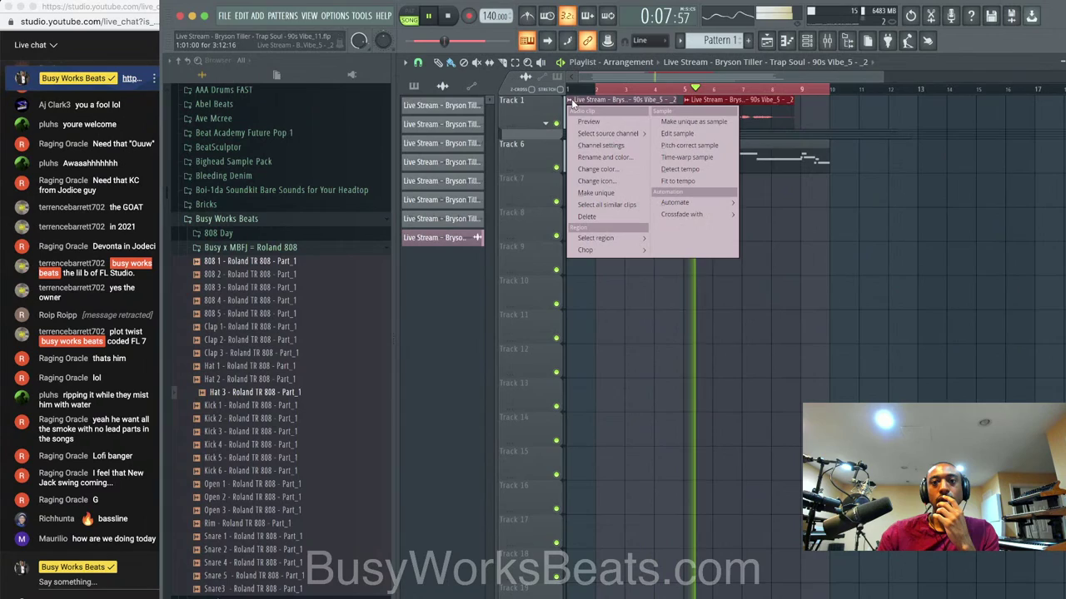
Reset the vocal clip's pitch to 0 cents.
left_click(593, 142)
key("space")
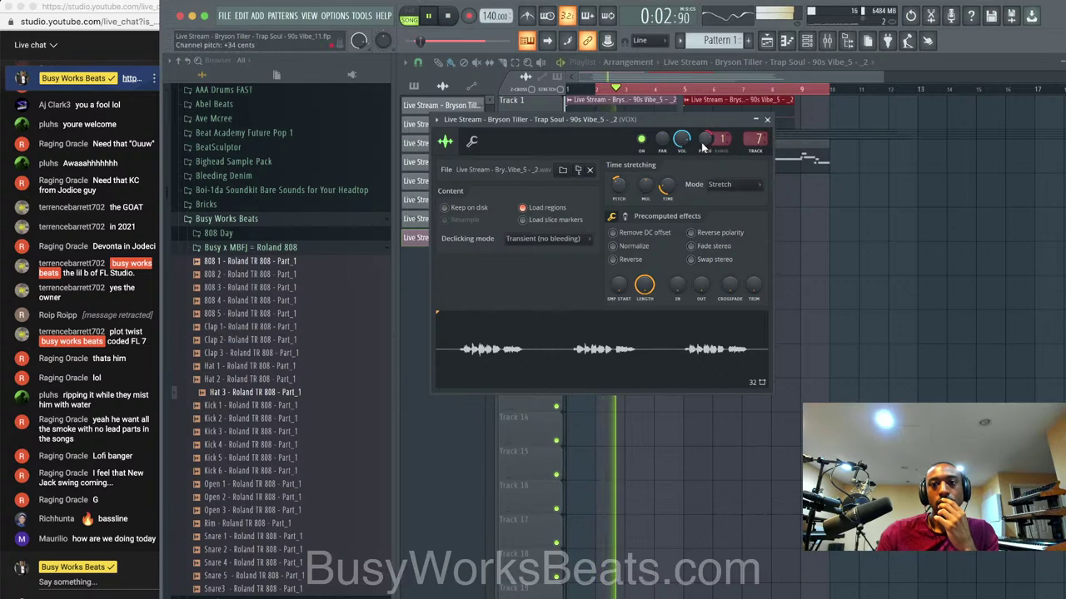
right_click(703, 146)
left_click(739, 150)
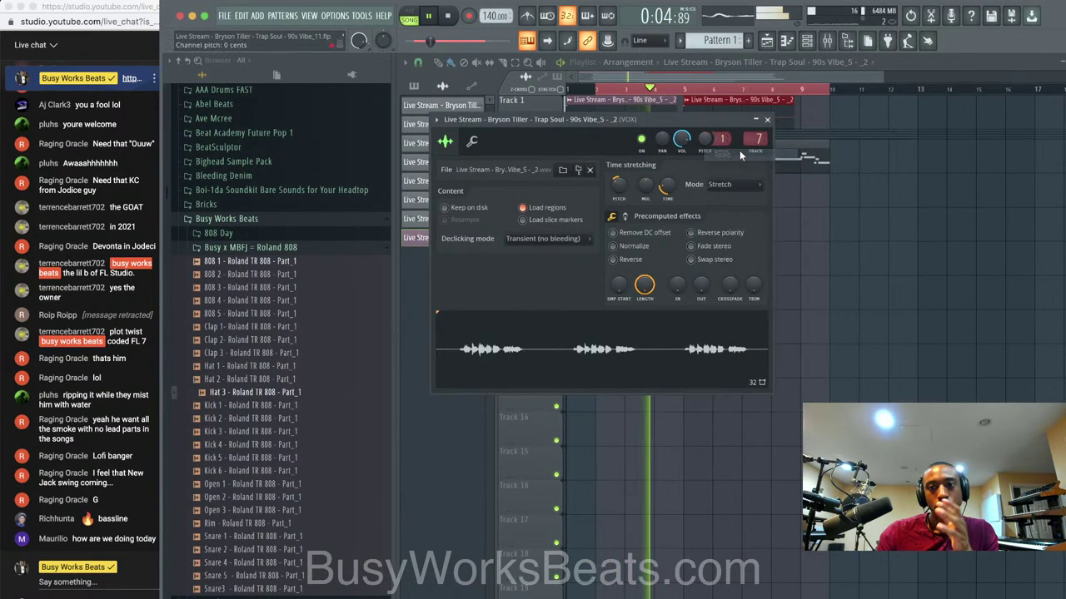
key("space")
key("space")
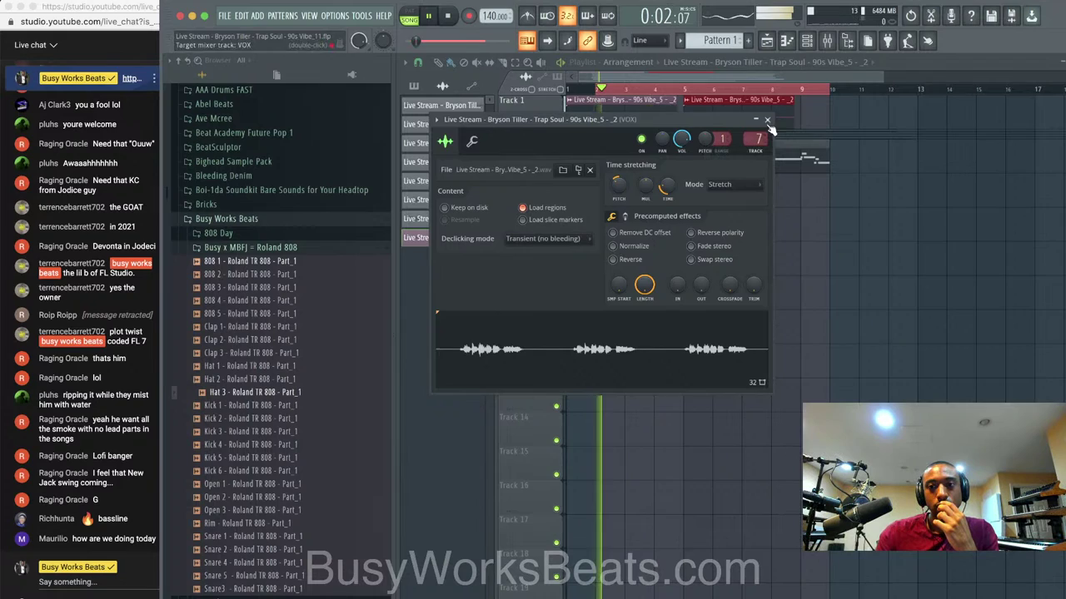
left_click(767, 119)
Bypass Gross Beat on the VOX insert and undo the last clip deletion.
left_click(829, 43)
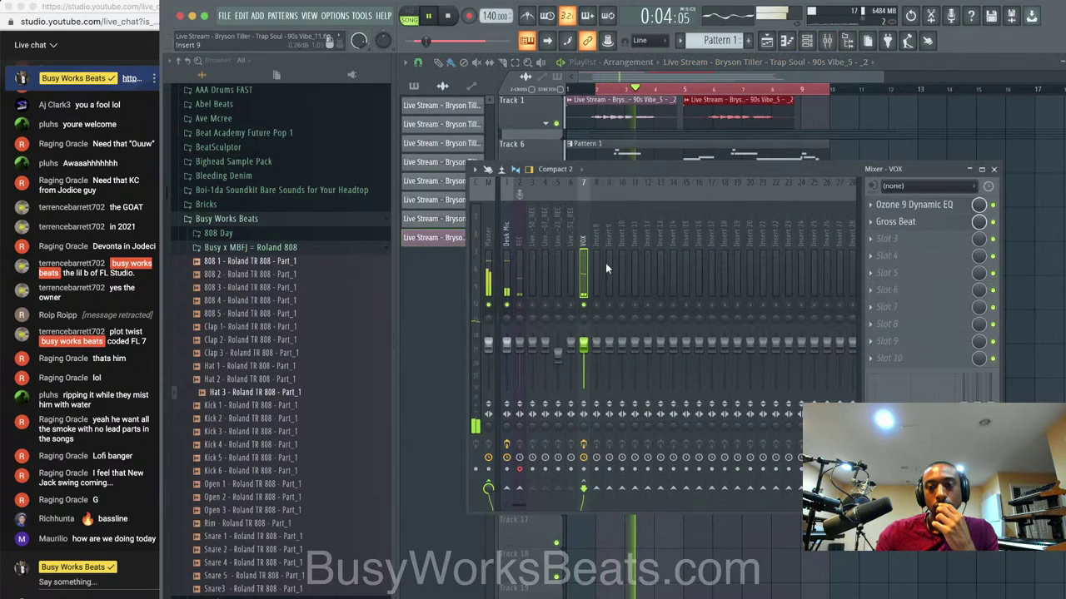
left_click(993, 222)
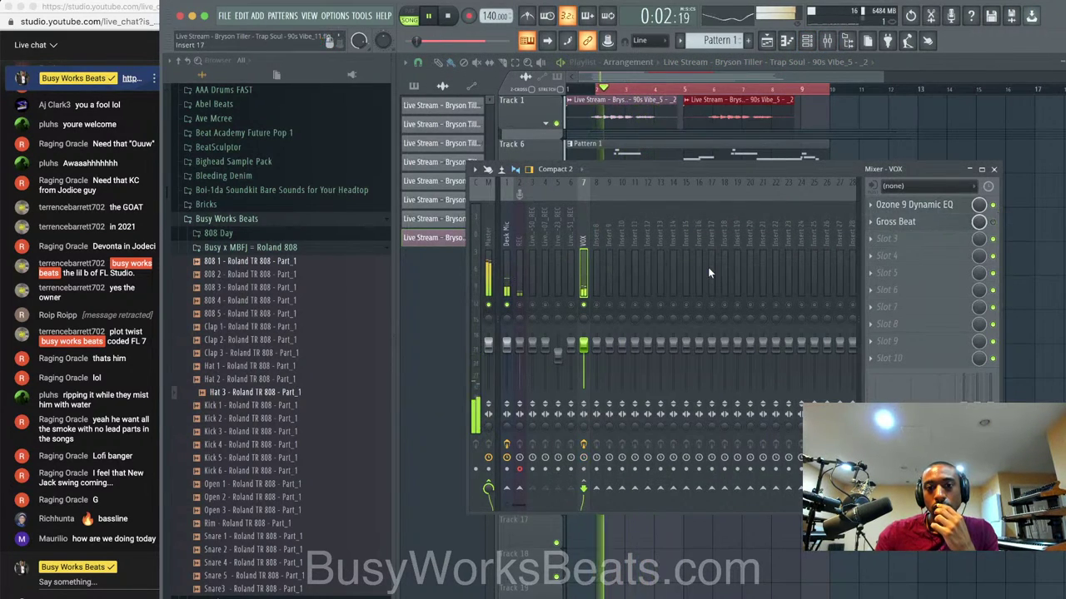
key("space")
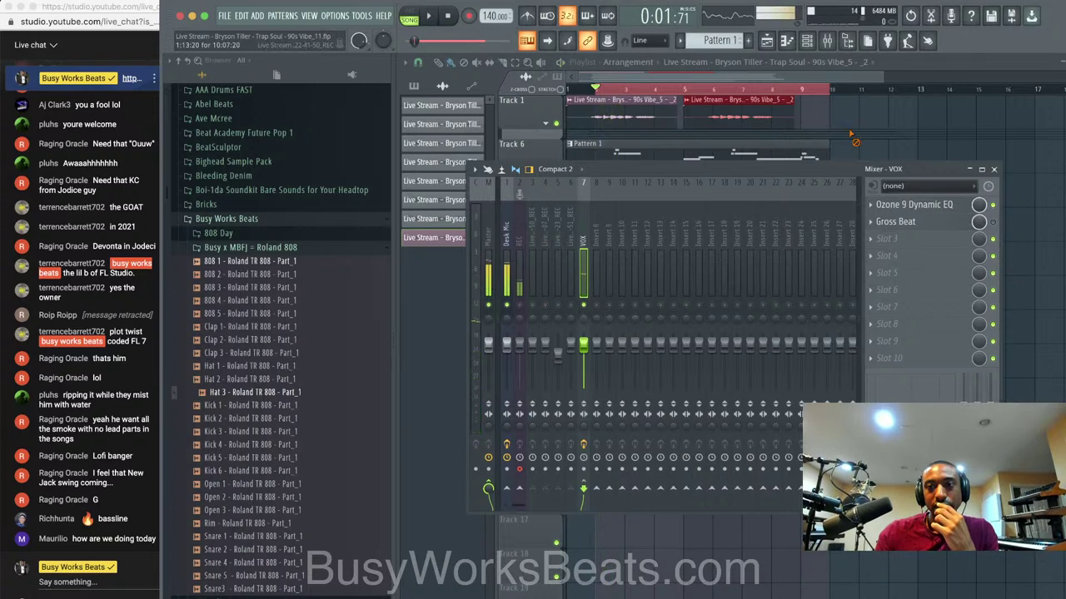
left_click(833, 70)
key("super+z")
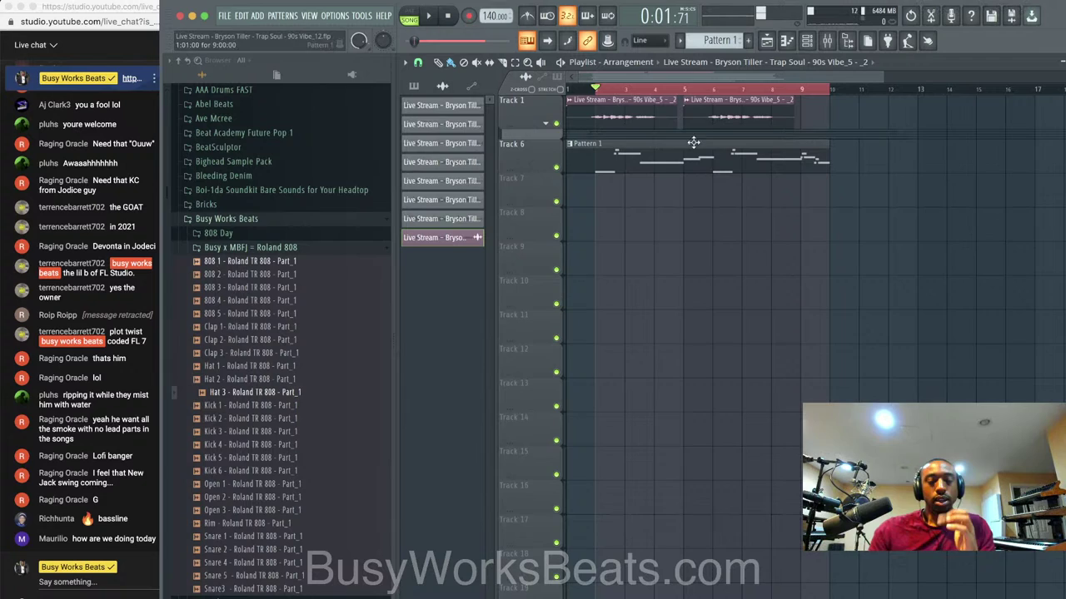
Open and close the Zebralette synth from the channel rack during playback.
left_click(807, 46)
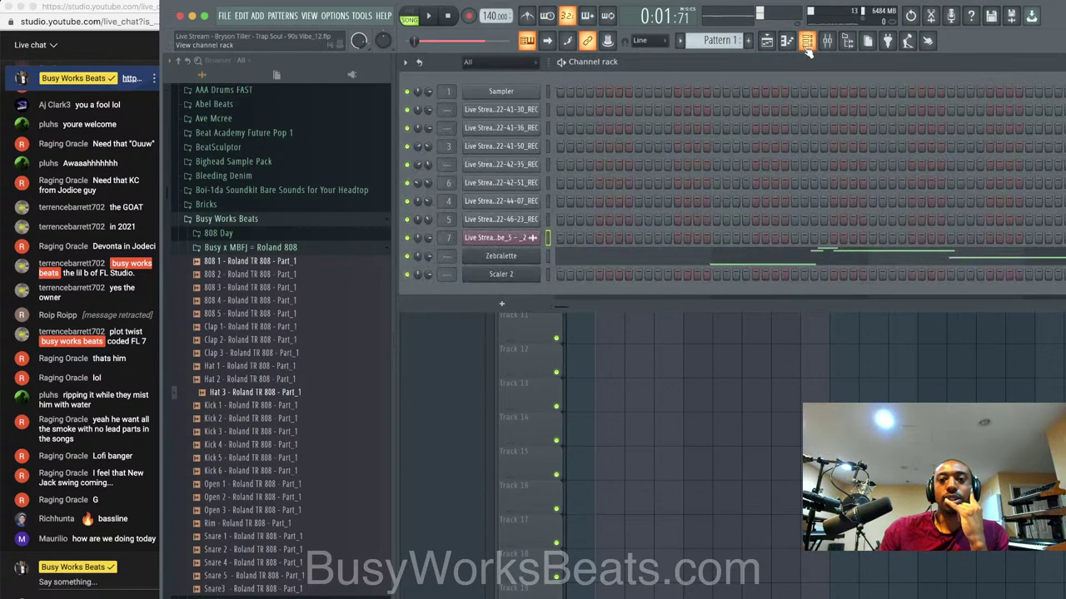
right_click(599, 345)
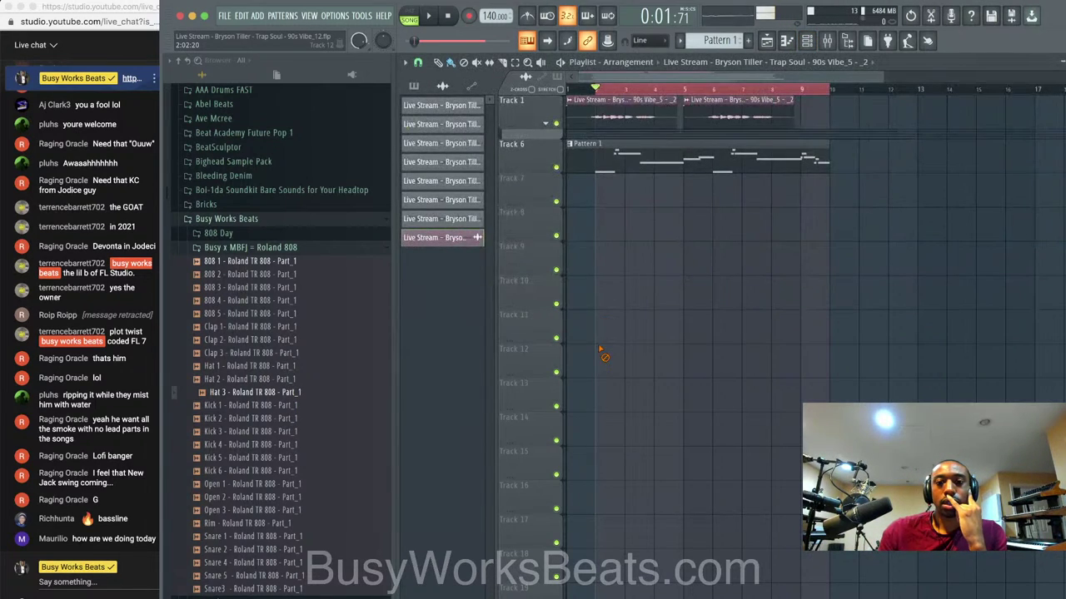
left_click(804, 47)
key("space")
left_click(532, 264)
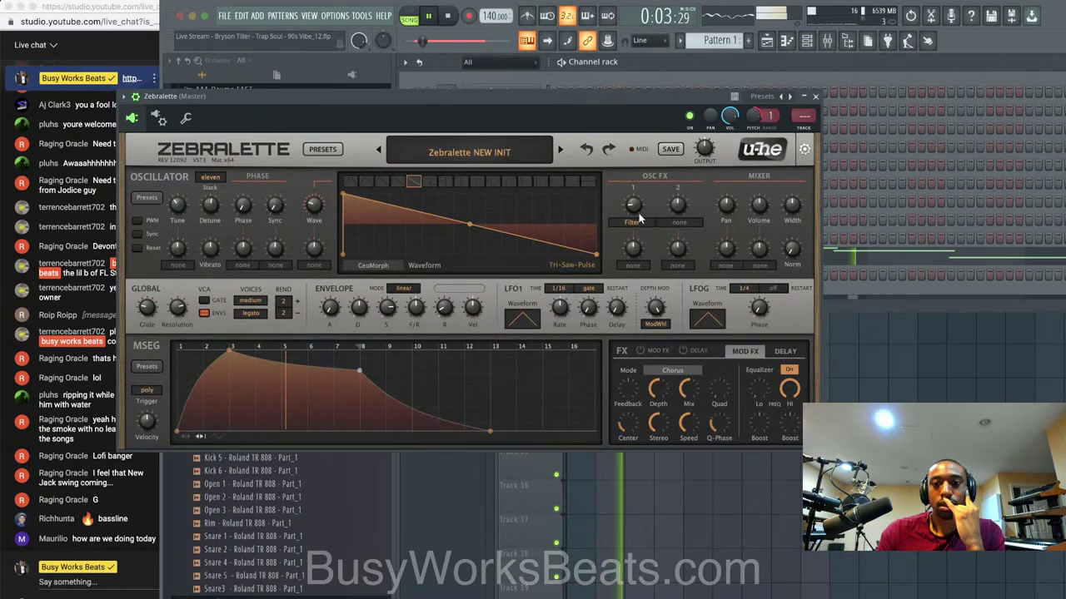
left_click(815, 97)
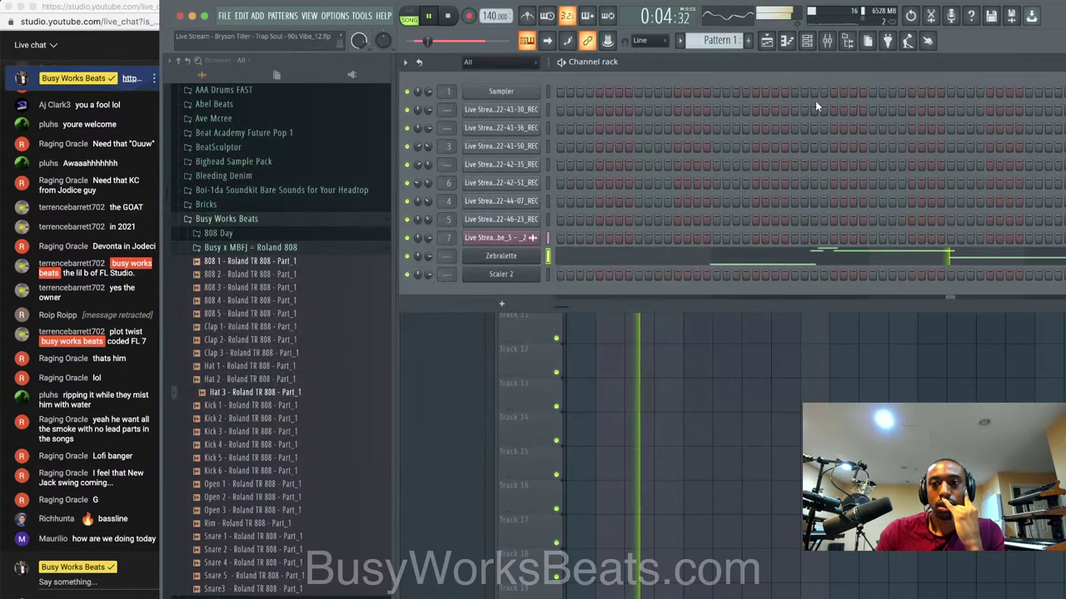
left_click(516, 256)
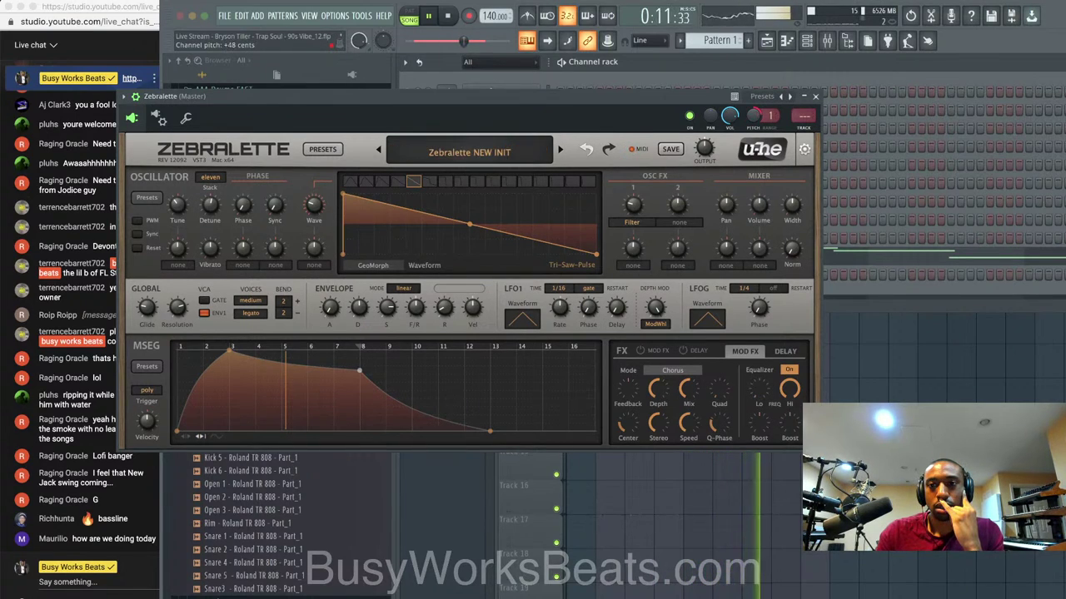
left_click(816, 97)
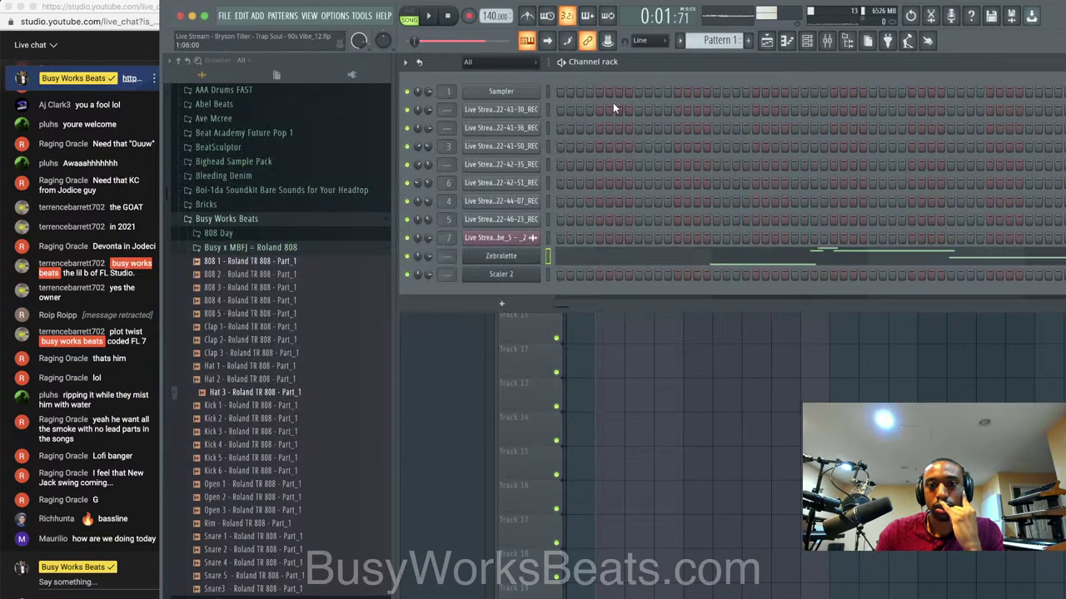
Tune the VOX channel's pitch up slightly while the vocal chops play.
left_click(526, 240)
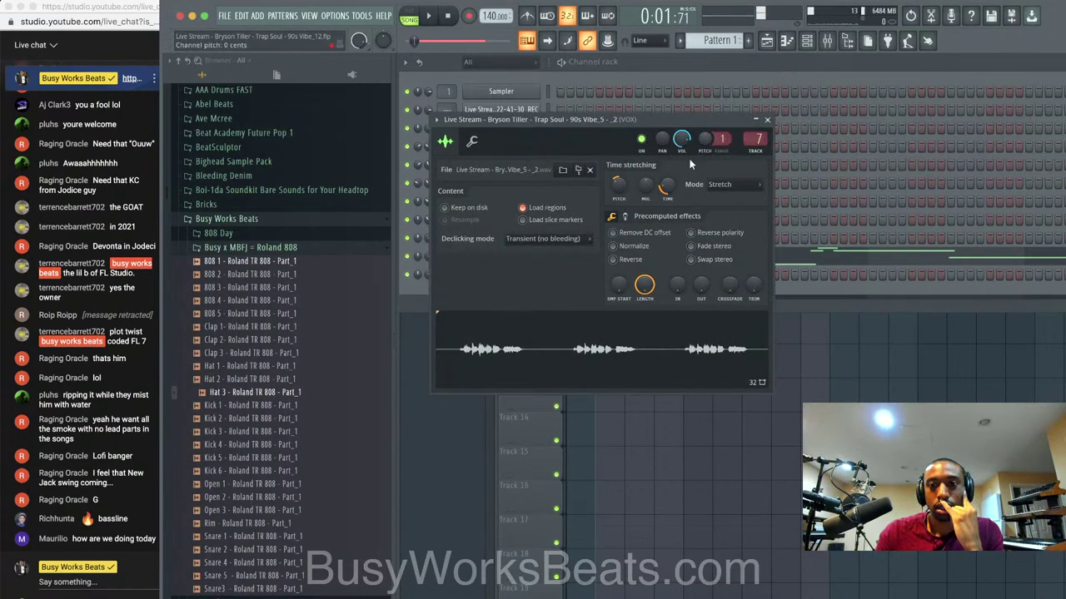
key("space")
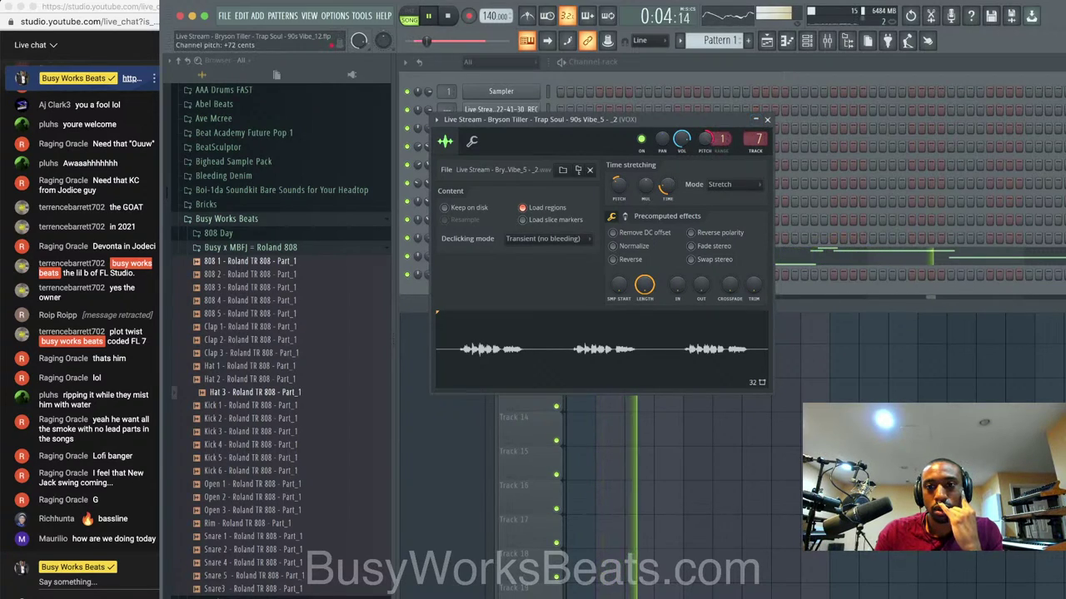
left_click_drag(706, 140, 706, 123)
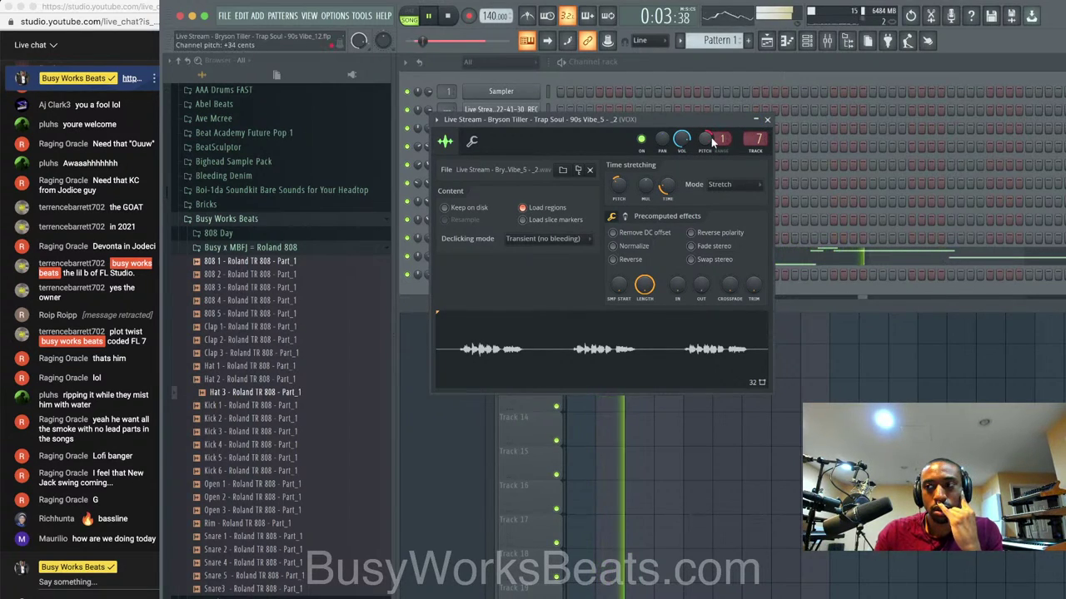
left_click(768, 119)
left_click(488, 235)
left_click(768, 119)
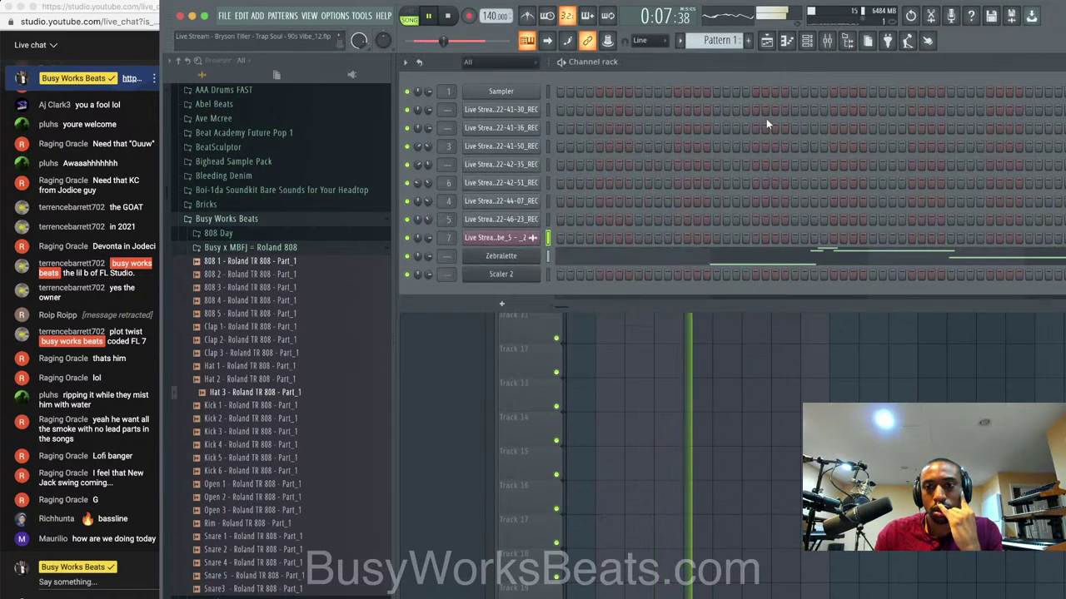
left_click(524, 256)
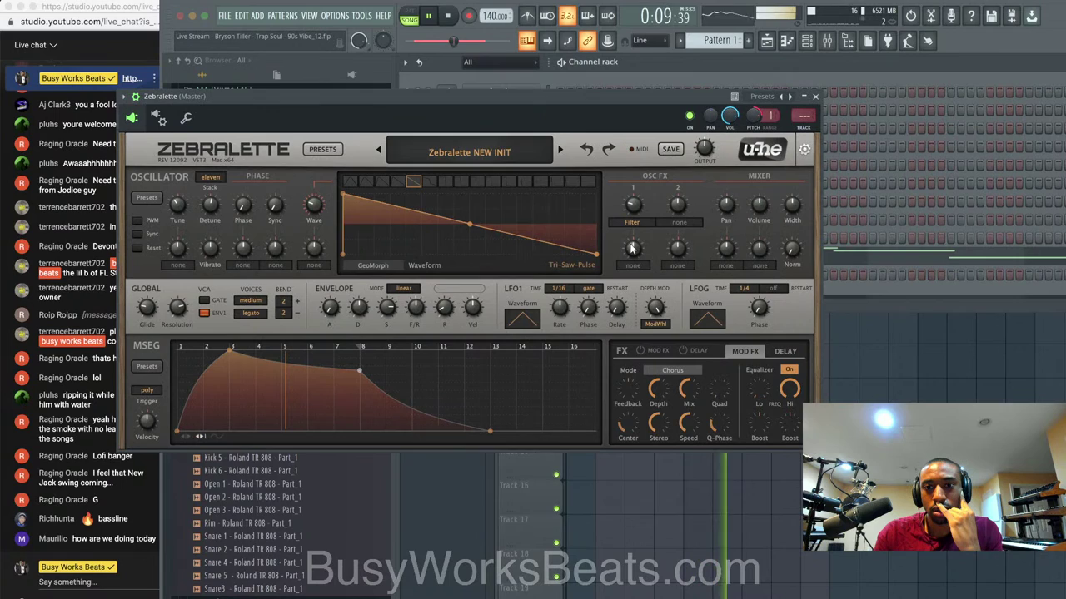
Replace the Zebralette channel's instrument with Serum.
left_click(816, 96)
right_click(527, 261)
mouse_move(632, 353)
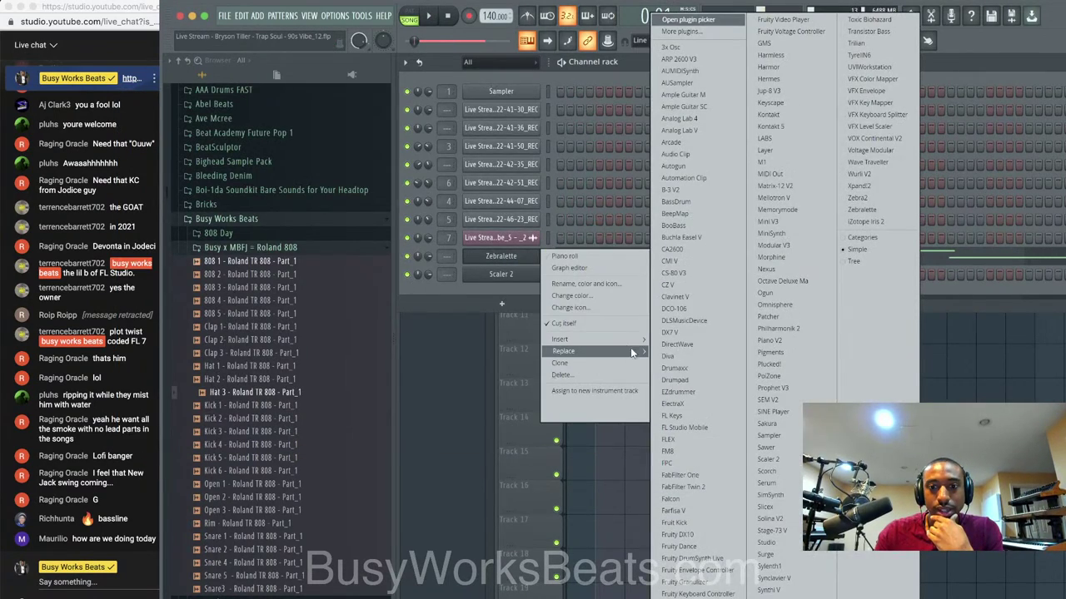
left_click(767, 483)
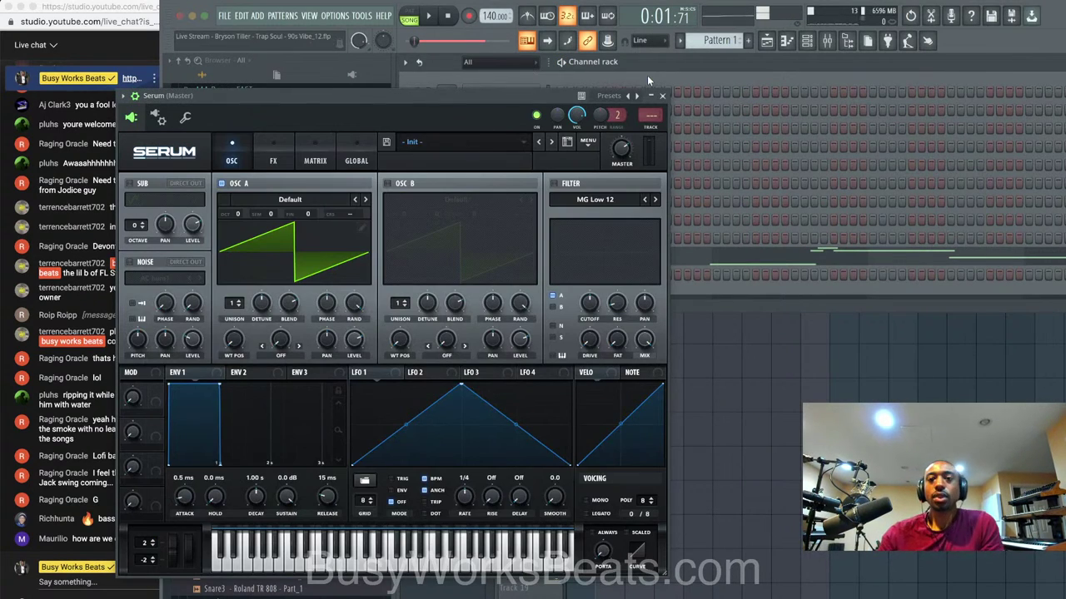
left_click(663, 97)
Replace Serum with Sylenth1 and reset its patch to 001: Init.
right_click(530, 256)
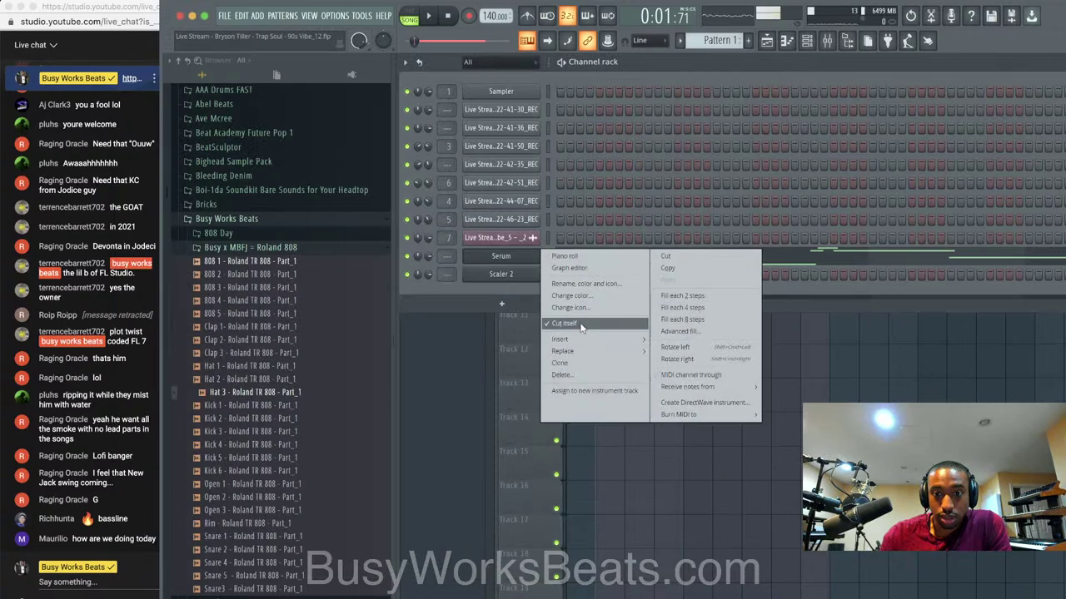
mouse_move(580, 353)
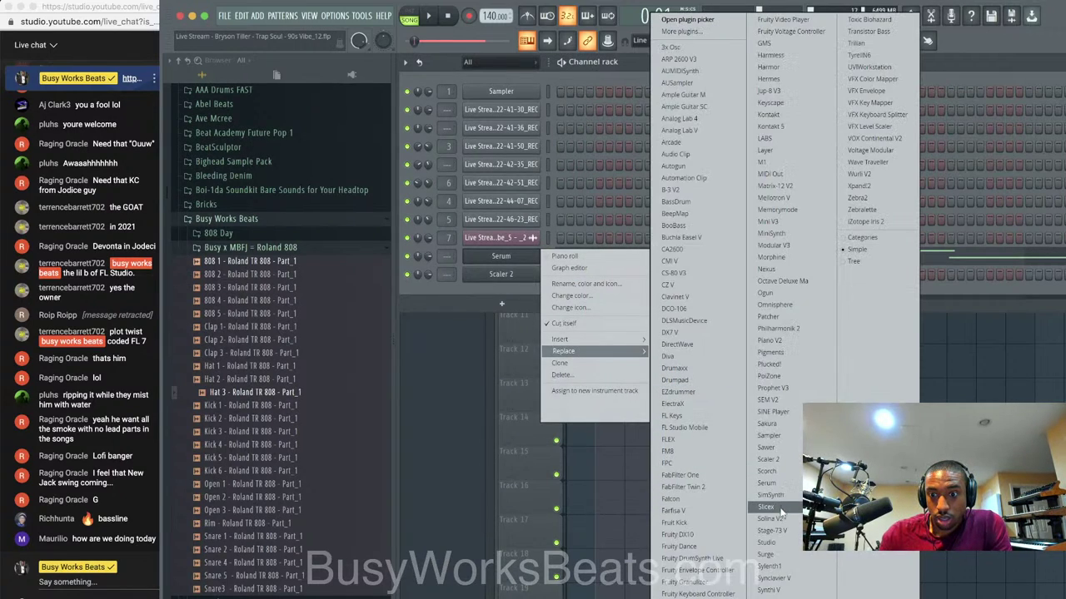
left_click(776, 566)
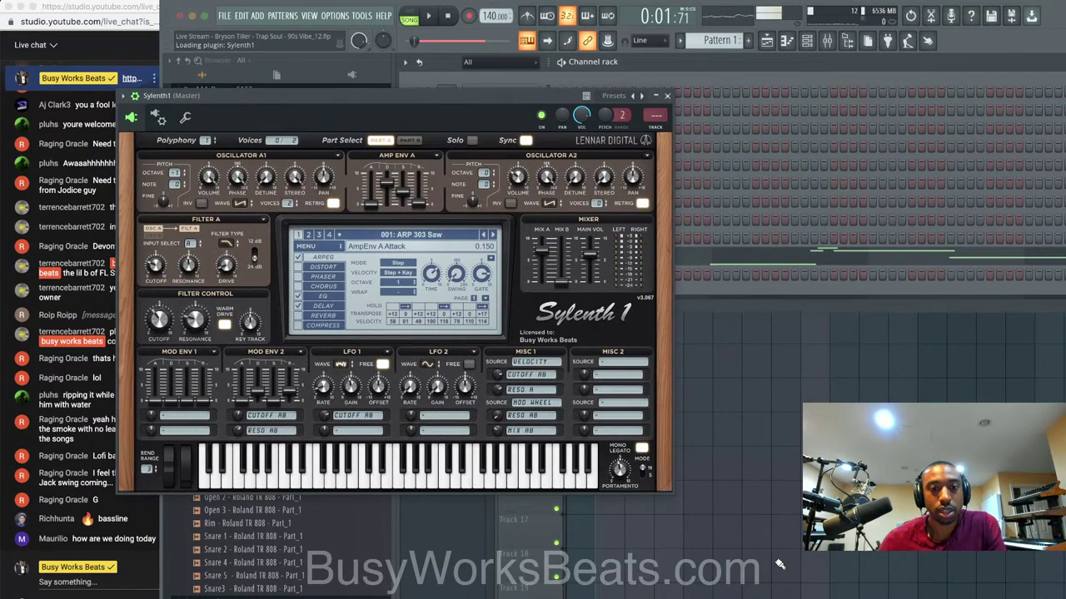
left_click(333, 247)
mouse_move(335, 260)
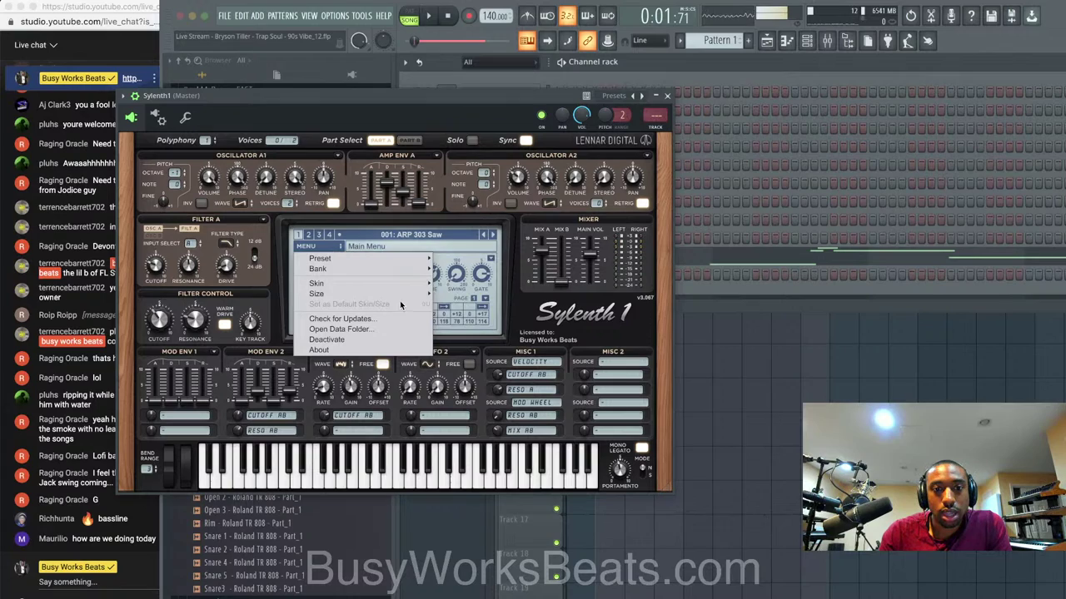
left_click(464, 321)
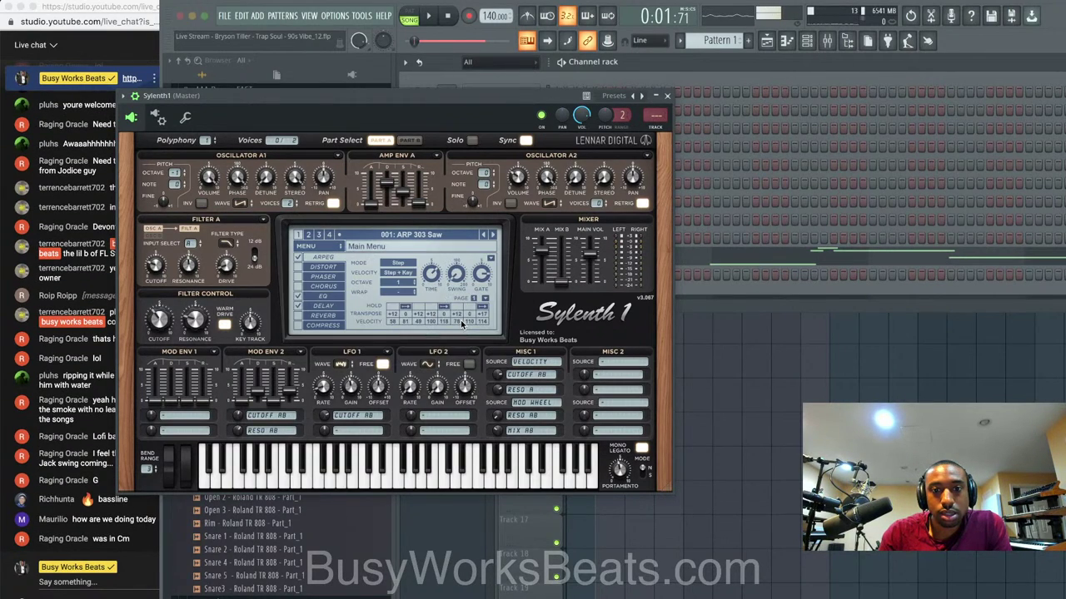
key("space")
key("space")
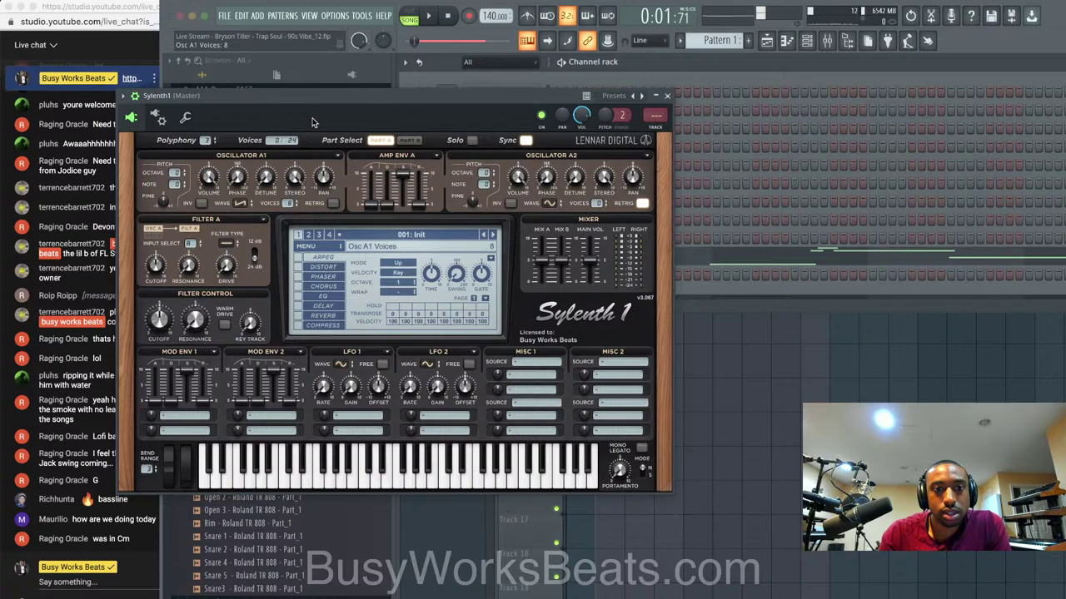
Browse Filter A's filter types and post 'zebralette' in the live chat.
left_click(224, 240)
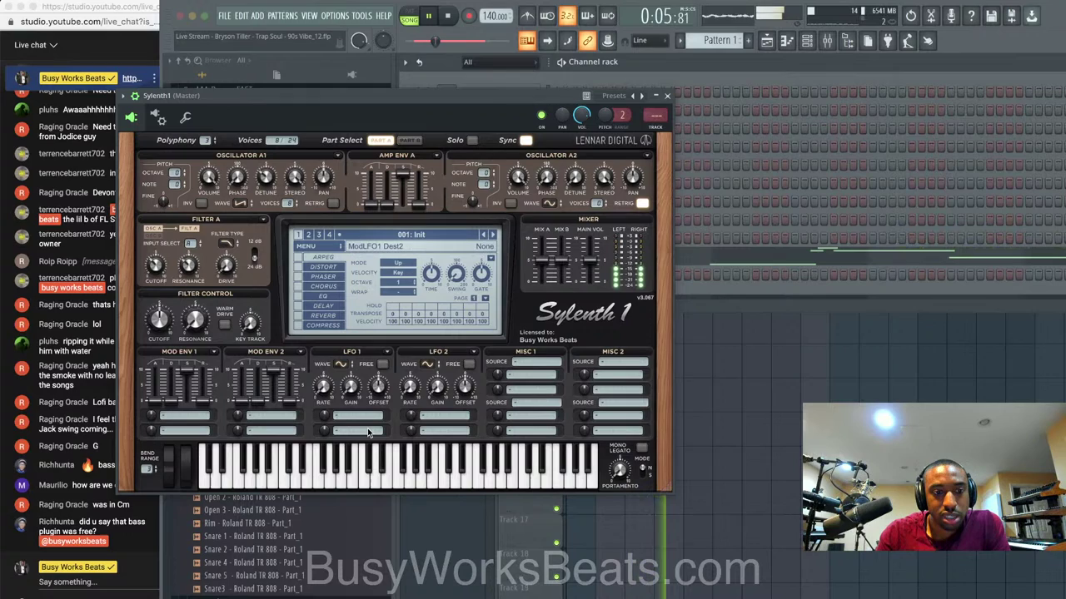
key("space")
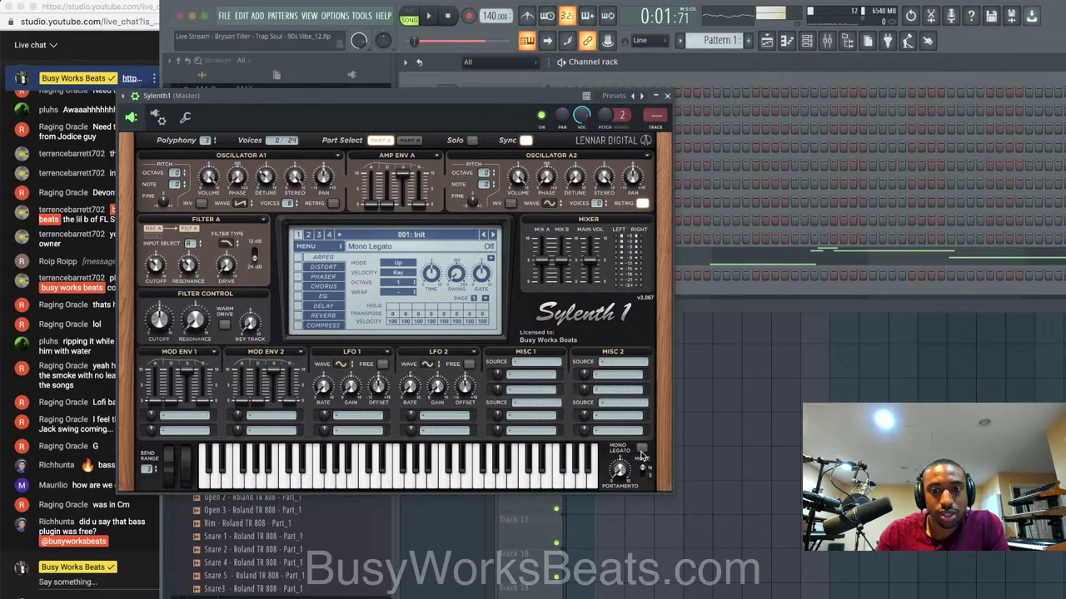
left_click(97, 585)
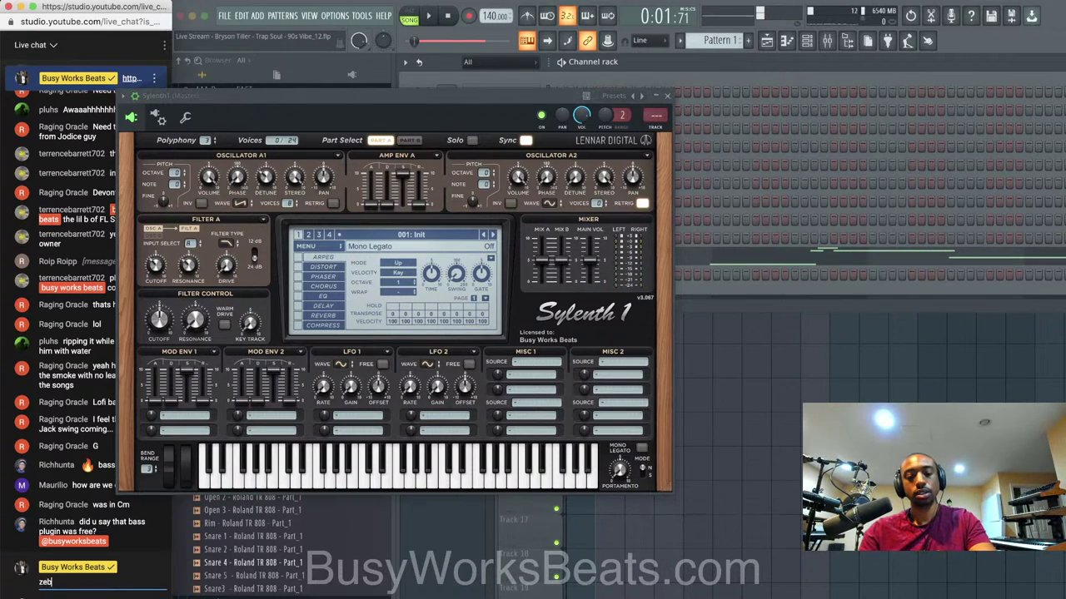
type("zebralette")
key("Return")
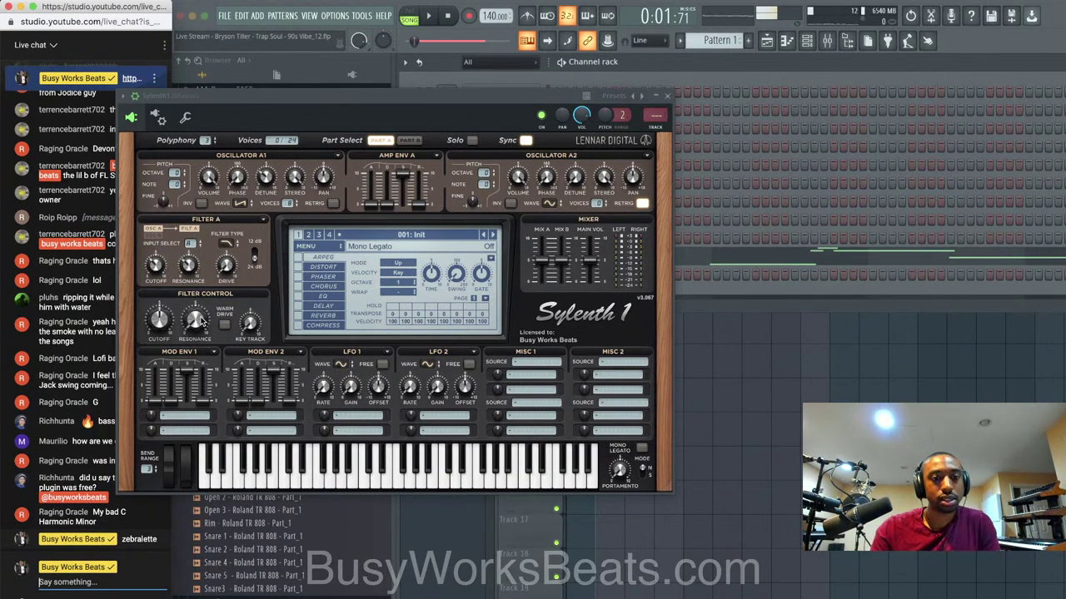
left_click(235, 265)
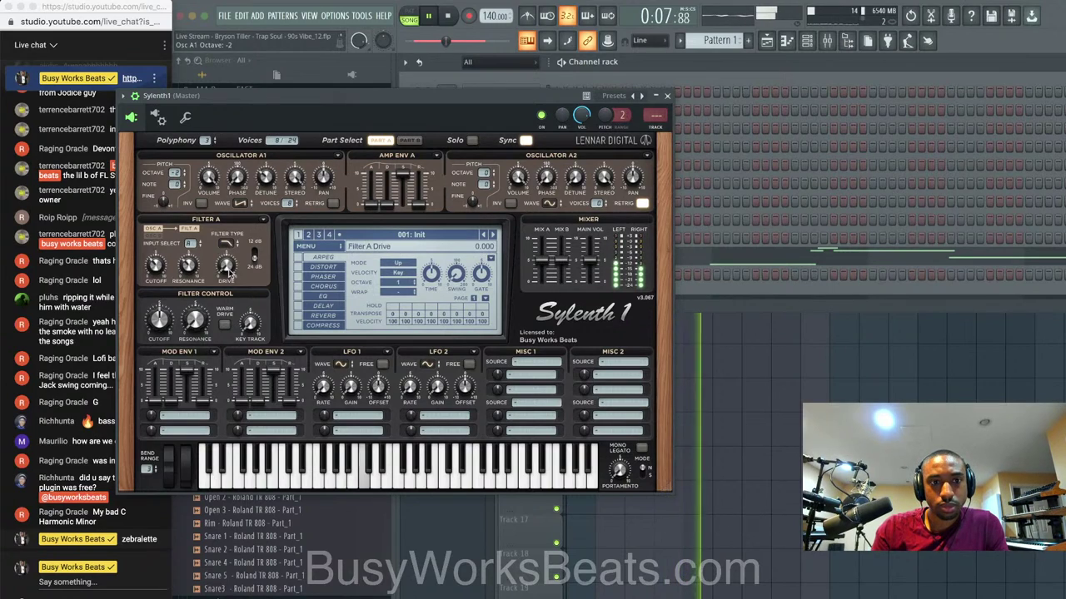
Raise Sylenth1's Filter A drive to about 2.2 and enable mono legato.
left_click_drag(229, 270, 229, 242)
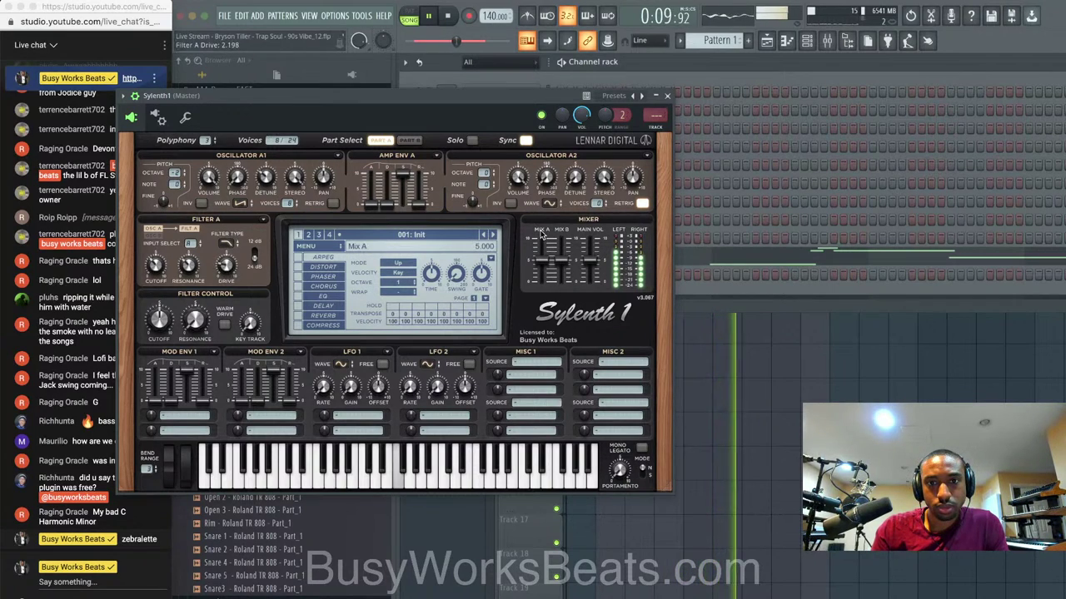
left_click(642, 448)
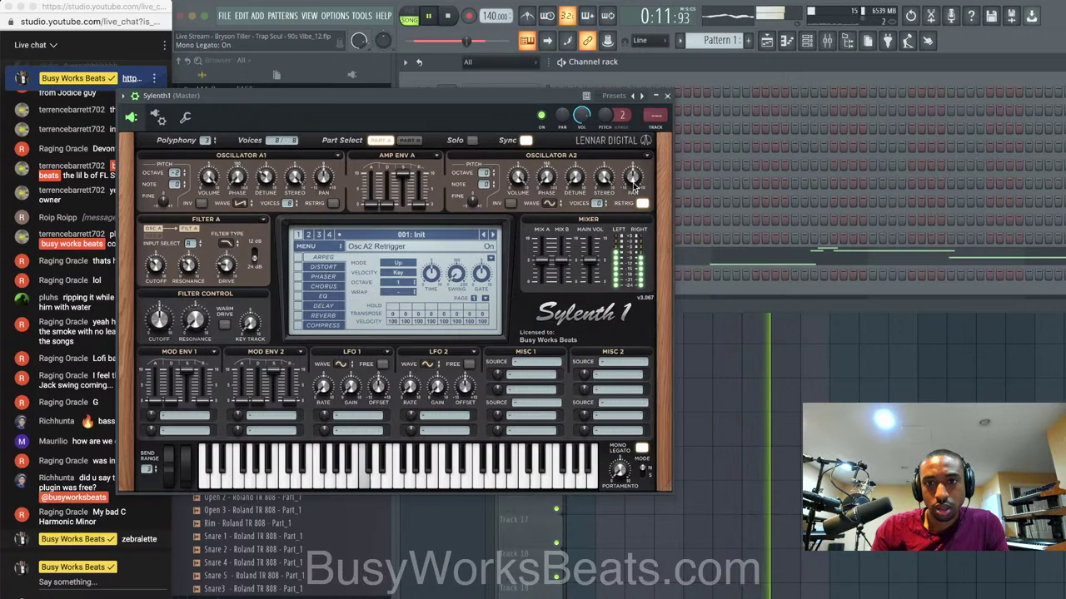
left_click(657, 98)
Reset the VOX channel pitch to default and save the project.
left_click(501, 238)
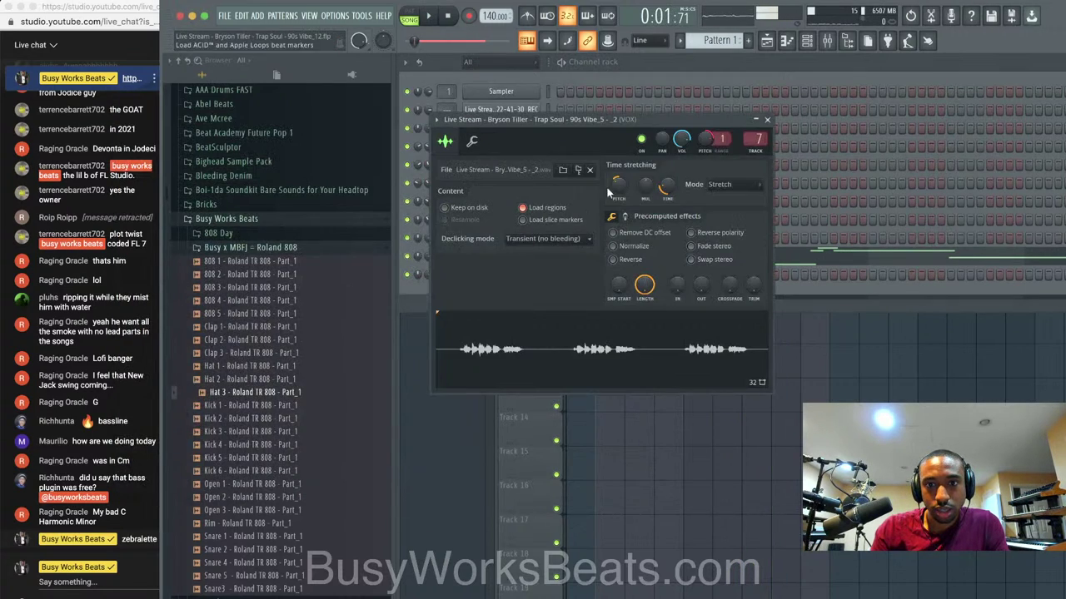
right_click(705, 139)
left_click(721, 144)
key("space")
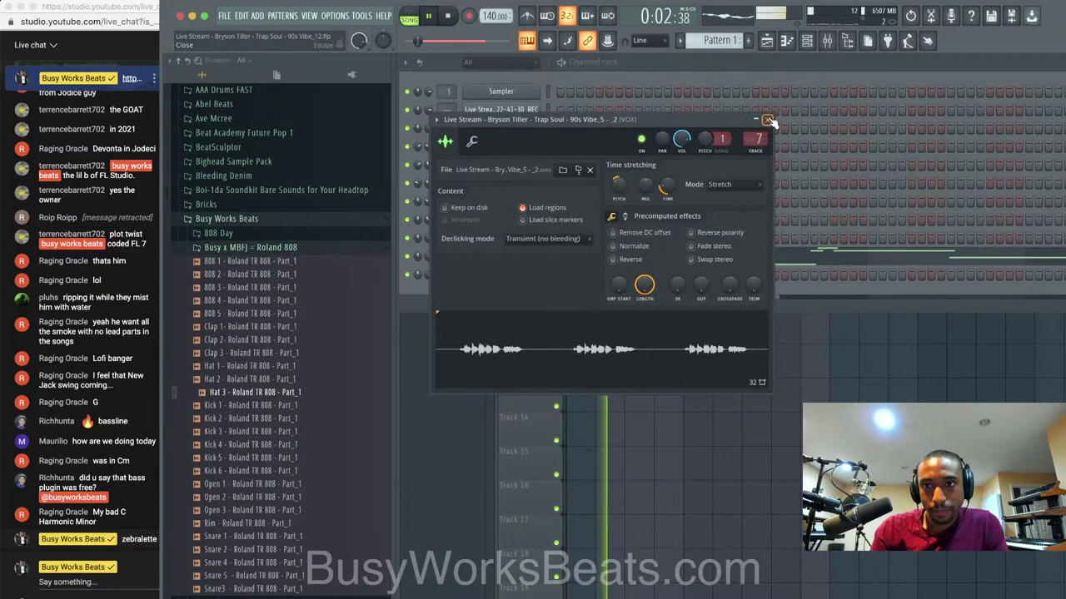
left_click(767, 120)
left_click(548, 256)
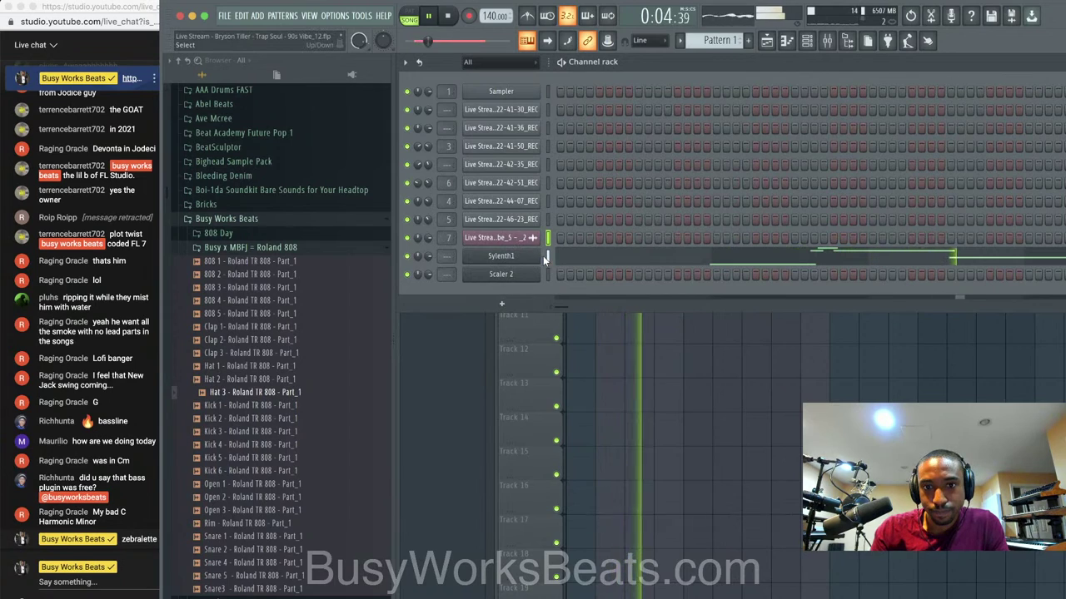
key("super+s")
key("space")
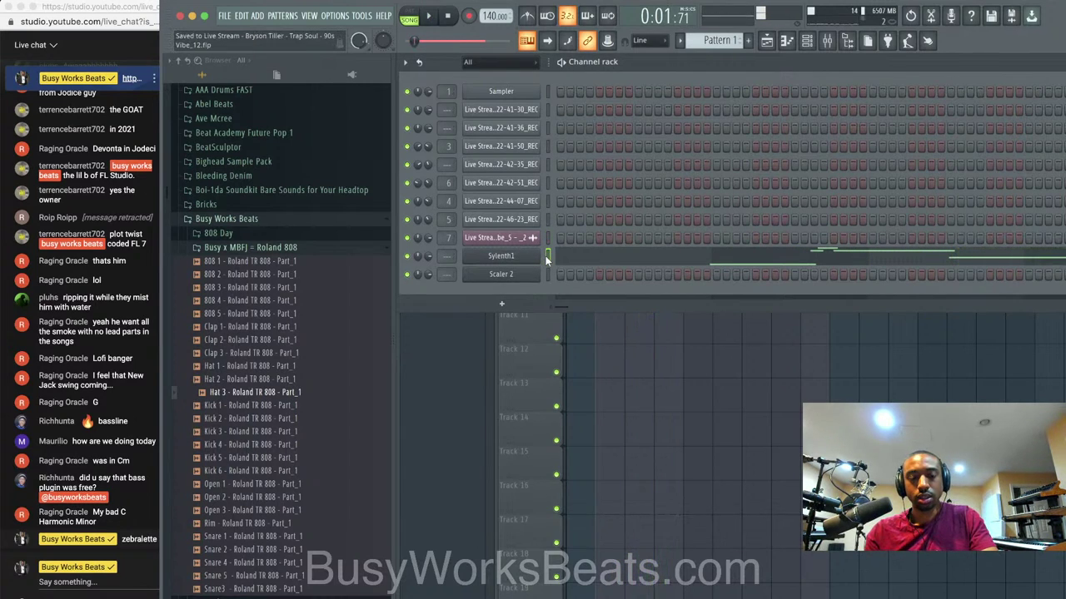
key("super+x")
key("space")
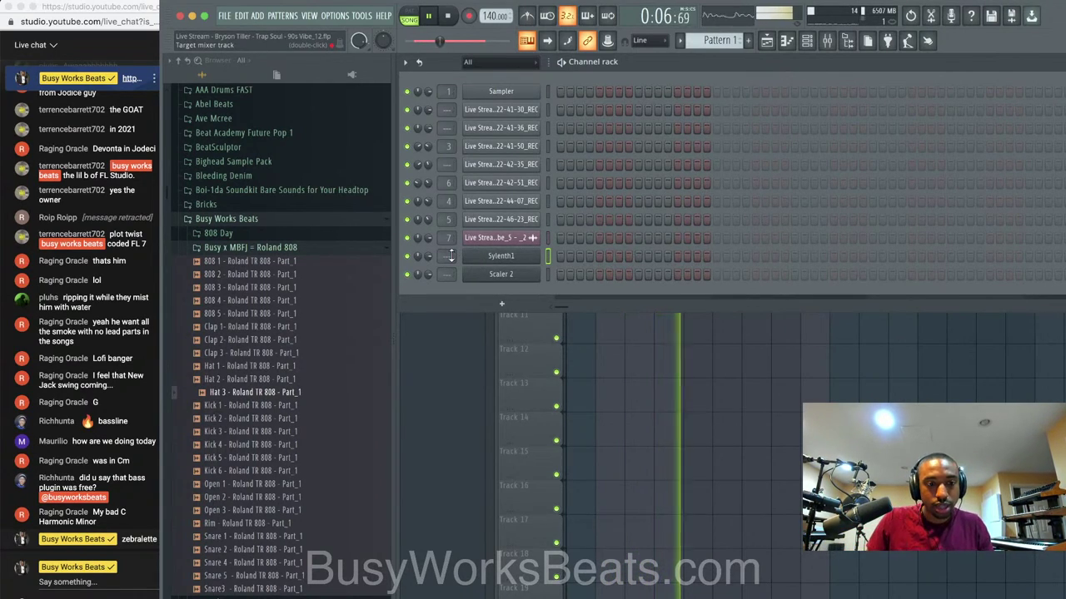
Adjust Sylenth1's Filter A cutoff around 7.1 and tune its pitch up a few cents.
left_click(508, 257)
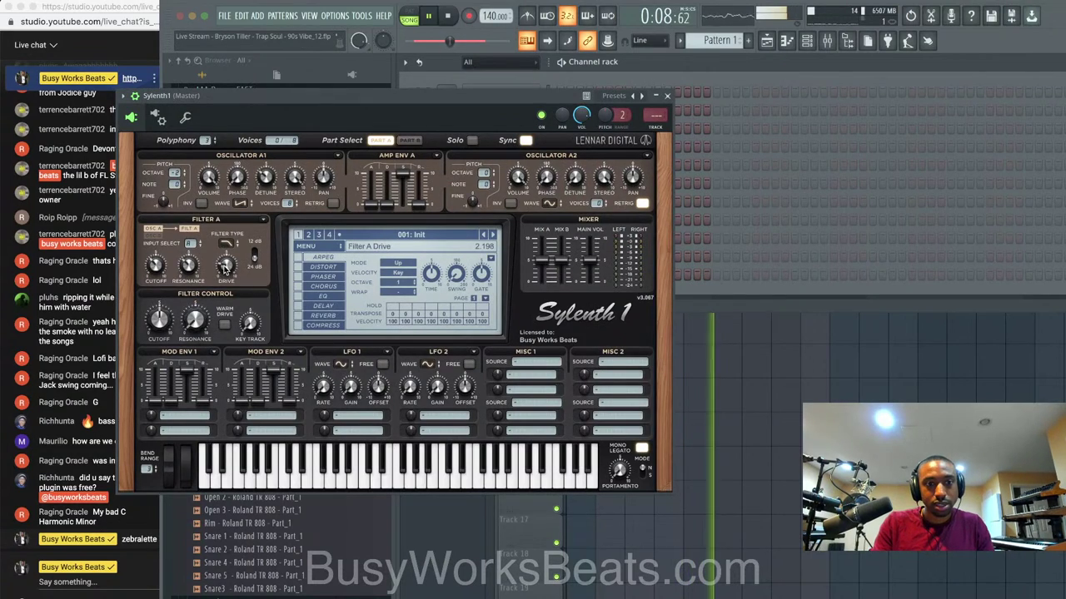
left_click_drag(163, 251, 165, 227)
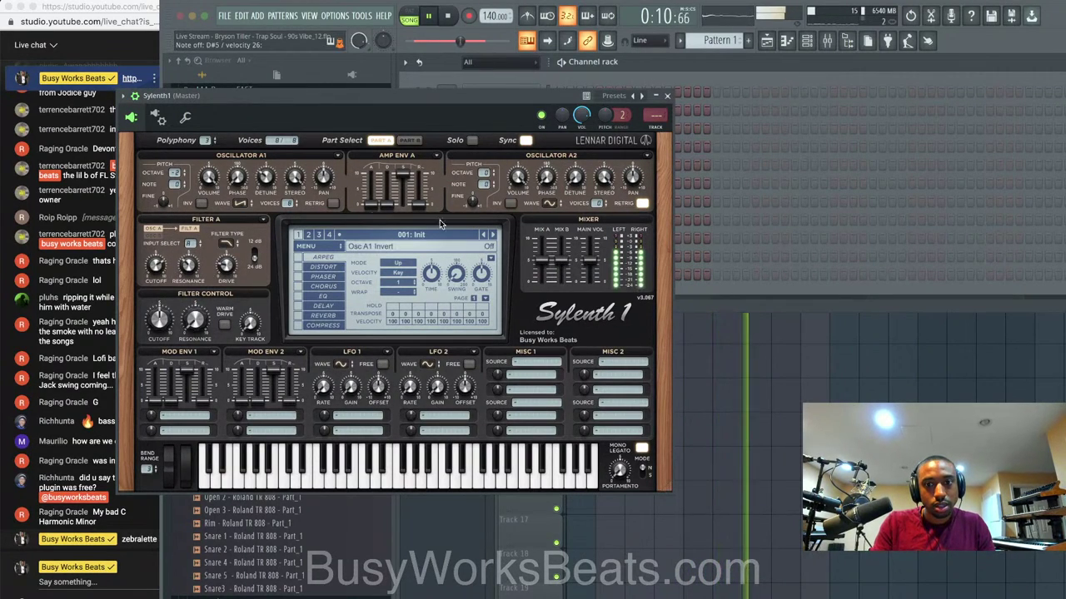
left_click_drag(156, 265, 154, 268)
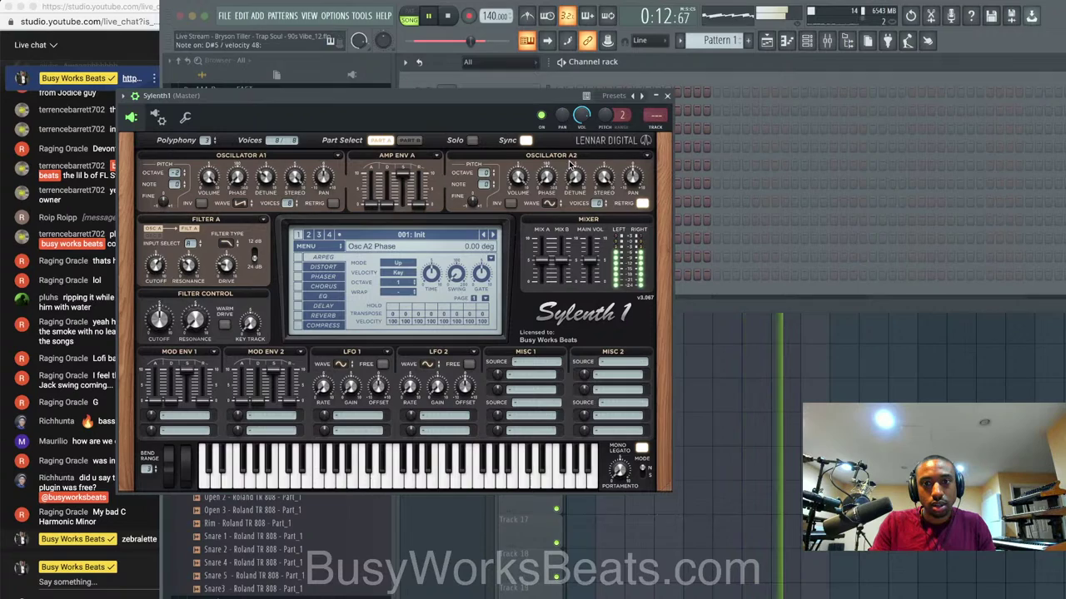
left_click_drag(605, 116, 605, 108)
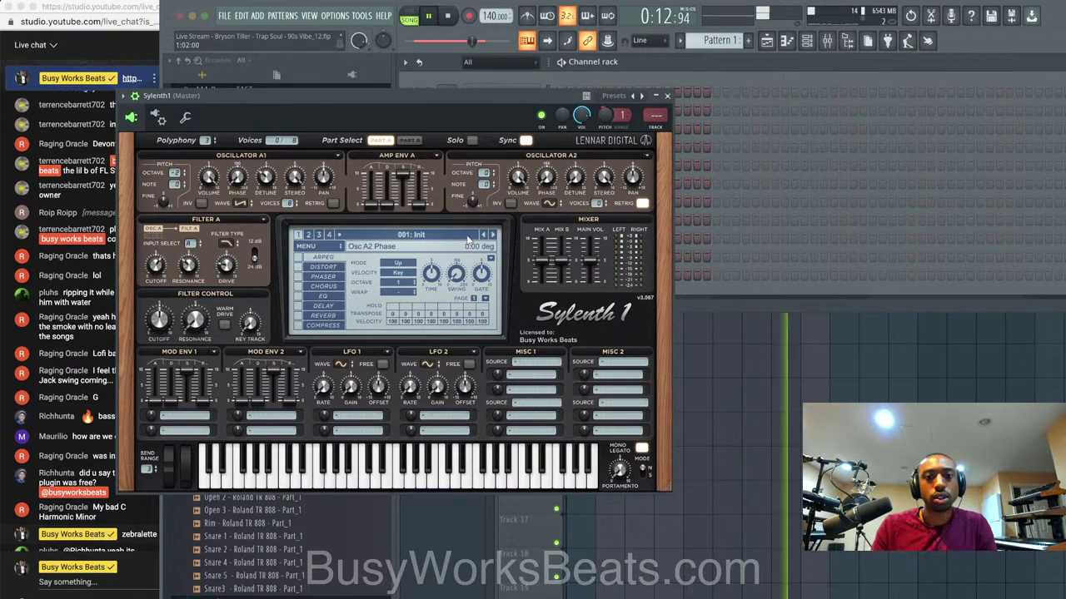
left_click_drag(157, 266, 162, 321)
left_click(667, 95)
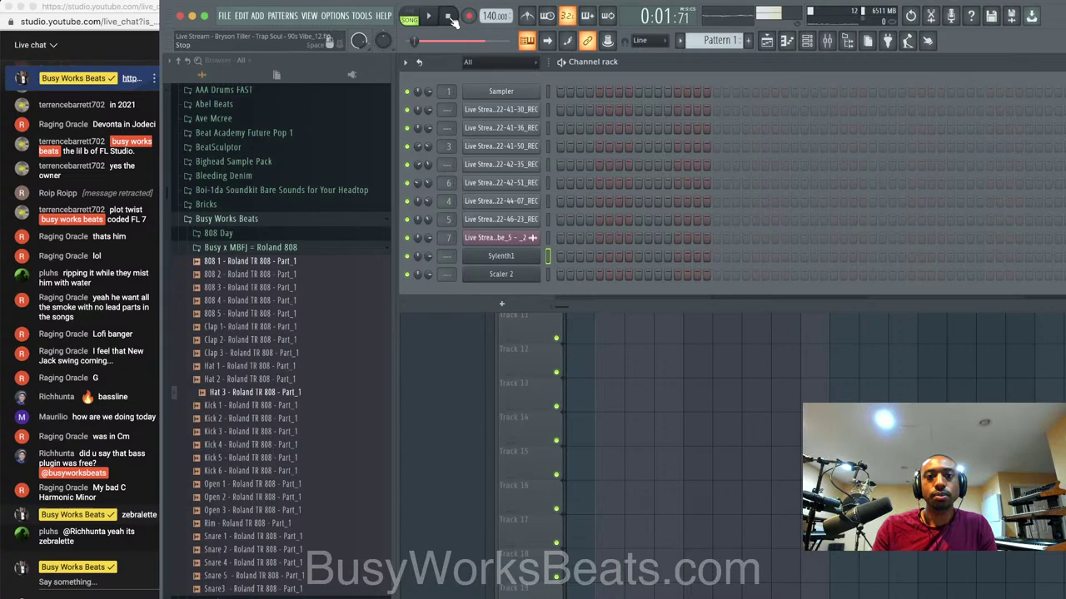
Load FabFilter Pro-R into the VOX channel's third mixer slot, then delete it again.
key("space")
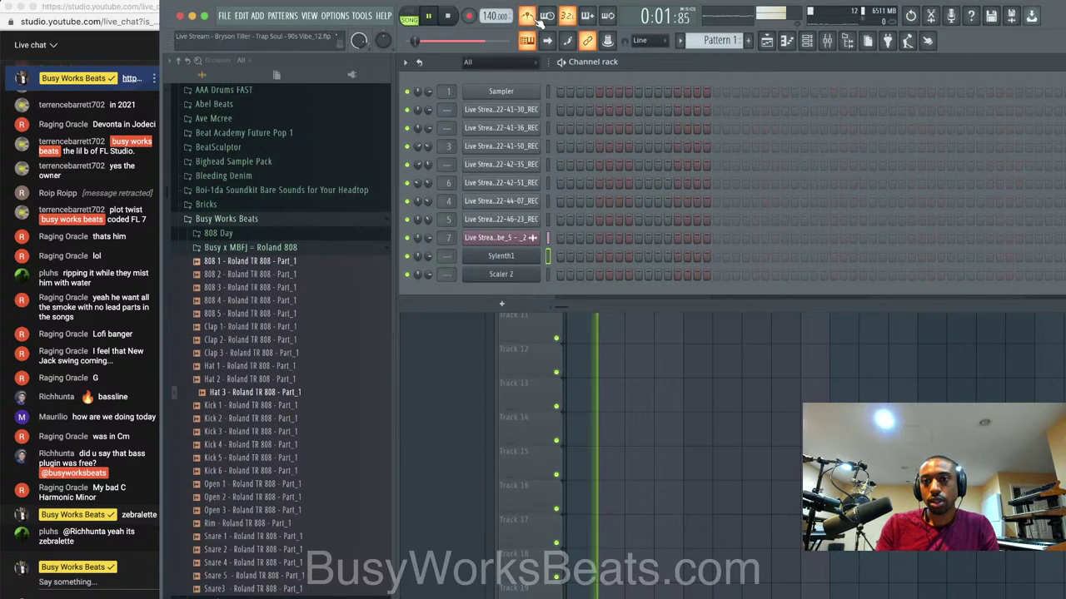
left_click(697, 395)
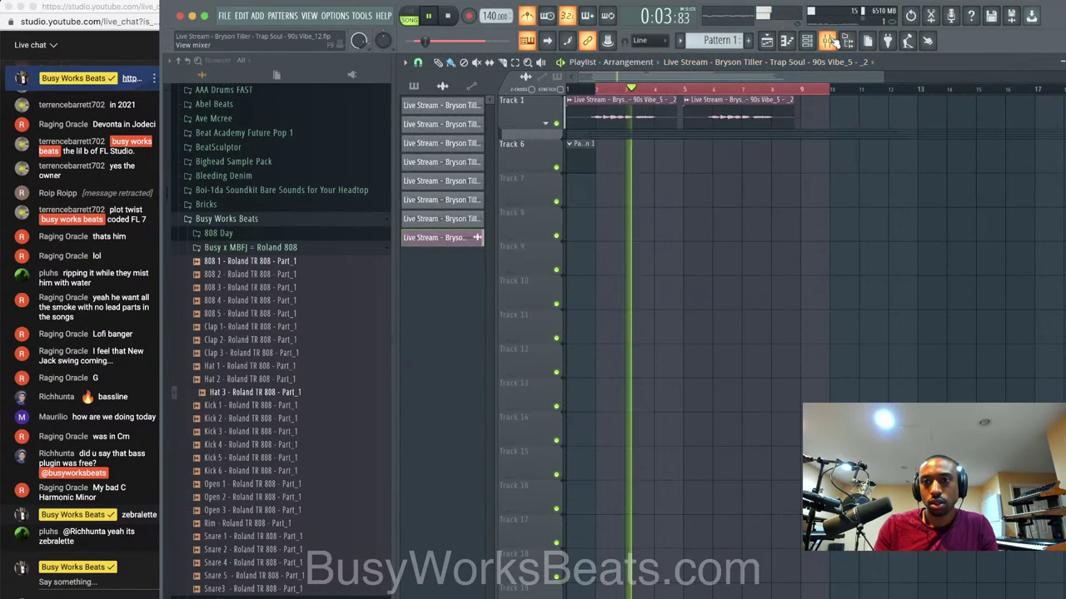
left_click(826, 41)
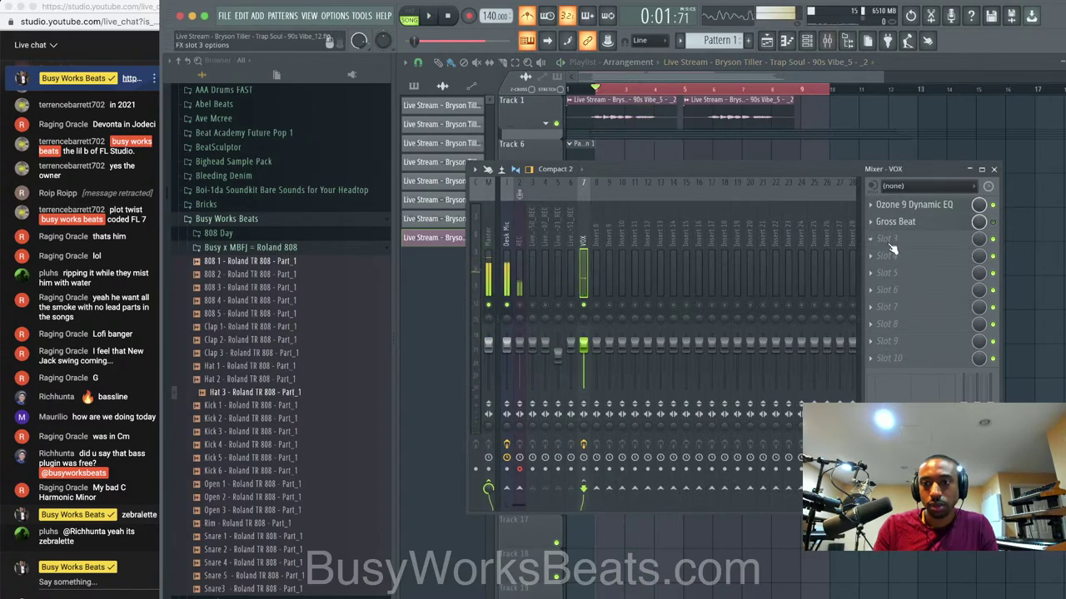
left_click(888, 242)
left_click(212, 557)
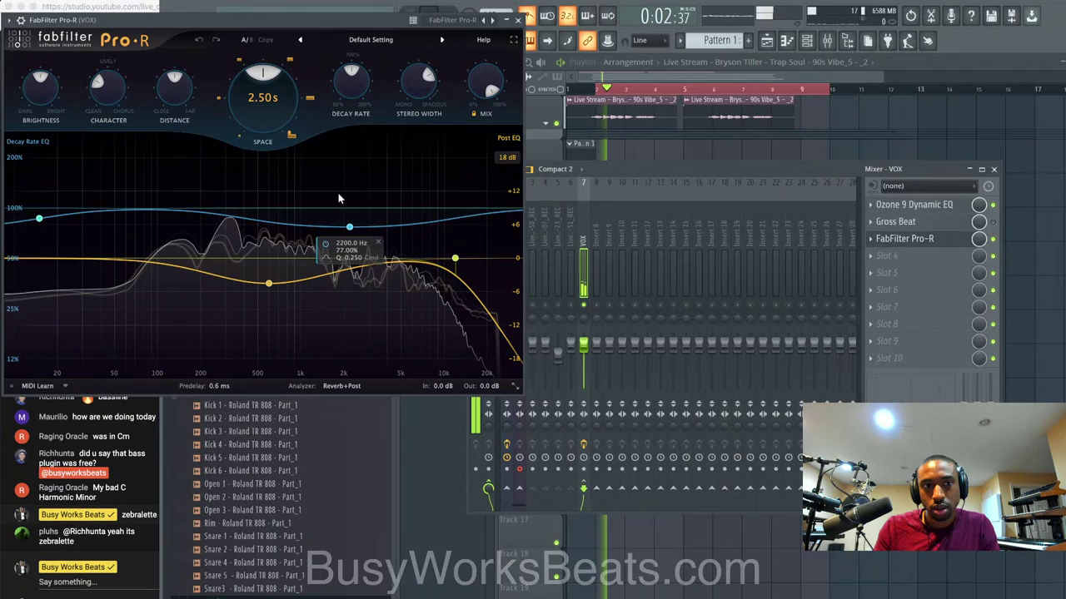
left_click(874, 239)
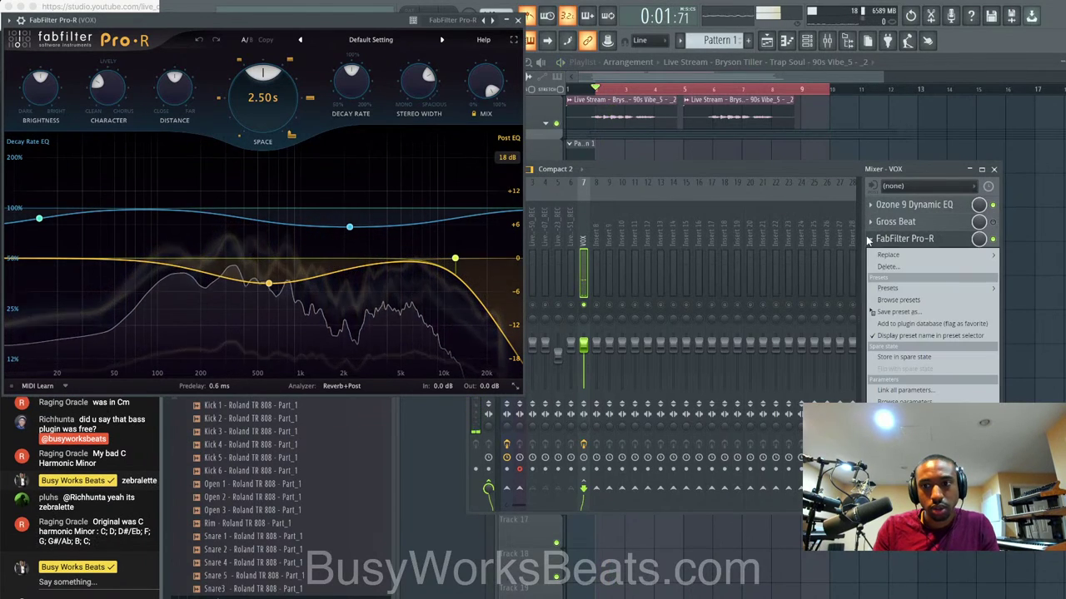
left_click(886, 266)
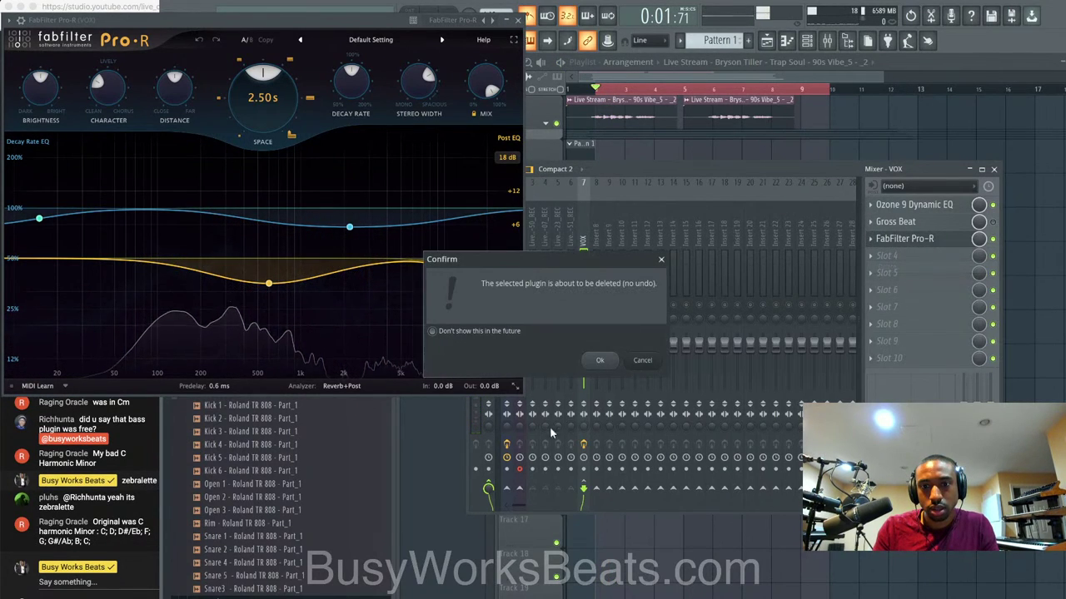
left_click(596, 357)
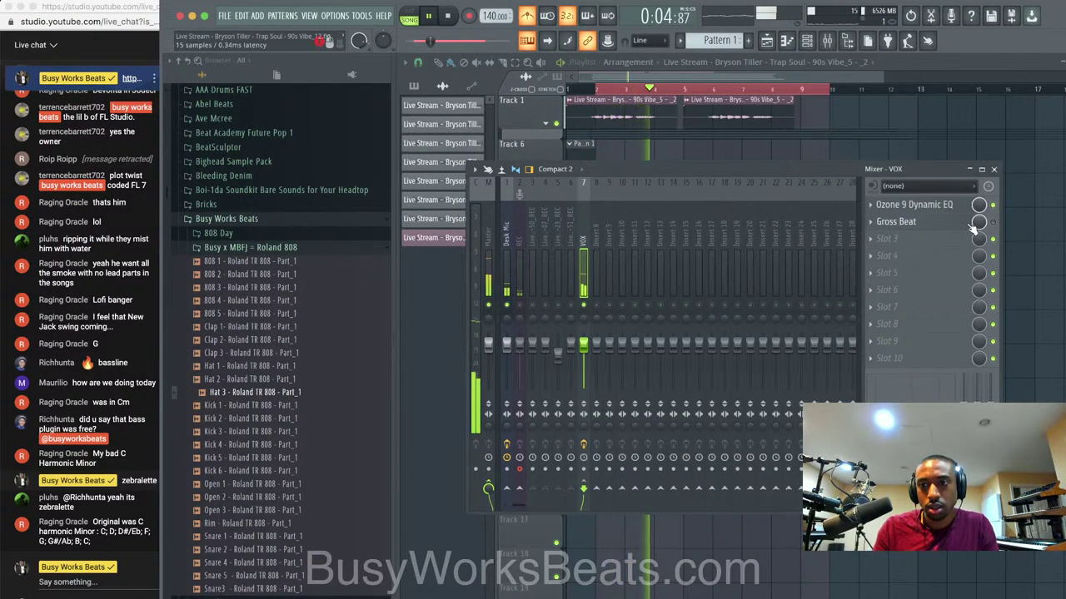
key("space")
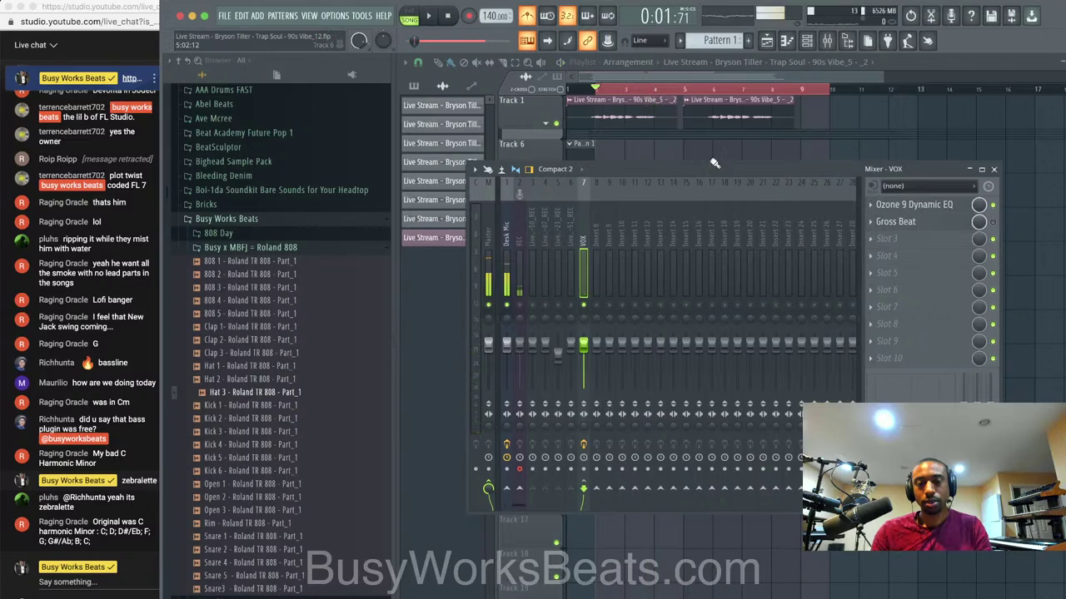
Load FabFilter Saturn in slot 3, split it into two bands, and raise band 2 drive to about 88.5%.
left_click(869, 237)
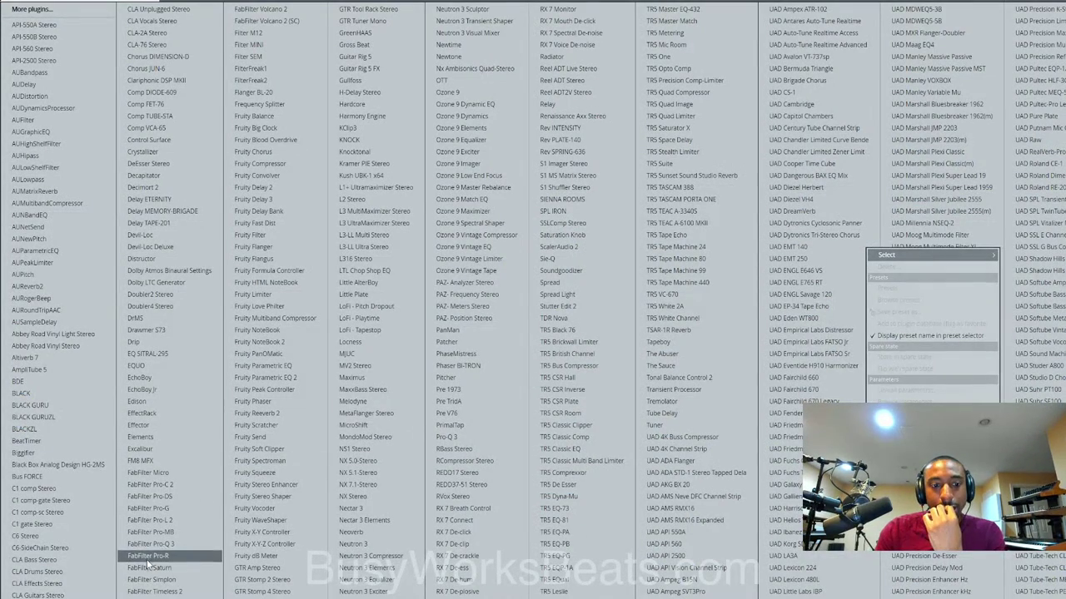
left_click(183, 566)
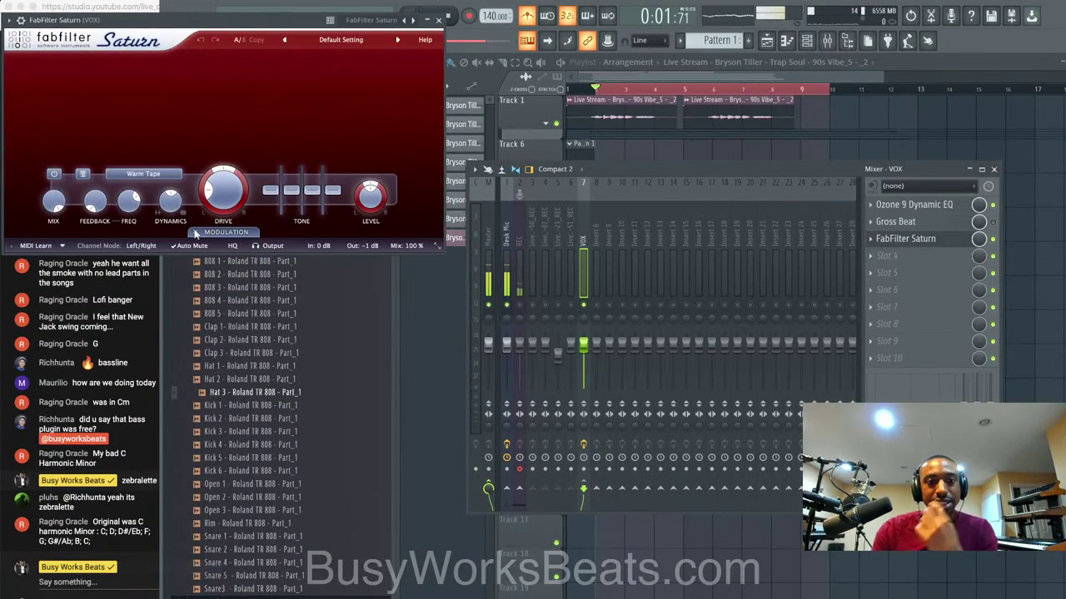
left_click(208, 69)
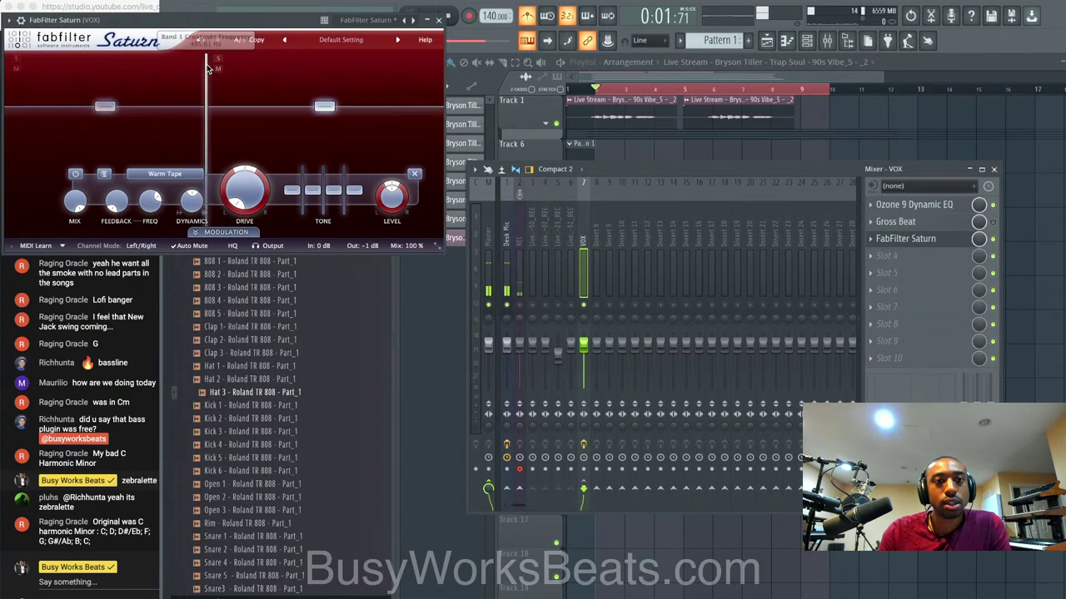
left_click_drag(258, 198, 258, 140)
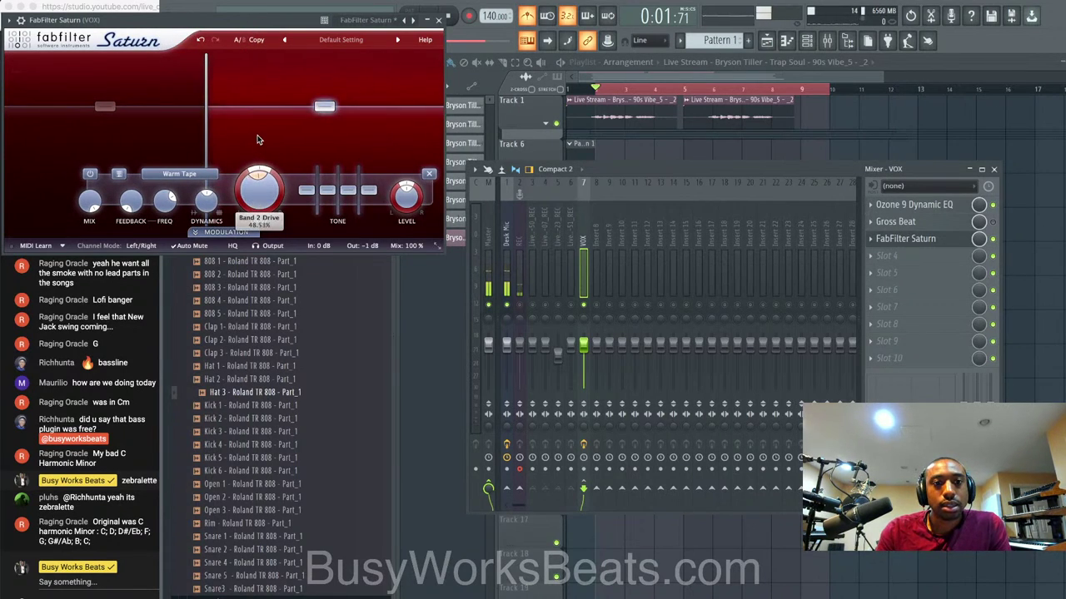
key("space")
left_click_drag(259, 188, 259, 137)
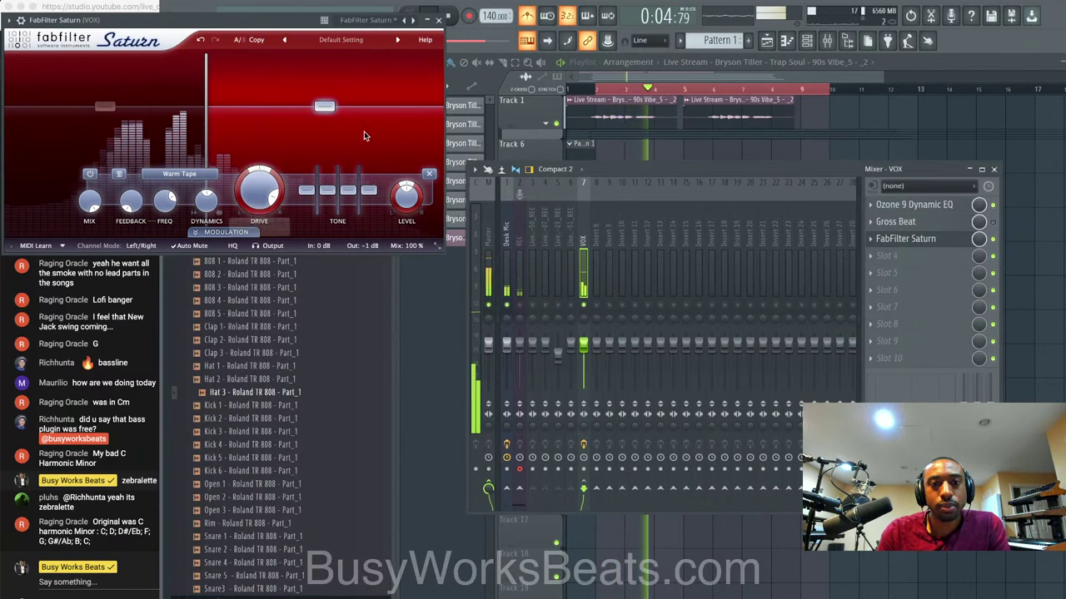
left_click(439, 19)
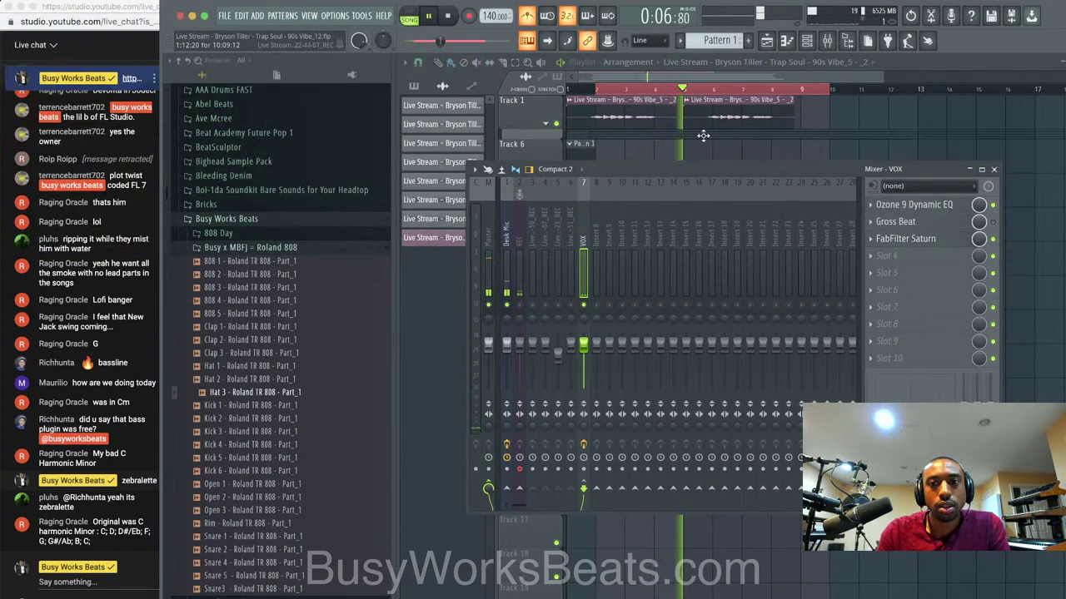
Delete the first and middle vocal clips on Track 1, leaving chops at bars 3–5 and 7–9, and play it back.
key("F9")
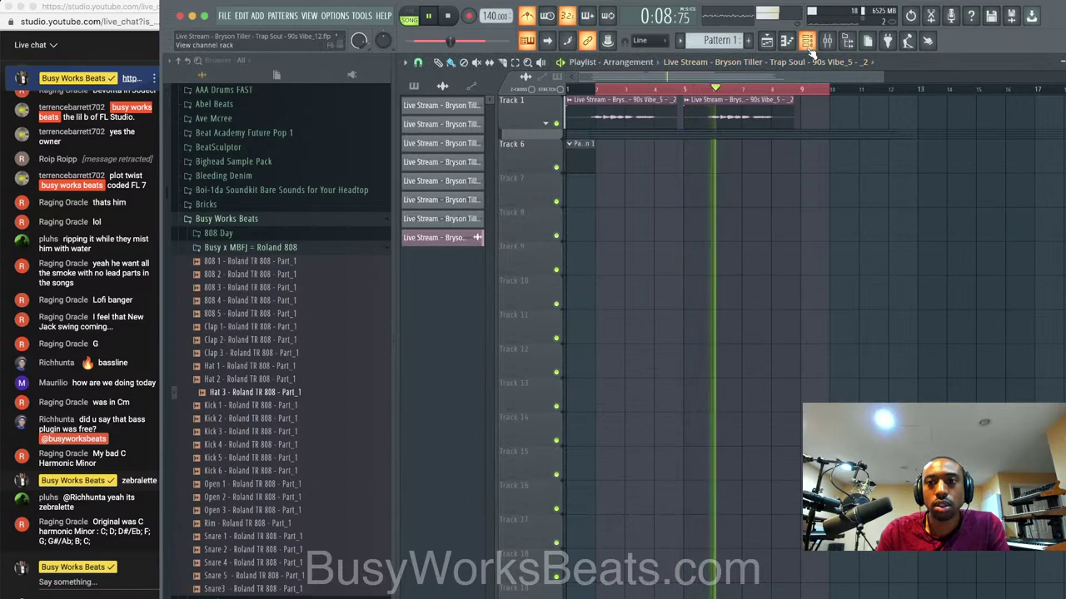
left_click(807, 42)
key("space")
left_click(808, 42)
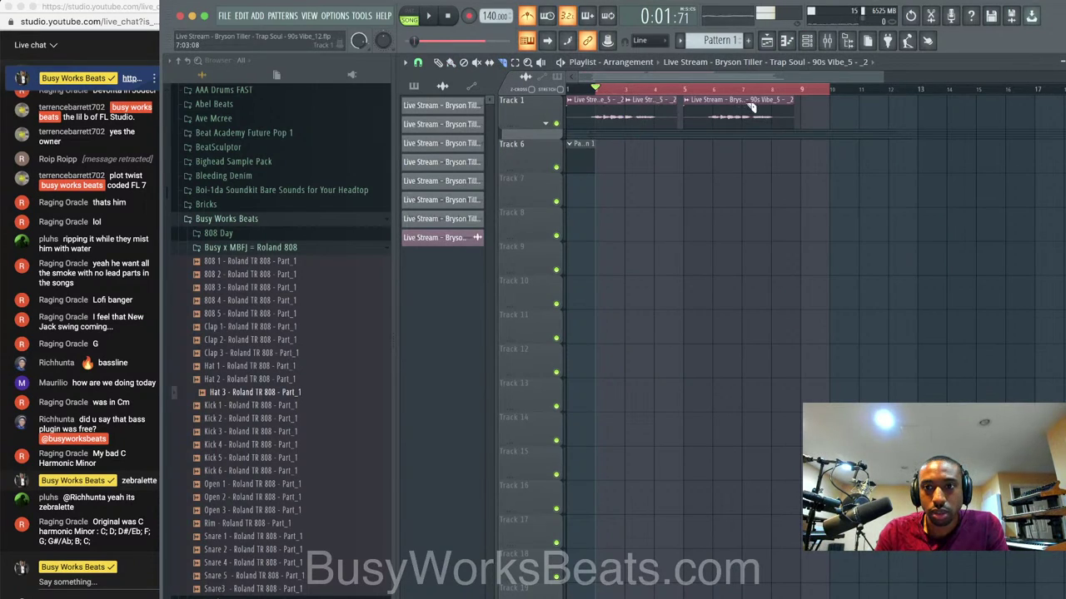
right_click(605, 102)
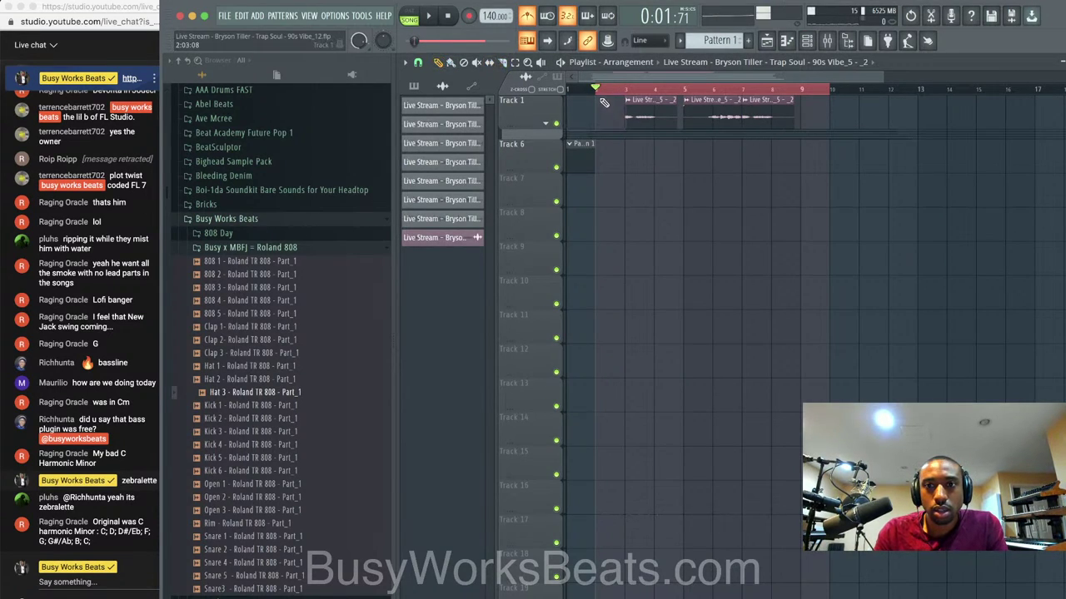
right_click(710, 98)
key("space")
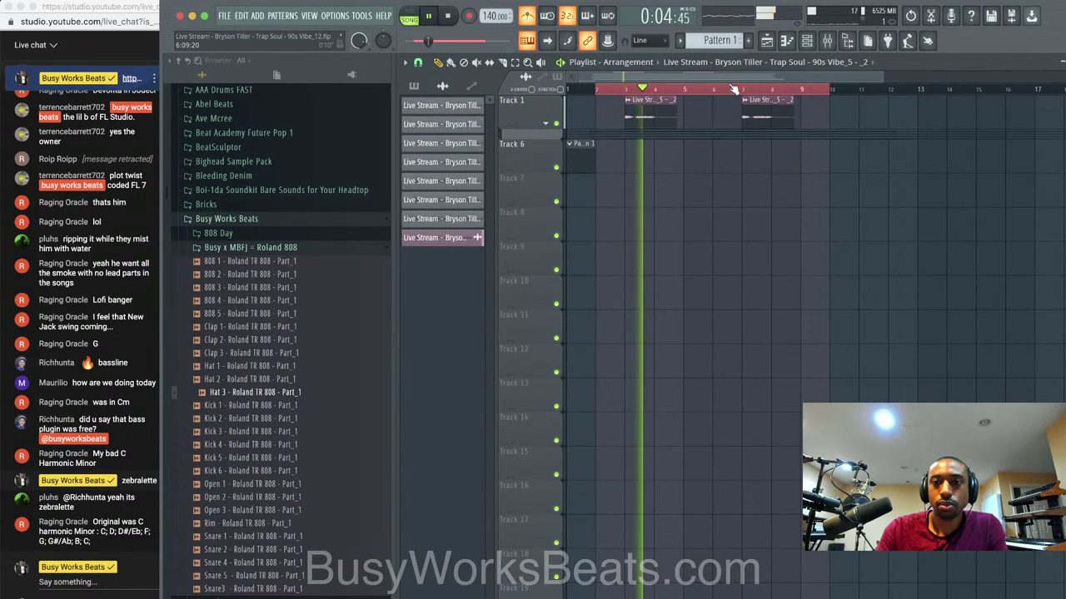
Save the project as version _13 and start a notes-and-automation recording with precount.
key("F6")
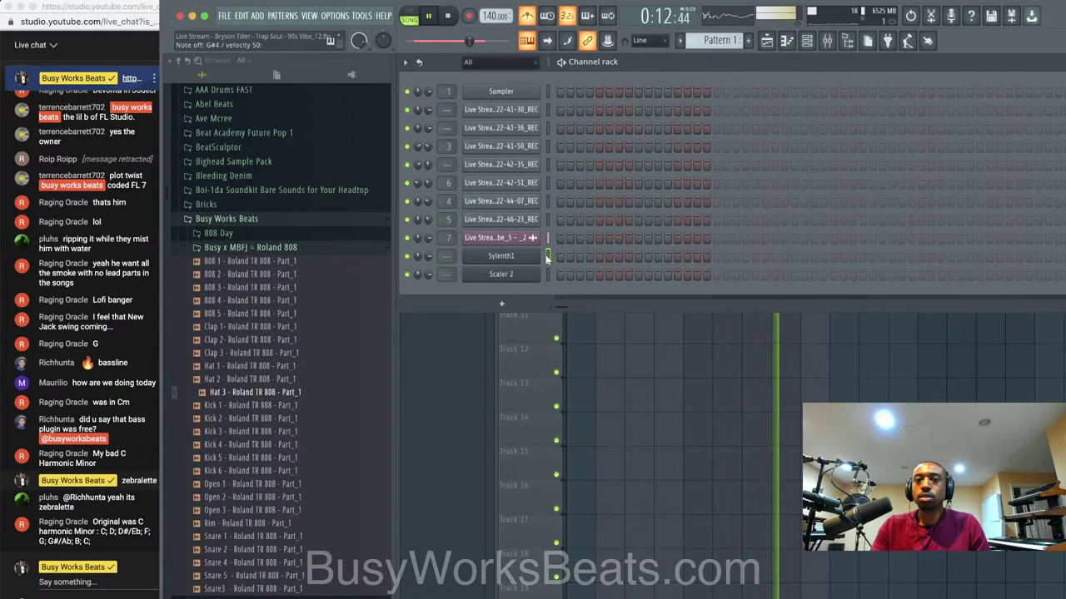
key("ctrl+n")
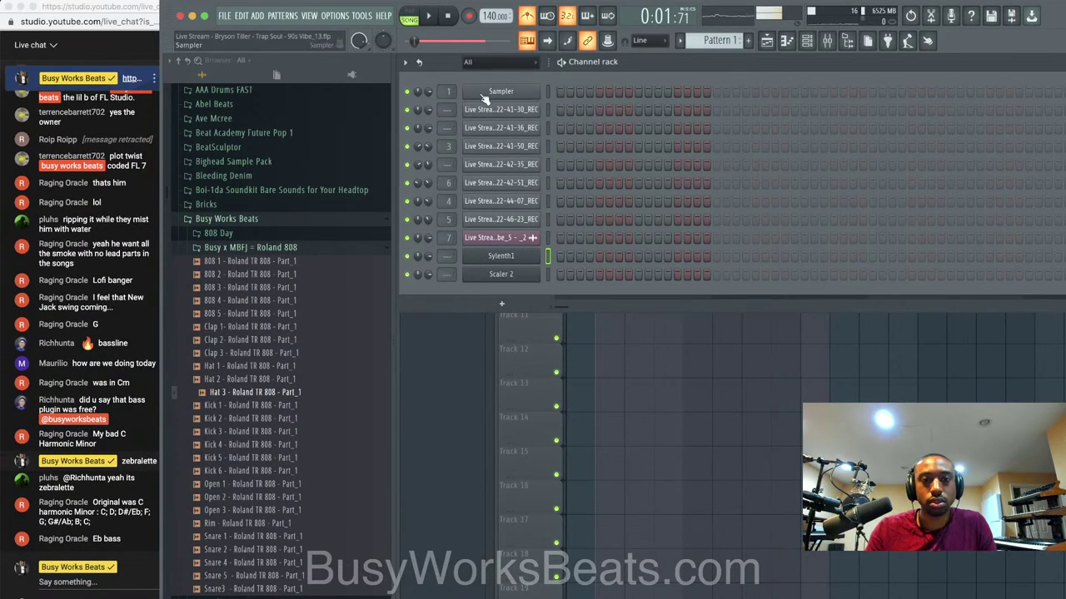
left_click(450, 16)
left_click(469, 15)
left_click(578, 381)
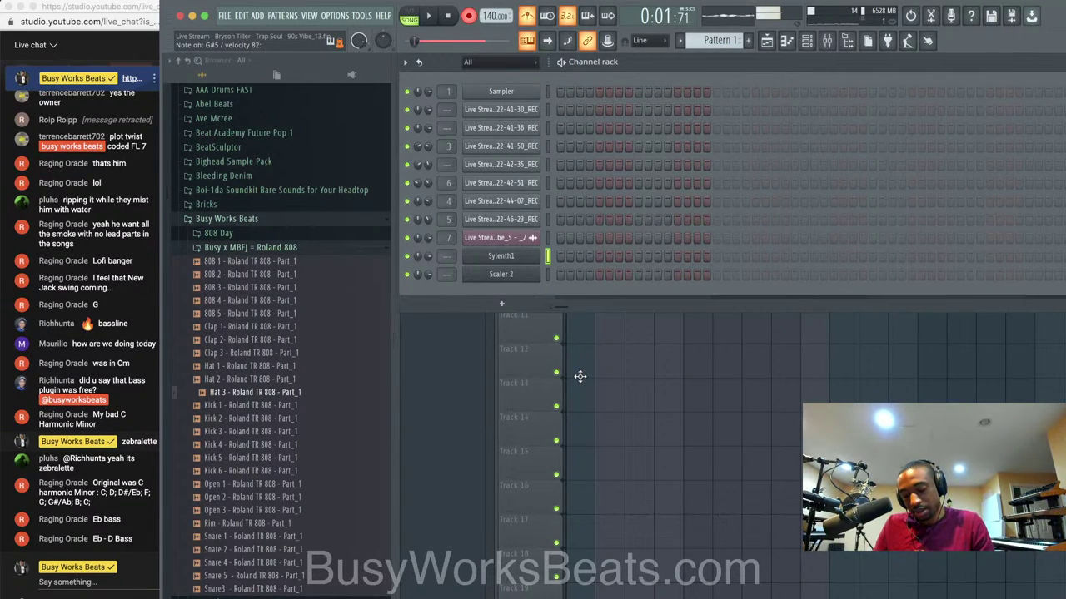
key("space")
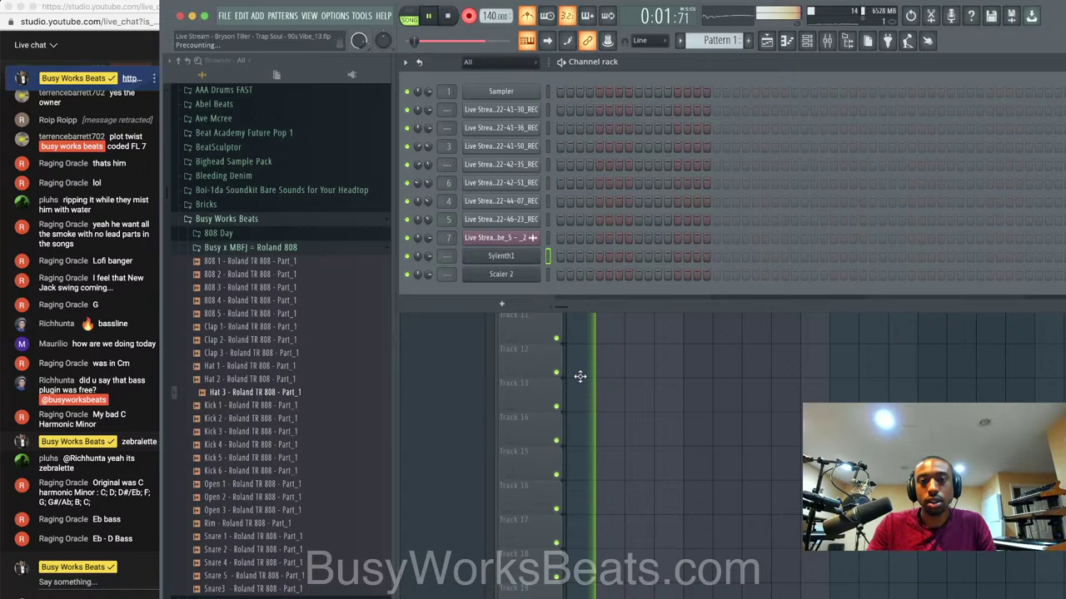
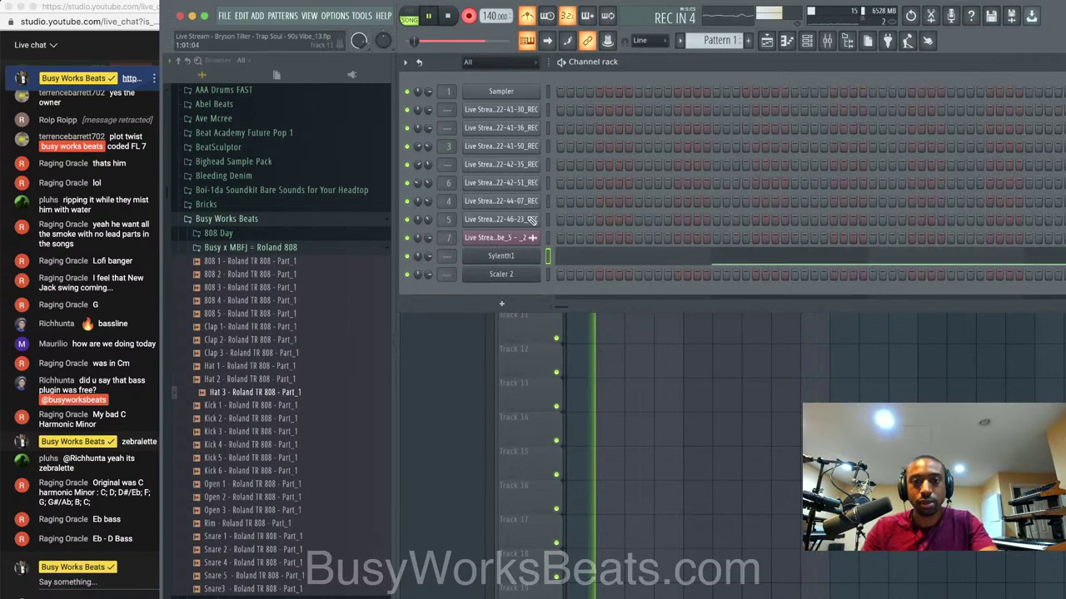
Stop the recording, close the channel rack, and tidy the browser to show the Friends Sounds folders.
left_click(470, 18)
left_click(619, 362)
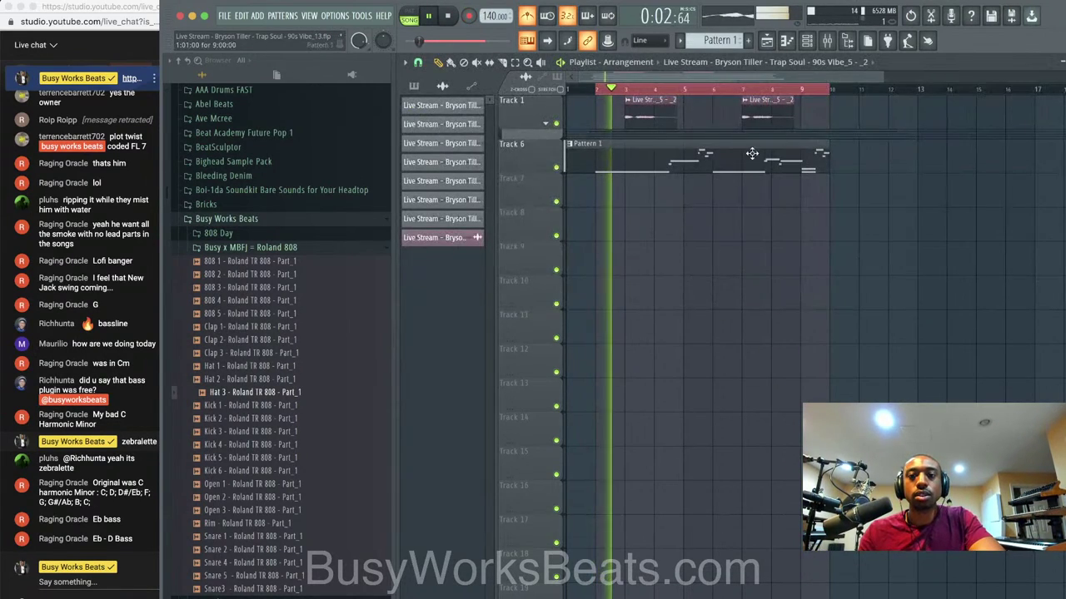
left_click(282, 245)
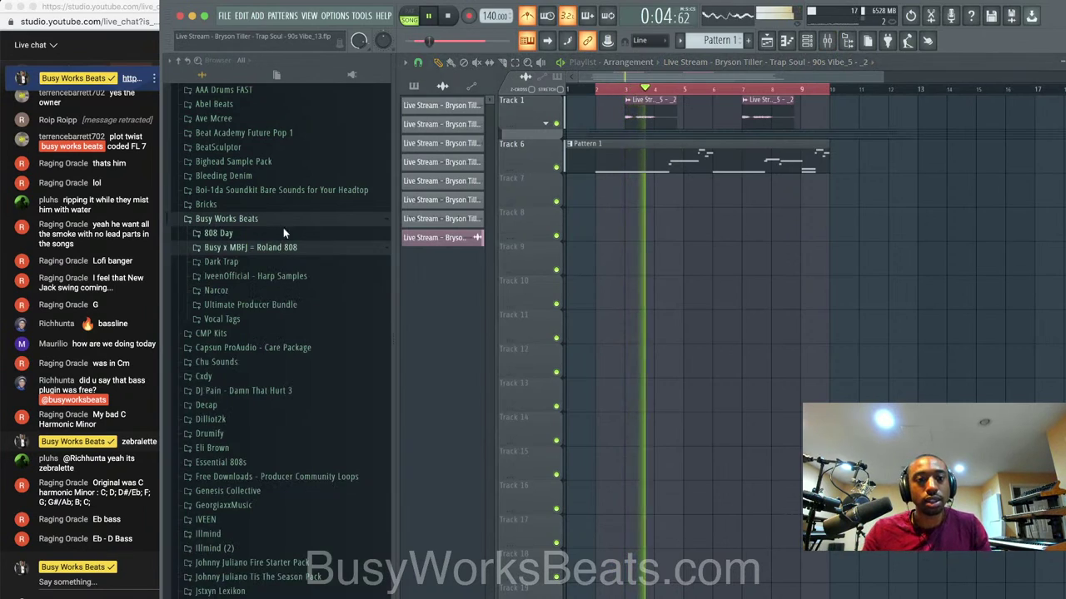
scroll(283, 197, "up", 5)
left_click(267, 263)
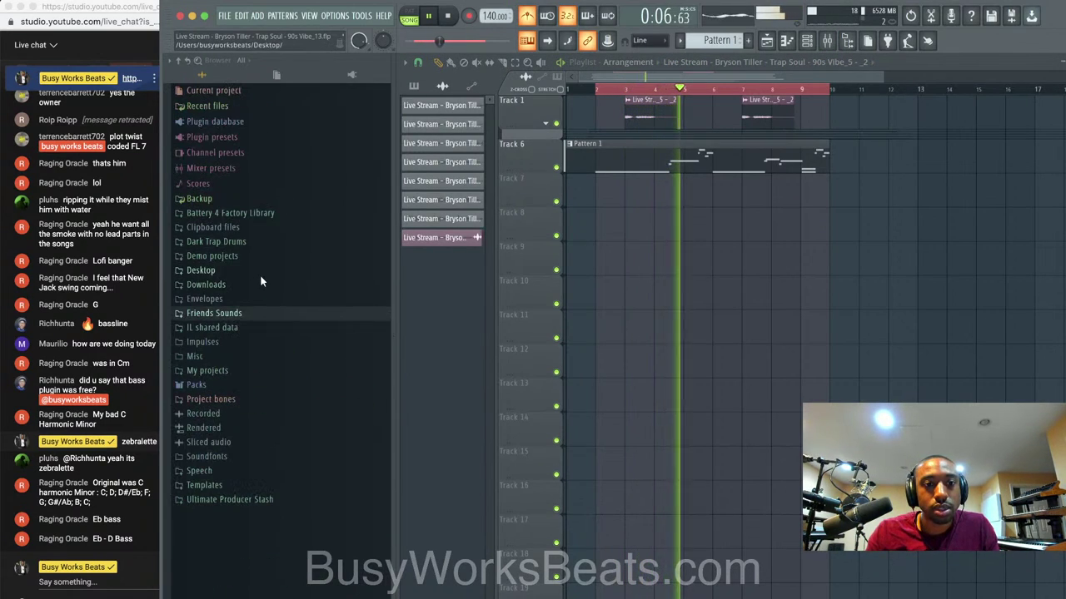
left_click(247, 316)
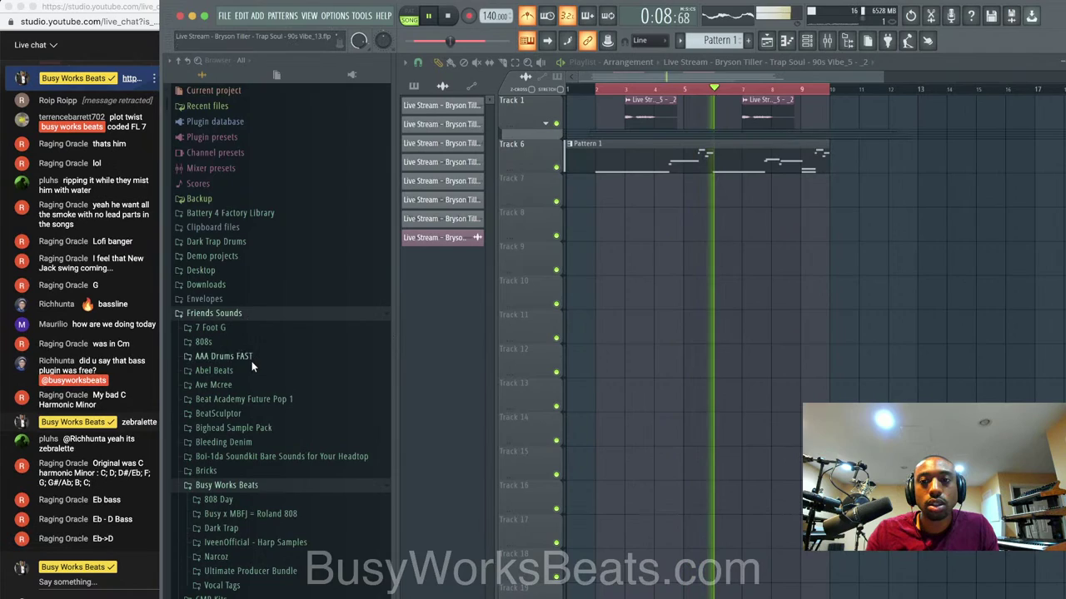
scroll(252, 362, "down", 4)
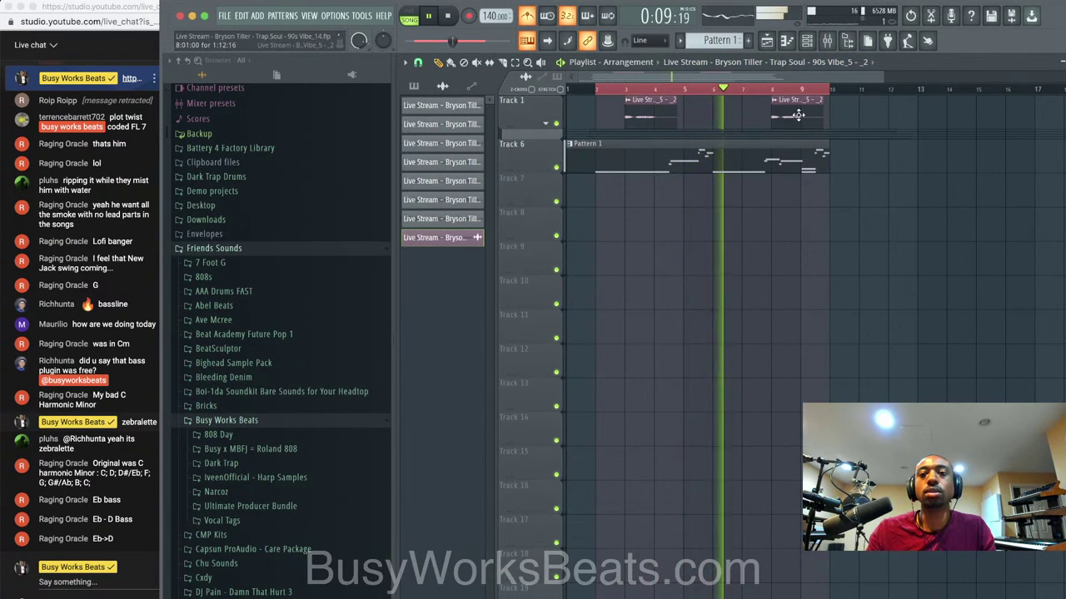
Nudge the second Track 1 clip earlier, check Pattern 1's notes, then stop playback.
left_click_drag(797, 109, 768, 109)
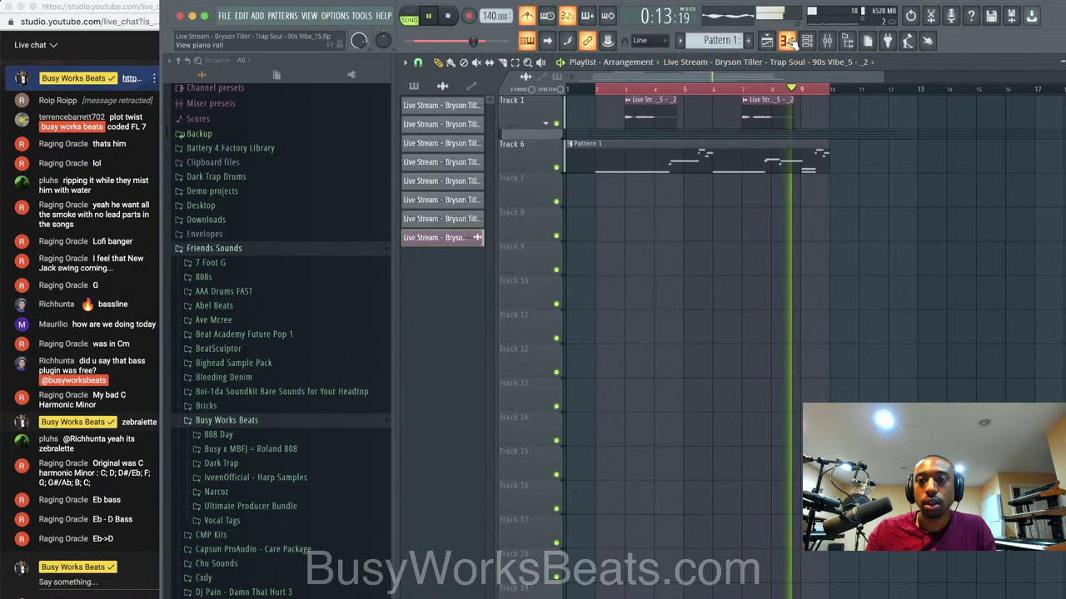
double_click(806, 165)
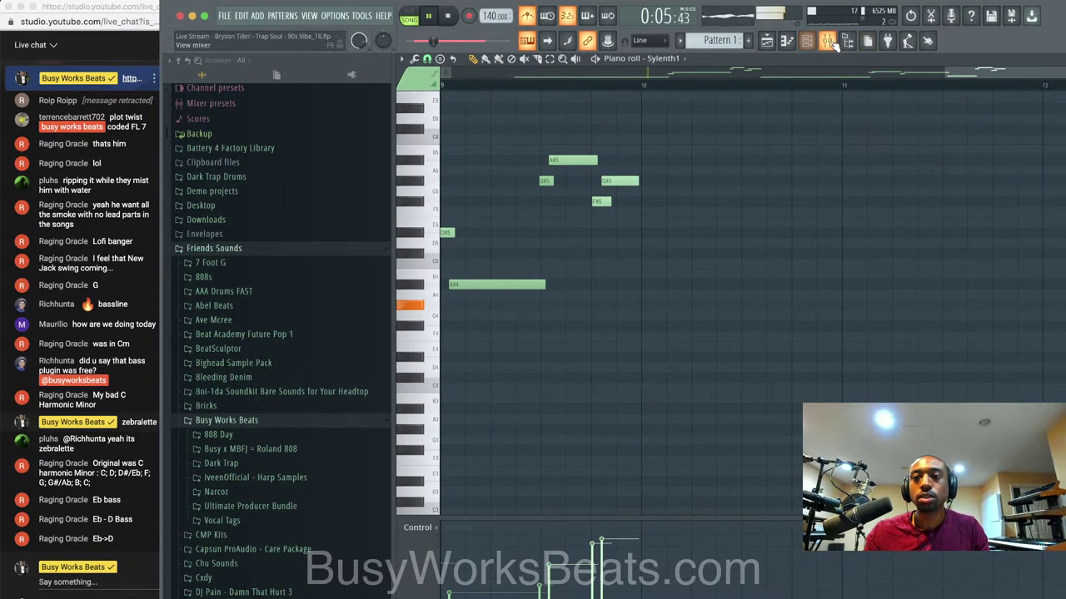
left_click(775, 41)
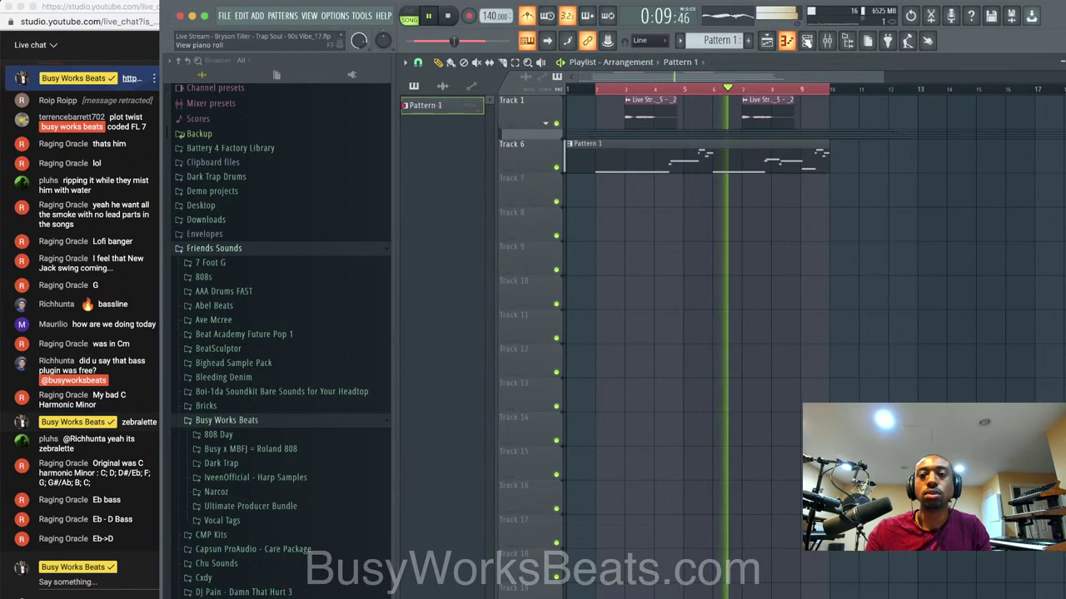
scroll(299, 366, "down", 3)
key("space")
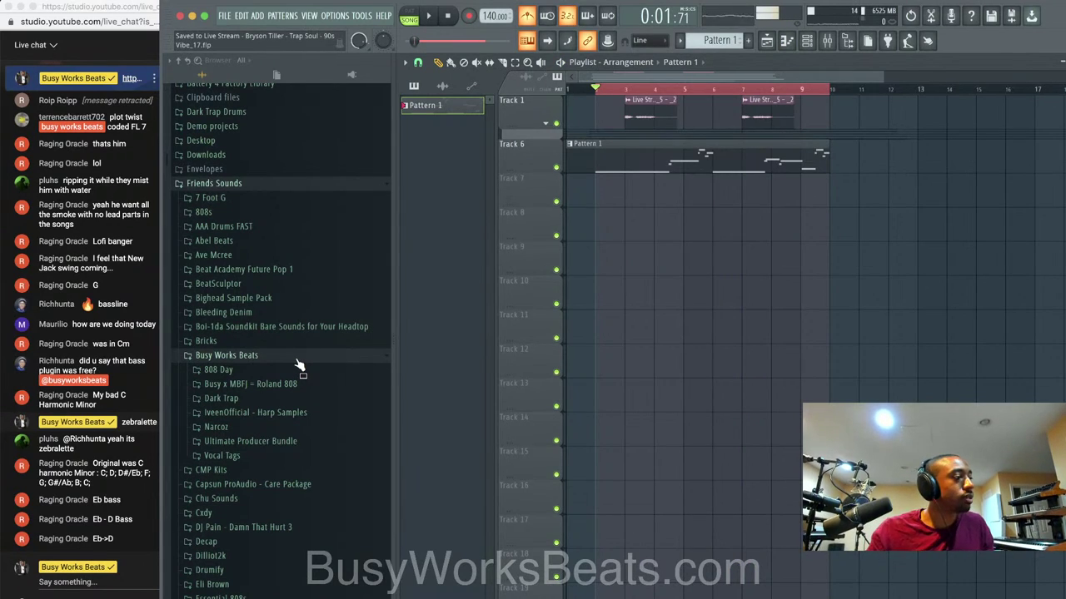
Restart playback and turn the metronome off.
key("space")
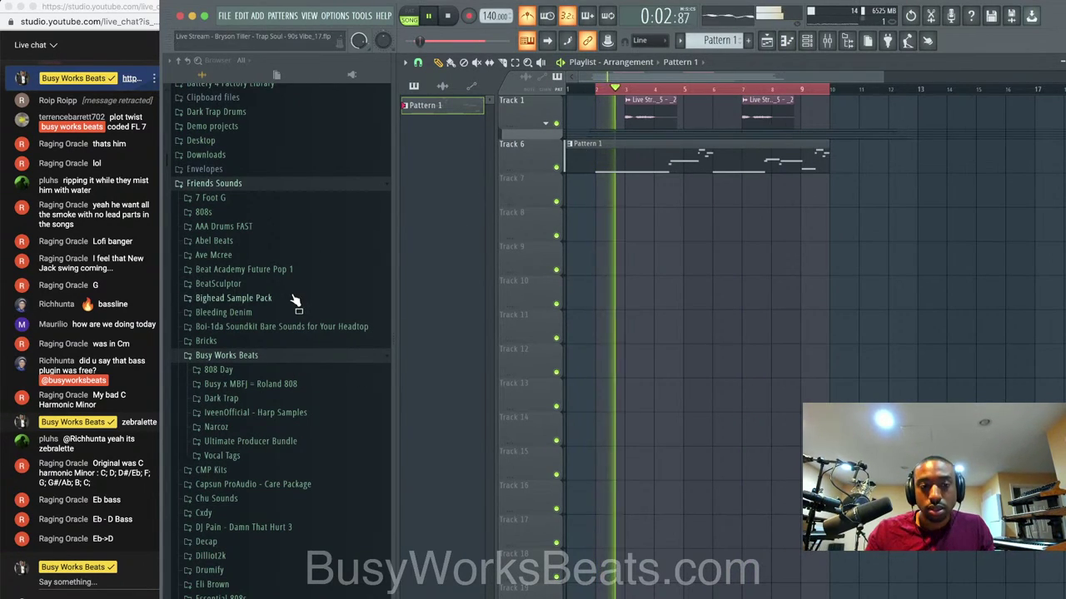
scroll(274, 348, "down", 3)
scroll(275, 348, "up", 2)
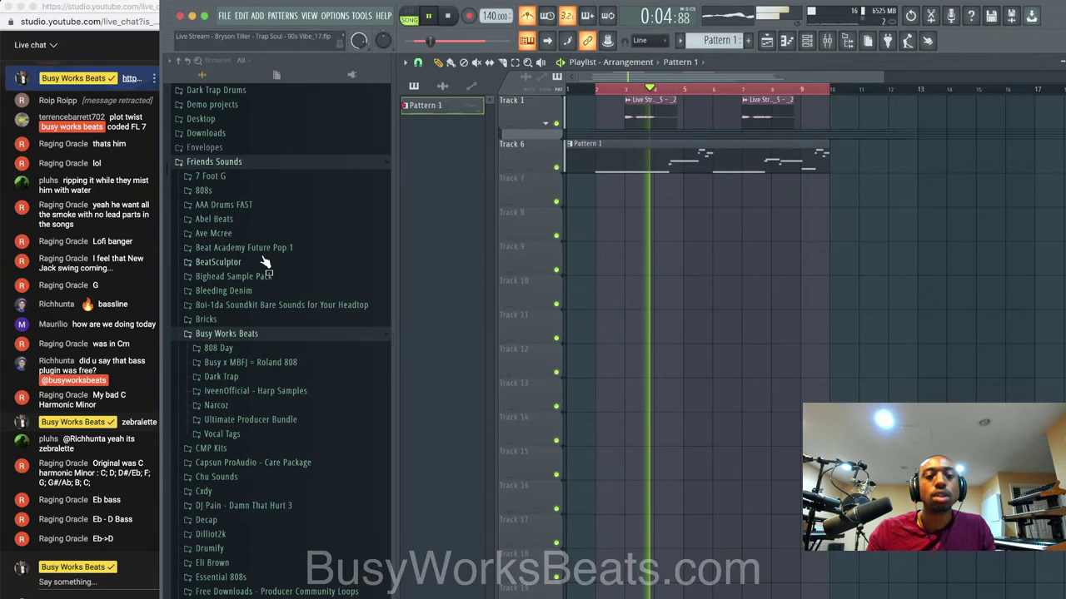
scroll(265, 265, "down", 5)
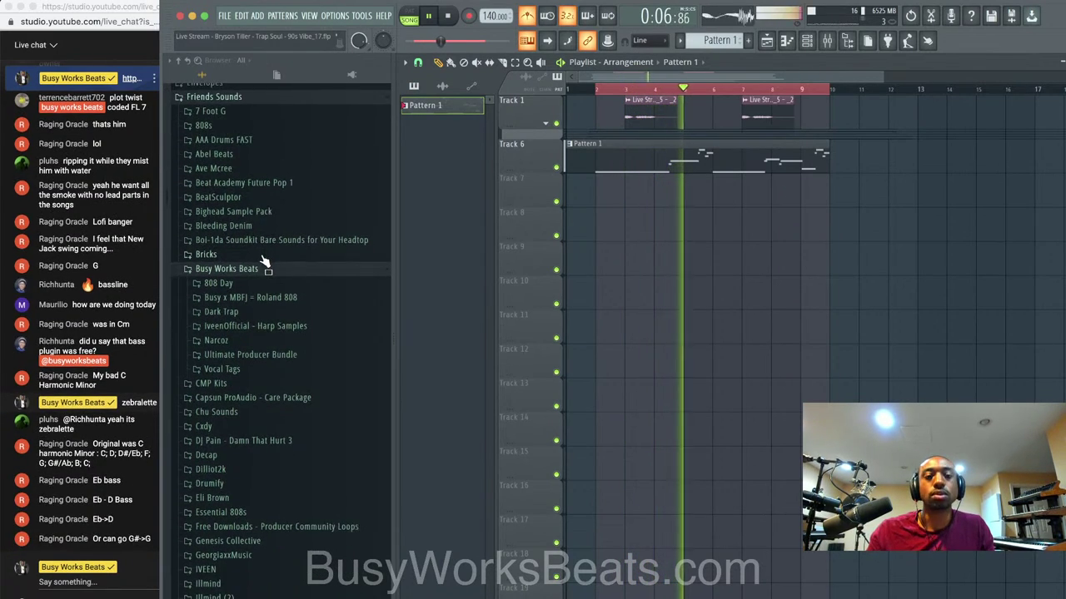
scroll(266, 275, "down", 4)
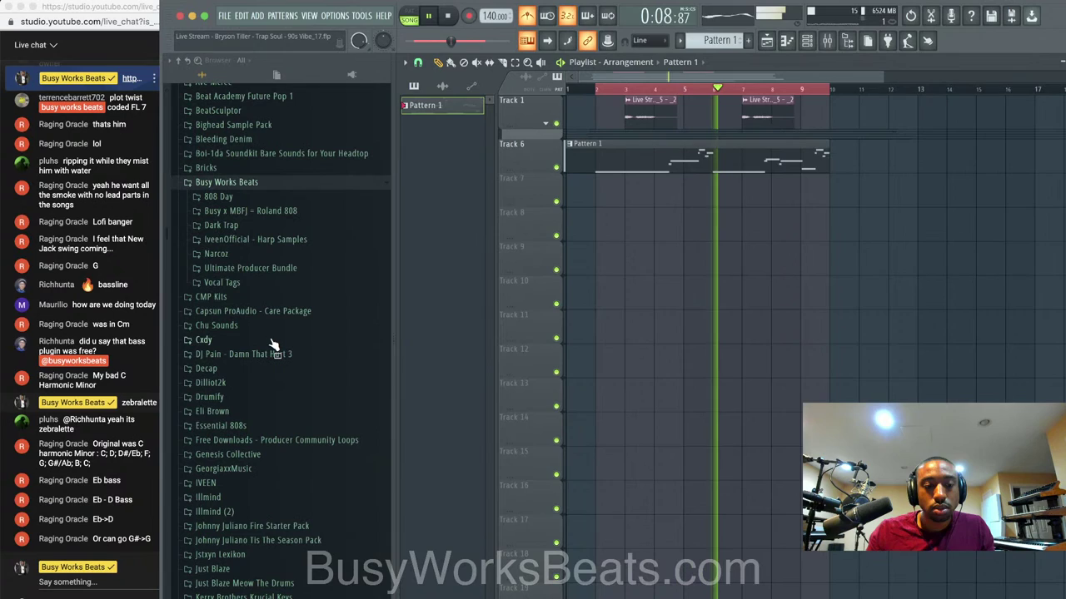
left_click(527, 17)
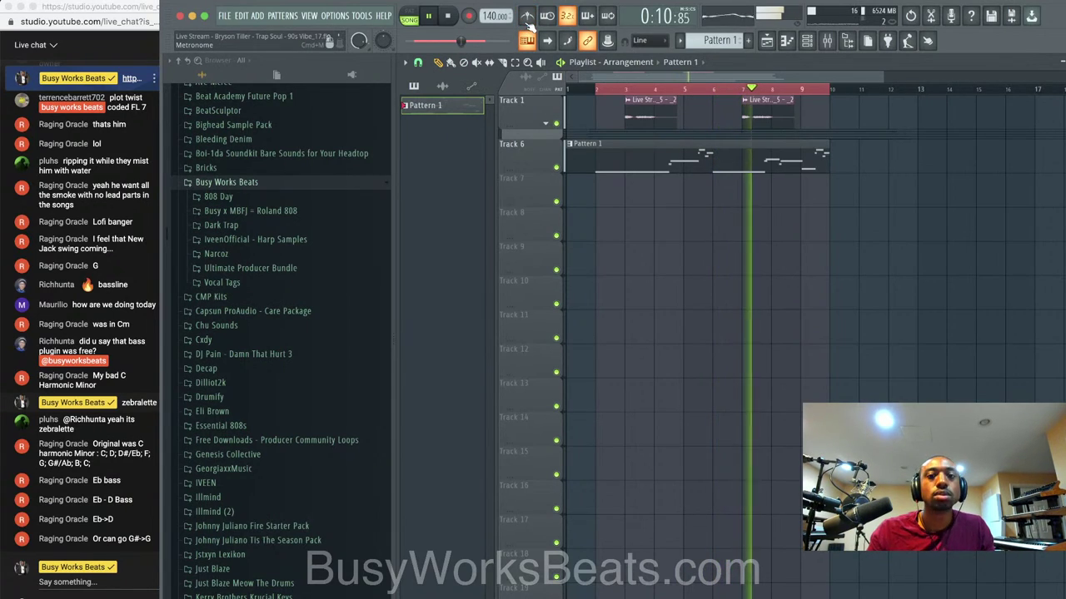
scroll(299, 300, "down", 5)
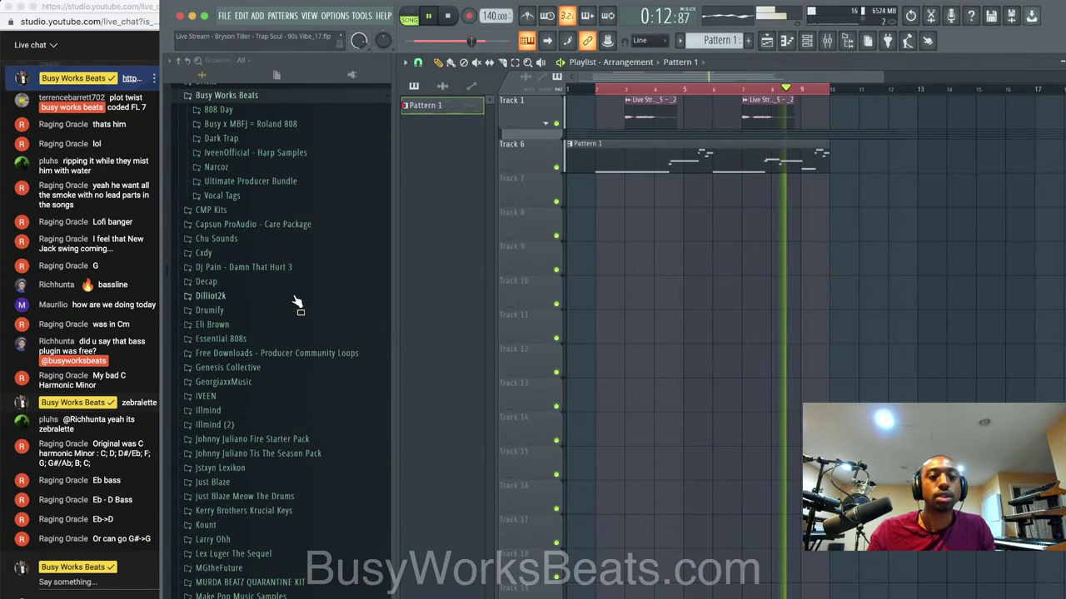
Switch the channel rack to a new empty Pattern 2.
left_click(806, 41)
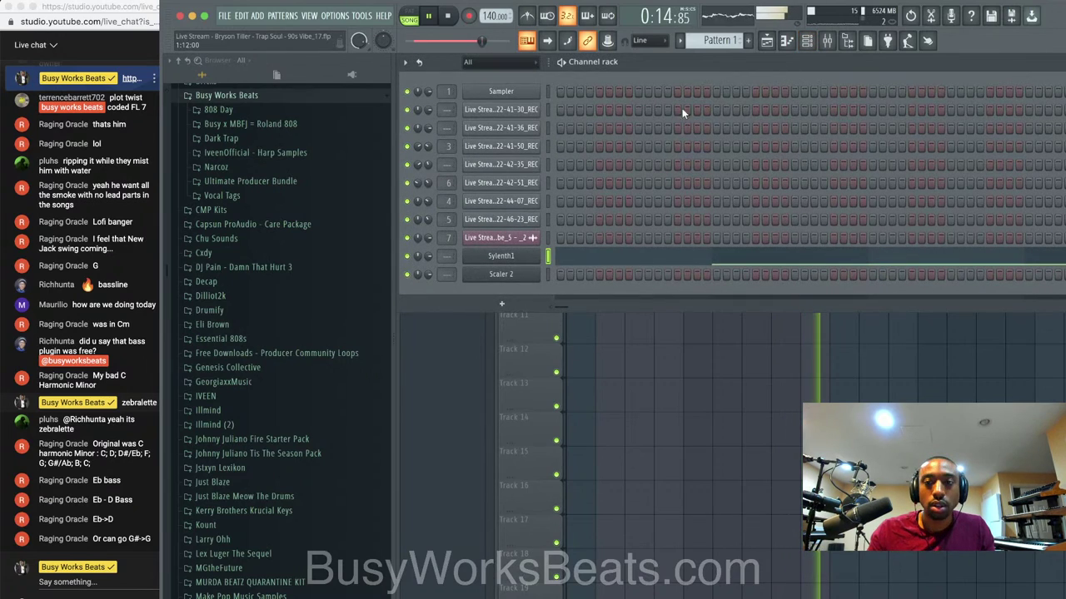
left_click(734, 40)
left_click(782, 52)
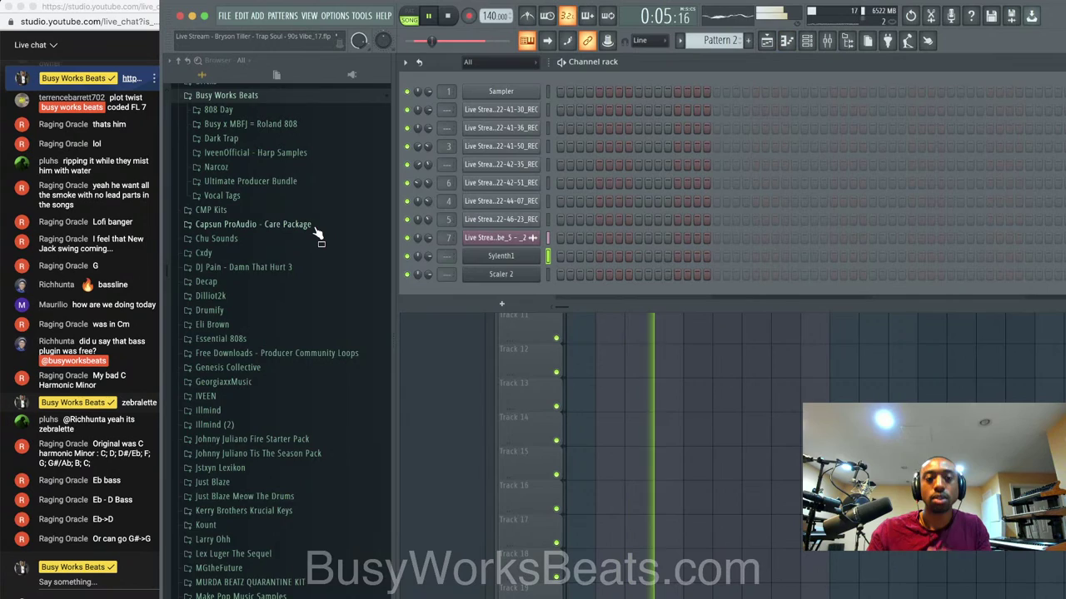
Expand Make Pop Music Samples > MPM - Hip Pop in the browser and turn the metronome back on.
scroll(317, 235, "up", 5)
scroll(317, 235, "up", 8)
scroll(318, 236, "down", 8)
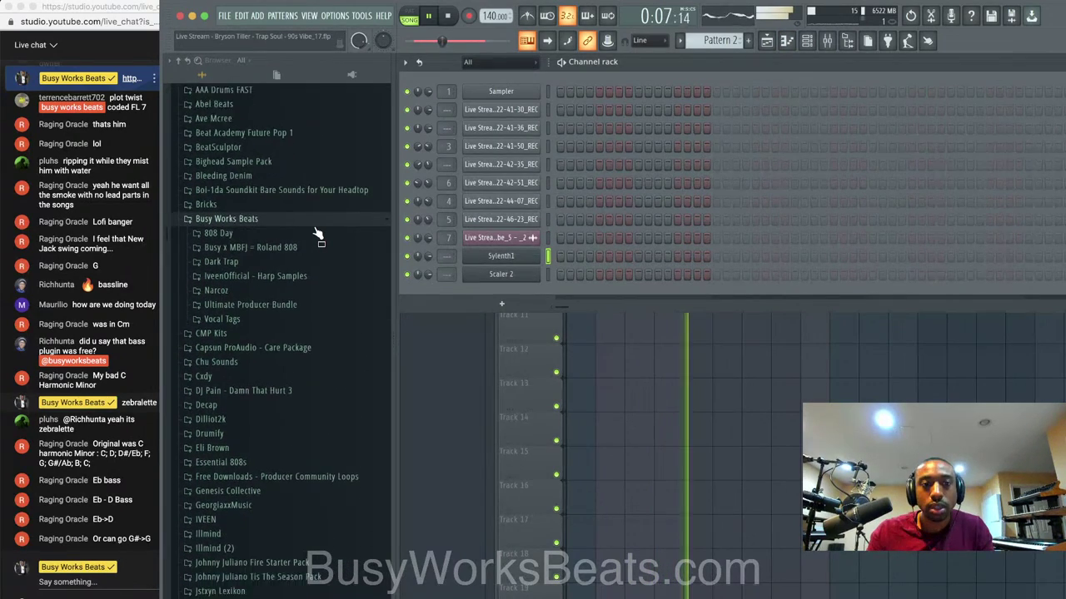
scroll(316, 232, "down", 6)
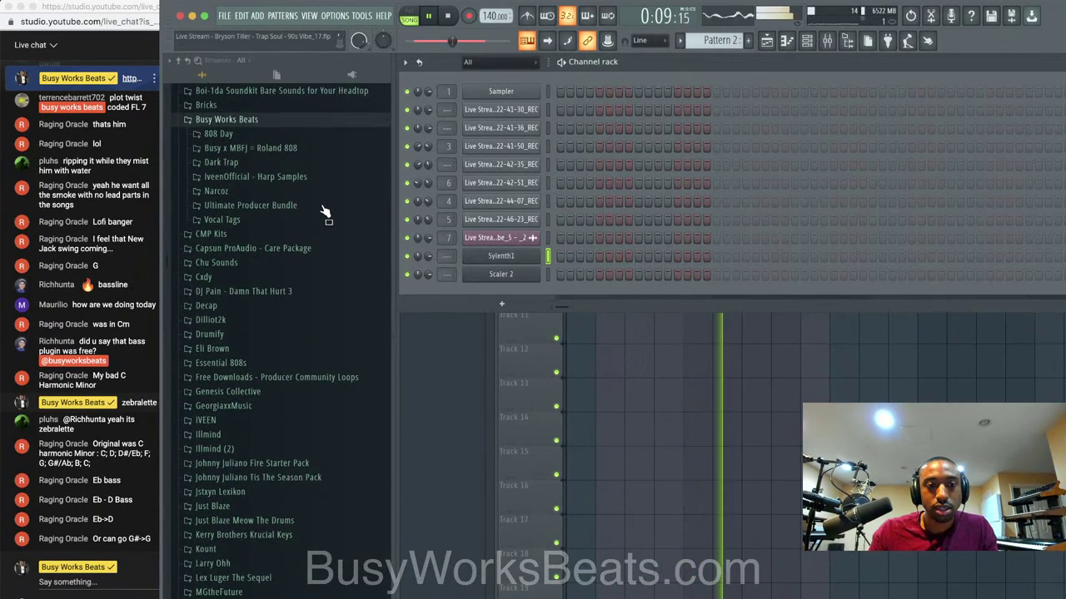
scroll(324, 210, "down", 9)
scroll(276, 335, "down", 9)
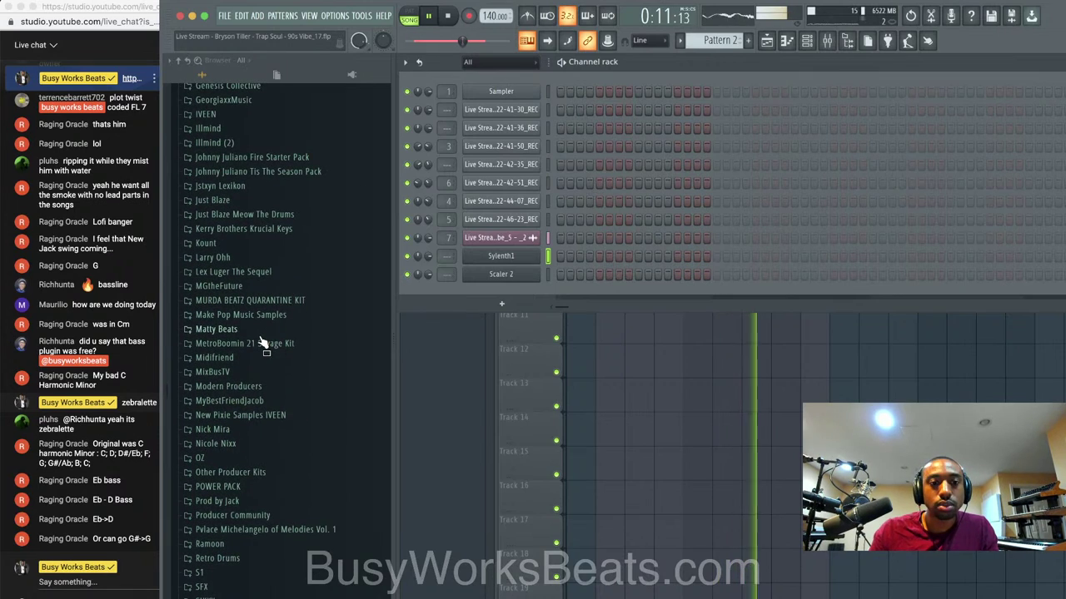
left_click(249, 315)
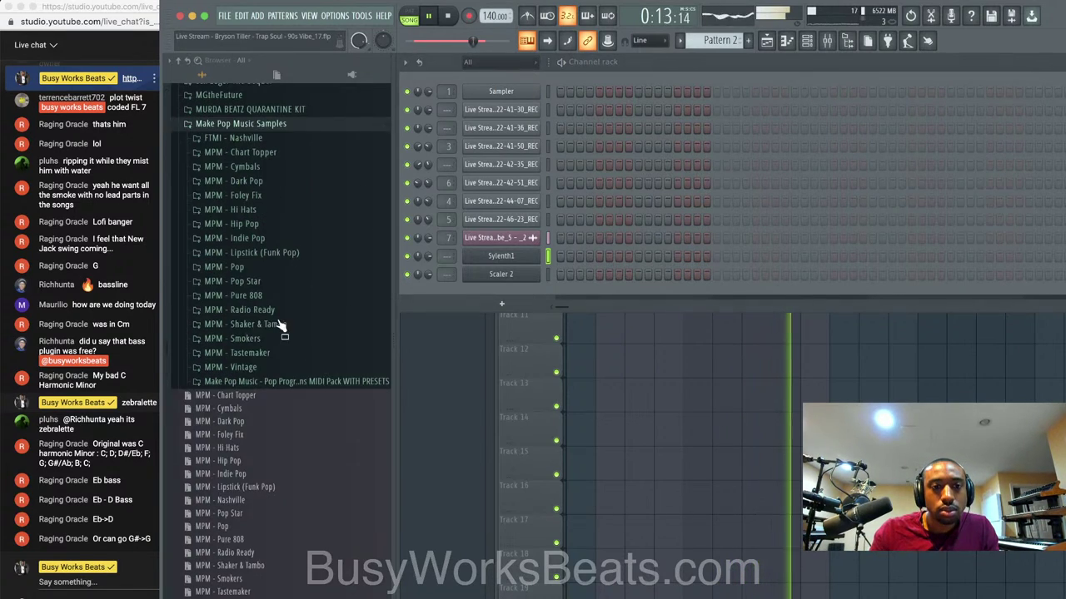
left_click(242, 224)
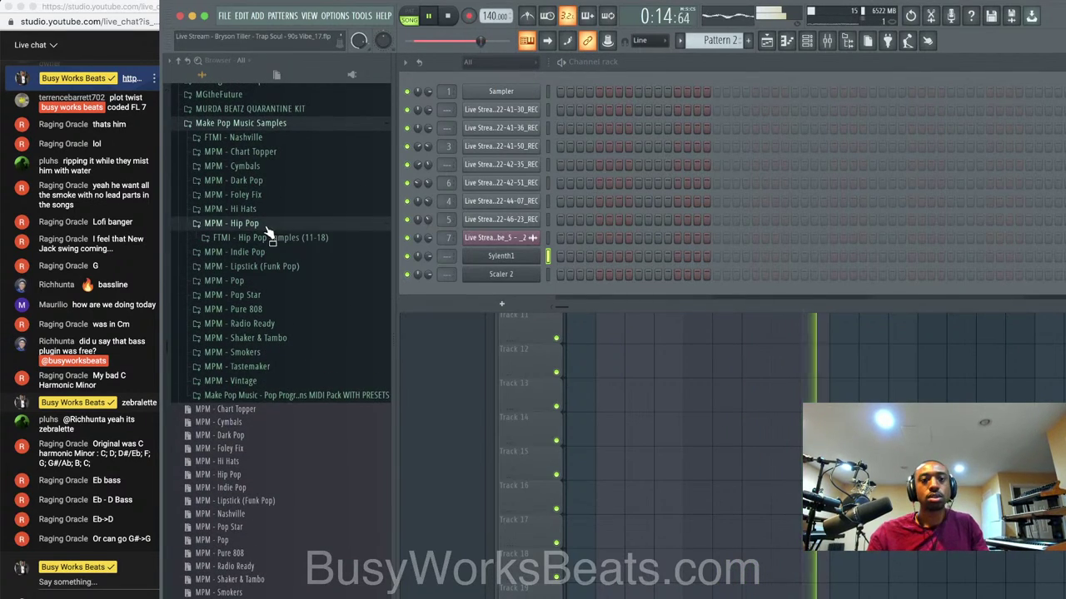
left_click(527, 18)
scroll(302, 265, "down", 3)
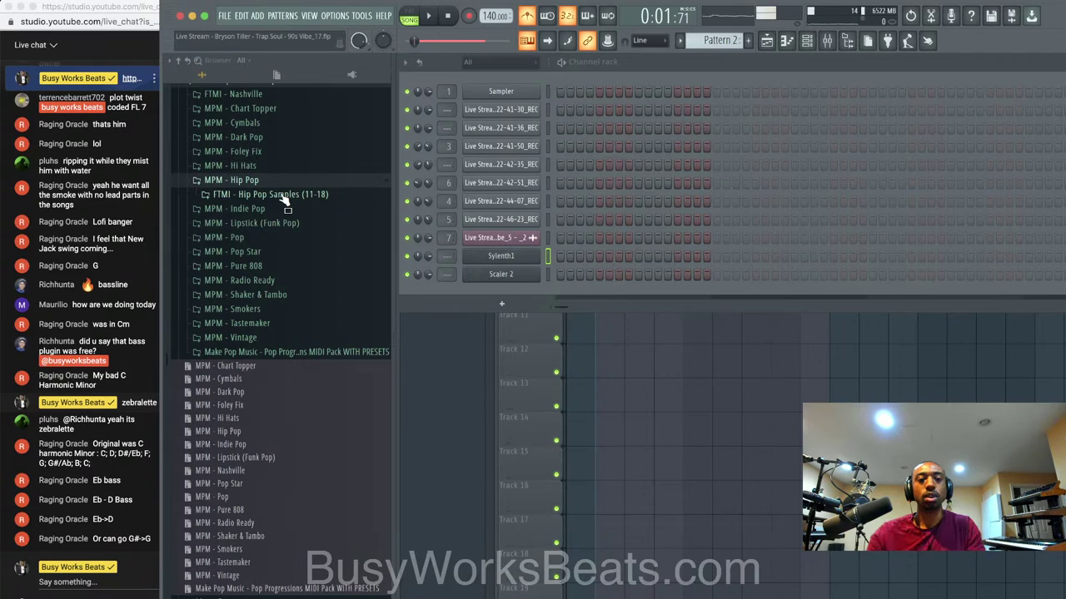
Browse to the FTMI Drum Samples Snares folder and load Snare - Tightaf into a new channel.
left_click(283, 195)
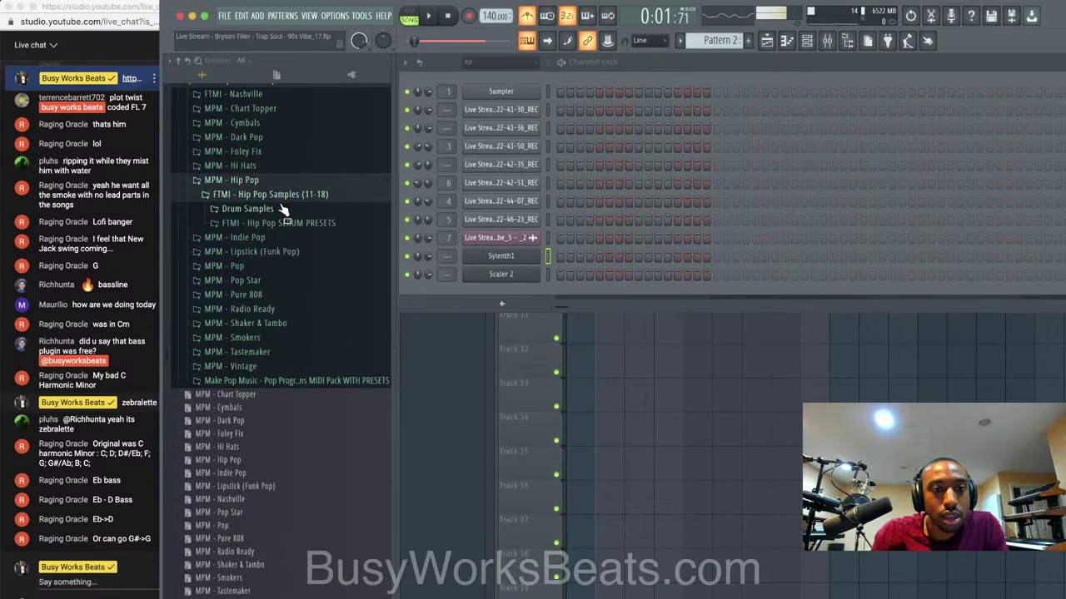
left_click(283, 209)
left_click(267, 283)
left_click(266, 295)
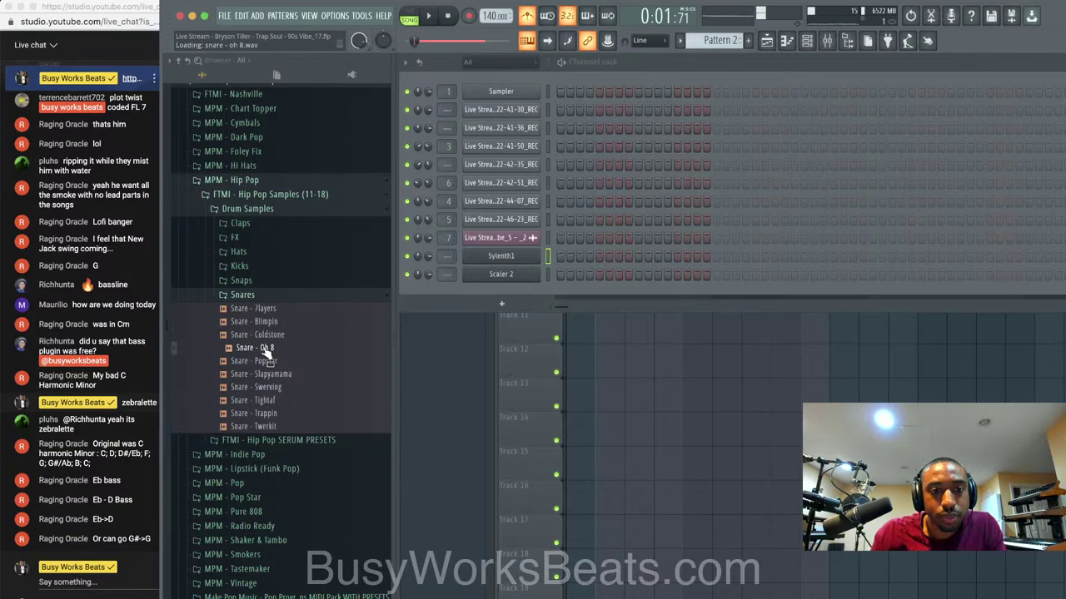
left_click(267, 404)
right_click(268, 406)
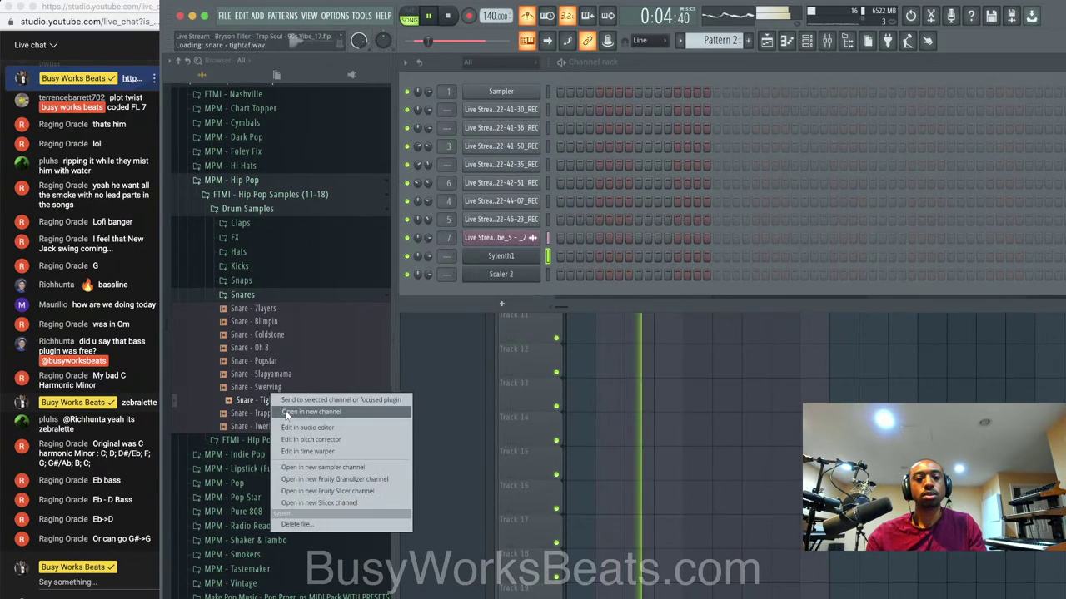
left_click(316, 409)
Trim the snare's tail in Edison, reload it into the sampler, and close both windows.
right_click(717, 380)
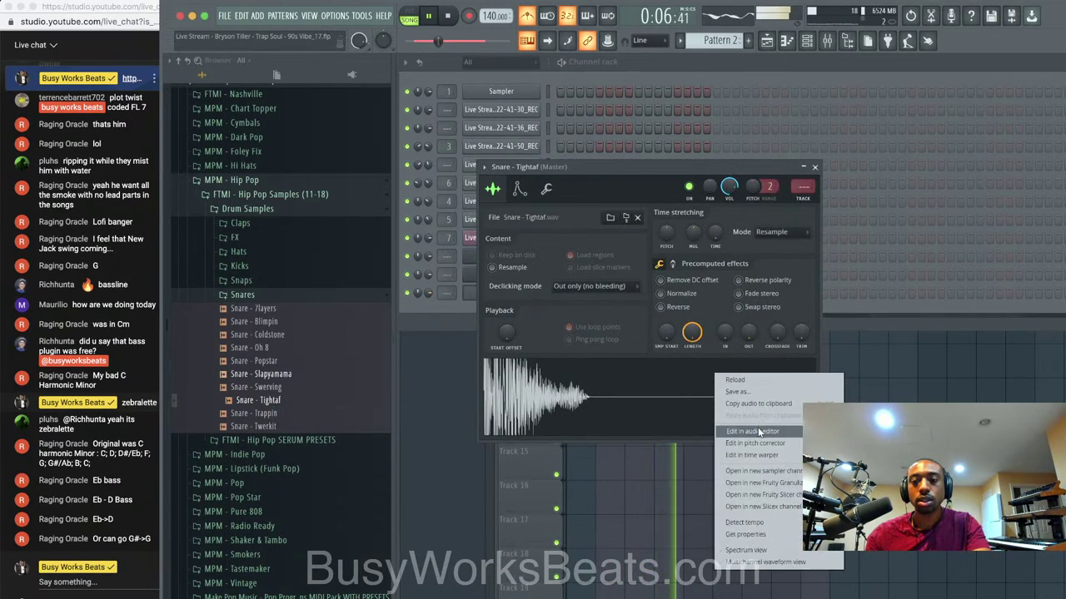
left_click(758, 427)
key("Delete")
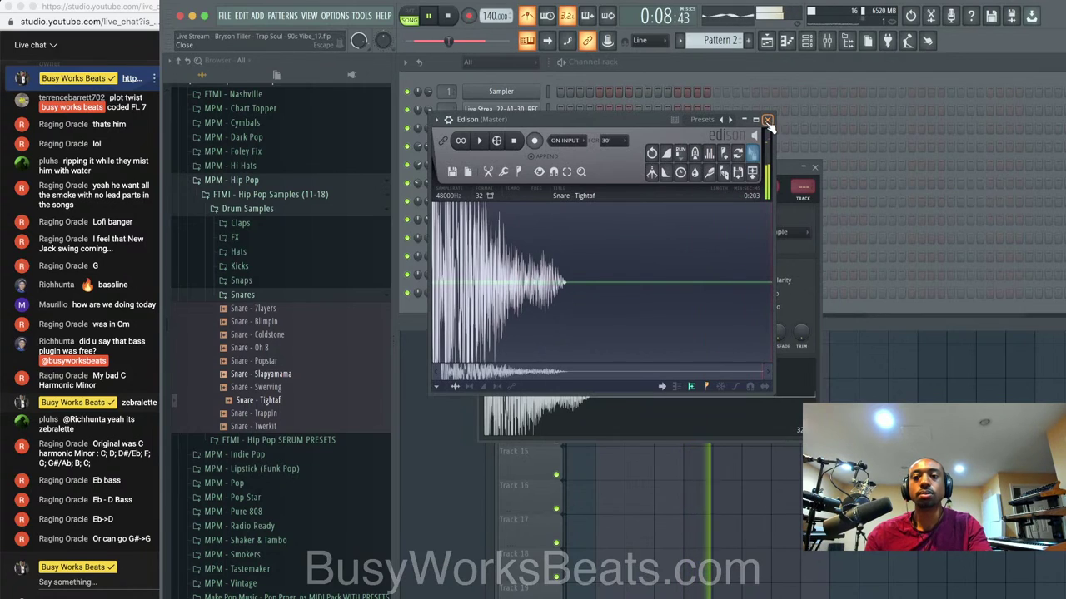
left_click_drag(752, 154, 699, 380)
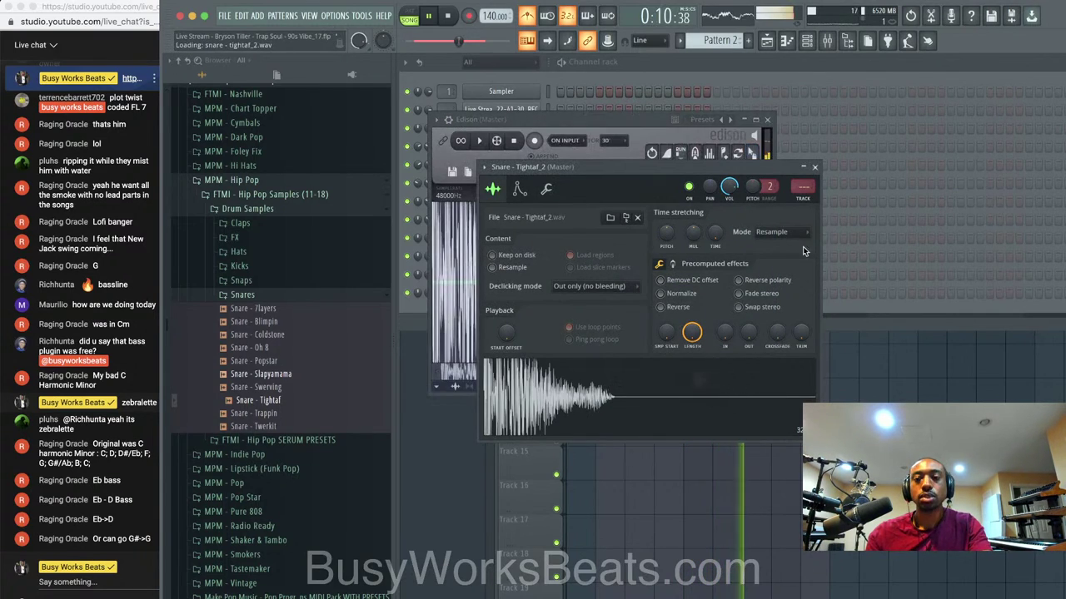
left_click(815, 167)
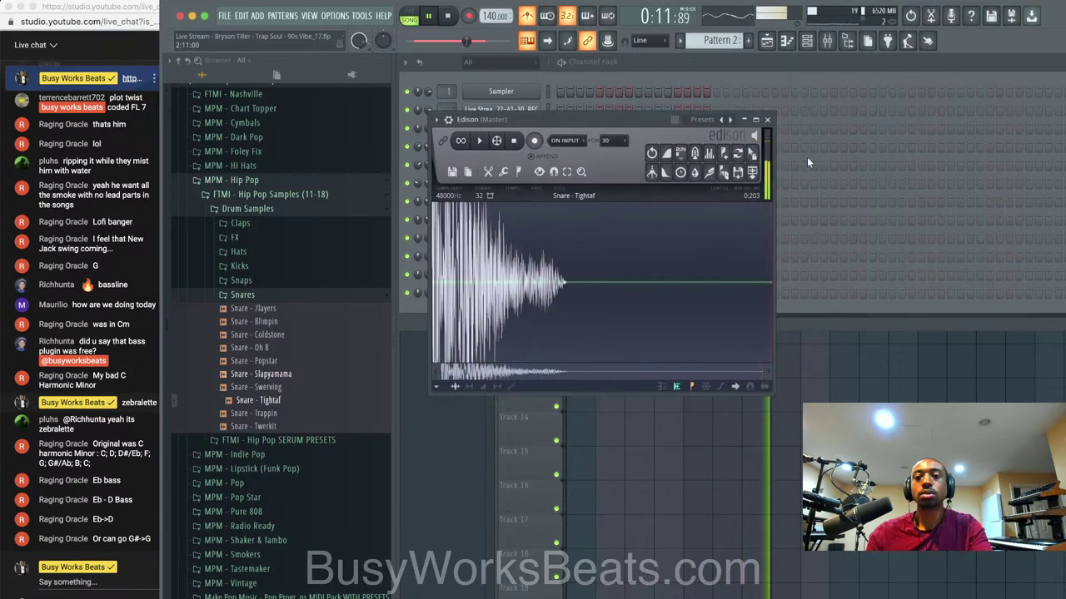
left_click(767, 121)
left_click(694, 78)
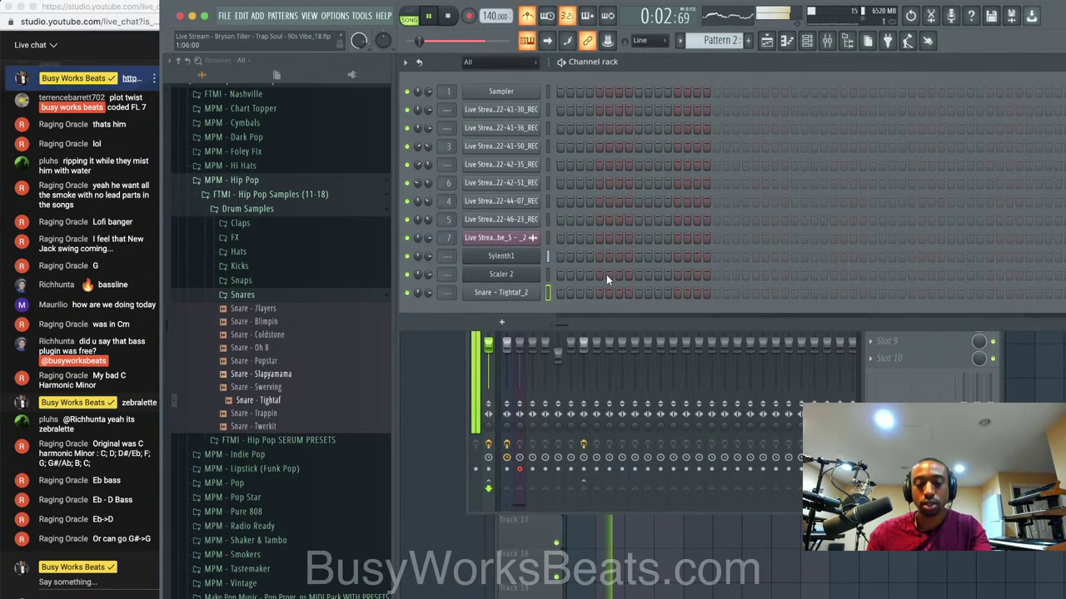
Restart playback and add a snare hit beyond step 16 in Pattern 2.
left_click(1031, 405)
key("space")
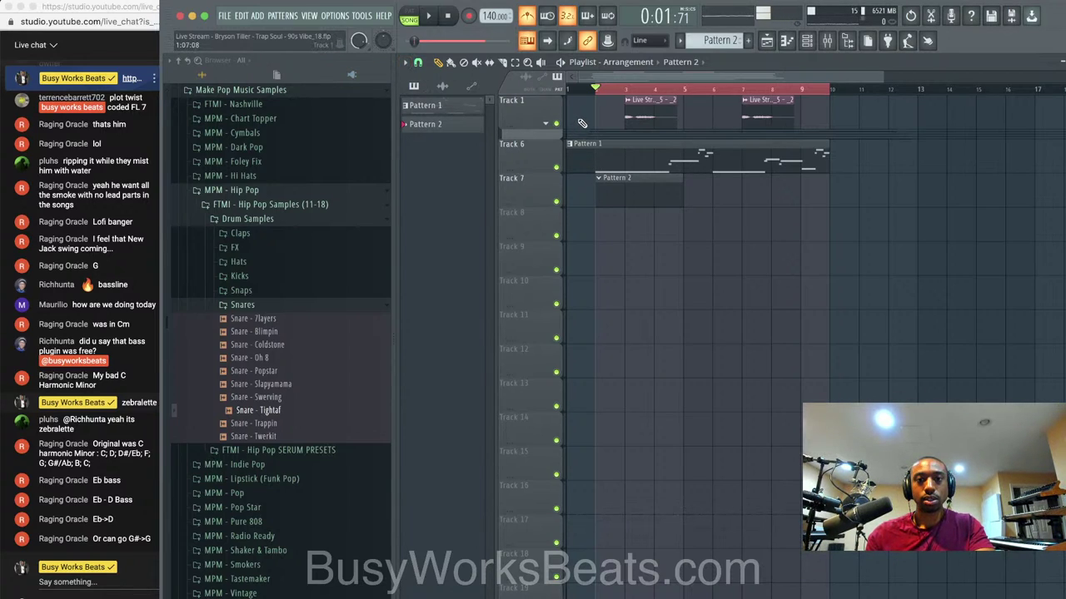
key("space")
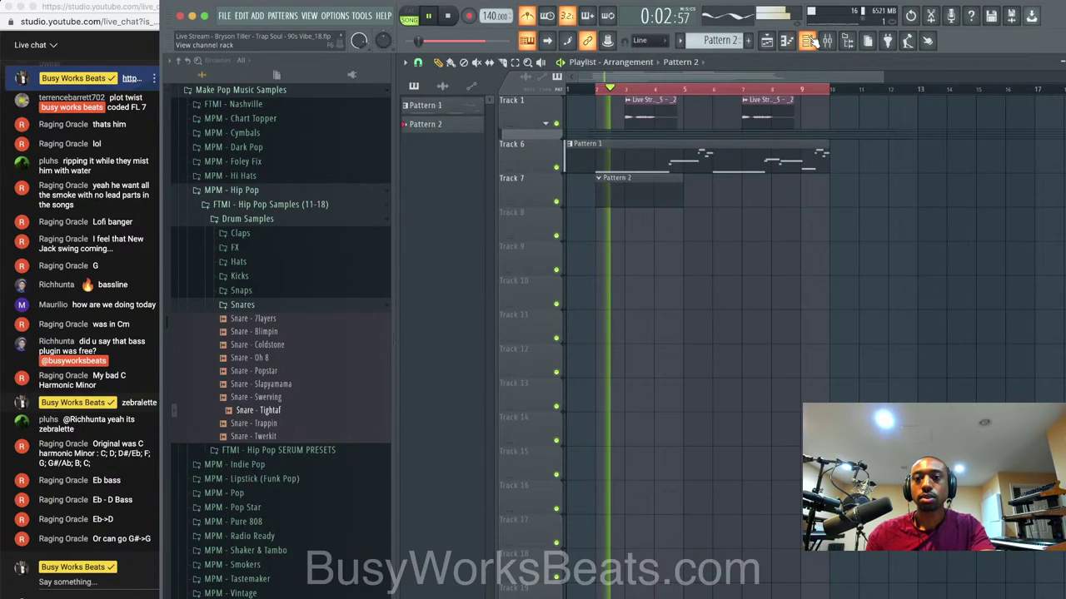
left_click(806, 40)
left_click(714, 291)
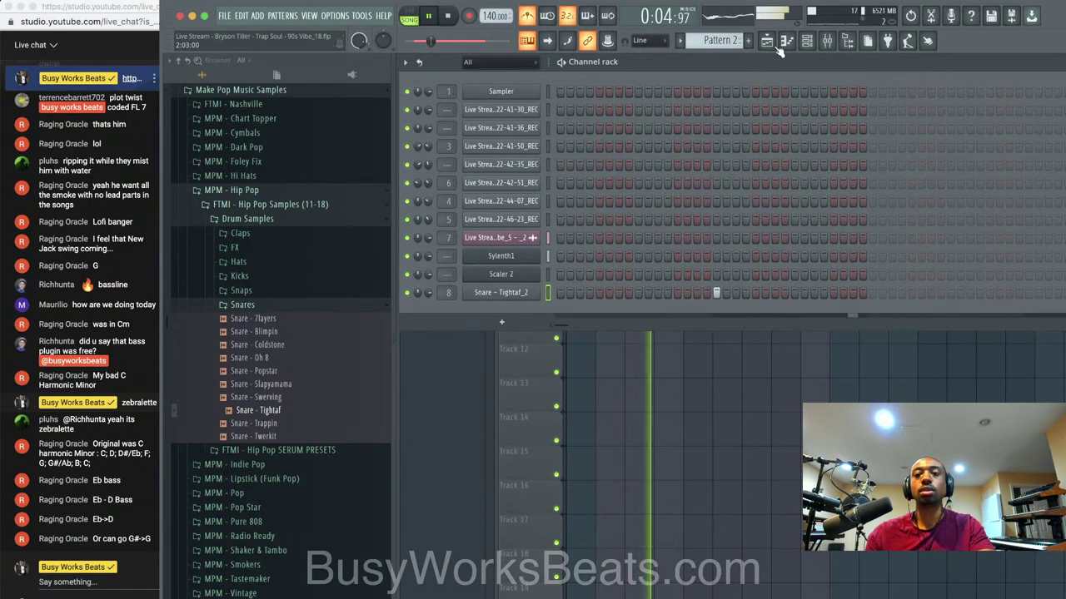
Briefly solo the snare's mixer track, then unsolo it and stop playback.
left_click(827, 42)
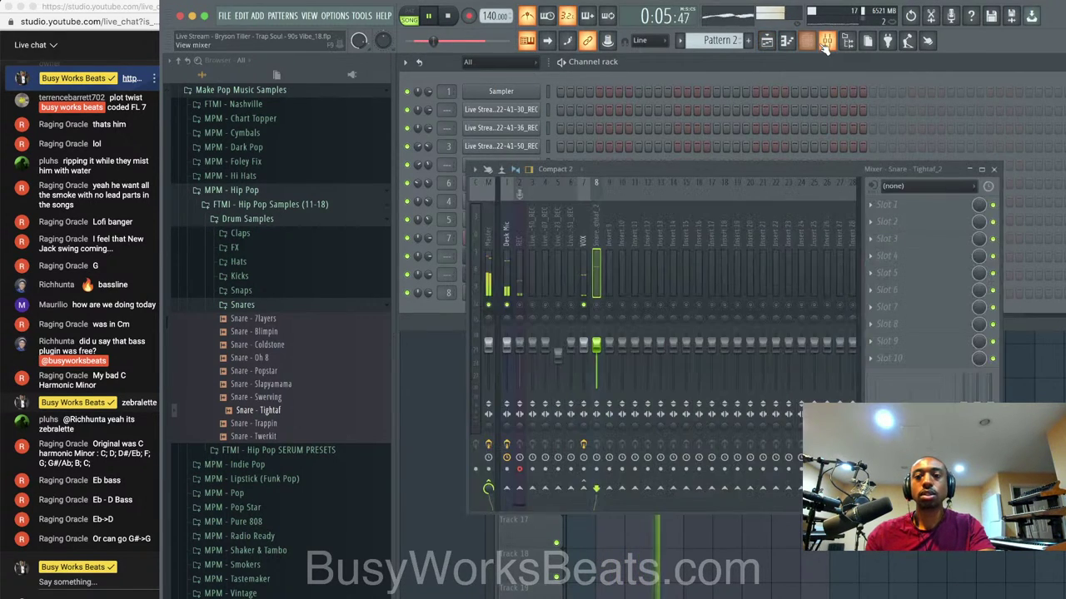
right_click(595, 306)
right_click(595, 307)
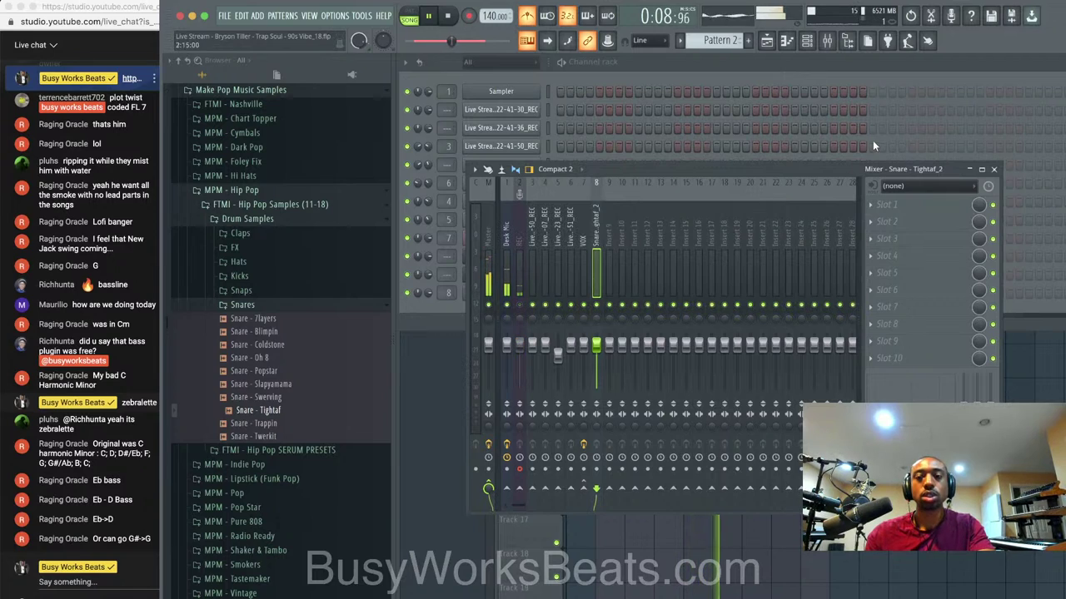
left_click(796, 75)
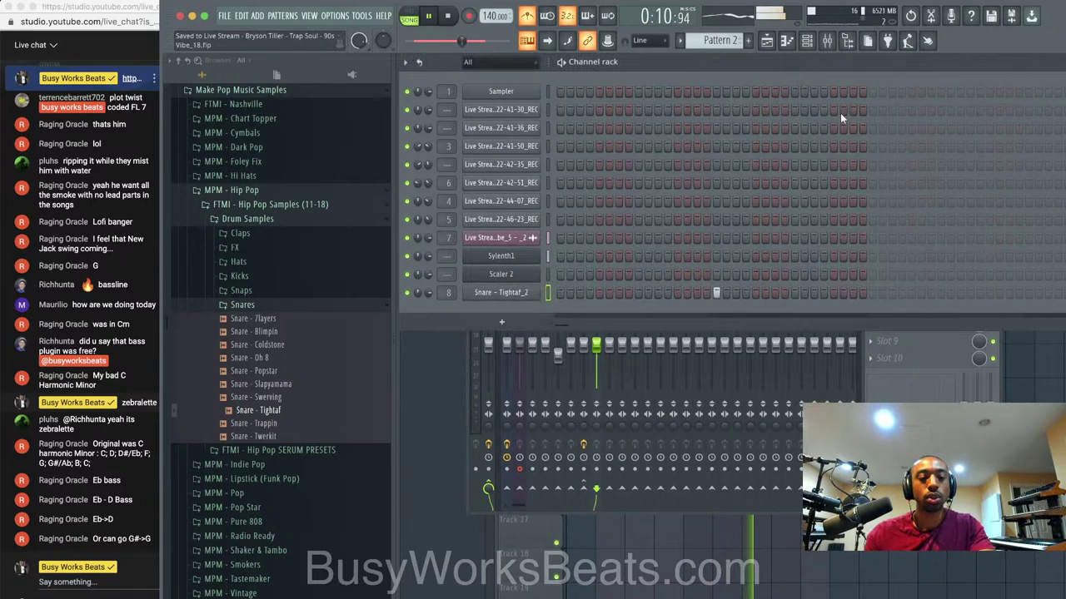
key("space")
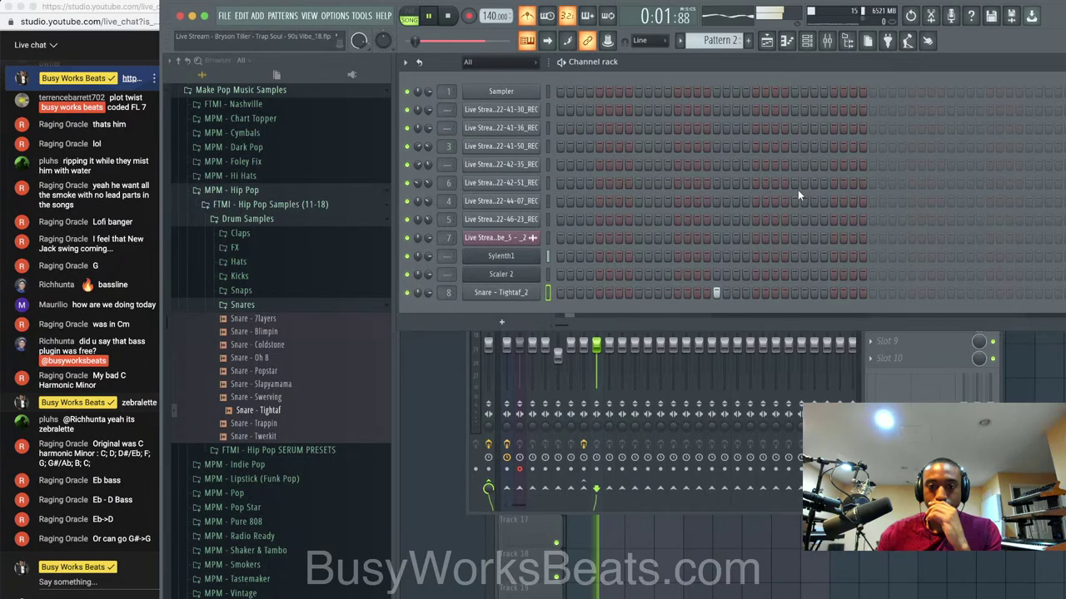
Place a second snare hit later, swap the sample to Snare - Trappin, and shorten its length.
left_click(949, 293)
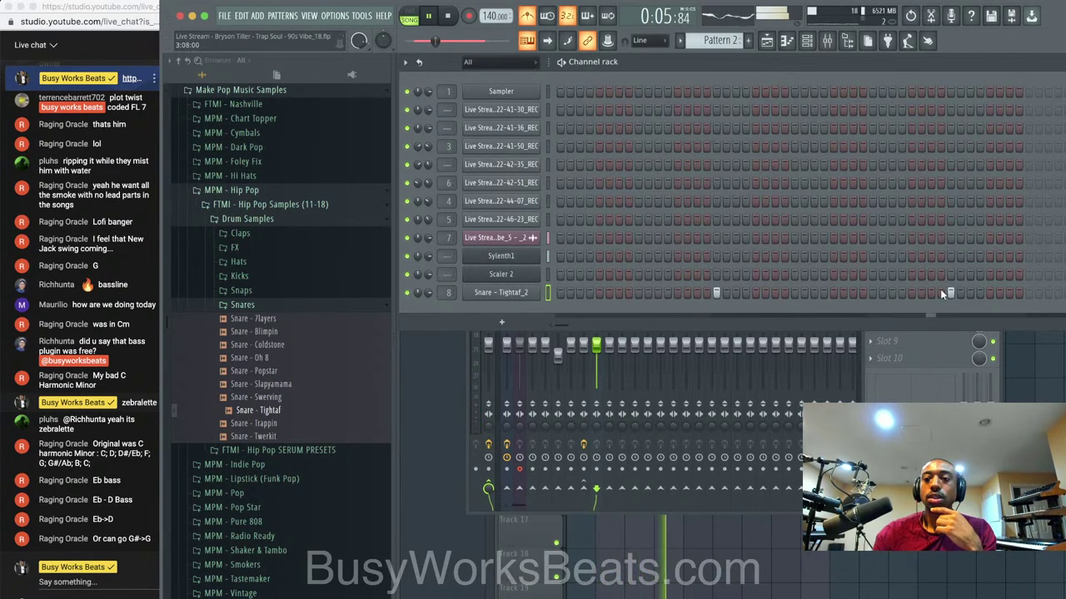
right_click(950, 293)
left_click(1029, 293)
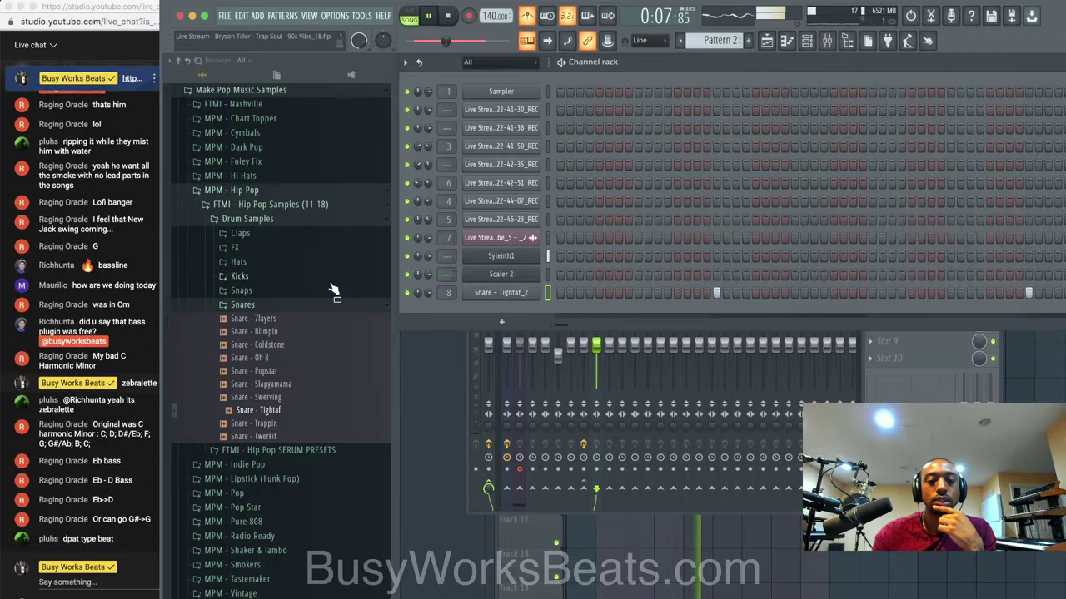
left_click(294, 425)
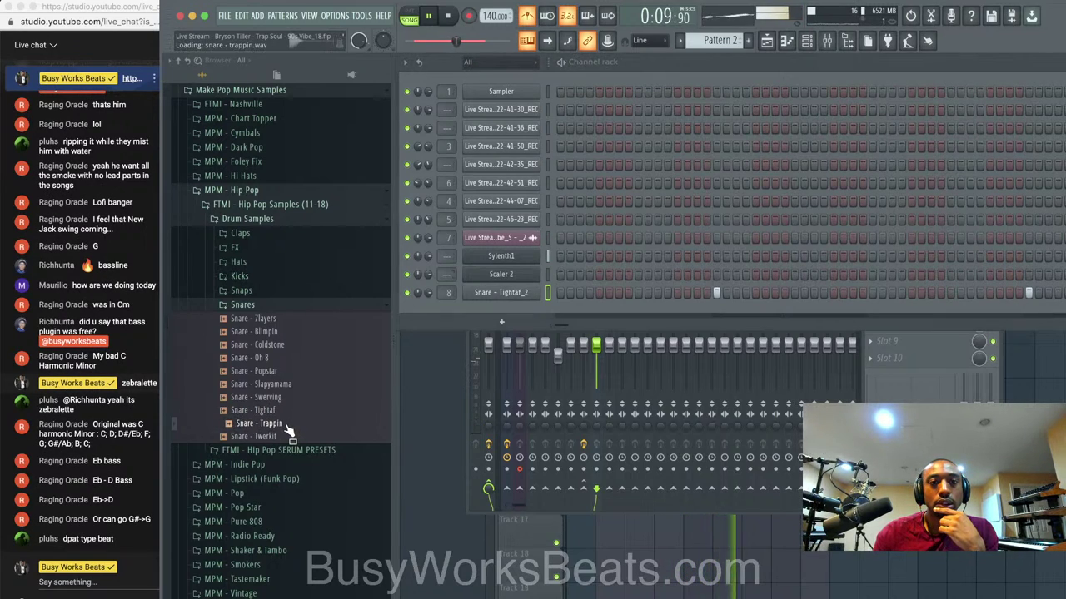
left_click_drag(503, 291, 533, 292)
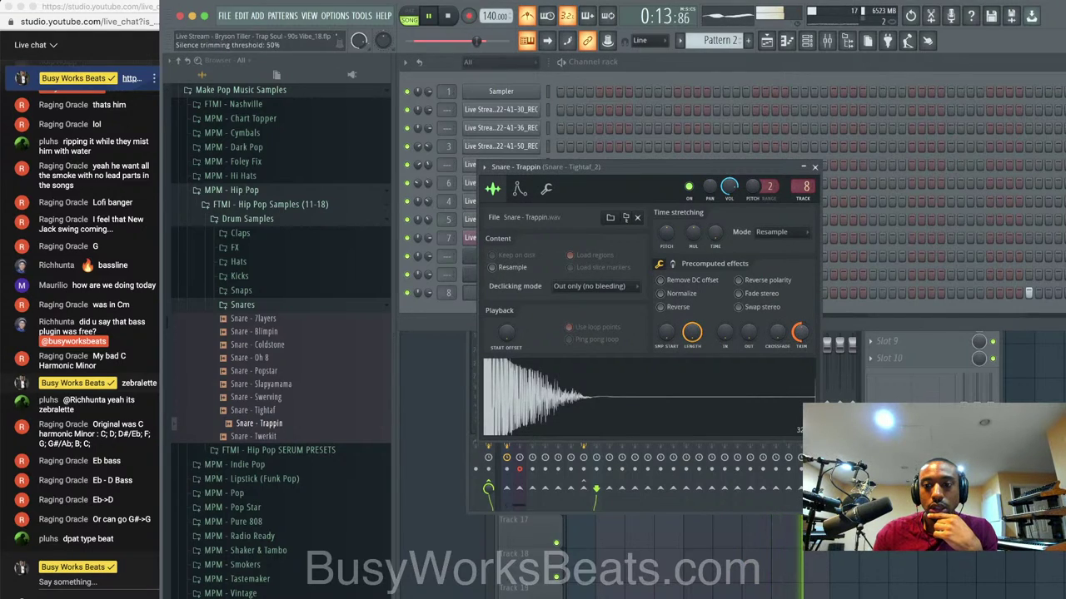
left_click_drag(696, 337, 696, 354)
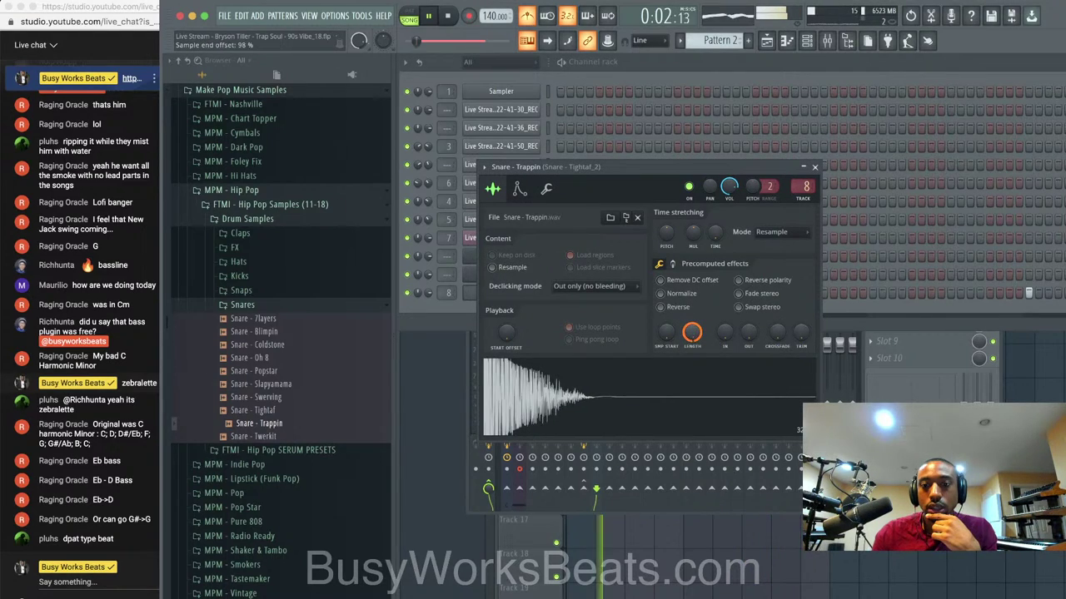
left_click(814, 167)
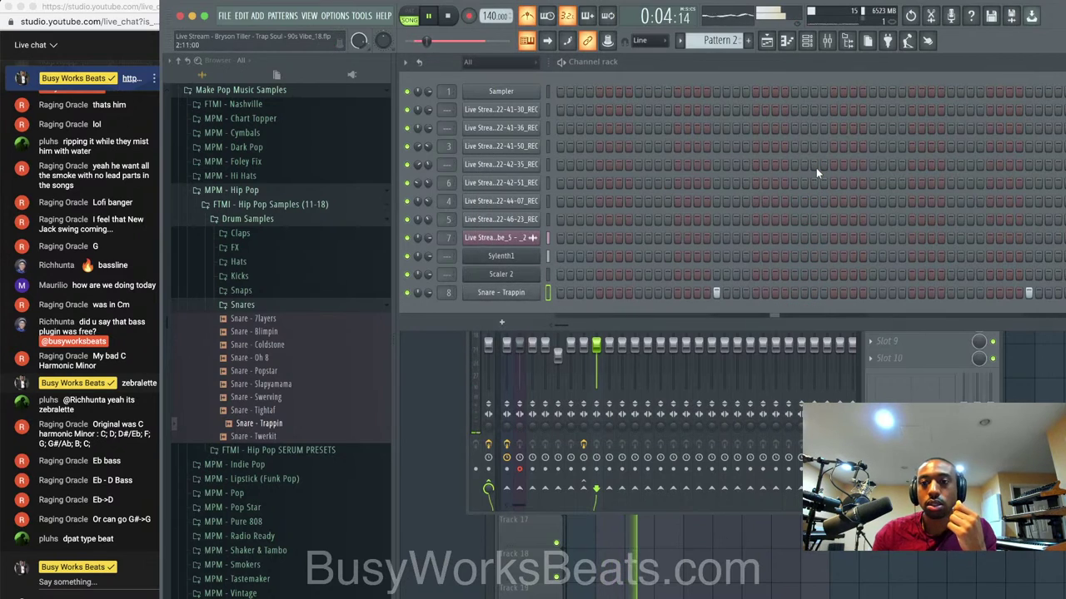
Lengthen the Pattern 2 clip on Track 7 in the playlist and save.
key("F5")
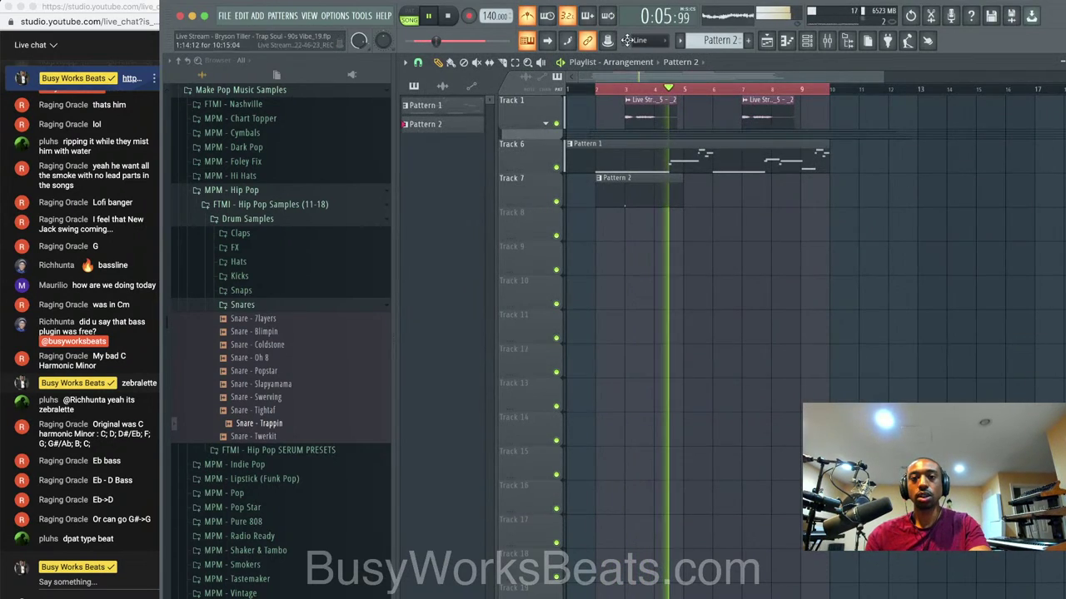
mouse_move(678, 181)
left_mouse_down()
mouse_move(741, 179)
mouse_move(675, 189)
mouse_move(783, 190)
left_mouse_up()
key("ctrl+s")
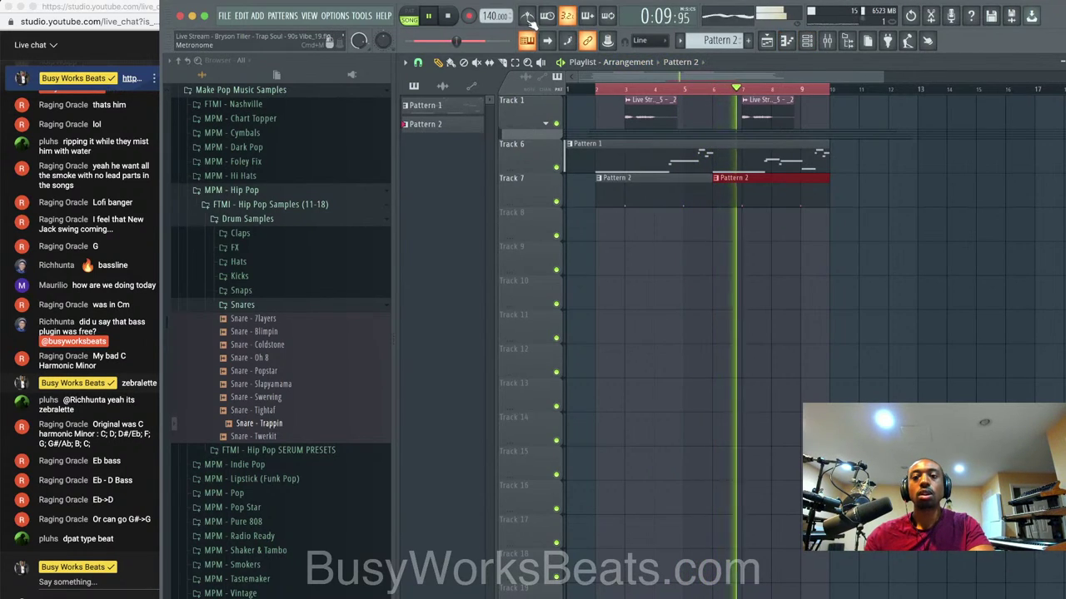
Load the Trap Closed Noize Short hi-hat into a new channel and fill every other step.
left_click(807, 43)
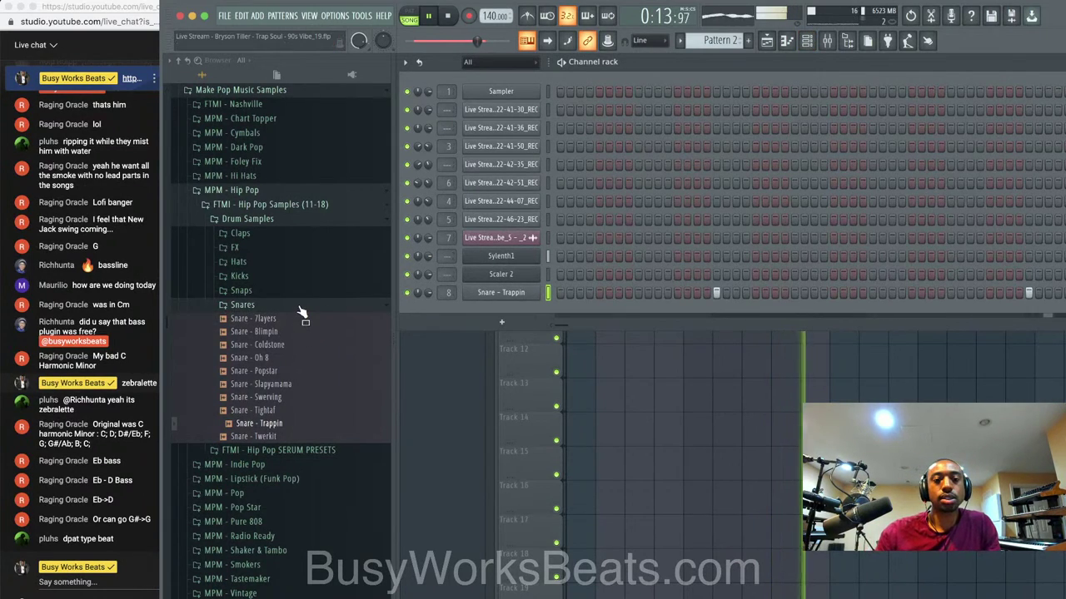
left_click(250, 260)
left_click(256, 301)
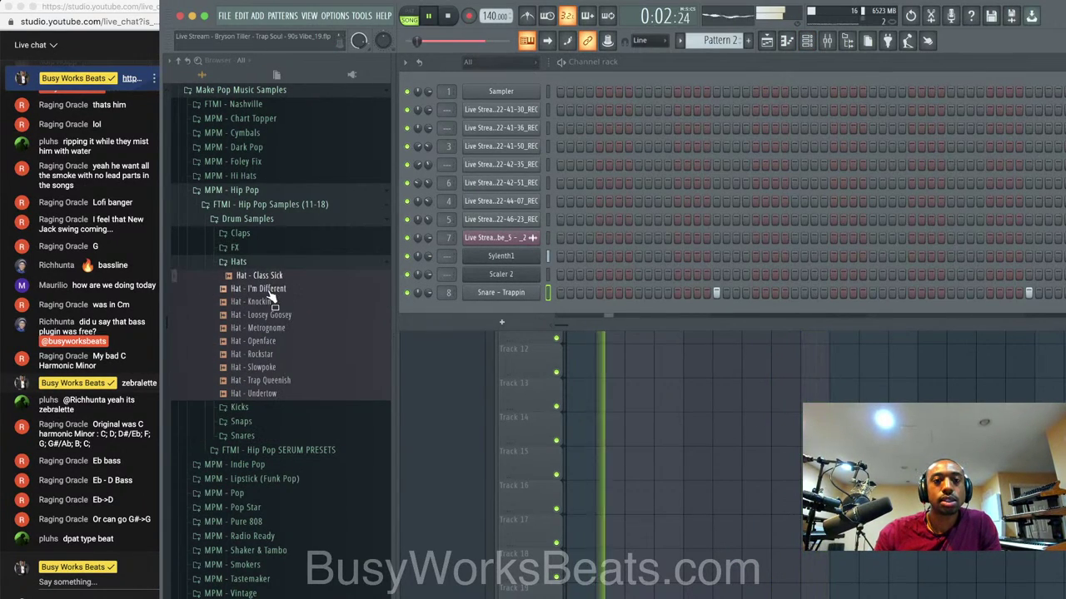
scroll(275, 304, "up", 10)
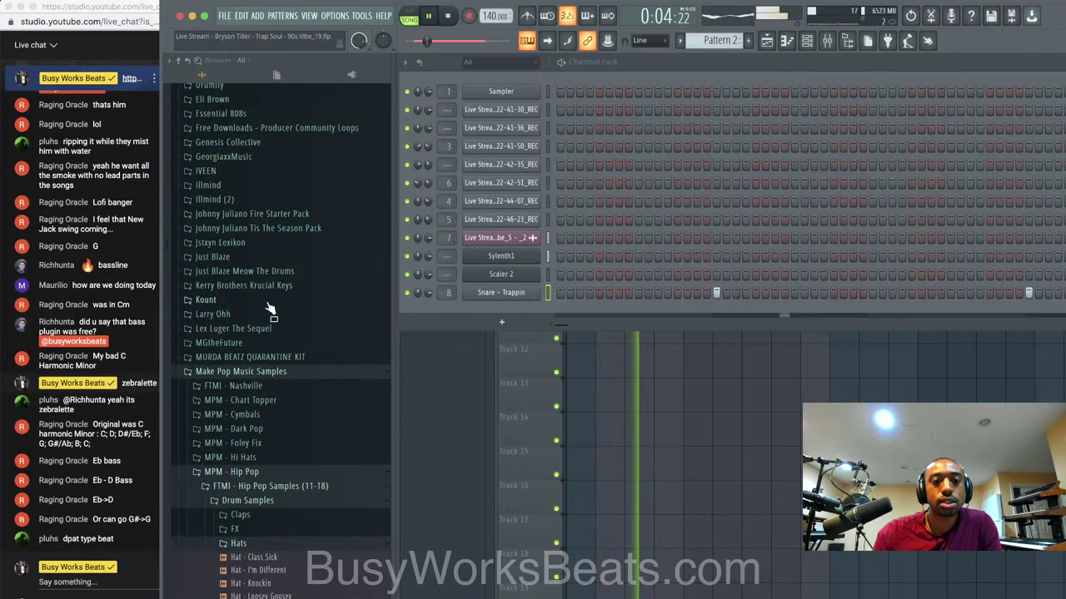
scroll(278, 271, "up", 3)
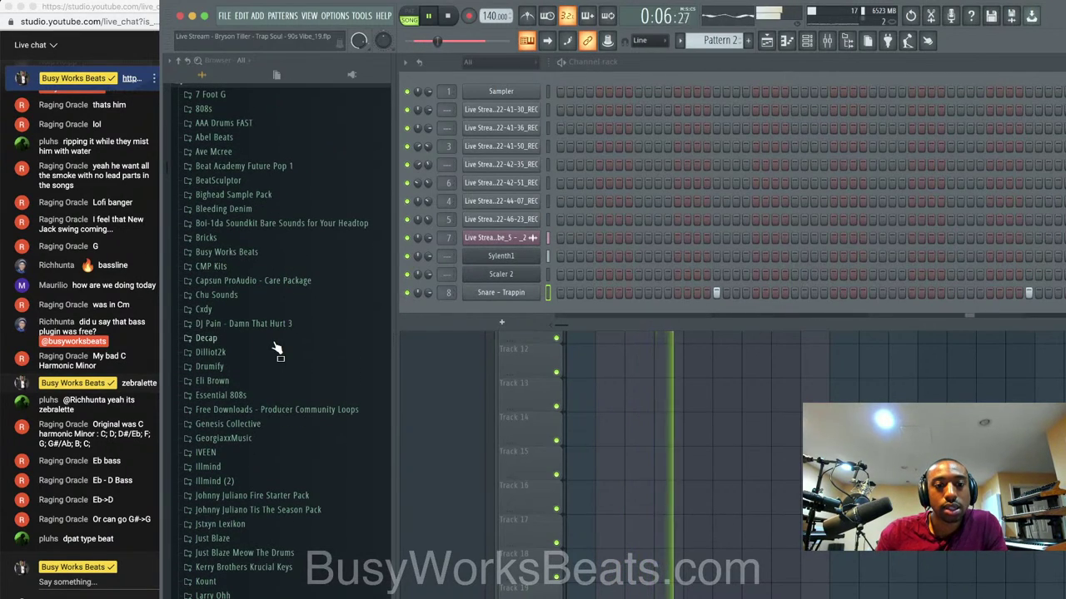
left_click(258, 395)
scroll(257, 405, "up", 2)
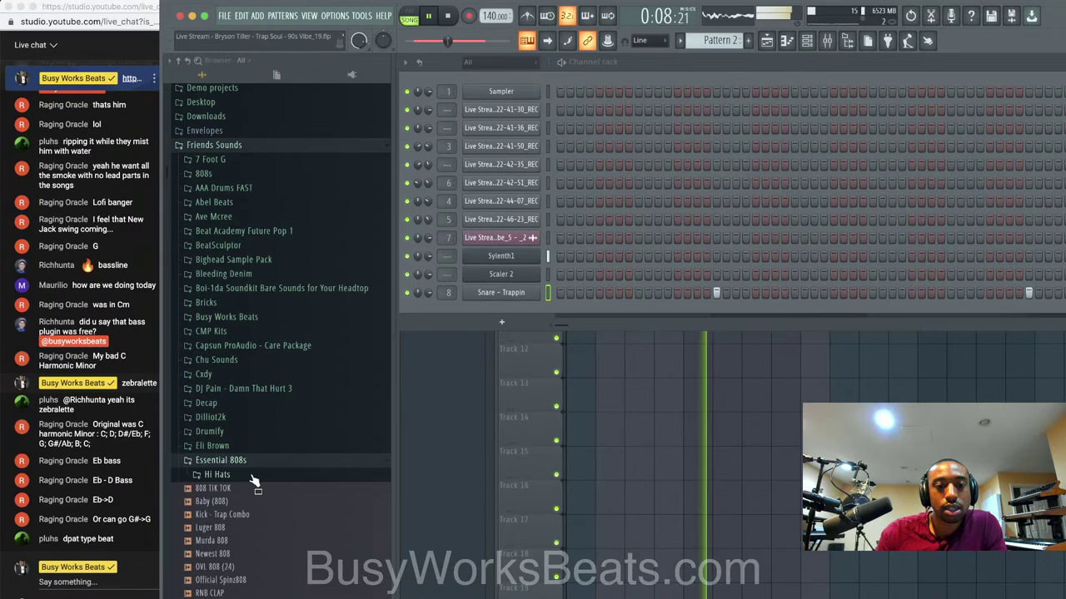
left_click(296, 472)
right_click(301, 471)
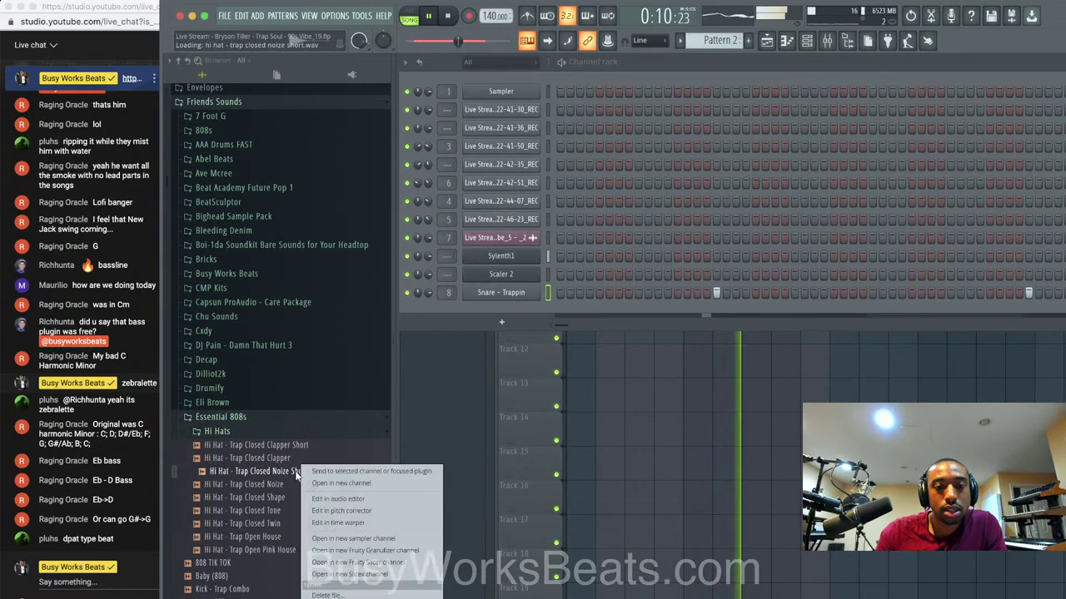
left_click(341, 483)
left_click(830, 183)
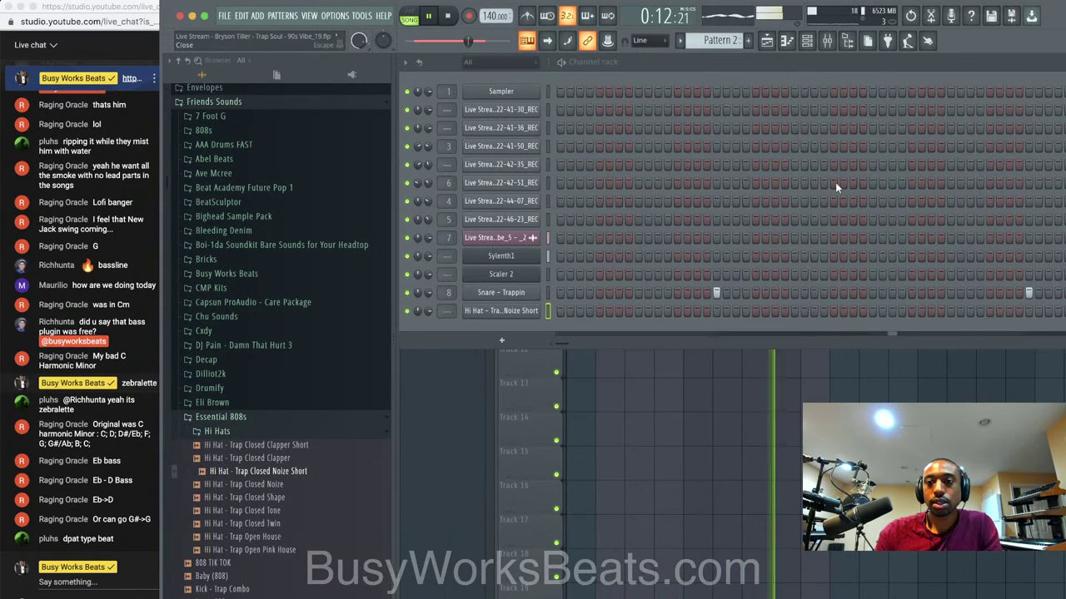
right_click(537, 310)
left_click(681, 351)
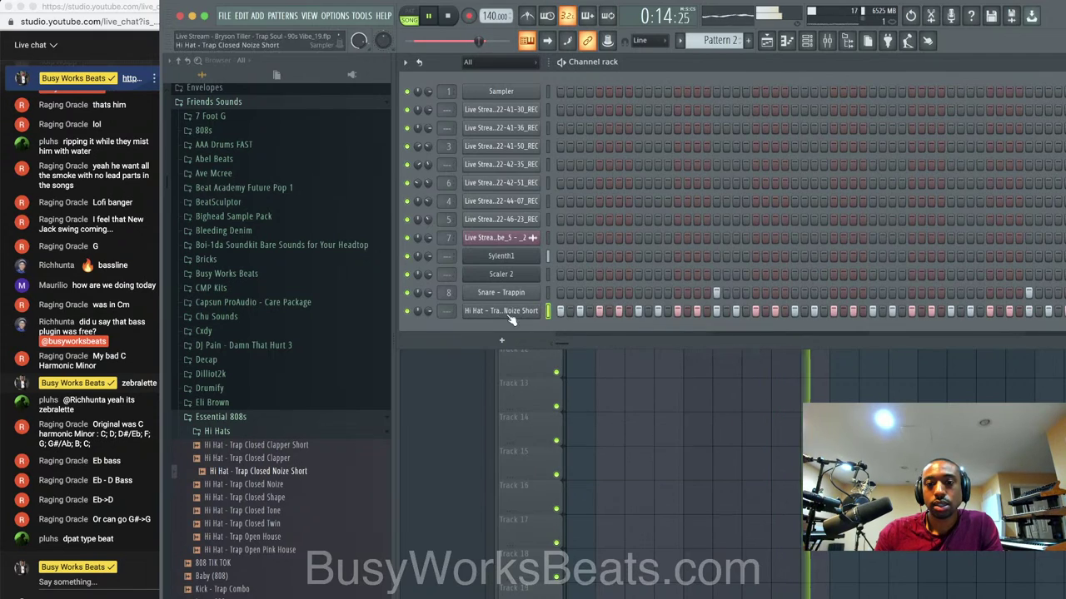
Route Sylenth1 to free mixer track 10 with Ctrl+L and save the project.
key("ctrl+s")
key("F9")
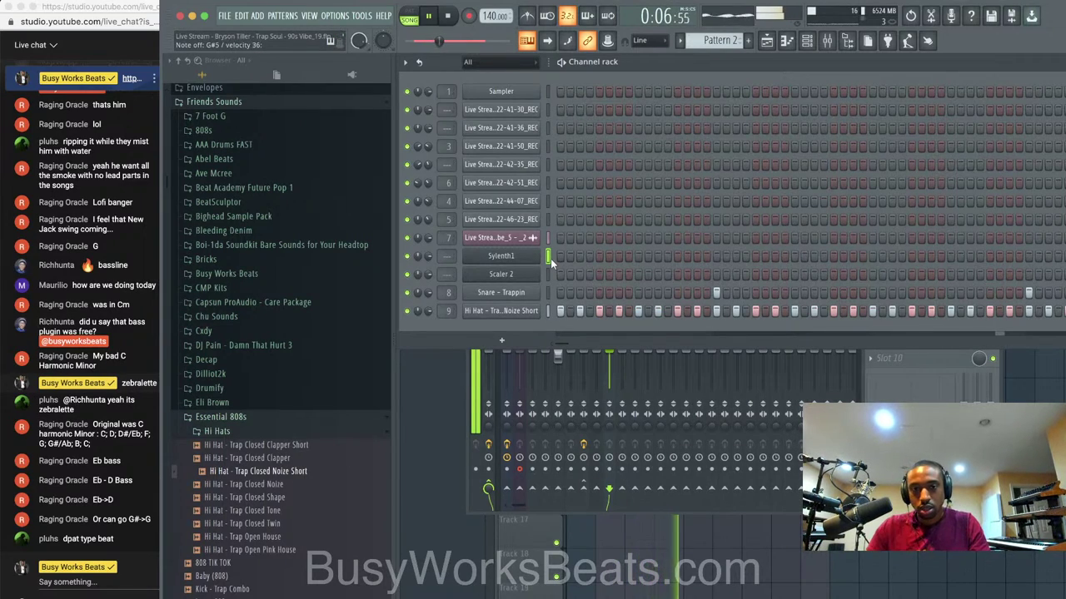
key("ctrl+l")
key("ctrl+s")
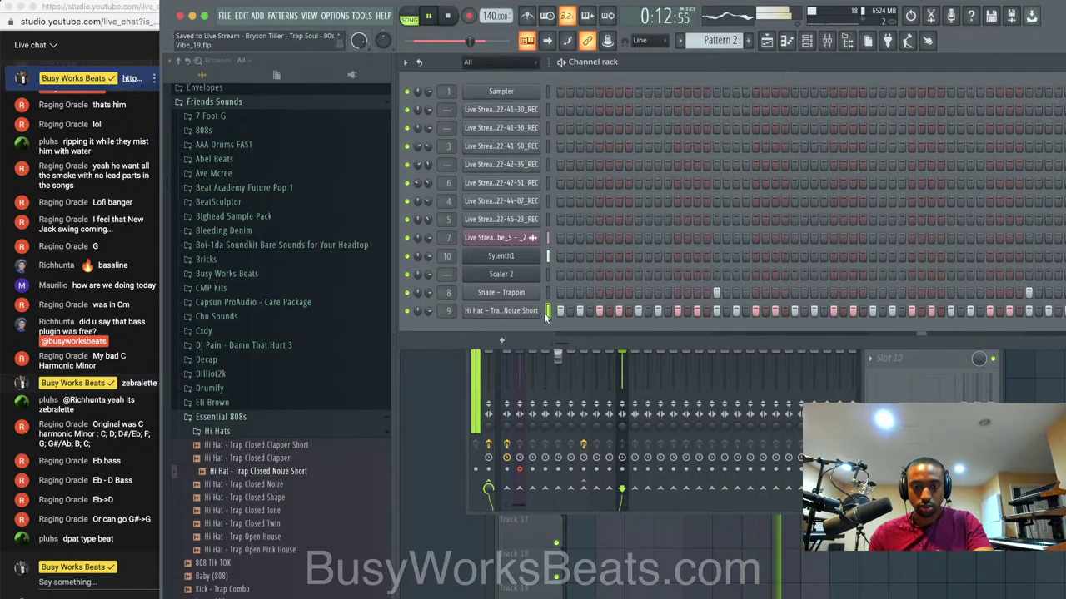
Collapse the Hi Hats folder, find the MetroBoomin 21 Savage Kit, and open BOOMIN KICK 1 in a new channel.
left_click(312, 434)
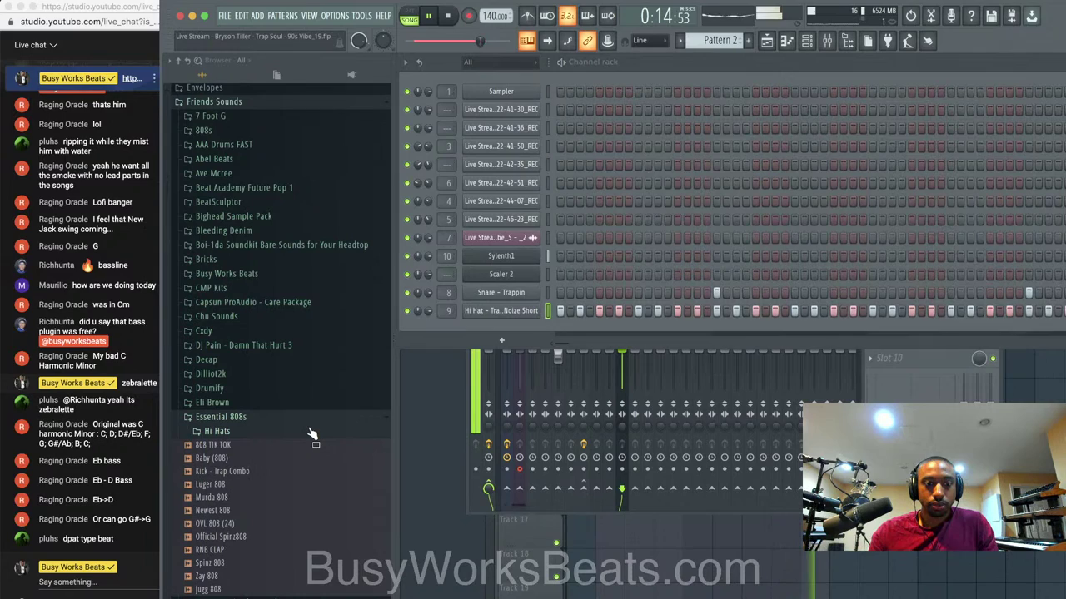
scroll(312, 434, "down", 2)
scroll(283, 420, "down", 2)
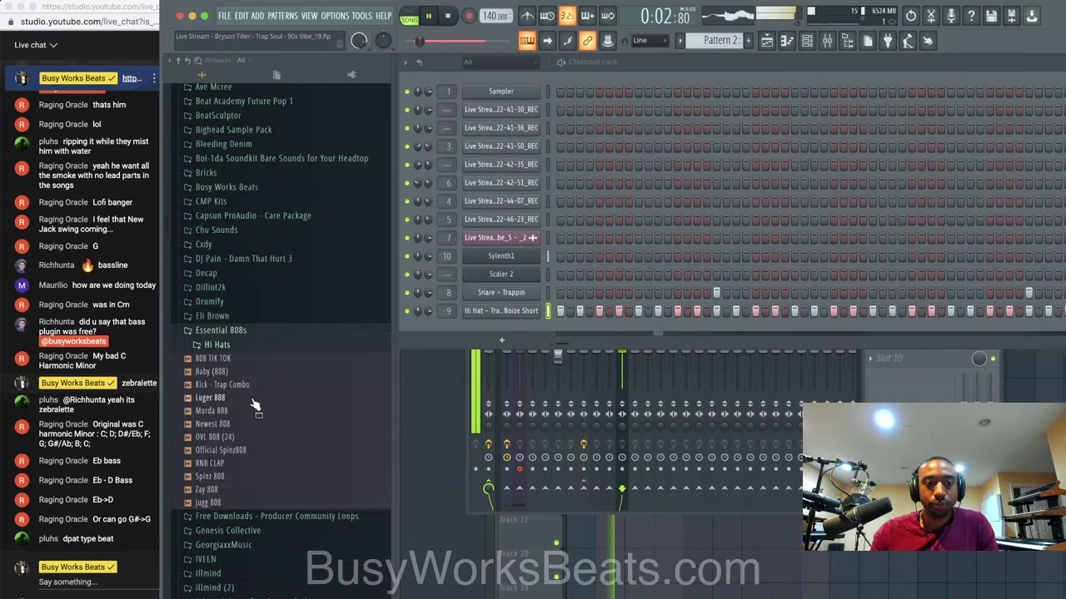
left_click(283, 317)
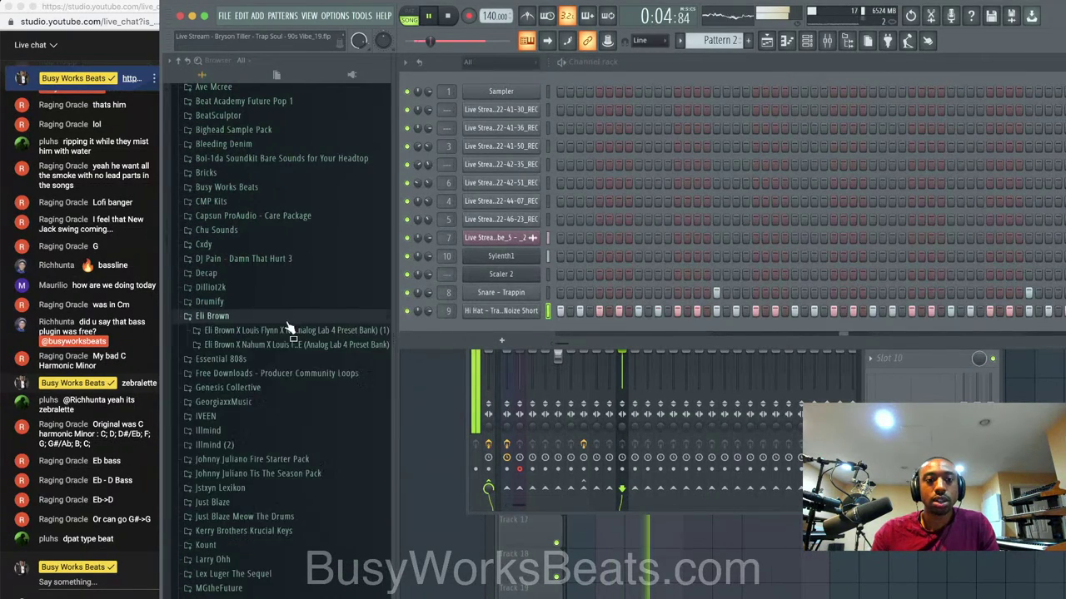
scroll(287, 345, "down", 10)
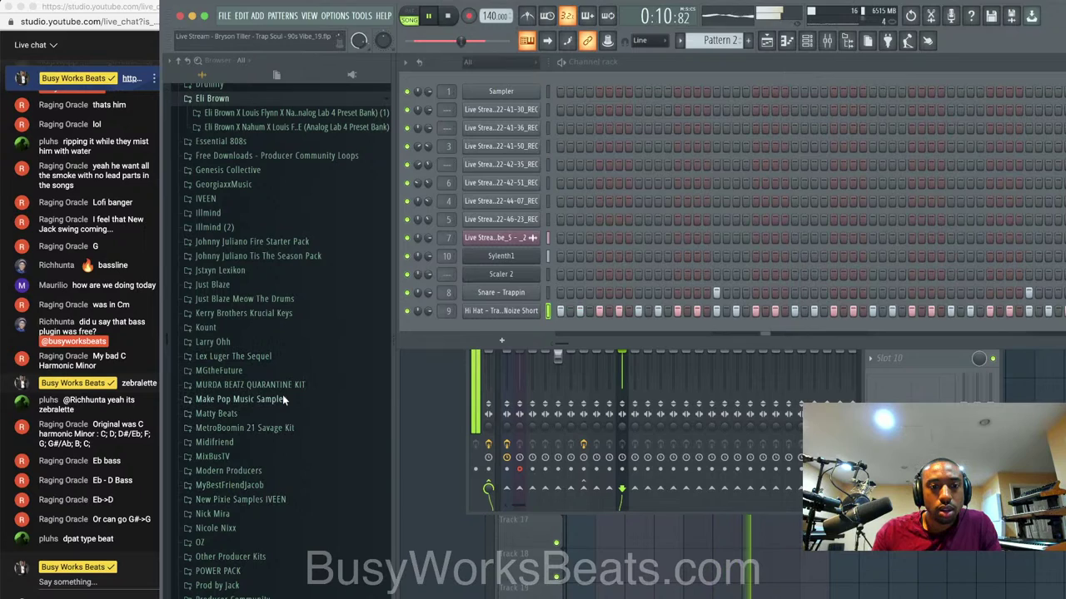
scroll(272, 399, "down", 1)
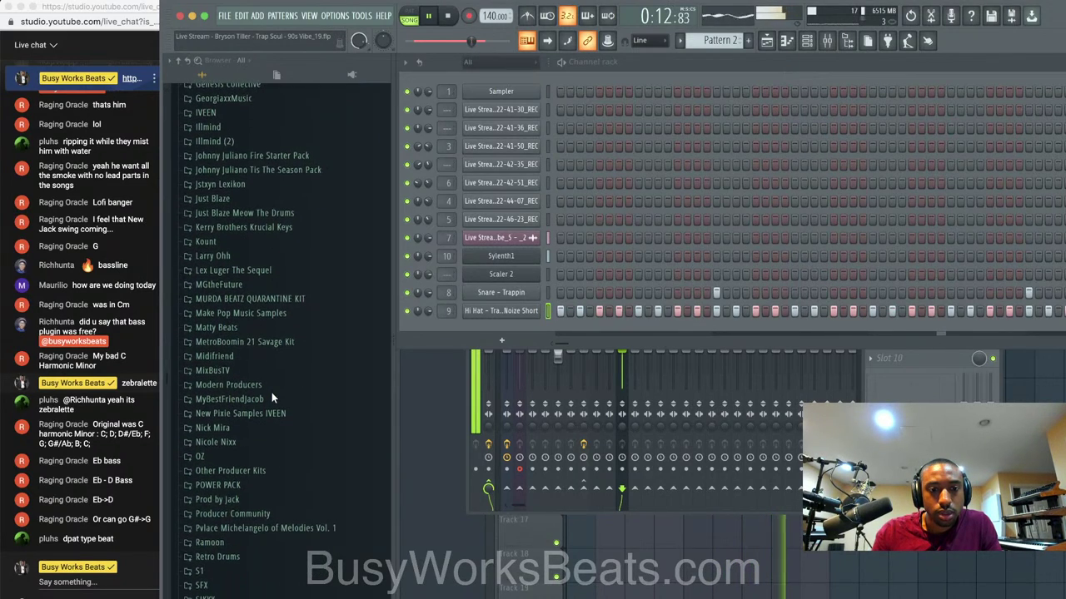
left_click(271, 340)
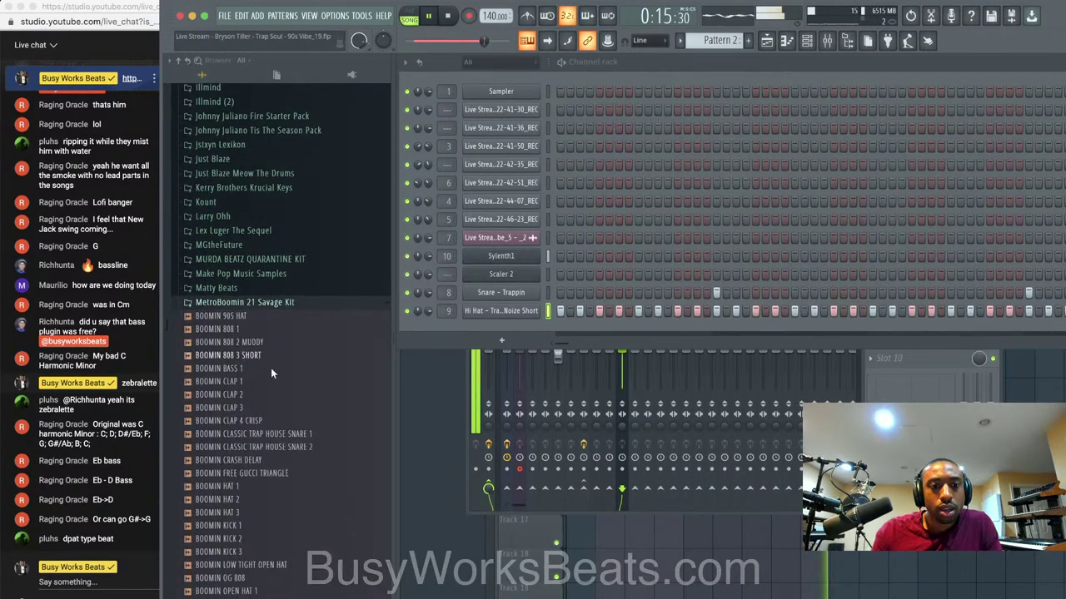
right_click(252, 525)
left_click(286, 506)
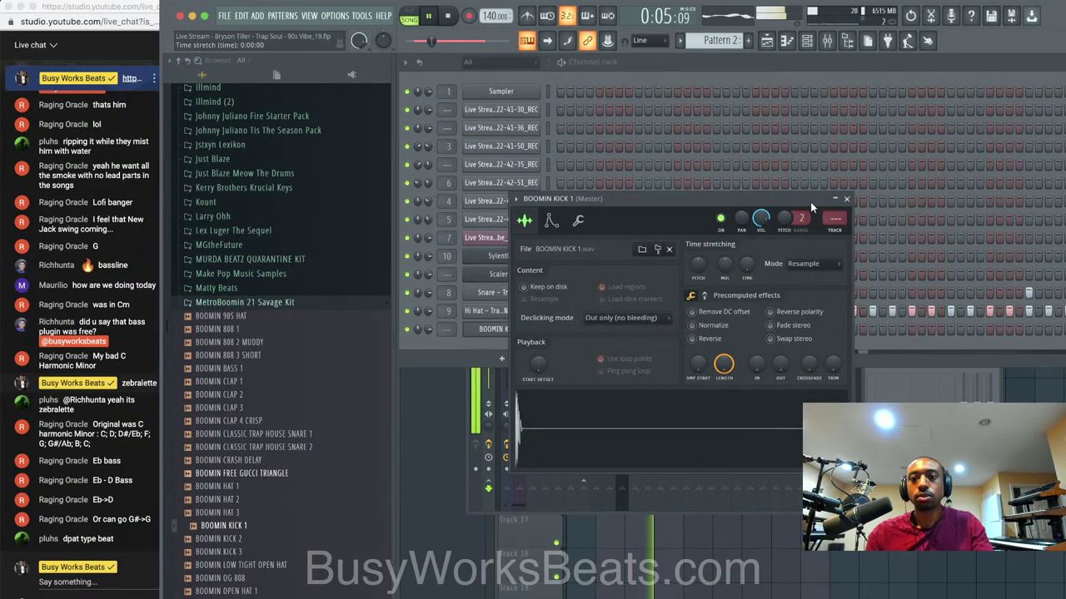
Put Fruity parametric EQ 2 on the VOX track with a high-shelf cut near 3788 Hz.
key("ctrl+l")
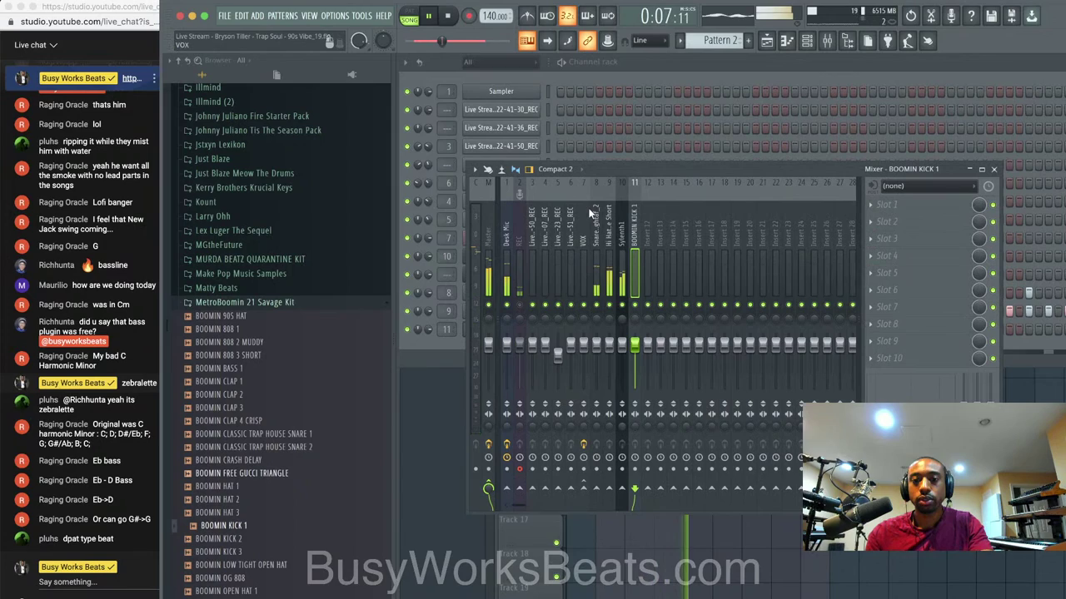
left_click(583, 243)
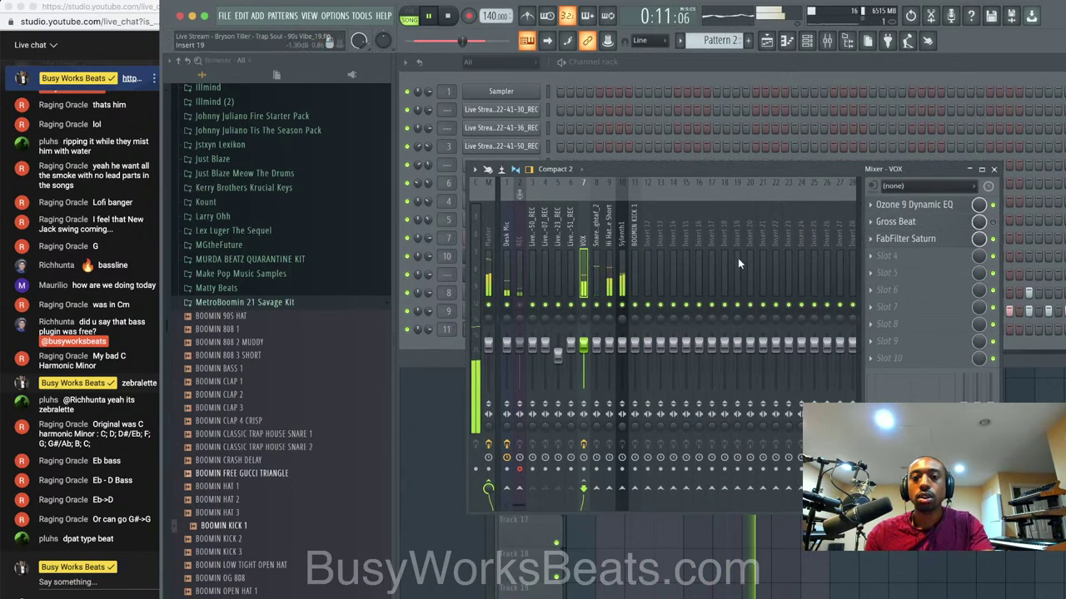
left_click(920, 256)
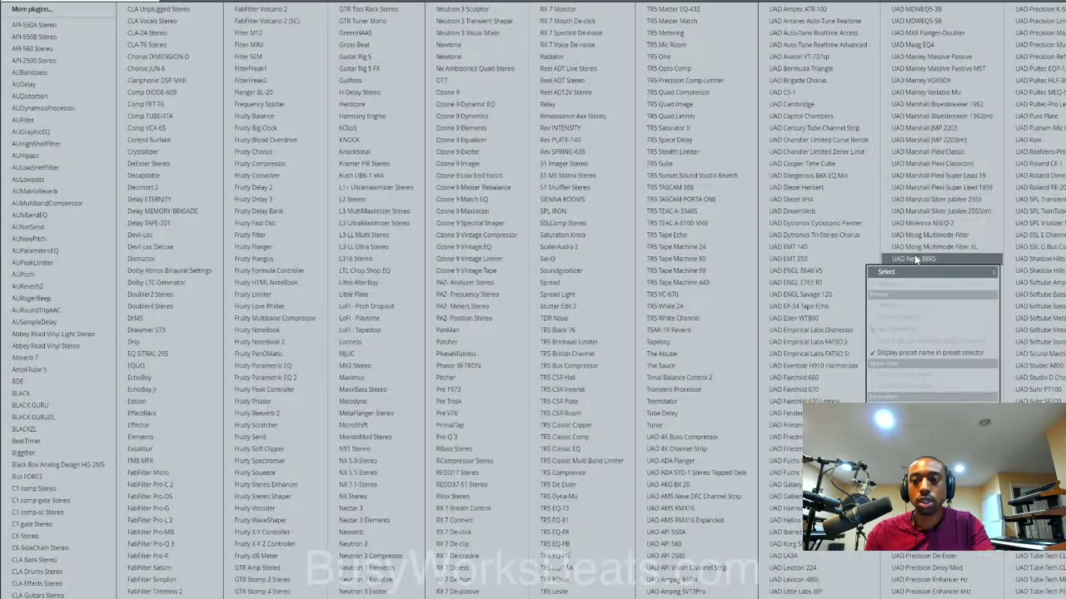
left_click(304, 379)
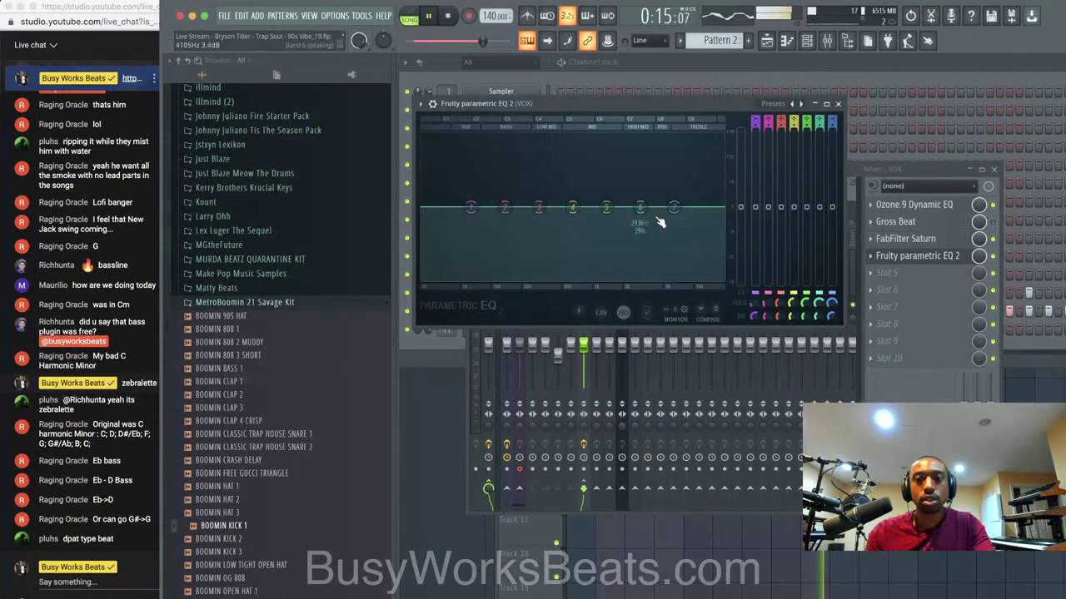
left_click_drag(674, 206, 649, 262)
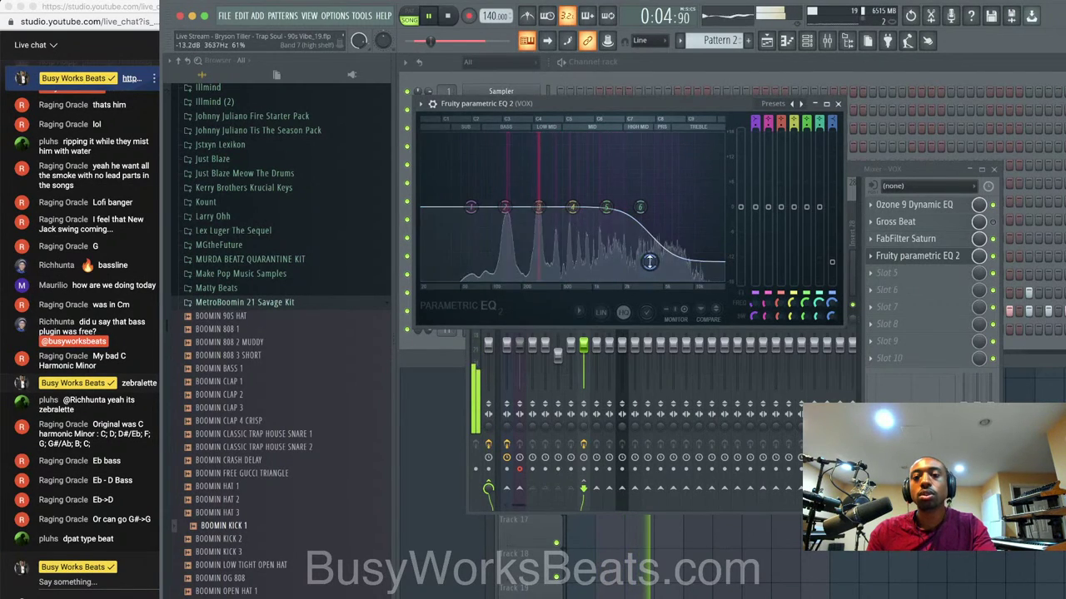
left_click(838, 104)
key("super+s")
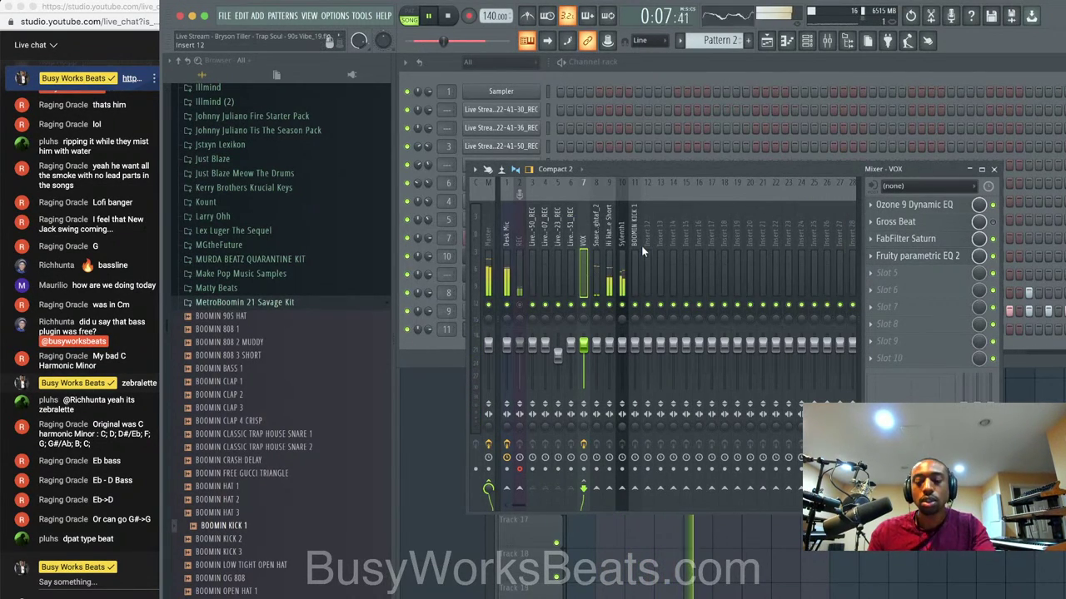
key("alt+Right")
key("alt+Right")
key("alt+Right")
key("alt+Right")
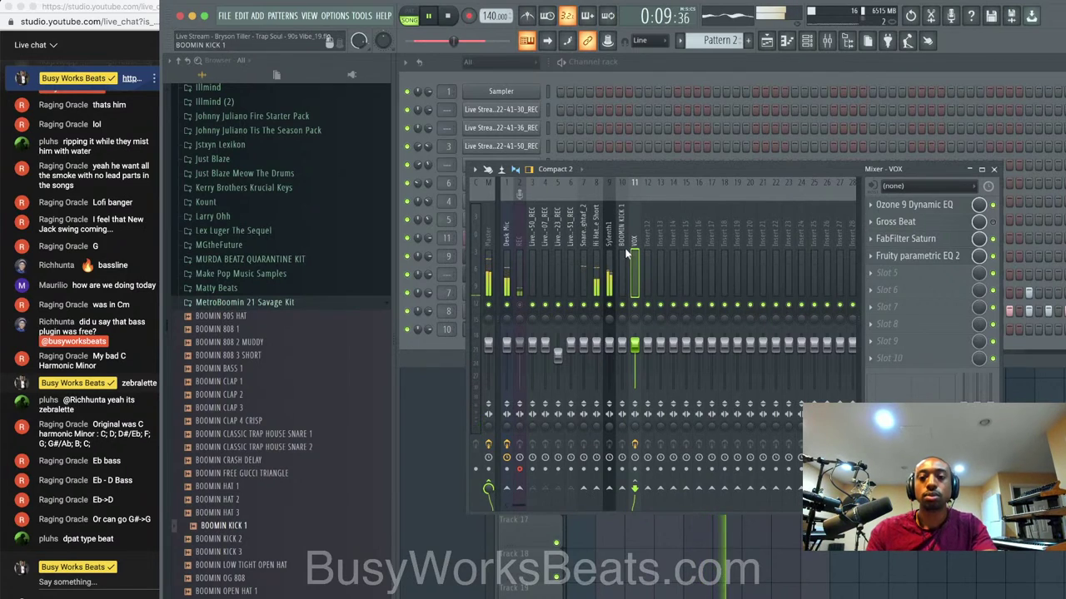
Rename mixer insert 12 to REVERB.
left_click(647, 242)
right_click(647, 239)
left_click(698, 194)
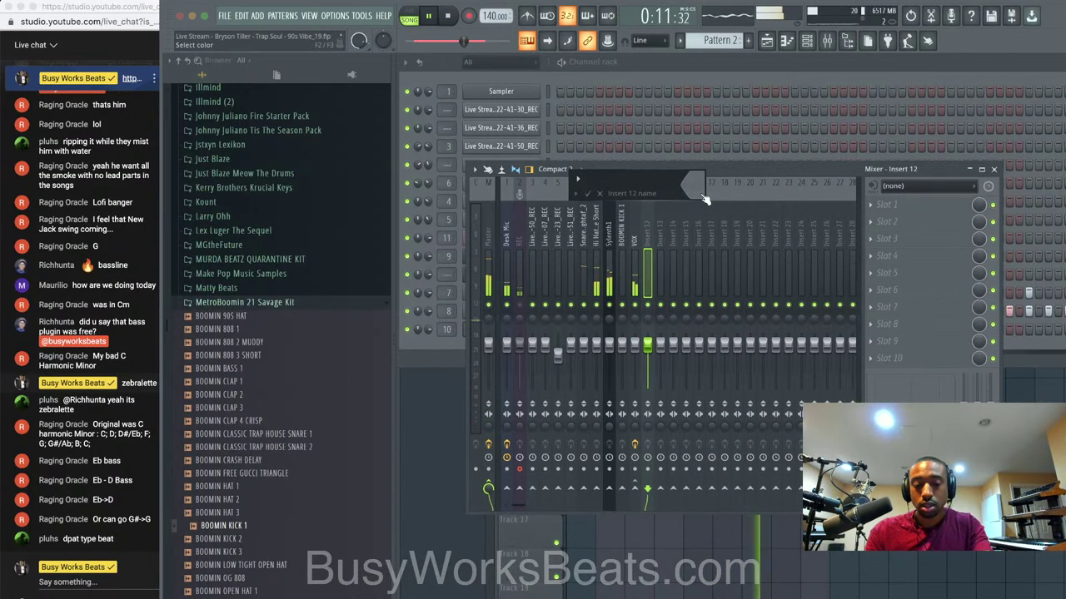
type("REVERB")
key("Return")
Load FabFilter Pro-R in the first slot of REVERB, then close the mixer and return to the playlist.
left_click(906, 206)
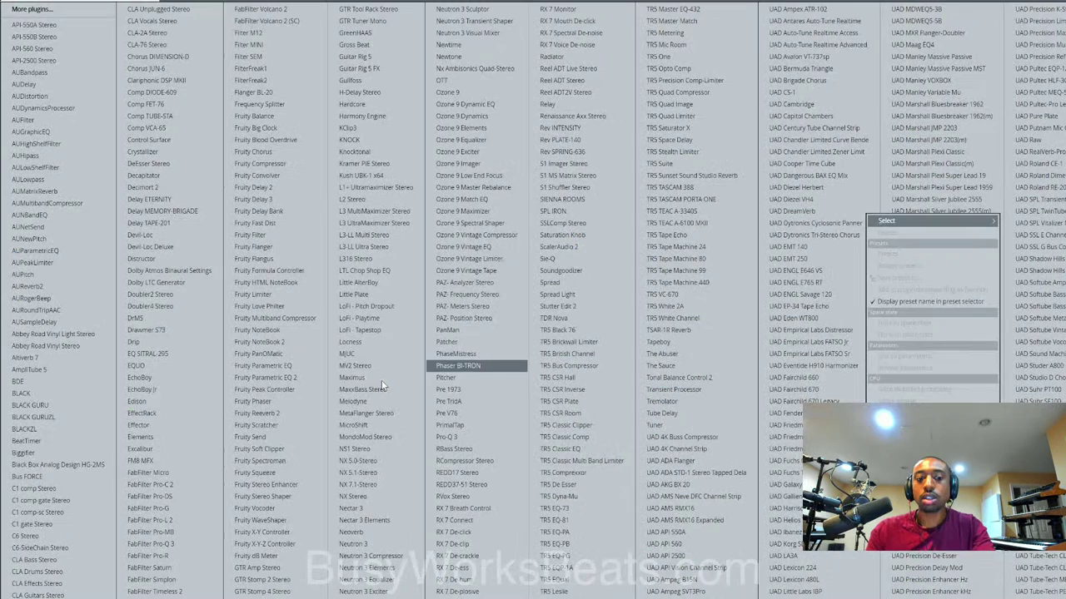
left_click(184, 557)
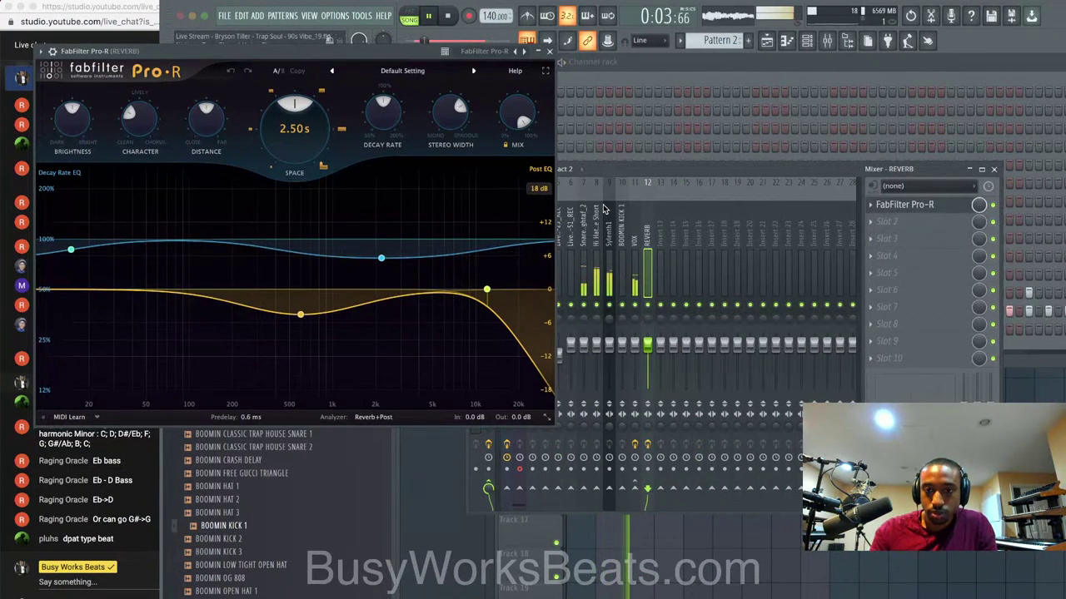
left_click(632, 231)
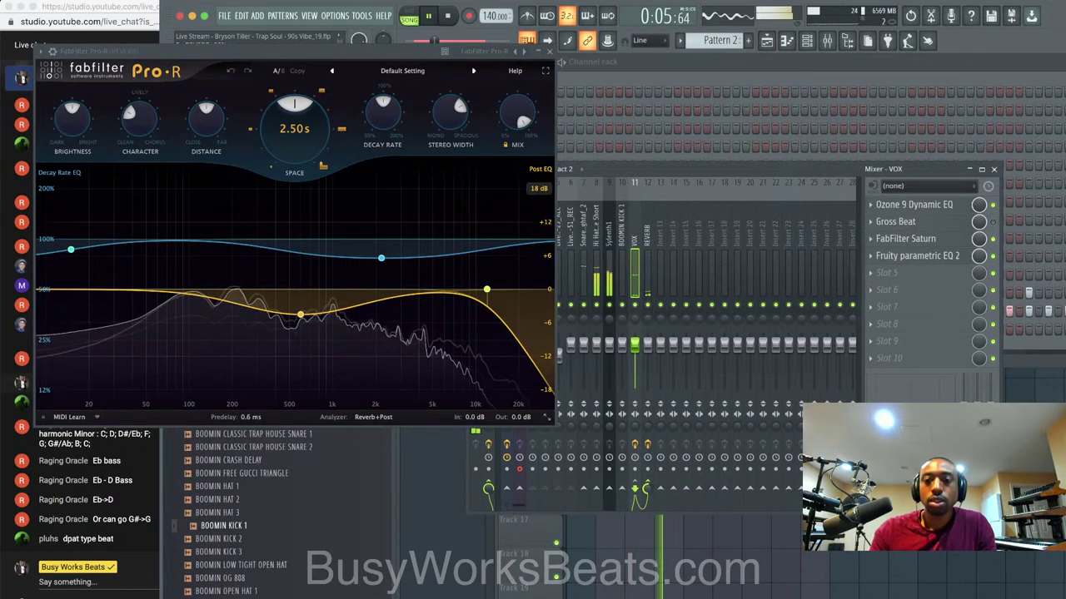
left_click(549, 51)
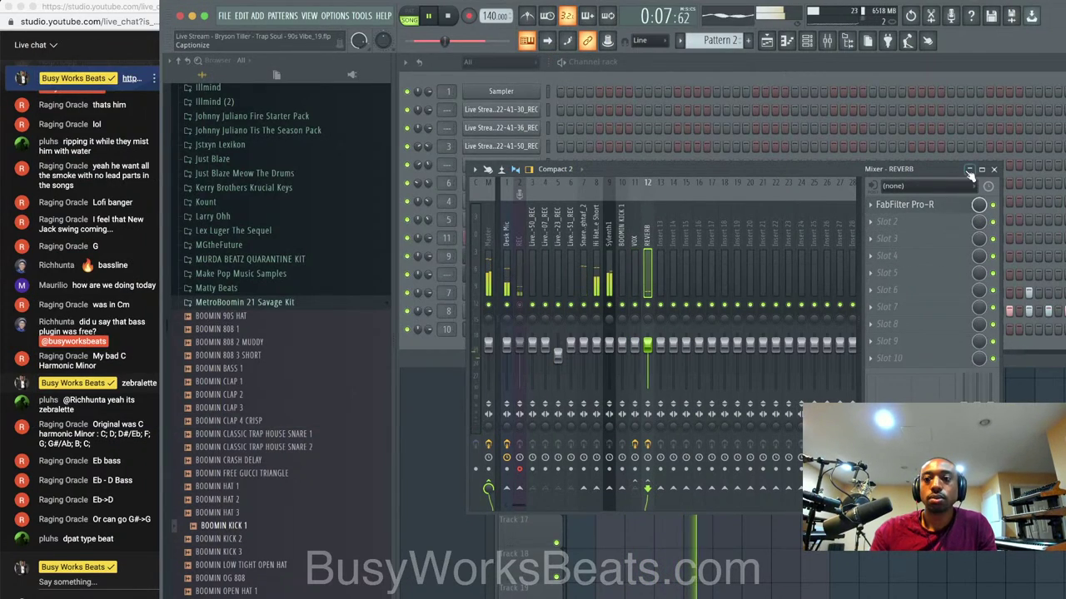
left_click(994, 170)
left_click(809, 479)
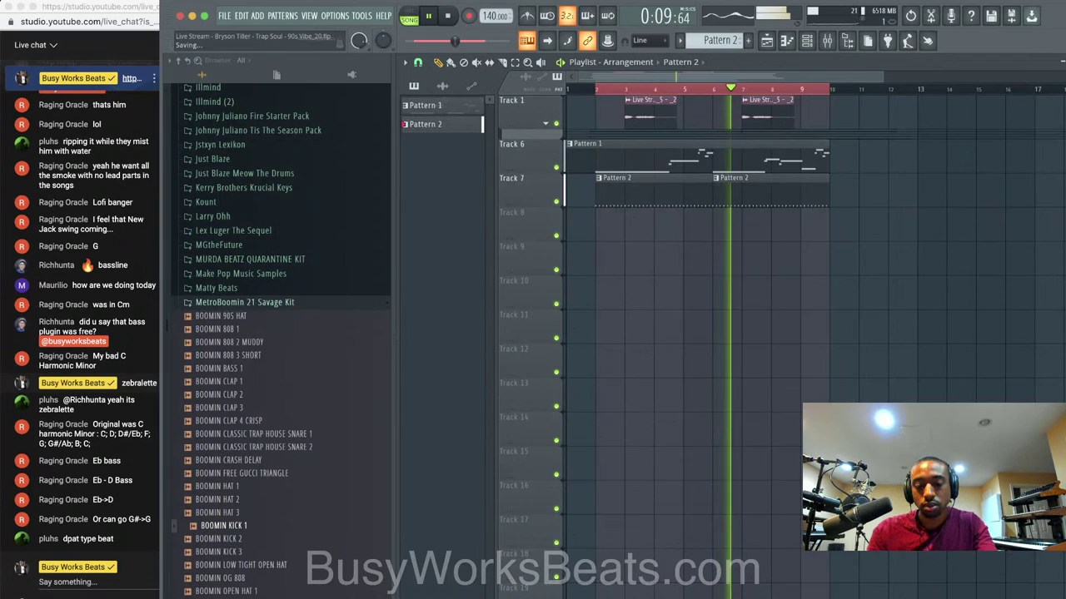
Restart playback and add four kick steps on the BOOMIN KICK 1 row.
left_click(806, 42)
key("space")
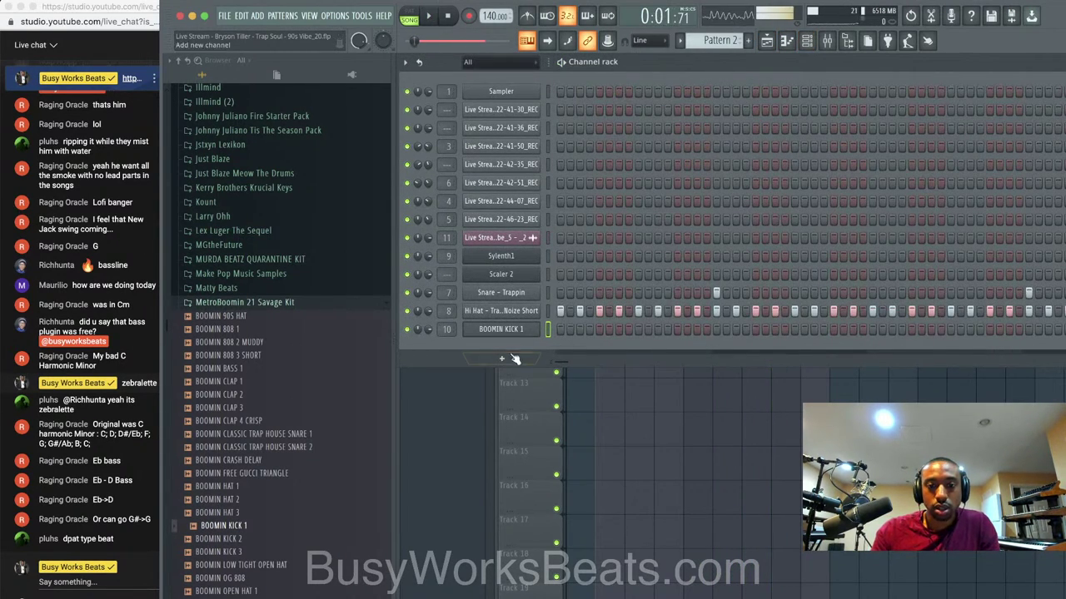
left_click(515, 358)
left_click(453, 344)
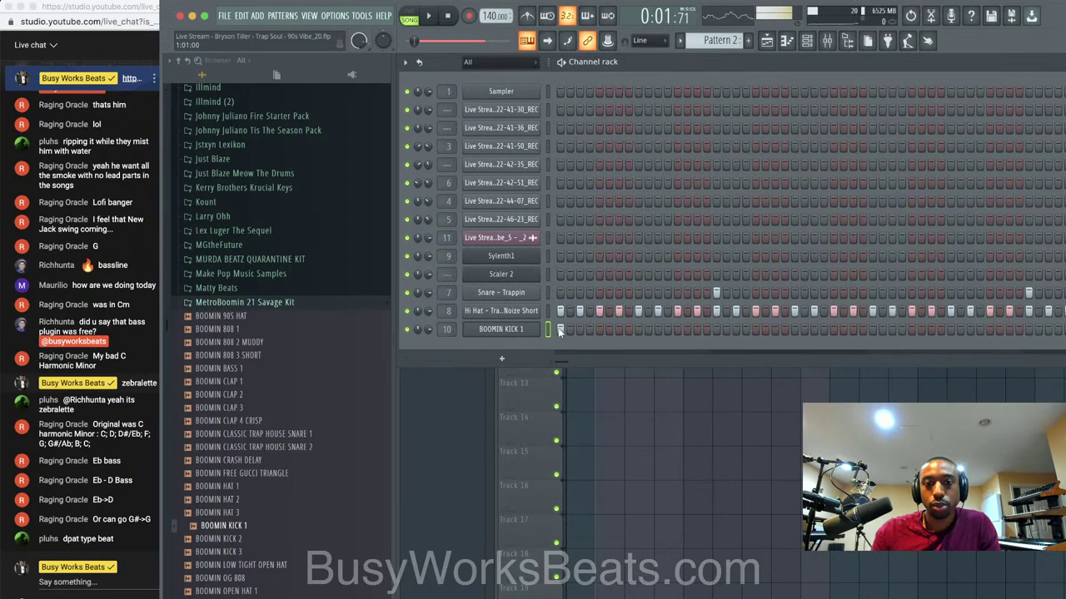
key("space")
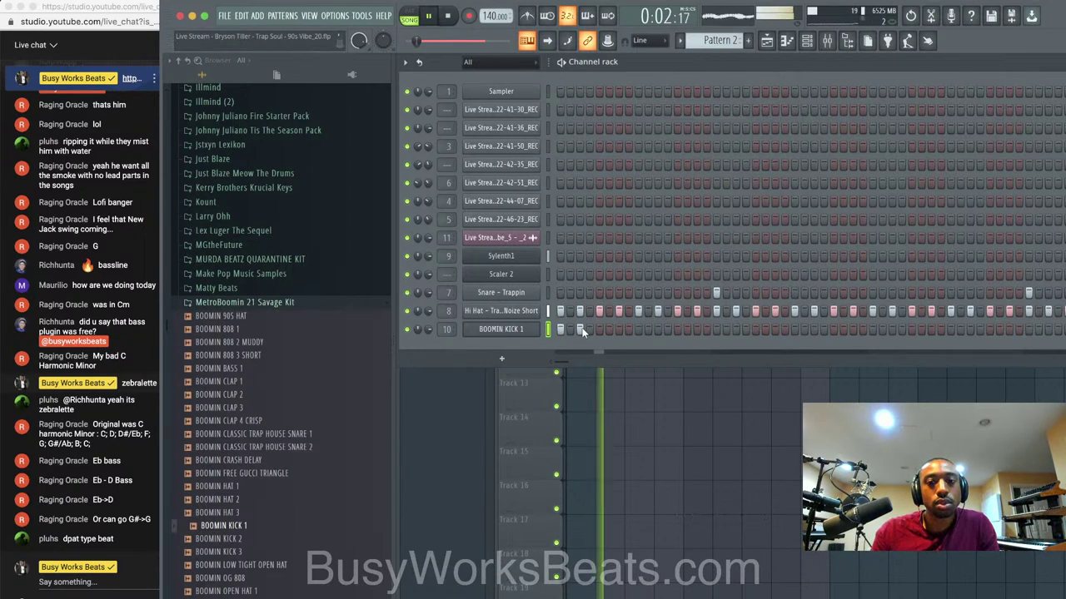
left_click(678, 329)
left_click(696, 329)
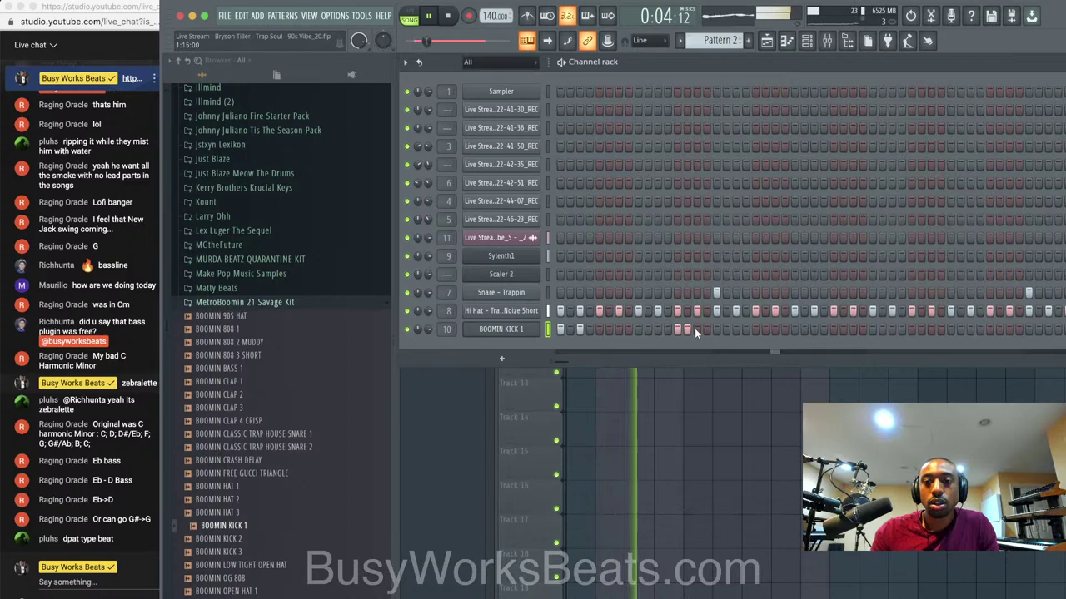
left_click(871, 330)
left_click(890, 330)
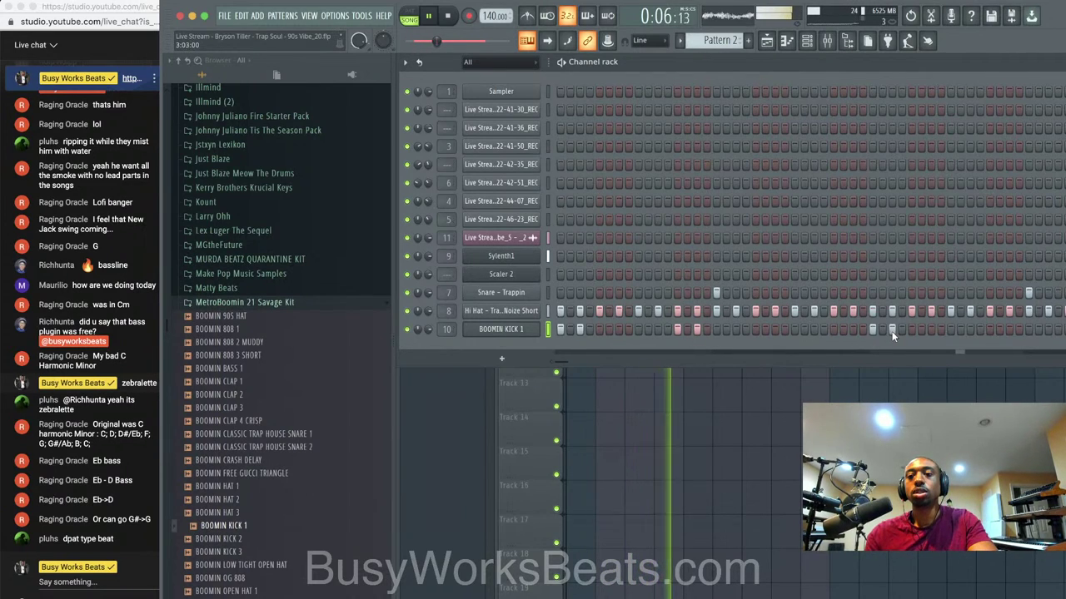
Hide the browser, shift an early kick one step later, and add three kicks toward the end.
left_click(848, 41)
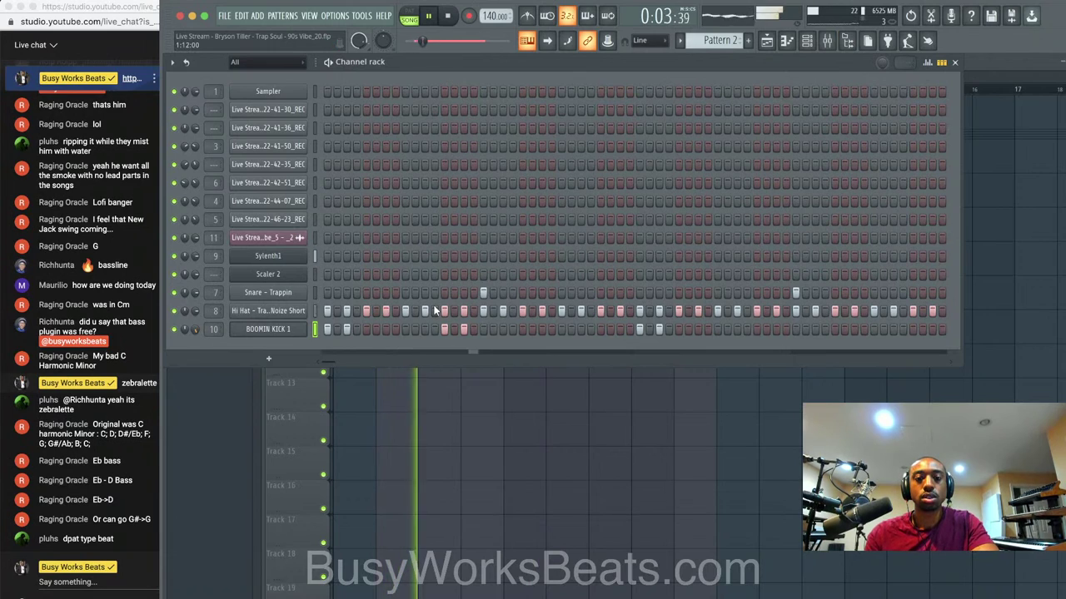
right_click(465, 330)
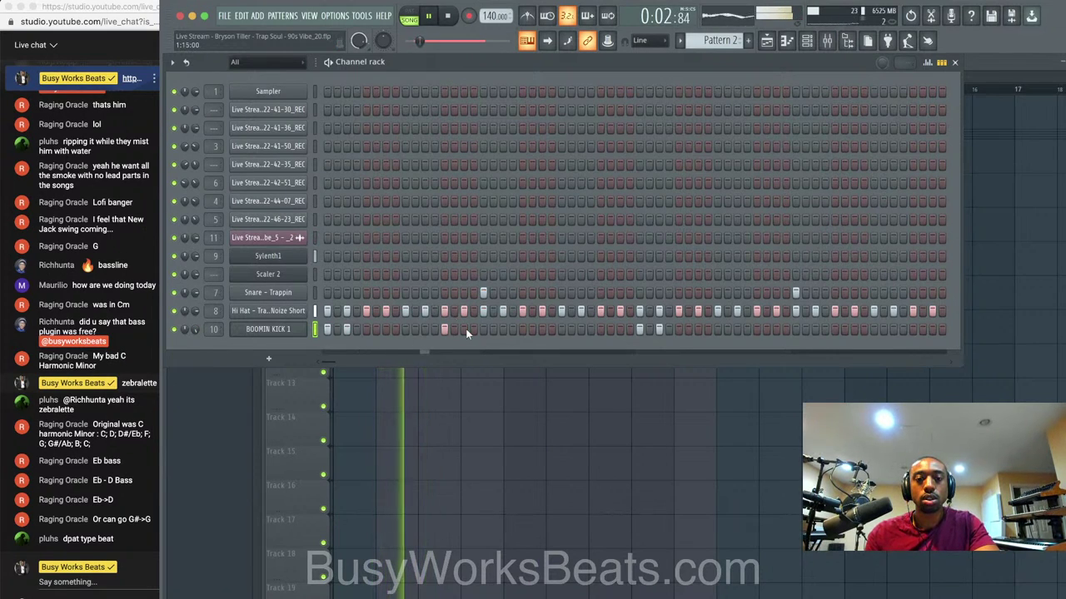
left_click(464, 330)
right_click(445, 330)
key("super+s")
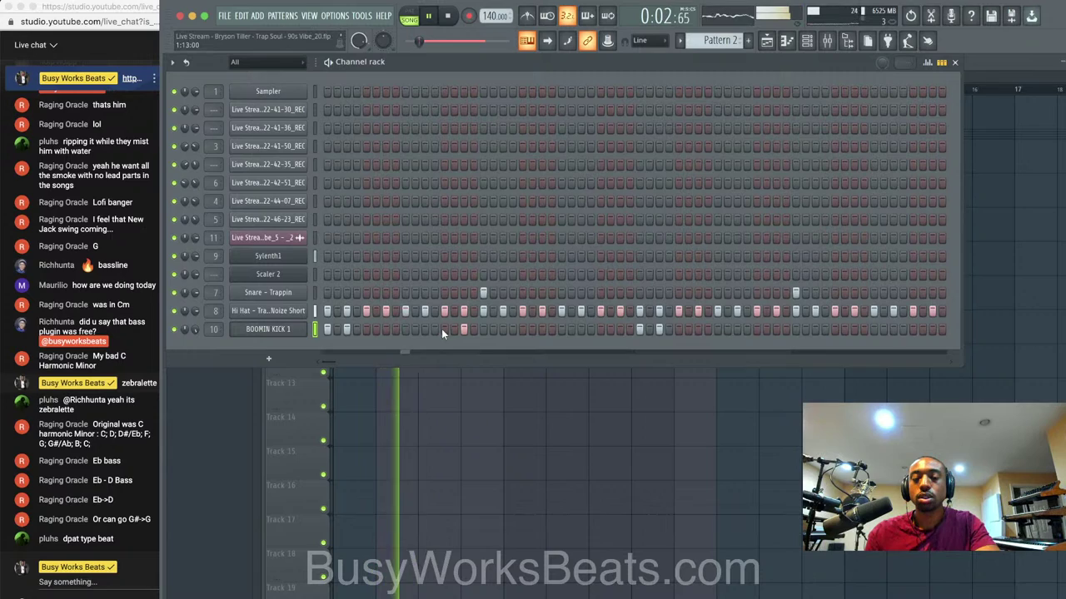
left_click(775, 330)
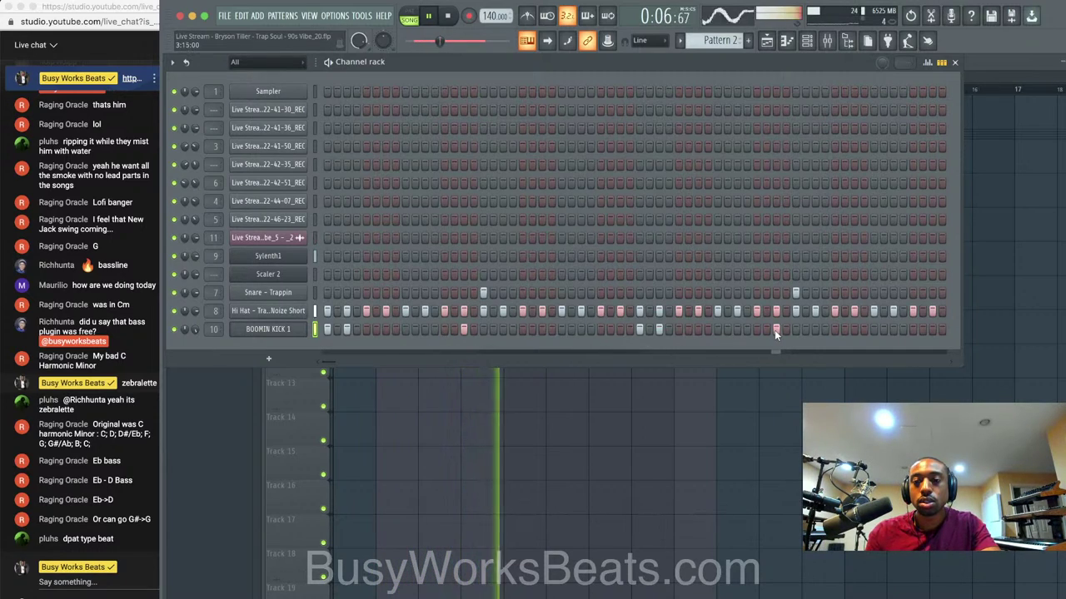
left_click(892, 329)
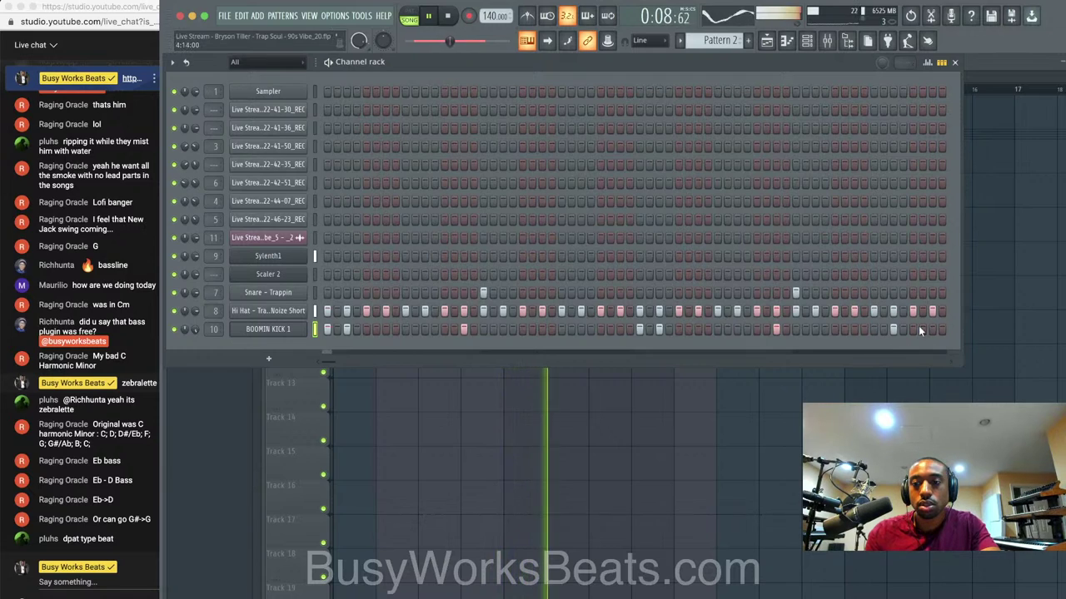
left_click(932, 330)
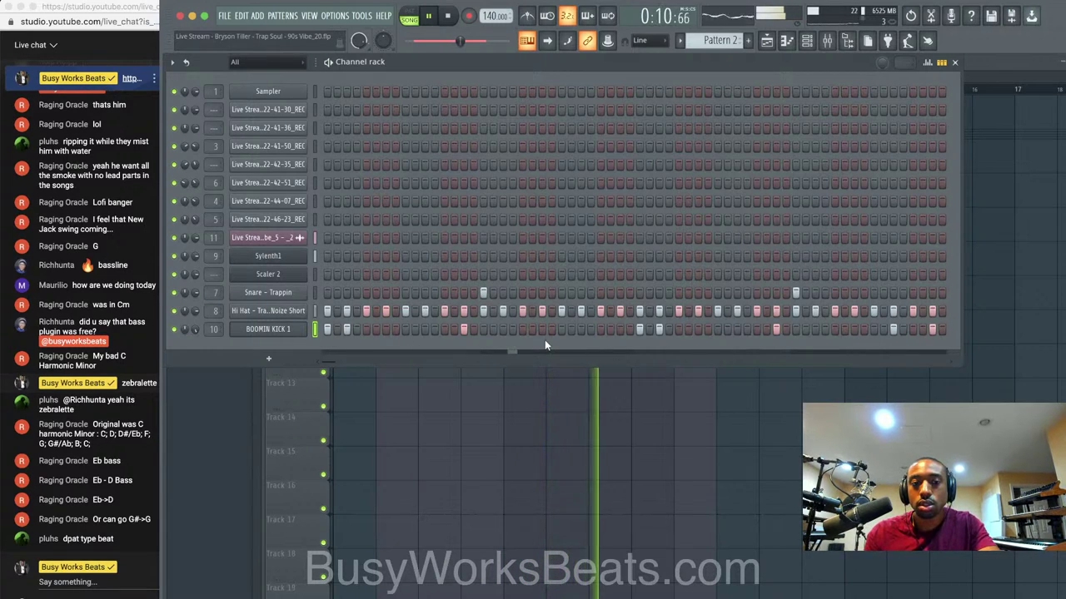
left_click(268, 256)
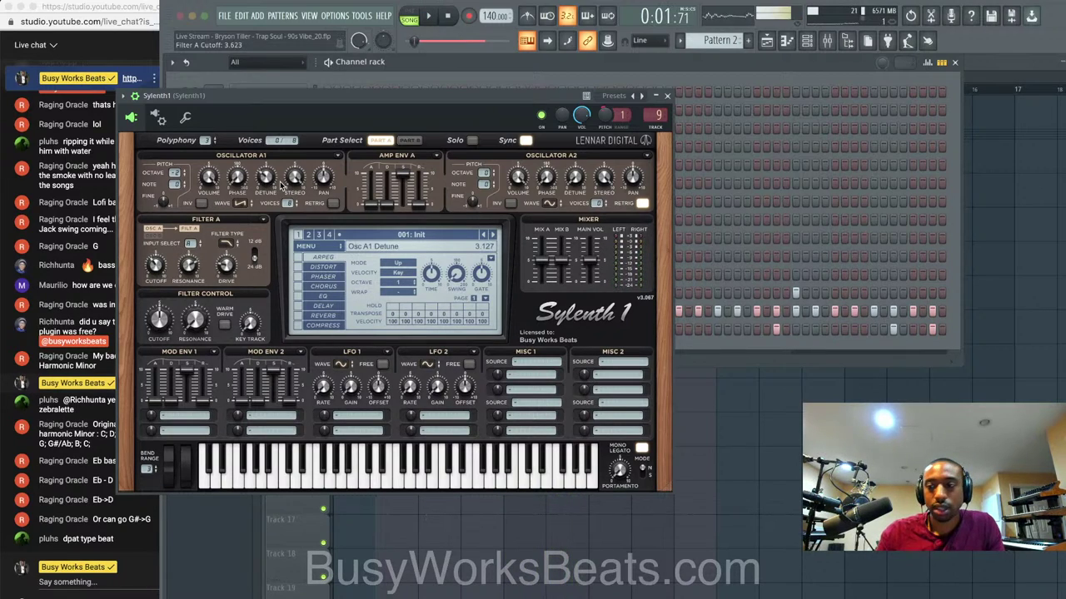
Lower Sylenth1's oscillator A1 detune to about 1.4, raise Filter A resonance to about 8.65, then close it.
left_click_drag(266, 179, 266, 187)
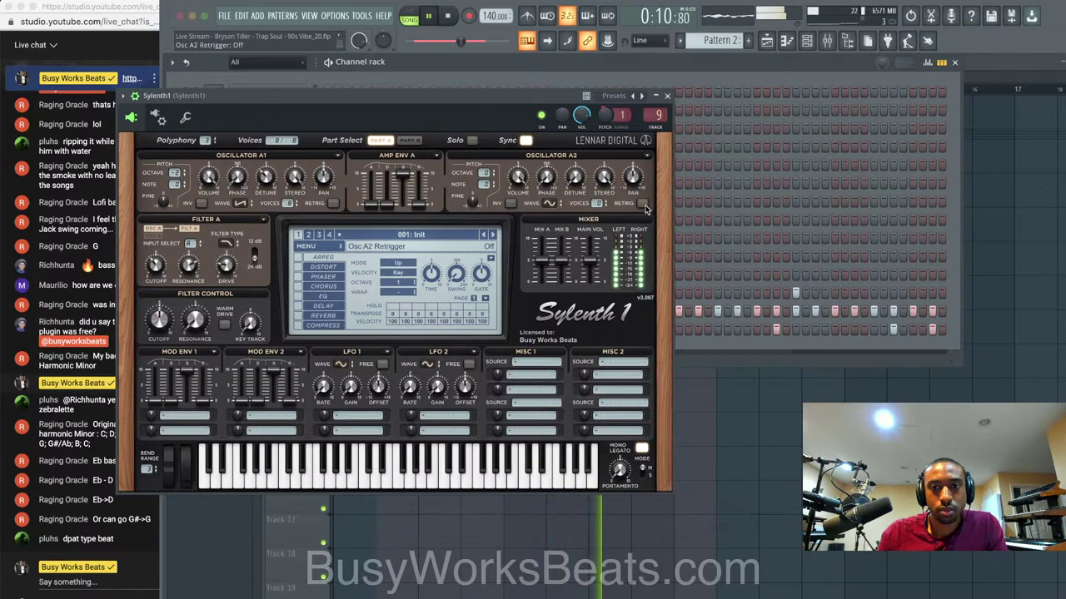
left_click_drag(265, 181, 263, 217)
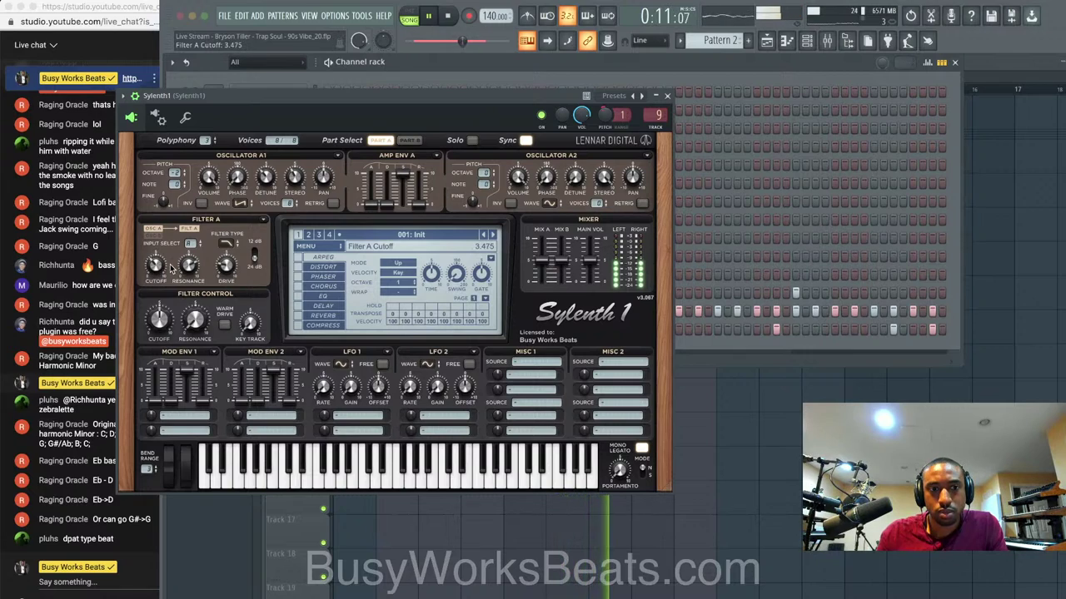
left_click_drag(200, 273, 190, 252)
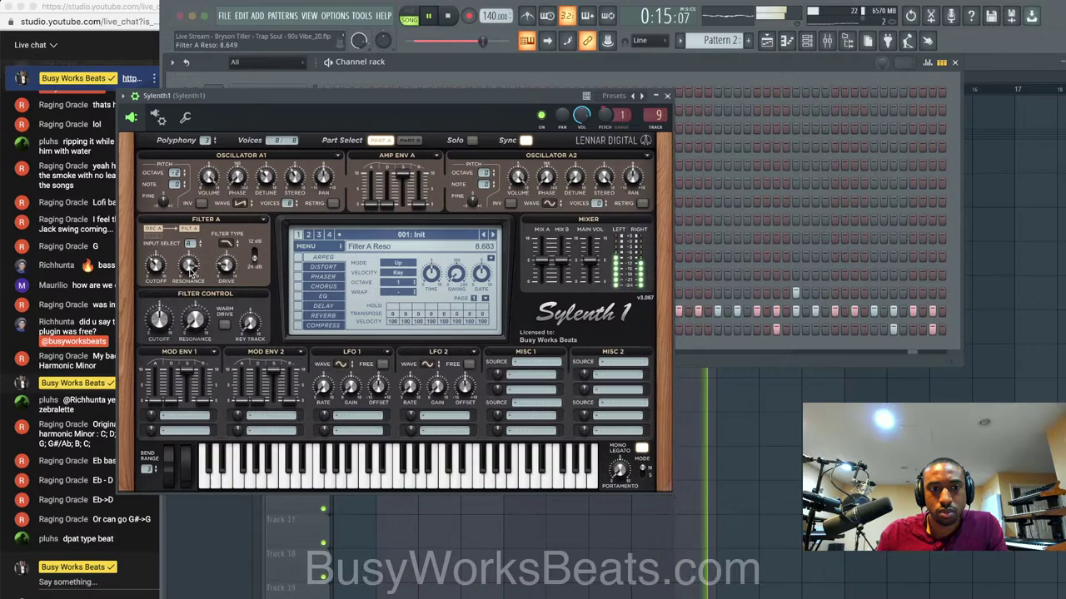
left_click(667, 97)
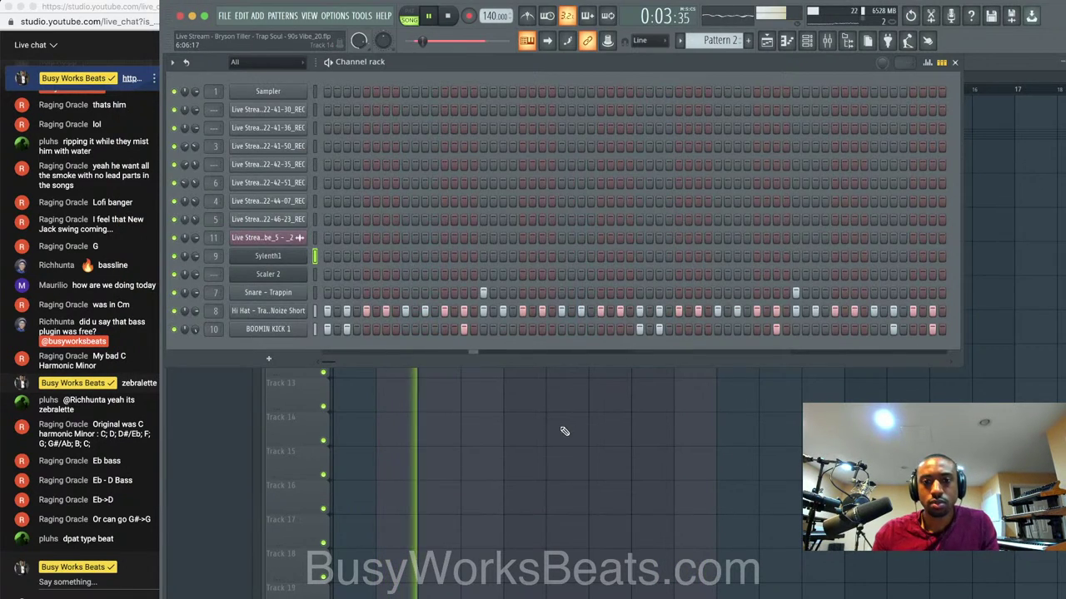
In the Hi Hat - Trap Closed Noize Short channel's wrench tab, lower Mod X to about -14%.
key("F6")
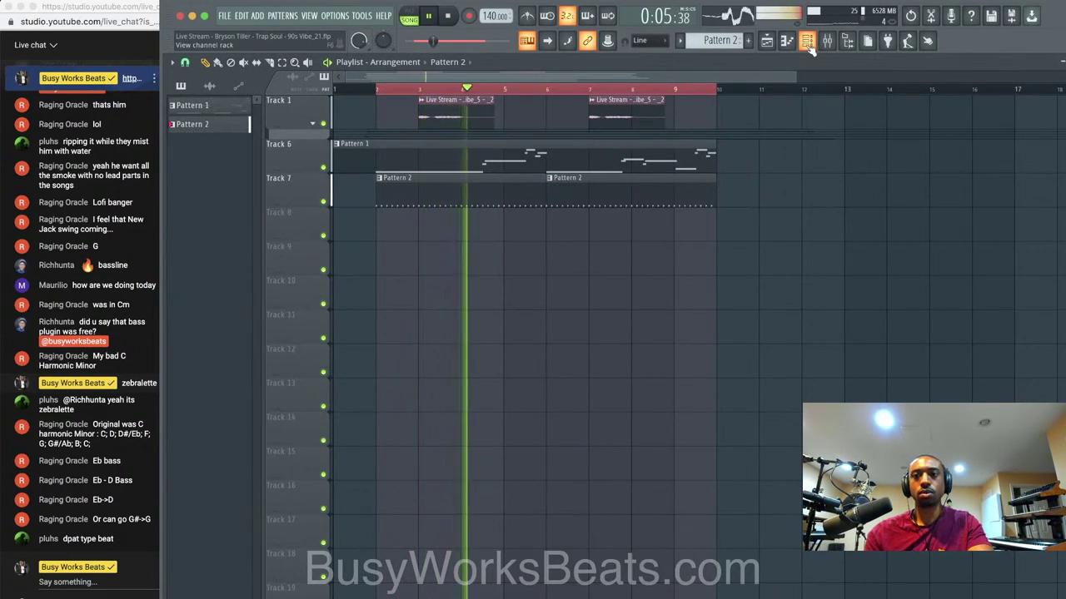
key("F6")
left_click(268, 311)
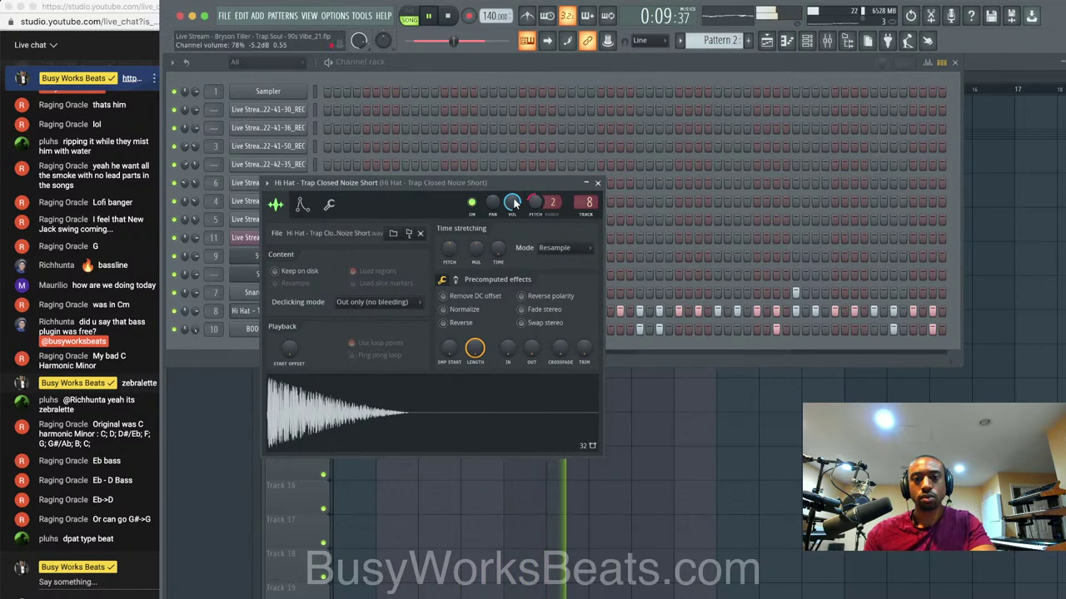
left_click(330, 205)
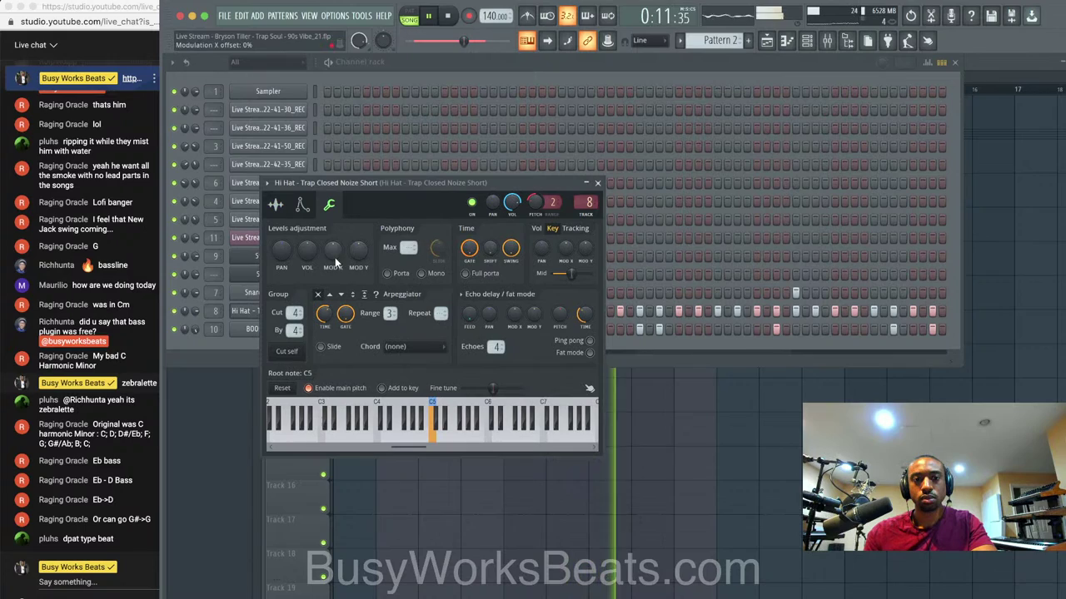
left_click_drag(332, 253, 330, 257)
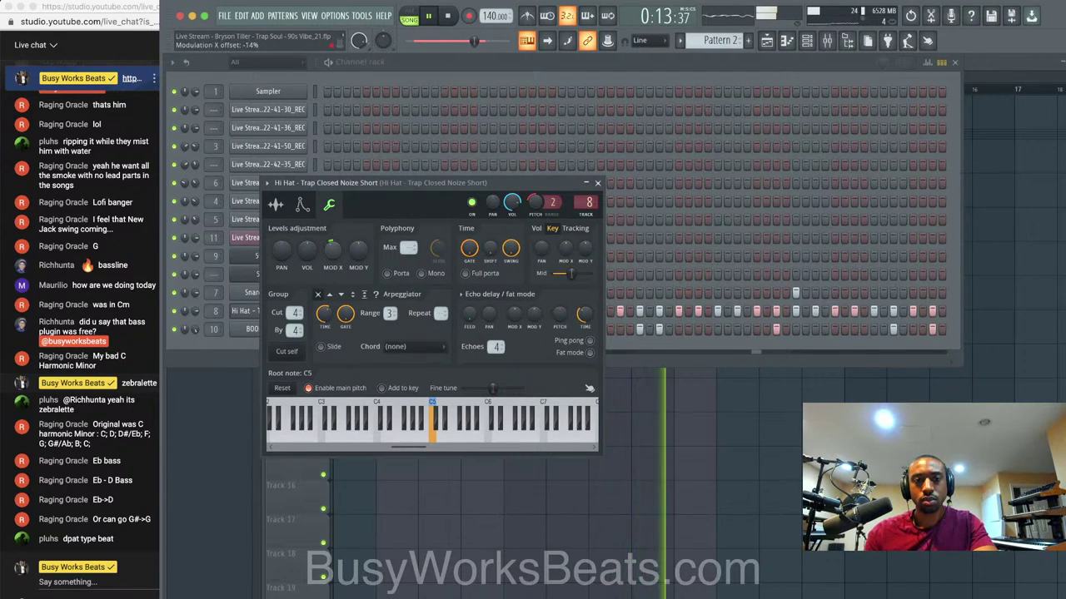
Close the hi-hat channel settings and save the project as a new numbered version.
left_click(597, 182)
right_click(521, 412)
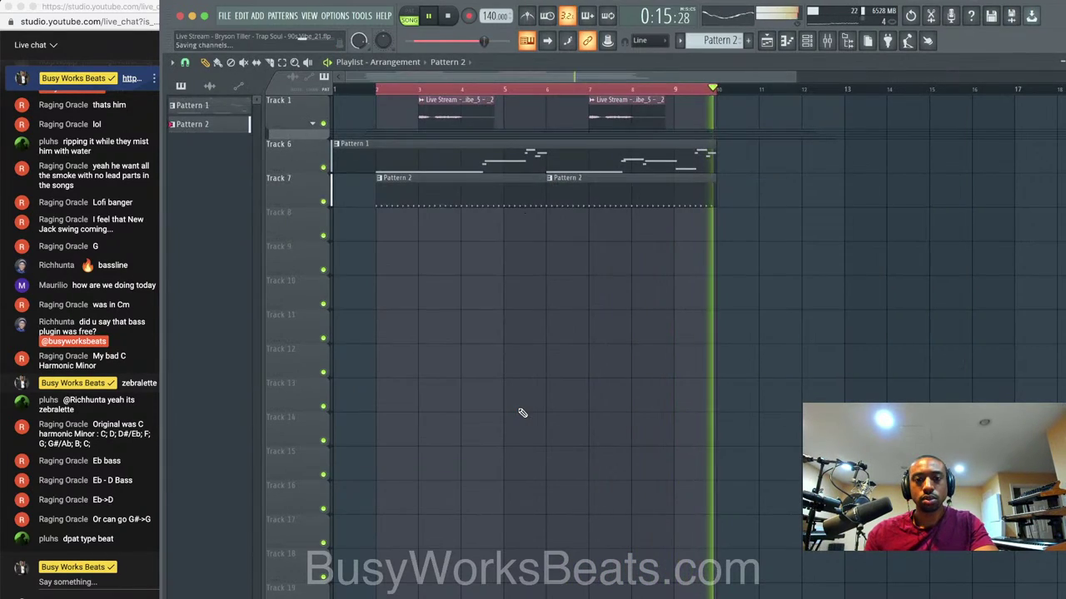
key("super+n")
Add an Omnisphere channel with the Nylon Sky Guitar Clean patch from the Nylon Sky library.
left_click(800, 43)
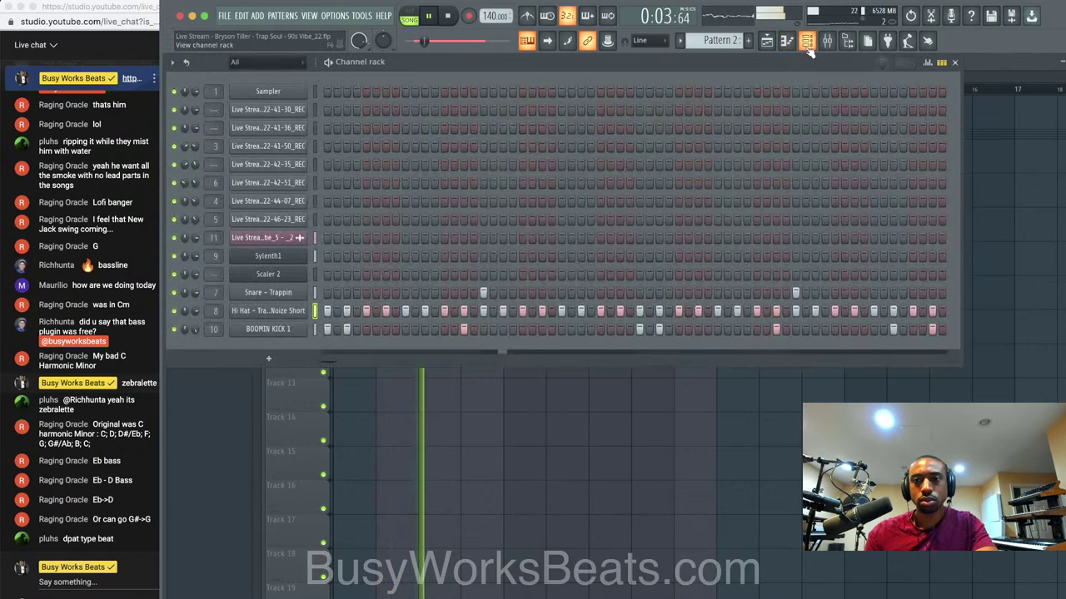
left_click(234, 356)
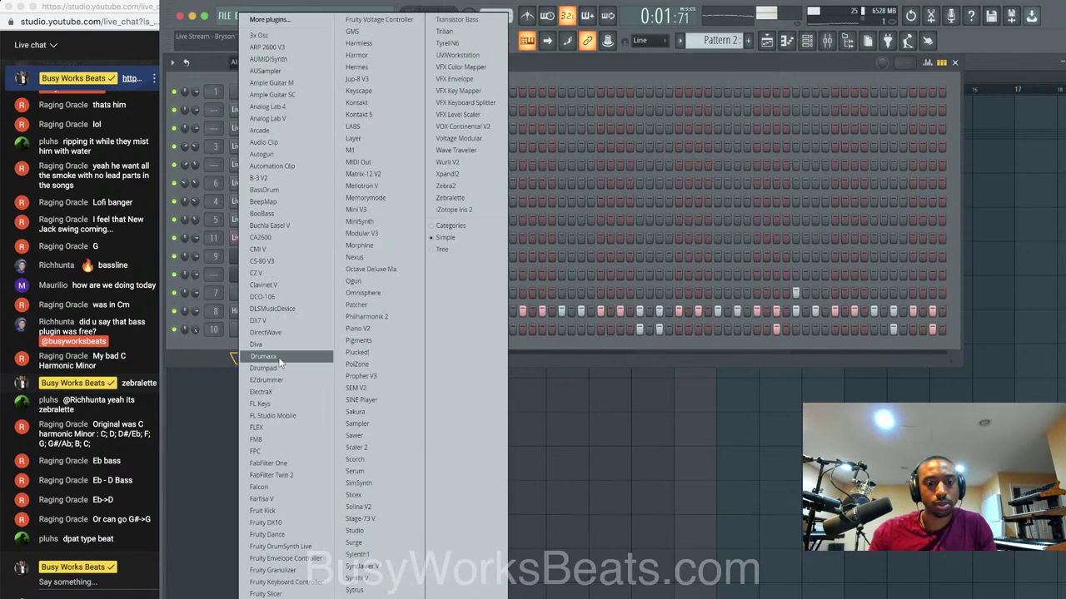
left_click(364, 293)
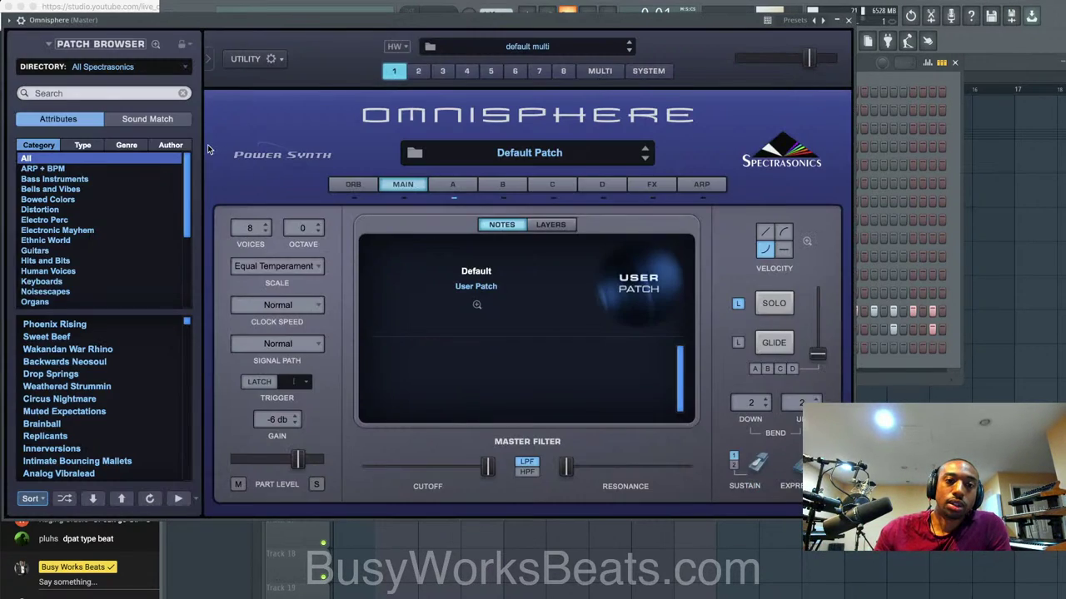
left_click(124, 66)
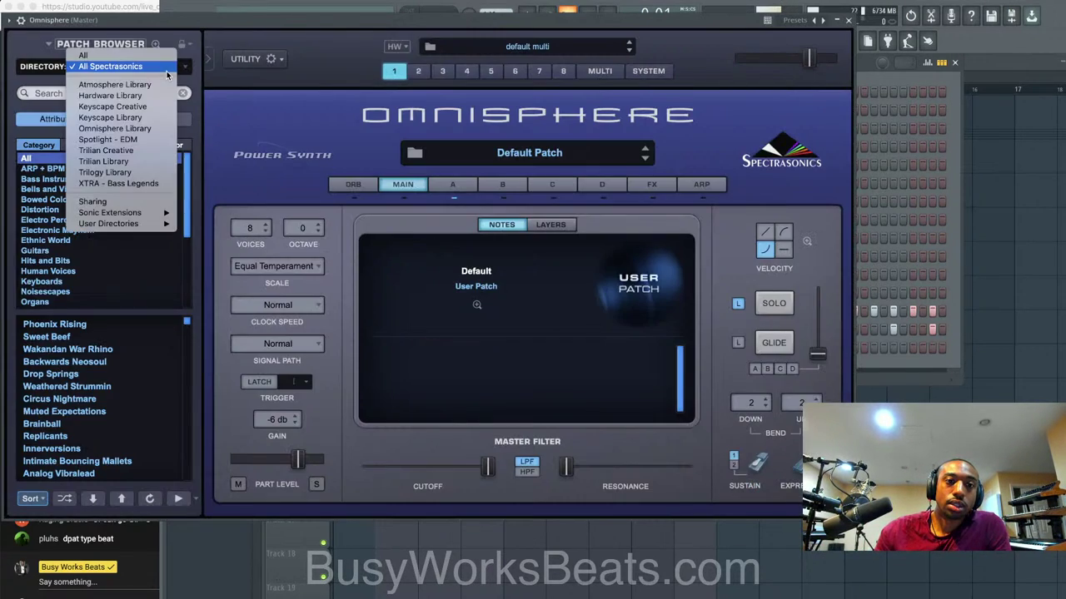
mouse_move(140, 214)
left_click(204, 215)
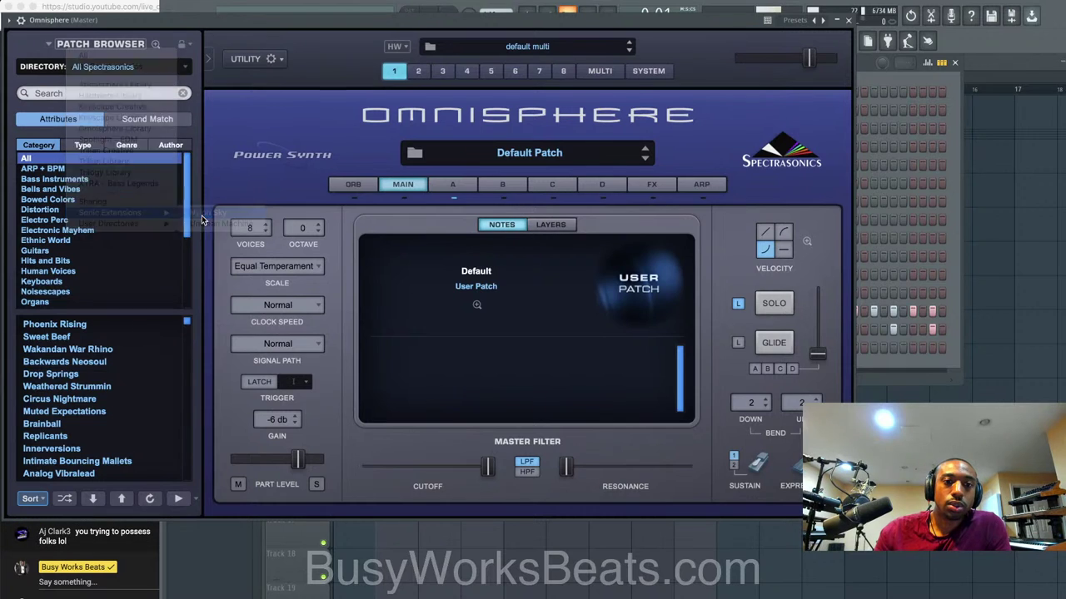
left_click(75, 337)
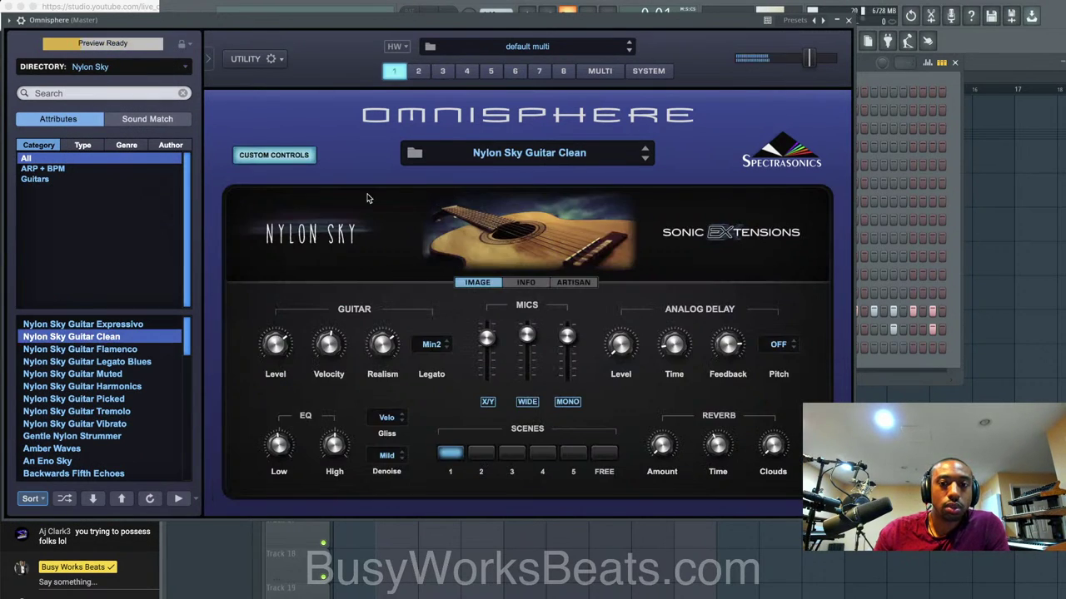
left_click(847, 21)
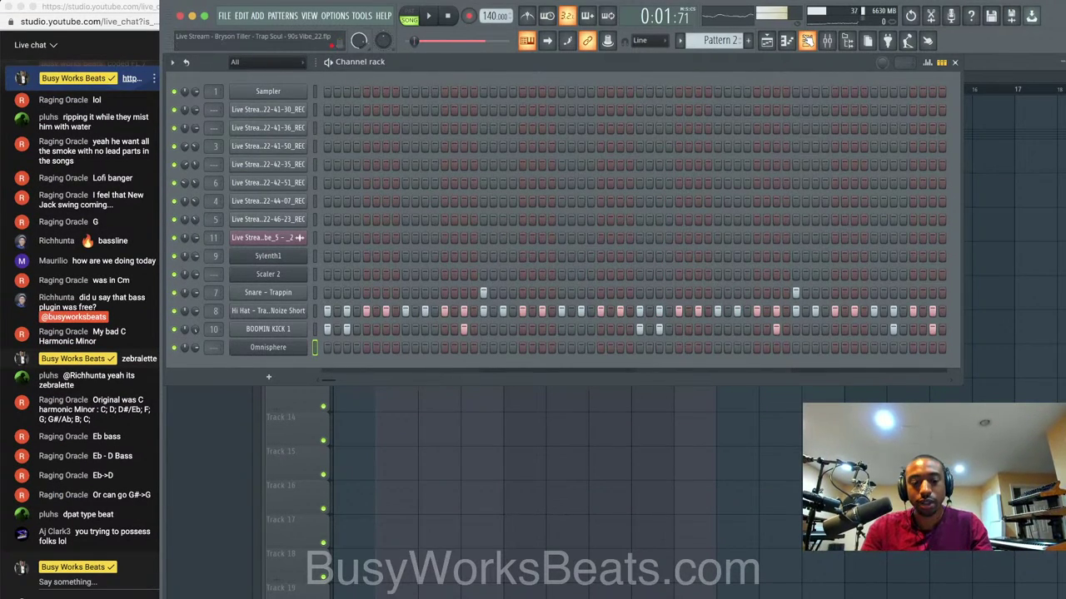
Link the Omnisphere channel to mixer track 13, then bring up the playlist and audition the arrangement.
key("ctrl+l")
key("F5")
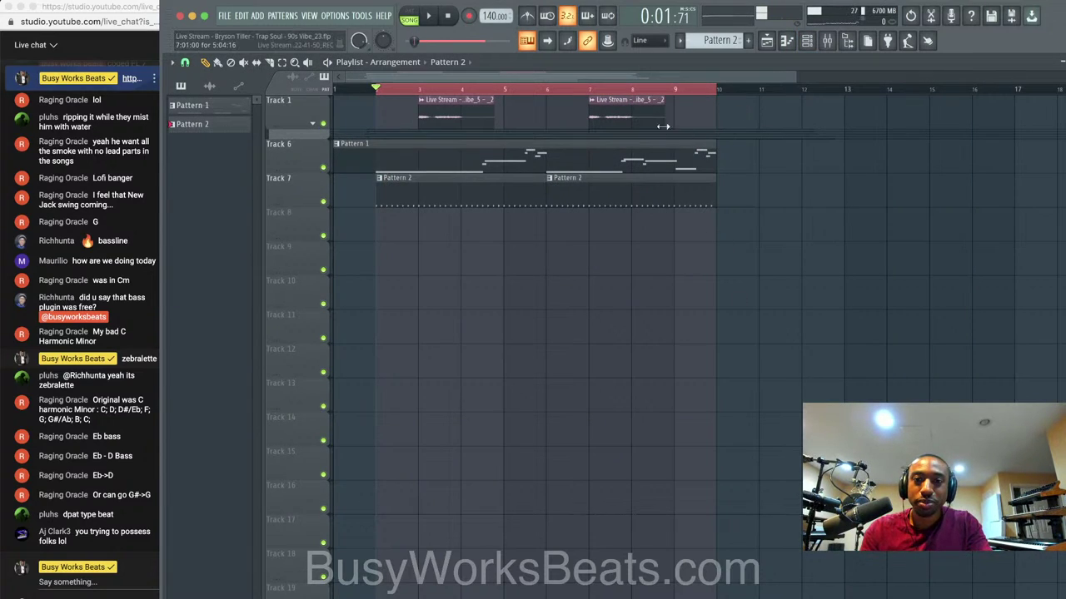
key("space")
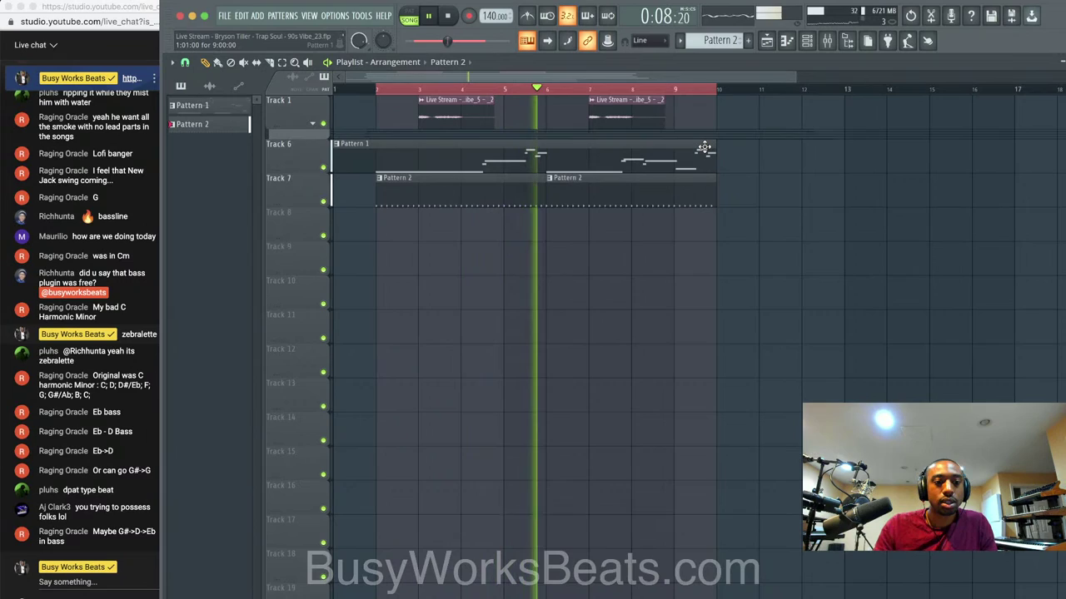
key("space")
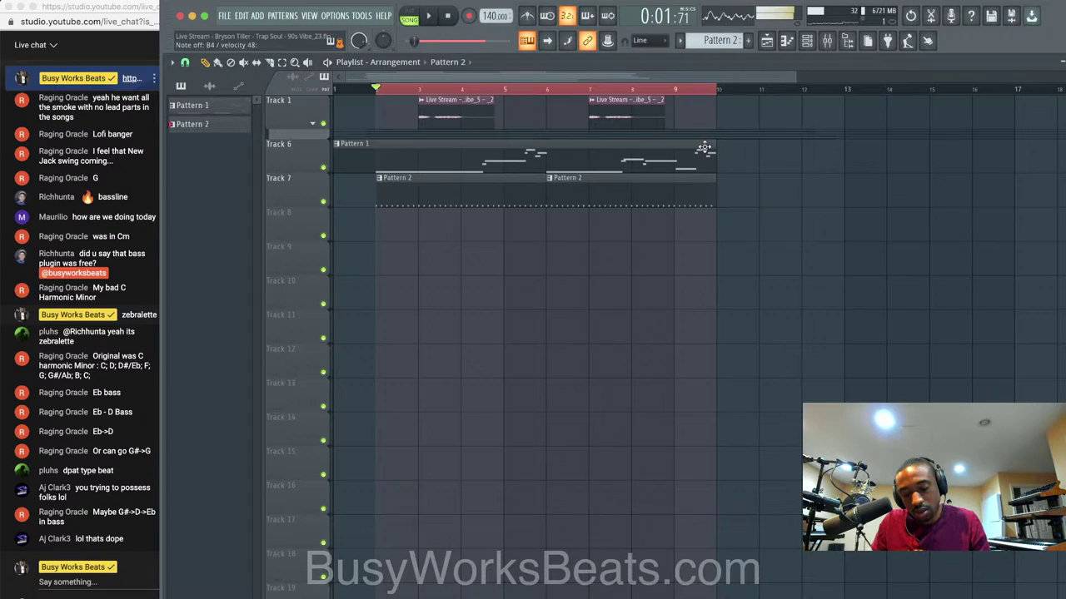
key("space")
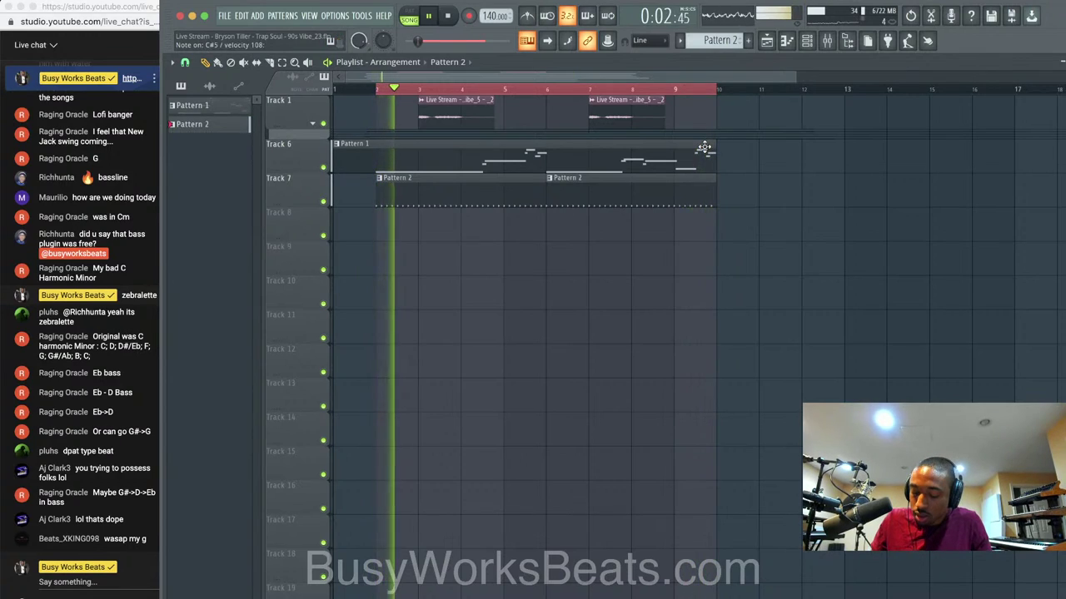
Create a new empty Pattern 3 and arm recording of notes and automation.
key("space")
left_click(806, 42)
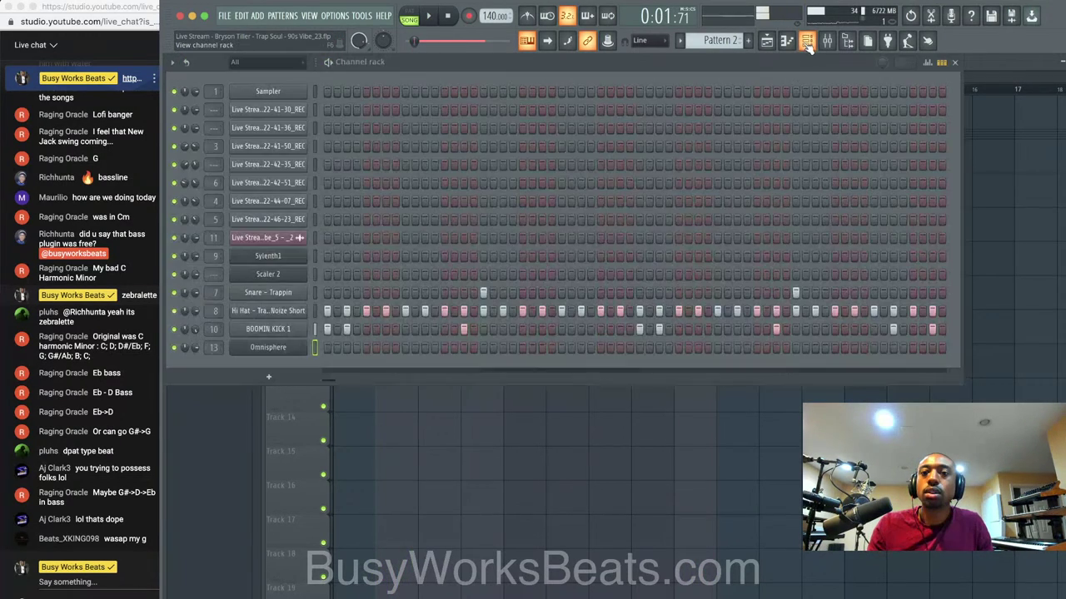
left_click(730, 30)
left_click(807, 41)
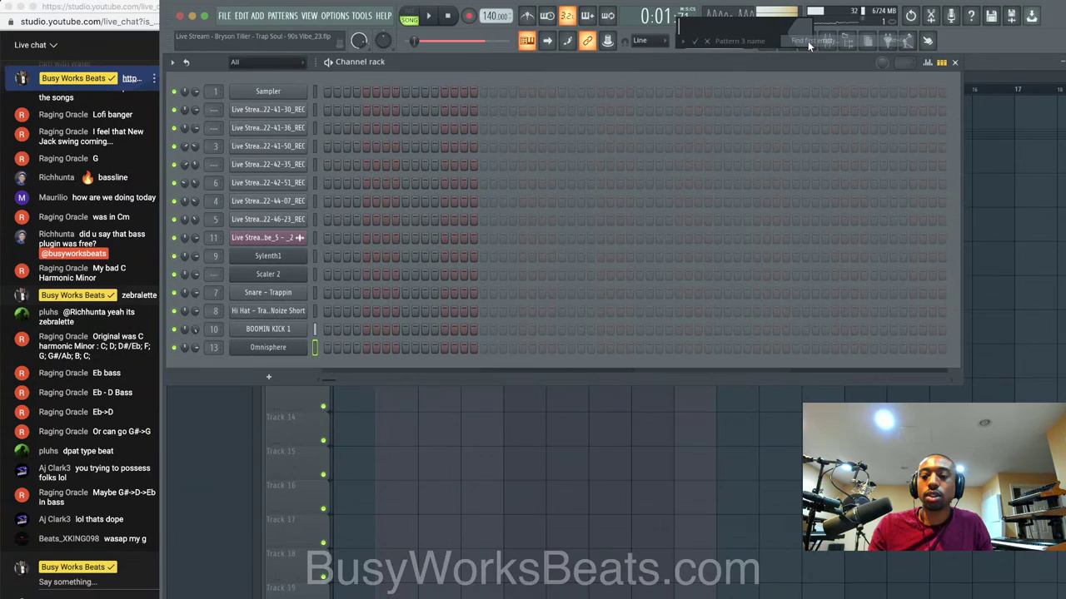
left_click(470, 16)
left_click(563, 383)
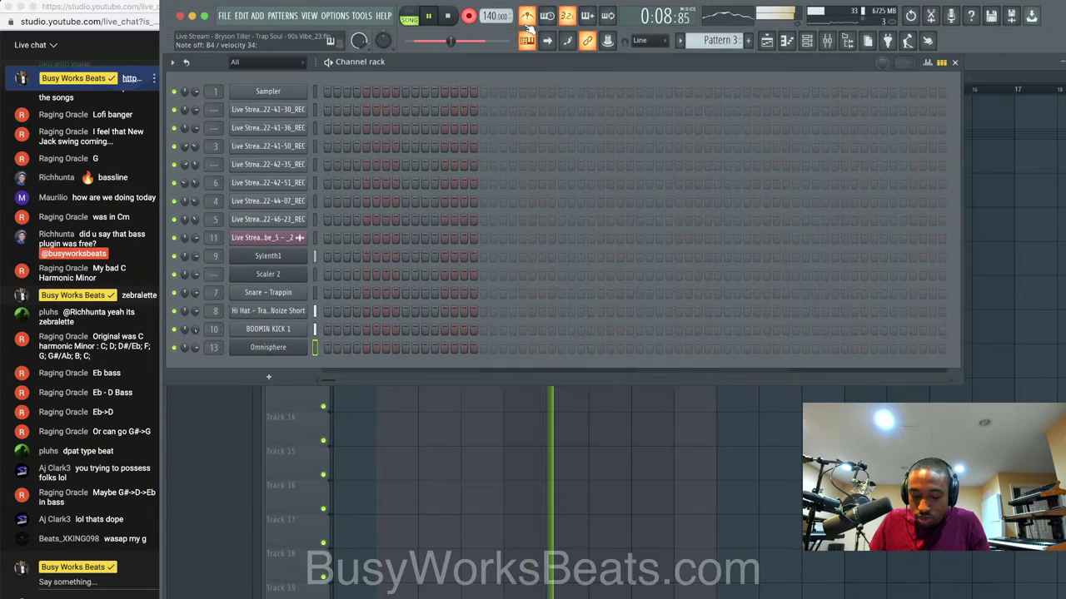
Record and undo two unsatisfactory melody takes, deleting the leftover empty Pattern 3 clip.
key("space")
key("super+z")
key("space")
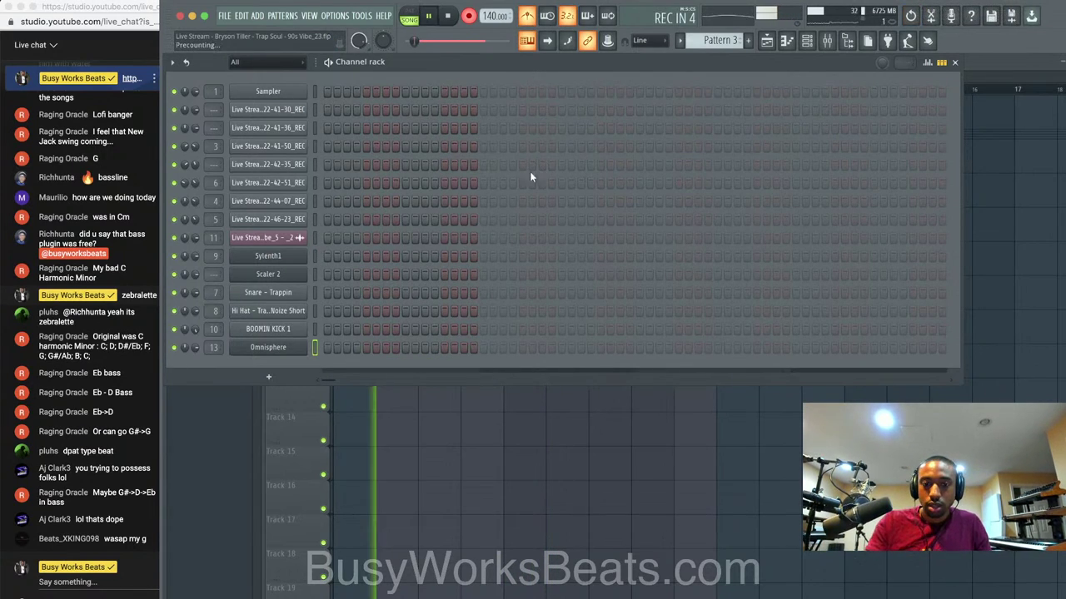
key("F6")
key("space")
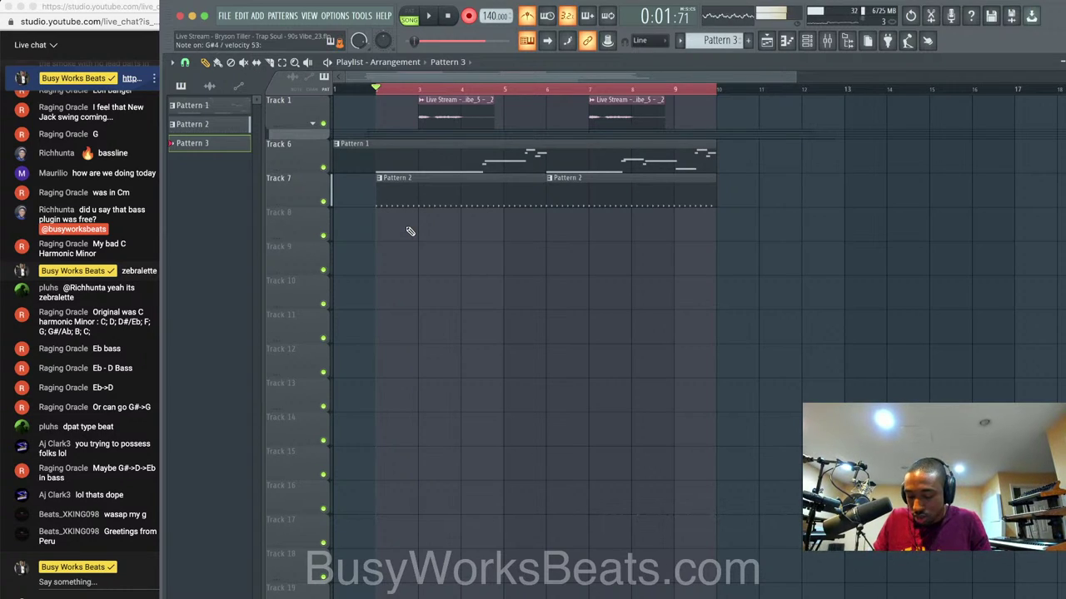
key("space")
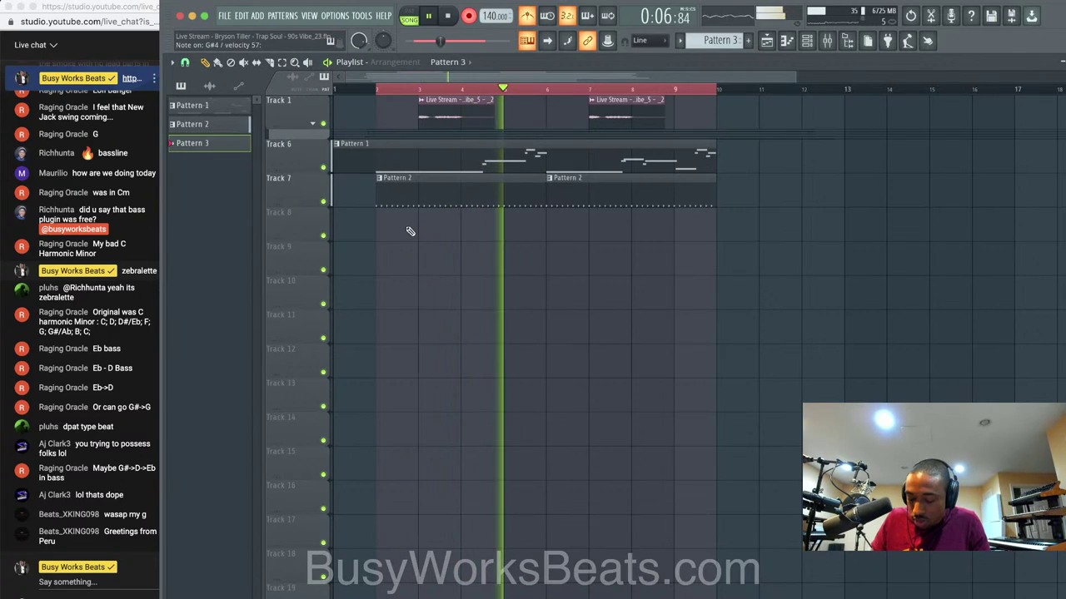
key("space")
key("super+z")
right_click(408, 230)
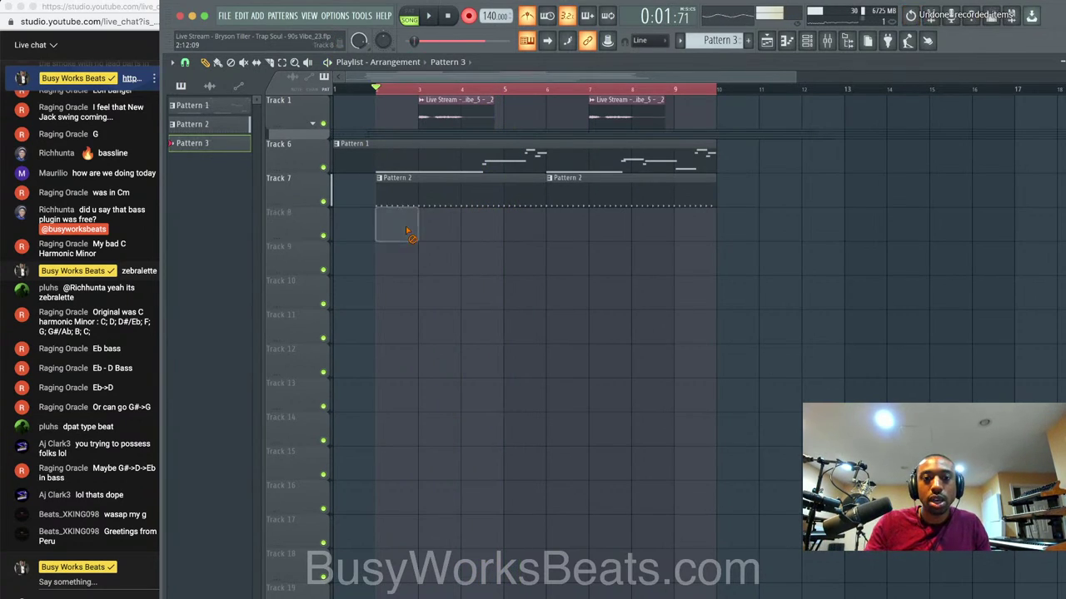
Restore the cut playlist clips, then record and keep the final melody take on Track 8.
key("space")
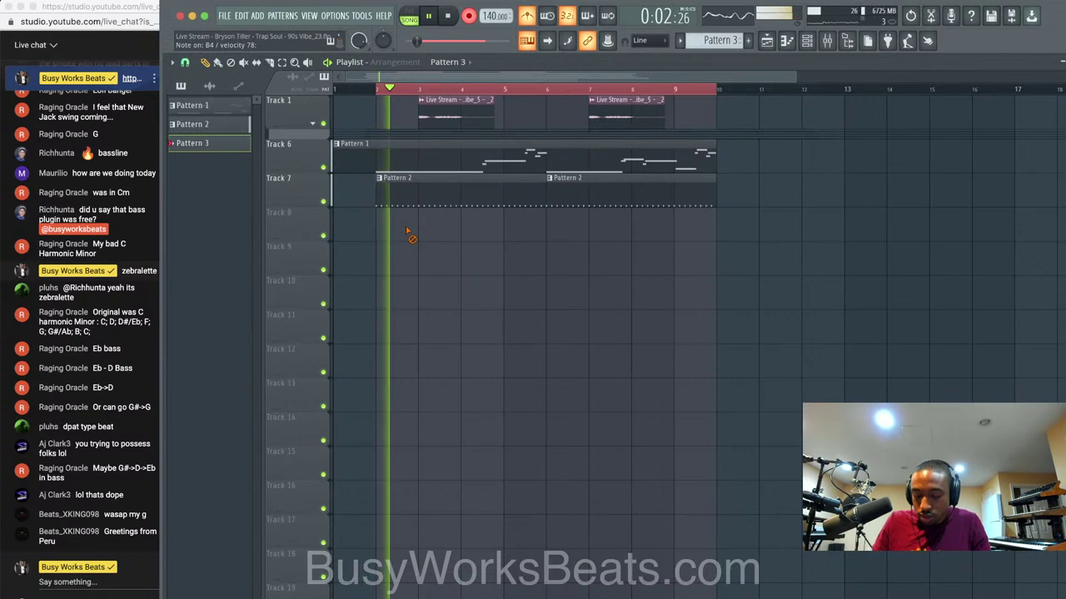
key("space")
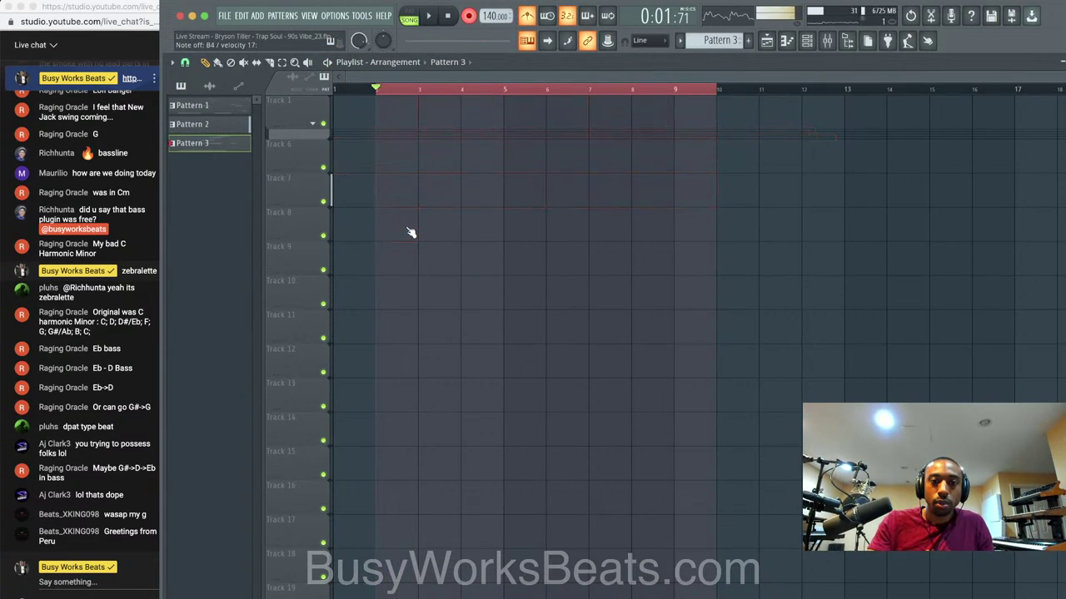
key("ctrl+z")
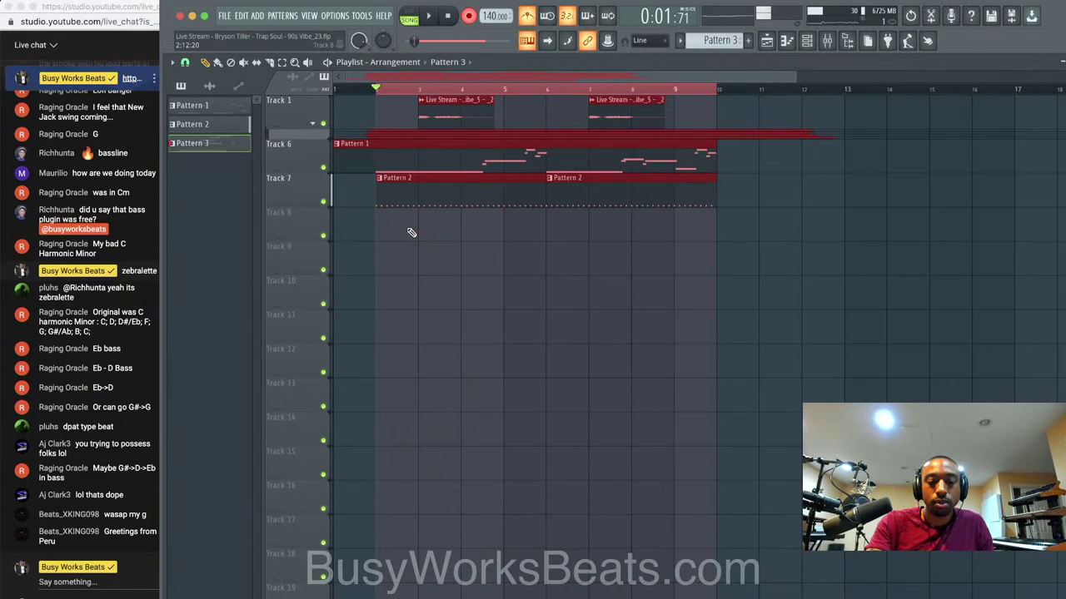
key("space")
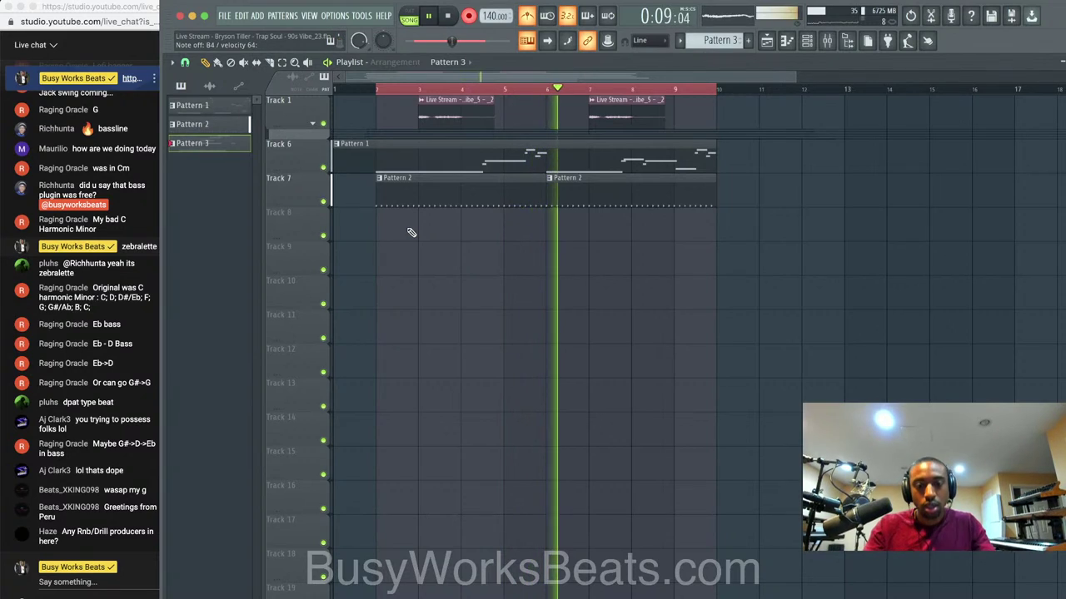
key("space")
key("space")
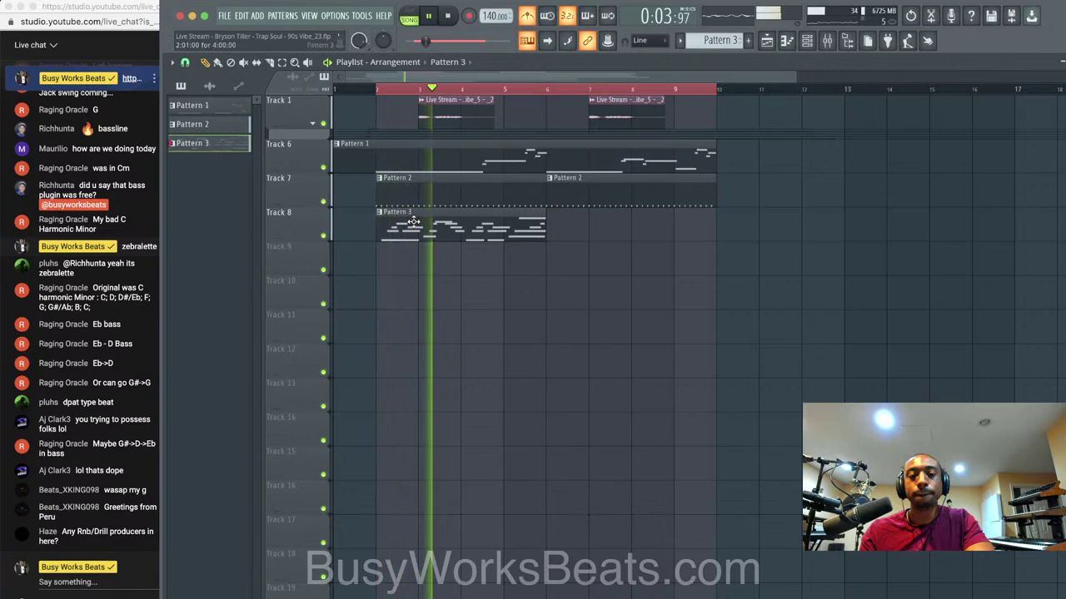
Duplicate the Pattern 3 clip into bars 6–9, mute Track 6 and turn off the metronome.
left_click(481, 233)
key("ctrl+b")
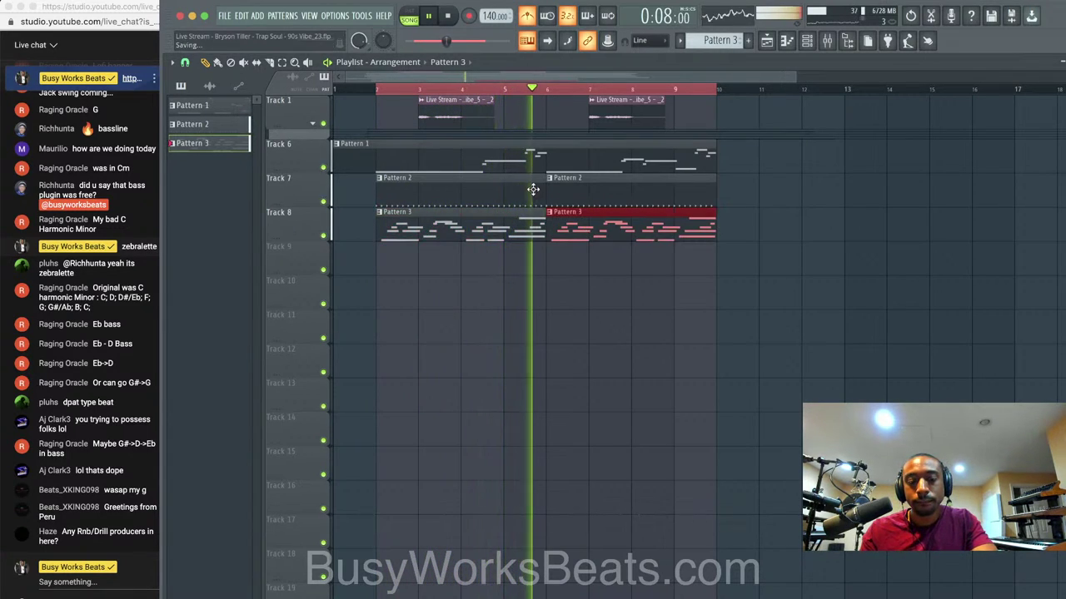
left_click(324, 167)
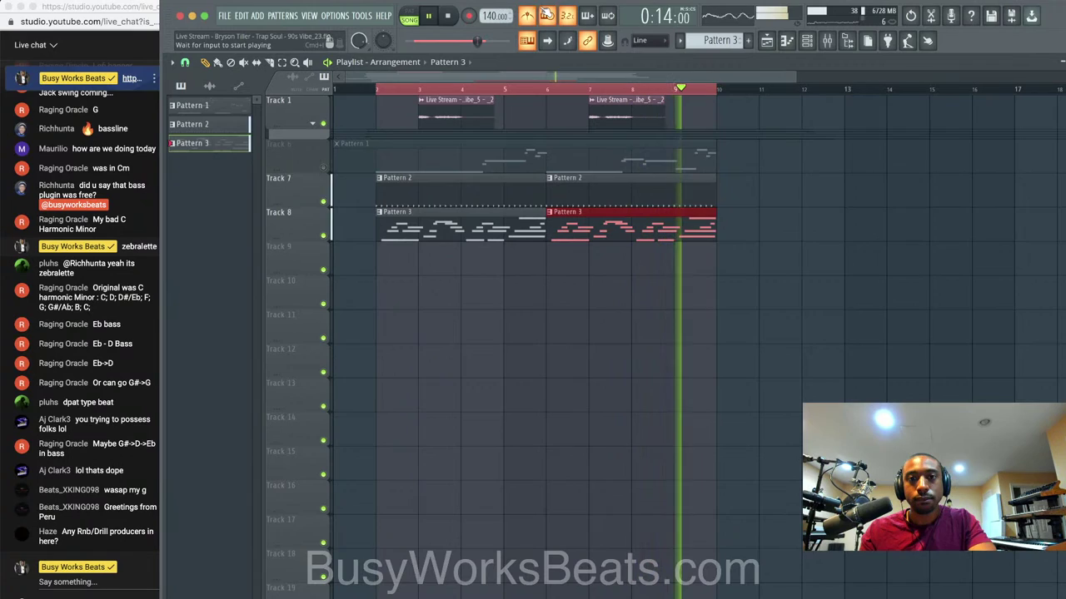
left_click(527, 16)
Play back Pattern 3's notes in the piano roll, check the mixer, and return to the playlist.
left_click(516, 296, "super")
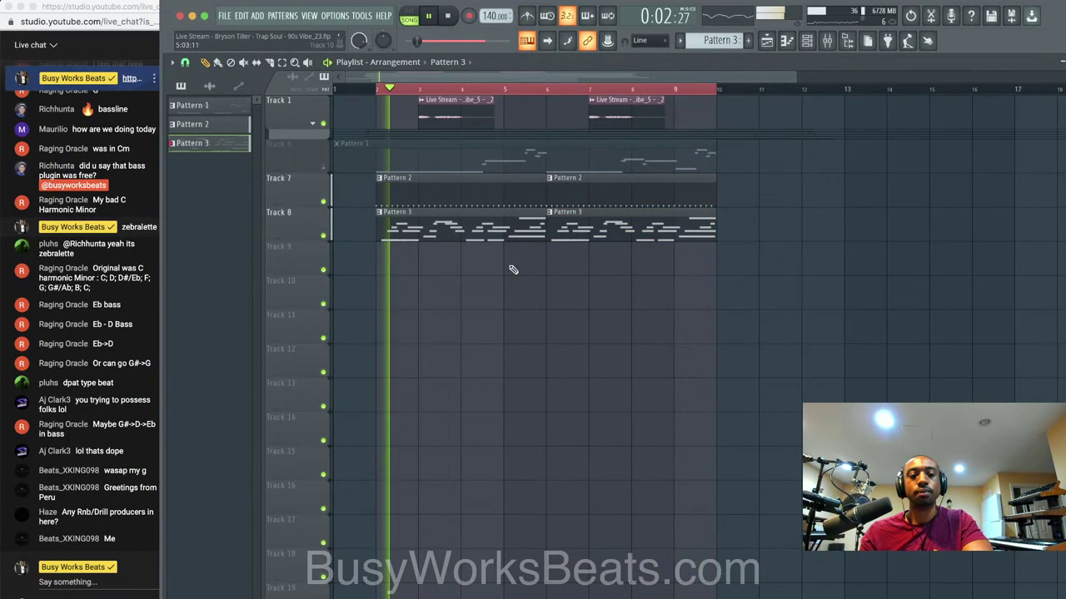
double_click(458, 219)
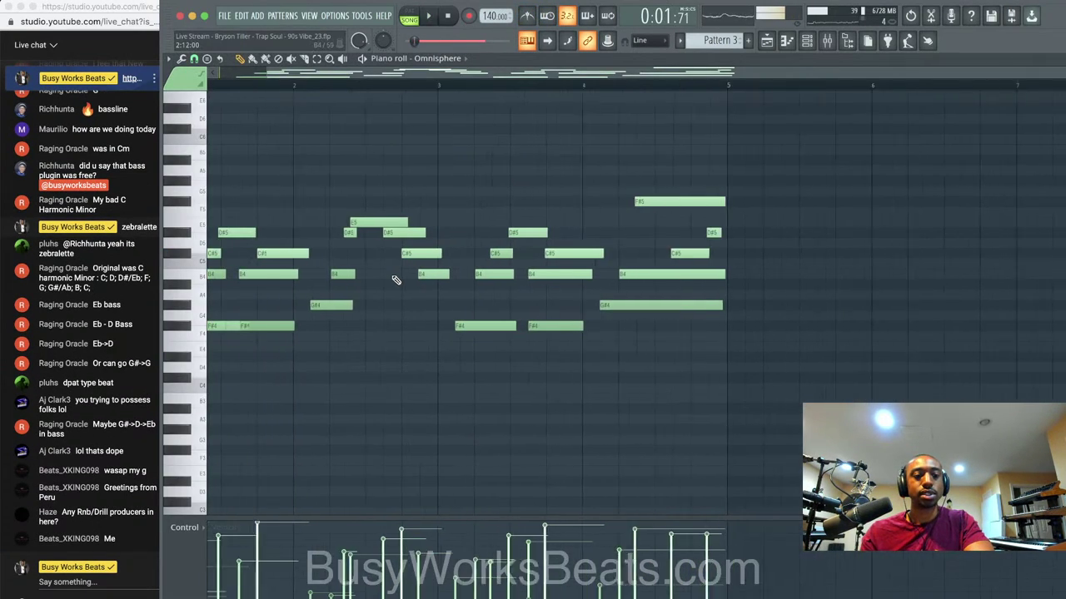
scroll(716, 372, "up", 1)
key("space")
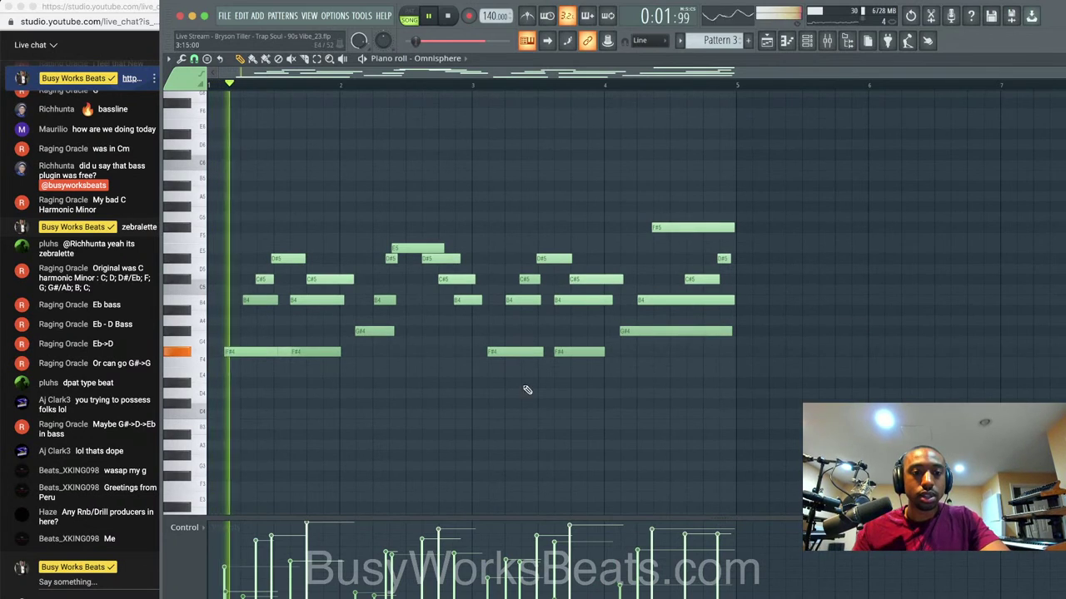
scroll(285, 387, "up", 2)
key("space")
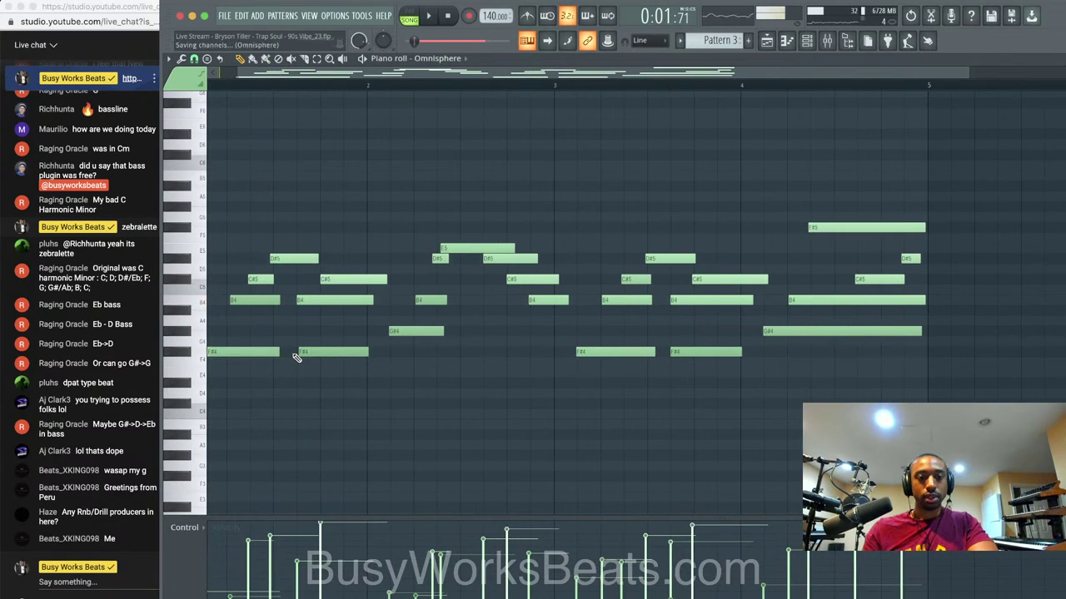
key("space")
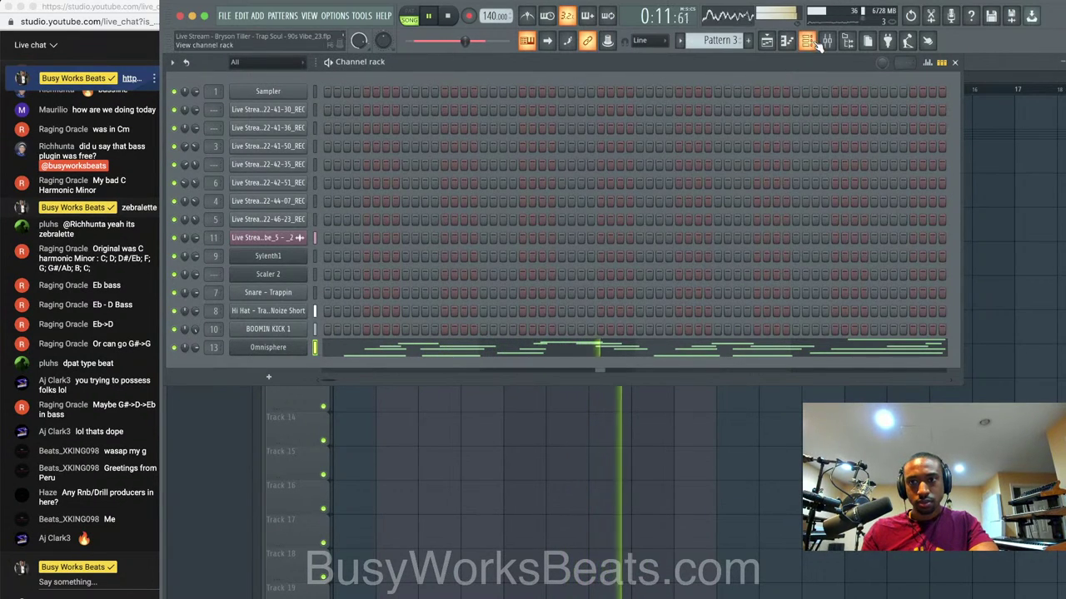
key("F9")
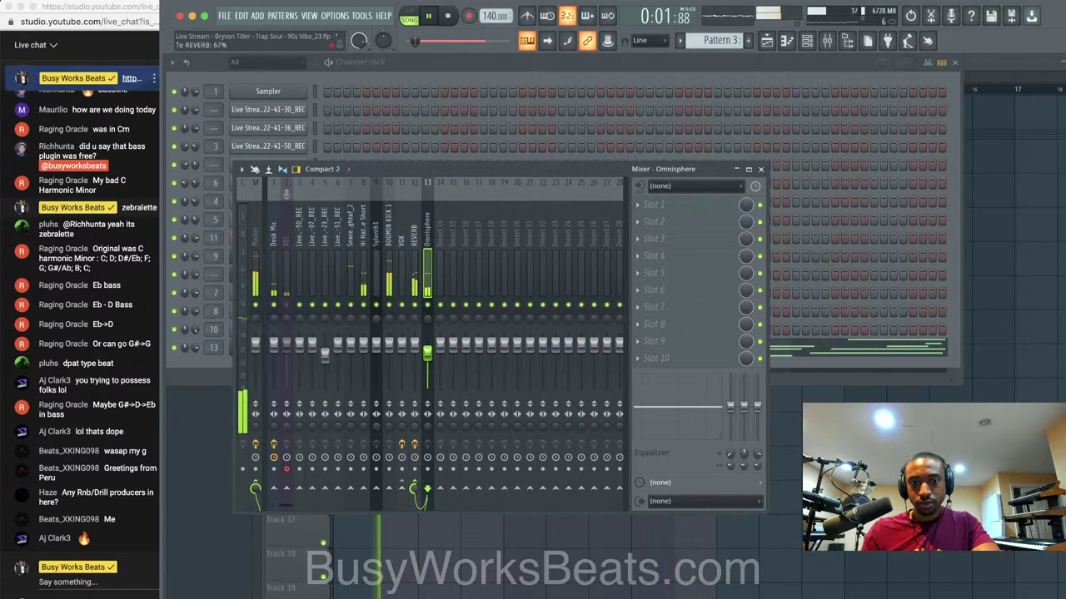
left_click(533, 569)
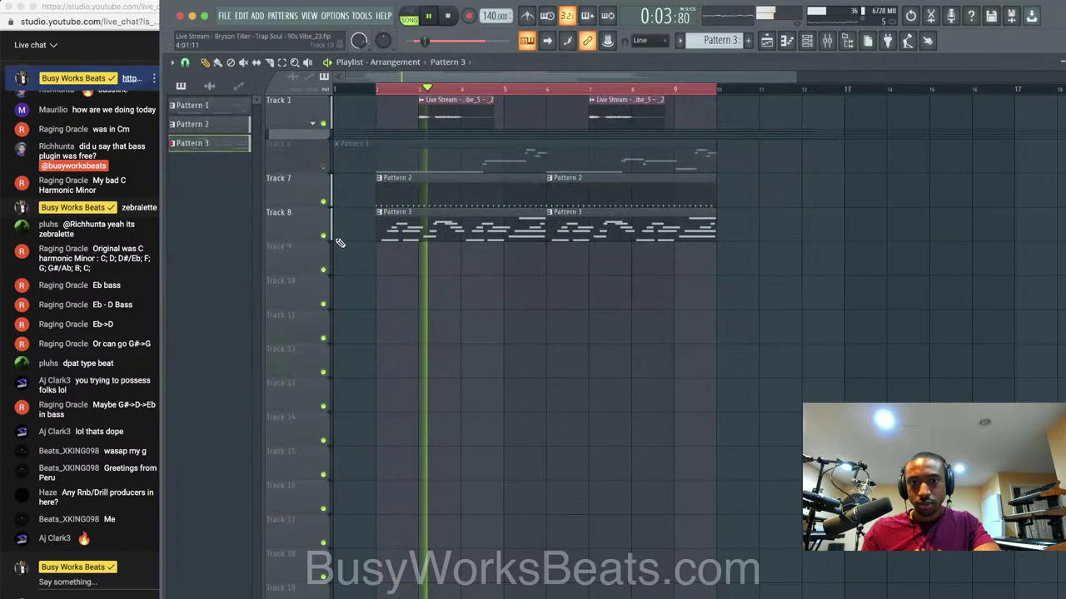
Consolidate Track 8 and render it into a single audio clip.
key("space")
right_click(307, 213)
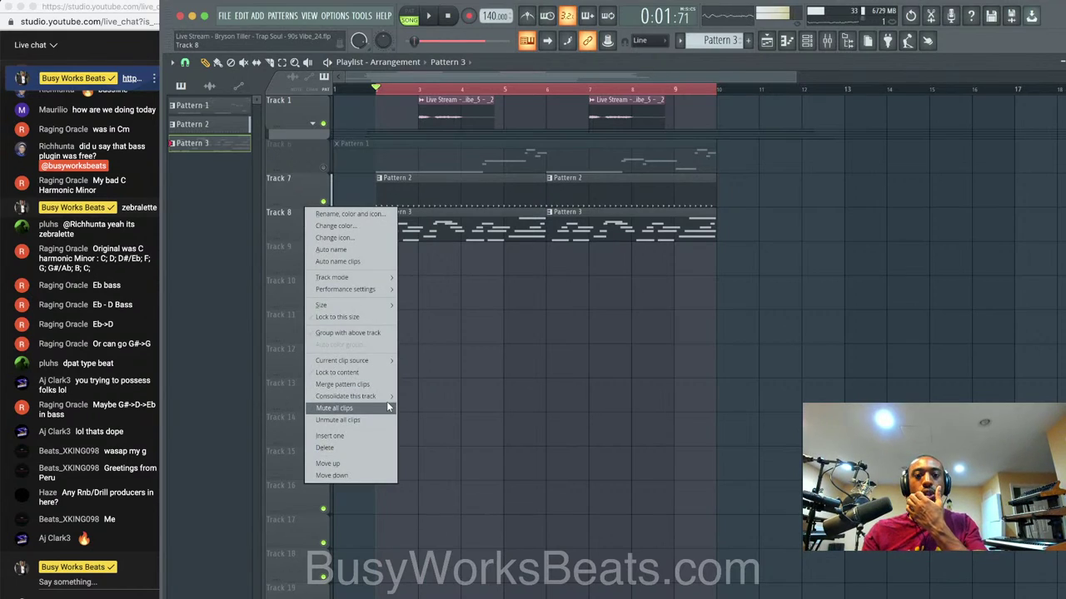
left_click(412, 398)
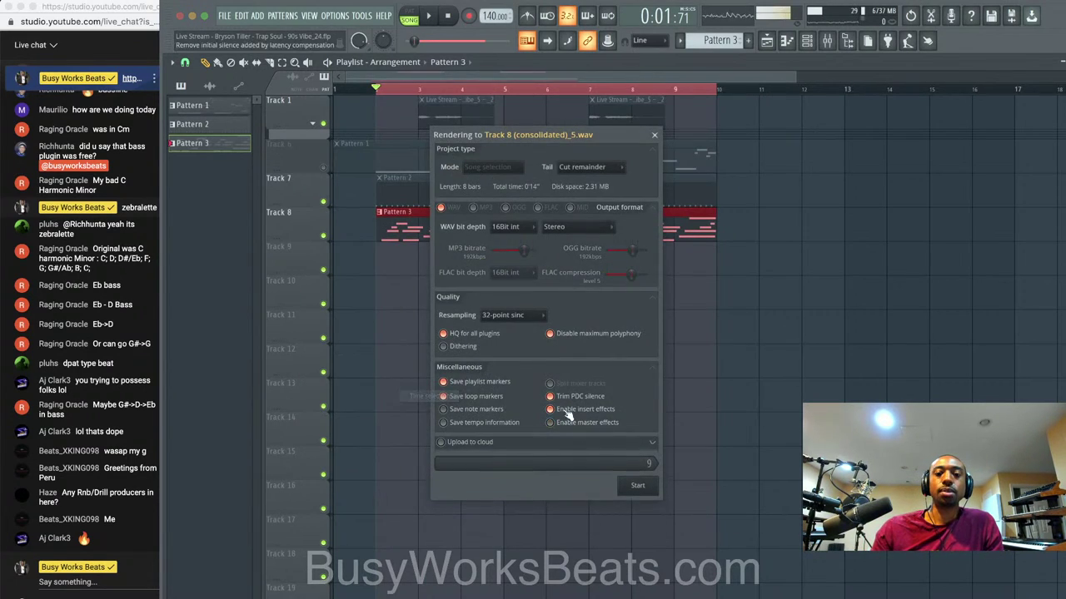
left_click(636, 481)
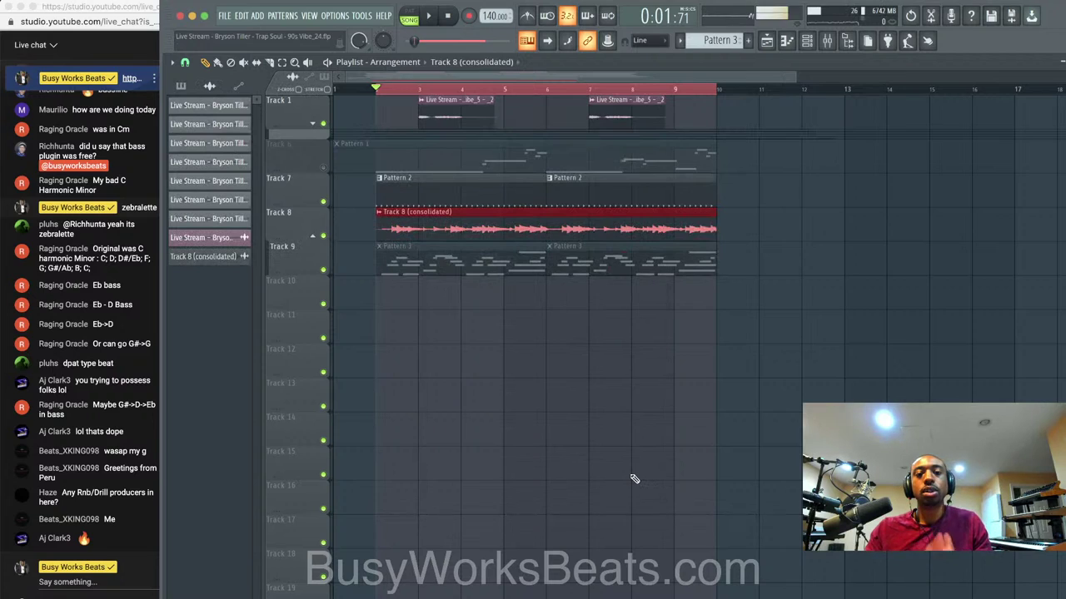
Reverse the consolidated Track 8 clip's audio in its sample settings.
left_click(383, 215)
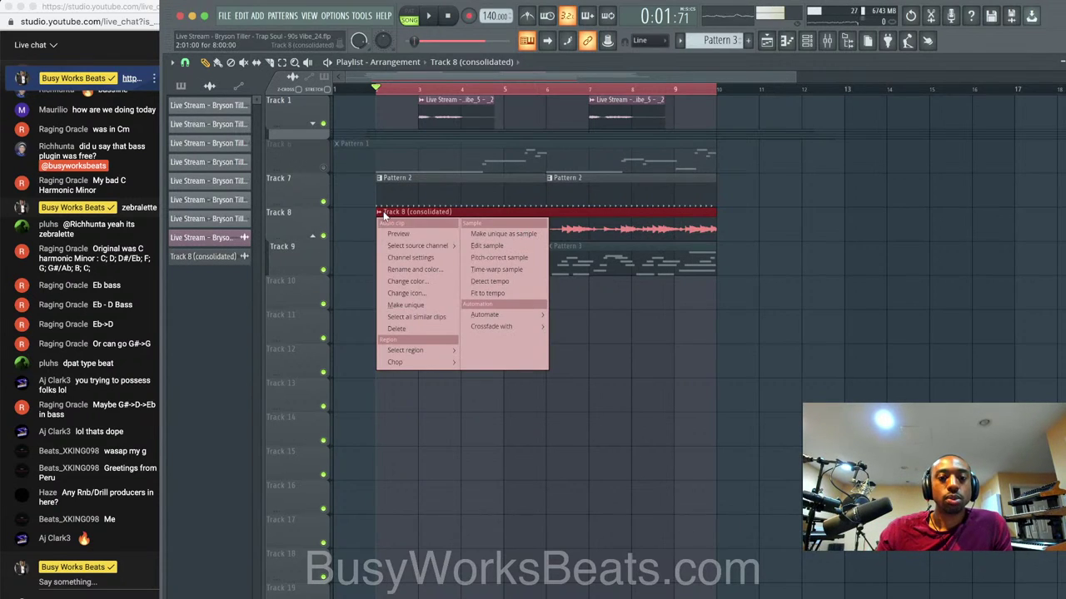
left_click(412, 255)
left_click(384, 243)
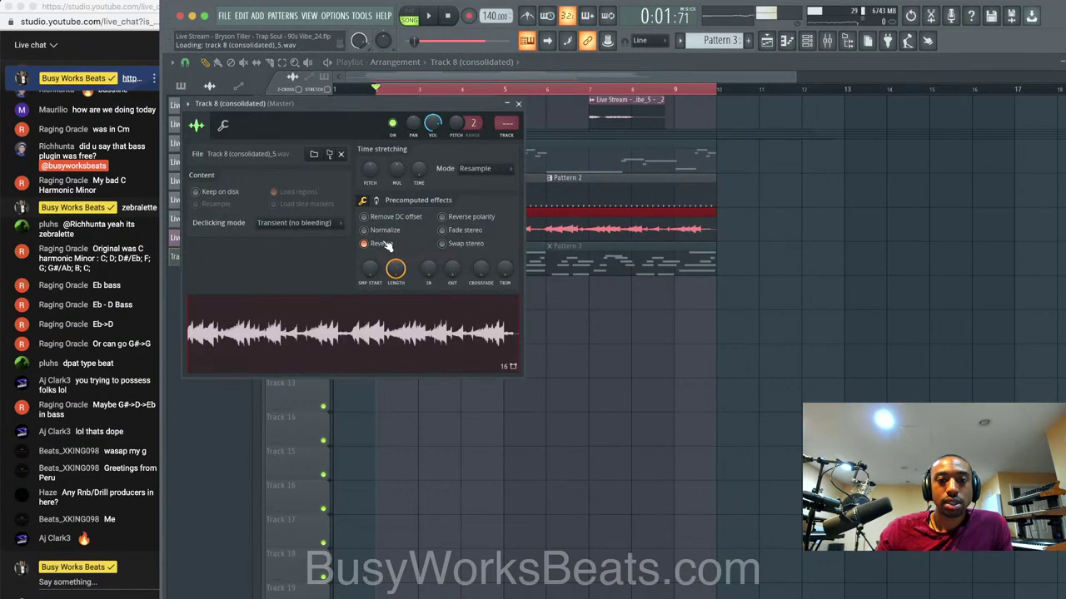
left_click(517, 103)
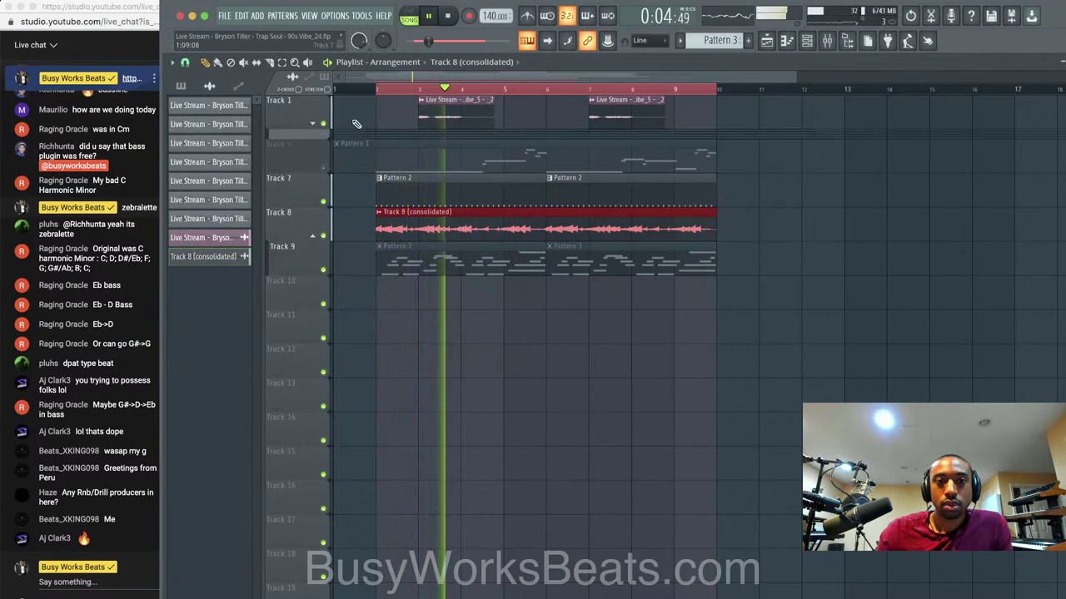
Make the Track 1 clip a unique sample and save the new sample file.
left_click(422, 100)
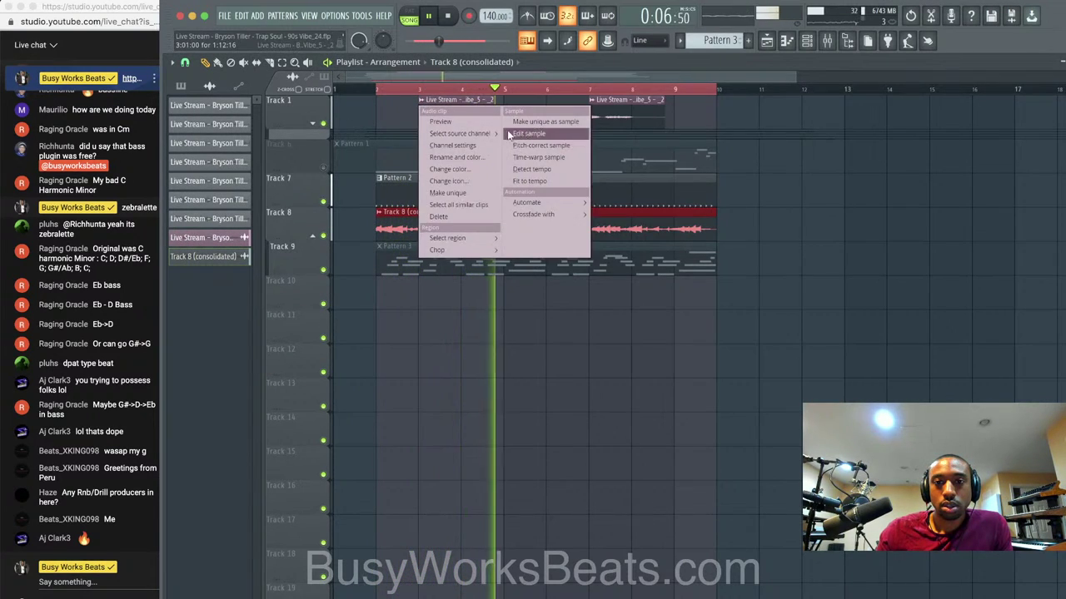
left_click(531, 124)
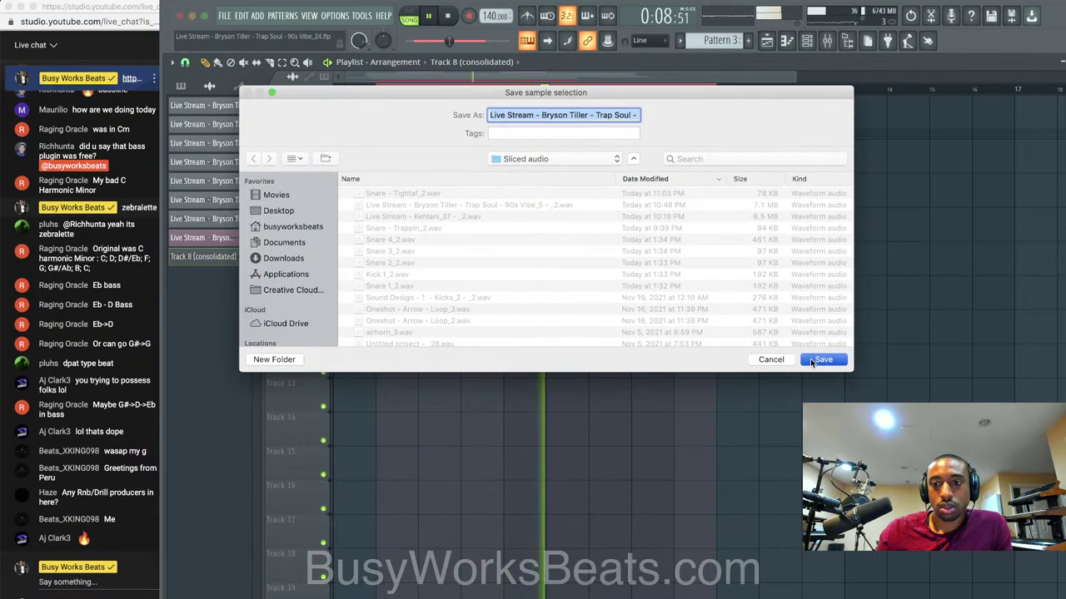
left_click(818, 358)
Reverse the Track 1 sample in its channel settings and listen from bar 2.
left_click(422, 99)
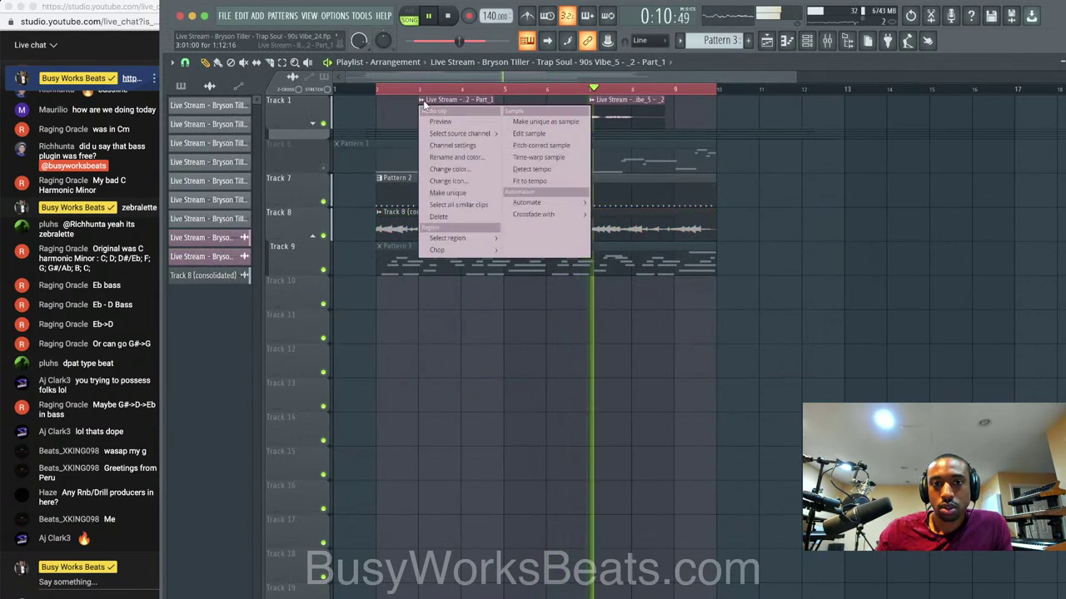
left_click(448, 146)
left_click(397, 260)
key("space")
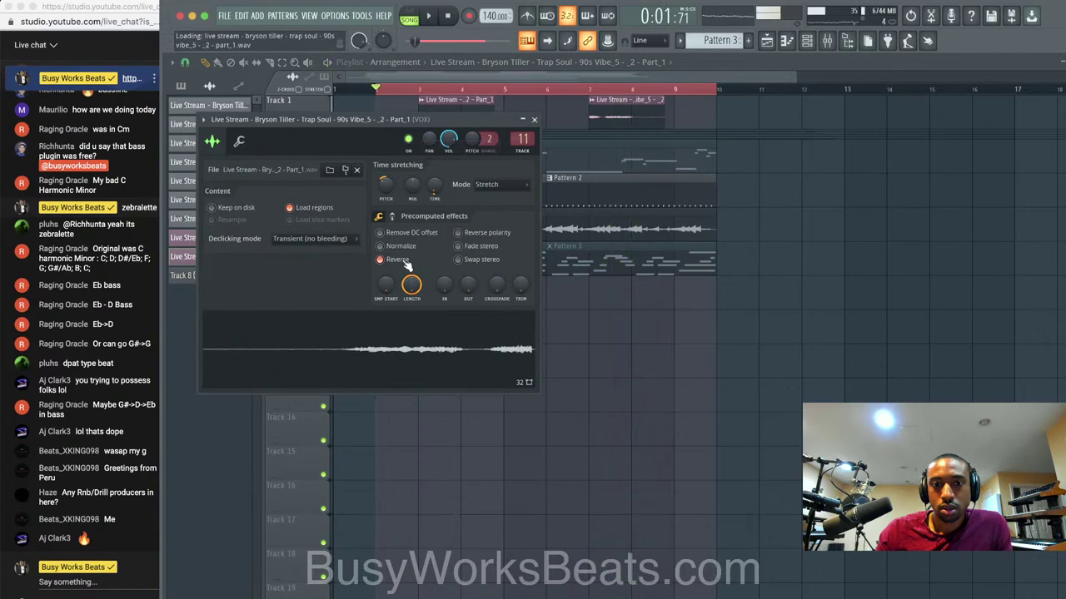
key("space")
left_click(535, 120)
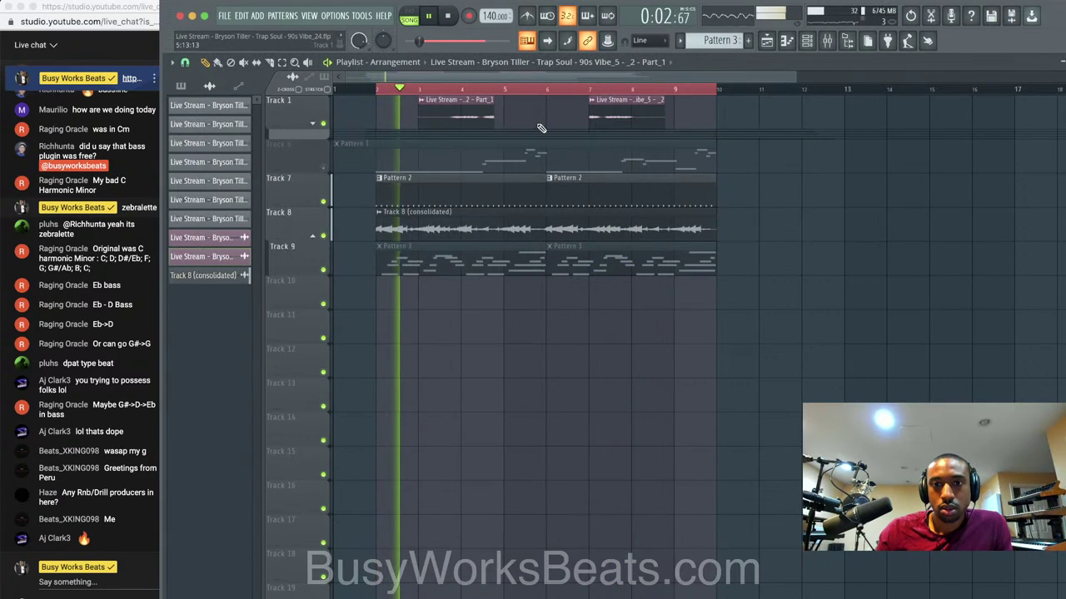
key("space")
Solo Track 1 and play it on its own twice.
right_click(324, 124)
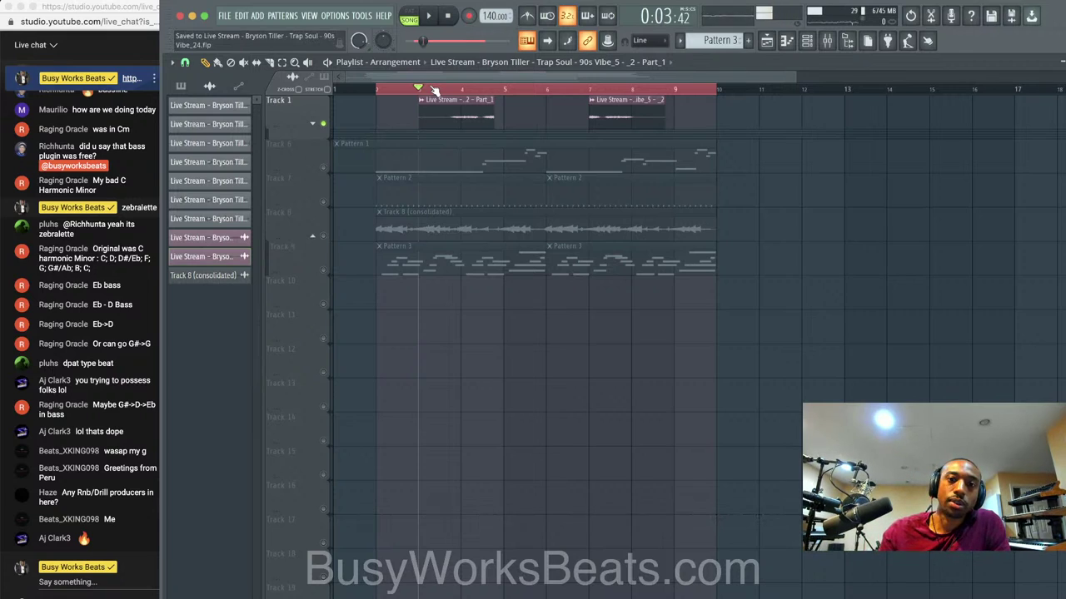
key("space")
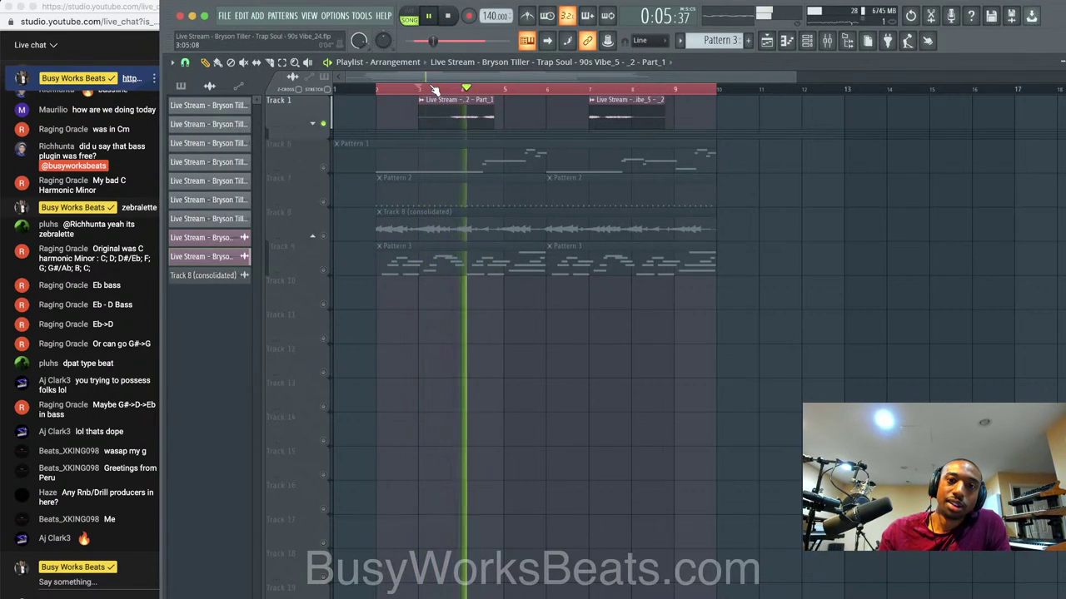
key("space")
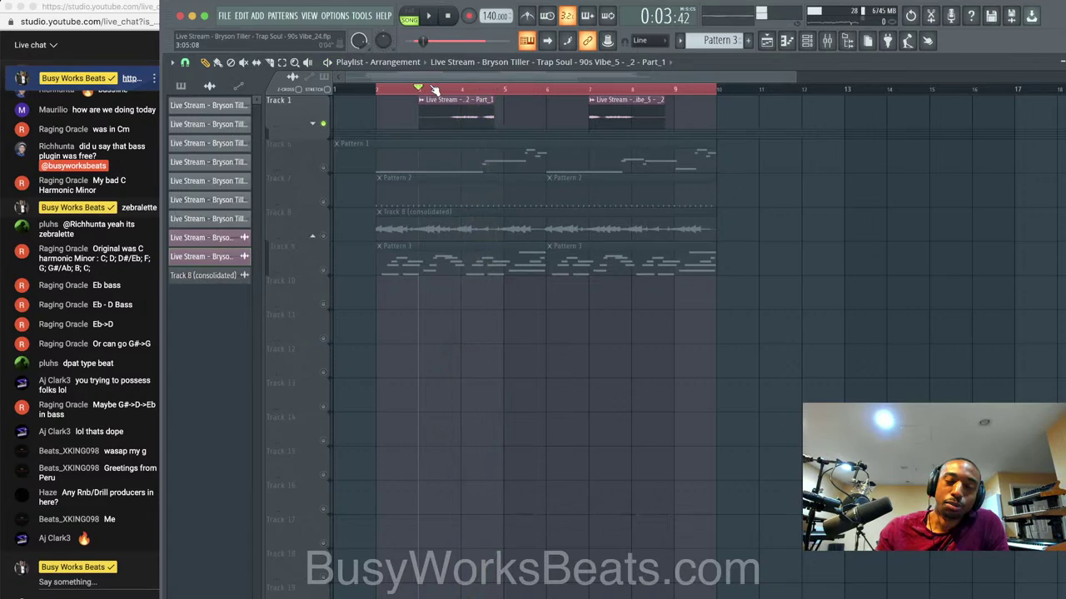
key("space")
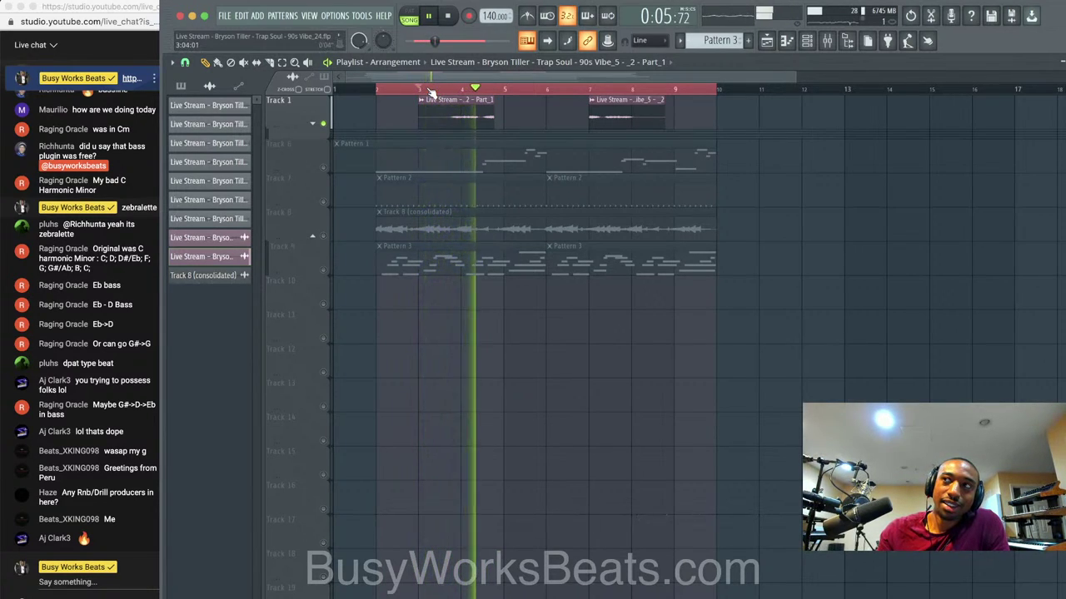
key("space")
Recheck Track 1's channel settings, then unmute Track 8 and play both from bar 2.
left_click(422, 100)
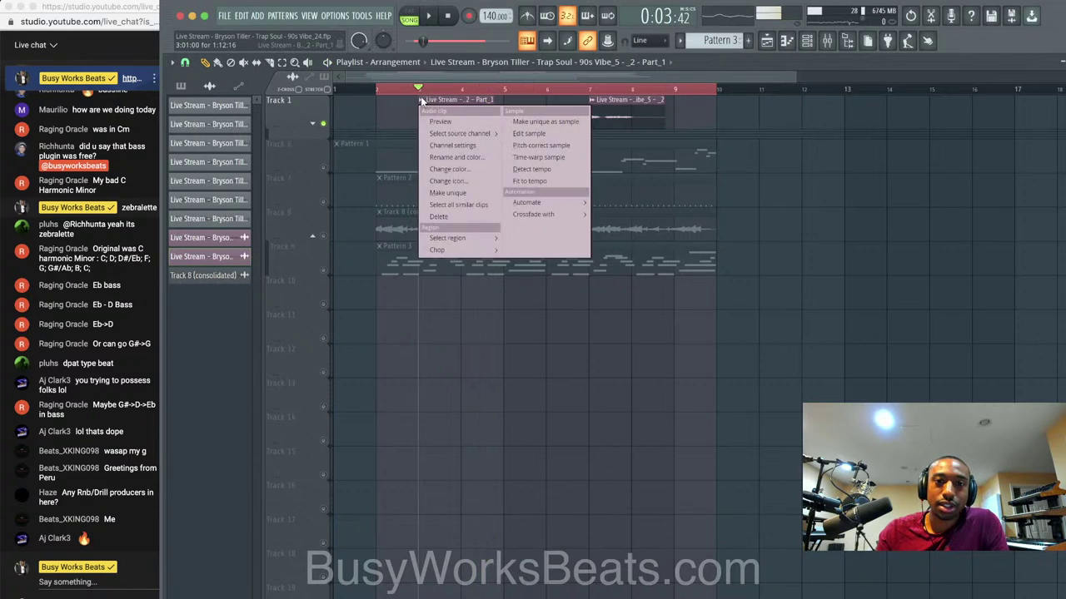
left_click(456, 145)
key("space")
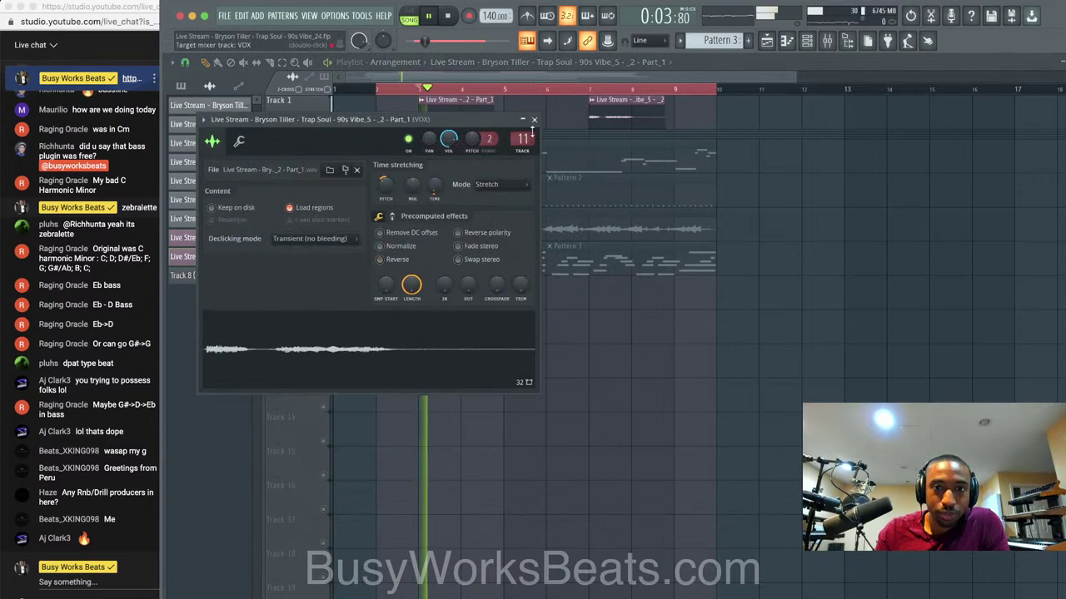
left_click(534, 120)
left_click(324, 237)
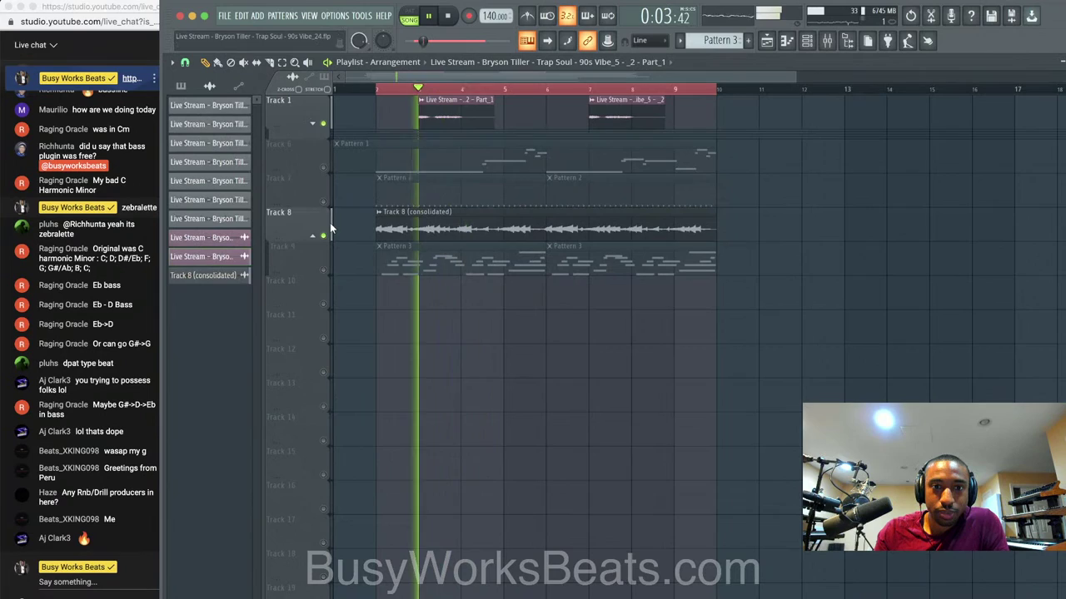
left_click(449, 18)
left_click(431, 17)
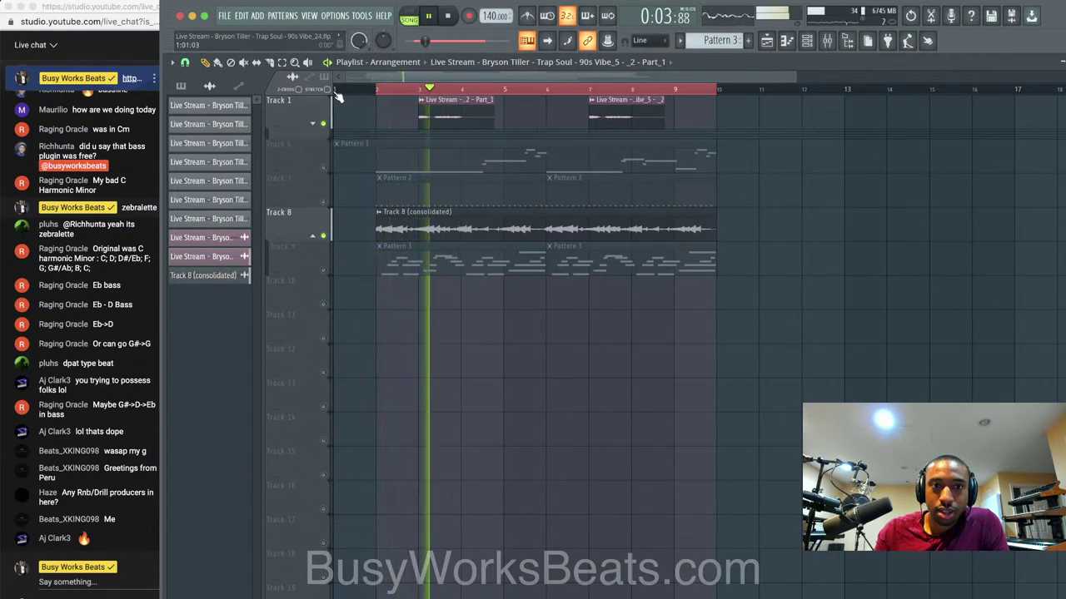
key("space")
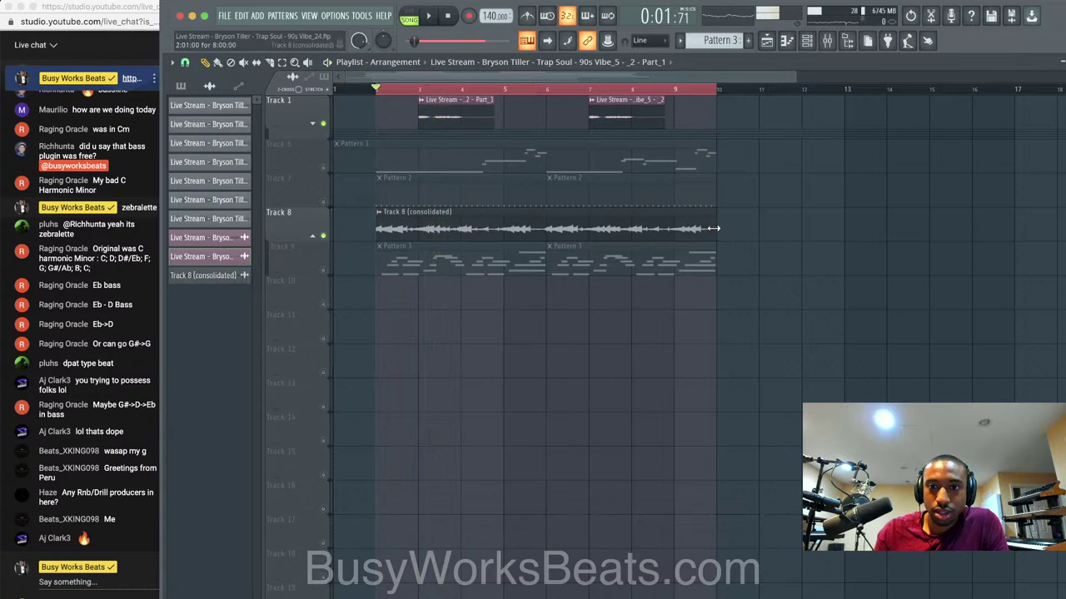
scroll(633, 233, "down", 2)
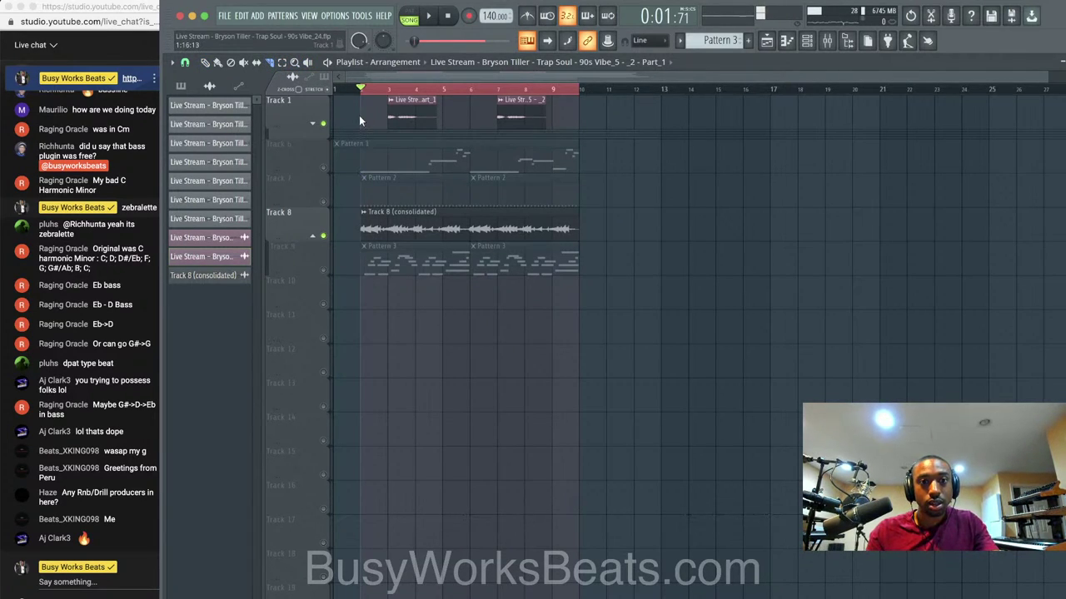
Trim Pattern 1 to start at bar 2, expand the REC tracks, move all clips one bar earlier, and unmute every track.
left_click_drag(360, 116, 361, 152)
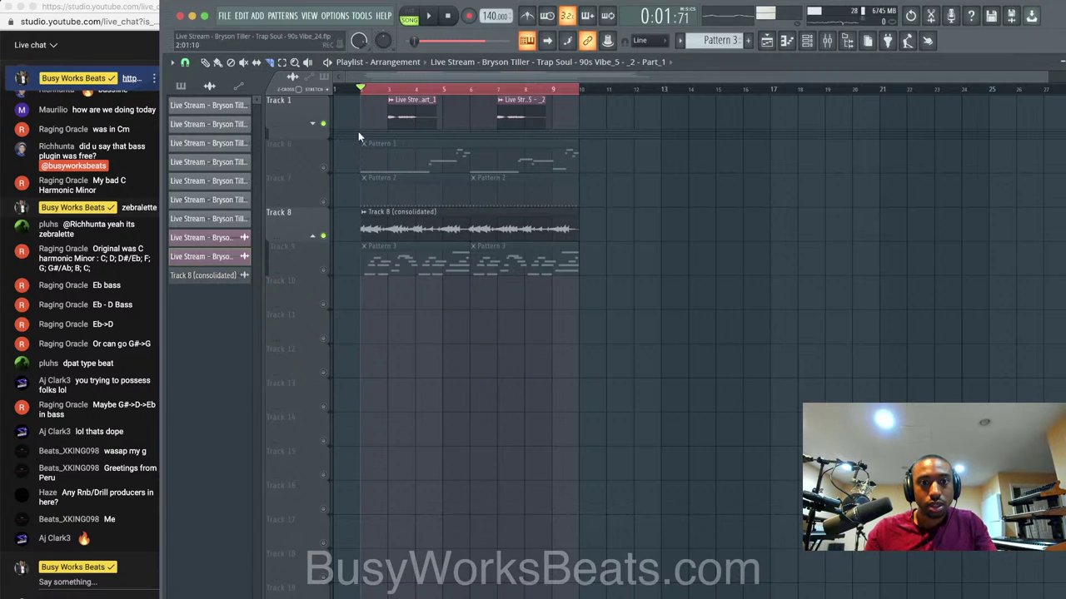
left_click(323, 124)
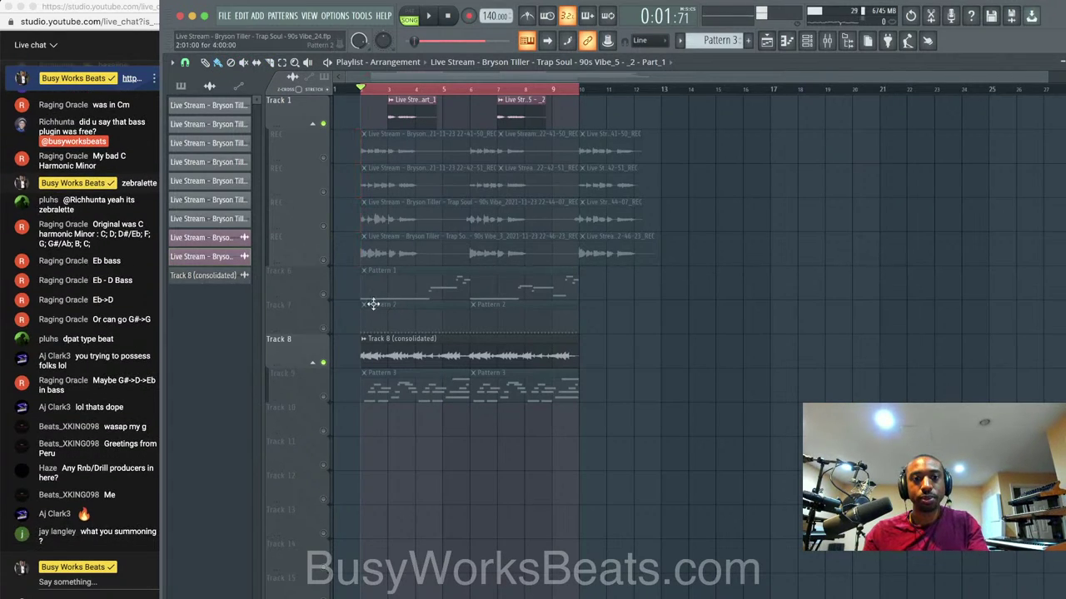
left_click_drag(672, 436, 336, 97)
left_click_drag(394, 148, 306, 146)
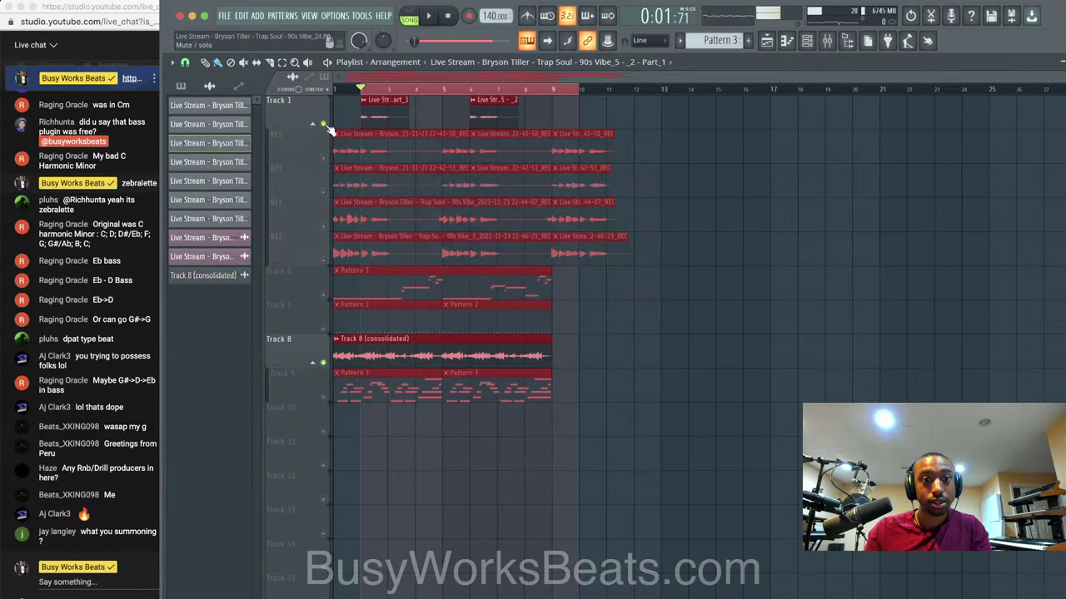
left_click(325, 125, "ctrl")
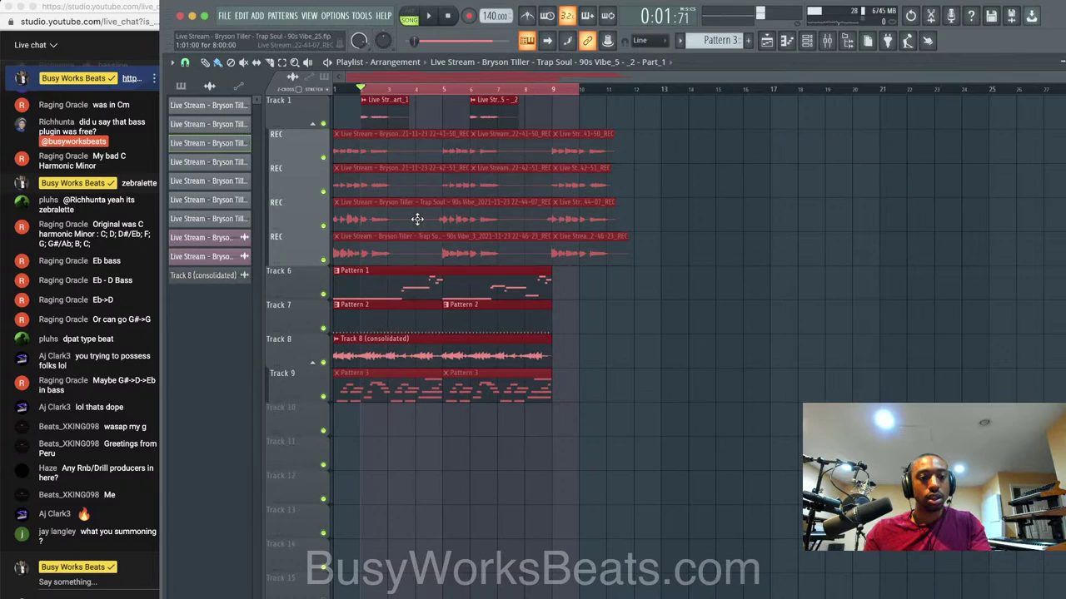
left_click(405, 89)
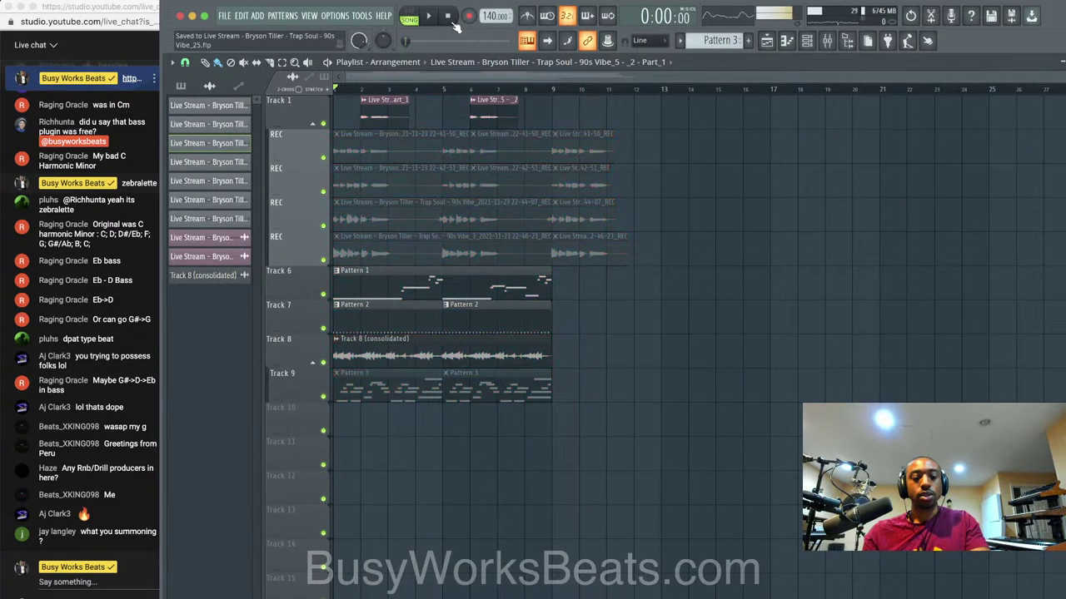
Play the song from the start, trying and undoing a longer Track 8 audio clip.
key("space")
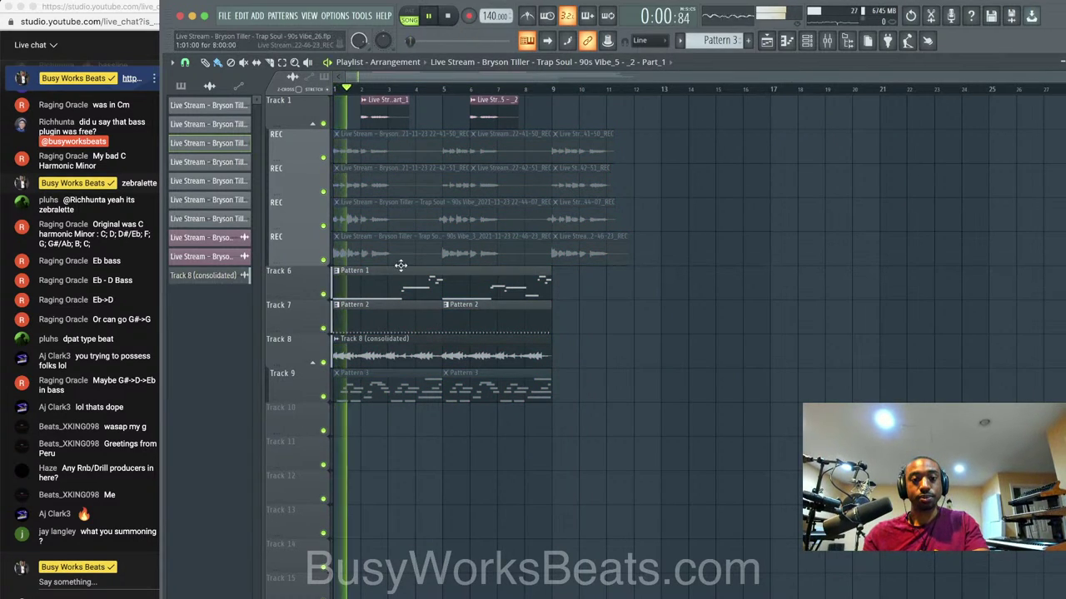
key("space")
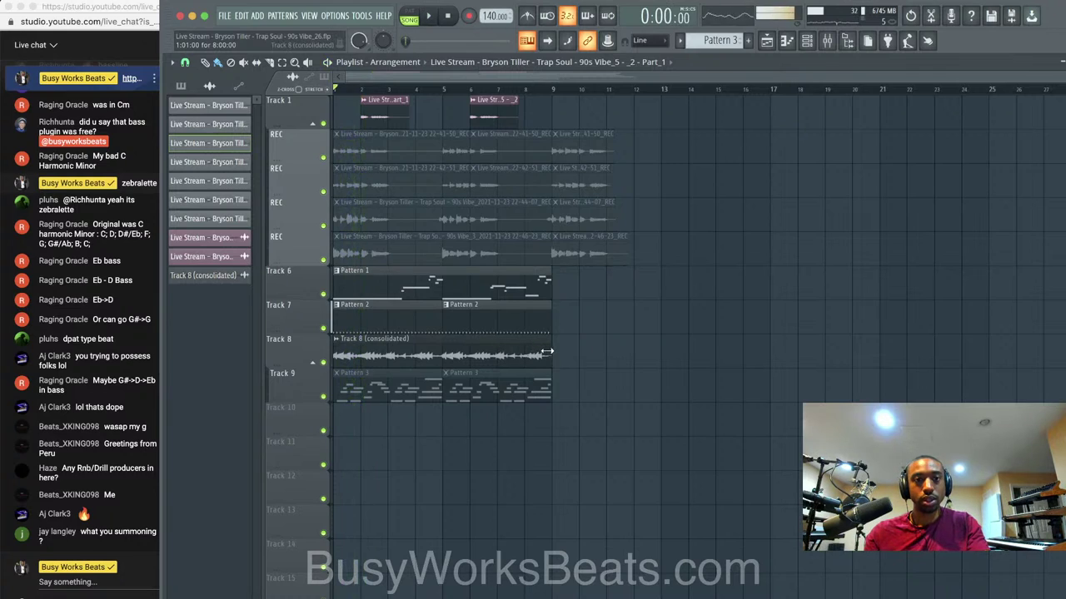
left_click_drag(552, 349, 776, 351)
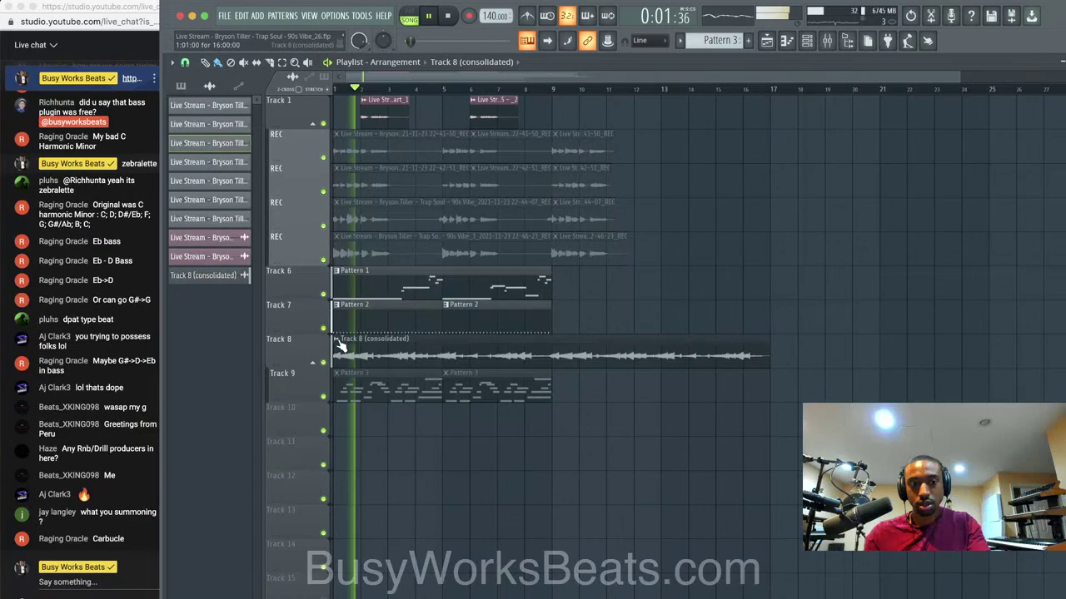
key("ctrl+z")
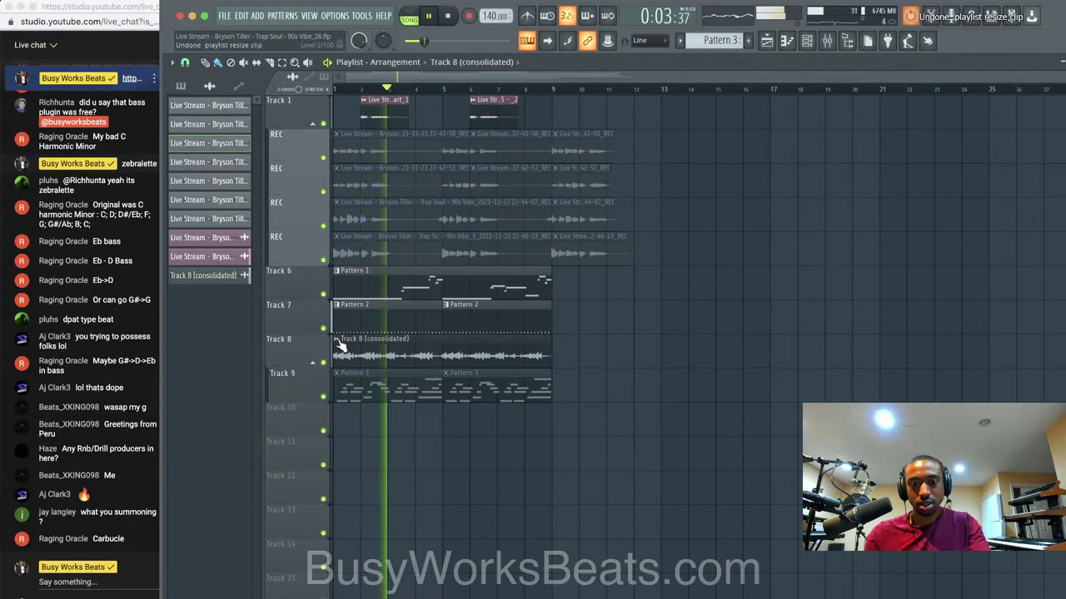
key("space")
key("space")
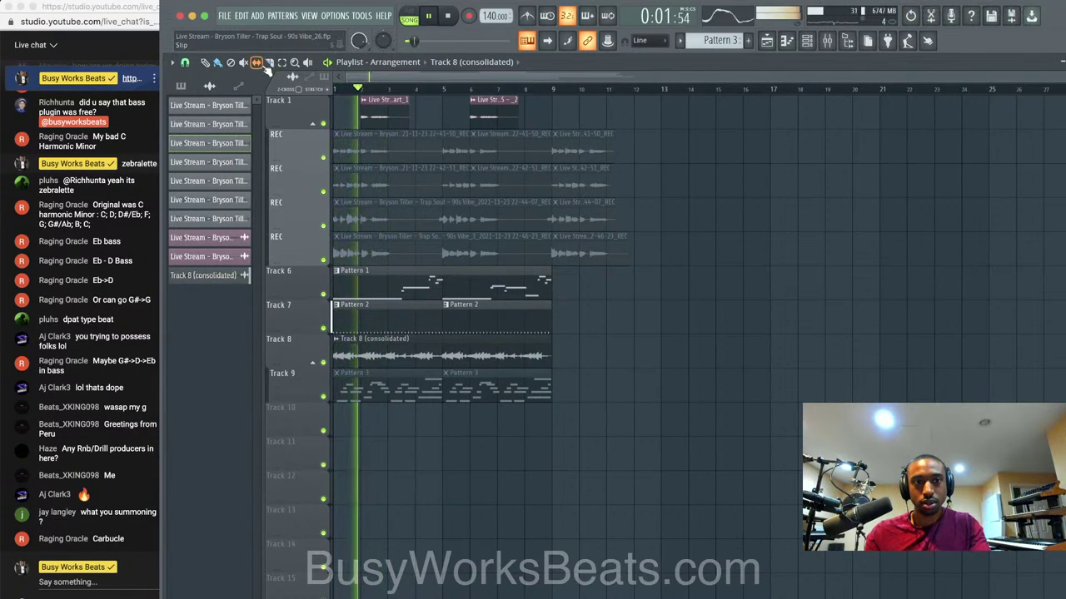
key("space")
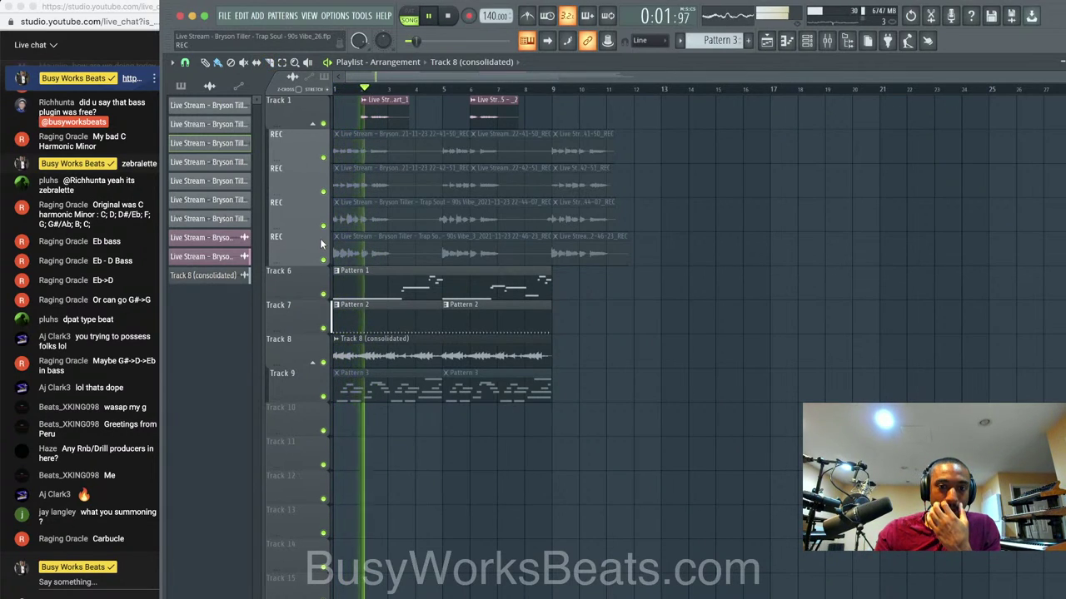
Untick Reverse on the Track 8 sample and link it to mixer insert 14.
left_click(337, 339)
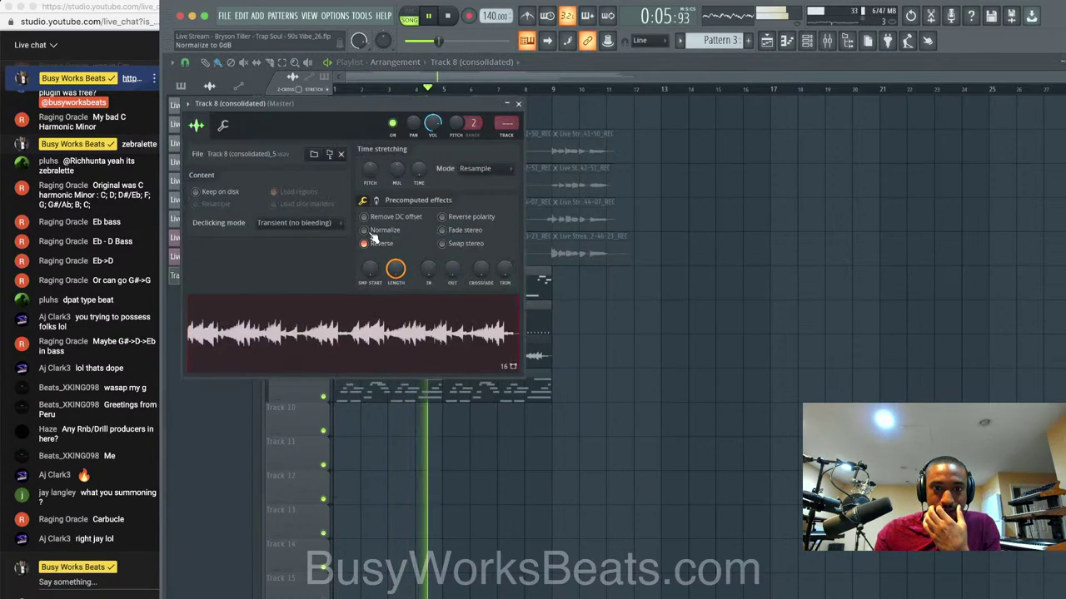
left_click(365, 243)
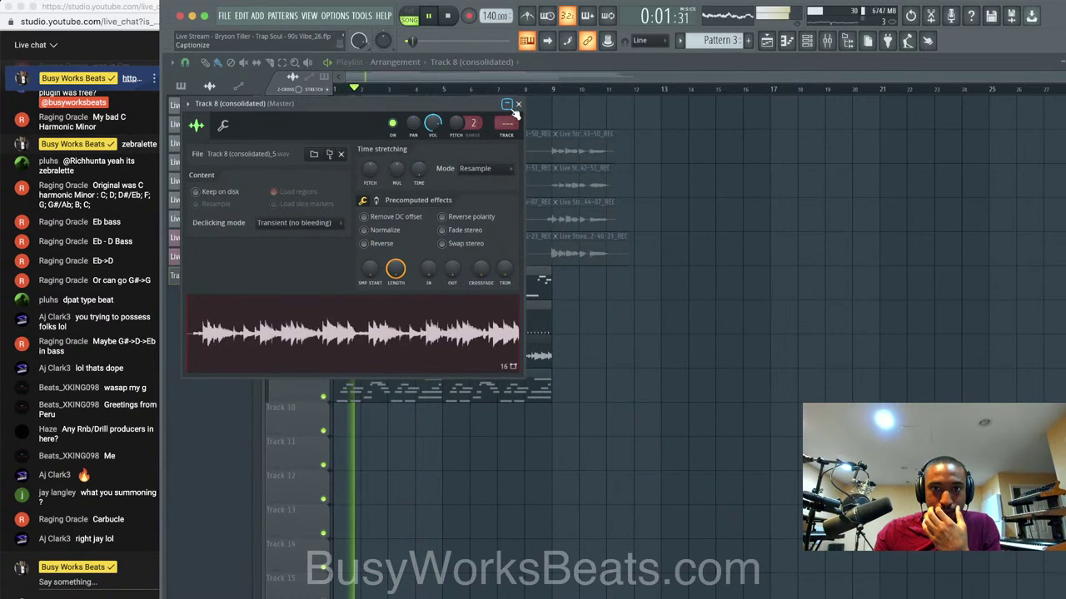
key("super+l")
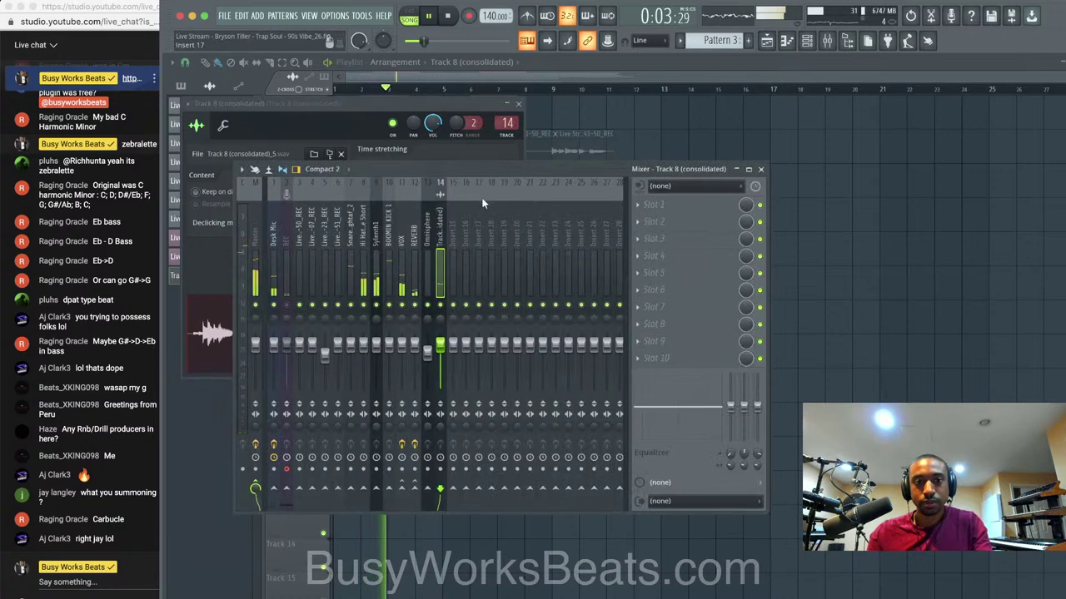
left_click(520, 106)
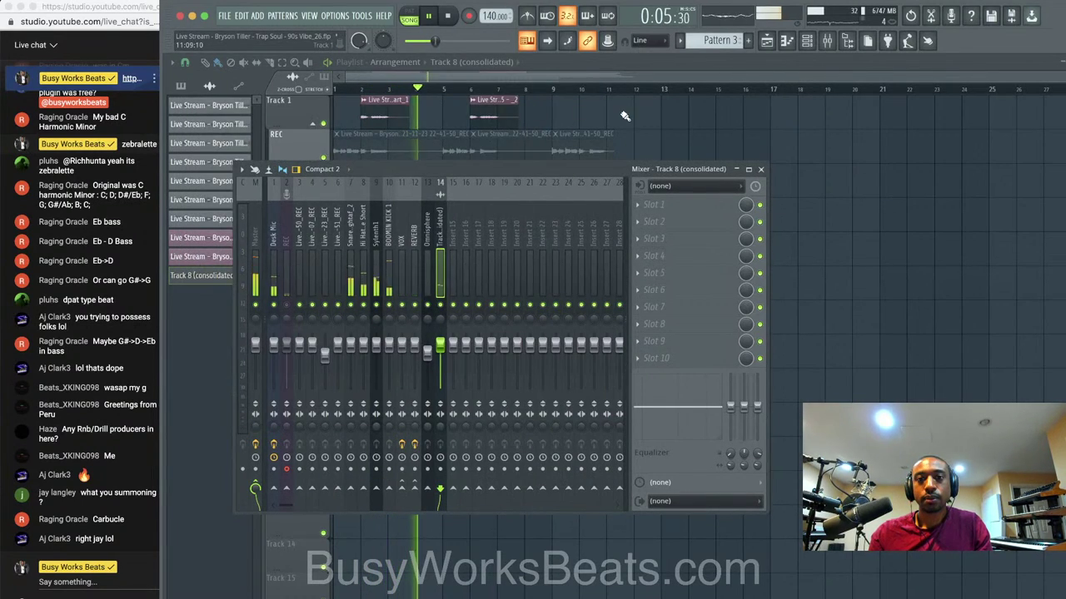
key("F9")
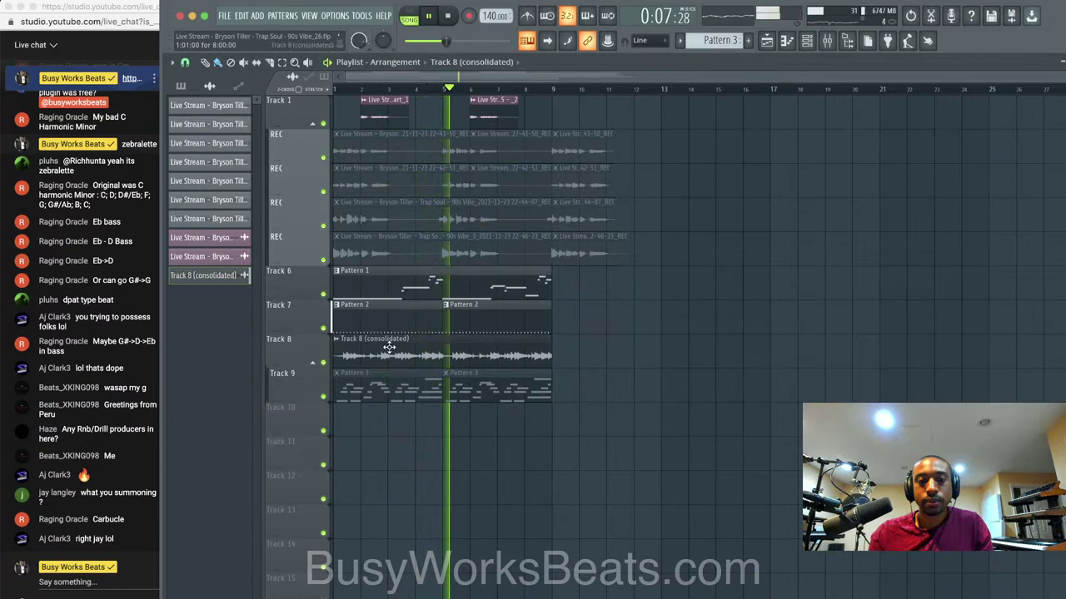
Try raising the Track 8 sample's pitch one octave, then reset it to 0.
right_click(341, 341)
left_click(368, 384)
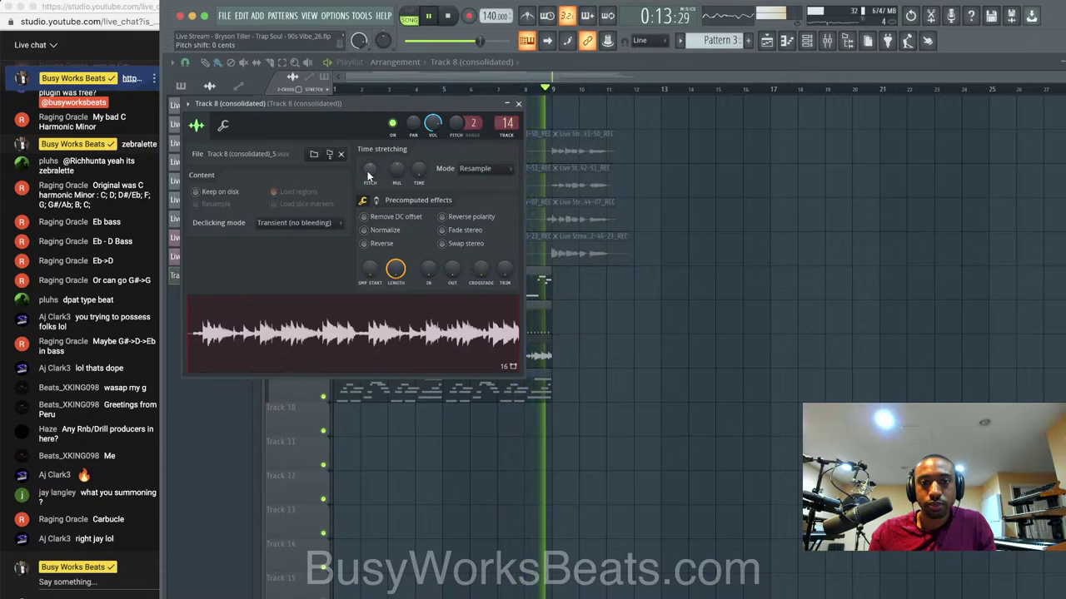
left_click_drag(369, 175, 370, 100)
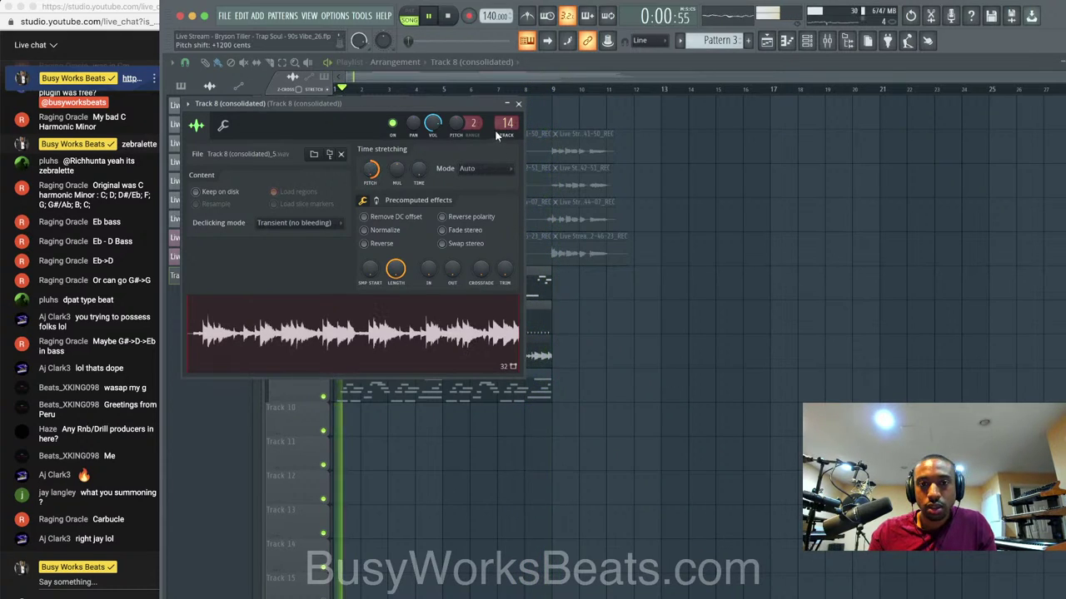
key("space")
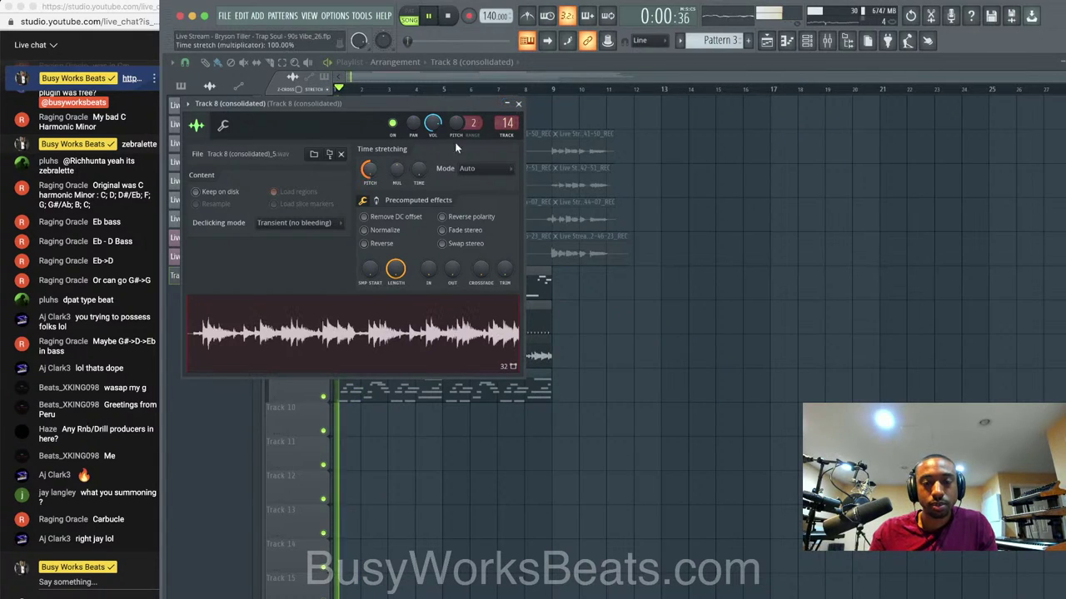
right_click(368, 170)
left_click(388, 181)
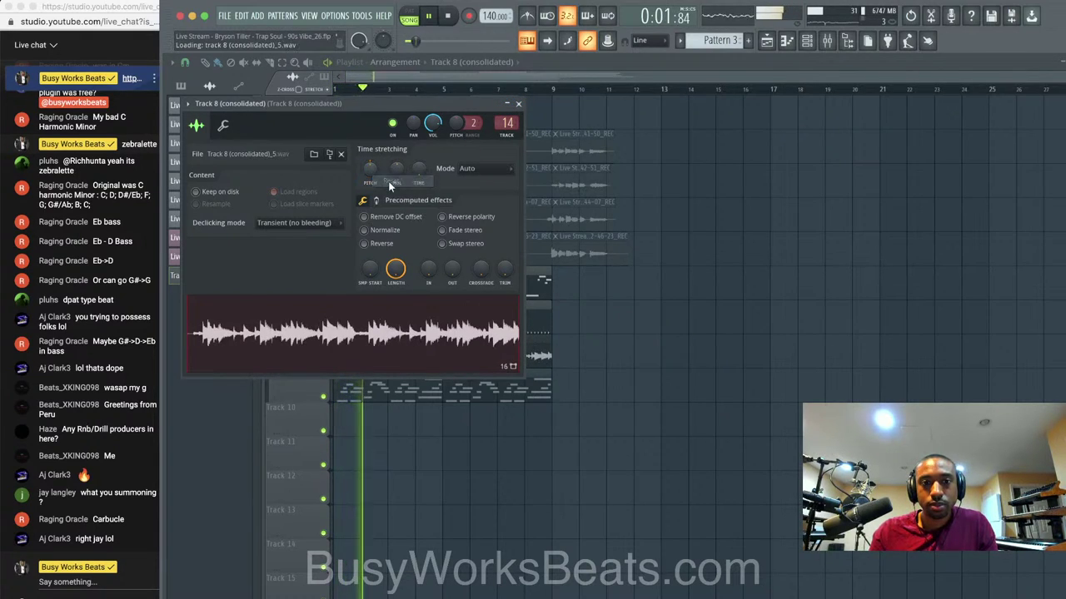
left_click(518, 105)
key("space")
key("space")
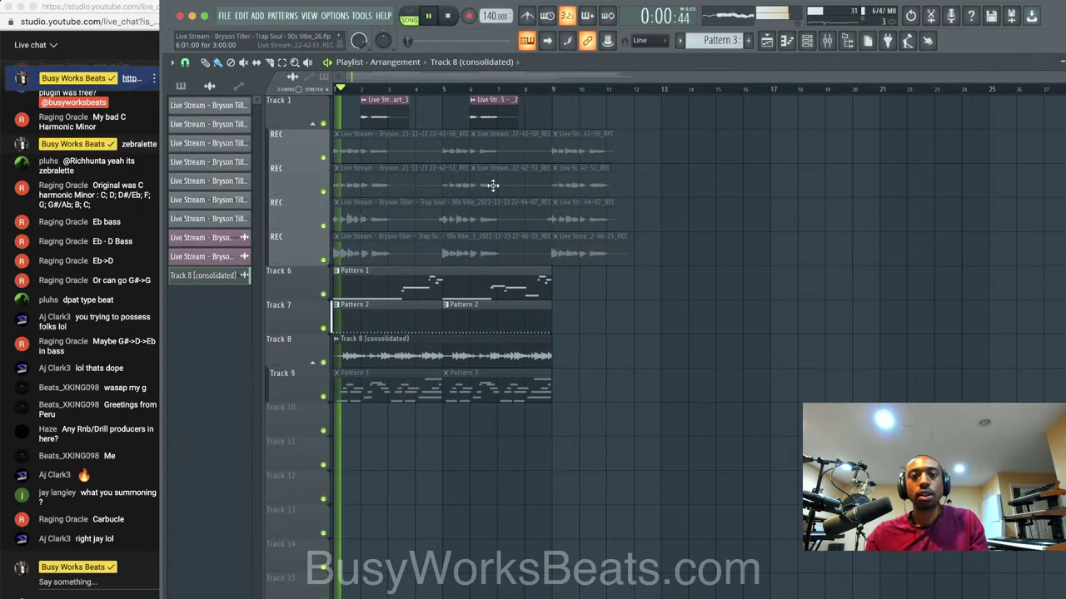
Delete the leftmost muted clips on the REC tracks and fold them back into the Track 1 group.
right_click(428, 153)
right_click(429, 185)
right_click(429, 218)
right_click(432, 238)
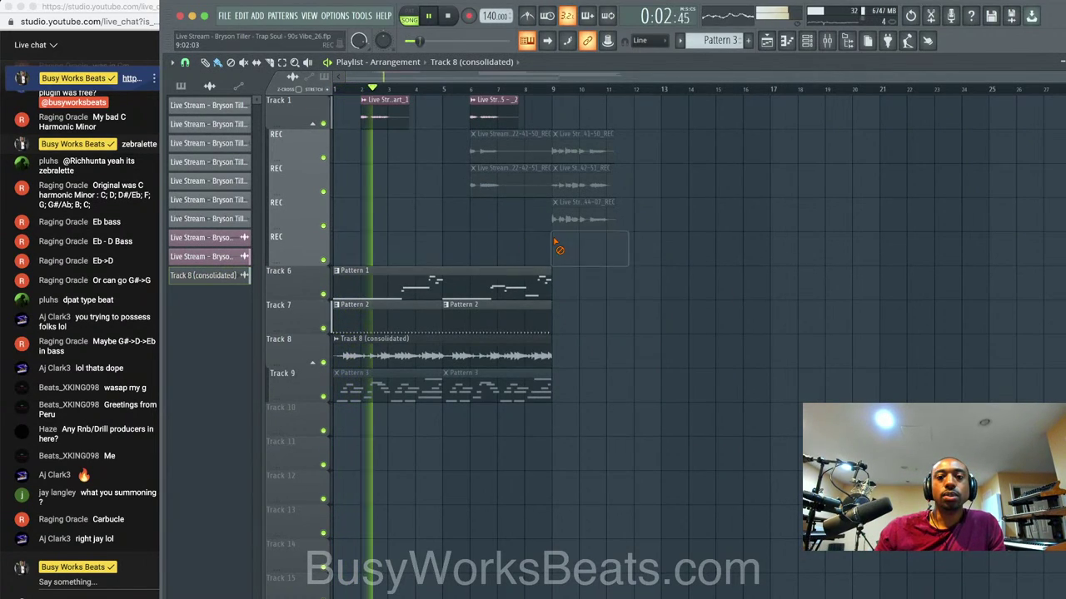
key("ctrl+z")
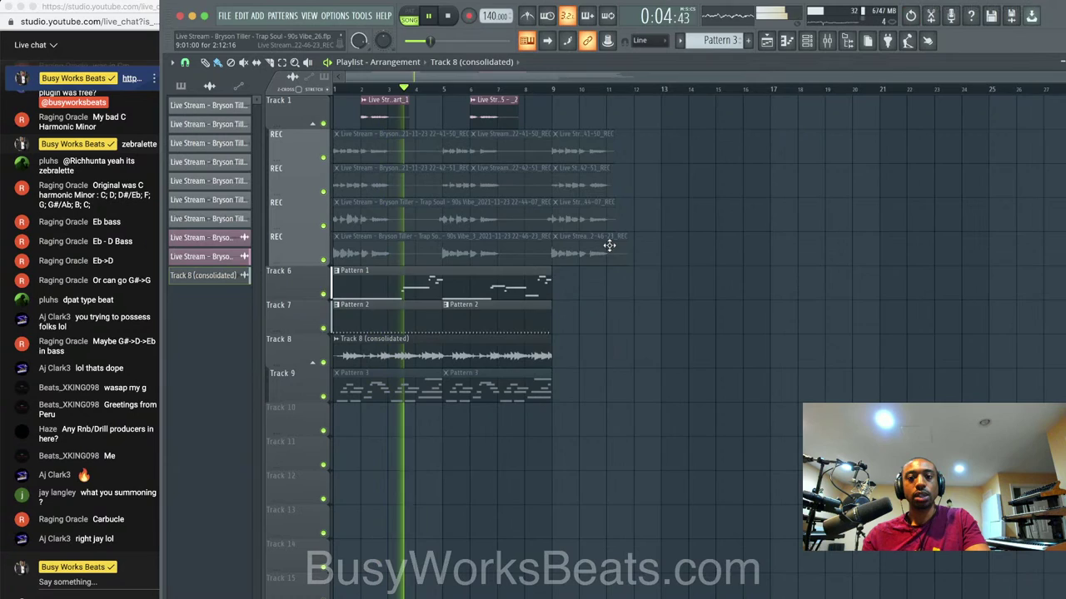
key("ctrl+z")
key("ctrl+z")
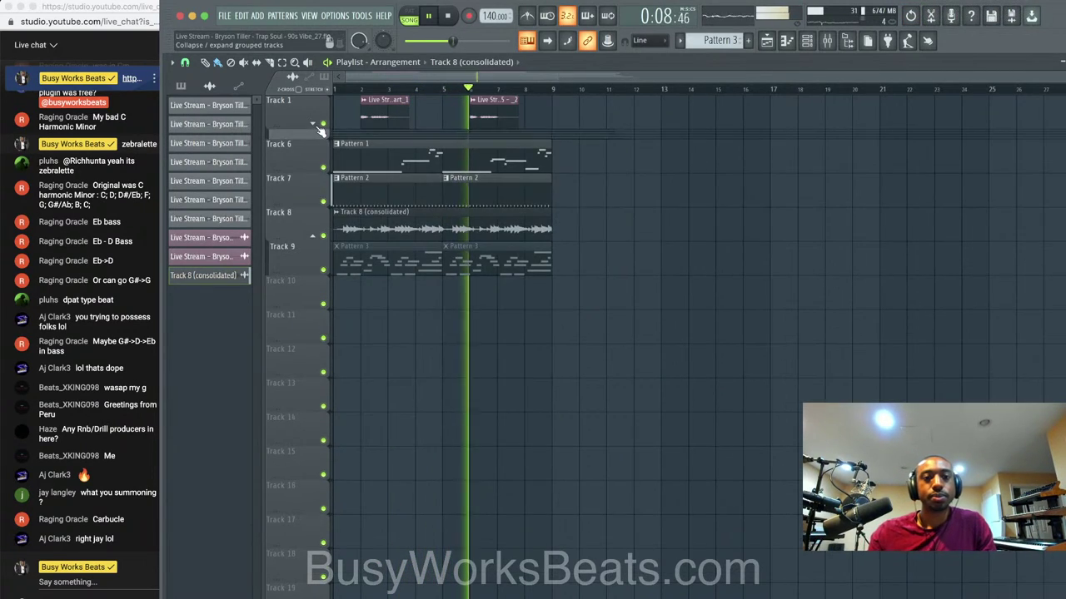
left_click(313, 125)
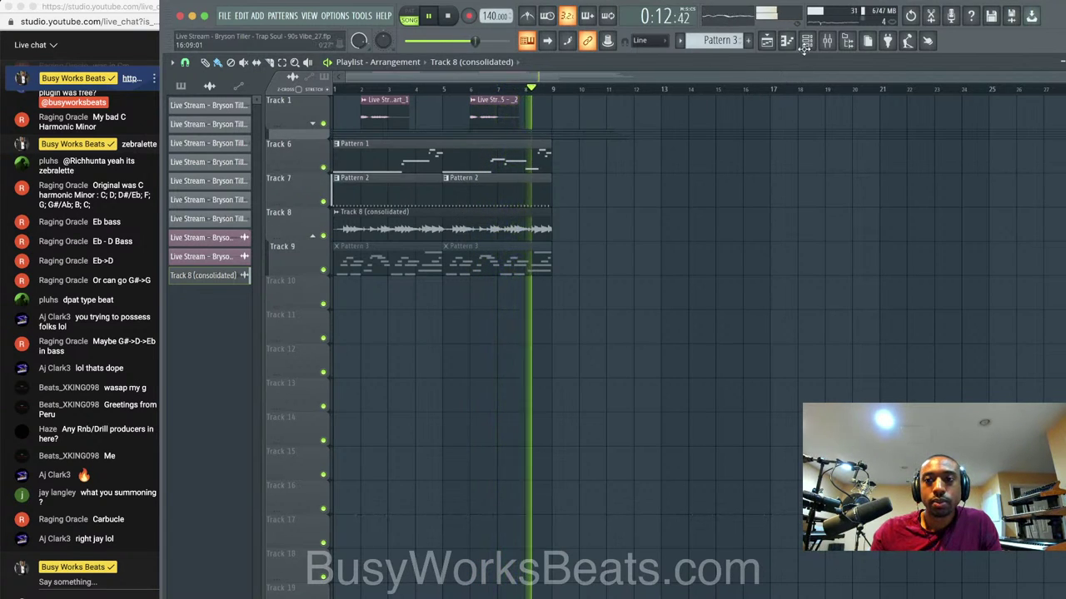
Set the channel rack to list all channels, play the song from the beginning, and show the rack over the playlist.
key("F6")
key("space")
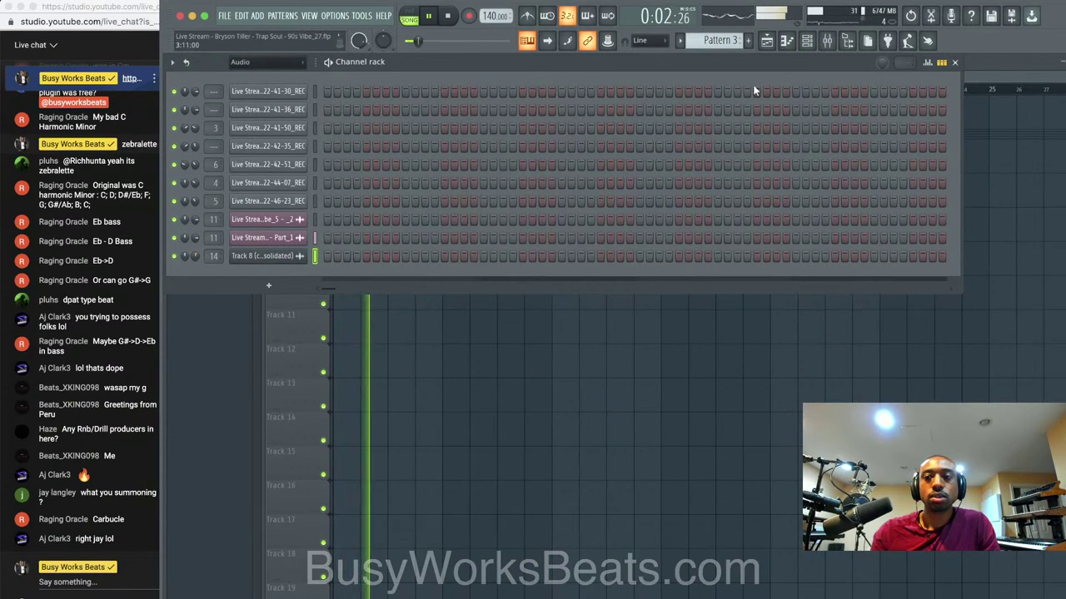
key("F6")
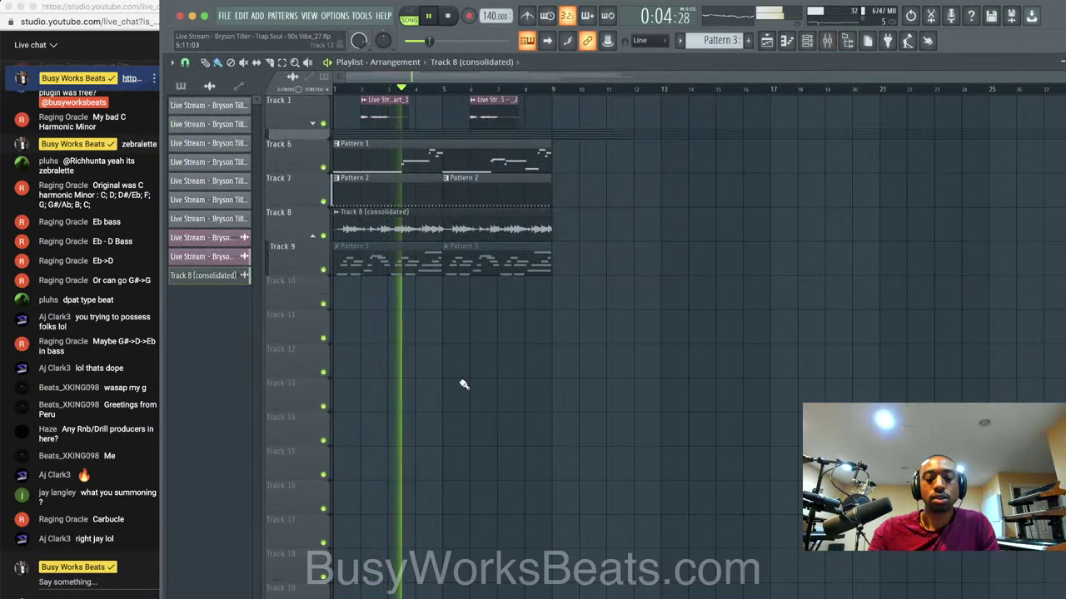
key("F6")
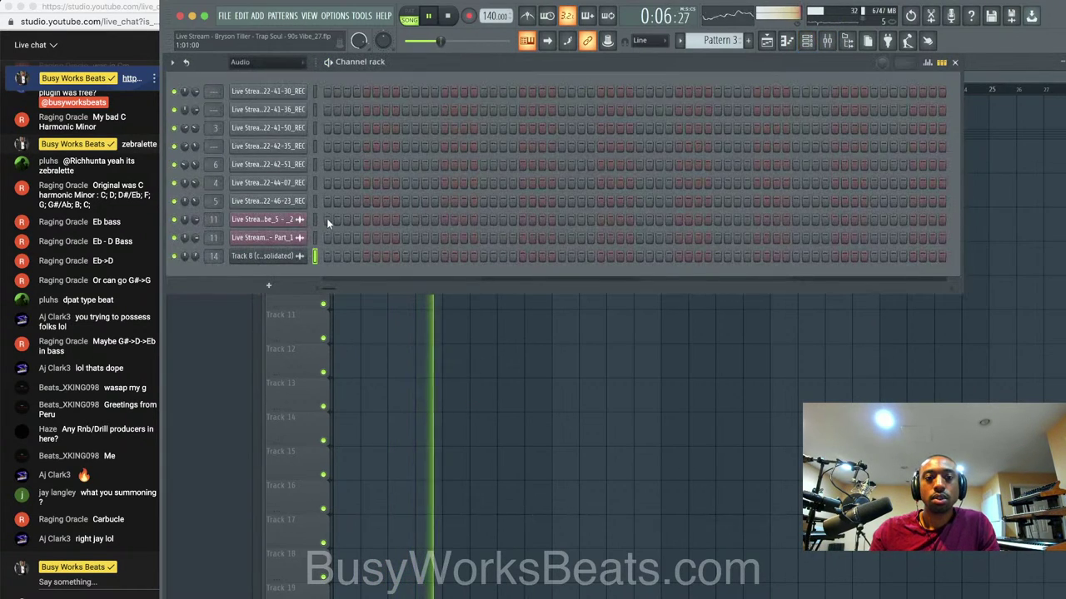
left_click(266, 62)
left_click(277, 75)
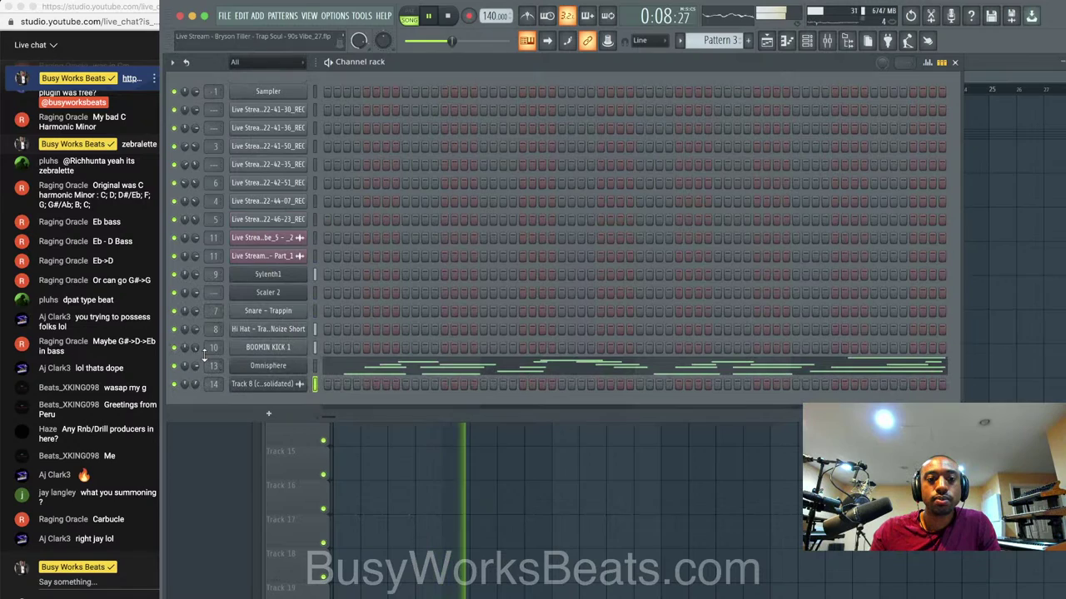
key("F6")
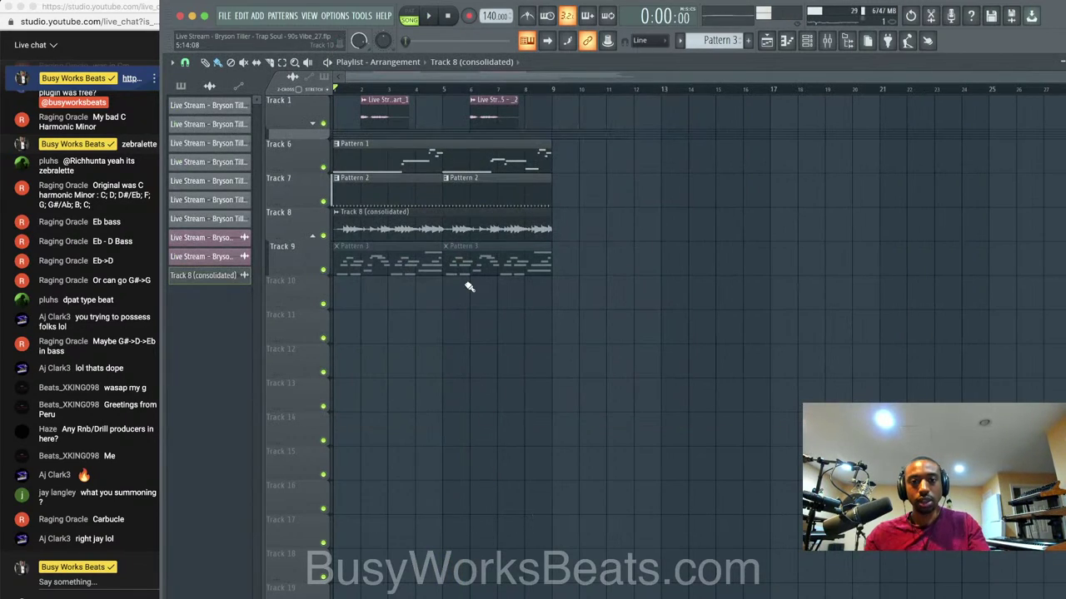
key("space")
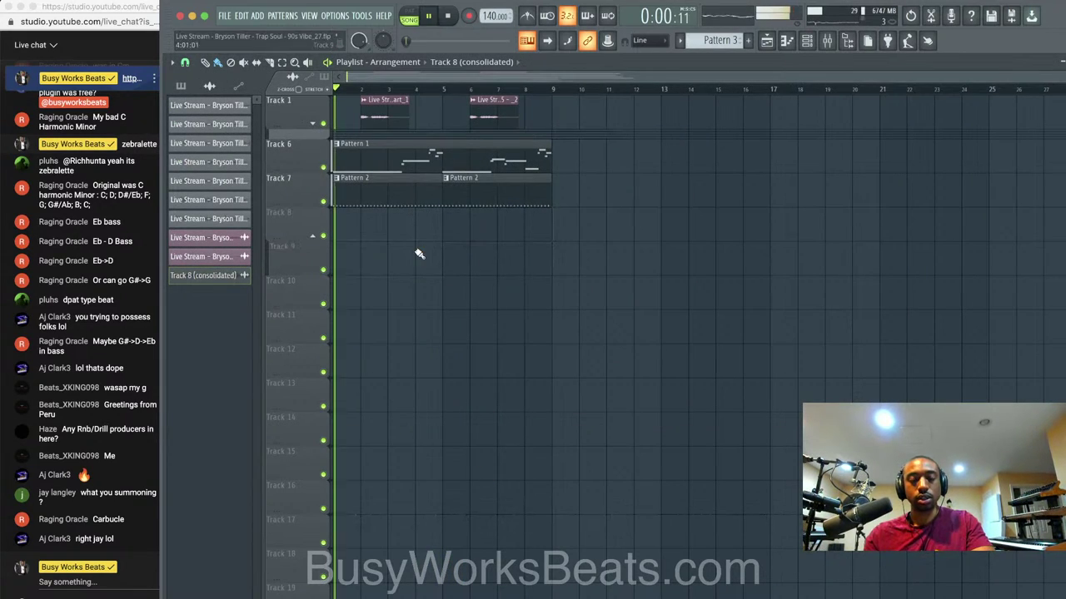
key("F6")
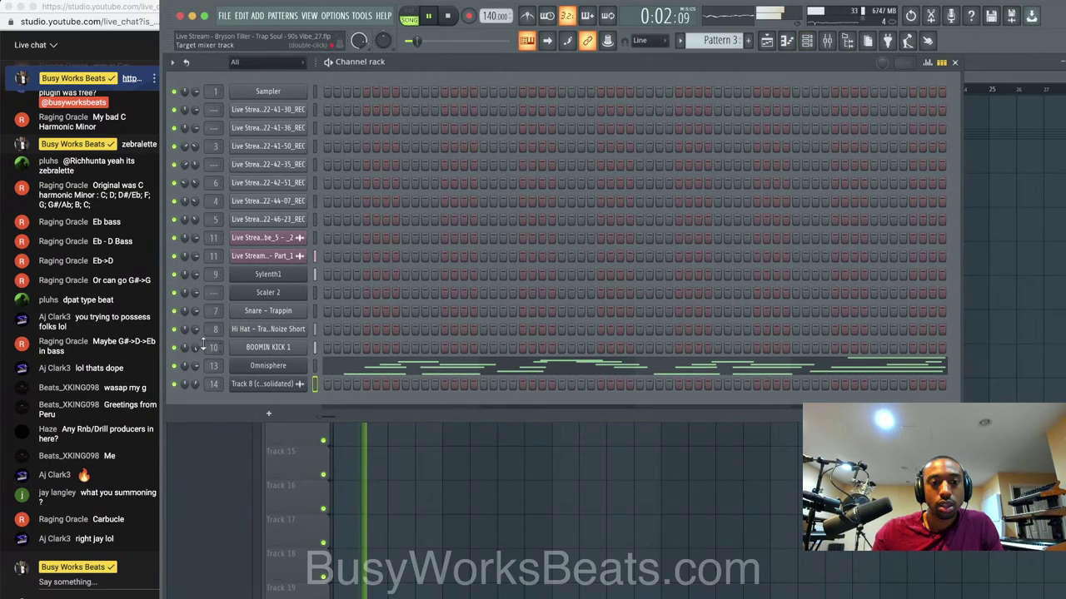
Review the BOOMIN KICK 1 channel's boost and EQ precomputed effects settings.
left_click(268, 347)
left_click(463, 295)
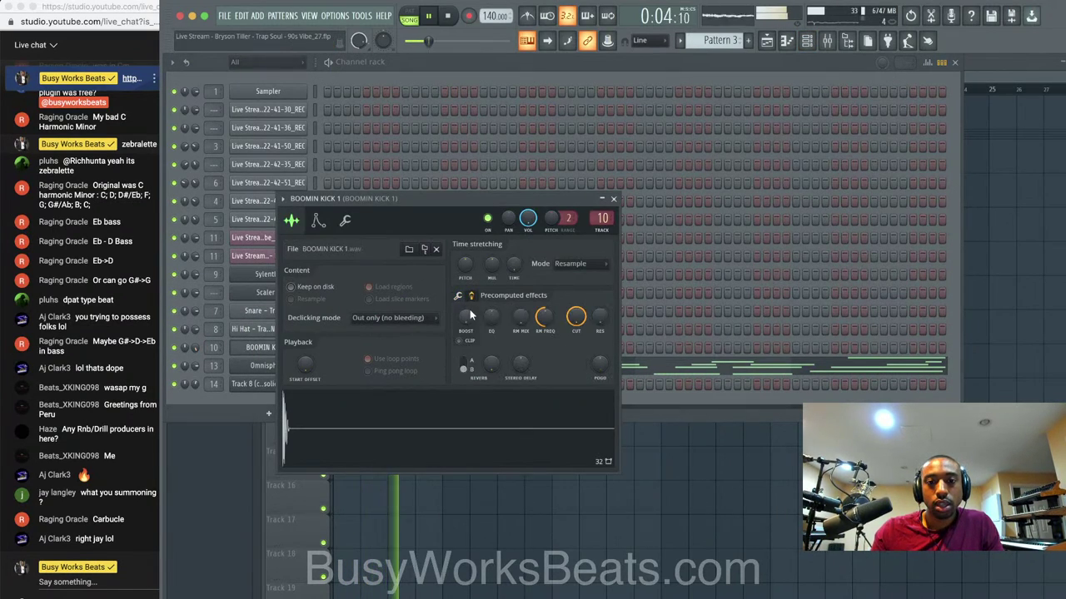
left_click(613, 200)
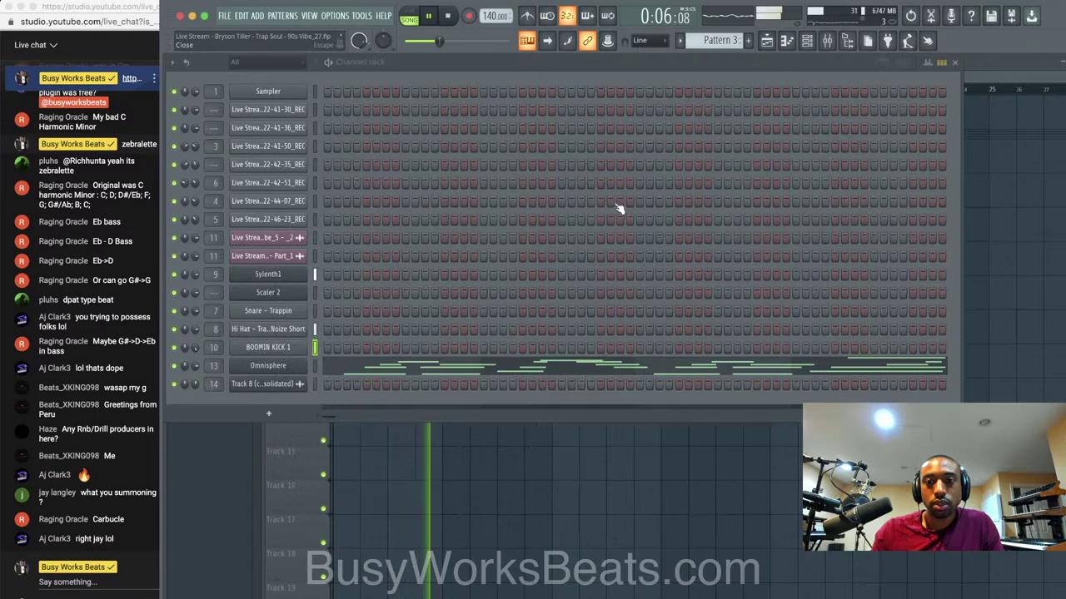
Replace Edison on the Master insert with Fruity Soft Clipper and raise its threshold to maximum.
key("F9")
left_click(254, 250)
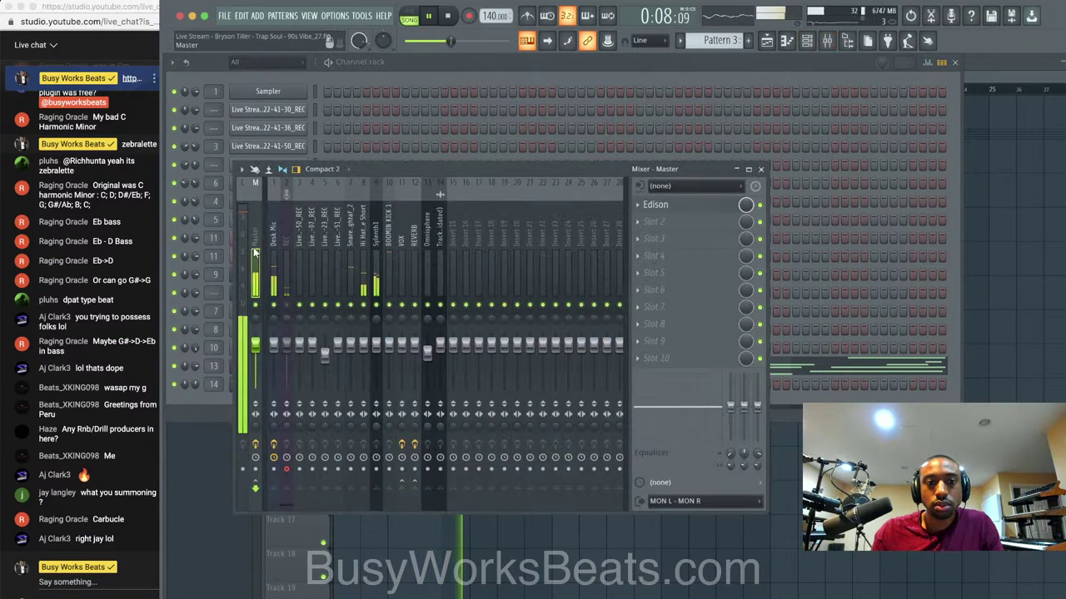
left_click(643, 209)
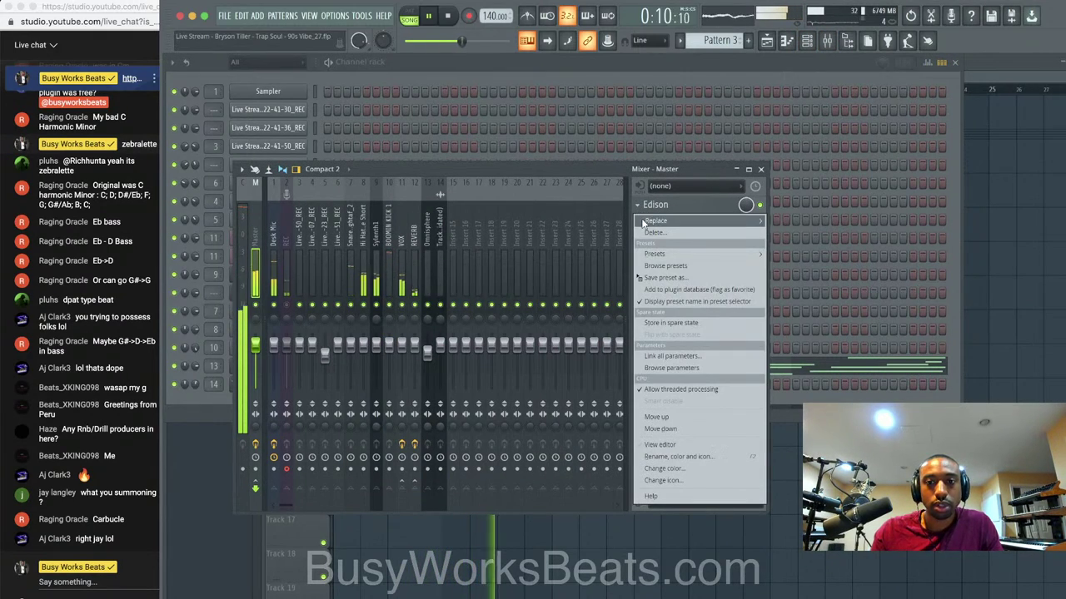
mouse_move(658, 229)
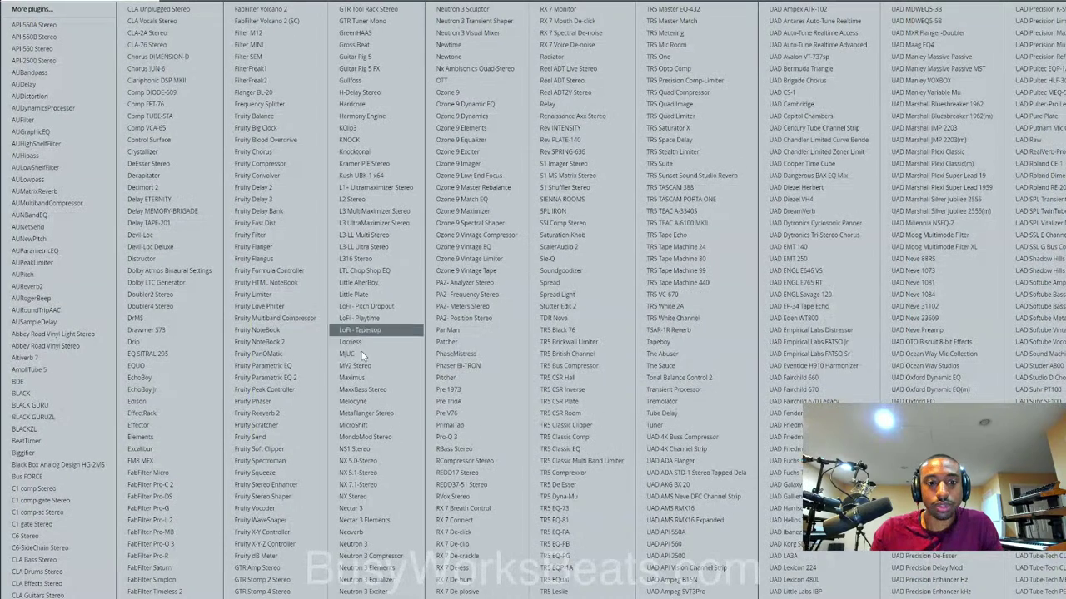
left_click(292, 449)
left_click_drag(221, 169, 323, 123)
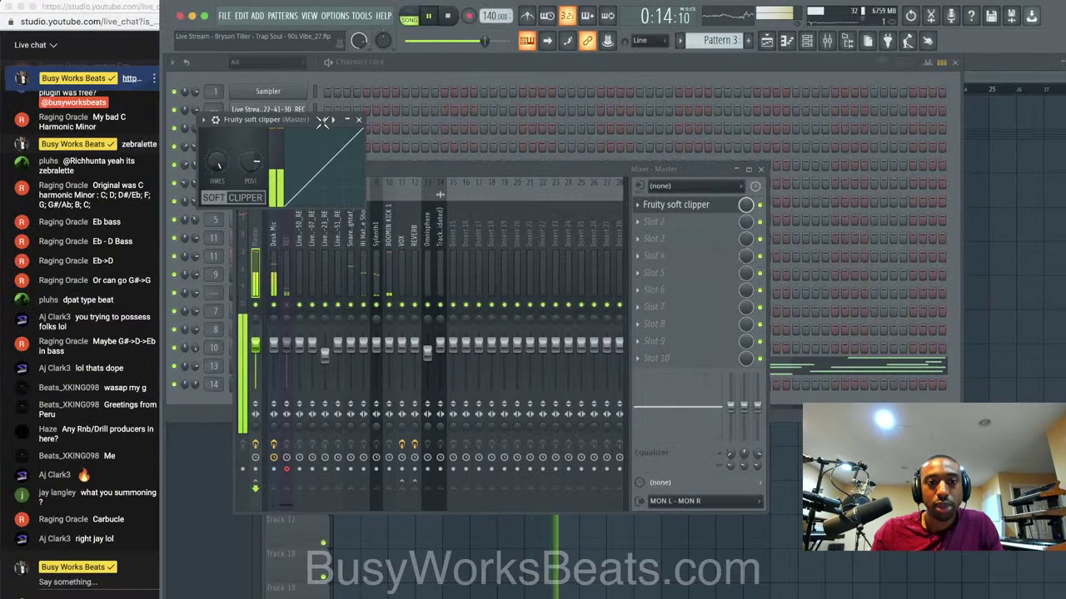
Load Fruity Soft Clipper into the BOOMIN KICK 1 insert's first slot, then return to the channel rack.
left_click(360, 120)
left_click(641, 206)
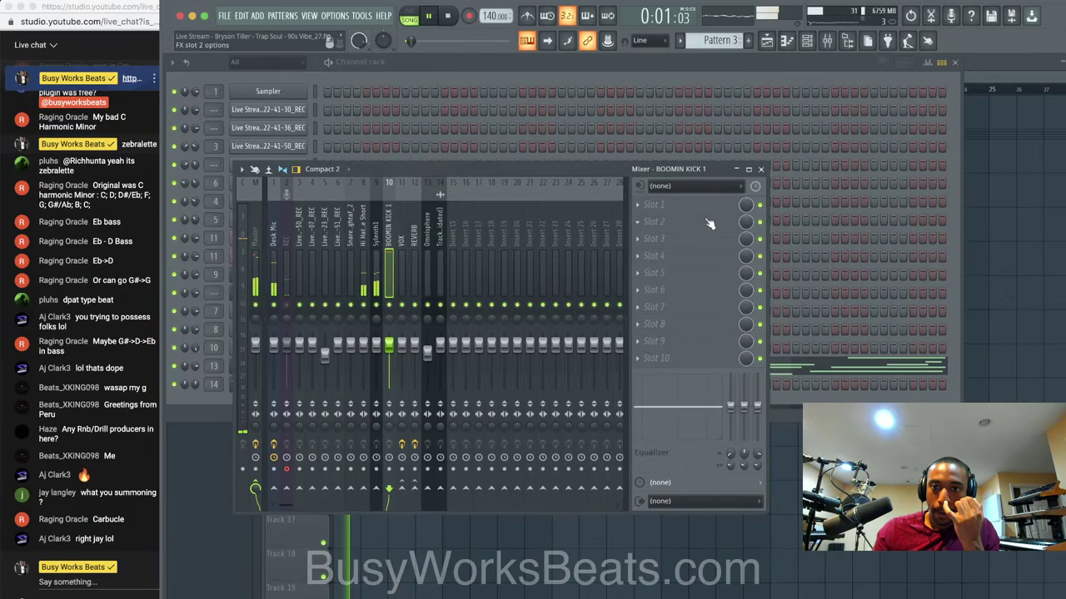
mouse_move(690, 211)
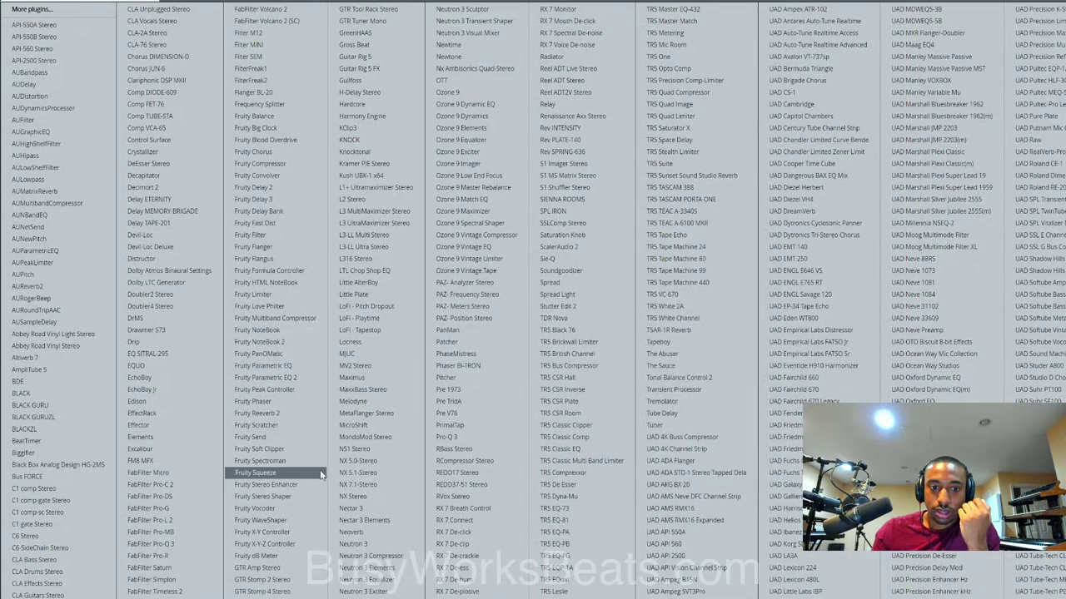
left_click(265, 449)
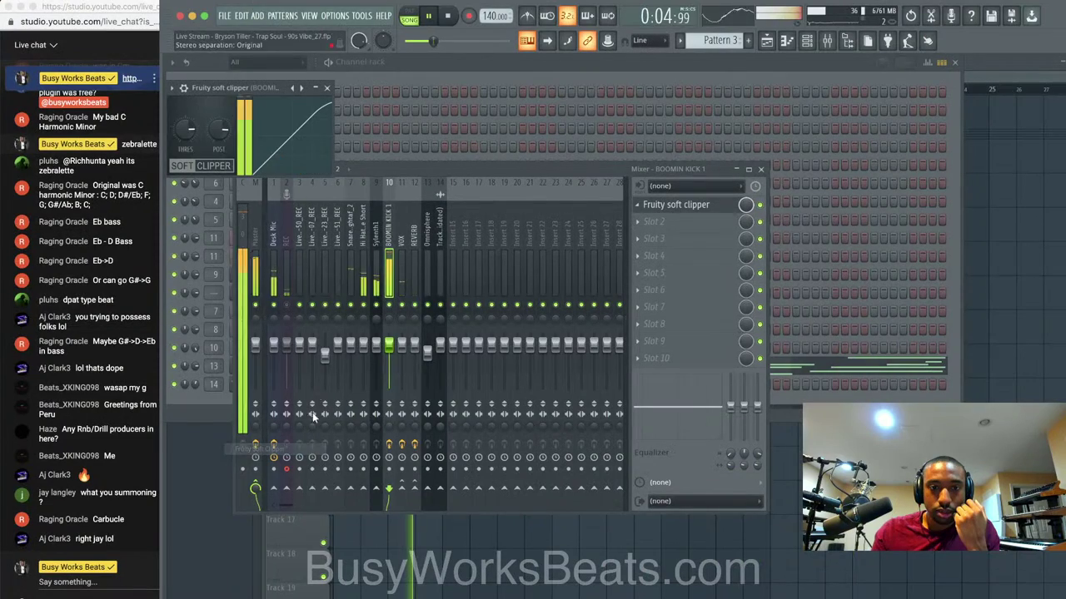
left_click(327, 88)
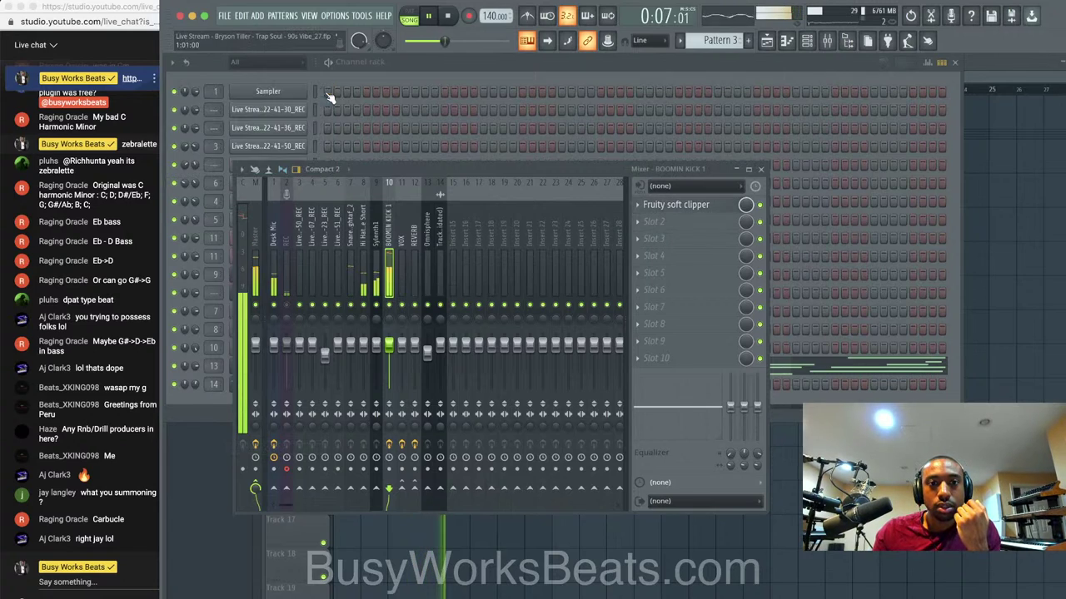
left_click(419, 76)
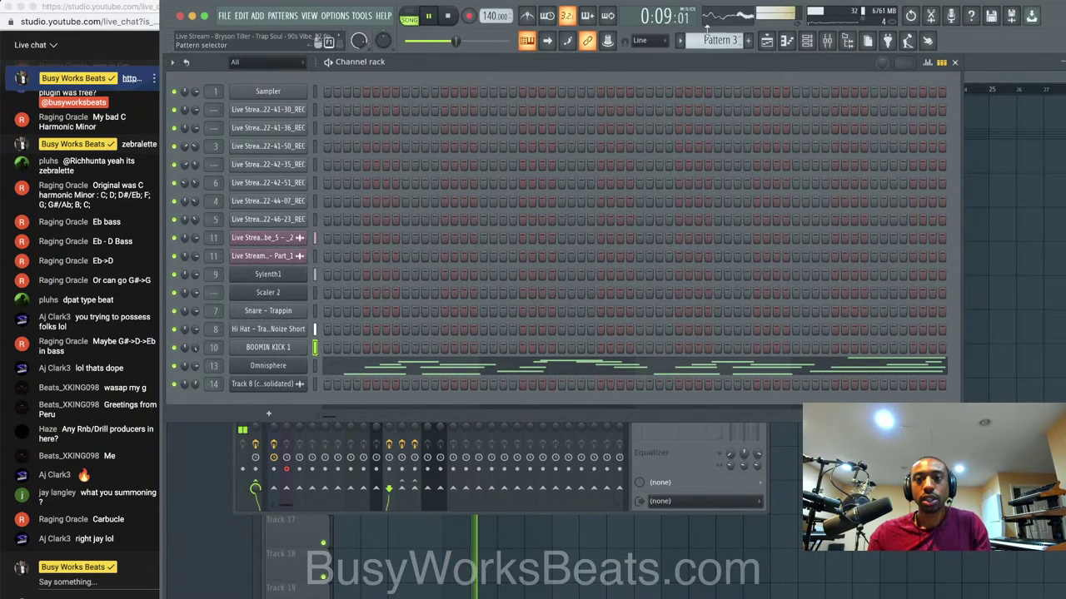
On Pattern 2, fill the Hi Hat channel with a hit every 2 steps.
left_click_drag(696, 41, 686, 56)
right_click(289, 336)
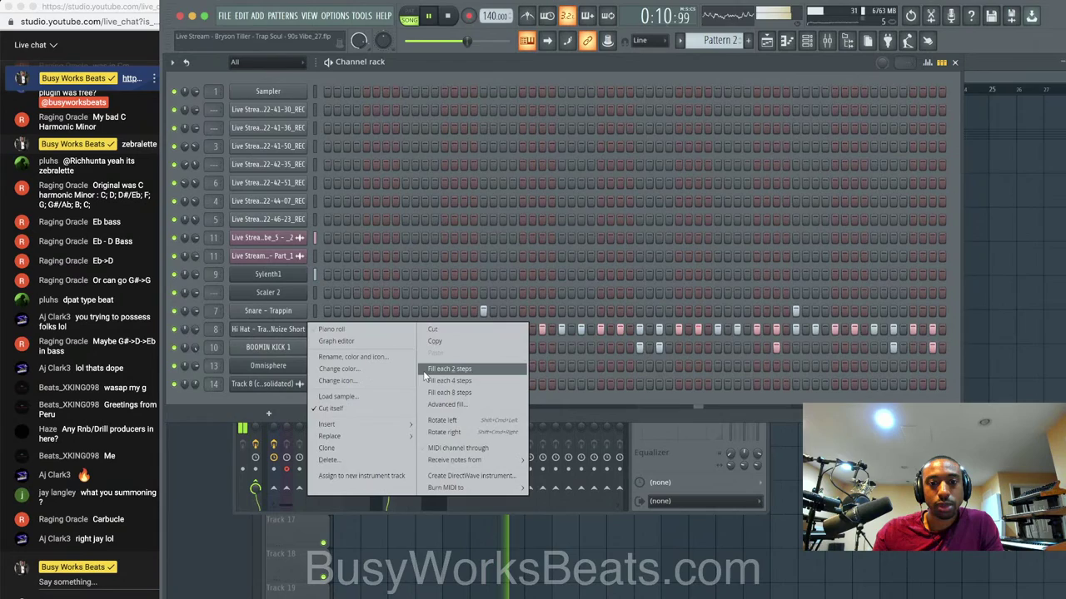
left_click(448, 385)
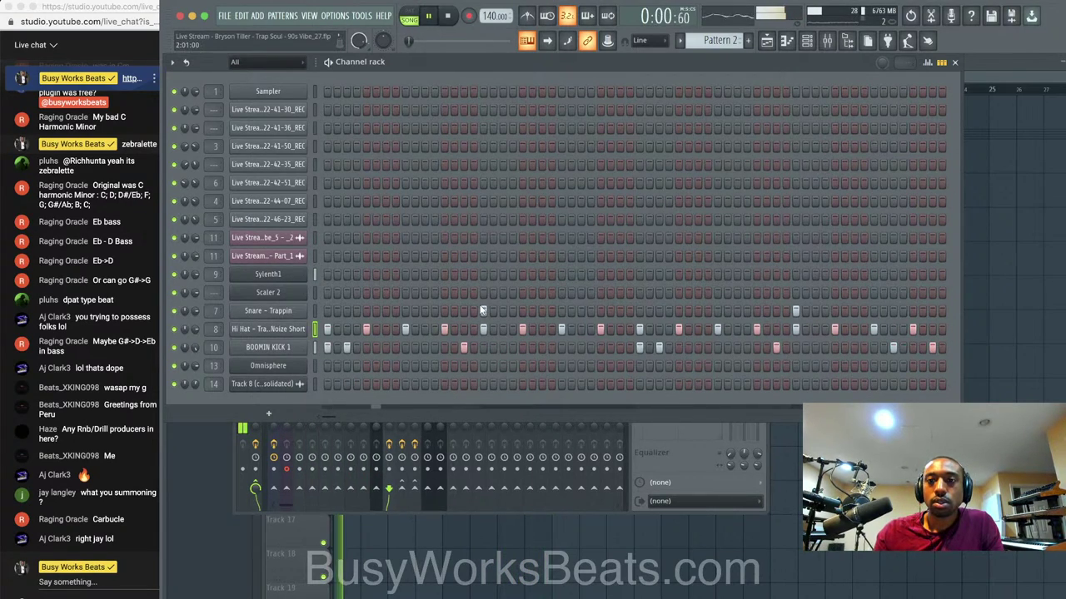
right_click(288, 332)
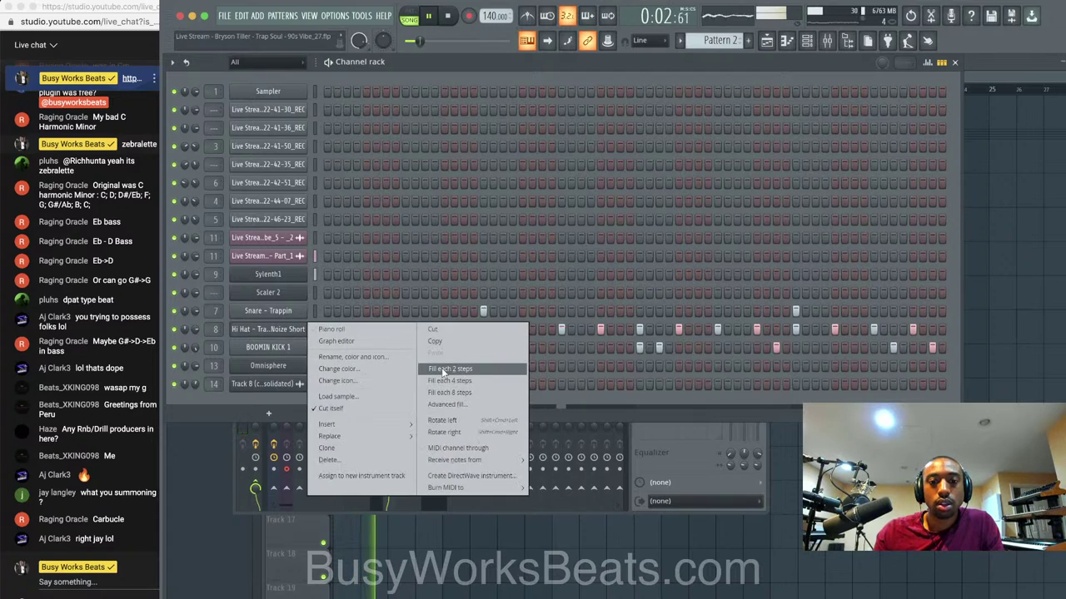
left_click(444, 370)
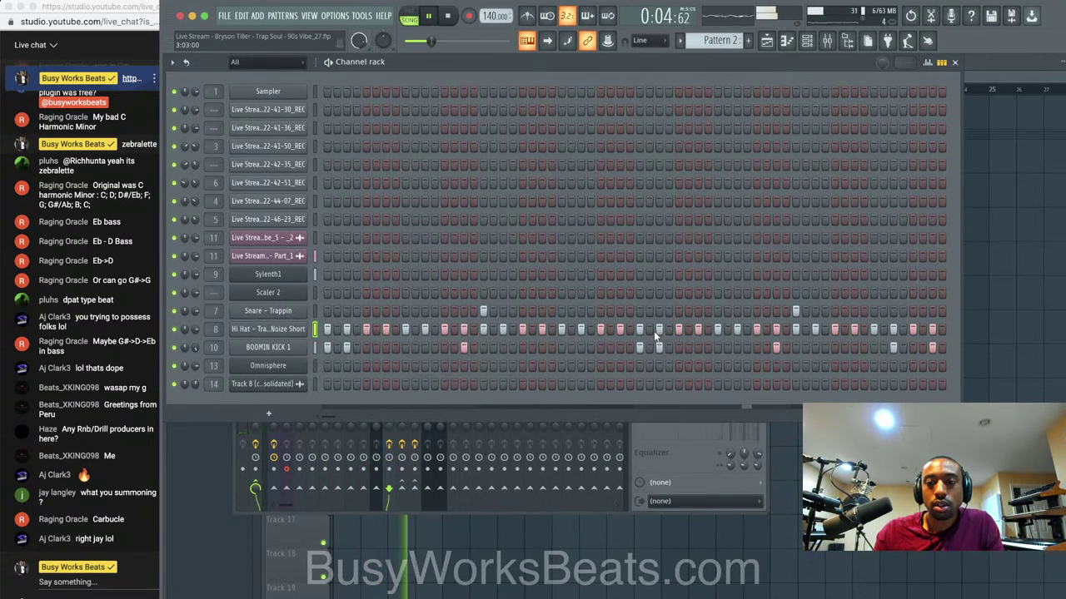
key("F5")
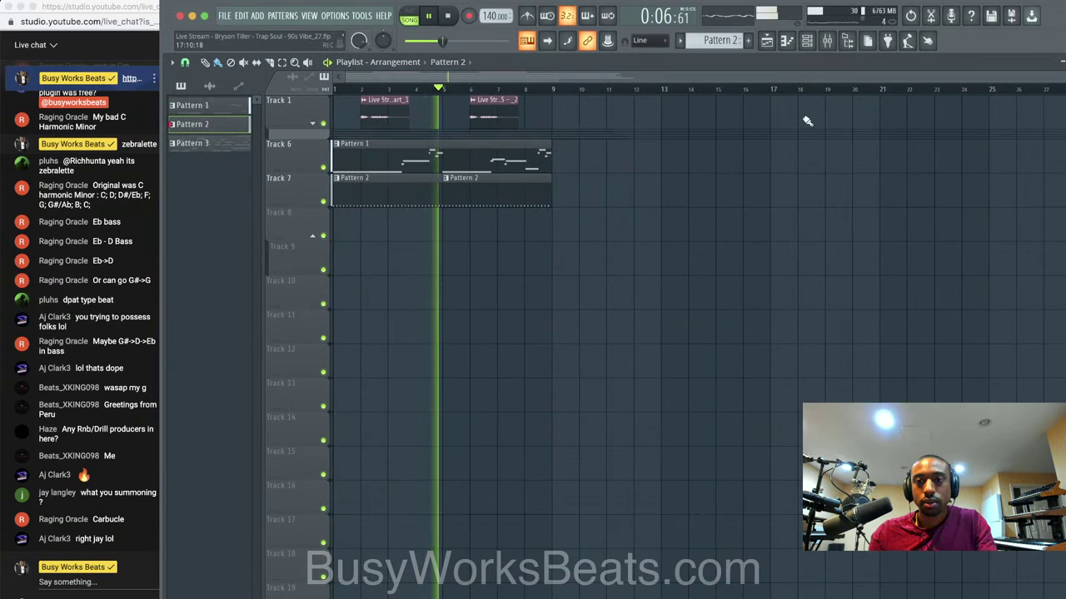
key("F6")
key("space")
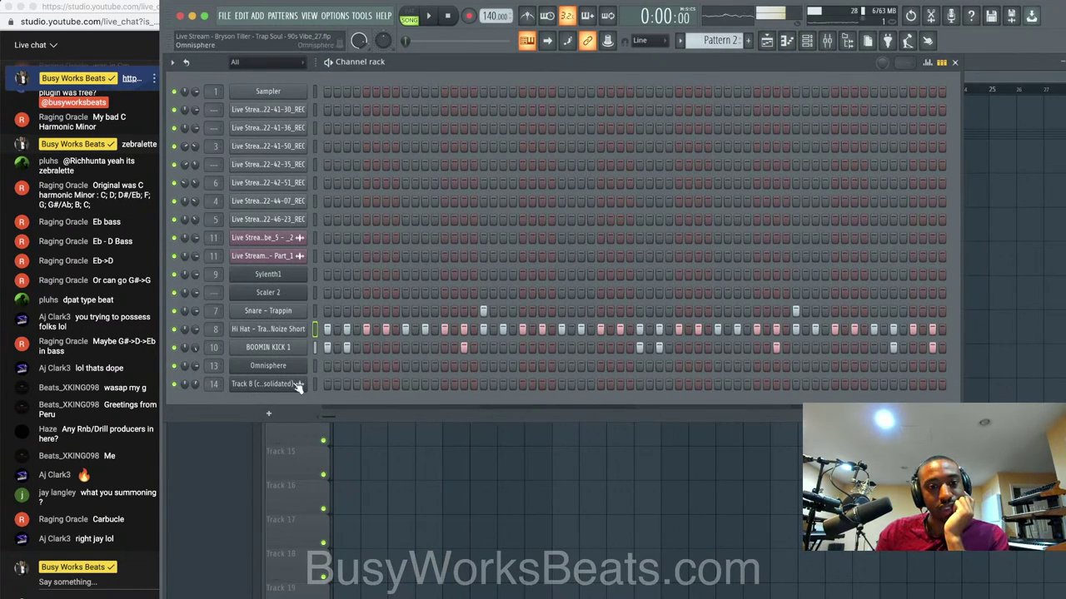
Add an Xpand!2 instrument channel, glance at its preset categories, then close it.
left_click(268, 413)
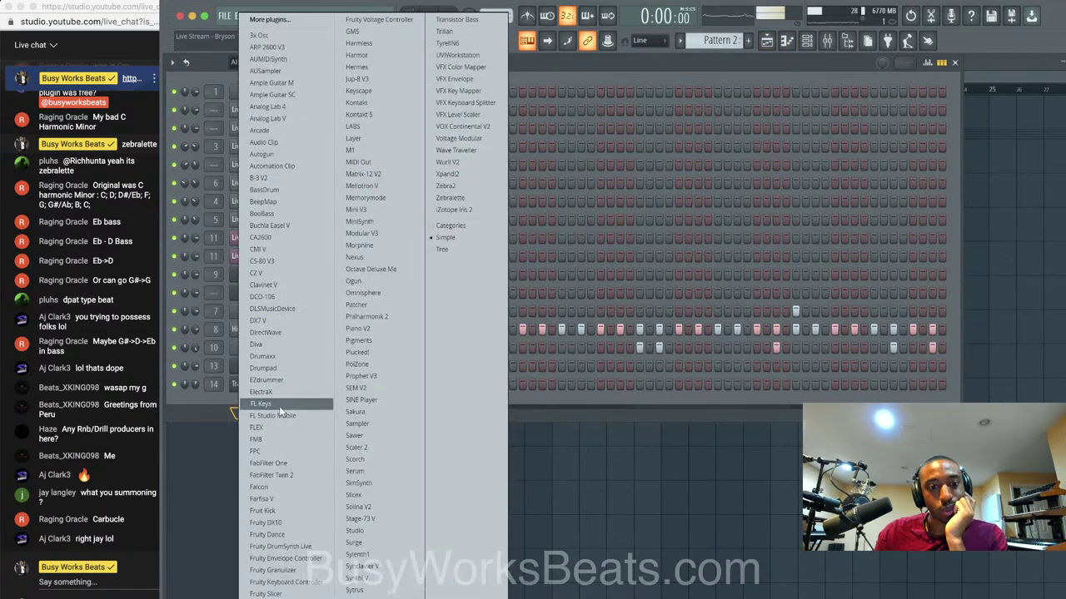
left_click(449, 174)
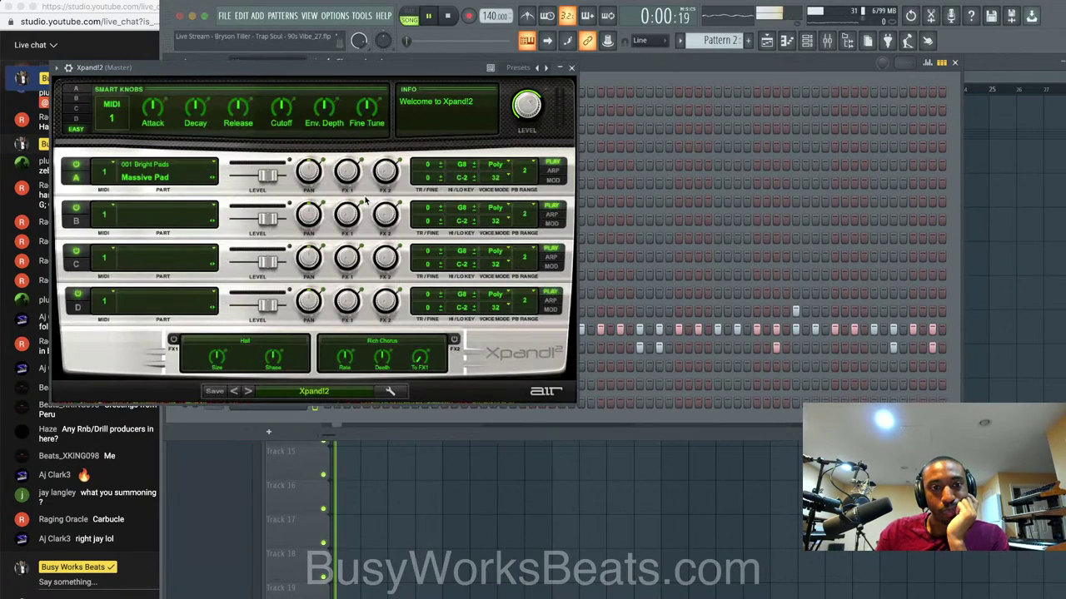
left_click(304, 392)
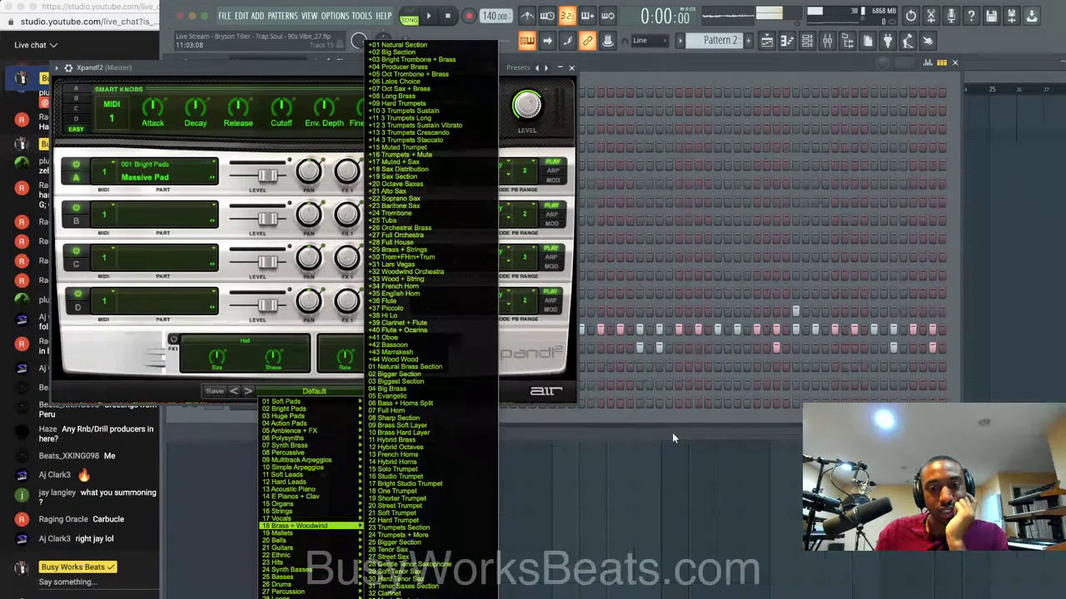
left_click(672, 432)
left_click(571, 67)
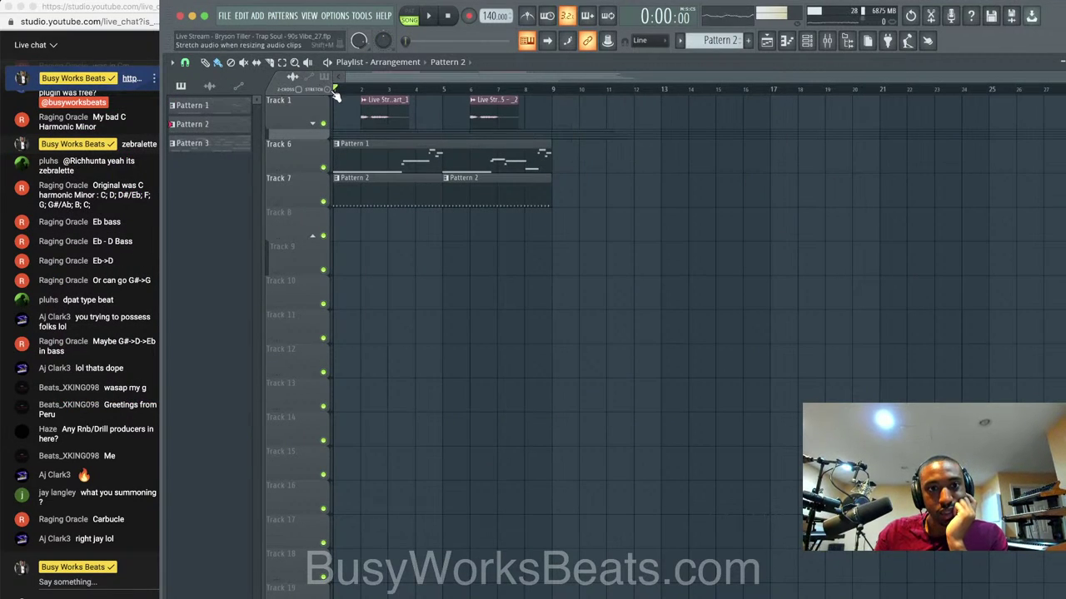
Play from the bar 5 marker and shorten Track 1's second clip to under one bar.
key("space")
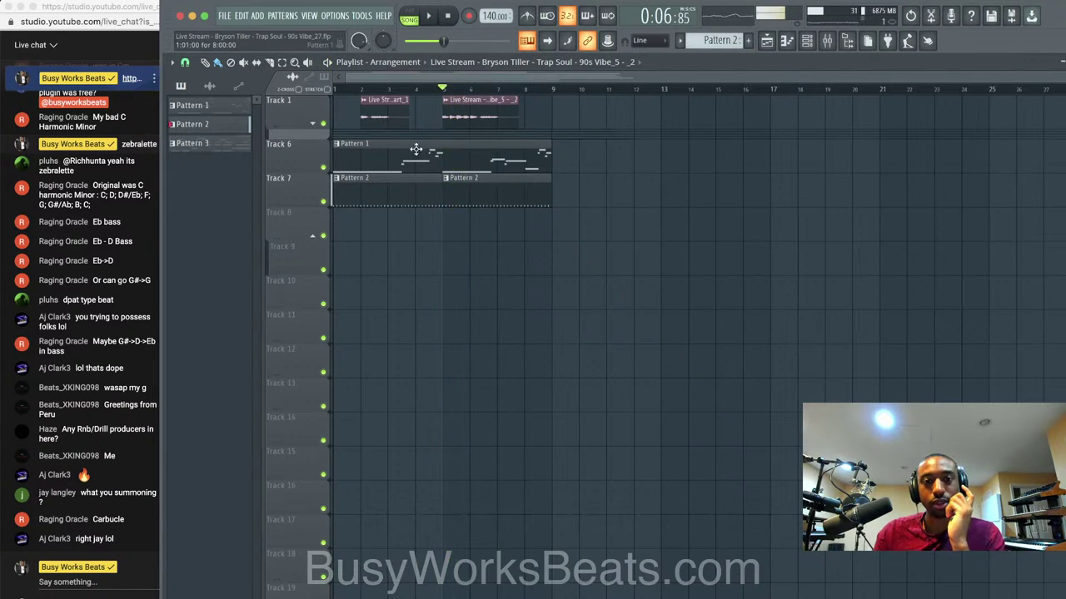
key("space")
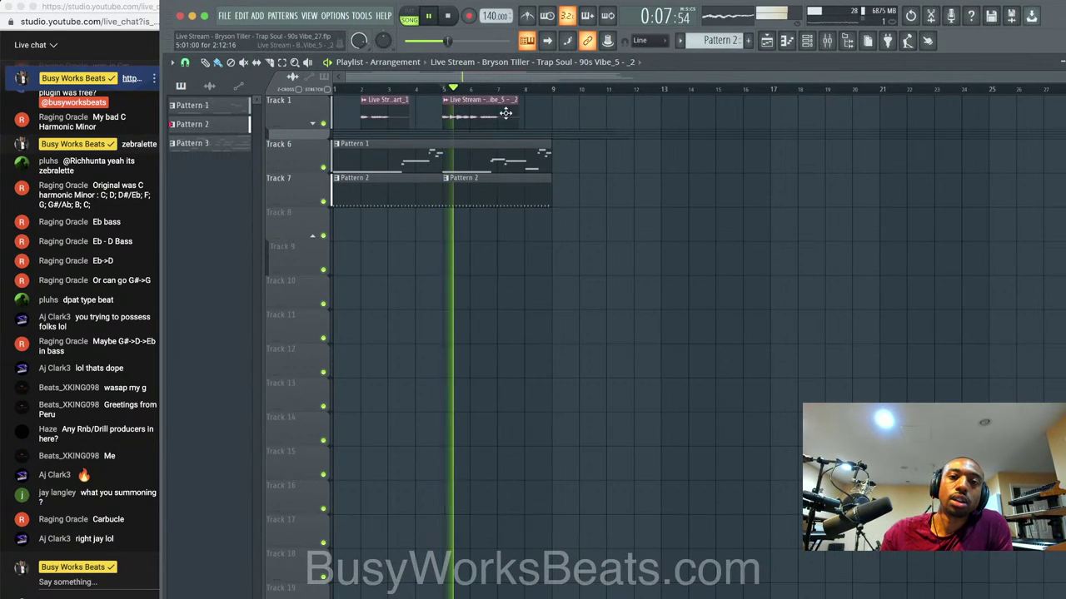
left_click_drag(518, 112, 463, 113)
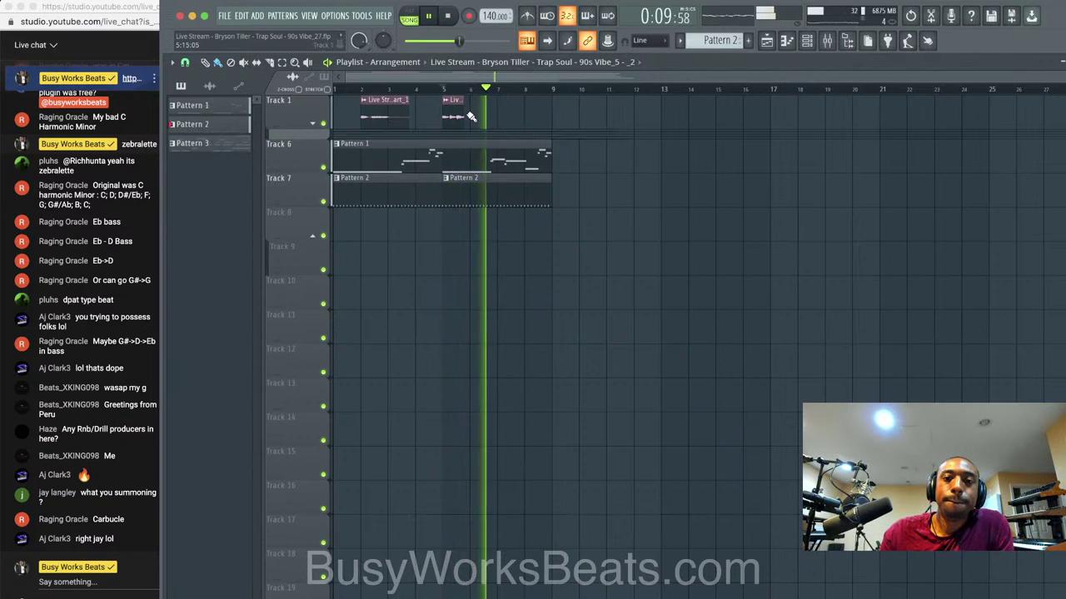
key("space")
key("space")
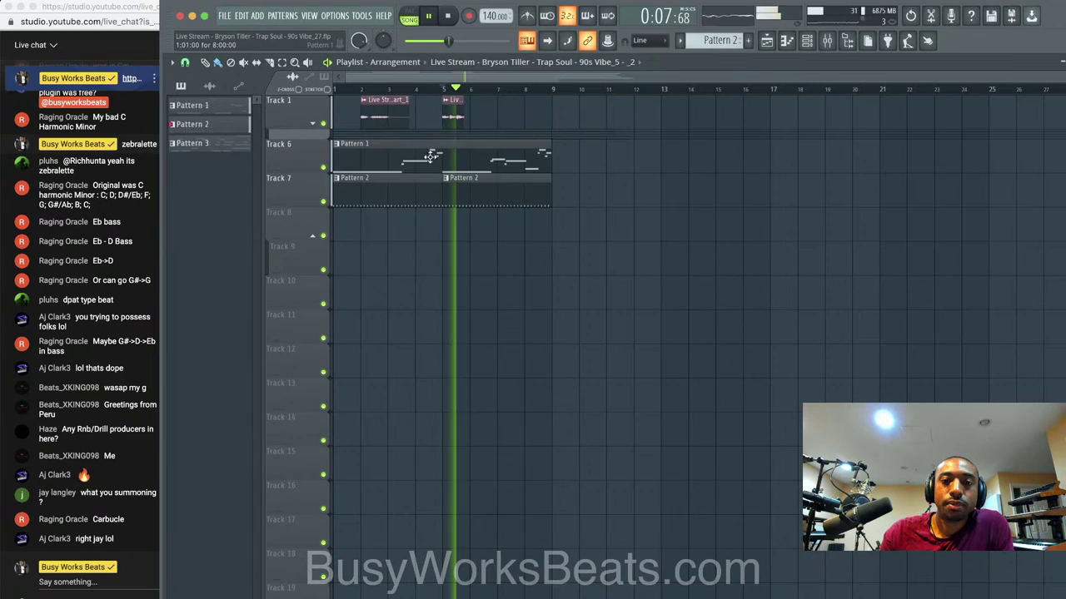
Transpose Pattern 1's Sylenth1 melody up semitone by semitone until it's rooted on D.
double_click(456, 158)
key("space")
key("Up")
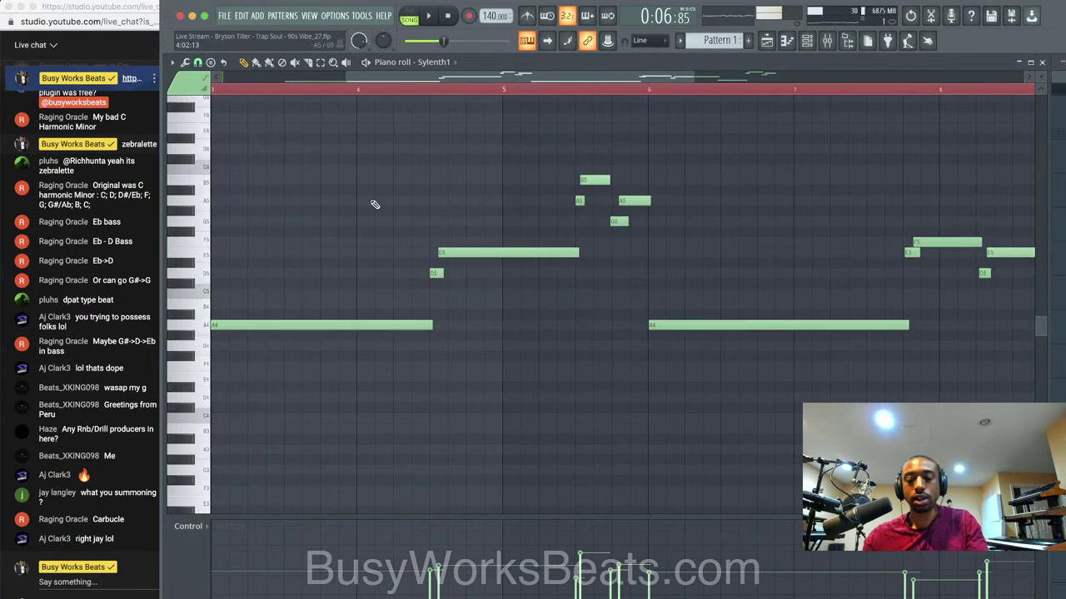
key("space")
key("Up")
key("Up")
key("space")
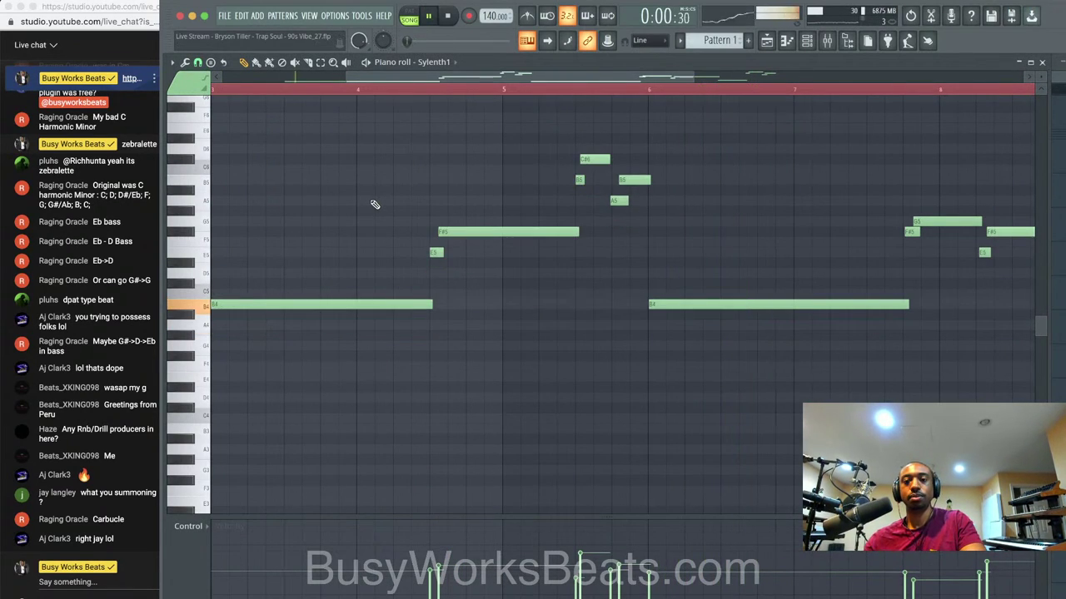
key("Up")
scroll(432, 252, "down", 3)
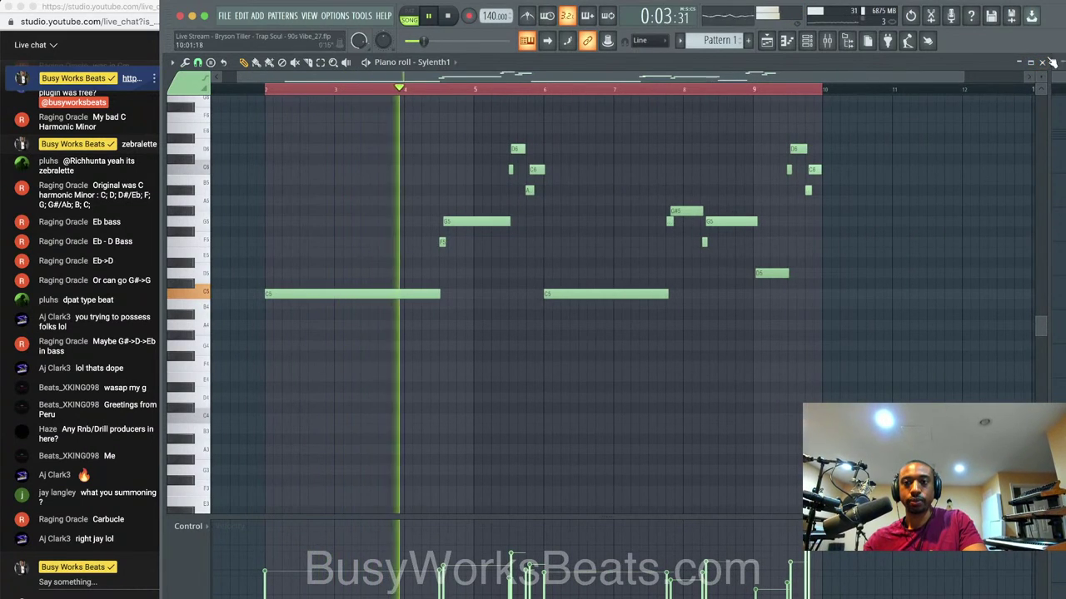
key("space")
key("Up")
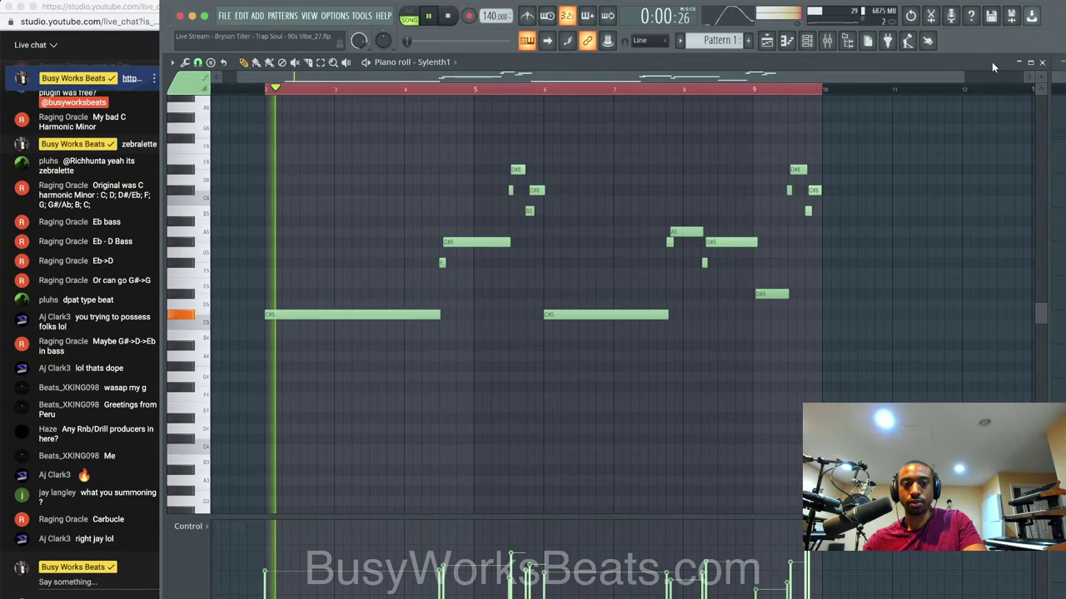
key("Up")
key("space")
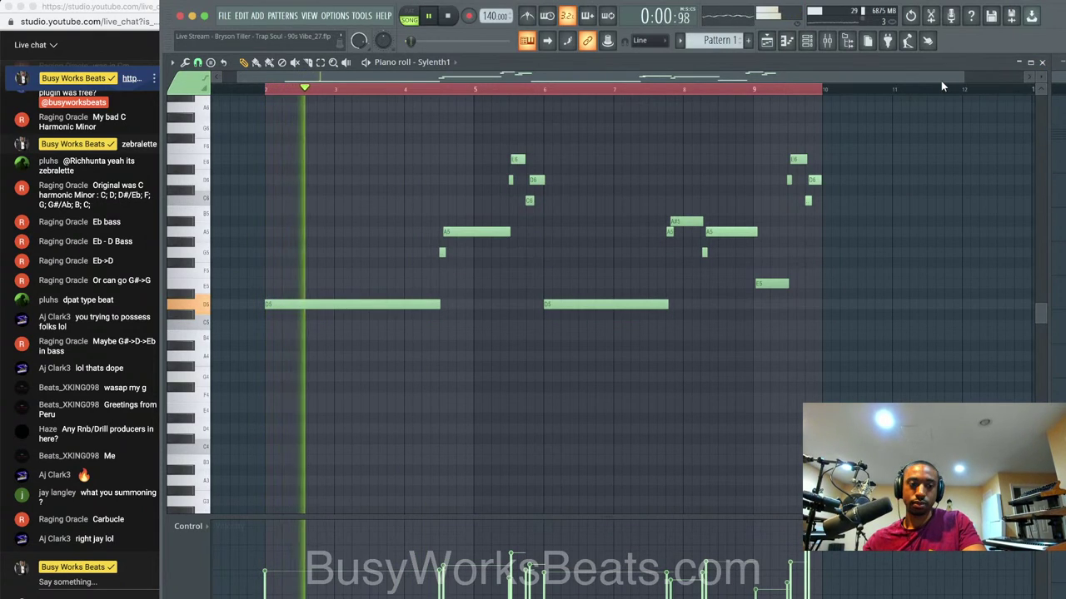
Check the Sylenth1 synth and the melody notes, then return to the playlist arrangement.
left_click(1042, 63)
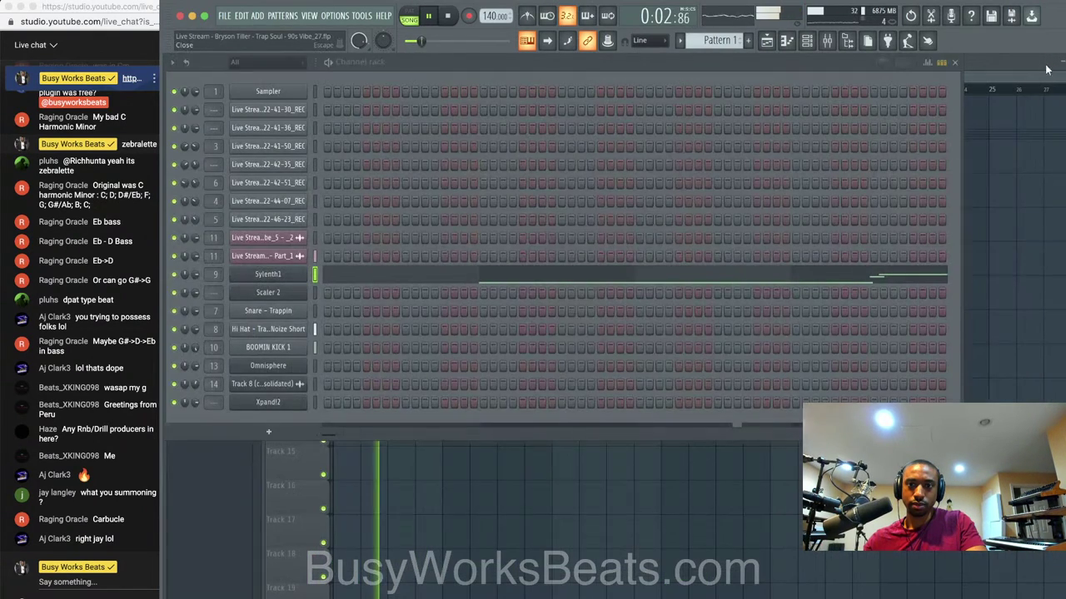
left_click(345, 238)
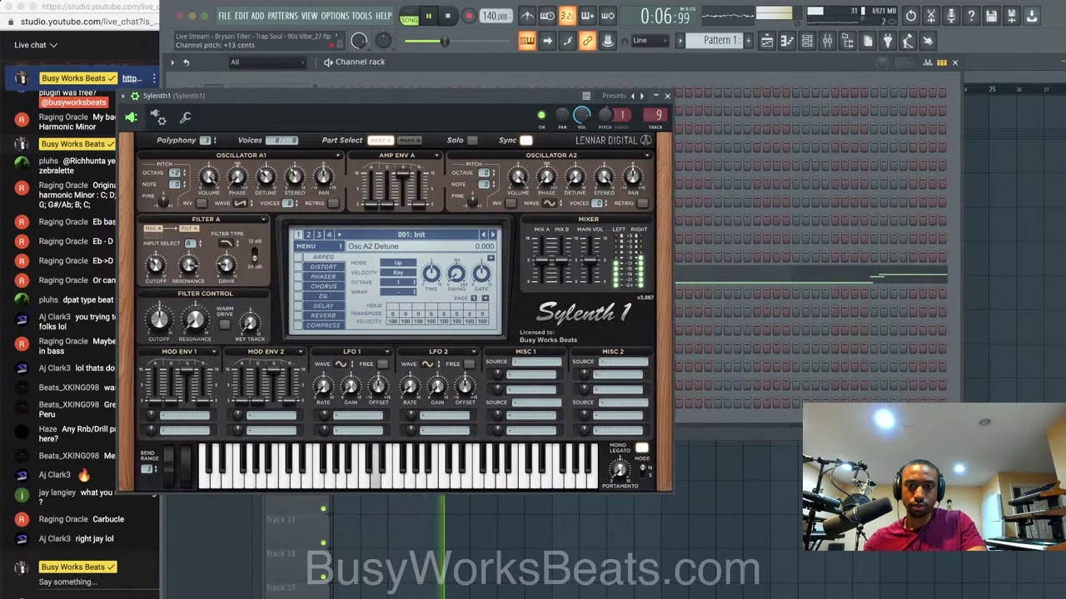
left_click(667, 97)
left_click(586, 283)
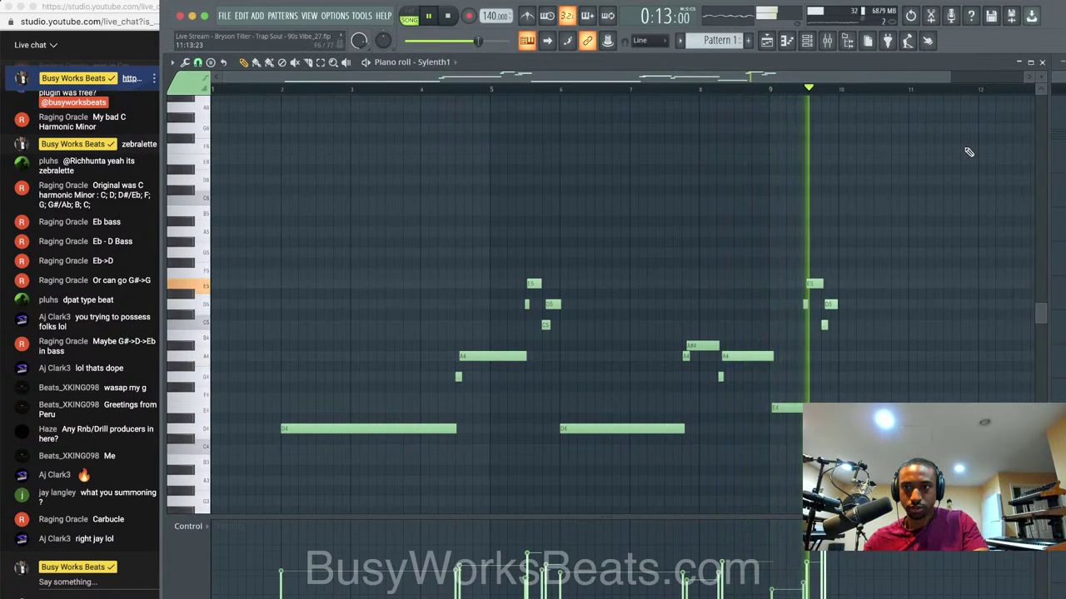
left_click(1043, 63)
left_click(984, 252)
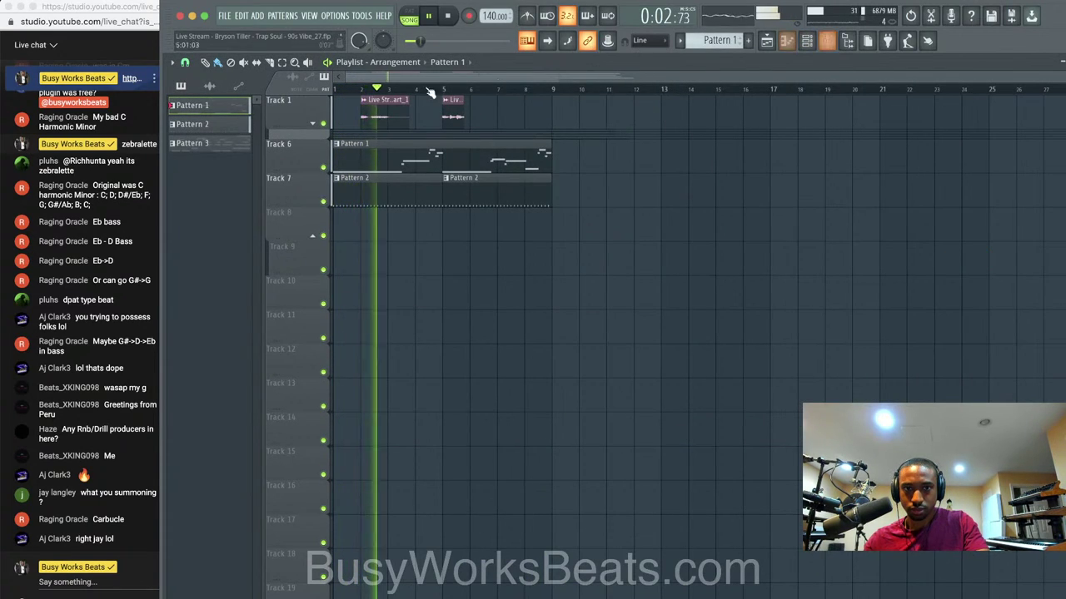
Save the project as a new version and mute Track 1.
key("super+s")
key("space")
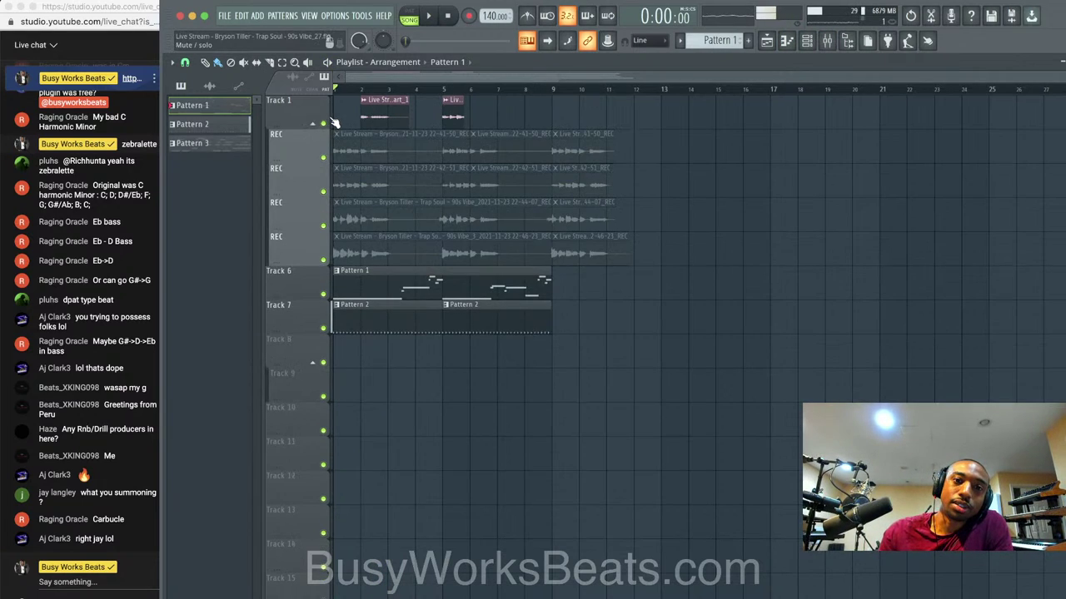
left_click(323, 124)
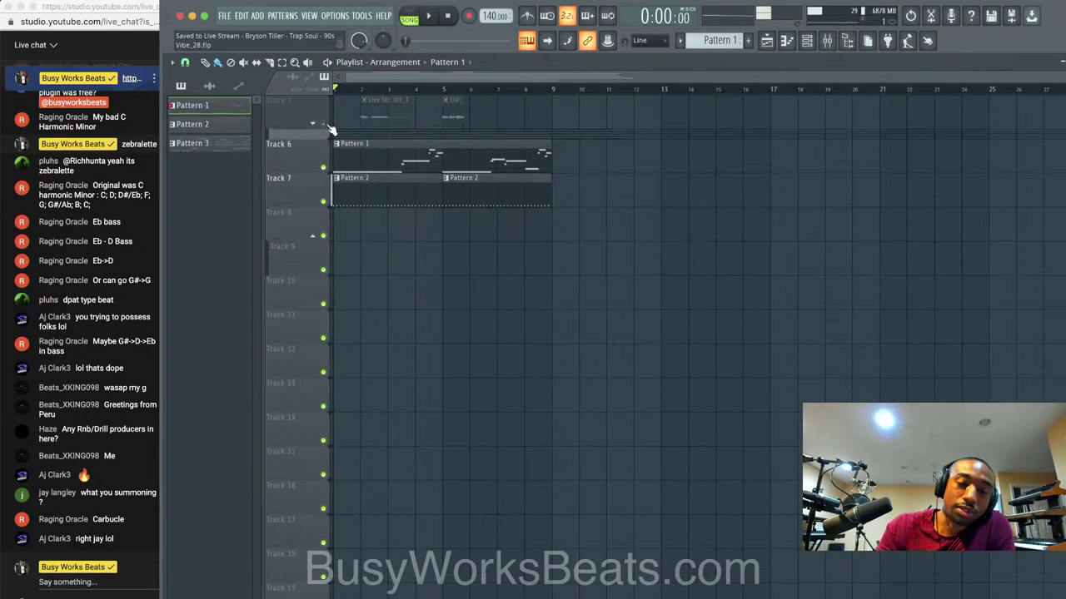
key("space")
Audition Xpand!2 preset categories during playback, then close the instrument.
left_click(807, 40)
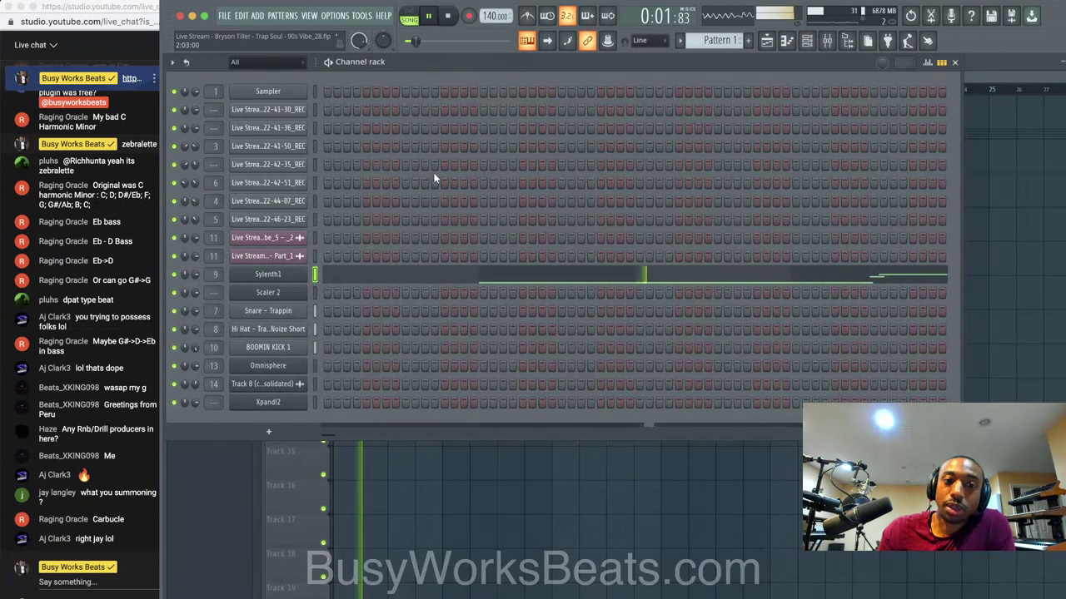
left_click(285, 403)
left_click(325, 392)
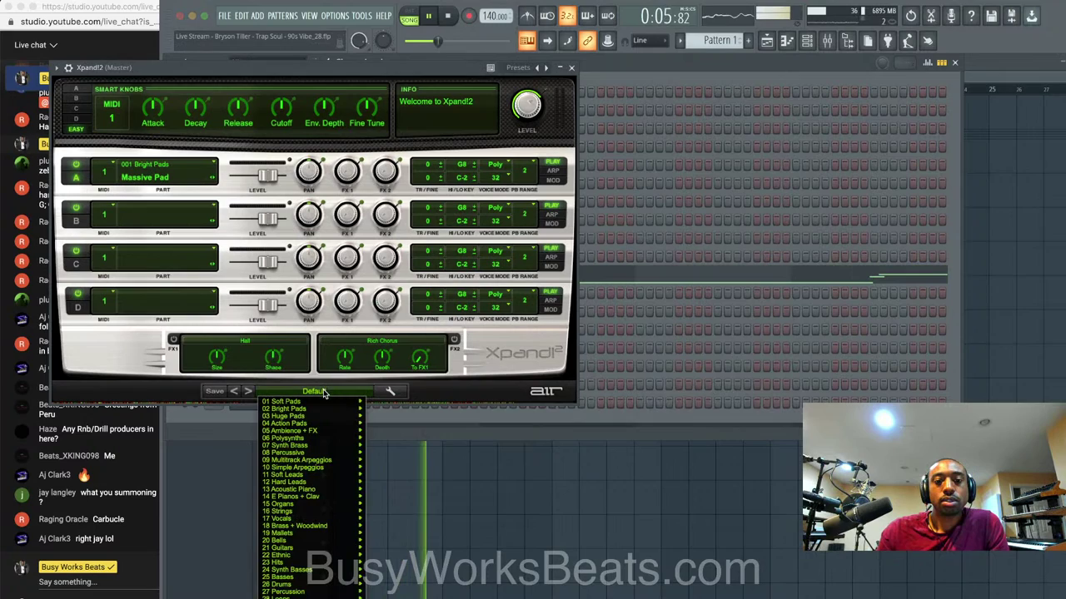
mouse_move(325, 490)
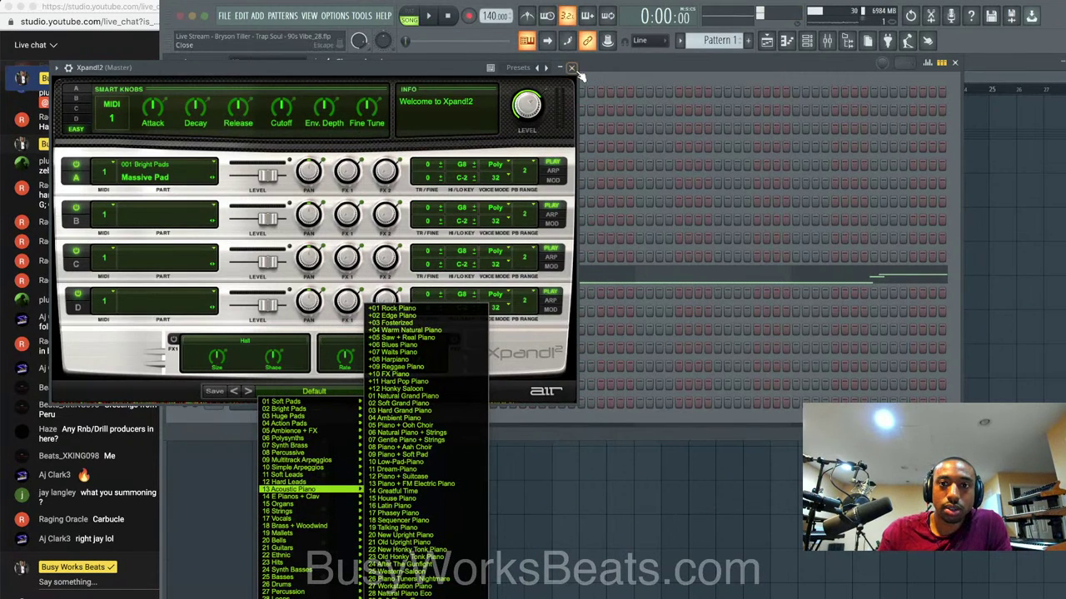
left_click(574, 70)
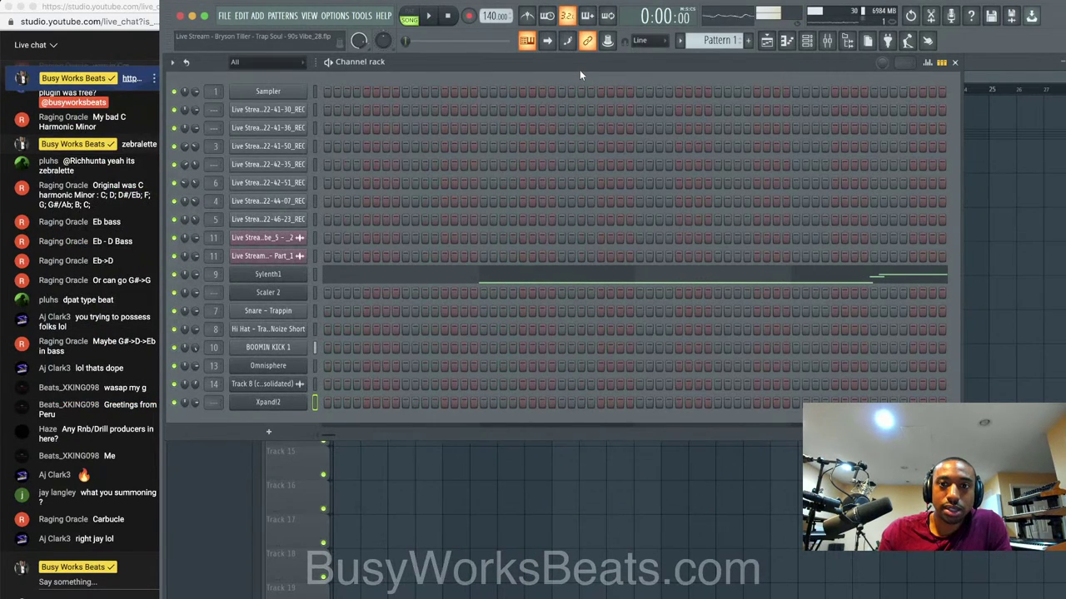
Drop the whole Sylenth1 melody down one octave with Ctrl+Down.
left_click(338, 275)
scroll(338, 276, "down", 3)
key("space")
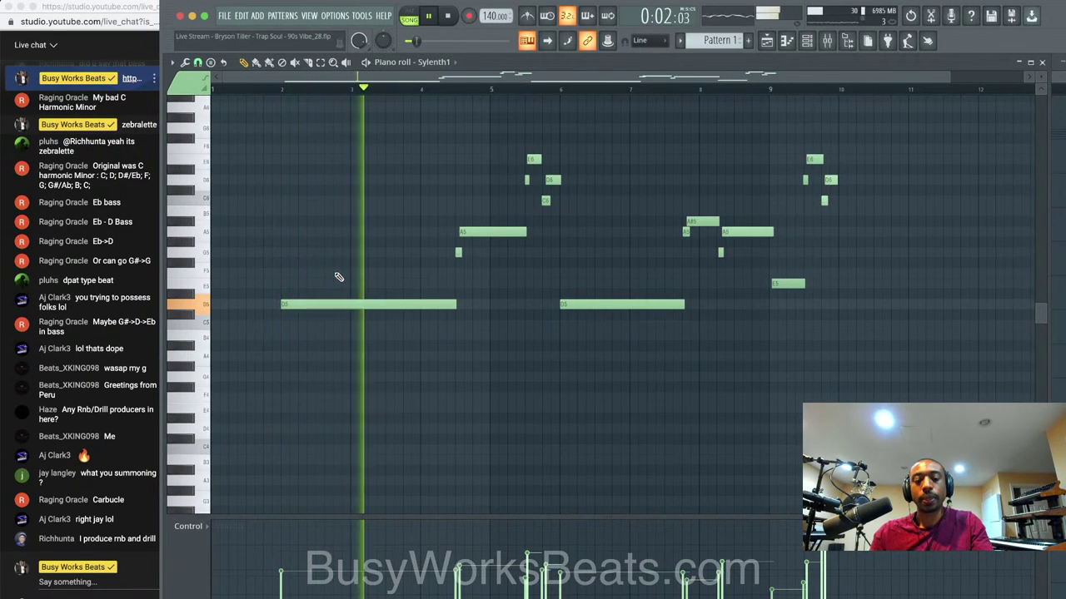
key("ctrl+Down")
key("space")
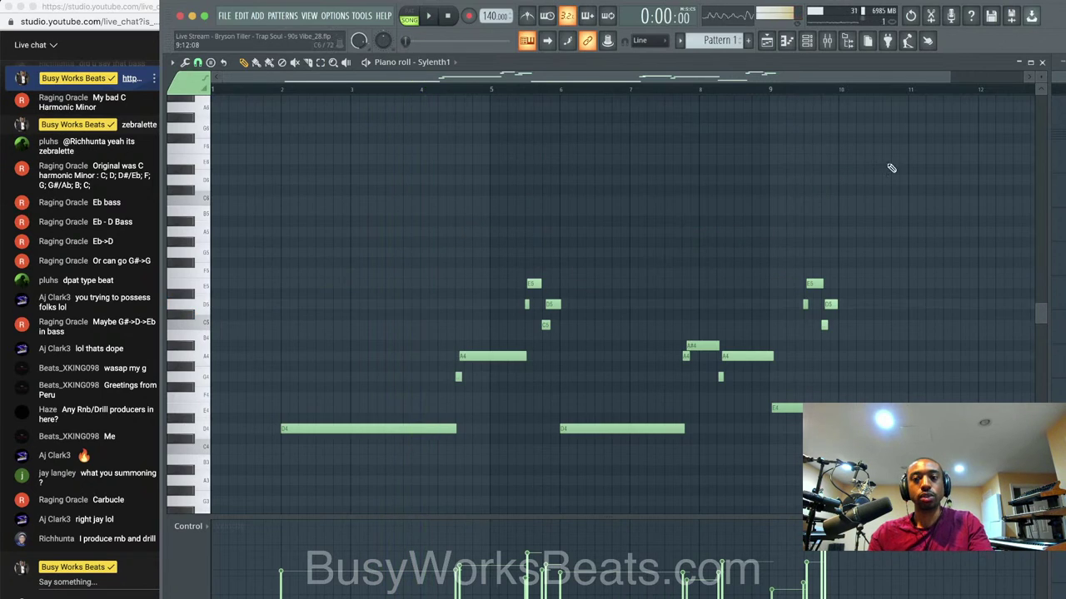
left_click(1040, 61)
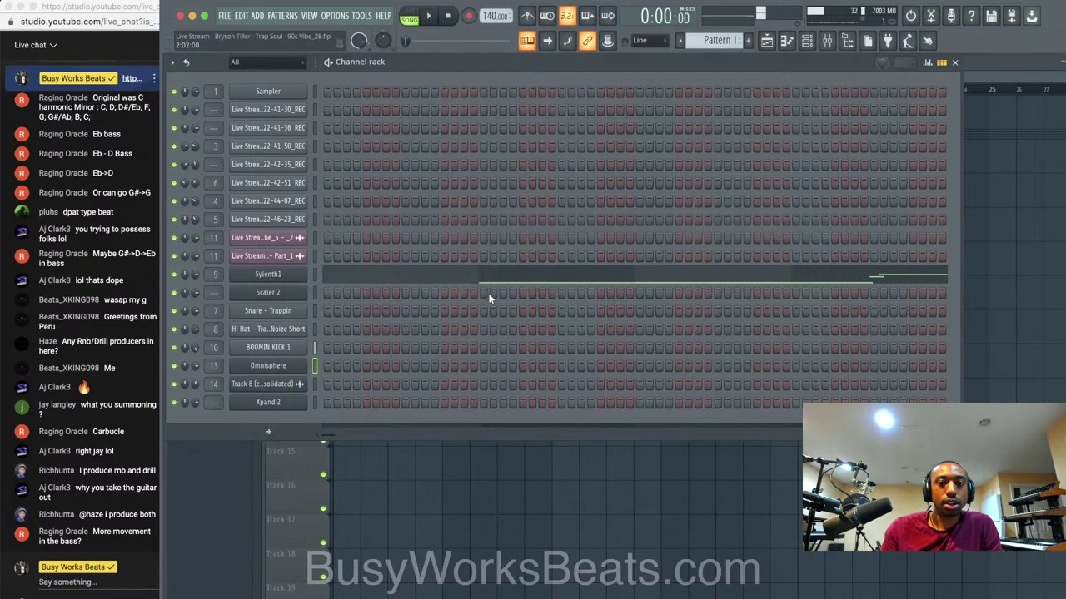
Inspect the Snare mixer insert during playback, then switch to Pattern 4 and stop.
key("F6")
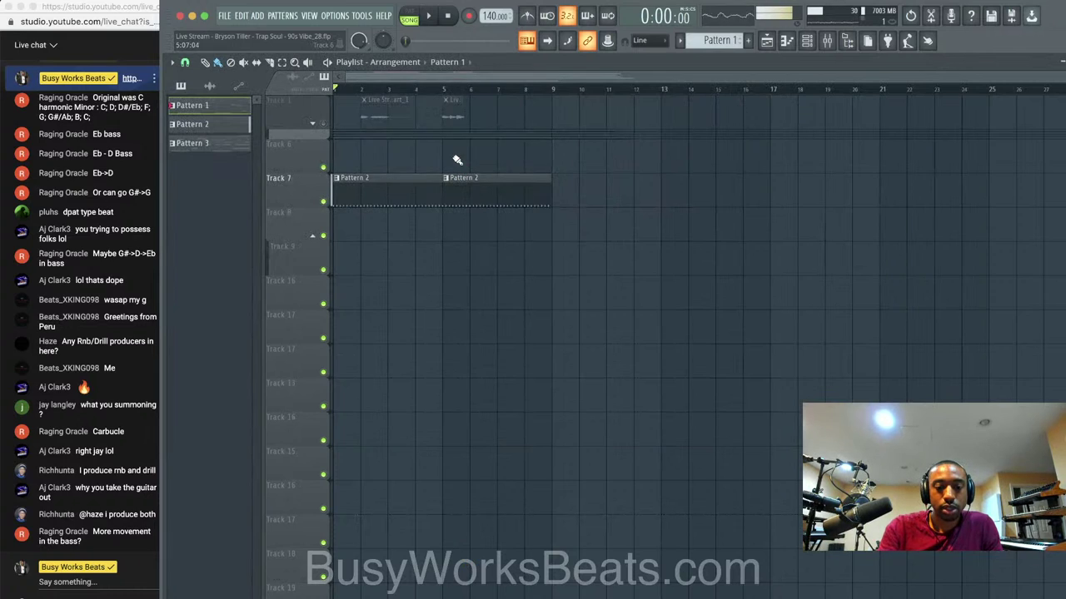
left_click(817, 40)
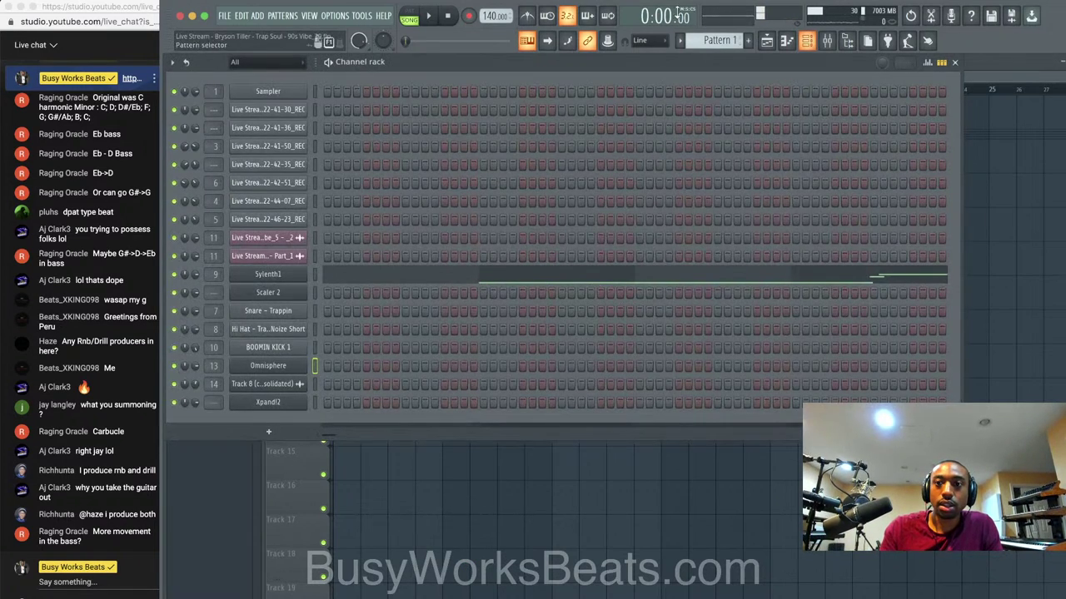
key("space")
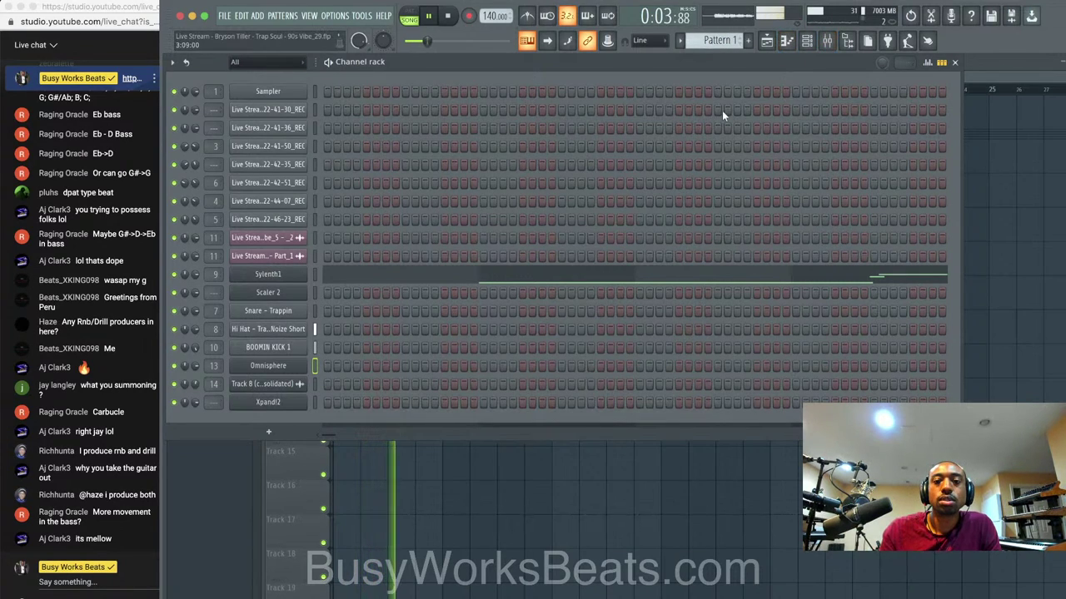
left_click(827, 40)
left_click(351, 250)
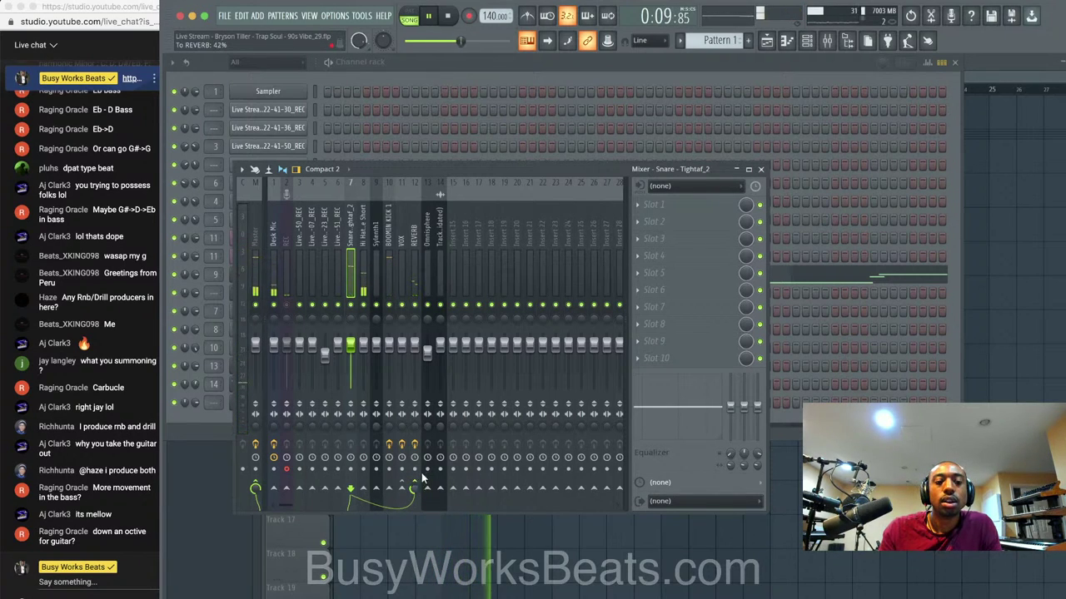
left_click(761, 170)
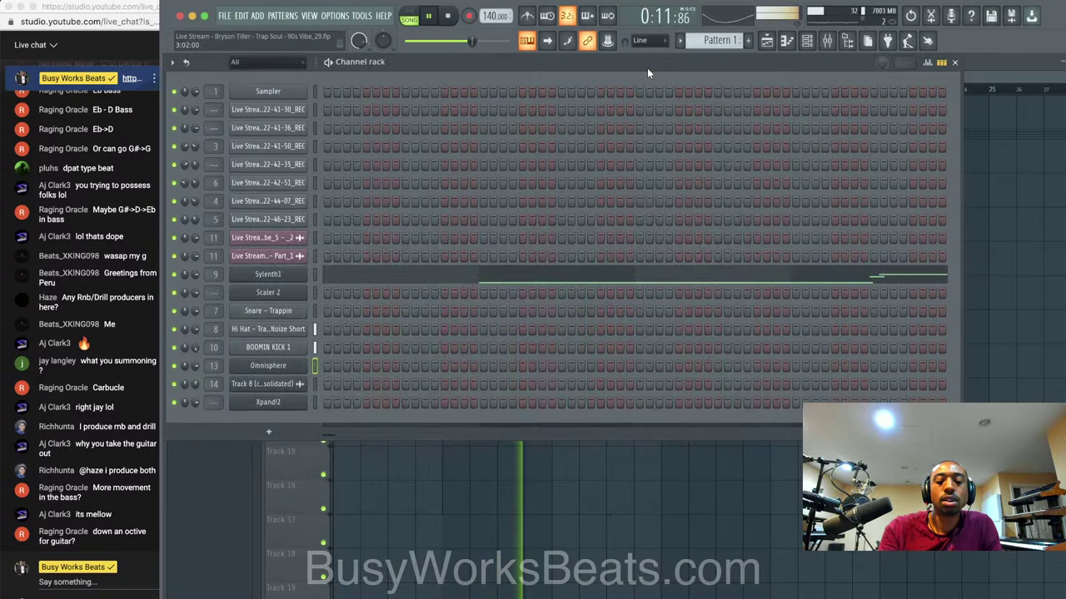
left_click_drag(726, 42, 725, 31)
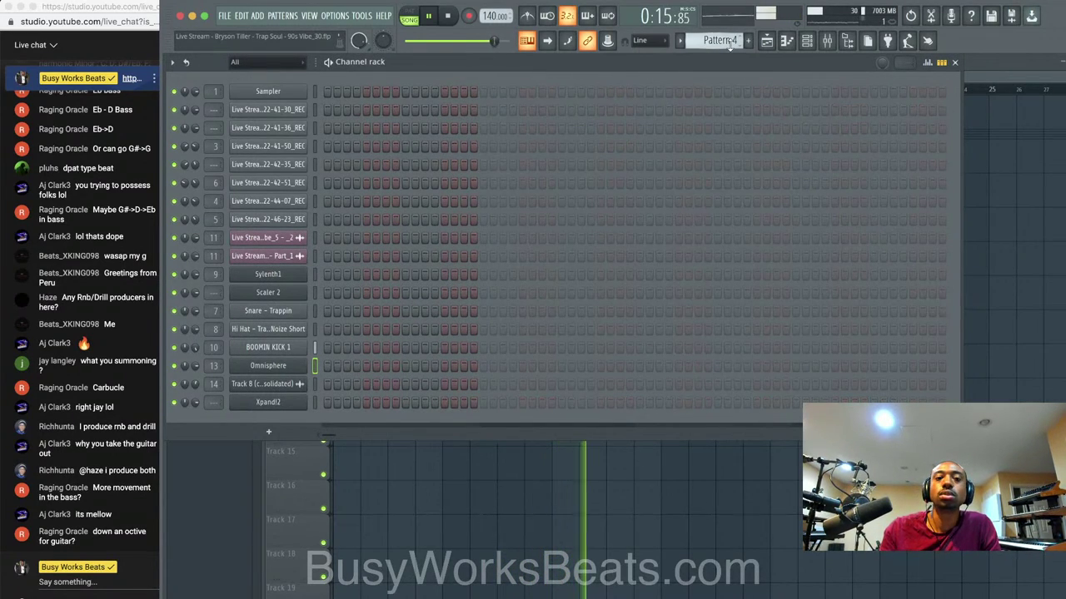
left_click(447, 16)
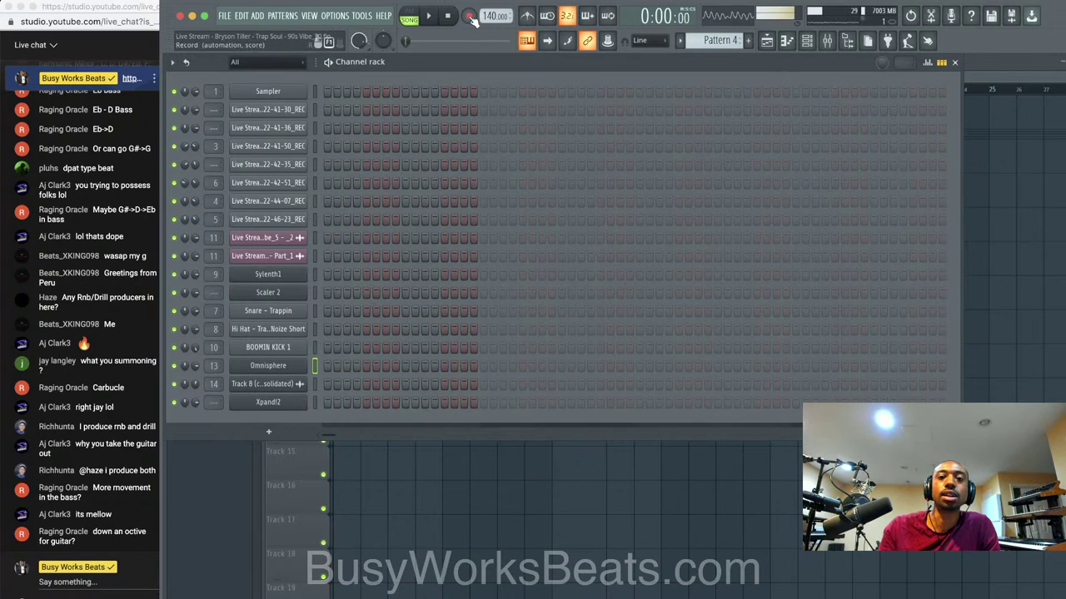
Record a precounted 'Notes and automation' take into Pattern 4, stop, and re-arm the same mode.
left_click(468, 16)
left_click(541, 333)
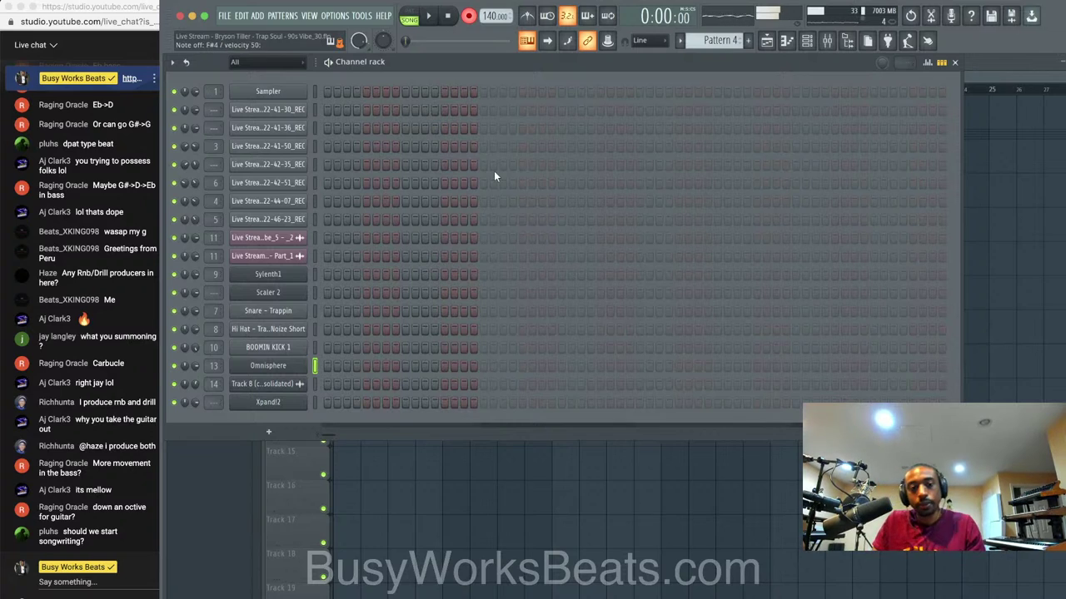
key("space")
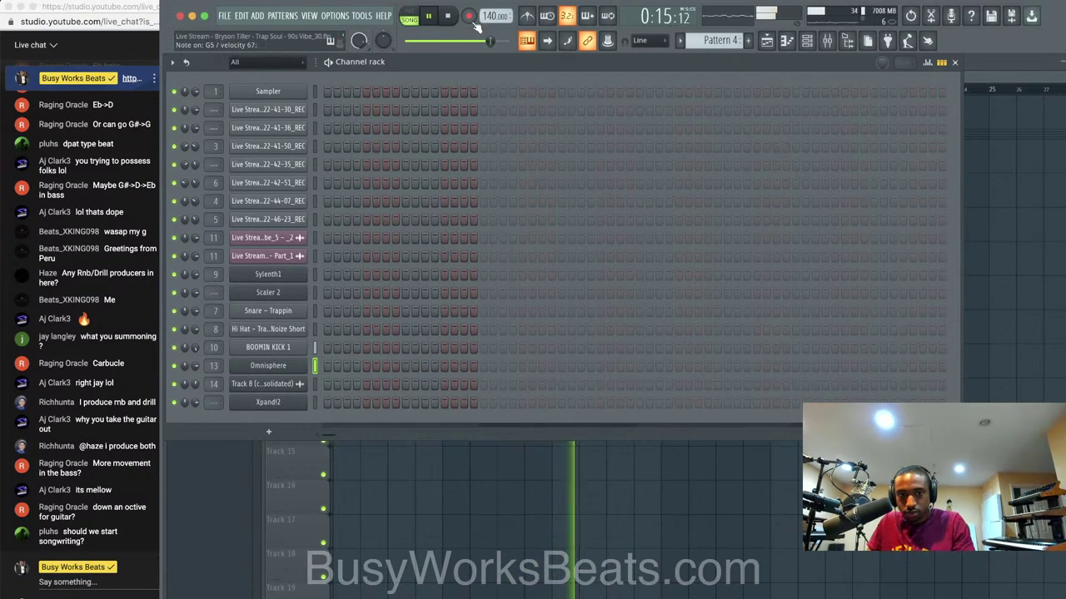
key("space")
left_click(473, 21)
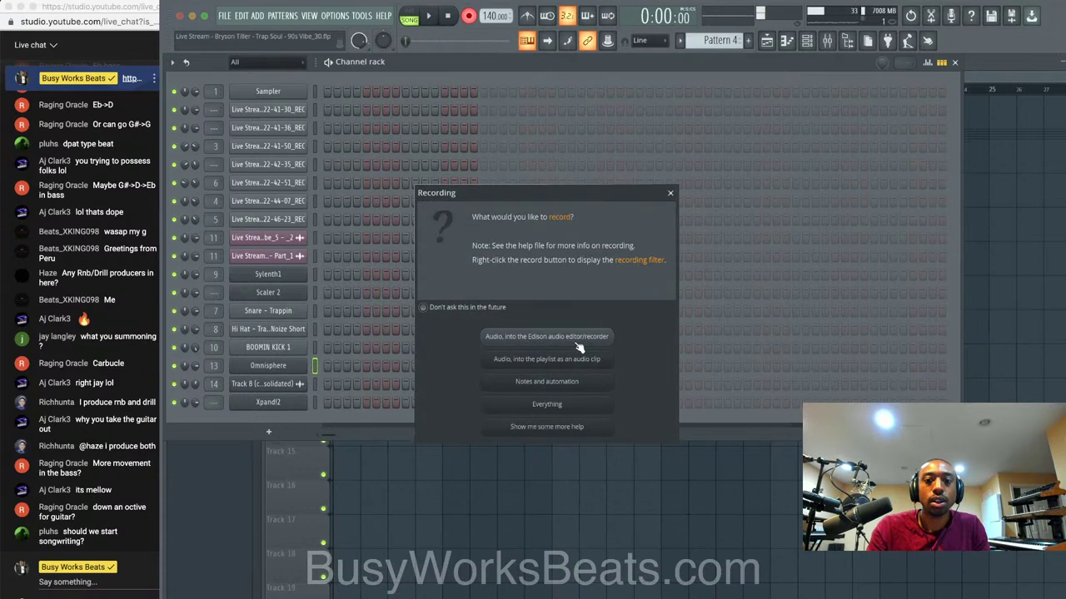
left_click(579, 385)
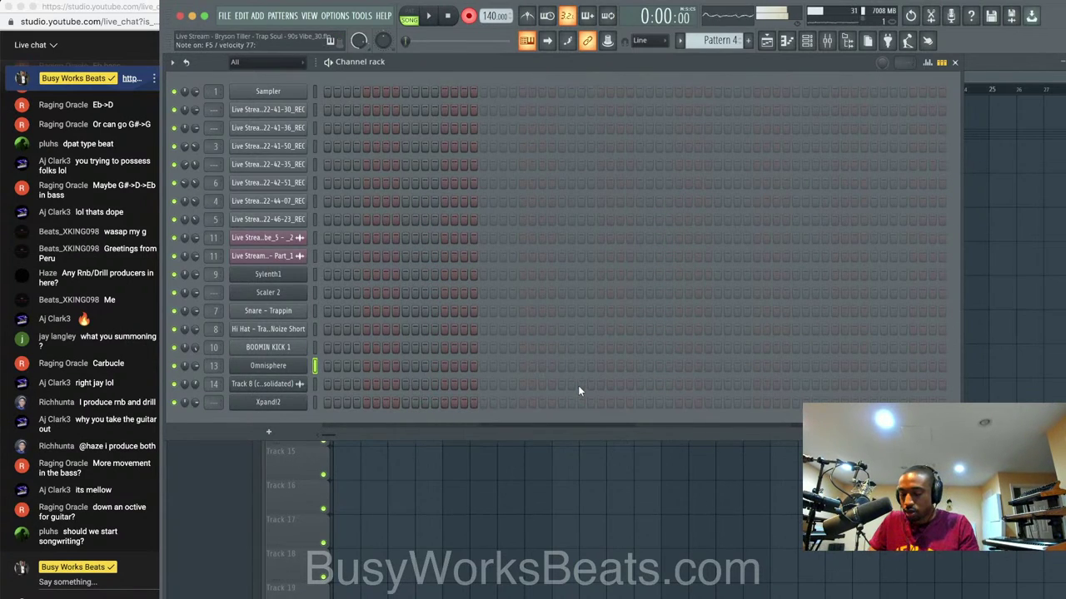
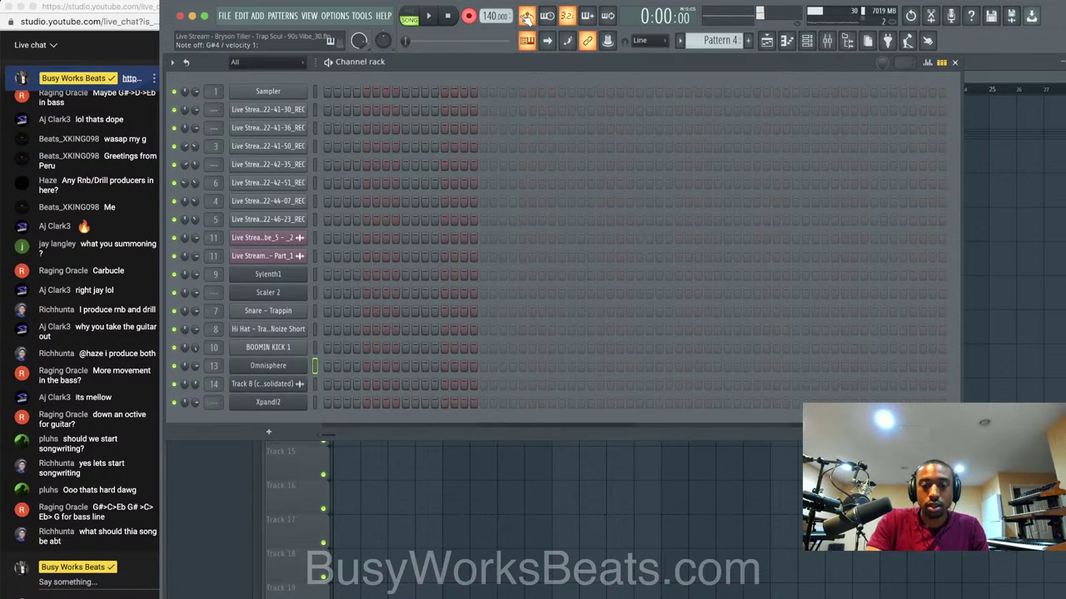
Record a count-in chord take on the Omnisphere channel into Pattern 4, then stop.
key("space")
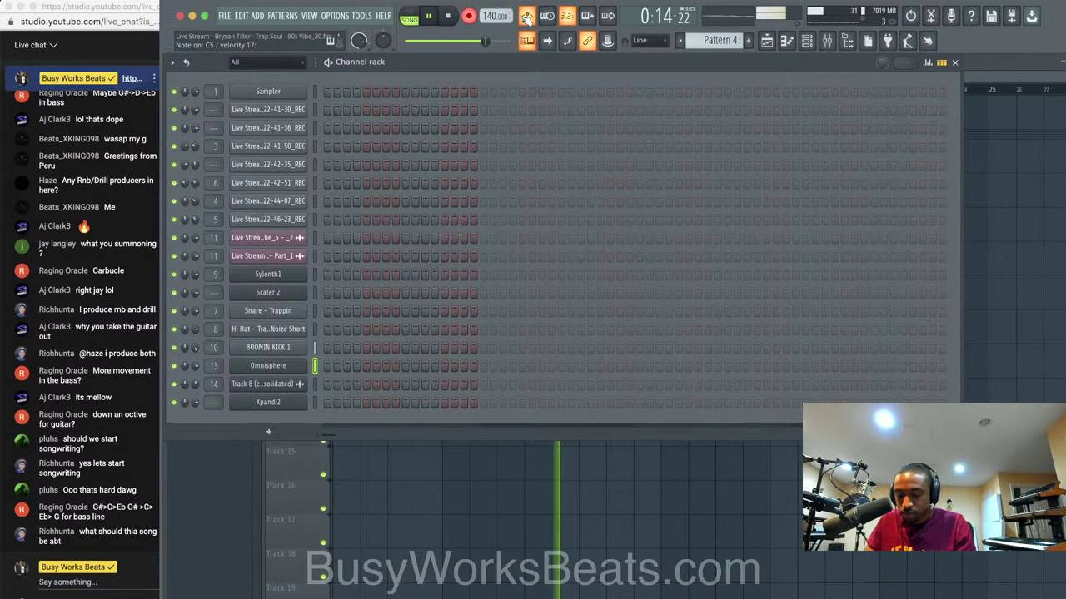
key("space")
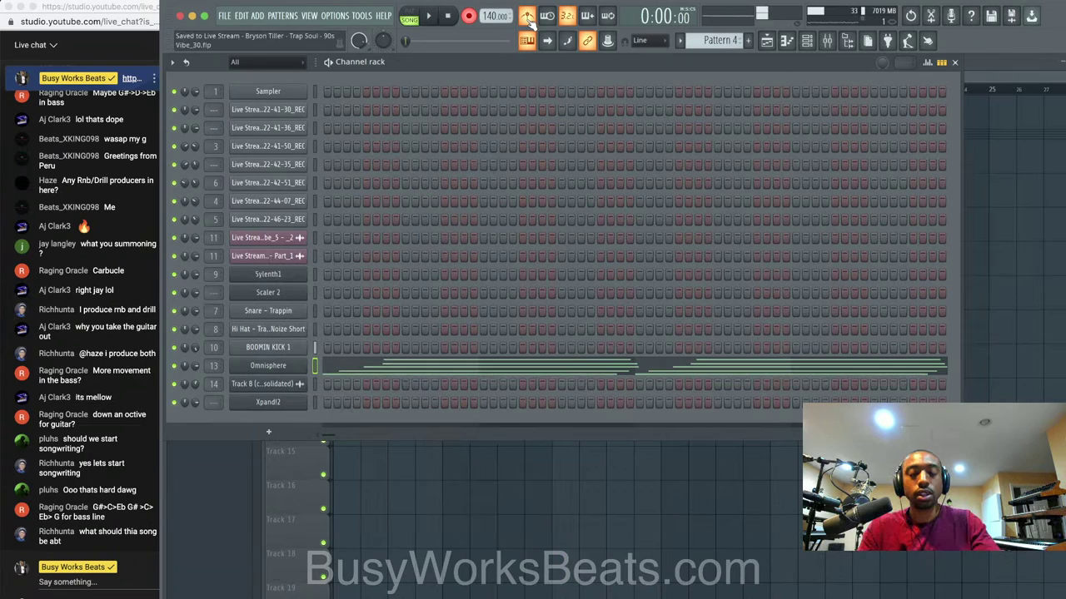
Quantize the recorded Omnisphere chords in the piano roll and play them to check timing.
left_click(513, 372)
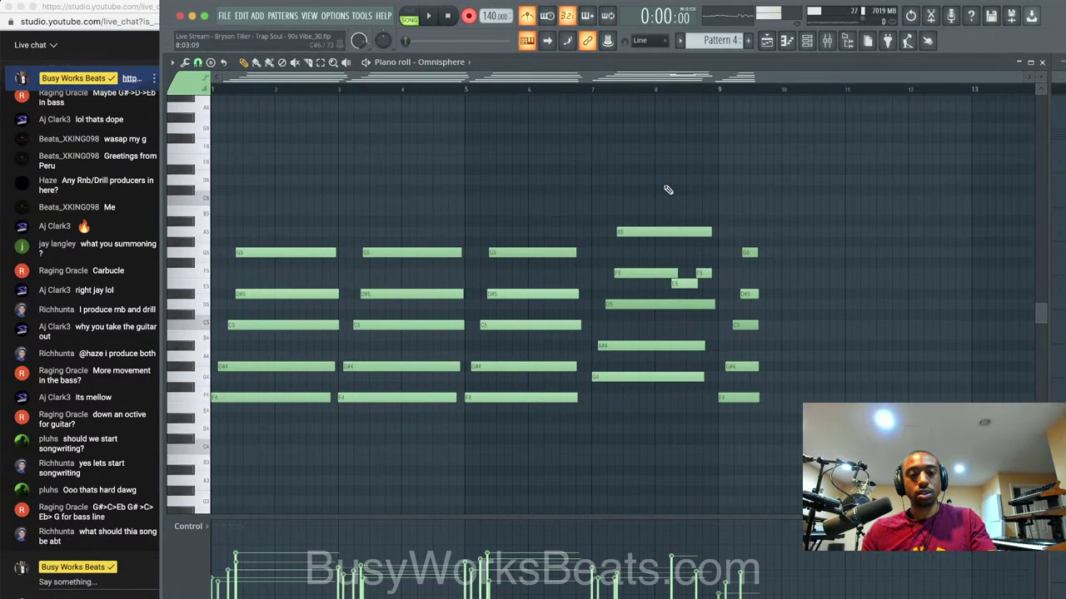
key("alt+q")
key("Return")
key("space")
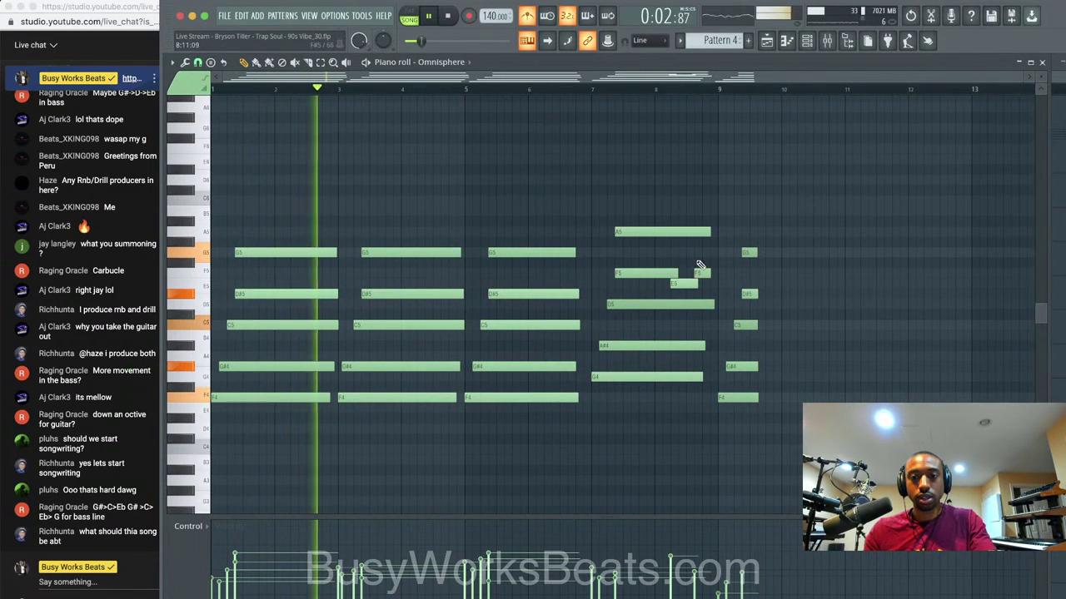
left_click_drag(743, 243, 752, 423)
key("space")
scroll(411, 367, "up", 2)
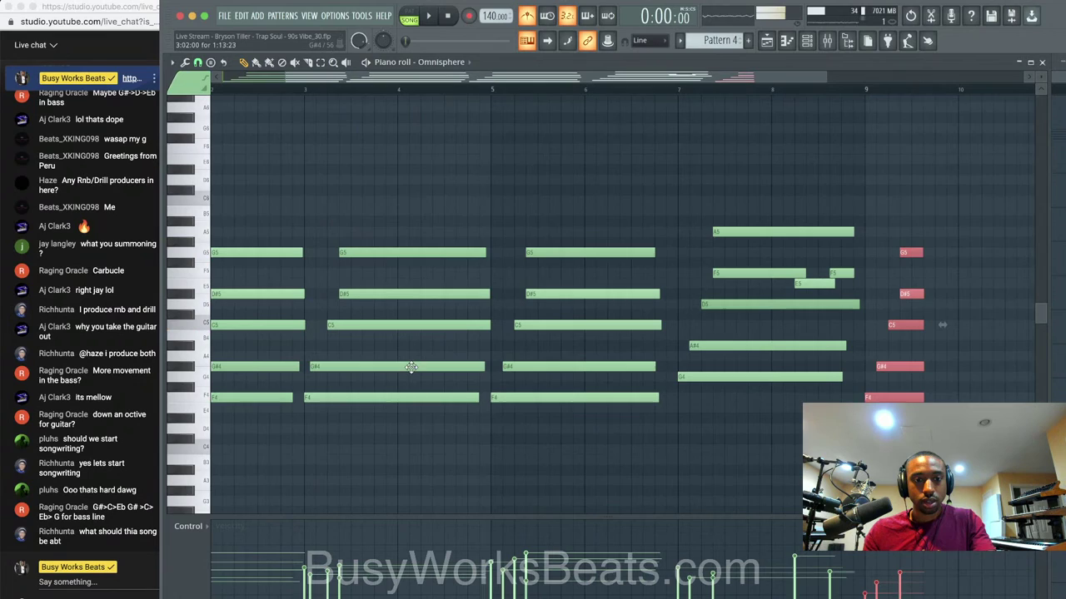
key("space")
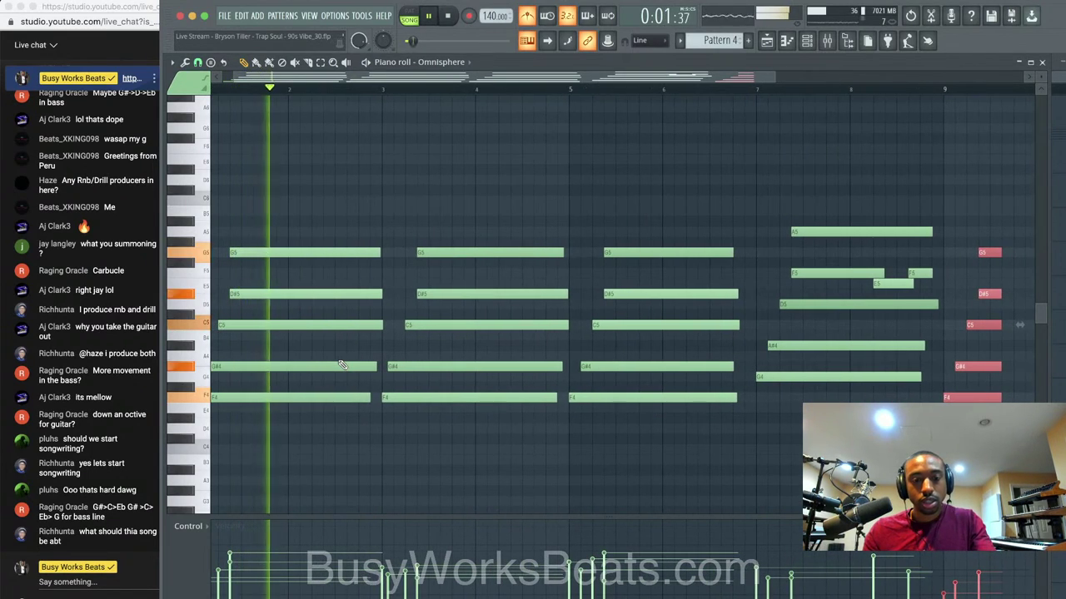
key("space")
key("ctrl+d")
key("ctrl+q")
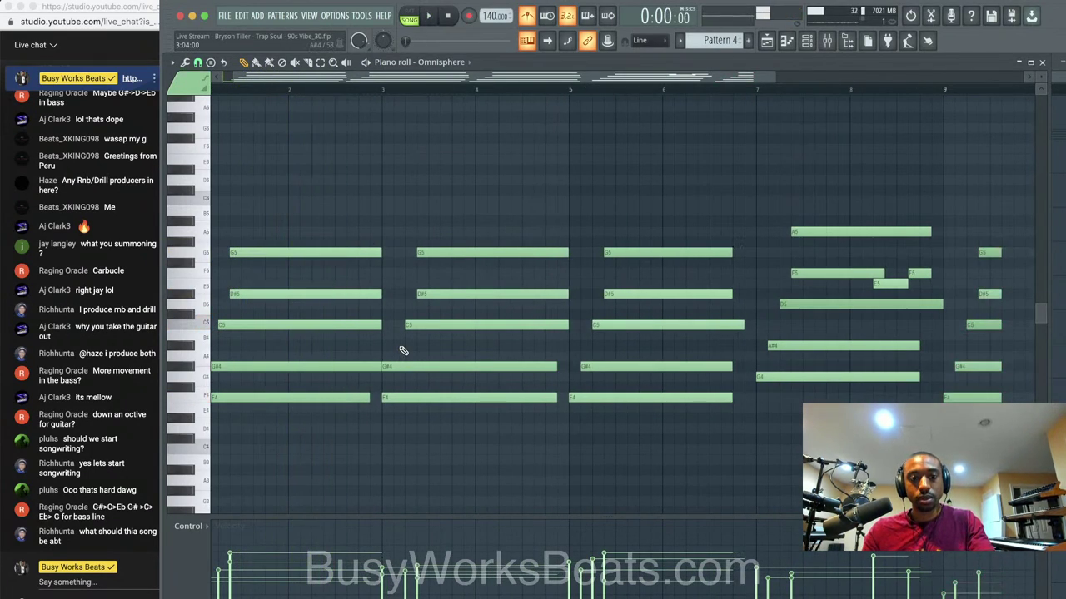
key("space")
Nudge the second G#4 note right and raise the E5 note to F5, then save.
left_click_drag(399, 366, 408, 368)
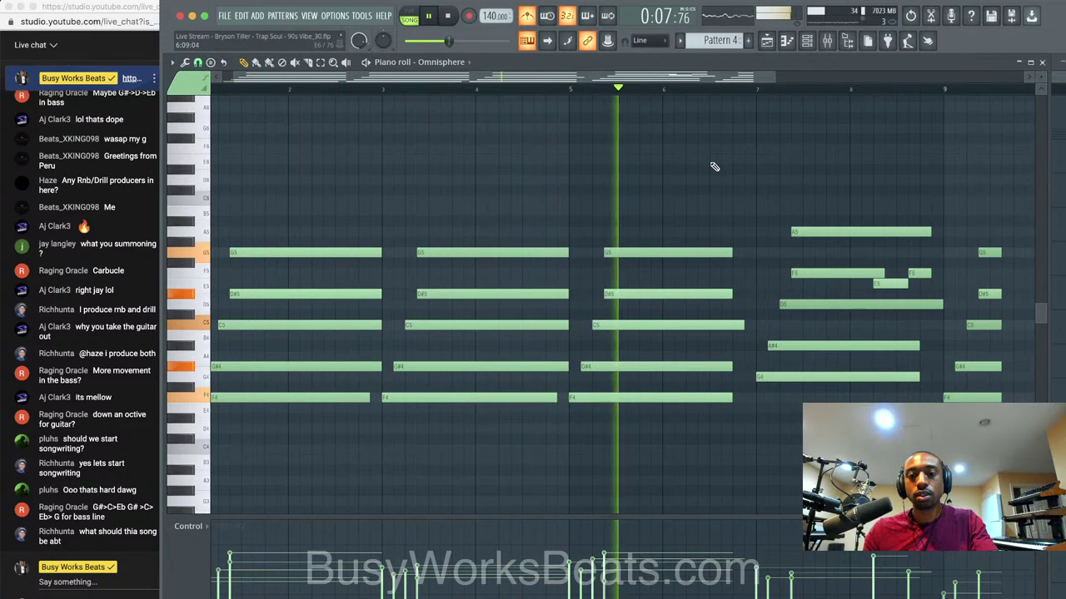
scroll(795, 300, "right", 1)
scroll(782, 300, "right", 4)
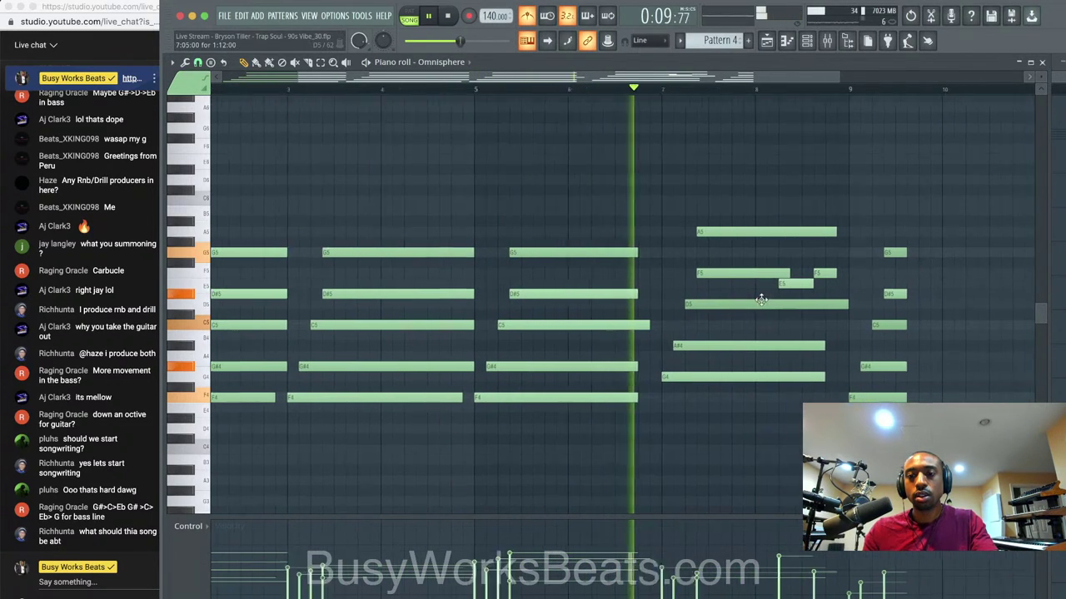
scroll(775, 300, "up", 1)
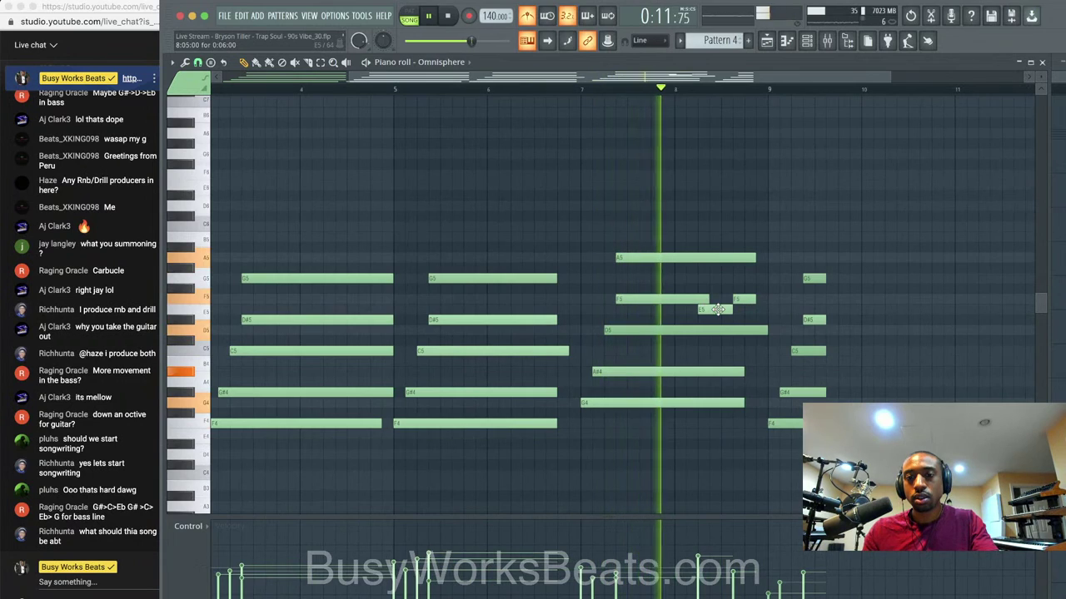
key("space")
left_click(714, 305)
left_click_drag(714, 301, 716, 294)
key("space")
left_click(697, 303, "super")
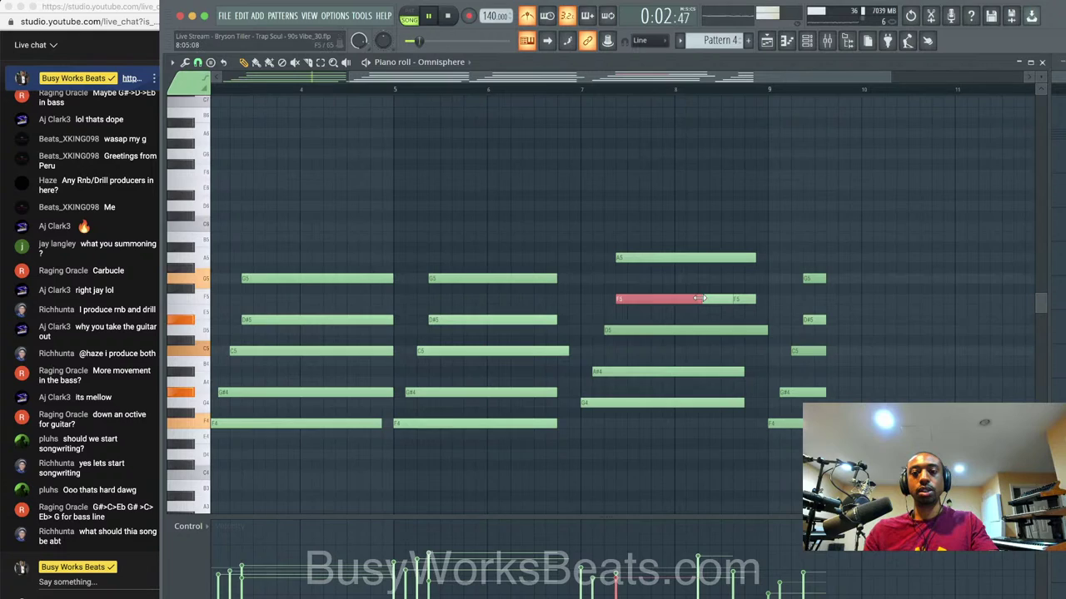
key("super+s")
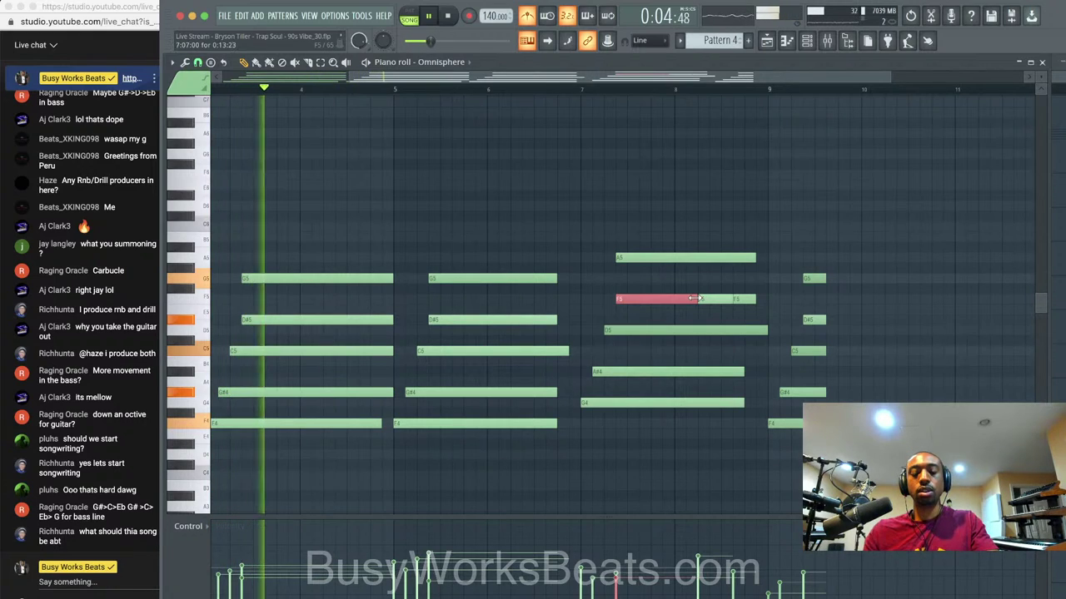
Delete the short third F5, lengthen the middle F5, and remove the final chord at bar 9.
right_click(745, 301)
left_click_drag(730, 300, 753, 300)
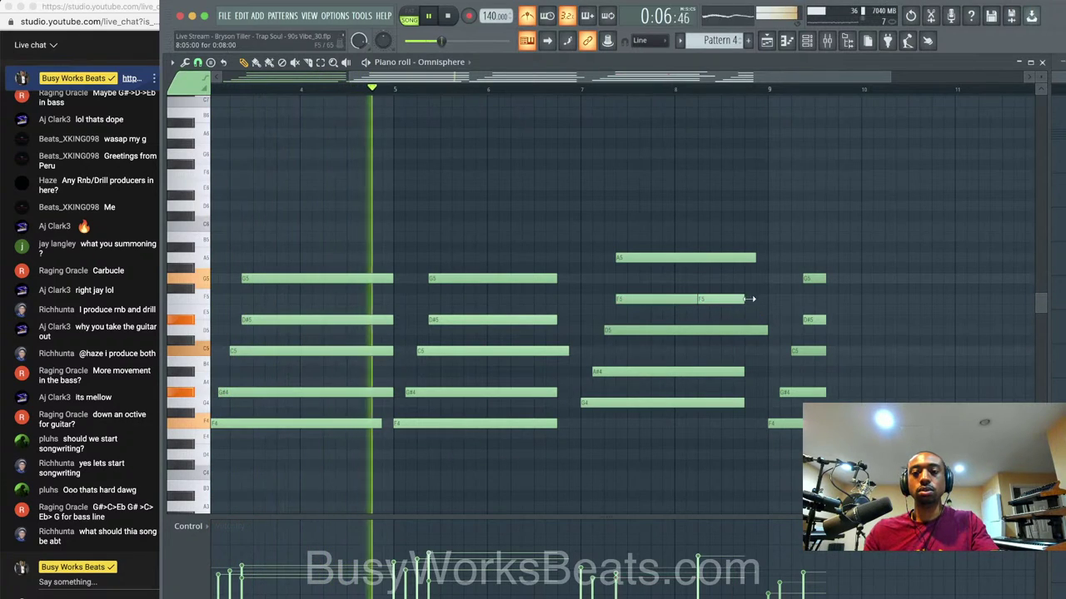
left_click_drag(820, 264, 823, 433)
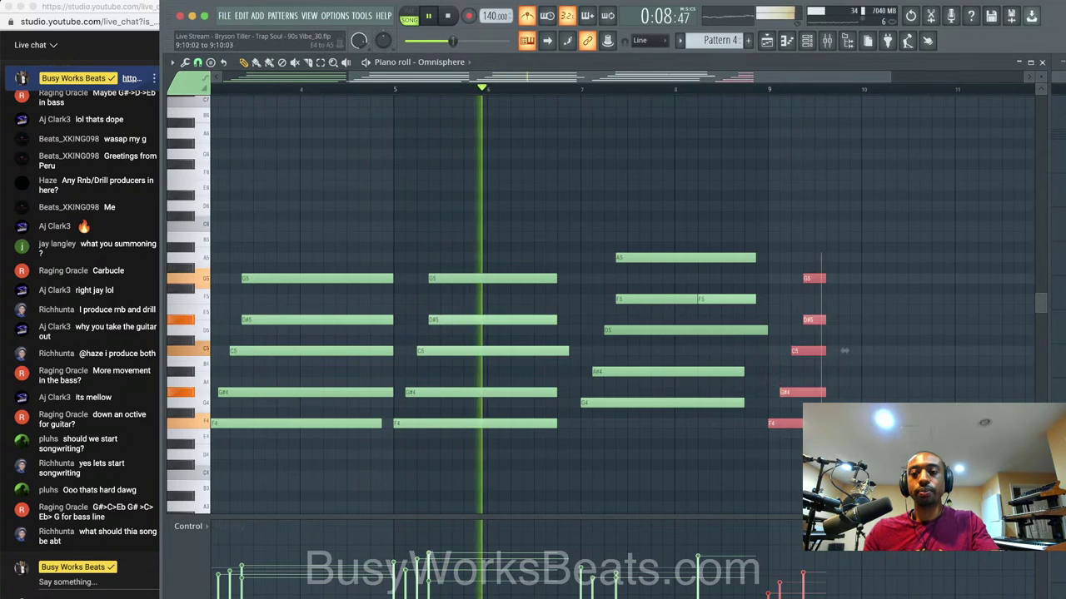
key("Delete")
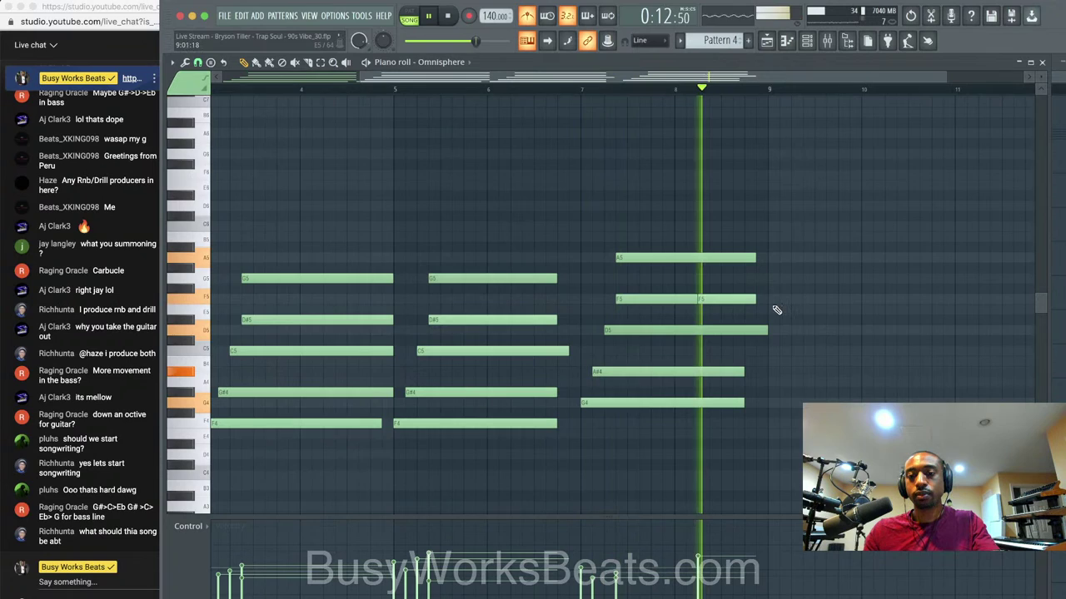
key("space")
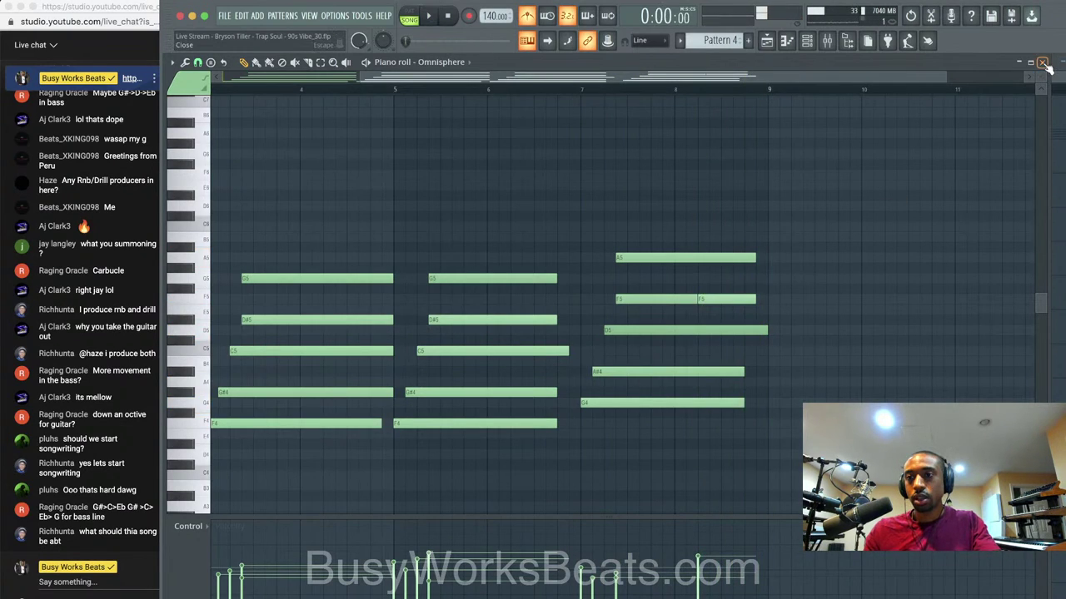
left_click(1042, 62)
Play the song and show the Xpand!2 channel's mixer track.
left_click(469, 158)
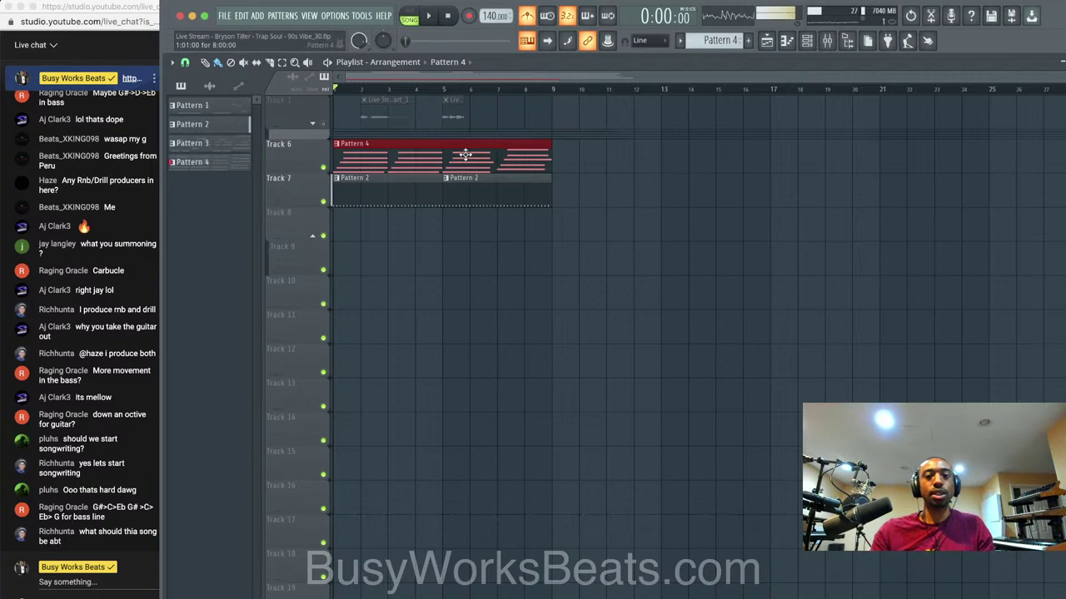
key("space")
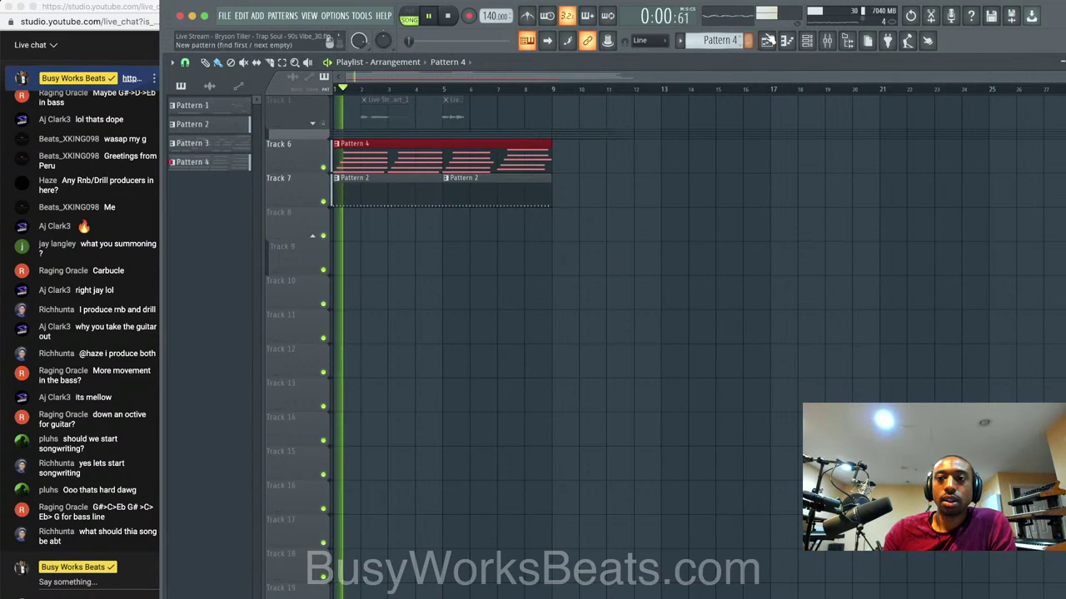
key("F6")
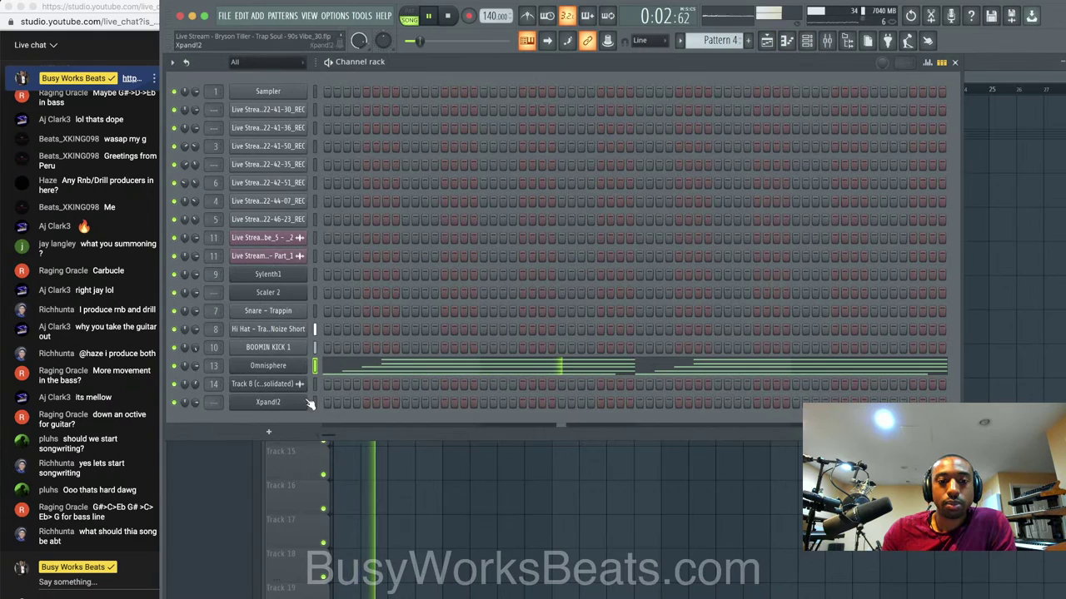
left_click(313, 402)
key("ctrl+l")
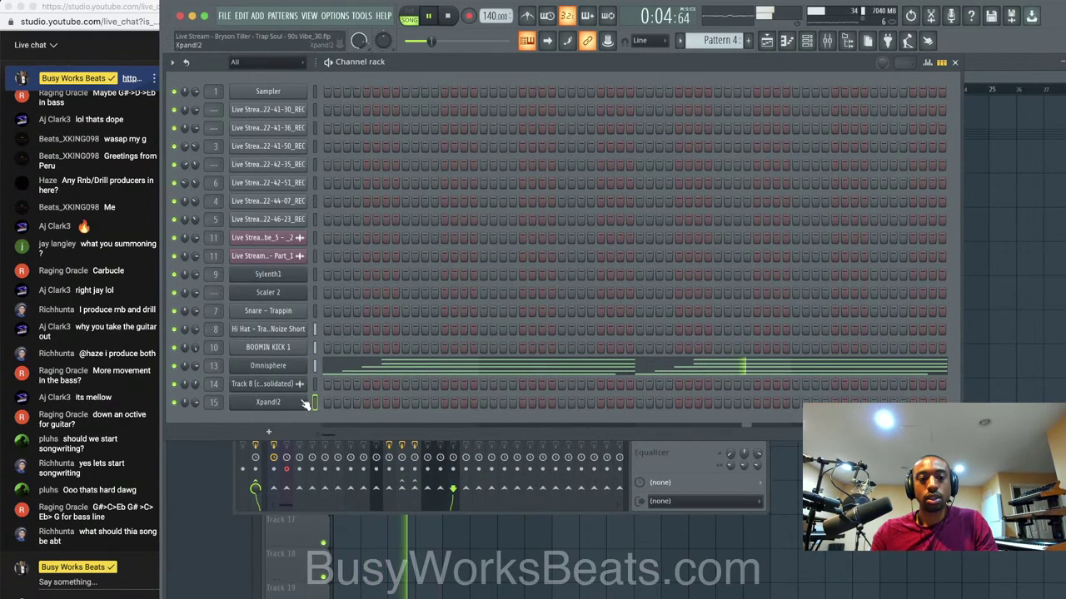
Add the BOOMIN CRASH DELAY sample as a new channel on insert 16, sent to REVERB.
left_click(848, 41)
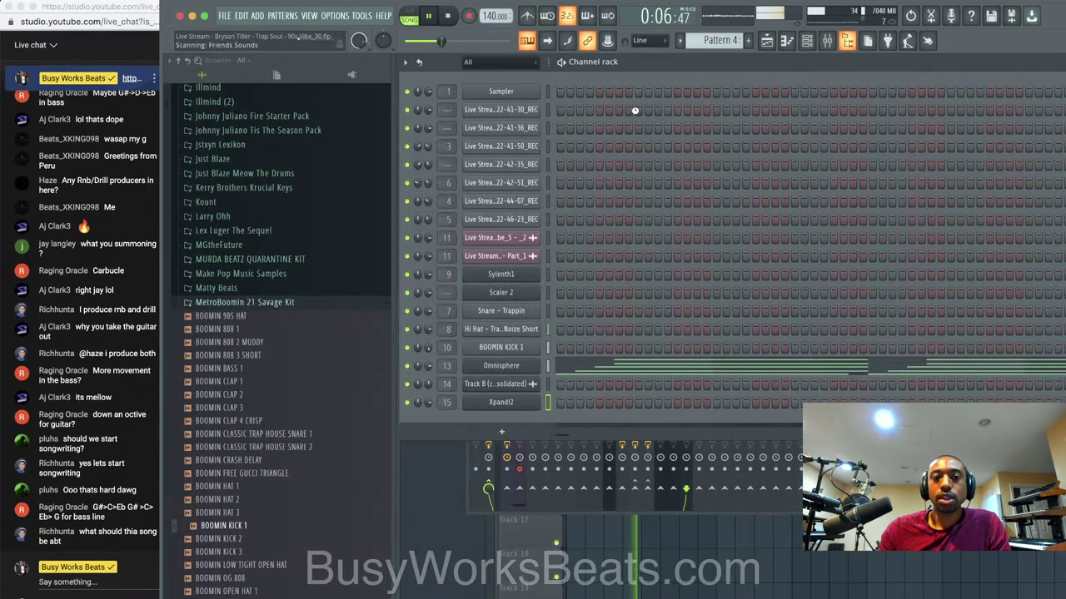
scroll(260, 347, "down", 3)
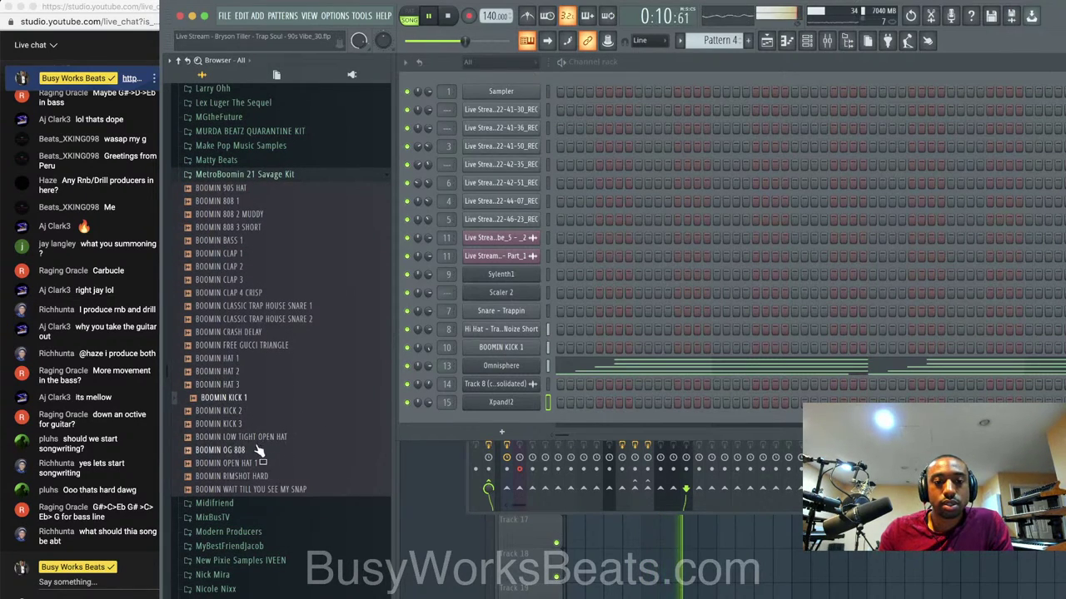
left_click(250, 464)
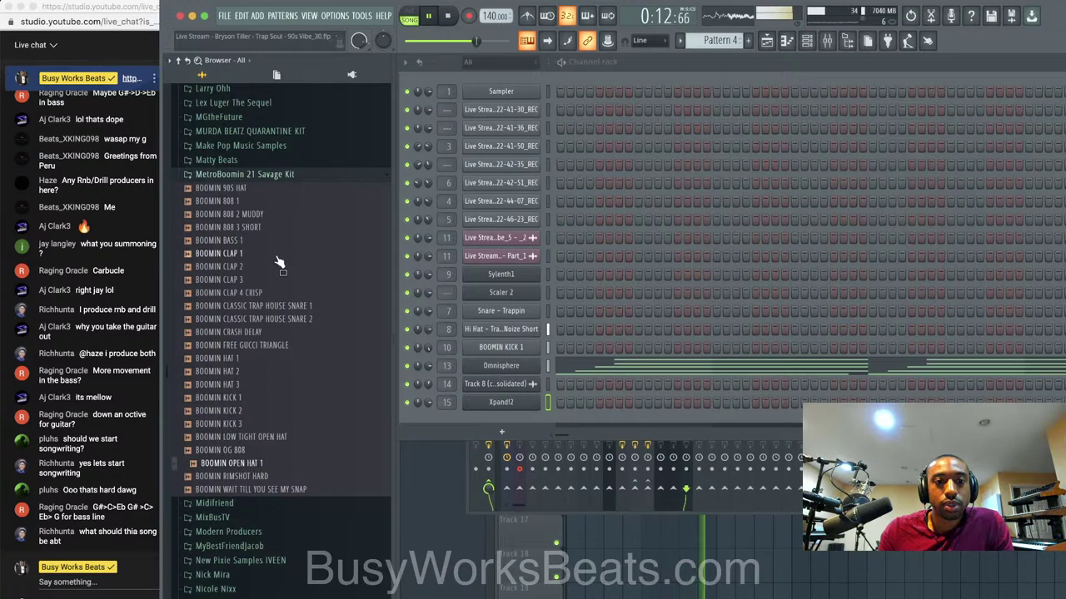
left_click(271, 320)
left_click(267, 333)
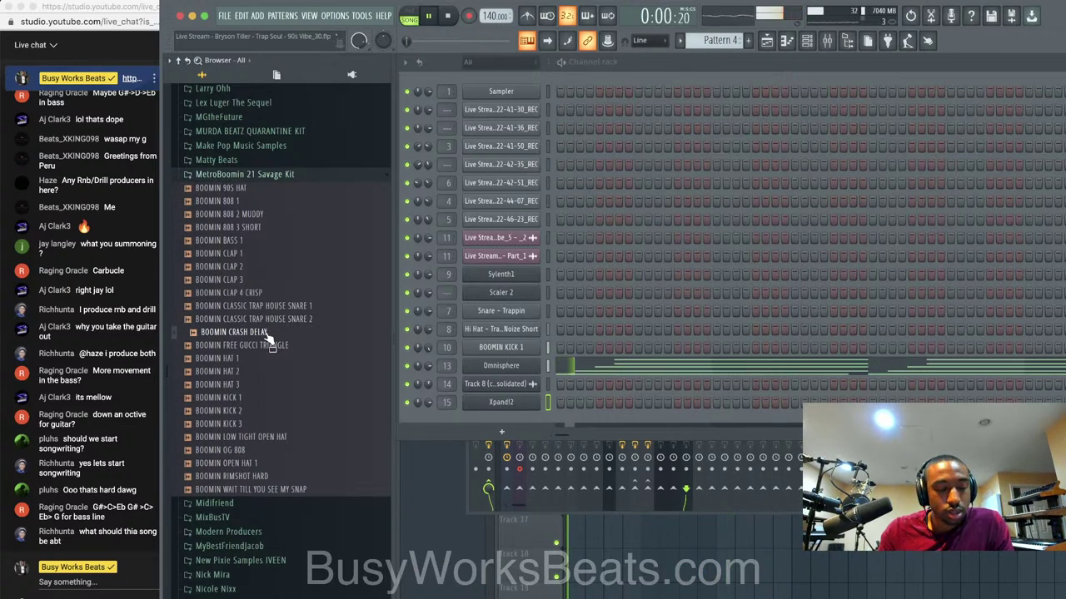
right_click(266, 334)
left_click(285, 344)
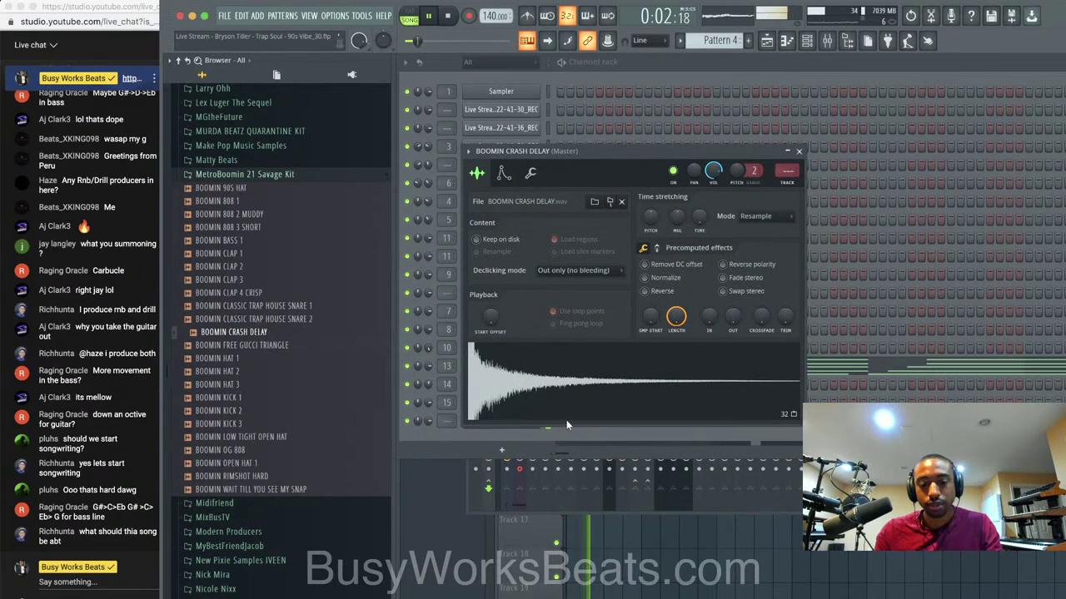
key("ctrl+l")
left_click(700, 278)
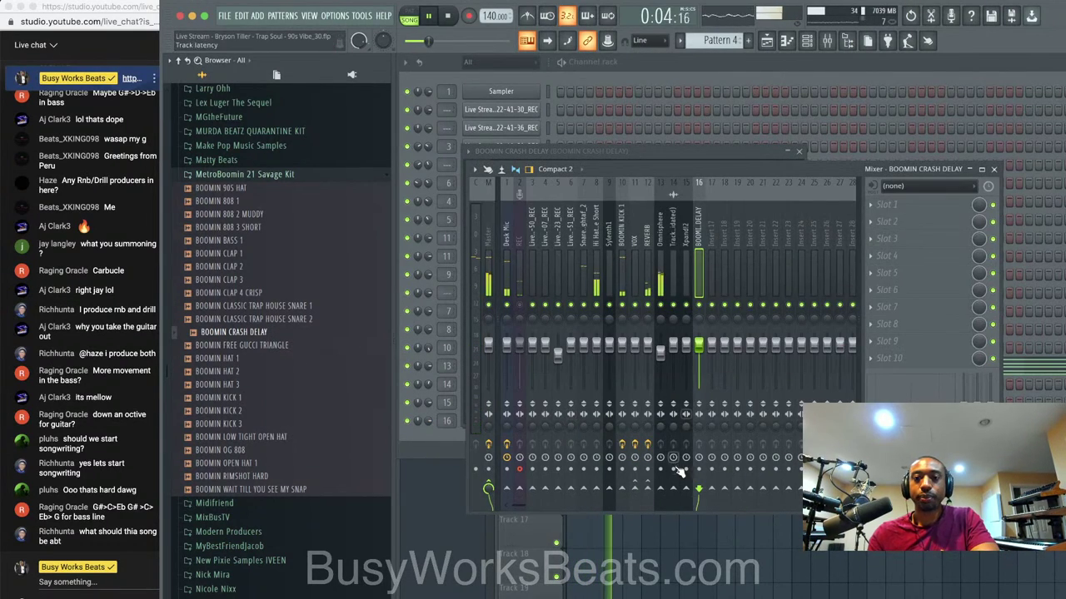
left_click(648, 489)
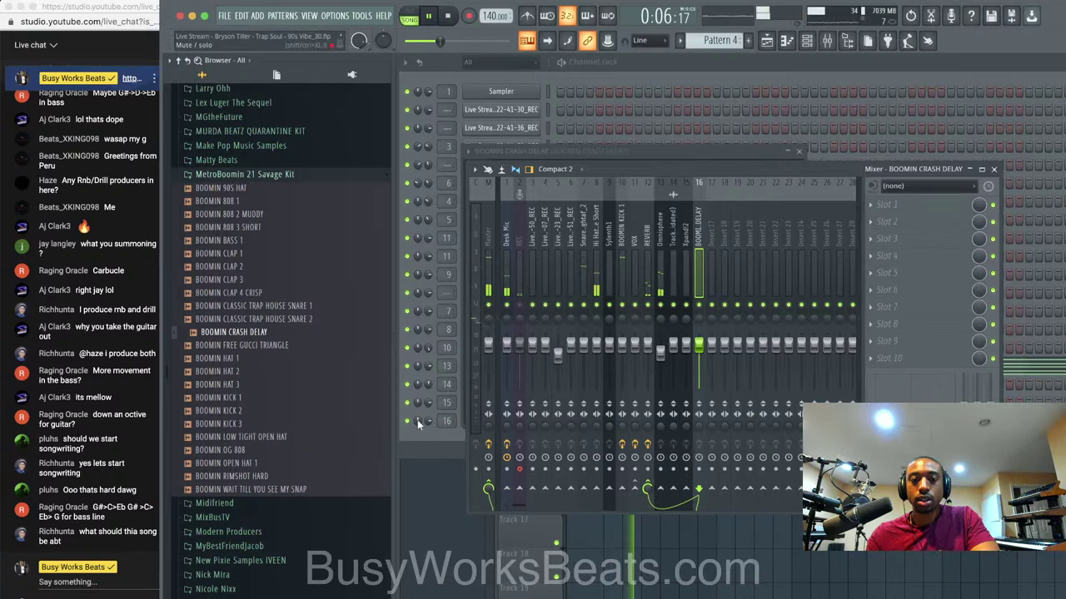
Switch to empty Pattern 5 and lower the BOOMIN KICK 1 fader to about -2.9 dB.
left_click(417, 420)
left_click(720, 40)
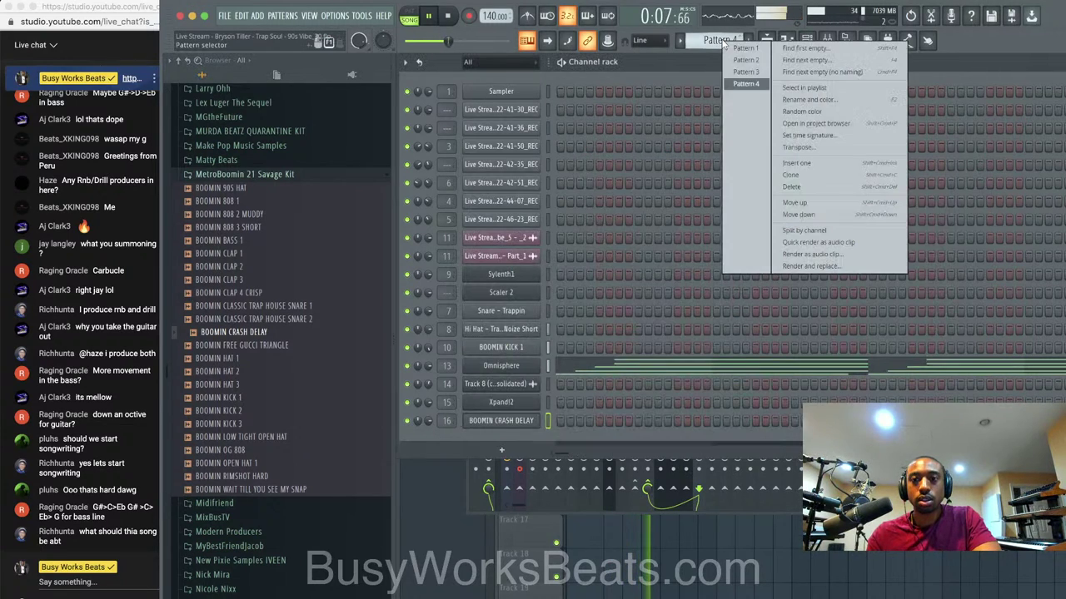
left_click(779, 45)
left_click(829, 46)
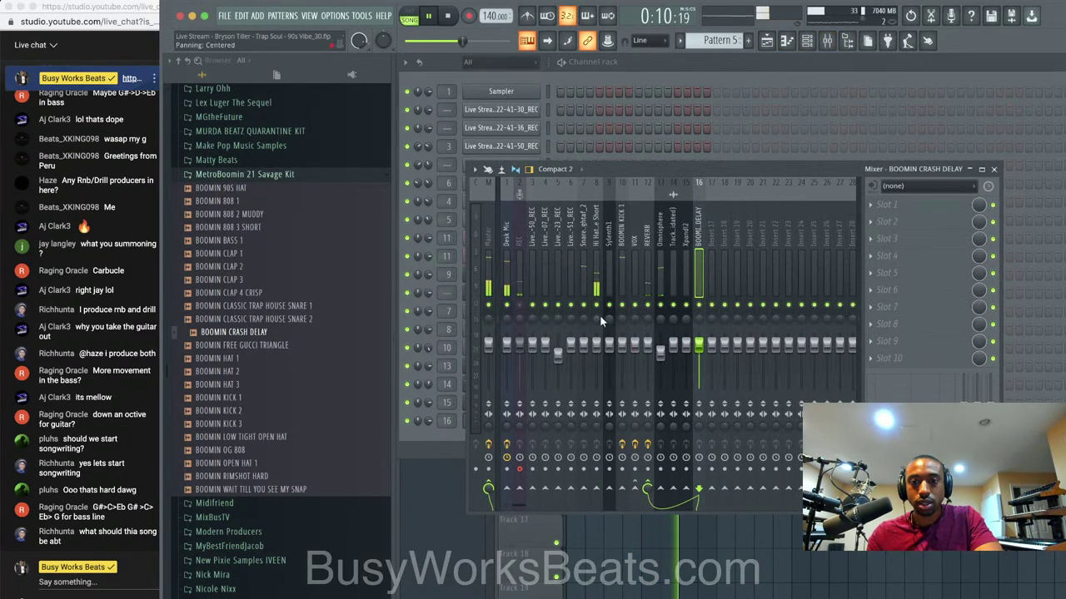
left_click_drag(622, 344, 622, 350)
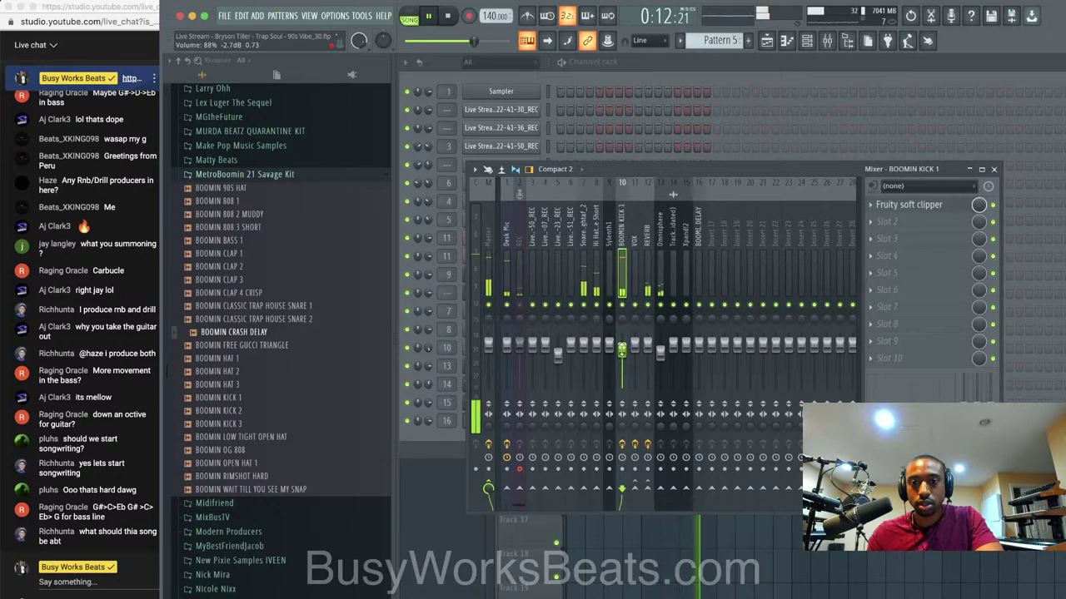
left_click(992, 169)
key("F5")
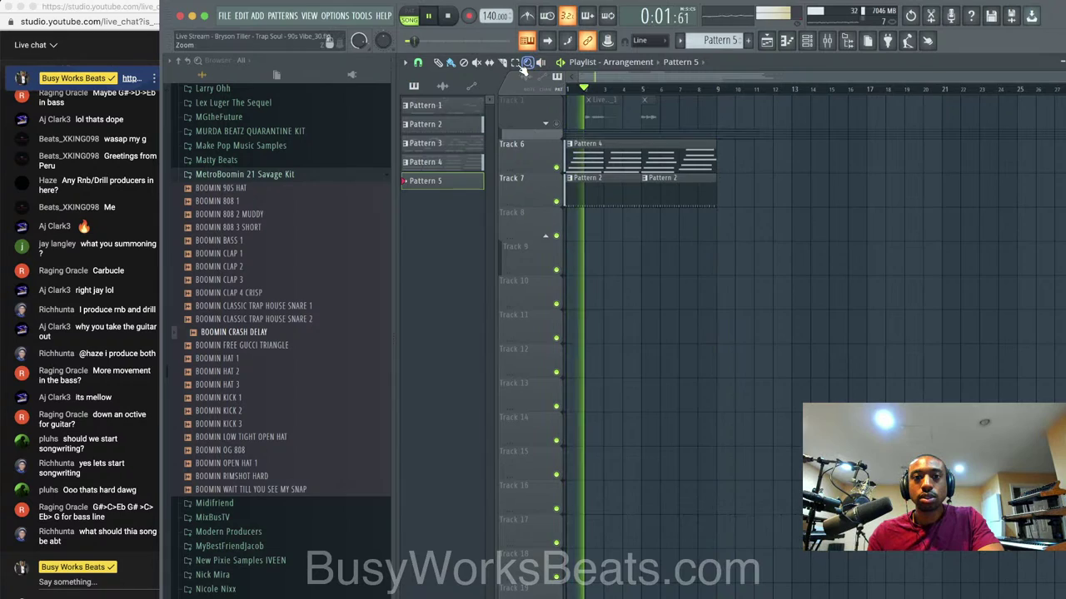
Expand the REC track group, delete the four right-hand vocal clips, and trim the remaining four.
scroll(677, 89, "up", 3)
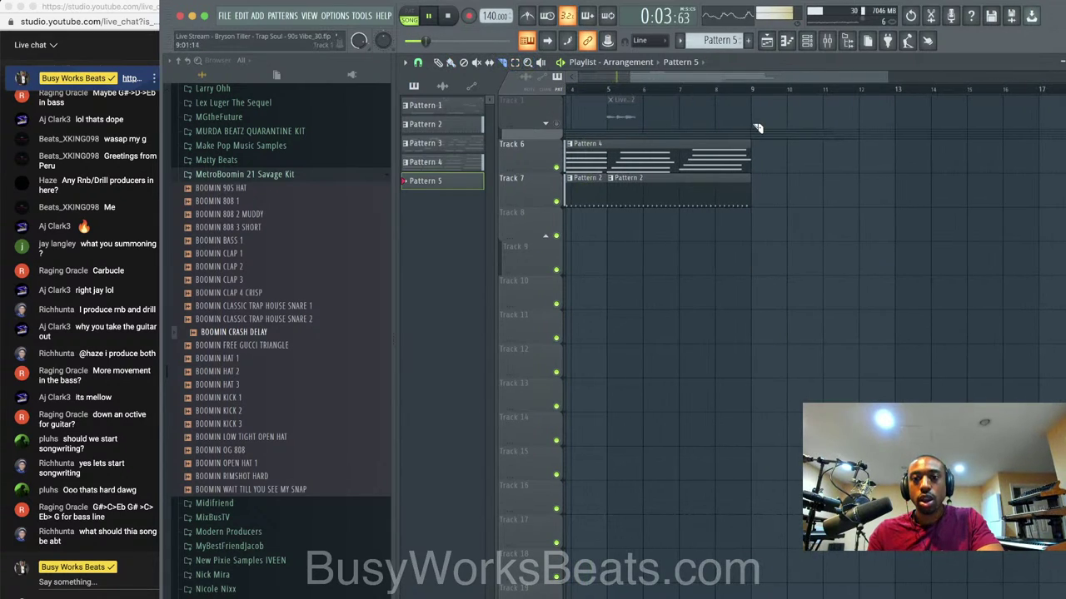
left_click(549, 127)
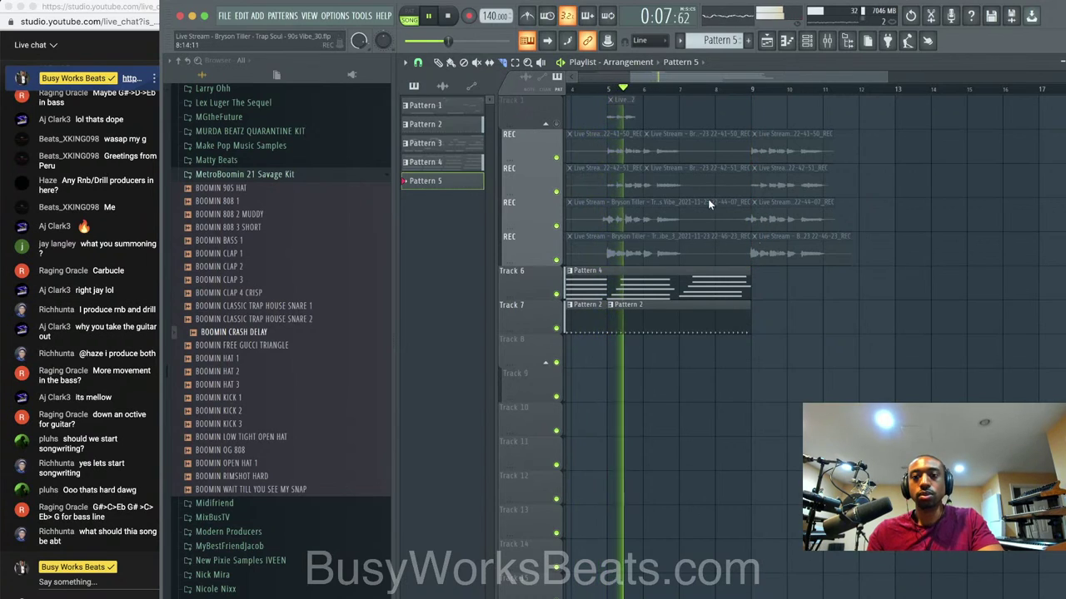
left_click_drag(779, 151, 802, 242, "super")
key("super+s")
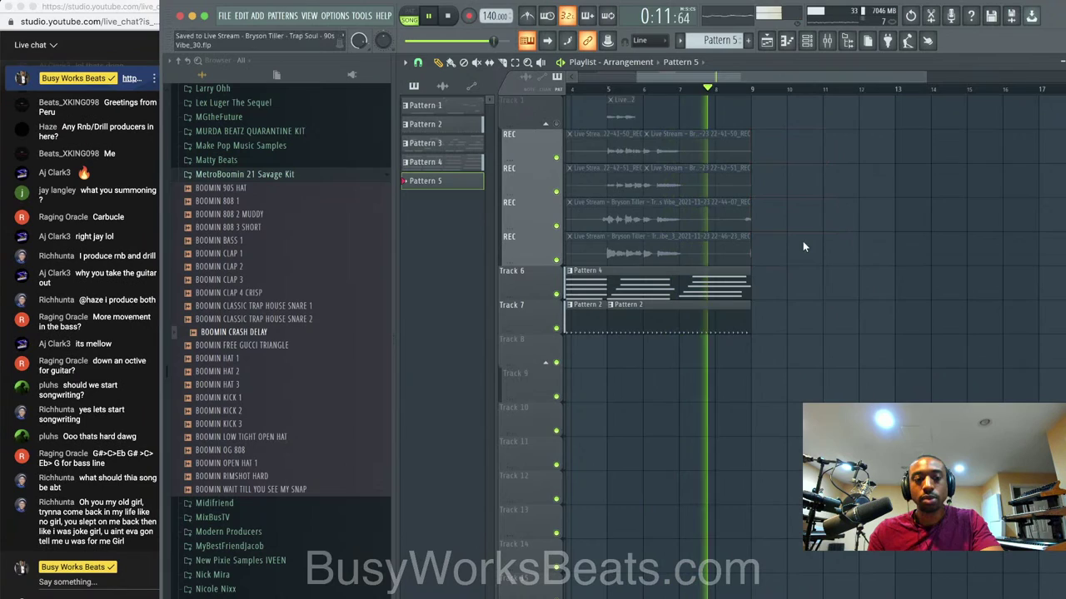
key("Delete")
scroll(712, 230, "down", 1)
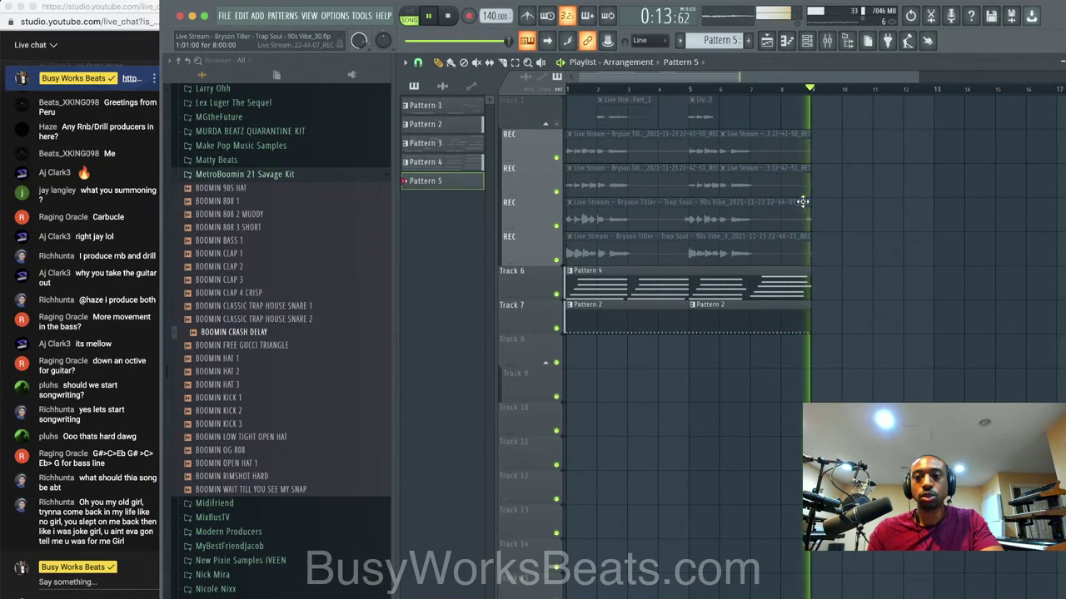
left_click_drag(839, 264, 785, 154, "super")
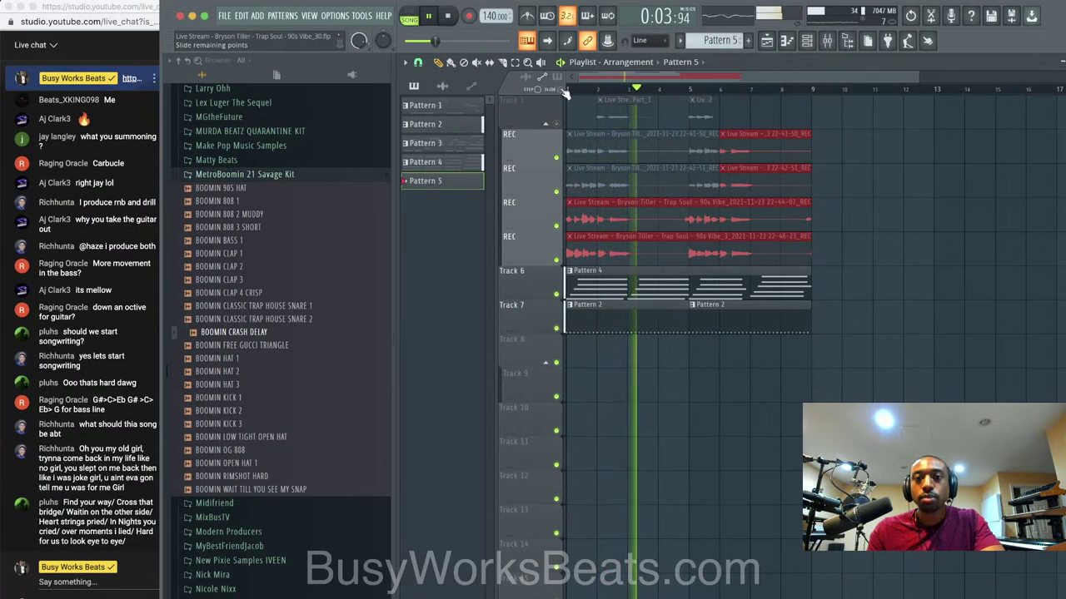
left_click_drag(810, 144, 798, 145)
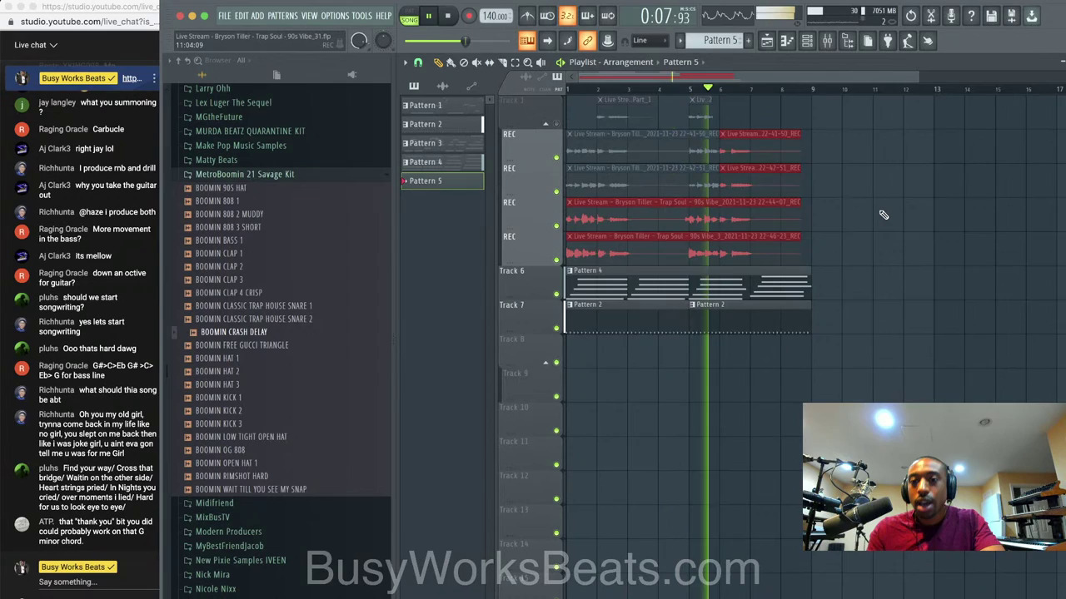
Select the REC insert in the mixer, then delete all remaining recorded vocal clips.
scroll(833, 205, "down", 1)
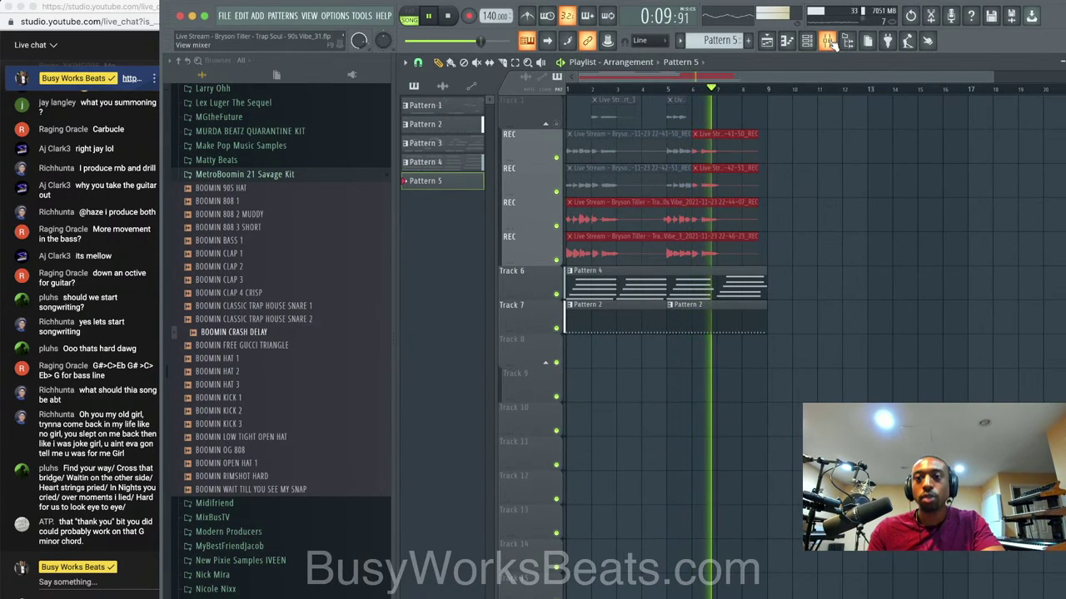
left_click(826, 41)
key("space")
left_click(520, 270)
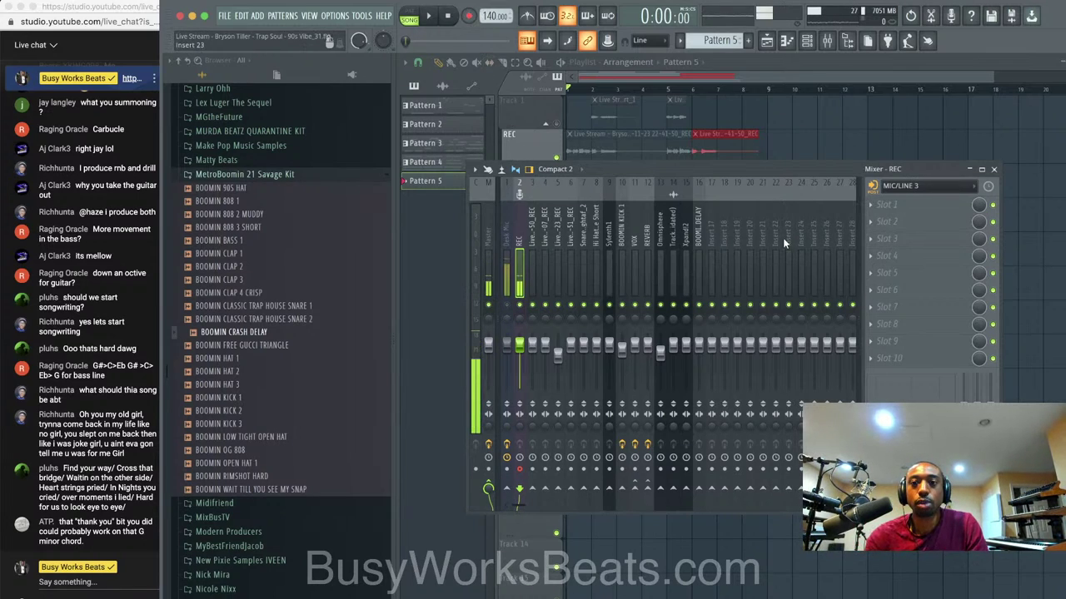
key("F9")
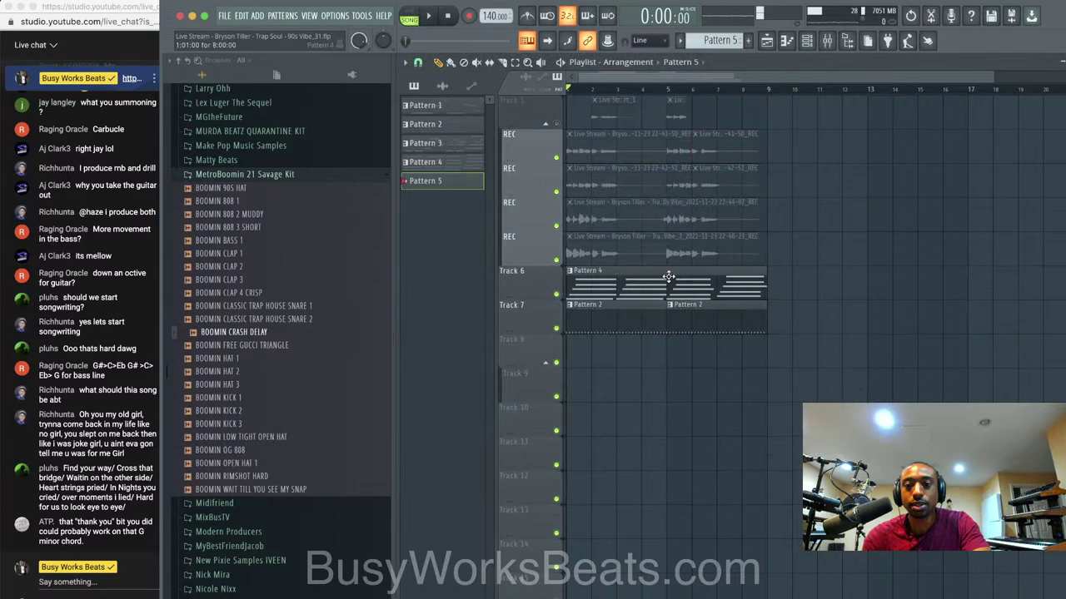
left_click_drag(791, 249, 613, 94)
key("Delete")
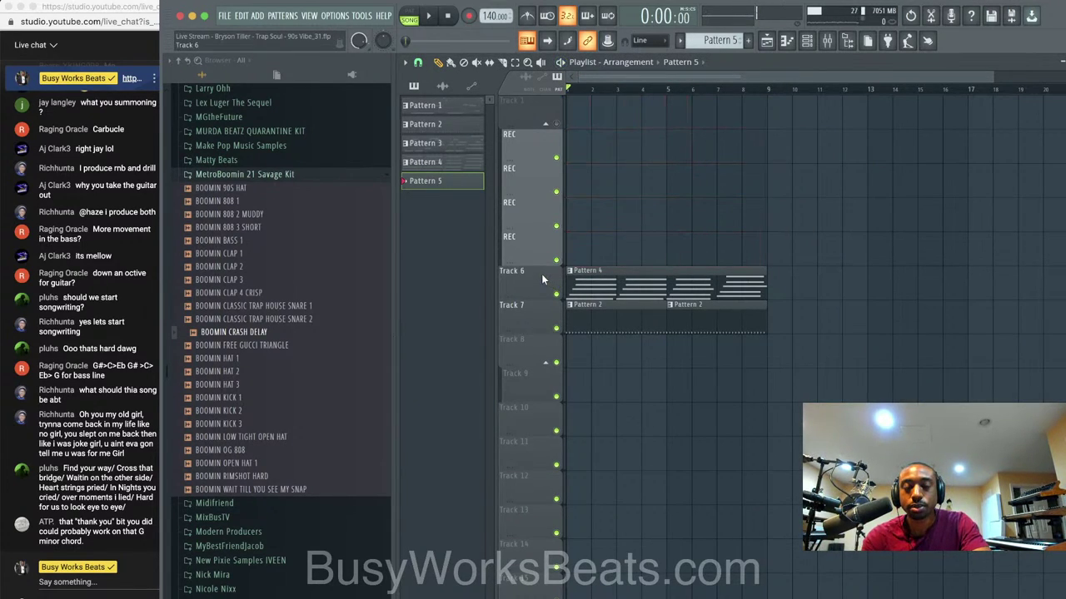
Move the REC track group down two positions.
right_click(534, 109)
key("d")
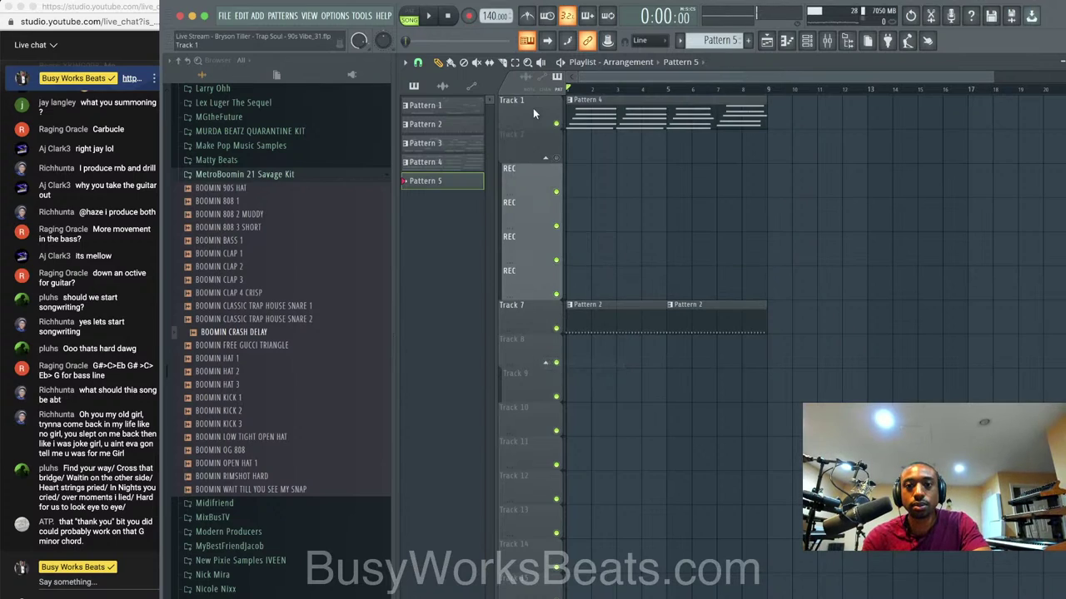
right_click(530, 147)
key("d")
Delete the empty Track 3 so the REC tracks sit directly under Track 2.
right_click(529, 188)
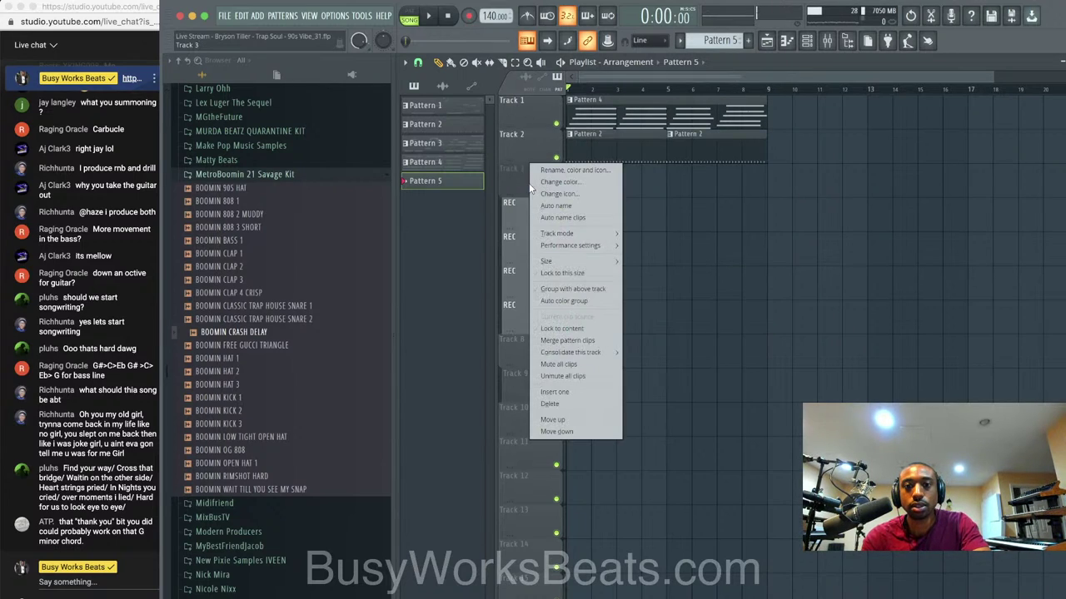
left_click(550, 404)
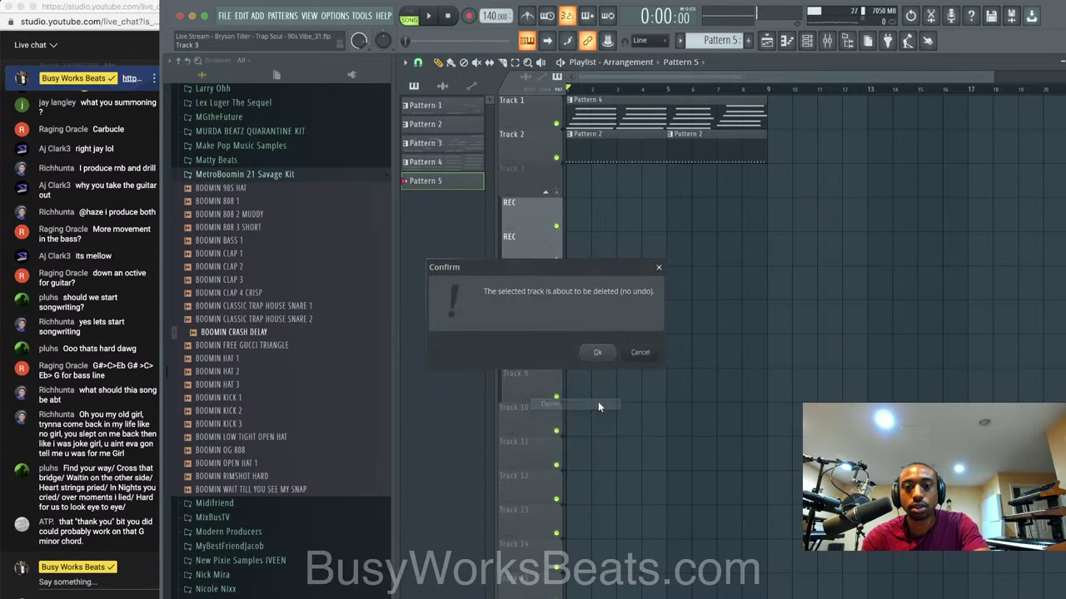
left_click(602, 353)
key("F9")
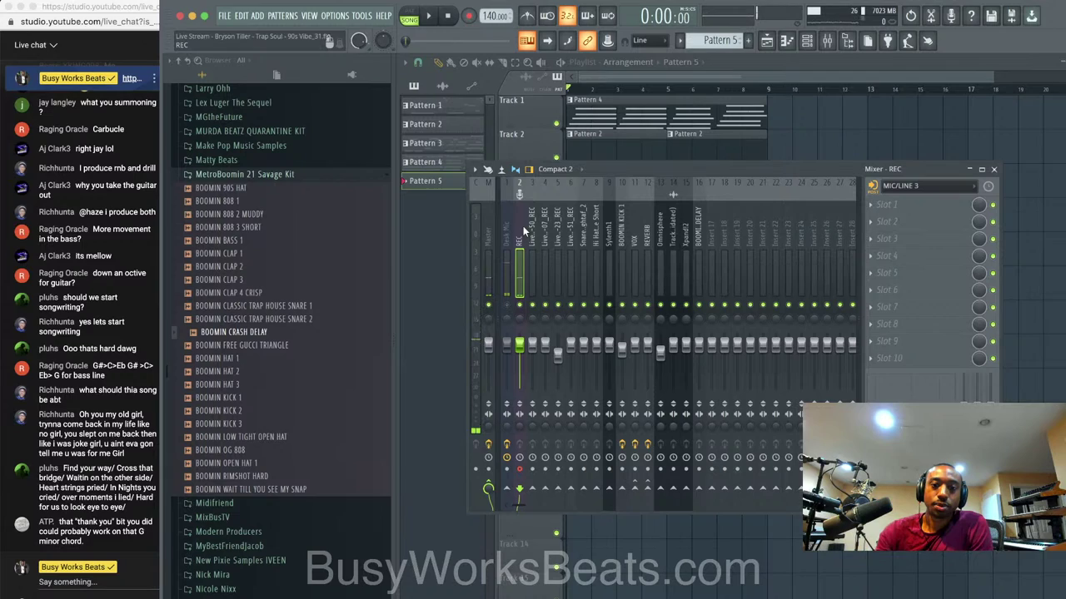
key("F9")
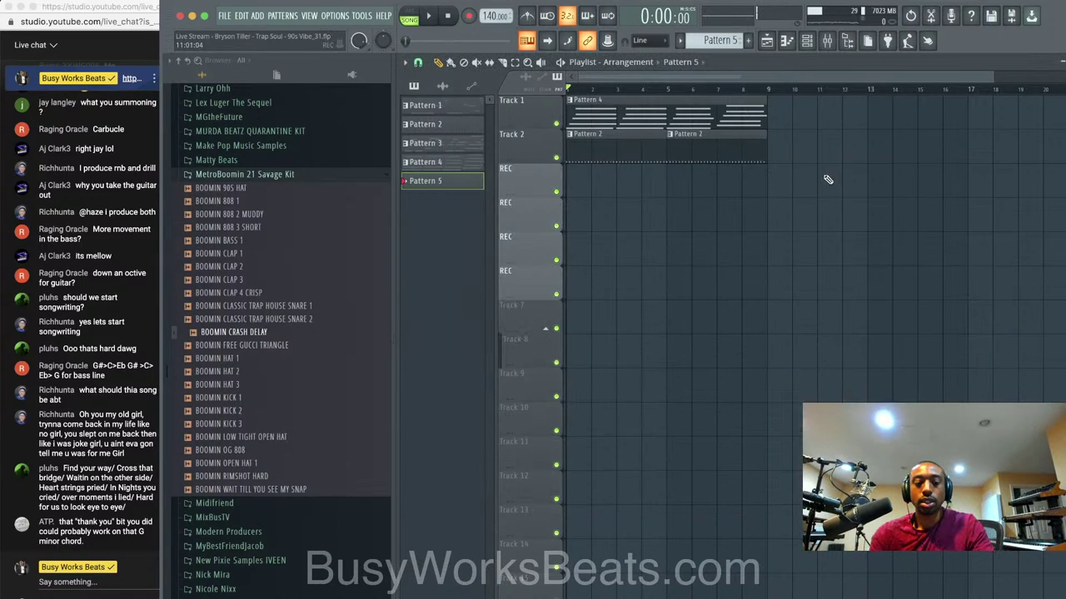
Repeat the Pattern 4 and Pattern 2 clips out to bar 33.
left_click_drag(834, 198, 546, 100)
key("super+b")
key("super+b")
key("super+b")
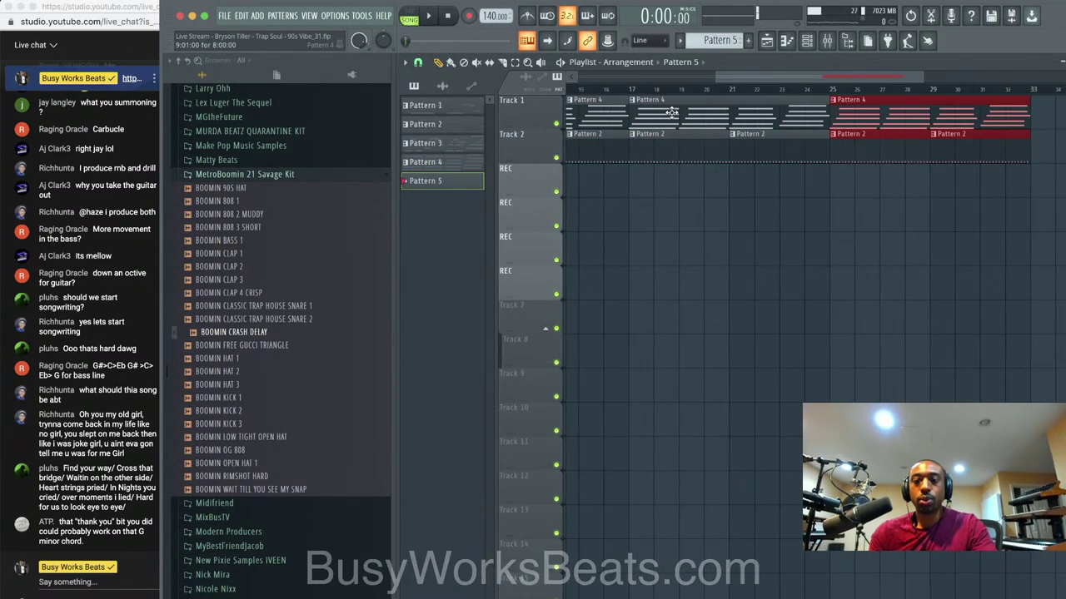
scroll(738, 183, "down", 4)
key("super+d")
Record a first audio take into the playlist as a clip, then stop.
left_click(830, 42)
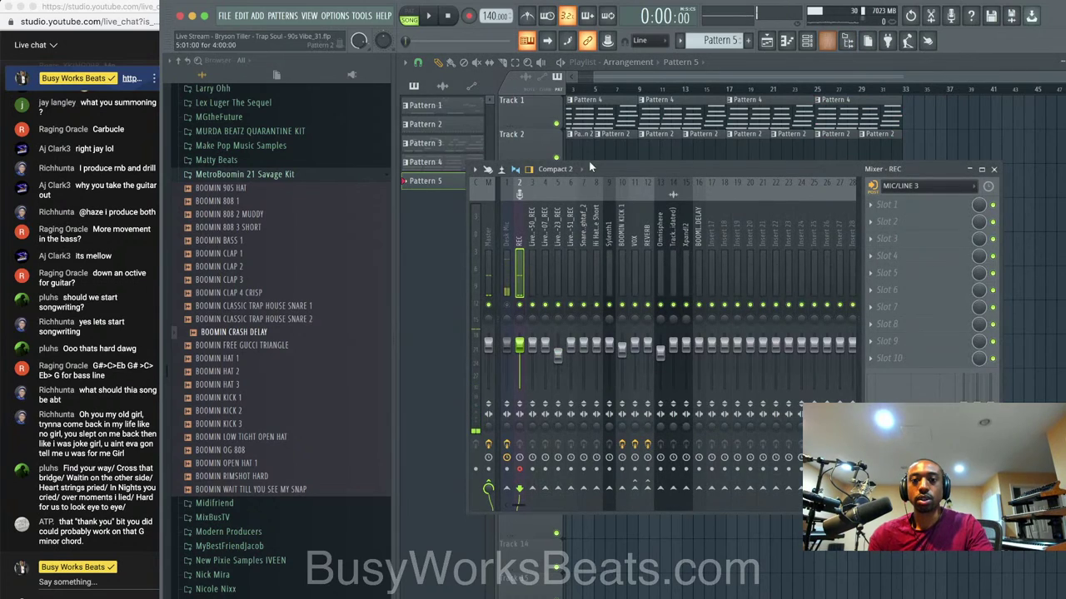
left_click(469, 15)
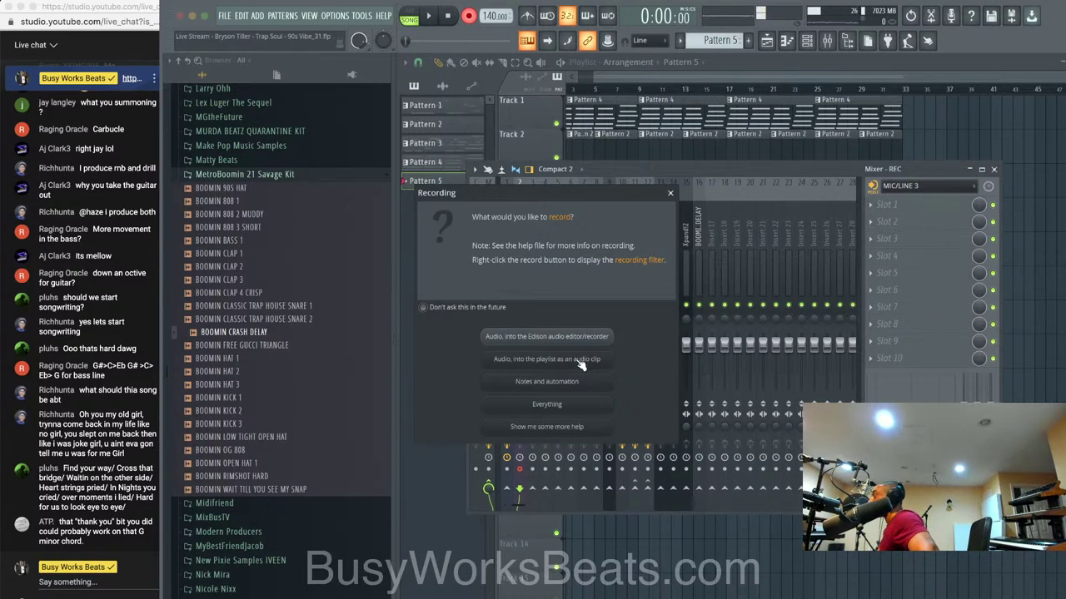
left_click(580, 361)
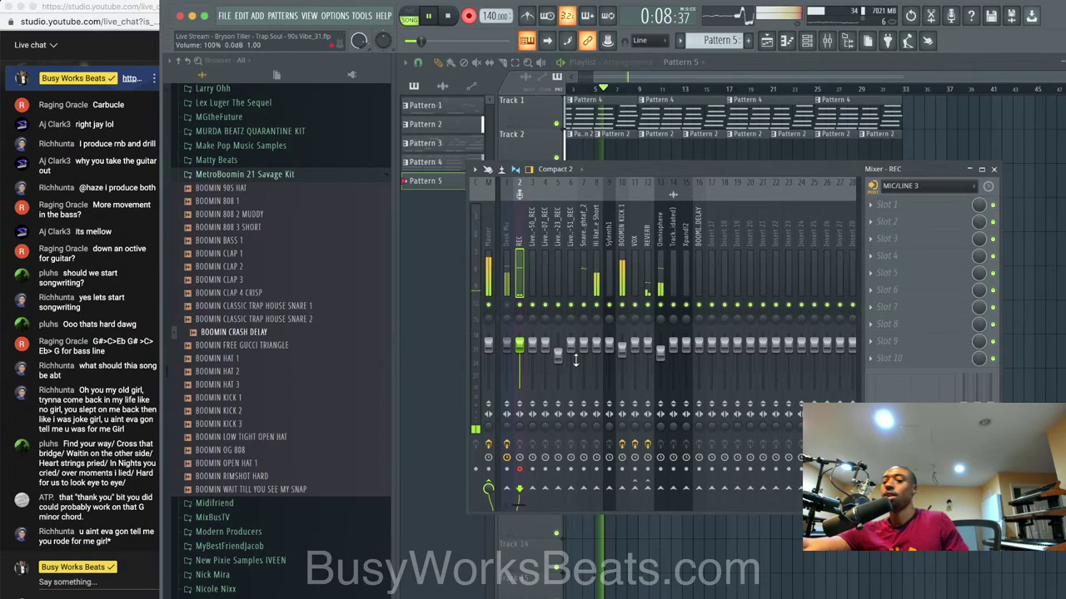
key("space")
key("F9")
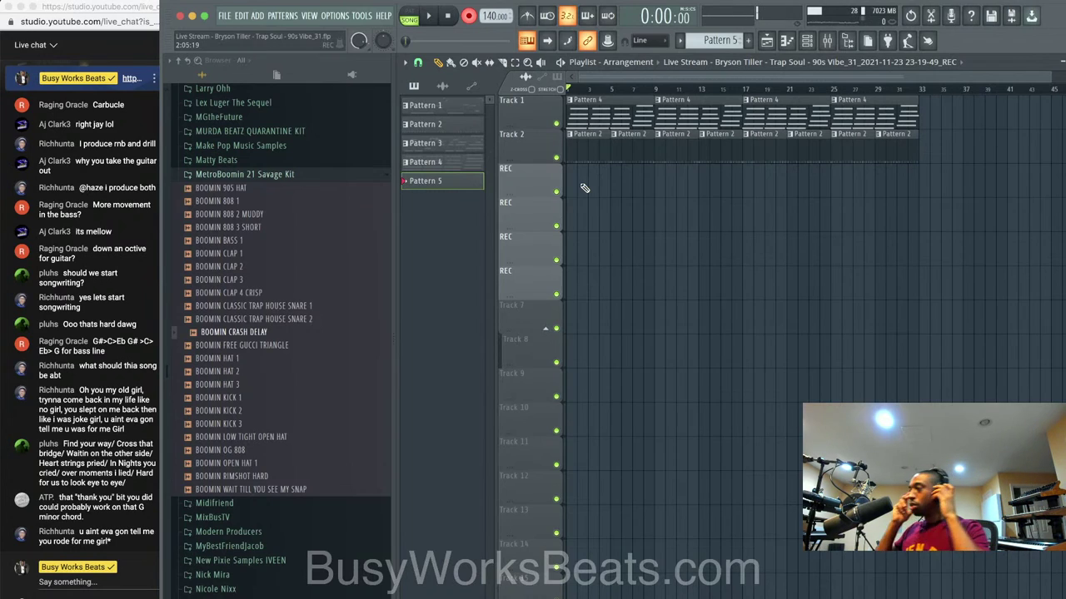
Re-arm and start a new audio take into the playlist, watching it in the Playlist.
left_click(826, 41)
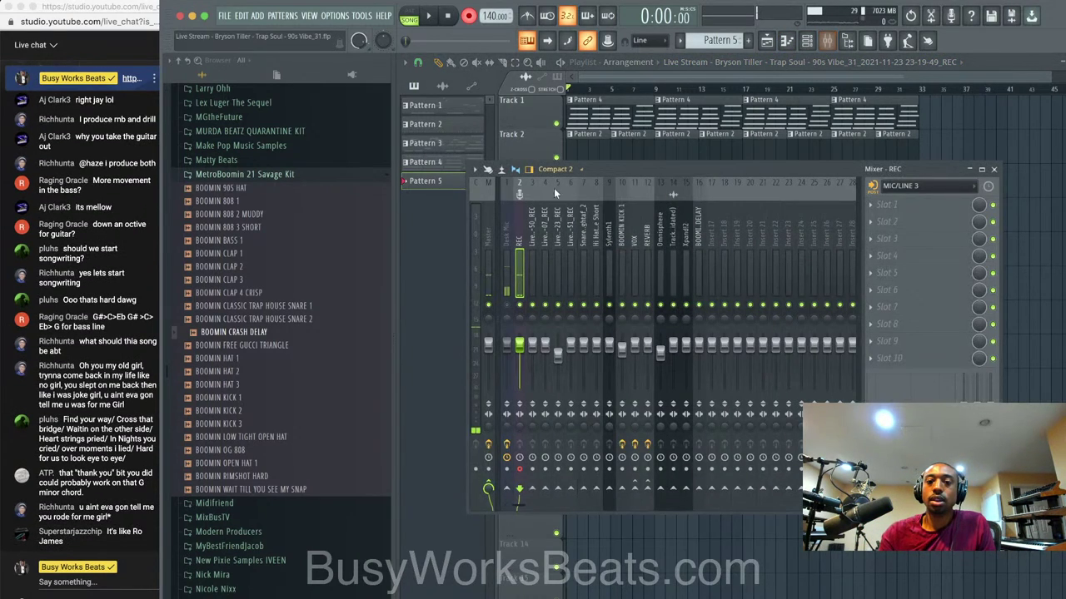
left_click(469, 16)
left_click(586, 360)
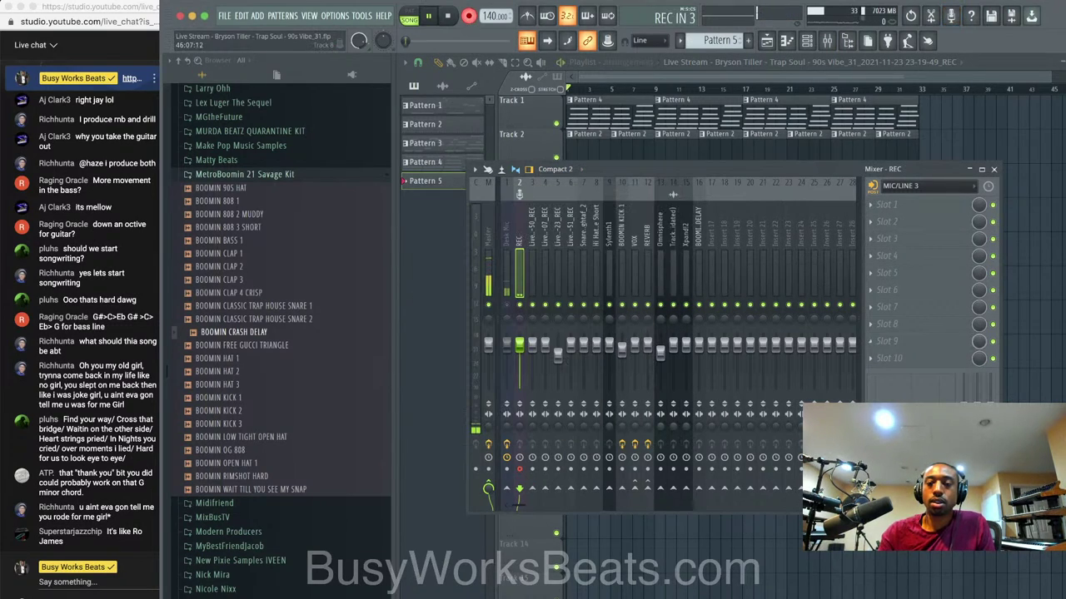
key("F9")
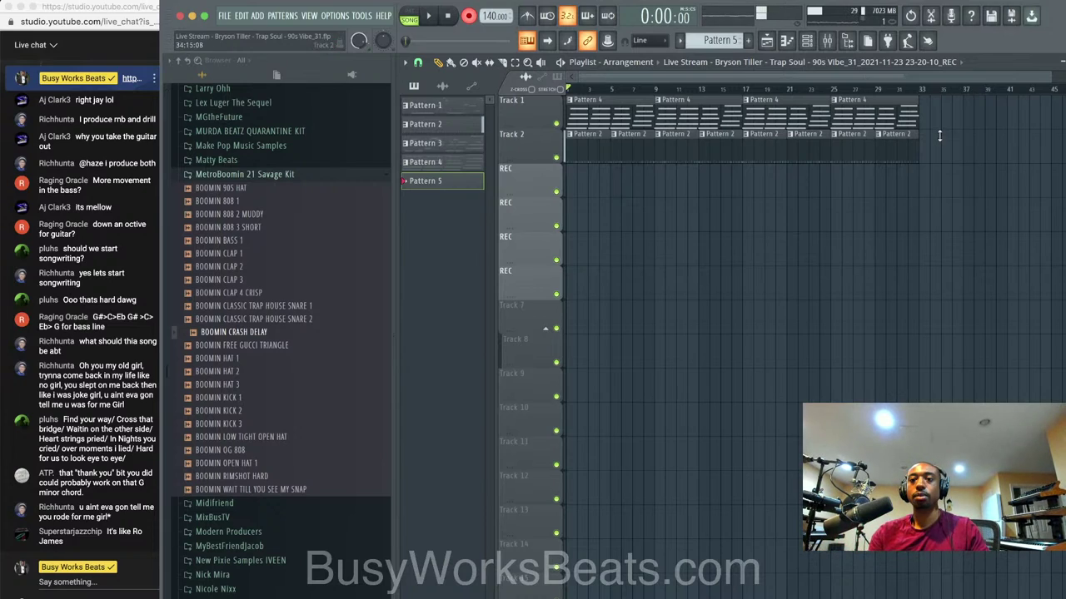
left_click(829, 43)
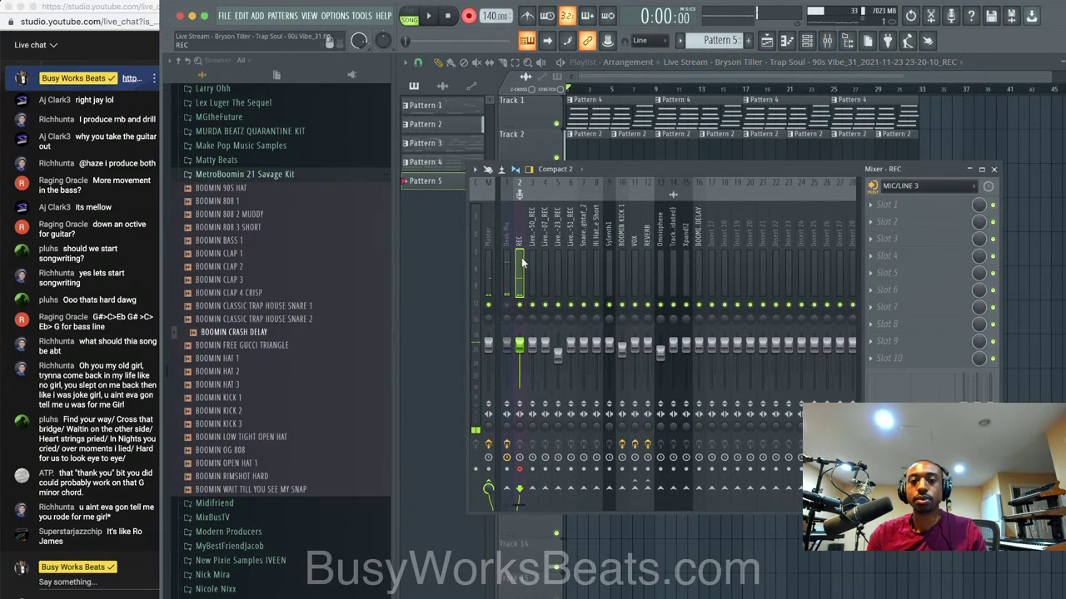
left_click(469, 17)
left_click(570, 356)
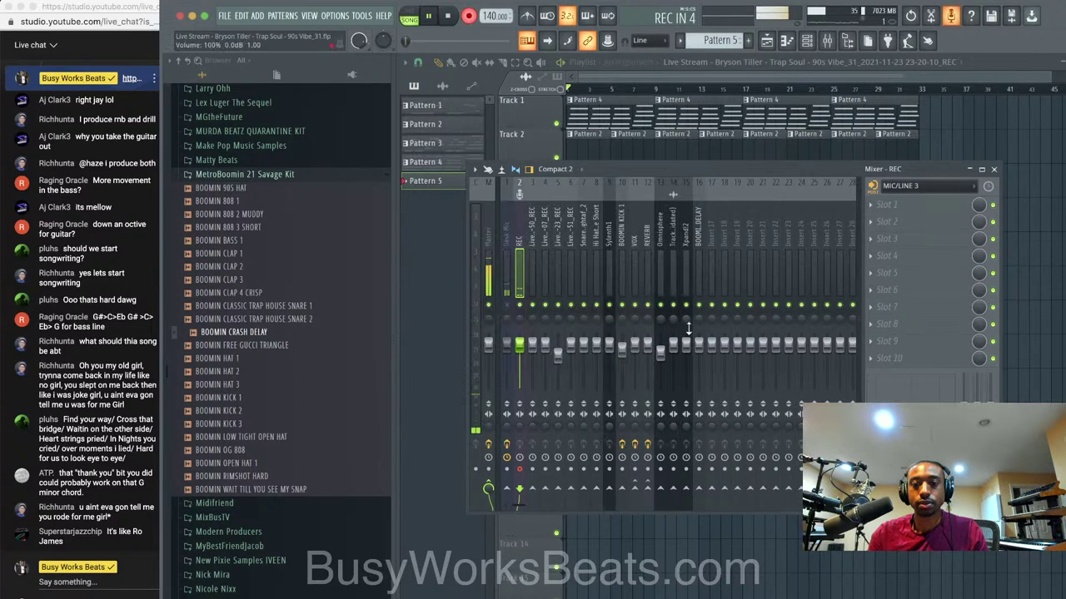
right_click(1019, 307)
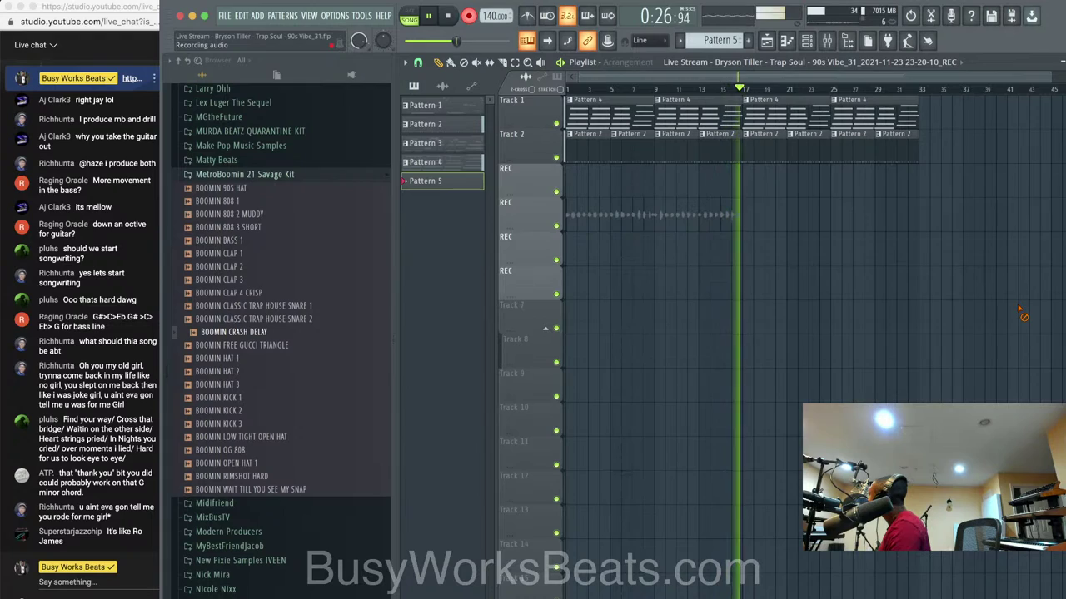
Stop the vocal recording and look over the new take in the playlist.
key("space")
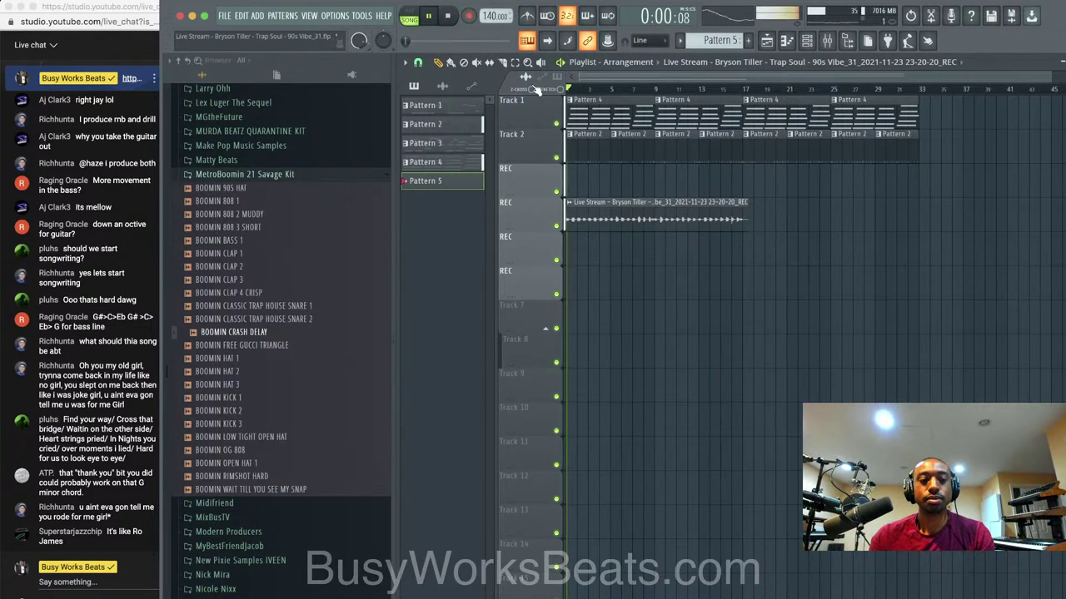
key("F6")
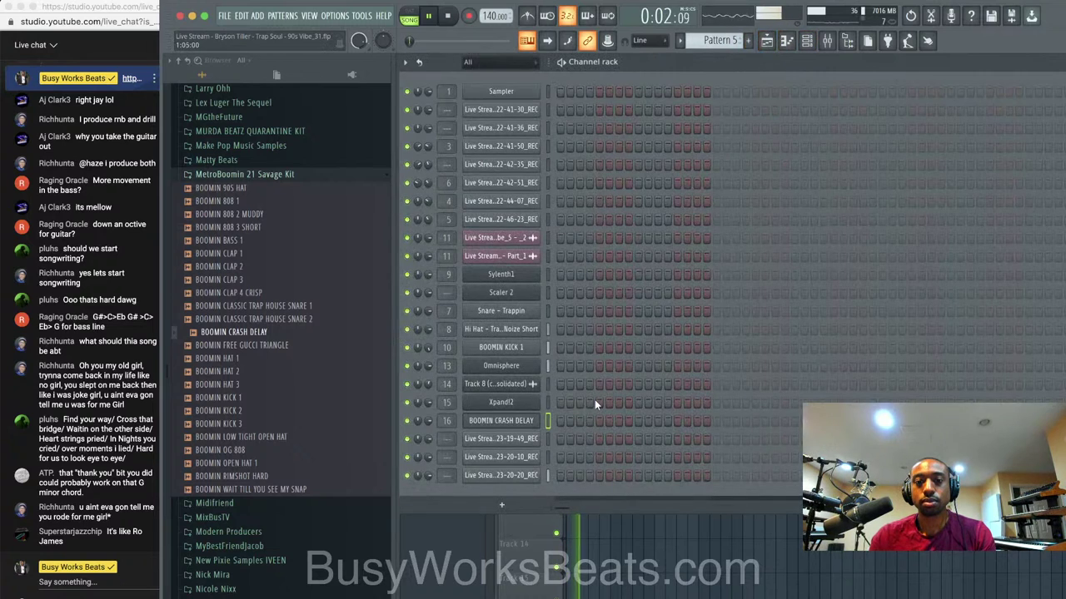
key("F6")
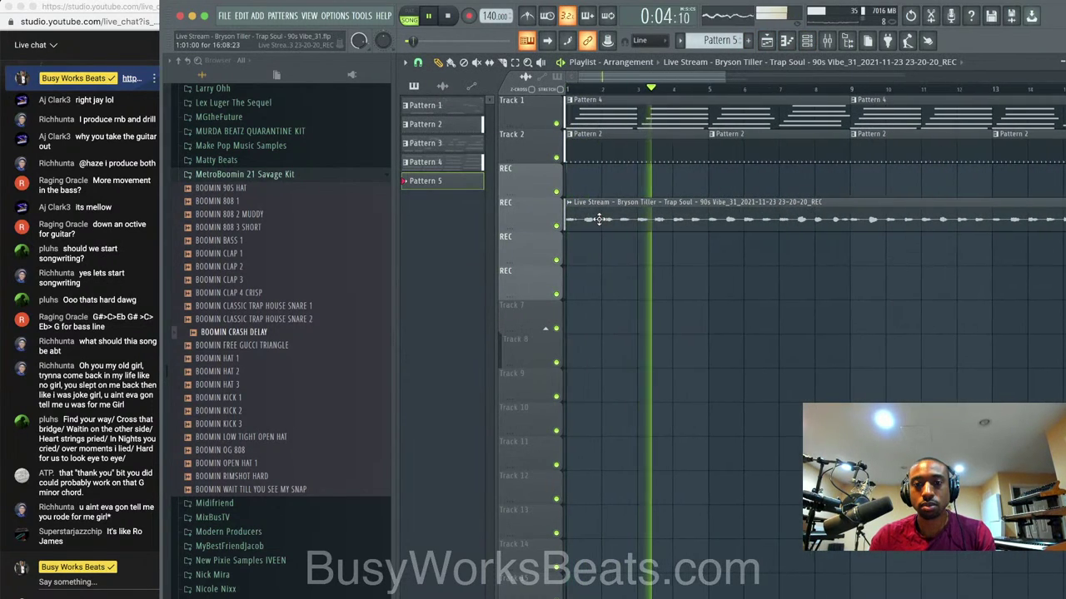
scroll(598, 219, "up", 2, "ctrl")
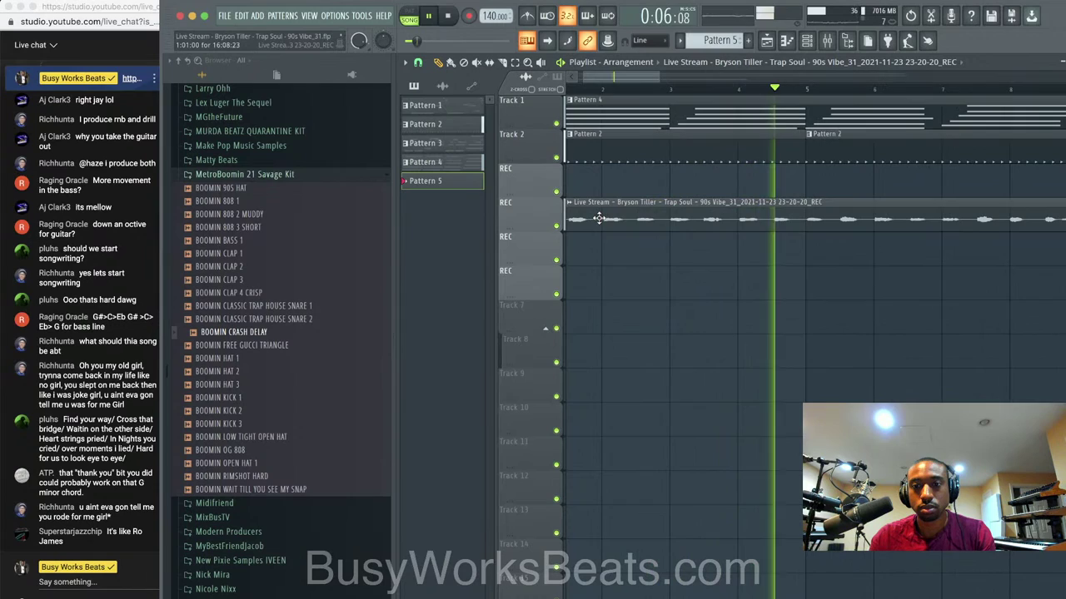
scroll(597, 219, "down", 1, "ctrl")
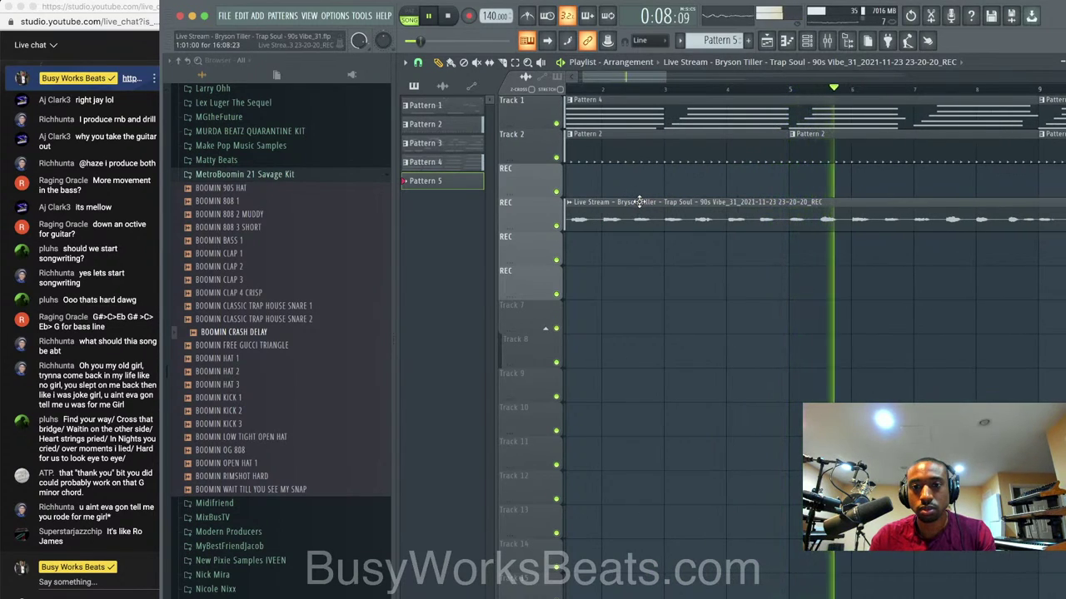
scroll(632, 202, "down", 3, "ctrl")
key("F9")
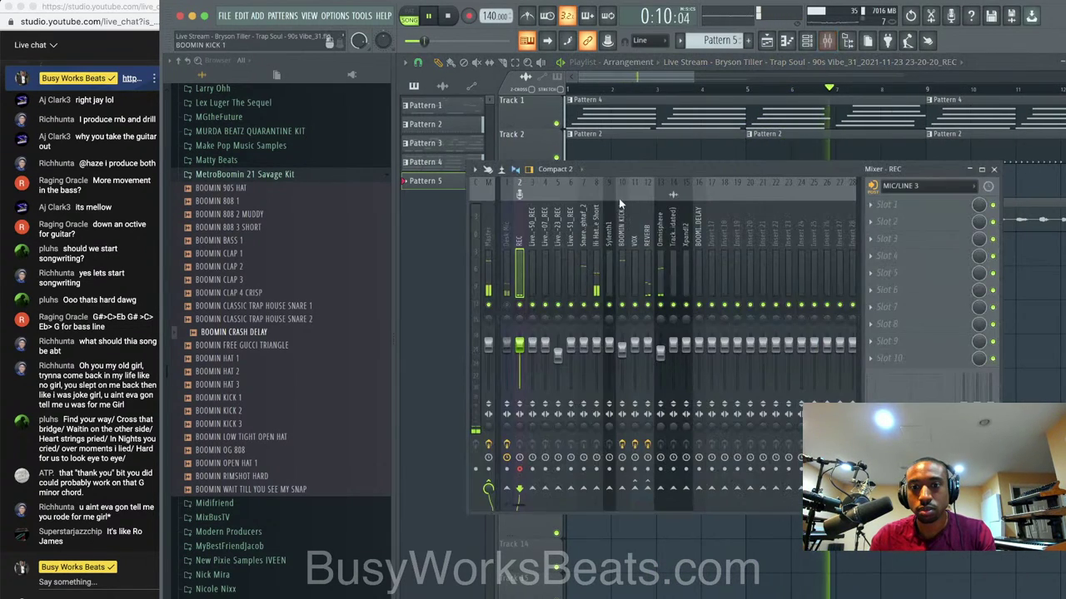
key("F9")
scroll(822, 259, "up", 4, "ctrl")
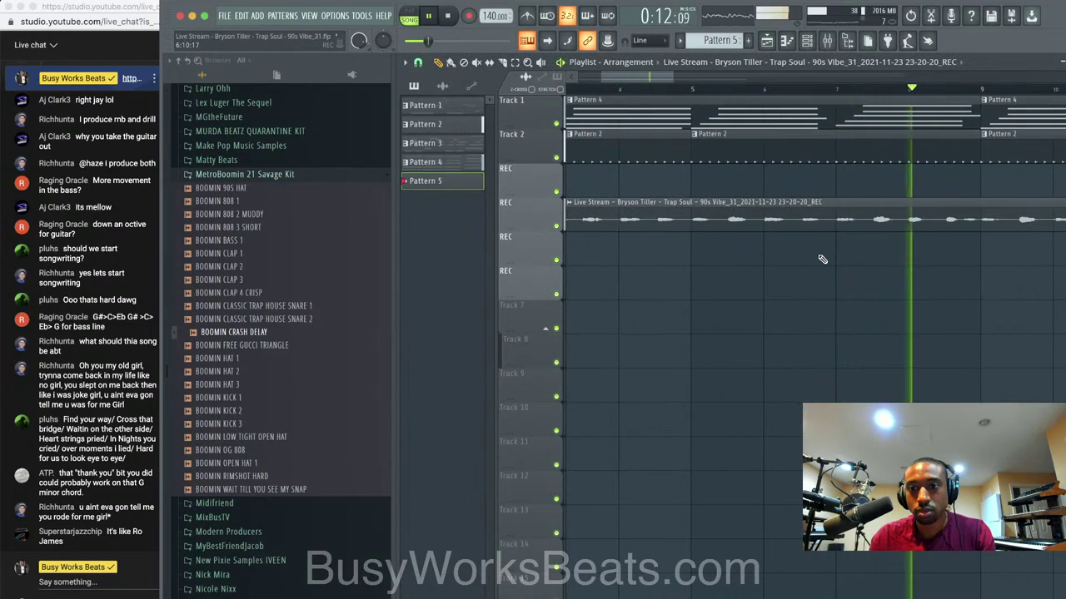
scroll(822, 259, "up", 4, "ctrl")
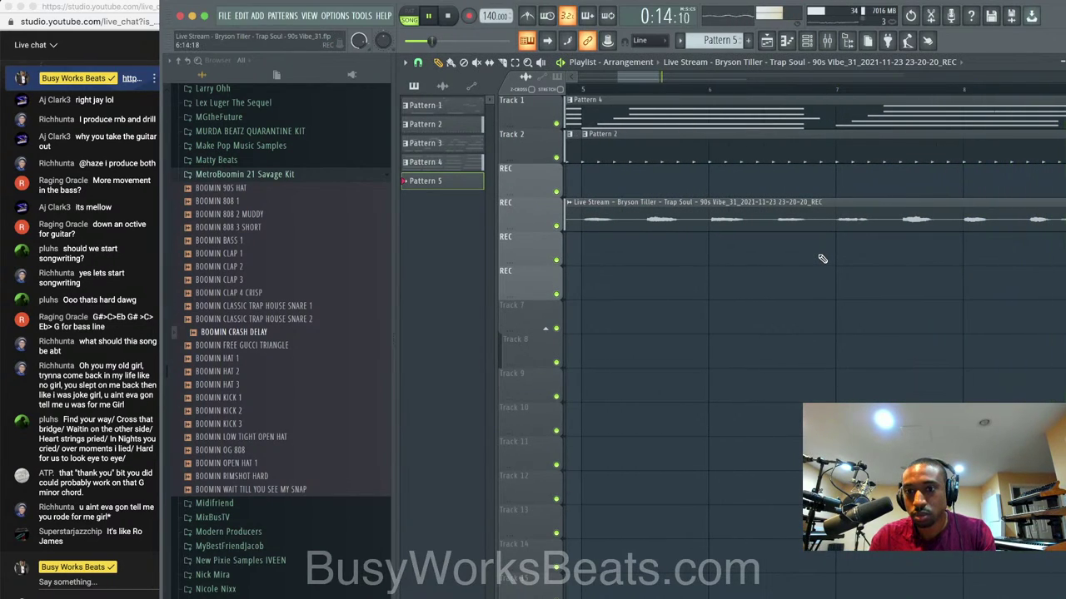
Route the newest vocal recording to insert 17, save, and load Vocal Bender Stereo there.
left_click(808, 41)
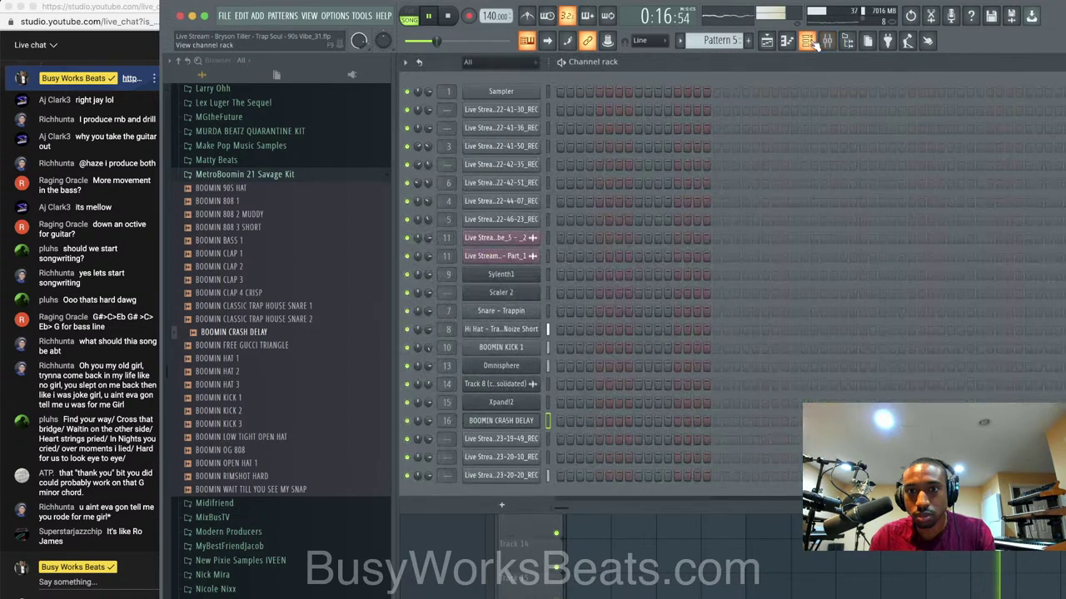
left_click(546, 474)
key("ctrl+l")
key("ctrl+s")
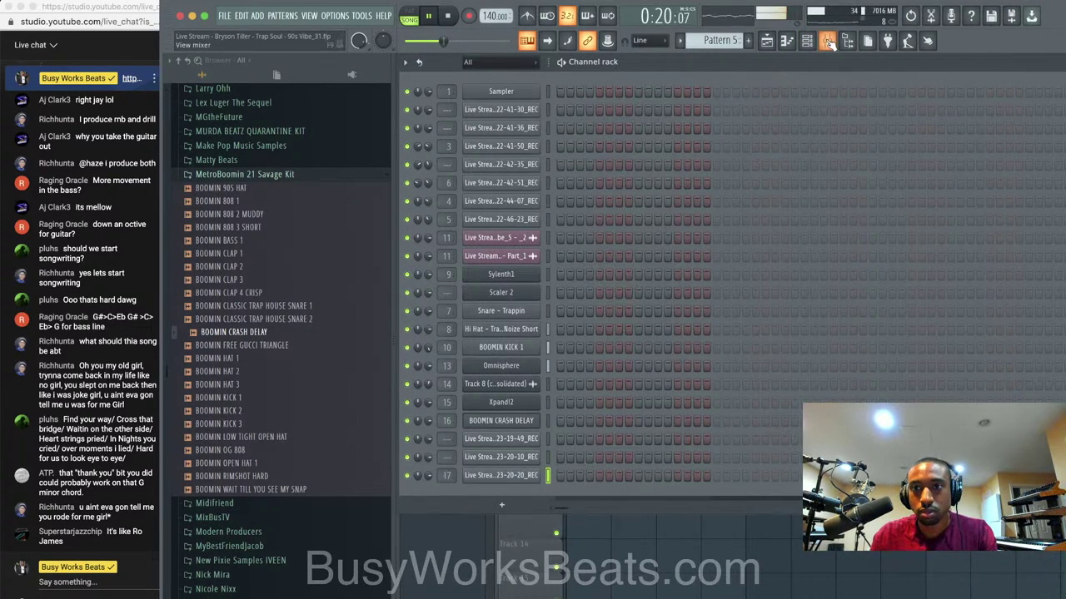
left_click(828, 41)
left_click(886, 204)
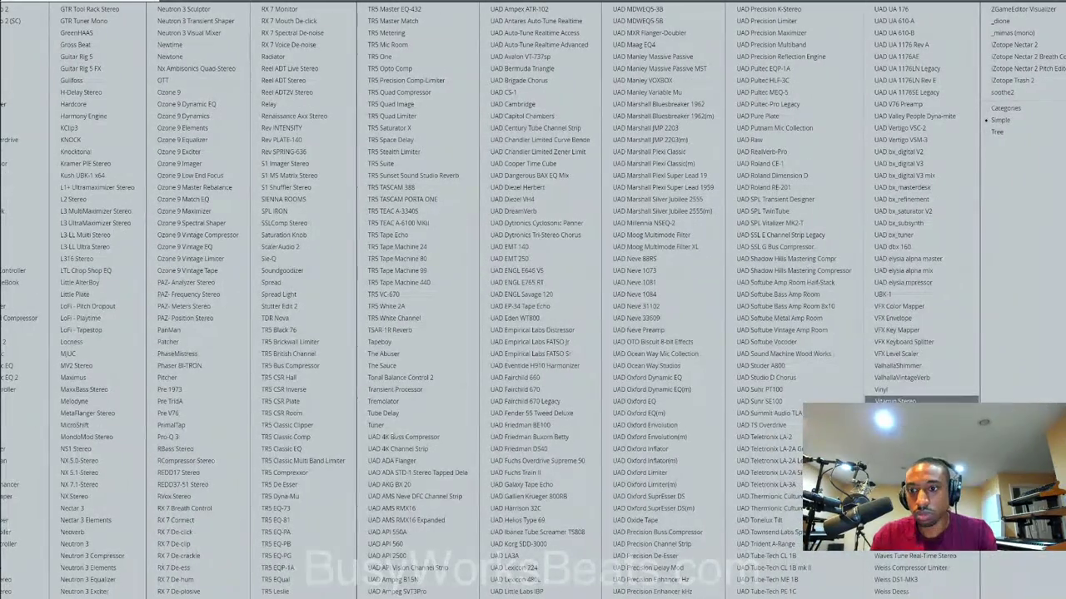
left_click(895, 414)
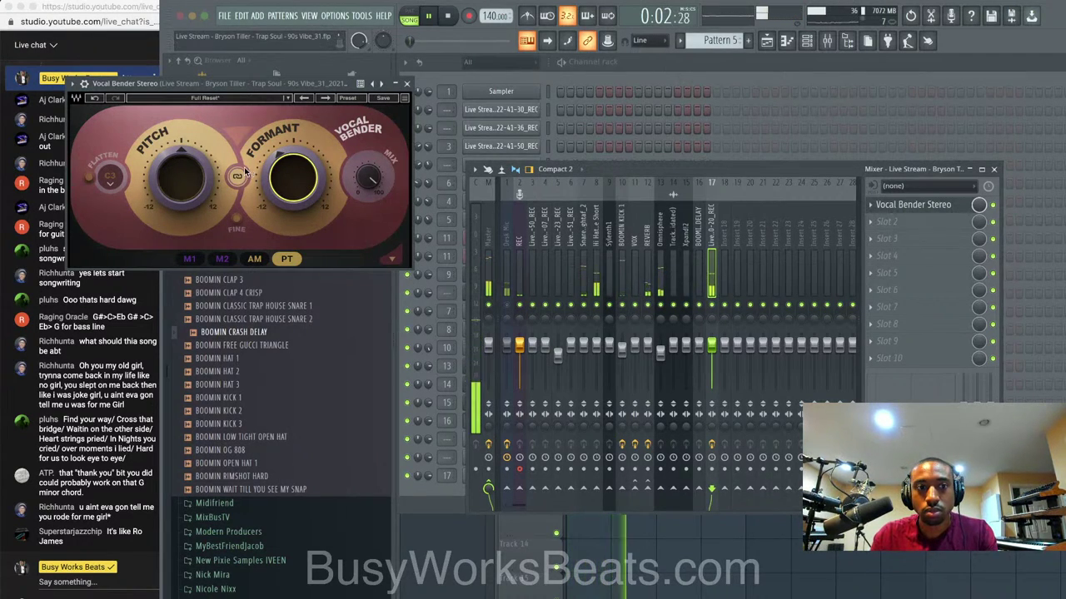
Set Vocal Bender's Mix to 100 and Formant to -6, and lower insert 17 slightly.
mouse_move(368, 176)
left_mouse_down()
mouse_move(368, 196)
mouse_move(368, 157)
left_mouse_up()
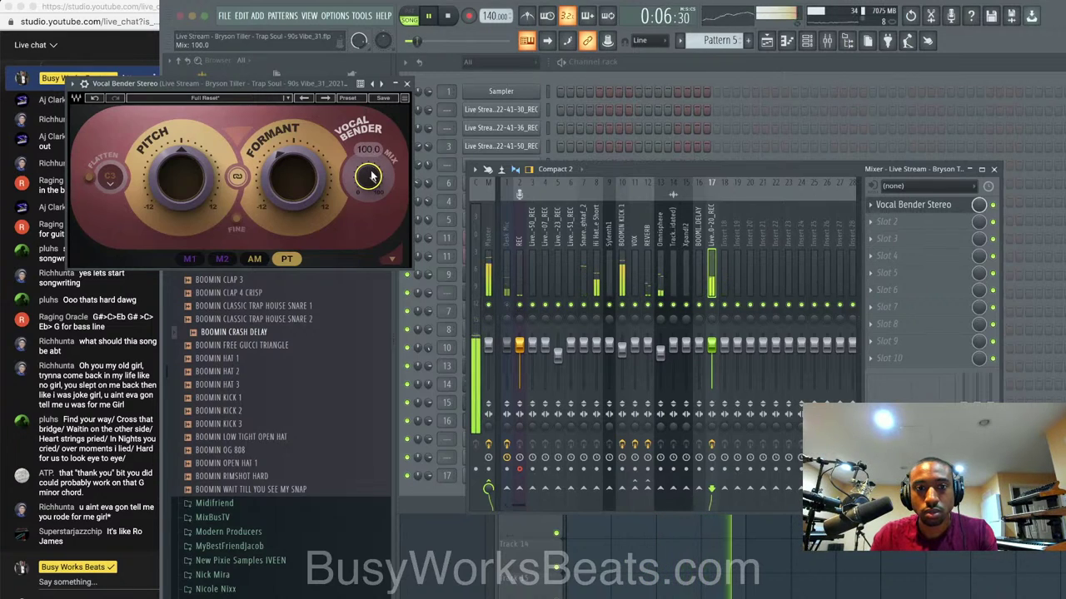
left_click_drag(293, 177, 293, 193)
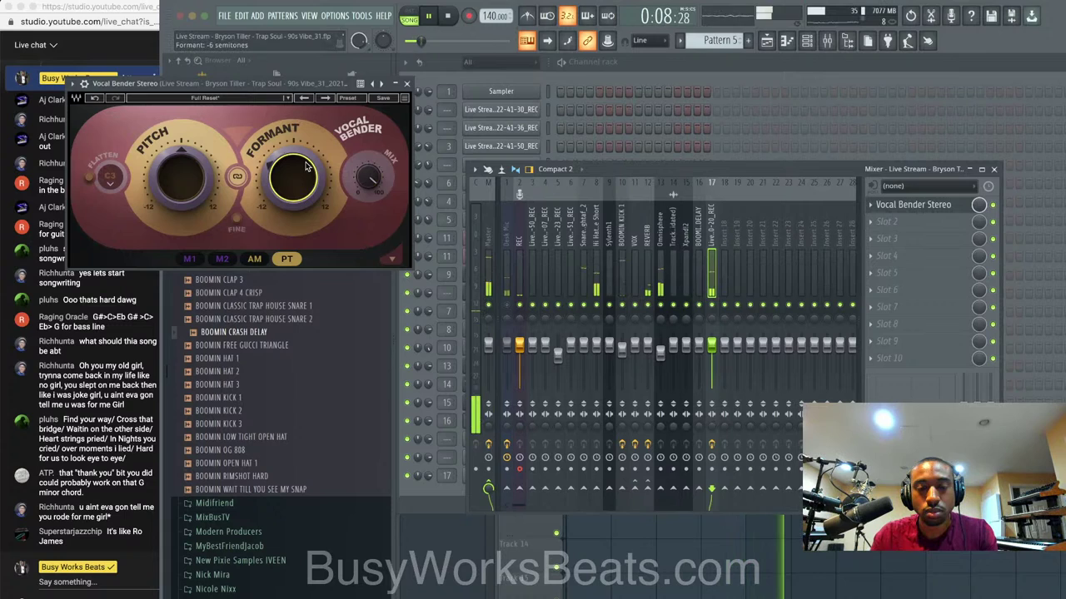
left_click_drag(718, 351, 717, 355)
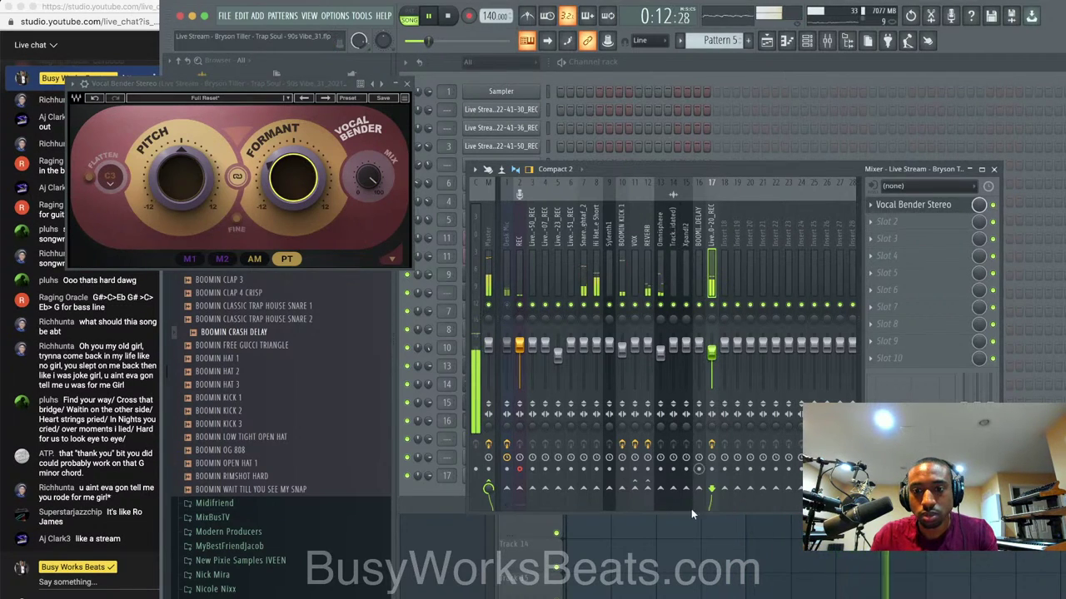
right_click(690, 539)
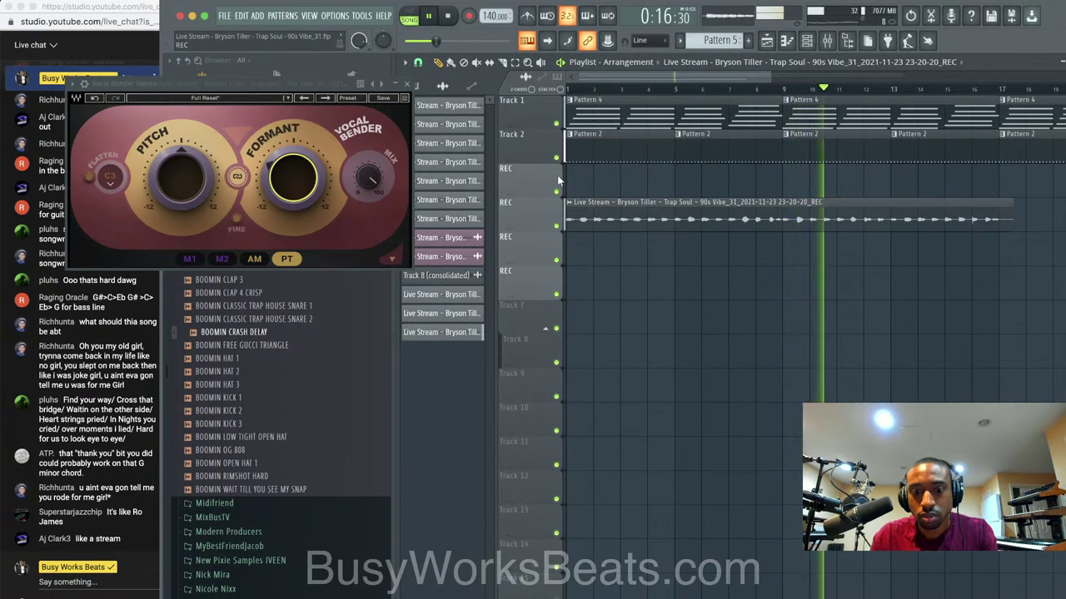
left_click(827, 40)
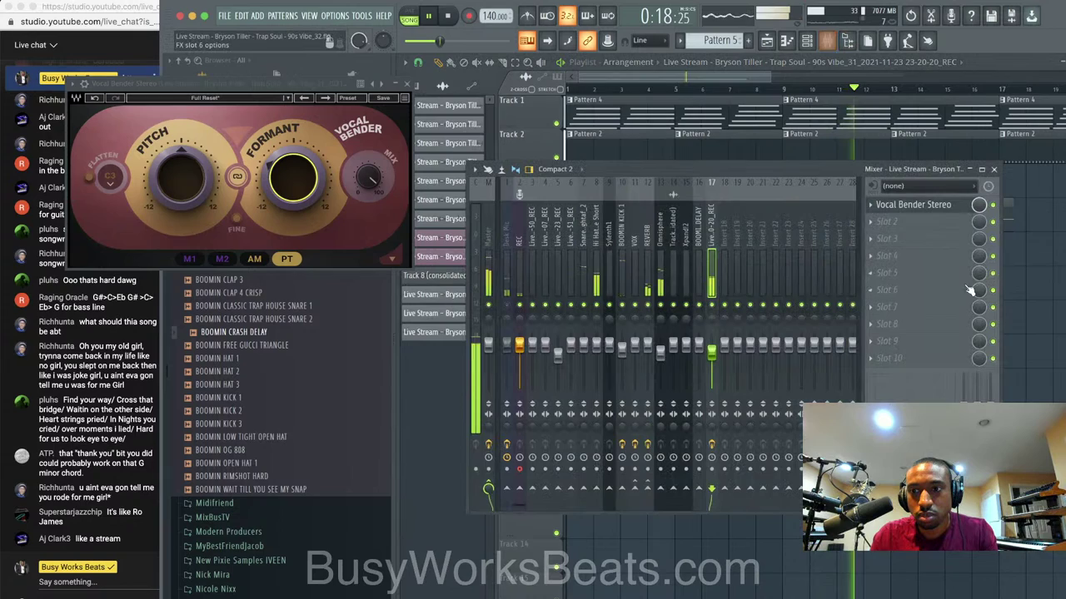
key("F9")
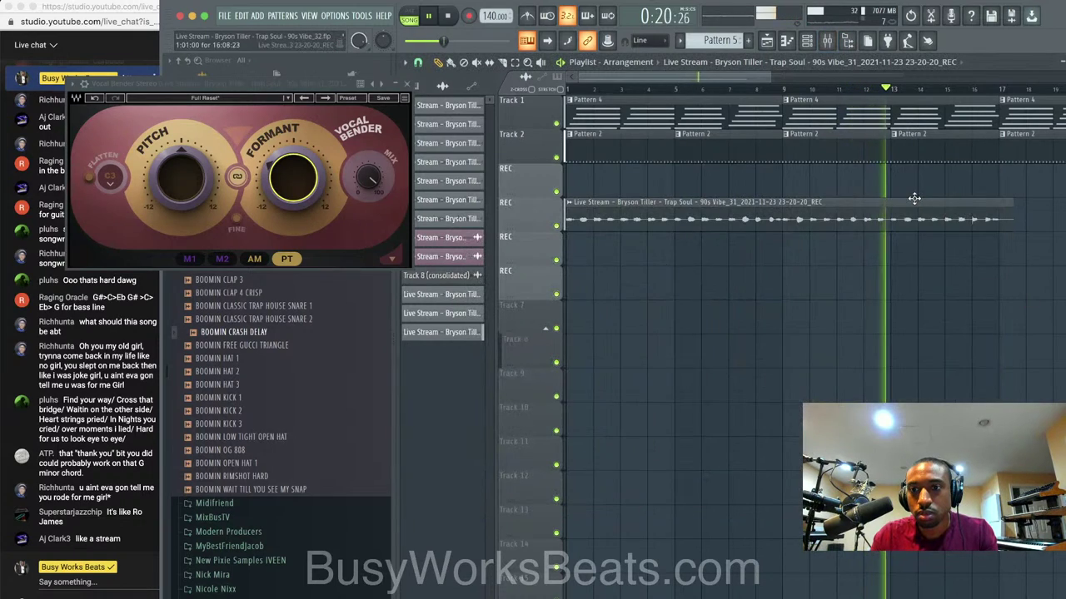
key("F9")
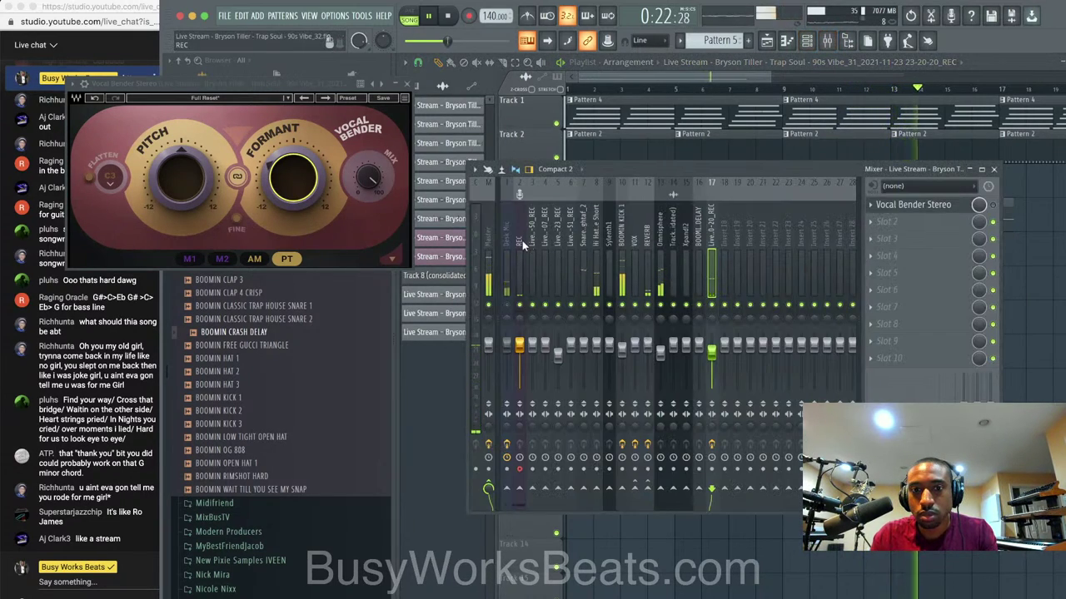
Start audio-into-playlist recording on the REC insert and pick an entry from the input list.
left_click(522, 241)
key("space")
left_click(470, 17)
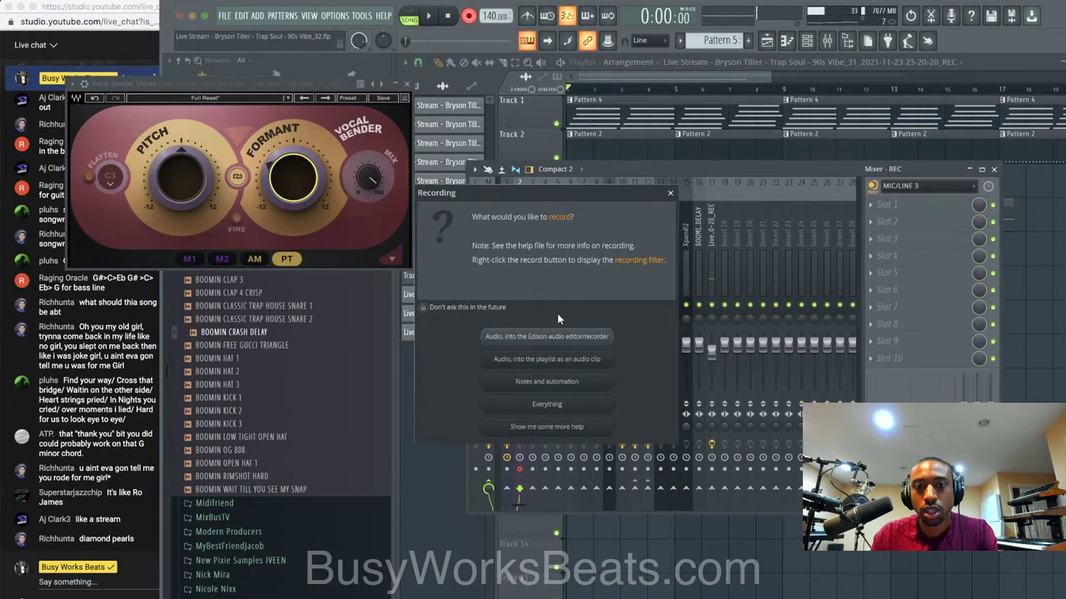
left_click(560, 361)
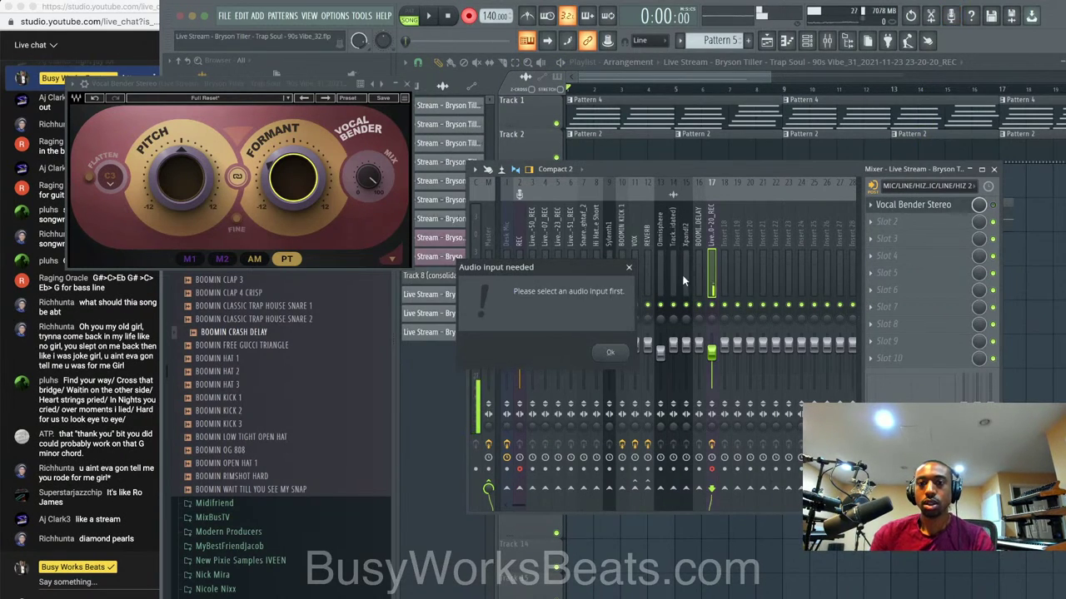
left_click(630, 268)
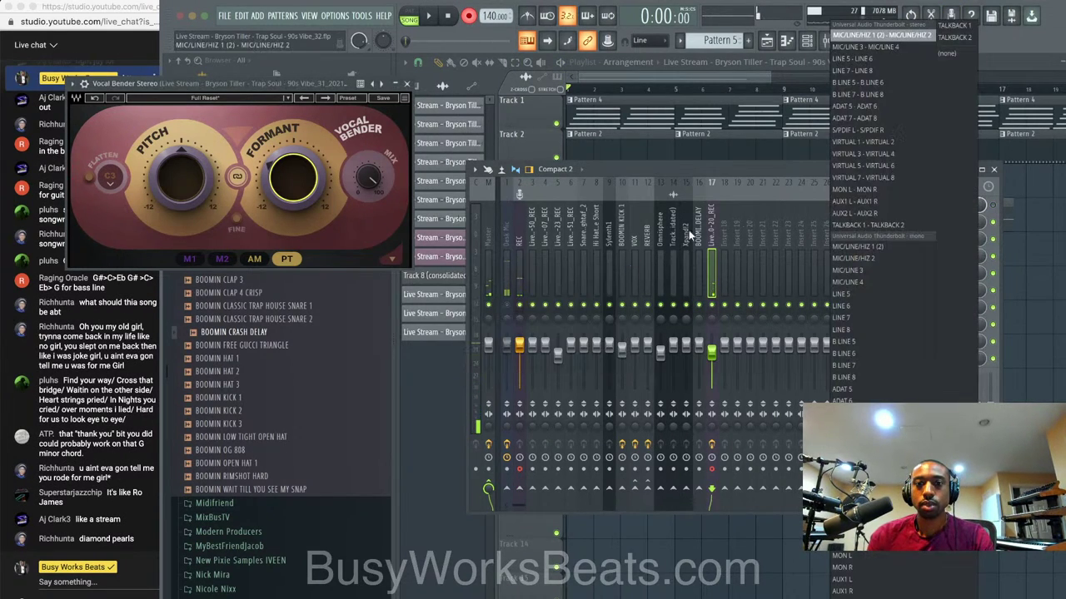
left_click(972, 55)
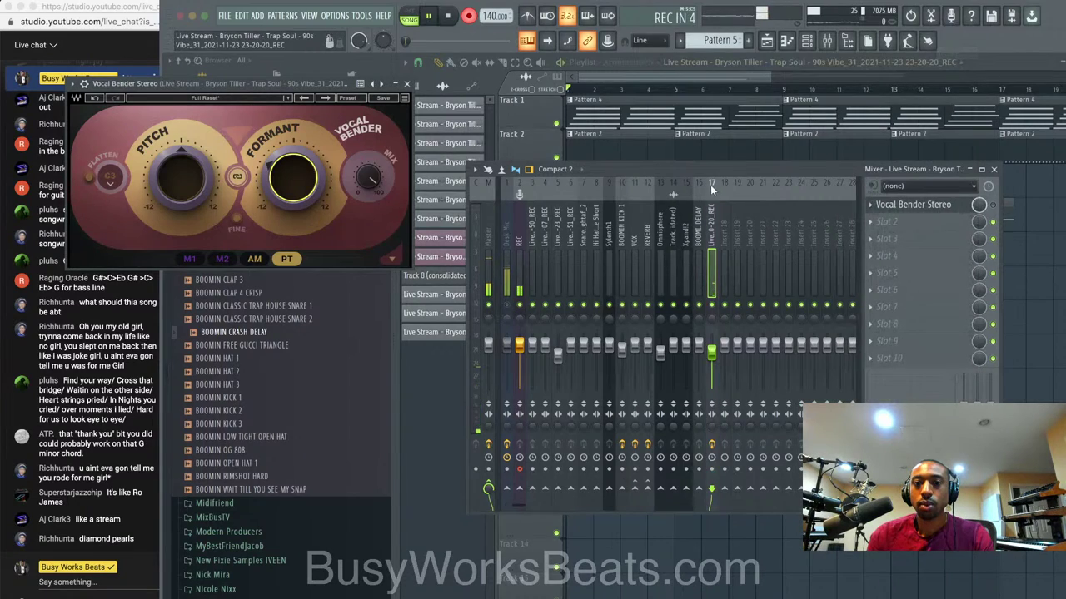
Retry audio-into-playlist recording on the REC insert, dismissing the missing-input warning again.
left_click(516, 254)
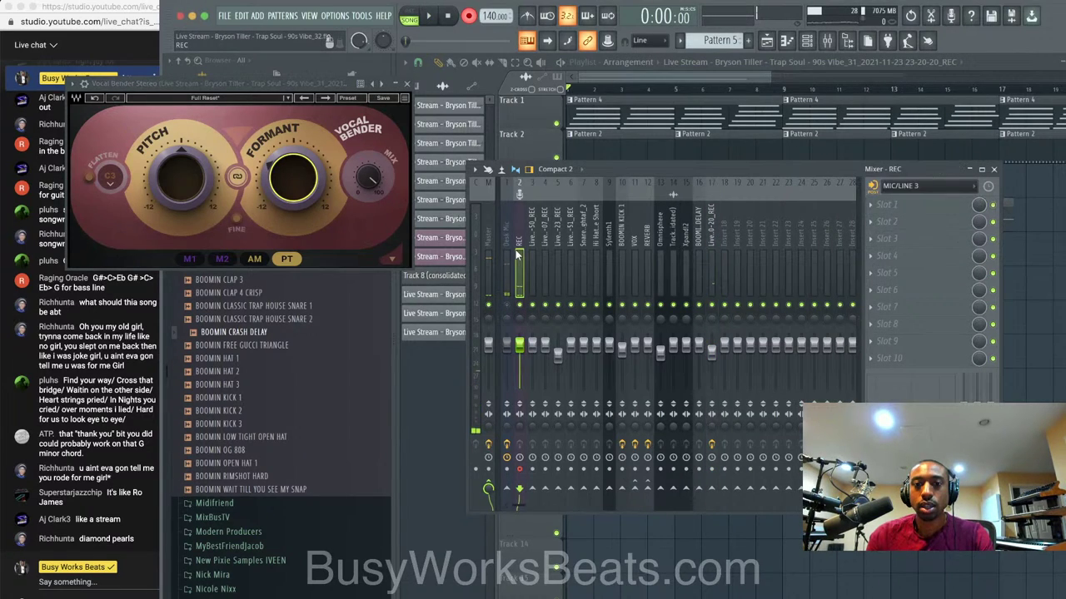
left_click(471, 16)
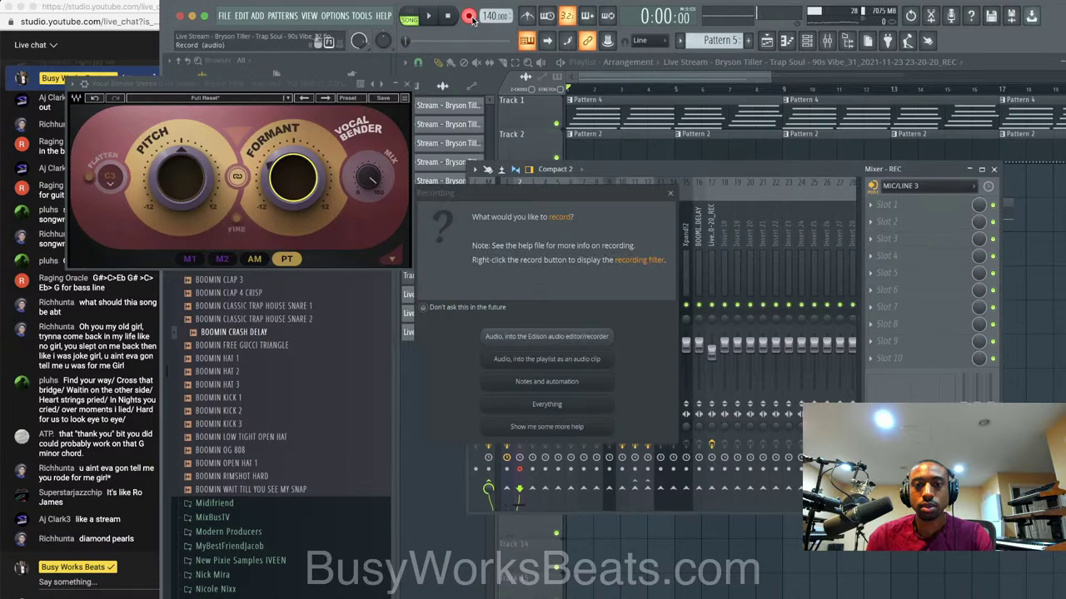
left_click(594, 359)
left_click(629, 266)
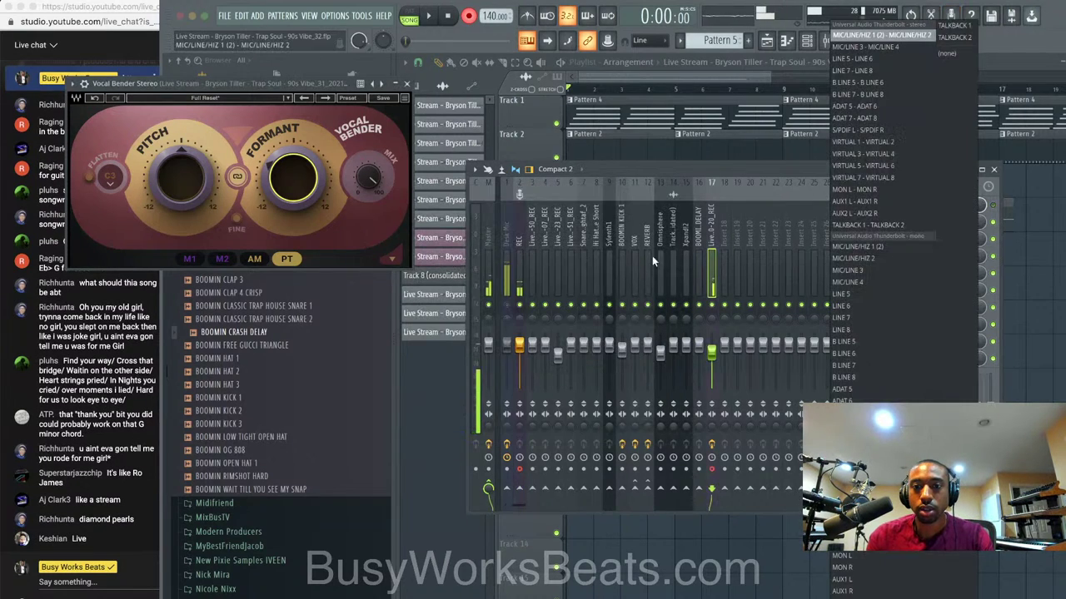
Set the audio input to none and reset insert 17 to its defaults.
left_click(972, 57)
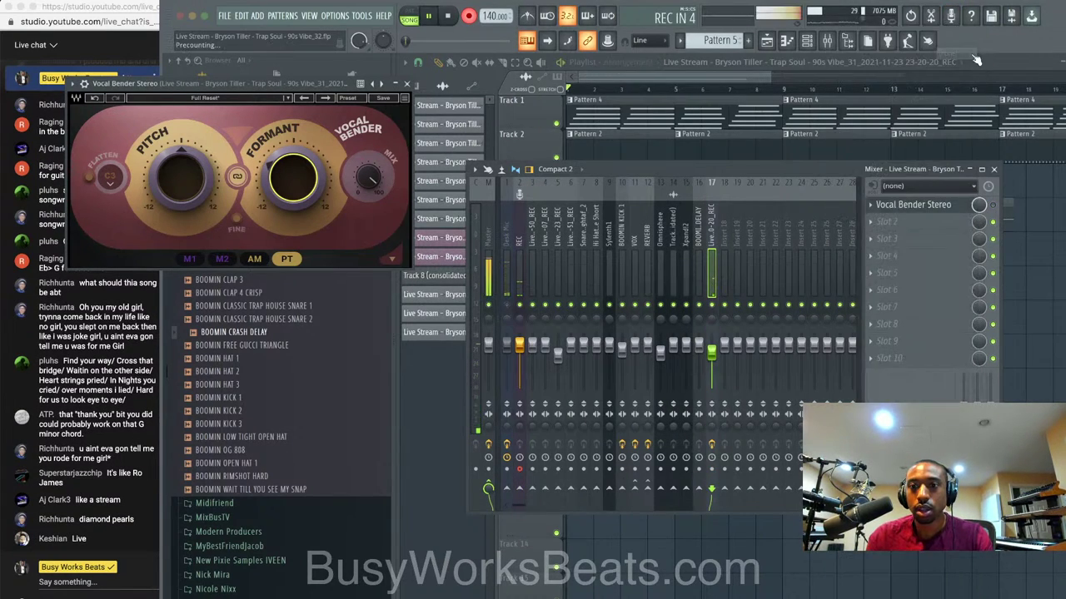
right_click(710, 237)
left_click(775, 284)
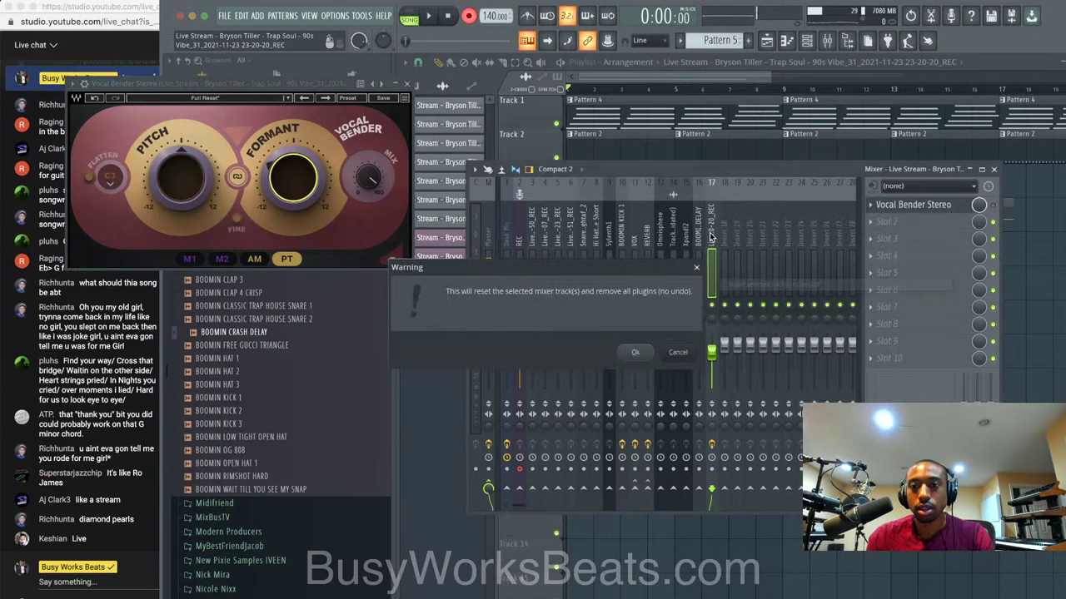
left_click(634, 352)
Record a new vocal take onto the top REC track, then stop and play the song back.
left_click(520, 246)
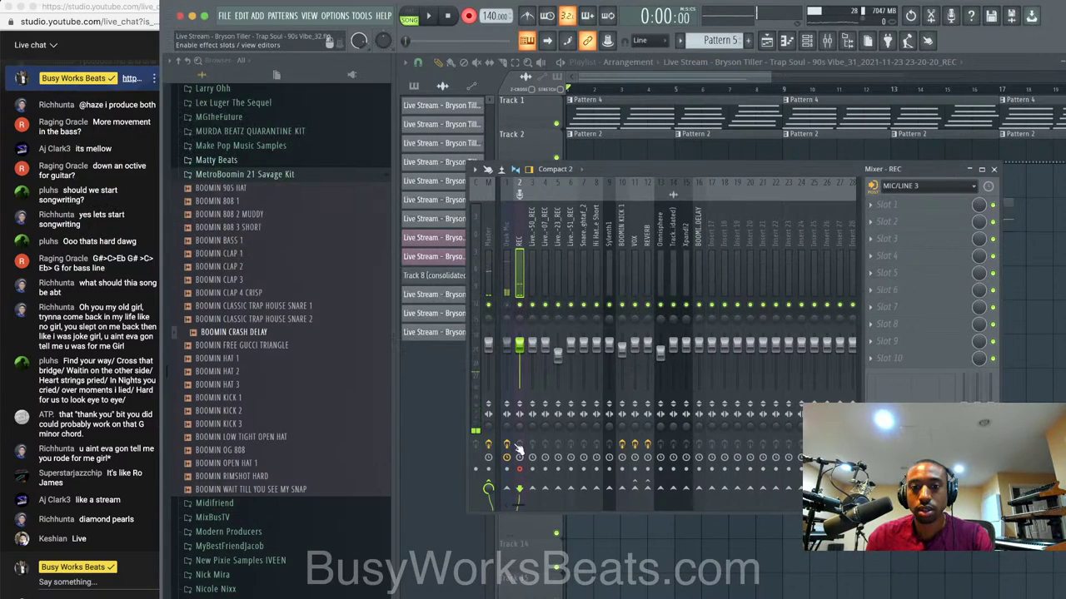
left_click(519, 470)
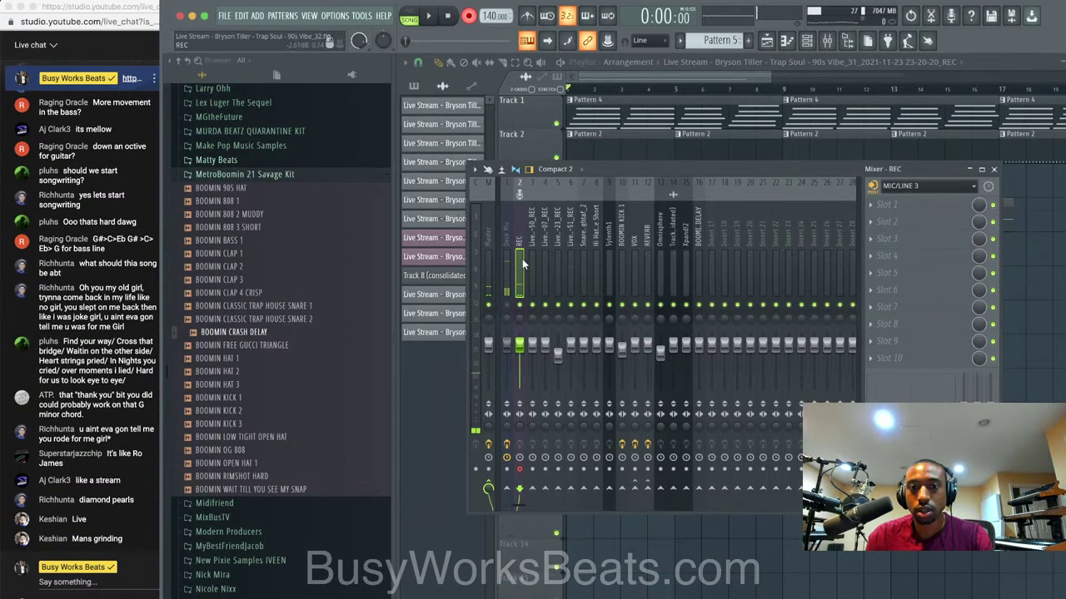
left_click(582, 360)
key("space")
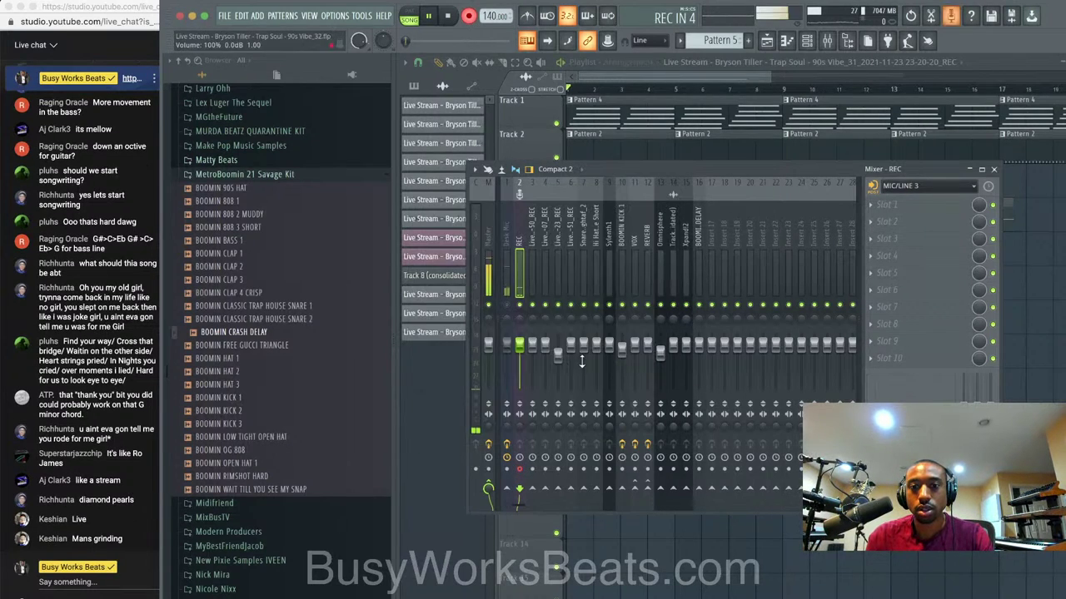
left_click(1021, 307)
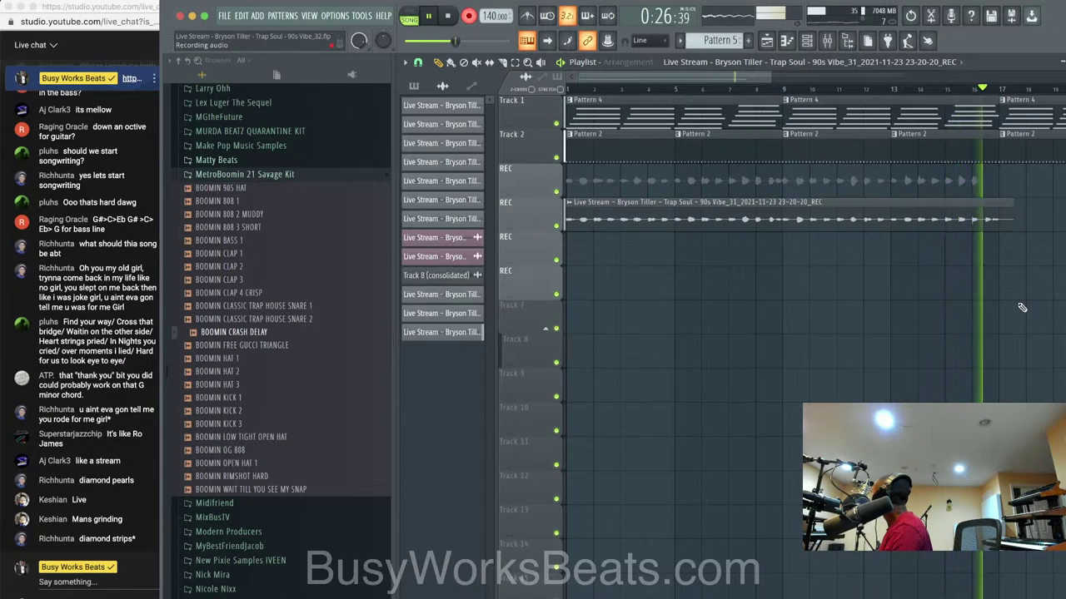
key("space")
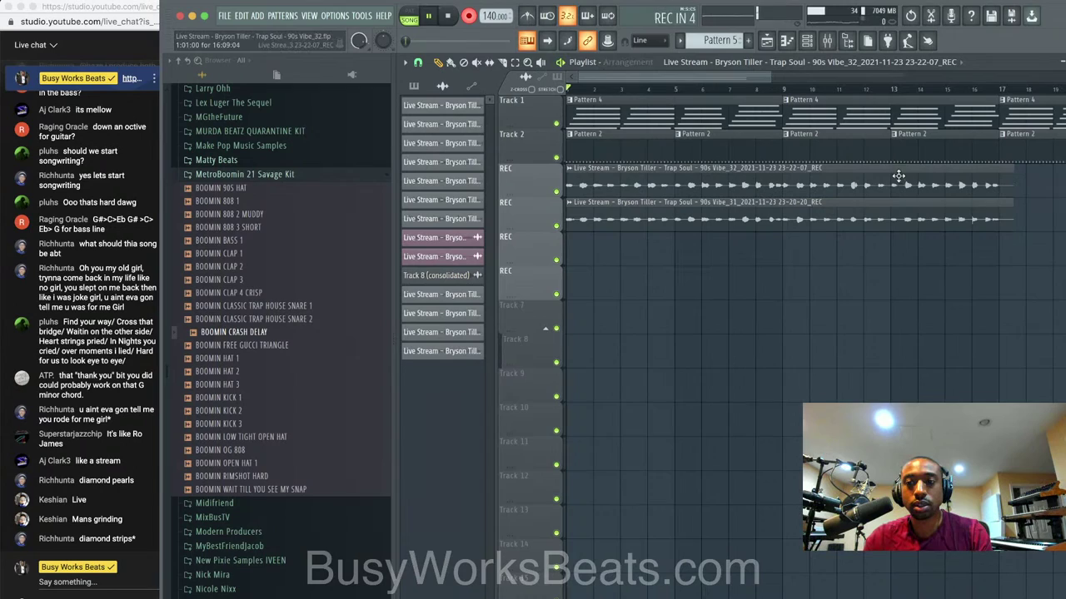
key("space")
Bring up the channel rack and switch it to the Pattern 2 drums.
left_click(806, 41)
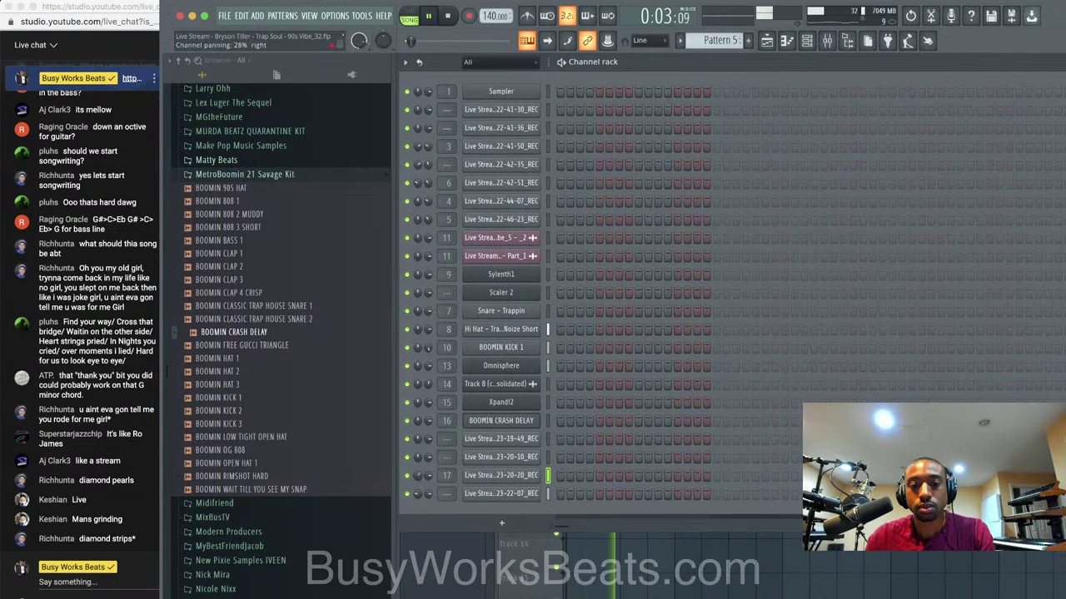
left_click(548, 494)
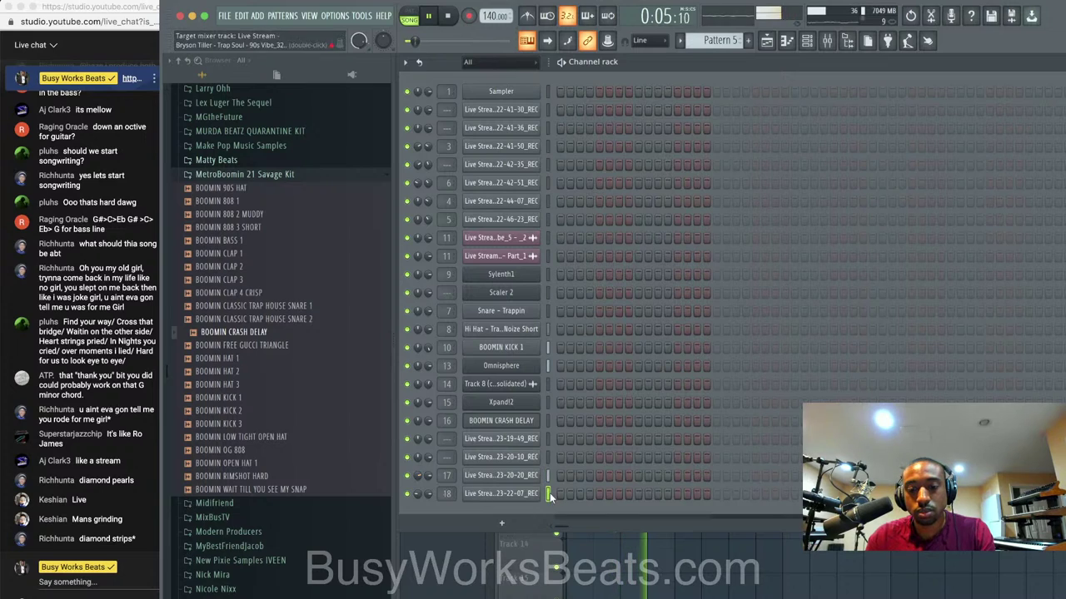
left_click(638, 566)
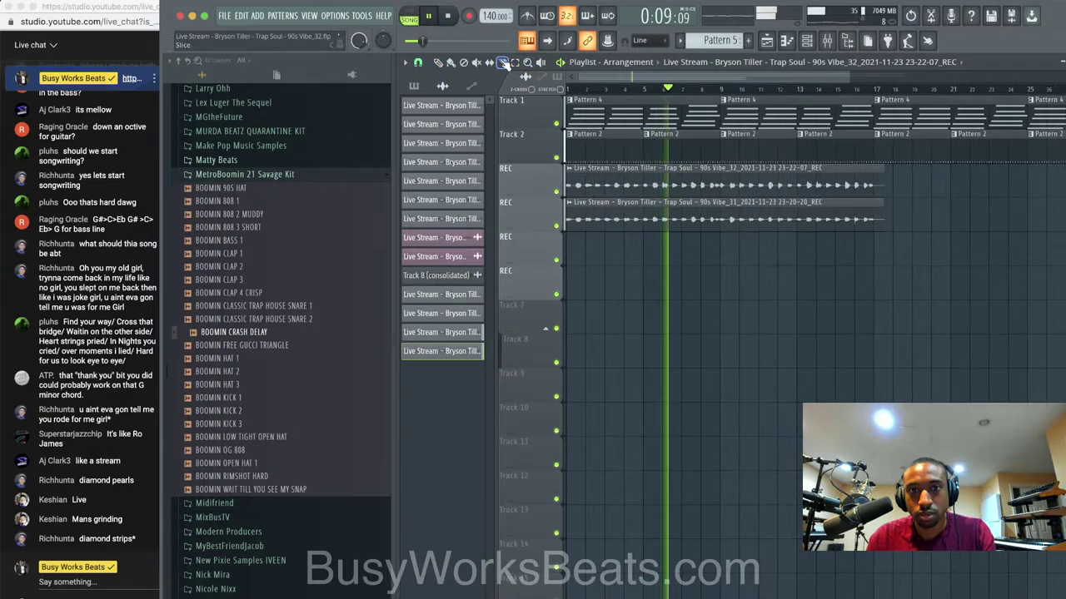
left_click(807, 41)
left_click_drag(715, 41, 714, 51)
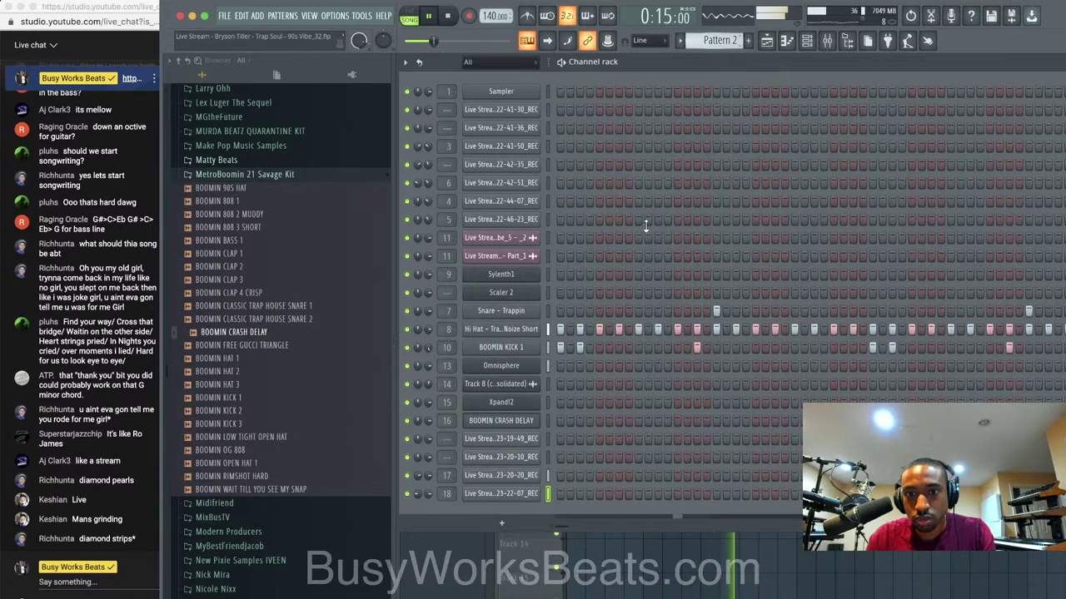
key("space")
Remove the third kick hit, then add three snare hits and one kick hit later in the bar.
right_click(582, 344)
key("space")
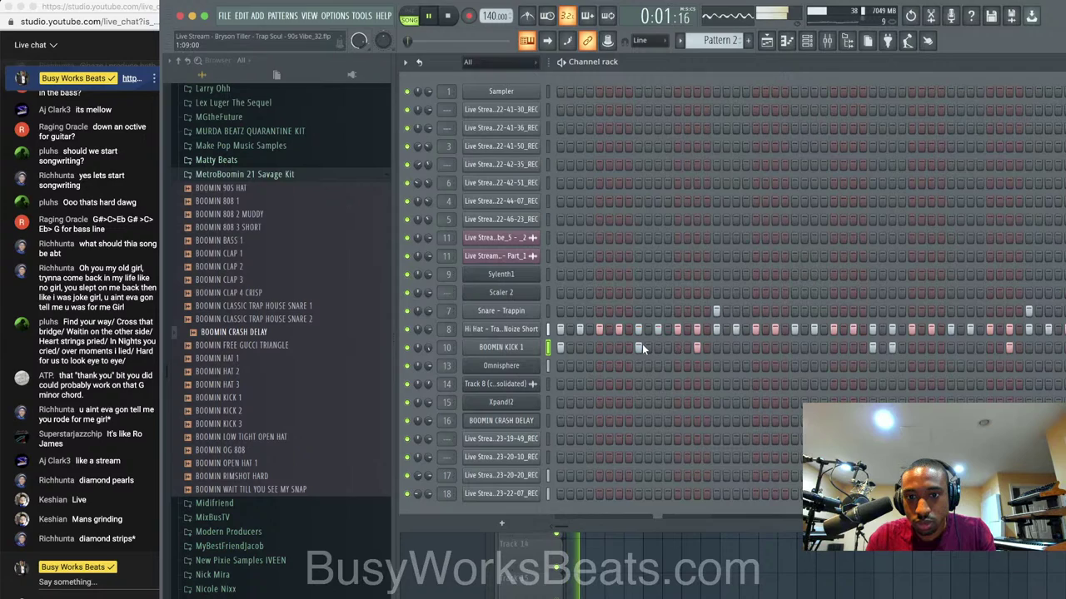
left_click(637, 311)
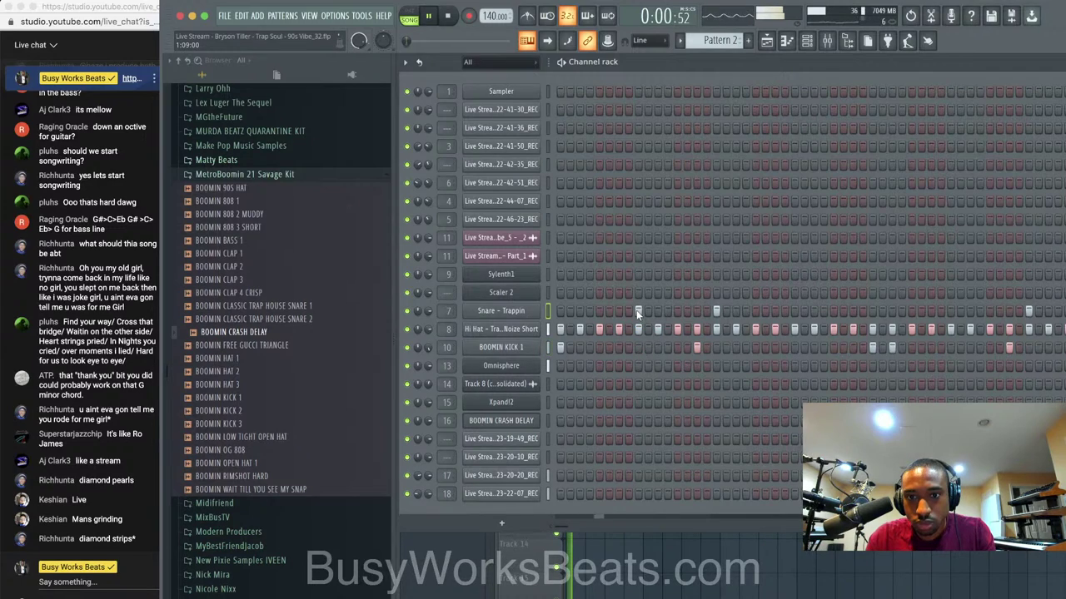
left_click(677, 347)
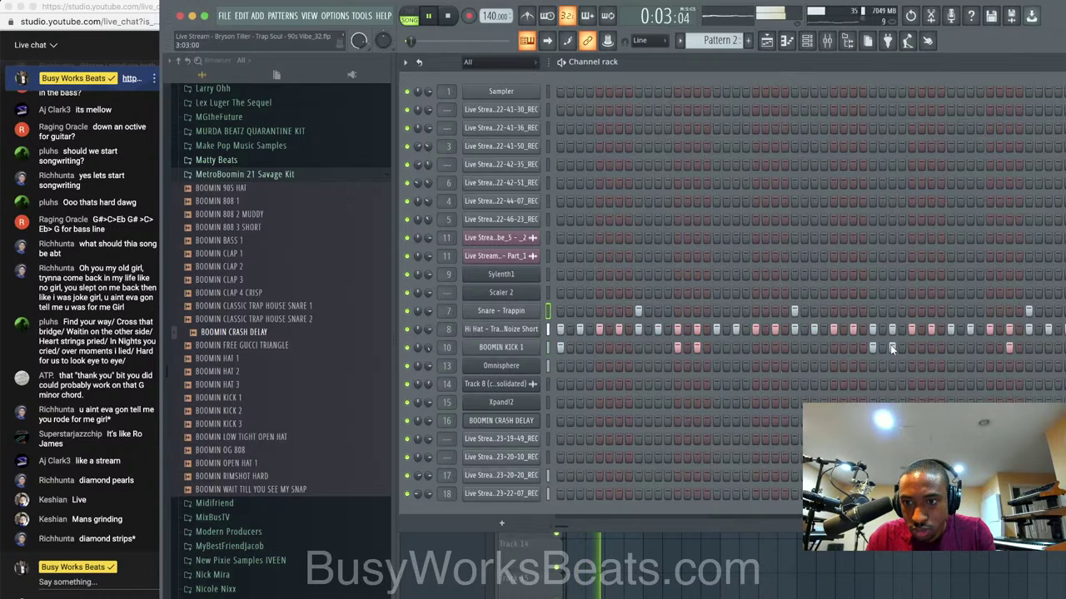
left_click(949, 310)
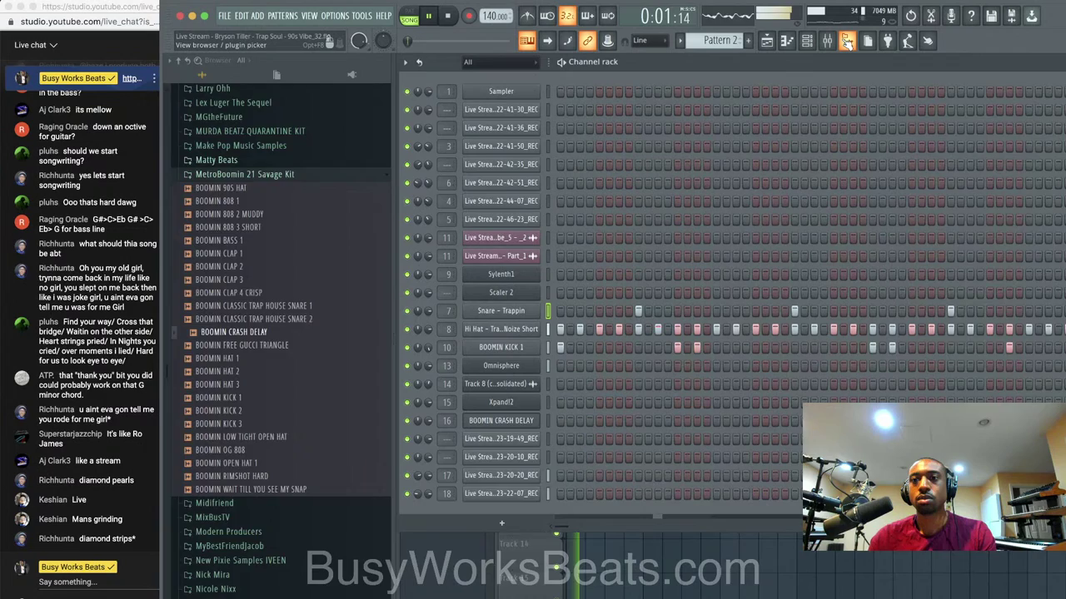
left_click(847, 40)
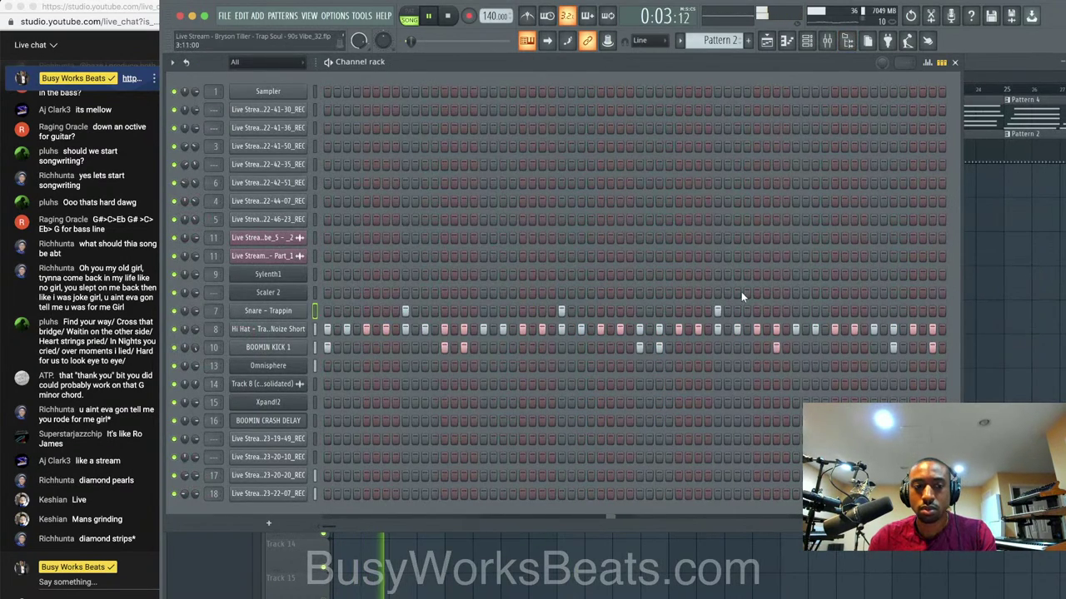
left_click(872, 310)
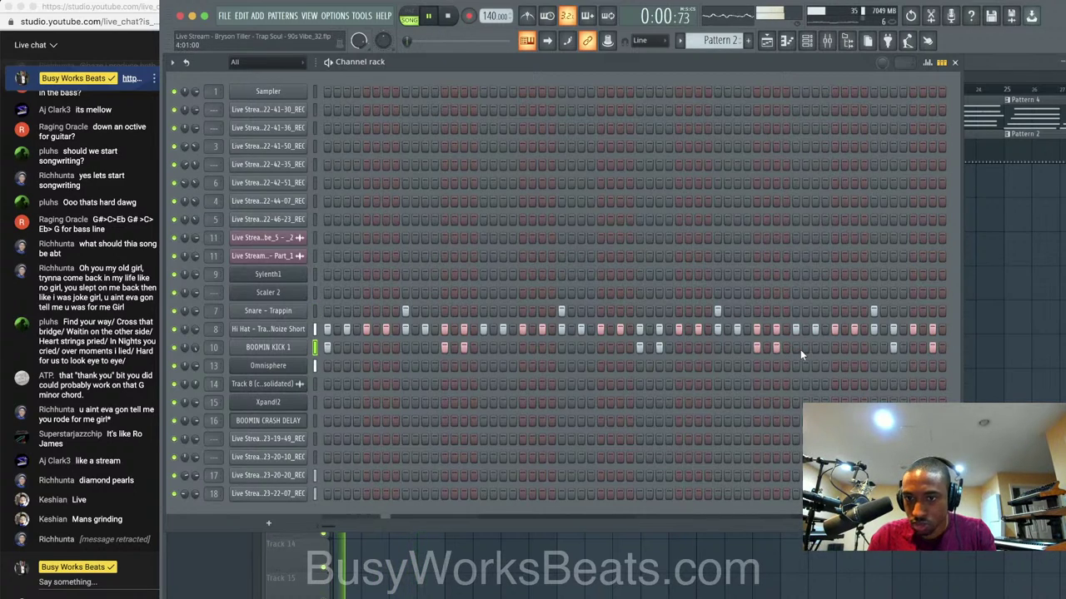
Rename mixer track 19 to 'VOX'.
left_click(826, 40)
right_click(503, 221)
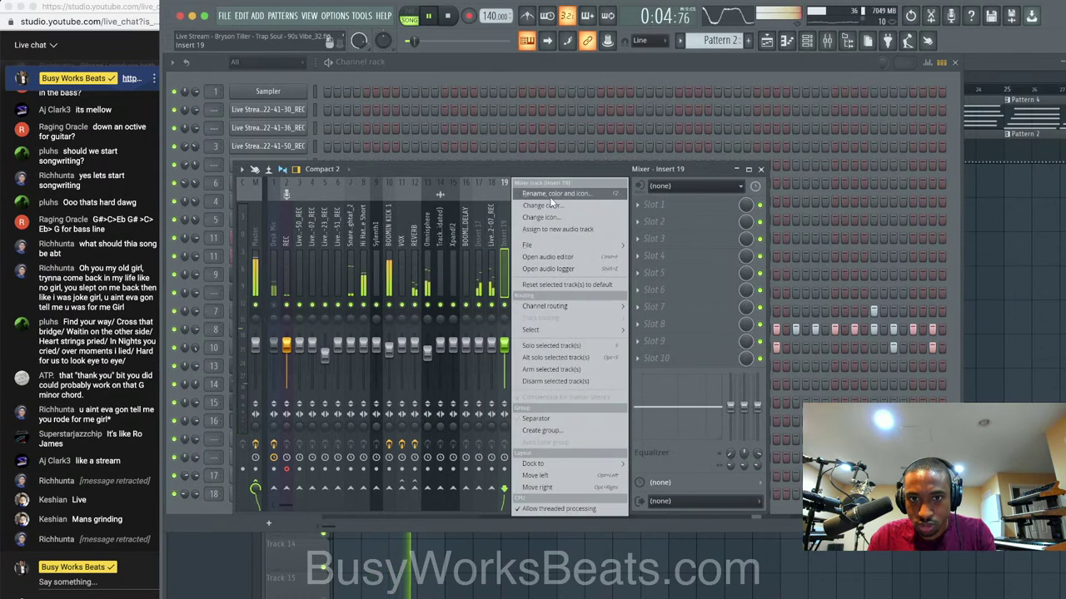
left_click(558, 196)
type("VOX")
key("Return")
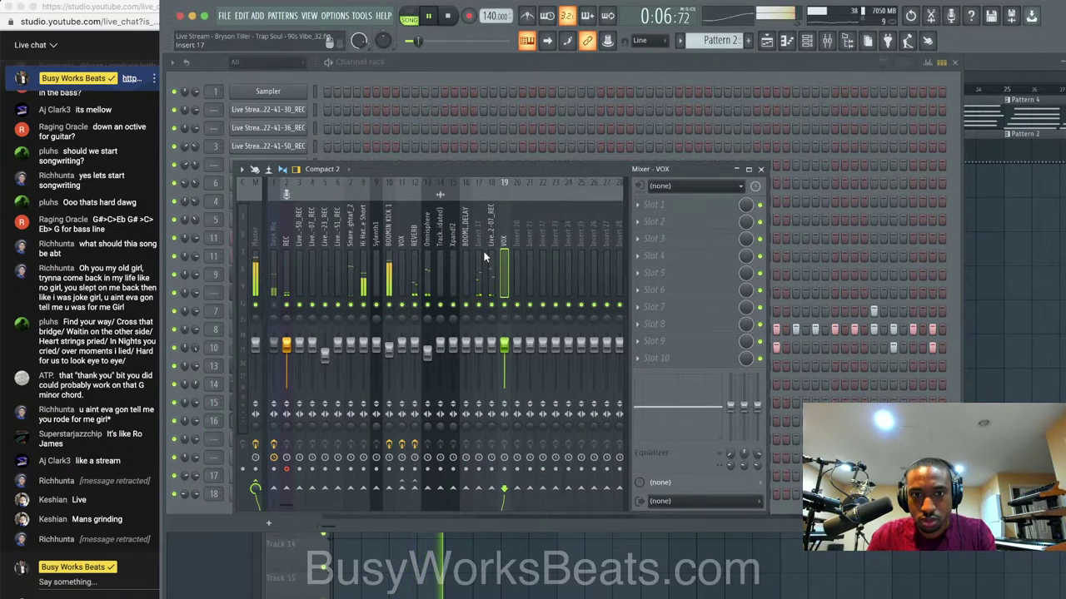
Load Gross Beat on the VOX track with the 2 Beat Gate volume preset.
left_click(482, 246)
left_click(492, 244, "ctrl+shift")
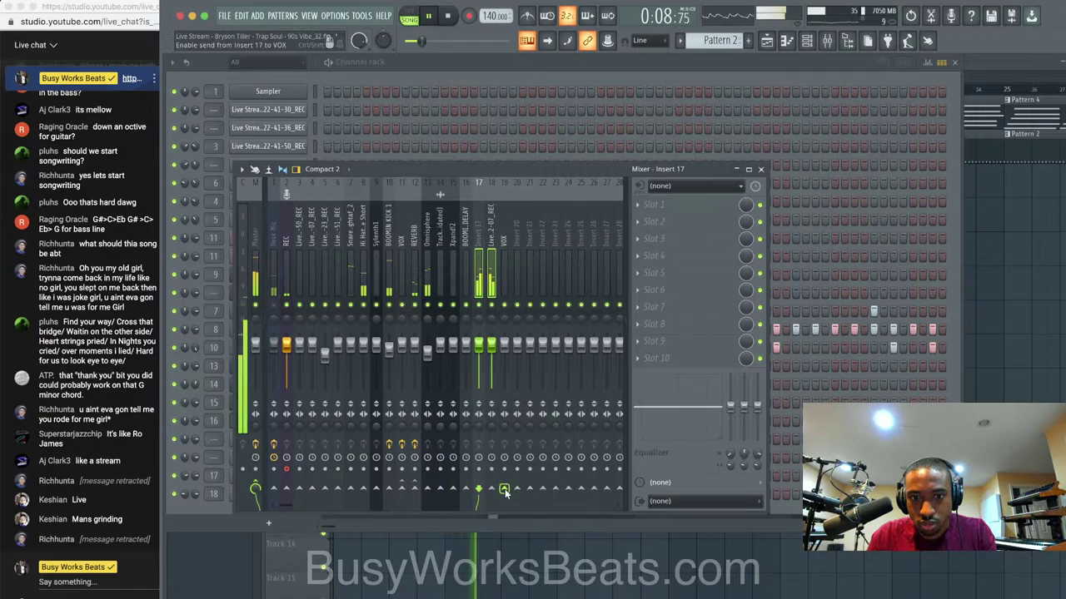
left_click(505, 268)
left_click(681, 223)
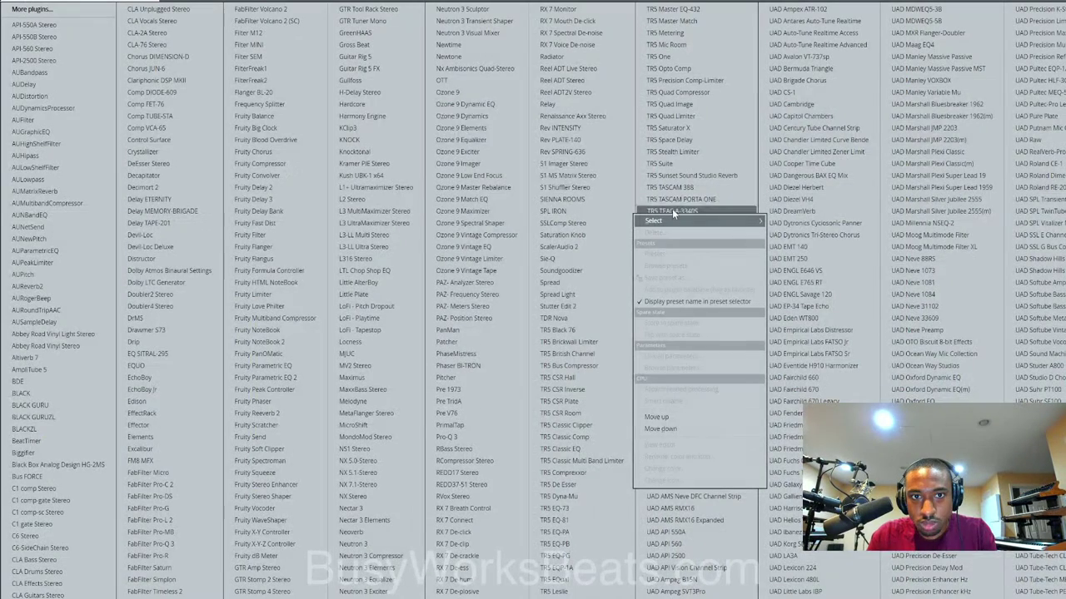
left_click(386, 45)
left_click(274, 271)
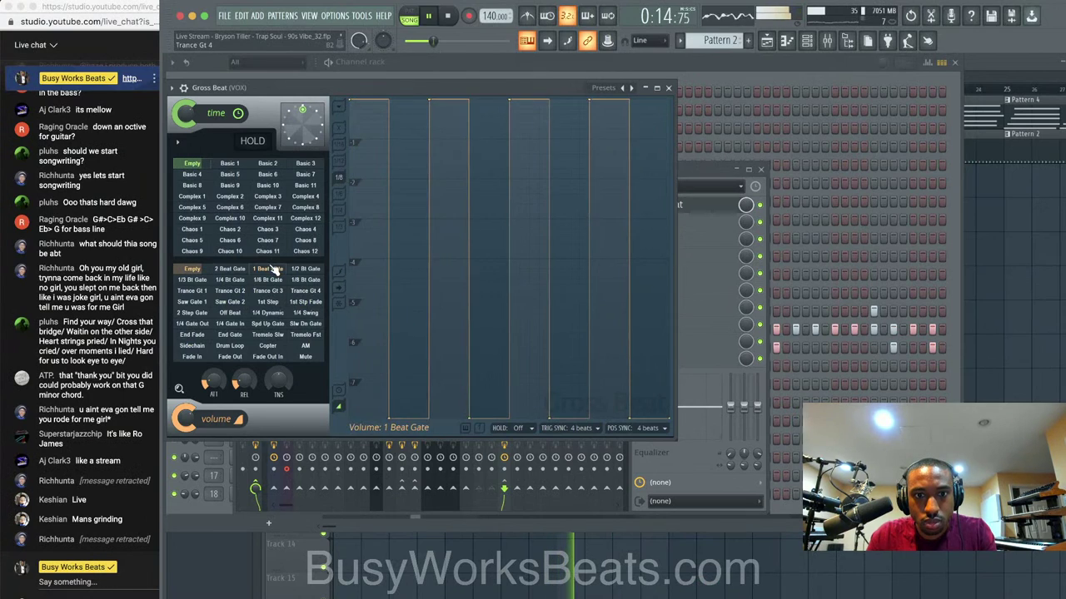
left_click(235, 270)
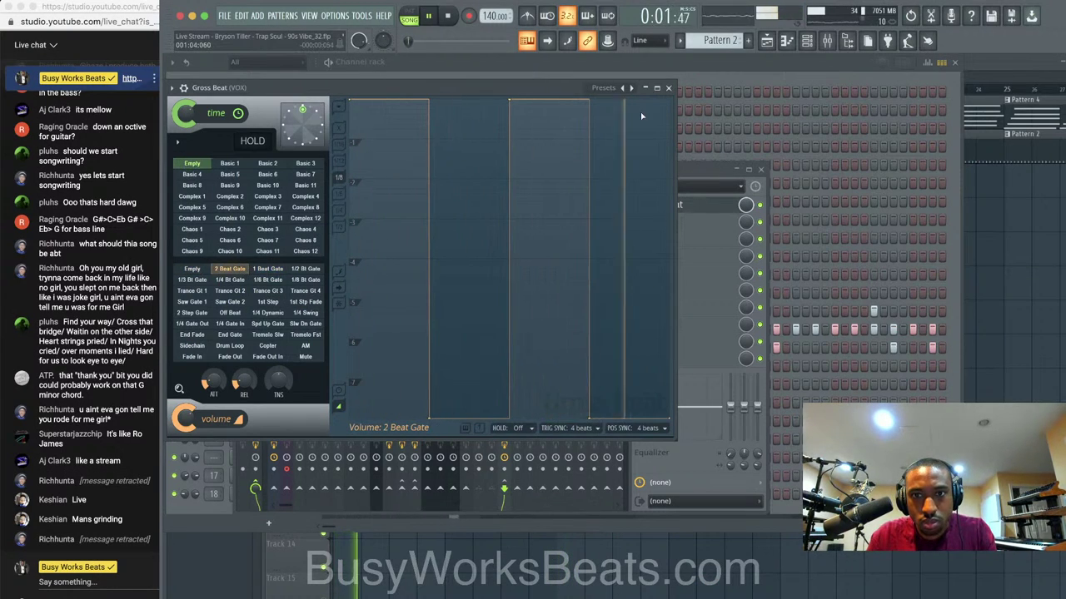
left_click(668, 88)
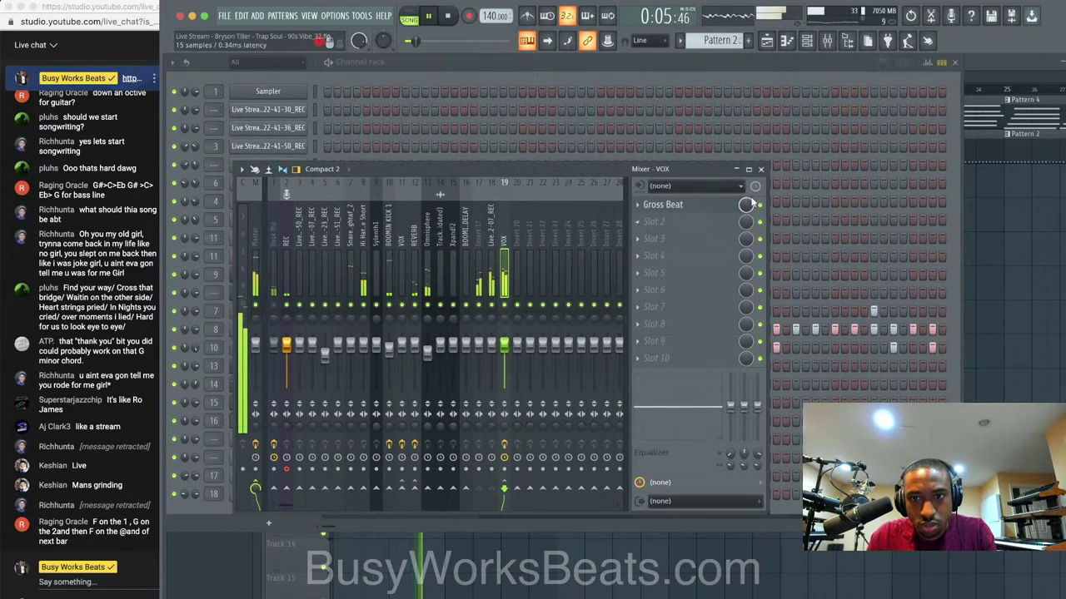
left_click(760, 169)
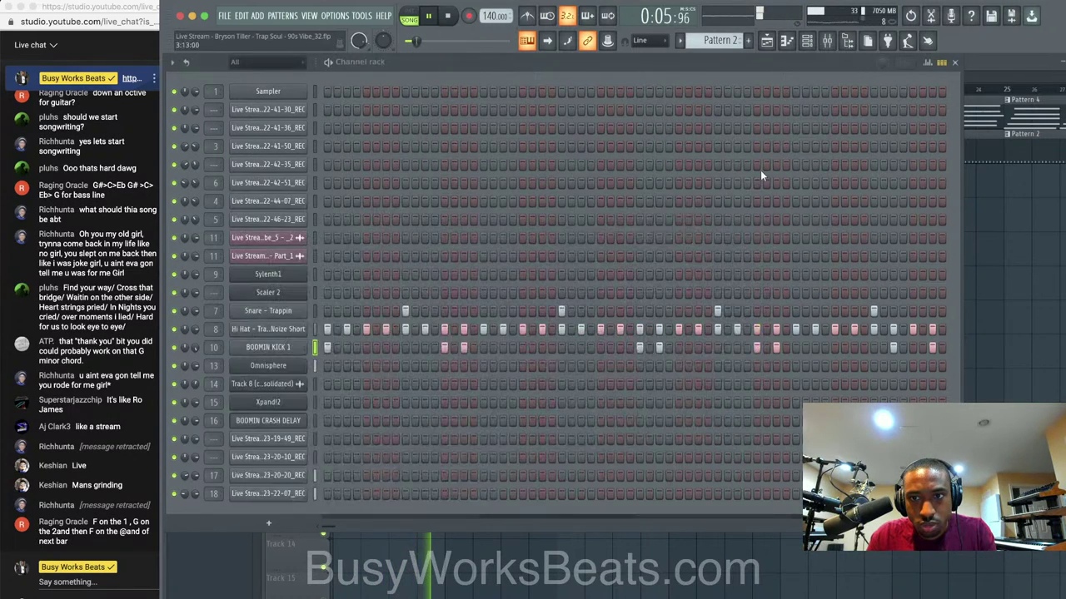
Add BOOMIN KICK 1 hits early and mid-pattern, lowering their velocities.
left_click(316, 328)
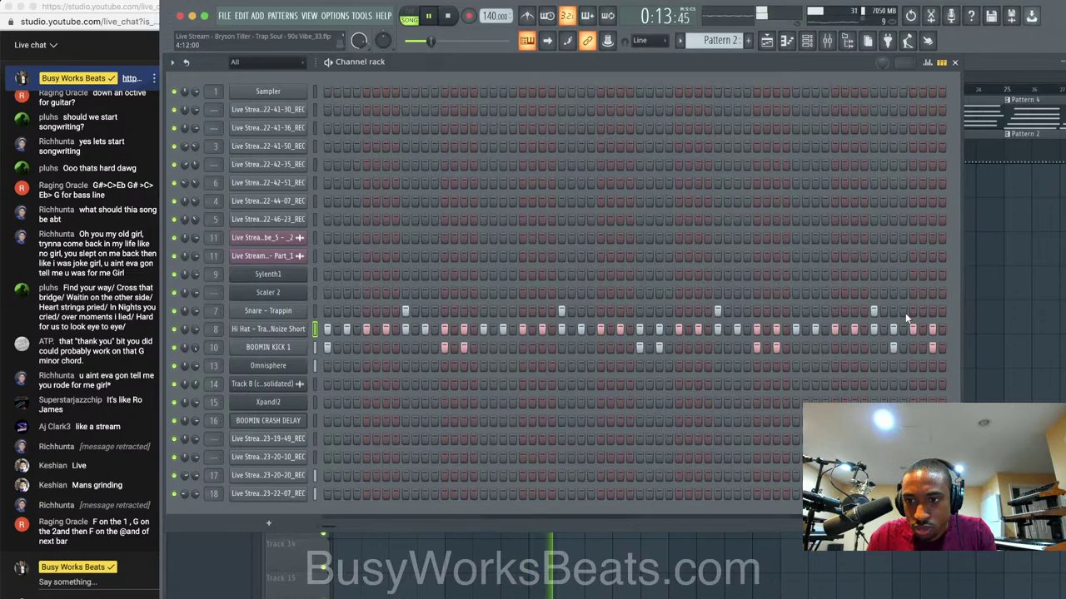
left_click(385, 347)
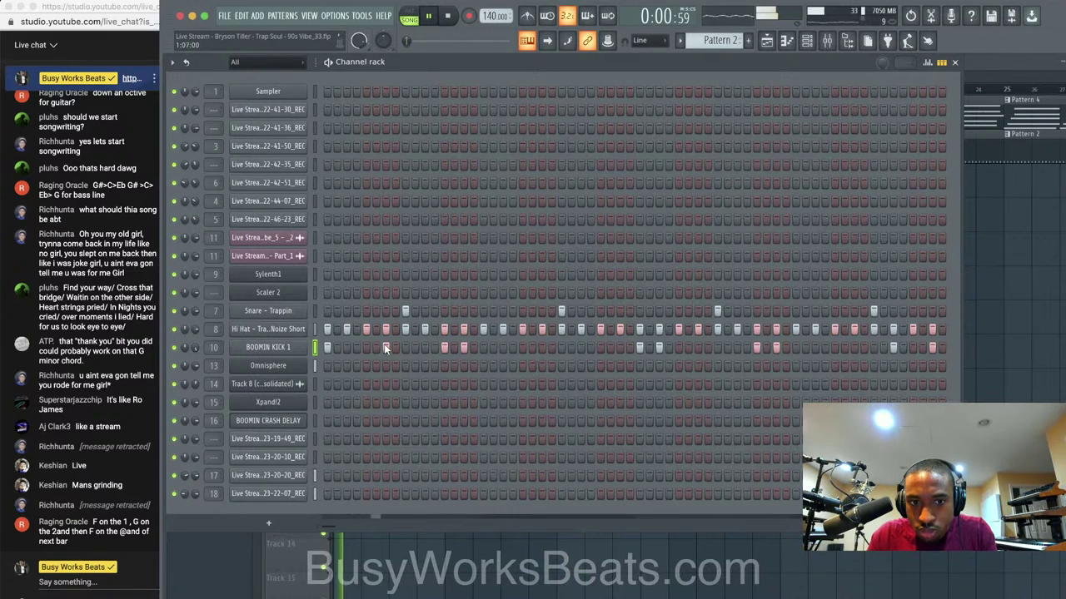
left_click(927, 63)
left_click(388, 410)
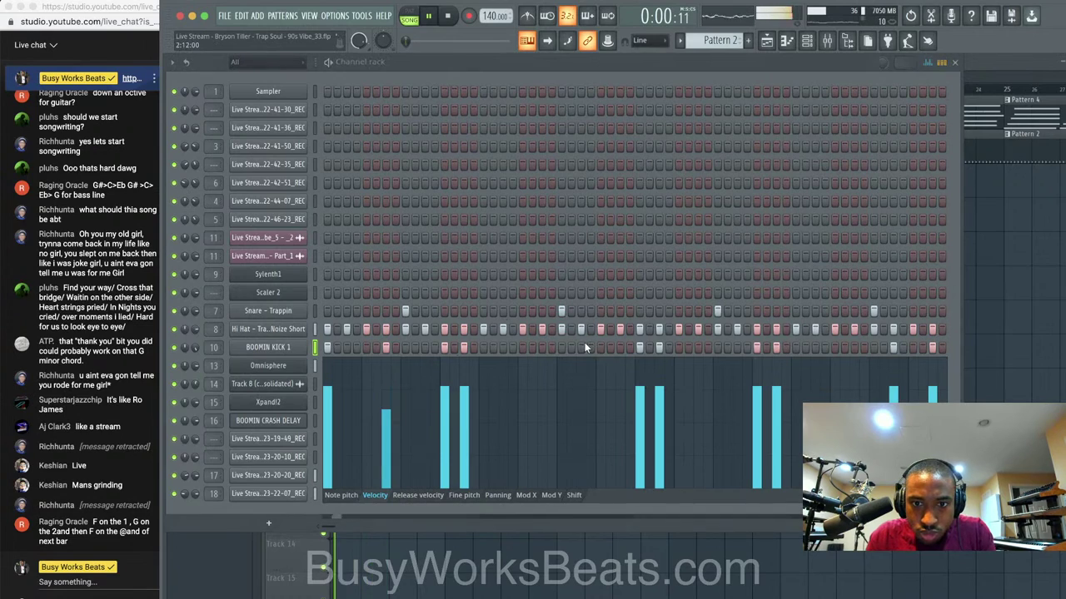
left_click(583, 347)
left_click(582, 410)
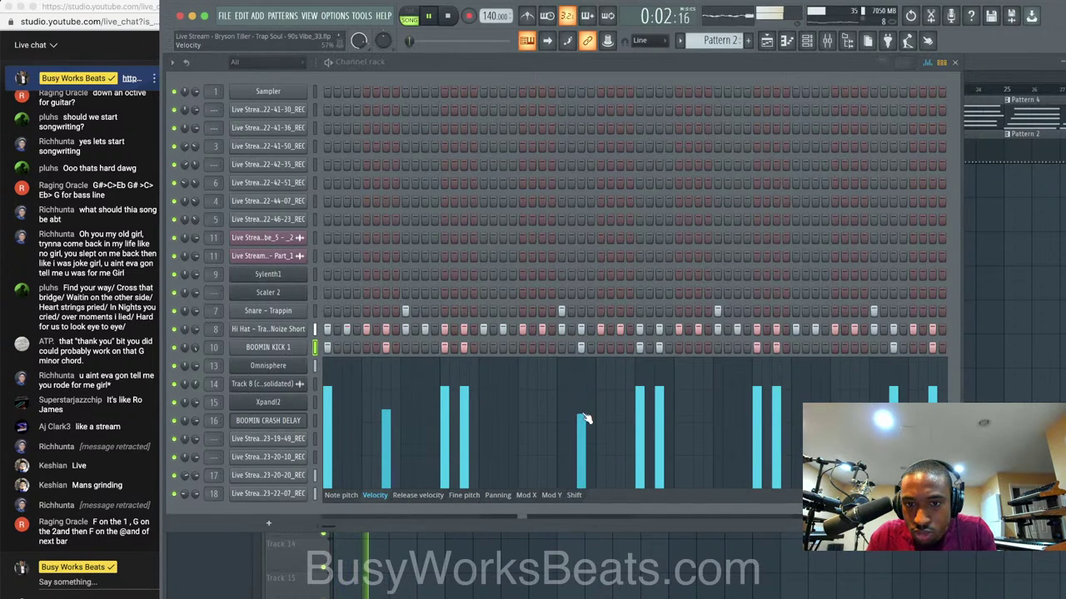
Add one more softer kick hit later in the pattern and reopen the mixer.
left_click(698, 347)
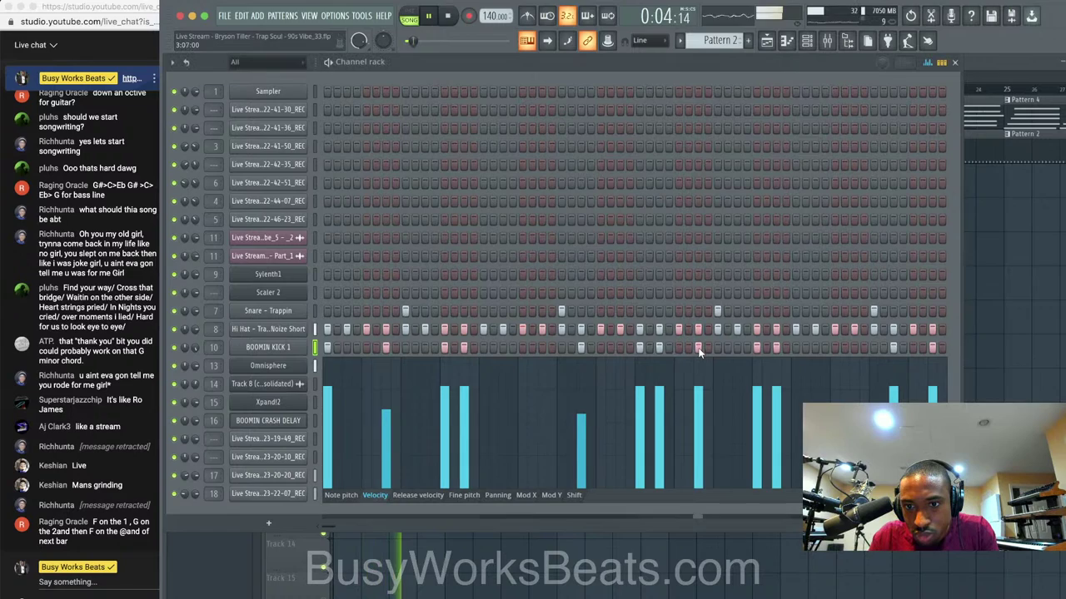
left_click(700, 424)
left_click(862, 347)
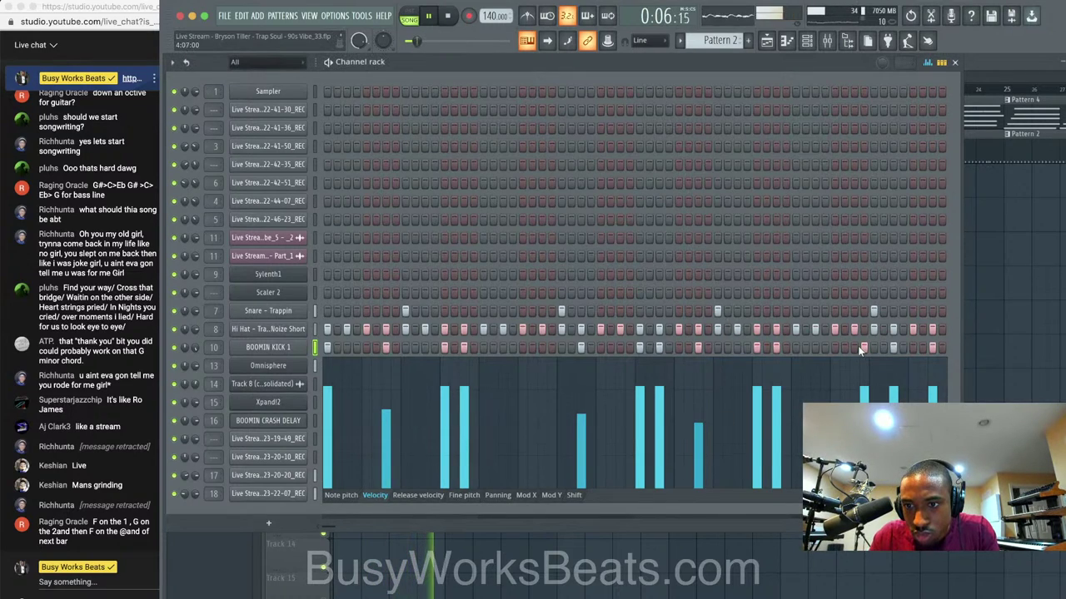
left_click(860, 347)
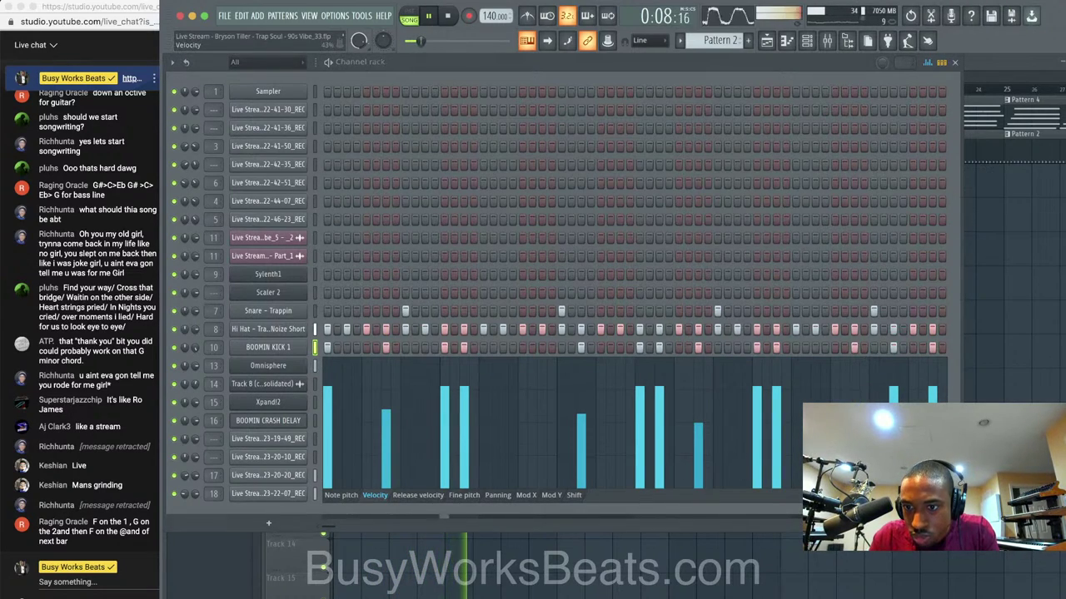
left_click(928, 63)
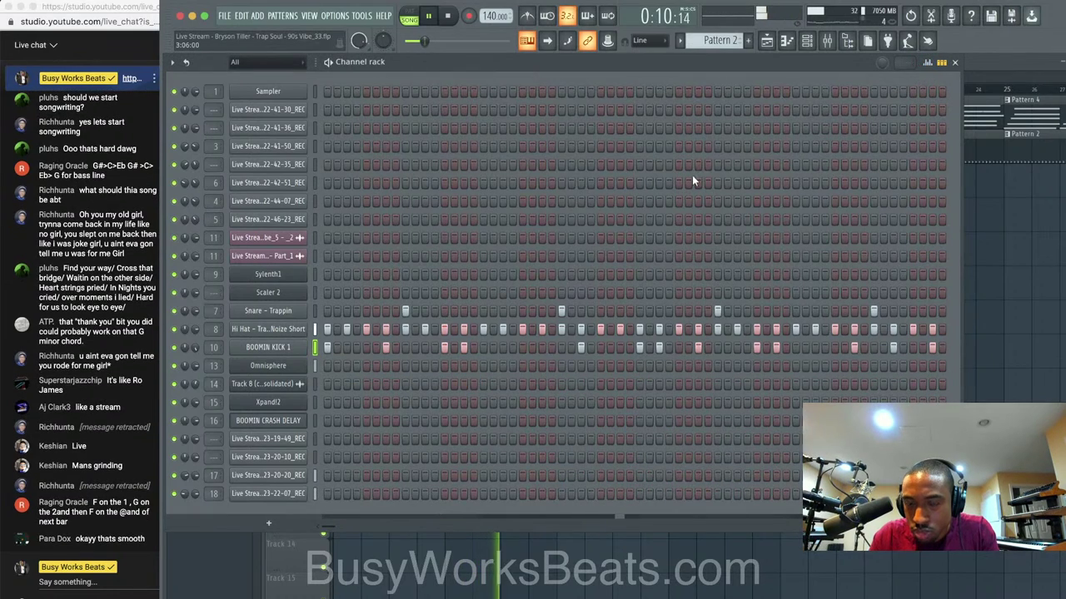
left_click(826, 40)
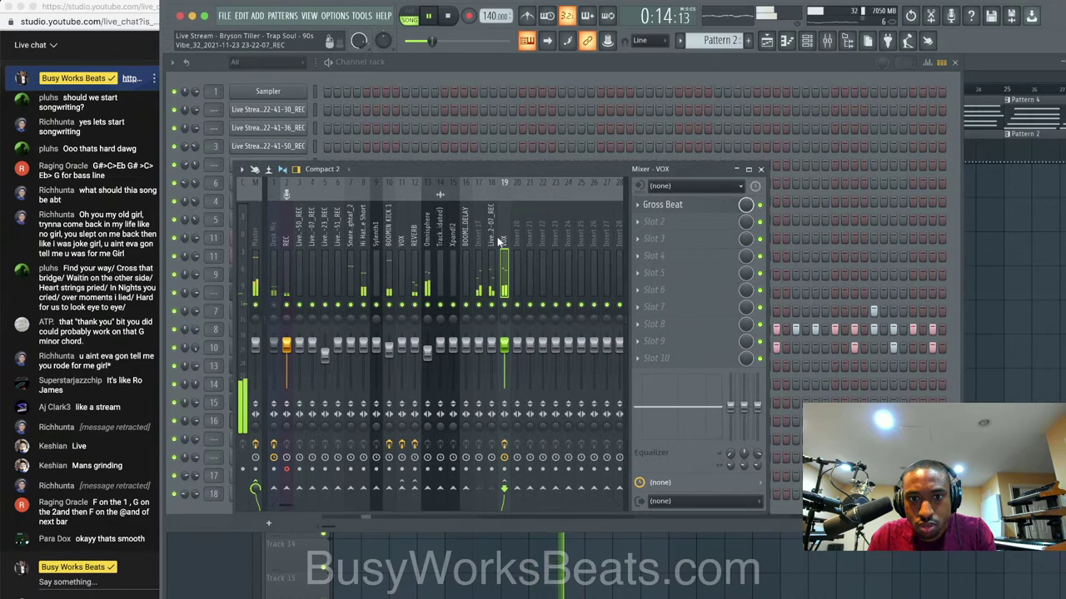
Restart playback, close the mixer and switch the channel rack to the empty Pattern 5.
key("space")
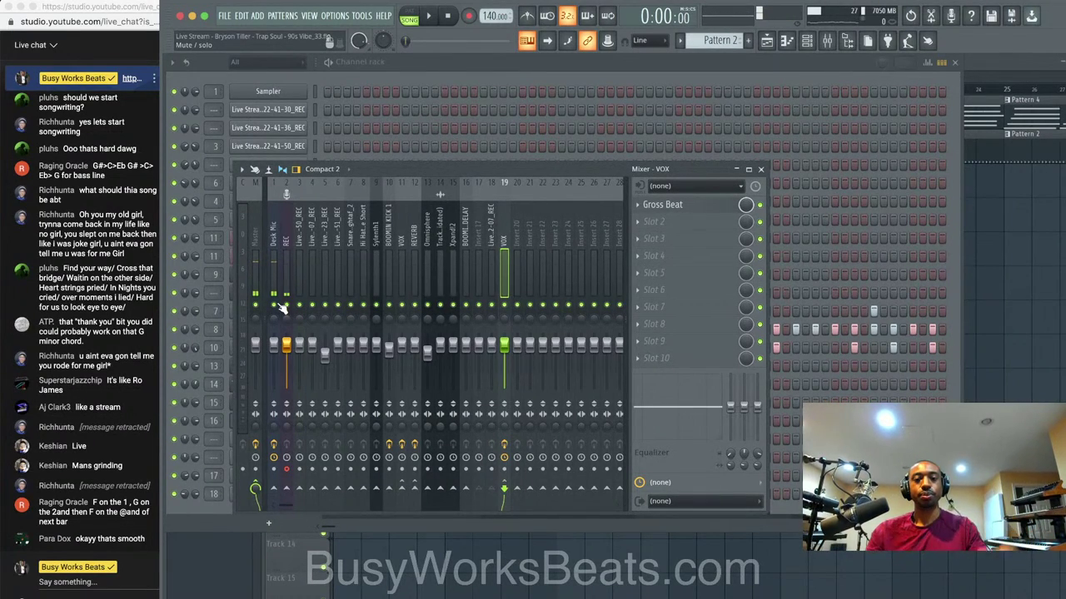
key("space")
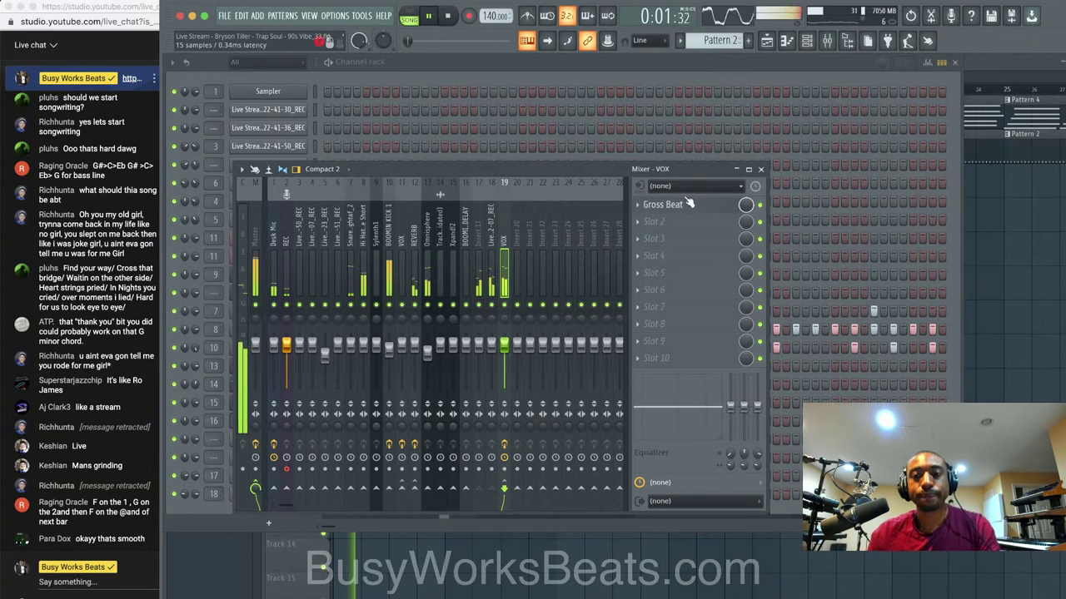
left_click(739, 169)
left_click_drag(721, 41, 721, 33)
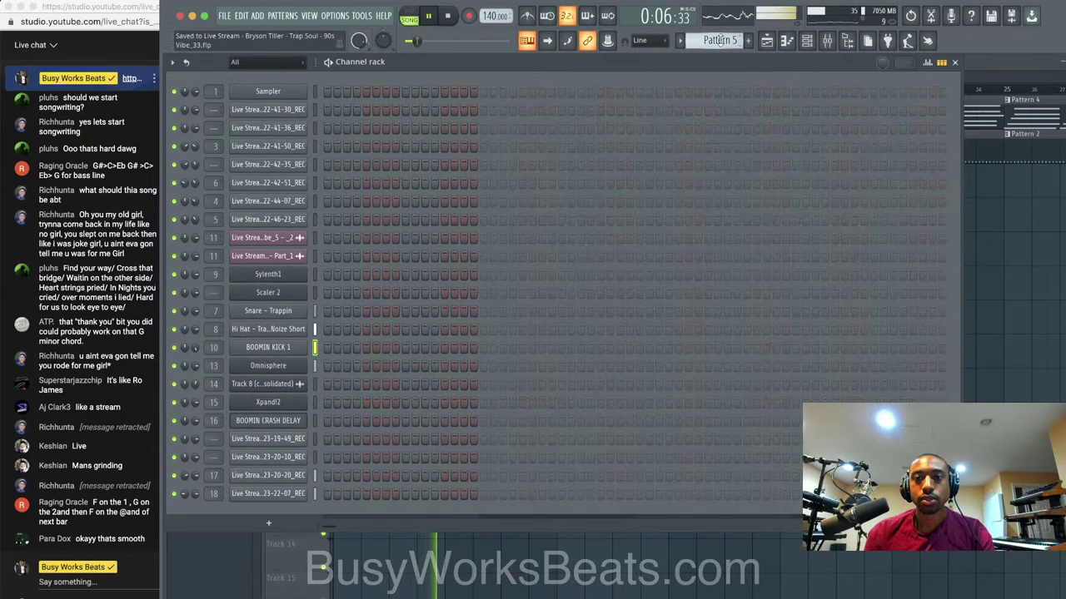
Reset Sylenth1's channel pitch to 0 and open the mixer on its insert.
left_click(300, 275)
right_click(606, 120)
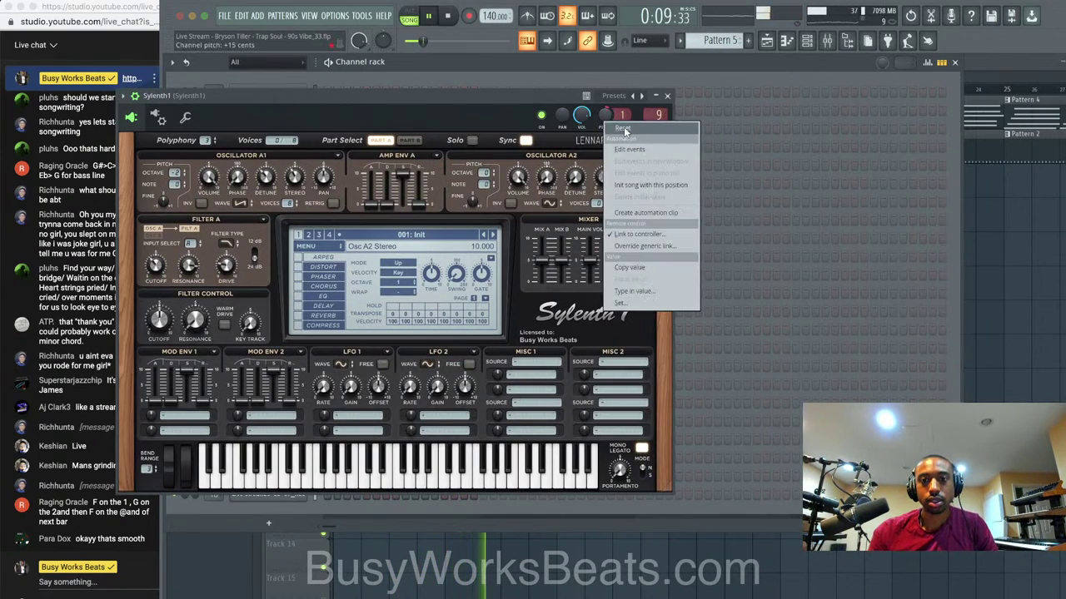
left_click(623, 127)
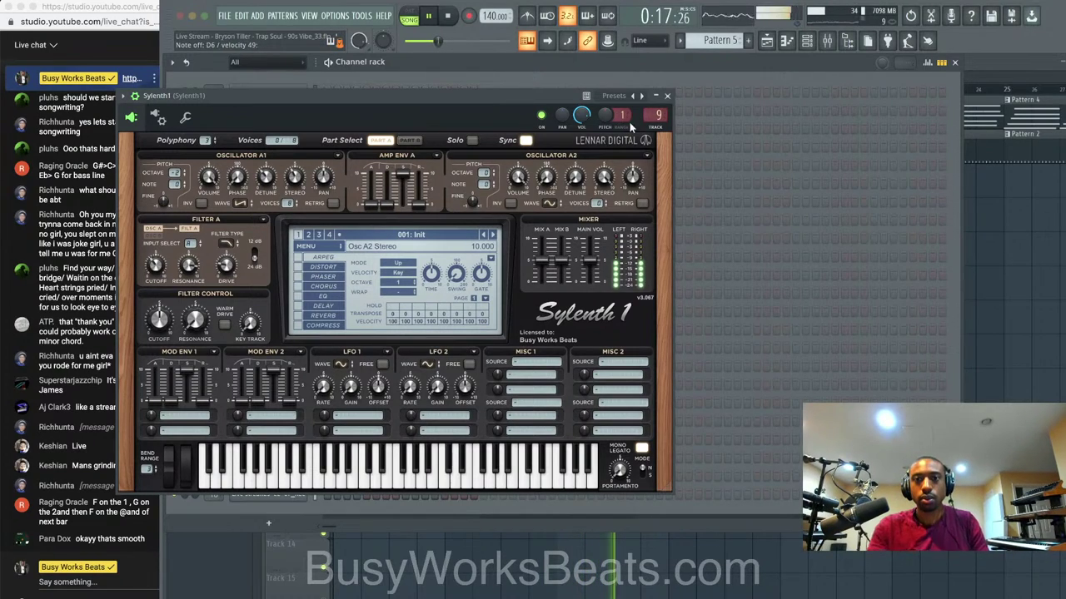
left_click(806, 40)
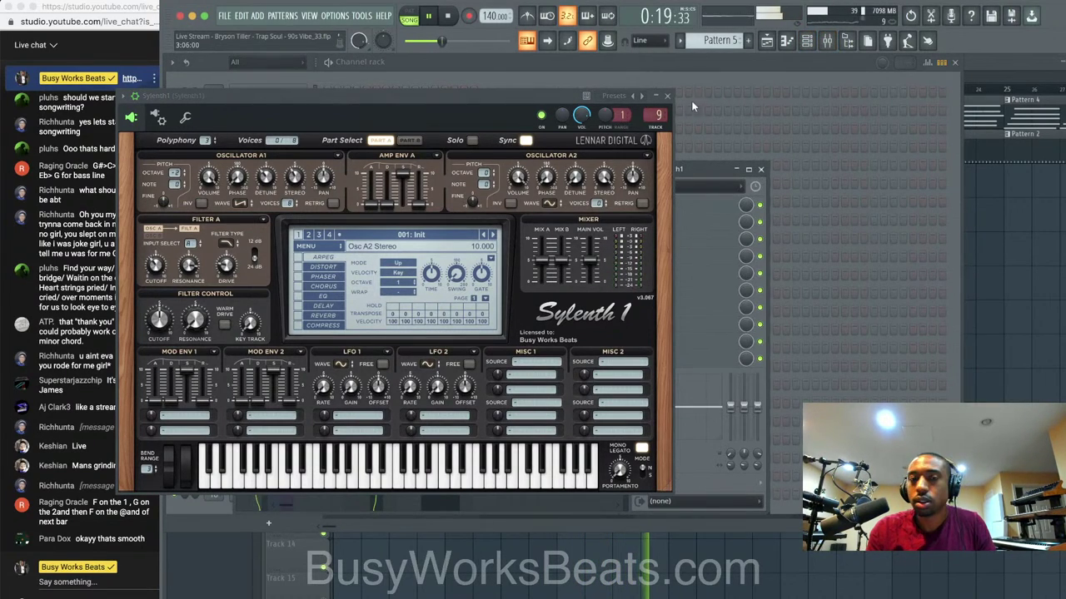
left_click(667, 96)
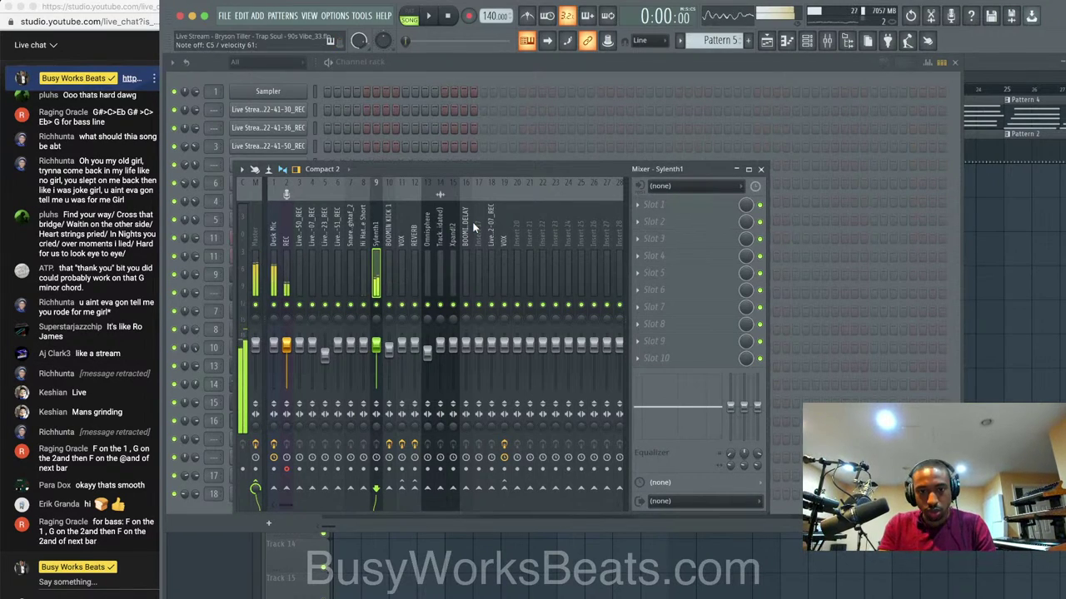
Play the song and dismiss the mixer window.
key("space")
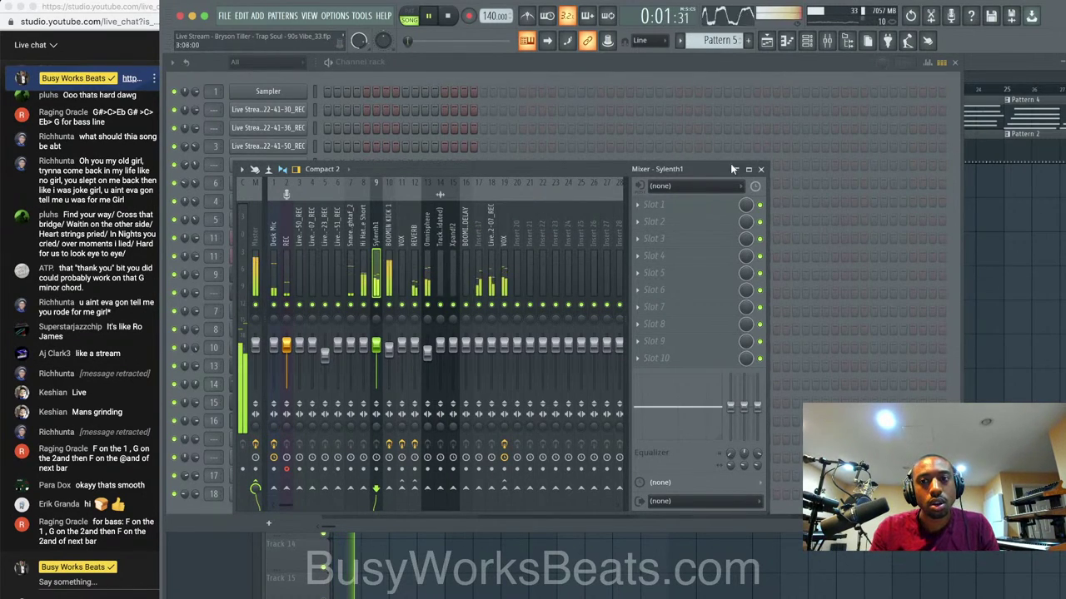
left_click(761, 170)
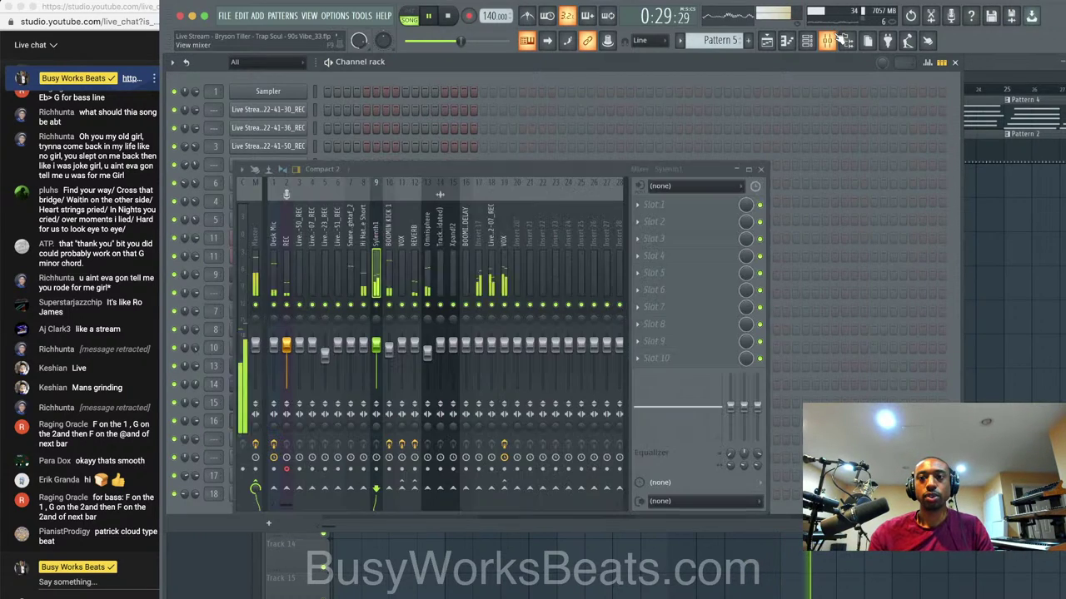
Send the VOX mixer track (insert 19) to the REVERB track.
key("F9")
left_click(502, 241)
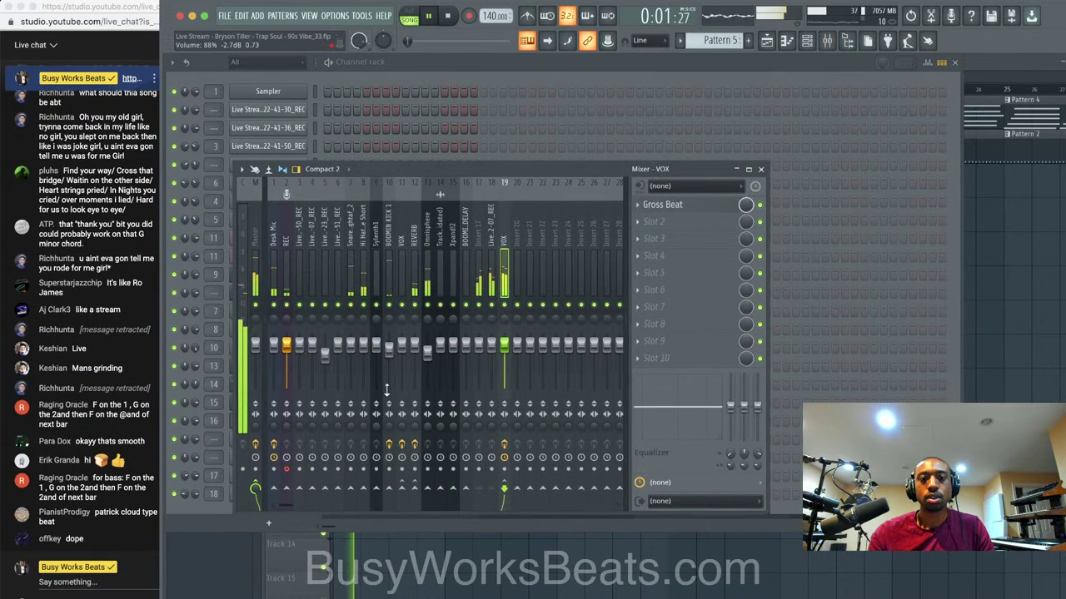
left_click(414, 487)
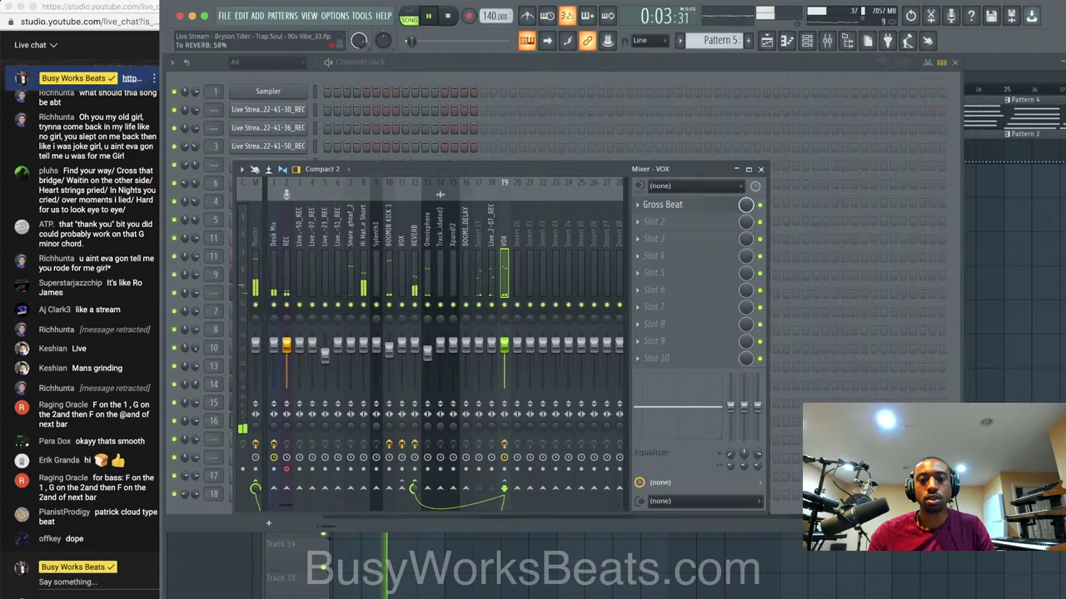
Move Gross Beat to slot 2 and load Fruity Parametric EQ 2 into slot 1.
left_click_drag(671, 205, 679, 223)
left_click(661, 205)
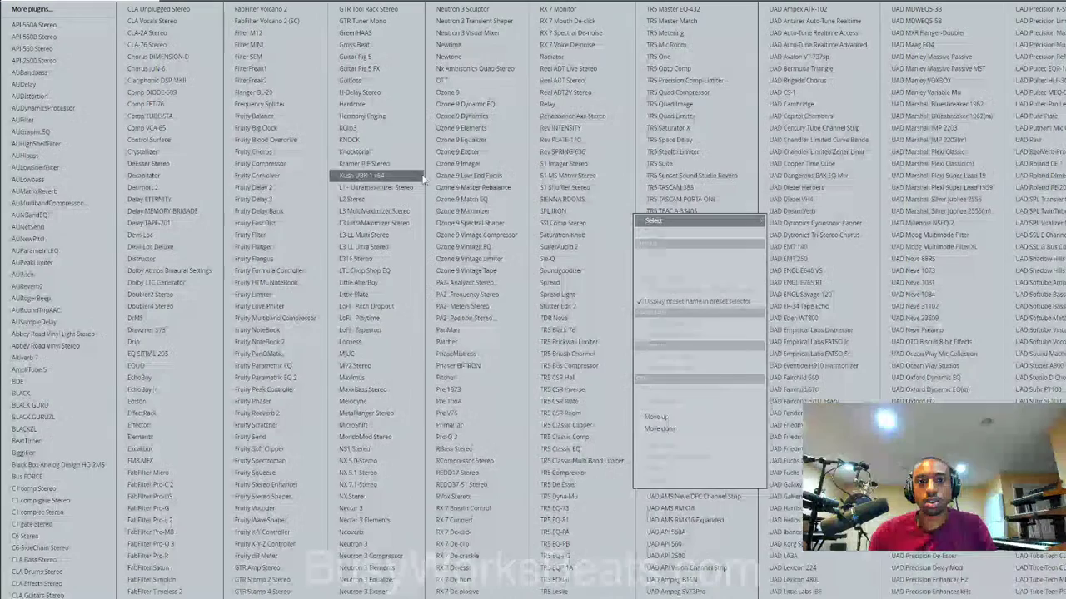
left_click(301, 379)
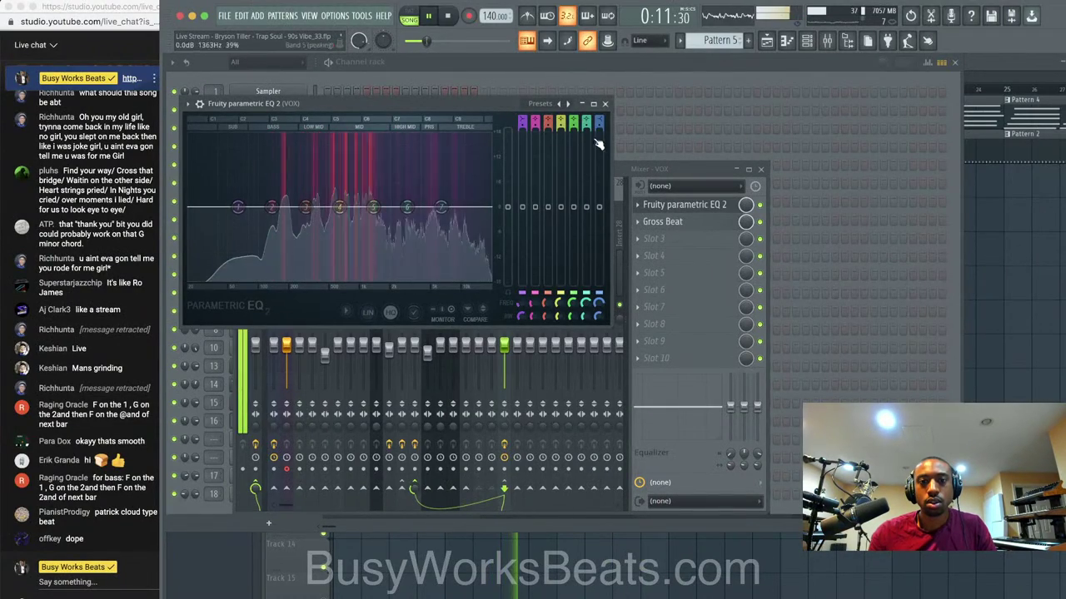
left_click(604, 104)
Set the first recorded audio clip's time-stretch mode to Stretch.
left_click(998, 193)
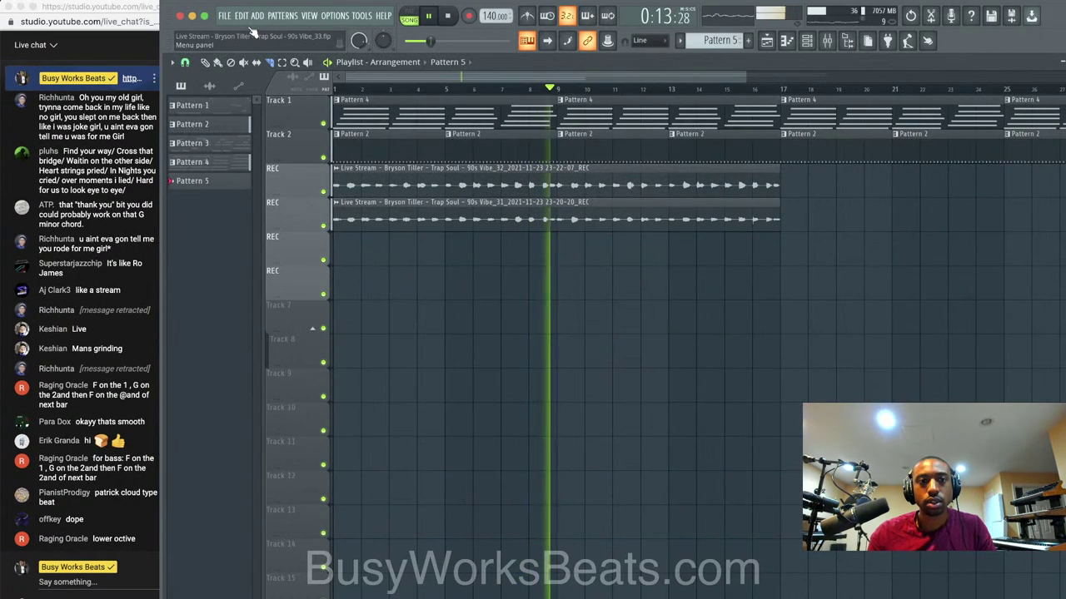
left_click(205, 63)
left_click(335, 169)
left_click(467, 260)
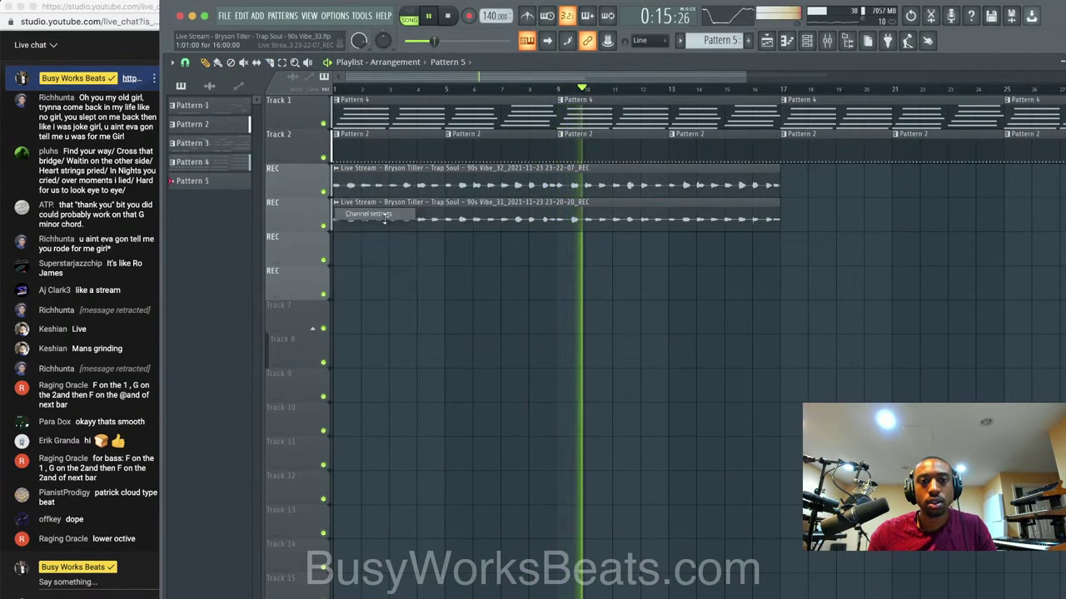
left_click(457, 153)
left_click(457, 187)
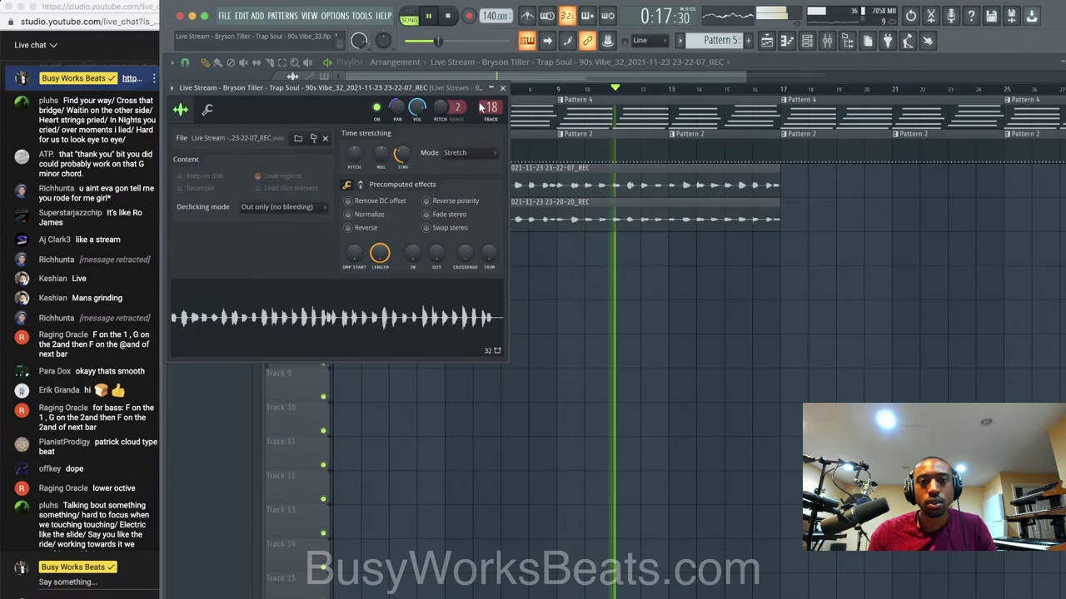
left_click(502, 89)
Set the second recorded audio clip's time-stretch mode to Stretch.
left_click(336, 202)
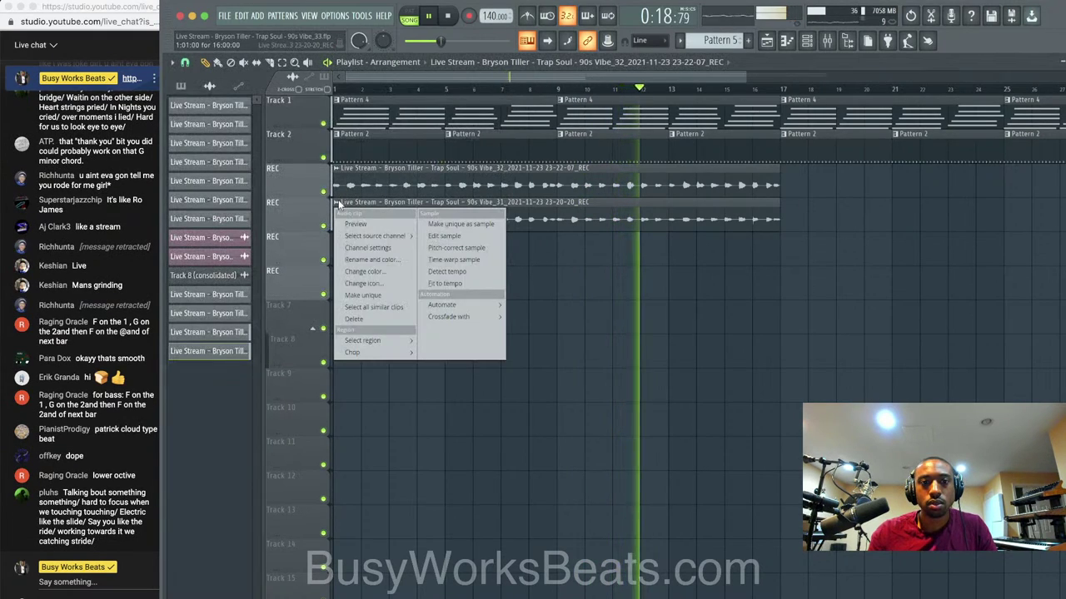
left_click(375, 248)
left_click(575, 264)
left_click(573, 295)
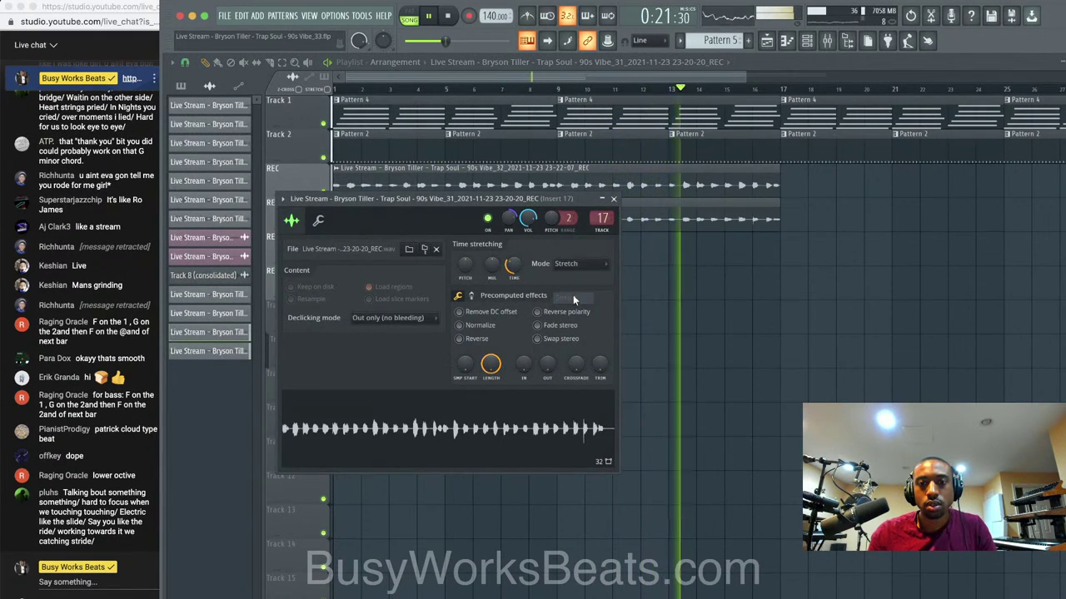
left_click(614, 199)
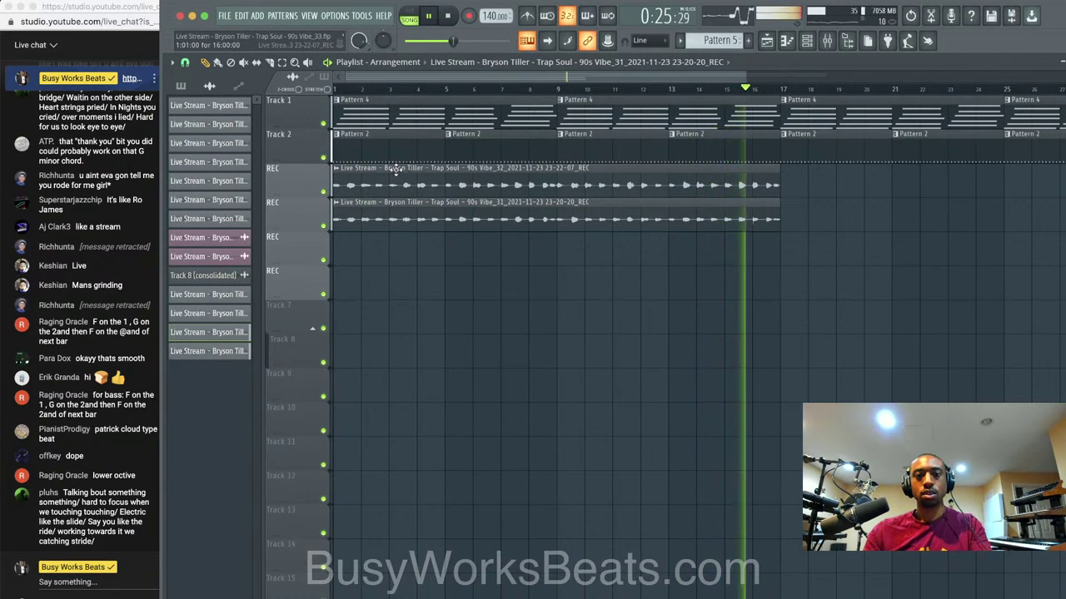
Audition the first clip and reset its pitch to 0 cents.
left_click(336, 168)
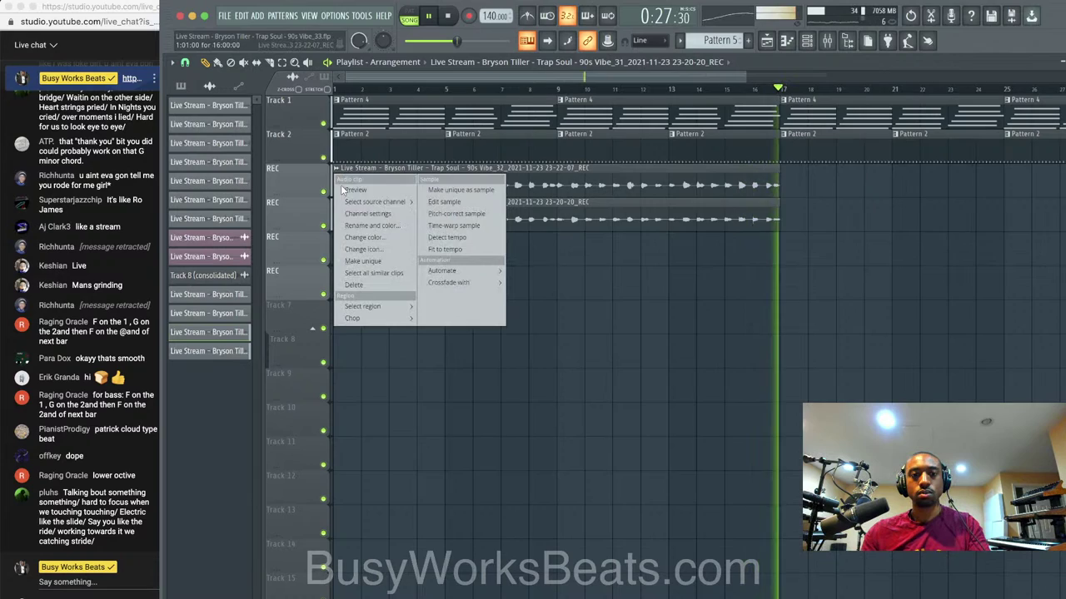
left_click(353, 206)
key("space")
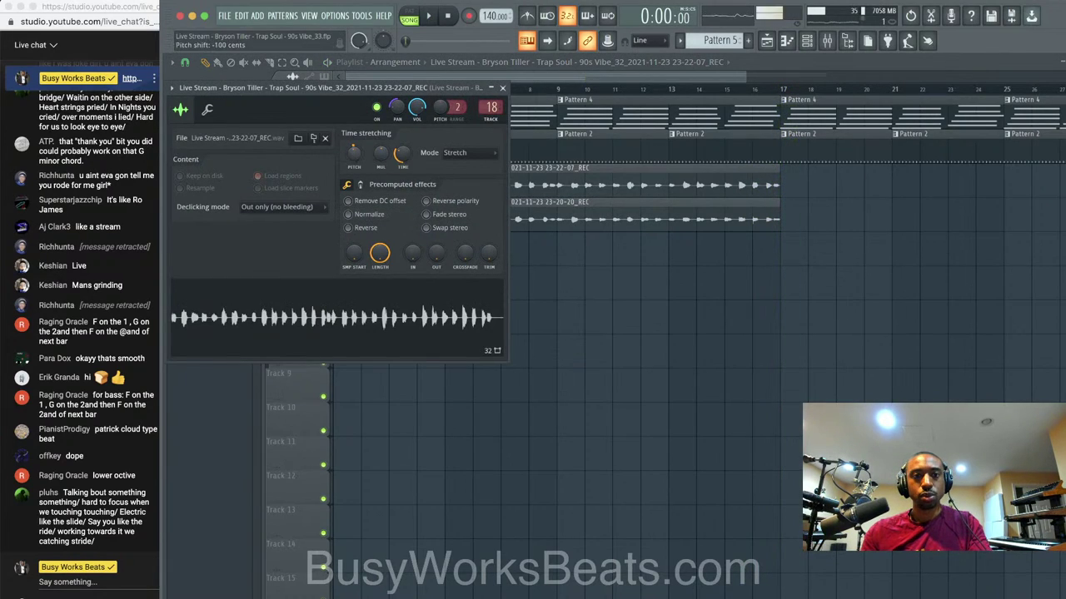
key("space")
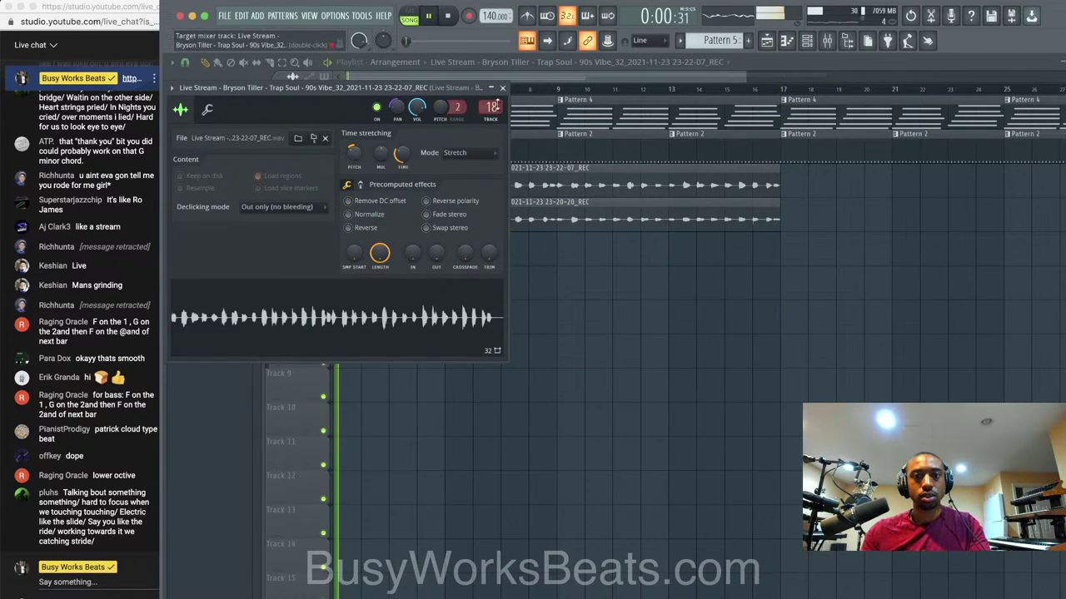
key("space")
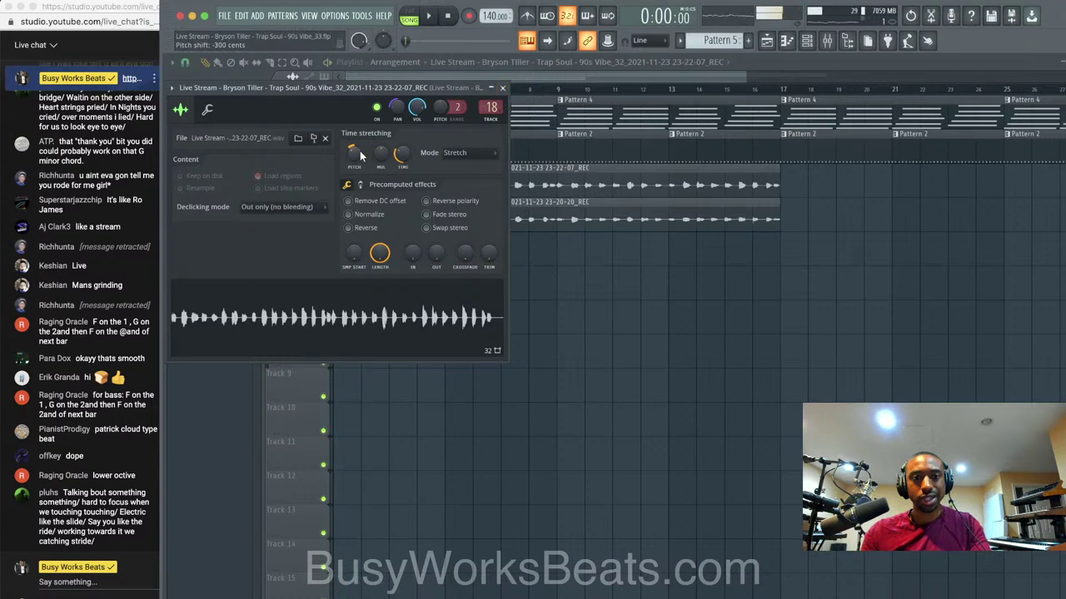
right_click(359, 155)
left_click(379, 164)
left_click(502, 87)
key("space")
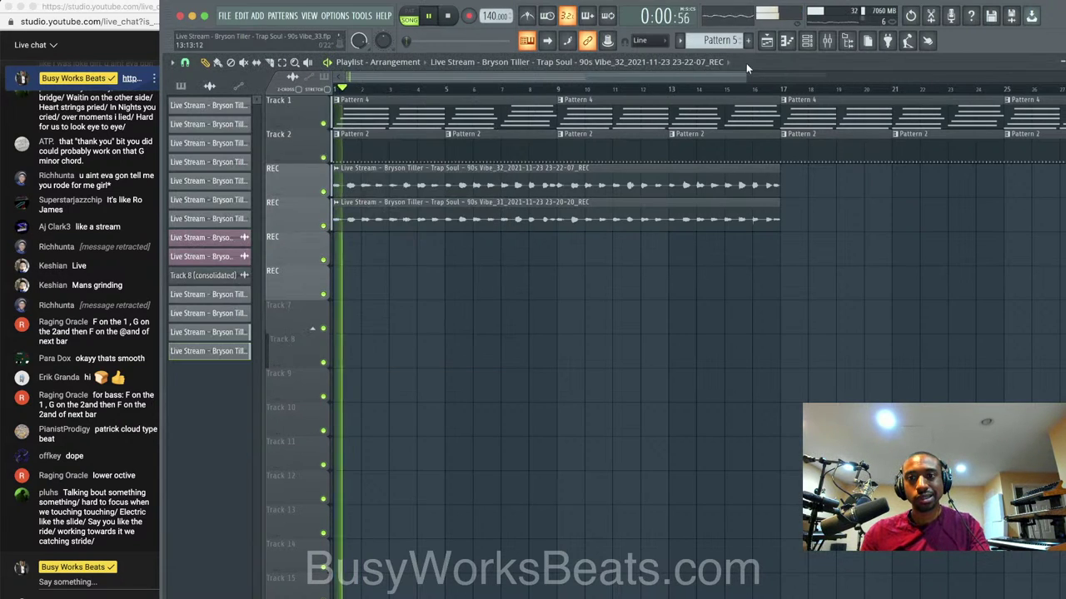
Deepen the VOX EQ's high cut to about 3.4 kHz and add a slight band 4 boost.
left_click(825, 41)
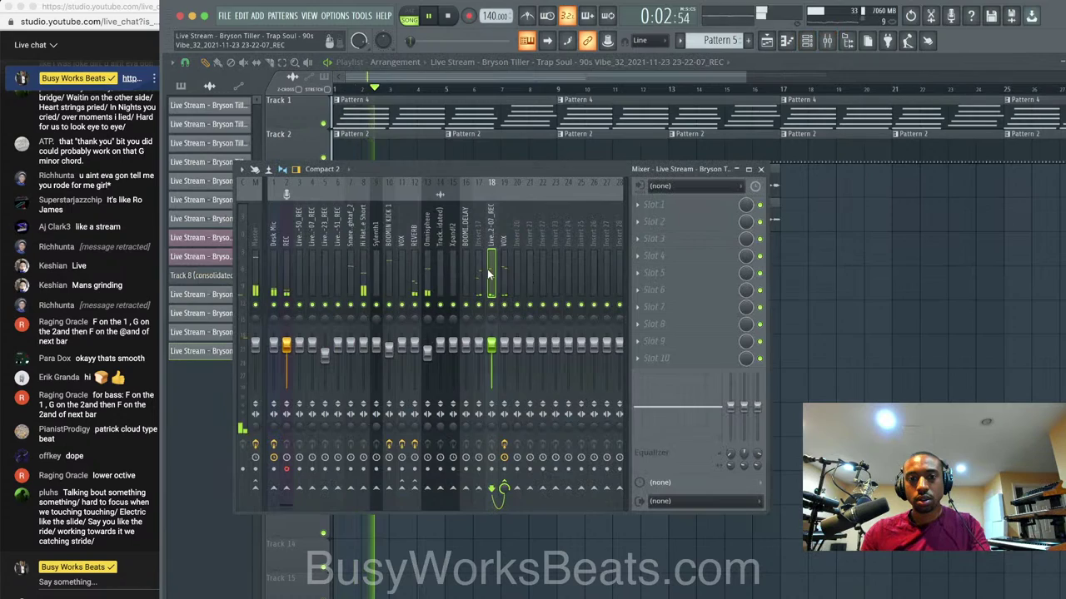
left_click(504, 249)
left_click(684, 205)
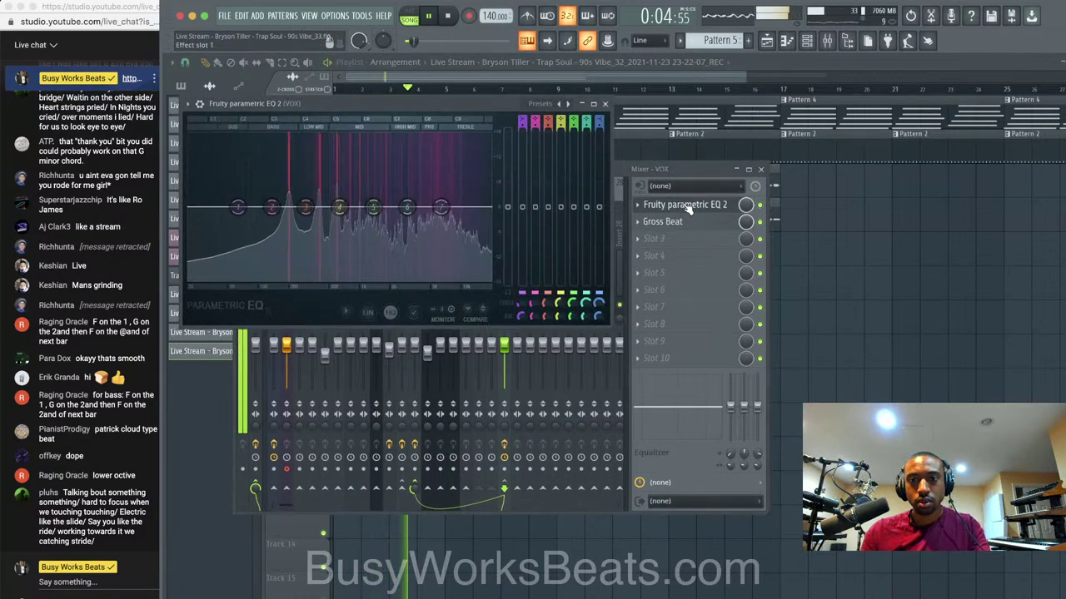
left_click_drag(440, 234, 388, 277)
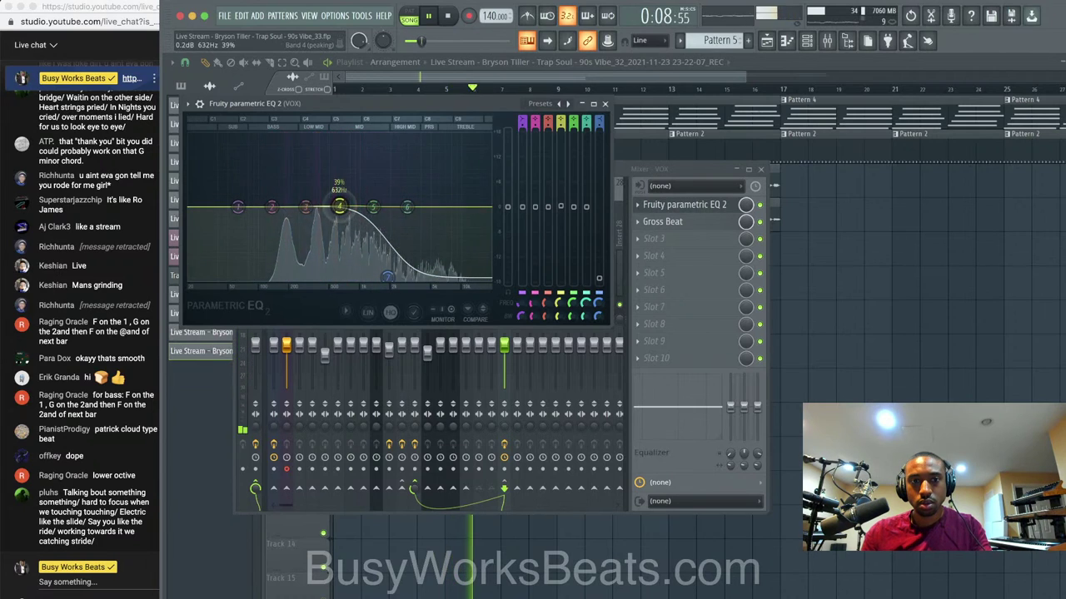
left_click_drag(339, 207, 346, 201)
left_click(606, 104)
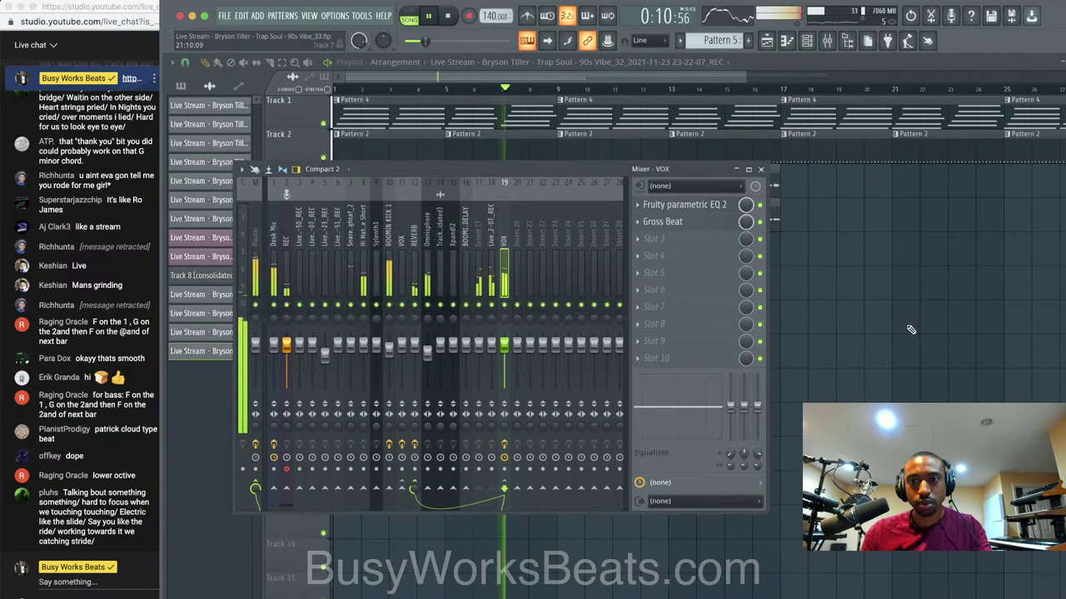
Save the project as version 34 and show the channel rack.
key("F9")
key("super+n")
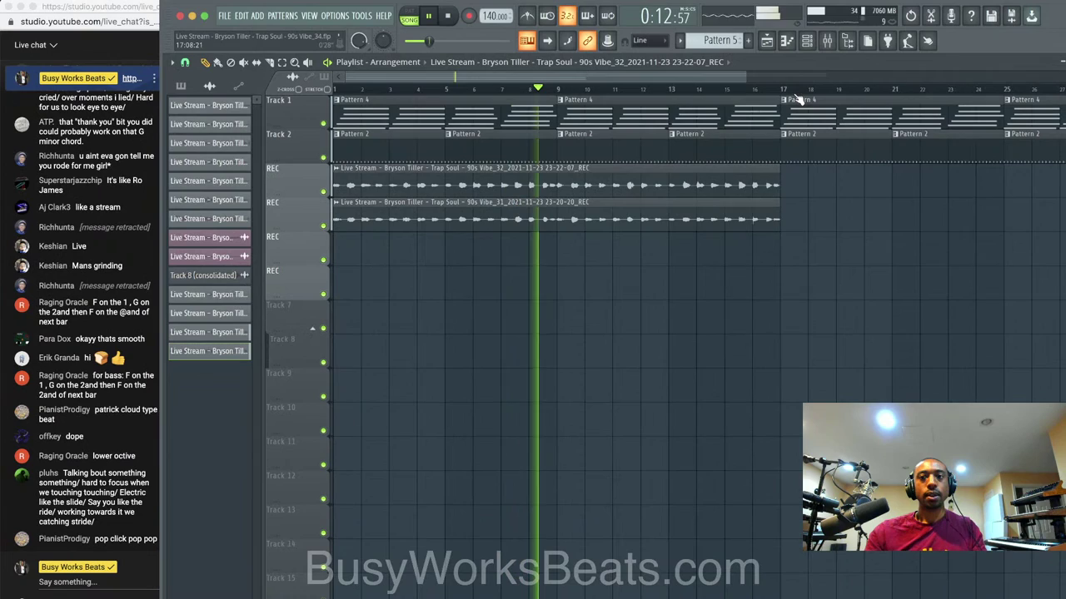
key("F6")
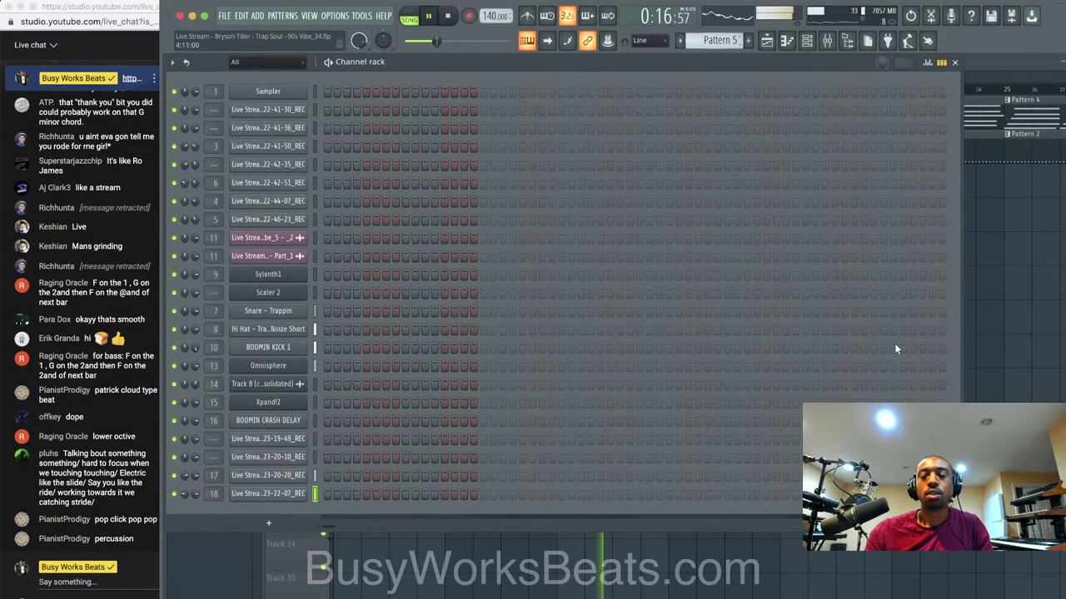
Select the Sylenth1 channel in the Pattern 5 channel rack.
key("F6")
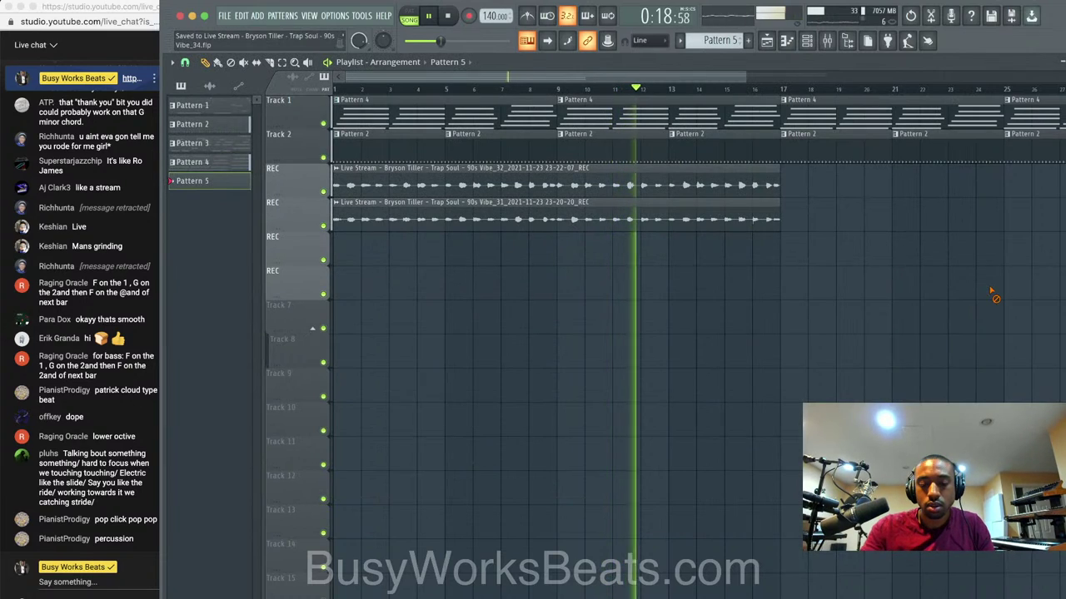
left_click(808, 43)
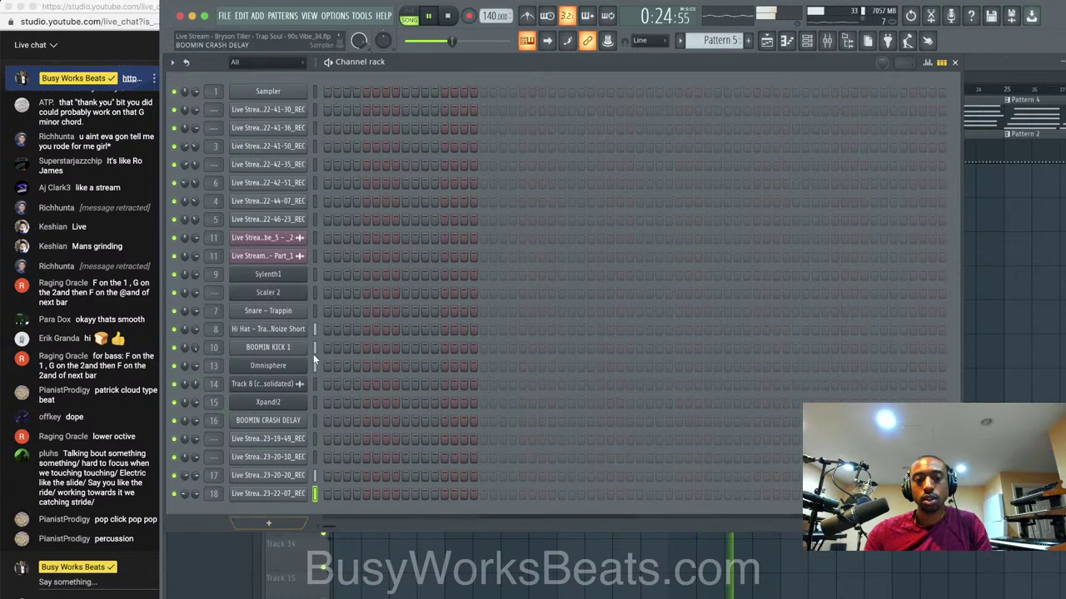
left_click(317, 307)
left_click(316, 280)
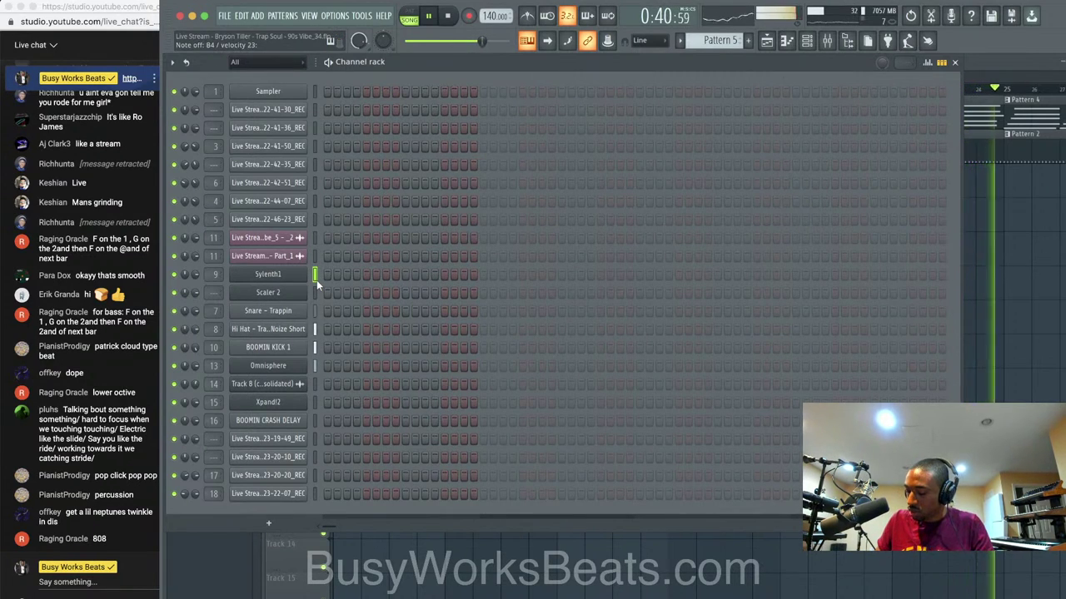
Record a Sylenth1 part capturing notes and automation, then play it back.
key("space")
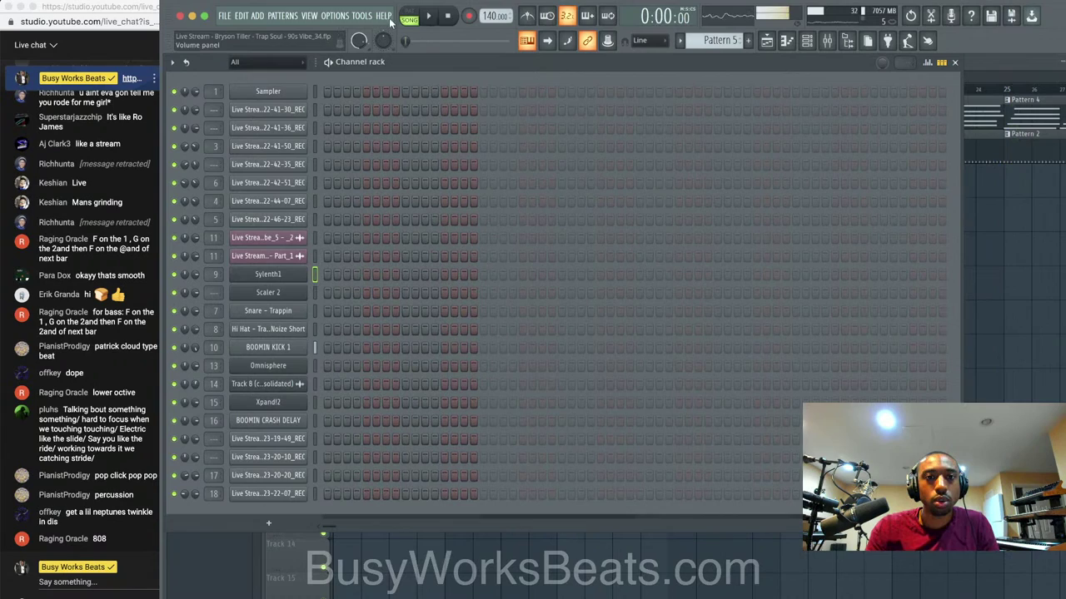
left_click(468, 16)
left_click(552, 385)
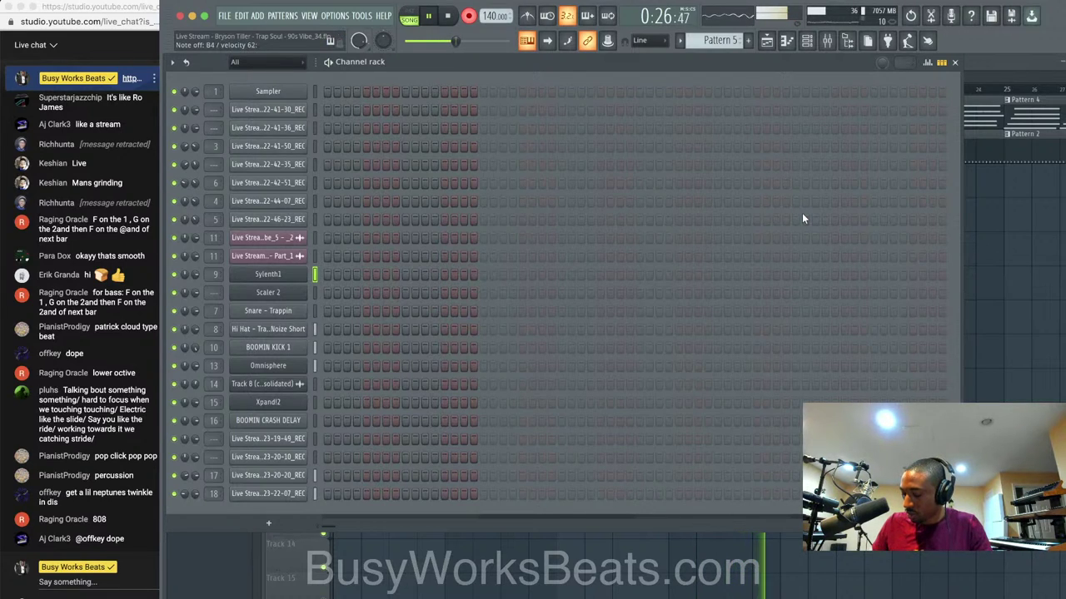
key("space")
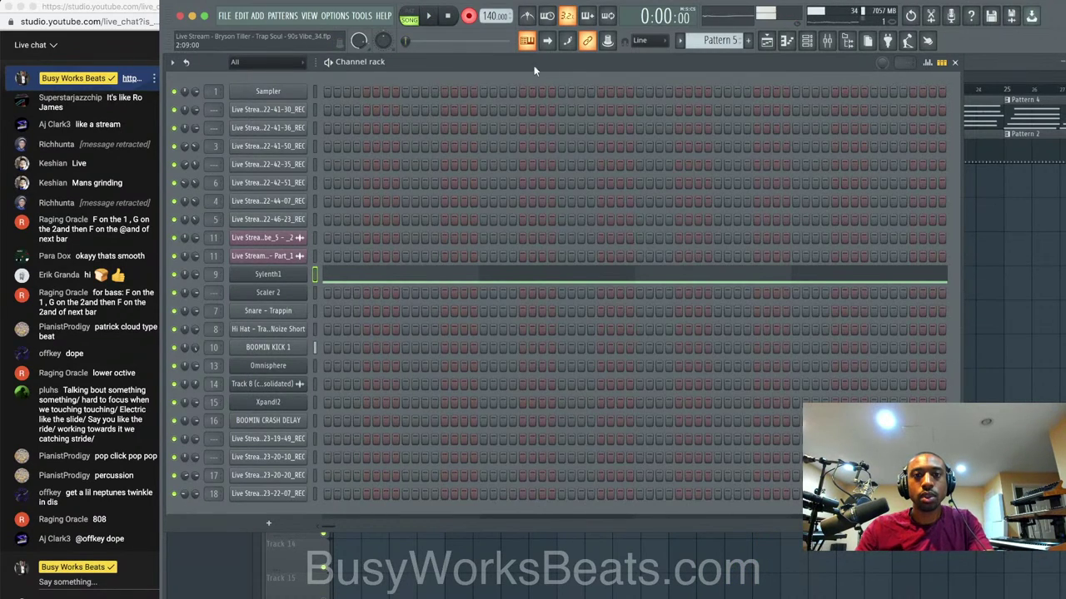
key("space")
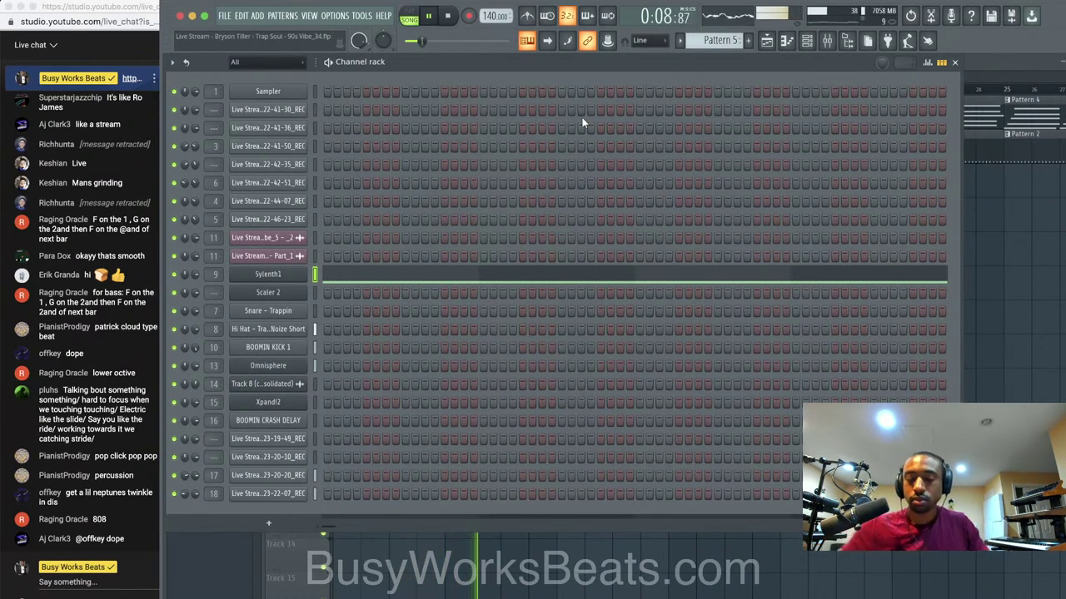
Select and solo the Sylenth1 track (insert 9) in the mixer.
right_click(975, 260)
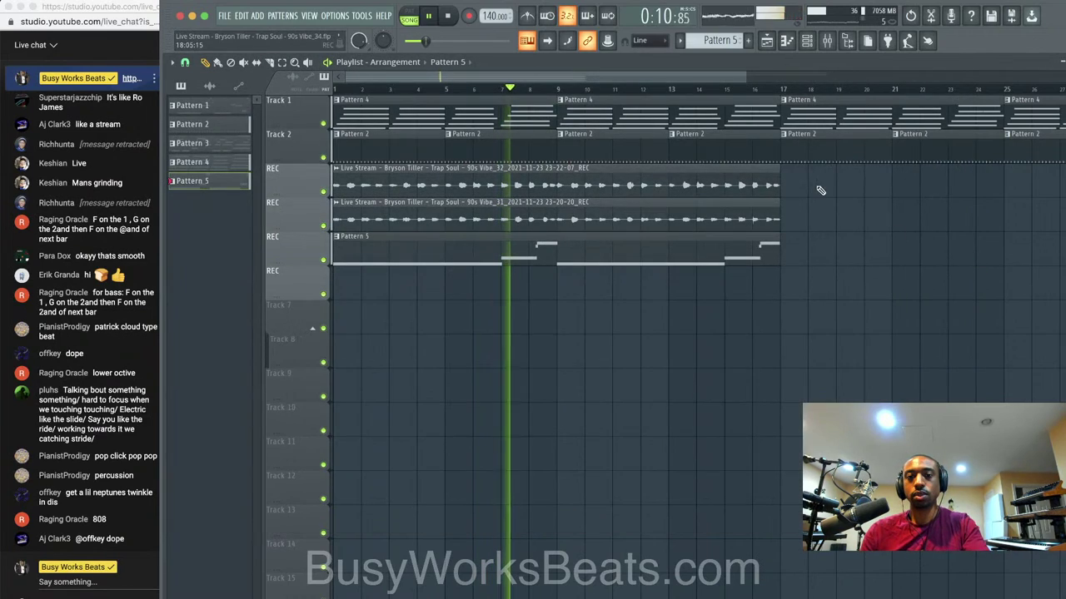
left_click(827, 47)
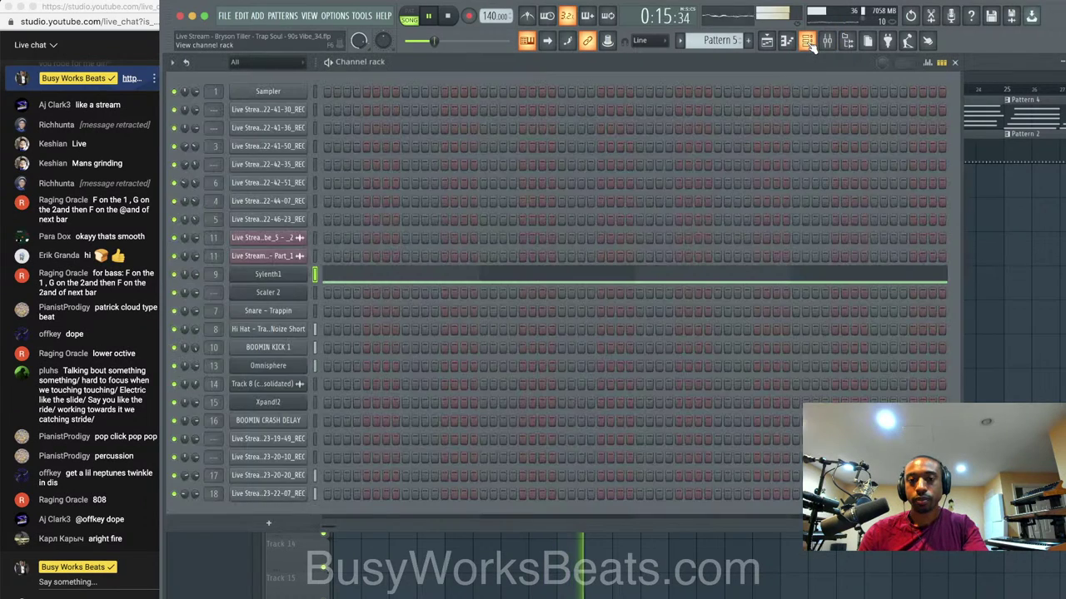
key("F6")
left_click(827, 40)
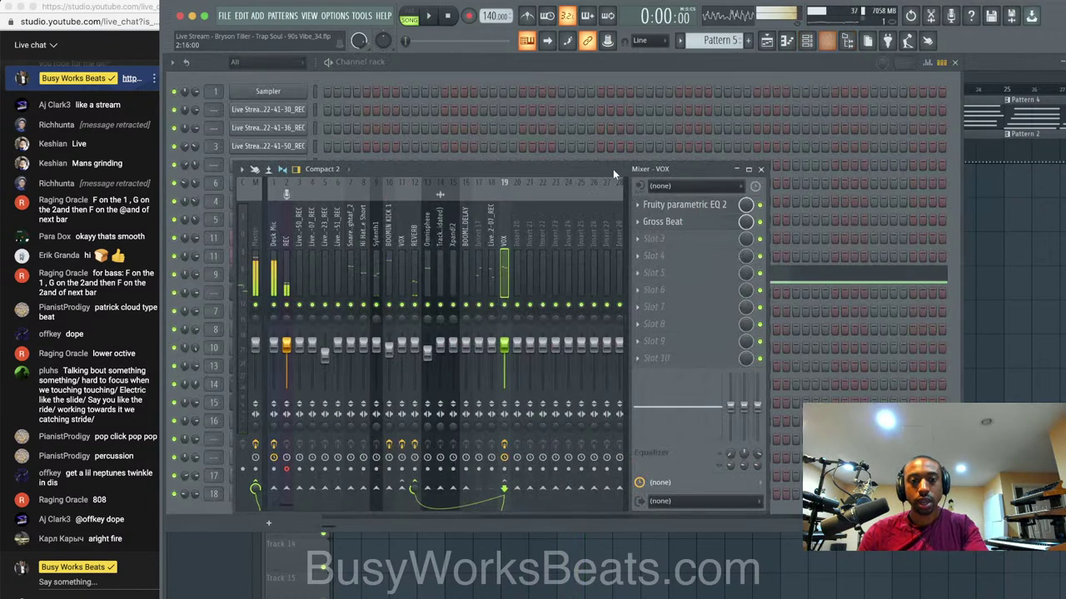
left_click(377, 240)
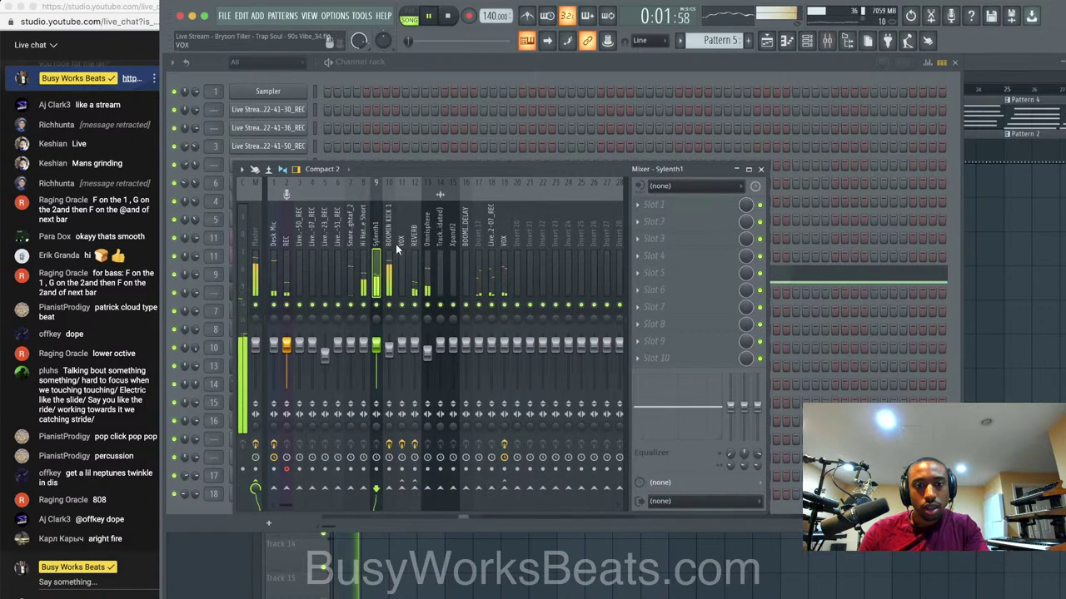
key("space")
right_click(381, 306)
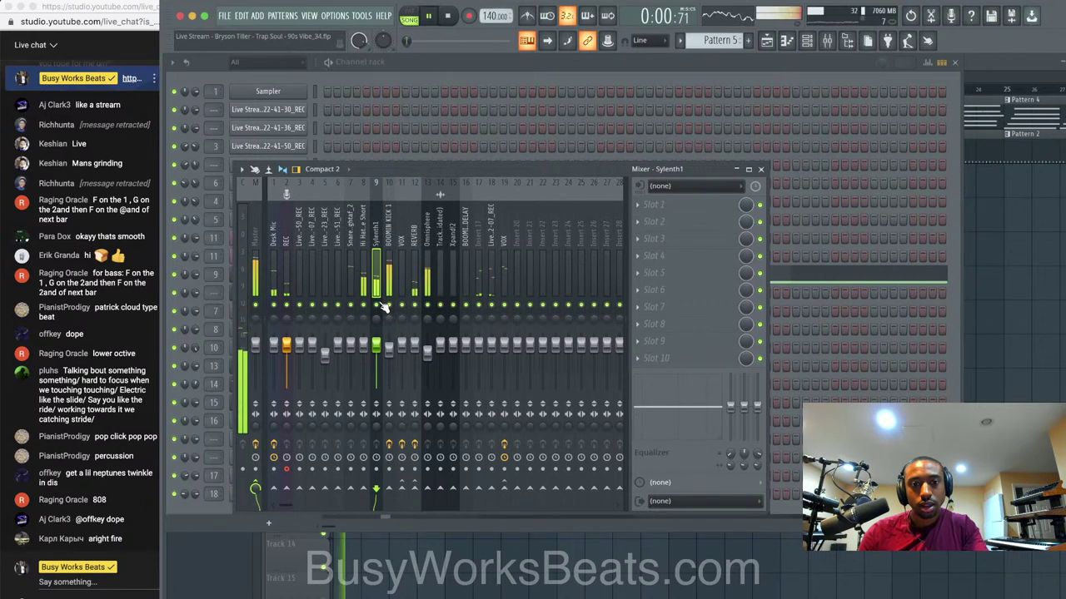
Audition the Sylenth1 synth during playback, then return to the mixer on its track.
left_click(681, 73)
left_click(291, 278)
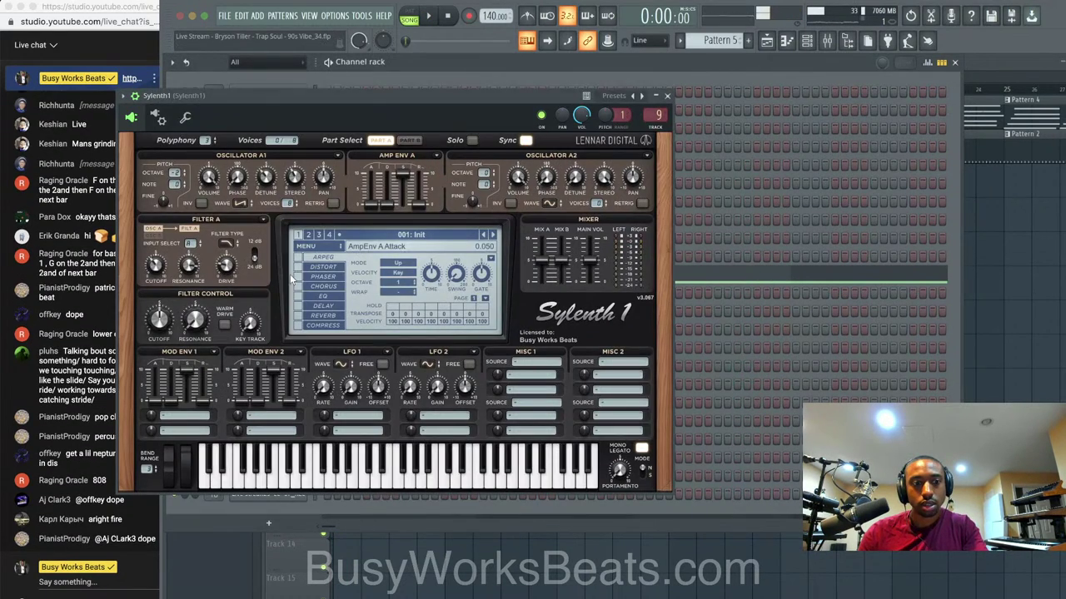
key("space")
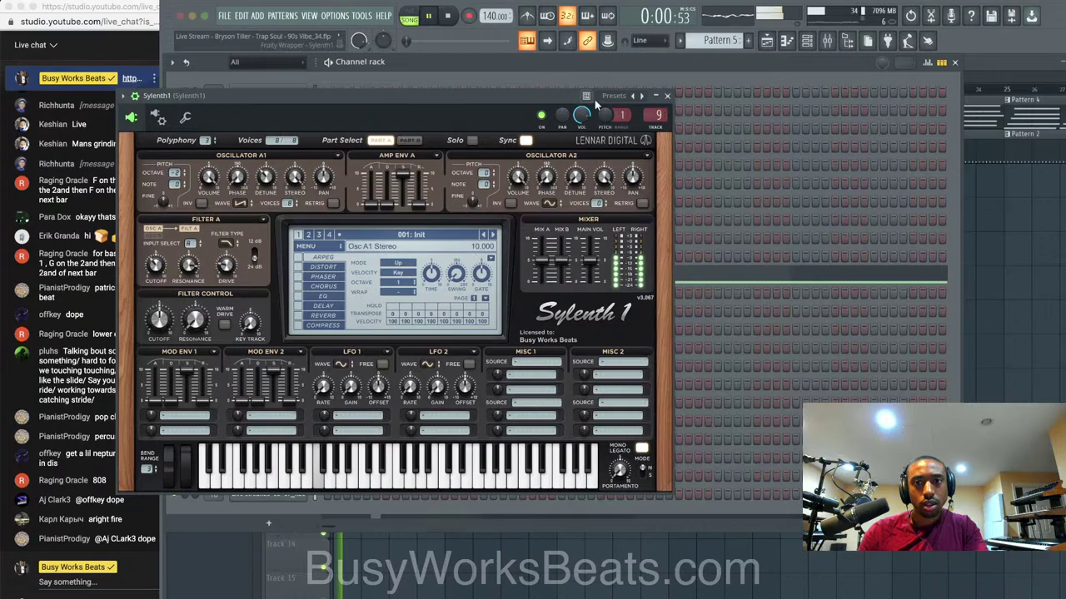
left_click(668, 96)
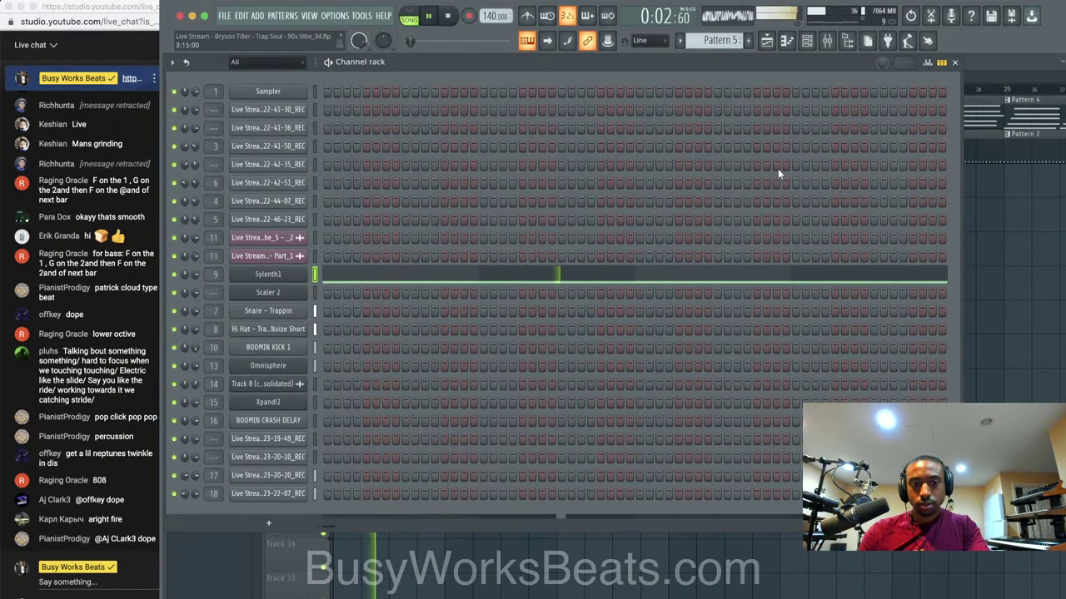
left_click(827, 40)
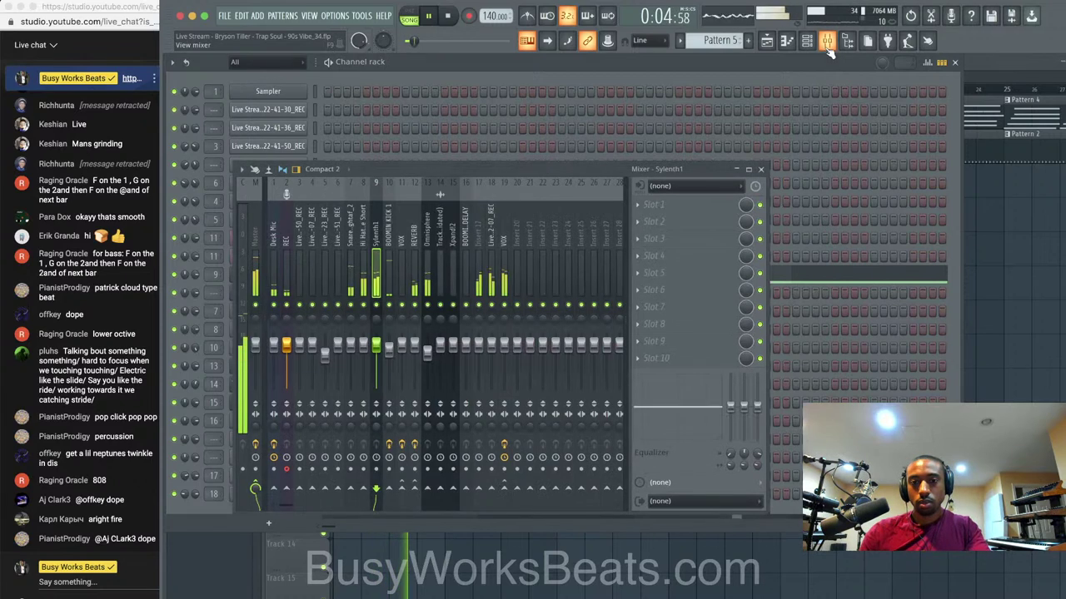
Load Ozone 9 Dynamics in Sylenth1's slot 1 in Mid/Side, with Mid and Side thresholds at 0 dB.
left_click(656, 204)
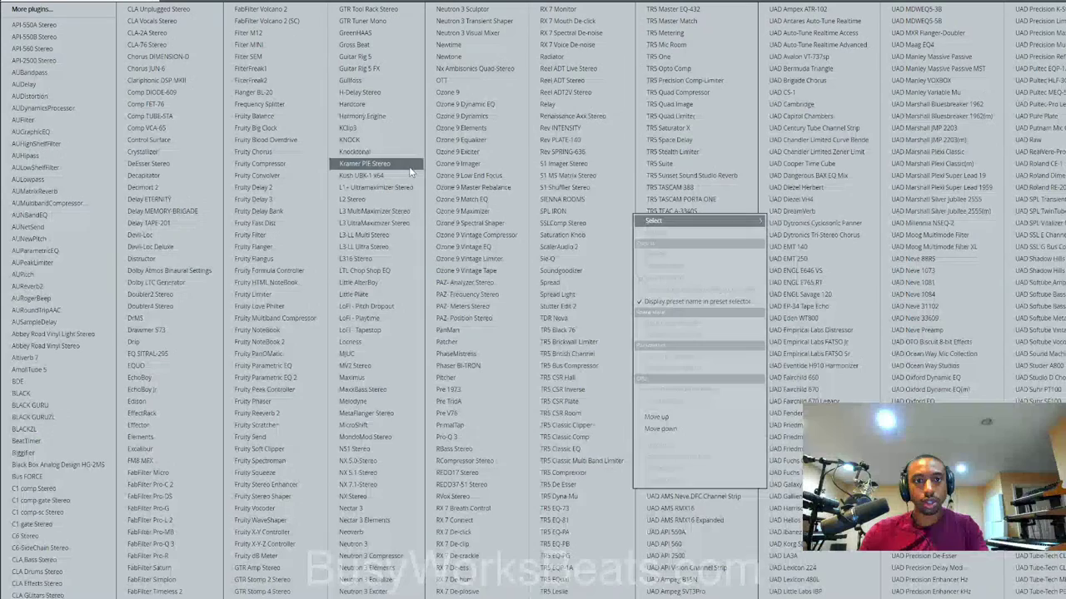
left_click(502, 115)
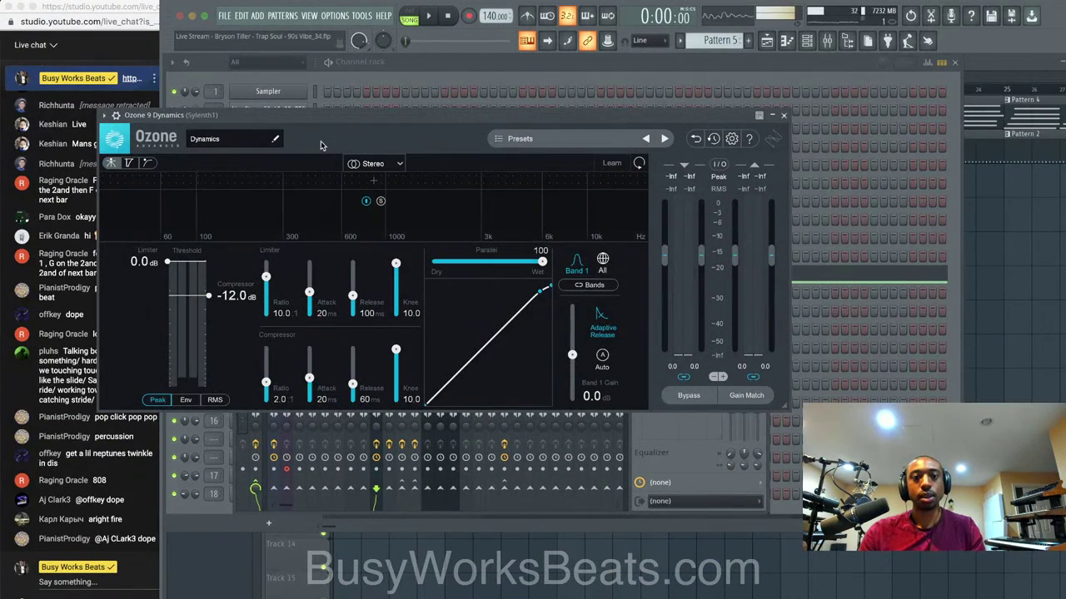
left_click(375, 163)
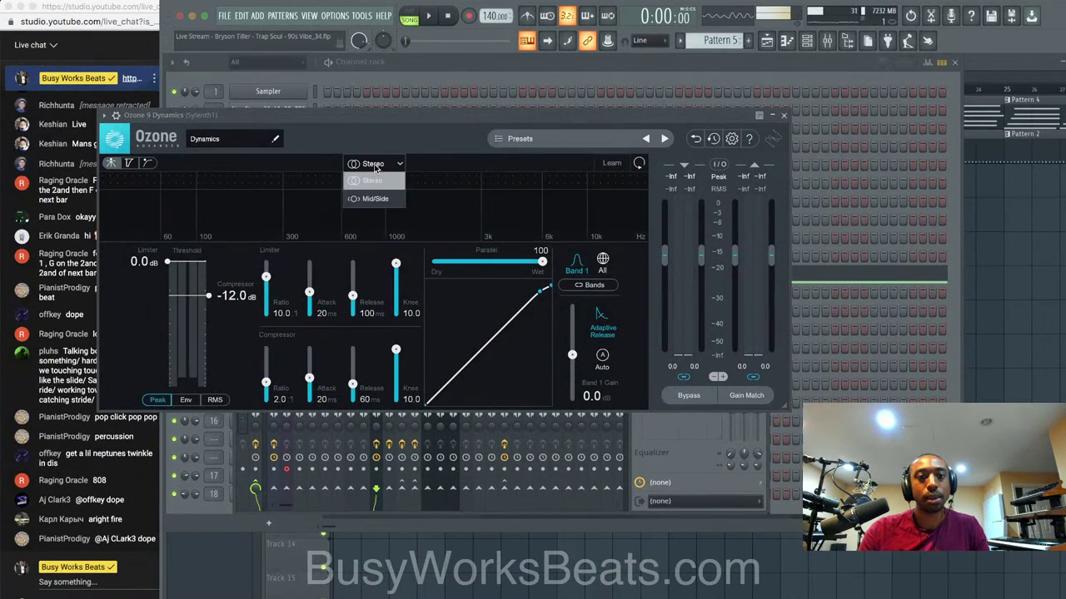
left_click(377, 198)
left_click_drag(216, 296, 221, 190)
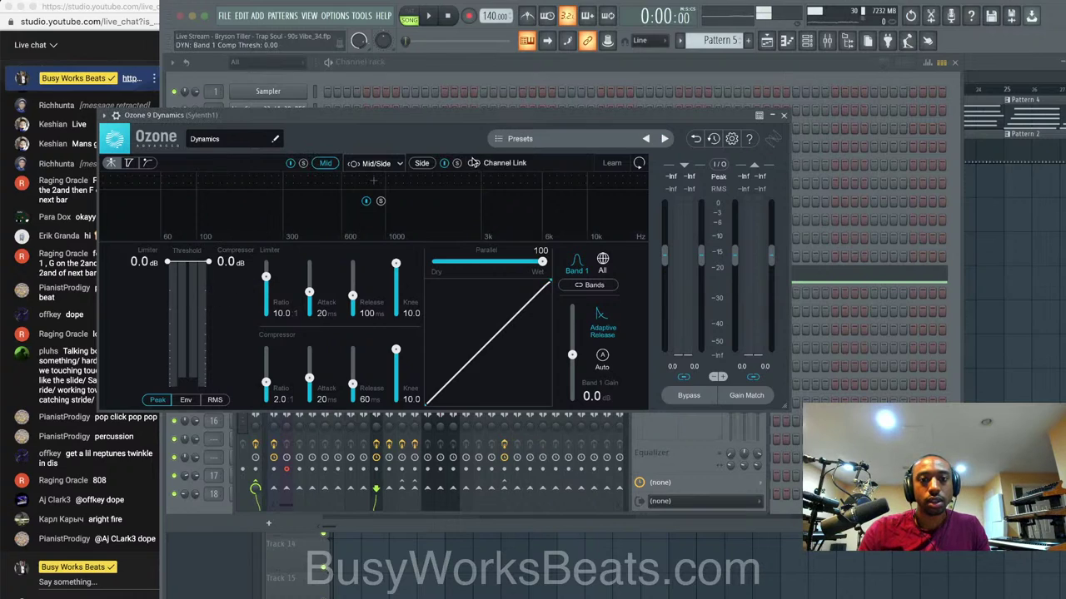
left_click(421, 163)
left_click_drag(236, 298, 237, 182)
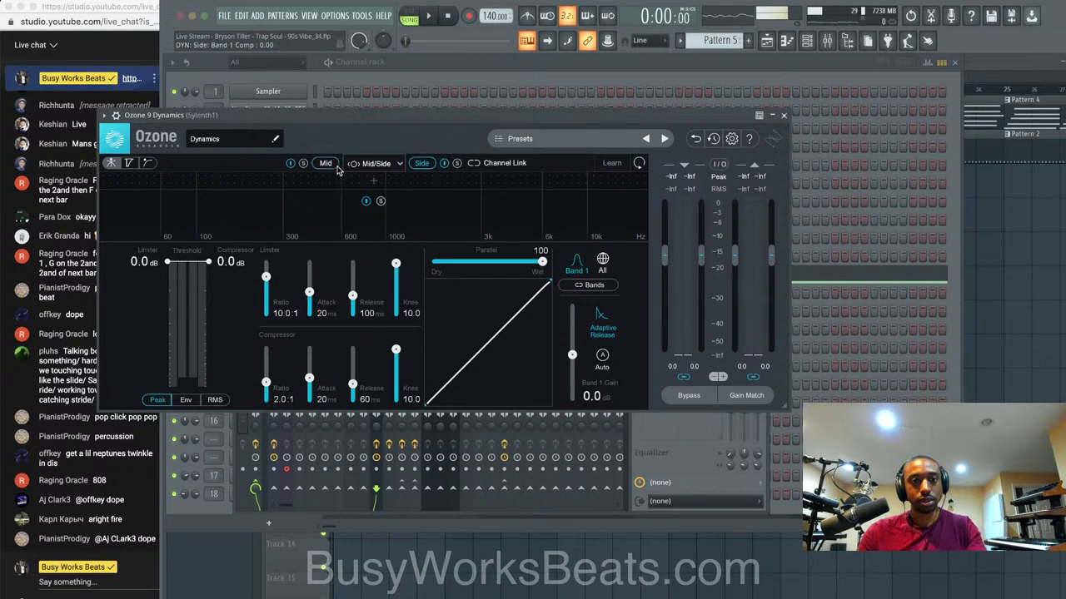
Move the band crossover to 243 Hz and set Band 2's threshold to -40.8 dB.
key("space")
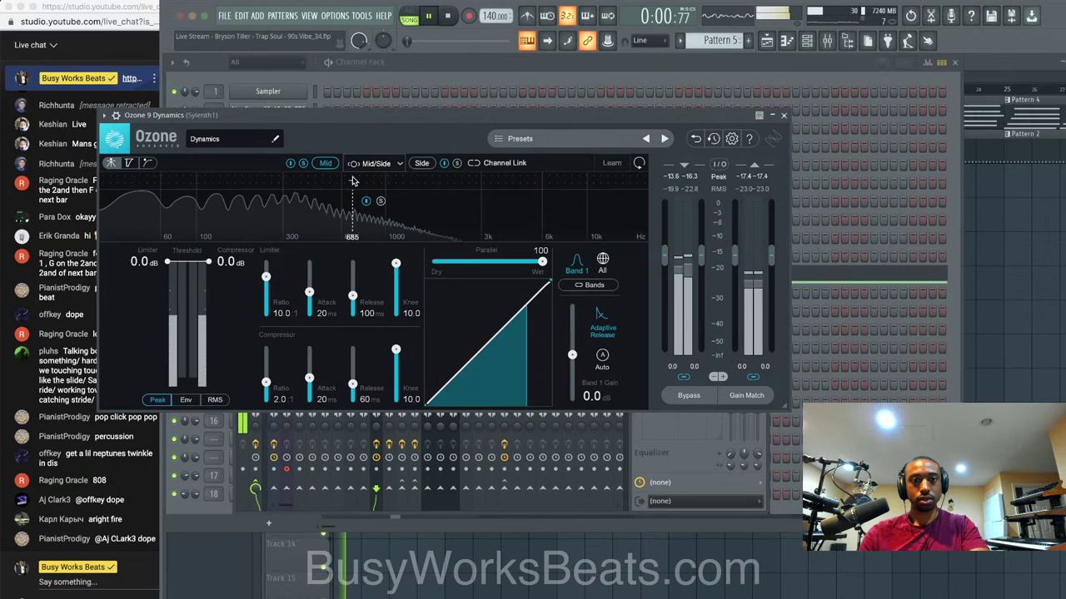
left_click_drag(353, 182, 324, 179)
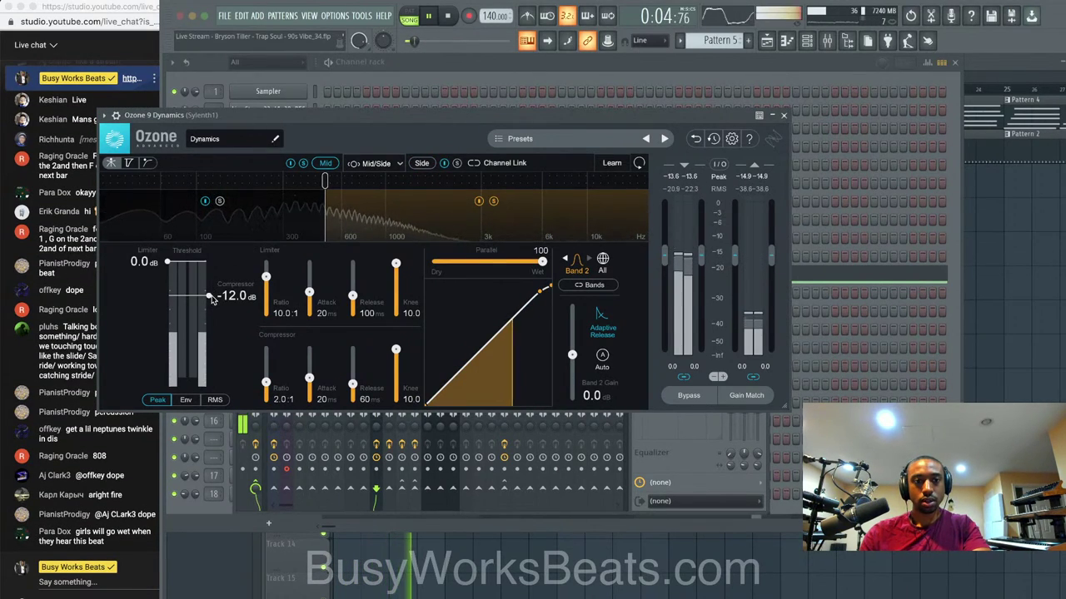
left_click_drag(208, 295, 210, 342)
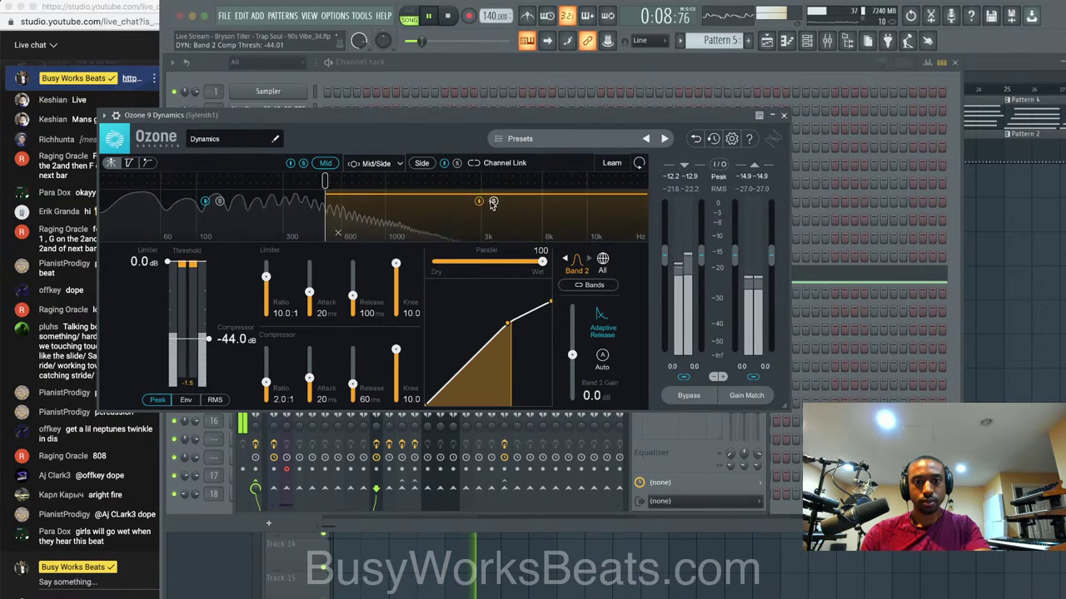
left_click_drag(326, 183, 266, 181)
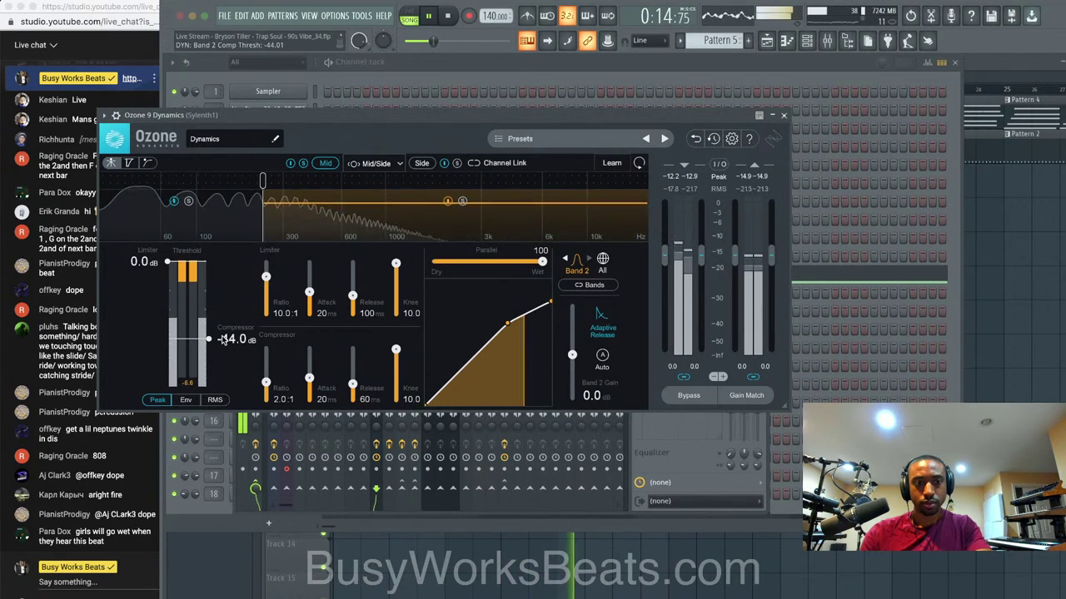
left_click_drag(223, 341, 223, 337)
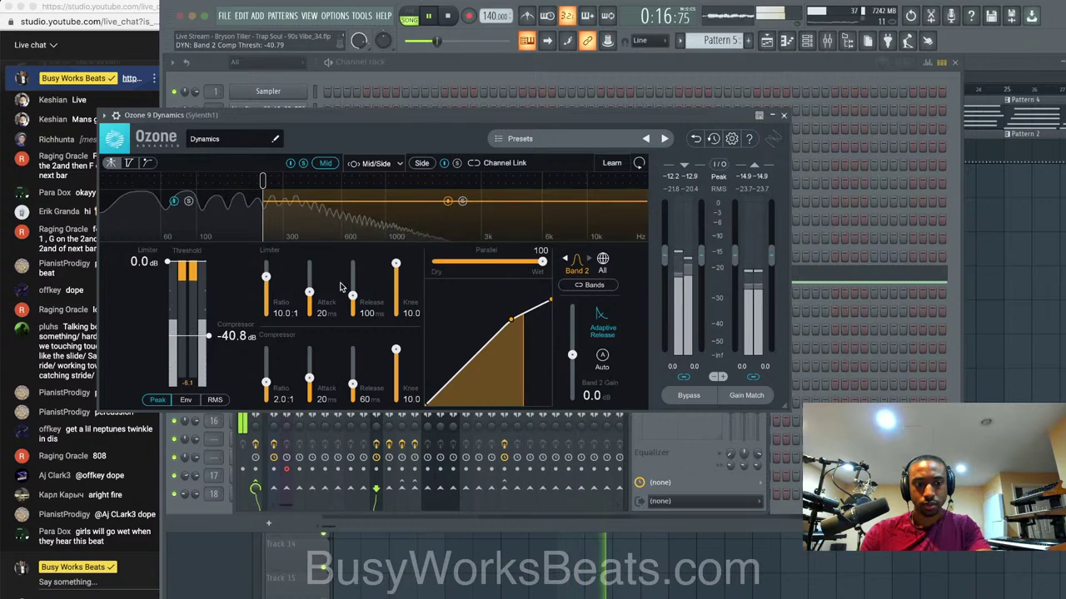
Load Ozone 9 Dynamic EQ into the second slot of the VOX track.
left_click(782, 116)
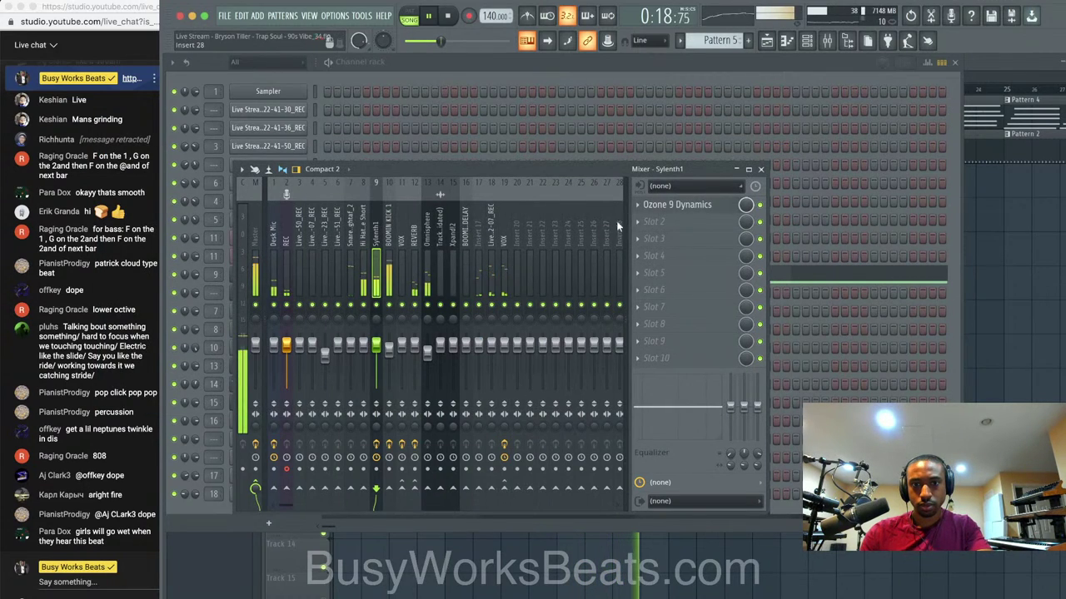
left_click(506, 235)
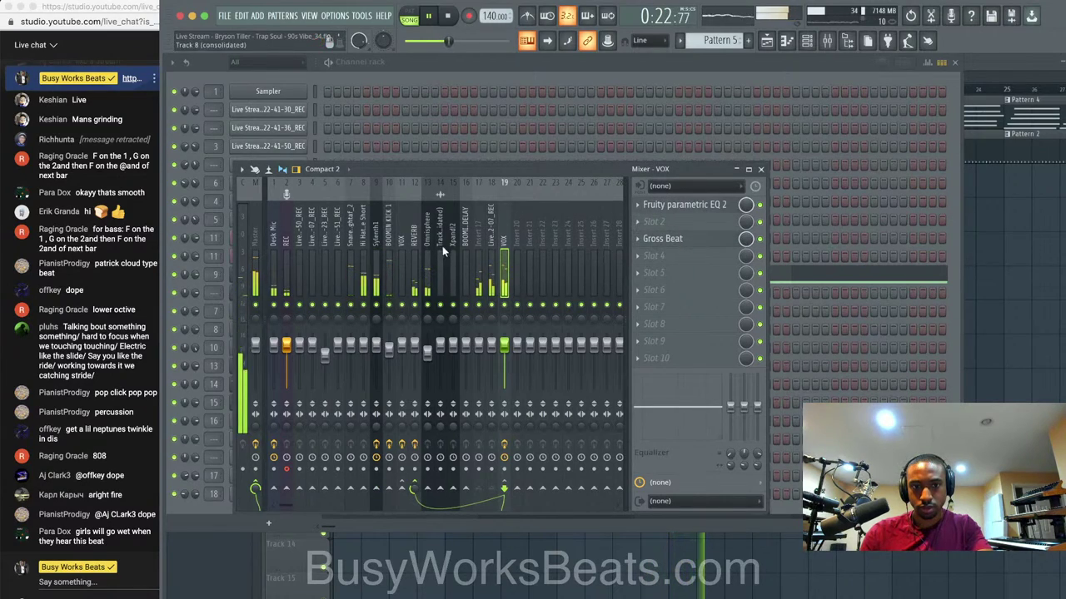
left_click(689, 221)
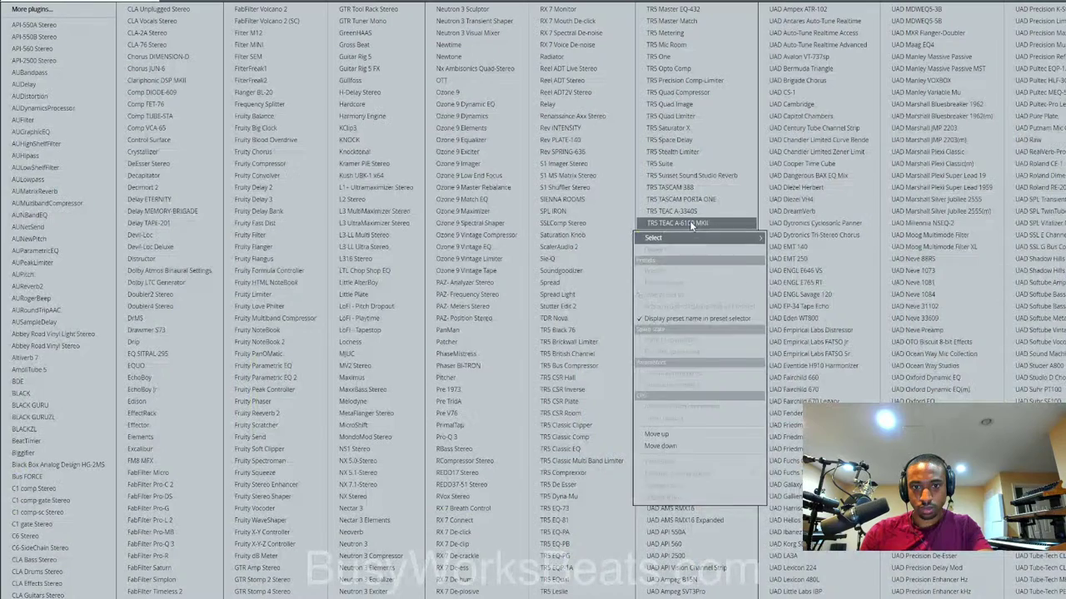
left_click(481, 106)
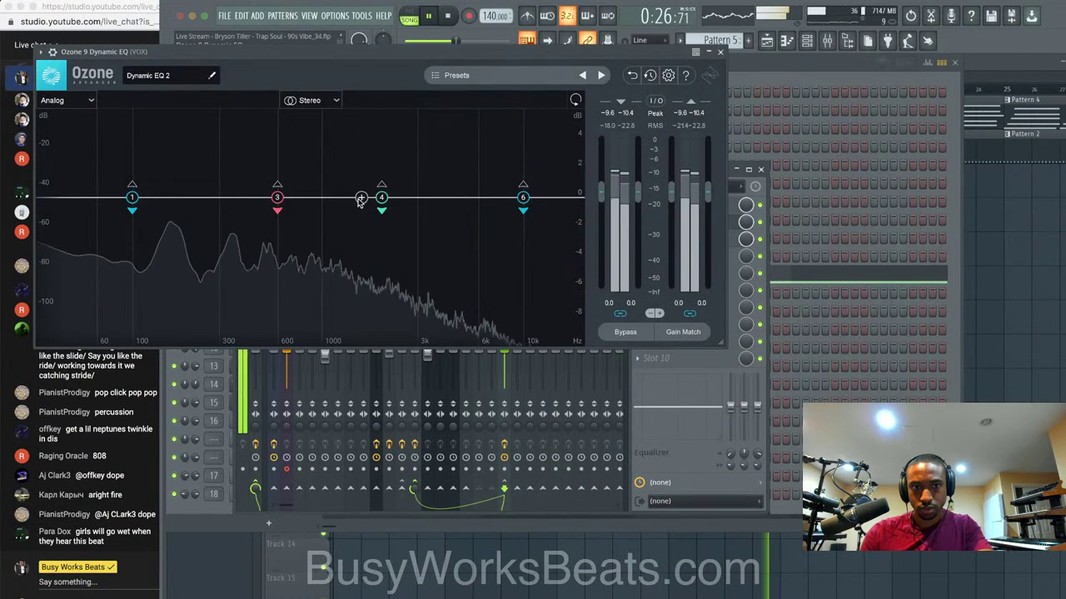
Cut with nodes near 149 Hz and 311 Hz, lowering the 311 Hz threshold to about -34 dB.
left_click_drag(279, 197, 250, 232)
key("space")
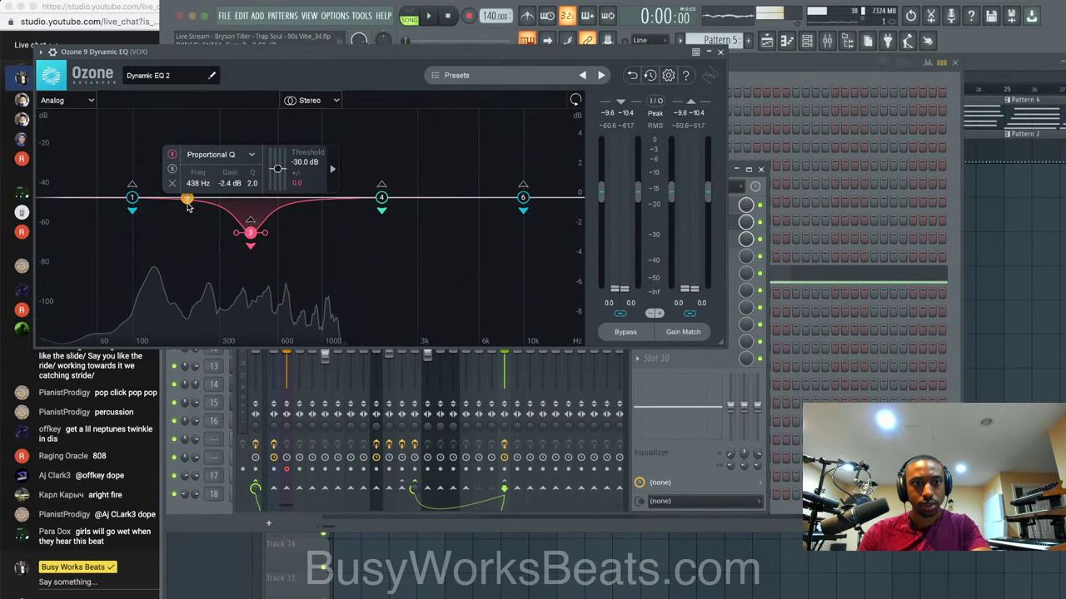
left_click_drag(188, 198, 163, 241)
key("space")
left_click_drag(250, 232, 222, 241)
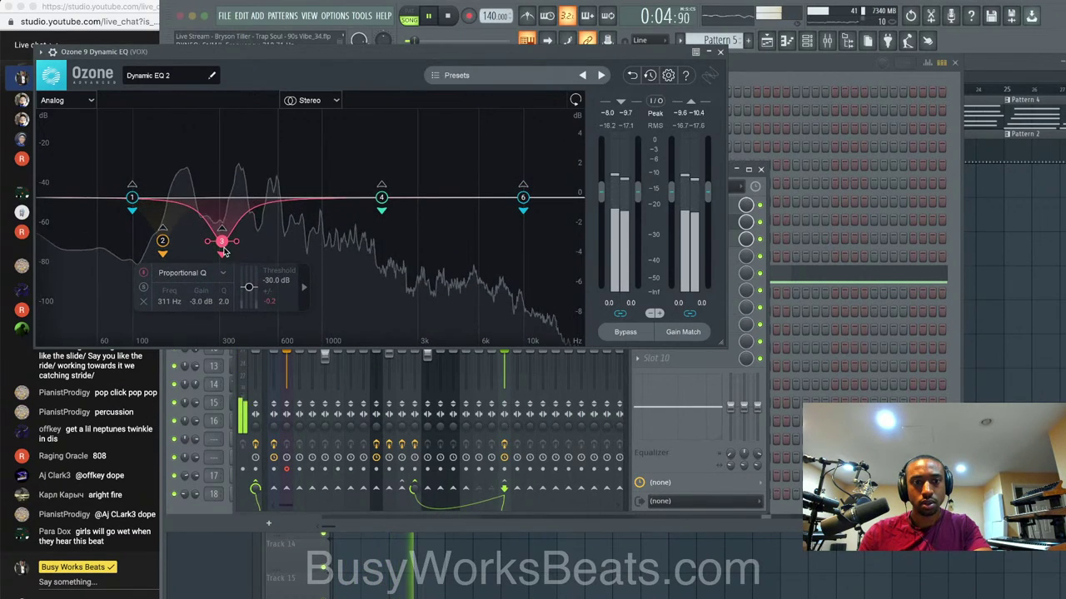
left_click_drag(249, 288, 249, 290)
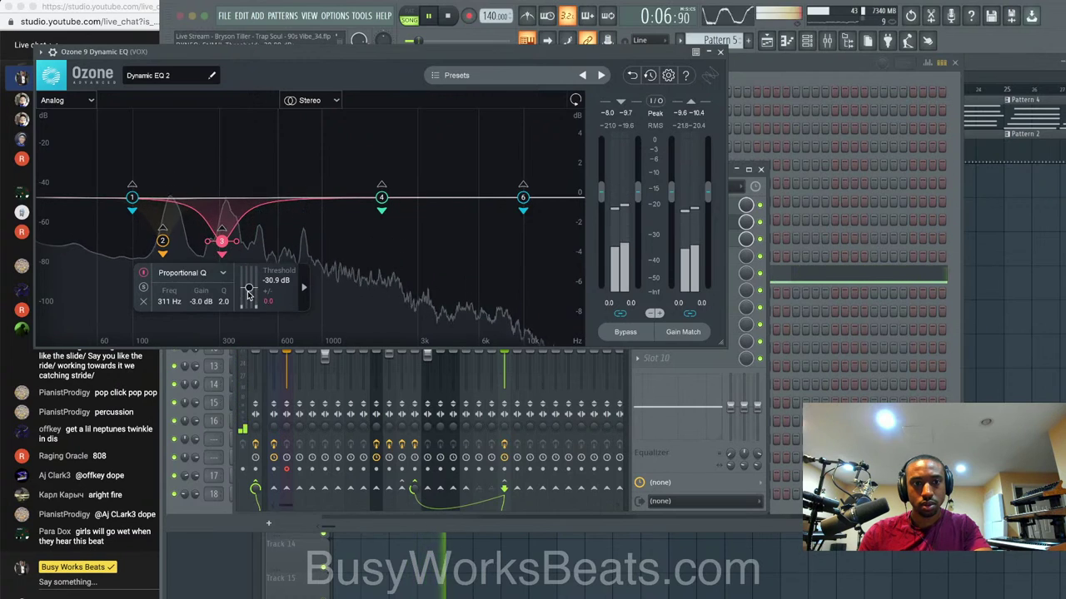
left_click_drag(162, 241, 221, 245)
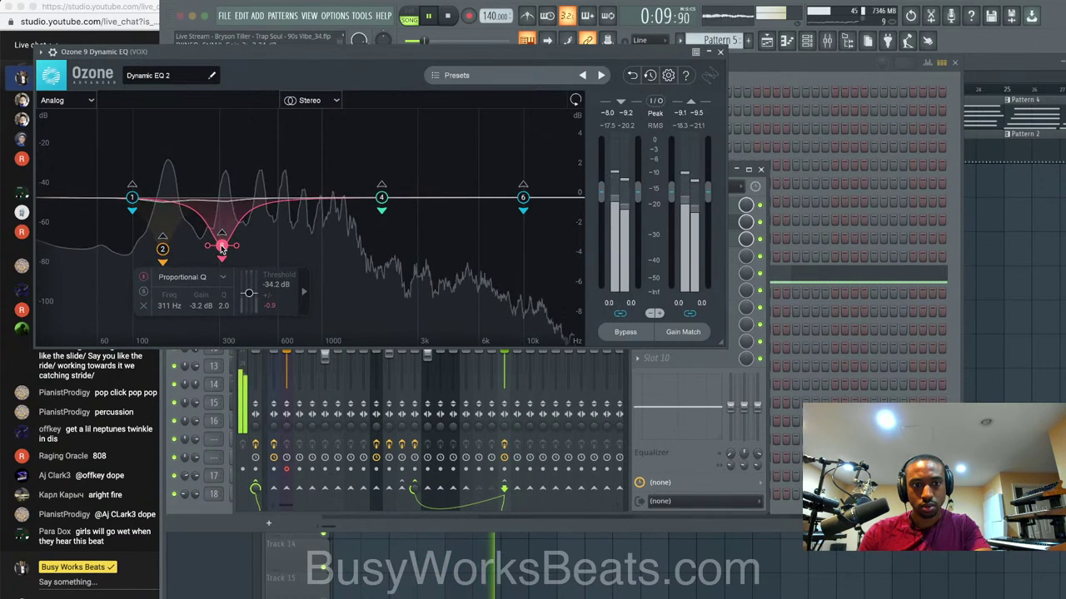
left_click(720, 52)
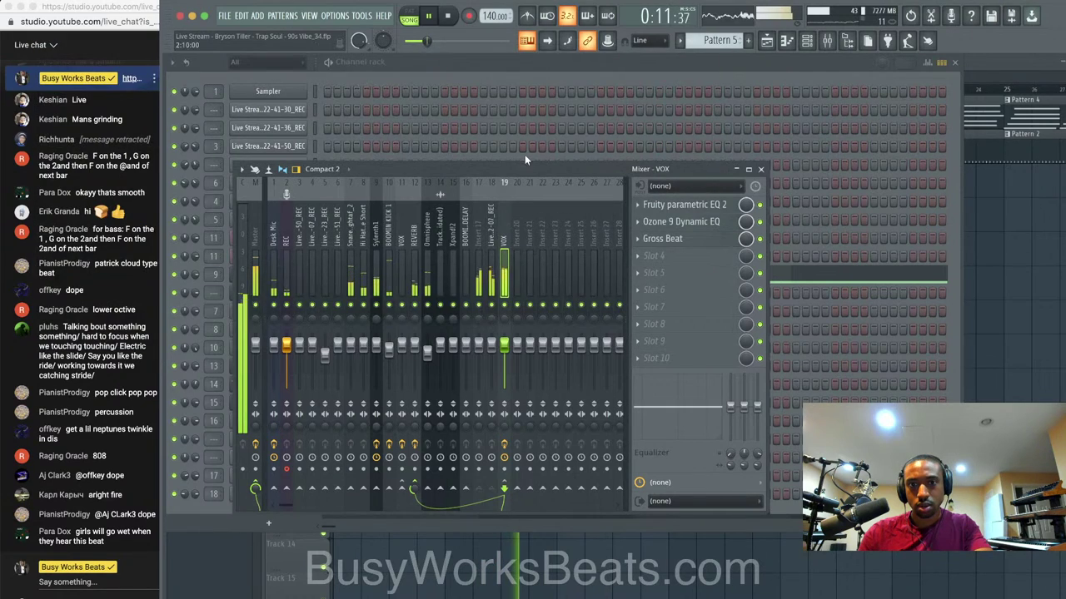
Save the project and open the mixer.
right_click(1037, 386)
key("super+s")
scroll(899, 281, "down", 2)
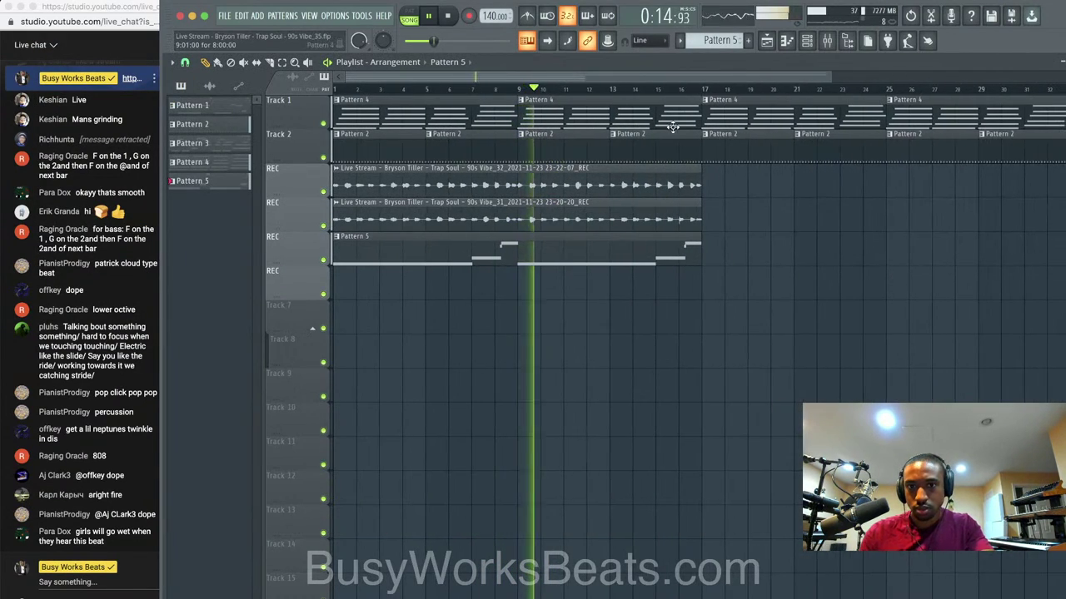
key("F9")
key("space")
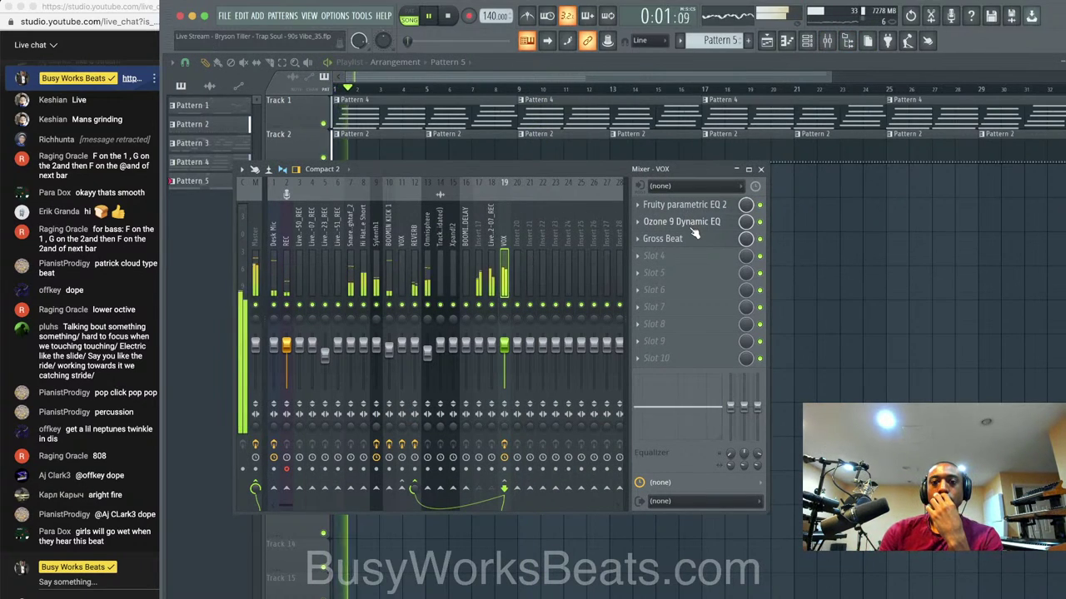
key("space")
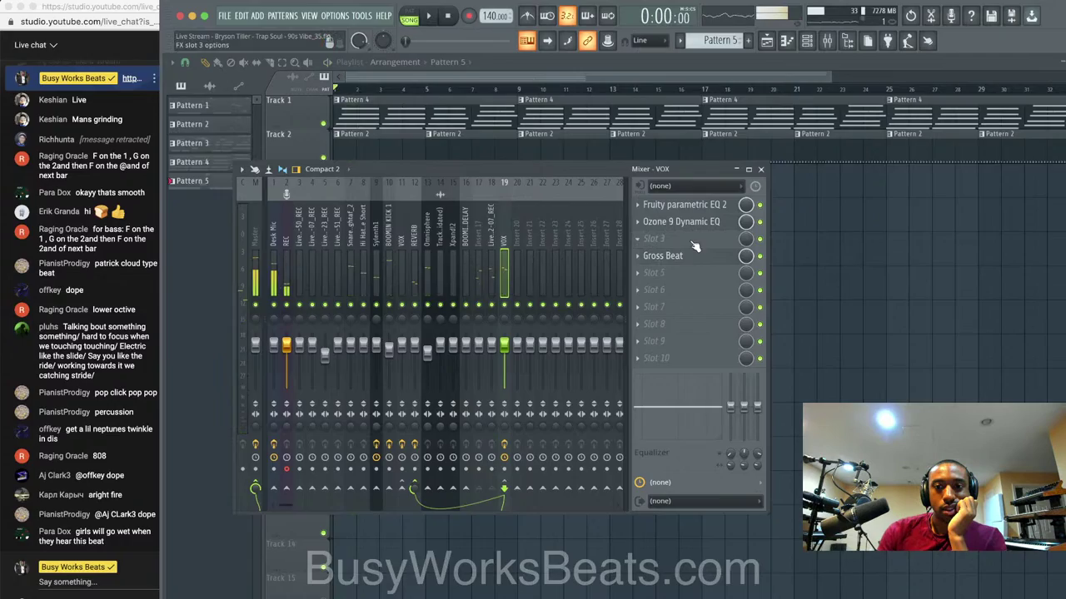
Insert a second Ozone 9 Dynamic EQ on VOX and set it to Mid/Side processing.
left_click(694, 247)
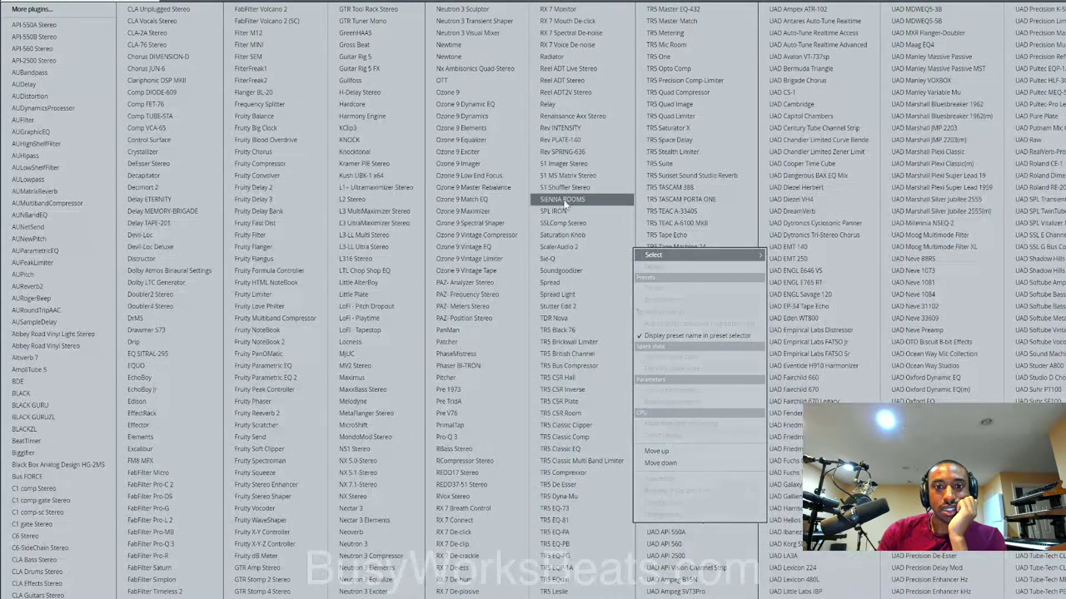
left_click(510, 107)
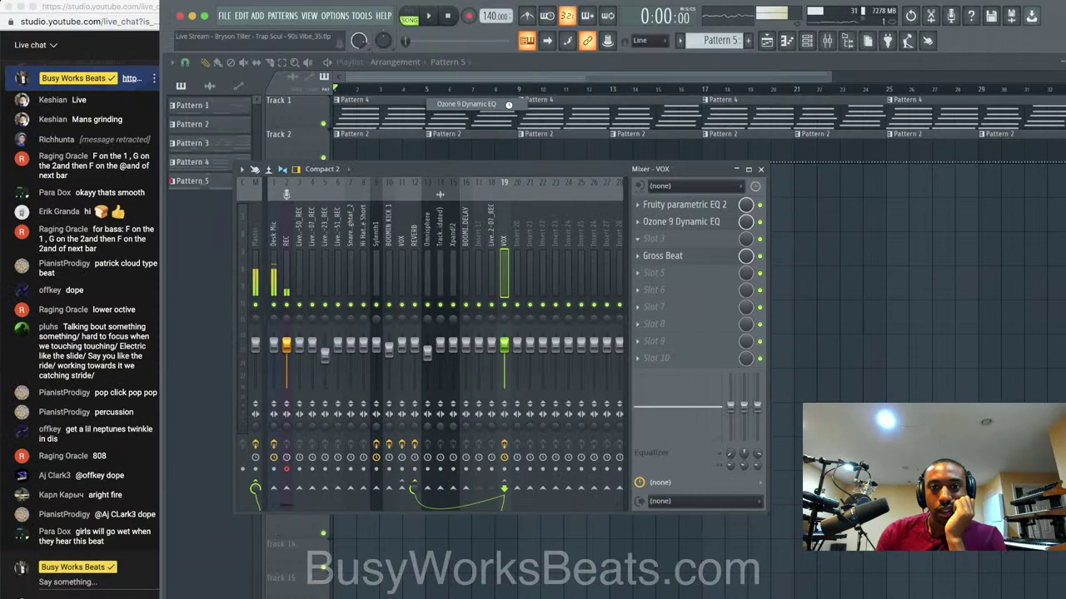
left_click(331, 116)
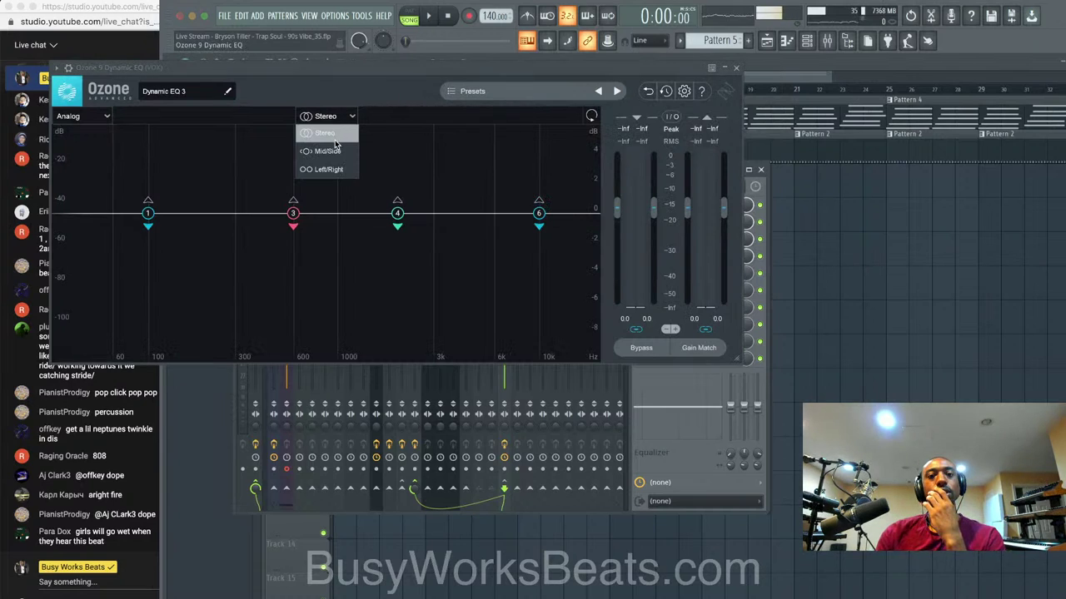
left_click(332, 151)
key("space")
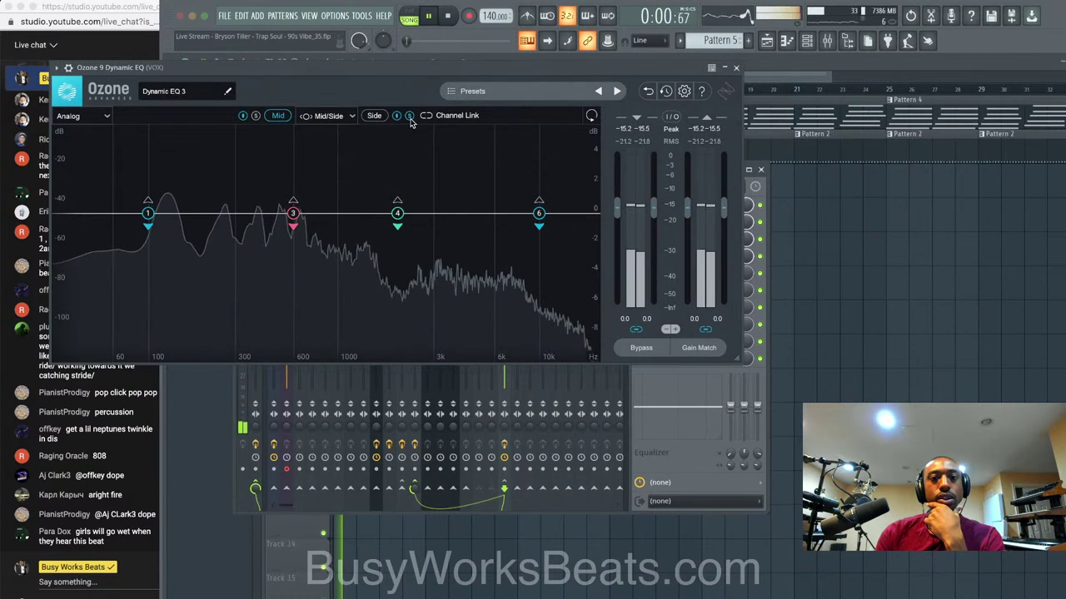
left_click(374, 115)
Pull node 3 down to cut around 241–252 Hz on both the Side and Mid channels.
left_click_drag(292, 213, 223, 283)
scroll(223, 238, "down", 5)
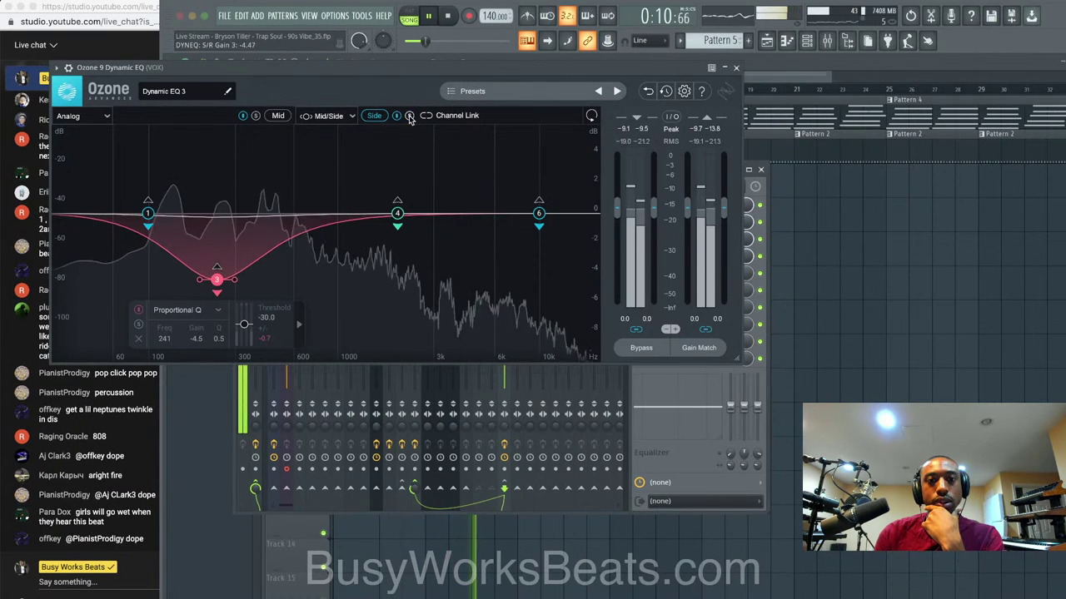
left_click(274, 117)
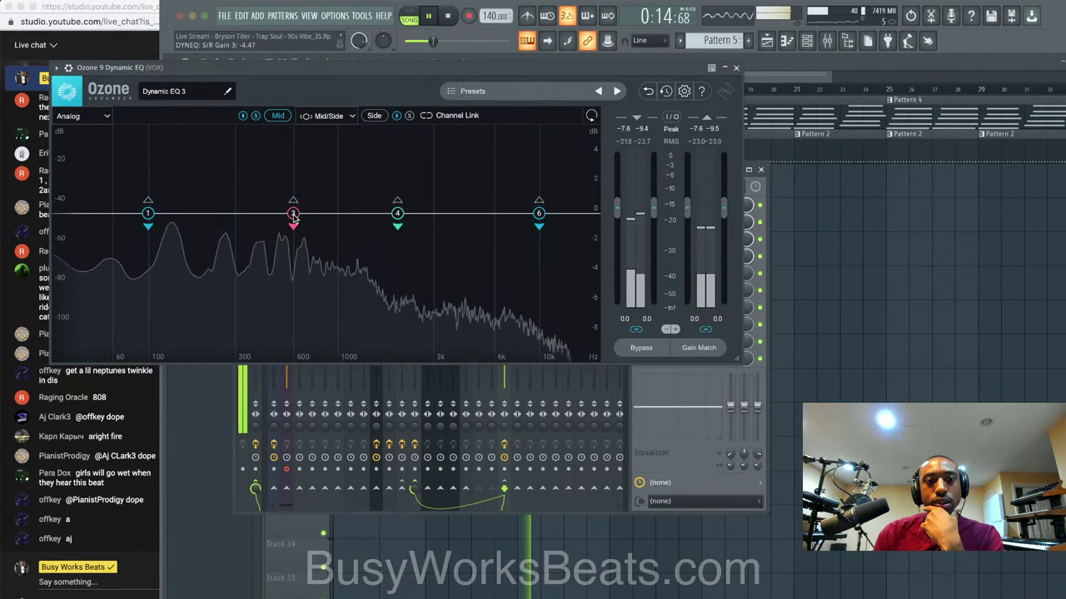
left_click_drag(293, 214, 220, 311)
scroll(238, 241, "down", 5)
left_click(374, 116)
scroll(216, 280, "down", 2)
left_click(278, 115)
scroll(220, 298, "down", 1)
scroll(219, 311, "down", 1)
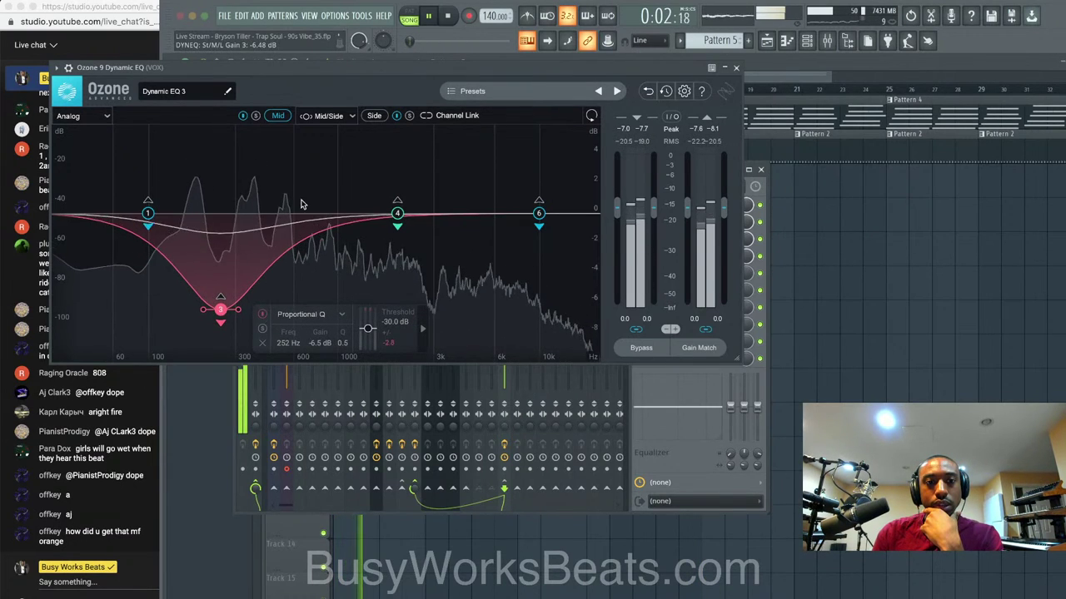
left_click(736, 68)
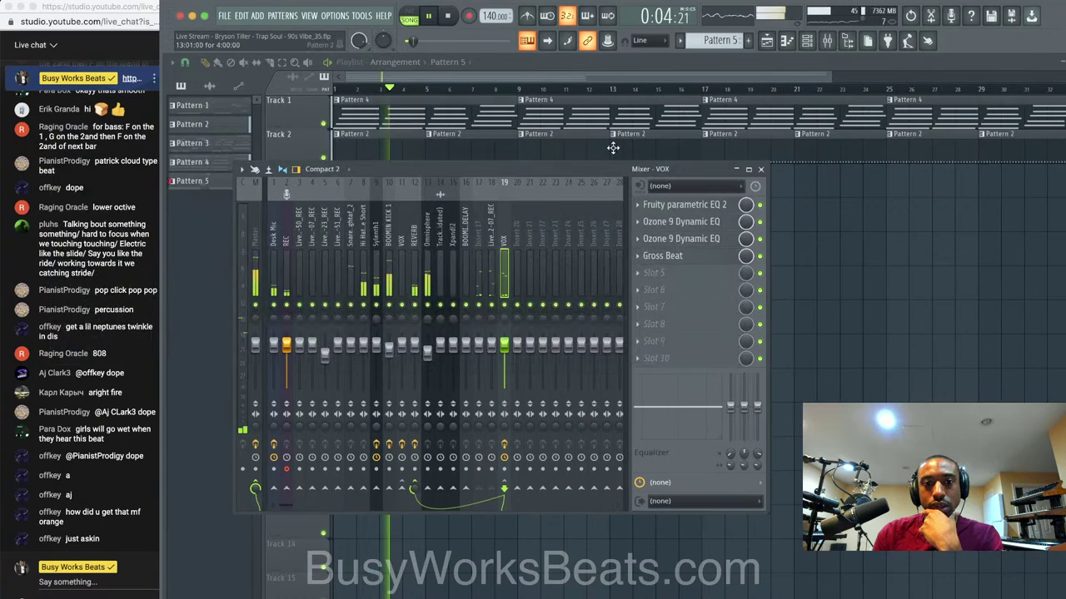
Close the mixer and save the project as version 37.
left_click(825, 353)
key("super+s")
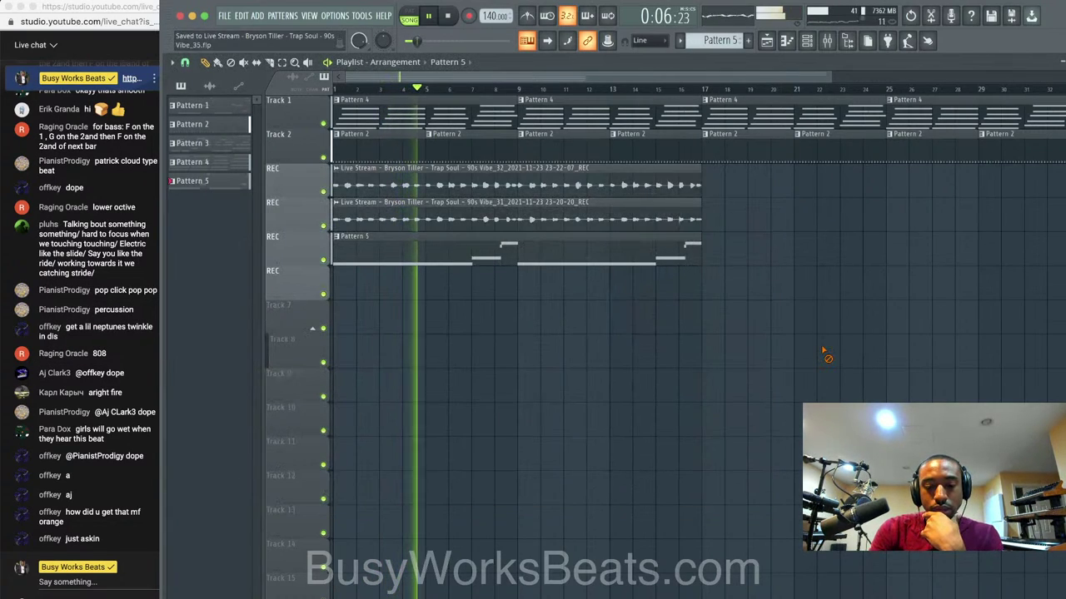
key("space")
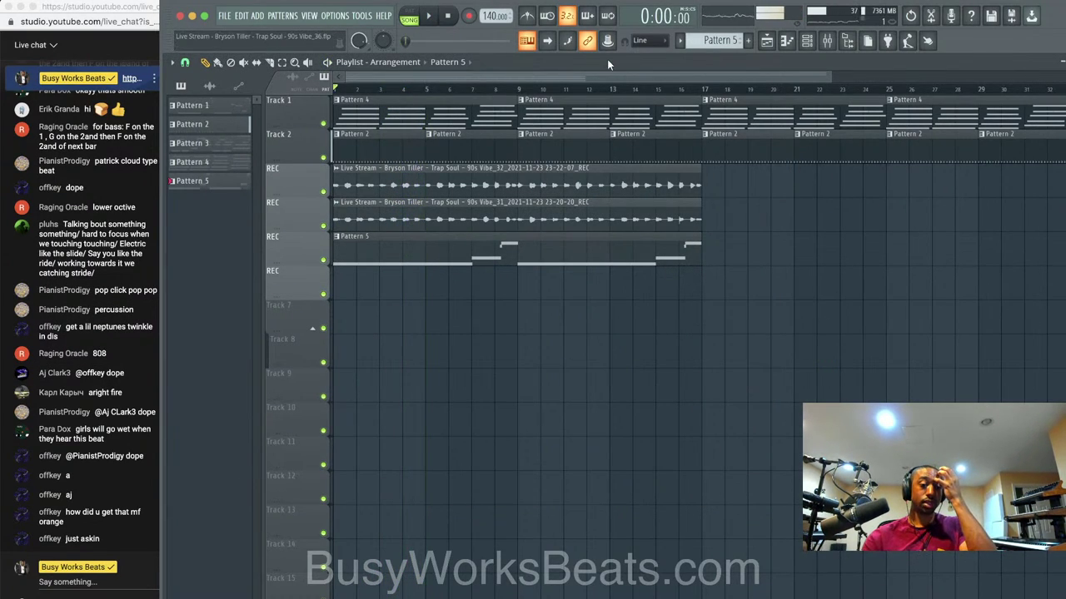
key("space")
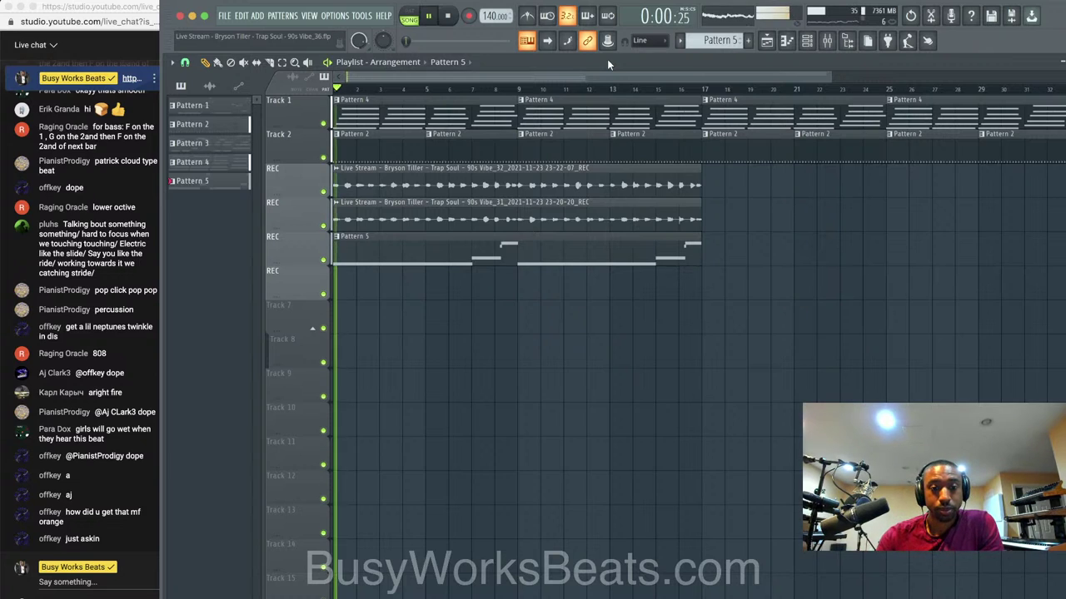
Inspect the Hi Hat channel's volume envelope and its mixer track, then close its settings.
left_click(526, 40)
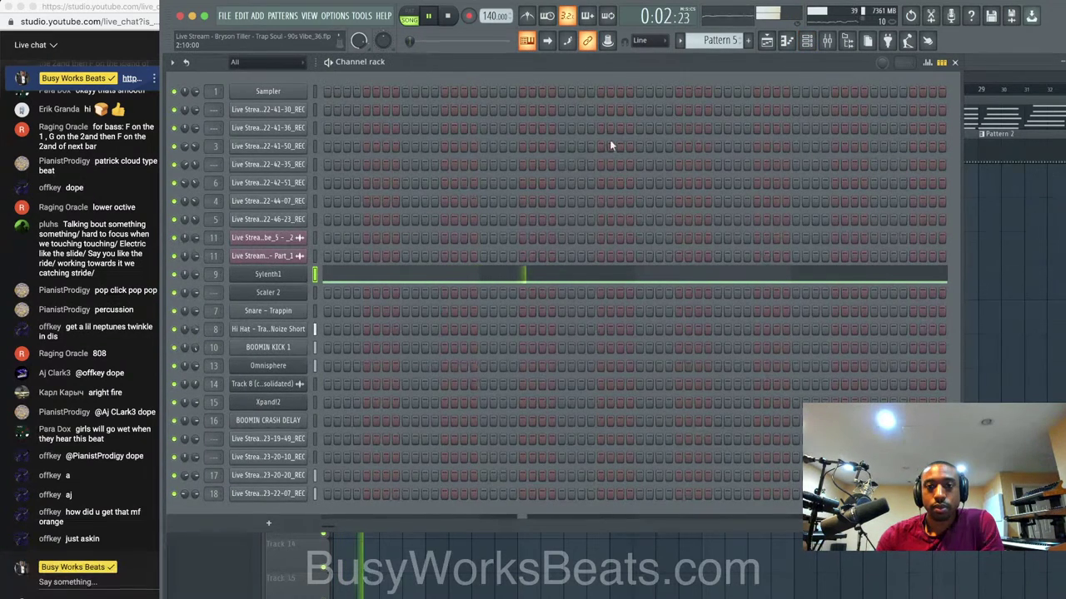
right_click(291, 333)
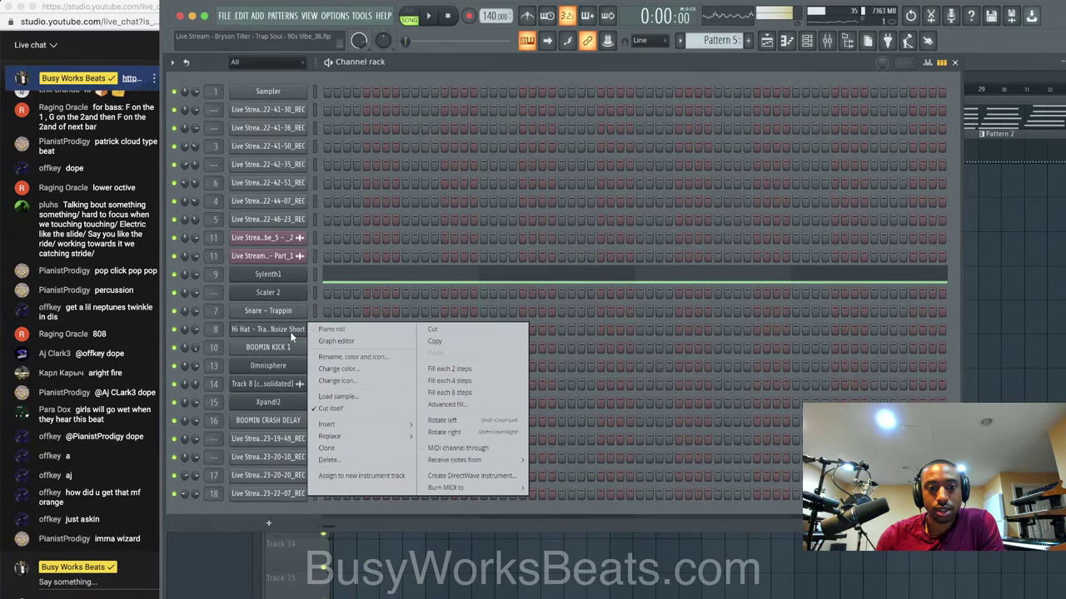
left_click(289, 332)
left_click(290, 331)
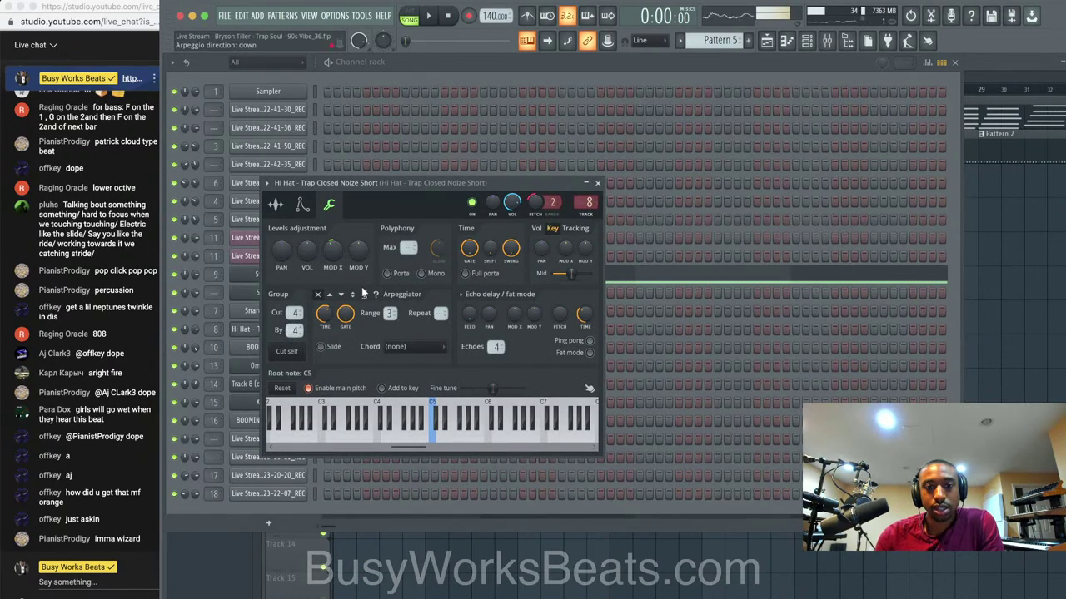
left_click(308, 211)
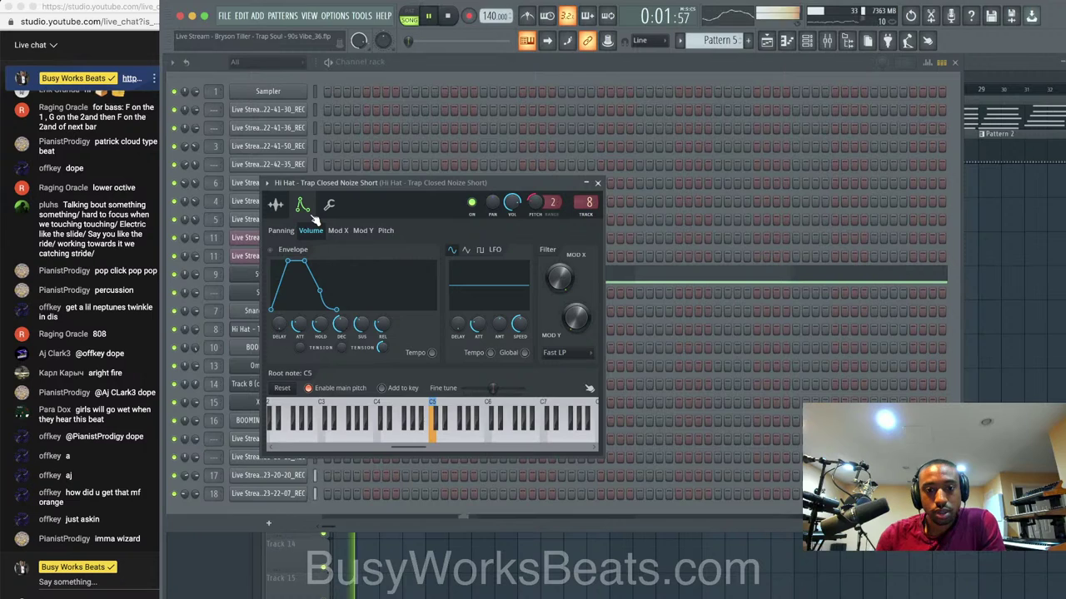
left_click(829, 42)
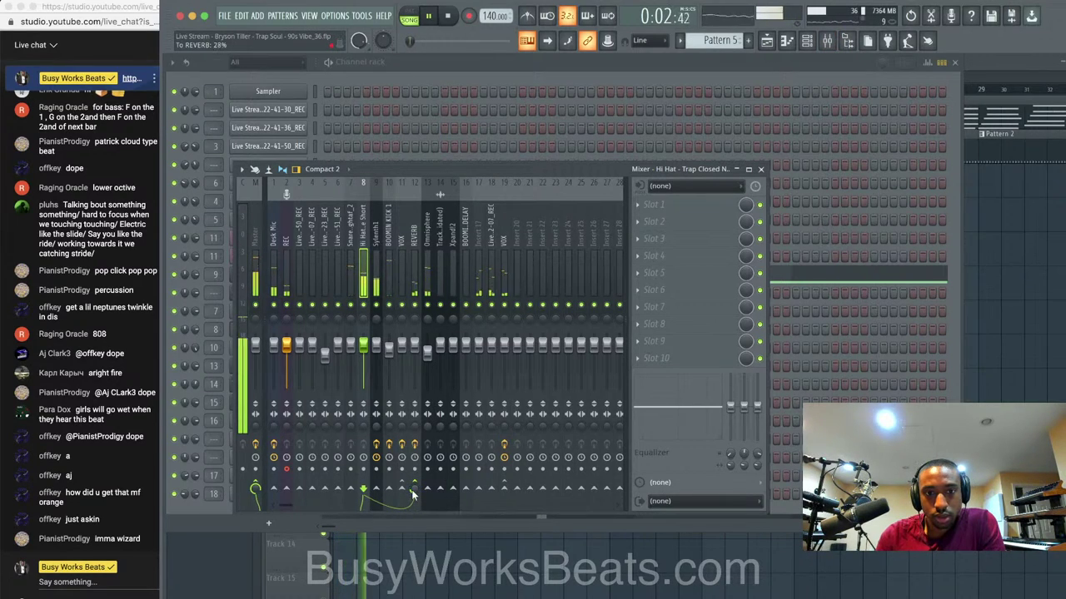
left_click(760, 169)
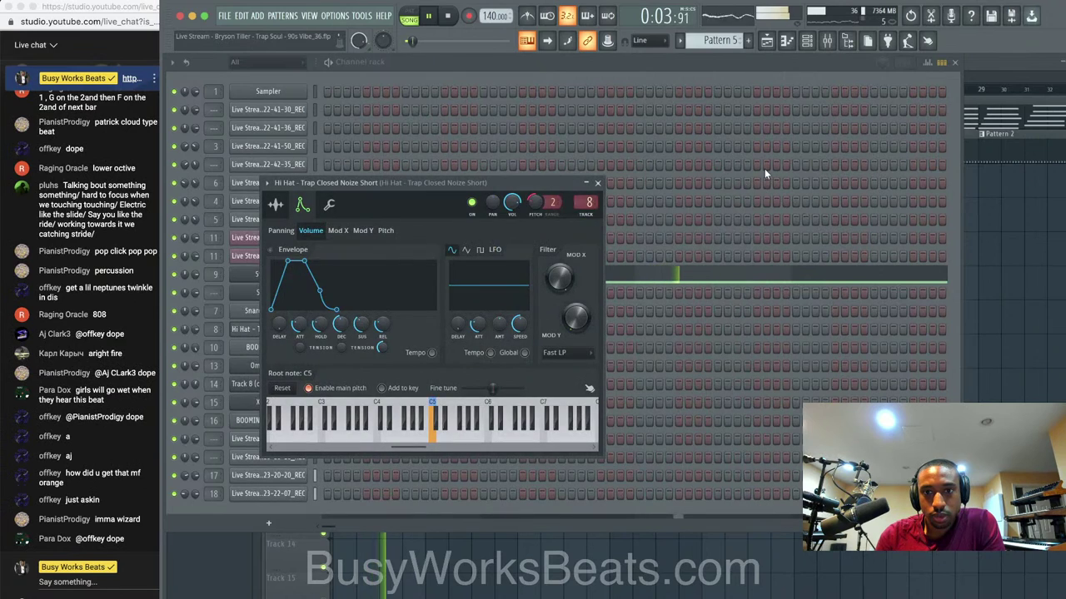
left_click(605, 183)
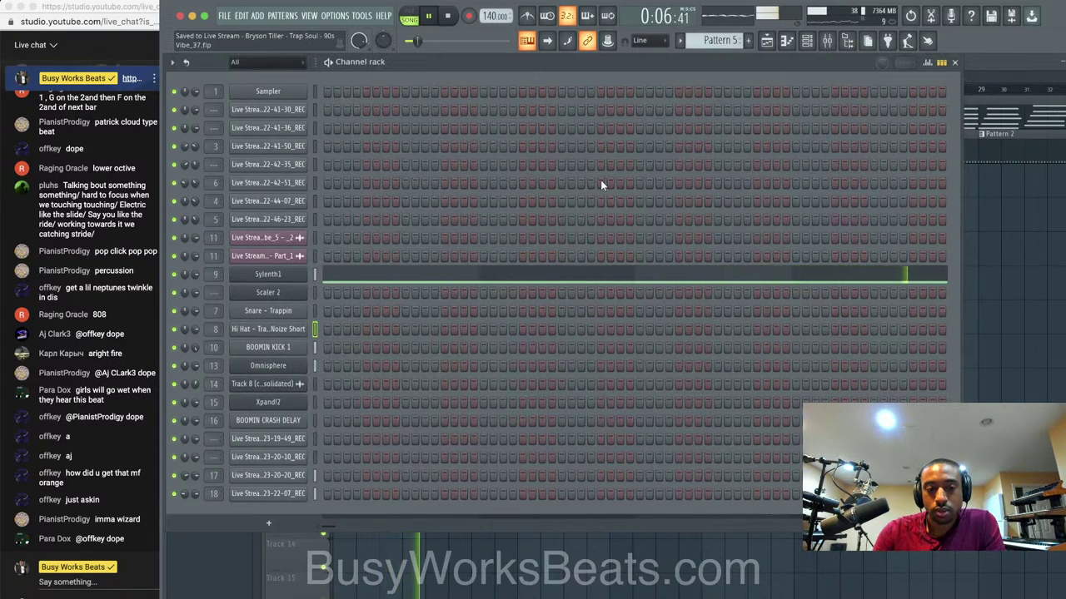
Drag Band 1's compressor threshold in Sylenth1's Ozone 9 Dynamics down to about -32.3 dB.
left_click(827, 41)
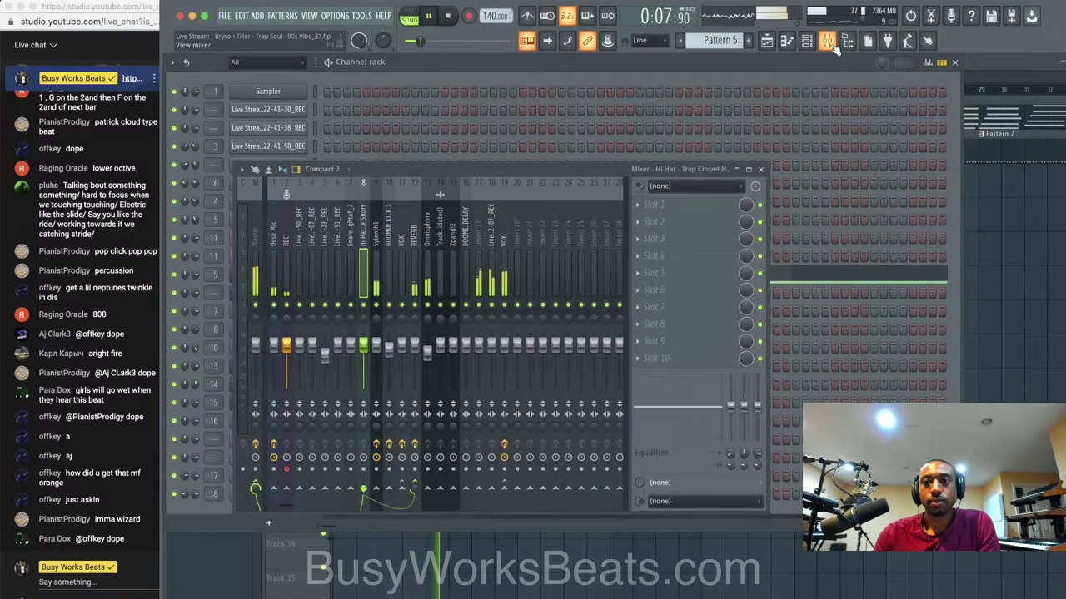
left_click(376, 237)
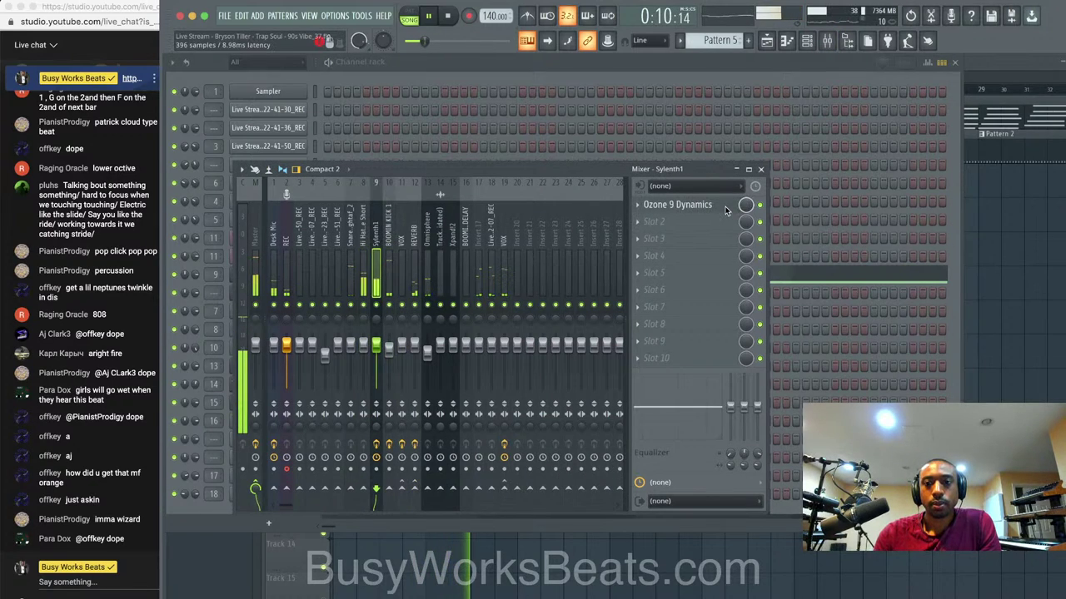
left_click(723, 207)
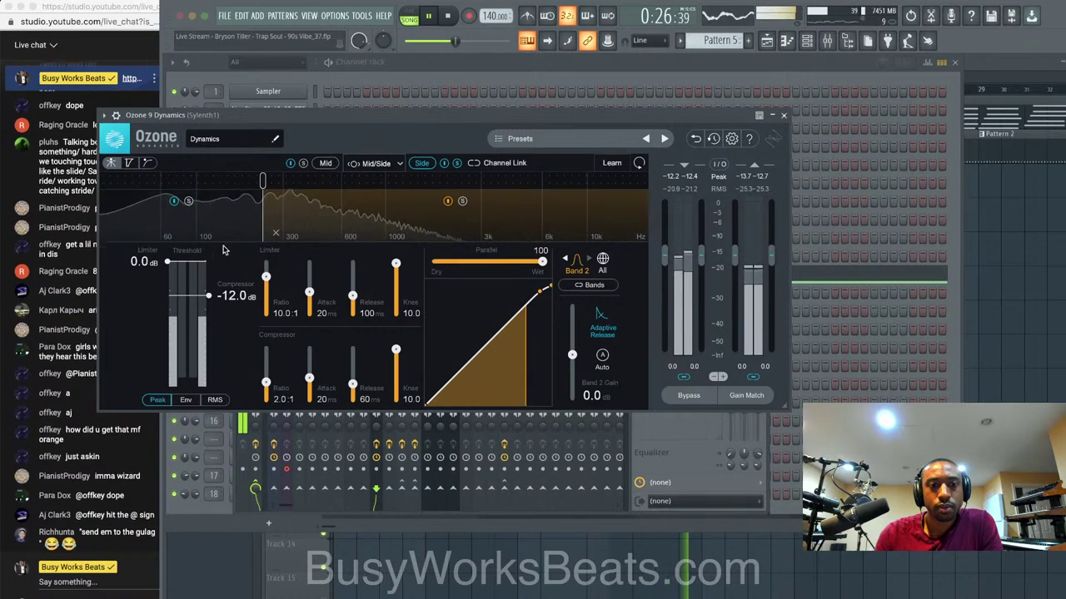
left_click(603, 260)
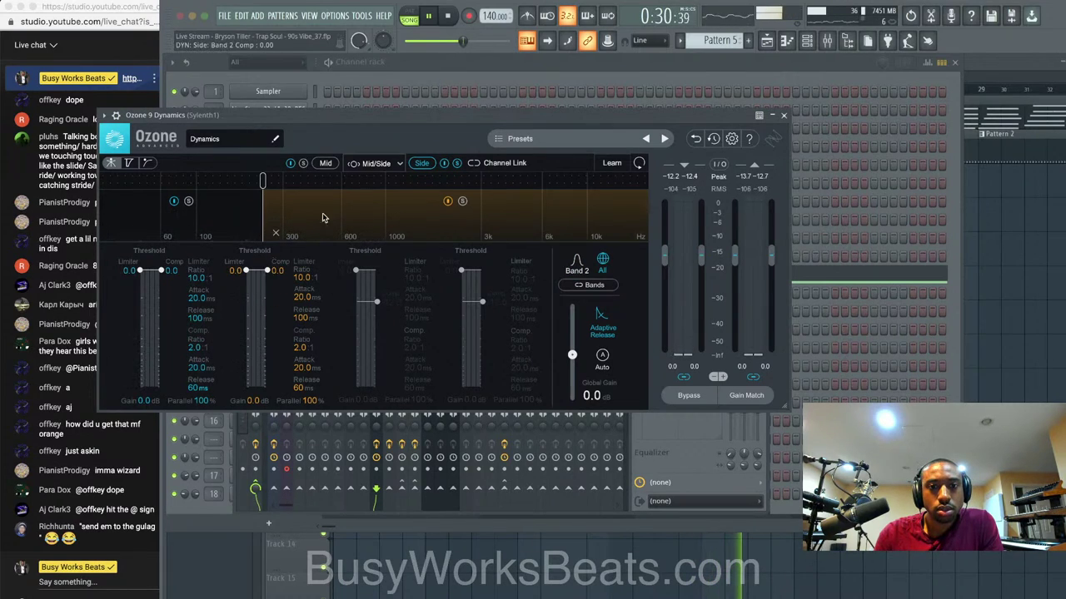
left_click_drag(174, 274, 174, 293)
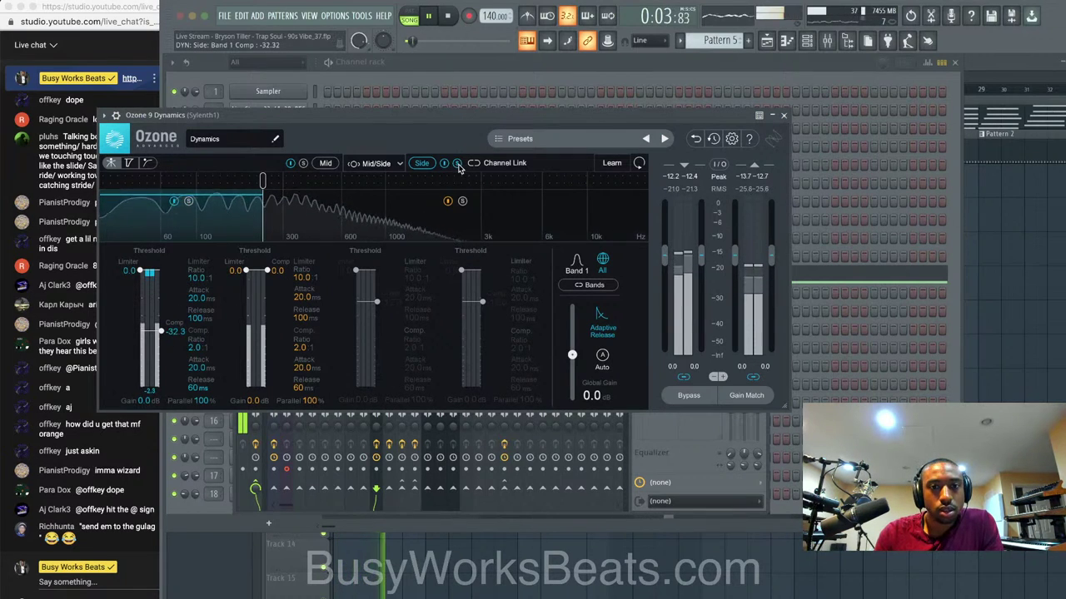
left_click(785, 116)
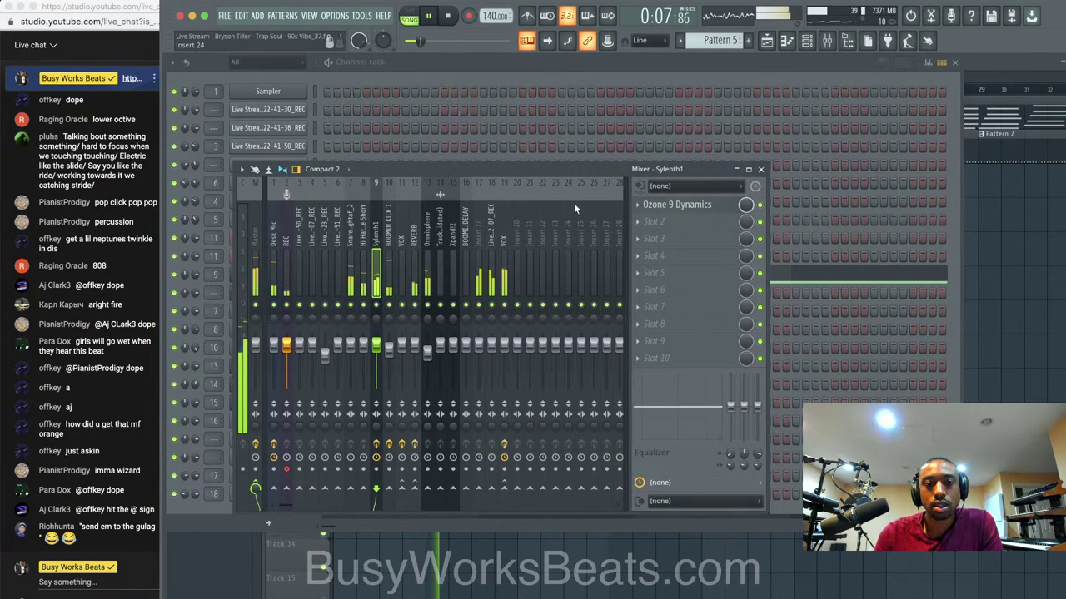
left_click(760, 170)
Save the project as a new numbered version, Vibe_38.
right_click(1006, 270)
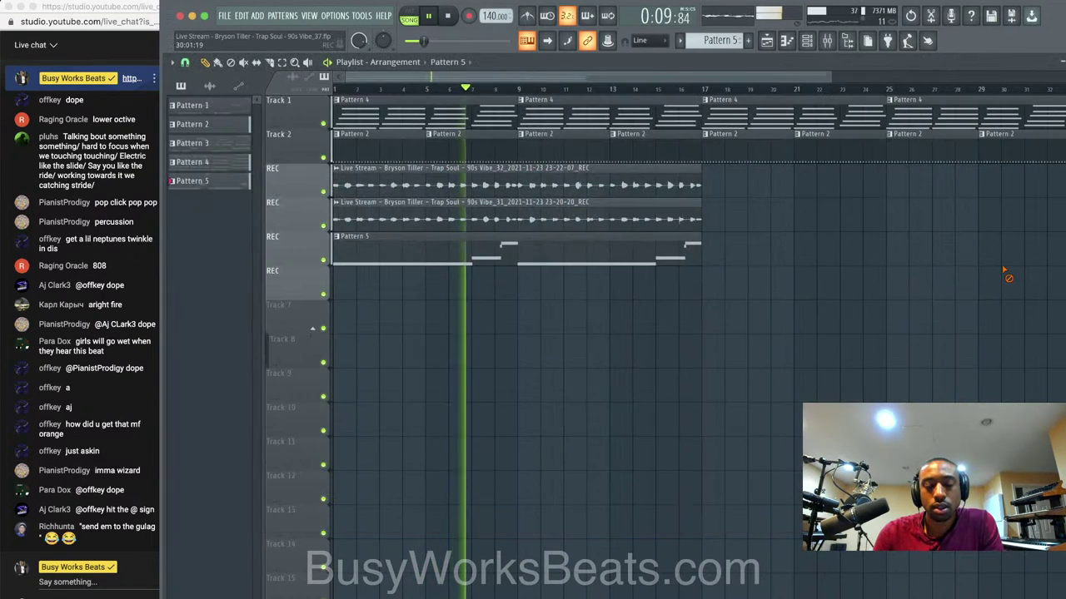
key("super+n")
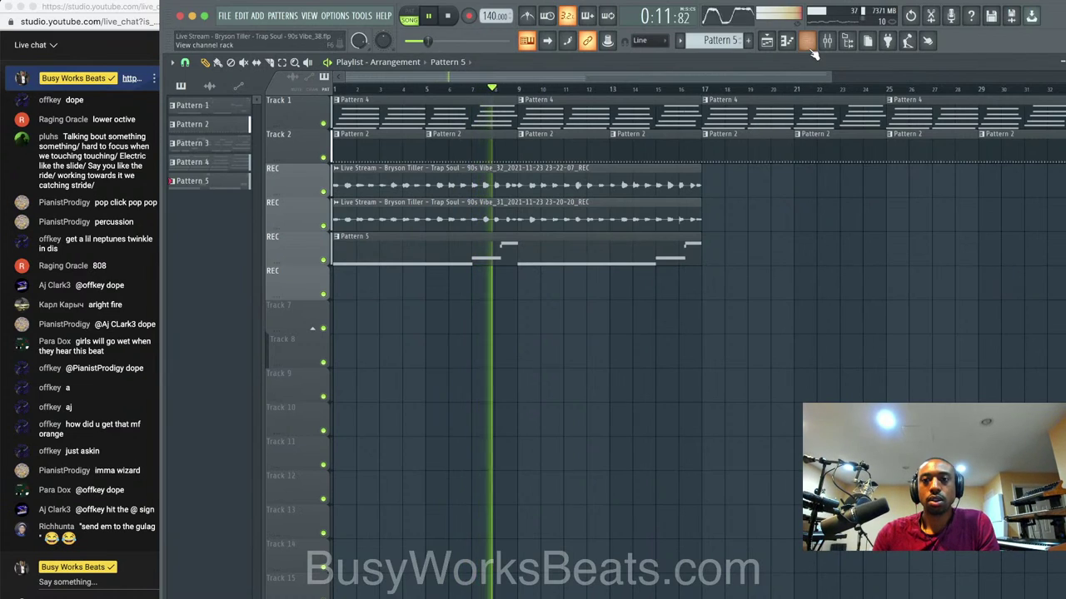
left_click(808, 42)
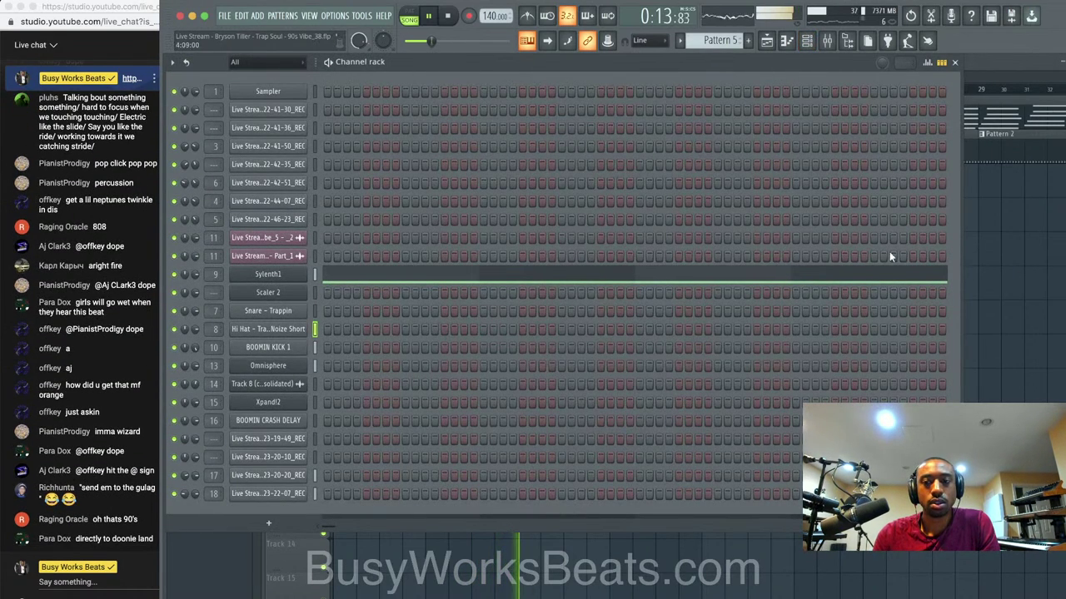
left_click(987, 278)
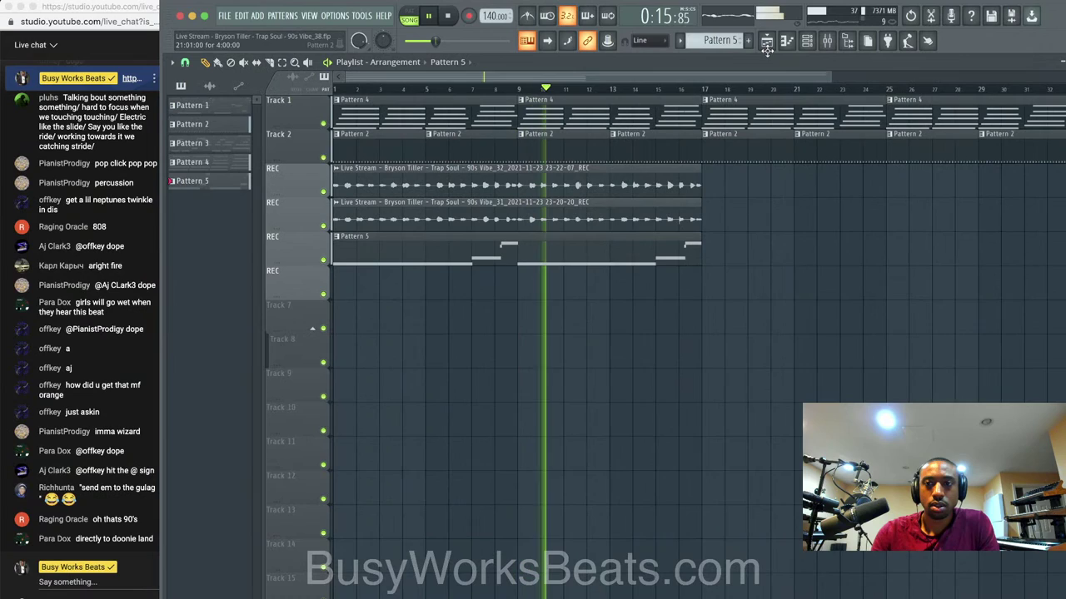
left_click(806, 41)
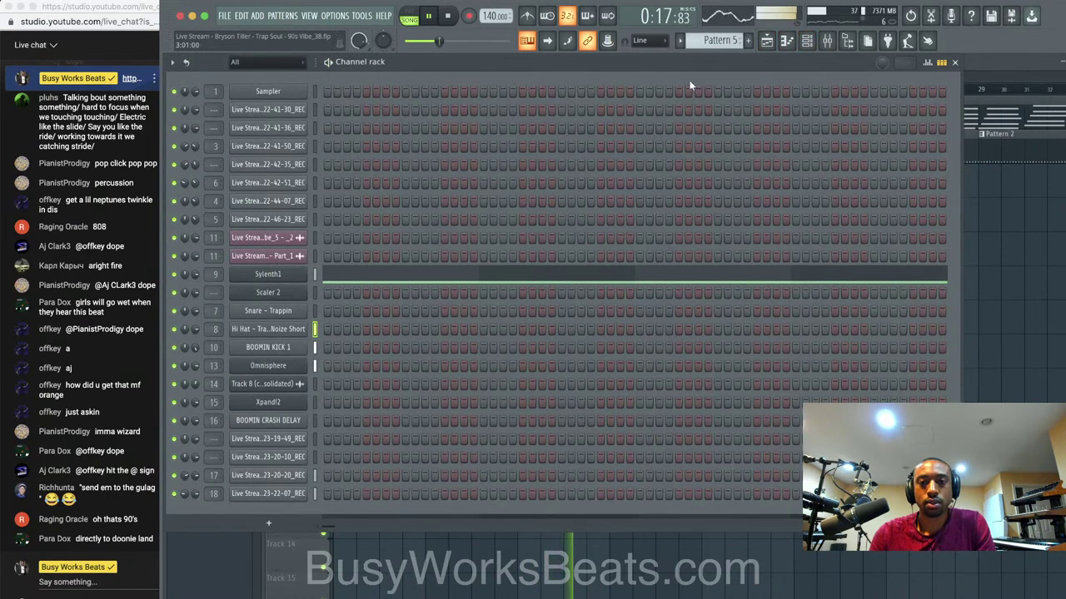
left_click(827, 43)
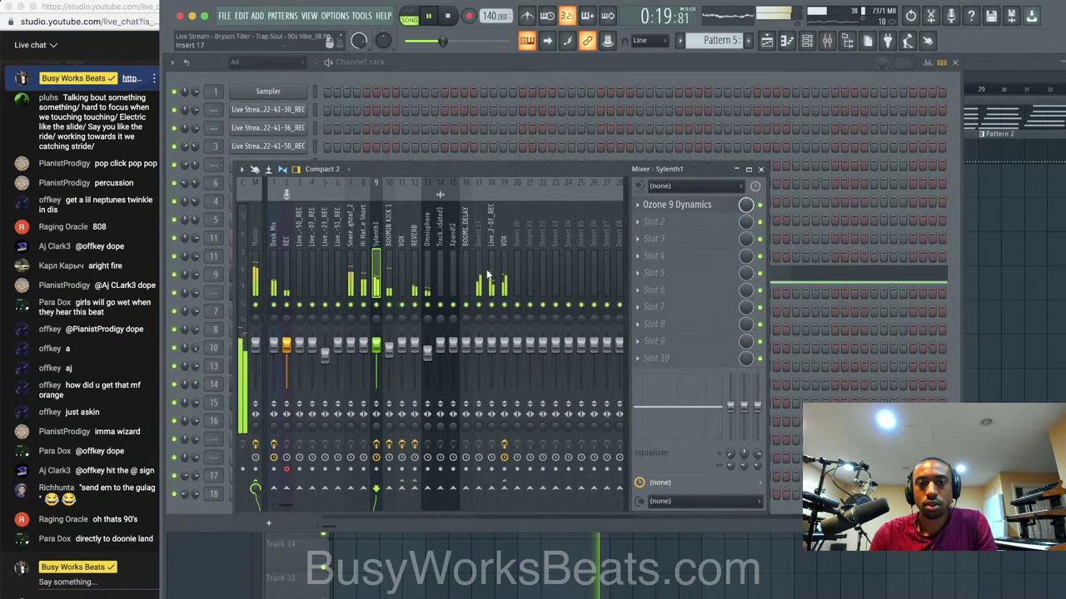
Zoom into the arrangement start, select both recorded REC vocal clips and play them back.
left_click(1026, 232)
key("space")
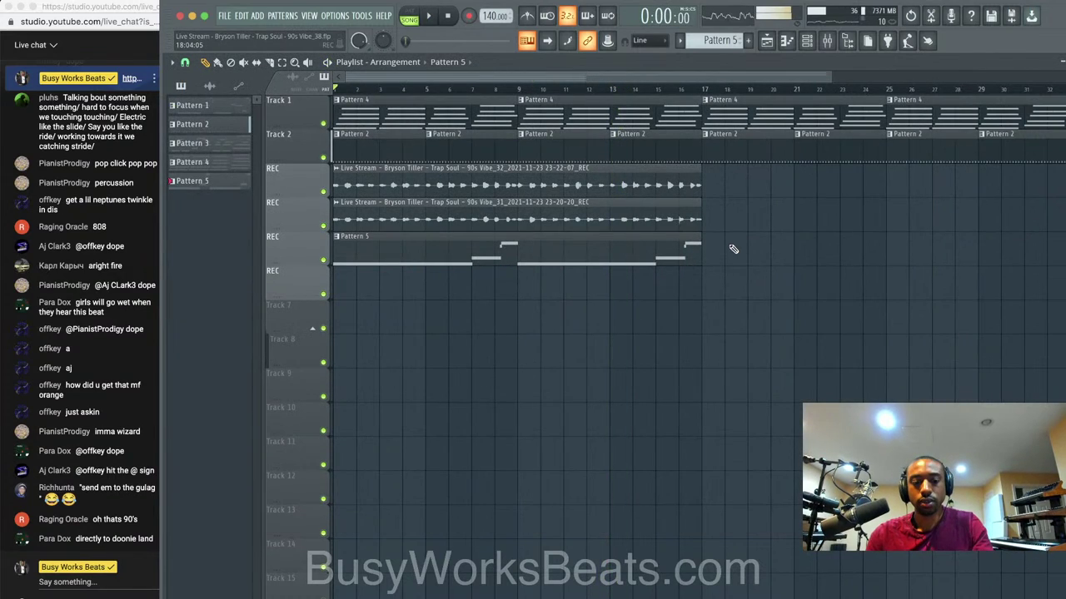
key("Page_Up")
key("Page_Up")
key("Page_Up")
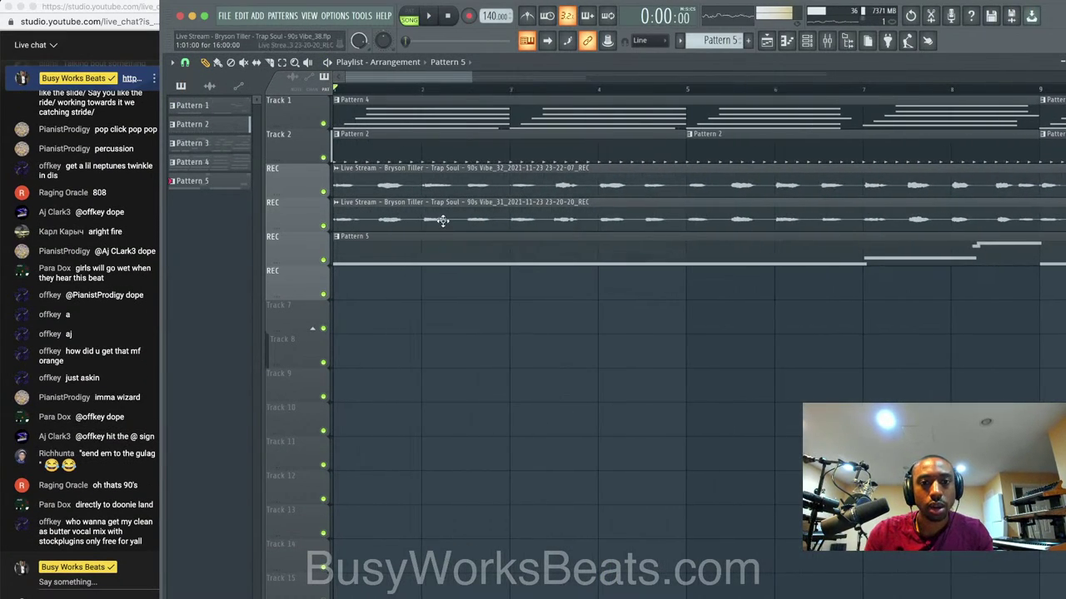
left_click_drag(443, 221, 449, 179)
key("Page_Up")
key("Page_Up")
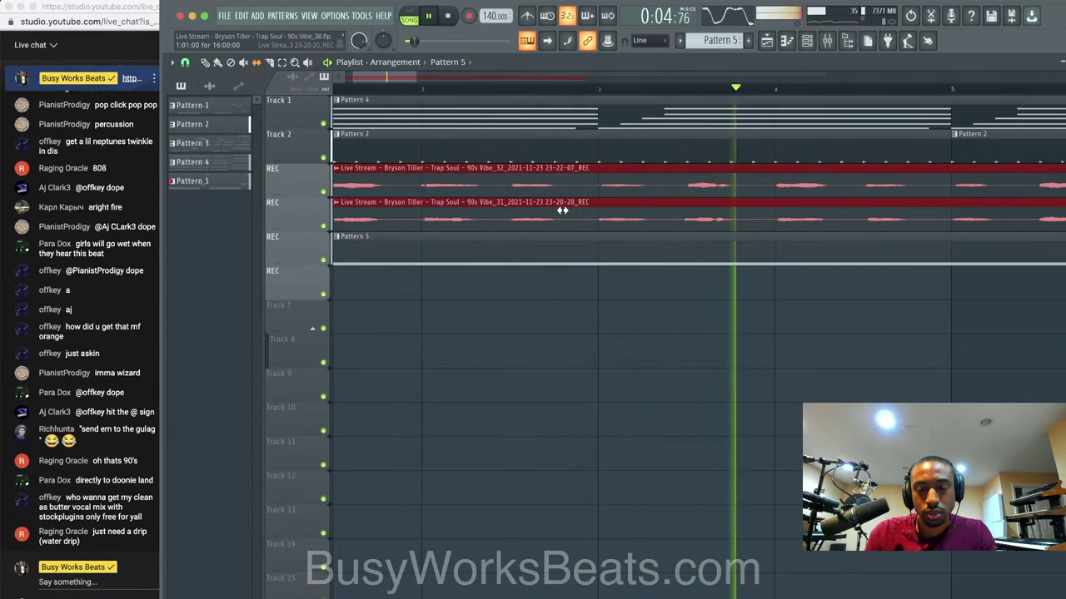
key("super+s")
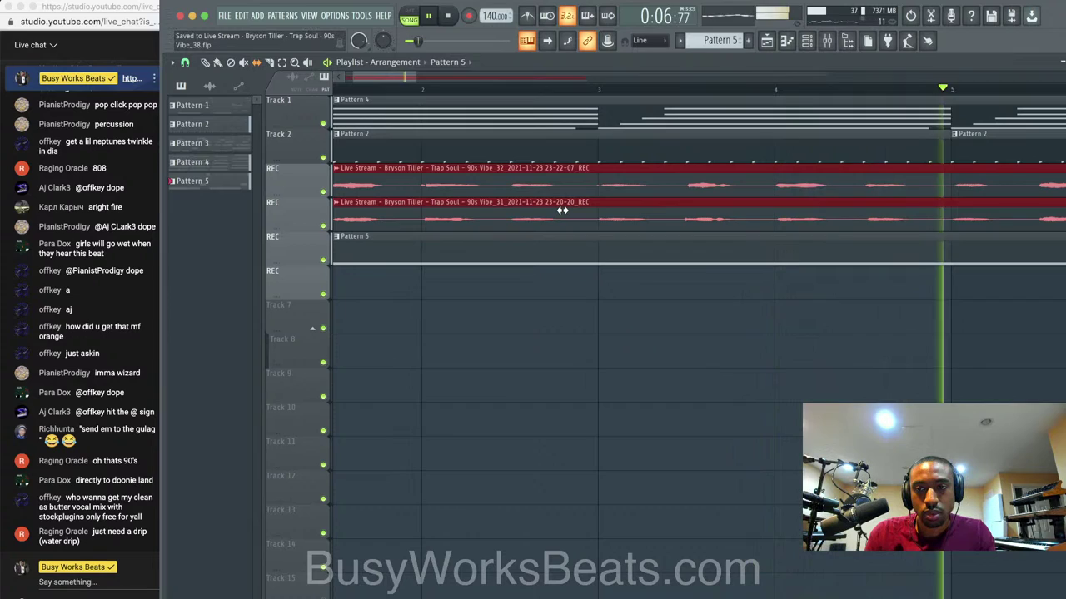
scroll(566, 208, "down", 2)
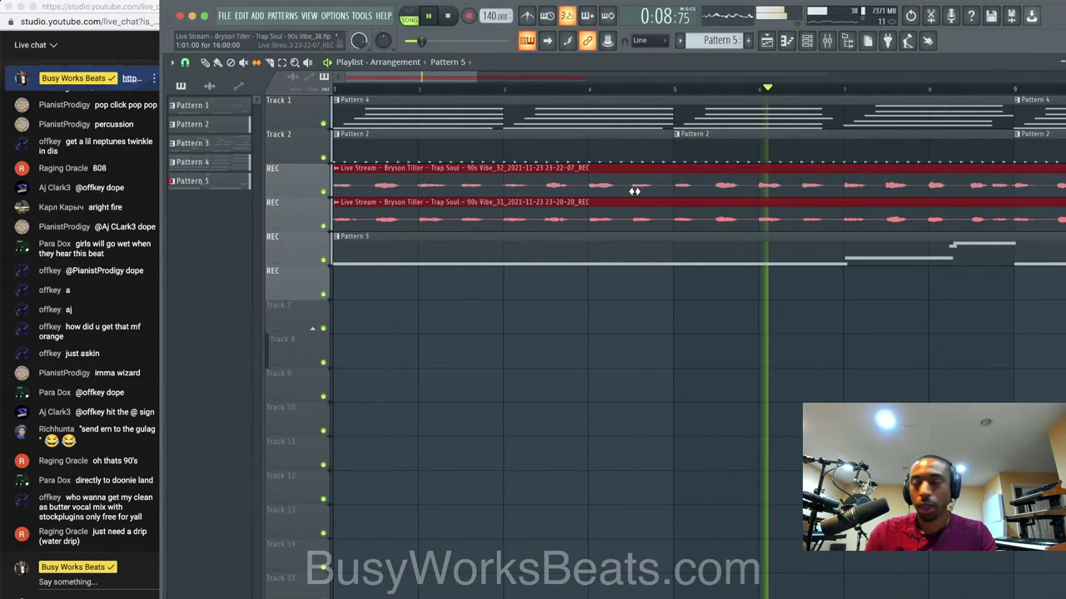
key("space")
left_click(827, 42)
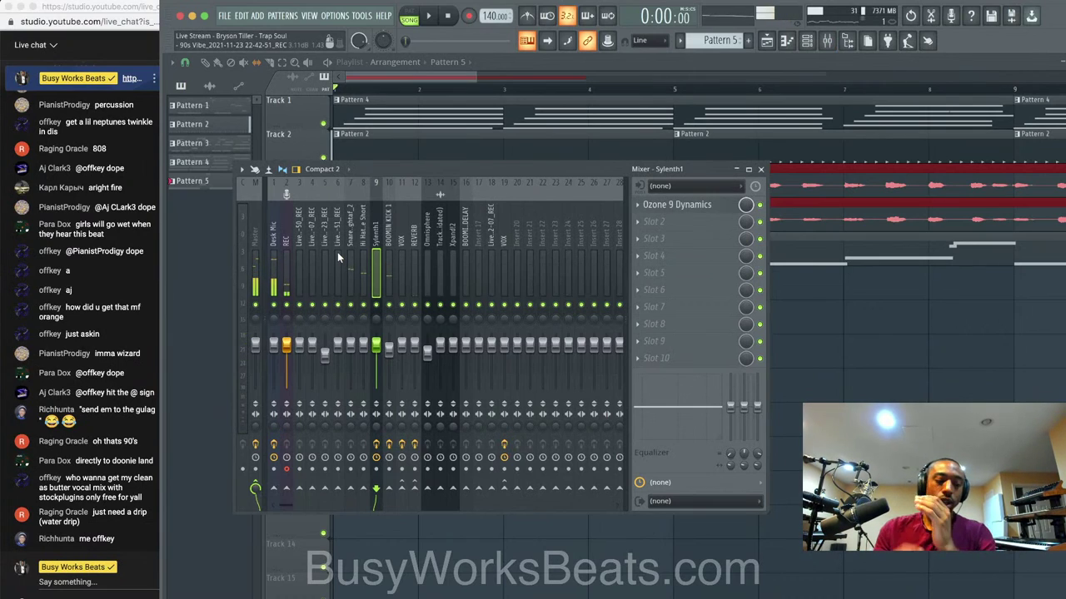
Arm the Desk Mic channel and record an audio pass into the arrangement.
left_click(279, 245)
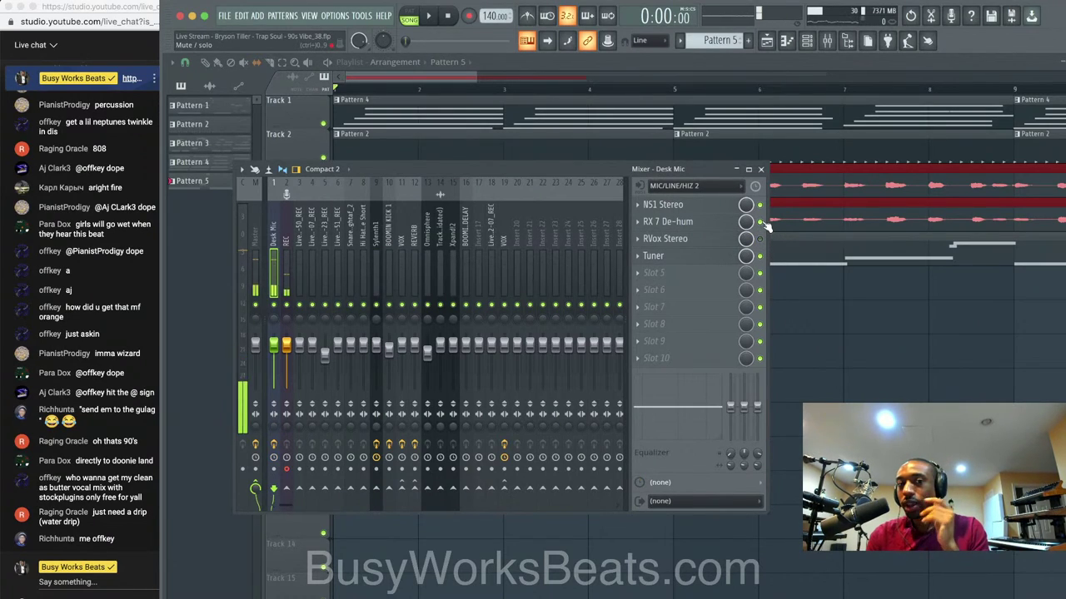
left_click(287, 466)
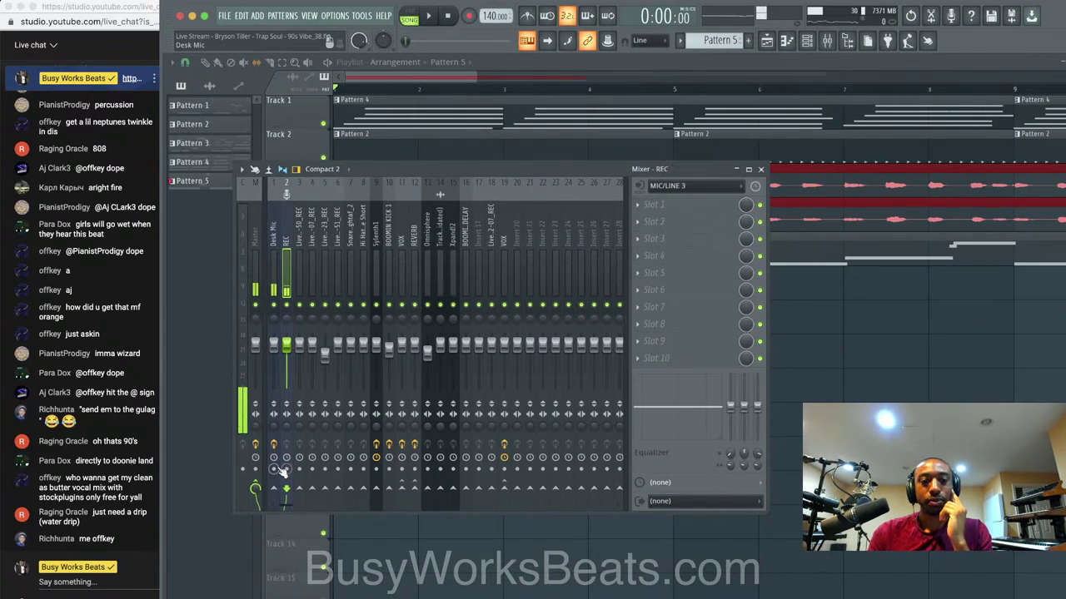
left_click(275, 280)
left_click(273, 469)
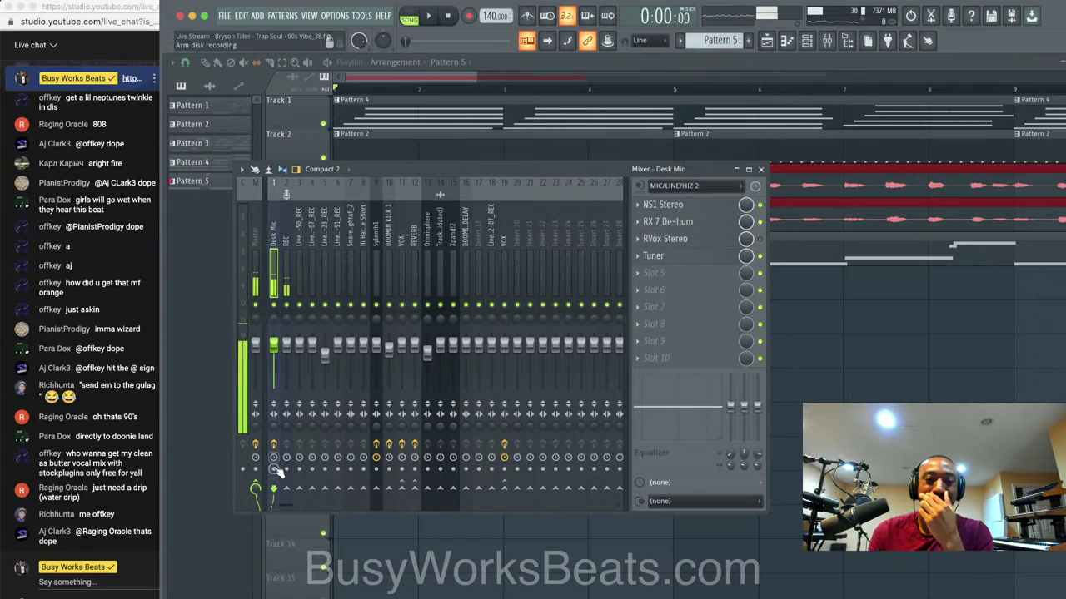
left_click(469, 16)
left_click(565, 359)
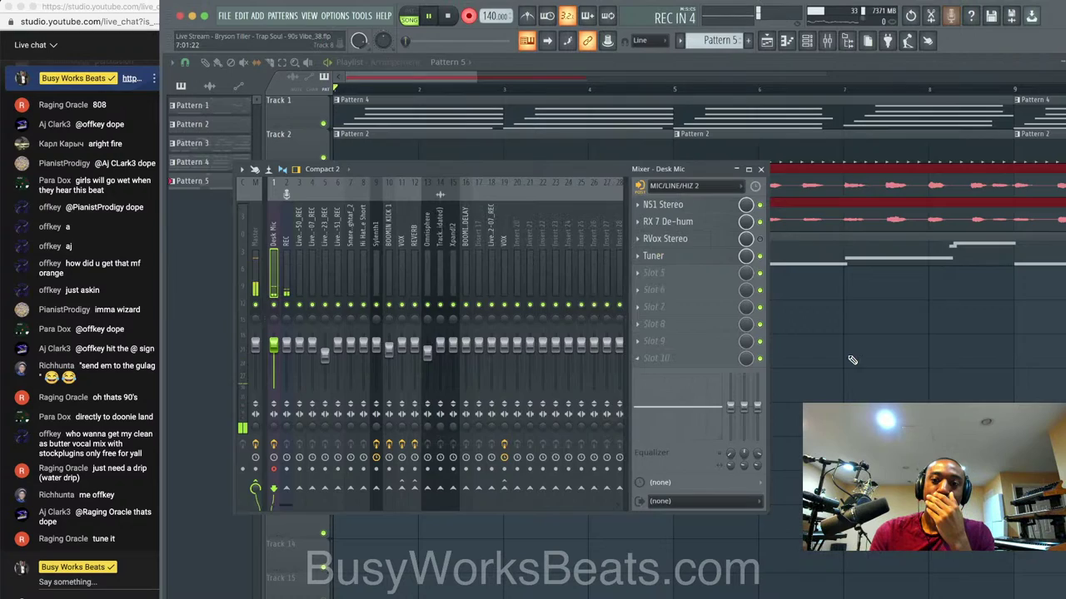
left_click(851, 363)
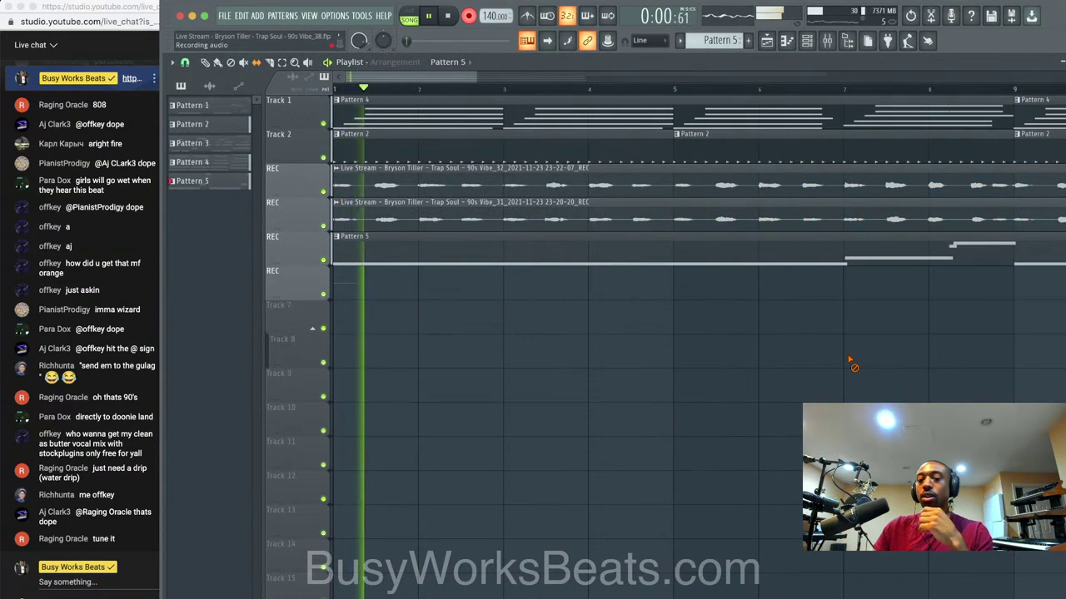
key("space")
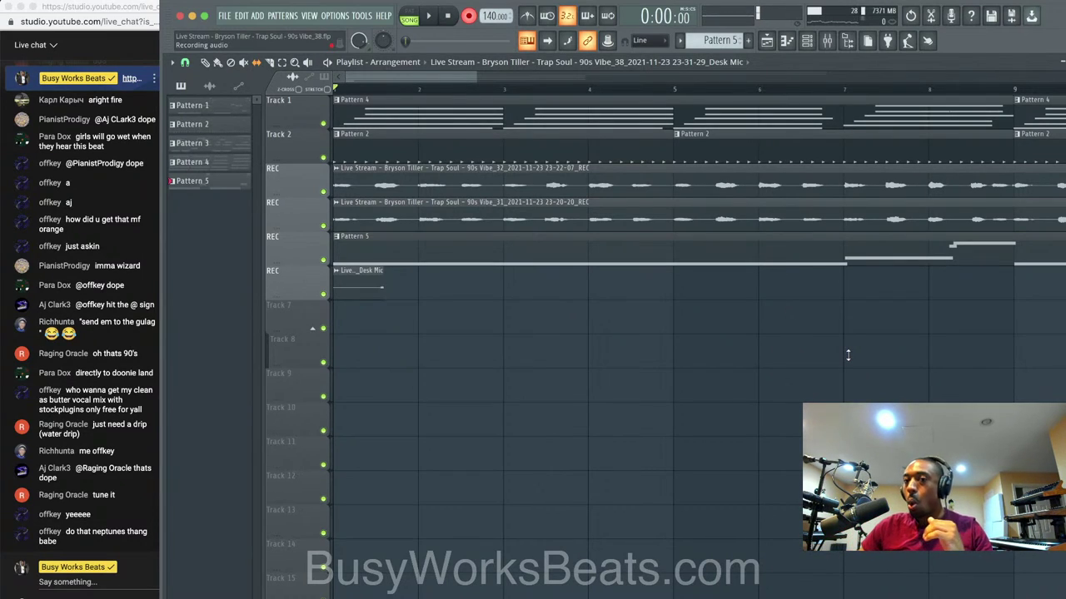
Delete the false-start clip, record a new Desk Mic take, and trim its start to near bar 6.
right_click(364, 284)
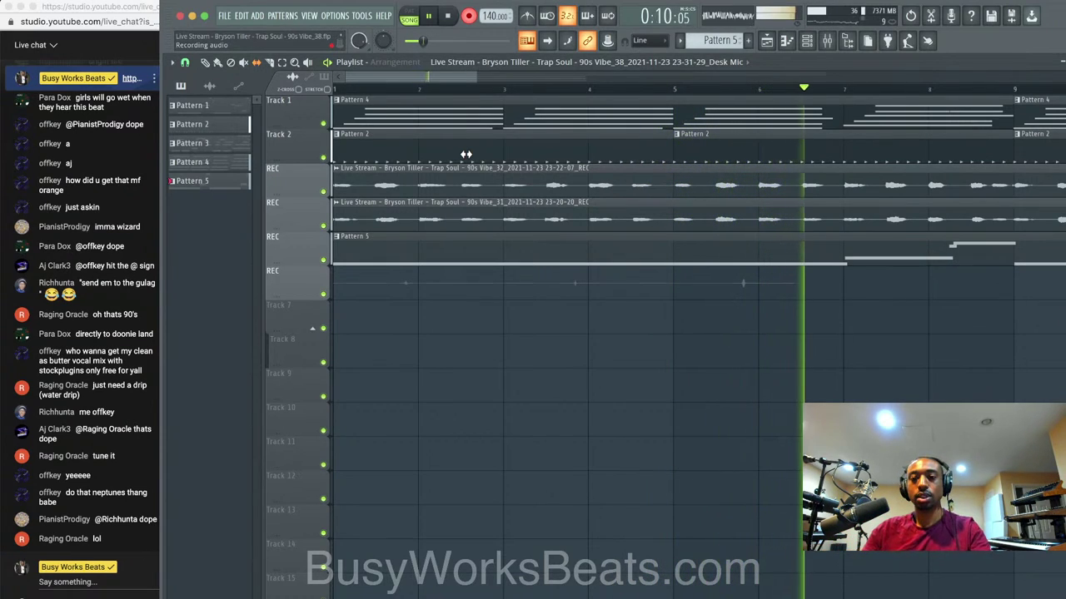
key("space")
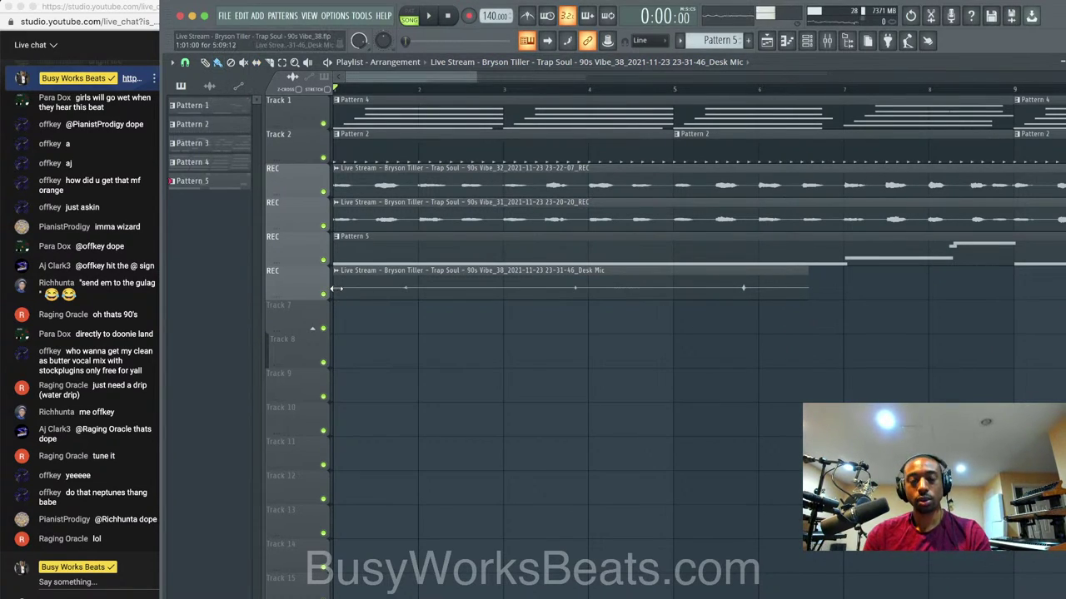
left_click_drag(335, 288, 663, 302)
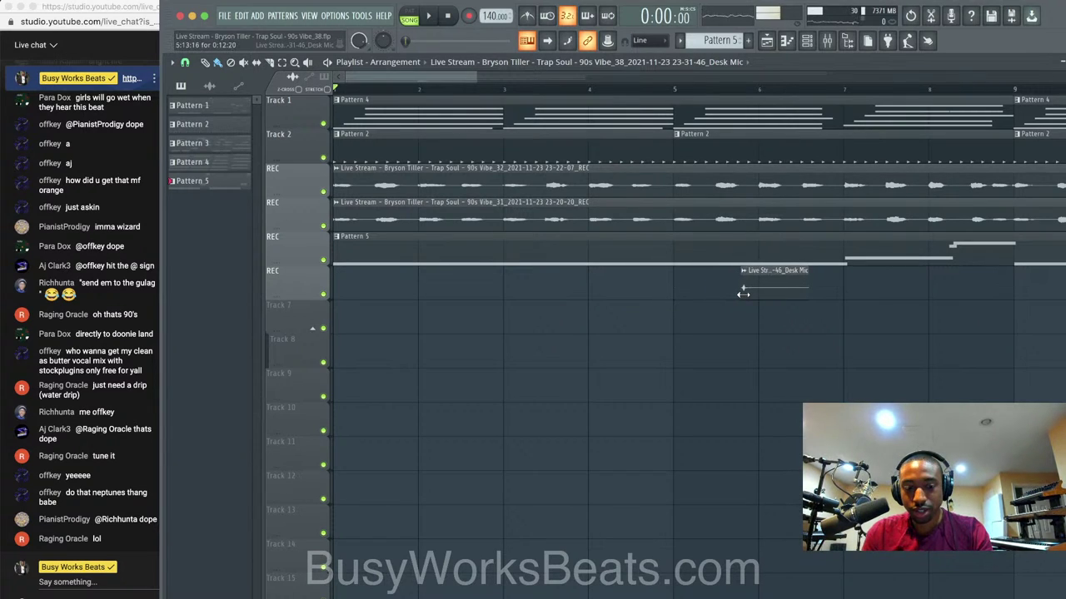
Lower the Hi Hat fader on insert 8 to 66% (-8.3 dB) and audition it.
left_click(827, 40)
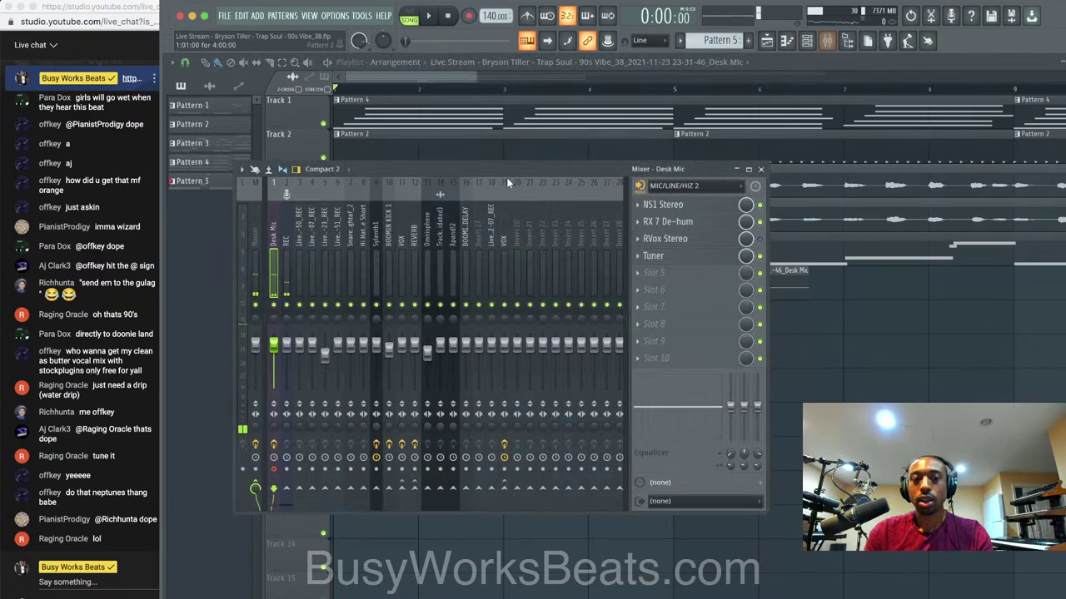
left_click(367, 277)
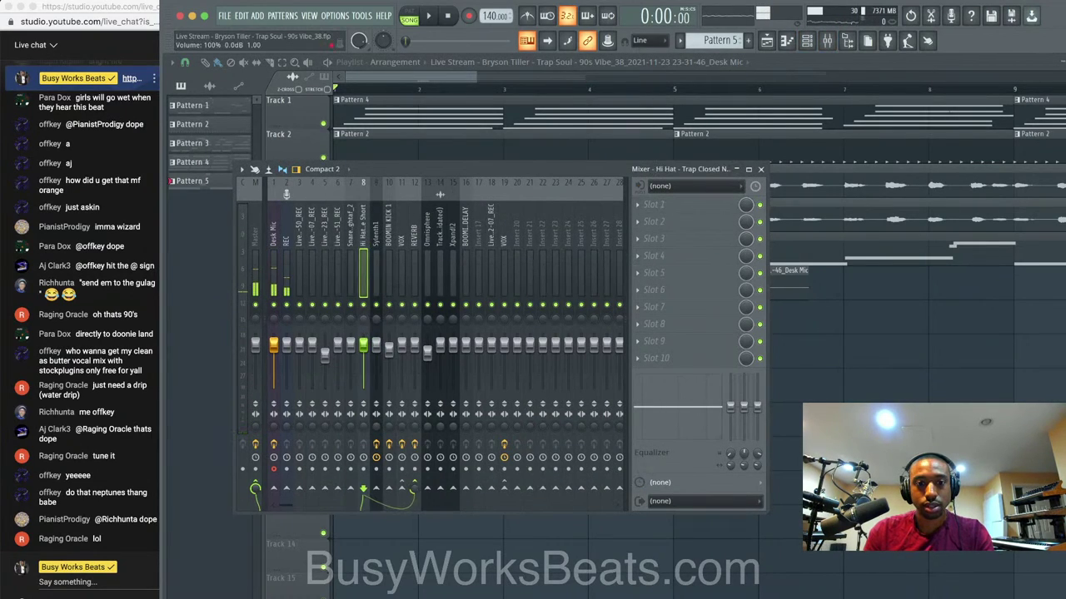
left_click_drag(363, 345, 363, 359)
key("space")
key("space")
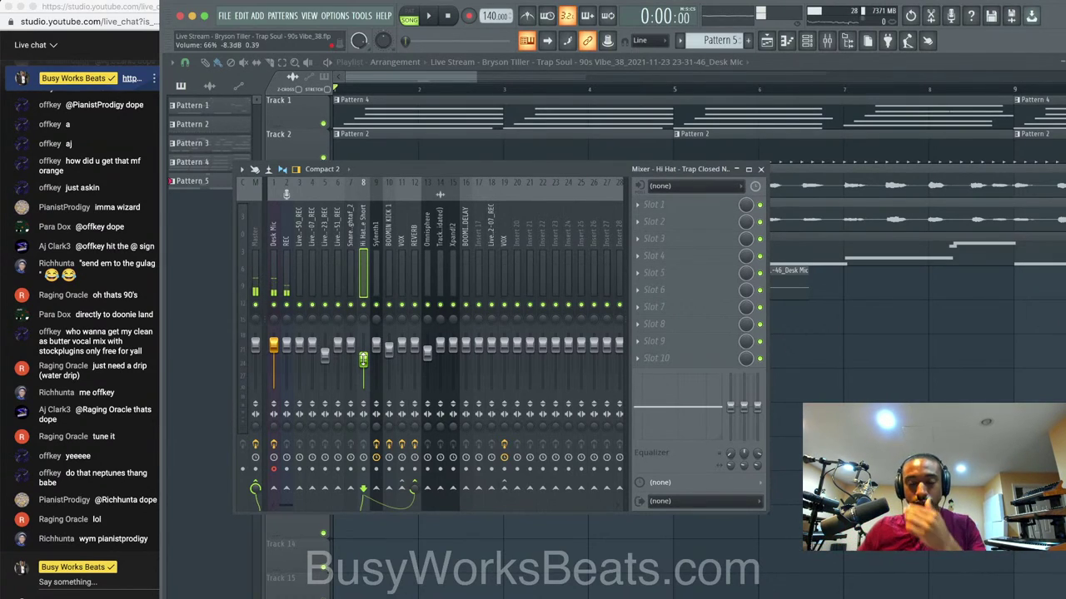
left_click(799, 414)
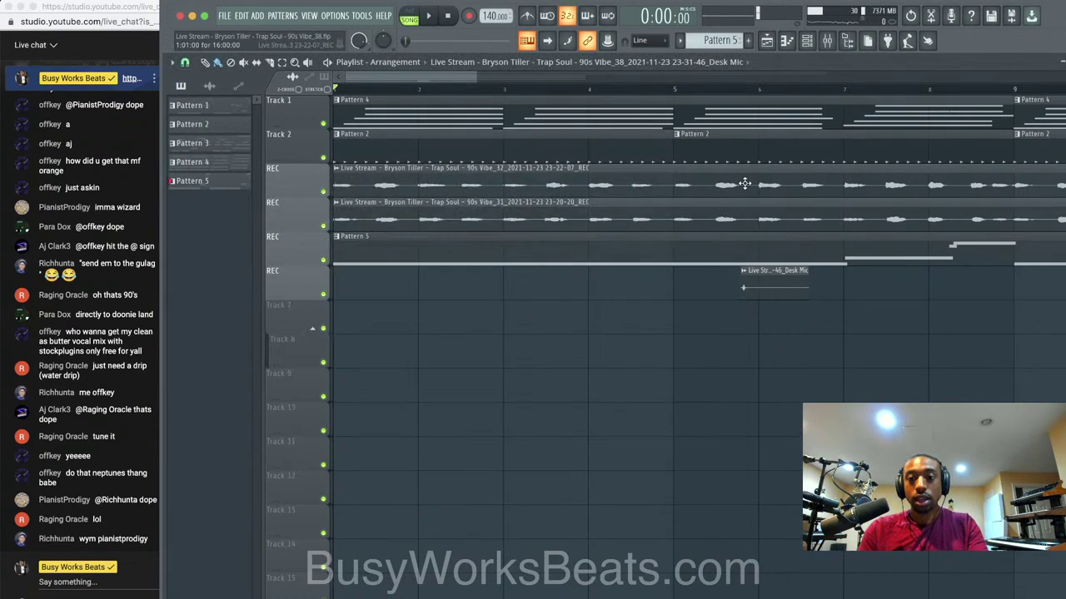
Play back the arrangement from around bar 6.
left_click(758, 90)
key("space")
key("space")
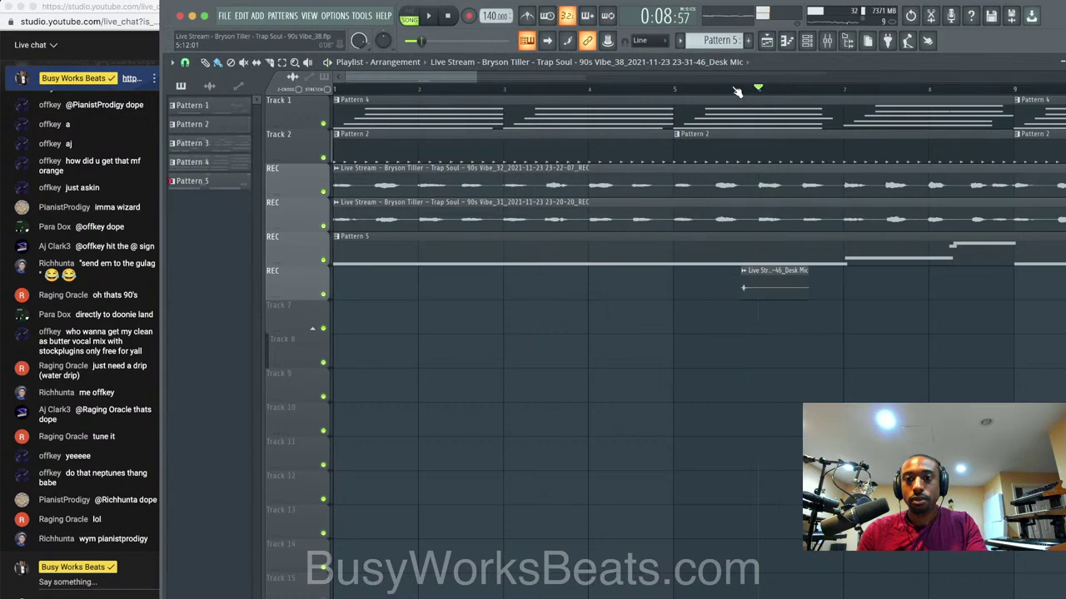
left_click(731, 89)
key("space")
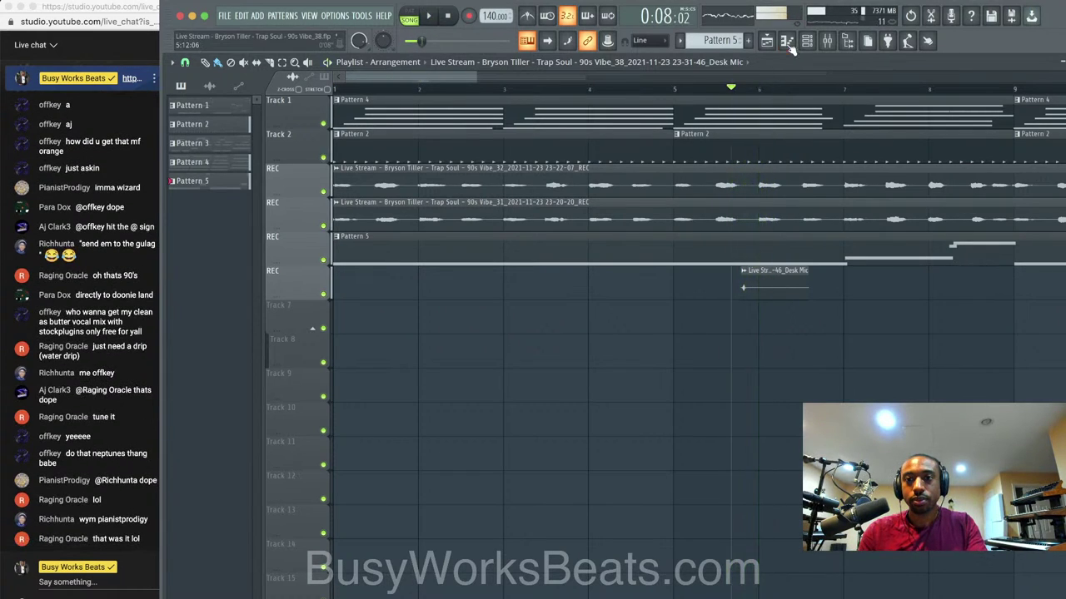
left_click(806, 40)
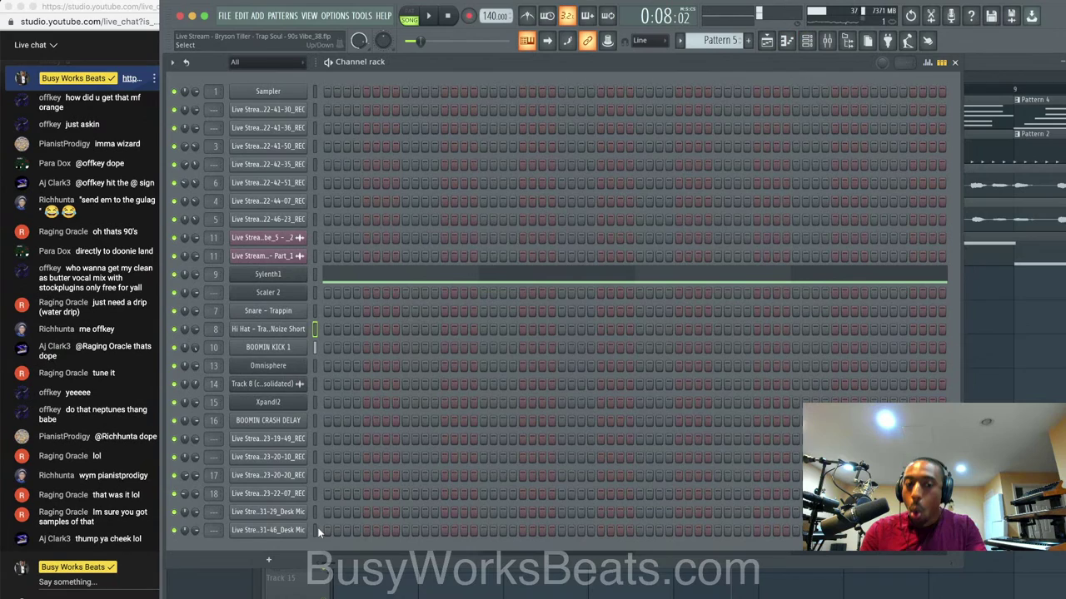
left_click(979, 376)
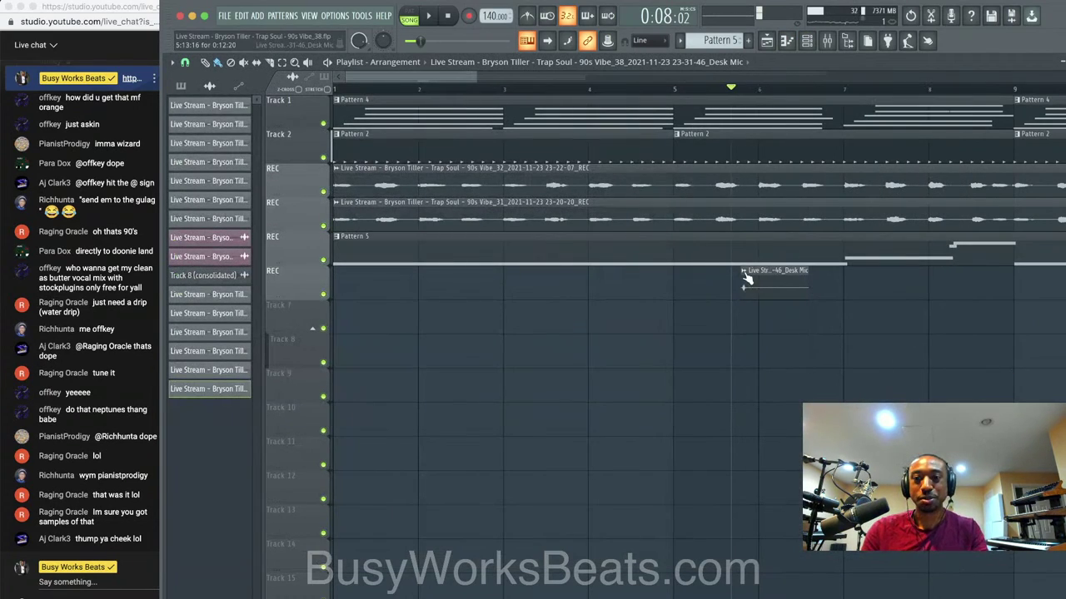
Make the trimmed Desk Mic clip unique, save it as a new sample, and name it WATER DROP.
left_click(745, 271)
left_click(852, 289)
left_click(647, 367)
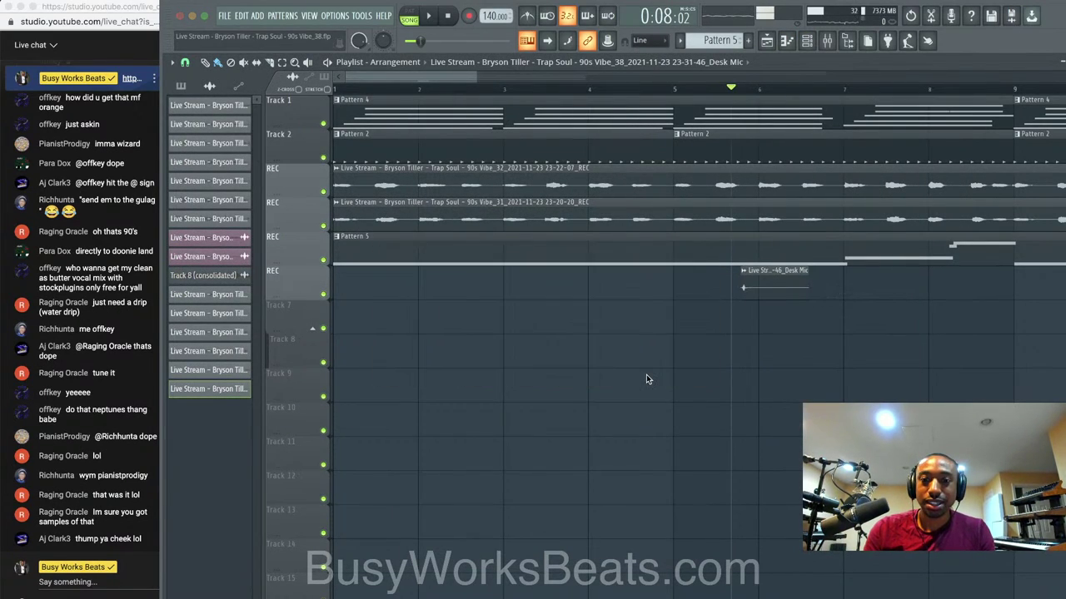
left_click(806, 359)
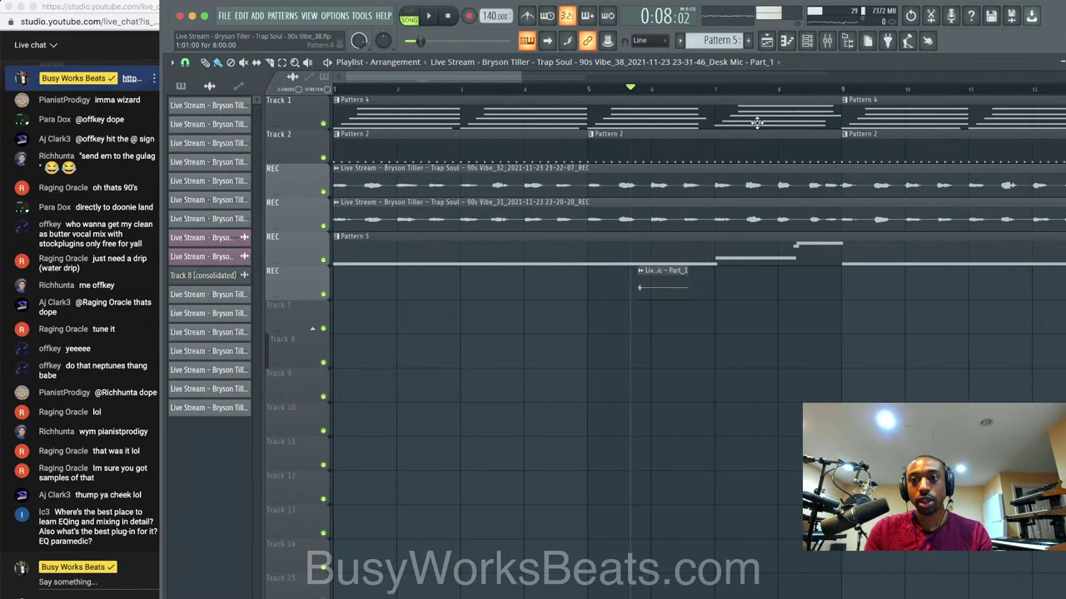
left_click(644, 279)
left_click(670, 329)
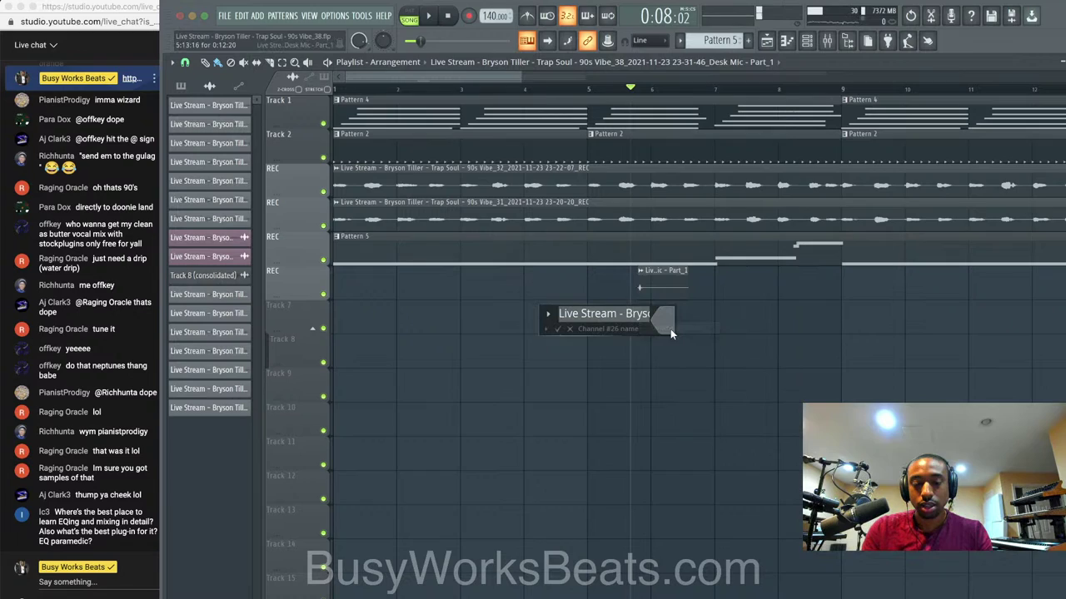
type("WATER DROP")
key("Return")
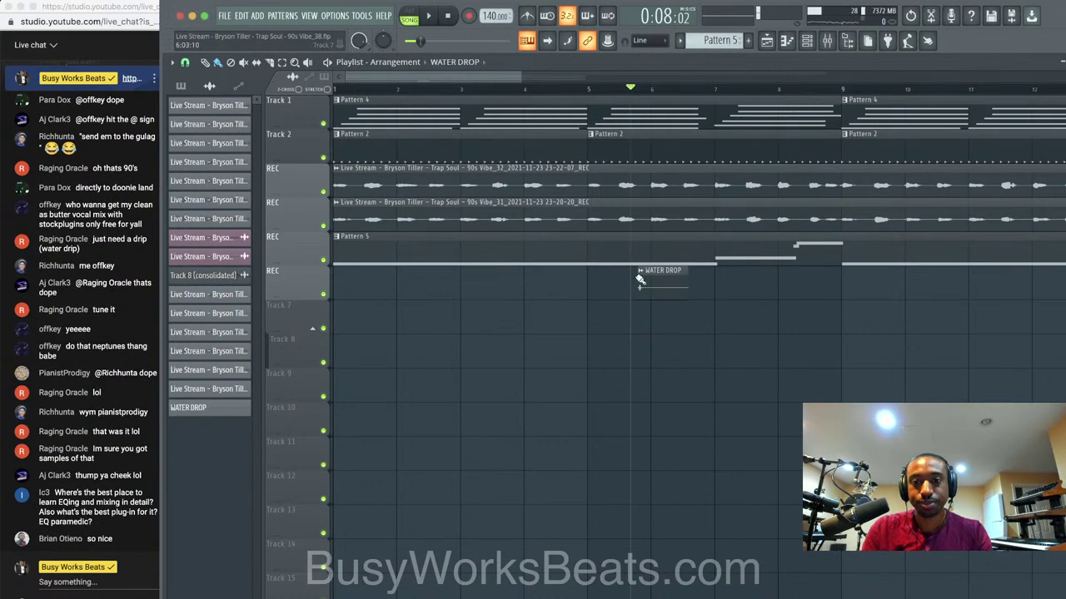
Set snap to Beat and move the WATER DROP clip to just before bar 2.
left_click(185, 63)
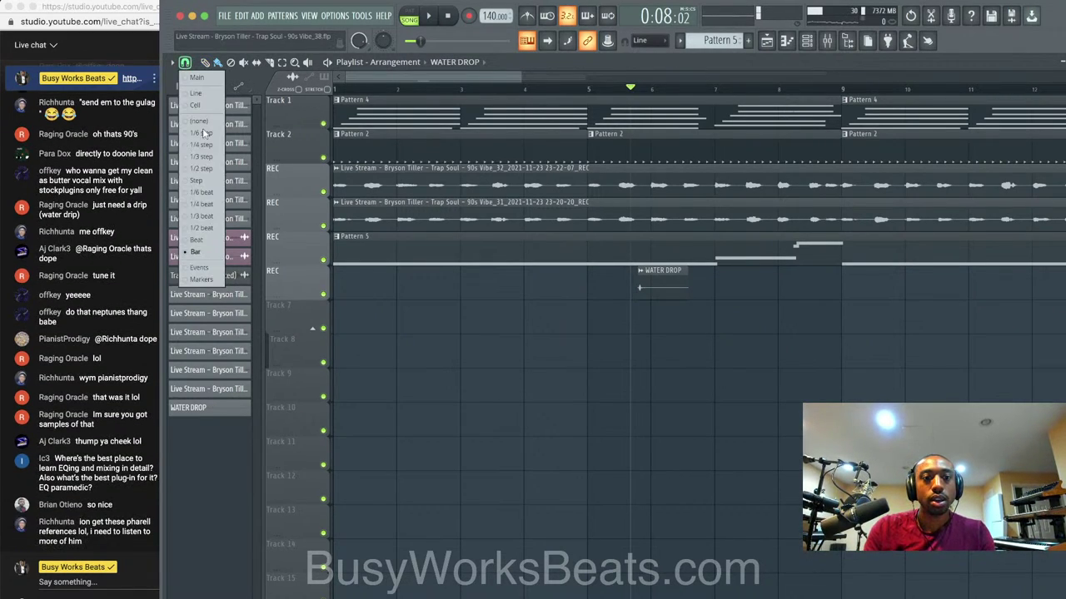
left_click(218, 241)
scroll(503, 250, "down", 3)
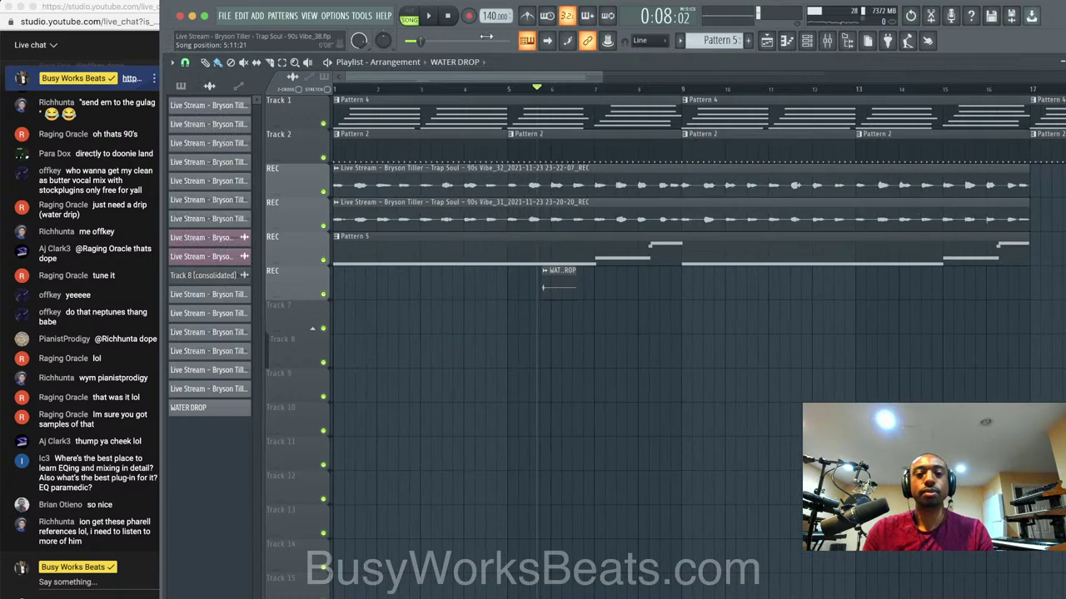
key("space")
left_click_drag(558, 278, 380, 279)
key("space")
scroll(379, 280, "up", 3)
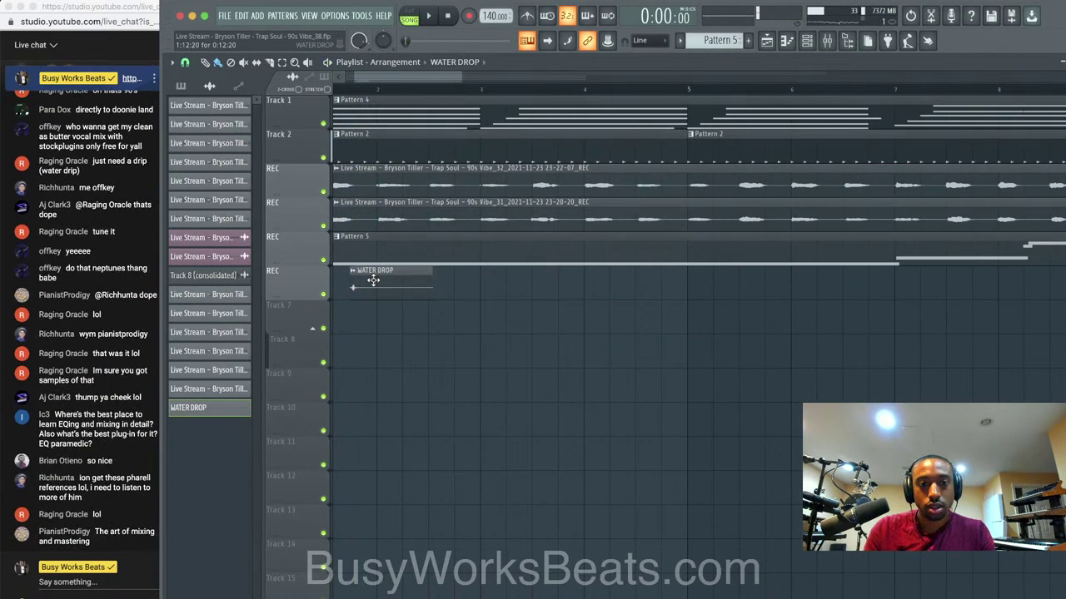
Play the song from the start to hear the placed clip, then bring up the mixer.
key("space")
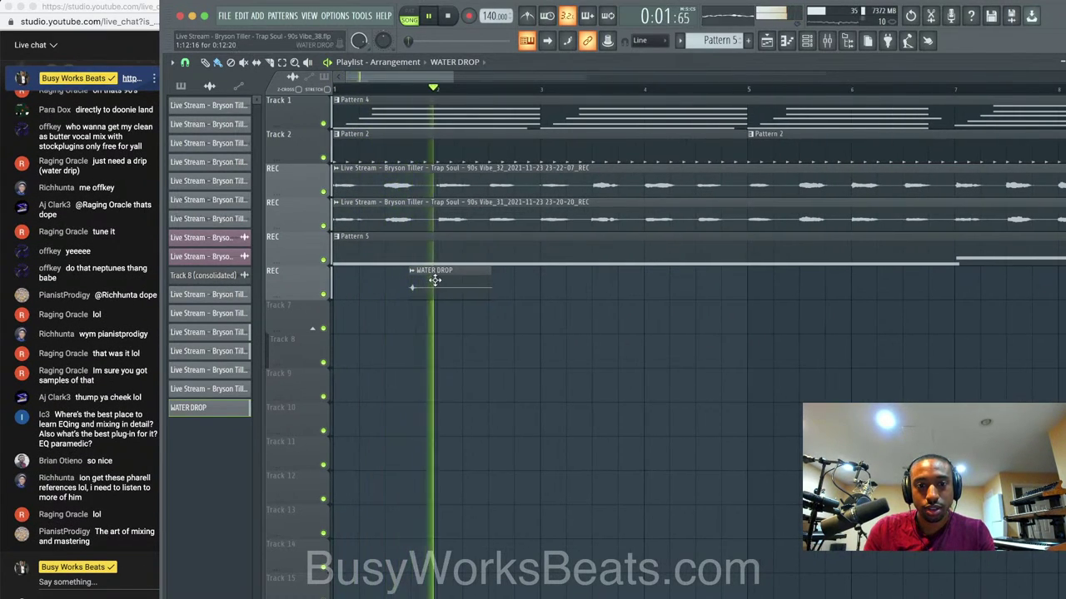
key("space")
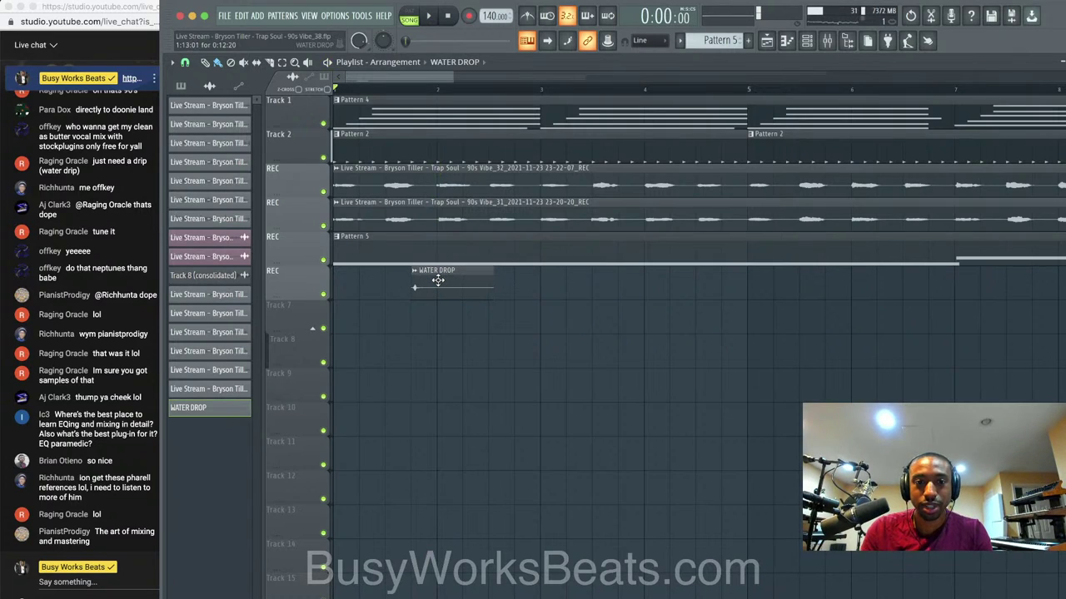
key("space")
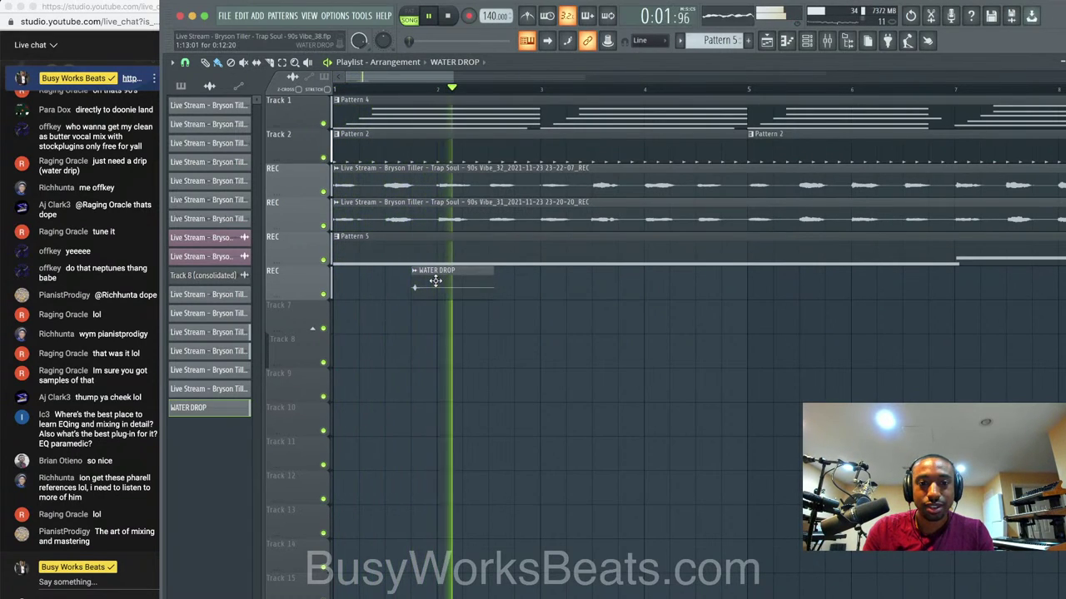
left_click(807, 43)
key("space")
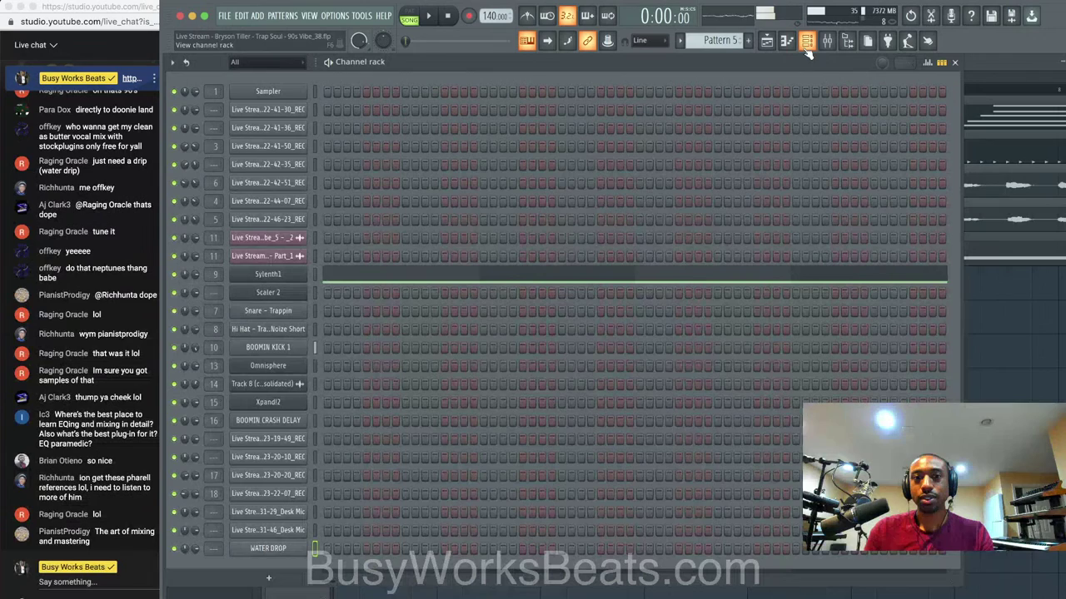
left_click(829, 46)
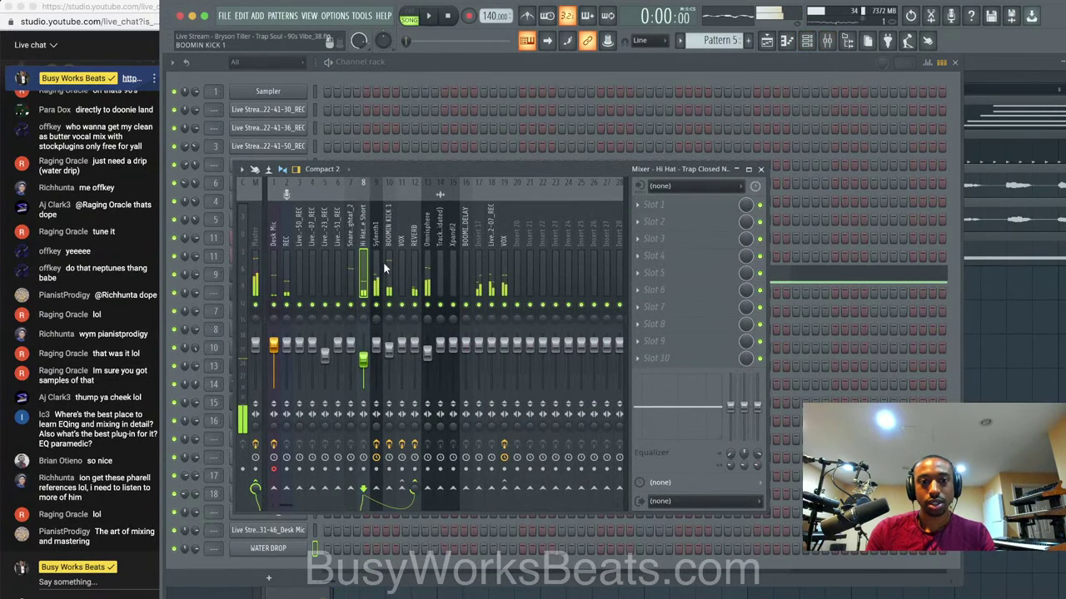
key("space")
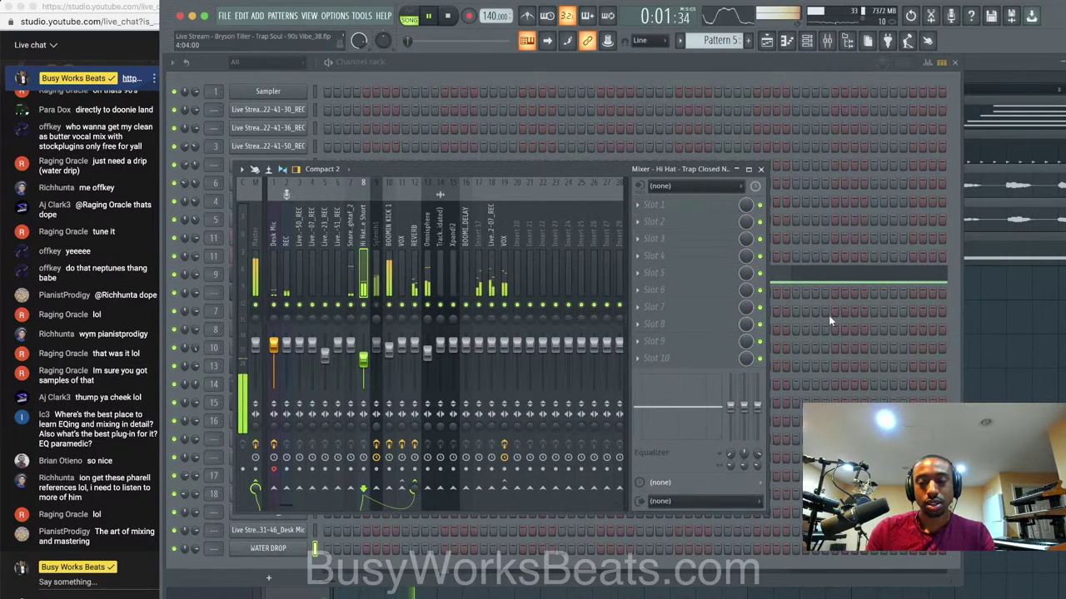
right_click(991, 337)
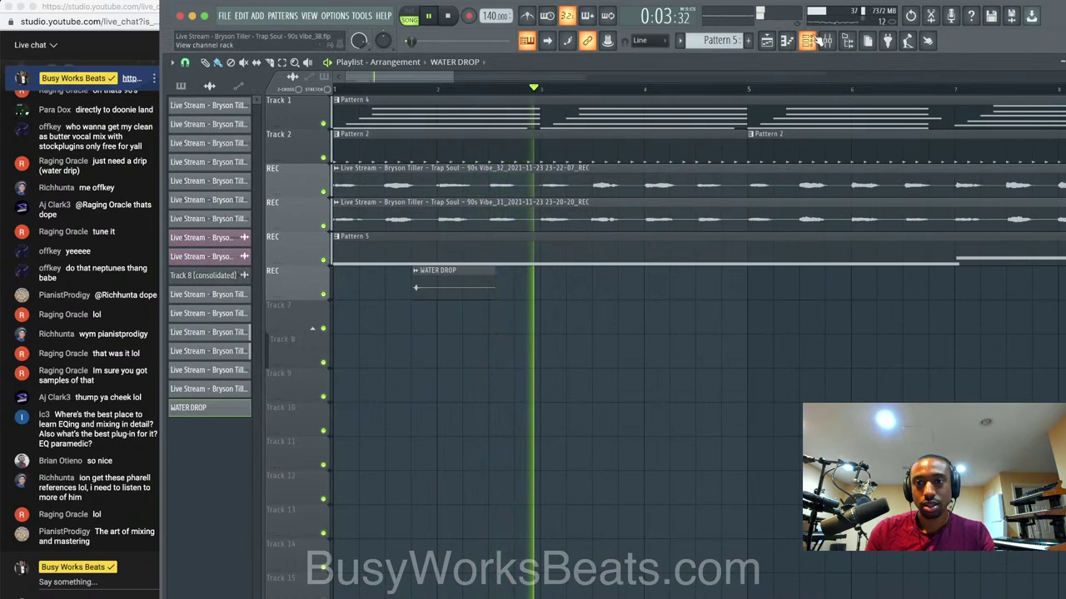
Load FabFilter Pro-Q 3 on the VOX insert and move it to the first effect slot.
key("F6")
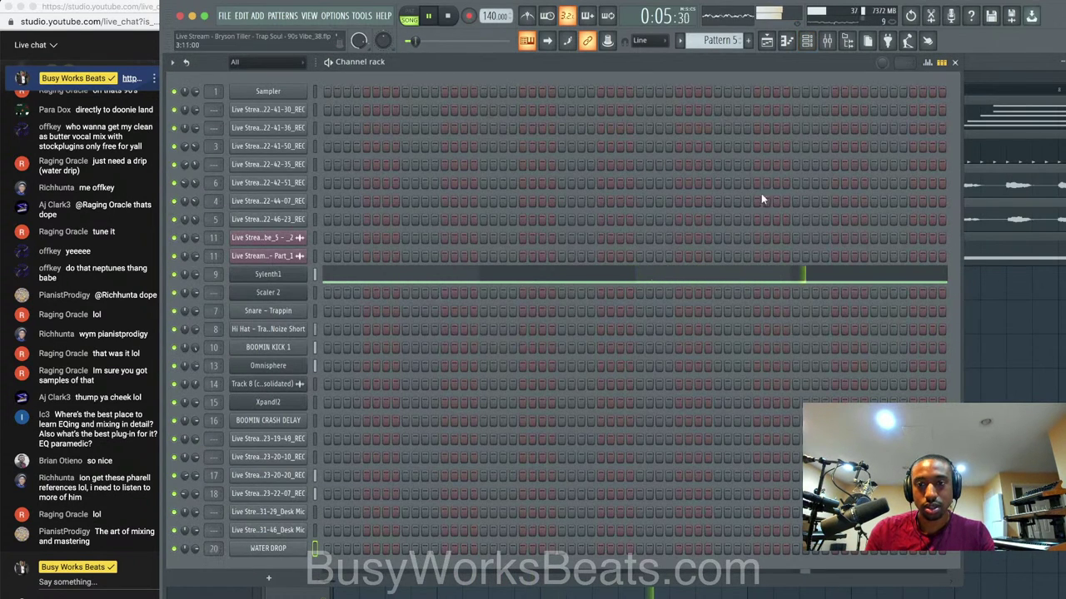
left_click(835, 43)
key("space")
left_click(504, 275)
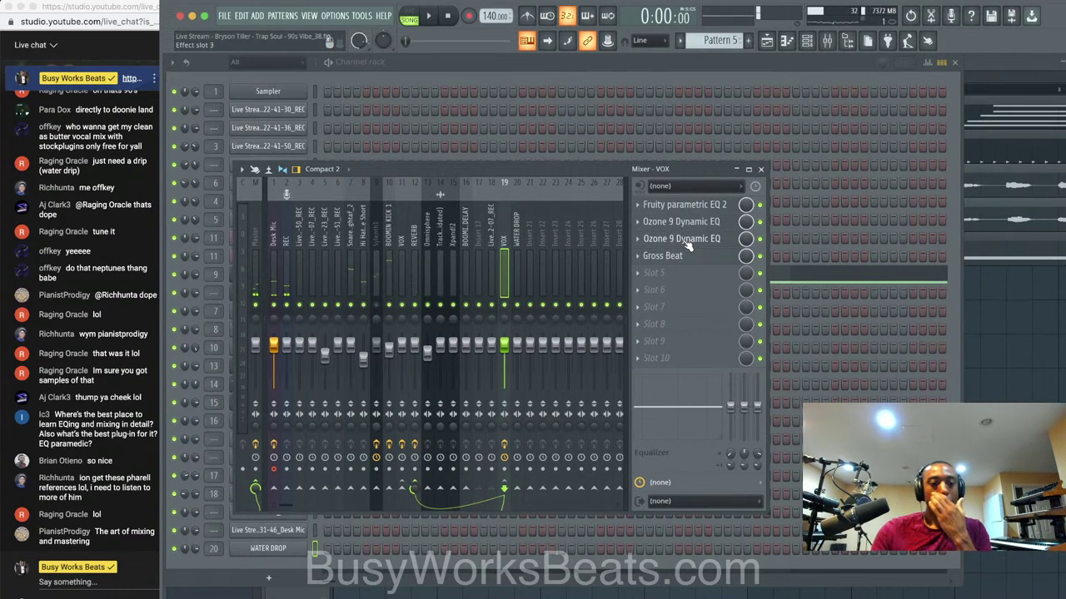
left_click(675, 278)
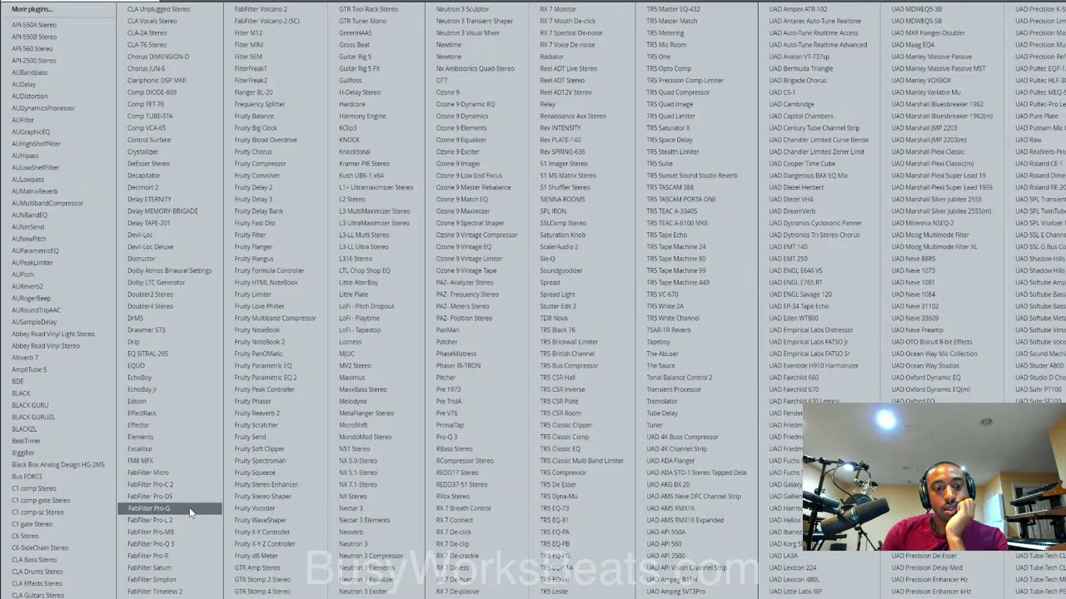
left_click(184, 543)
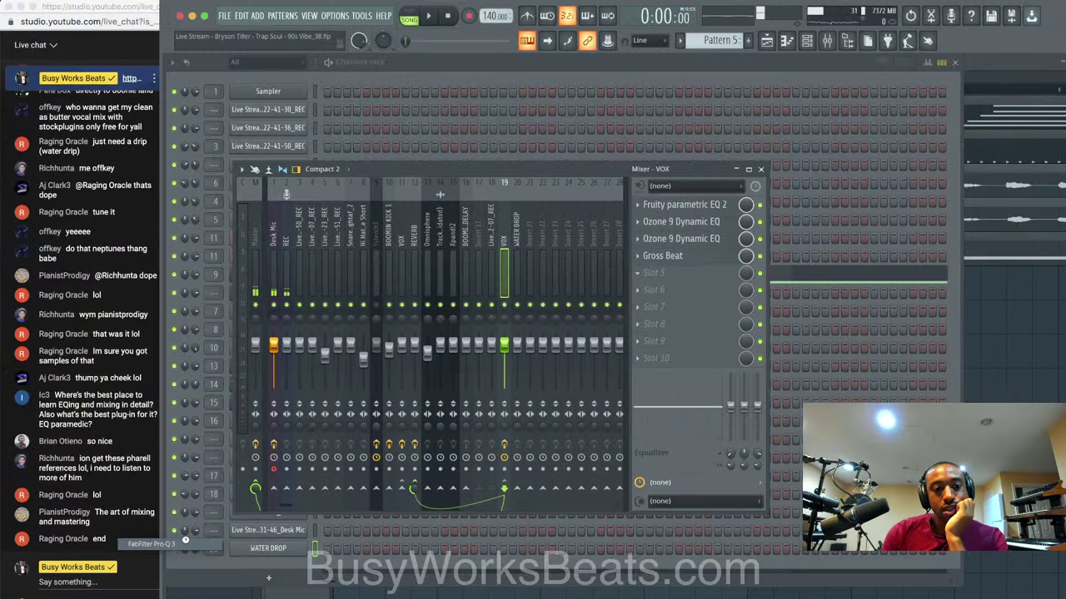
left_click_drag(690, 284, 690, 211)
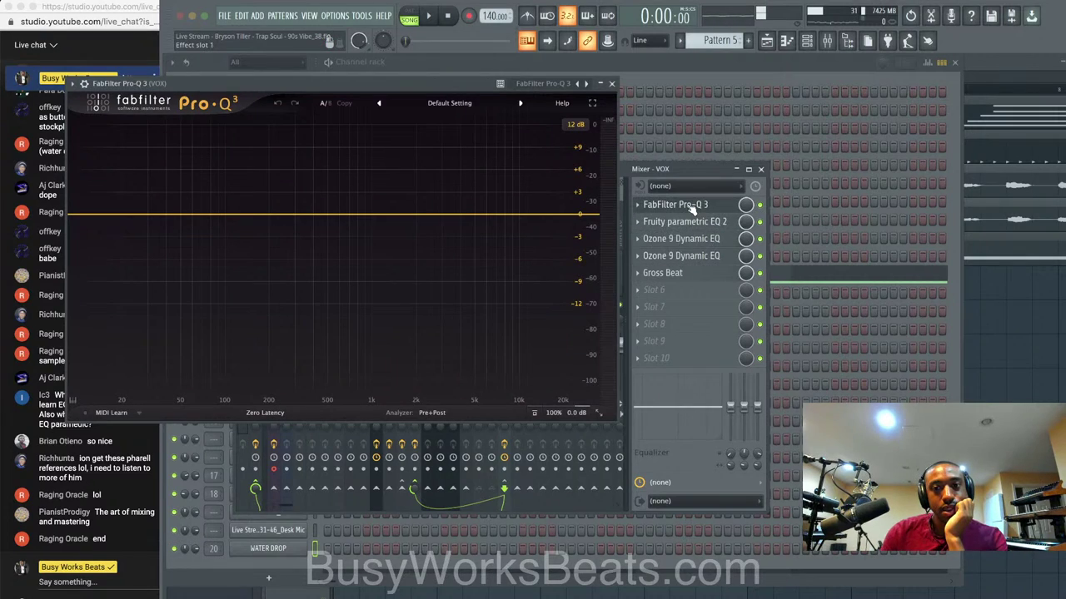
Add a Low Cut band in Pro-Q 3 and raise its frequency to about 719 Hz.
left_click(209, 216)
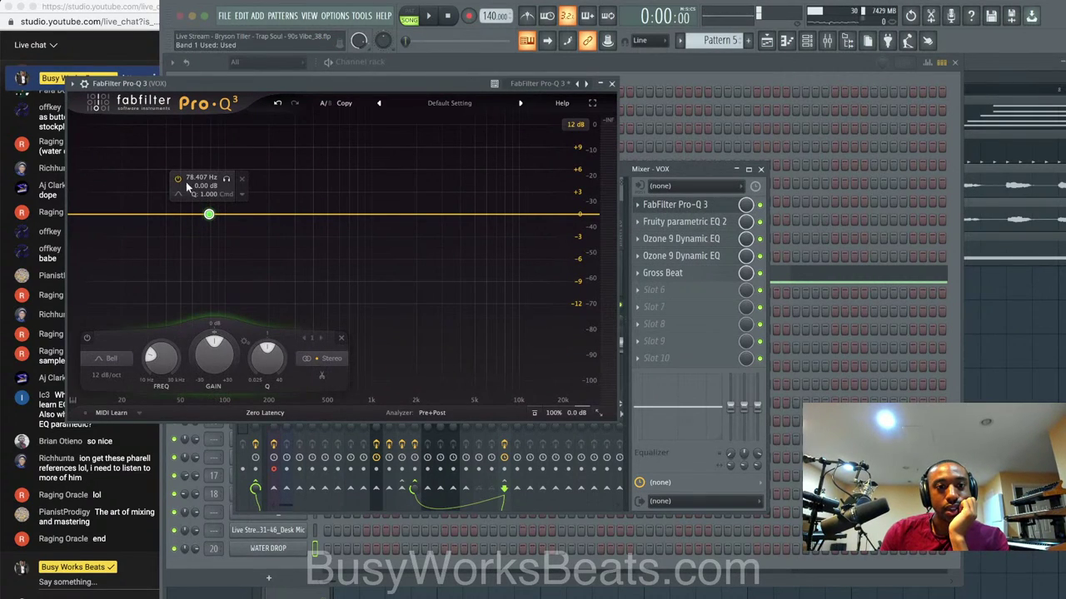
left_click(179, 196)
left_click(208, 214)
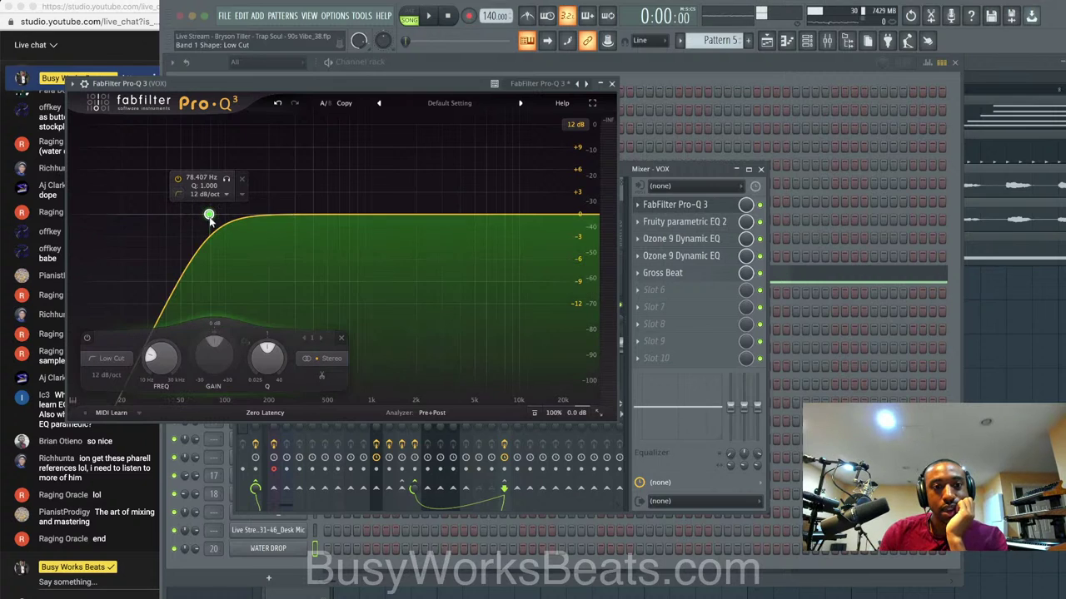
left_click_drag(161, 354, 172, 326)
key("space")
scroll(164, 343, "up", 3)
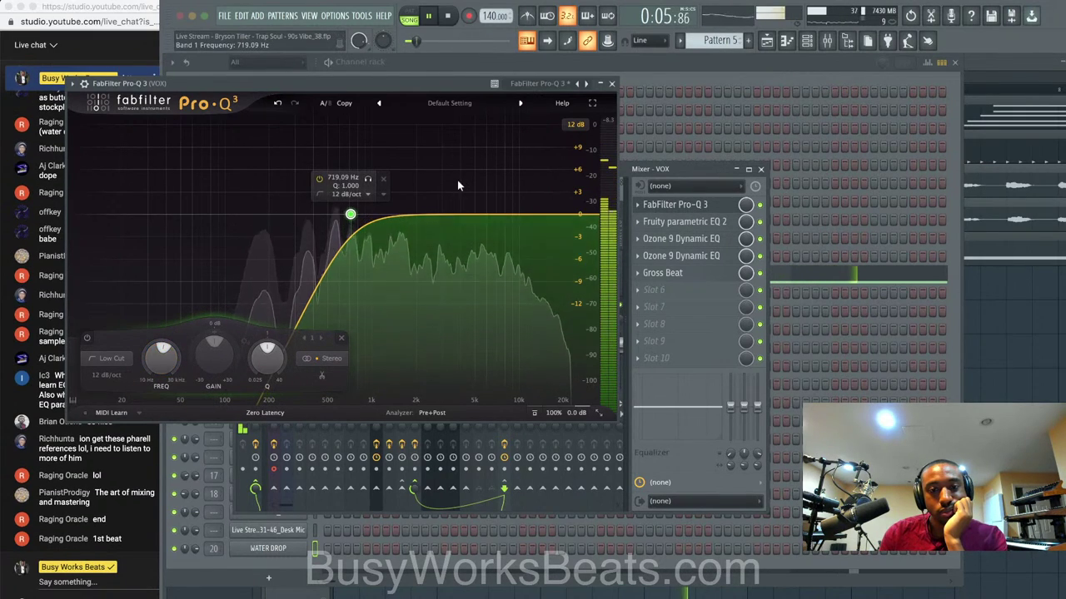
left_click(612, 83)
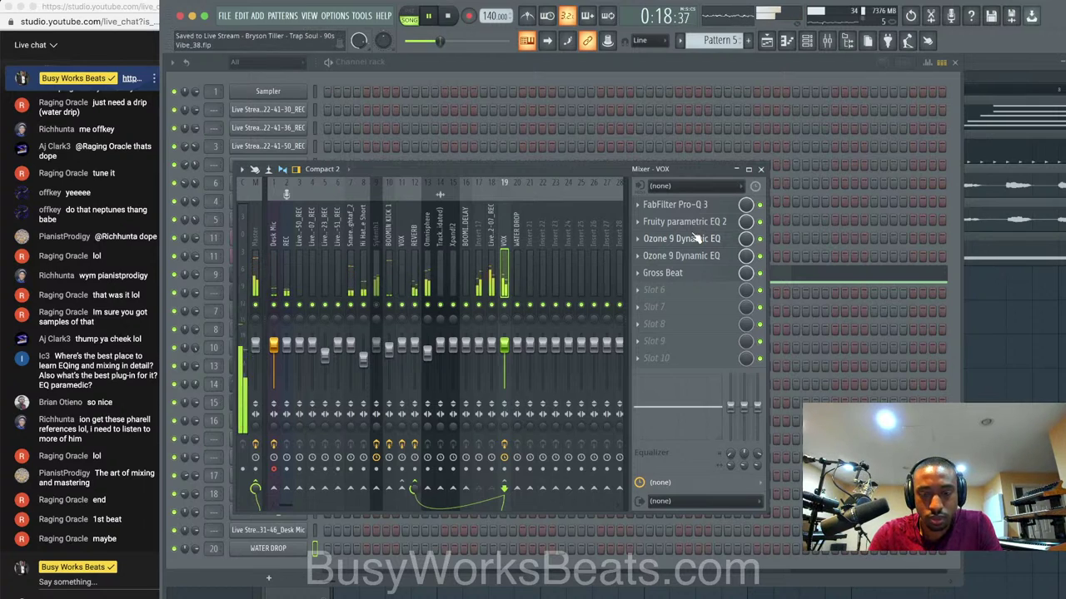
Mute the REC mixer track and play the song back to check the mix.
left_click(760, 169)
key("space")
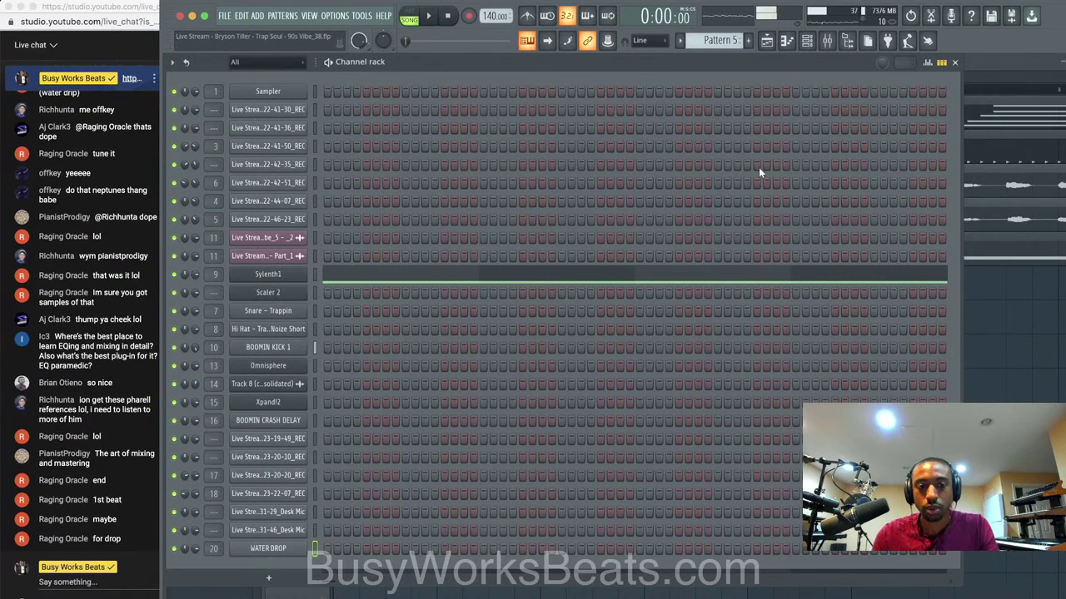
key("F9")
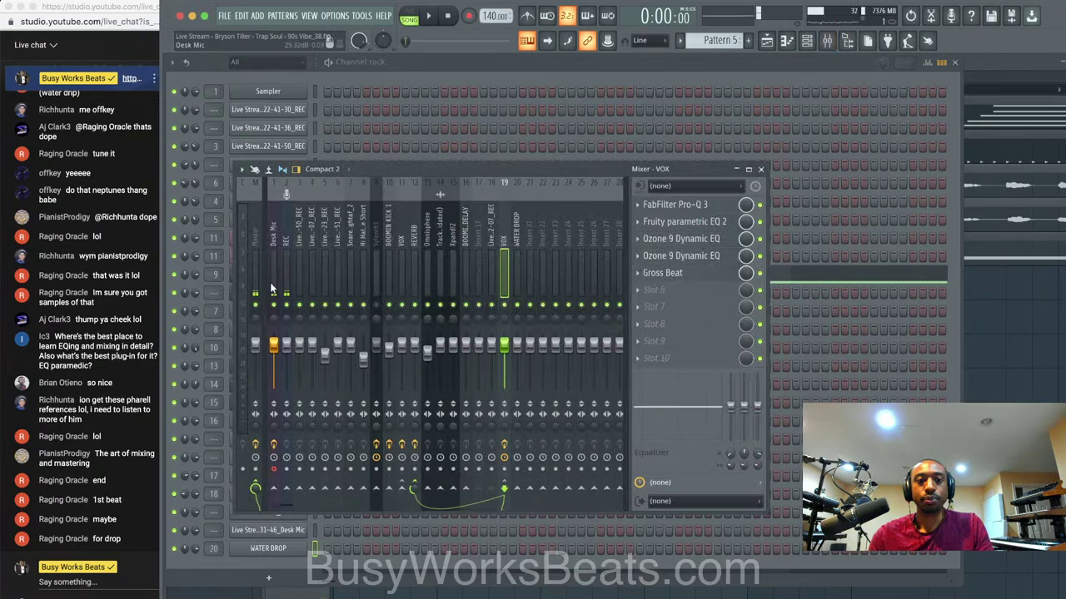
left_click(273, 287)
left_click(288, 305)
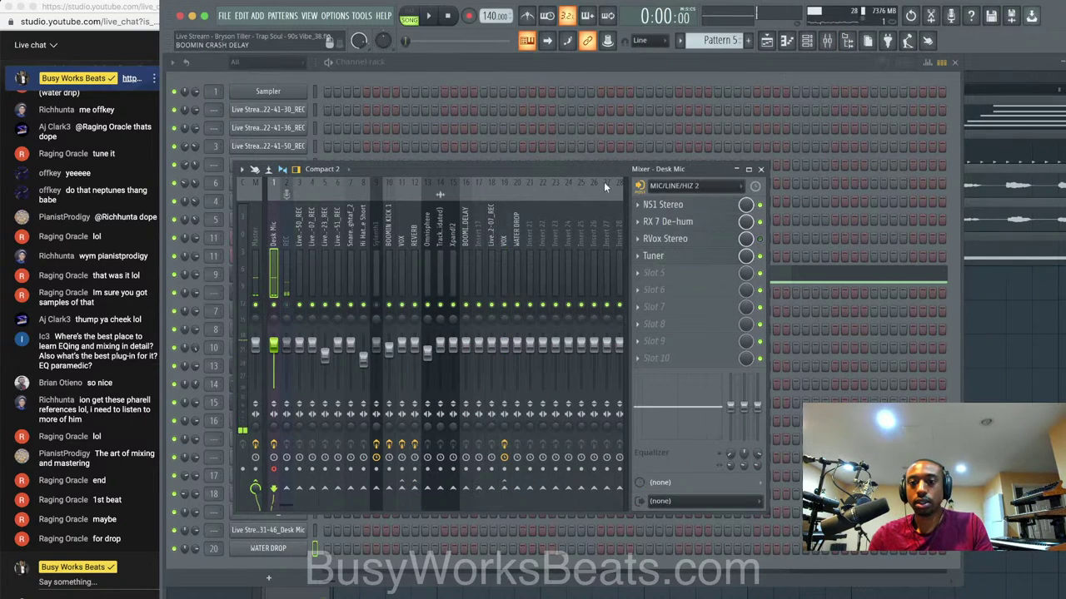
left_click(760, 170)
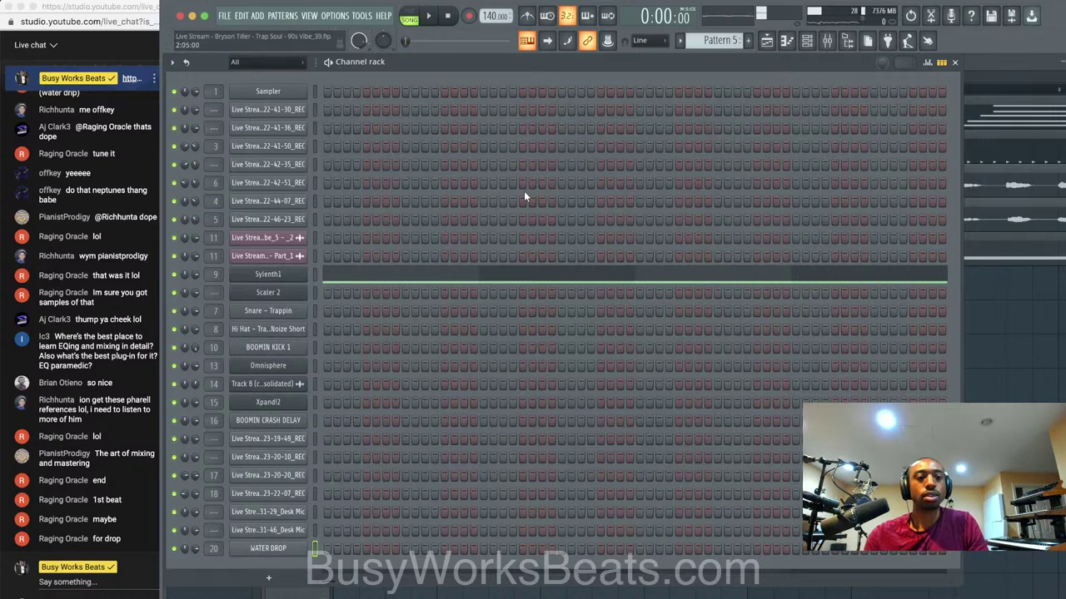
key("space")
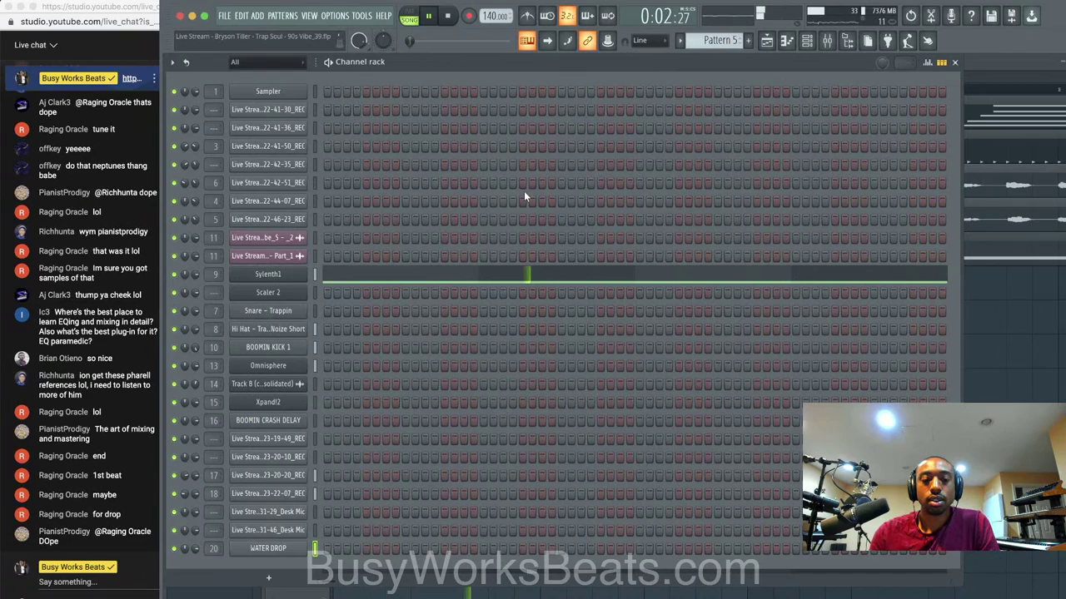
key("space")
Send WATER DROP to REVERB and low-cut it with Fruity Parametric EQ 2's lowest band.
left_click(826, 41)
left_click(505, 232)
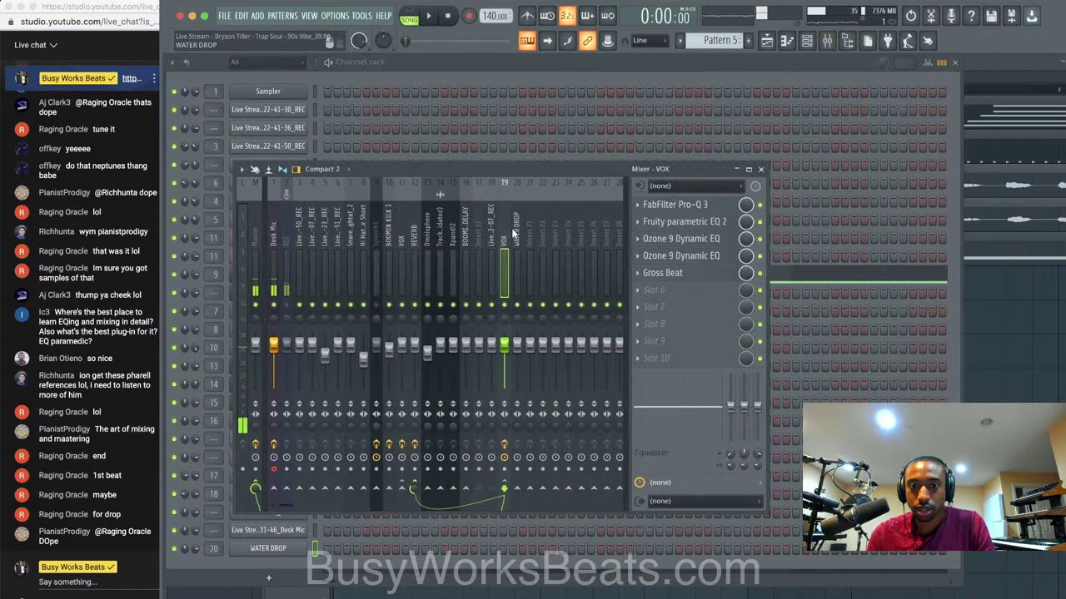
left_click(515, 232)
left_click(414, 487)
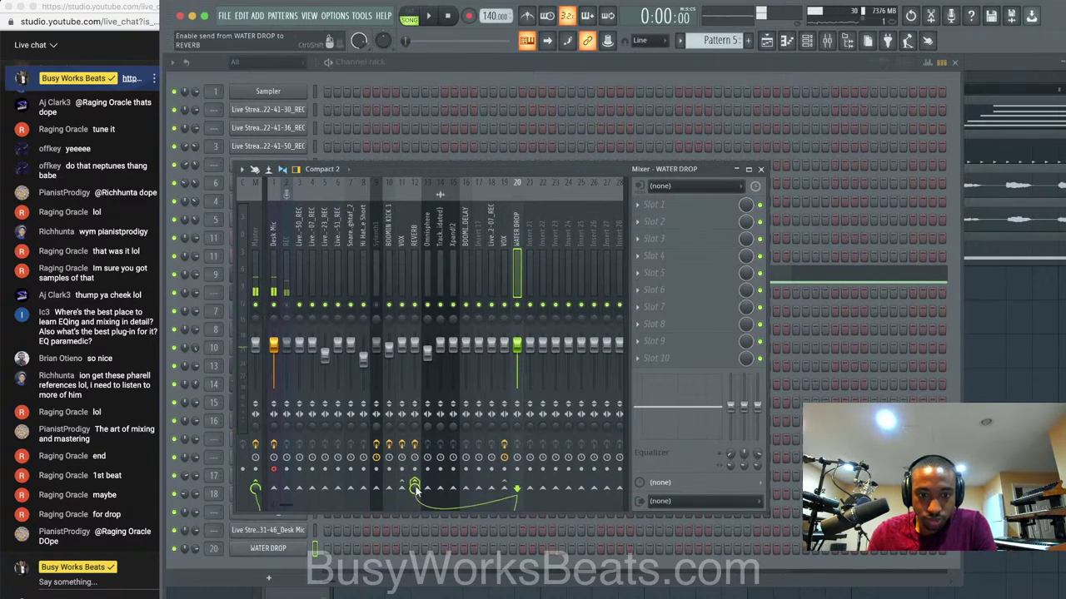
left_click(665, 208)
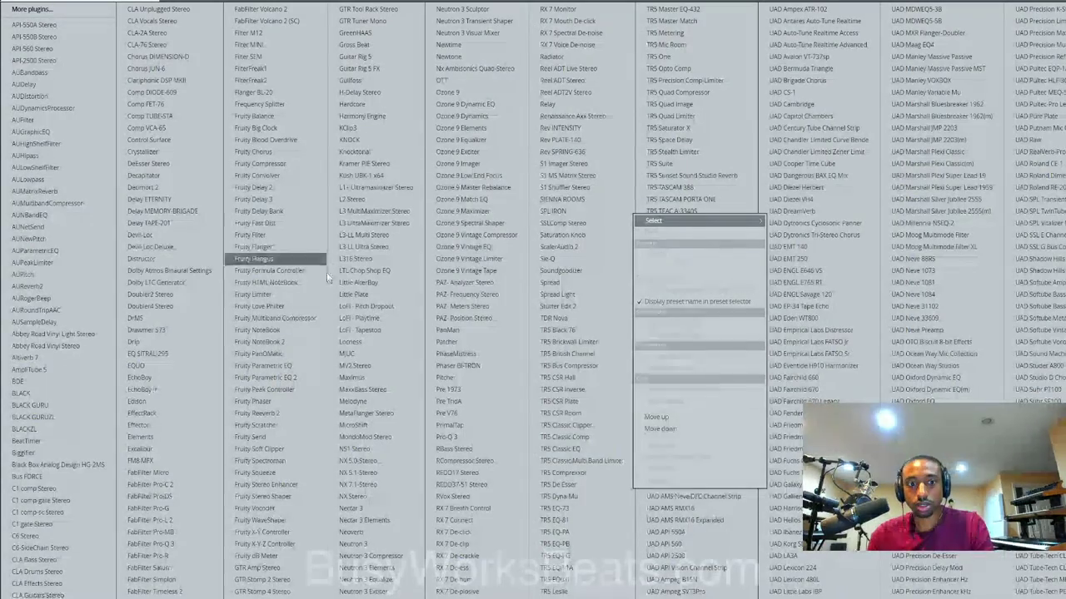
left_click(306, 379)
key("space")
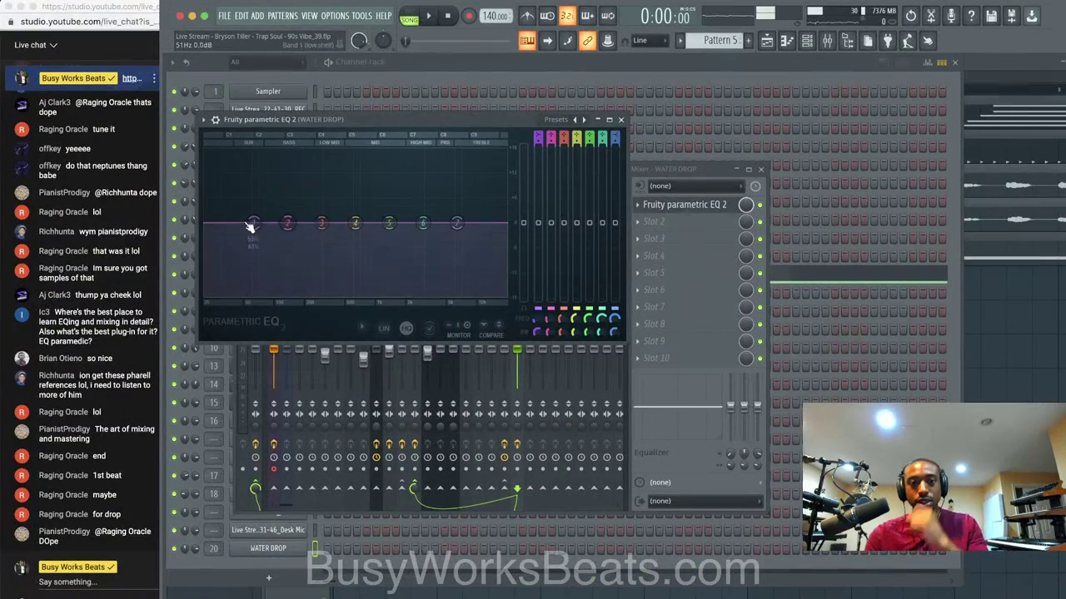
left_click_drag(253, 223, 313, 296)
key("space")
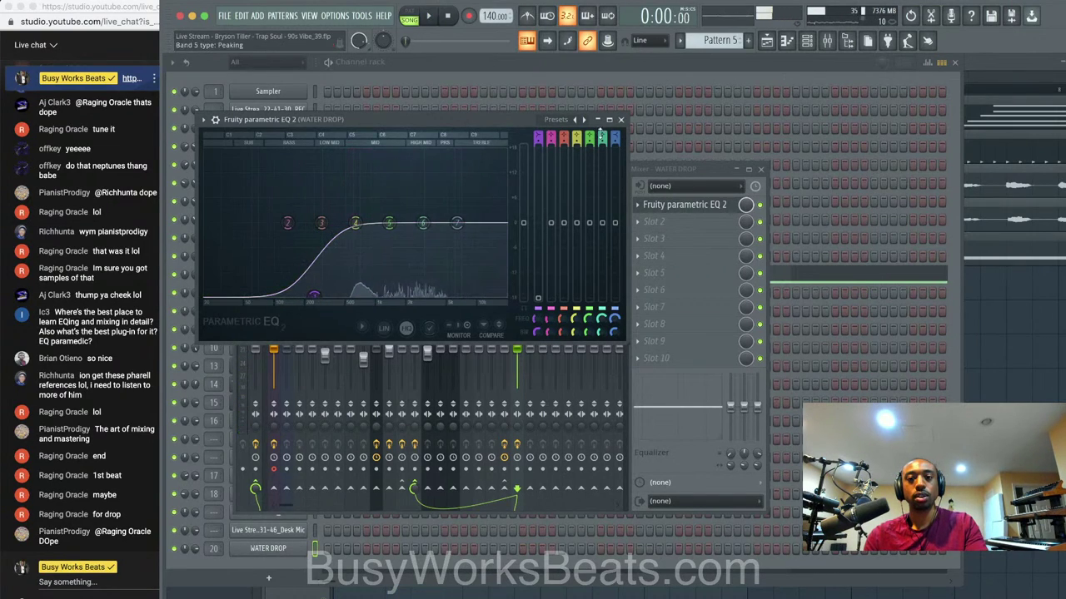
left_click(621, 119)
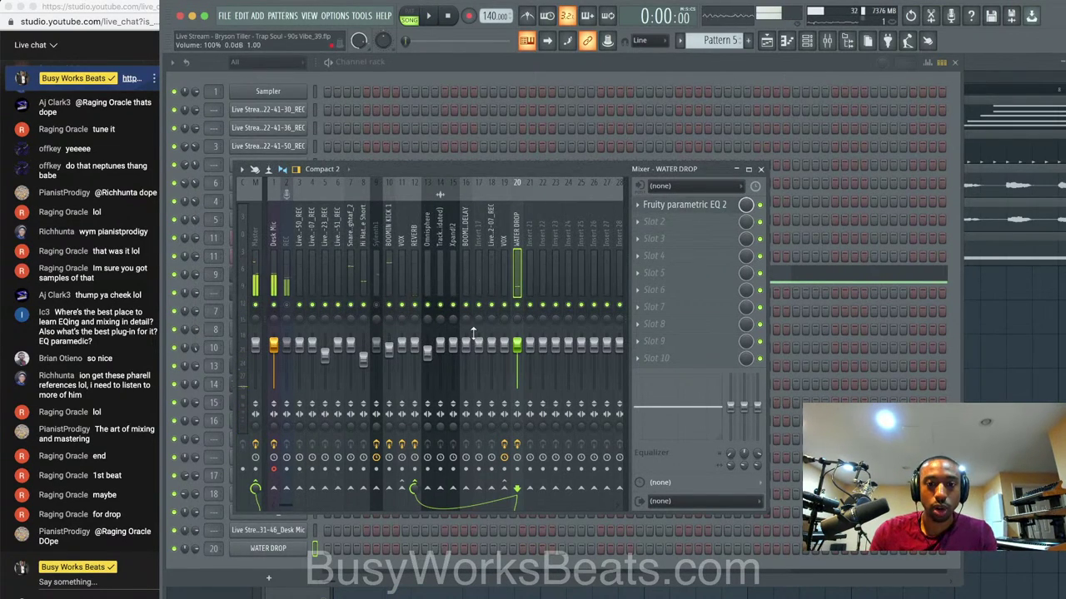
Raise FabFilter Pro-R's Space on the REVERB track from 2.62 s to about 3.69 s.
key("space")
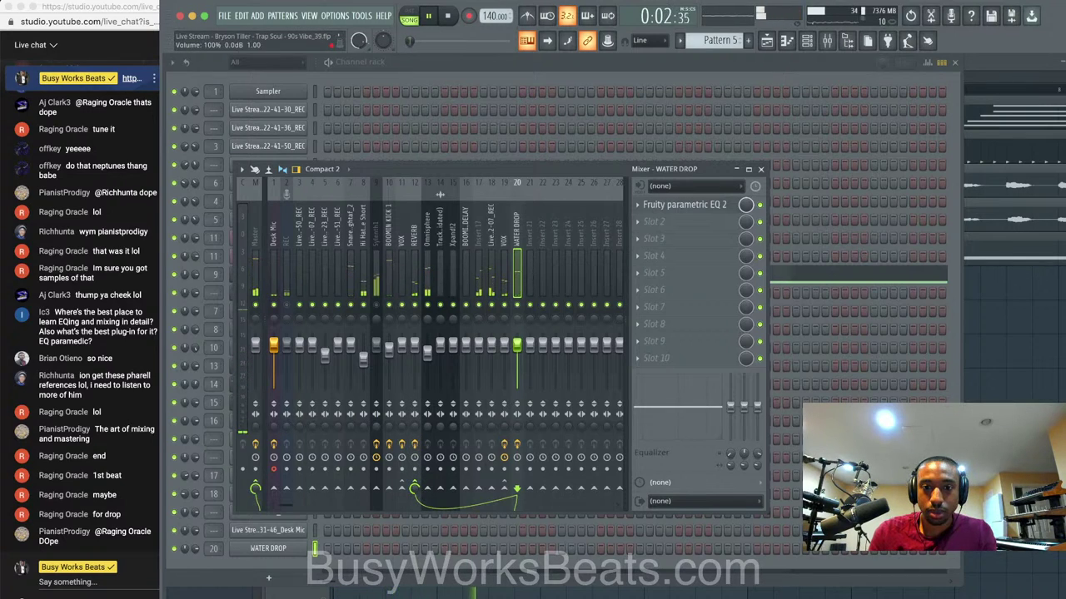
left_click(412, 254)
key("space")
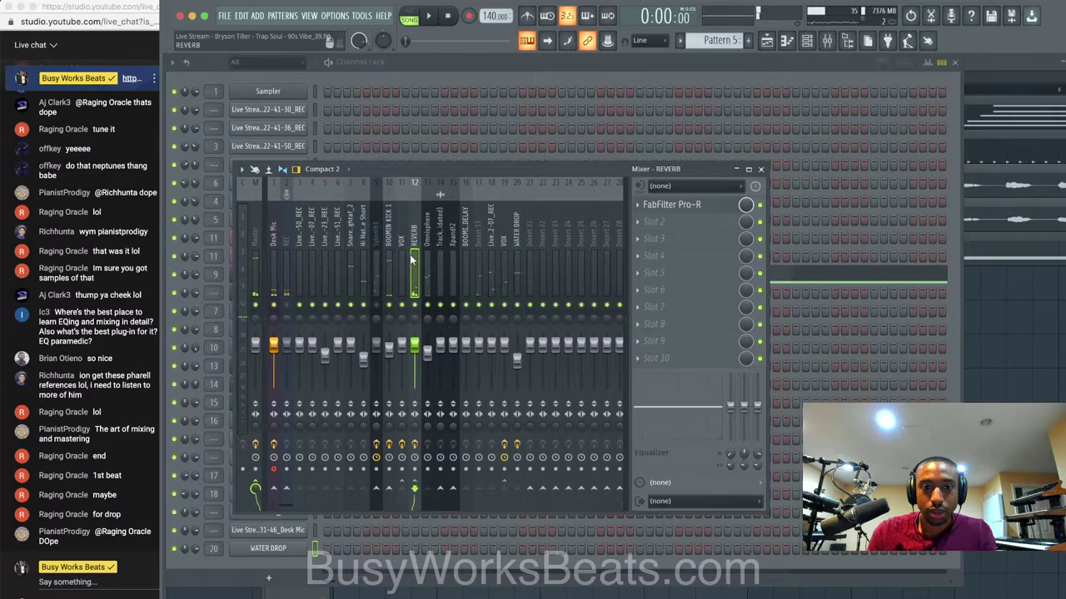
left_click(707, 204)
left_click_drag(300, 124, 302, 106)
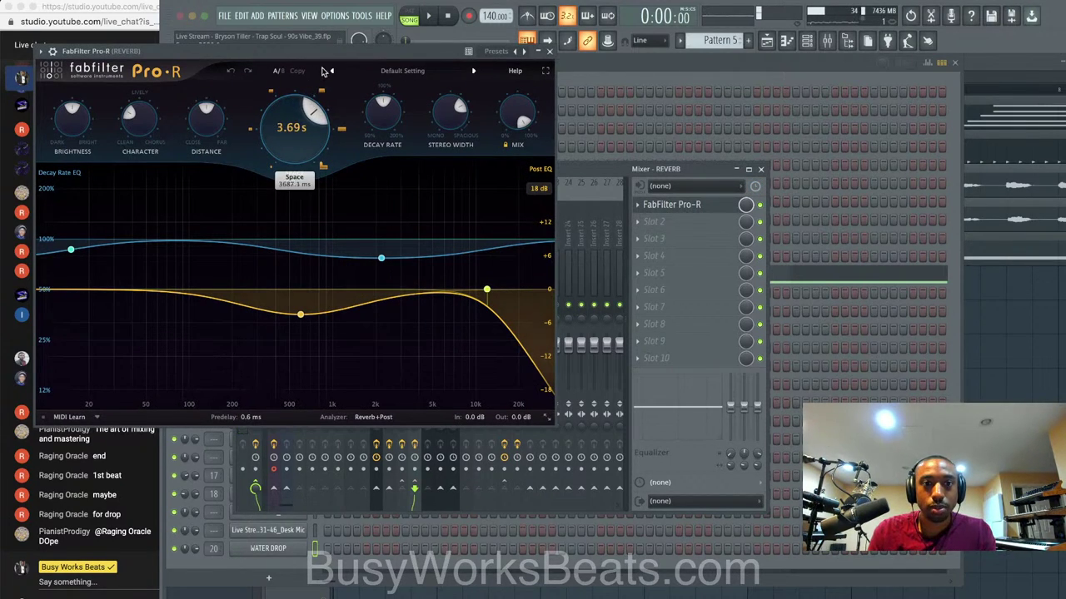
key("space")
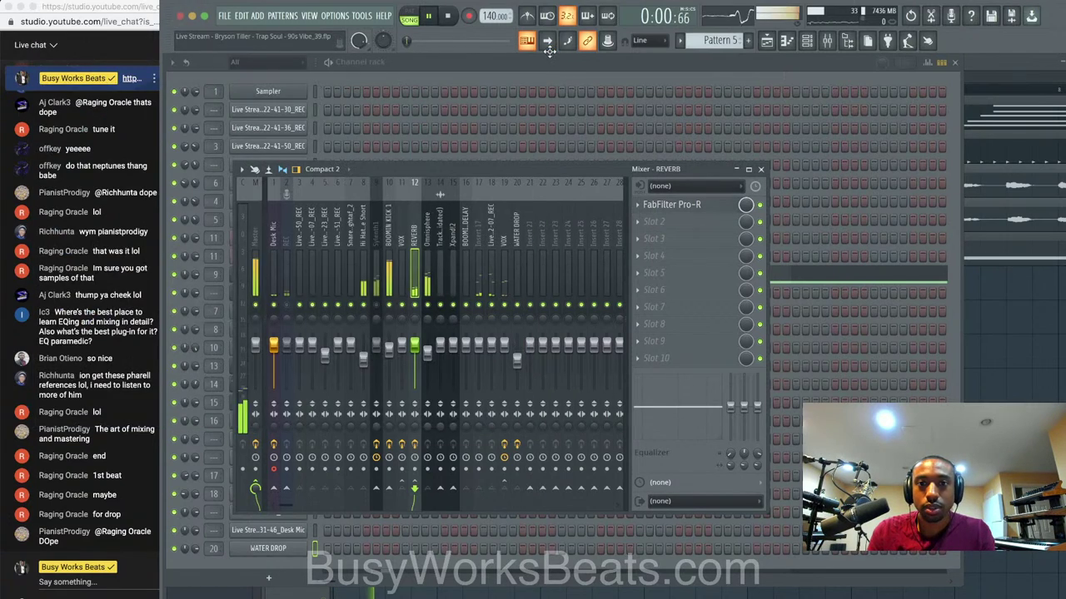
left_click(548, 51)
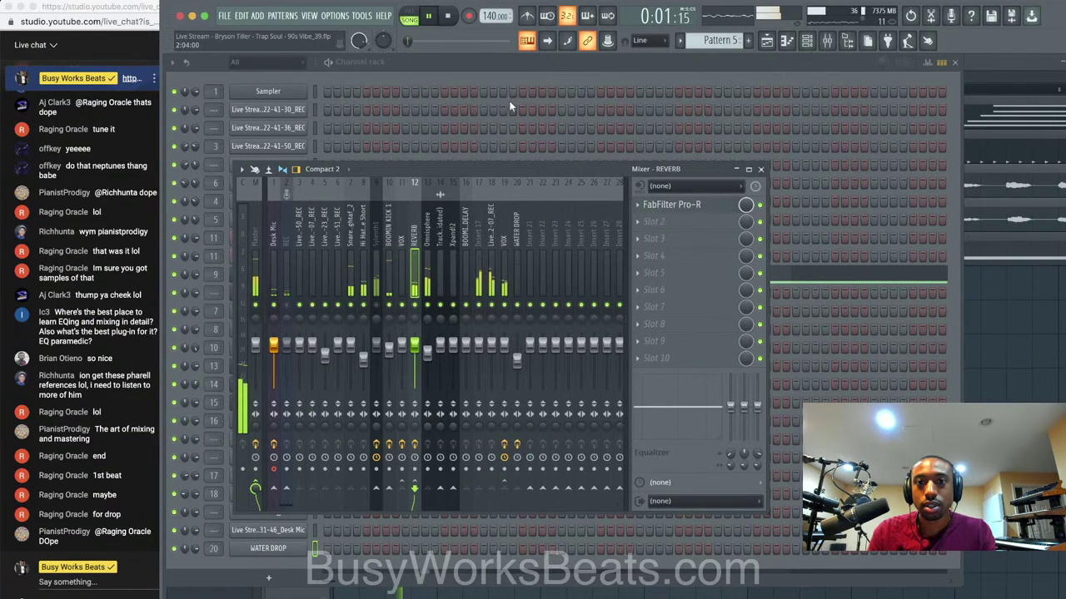
Save the project as a new version, Vibe_41.
left_click(759, 165)
right_click(995, 318)
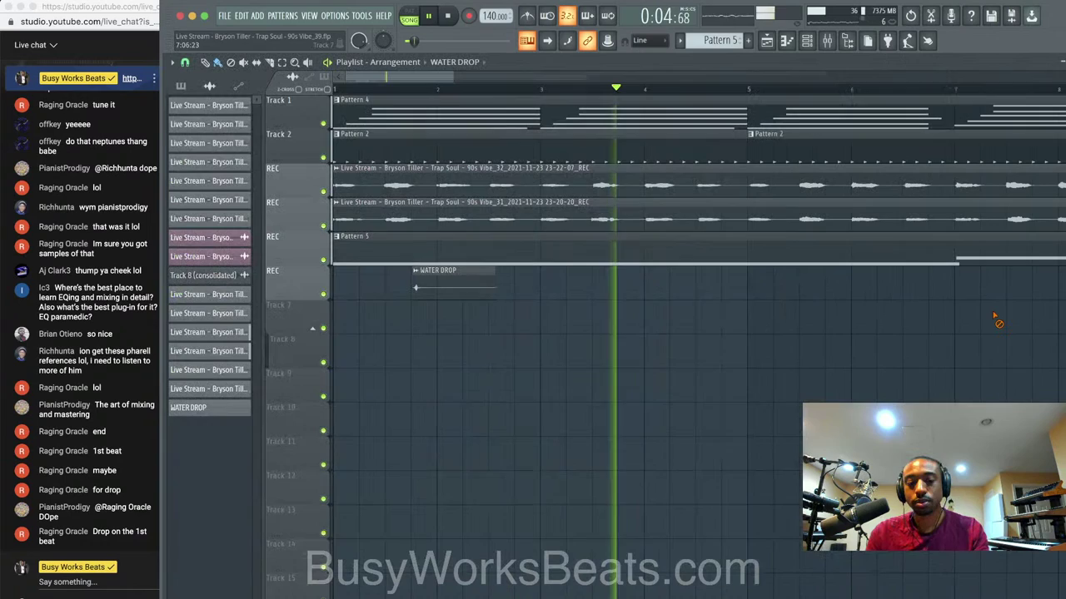
key("super+n")
scroll(661, 244, "down", 3)
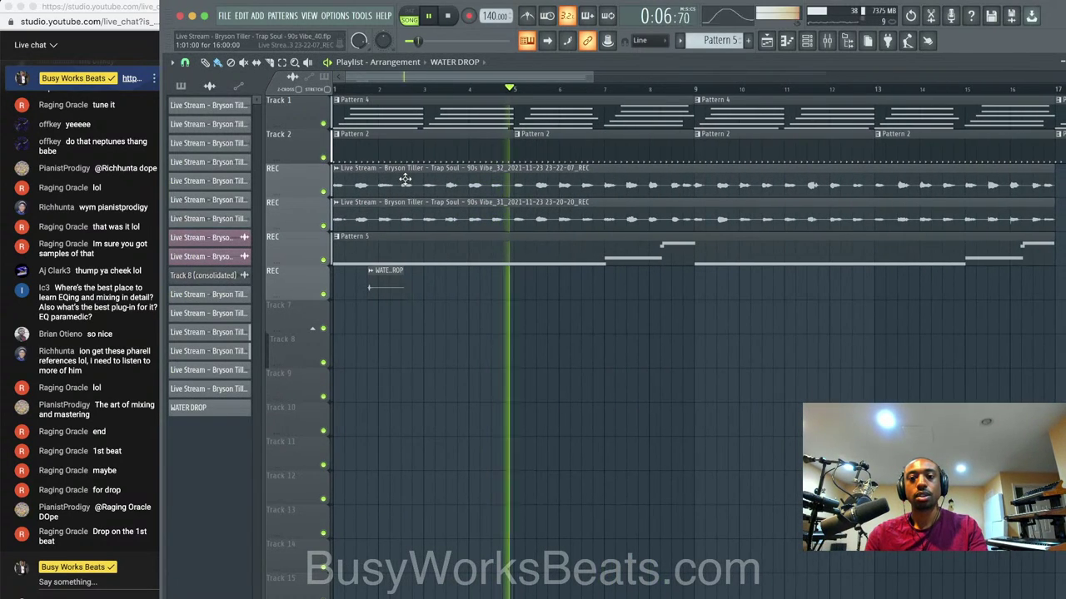
left_click(824, 42)
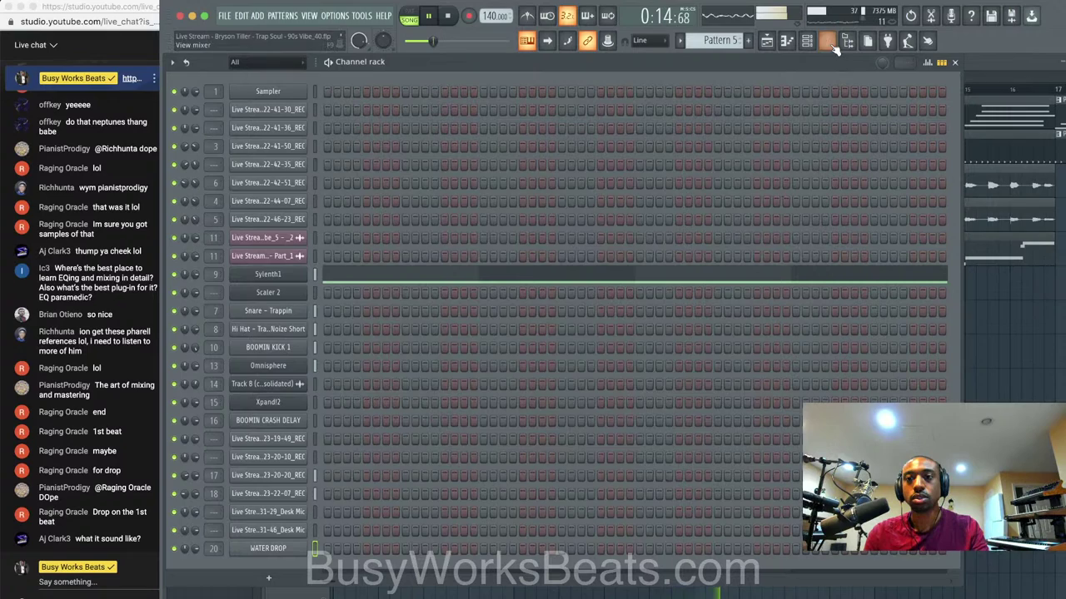
Turn down Sylenth1's Filter A cutoff.
key("F9")
left_click(376, 306)
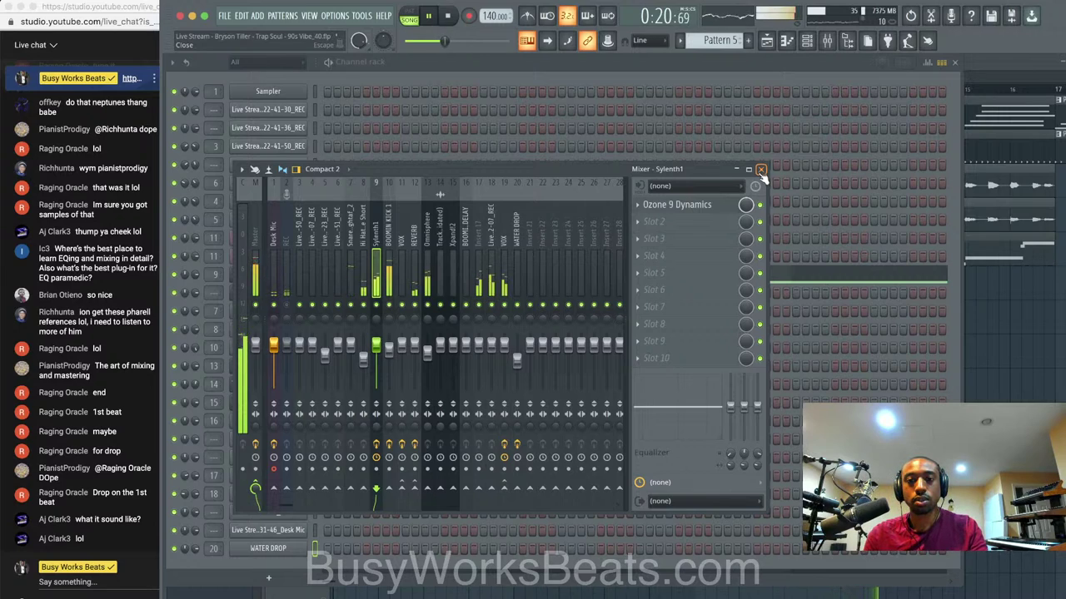
left_click(756, 69)
left_click(267, 273)
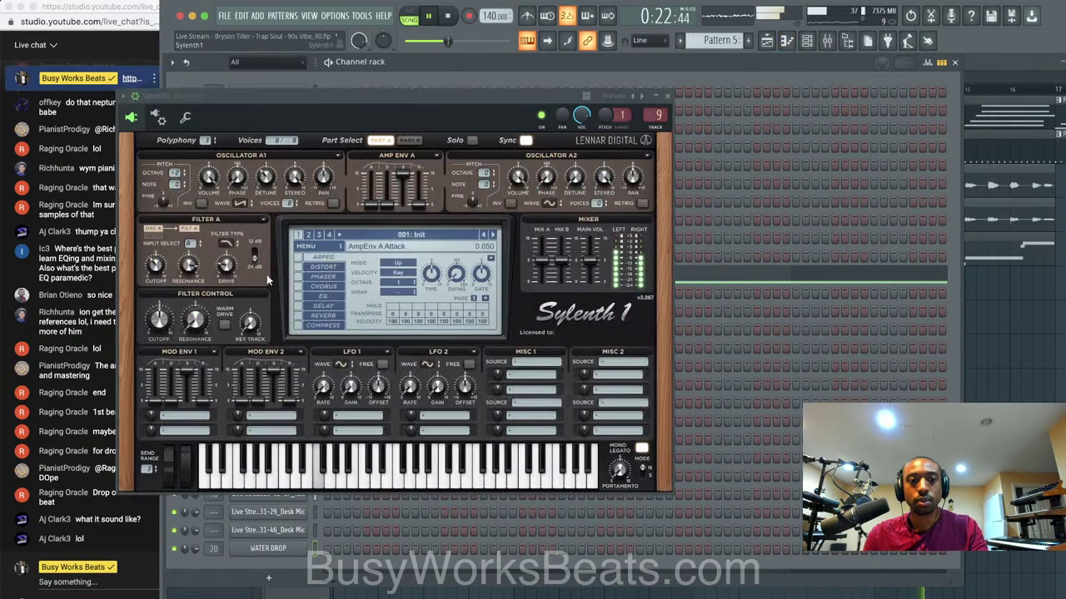
left_click_drag(156, 267, 155, 280)
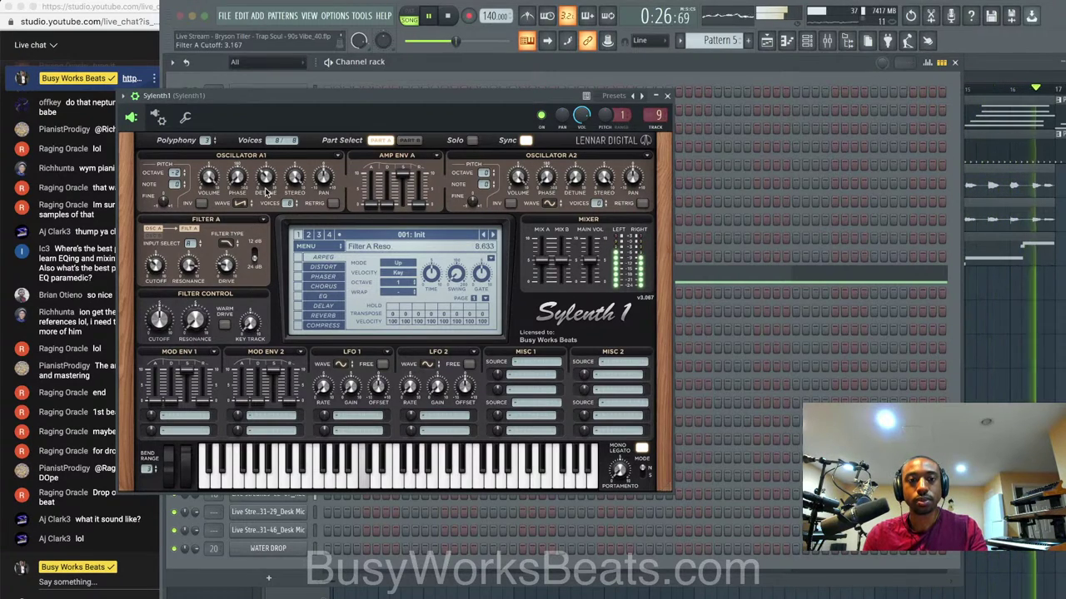
left_click(667, 97)
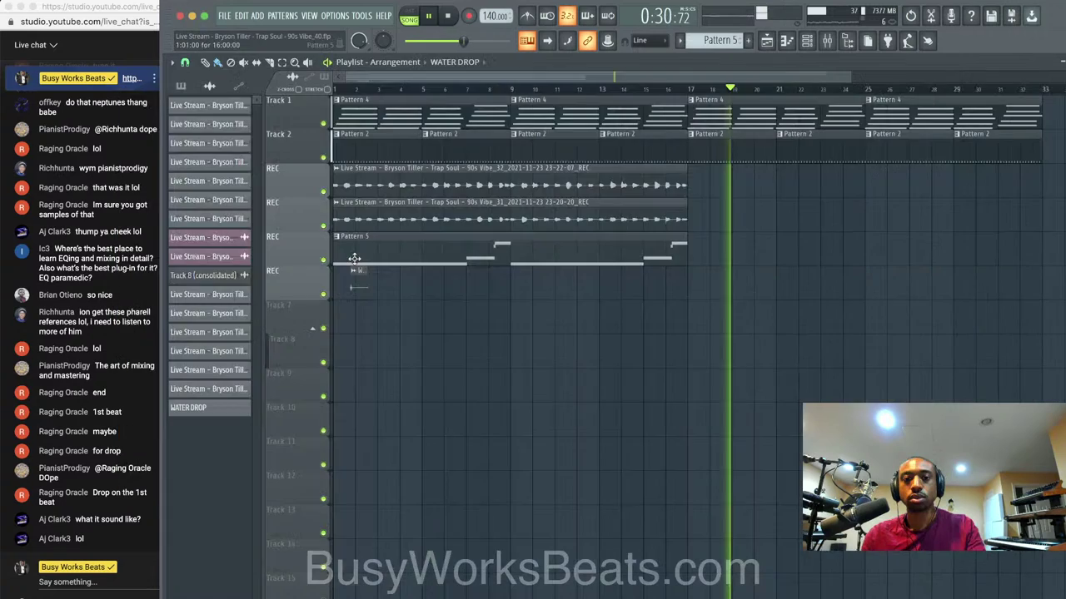
Set Playlist snap to Bar and place the WATER DROP clip near bar 17.
left_click(185, 62)
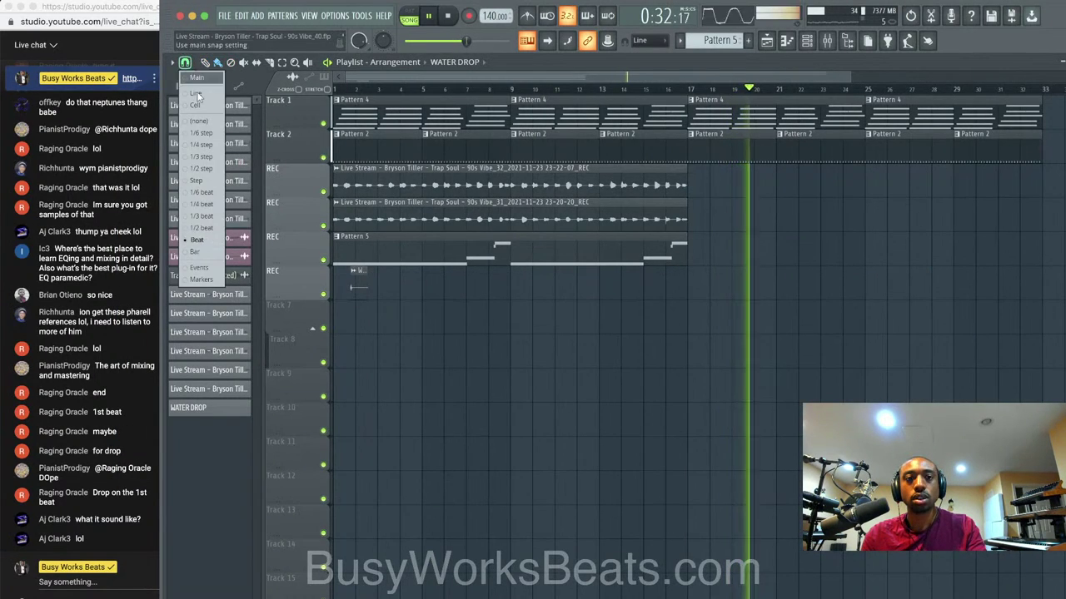
left_click(198, 251)
left_click_drag(393, 294, 715, 287)
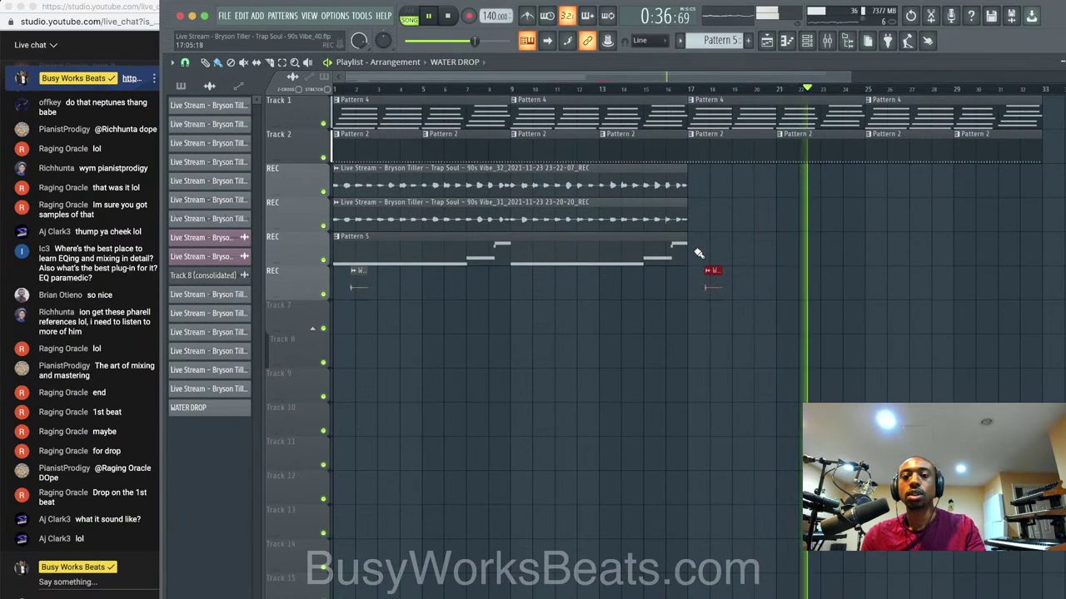
scroll(708, 268, "down", 2)
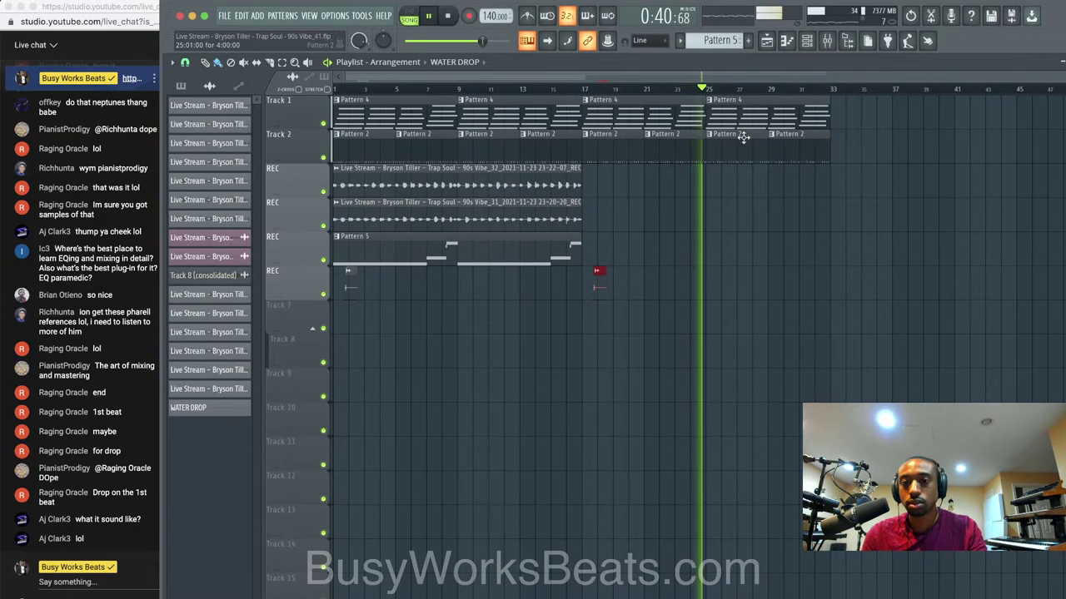
left_click(827, 42)
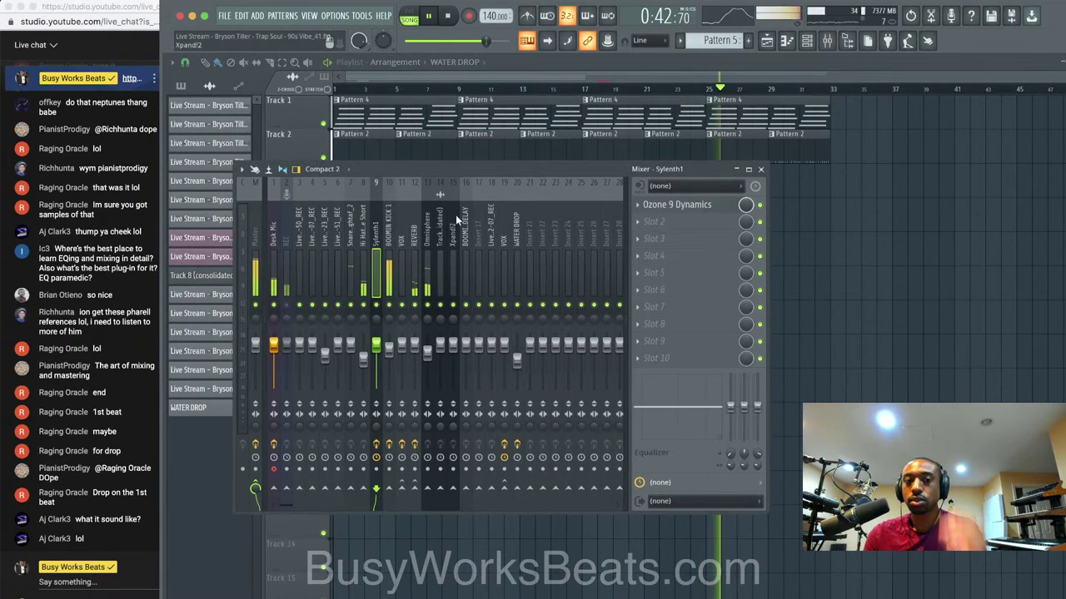
left_click(285, 237)
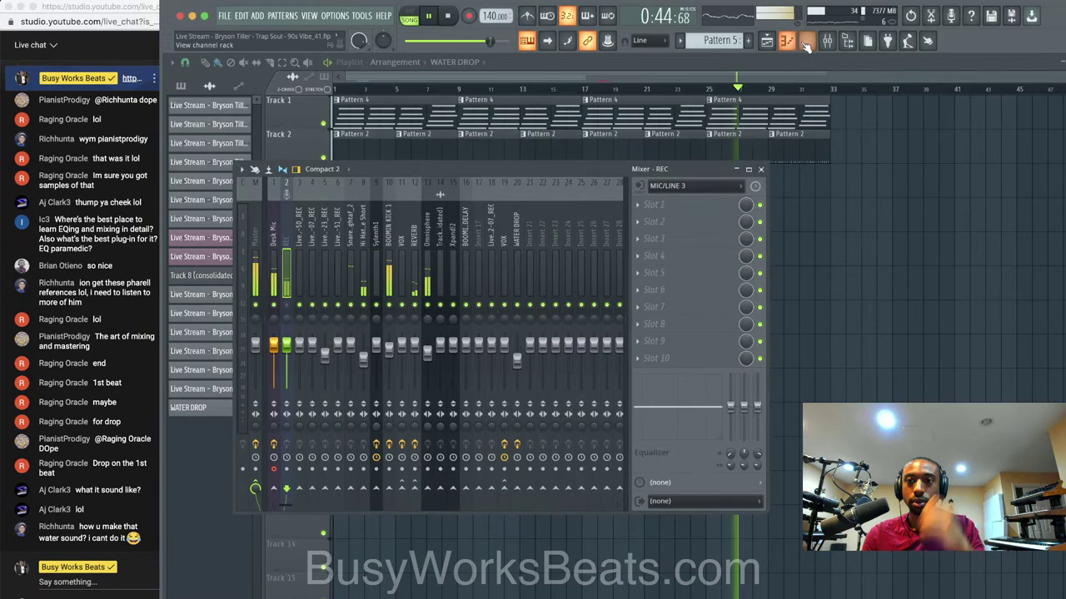
key("F6")
Add a Scaler 2 instrument channel to the channel rack and stop playback.
left_click(272, 577)
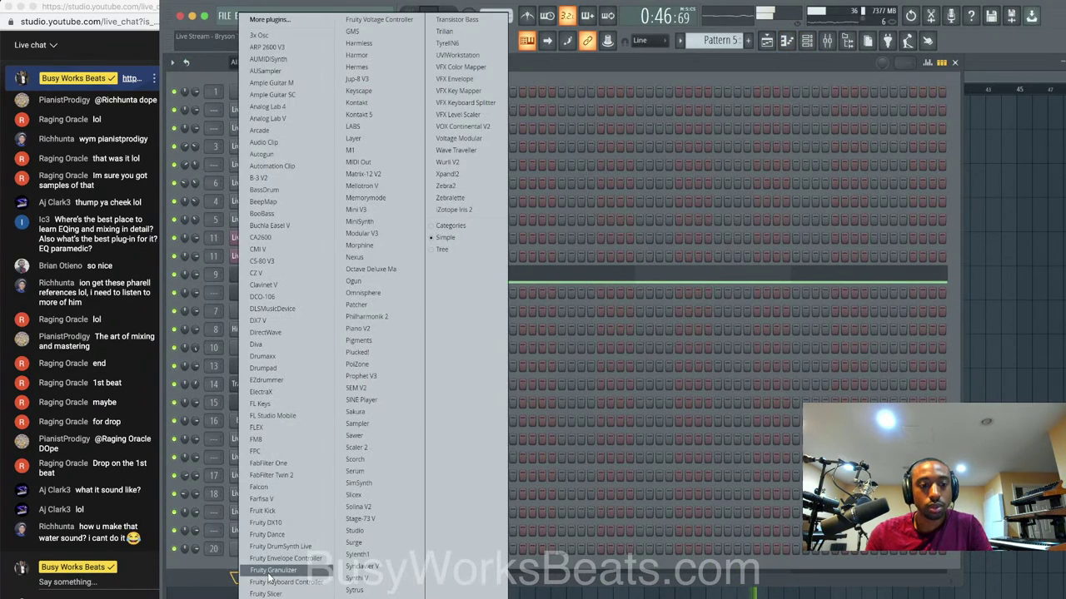
left_click(366, 447)
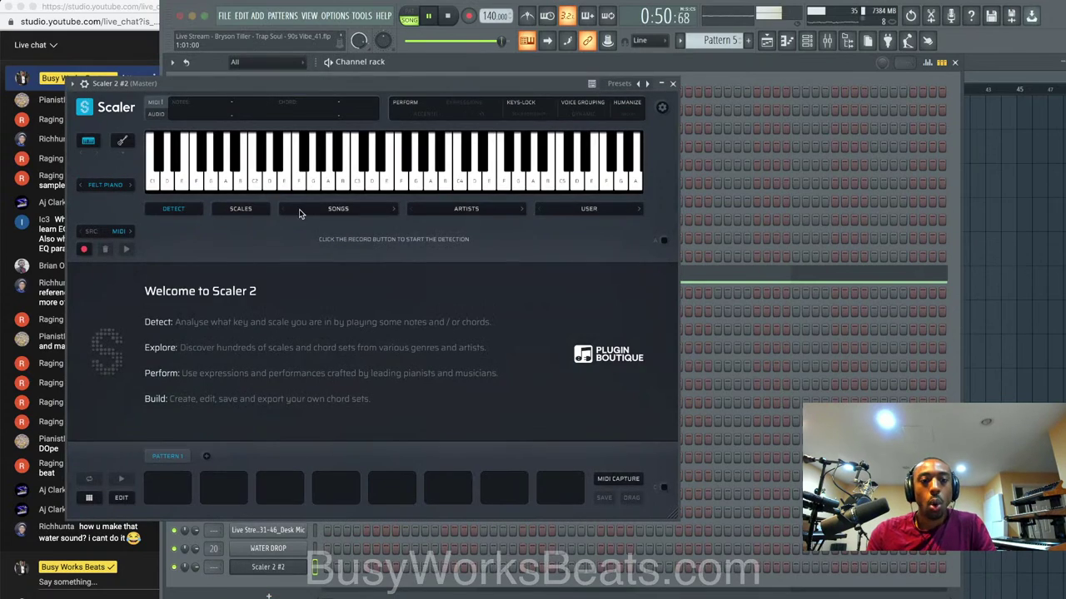
key("space")
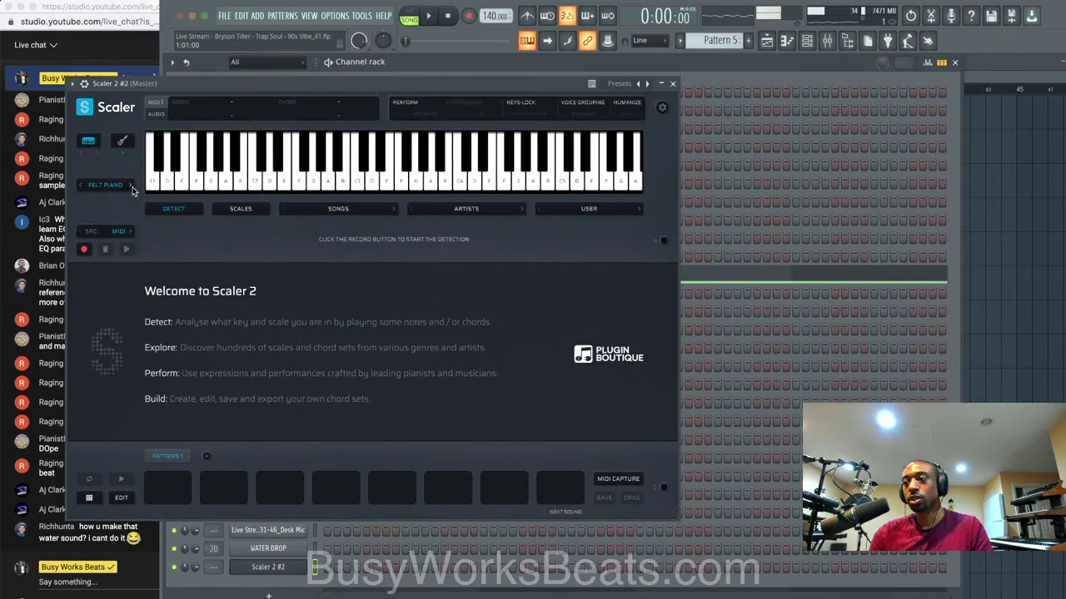
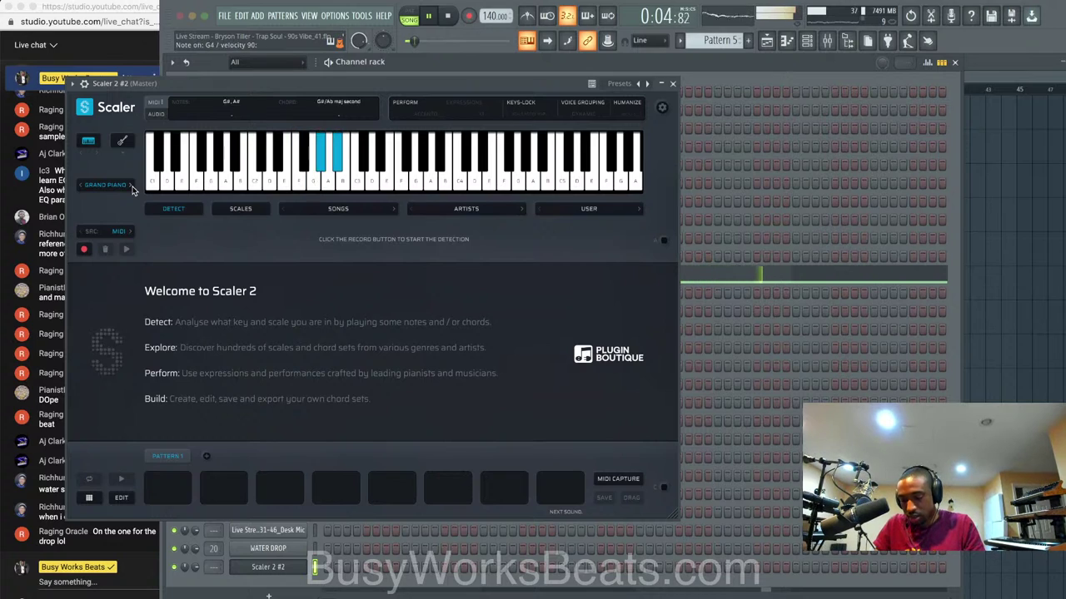
Have Scaler 2 detect C Minor from the played notes, then close its window.
left_click(84, 250)
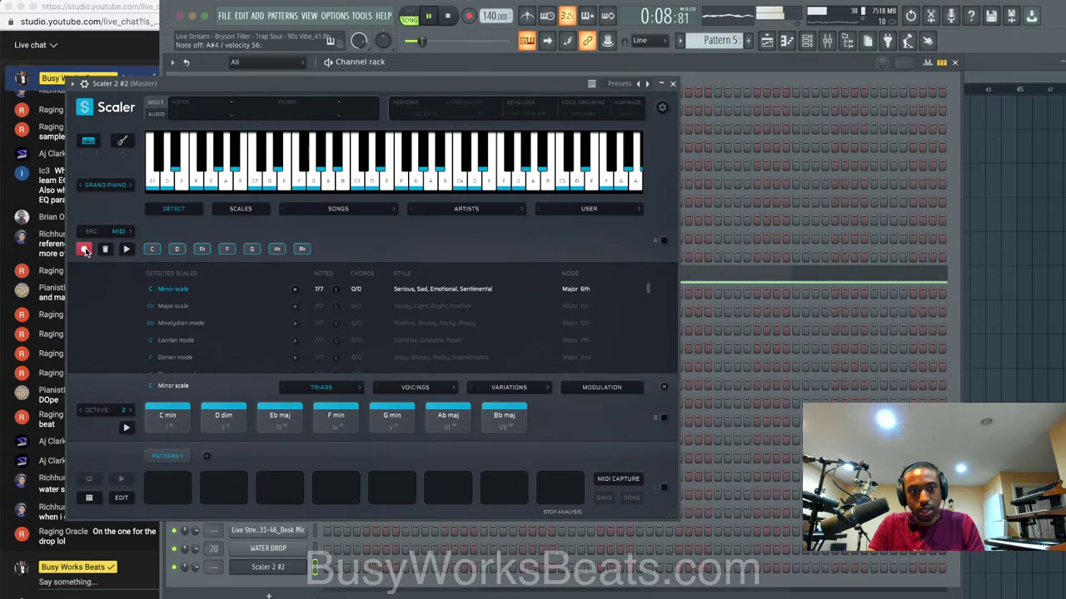
left_click(84, 249)
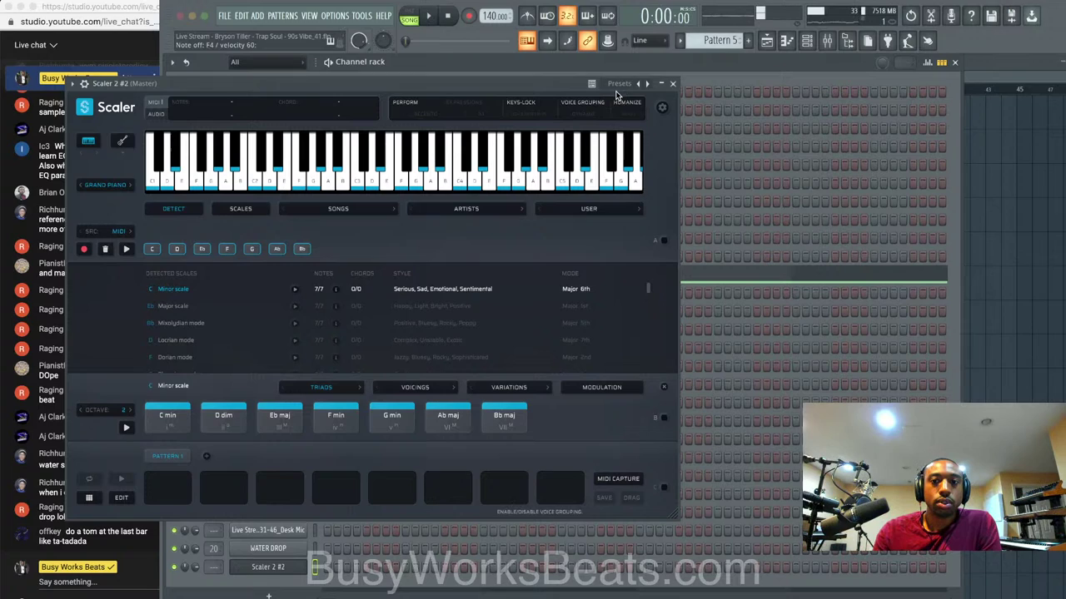
left_click(673, 84)
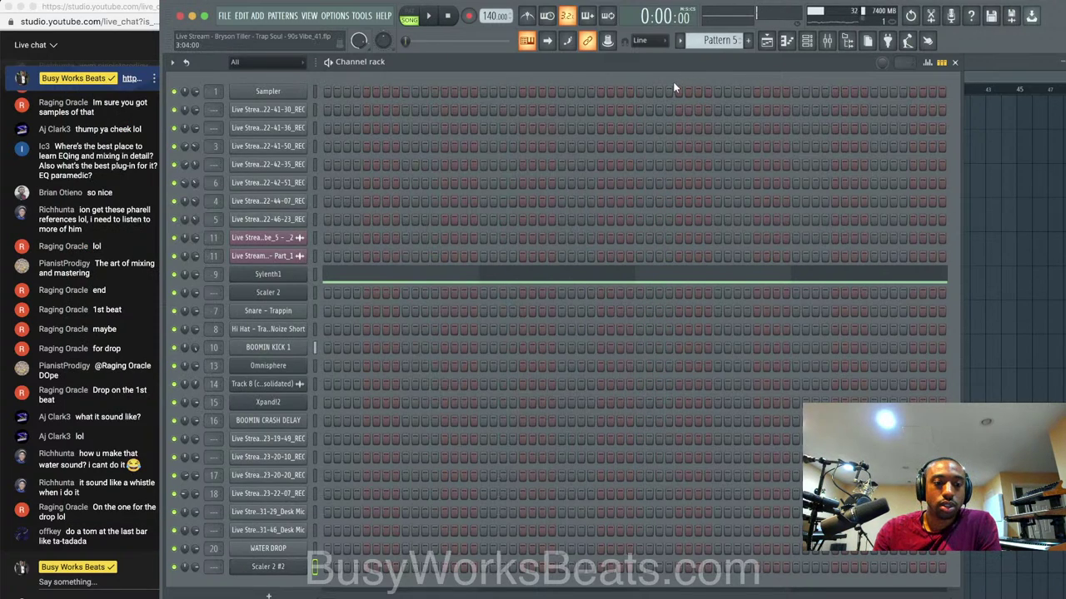
Save a new numbered project version and show the Mixer with the REC insert selected.
key("super+n")
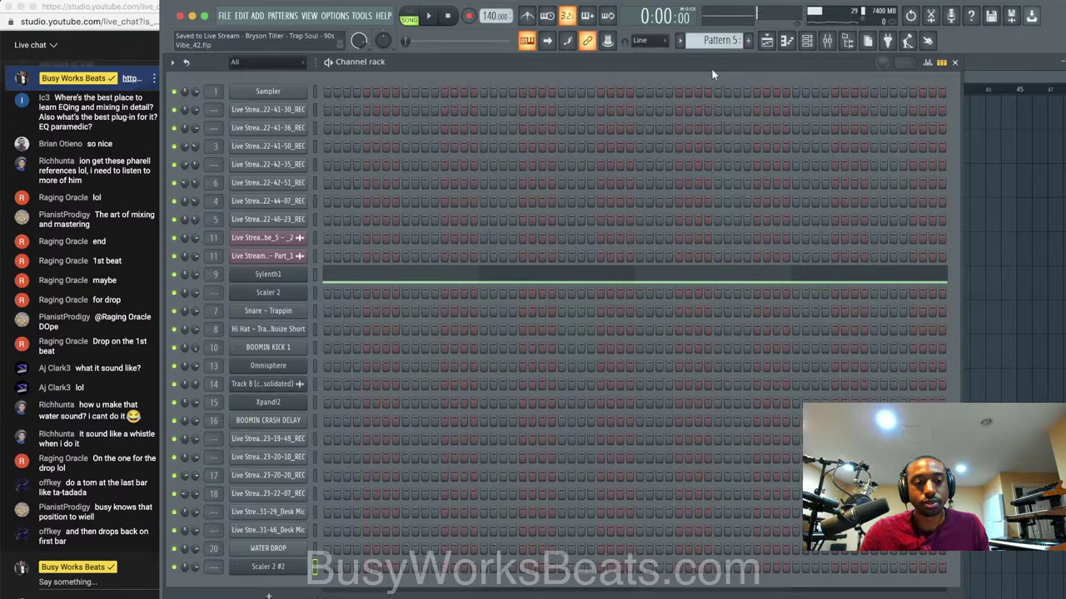
right_click(1035, 254)
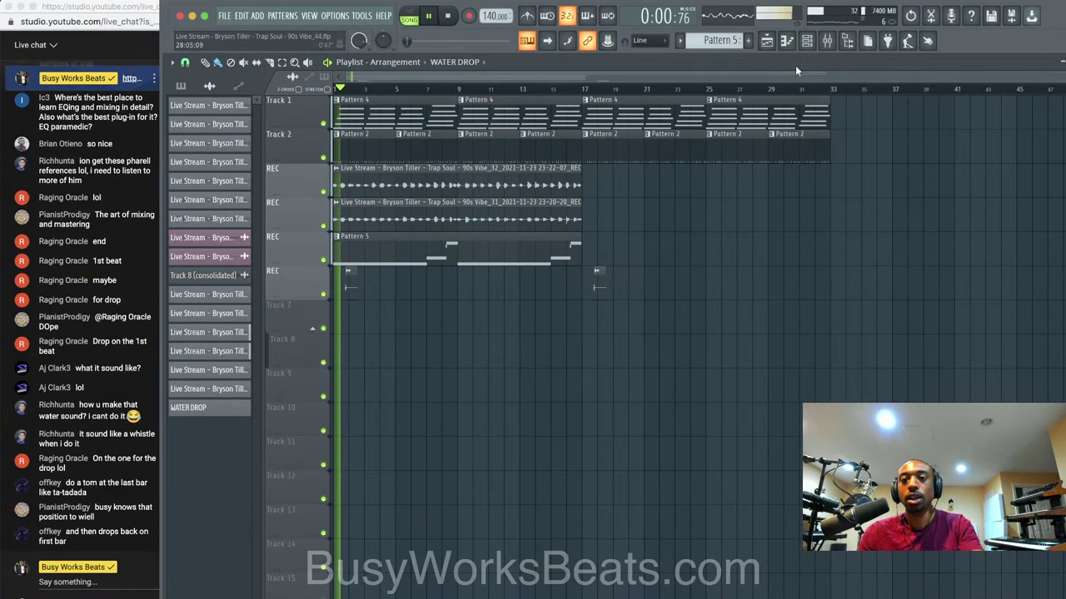
left_click(827, 40)
left_click(284, 240)
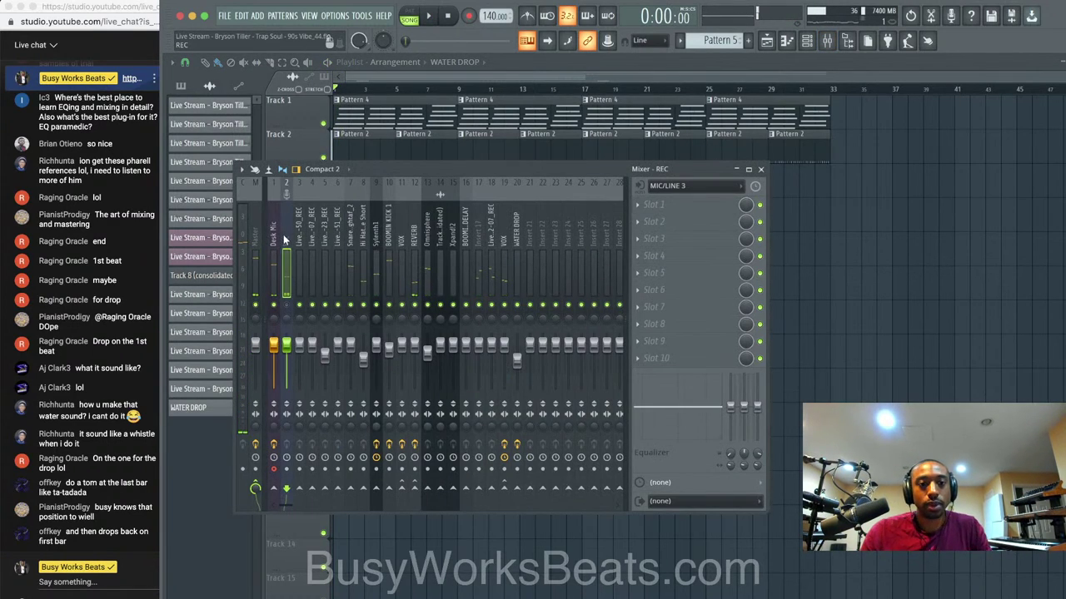
Load Waves Tune Real-Time on the REC insert, set to the C Natural Minor scale.
left_click(277, 282)
left_click(286, 280)
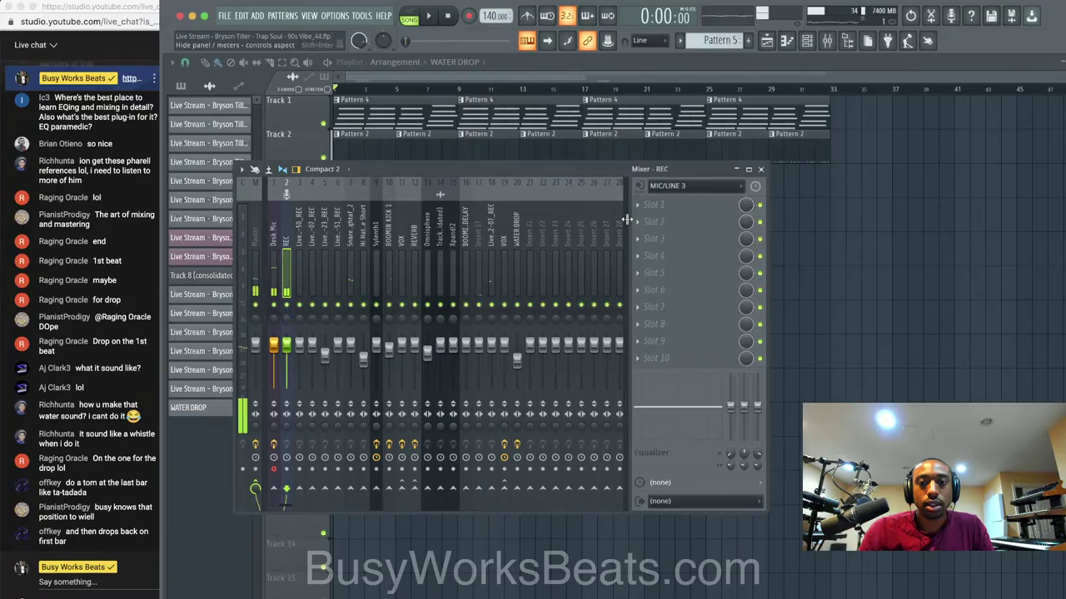
left_click(639, 205)
mouse_move(666, 220)
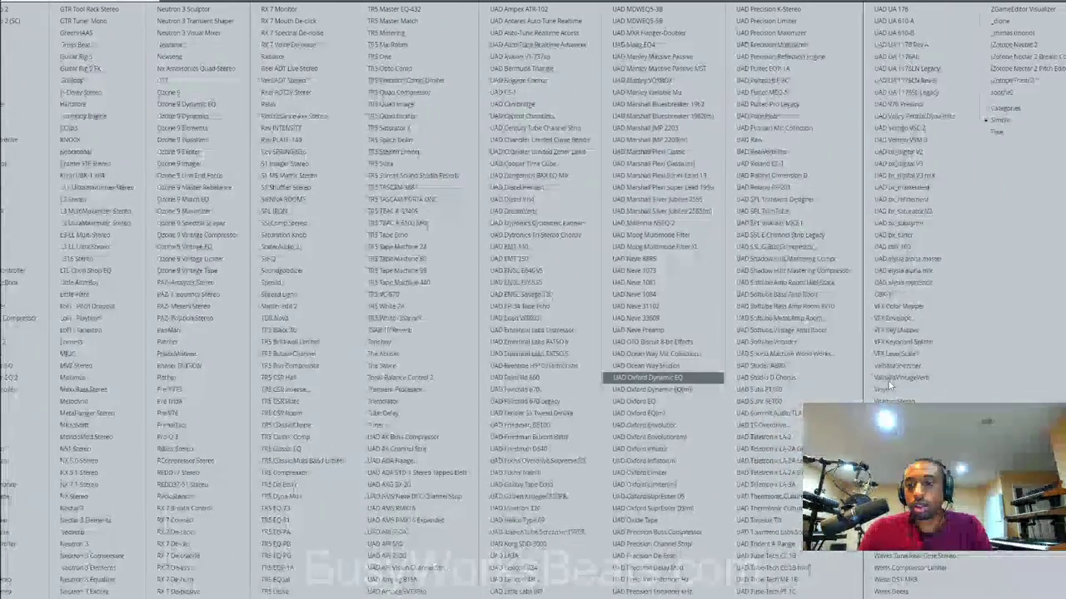
left_click(938, 557)
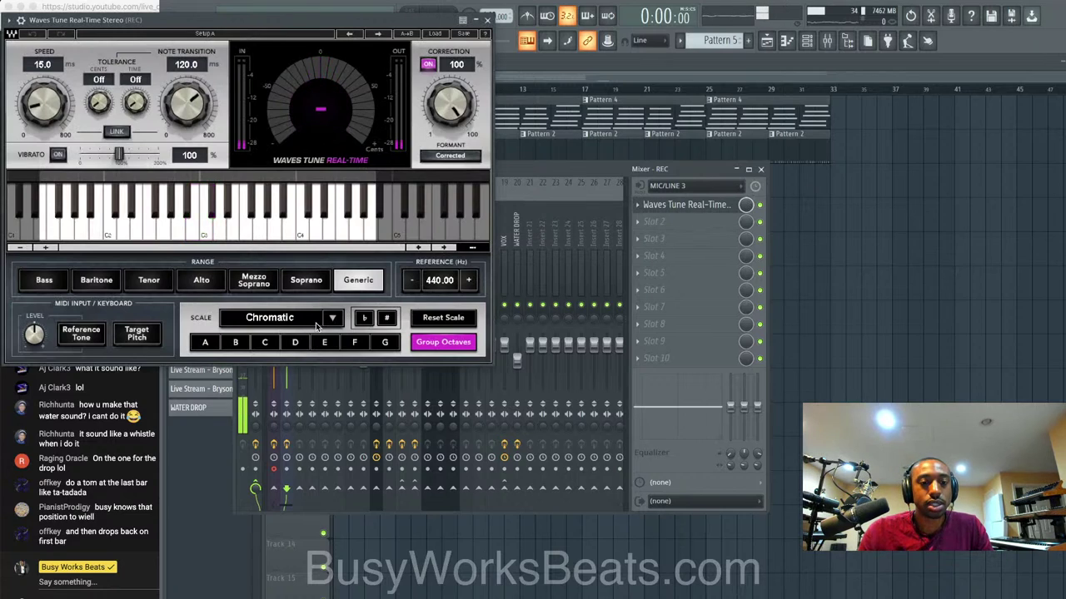
left_click_drag(316, 323, 311, 318)
left_click(265, 344)
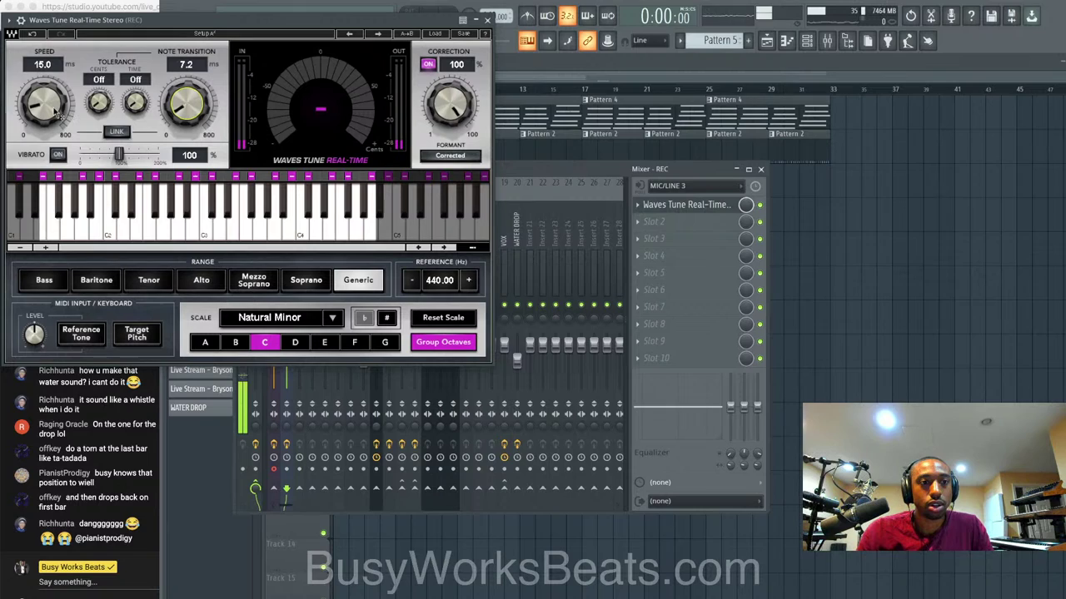
left_click(488, 20)
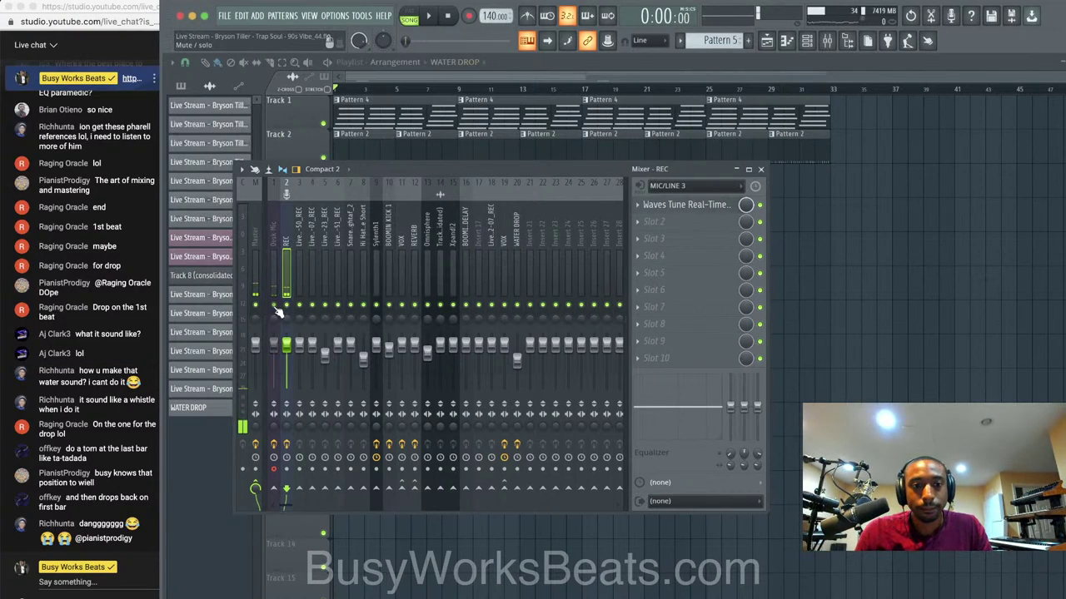
Send REC into the REVERB insert, start playback, and select the Sylenth1 insert.
left_click(414, 488)
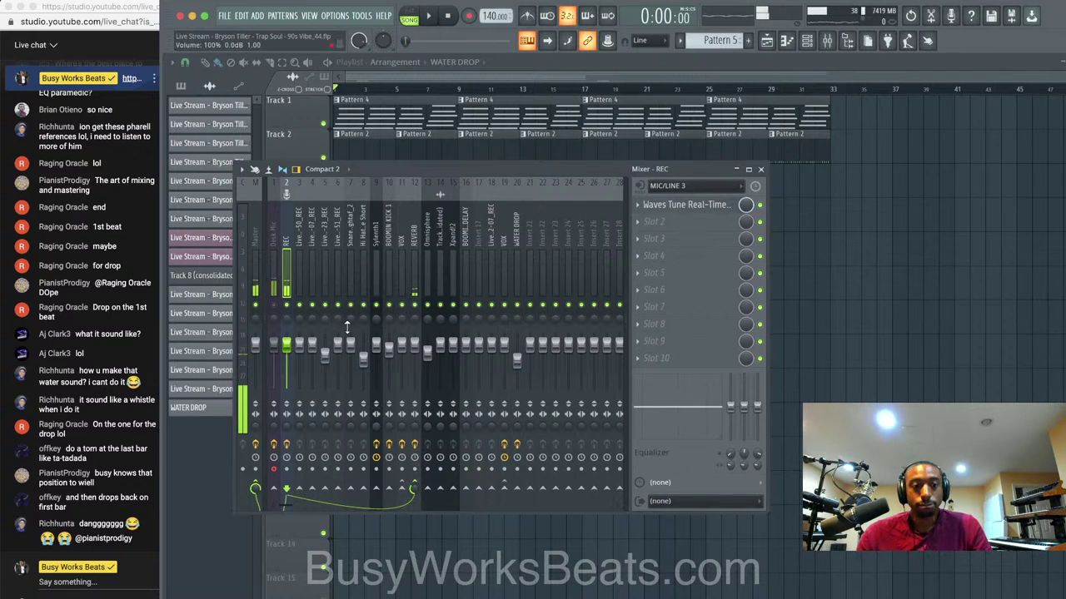
key("space")
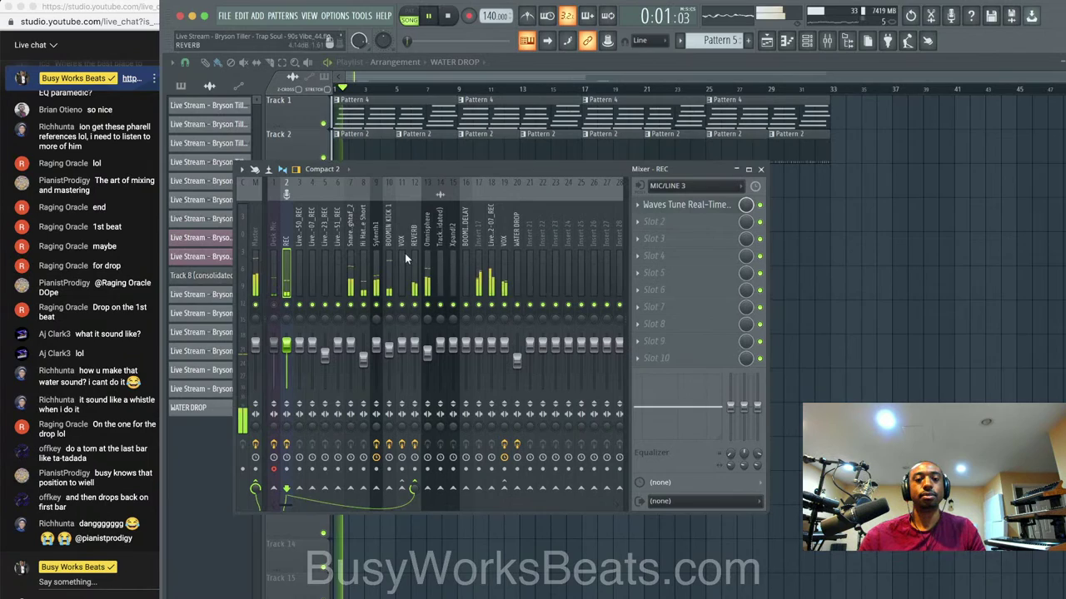
left_click(377, 254)
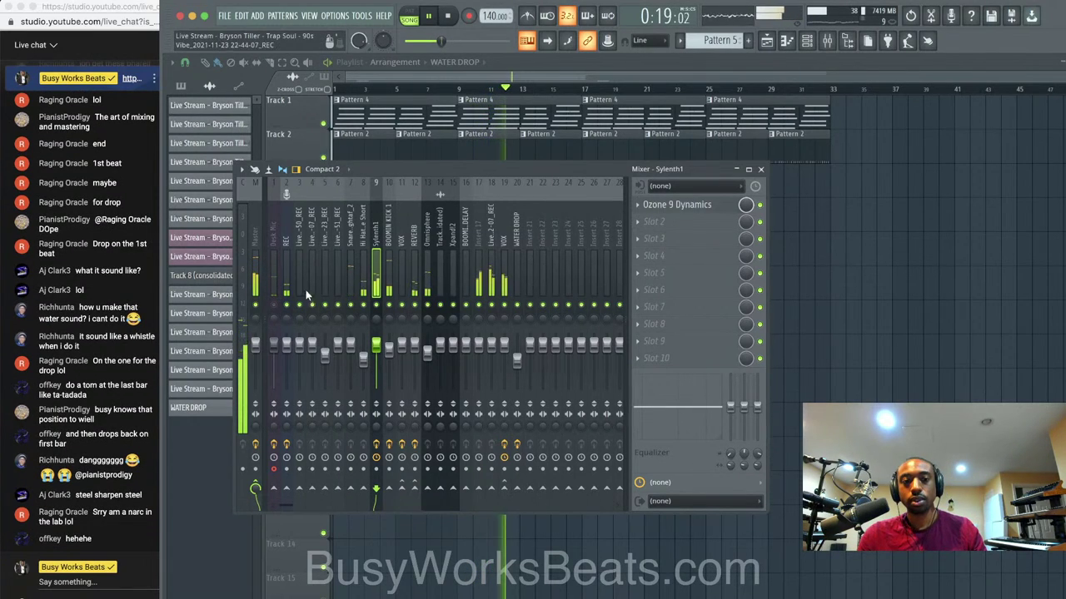
Unmute the Desk Mic insert and play the song through to about bar 23, then stop.
left_click(276, 305)
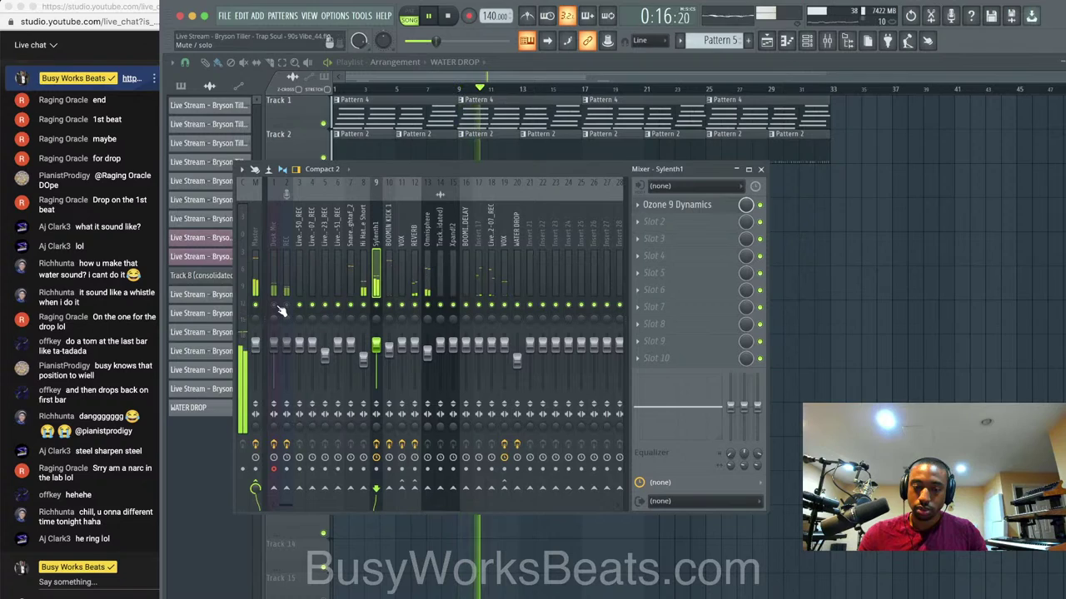
left_click(278, 306)
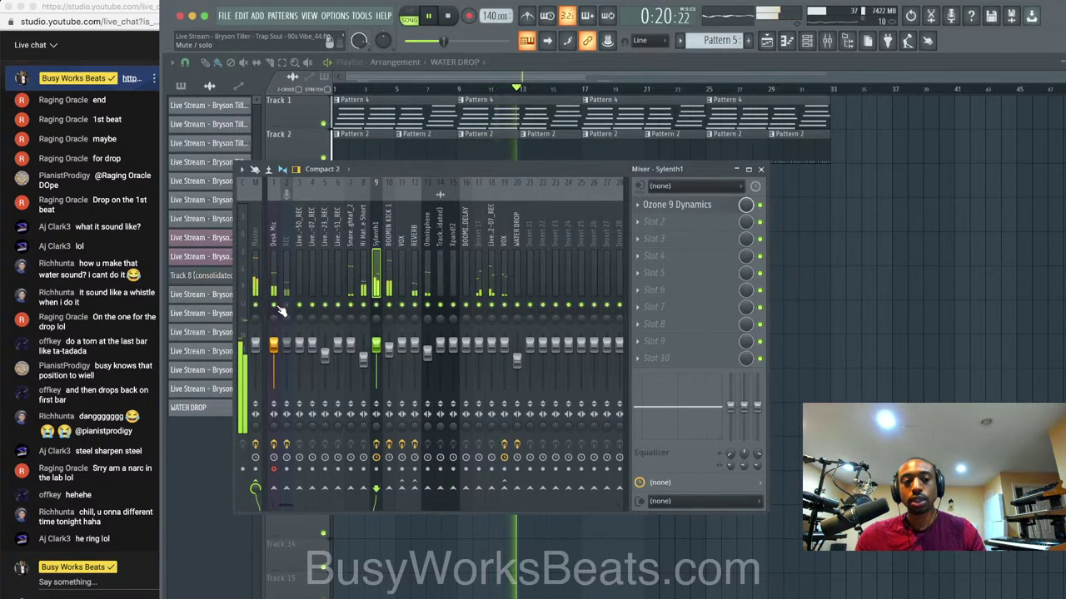
key("space")
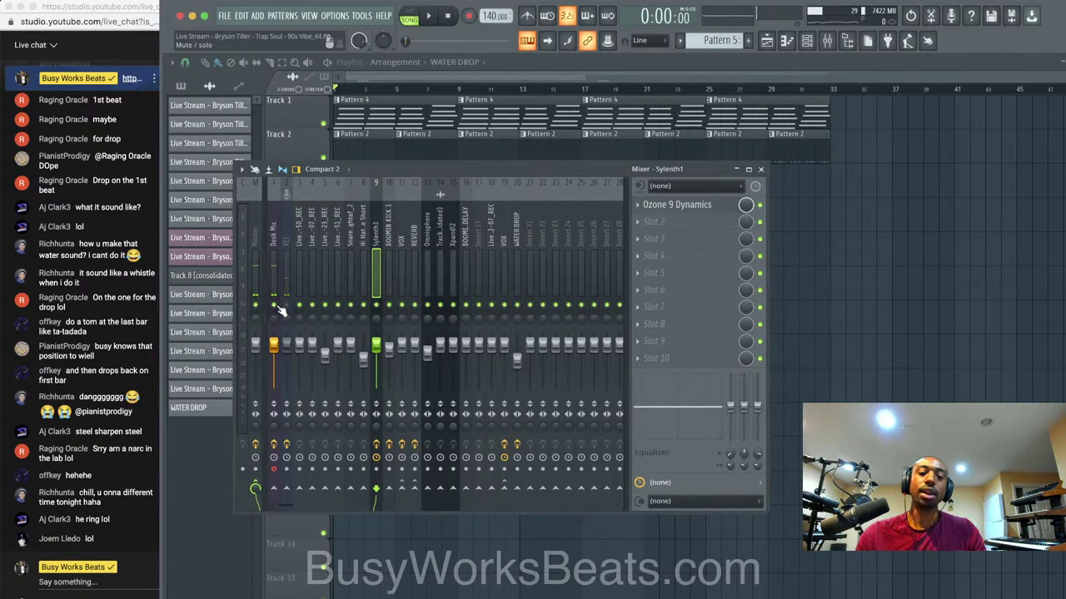
key("space")
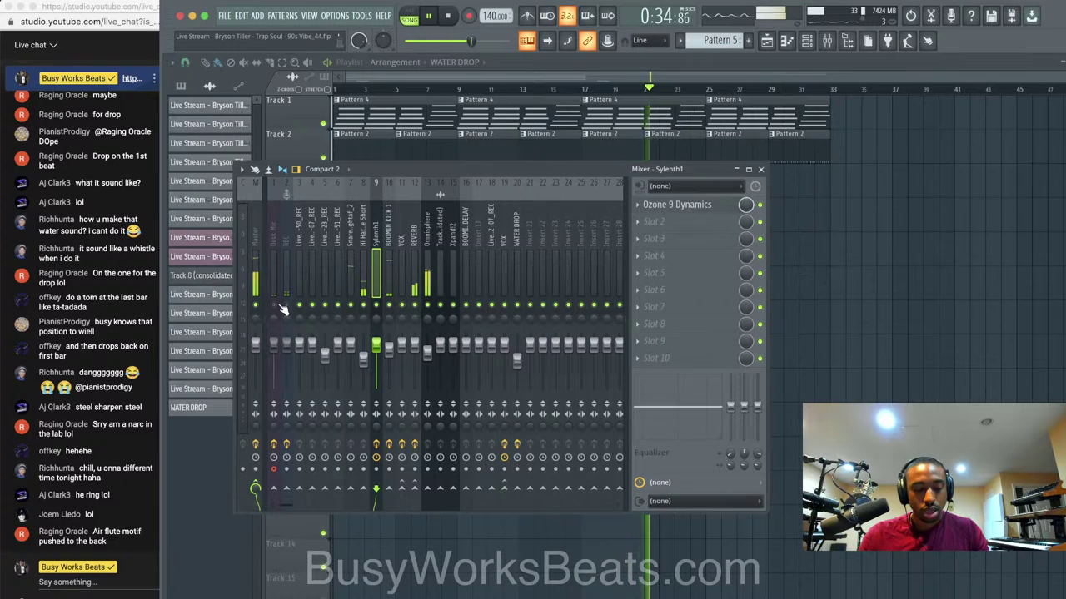
left_click(278, 305)
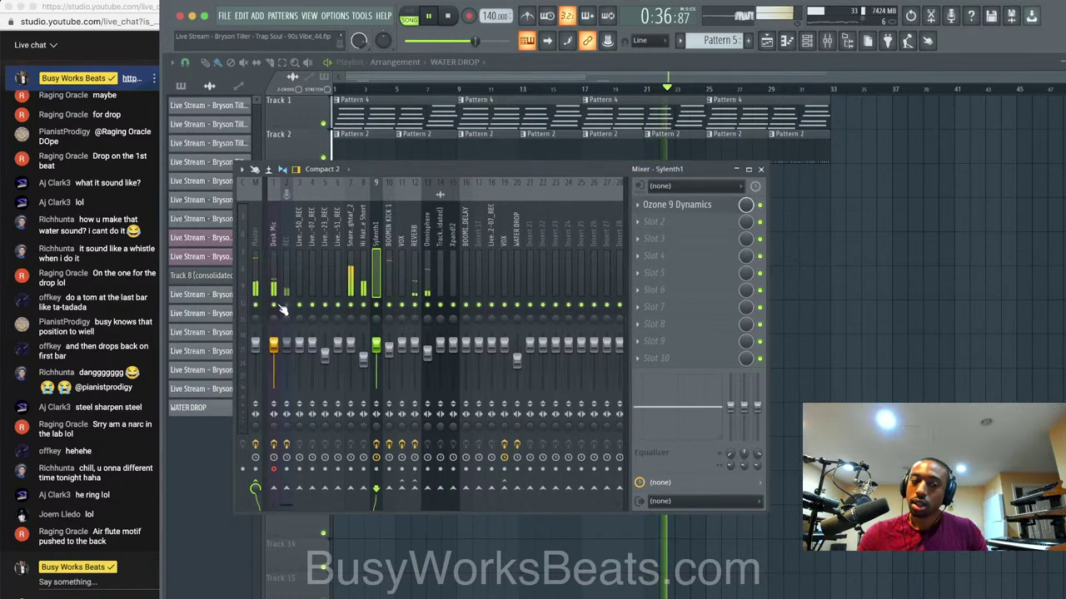
key("space")
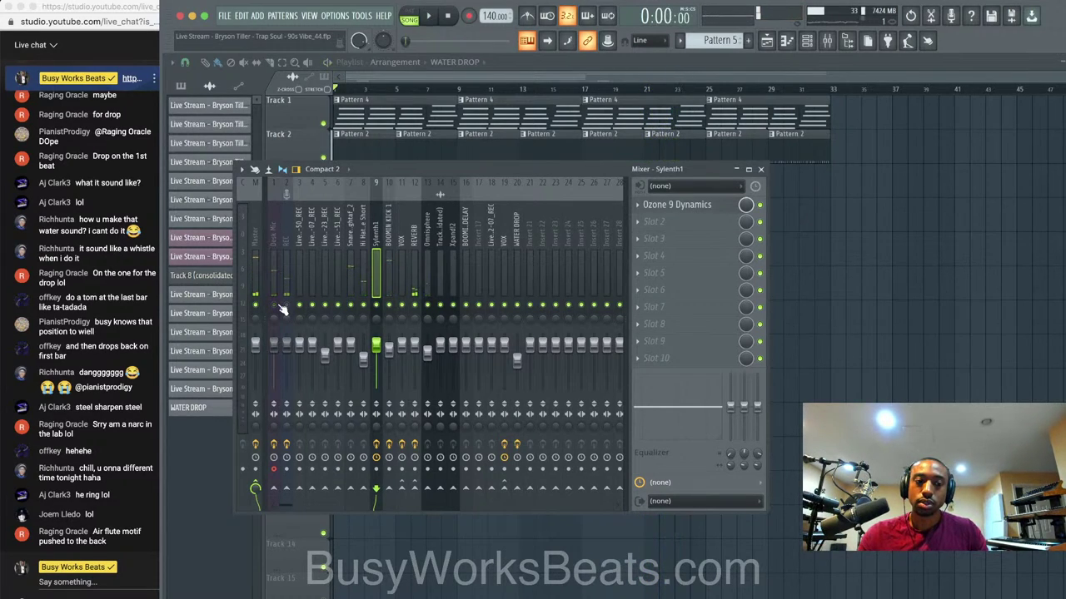
left_click(278, 305)
key("space")
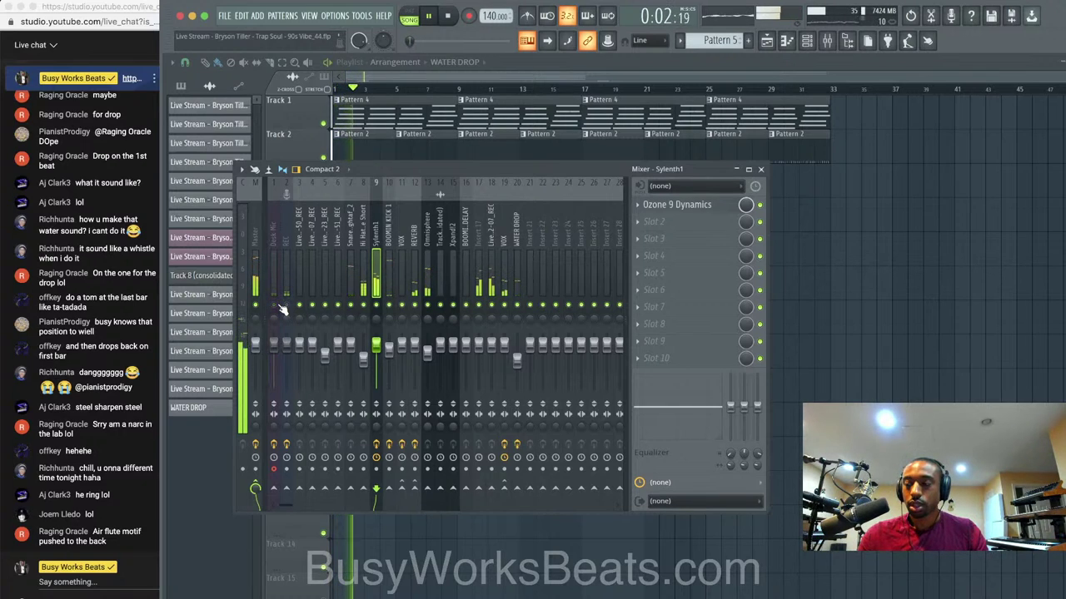
left_click(278, 305)
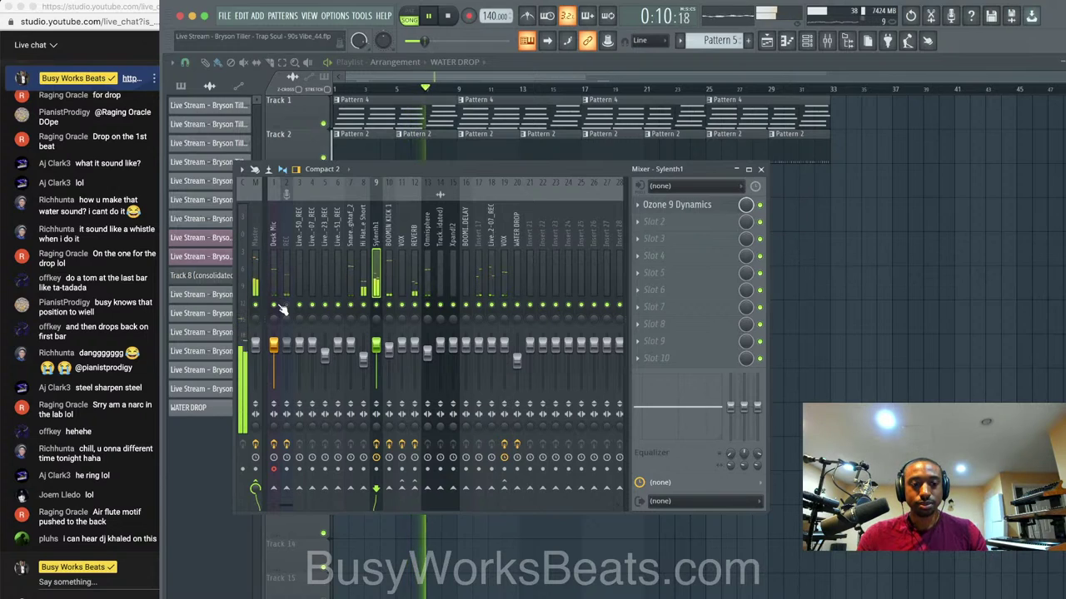
left_click(280, 308)
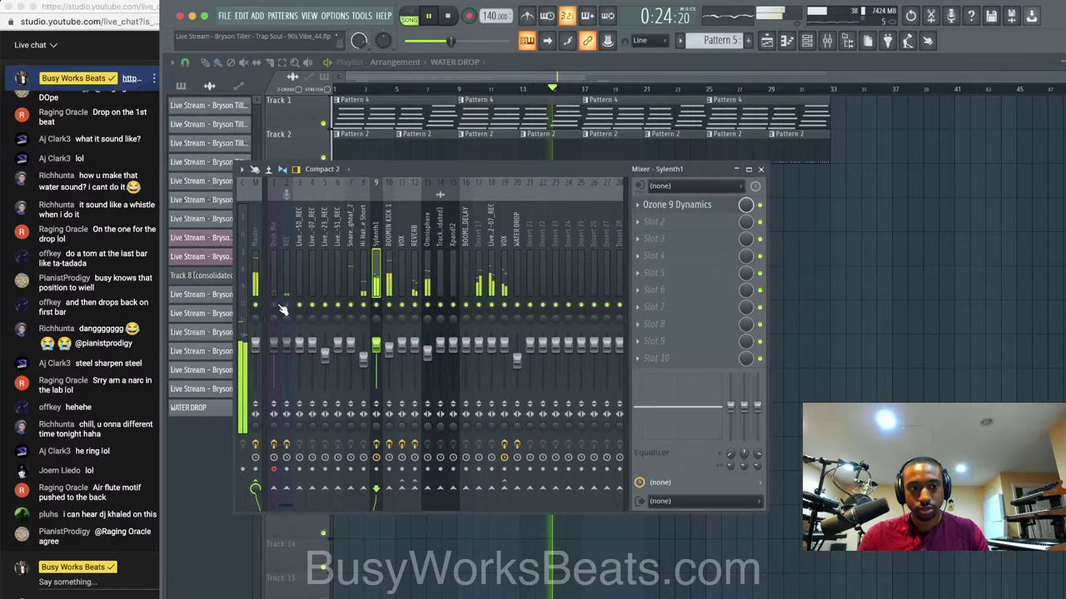
left_click(281, 307)
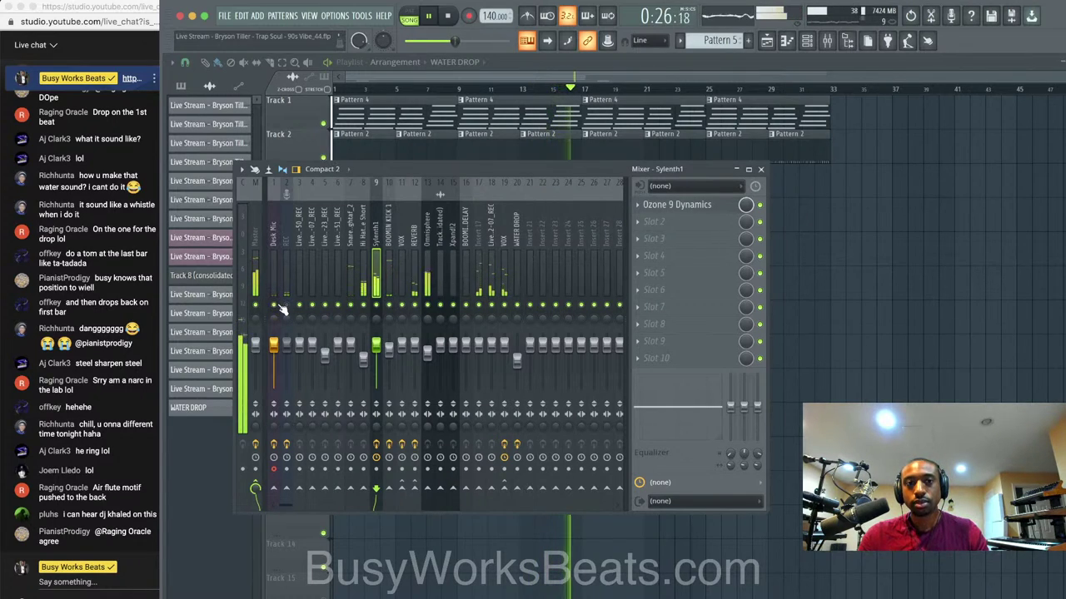
key("space")
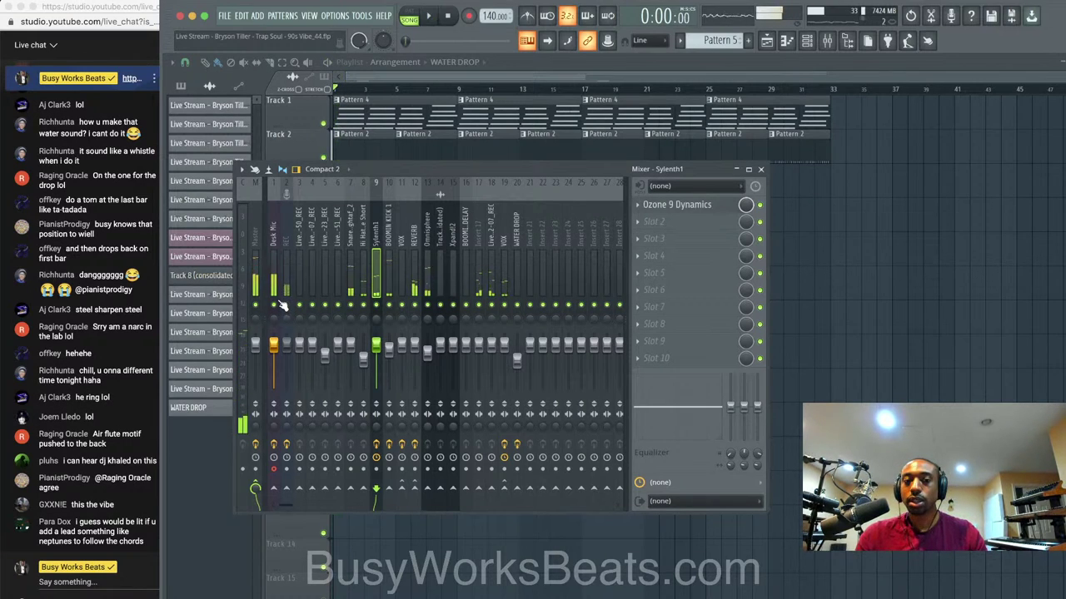
key("space")
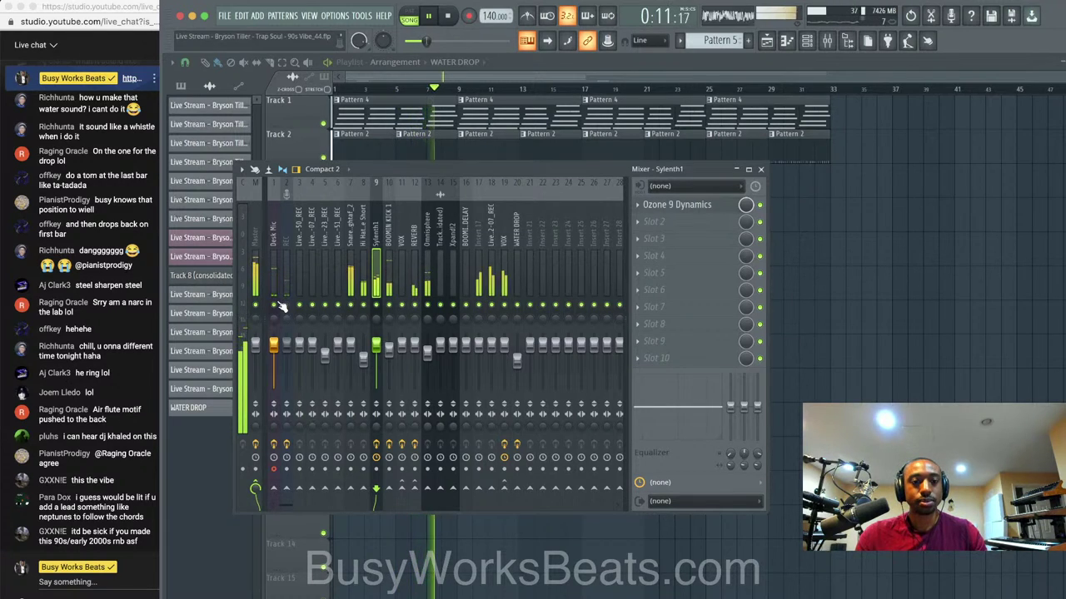
left_click(280, 304)
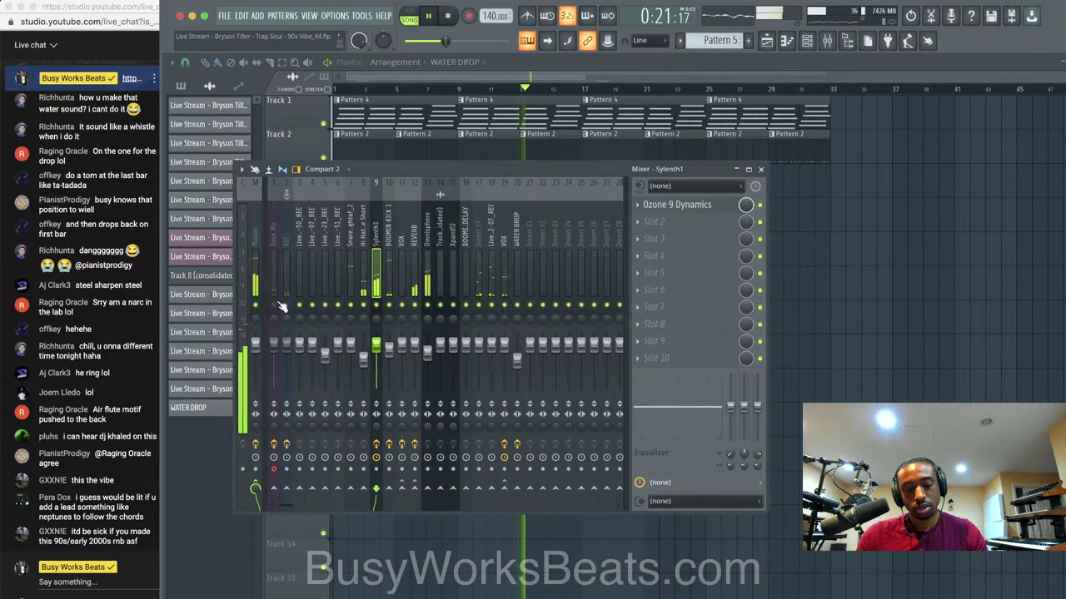
left_click(277, 305)
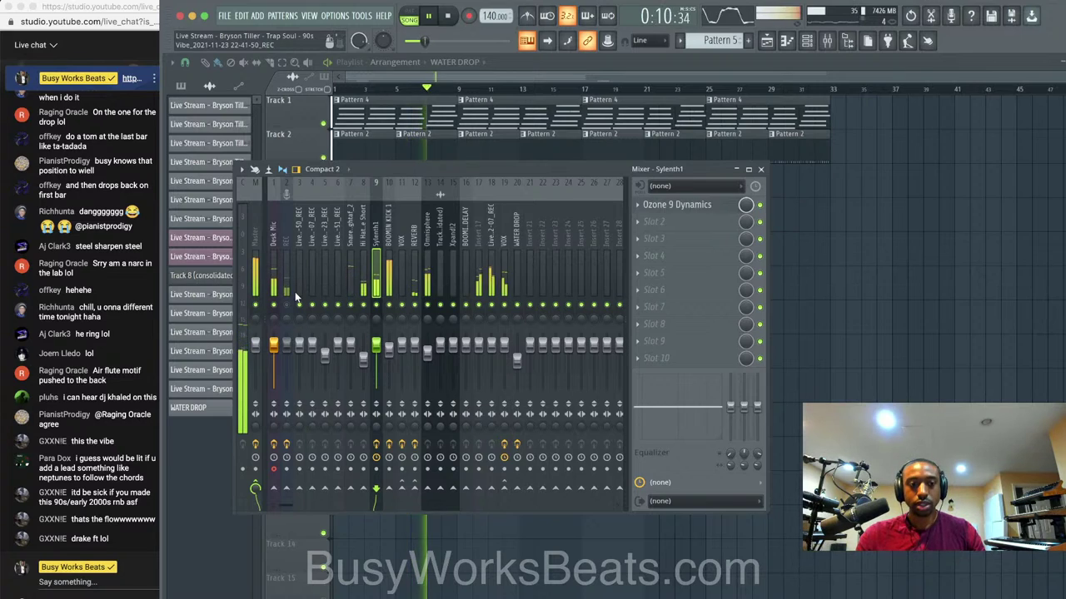
key("space")
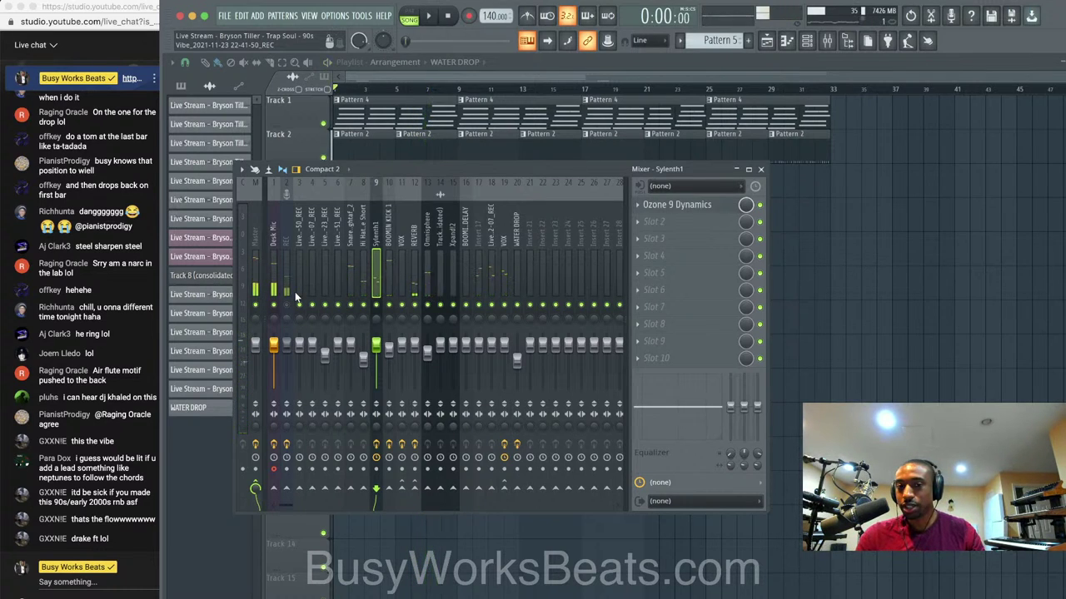
key("space")
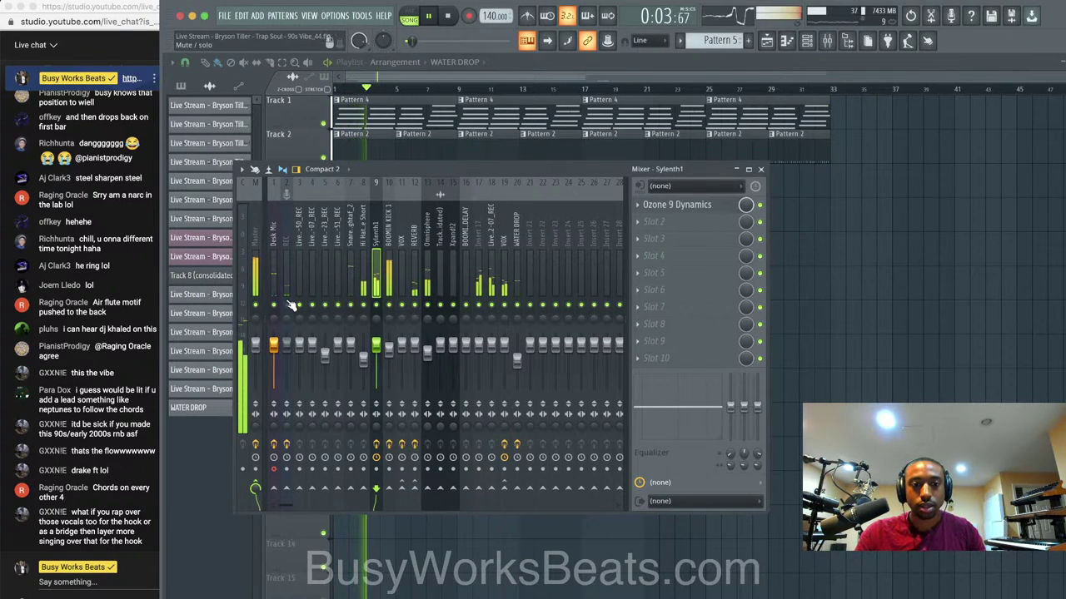
key("space")
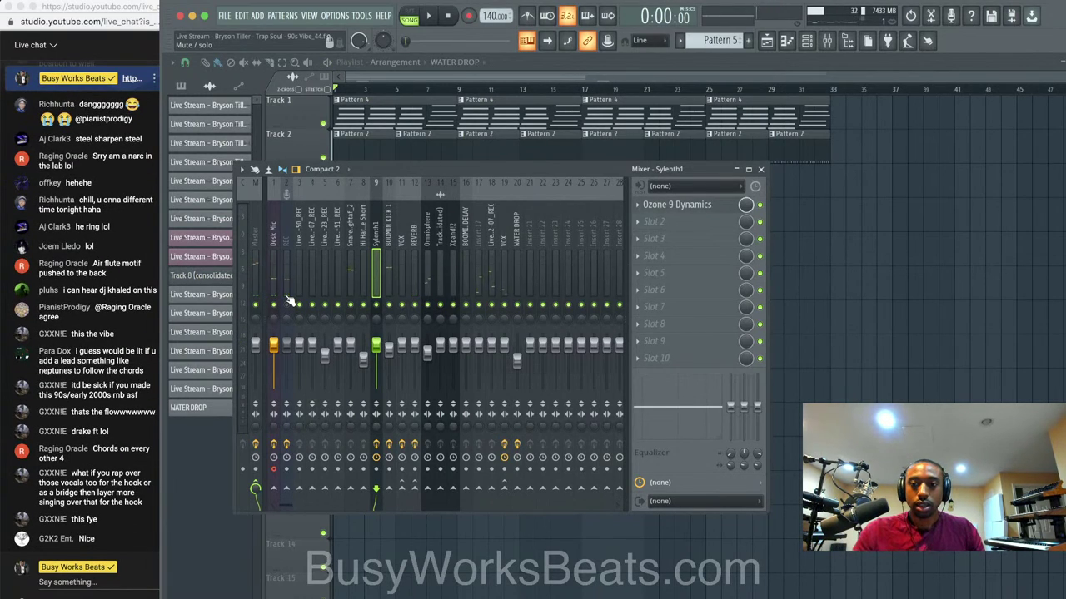
key("space")
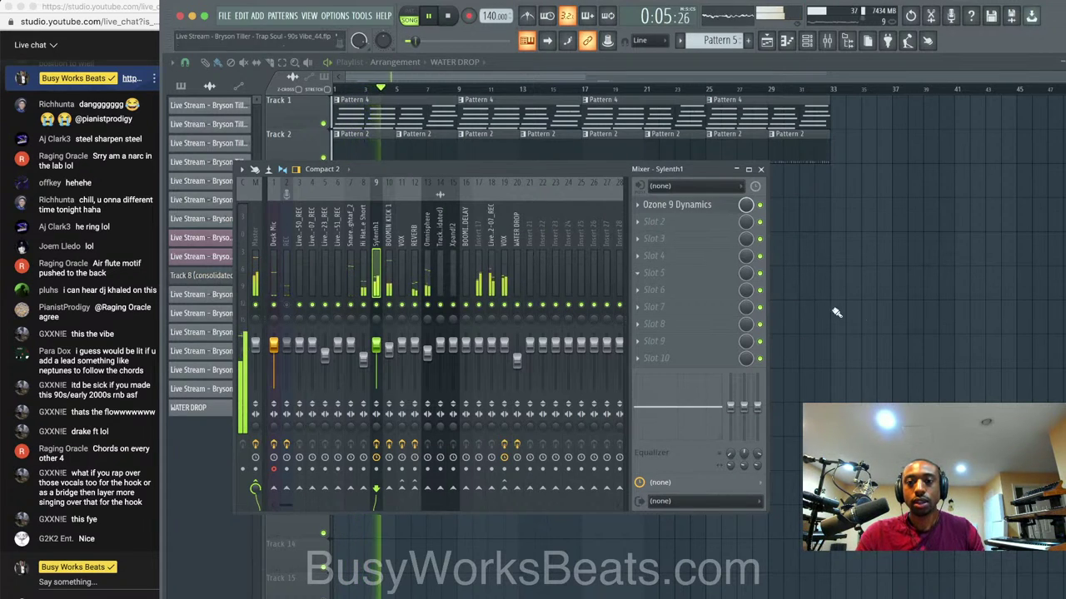
Stop playback and inspect the VOX insert's Ozone 9 Dynamic EQ and Fruity parametric EQ 2.
key("F9")
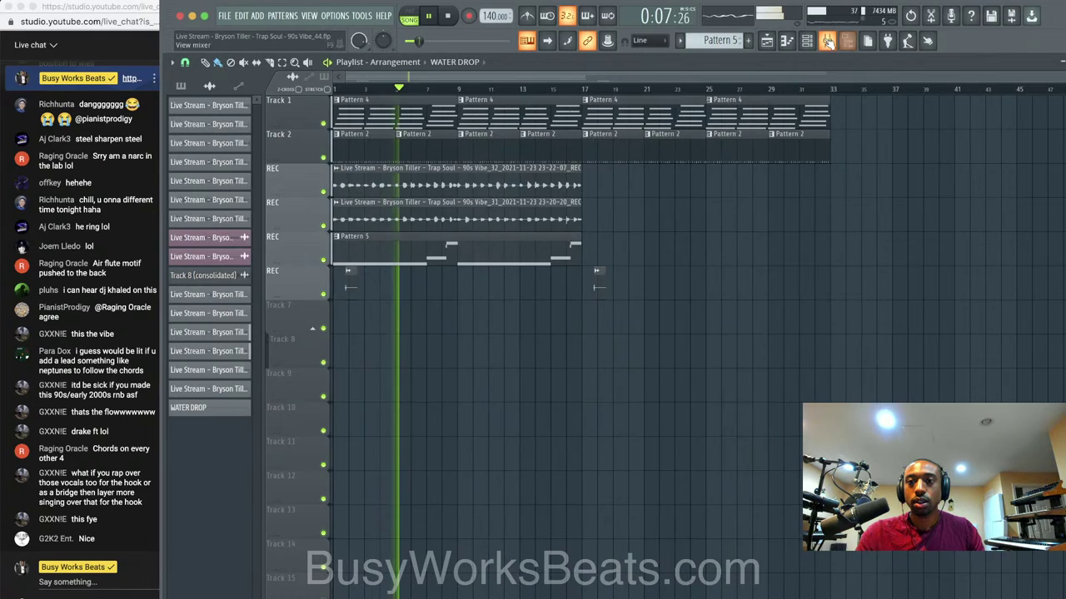
left_click(826, 40)
key("space")
left_click(504, 245)
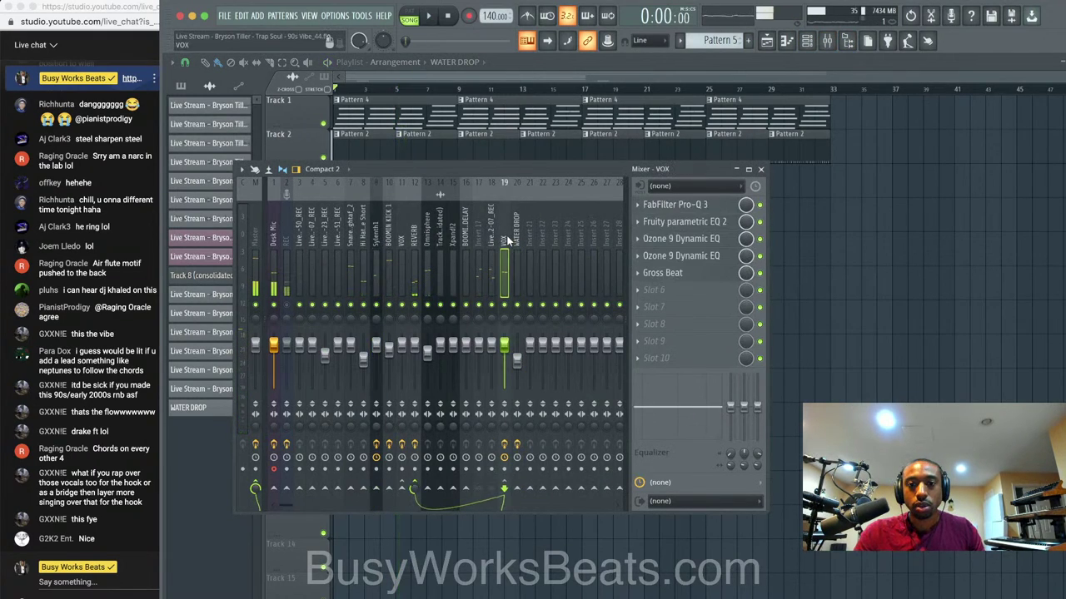
left_click(681, 255)
left_click(737, 68)
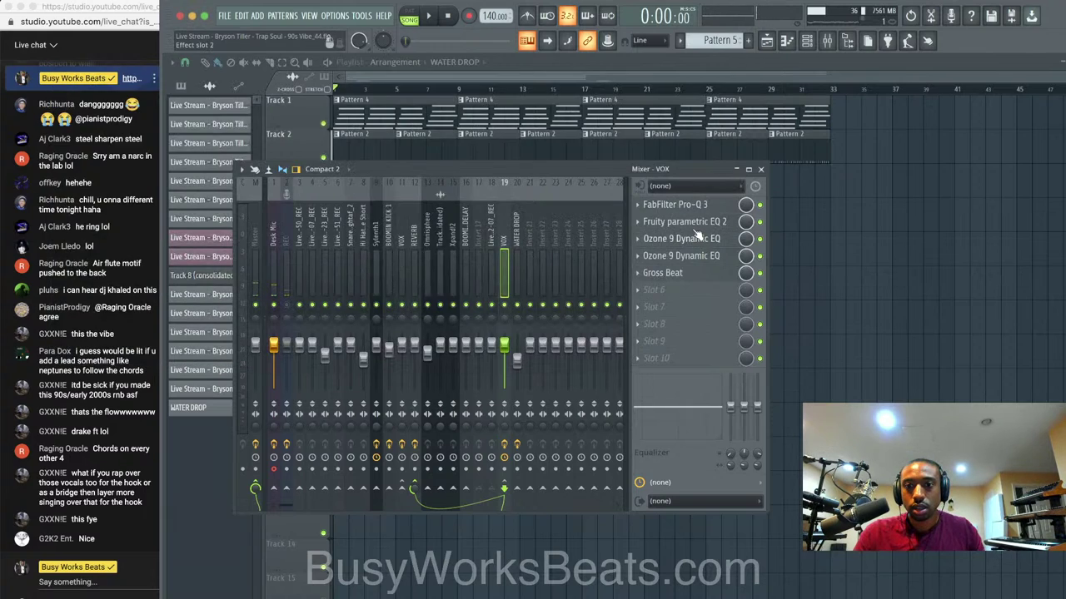
left_click(695, 223)
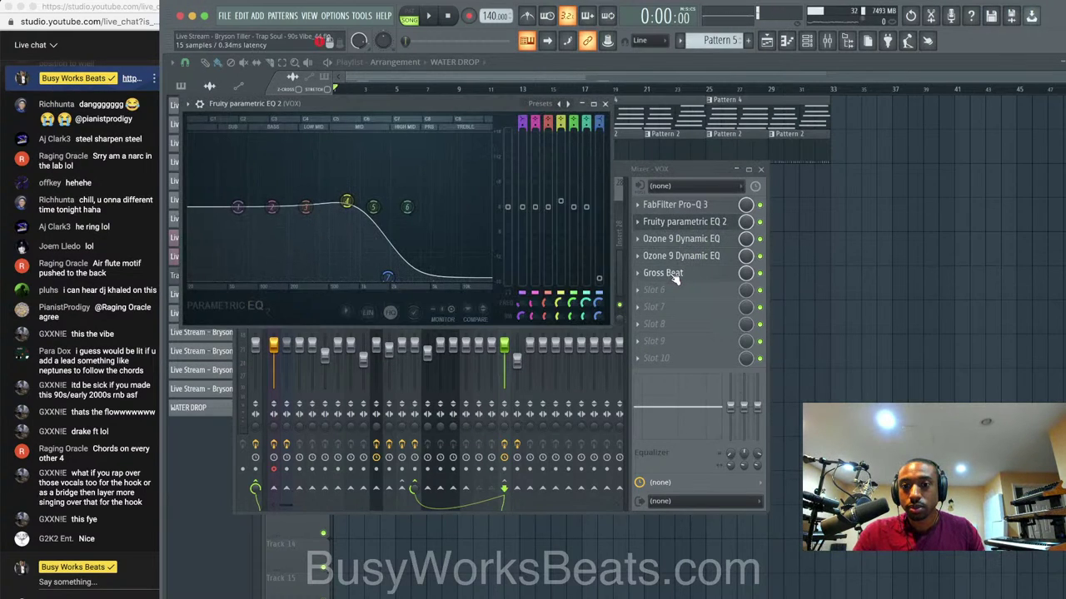
Move Ozone 9 Dynamic EQ down a slot and load Decimort 2 after the parametric EQ.
left_click_drag(698, 263, 697, 280)
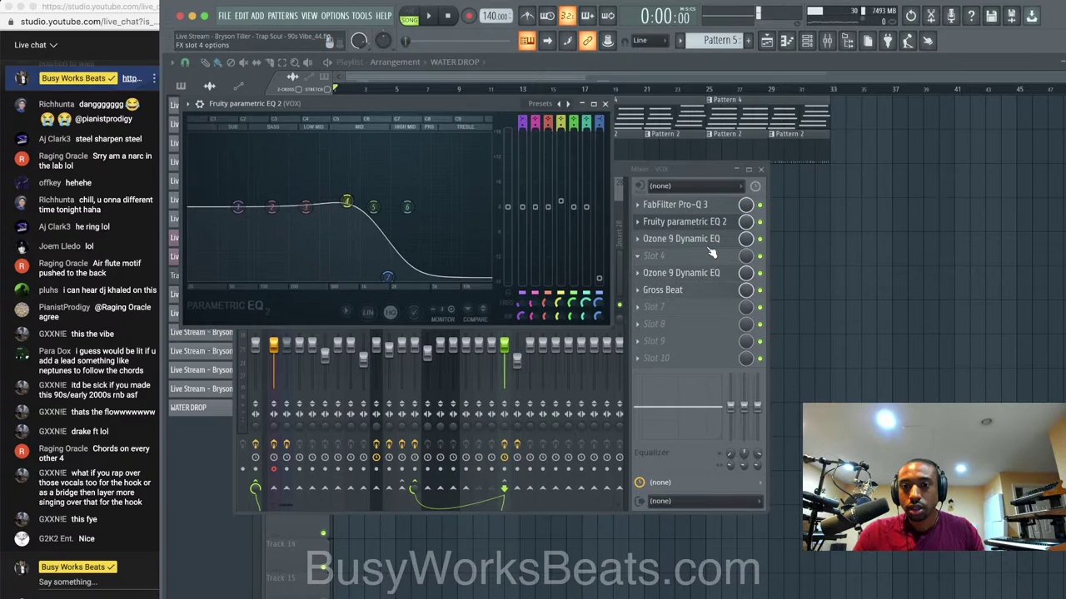
left_click(658, 255)
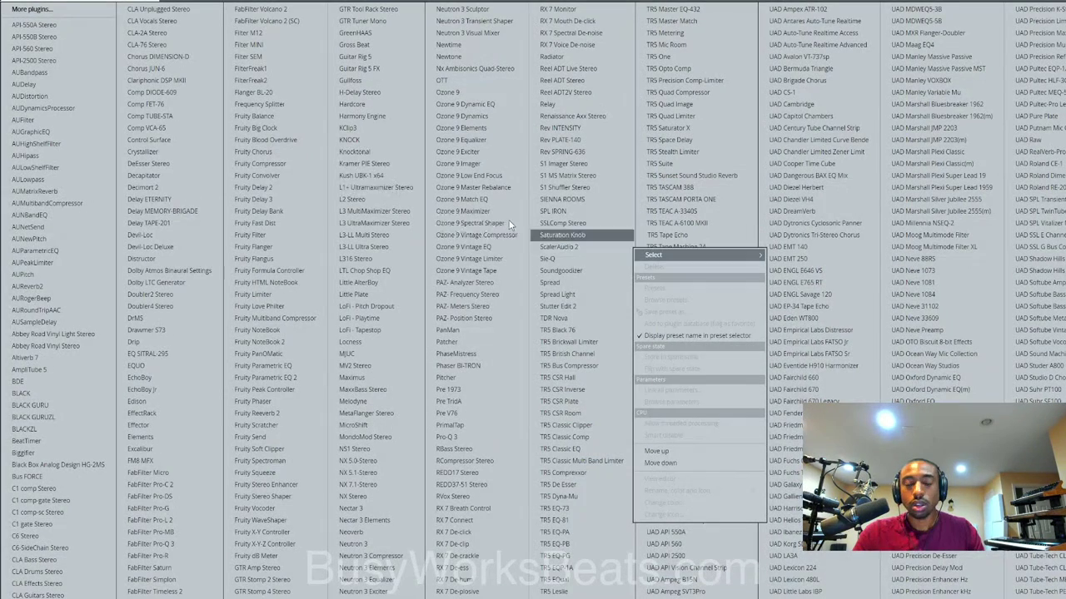
left_click(166, 191)
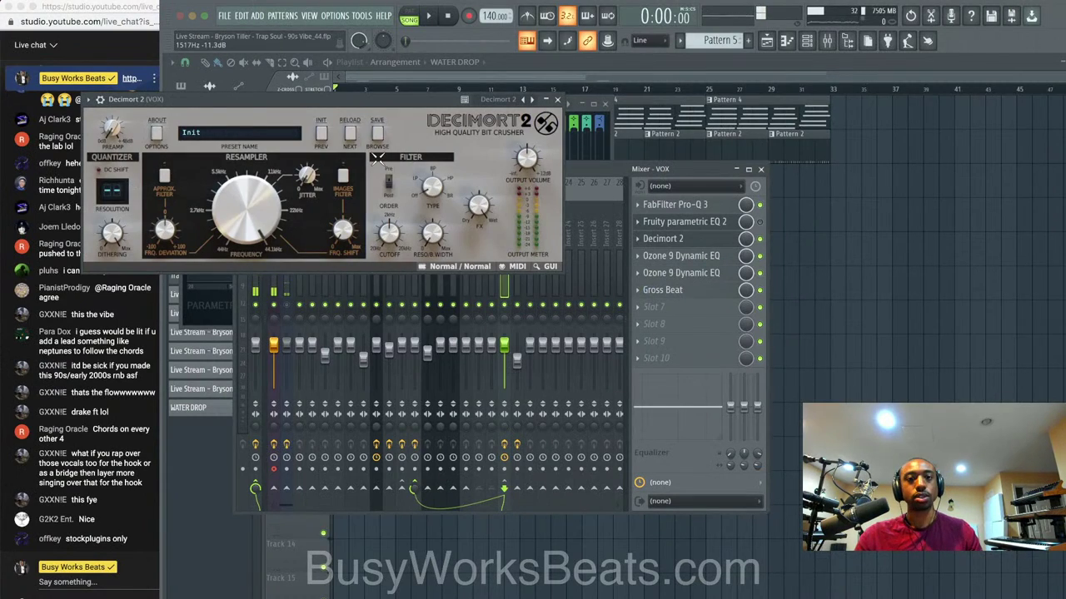
Enable Decimort 2's images filter and lower its resampler frequency to about 13.6 kHz during playback.
left_click(342, 177)
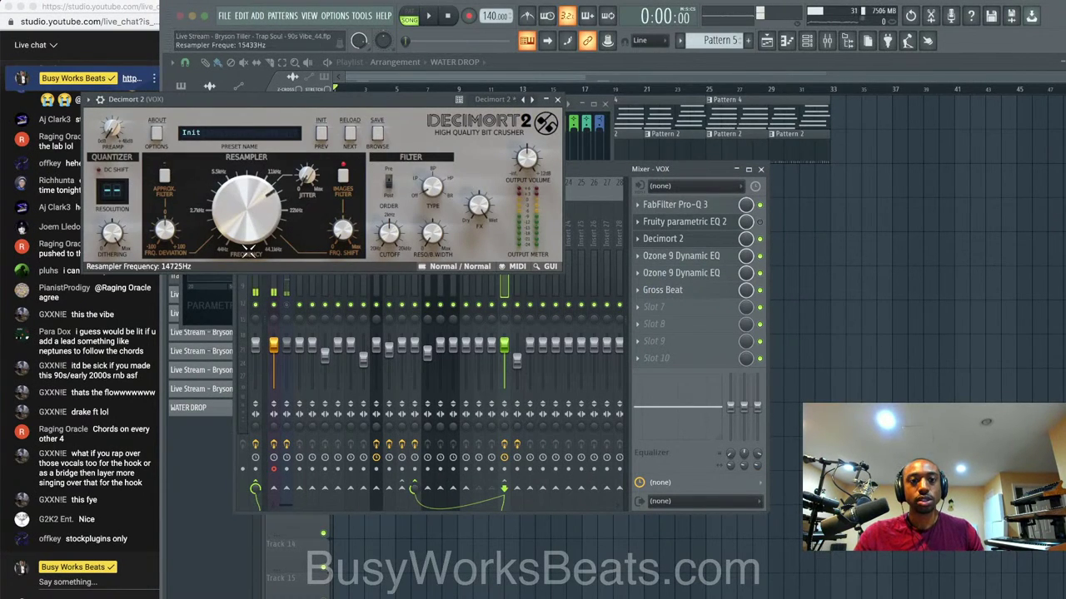
key("space")
left_click_drag(248, 252, 253, 221)
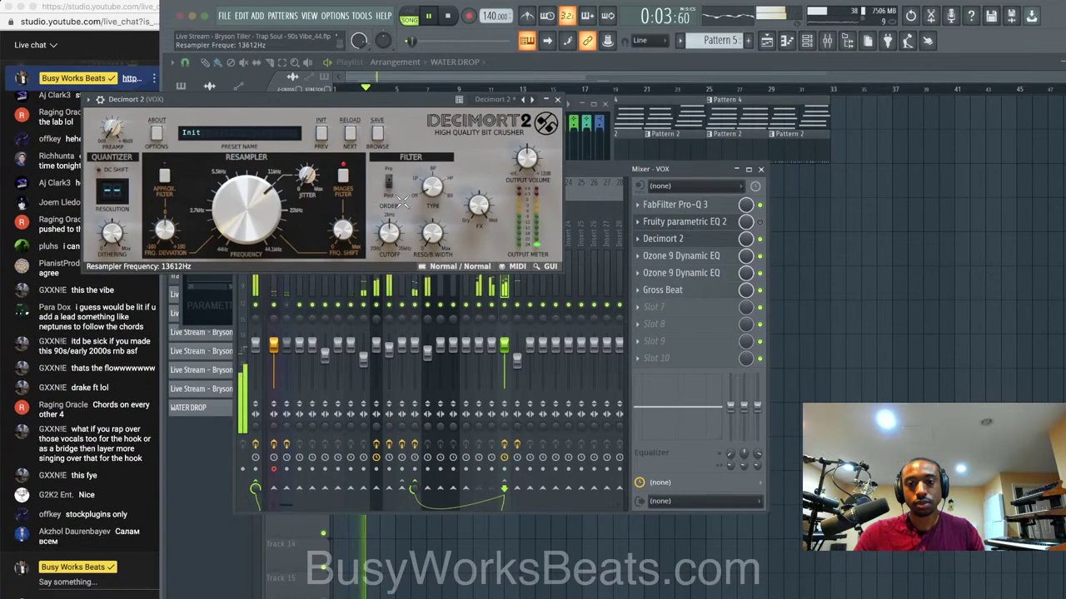
left_click(557, 100)
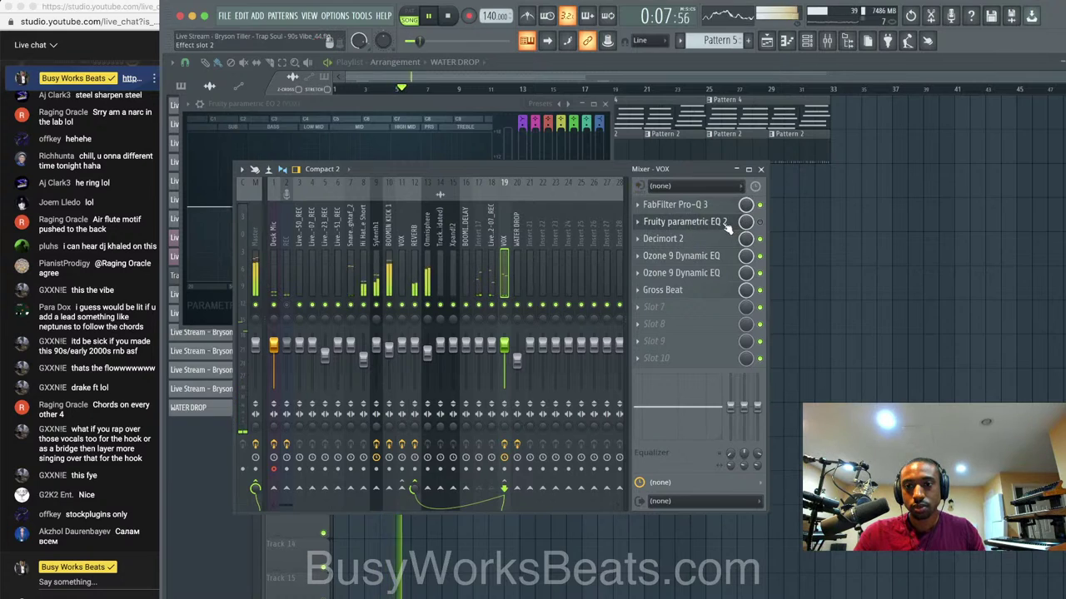
Stop playback and close the Mixer and Fruity parametric EQ 2 windows.
left_click(760, 169)
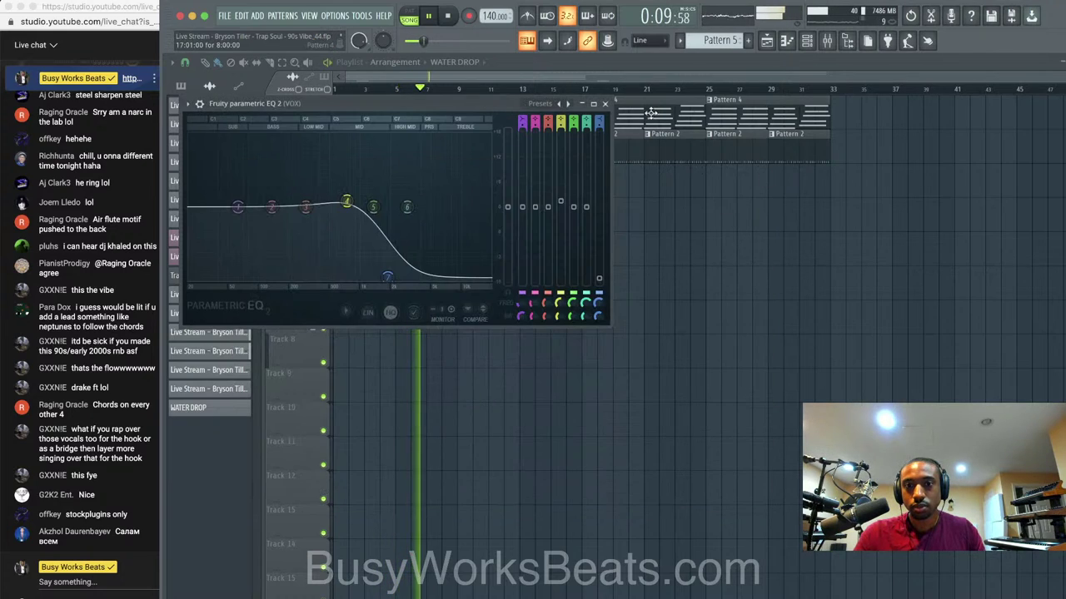
key("space")
left_click(605, 104)
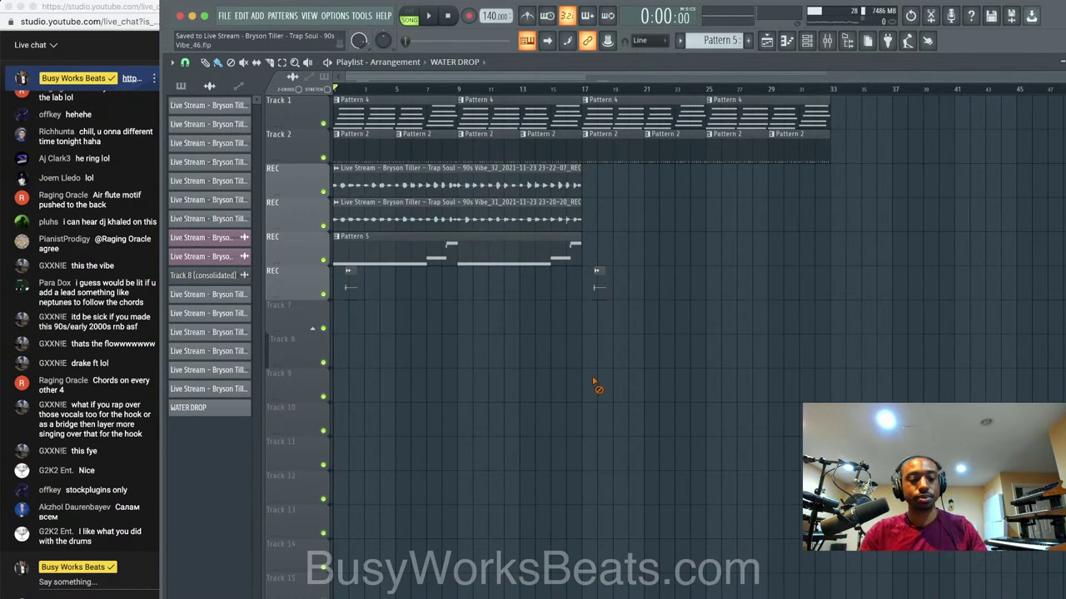
Select all Playlist clips and duplicate them with Ctrl+B so they repeat from bar 33.
left_click(827, 40)
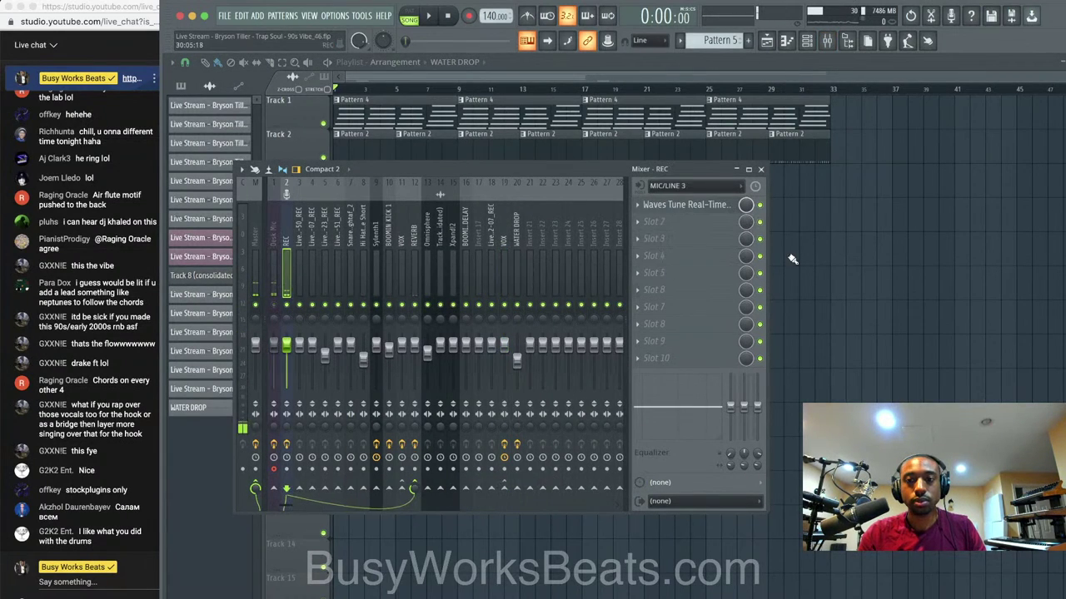
left_click(826, 264)
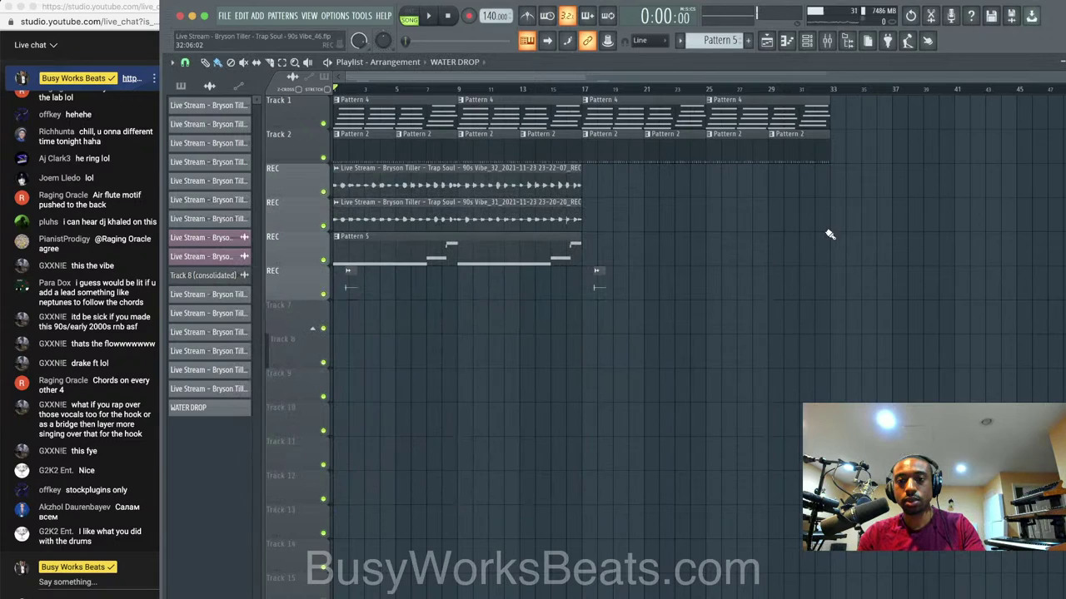
left_click_drag(873, 300, 373, 100)
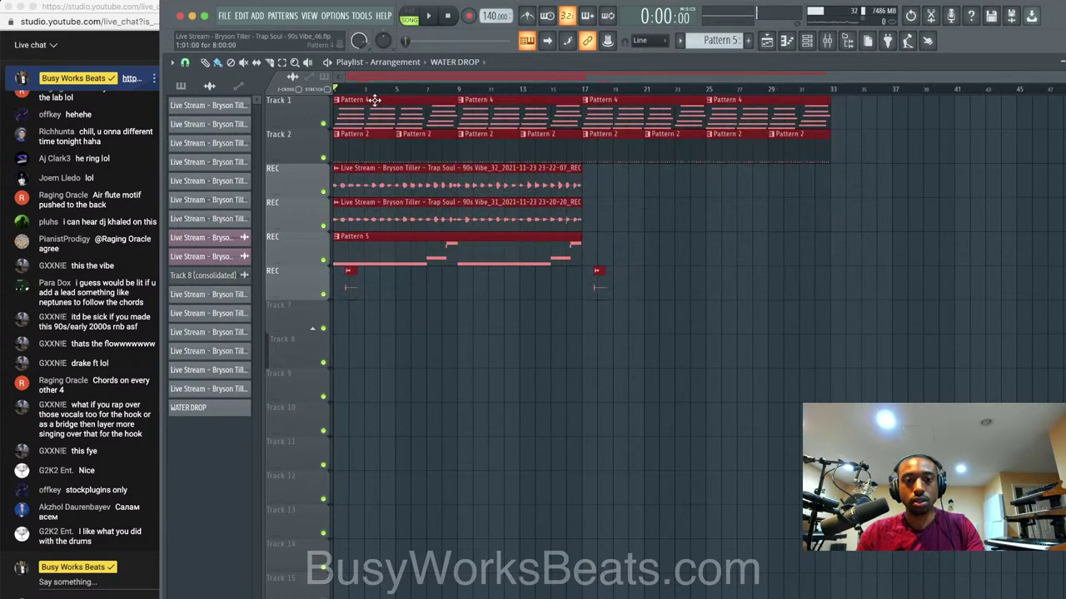
key("ctrl+b")
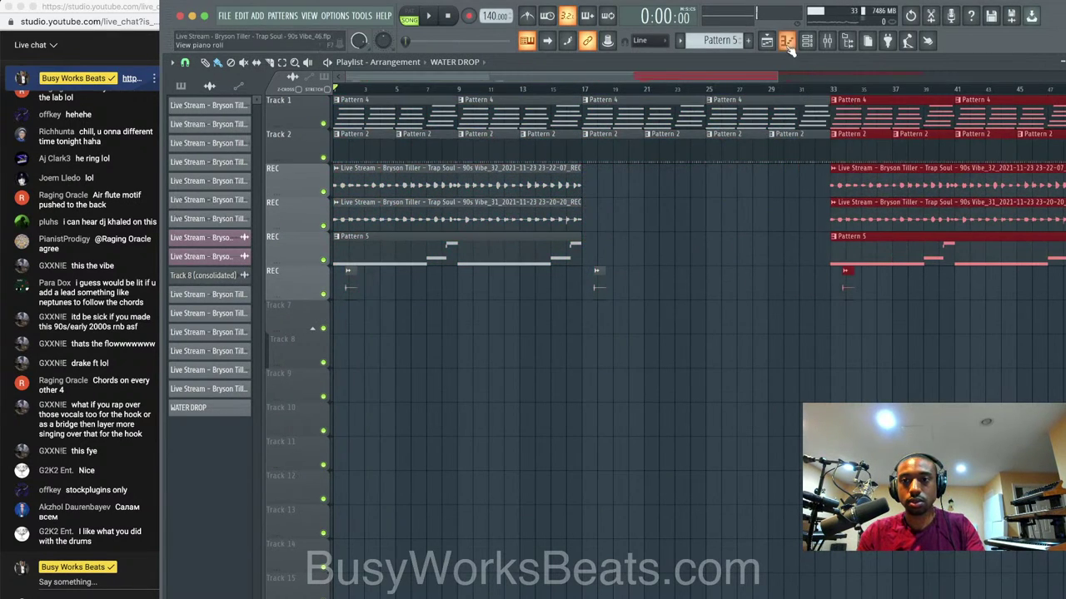
Play the extended arrangement and show the Desk Mic insert in the Mixer.
key("space")
left_click(827, 42)
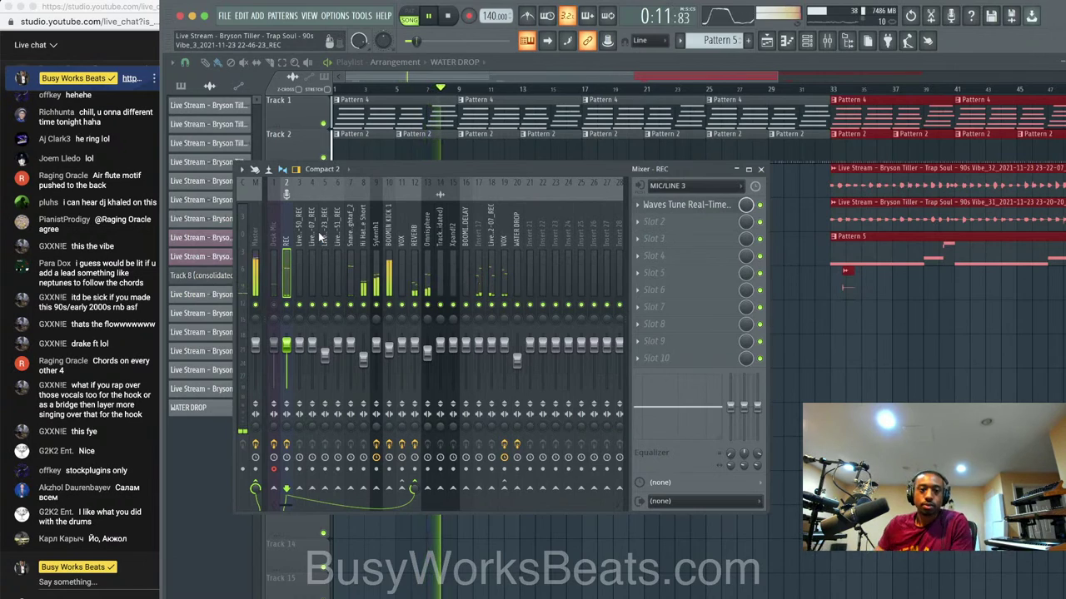
left_click(280, 479)
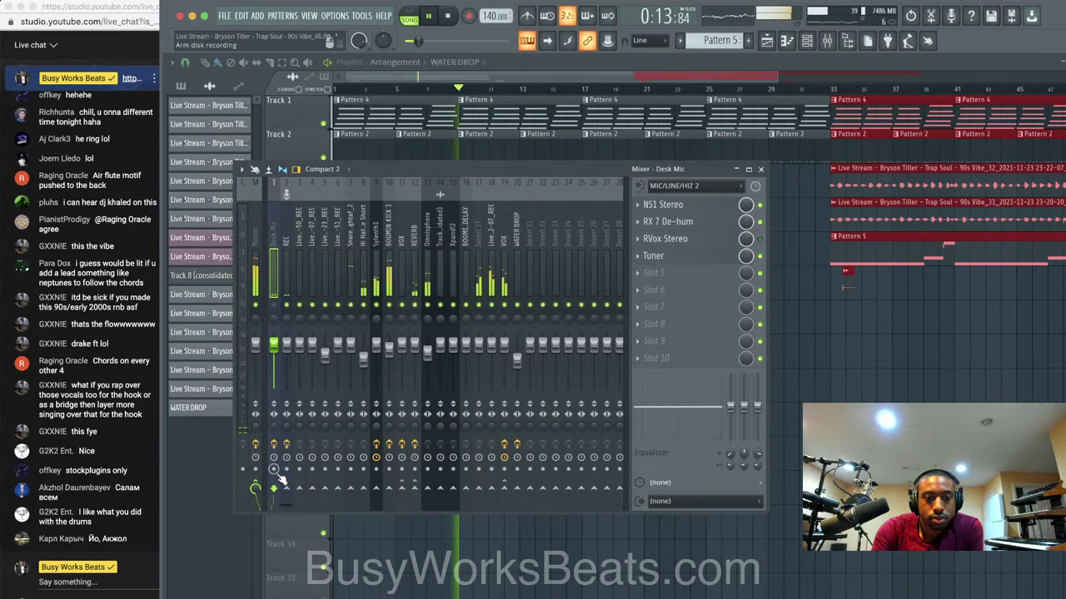
Select the REC insert holding Waves Tune Real-Time, then stop and restart playback.
left_click(286, 481)
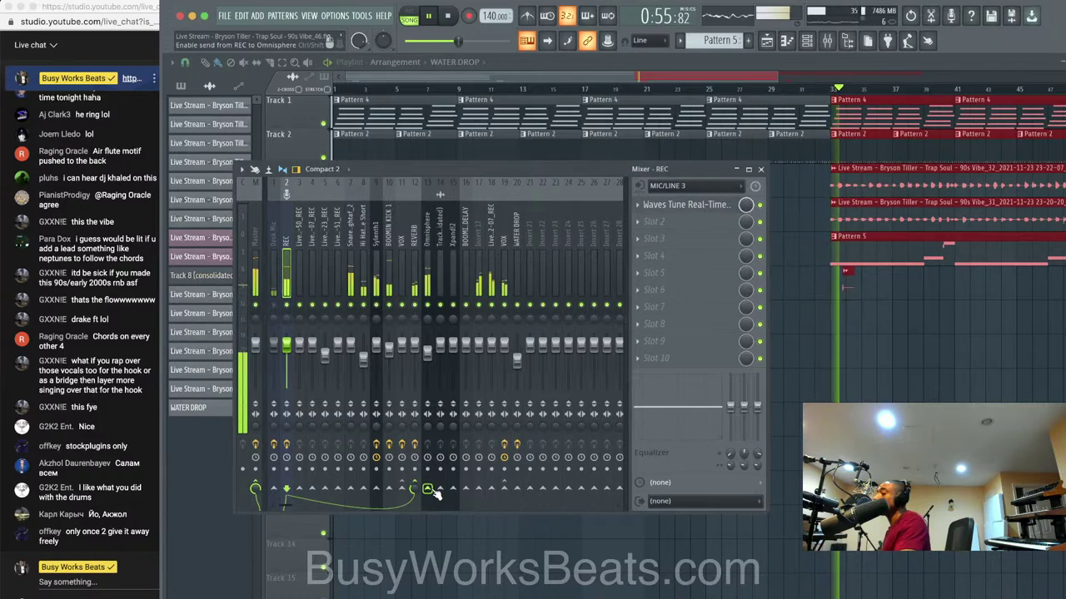
key("space")
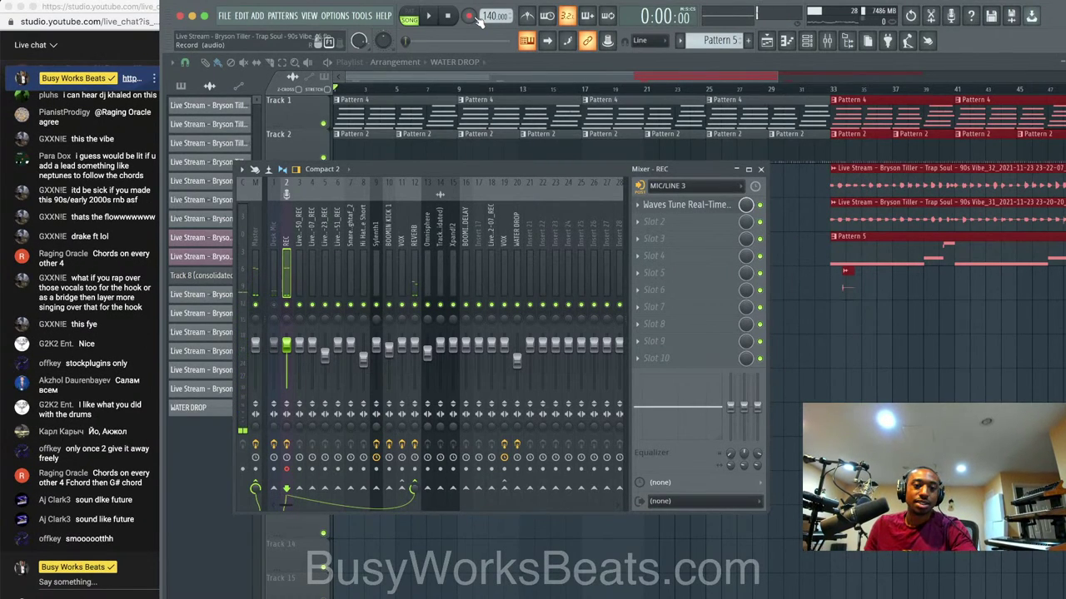
key("space")
key("space")
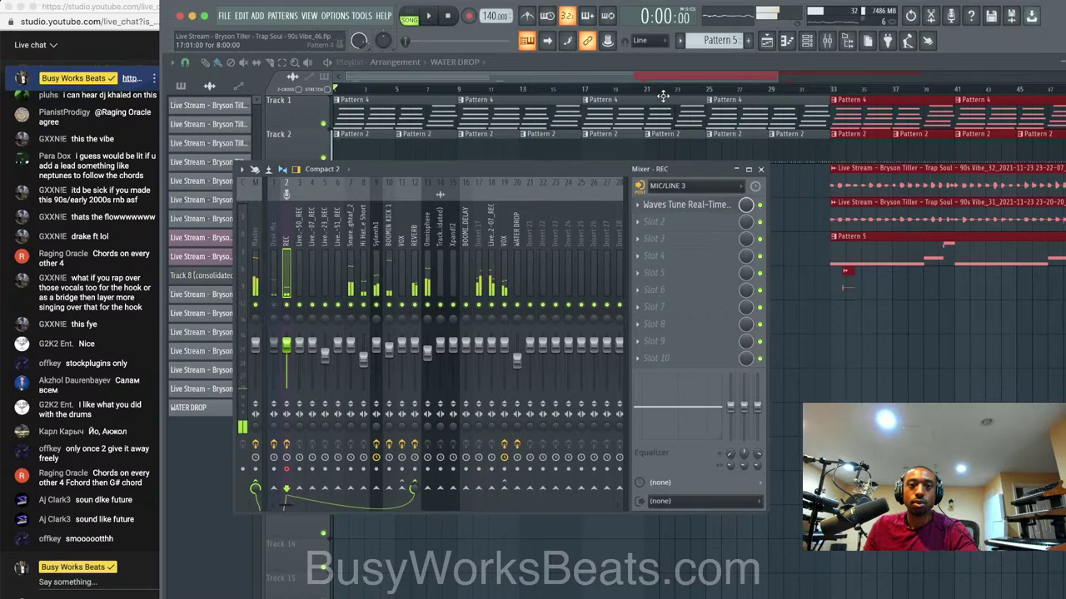
Record audio into the playlist as an audio clip, then stop the take.
left_click(468, 16)
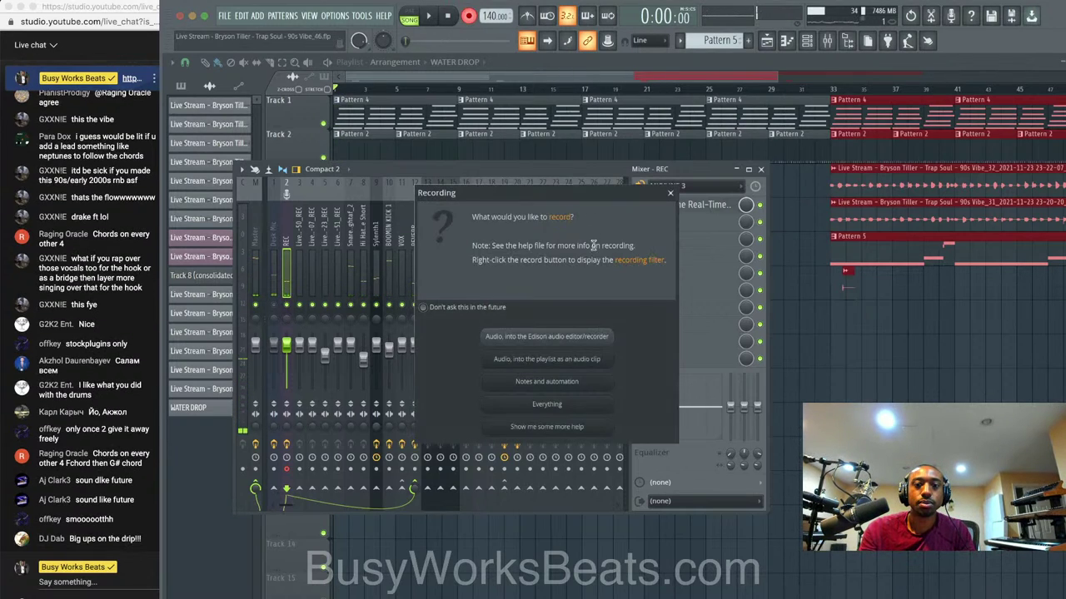
left_click(581, 357)
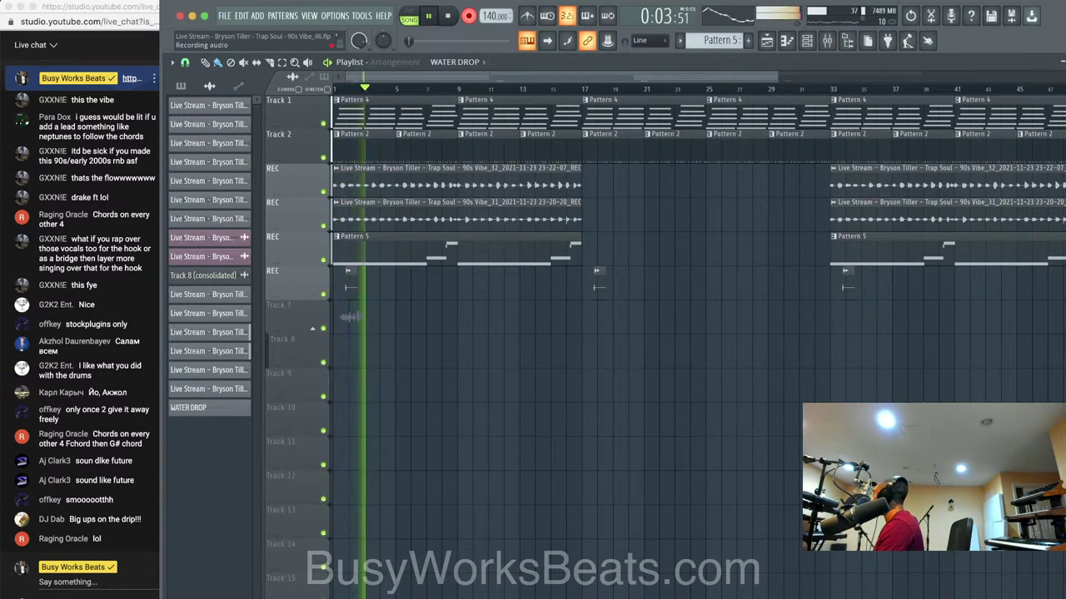
key("space")
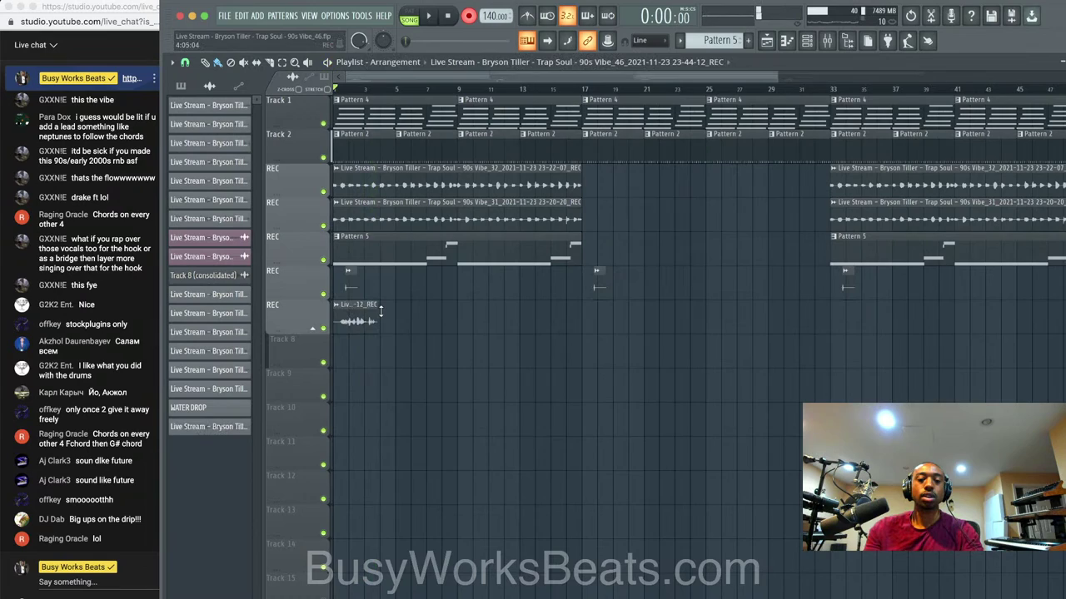
Delete the short clip on Track 7 and arm a fresh audio recording into the playlist.
right_click(369, 316)
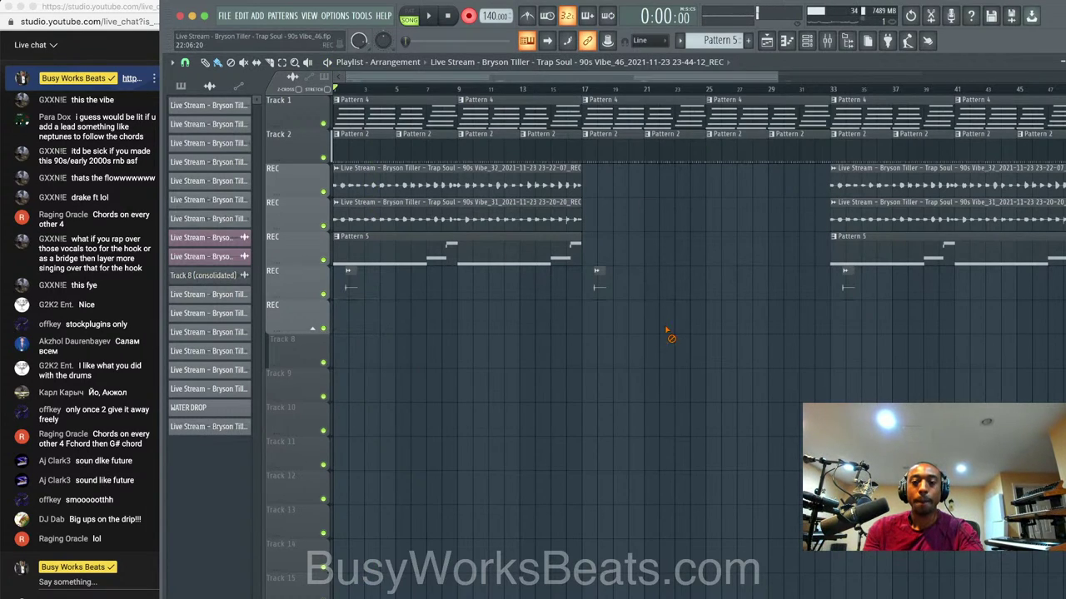
left_click(827, 41)
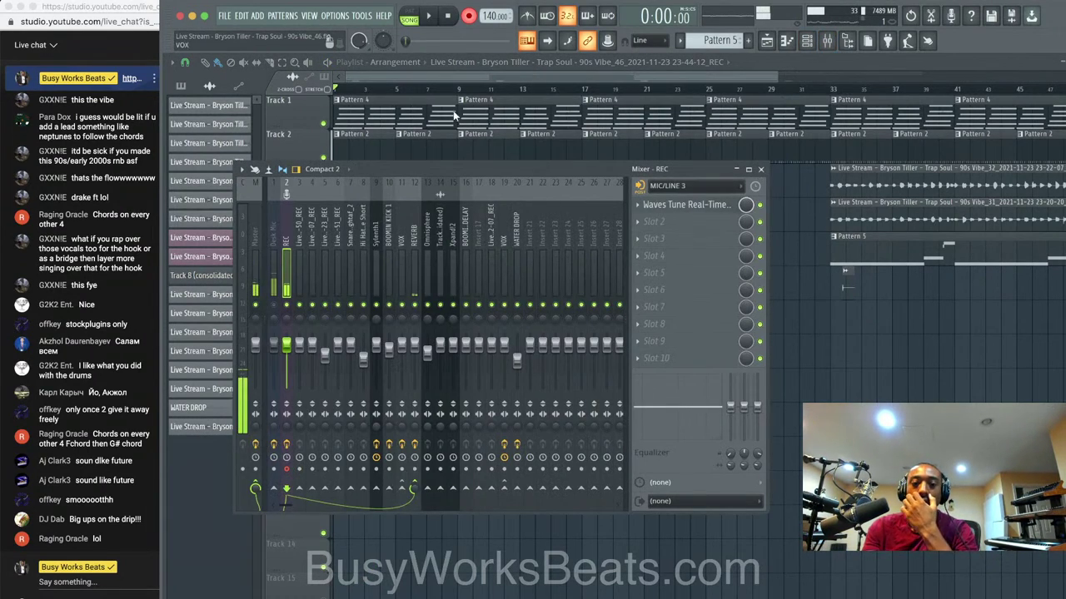
left_click(470, 14)
left_click(590, 358)
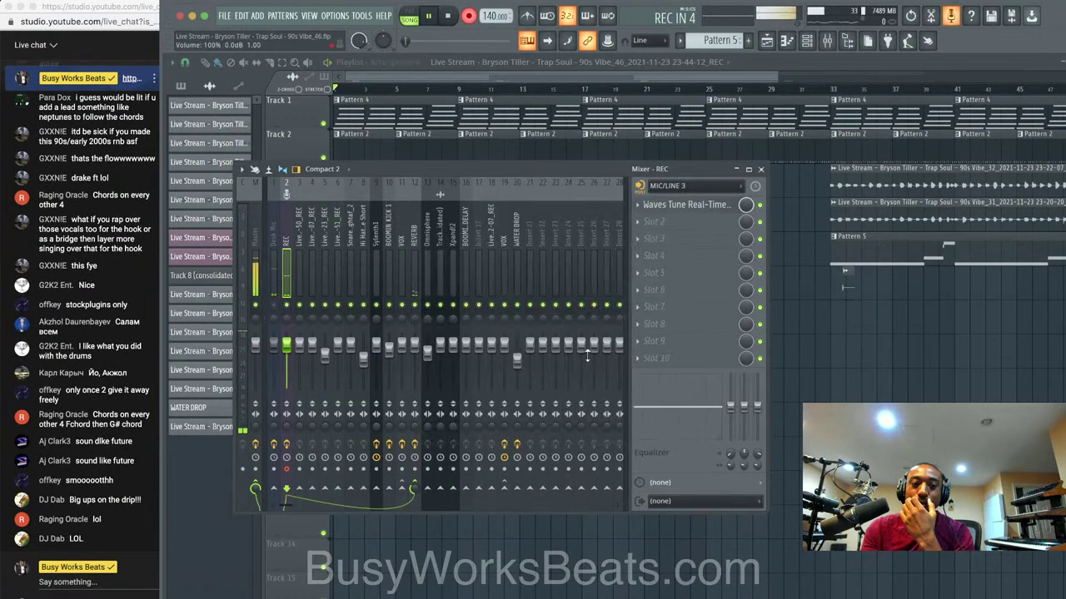
Record the full vocal take after the count-in and stop to keep it on Track 7.
key("F9")
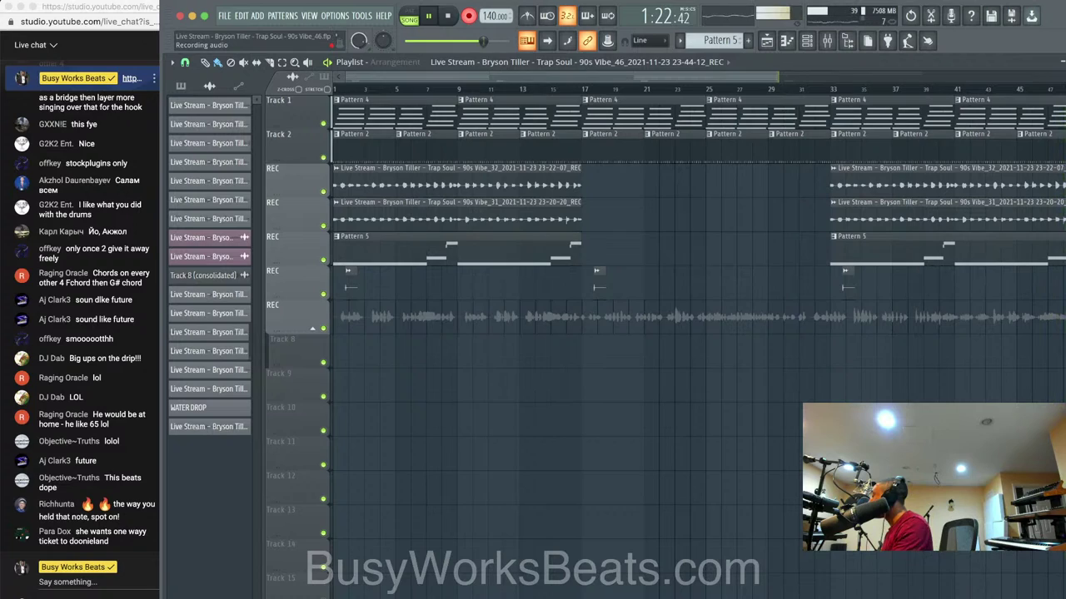
key("space")
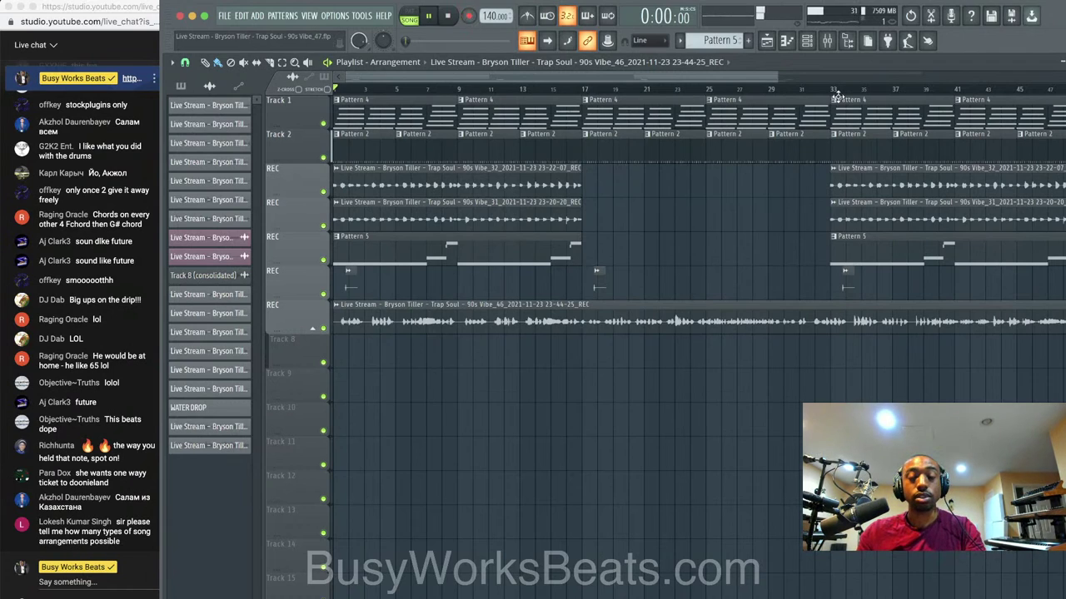
Restart arrangement playback with the channel rack showing.
key("F6")
key("F6")
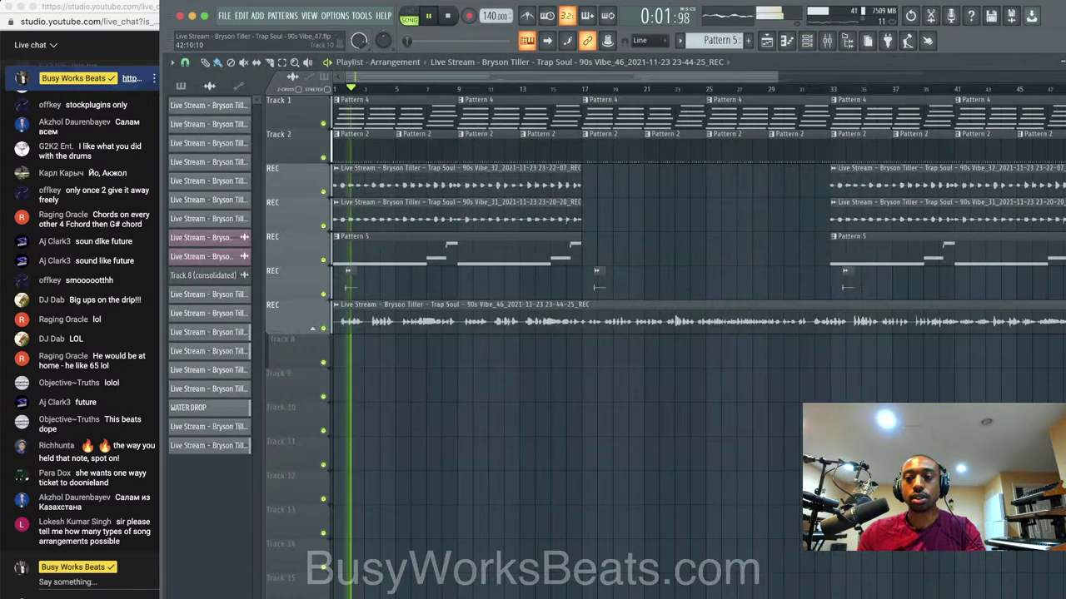
key("space")
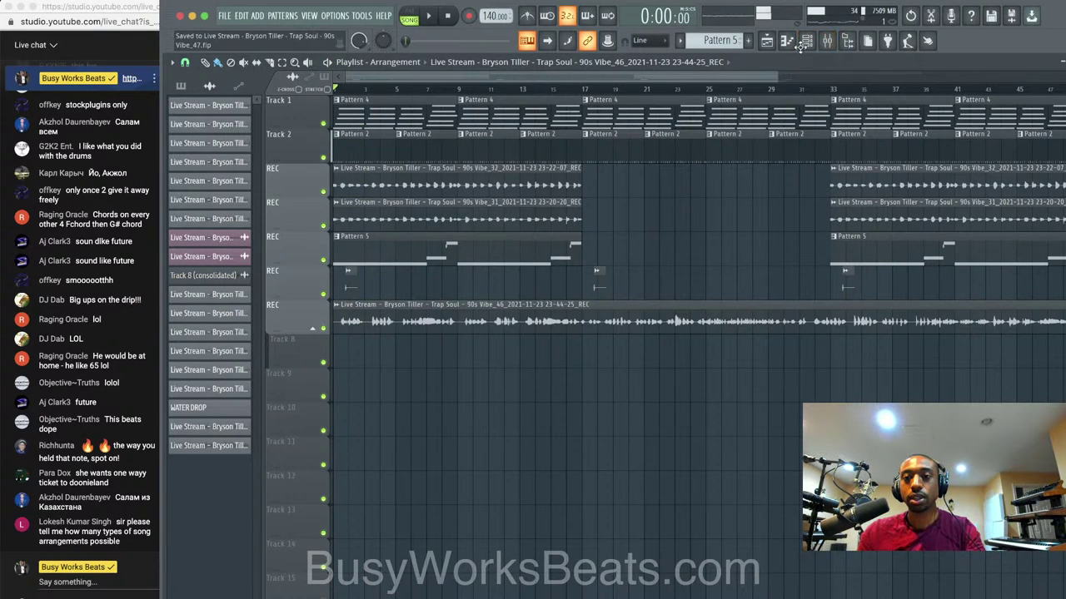
key("space")
left_click(806, 43)
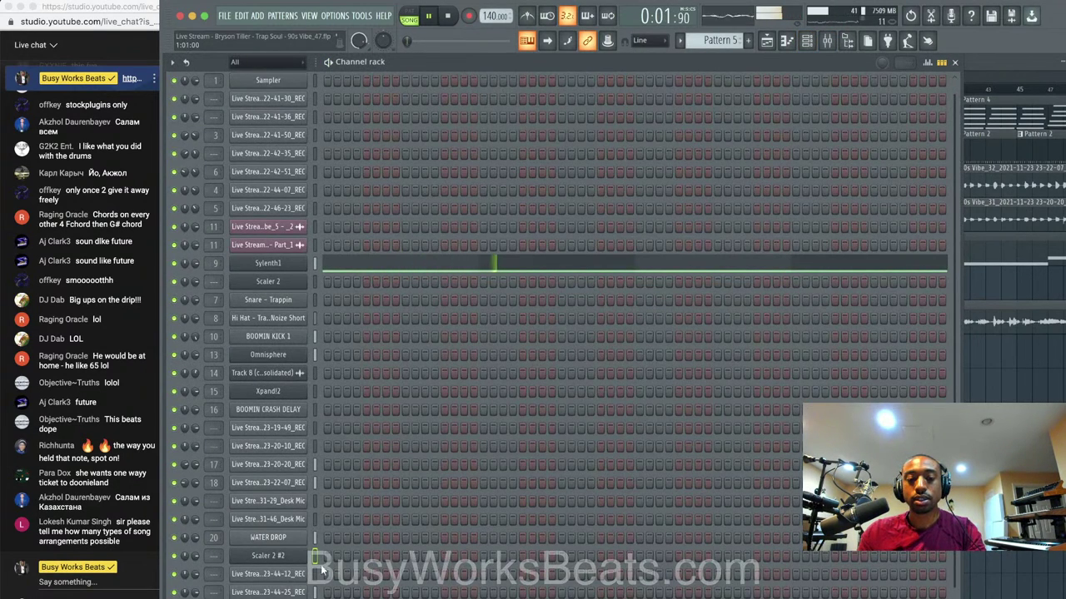
Switch between the mixer, channel rack and playlist, ending on the VOX insert's effect chain.
left_click(837, 43)
left_click(991, 365)
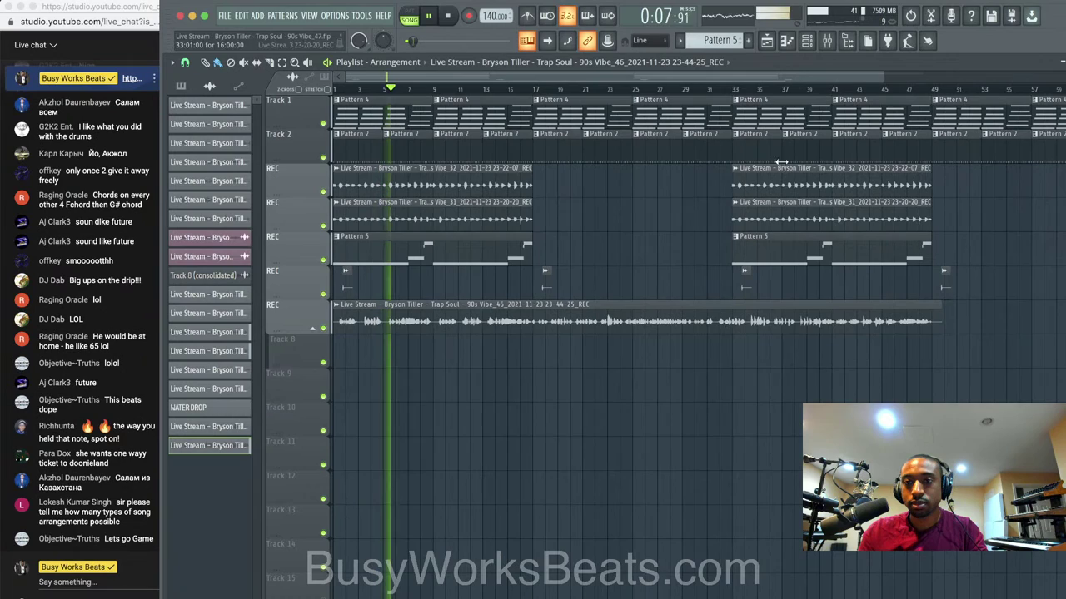
left_click(827, 44)
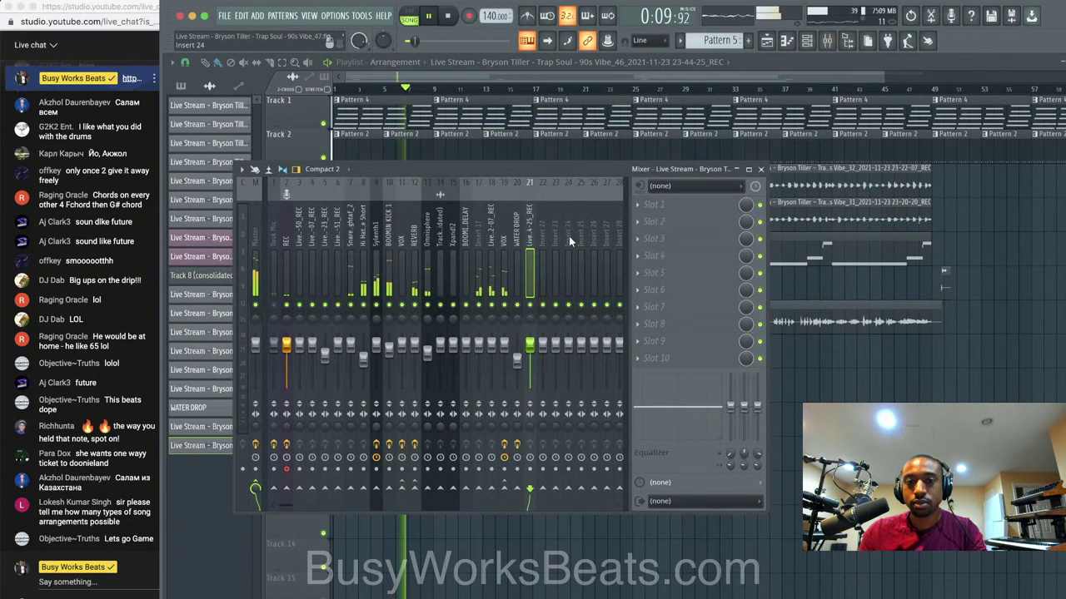
left_click(814, 360)
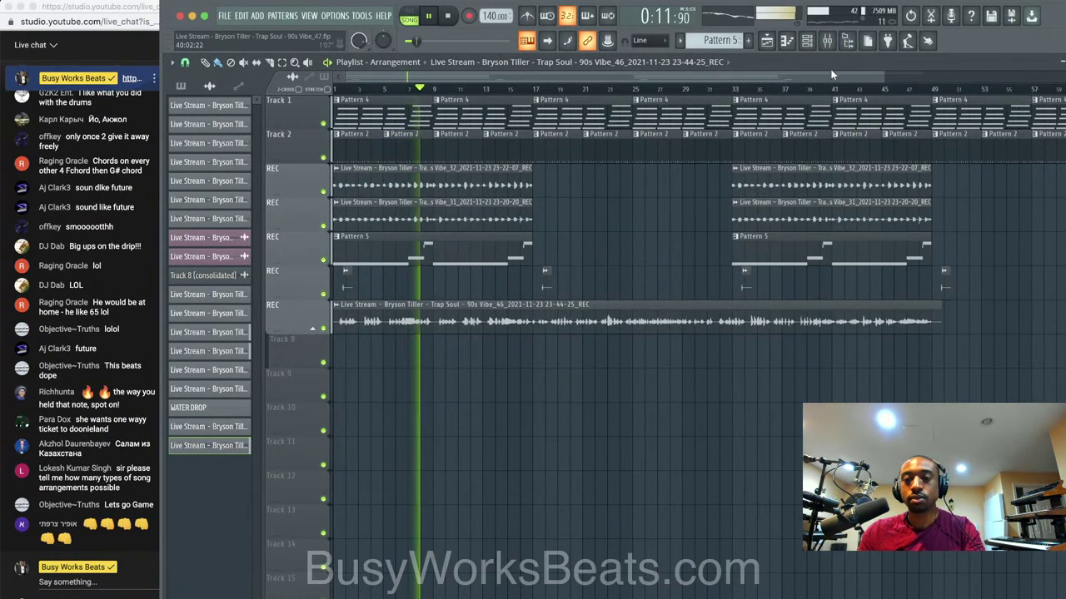
left_click(807, 42)
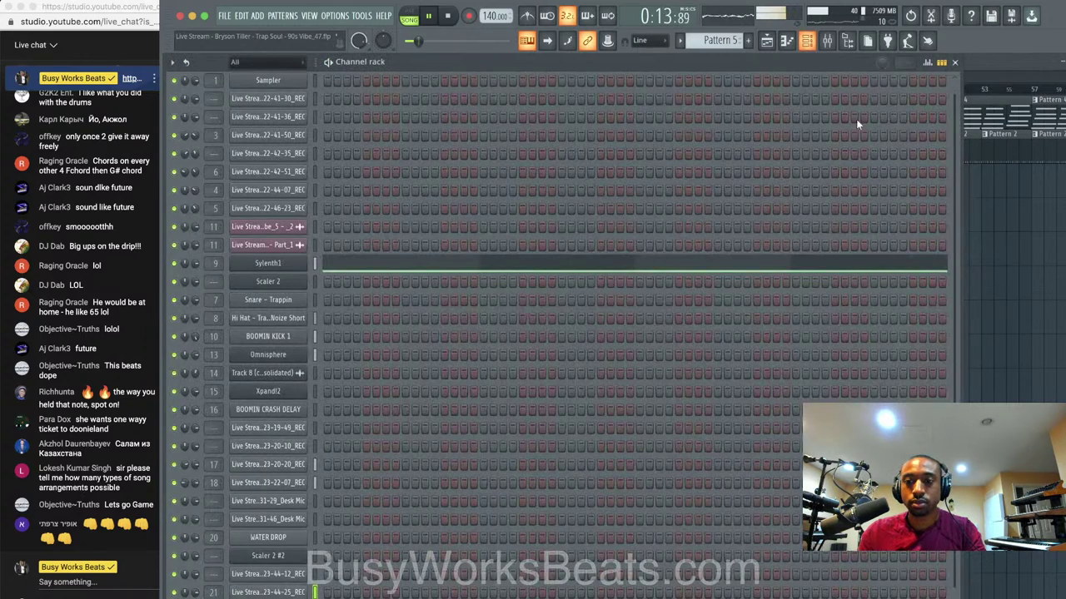
left_click(980, 313)
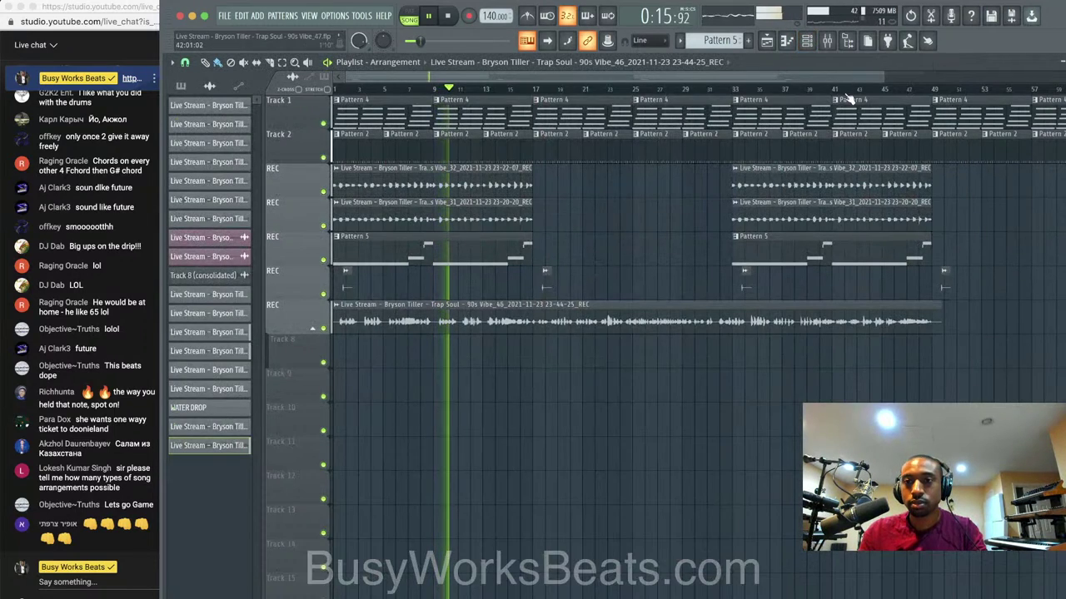
left_click(830, 44)
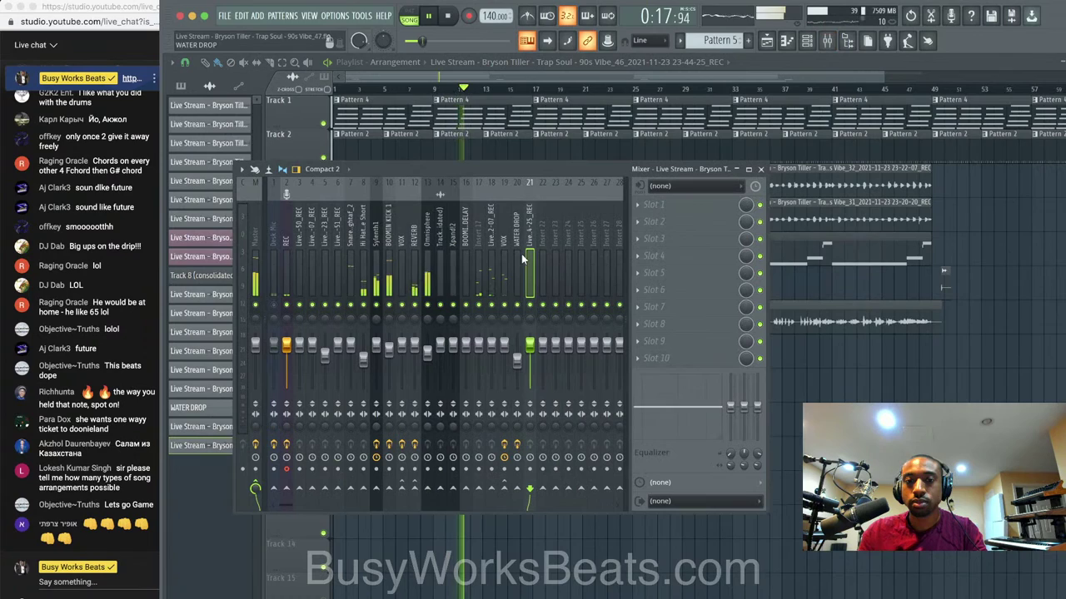
left_click(504, 331)
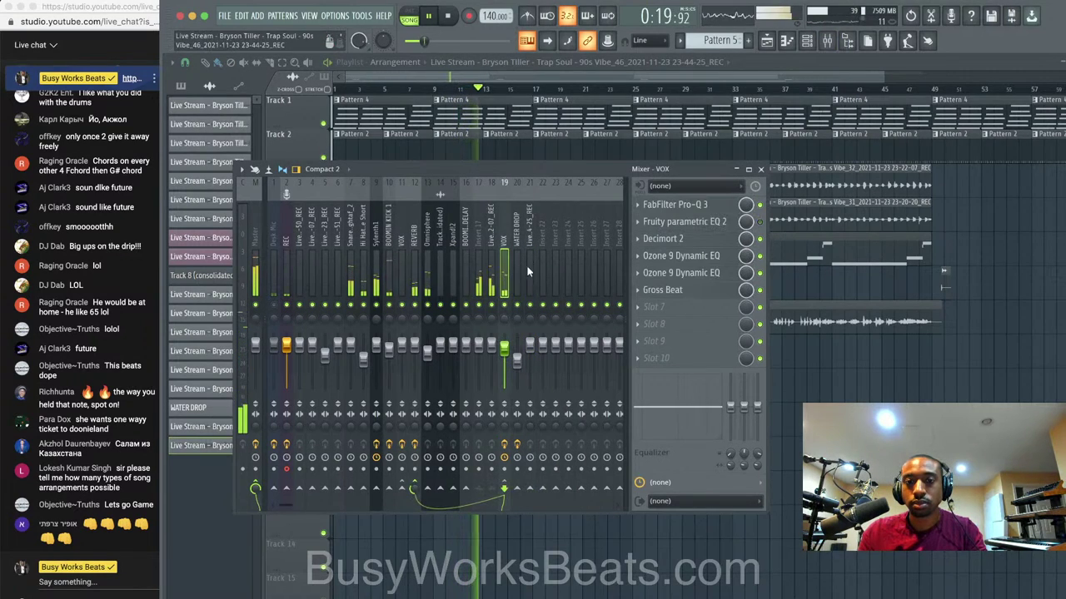
Rename the new recording's mixer channel to VOX.
left_click(531, 242)
right_click(535, 237)
left_click(597, 193)
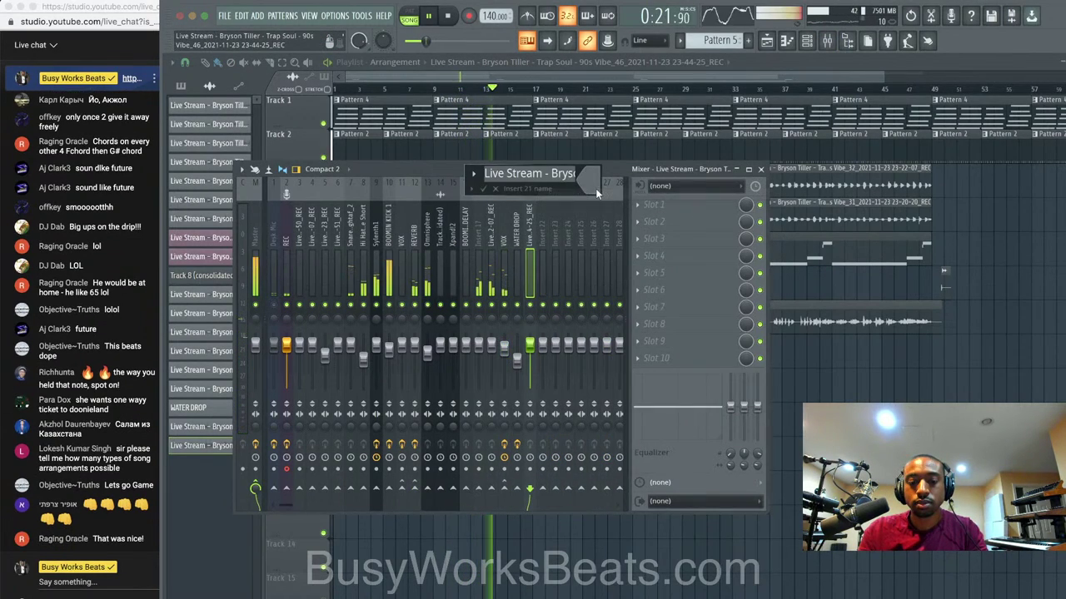
type("VOX")
key("Return")
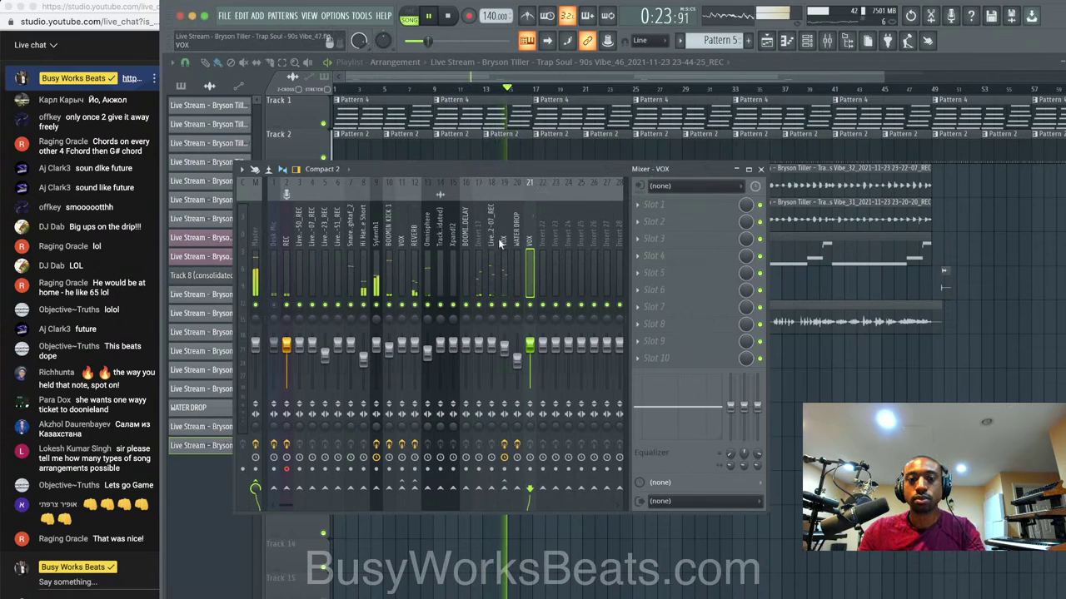
Inspect the Sylenth1 and REC effect chains, including Waves Tune Real-Time, then close the mixer.
left_click(373, 242)
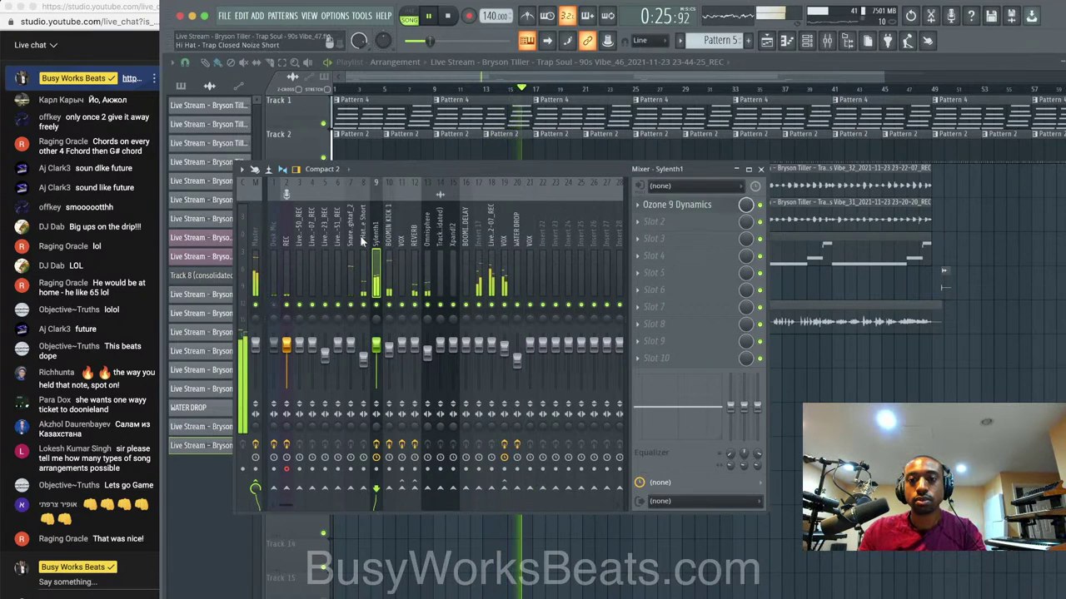
left_click(285, 241)
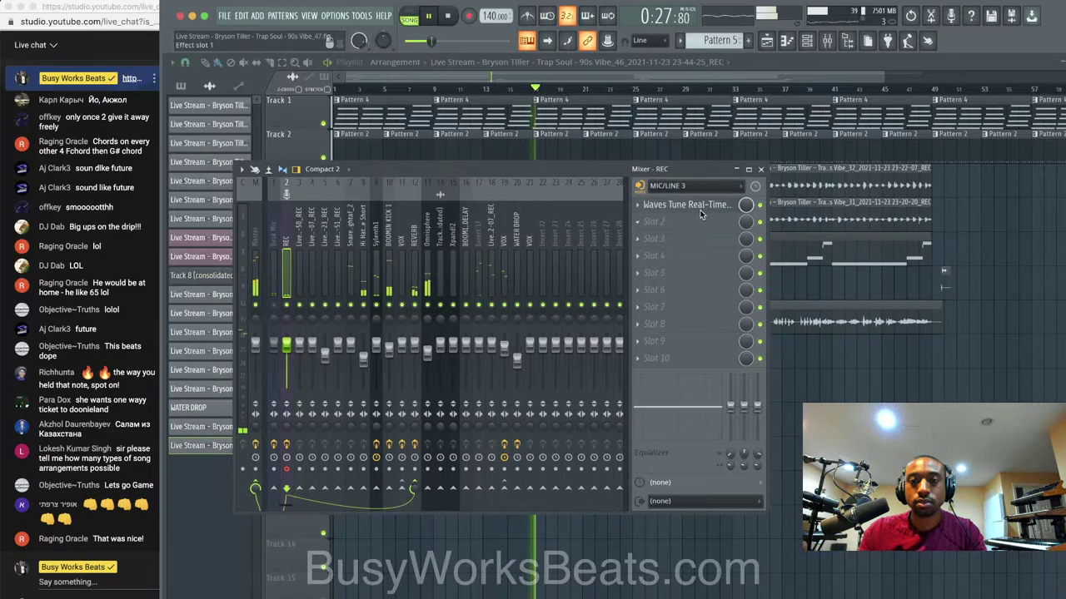
left_click(697, 207)
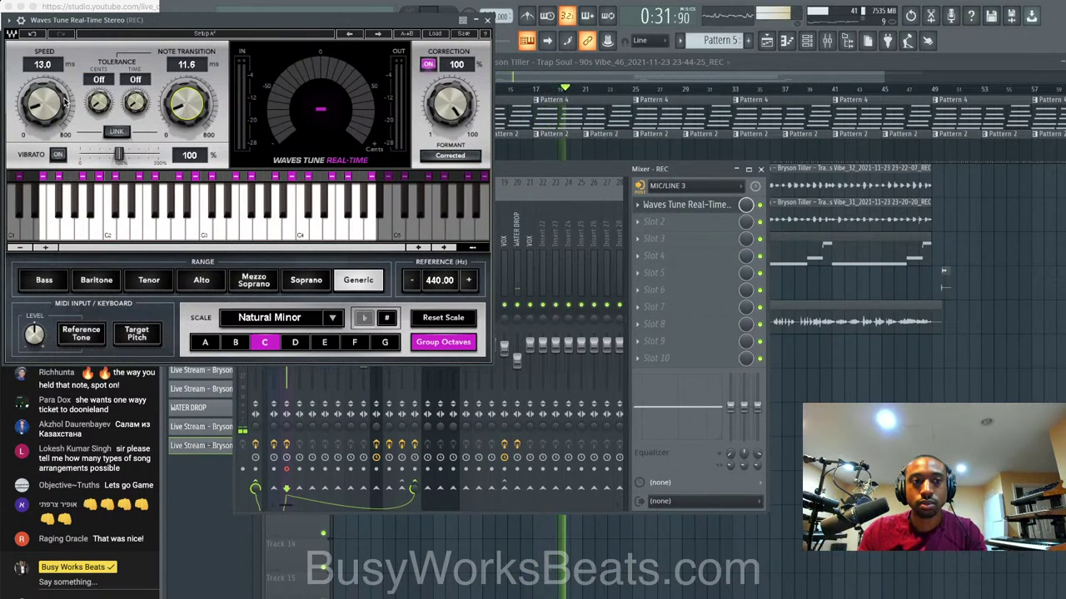
left_click(489, 30)
left_click(518, 227)
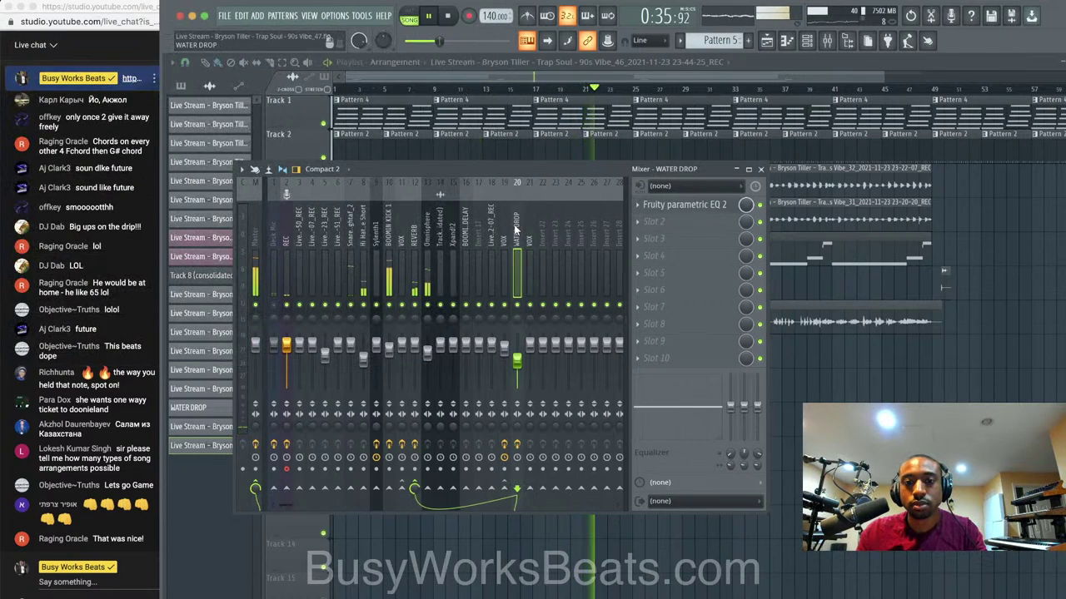
left_click(504, 232)
key("F9")
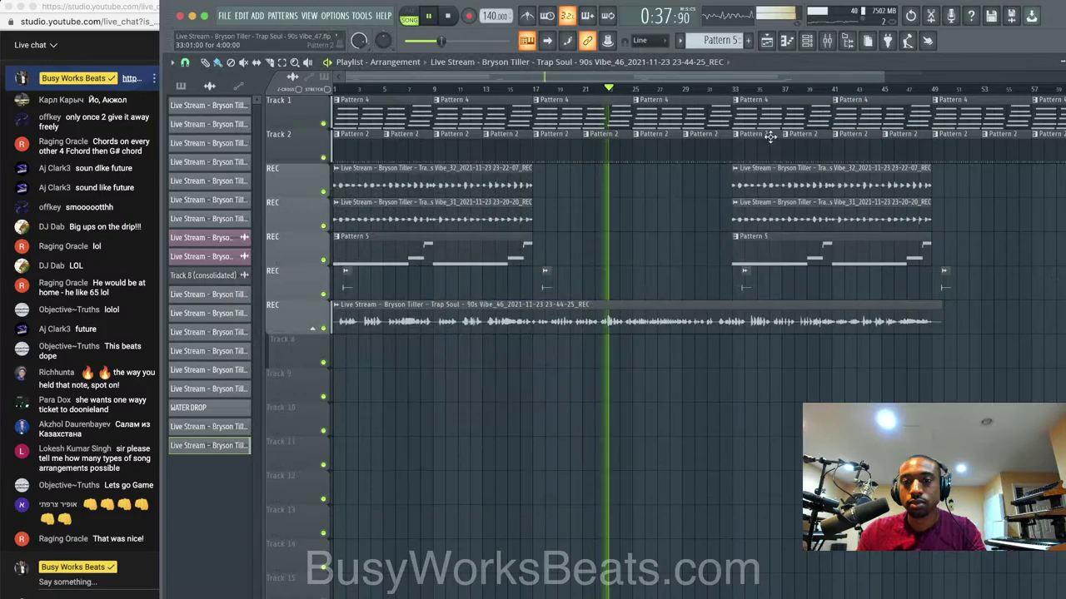
Reopen the mixer and compare insert 21, WATER DROP and the original VOX channel.
key("F6")
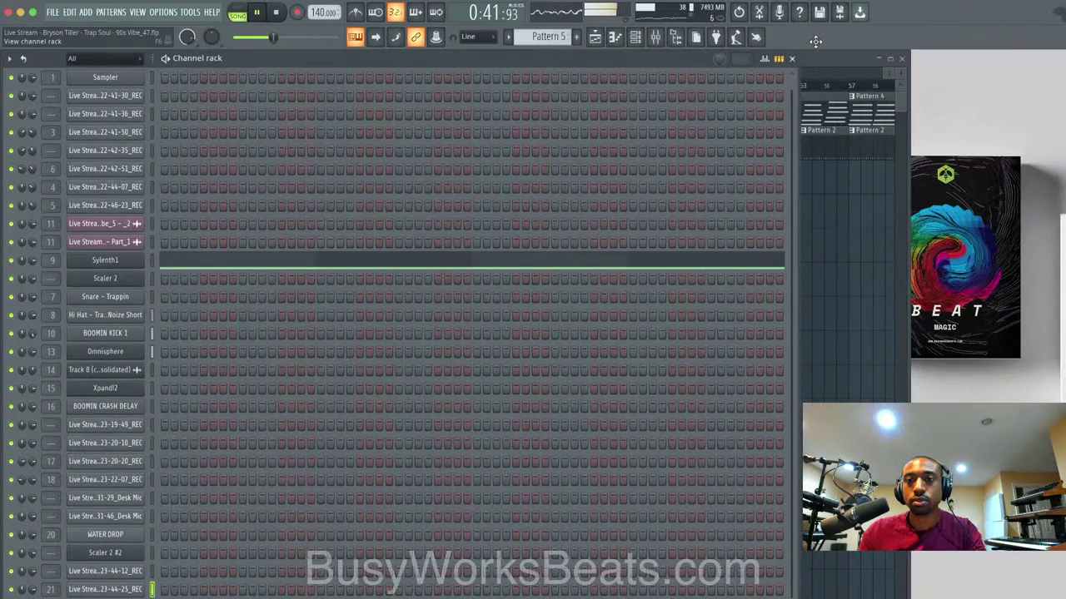
key("F6")
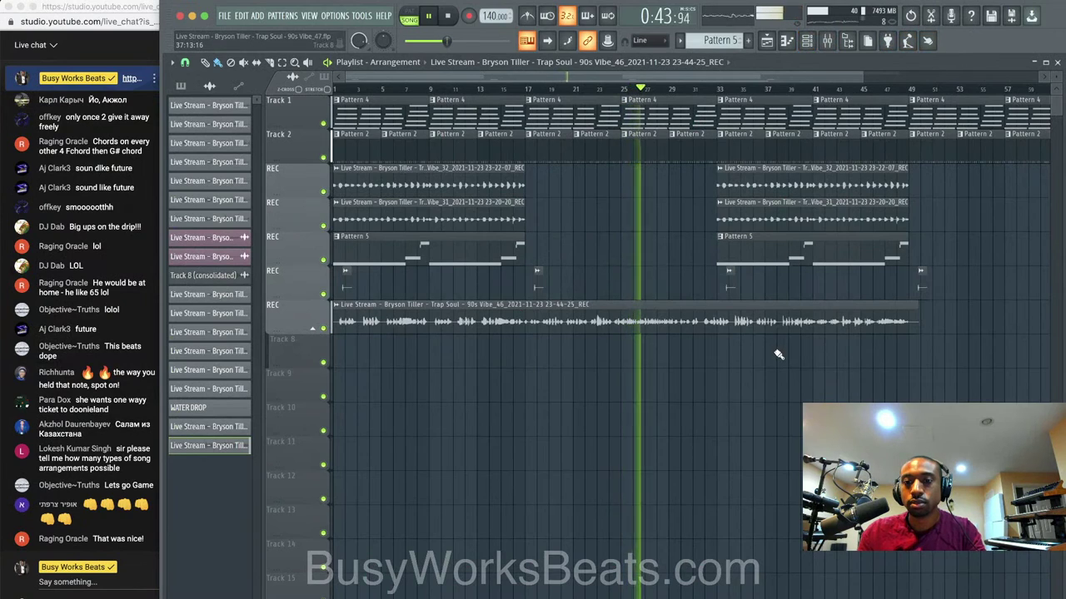
left_click(832, 45)
left_click(533, 242)
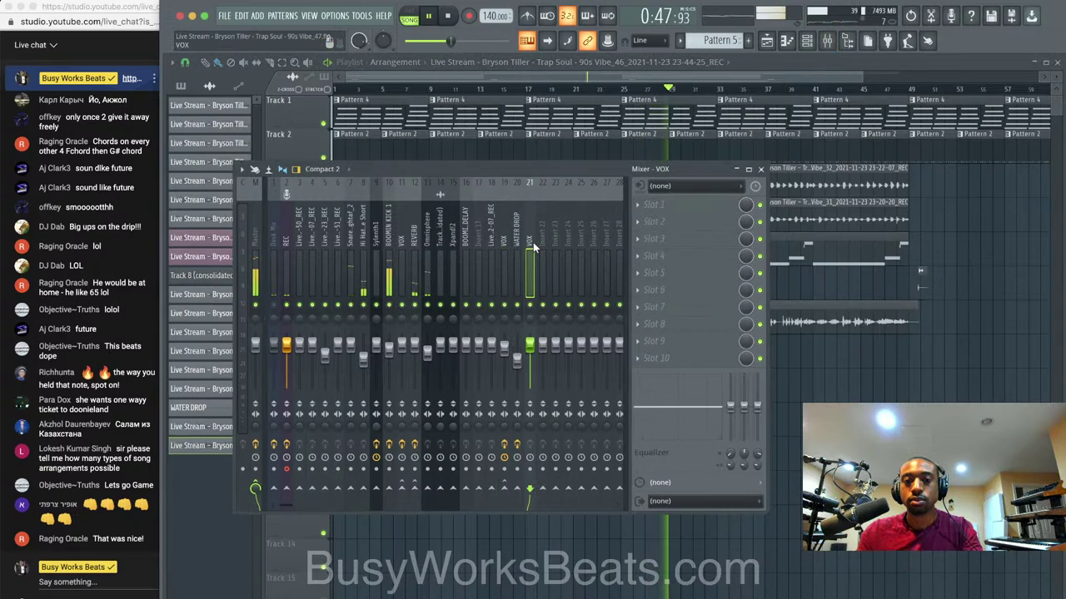
left_click(517, 244)
left_click(505, 244)
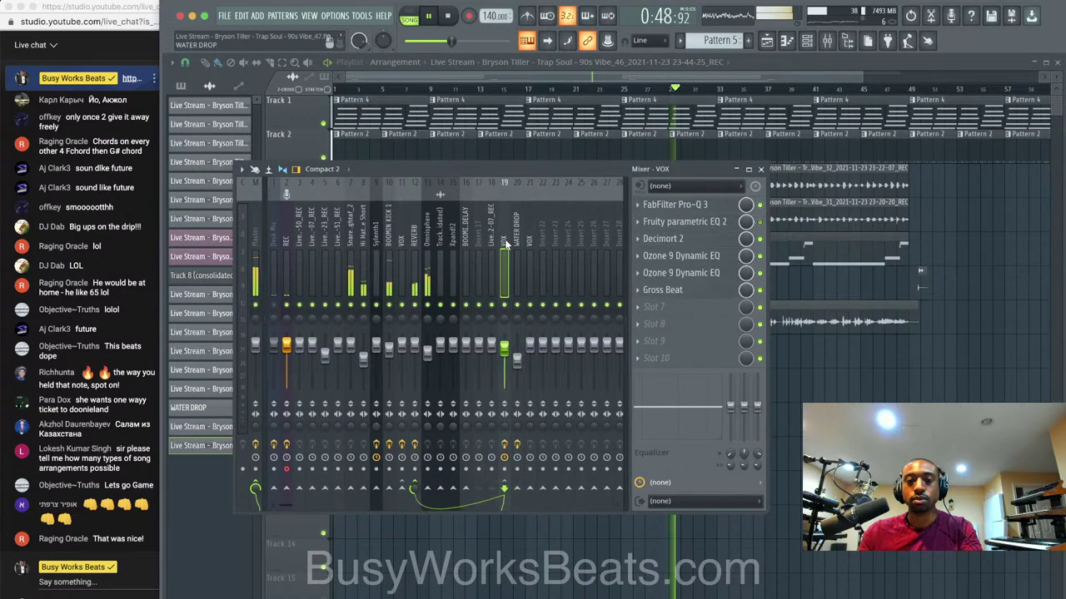
left_click(807, 44)
left_click(807, 45)
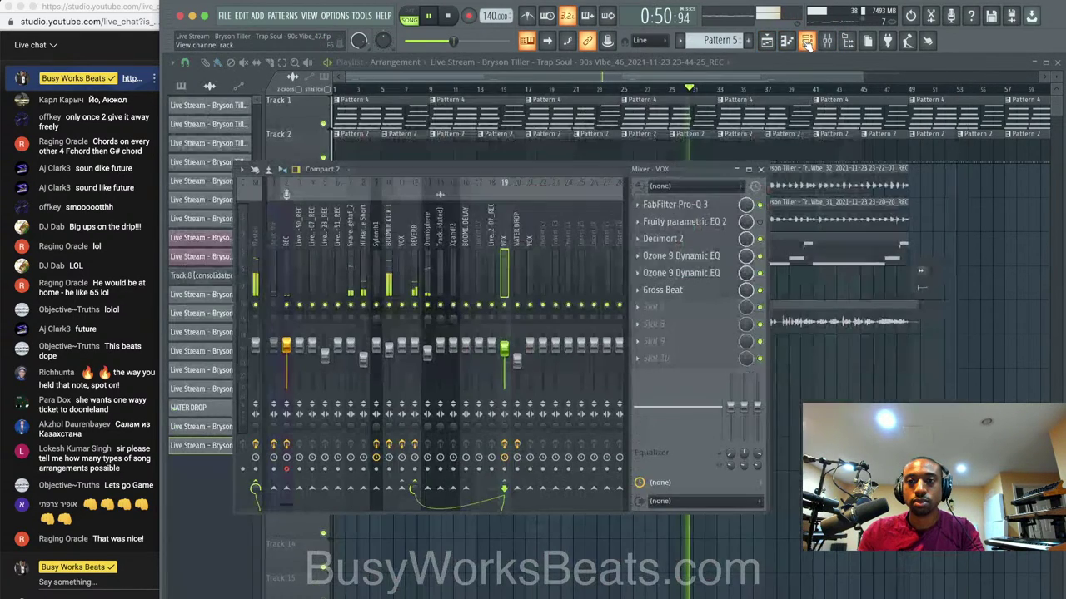
Rename mixer insert 21 to 'vocAL' and confirm it reads VOCALS.
left_click(527, 224)
right_click(525, 225)
left_click(593, 195)
type("voc")
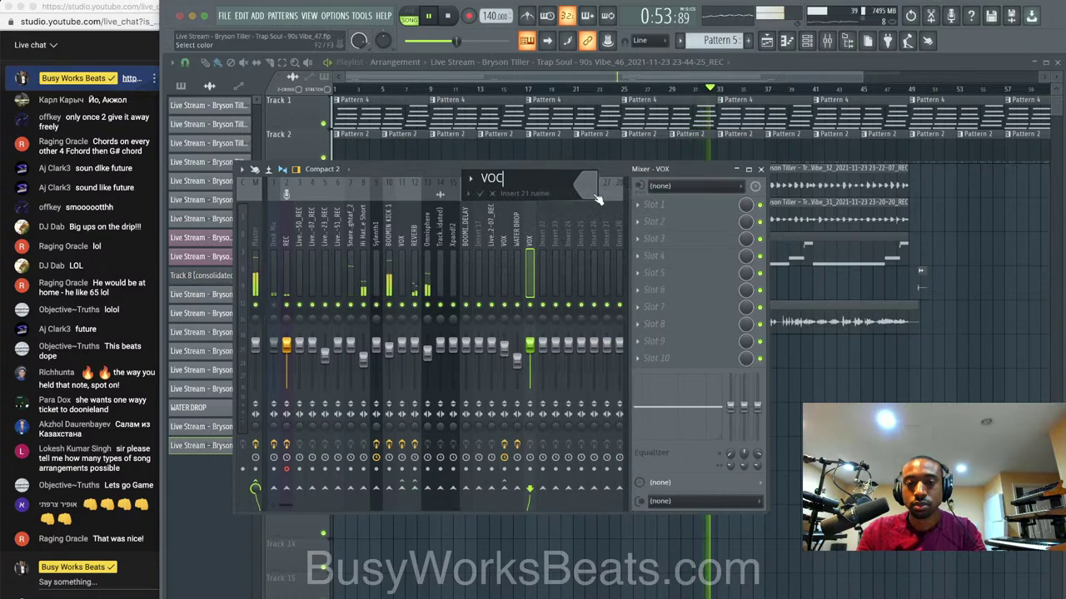
type("AL")
key("Return")
left_click(828, 40)
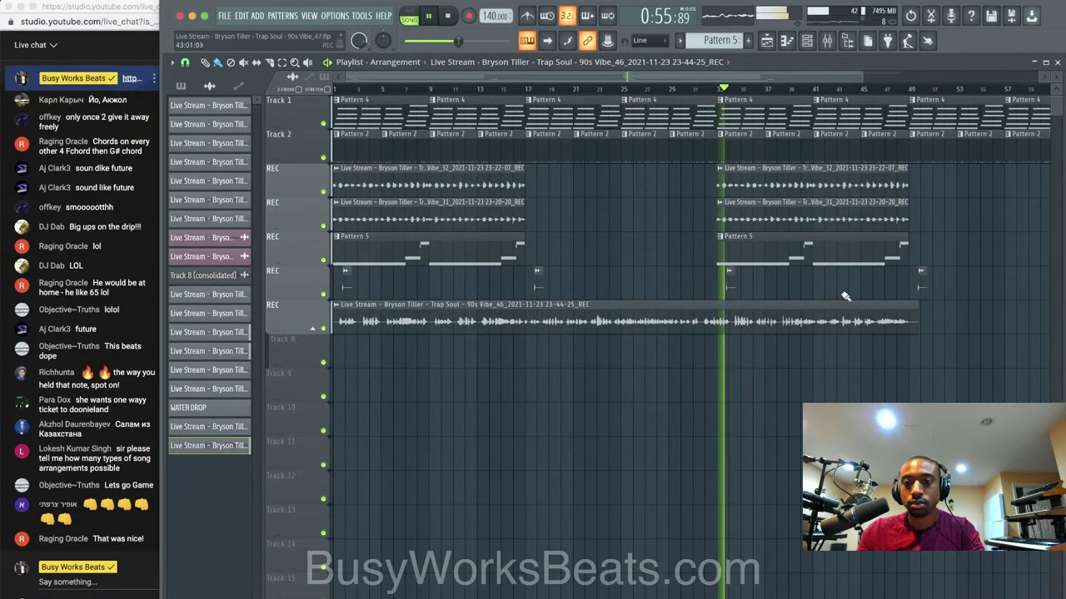
left_click(830, 41)
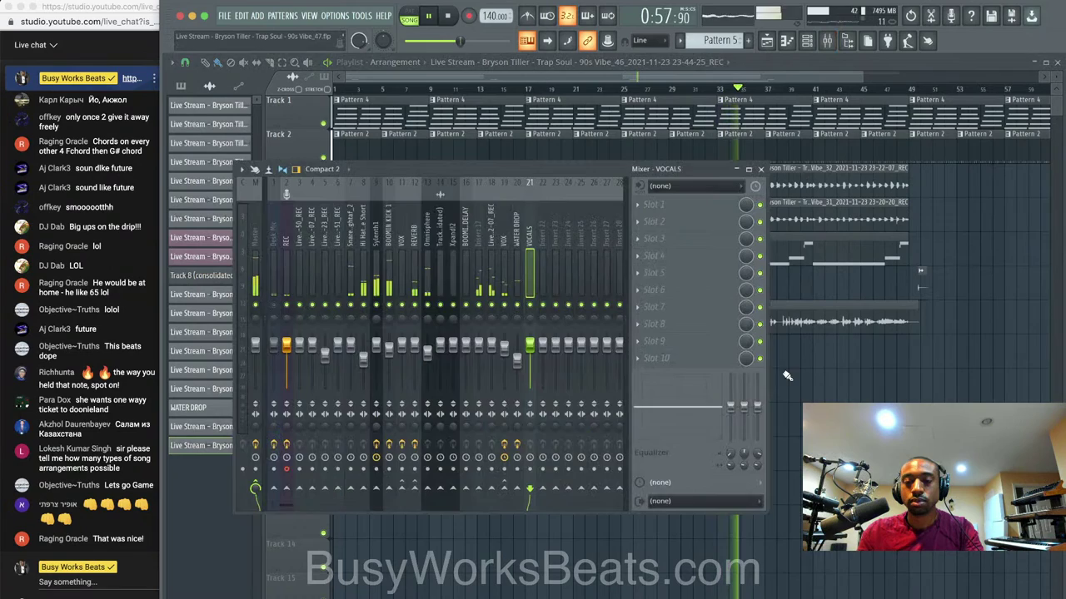
key("F9")
Jump playback to bar 33 and send the VOCALS channel to the REVERB bus at 32%.
left_click(725, 89)
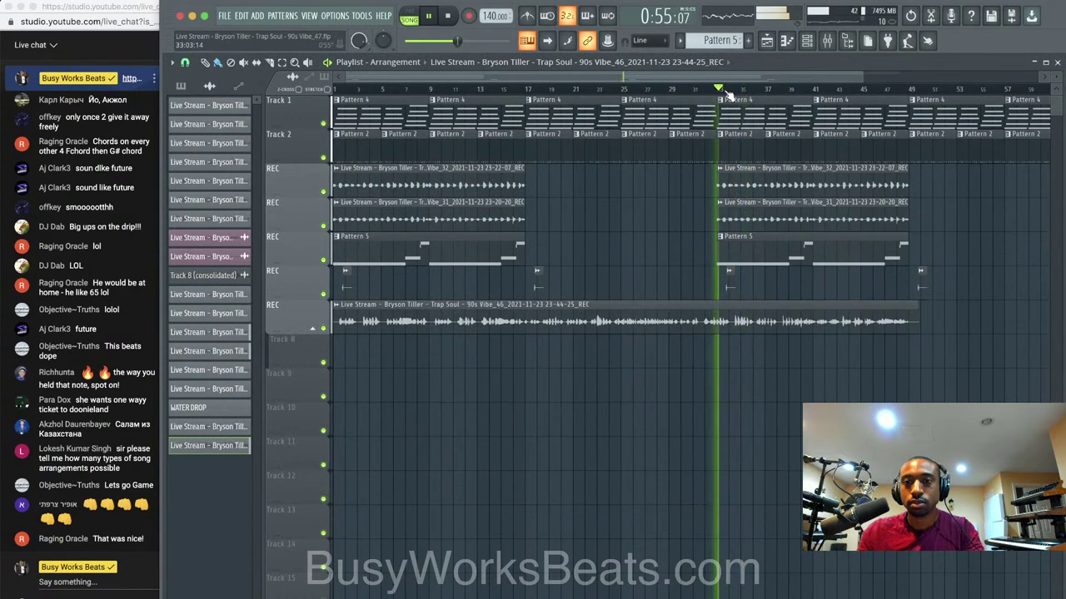
key("F9")
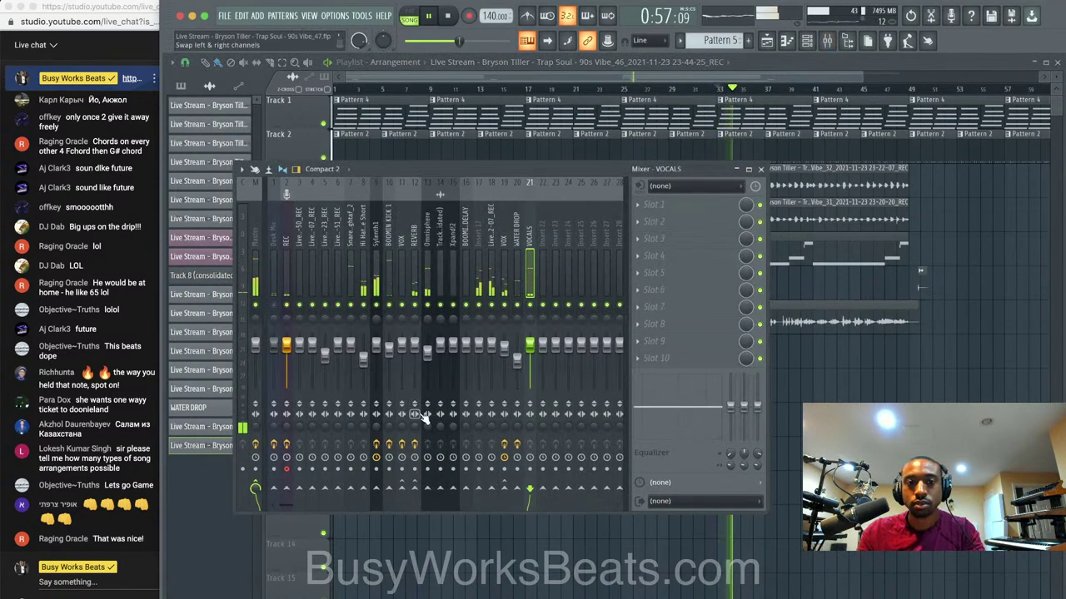
left_click(413, 488)
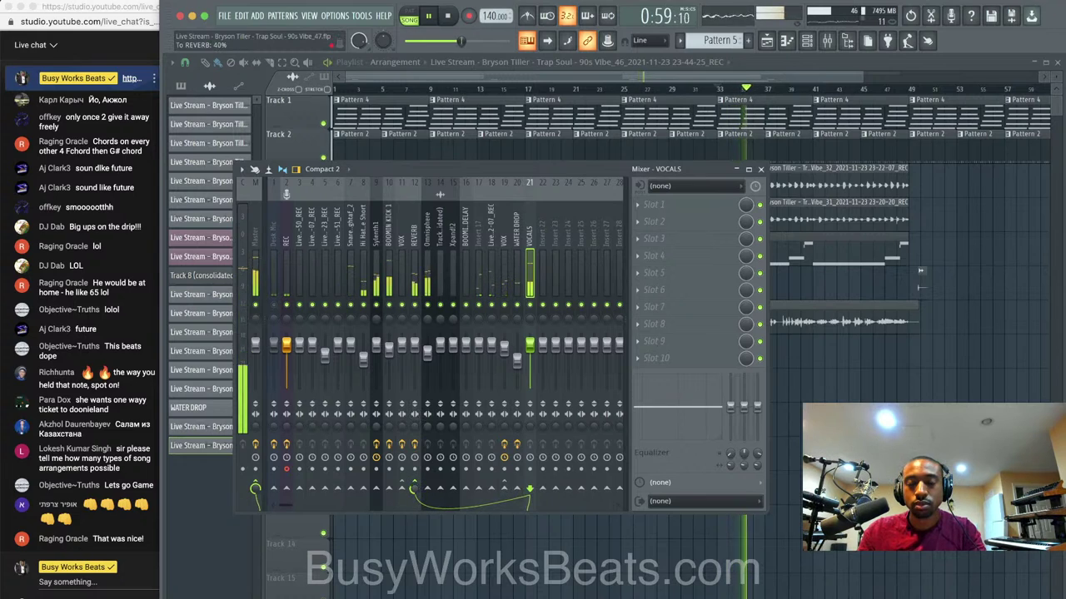
left_click_drag(414, 488, 414, 496)
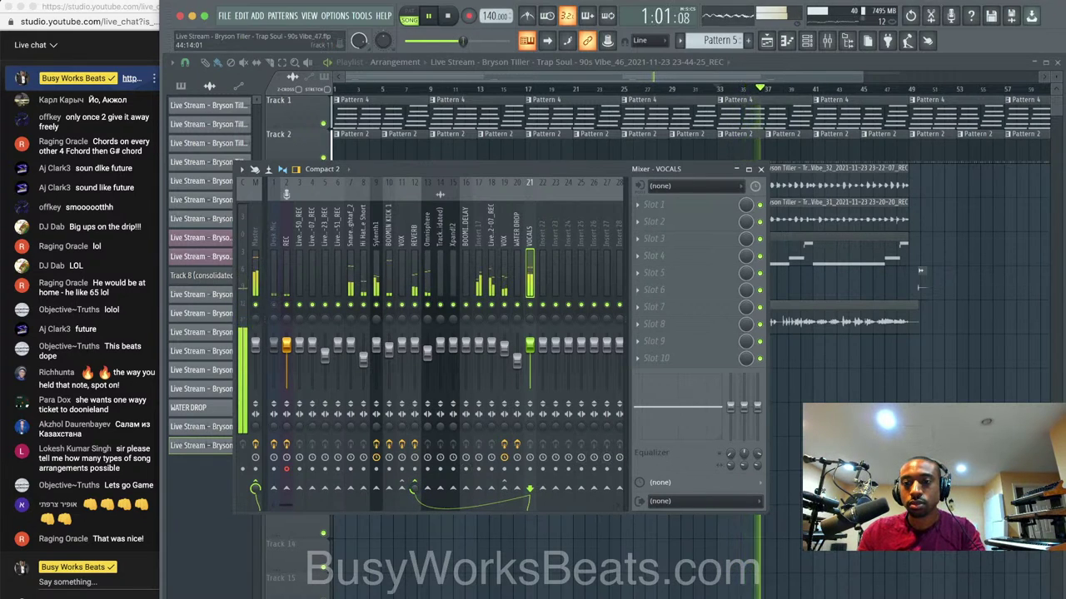
key("F9")
scroll(828, 388, "down", 3)
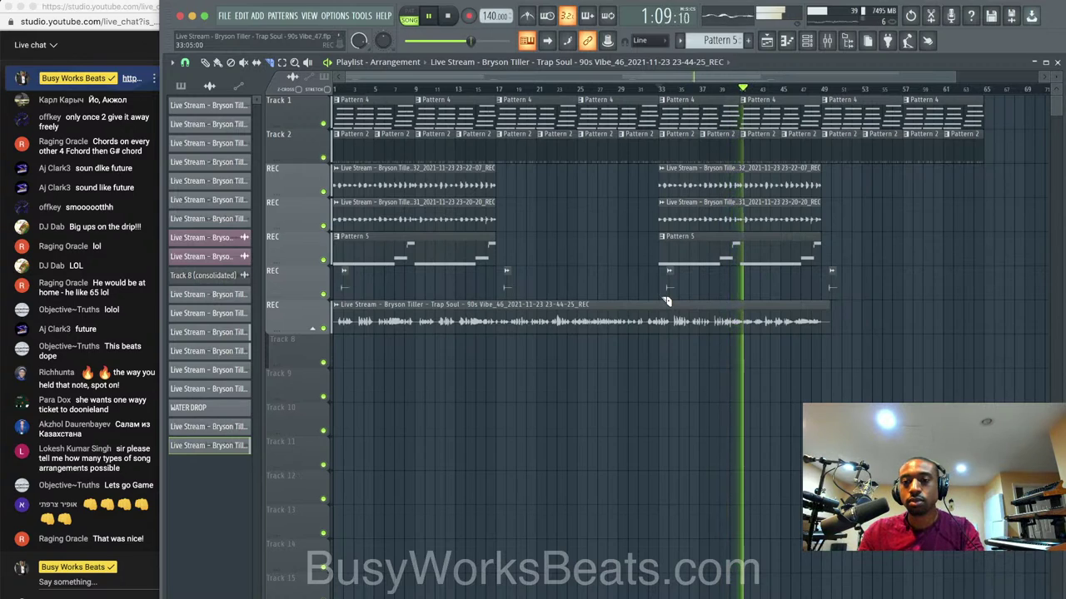
Split the long vocal clip on Track 7 at bar 33 and save as Vibe_48.flp.
right_click(825, 316)
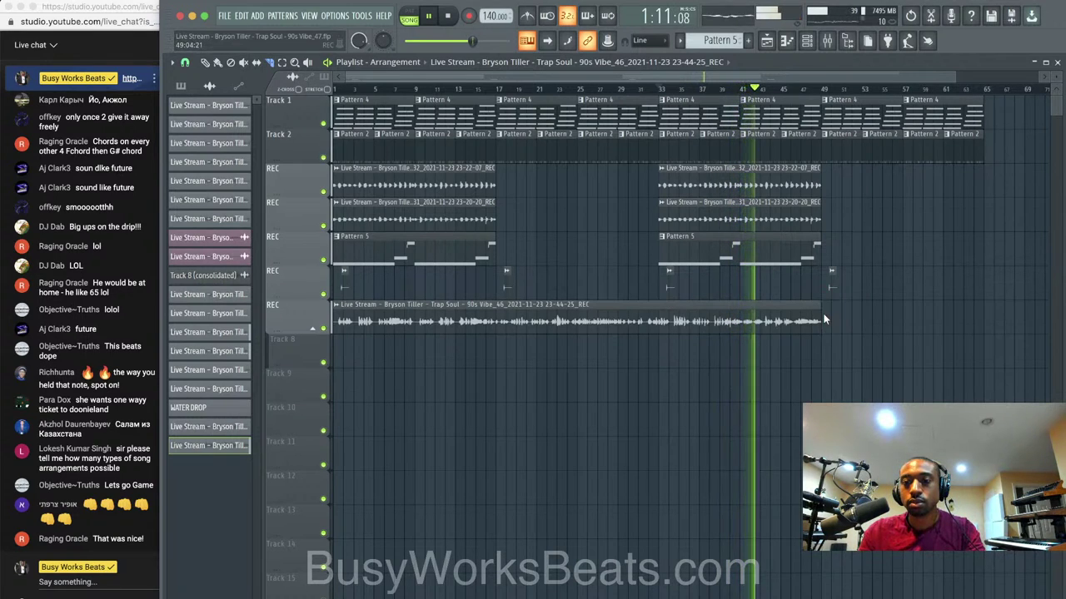
left_click(661, 305)
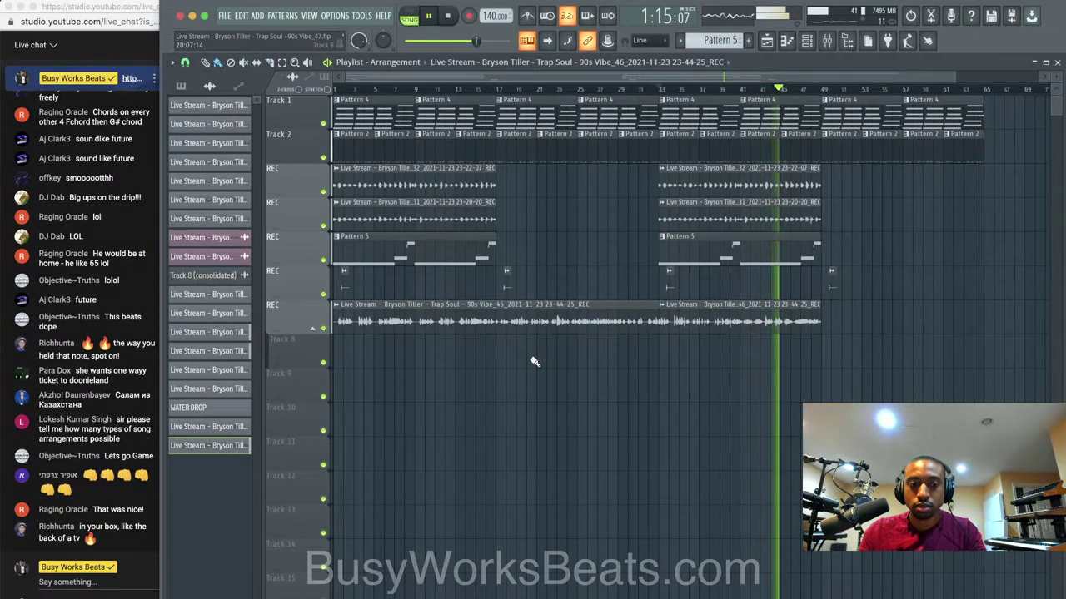
key("super+s")
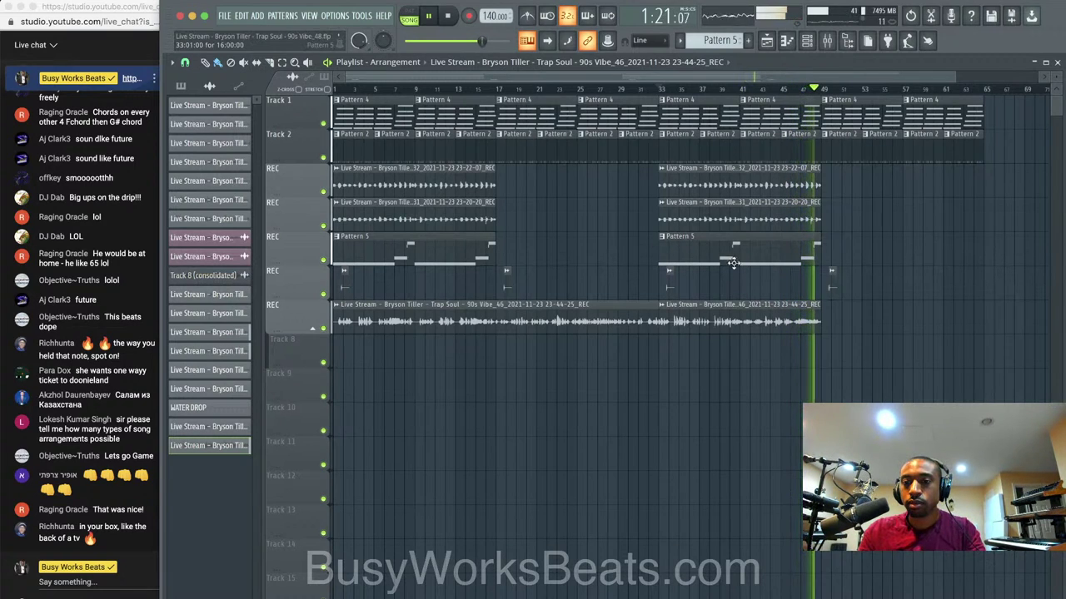
Stop playback and delete the first part of the split vocal clip.
key("space")
right_click(633, 306)
left_click(826, 40)
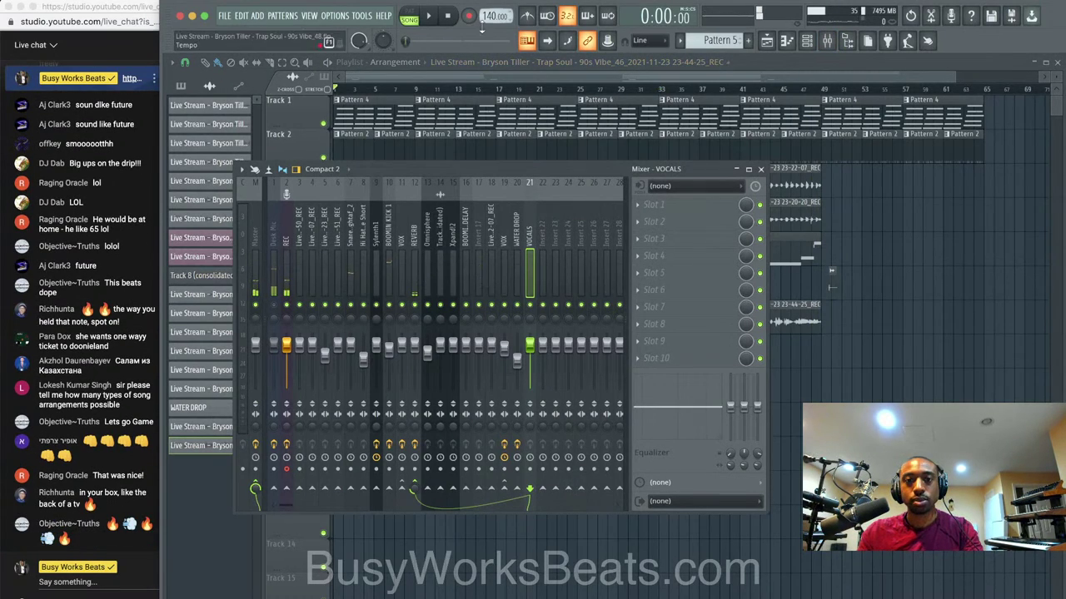
Select the REC insert, arm audio recording into the playlist, and return the song to 0:00:00.
left_click(287, 250)
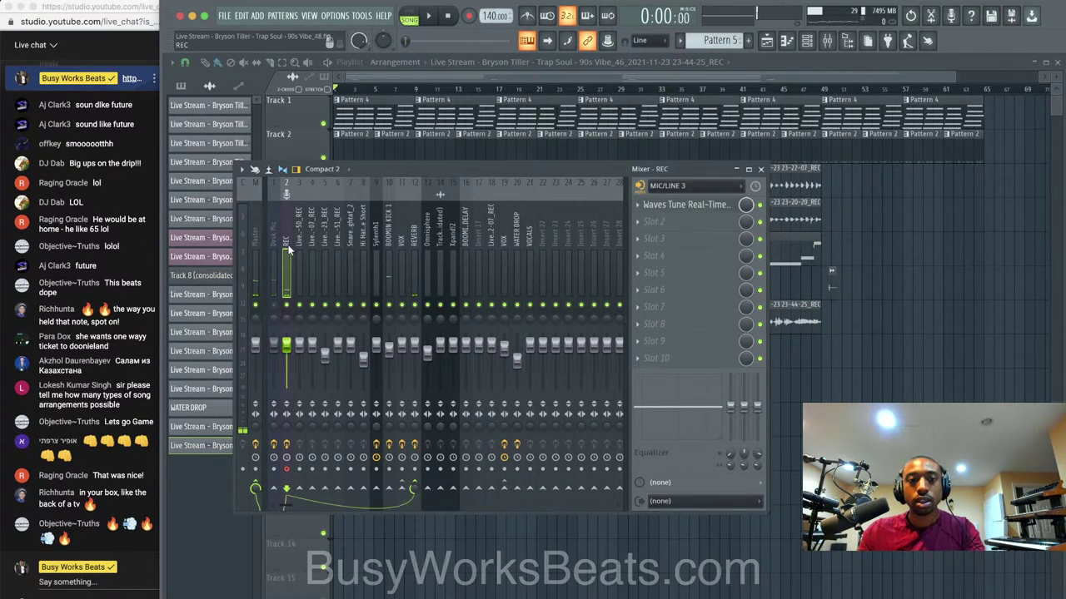
left_click(470, 16)
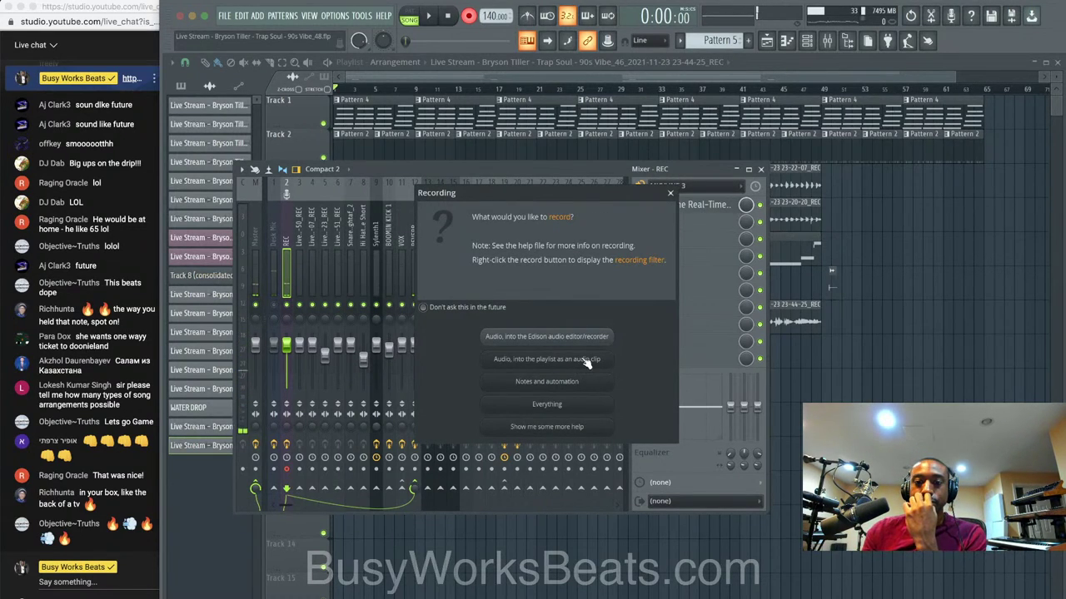
left_click(670, 193)
key("F9")
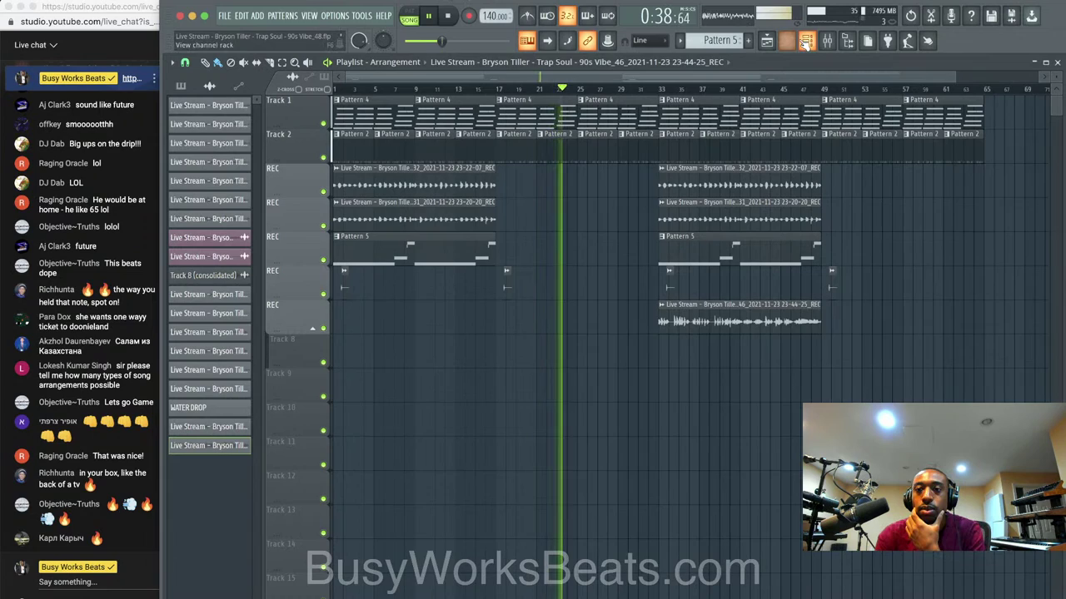
left_click(826, 41)
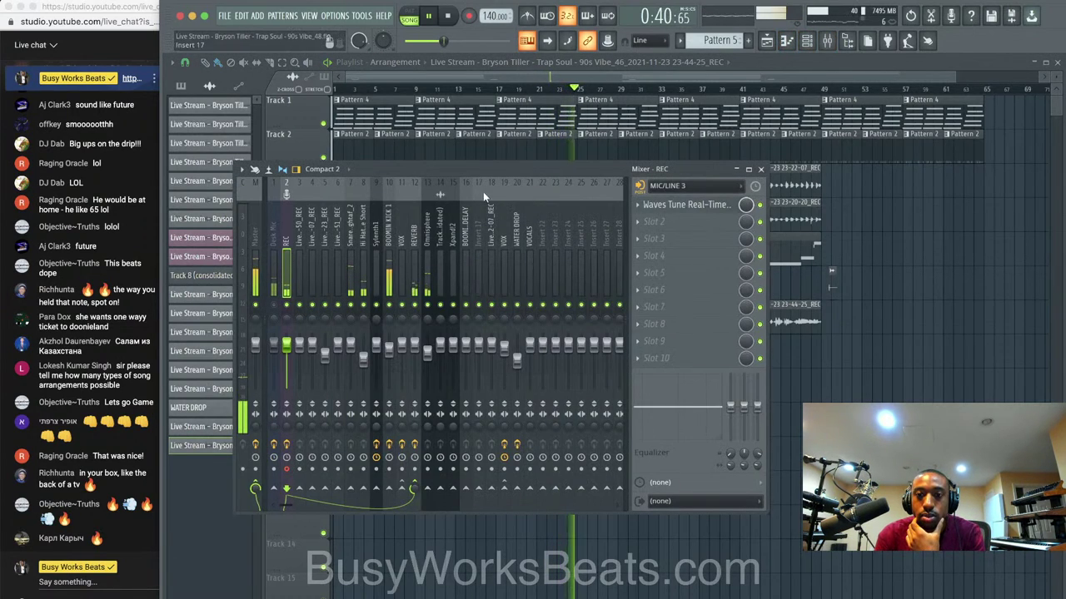
left_click(449, 17)
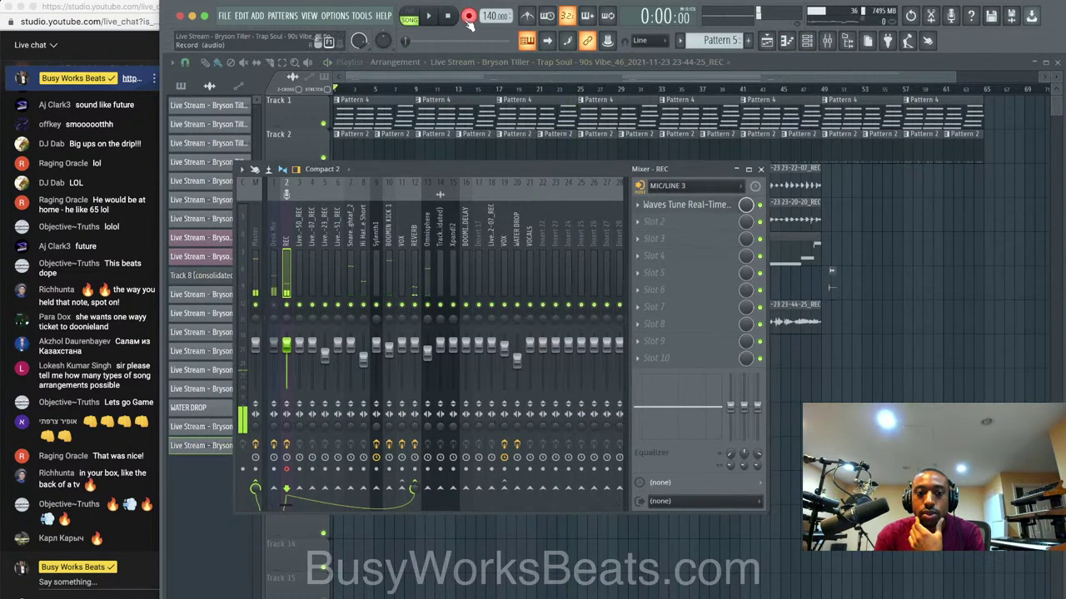
Record a vocal take into the playlist on Track 8, stopping around bar 17.
left_click(469, 21)
left_click(566, 355)
key("F9")
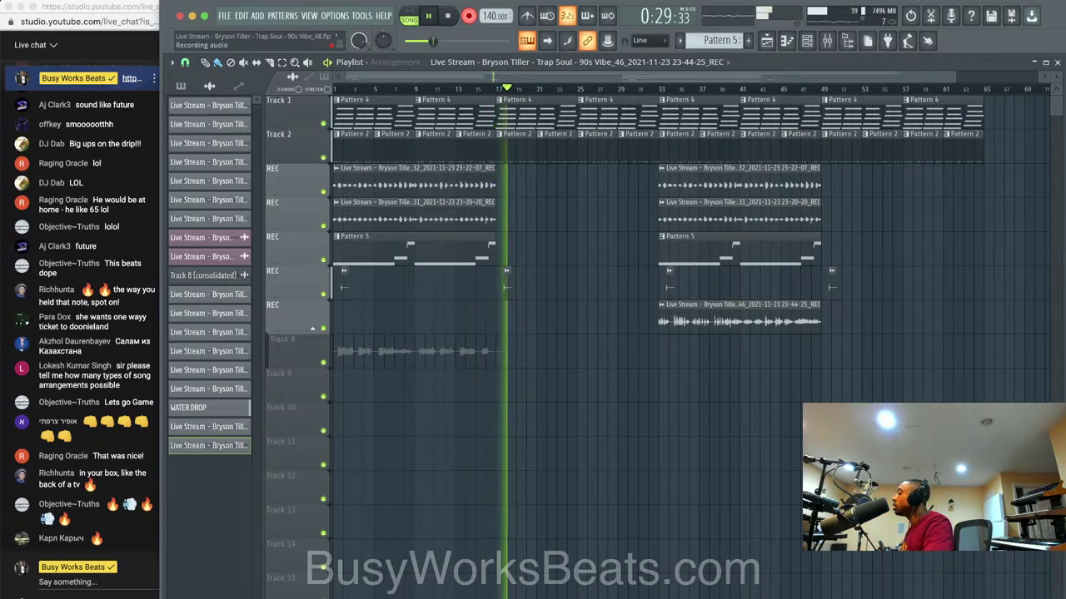
key("space")
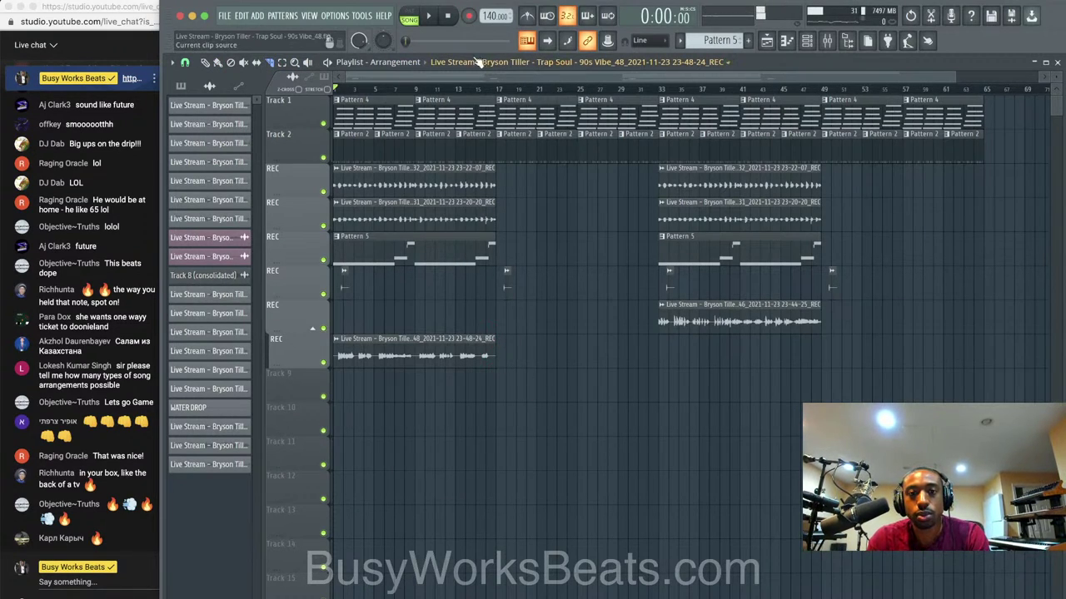
Play back the new take and select the REC insert in the mixer.
left_click(815, 41)
key("space")
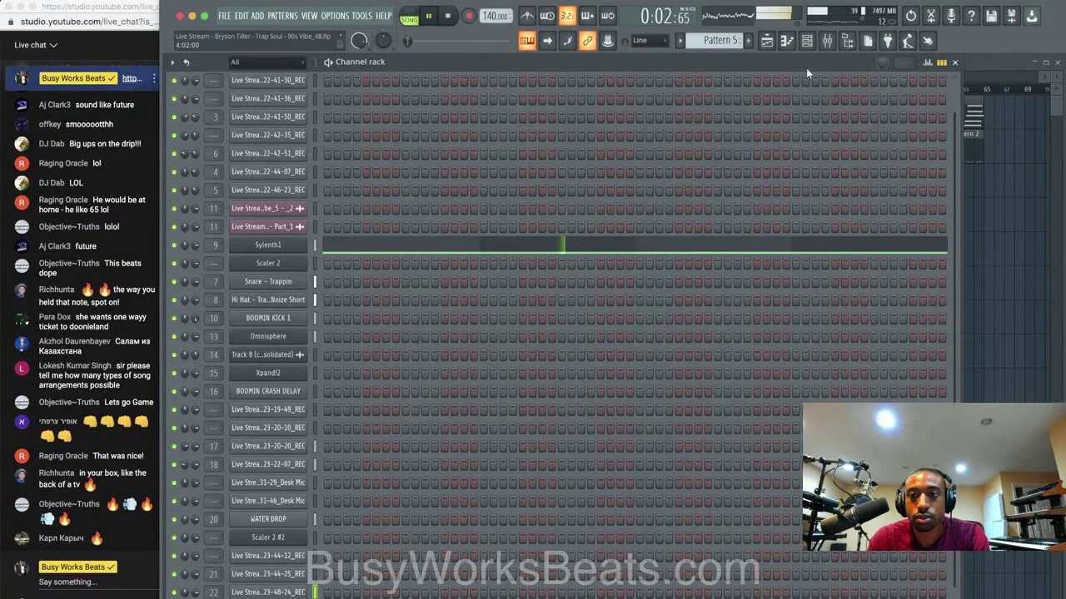
left_click(827, 41)
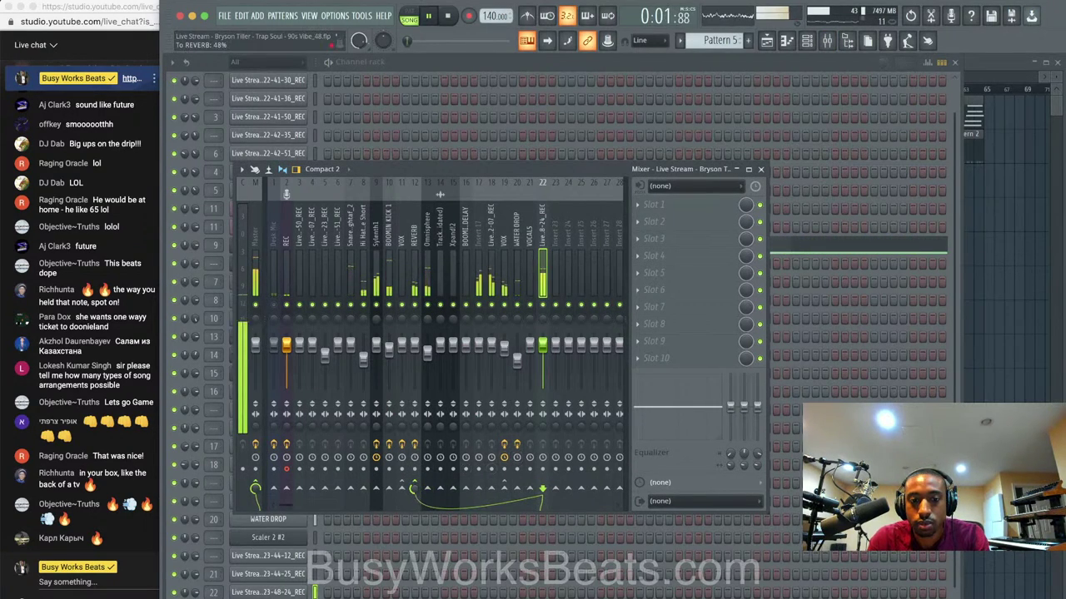
left_click(993, 418)
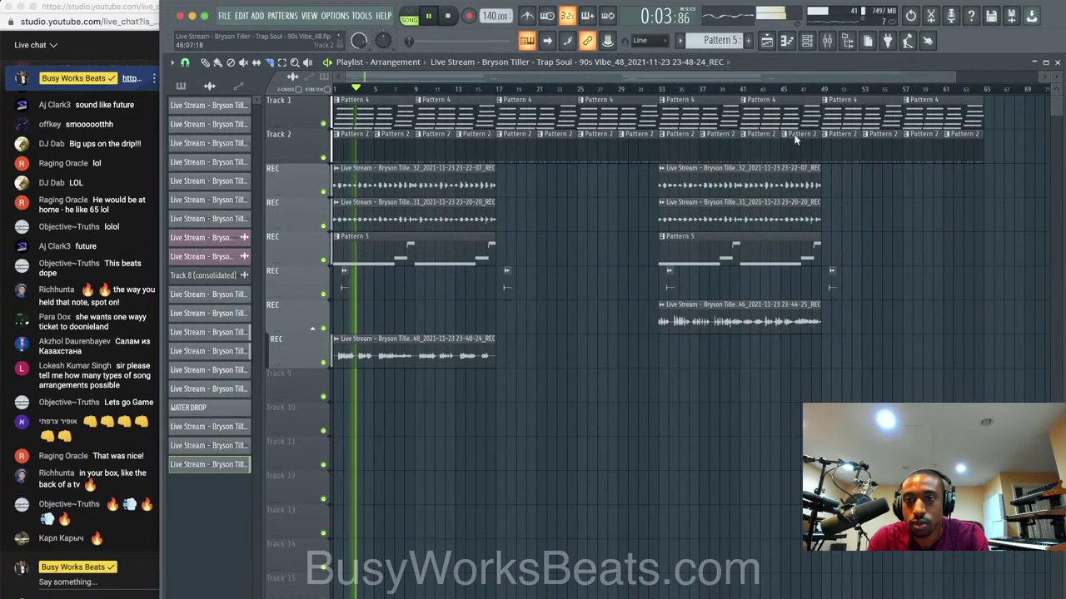
left_click(827, 41)
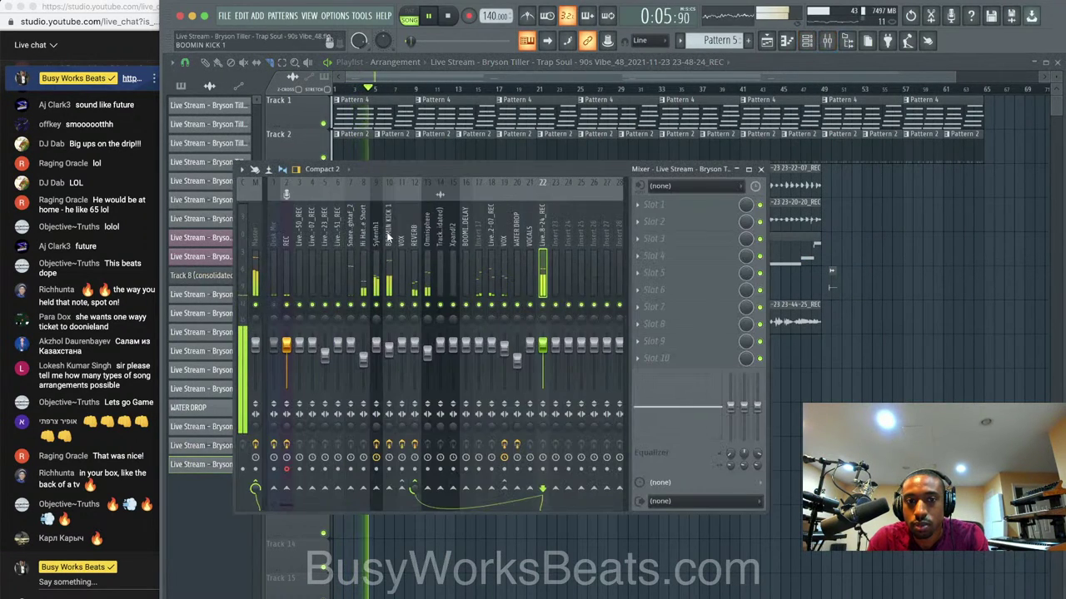
left_click(293, 236)
Save the project as new version Vibe_49.flp and stop playback.
left_click(780, 251)
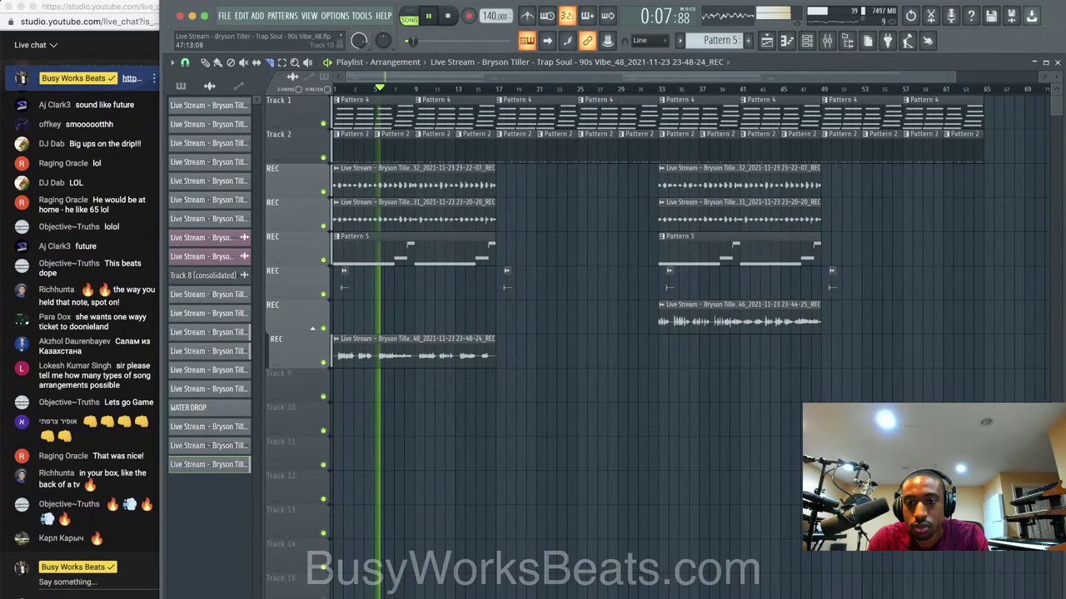
left_click(827, 41)
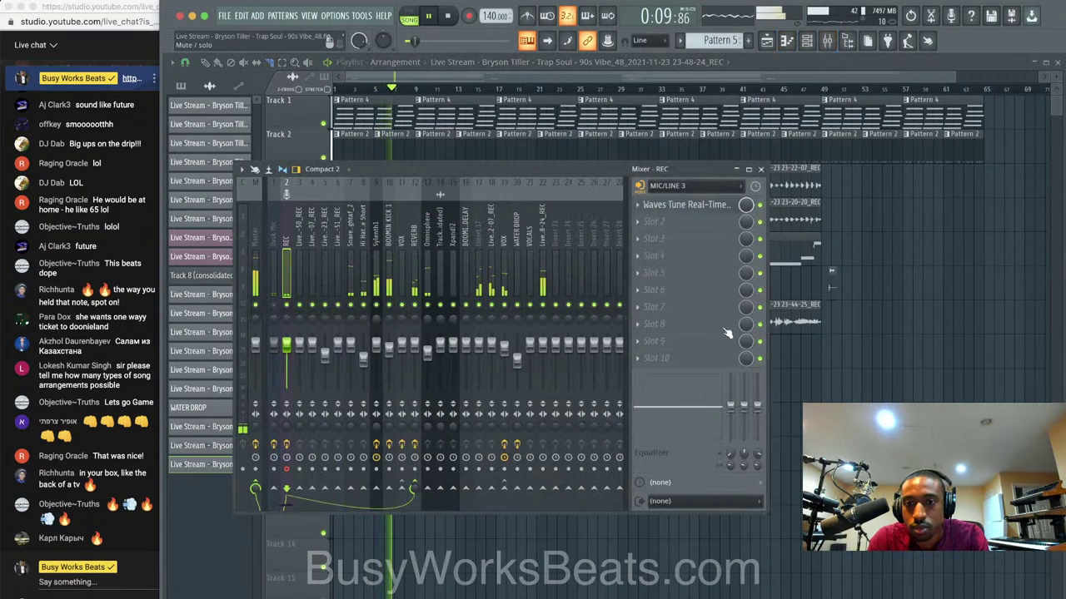
left_click(812, 324)
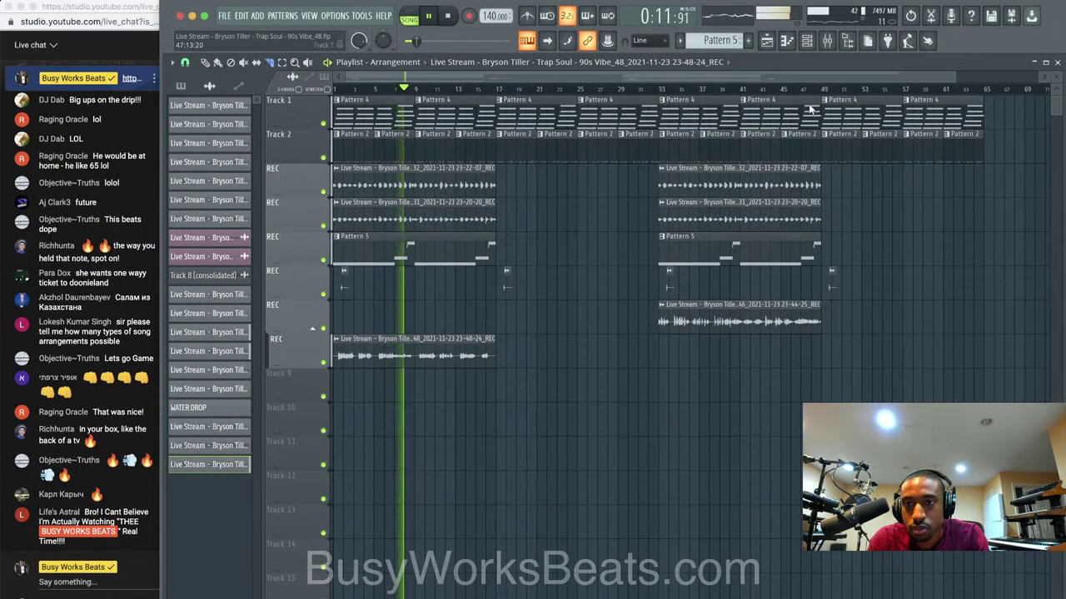
left_click(827, 41)
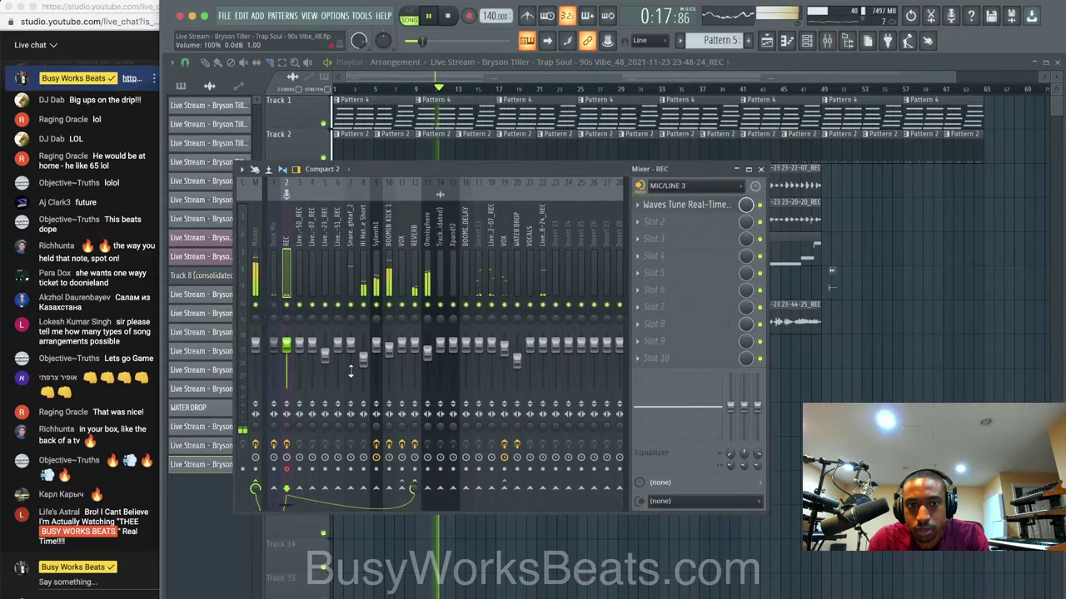
left_click(810, 366)
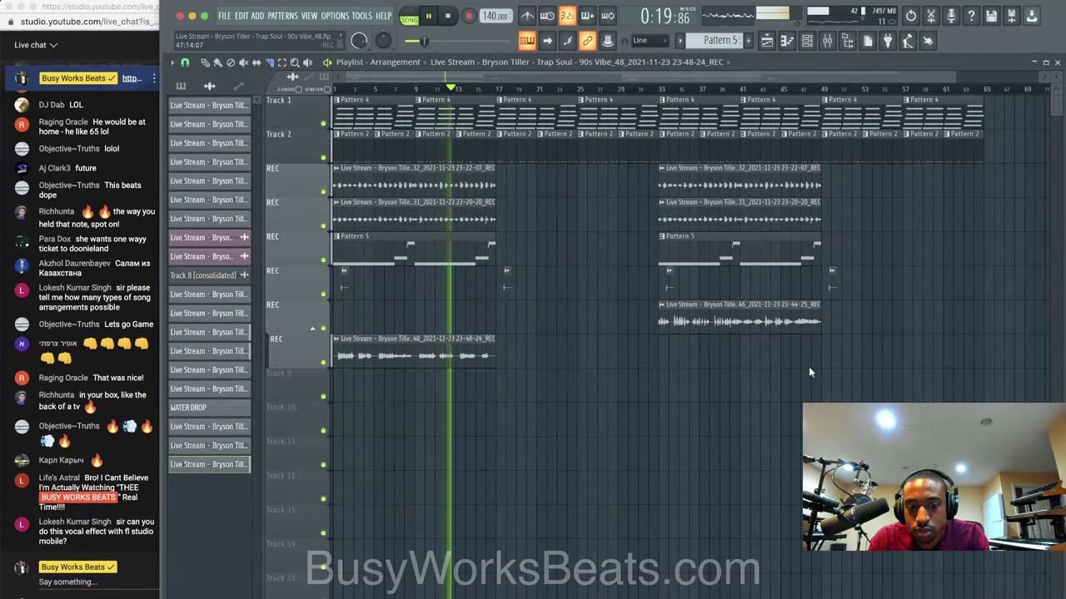
key("super+n")
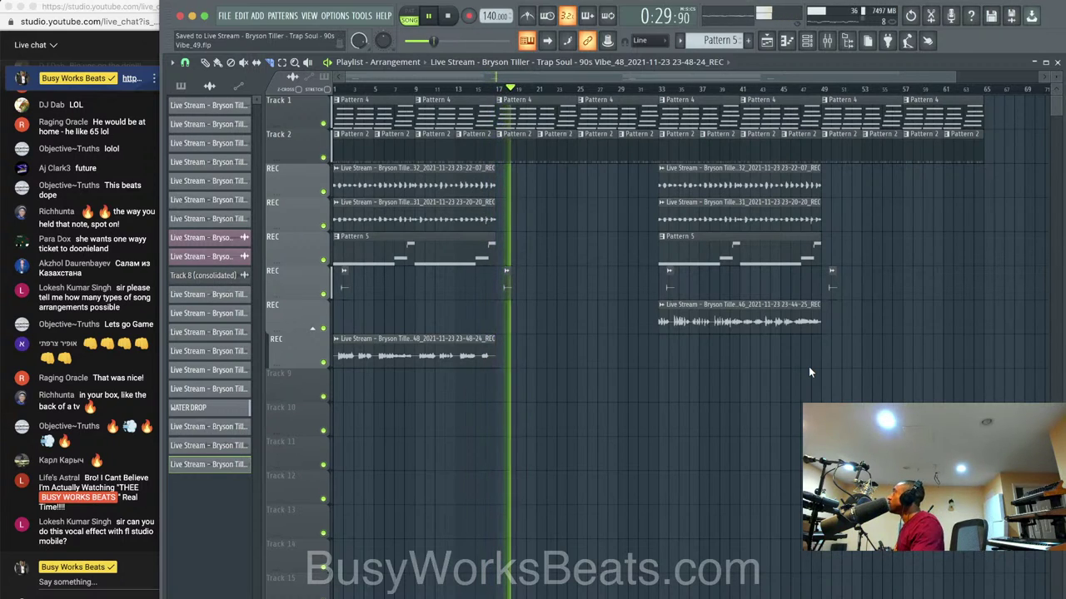
key("space")
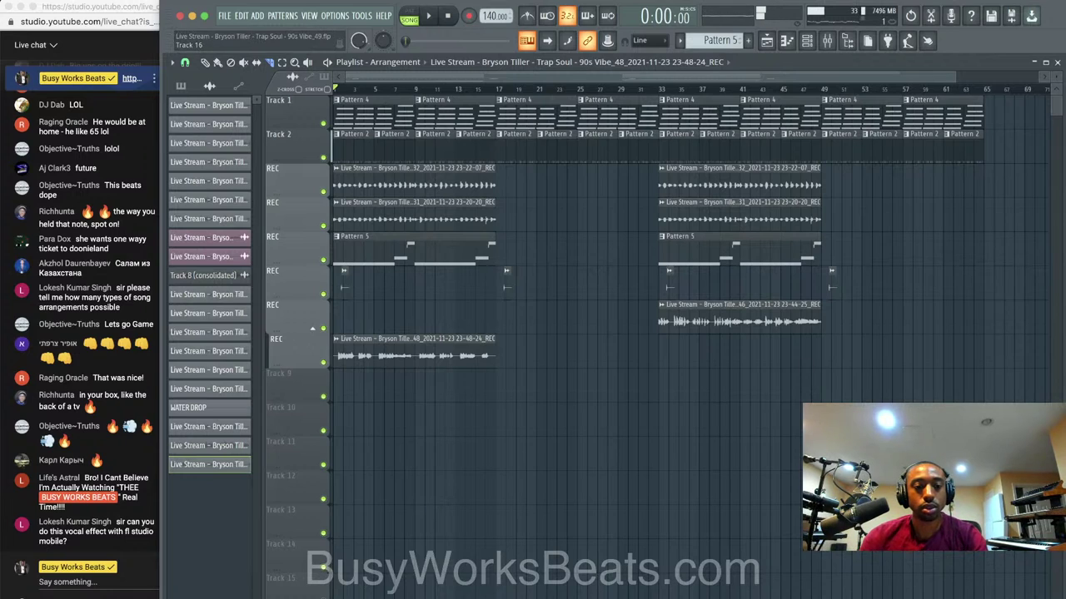
From the YouTube Studio page, search 'bryson tiller' in a new Chrome tab.
left_click(274, 514)
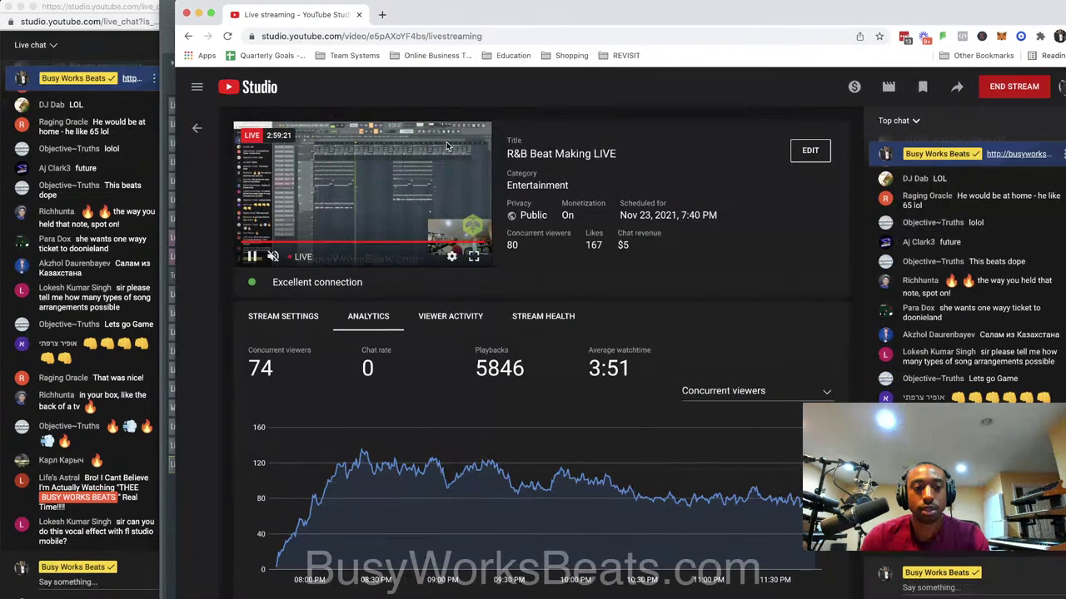
left_click(382, 15)
type("bryson l")
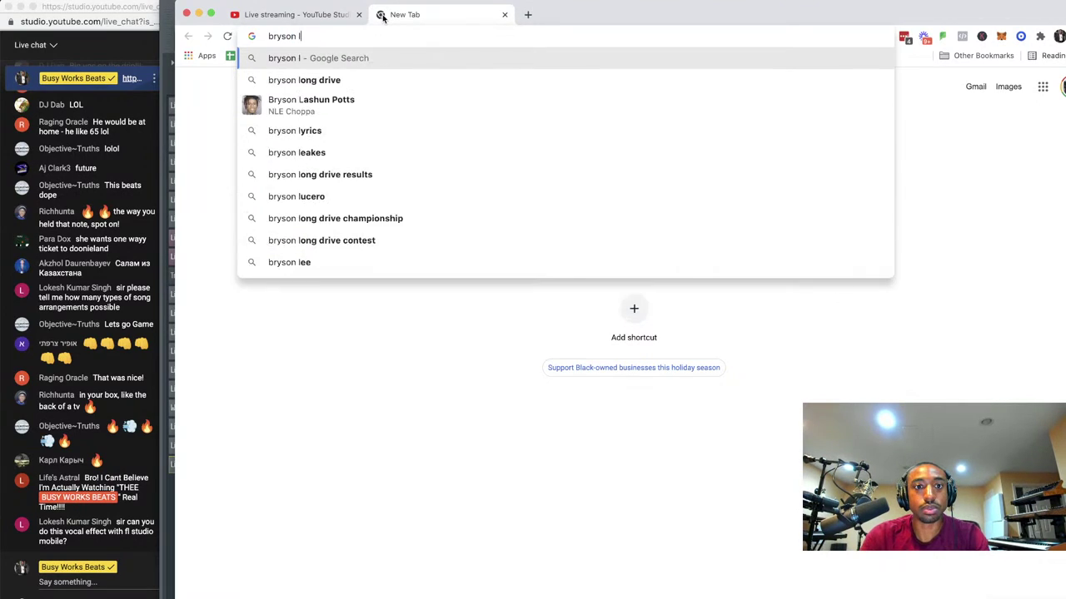
key("BackSpace")
type("til")
key("Return")
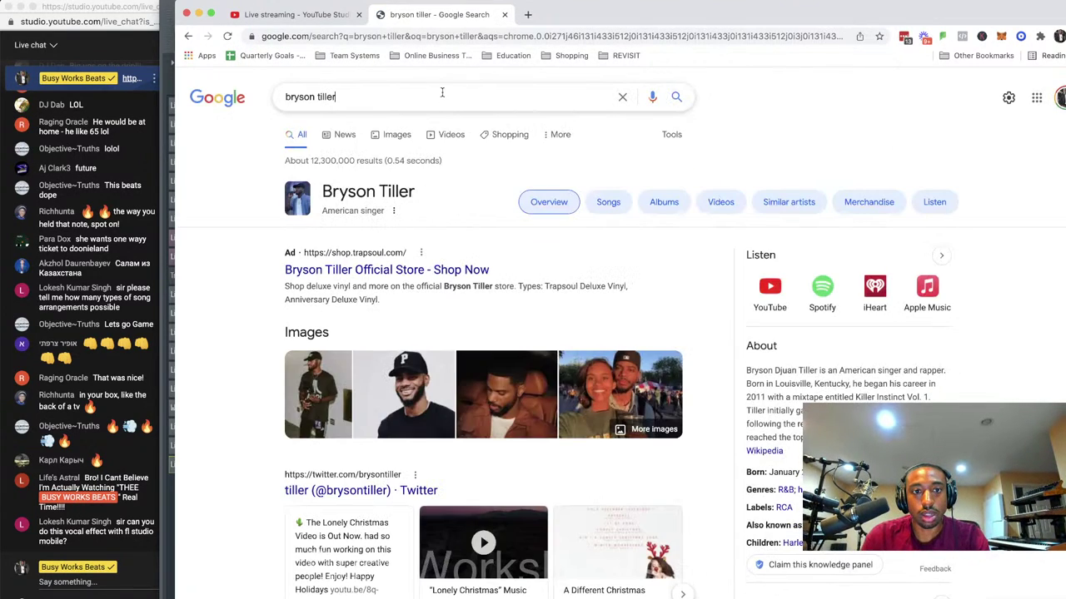
Open the 'bryson tiller lyrics' results, read the Let Em' Know lyrics, then minimize Chrome.
left_click(425, 218)
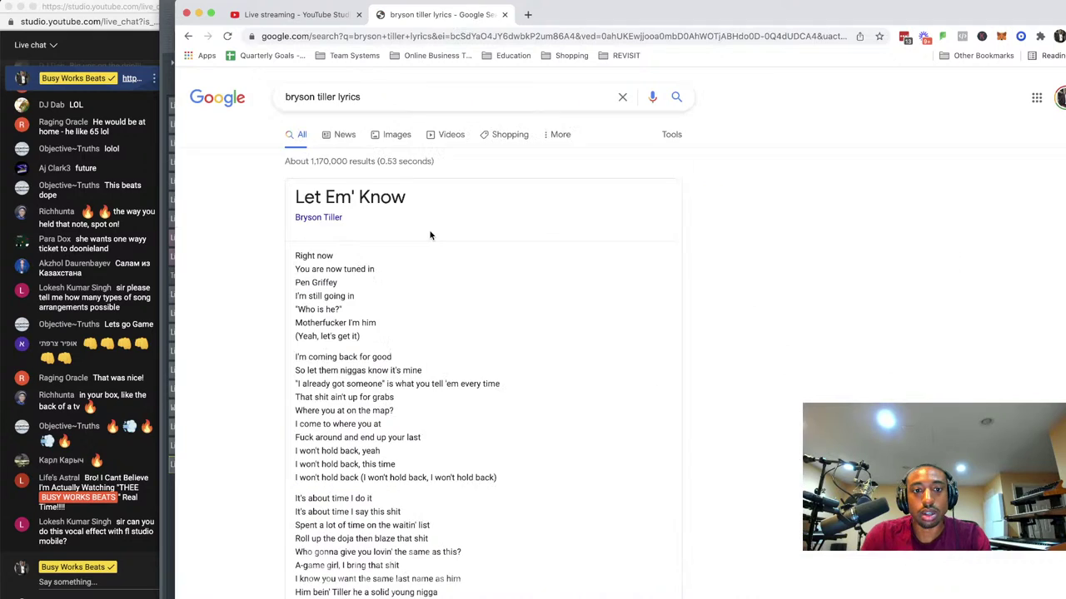
scroll(421, 273, "down", 2)
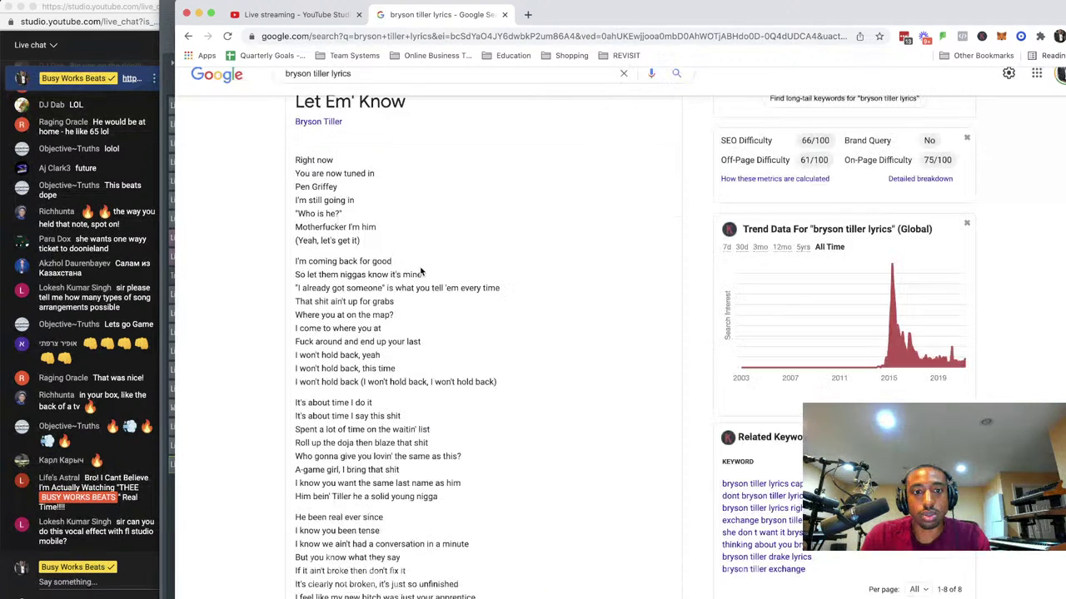
scroll(421, 272, "down", 4)
scroll(421, 269, "up", 2)
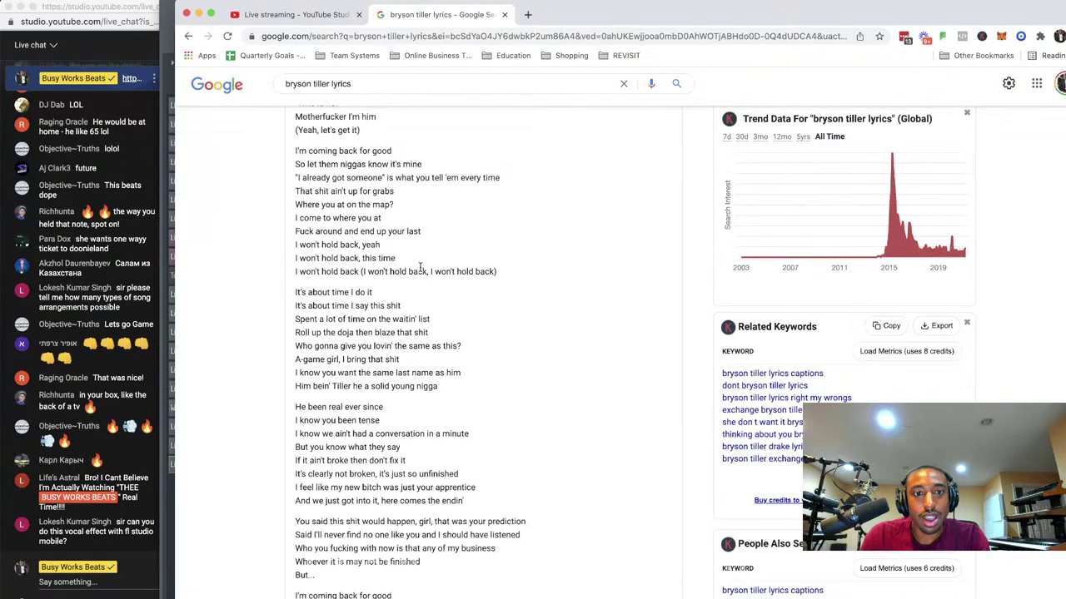
scroll(421, 267, "down", 1)
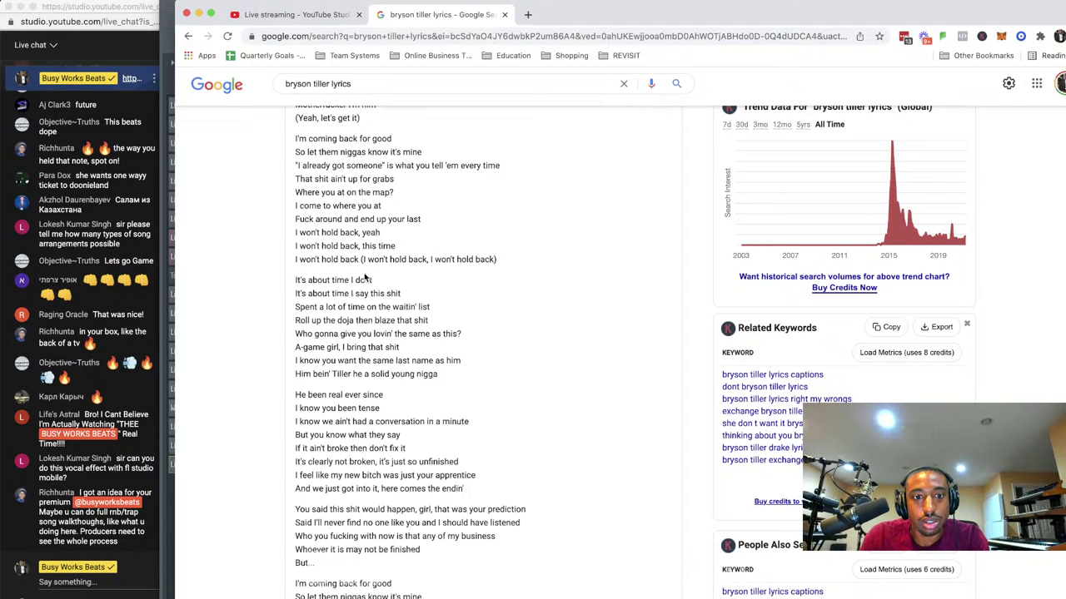
left_click(199, 15)
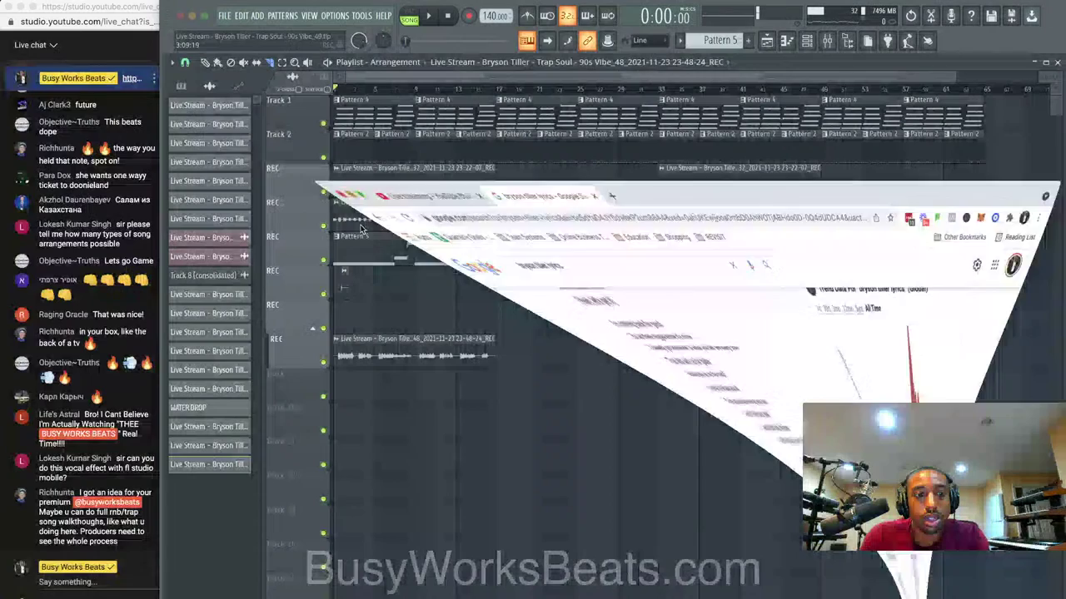
Record a new vocal take as audio onto Track 9, spanning roughly bars 1–32.
left_click(785, 42)
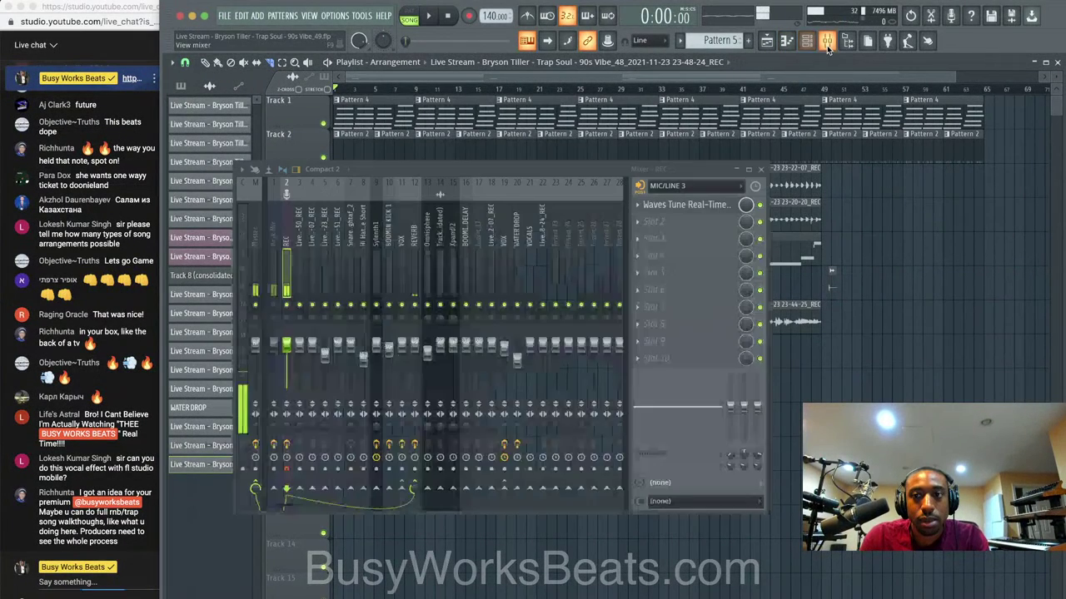
left_click(469, 16)
left_click(547, 361)
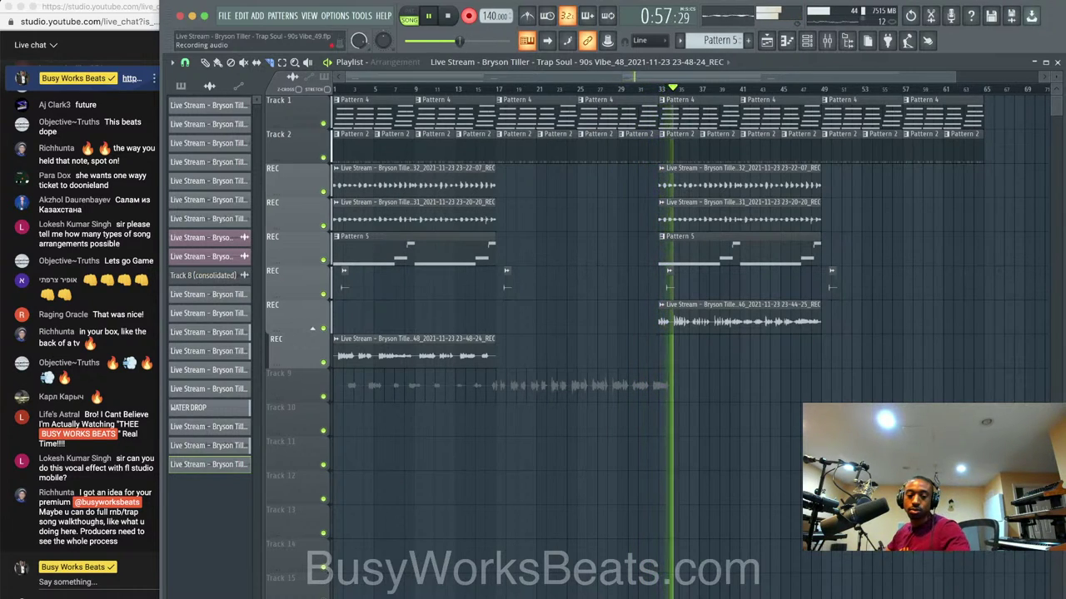
key("space")
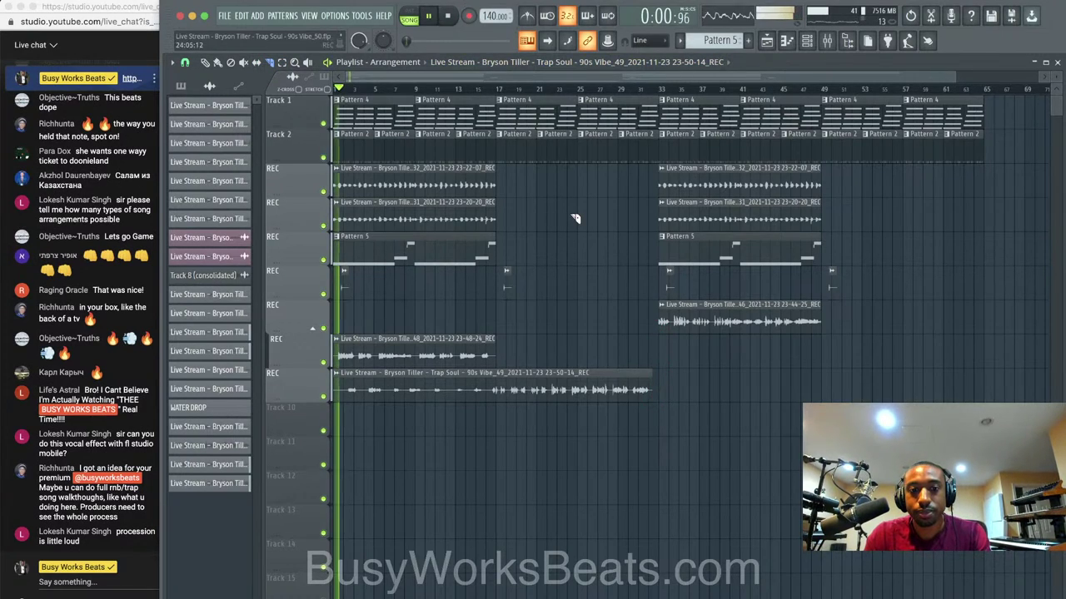
Toggle the channel rack, save the project as version 90s Vibe_51, and open the Mixer.
key("F6")
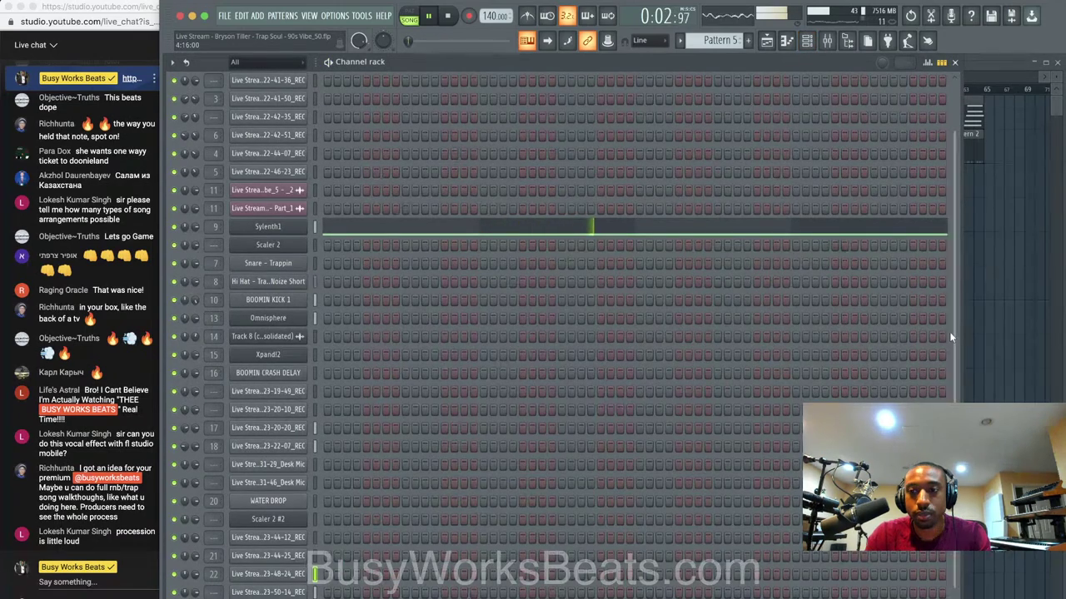
key("F6")
left_click(769, 44)
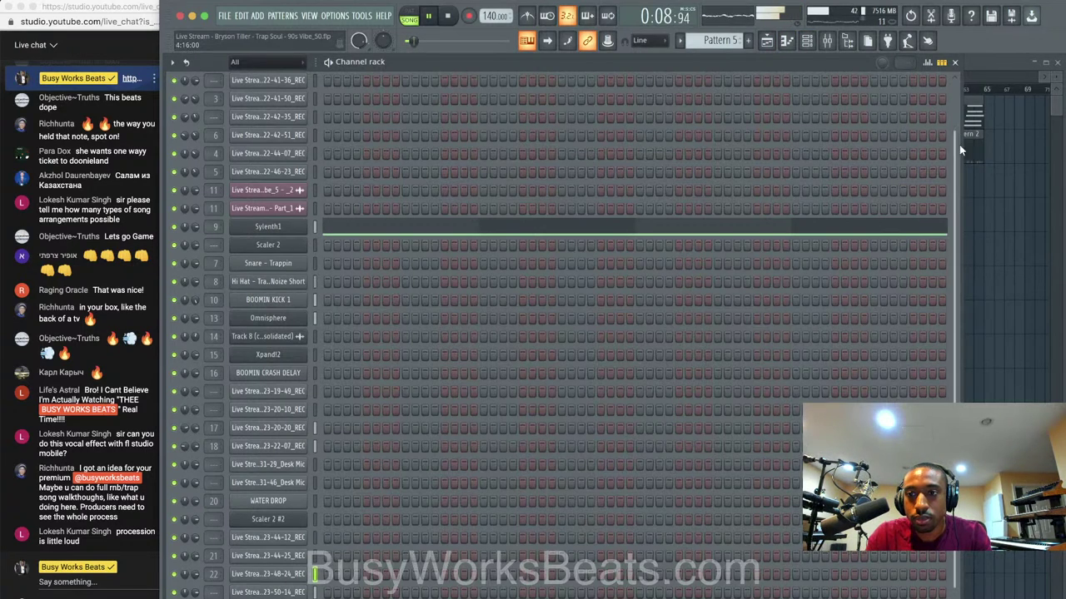
key("F6")
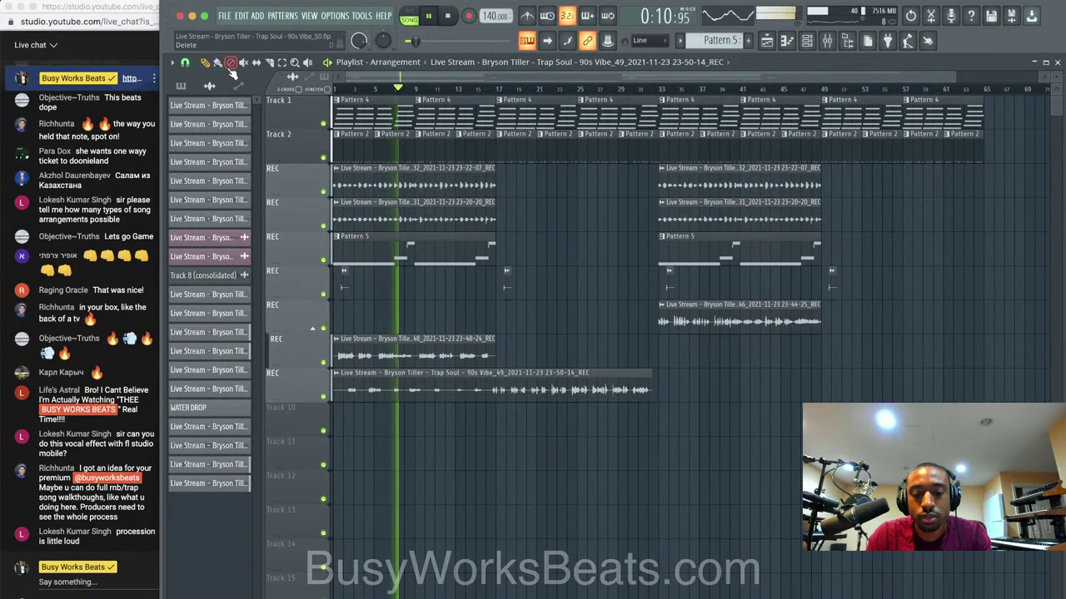
key("ctrl+s")
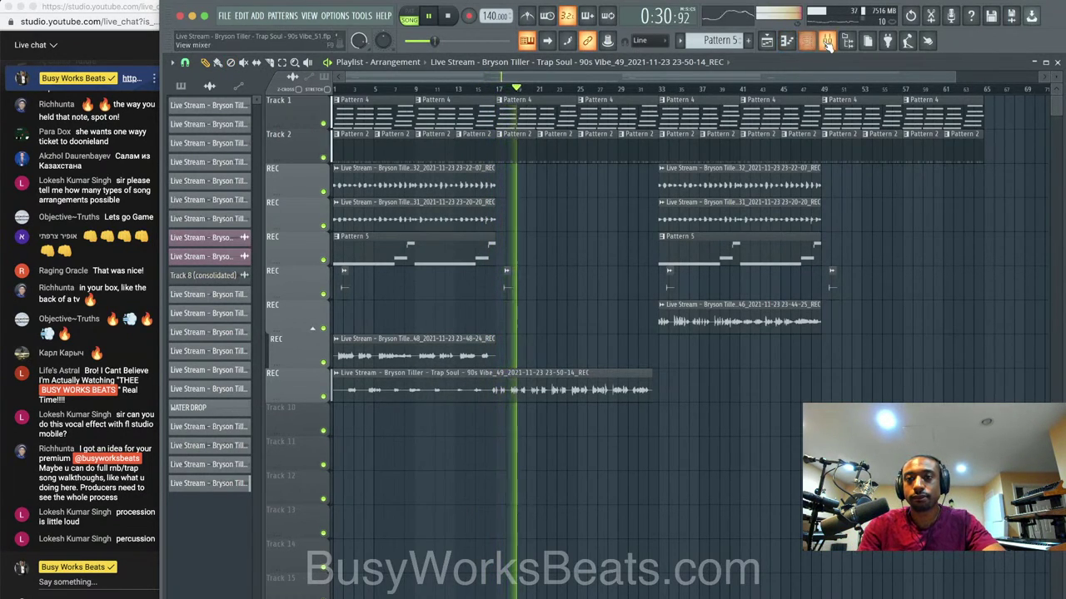
key("F9")
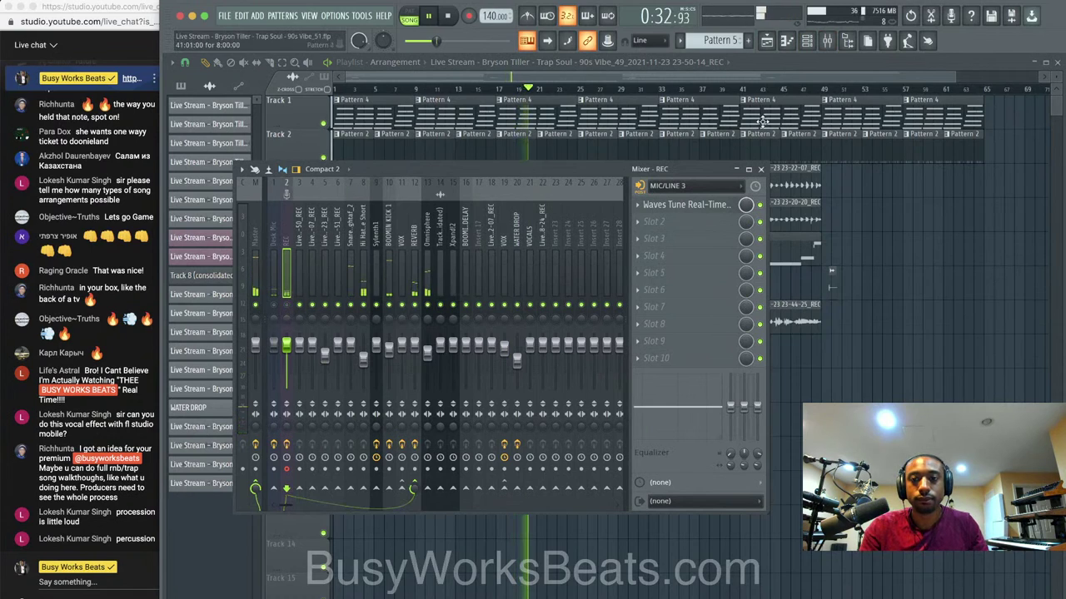
Stop playback and route mixer inserts 22 and 23 only to the VOCALS bus.
key("F6")
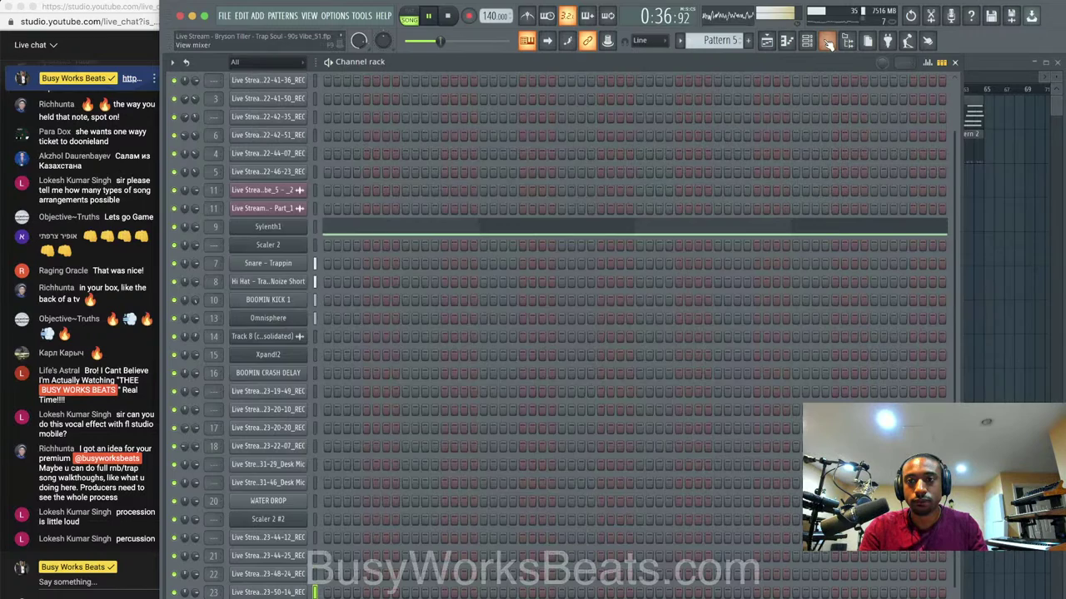
key("F9")
key("space")
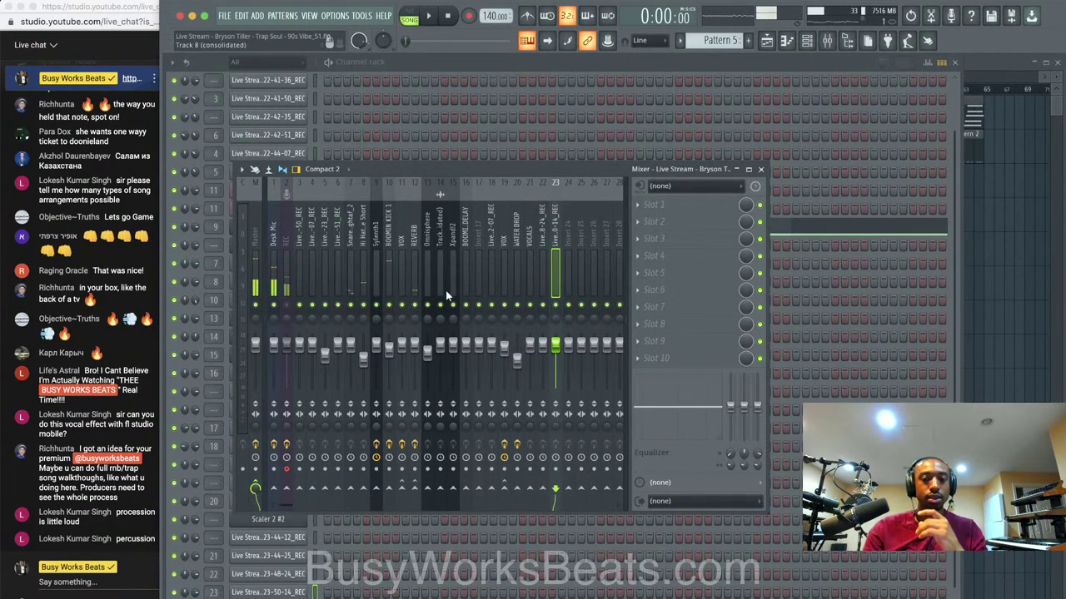
left_click(537, 240)
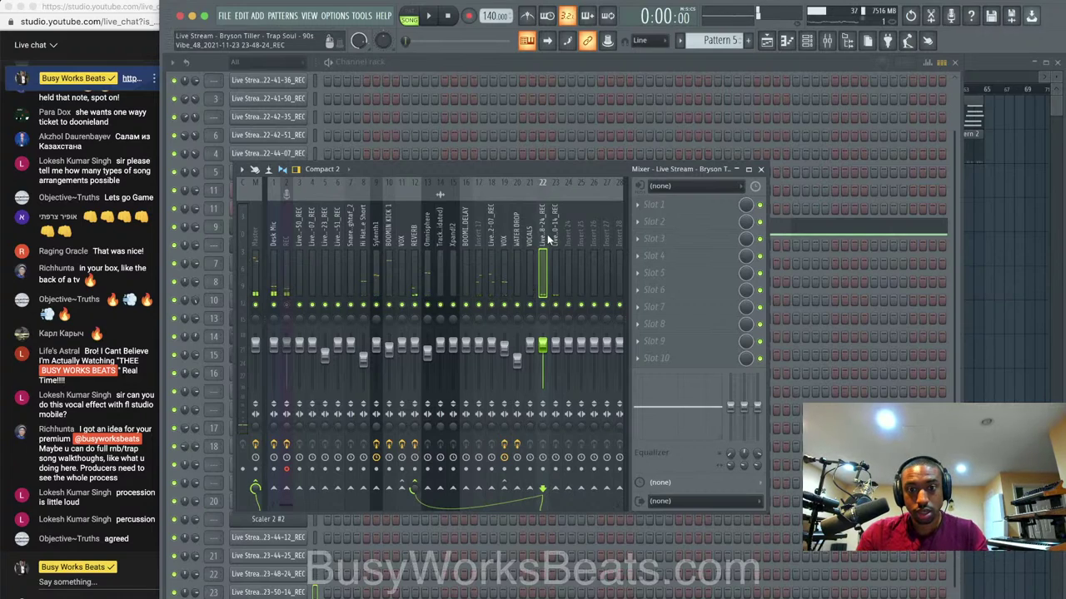
left_click(555, 240, "ctrl")
right_click(530, 490)
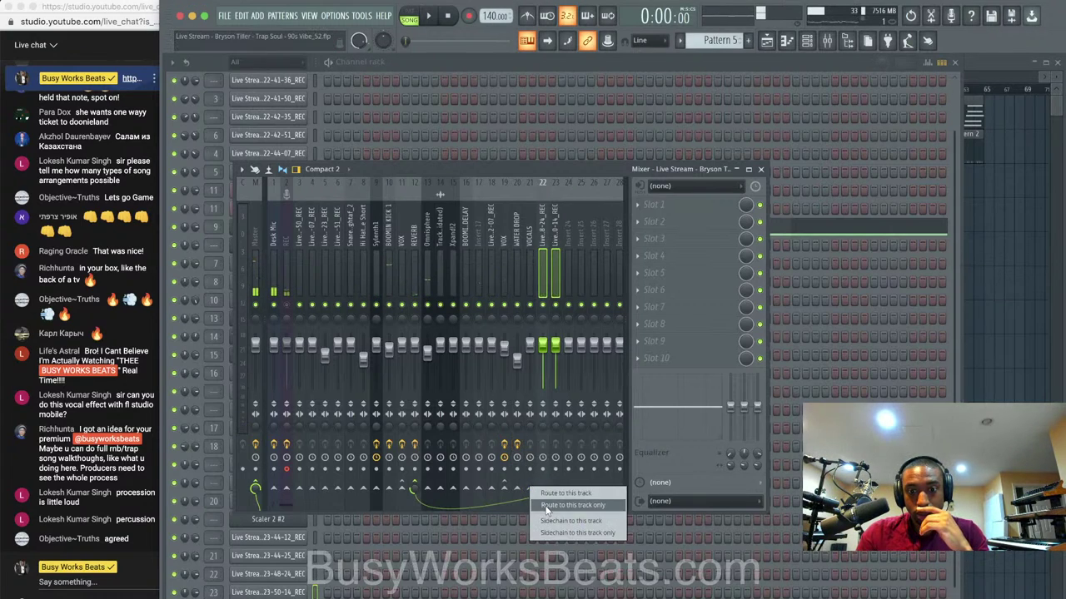
left_click(546, 507)
Save the project as new version Vibe_53 and close the Mixer.
left_click(530, 242)
scroll(532, 242, "up", 8)
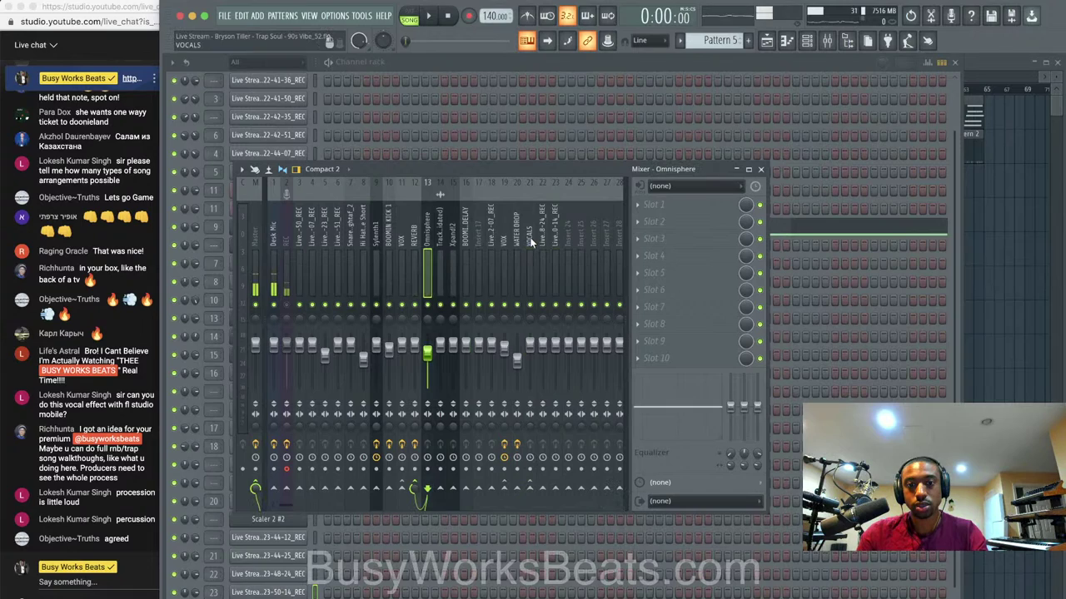
scroll(531, 242, "down", 2)
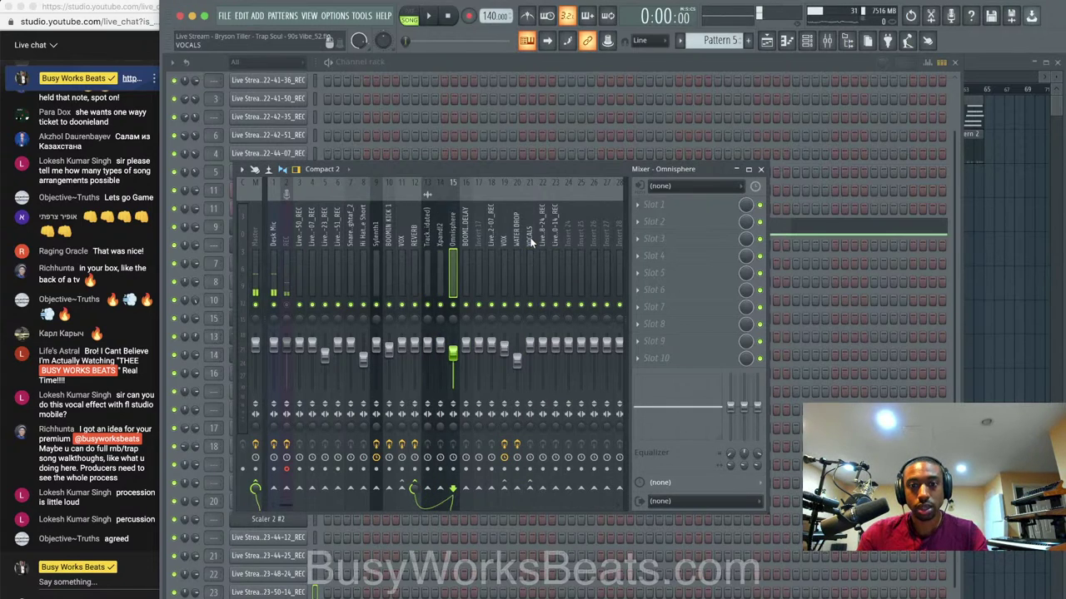
scroll(531, 242, "down", 8)
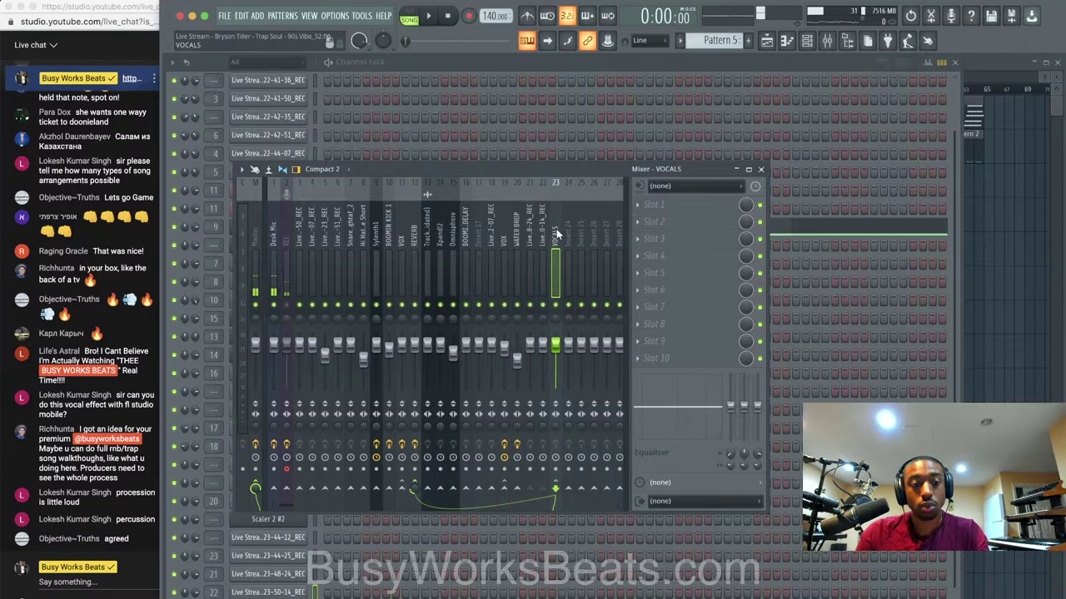
key("ctrl+s")
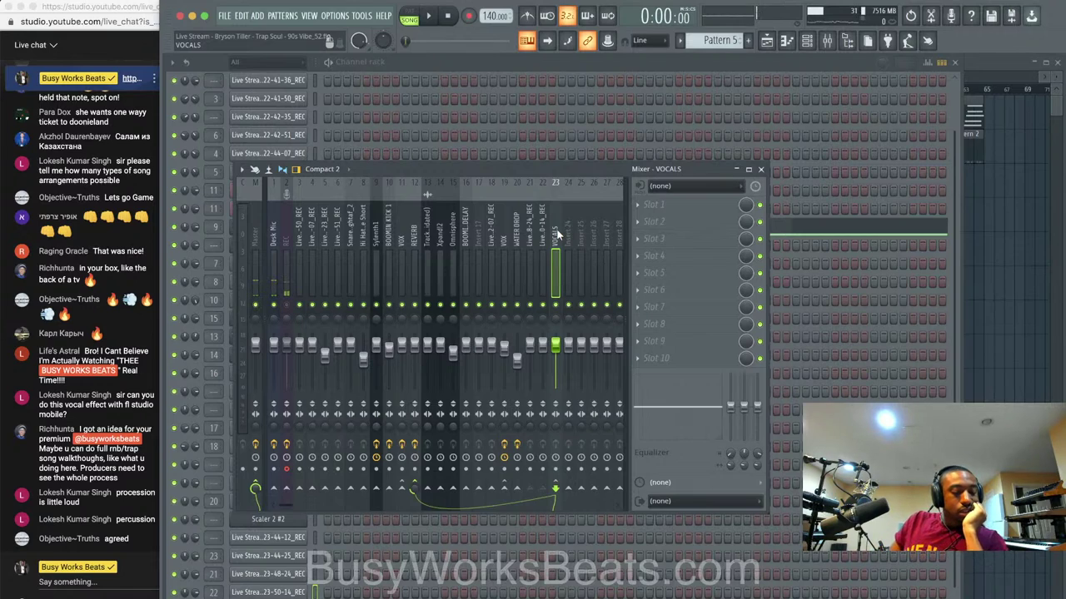
left_click(760, 169)
key("ctrl+n")
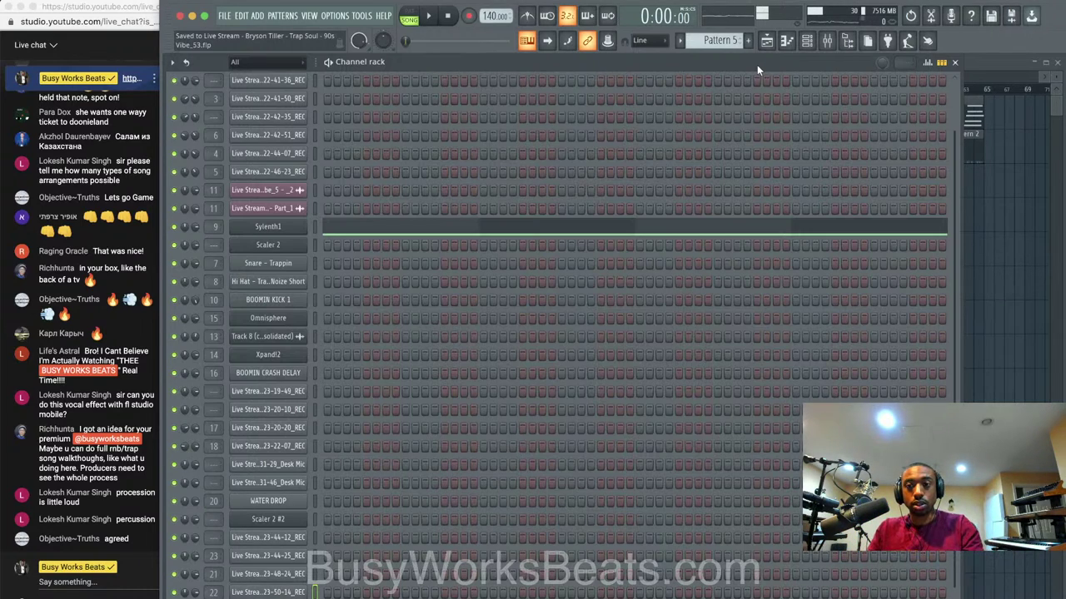
Reopen and reposition the Mixer, then save the project as new version Vibe_55.
left_click(826, 40)
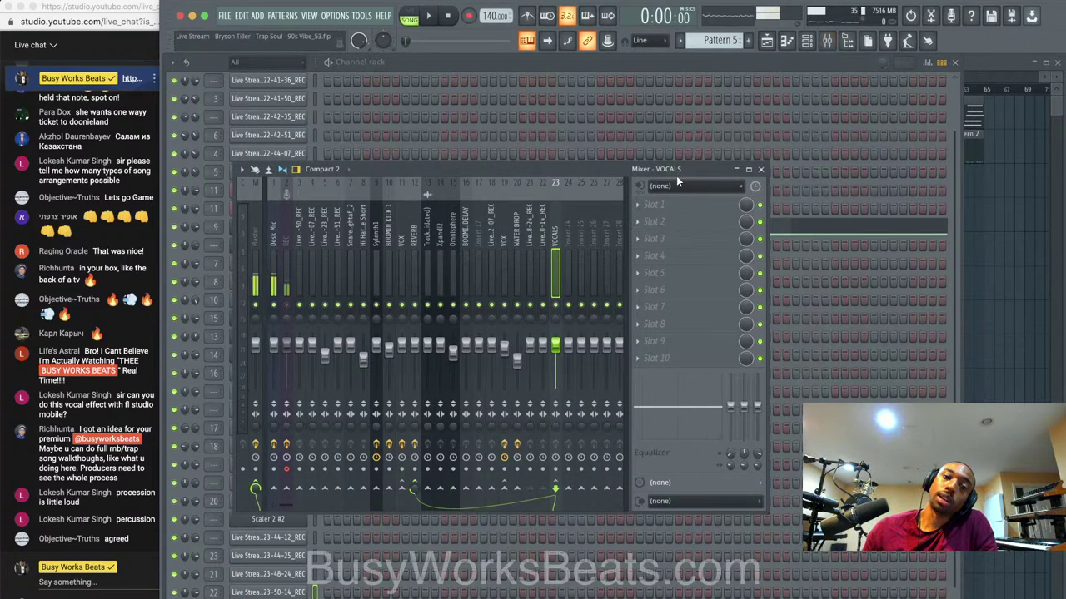
left_click_drag(677, 171, 871, 159)
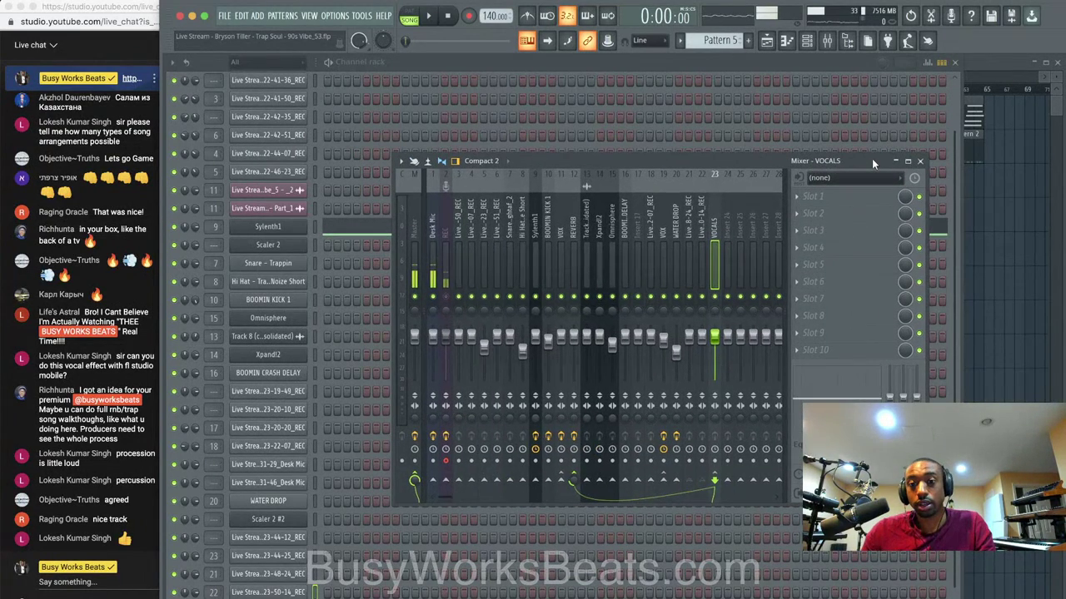
key("super+n")
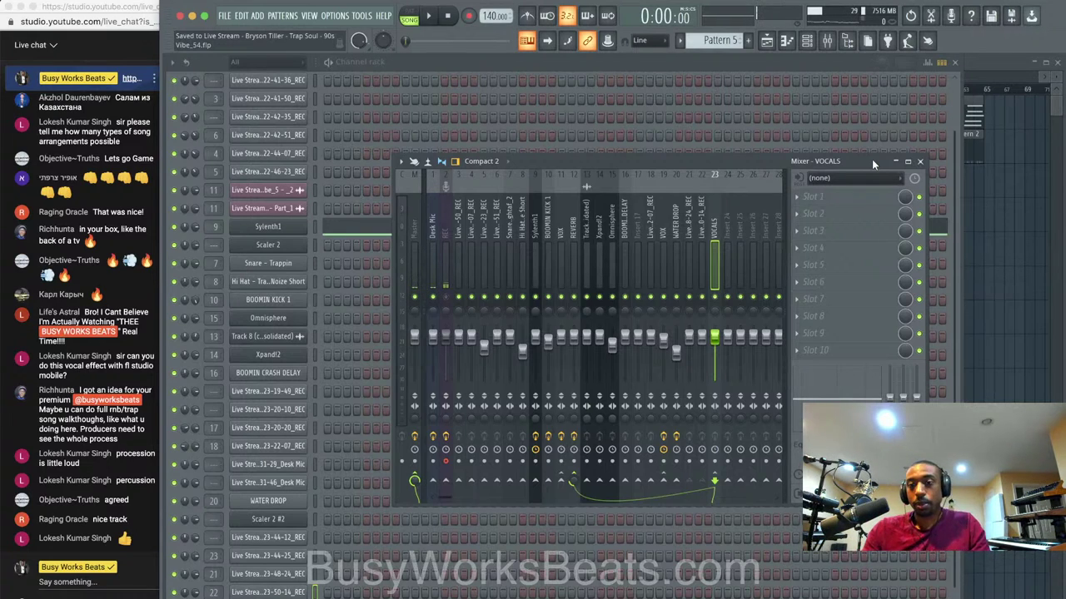
left_click(920, 162)
Play the arrangement from the top and select the Snare - Tightaf_2 mixer insert.
key("F6")
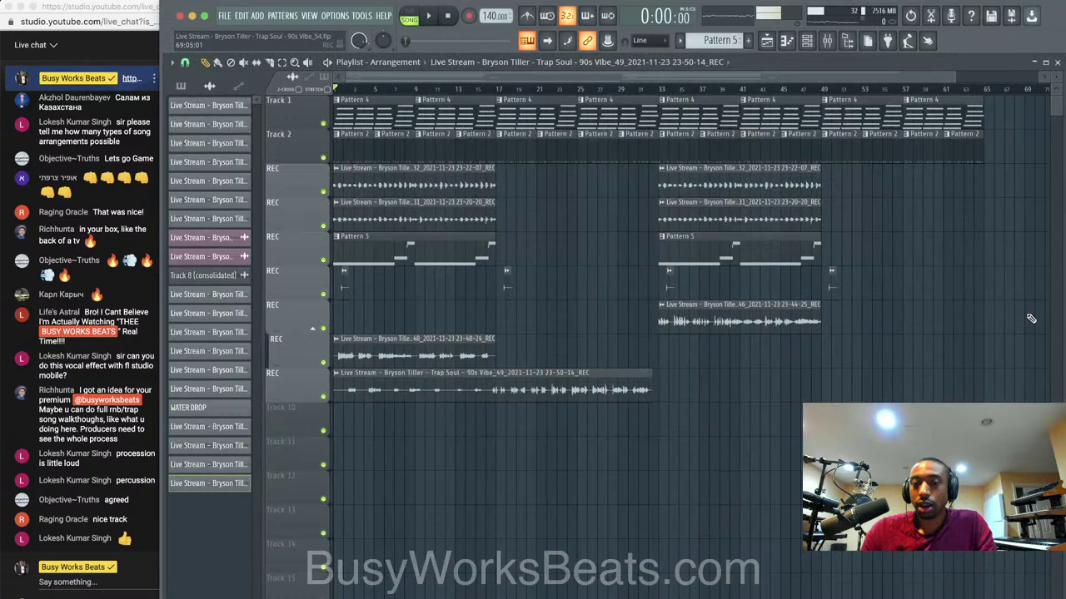
scroll(921, 296, "down", 2)
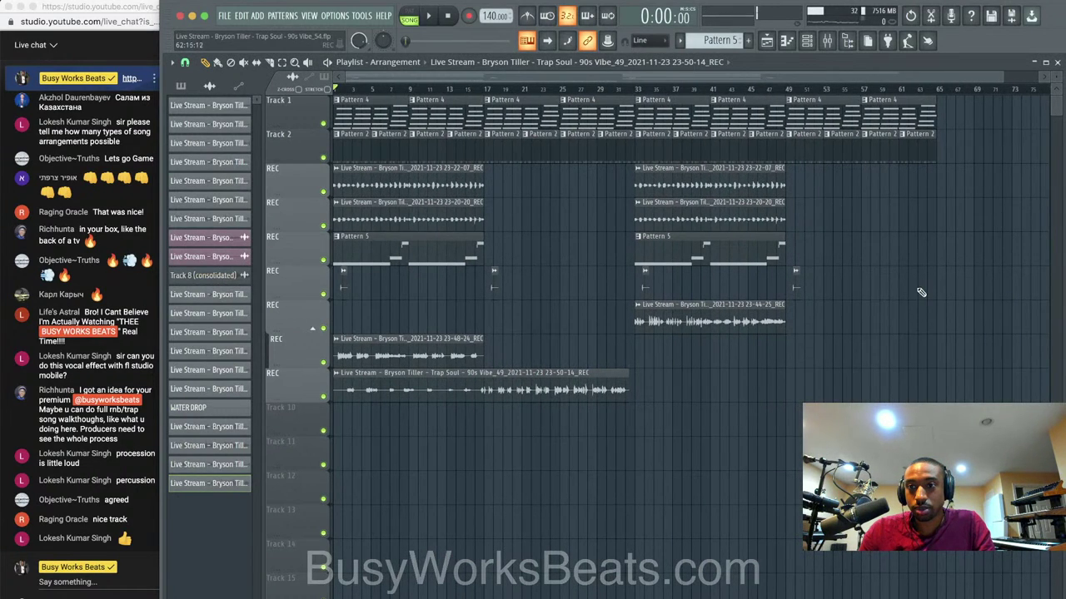
scroll(921, 293, "up", 1)
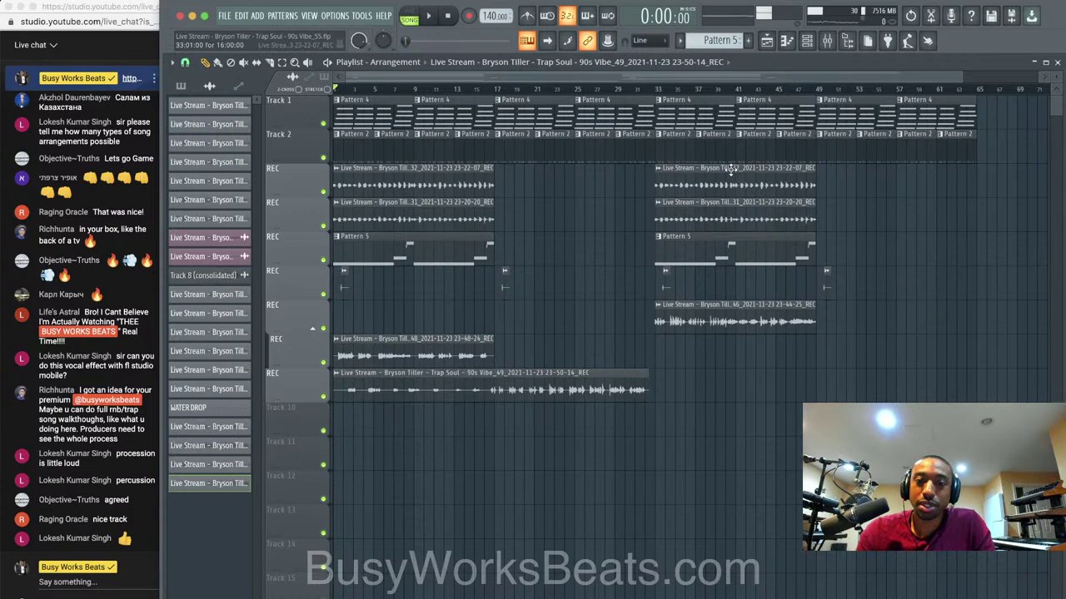
key("space")
key("F9")
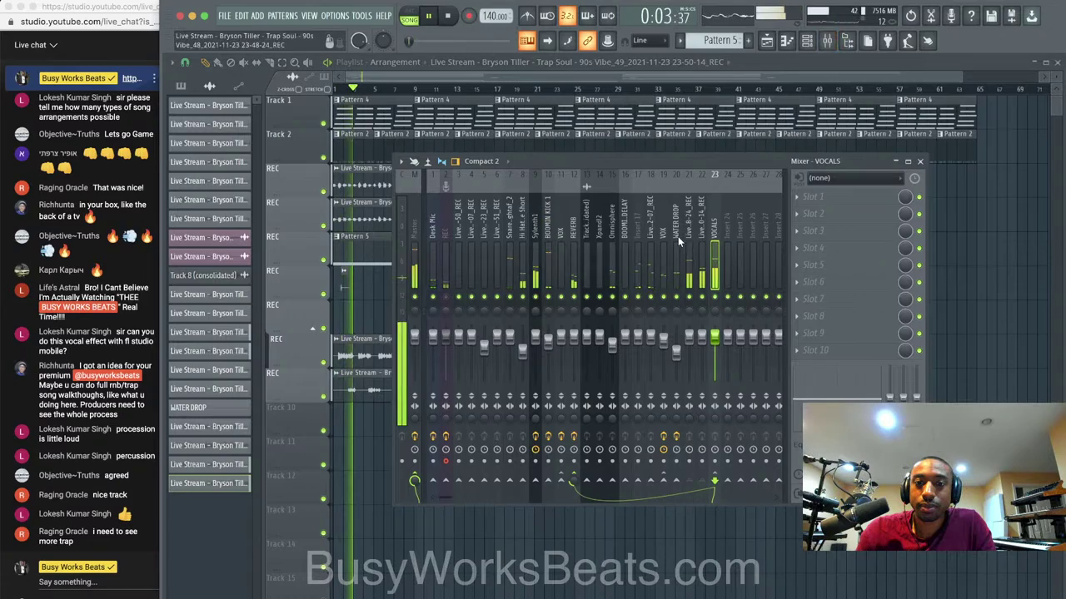
left_click(510, 238)
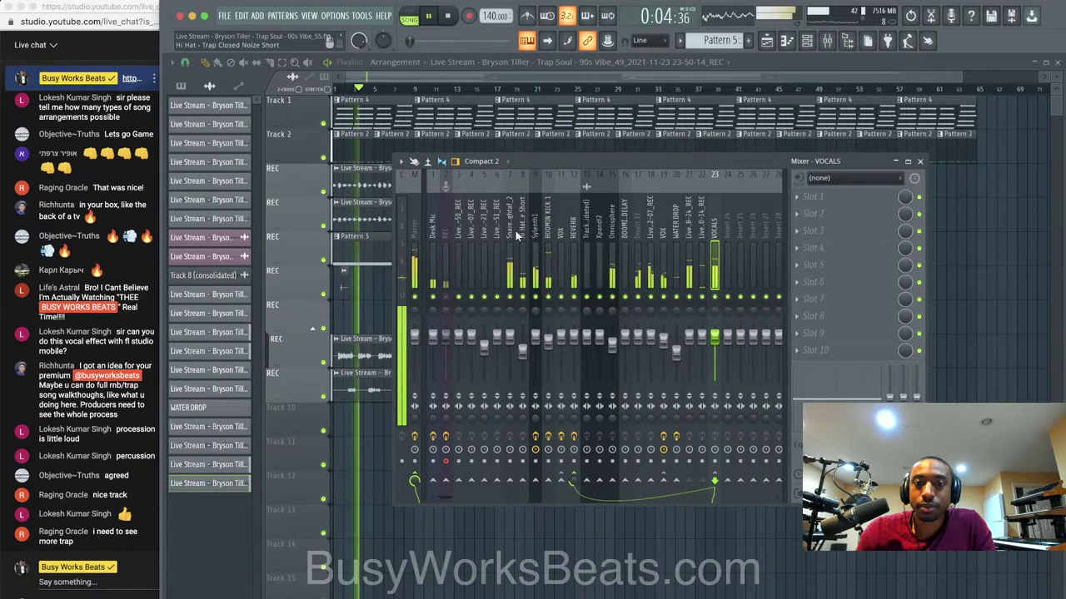
Load Decimort 2 on the snare's first slot with resampler frequency around 13947 Hz.
left_click(820, 198)
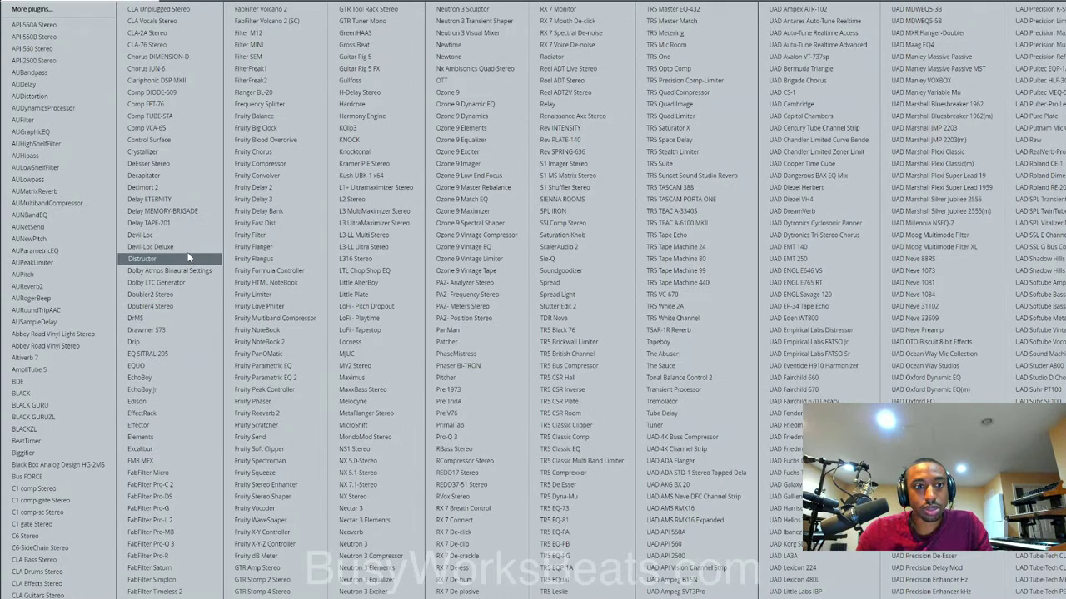
left_click(184, 186)
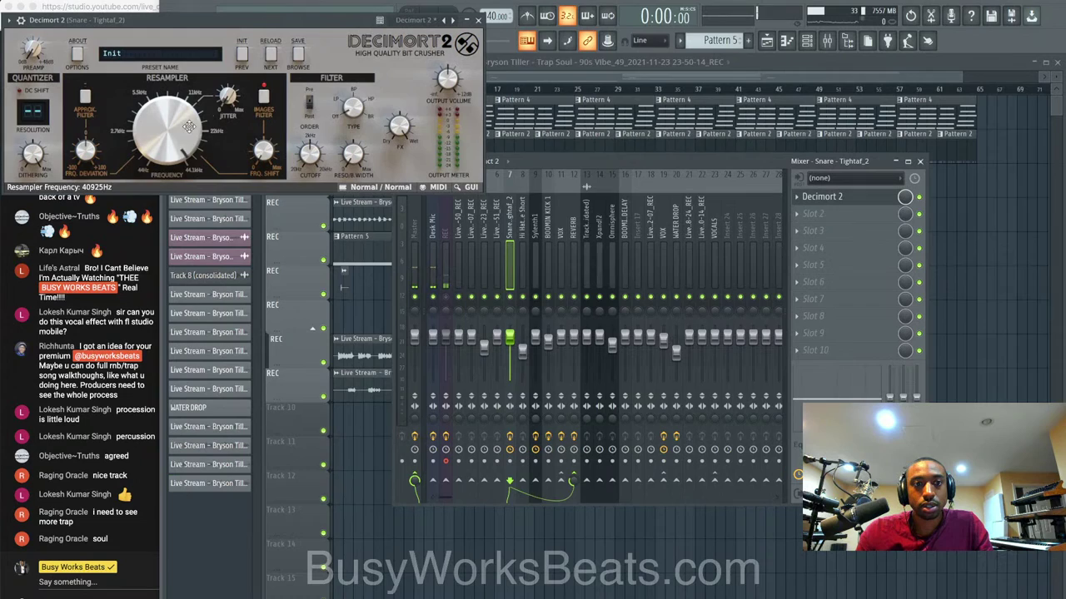
left_click_drag(189, 126, 185, 172)
key("space")
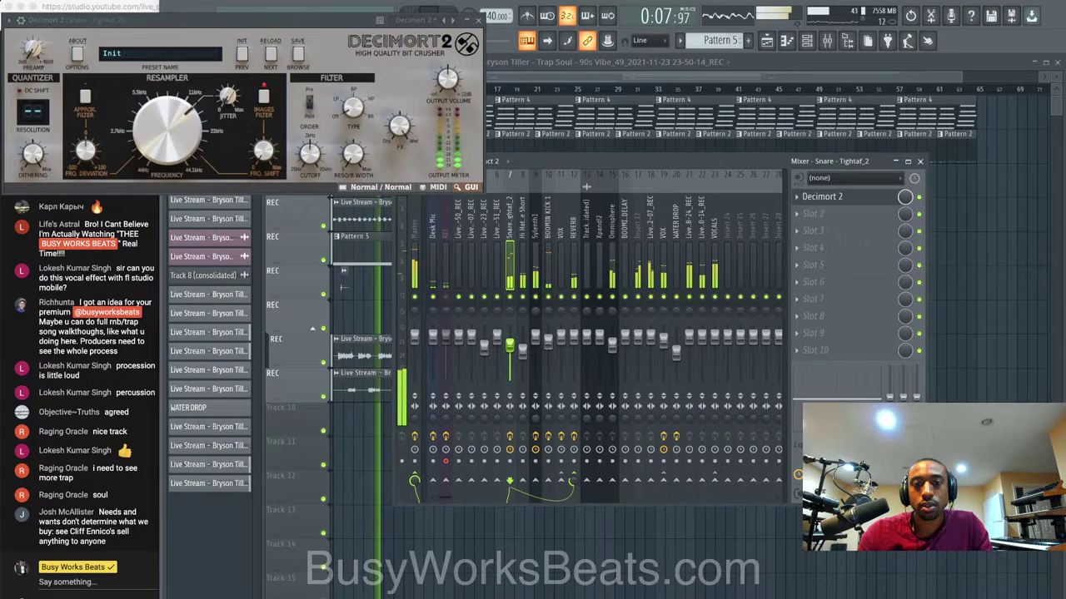
key("space")
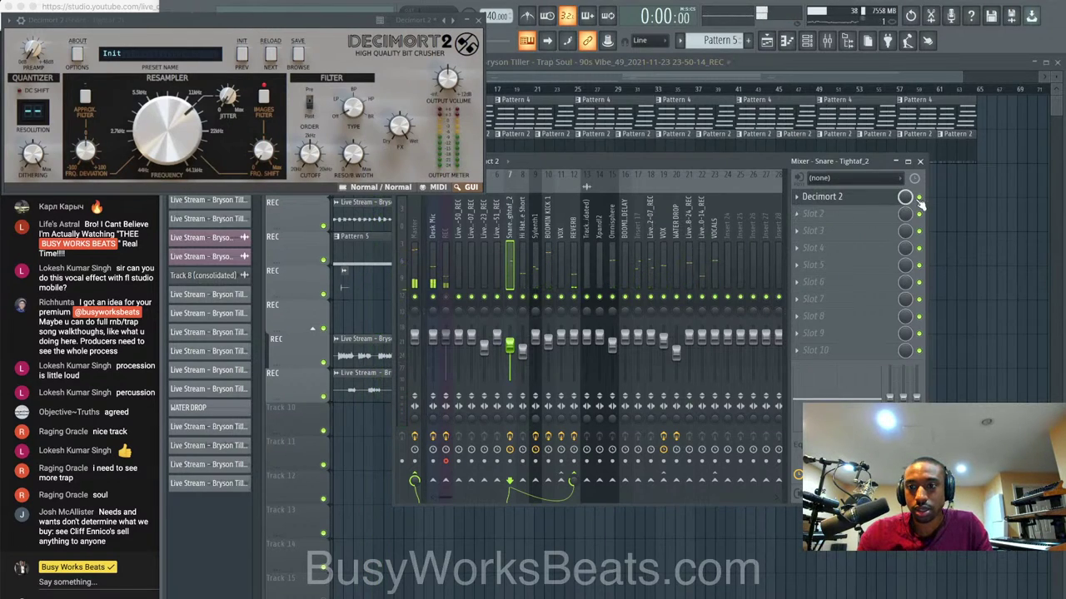
key("space")
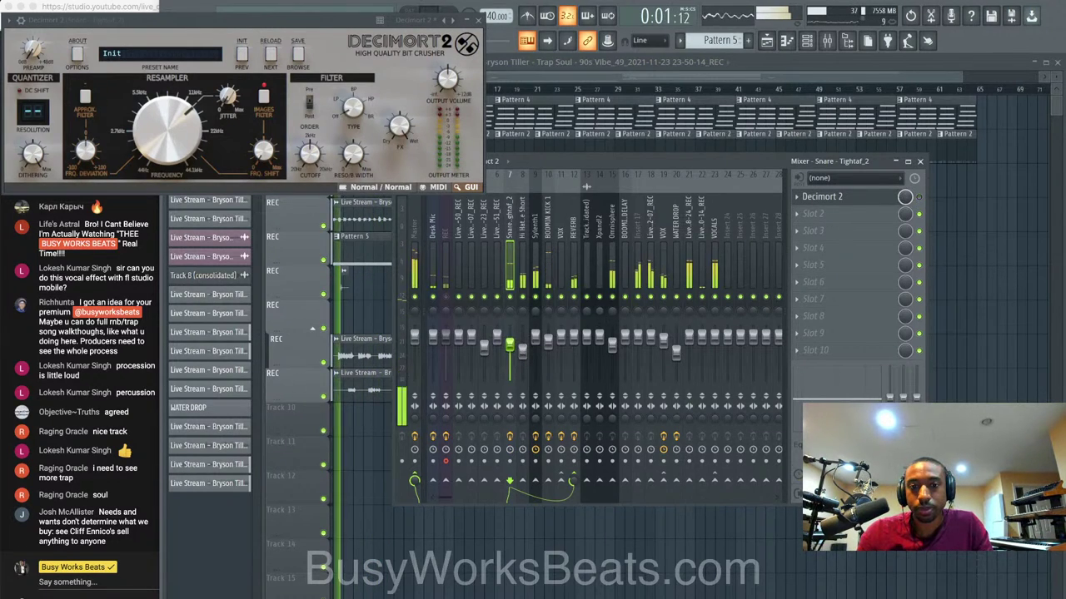
Reset the snare fader to default, close Decimort 2, and select the Sylenth1 insert.
right_click(511, 339)
left_click(518, 348)
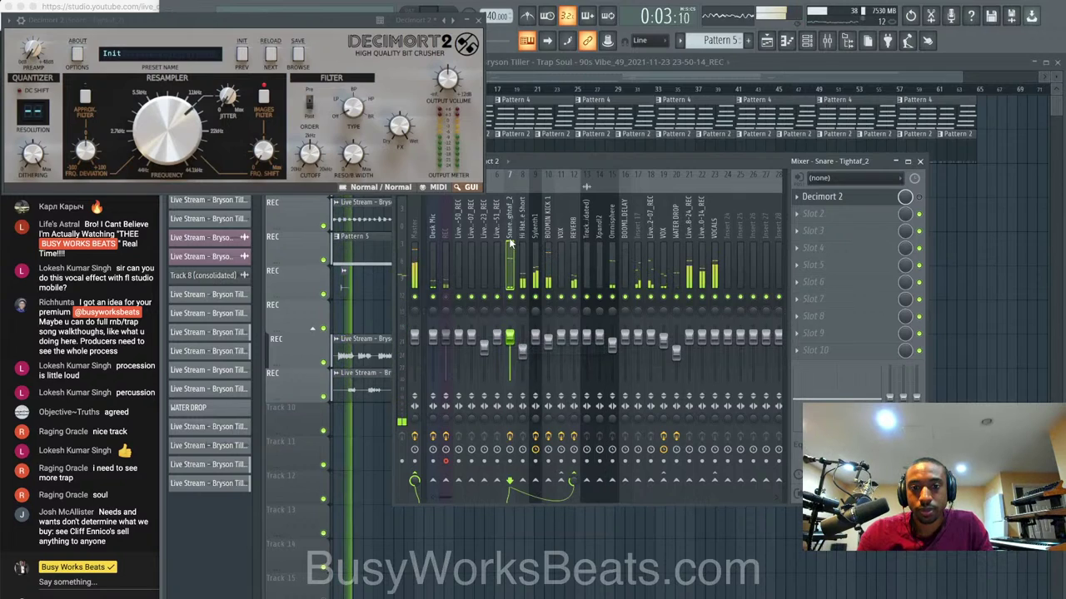
left_click(478, 20)
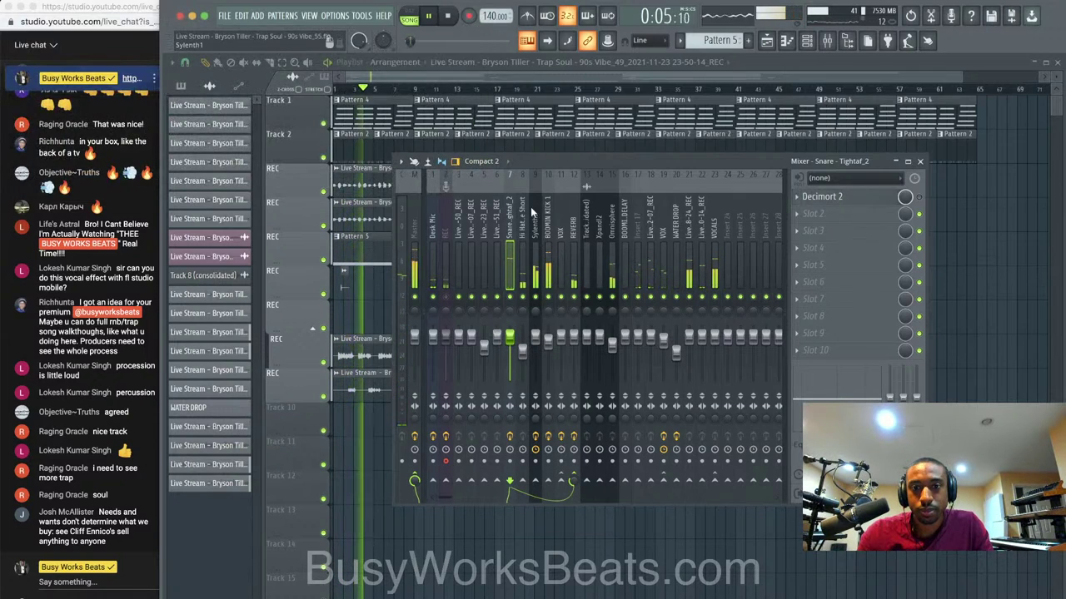
left_click(536, 242)
Load L2 Stereo into Sylenth1's second FX slot after Ozone 9 Dynamics and save as Vibe_57.
key("space")
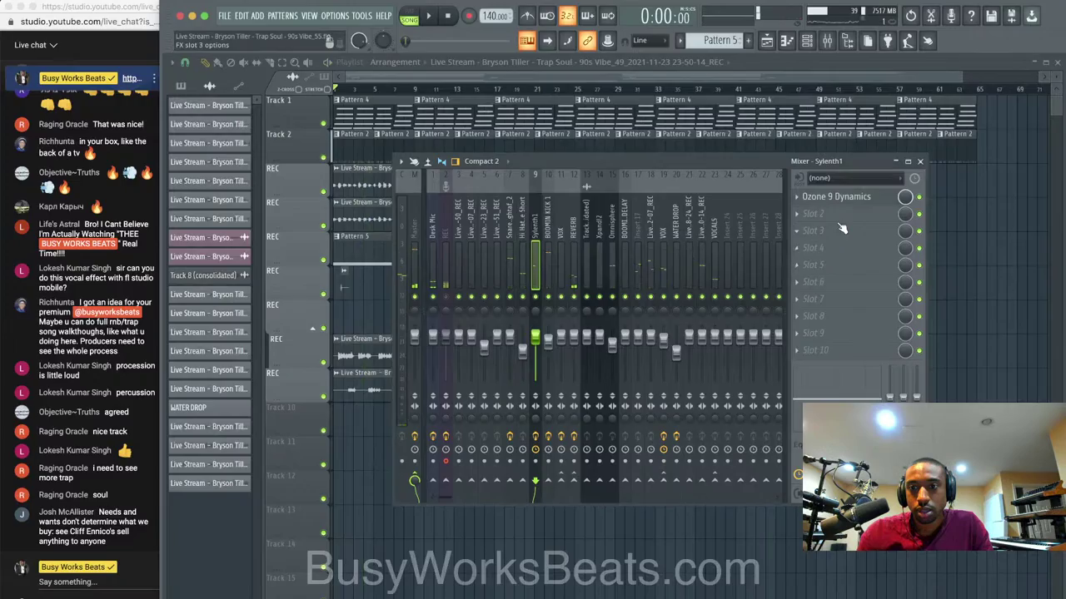
left_click(840, 229)
left_click(367, 199)
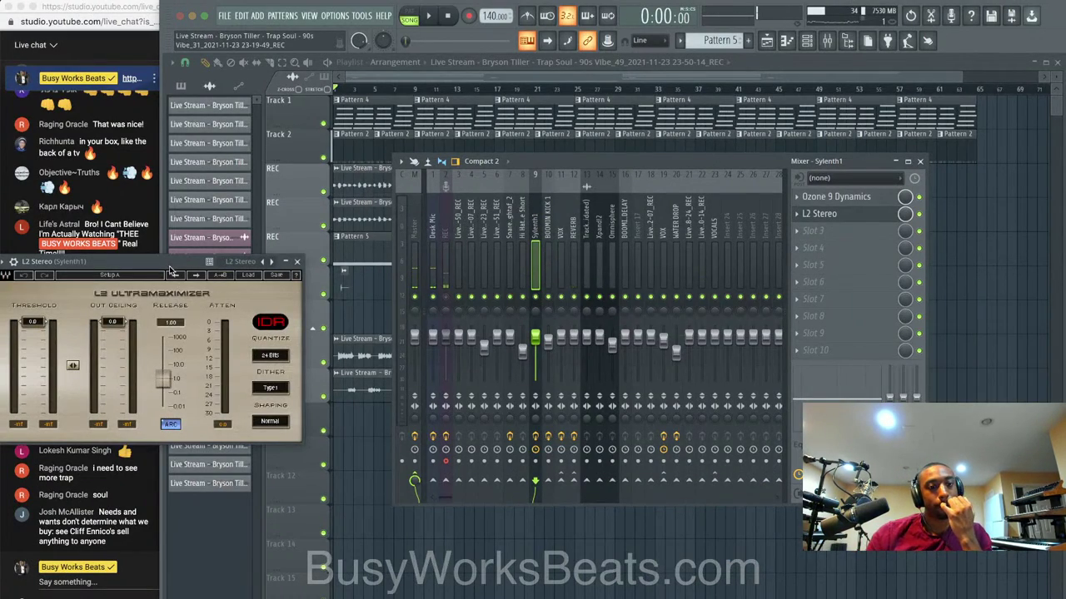
left_click_drag(170, 267, 469, 240)
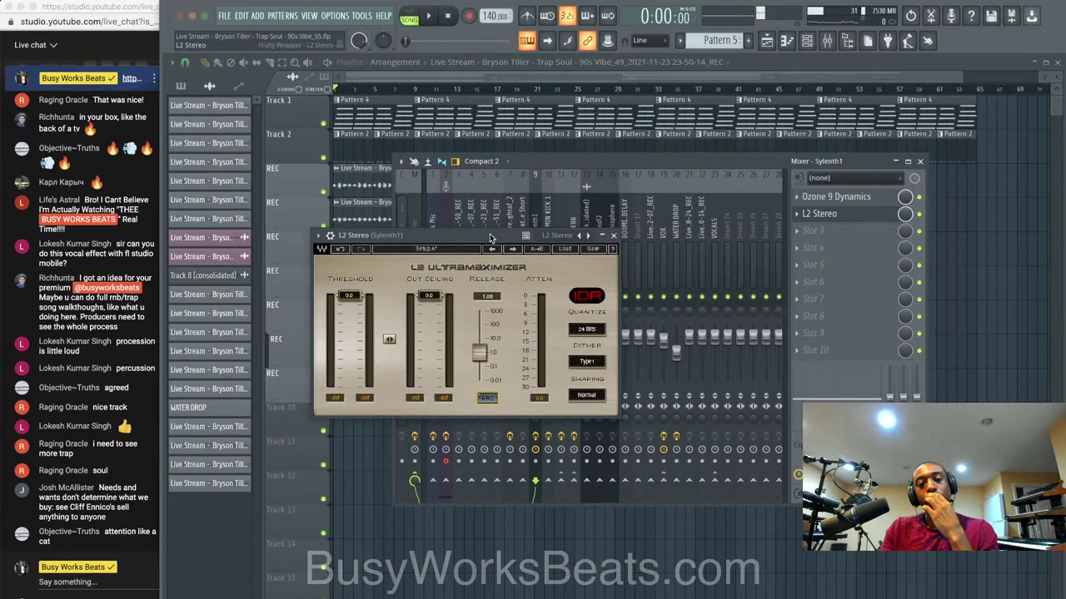
left_click_drag(490, 239, 511, 205)
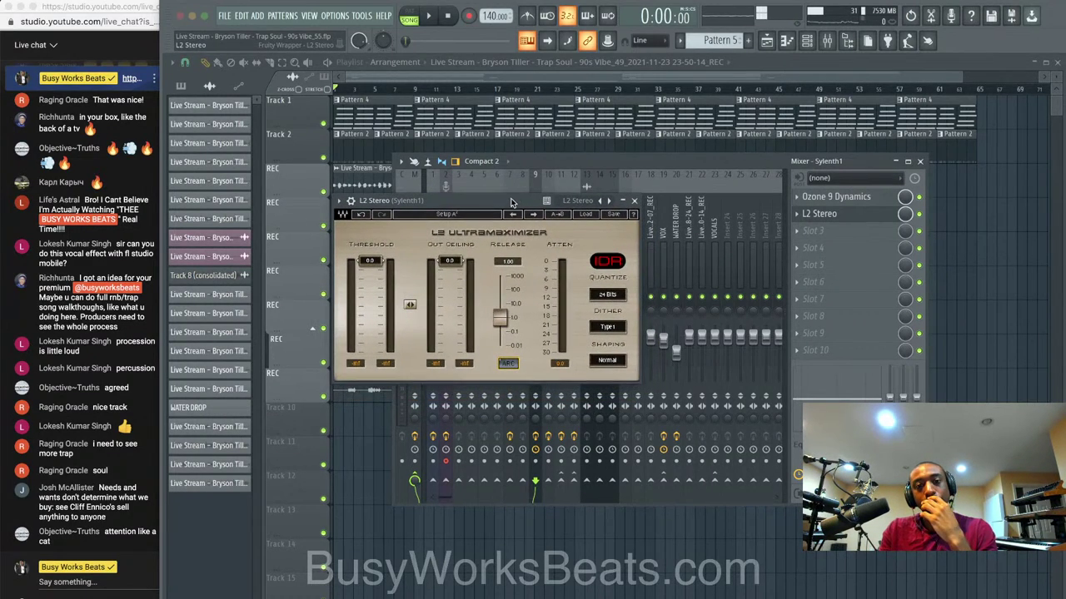
left_click(920, 163)
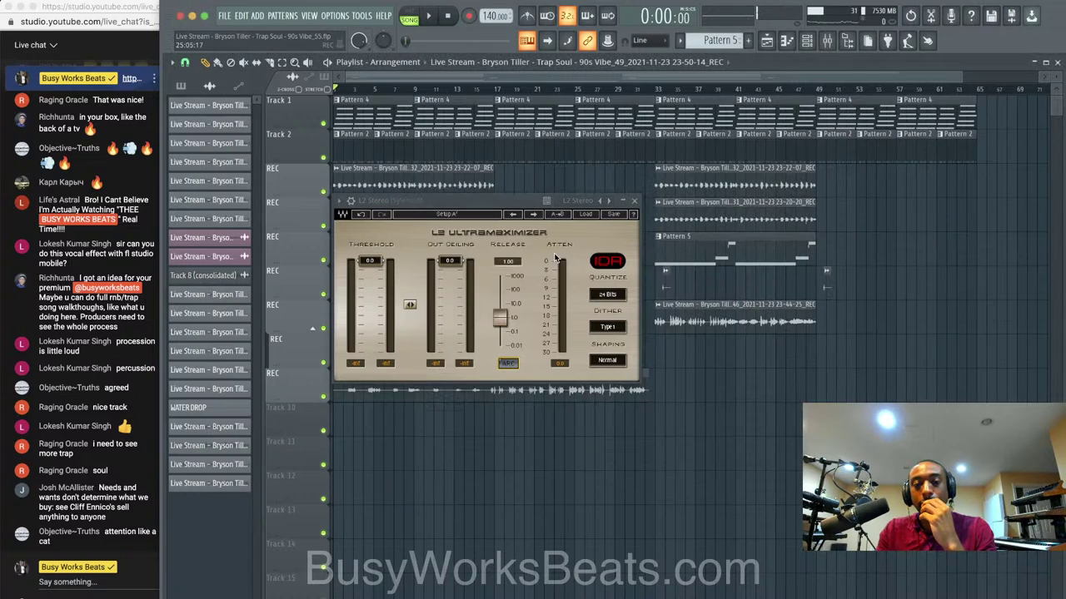
left_click_drag(487, 198, 491, 198)
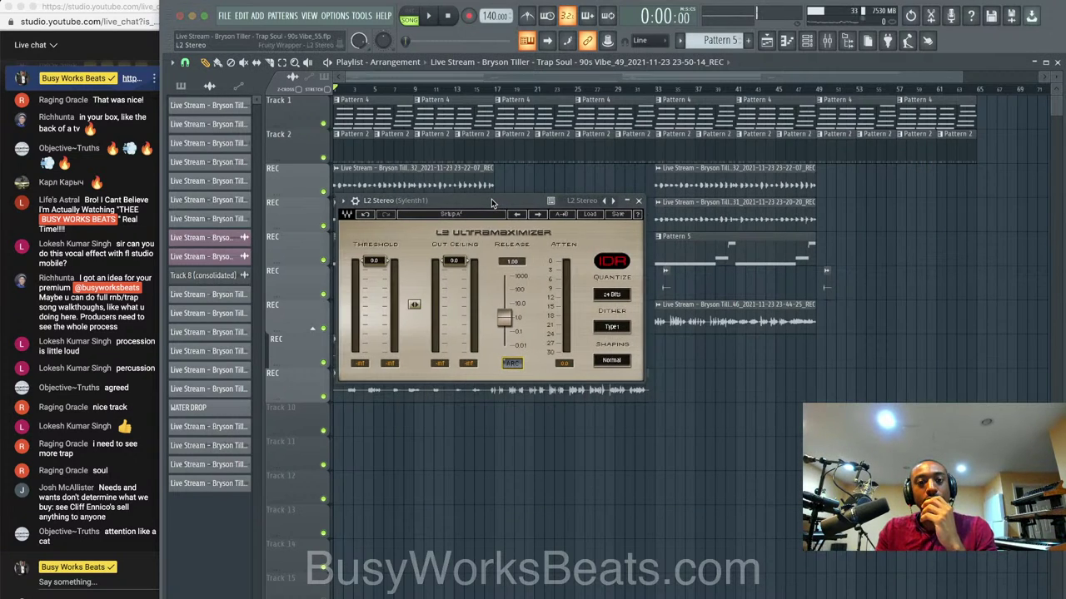
key("ctrl+s")
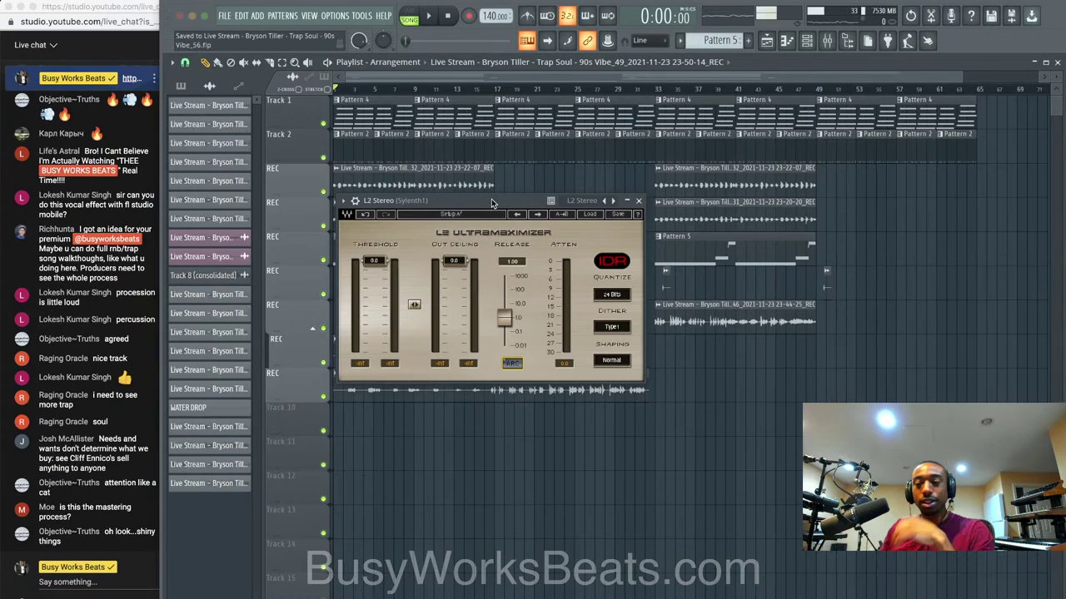
During playback, lower L2's linked threshold and ceiling to about -19 dB.
key("z")
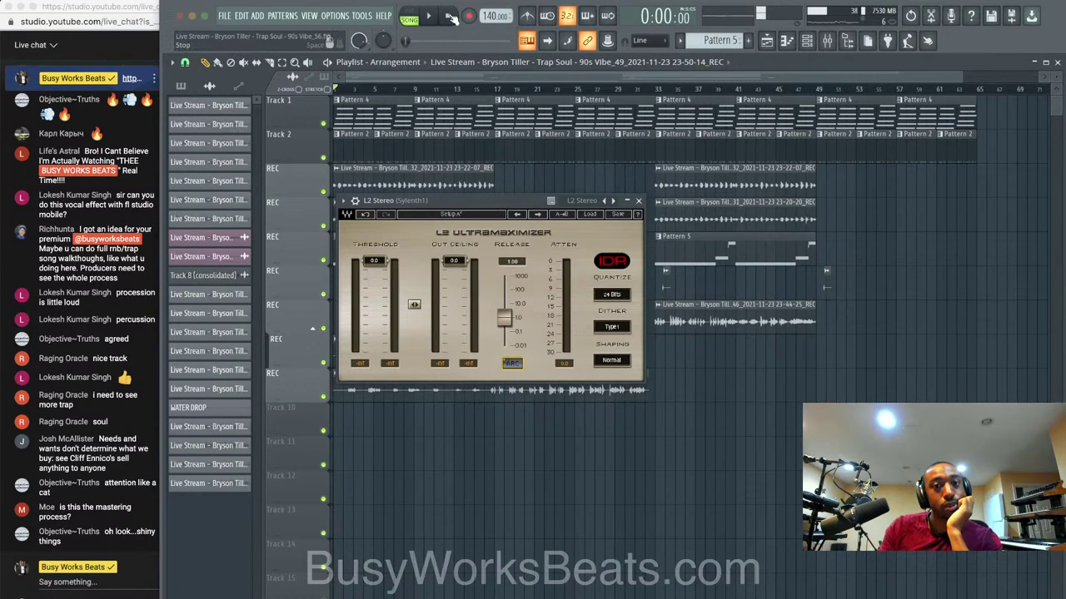
key("space")
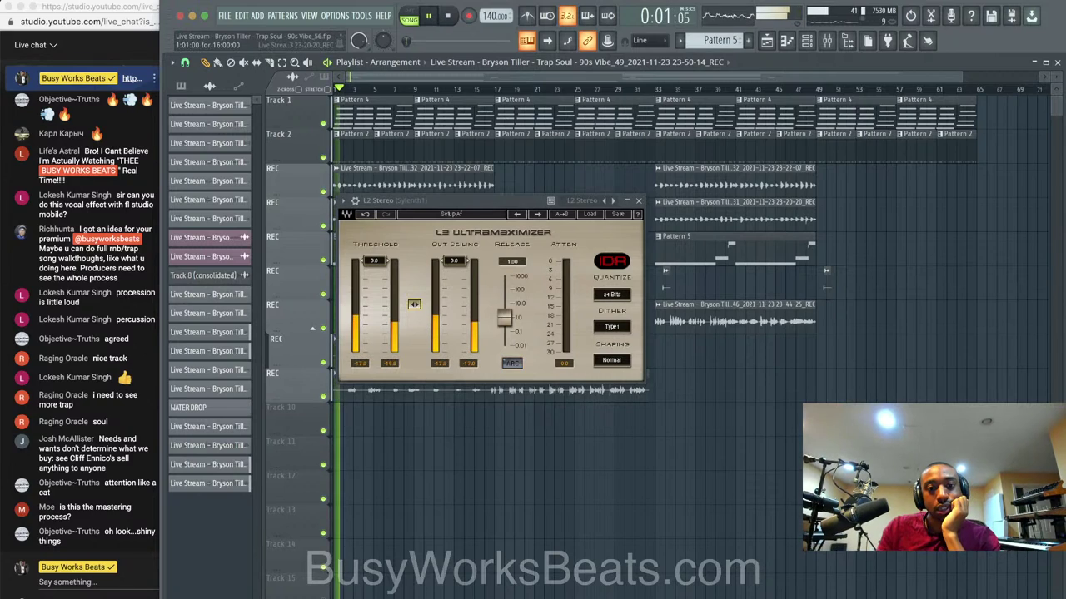
mouse_move(414, 304)
left_mouse_down()
mouse_move(414, 362)
mouse_move(413, 317)
left_mouse_up()
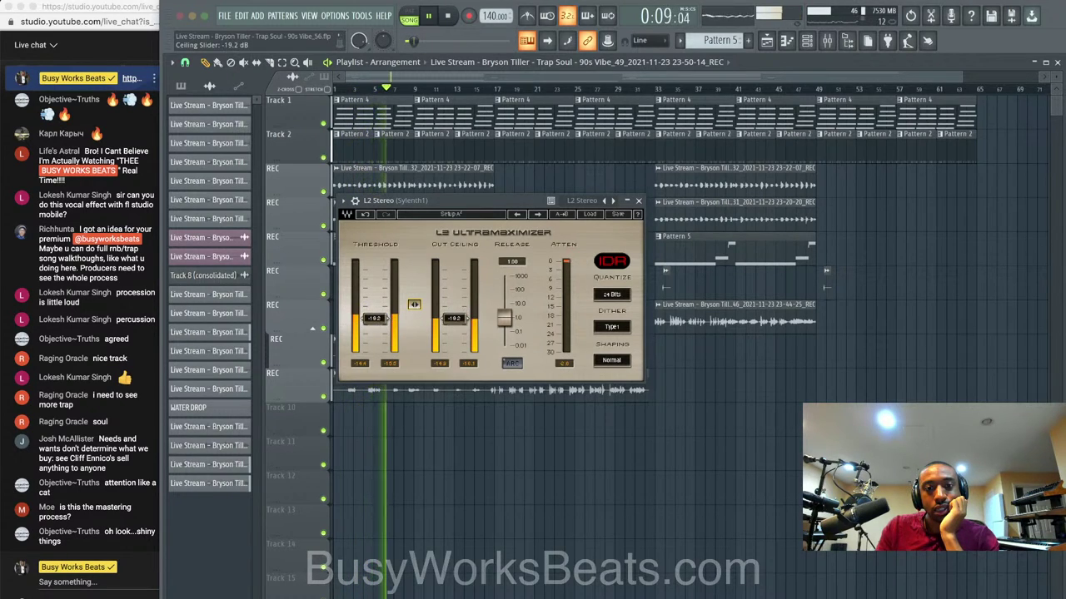
left_click(639, 202)
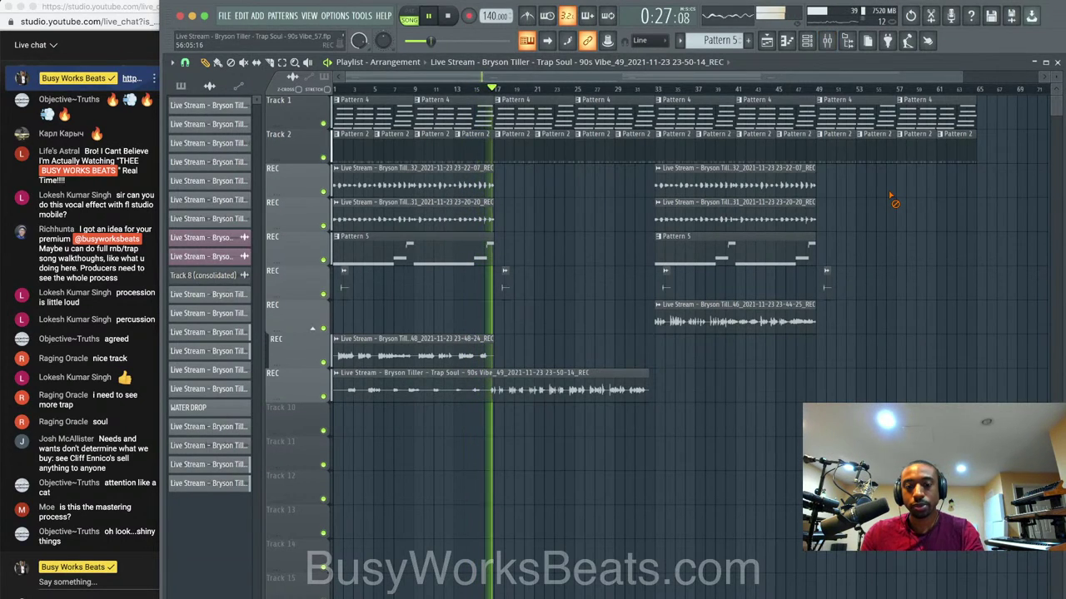
Load Fruity Delay 3 into an empty effect slot on the VOCALS insert.
left_click(829, 43)
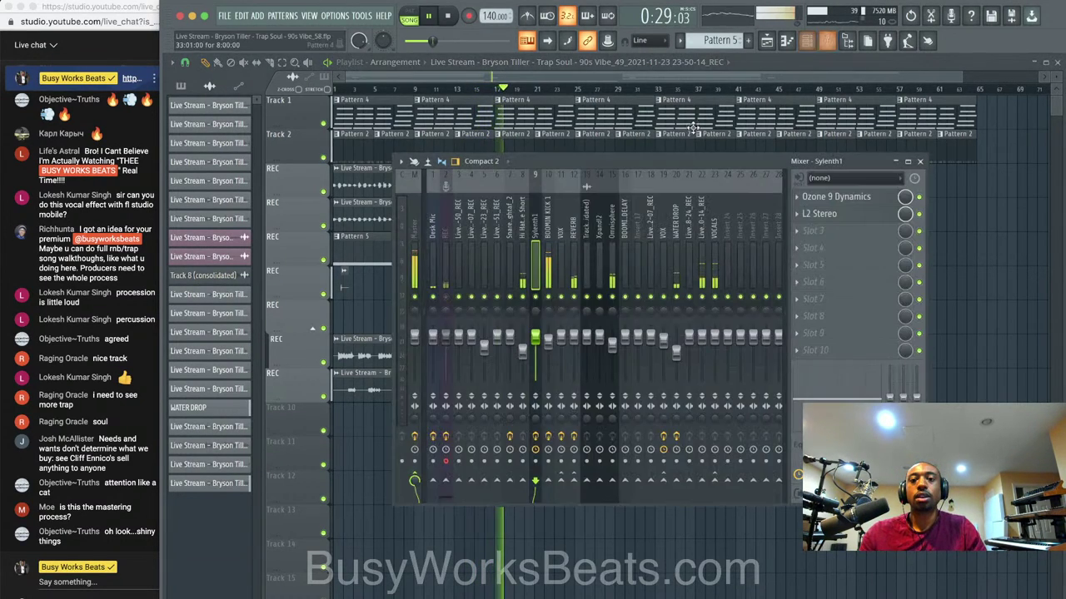
left_click(714, 231)
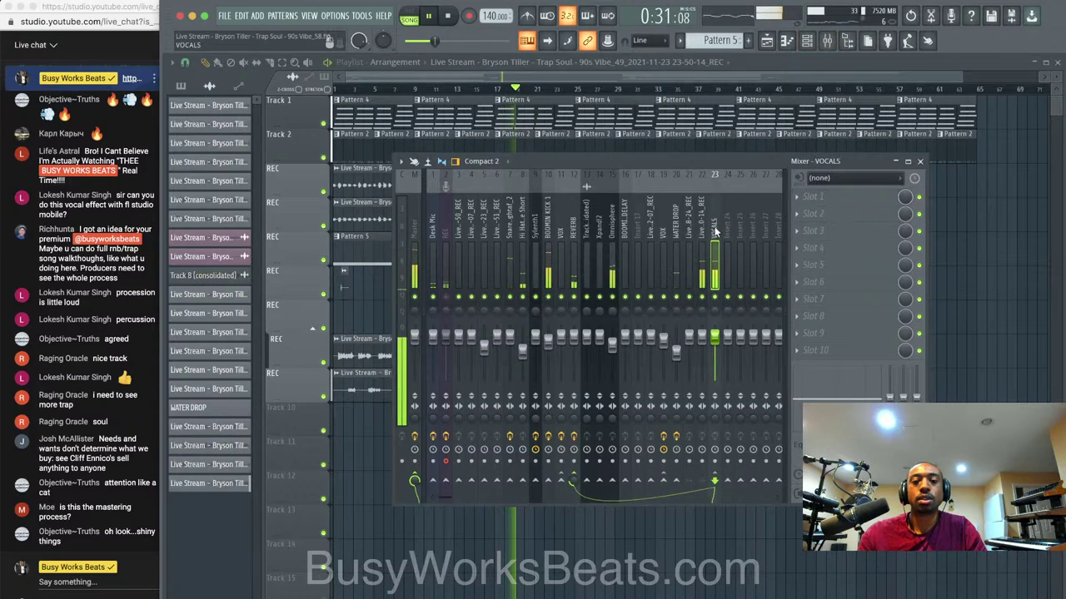
key("space")
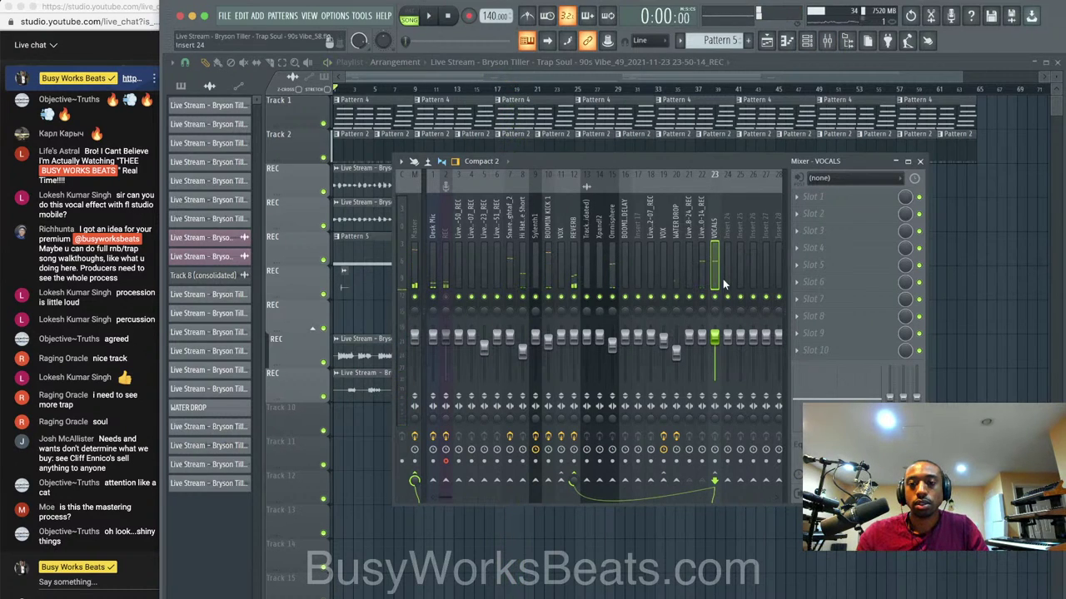
left_click(814, 212)
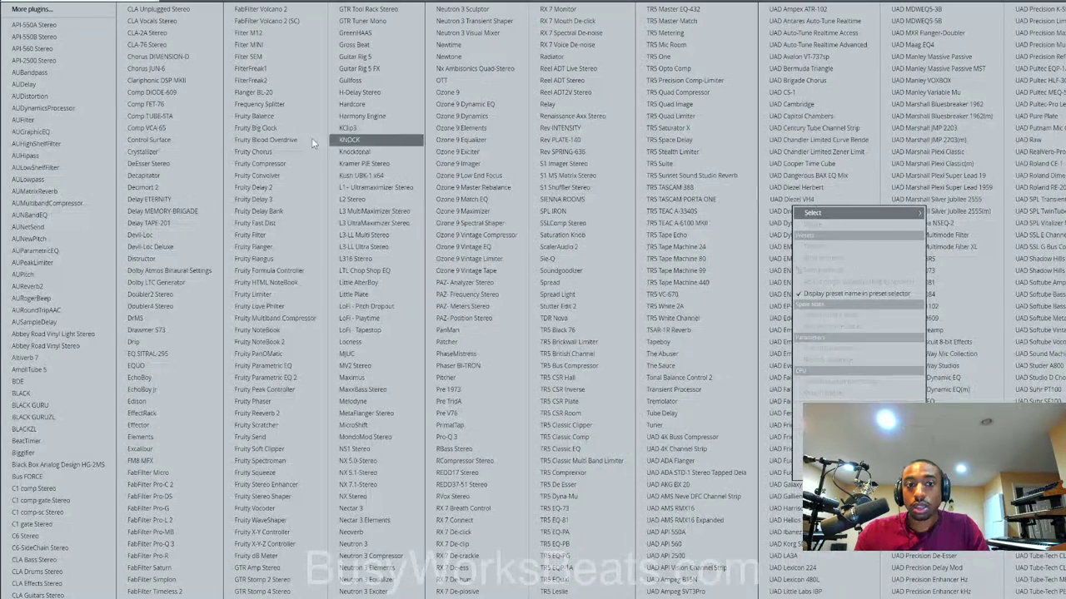
left_click(283, 204)
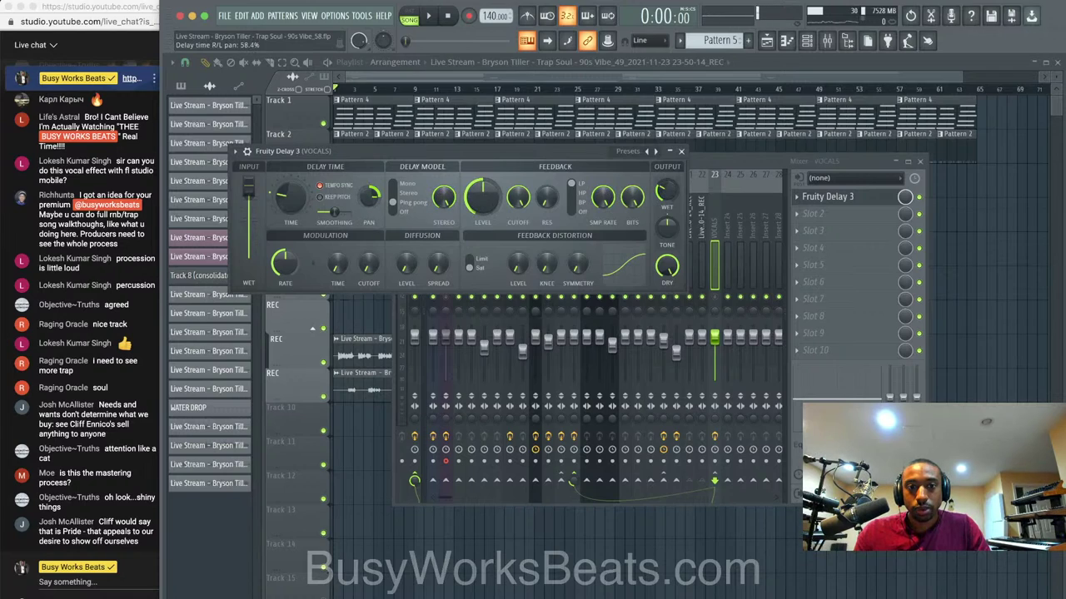
left_click(681, 152)
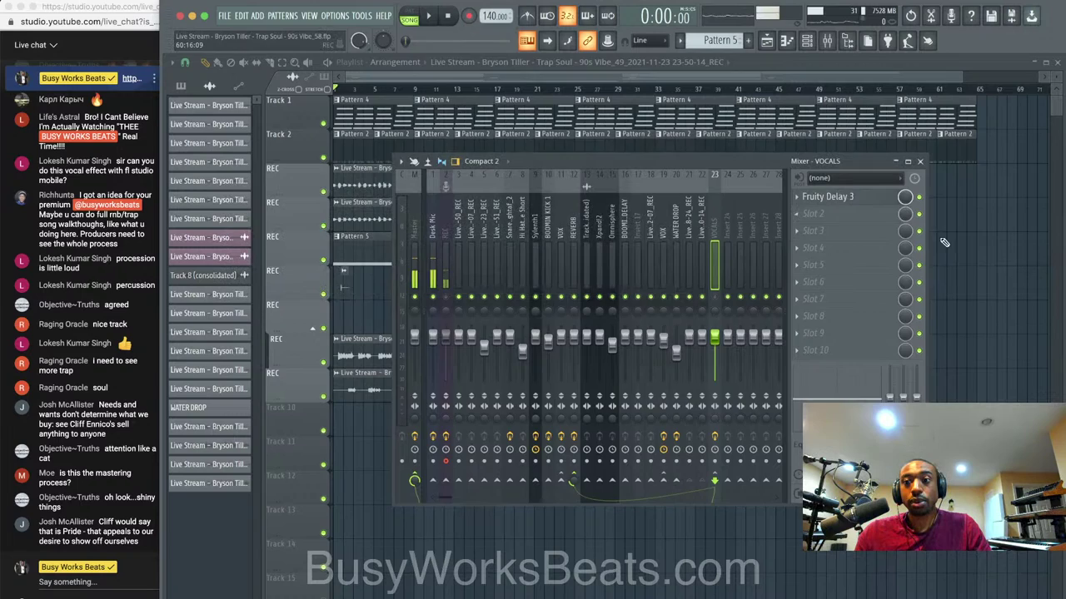
key("F12")
key("space")
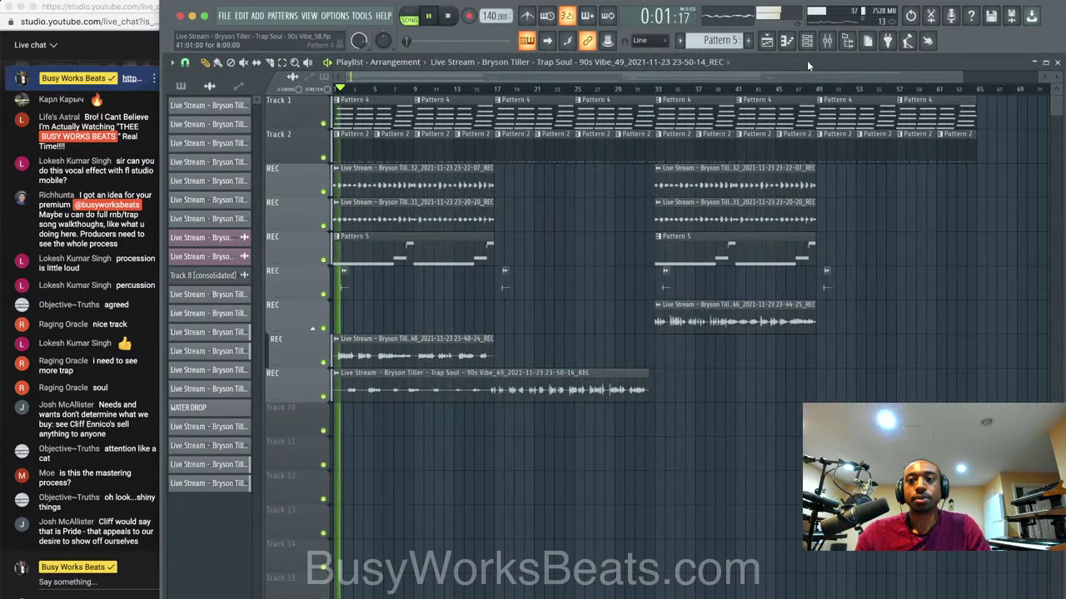
Unmute the VOCALS track and set Fruity Delay 3's wet output to 10%.
left_click(828, 42)
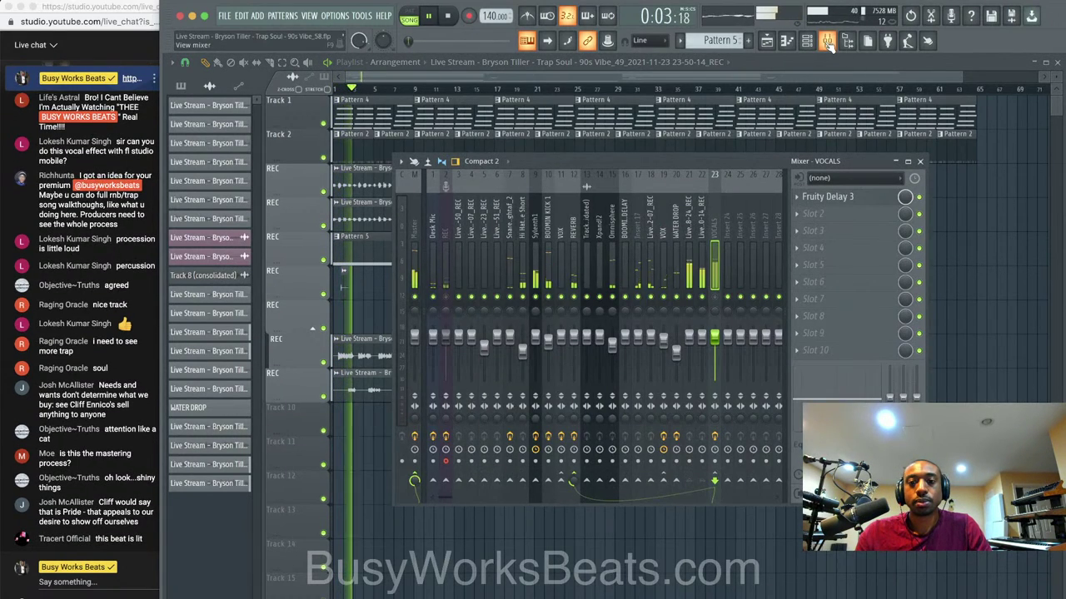
key("space")
left_click(715, 298)
key("space")
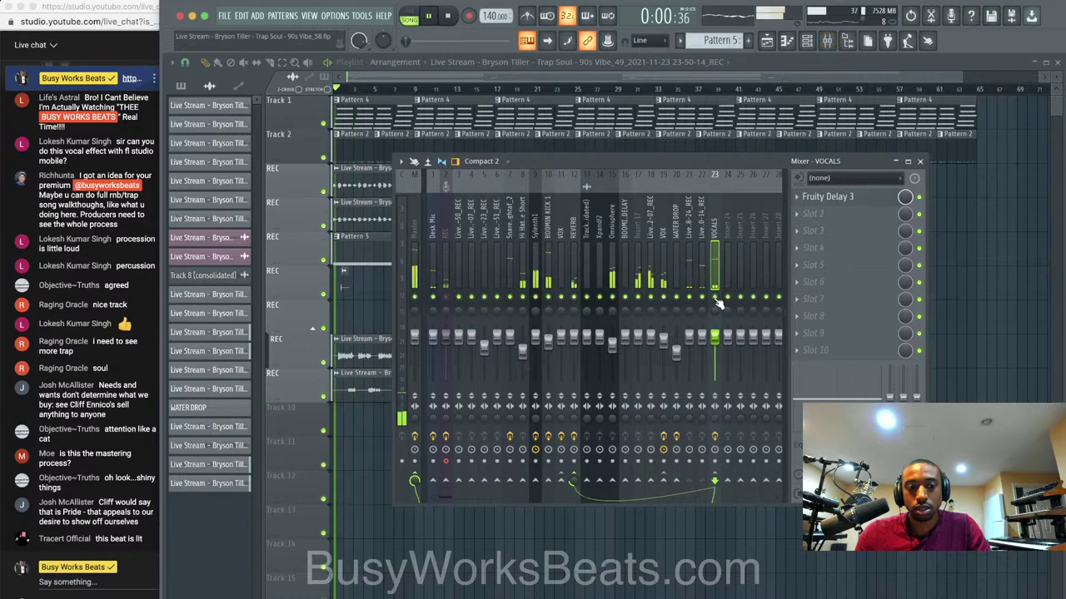
left_click(827, 196)
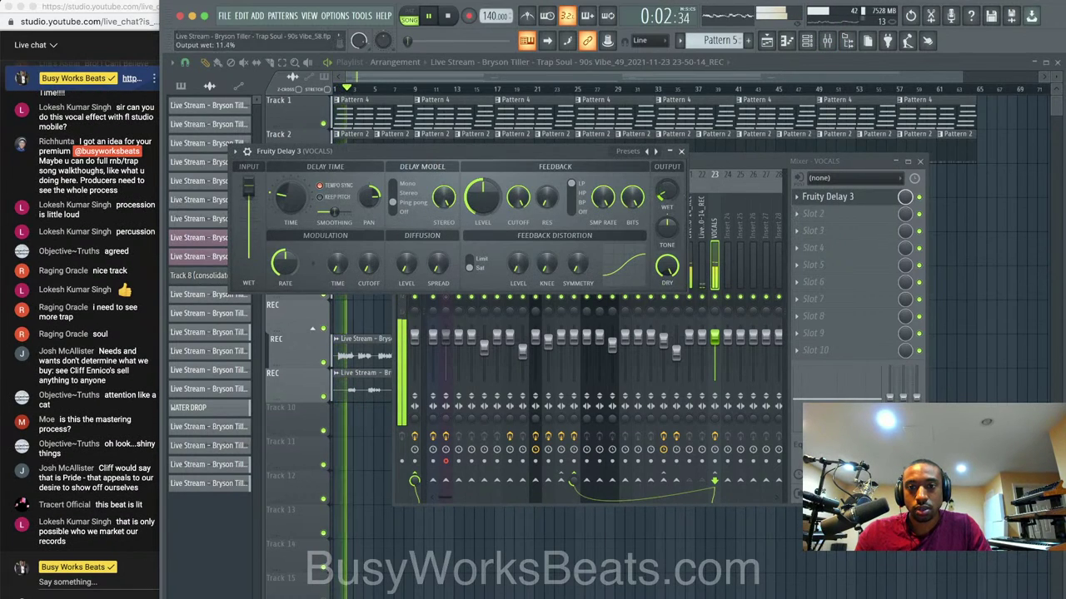
left_click_drag(671, 198, 671, 201)
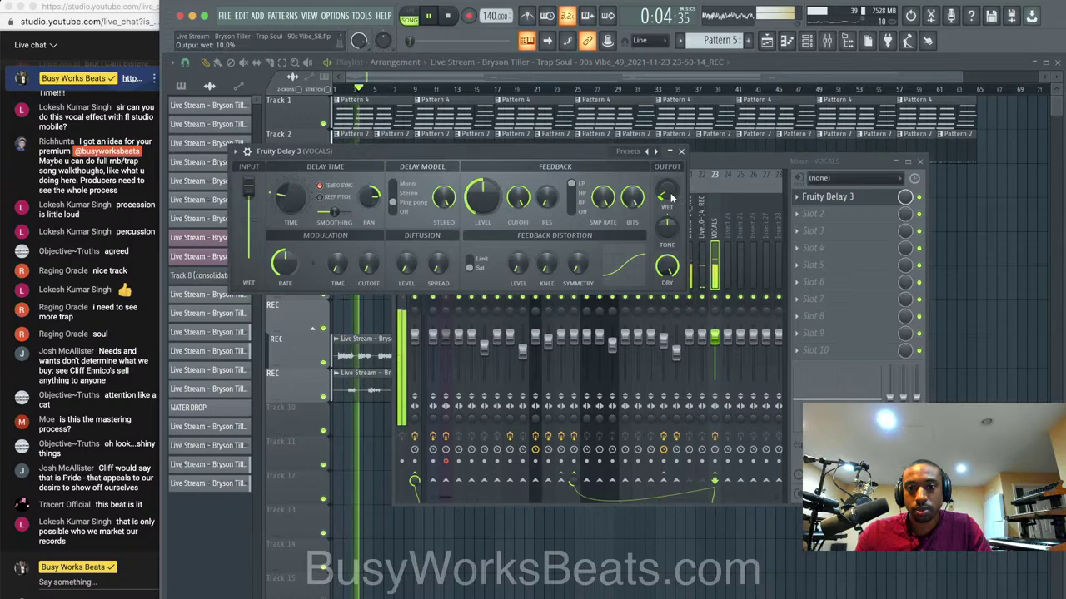
Reset track 22's volume to default and move Fruity Delay 3 to VOCALS slot 2.
left_click_drag(702, 337, 701, 348)
right_click(704, 353)
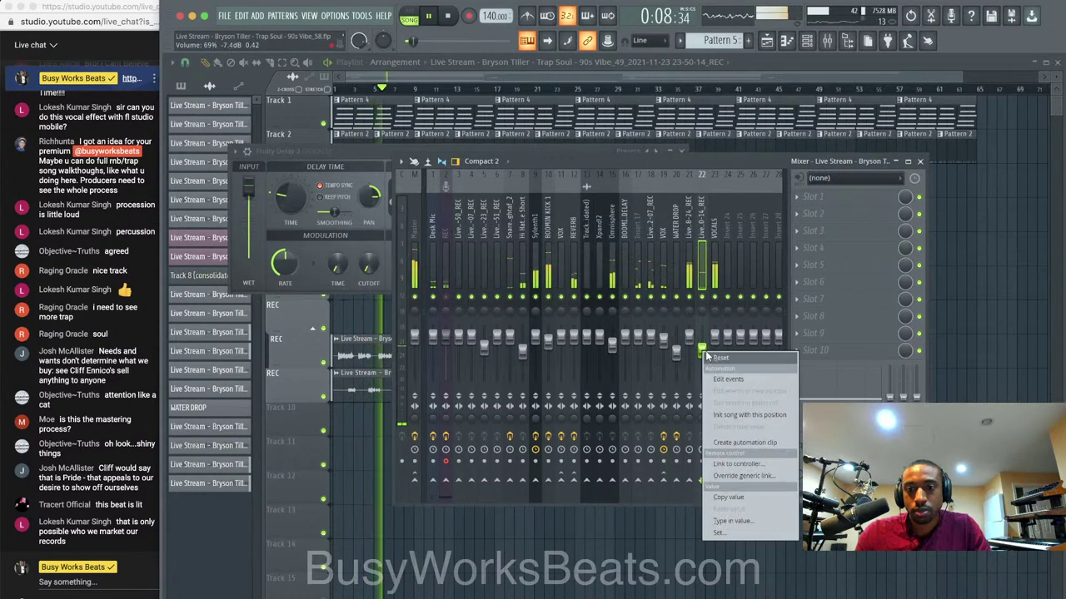
left_click(710, 357)
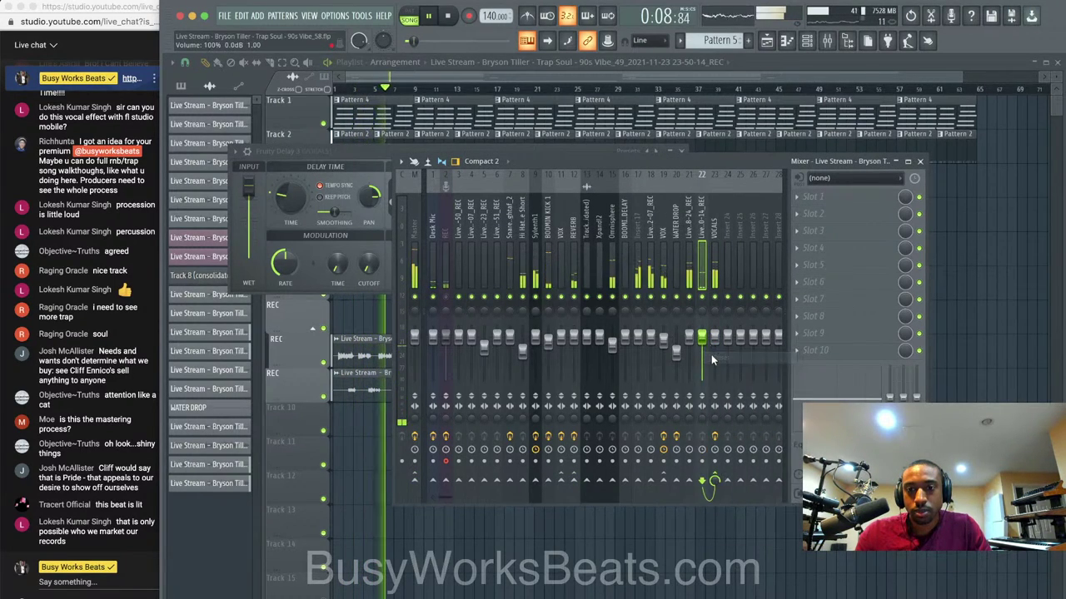
left_click(712, 249)
left_click_drag(799, 210, 816, 215)
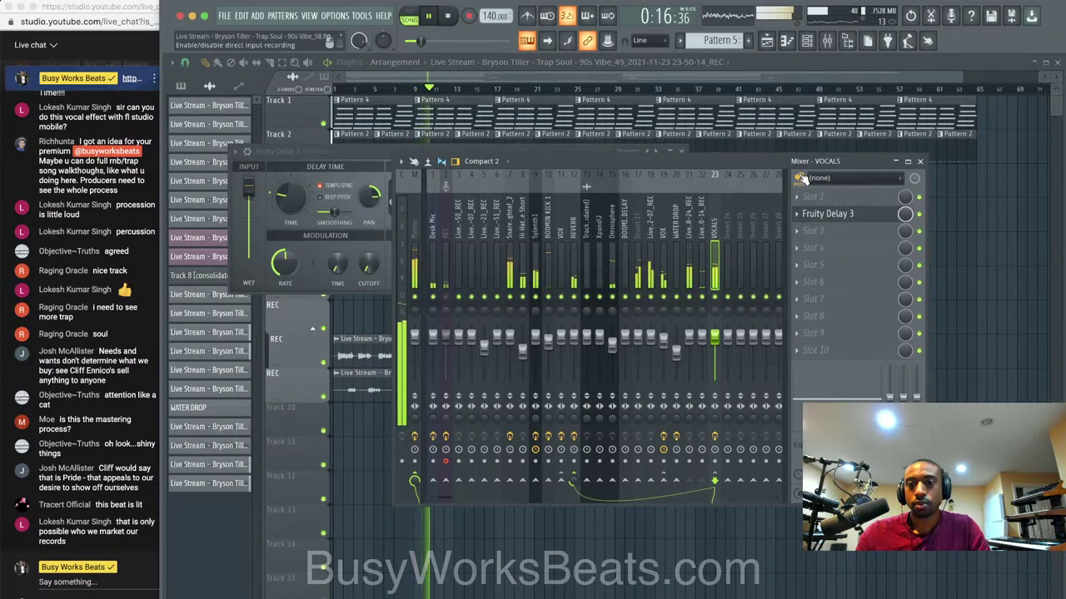
left_click(681, 150)
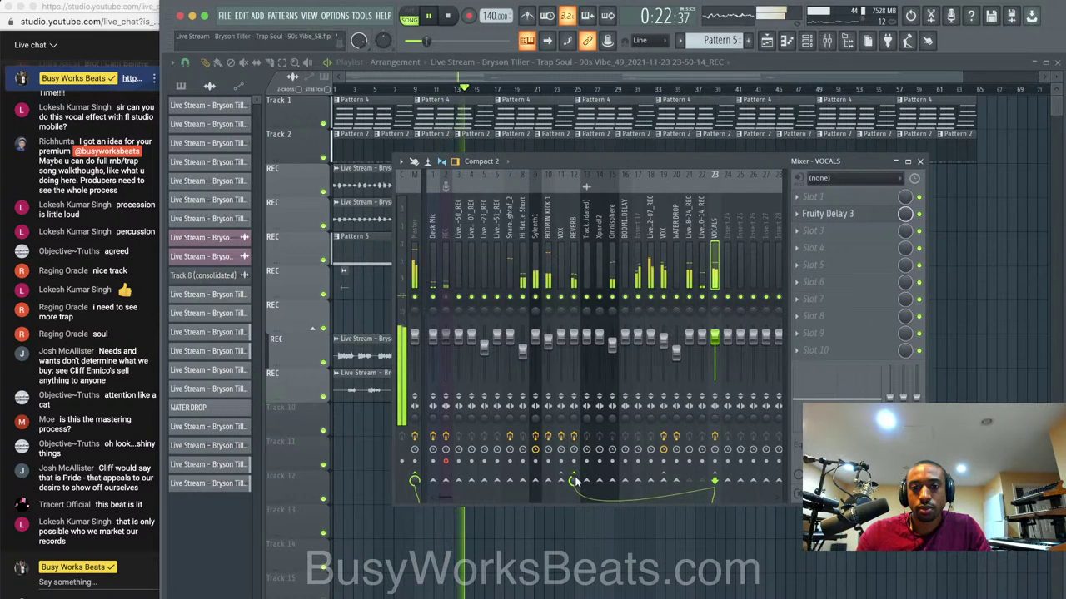
Add Pro-Q 3 in REVERB's slot 2 with a 12 dB/oct low cut at 137.6 Hz.
left_click(573, 248)
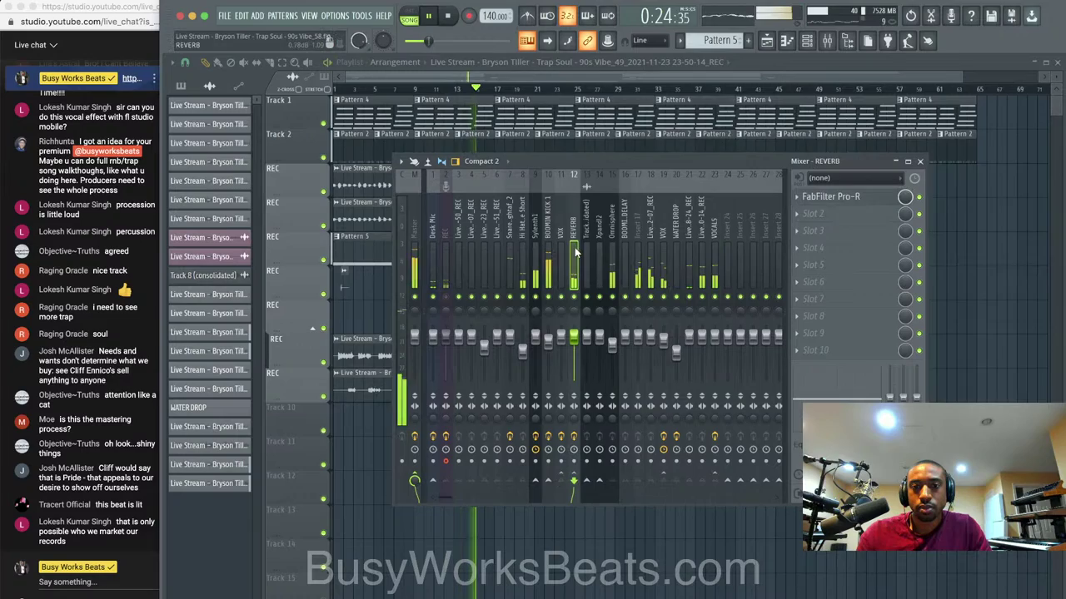
left_click(867, 199)
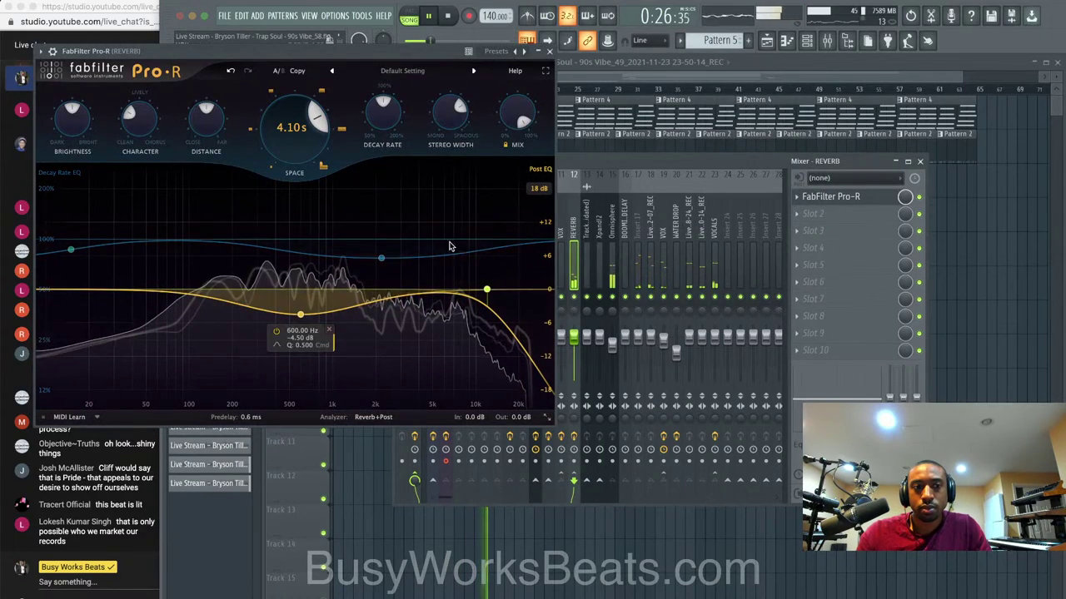
left_click(836, 216)
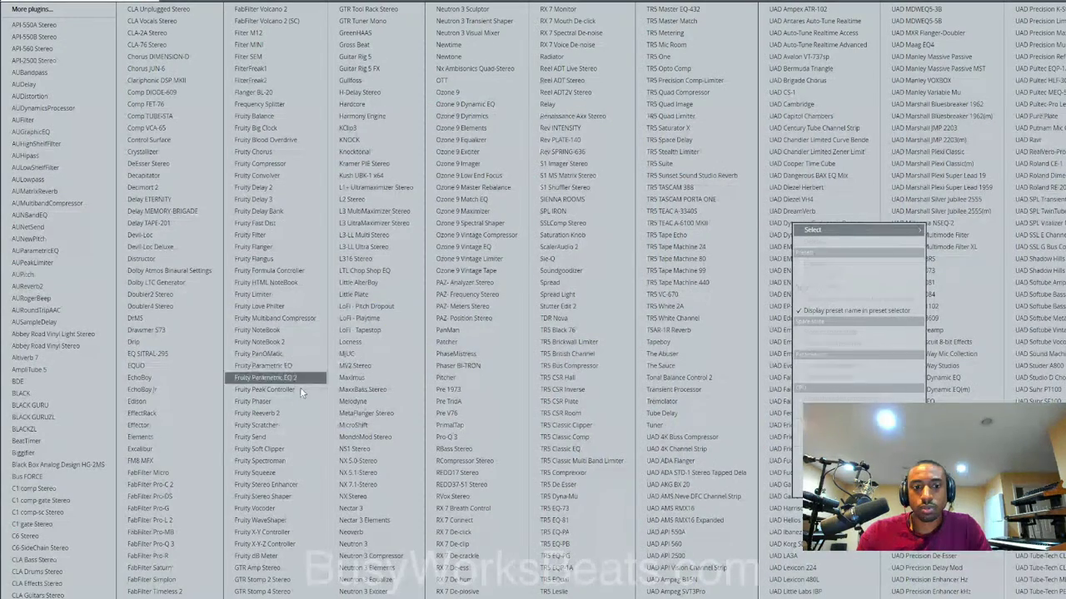
left_click(190, 546)
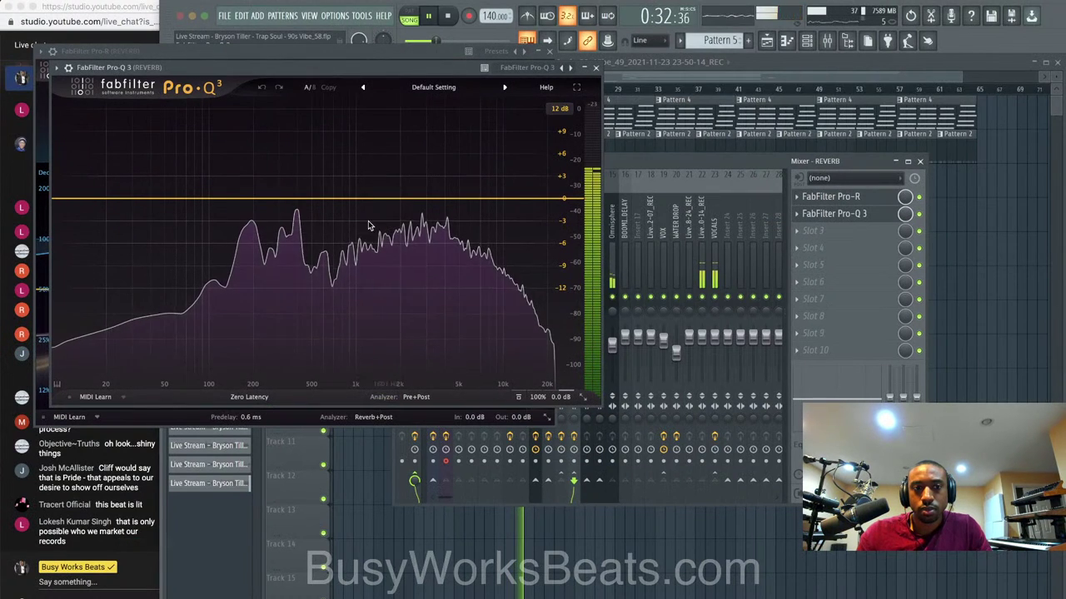
left_click(230, 201)
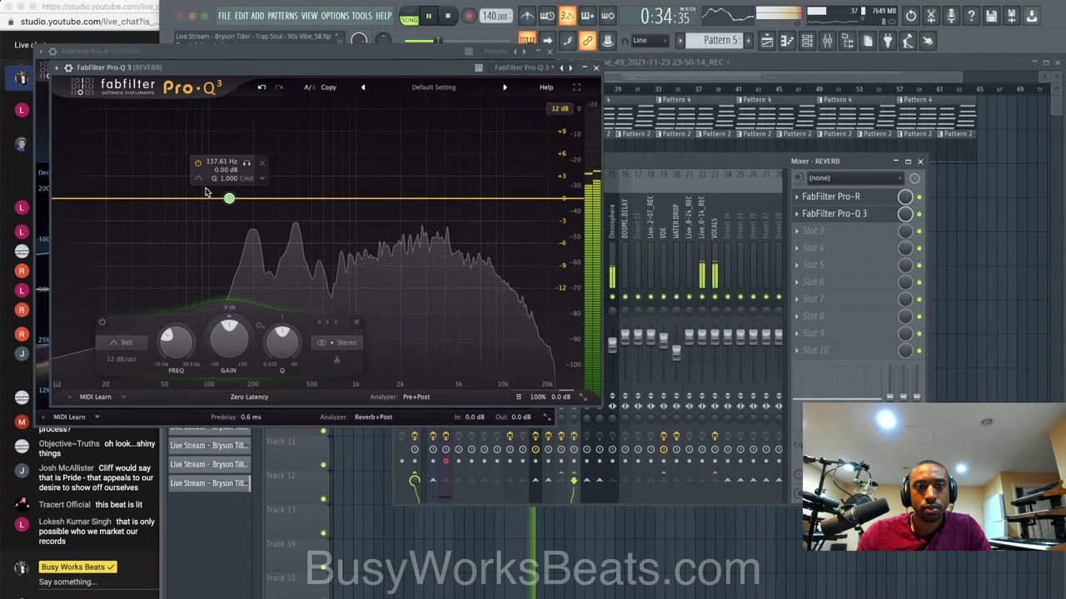
left_click(223, 190)
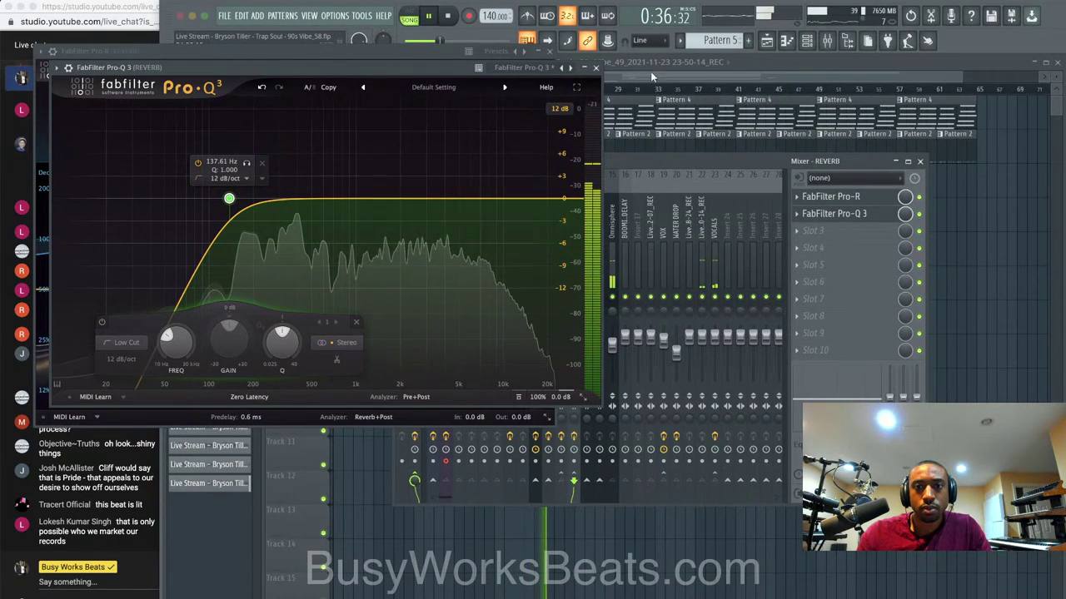
left_click(596, 68)
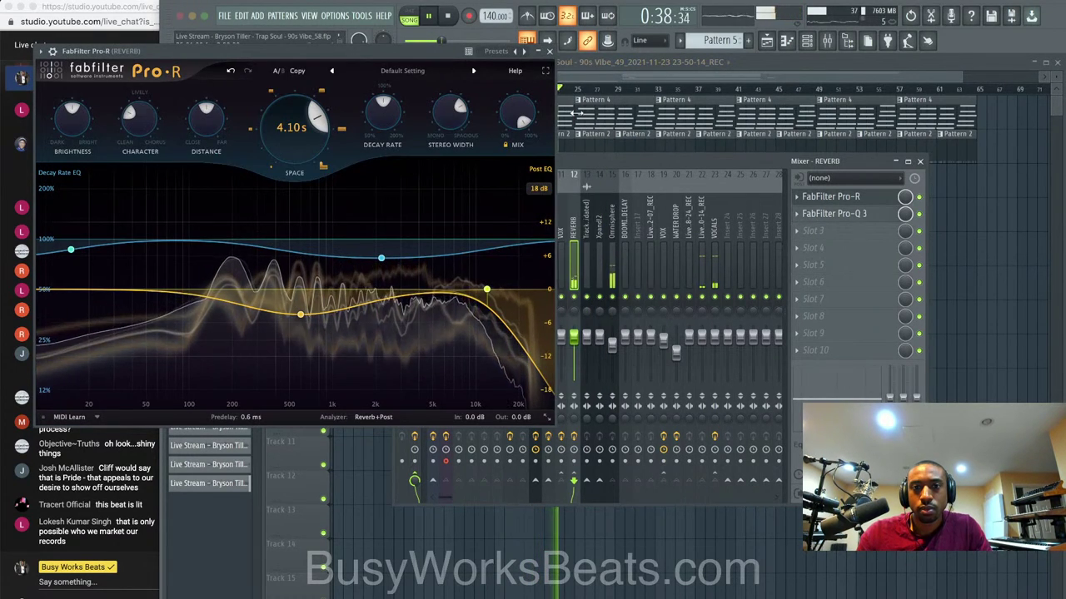
left_click(549, 53)
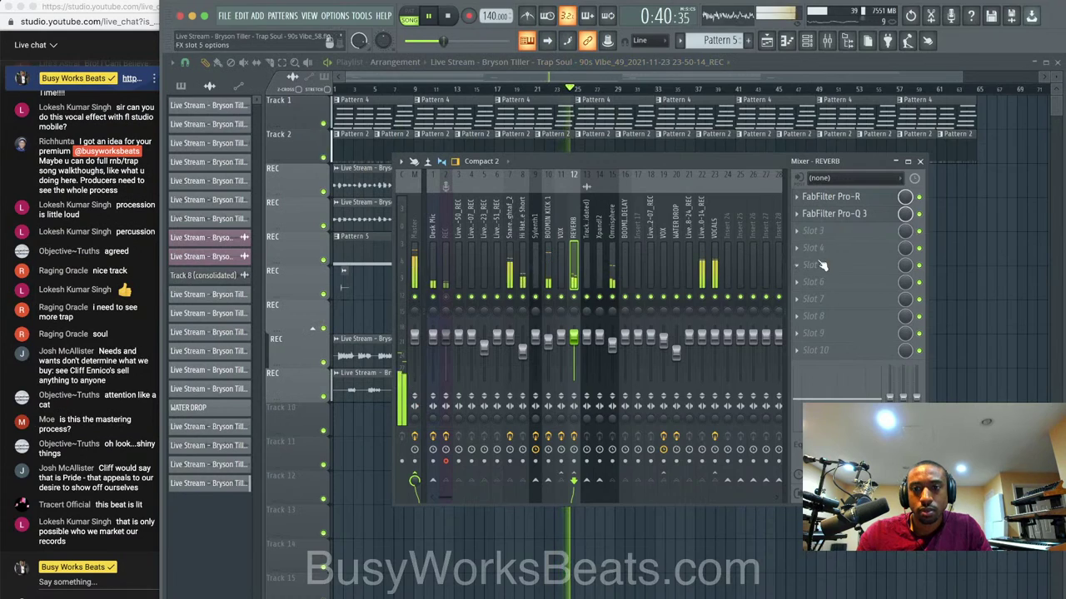
Add Ozone 9 Dynamics in slot 3 in Mid/Side with compressor threshold -30.6 dB.
left_click(820, 235)
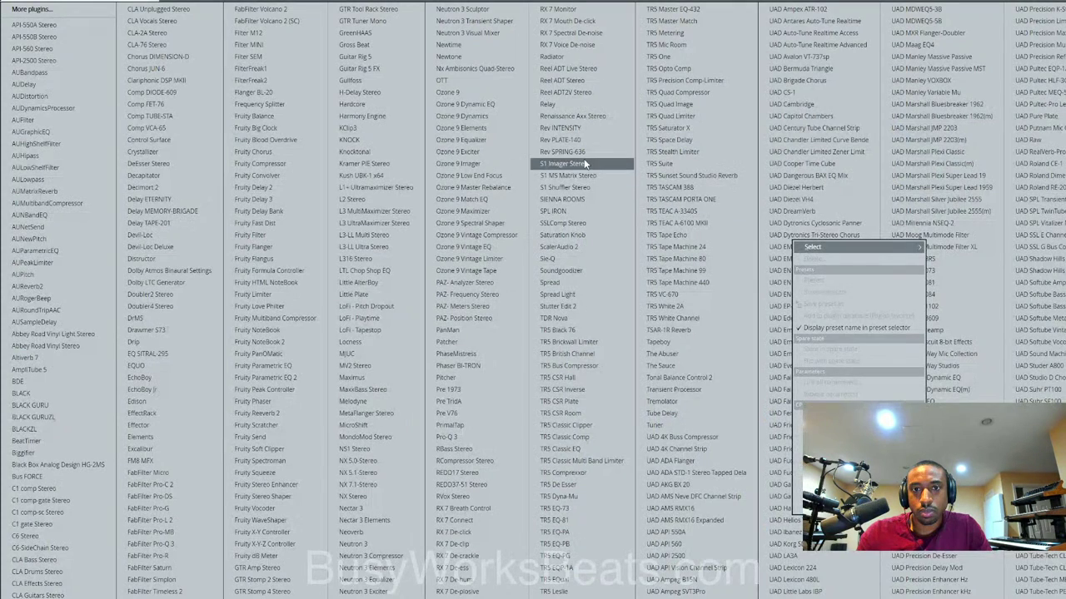
left_click(502, 113)
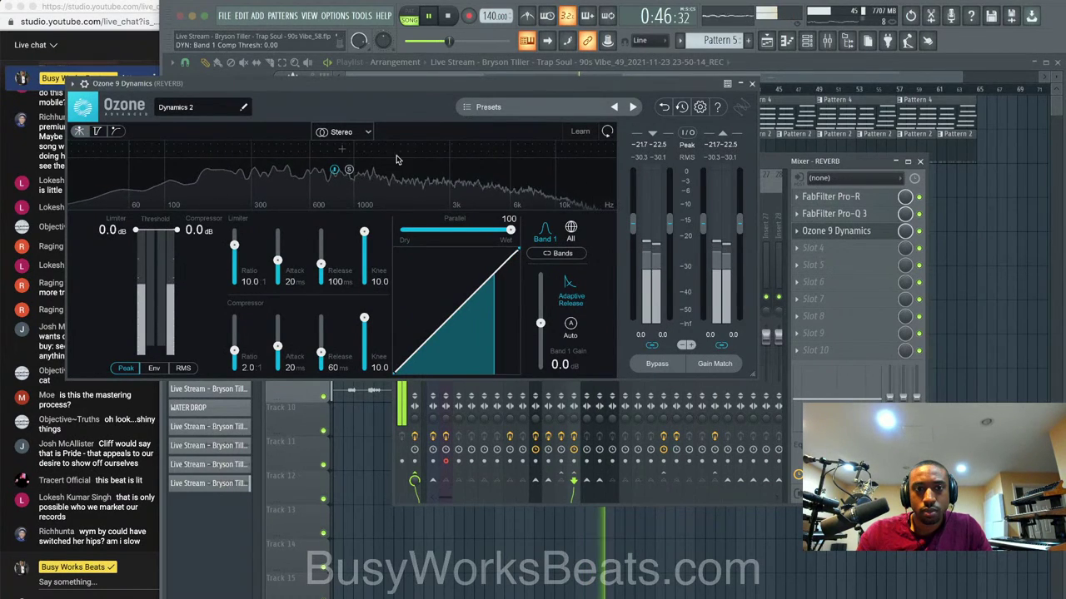
left_click(341, 132)
left_click(346, 151)
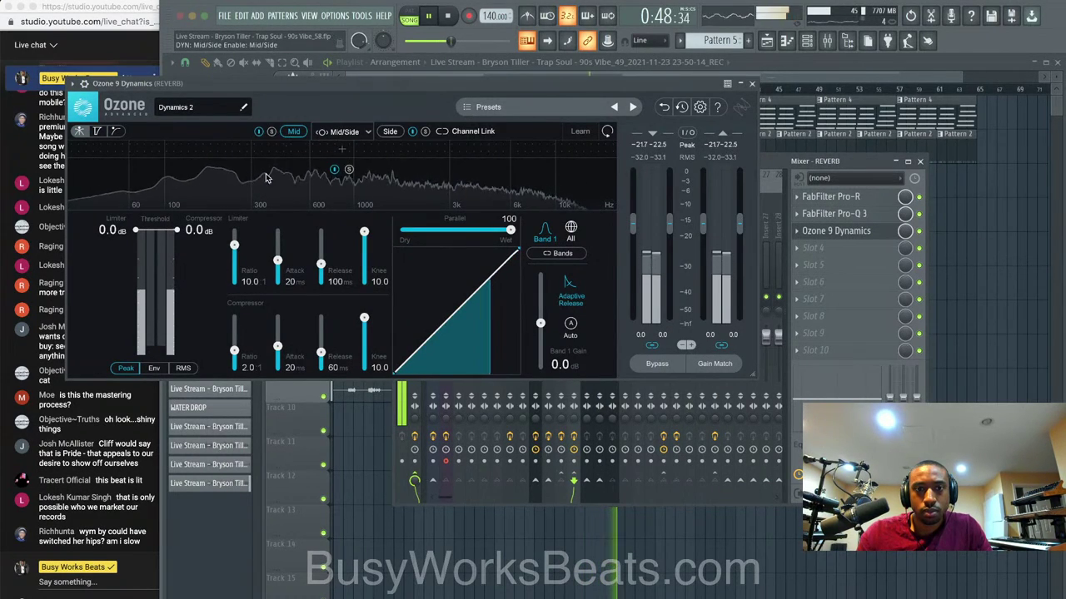
left_click_drag(176, 230, 200, 303)
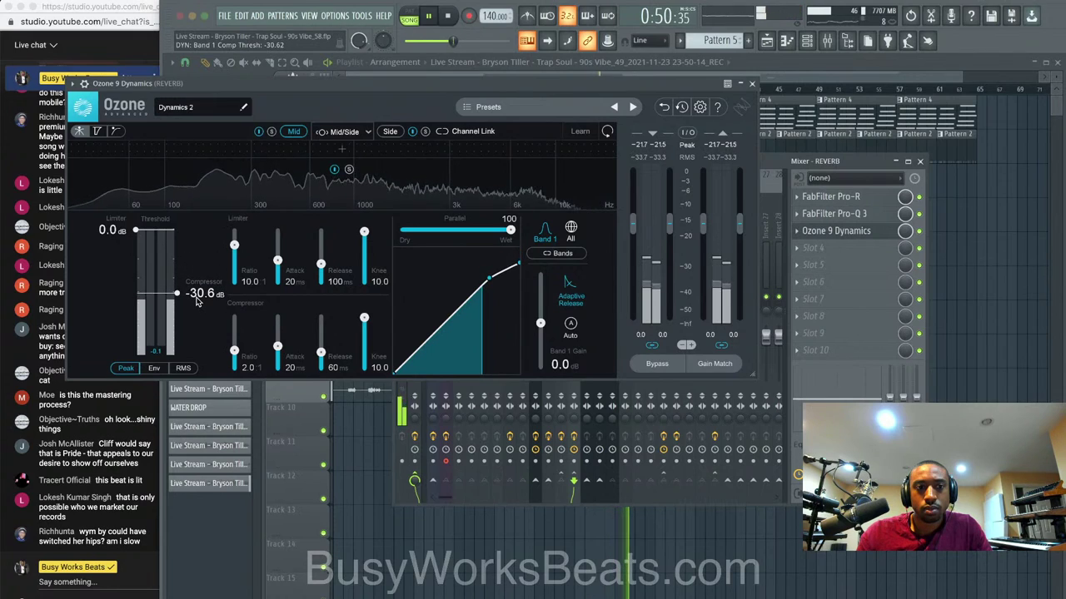
left_click(751, 84)
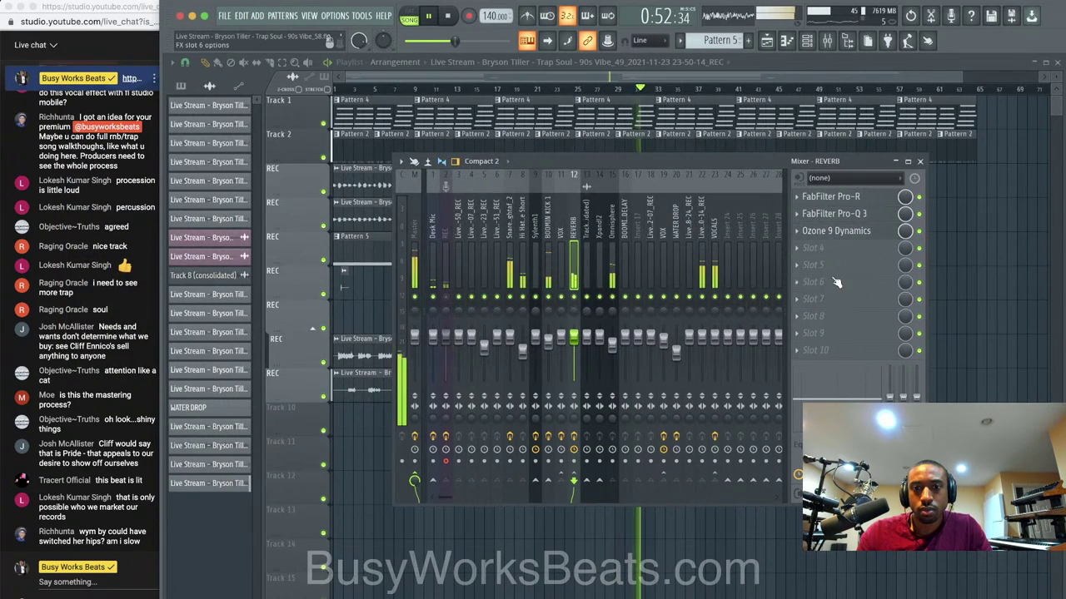
Drag the 90s Vibe_46 clip's start back to just before bar 33 and replay from bar 32.
left_click(989, 358)
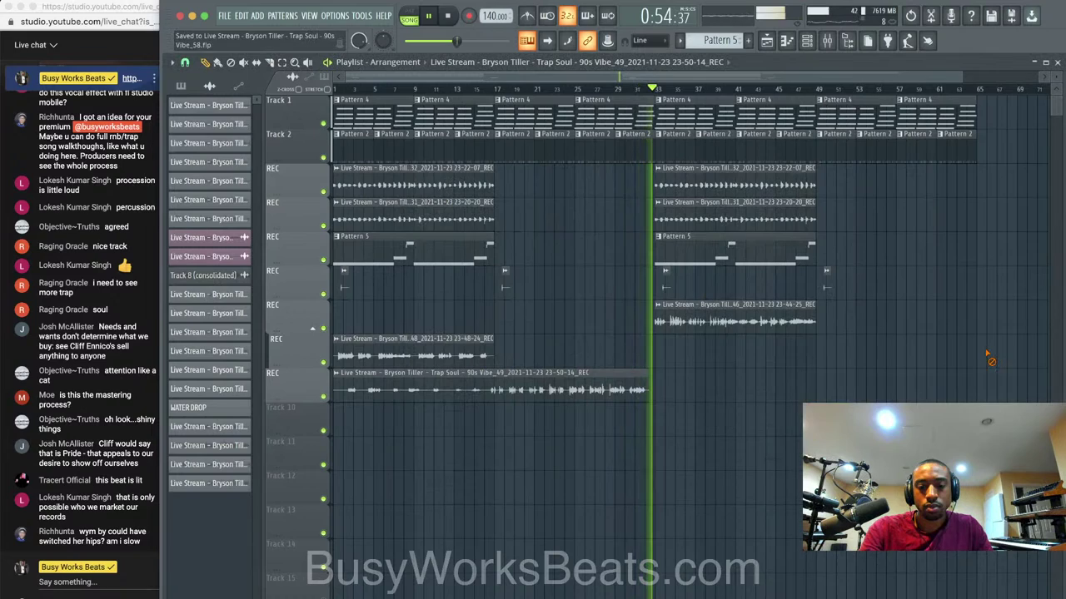
scroll(803, 316, "down", 1)
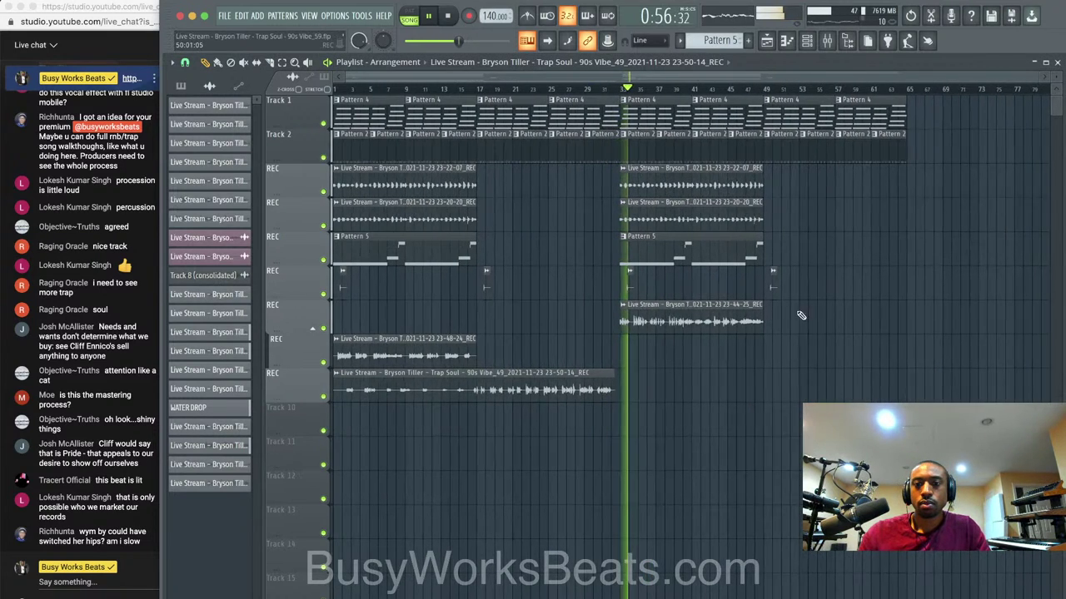
scroll(605, 330, "up", 5)
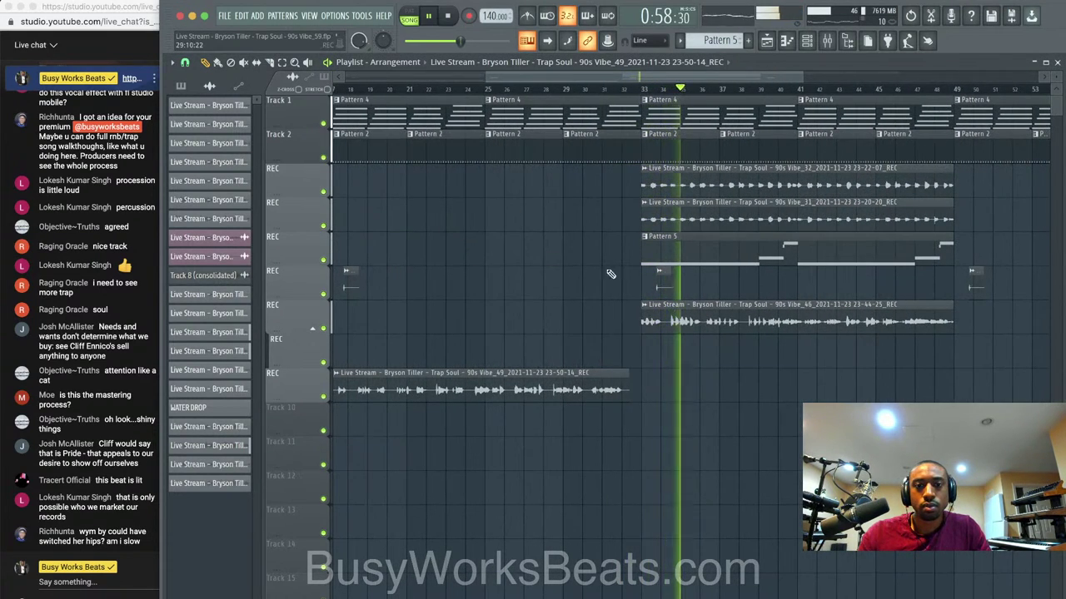
left_click_drag(639, 314, 613, 328)
key("ctrl+n")
left_click(616, 88)
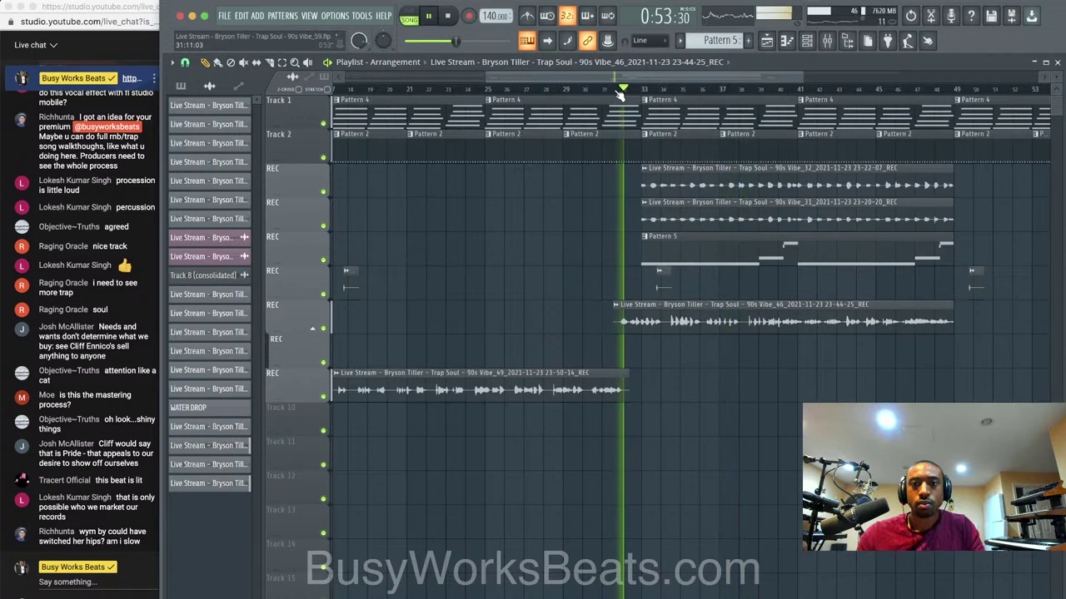
left_click(608, 89)
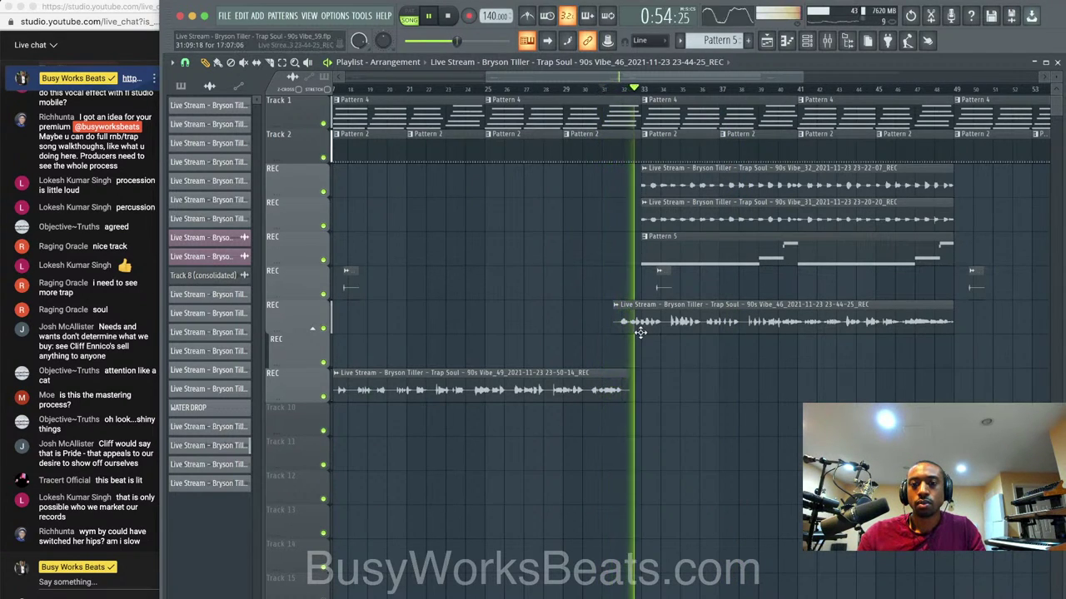
Save the project as new version Vibe_60 and play the song from the start.
scroll(641, 358, "down", 4)
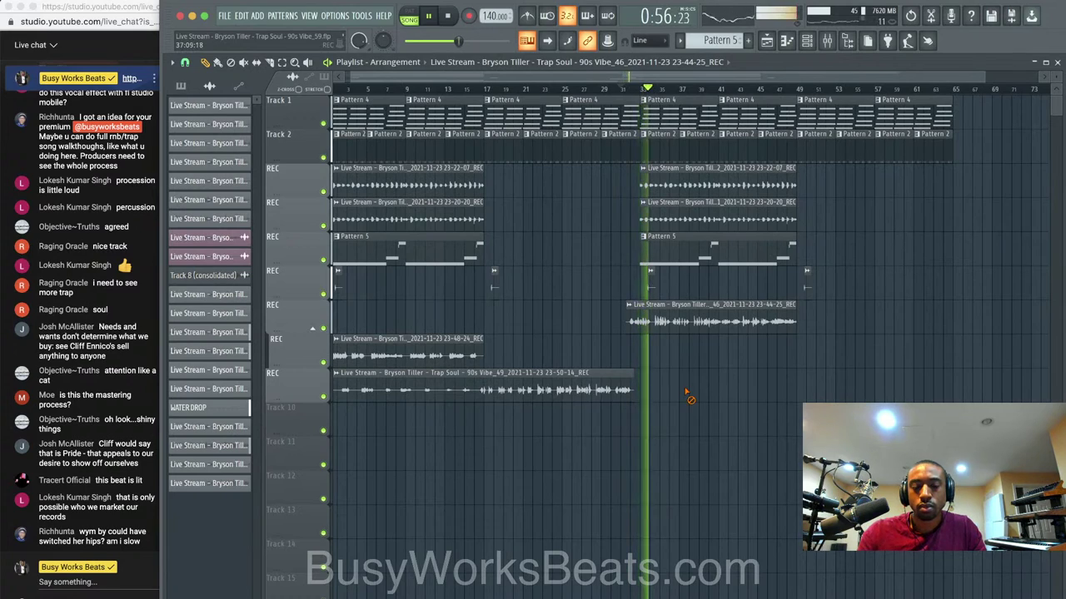
key("ctrl+s")
scroll(618, 343, "down", 1)
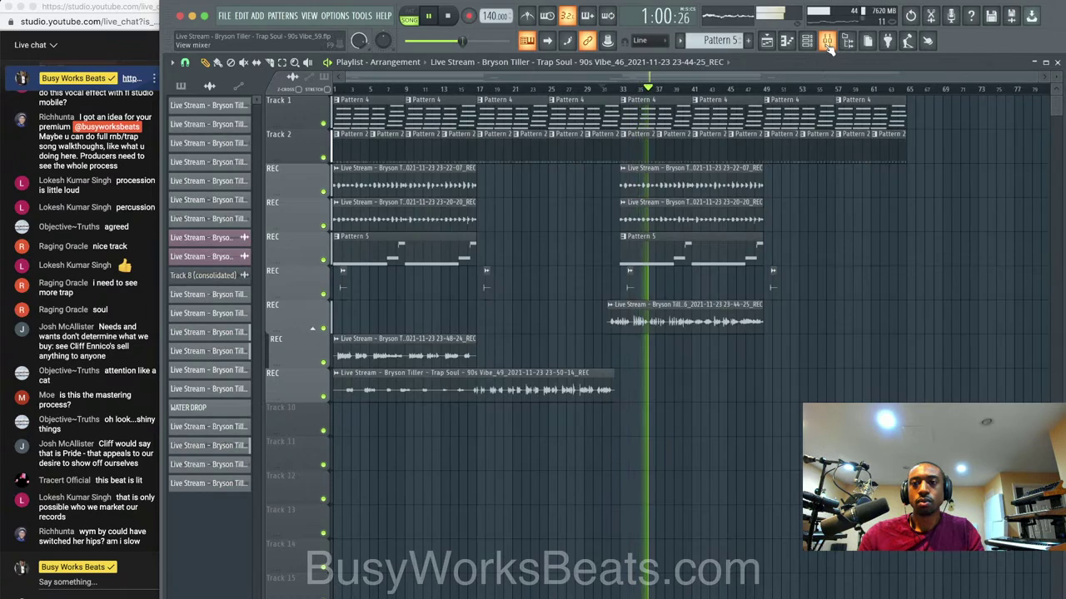
key("space")
key("F9")
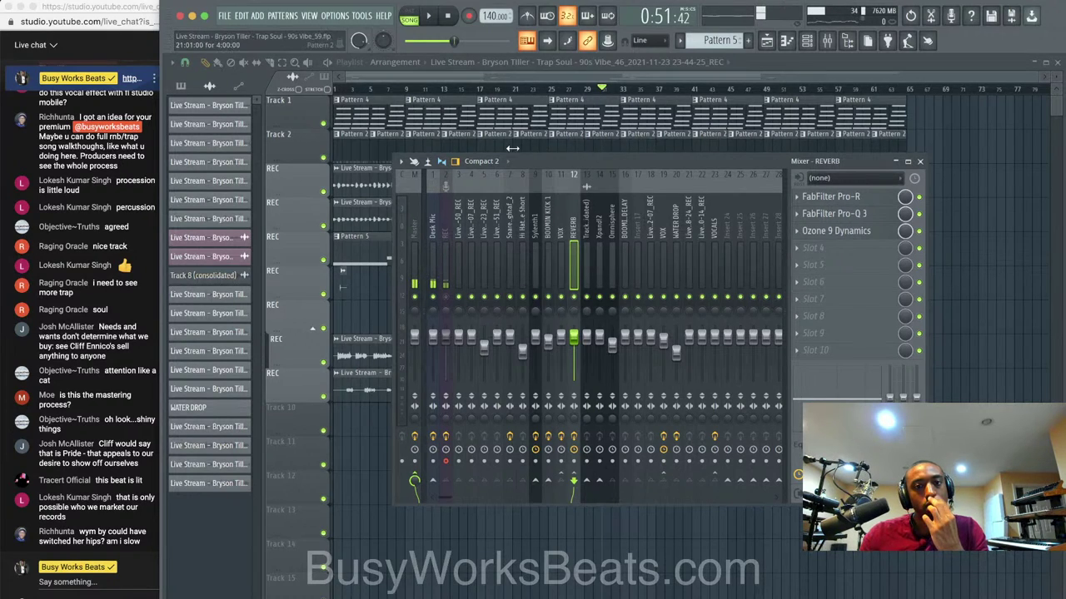
key("F9")
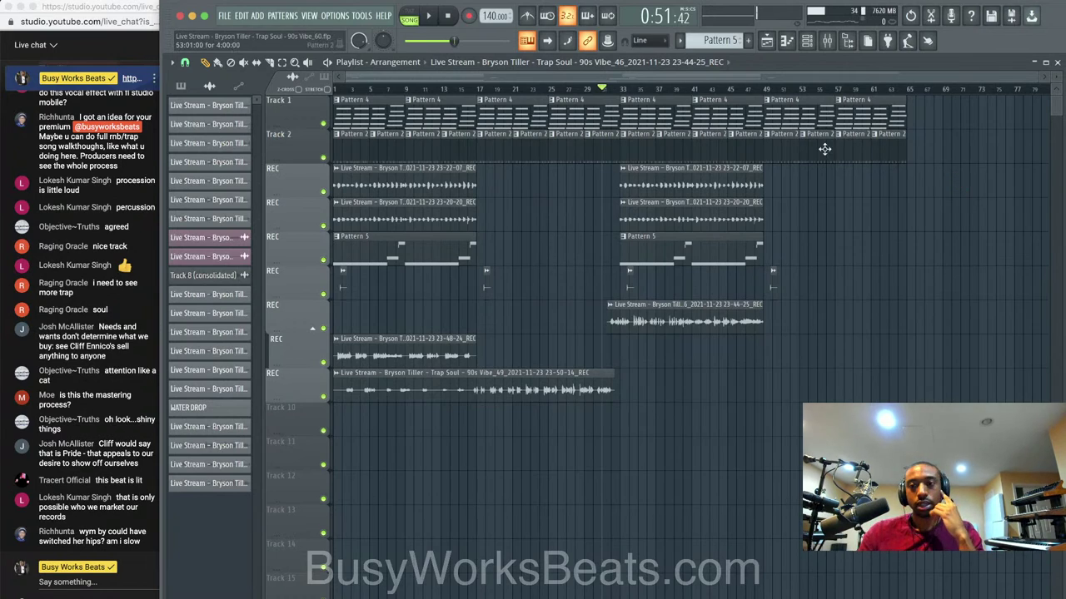
key("space")
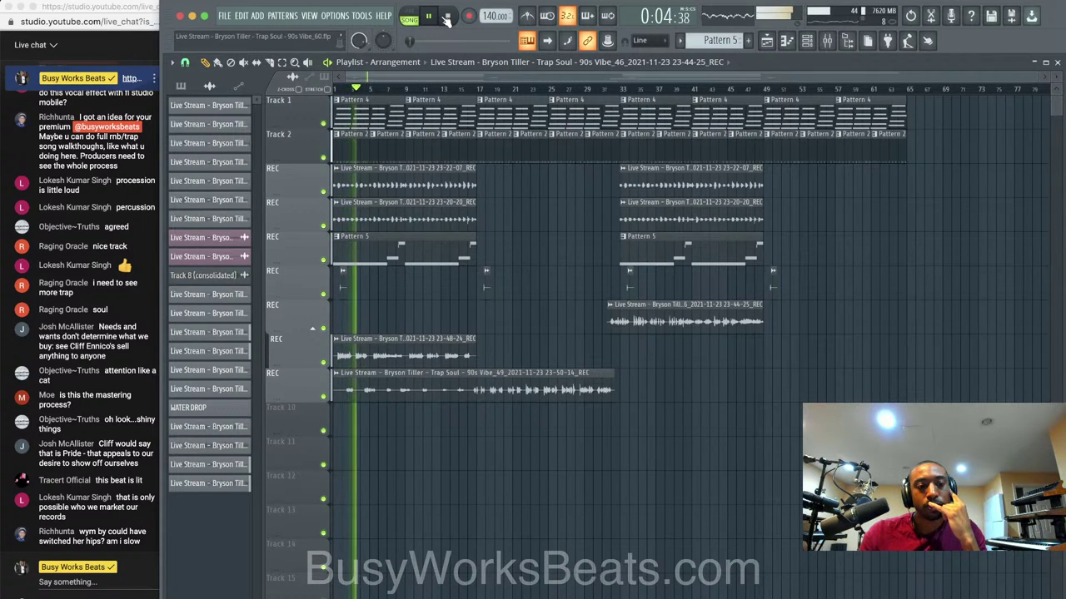
Stop playback, bring up the Mixer, and select the Sylenth1 insert.
left_click(447, 16)
left_click(847, 42)
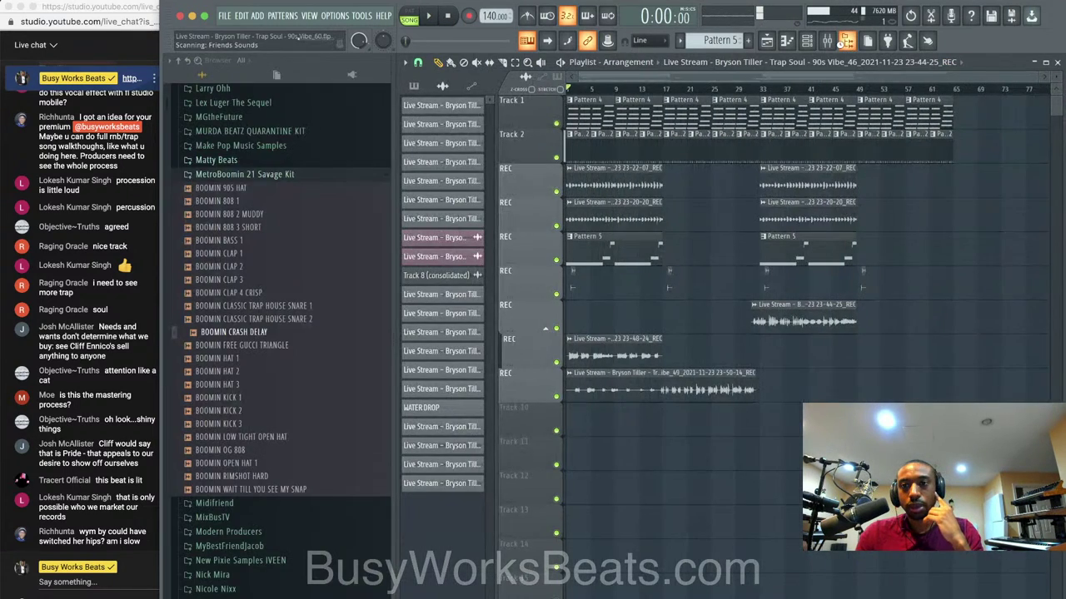
left_click(847, 42)
left_click(826, 40)
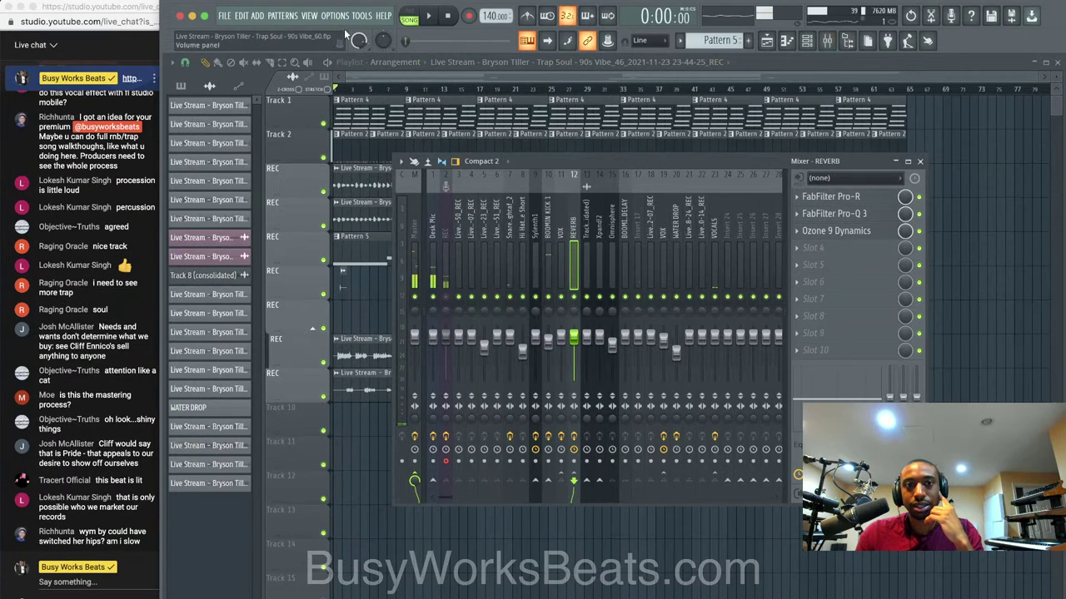
left_click(858, 42)
left_click(857, 41)
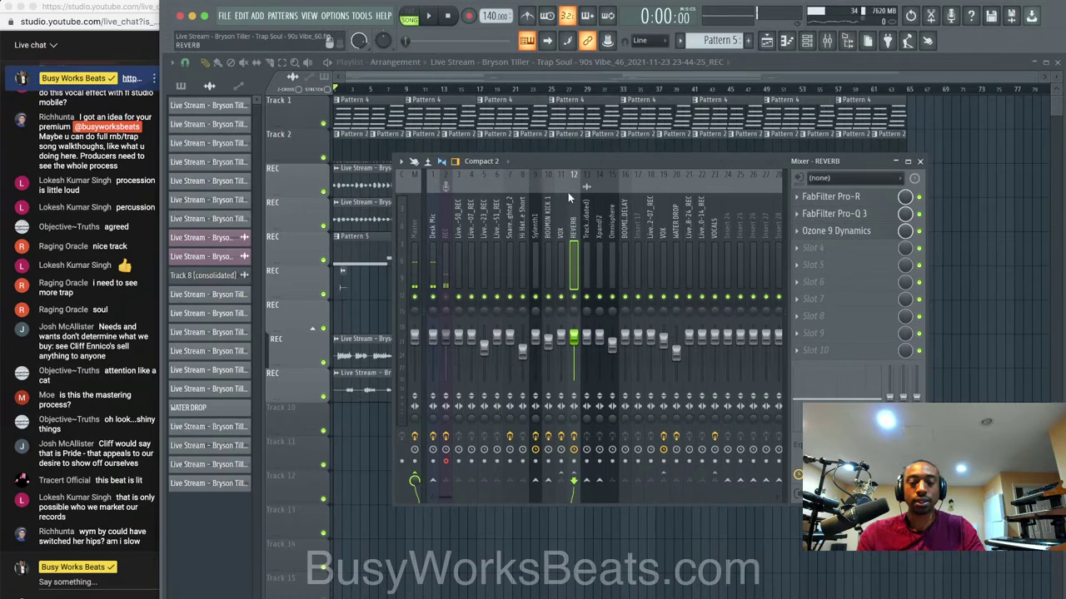
left_click_drag(585, 223, 533, 232)
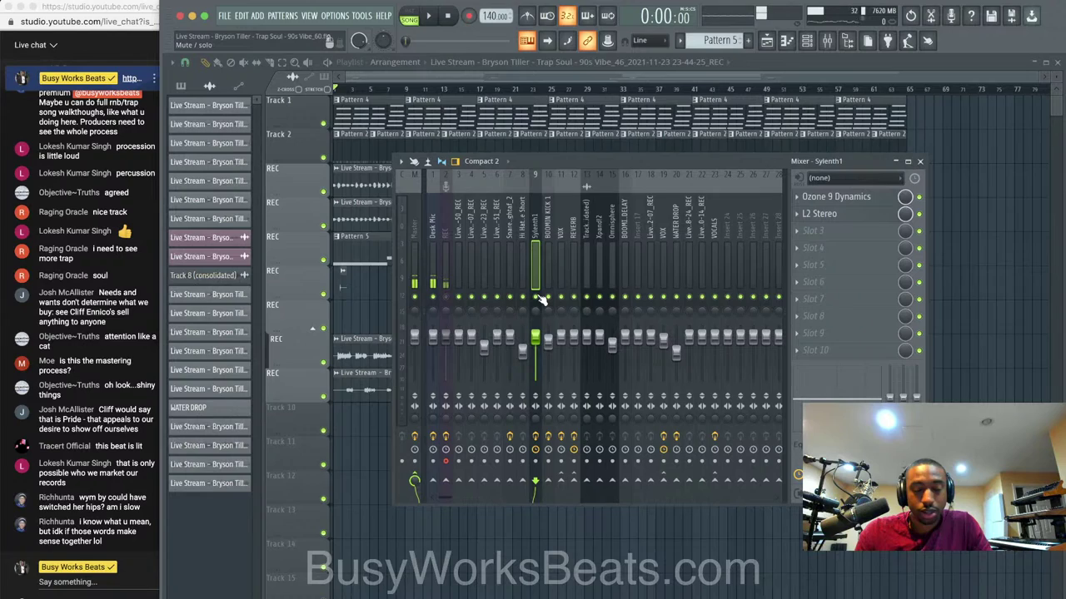
Audition the Sylenth1, VOX and BOOMIN KICK 1 tracks, then open the Master's Slot 2 plugin list.
key("space")
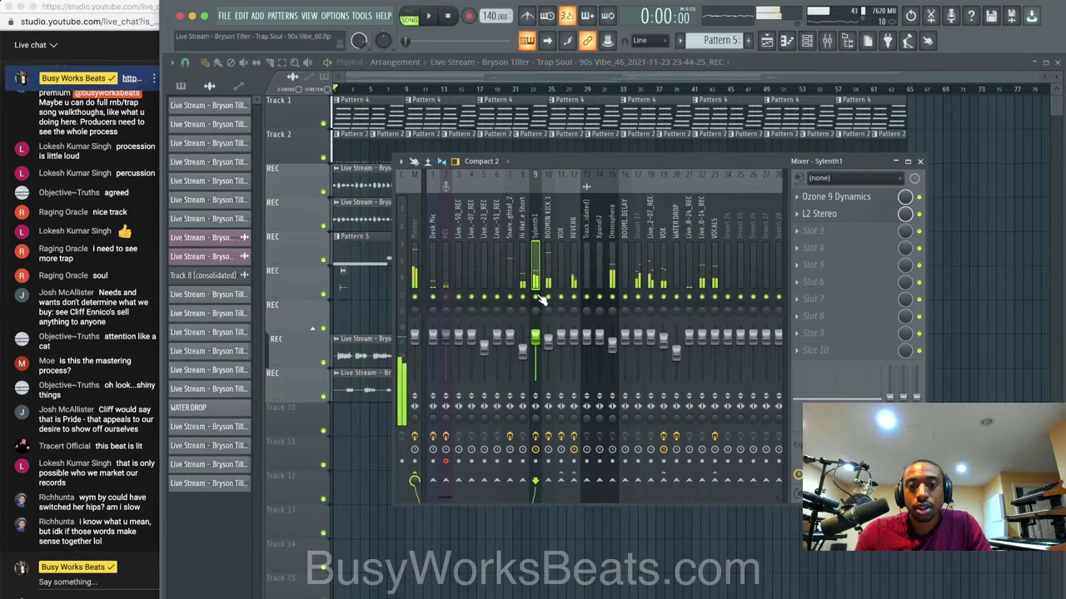
key("space")
left_click(557, 254)
left_click(549, 254)
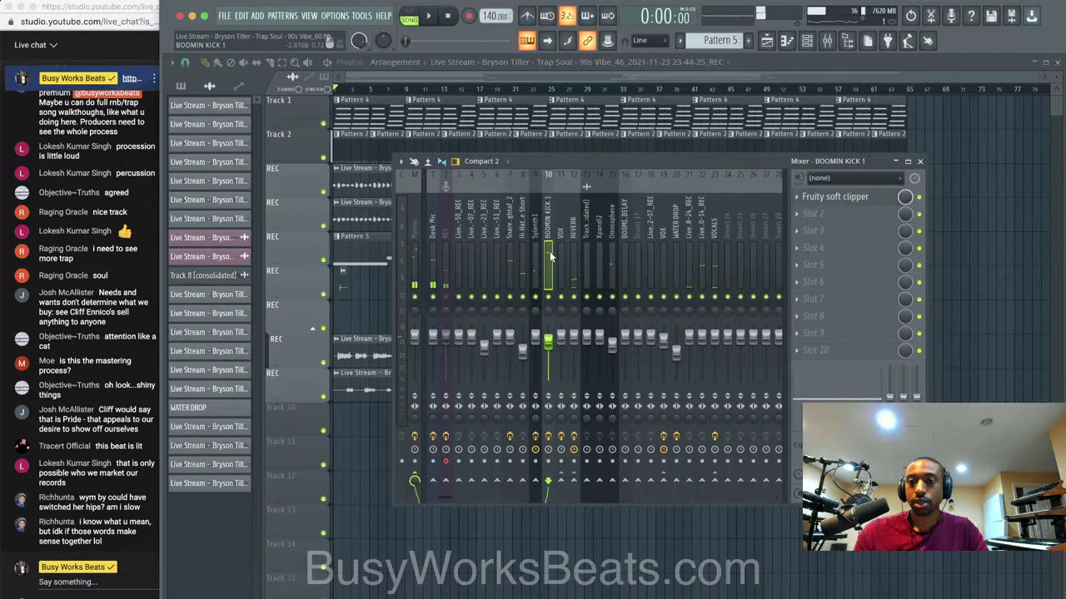
key("space")
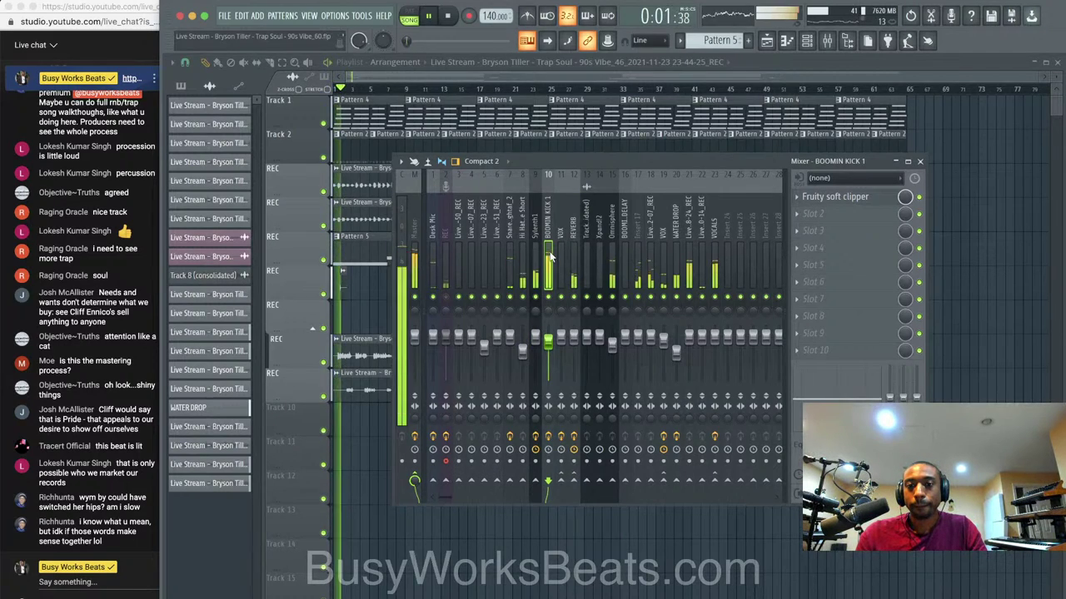
key("space")
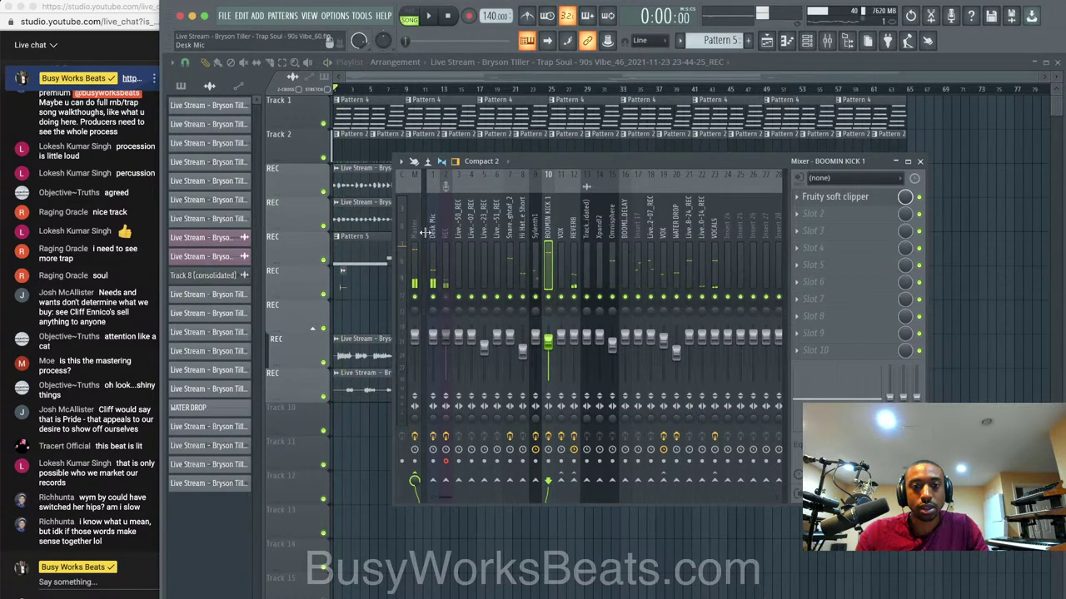
left_click(423, 232)
left_click(845, 220)
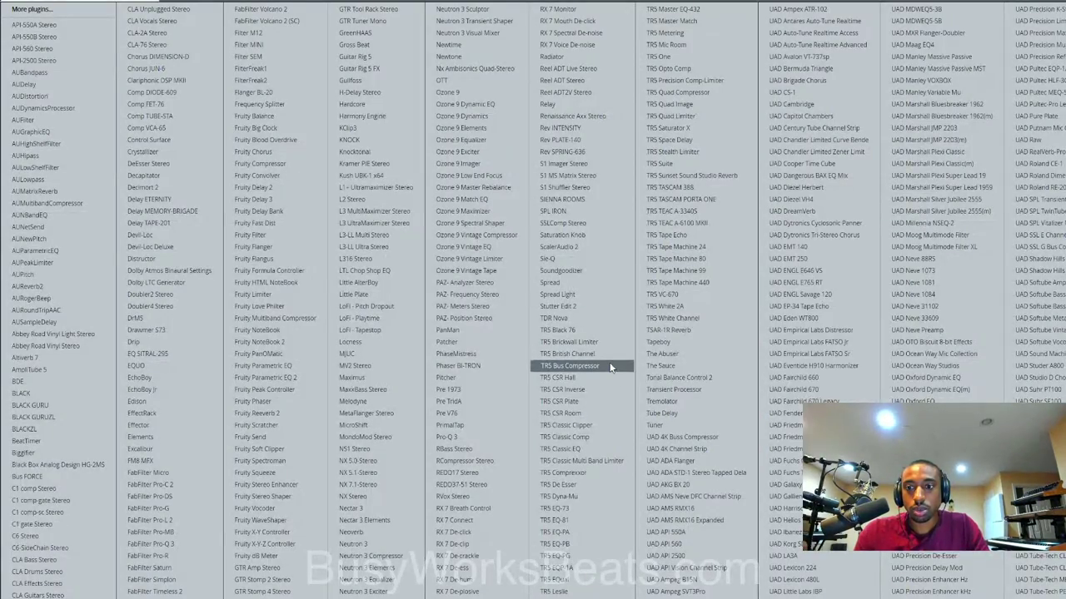
Add Weiss DS1-MK3 after Fruity soft clipper on the Master, fullband filter, gain make-up -15.0 dB.
scroll(662, 448, "down", 5)
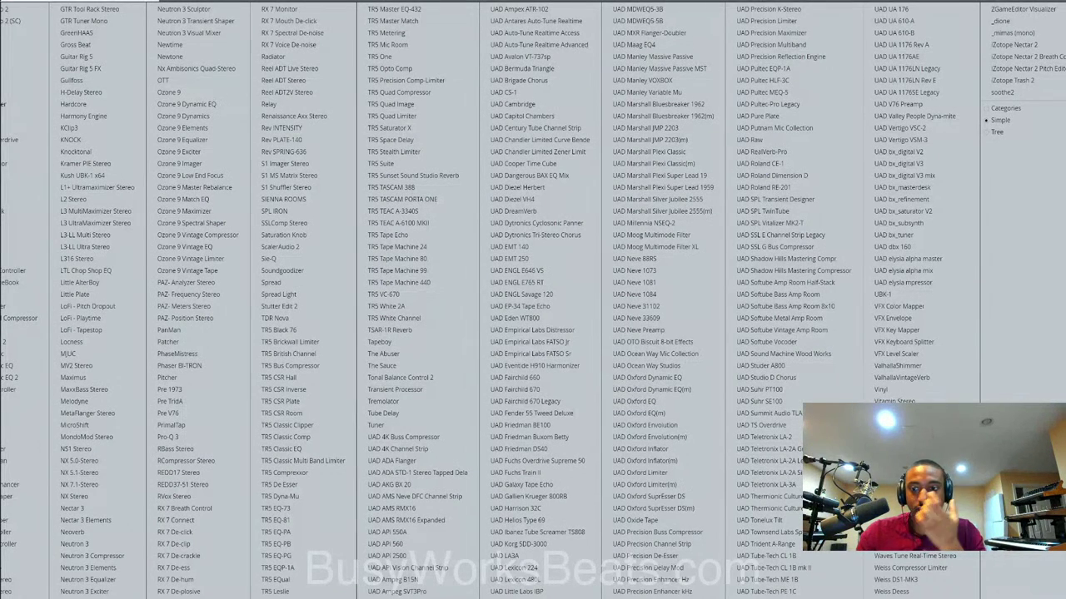
left_click(927, 587)
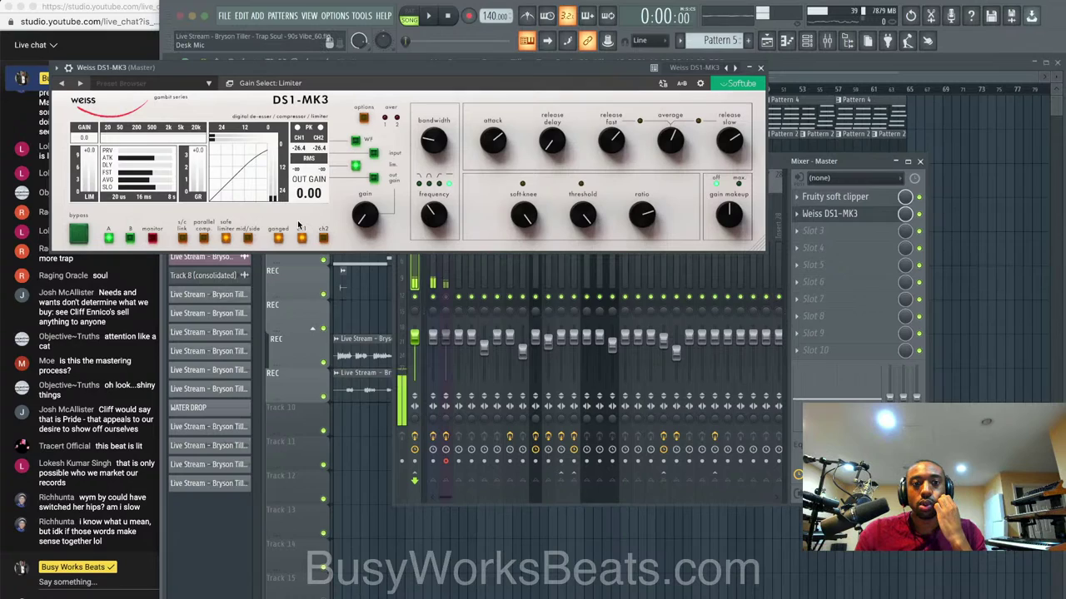
key("space")
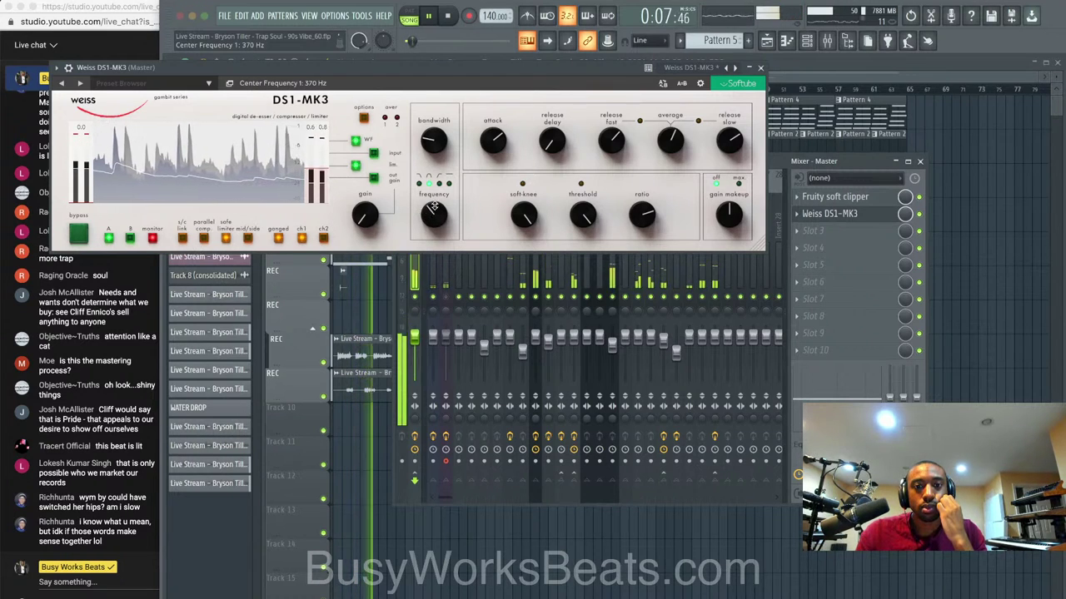
left_click(450, 185)
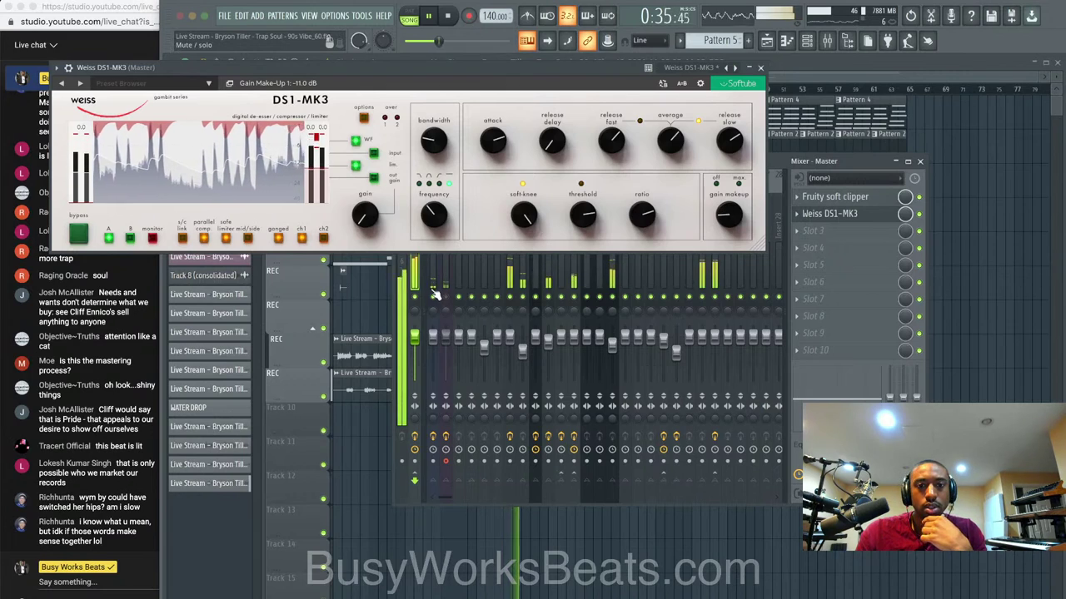
left_click_drag(730, 209, 728, 220)
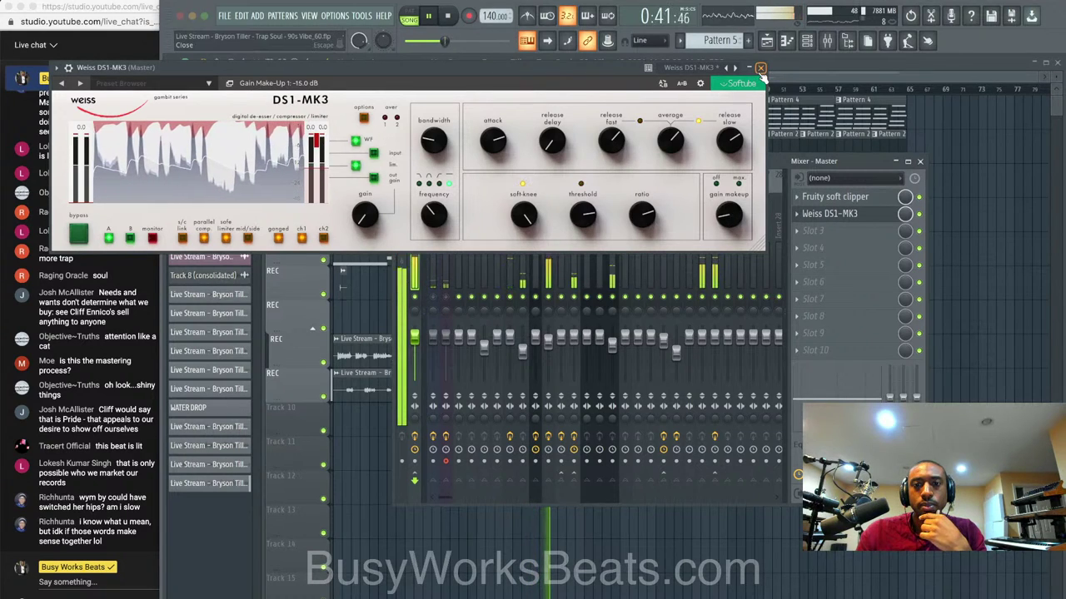
Load Weiss Deess into the Master's third slot, after DS1-MK3.
left_click(760, 68)
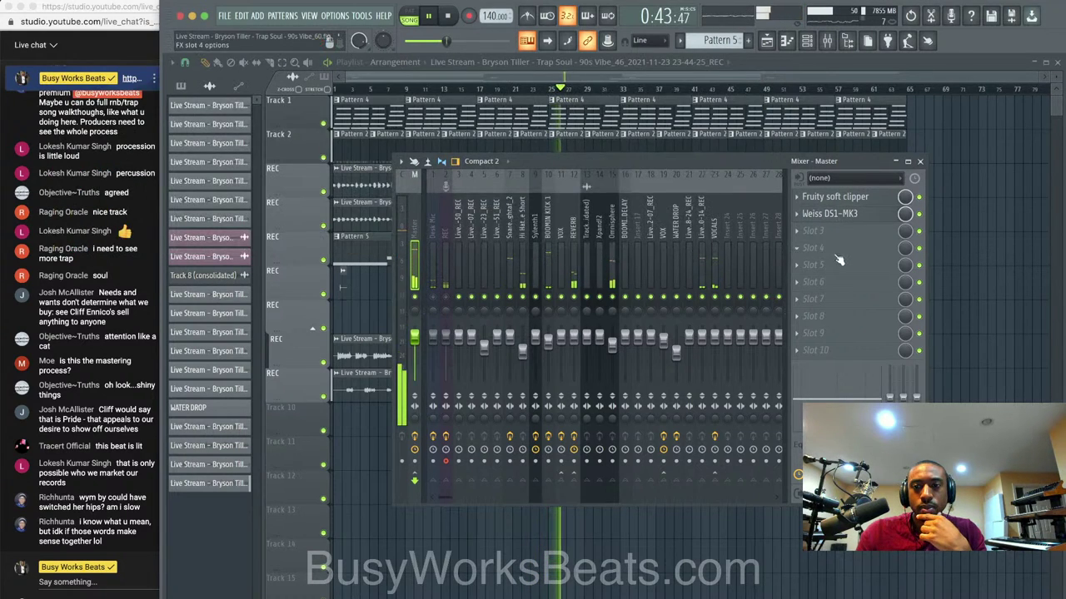
left_click(847, 232)
scroll(970, 386, "right", 5)
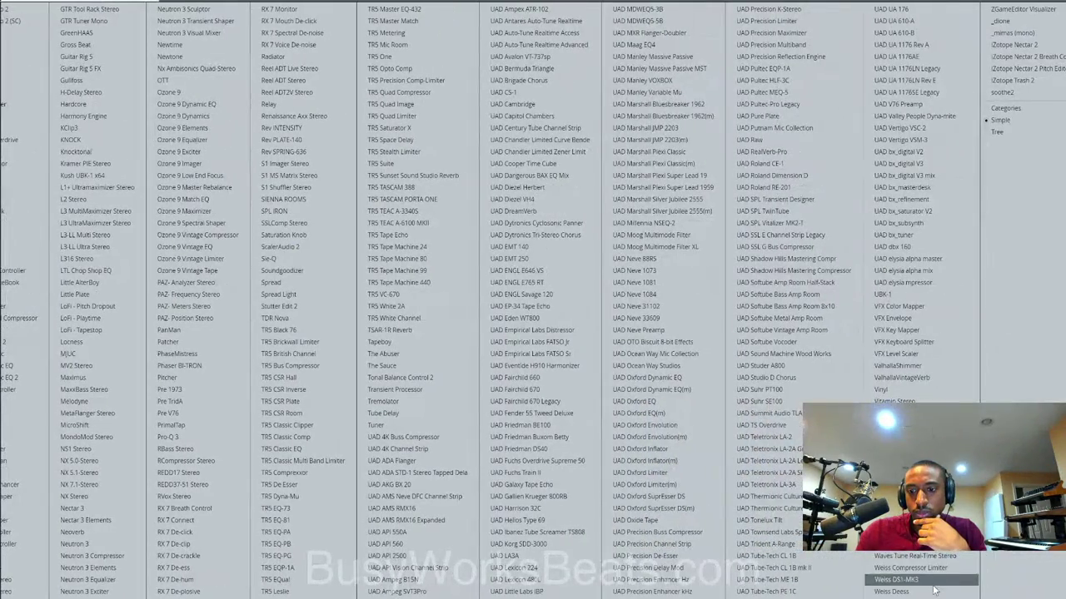
left_click(933, 586)
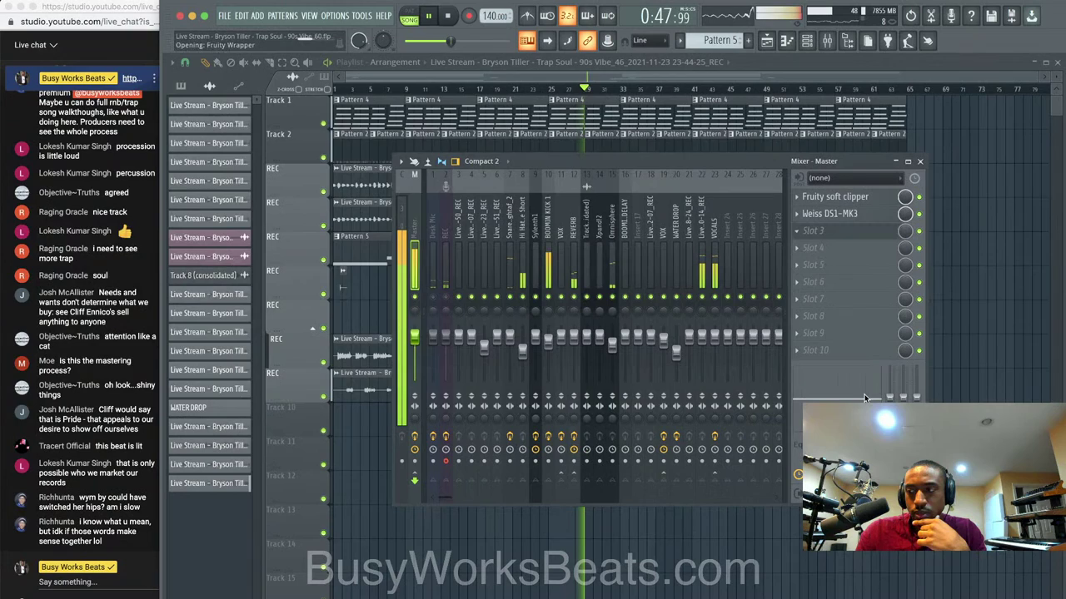
left_click_drag(357, 84, 507, 113)
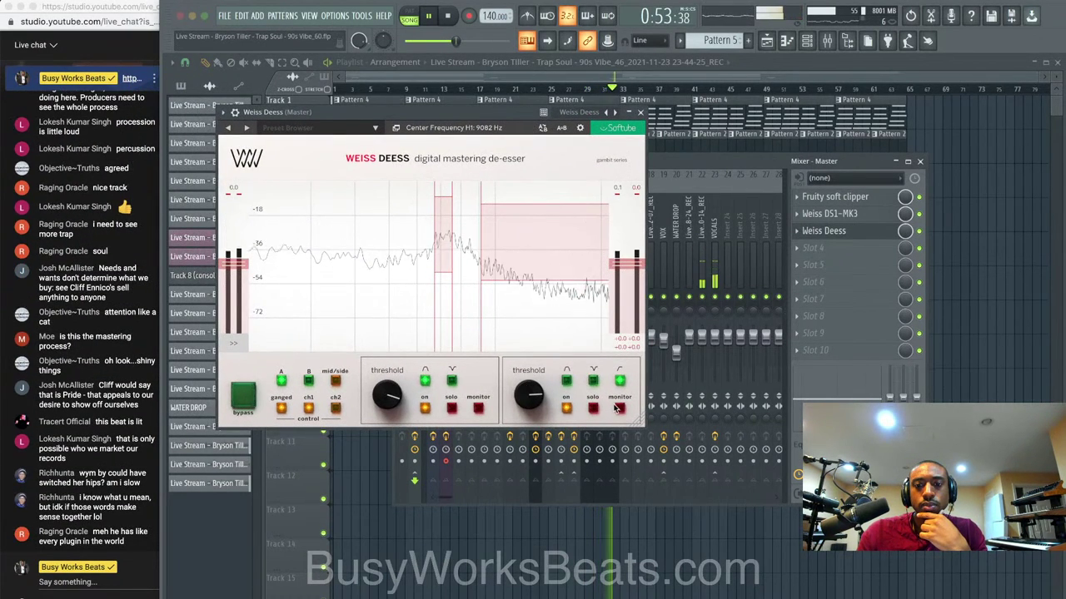
Lower the high and low band thresholds, soloing the low band, ending at -43 dB.
left_click_drag(526, 386, 523, 404)
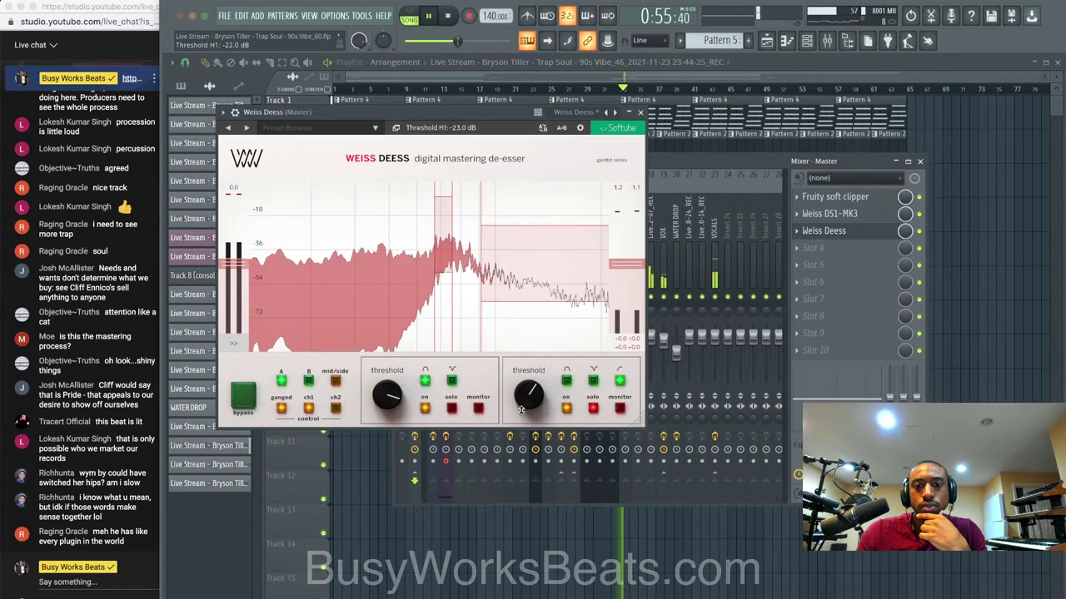
left_click(451, 407)
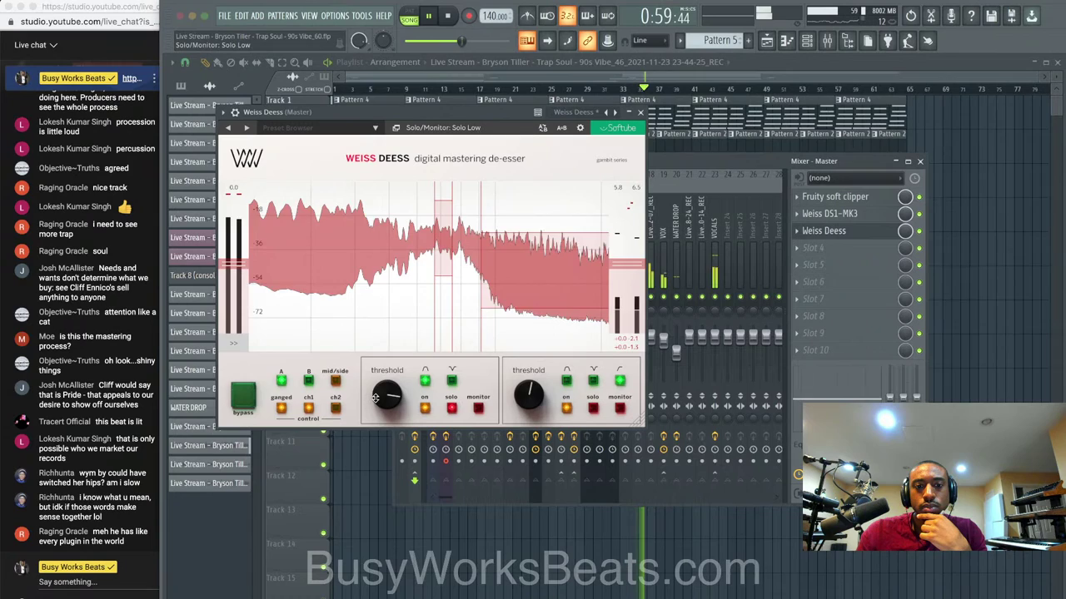
left_click_drag(382, 398, 360, 443)
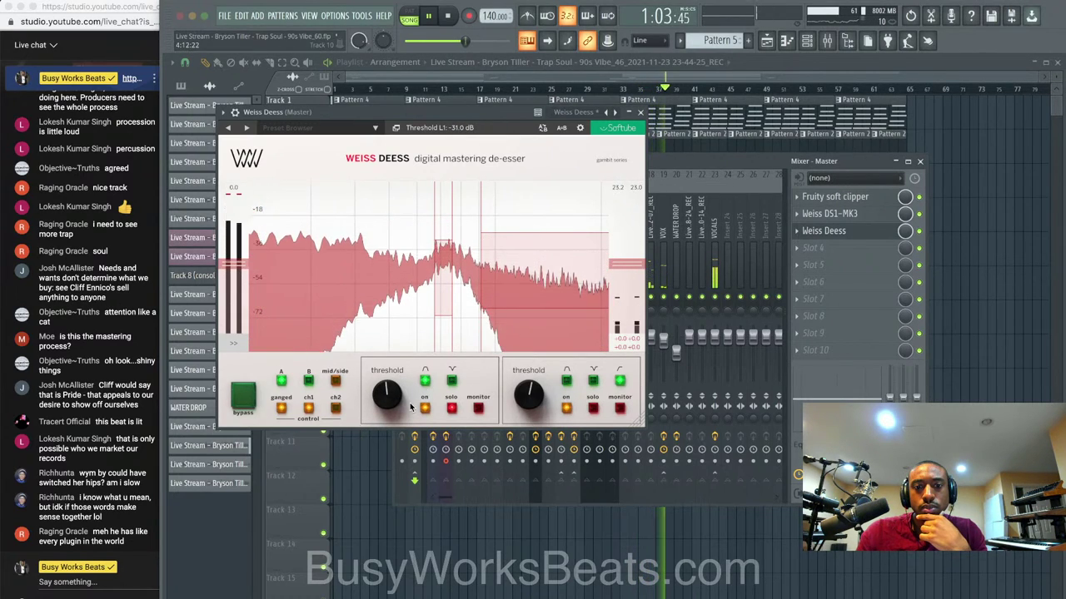
left_click_drag(385, 395, 381, 410)
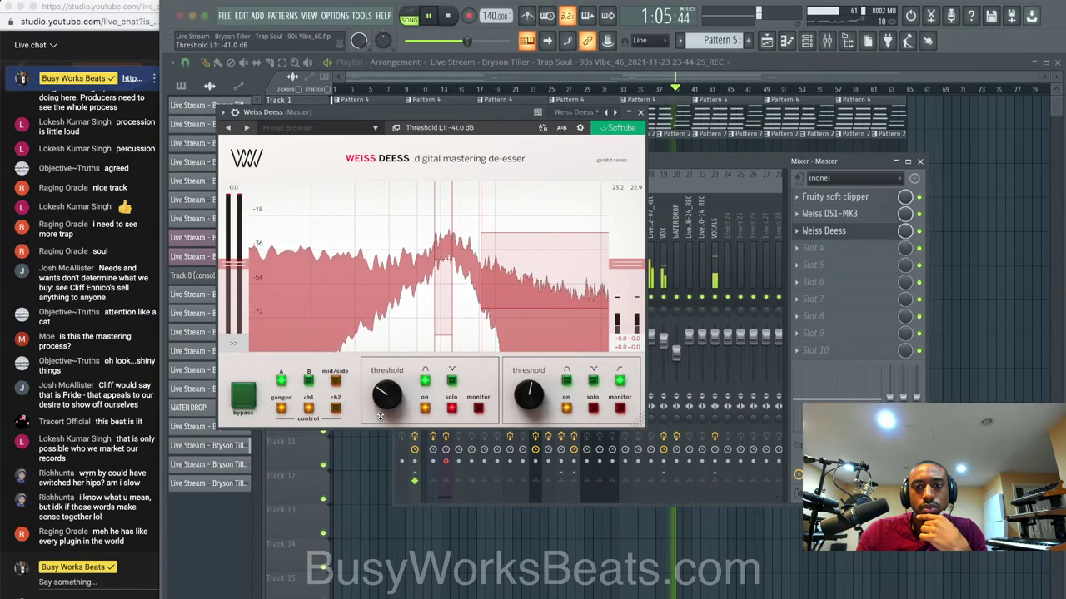
left_click(451, 408)
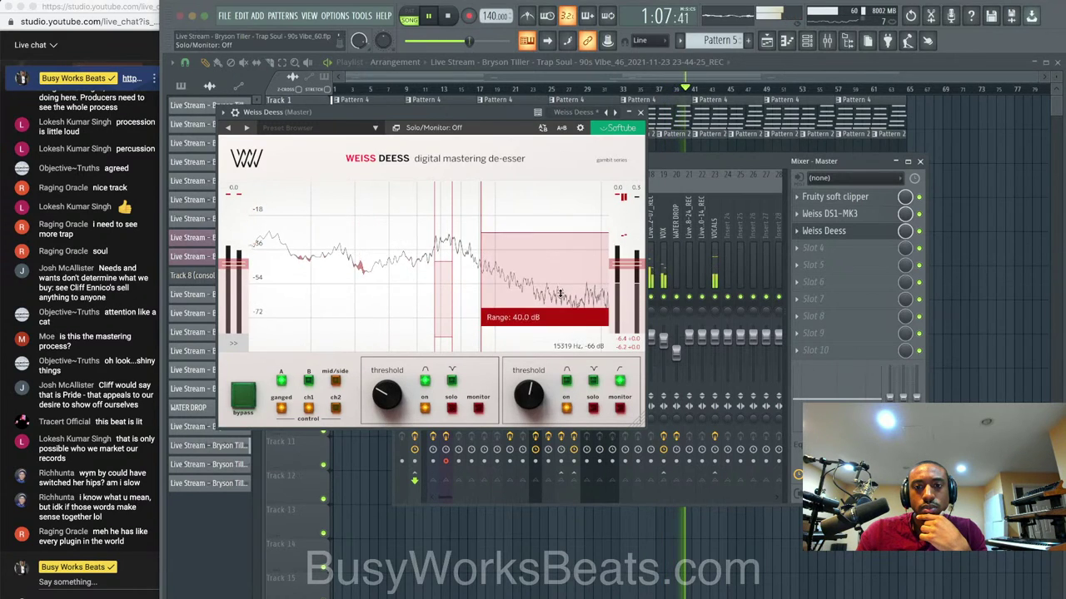
left_click_drag(387, 391, 385, 406)
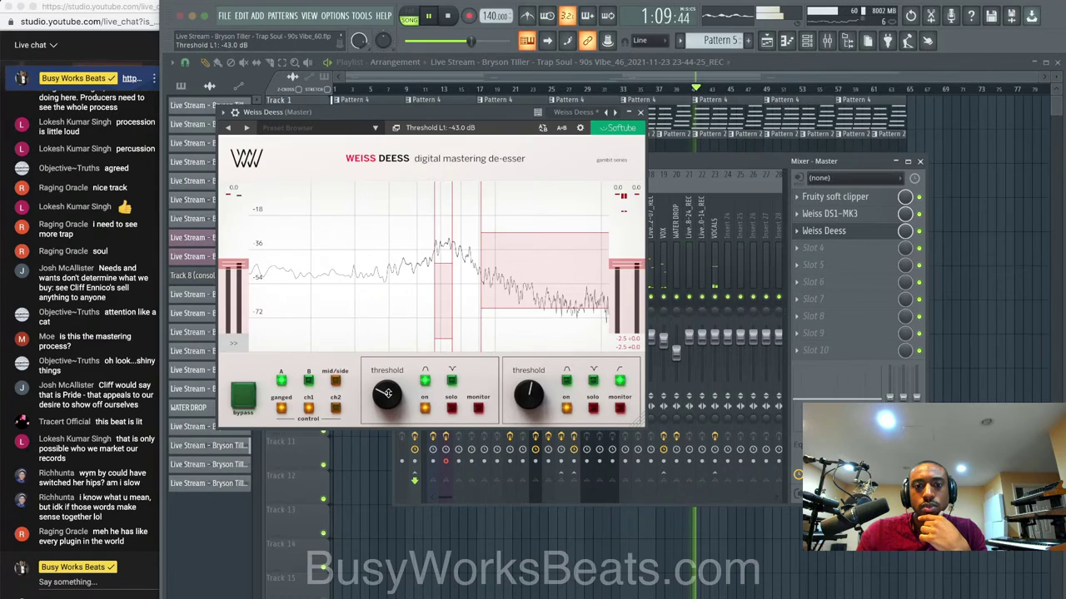
left_click(640, 112)
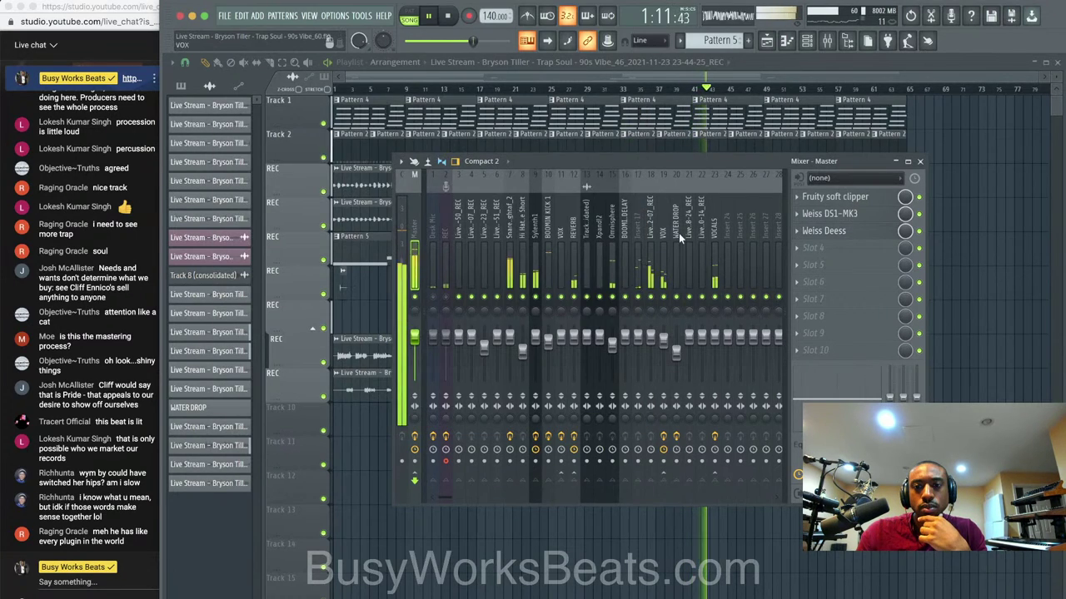
Load Weiss MM-1 Mastering Maximizer into Master slot 4 with its amount at 36%.
left_click(850, 250)
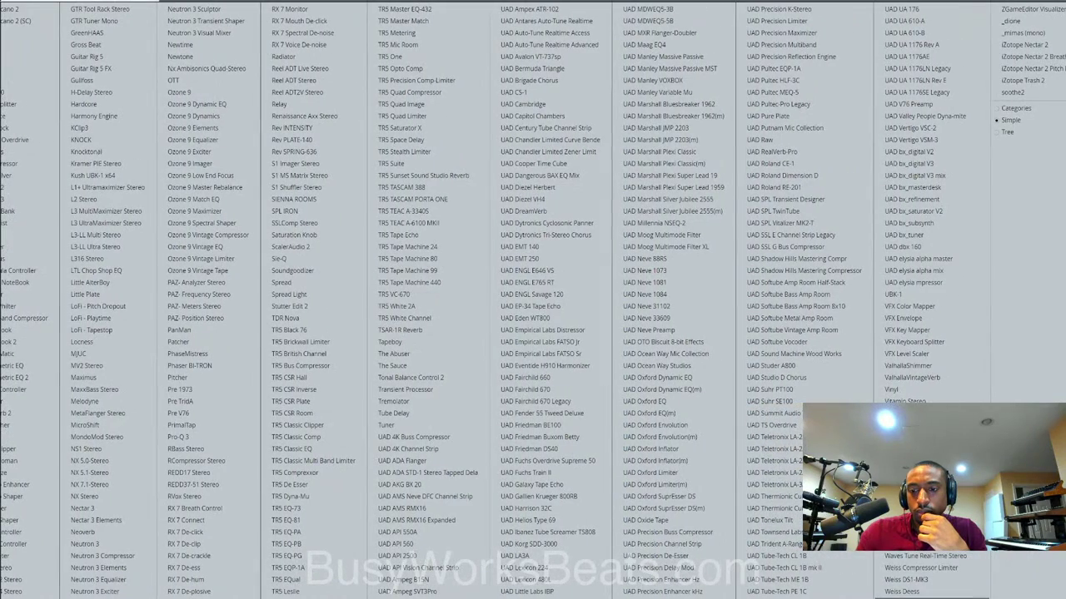
left_click(941, 598)
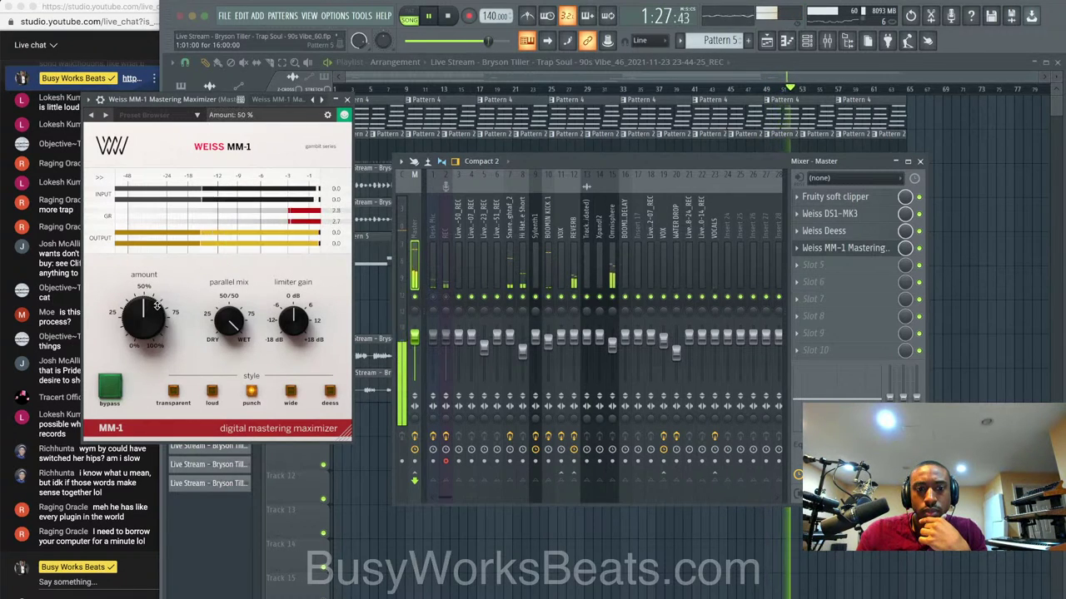
left_click_drag(155, 307, 143, 340)
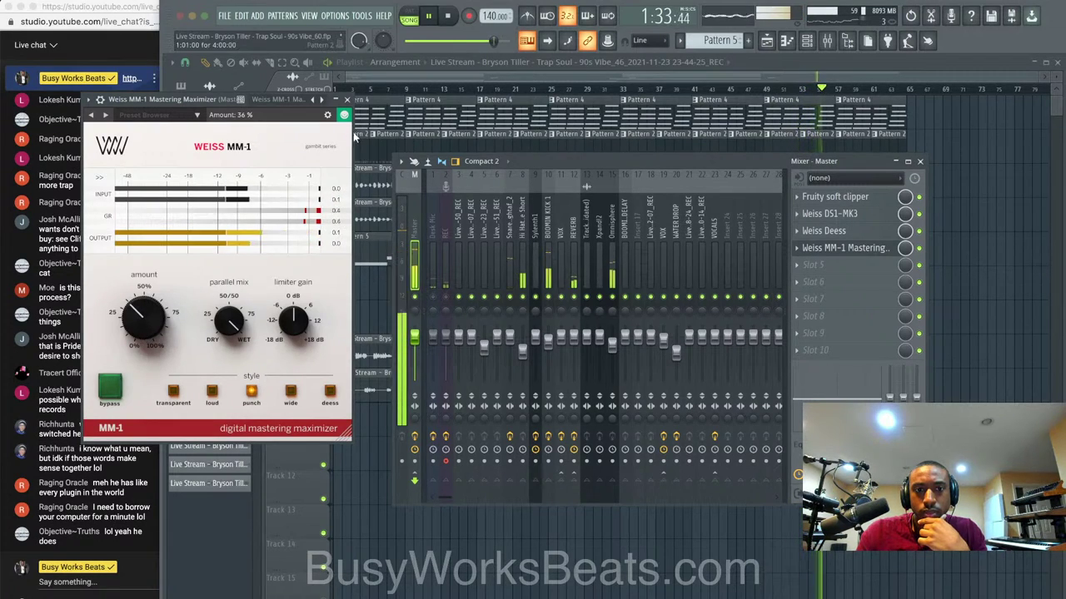
left_click(348, 100)
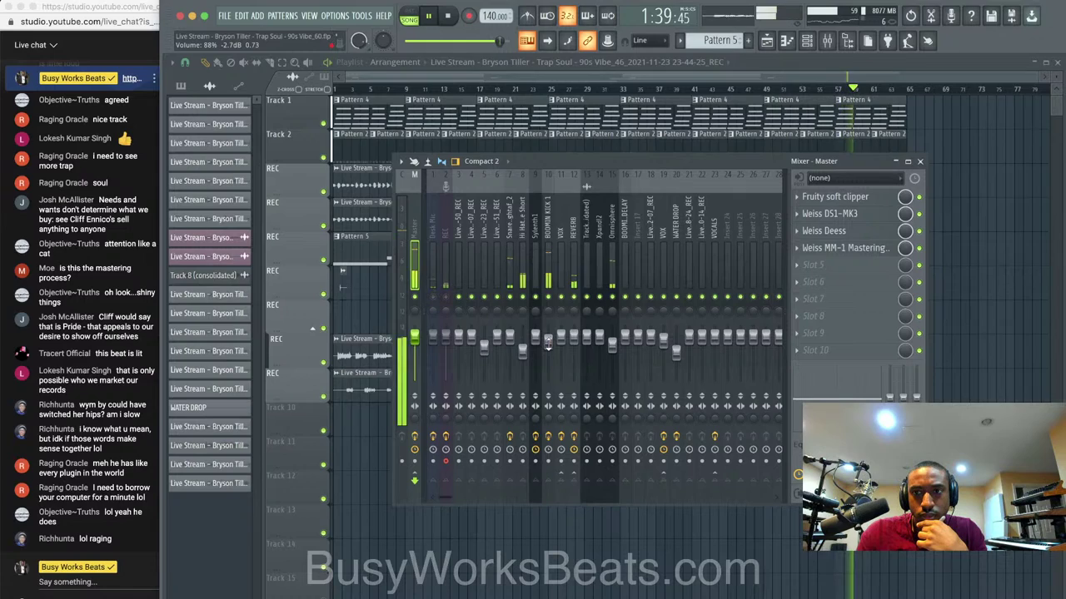
Put RVox Stereo in VOCALS slot 1 with about 5 dB compression, stop playback, then select Desk Mic.
left_click(547, 341)
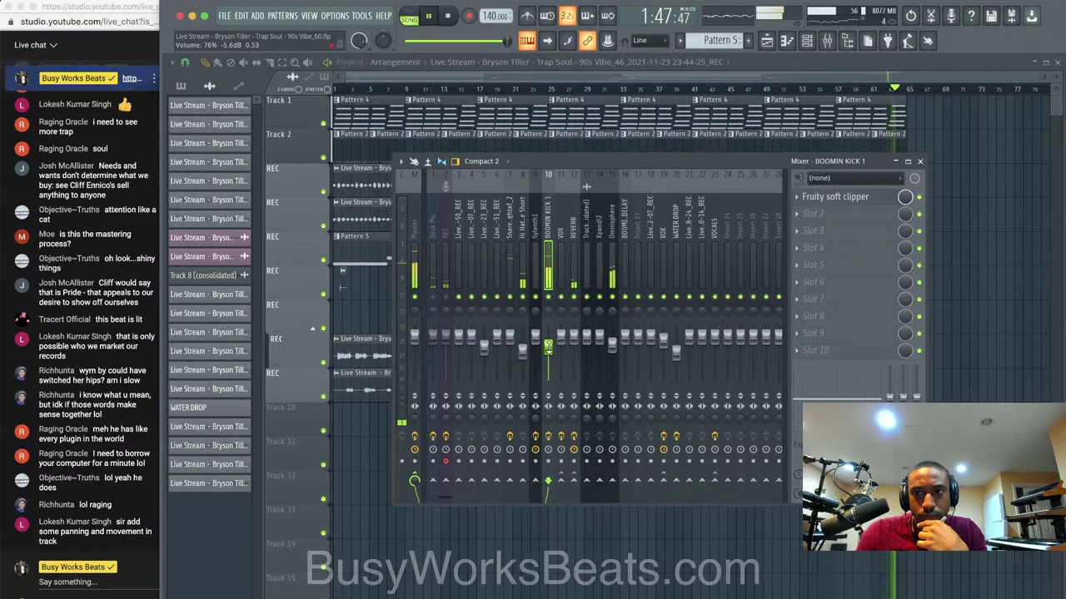
left_click(418, 236)
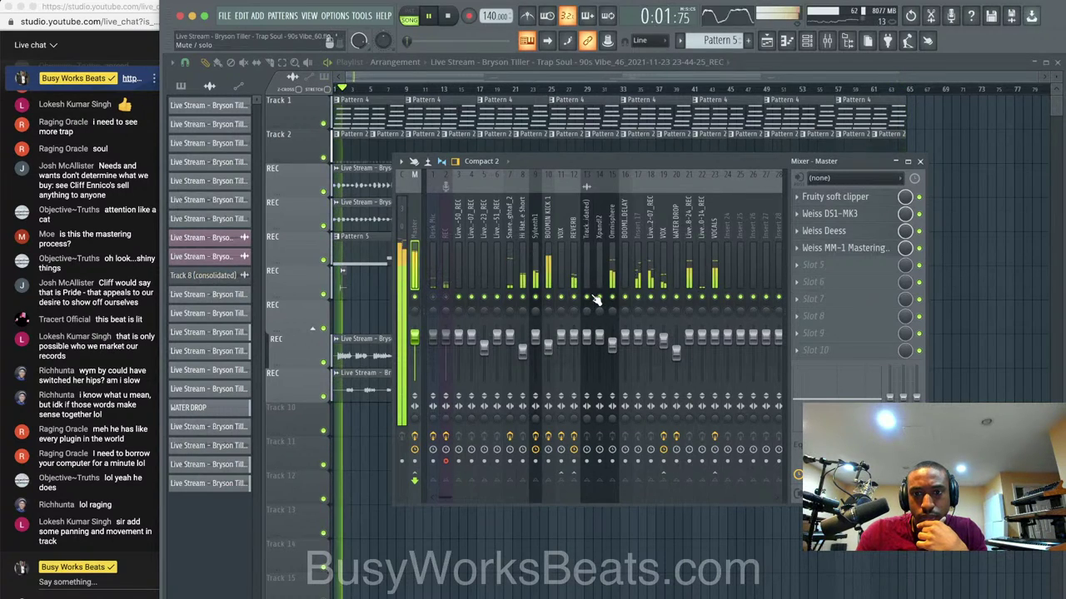
left_click(715, 269)
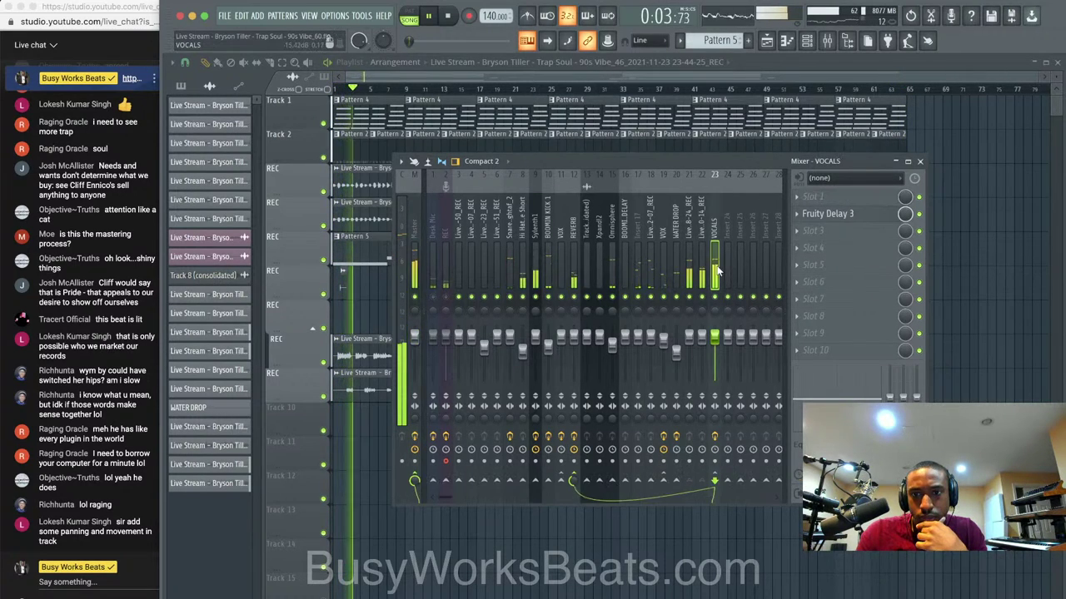
left_click(825, 197)
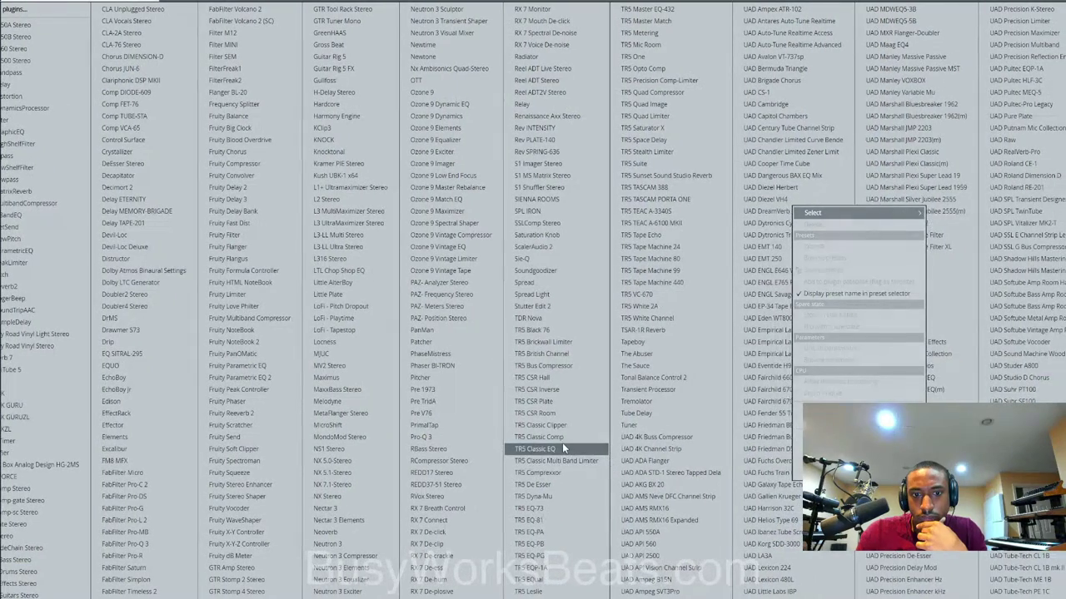
left_click(464, 496)
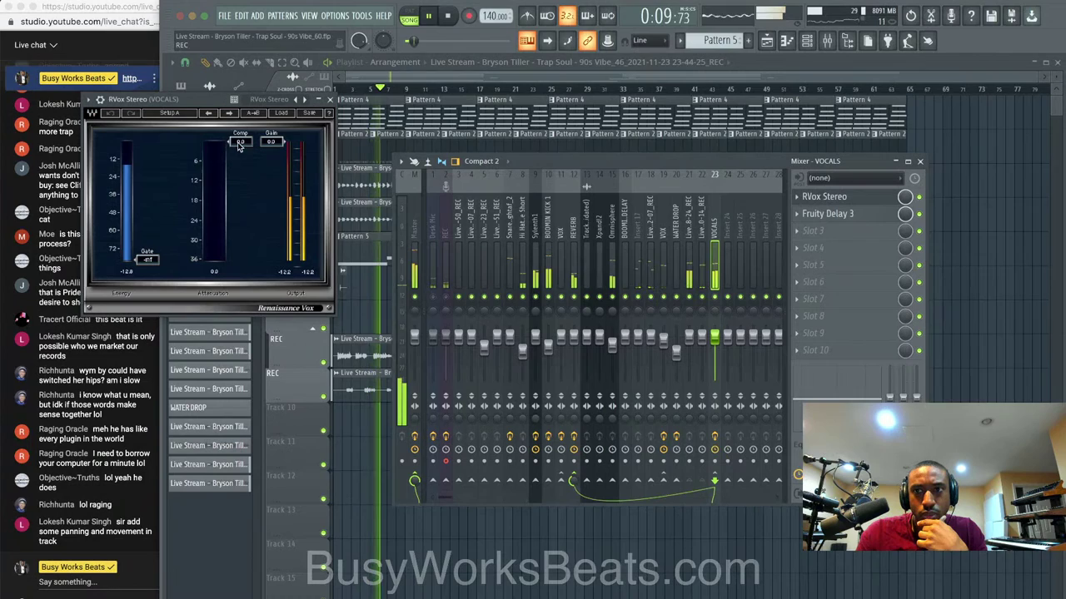
left_click_drag(240, 142, 266, 162)
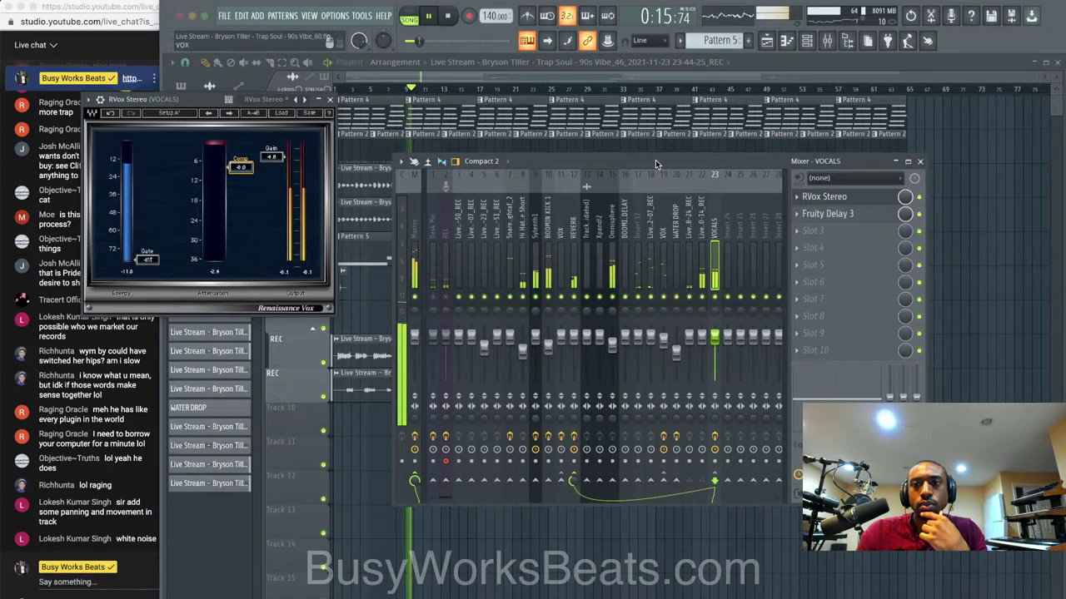
key("space")
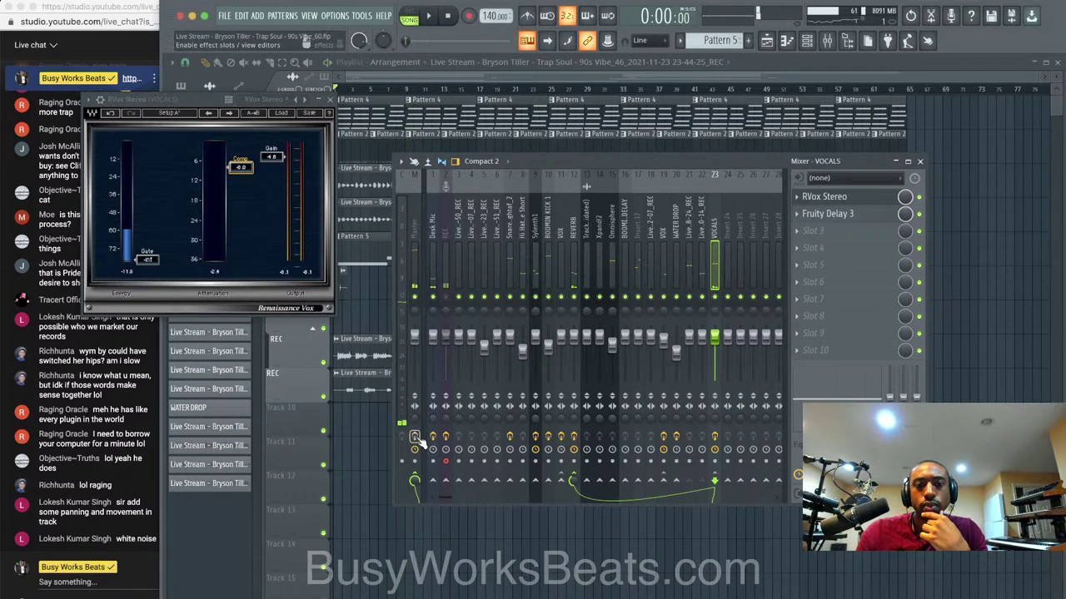
left_click(432, 221)
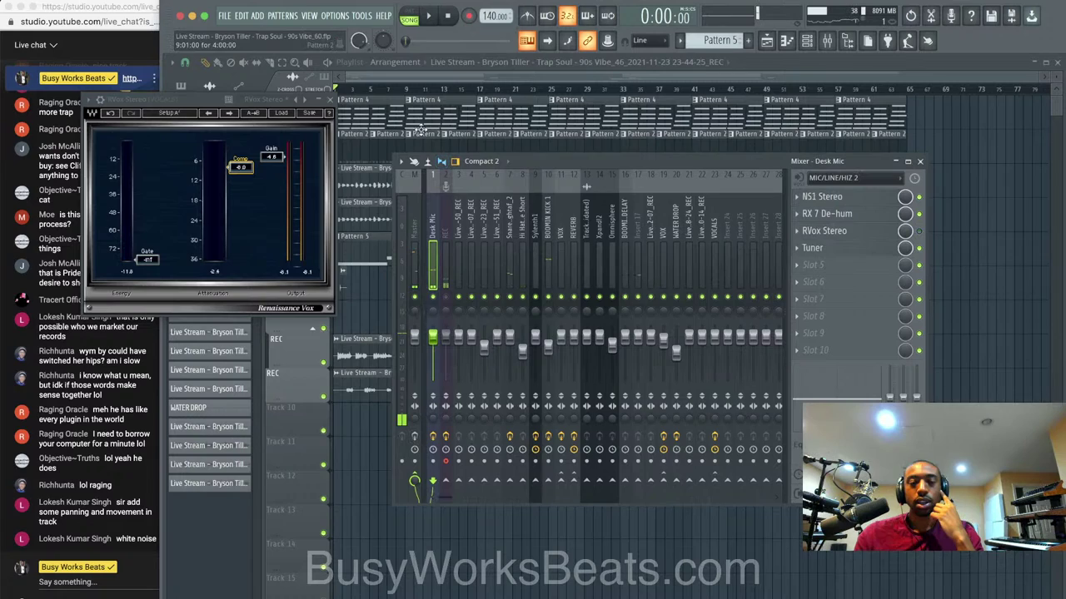
Raise the audio buffer length to 1176 samples (27 ms).
left_click(337, 15)
left_click(350, 52)
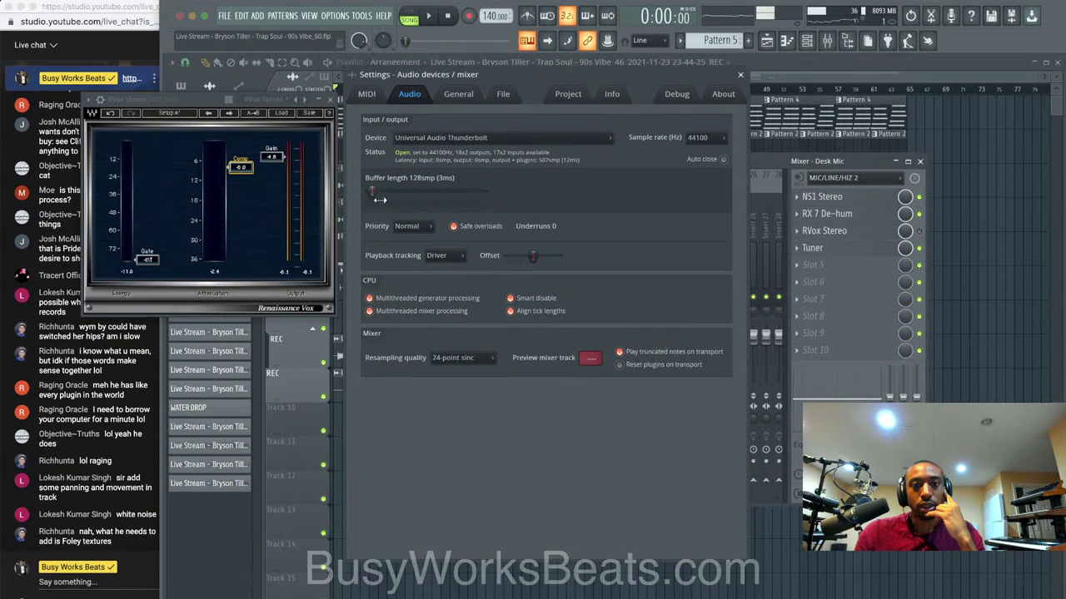
left_click_drag(404, 193, 413, 197)
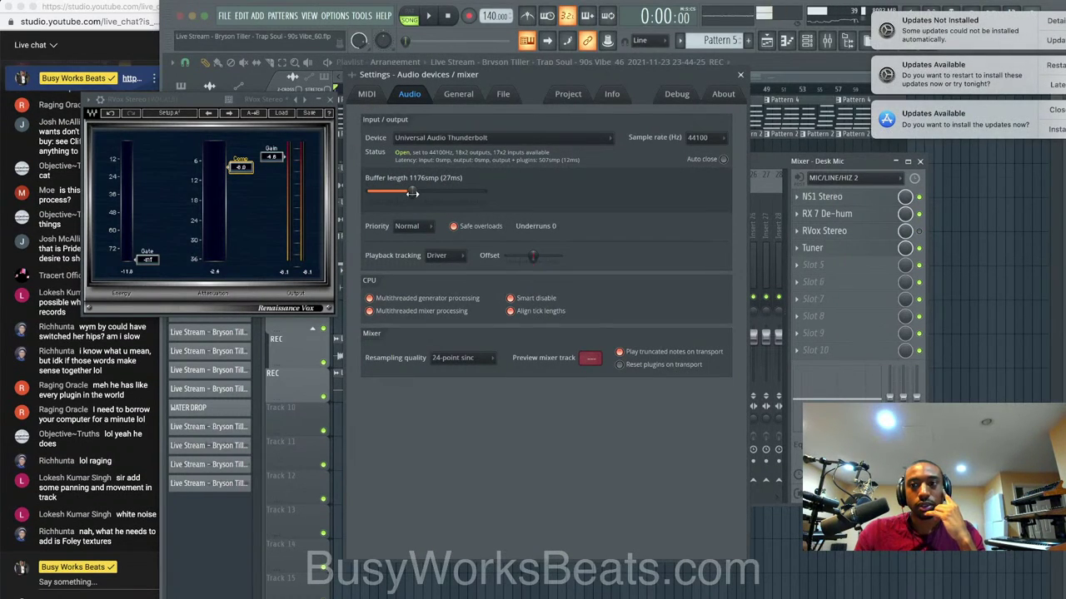
Enable macOS Do Not Disturb, then close the RVox window and audio settings.
left_click(1063, 2)
scroll(1055, 70, "up", 3)
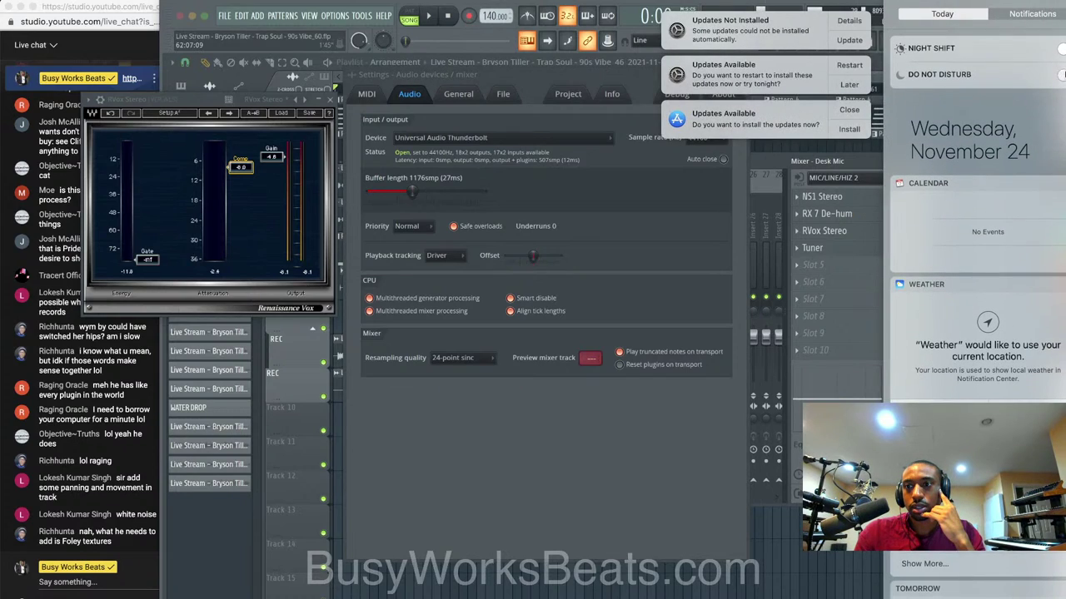
left_click(1061, 75)
left_click(667, 137)
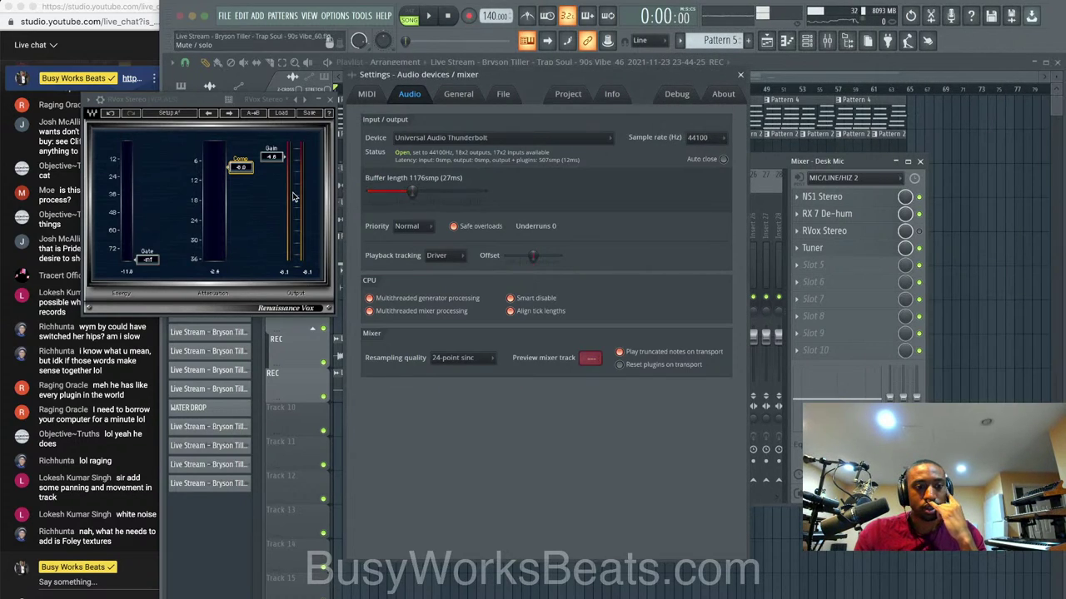
left_click(331, 101)
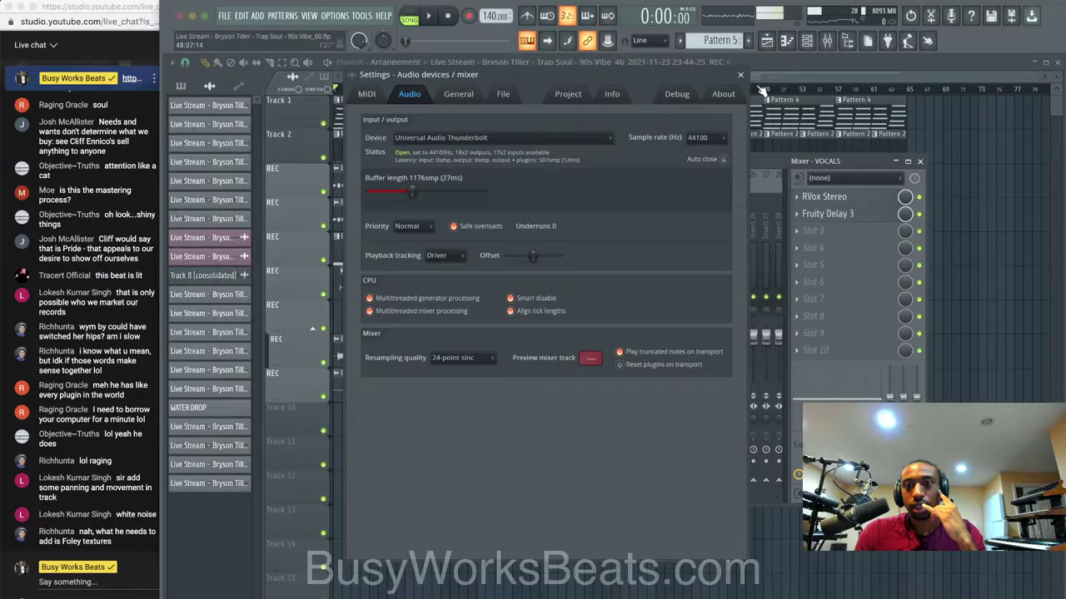
left_click(744, 77)
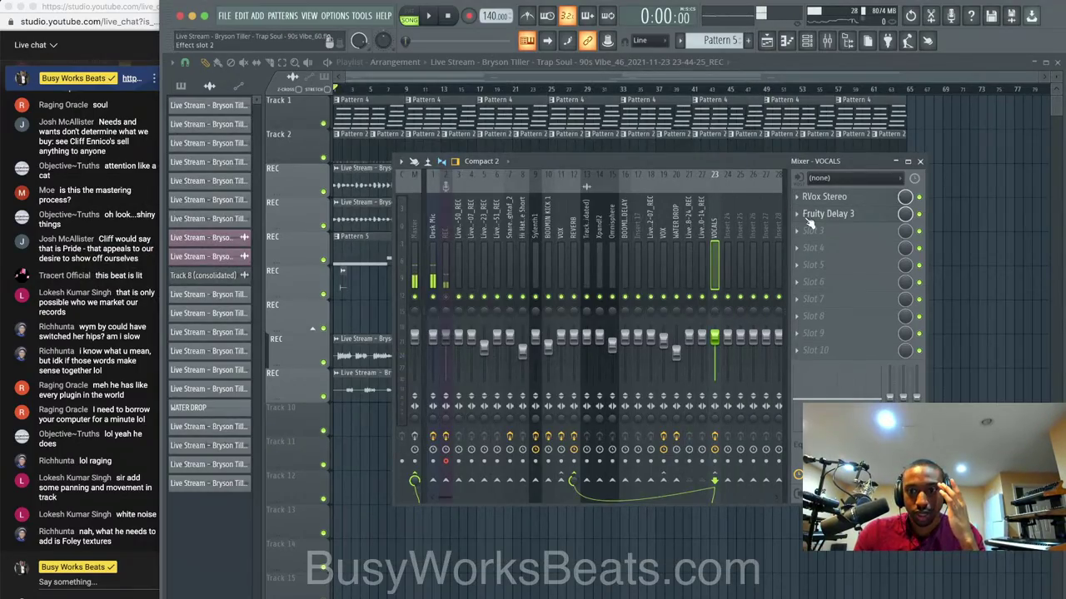
Load soothe2 on VOCALS and raise its bands around 227 Hz and 823 Hz.
left_click(842, 223)
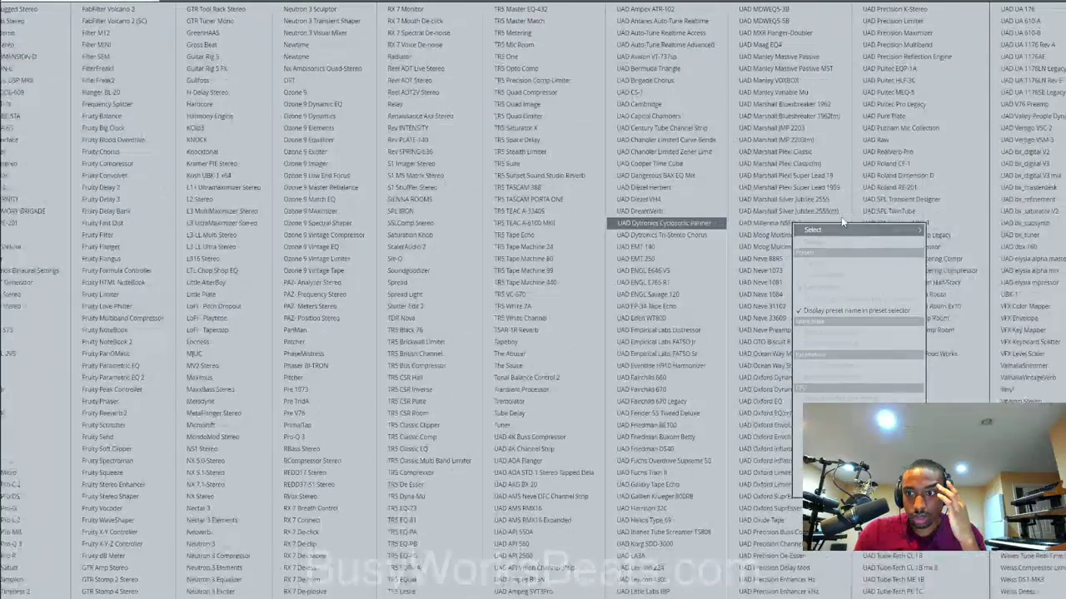
left_click(1003, 92)
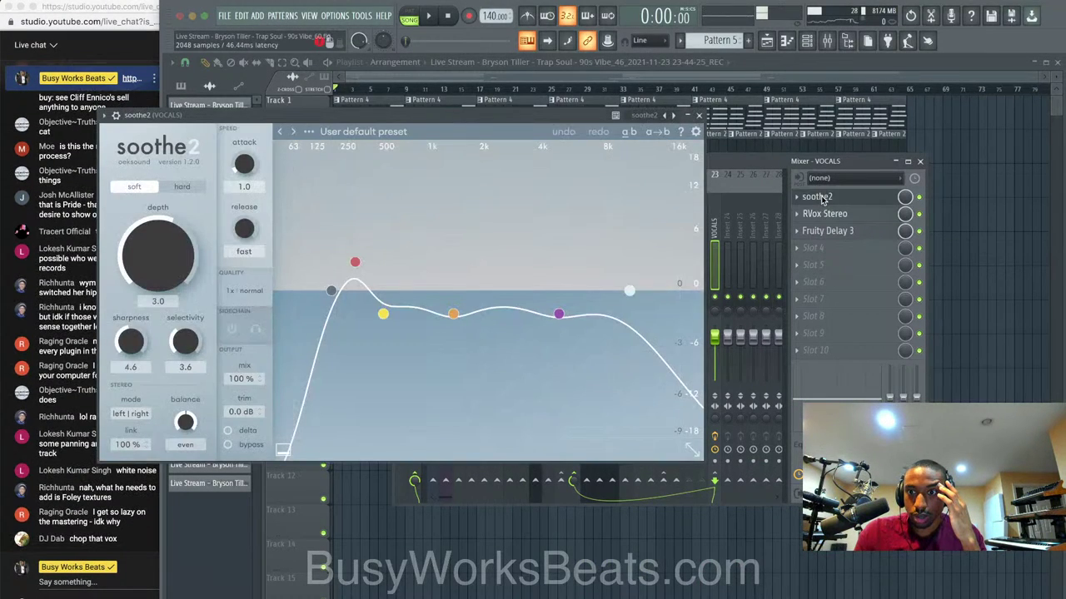
left_click_drag(354, 264, 342, 207)
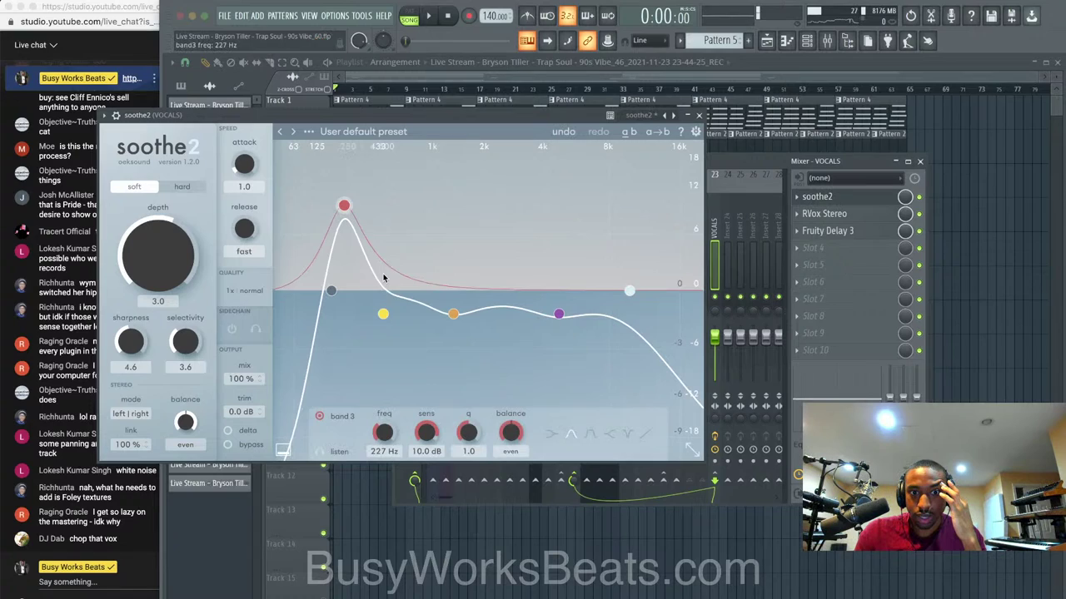
left_click_drag(382, 313, 420, 236)
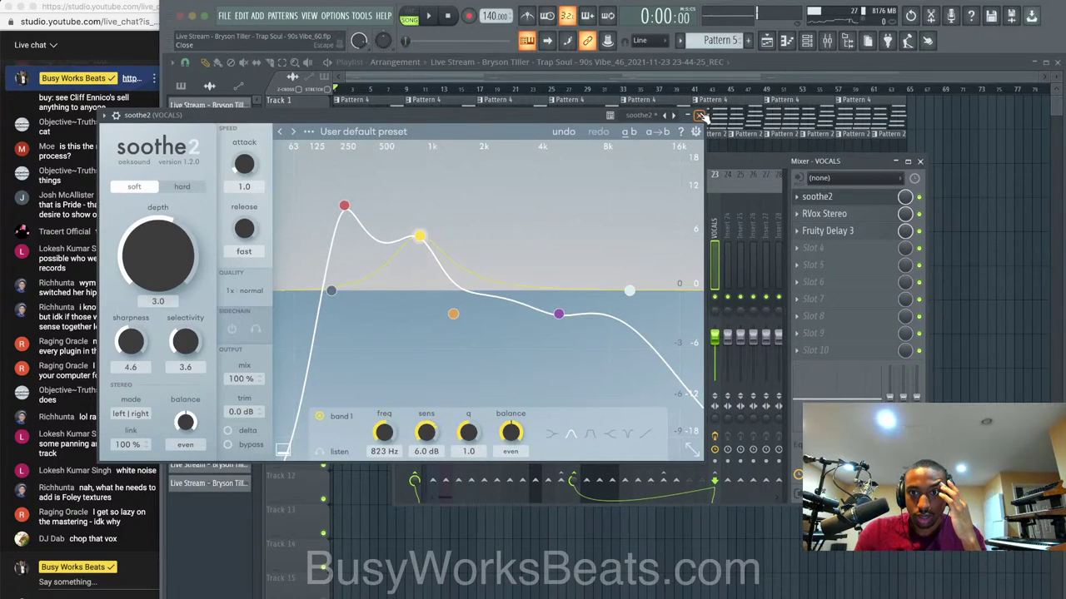
left_click(700, 116)
left_click(414, 252)
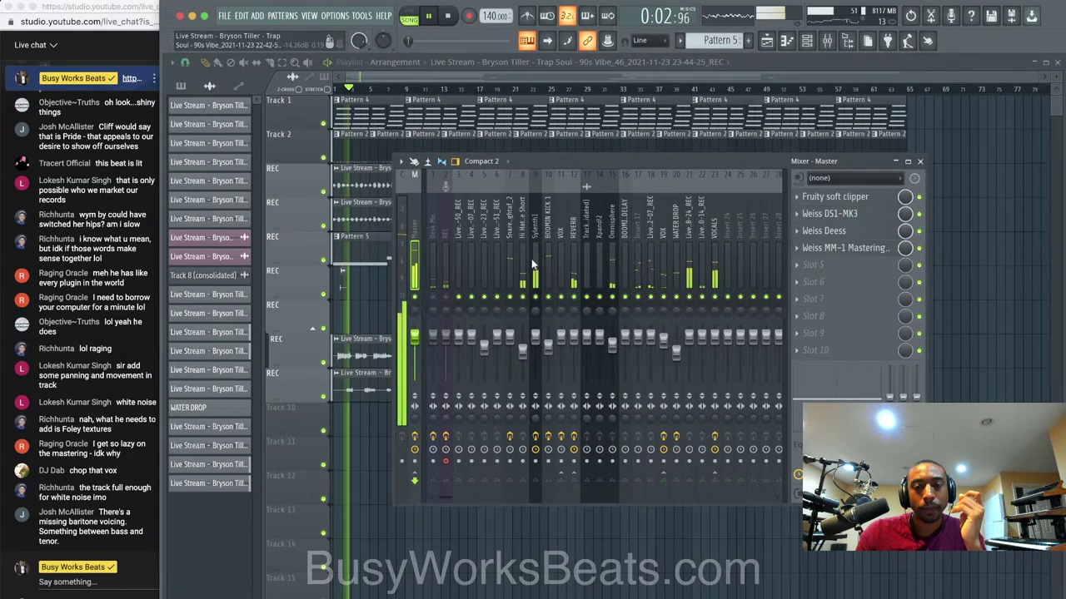
Nudge soothe2's band 1 up to 853 Hz with 7.9 dB sensitivity.
left_click(717, 227)
left_click(860, 199)
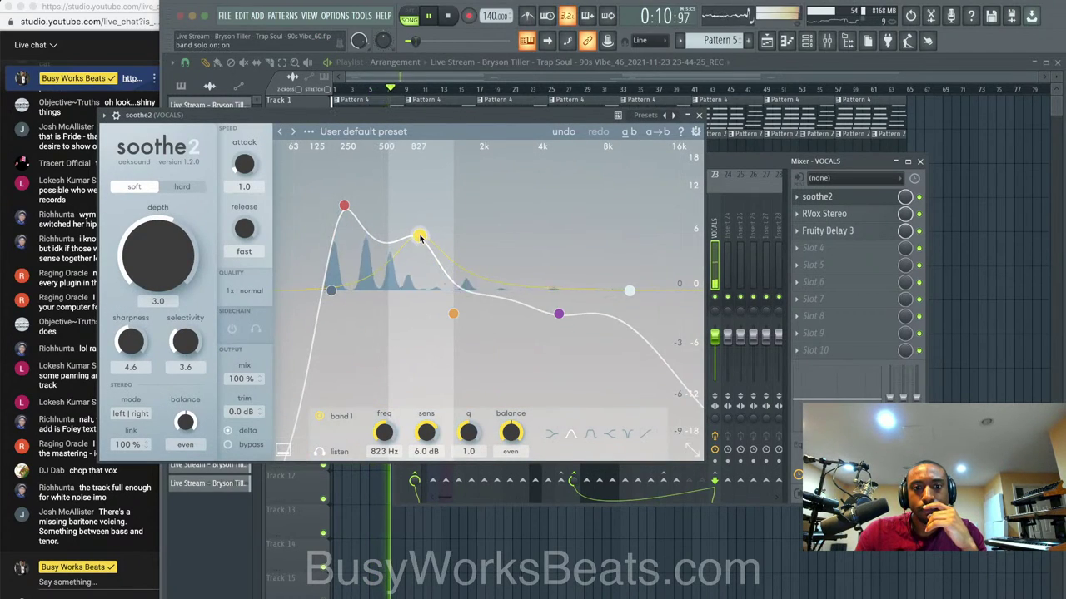
mouse_move(420, 237)
left_mouse_down()
mouse_move(432, 231)
mouse_move(422, 220)
left_mouse_up()
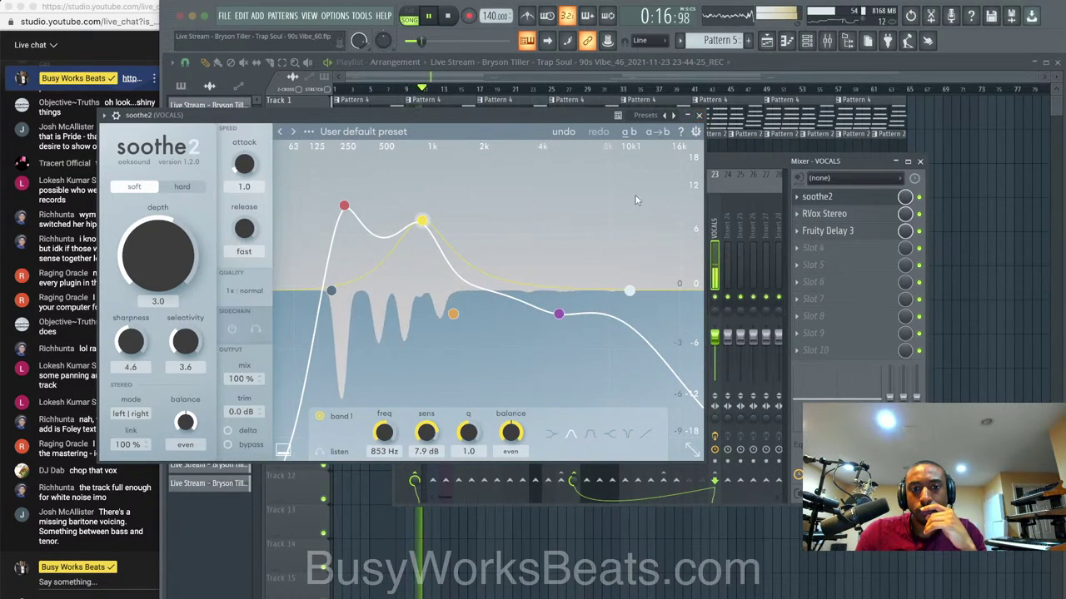
left_click(700, 116)
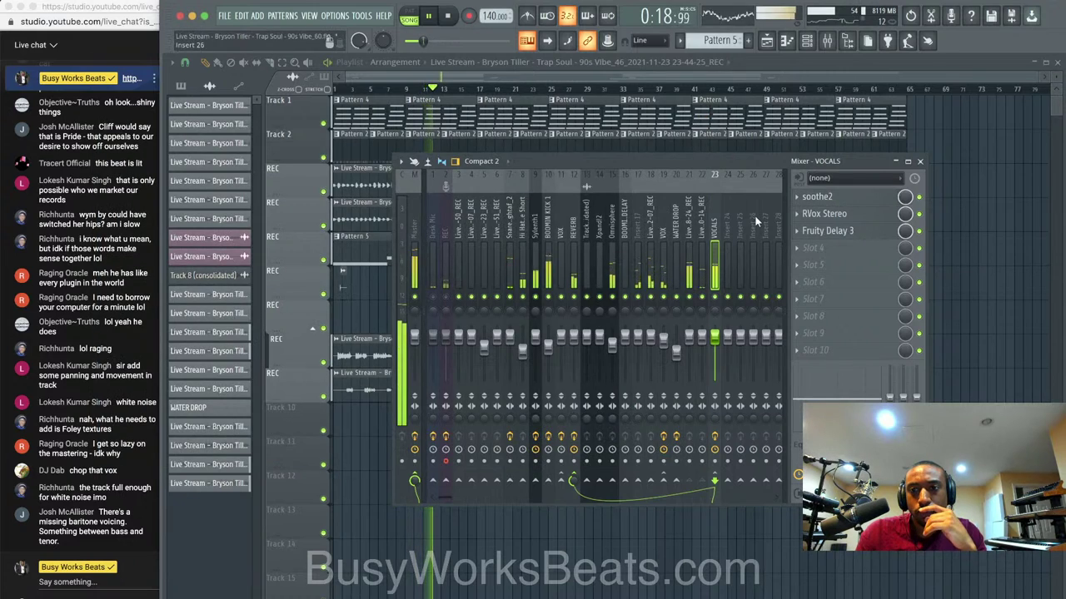
left_click(827, 215)
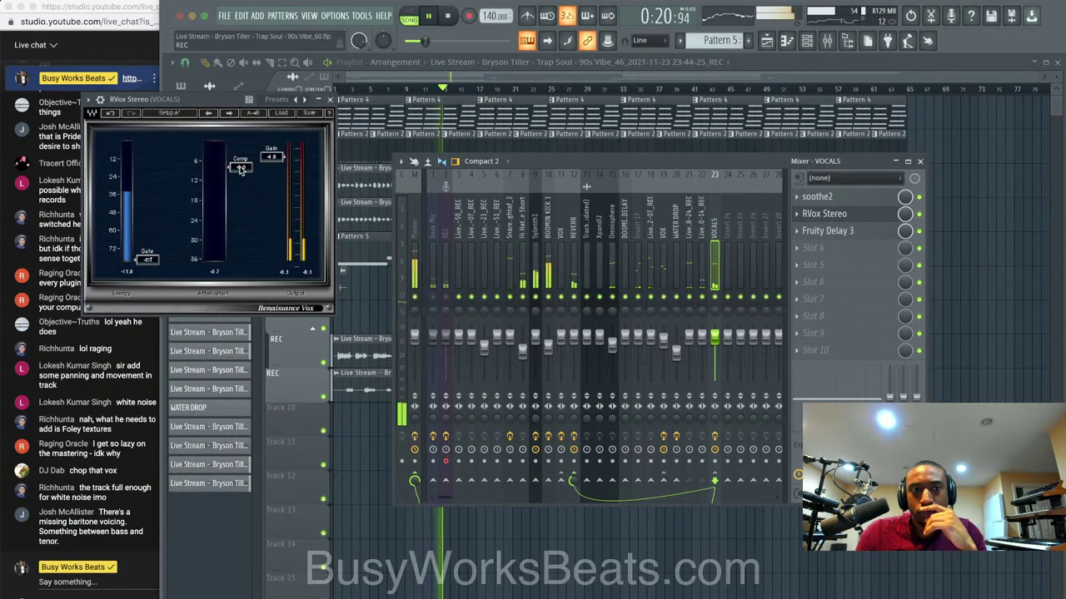
Set the vocal RVox compression to -11.9 and gain to -6.2.
left_click_drag(241, 175, 271, 162)
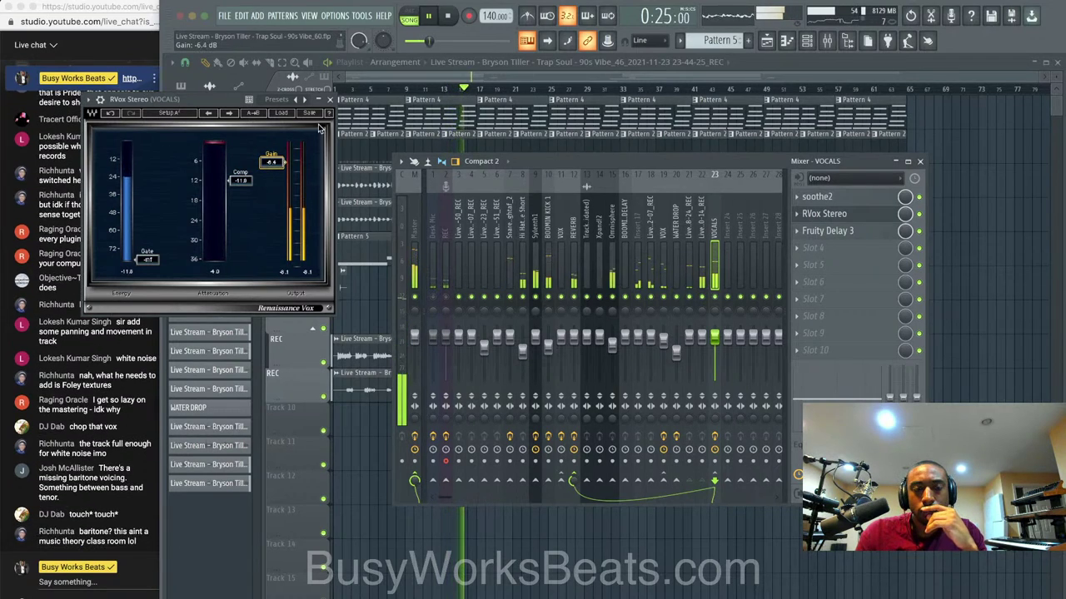
left_click(330, 99)
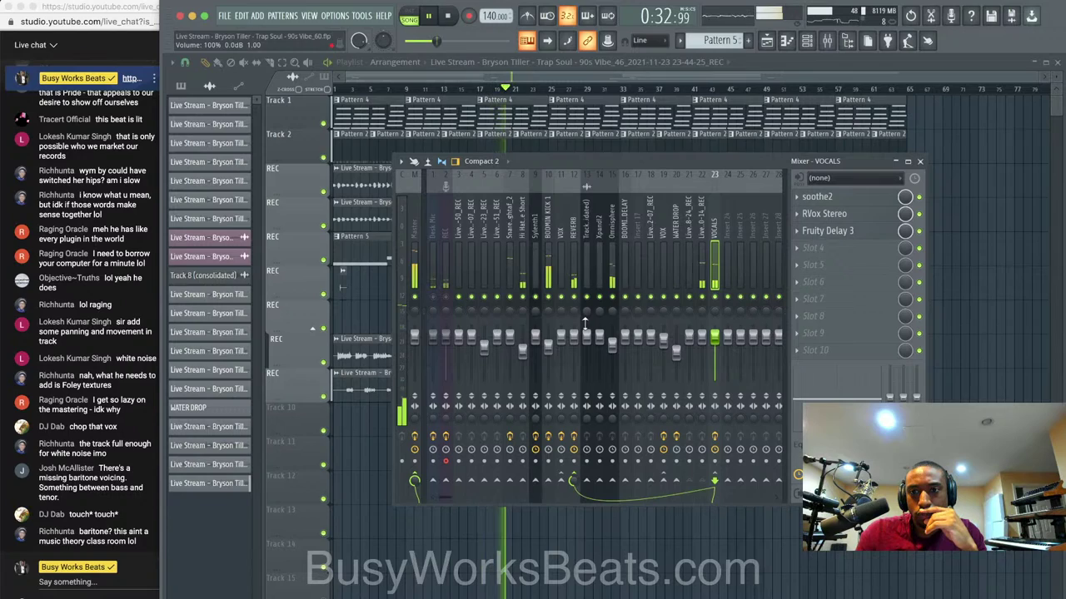
left_click(416, 254)
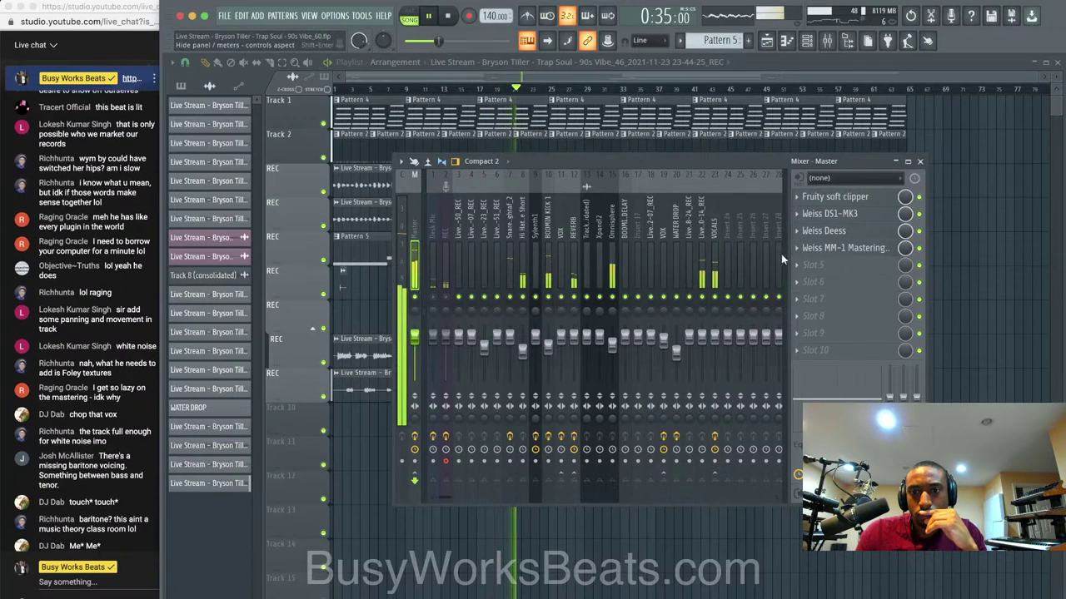
Compare the VOCALS and Master tracks, then browse plugins for Master slot 5.
left_click(712, 240)
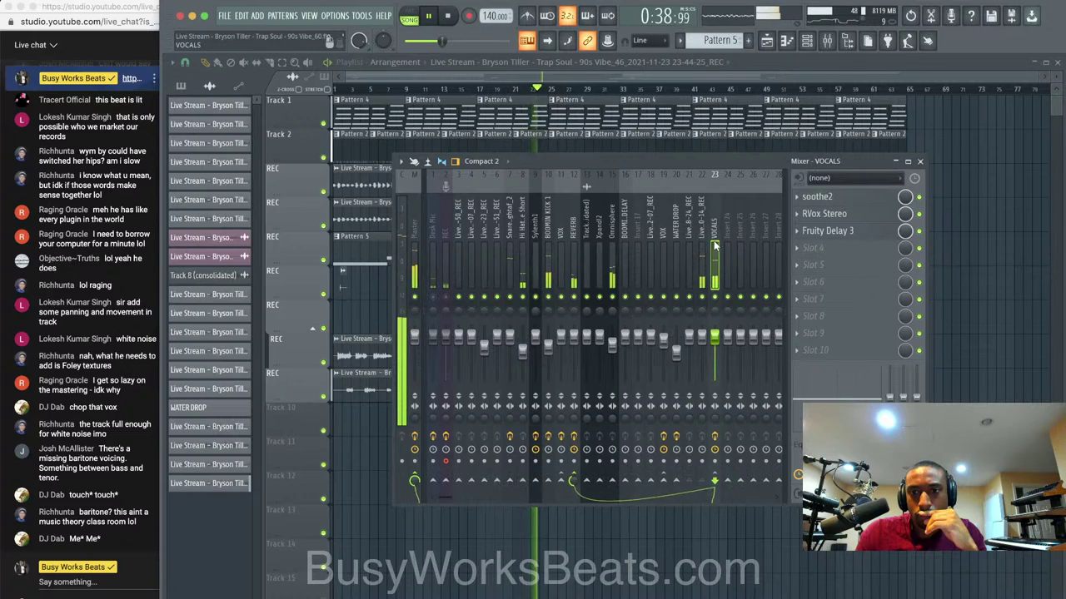
left_click(406, 221)
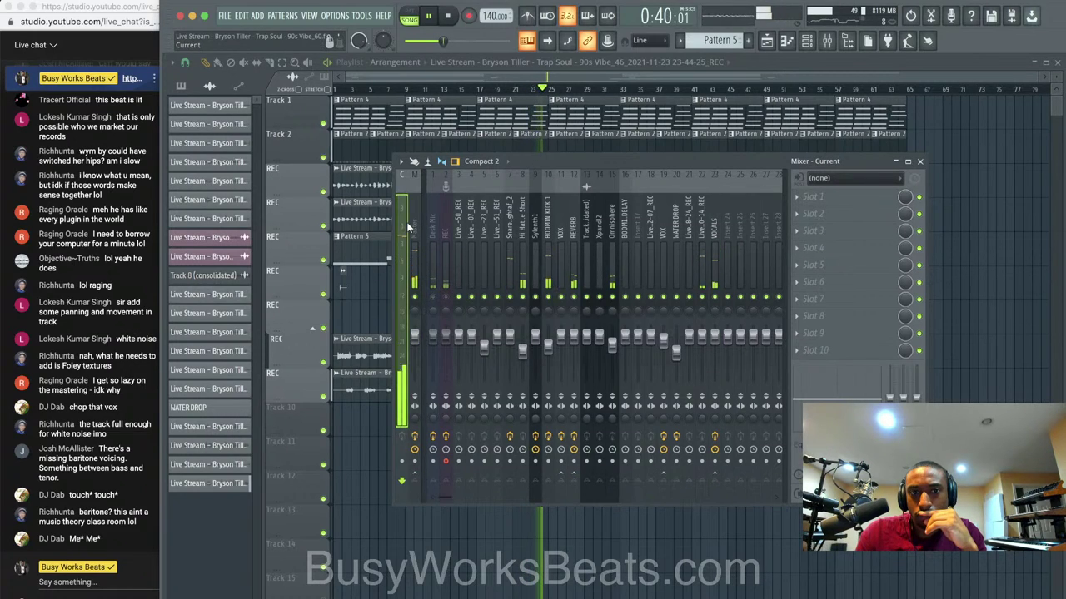
left_click(715, 235)
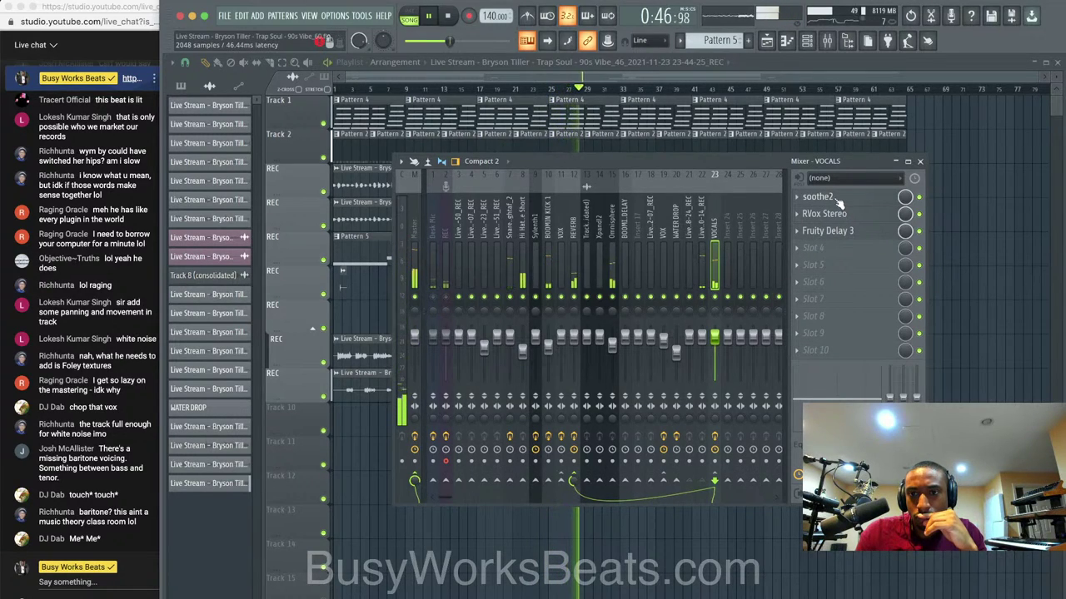
left_click(414, 237)
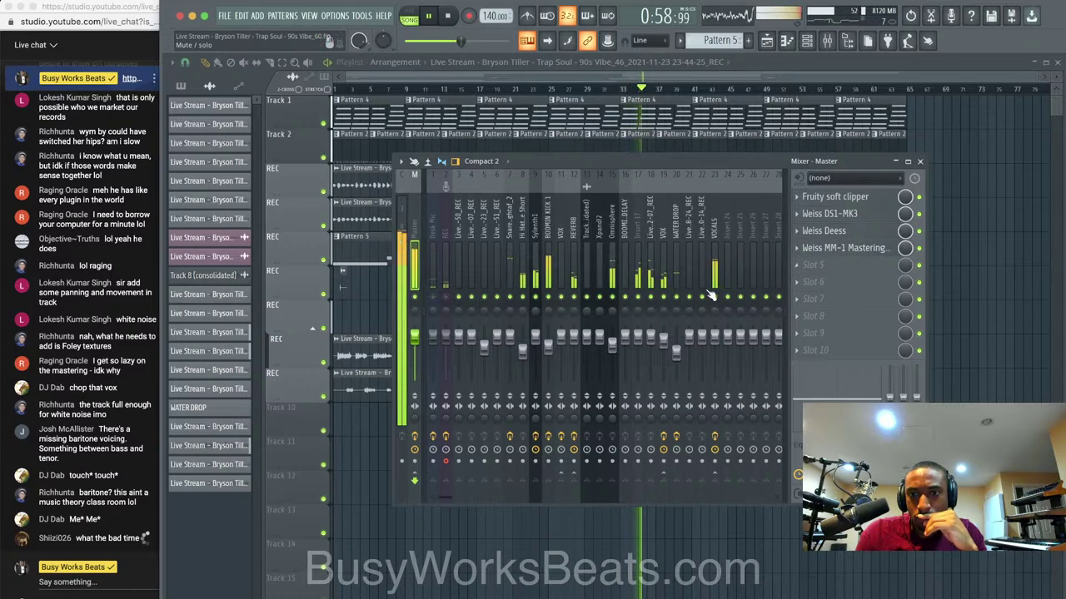
left_click(843, 267)
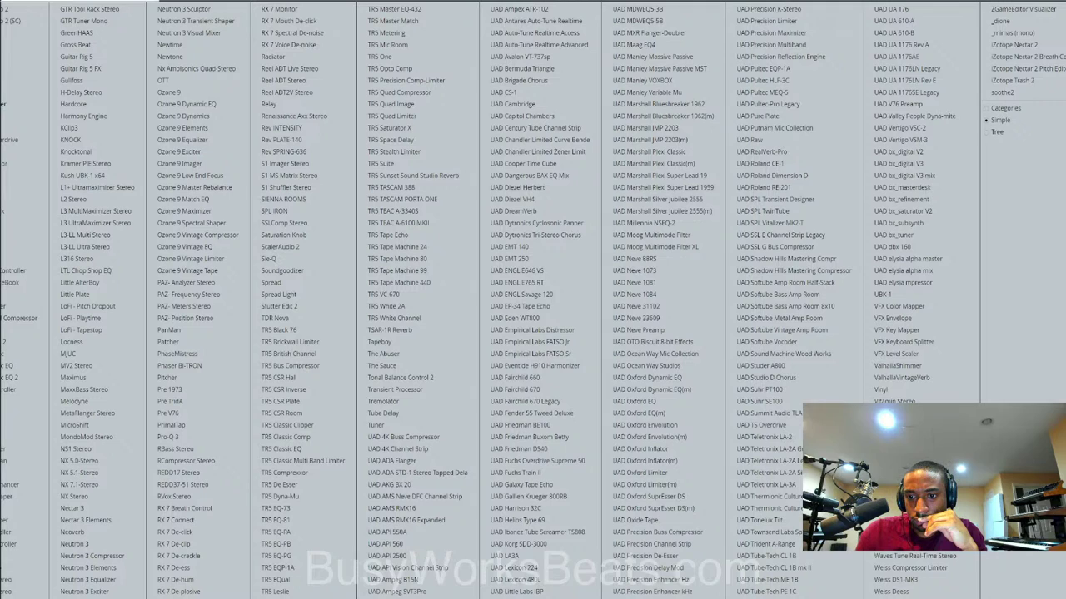
Load Weiss Compressor/Limiter into Master slot 5, then select the Snare - Tightaf_2 track.
left_click(933, 567)
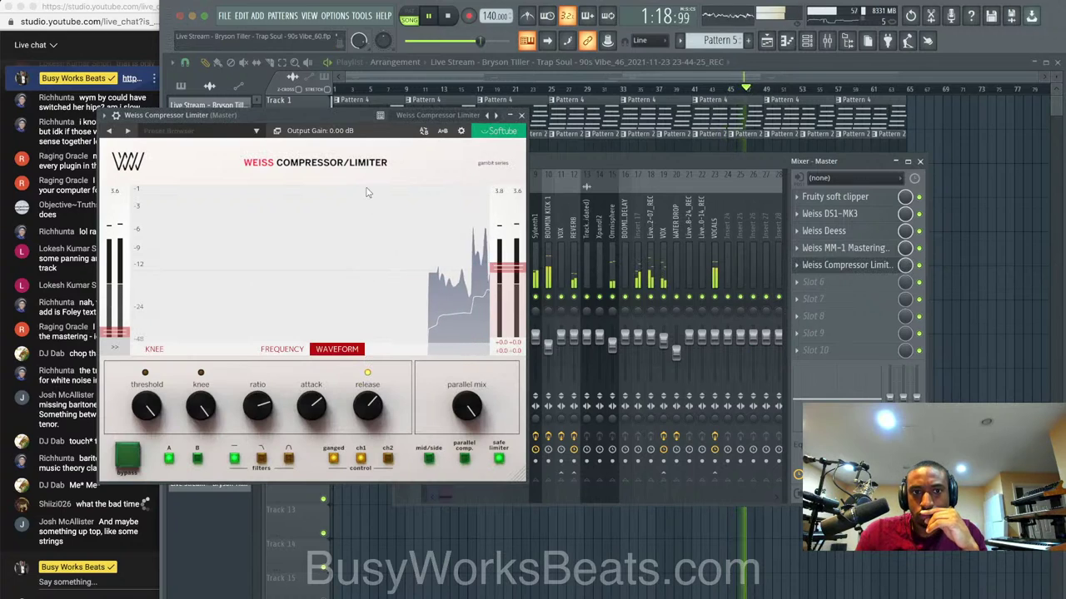
left_click_drag(343, 122, 605, 128)
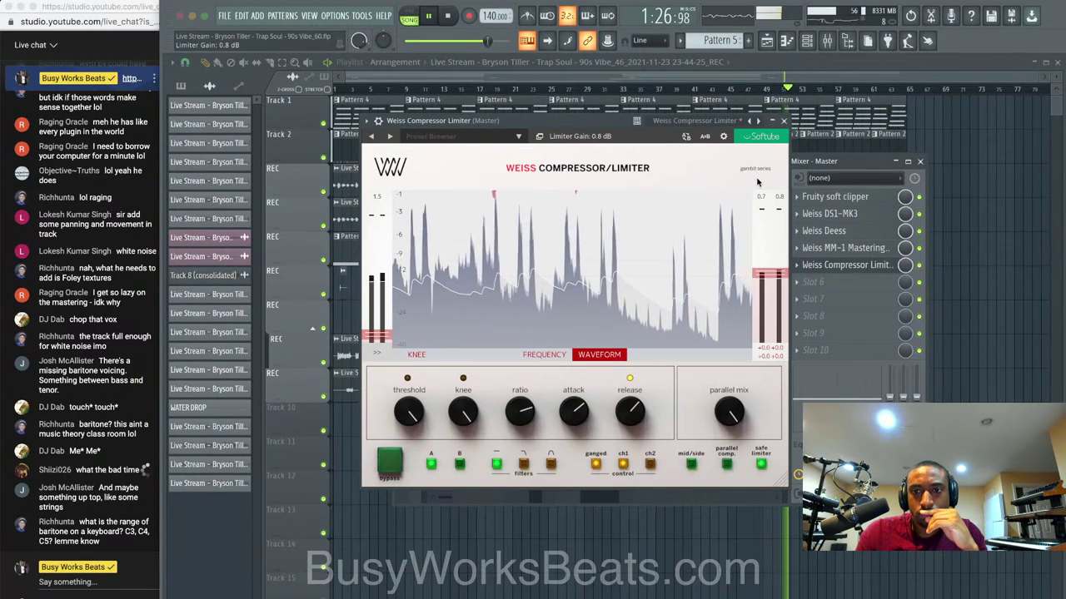
left_click(785, 122)
left_click(512, 230)
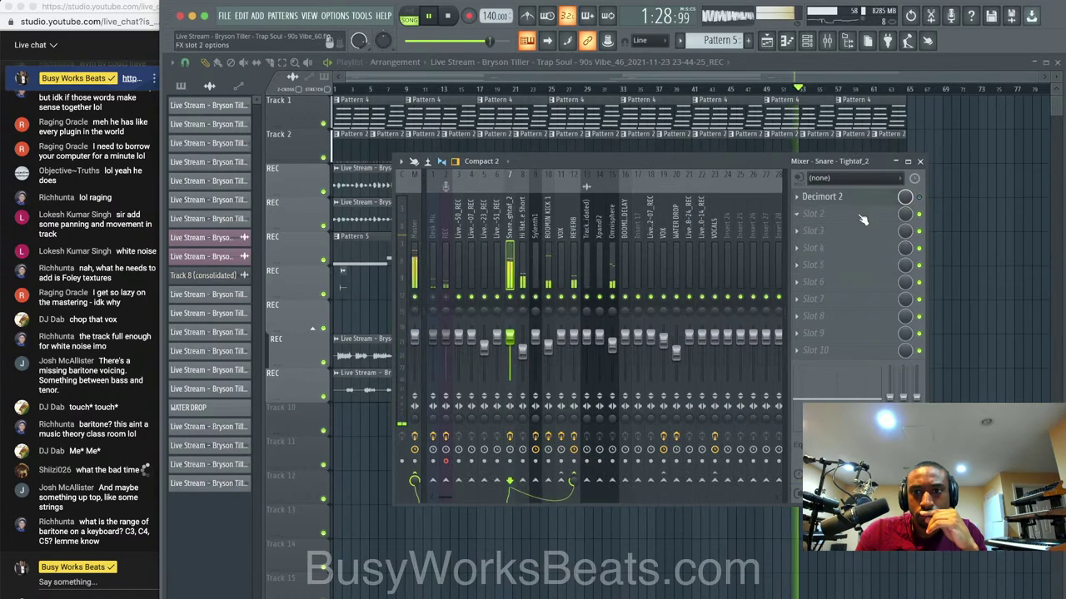
Load Ozone 9 Dynamic EQ into the snare's second slot.
left_click(796, 214)
mouse_move(809, 230)
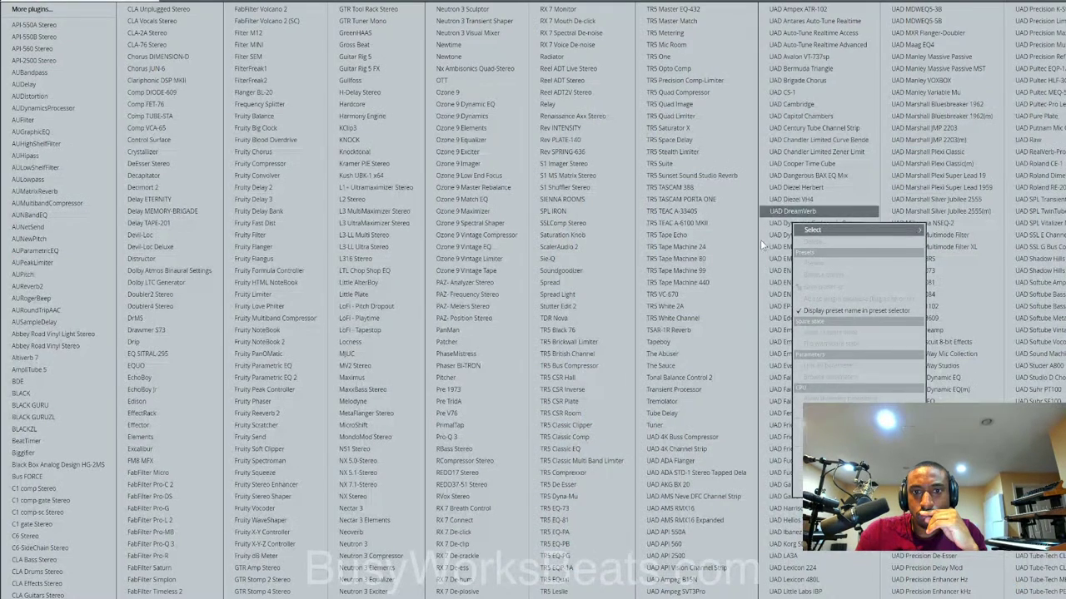
left_click(488, 105)
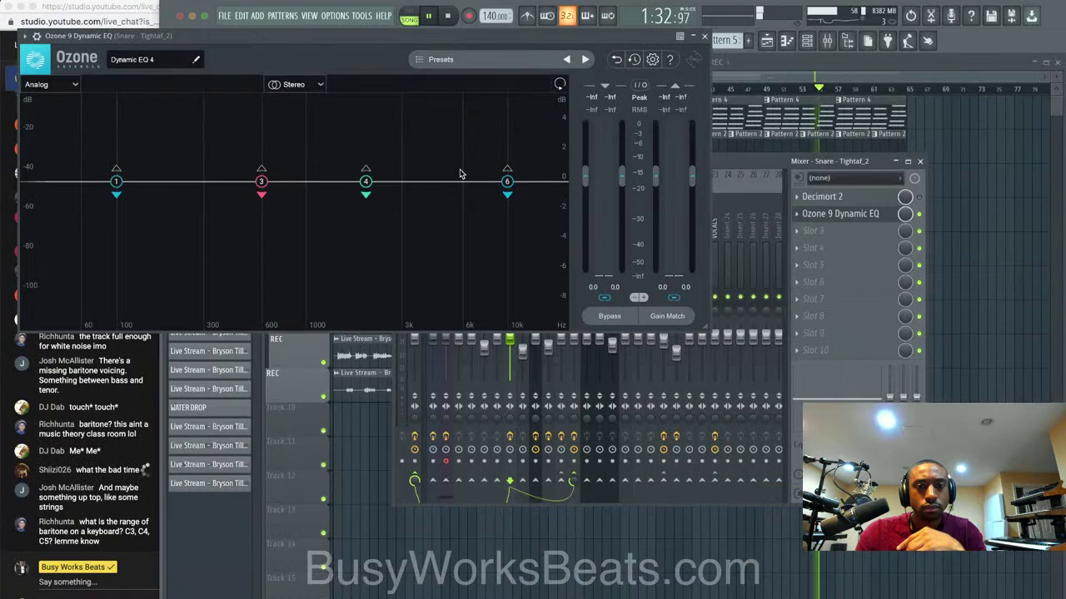
Cut the snare near 3 kHz and 3.9 kHz by about 2 dB, auditioning band 5 solo.
left_click(440, 181)
left_click_drag(441, 181, 416, 208)
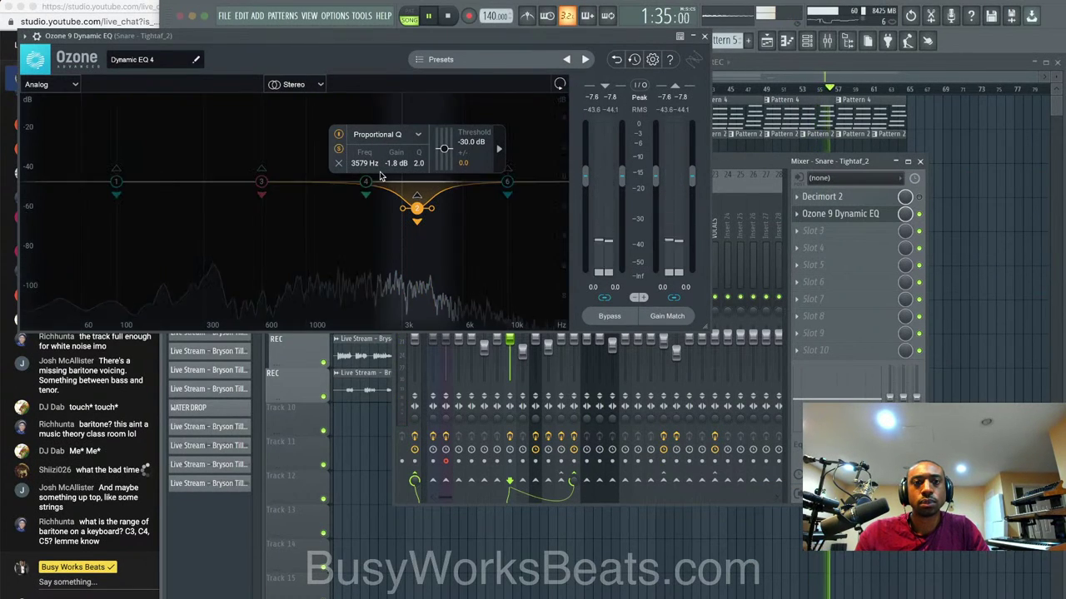
left_click_drag(417, 208, 385, 215)
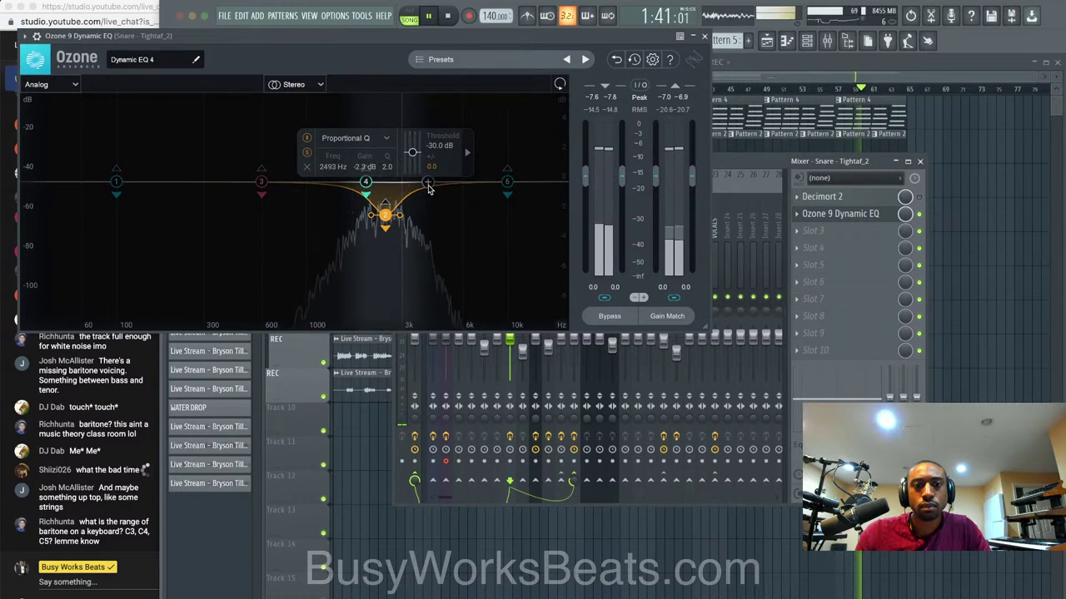
left_click_drag(428, 183, 425, 209)
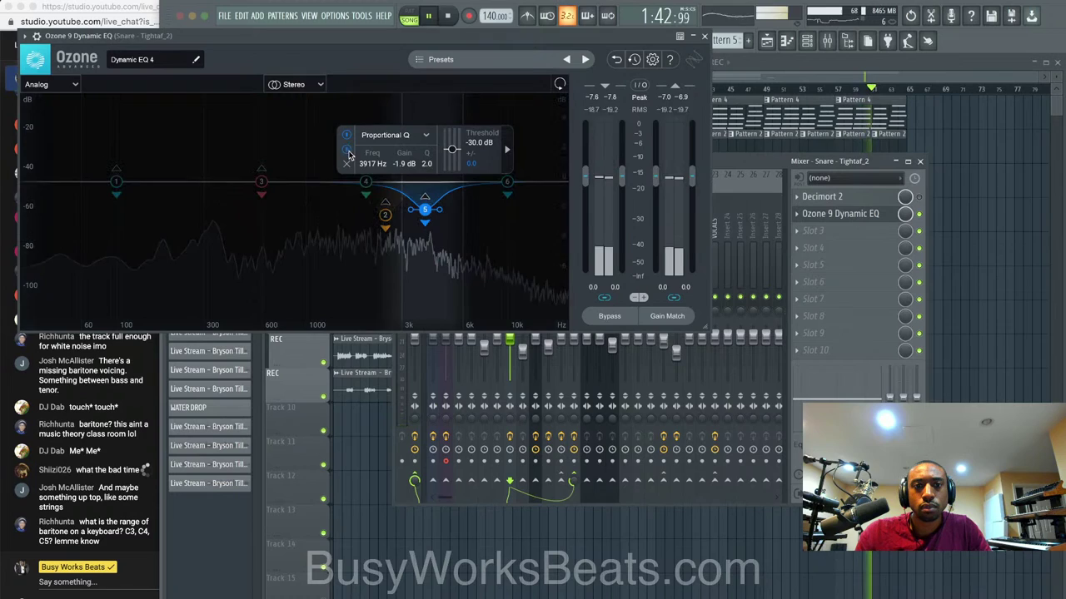
left_click(349, 154)
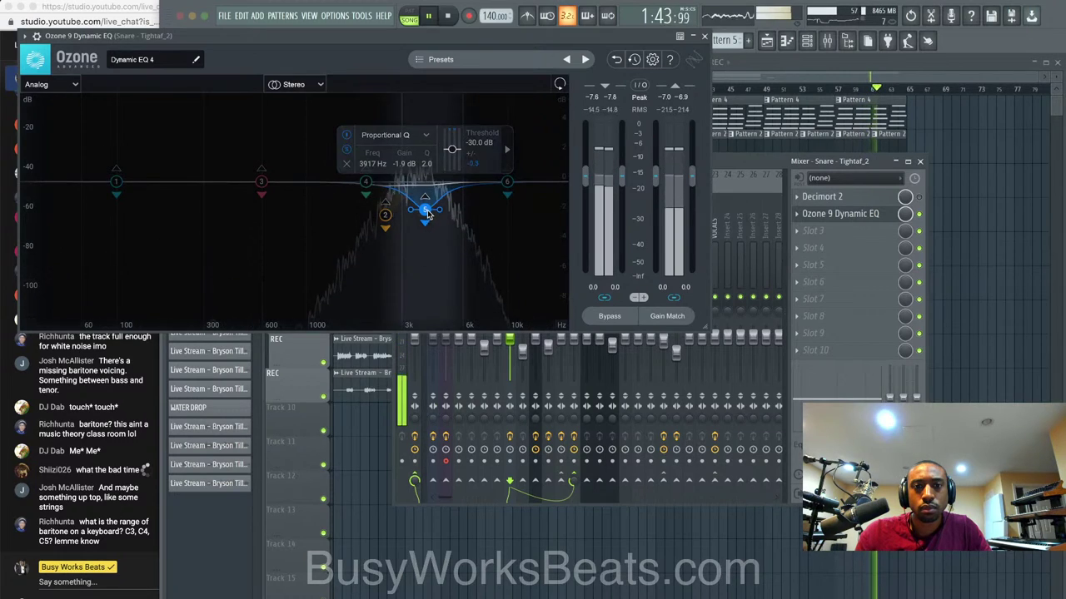
left_click(350, 156)
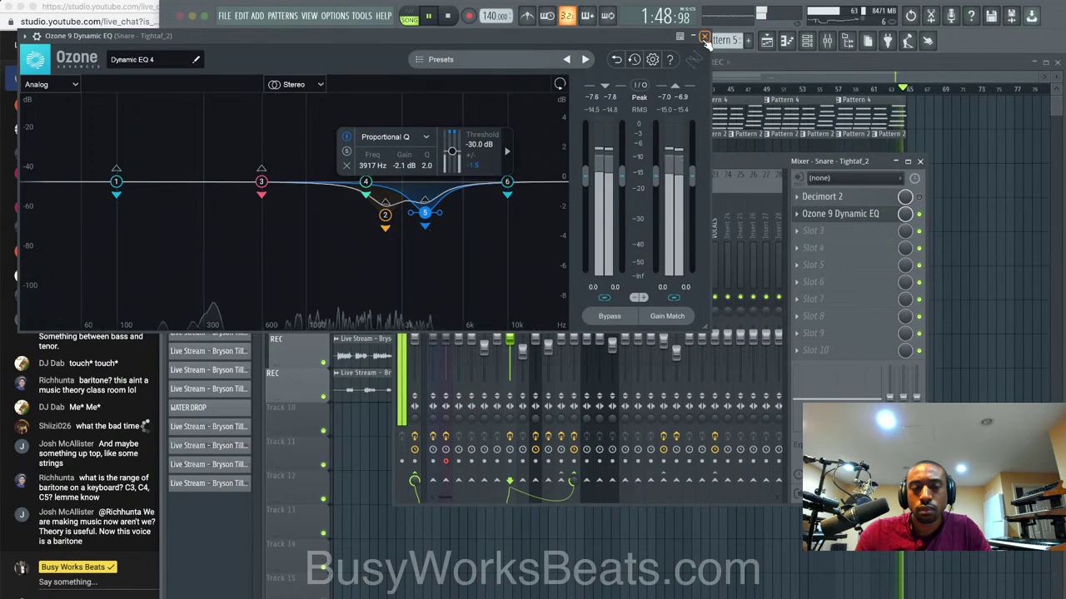
left_click(705, 39)
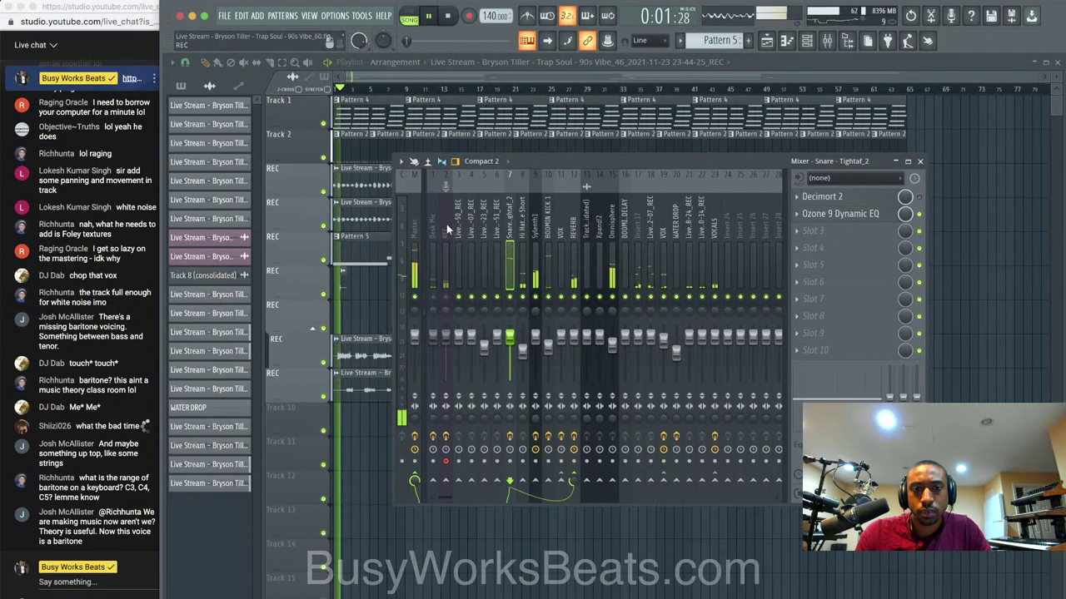
Load Ozone 9 Dynamic EQ into Omnisphere's first slot.
left_click(416, 229)
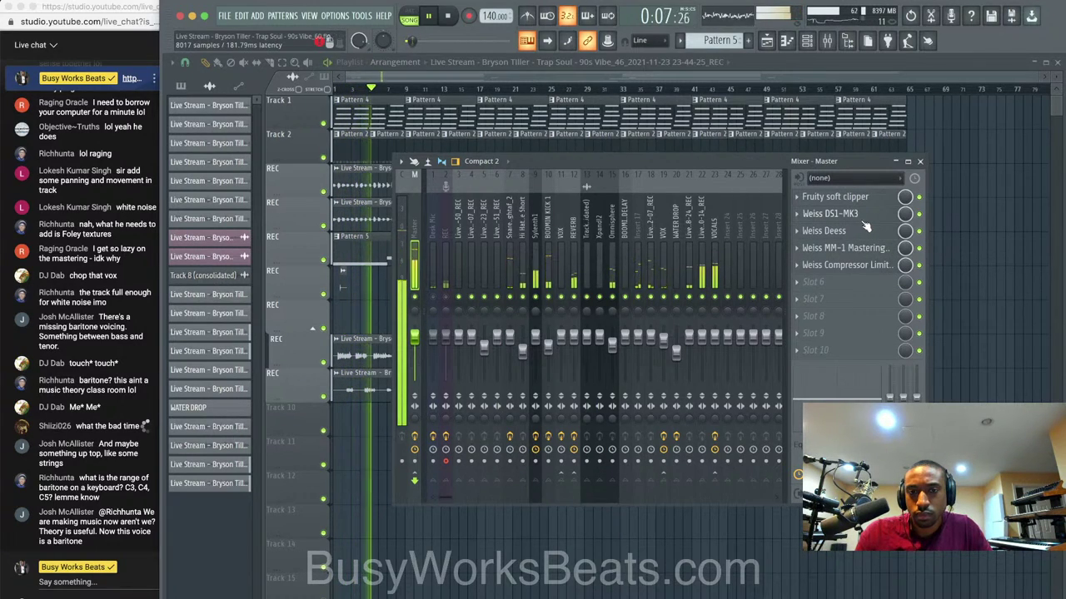
left_click(610, 271)
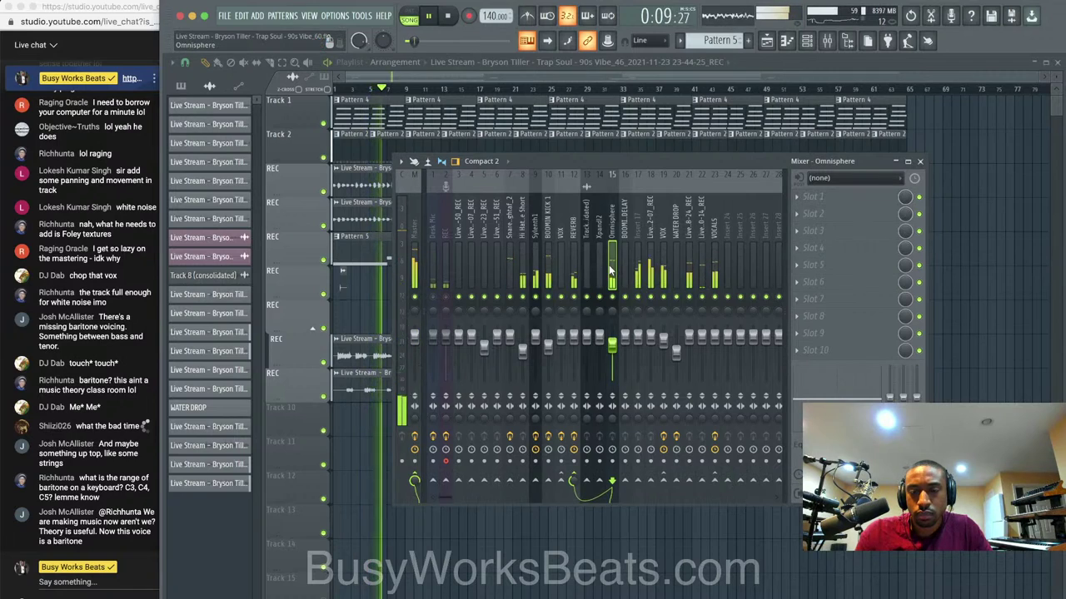
left_click(819, 204)
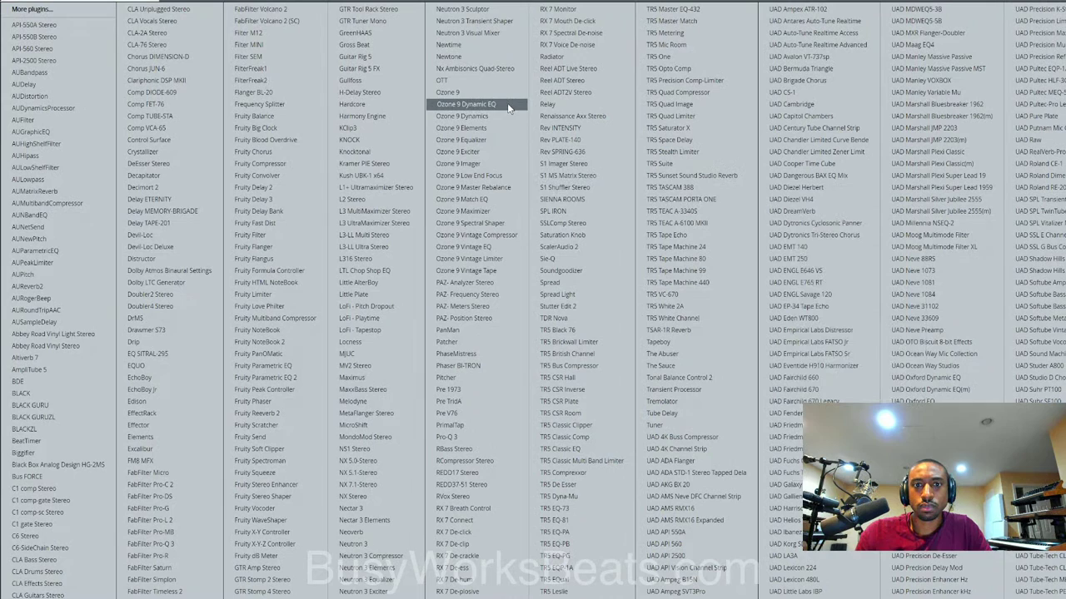
left_click(466, 104)
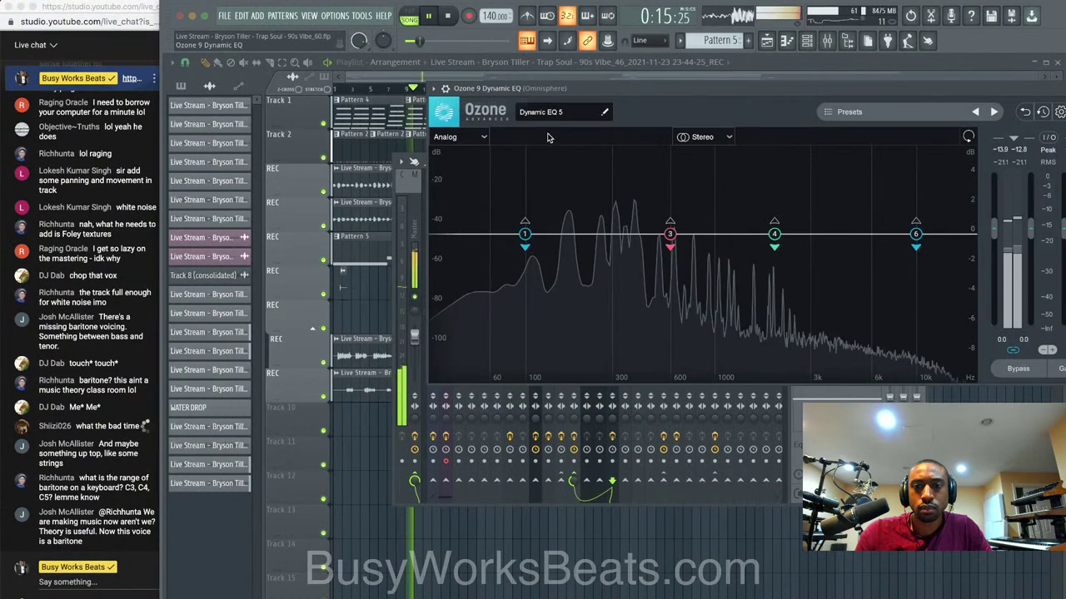
Add two low-mid cuts, setting the 150 Hz band's gain to -5 dB.
left_click_drag(635, 236, 622, 272)
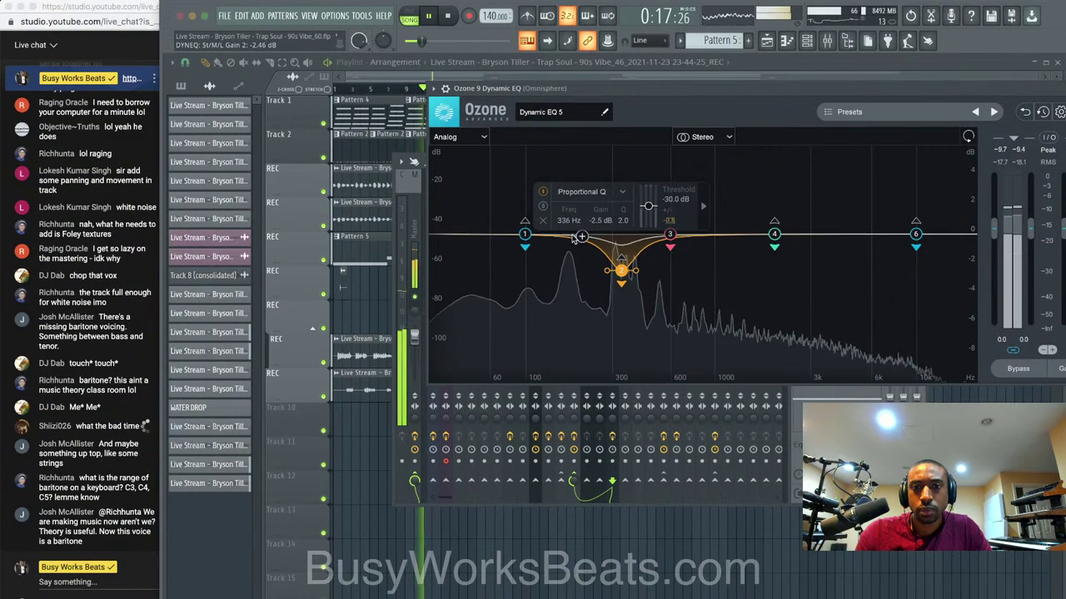
left_click_drag(572, 237, 555, 292)
double_click(535, 354)
type("-5")
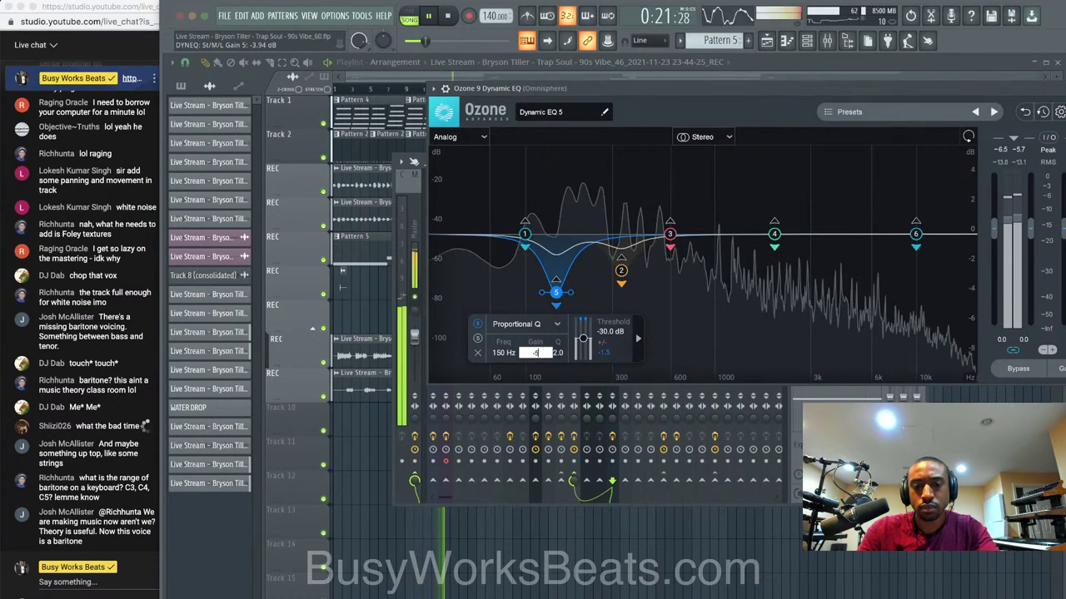
key("Return")
Move band 2 to about 303 Hz with -5 dB gain.
left_click_drag(621, 271, 613, 282)
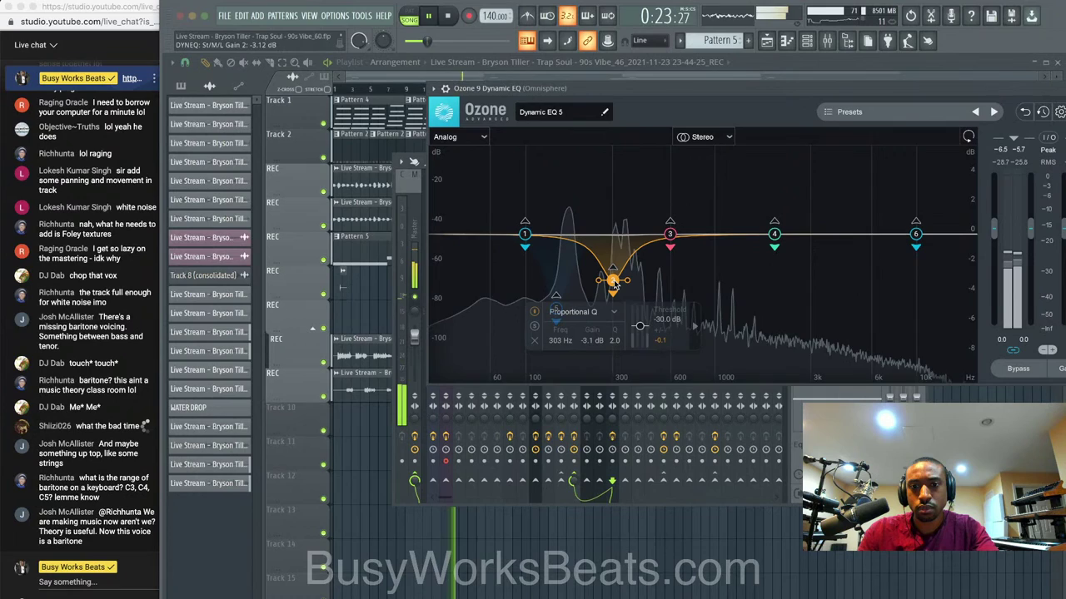
double_click(592, 341)
type("-5")
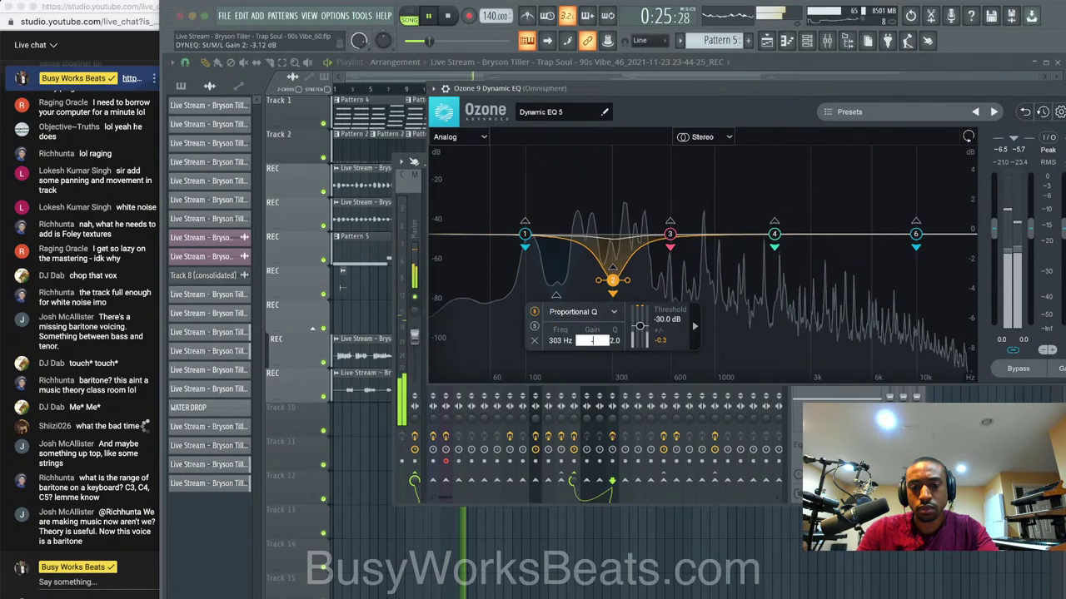
key("Return")
left_click_drag(982, 89, 857, 90)
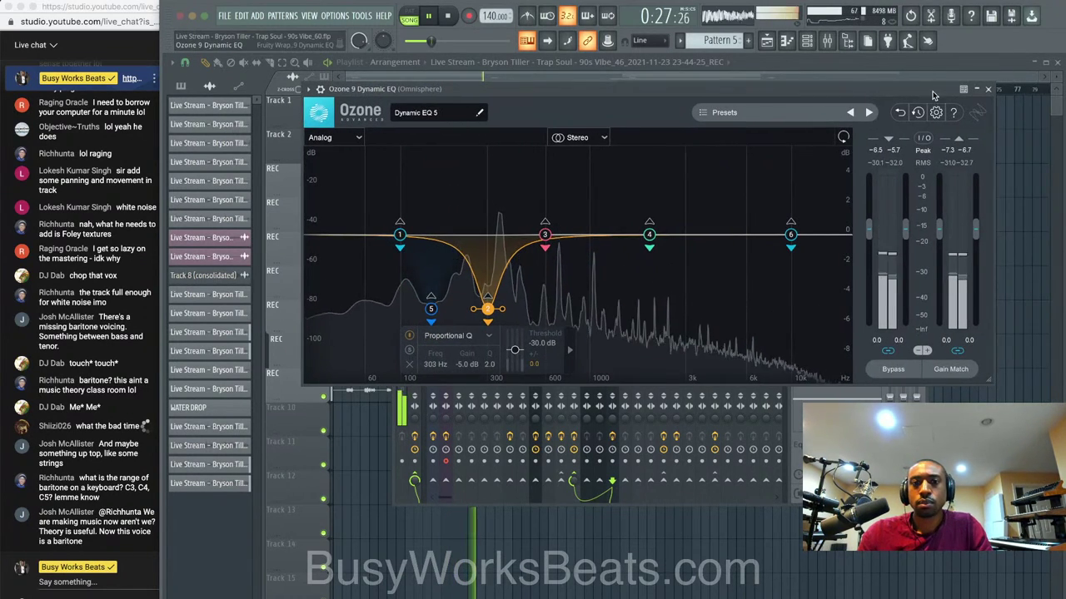
left_click(988, 89)
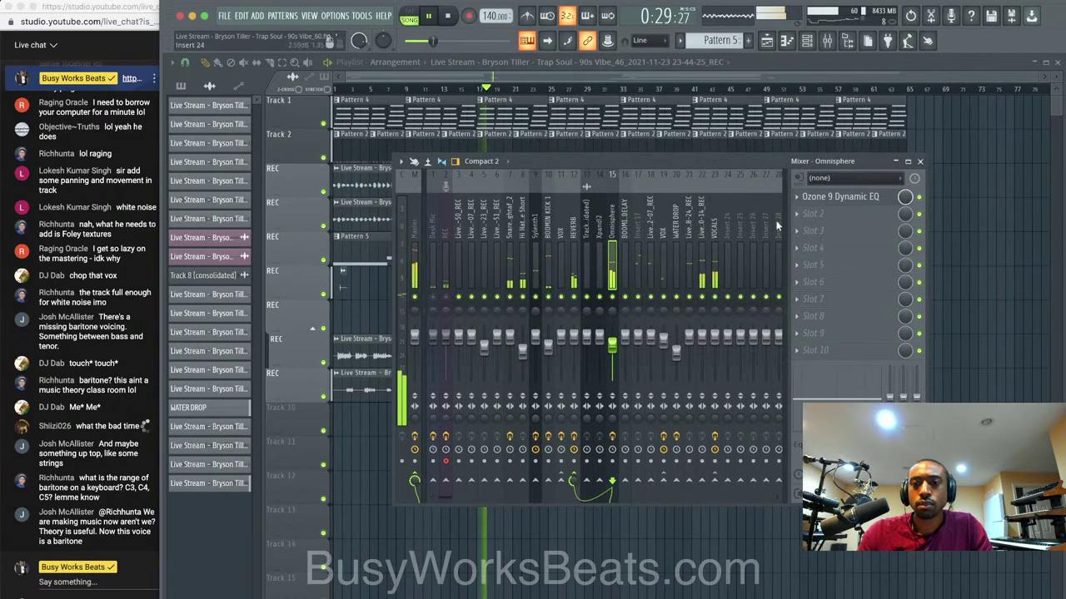
Load soothe2 into Omnisphere slot 2, raising sensitivity around 233, 444 and 959 Hz.
left_click(841, 214)
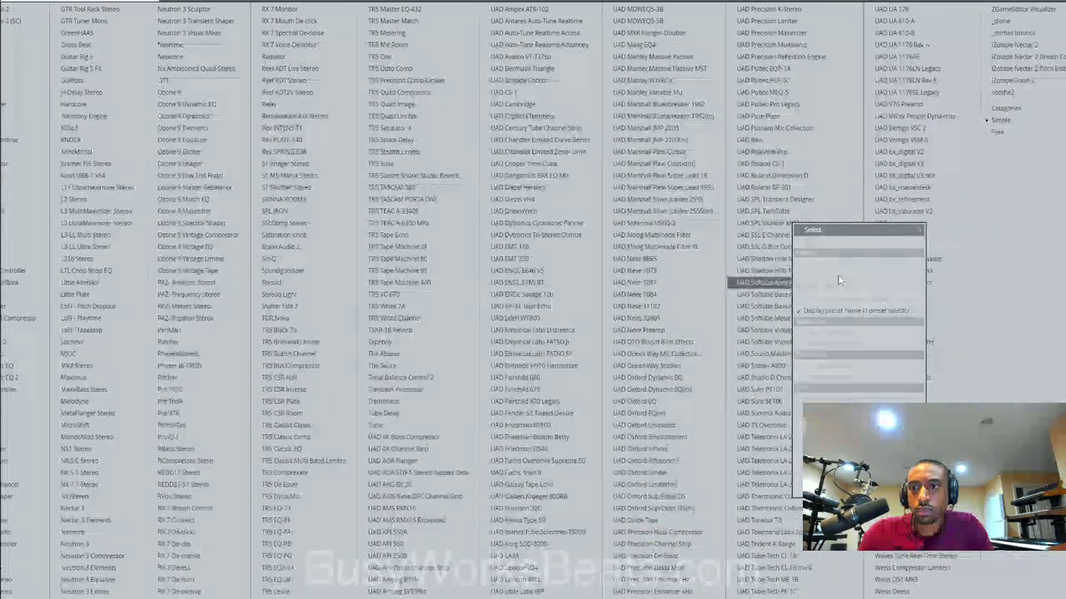
left_click(1047, 92)
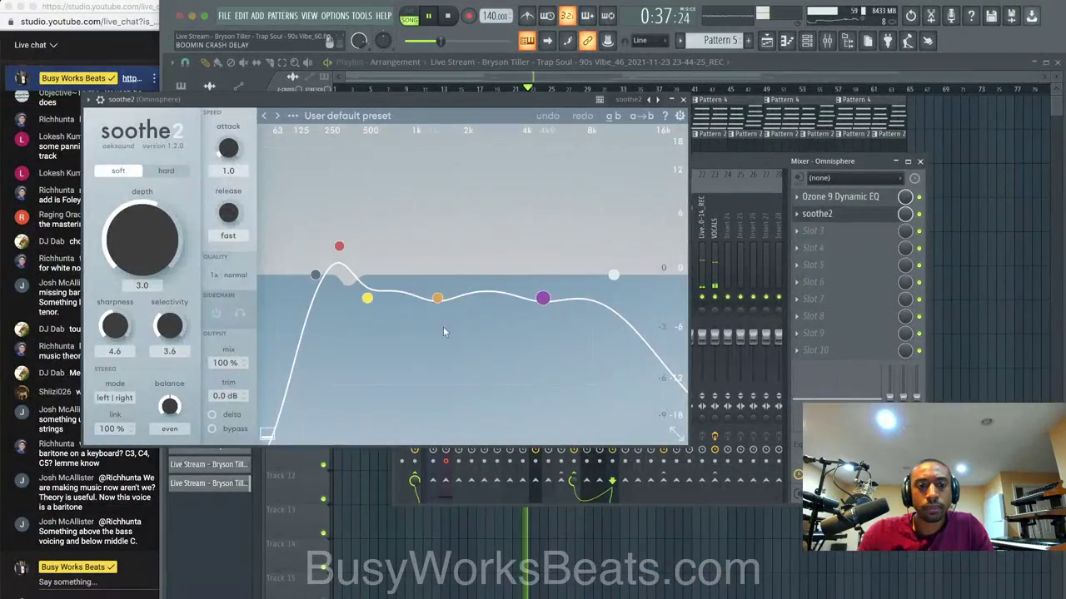
left_click_drag(368, 298, 325, 219)
left_click_drag(438, 298, 415, 218)
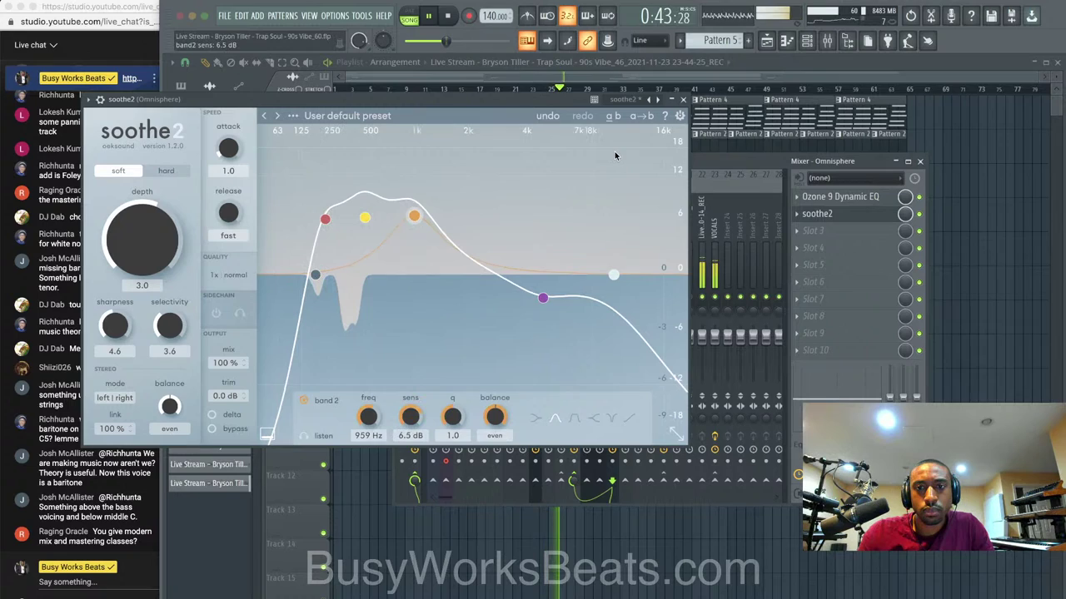
left_click(683, 99)
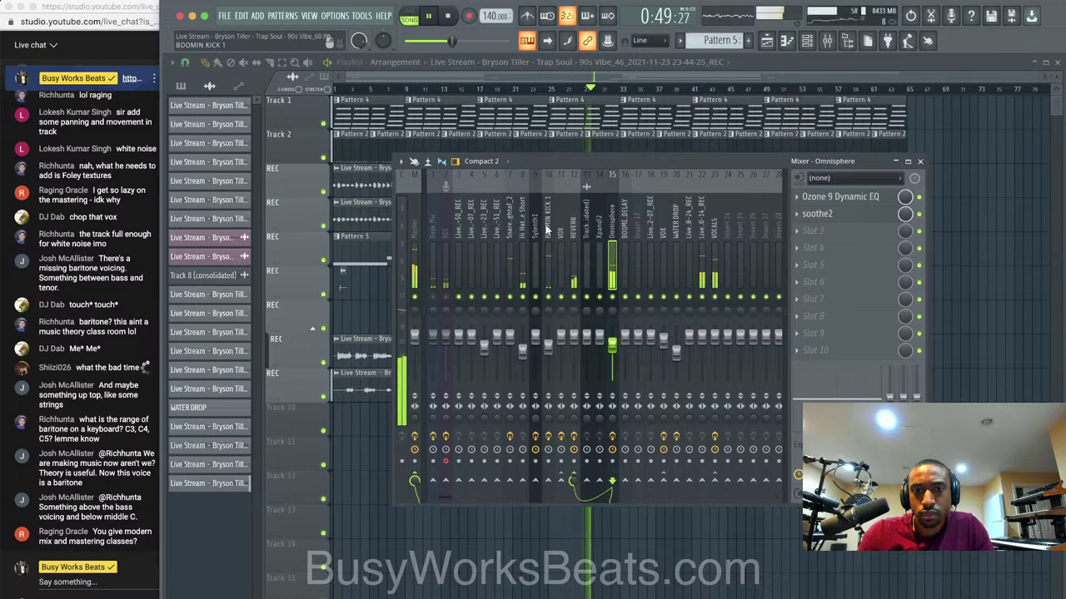
Lower the VOCALS insert's RVox Stereo gain to about -5.8 dB, then hide the mixer.
left_click(709, 230)
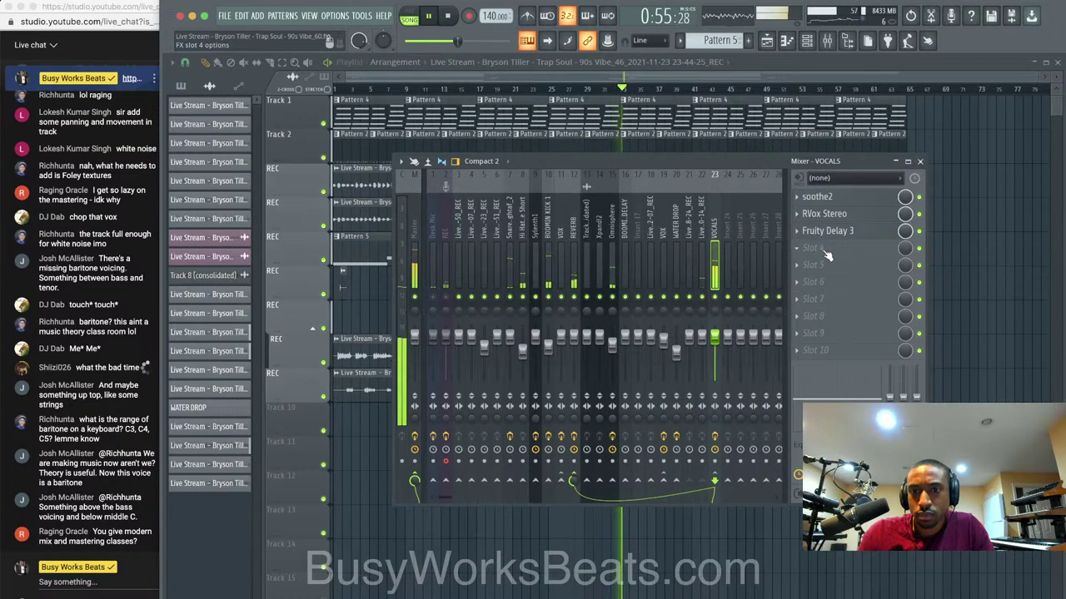
left_click(836, 214)
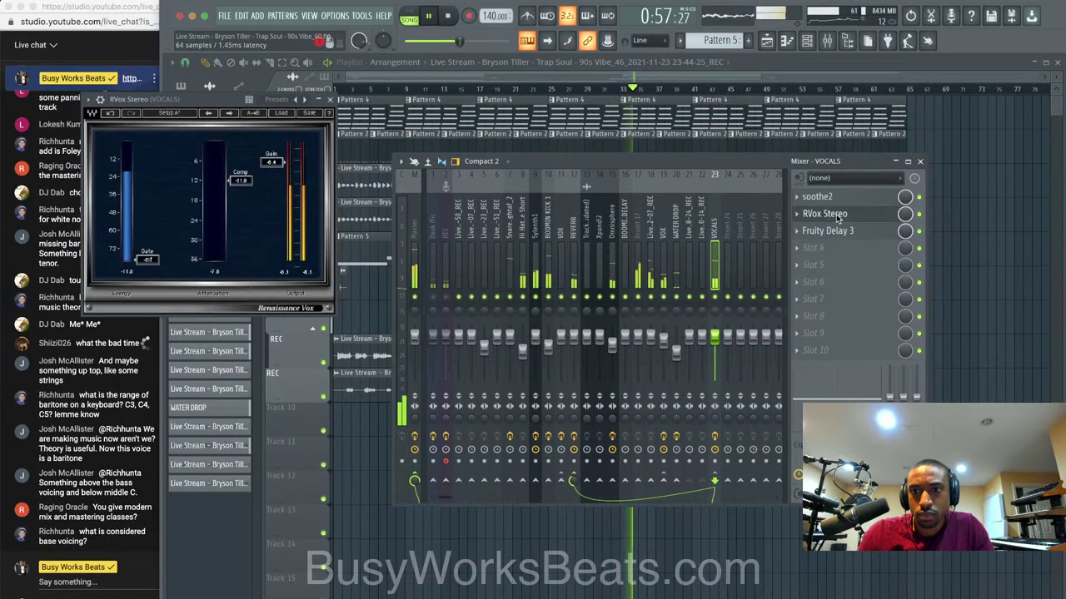
left_click_drag(269, 162, 269, 159)
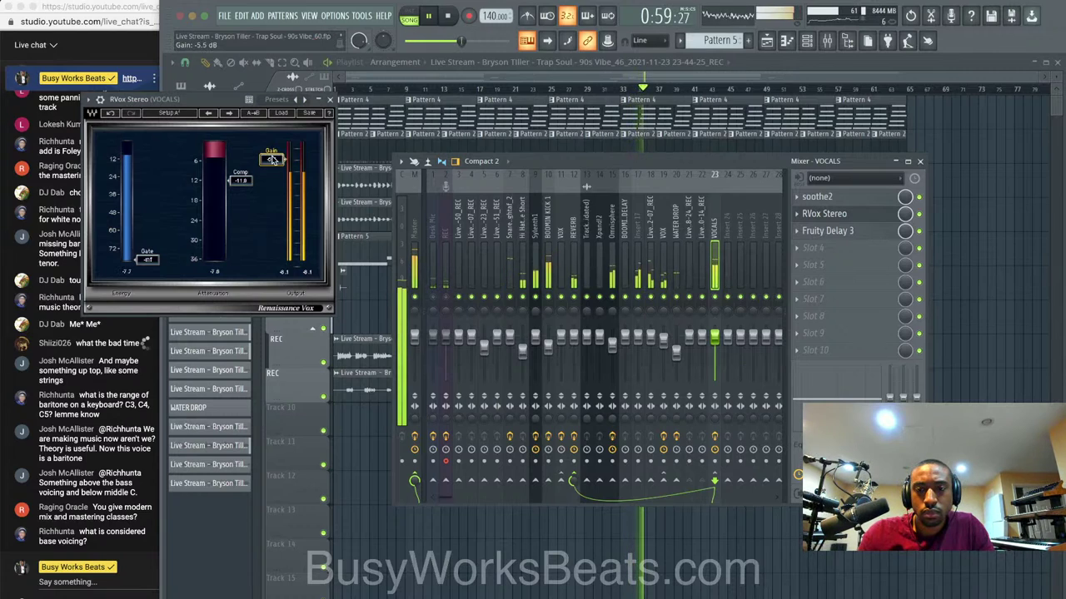
left_click(331, 100)
key("F9")
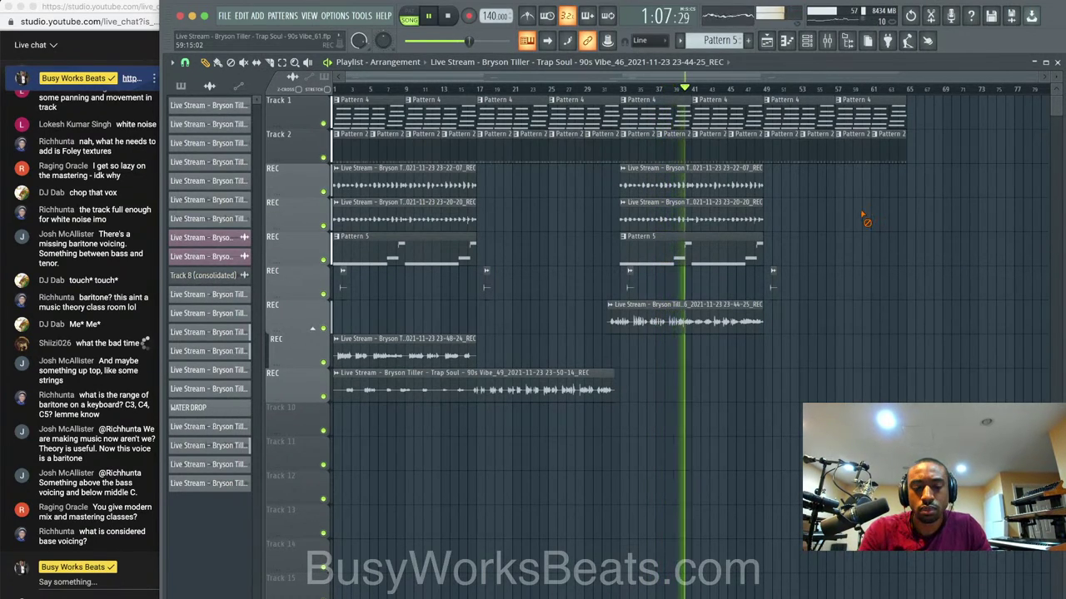
Reopen the mixer and select the Master insert to view its effect slots.
left_click(827, 41)
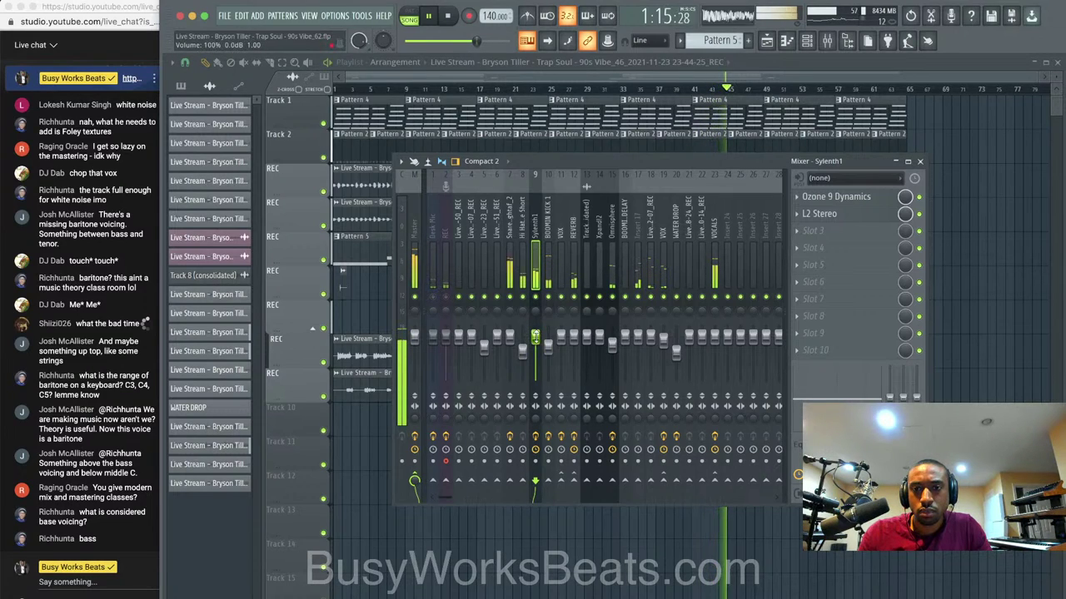
left_click(920, 162)
left_click(827, 45)
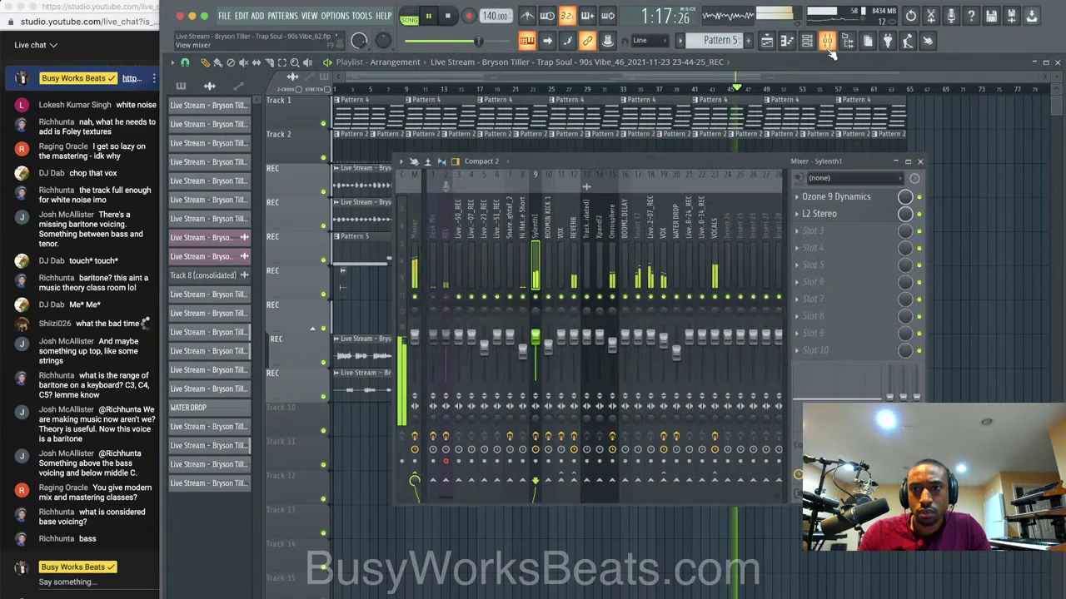
left_click(419, 221)
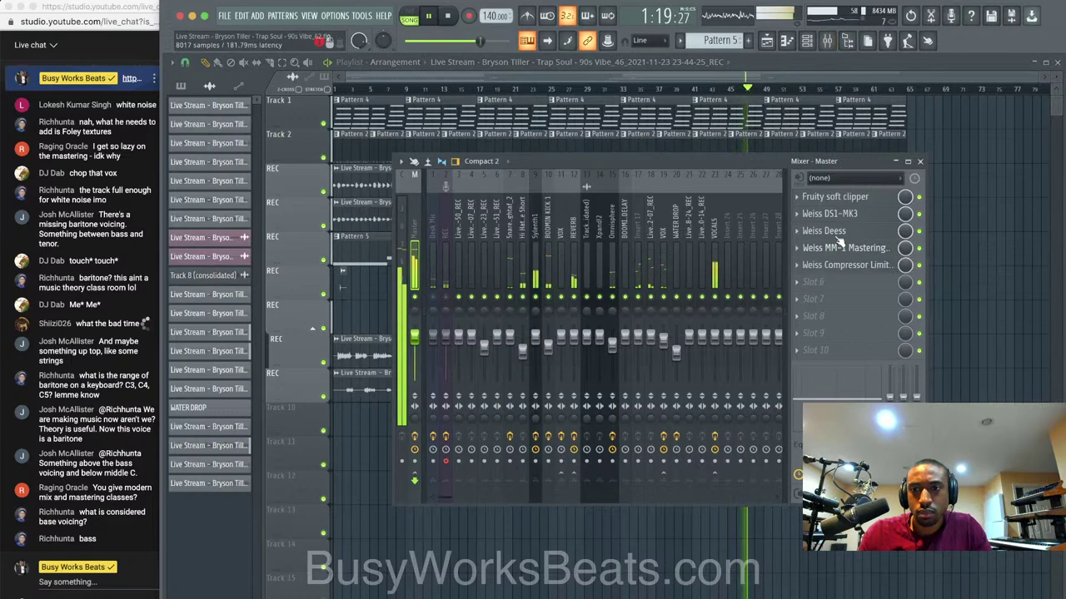
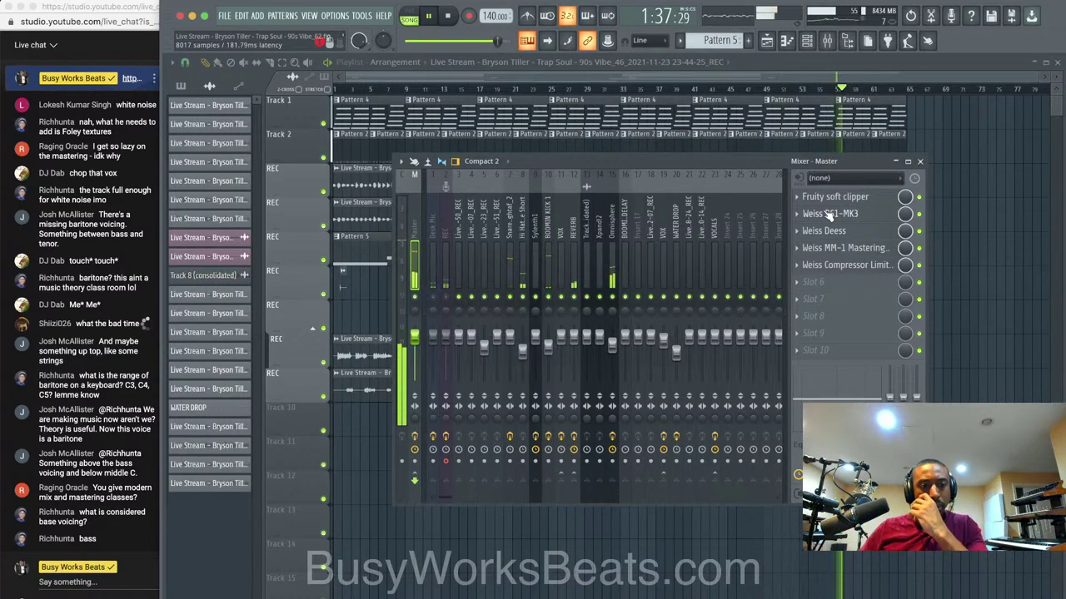
Reopen the mixer and select insert 9 to show Sylenth1's Ozone 9 Dynamics and L2 Stereo chain.
left_click(919, 161)
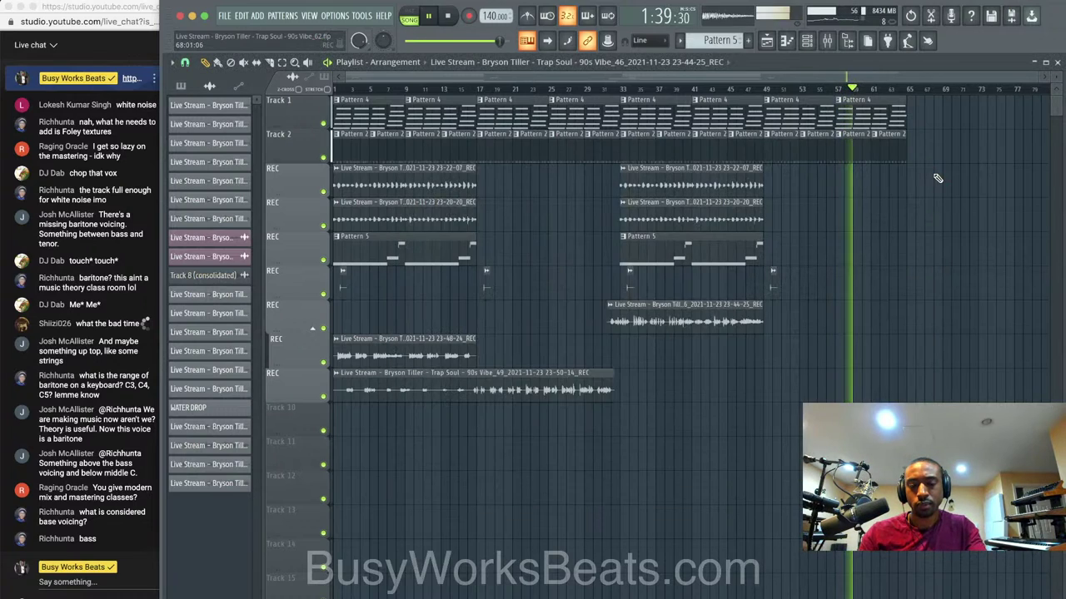
left_click(826, 40)
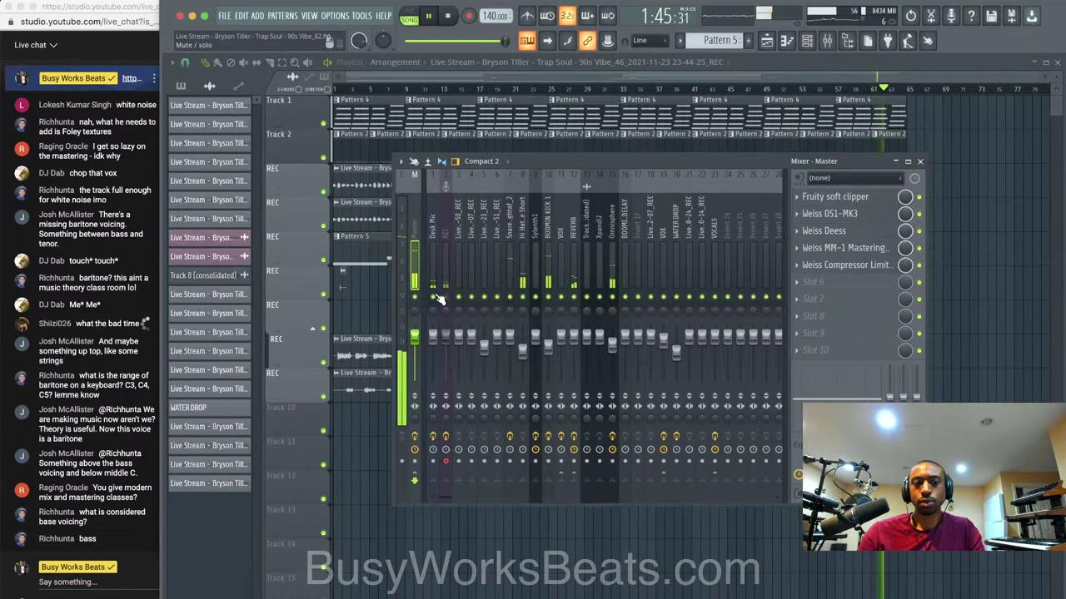
left_click(809, 45)
left_click(808, 46)
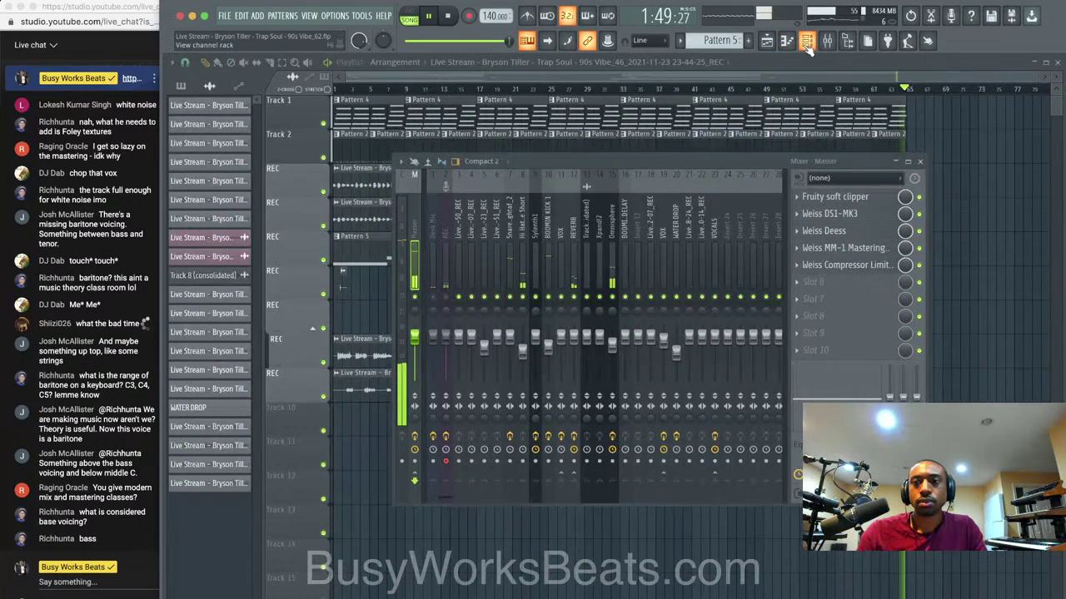
left_click(991, 190)
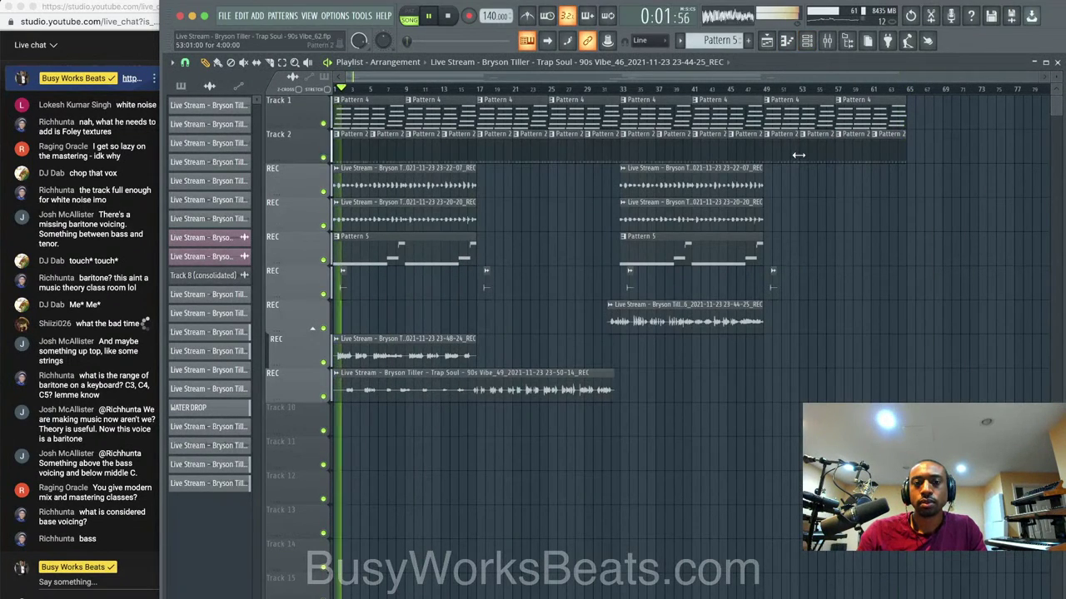
left_click(827, 42)
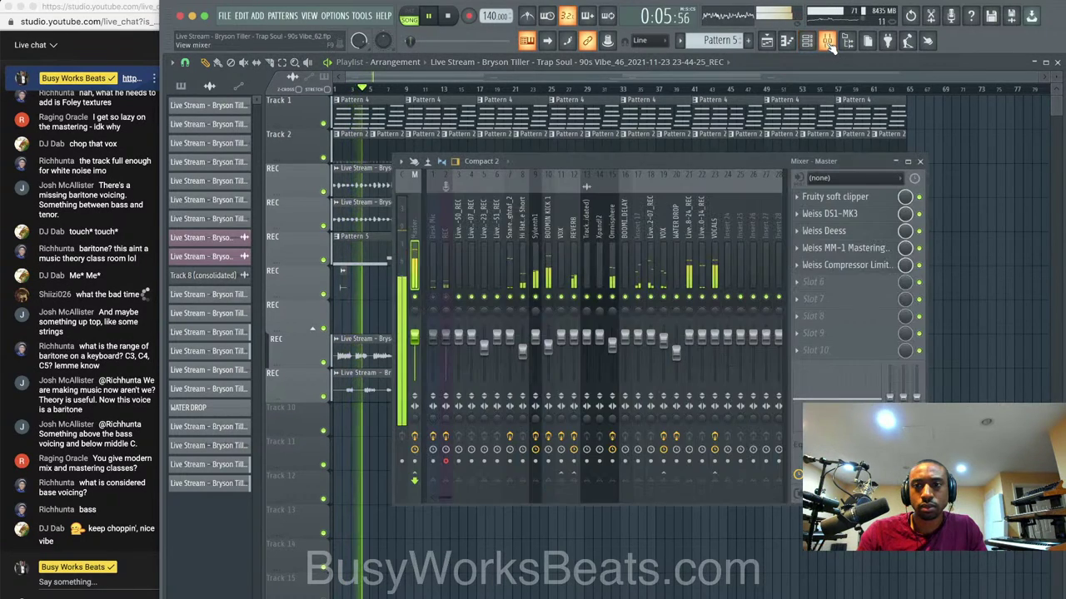
left_click(537, 228)
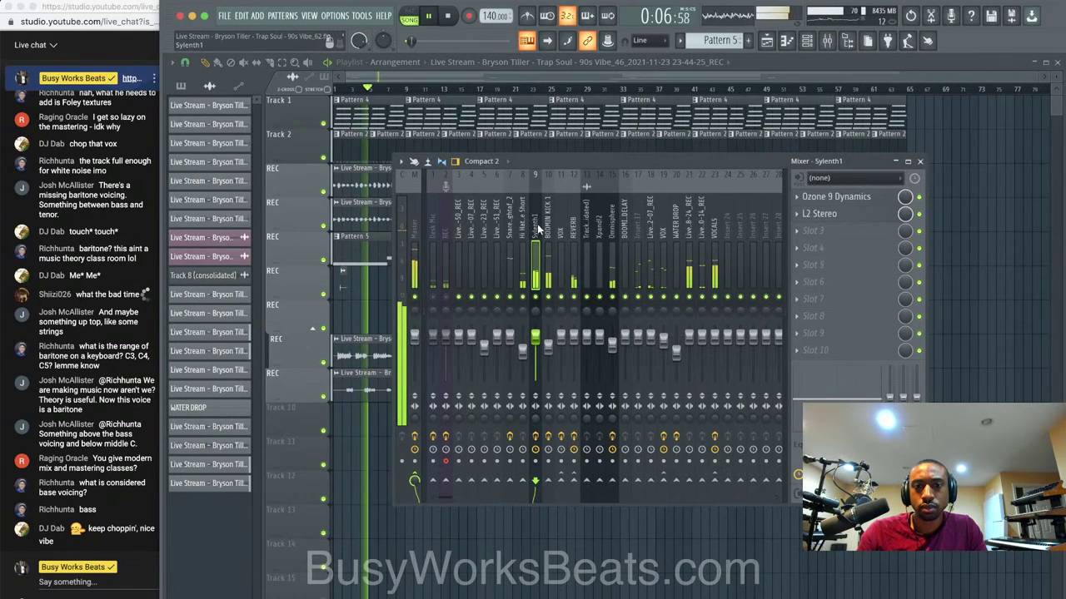
Inspect Sylenth1's Ozone 9 Dynamics settings, then select insert 19 to show the VOX chain.
left_click(843, 198)
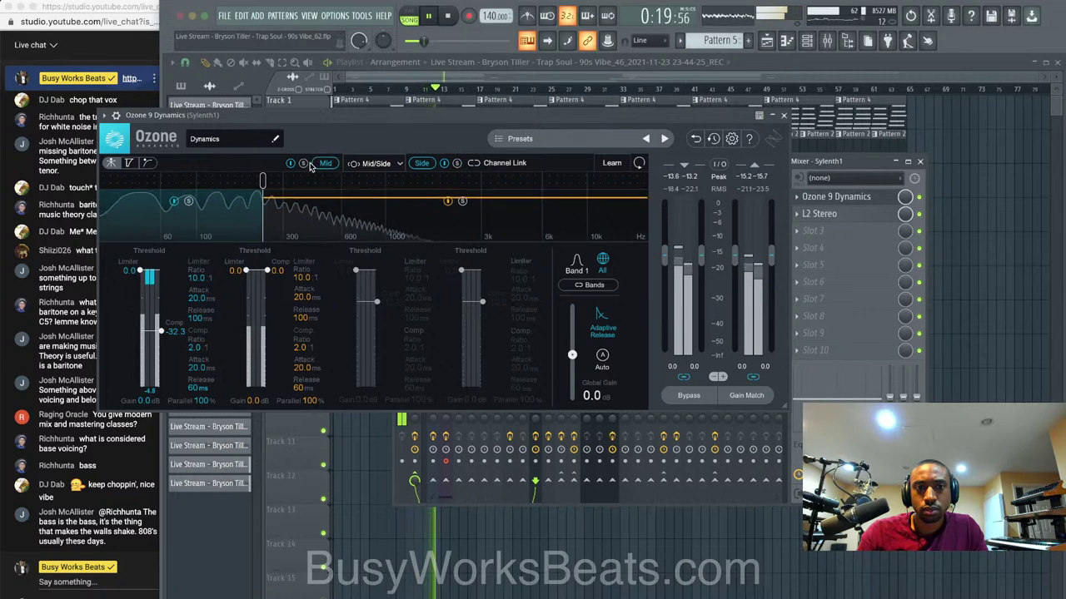
left_click(783, 116)
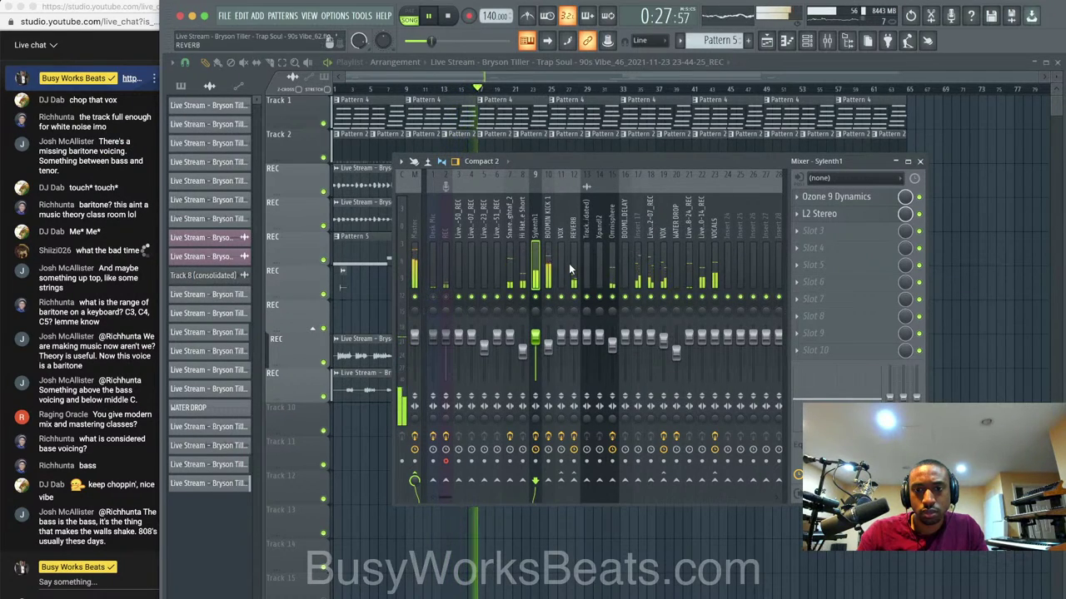
left_click(663, 258)
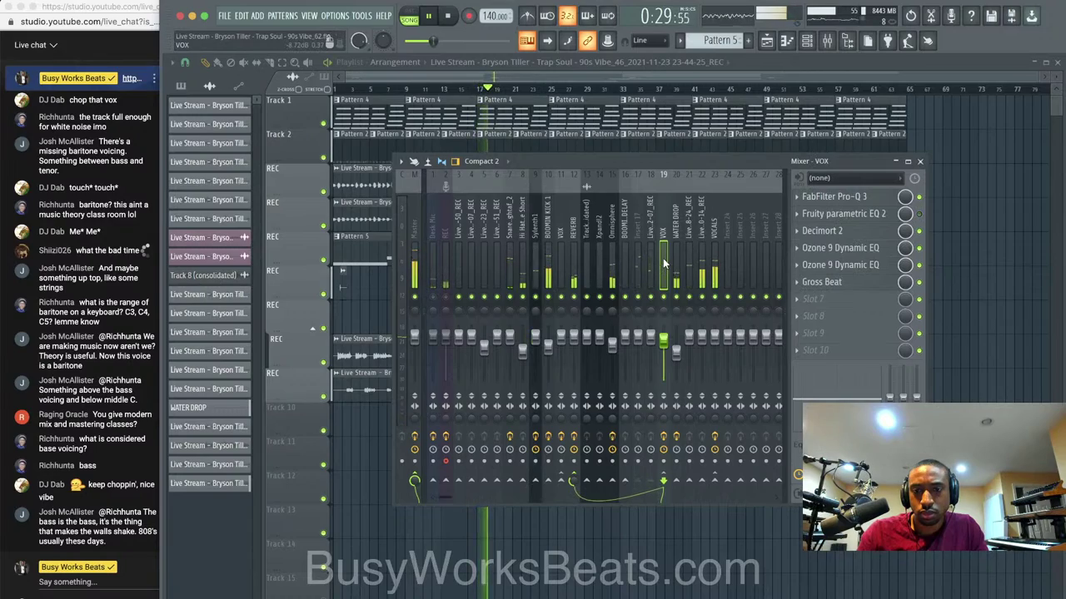
Load DeEsser Stereo on VOCALS insert 23 in slot 2, lowering its threshold to about -35 dB.
left_click(712, 257)
left_click(842, 247)
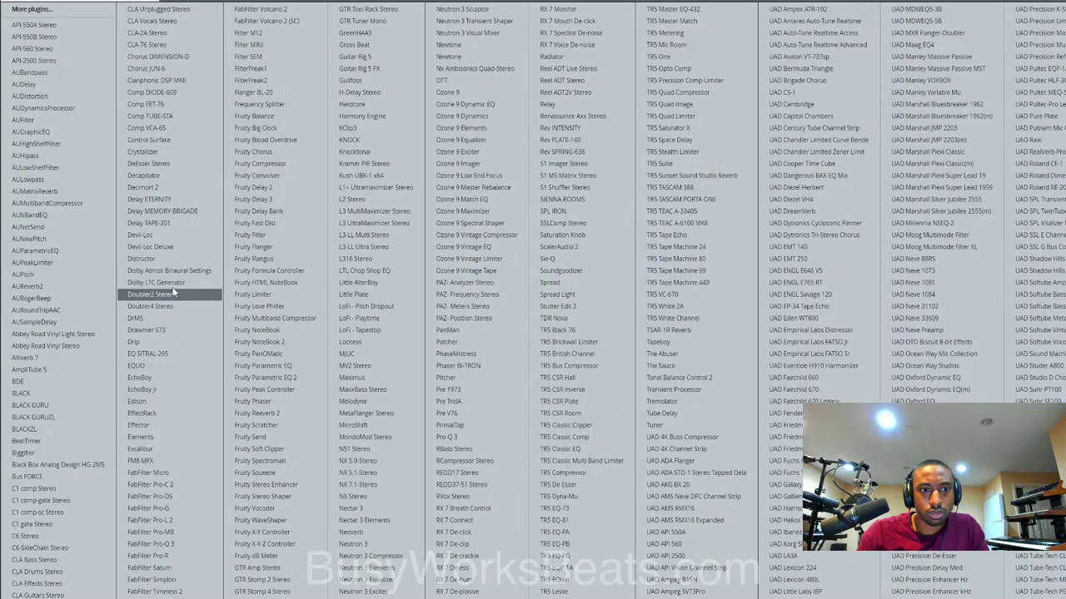
left_click(182, 164)
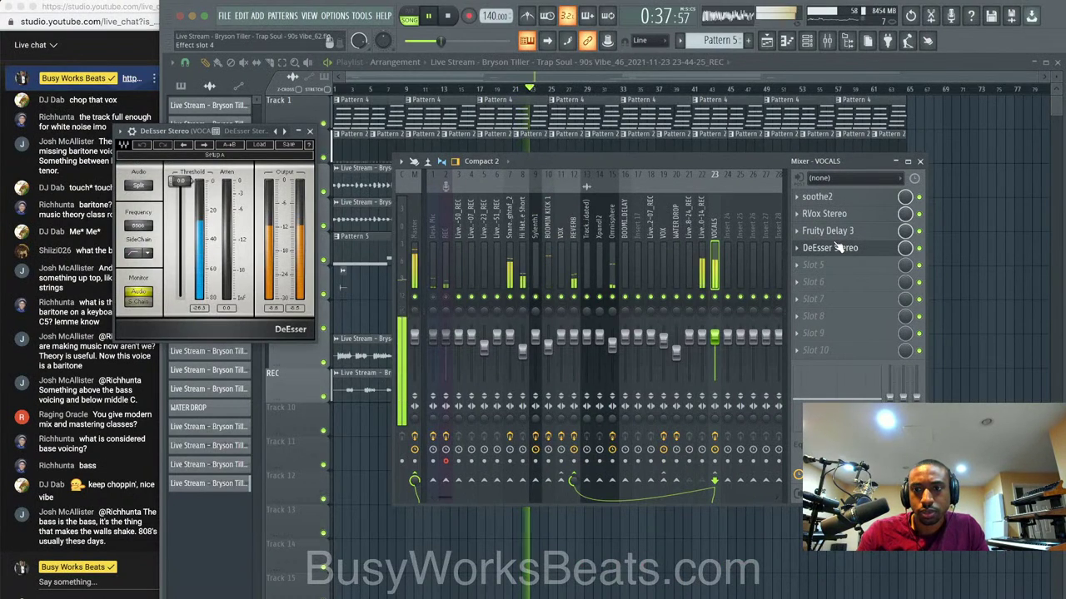
left_click_drag(841, 247, 839, 214)
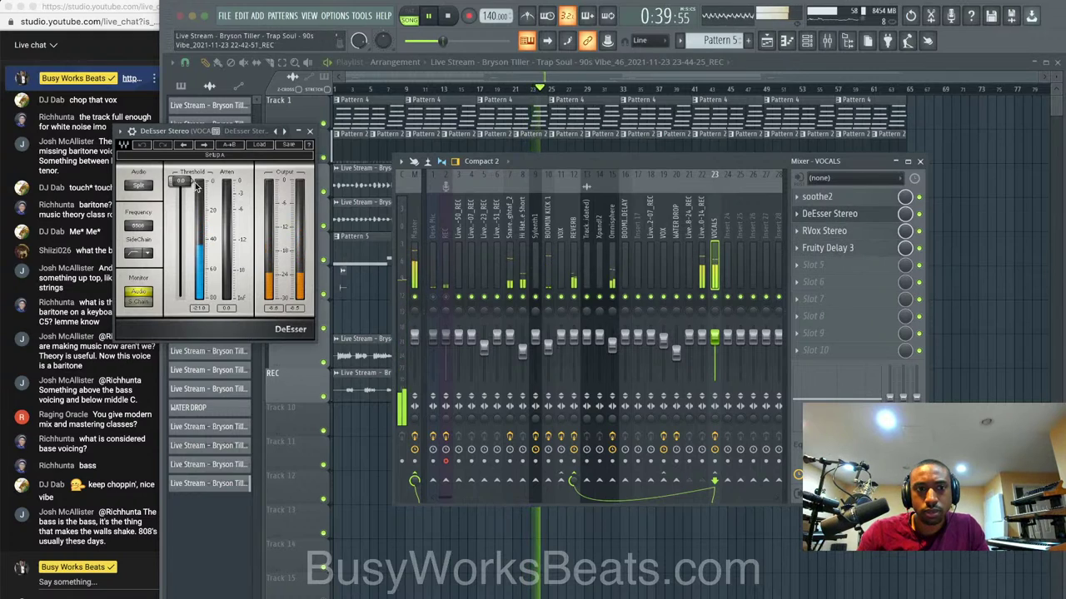
left_click_drag(188, 185, 180, 233)
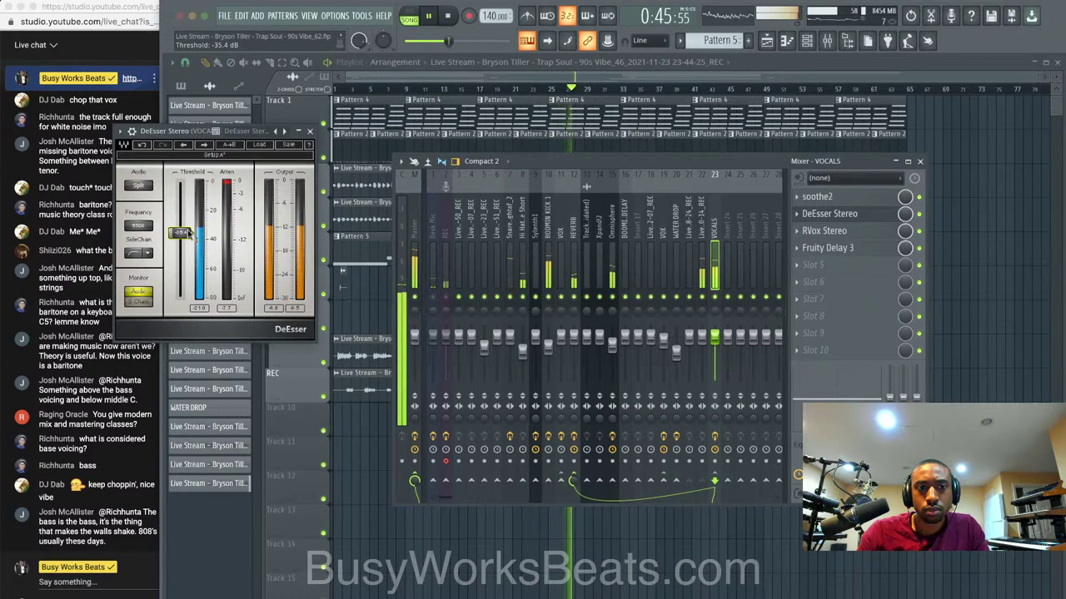
left_click(310, 131)
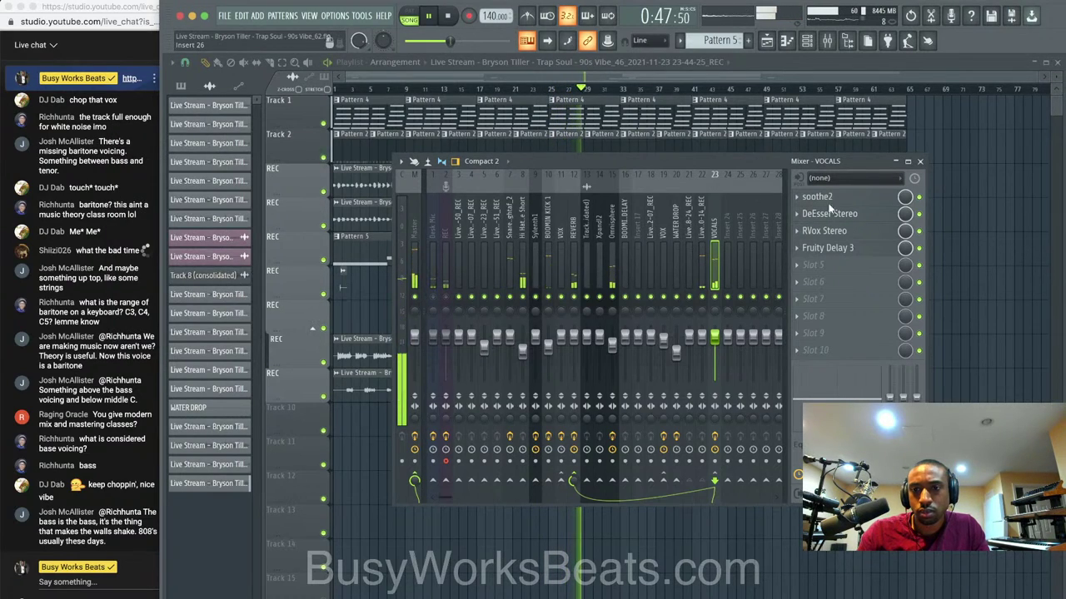
Reopen the mixer on the Master insert and open its Weiss Compressor/Limiter.
key("F9")
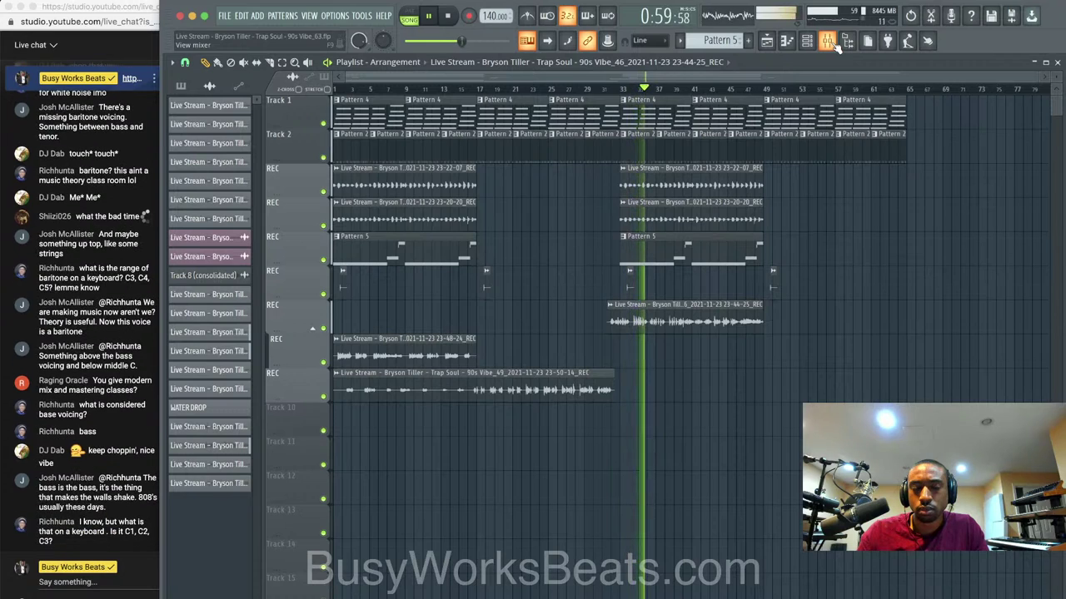
left_click(828, 42)
left_click(413, 222)
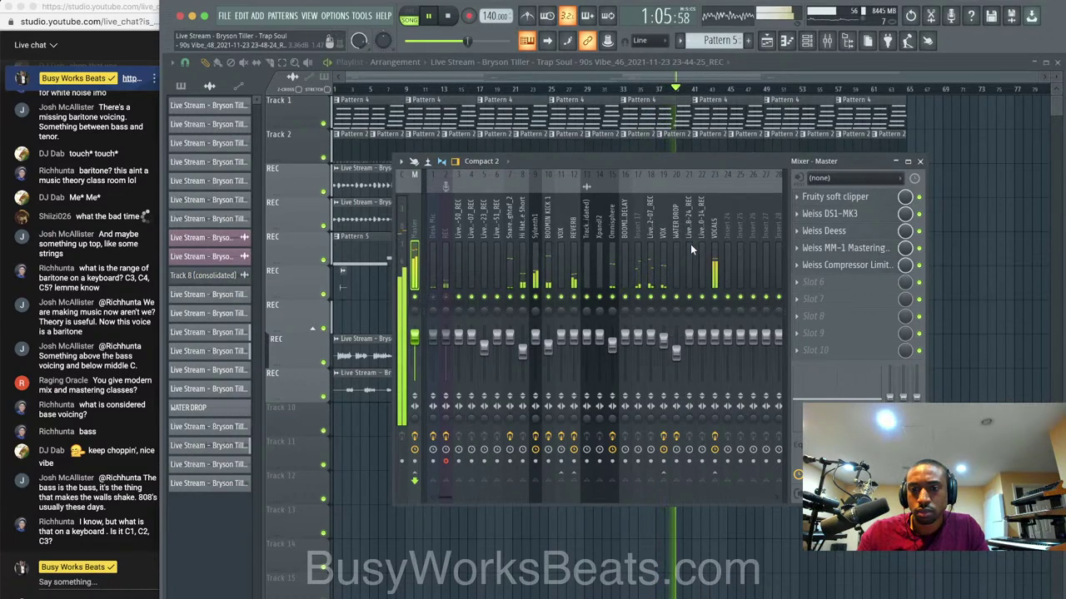
left_click(848, 265)
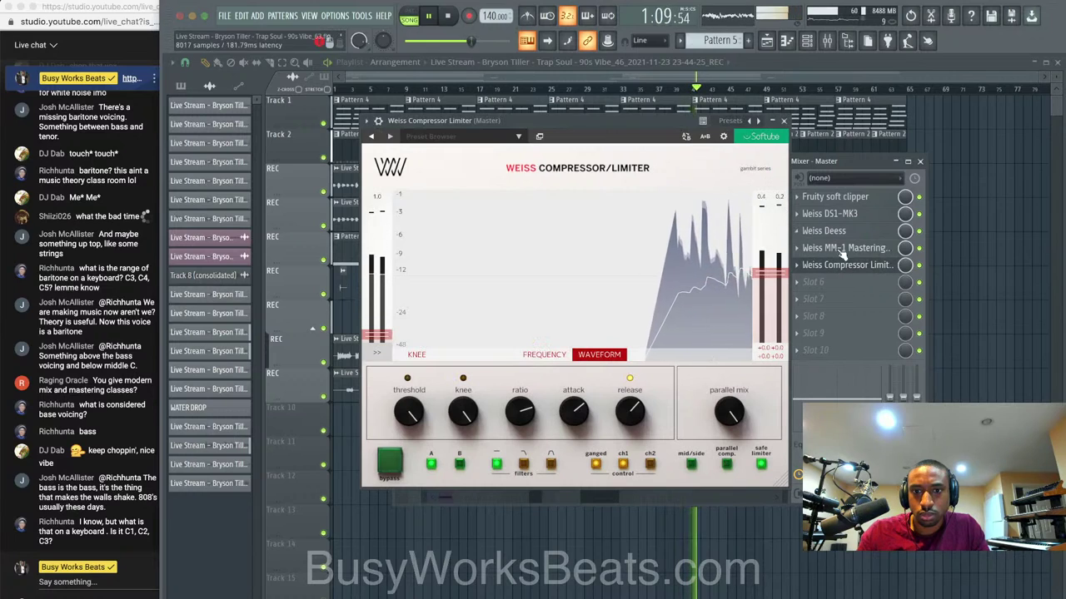
Set the Weiss MM-1 Maximizer to the Loud style with amount raised to about 48%.
left_click(863, 249)
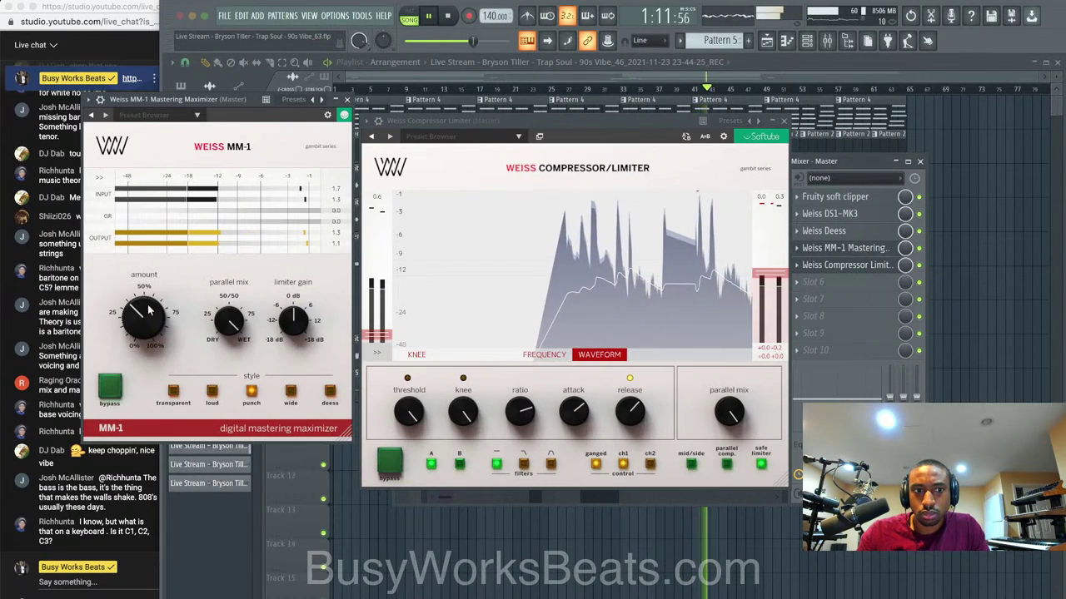
left_click_drag(137, 314, 139, 309)
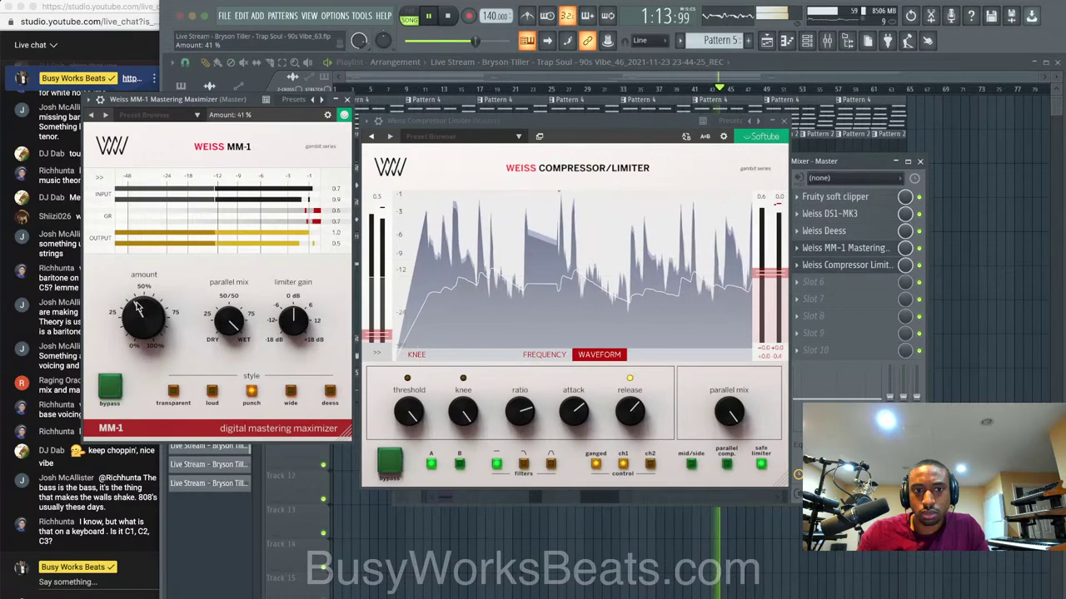
left_click(212, 391)
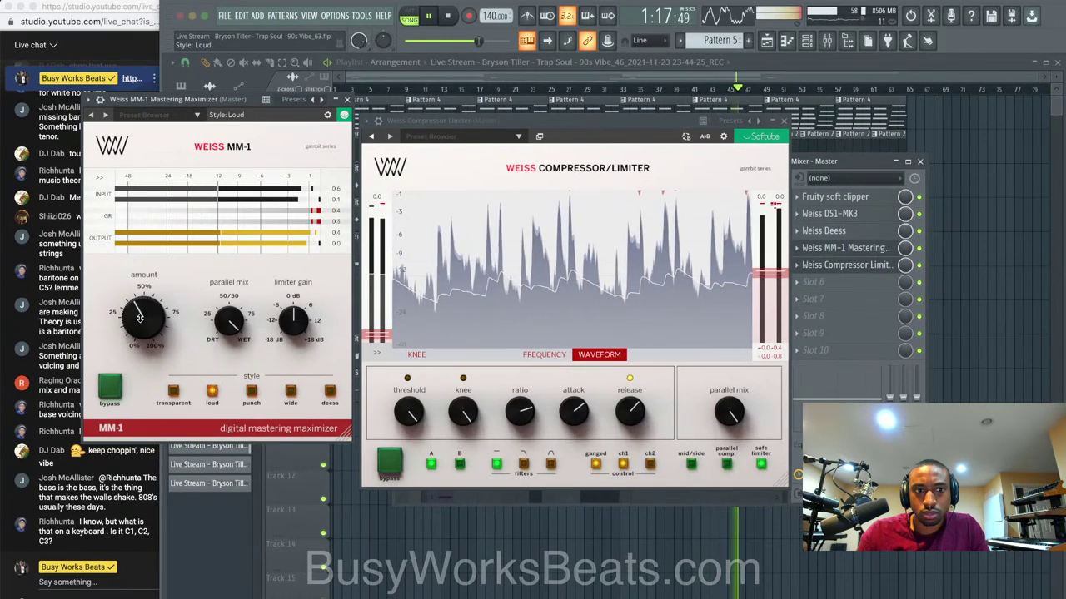
left_click_drag(139, 313, 146, 293)
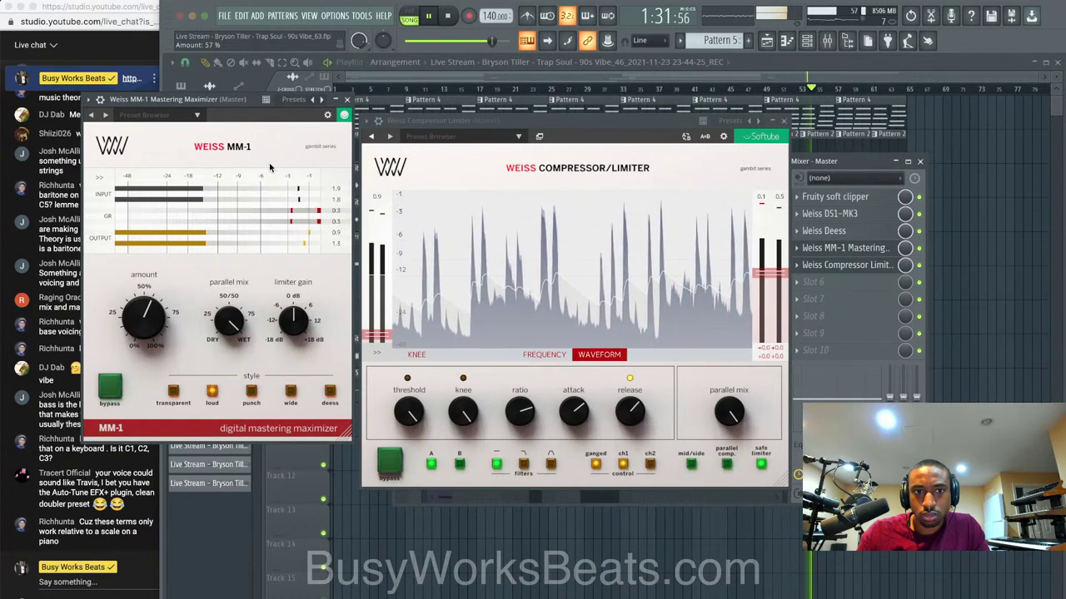
left_click(348, 99)
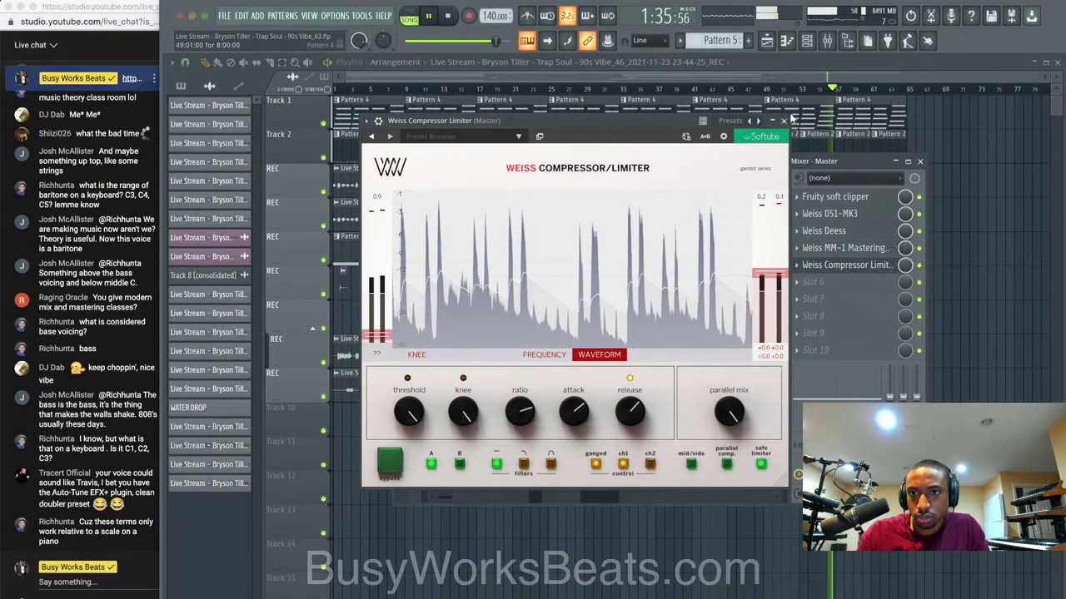
Close the Compressor/Limiter and open the master's Weiss DS1-MK3, checking its options and gain readout.
left_click(783, 121)
left_click(831, 214)
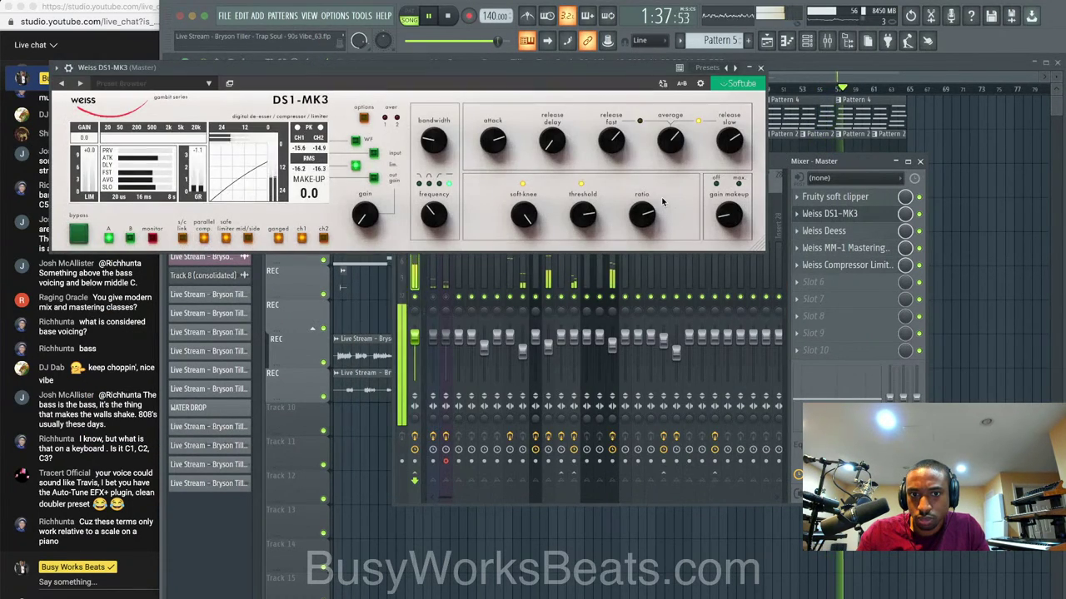
left_click(365, 119)
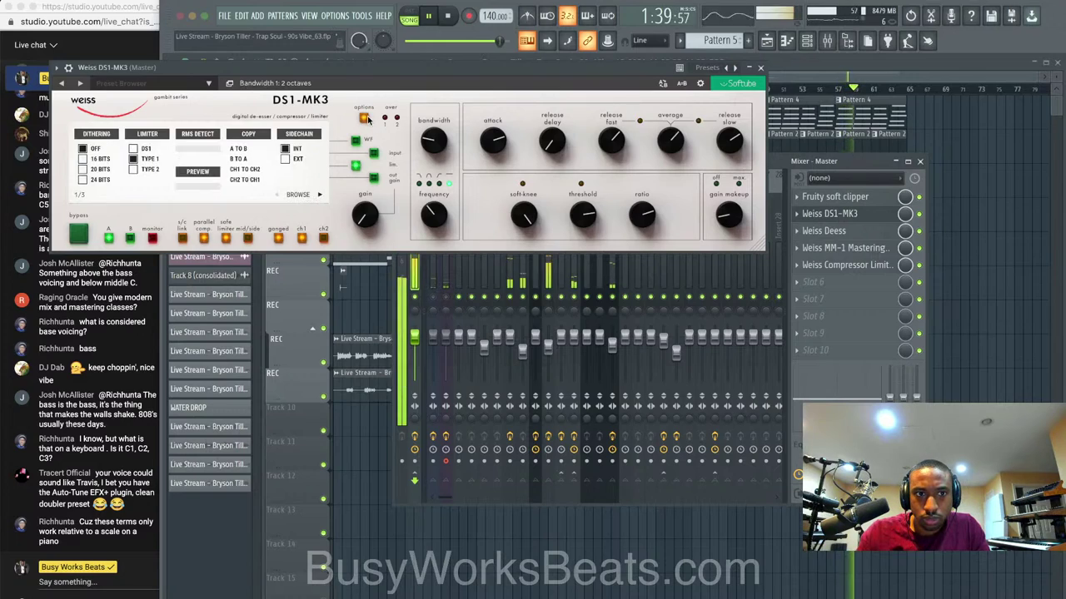
left_click(364, 118)
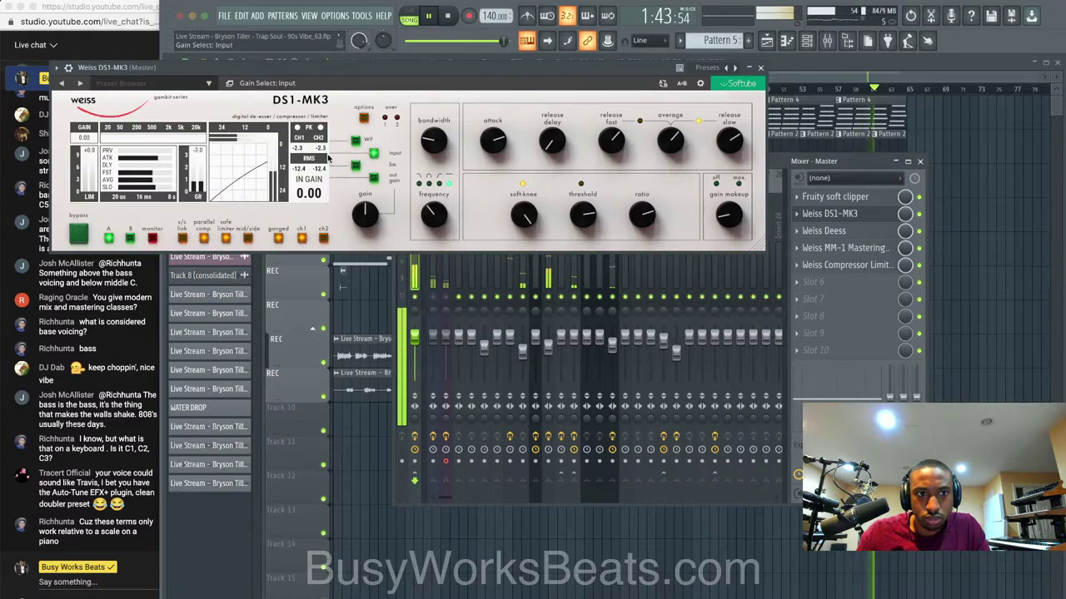
left_click(356, 166)
left_click(374, 154)
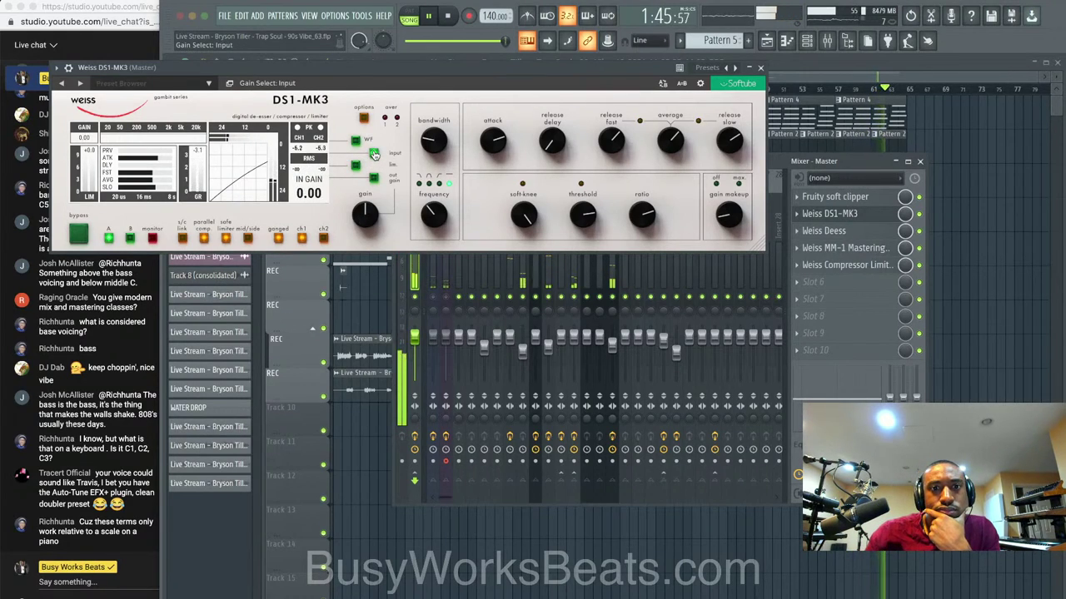
Switch DS1-MK3 to high-pass and, monitoring the band, lower its frequency to about 104 Hz.
left_click(438, 186)
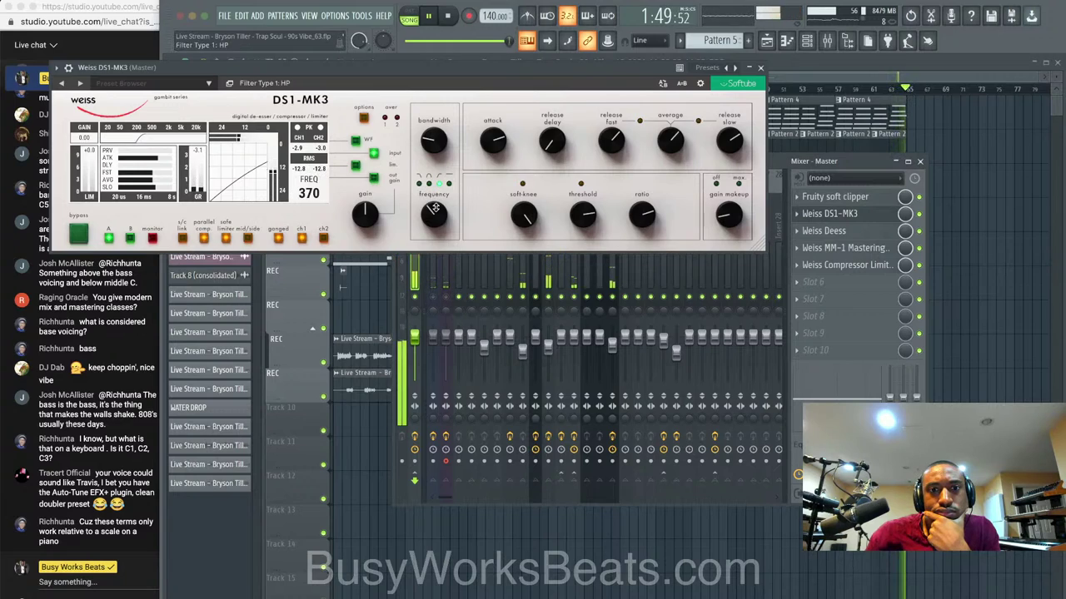
left_click(153, 238)
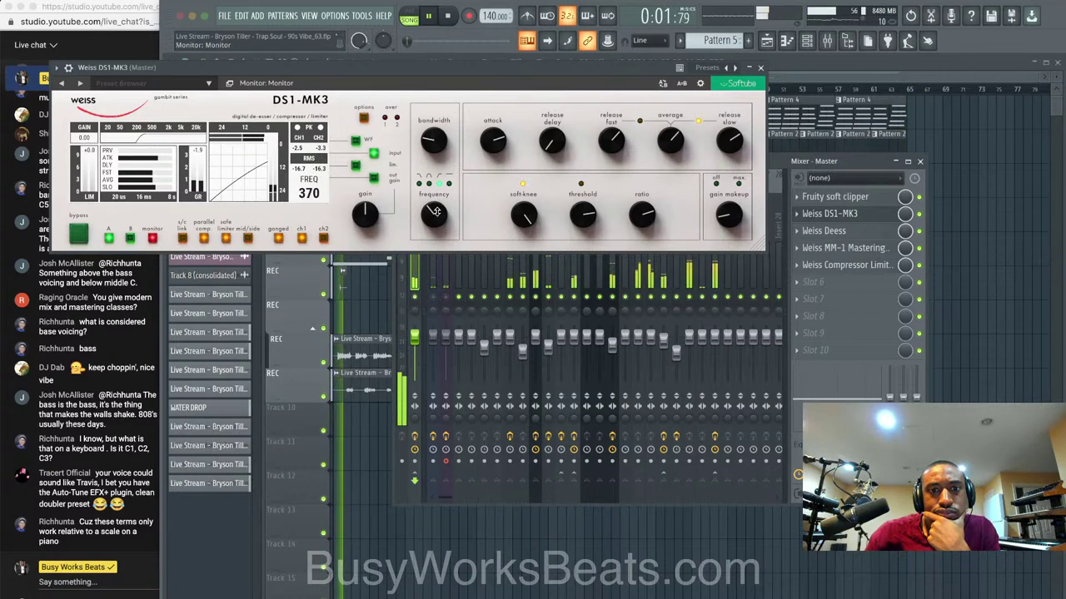
left_click_drag(435, 212, 428, 251)
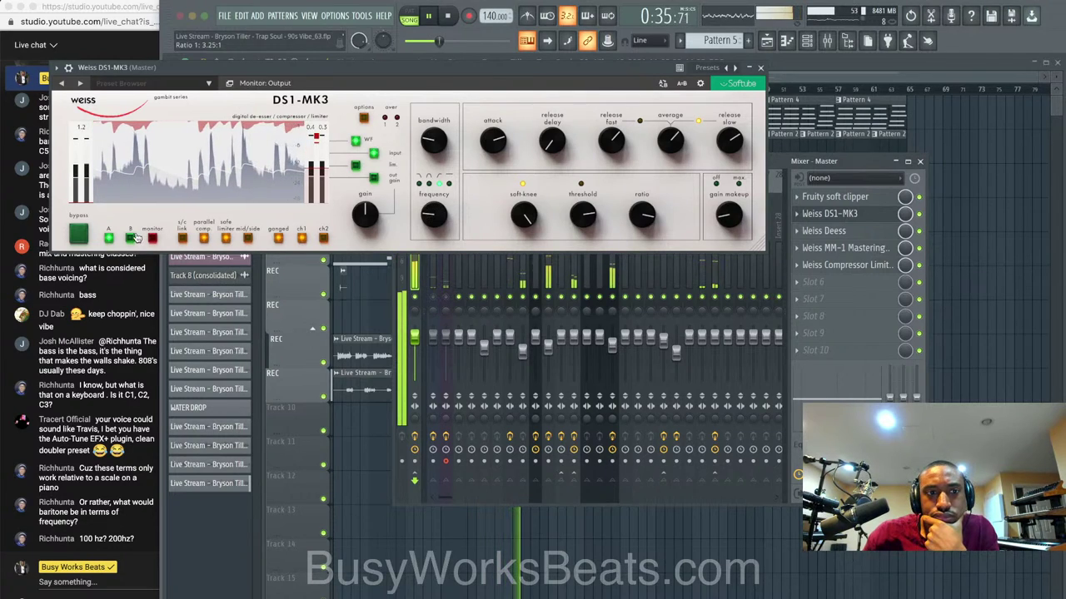
left_click_drag(433, 217, 433, 221)
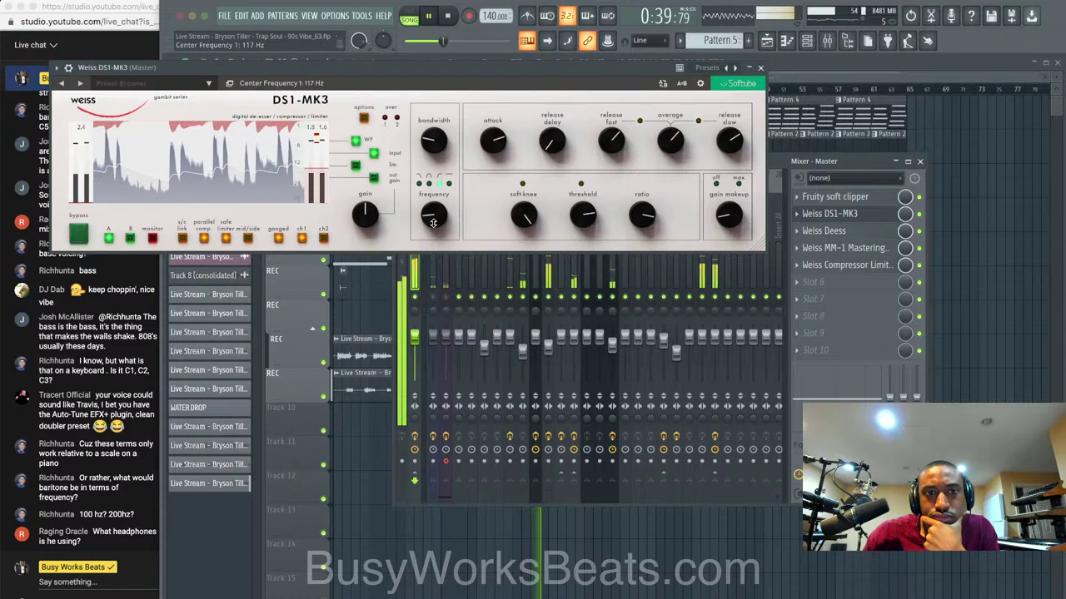
left_click(154, 240)
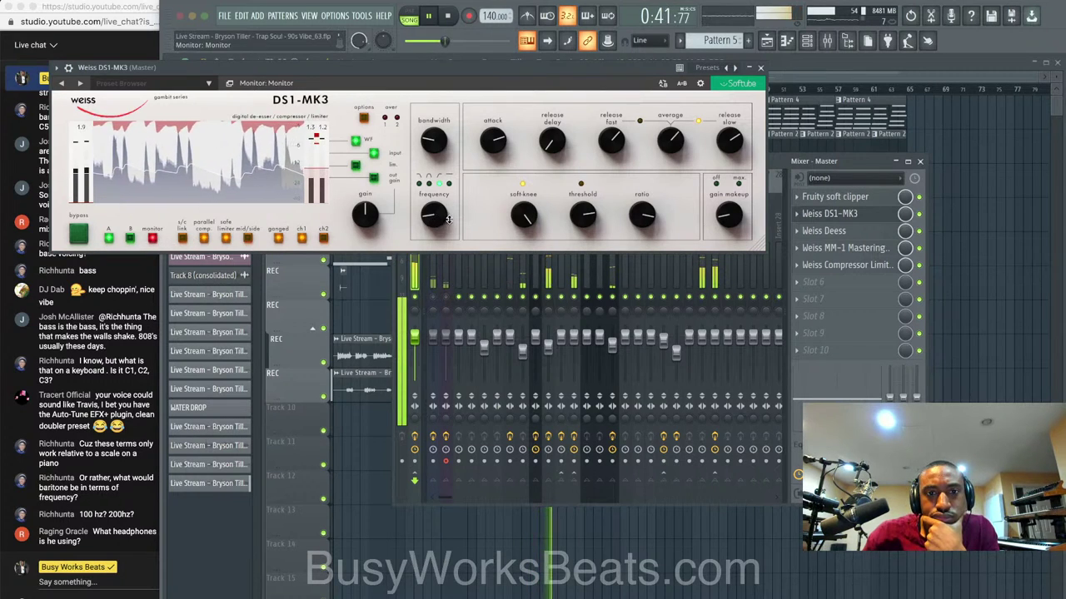
left_click_drag(431, 218, 431, 222)
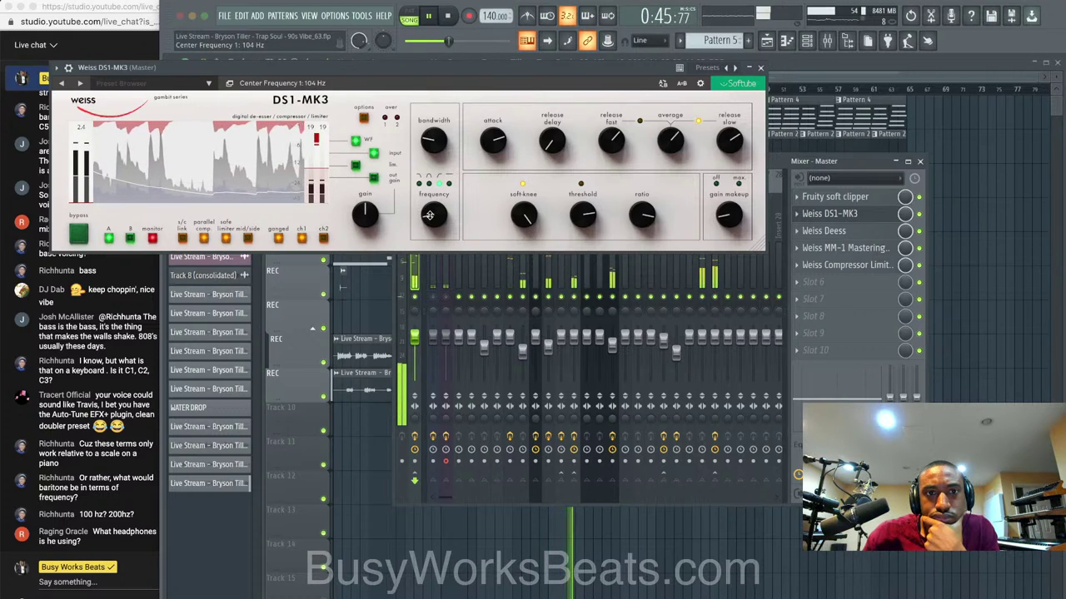
left_click(153, 239)
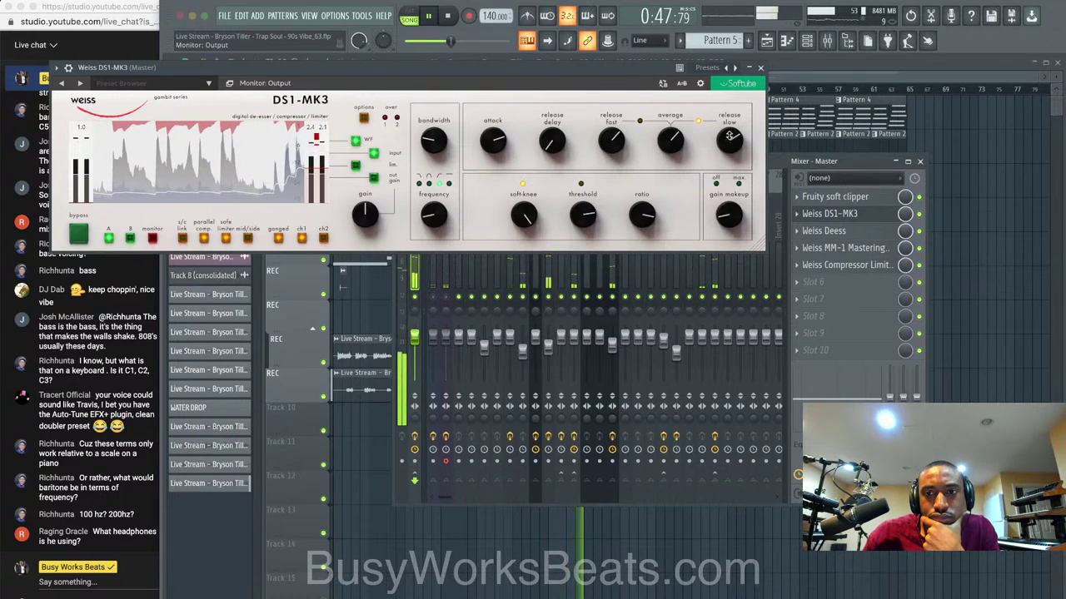
left_click(760, 68)
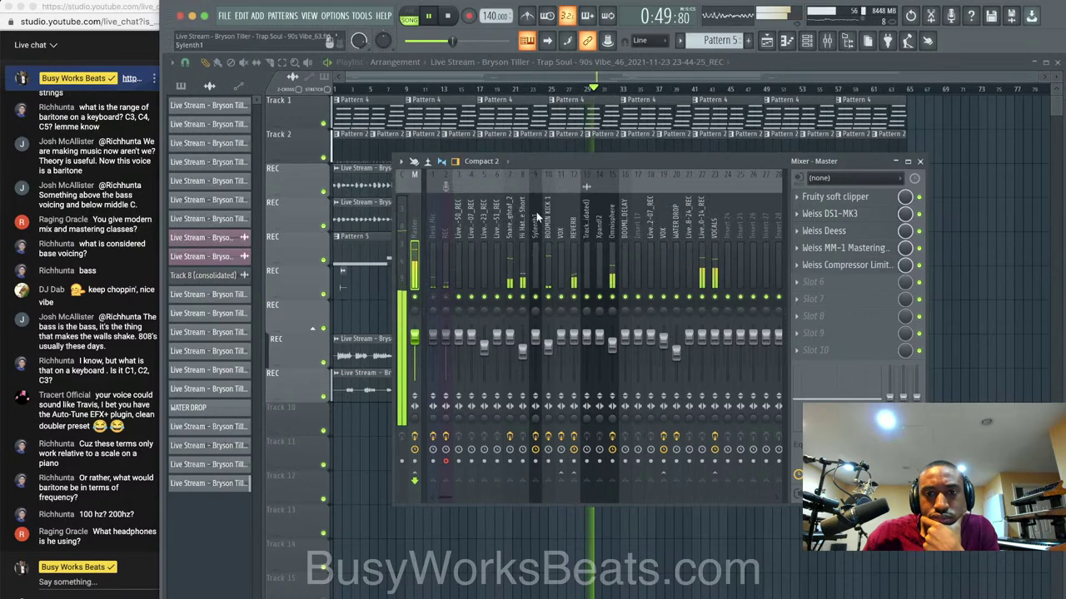
Post 'sennheiser HD600' in the YouTube Studio live chat, then bring FL Studio's mixer back.
right_click(961, 357)
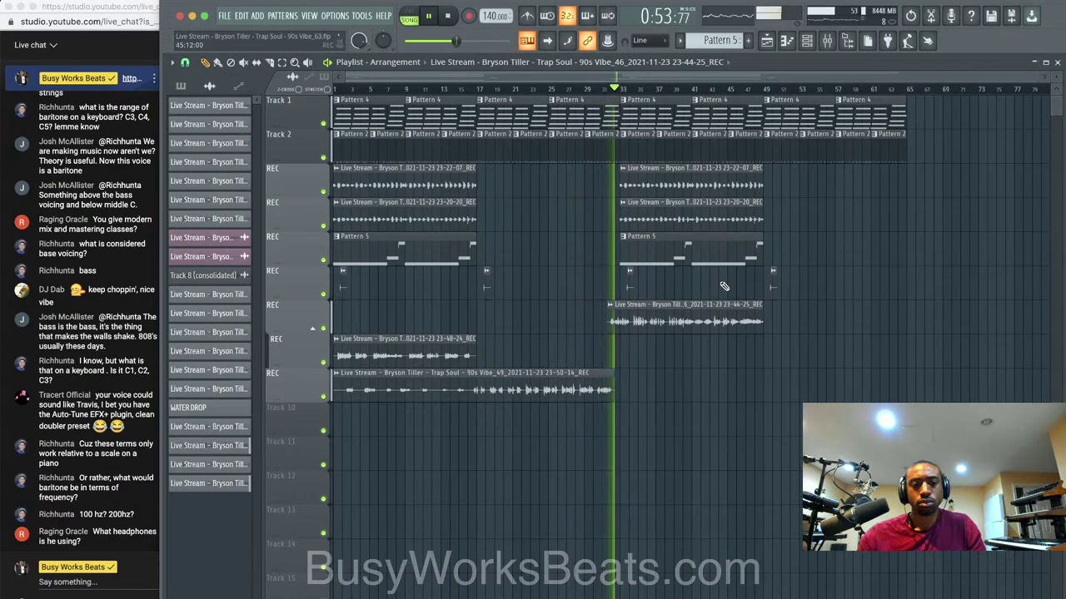
left_click(102, 579)
type("sennhei")
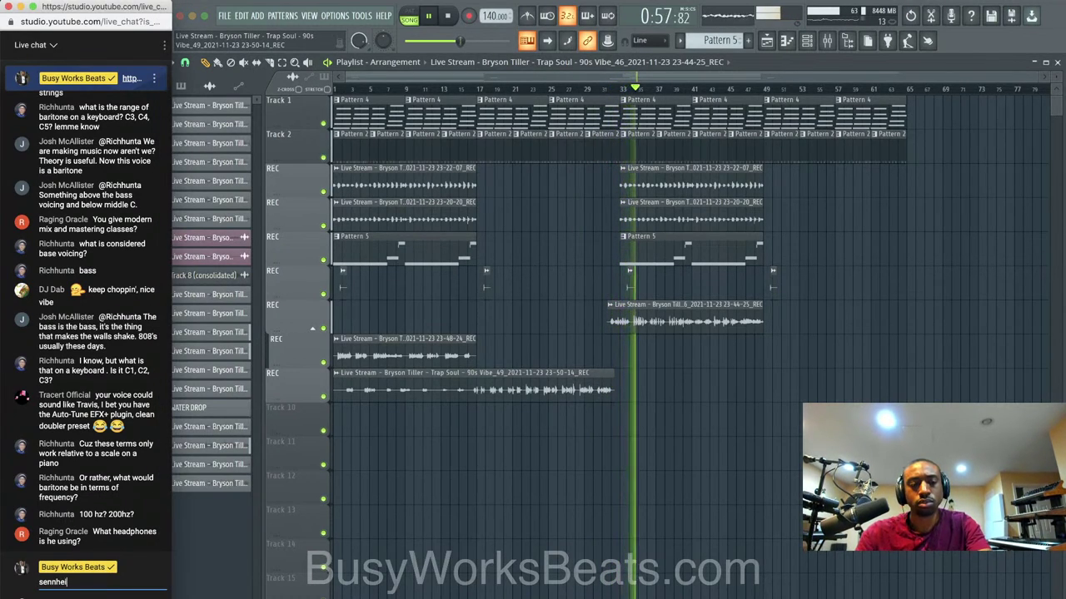
type("ser HD")
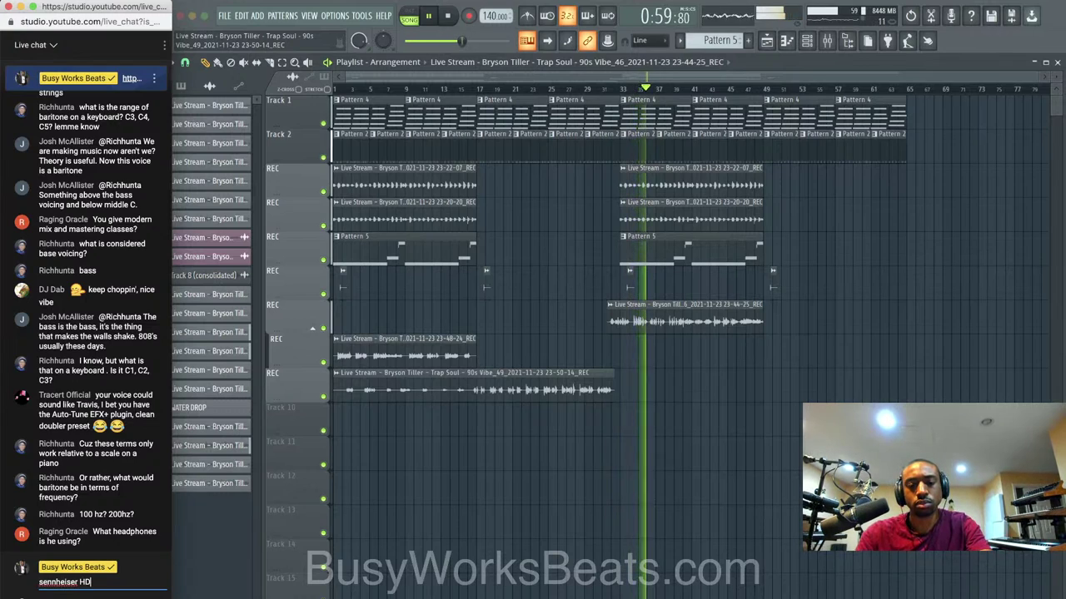
type("600")
key("Return")
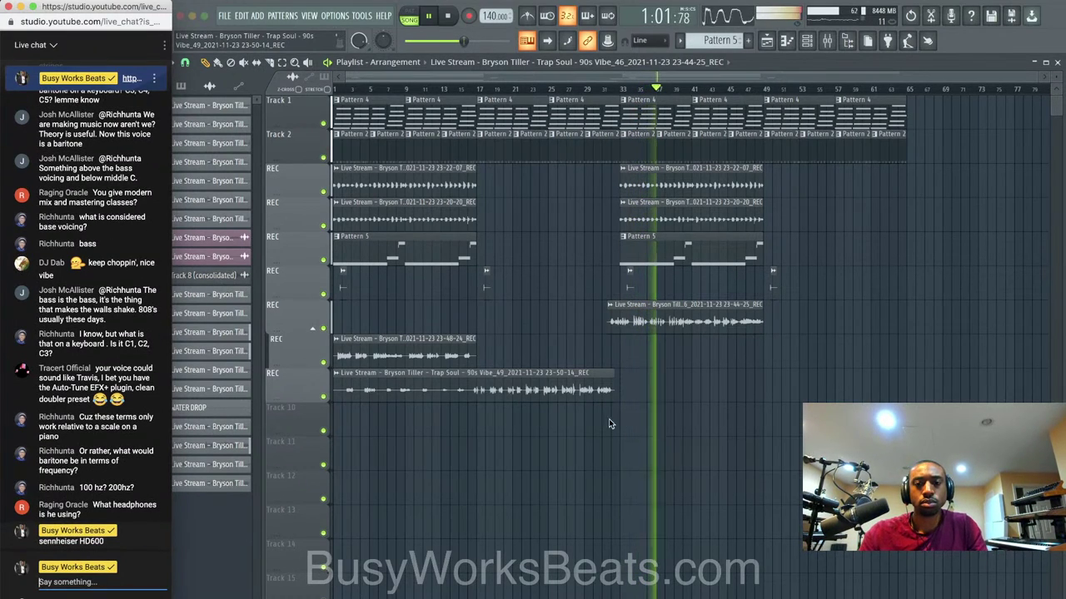
left_click(827, 43)
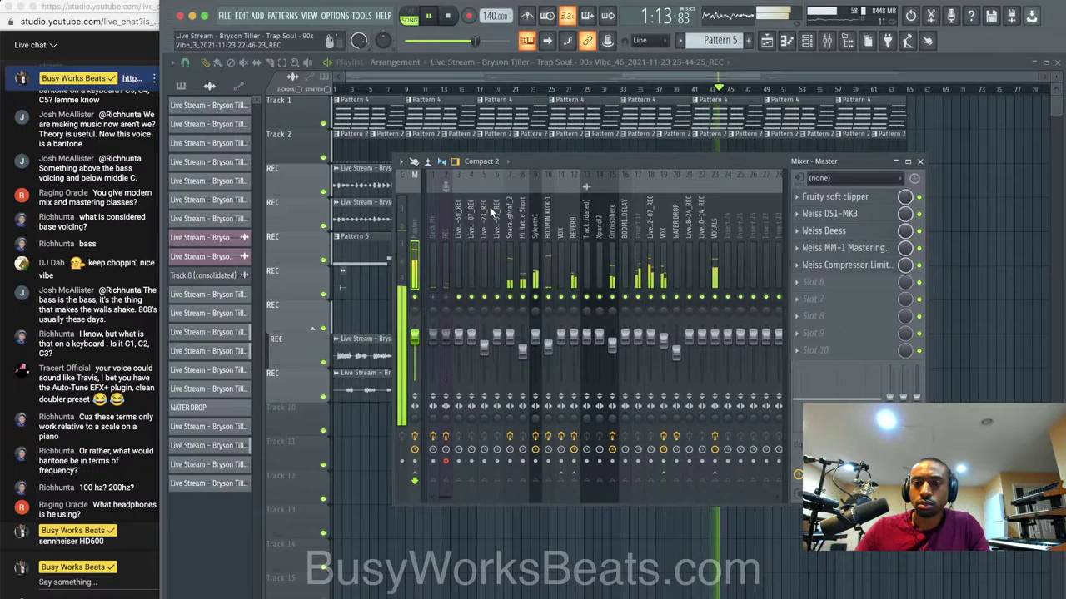
Check the VOCALS and BOOMIN KICK 1 chains, stop playback, and open the plugin list for a Master slot.
left_click(715, 235)
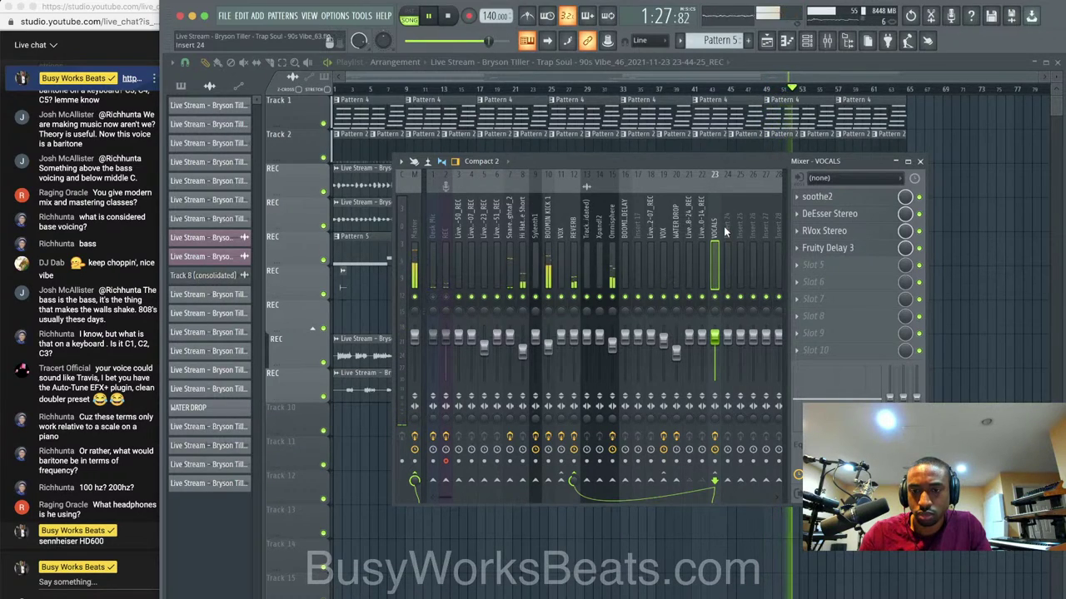
left_click(546, 239)
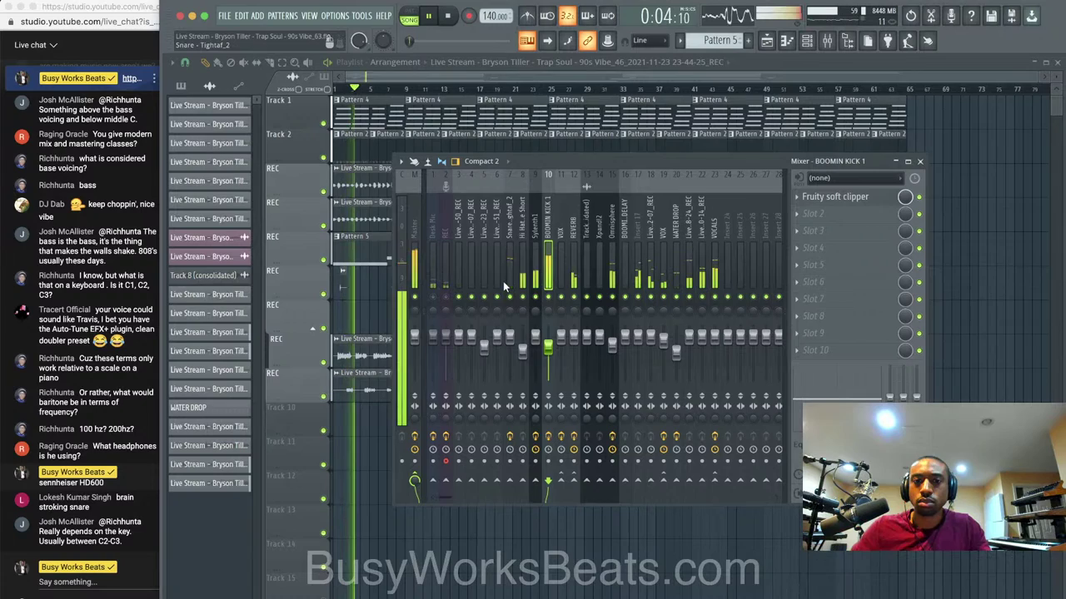
key("space")
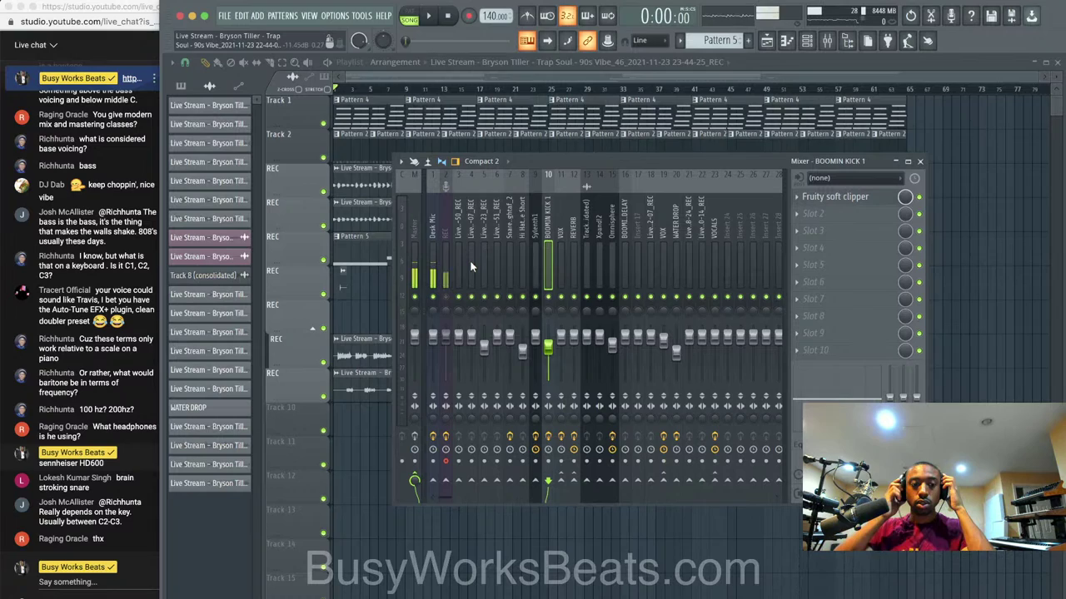
left_click(413, 235)
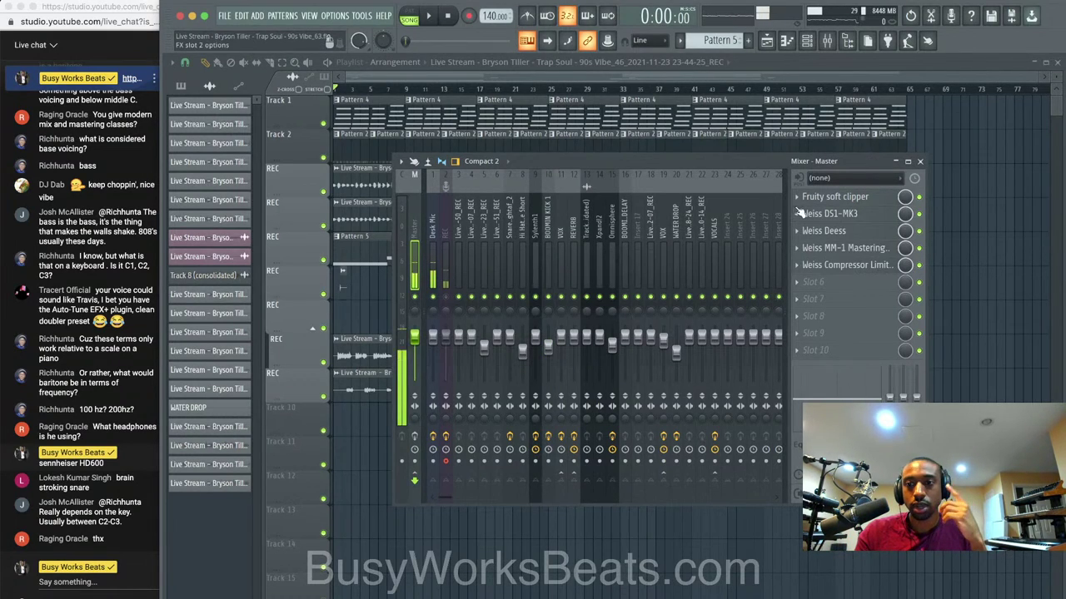
left_click(839, 283)
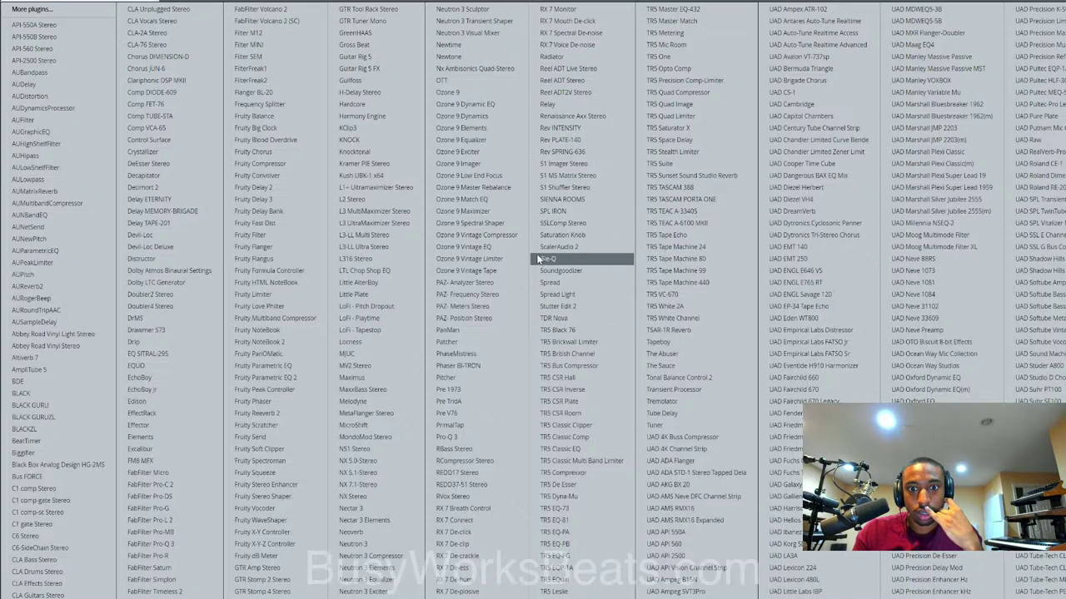
Load S1 Imager Stereo at the top of the Master chain and unmute the second REC track.
left_click(588, 165)
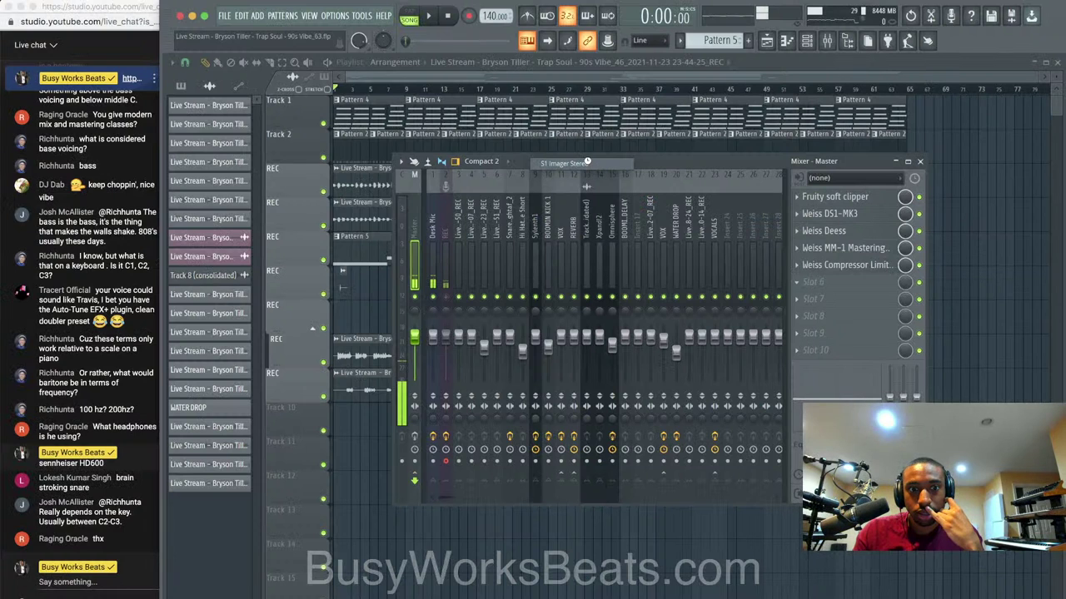
left_click_drag(831, 285, 831, 200)
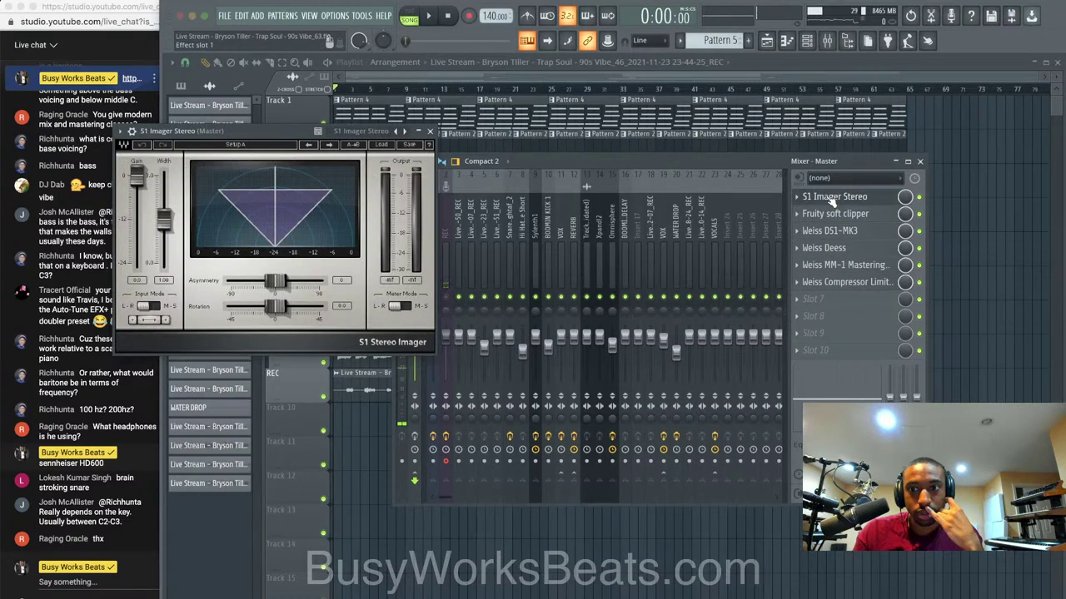
left_click(150, 321)
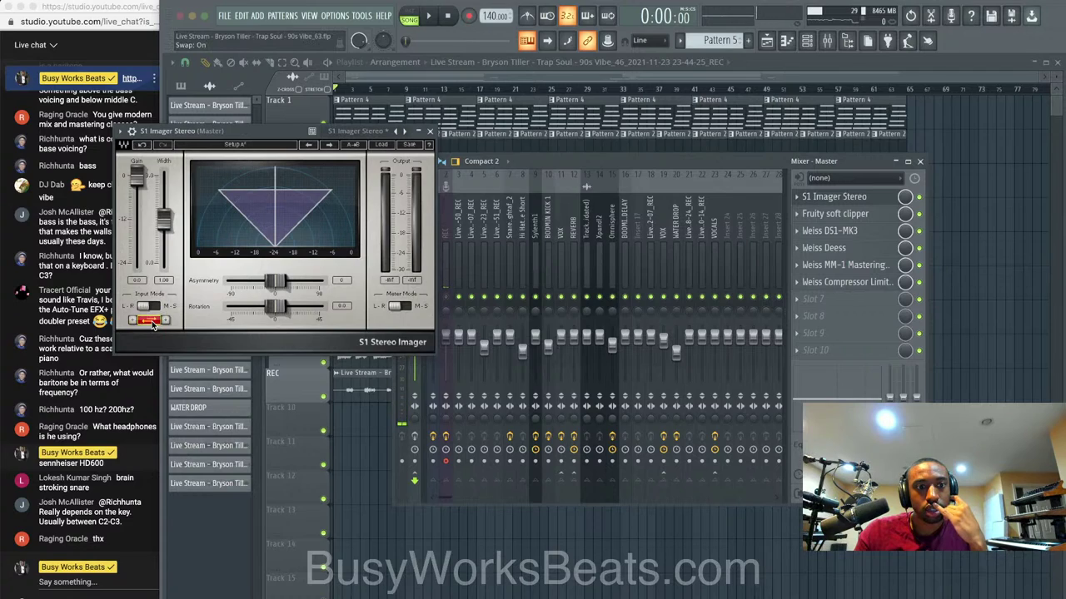
left_click(150, 322)
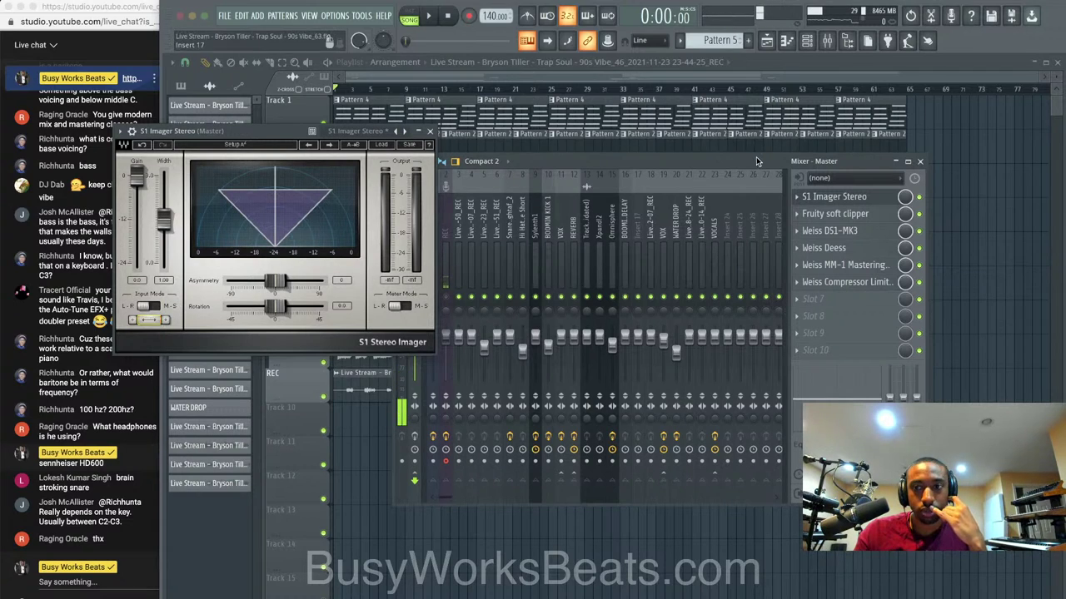
left_click(447, 296)
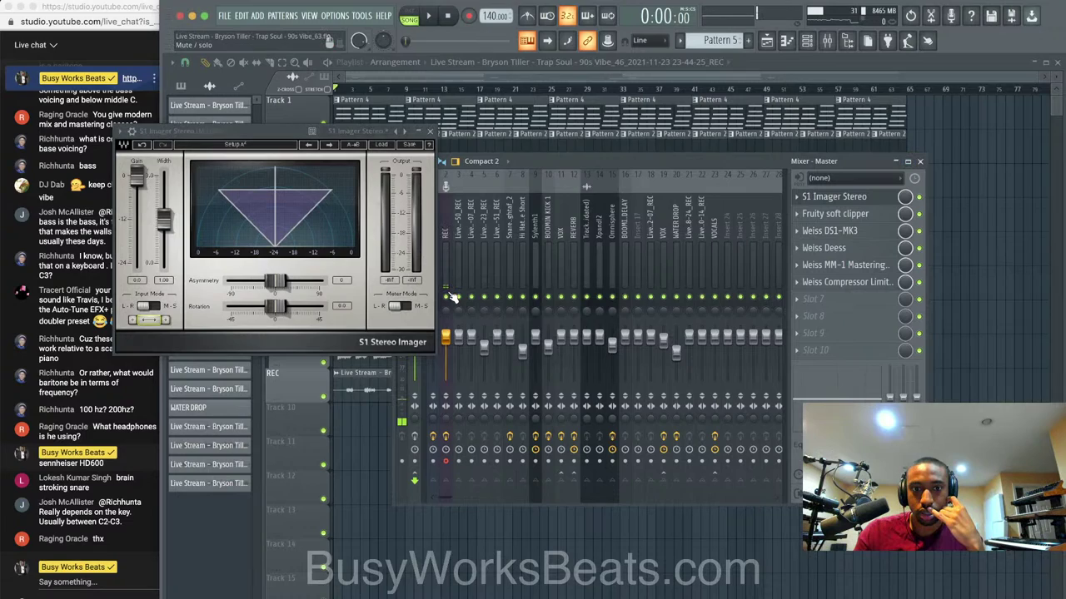
left_click_drag(279, 134, 216, 134)
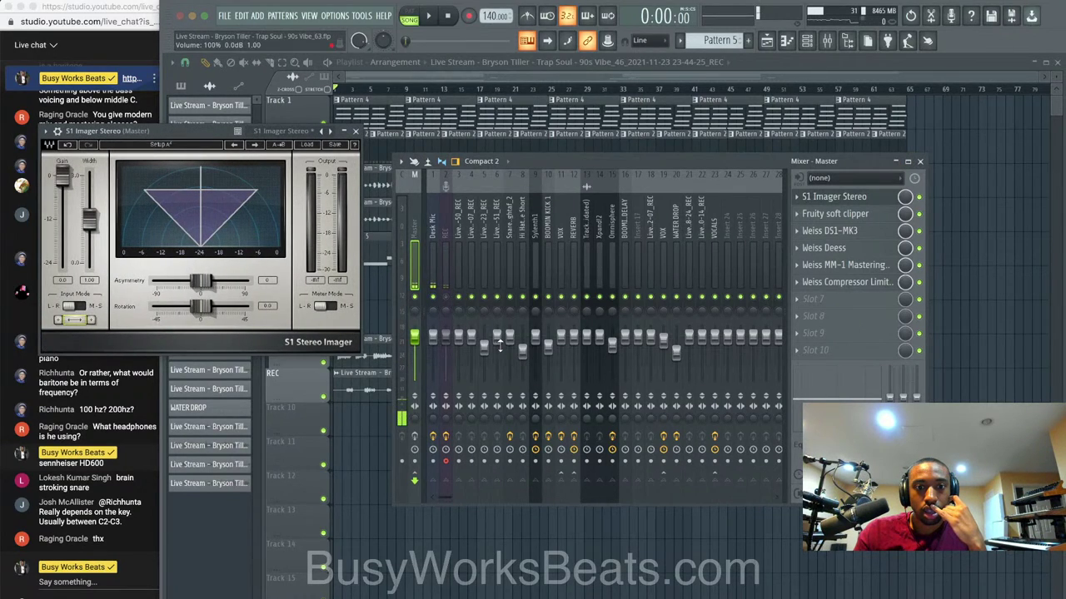
left_click(439, 293)
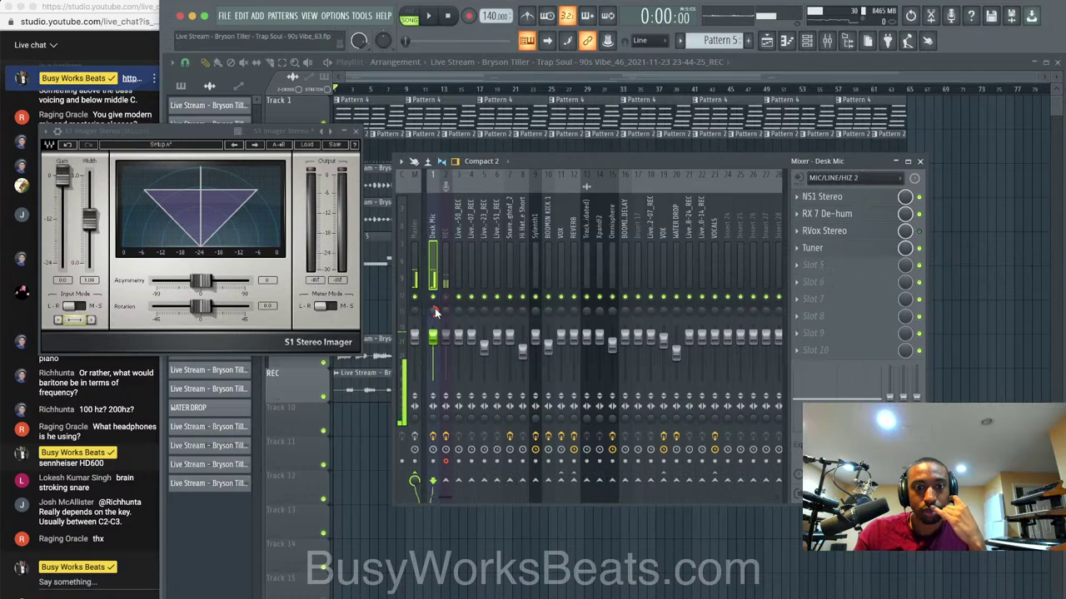
left_click(75, 325)
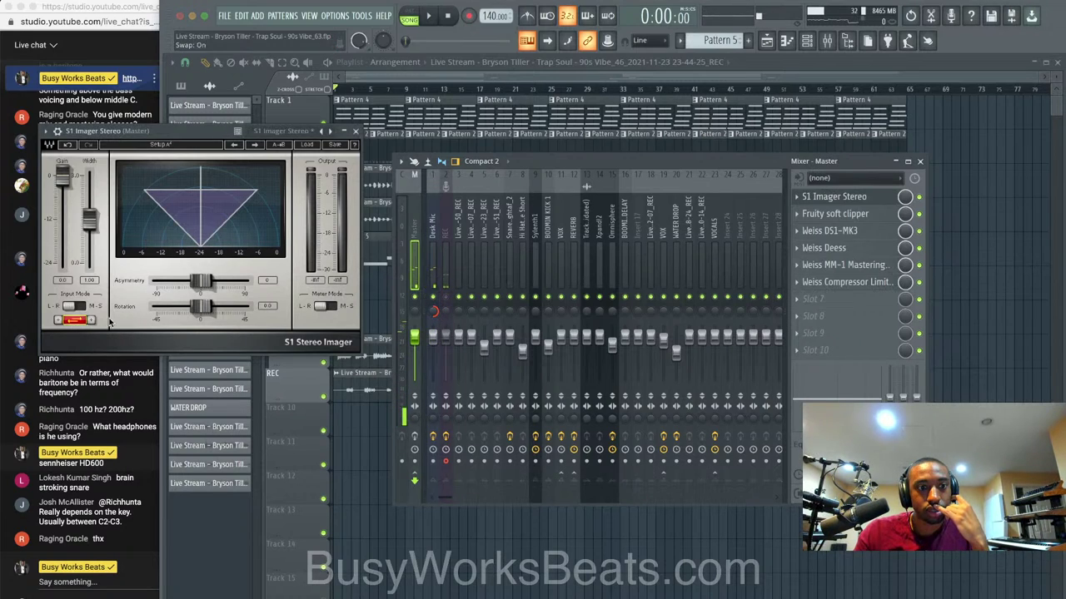
Recentre the Desk Mic panning, start playback, and raise the S1 Imager width to about 1.55.
right_click(437, 312)
left_click(452, 321)
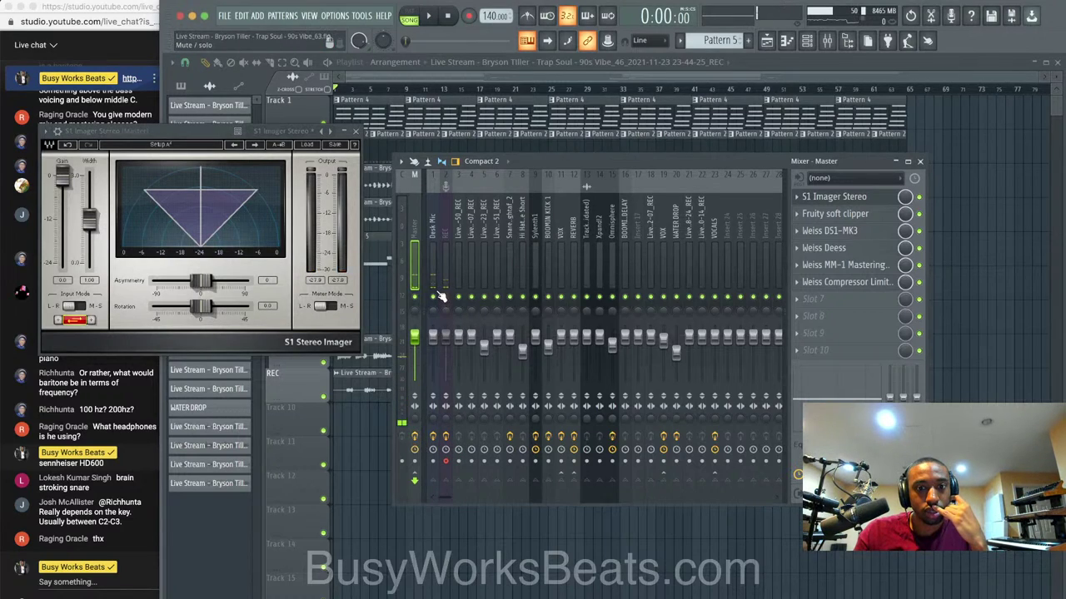
left_click(433, 309)
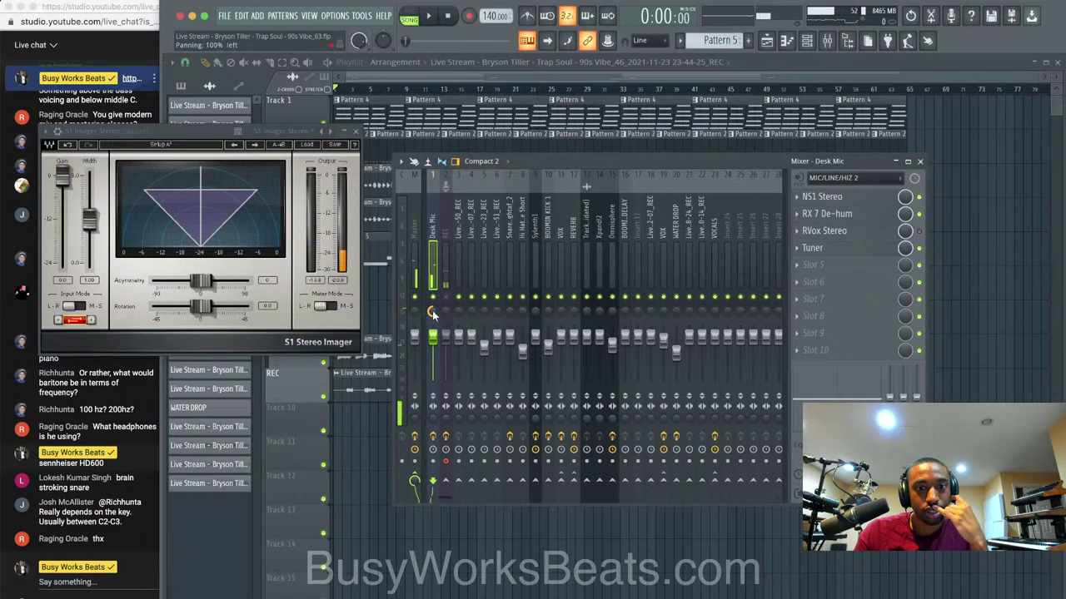
right_click(432, 314)
left_click(443, 322)
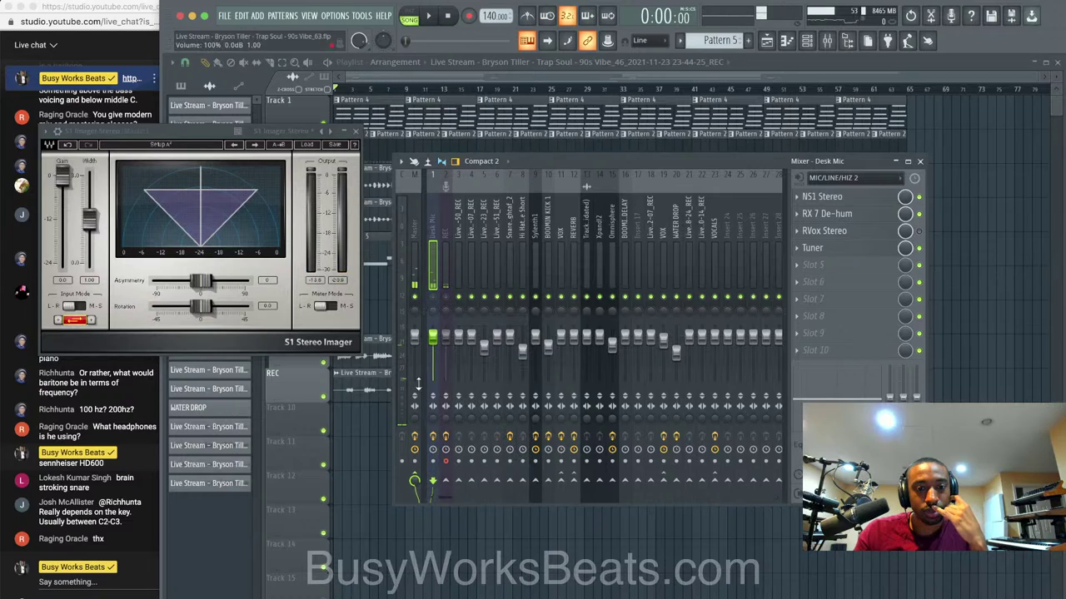
key("space")
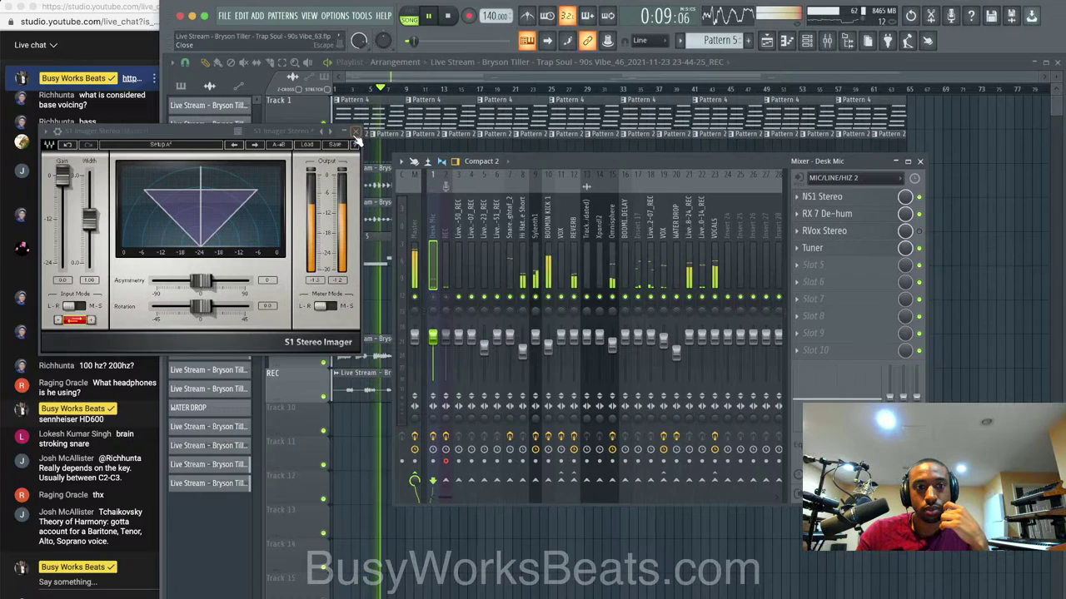
left_click_drag(89, 219, 89, 206)
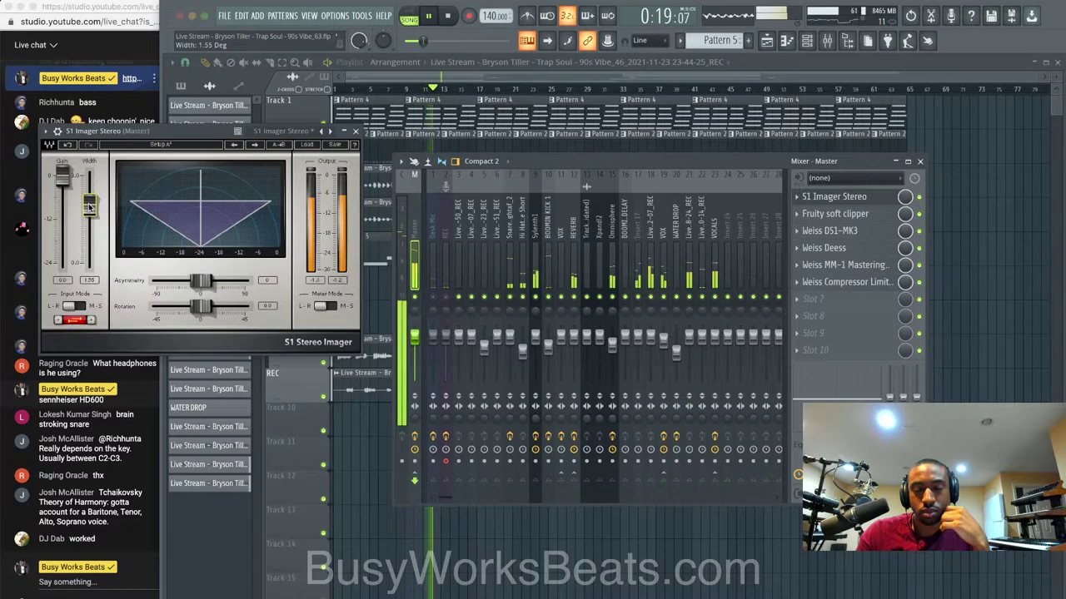
left_click(356, 132)
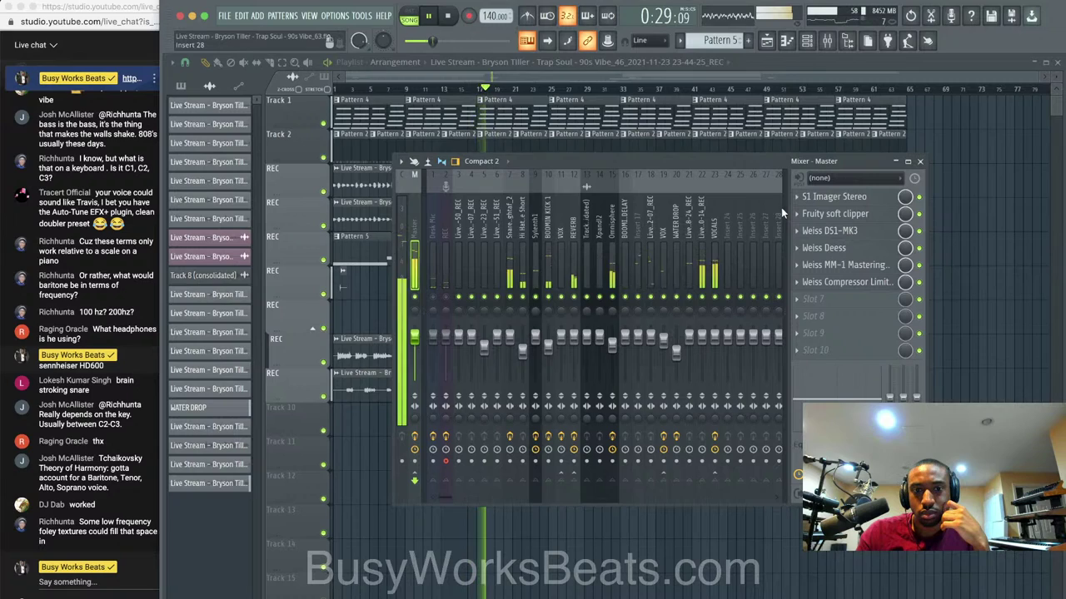
Save a new version of the project with Ctrl+N and reopen the mixer.
left_click(920, 161)
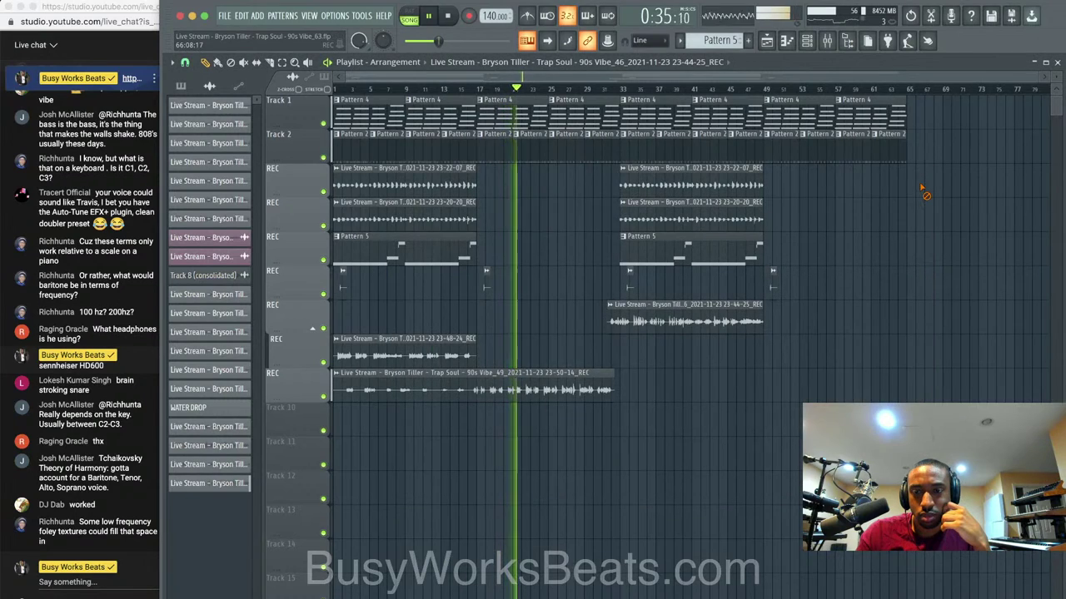
key("super+n")
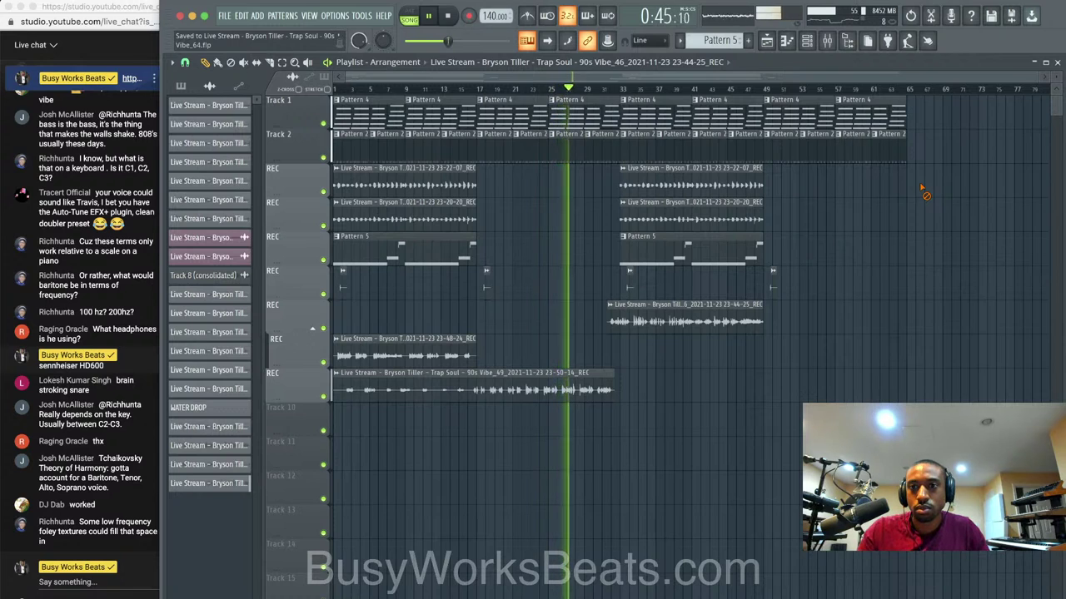
left_click(827, 40)
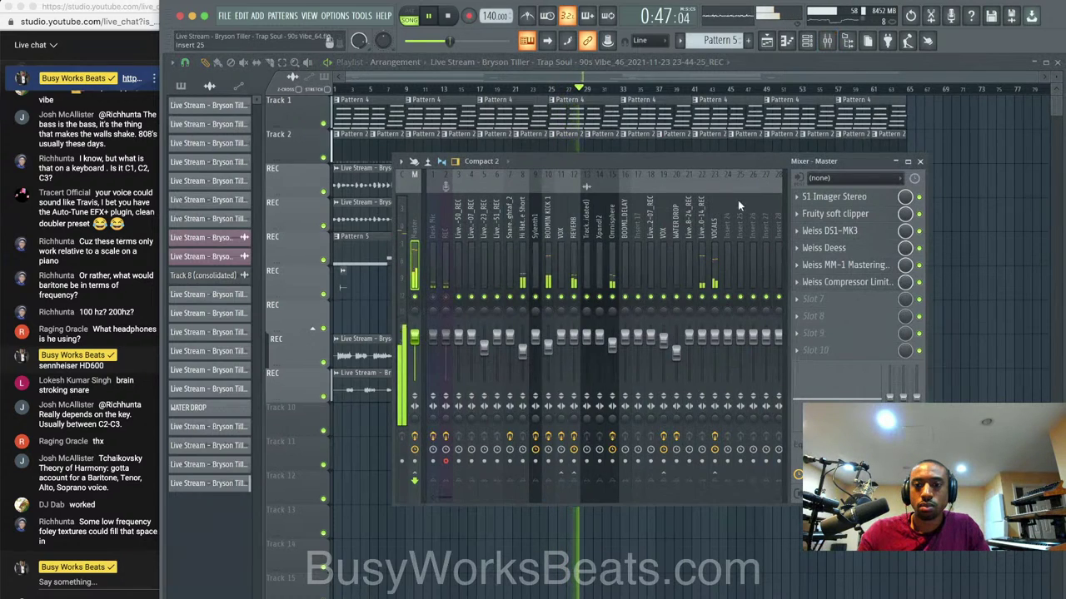
Add Ozone 9 Dynamic EQ to the VOCALS chain as slot 3, right after the DeEsser.
left_click(849, 269)
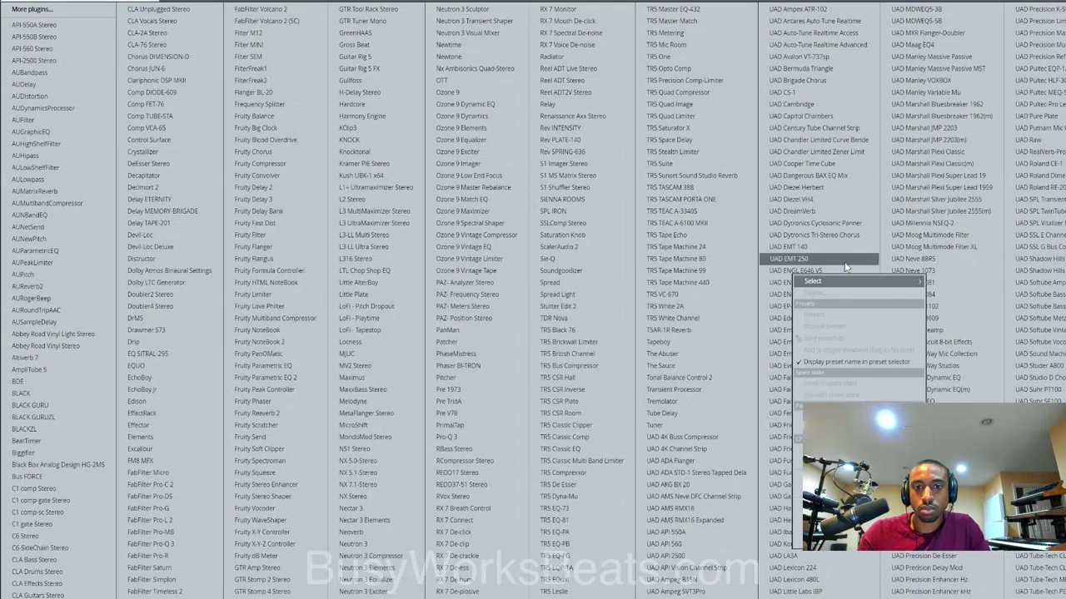
left_click(495, 105)
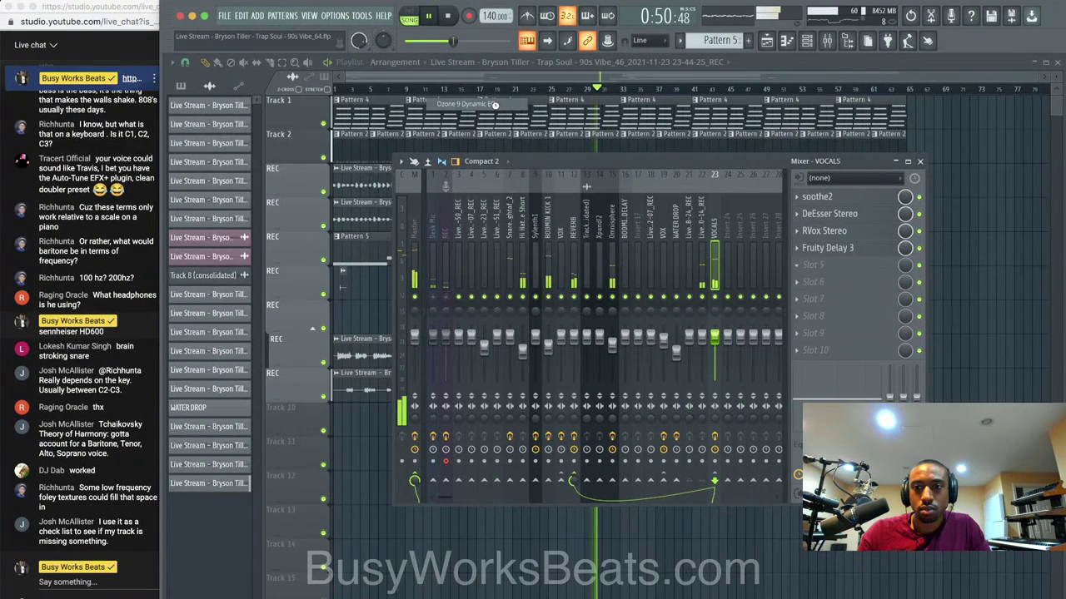
left_click_drag(878, 268, 877, 230)
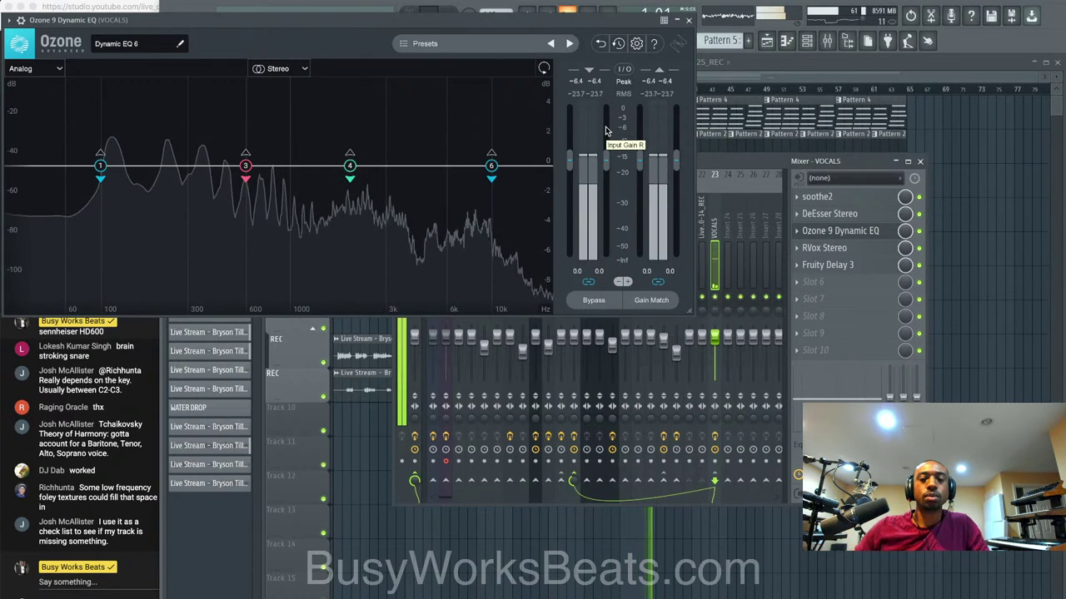
left_click(688, 19)
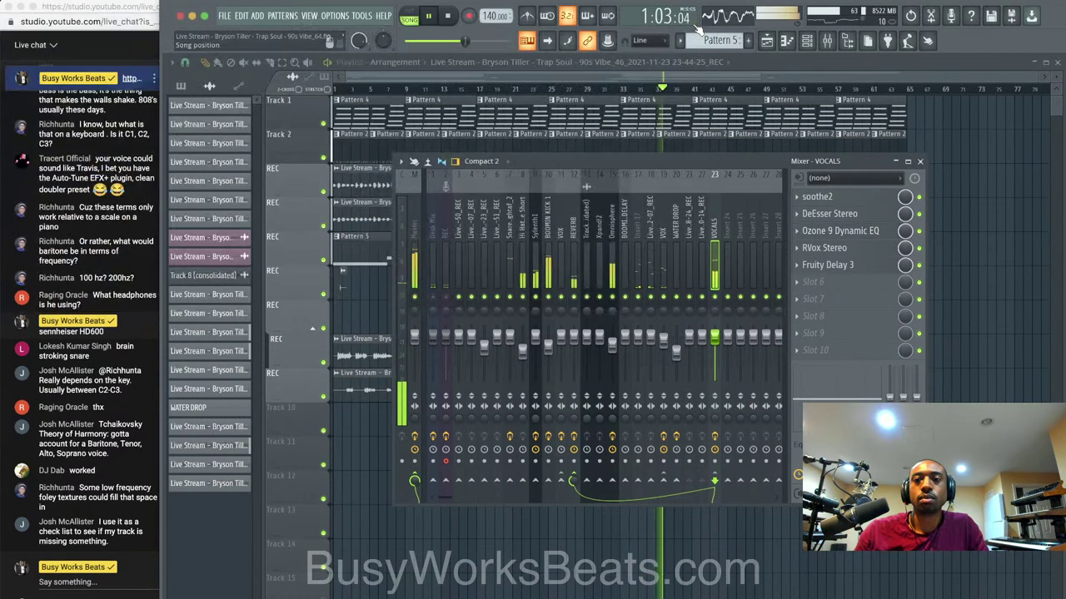
left_click(414, 219)
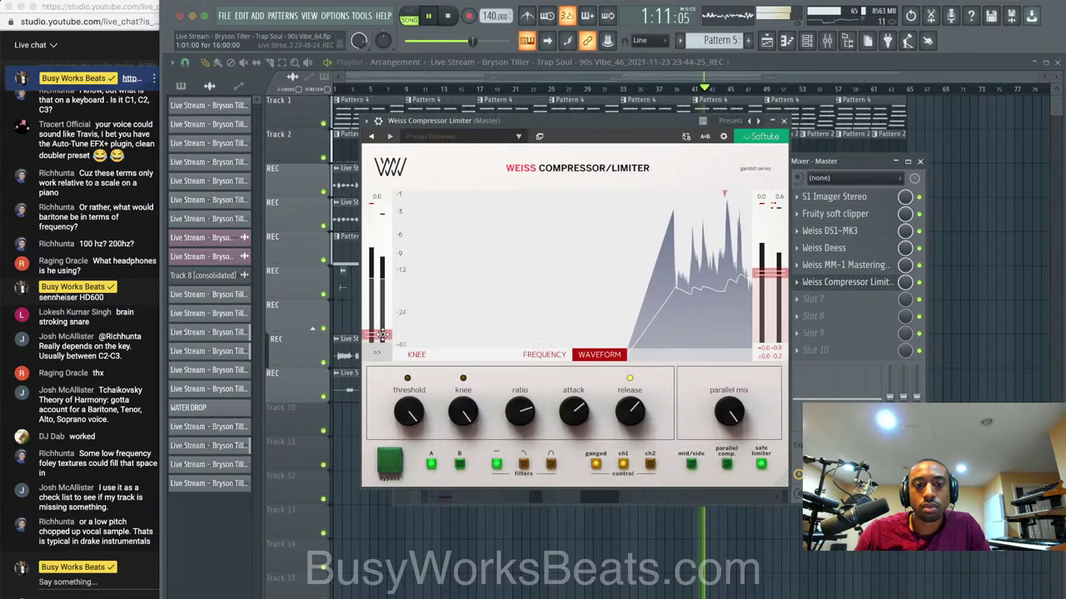
Raise the master Weiss Compressor Limiter's limiter gain to 3.7 dB, then hide the mixer.
left_click_drag(382, 336, 380, 316)
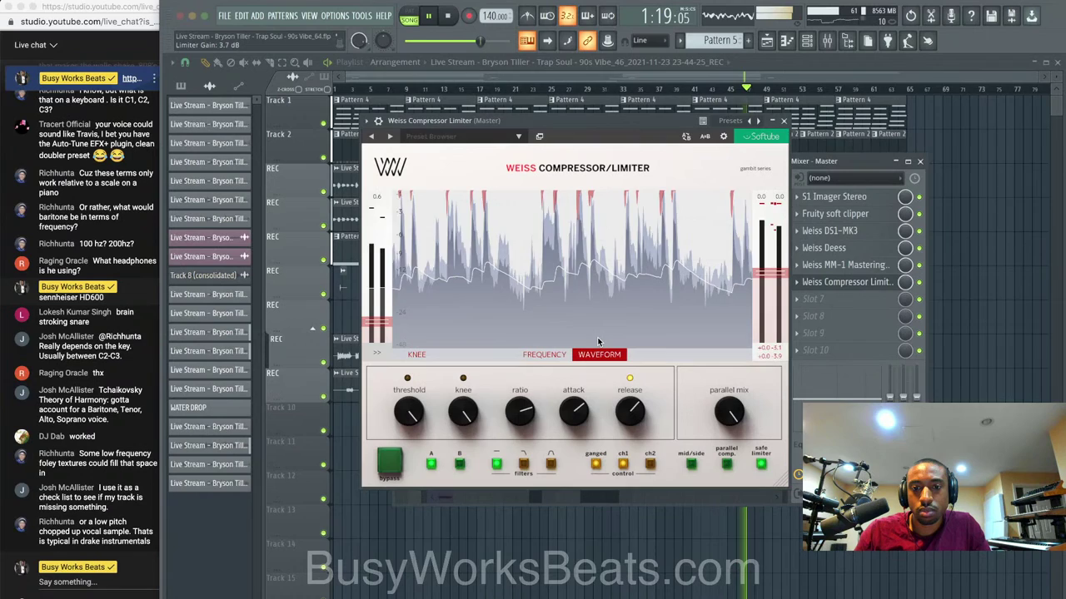
left_click(782, 120)
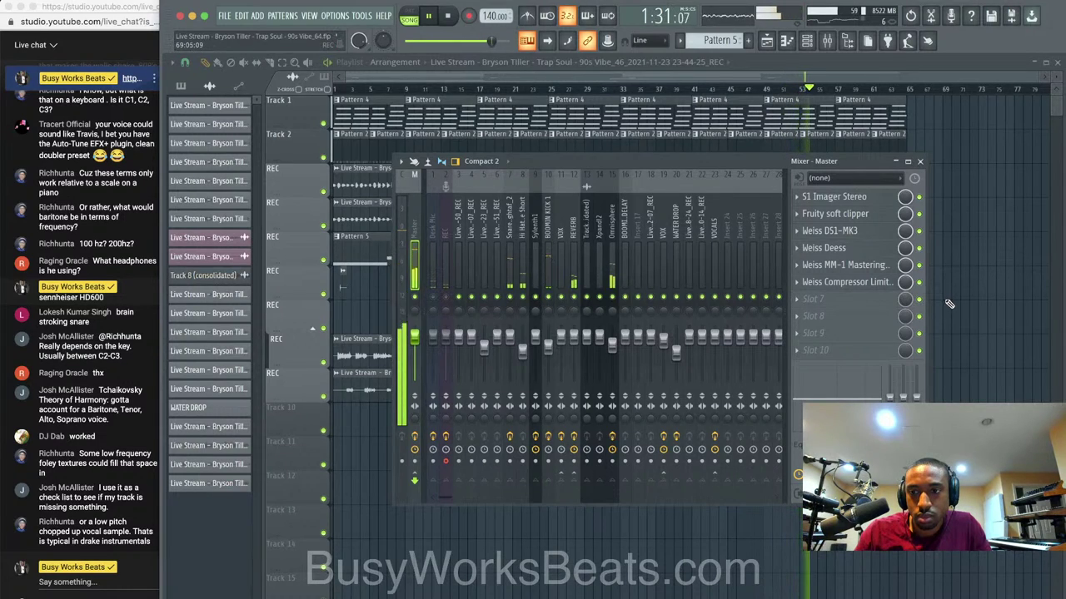
key("F9")
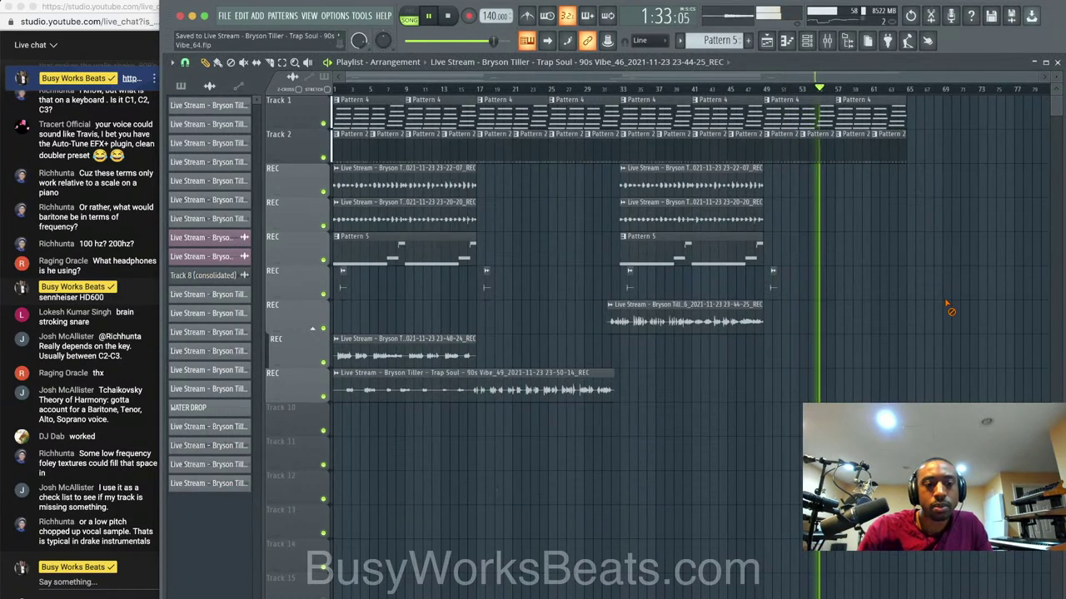
Replay the song from the start and show the VOCALS insert chain (soothe2 through Fruity Delay 3) in the mixer.
left_click(448, 16)
key("space")
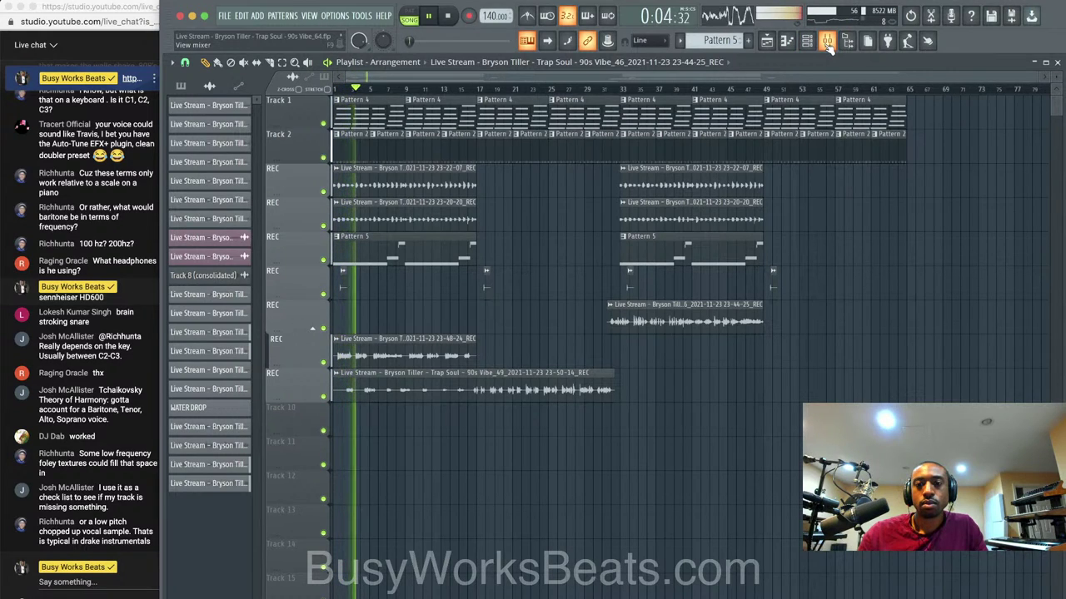
left_click(829, 44)
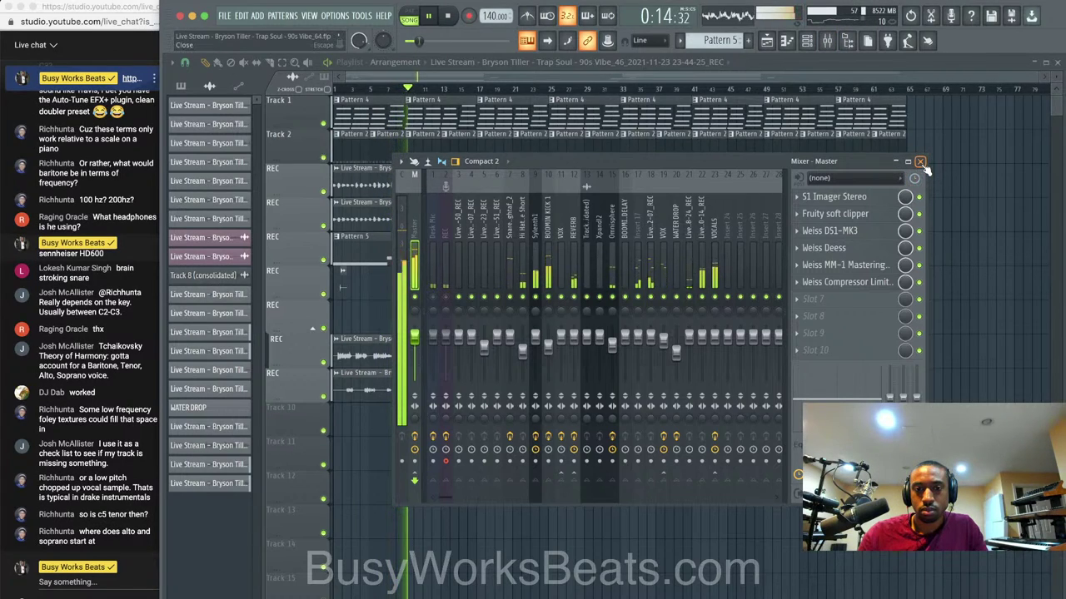
left_click(510, 240)
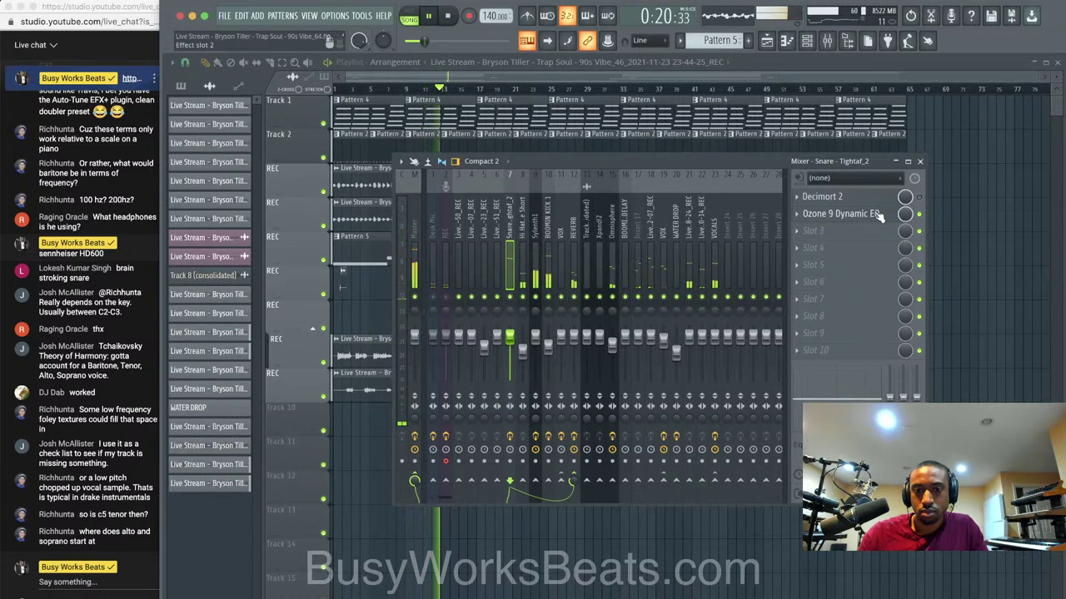
left_click(713, 235)
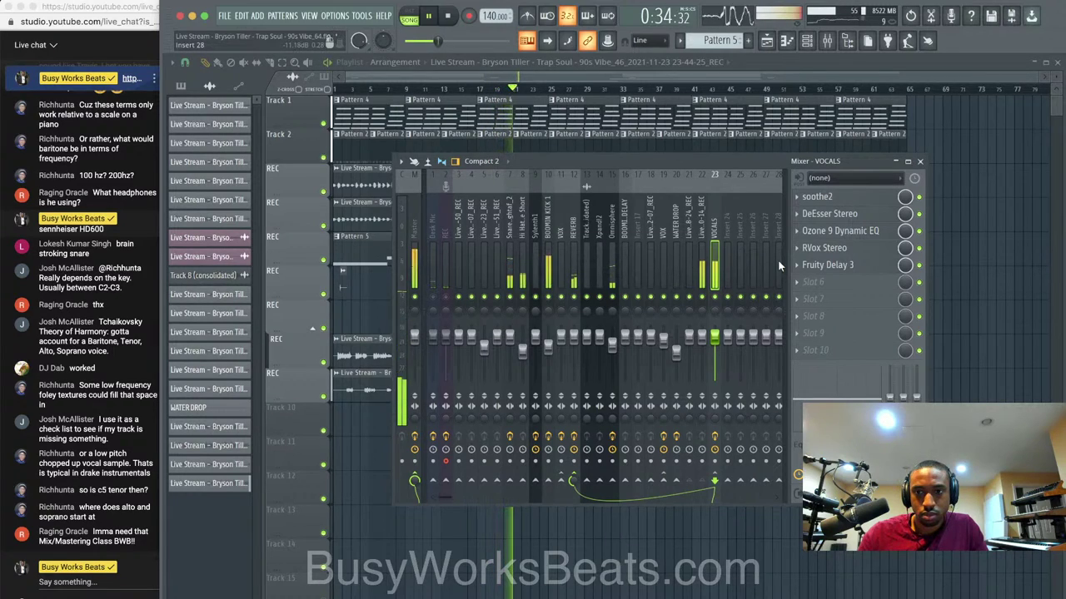
Set vocal Ozone 9 Dynamic EQ band 3 to cut 3.0 dB at 436 Hz, threshold -56.9 dB.
left_click(842, 231)
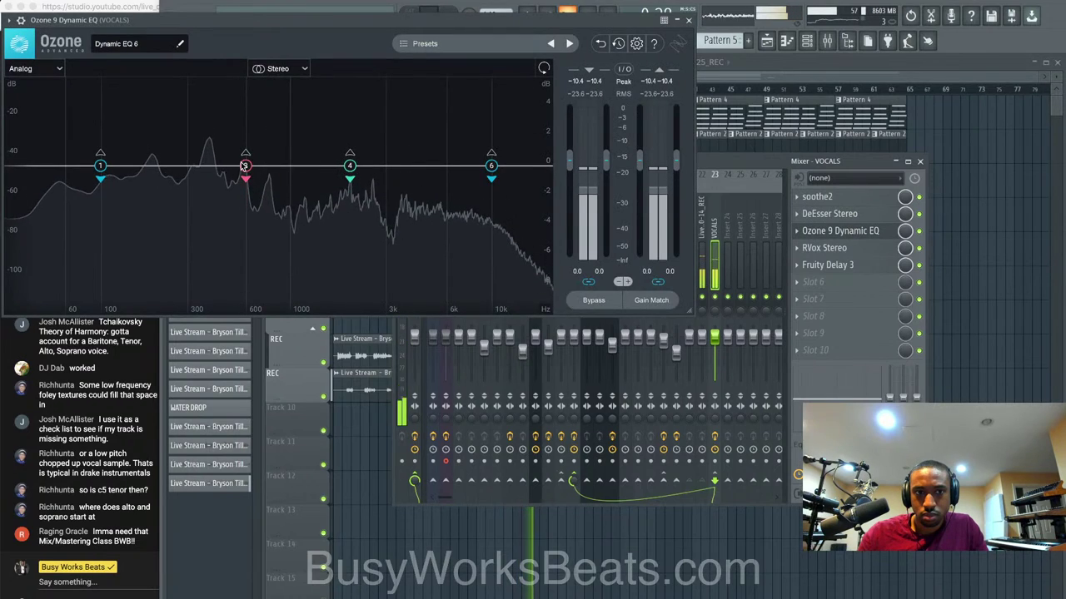
mouse_move(225, 176)
left_click_drag(223, 180, 218, 189)
left_click_drag(246, 131, 245, 140)
double_click(193, 149)
type("-3")
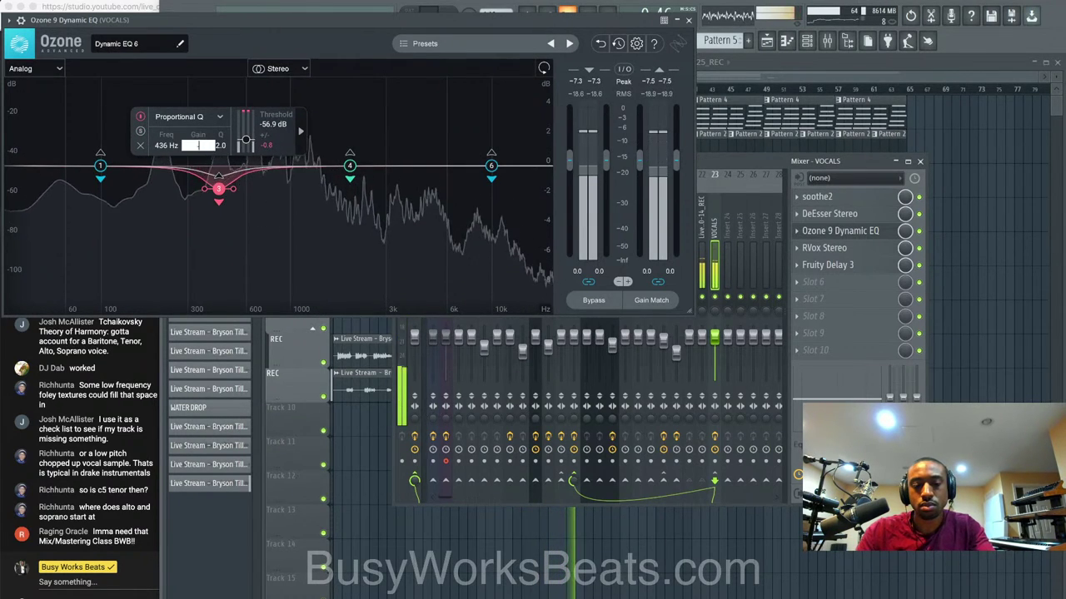
key("Return")
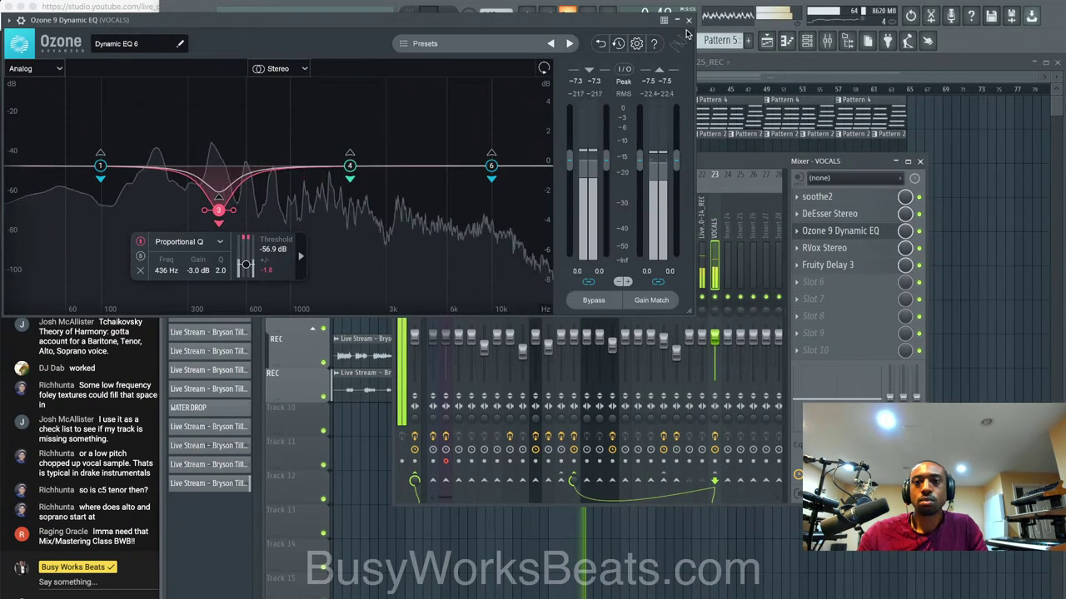
Close the EQ and mixer, then save the project as _65.flp while playback continues.
left_click(840, 231)
key("F9")
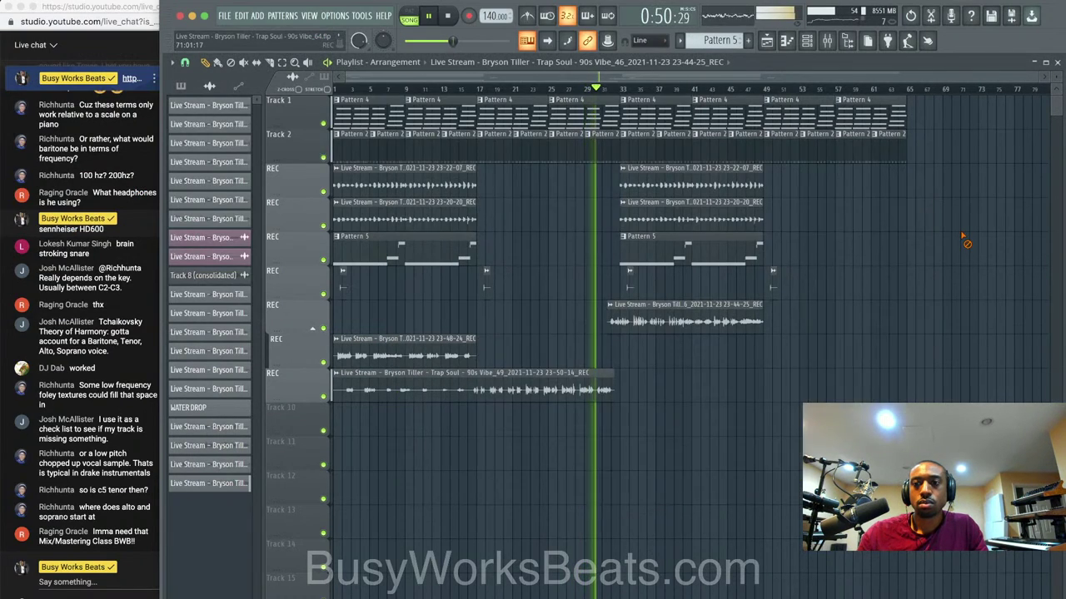
key("ctrl+s")
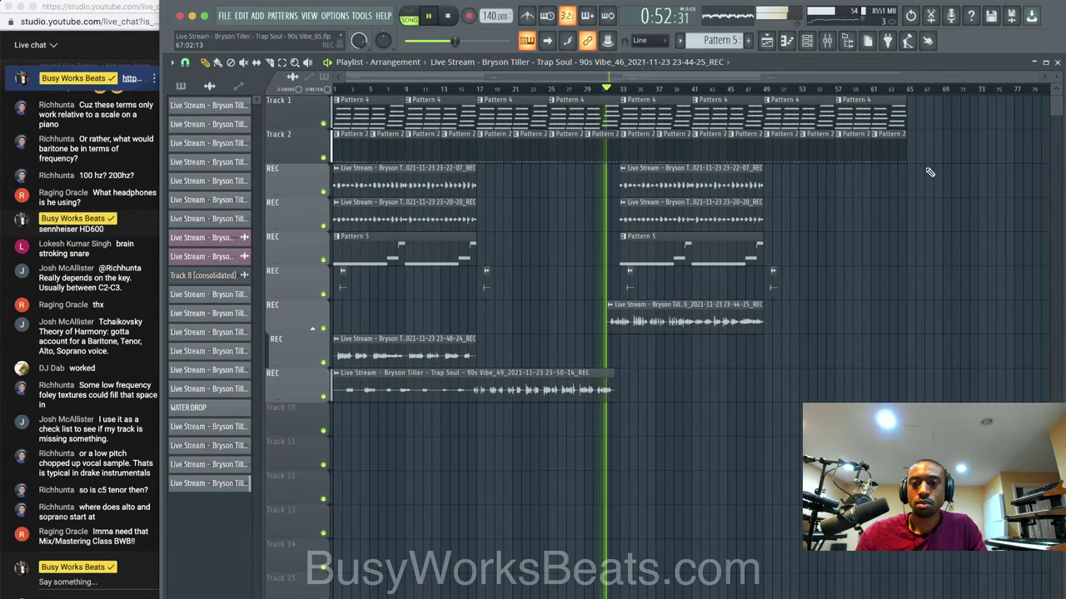
Open the Ozone 9 Dynamic EQ on the Snare - Tightaf_2 mixer insert.
left_click(828, 43)
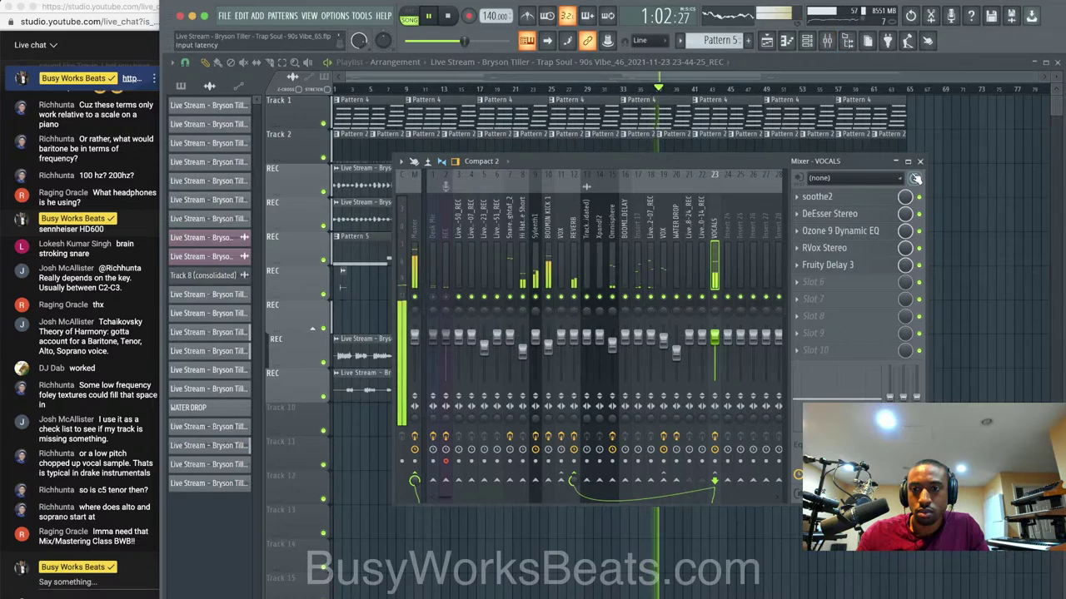
left_click(919, 161)
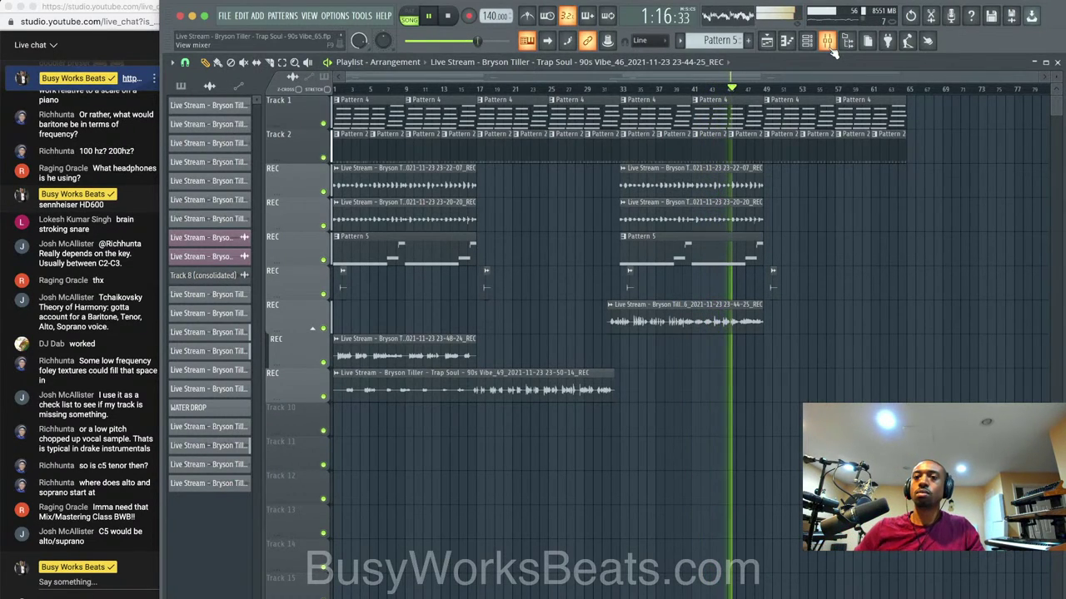
left_click(828, 43)
left_click(510, 229)
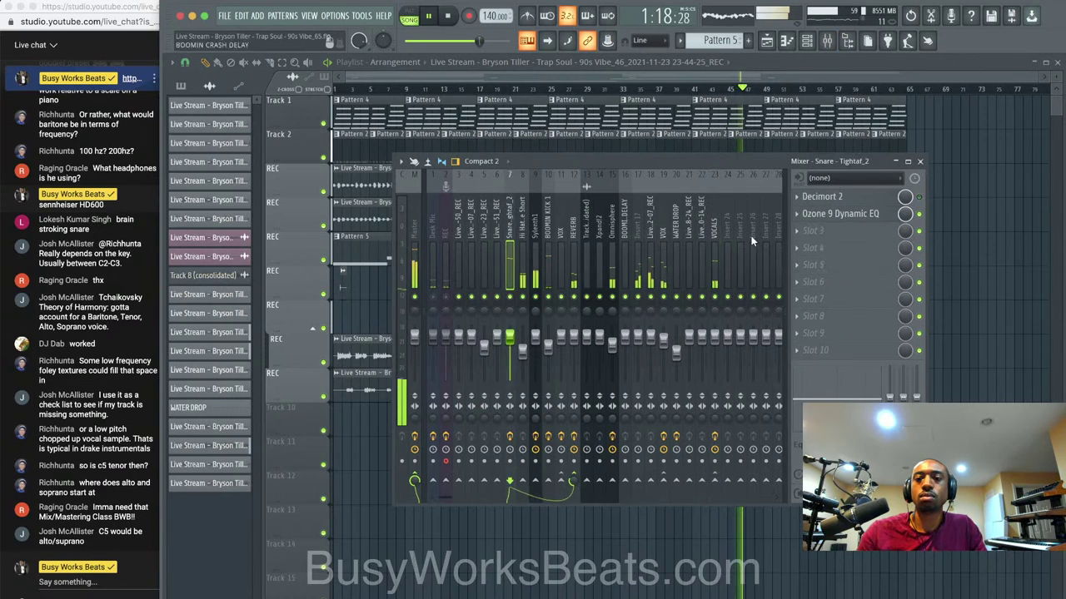
left_click(851, 218)
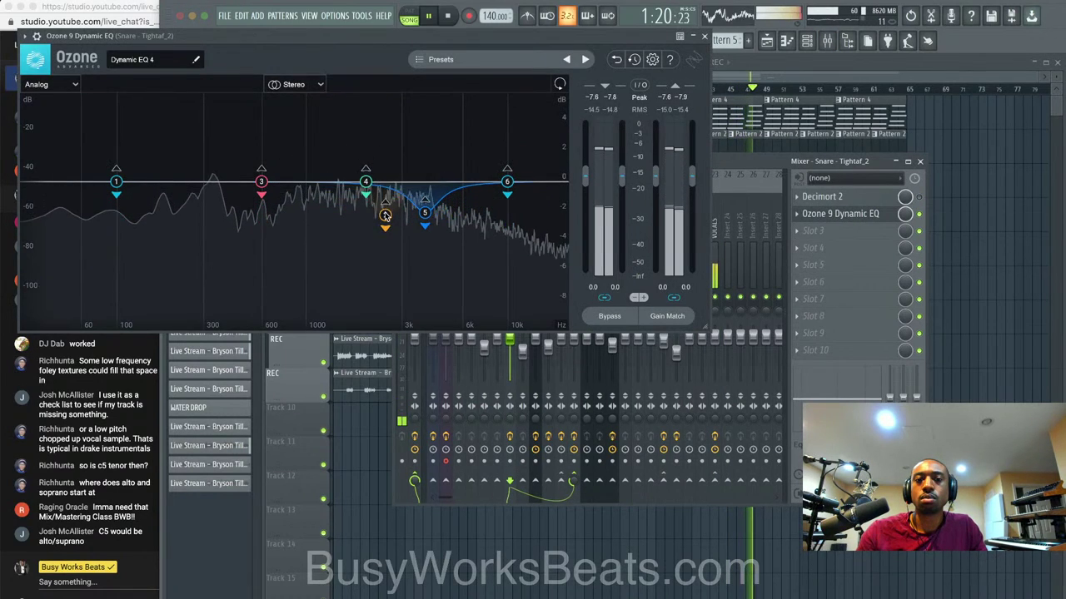
Lower EQ bands 5 and 2, and move band 3 to a 3.9 dB cut near 333 Hz.
left_click_drag(424, 212, 425, 237)
left_click_drag(379, 243, 379, 244)
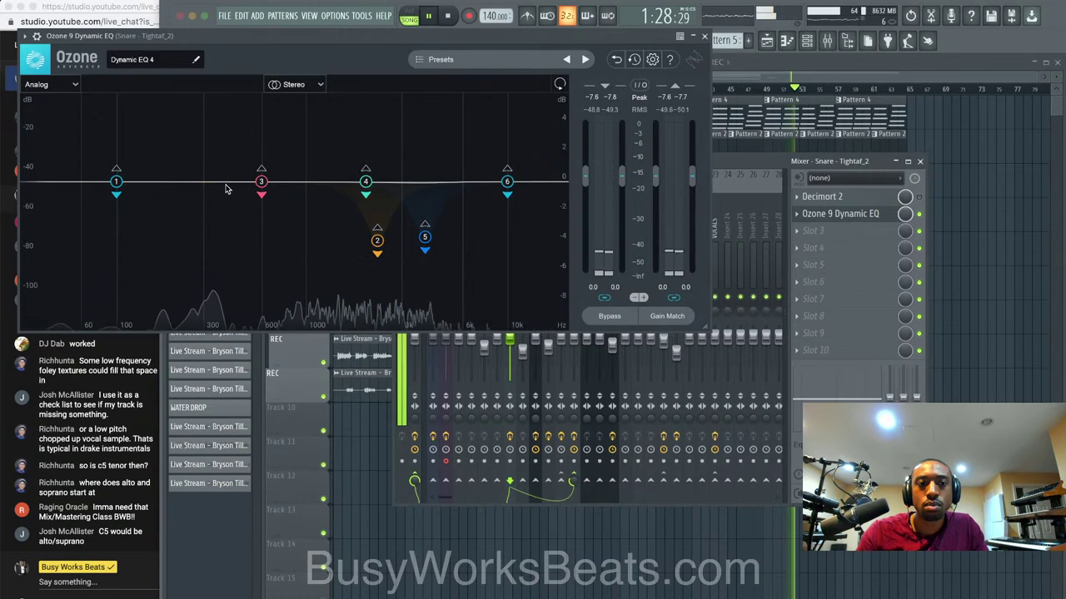
left_click_drag(260, 181, 214, 242)
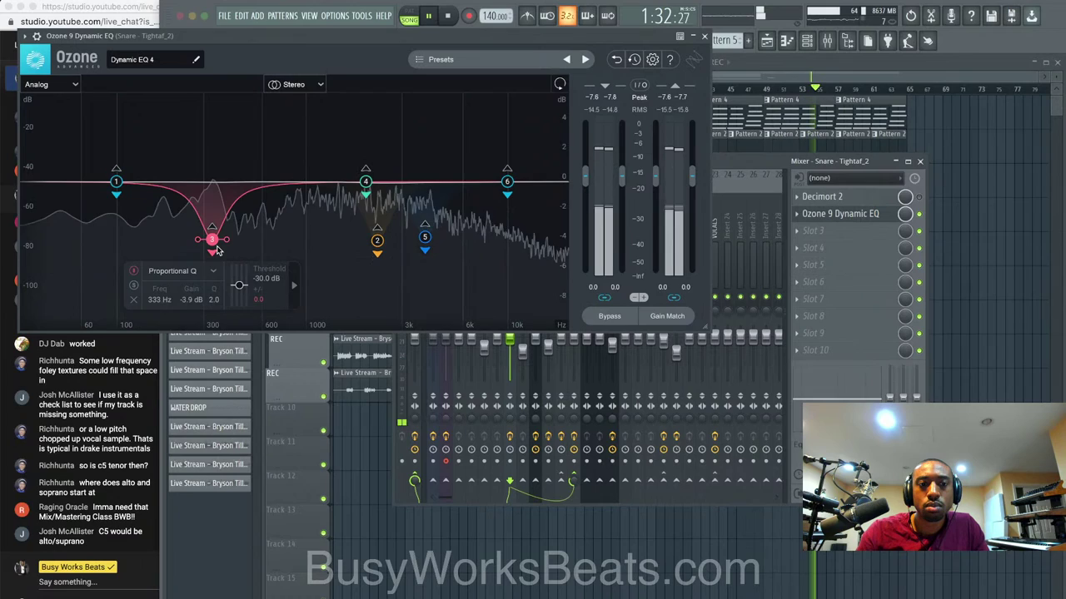
left_click(704, 37)
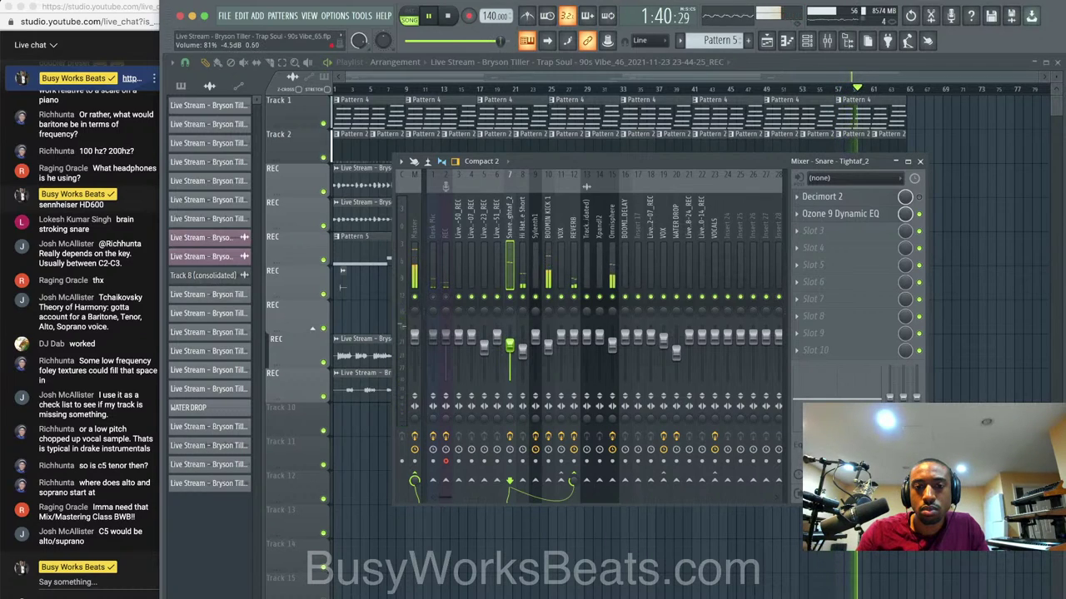
Reopen the mixer on the Snare - Tightaf_2 insert and stop playback at the start.
left_click(916, 161)
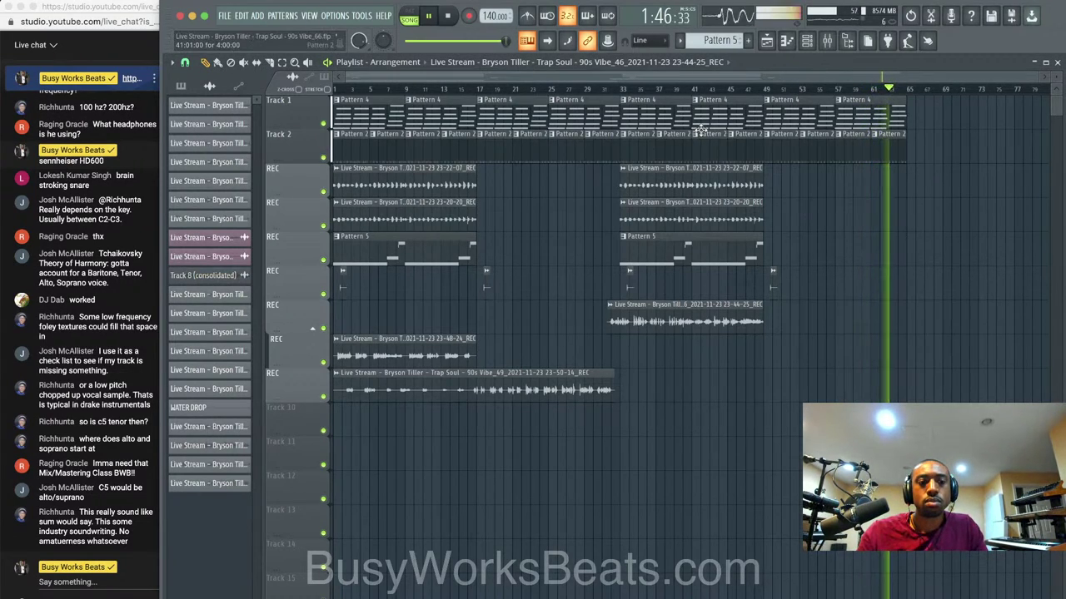
left_click(828, 42)
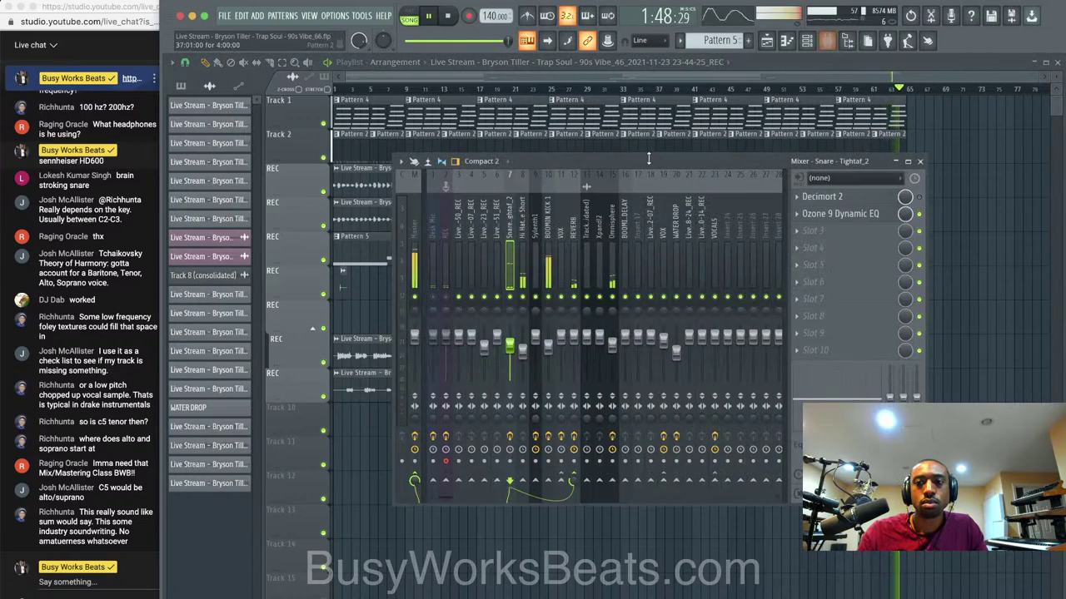
key("space")
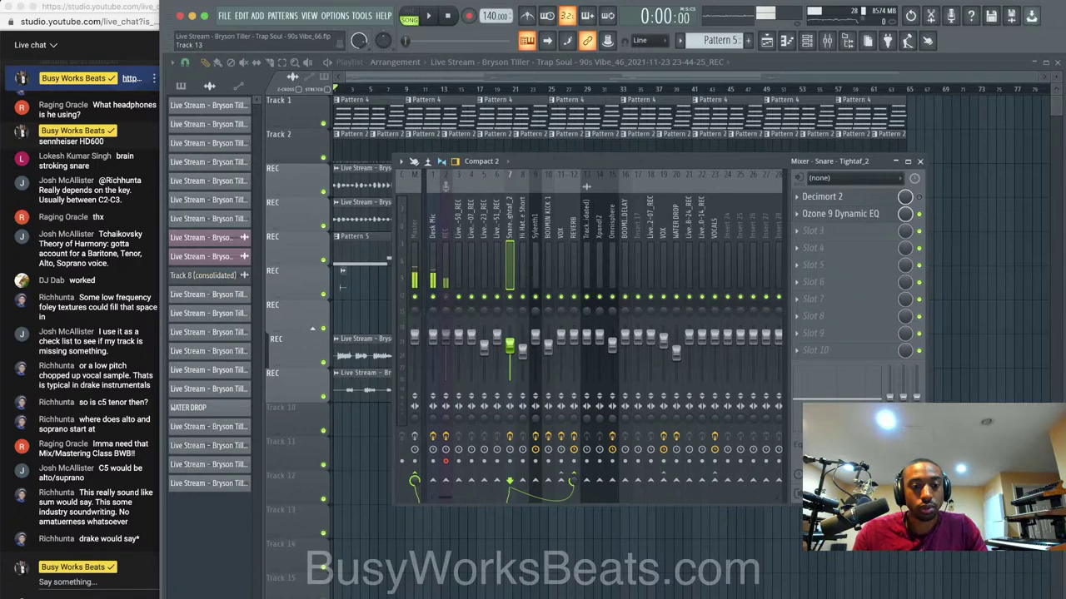
Switch between Chrome windows from the Dock and close the Google lyrics search tab.
right_click(344, 598)
left_click(277, 515)
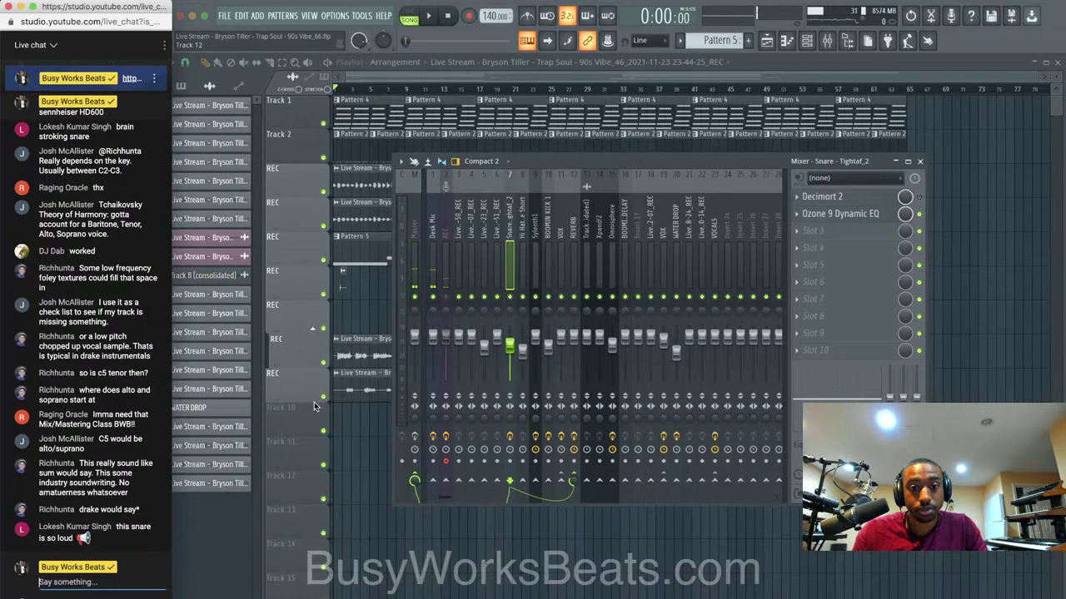
right_click(345, 598)
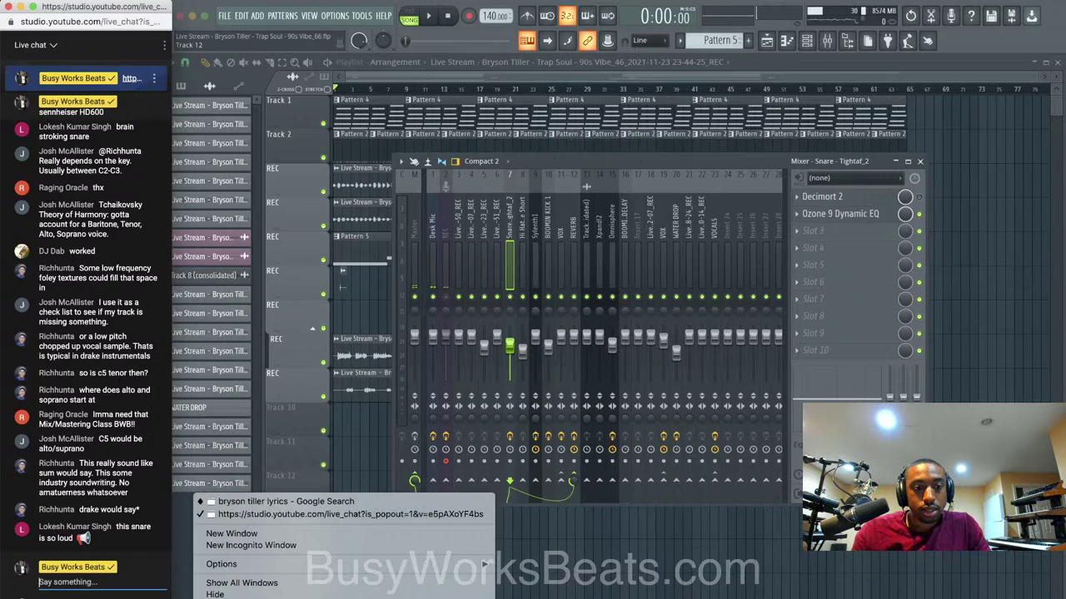
left_click(305, 502)
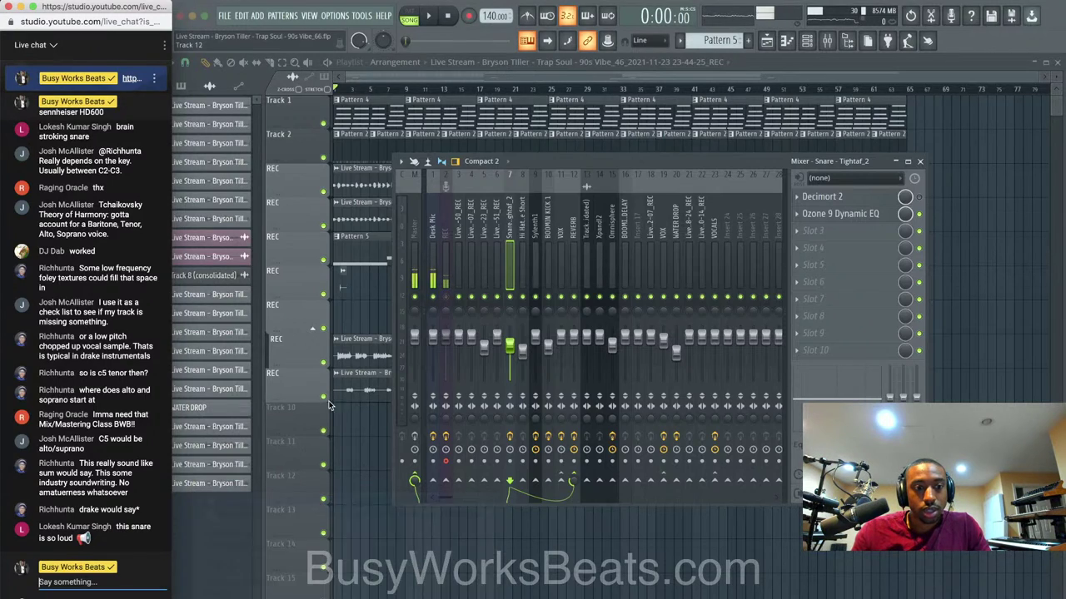
left_click(505, 15)
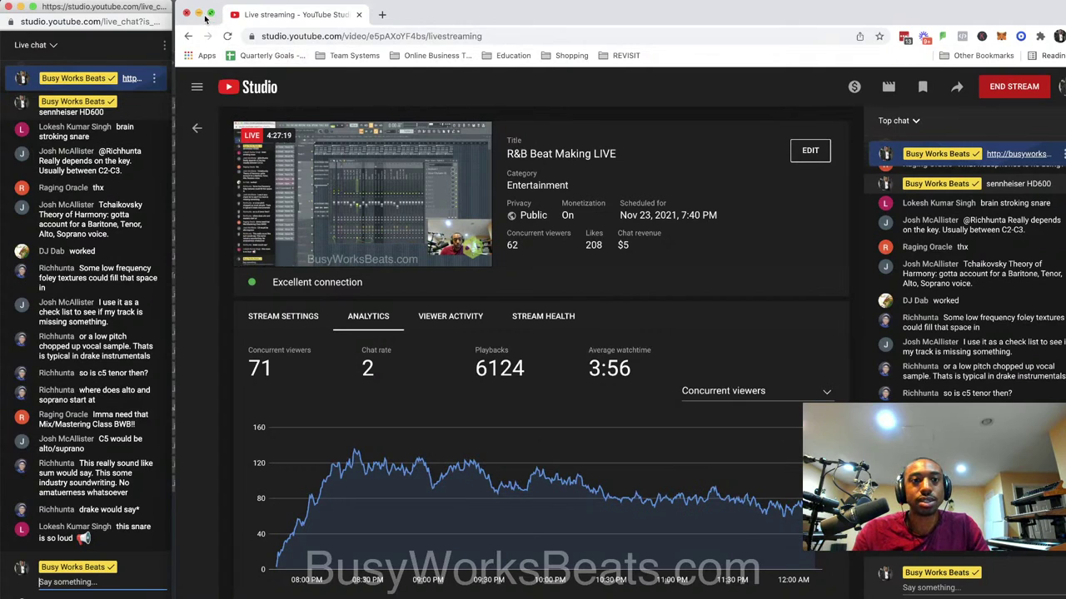
Check the YouTube Studio live-streaming page, then minimize Chrome to return to FL Studio.
left_click(201, 15)
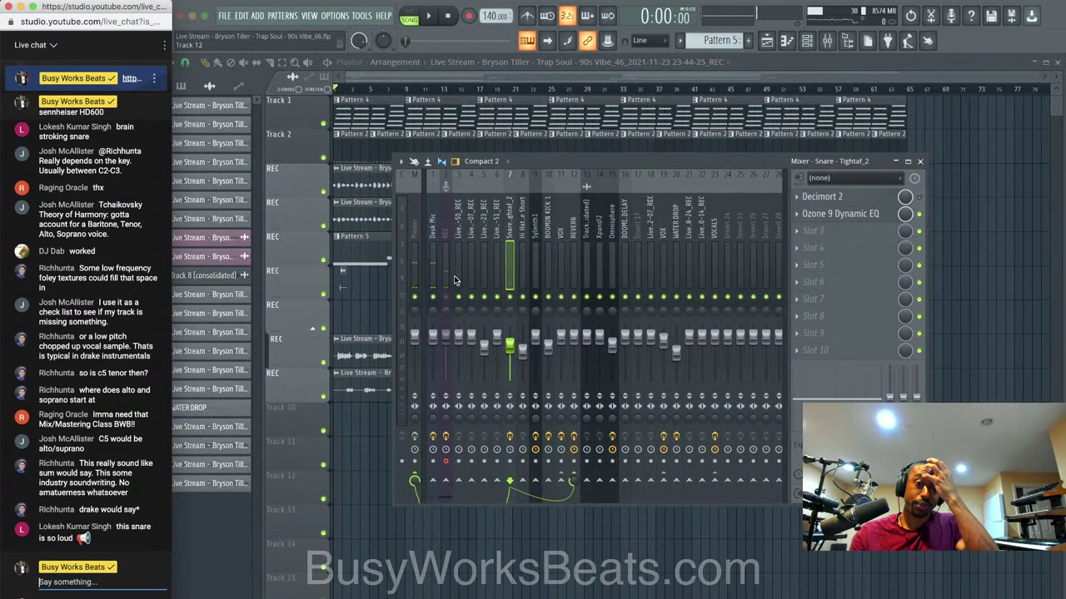
right_click(288, 597)
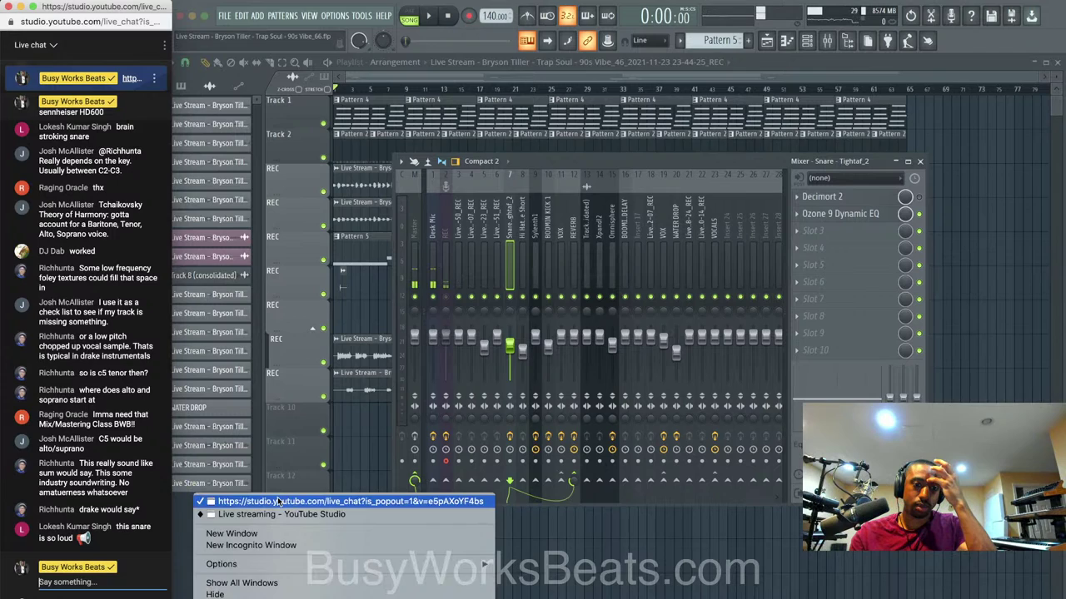
left_click(282, 503)
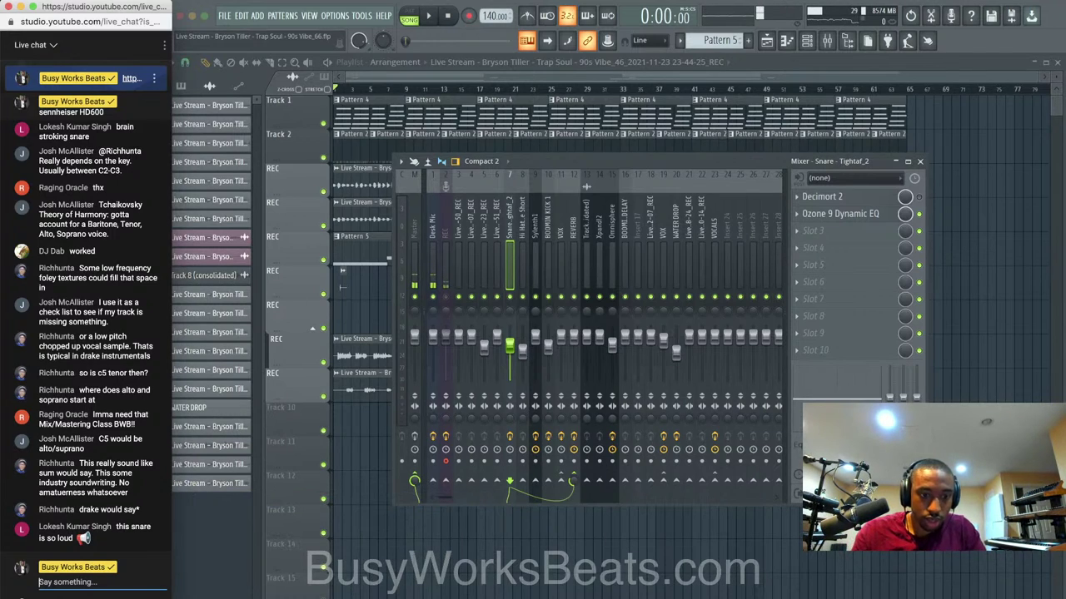
right_click(344, 595)
left_click(333, 518)
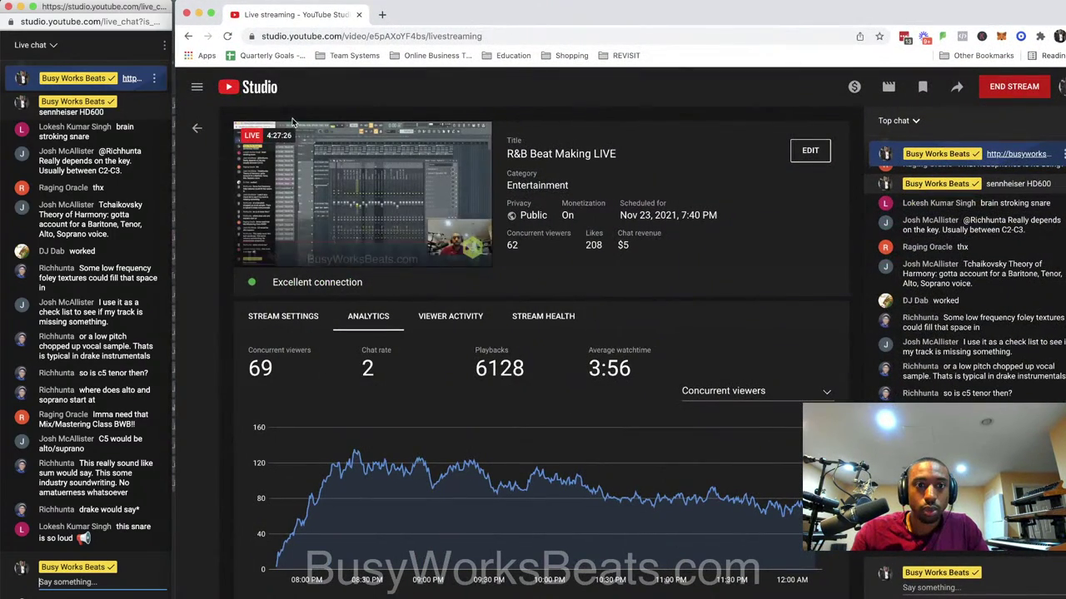
left_click(199, 14)
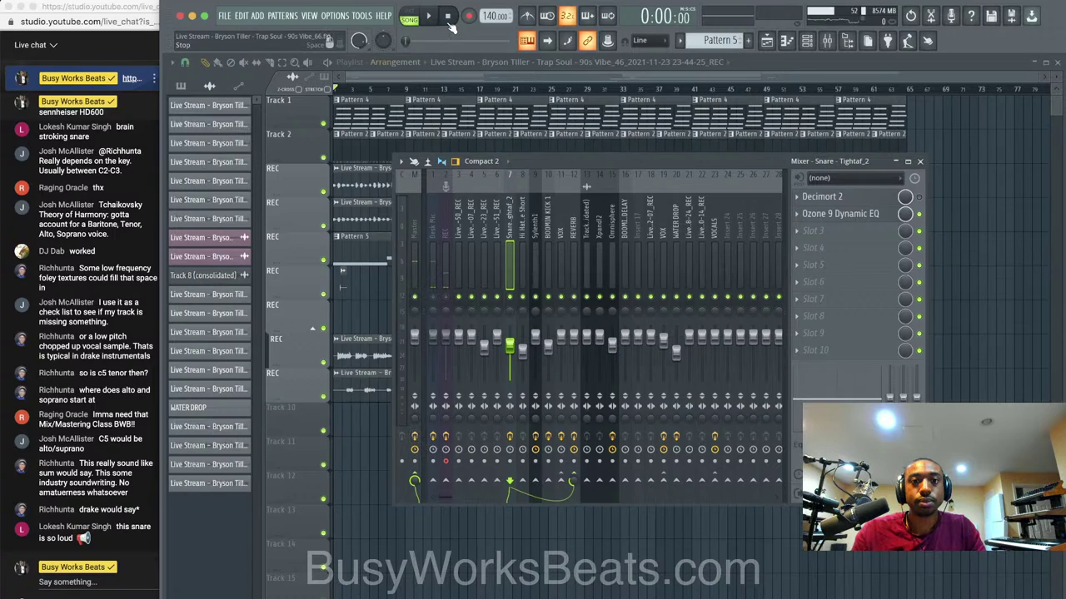
Play and stop the song, then delete the first Pattern 2 clip on Track 2.
key("space")
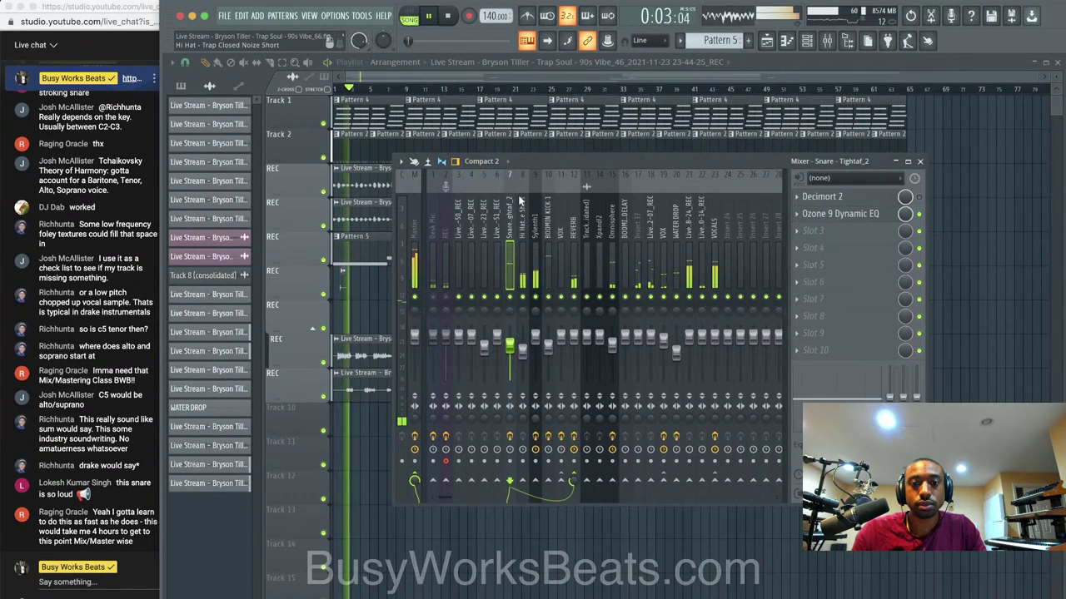
key("space")
key("F9")
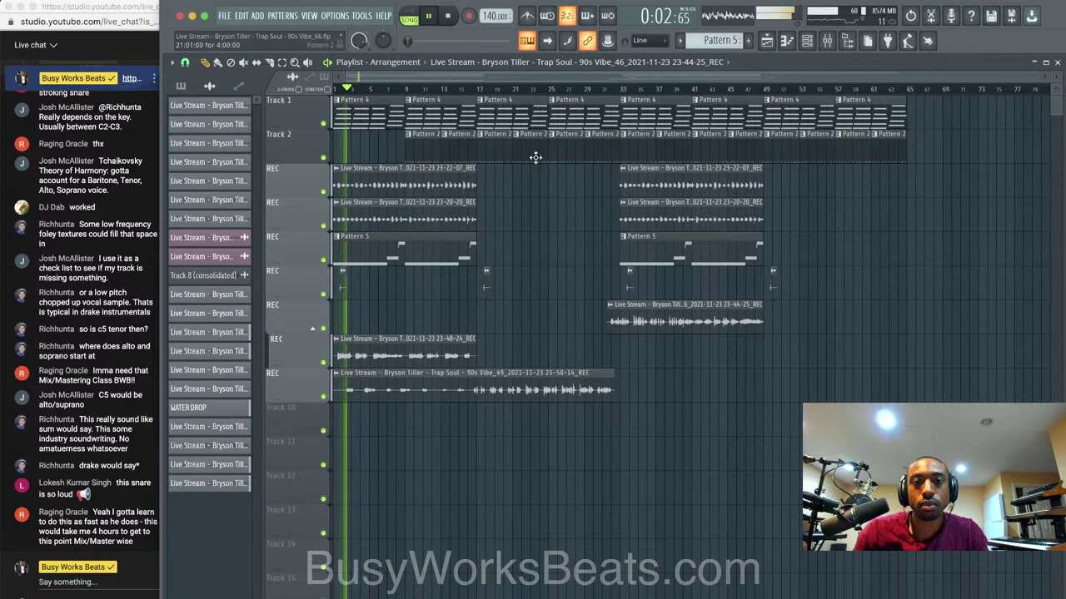
right_click(416, 153)
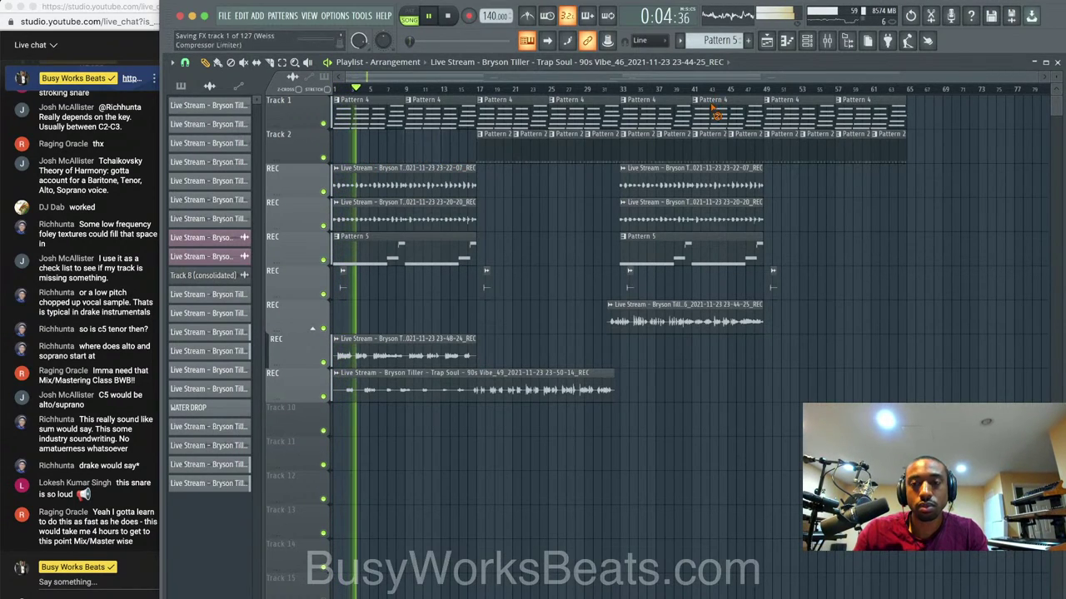
Load NS1 Stereo into an empty effect slot on the VOCALS mixer insert.
left_click(827, 40)
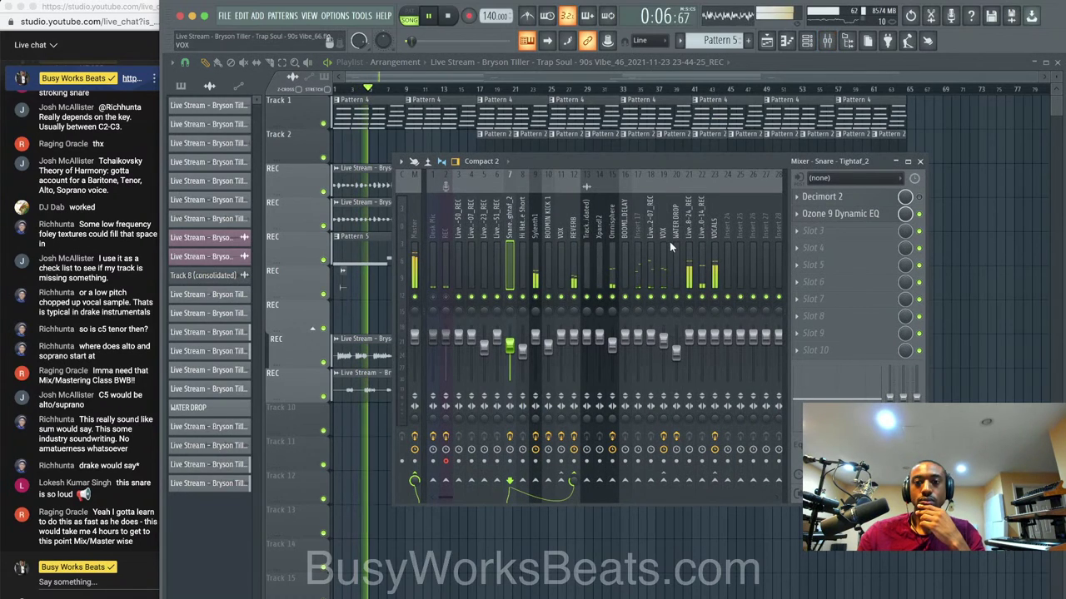
left_click(714, 315)
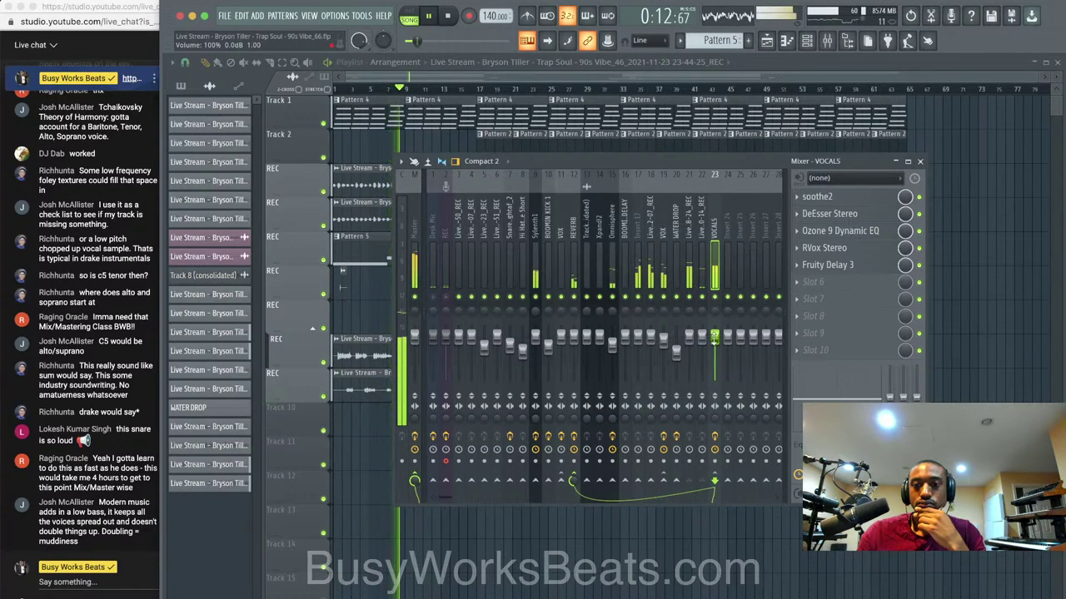
left_click(663, 348)
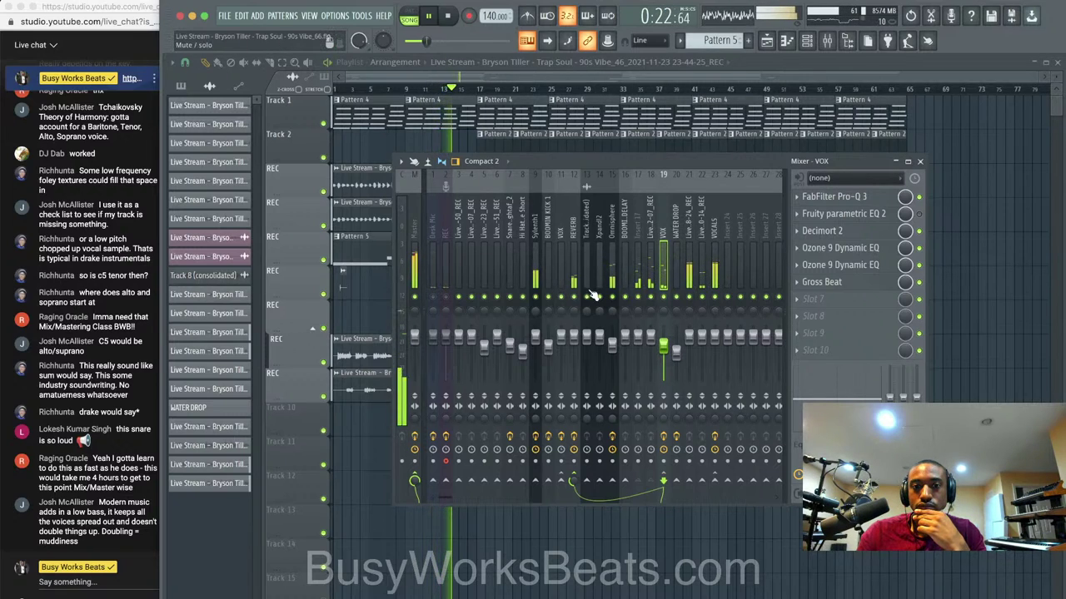
left_click(715, 274)
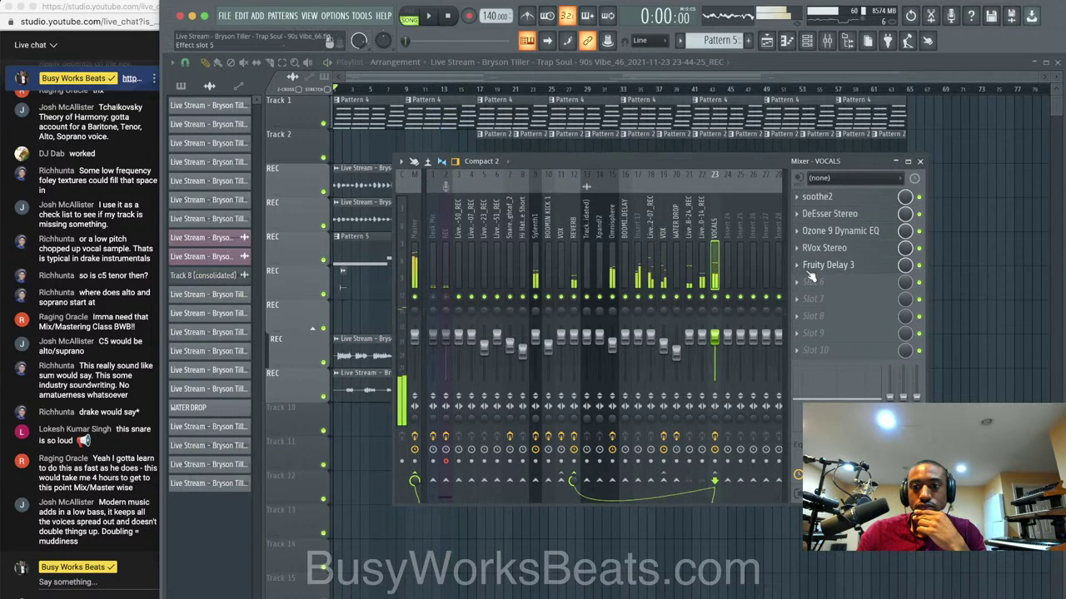
left_click(812, 282)
left_click(376, 452)
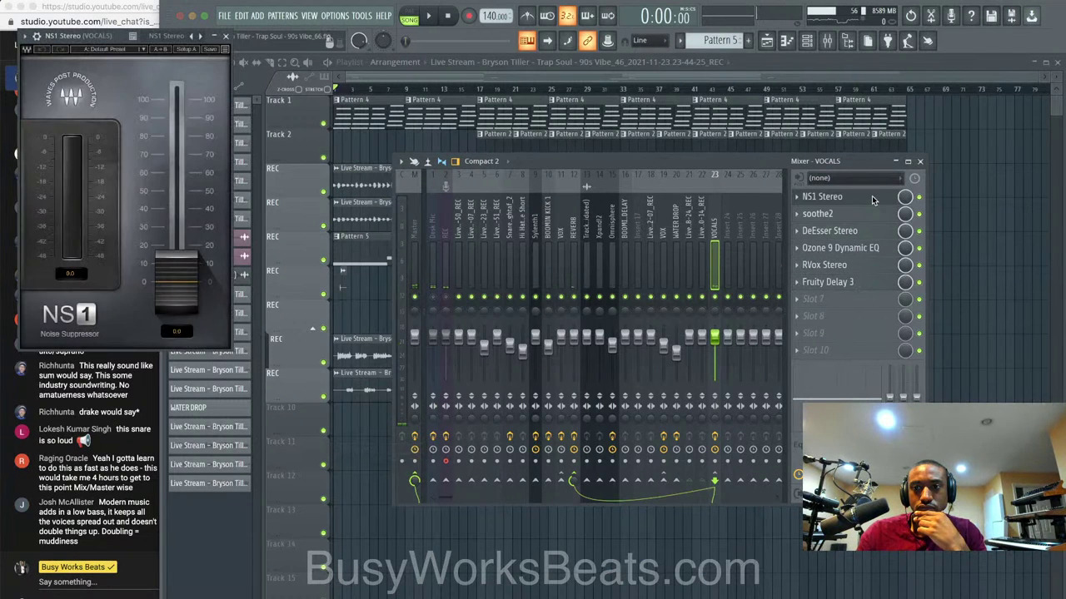
Raise NS1's suppression fader, play the song, close NS1 and bring the mixer back.
left_click_drag(177, 282, 177, 245)
key("space")
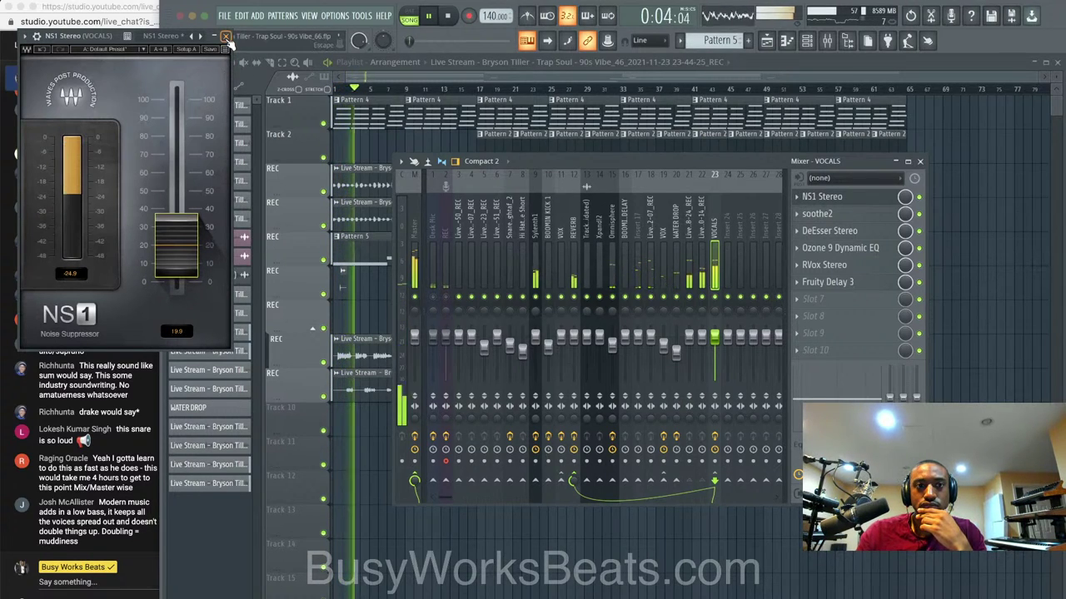
left_click(226, 37)
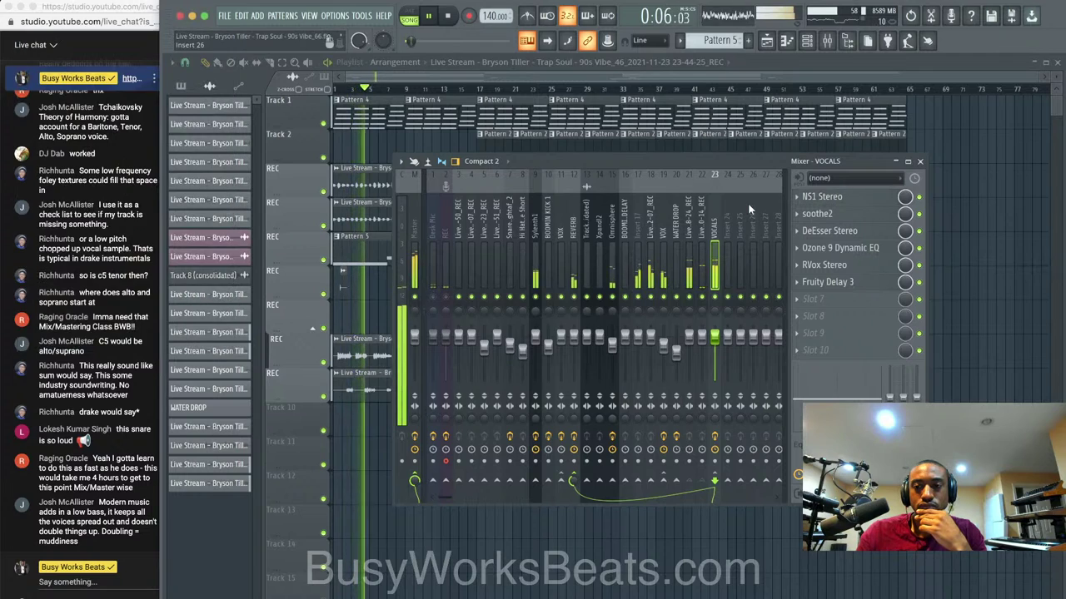
right_click(1008, 249)
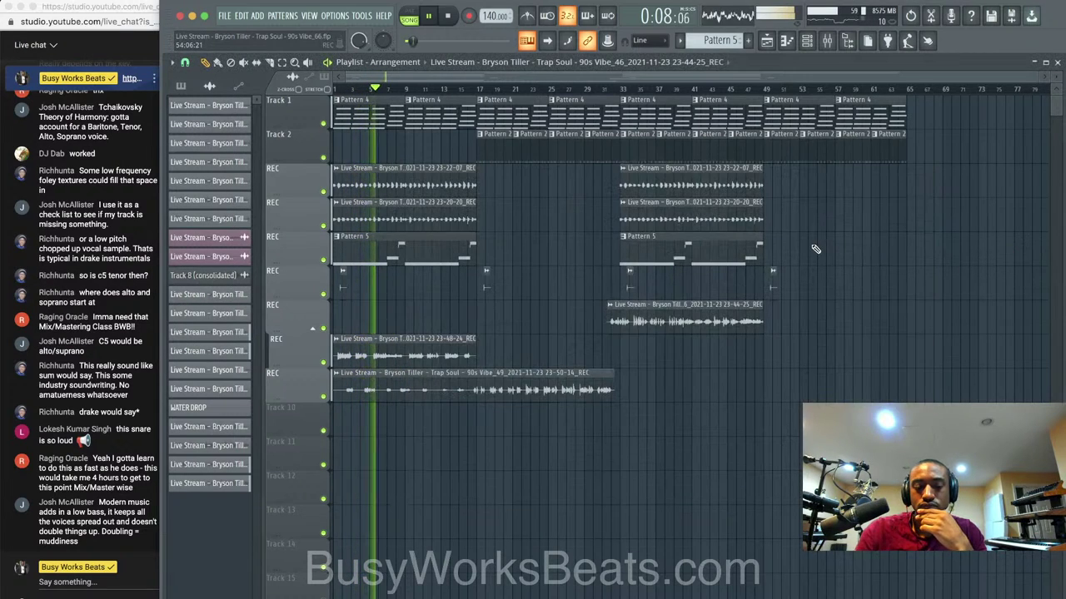
left_click(827, 43)
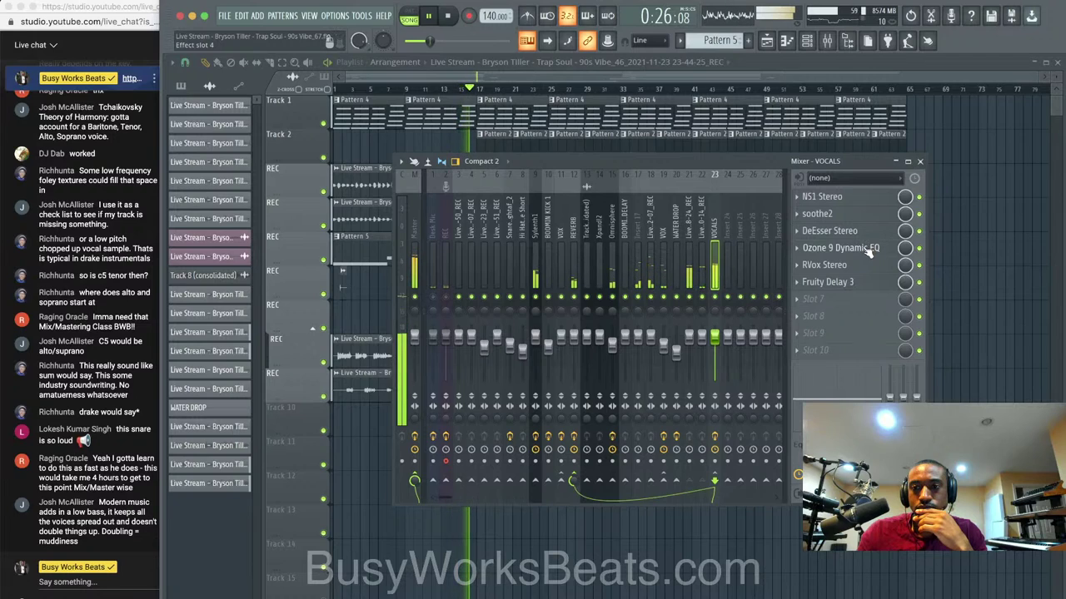
left_click(841, 248)
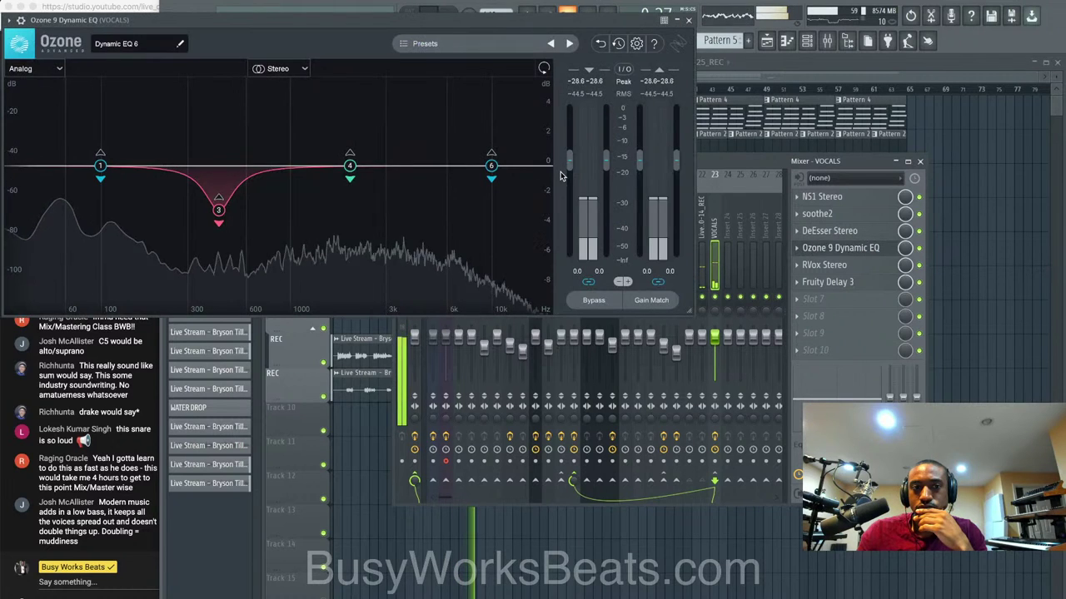
left_click(692, 18)
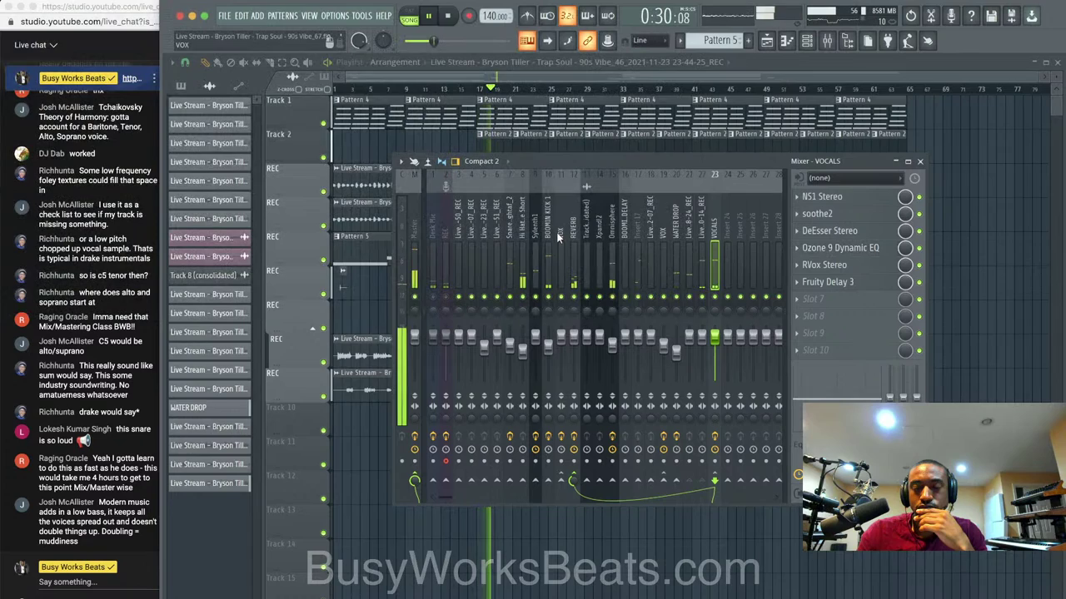
left_click(873, 285)
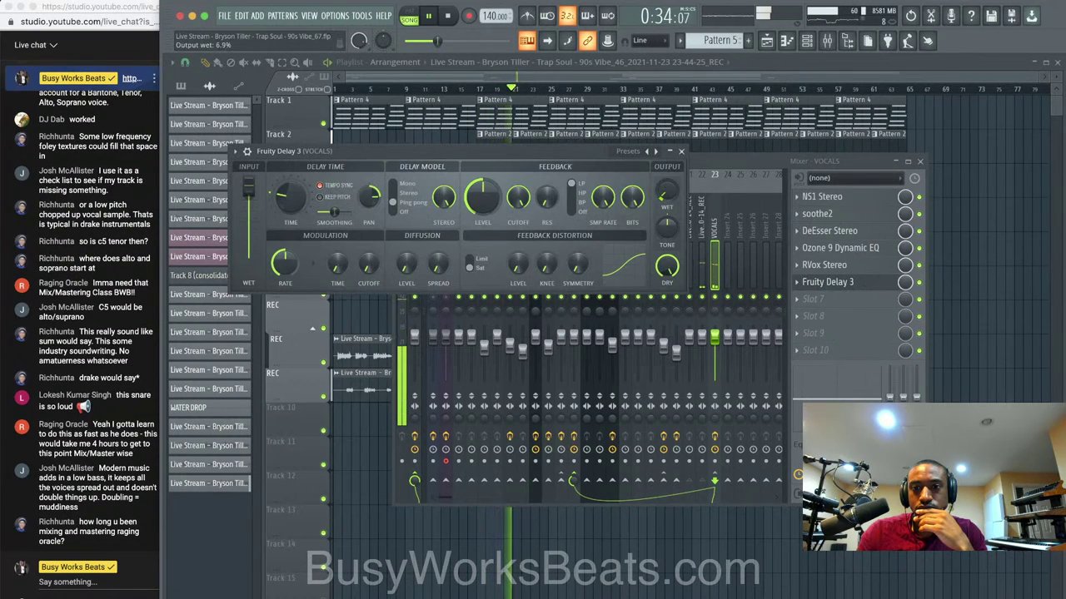
left_click(682, 154)
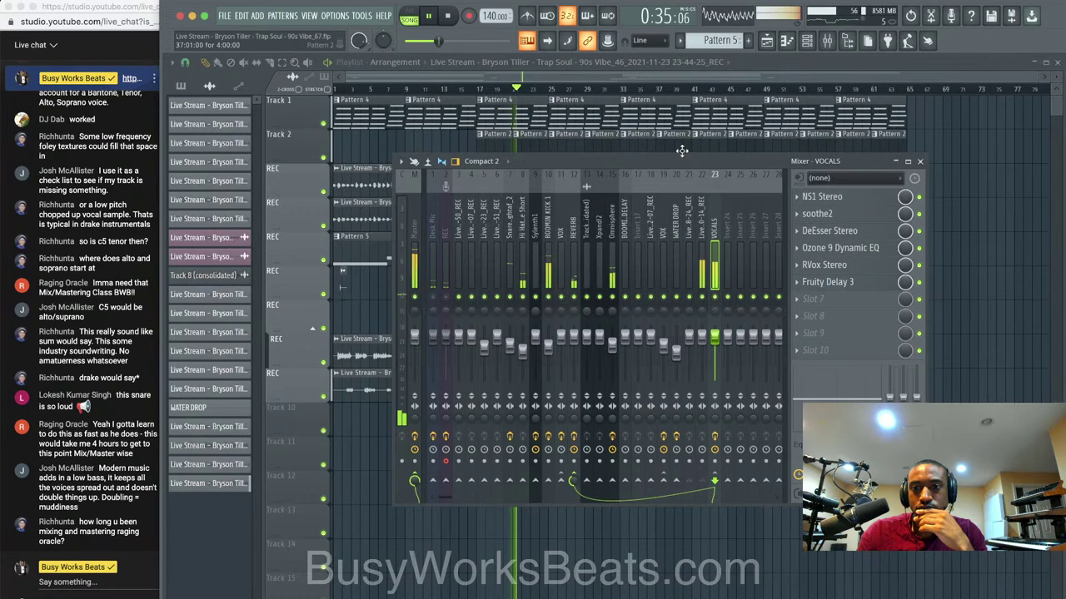
left_click(861, 250)
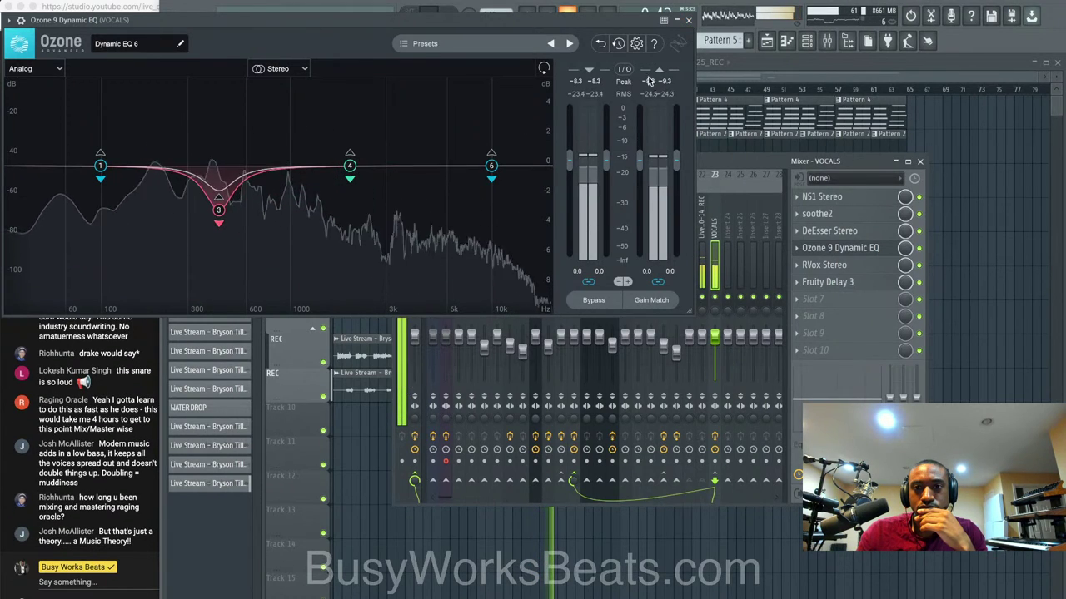
left_click(687, 22)
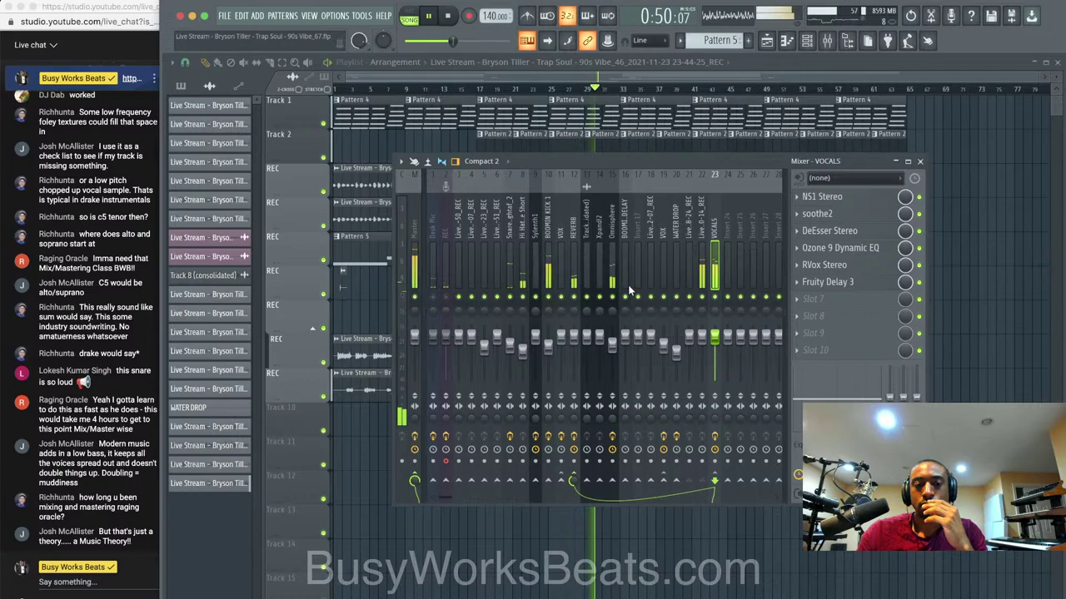
Select the Master insert's effect chain, then toggle the mixer on and off.
left_click(411, 225)
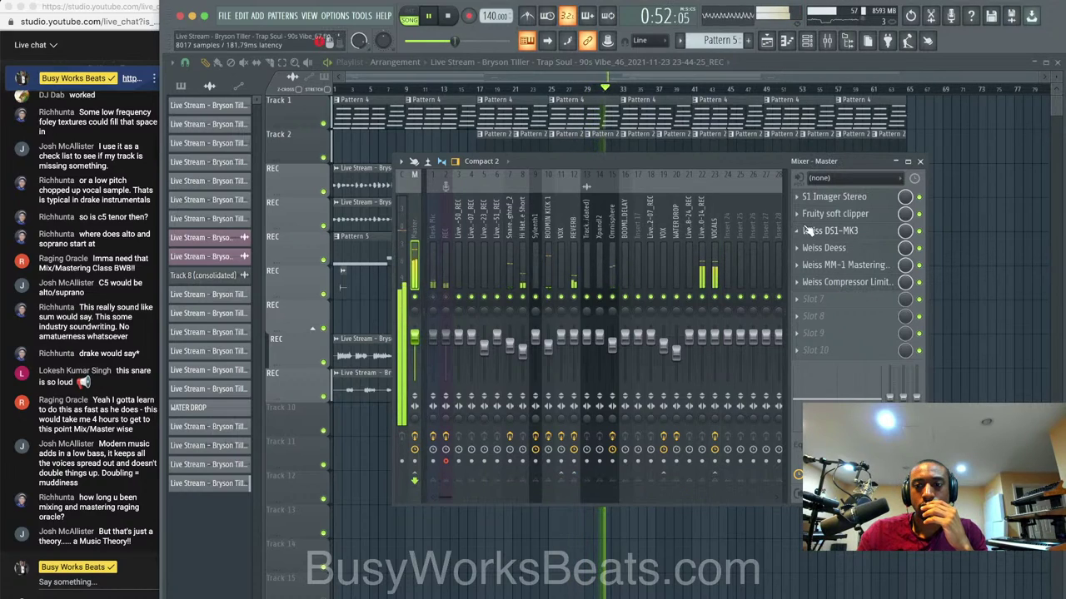
left_click(921, 162)
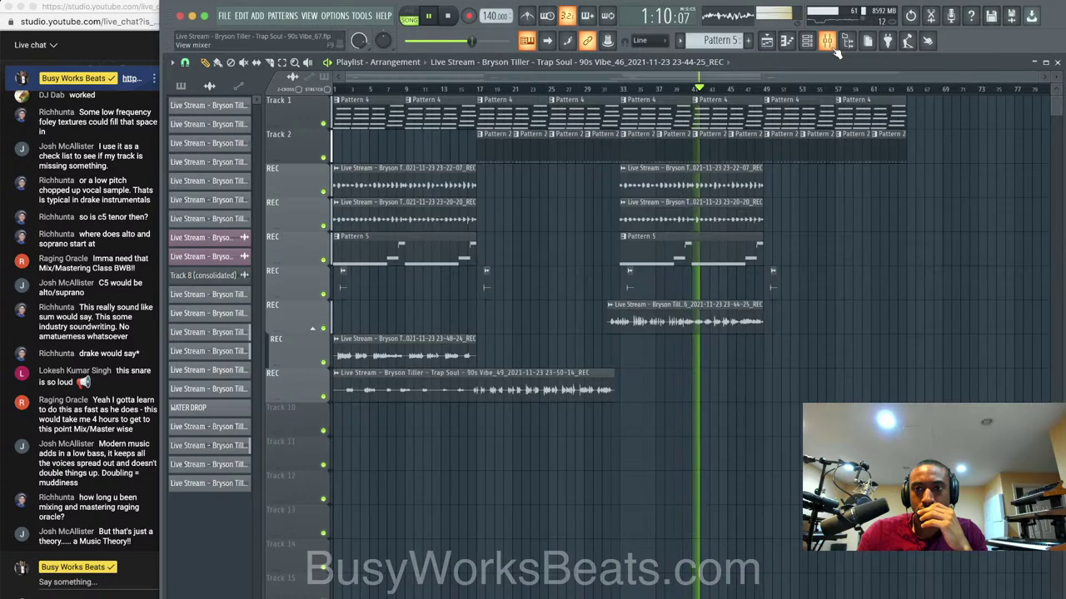
left_click(836, 50)
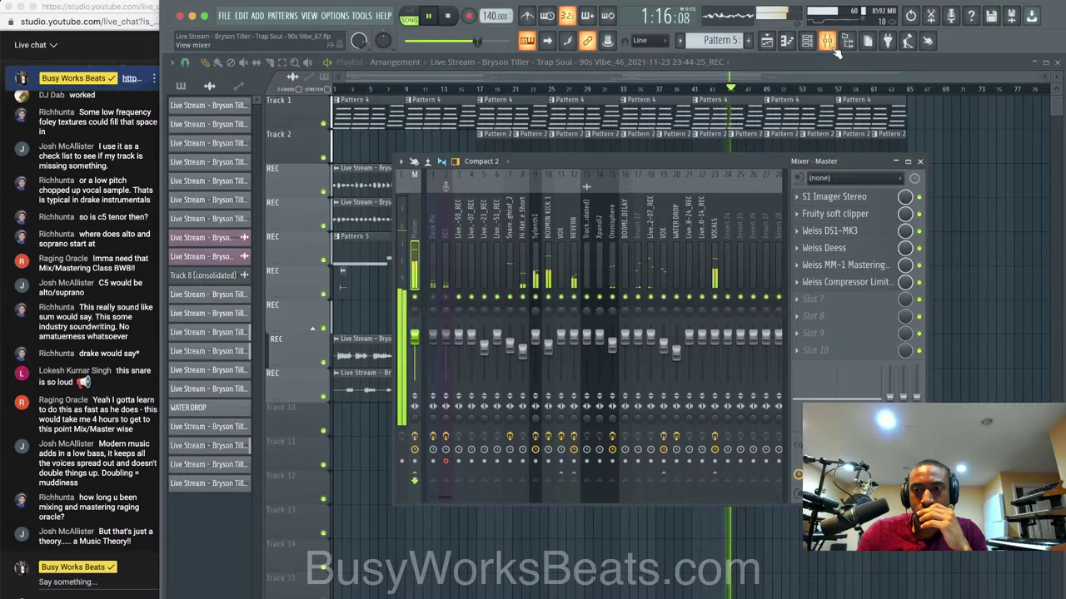
left_click(920, 160)
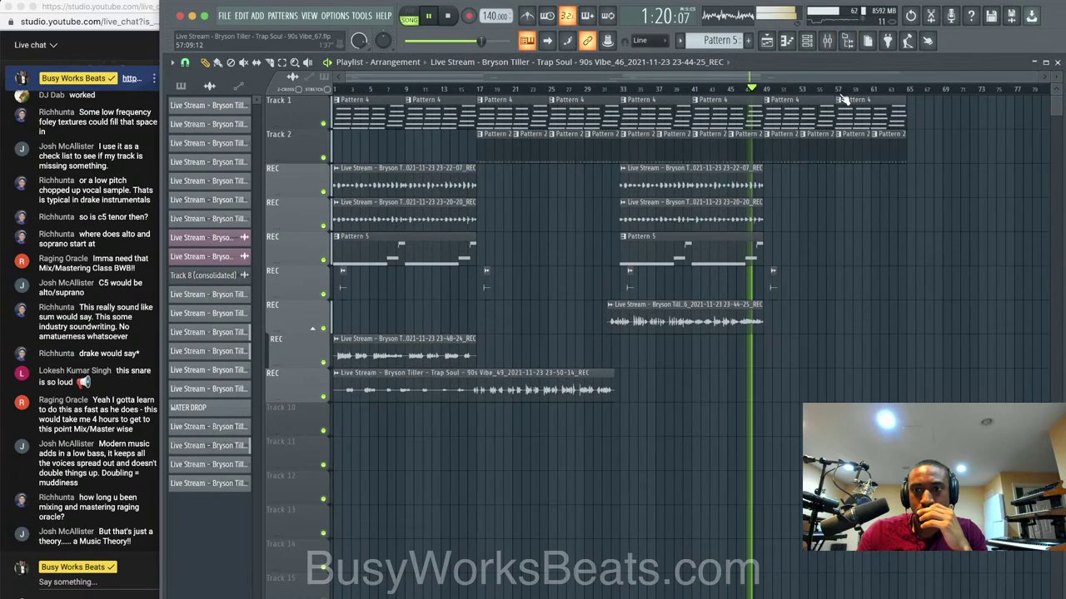
left_click(839, 48)
left_click(839, 48)
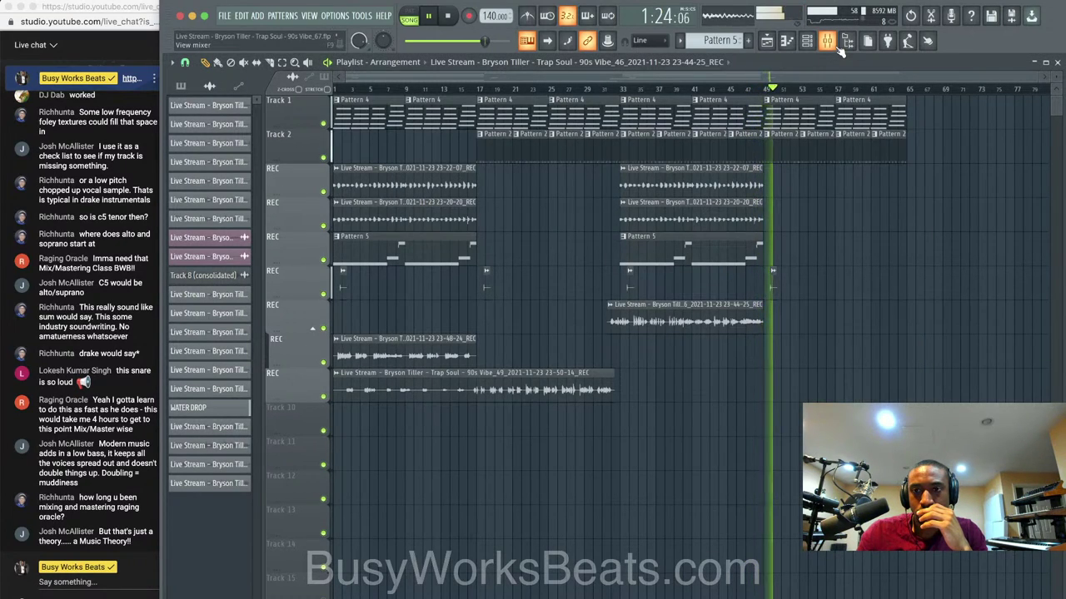
left_click(839, 48)
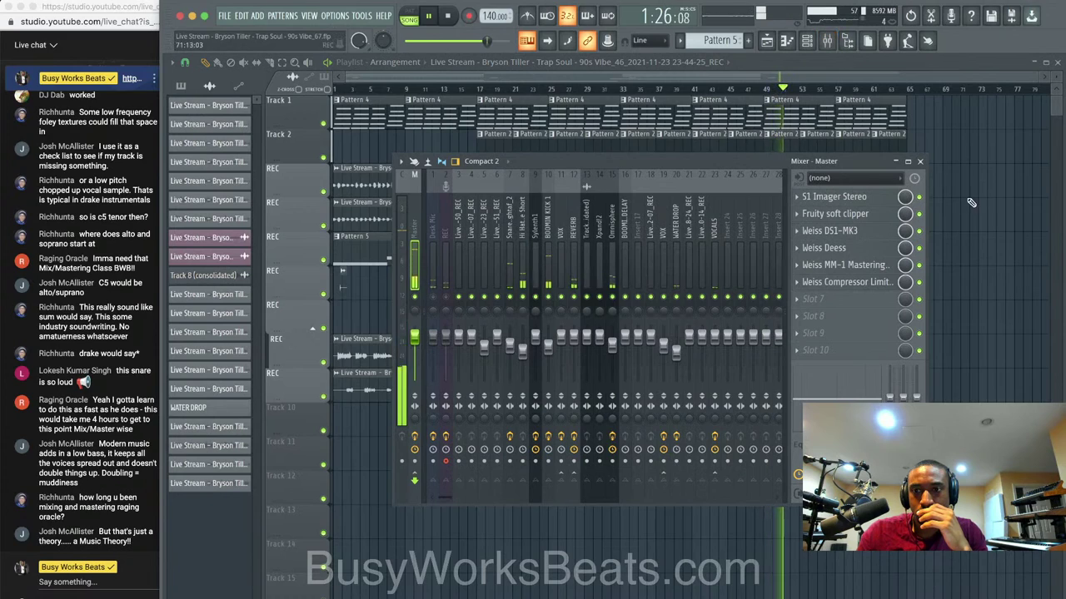
left_click(840, 48)
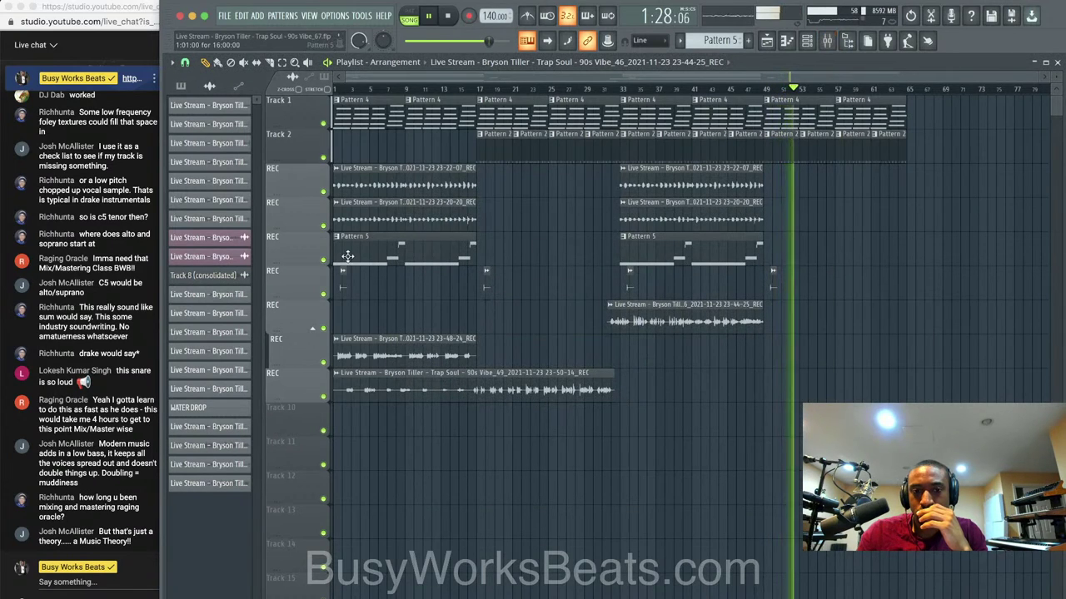
Mute the 23-44-25, 23-48-24 and 23-50-14 REC clips with the Mute tool.
left_click(244, 62)
left_click(400, 341)
left_click(404, 374)
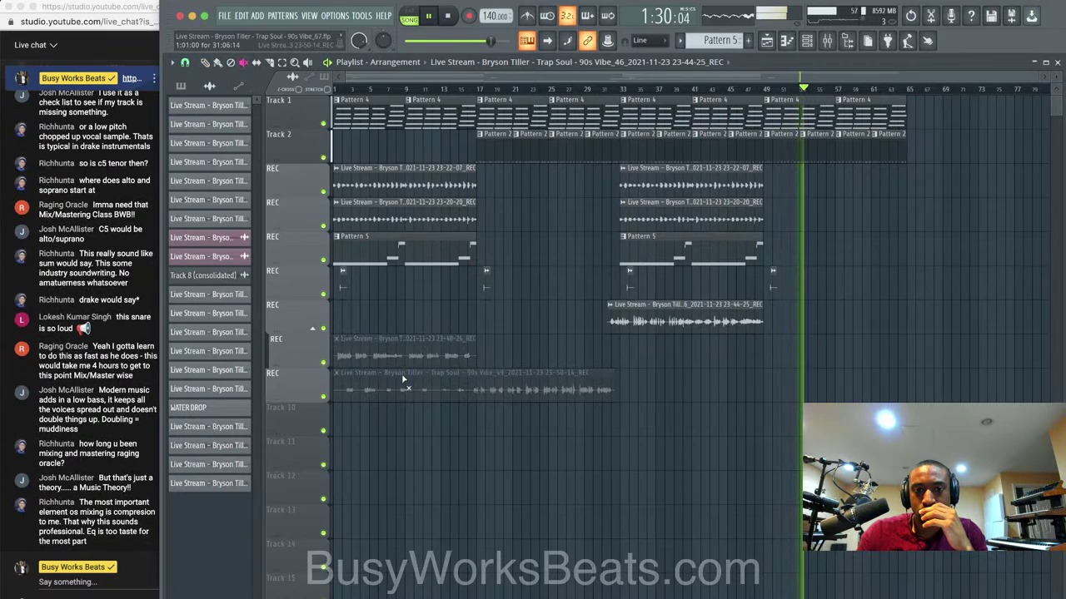
left_click(616, 310)
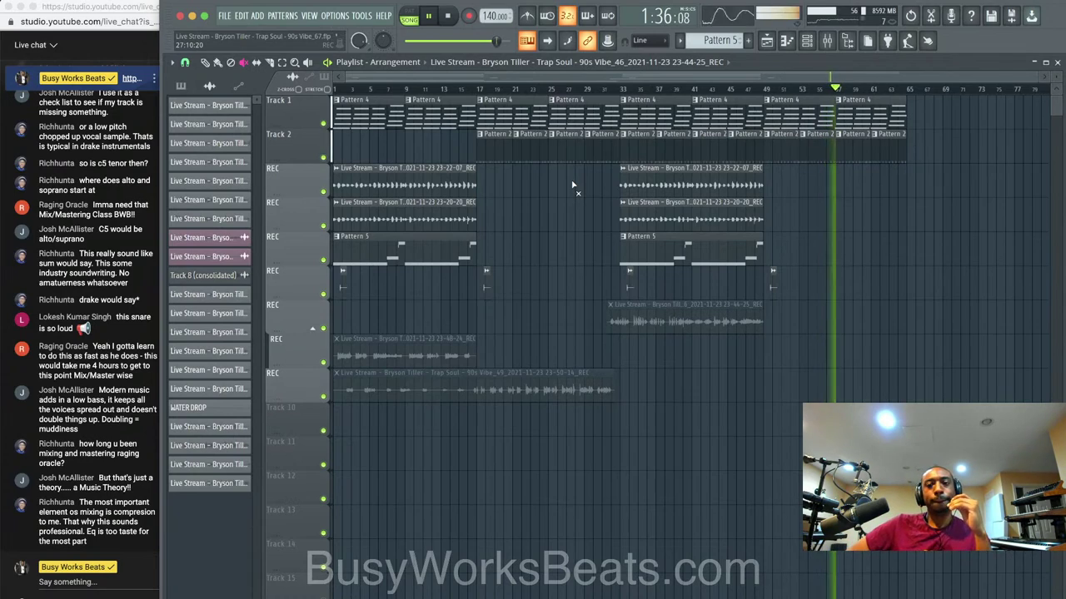
Save the project as new version _69.flp, then stop playback with the playlist showing.
key("super+s")
key("super+n")
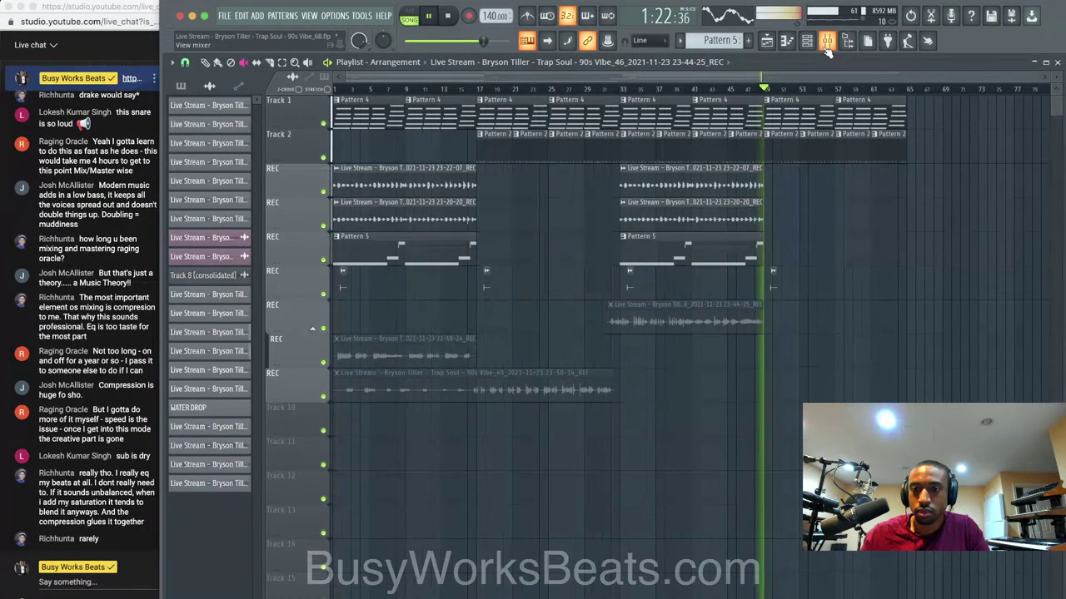
left_click(826, 43)
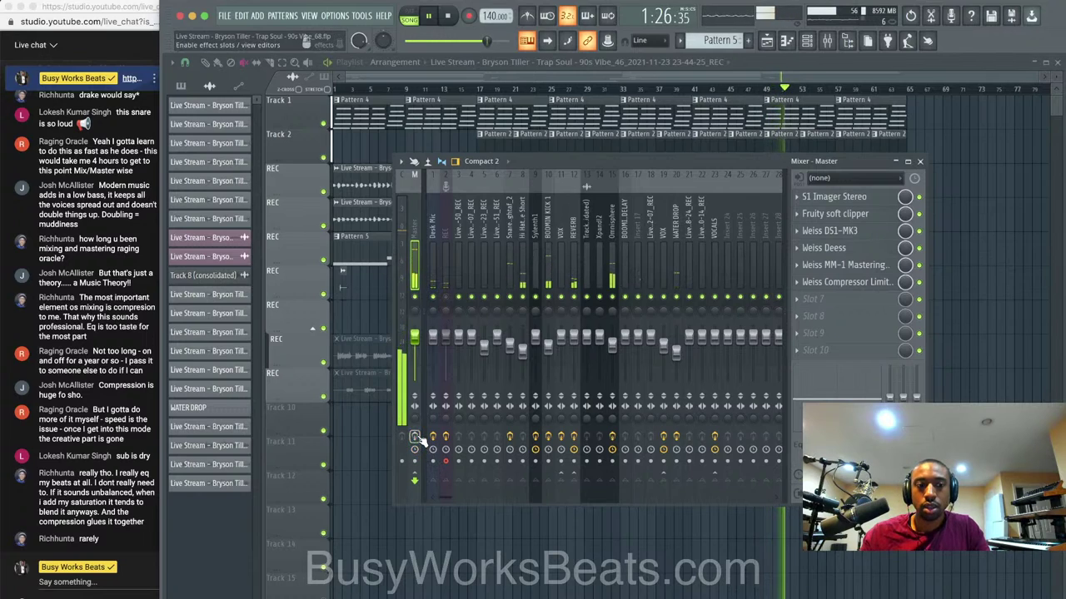
key("space")
key("F9")
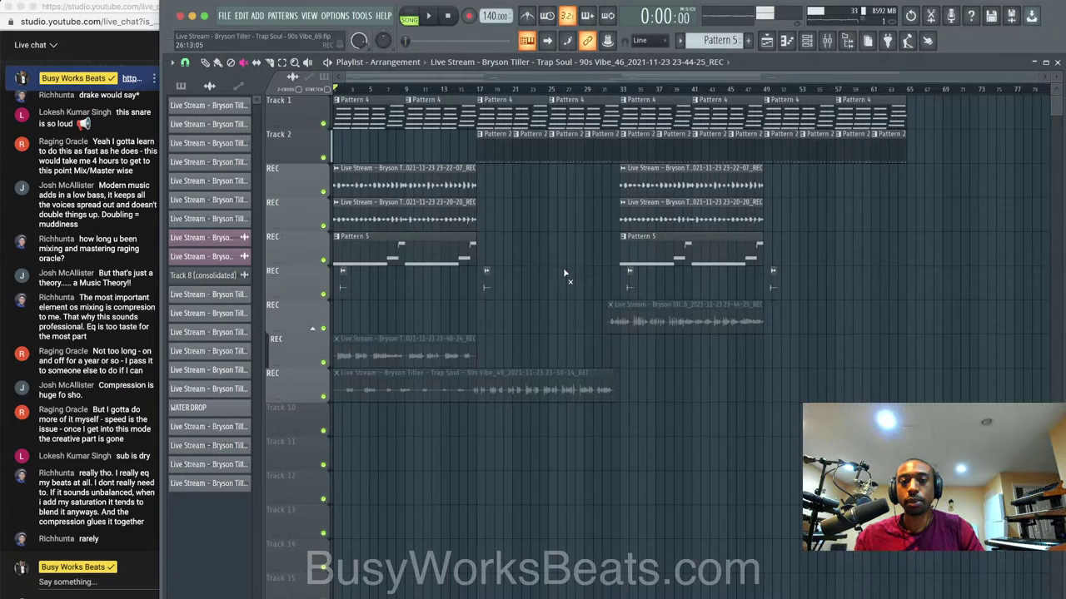
Restore the 'Live streaming - YouTube Studio' window for the R&B Beat Making LIVE stream.
right_click(224, 597)
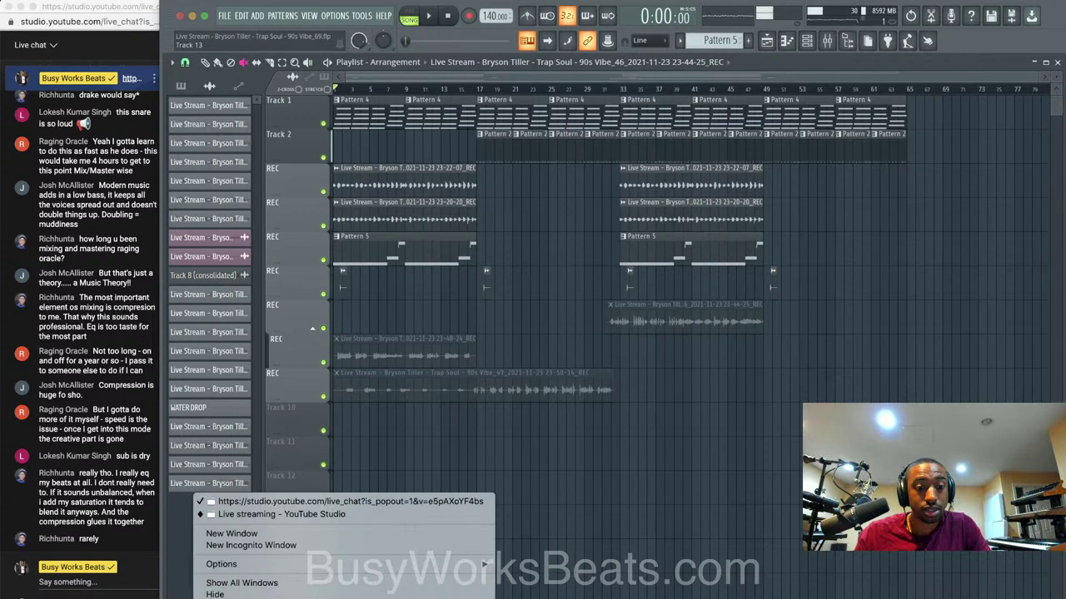
left_click(286, 515)
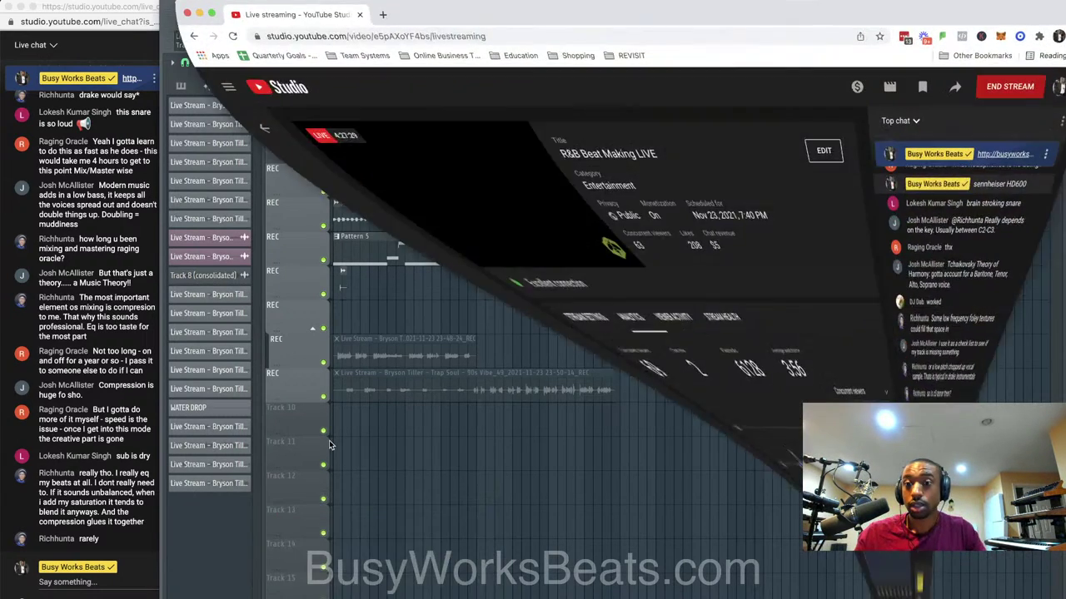